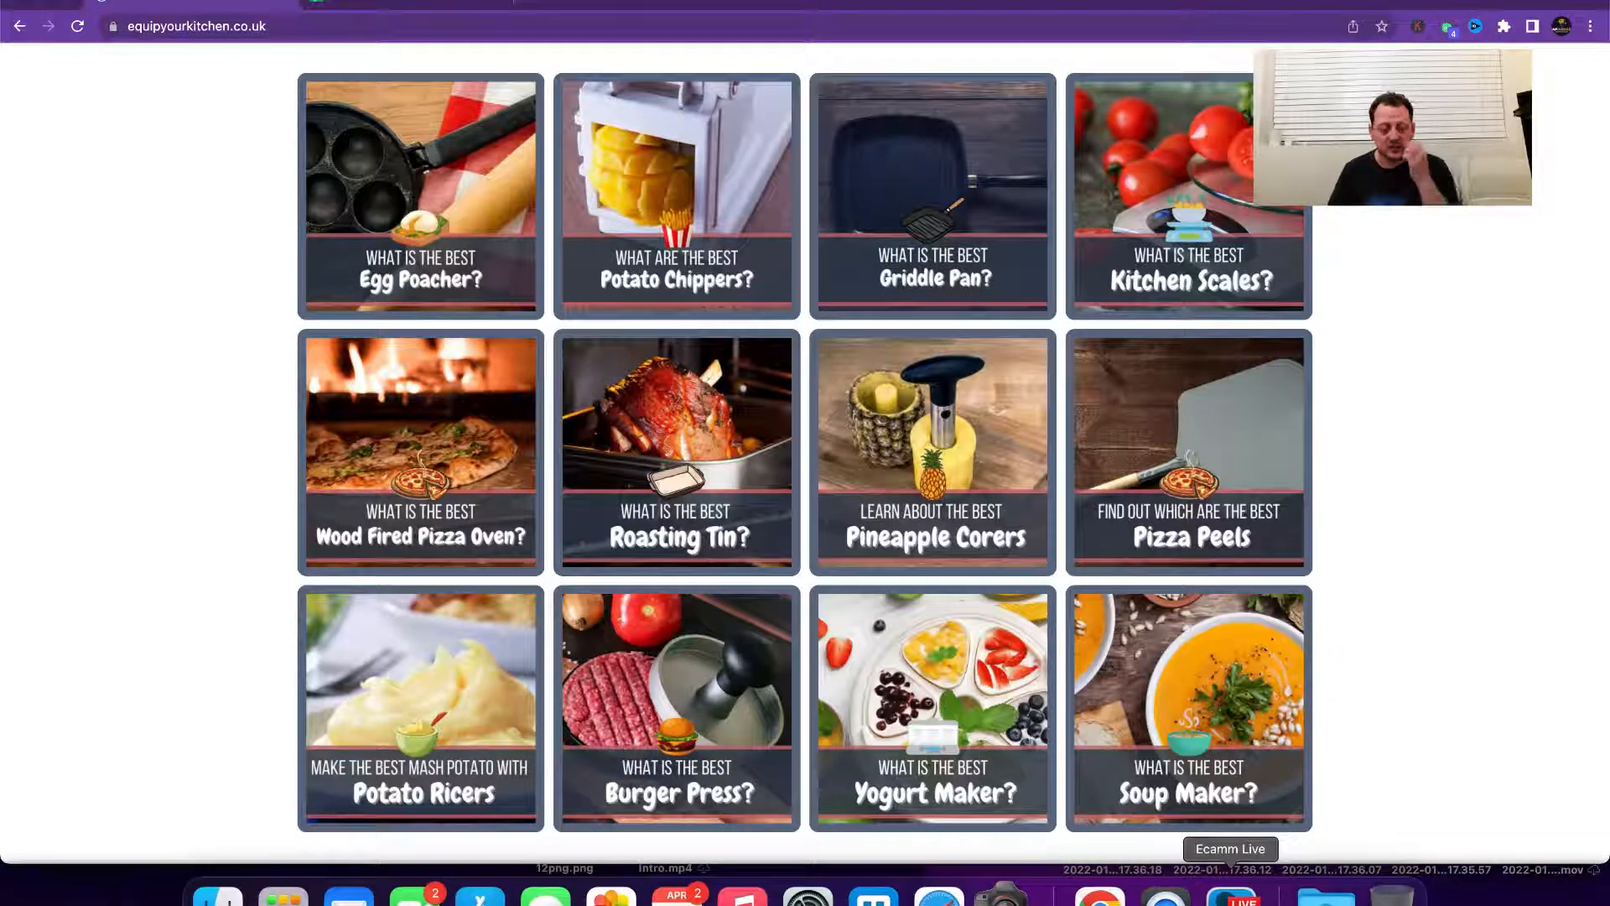
# Step: Review the equipment guides, Who We Are section, recent recipes and product reviews on the equipyourkitchen.co.uk homepage
pyautogui.click(1230, 894)
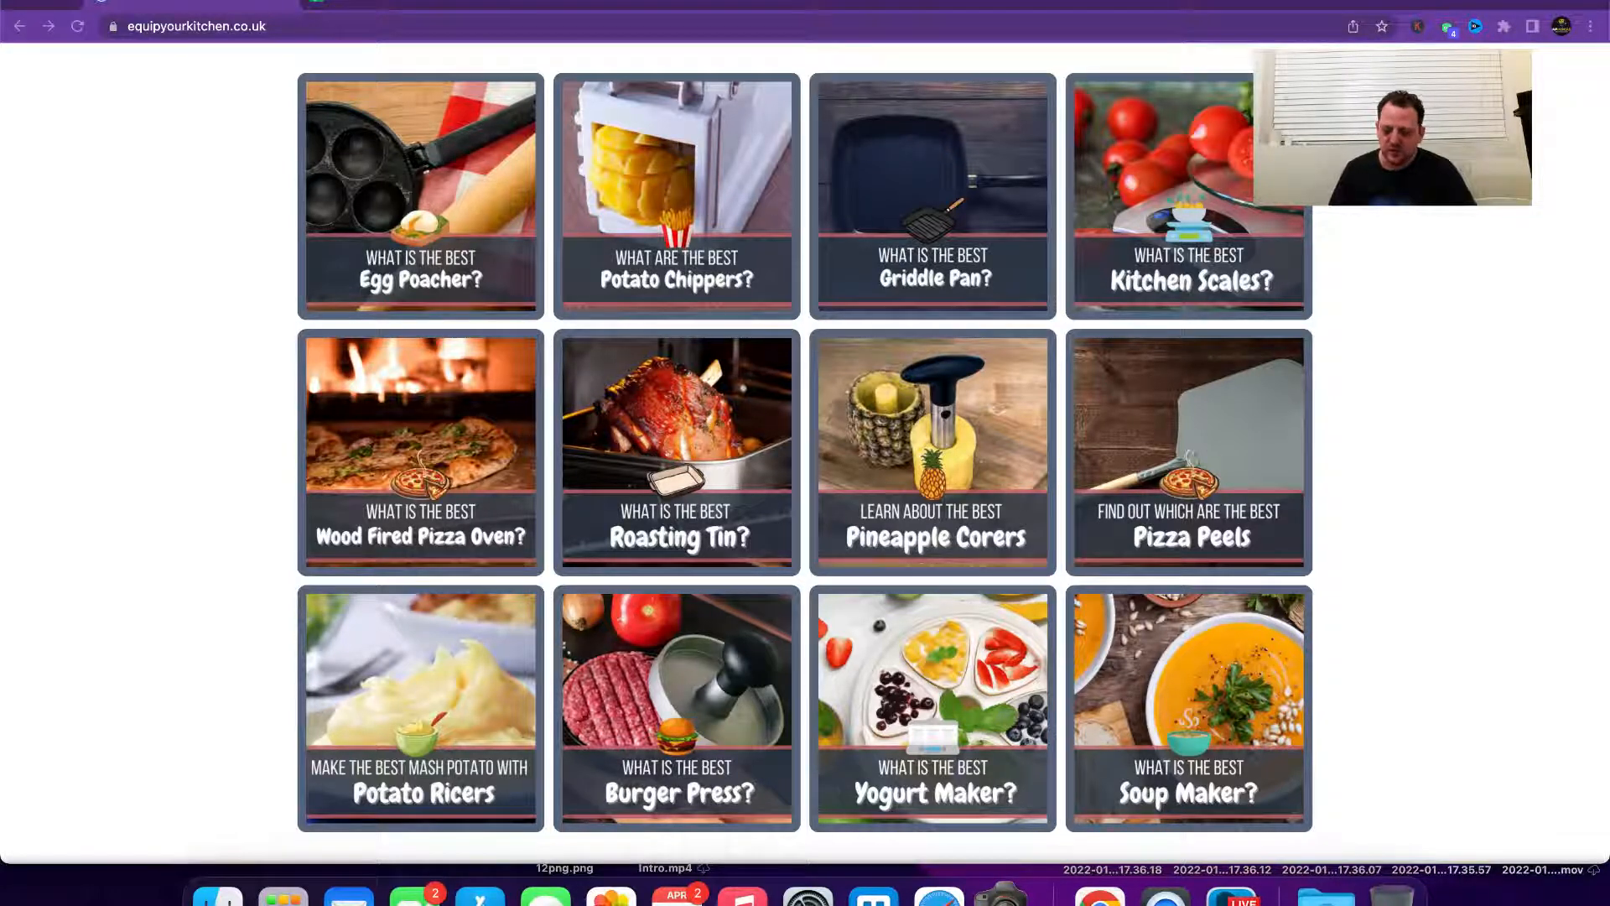
pyautogui.scroll(-5, 1034, 650)
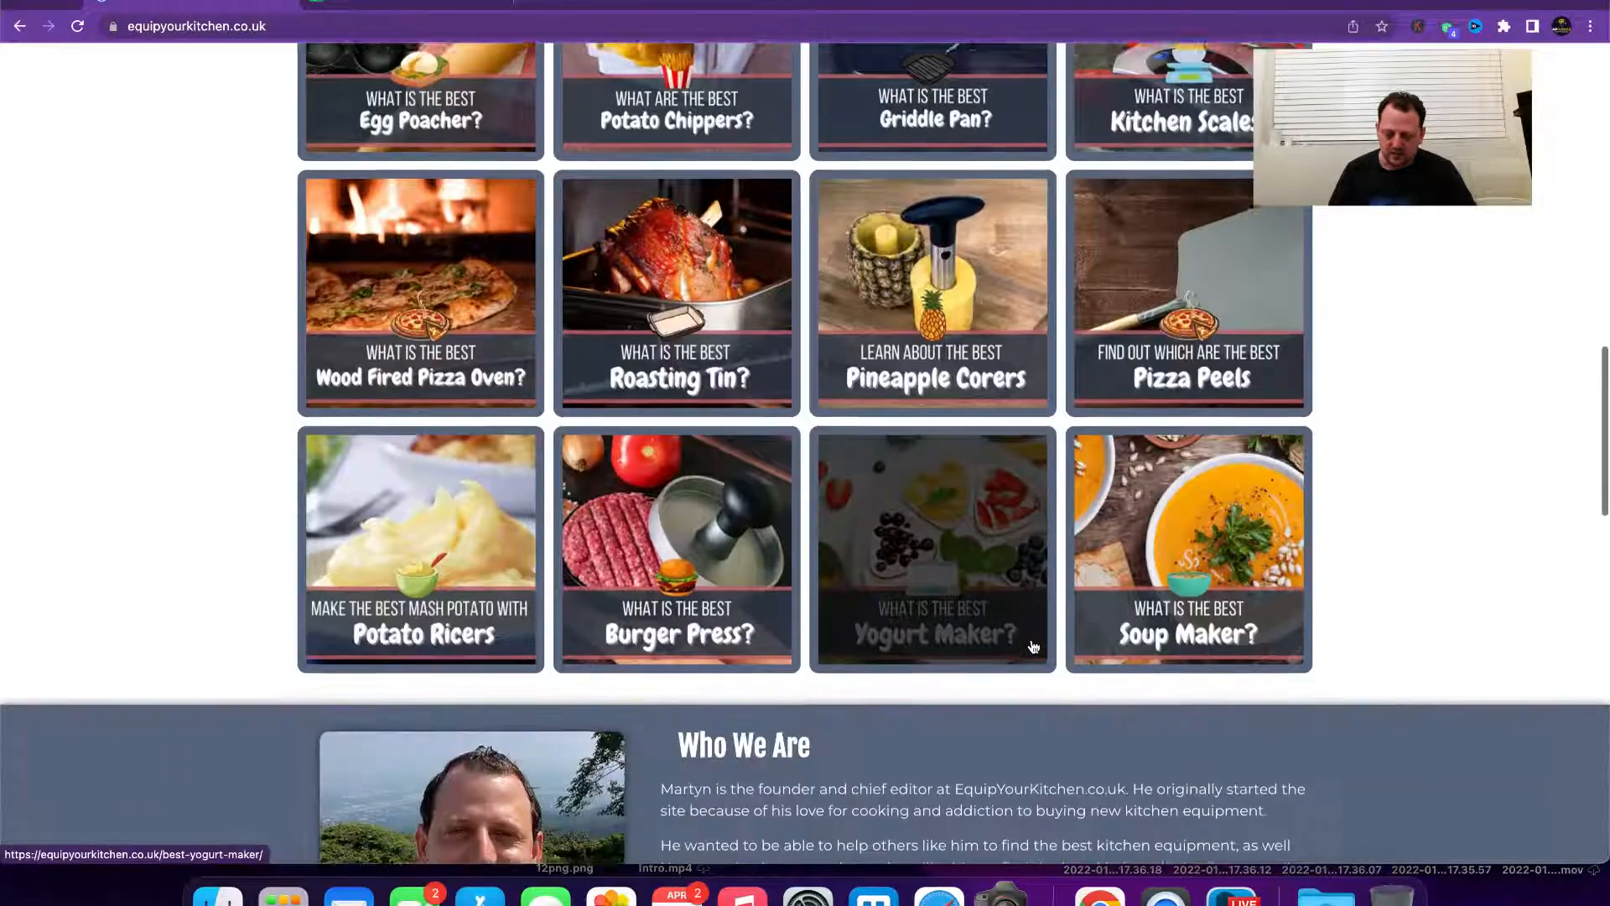
pyautogui.scroll(-10, 1034, 647)
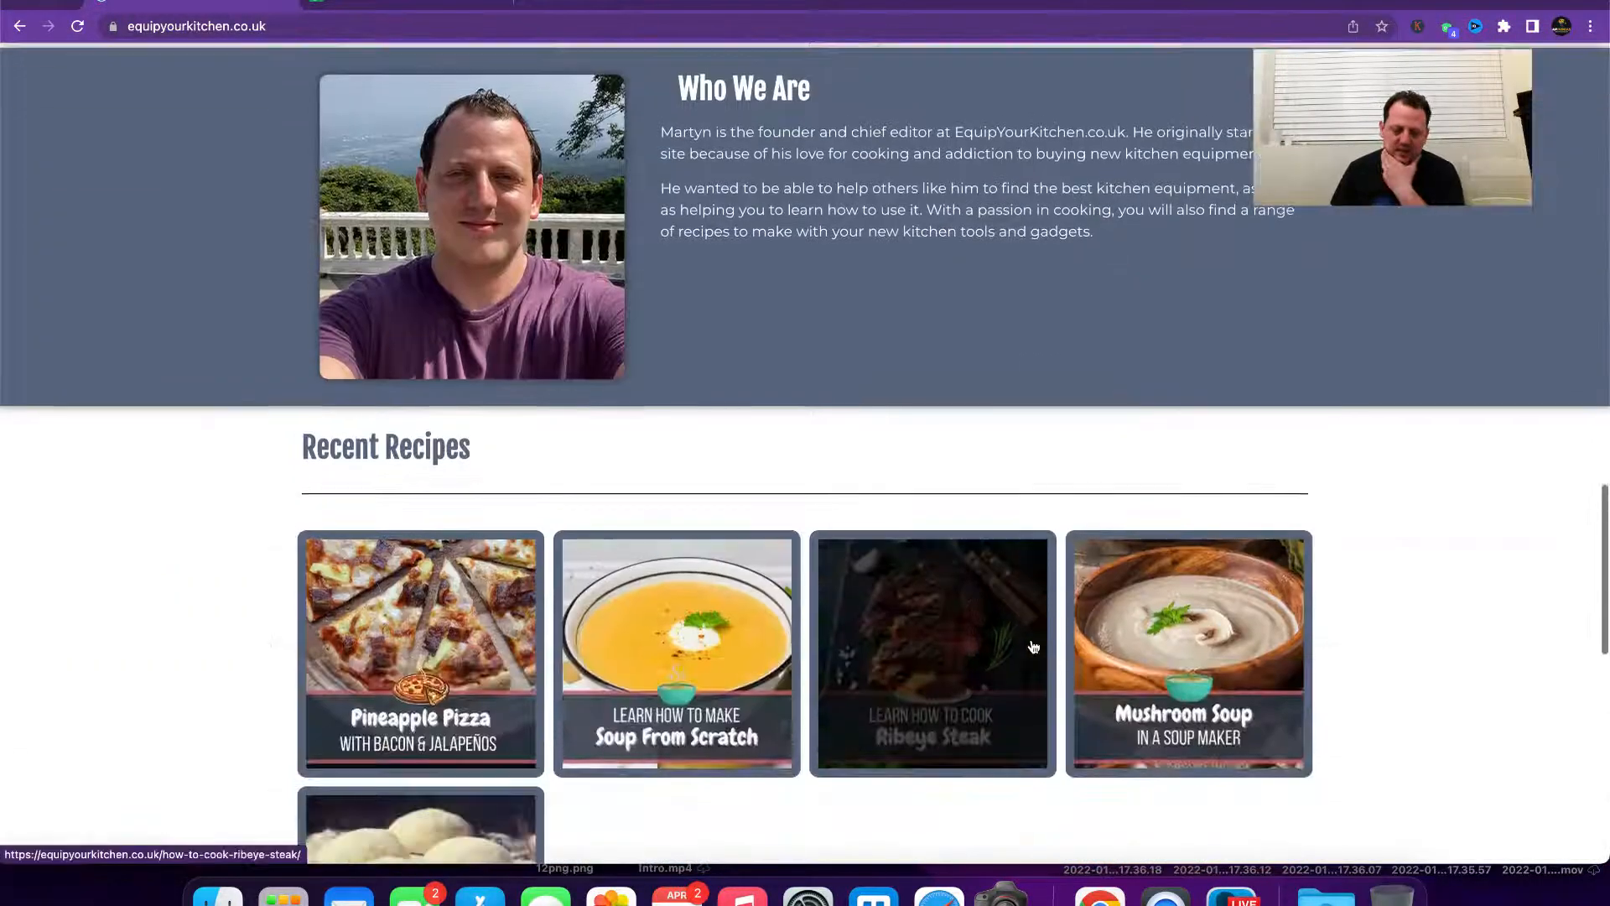
pyautogui.scroll(-8, 1034, 646)
pyautogui.scroll(9, 1034, 647)
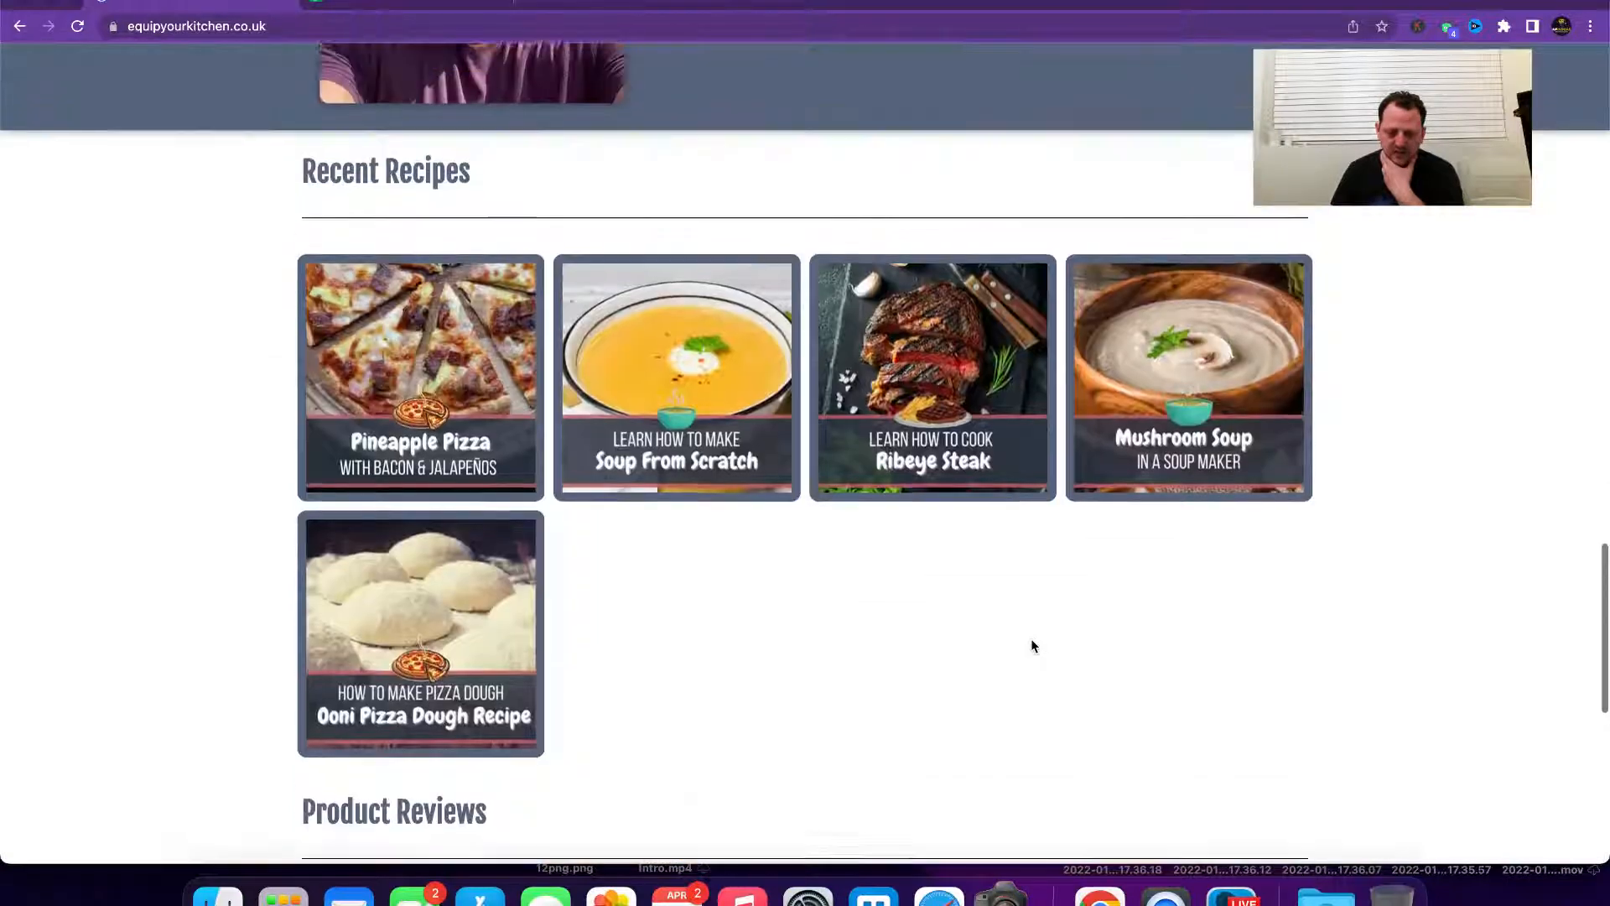
pyautogui.scroll(2, 1032, 641)
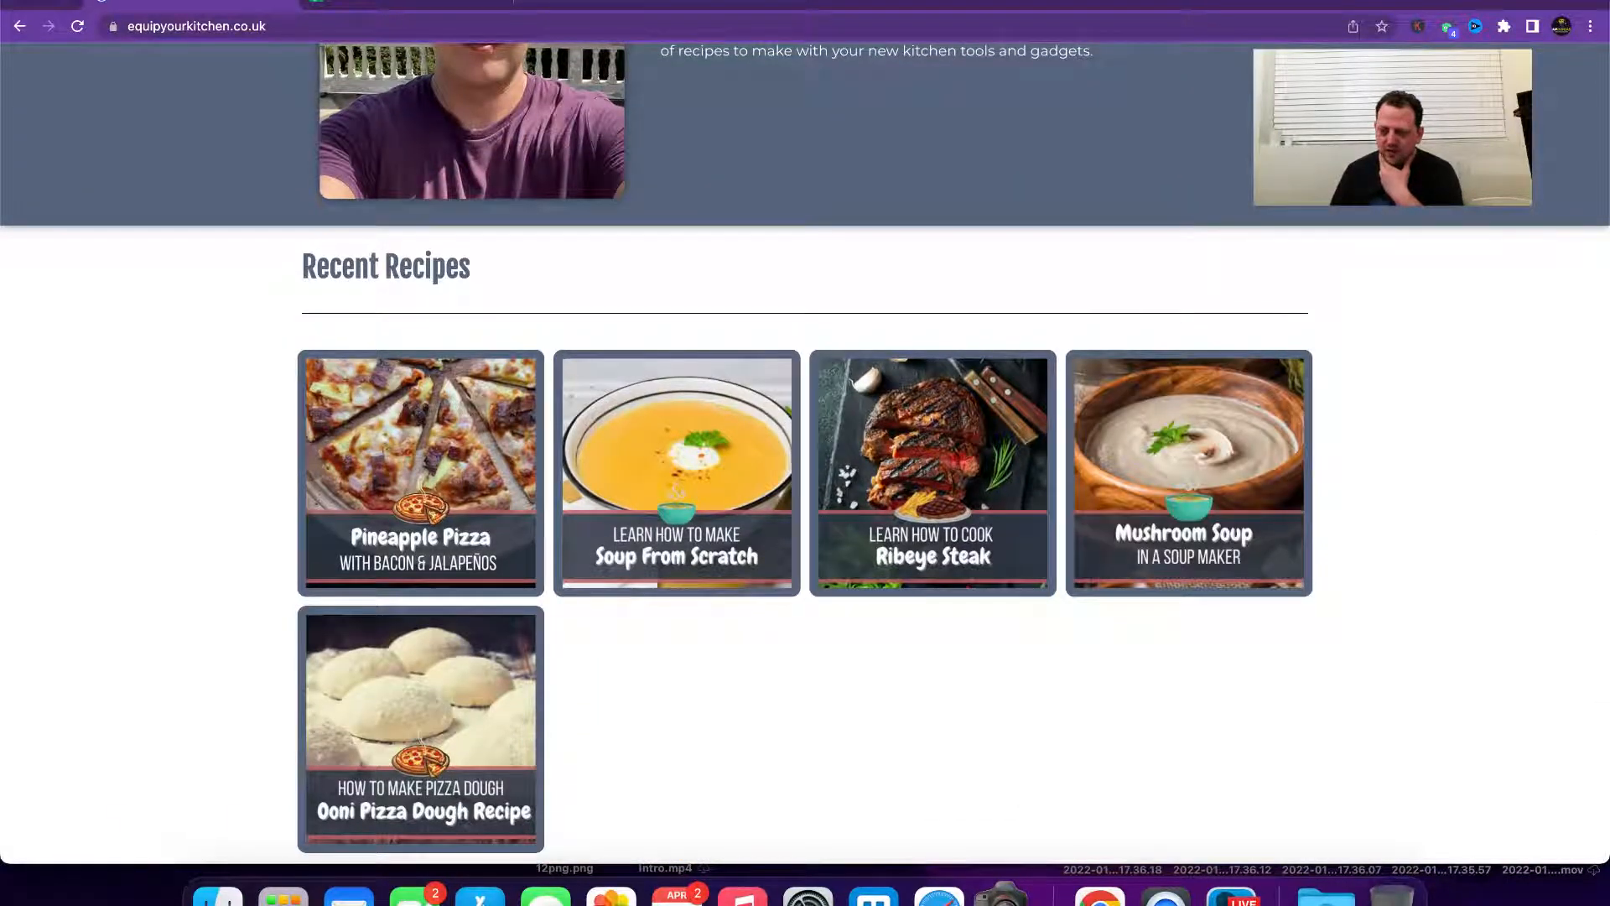
pyautogui.scroll(-4, 1189, 618)
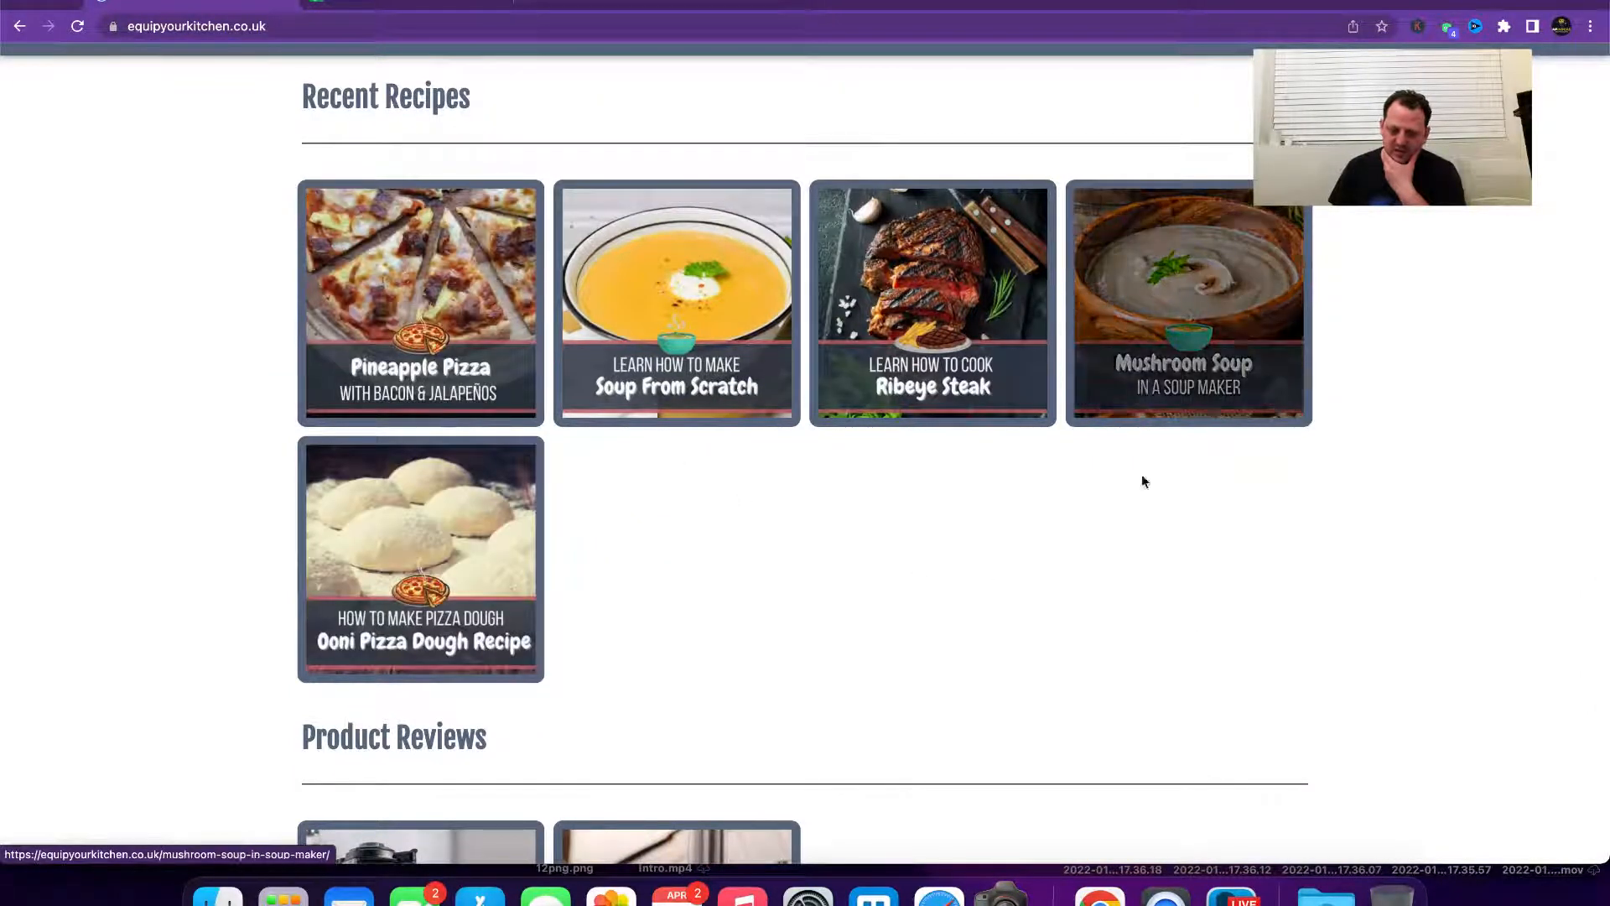
pyautogui.scroll(-10, 1024, 557)
pyautogui.scroll(15, 1024, 556)
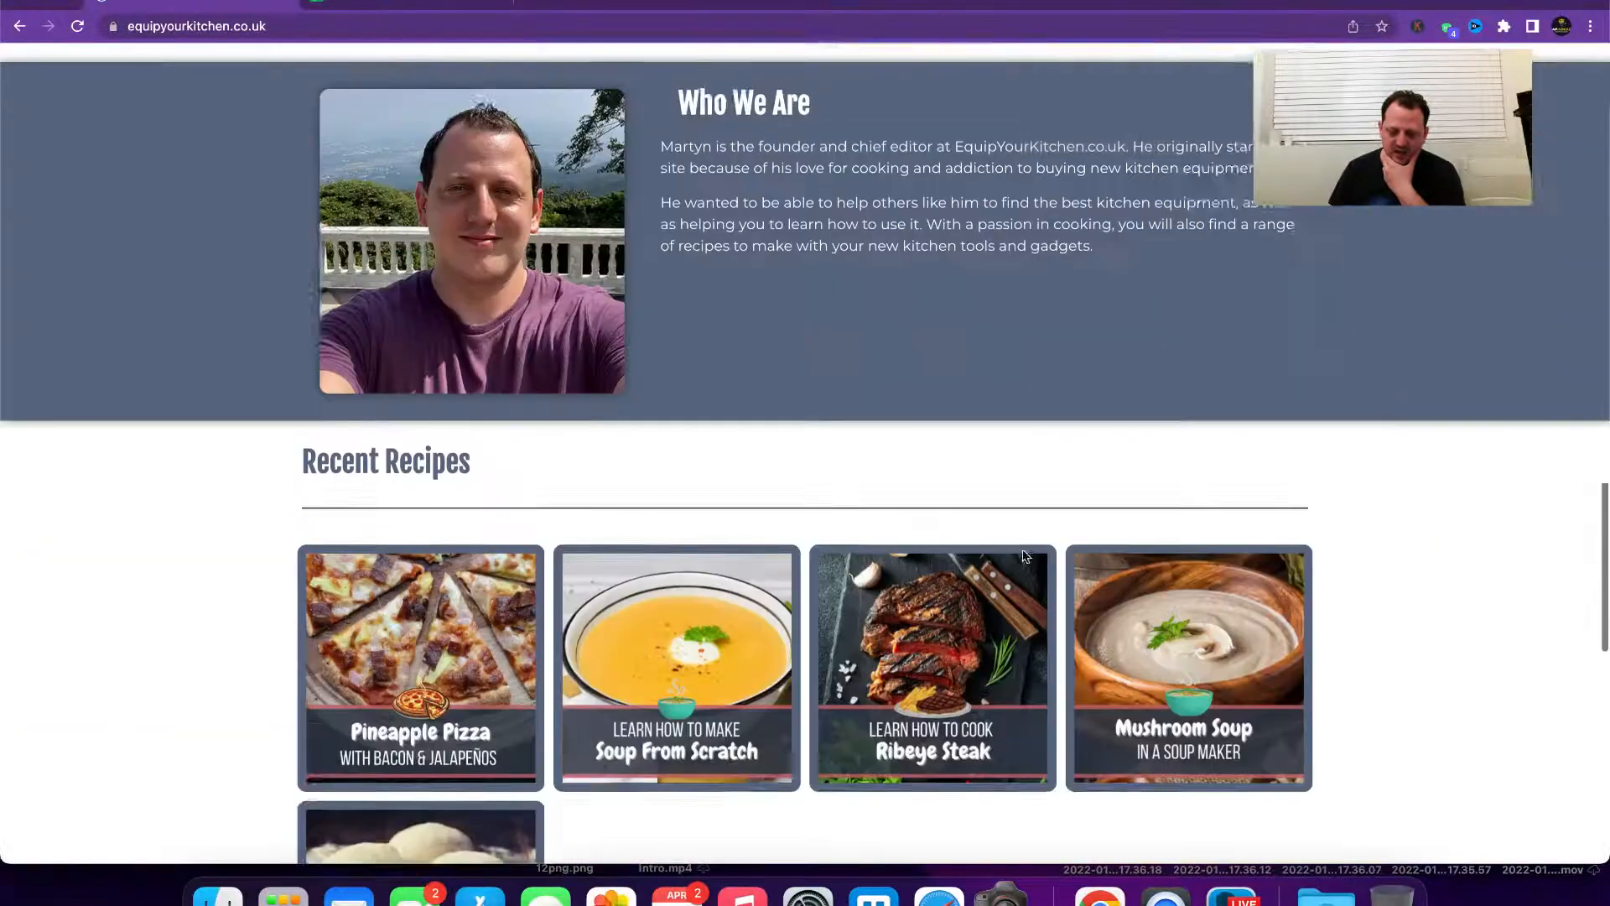
pyautogui.scroll(8, 1024, 557)
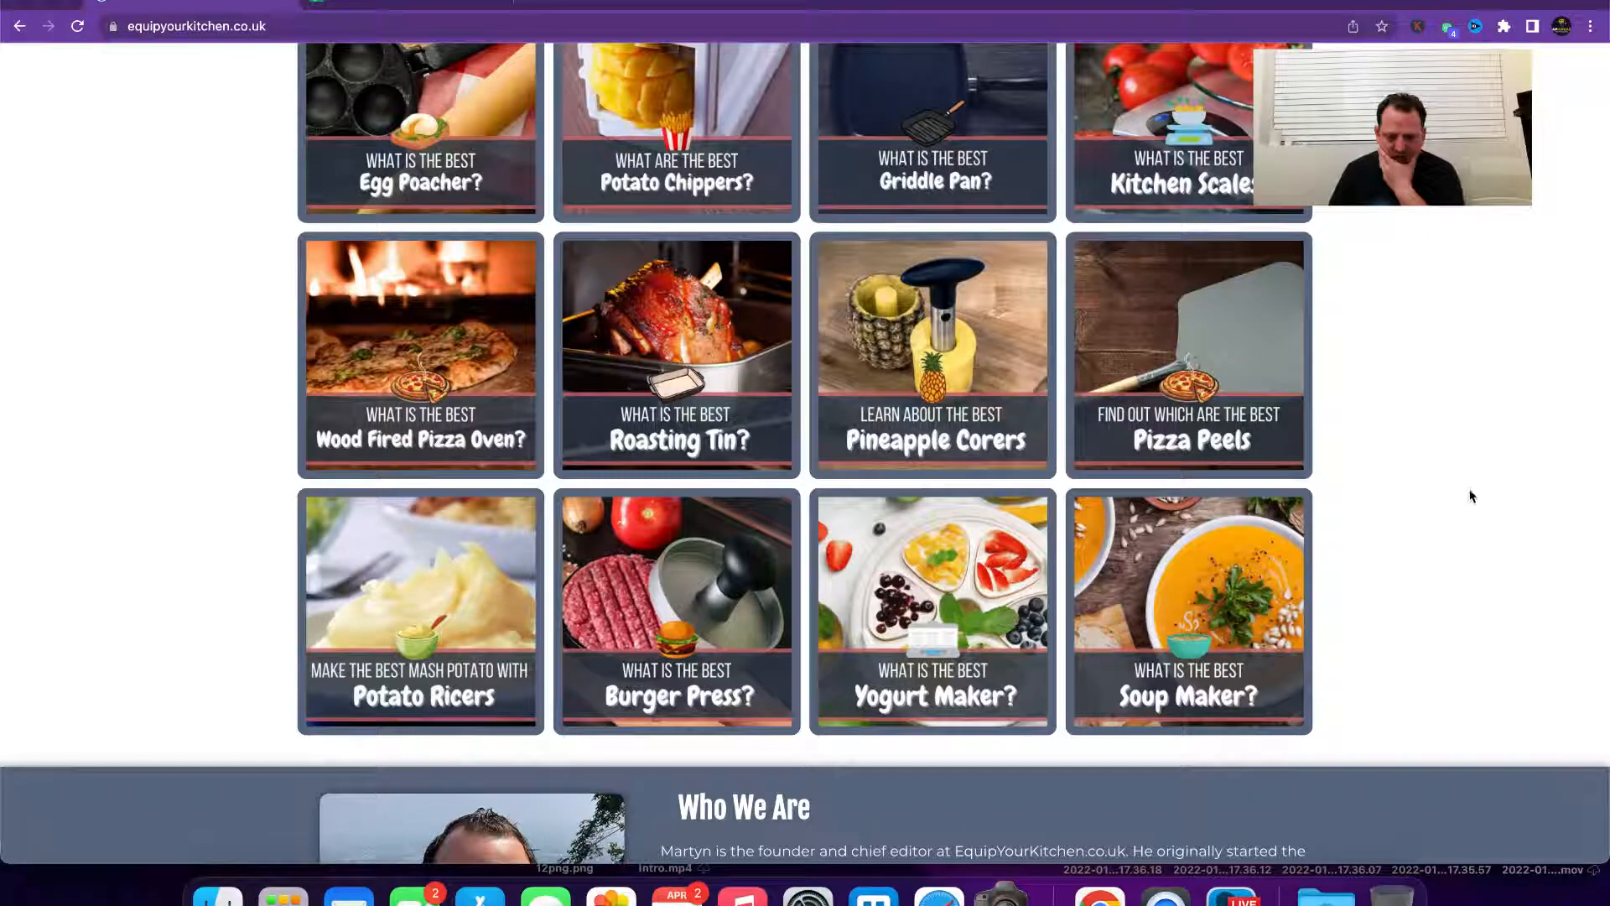
# Step: Bring up the EYK Info Content Plan spreadsheet and load lowfruits.io in a new browser tab
pyautogui.click(480, 7)
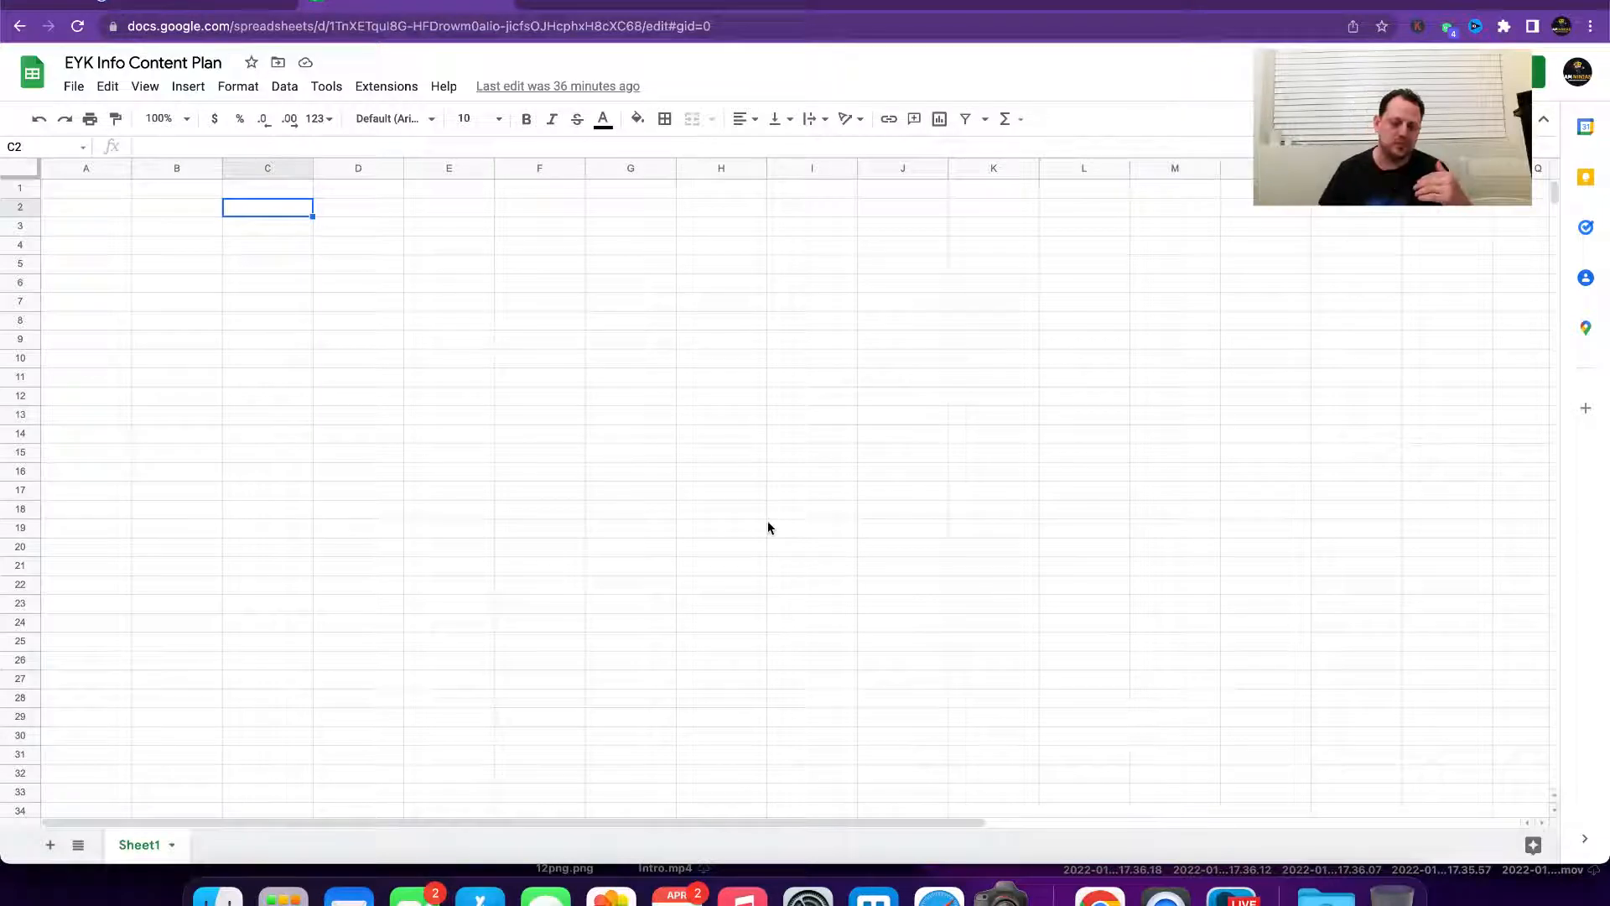
pyautogui.click(1231, 894)
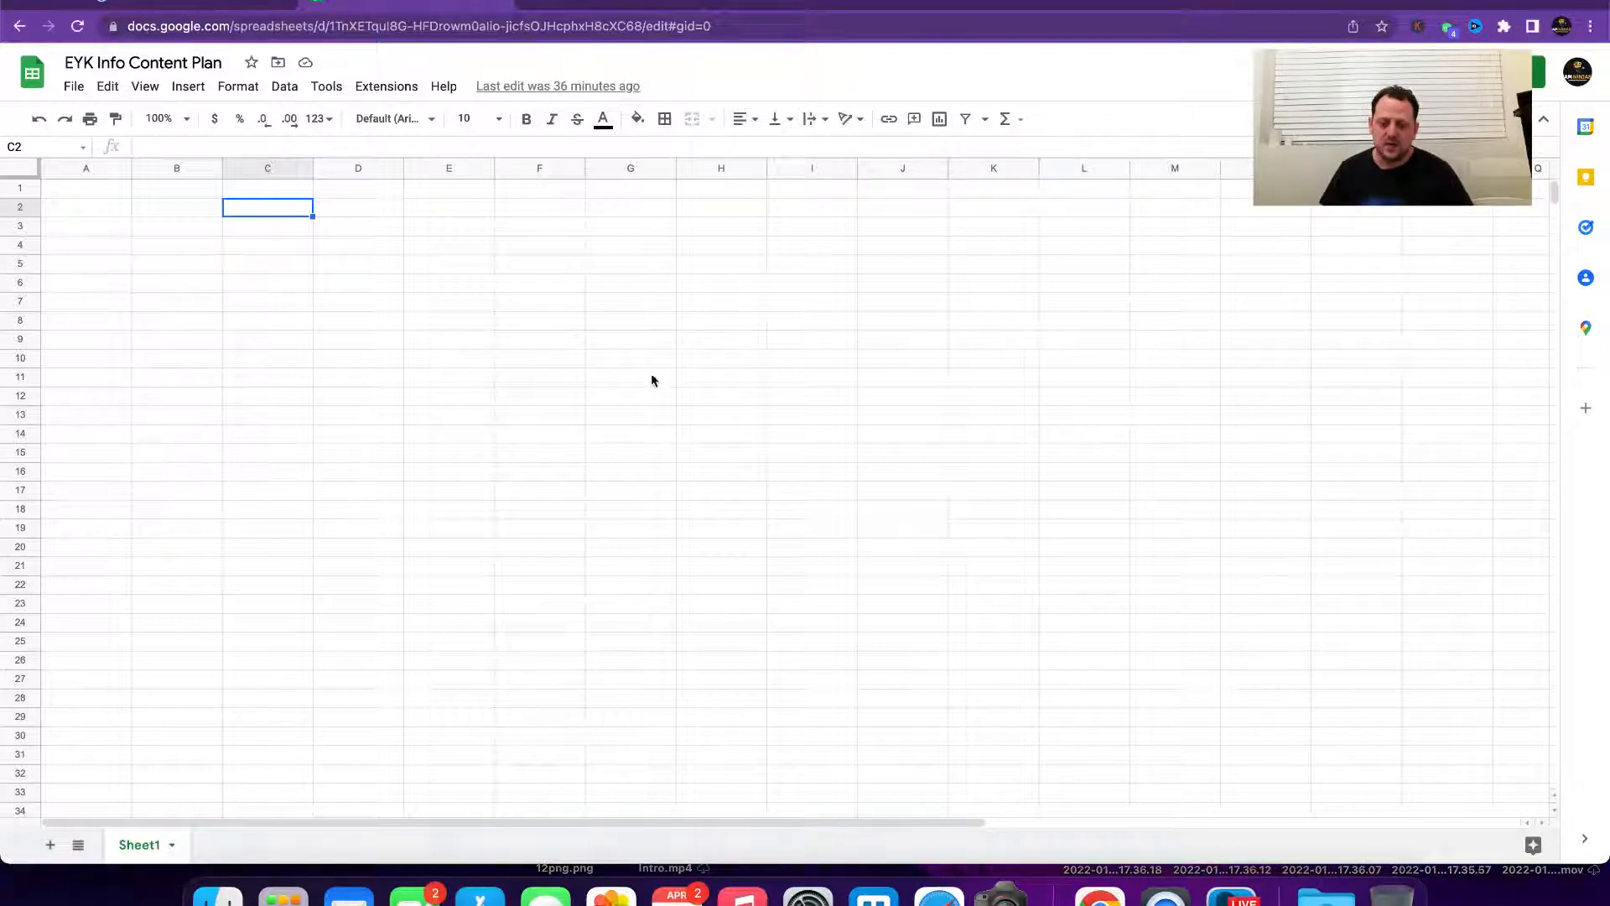
pyautogui.click(537, 6)
pyautogui.write('lowfruits.io')
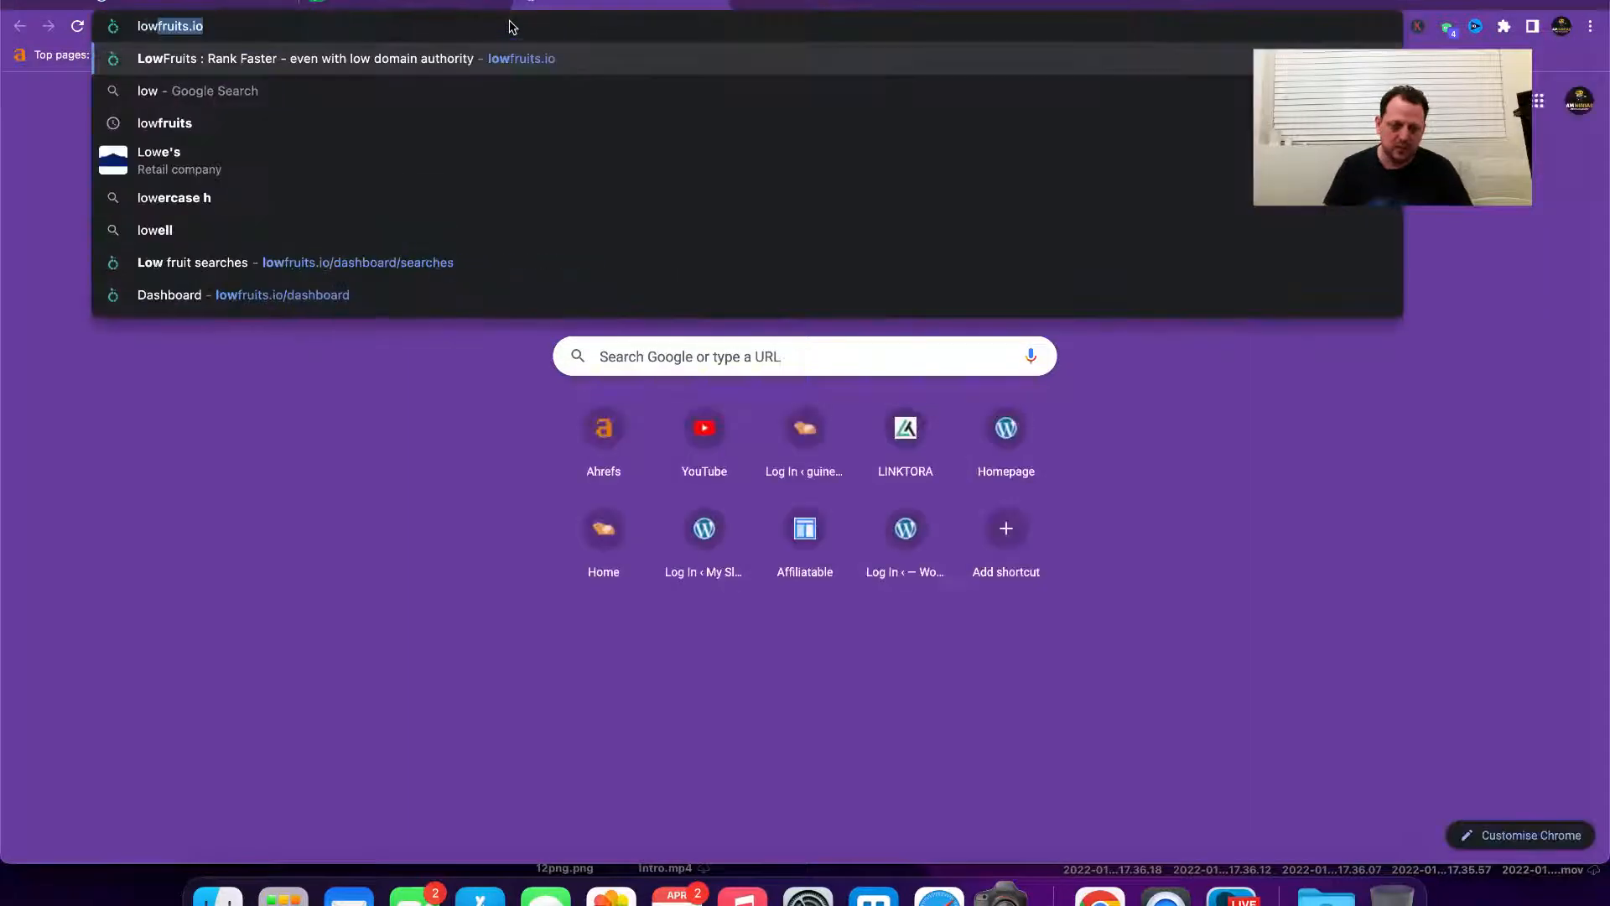
pyautogui.press('Return')
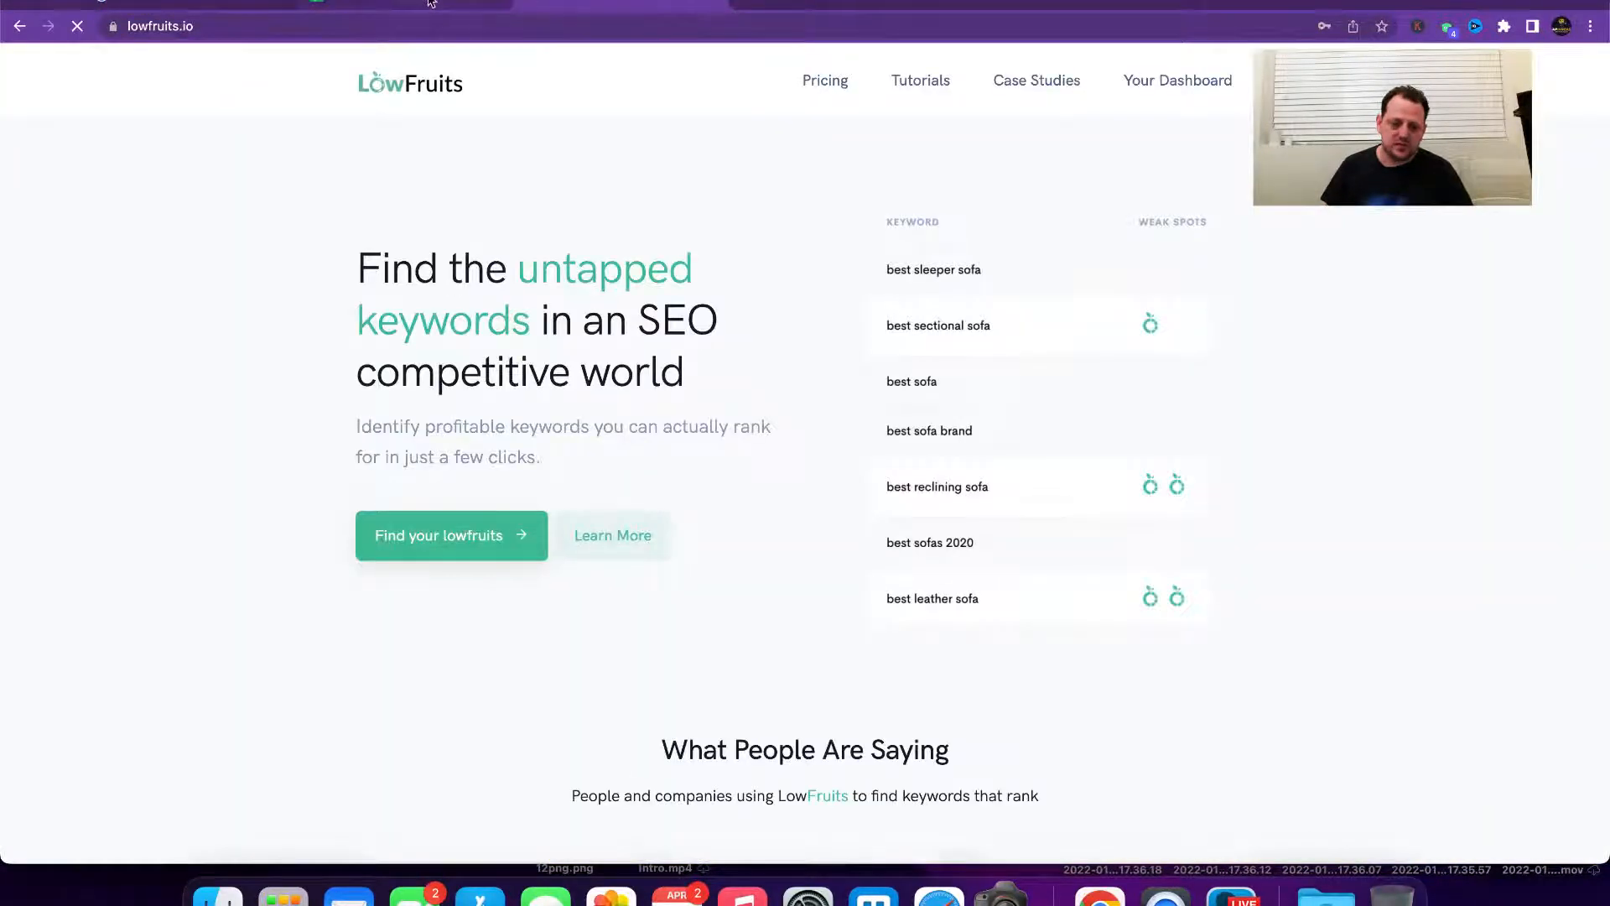
# Step: Enter Soup Maker as a bold heading in cell A1 of the EYK Info Content Plan spreadsheet
pyautogui.click(429, 2)
pyautogui.click(108, 192)
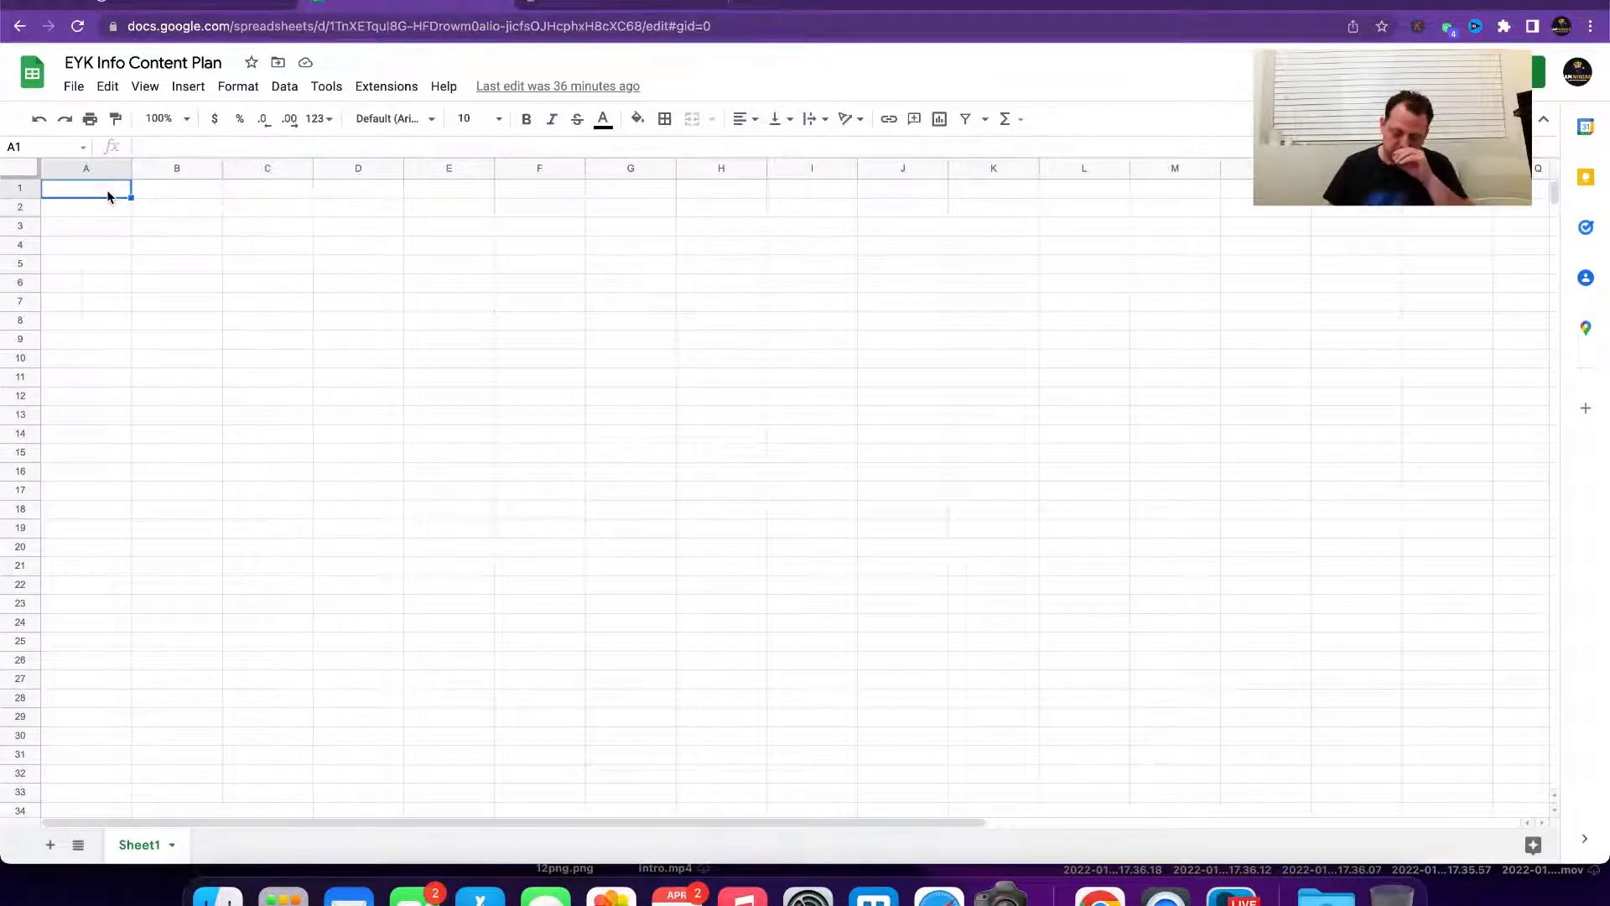
pyautogui.click(168, 4)
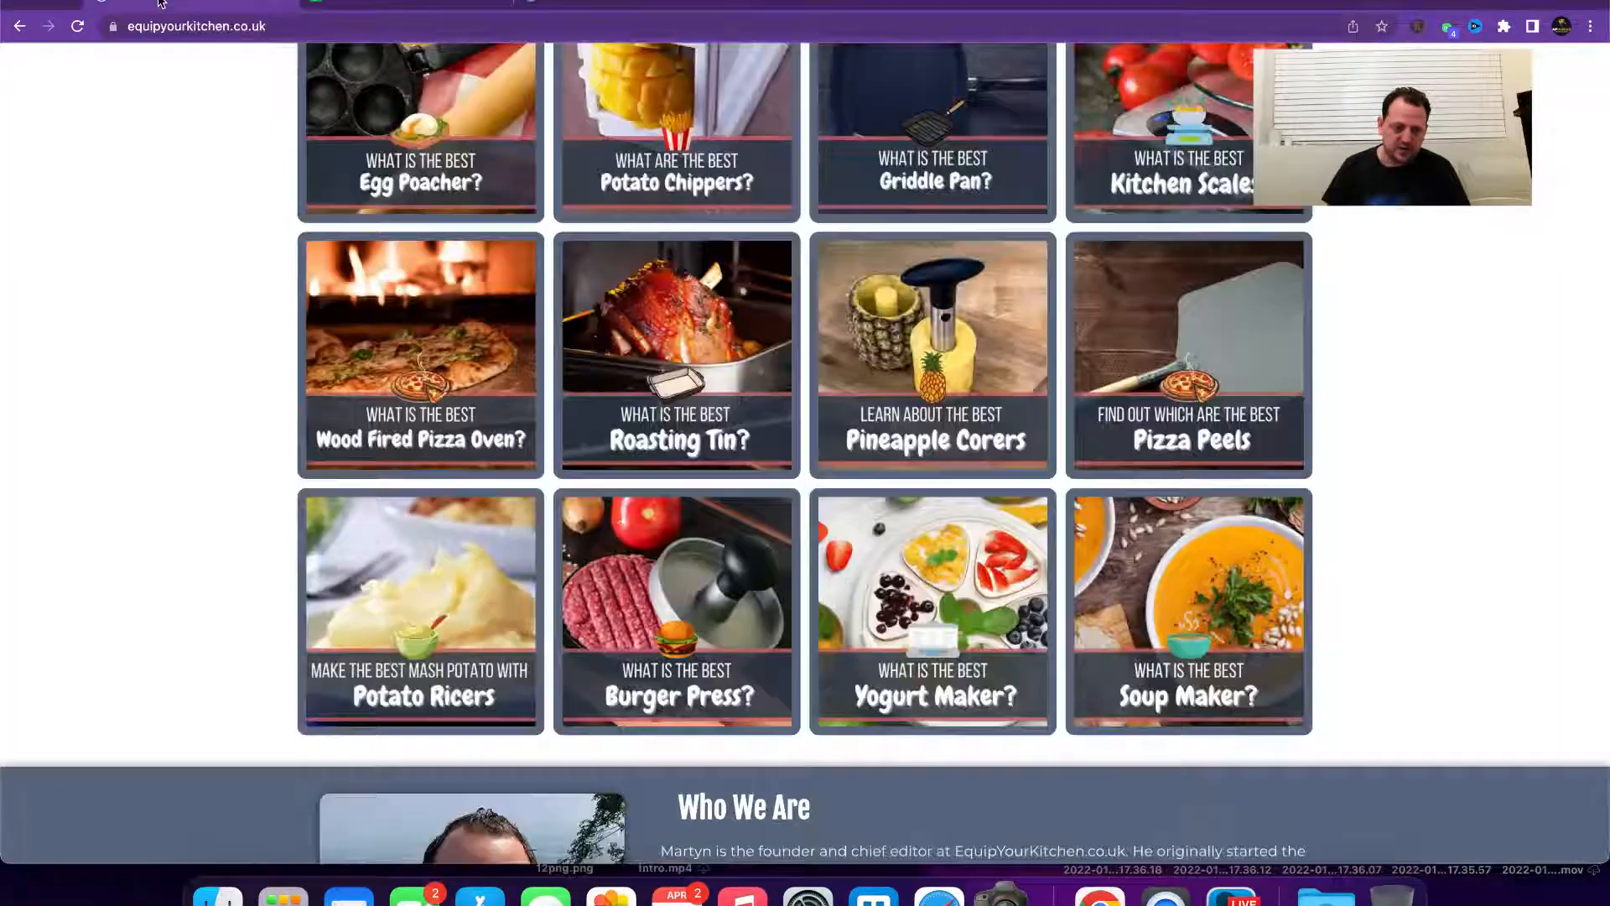
pyautogui.click(340, 3)
pyautogui.write('Soup Maker')
pyautogui.click(98, 265)
pyautogui.click(162, 186)
pyautogui.click(100, 192)
pyautogui.hotkey('ctrl', 'b')
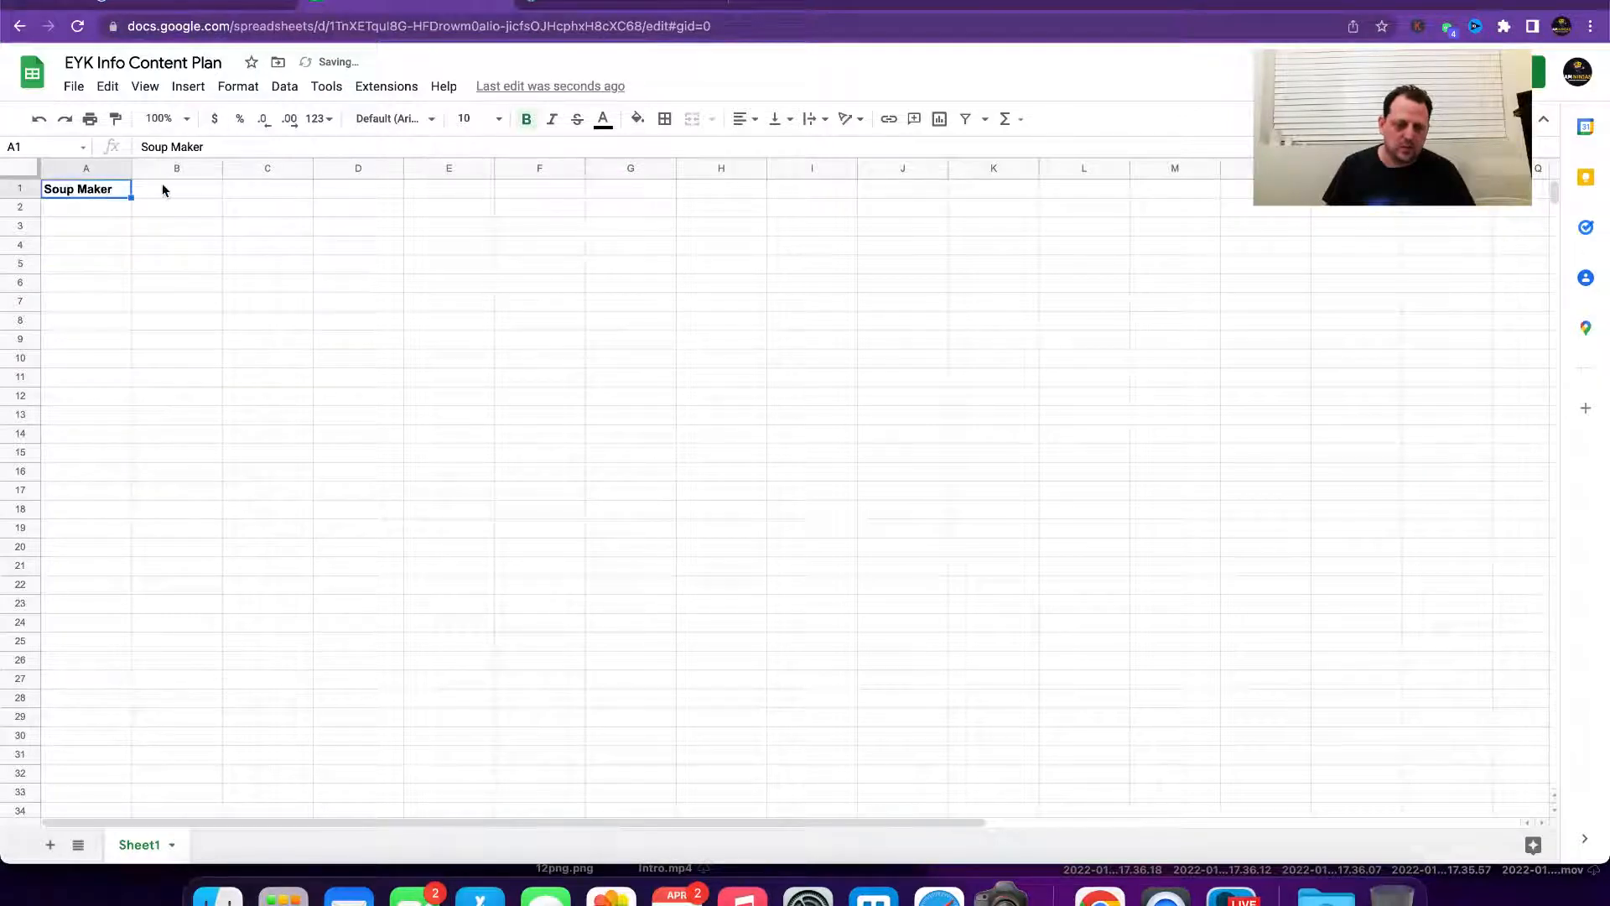
pyautogui.click(162, 187)
pyautogui.click(162, 216)
# Step: Switch to LowFruits and start a keyword ideas search from the dashboard with the seed keyword Best Soup Maker
pyautogui.click(625, 10)
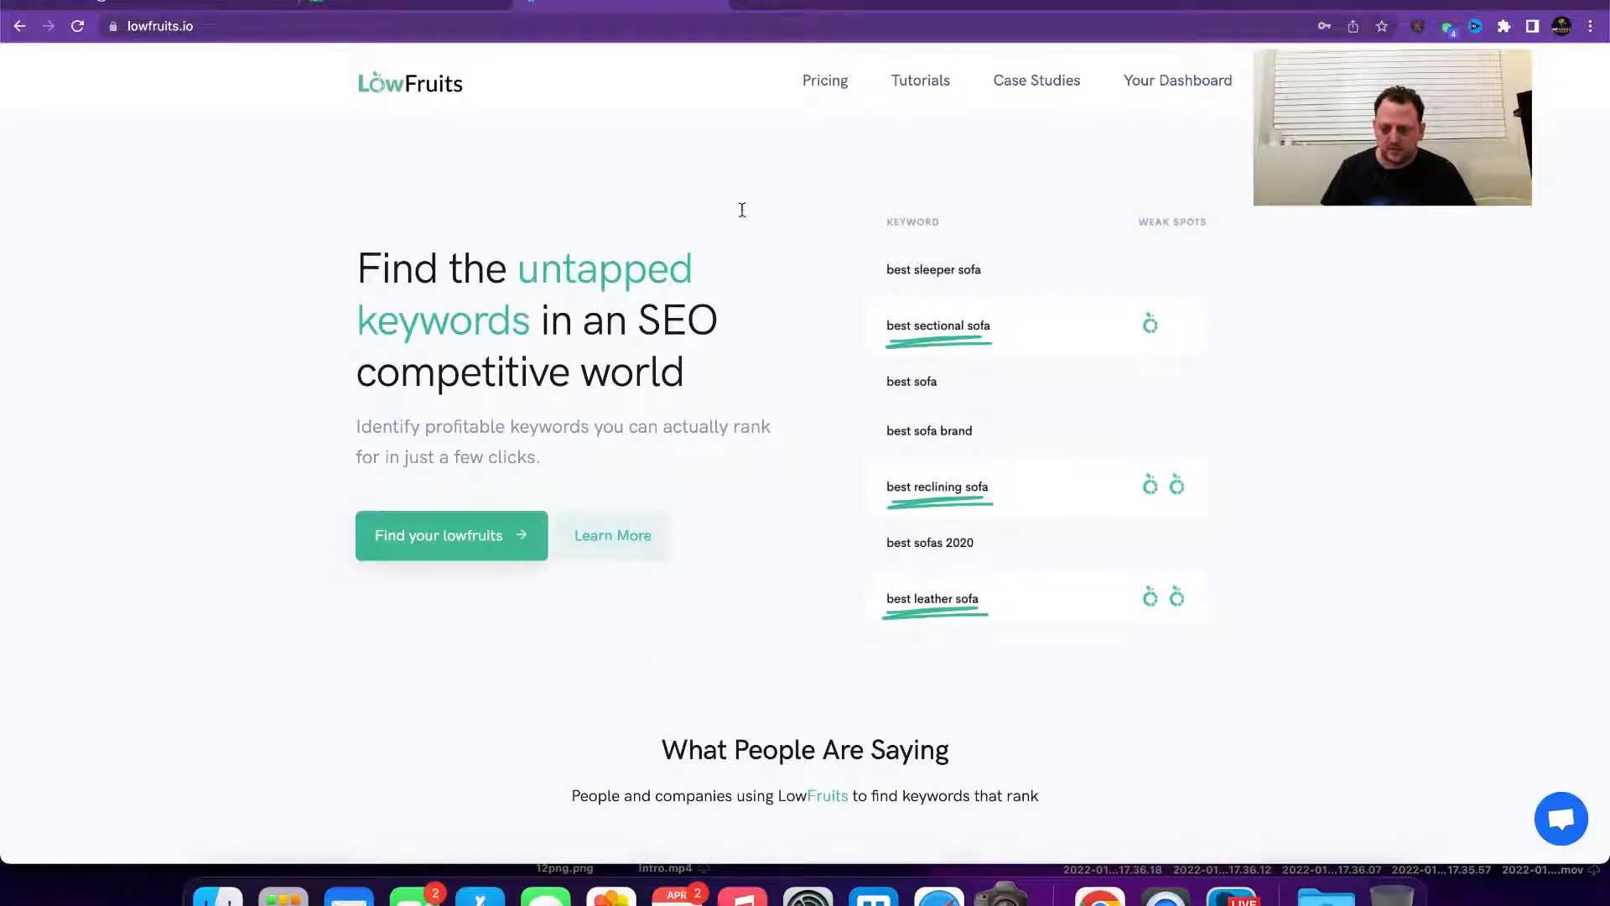
pyautogui.click(1163, 99)
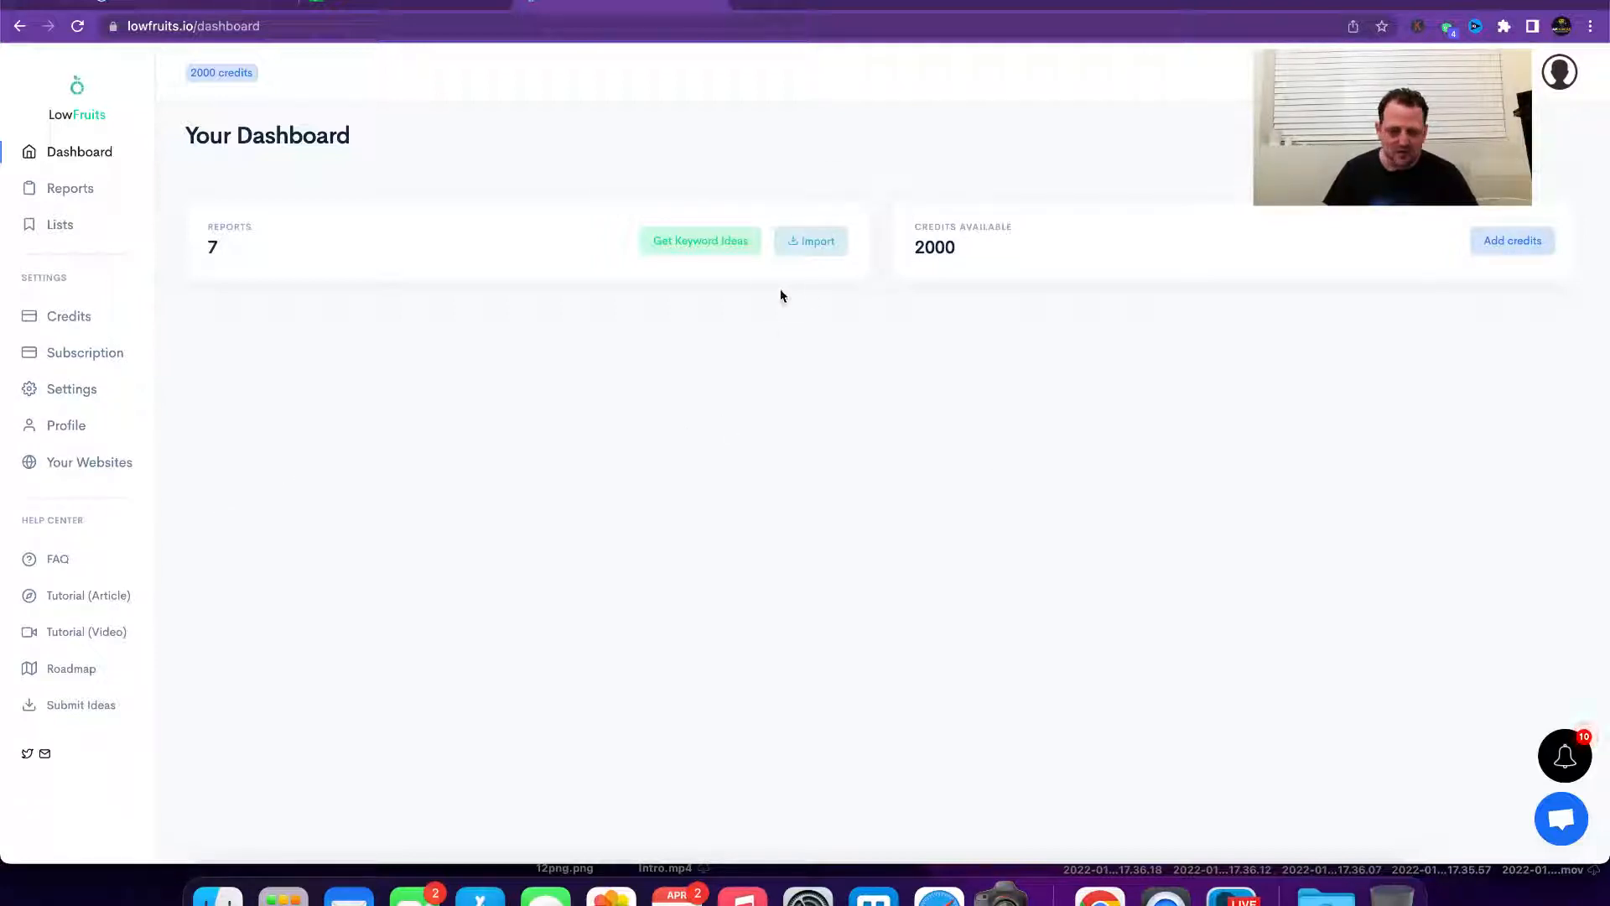
pyautogui.click(697, 247)
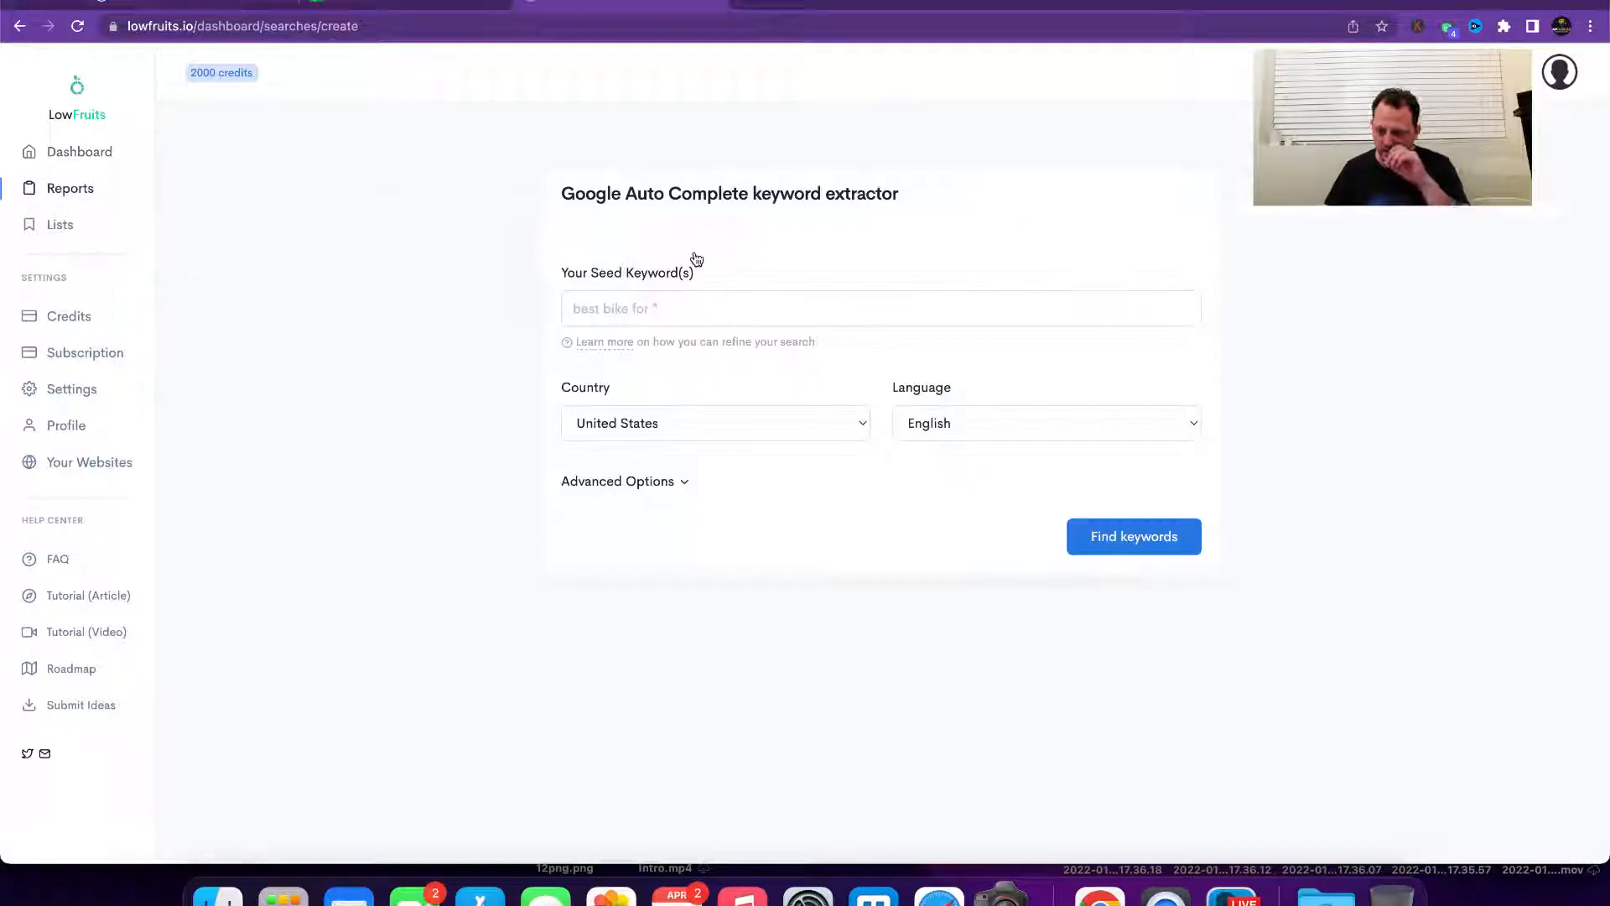
pyautogui.click(643, 312)
pyautogui.write('Best')
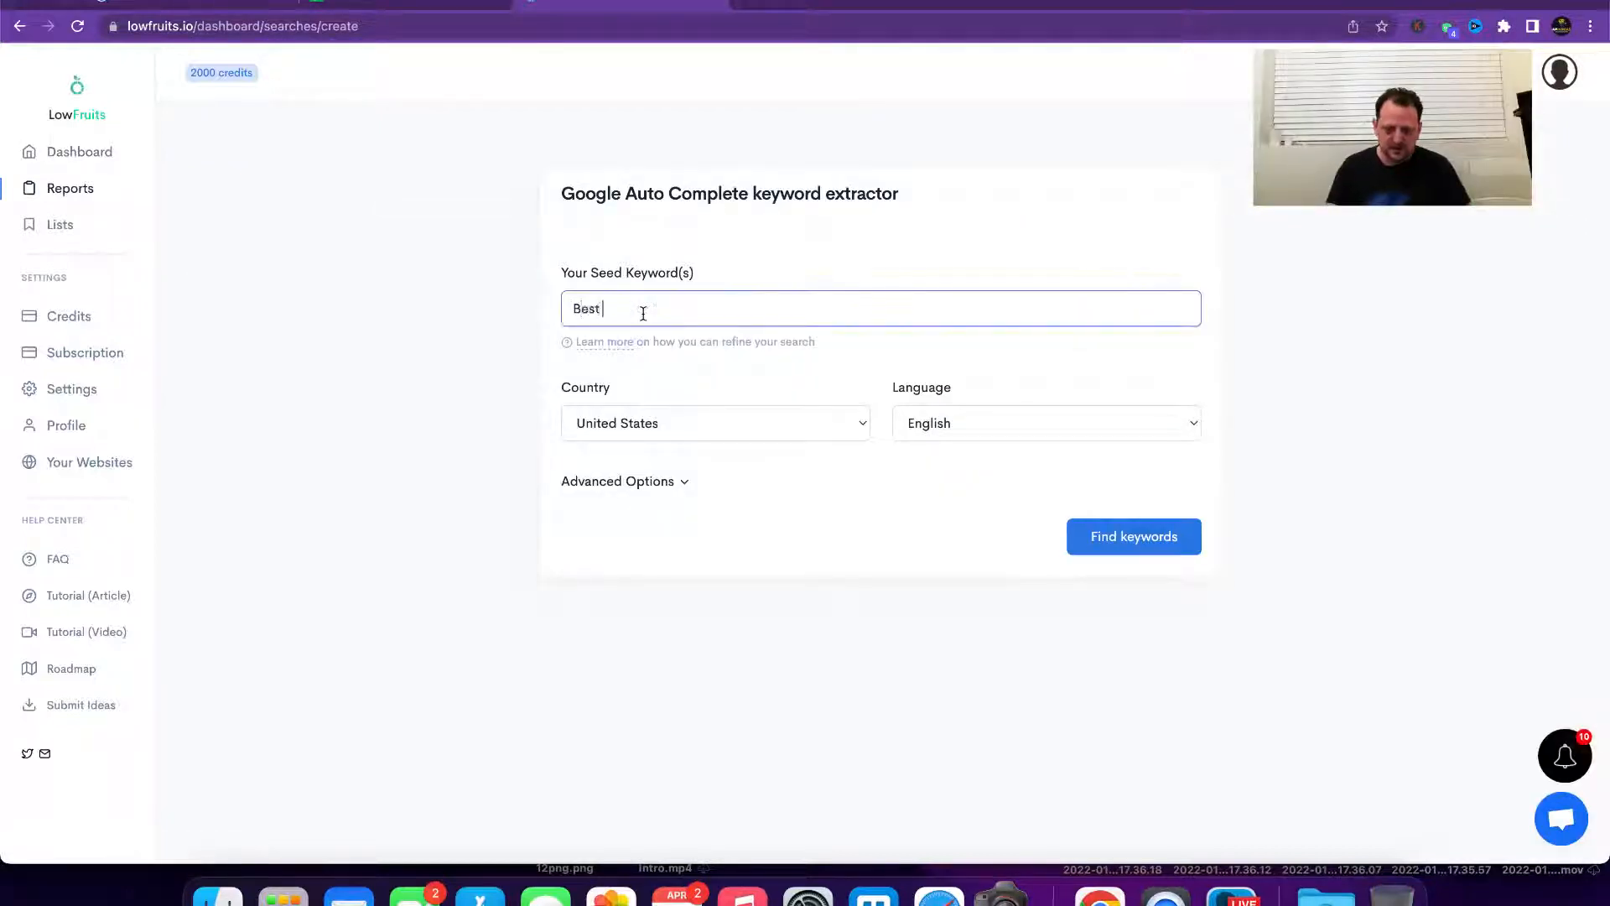
pyautogui.click(447, 409)
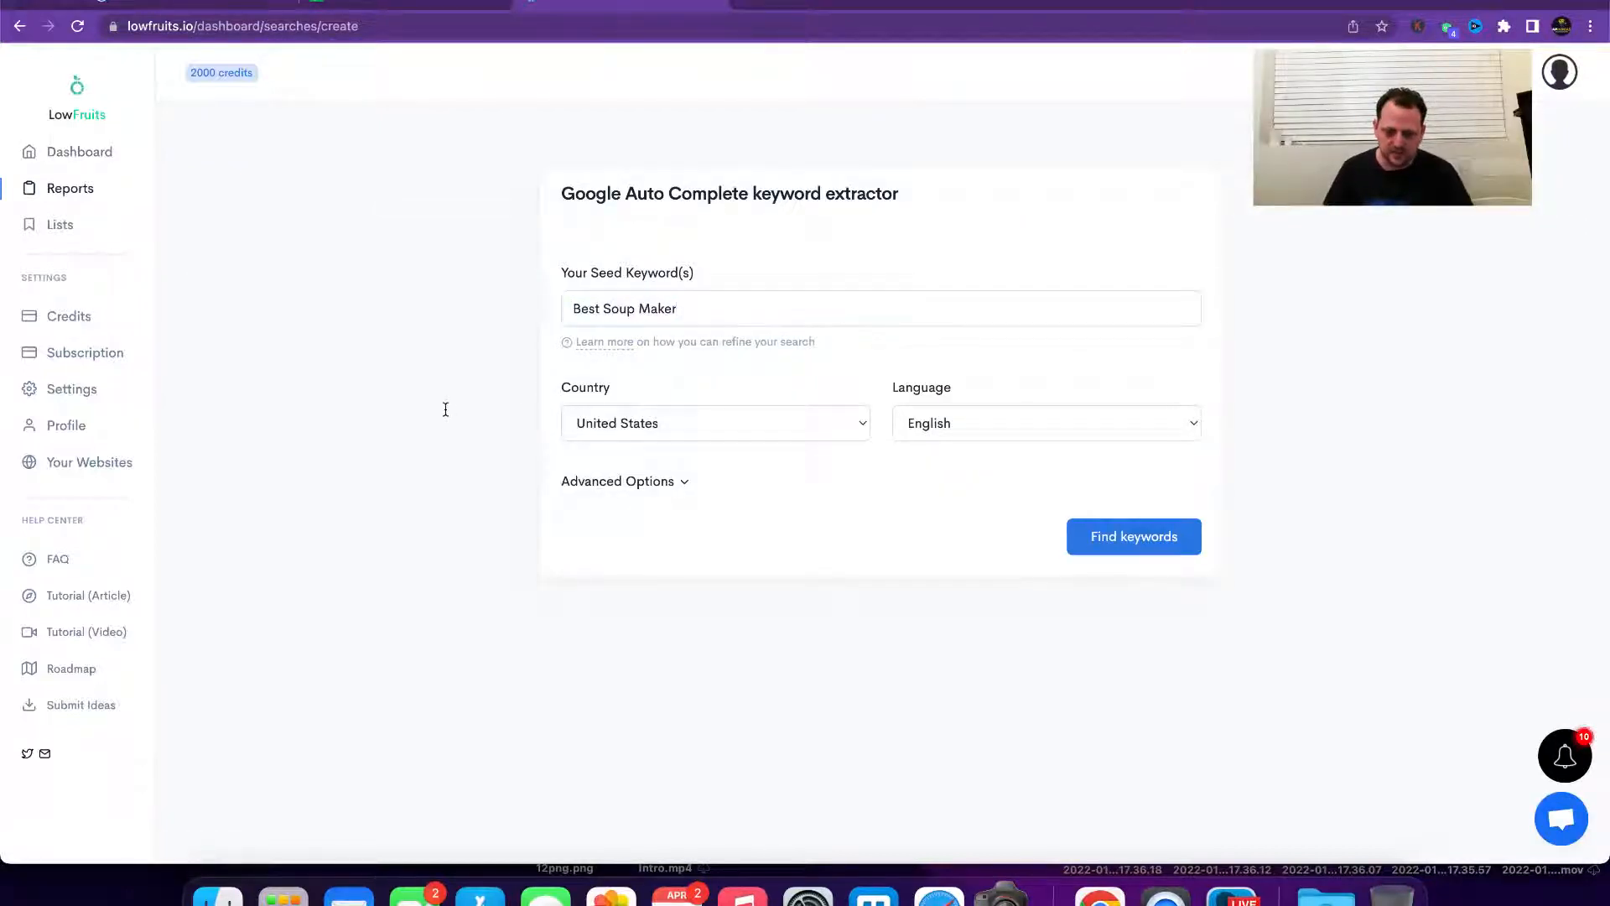
# Step: Set the search country to United Kingdom and expand the advanced options at the Max DA field
pyautogui.click(671, 429)
pyautogui.click(669, 405)
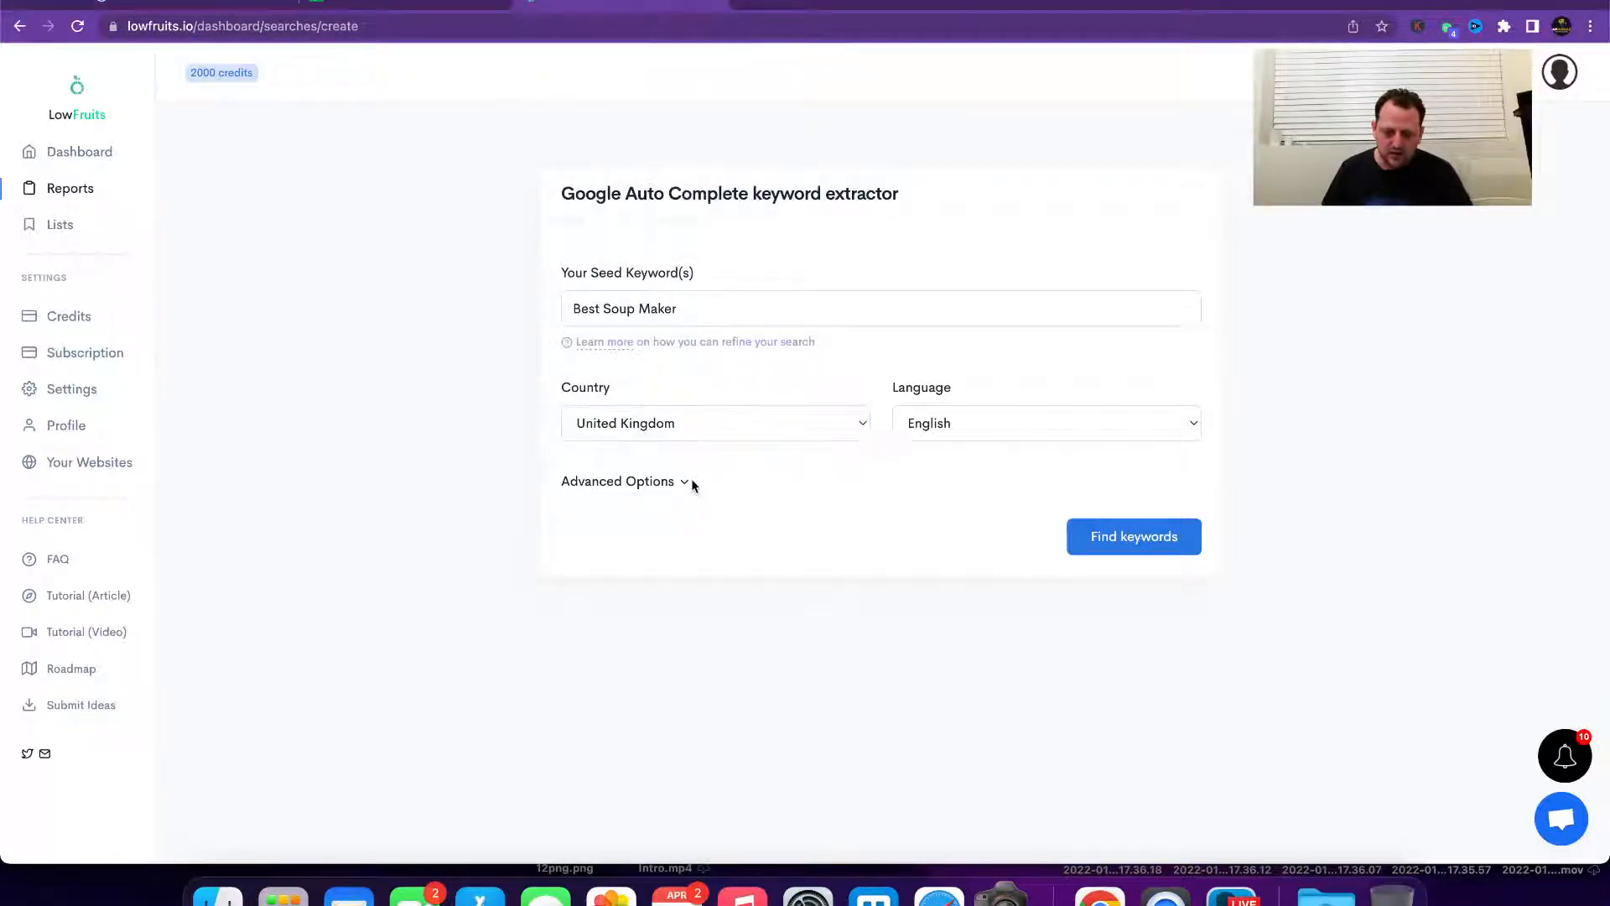
pyautogui.click(684, 481)
pyautogui.scroll(-2, 848, 542)
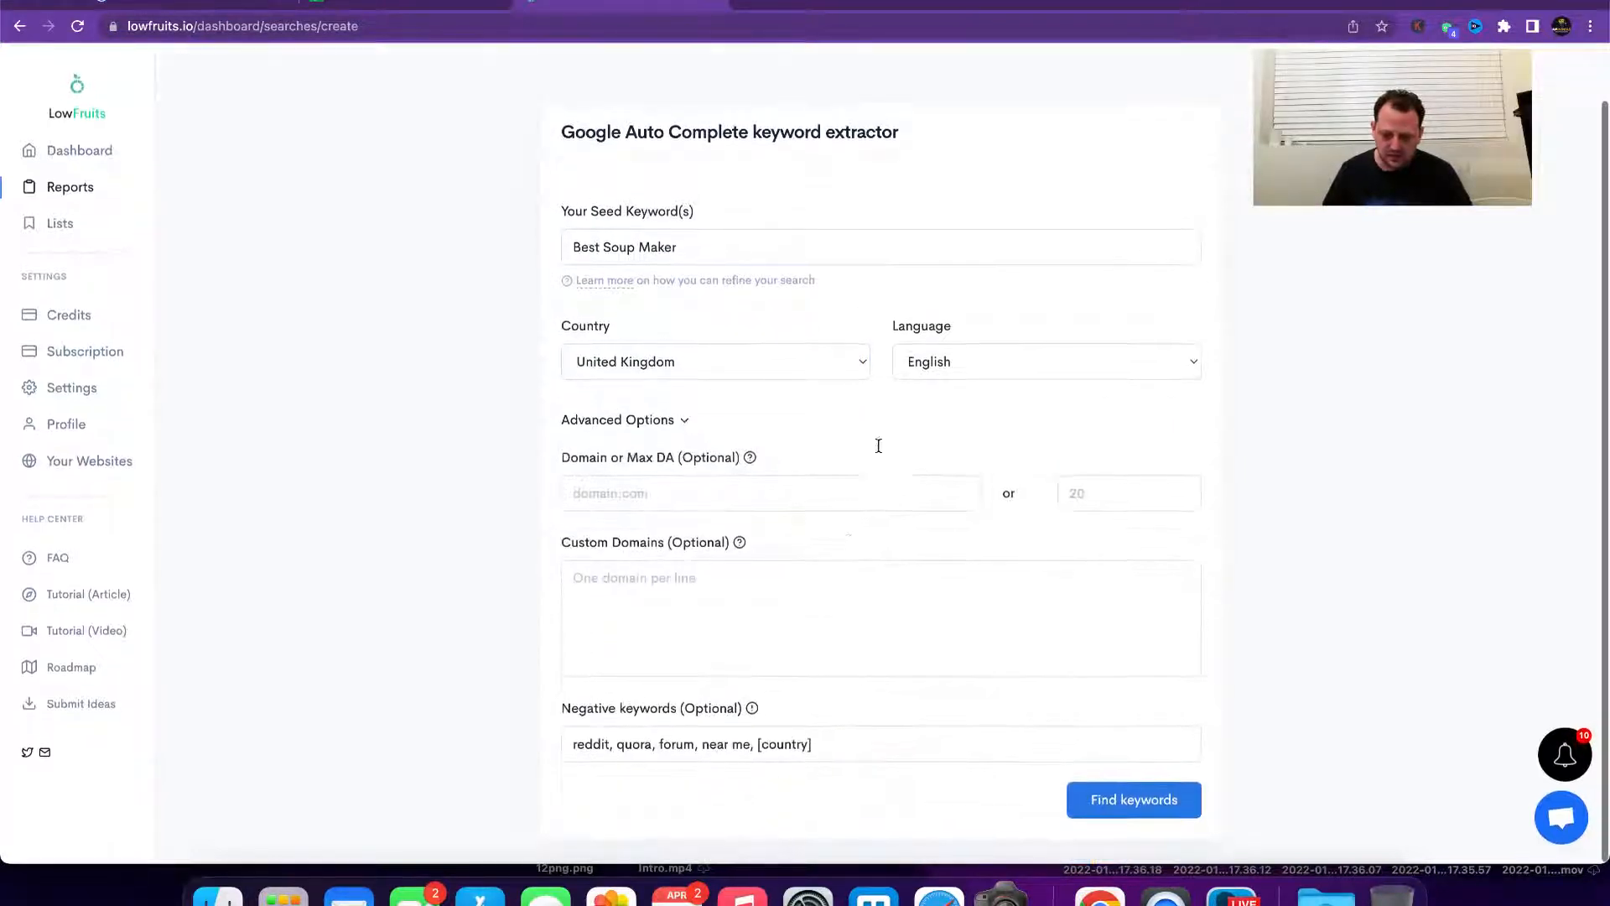
pyautogui.click(1100, 492)
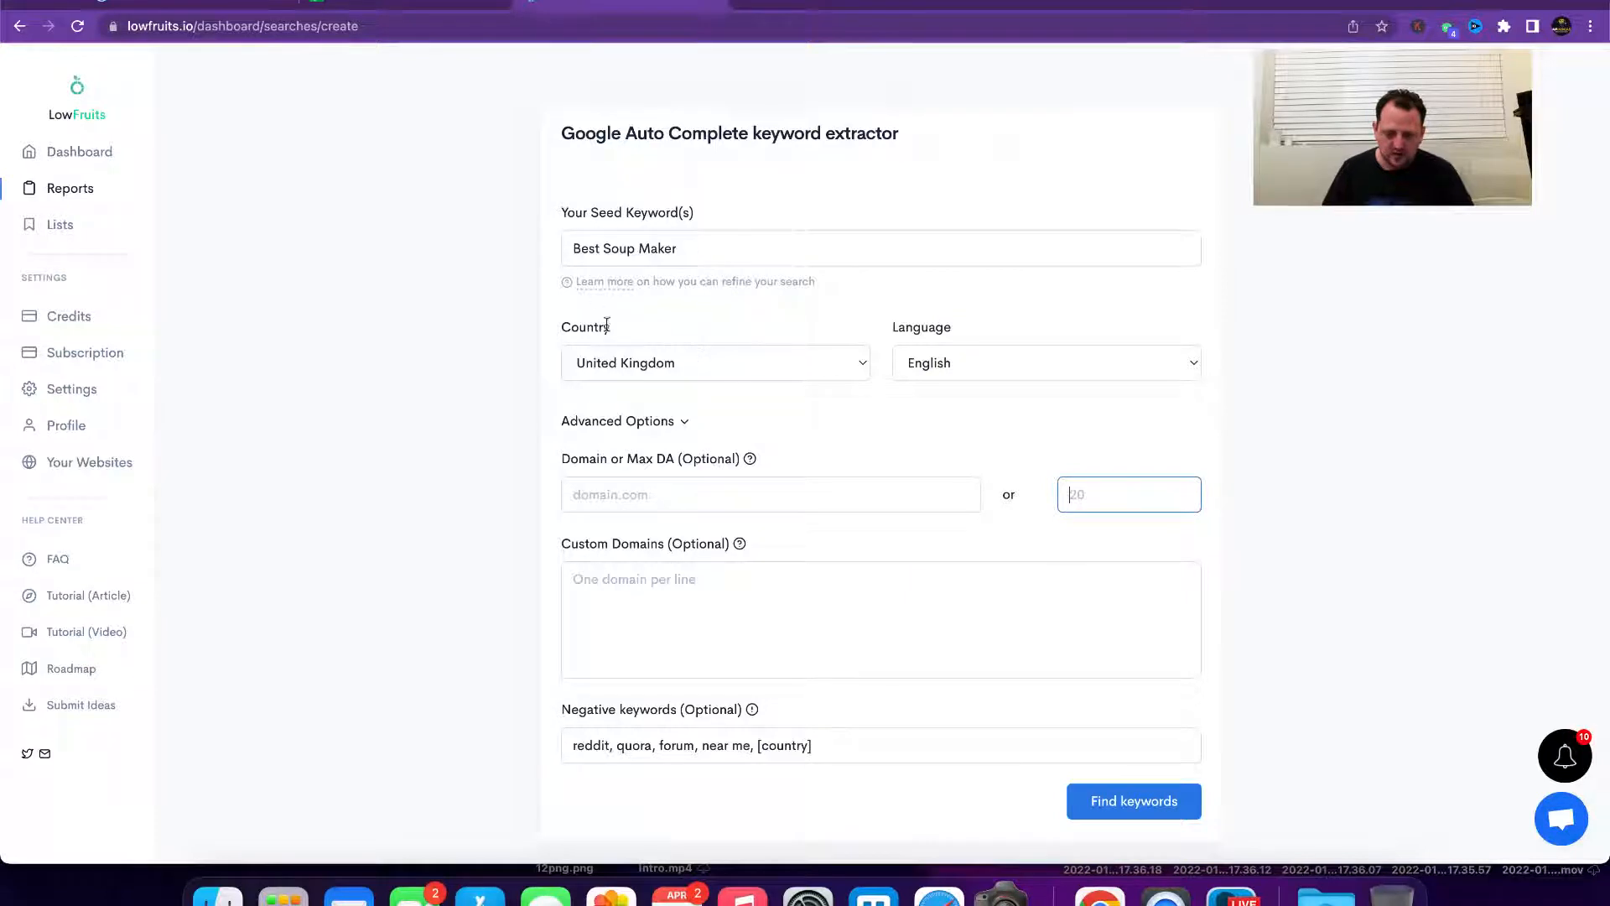
# Step: Shorten the seed keyword to Soup Maker and run the keyword search
pyautogui.moveTo(607, 250); pyautogui.dragTo(528, 248)
pyautogui.press('BackSpace')
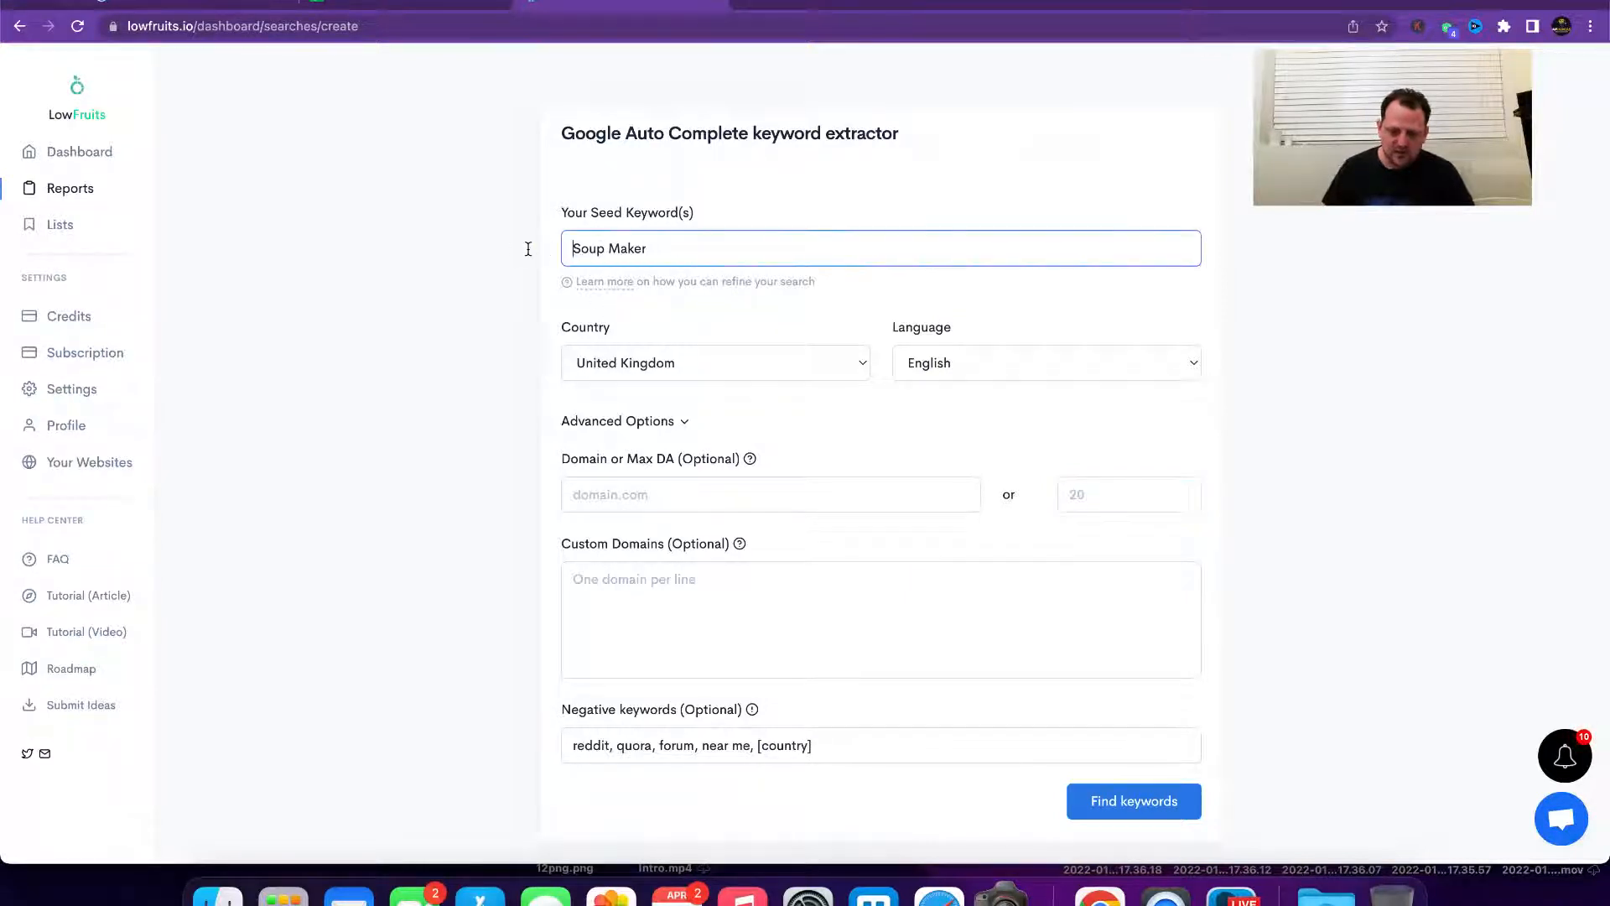
pyautogui.click(445, 310)
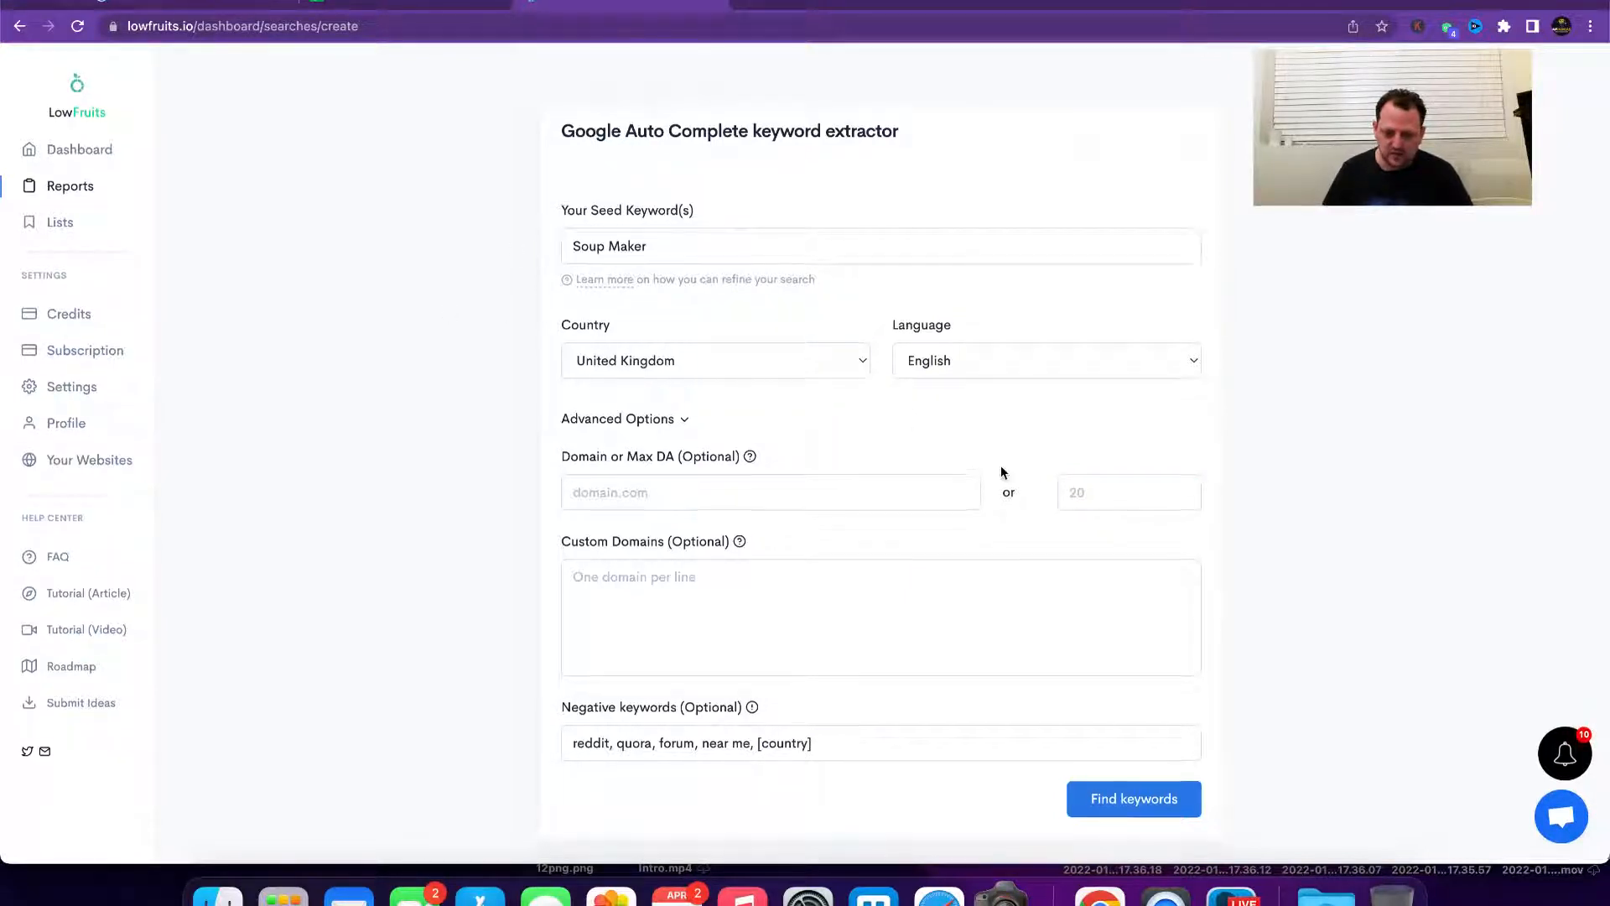
pyautogui.click(1111, 791)
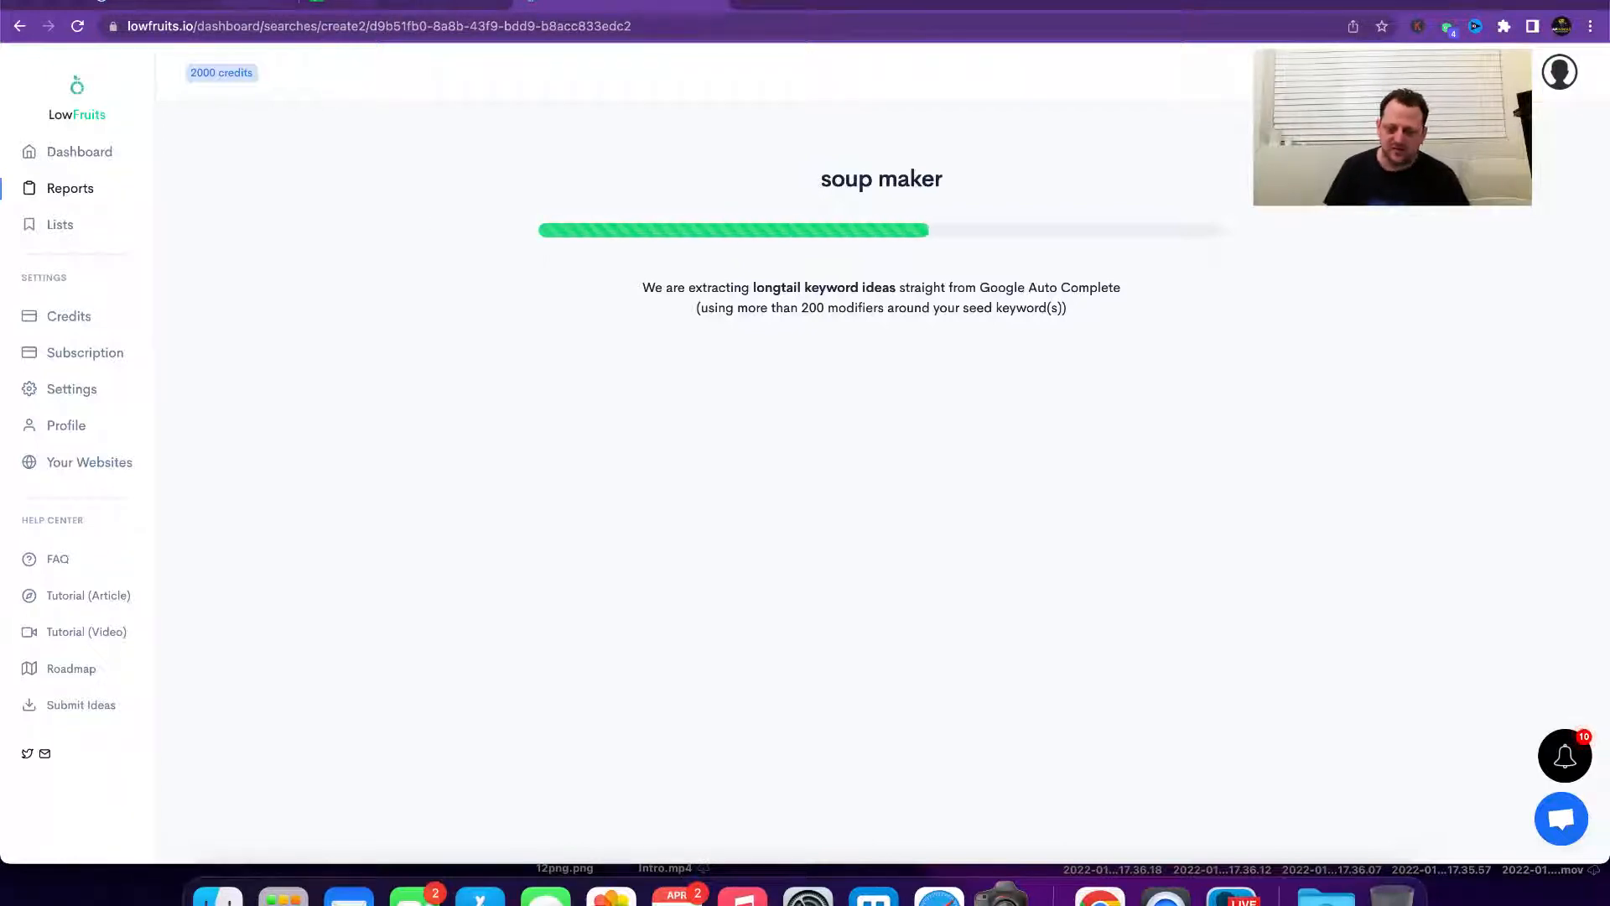
# Step: Access all the free keyword ideas for soup maker without running the paid analysis
pyautogui.click(1215, 899)
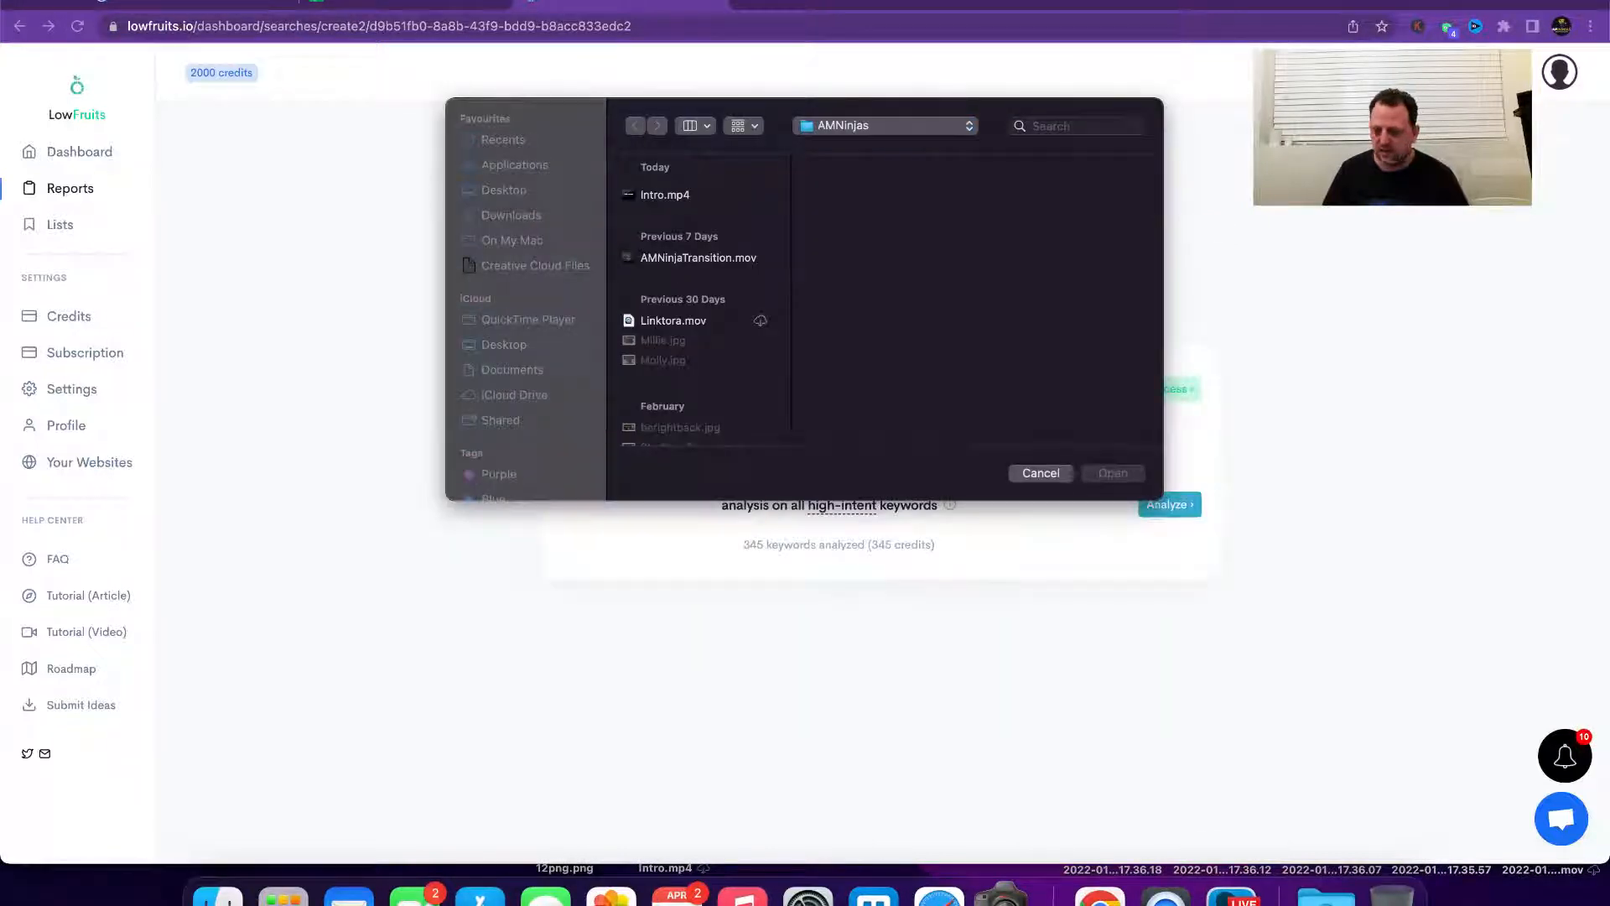
pyautogui.press('Escape')
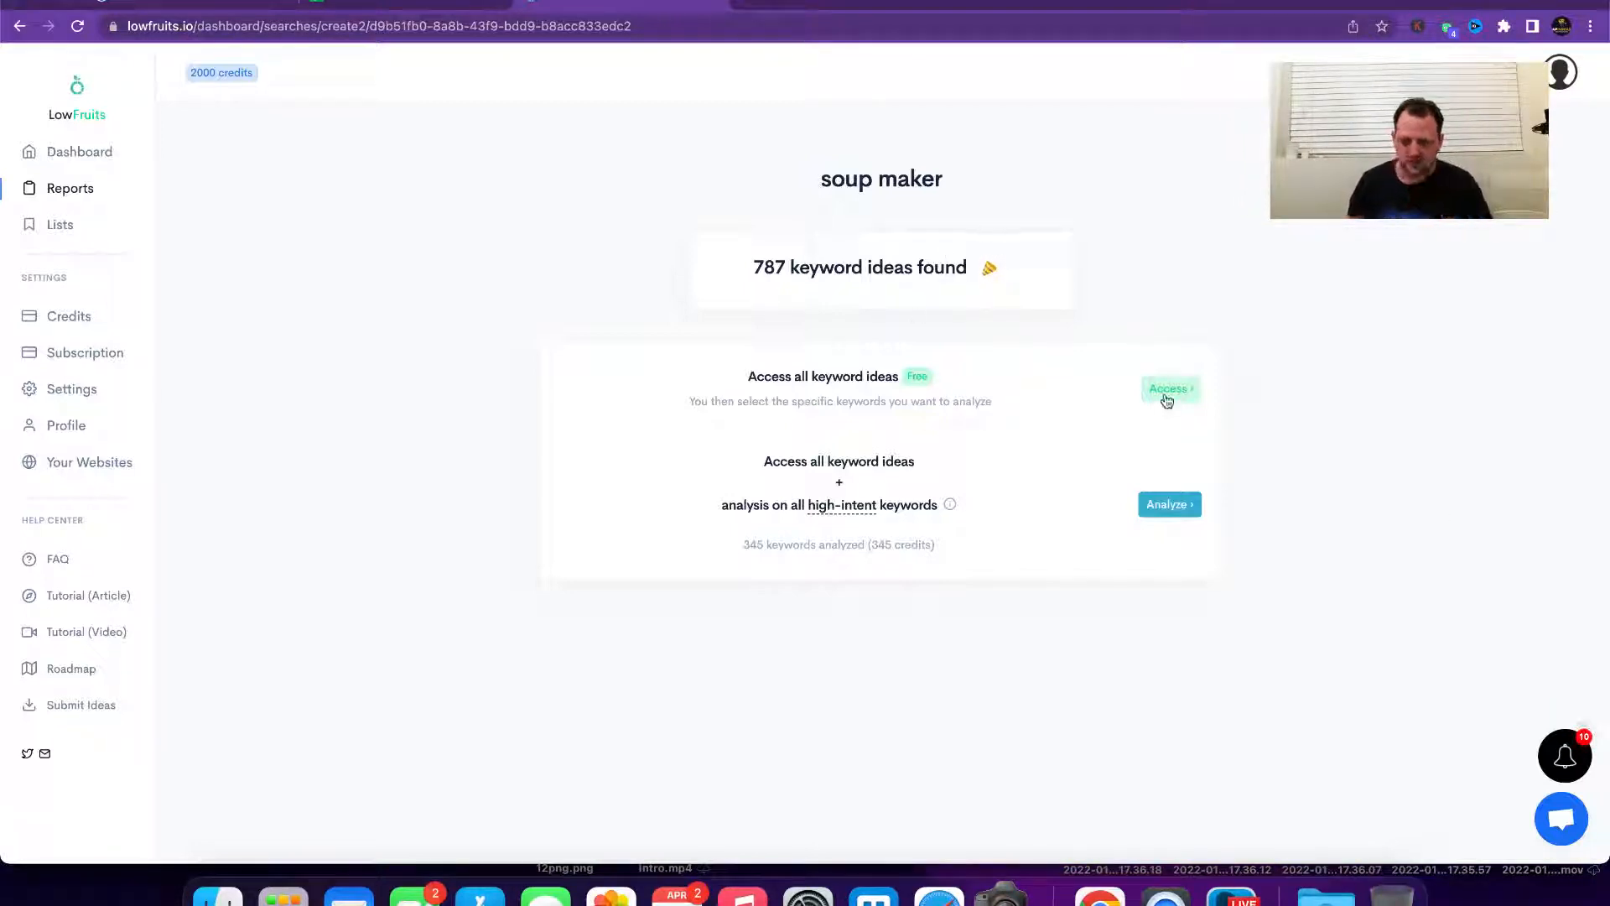
pyautogui.click(1167, 390)
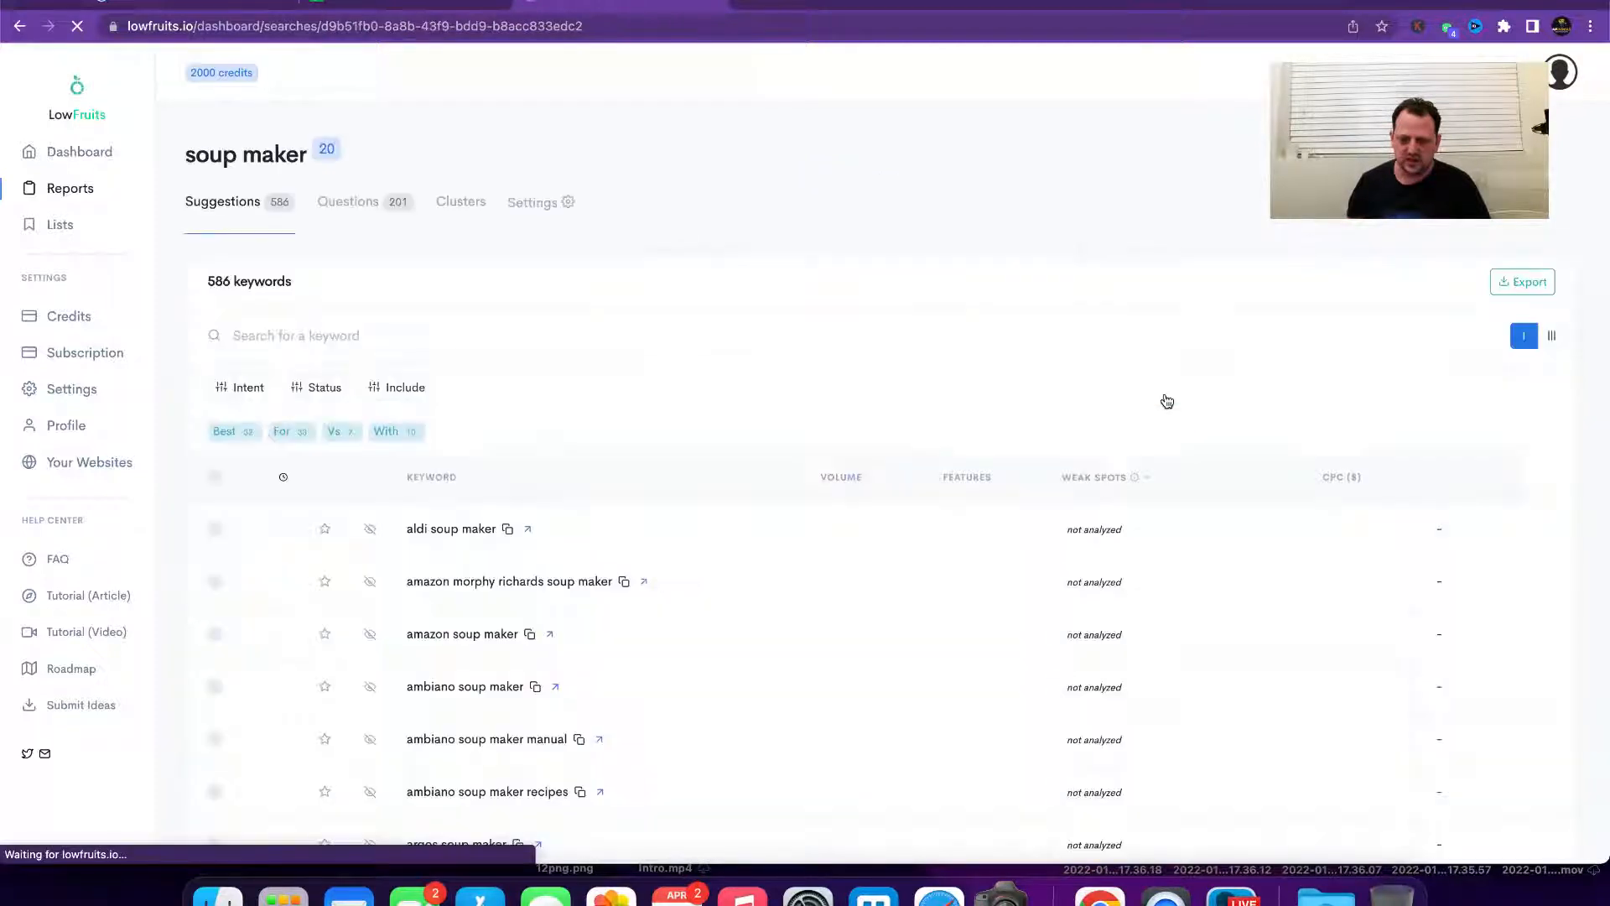
# Step: Hide the Aldi, Amazon, Ambiano, Argos and Asda keywords from the suggestions, along with automatic soup maker and b&m soup maker
pyautogui.scroll(-3, 848, 410)
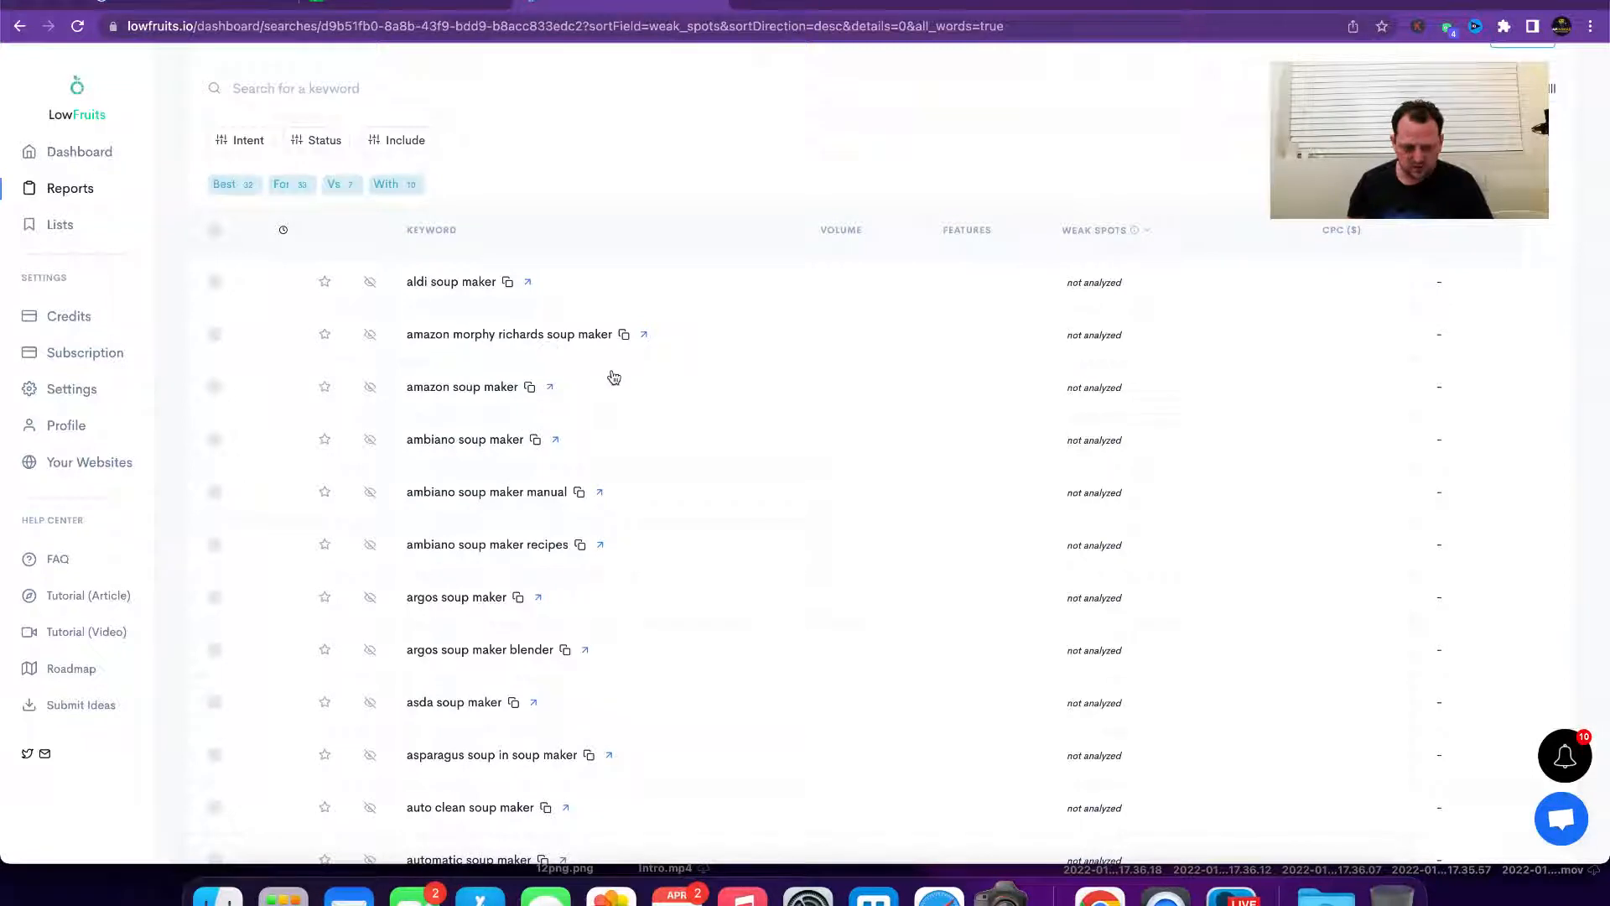
pyautogui.scroll(-1, 611, 374)
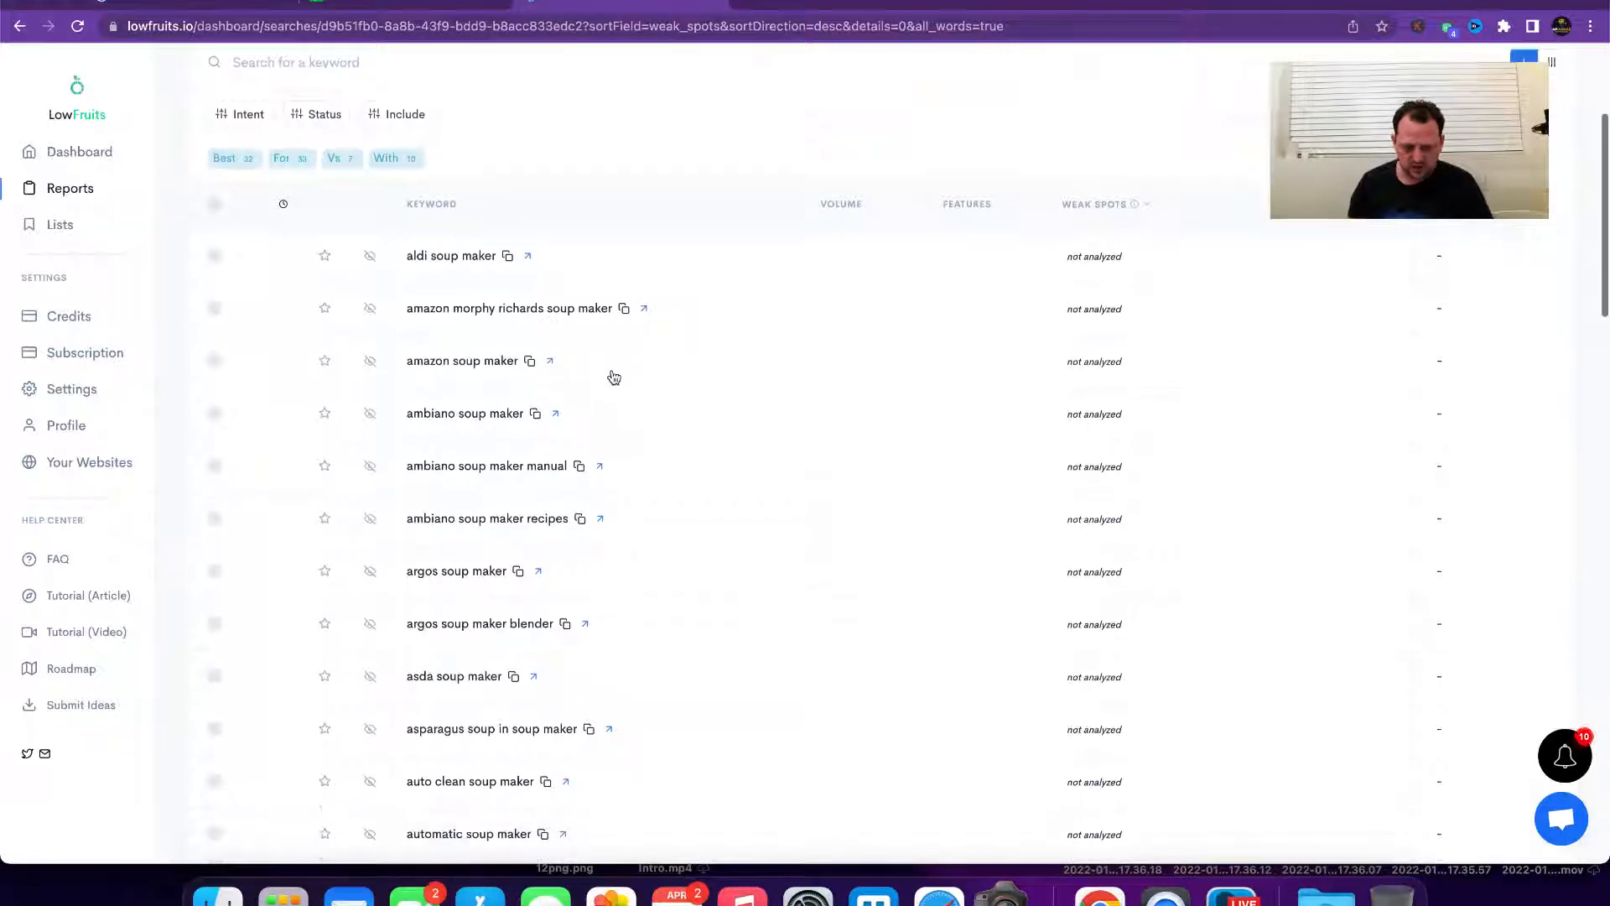
pyautogui.click(369, 255)
pyautogui.click(371, 260)
pyautogui.click(371, 260)
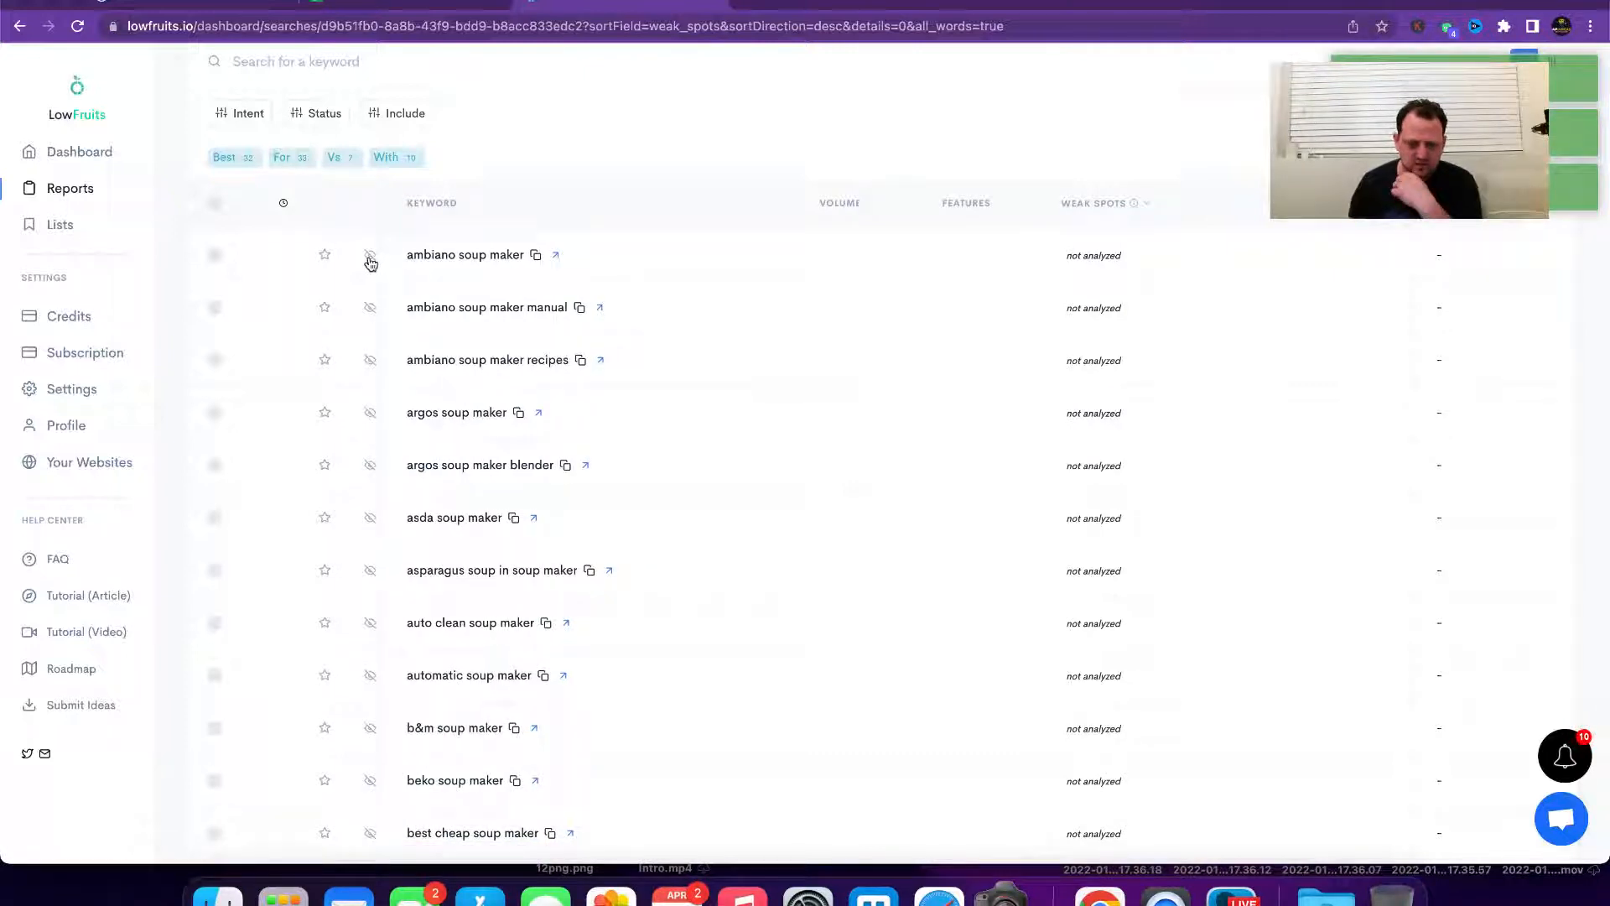
pyautogui.click(370, 260)
pyautogui.click(370, 260)
pyautogui.click(370, 260)
pyautogui.click(370, 260)
pyautogui.click(370, 260)
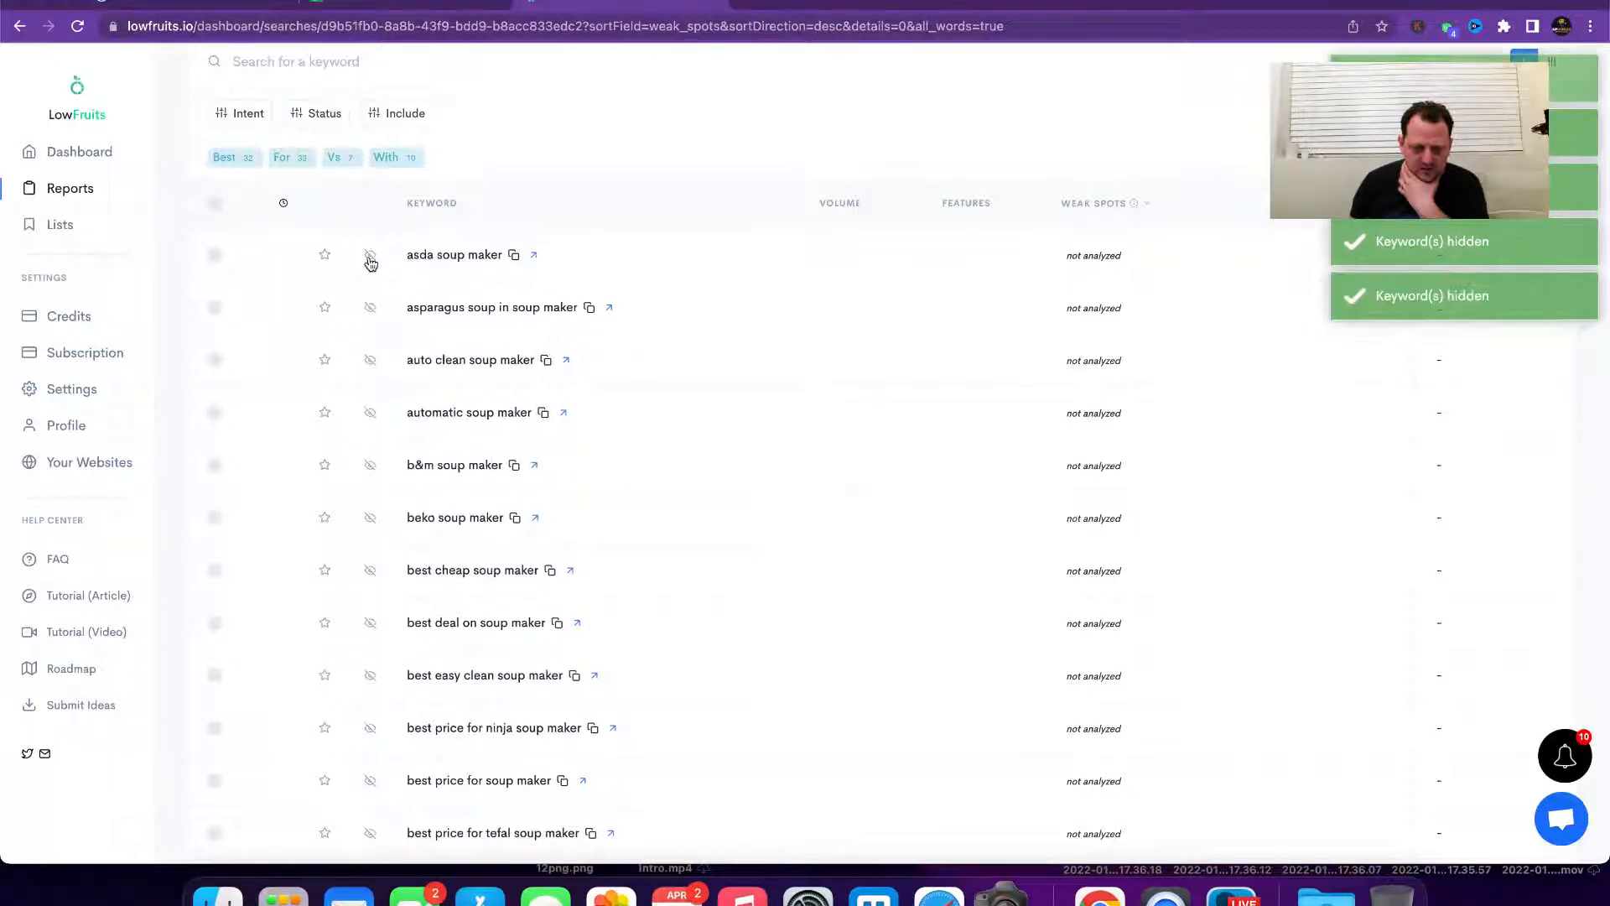
pyautogui.click(370, 260)
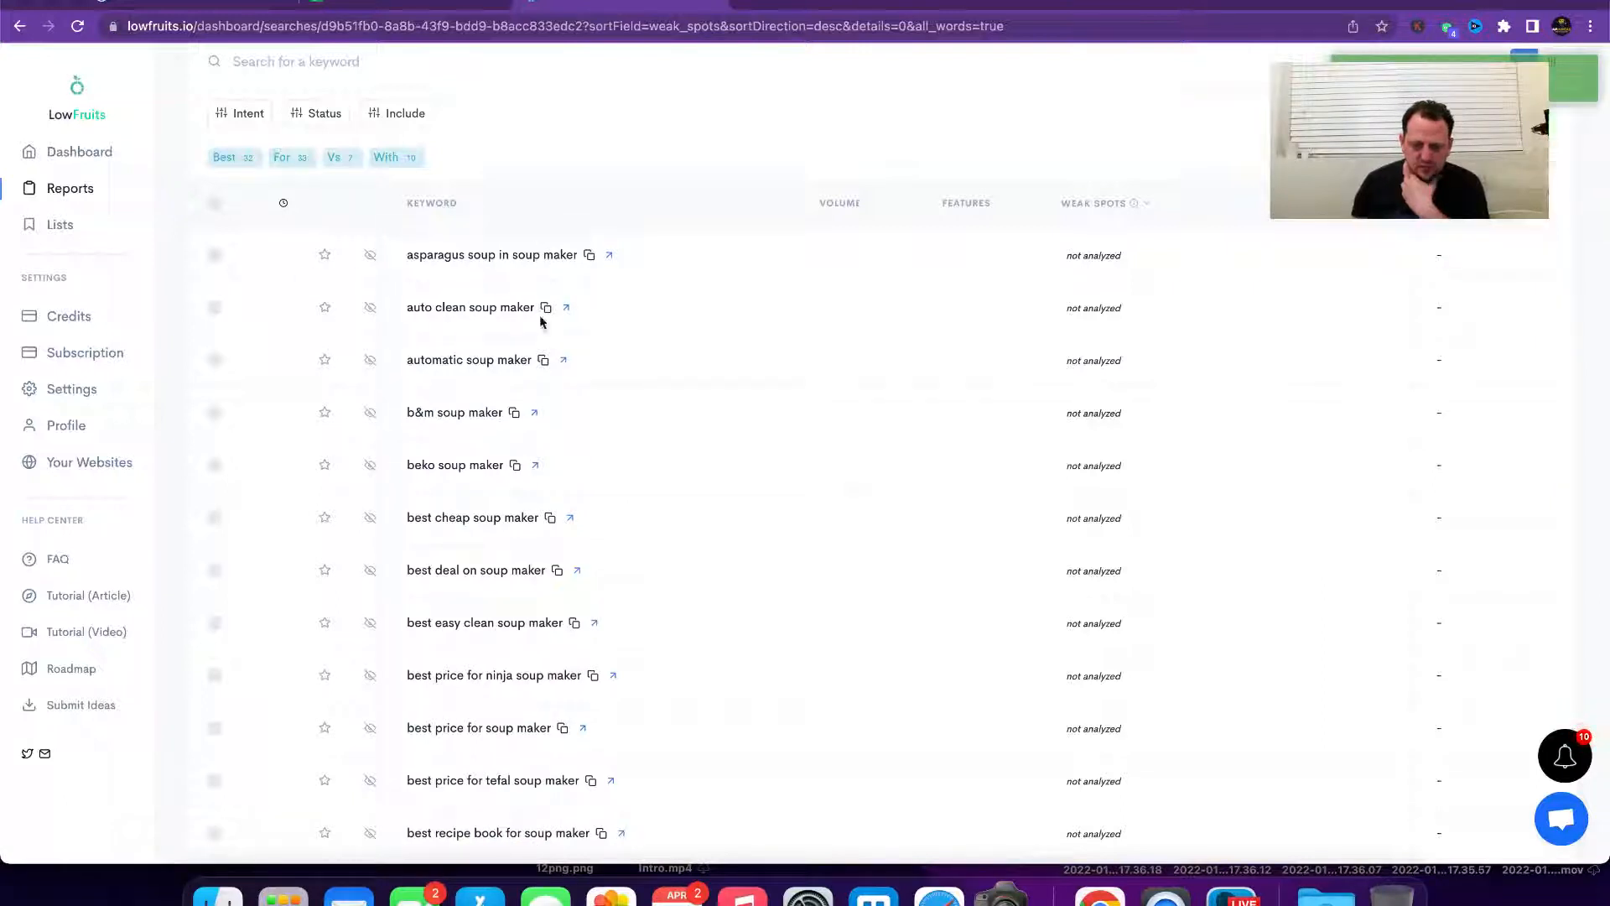
pyautogui.click(369, 361)
pyautogui.click(369, 361)
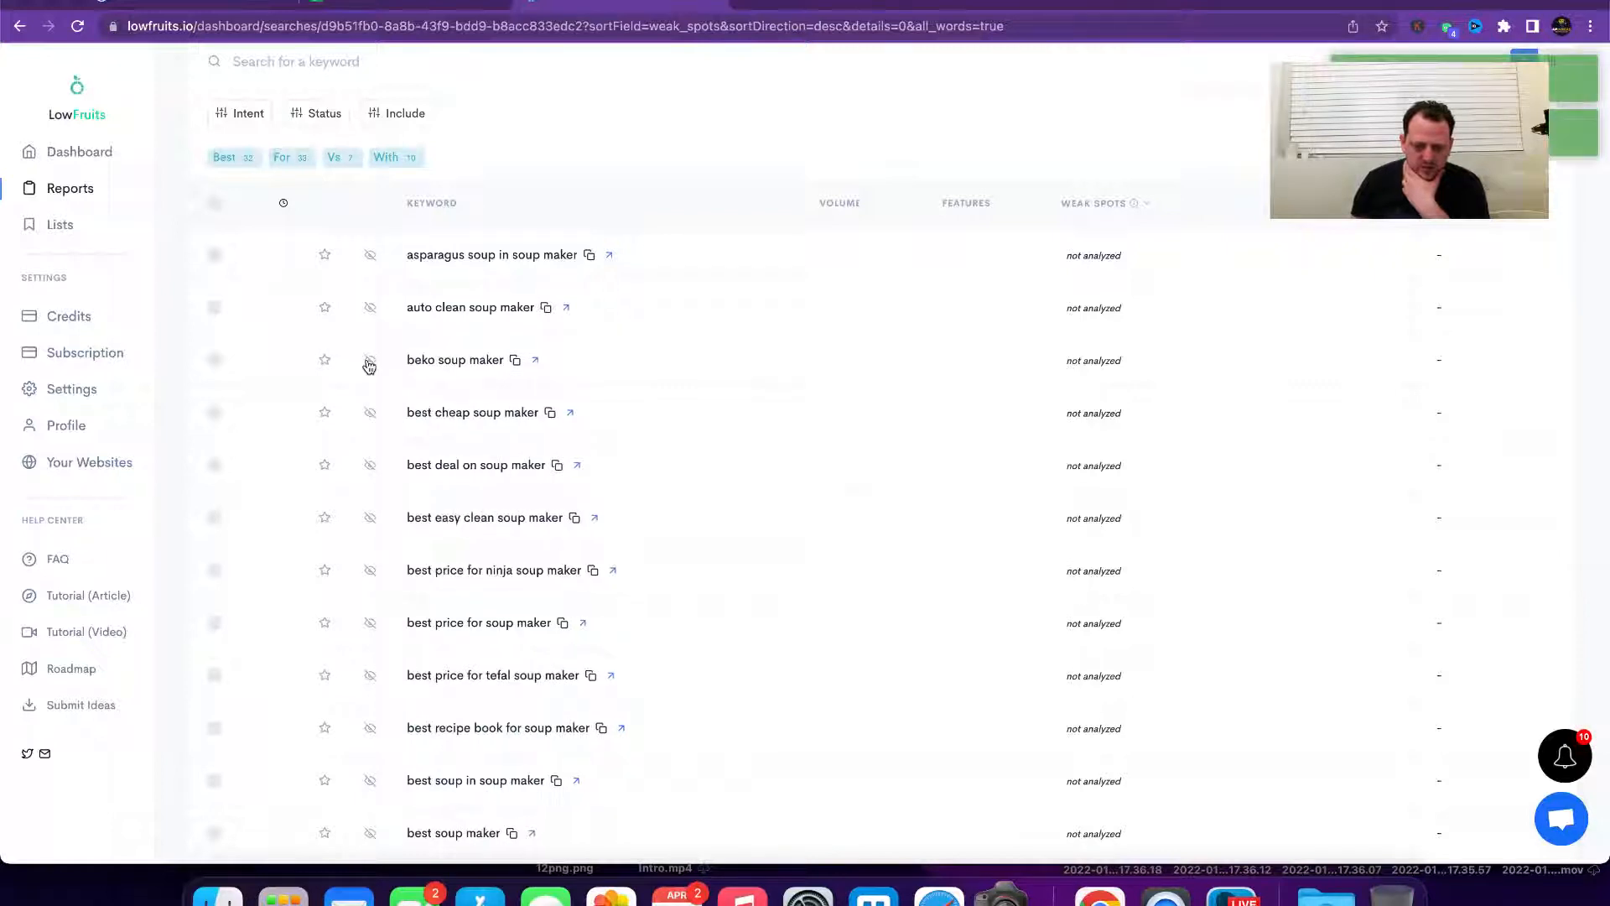
# Step: Hide the beko keyword and the best cheap, deal, easy clean, price, recipe book and soup in soup maker keywords from the suggestions
pyautogui.click(369, 363)
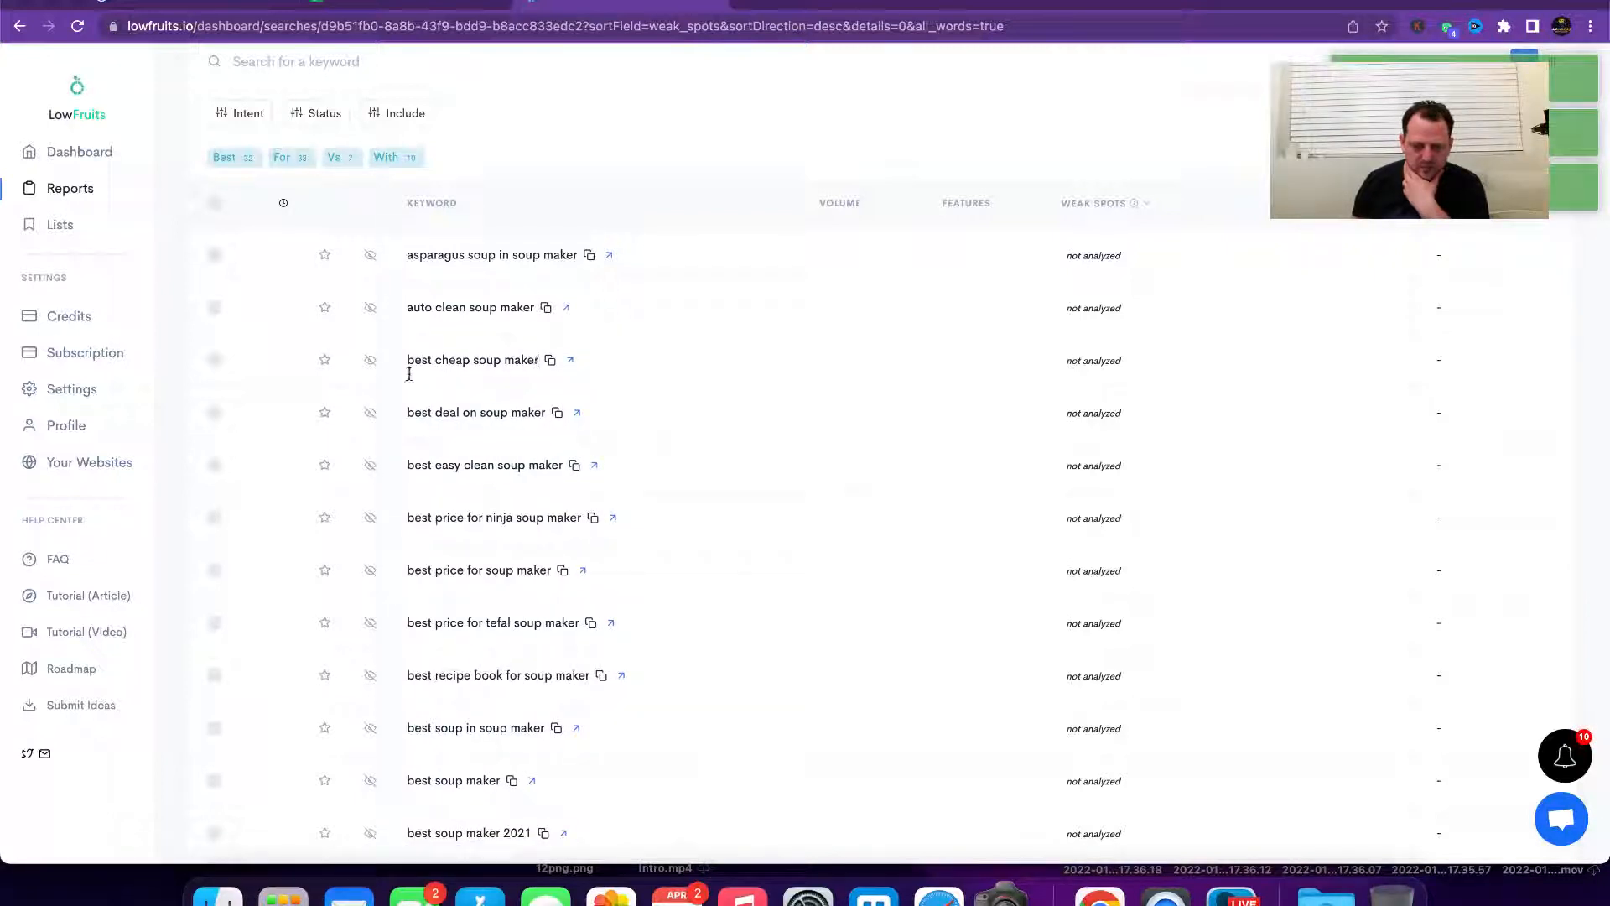
pyautogui.click(370, 360)
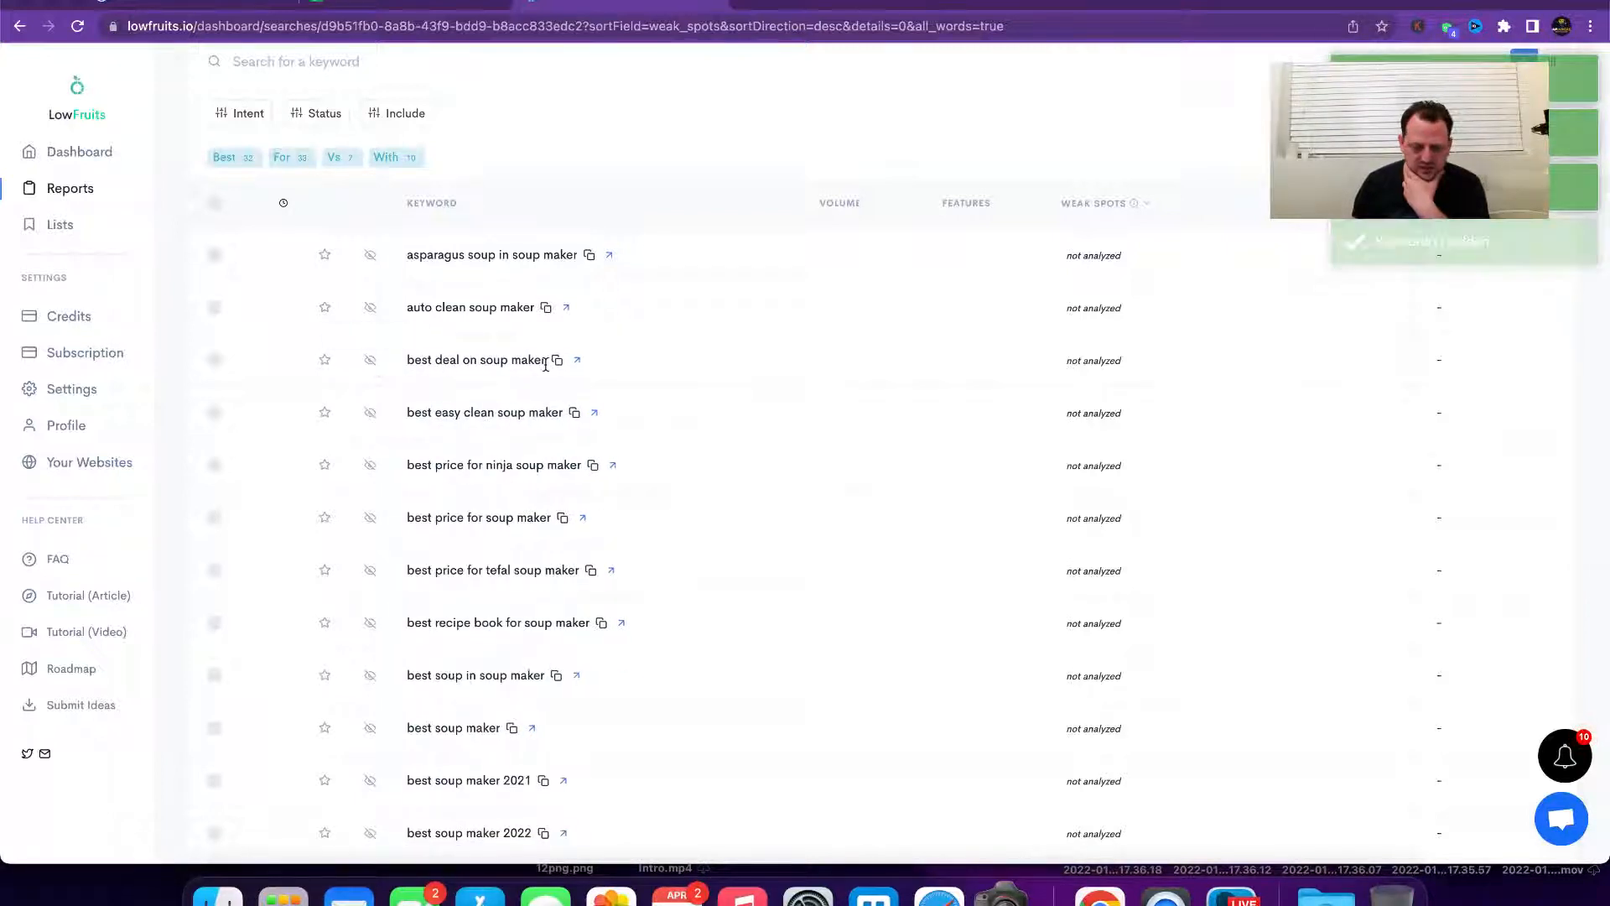
pyautogui.click(369, 363)
pyautogui.click(369, 362)
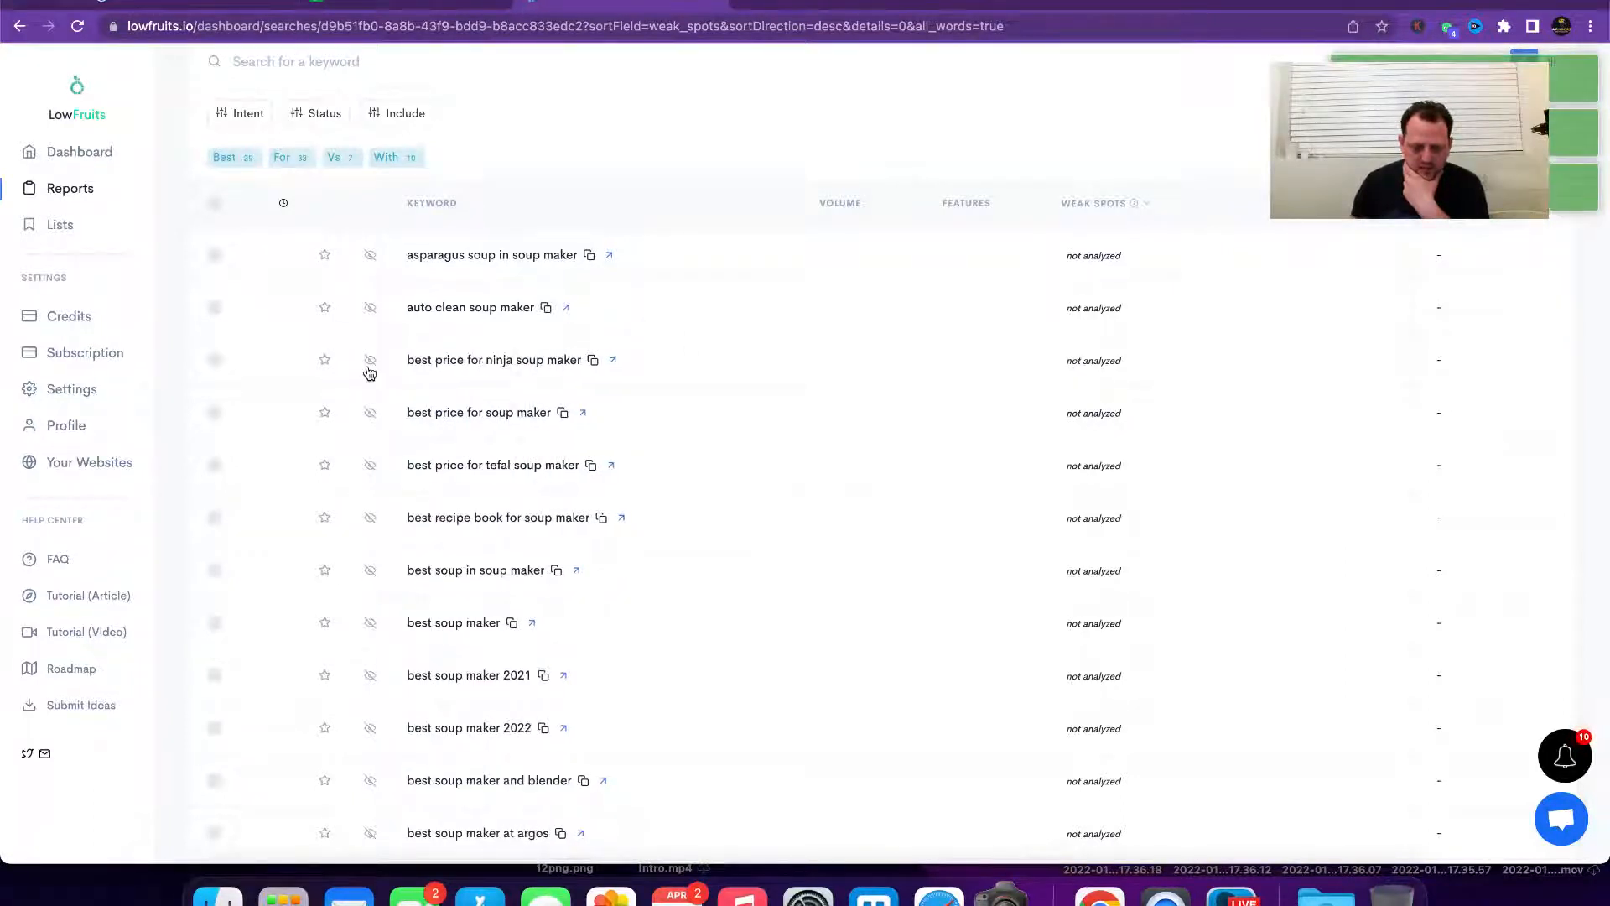
pyautogui.click(369, 362)
pyautogui.click(369, 367)
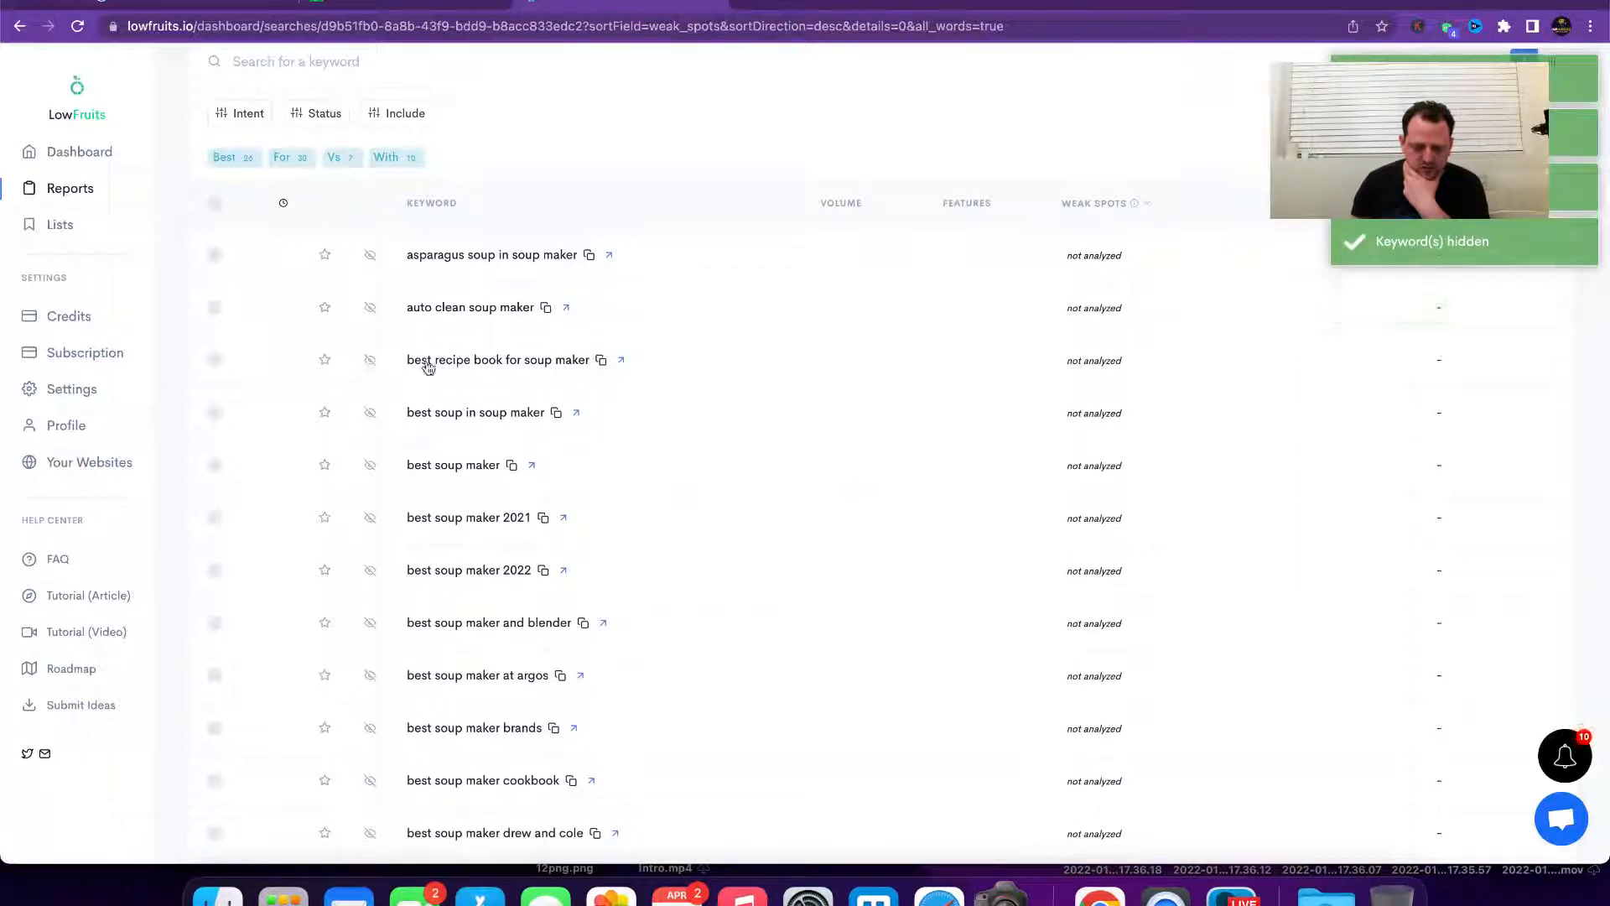
pyautogui.click(370, 360)
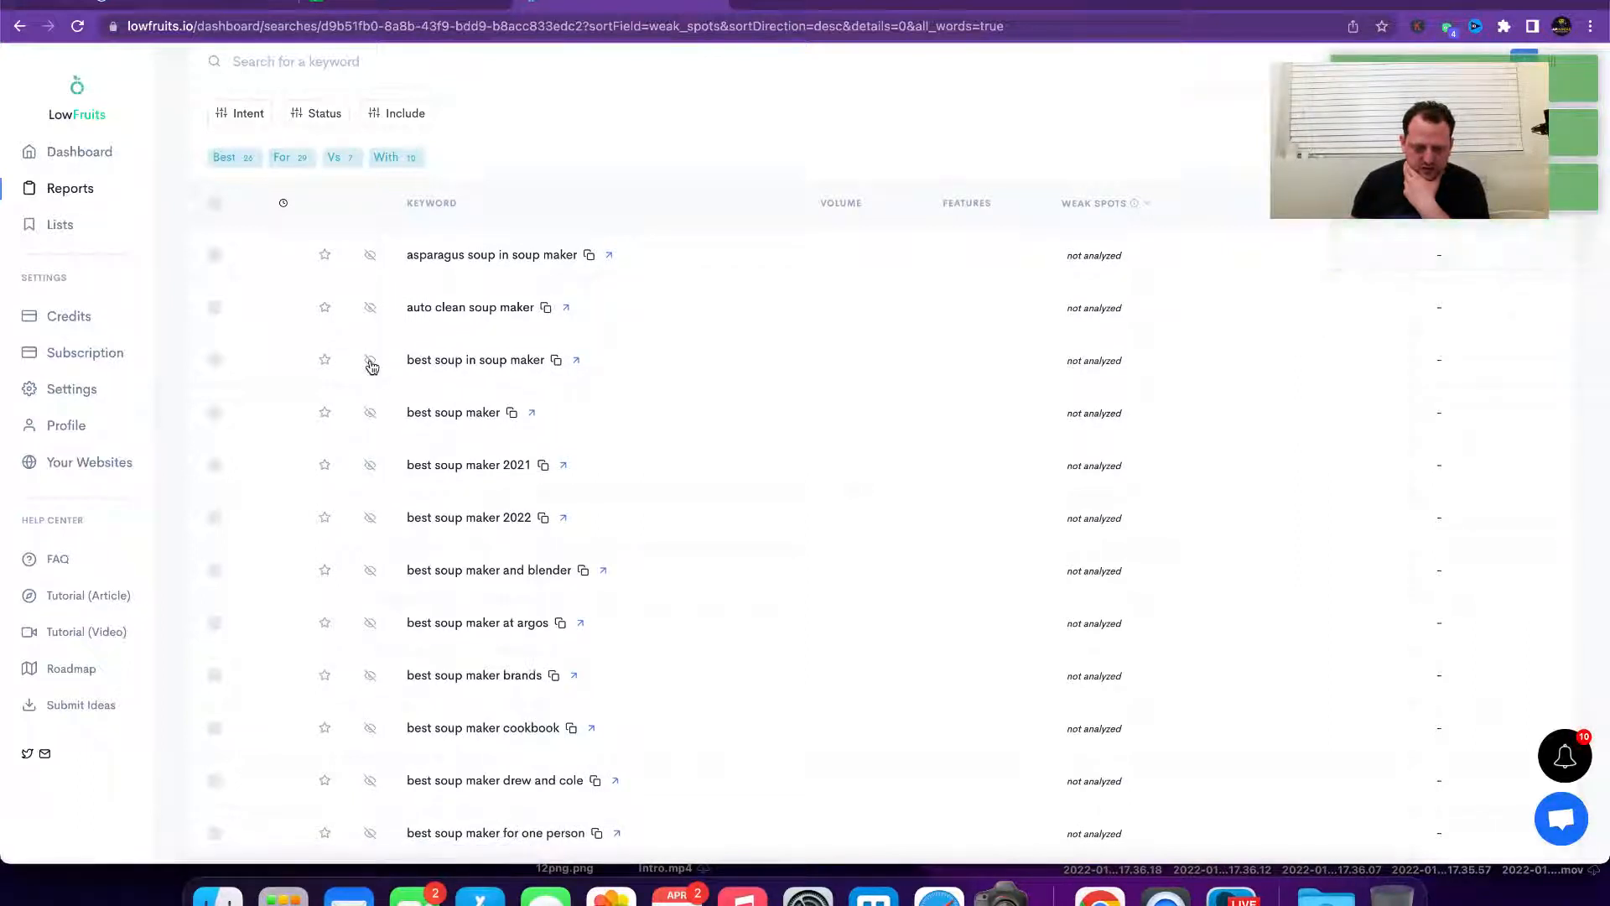
pyautogui.click(370, 363)
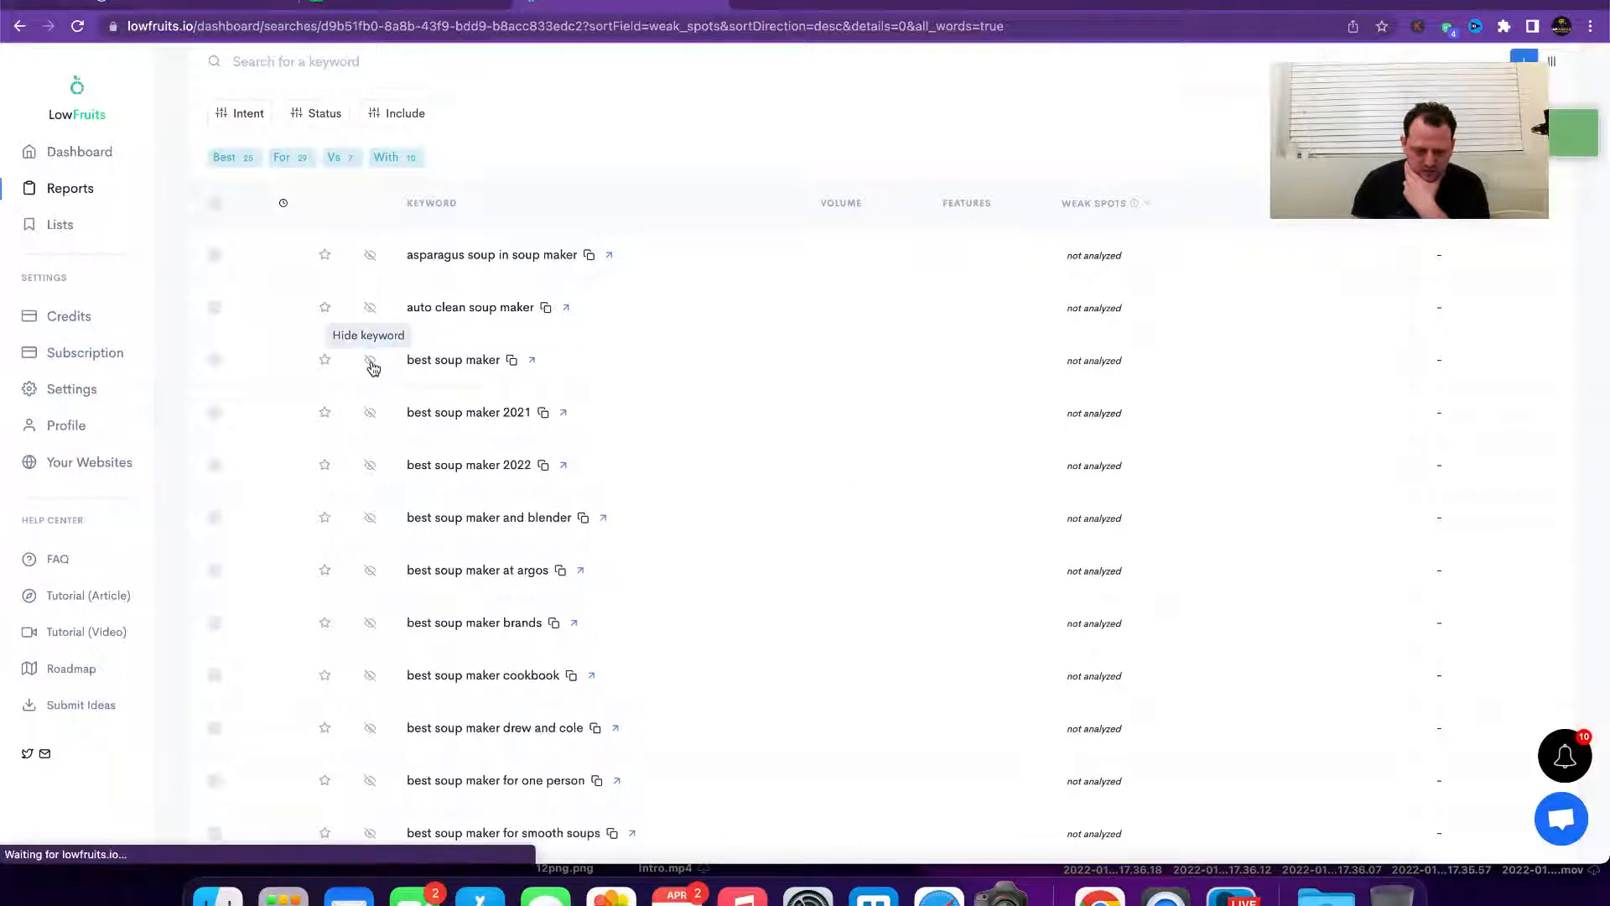
# Step: Copy the keyword asparagus soup in soup maker into cell B2 of the EYK Info Content Plan spreadsheet
pyautogui.scroll(-2, 549, 473)
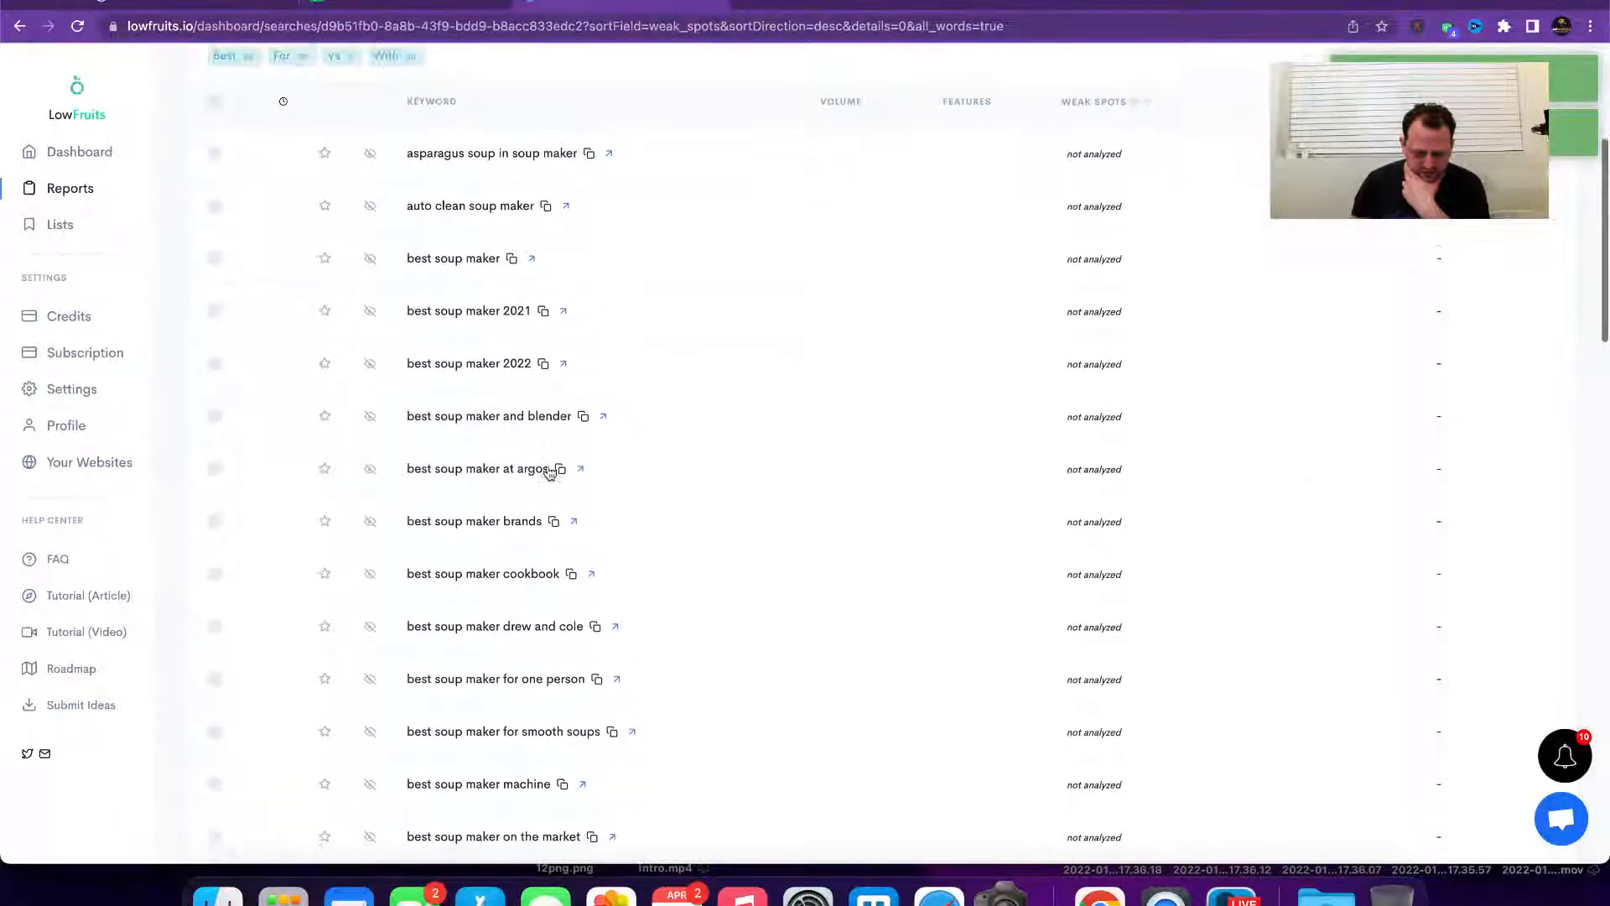
pyautogui.scroll(4, 585, 348)
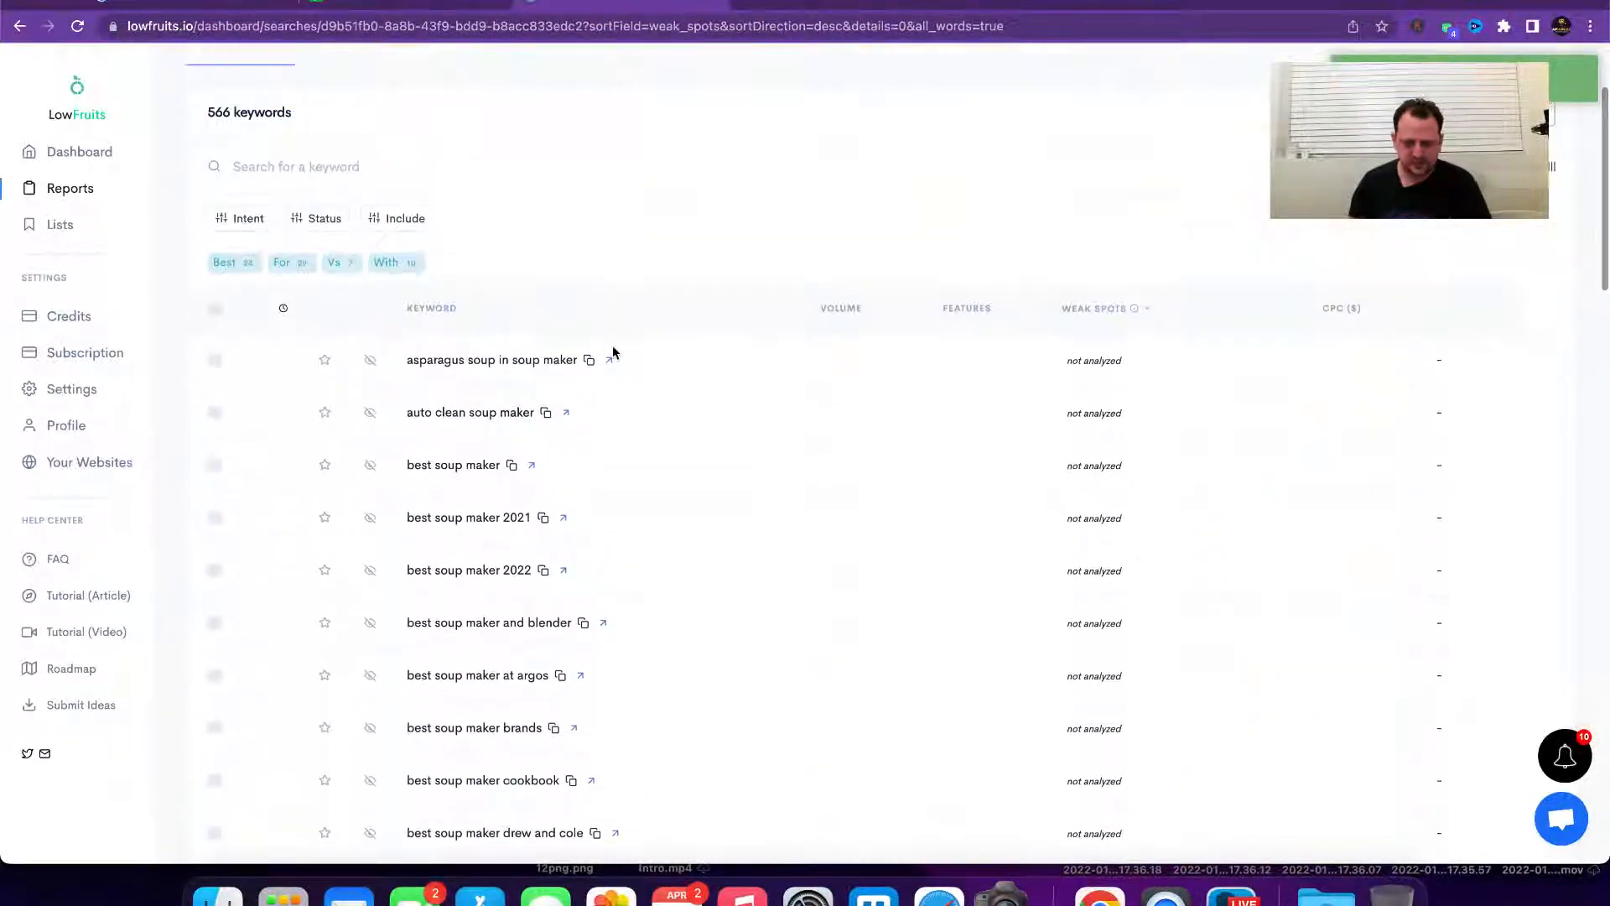
pyautogui.moveTo(401, 360); pyautogui.dragTo(578, 357)
pyautogui.press('super+c')
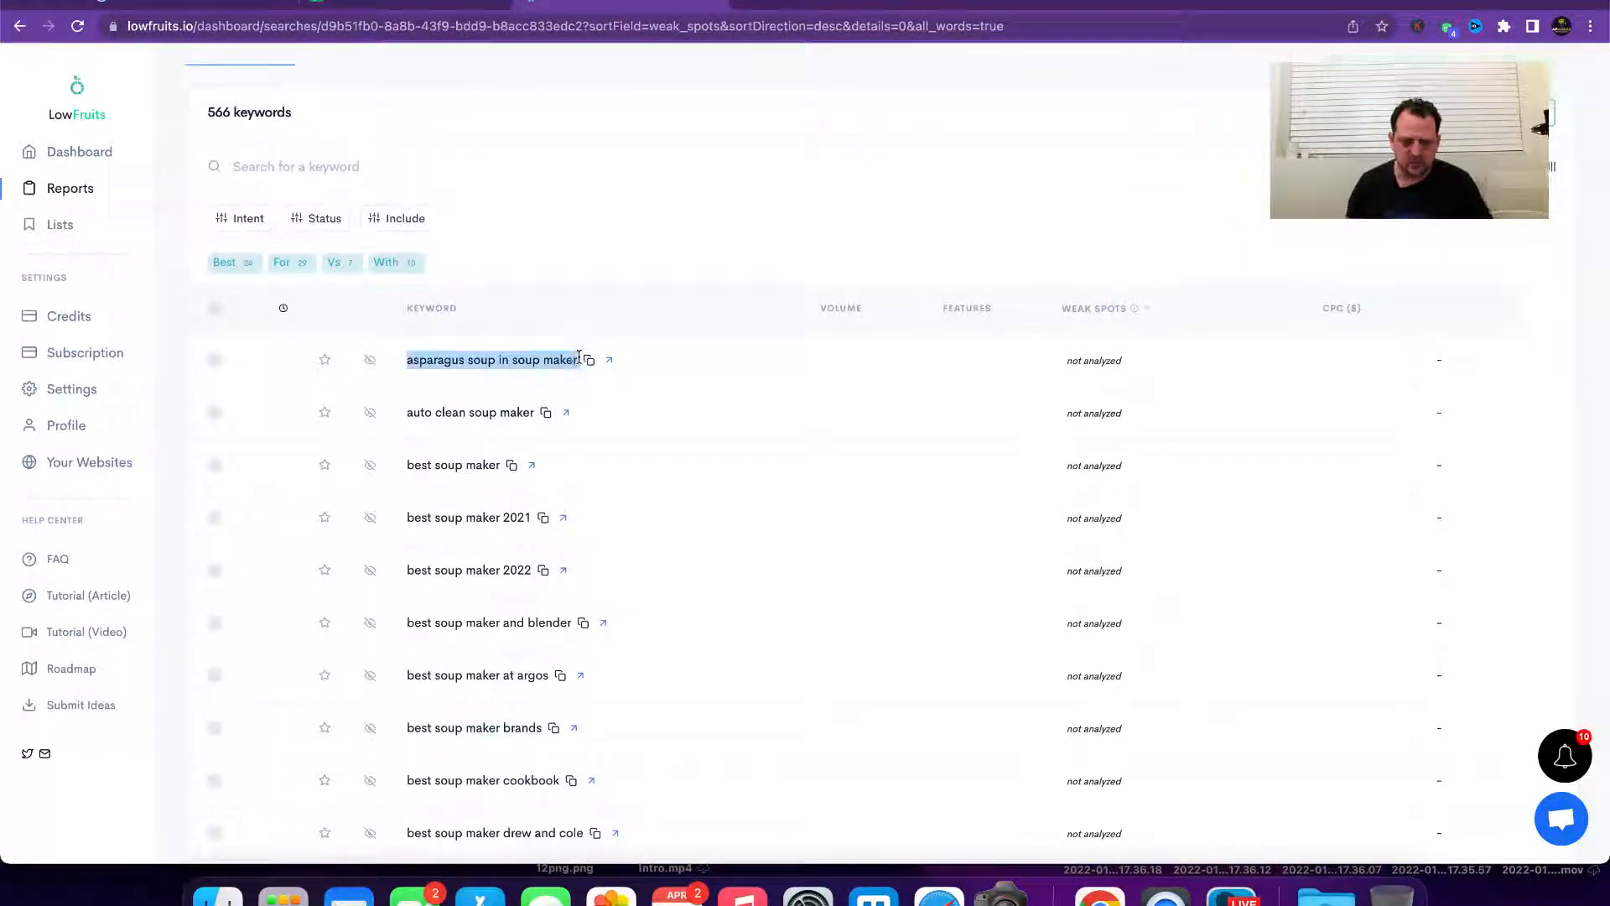
pyautogui.click(390, 4)
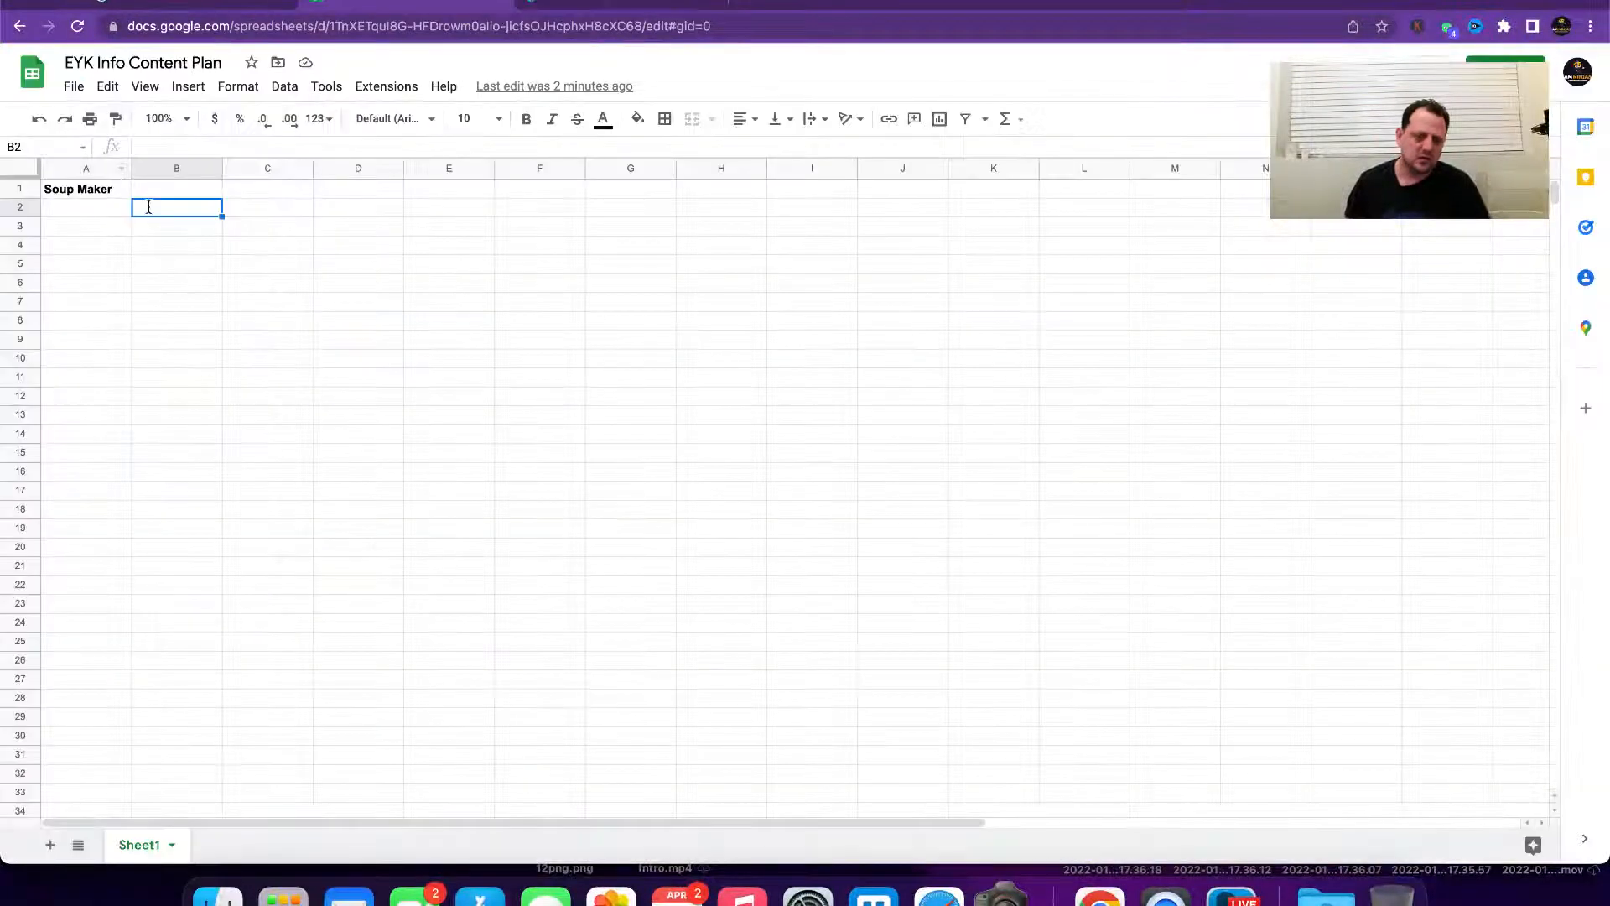
pyautogui.press('super+v')
# Step: Back in the LowFruits report, review the suggestions filtered by With and restore the unfiltered list
pyautogui.click(554, 4)
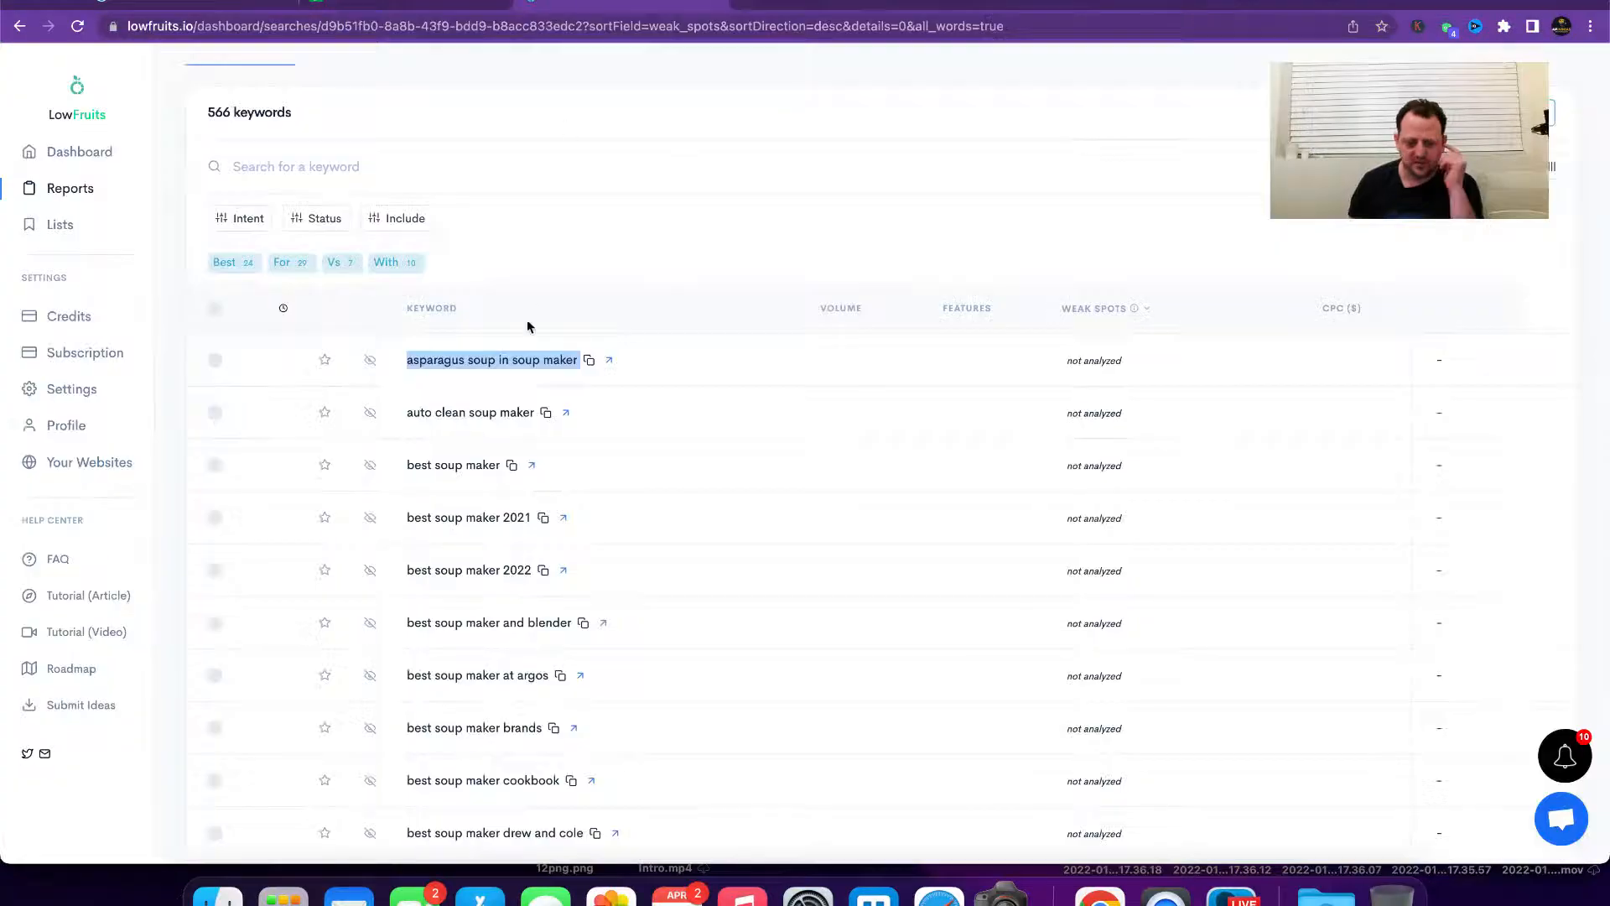
pyautogui.scroll(-4, 553, 500)
pyautogui.scroll(-5, 553, 500)
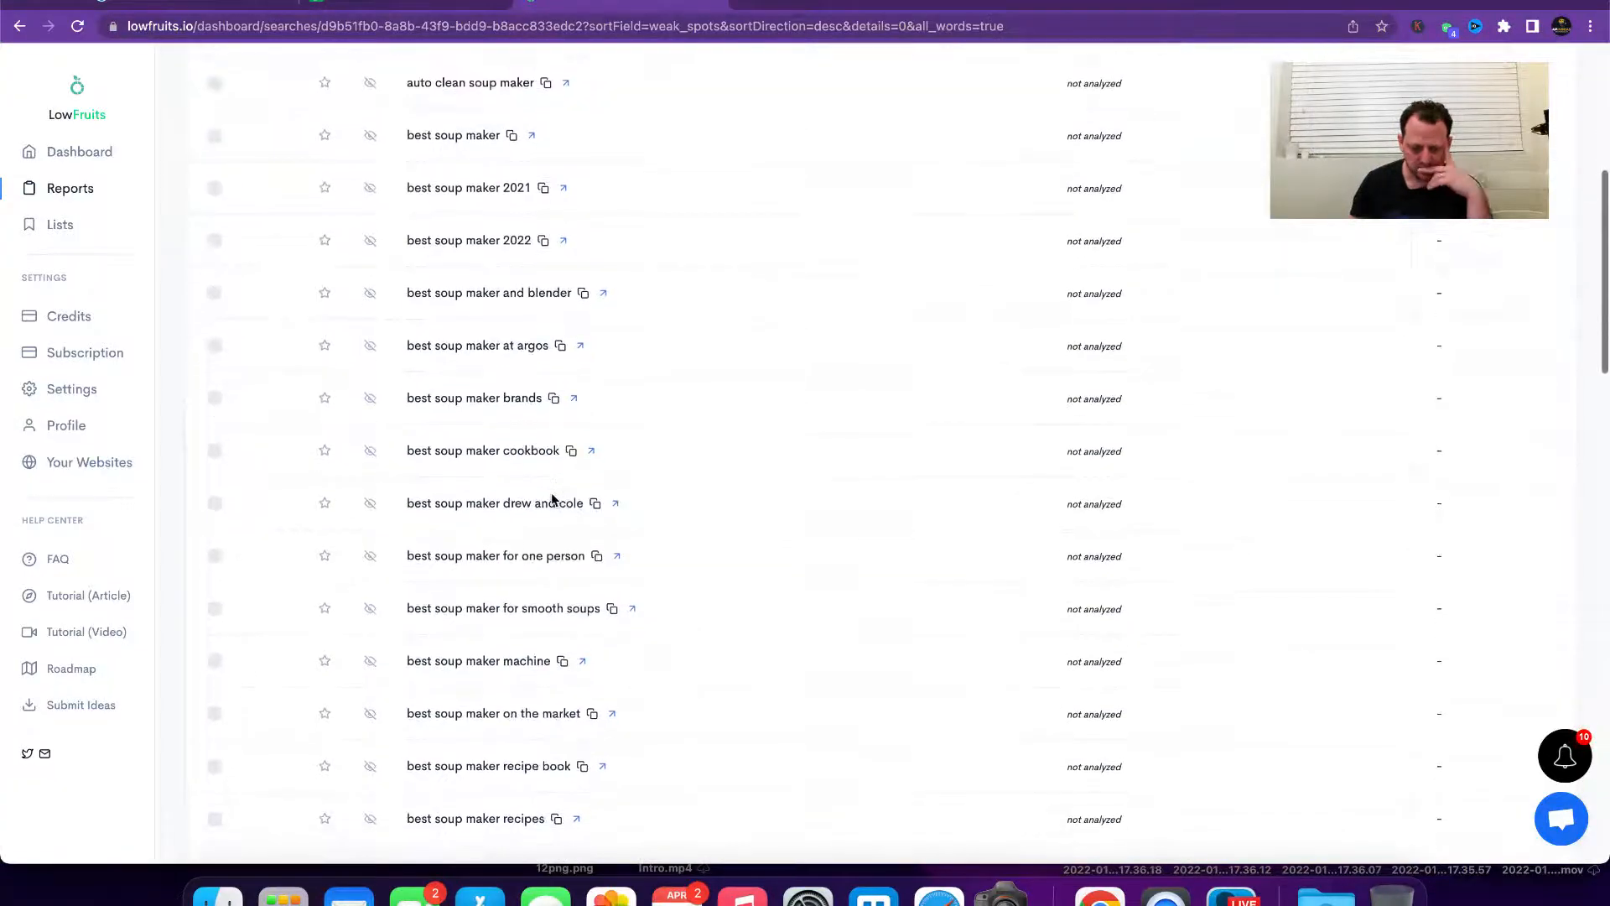
pyautogui.scroll(10, 530, 645)
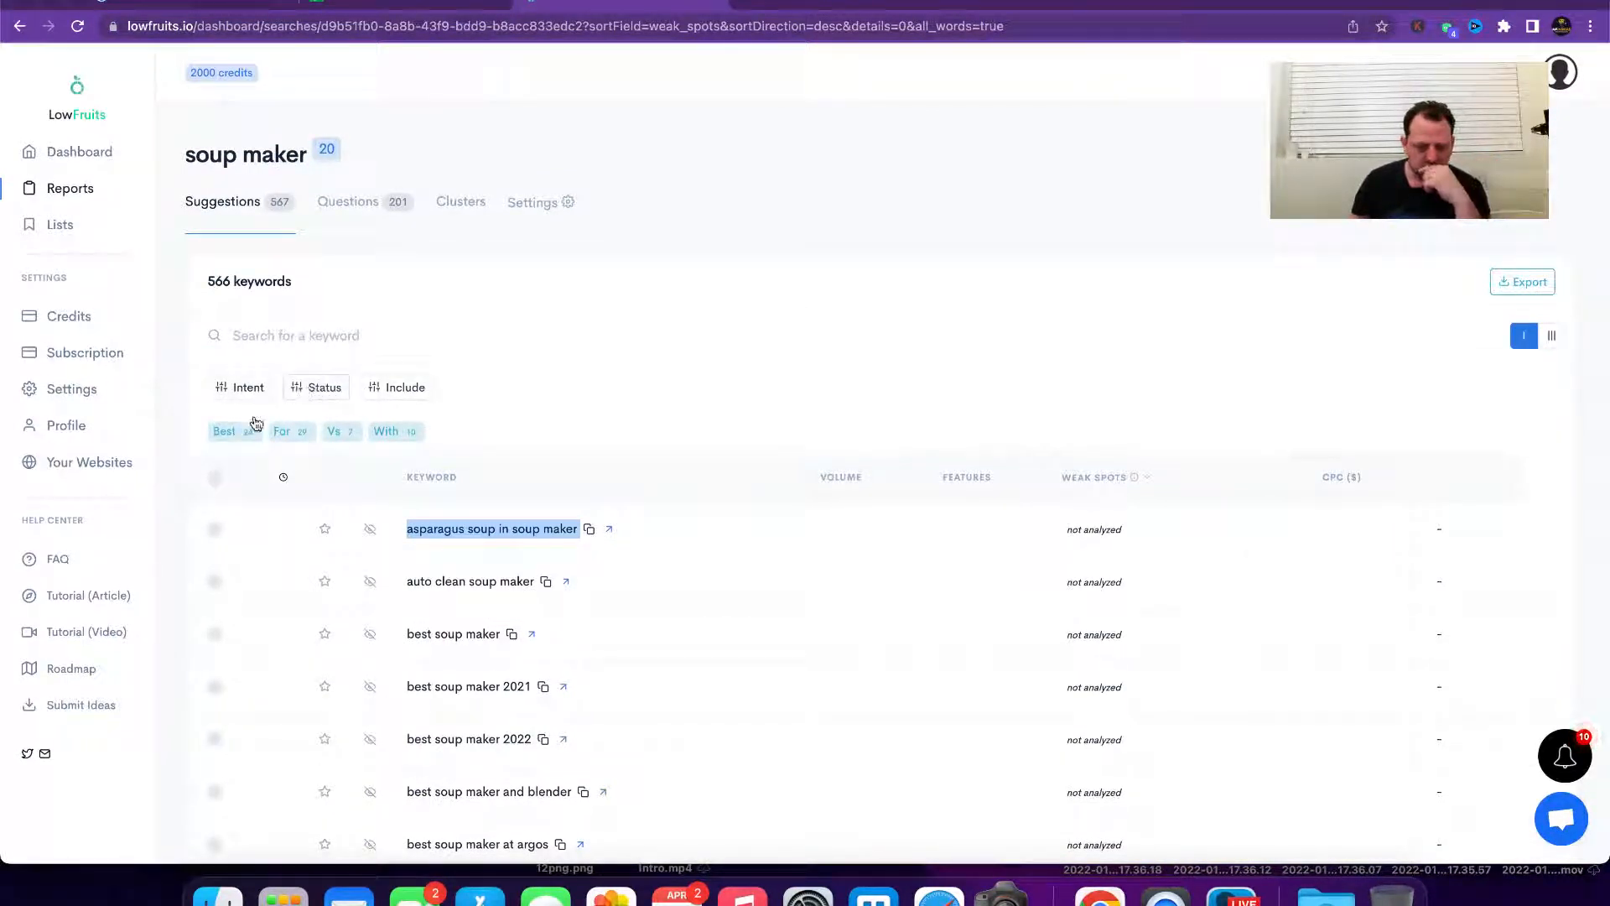
pyautogui.click(409, 436)
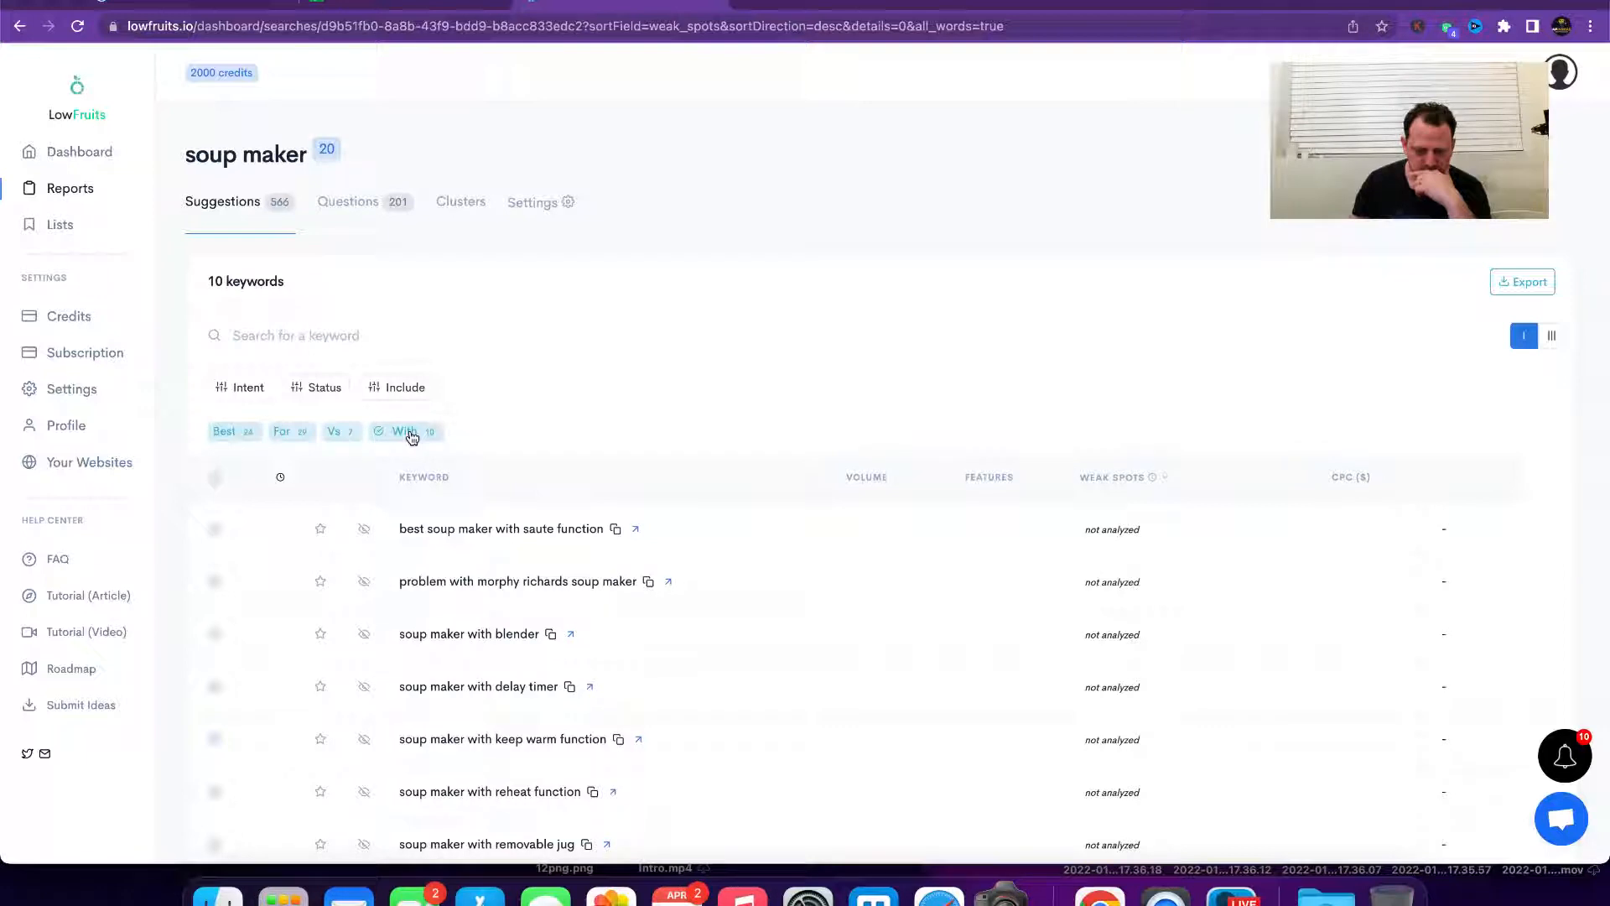
pyautogui.click(412, 436)
pyautogui.click(412, 437)
pyautogui.scroll(-3, 546, 618)
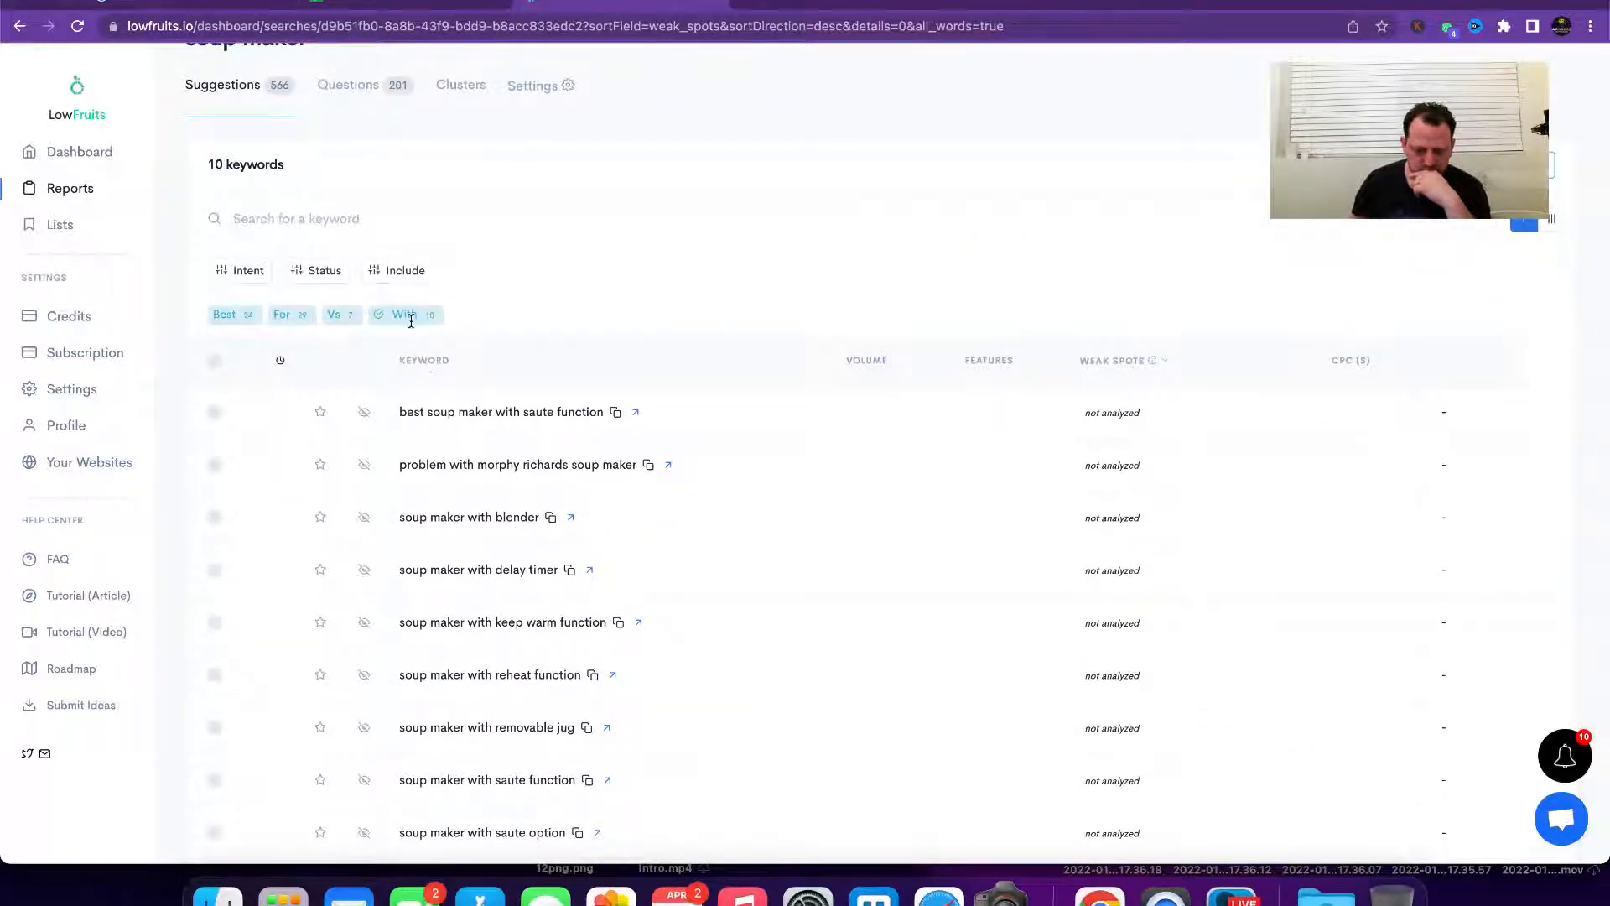
pyautogui.click(414, 327)
# Step: Find the keyword best soups for soup maker and enter it in cell B3 of the content plan spreadsheet
pyautogui.scroll(-10, 575, 546)
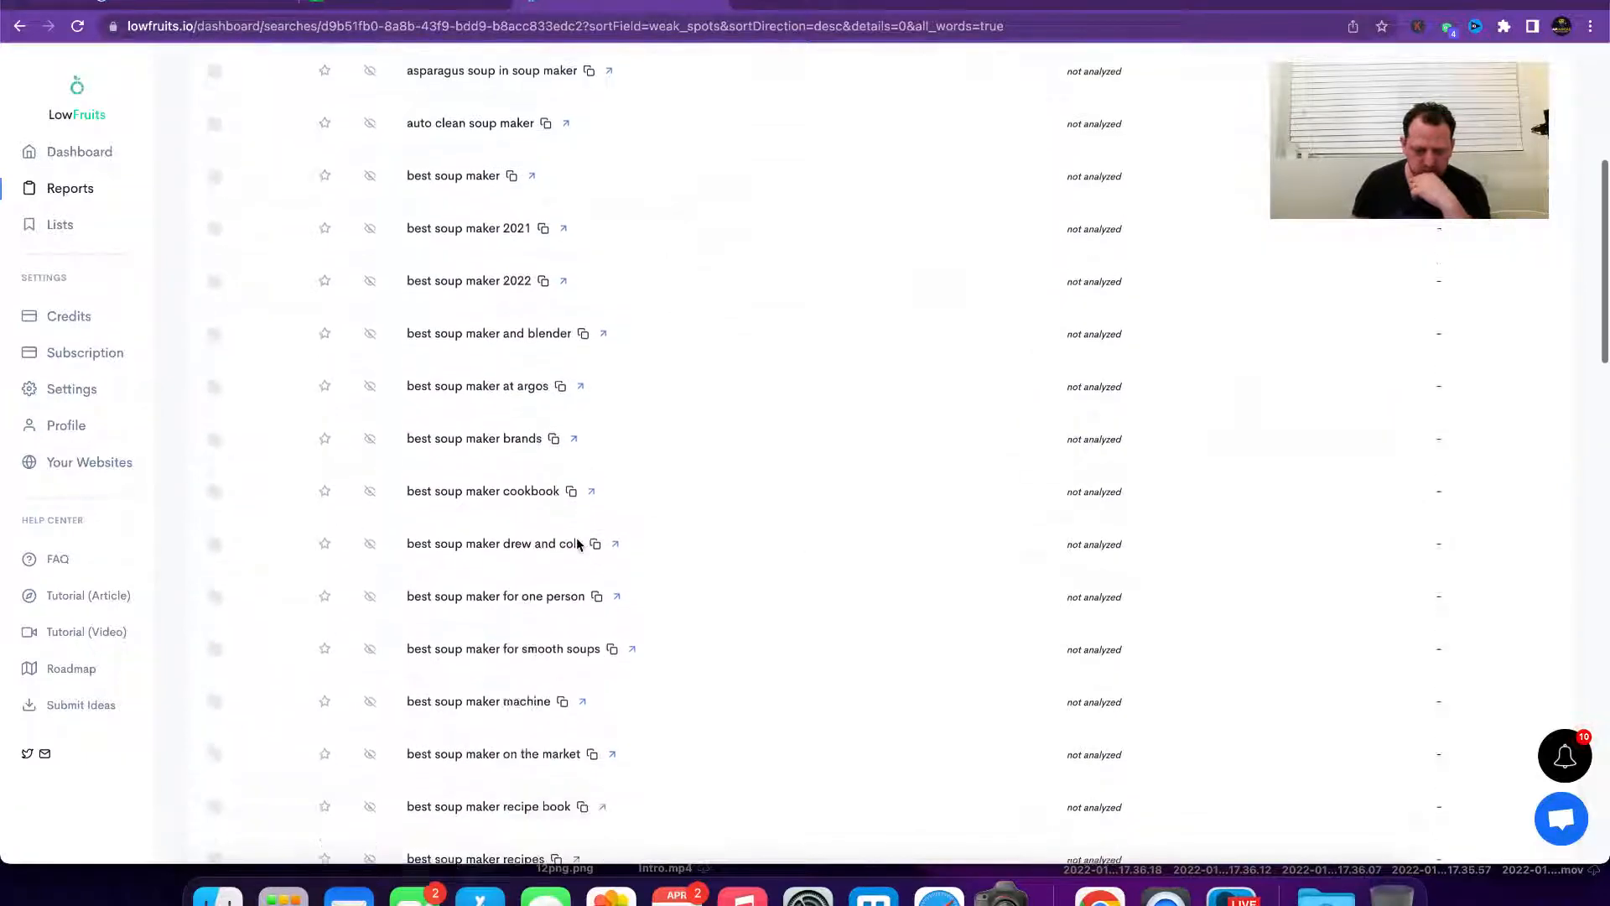
pyautogui.scroll(-10, 577, 544)
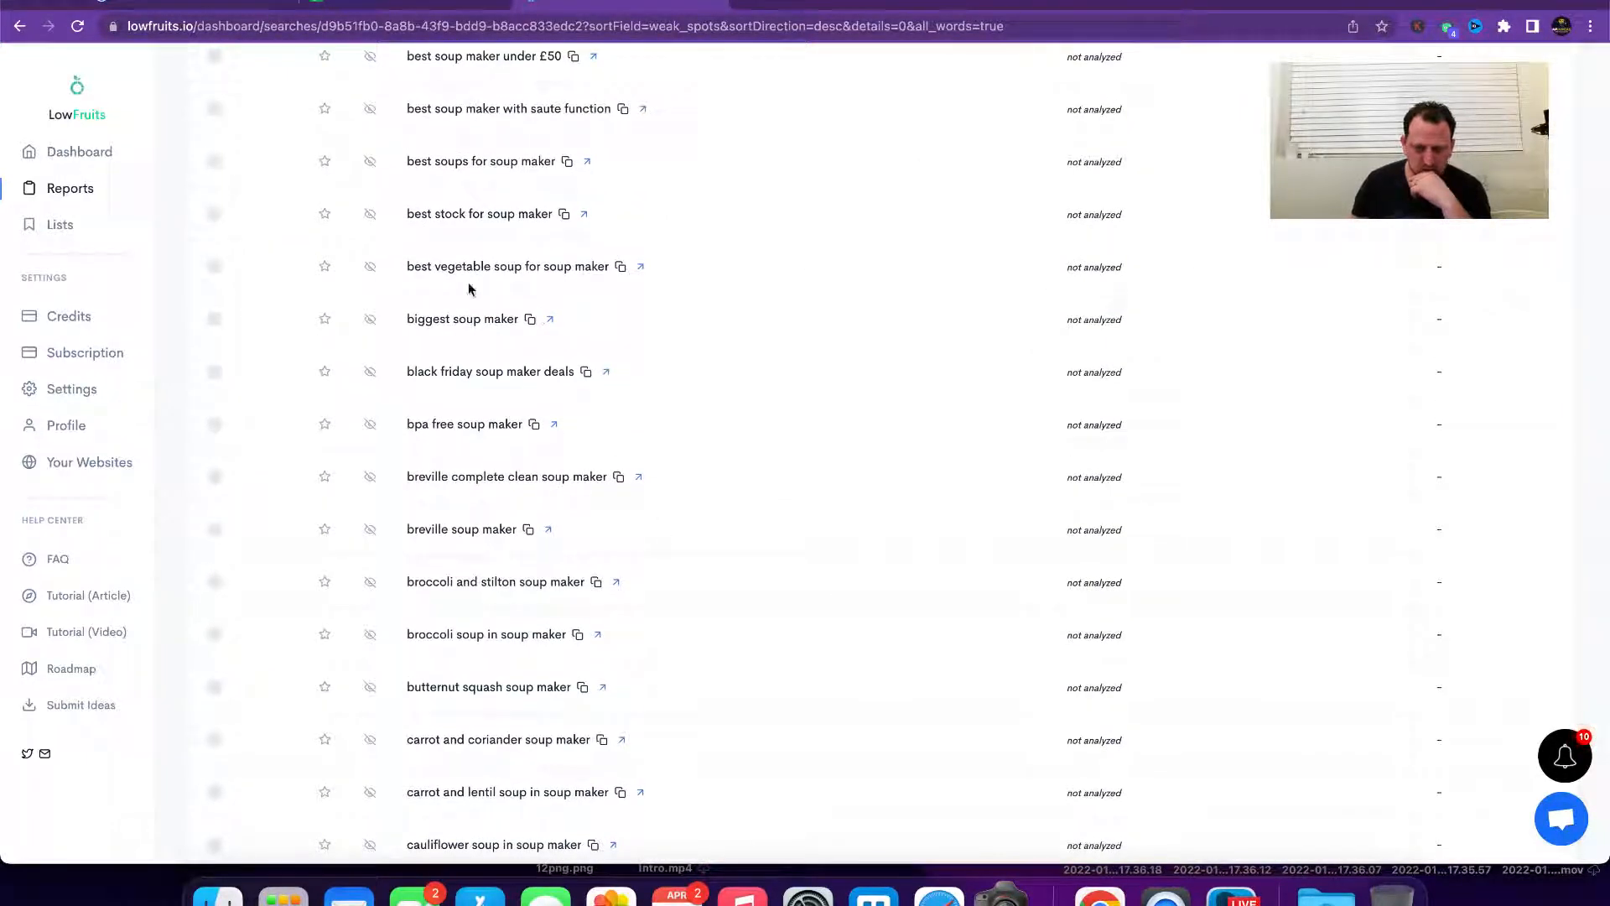
pyautogui.scroll(2, 458, 287)
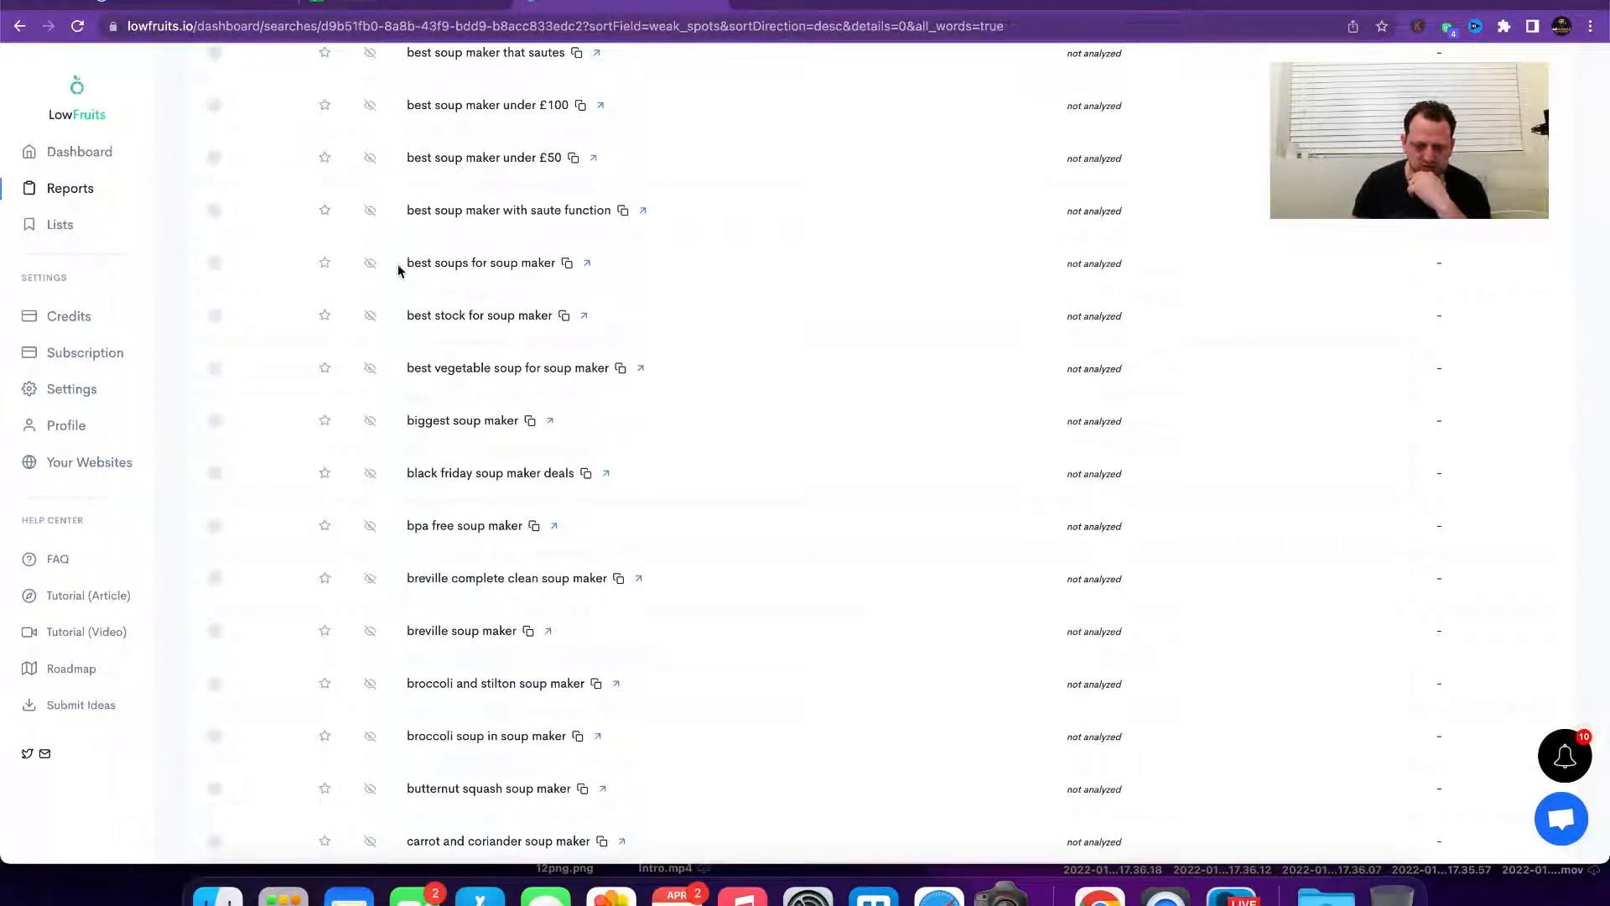
pyautogui.moveTo(451, 265); pyautogui.dragTo(539, 255)
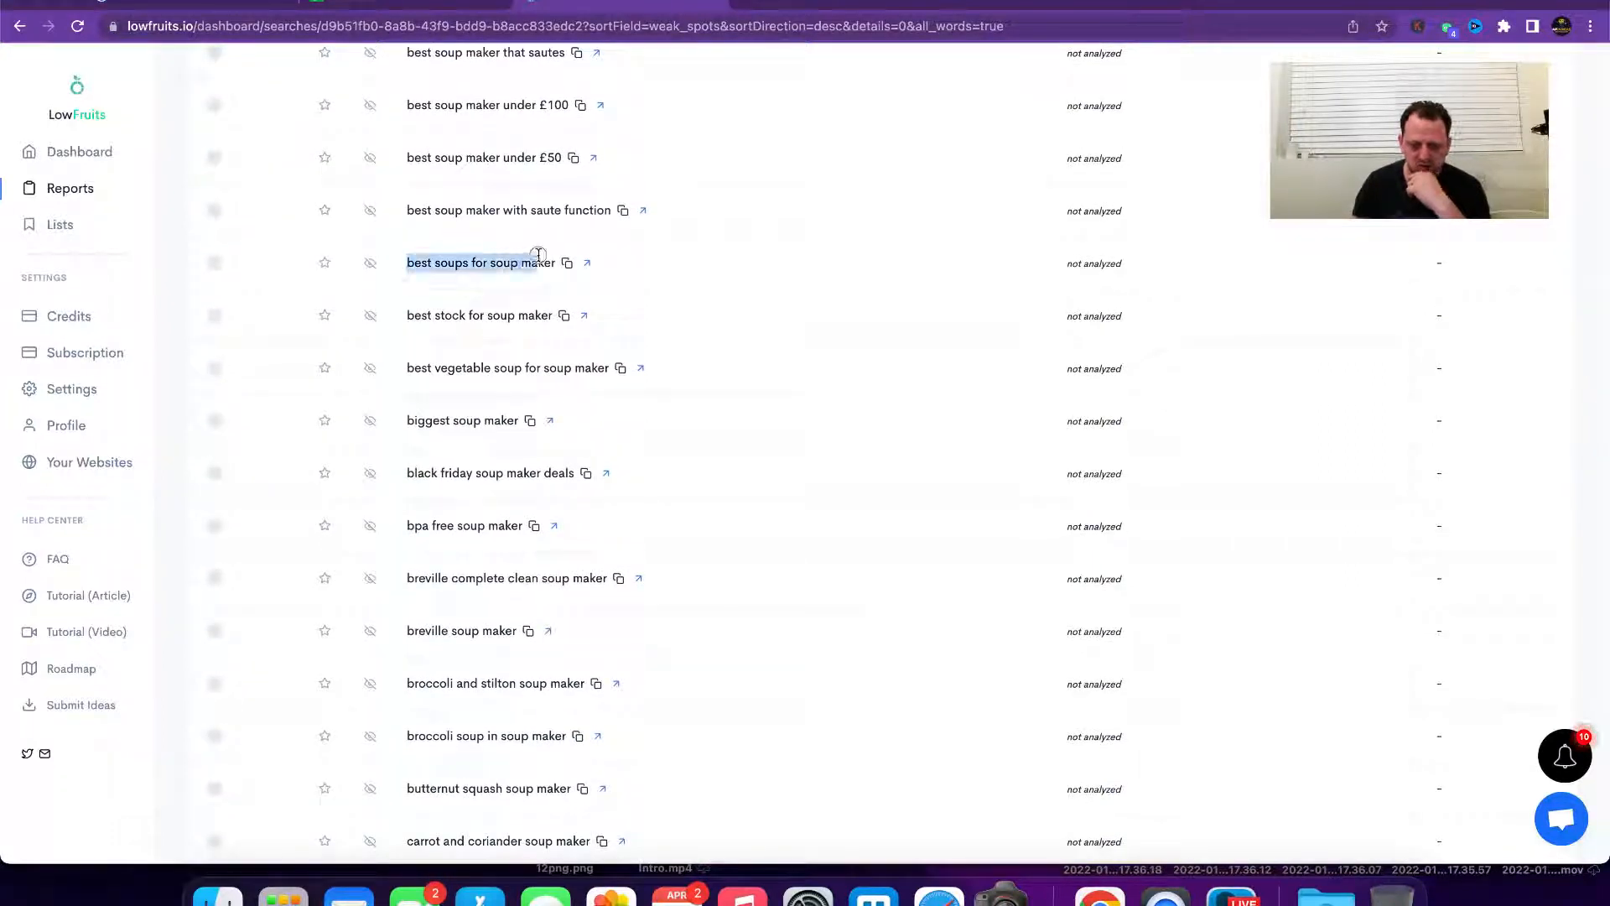
pyautogui.click(431, 5)
pyautogui.click(198, 233)
pyautogui.write('best soups for soup make')
pyautogui.click(290, 144)
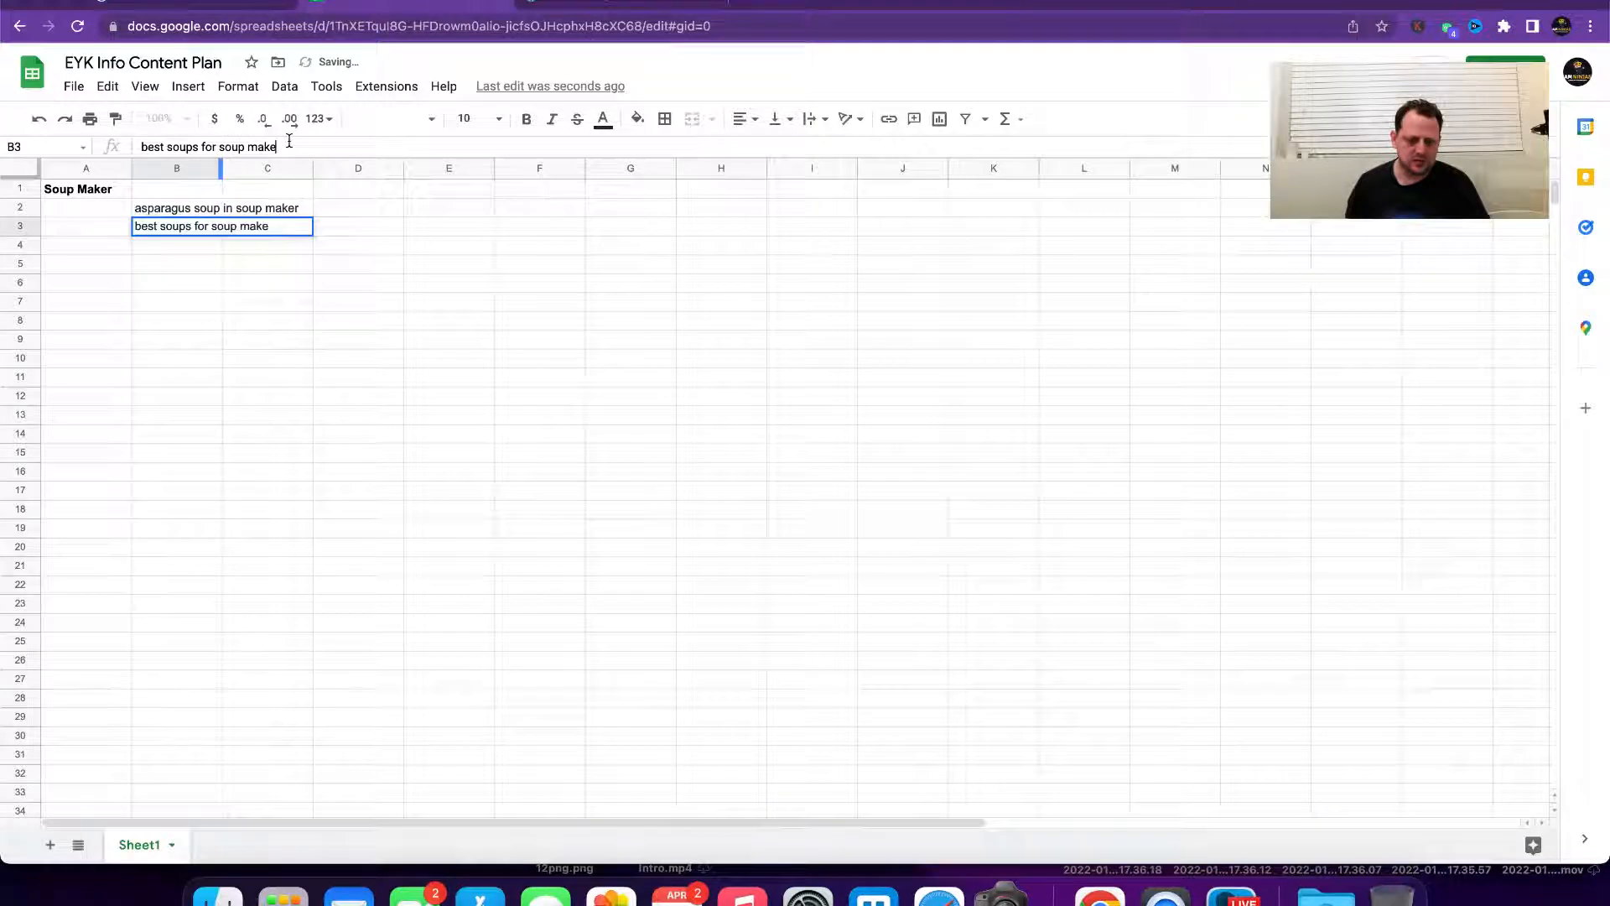
pyautogui.click(262, 286)
# Step: Copy the keyword best stock for soup maker from LowFruits into cell B4 of the content plan spreadsheet
pyautogui.click(561, 7)
pyautogui.moveTo(405, 317); pyautogui.dragTo(553, 313)
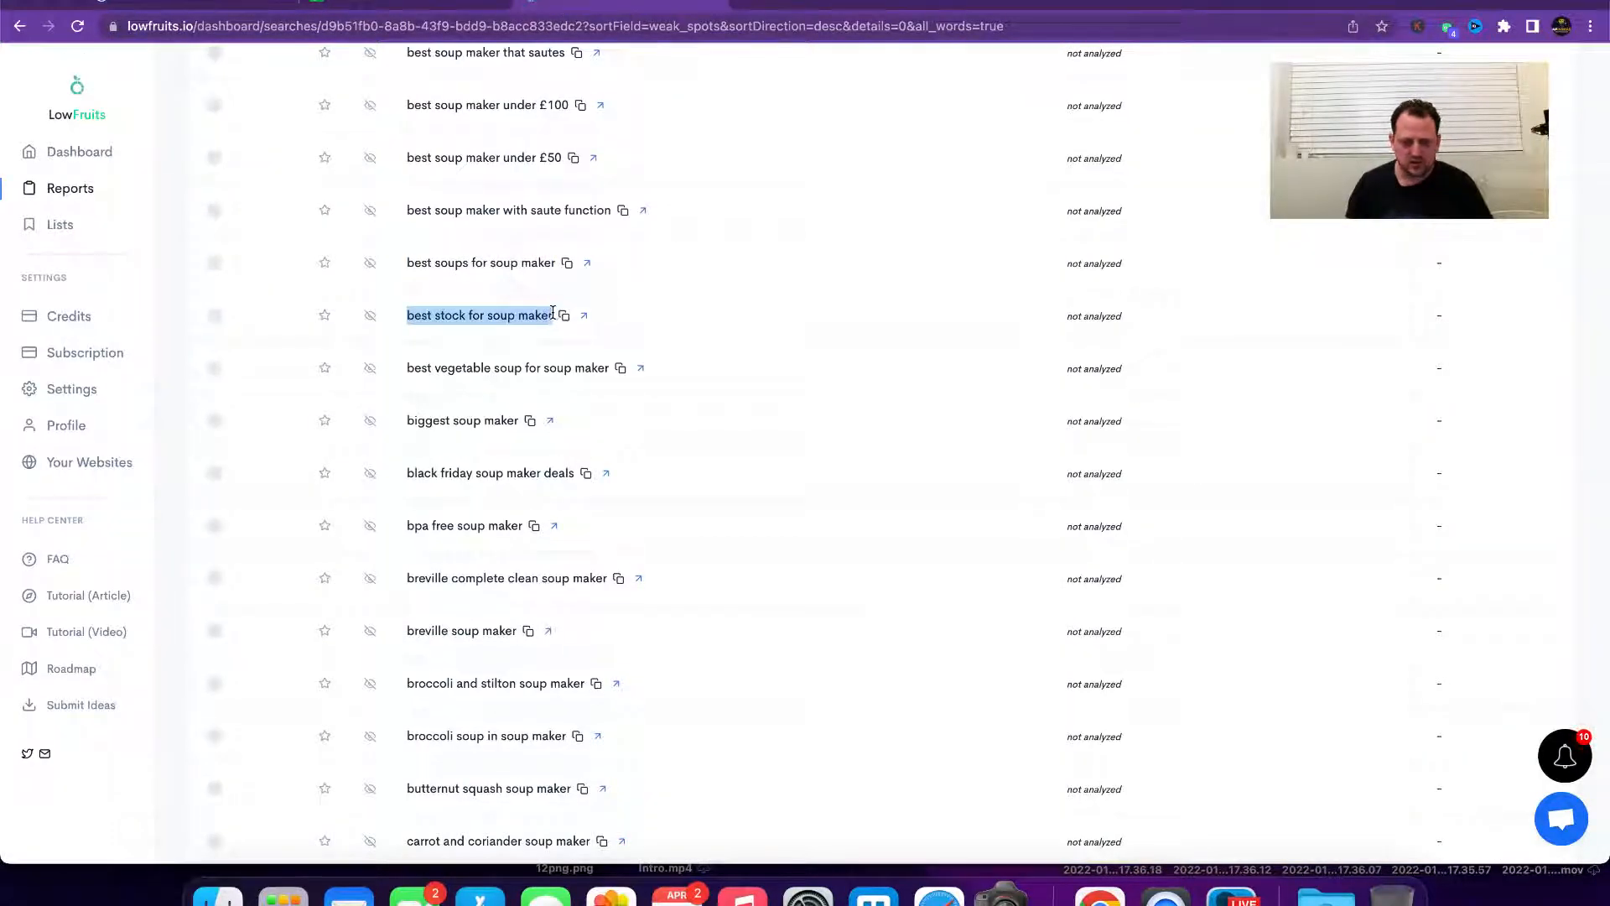
pyautogui.hotkey('ctrl', 'c')
pyautogui.hotkey('ctrl', 'shift', 'Tab')
pyautogui.click(191, 249)
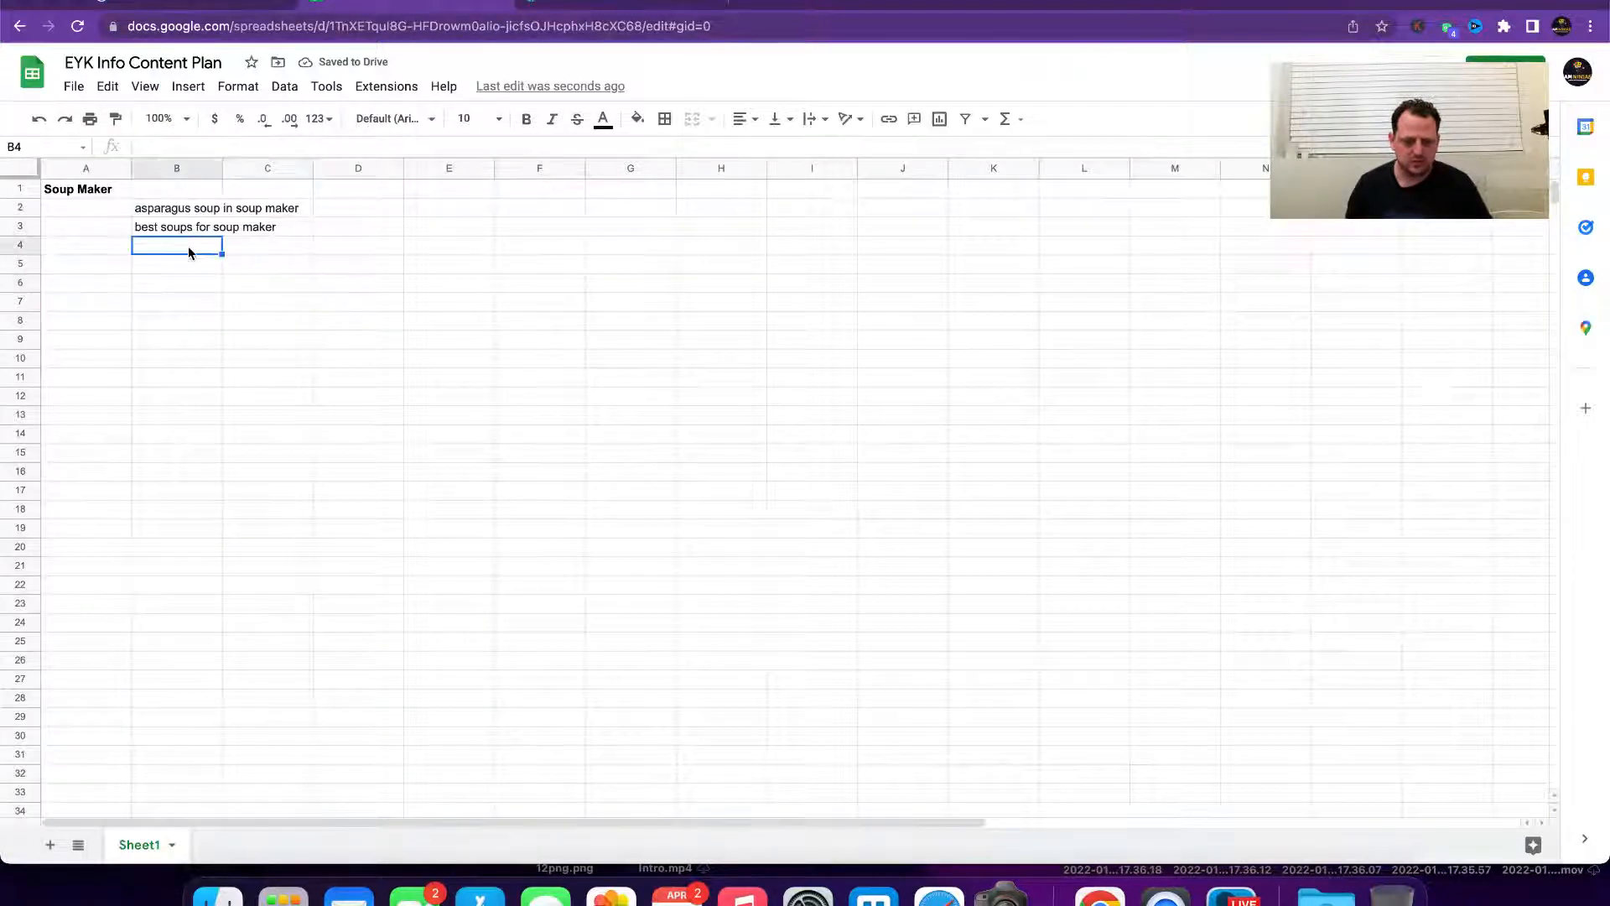
pyautogui.hotkey('ctrl', 'v')
# Step: Copy the keyword best vegetable soup for soup maker from LowFruits into cell B5 of the content plan spreadsheet
pyautogui.click(537, 11)
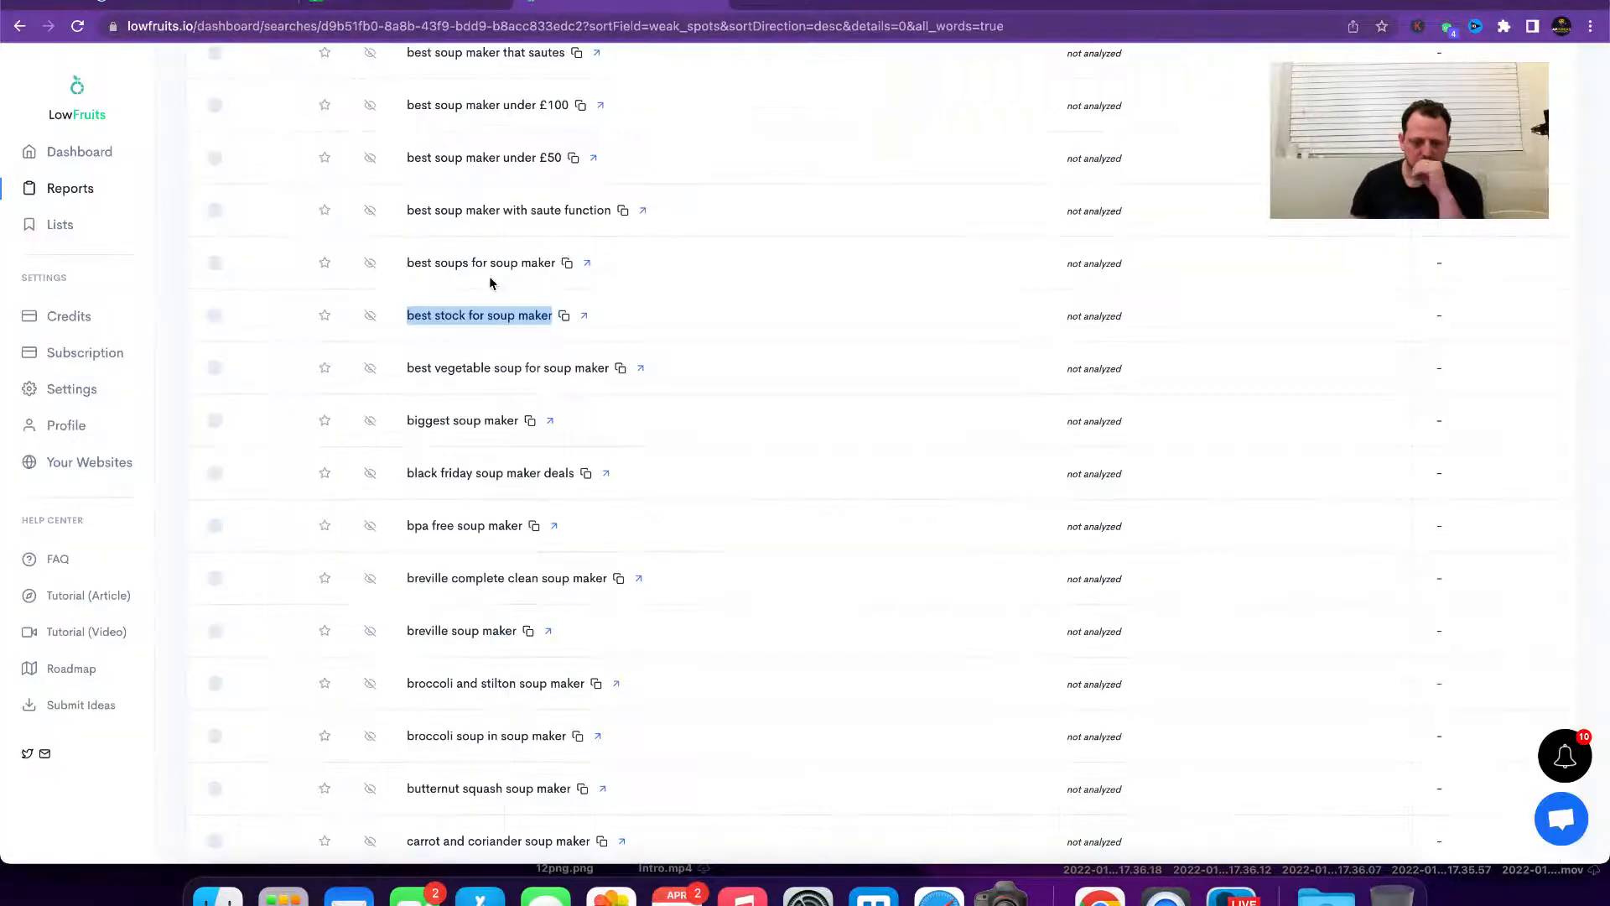
pyautogui.click(410, 367)
pyautogui.moveTo(404, 366); pyautogui.dragTo(543, 366)
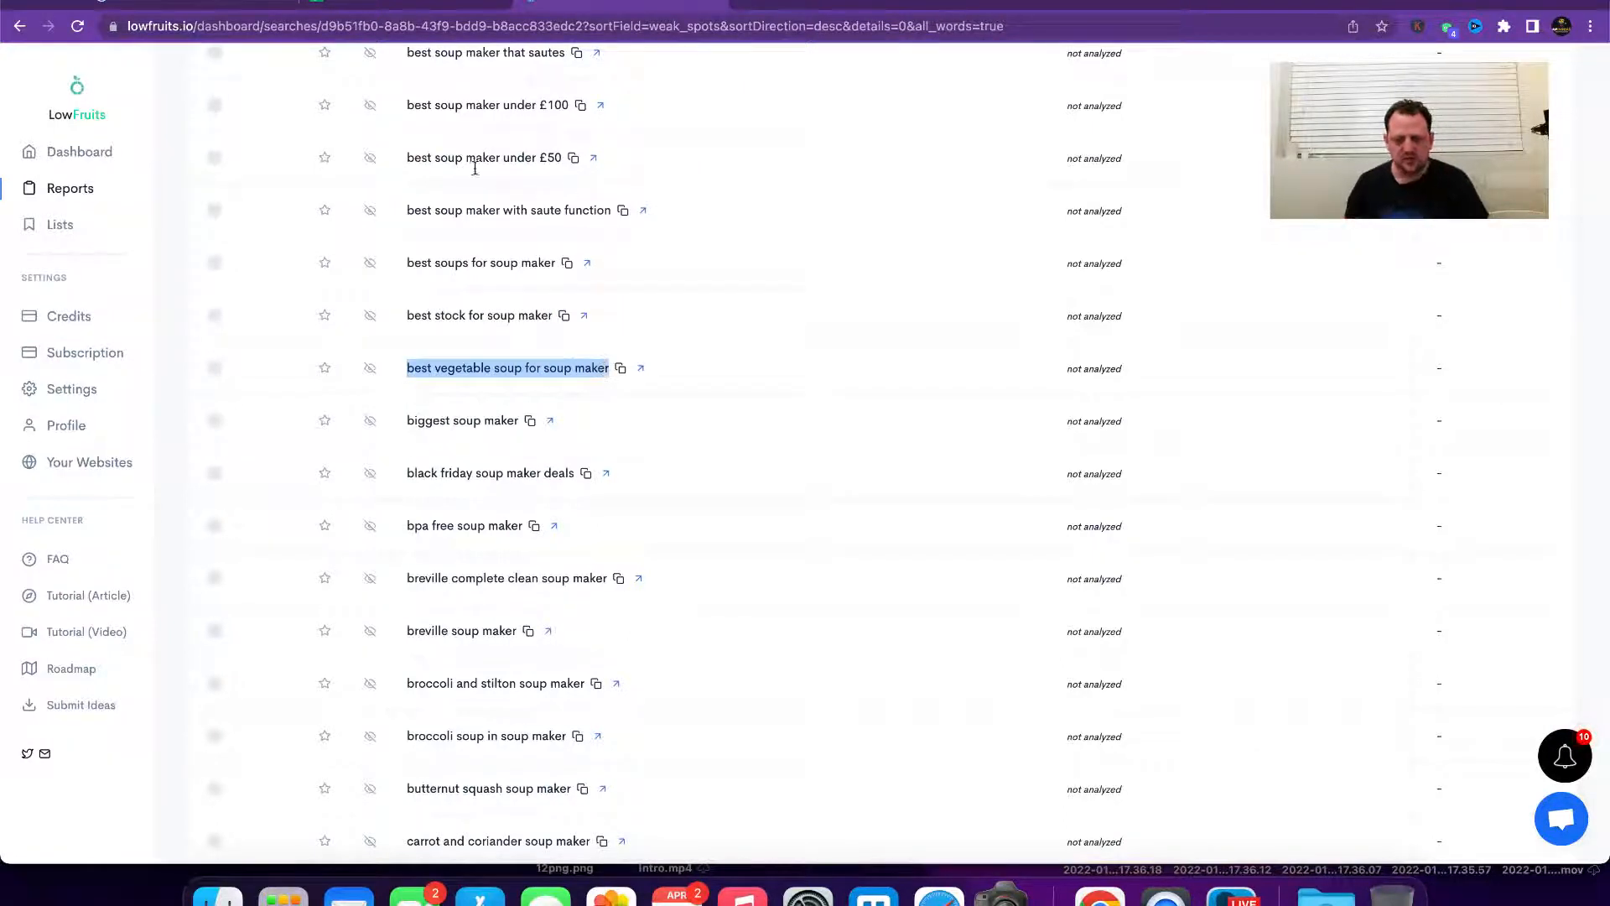
pyautogui.click(369, 12)
pyautogui.press('super+v')
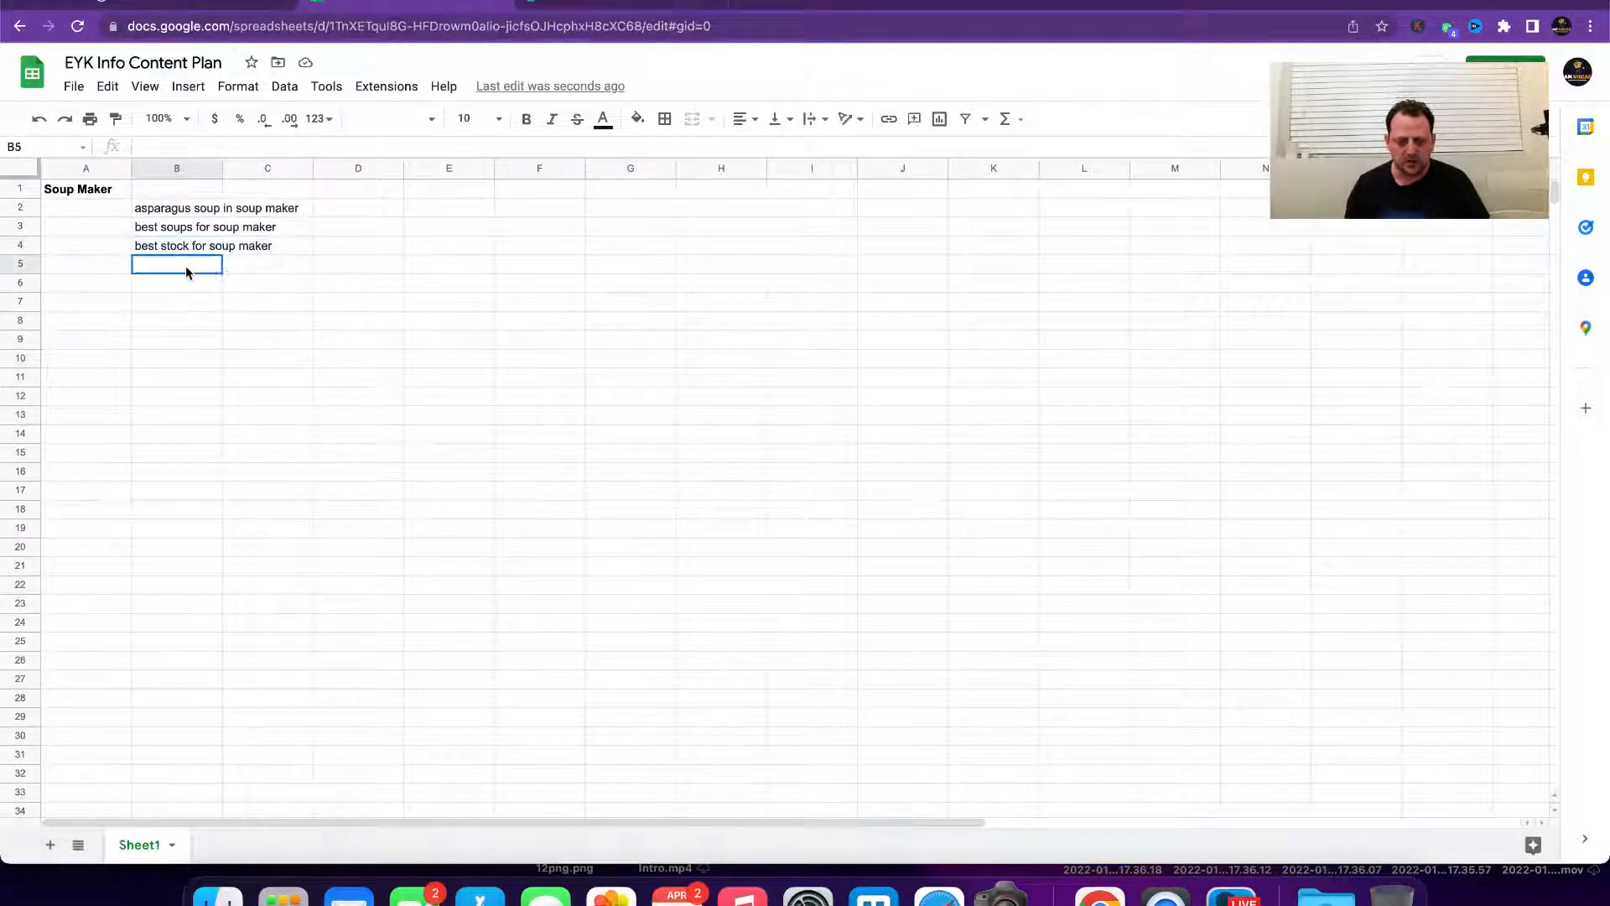
# Step: Create a LowFruits keyword list named Soup Maker, starting from the add-to-list option of best vegetable soup for soup maker
pyautogui.click(547, 8)
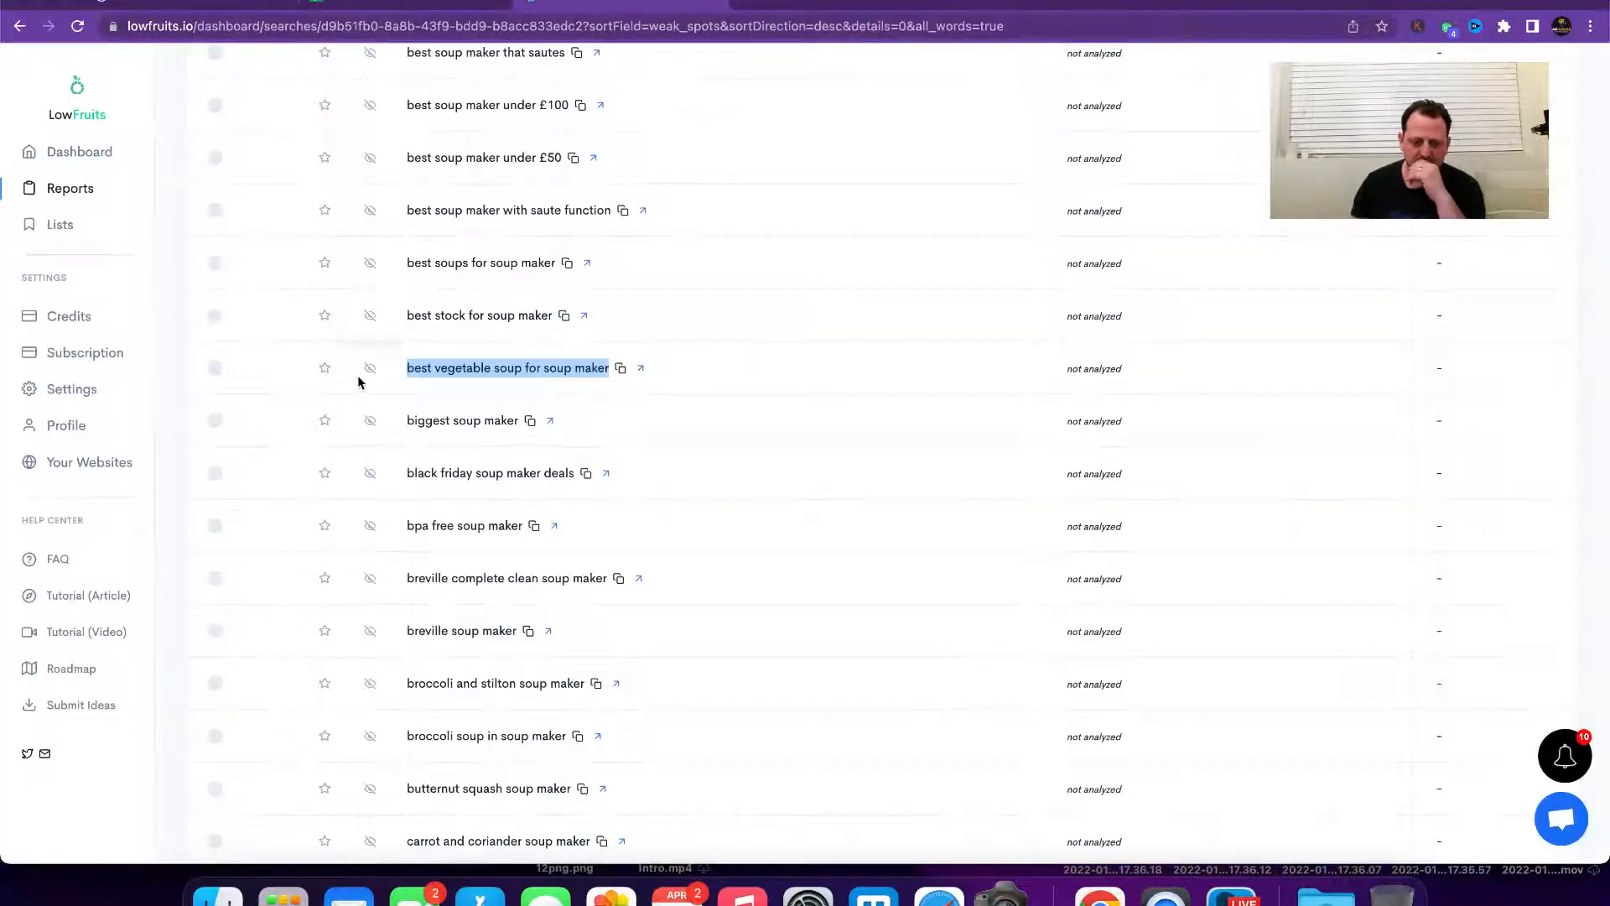
pyautogui.click(325, 369)
pyautogui.click(289, 447)
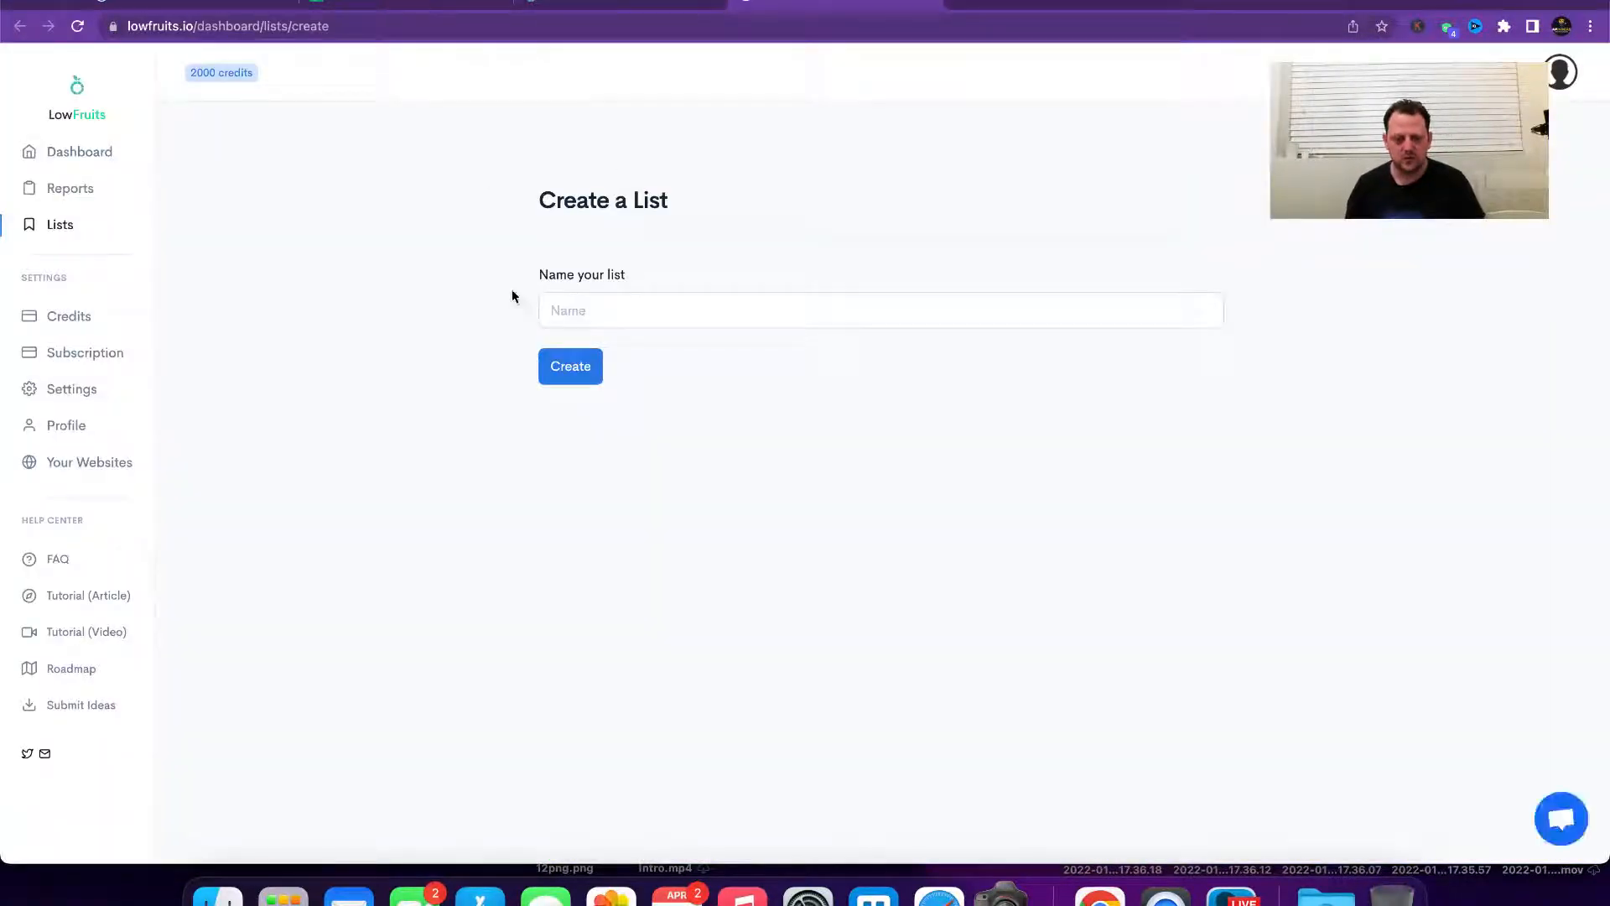
pyautogui.click(561, 305)
pyautogui.write('Soup Maker')
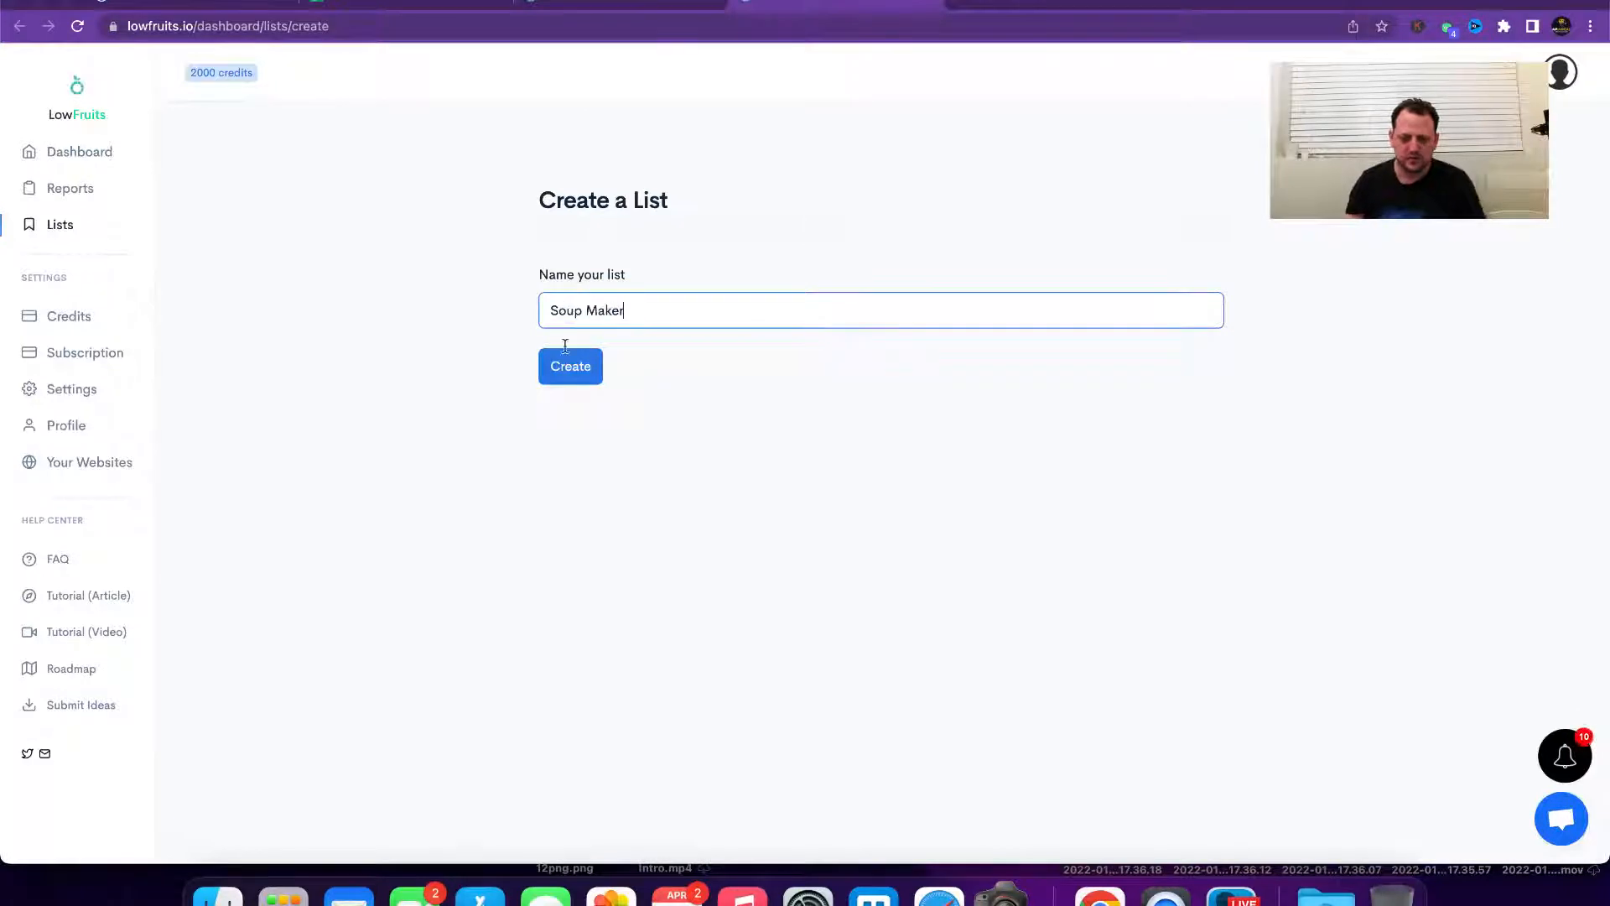
pyautogui.click(562, 376)
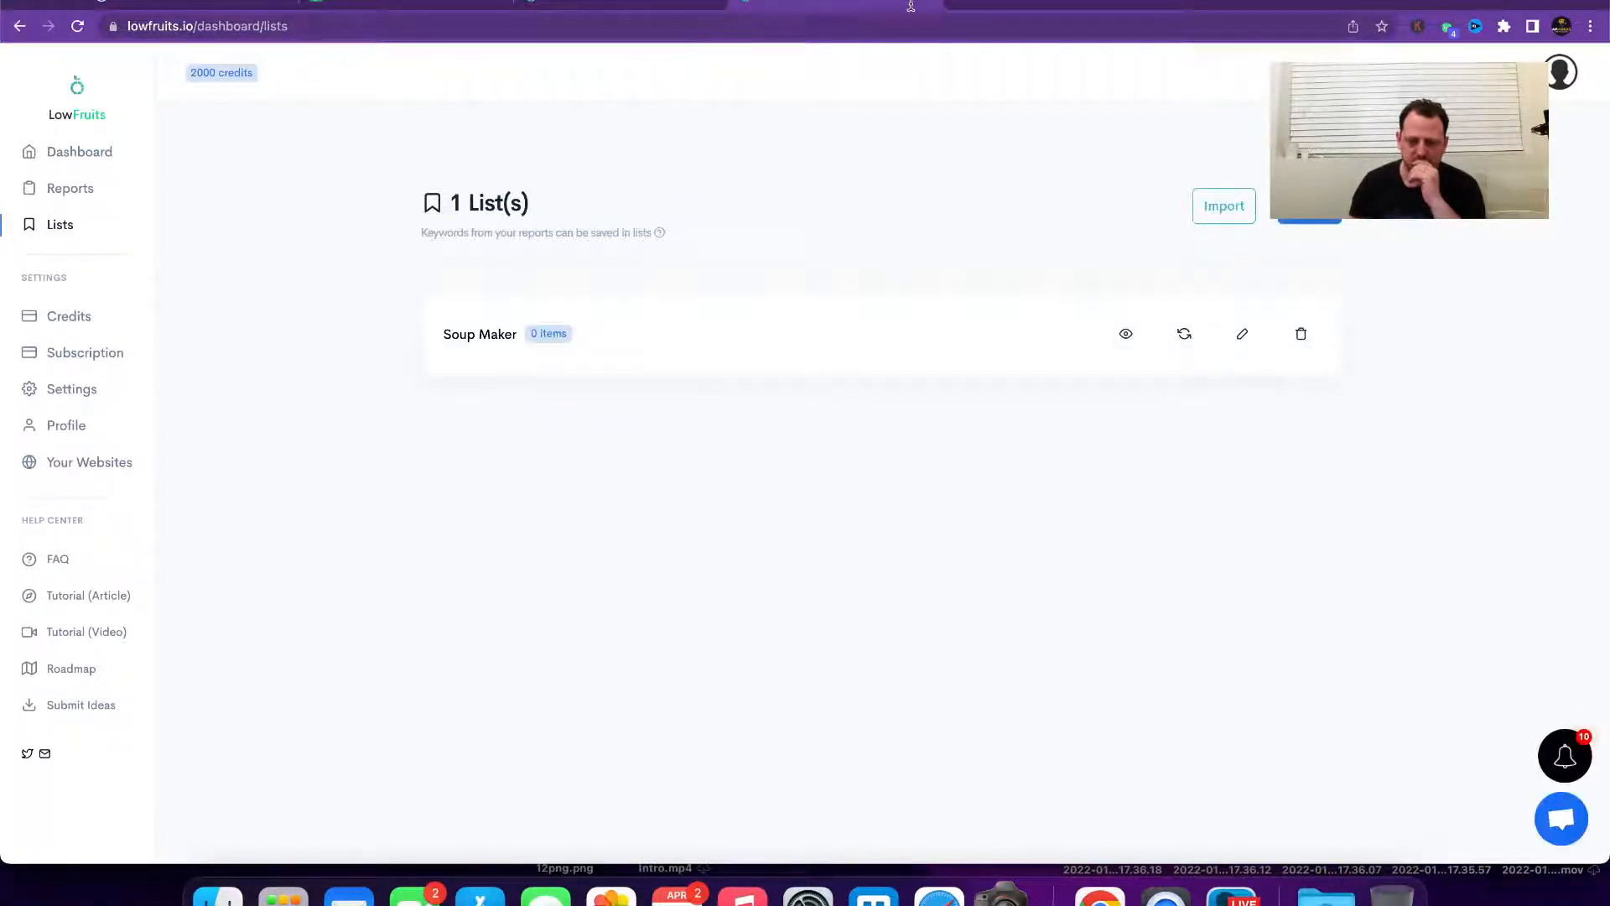
# Step: Return to the soup maker report and add asparagus soup in soup maker to the Soup Maker list
pyautogui.click(658, 7)
pyautogui.click(322, 369)
pyautogui.click(334, 374)
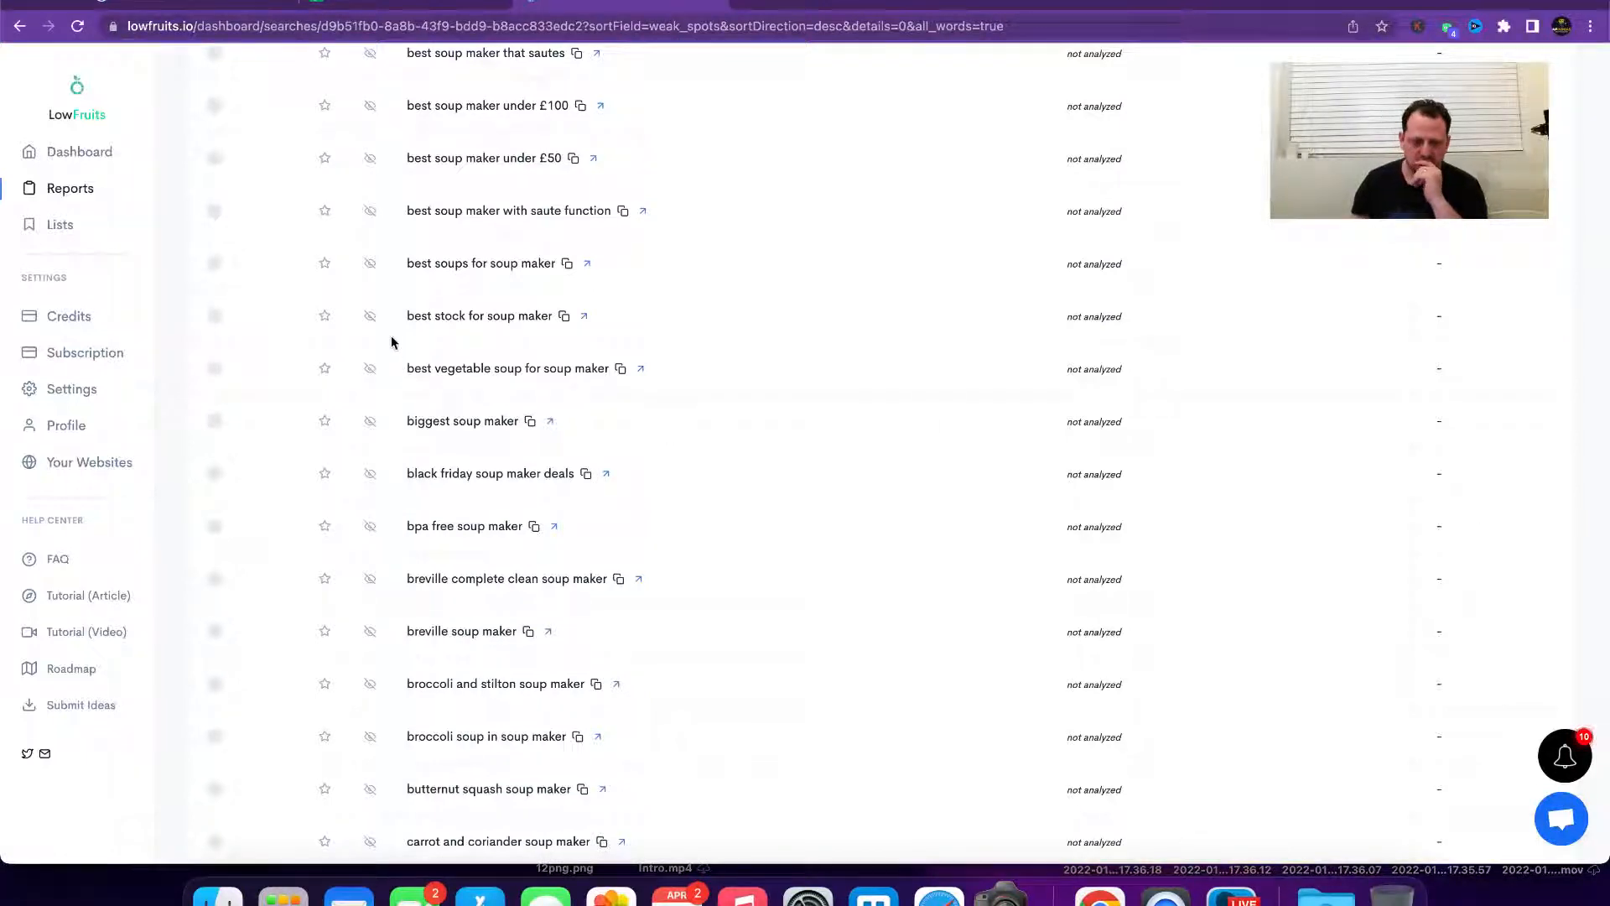
pyautogui.scroll(12, 391, 343)
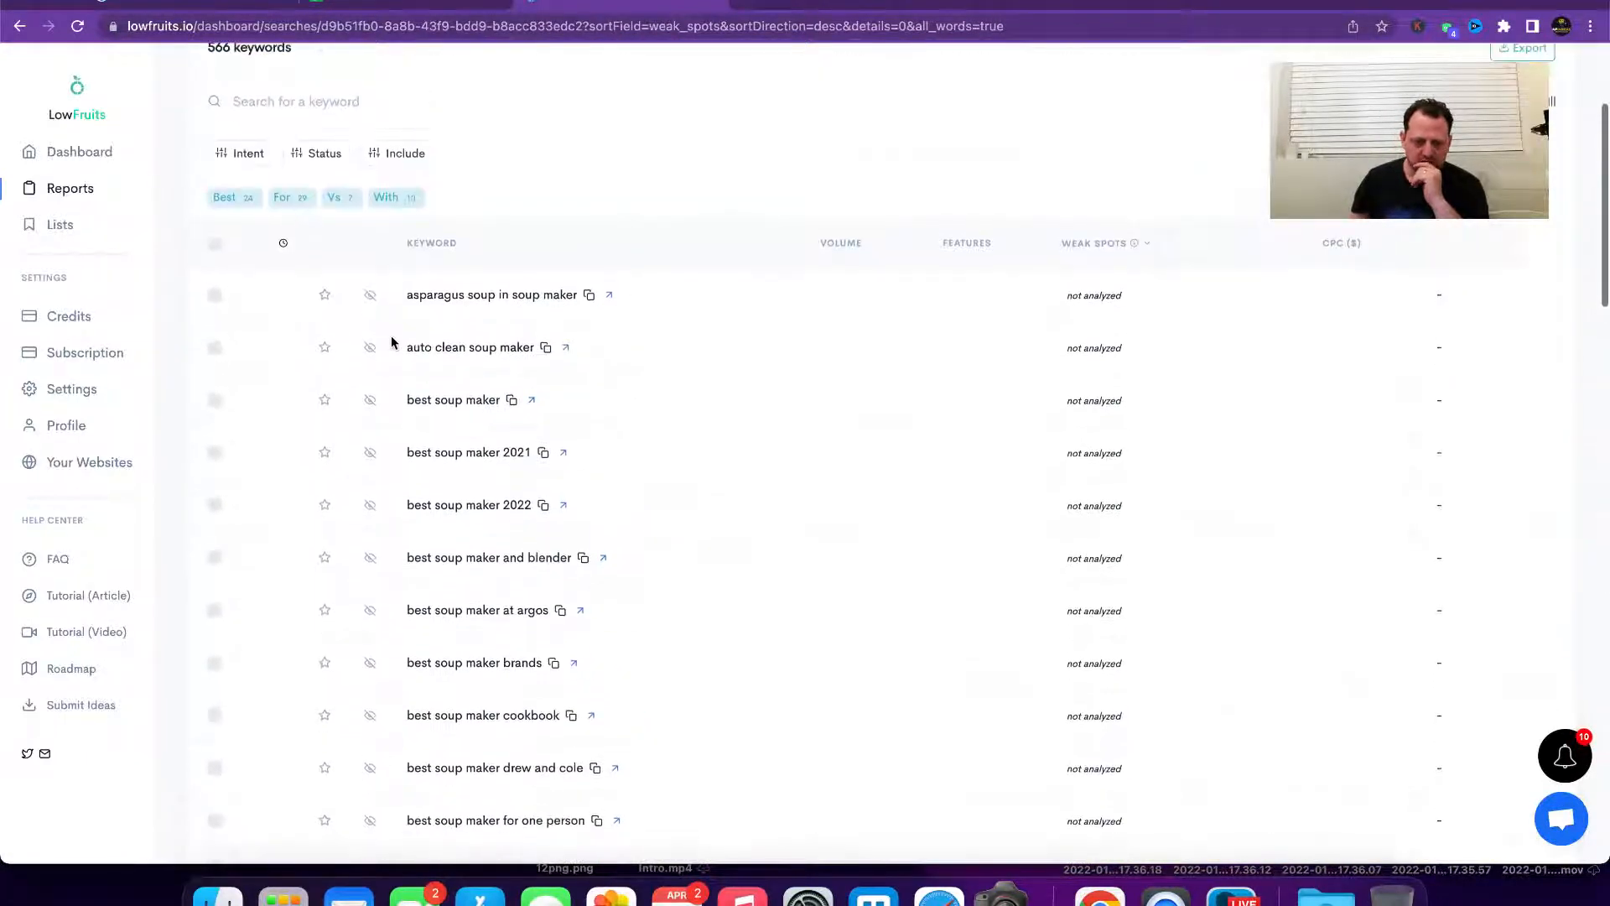
pyautogui.click(323, 297)
pyautogui.click(288, 333)
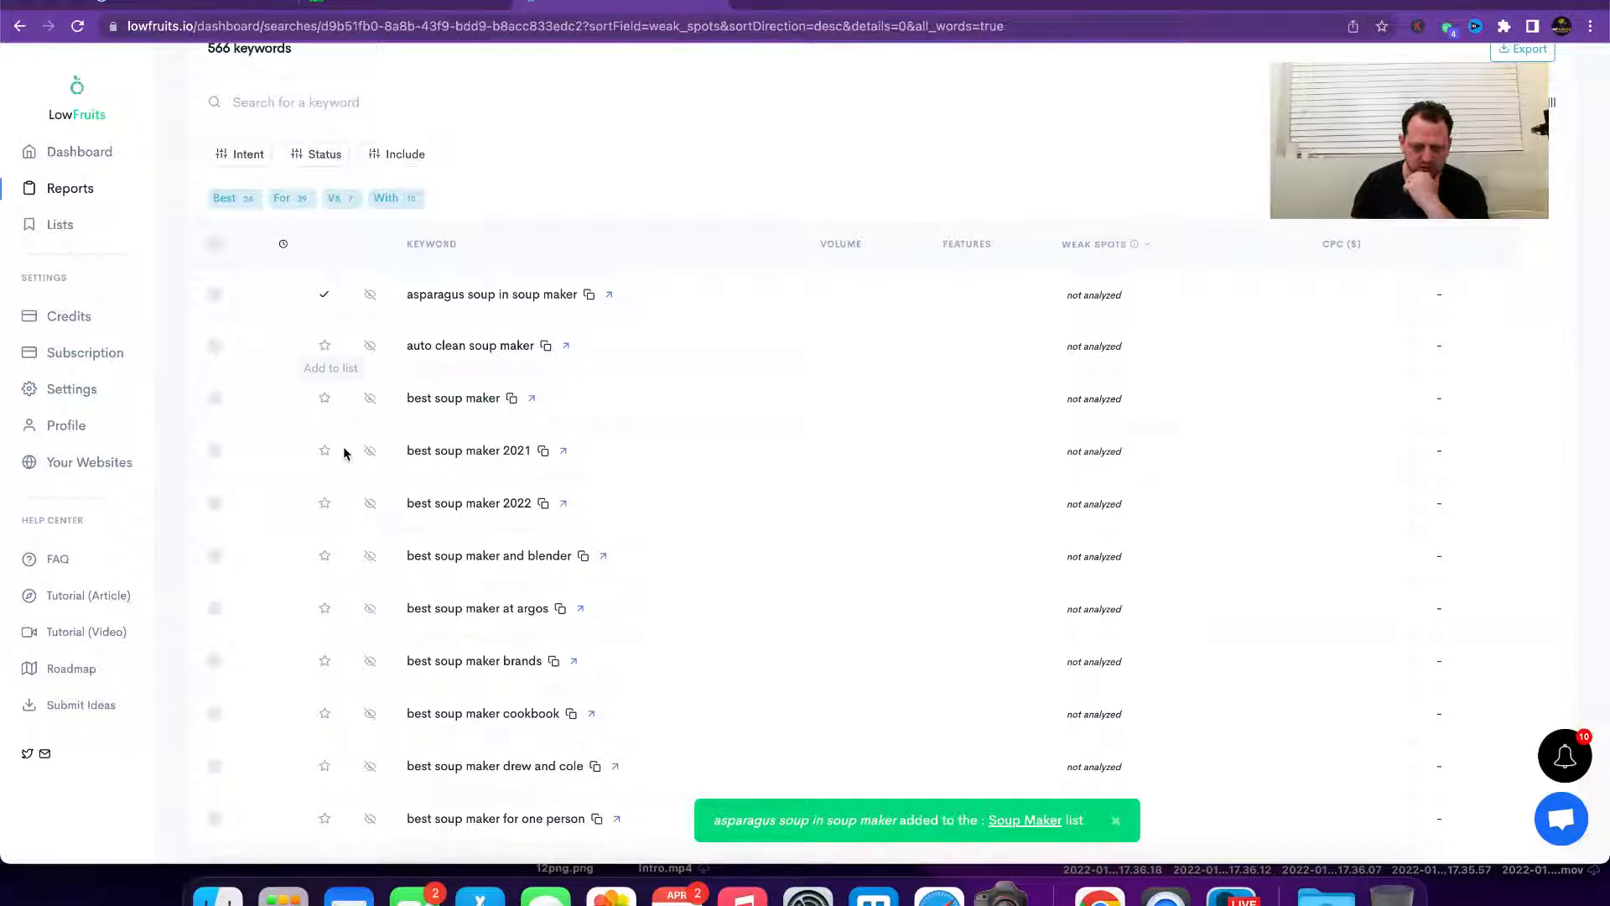
# Step: Add the keywords best stock for soup maker and best vegetable soup for soup maker to the Soup Maker list
pyautogui.scroll(-4, 344, 459)
pyautogui.scroll(-5, 344, 460)
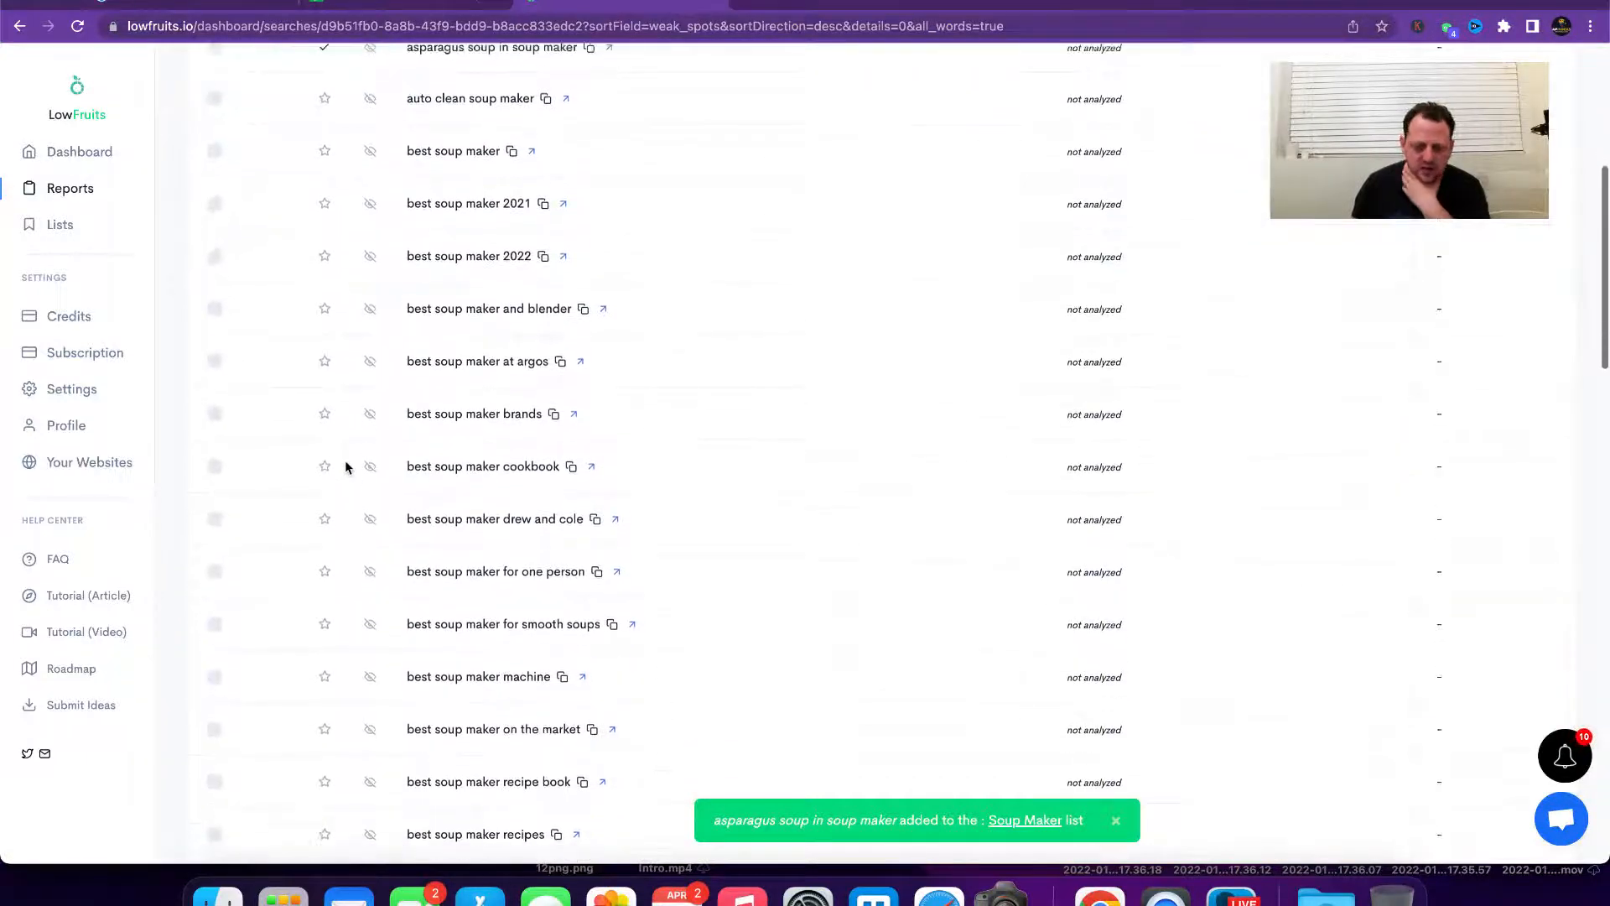
pyautogui.scroll(-4, 346, 461)
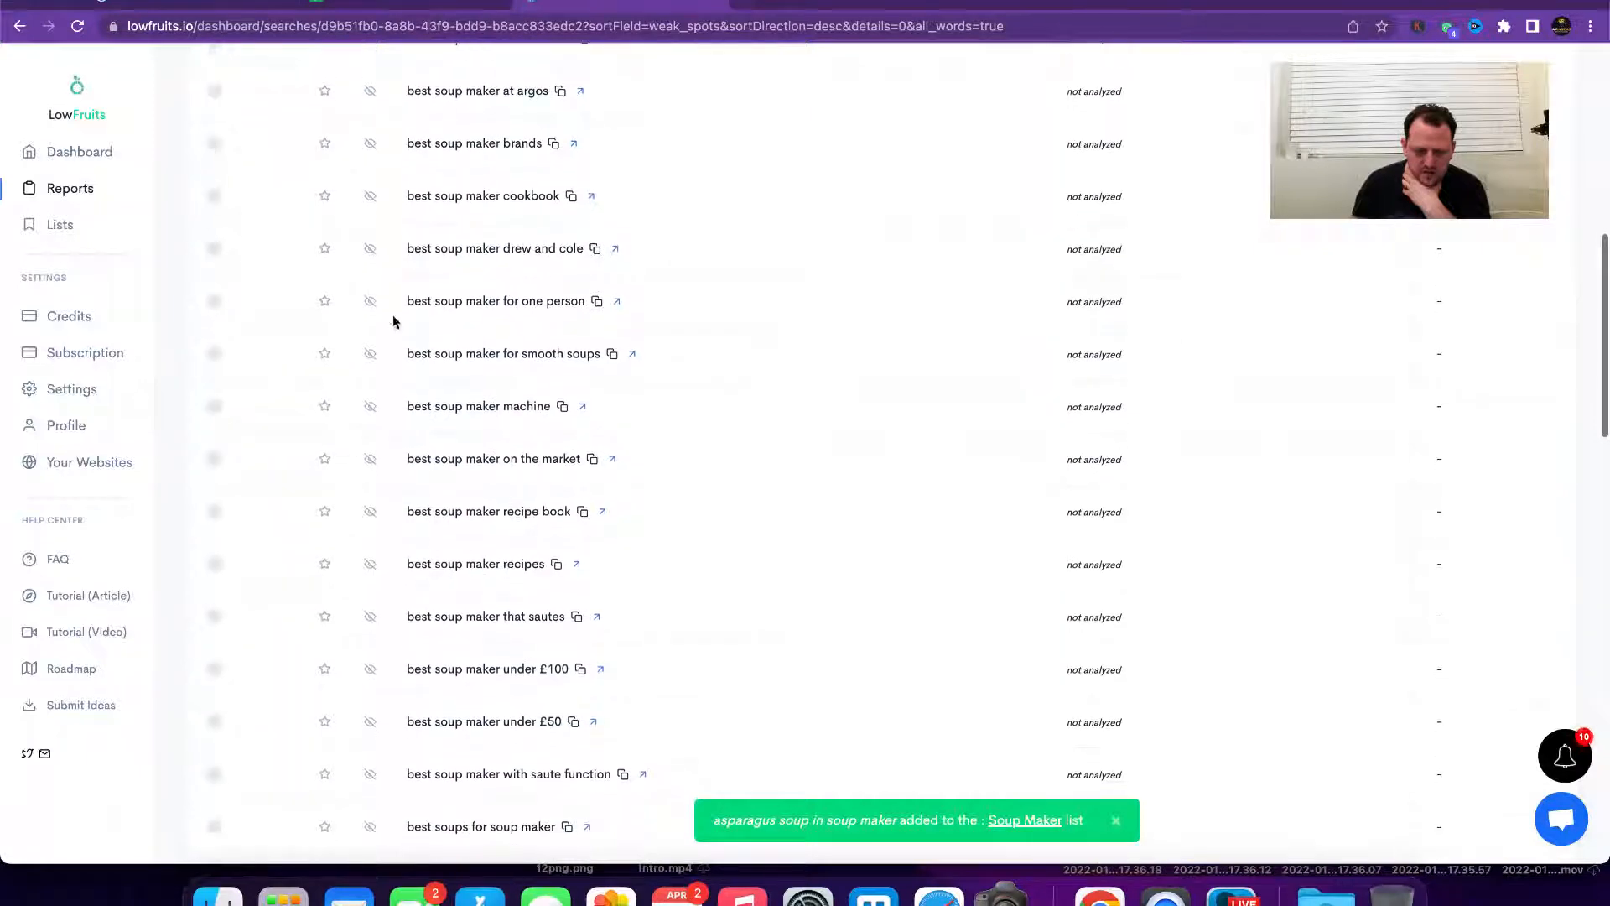
pyautogui.scroll(-1, 401, 294)
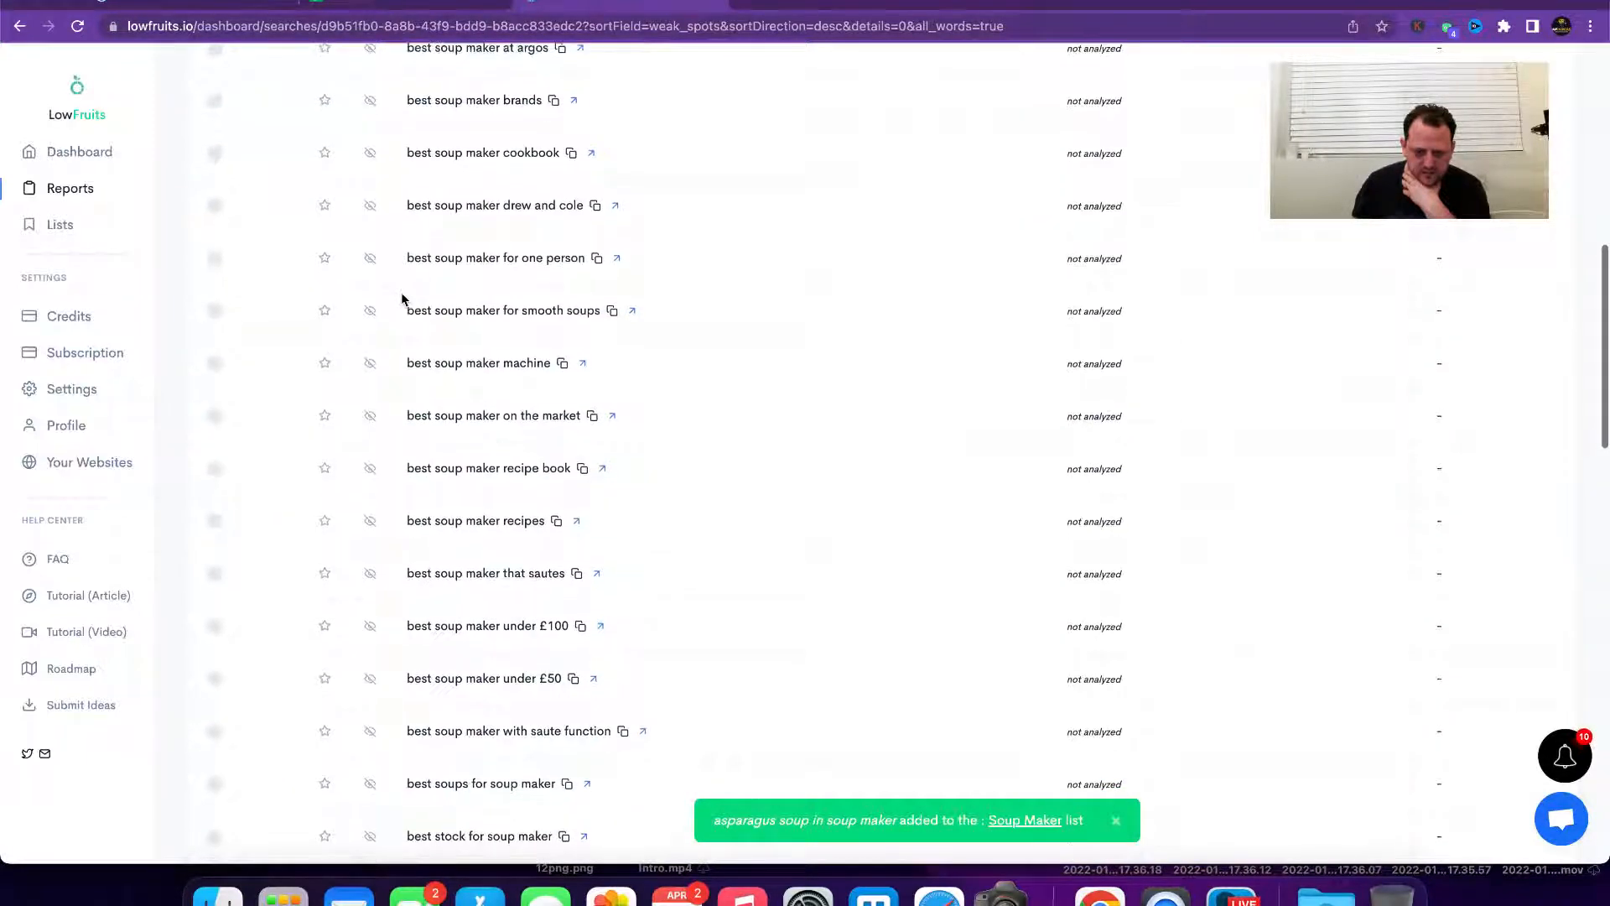
pyautogui.scroll(-2, 382, 309)
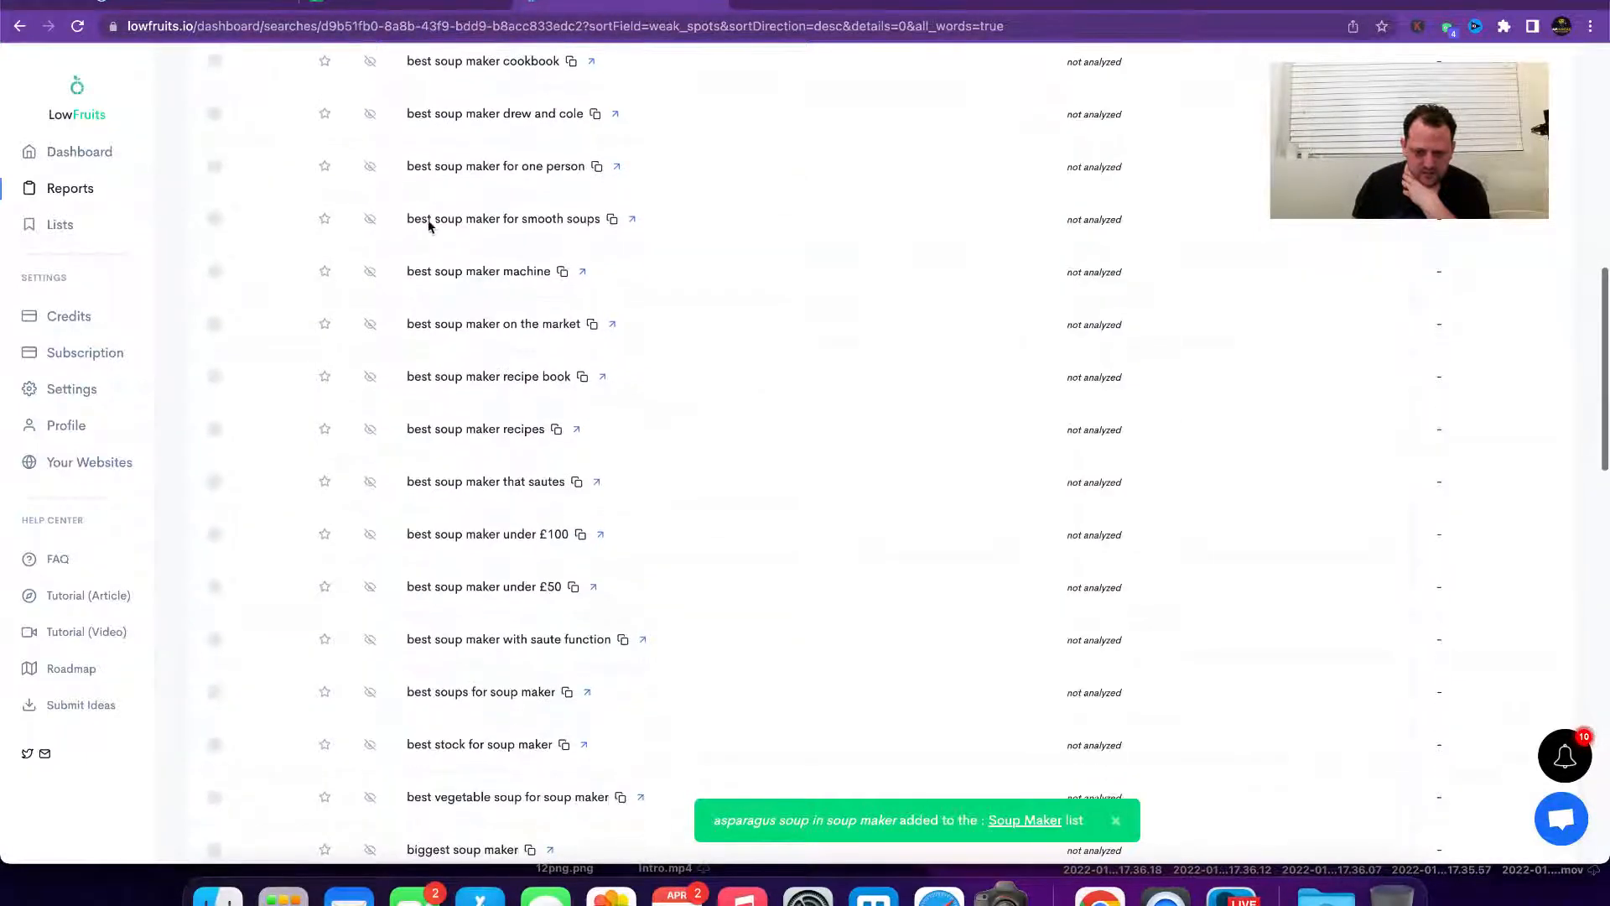
pyautogui.scroll(-4, 424, 307)
pyautogui.scroll(-6, 424, 307)
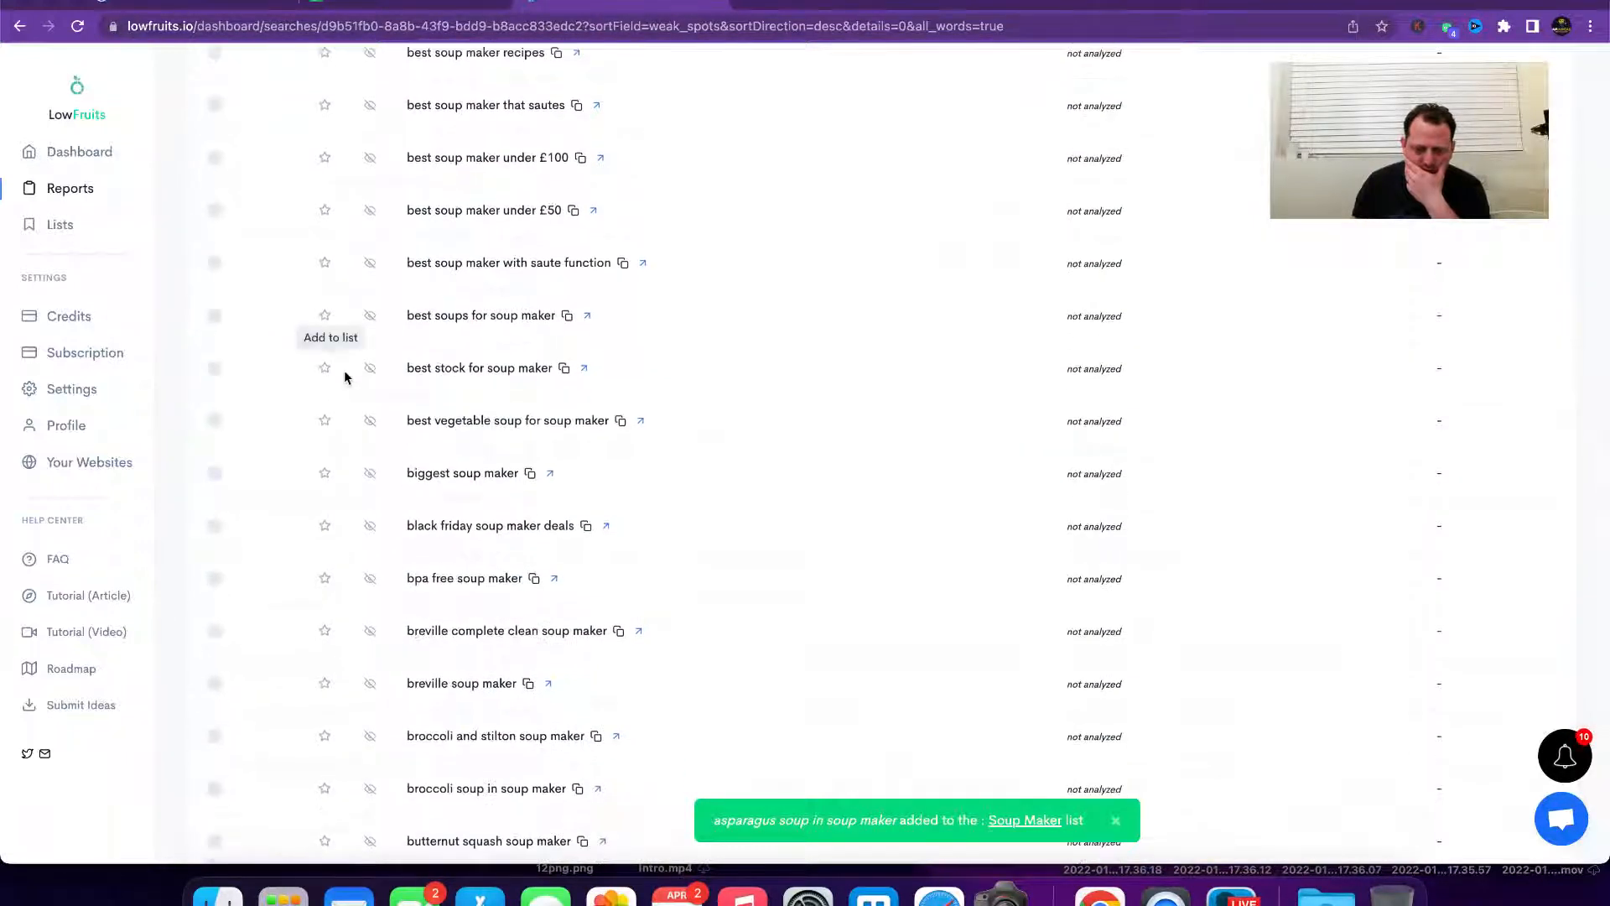
pyautogui.click(325, 370)
pyautogui.click(286, 414)
pyautogui.click(281, 350)
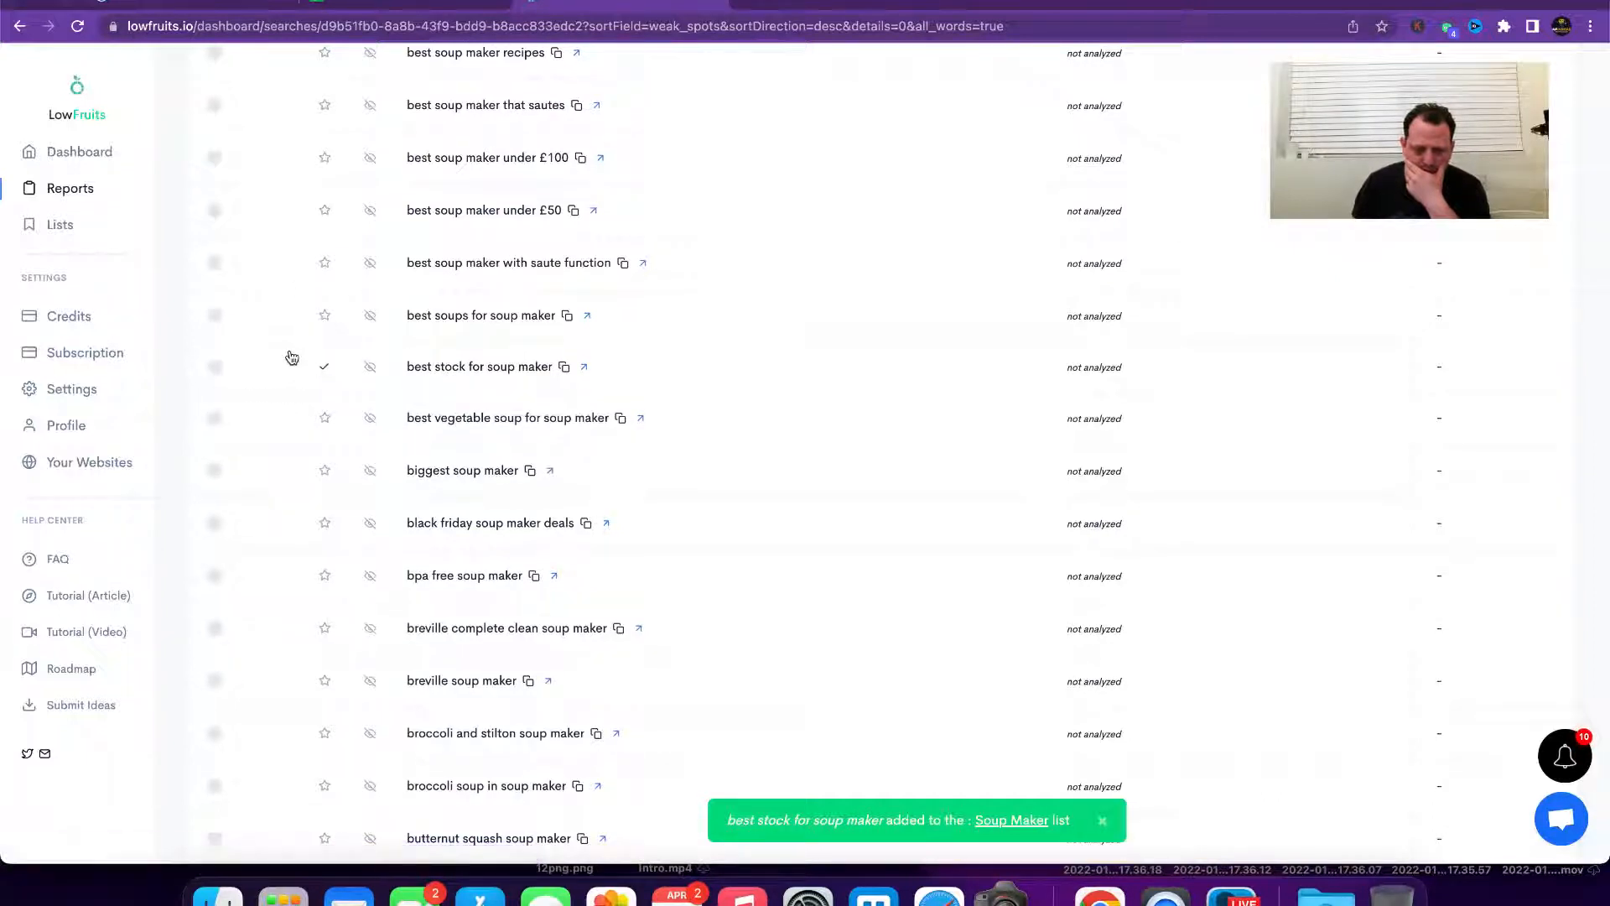
pyautogui.click(326, 416)
pyautogui.click(285, 447)
# Step: Add the keywords broccoli and stilton soup maker and broccoli soup in soup maker to the Soup Maker list
pyautogui.scroll(-3, 342, 500)
pyautogui.scroll(-4, 344, 498)
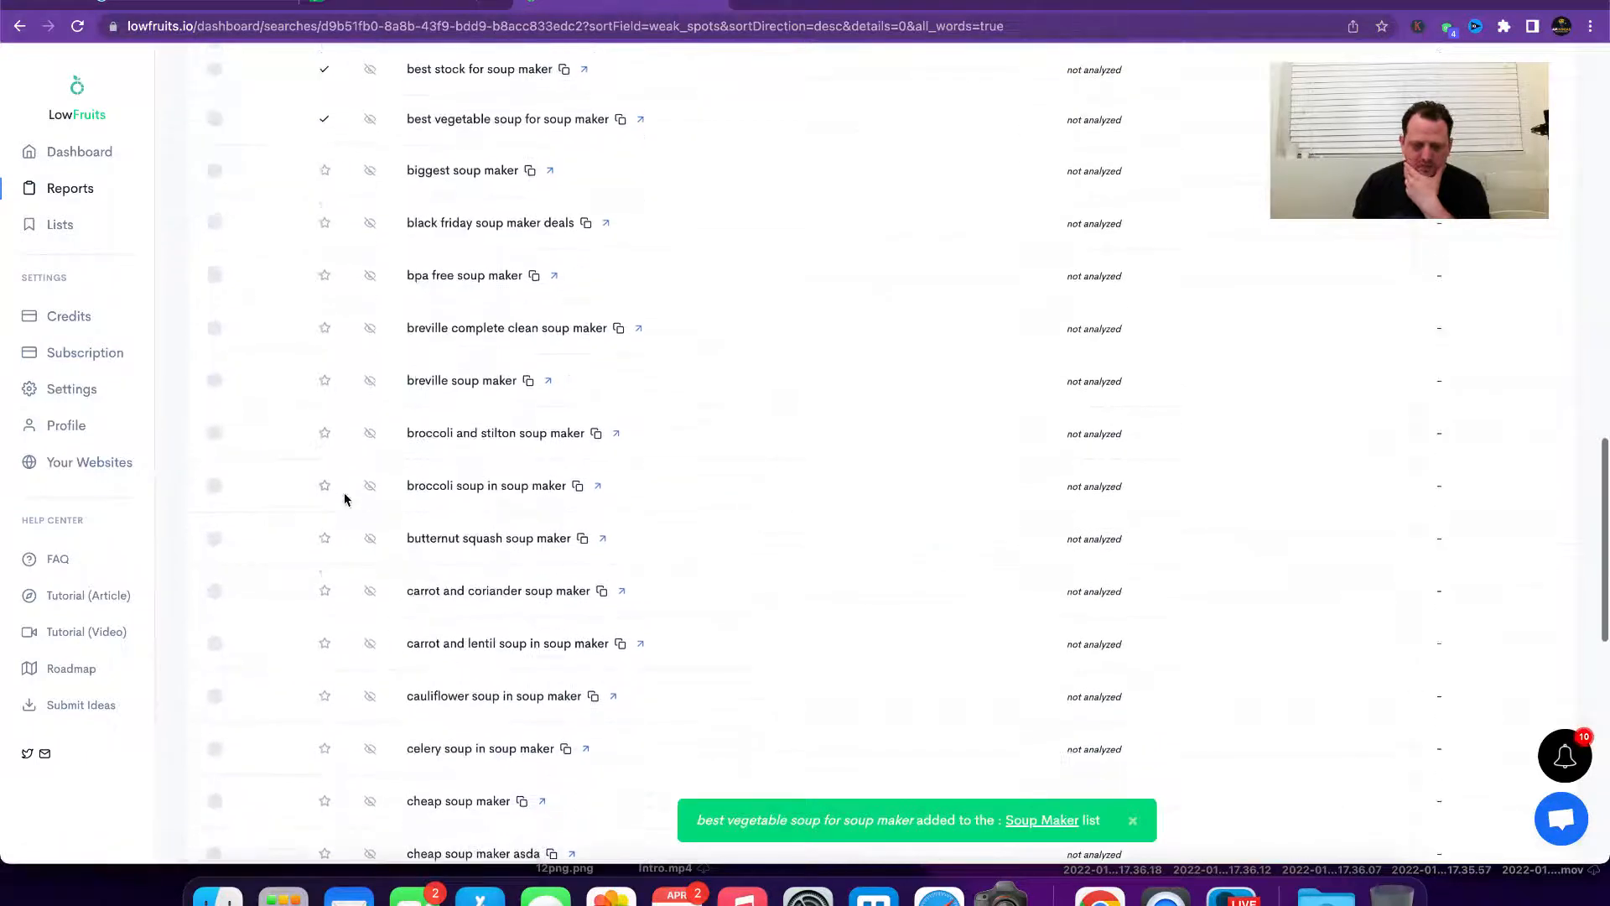
pyautogui.scroll(-1, 413, 354)
pyautogui.scroll(-1, 413, 352)
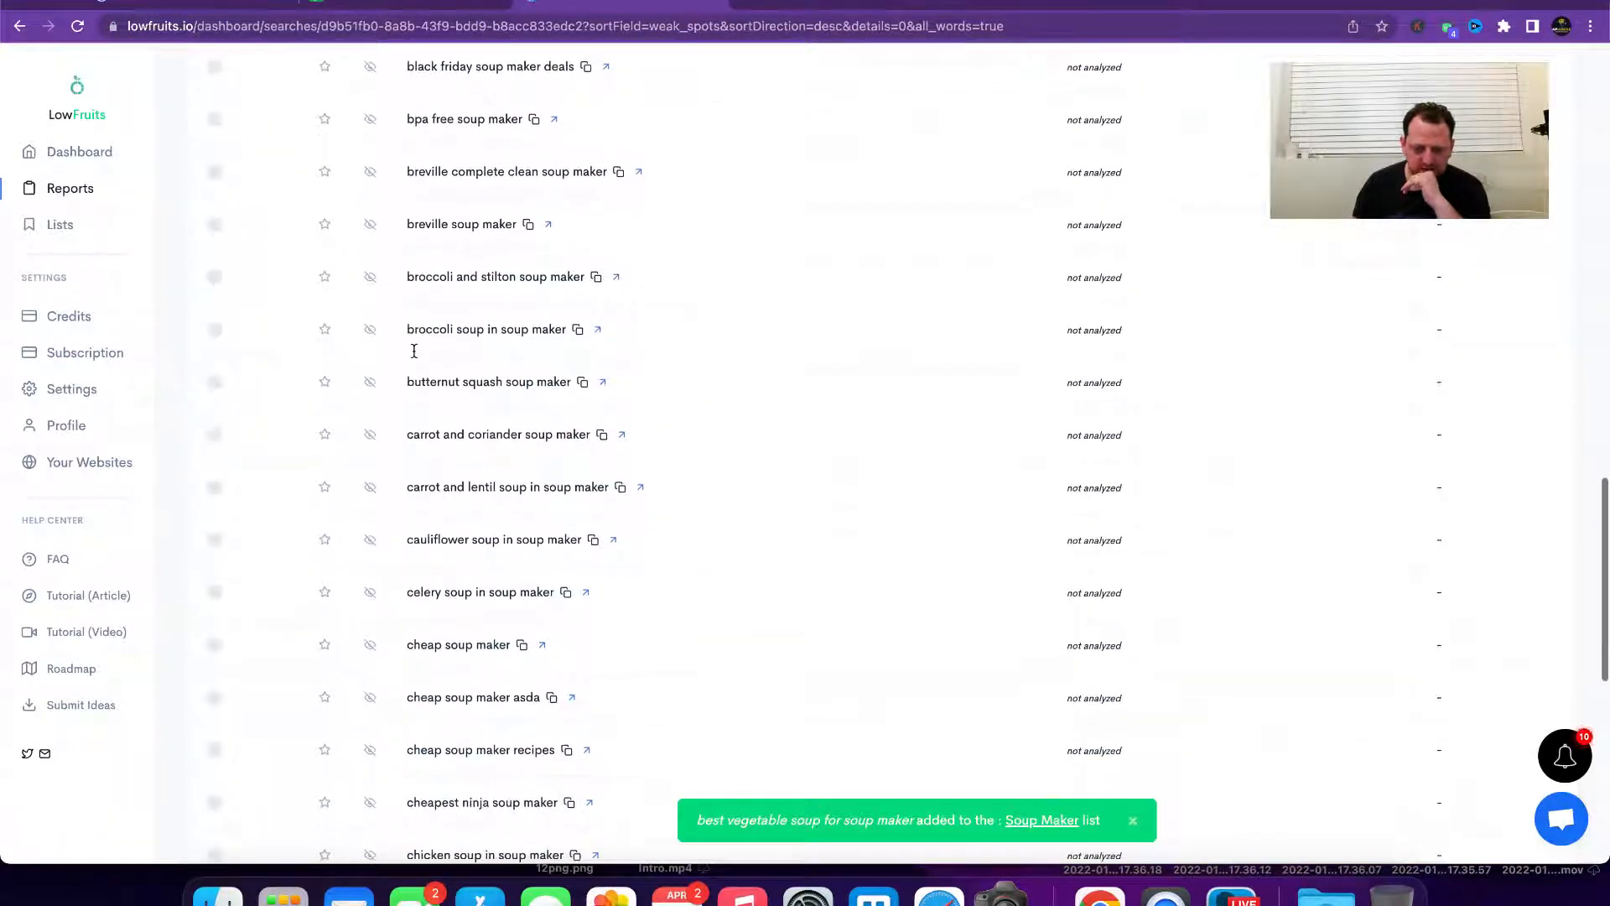
pyautogui.click(325, 277)
pyautogui.click(292, 311)
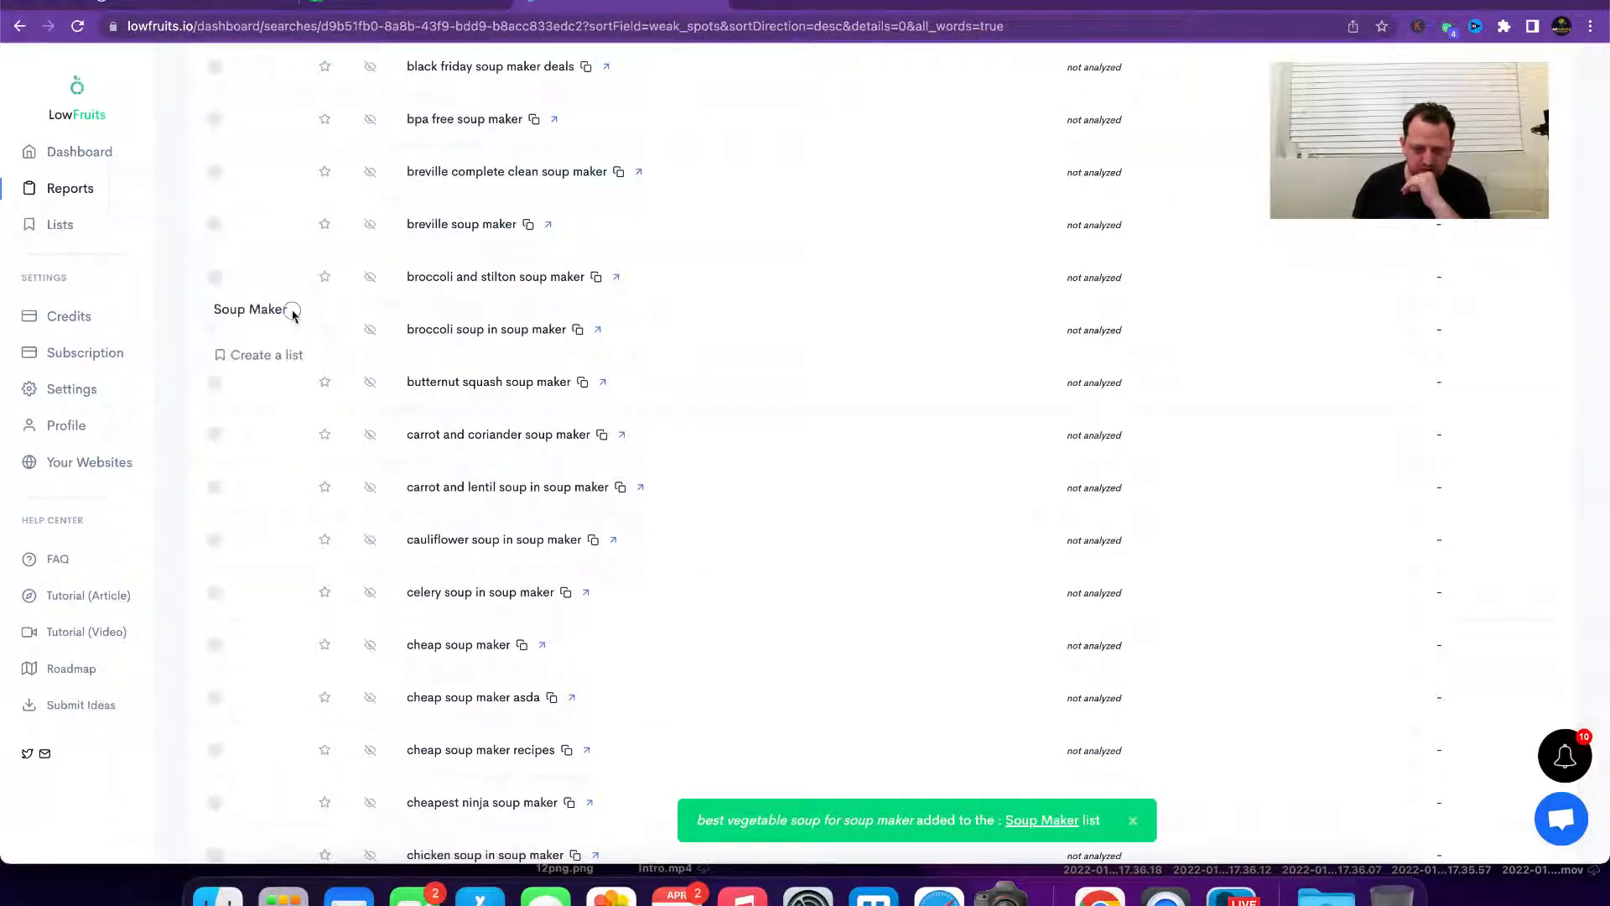
pyautogui.click(326, 328)
pyautogui.click(280, 356)
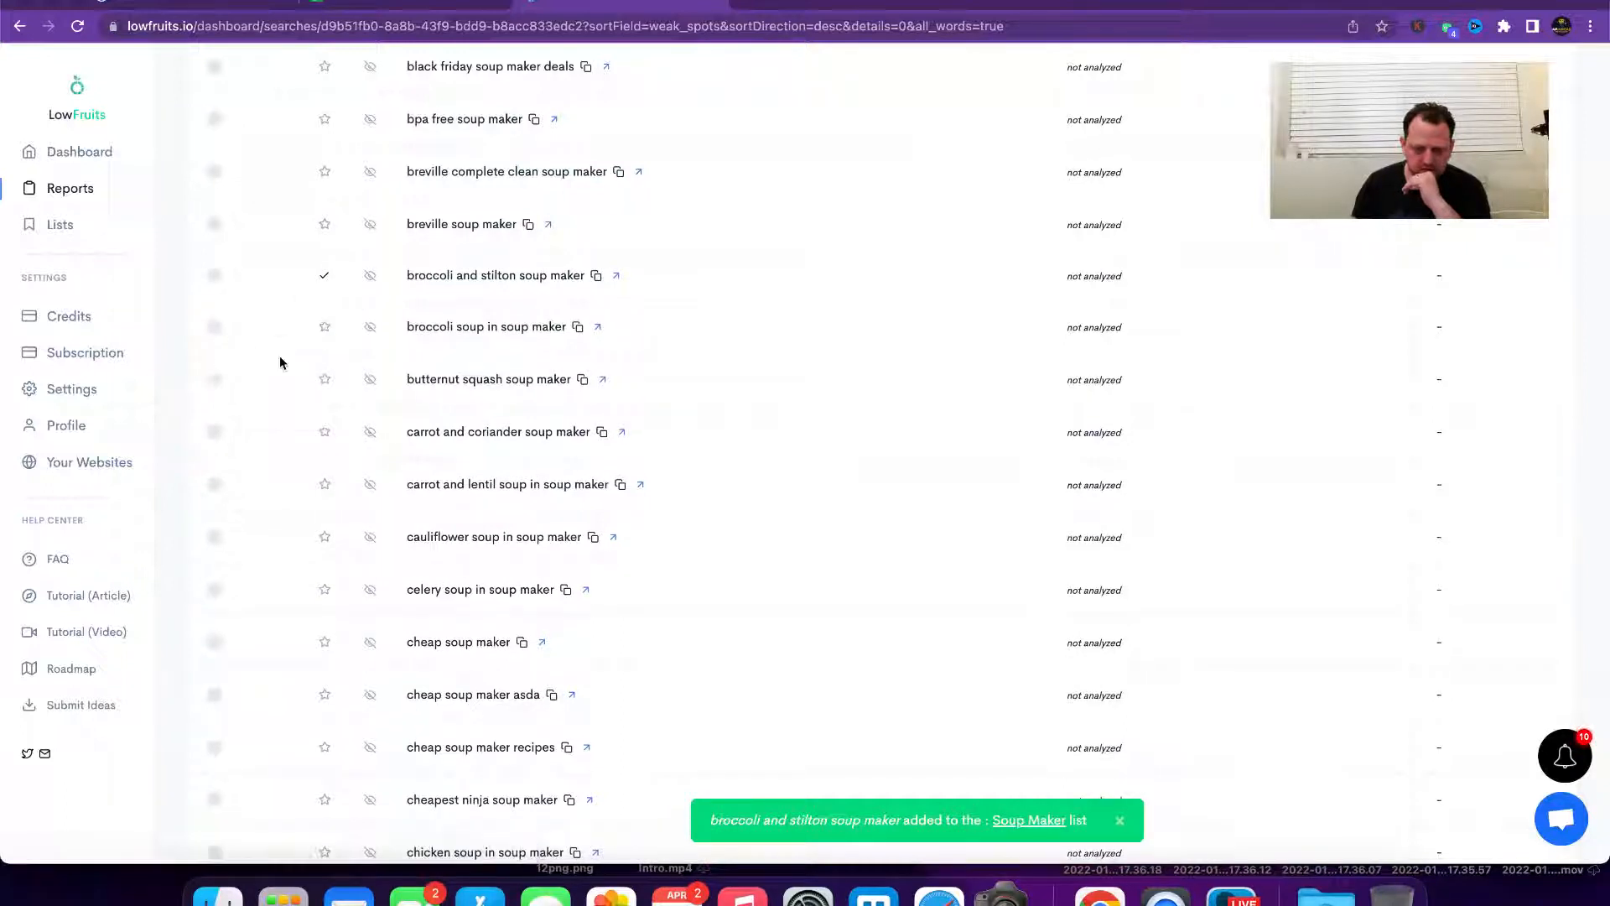
# Step: Add butternut squash soup maker, carrot and coriander soup maker, and carrot and lentil soup in soup maker to the Soup Maker list
pyautogui.click(324, 378)
pyautogui.click(285, 408)
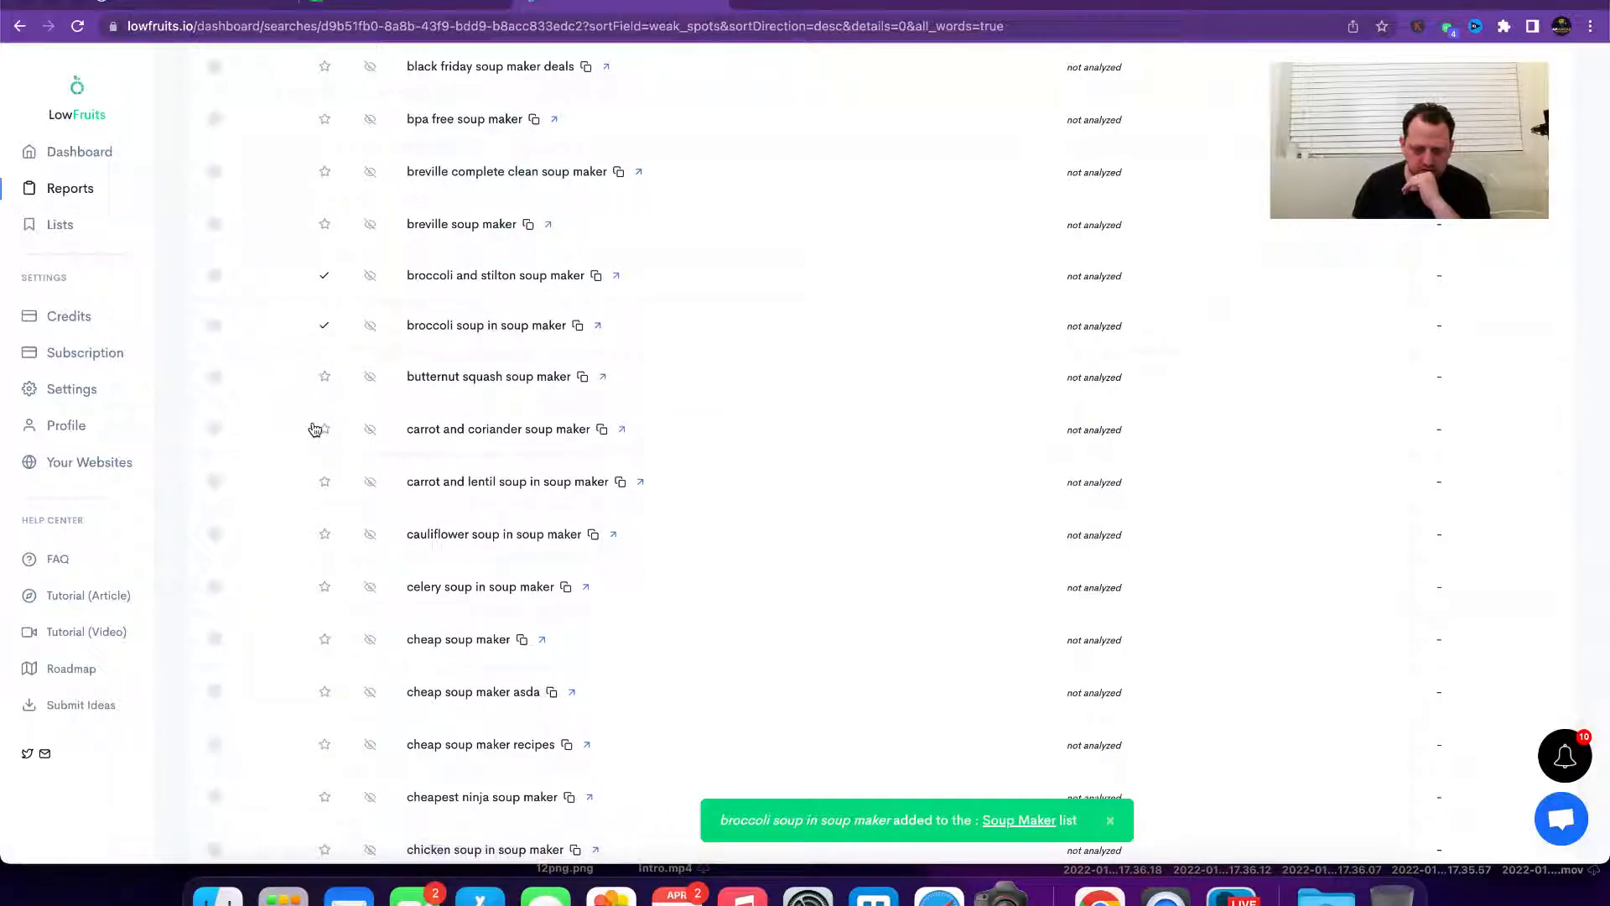
pyautogui.click(324, 428)
pyautogui.click(289, 459)
pyautogui.click(325, 478)
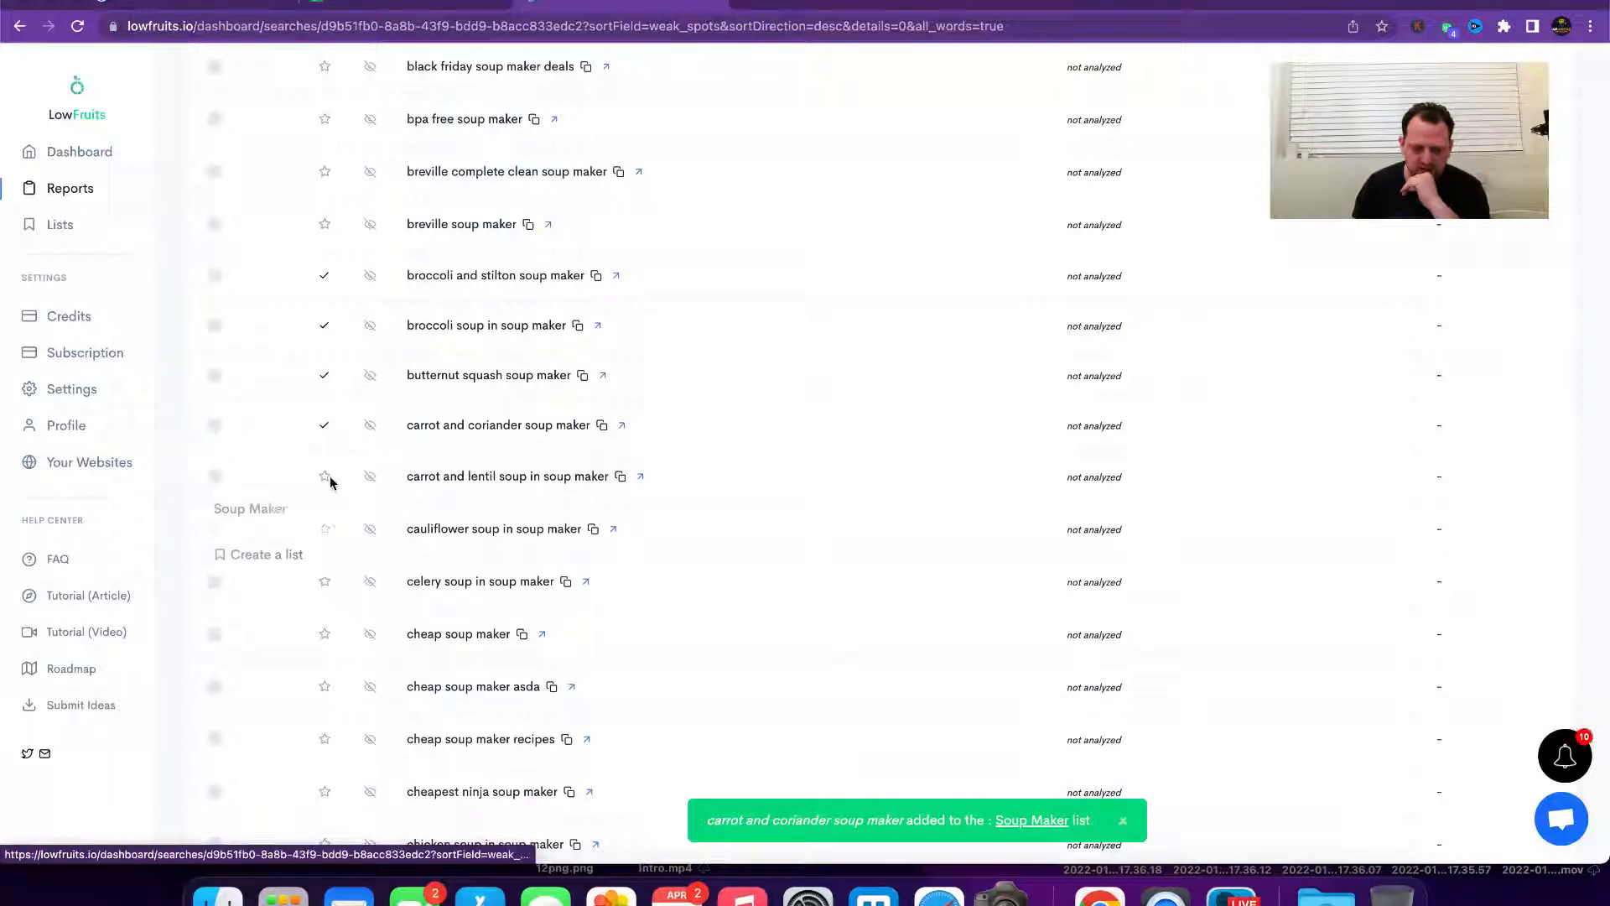
pyautogui.click(289, 510)
# Step: Add the keywords cauliflower soup in soup maker and celery soup in soup maker to the Soup Maker list
pyautogui.click(325, 527)
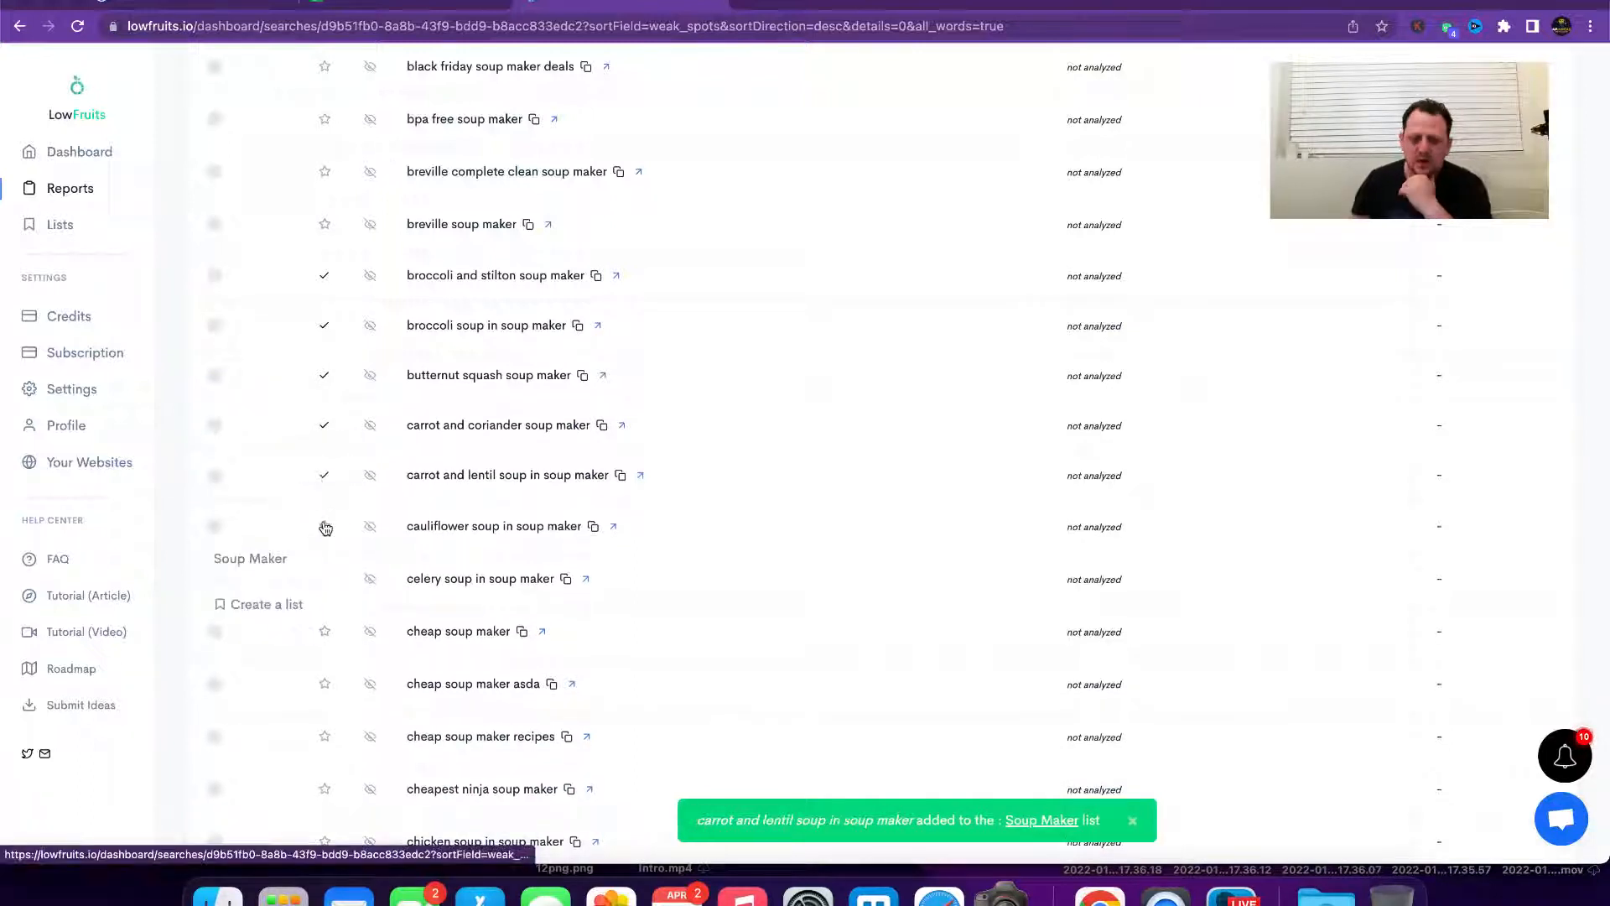
pyautogui.click(280, 562)
pyautogui.click(326, 579)
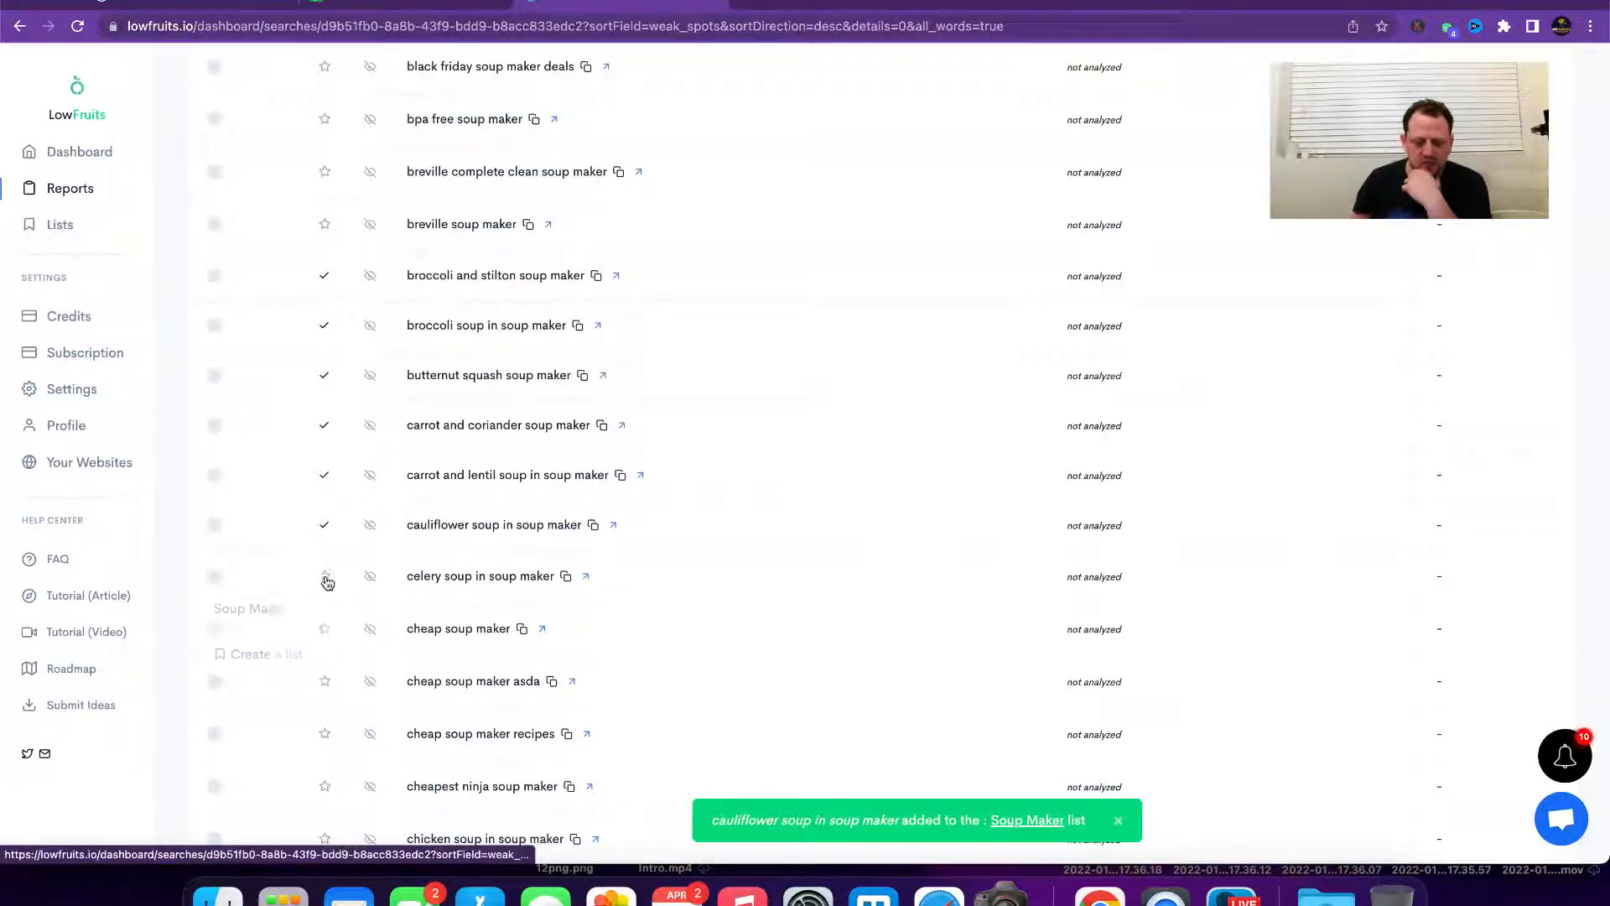
pyautogui.click(281, 606)
# Step: Add the keyword chicken soup in soup maker to the Soup Maker list
pyautogui.scroll(-3, 377, 603)
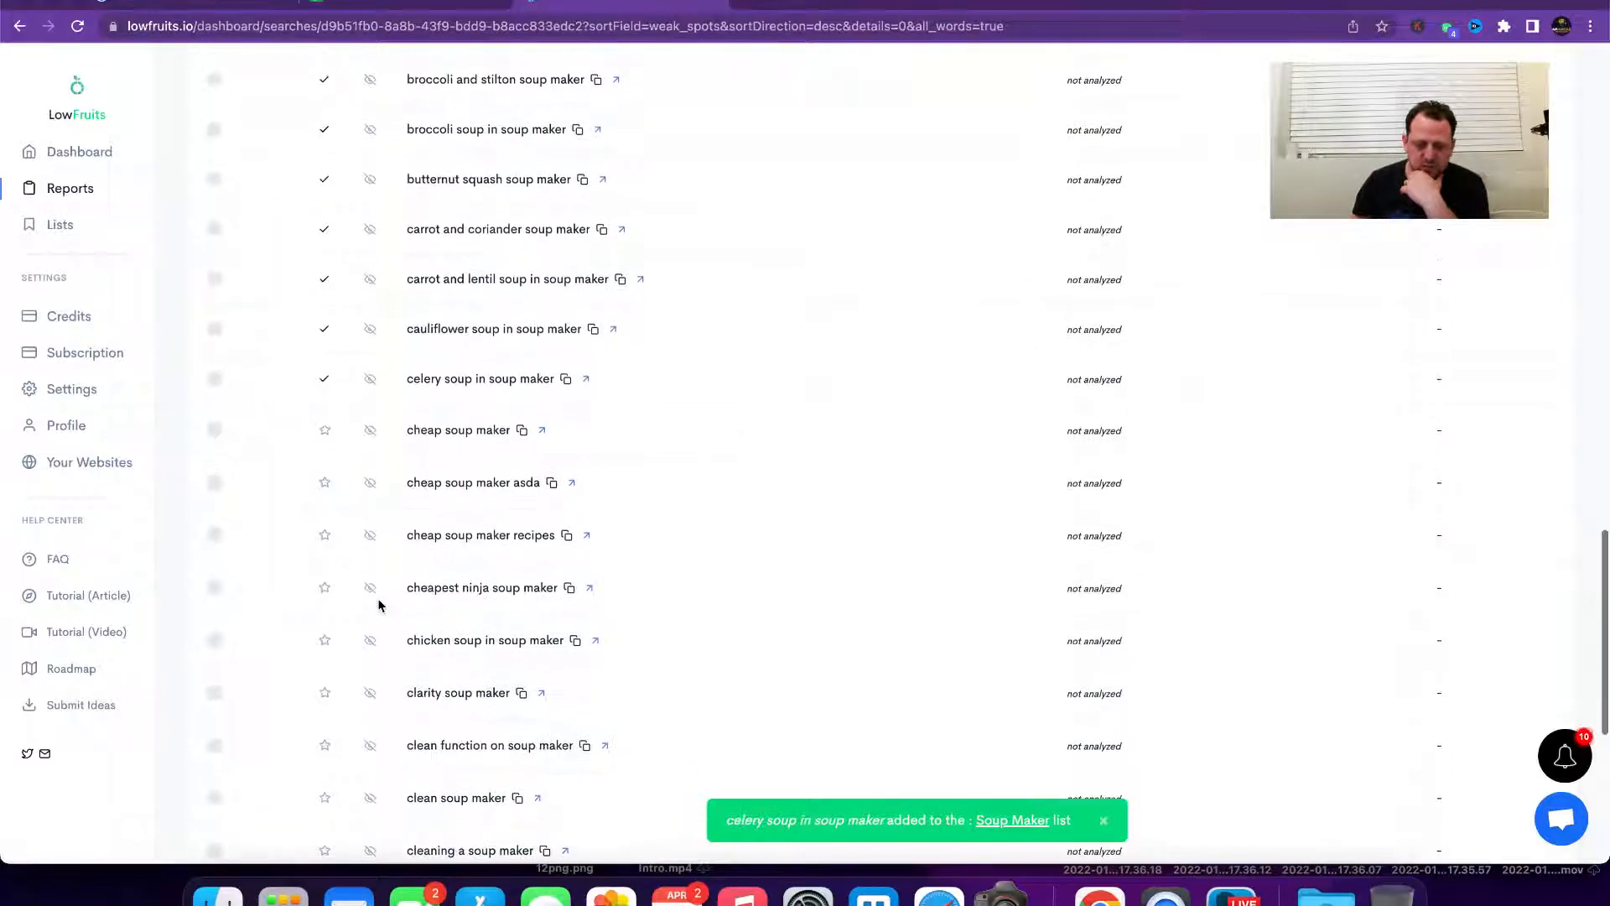
pyautogui.scroll(-3, 404, 512)
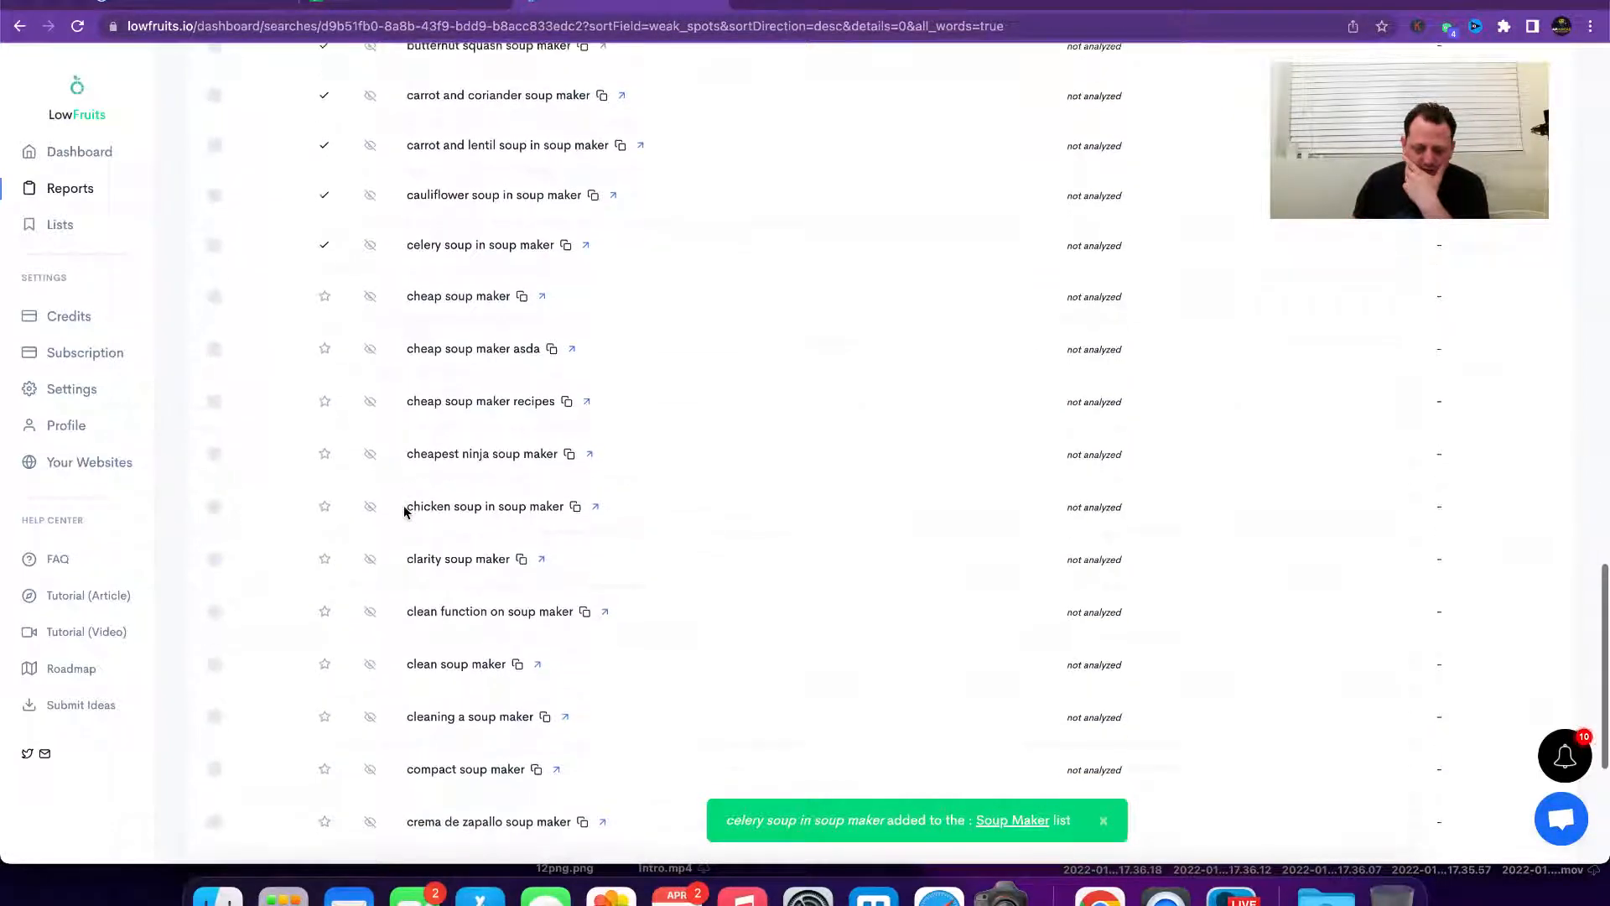
pyautogui.click(325, 485)
pyautogui.click(306, 520)
# Step: Add the keywords clean soup maker and cleaning a soup maker to the Soup Maker list
pyautogui.scroll(-3, 418, 537)
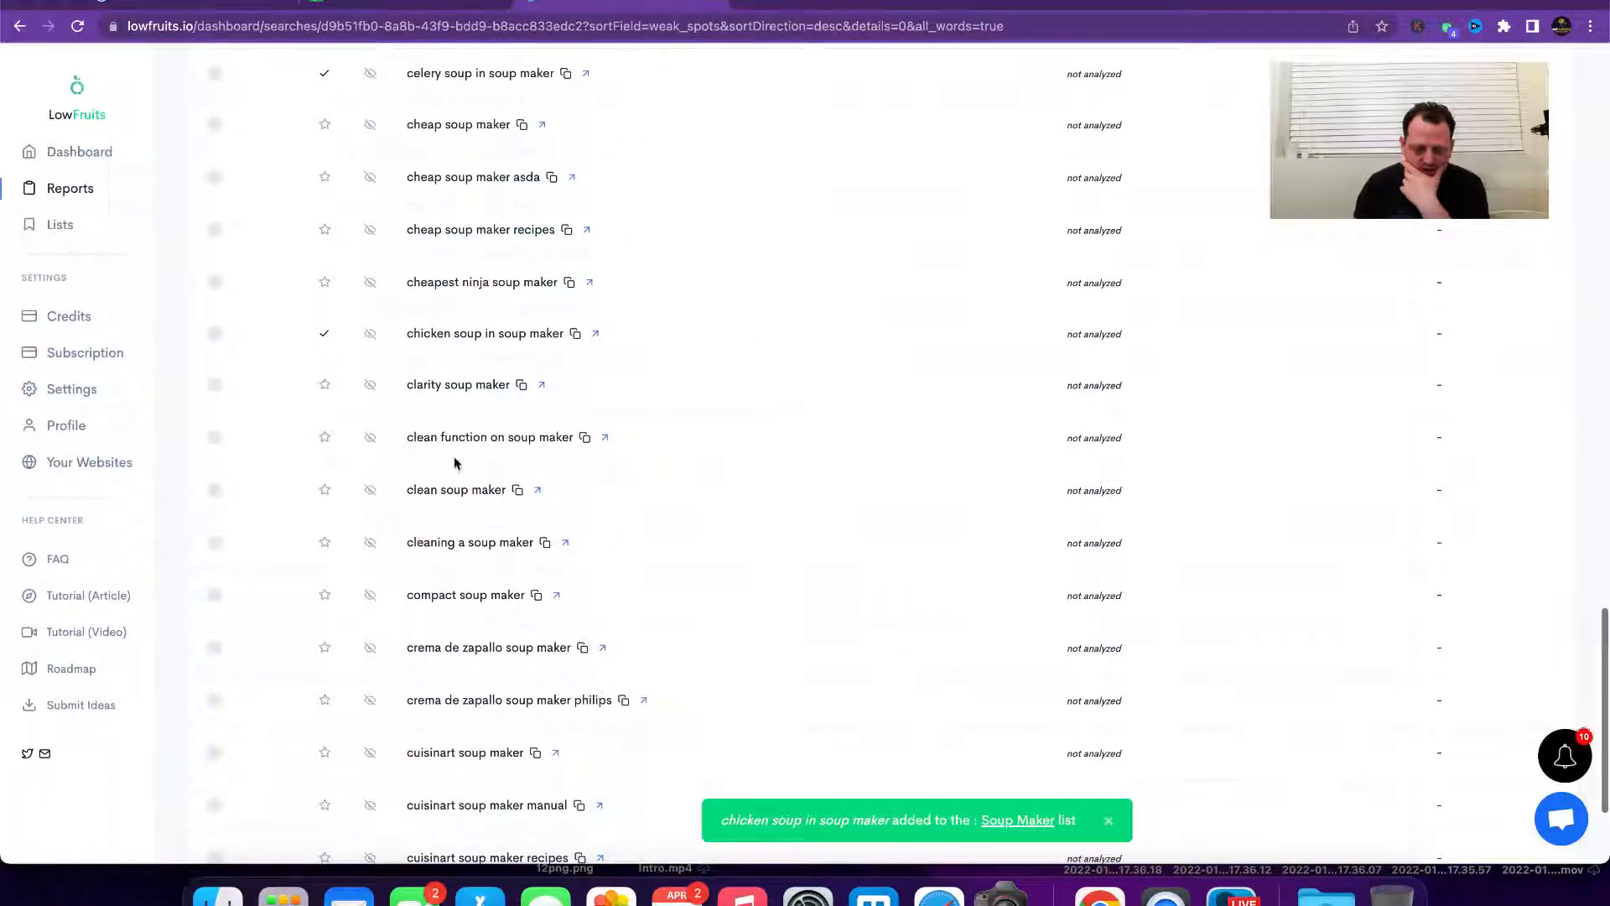
pyautogui.scroll(-2, 405, 508)
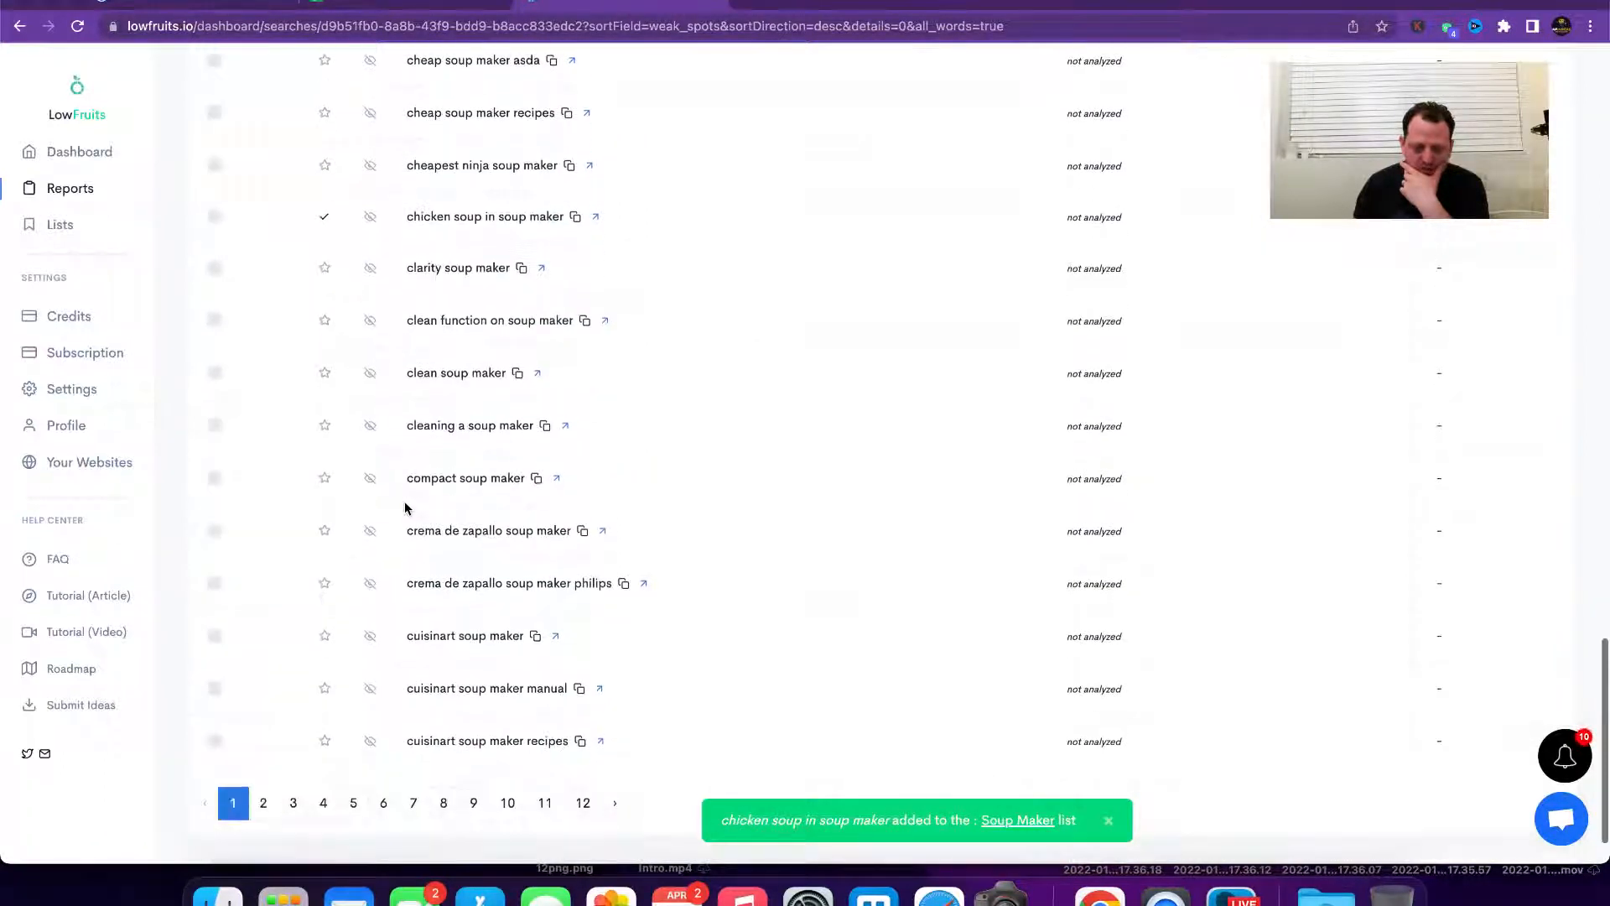
pyautogui.click(323, 374)
pyautogui.click(281, 409)
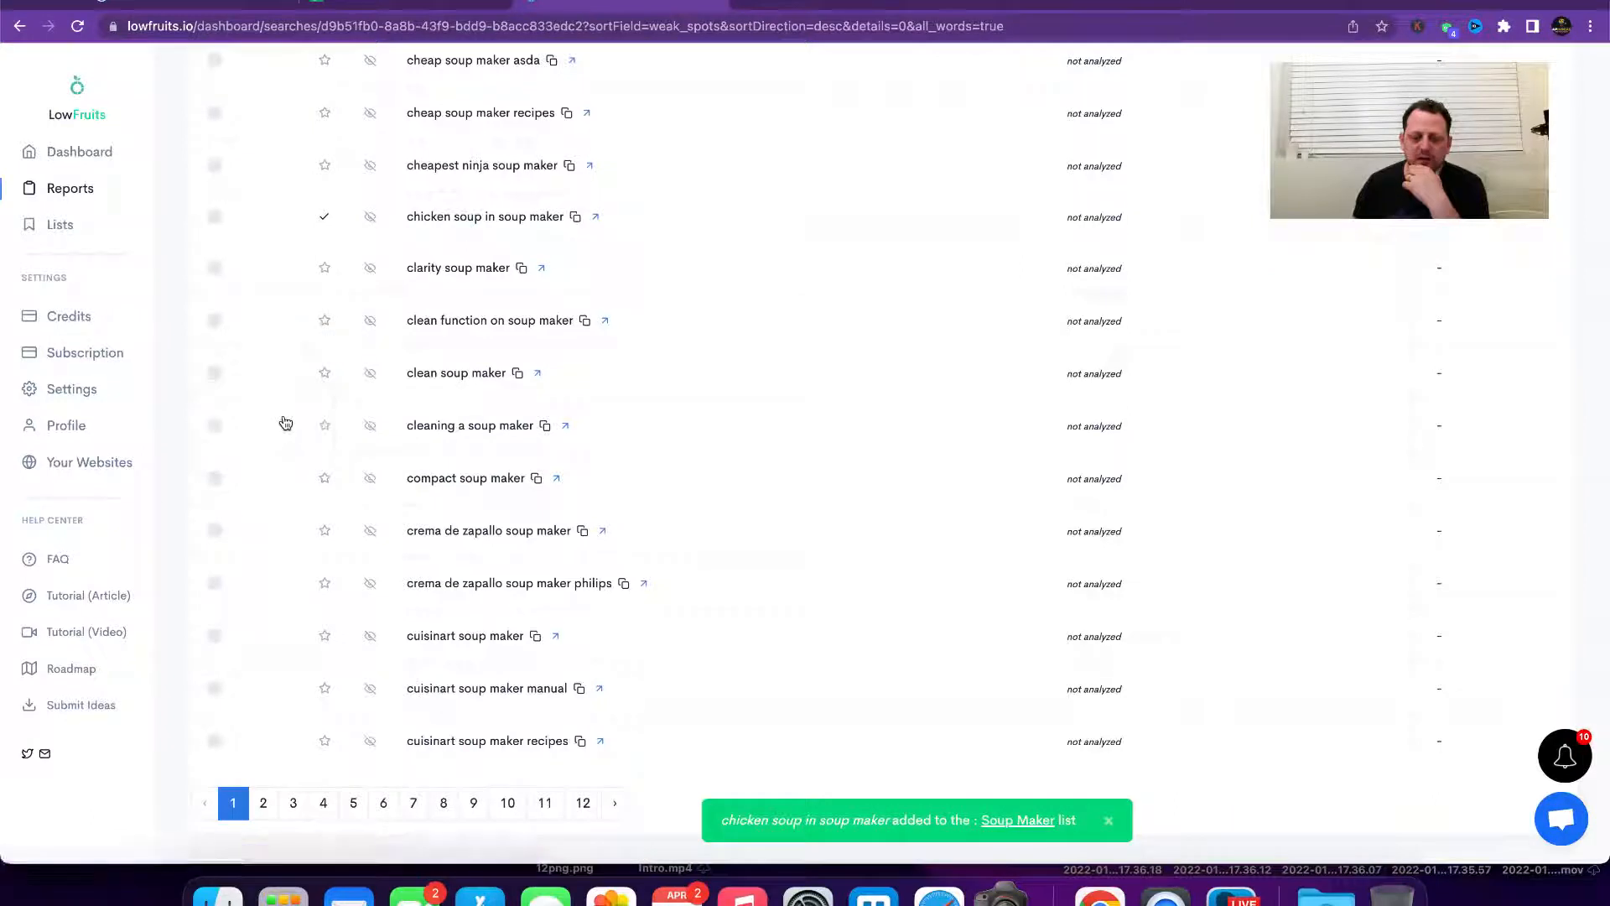
pyautogui.scroll(-2, 408, 480)
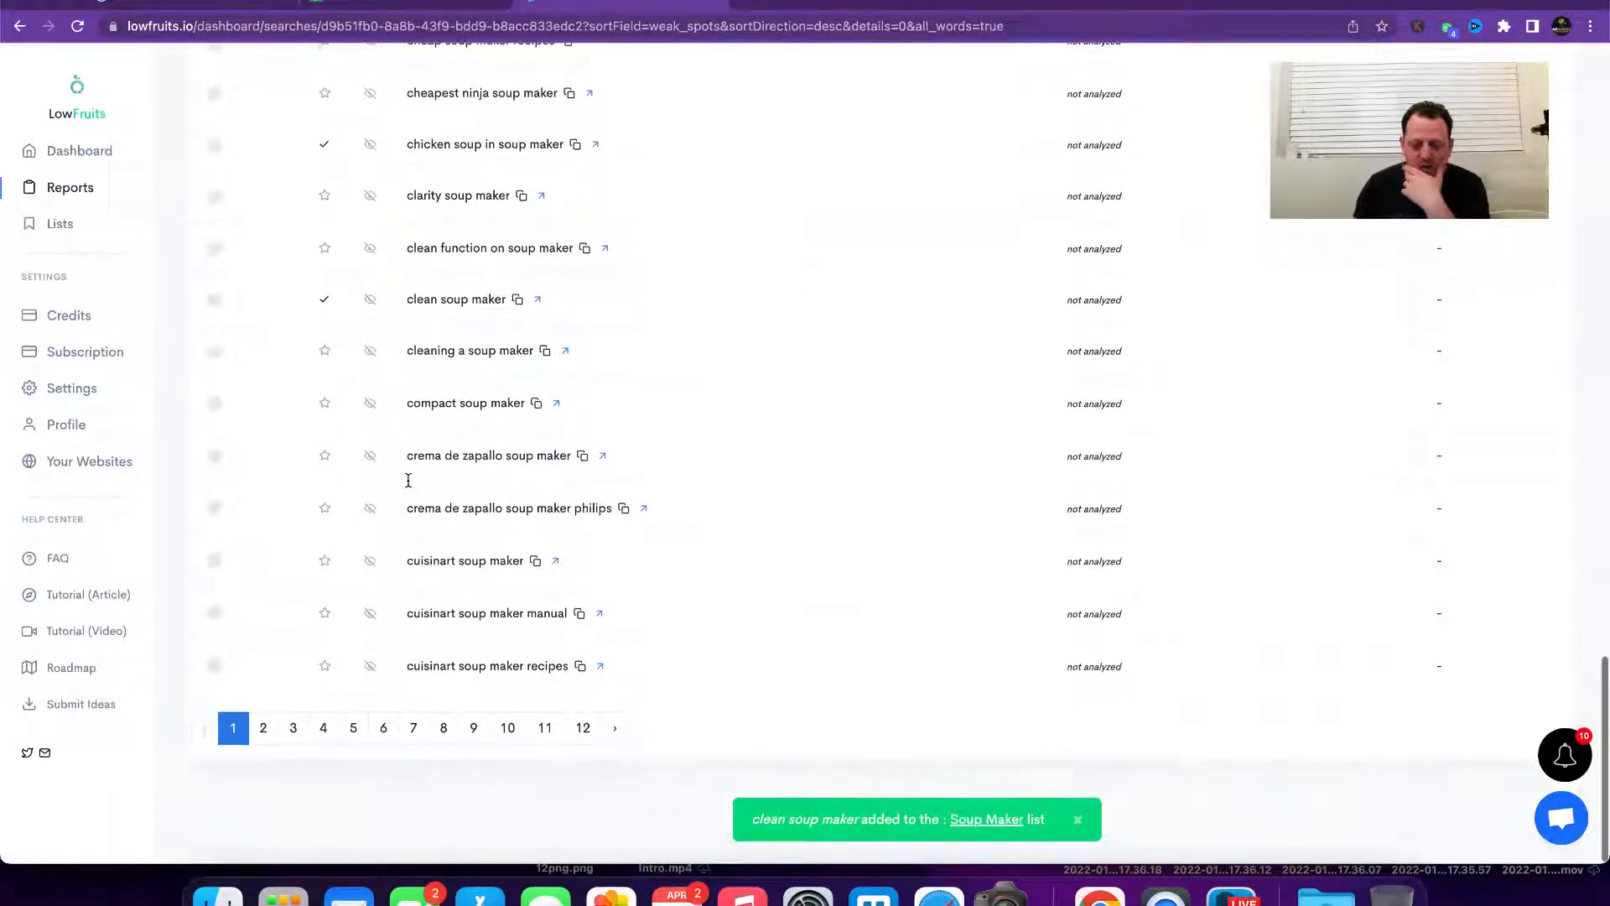
pyautogui.click(324, 353)
pyautogui.click(283, 385)
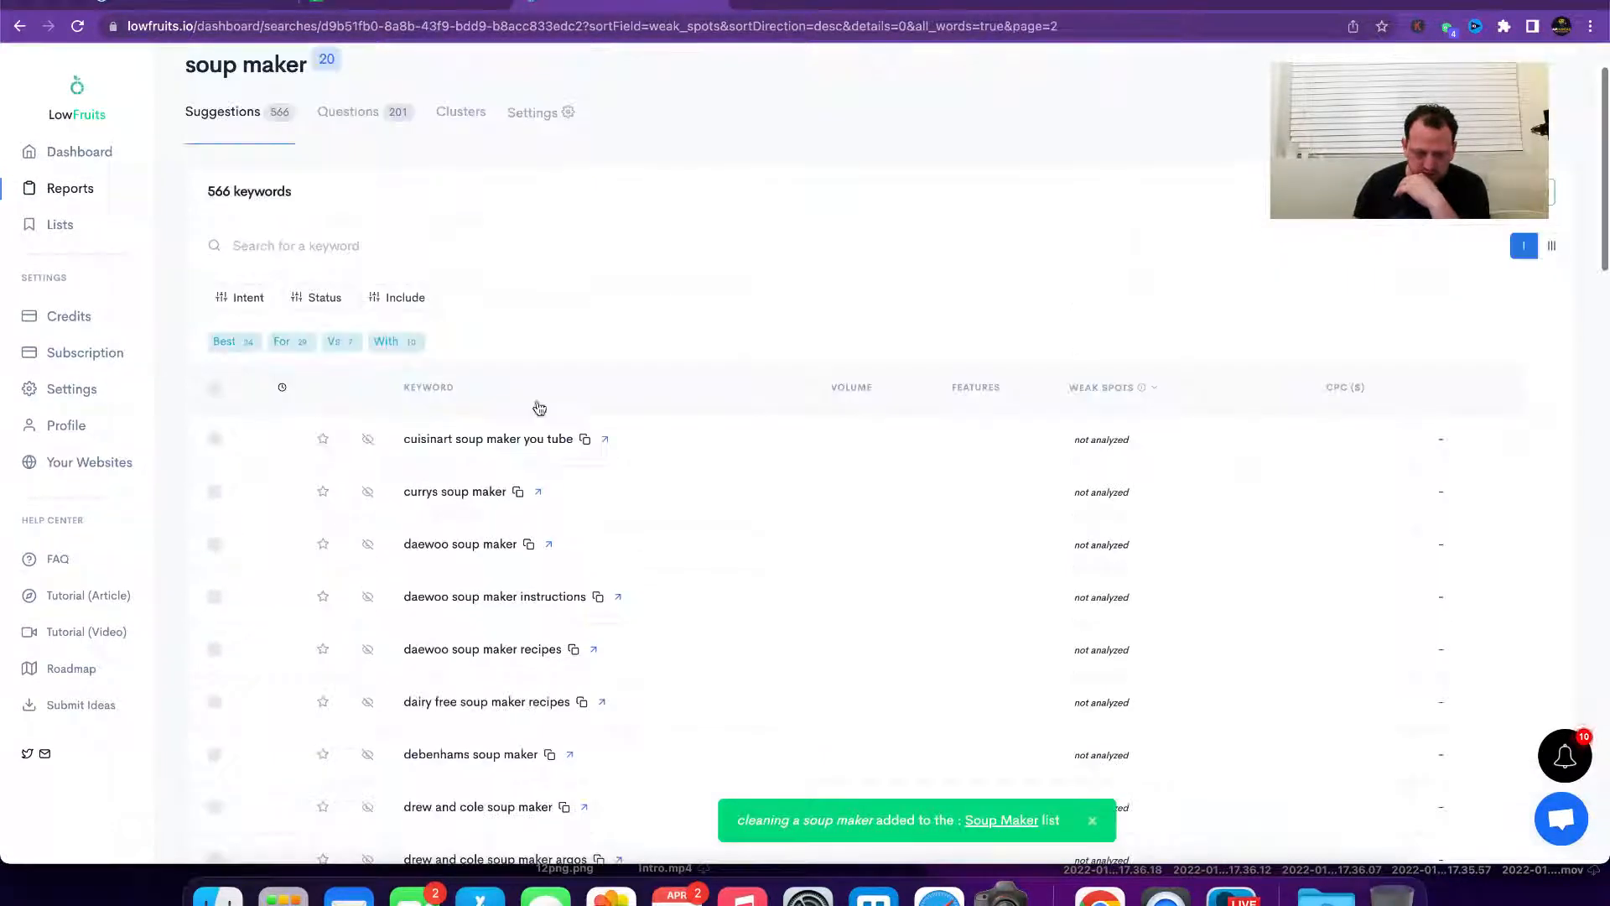
# Step: On page 2 of the keyword suggestions, add dairy free soup maker recipes to the Soup Maker list
pyautogui.scroll(-2, 568, 351)
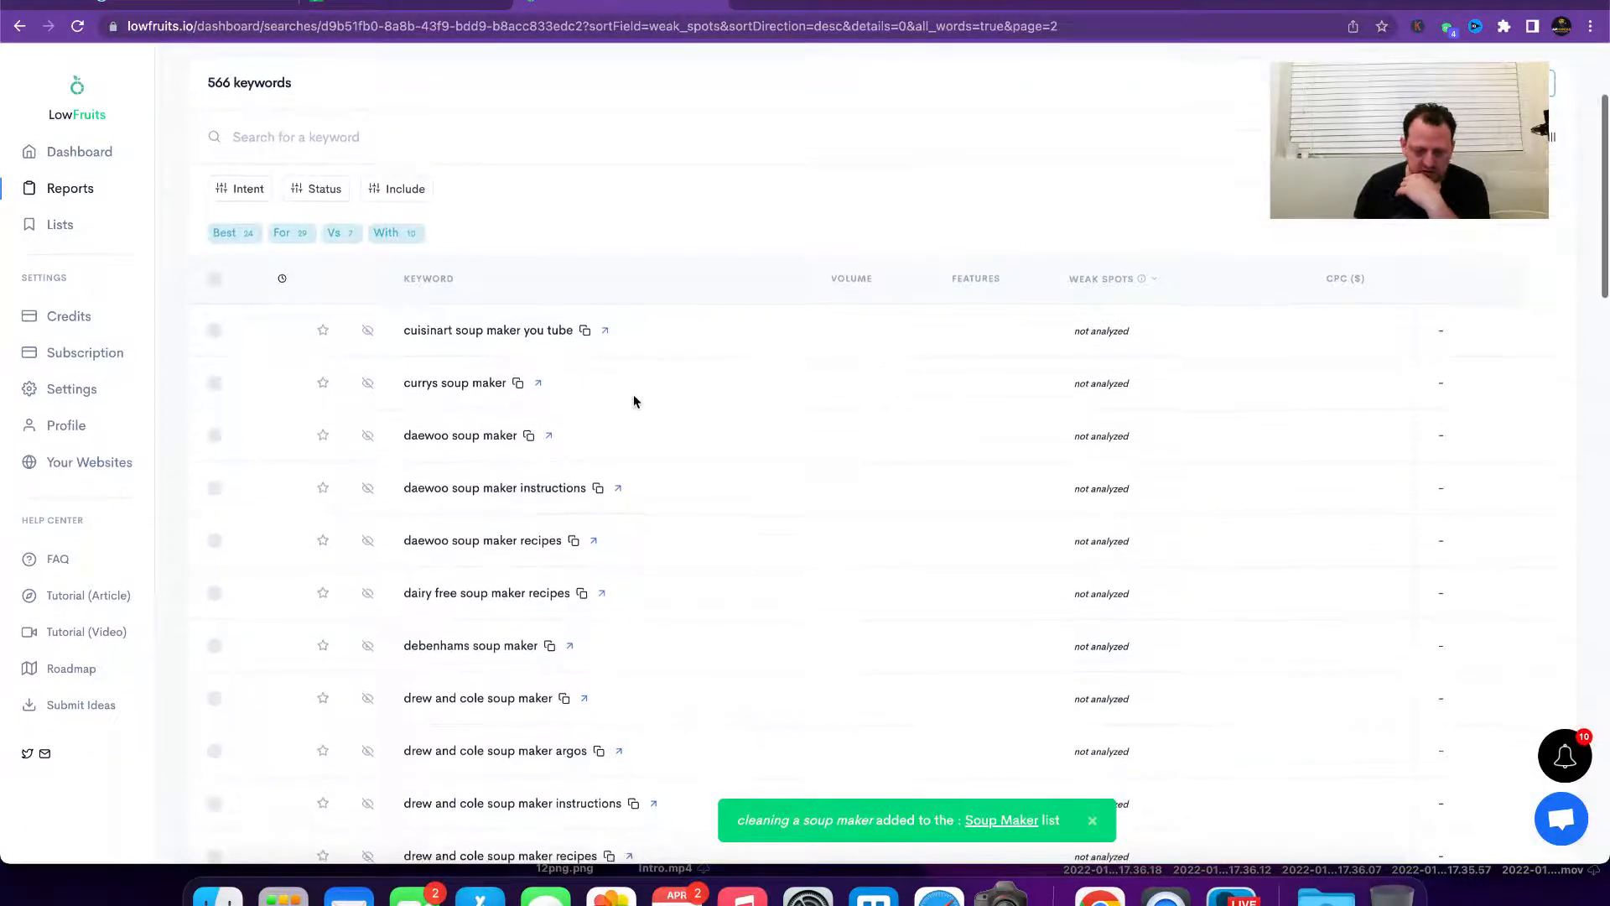
pyautogui.scroll(-3, 632, 396)
pyautogui.scroll(-3, 554, 394)
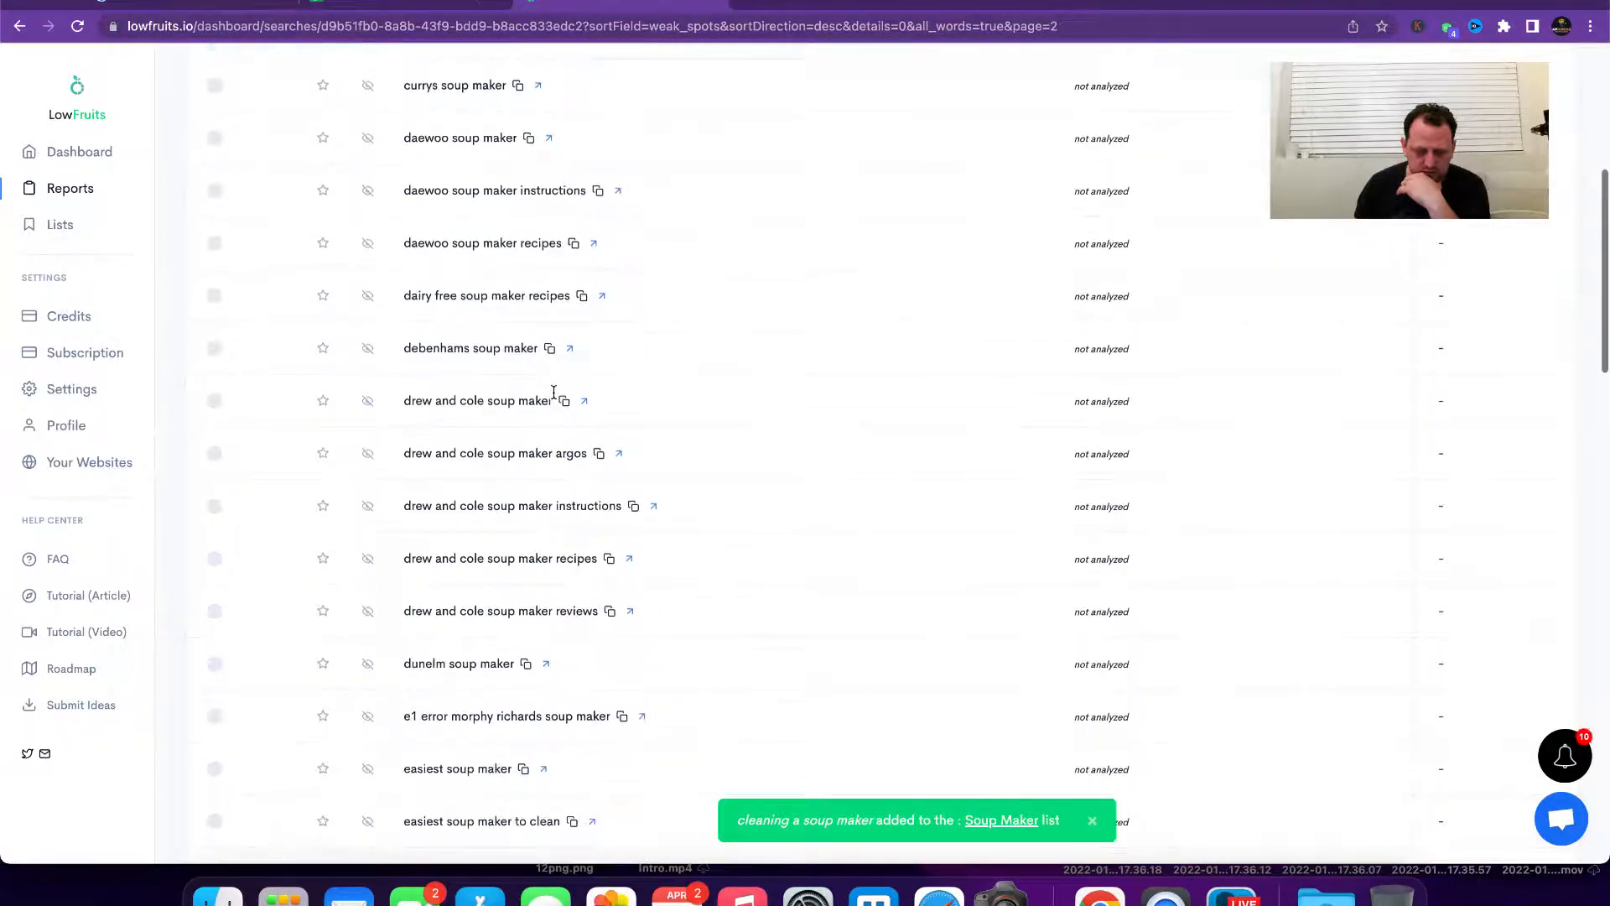
pyautogui.click(323, 296)
pyautogui.click(294, 328)
# Step: Add the keyword easy tomato soup in soup maker to the Soup Maker list
pyautogui.scroll(-3, 388, 434)
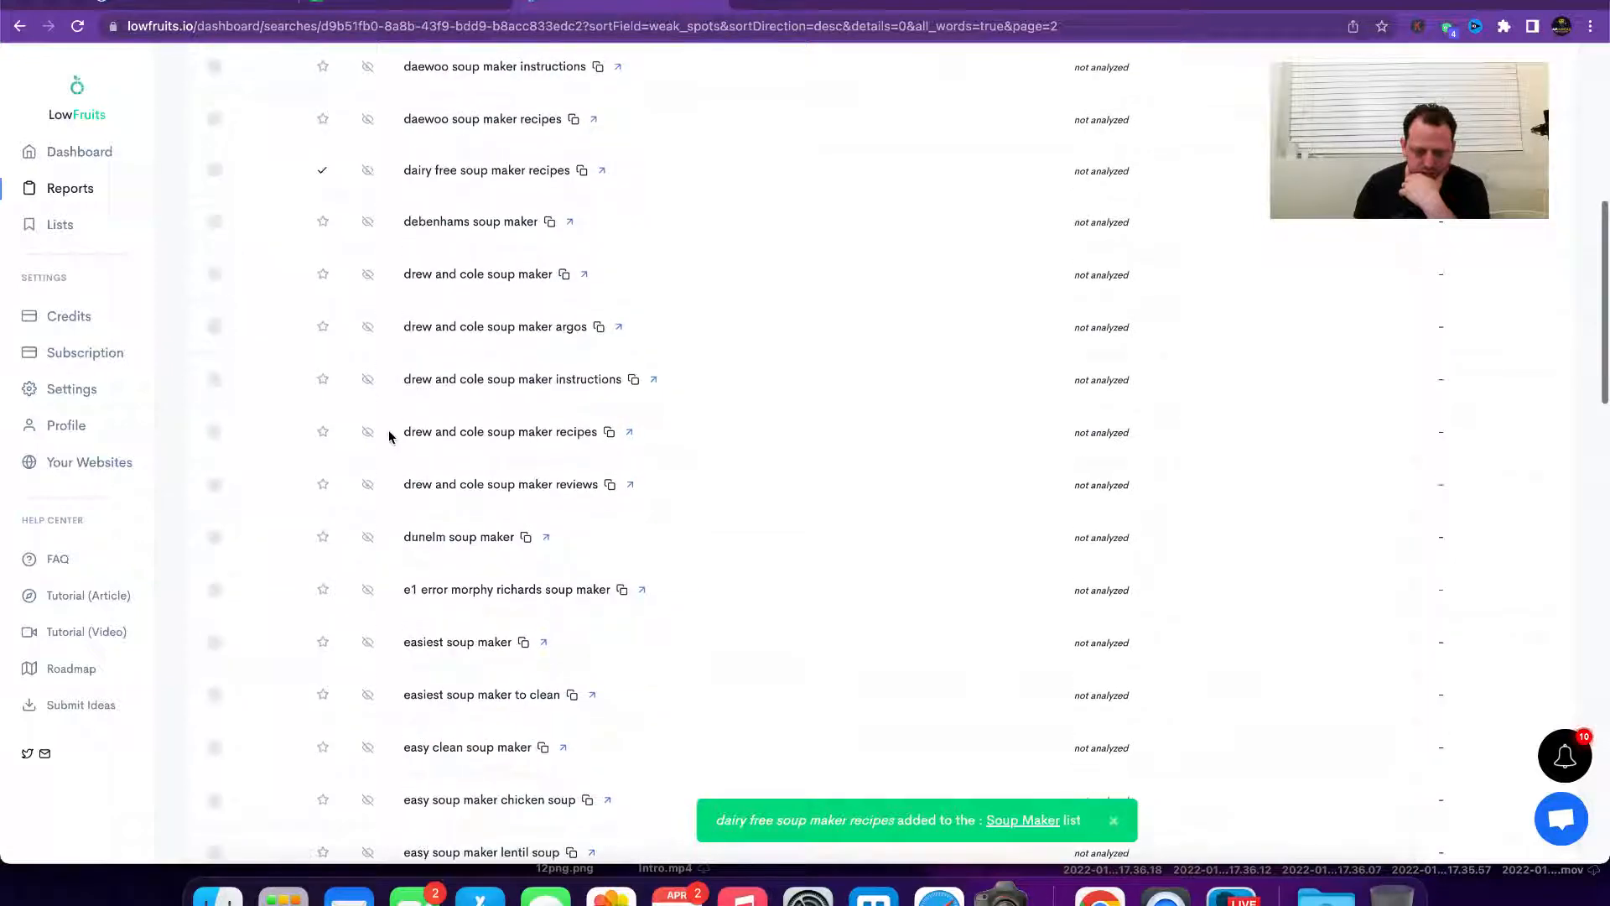
pyautogui.scroll(-3, 503, 461)
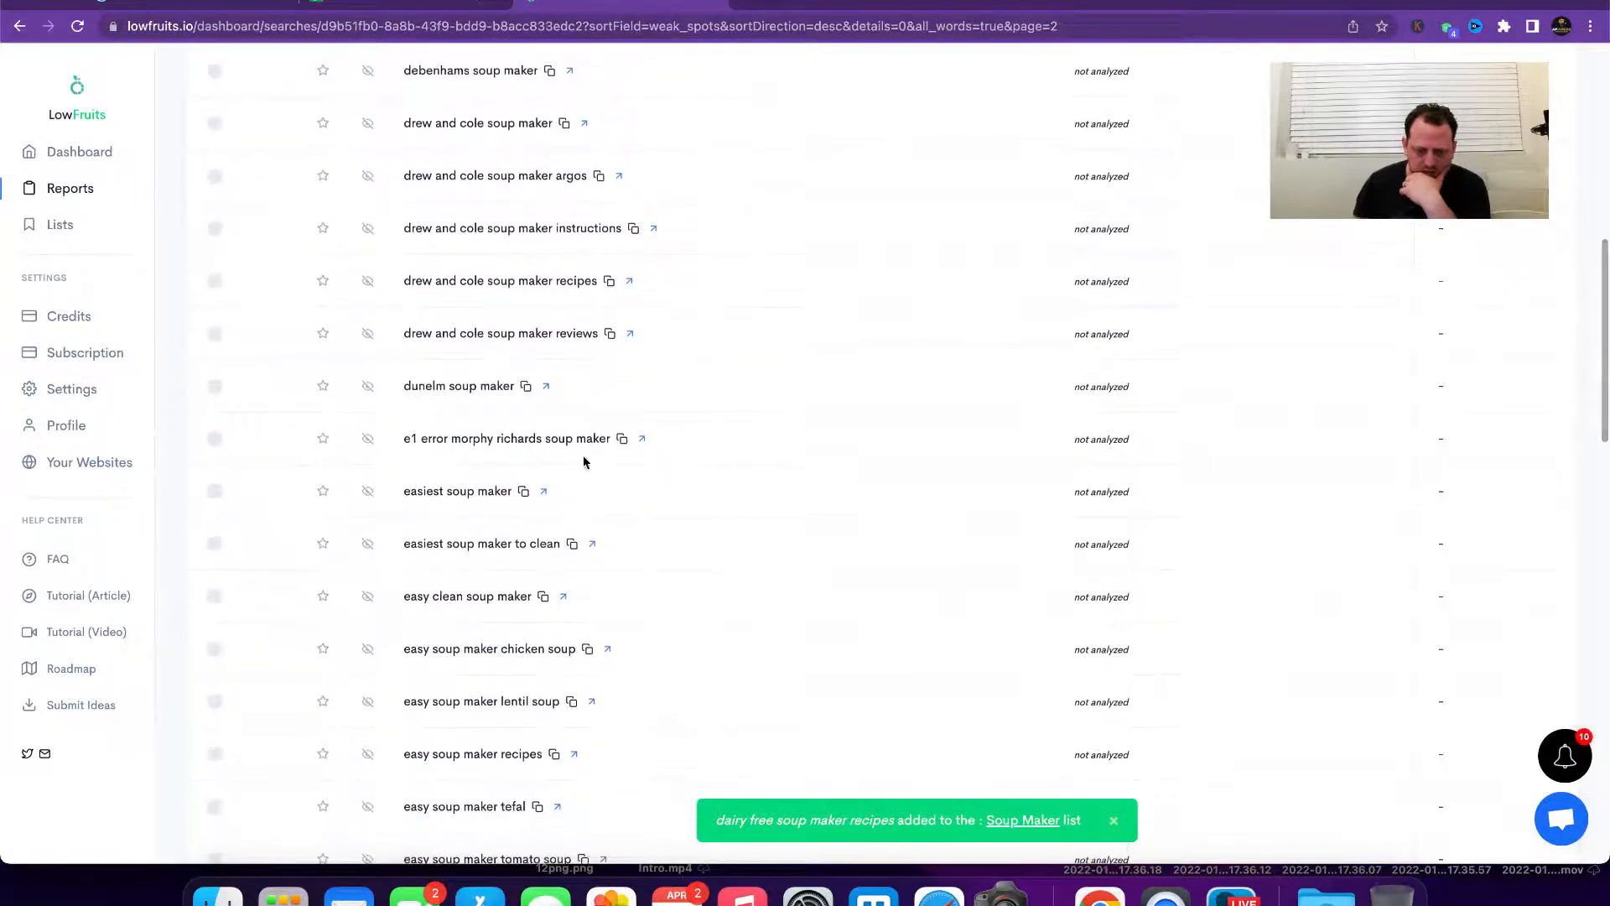
pyautogui.scroll(-3, 551, 506)
pyautogui.scroll(-3, 552, 506)
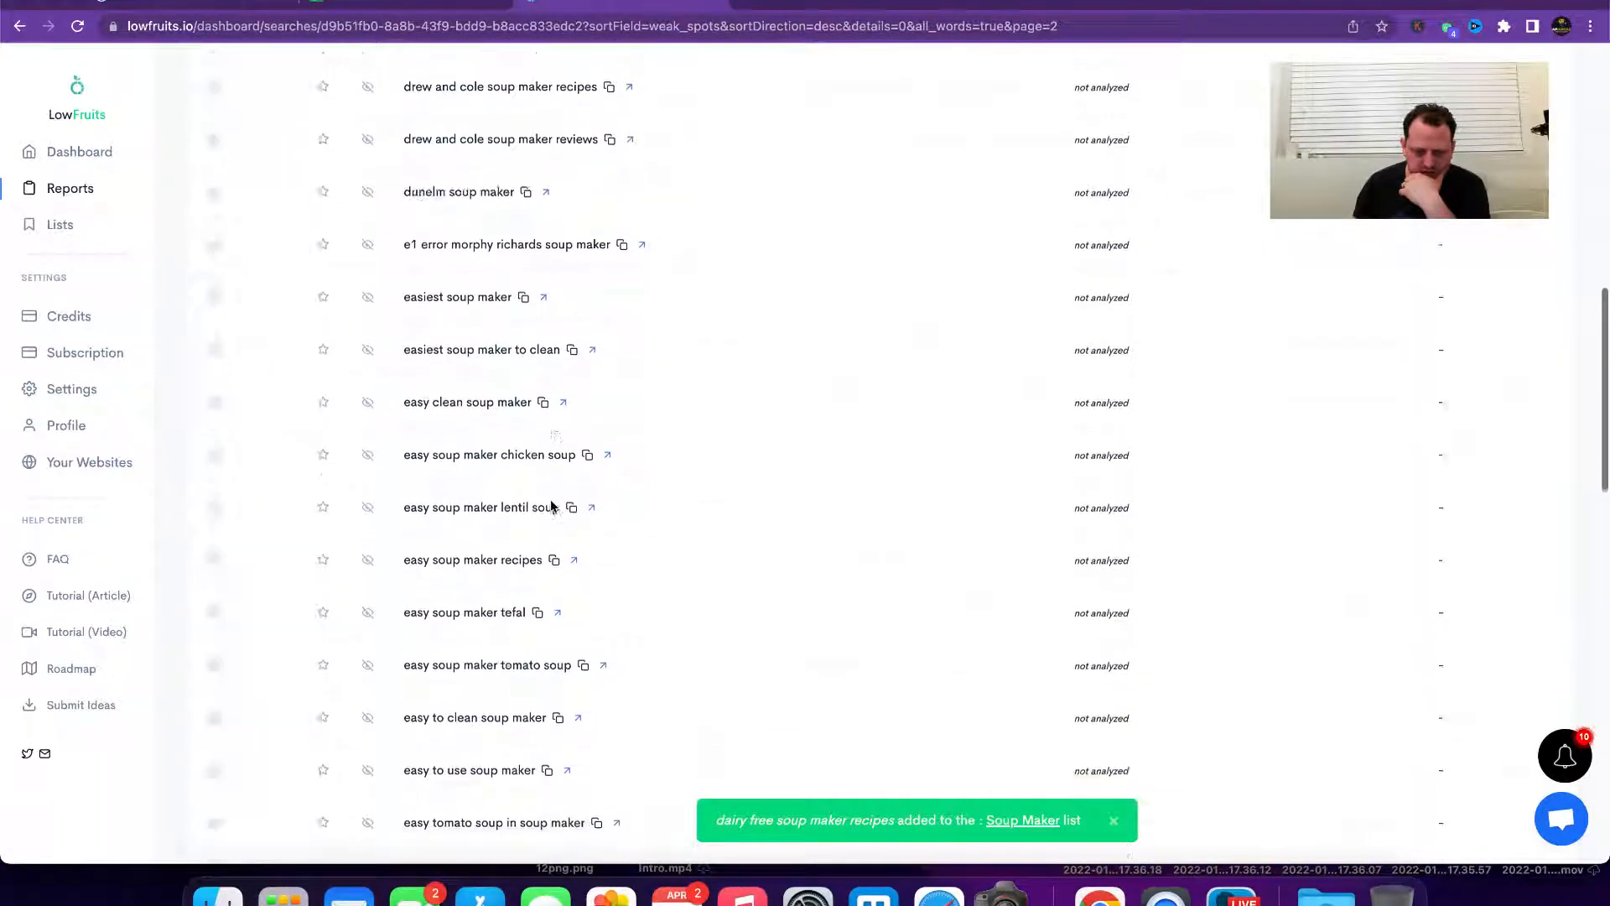
pyautogui.scroll(-2, 614, 442)
pyautogui.scroll(-6, 611, 457)
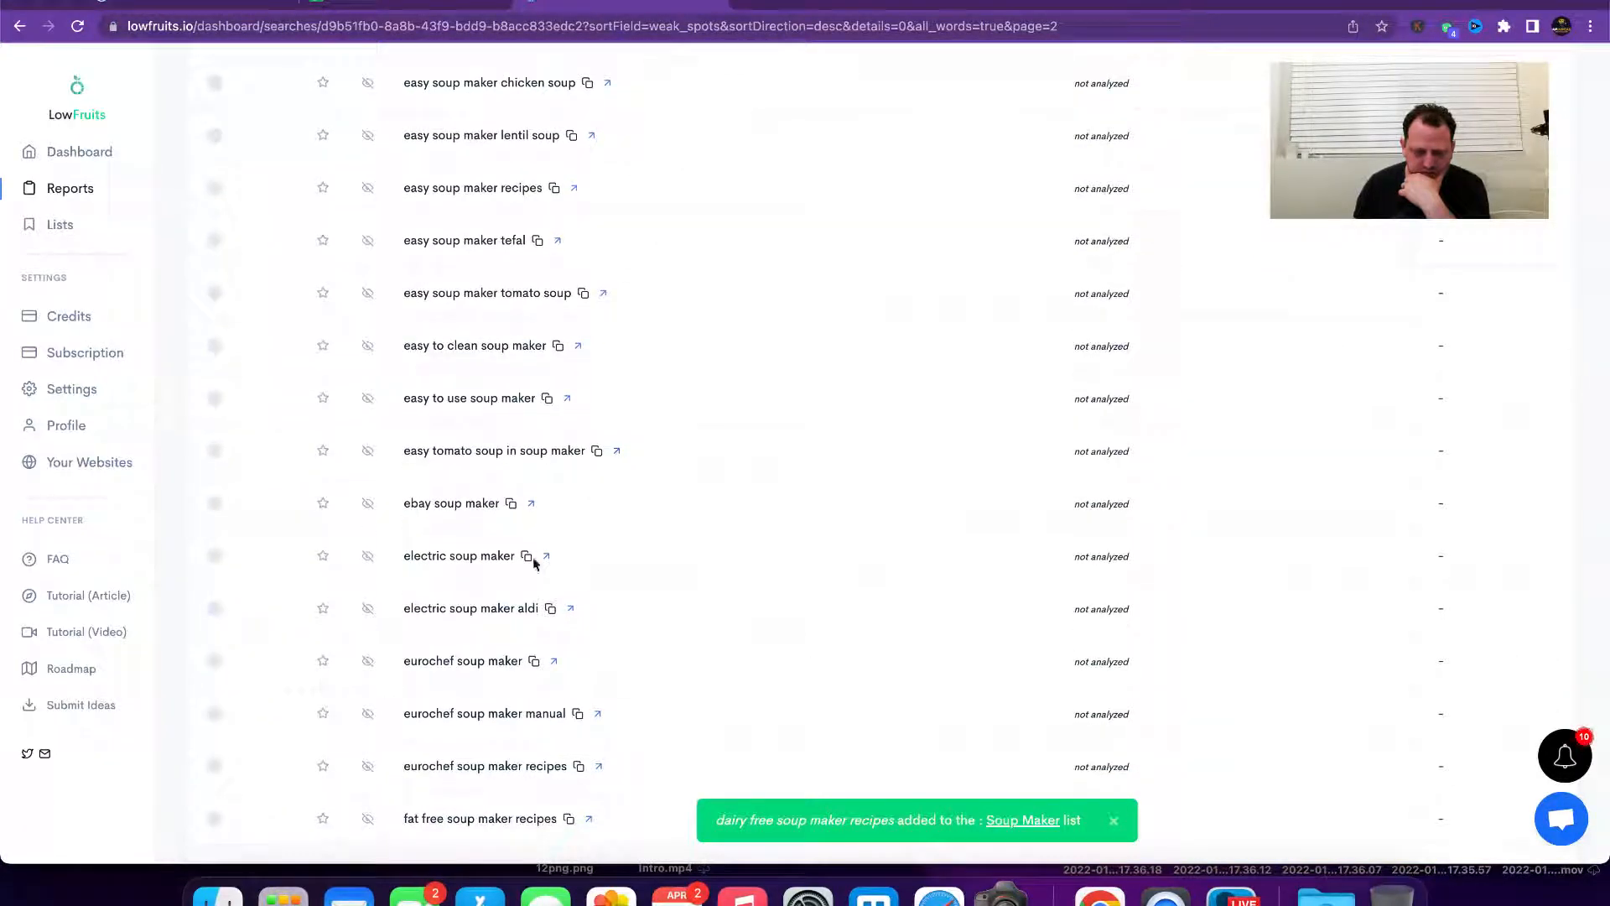
pyautogui.moveTo(322, 454)
pyautogui.click(295, 494)
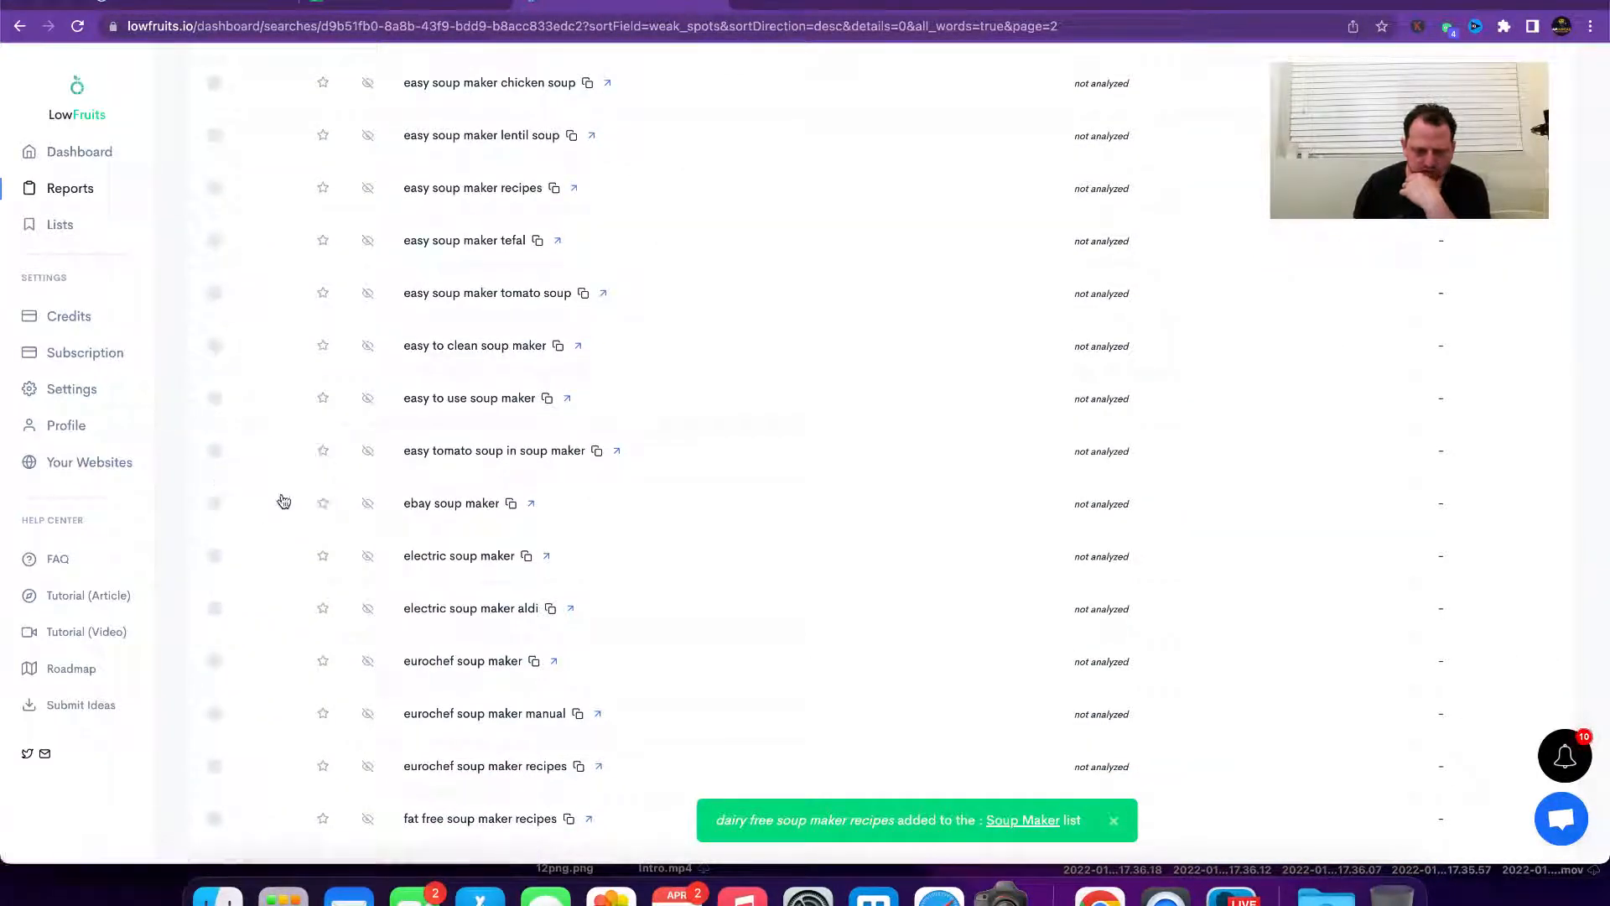
# Step: Add the keyword fennel soup in soup maker to the Soup Maker list
pyautogui.scroll(-3, 419, 516)
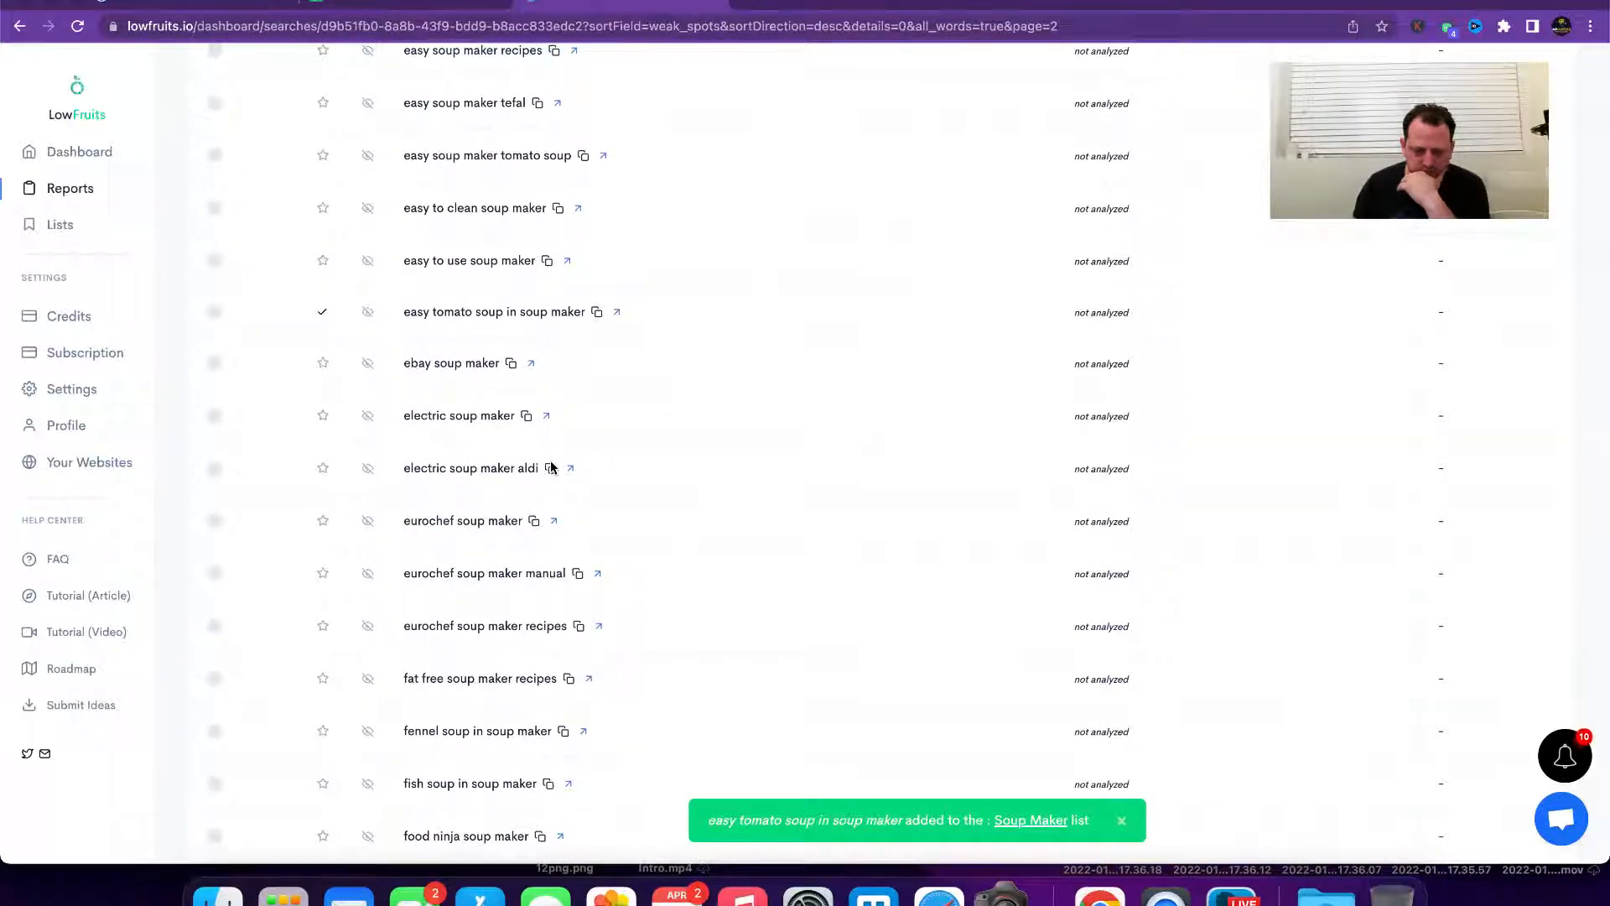
pyautogui.scroll(-7, 551, 462)
pyautogui.moveTo(324, 417)
pyautogui.click(288, 454)
# Step: Add the keyword french onion soup in soup maker to the Soup Maker list
pyautogui.scroll(-2, 426, 510)
pyautogui.scroll(-5, 561, 455)
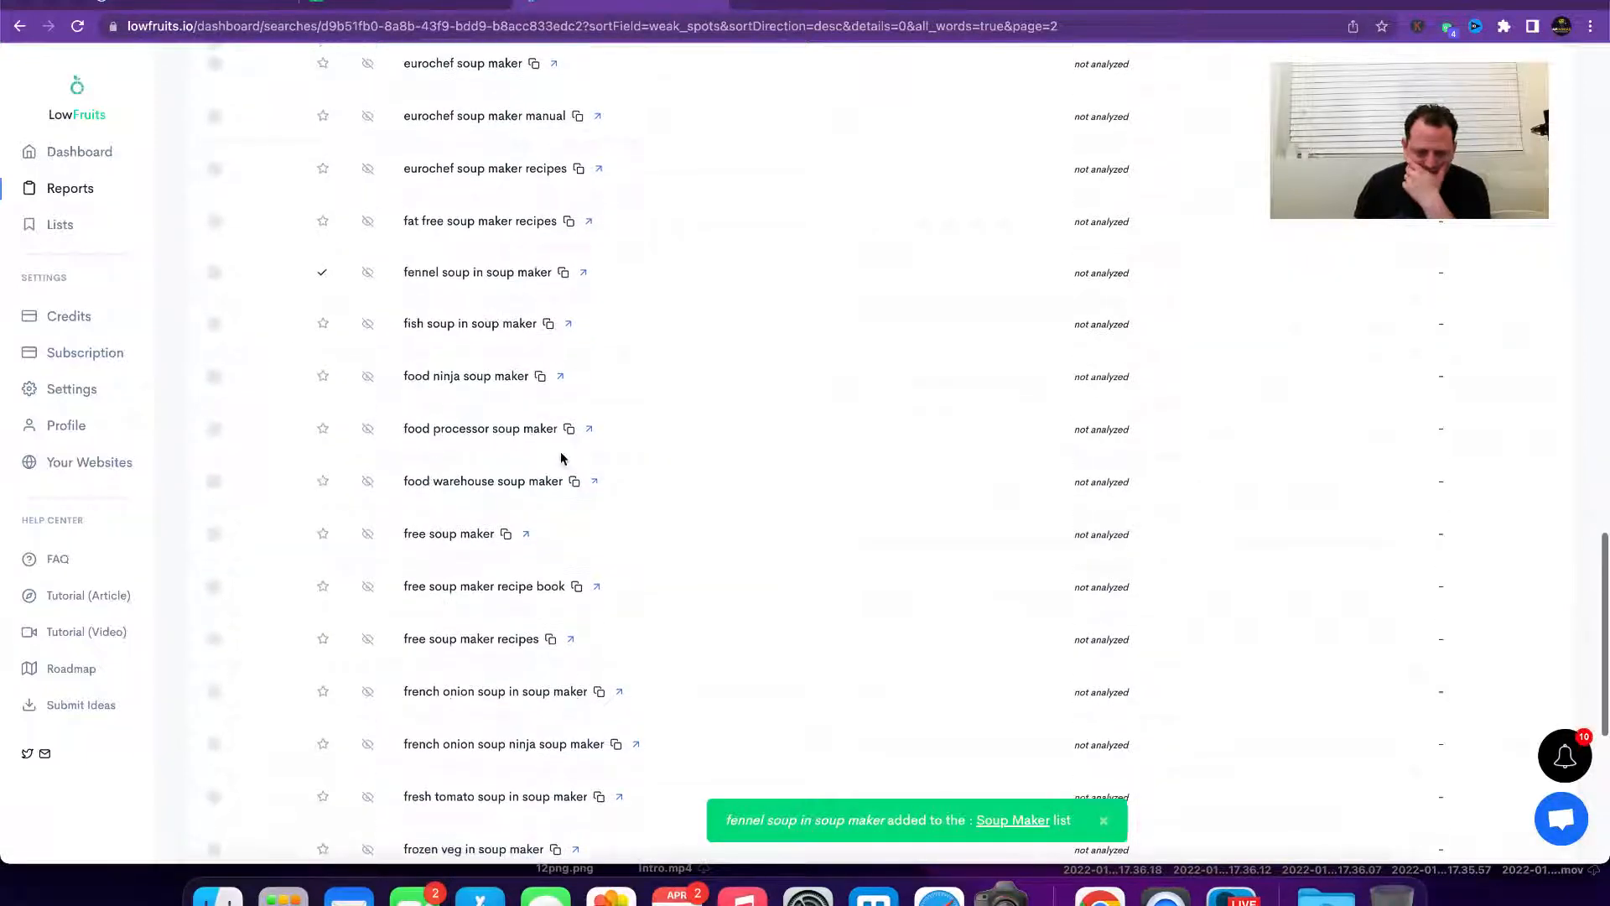
pyautogui.scroll(-4, 562, 457)
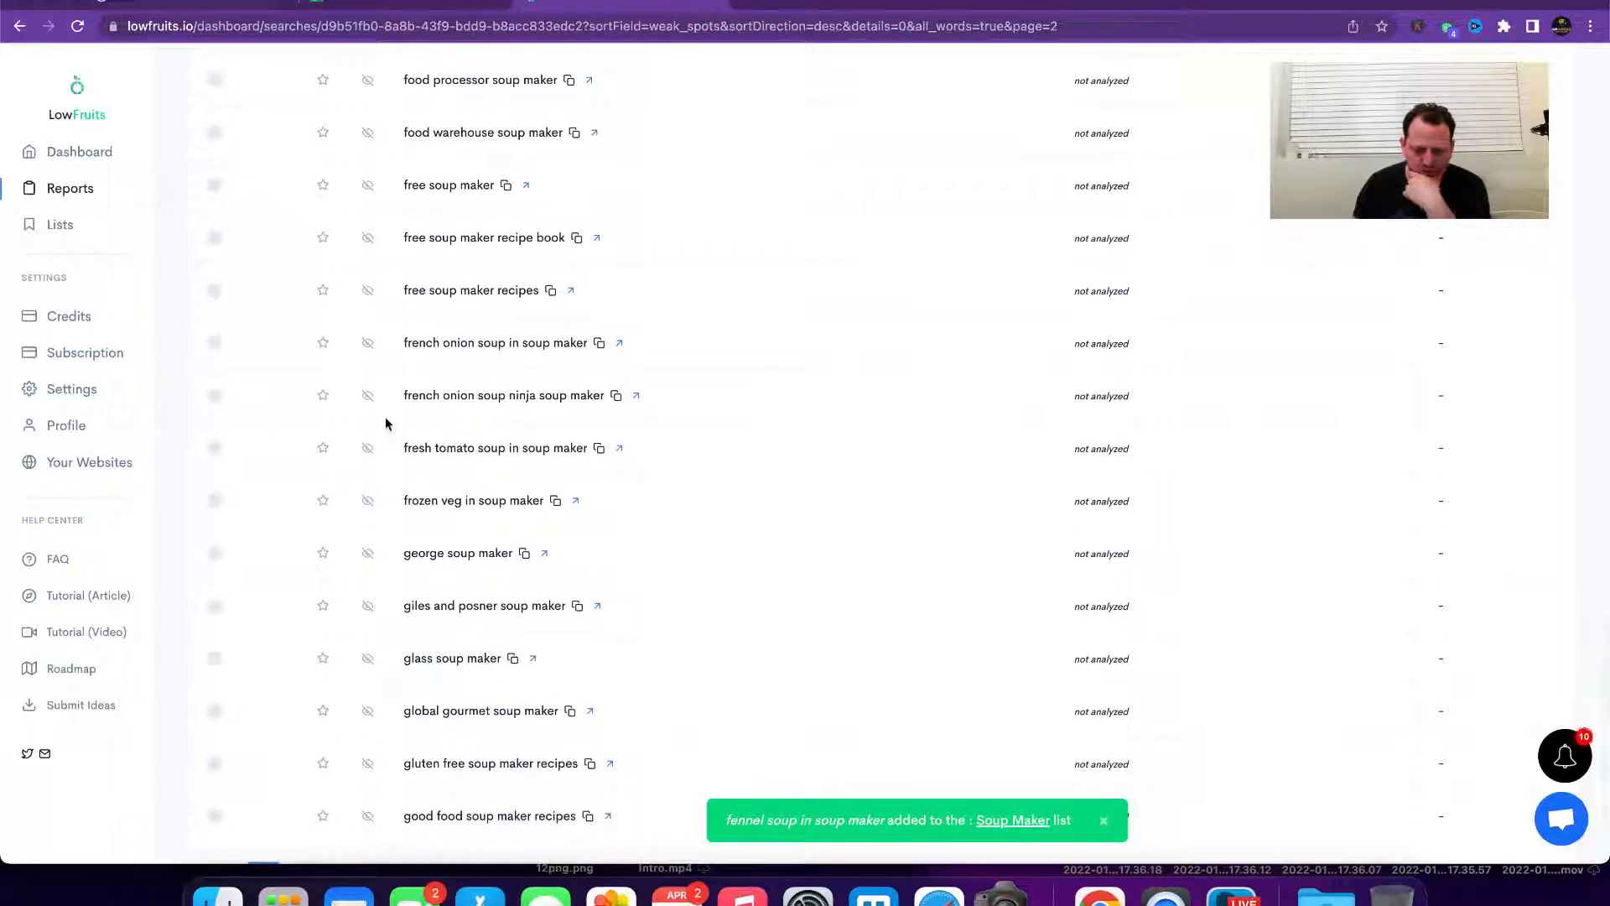
pyautogui.click(322, 343)
pyautogui.click(307, 372)
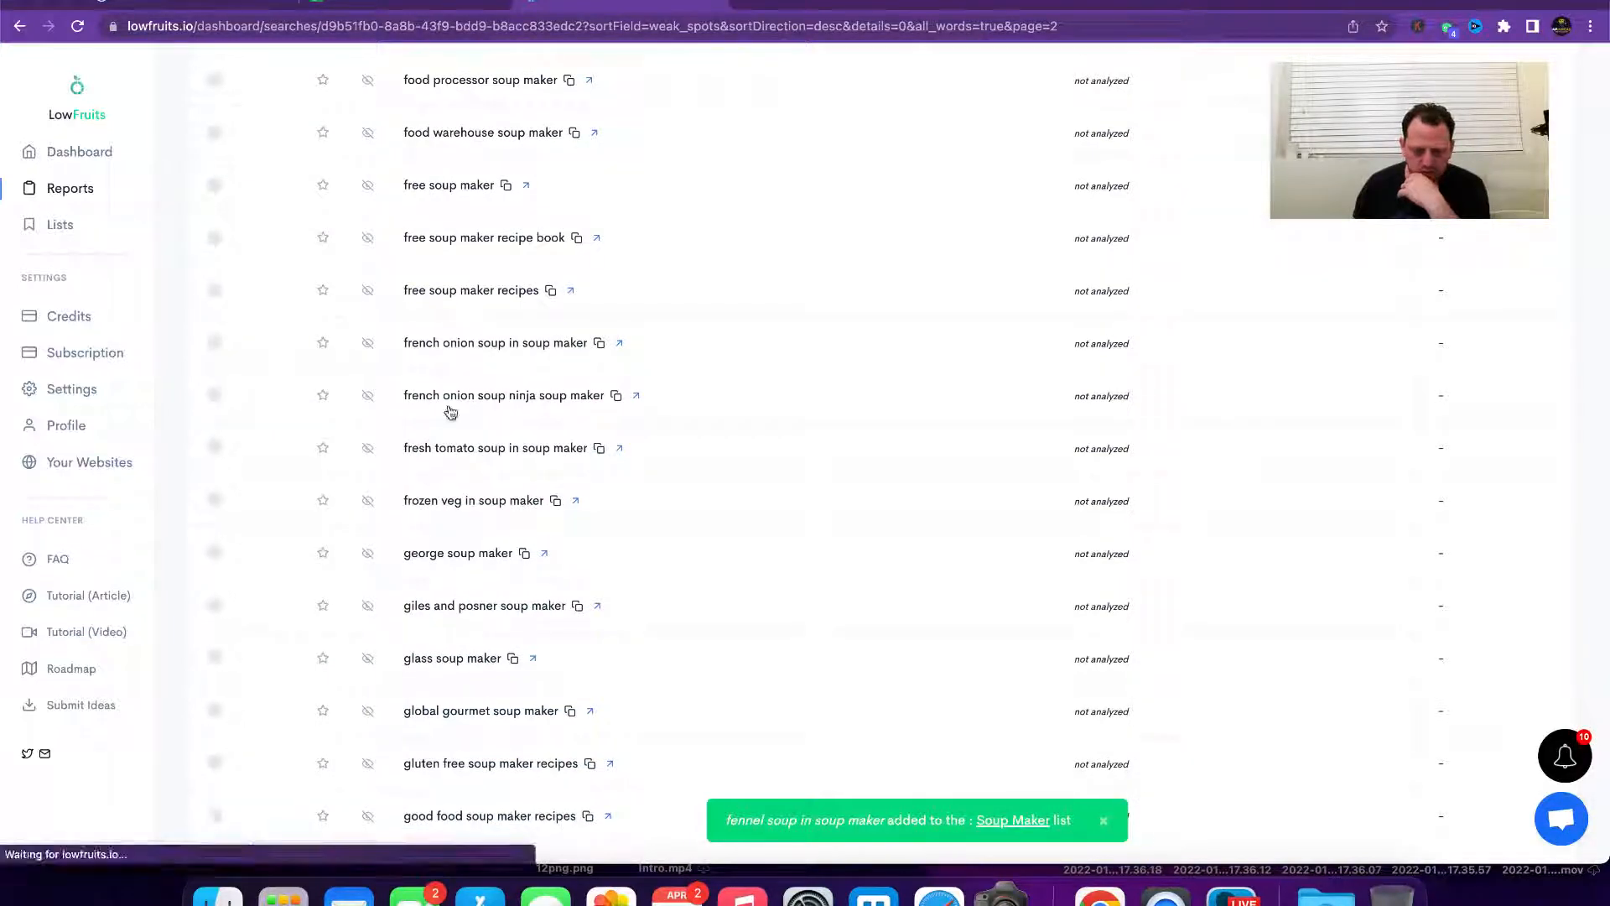
# Step: Add the keyword frozen veg in soup maker to the Soup Maker list
pyautogui.scroll(-3, 369, 515)
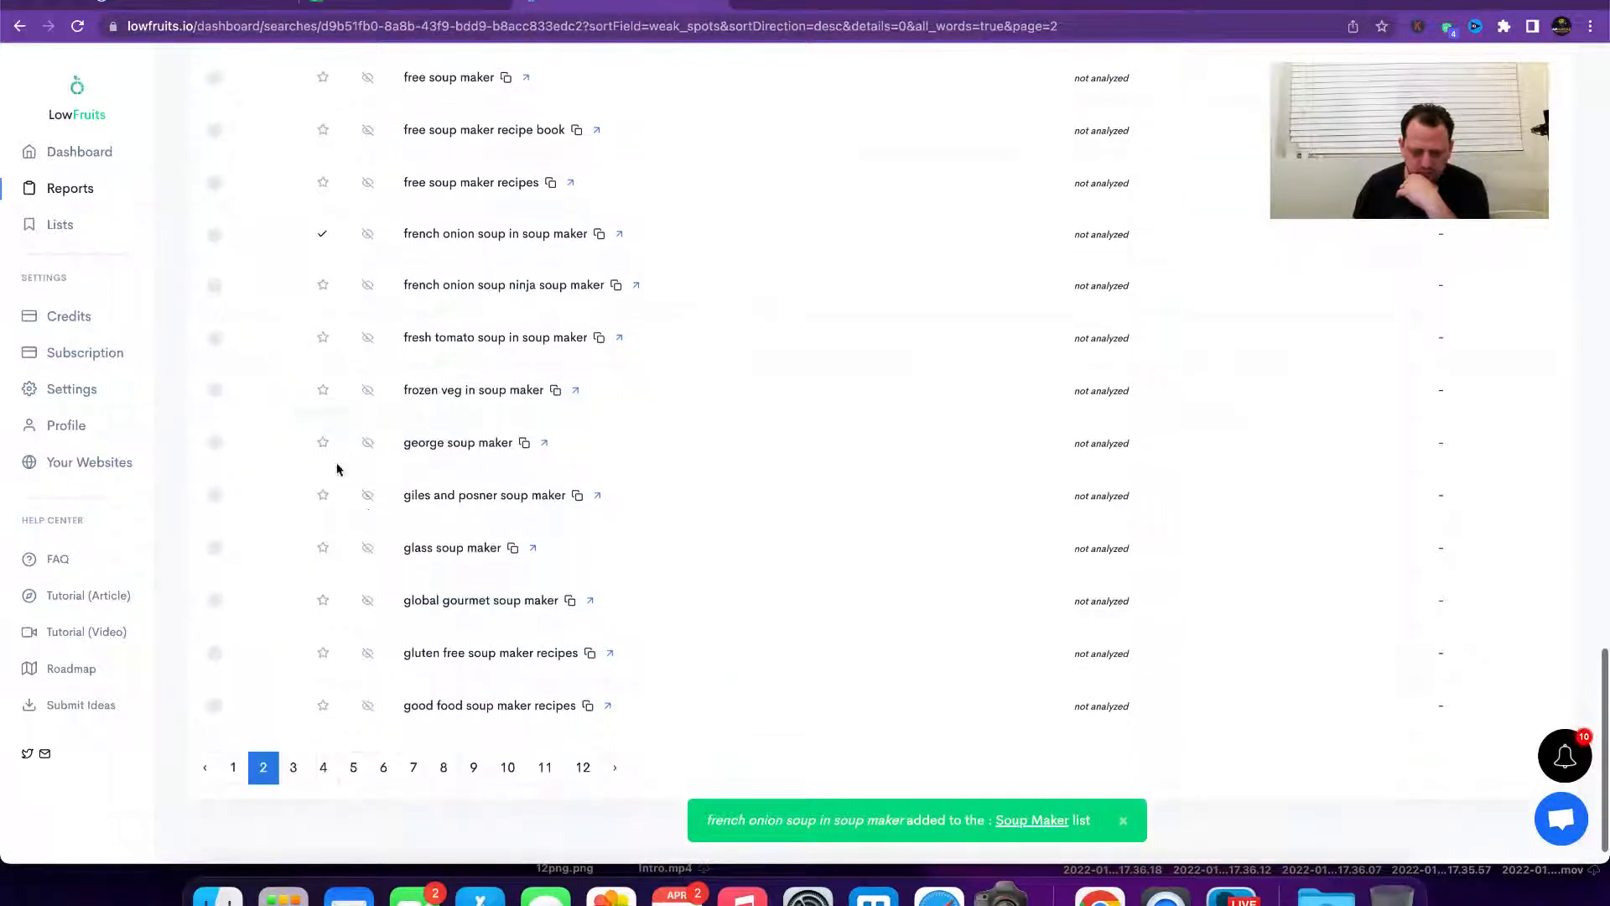
pyautogui.click(322, 392)
pyautogui.click(286, 422)
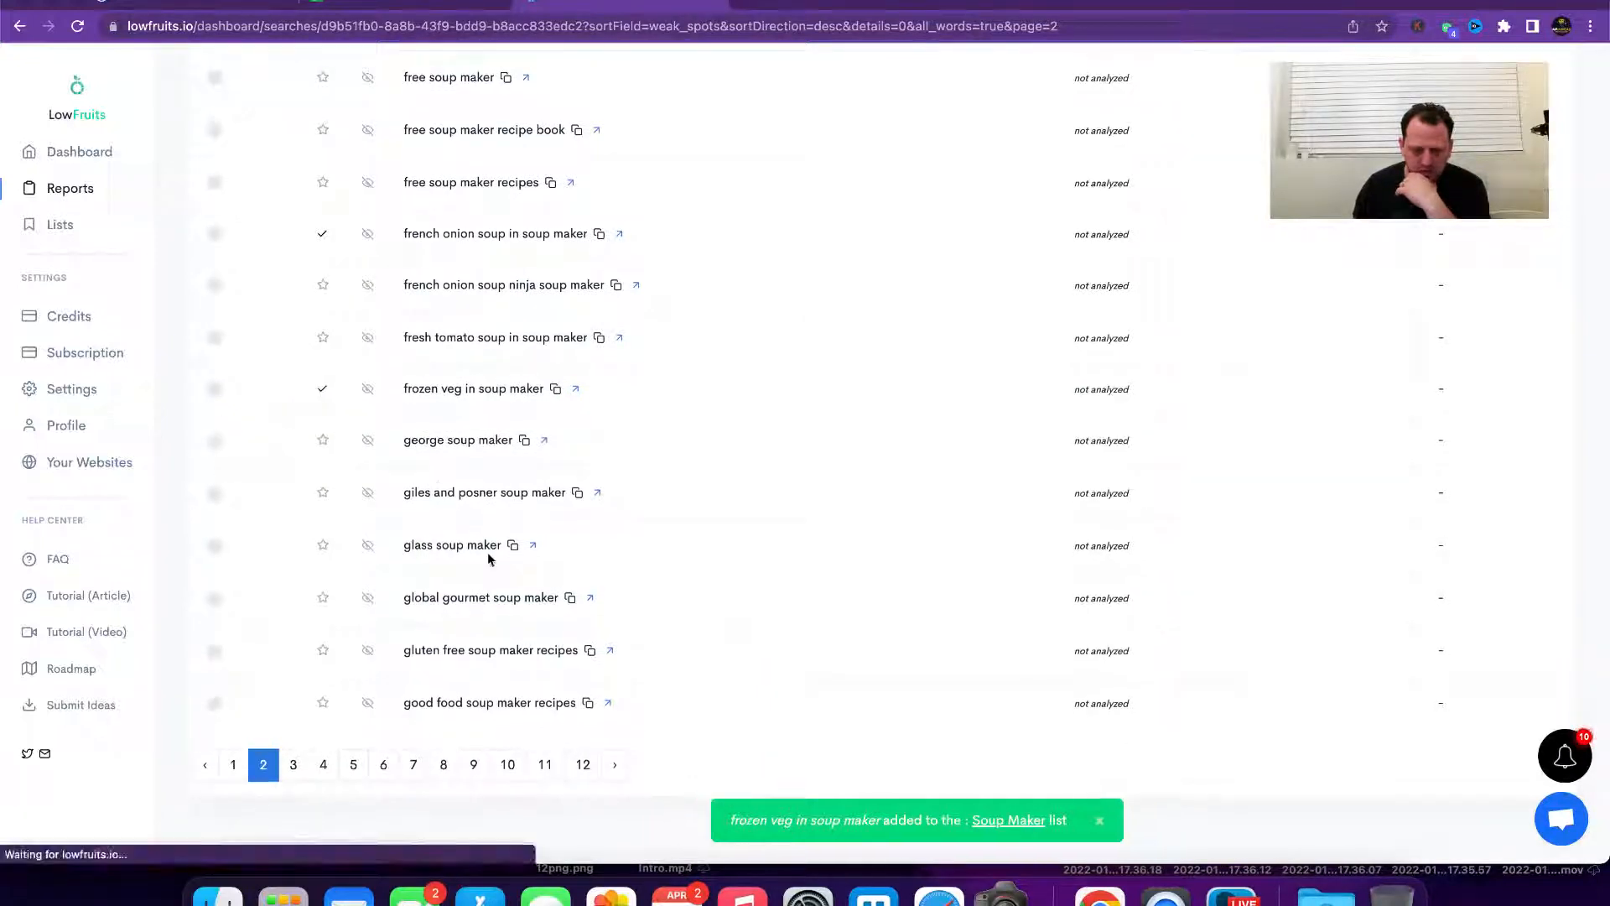
pyautogui.scroll(-1, 506, 570)
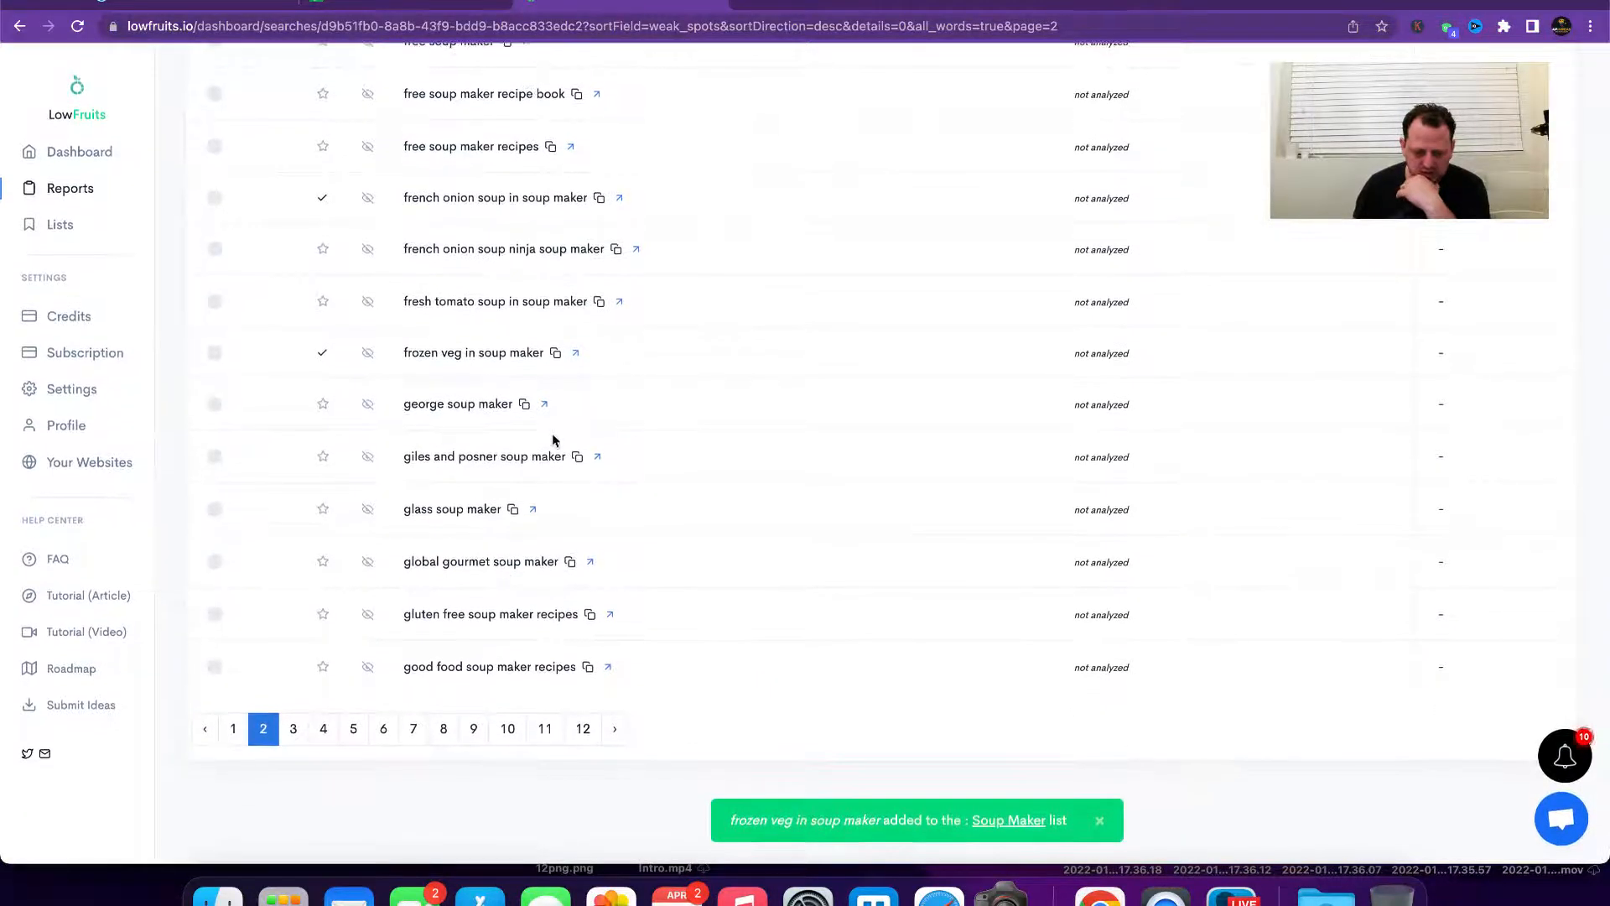
# Step: On page 3 of the suggestions, add instructions for cuisinart soup maker and instructions for morphy richards soup maker to the Soup Maker list
pyautogui.click(292, 730)
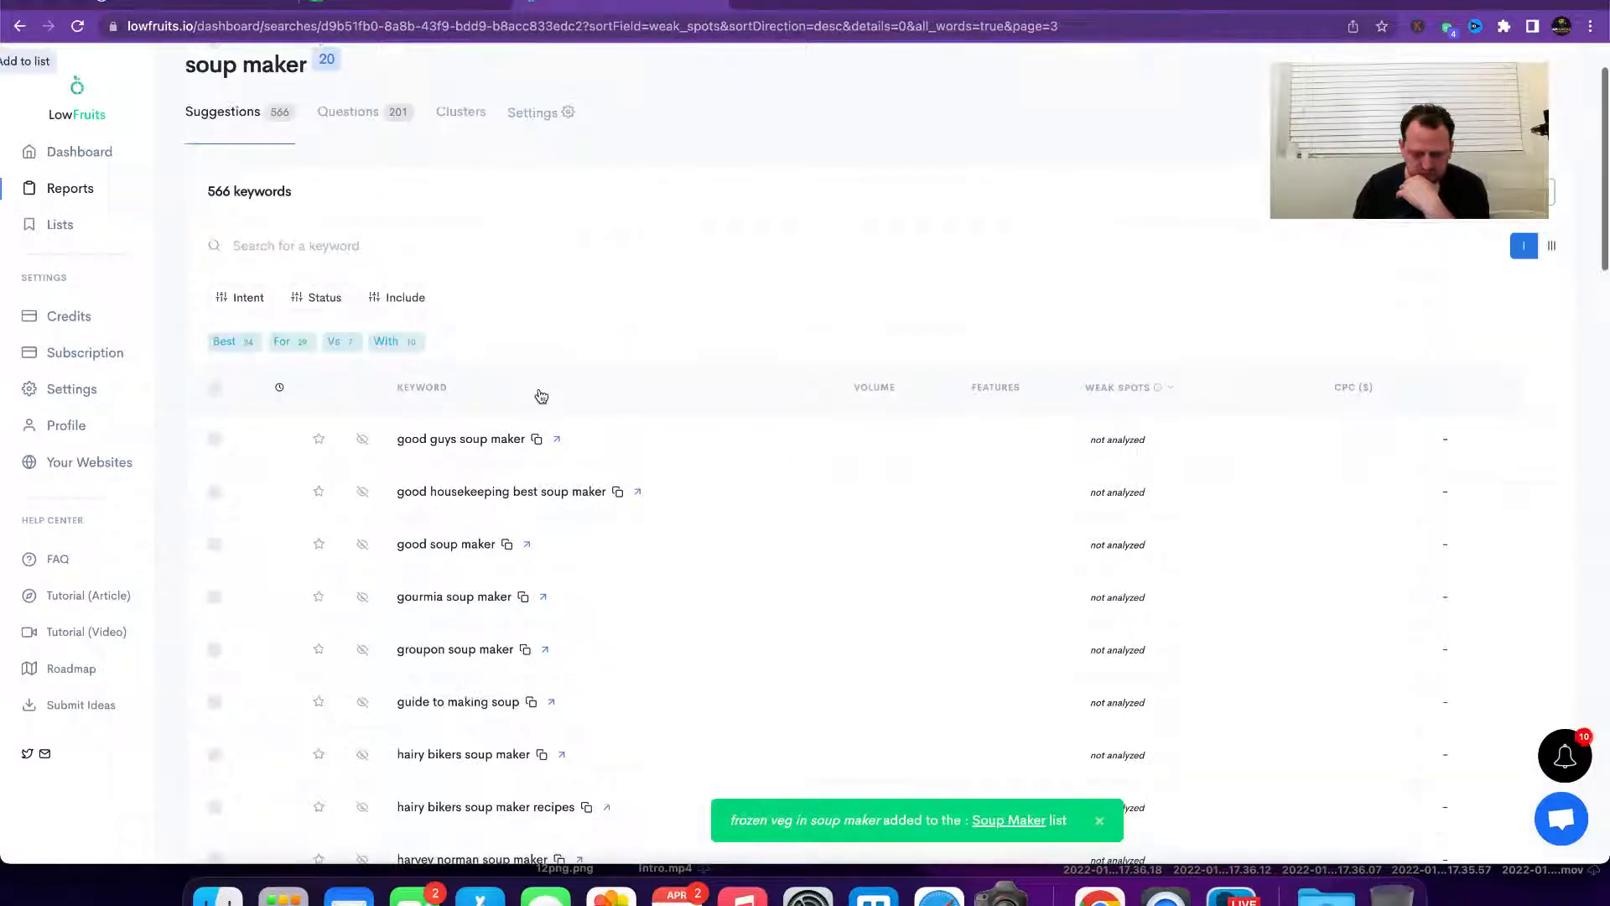
pyautogui.scroll(-3, 611, 528)
pyautogui.scroll(-5, 612, 529)
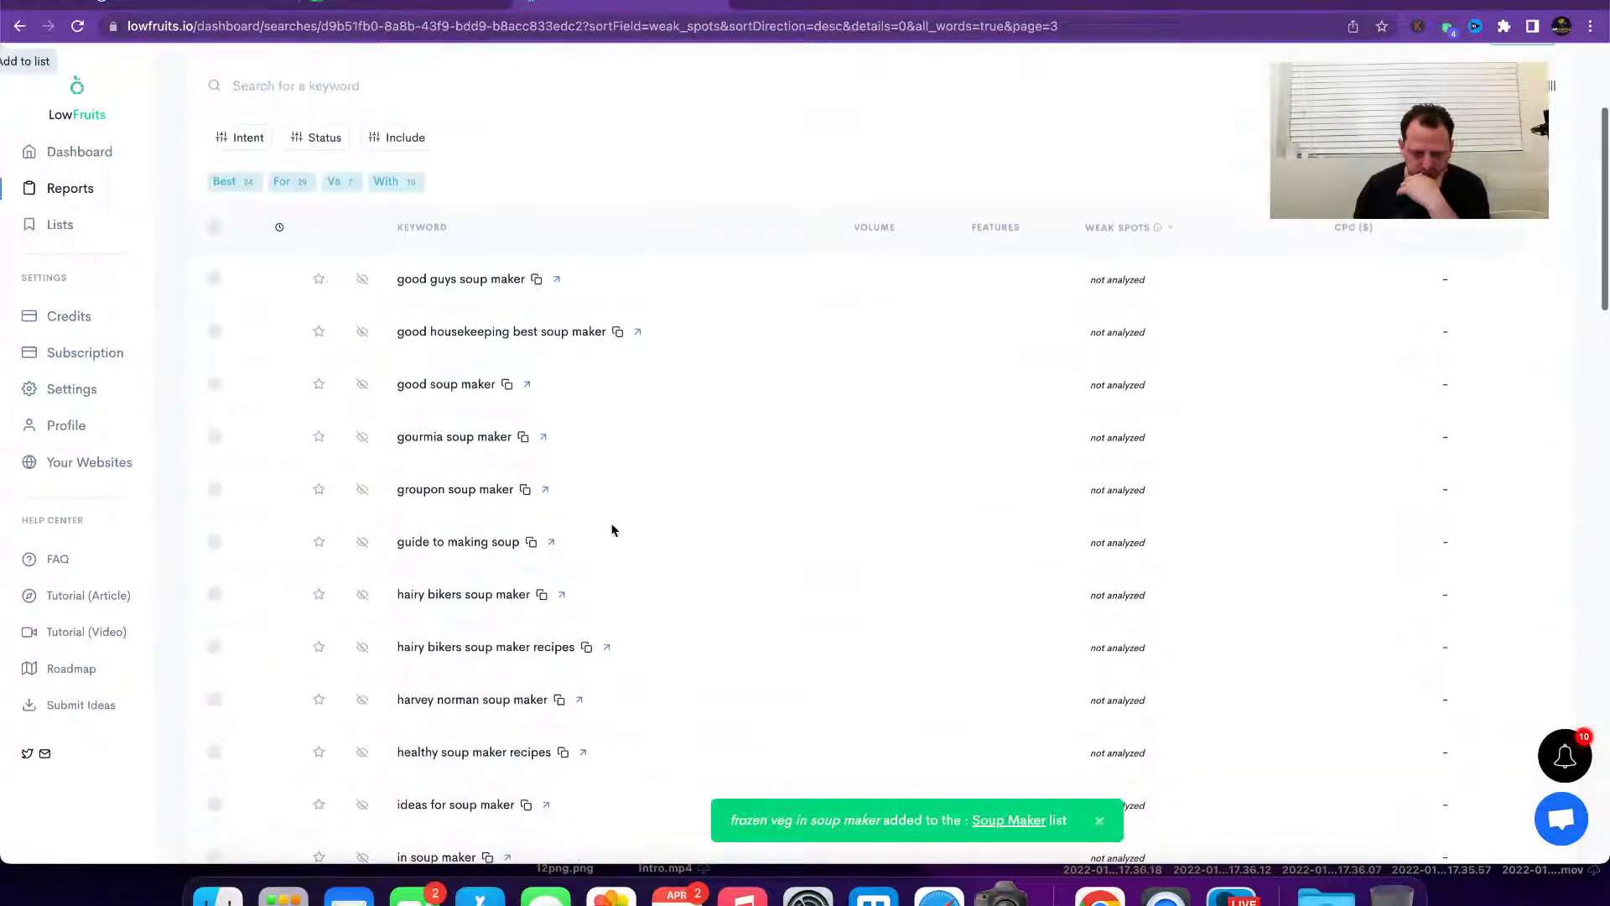
pyautogui.scroll(-3, 612, 530)
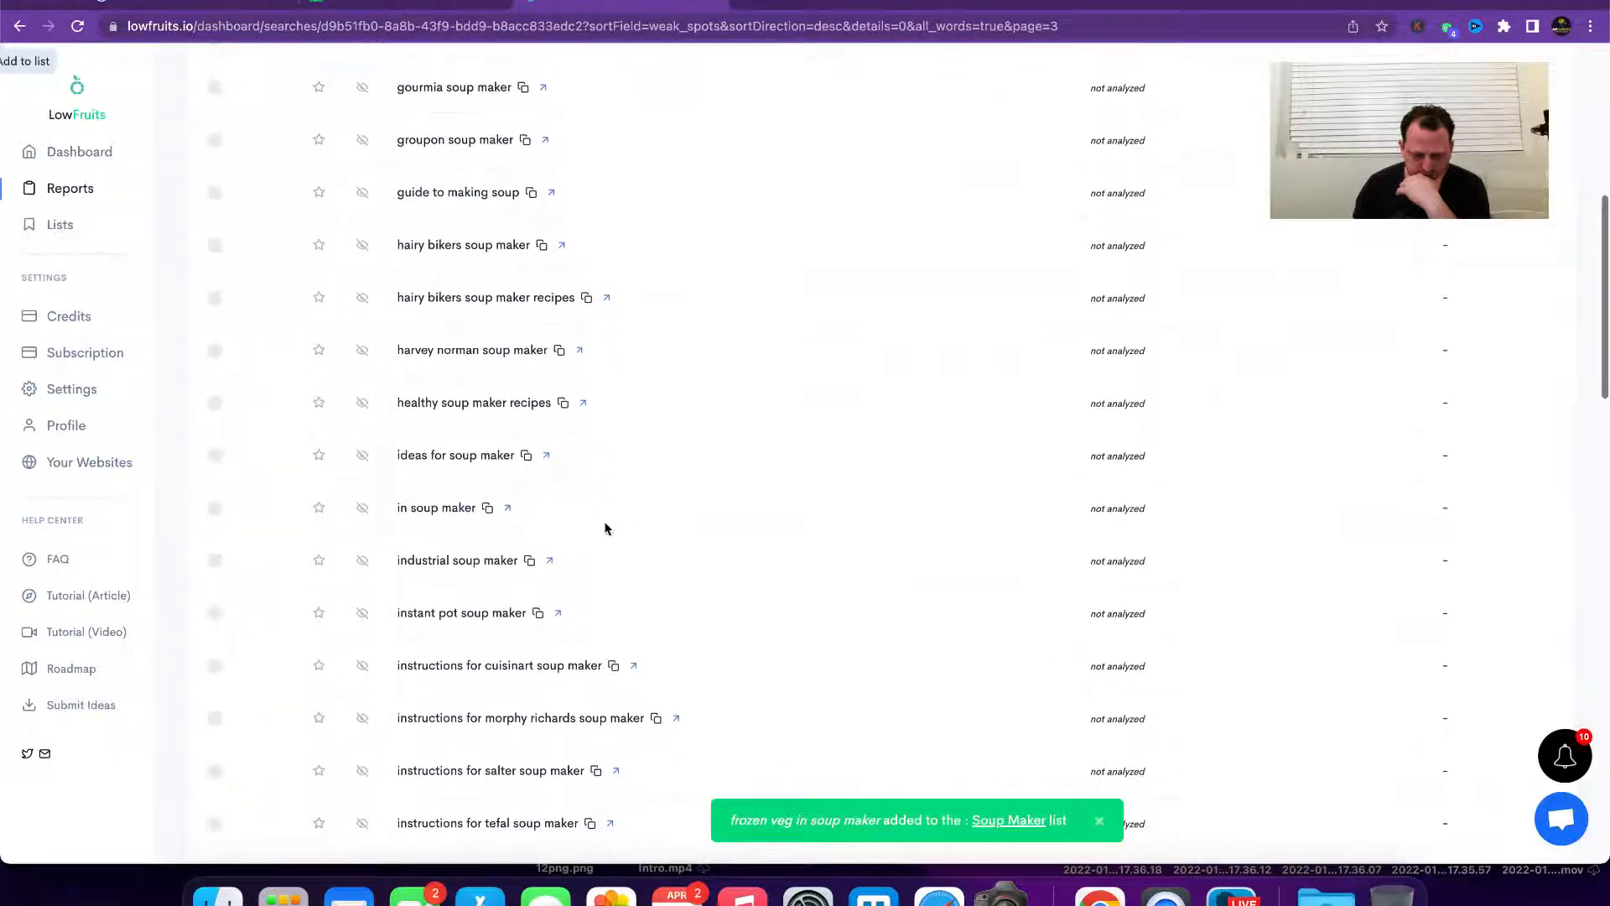
pyautogui.scroll(-3, 584, 415)
pyautogui.scroll(-5, 585, 417)
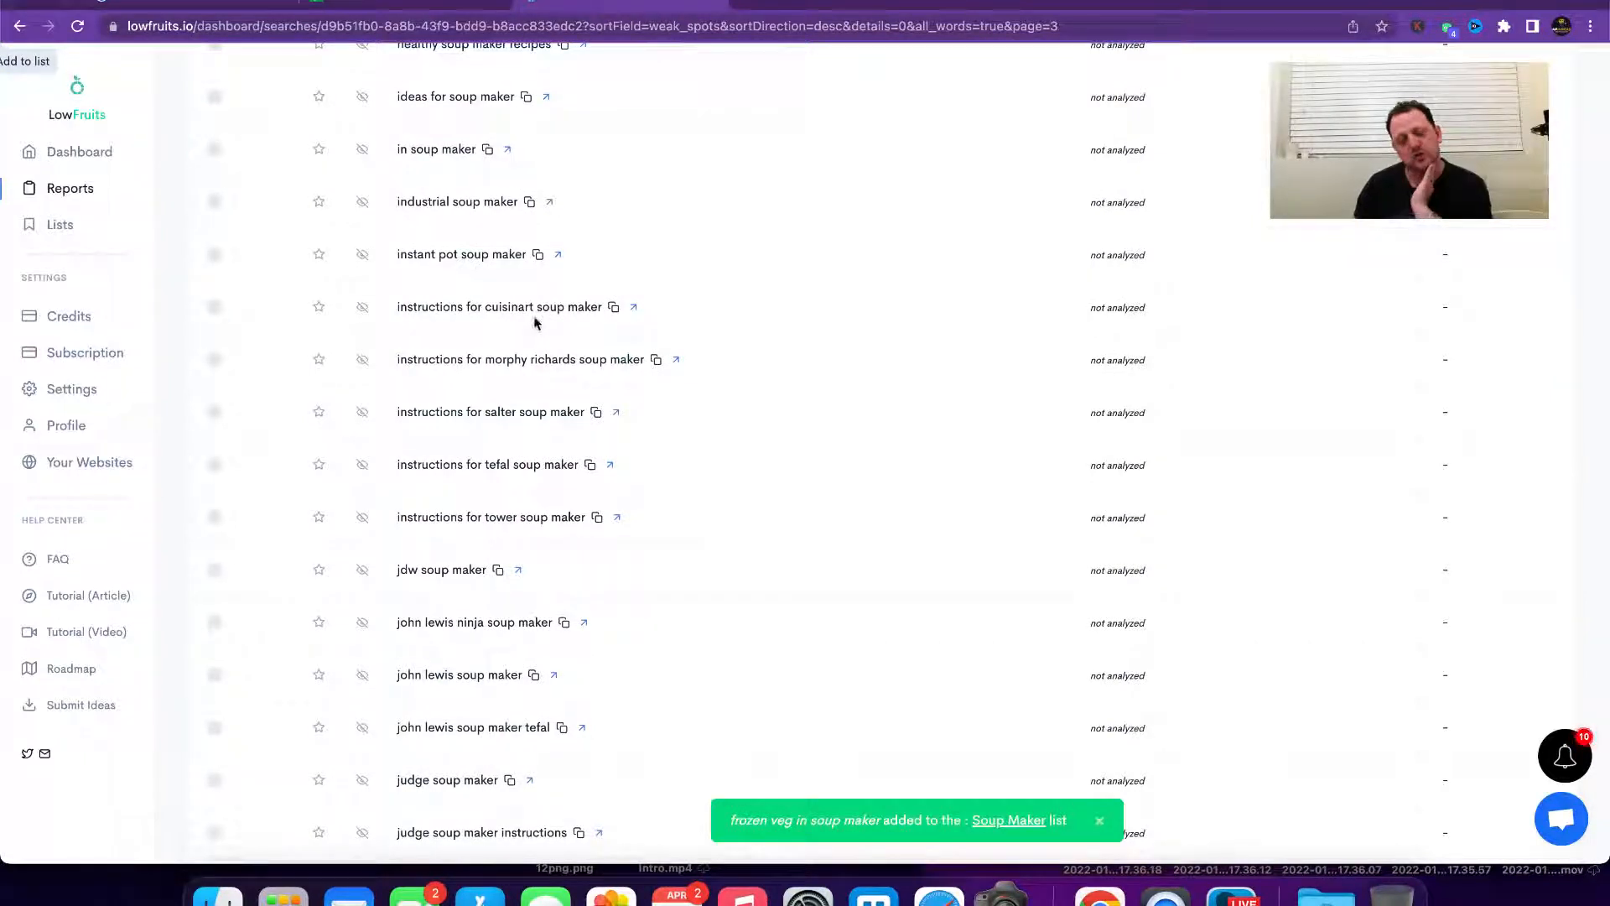
pyautogui.click(319, 312)
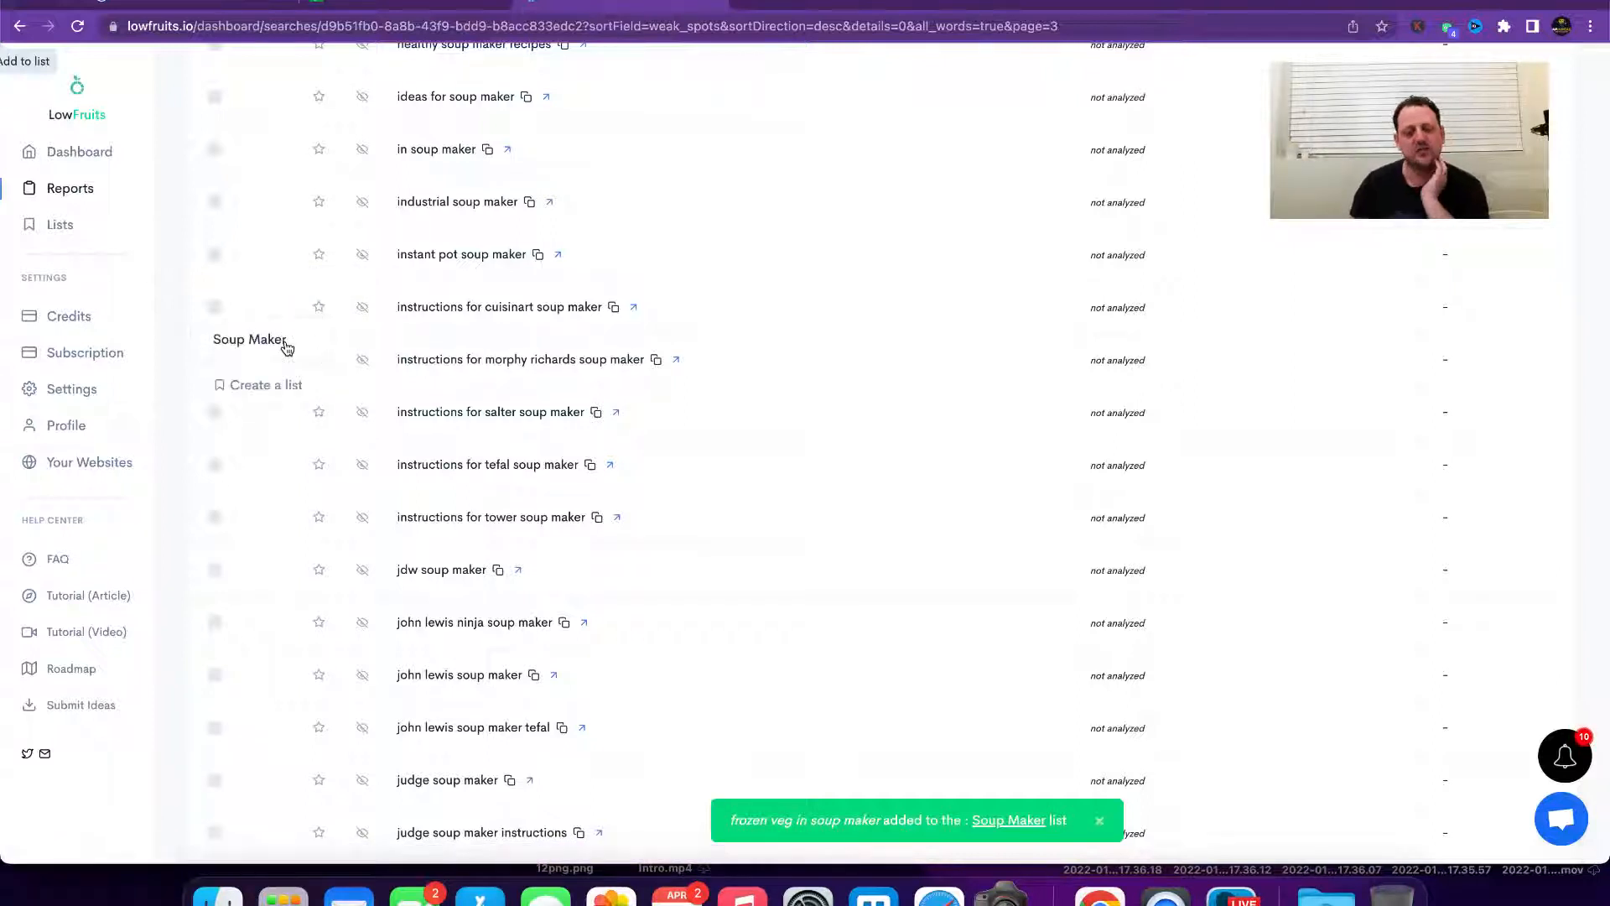
pyautogui.click(319, 358)
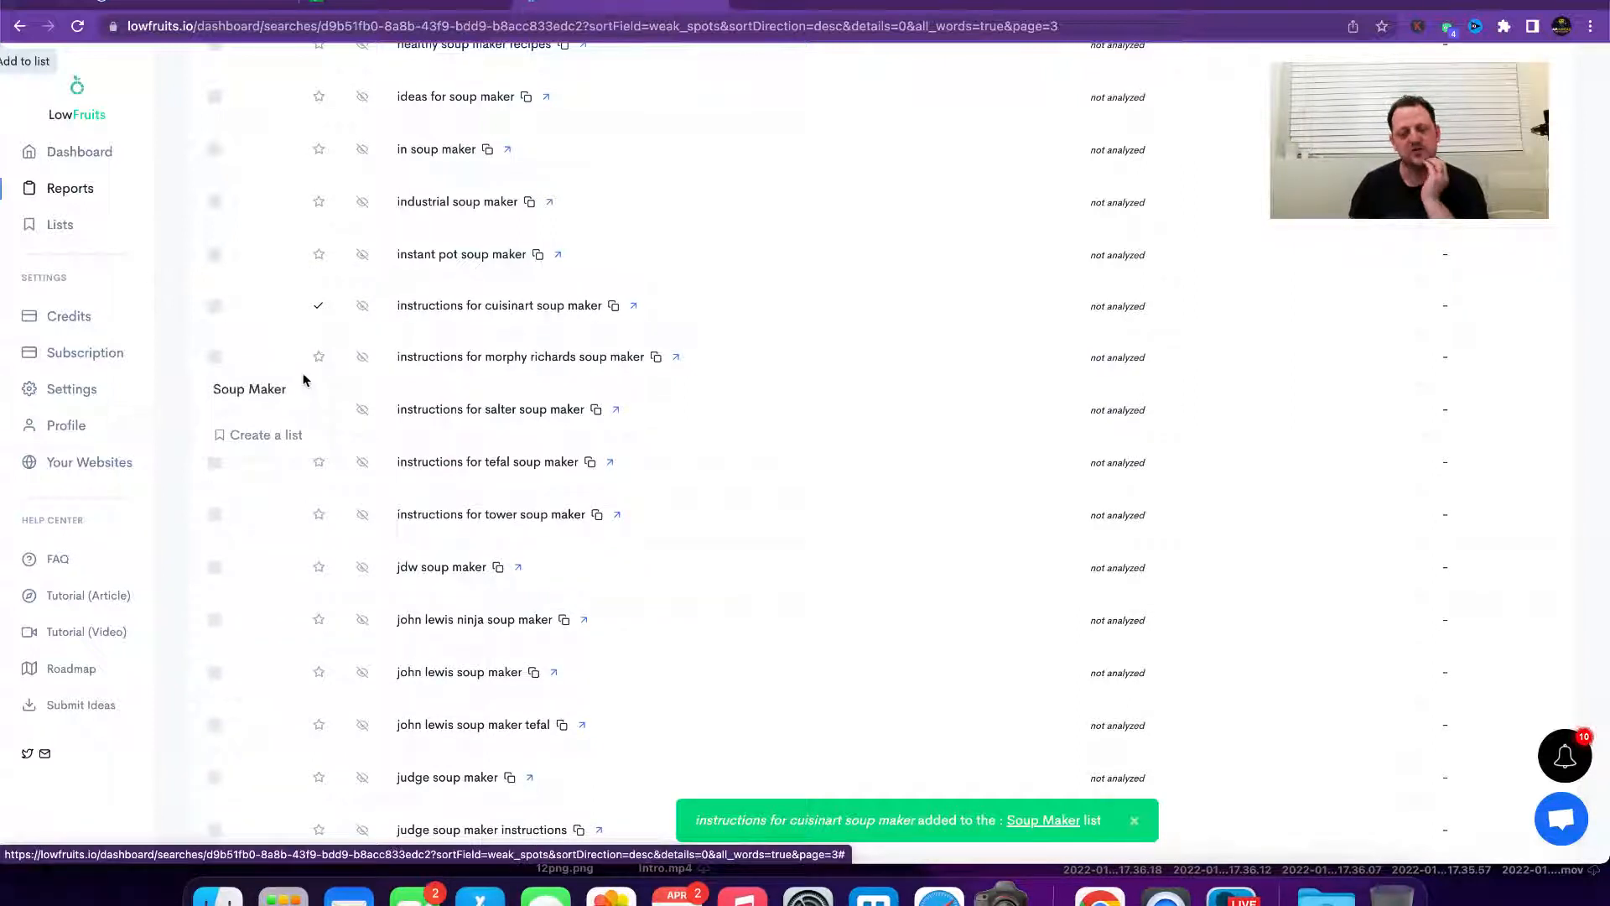
pyautogui.click(297, 395)
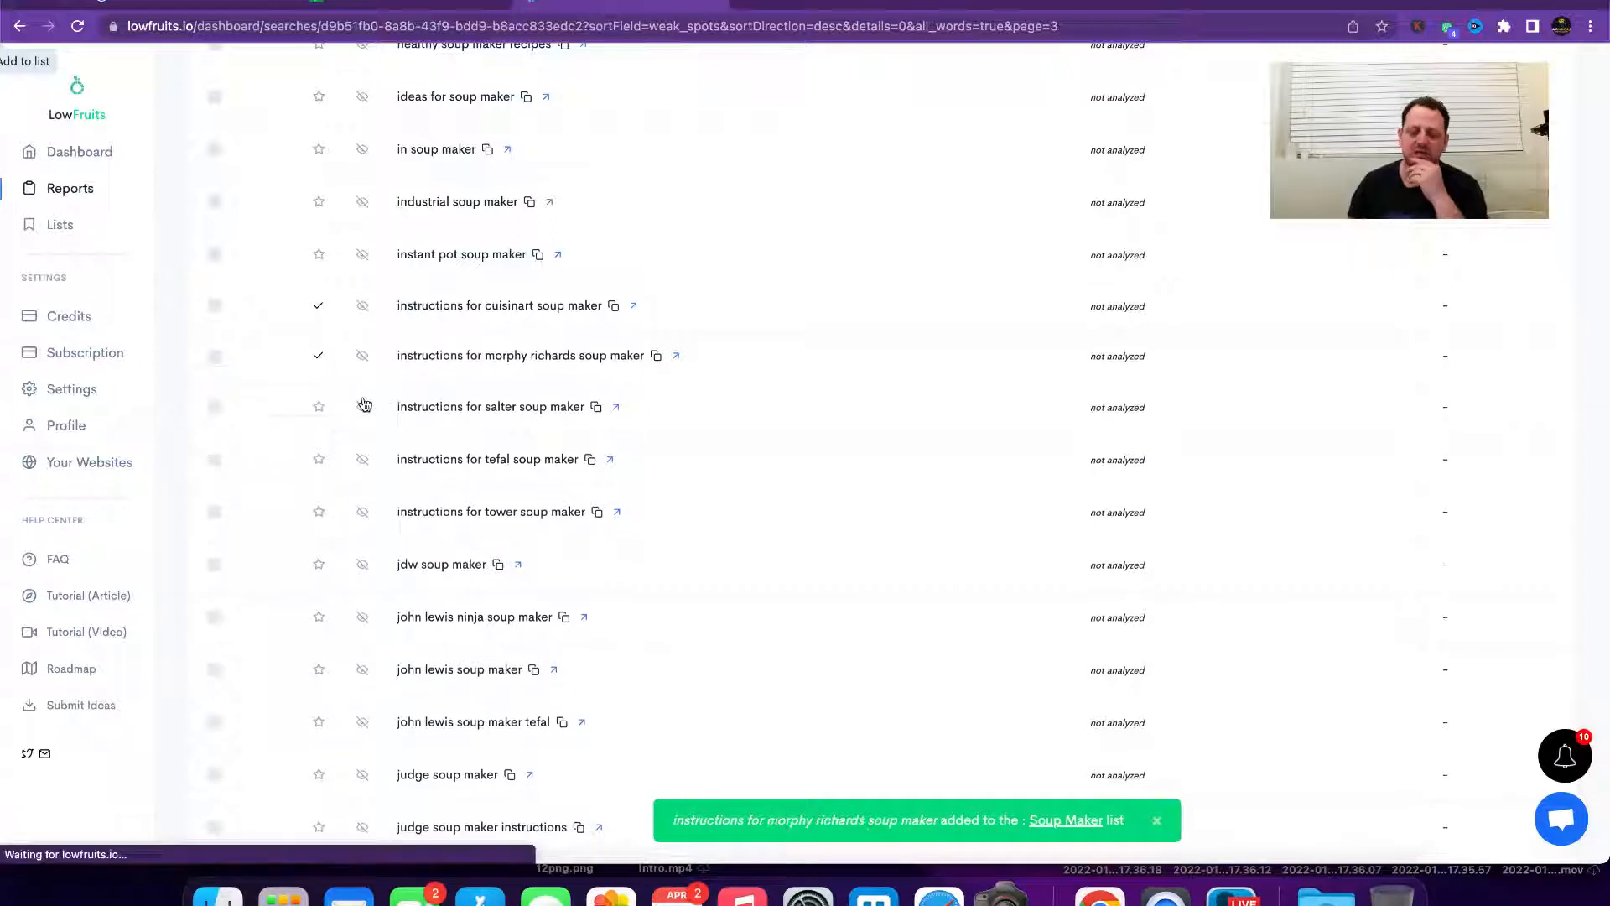
# Step: Add the instructions keywords for the salter, tefal and tower soup makers to the Soup Maker list
pyautogui.click(319, 409)
pyautogui.click(294, 438)
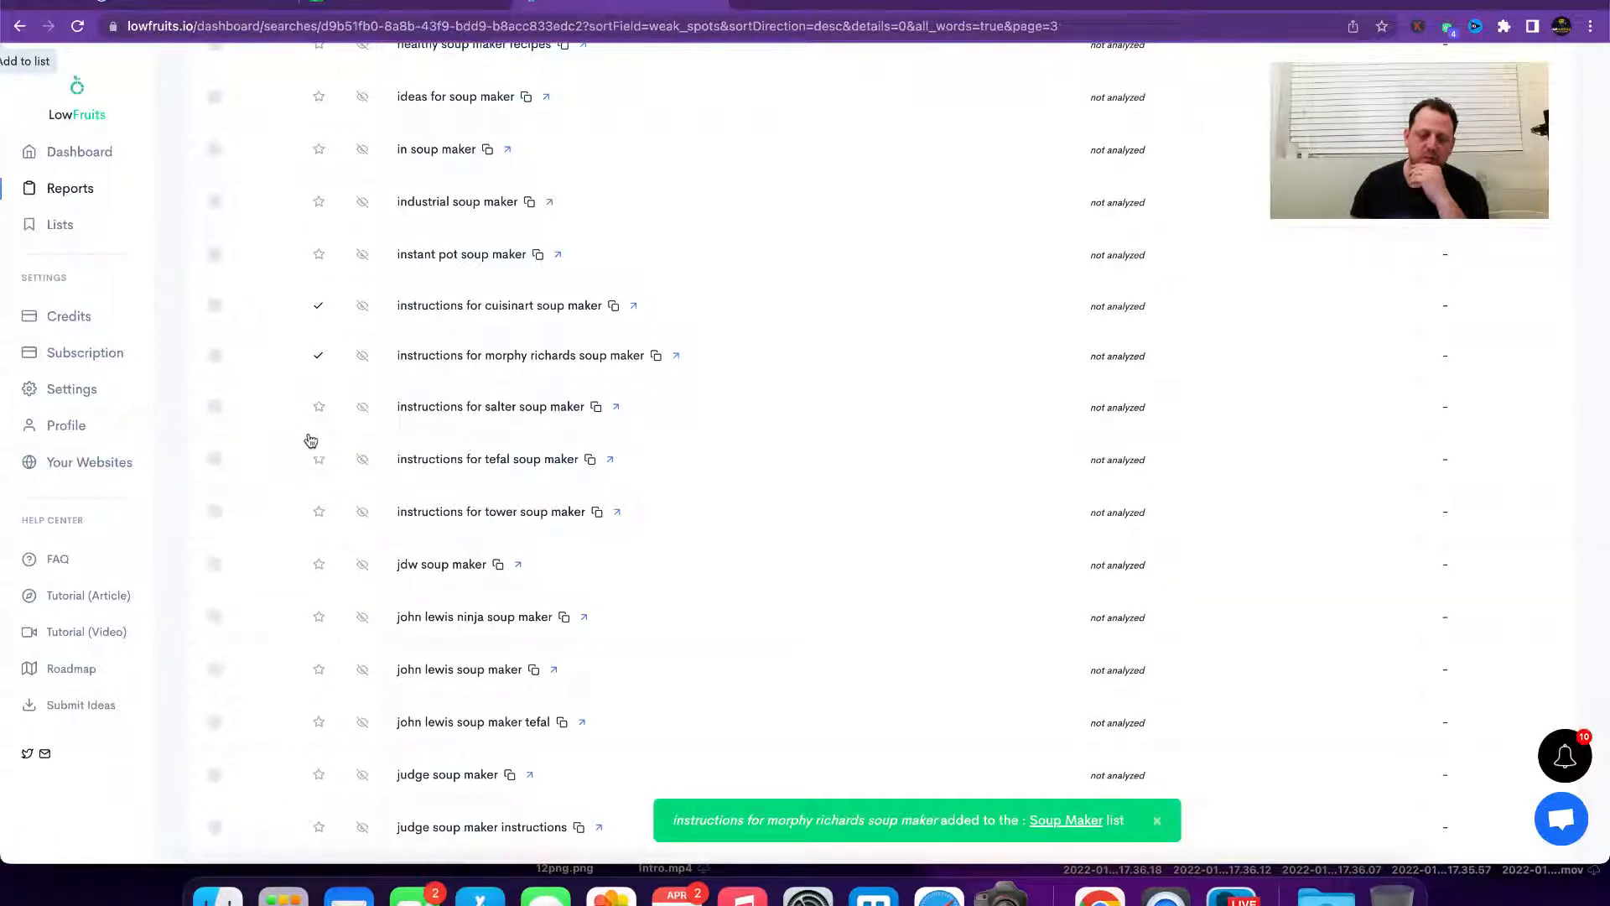
pyautogui.click(323, 464)
pyautogui.click(286, 491)
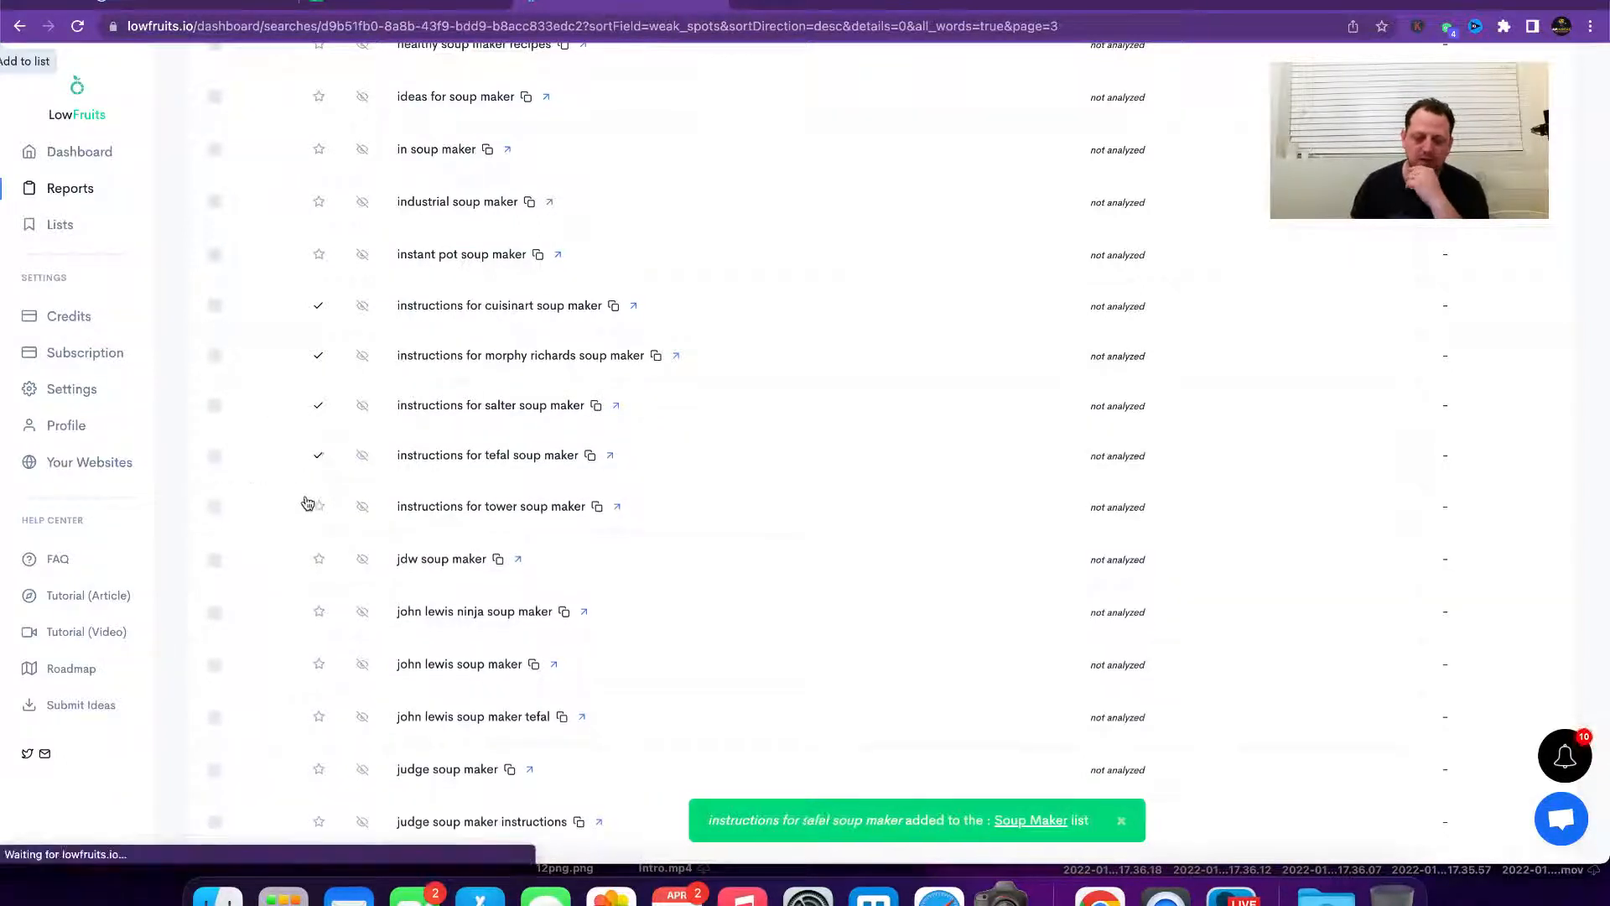
pyautogui.click(317, 507)
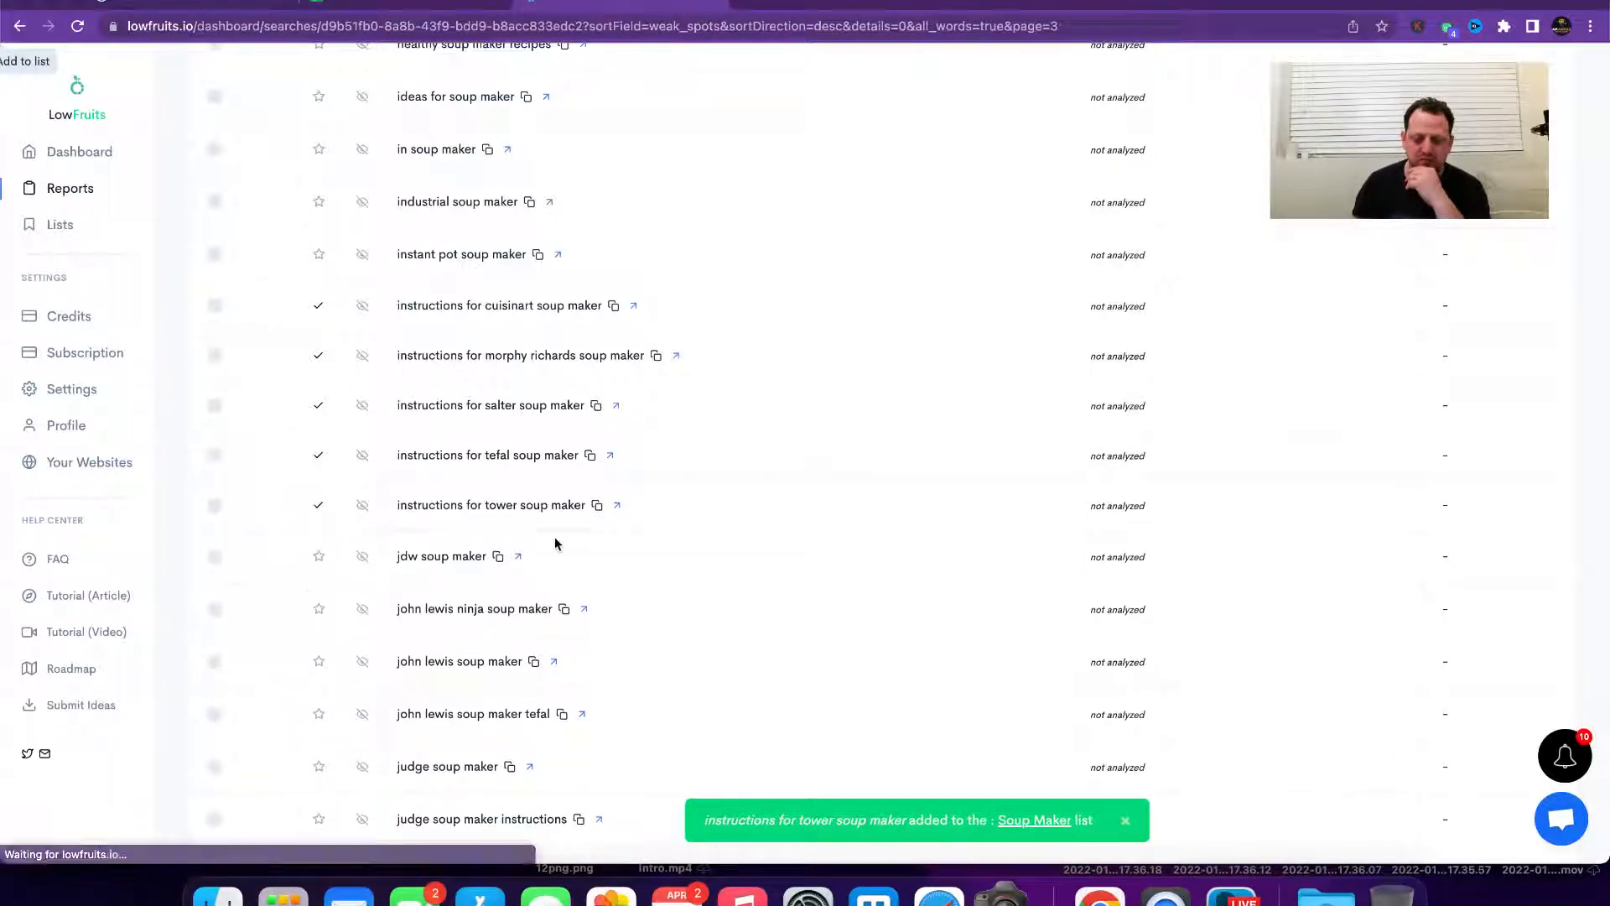
# Step: Add the keyword lentil soup in soup maker near the end of page 3 to the Soup Maker list
pyautogui.scroll(-4, 557, 539)
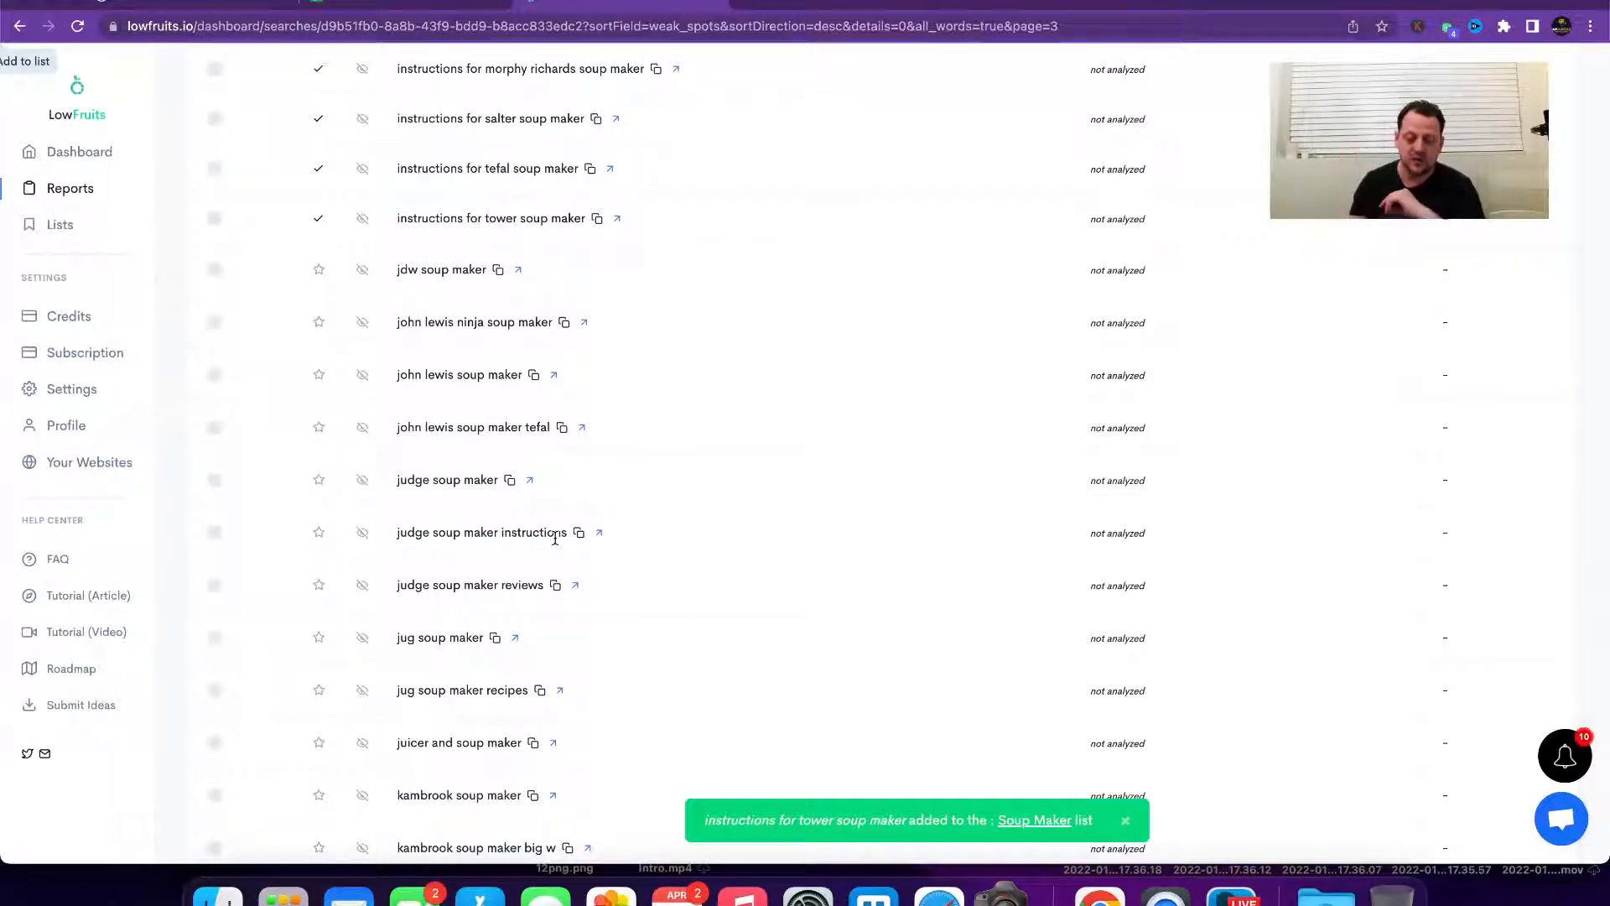
pyautogui.scroll(-2, 568, 503)
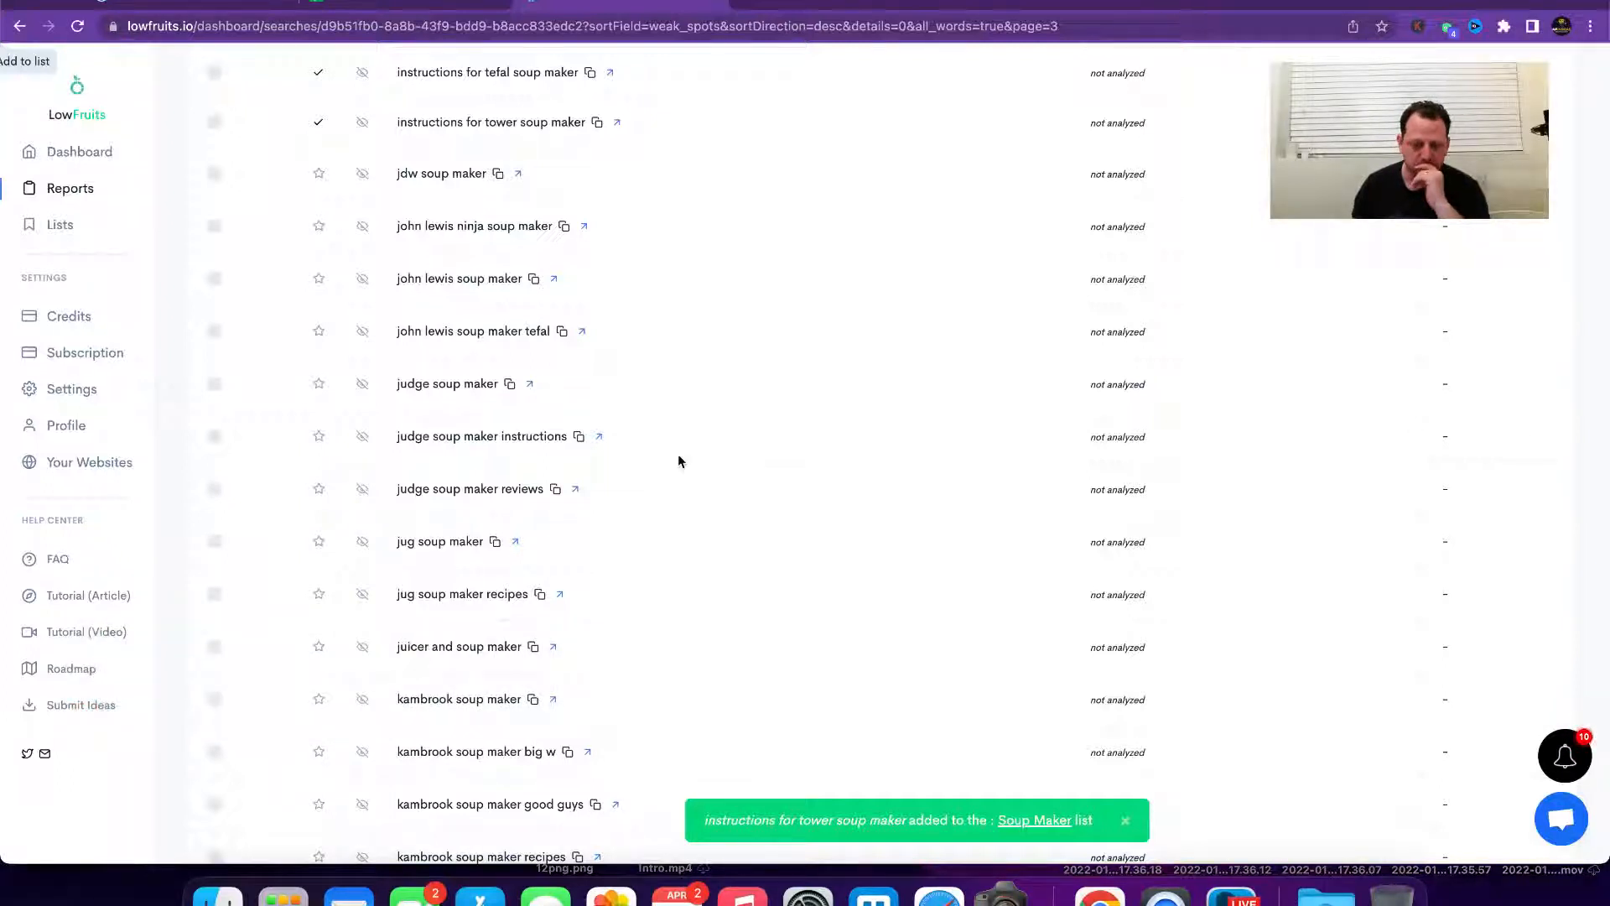
pyautogui.scroll(-3, 679, 461)
pyautogui.scroll(-4, 679, 462)
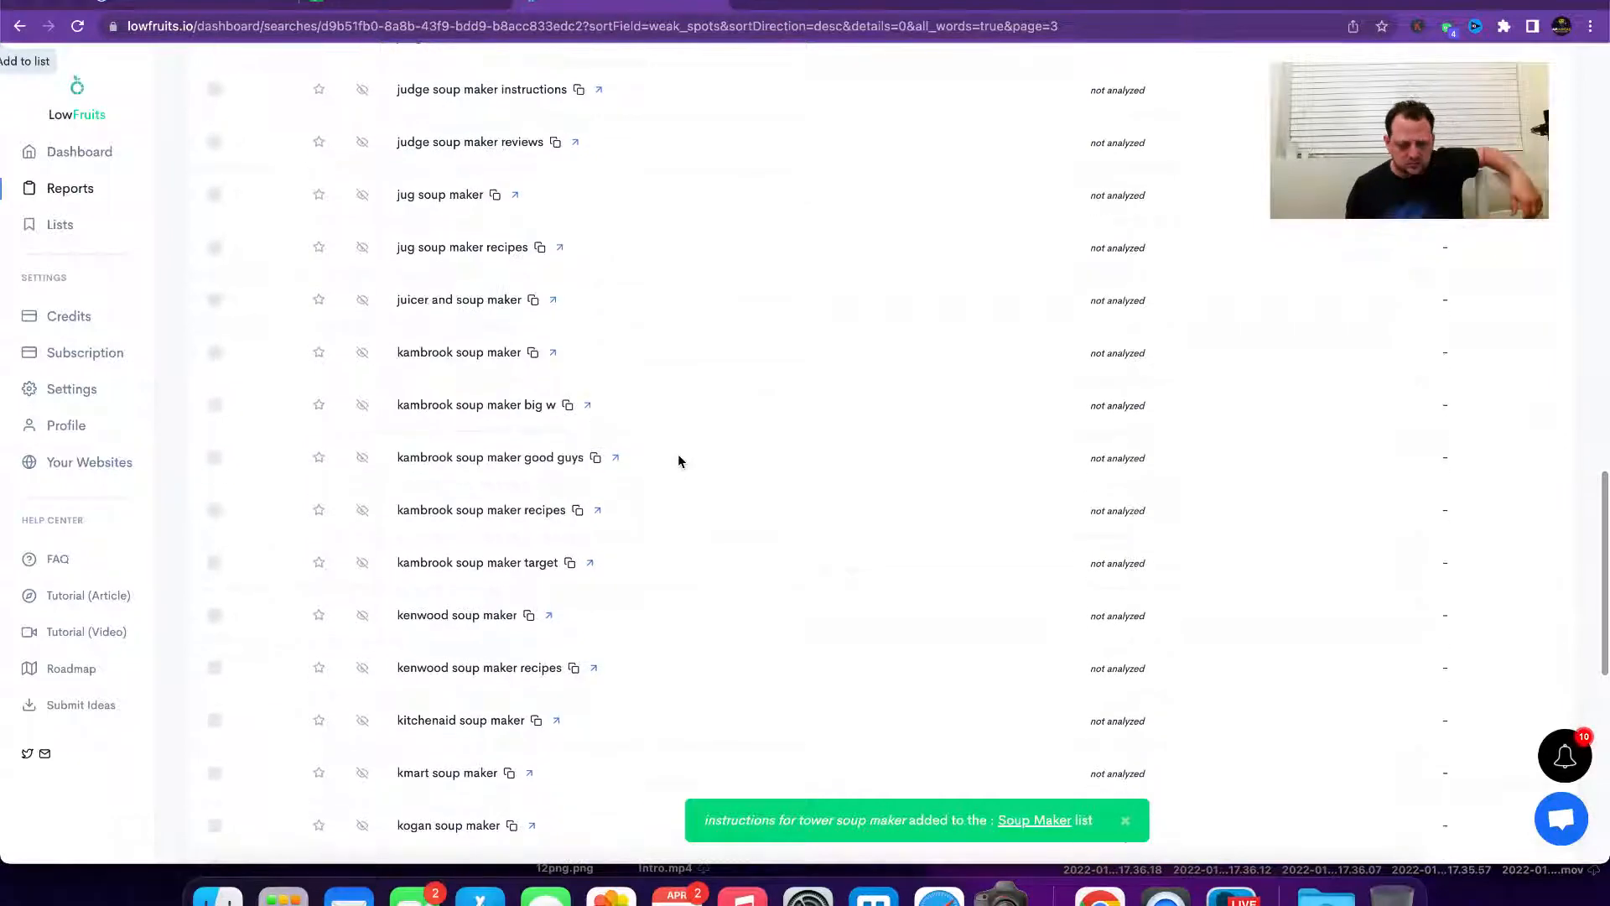
pyautogui.scroll(-3, 607, 486)
pyautogui.scroll(-5, 608, 486)
pyautogui.scroll(-6, 607, 486)
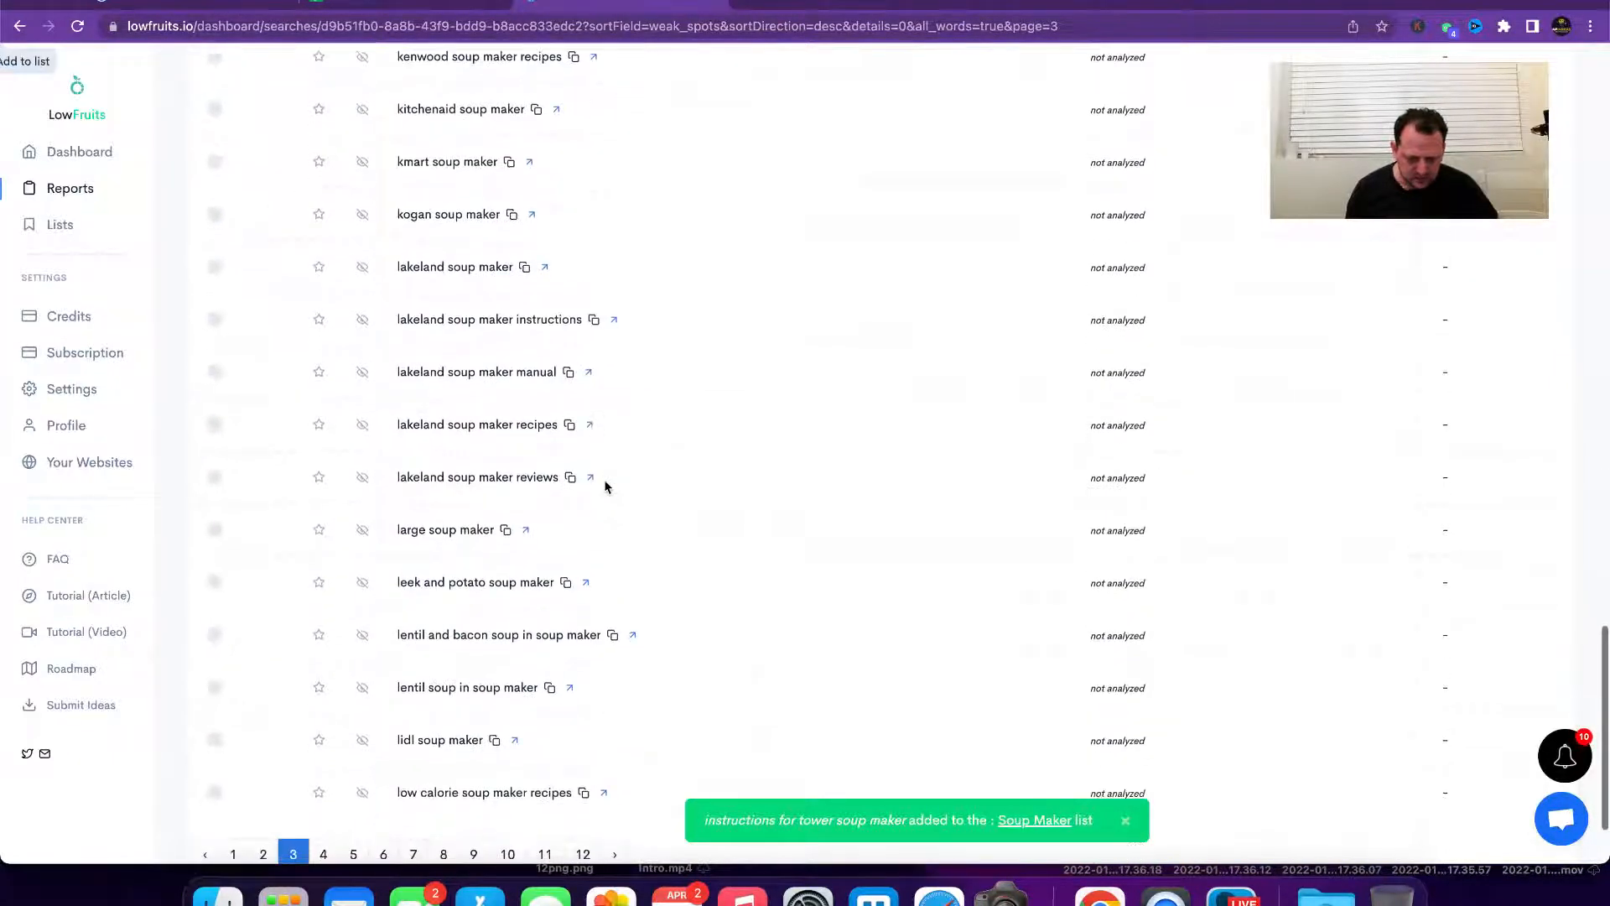
pyautogui.click(325, 574)
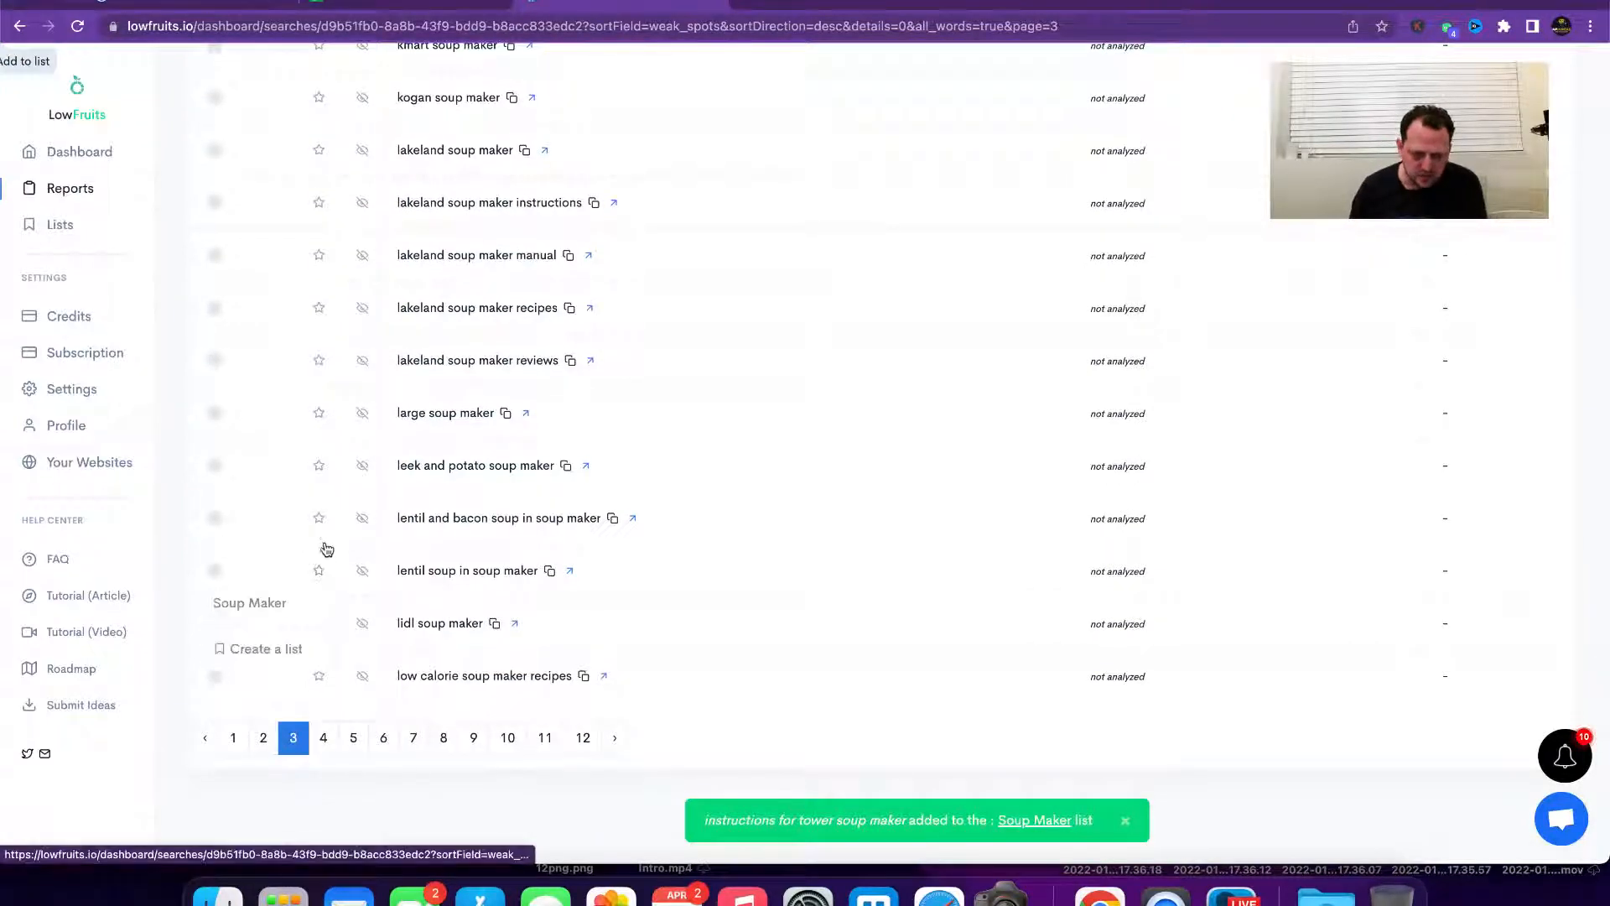
pyautogui.click(280, 618)
pyautogui.click(318, 571)
pyautogui.click(250, 601)
# Step: Add the keywords lentil and bacon soup in soup maker and leek and potato soup maker to the Soup Maker list
pyautogui.click(318, 520)
pyautogui.click(251, 547)
pyautogui.click(321, 467)
pyautogui.click(292, 499)
# Step: Go to page 4 of the suggestions and add the keyword mushroom soup in soup maker to the Soup Maker list
pyautogui.scroll(-1, 343, 687)
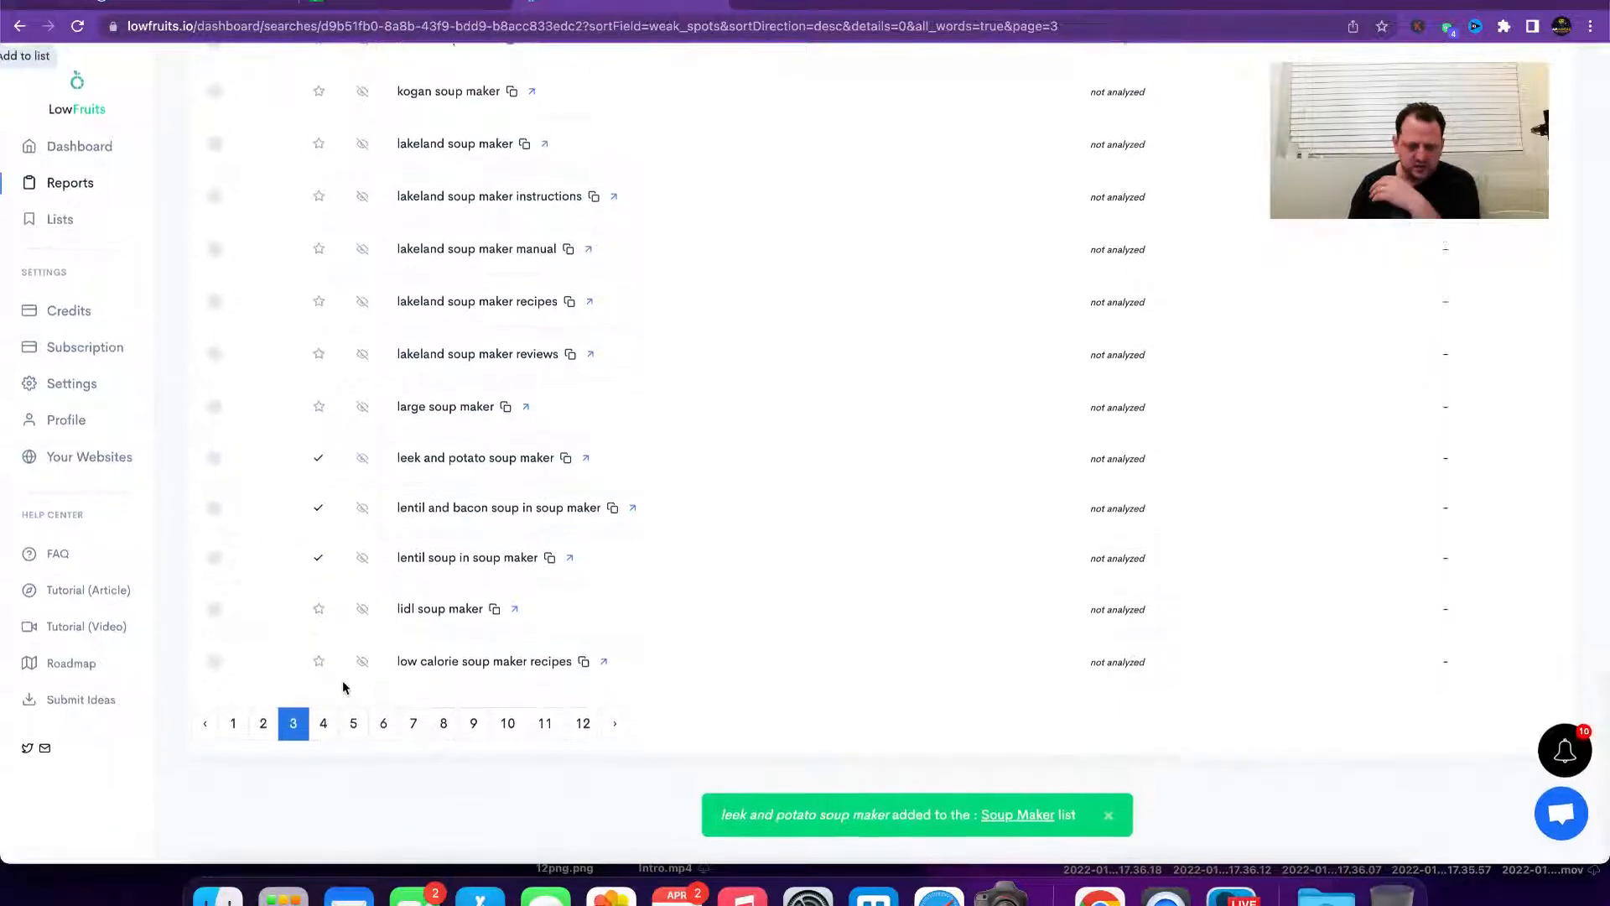
pyautogui.click(323, 723)
pyautogui.scroll(-3, 410, 526)
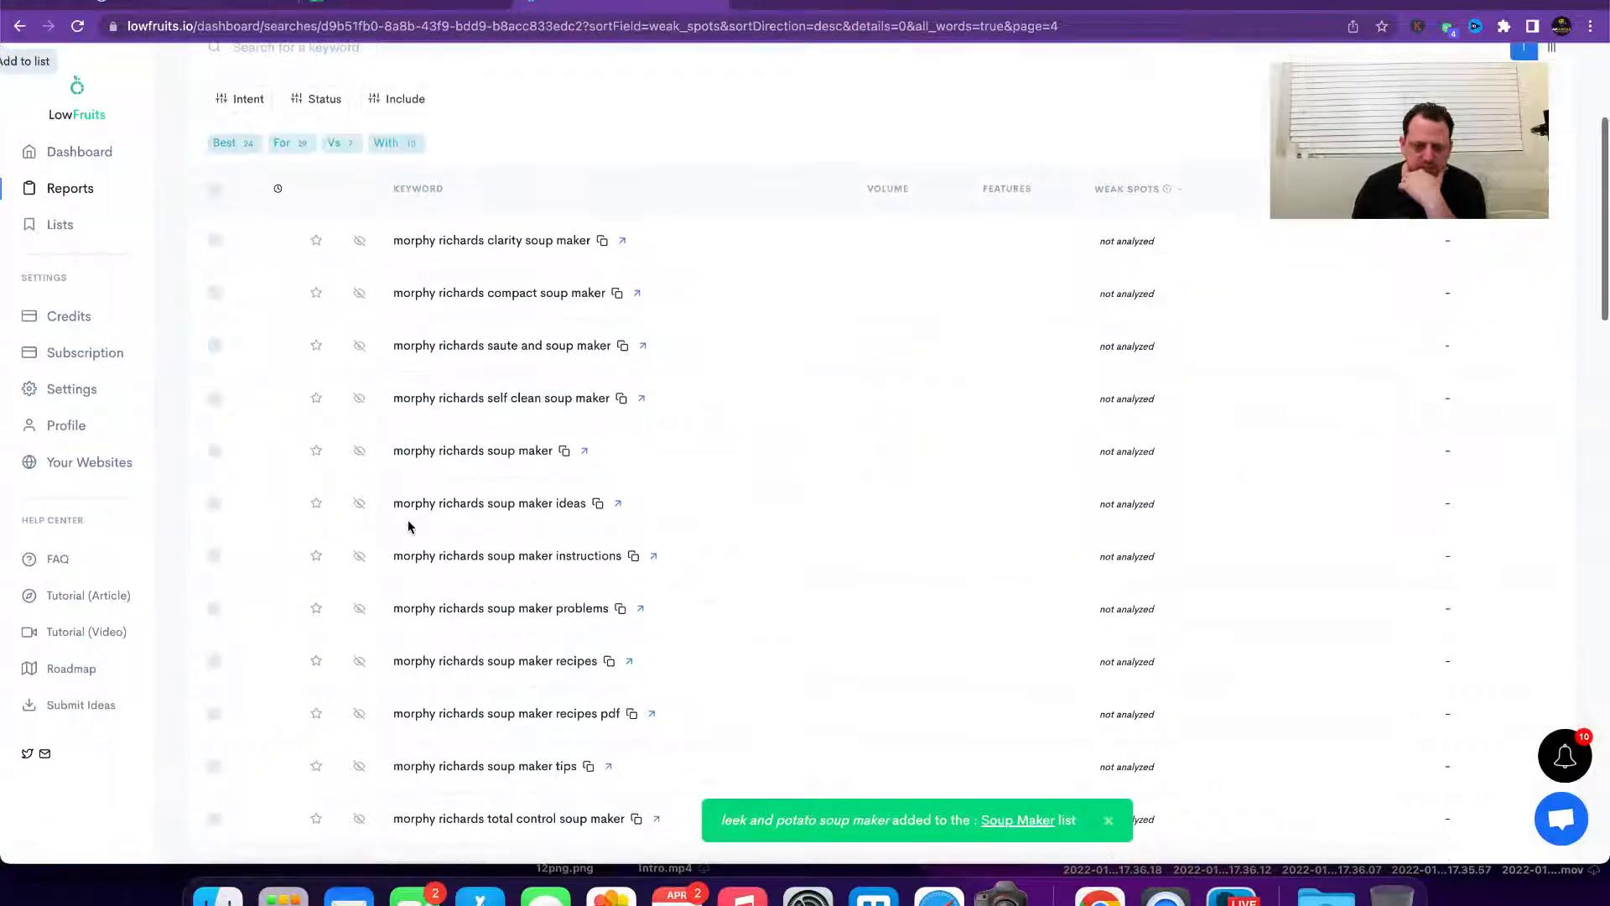
pyautogui.scroll(-10, 410, 526)
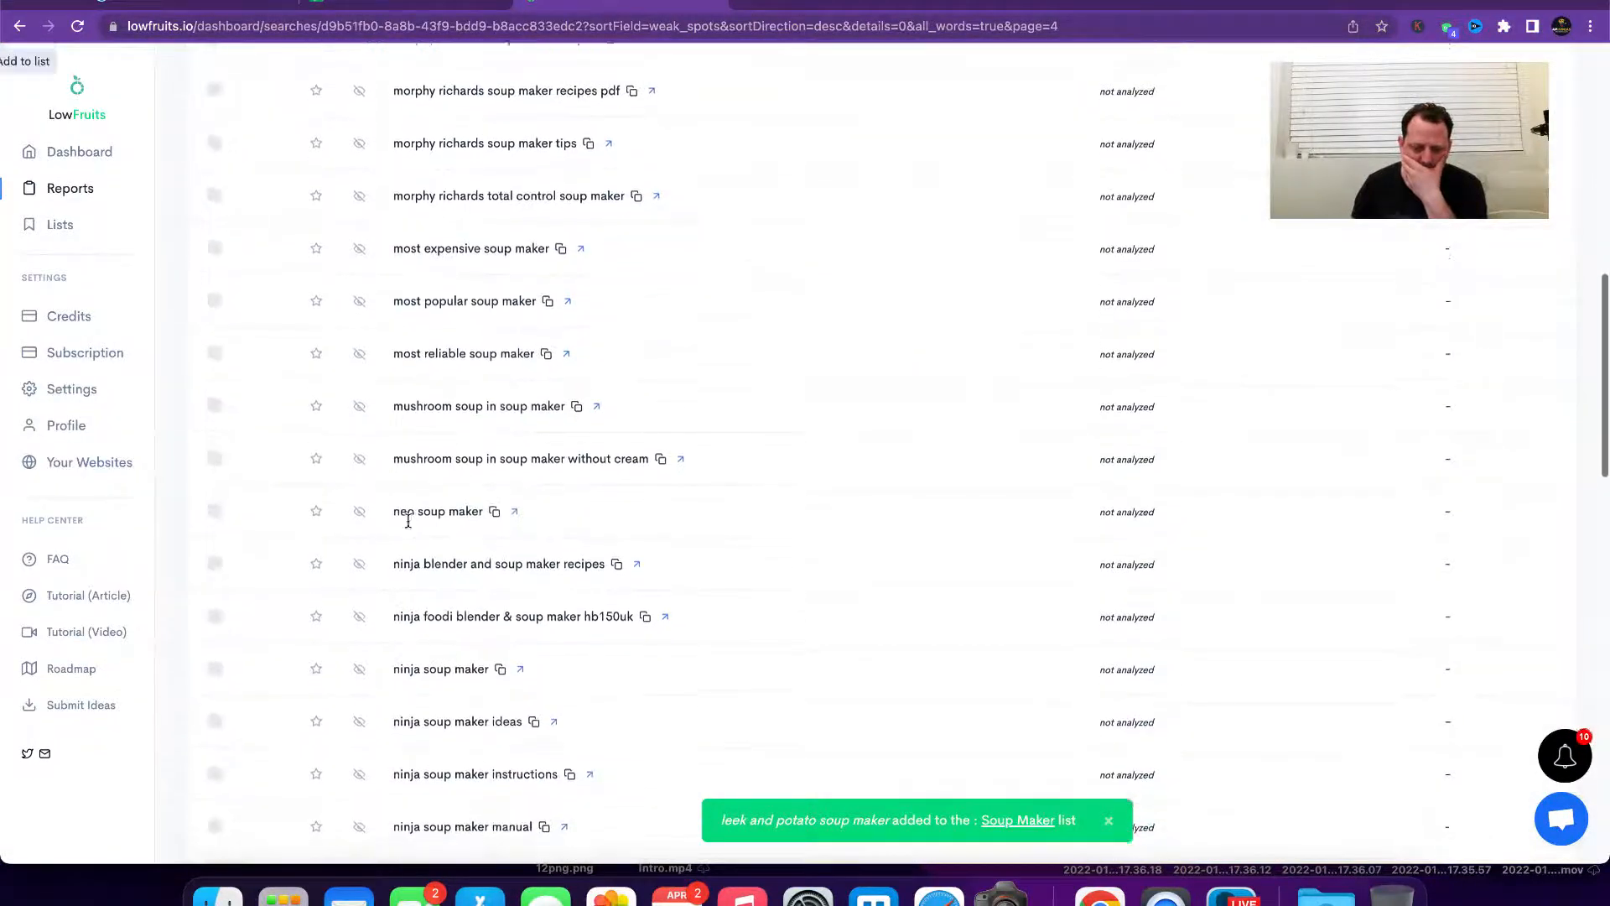
pyautogui.scroll(-3, 410, 526)
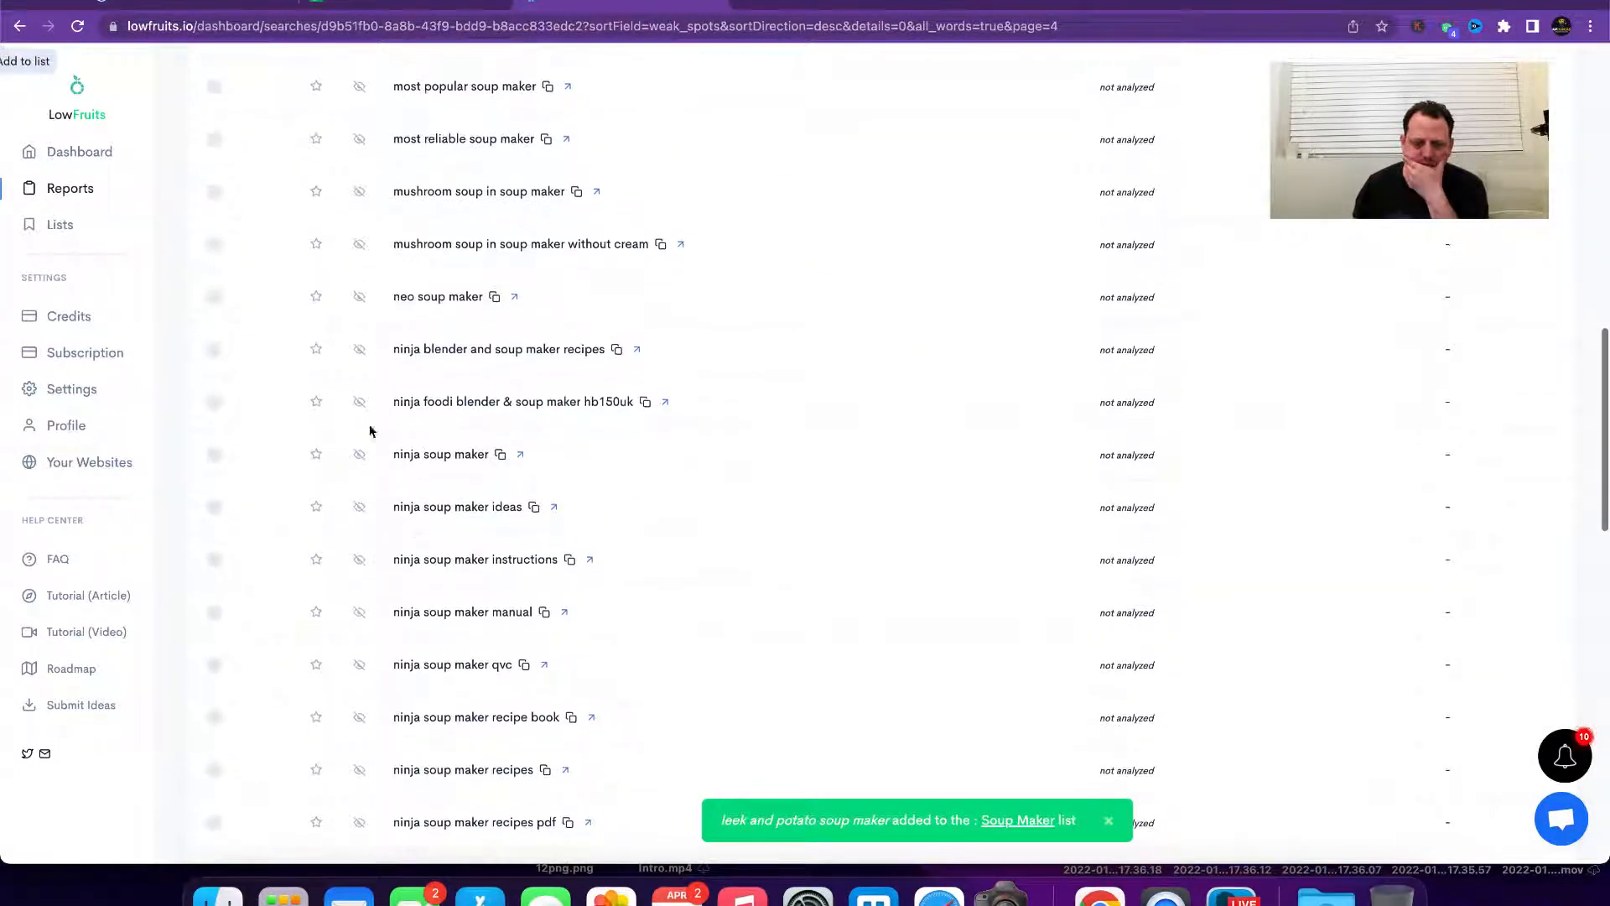
pyautogui.click(316, 195)
pyautogui.click(298, 226)
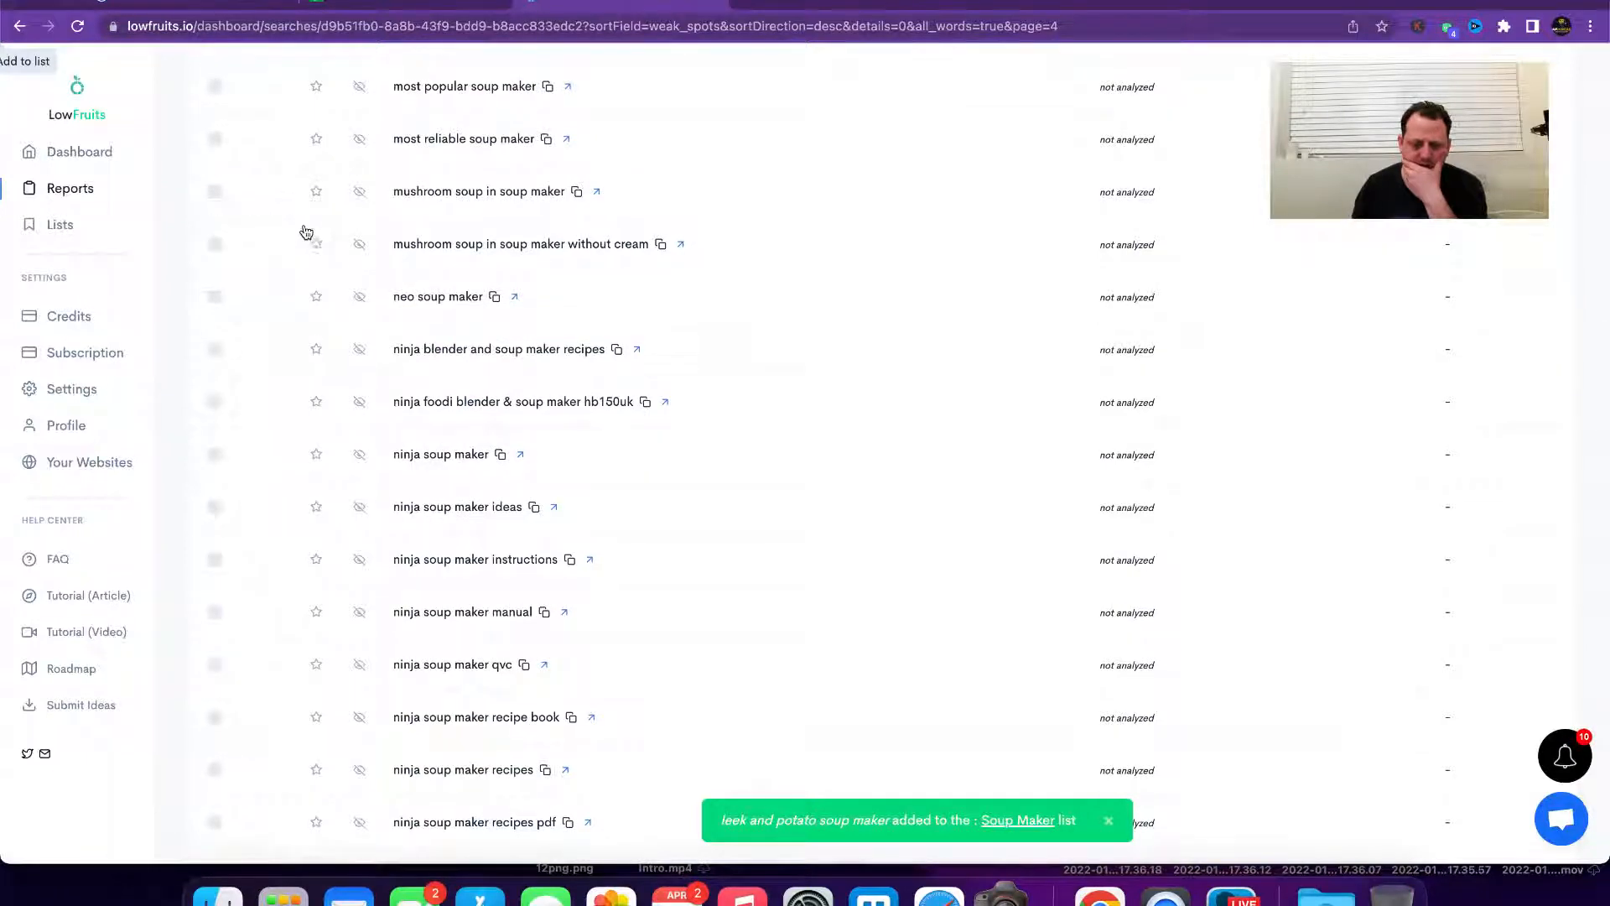
# Step: Add the keyword ninja soup maker recipes to the Soup Maker list
pyautogui.scroll(-4, 367, 449)
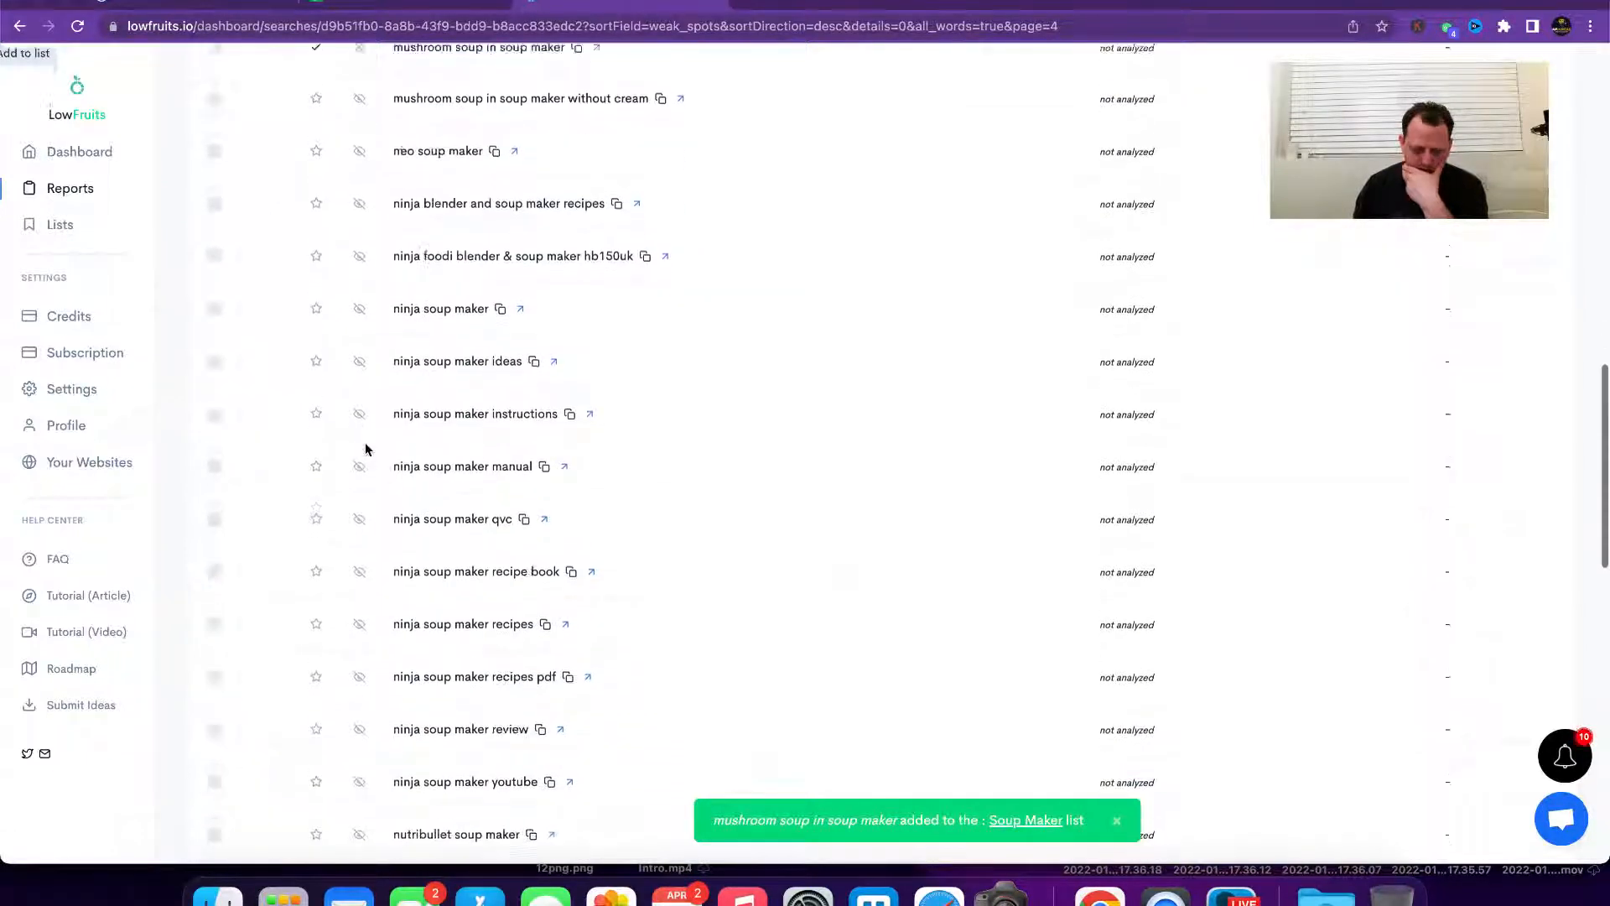
pyautogui.scroll(-3, 367, 449)
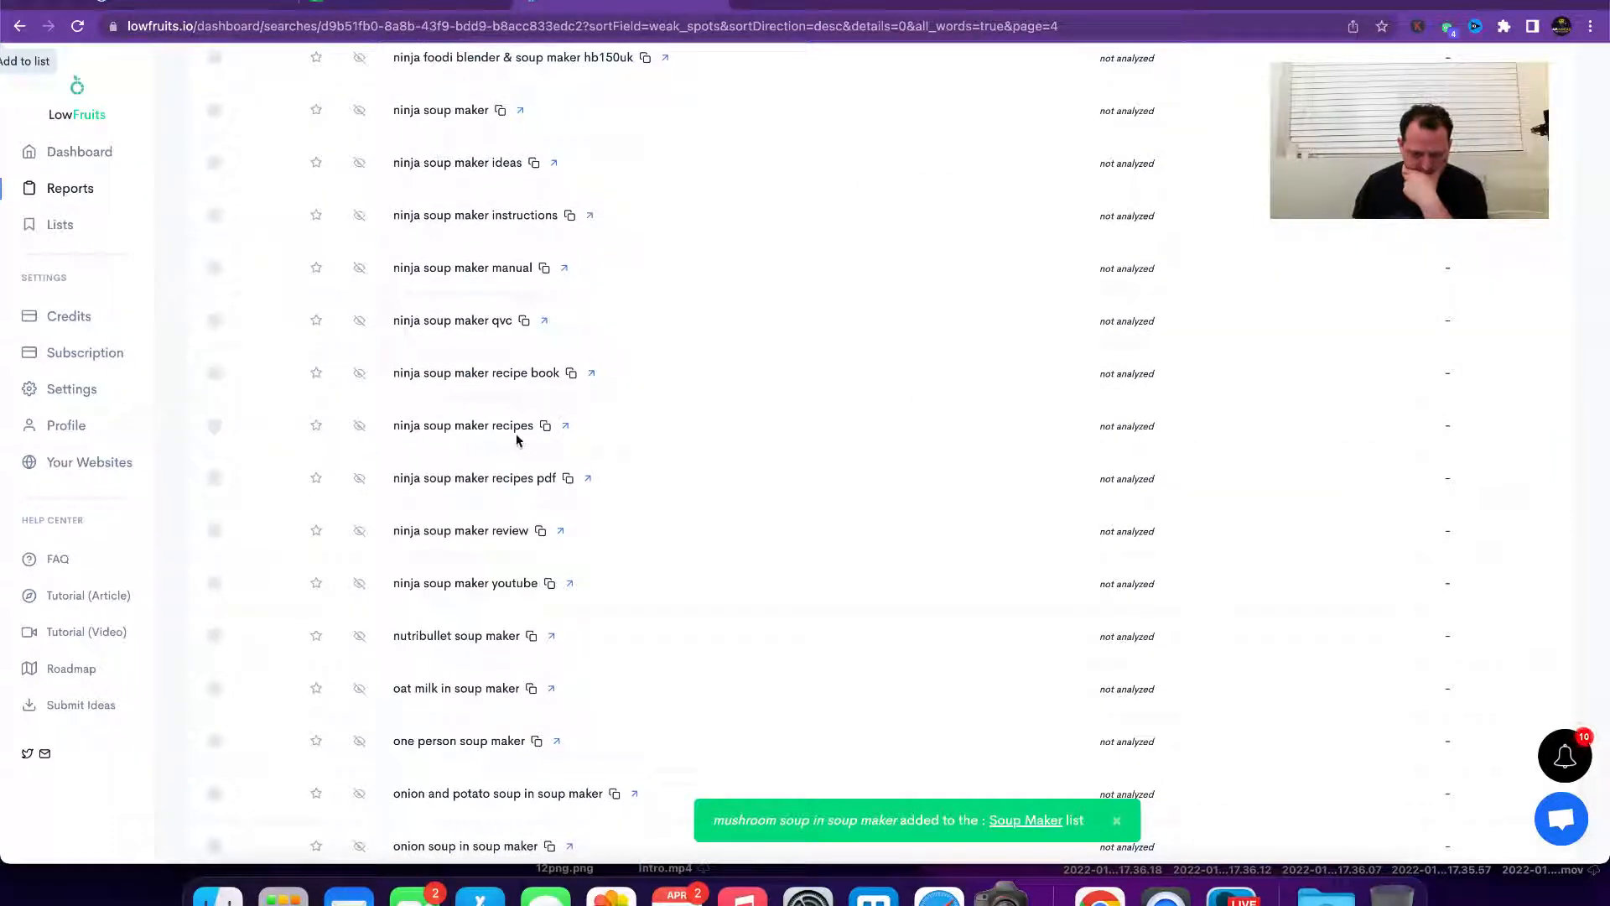
pyautogui.click(316, 427)
pyautogui.click(289, 457)
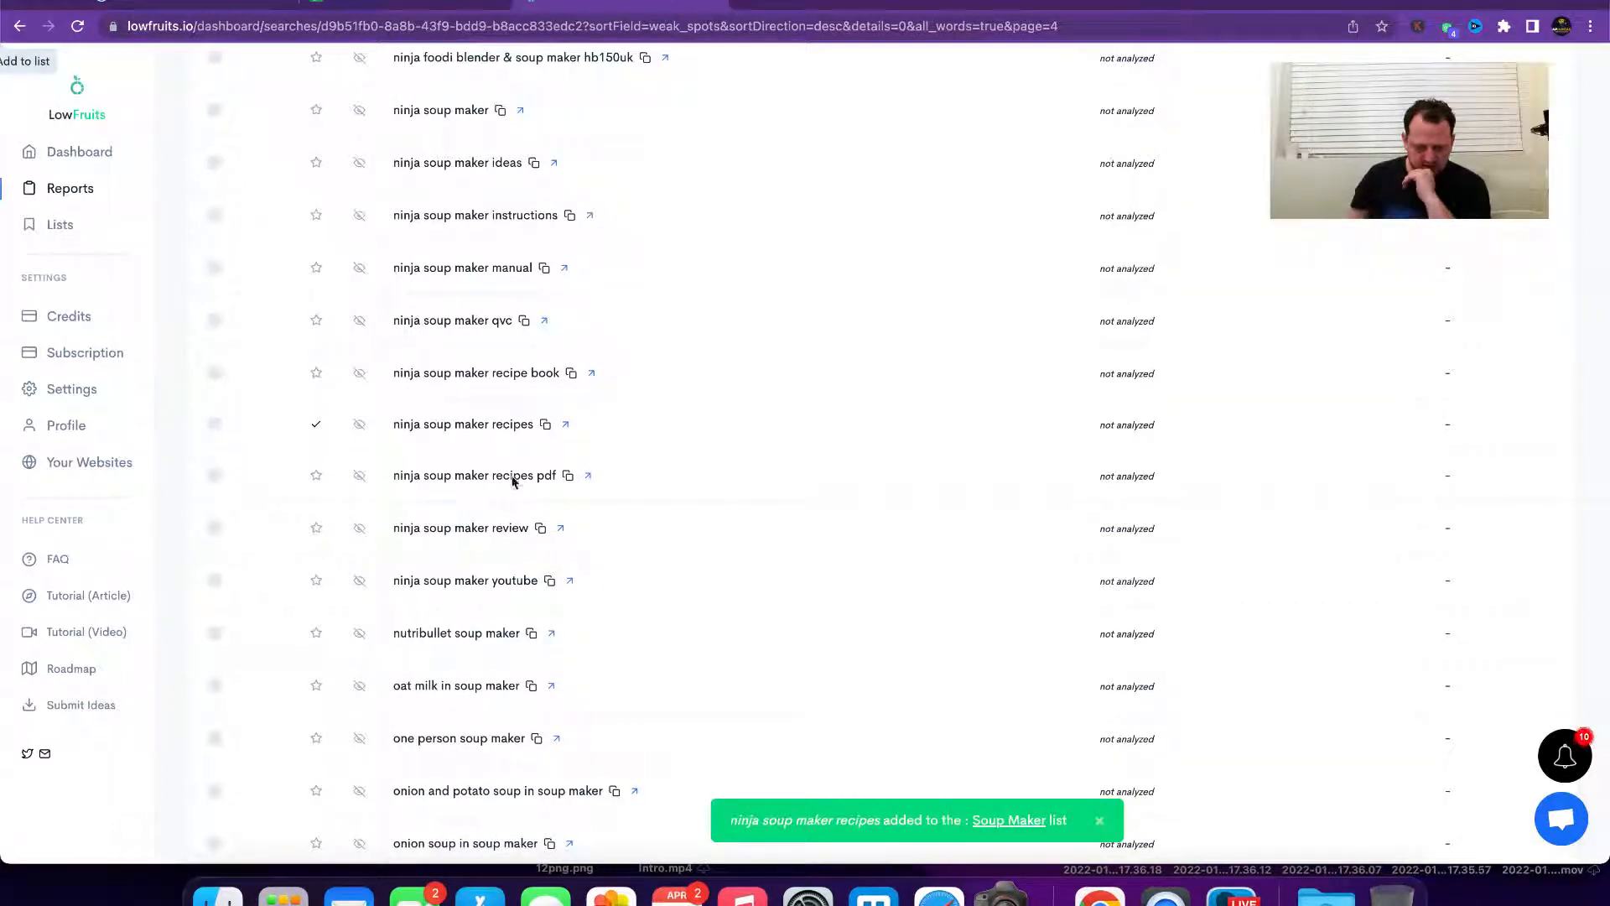
# Step: Add the keyword orzo in soup maker to the Soup Maker list
pyautogui.scroll(-5, 503, 541)
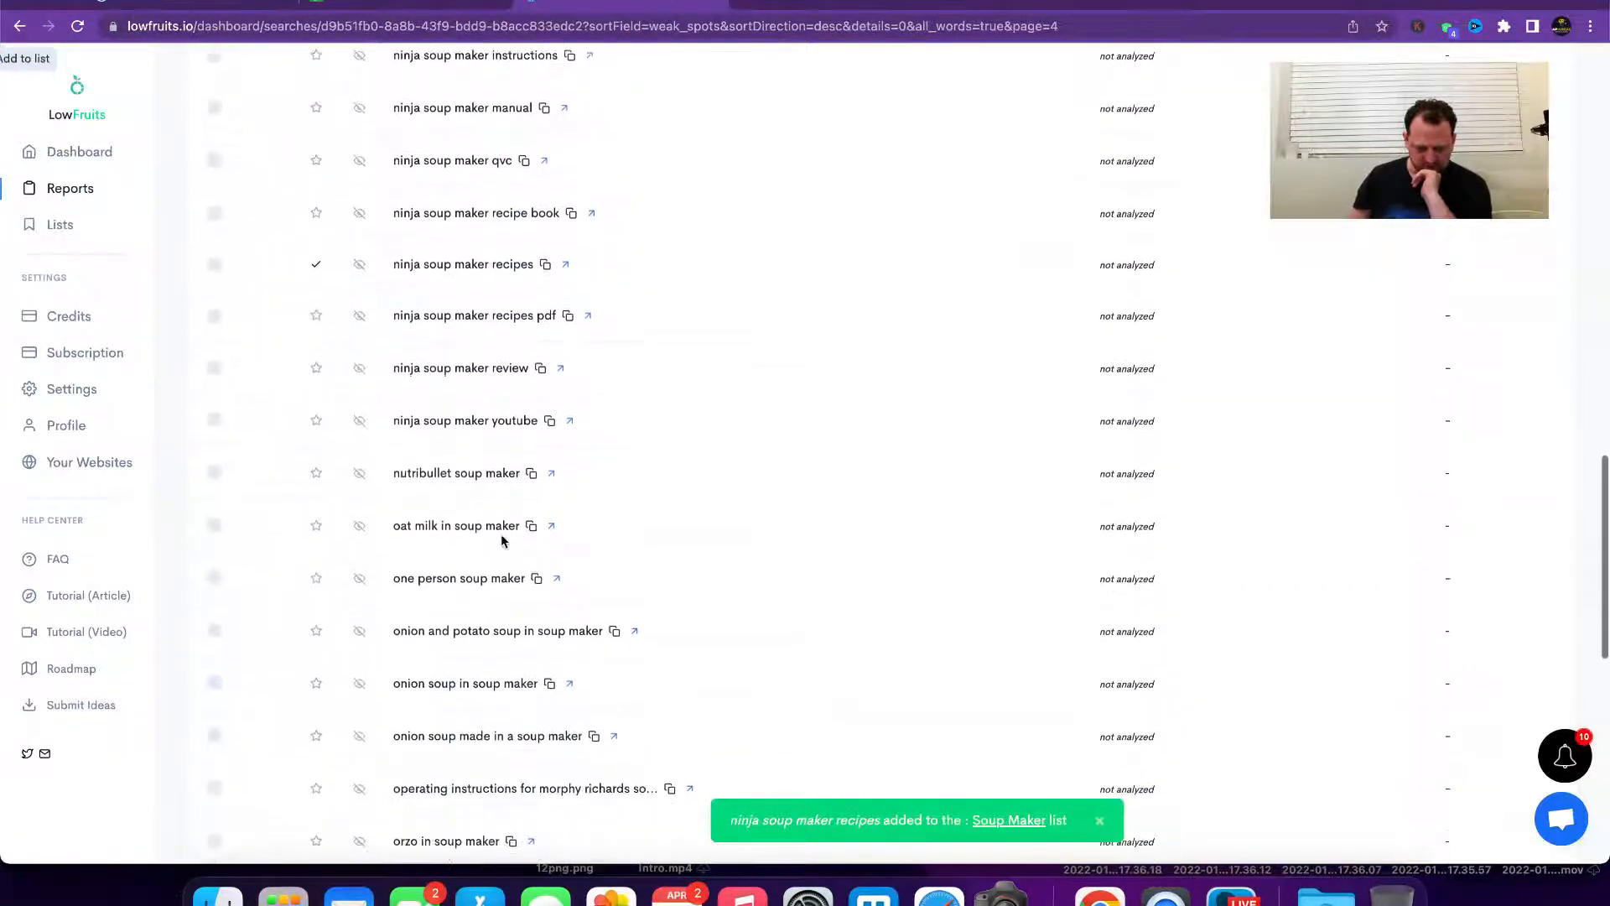
pyautogui.scroll(-2, 503, 541)
pyautogui.scroll(-5, 501, 537)
pyautogui.scroll(-2, 502, 539)
pyautogui.click(315, 353)
pyautogui.click(251, 383)
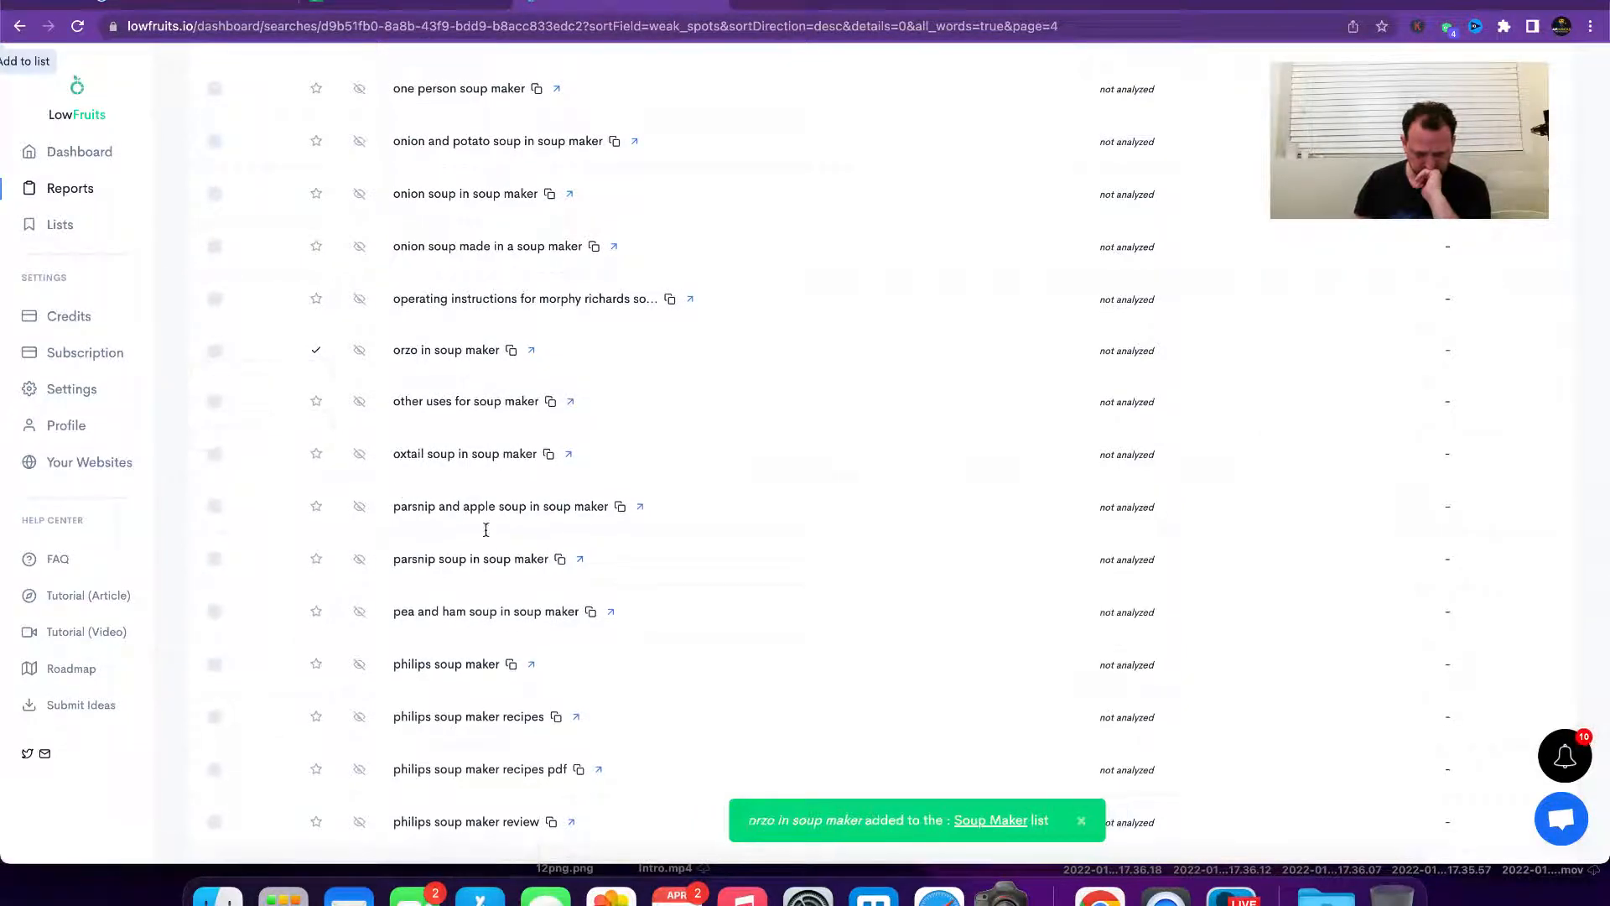
# Step: Add the keywords parsnip and apple soup in soup maker and pea and ham soup in soup maker to the Soup Maker list
pyautogui.scroll(-2, 486, 530)
pyautogui.click(316, 409)
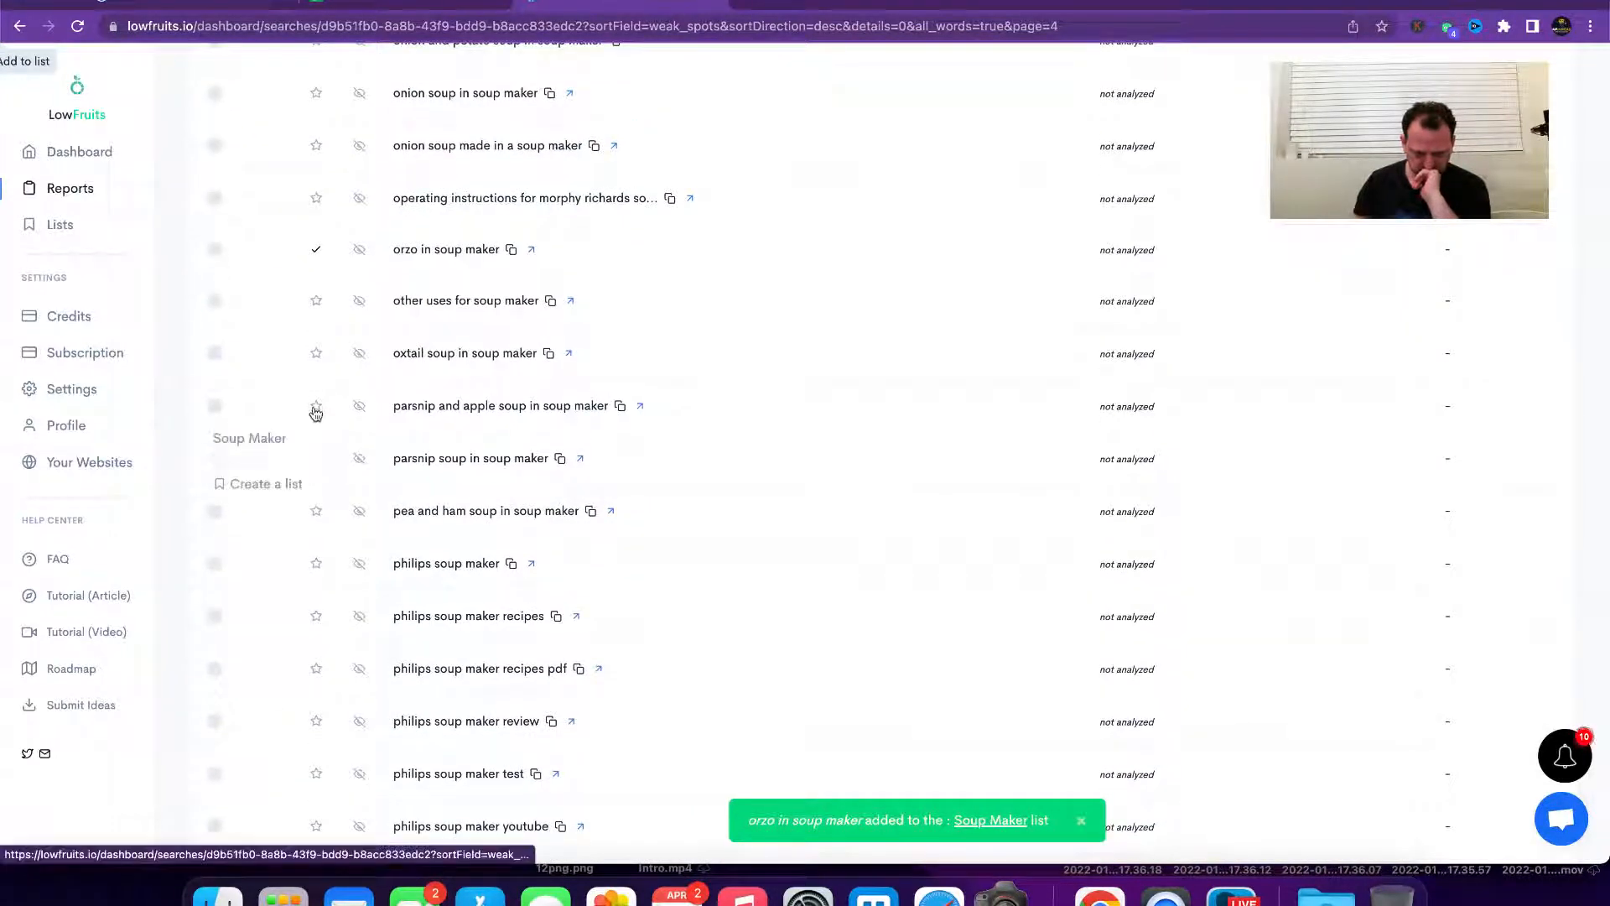
pyautogui.click(310, 437)
pyautogui.scroll(-3, 385, 500)
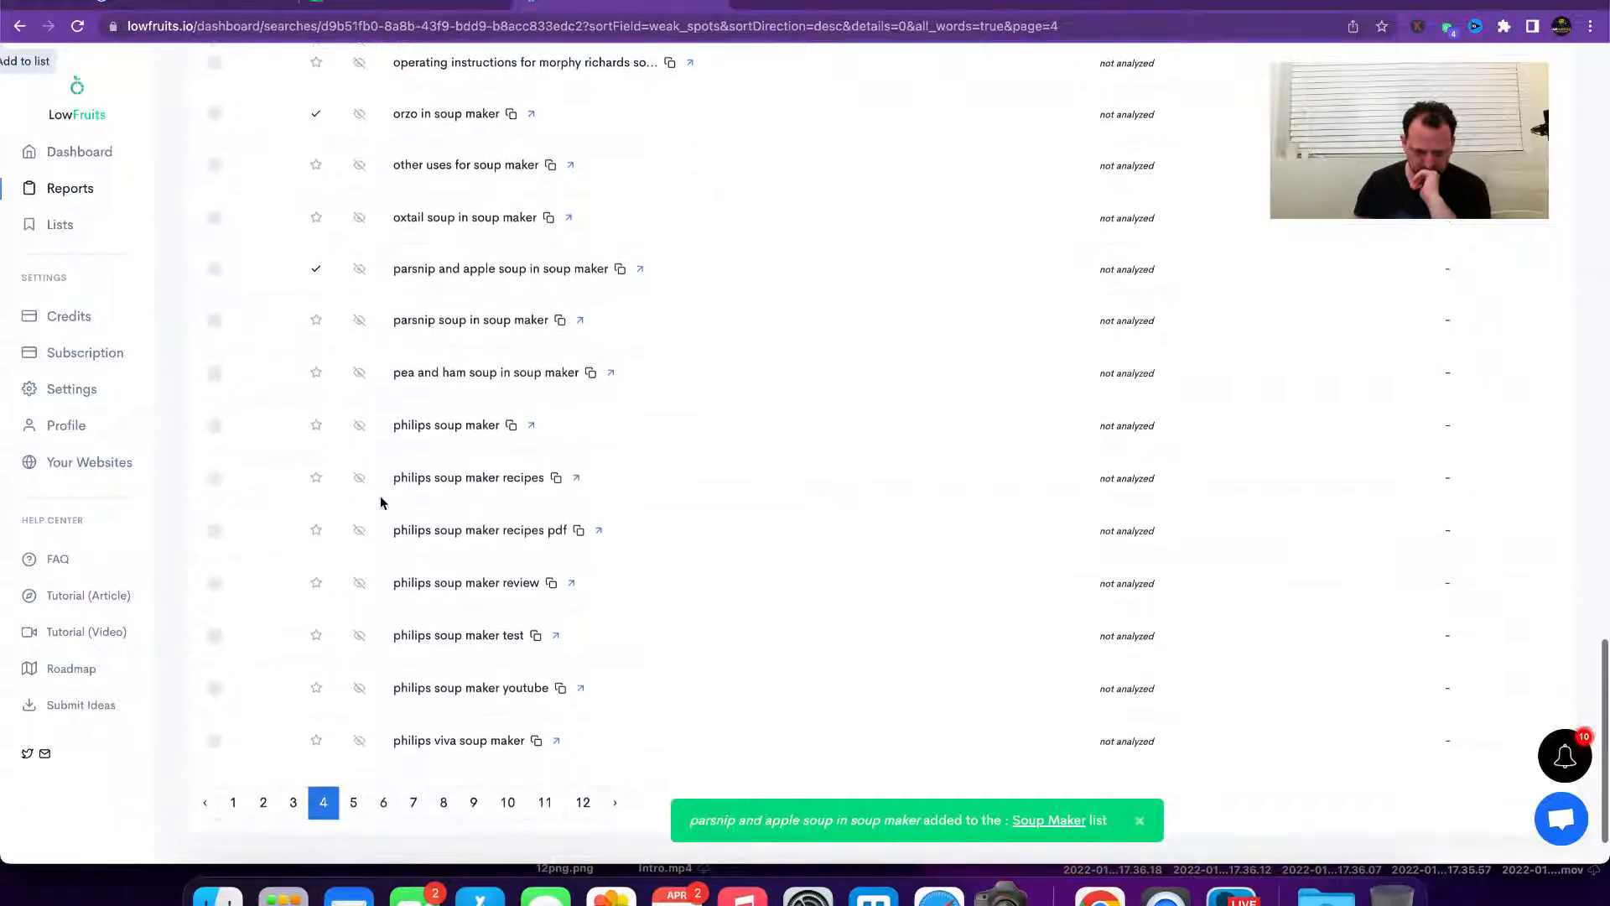
pyautogui.click(316, 376)
pyautogui.click(302, 402)
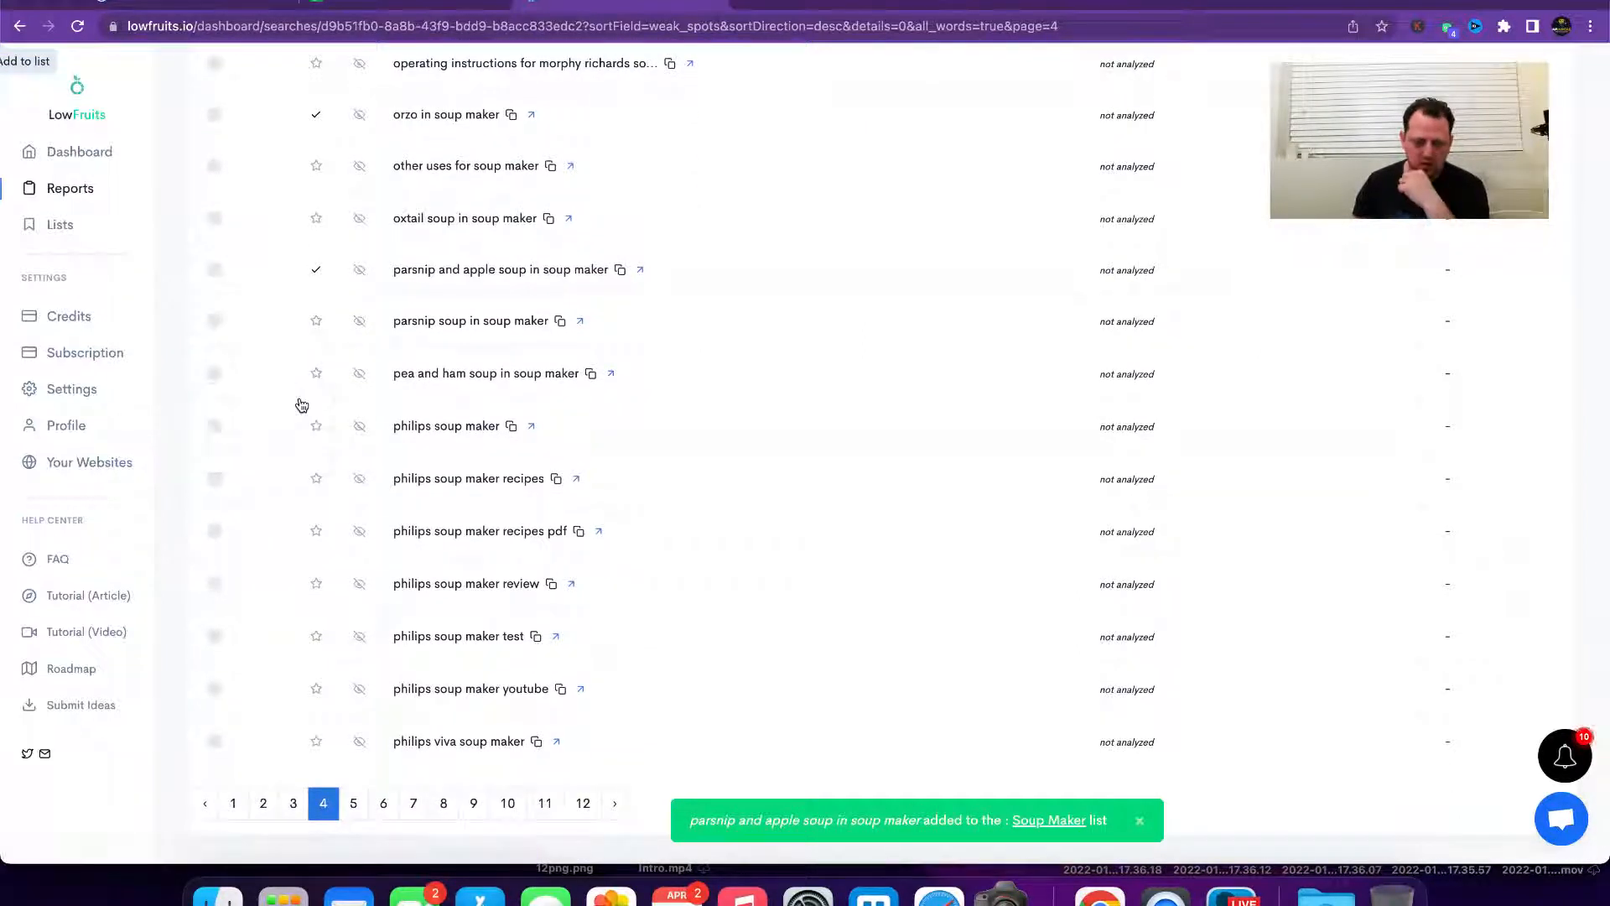
# Step: On page 5 of the suggestions, add potato and leek soup in soup maker and pumpkin soup in soup maker to the Soup Maker list
pyautogui.click(362, 800)
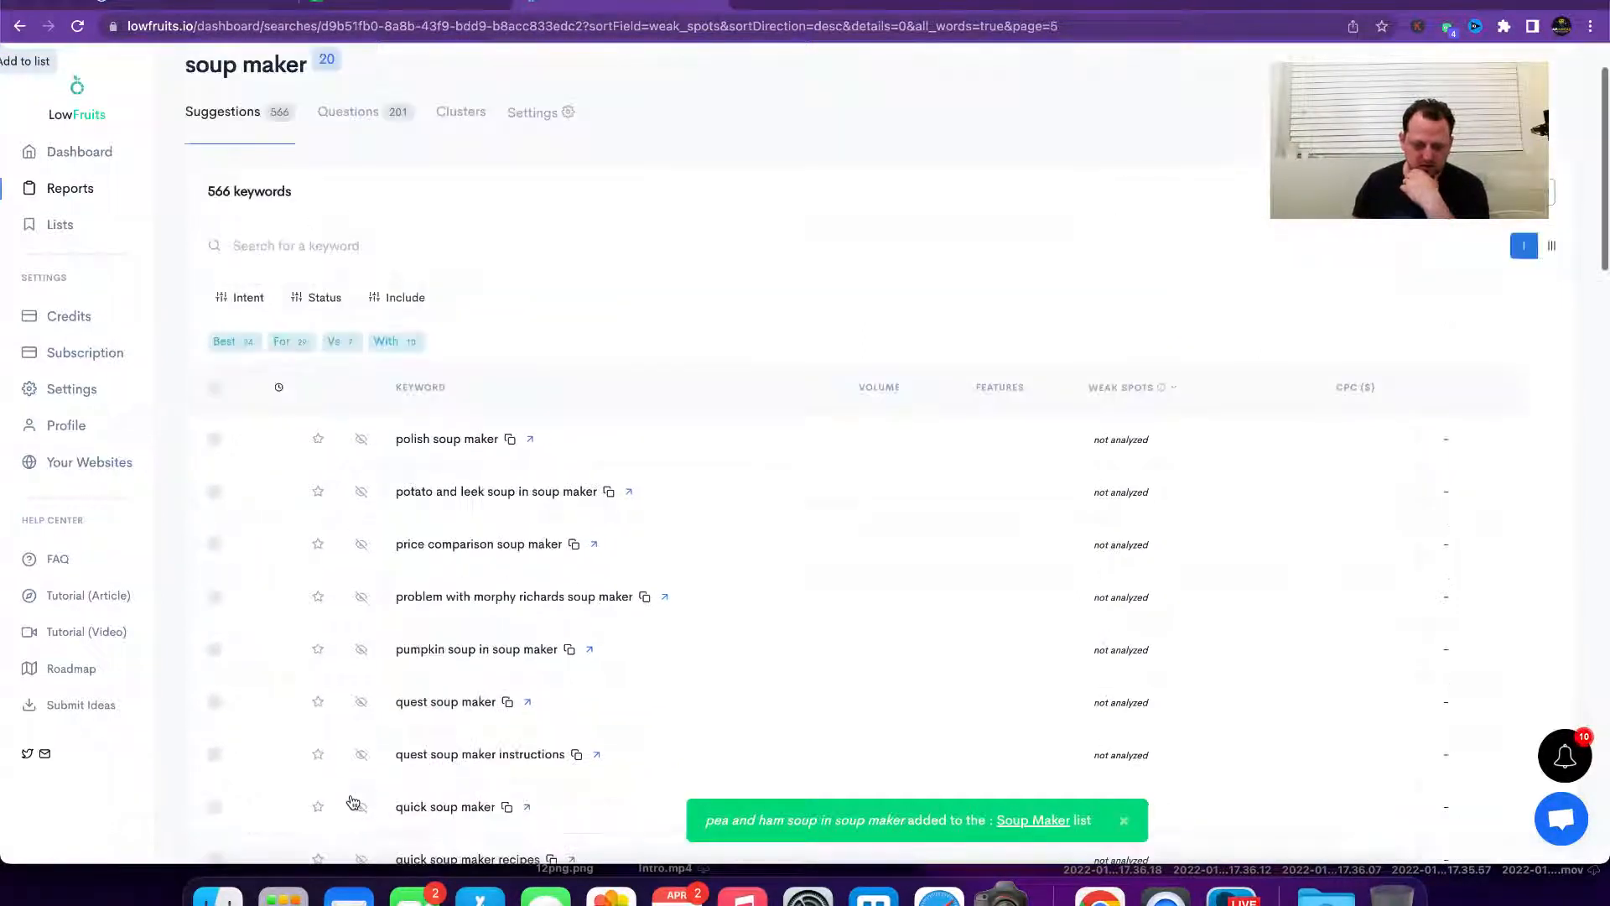
pyautogui.scroll(-2, 562, 570)
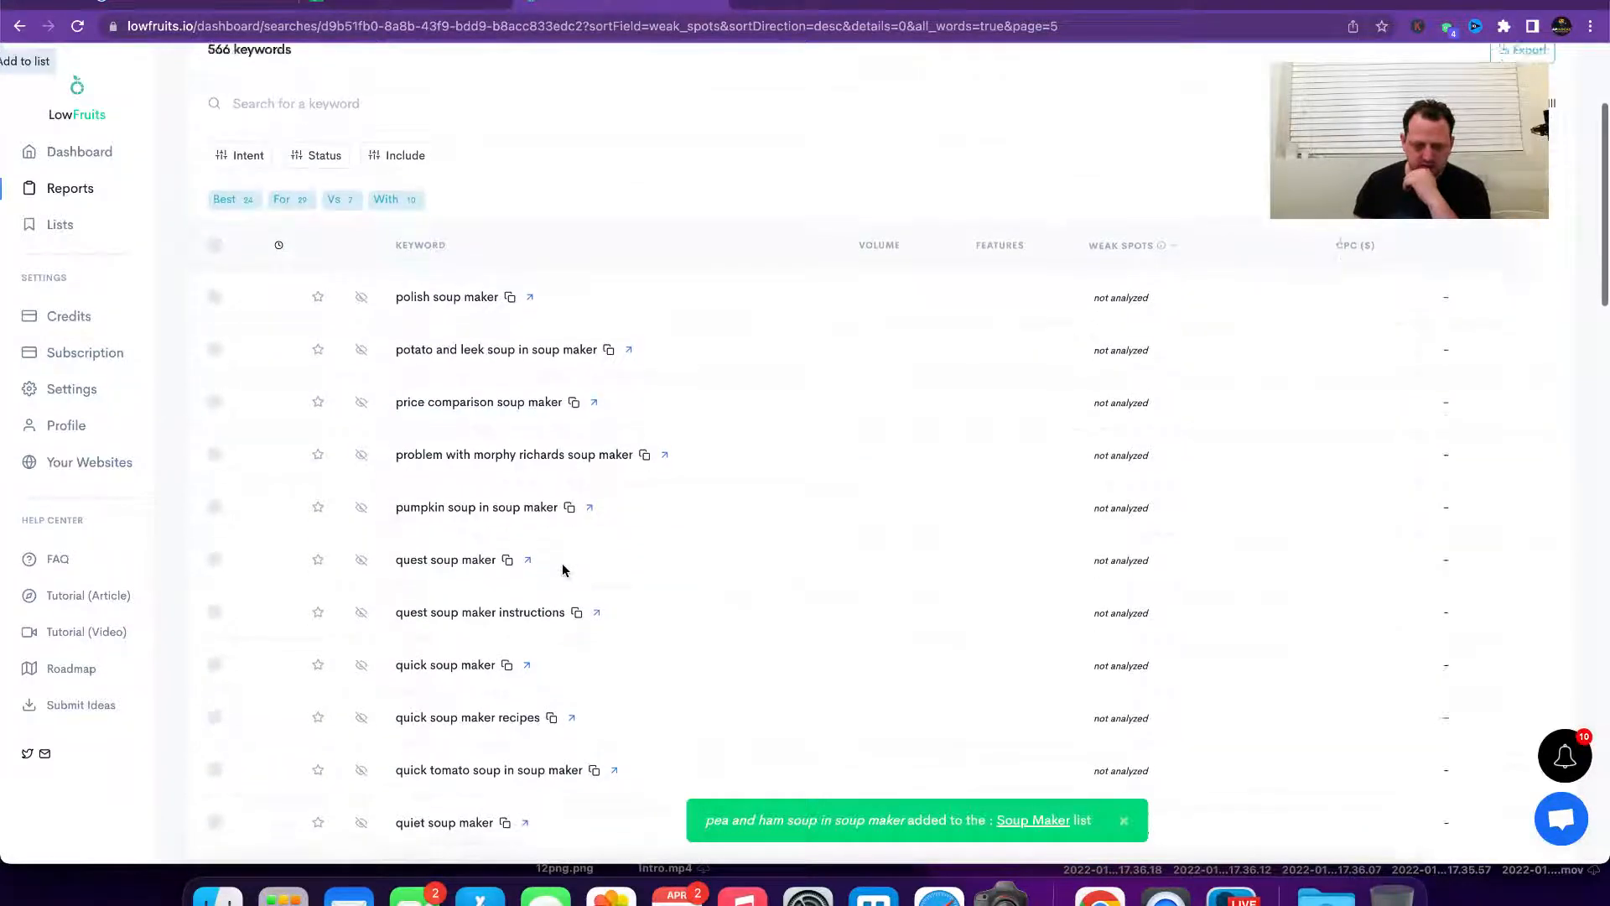
pyautogui.click(324, 346)
pyautogui.click(305, 375)
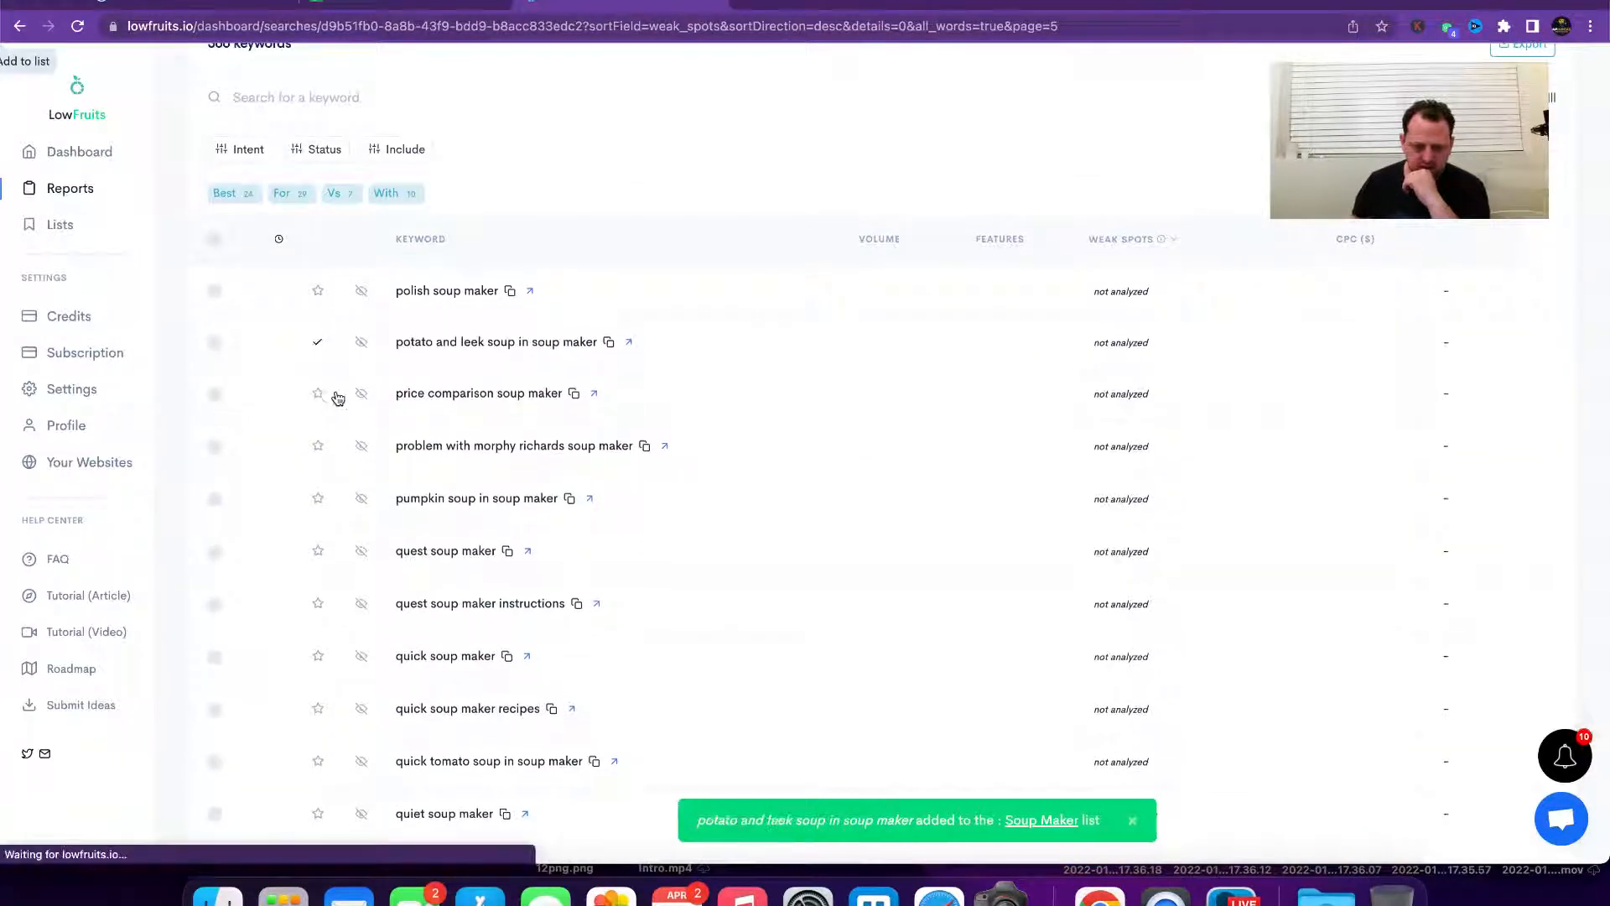
pyautogui.scroll(-1, 374, 457)
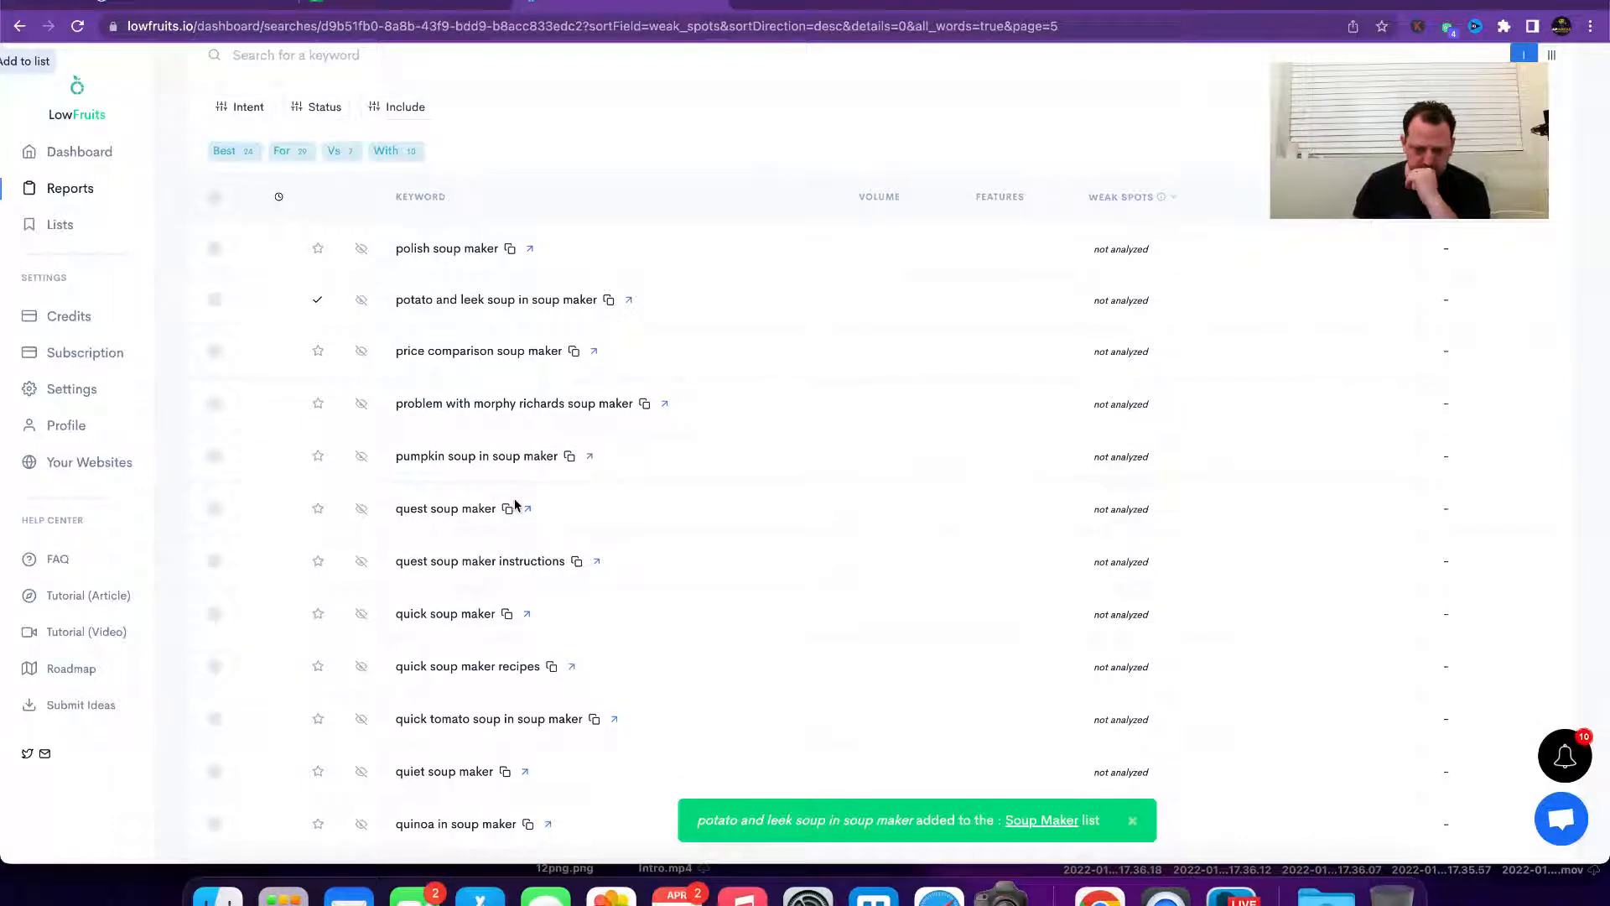
pyautogui.click(319, 458)
pyautogui.click(313, 486)
# Step: Add the keyword red pepper and tomato soup maker to the Soup Maker list
pyautogui.scroll(-2, 521, 557)
pyautogui.scroll(-5, 521, 557)
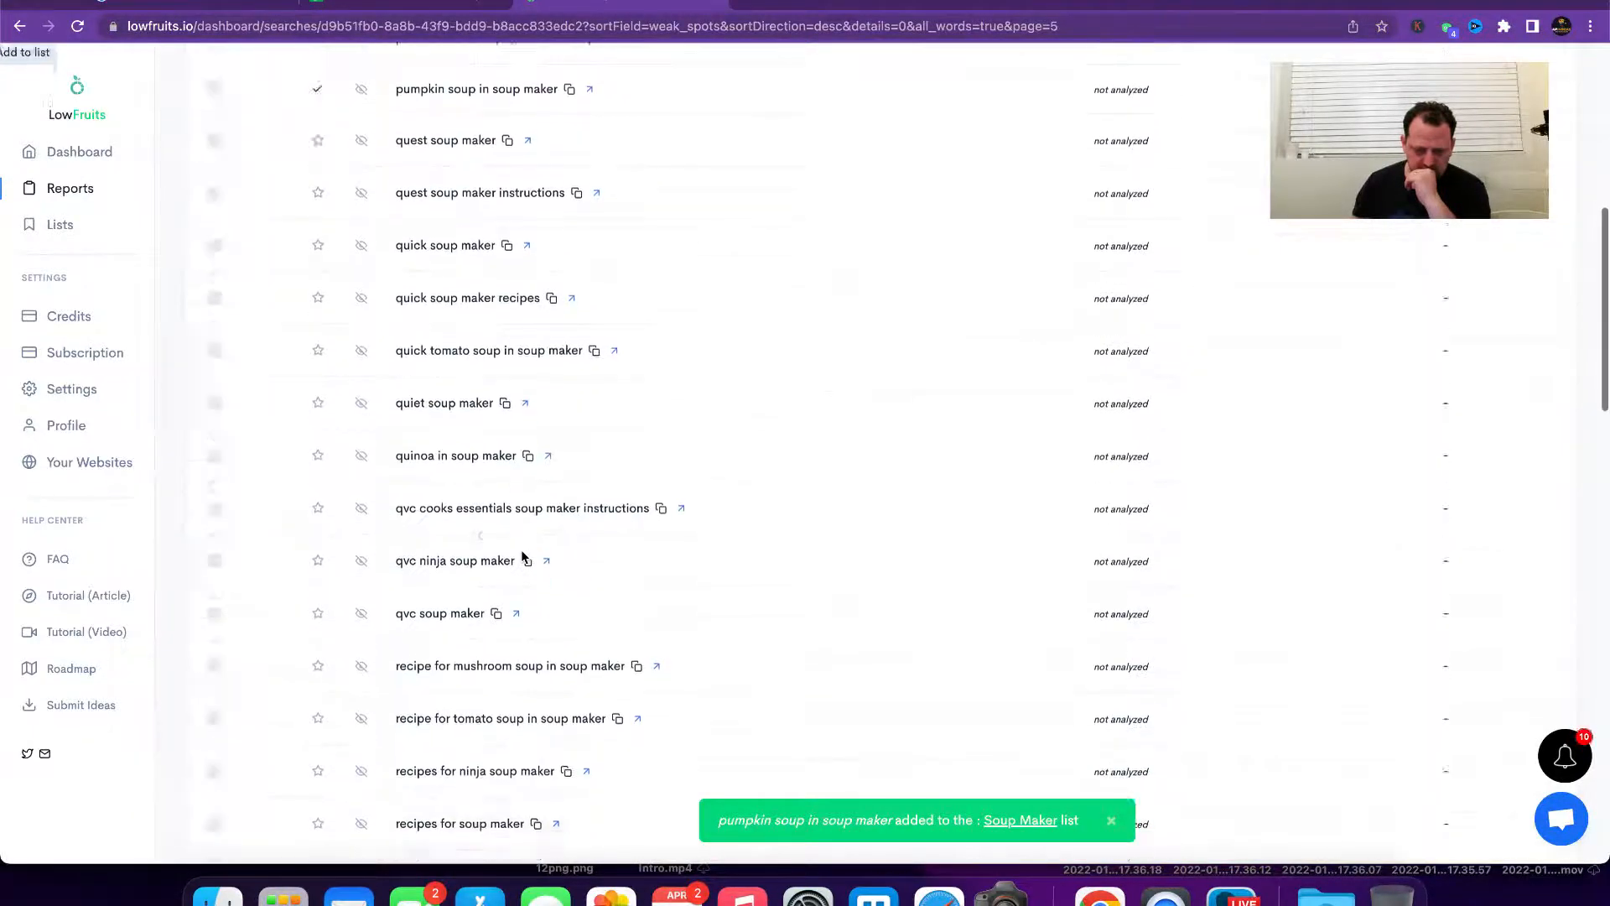
pyautogui.scroll(-2, 520, 557)
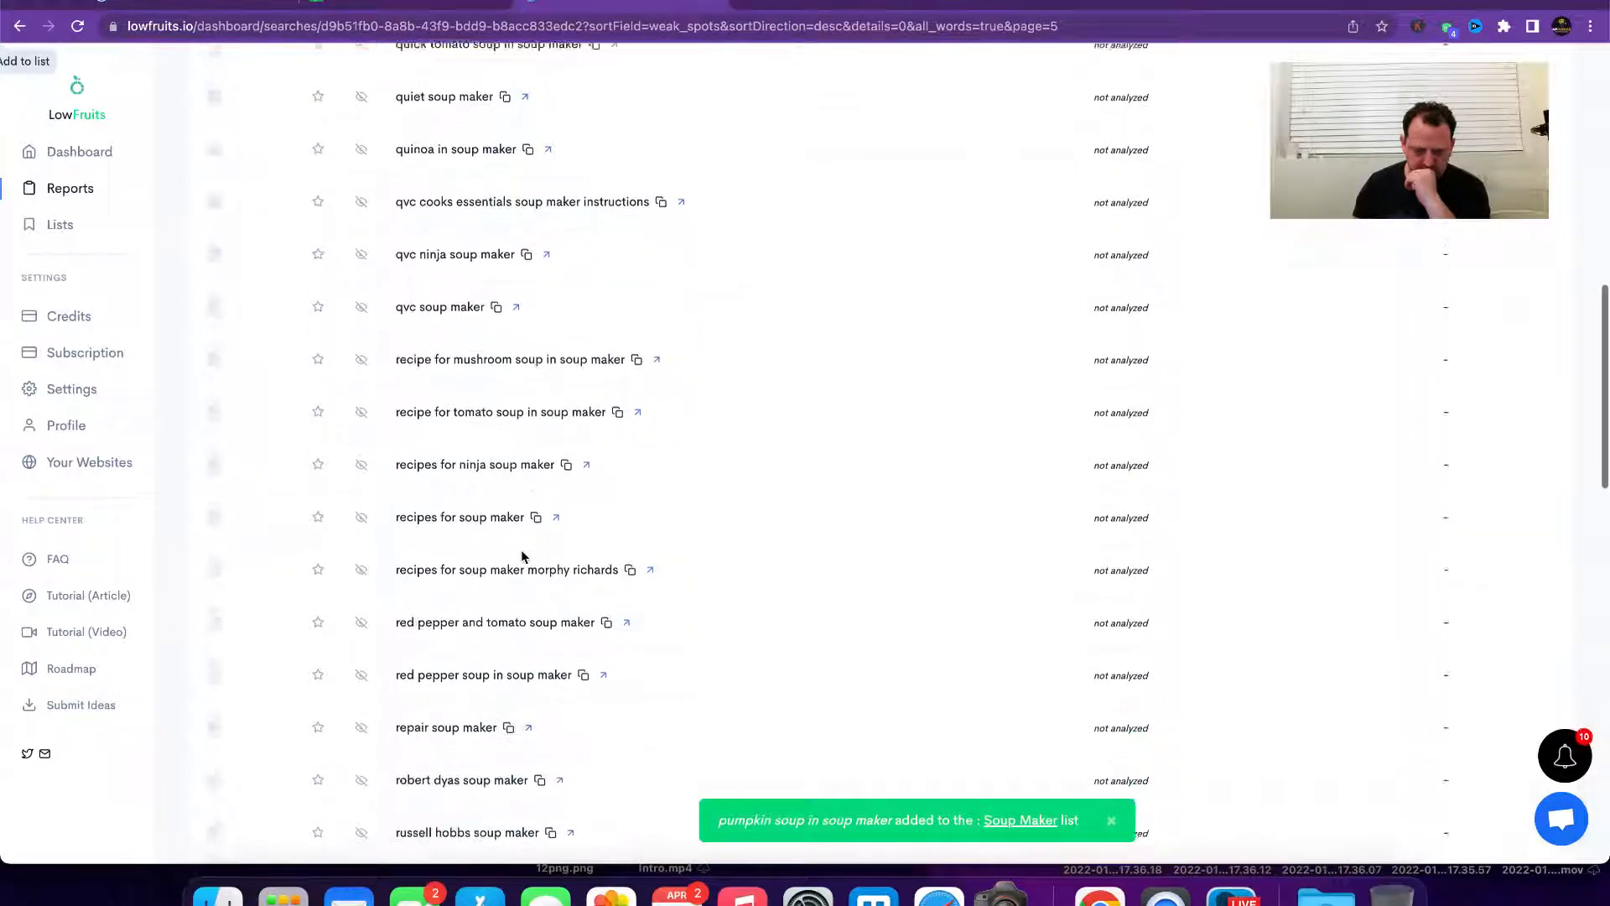
pyautogui.scroll(-3, 593, 567)
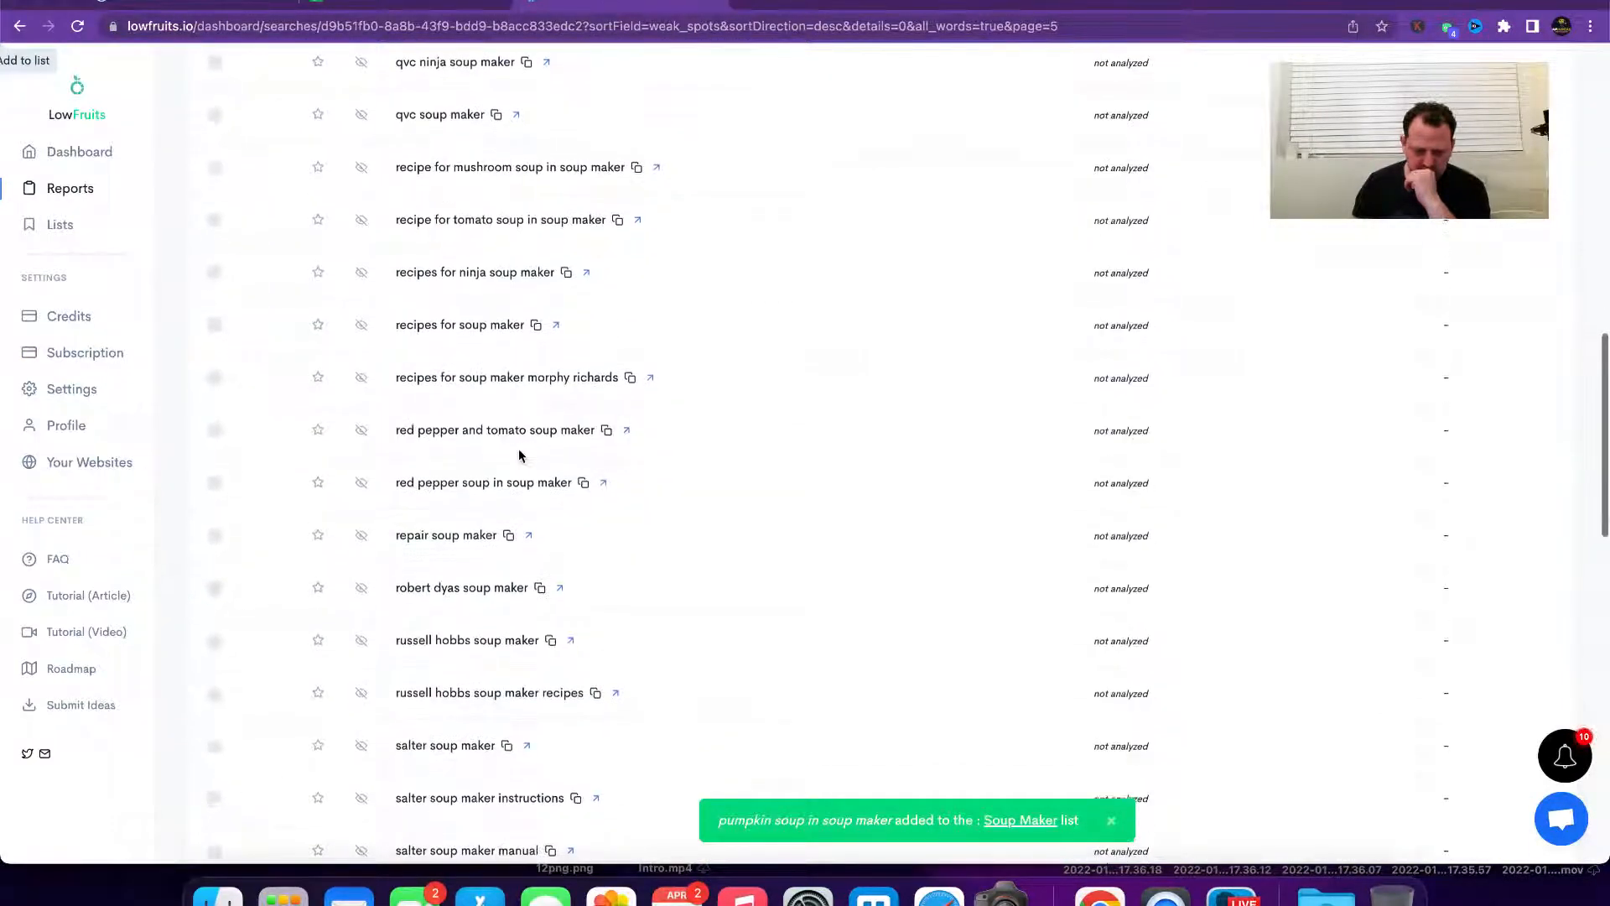
pyautogui.click(318, 418)
pyautogui.click(296, 457)
# Step: Look through the remaining suggestions on page 5 and open the saved Soup Maker list
pyautogui.scroll(-7, 751, 424)
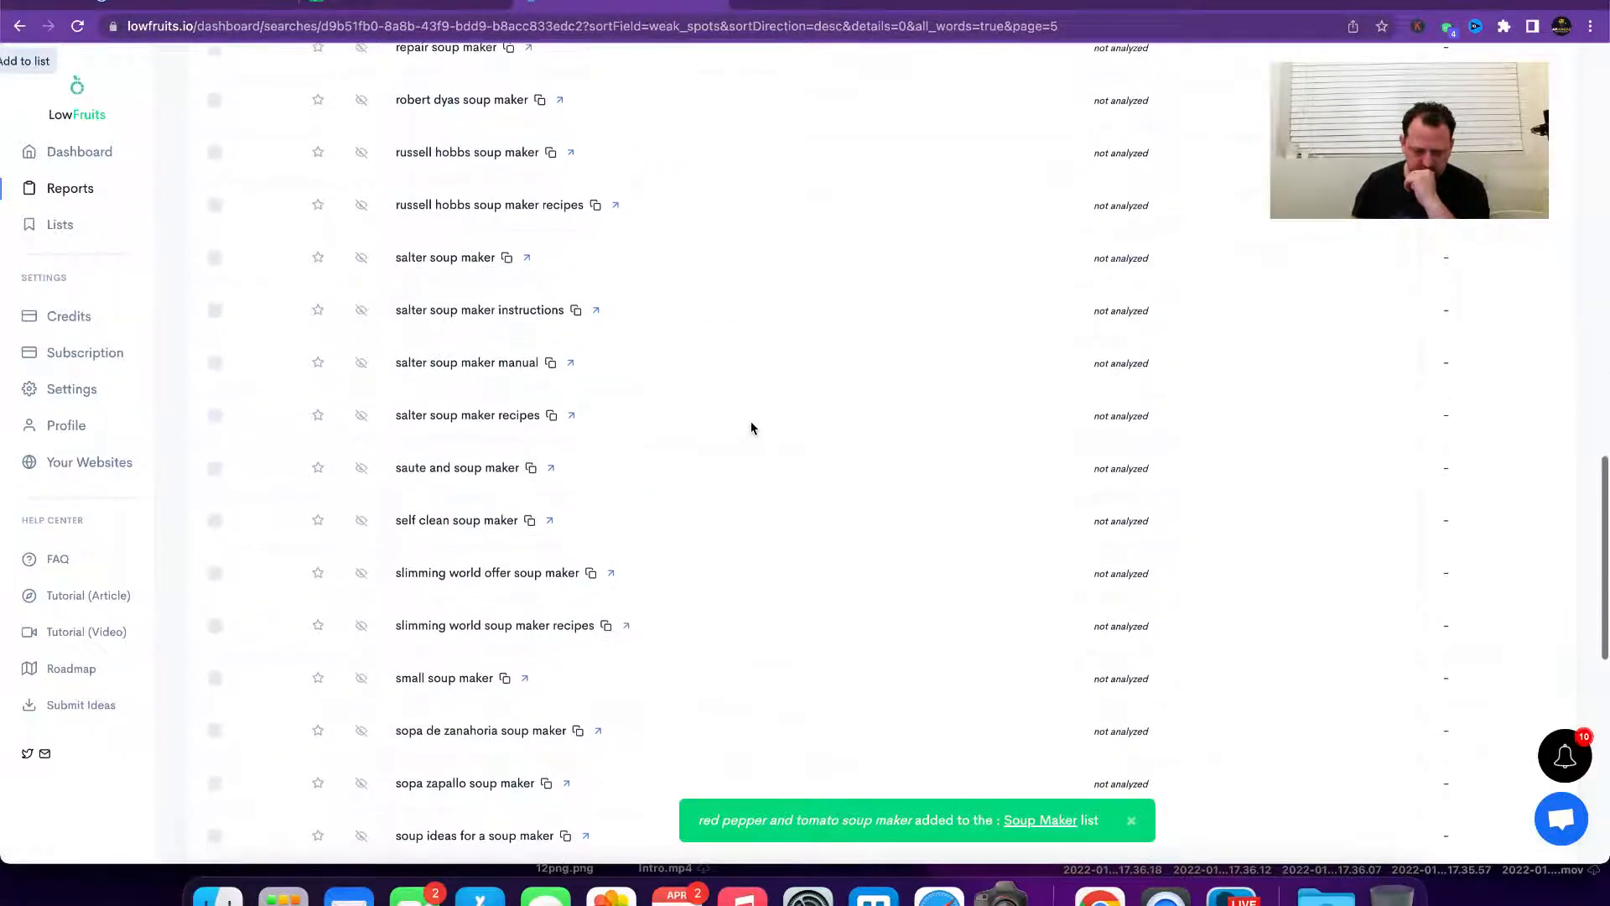
pyautogui.scroll(-4, 630, 534)
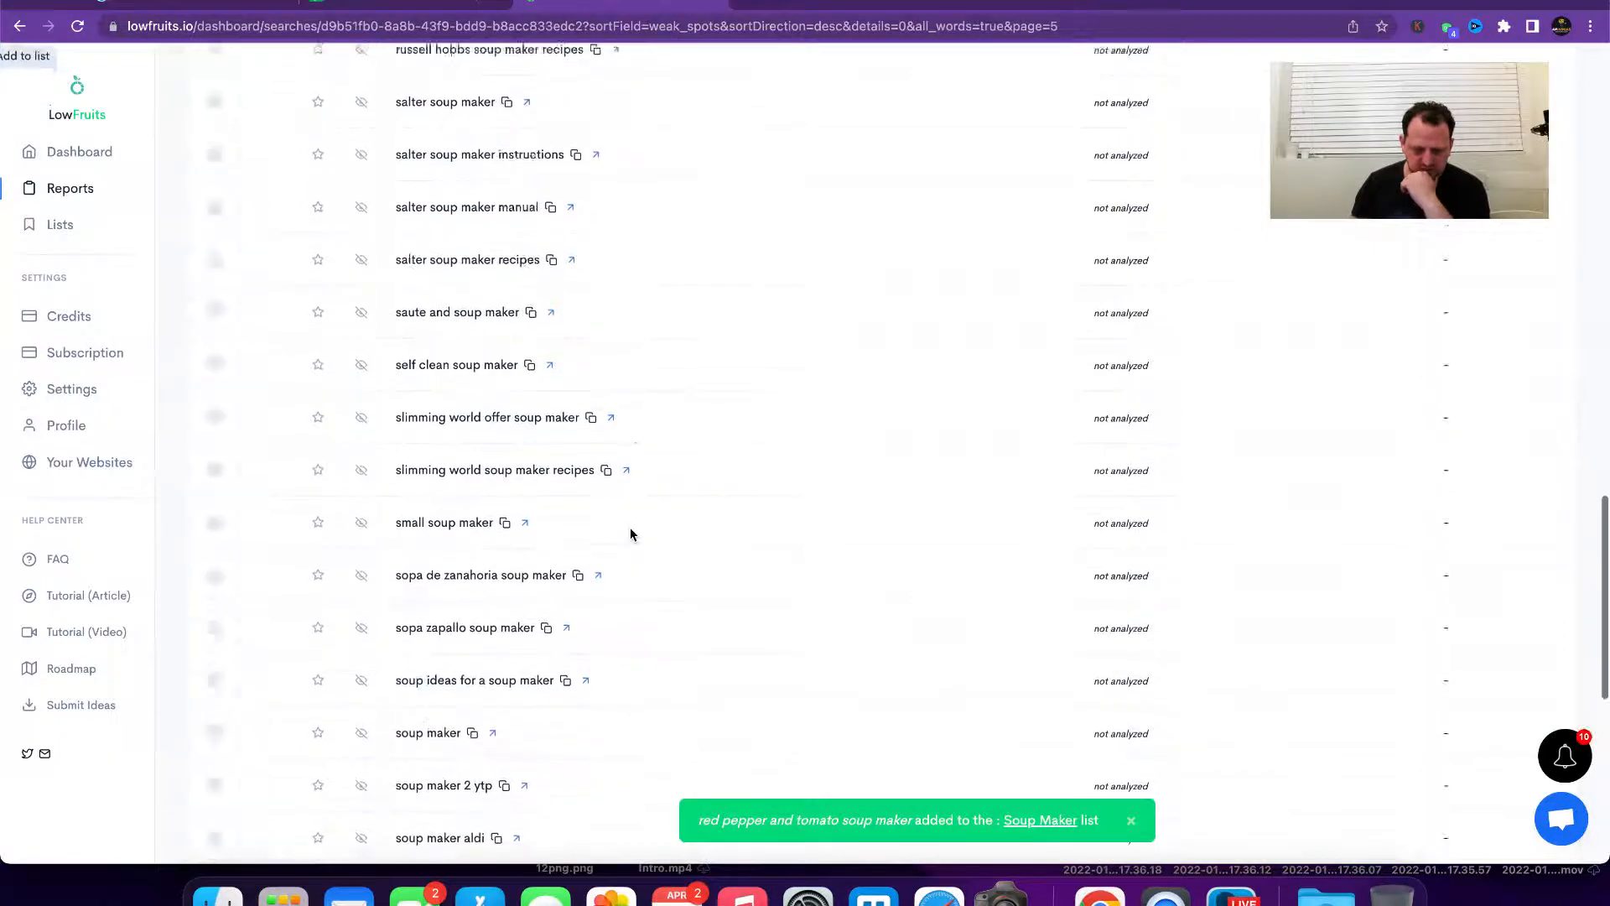
pyautogui.scroll(-7, 630, 534)
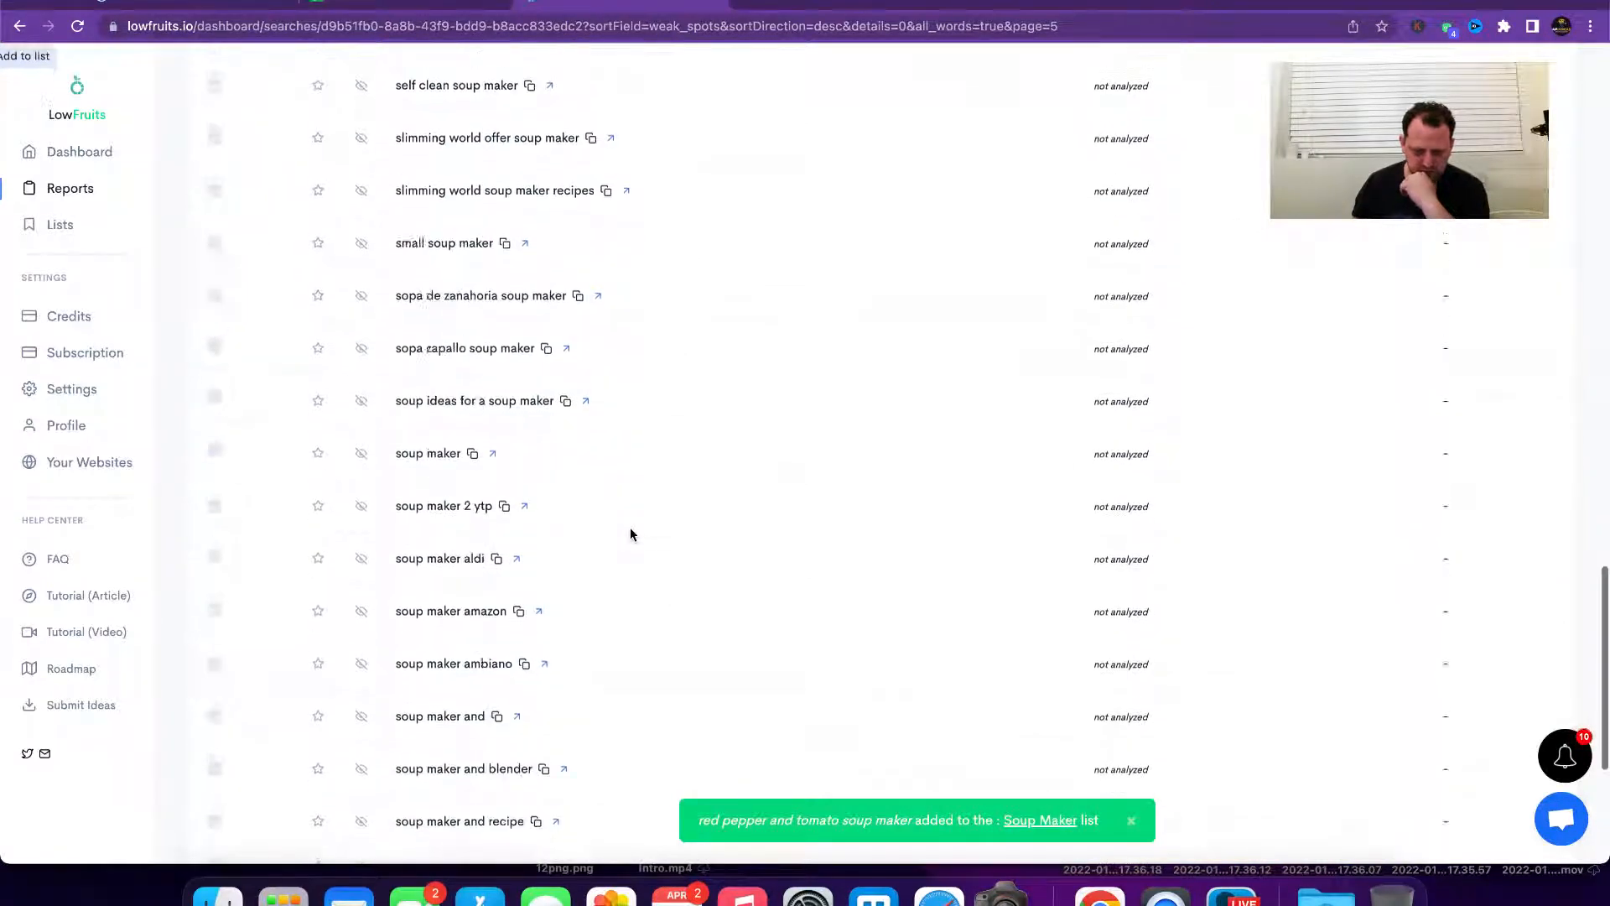
pyautogui.scroll(15, 631, 534)
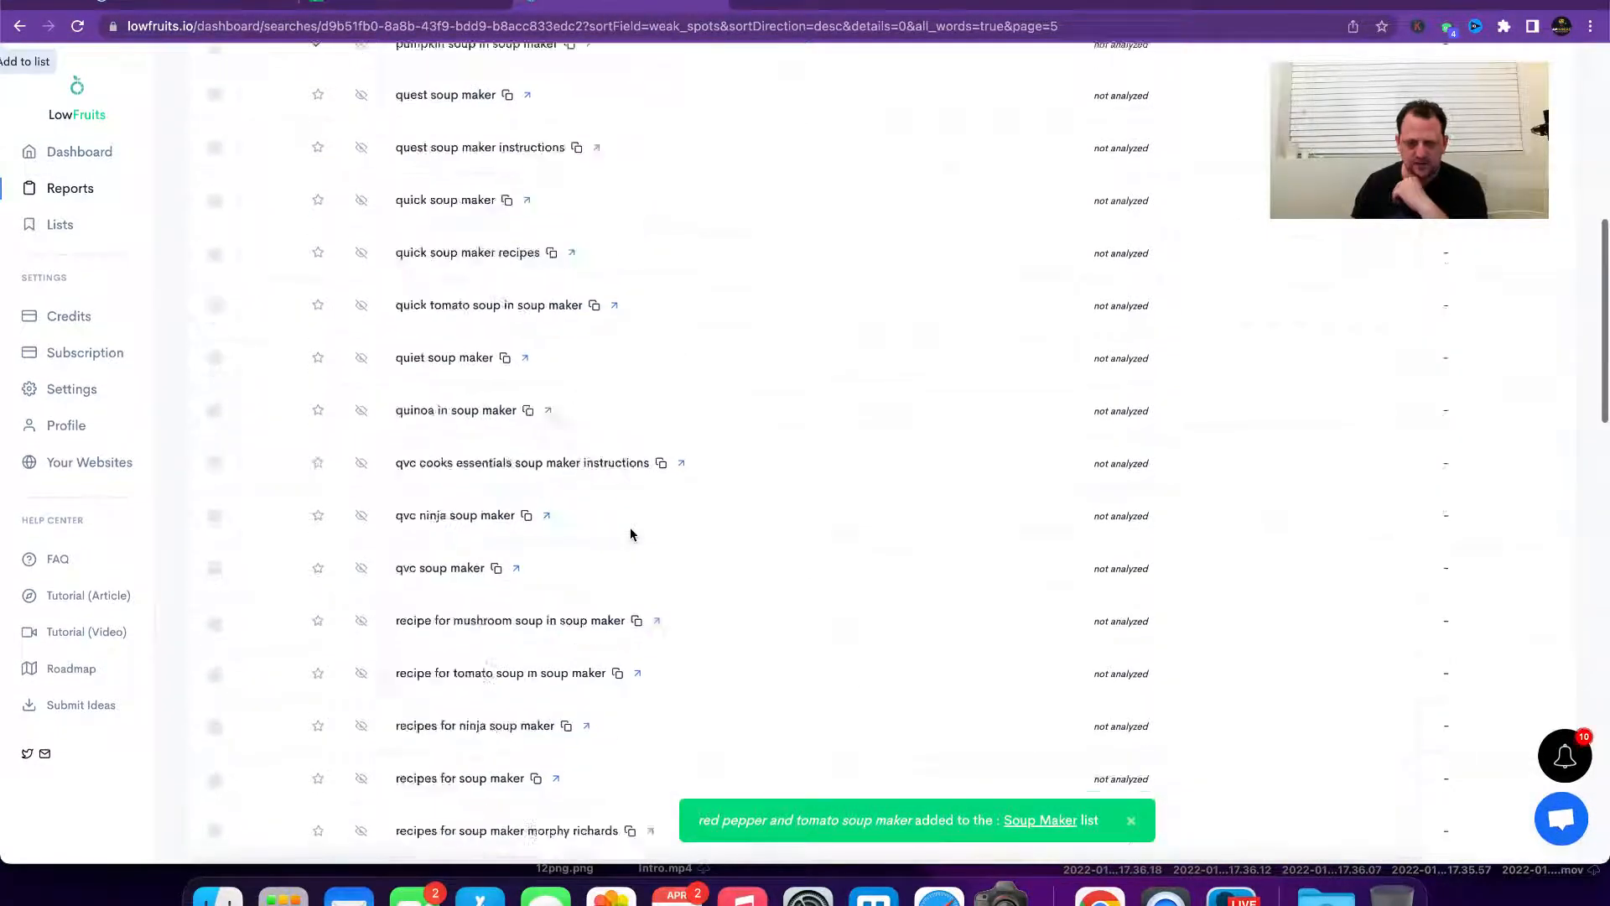
pyautogui.click(109, 233)
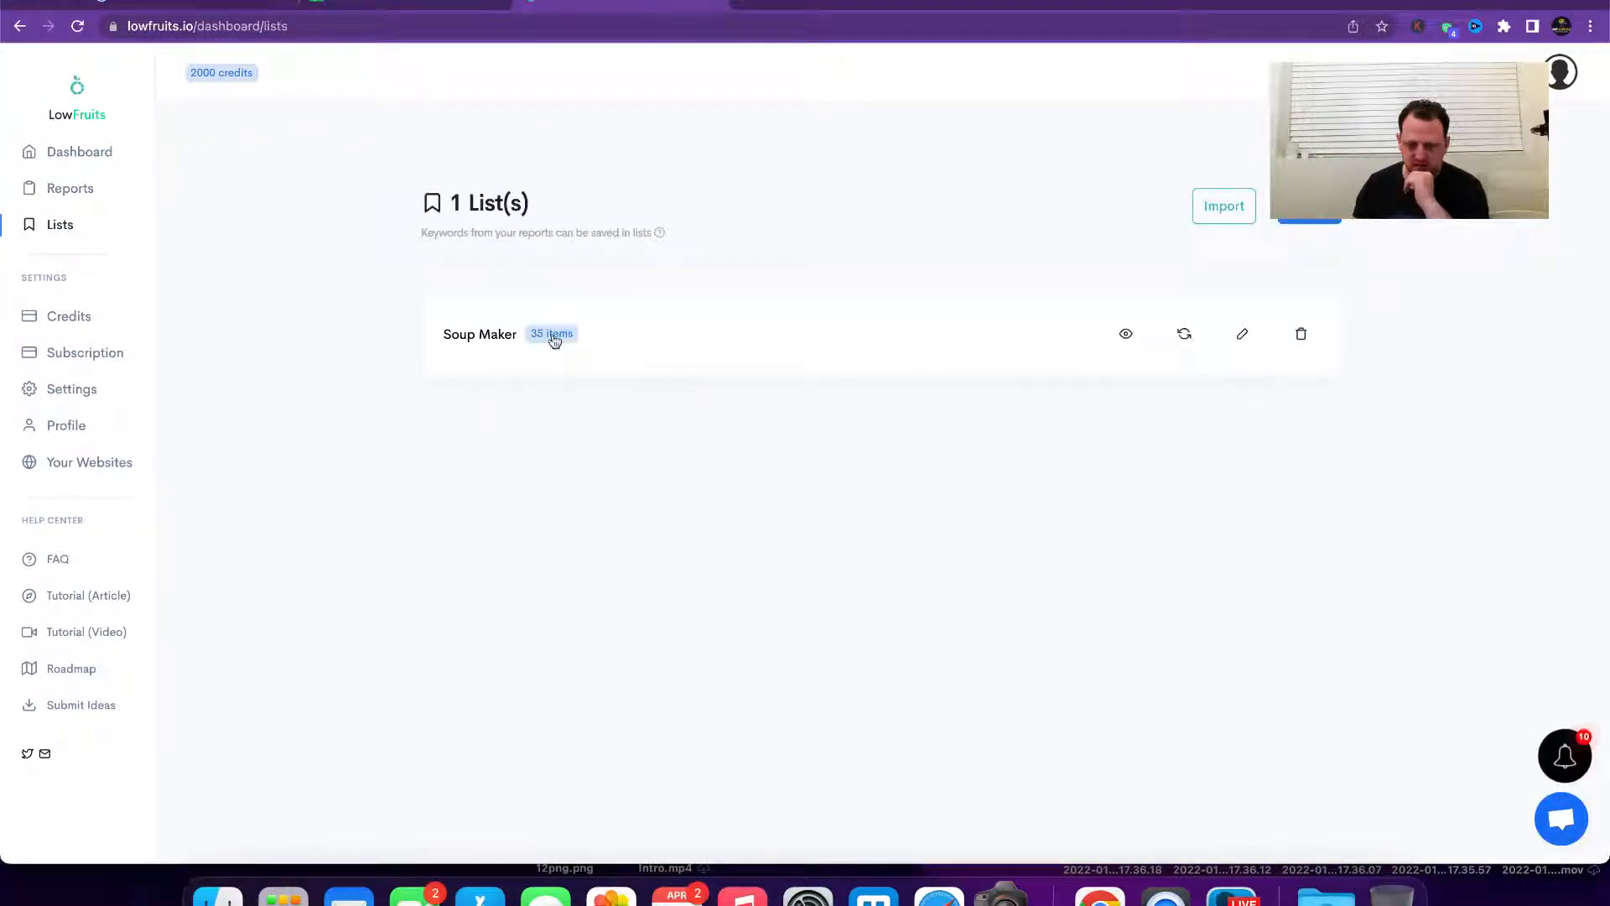
pyautogui.click(530, 338)
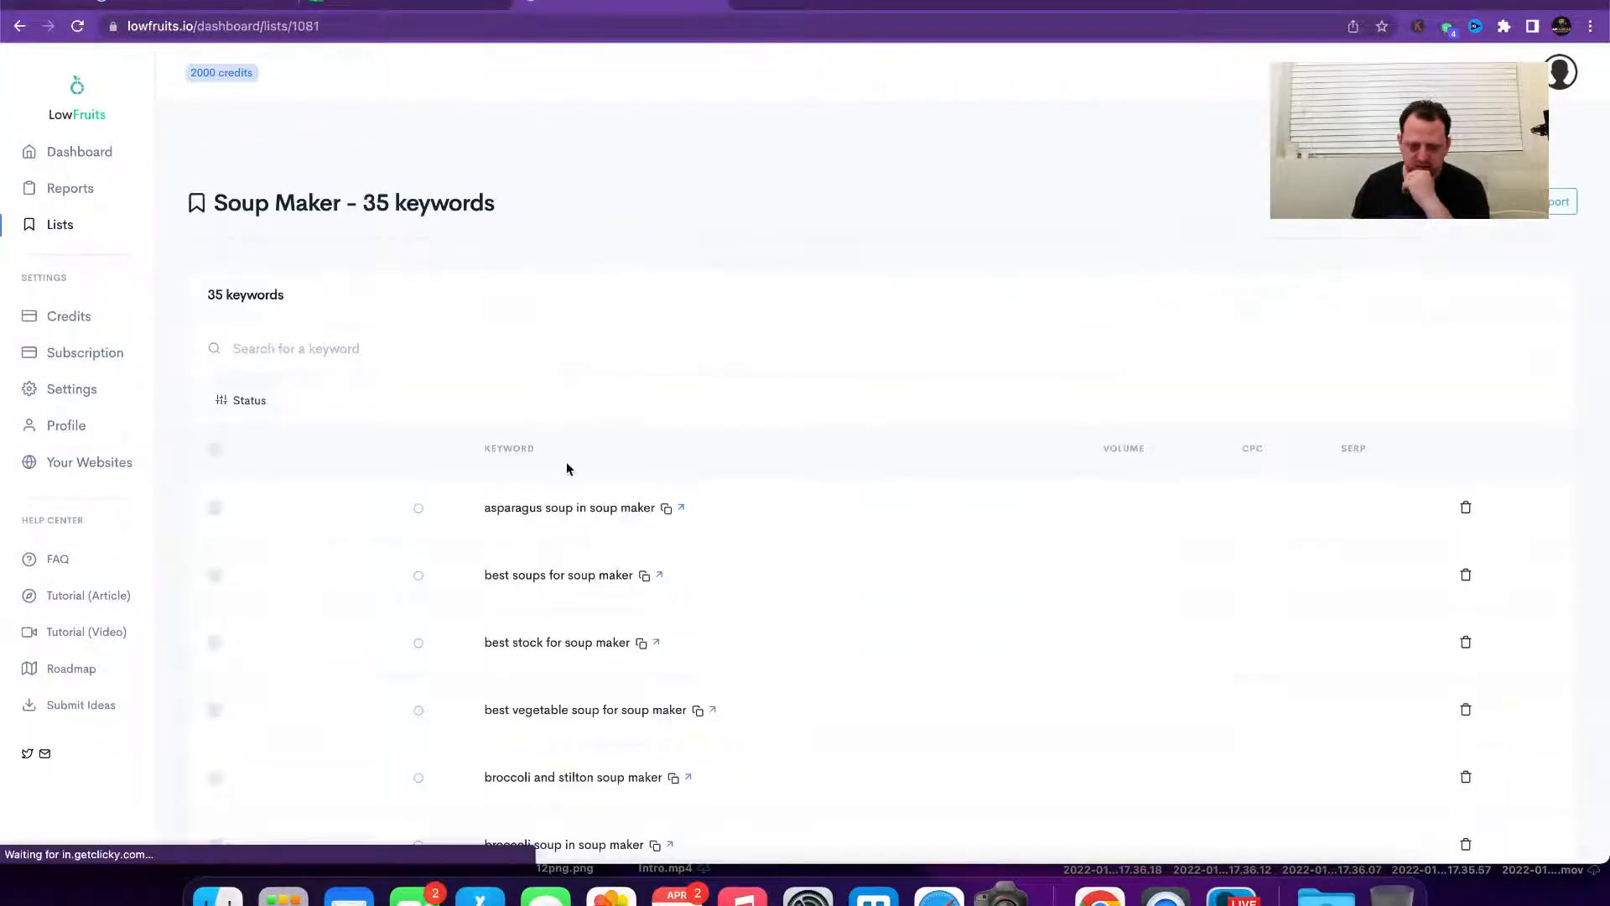
# Step: Select all keywords in the Soup Maker list and import them for analysis as a report with the country set to United Kingdom
pyautogui.scroll(-1, 618, 514)
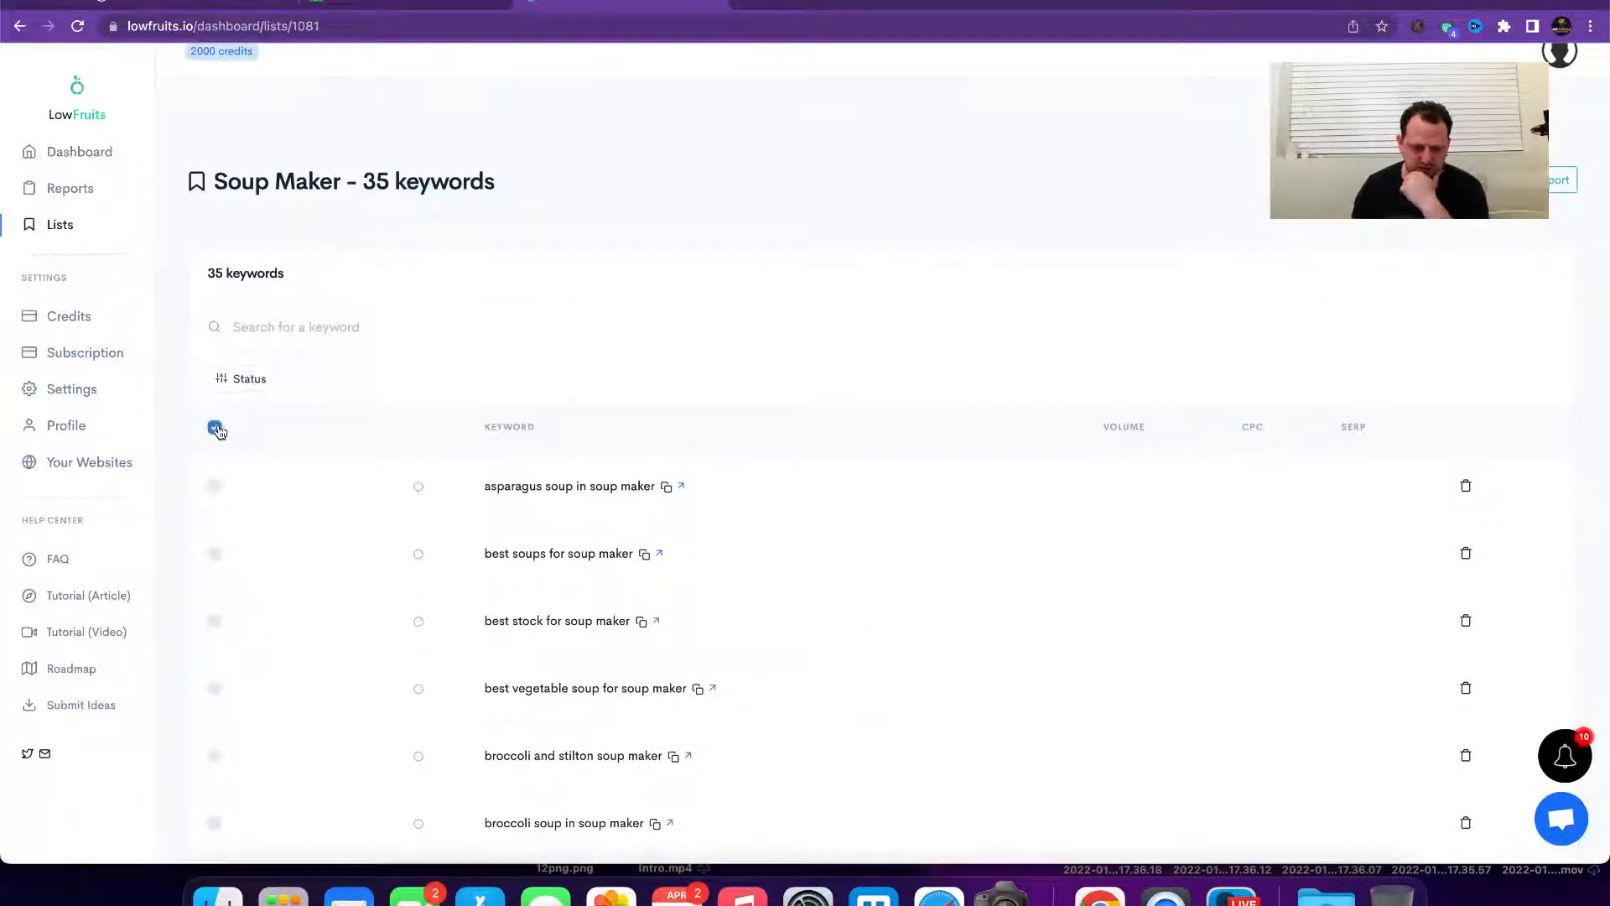
pyautogui.click(216, 428)
pyautogui.click(1556, 180)
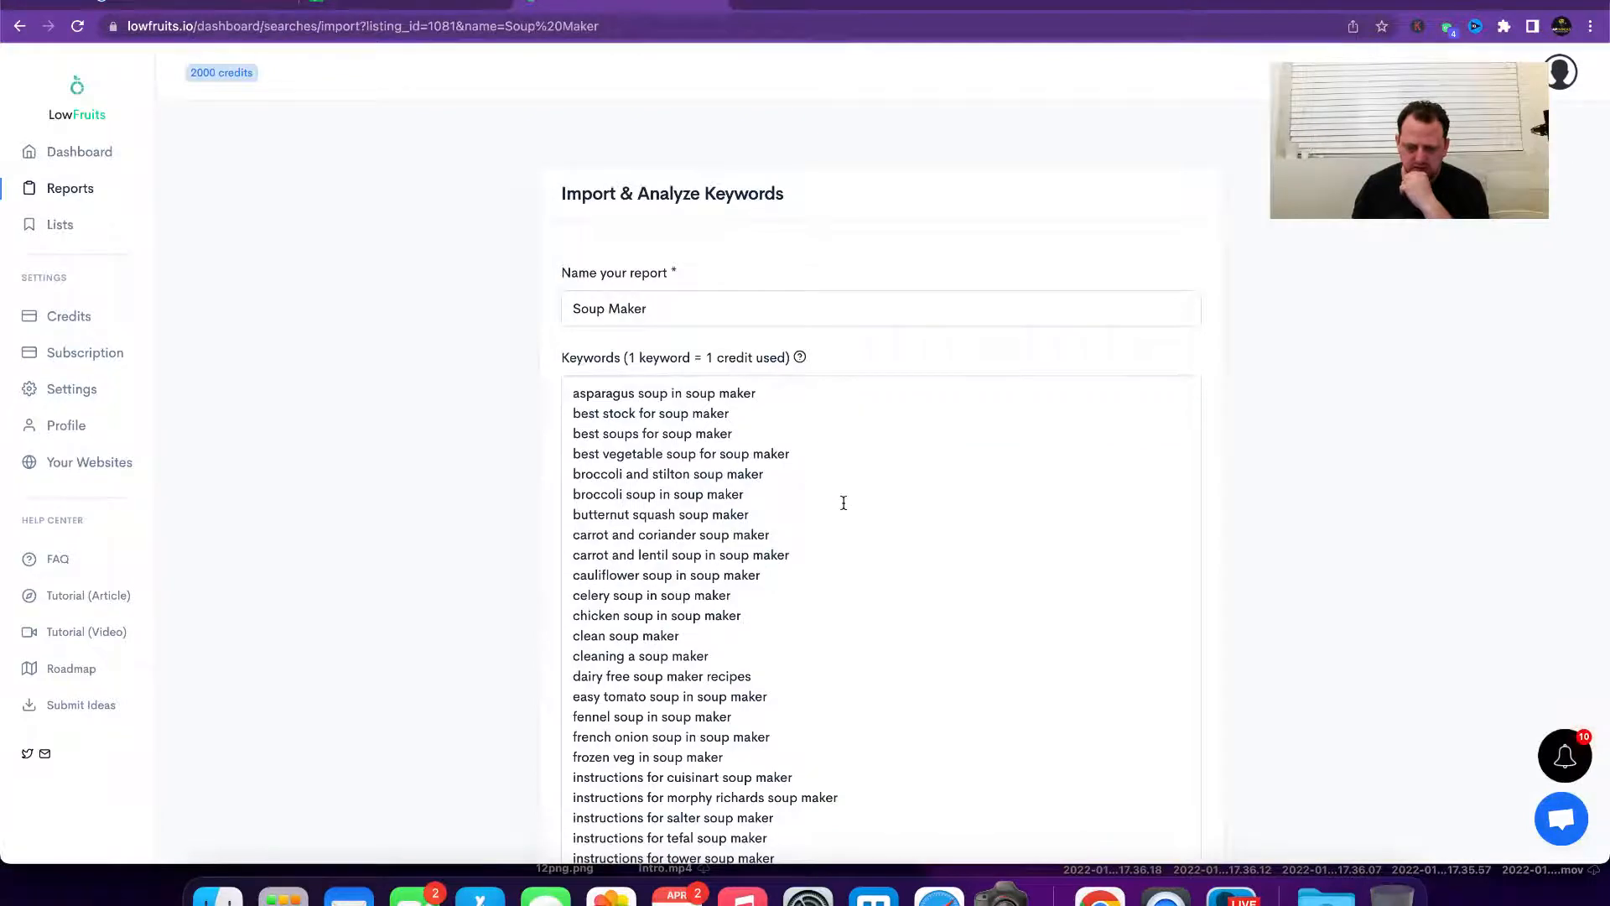
pyautogui.scroll(-8, 844, 502)
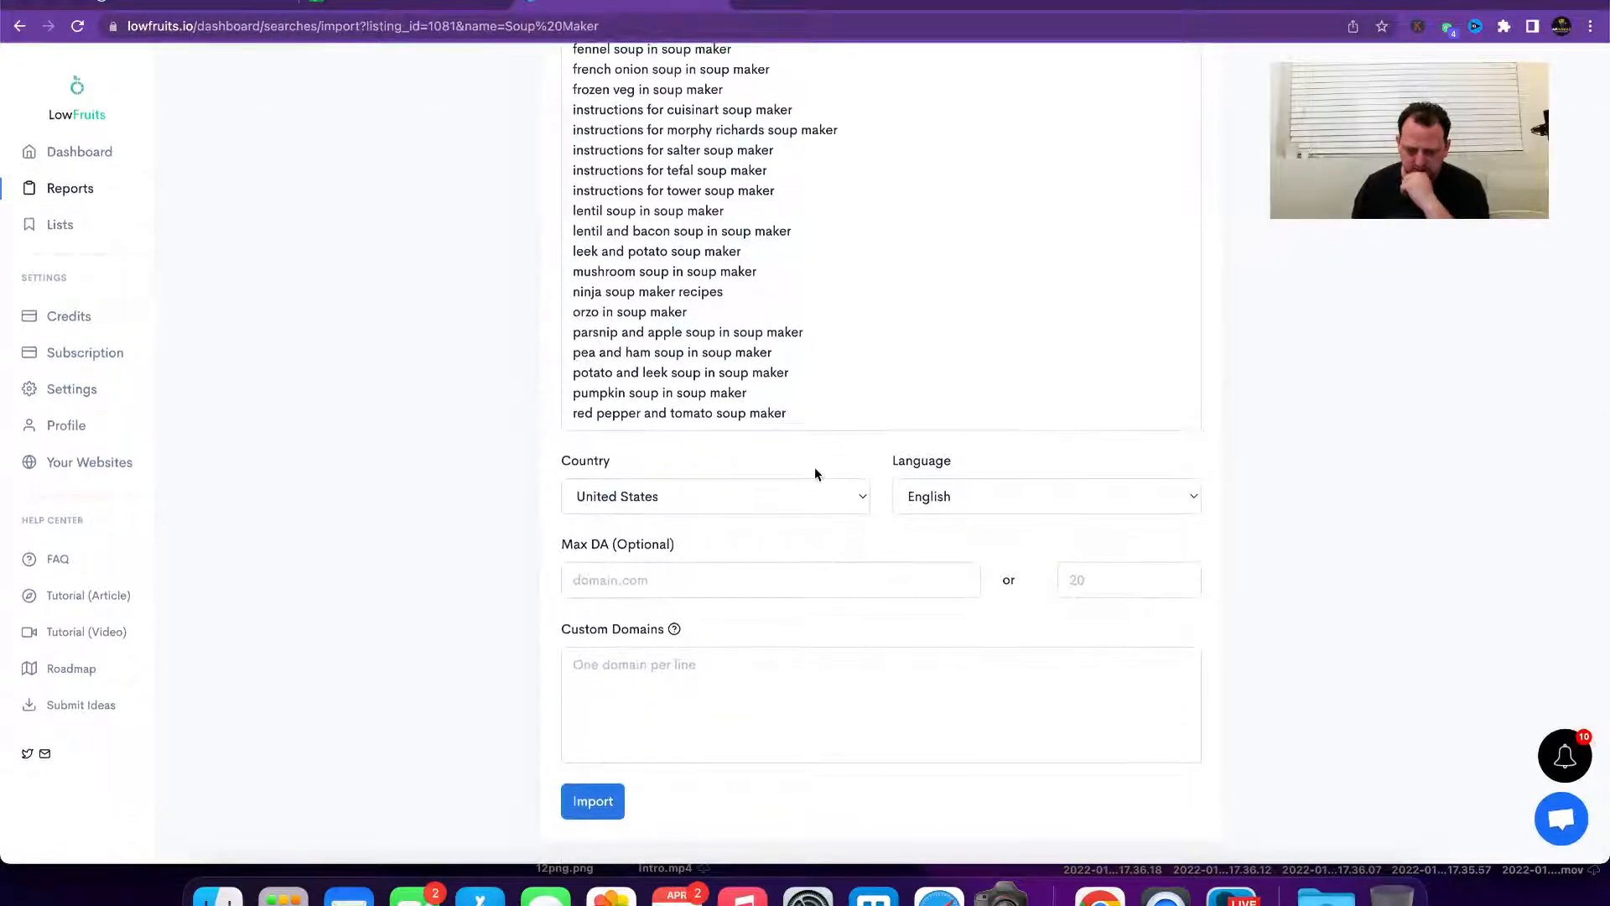
pyautogui.click(719, 498)
pyautogui.click(946, 495)
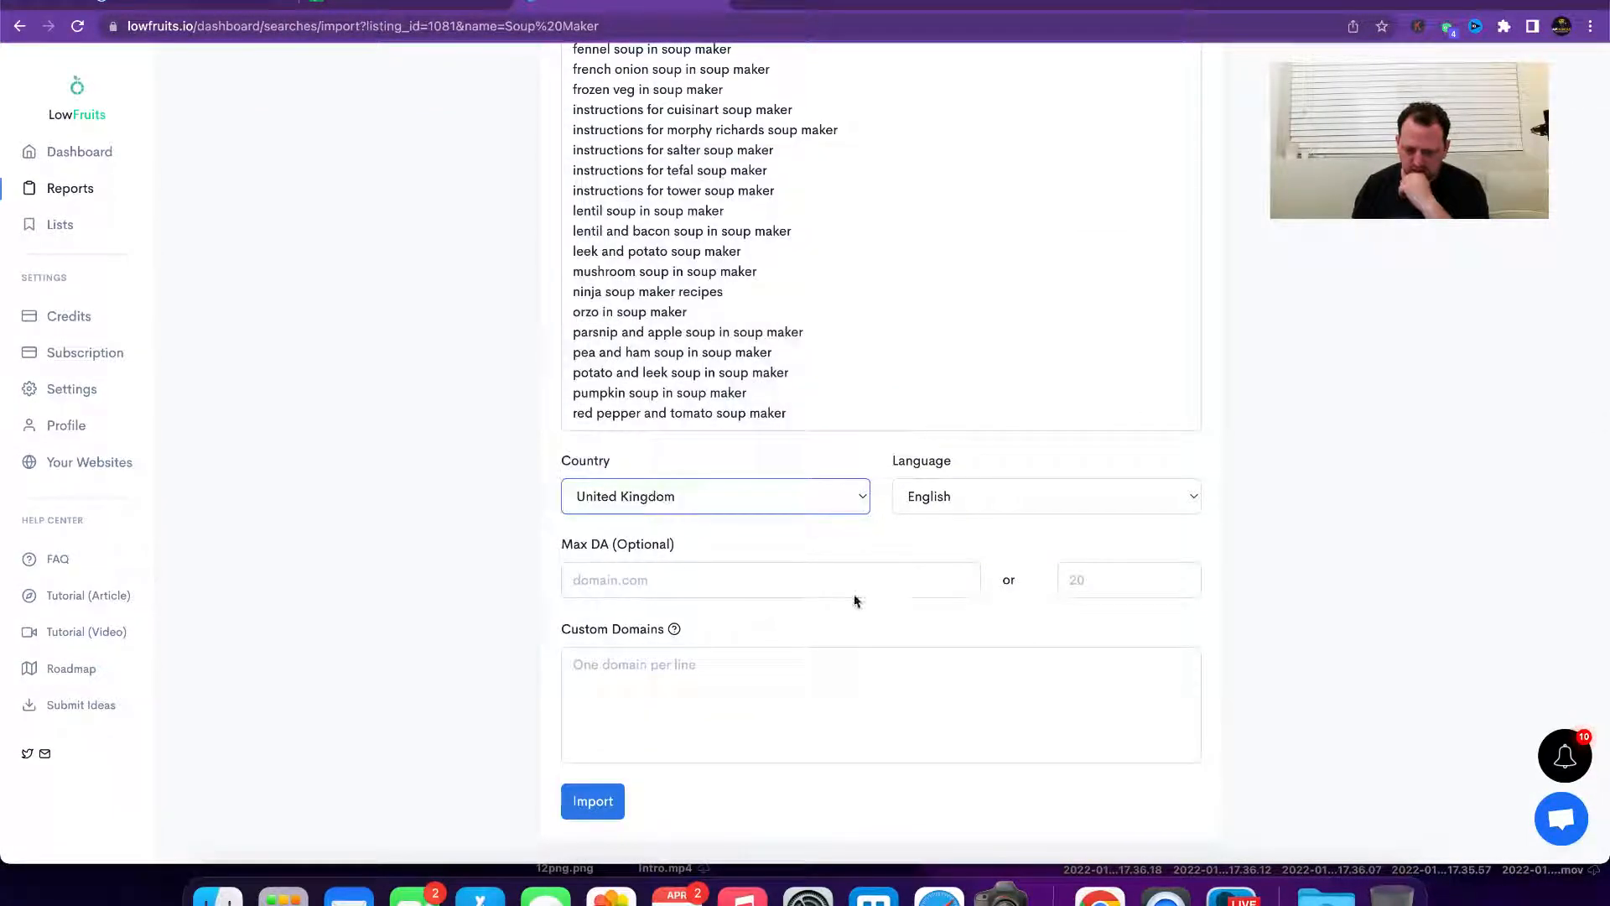
pyautogui.click(585, 802)
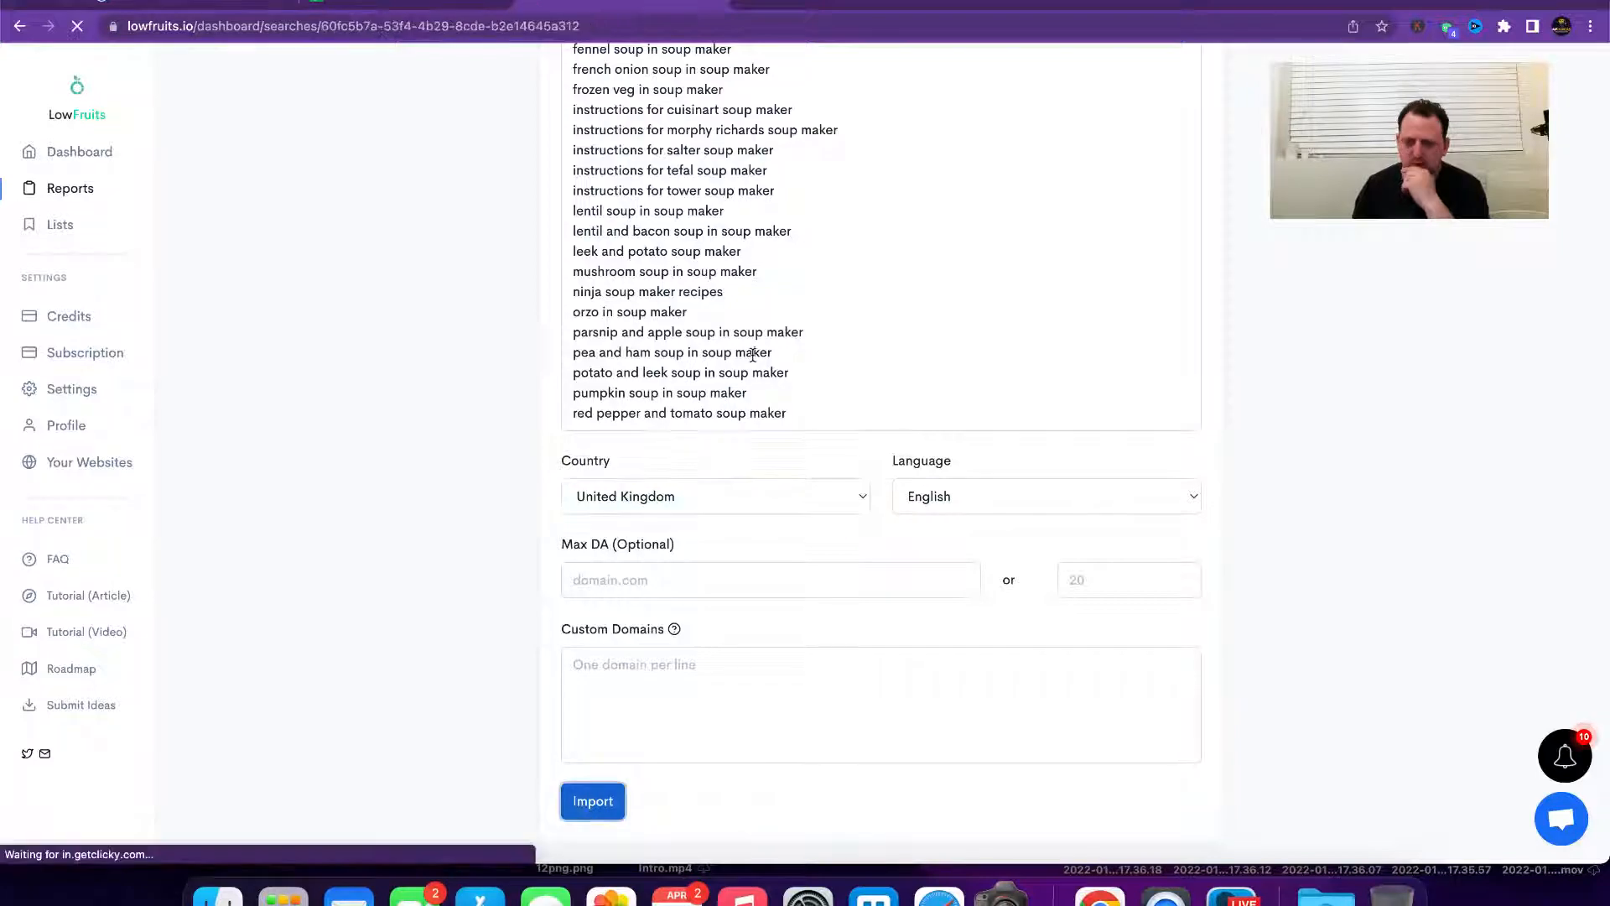
# Step: Open the newly imported soup maker report from the reports overview to check its analysis progress
pyautogui.scroll(-3, 668, 507)
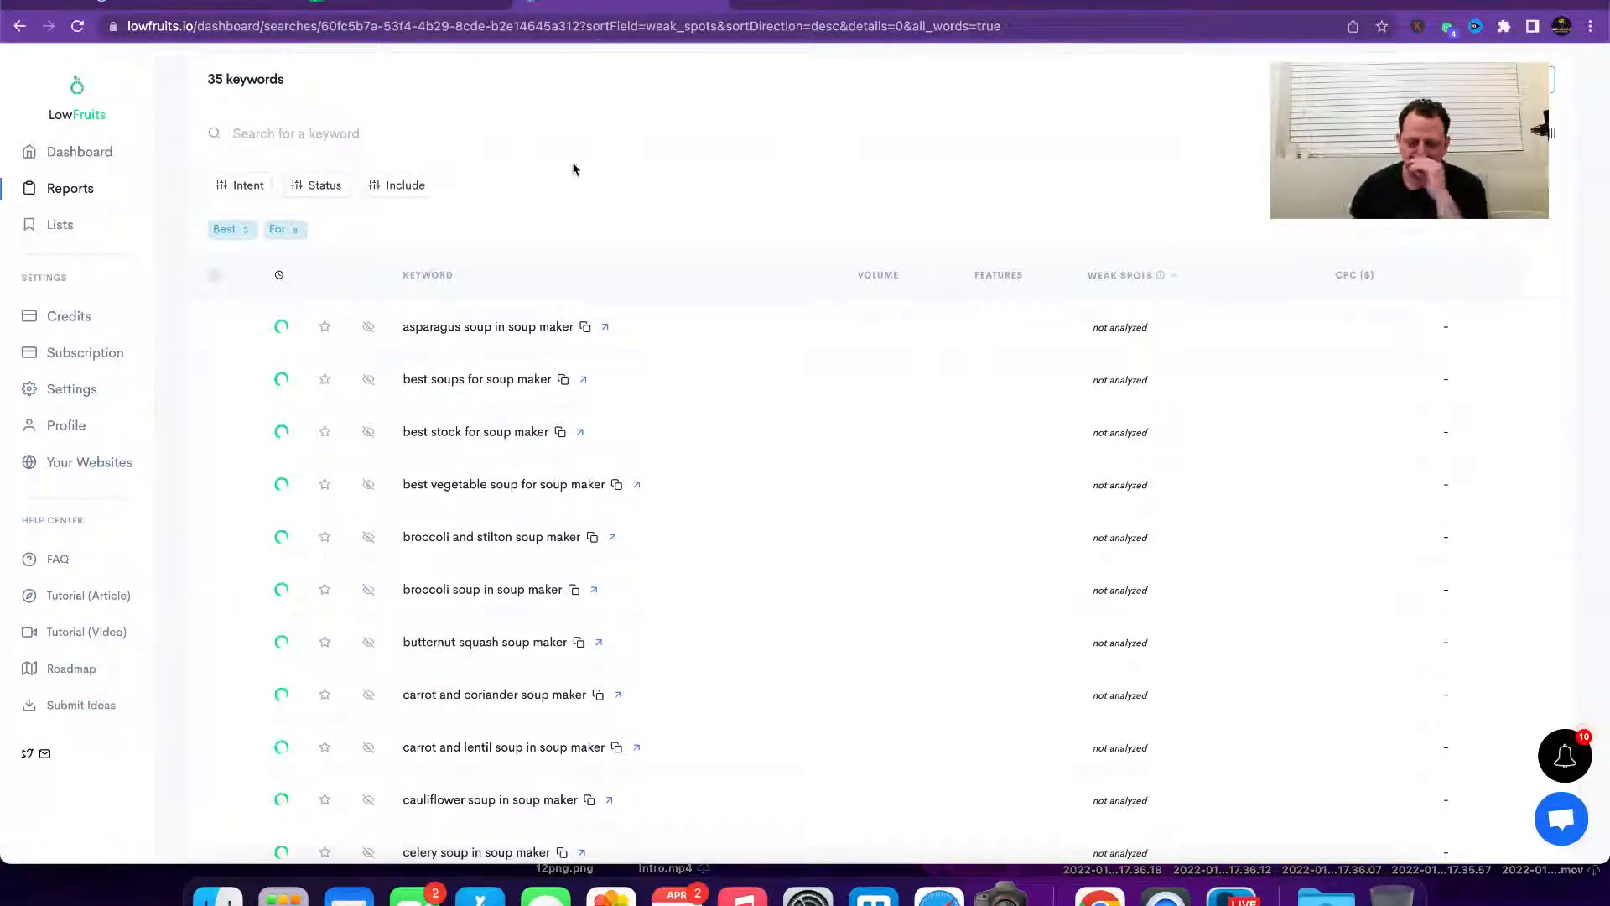
pyautogui.click(59, 204)
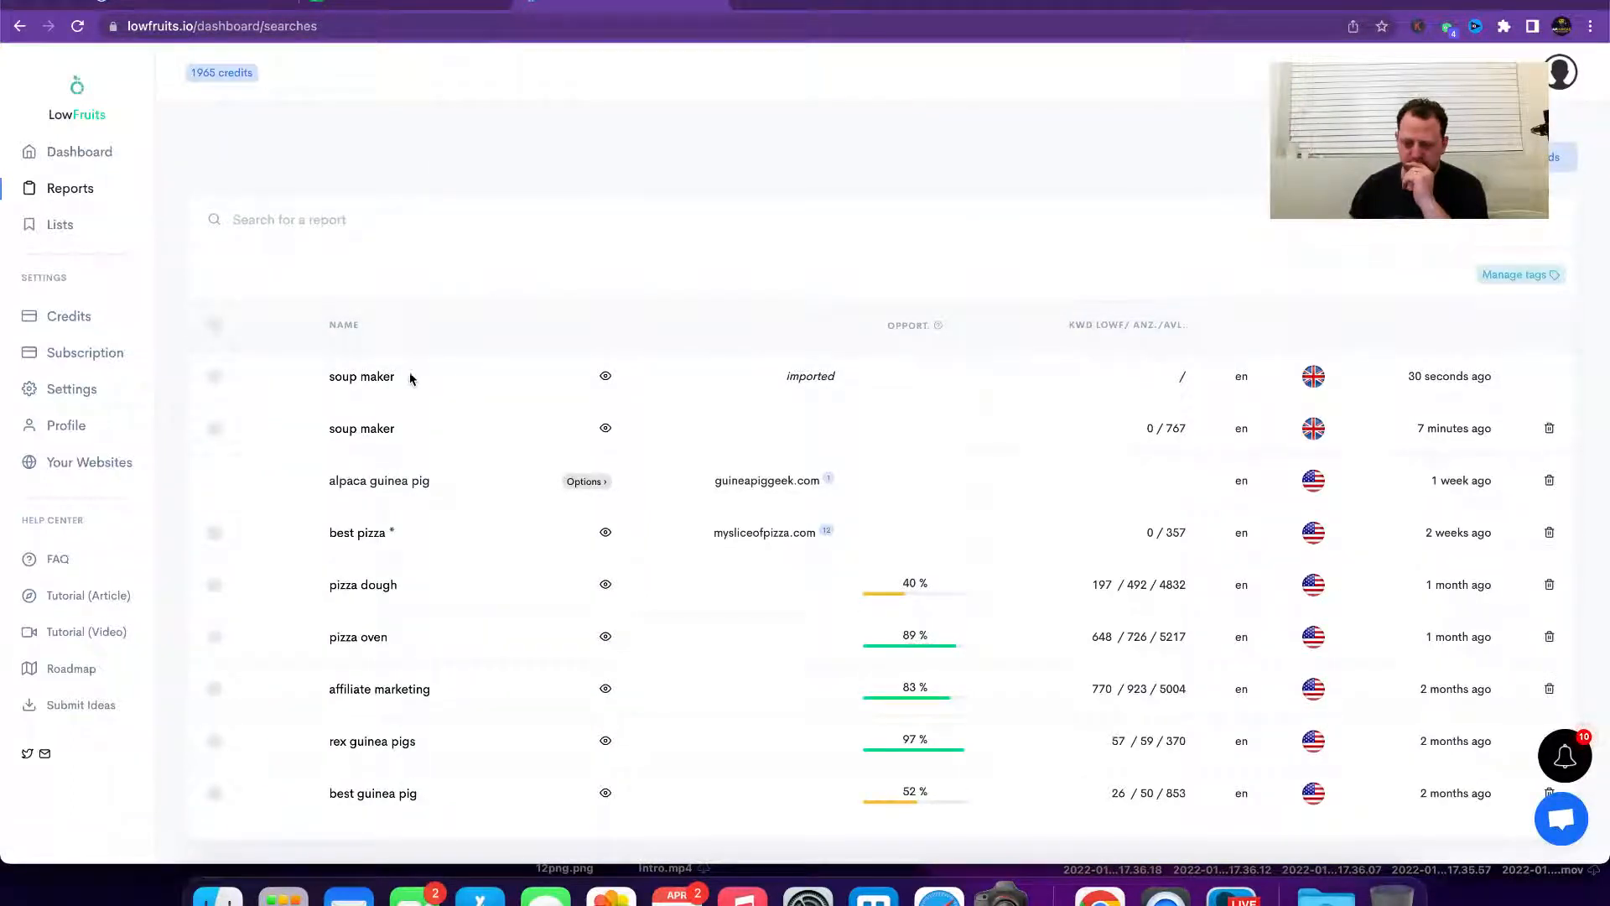
pyautogui.click(382, 375)
pyautogui.scroll(-2, 554, 453)
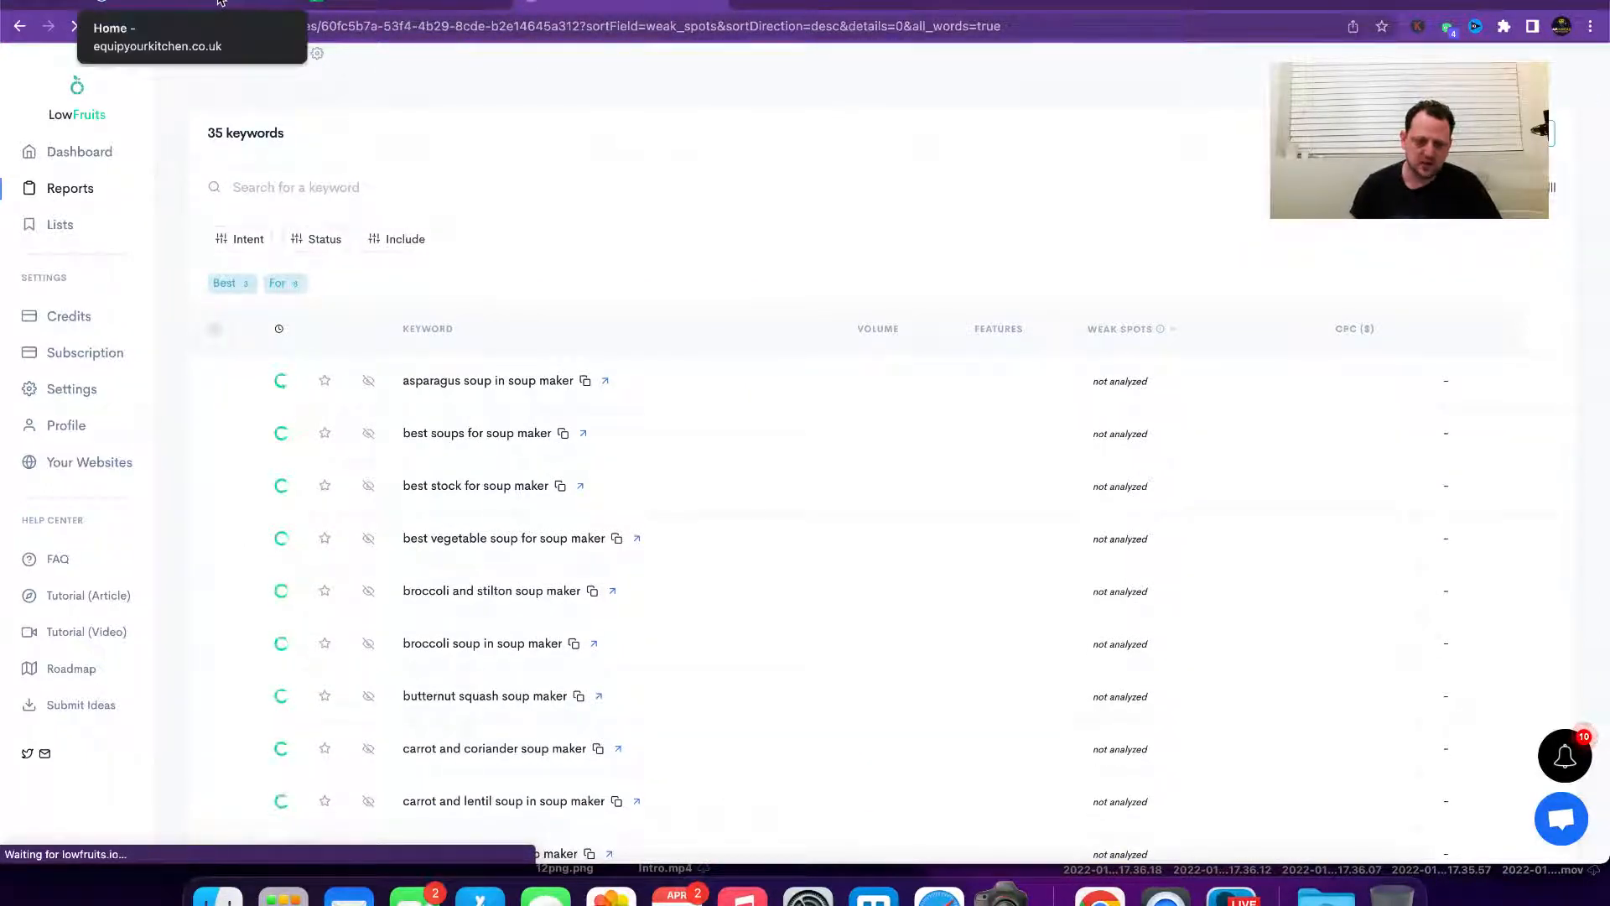
# Step: Open google.com in a new browser tab and search for Best Soup Maker 2022
pyautogui.click(749, 2)
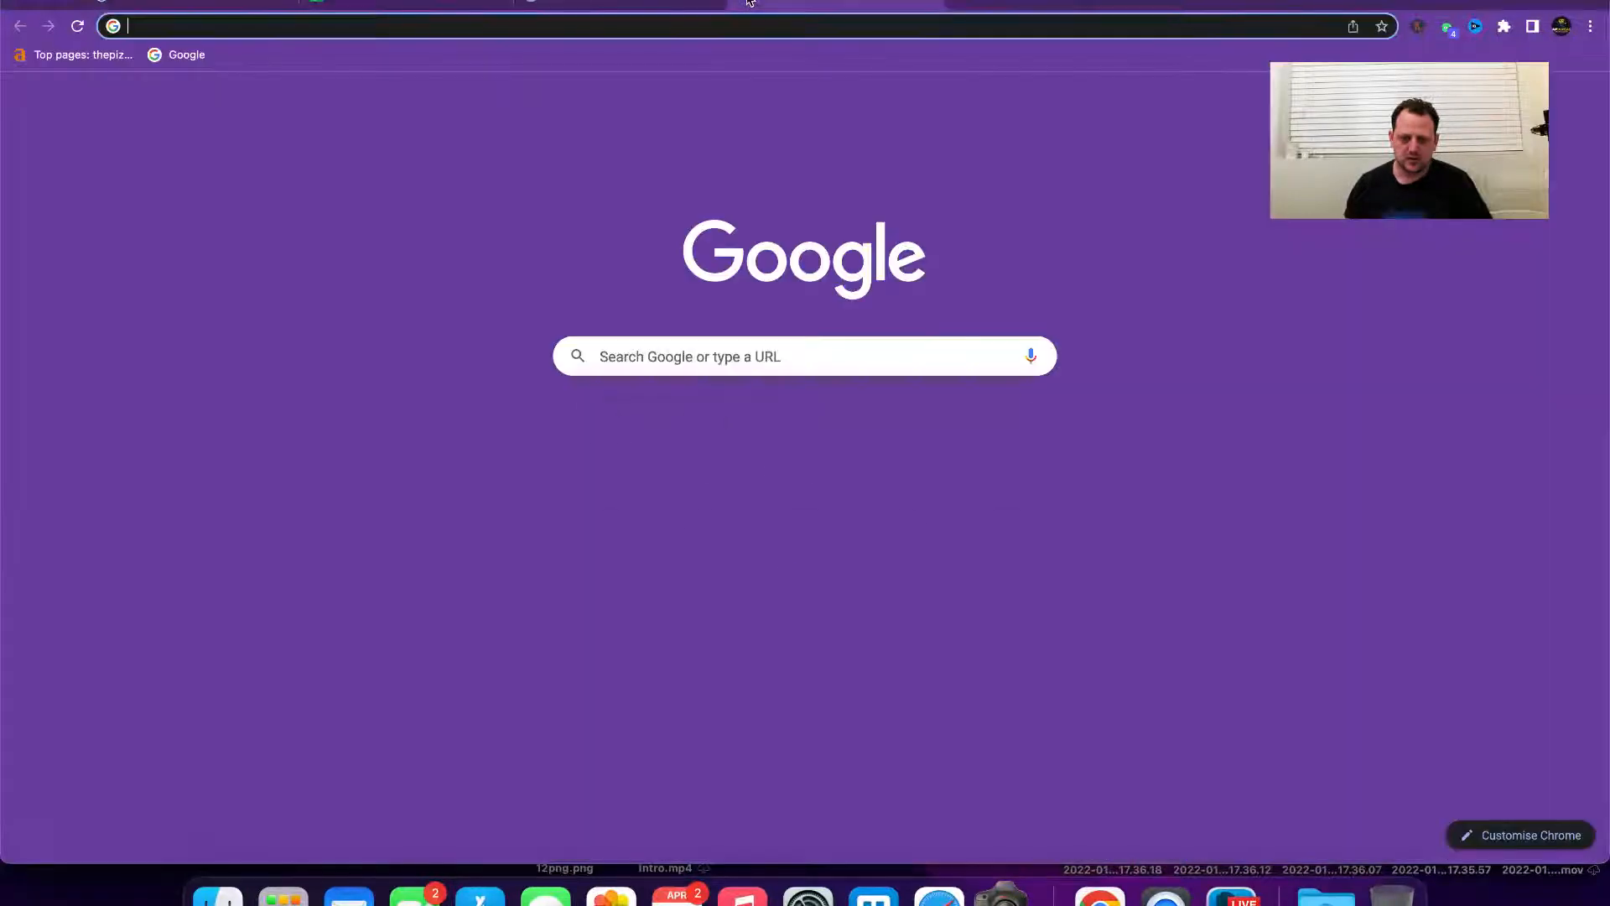
pyautogui.write('google.com')
pyautogui.press('Return')
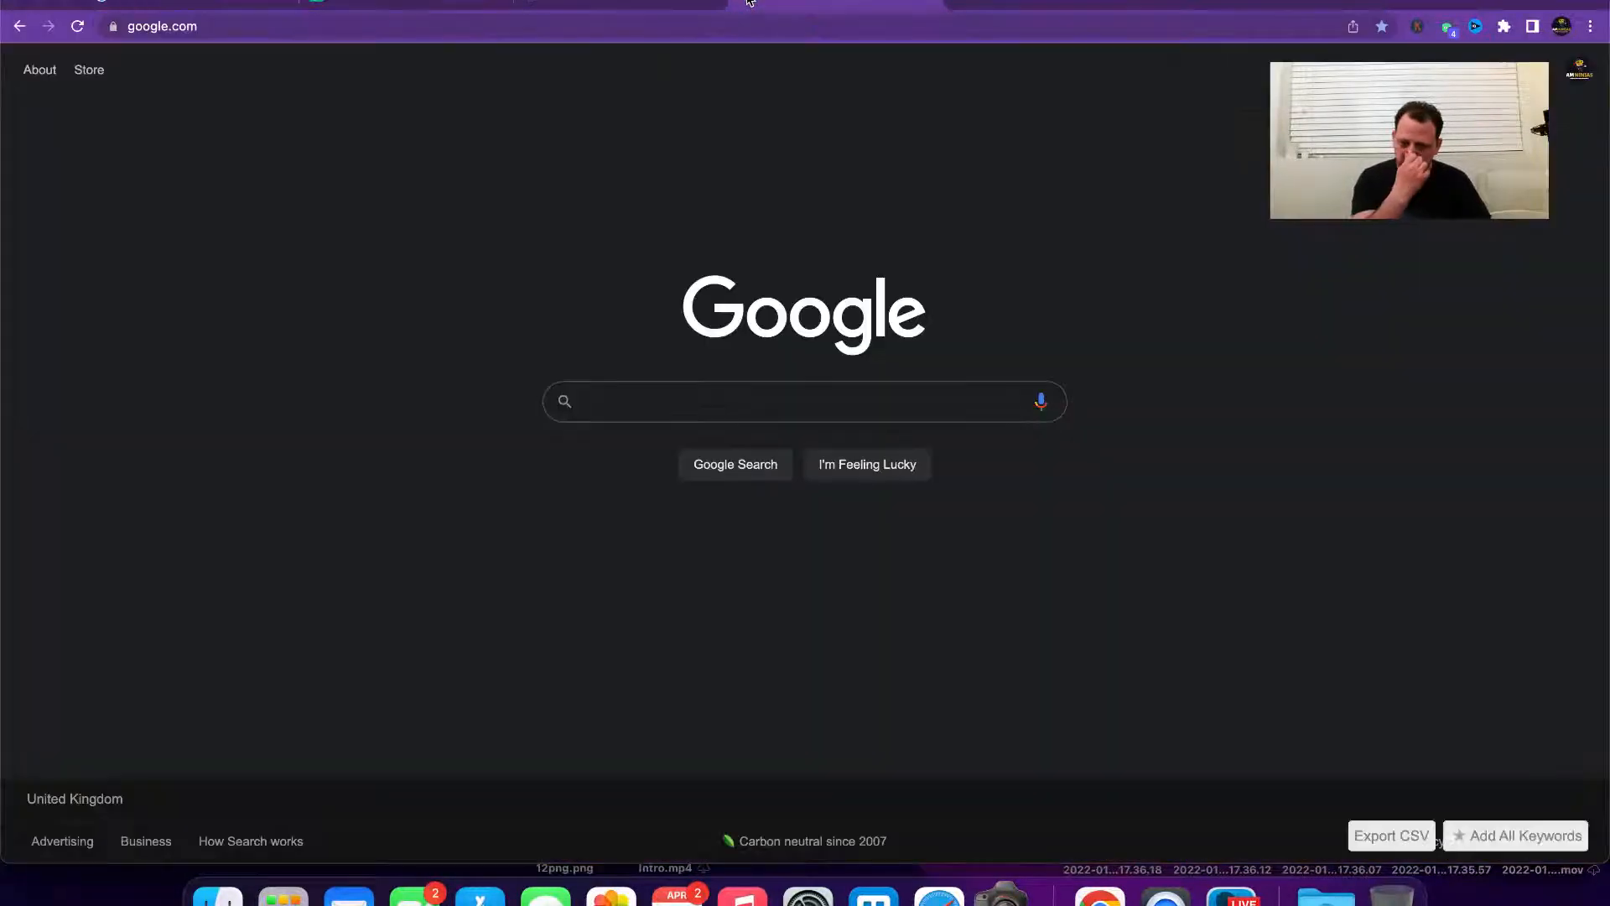
pyautogui.write('Best Sup')
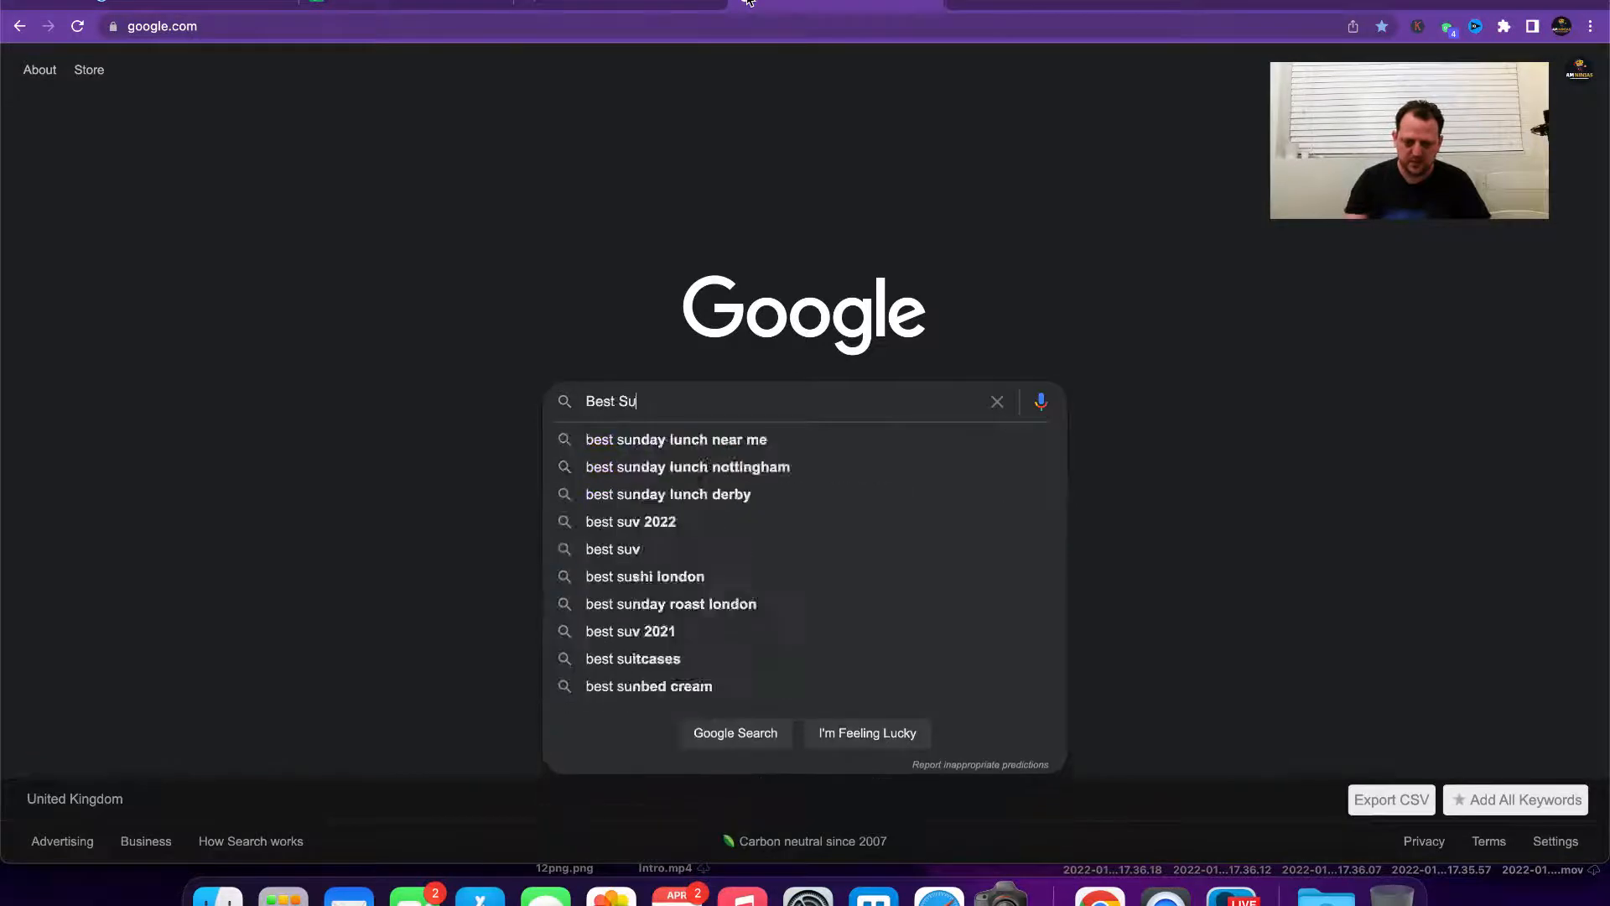
pyautogui.press('BackSpace')
pyautogui.press('BackSpace')
pyautogui.write('oip')
pyautogui.press('BackSpace')
pyautogui.press('BackSpace')
pyautogui.press('BackSpace')
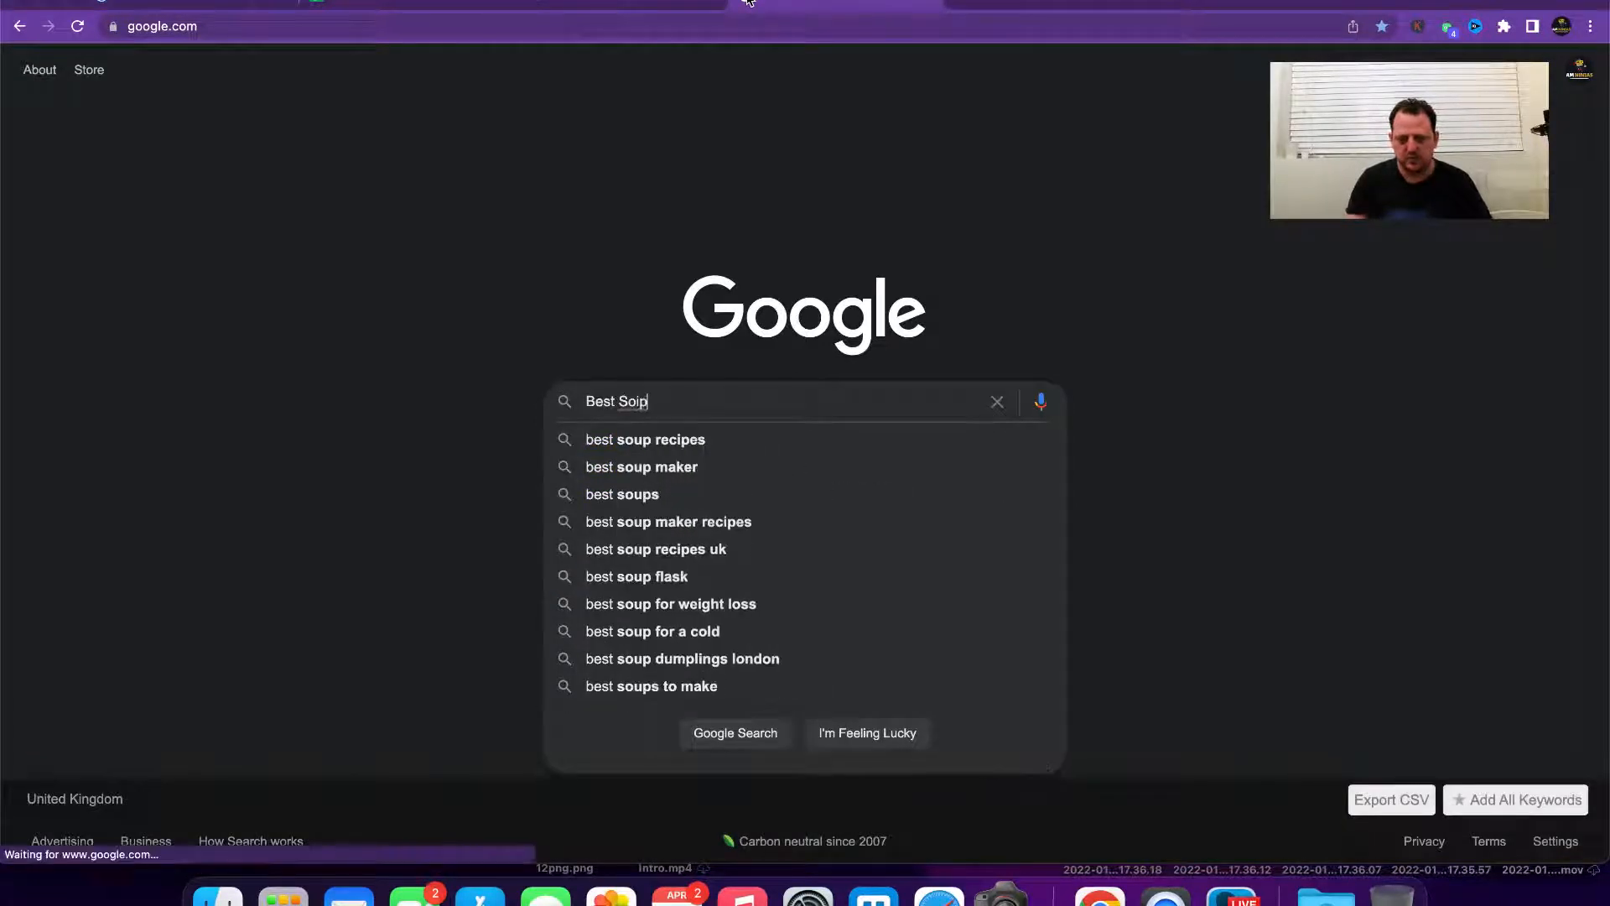
pyautogui.write('up Maker 2022')
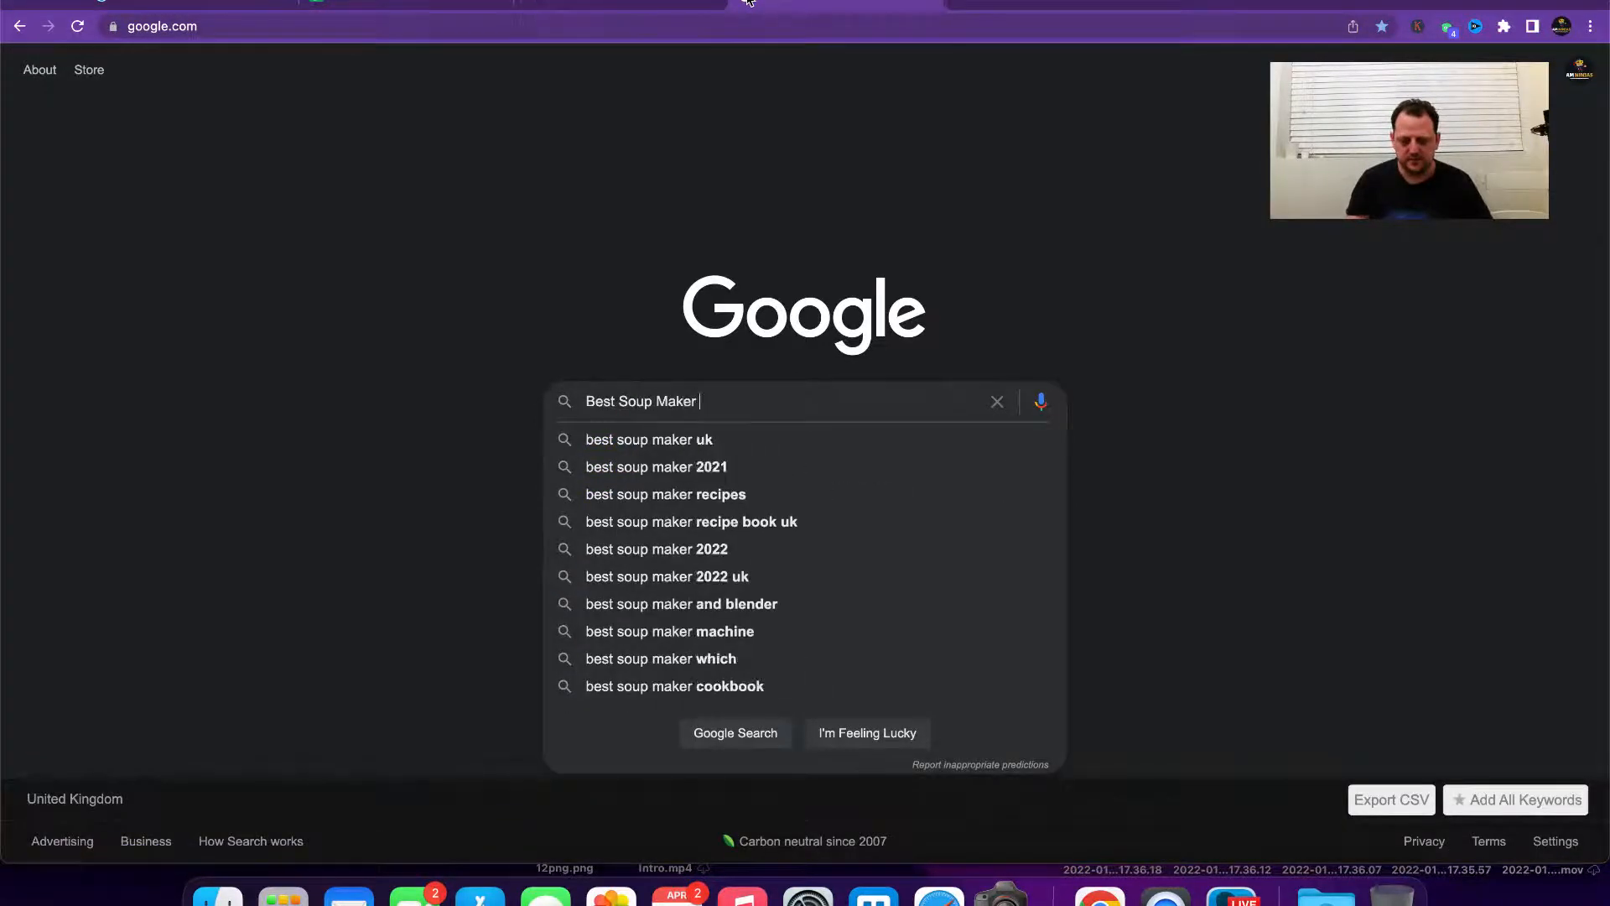
pyautogui.press('Return')
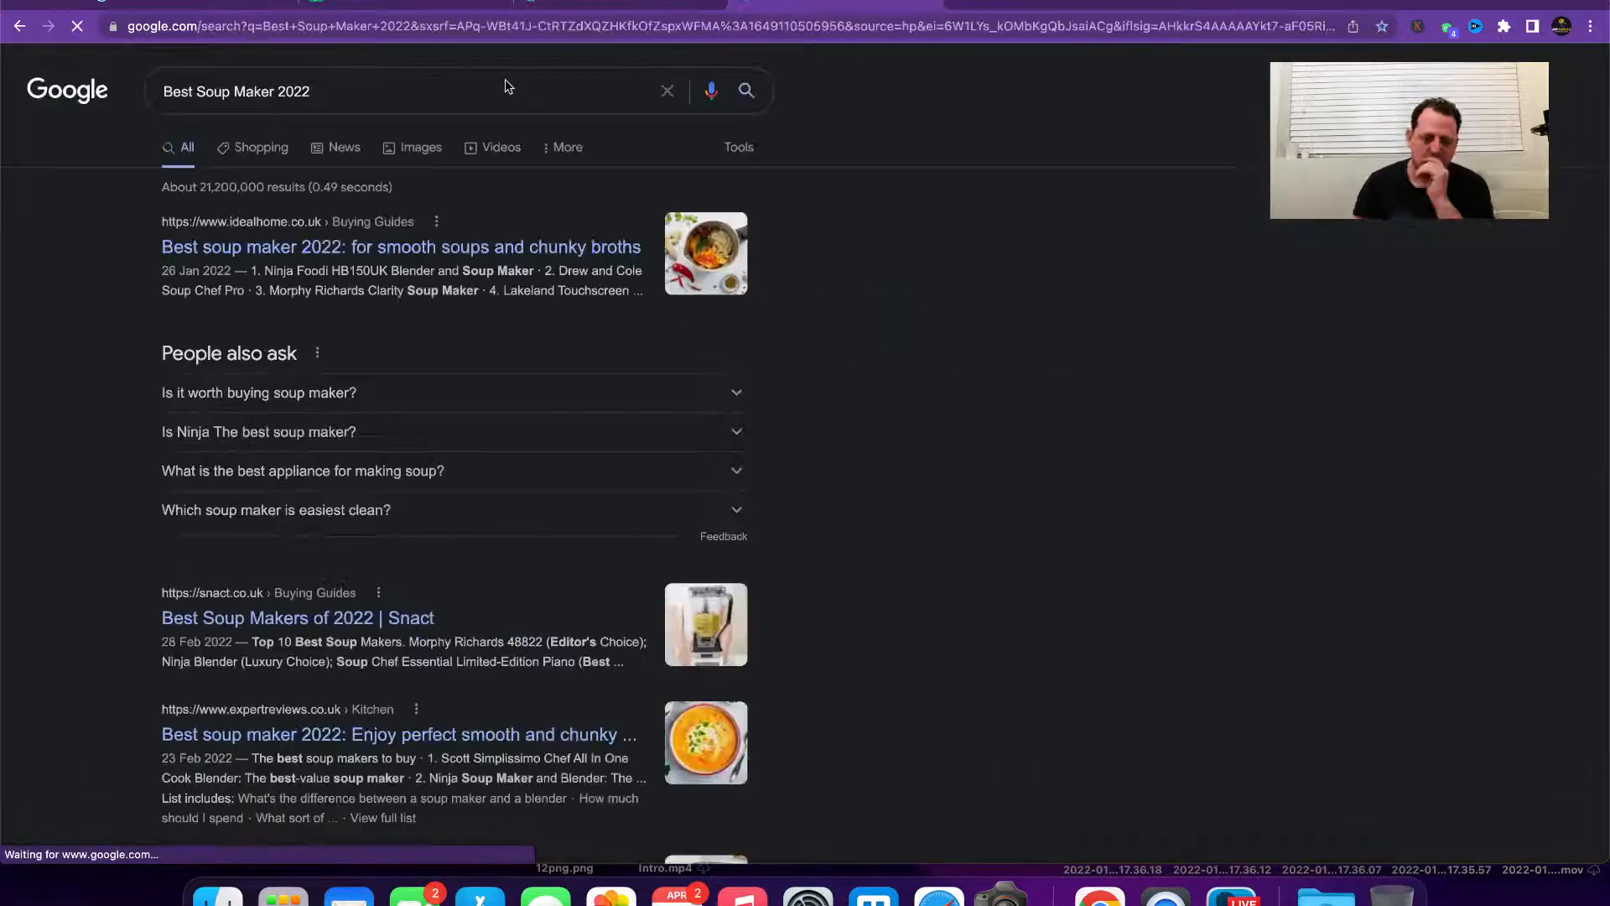
# Step: Open the whatsoupmaker.co.uk result, Best Soup Maker 2022: Our top 7 reviewed, in a new tab
pyautogui.scroll(-2, 425, 286)
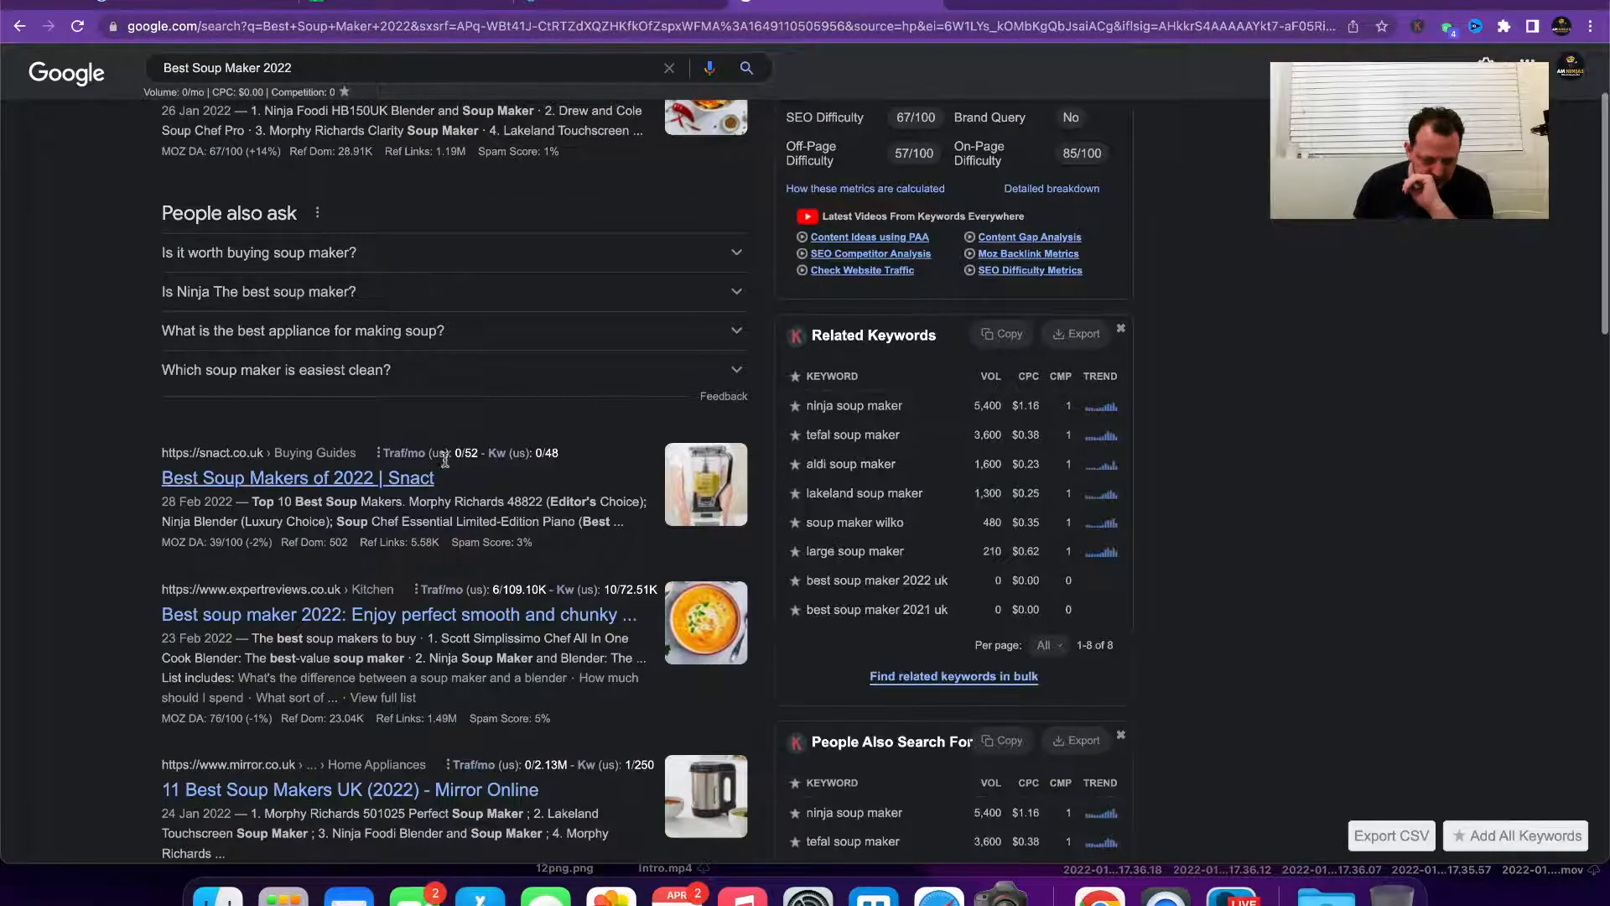
pyautogui.scroll(-3, 447, 453)
pyautogui.scroll(-4, 575, 566)
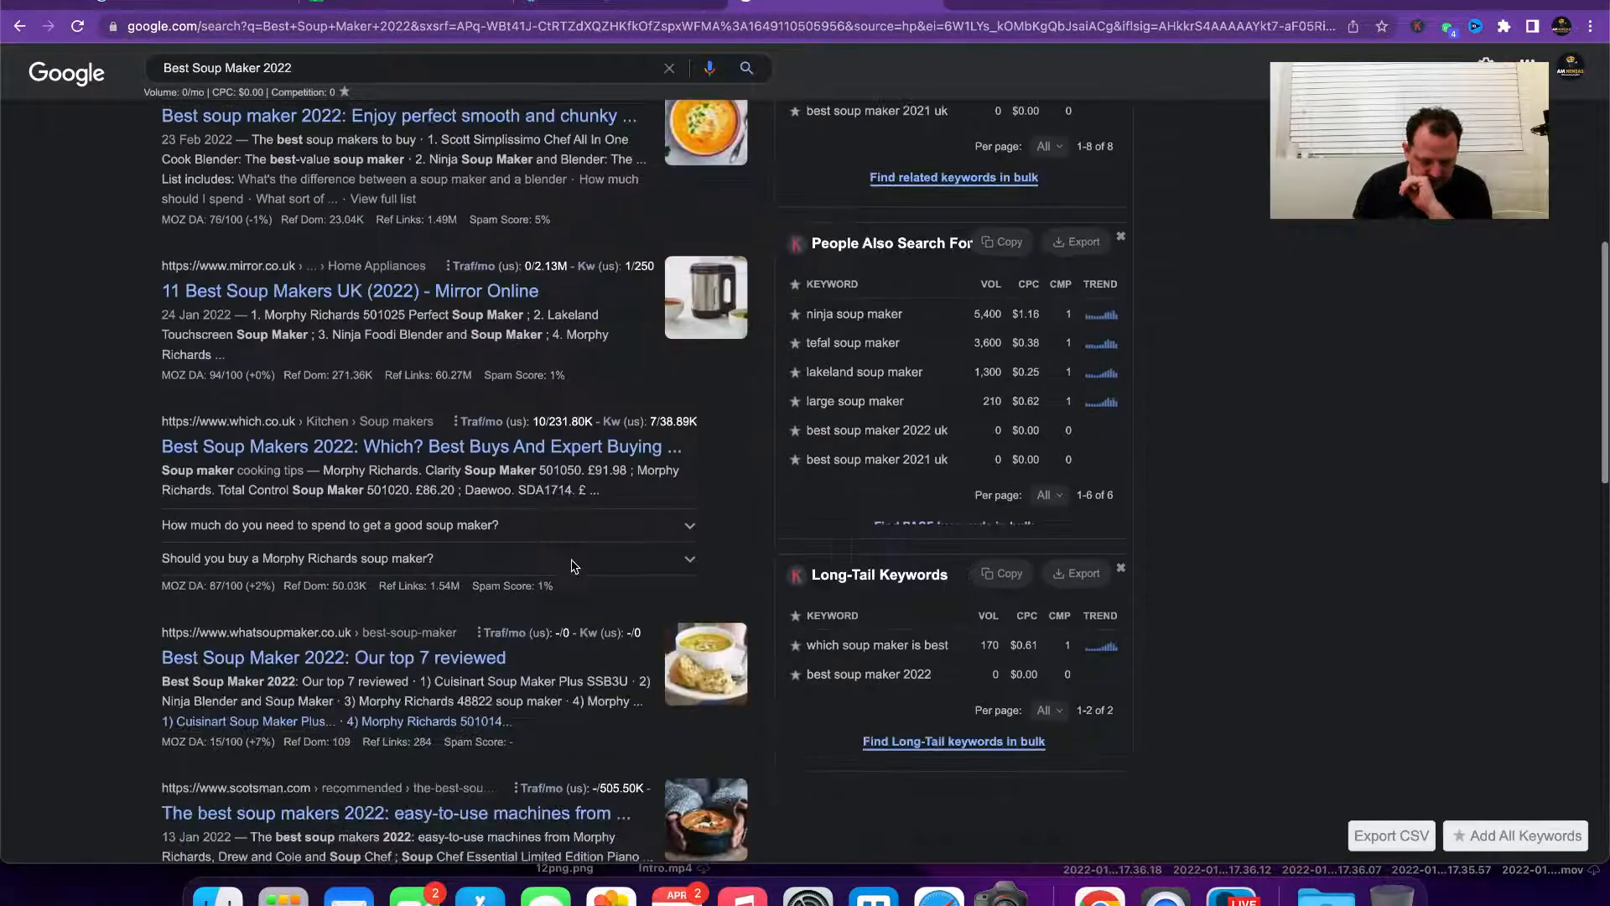
pyautogui.rightClick(339, 528)
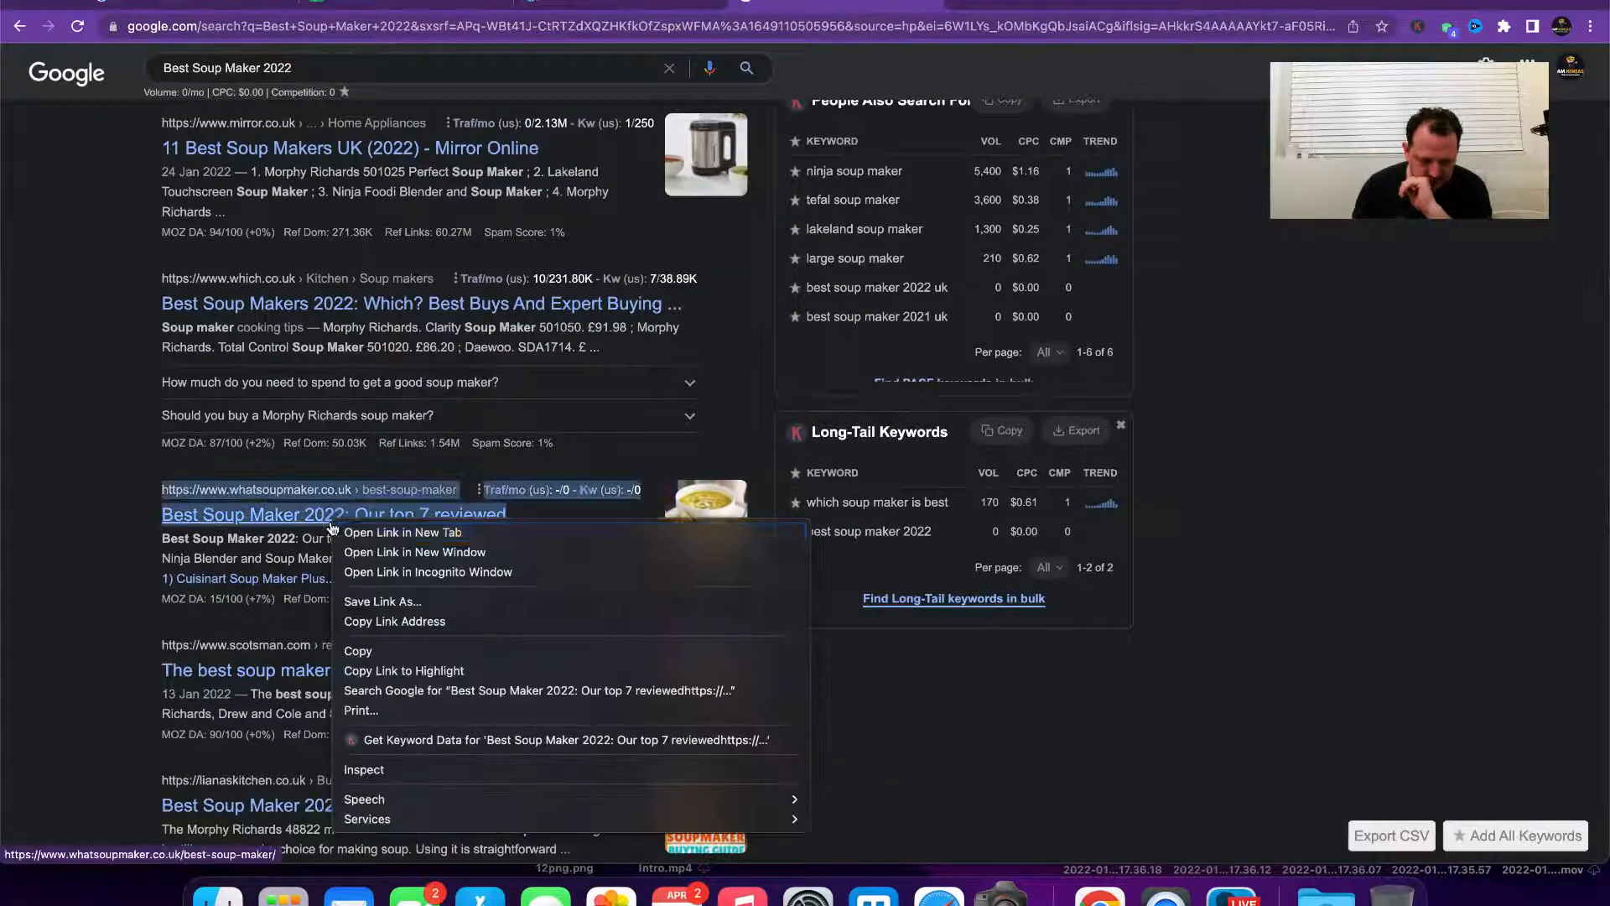
pyautogui.click(538, 545)
# Step: Review the remaining results on the first page and go to the second page of search results
pyautogui.scroll(-4, 537, 545)
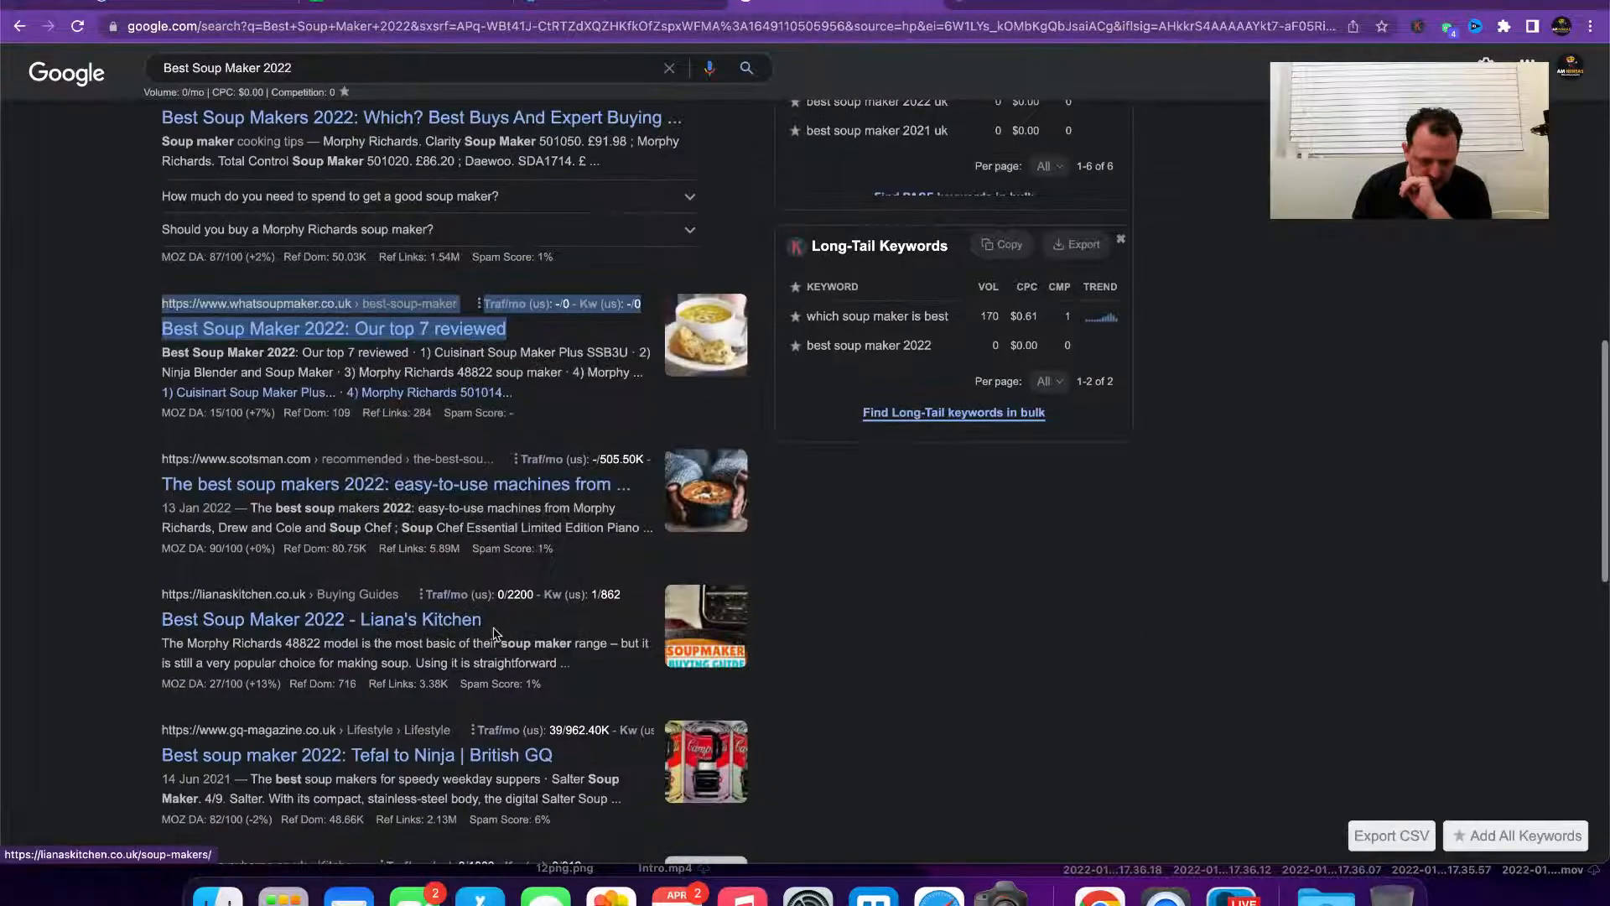
pyautogui.scroll(-6, 377, 690)
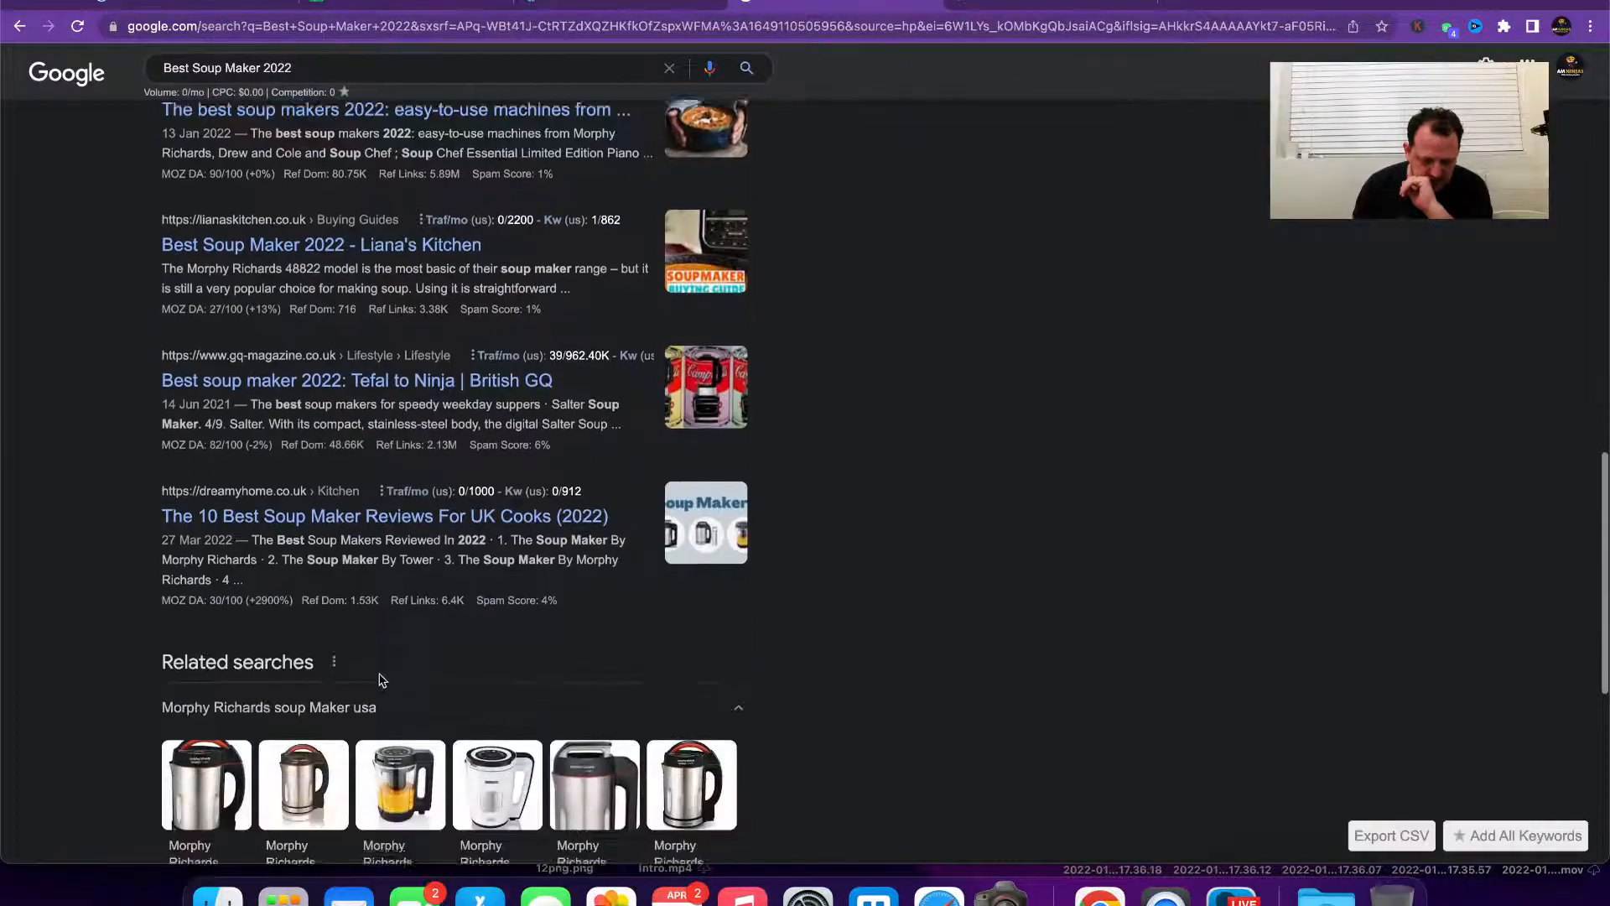
pyautogui.scroll(-3, 546, 601)
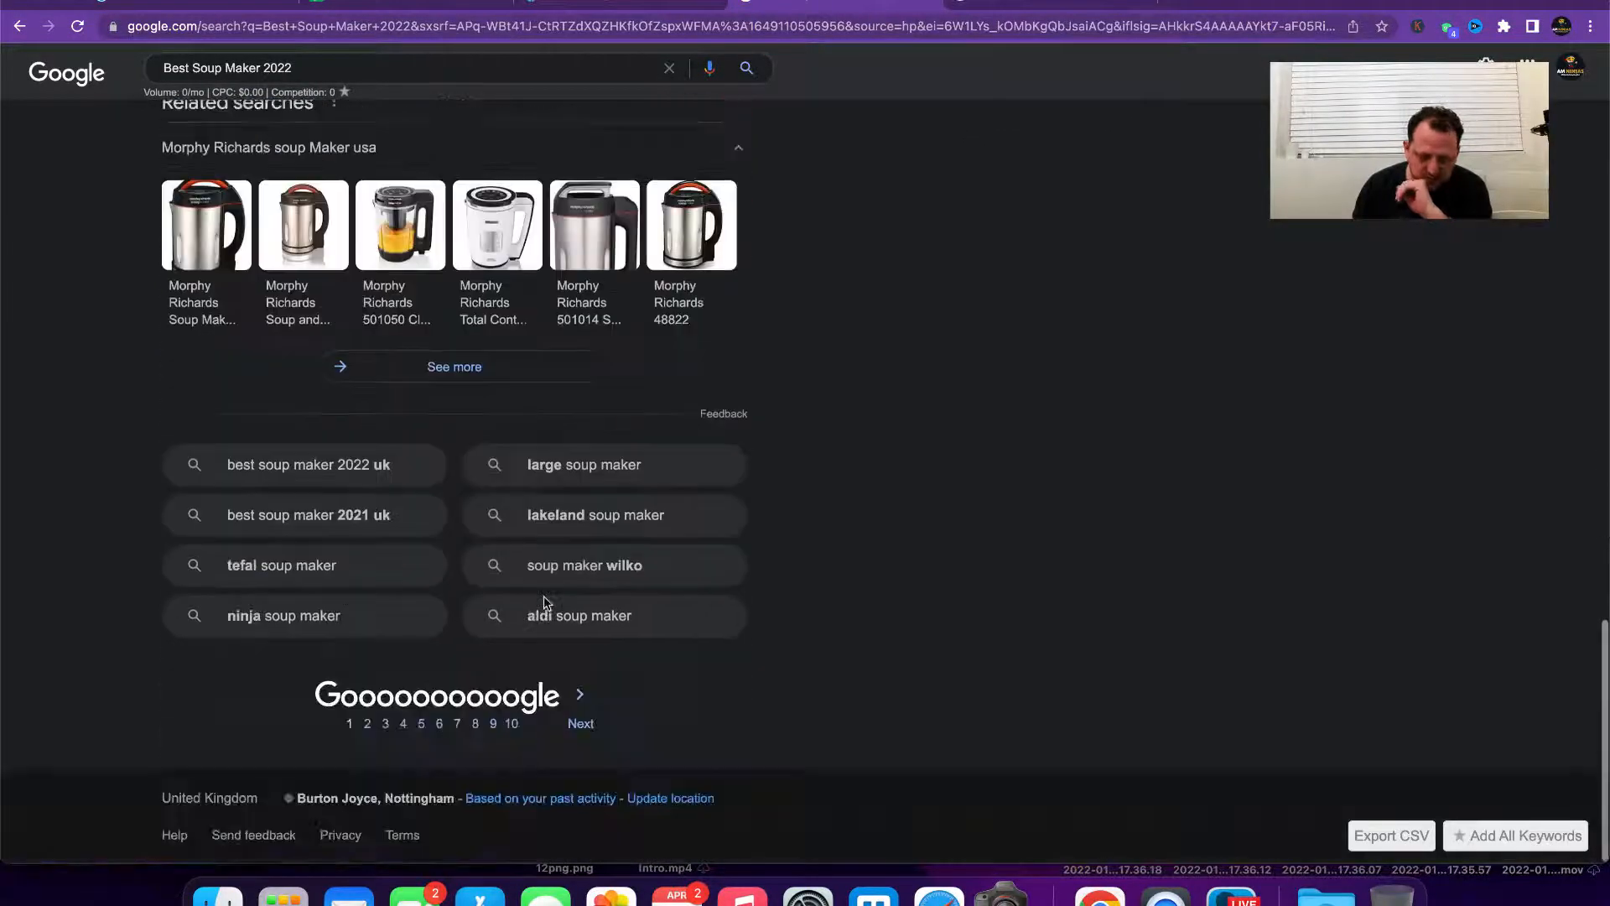
pyautogui.click(584, 726)
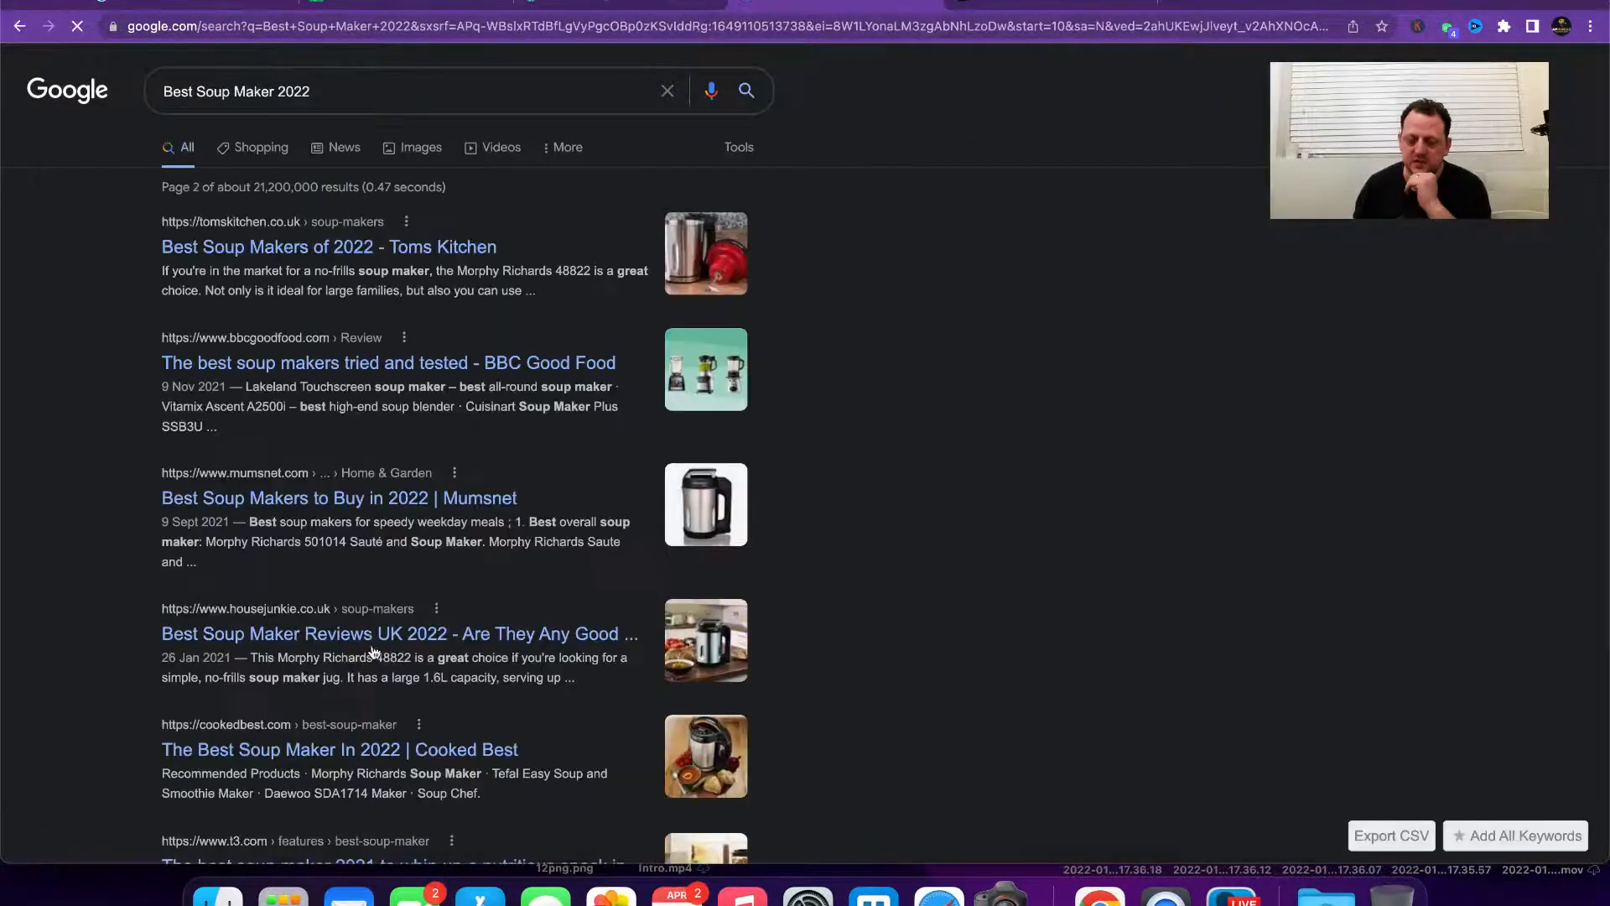
# Step: Open the soupmakerreviews.net result from the second results page in a new tab
pyautogui.scroll(-2, 428, 468)
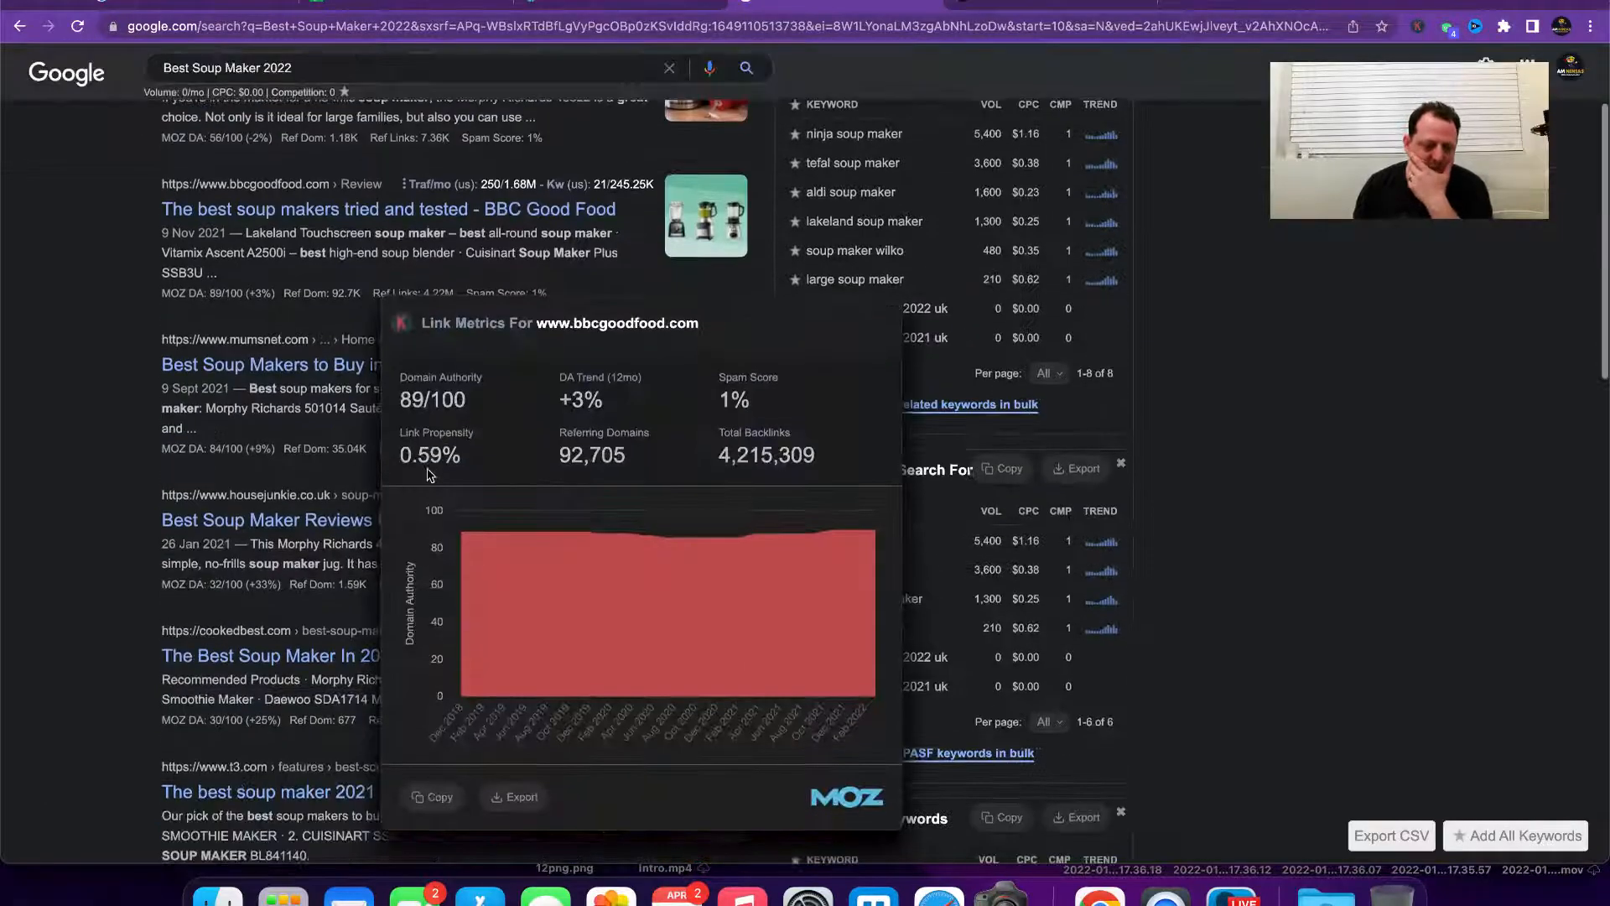
pyautogui.scroll(-4, 335, 629)
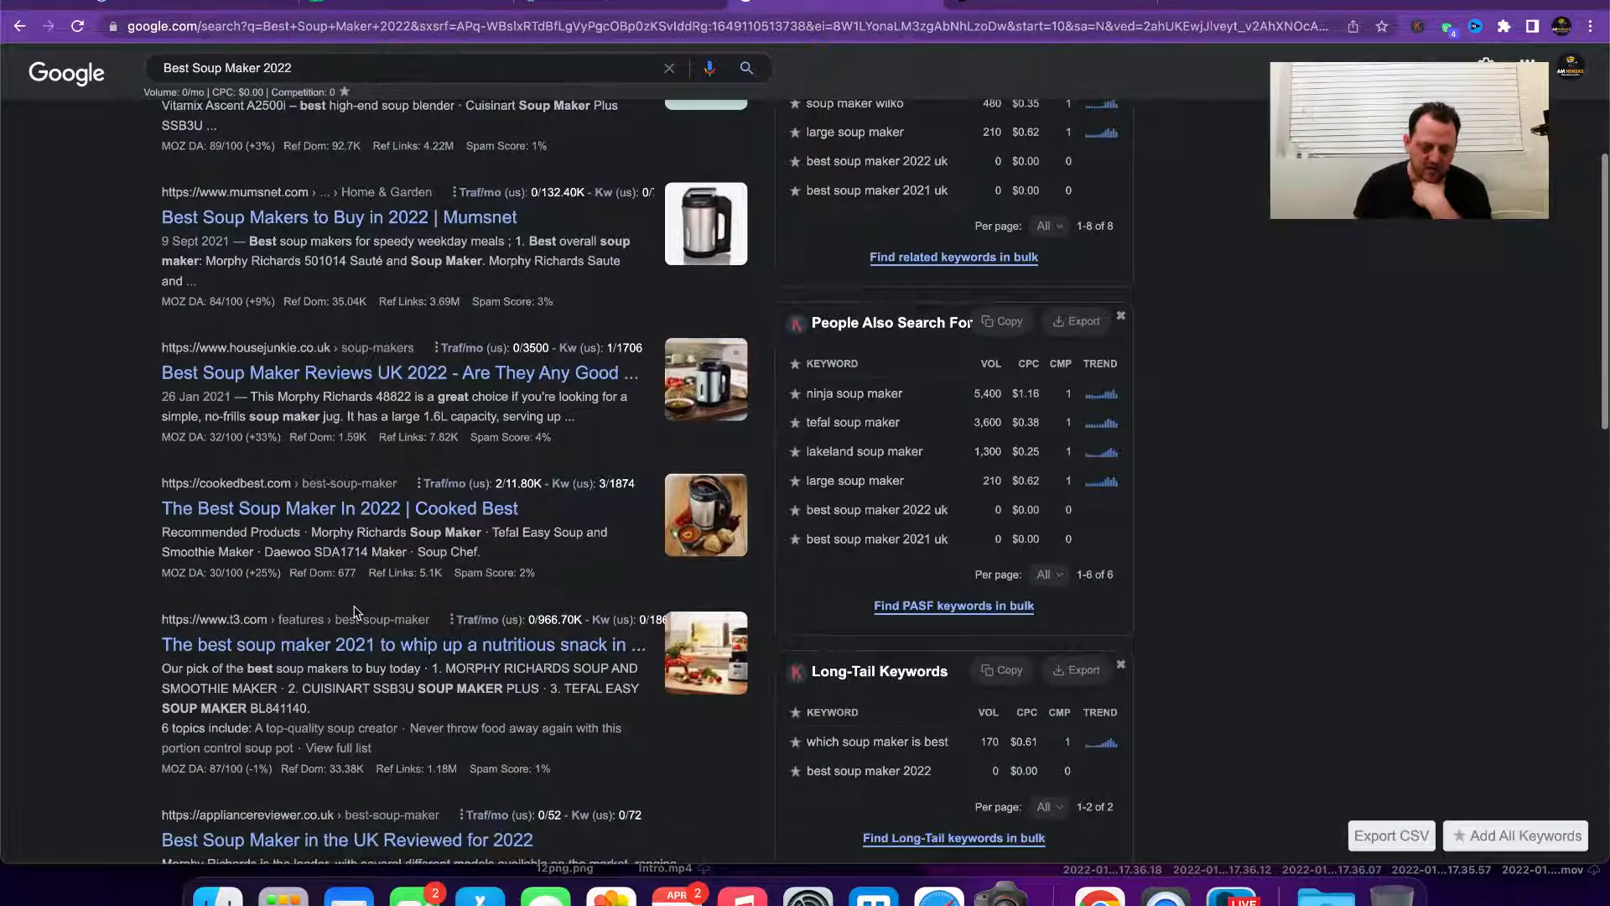
pyautogui.scroll(-4, 357, 612)
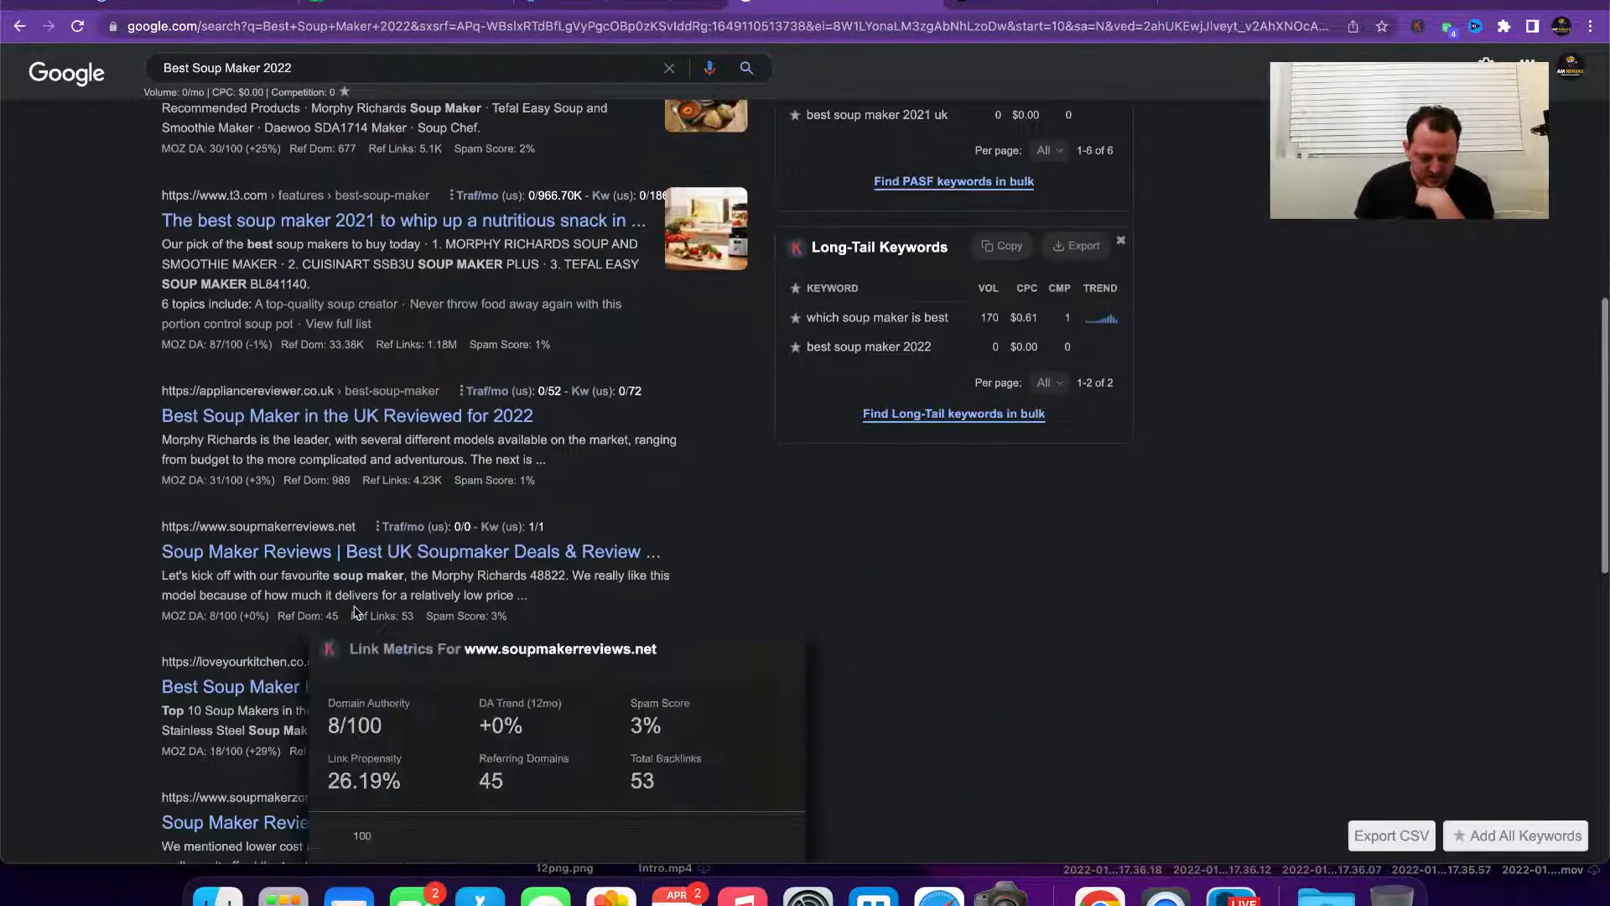
pyautogui.rightClick(306, 535)
pyautogui.click(409, 553)
# Step: Open the soupmakerzone.com result, Soup Maker Reviews | UK Best Soup Kettles & Cookers, in a new tab
pyautogui.scroll(-3, 503, 620)
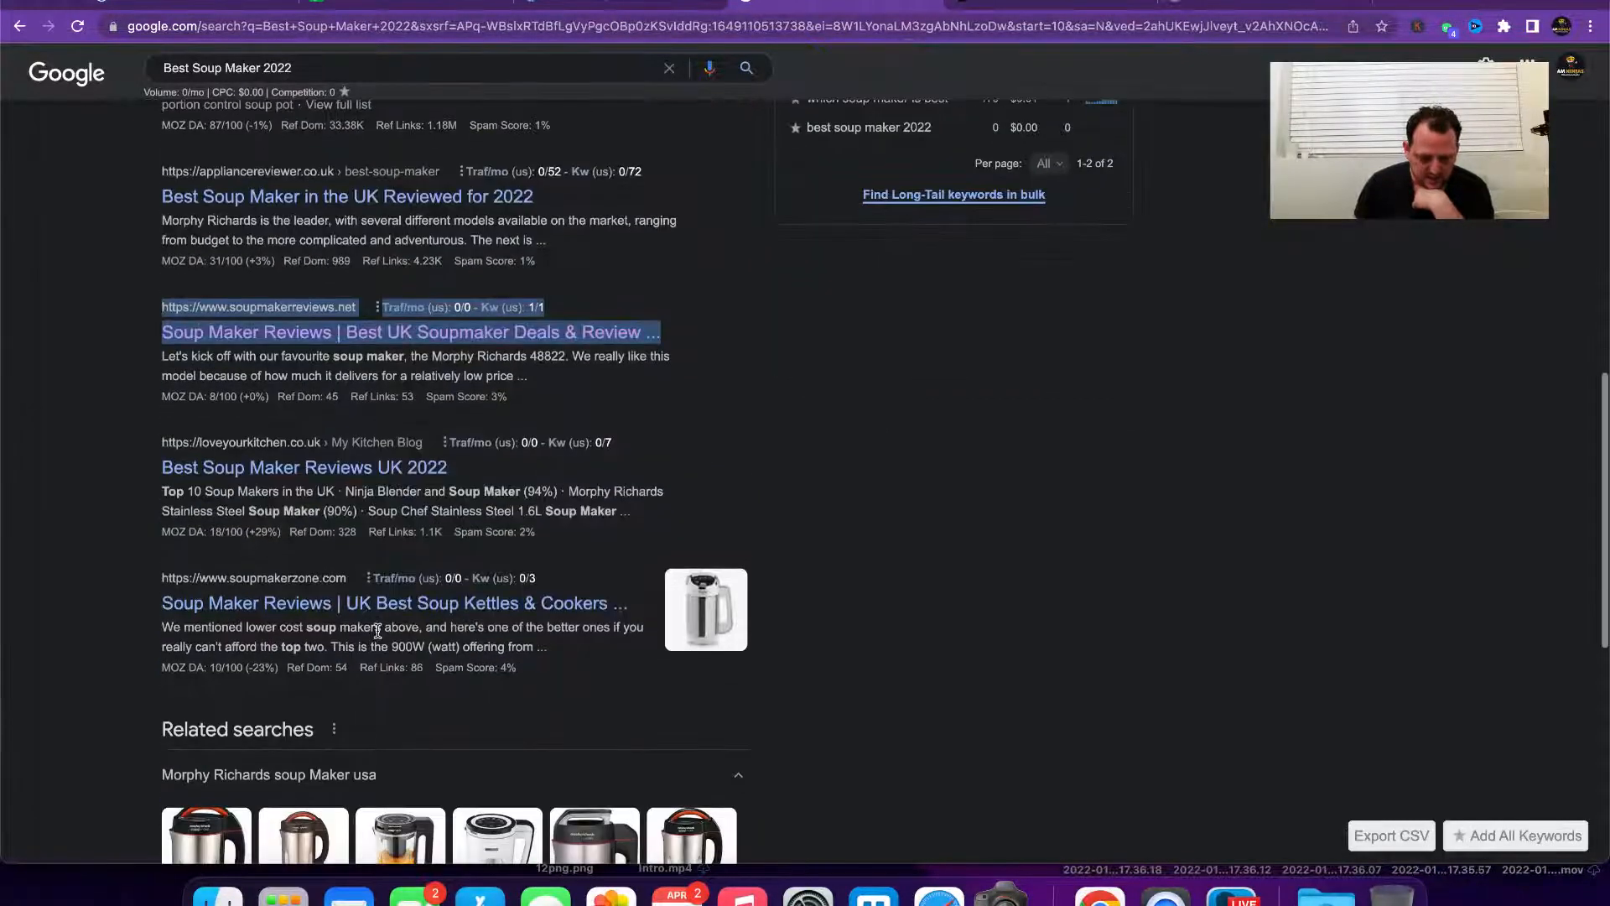
pyautogui.rightClick(417, 614)
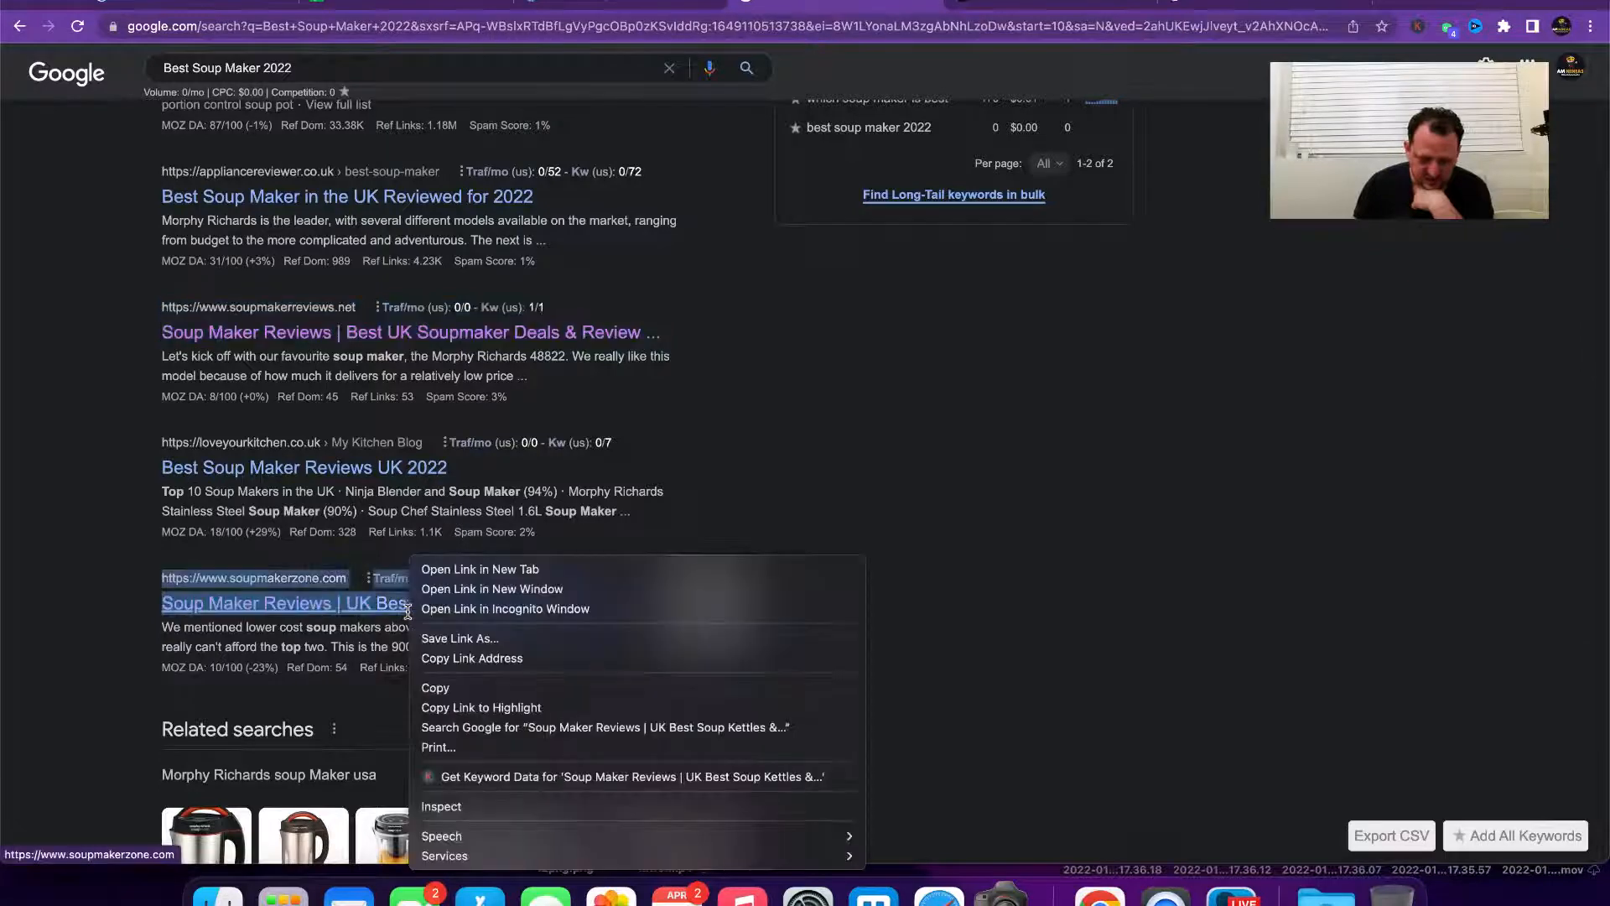
pyautogui.click(434, 565)
# Step: Go to the third page of search results and review it for competing soup maker sites
pyautogui.scroll(-4, 491, 689)
pyautogui.scroll(-2, 492, 689)
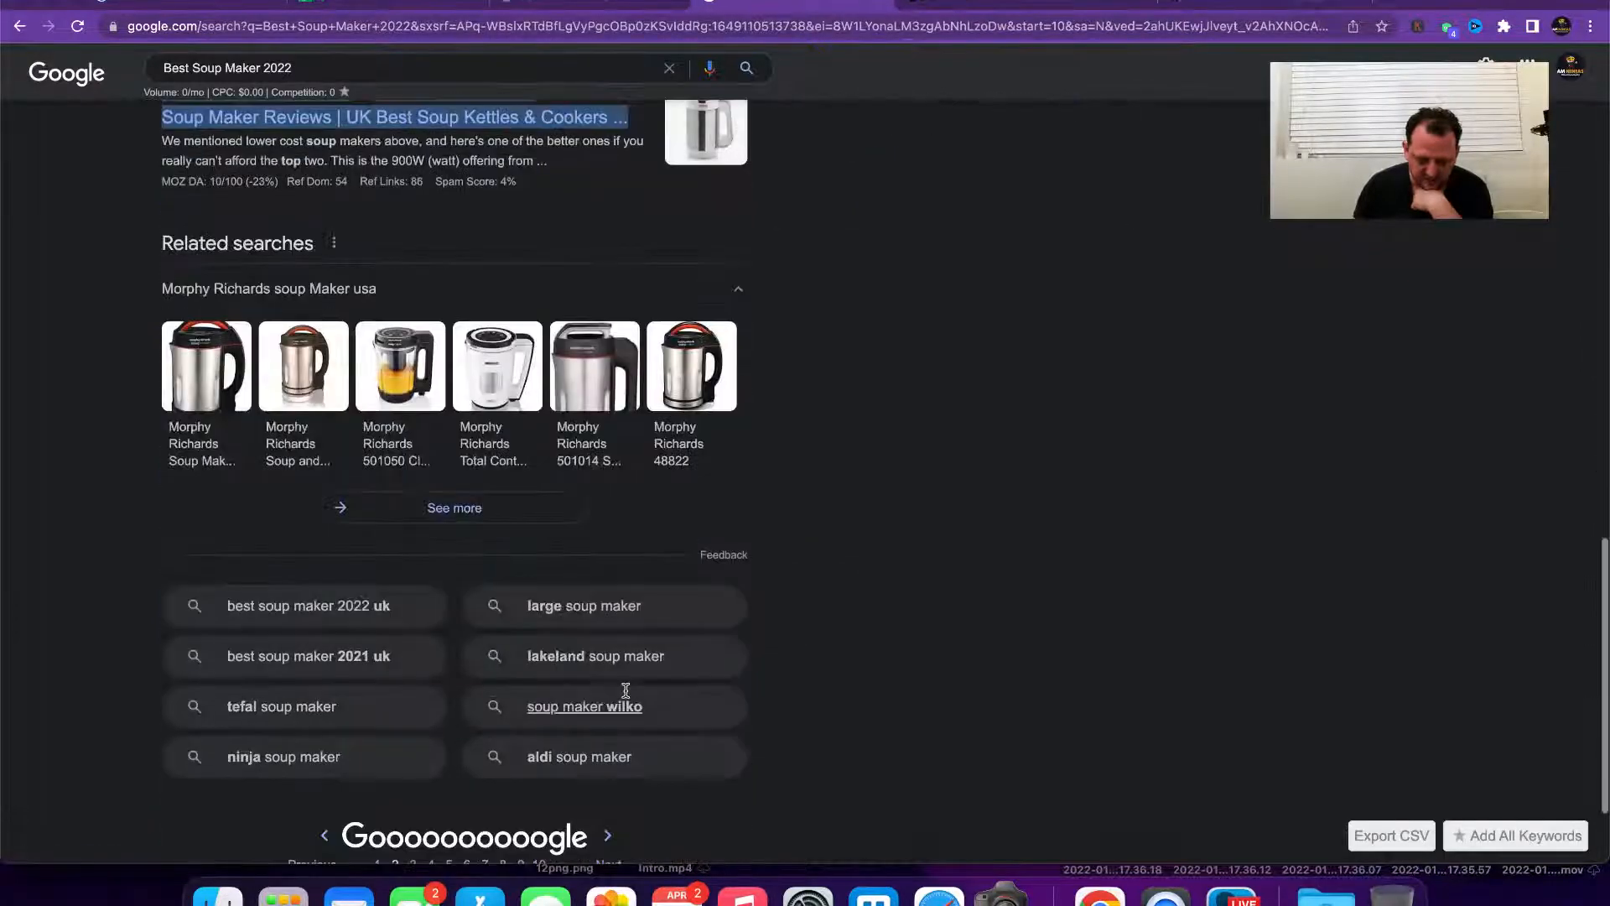
pyautogui.click(602, 830)
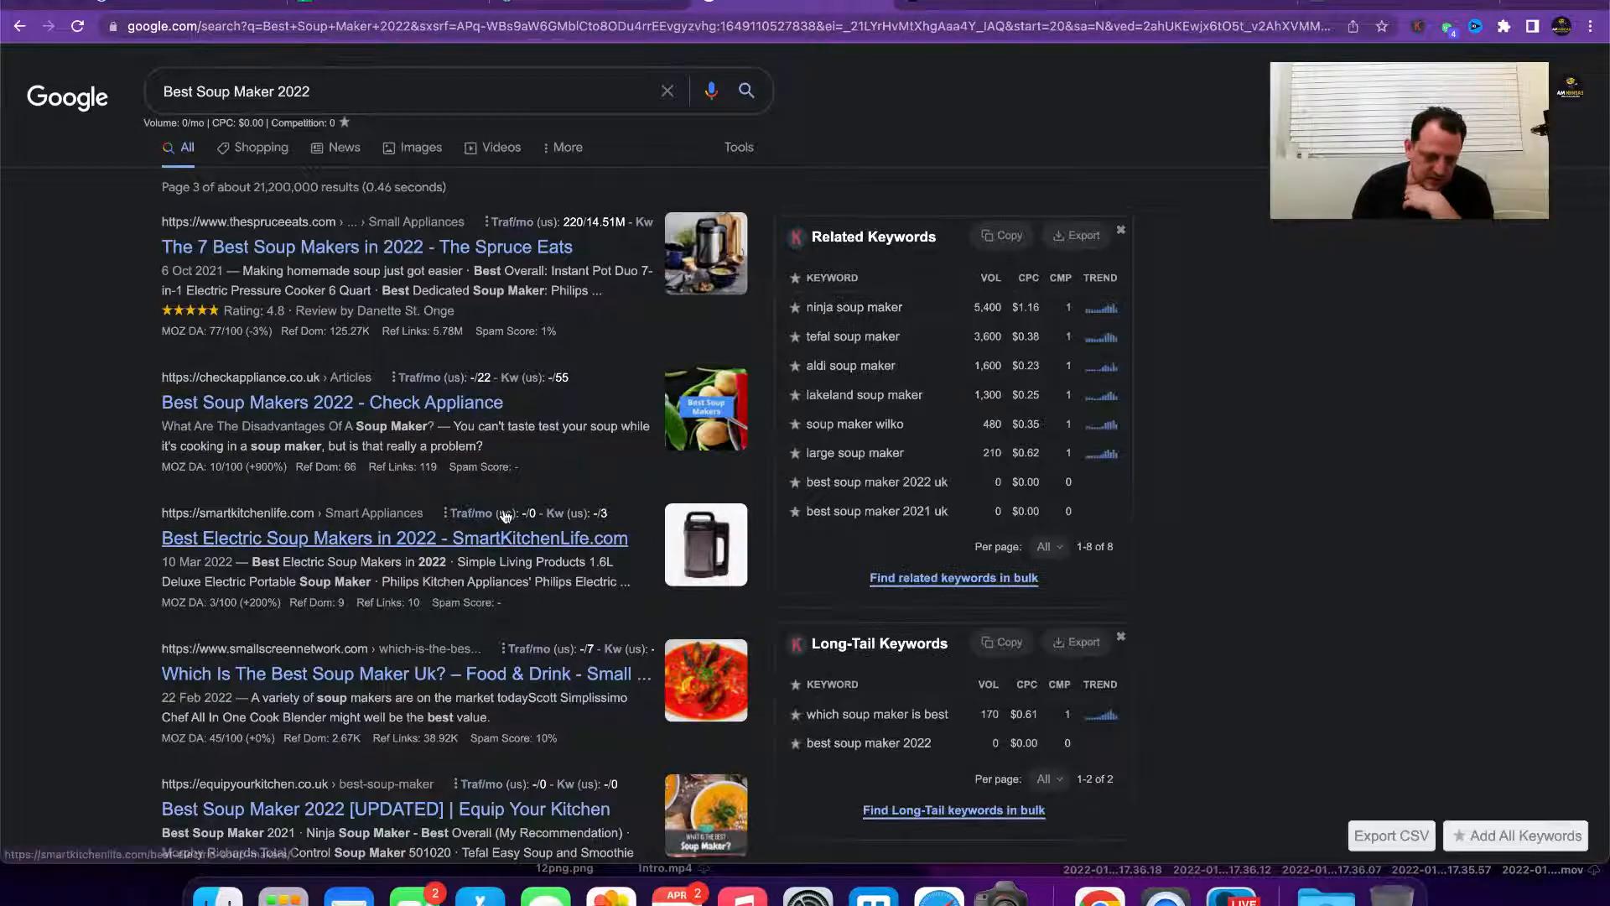
pyautogui.moveTo(588, 507)
pyautogui.scroll(-2, 507, 515)
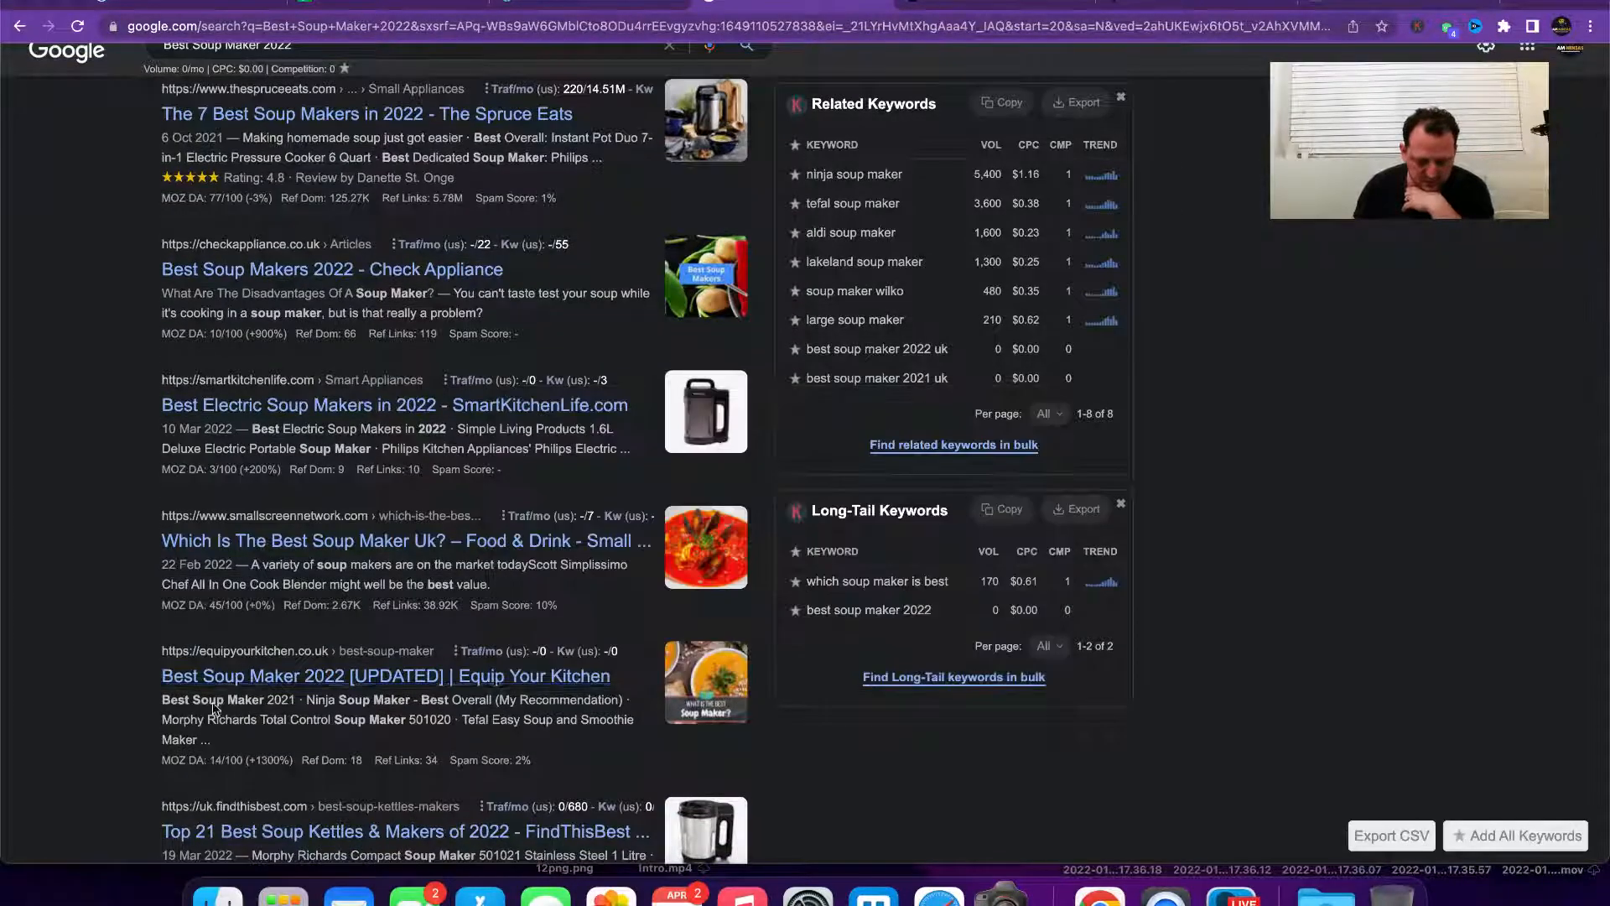
pyautogui.scroll(-15, 419, 671)
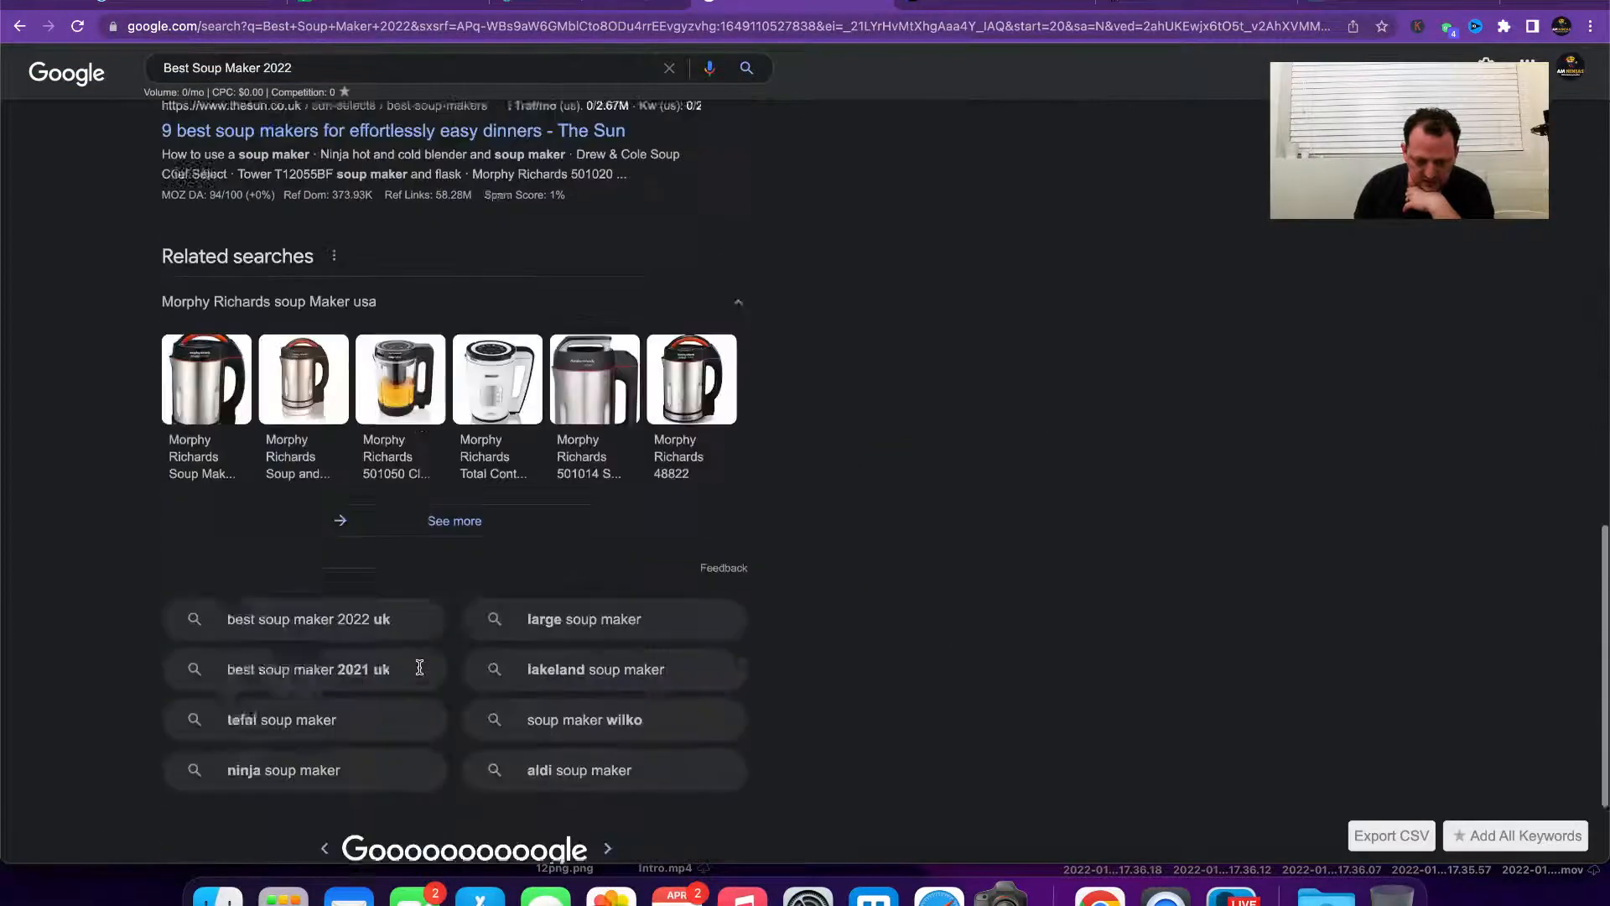
pyautogui.scroll(15, 419, 667)
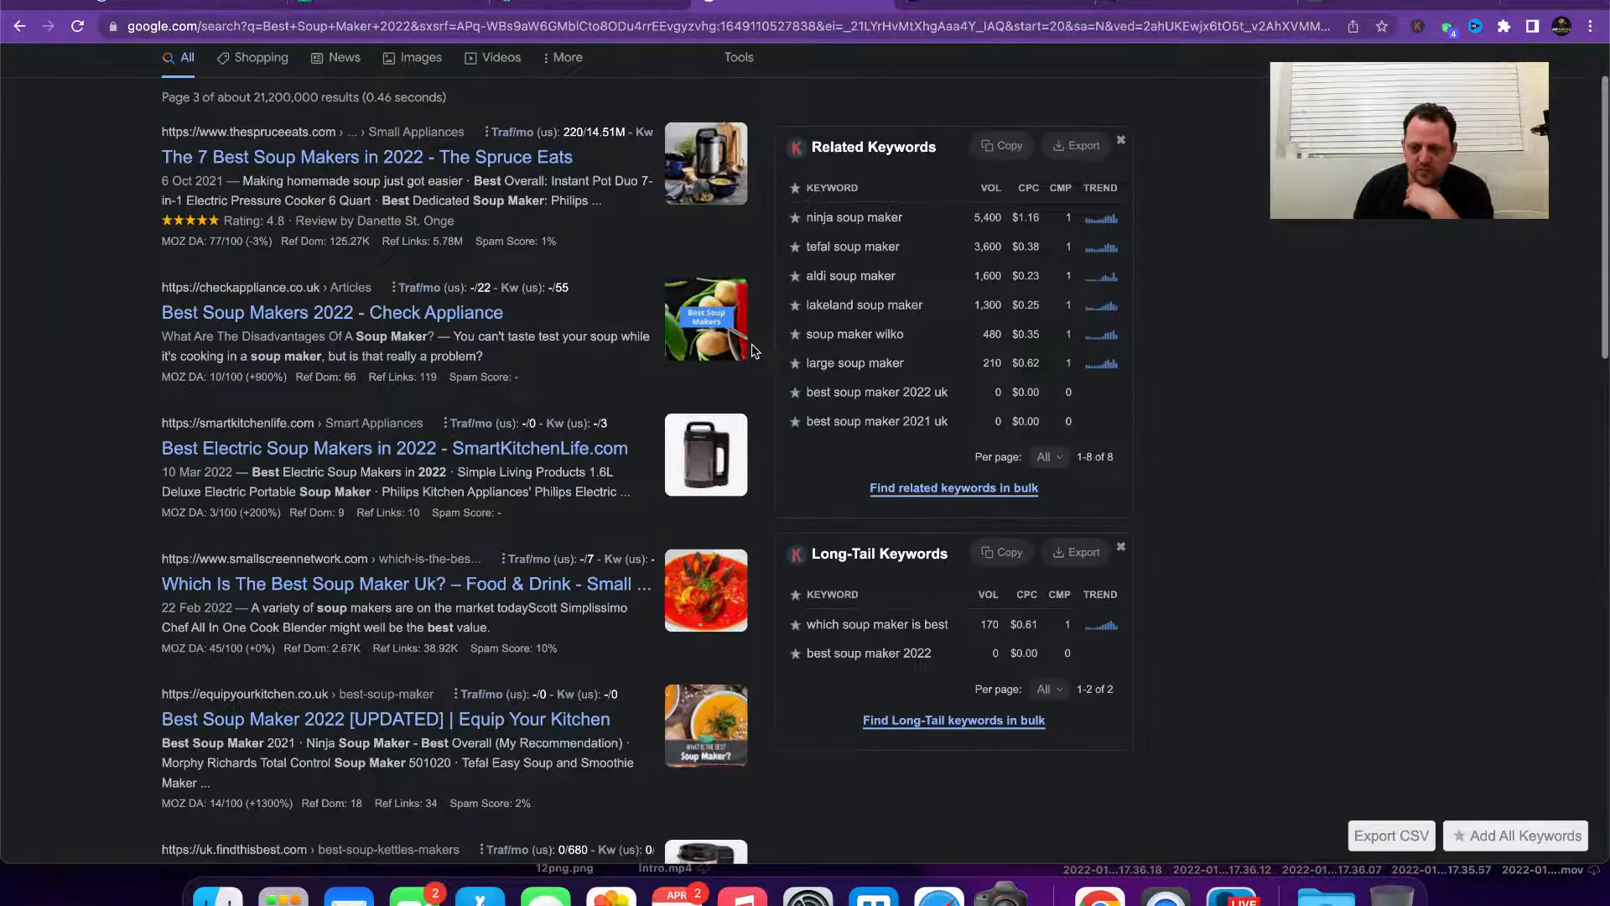
# Step: Switch to the whatsoupmaker.co.uk site and open its Articles listing
pyautogui.click(930, 10)
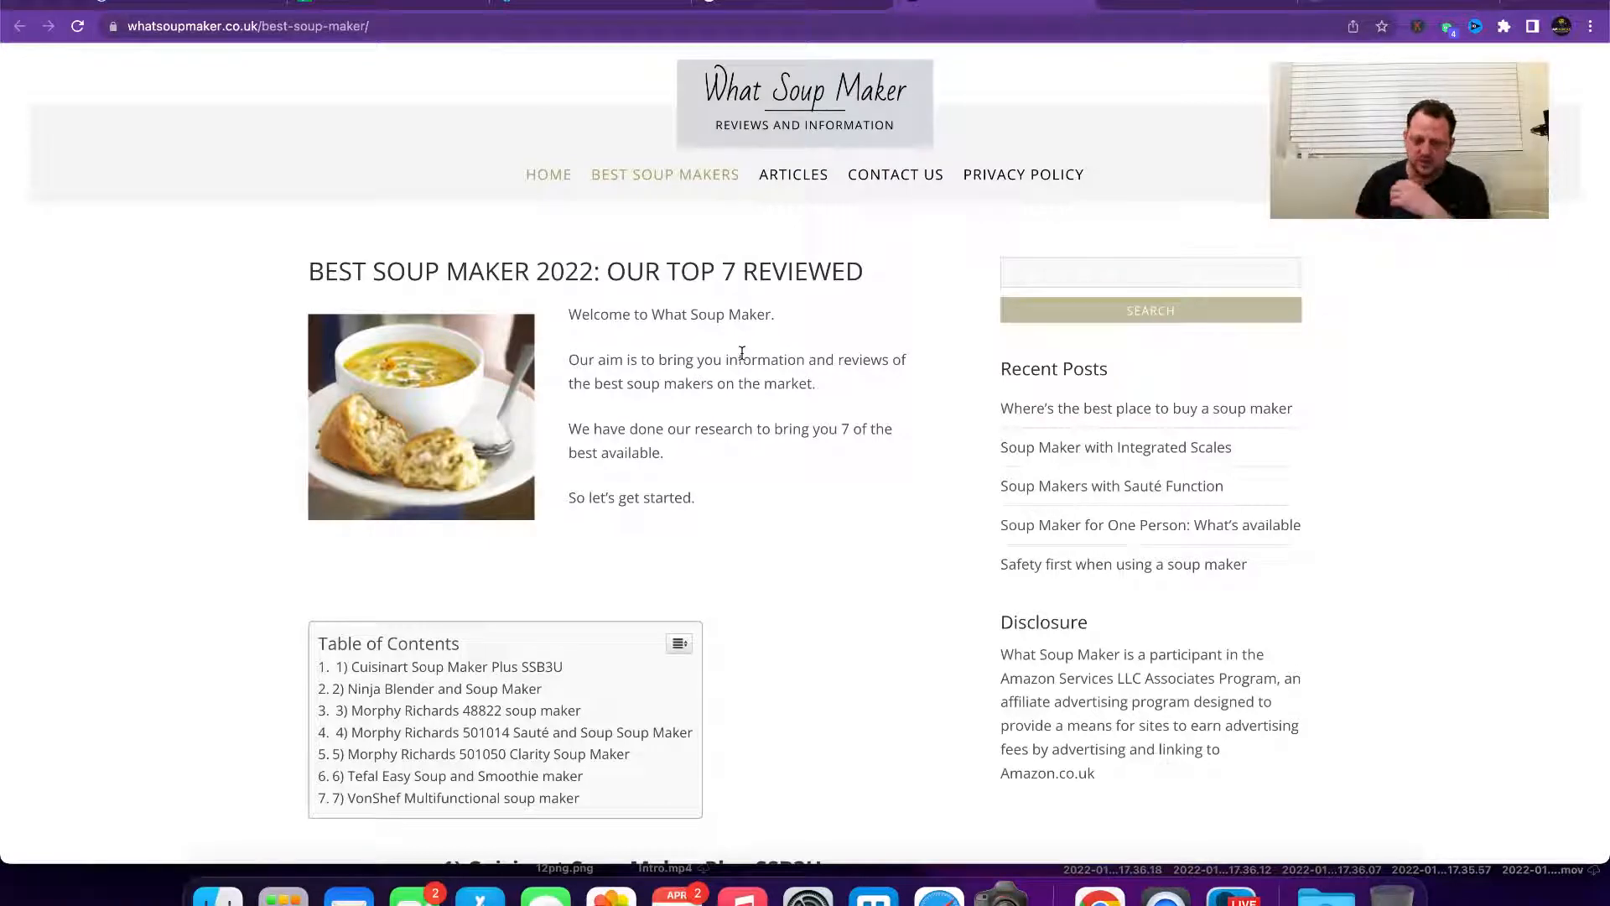
pyautogui.click(808, 171)
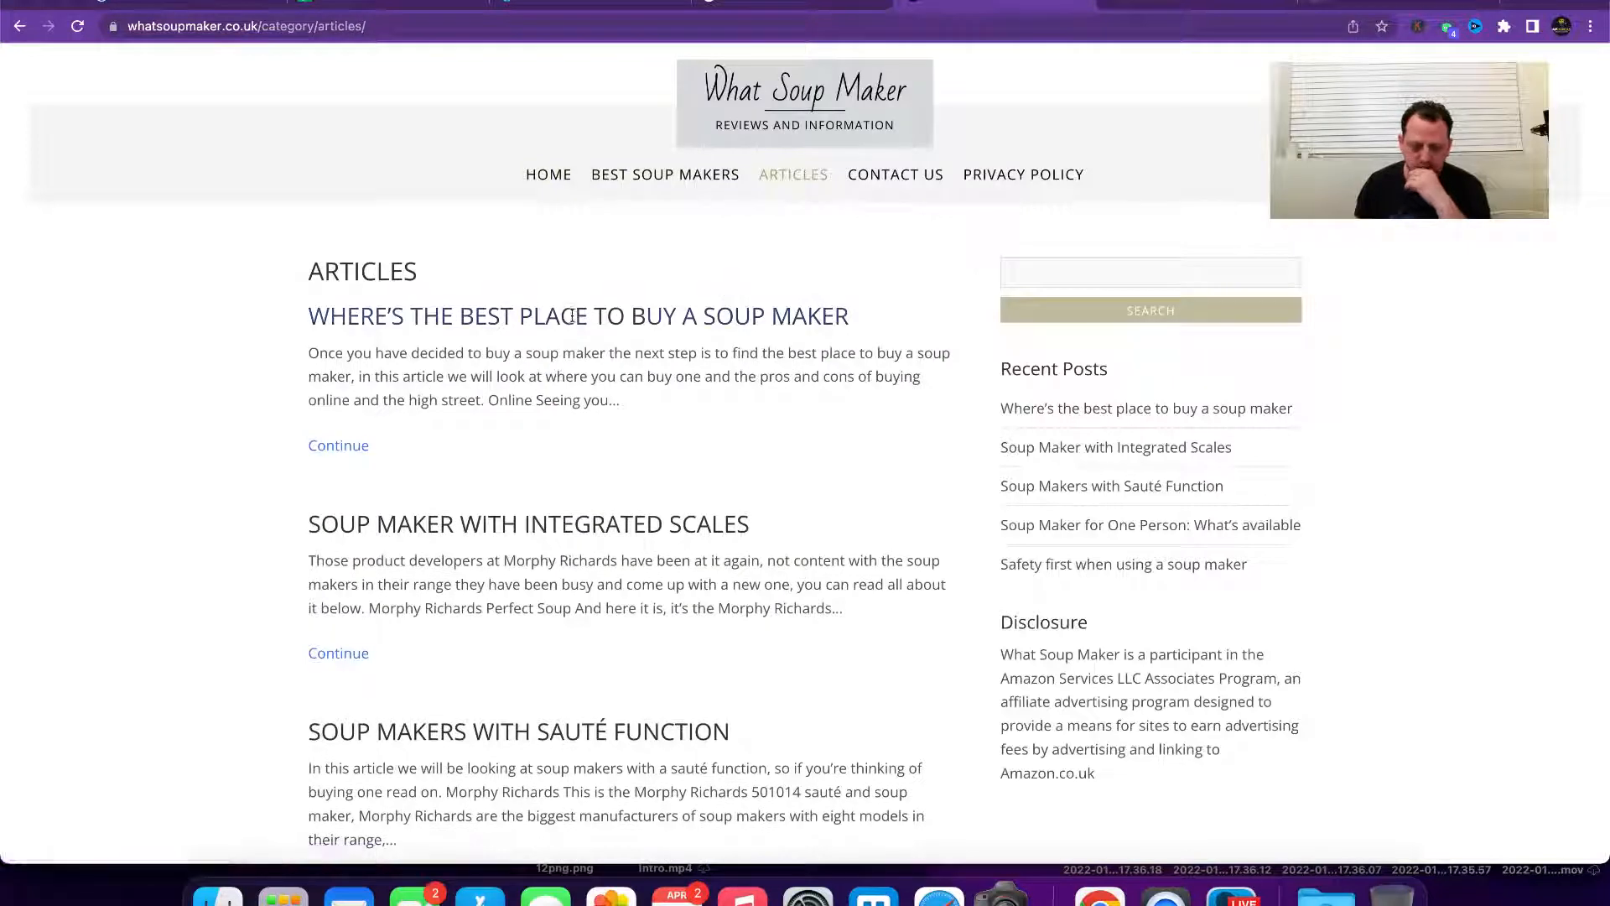
pyautogui.scroll(-3, 583, 335)
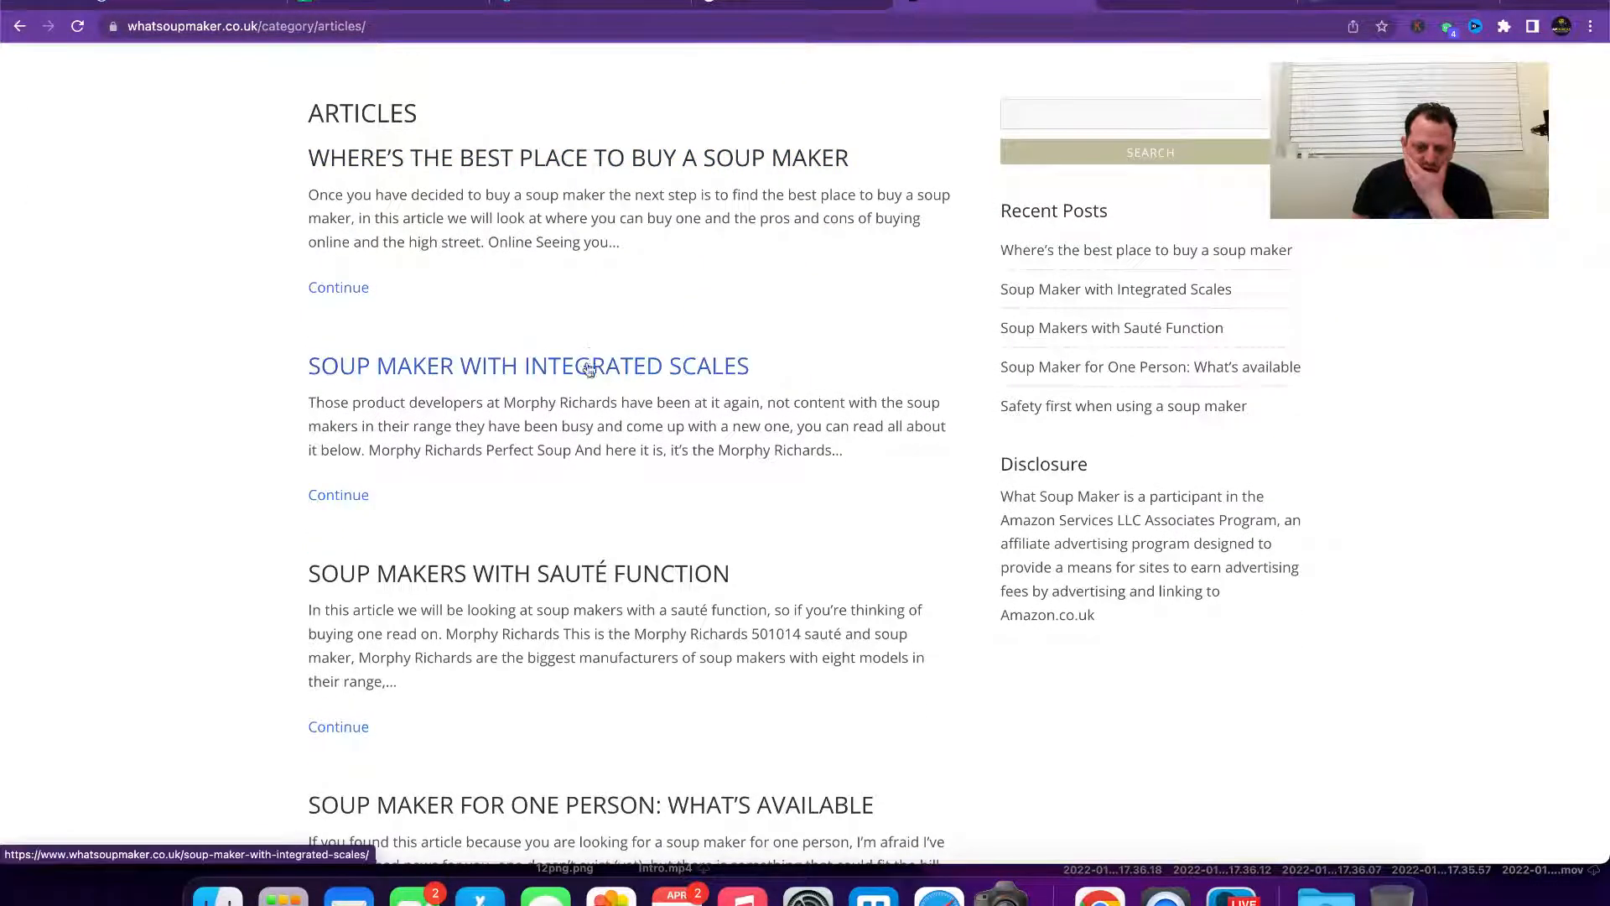
# Step: Read through the Soup Maker with Integrated Scales article and return to the articles listing
pyautogui.click(588, 369)
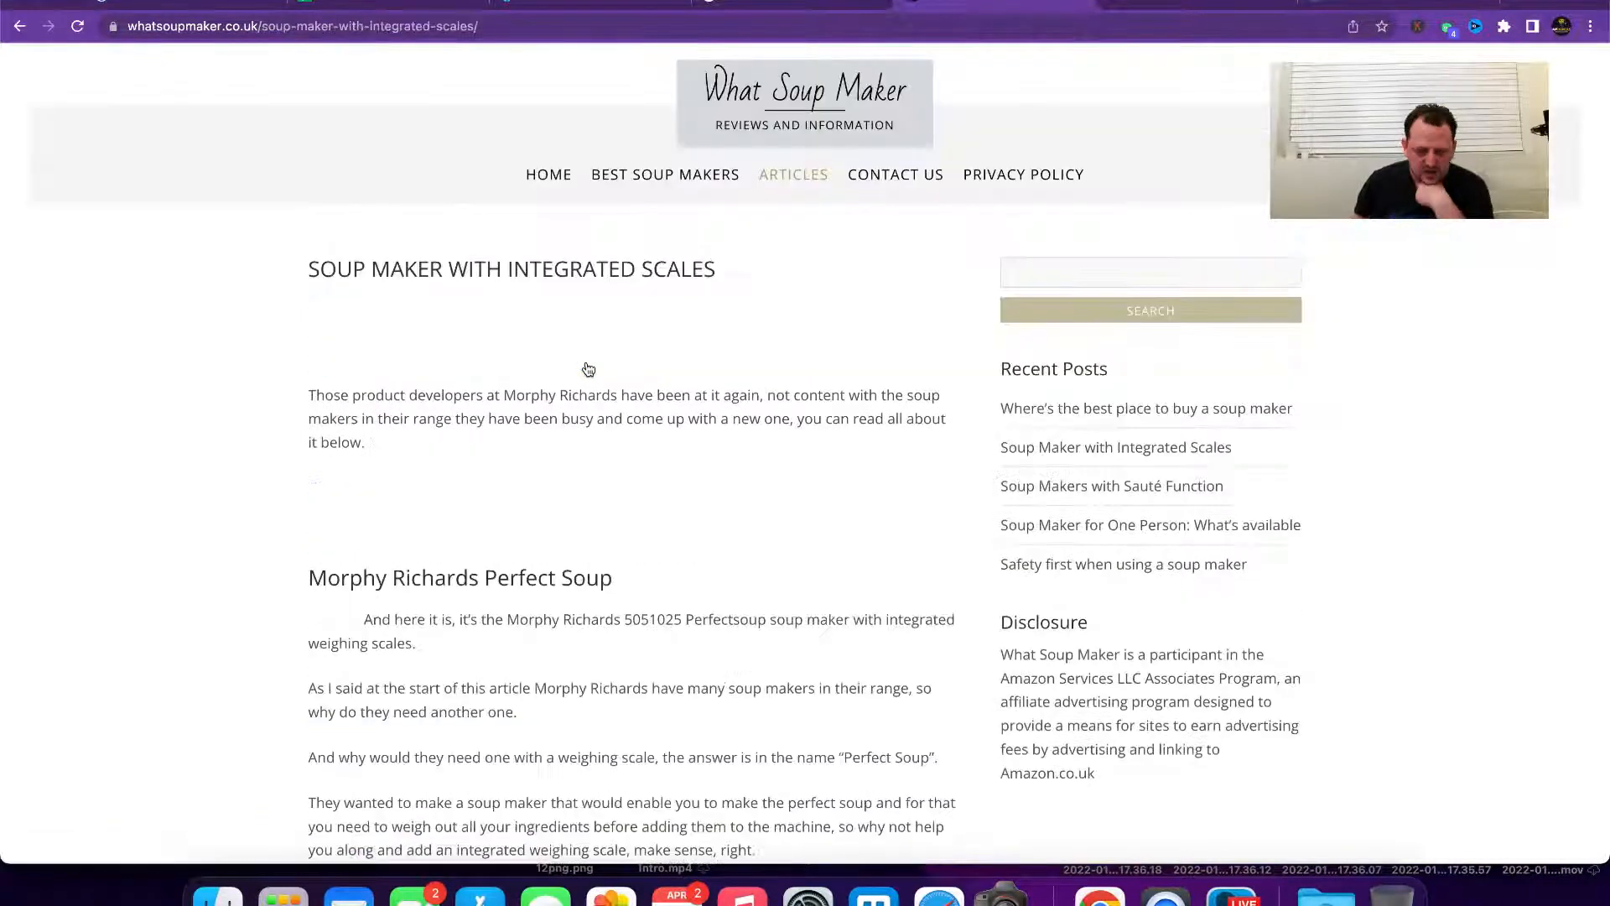
pyautogui.scroll(-5, 467, 510)
pyautogui.scroll(-8, 467, 510)
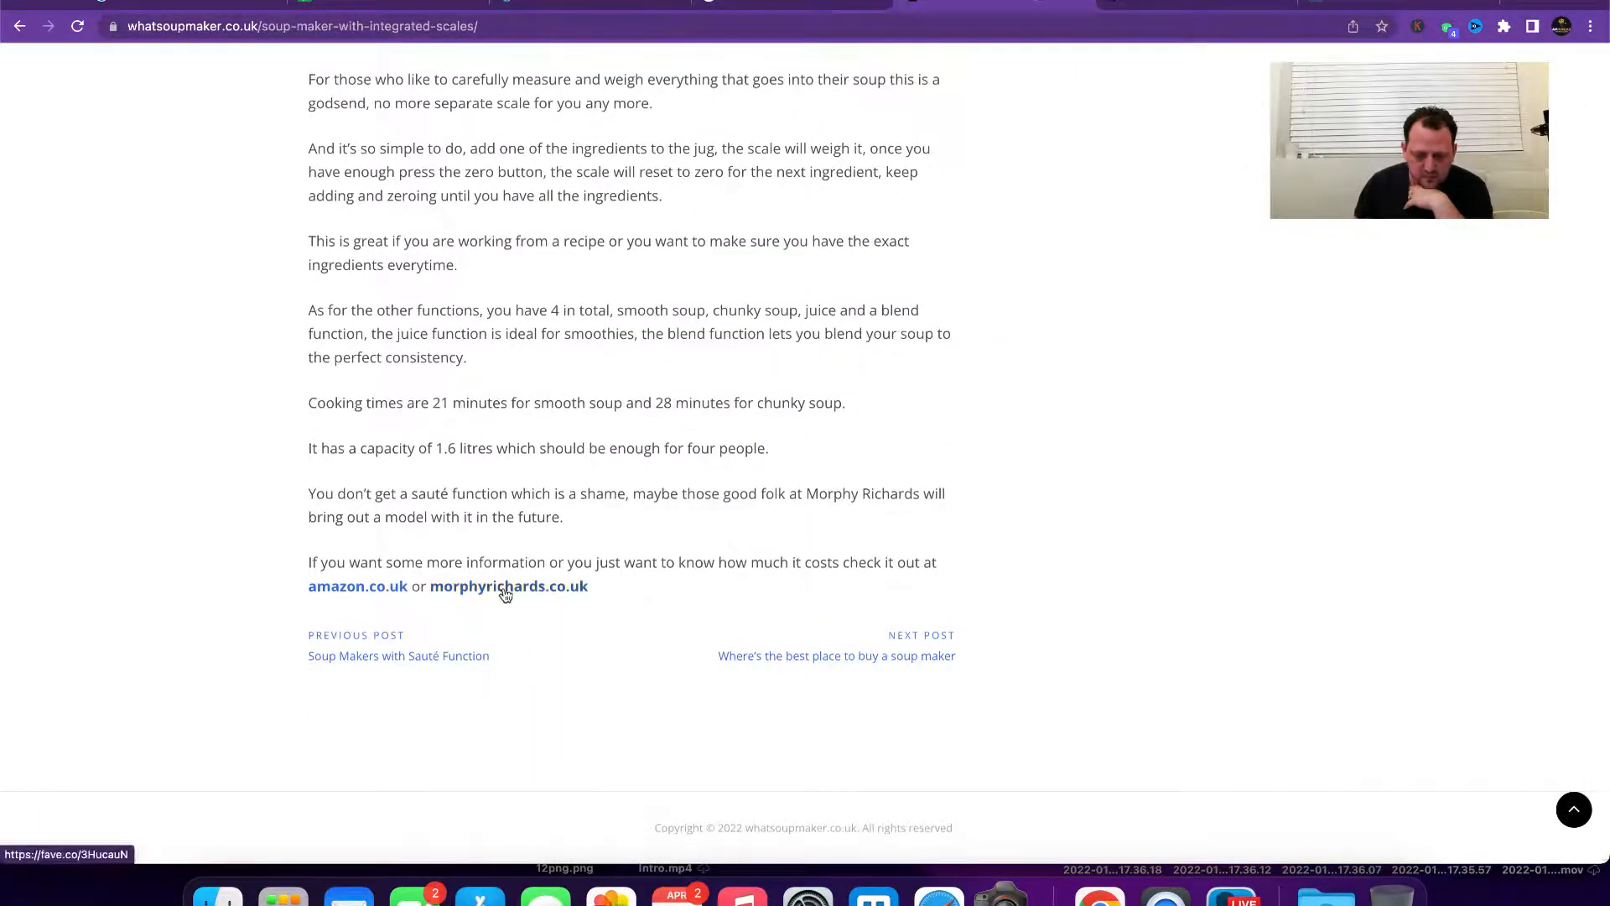
pyautogui.scroll(13, 708, 539)
pyautogui.click(20, 32)
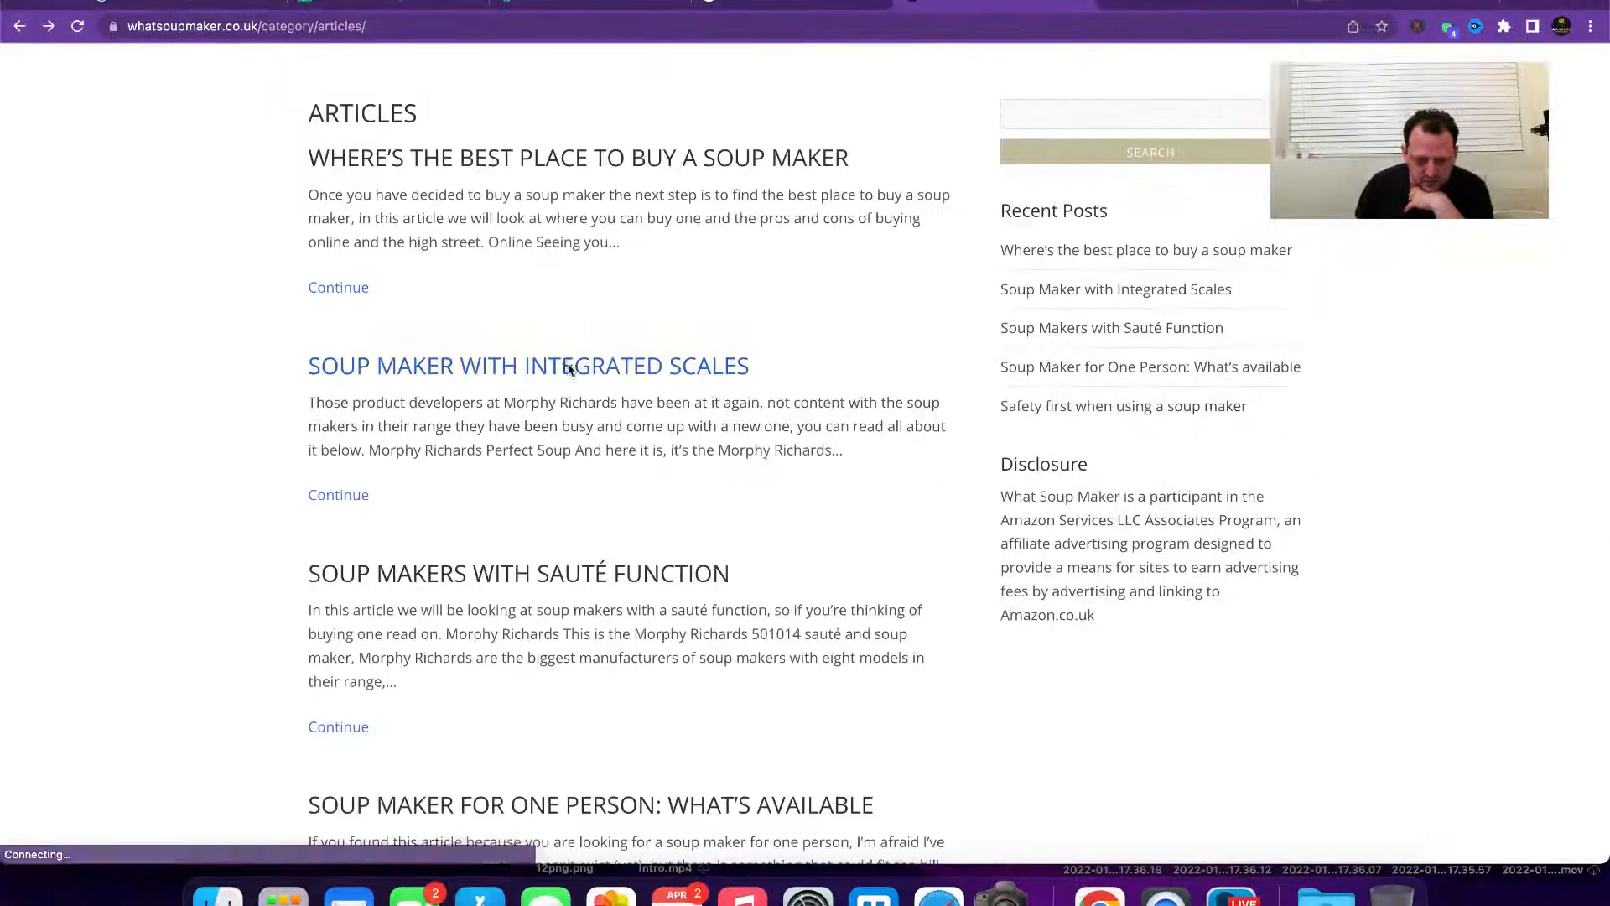
# Step: Reopen the integrated scales article, examine its Morphy Richards Perfect Soup section, and go back to the listing
pyautogui.scroll(-3, 695, 480)
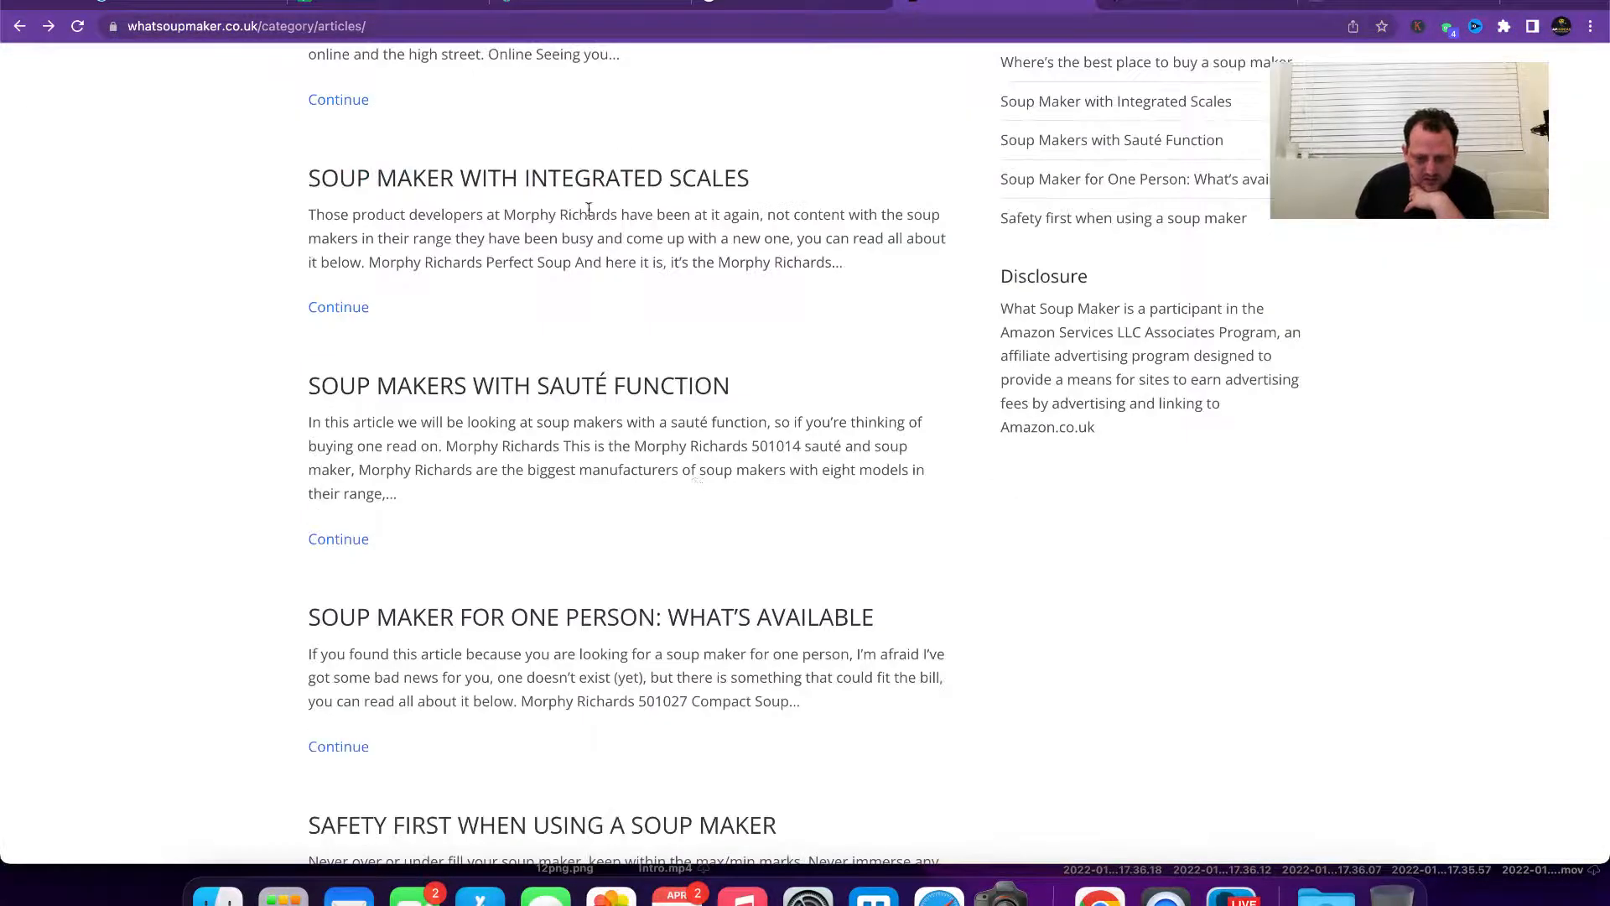
pyautogui.click(591, 179)
pyautogui.scroll(-6, 629, 366)
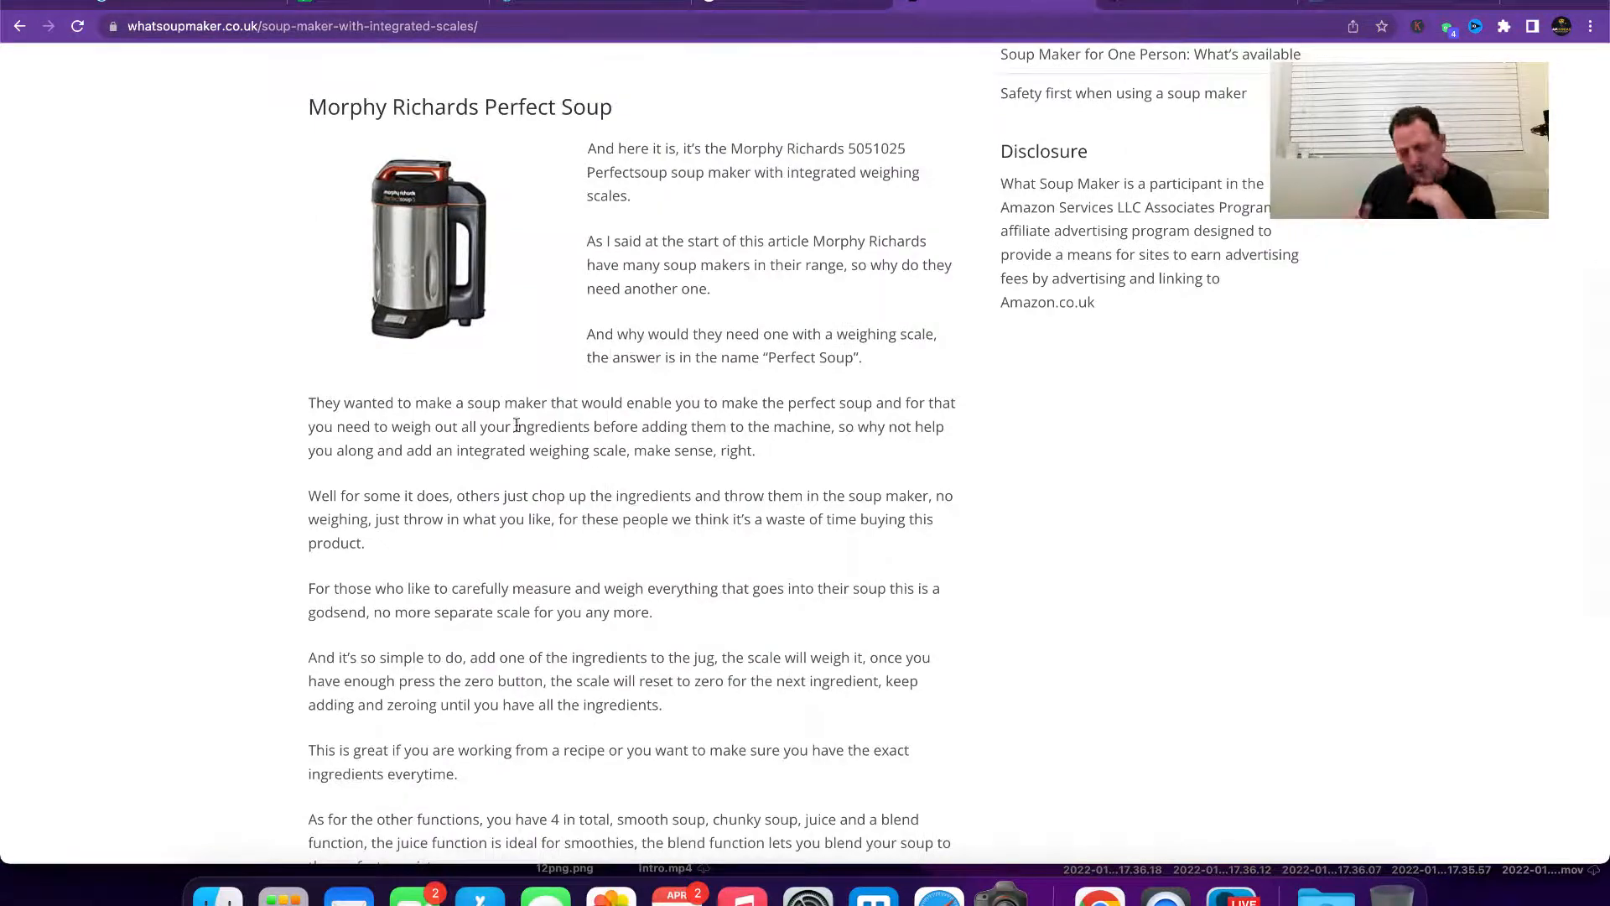
pyautogui.scroll(-3, 507, 293)
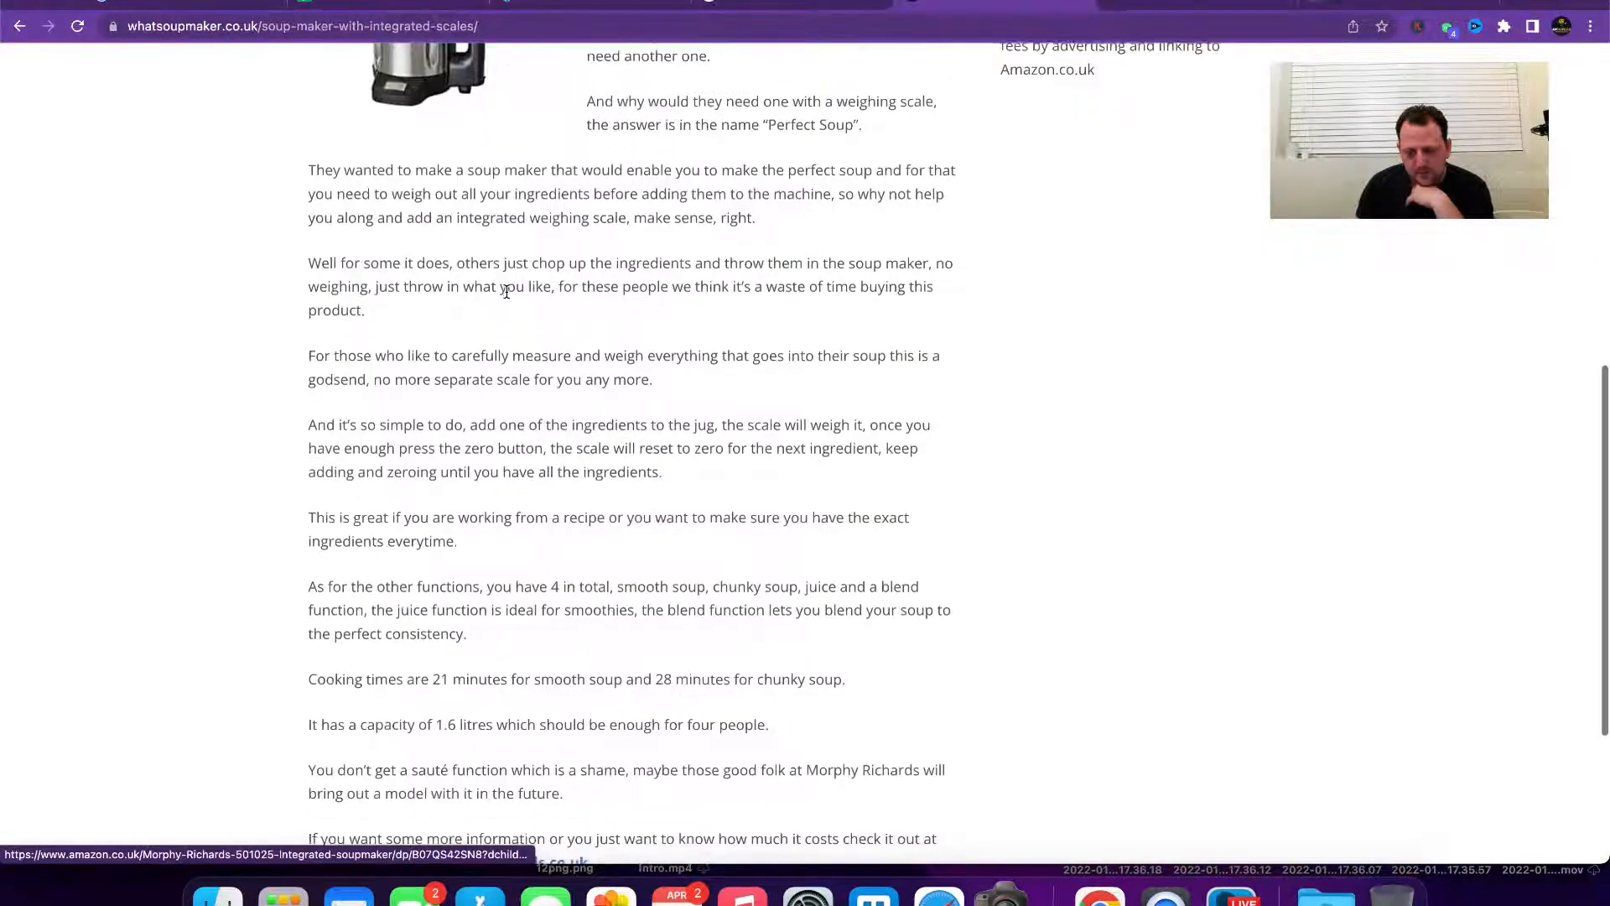
pyautogui.scroll(6, 387, 315)
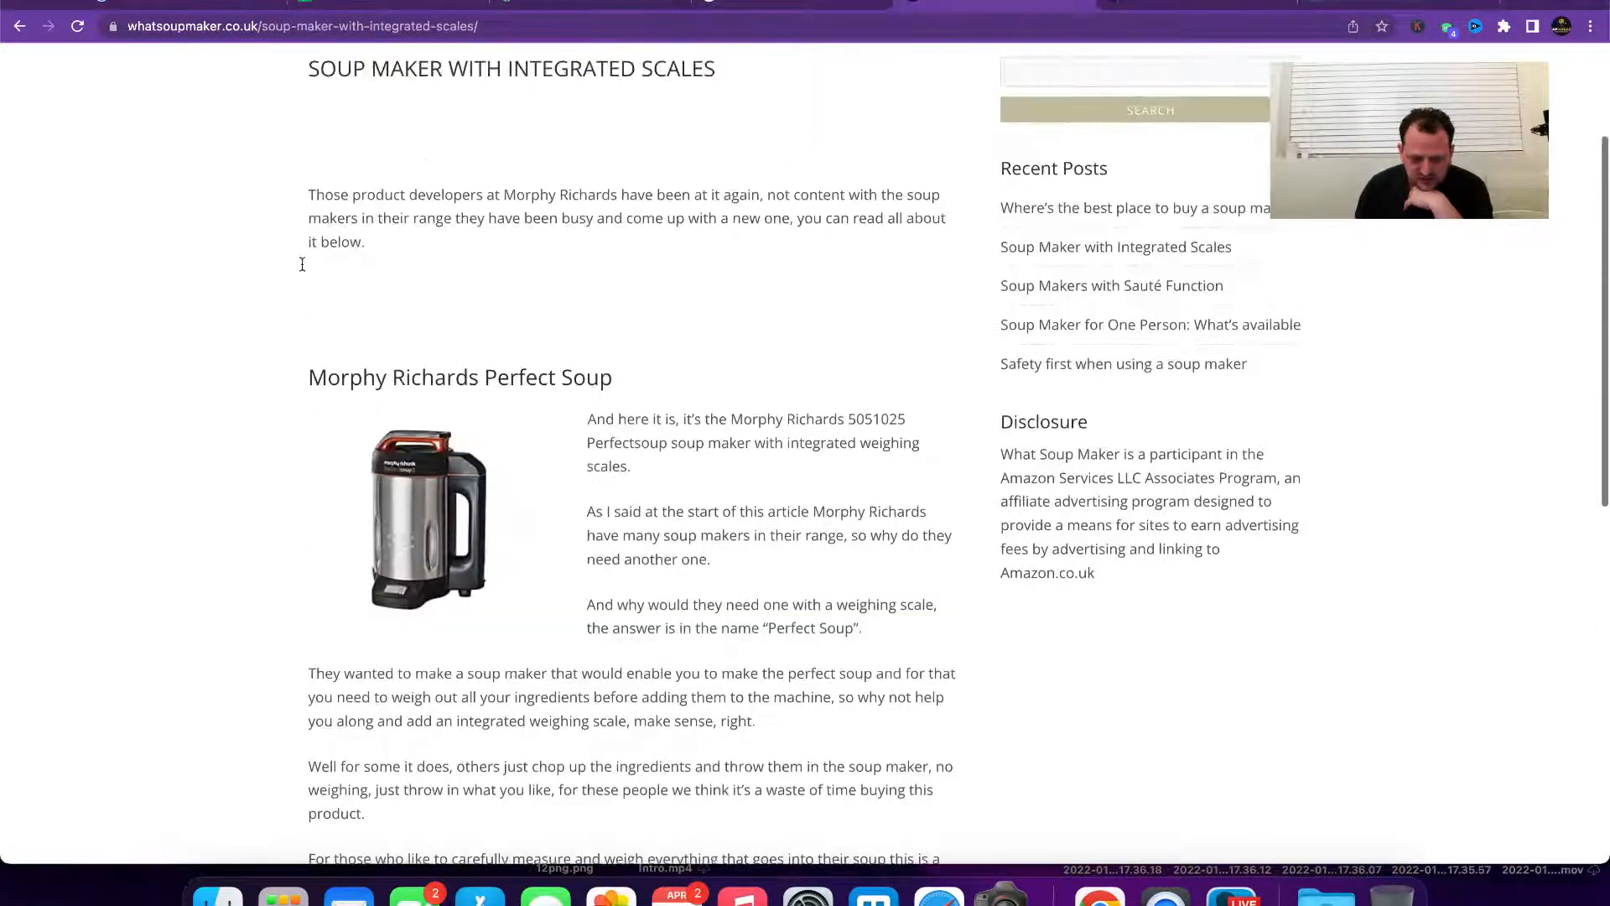
pyautogui.click(21, 28)
# Step: Open the Soup Makers with Sauté Function article and read through its sections
pyautogui.click(517, 394)
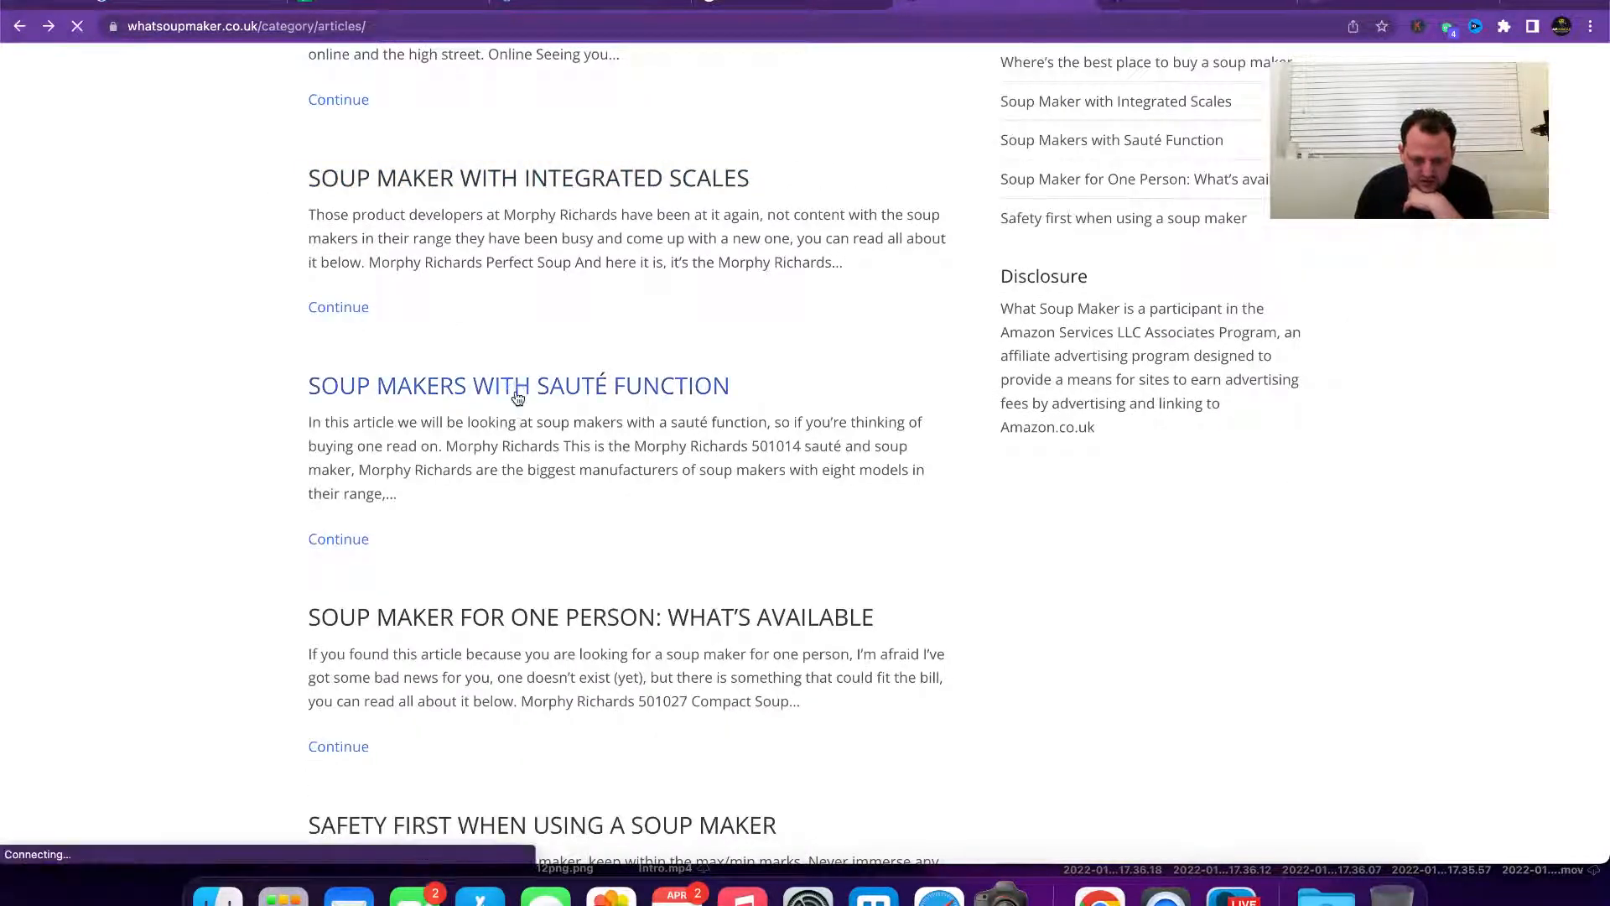
pyautogui.scroll(-4, 528, 433)
pyautogui.scroll(-20, 525, 435)
pyautogui.scroll(3, 525, 435)
pyautogui.scroll(-1, 525, 435)
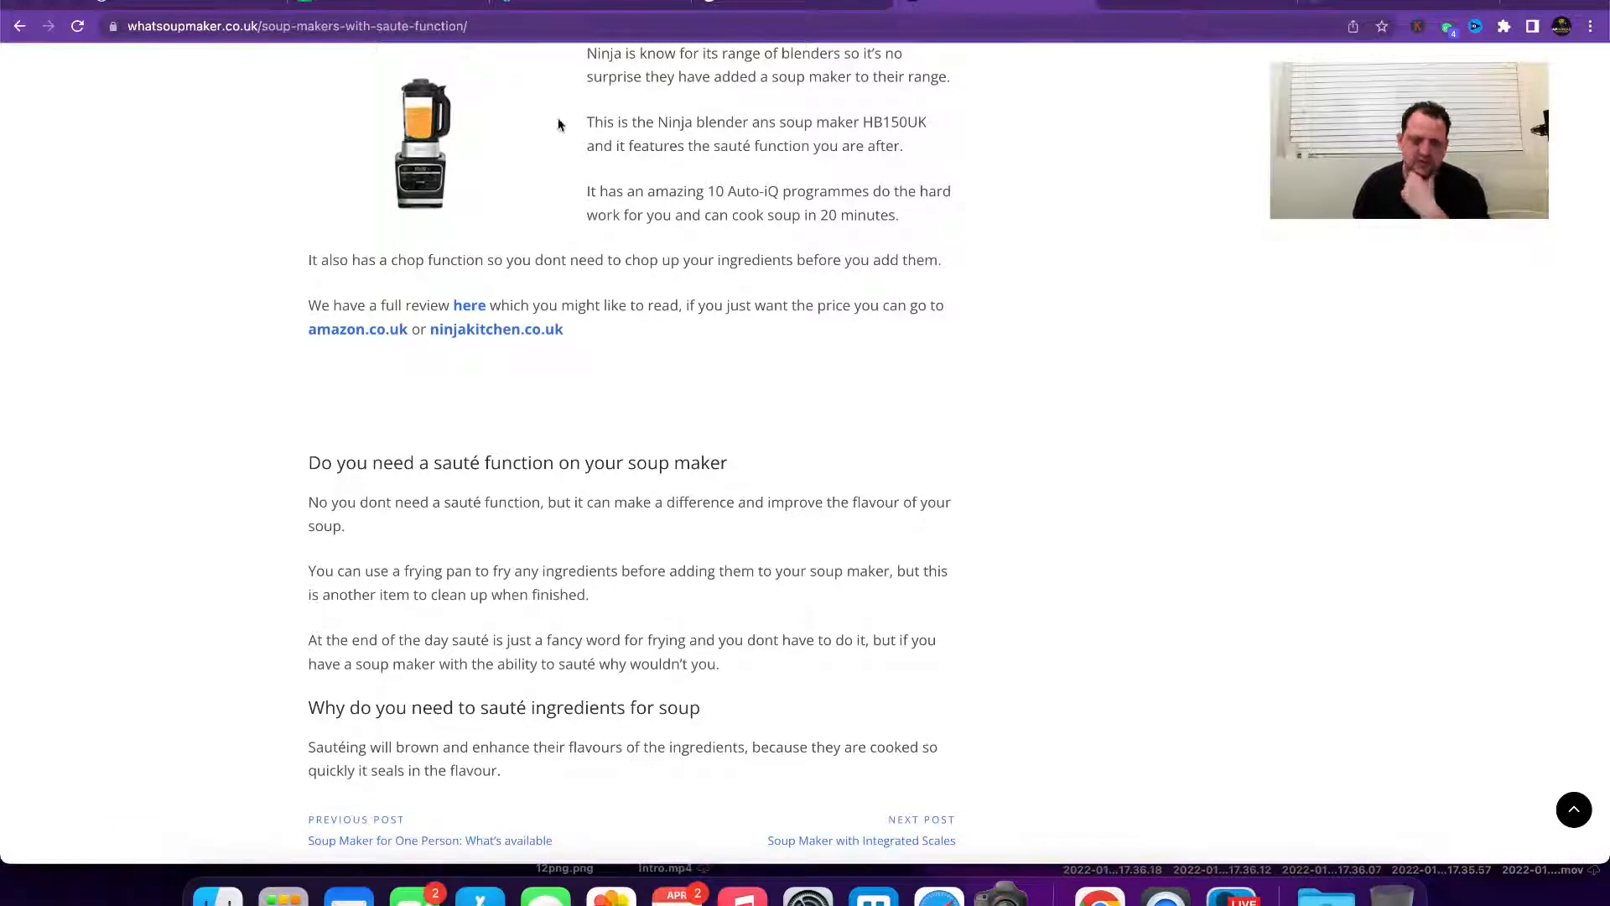
# Step: Copy the sauté function article's web address, then open ahrefs.com in a new tab and sign in with the saved login
pyautogui.click(498, 31)
pyautogui.press('super+c')
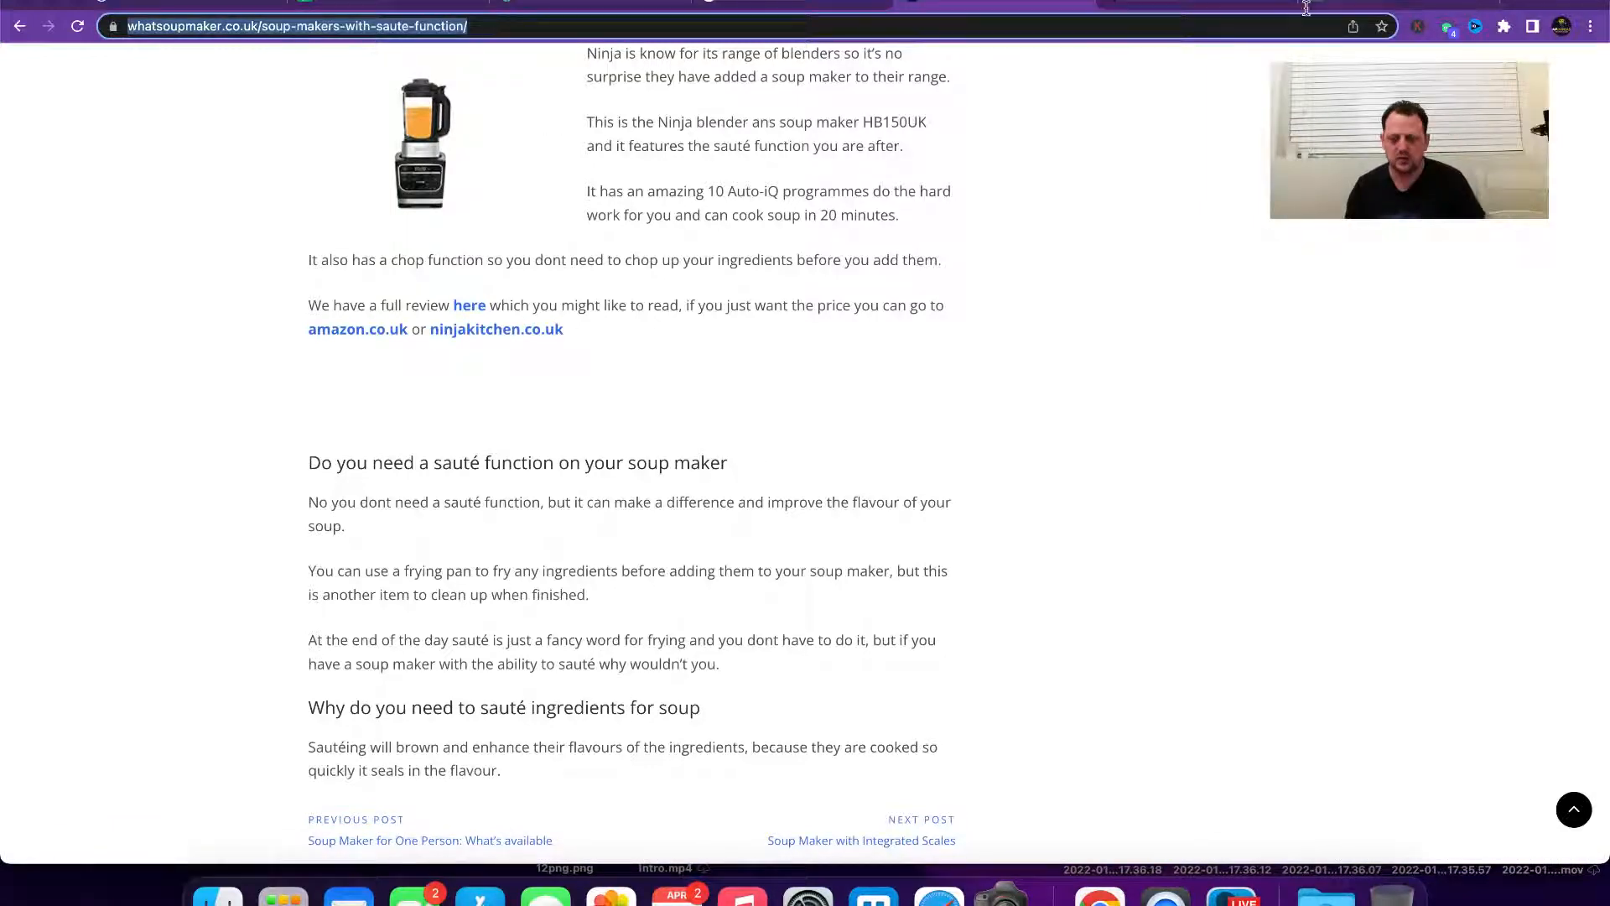
pyautogui.click(1525, 1)
pyautogui.write('ahrefs.com')
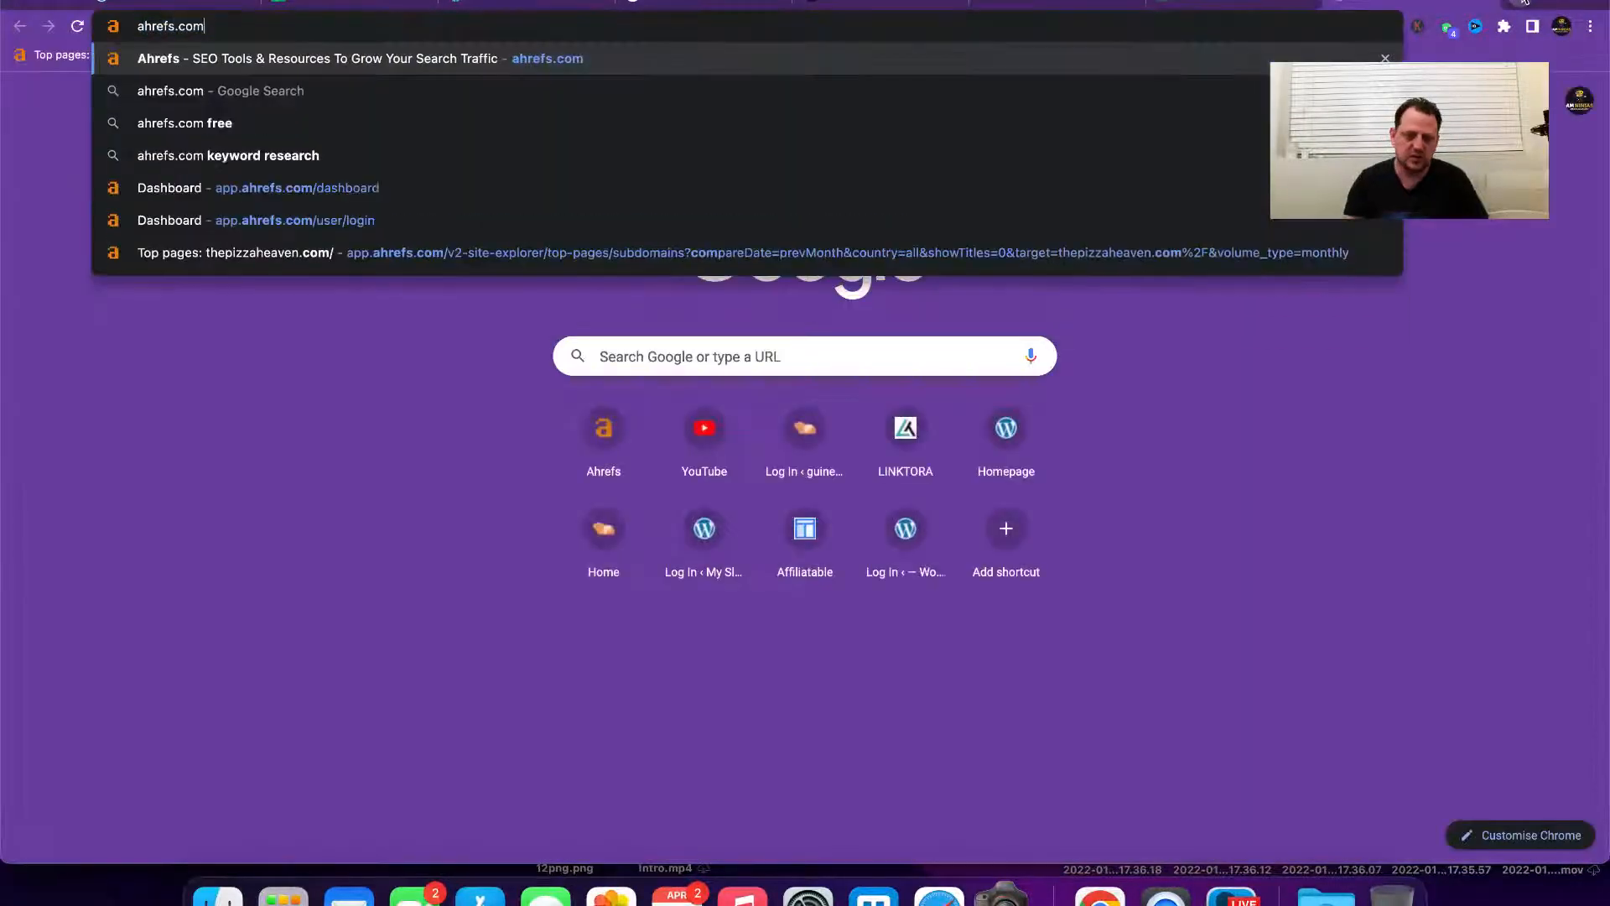
pyautogui.press('Return')
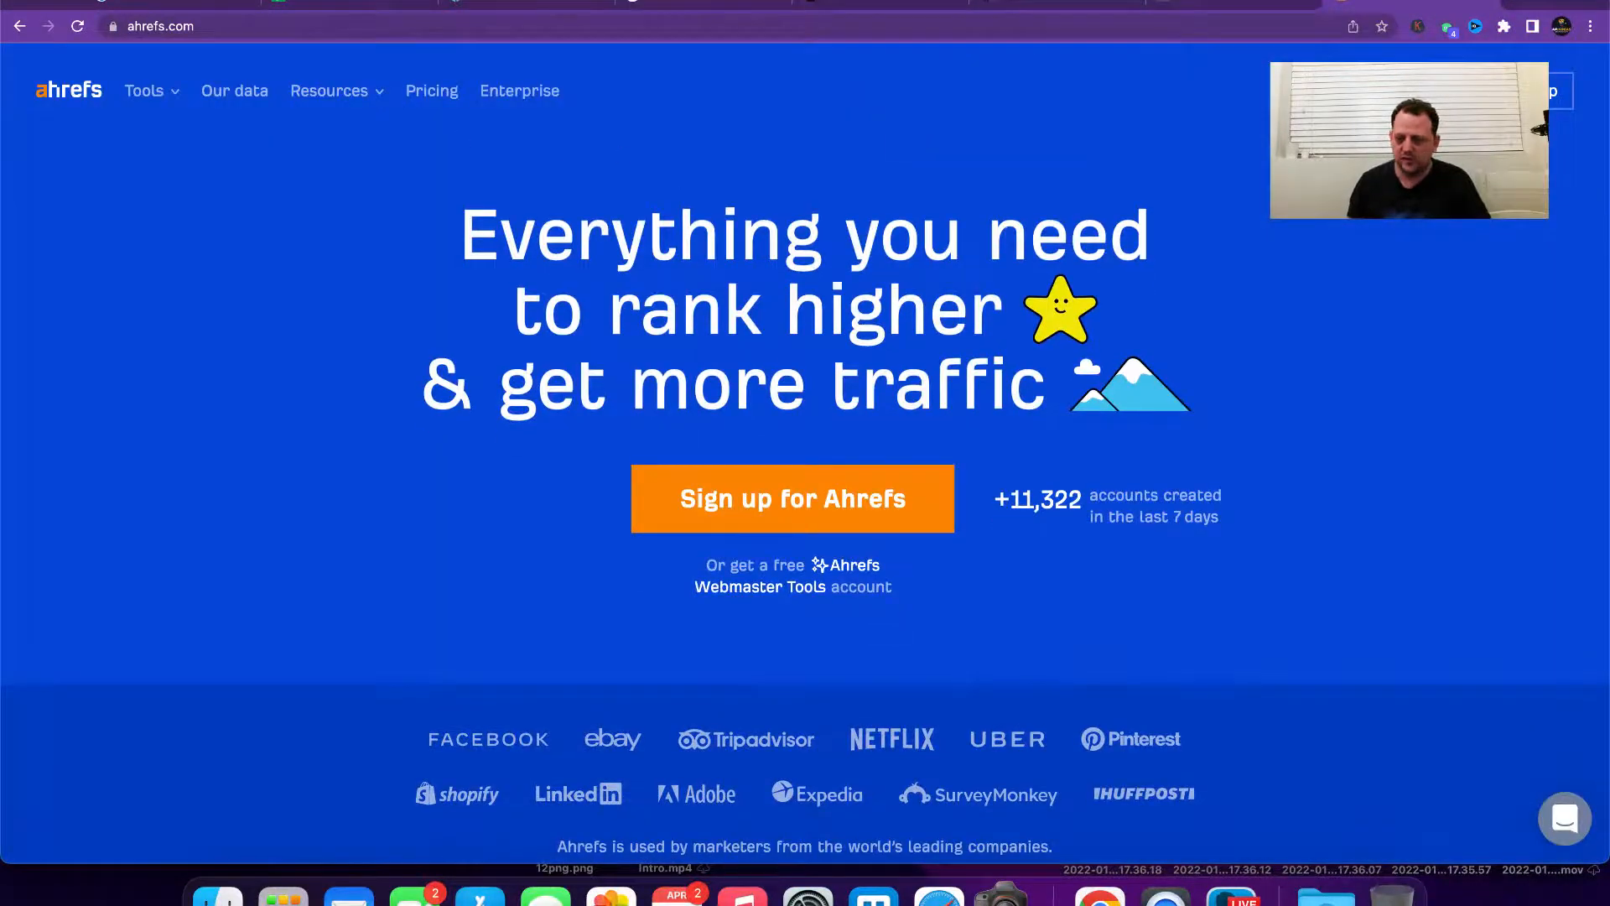
pyautogui.click(1493, 91)
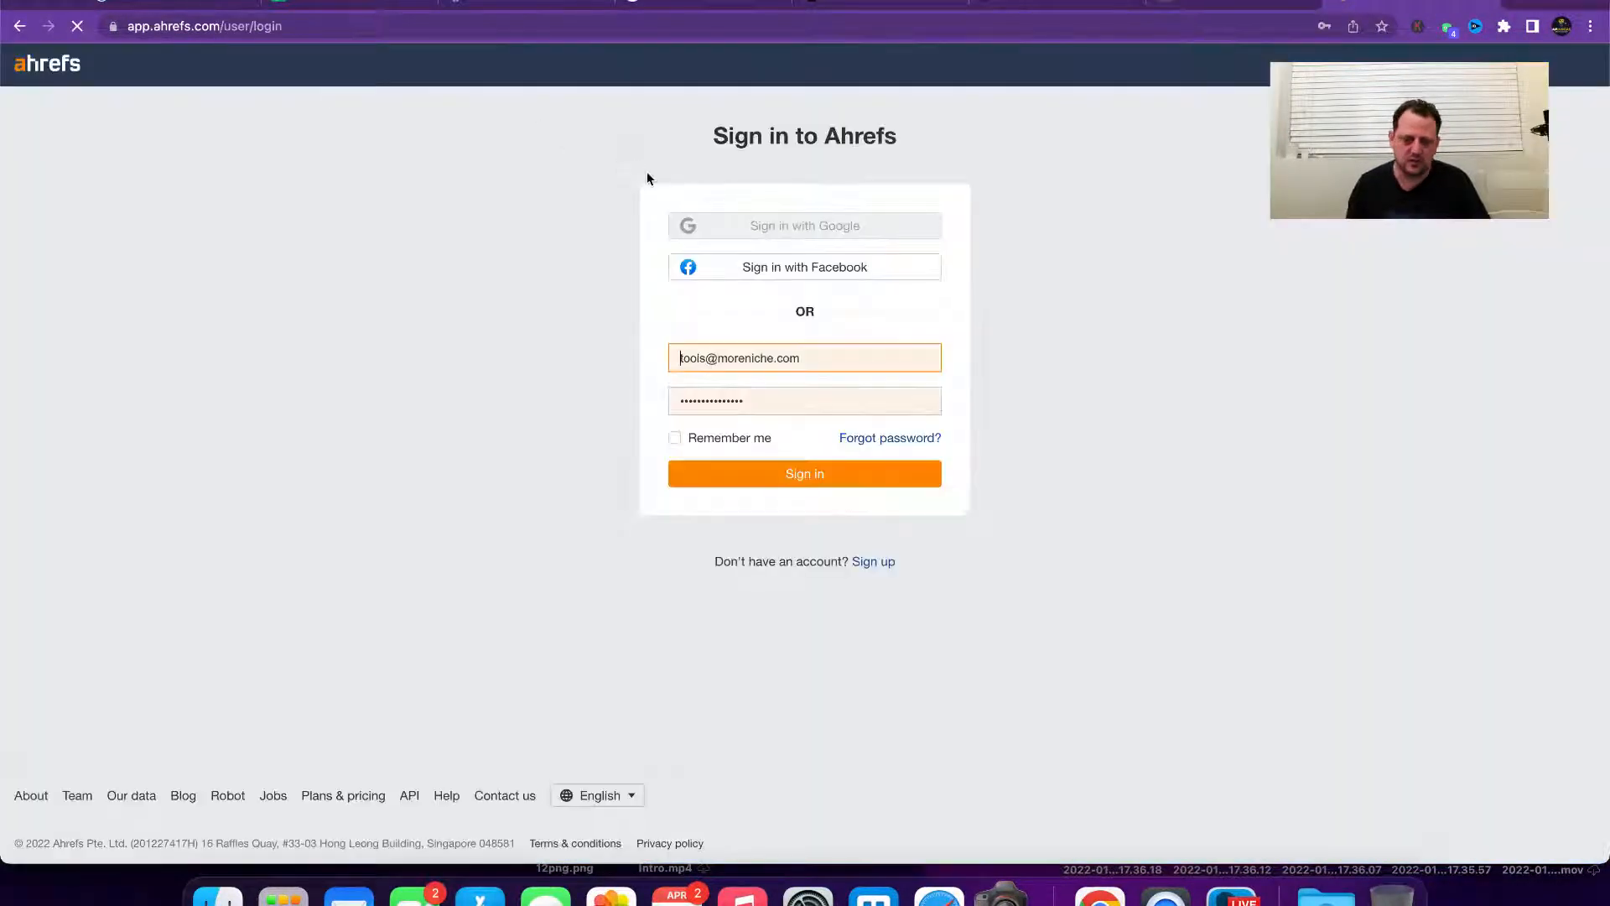
pyautogui.click(736, 471)
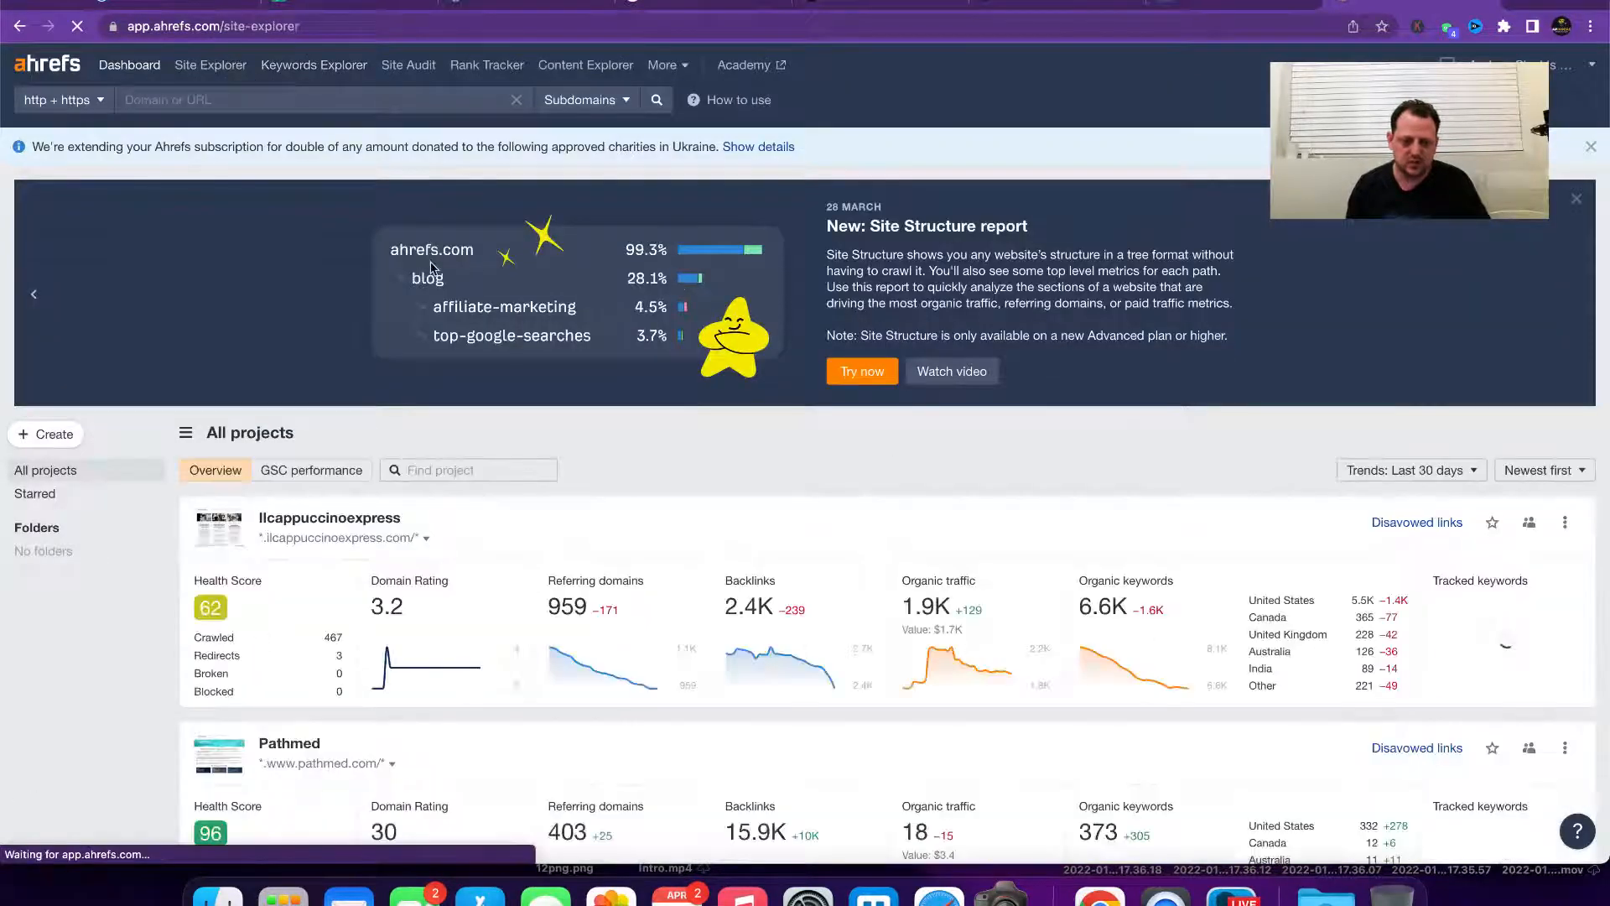
# Step: Analyze the copied article address in Site Explorer and open its organic keywords report
pyautogui.click(209, 65)
pyautogui.click(647, 274)
pyautogui.press('super+v')
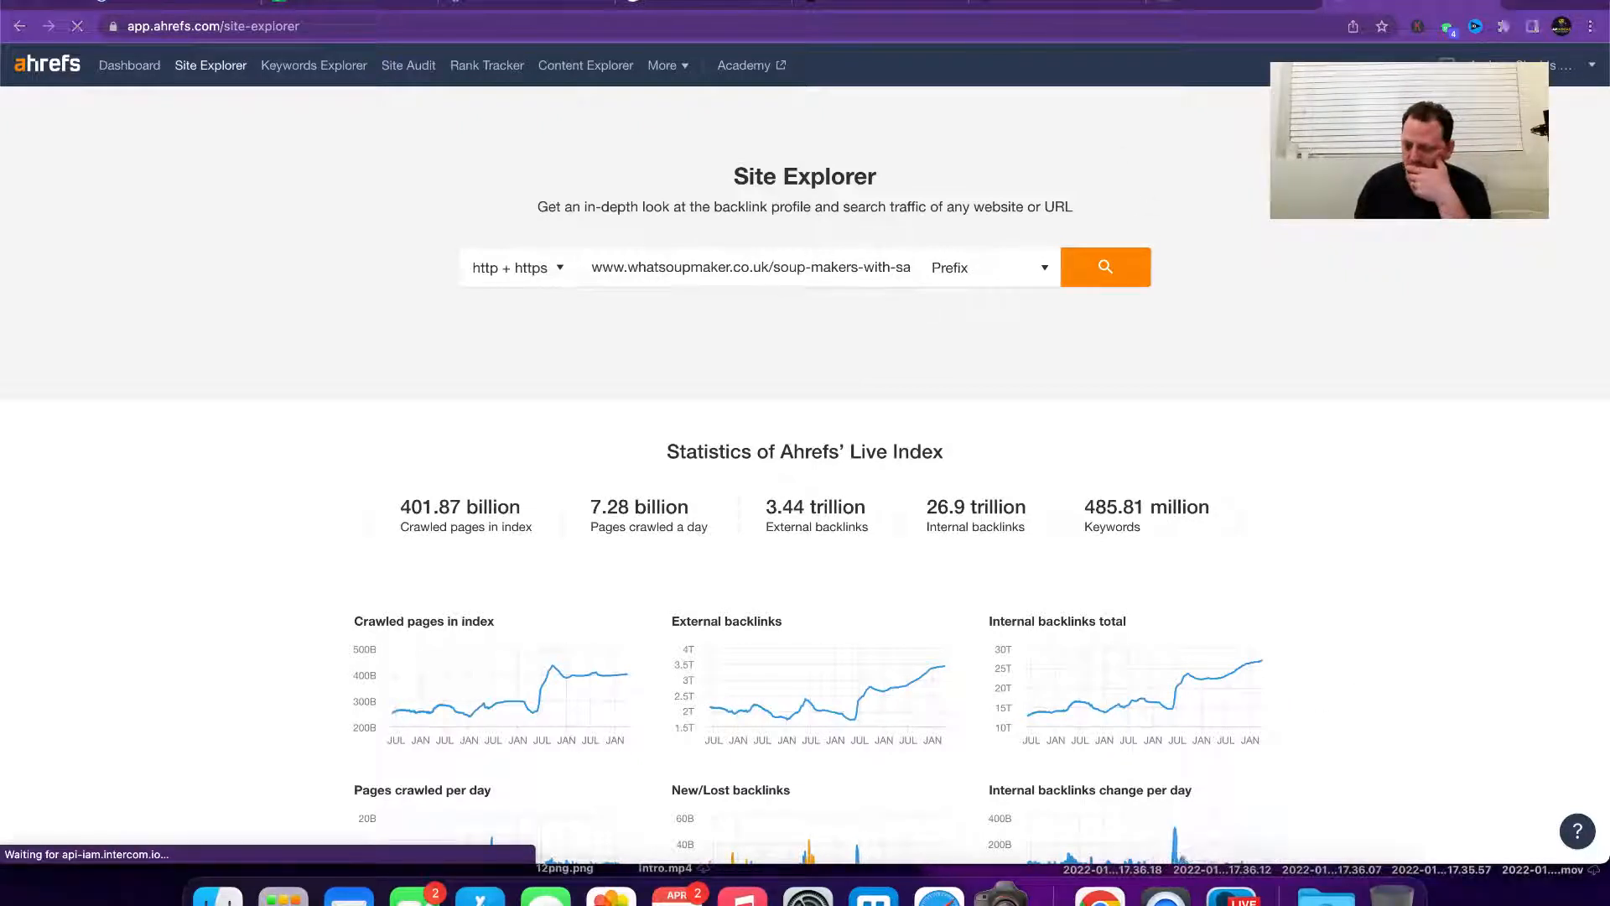
pyautogui.press('Return')
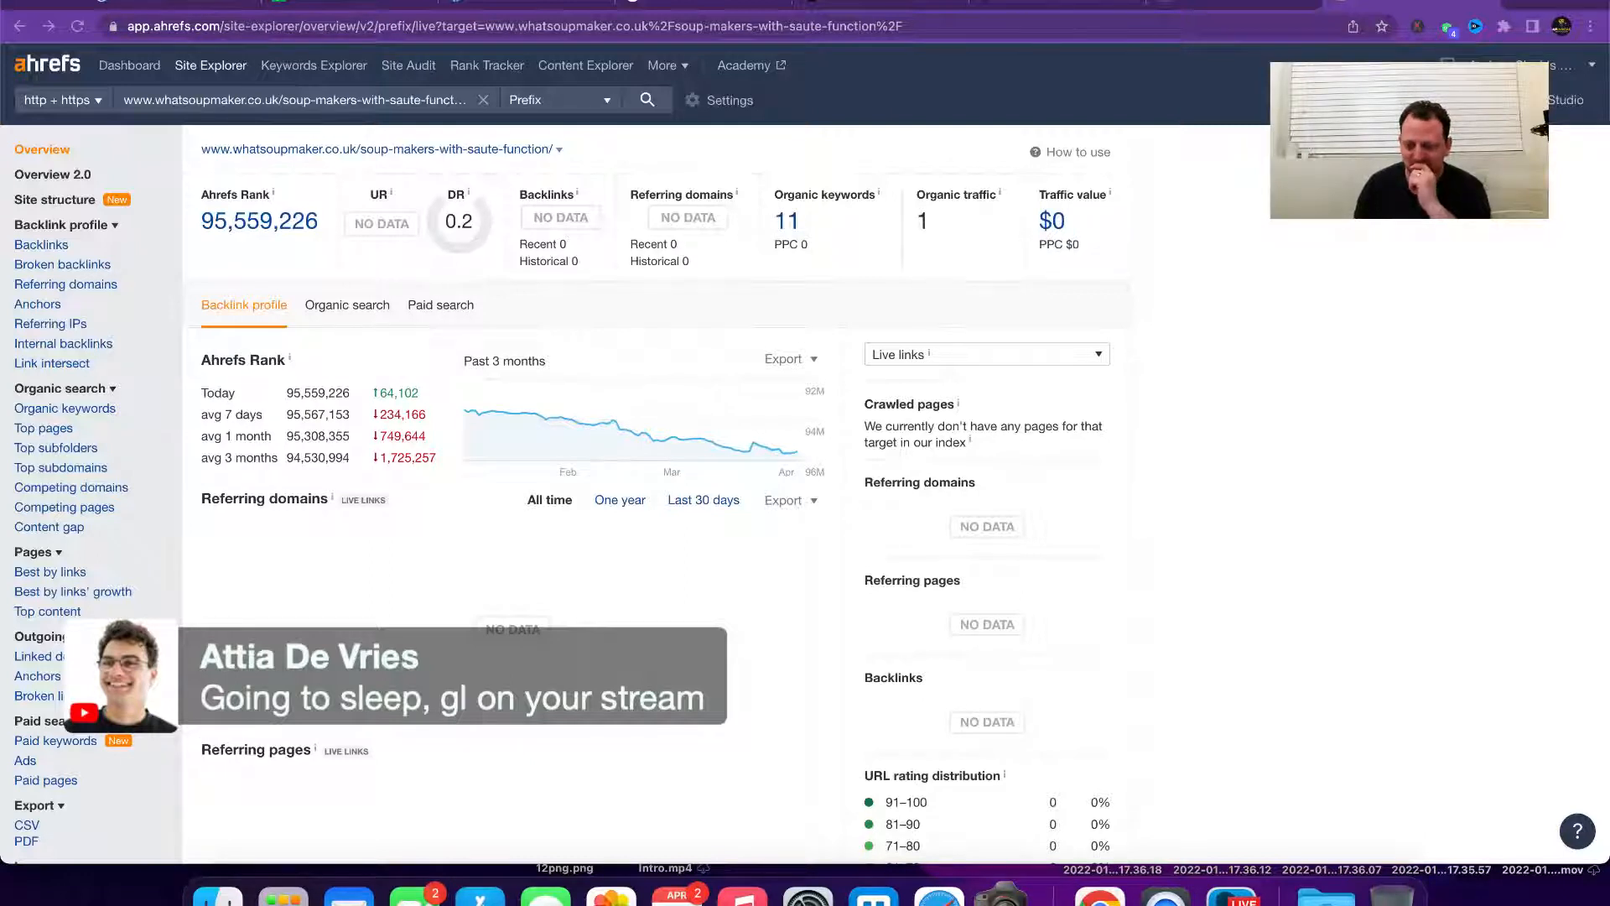
pyautogui.click(786, 219)
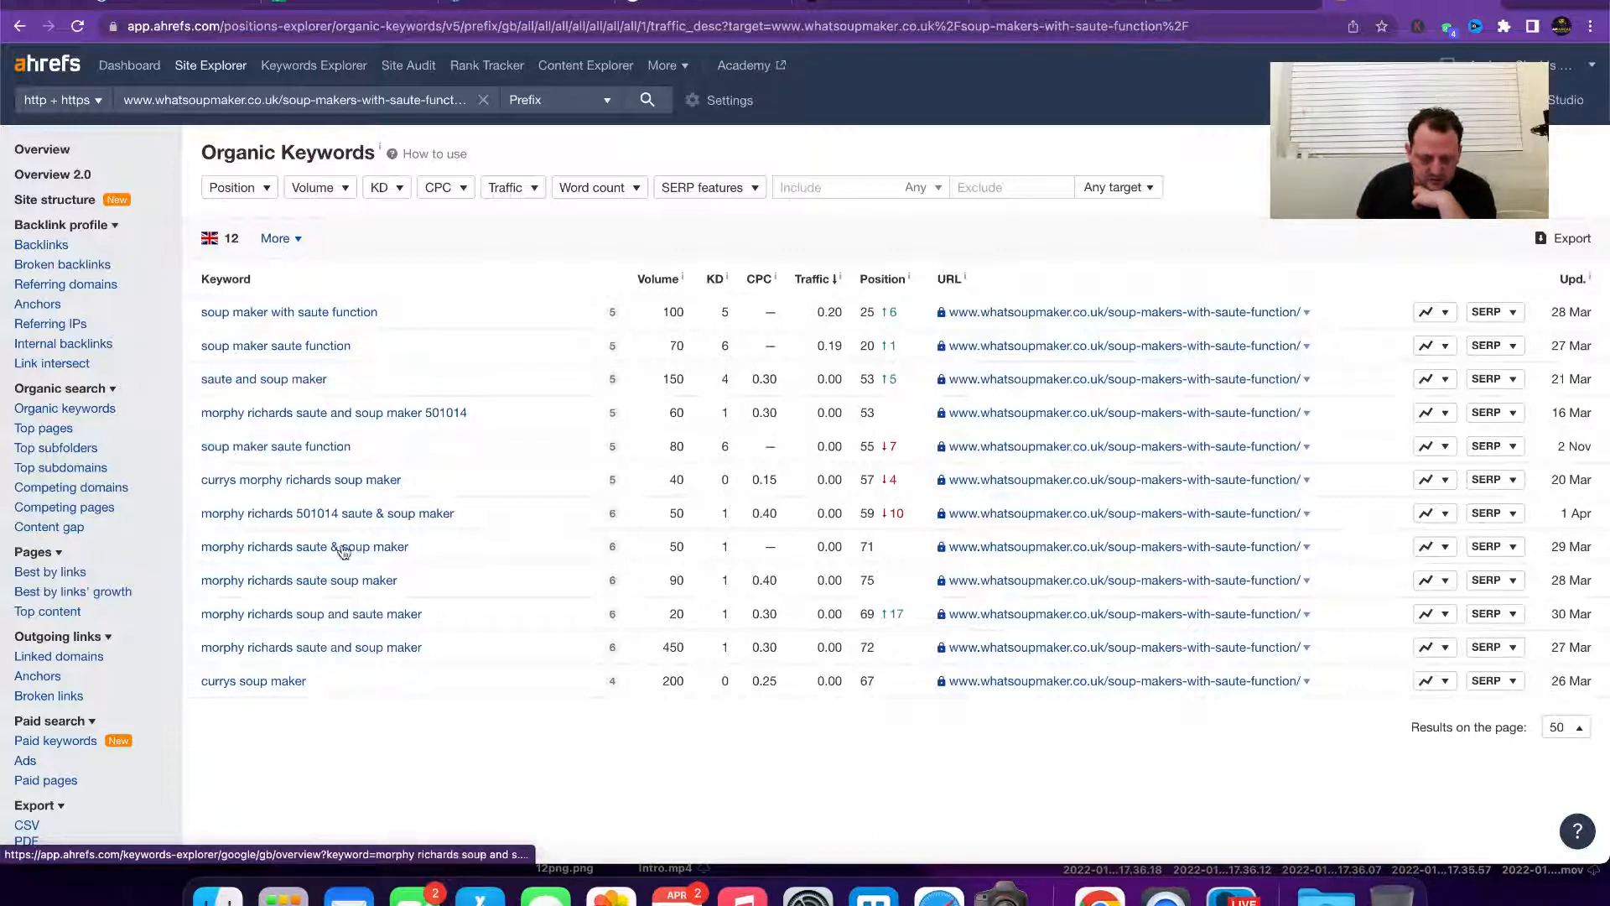
pyautogui.click(1307, 316)
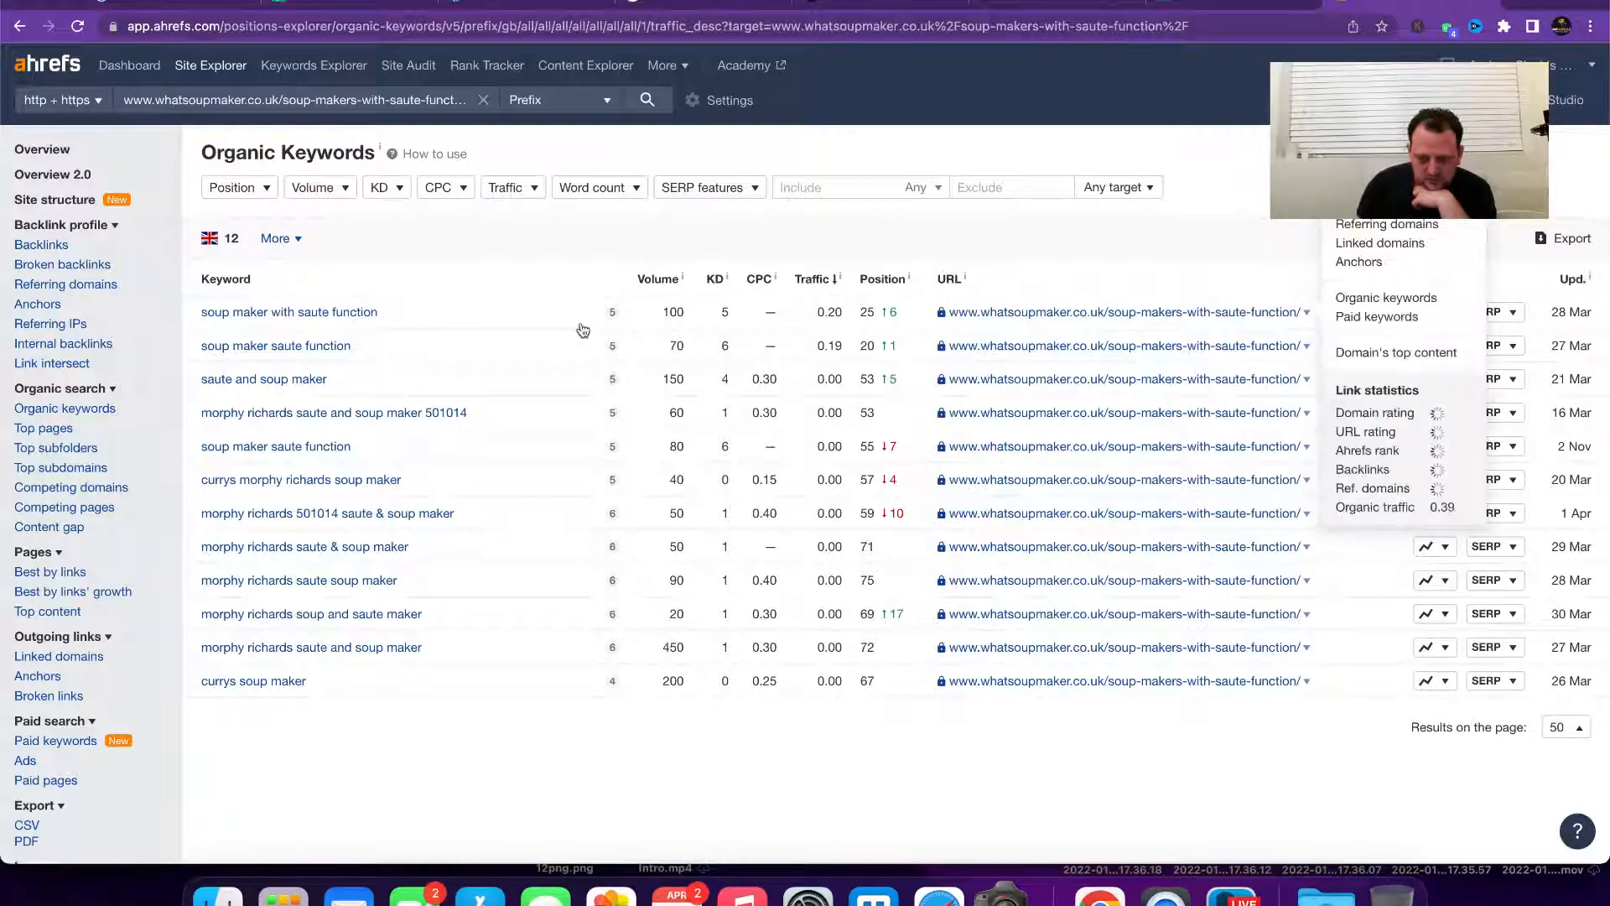
# Step: Copy the keyword soup maker with saute function into cell B6 of the EYK Info Content Plan spreadsheet
pyautogui.moveTo(380, 313); pyautogui.dragTo(198, 302)
pyautogui.press('super+c')
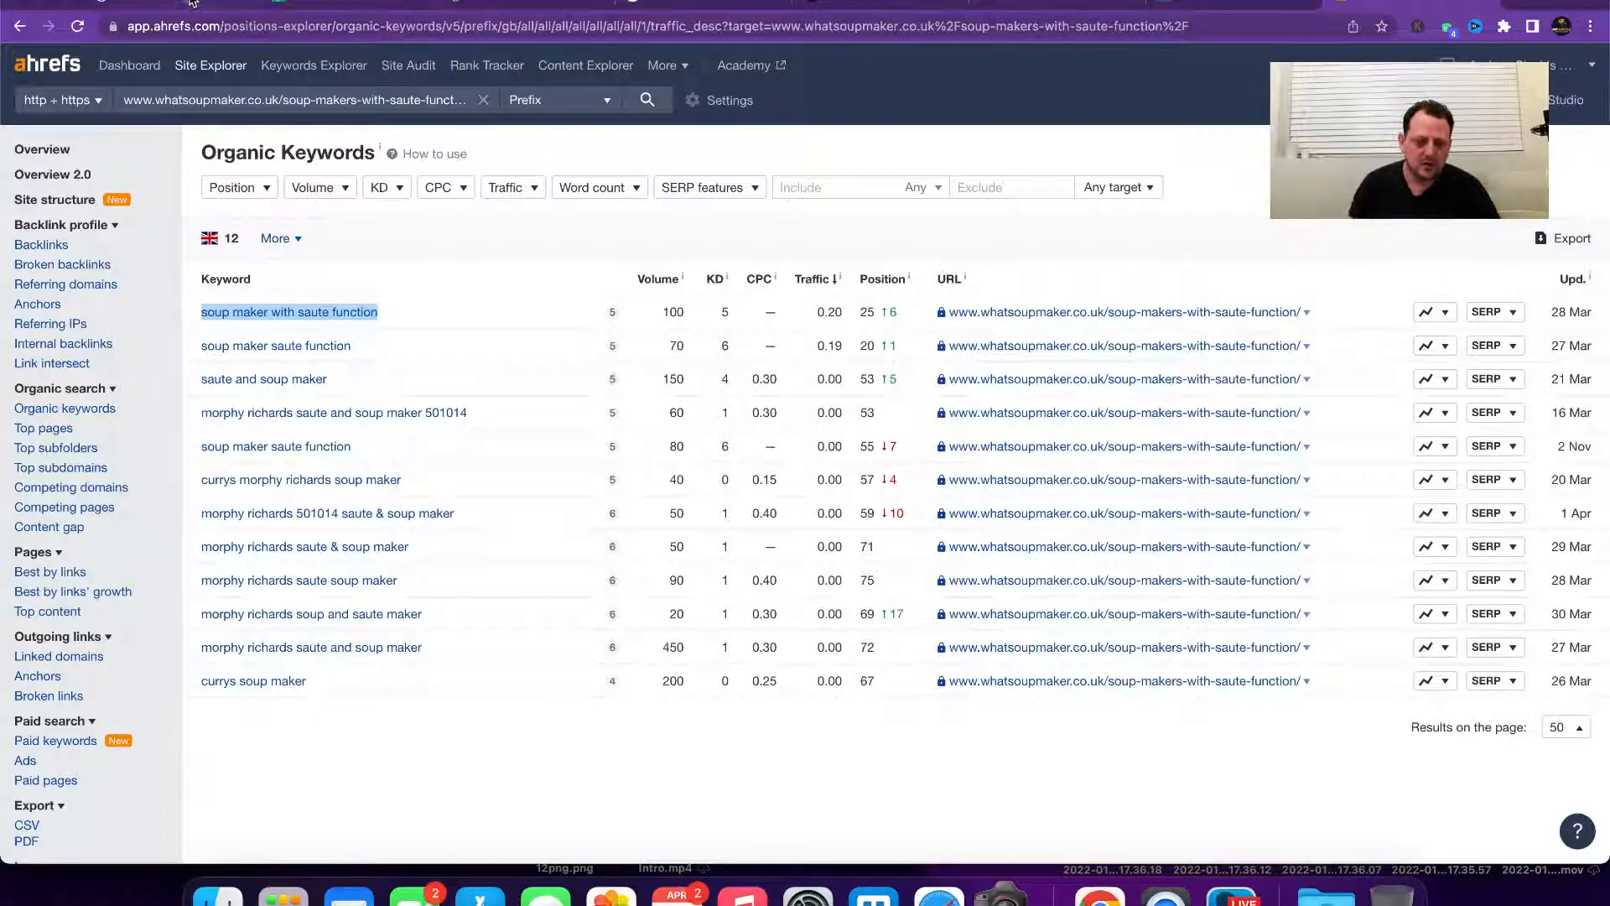
pyautogui.click(273, 4)
pyautogui.click(293, 3)
pyautogui.click(198, 289)
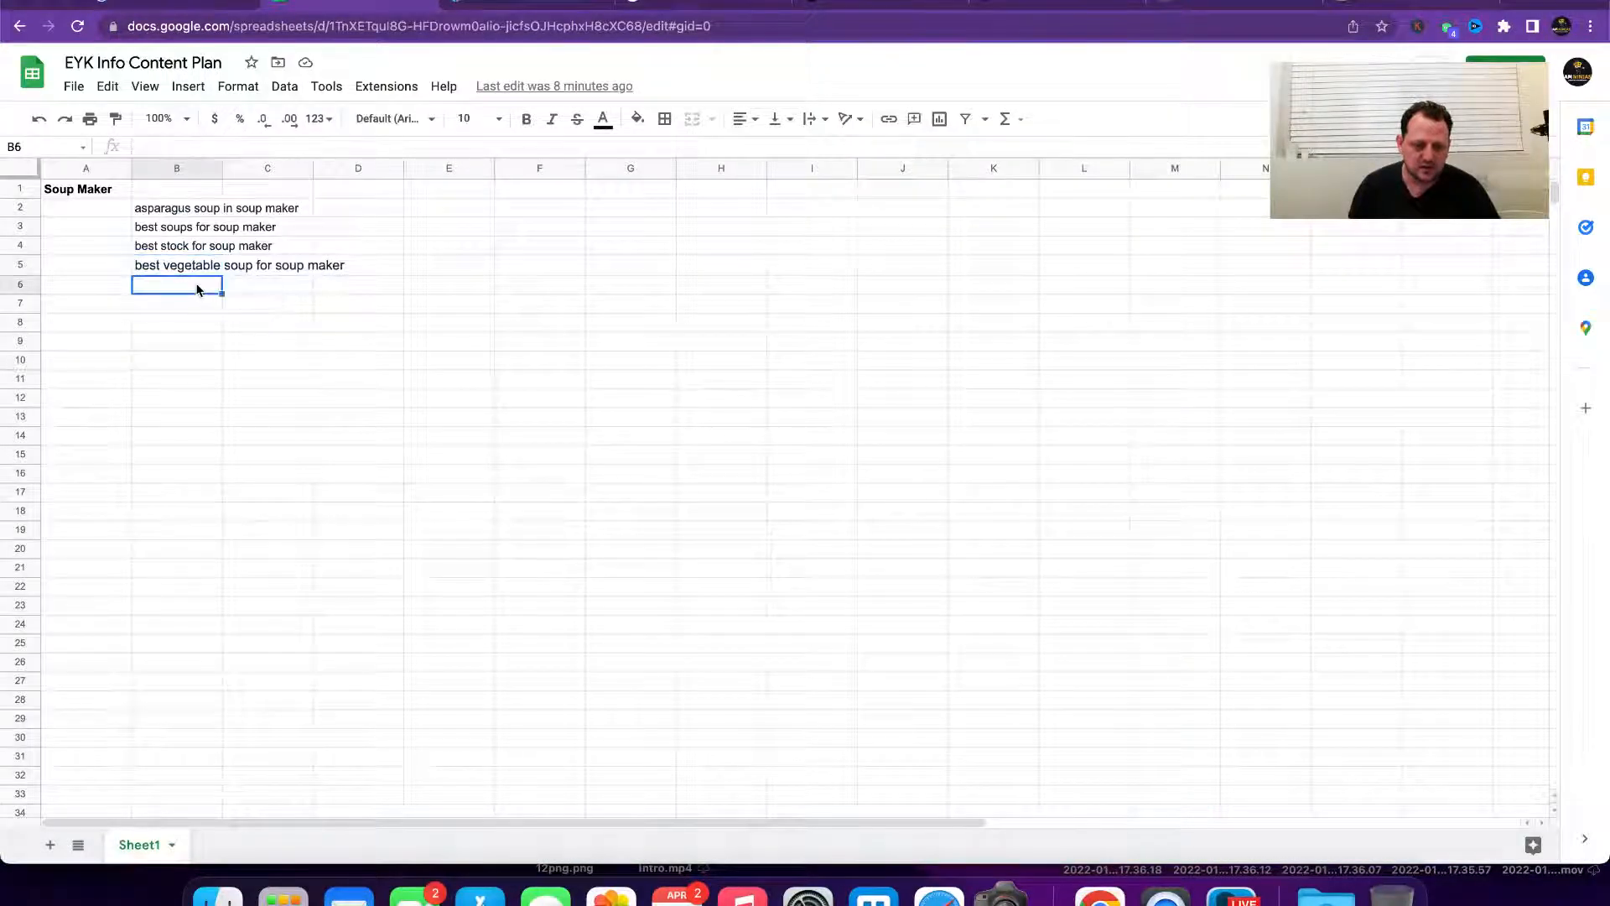
pyautogui.press('super+v')
pyautogui.click(359, 341)
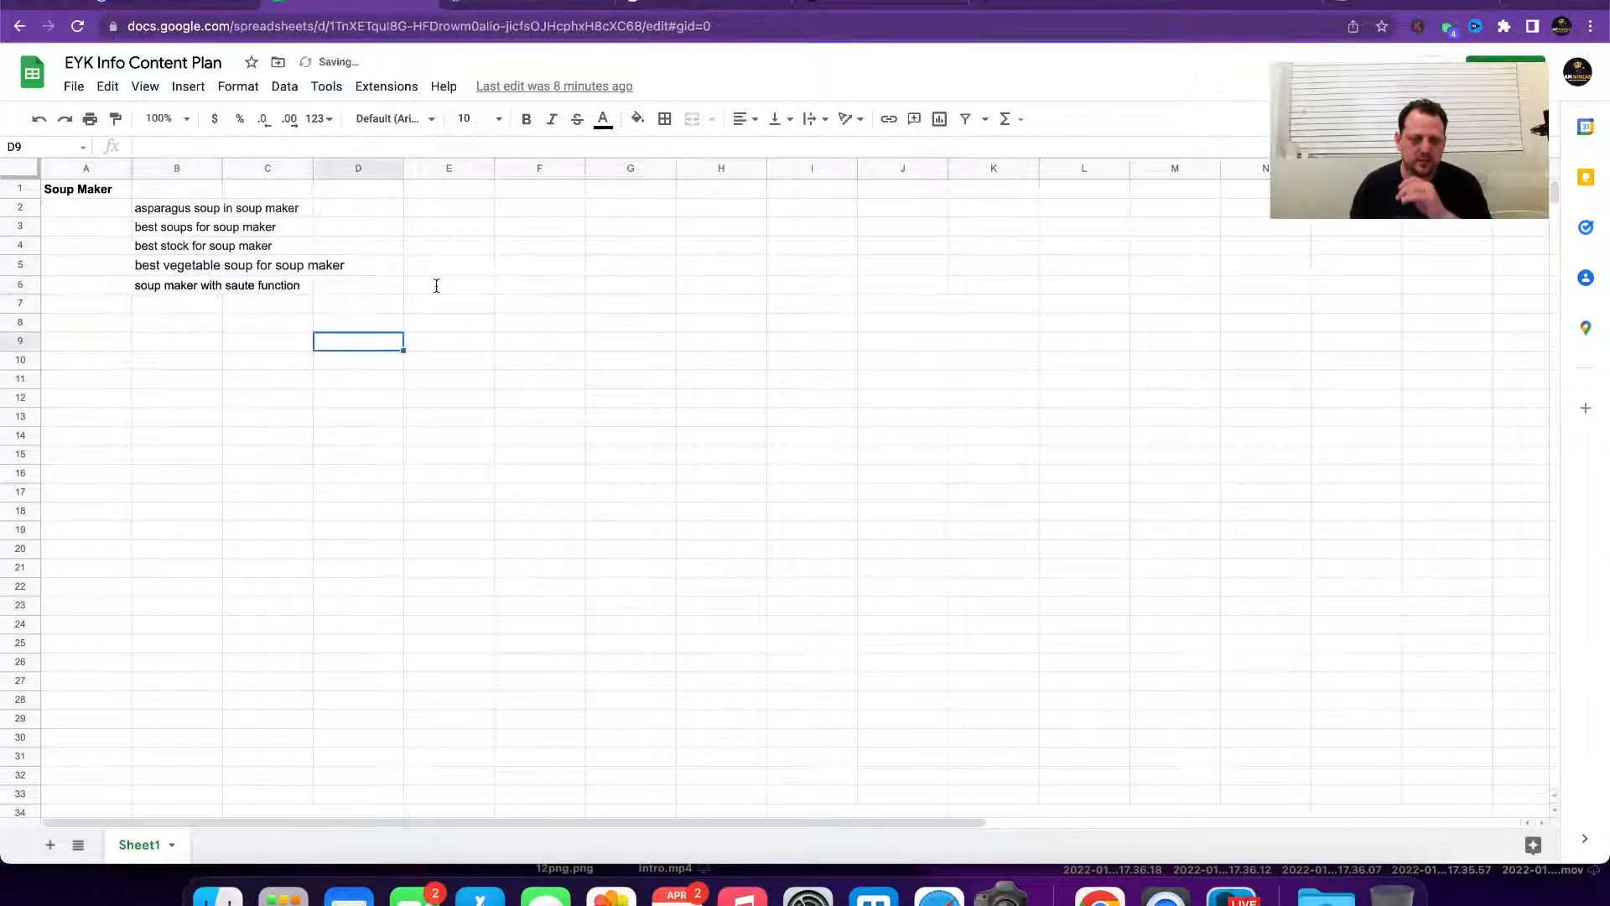
# Step: Open the Articles category on the What Soup Maker site and look through the listed article titles for topic ideas
pyautogui.click(1403, 3)
pyautogui.click(1247, 3)
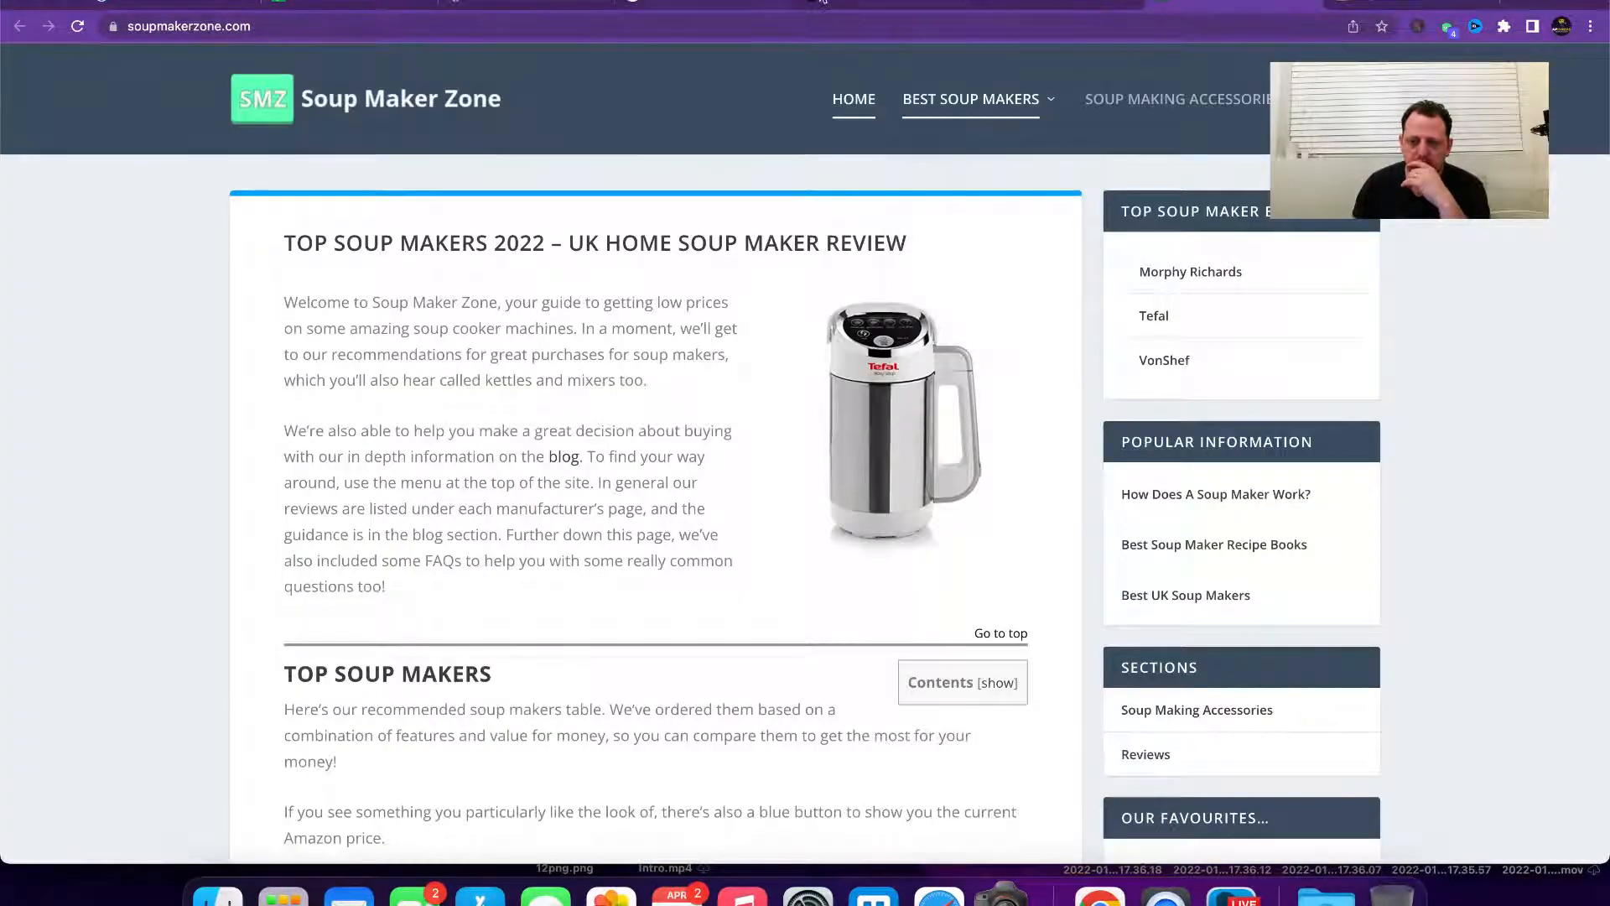
pyautogui.click(821, 4)
pyautogui.scroll(15, 743, 334)
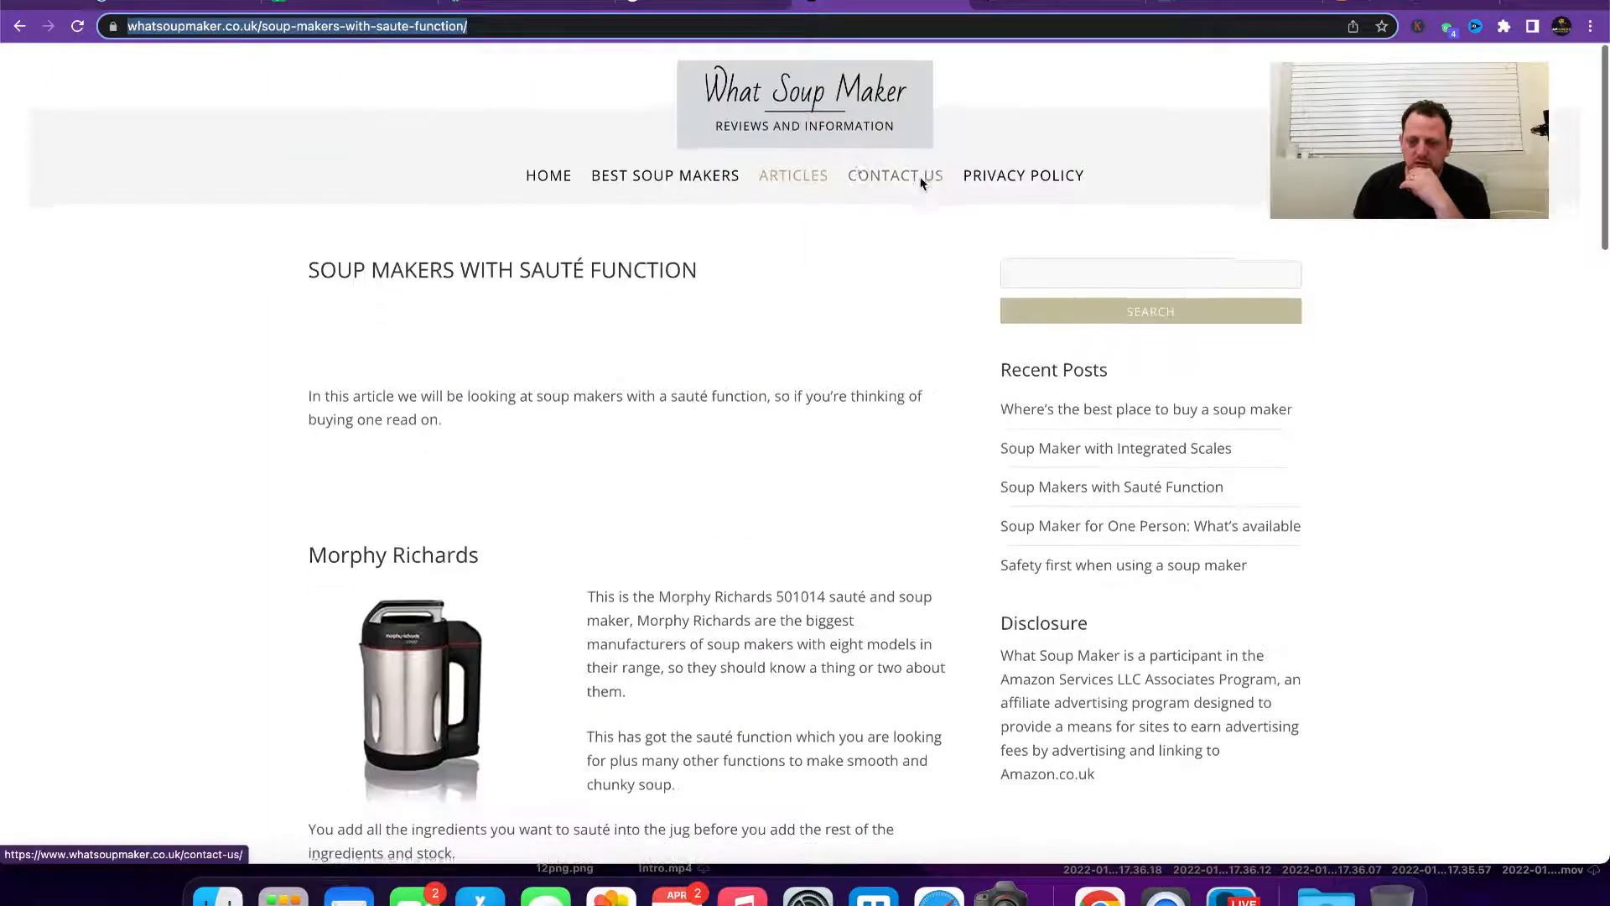
pyautogui.click(805, 181)
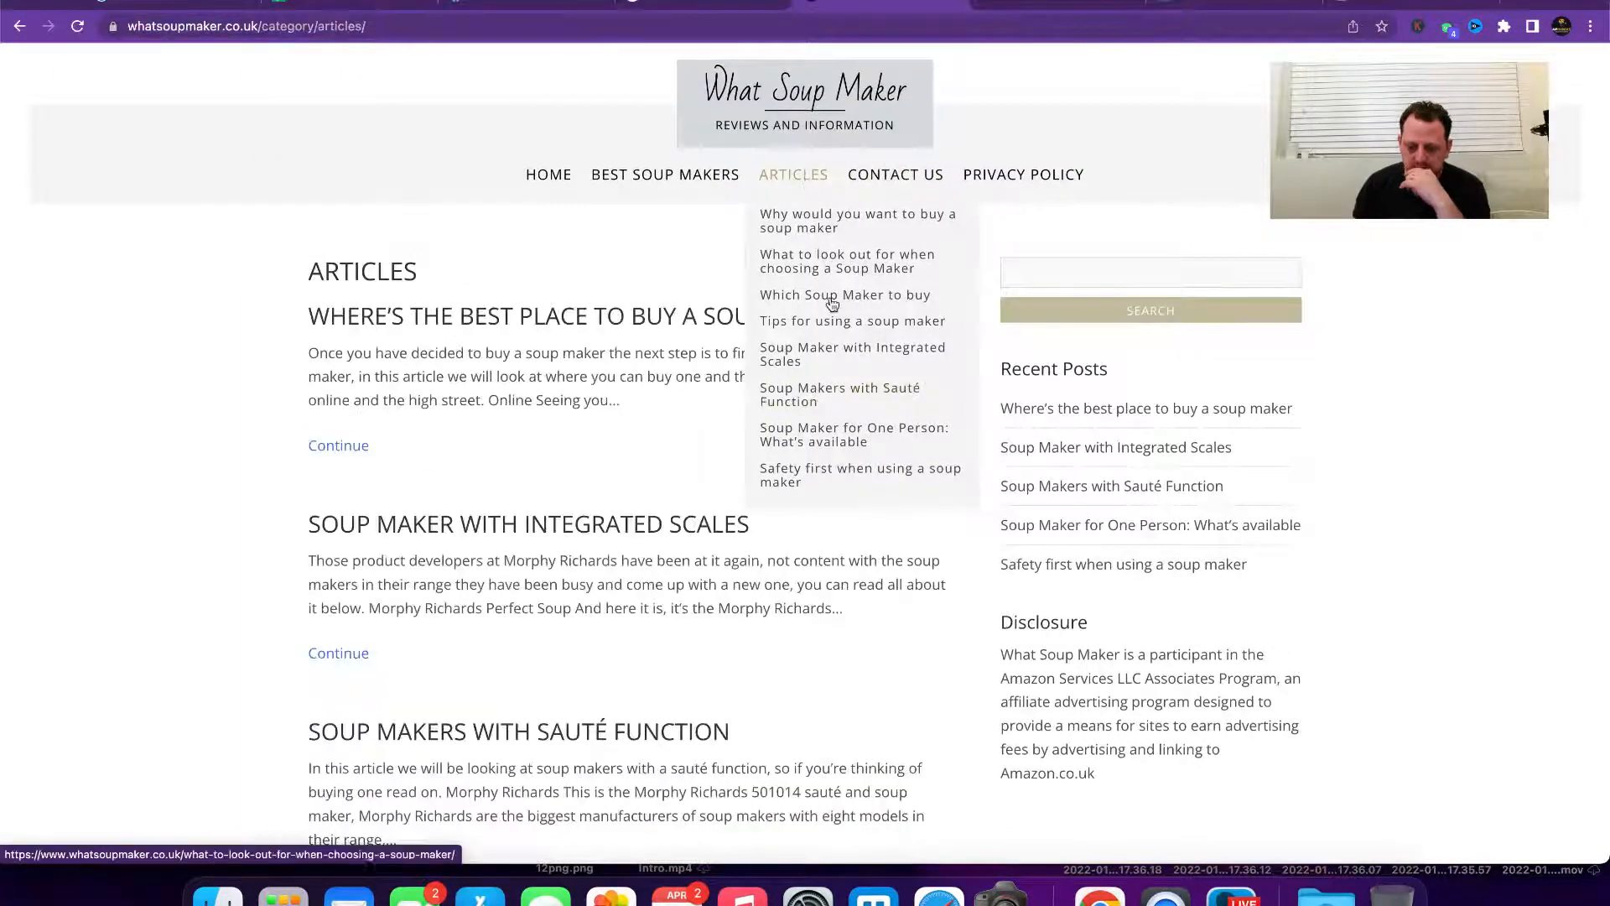
pyautogui.scroll(-3, 481, 506)
pyautogui.scroll(-8, 480, 507)
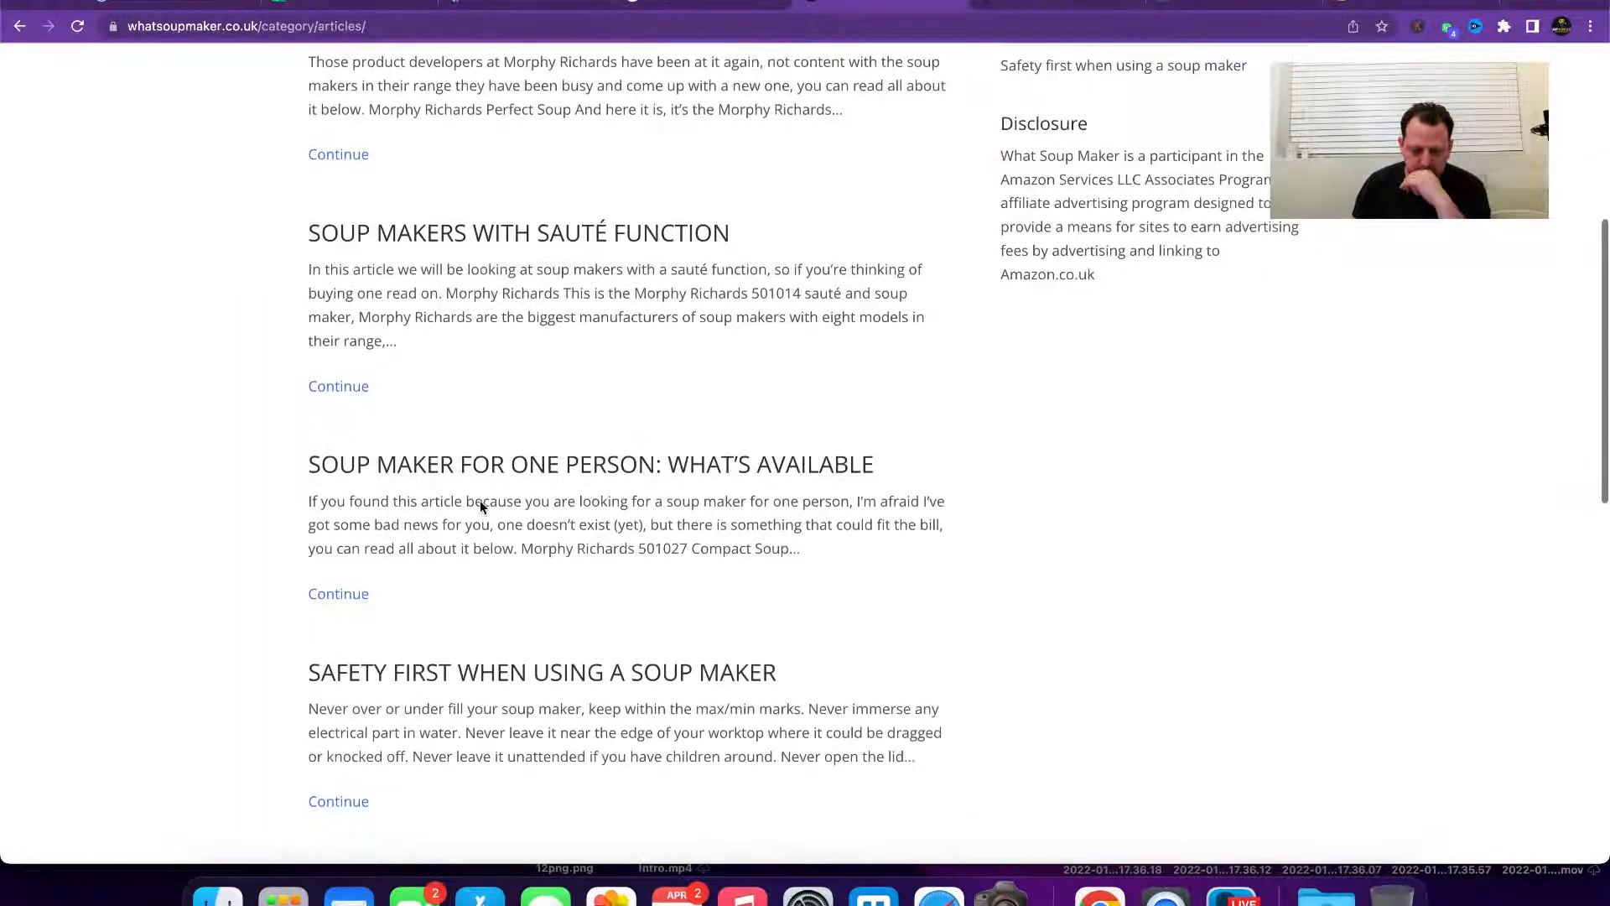
pyautogui.scroll(-4, 676, 553)
pyautogui.scroll(-3, 676, 555)
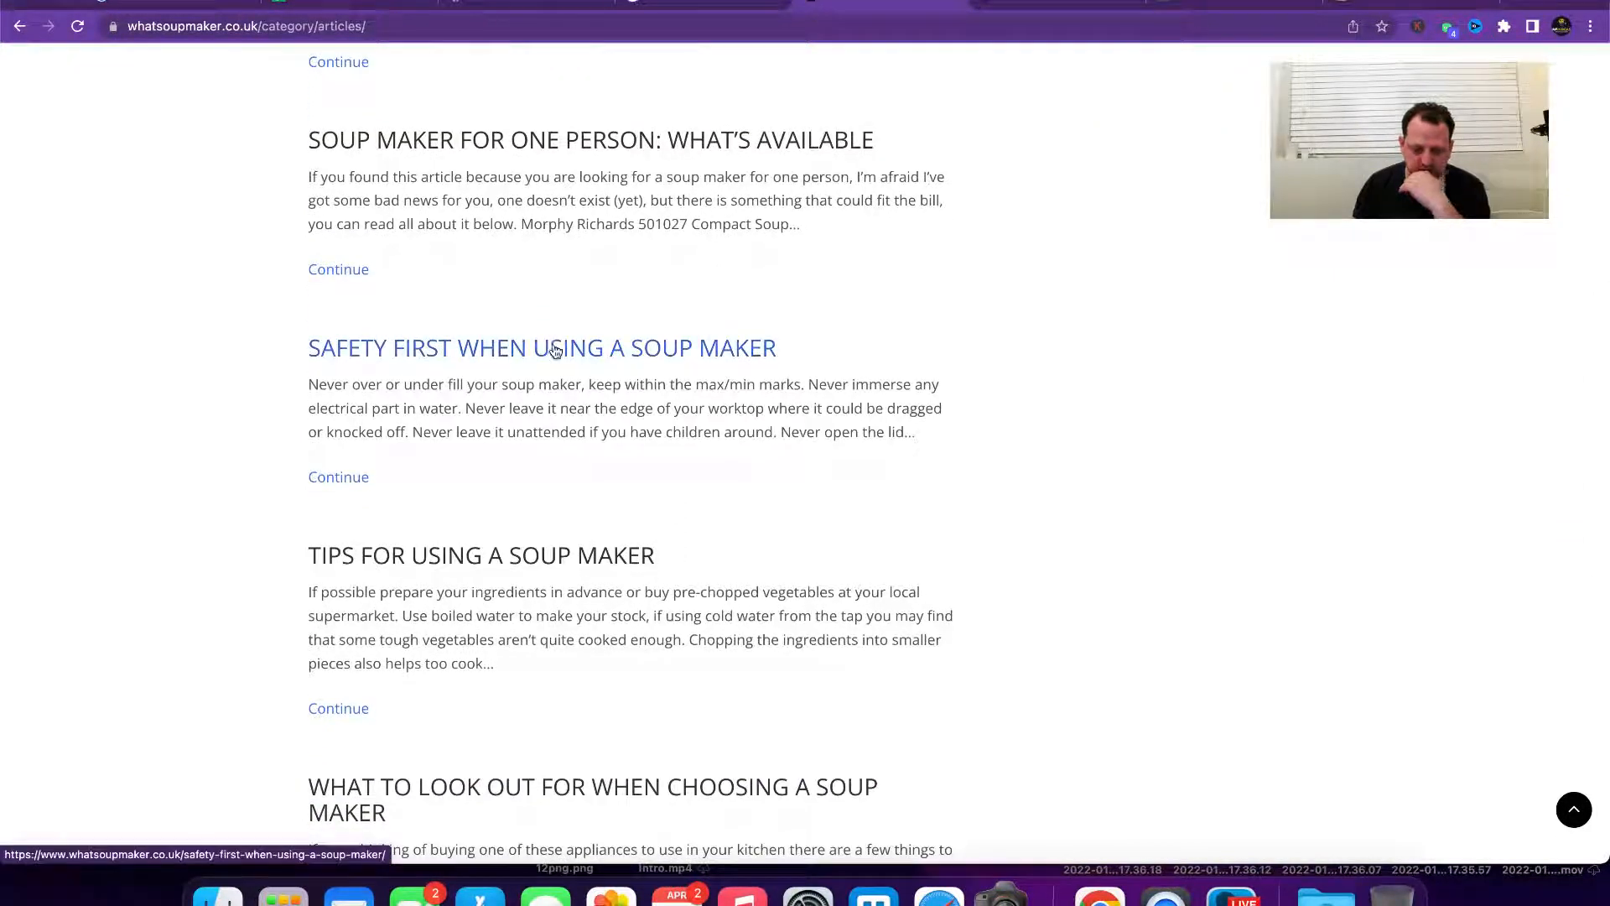
pyautogui.scroll(-4, 610, 443)
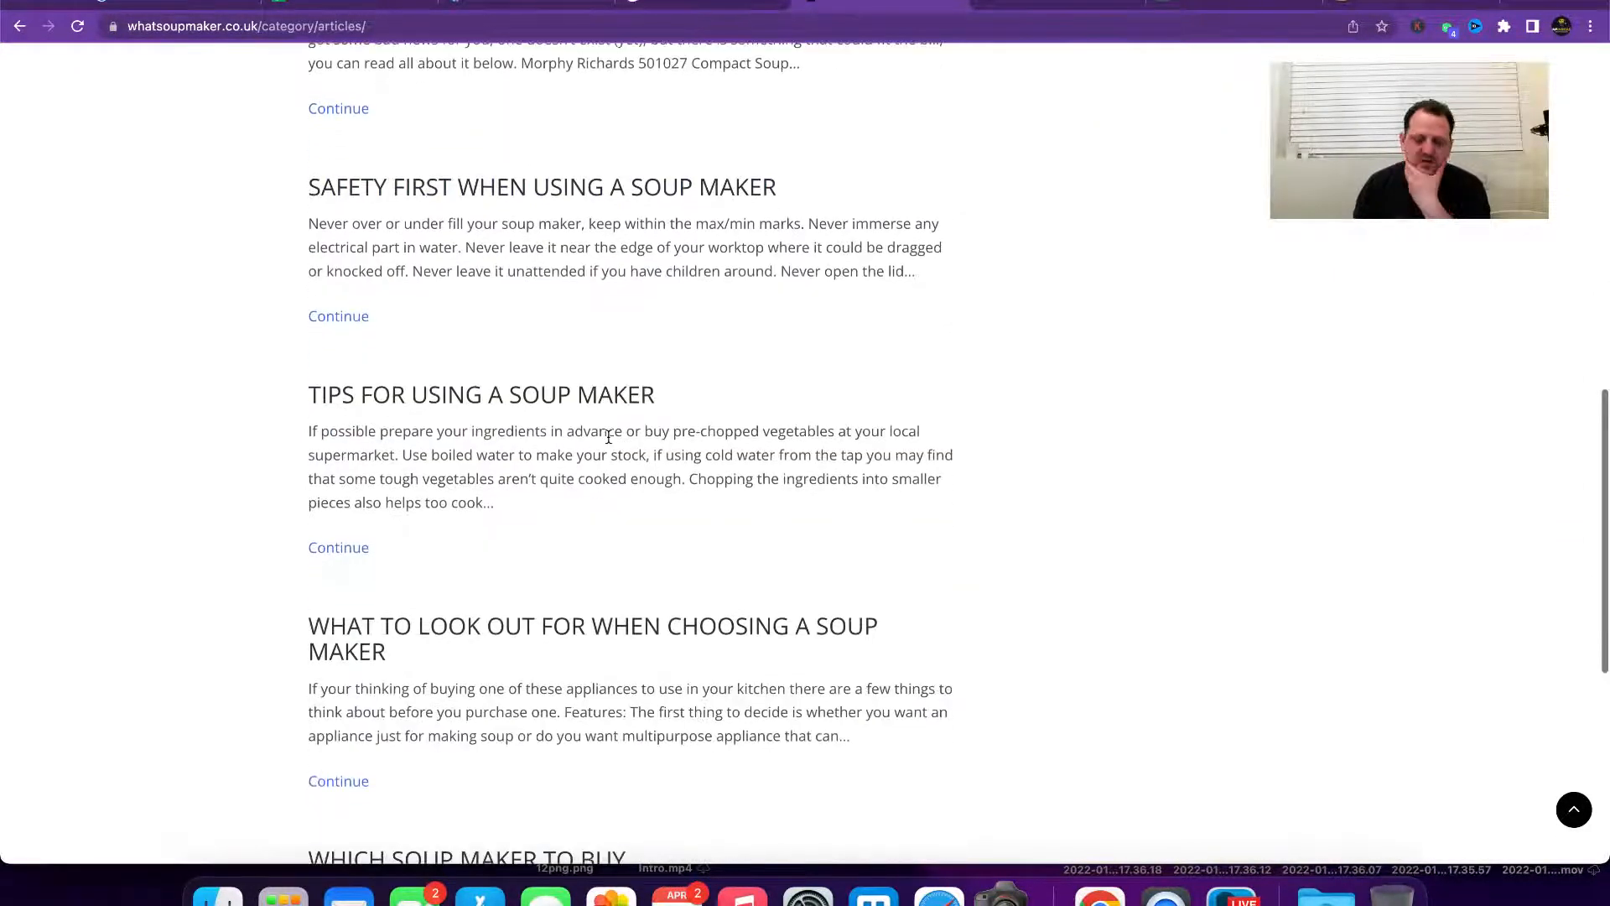
pyautogui.scroll(-4, 565, 407)
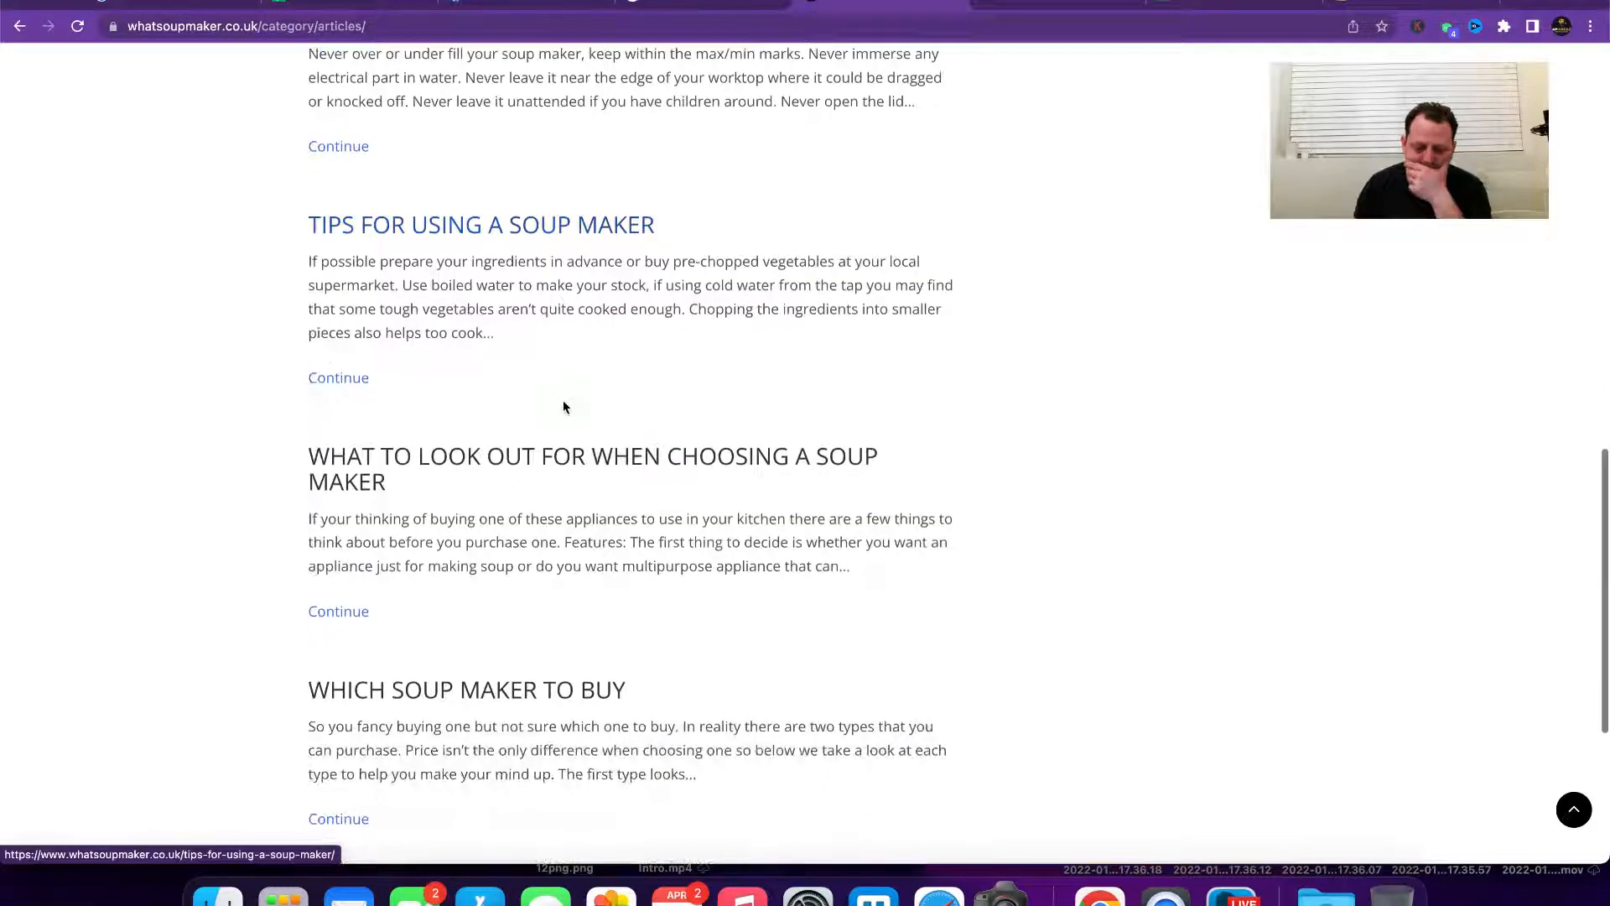
pyautogui.scroll(3, 560, 386)
# Step: Open the Tips for Using a Soup Maker article and read through its advice
pyautogui.click(551, 344)
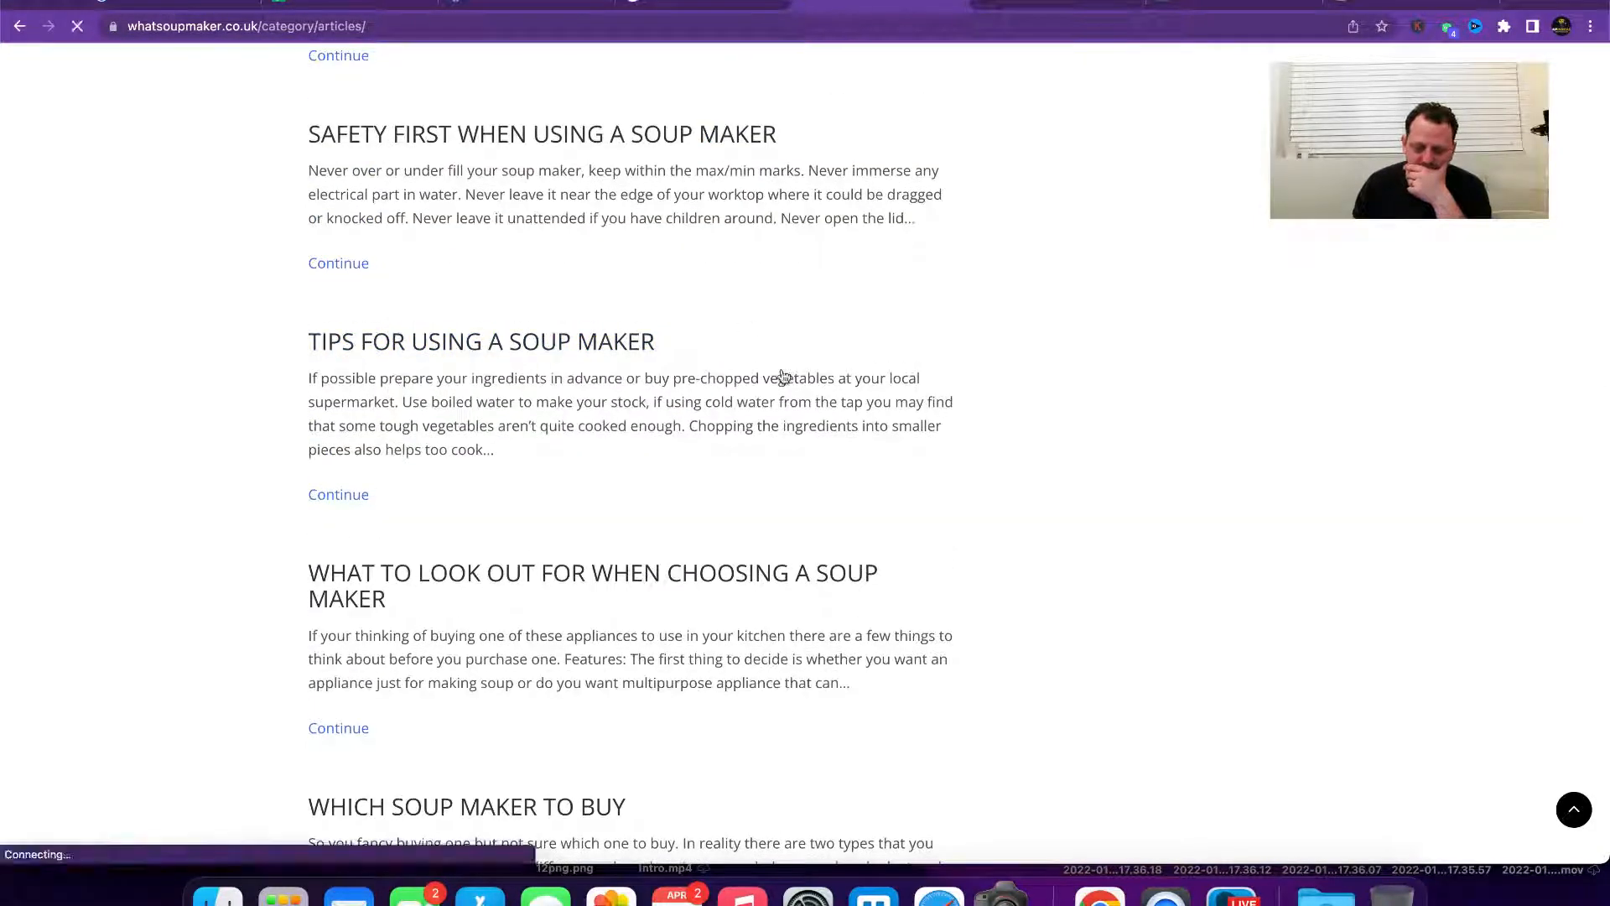
pyautogui.scroll(-10, 585, 489)
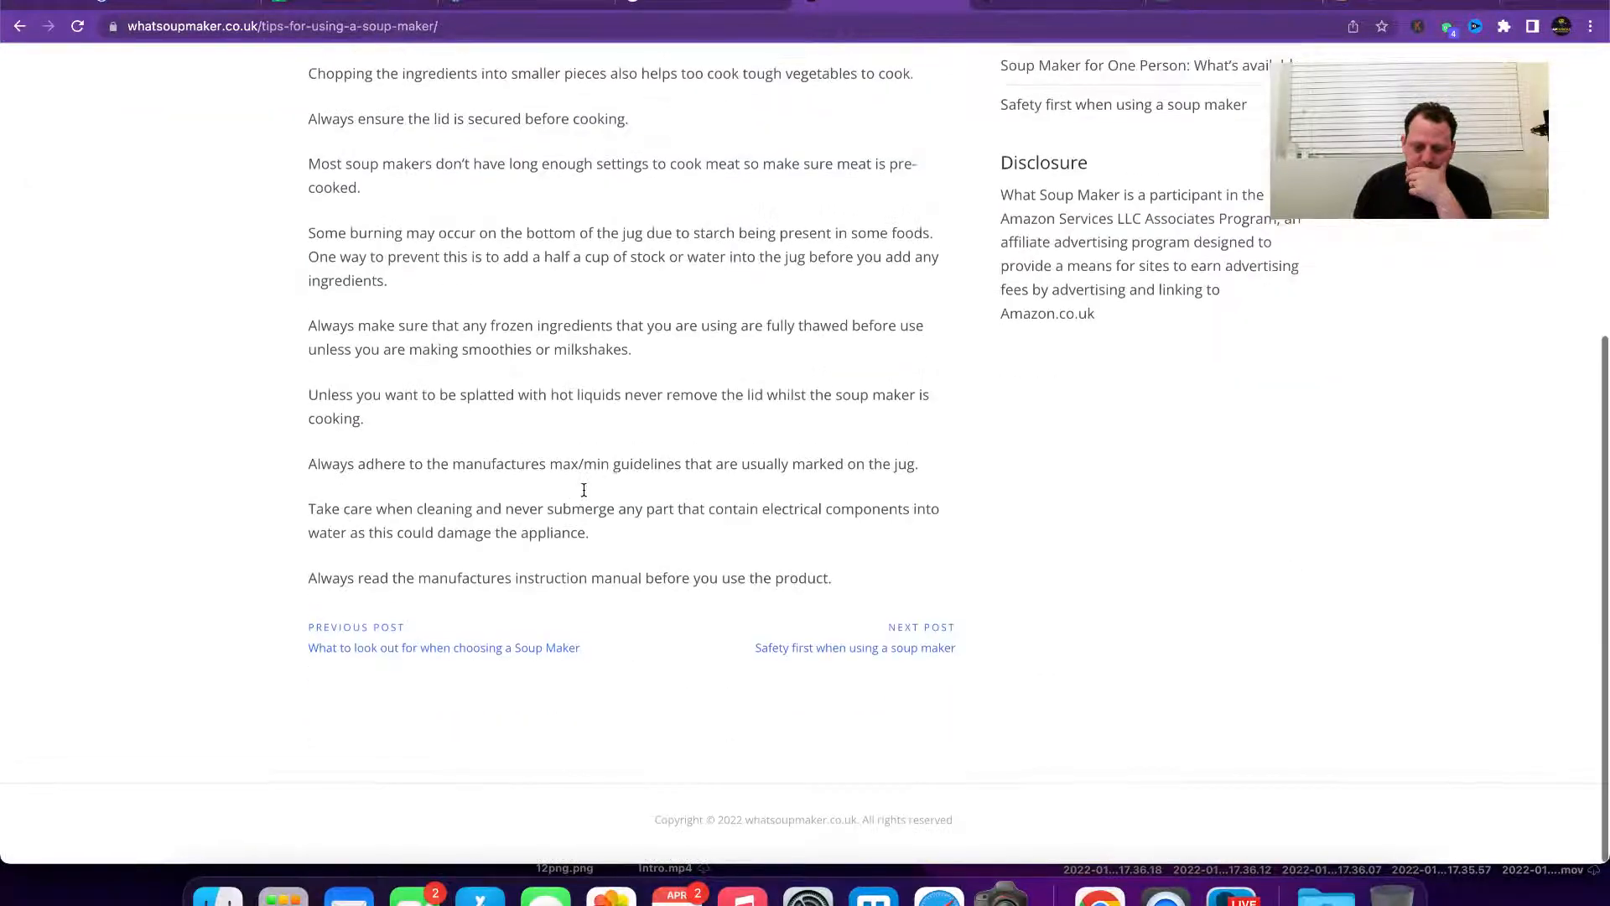
pyautogui.scroll(10, 584, 489)
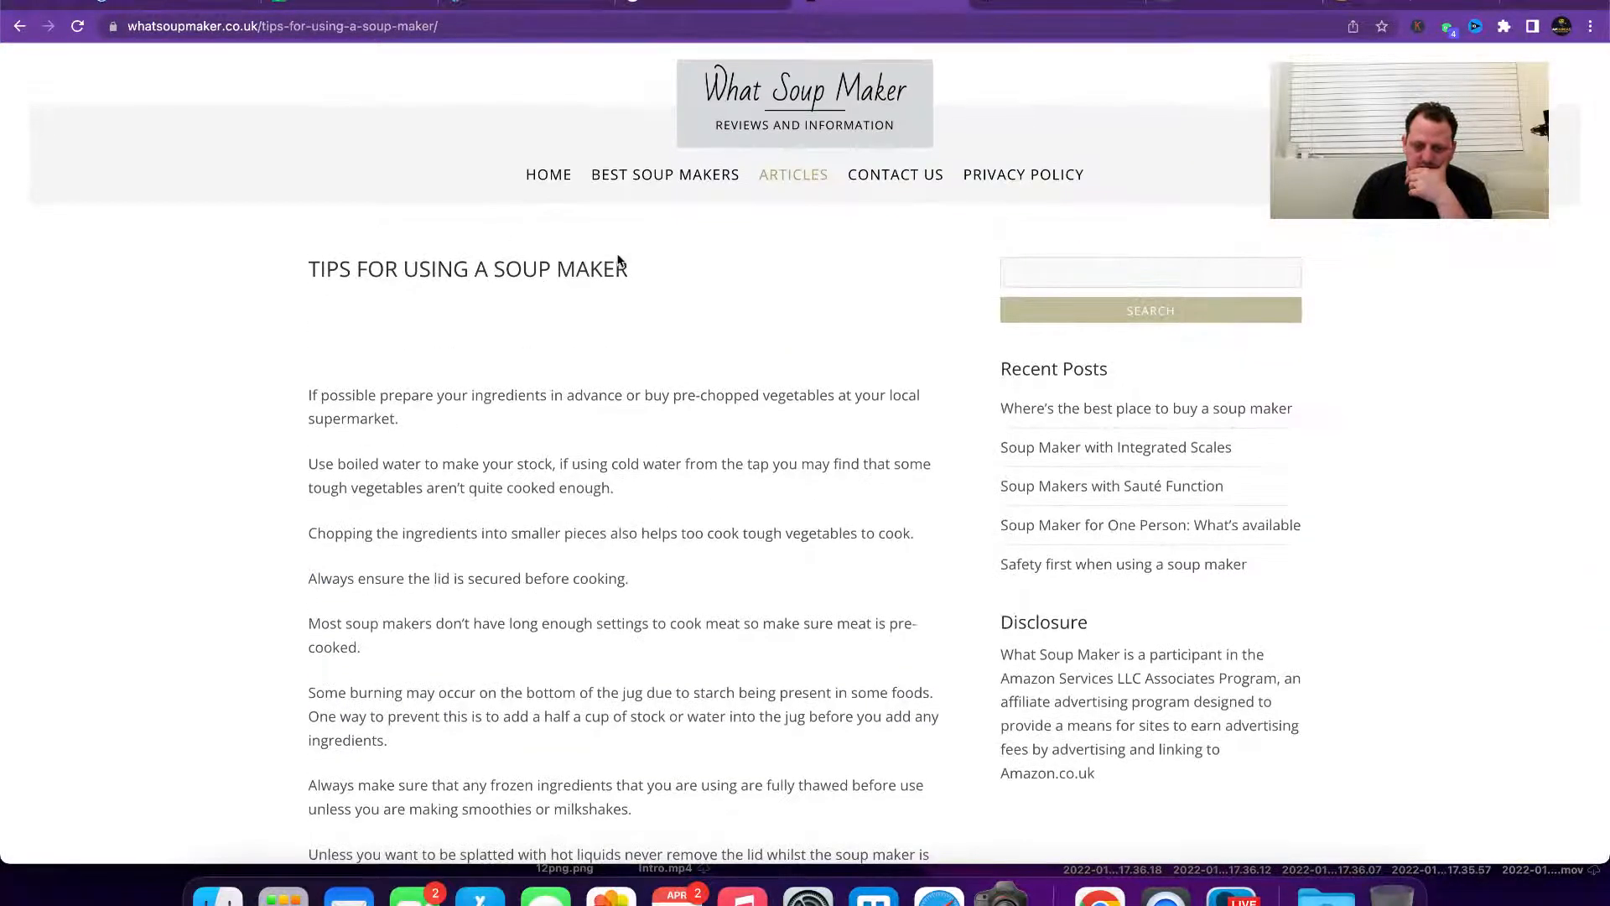
# Step: Copy the tips article's web address and look up its organic keywords in Ahrefs Site Explorer
pyautogui.click(448, 35)
pyautogui.hotkey('ctrl', 'c')
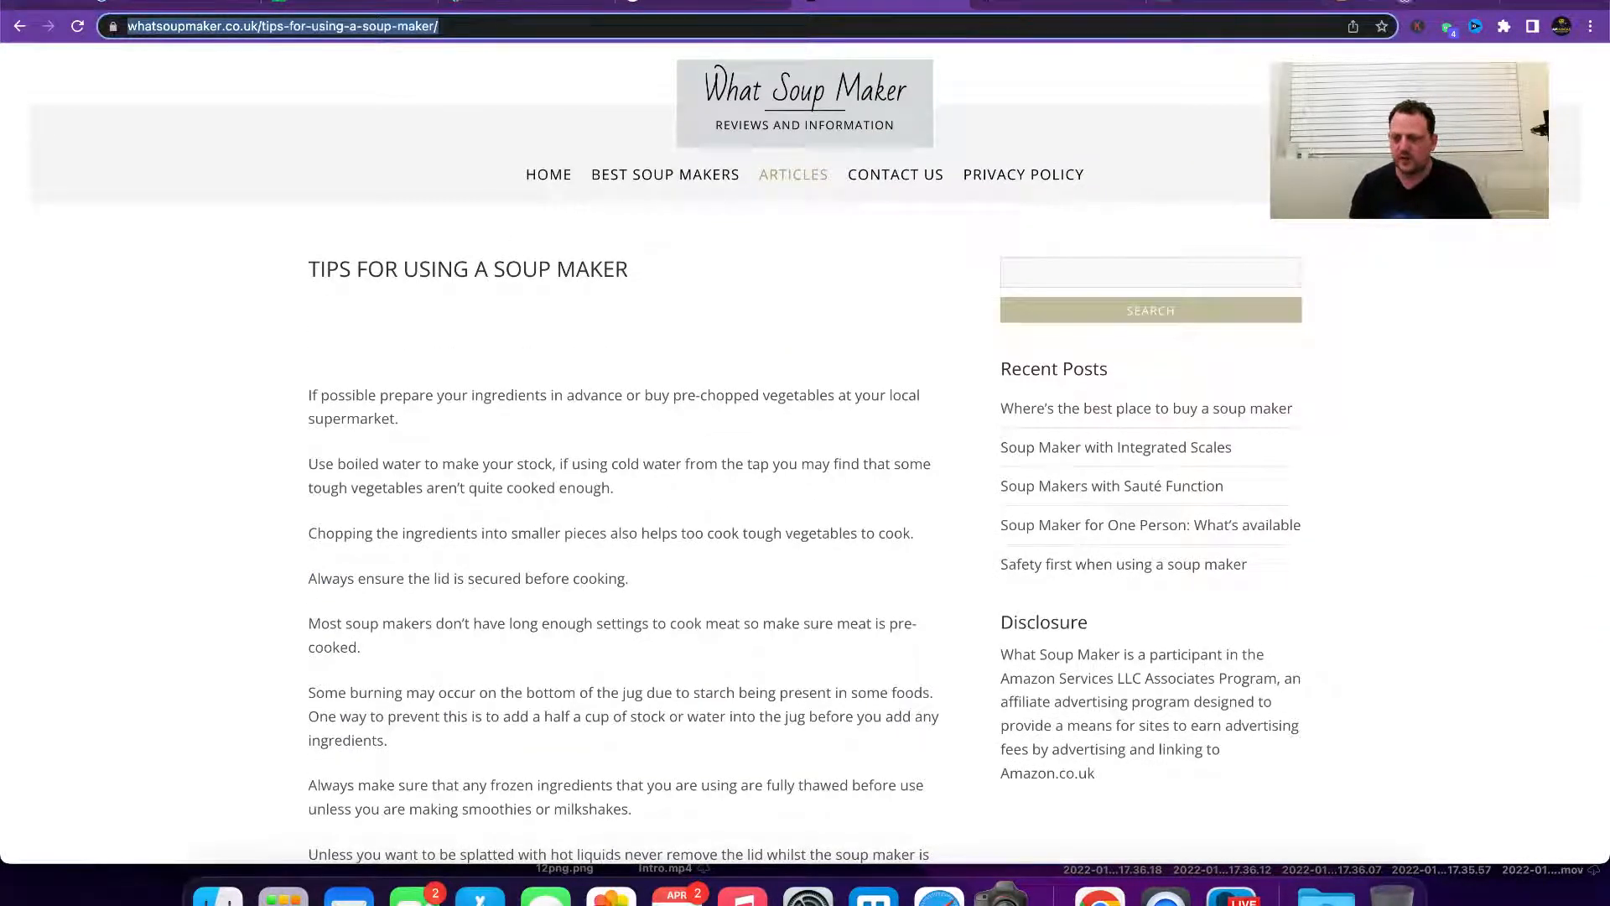
pyautogui.hotkey('ctrl', 'Tab')
pyautogui.click(411, 113)
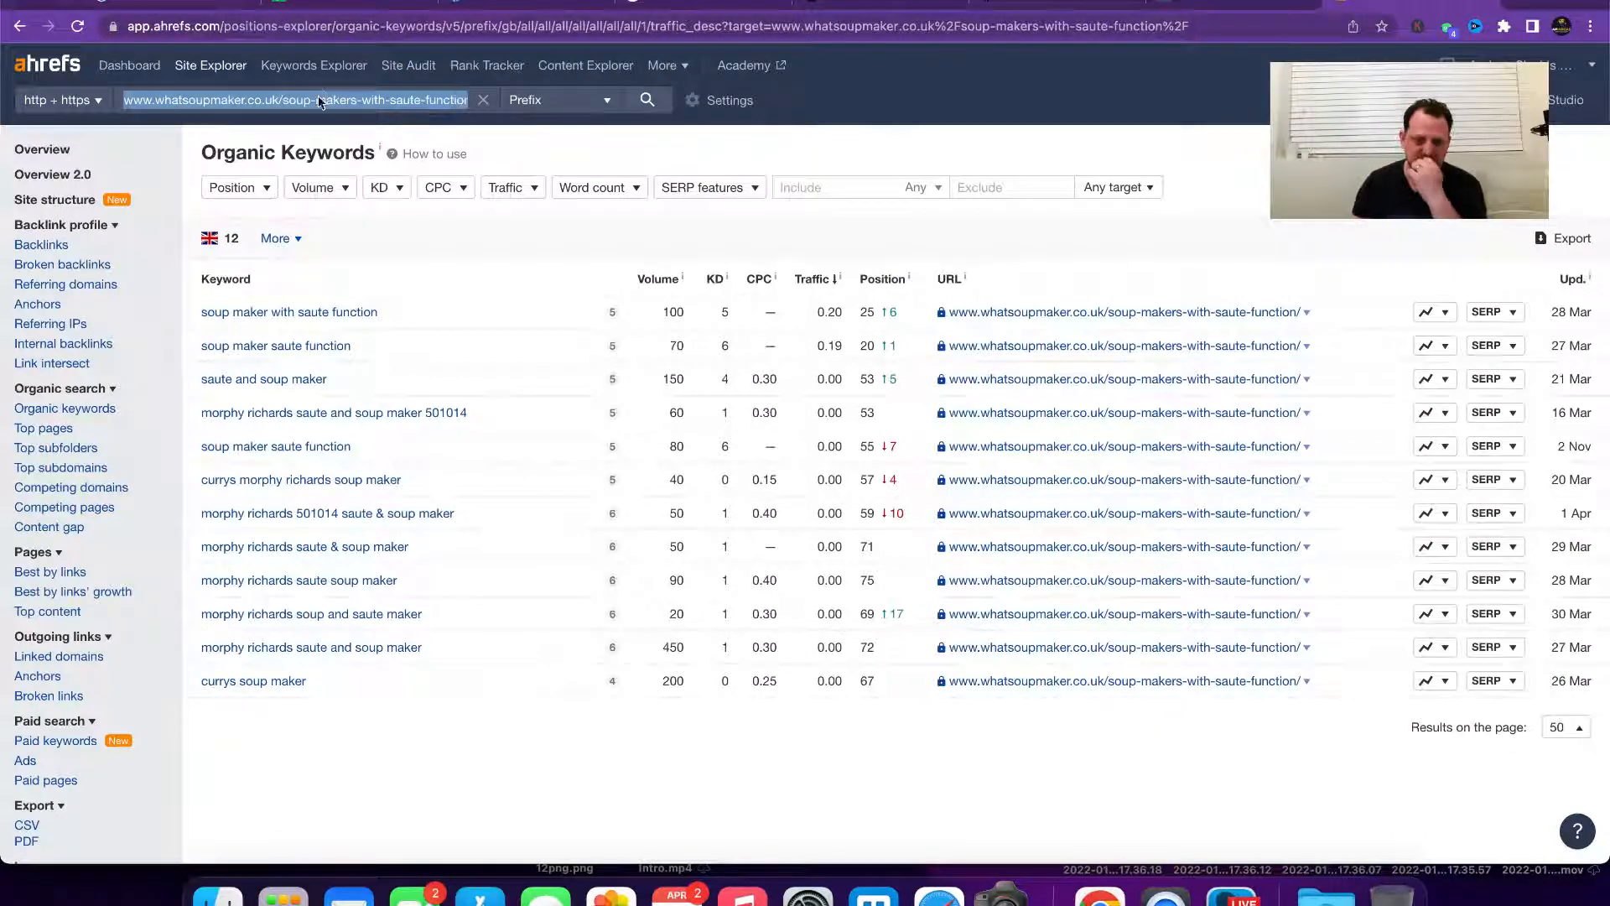
pyautogui.hotkey('ctrl', 'v')
pyautogui.press('Return')
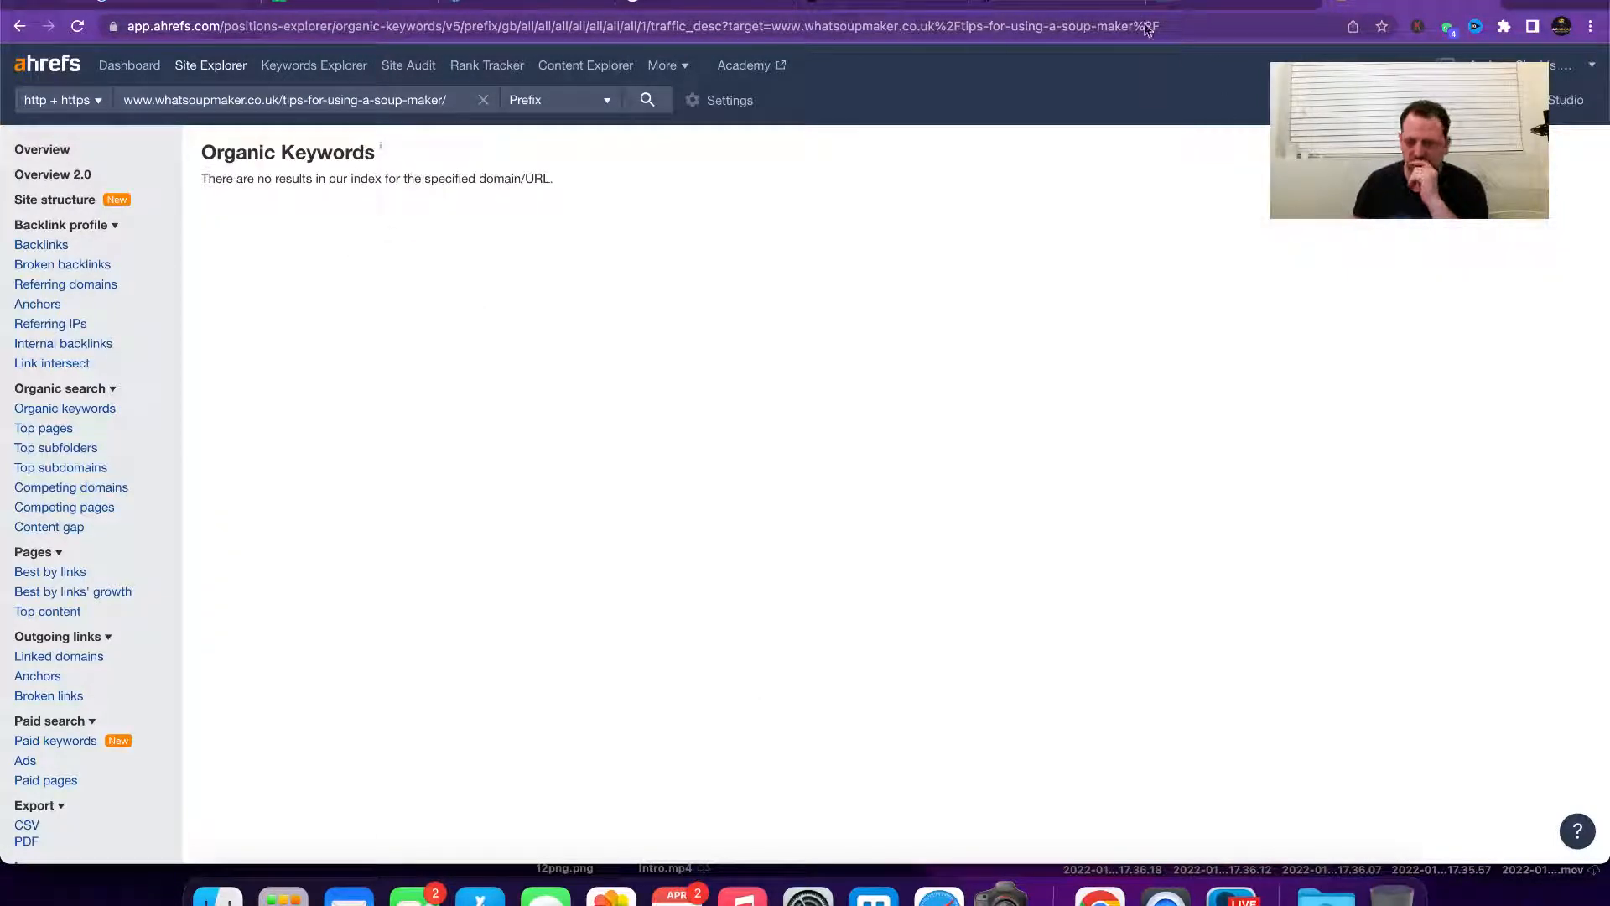
# Step: Switch to the Soup Maker Reviews site, open The Broth Blog and look through its post titles for topic ideas
pyautogui.click(877, 9)
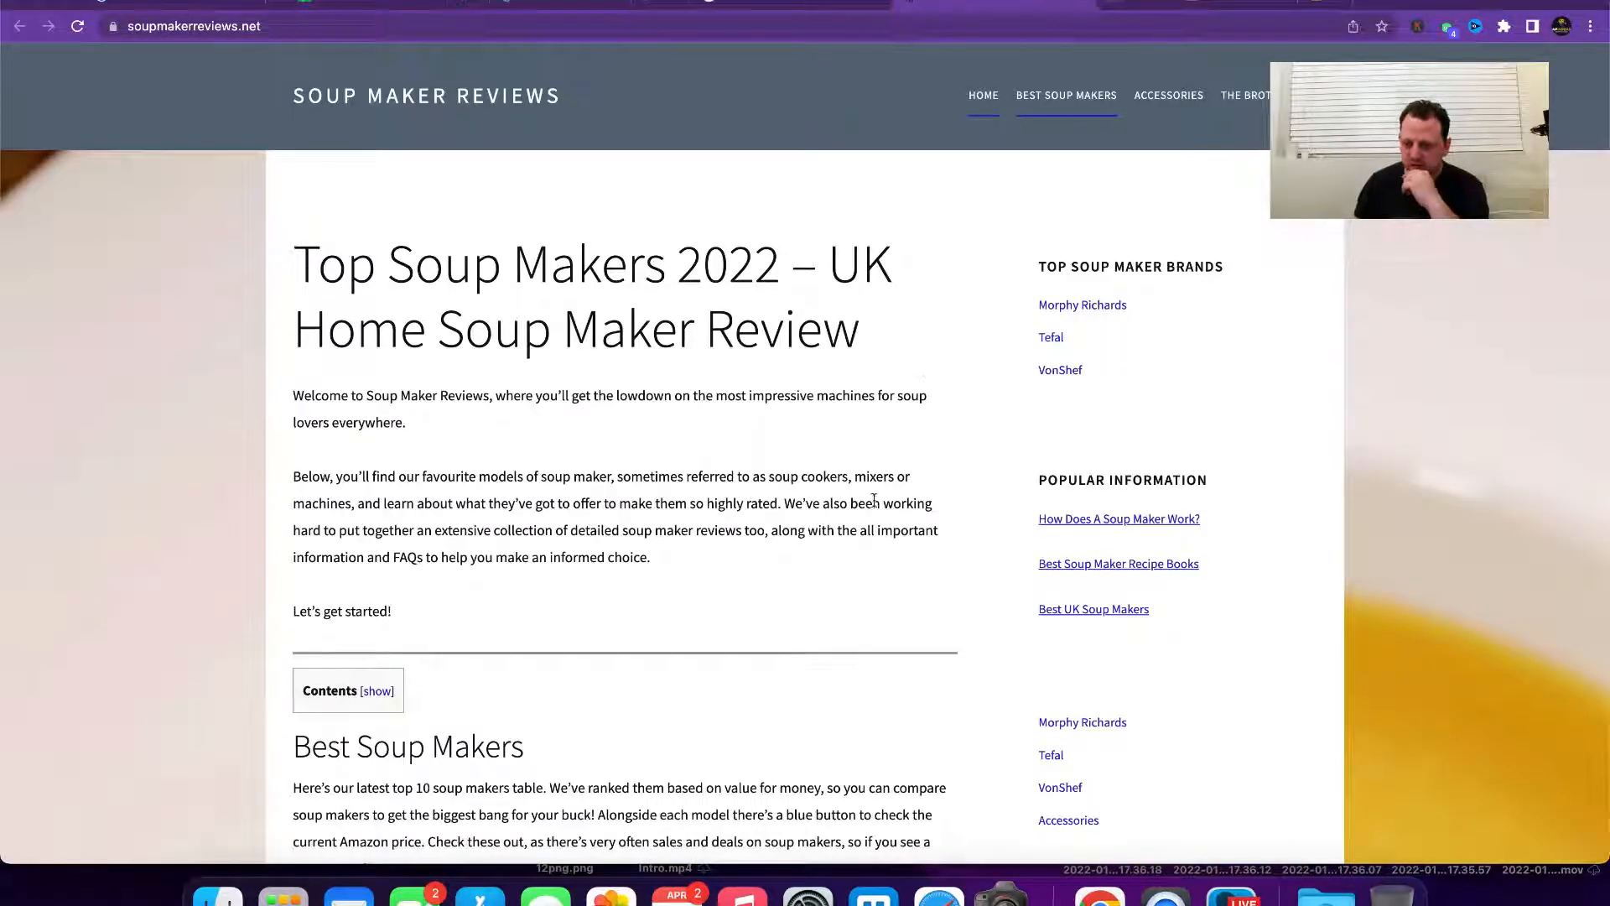
pyautogui.scroll(-3, 872, 470)
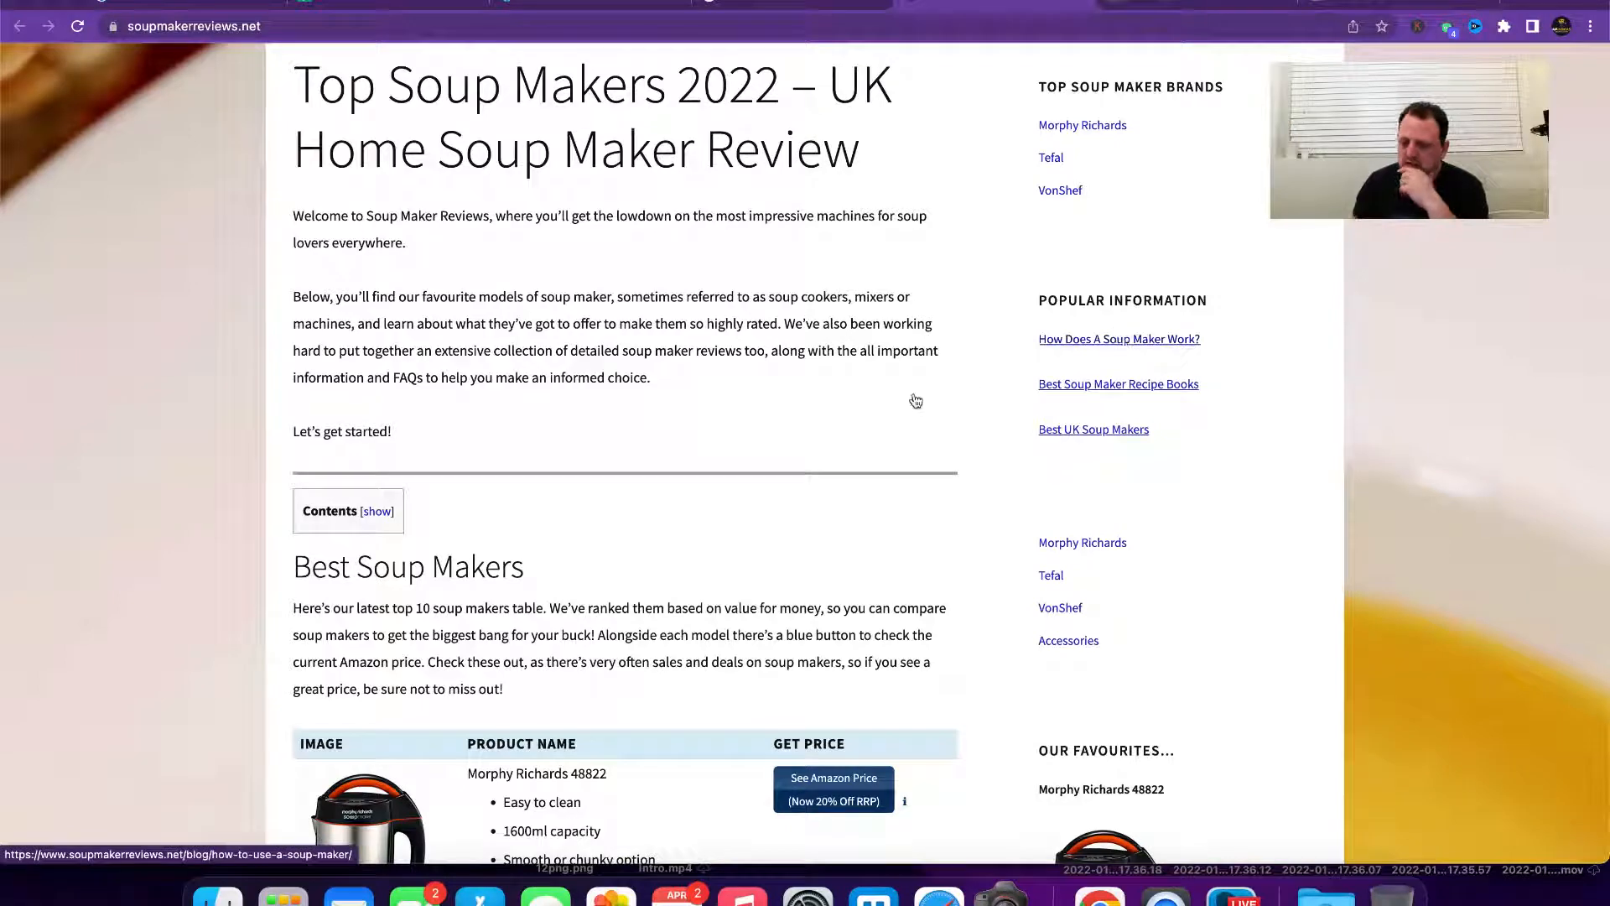
pyautogui.scroll(-2, 914, 398)
pyautogui.scroll(4, 914, 400)
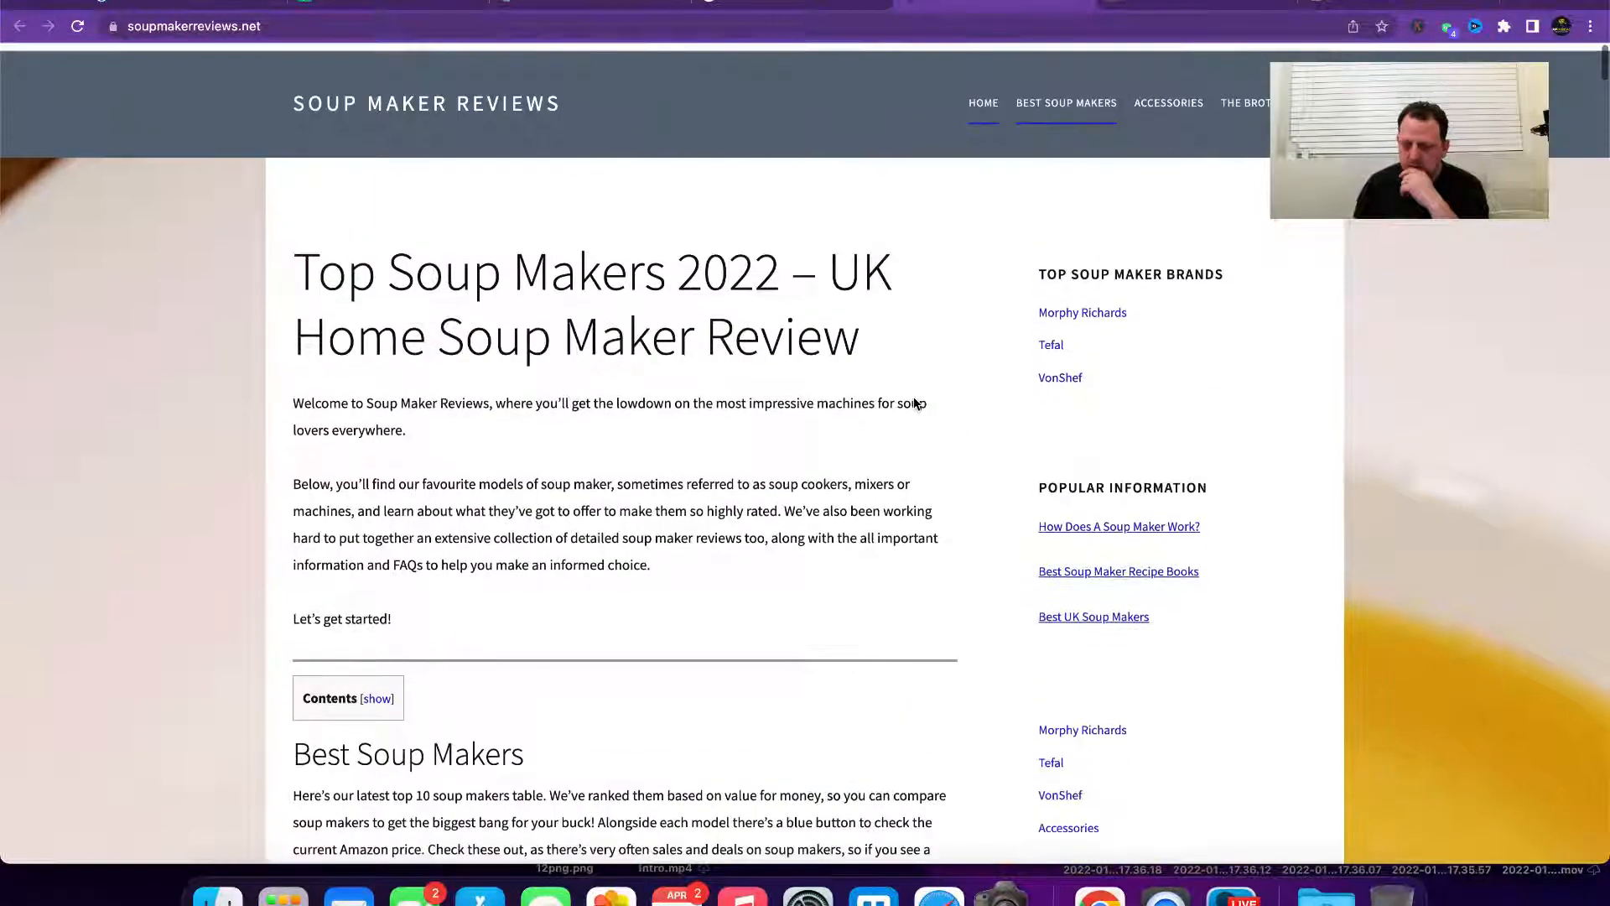
pyautogui.click(1245, 95)
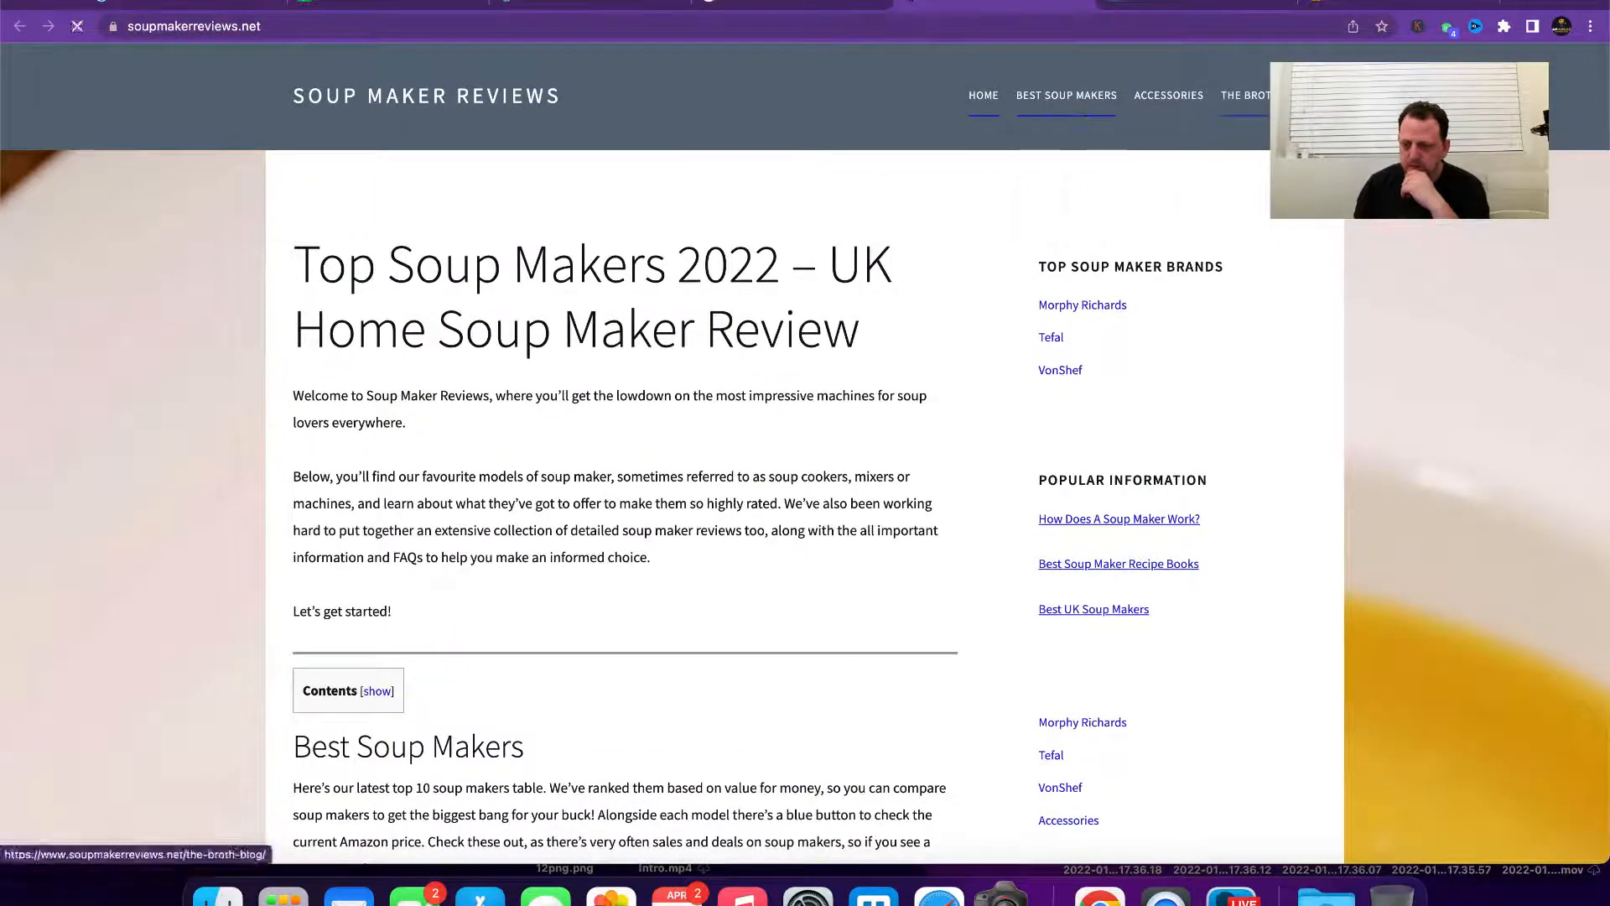
pyautogui.scroll(-2, 885, 577)
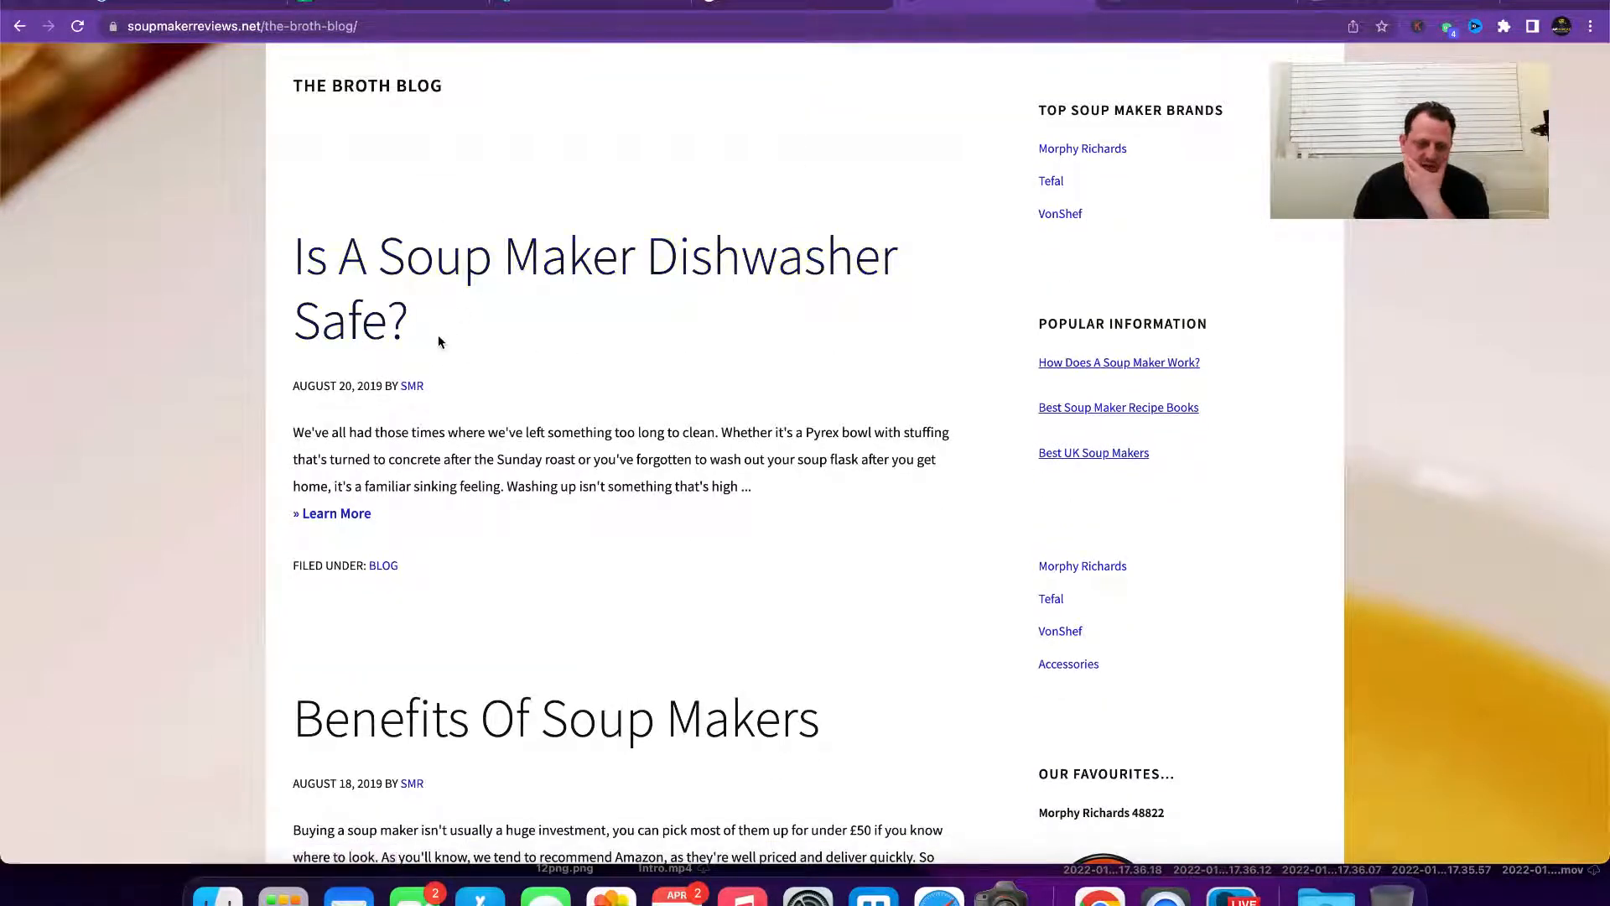
pyautogui.scroll(-5, 614, 460)
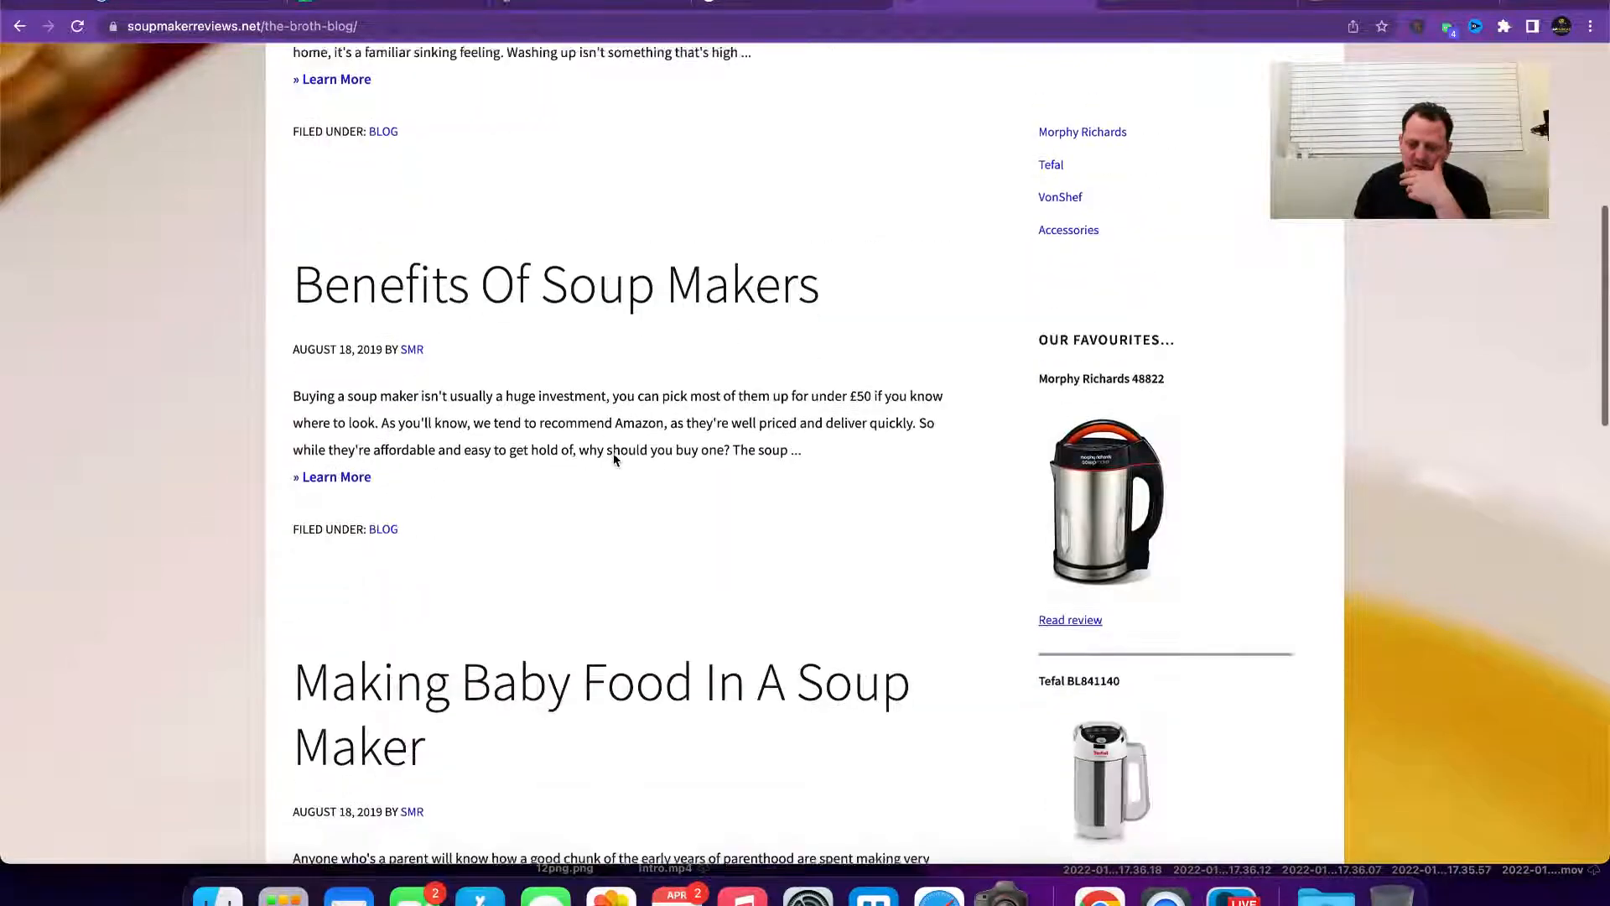
pyautogui.scroll(-10, 614, 459)
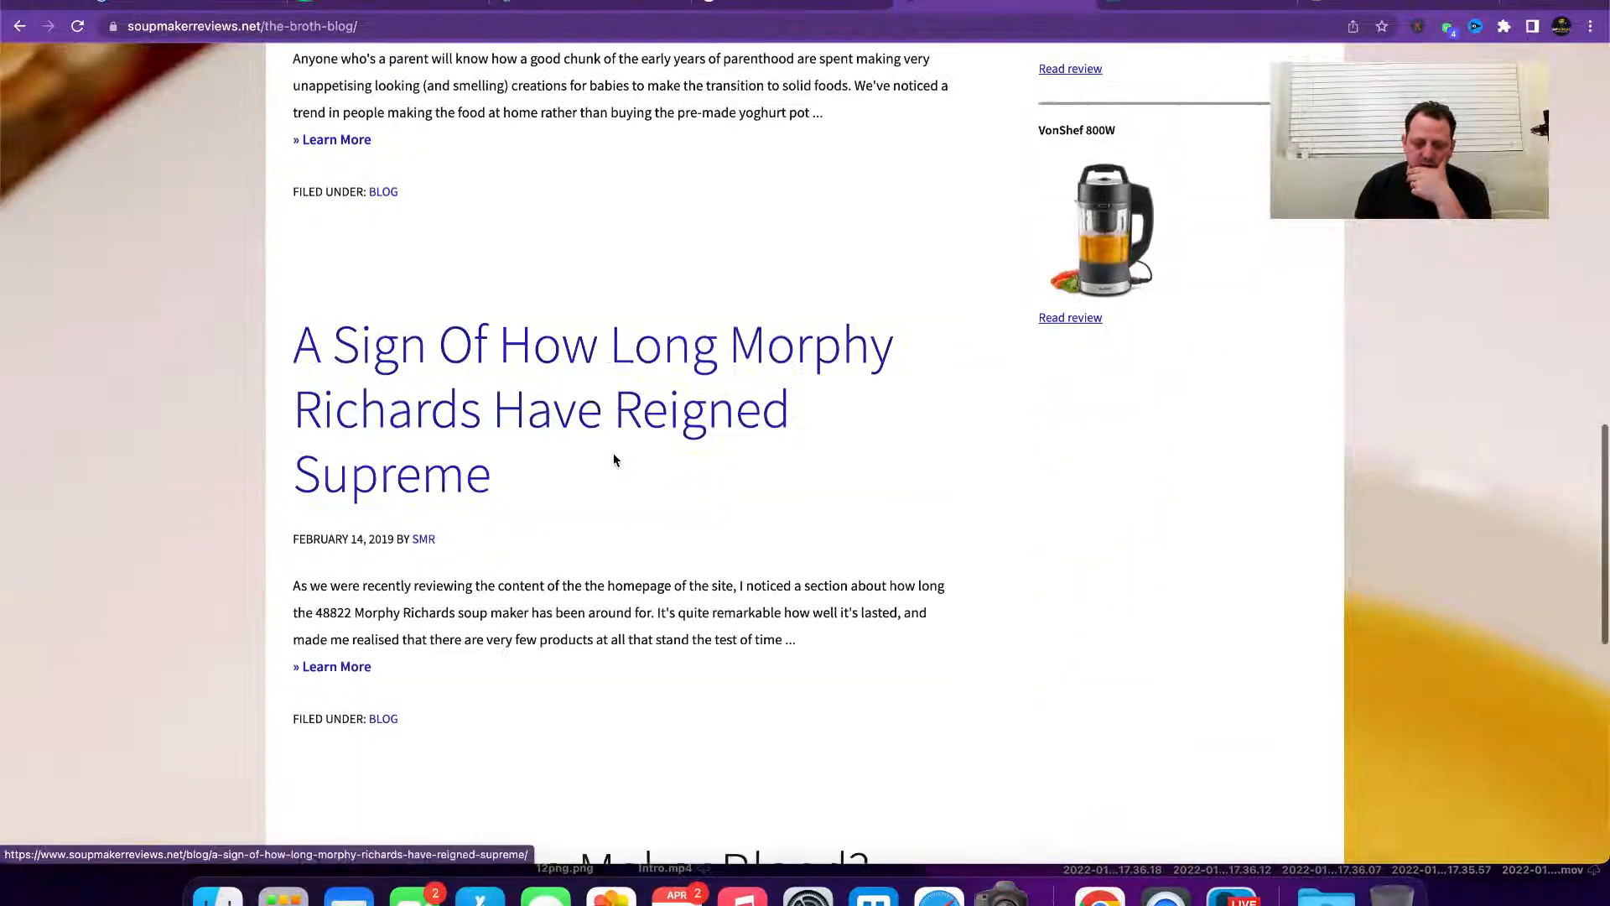
pyautogui.scroll(-6, 615, 460)
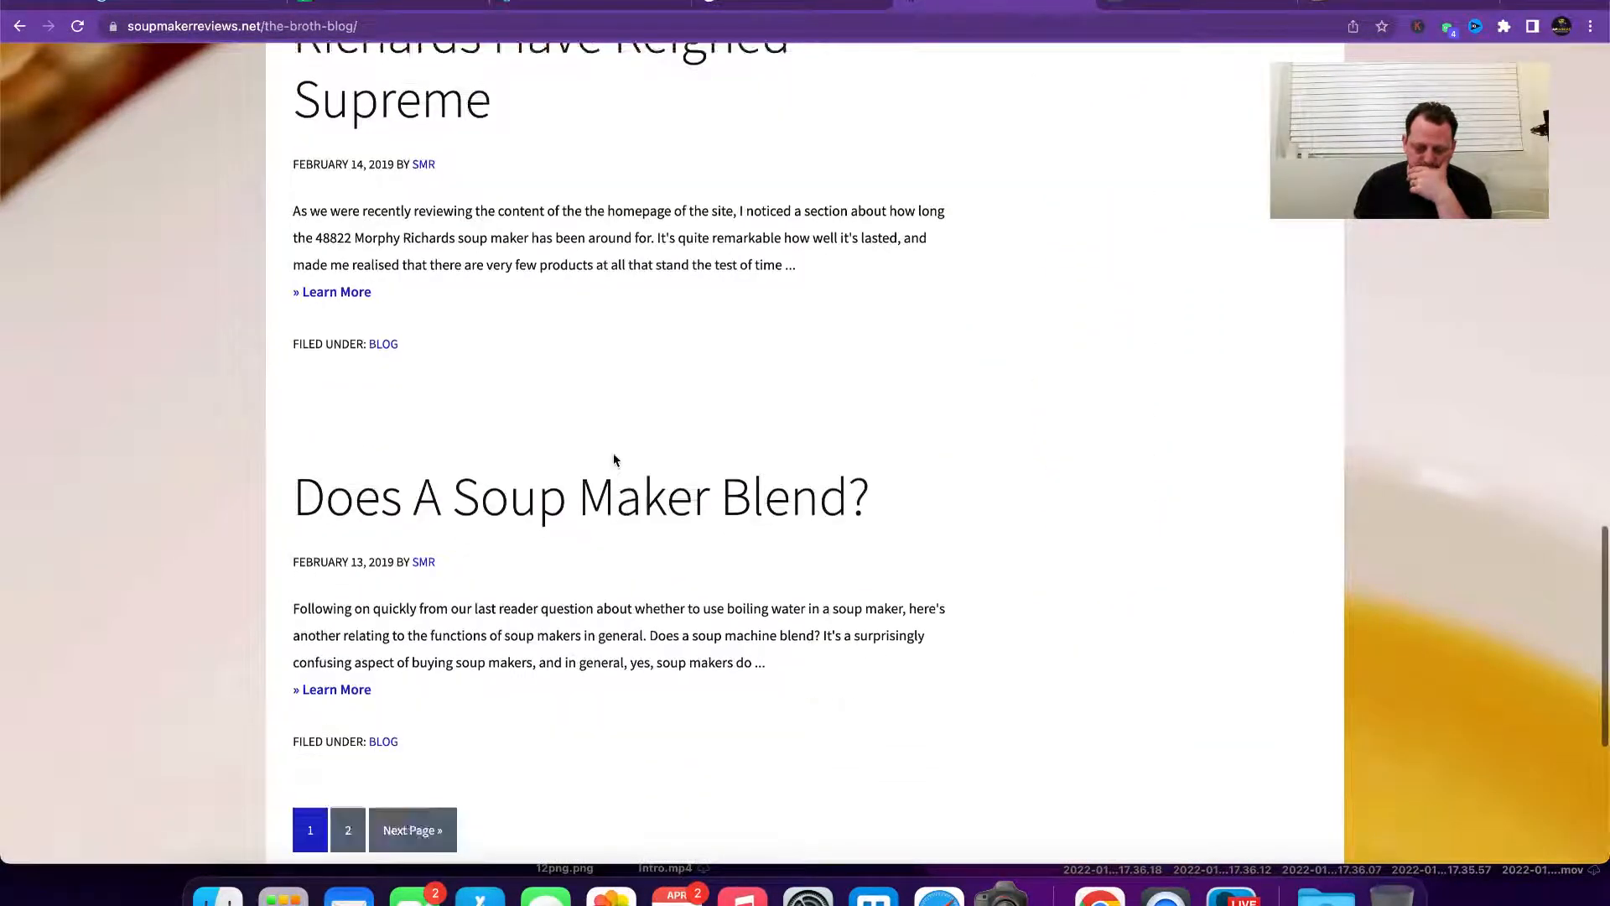
pyautogui.scroll(20, 557, 359)
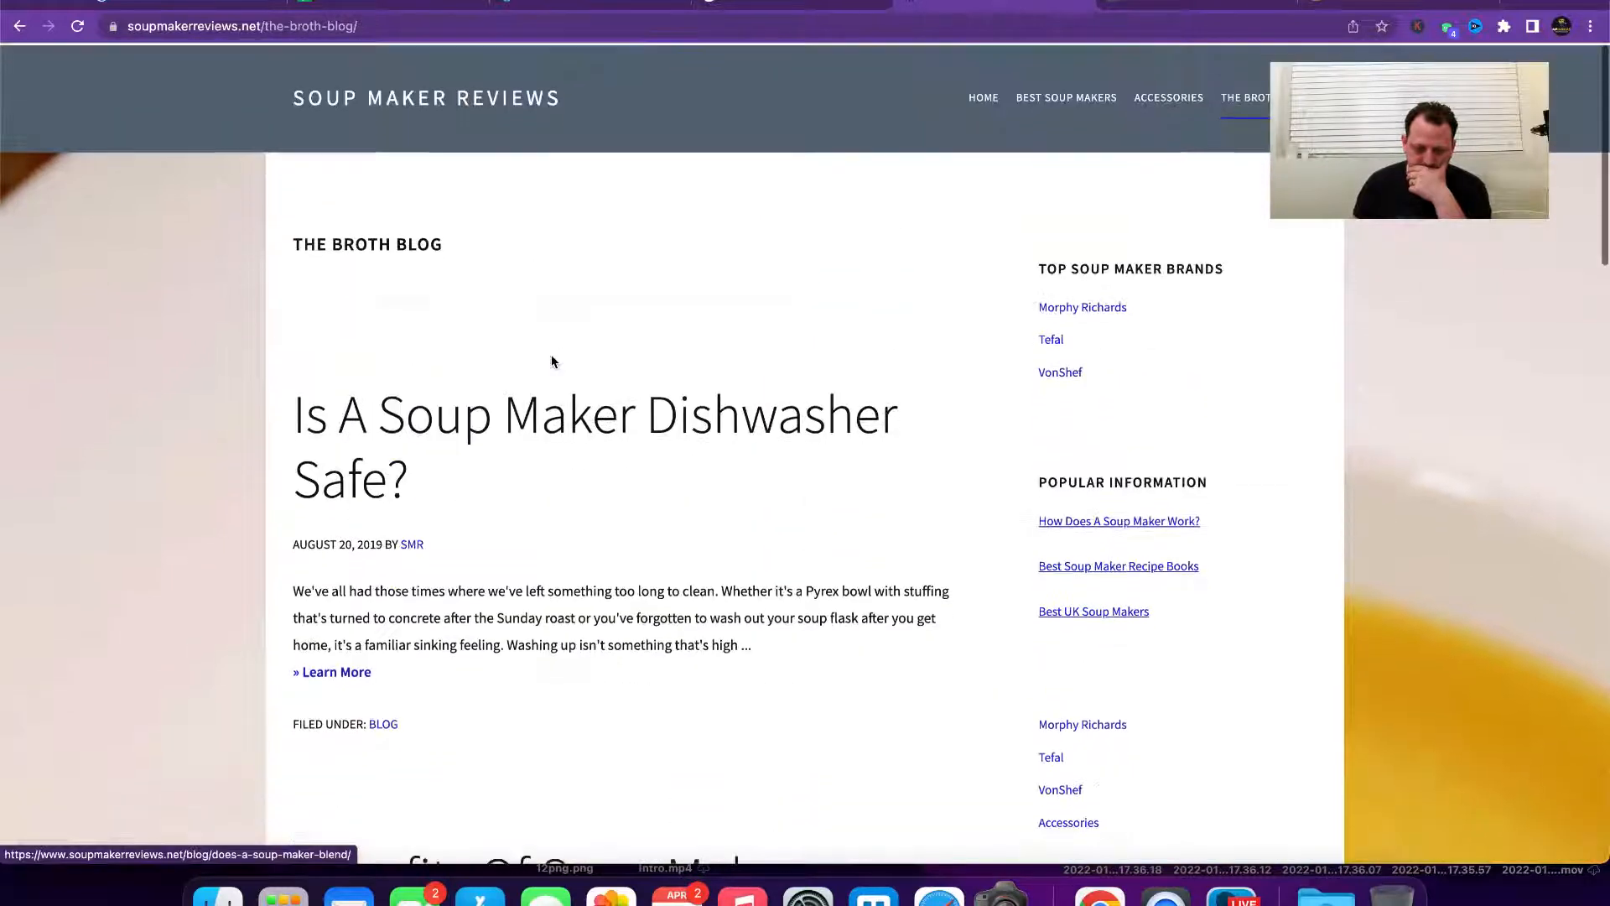
# Step: Copy the blog title Is A Soup Maker Dishwasher Safe? into cell B7 of the EYK Info Content Plan spreadsheet
pyautogui.moveTo(434, 487); pyautogui.dragTo(270, 428)
pyautogui.press('super+c')
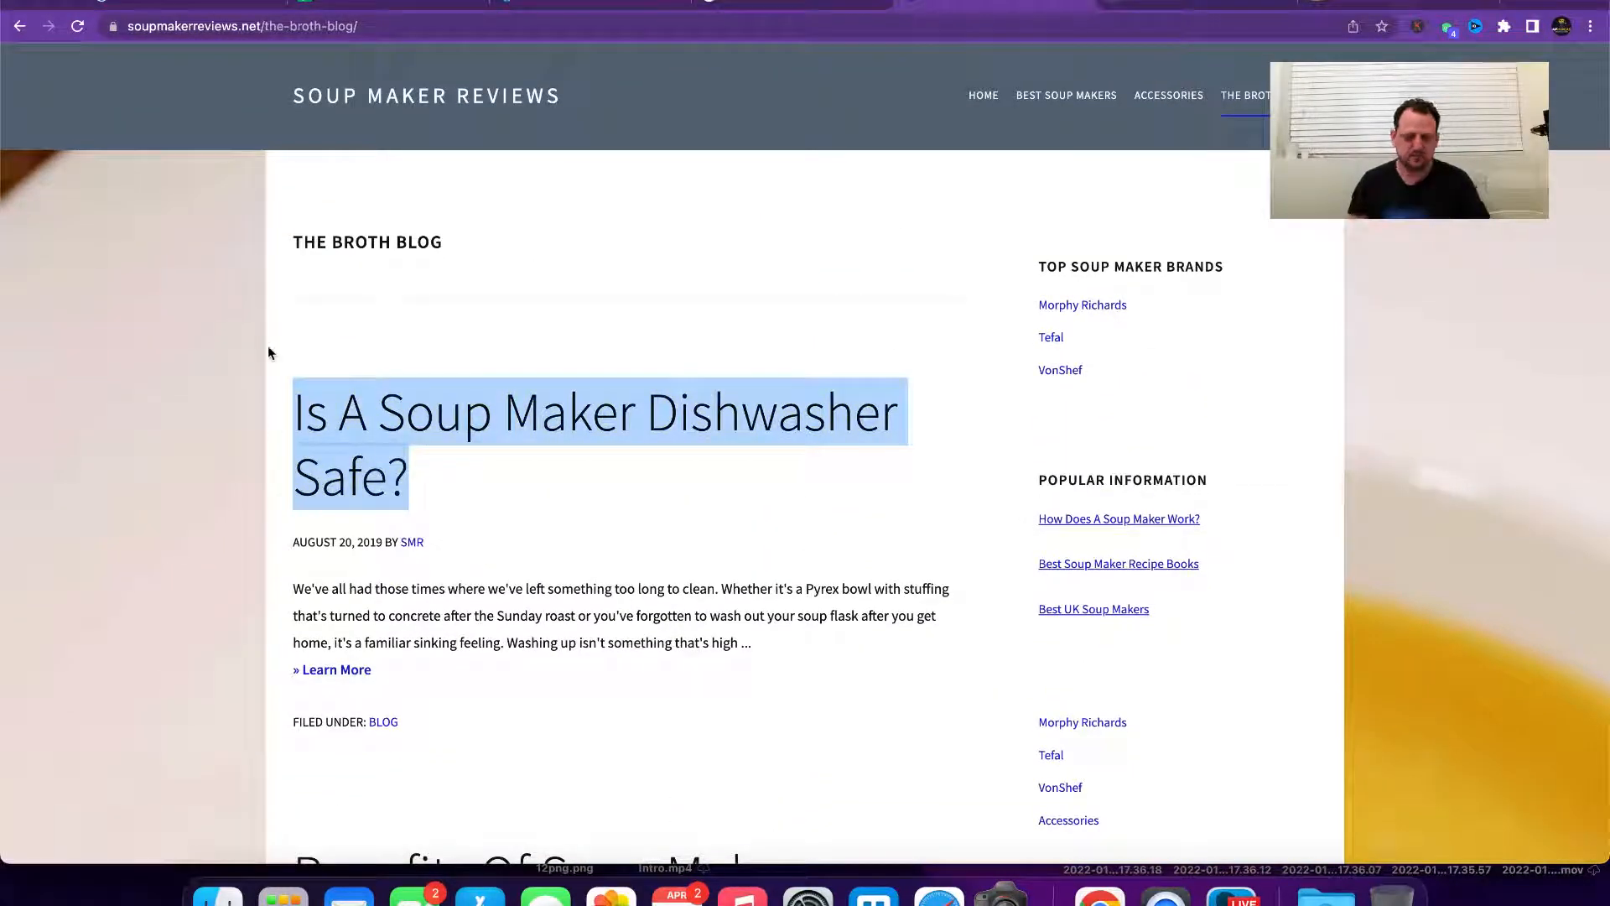
pyautogui.click(381, 3)
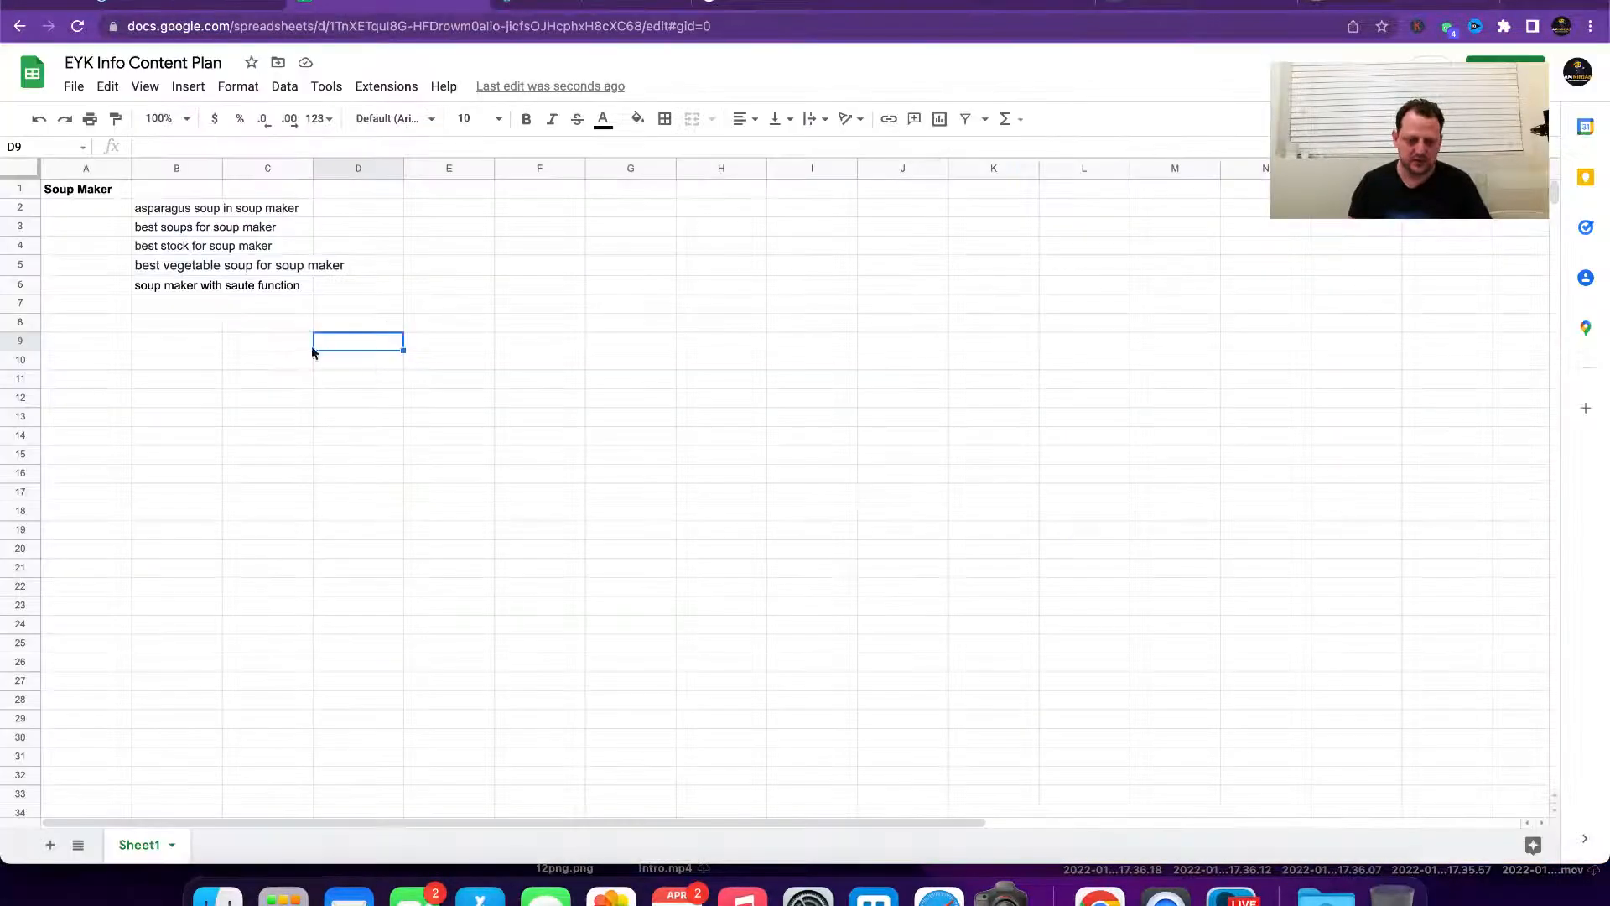
pyautogui.click(191, 306)
pyautogui.press('super+v')
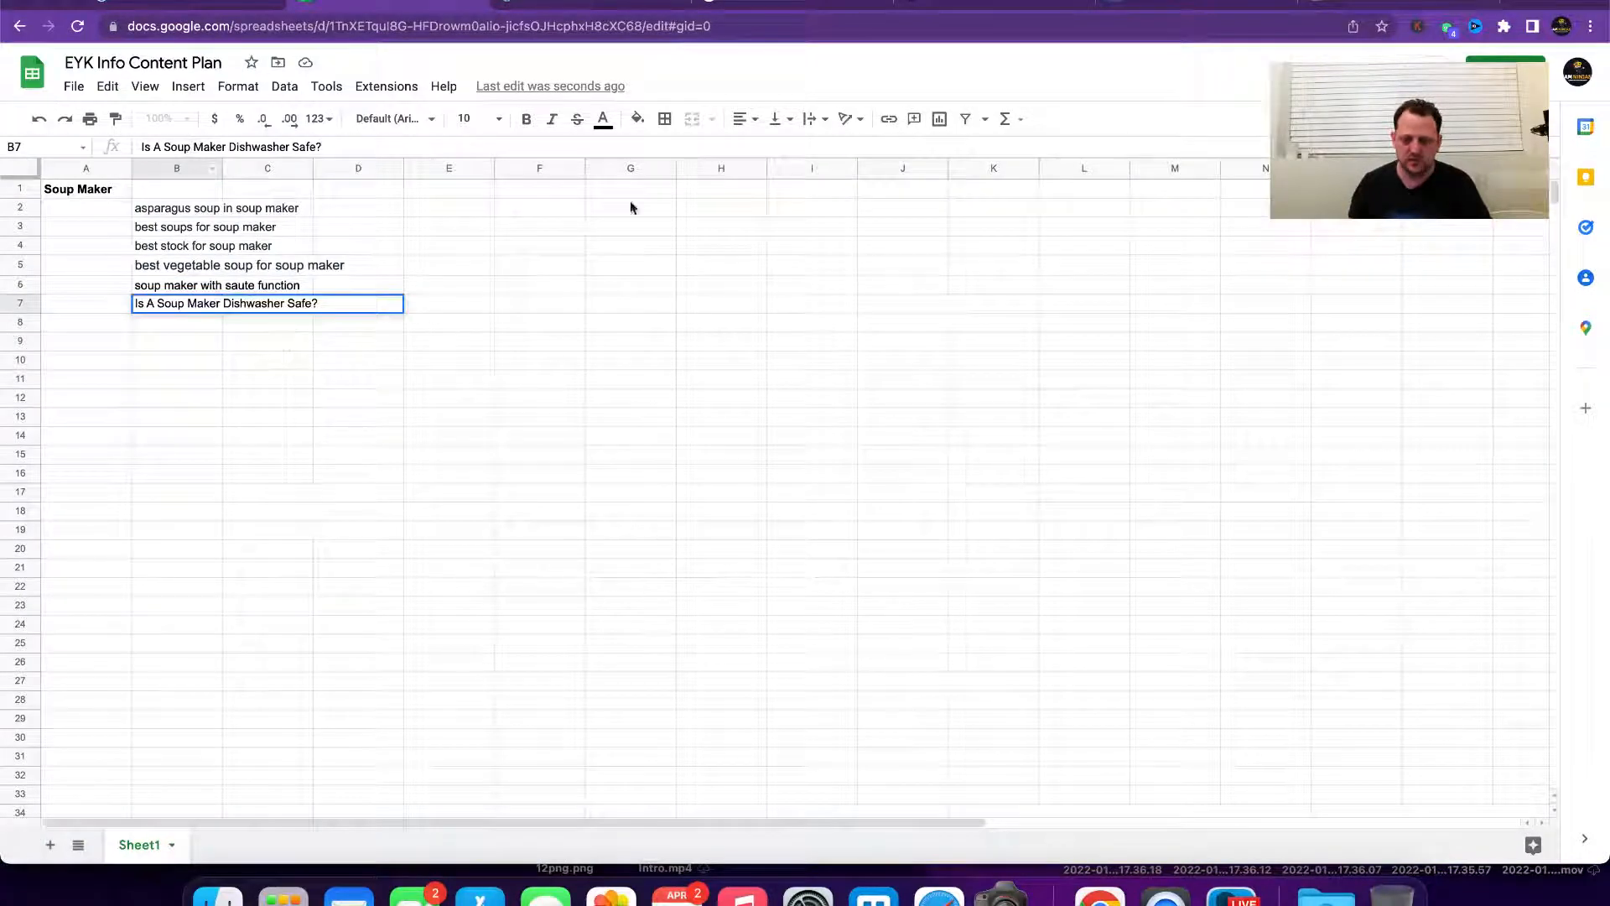
# Step: Copy the Broth Blog title Benefits Of Soup Makers into cell B8 of the content plan spreadsheet
pyautogui.click(961, 5)
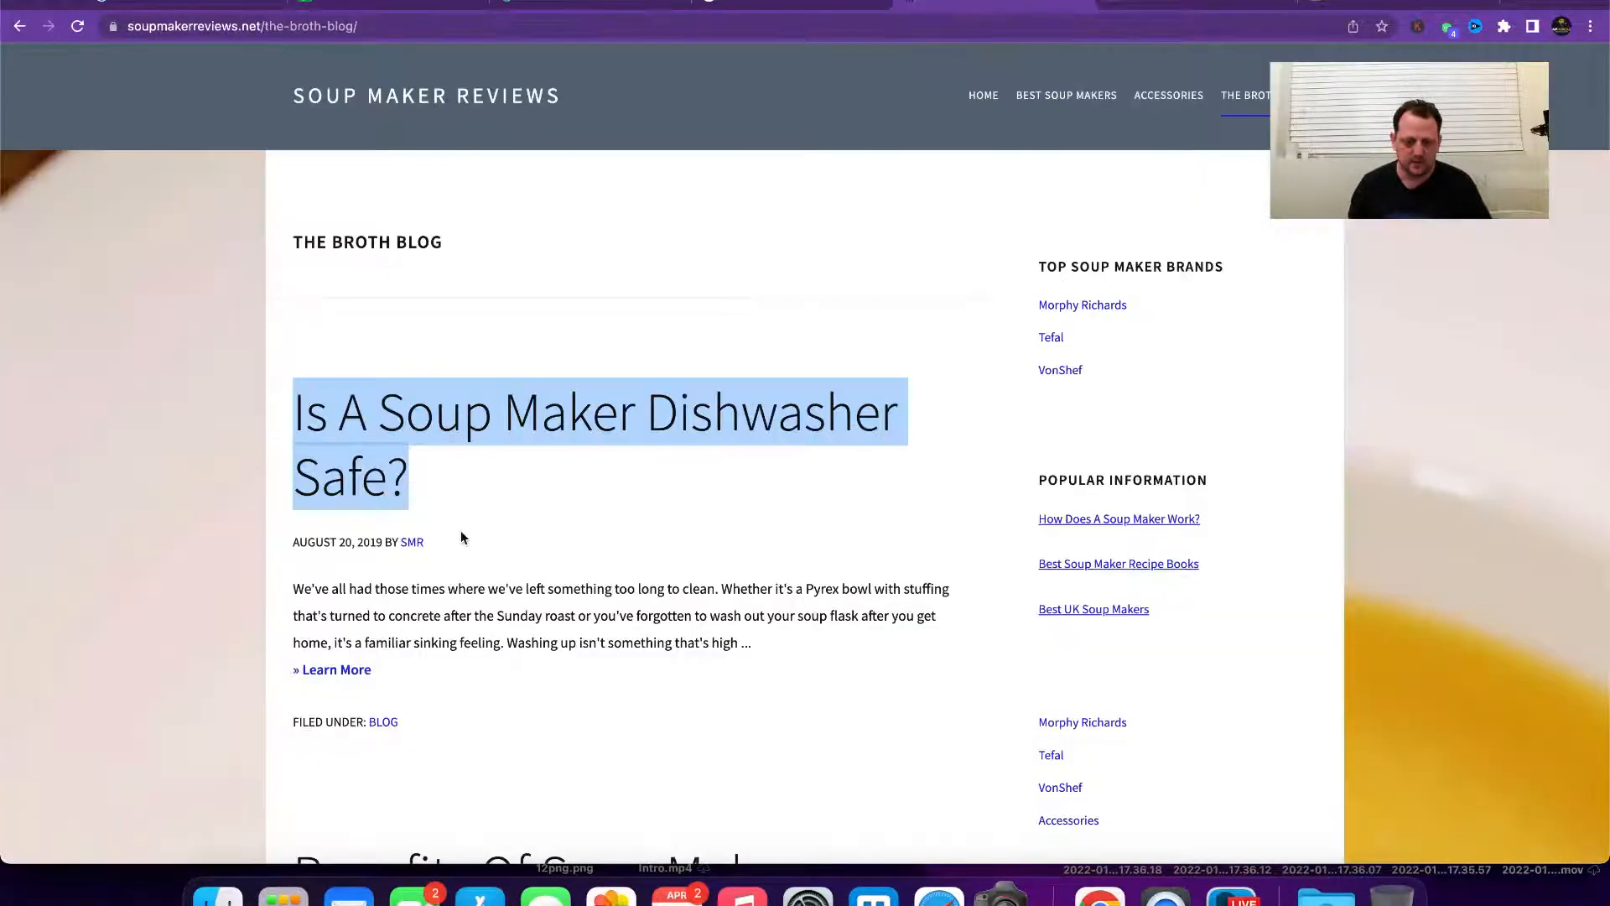
pyautogui.scroll(-5, 460, 537)
pyautogui.moveTo(867, 410); pyautogui.dragTo(302, 414)
pyautogui.press('super+c')
pyautogui.click(425, 5)
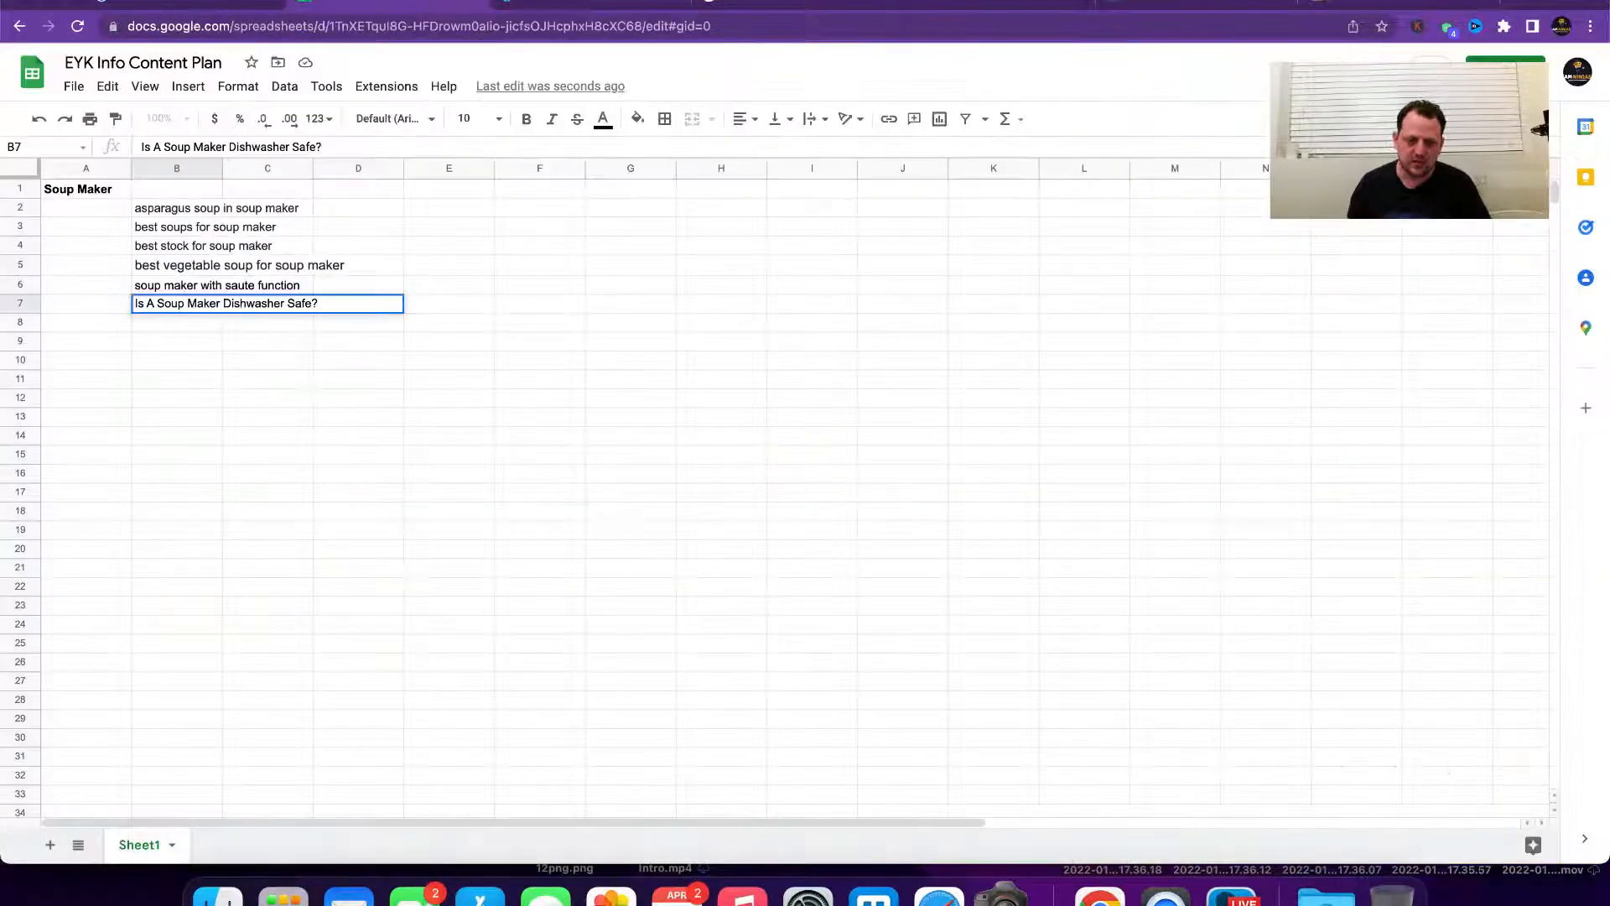
pyautogui.press('Return')
pyautogui.press('super+v')
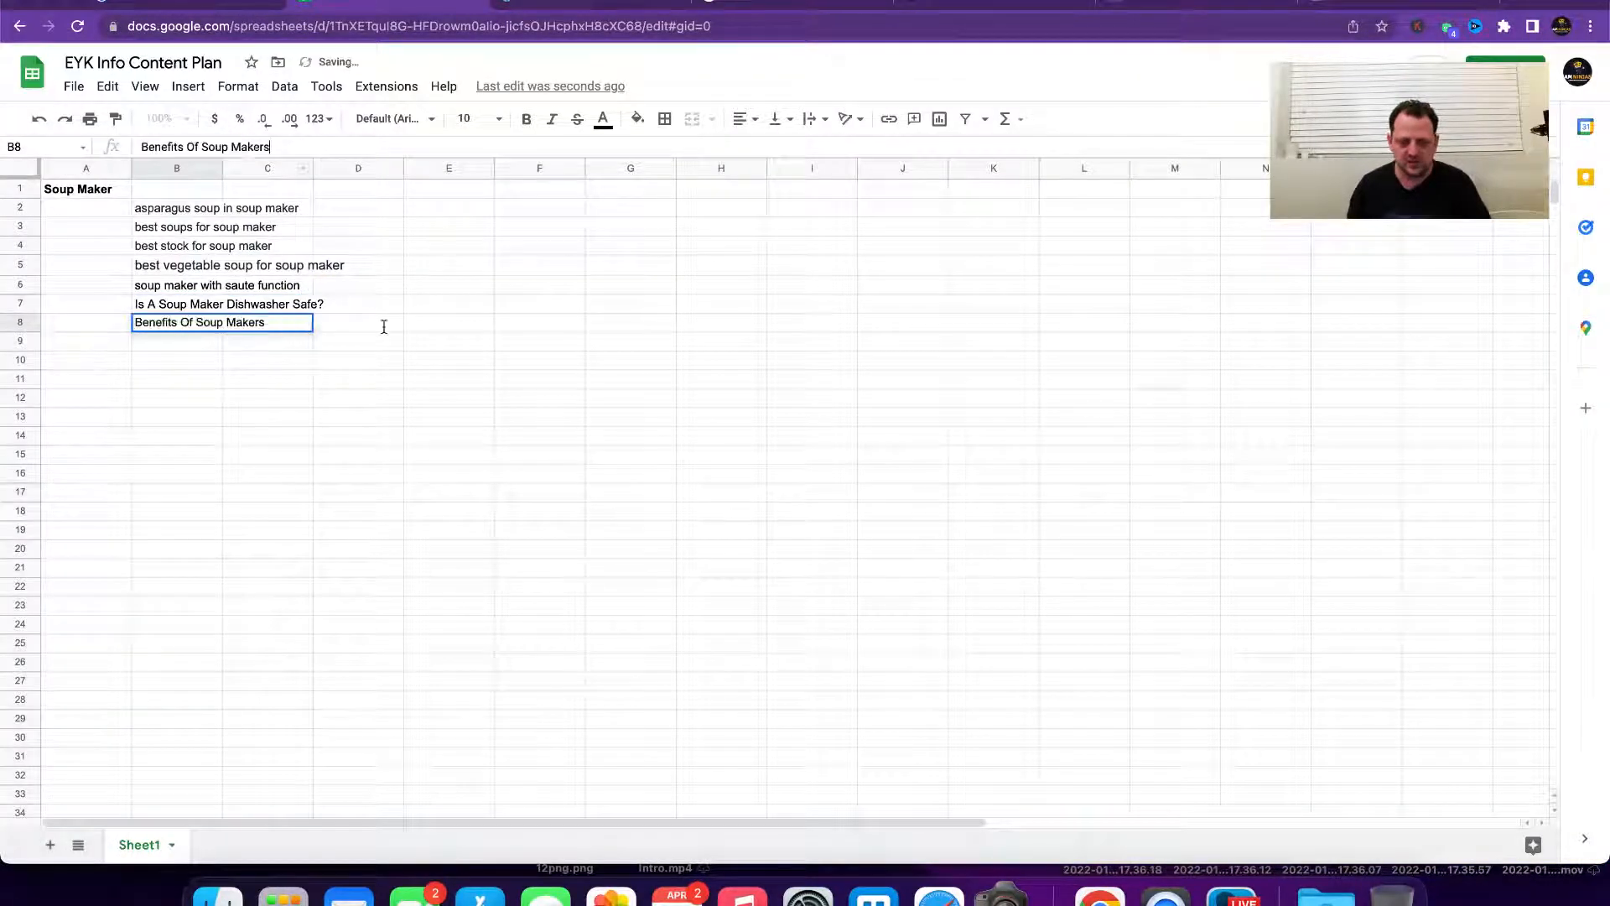
pyautogui.click(449, 378)
# Step: Copy the Broth Blog title Making Baby Food In A Soup Maker into cell B9 of the content plan as unformatted text
pyautogui.click(1233, 5)
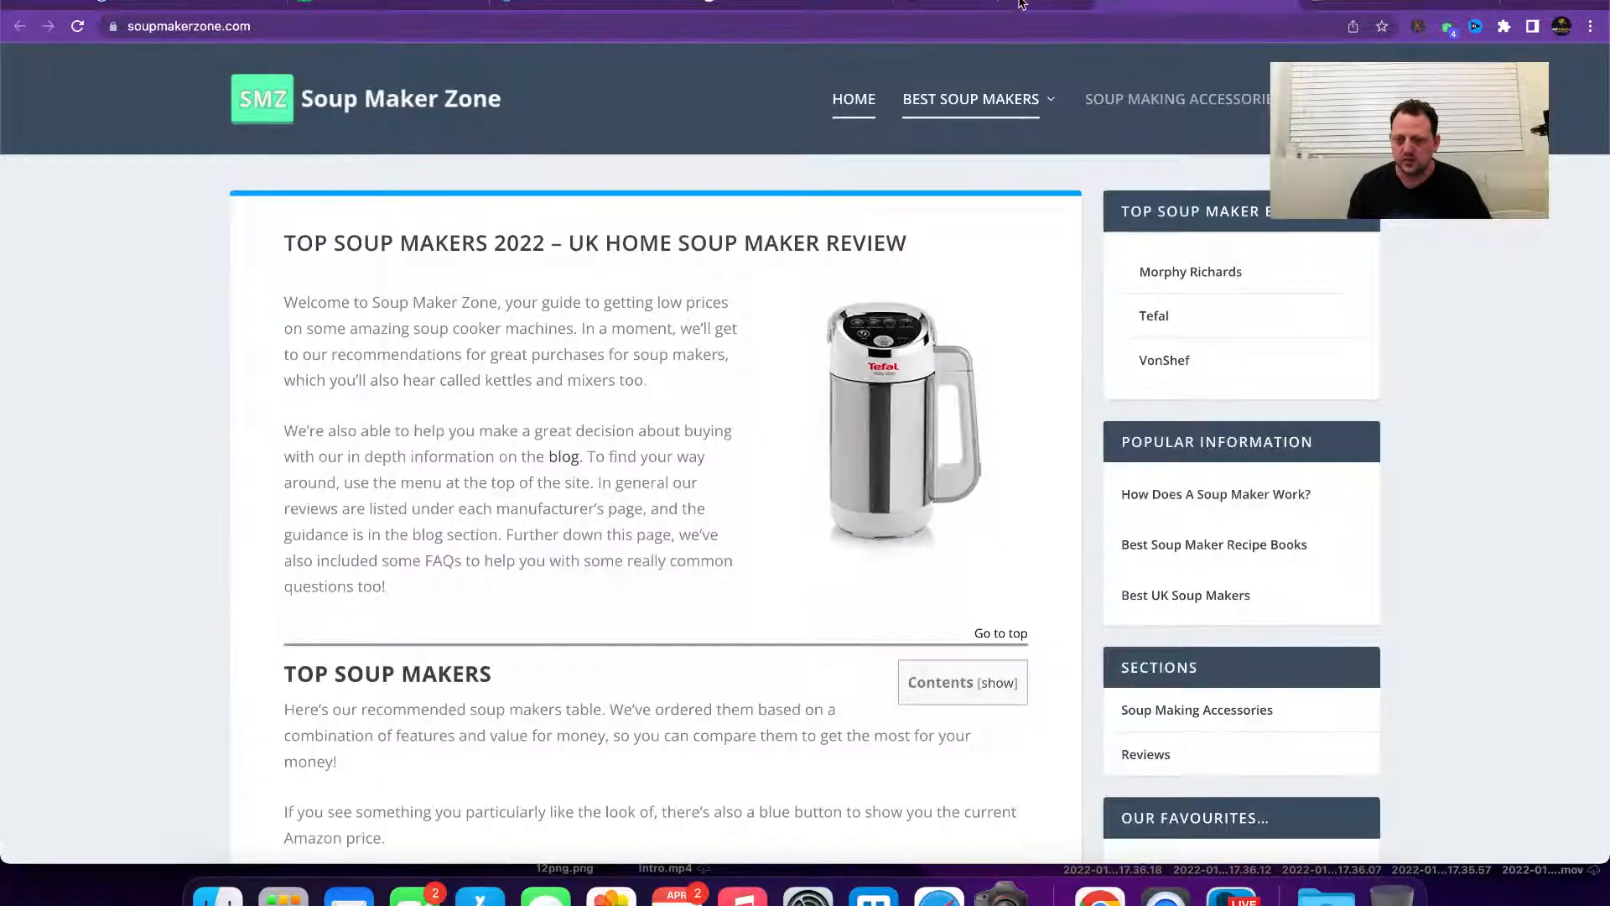
pyautogui.click(1048, 5)
pyautogui.scroll(-1, 587, 468)
pyautogui.moveTo(449, 470); pyautogui.dragTo(305, 394)
pyautogui.press('super+c')
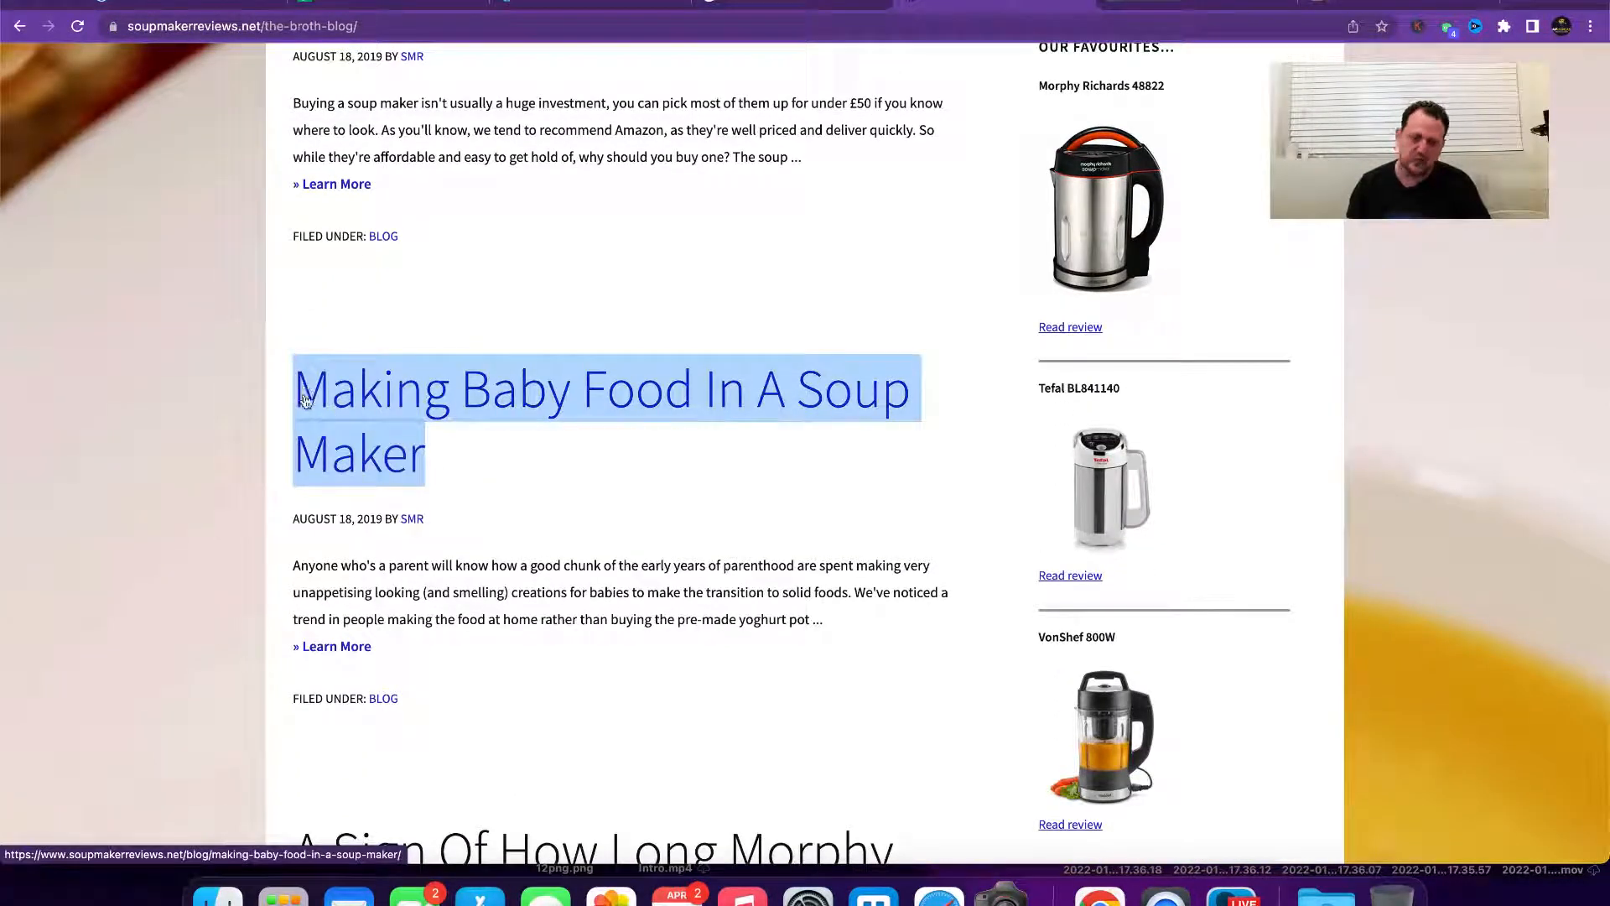
pyautogui.click(377, 9)
pyautogui.click(203, 346)
pyautogui.press('super+v')
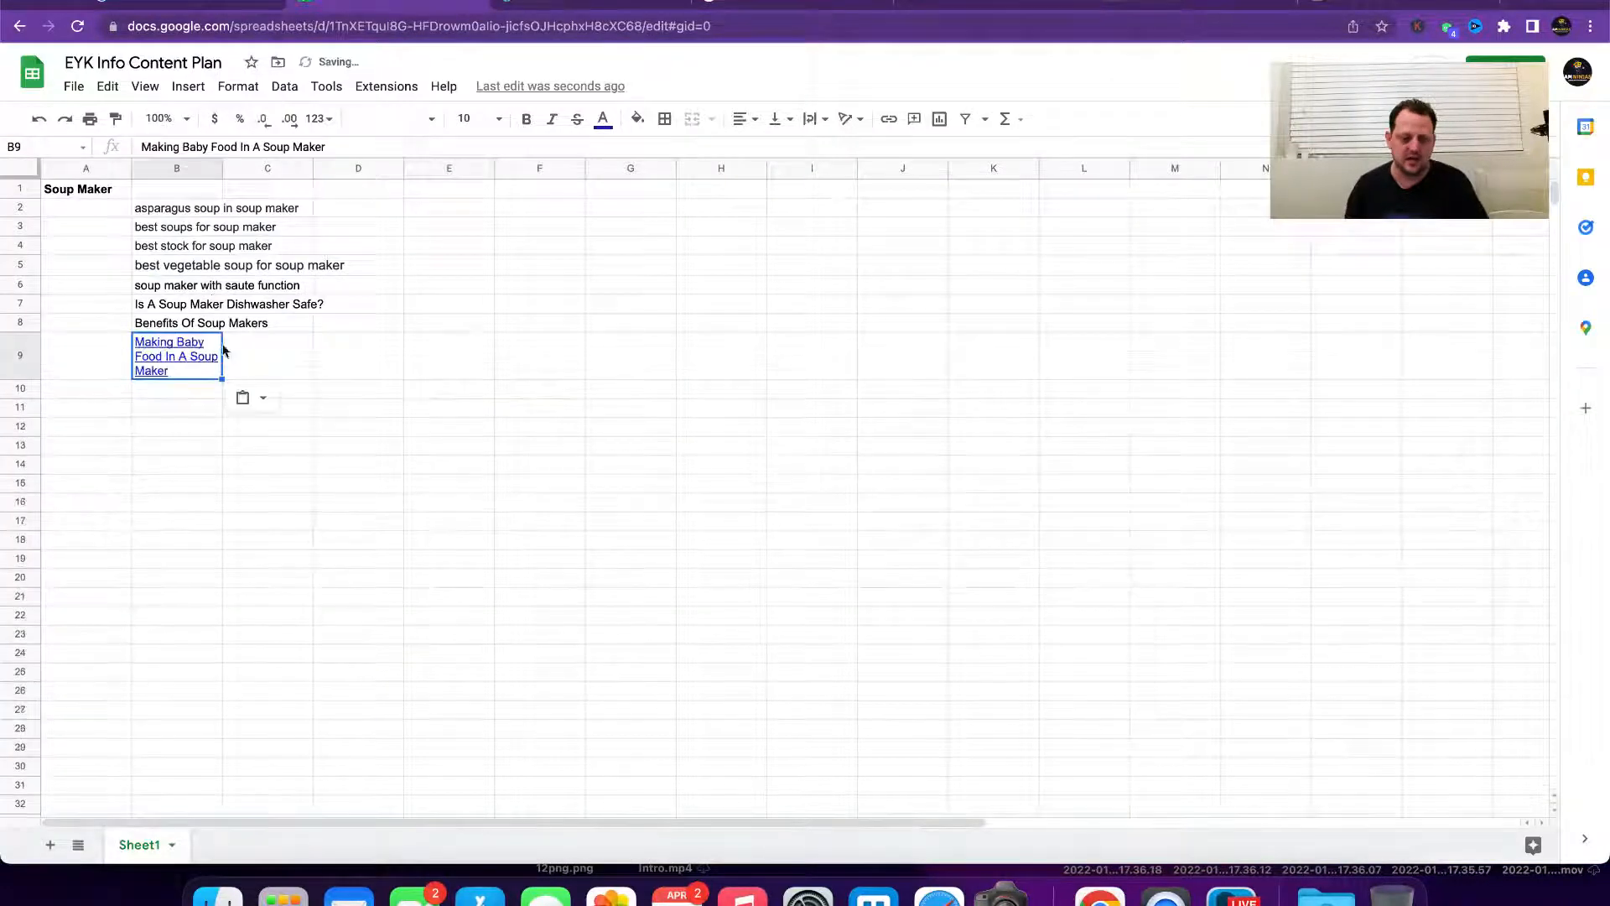
pyautogui.press('super+z')
pyautogui.press('super+shift+v')
pyautogui.click(506, 422)
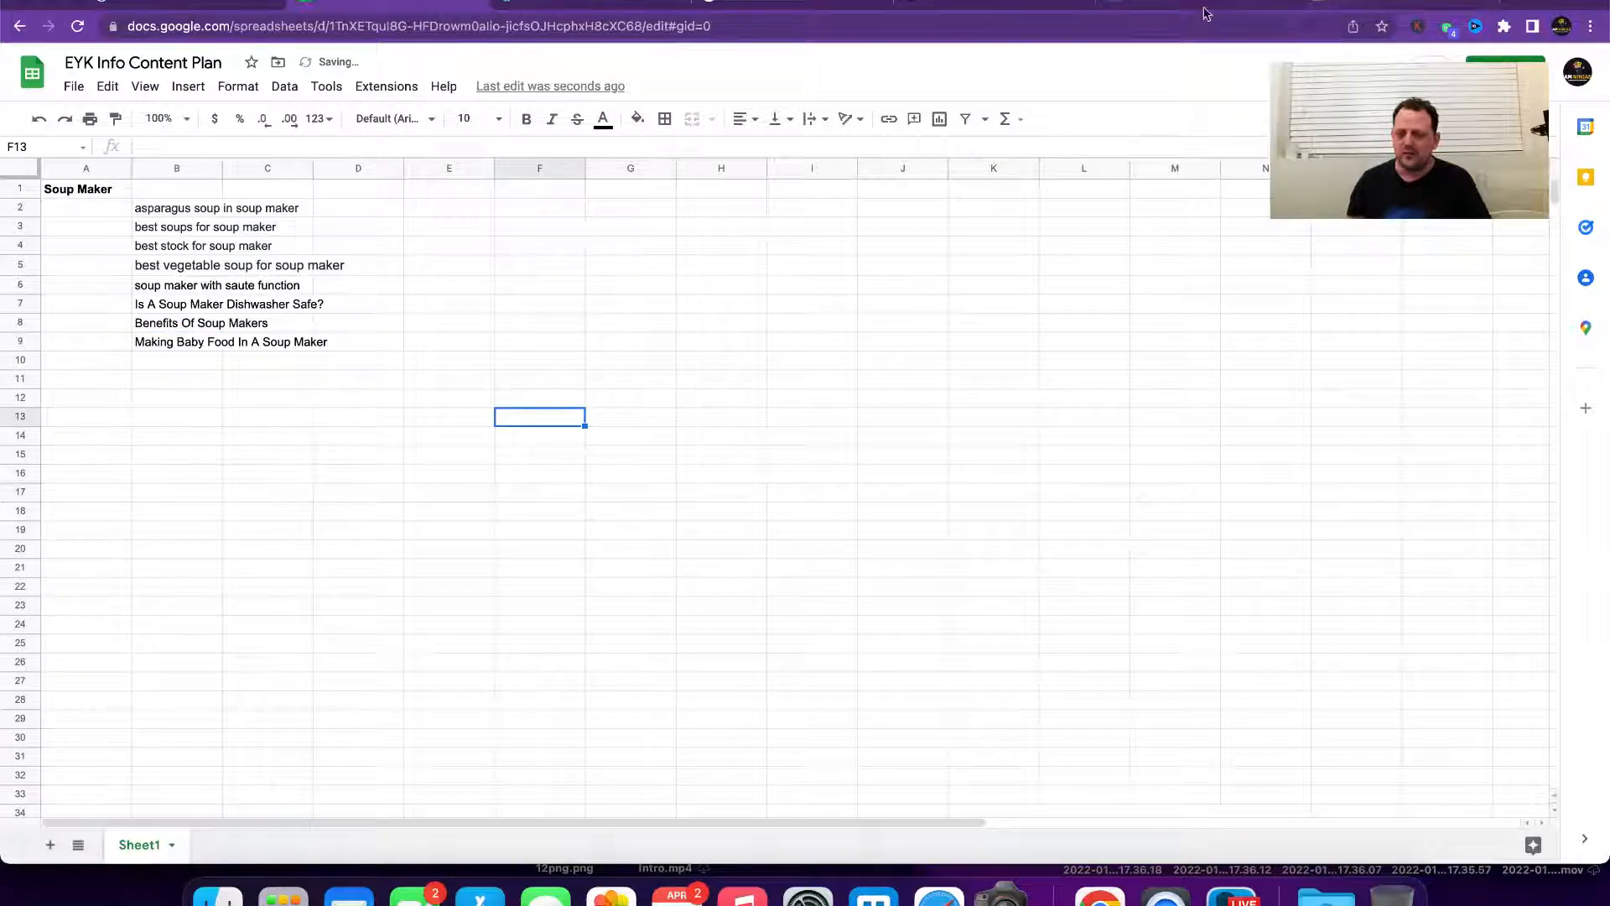
# Step: Copy the Broth Blog title Does A Soup Maker Blend? into cell B10 of the content plan spreadsheet
pyautogui.click(1015, 4)
pyautogui.scroll(-3, 550, 472)
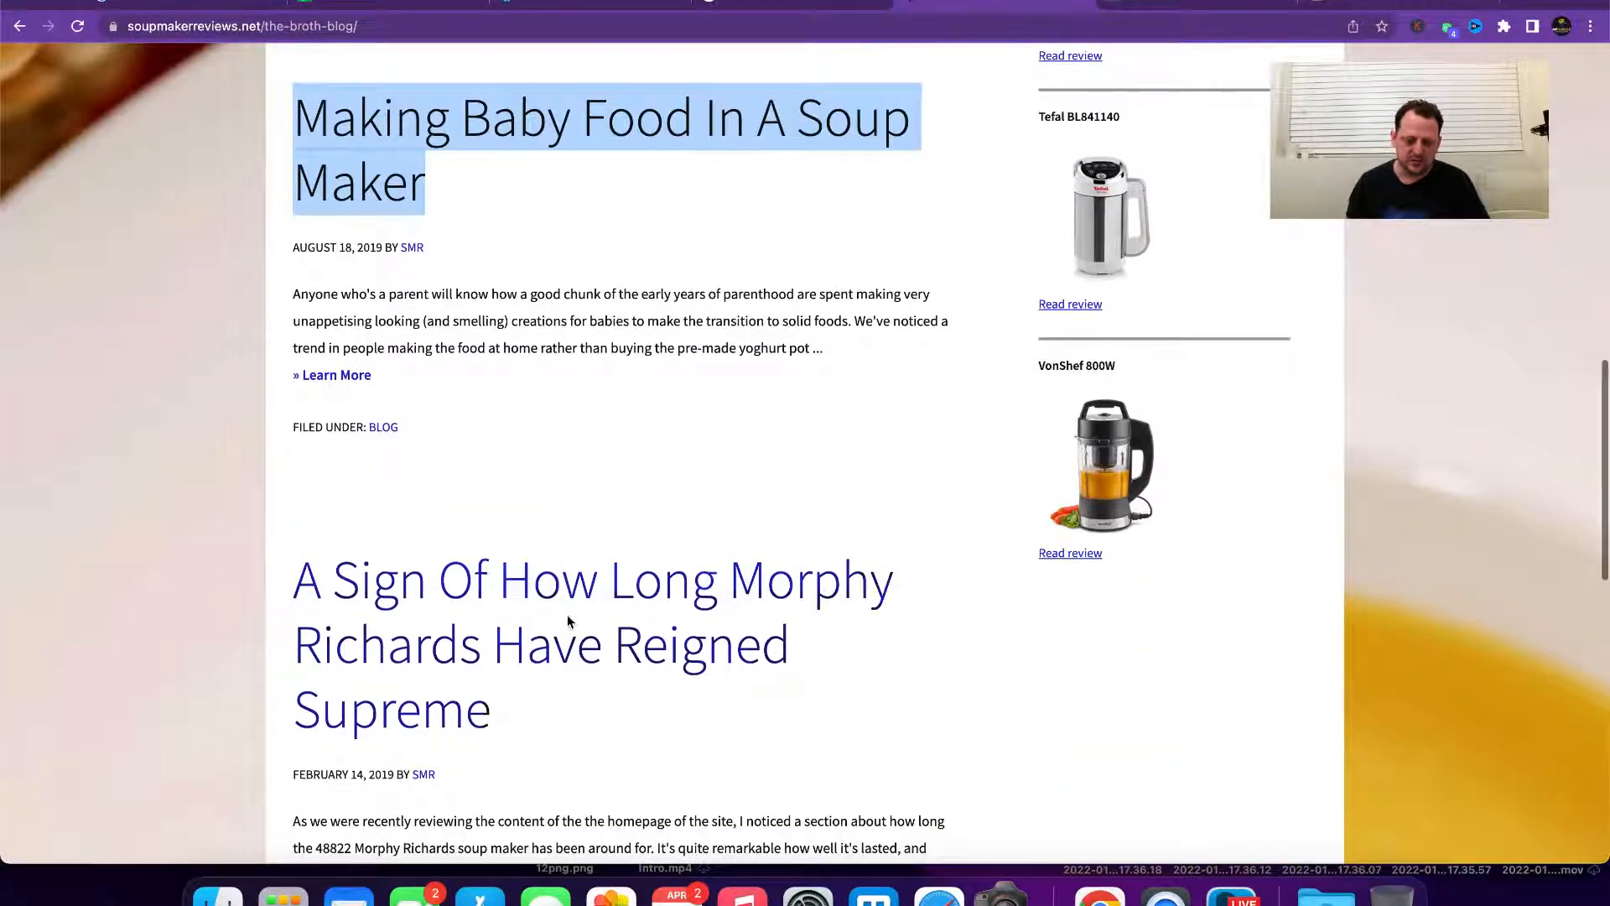
pyautogui.scroll(-8, 567, 620)
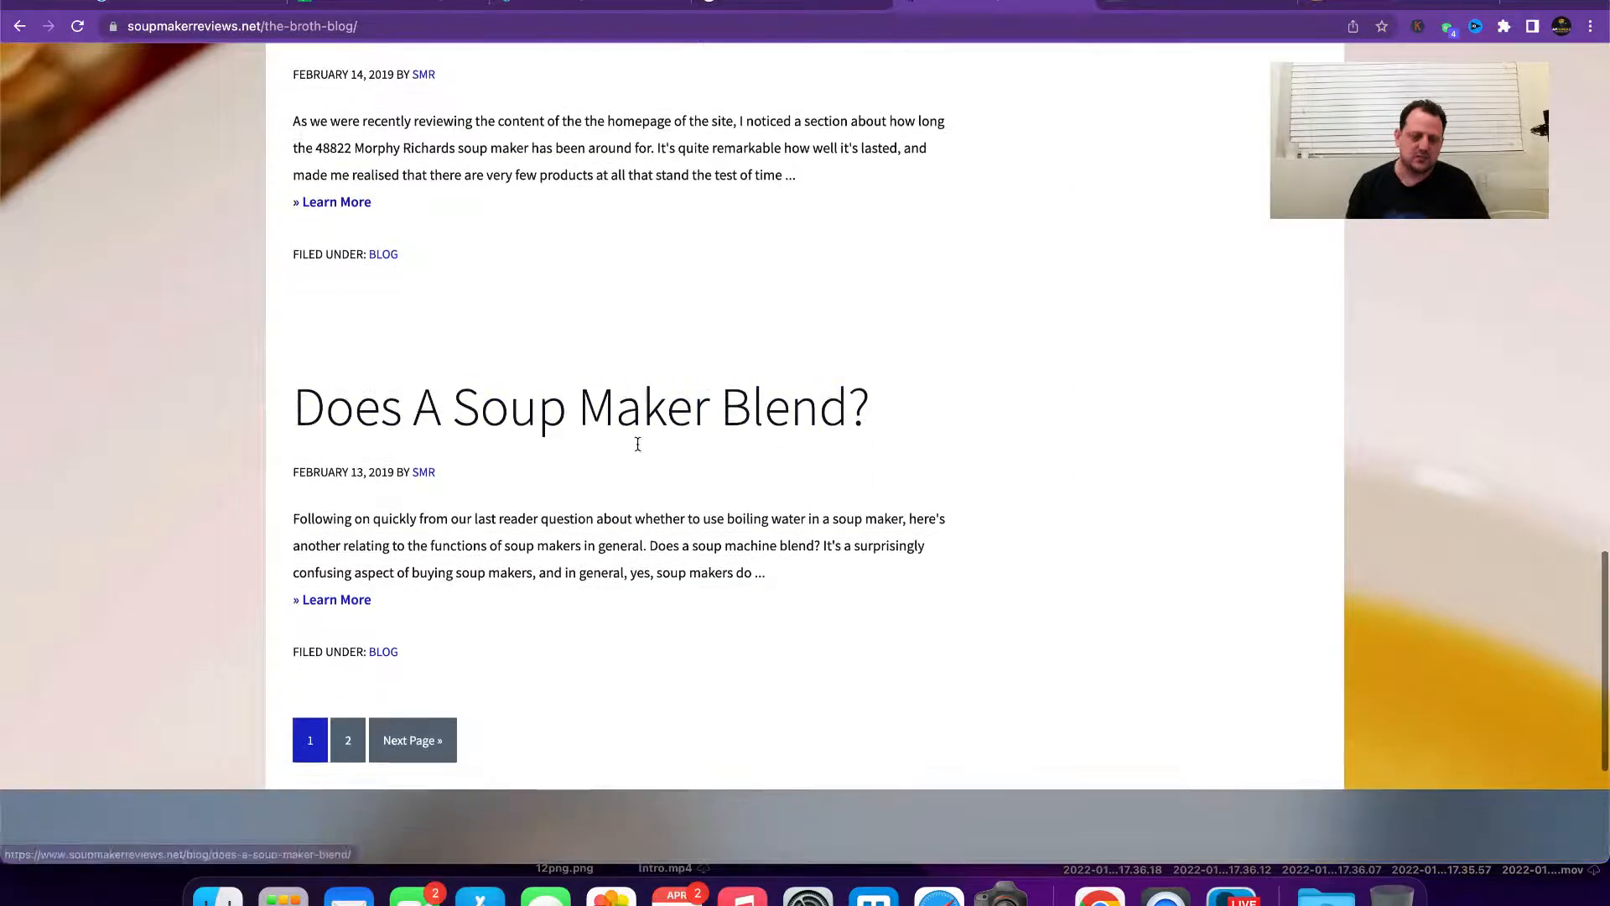
pyautogui.moveTo(876, 407); pyautogui.dragTo(284, 396)
pyautogui.press('super+c')
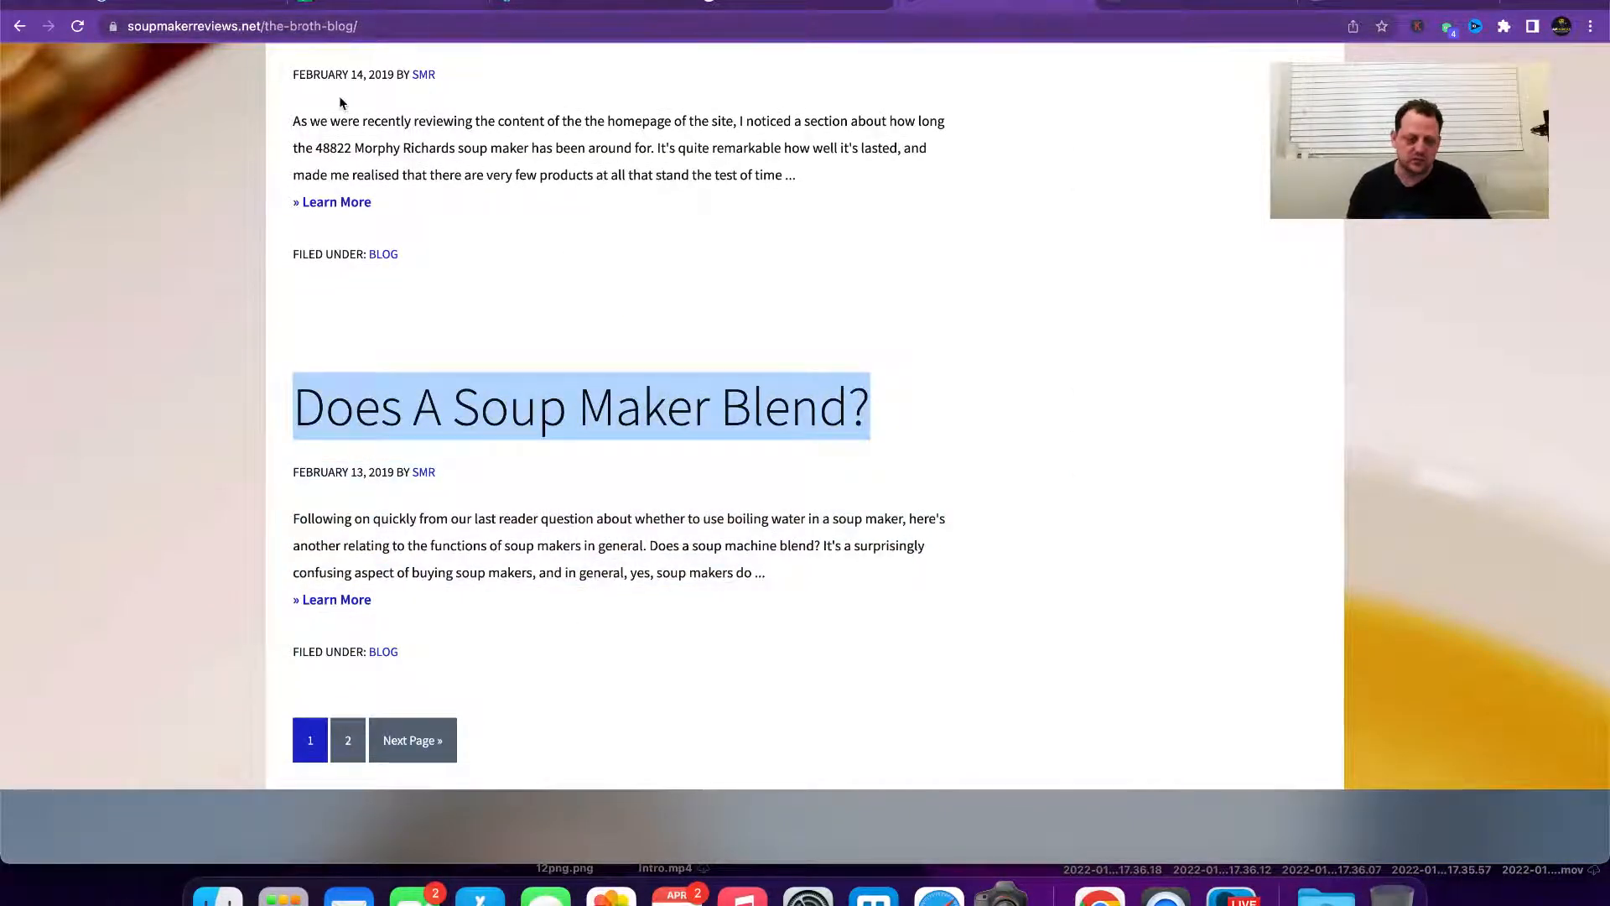
pyautogui.click(361, 4)
pyautogui.click(184, 368)
pyautogui.press('super+v')
pyautogui.click(307, 377)
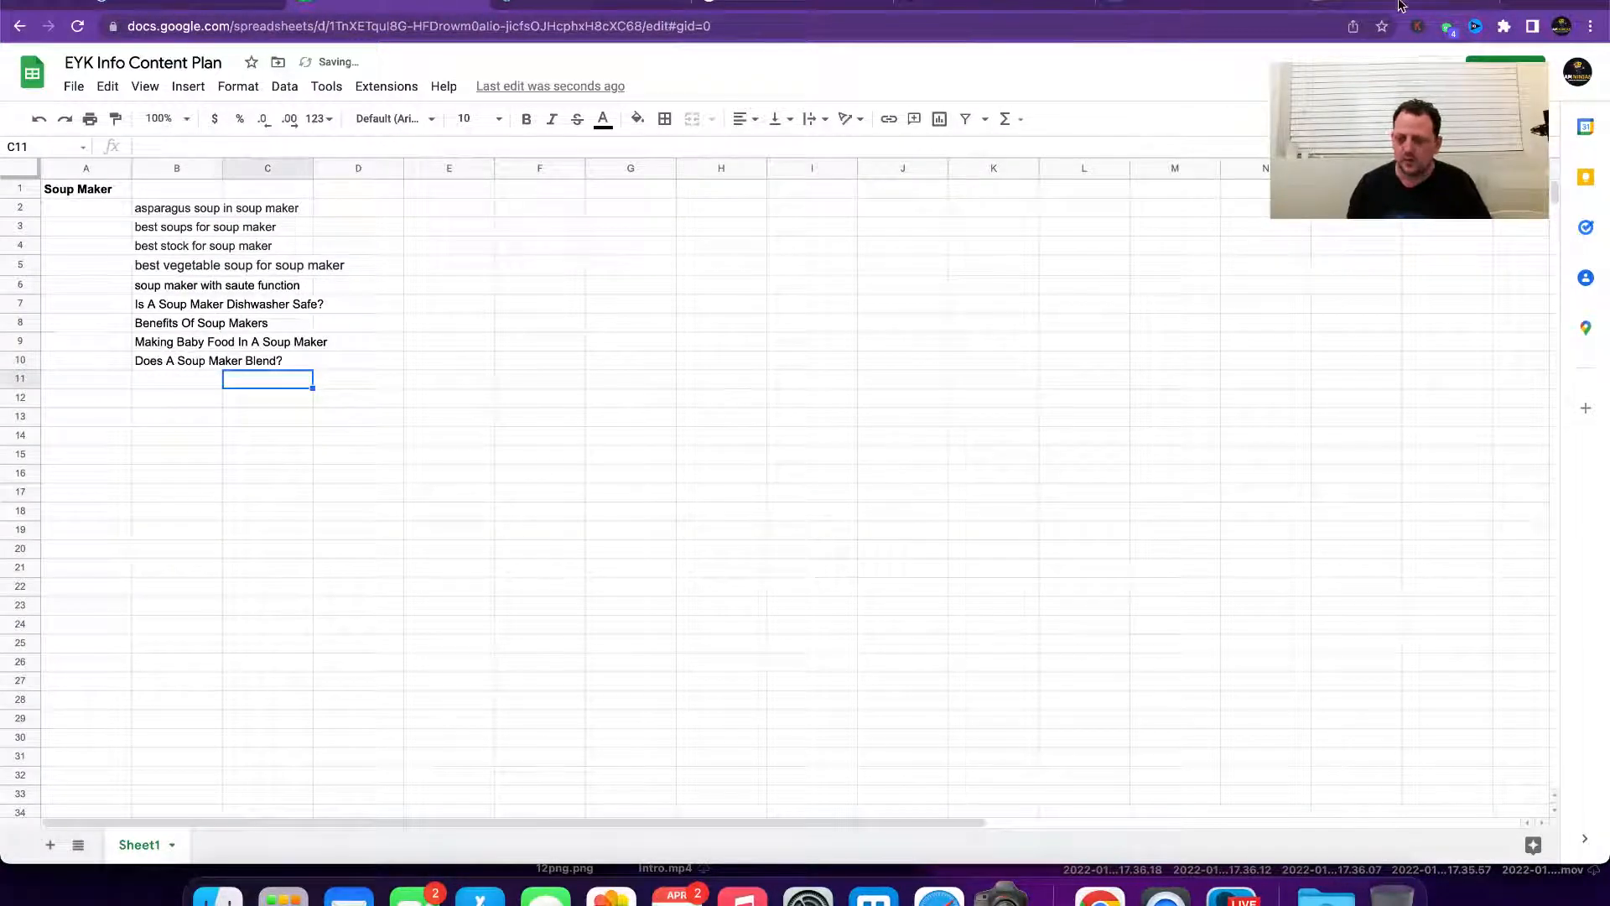
# Step: Copy the title Should I Use Boiling Water In The Soup Maker? from page 2 of The Broth Blog into cell B11
pyautogui.click(1087, 5)
pyautogui.scroll(-2, 575, 536)
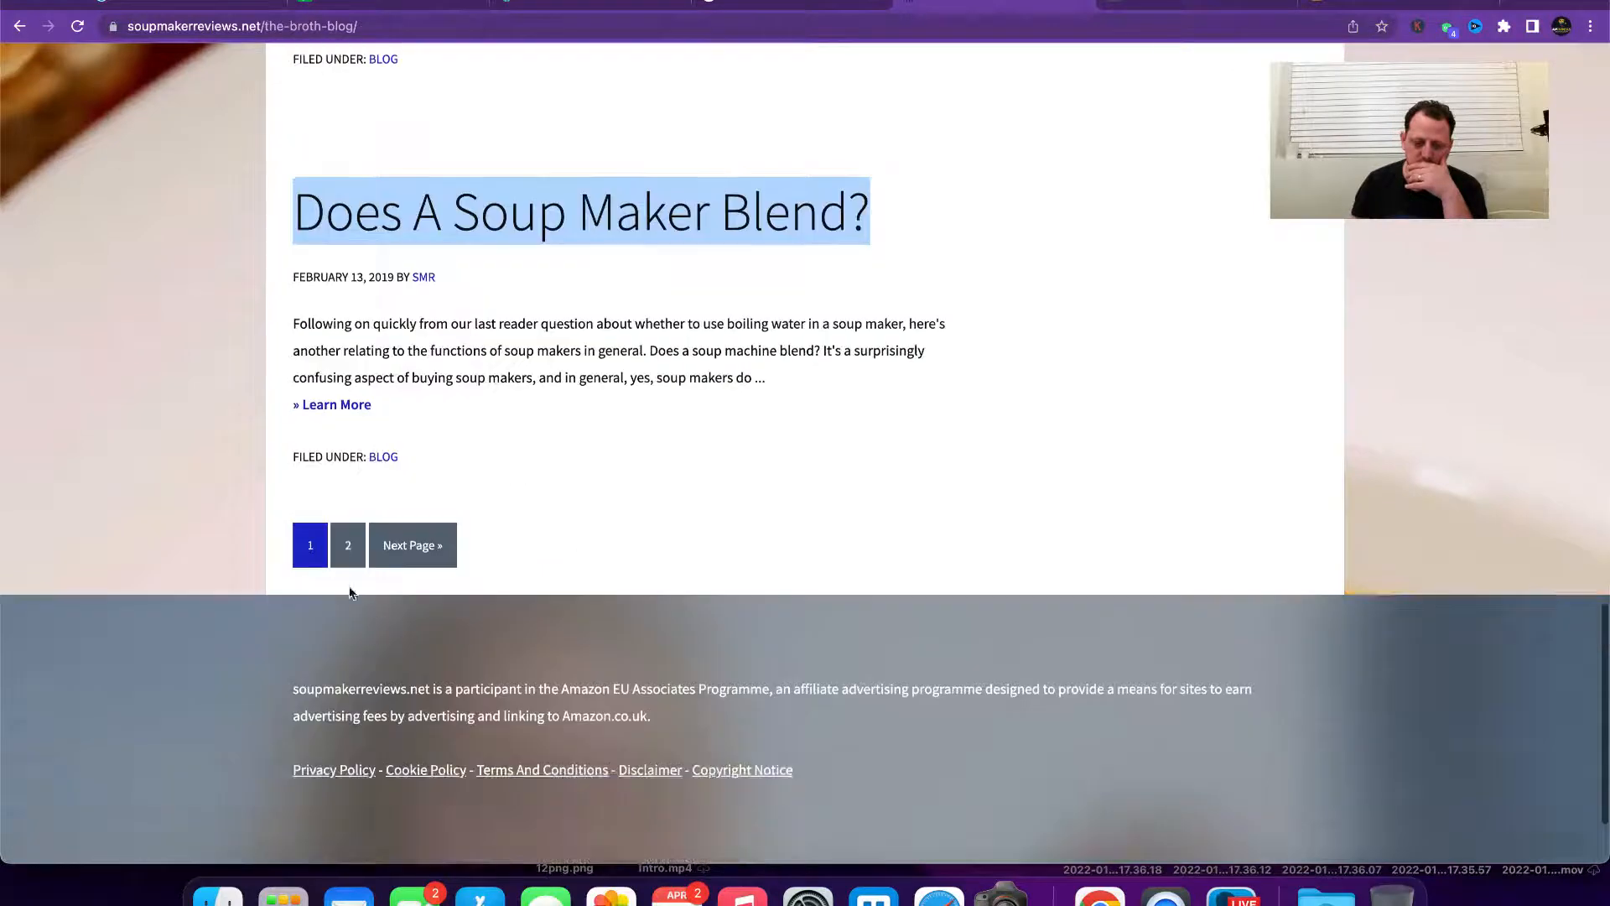
pyautogui.click(345, 549)
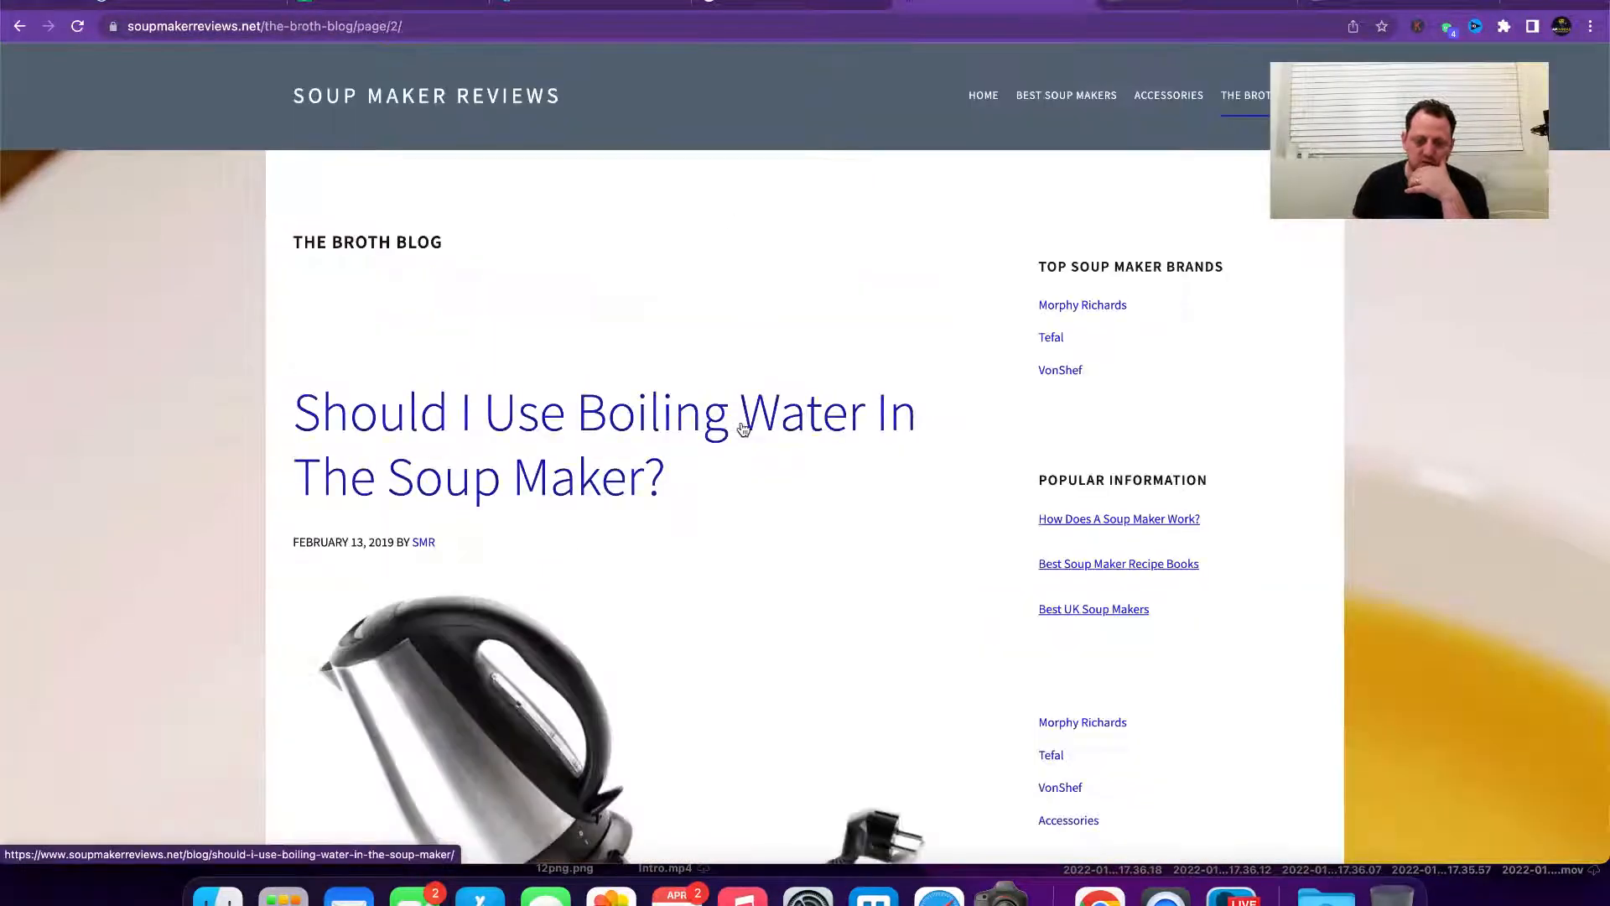
pyautogui.scroll(-3, 743, 430)
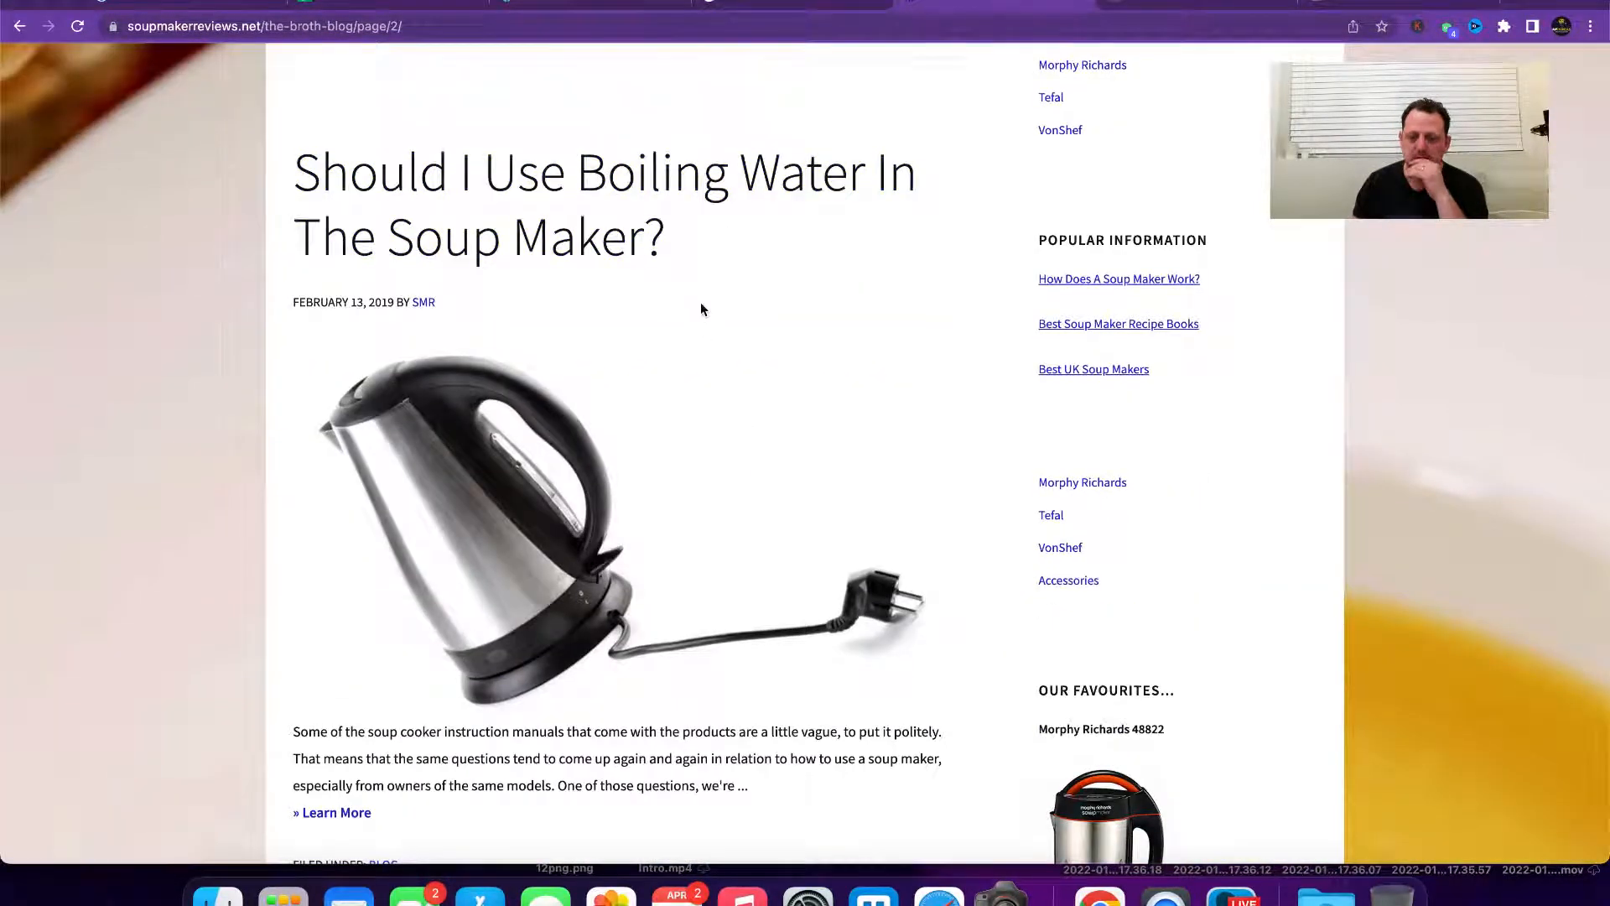
pyautogui.scroll(-1, 820, 334)
pyautogui.moveTo(705, 249); pyautogui.dragTo(304, 147)
pyautogui.press('super+c')
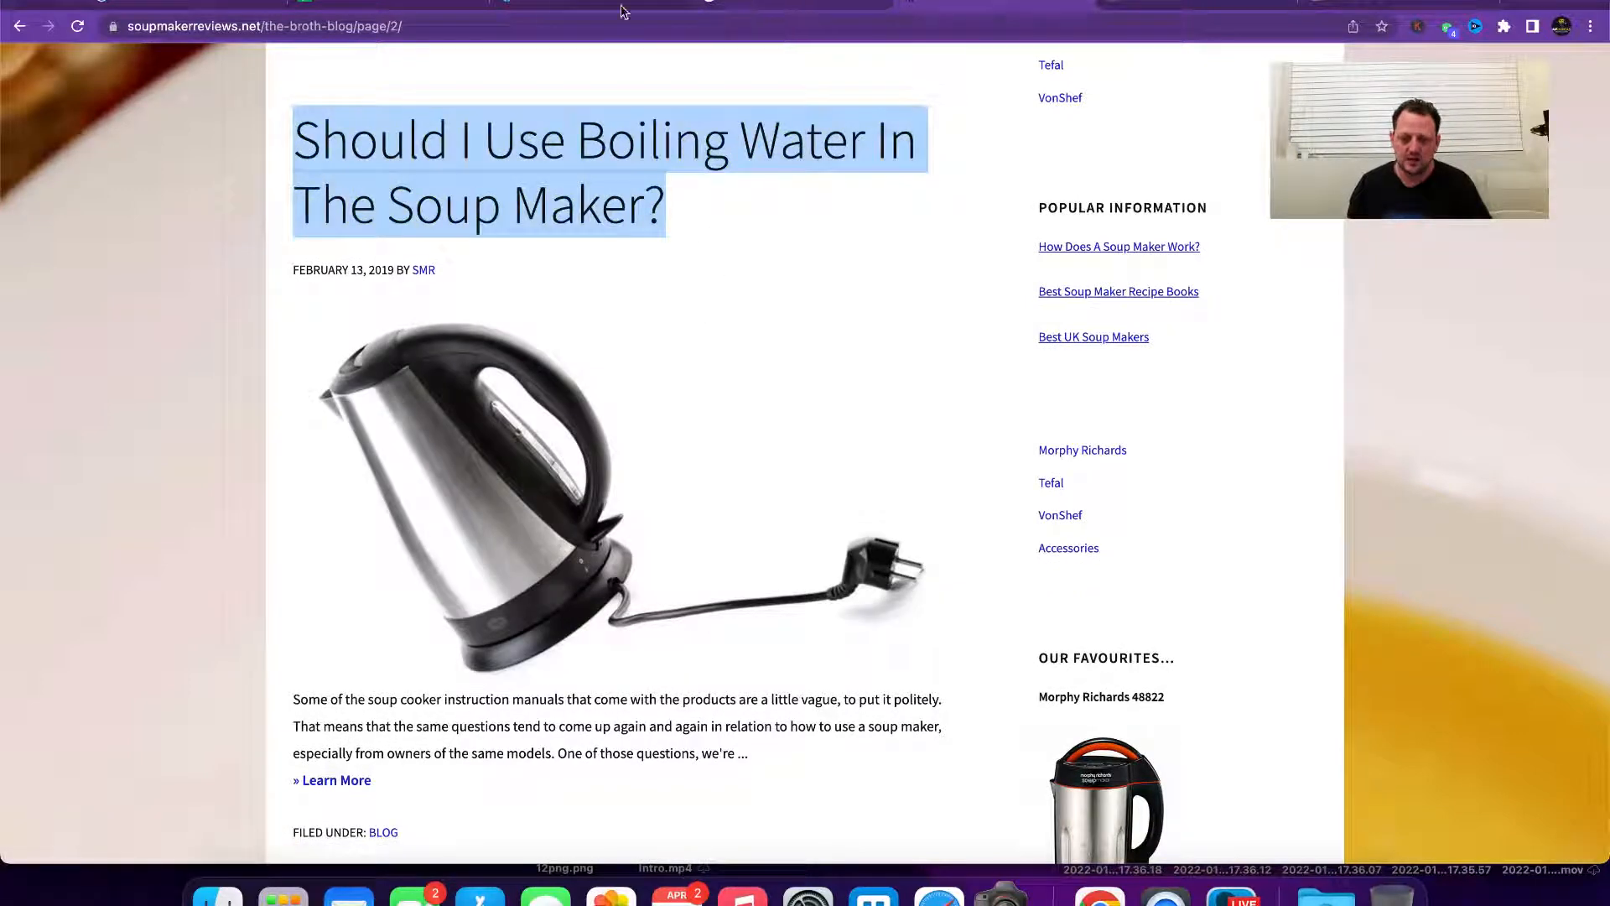
pyautogui.click(426, 3)
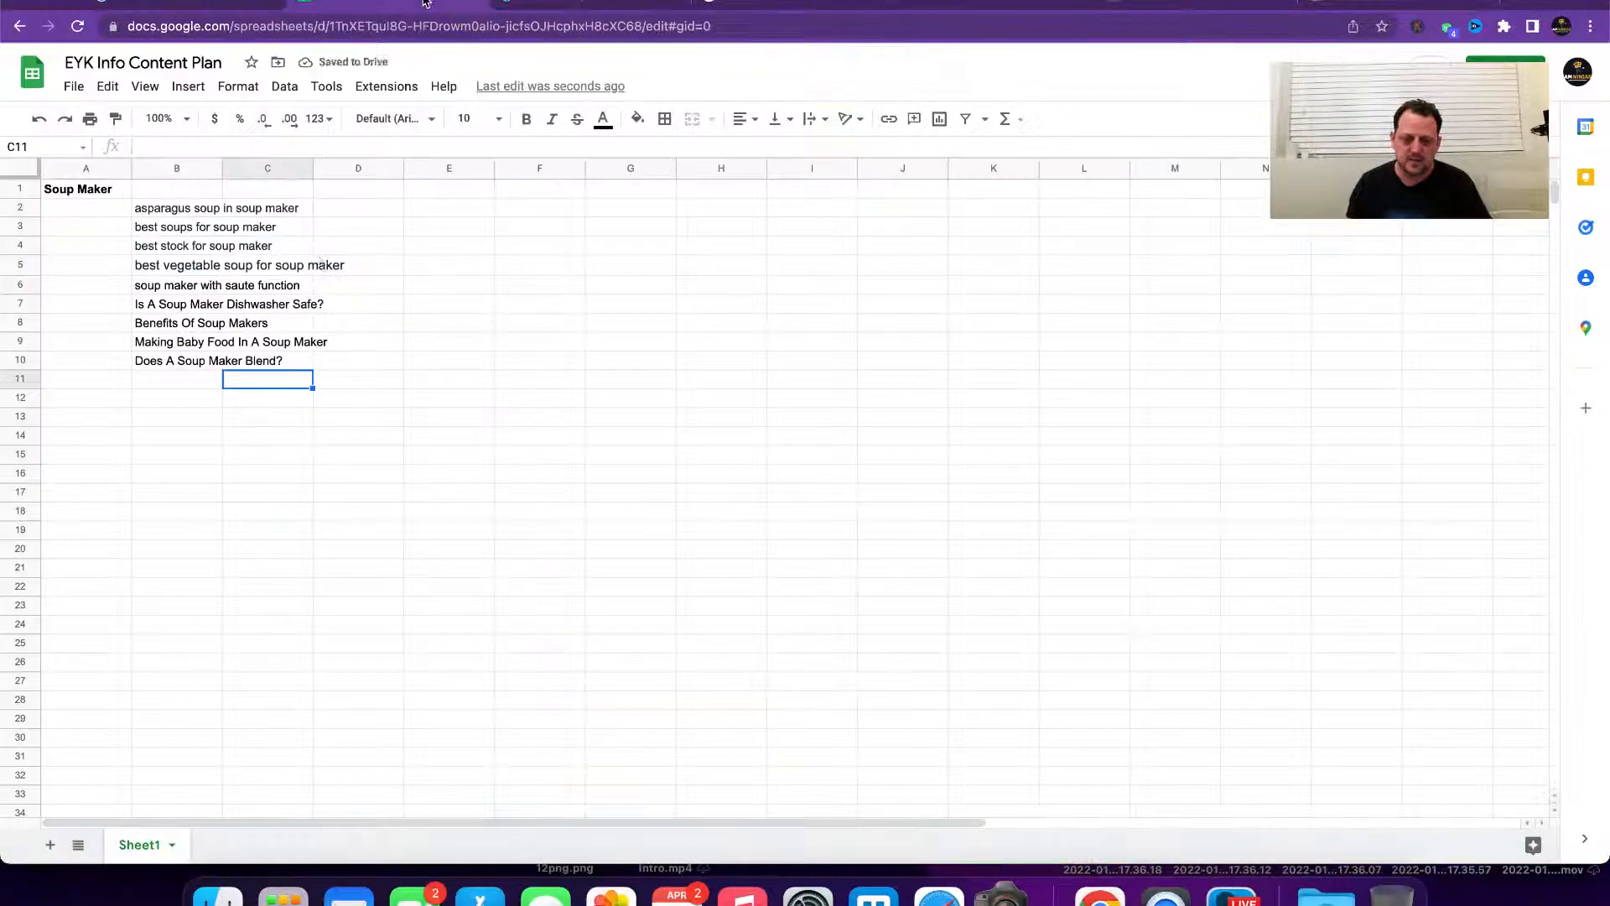
pyautogui.click(161, 384)
pyautogui.press('super+v')
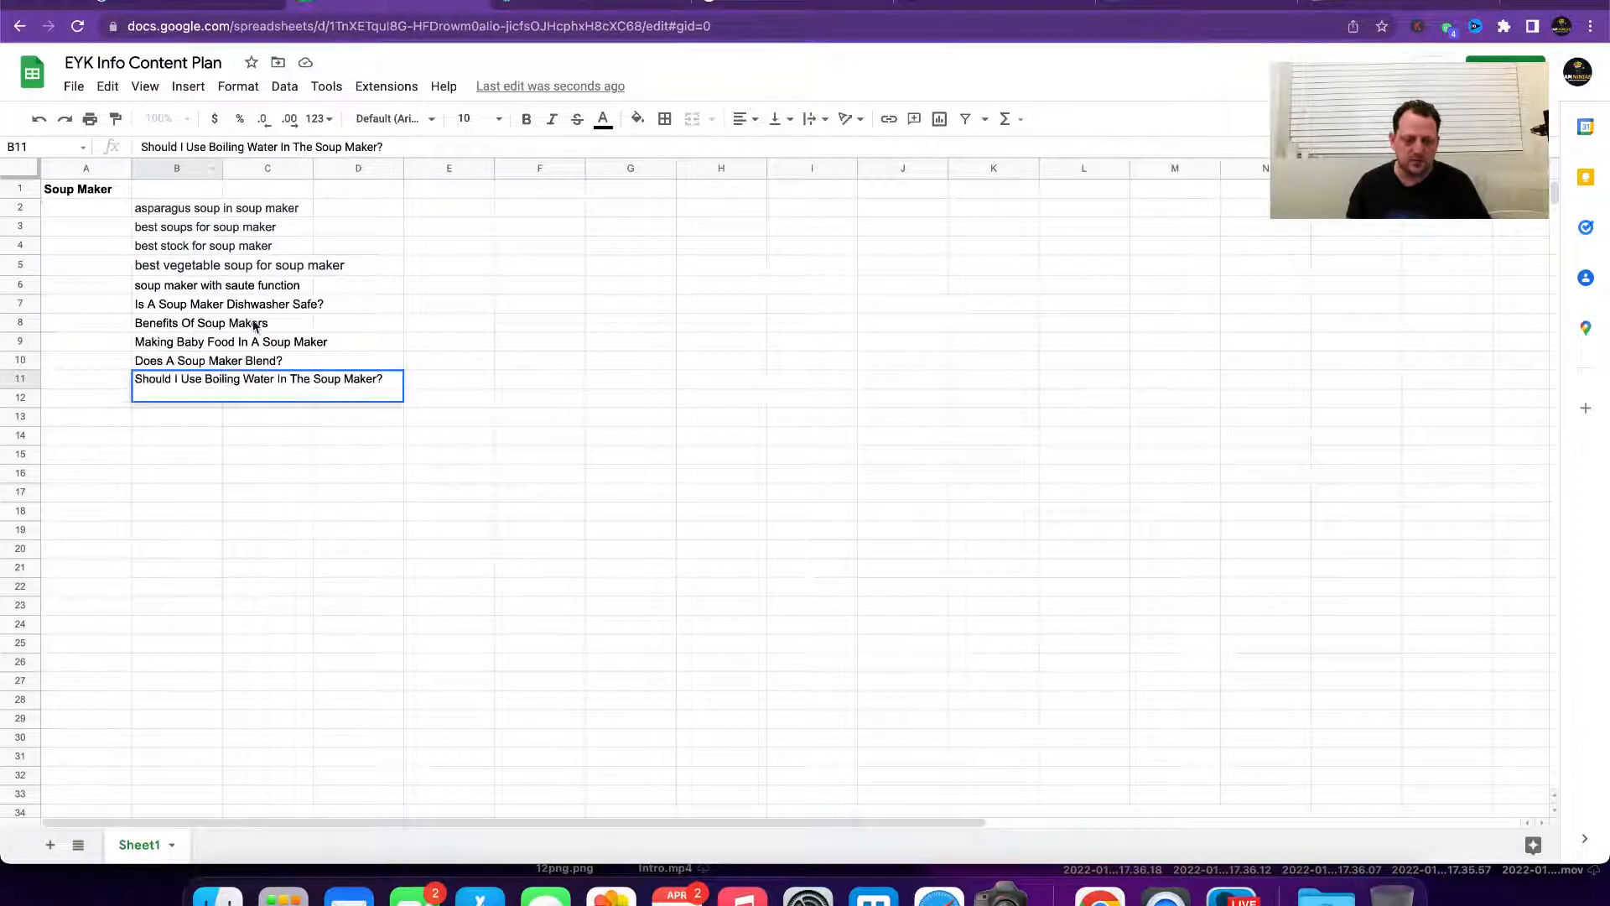
# Step: Remove the trailing line break from the boiling water title in cell B11
pyautogui.click(273, 417)
pyautogui.click(180, 391)
pyautogui.click(412, 147)
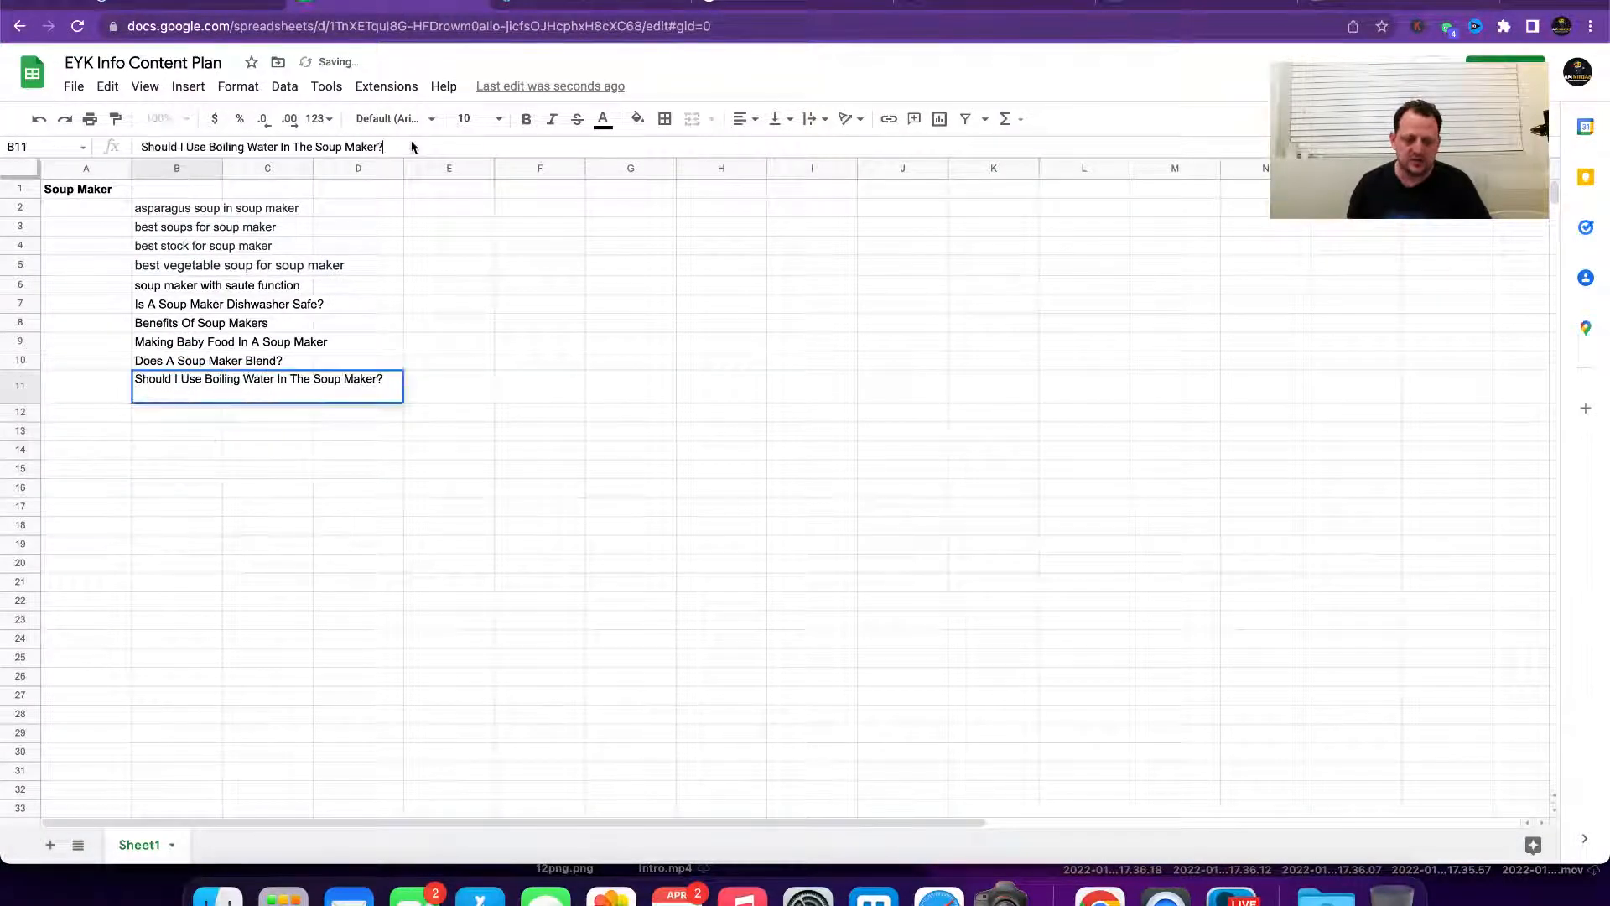
pyautogui.click(571, 446)
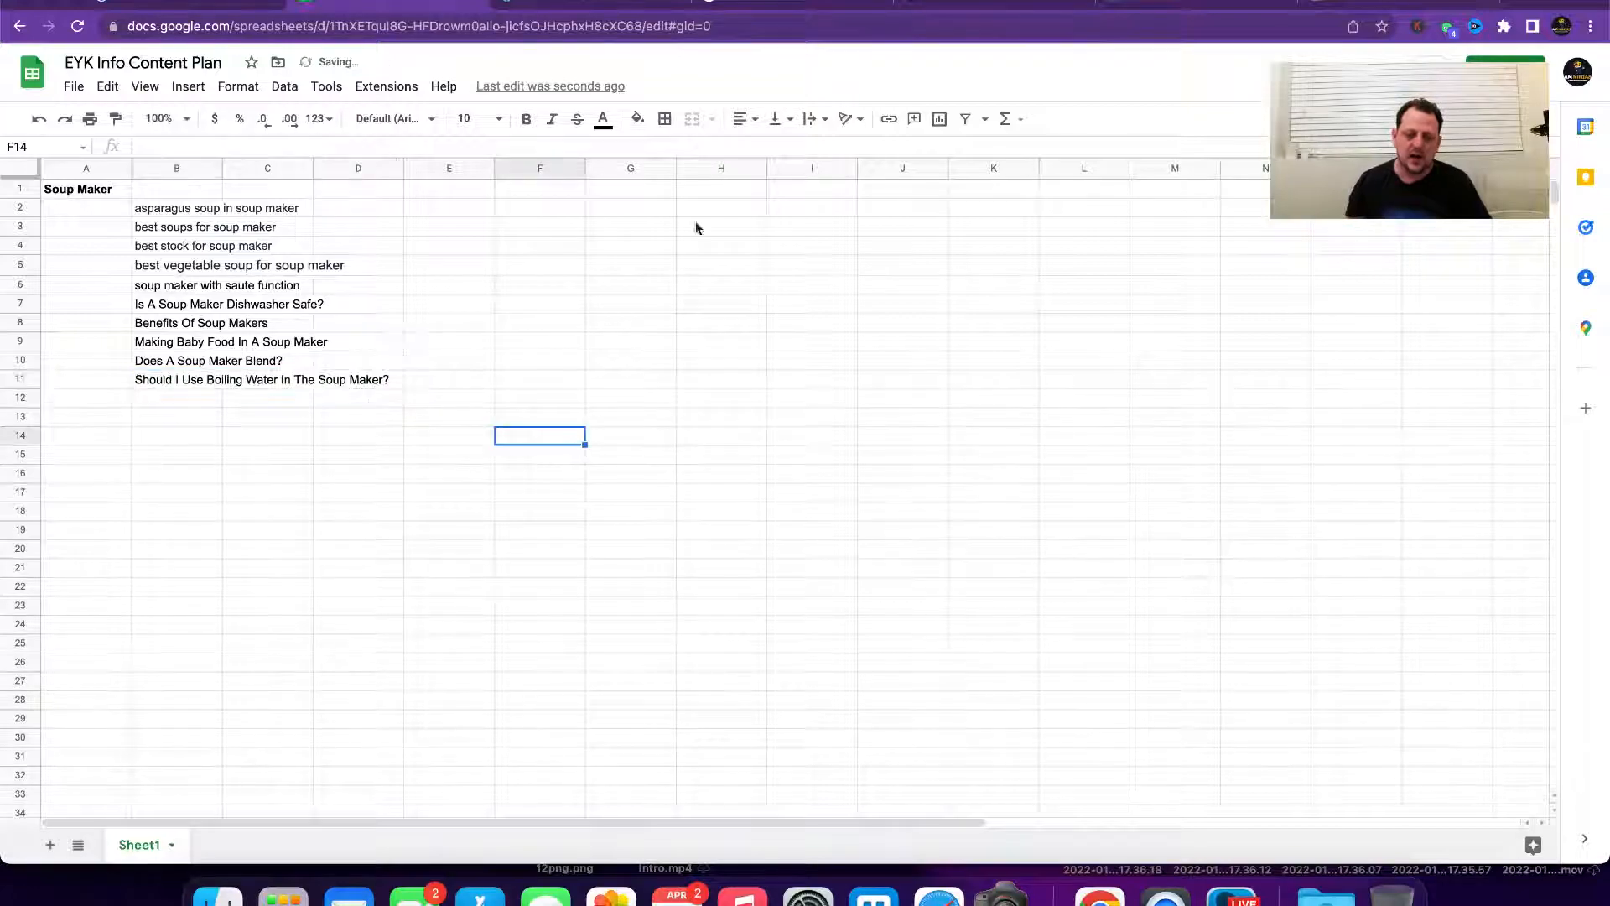
# Step: Copy the Broth Blog title How To Use A Soup Maker into cell B12 of the content plan as unformatted text
pyautogui.click(993, 7)
pyautogui.scroll(-10, 420, 541)
pyautogui.scroll(-5, 421, 546)
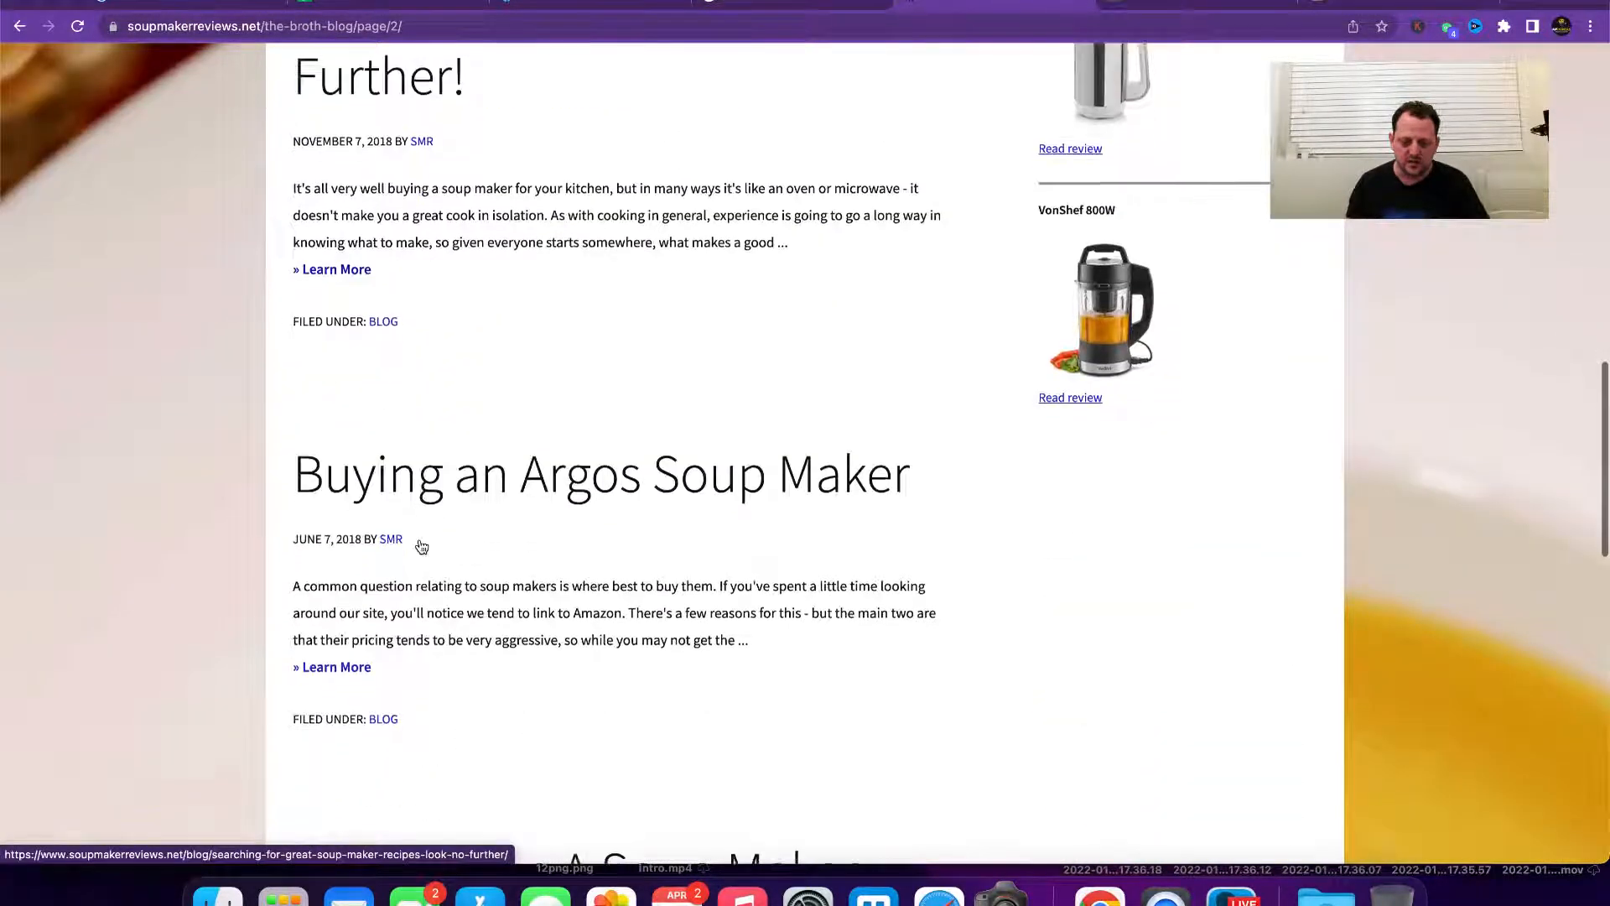
pyautogui.moveTo(870, 493); pyautogui.dragTo(285, 476)
pyautogui.press('super+c')
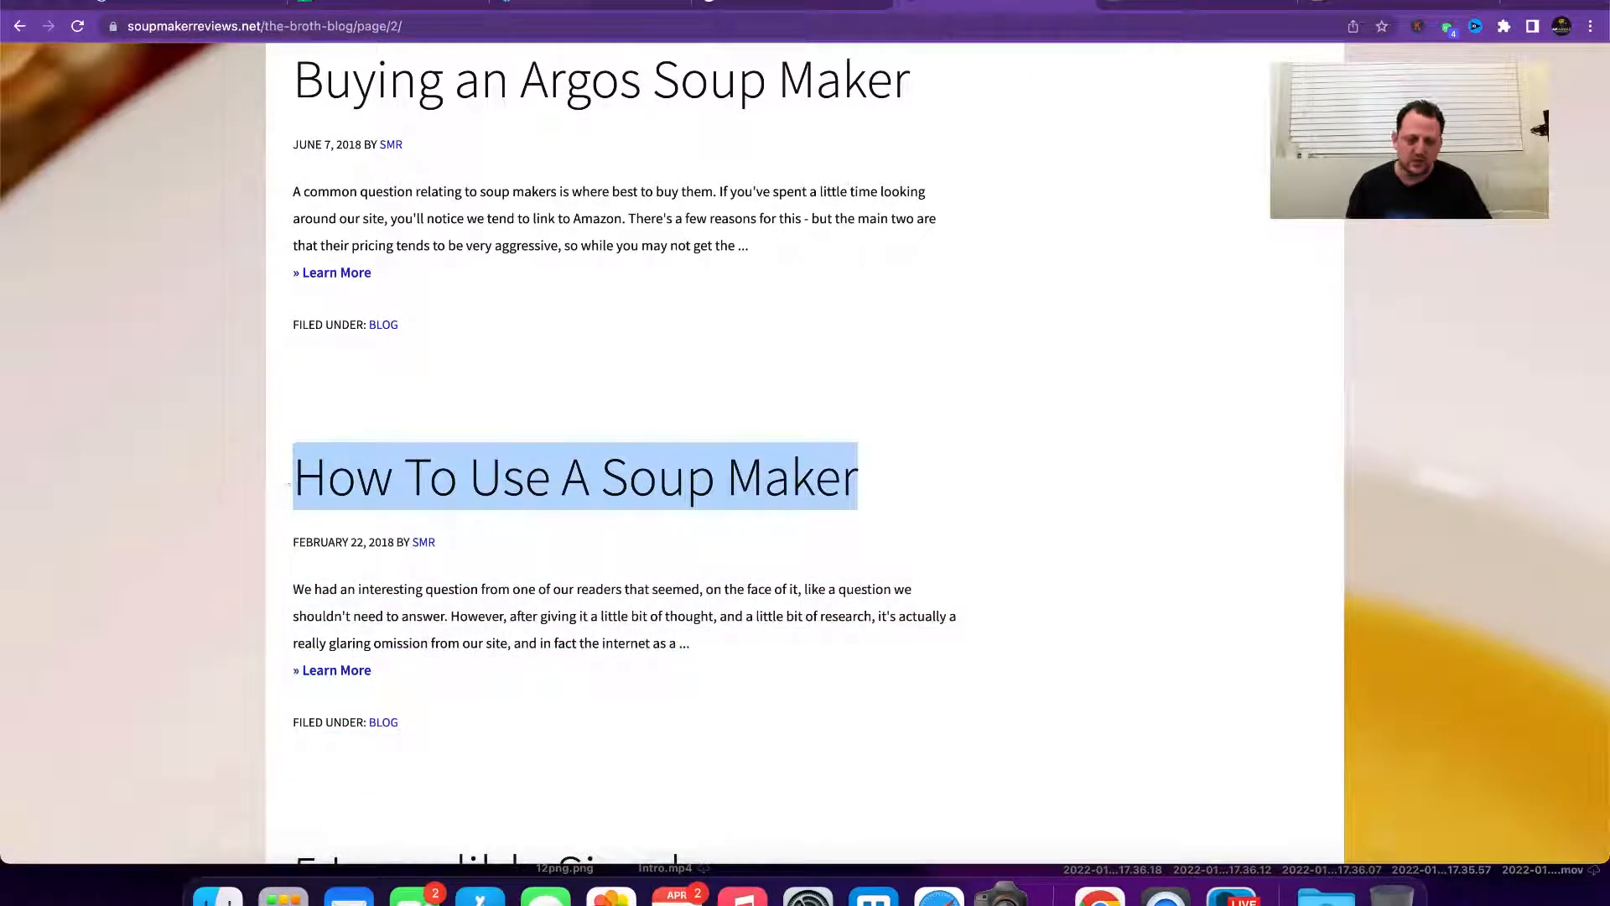
pyautogui.click(411, 4)
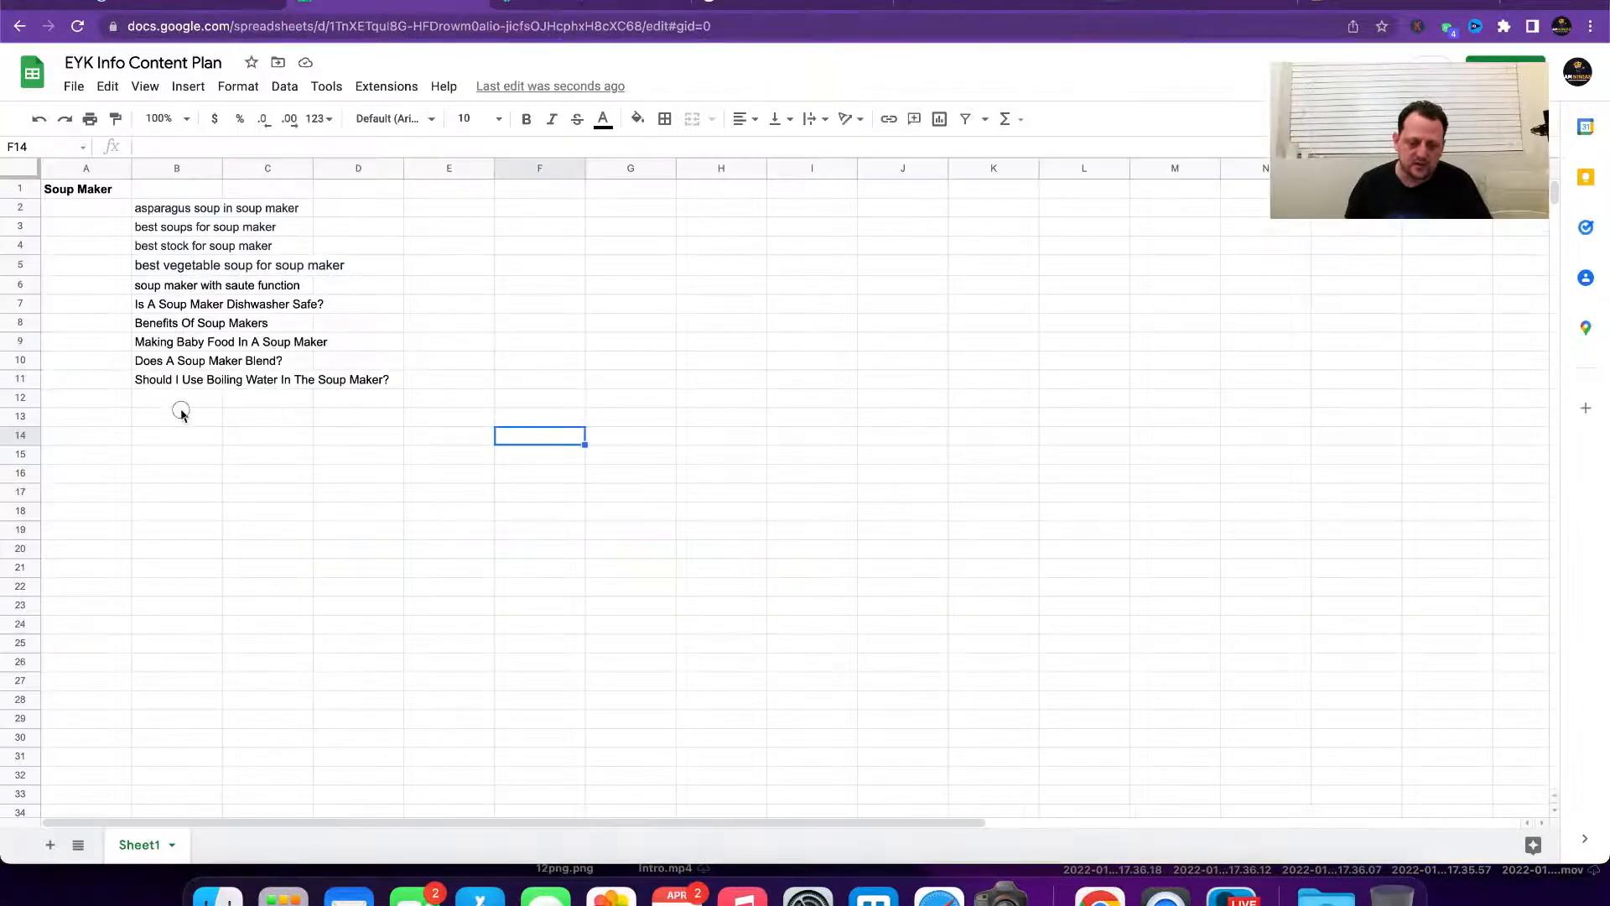
pyautogui.click(182, 413)
pyautogui.click(183, 394)
pyautogui.click(231, 148)
pyautogui.press('super+v')
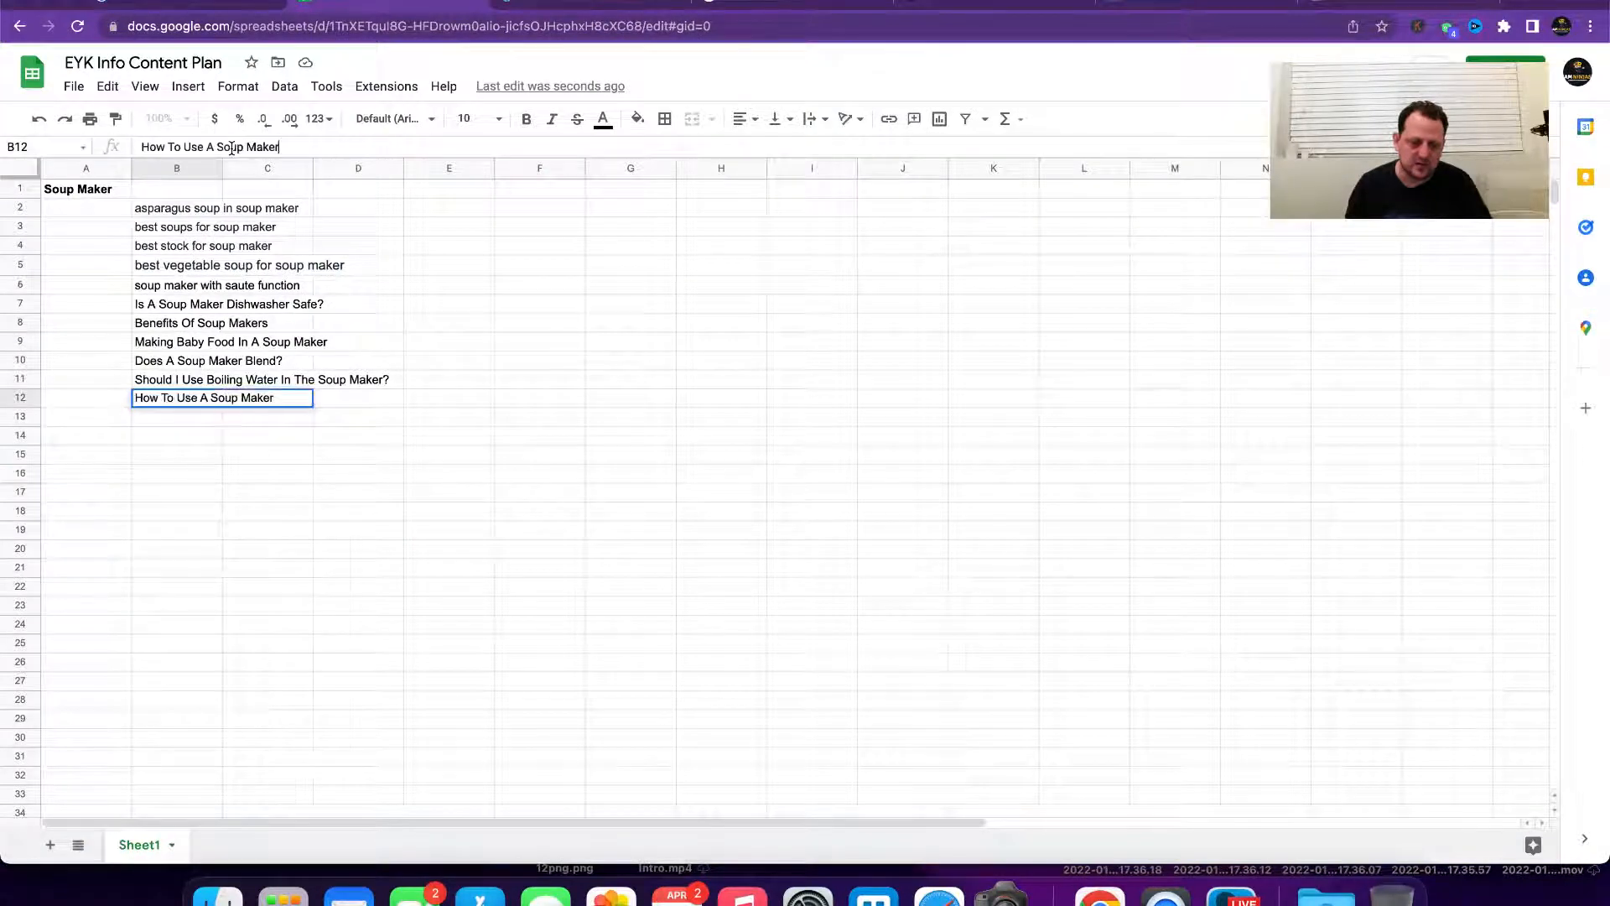
pyautogui.click(304, 434)
pyautogui.click(215, 417)
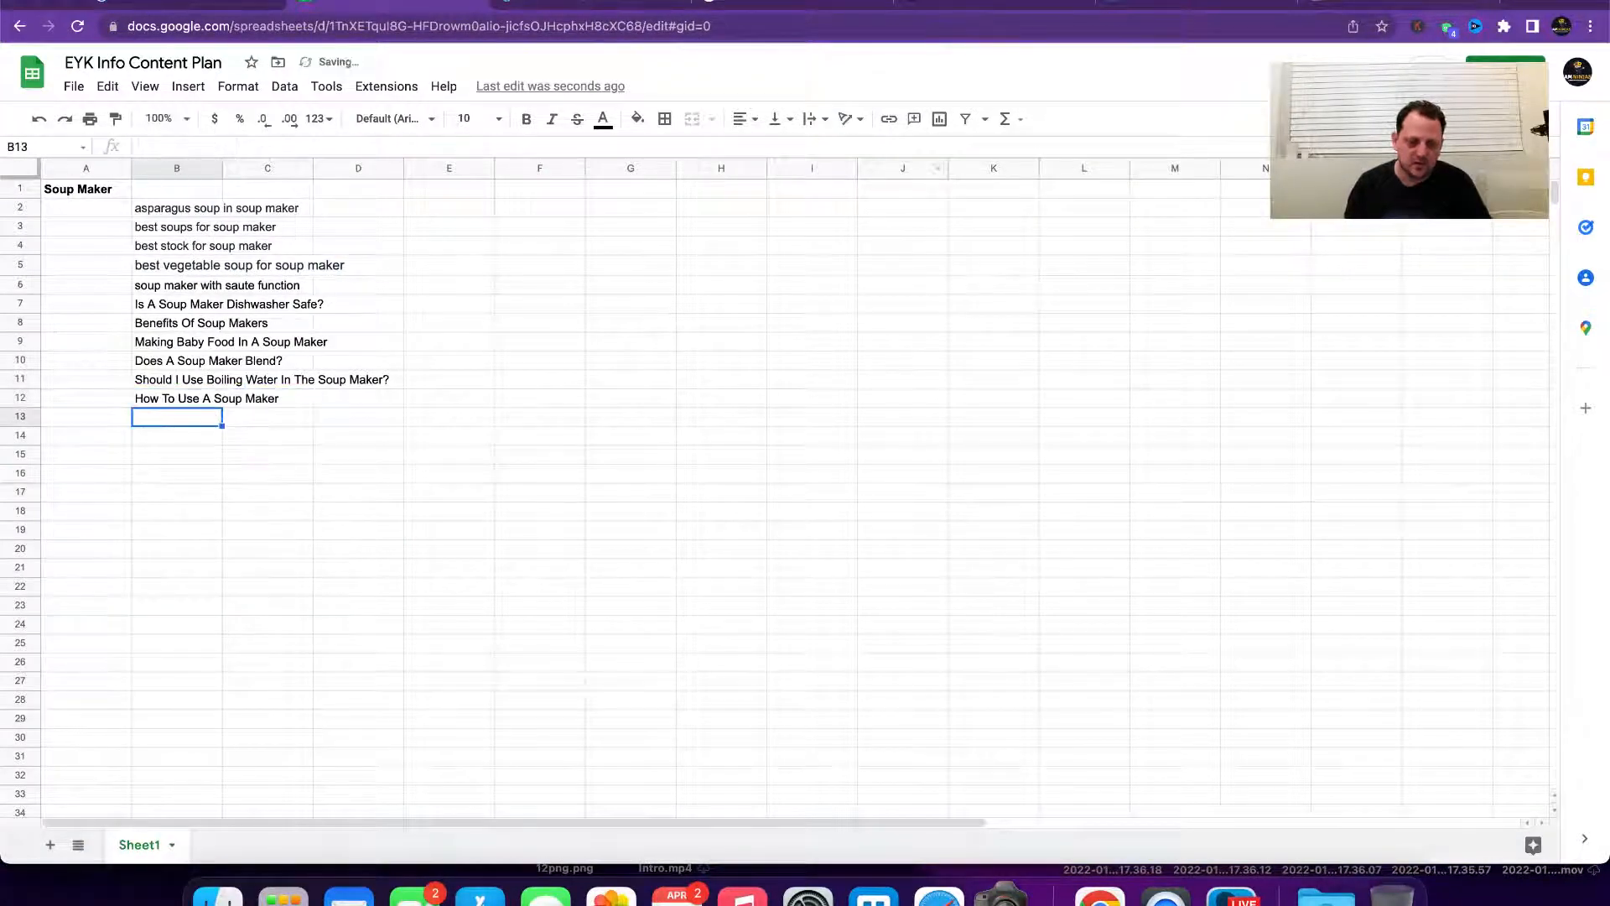
# Step: Look through the remaining Broth Blog titles and open the blog category of the Soup Maker Zone site
pyautogui.click(1044, 10)
pyautogui.scroll(-6, 565, 431)
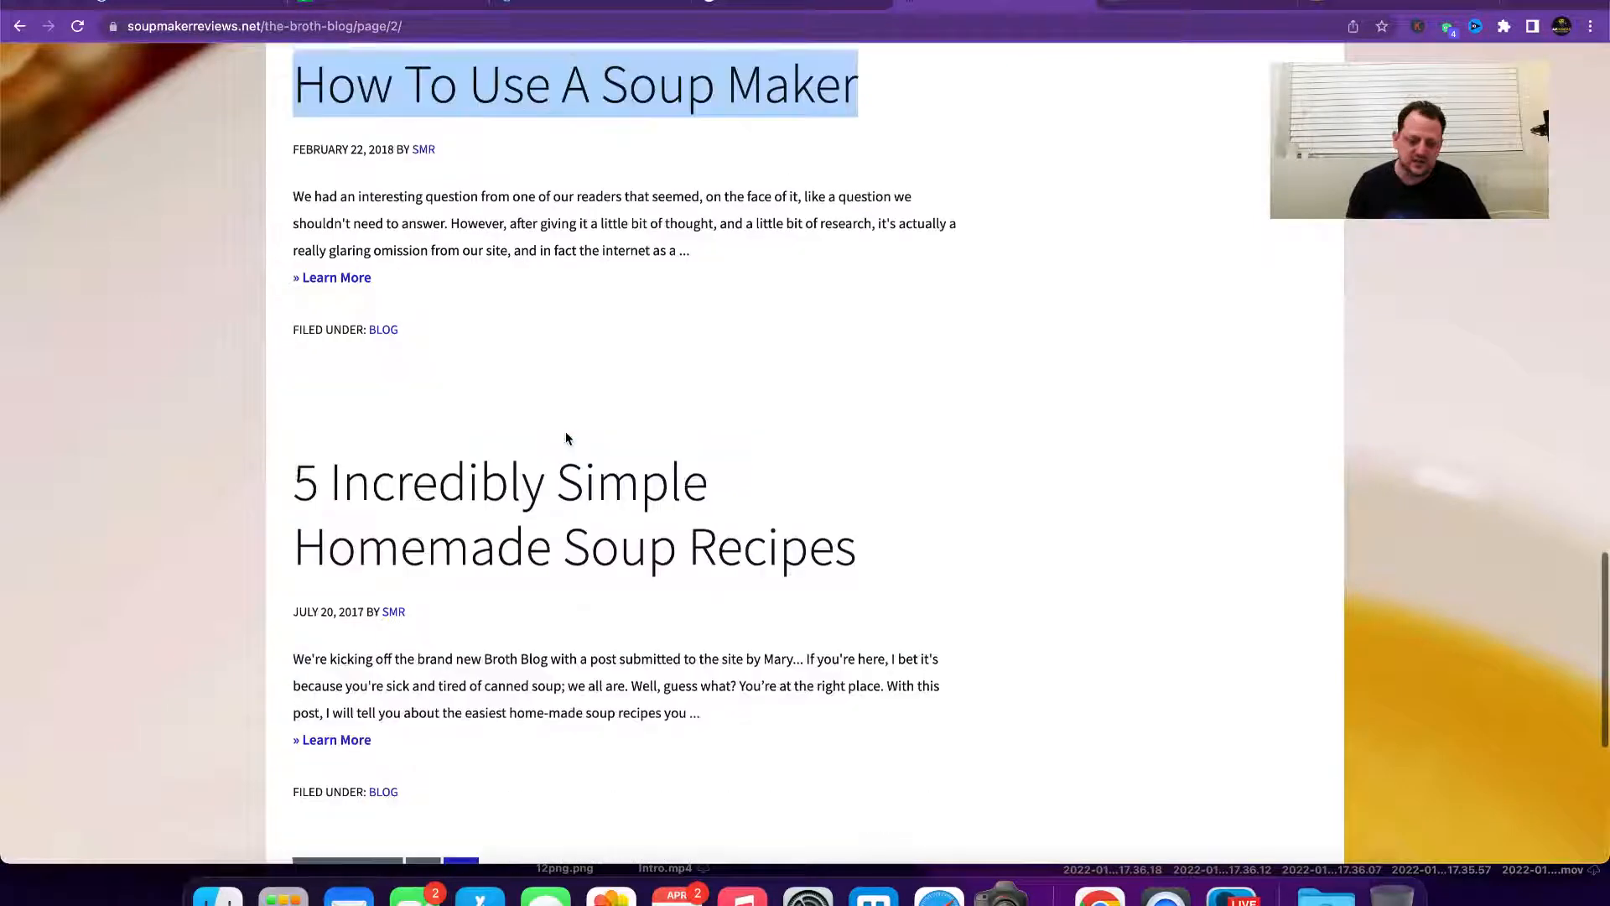
pyautogui.scroll(-1, 565, 431)
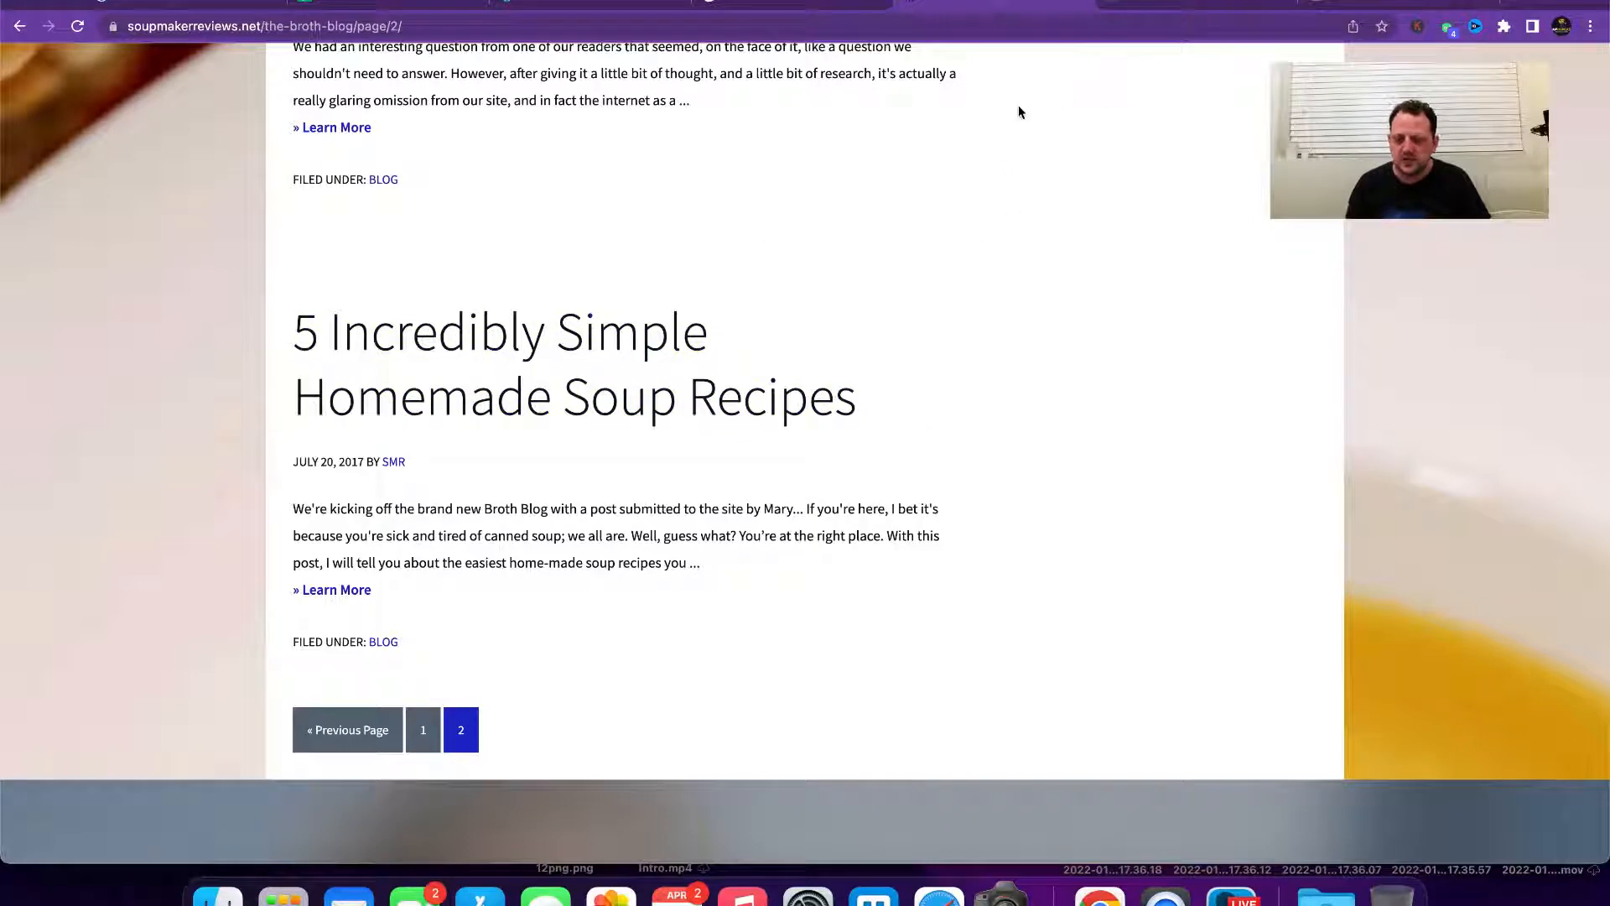
pyautogui.click(1078, 2)
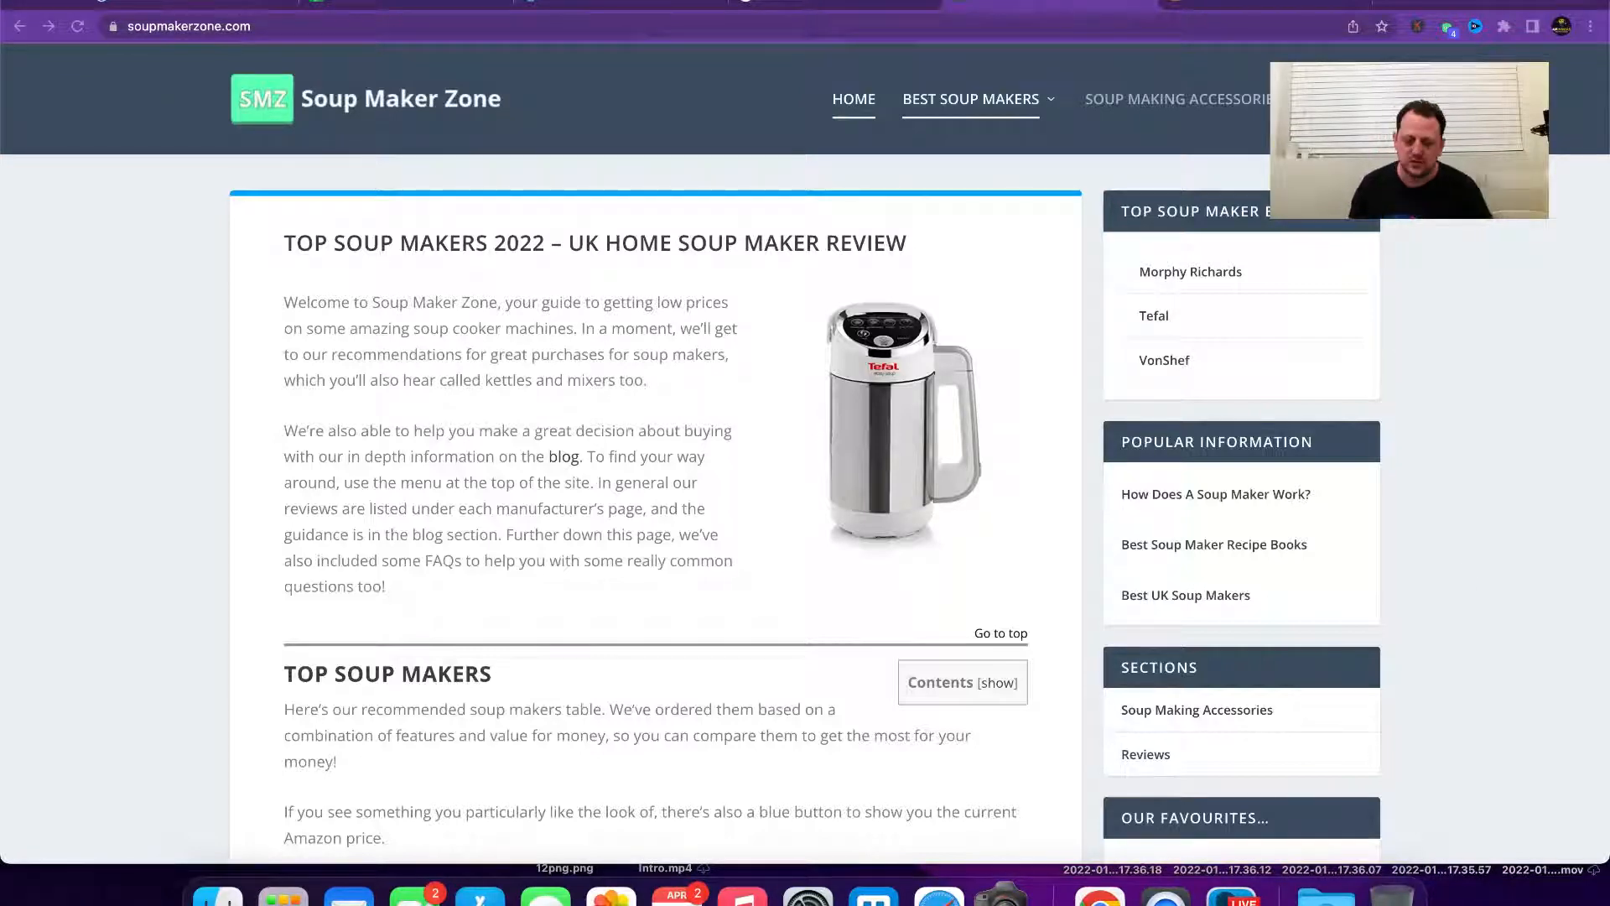
pyautogui.scroll(-3, 620, 573)
pyautogui.scroll(3, 618, 575)
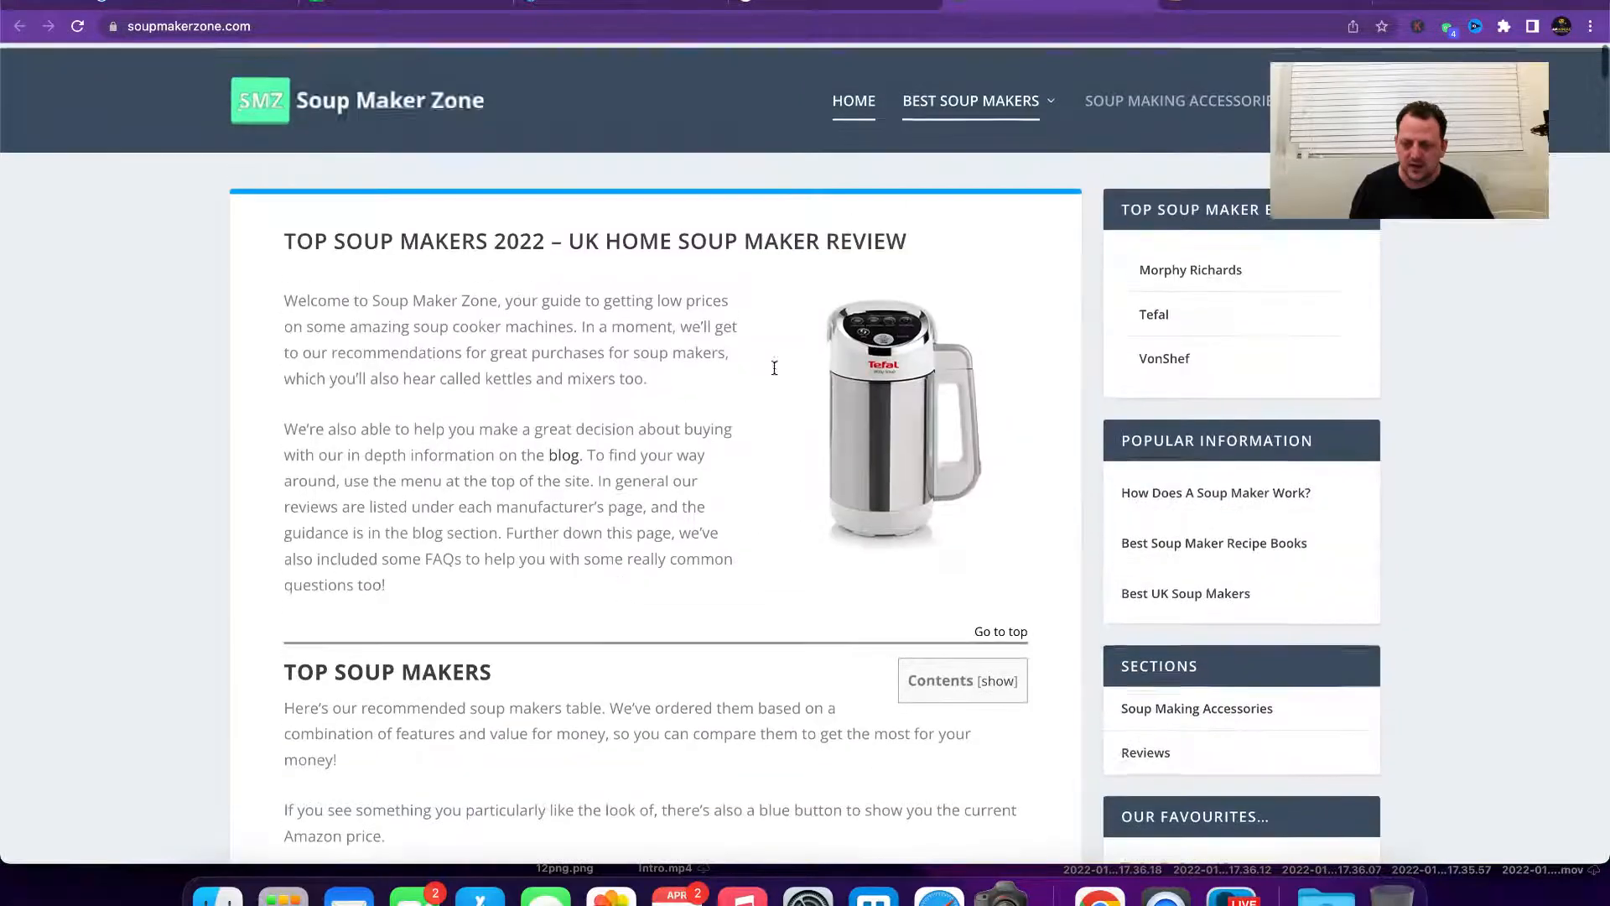
pyautogui.click(1174, 99)
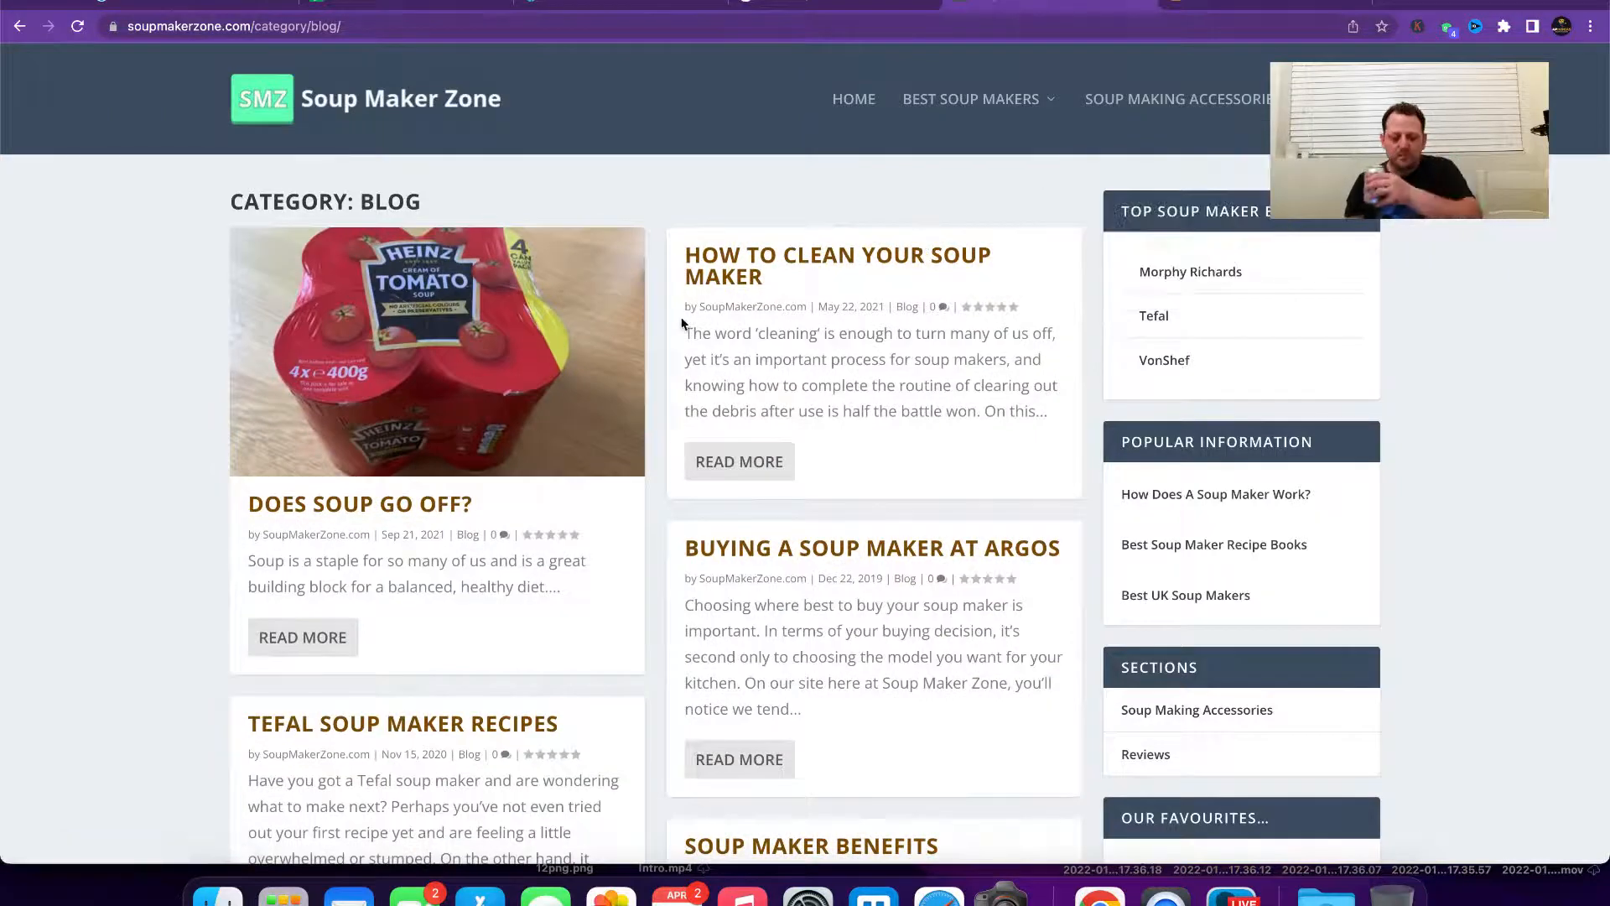
# Step: Copy the Soup Maker Zone title DOES SOUP GO OFF? into cell B13 of the content plan and select cell B14
pyautogui.moveTo(491, 507); pyautogui.dragTo(250, 510)
pyautogui.press('super+c')
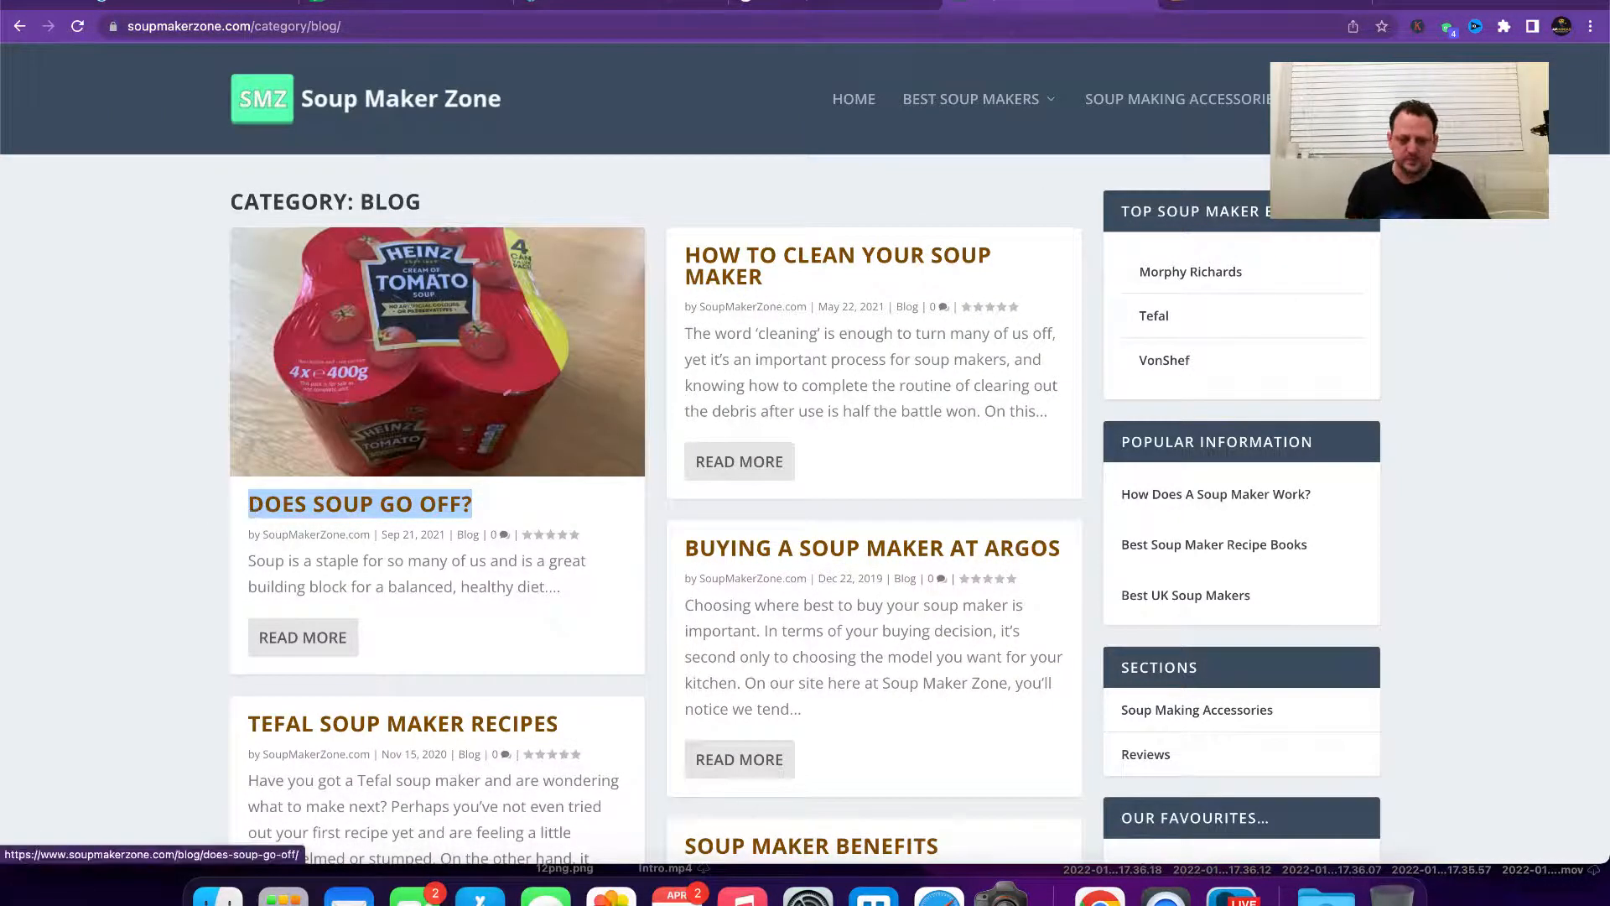
pyautogui.click(405, 14)
pyautogui.press('super+v')
pyautogui.click(333, 473)
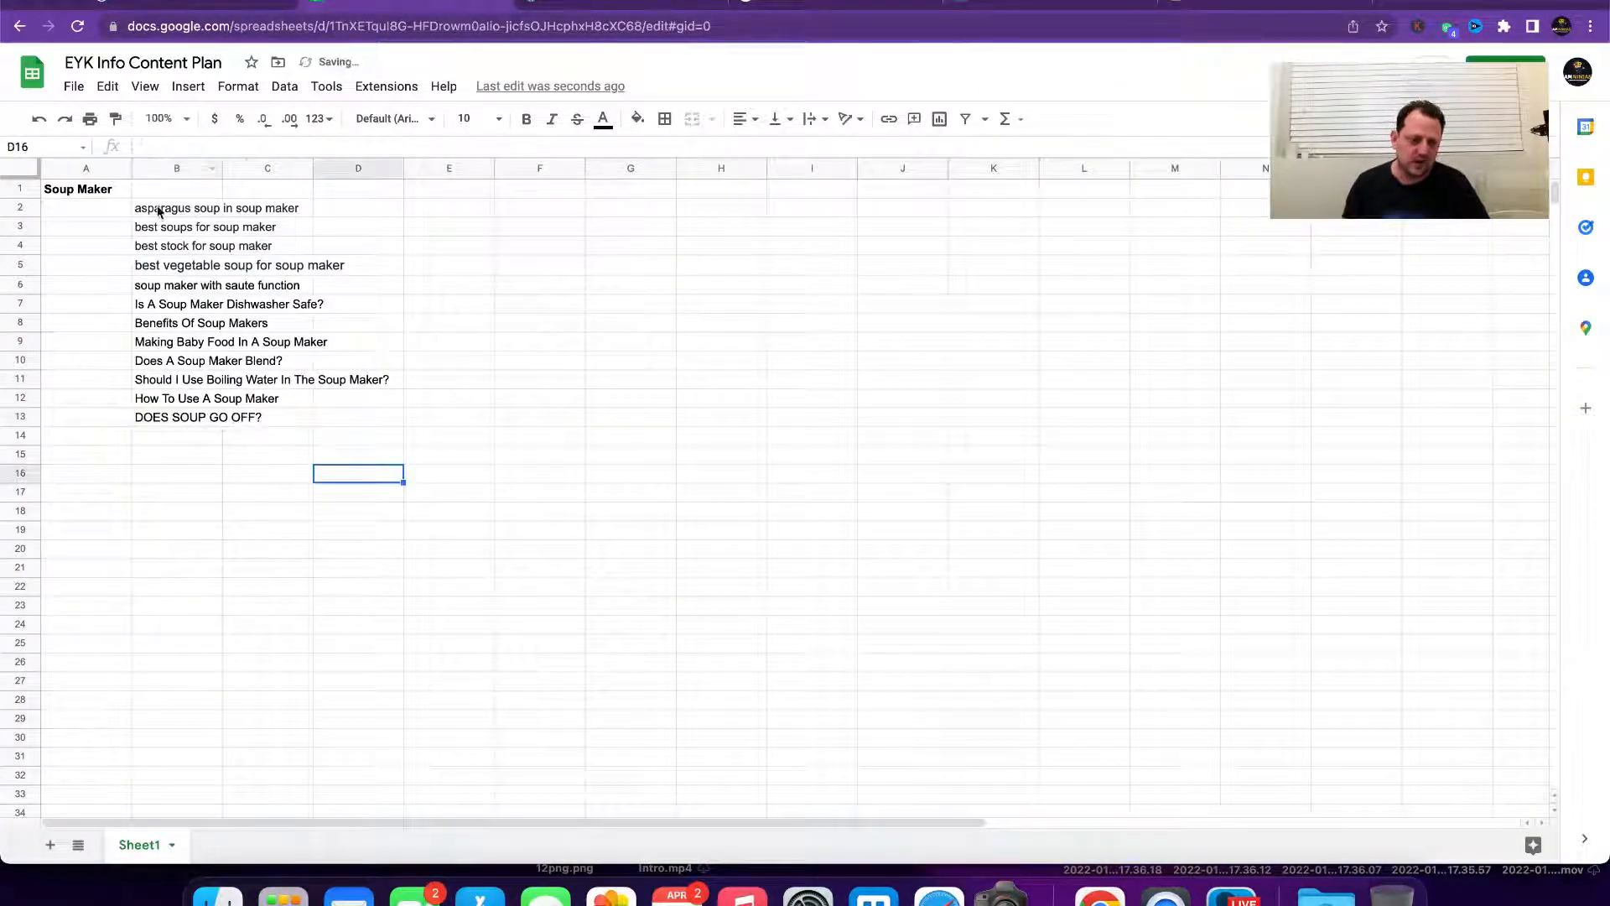
pyautogui.moveTo(158, 210); pyautogui.dragTo(165, 417)
pyautogui.click(169, 436)
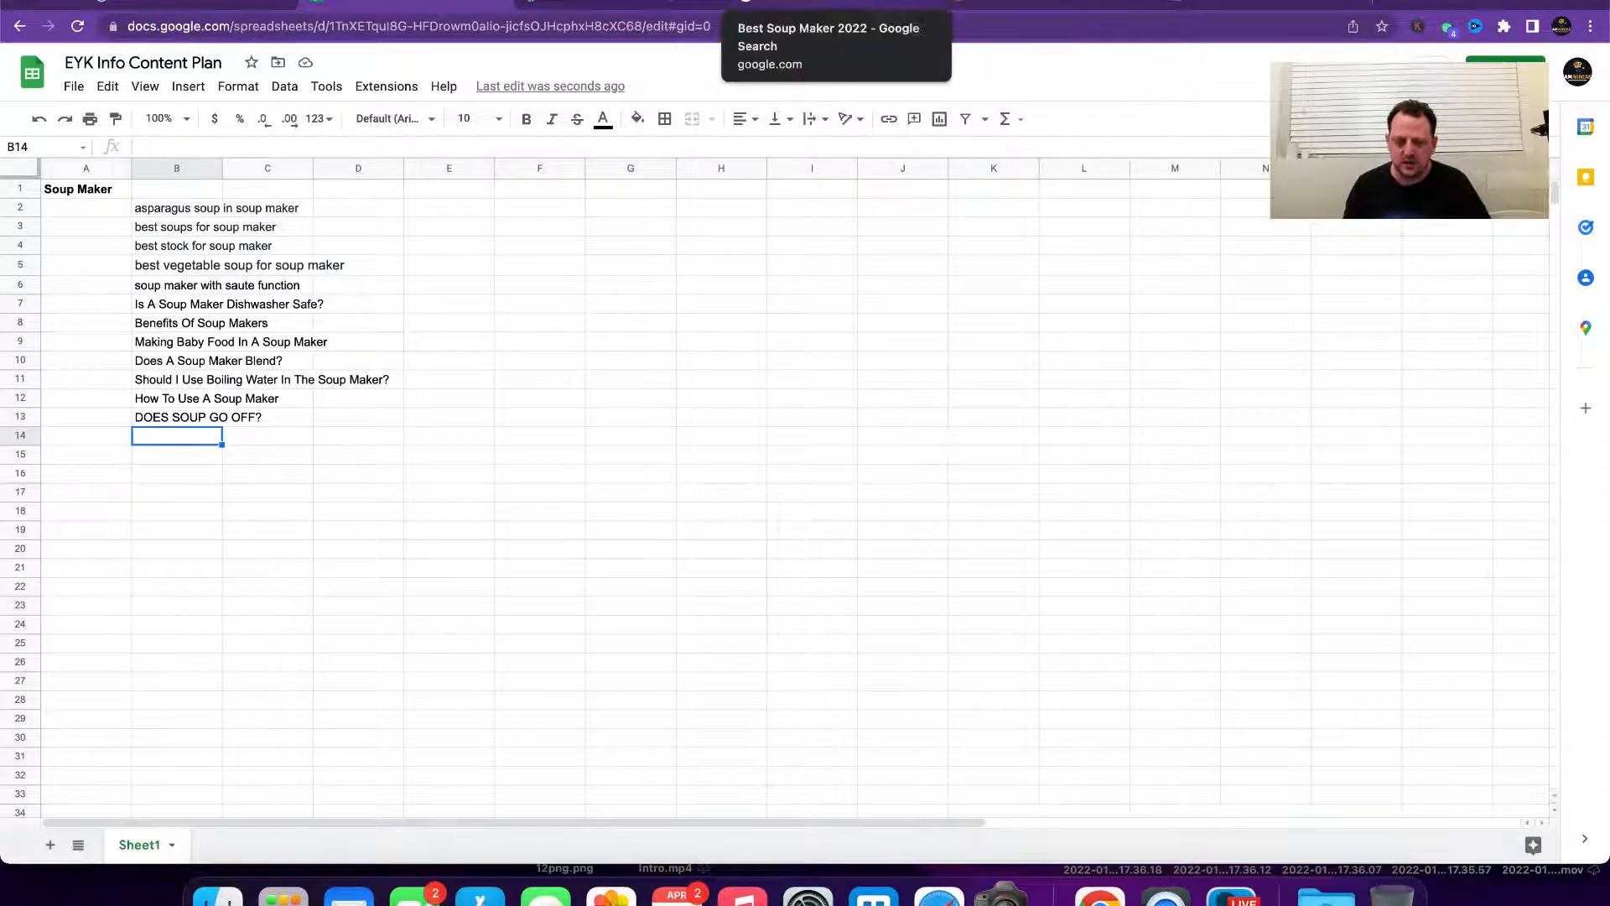
# Step: Copy the Soup Maker Zone title HOW TO CLEAN YOUR SOUP MAKER into cell B14 of the content plan
pyautogui.click(1025, 2)
pyautogui.scroll(-3, 700, 273)
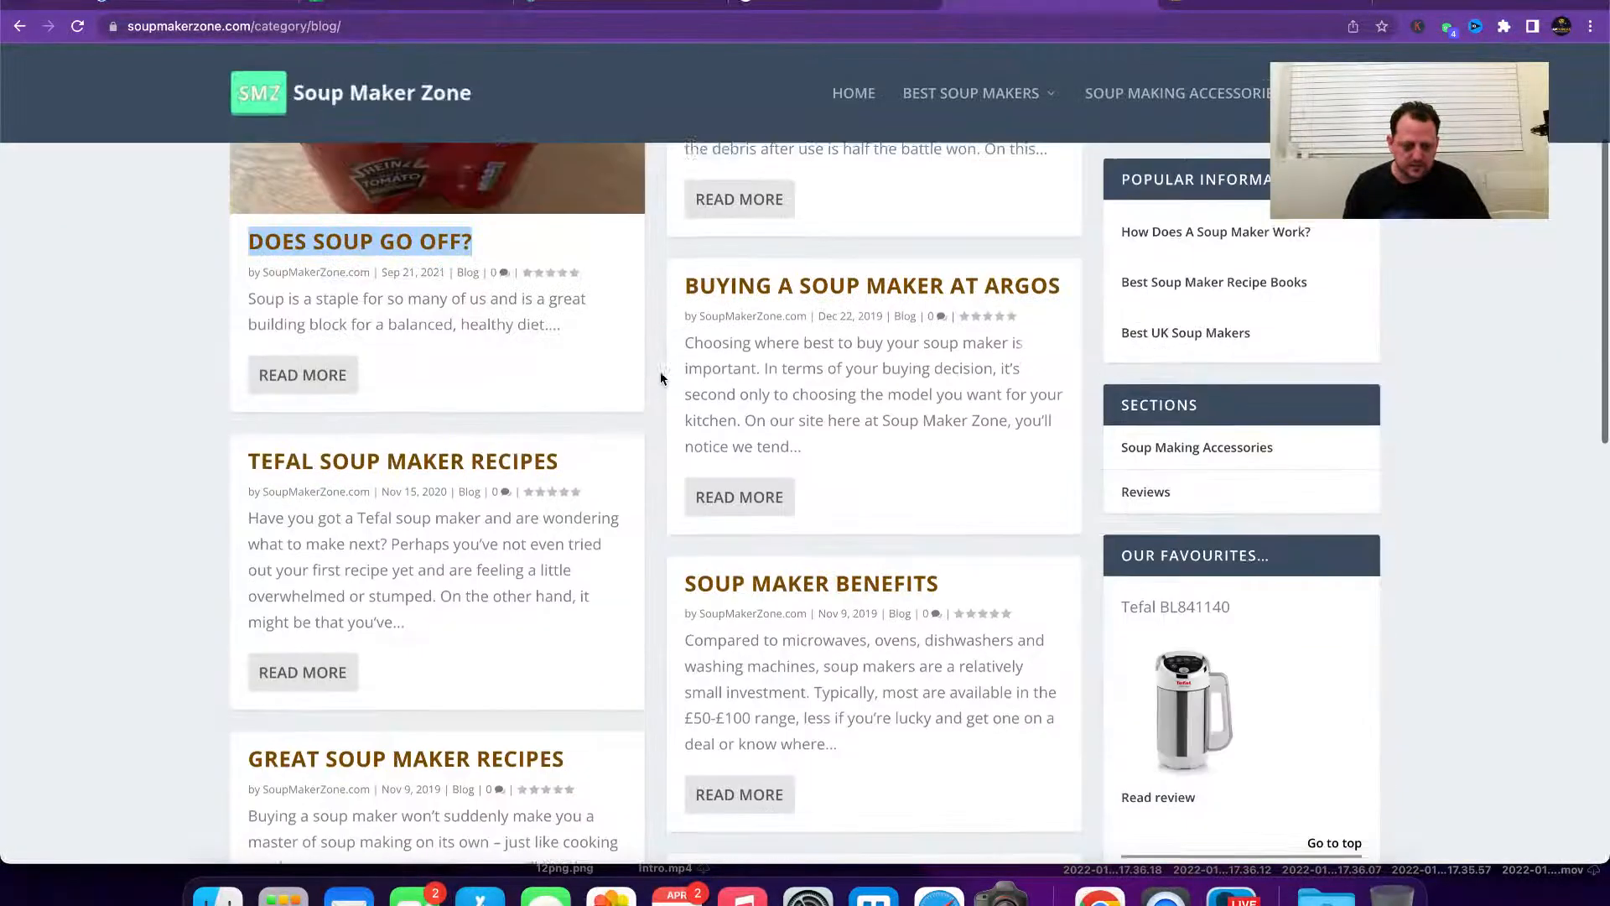
pyautogui.scroll(2, 660, 370)
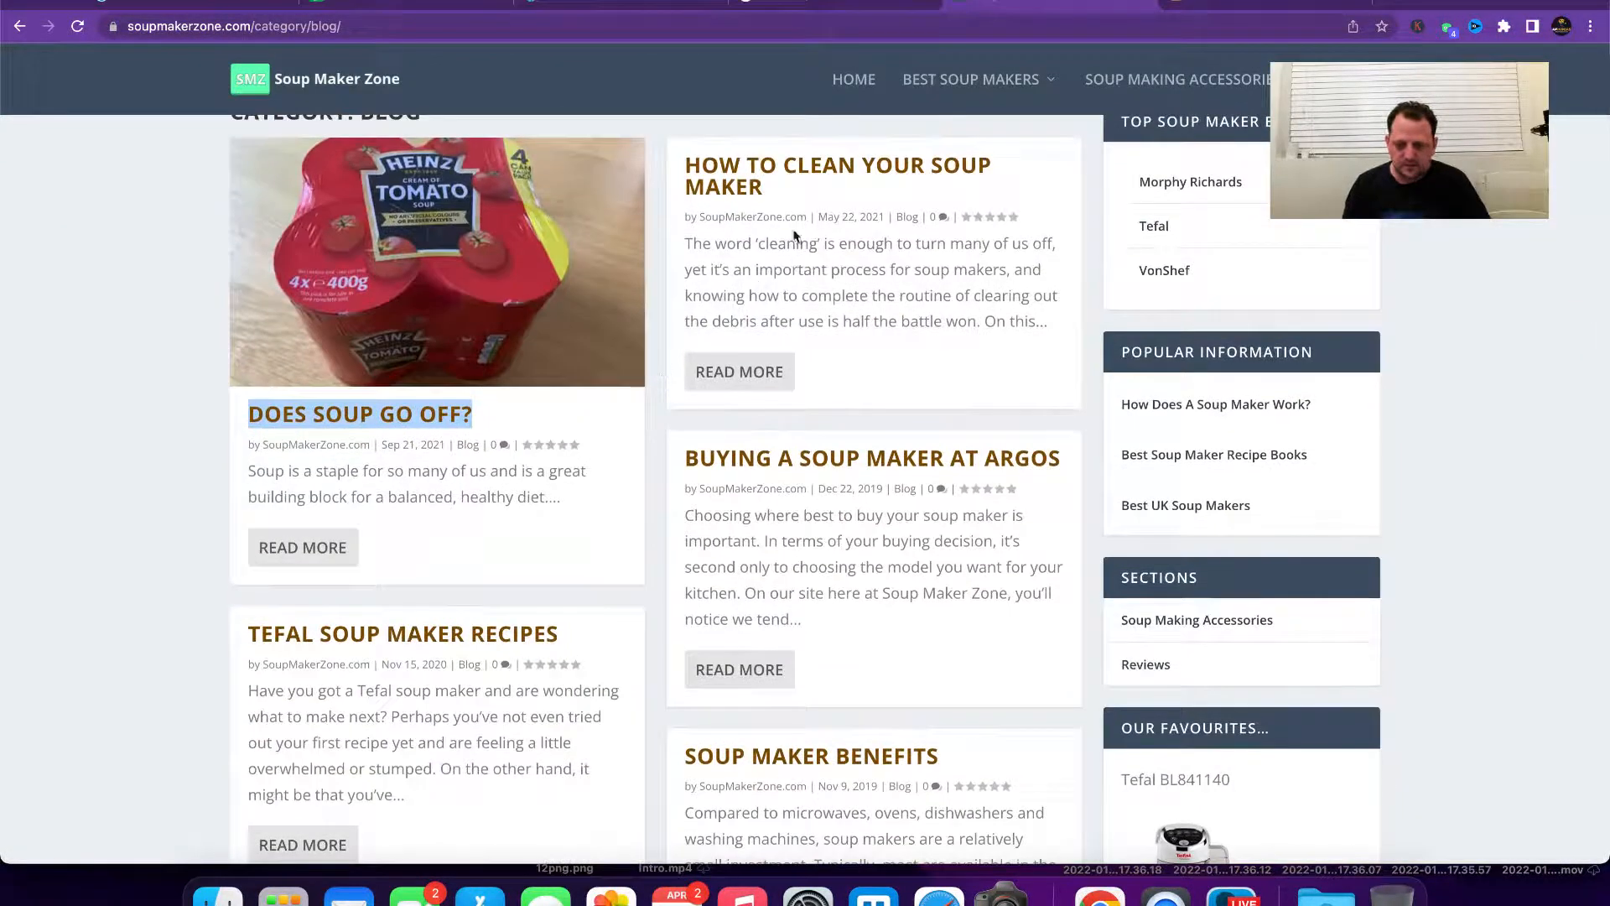
pyautogui.moveTo(784, 187); pyautogui.dragTo(692, 166)
pyautogui.hotkey('ctrl', 'c')
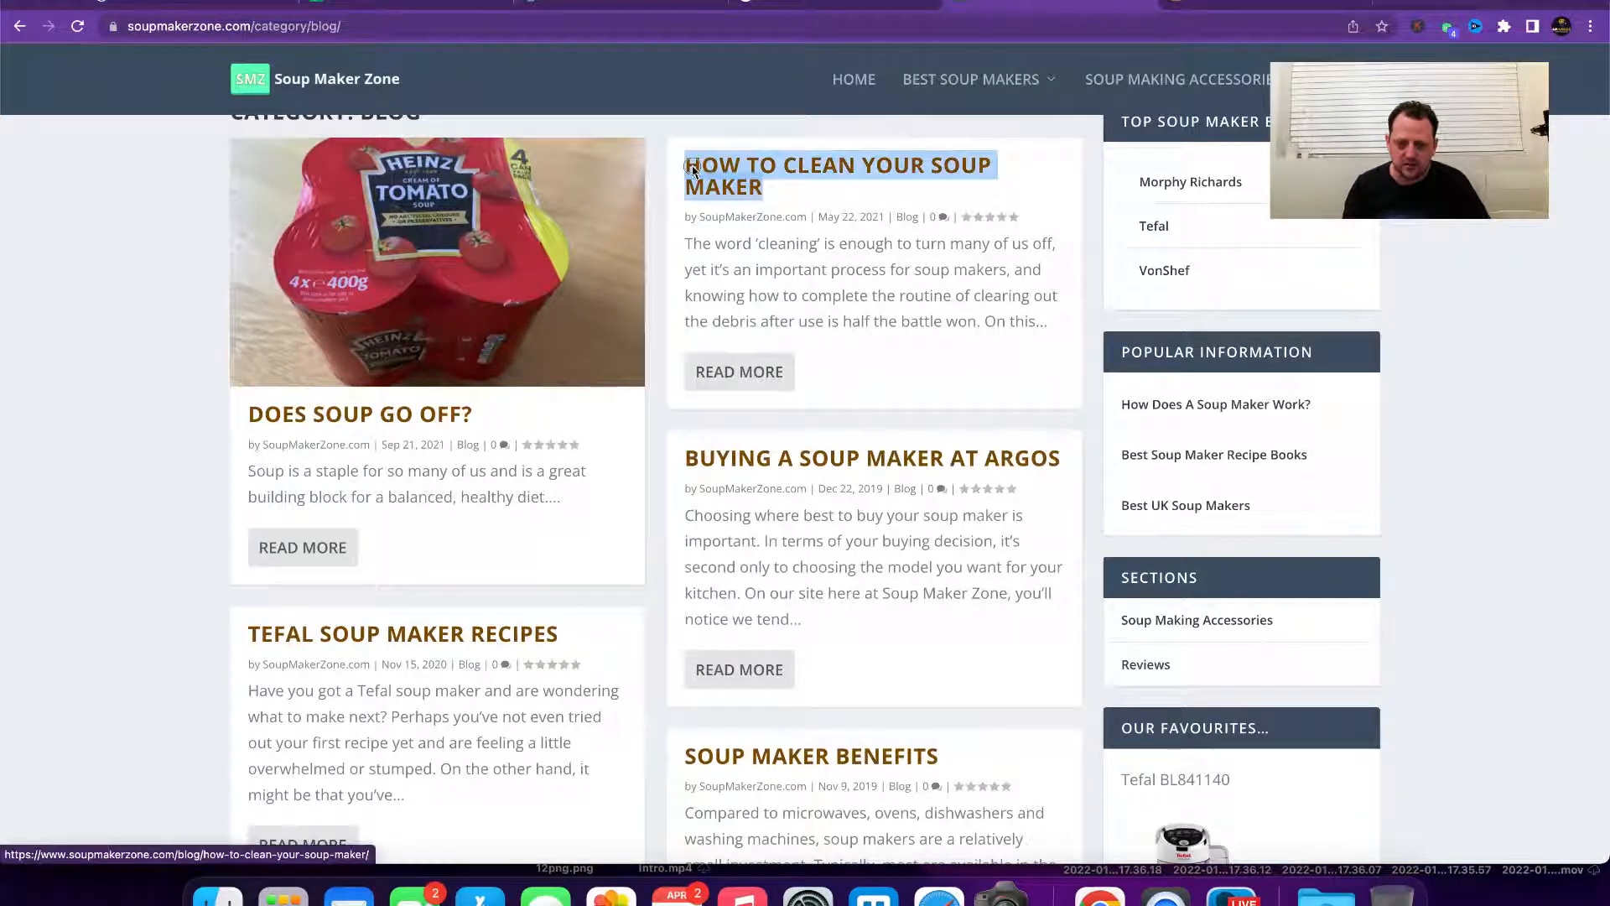
pyautogui.click(385, 13)
pyautogui.hotkey('ctrl', 'v')
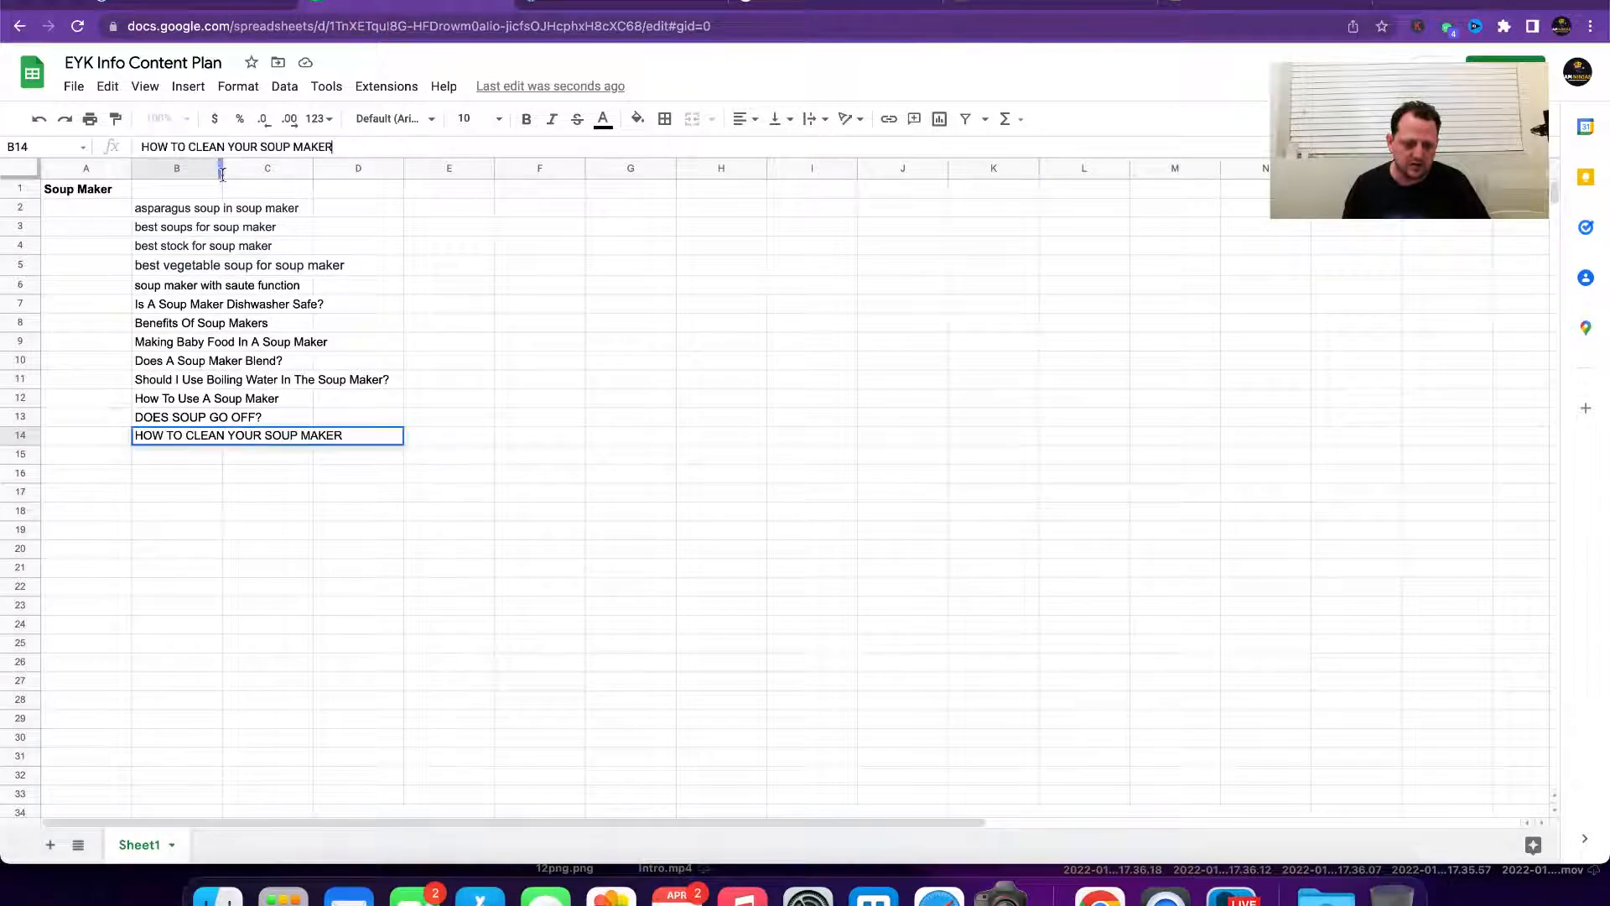
pyautogui.click(322, 491)
# Step: Check the Soup Maker Zone title Are Soup Makers Dishwasher Safe? against the topics already listed in the content plan
pyautogui.click(1297, 12)
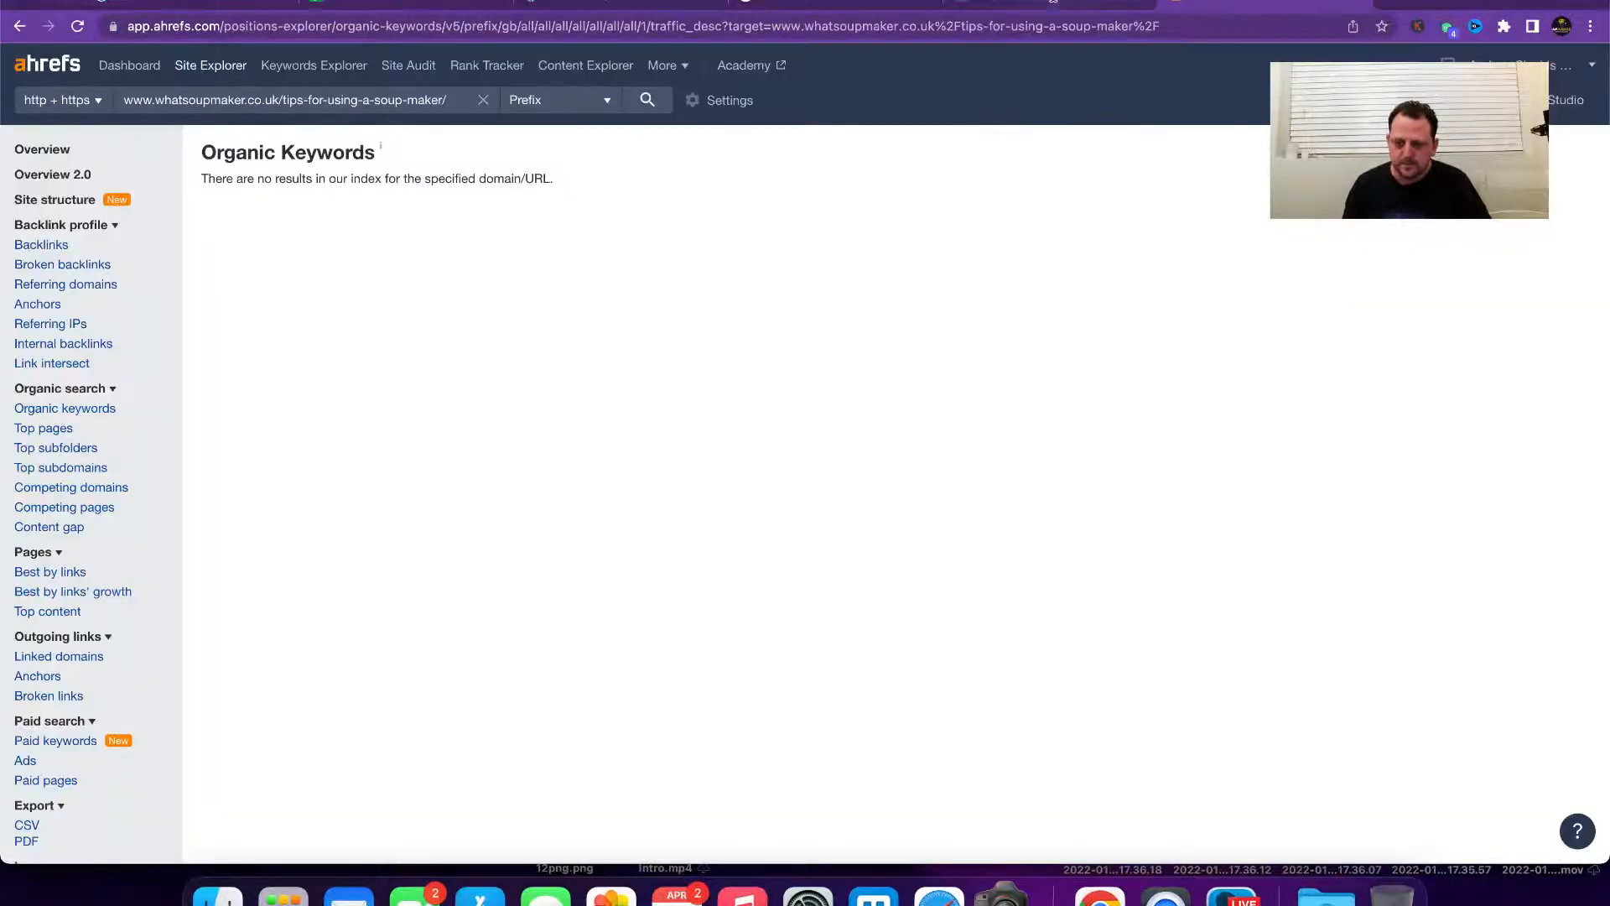
pyautogui.click(1052, 4)
pyautogui.scroll(-6, 903, 426)
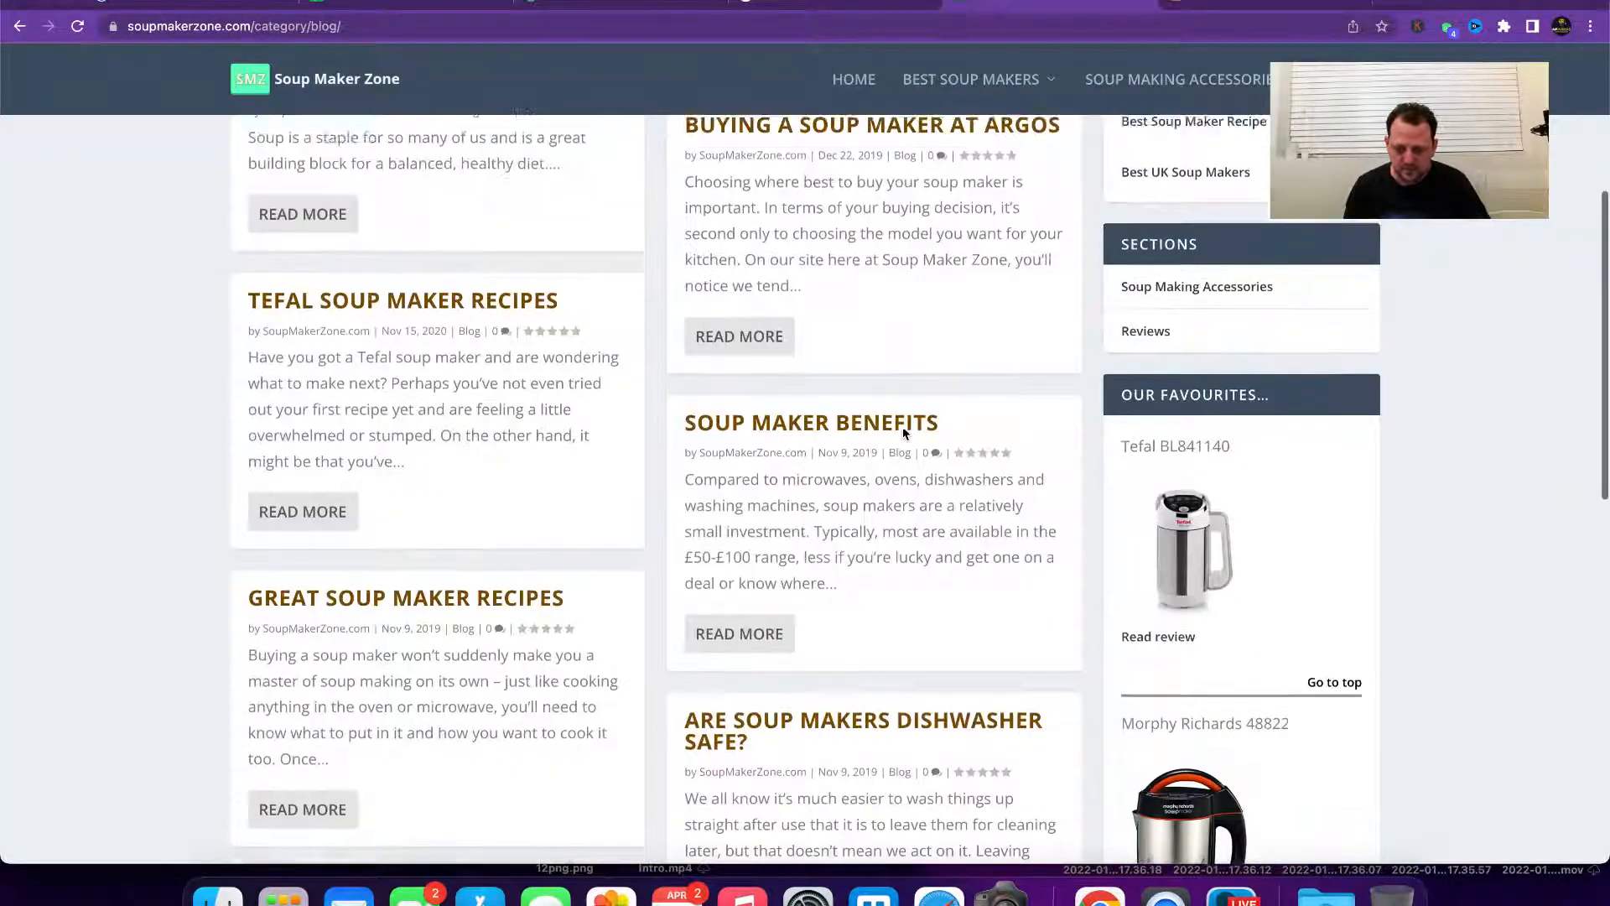
pyautogui.scroll(-1, 903, 433)
pyautogui.moveTo(751, 438); pyautogui.dragTo(688, 409)
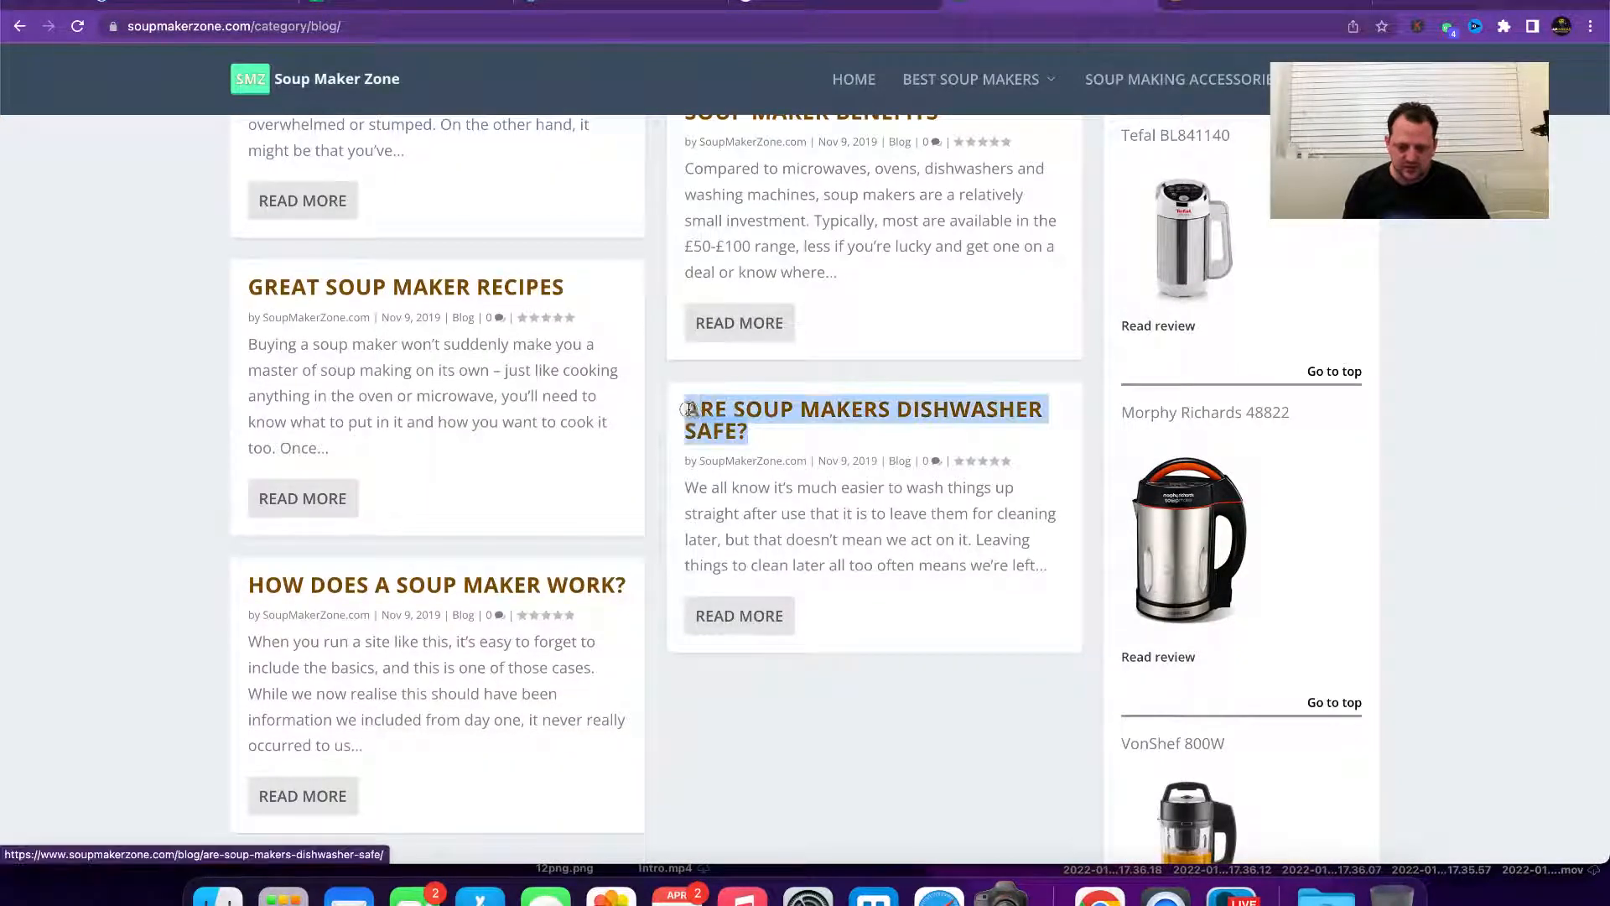
pyautogui.click(411, 7)
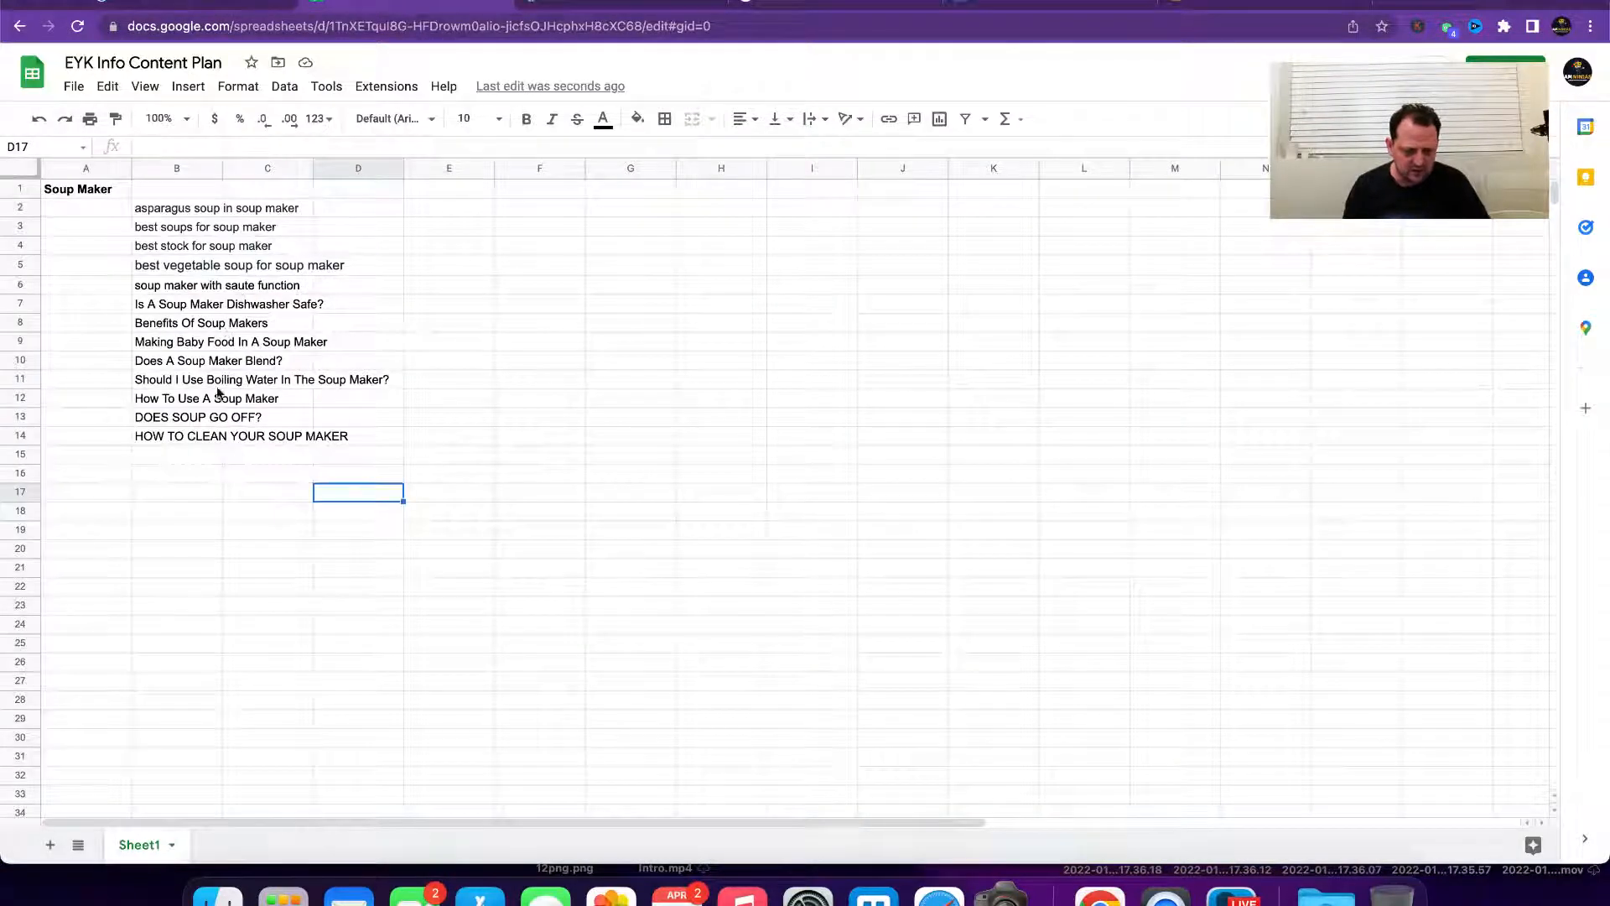
pyautogui.click(191, 310)
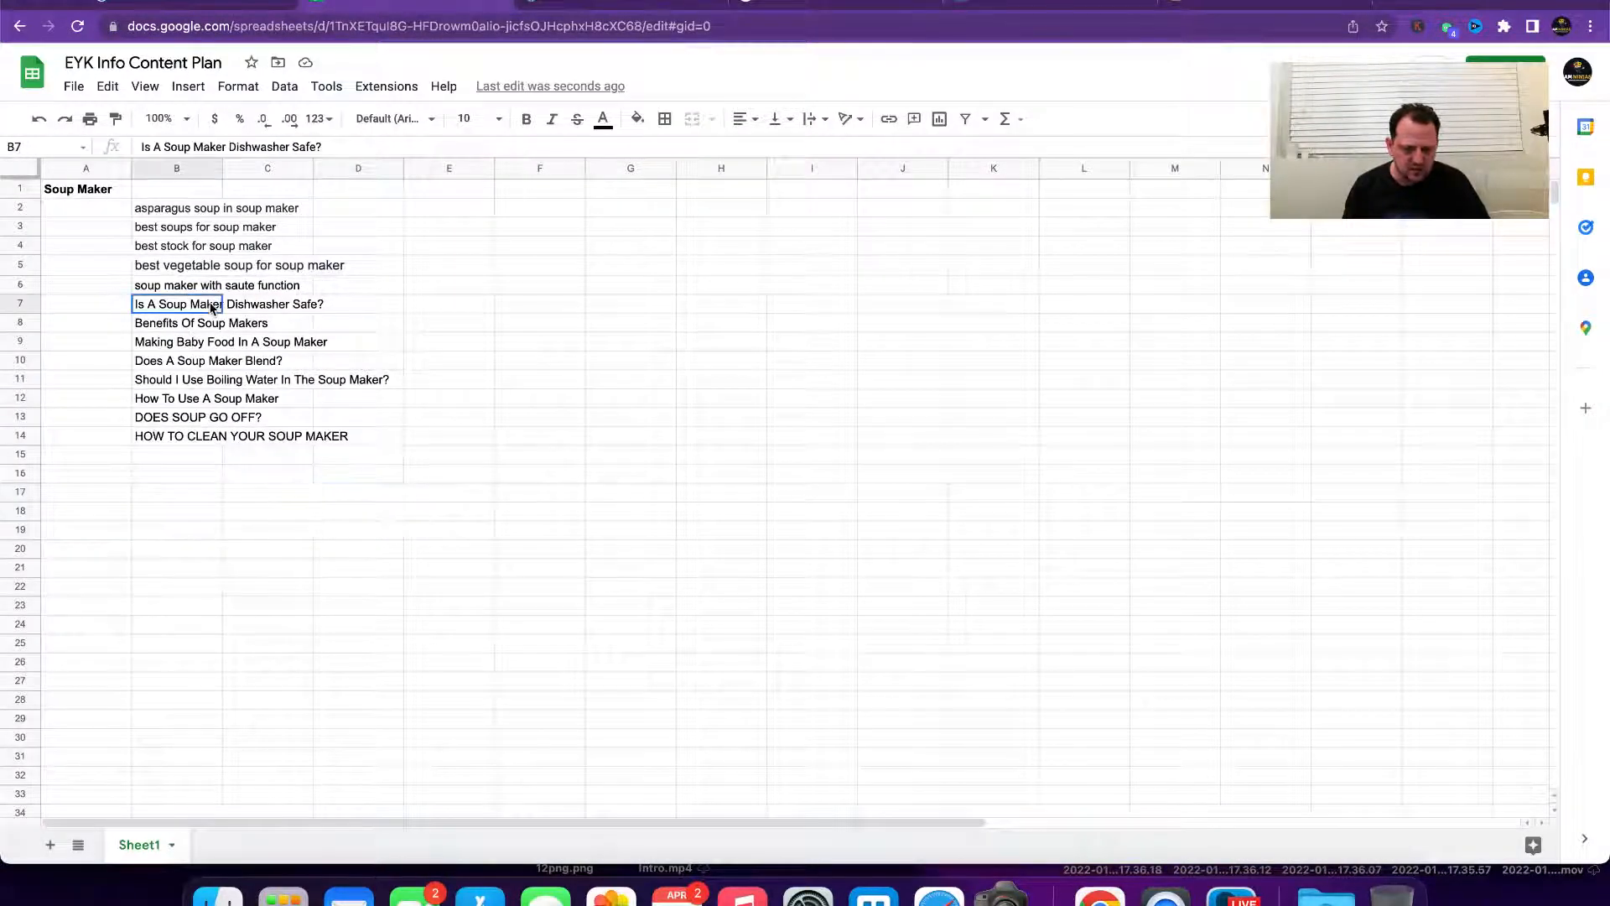
pyautogui.click(1039, 5)
pyautogui.click(1044, 7)
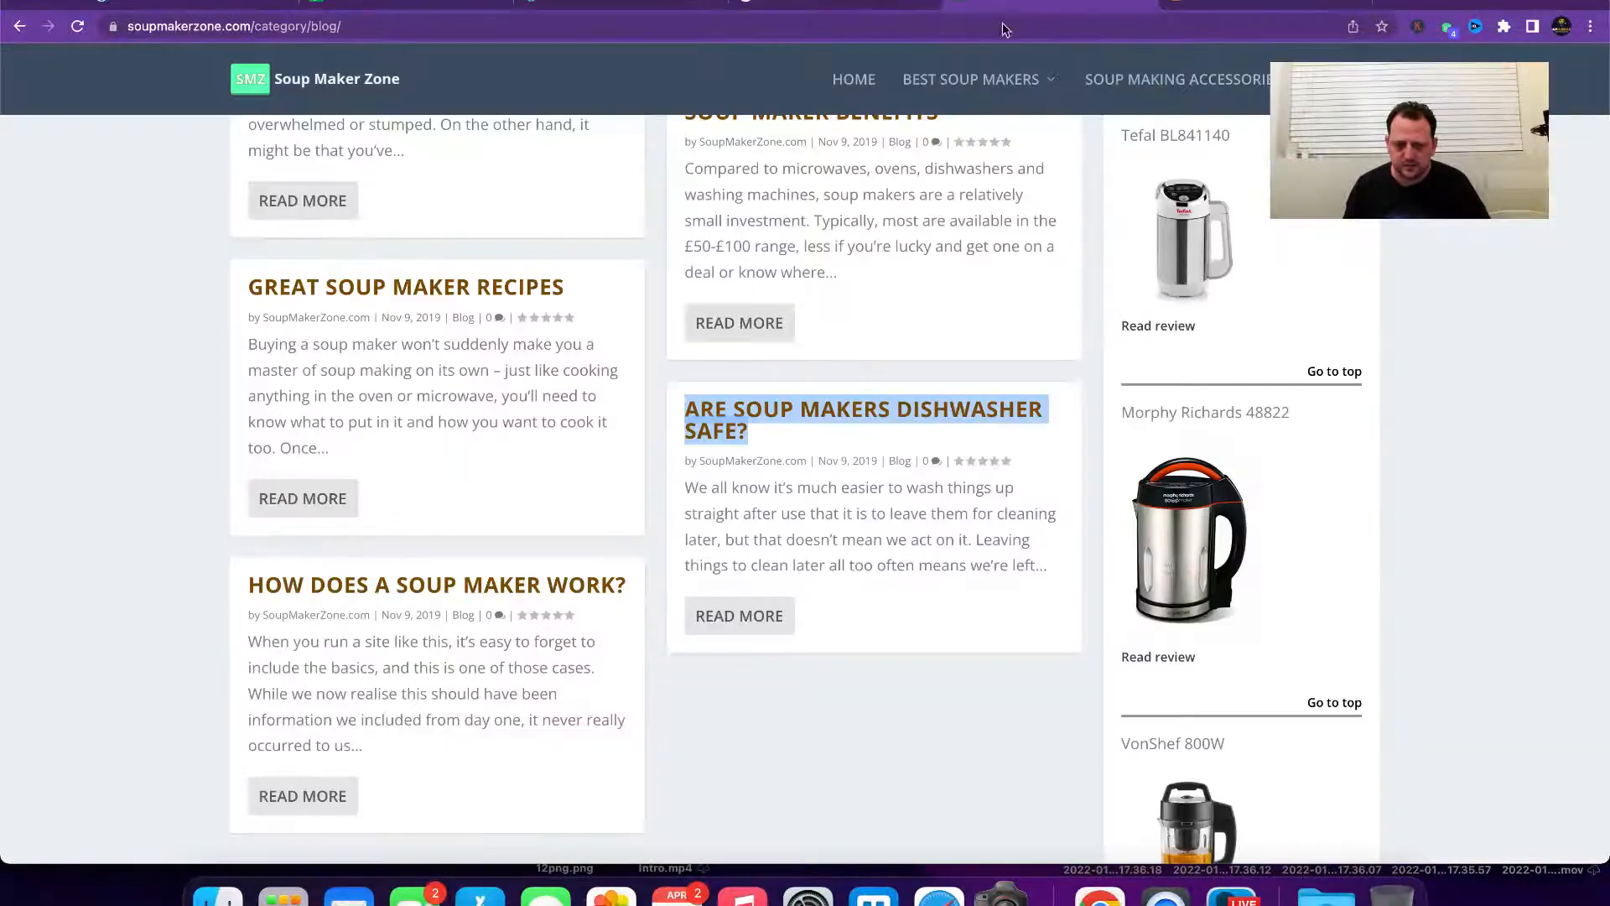
# Step: Open the Soup Maker Zone article Buying a Soup Maker at Argos and read through its content
pyautogui.scroll(-3, 957, 478)
pyautogui.scroll(4, 957, 481)
pyautogui.scroll(7, 957, 480)
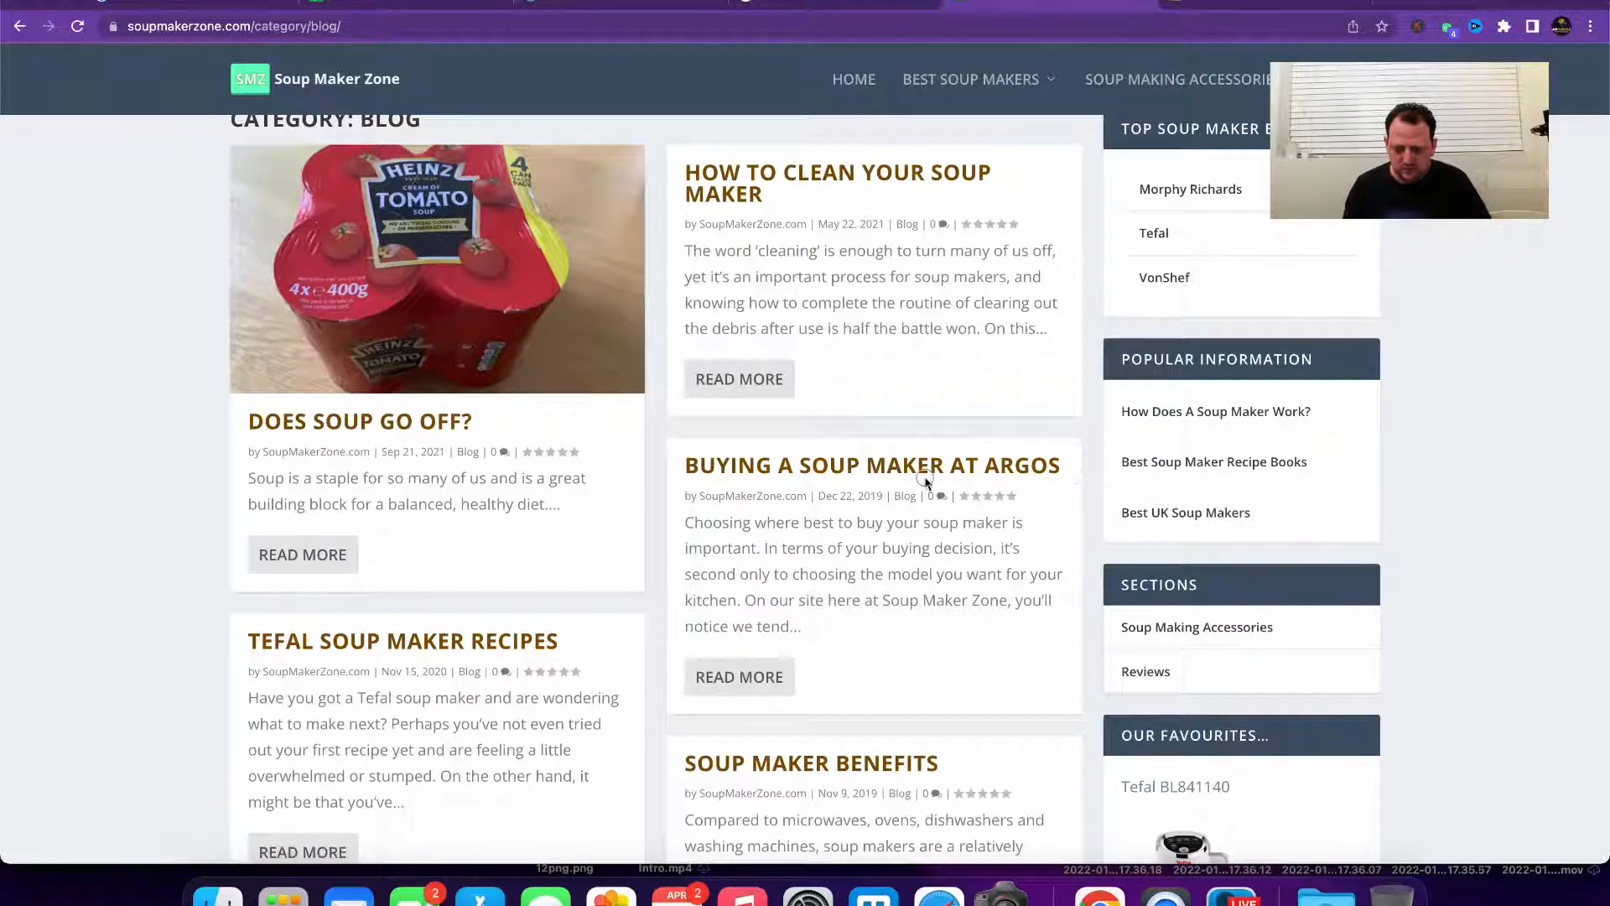
pyautogui.click(925, 474)
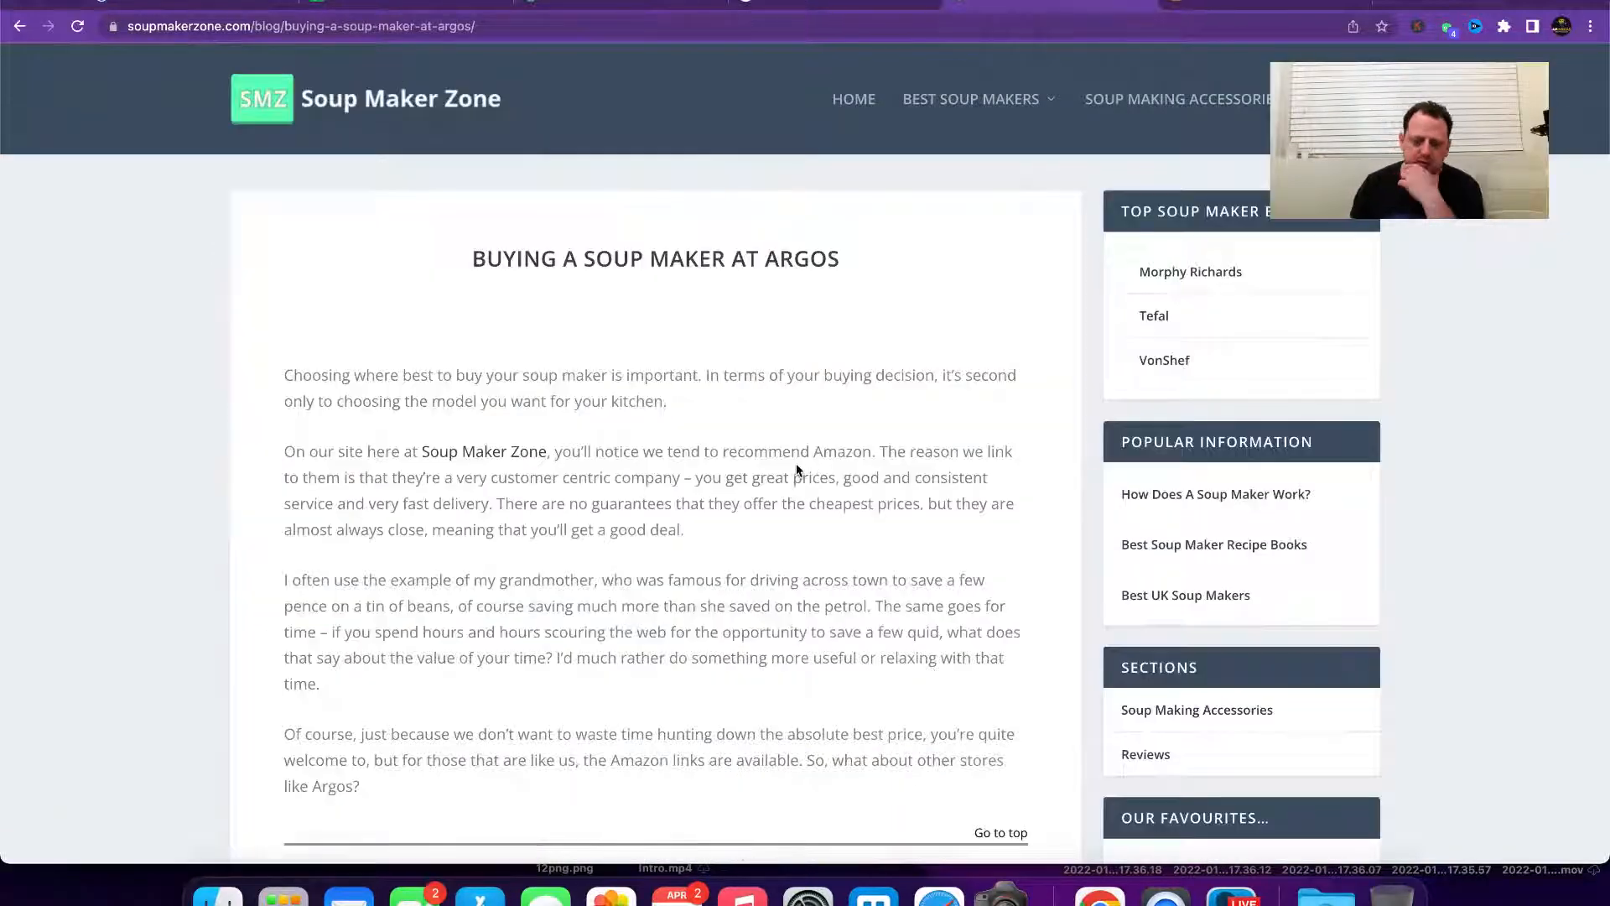
pyautogui.scroll(-4, 797, 467)
pyautogui.scroll(-3, 797, 470)
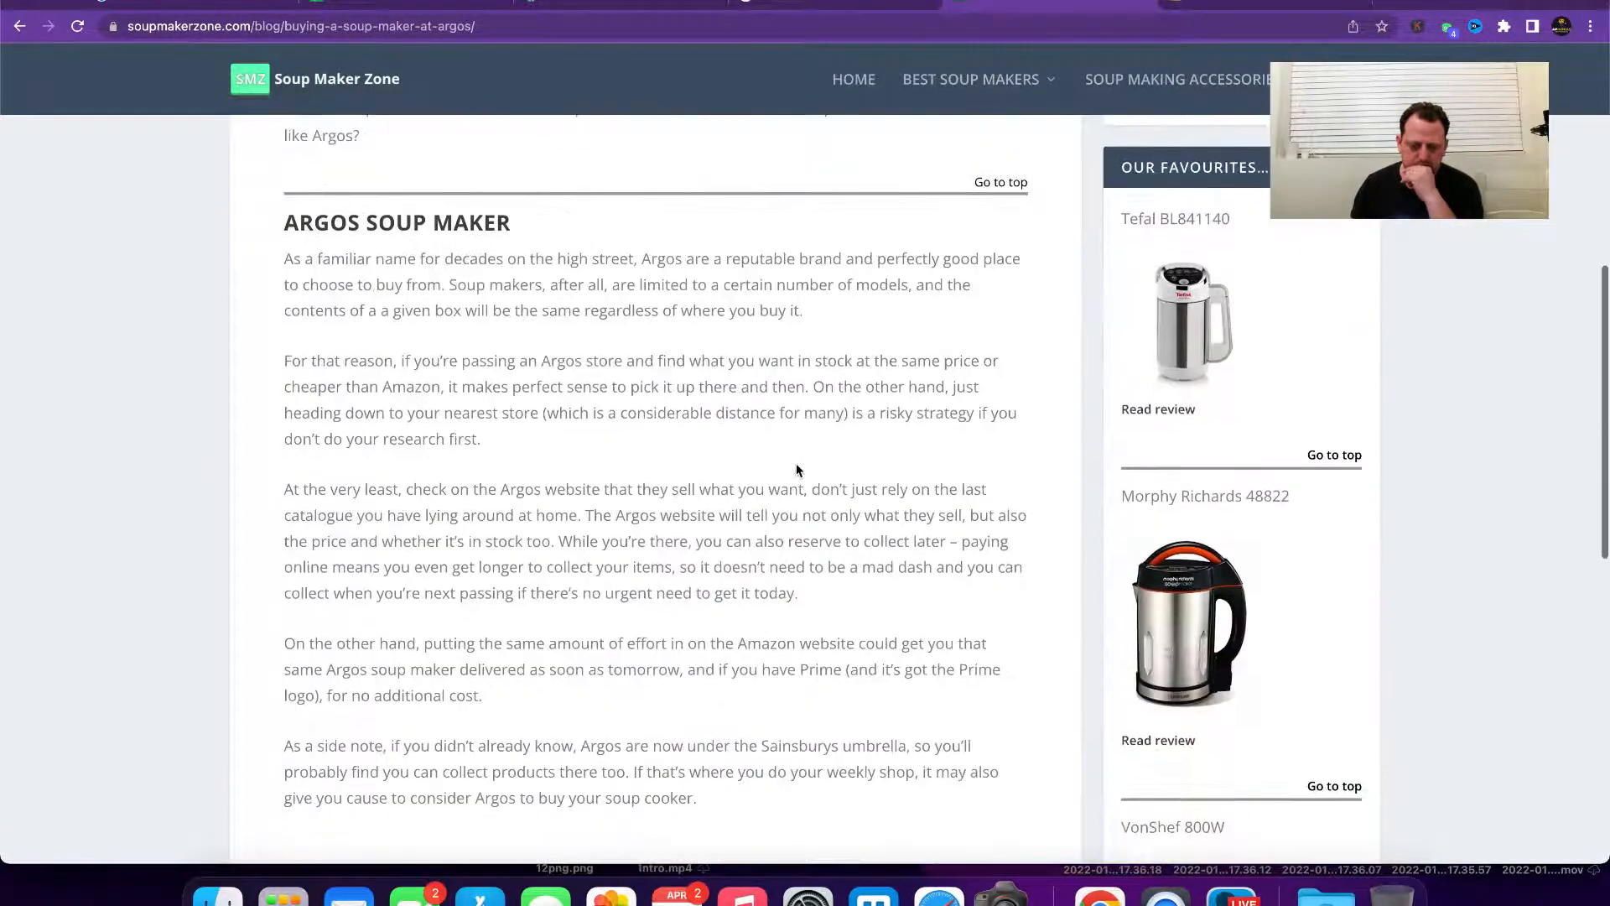
pyautogui.scroll(-5, 797, 469)
pyautogui.scroll(-1, 796, 470)
pyautogui.scroll(1, 797, 470)
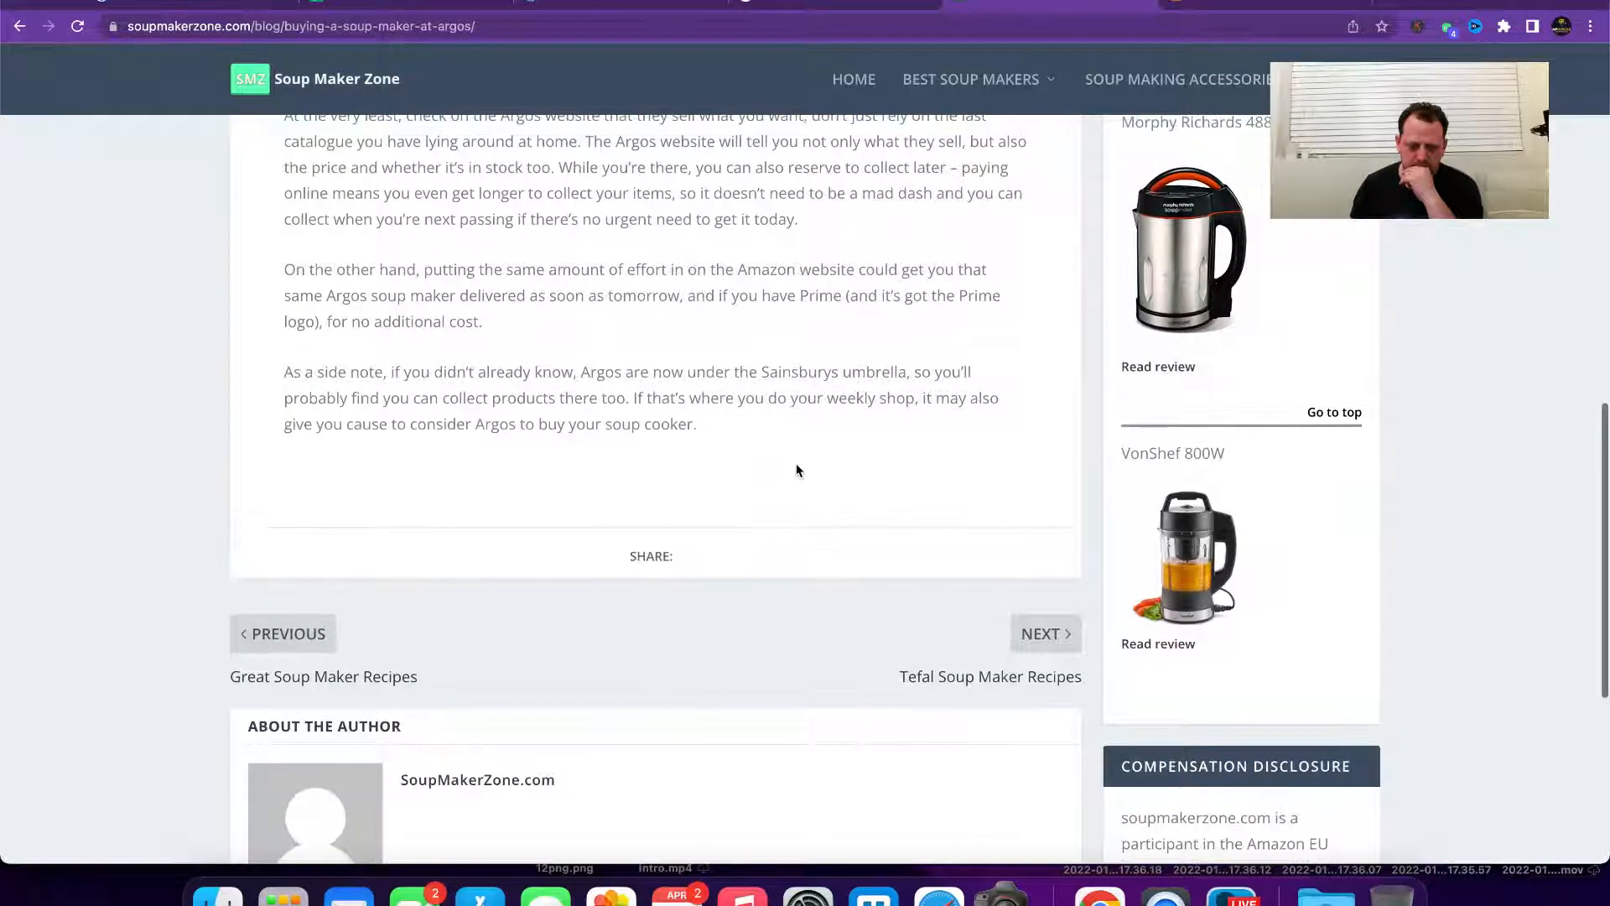
pyautogui.scroll(-5, 797, 470)
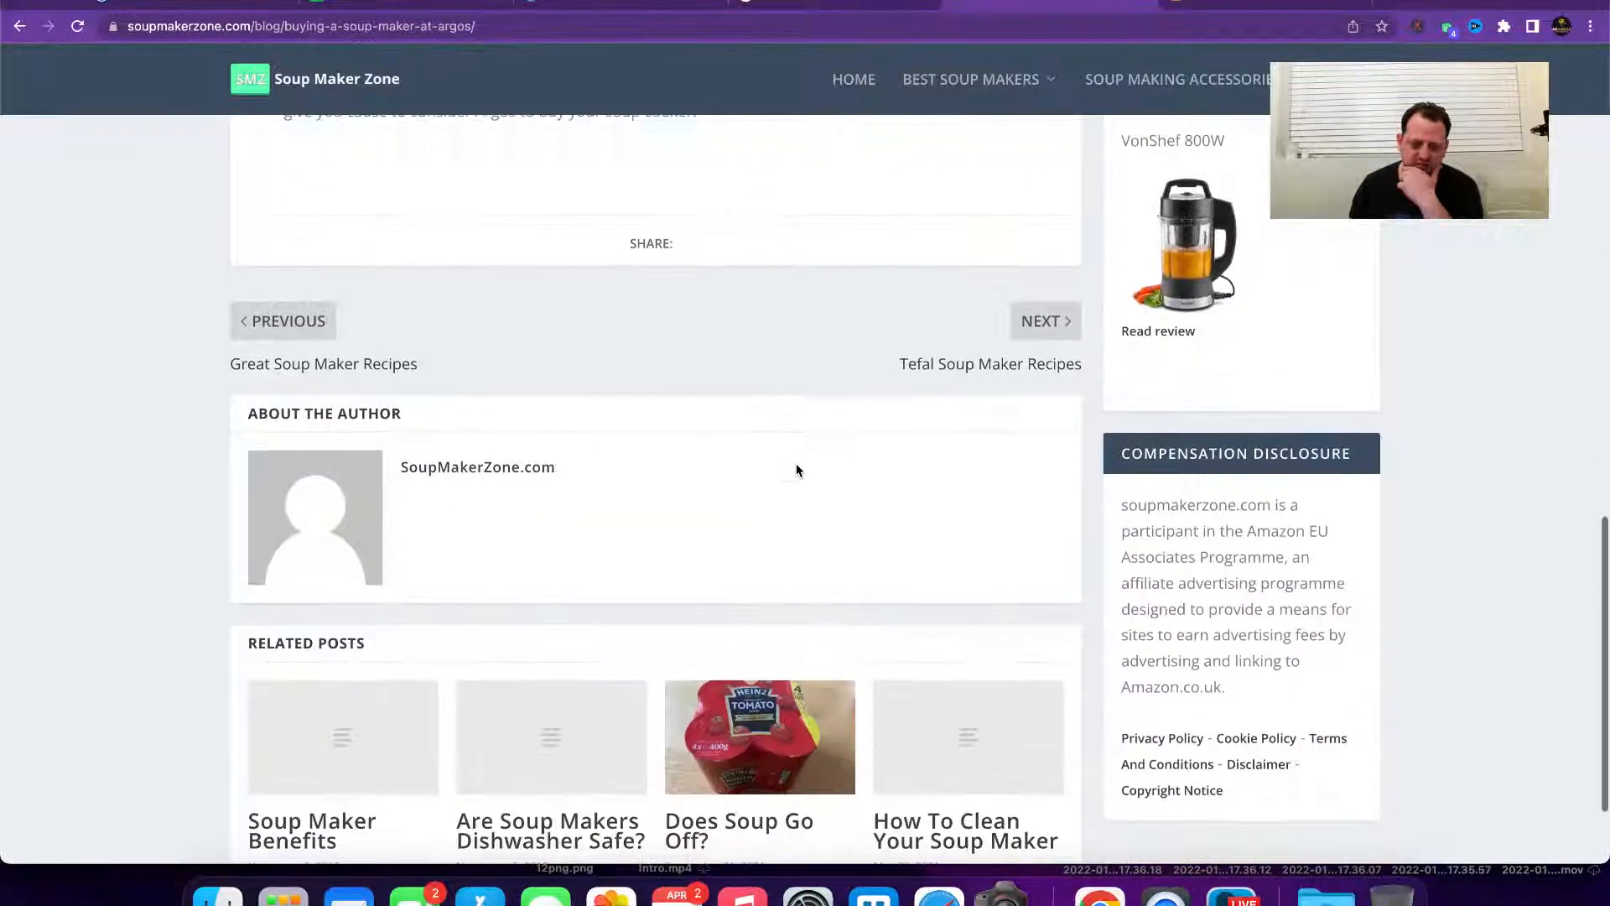
pyautogui.scroll(10, 797, 469)
# Step: Look up the organic keywords of the Buying a Soup Maker at Argos article's URL in Ahrefs Site Explorer
pyautogui.click(414, 30)
pyautogui.press('super+c')
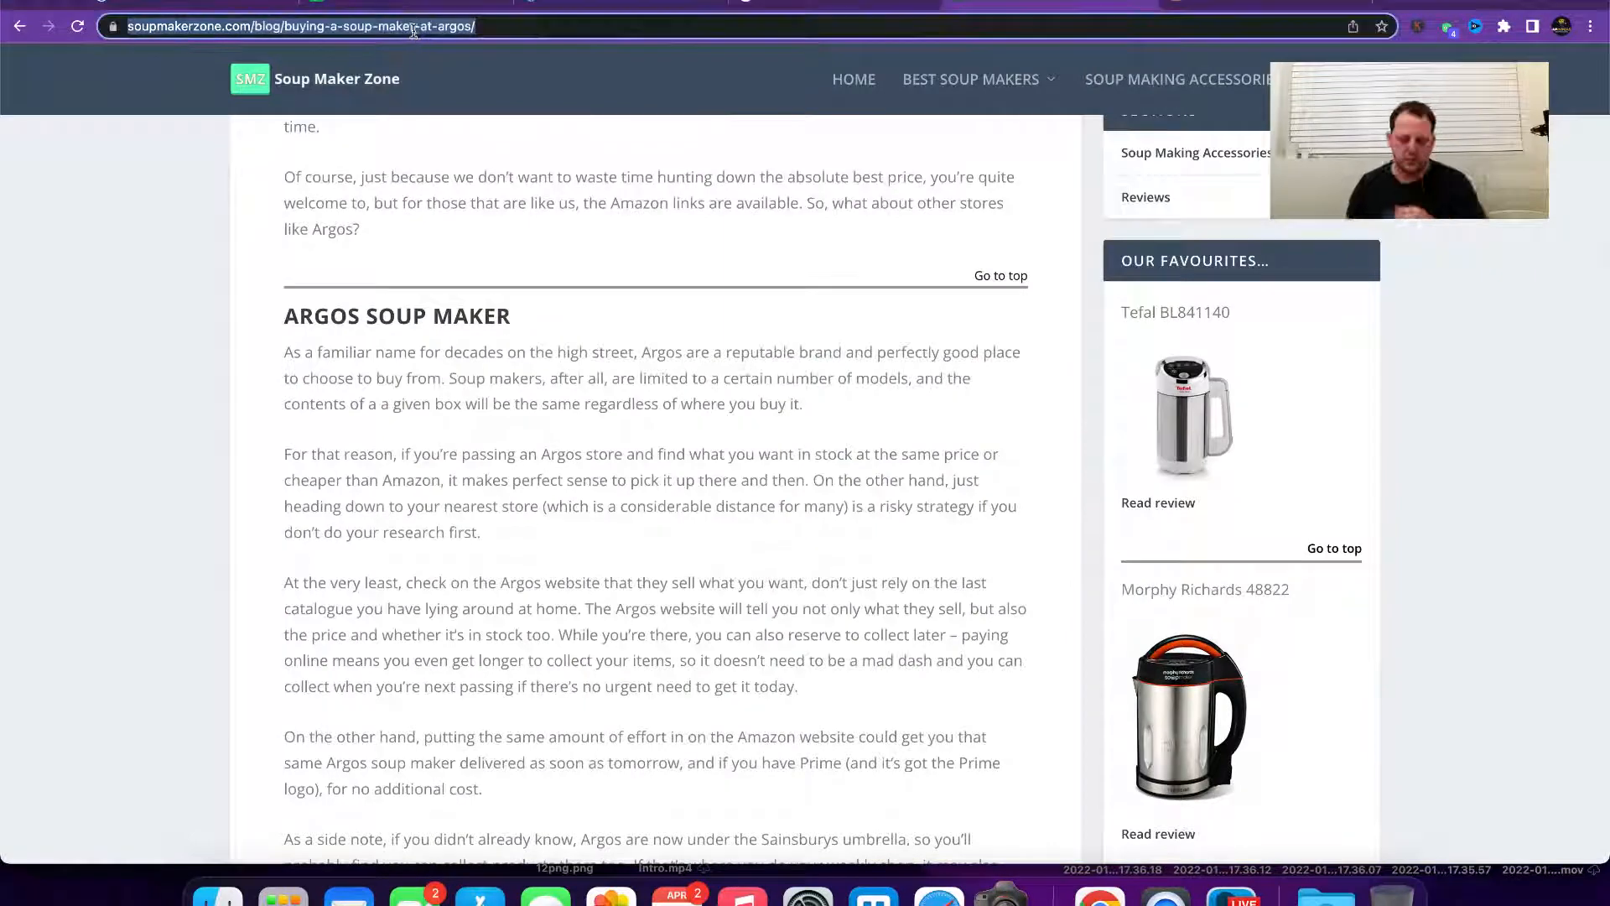
pyautogui.click(1200, 4)
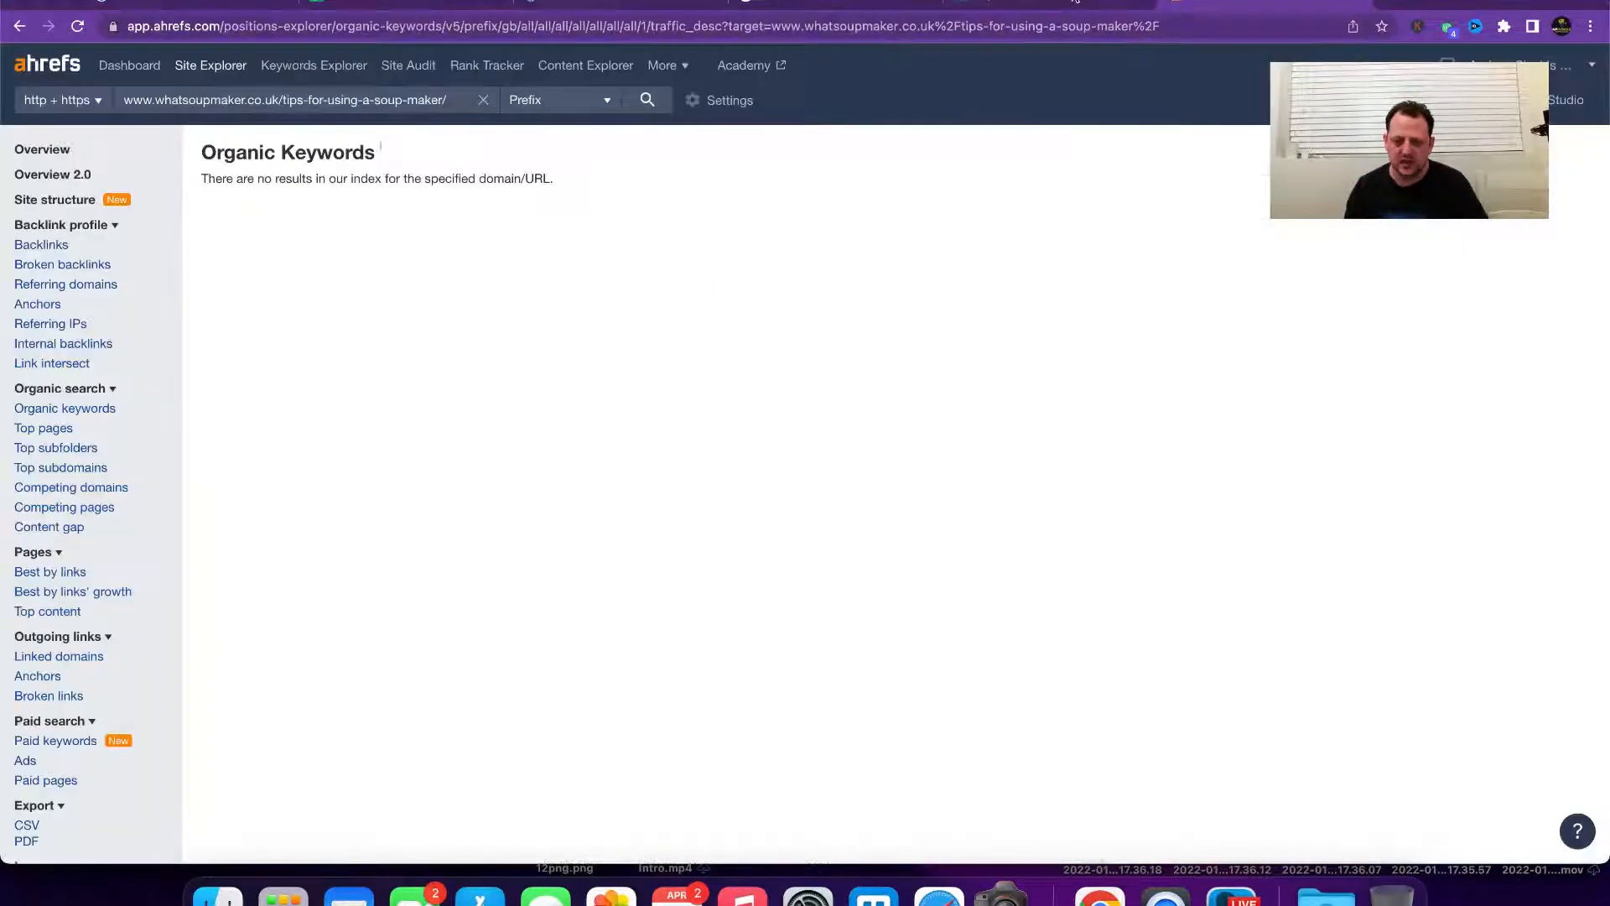
pyautogui.tripleClick(371, 95)
pyautogui.press('super+v')
pyautogui.press('Return')
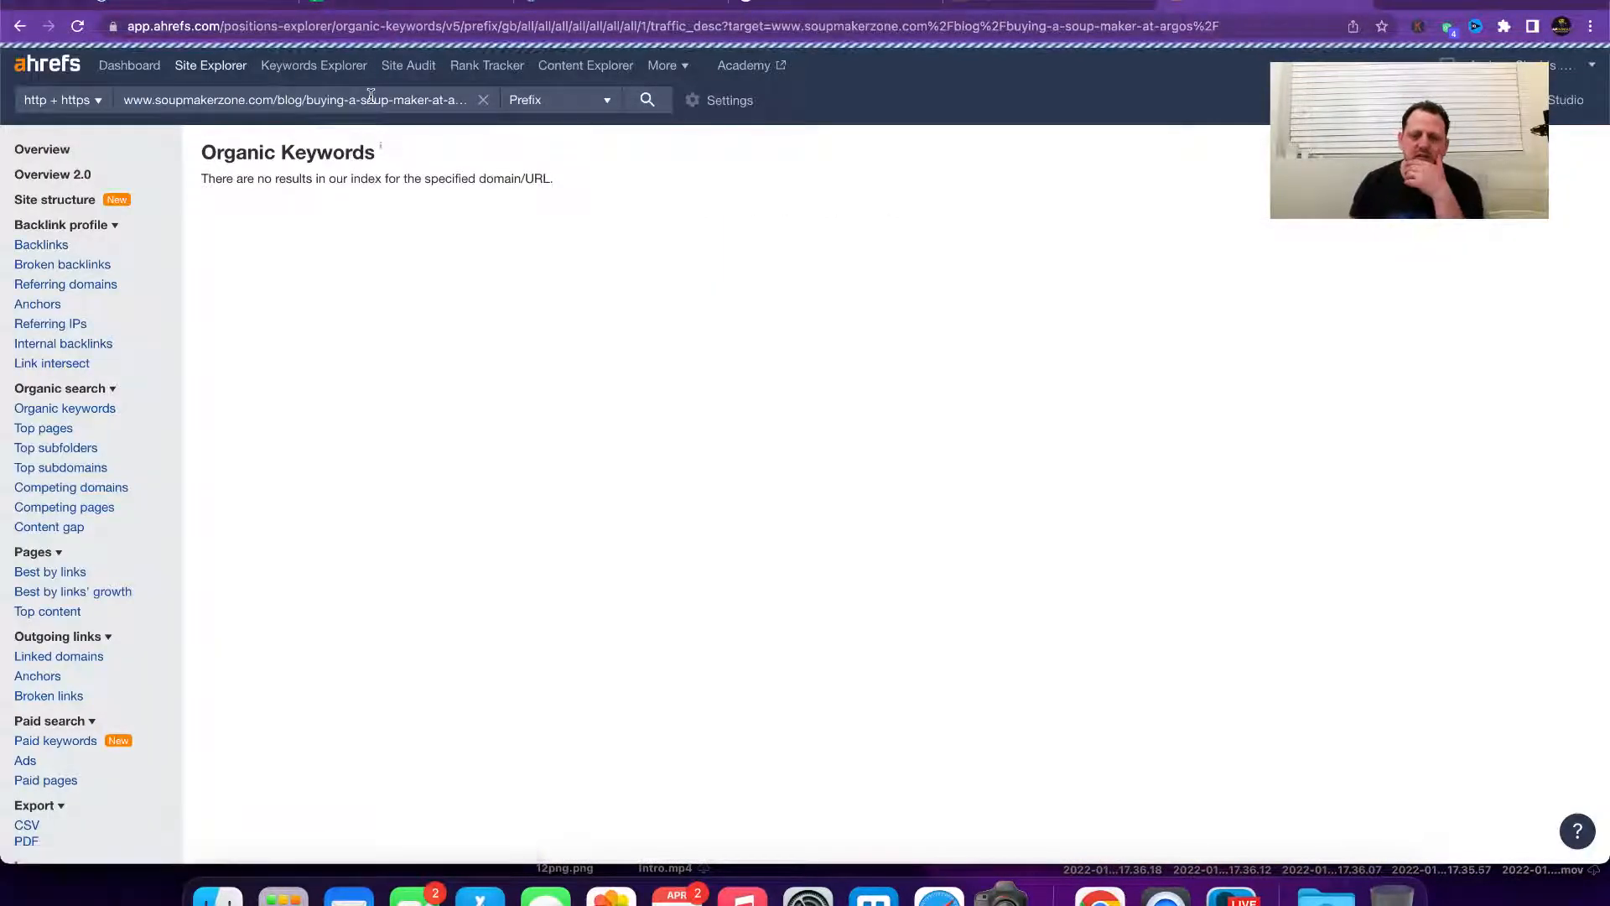
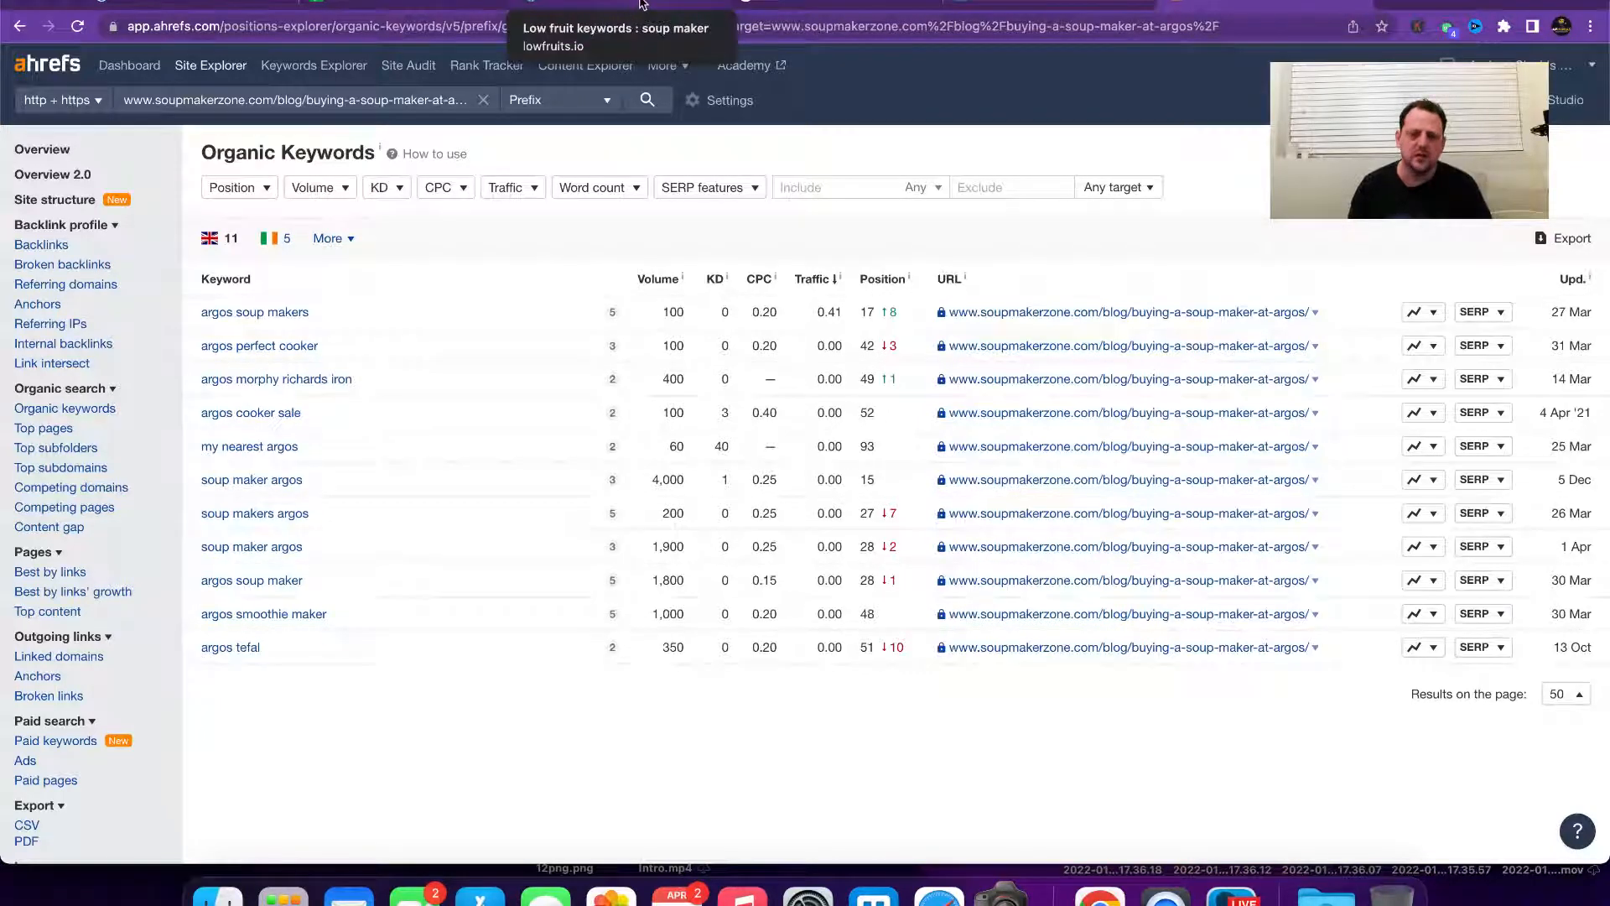
# Step: Switch to the LowFruits soup maker report and review its suggested keywords and their search volumes
pyautogui.click(637, 8)
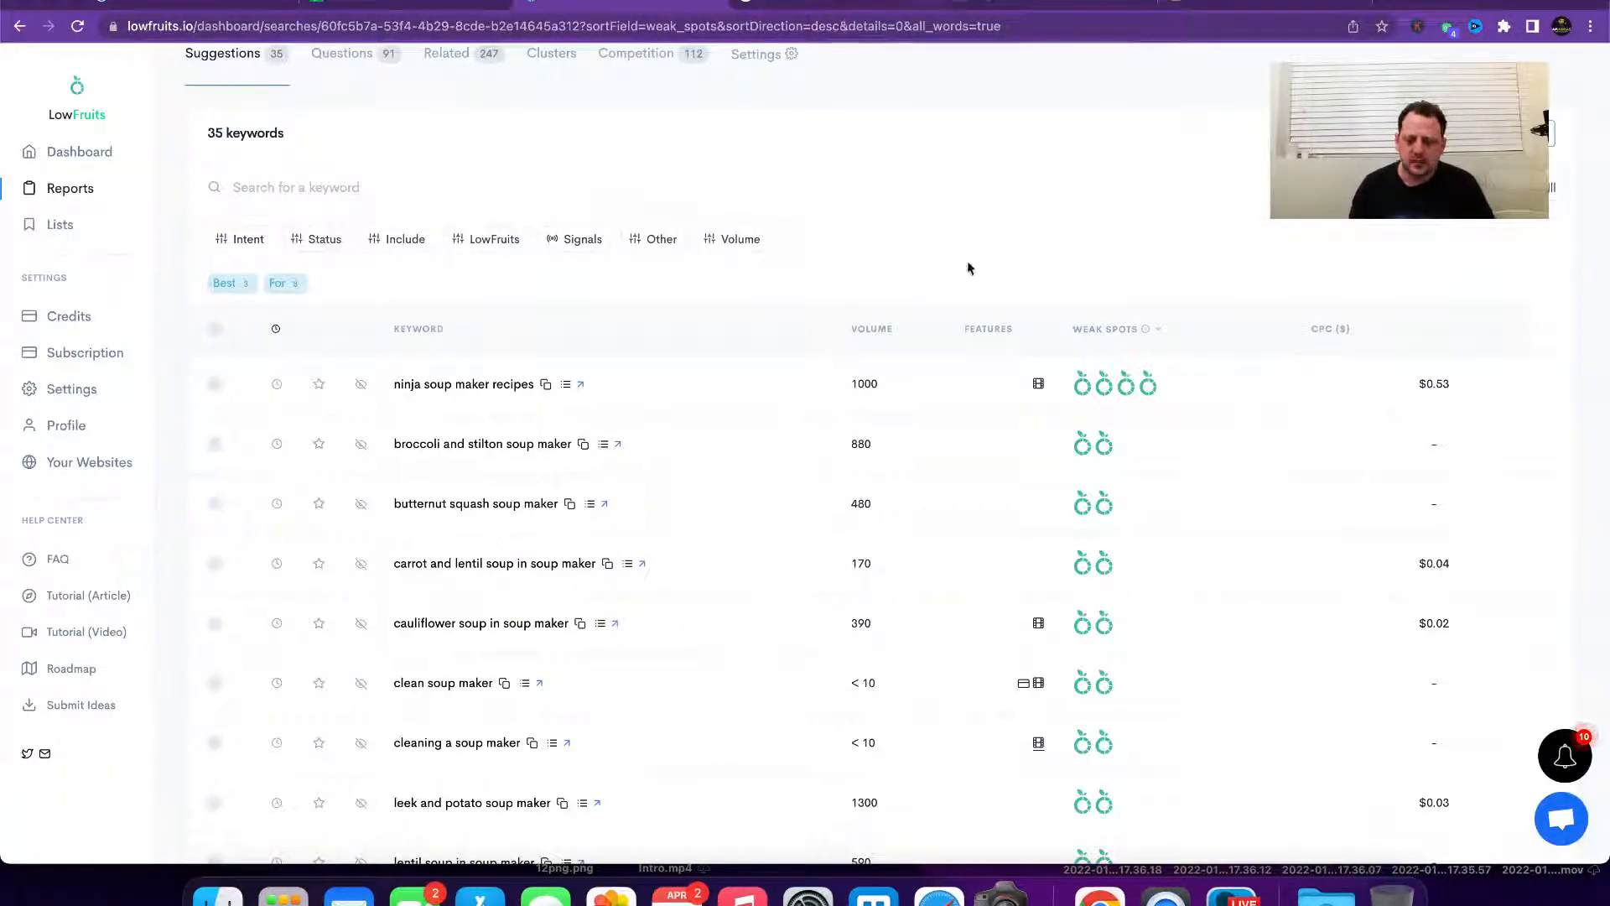
pyautogui.scroll(3, 1040, 251)
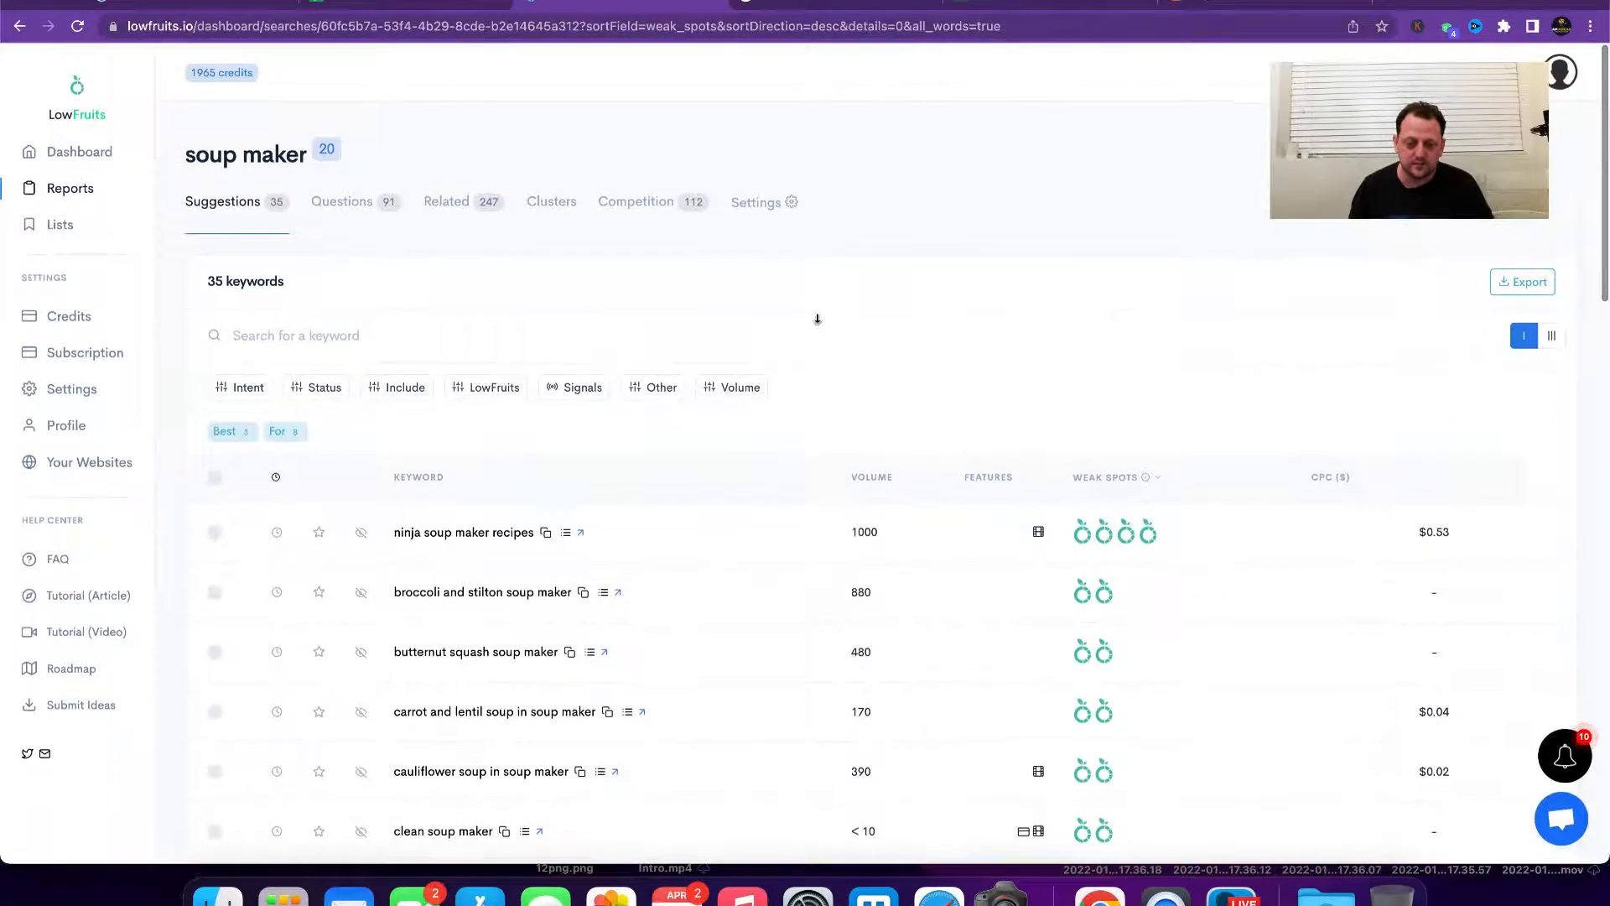
pyautogui.scroll(-3, 816, 316)
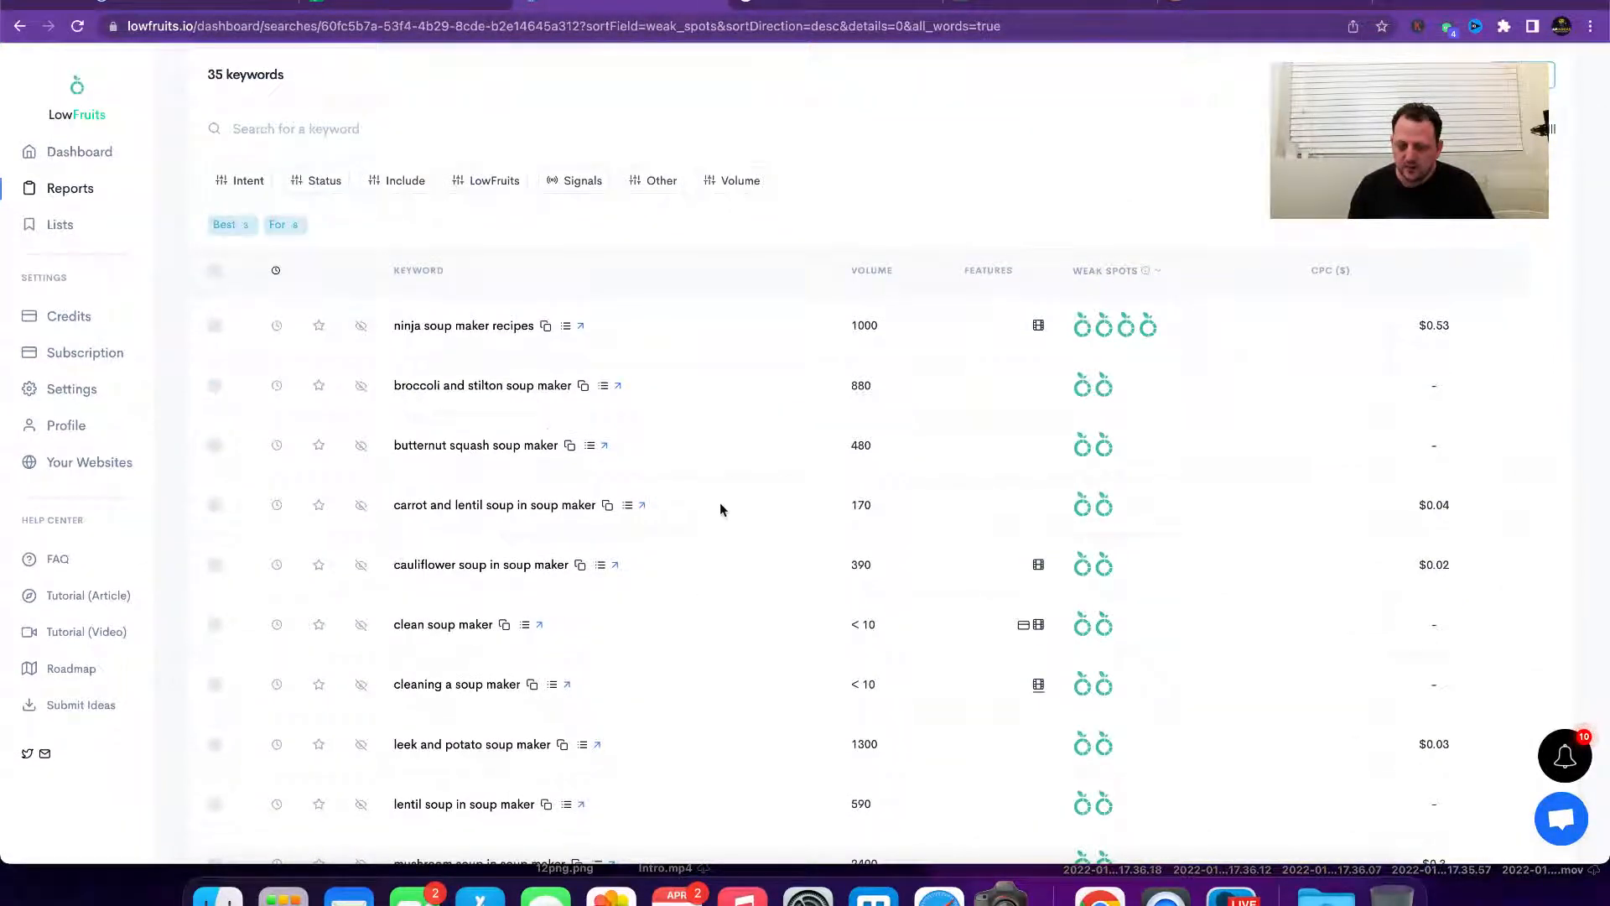
pyautogui.scroll(-1, 546, 432)
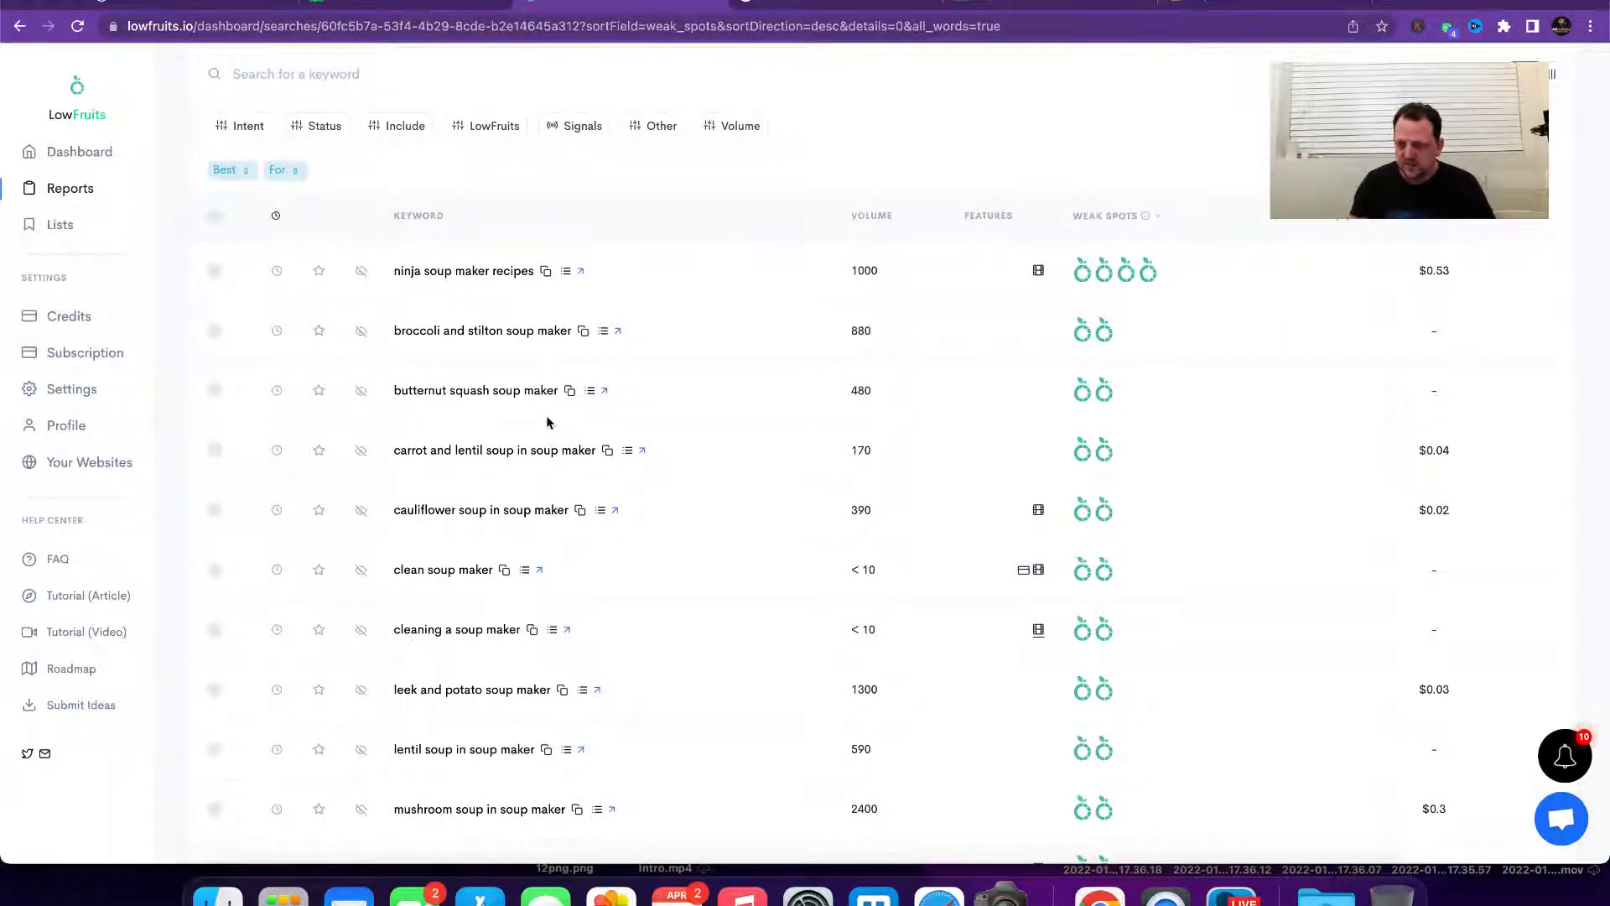
pyautogui.scroll(-2, 796, 322)
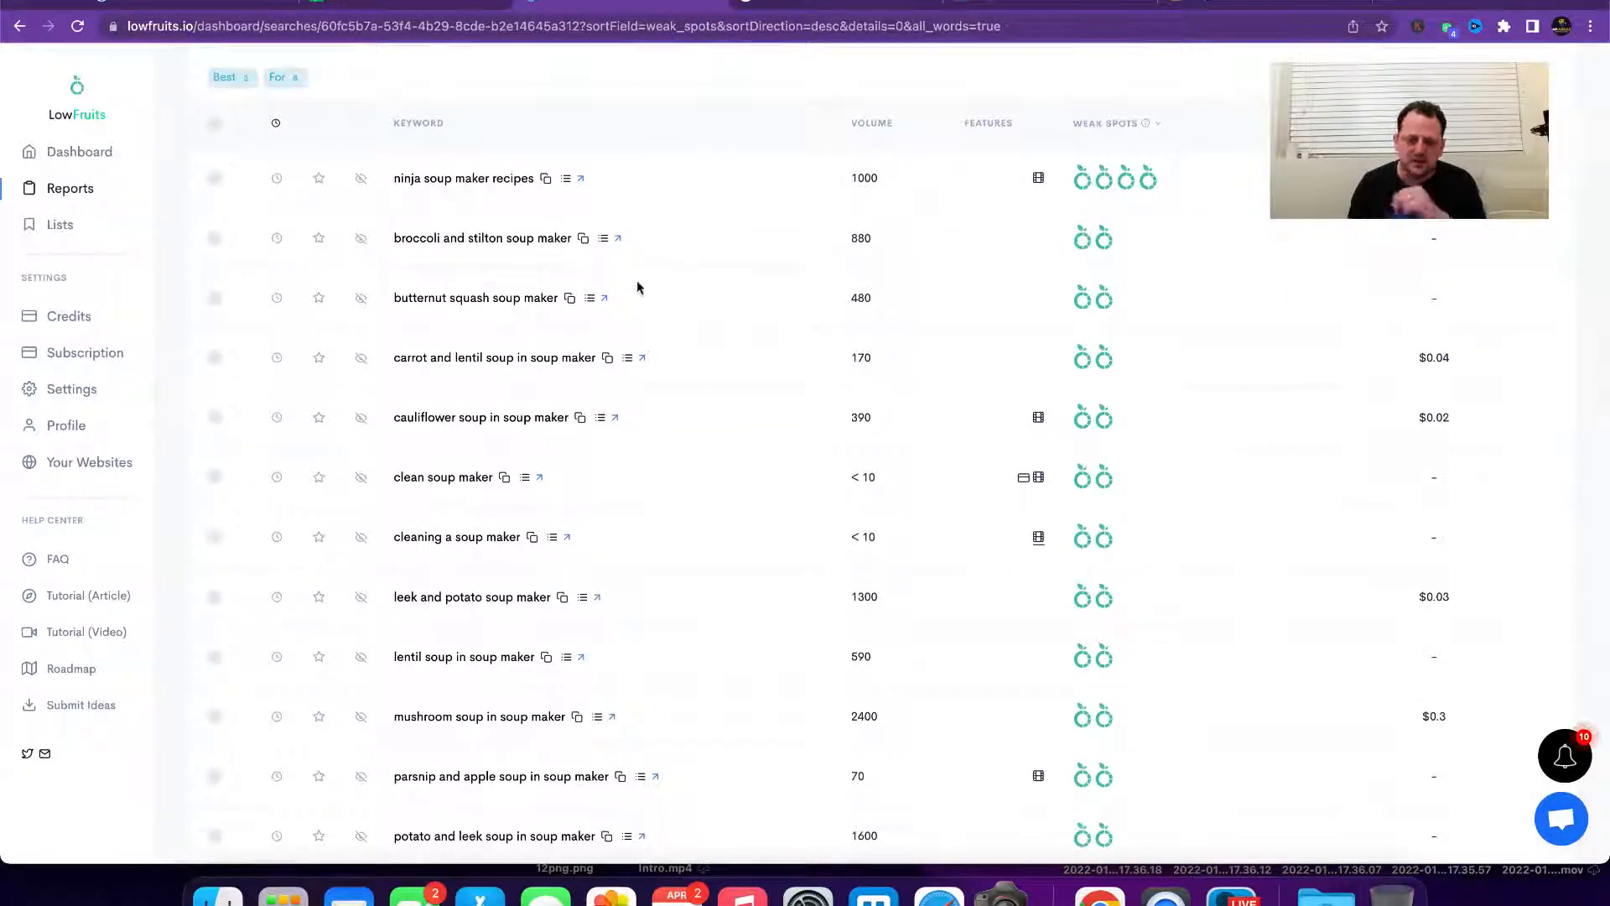
pyautogui.scroll(4, 812, 408)
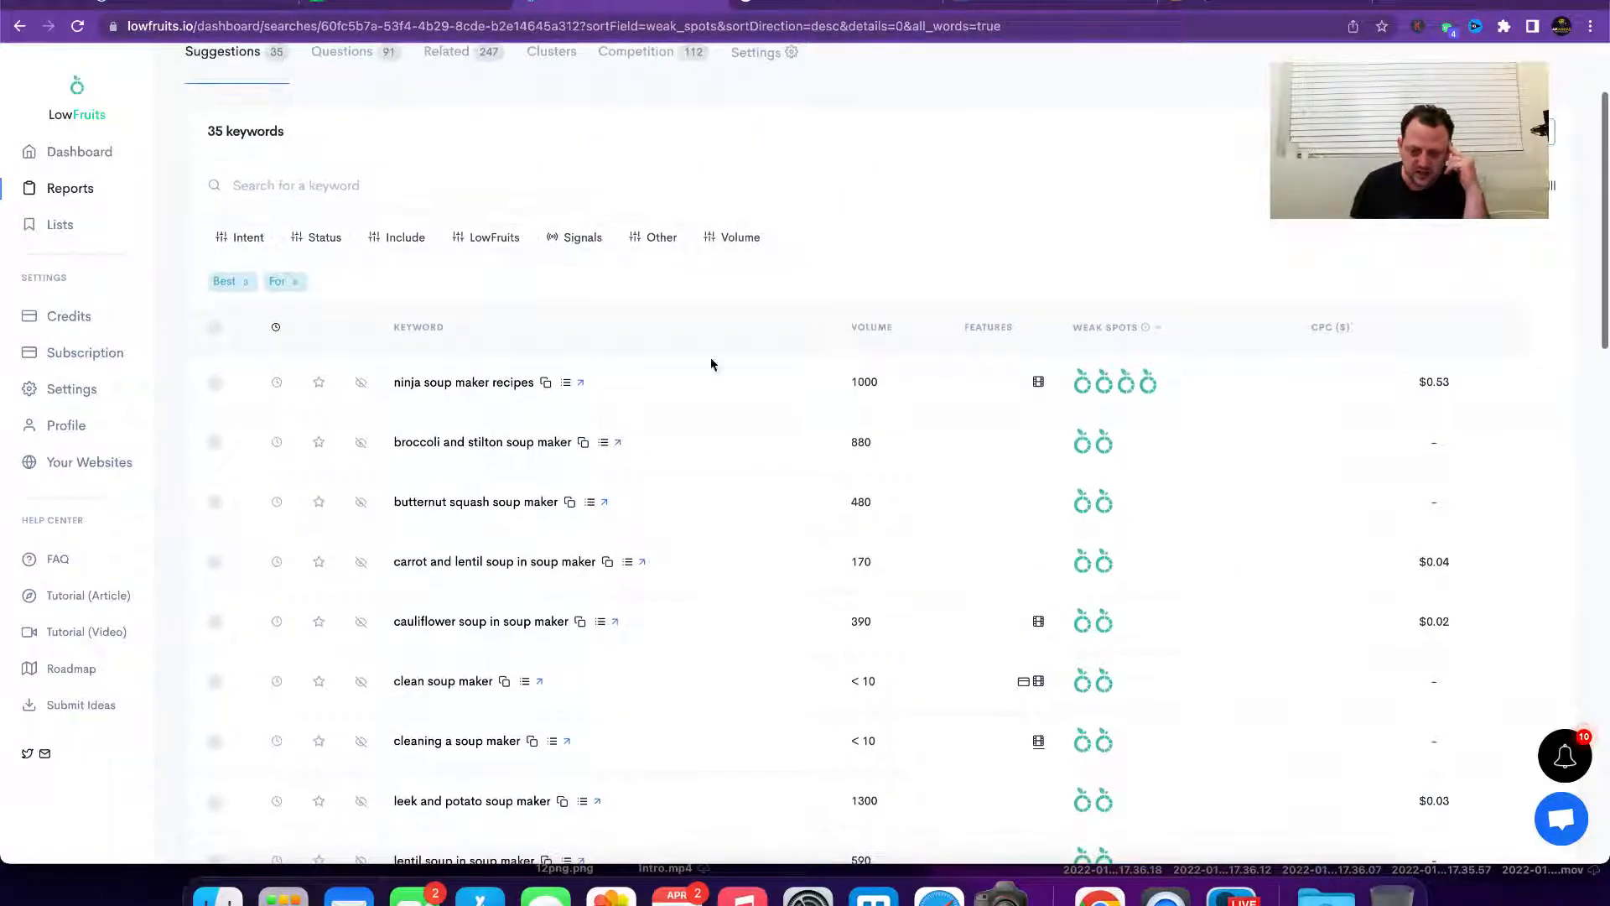
pyautogui.scroll(-1, 889, 390)
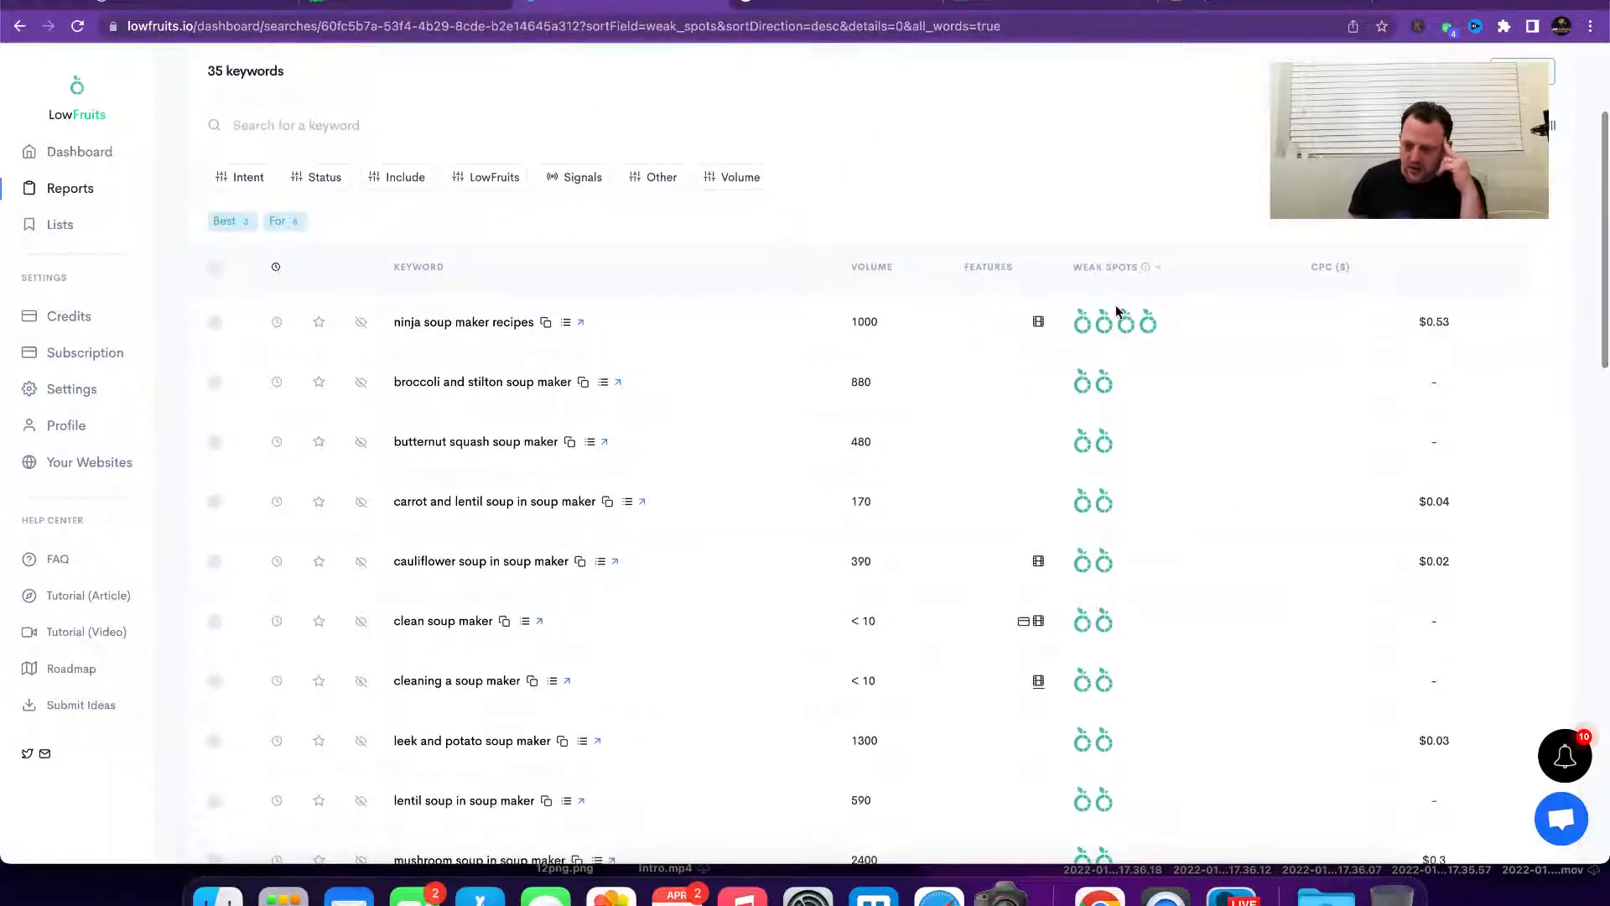
# Step: Inspect the weak spots of the suggested keywords, from ninja soup maker recipes down to mushroom soup in soup maker
pyautogui.moveTo(1083, 342)
pyautogui.moveTo(1083, 327)
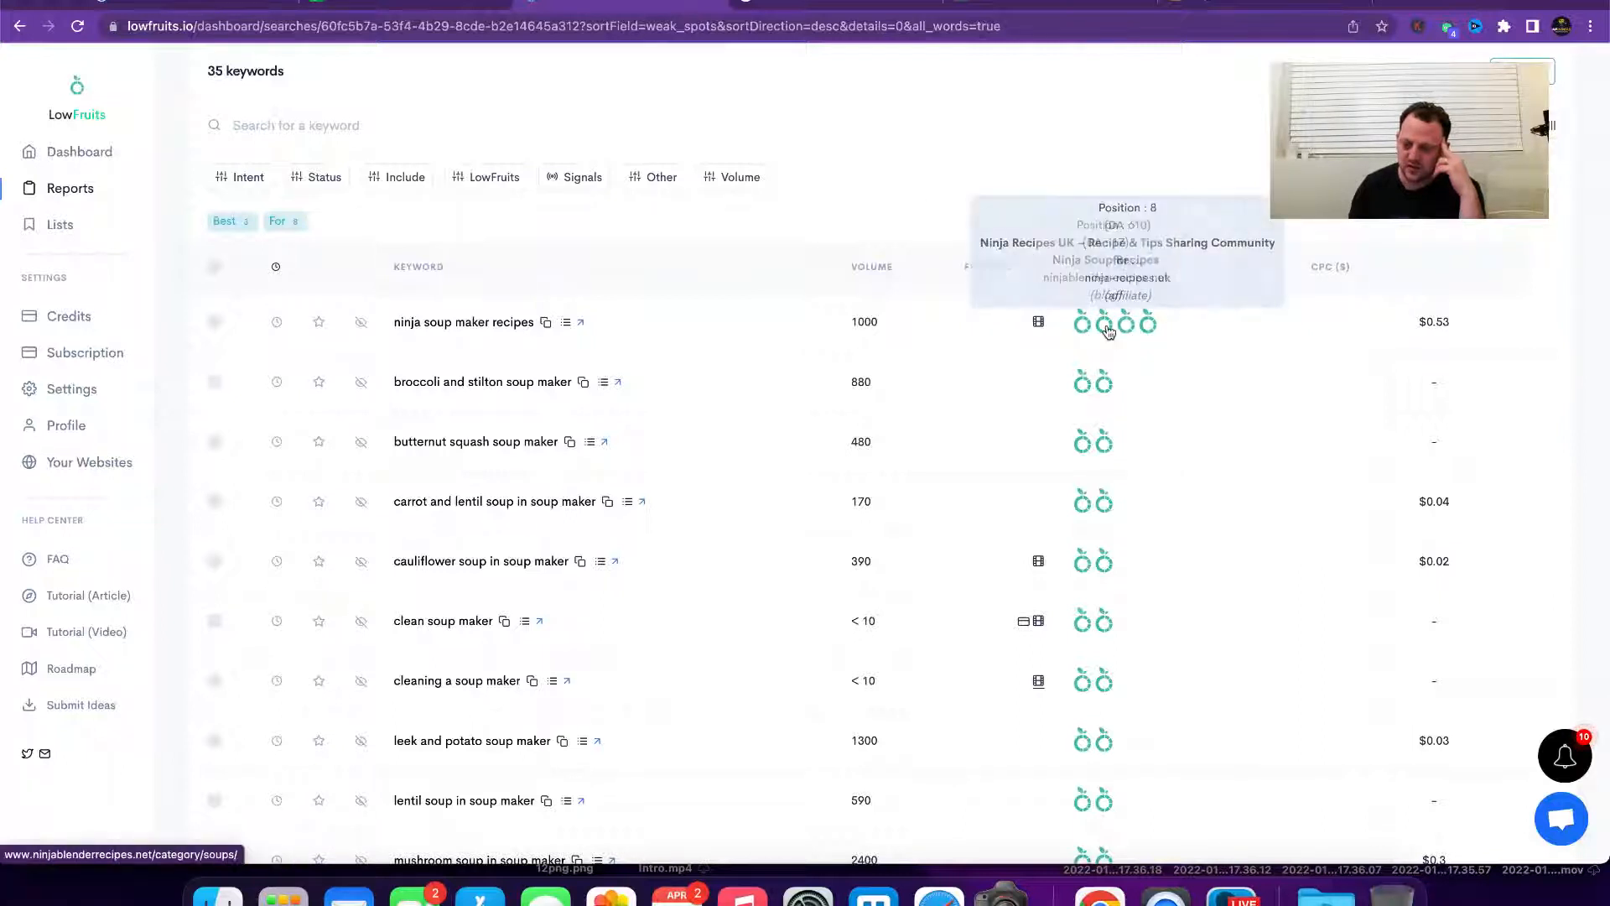
pyautogui.moveTo(1083, 383)
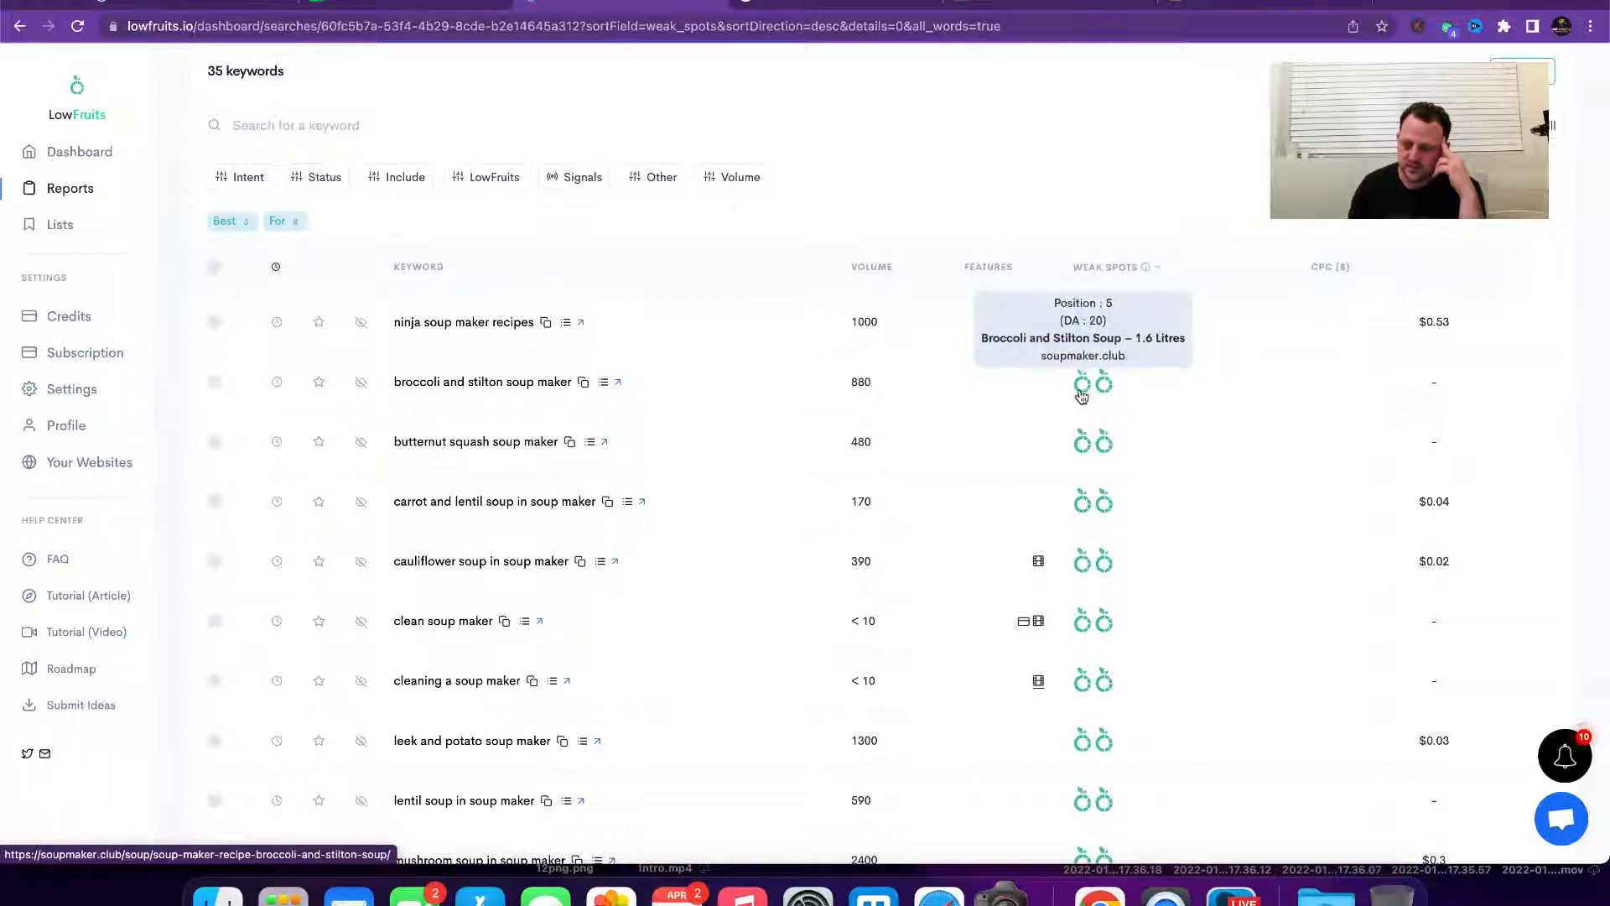
pyautogui.moveTo(1084, 443)
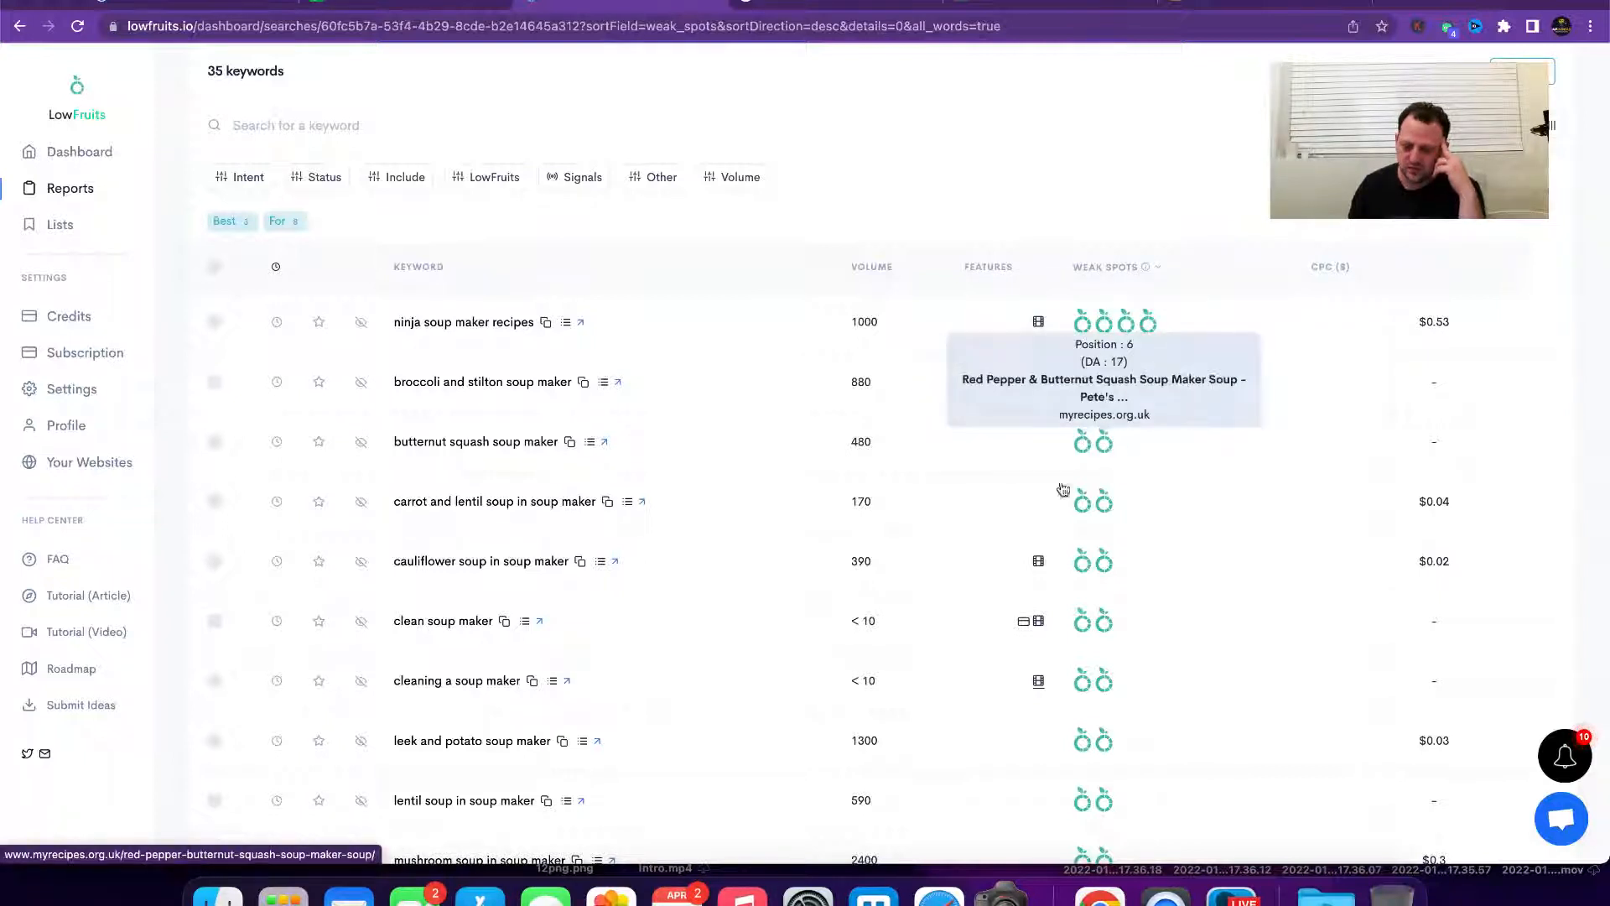
pyautogui.scroll(-1, 1024, 514)
pyautogui.moveTo(1103, 530)
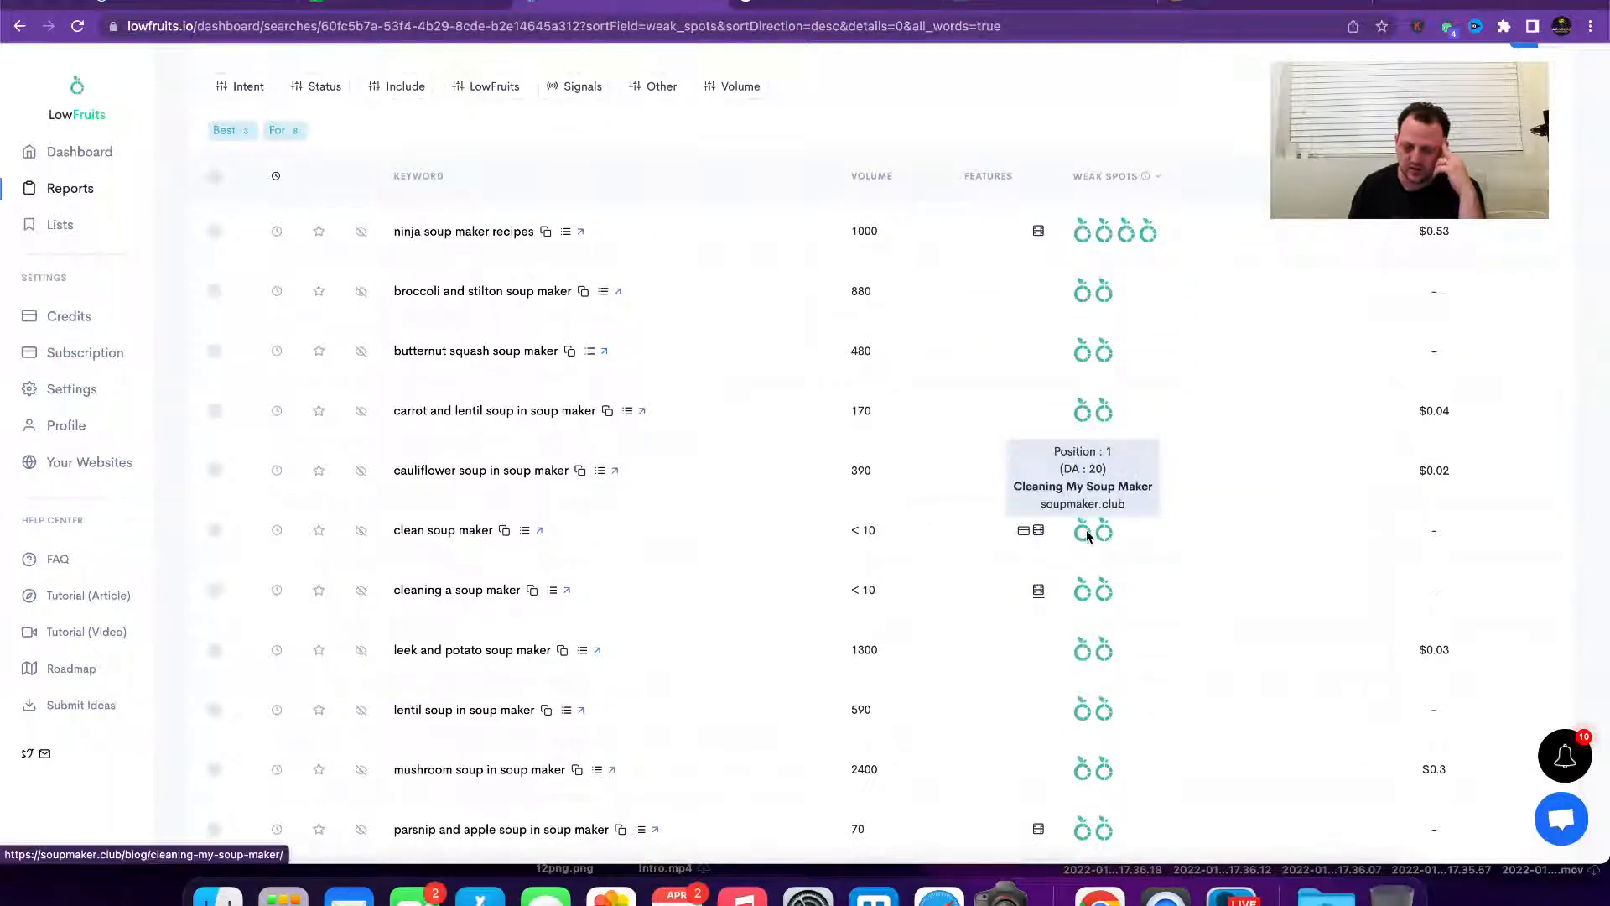
pyautogui.moveTo(1087, 573)
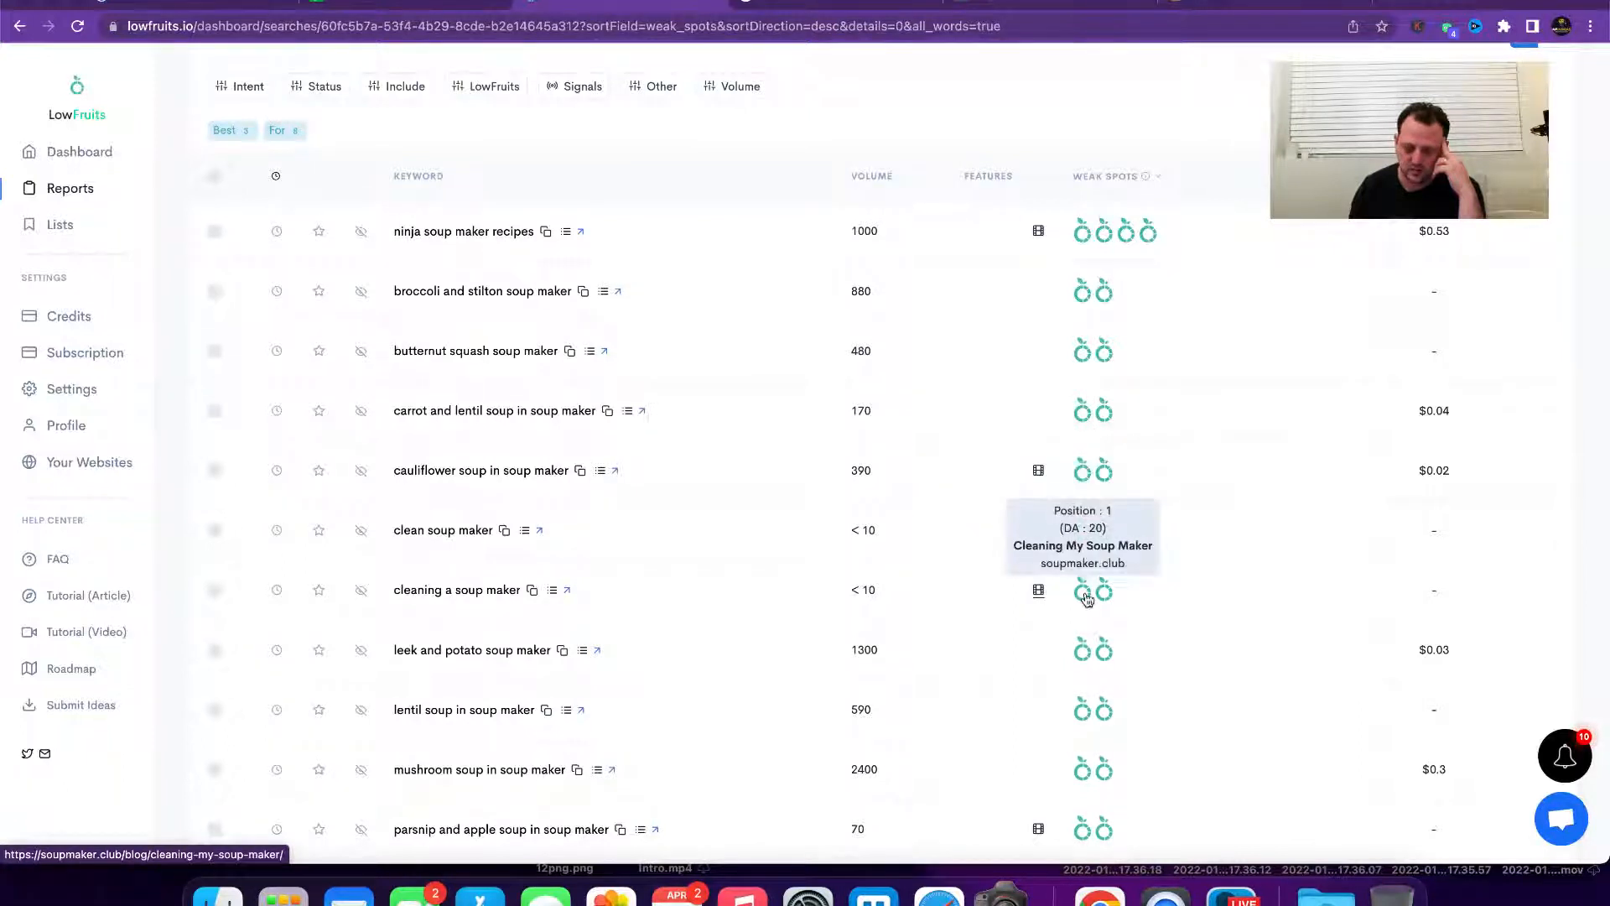
pyautogui.scroll(-2, 1089, 597)
pyautogui.moveTo(1110, 627)
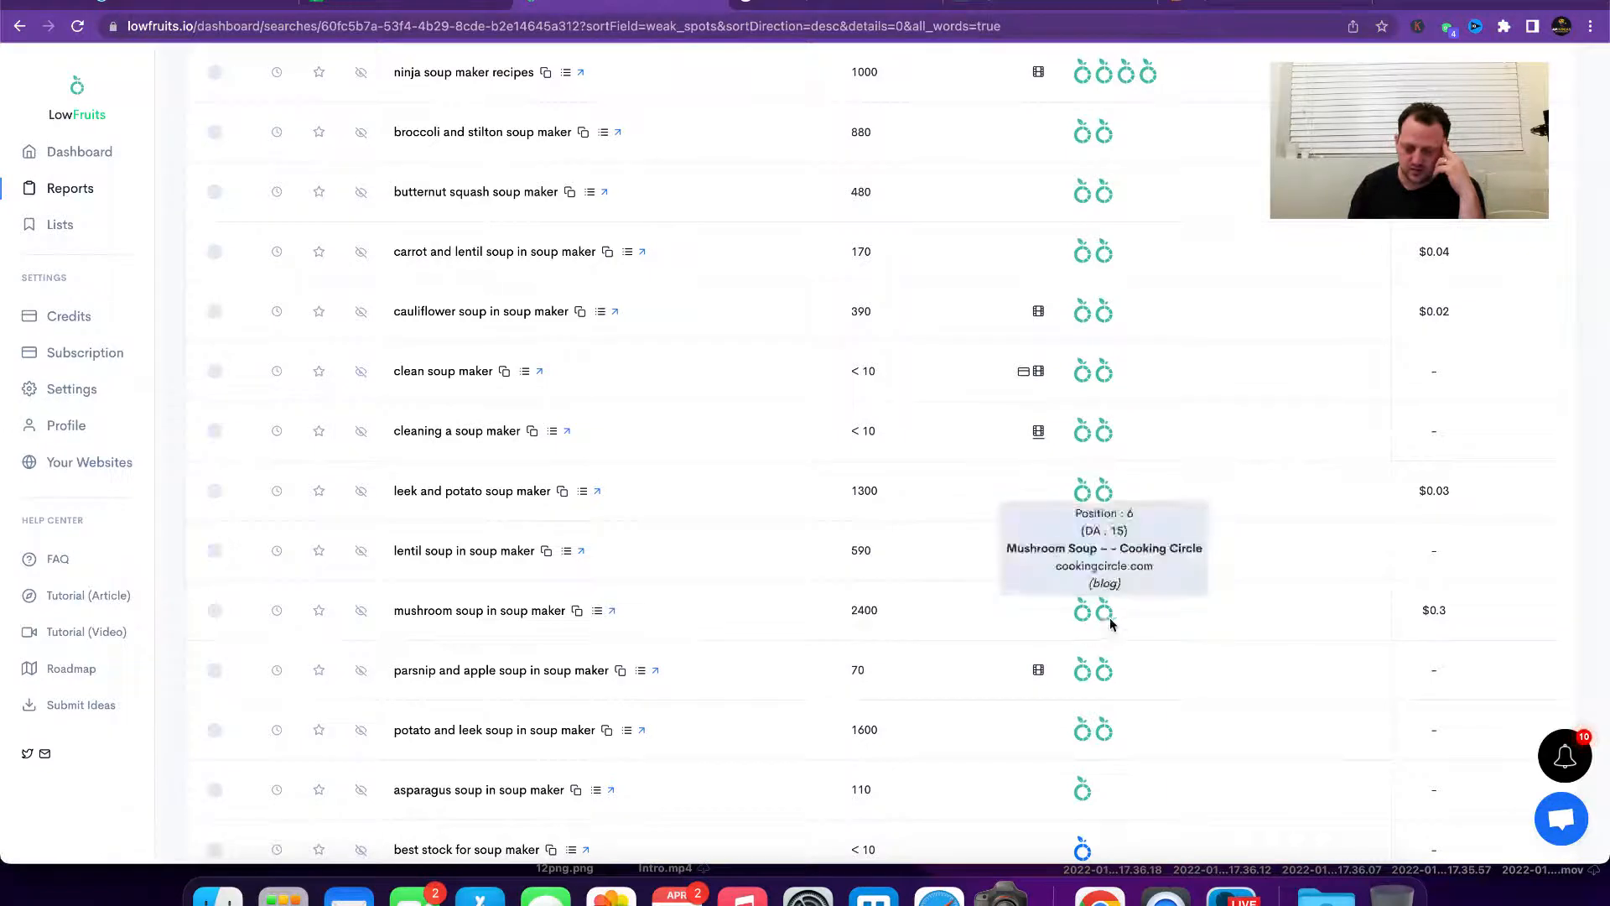
pyautogui.scroll(-4, 1016, 597)
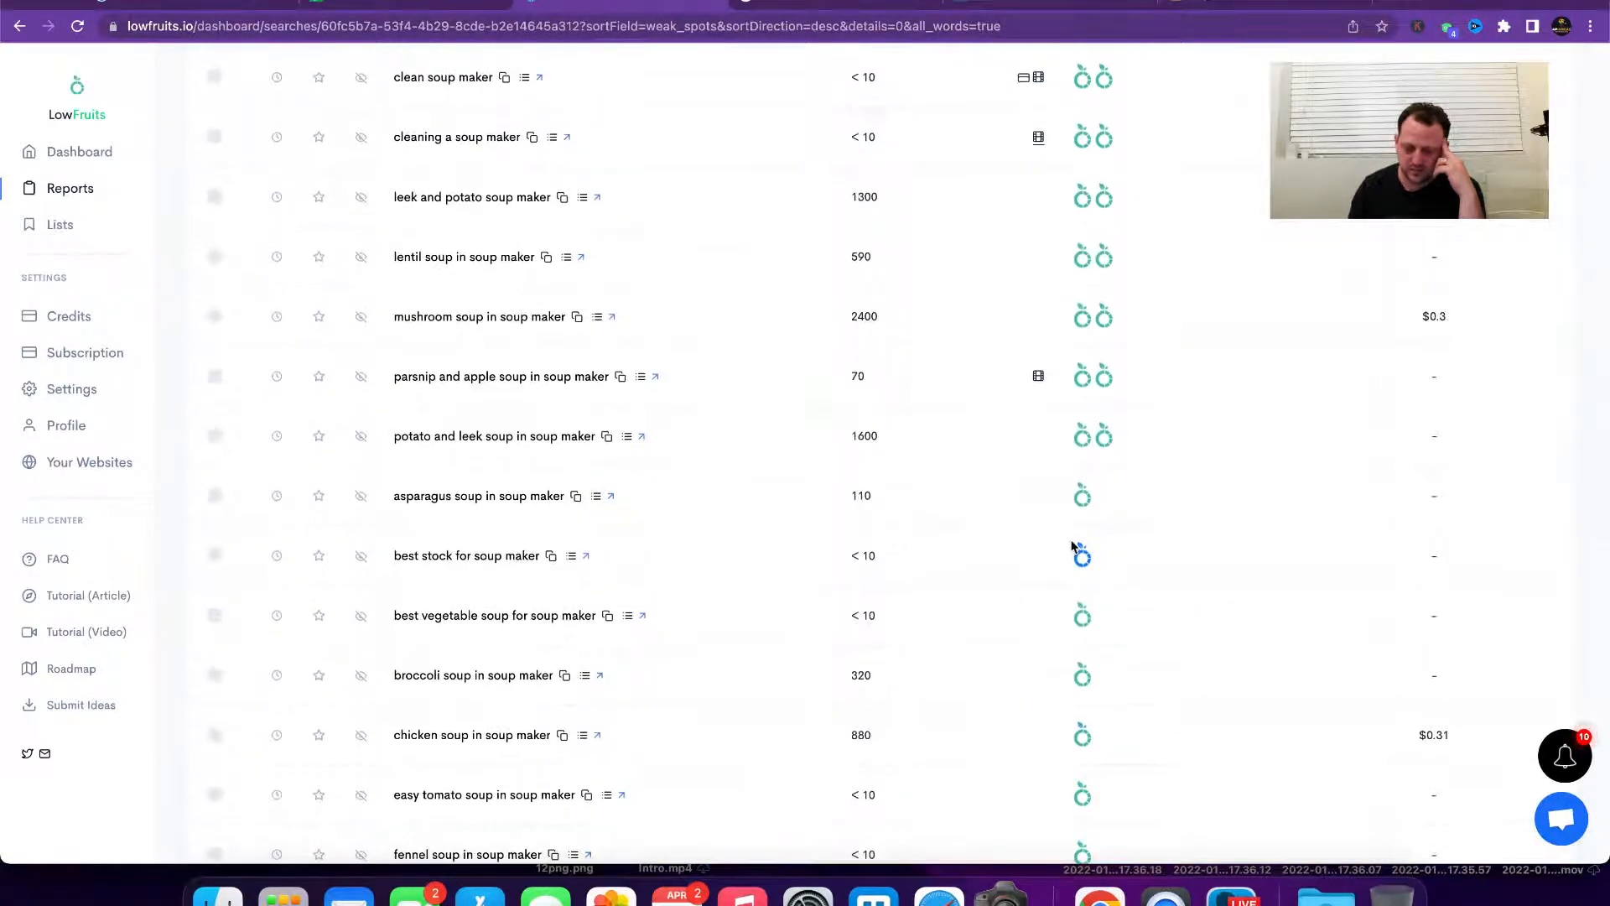
# Step: Export the keyword suggestions of the soup maker report
pyautogui.scroll(10, 1048, 561)
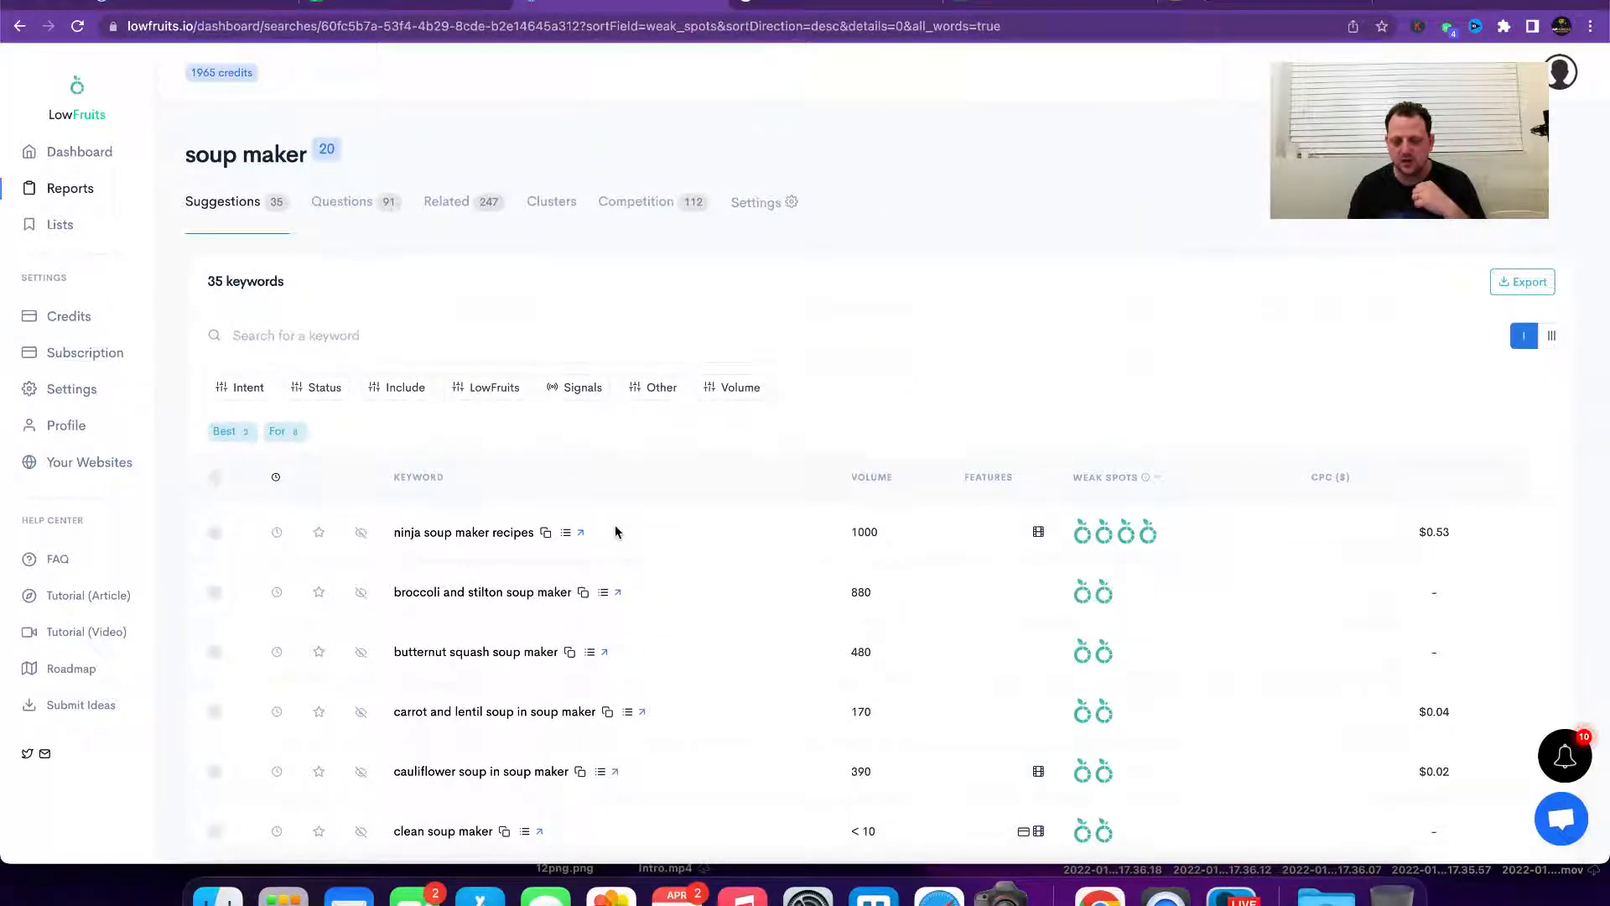
pyautogui.click(1522, 282)
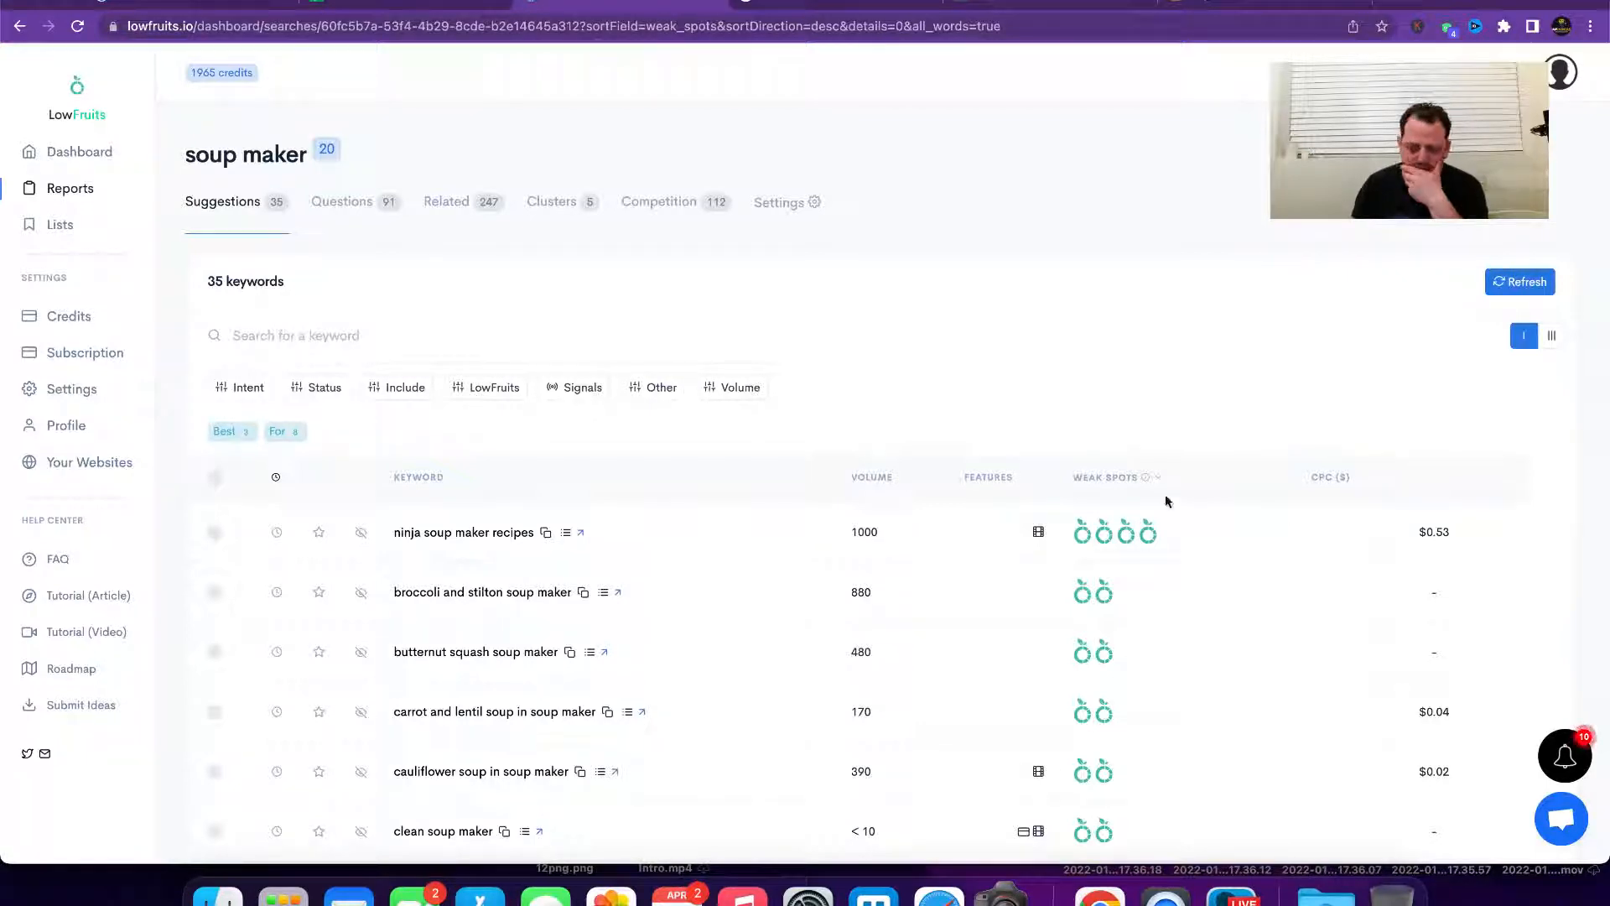
pyautogui.click(407, 3)
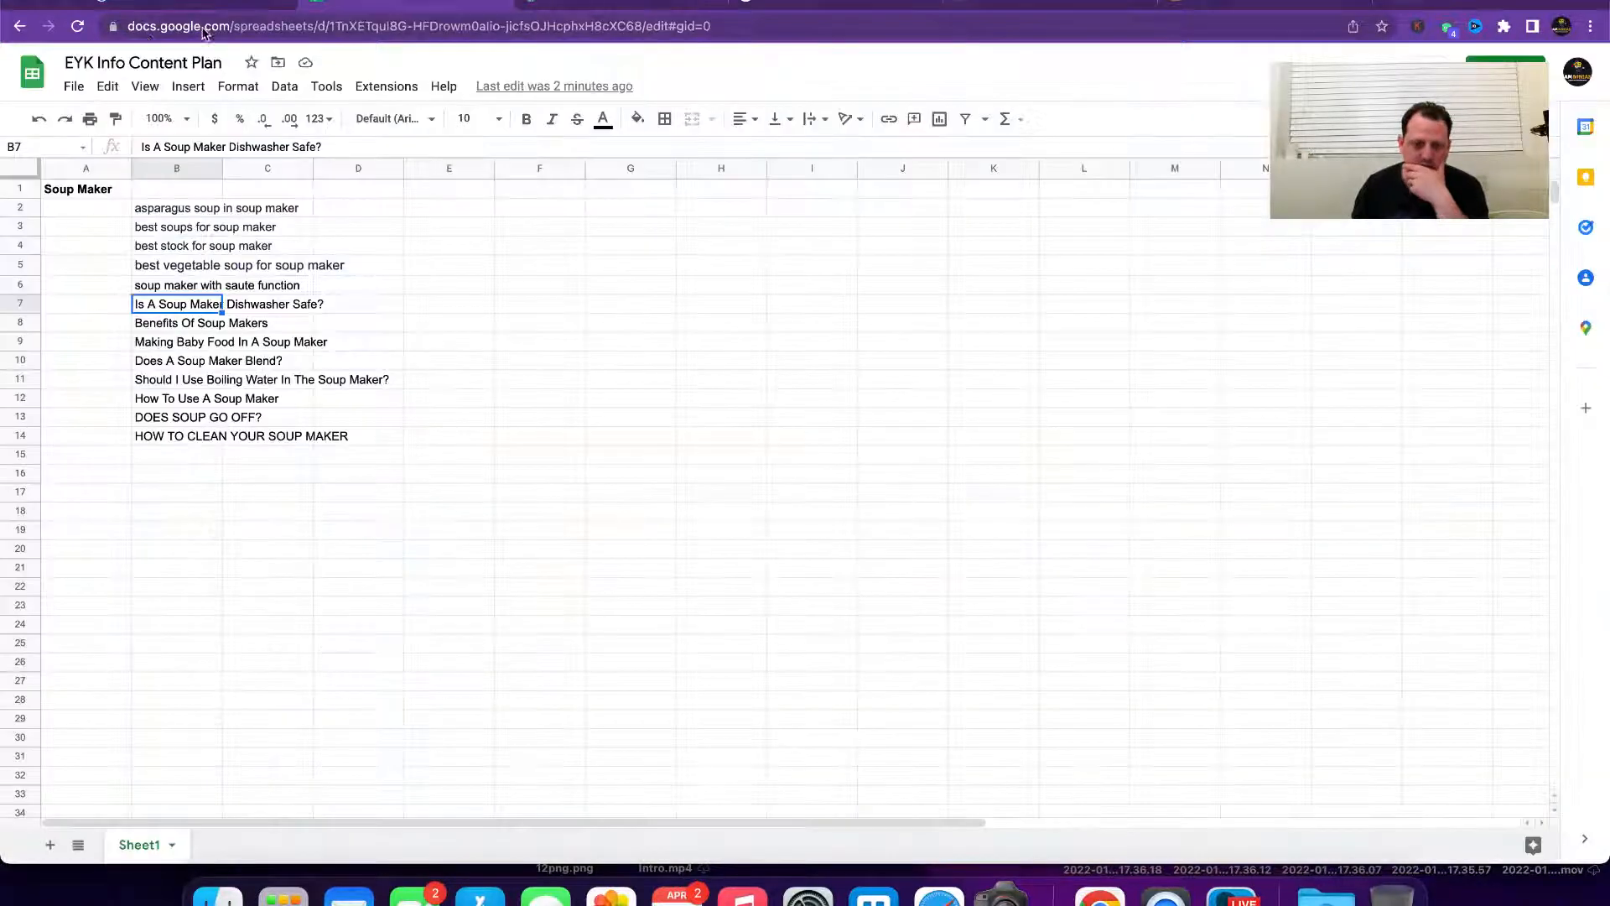
pyautogui.click(74, 86)
pyautogui.click(116, 178)
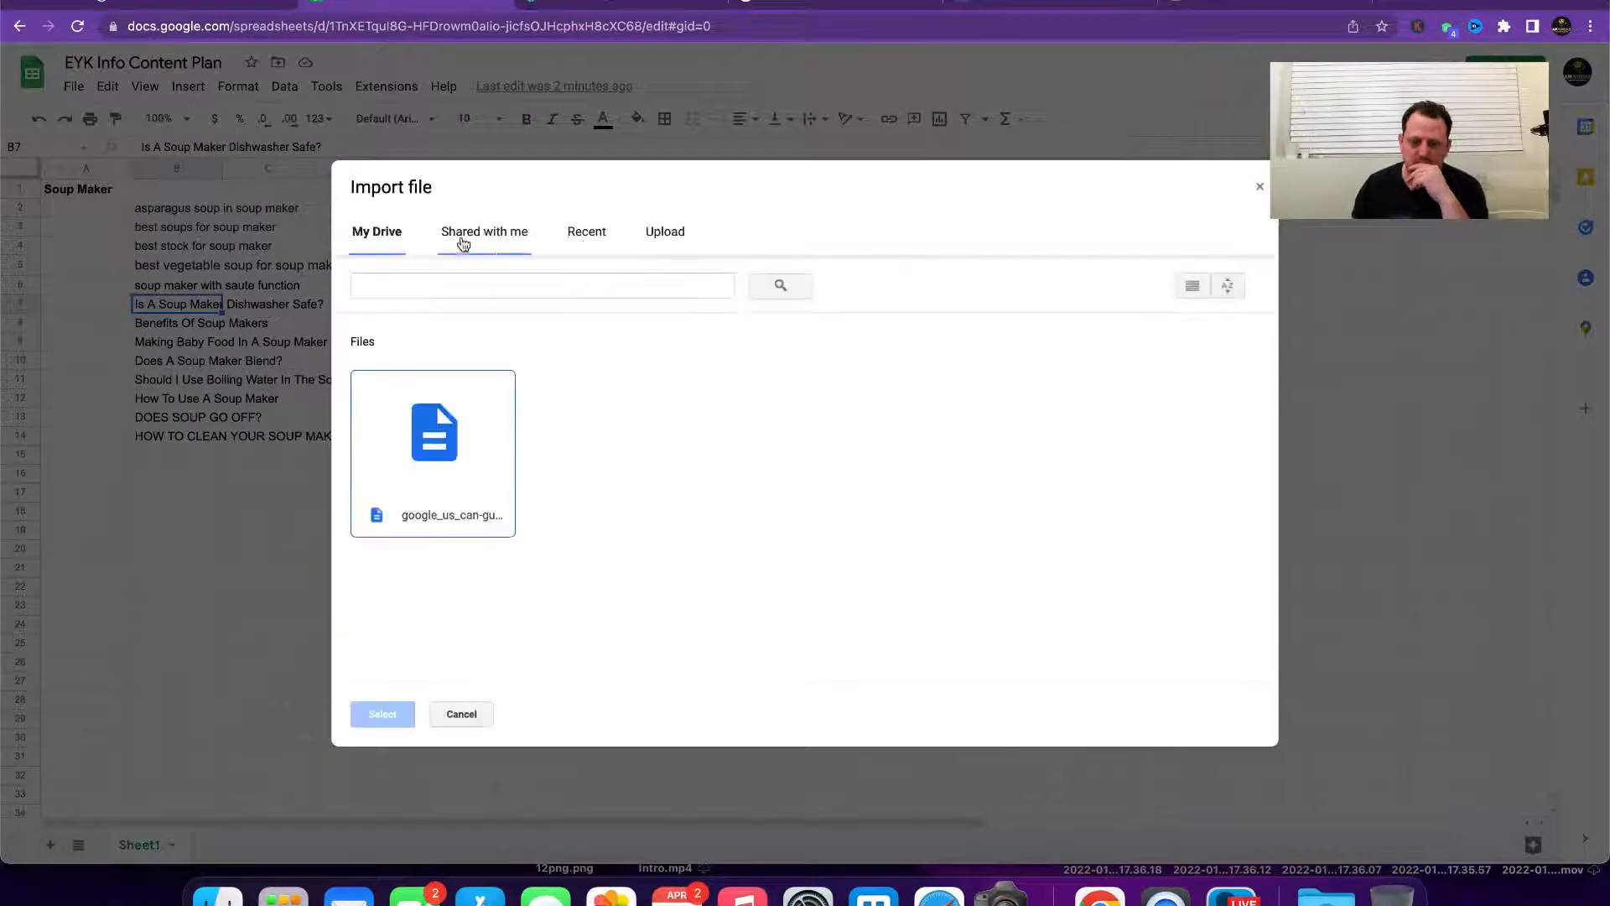
pyautogui.click(648, 243)
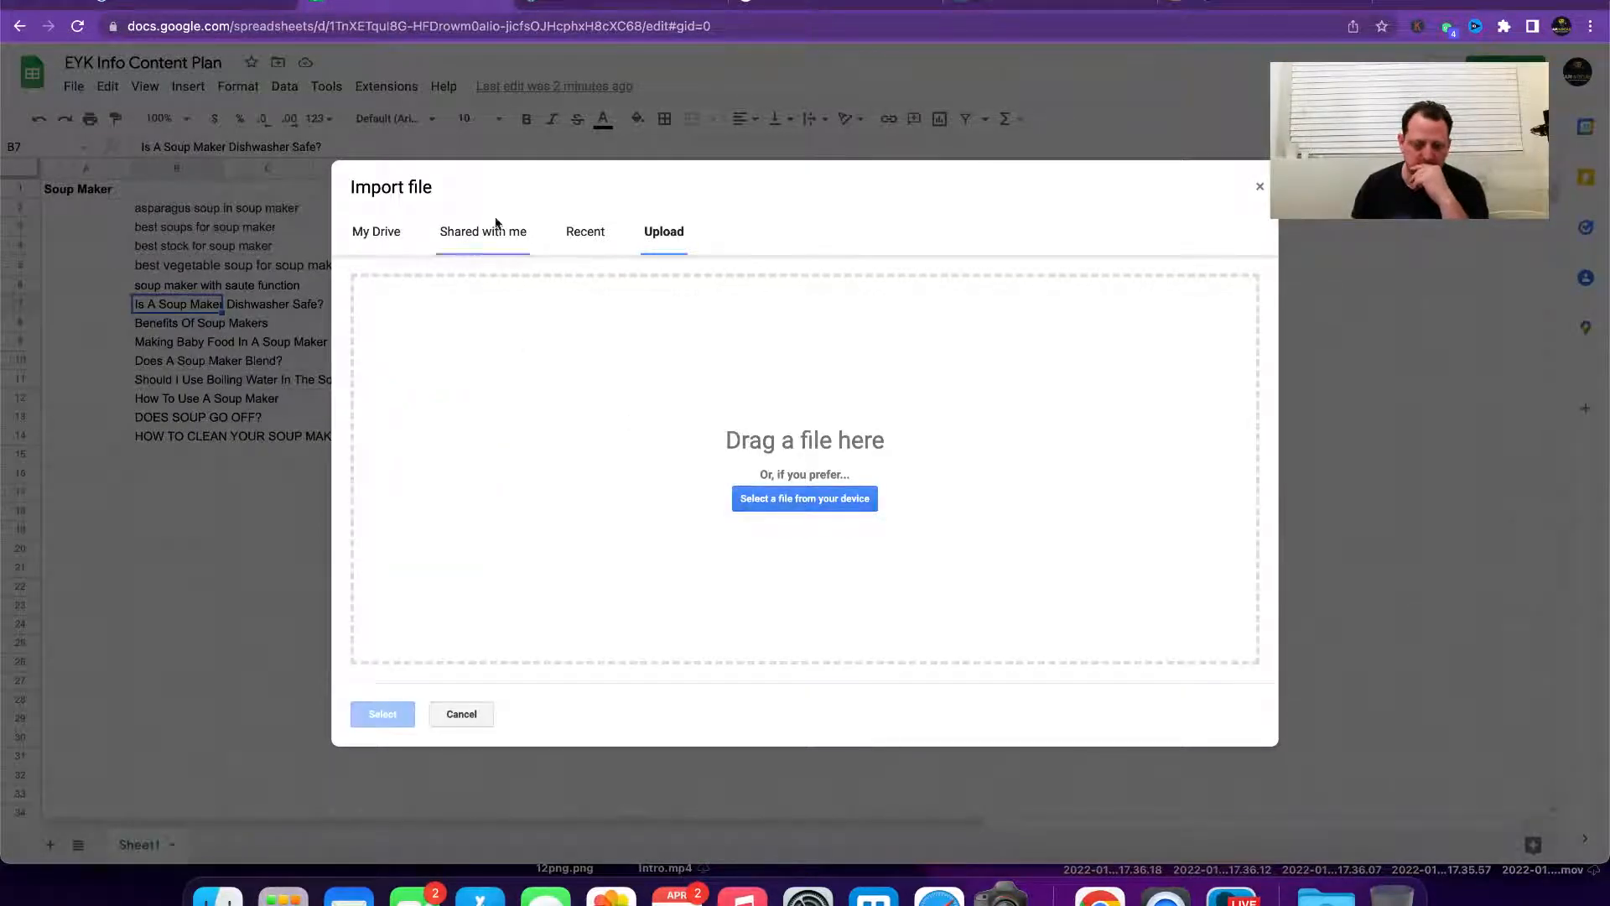
pyautogui.click(766, 501)
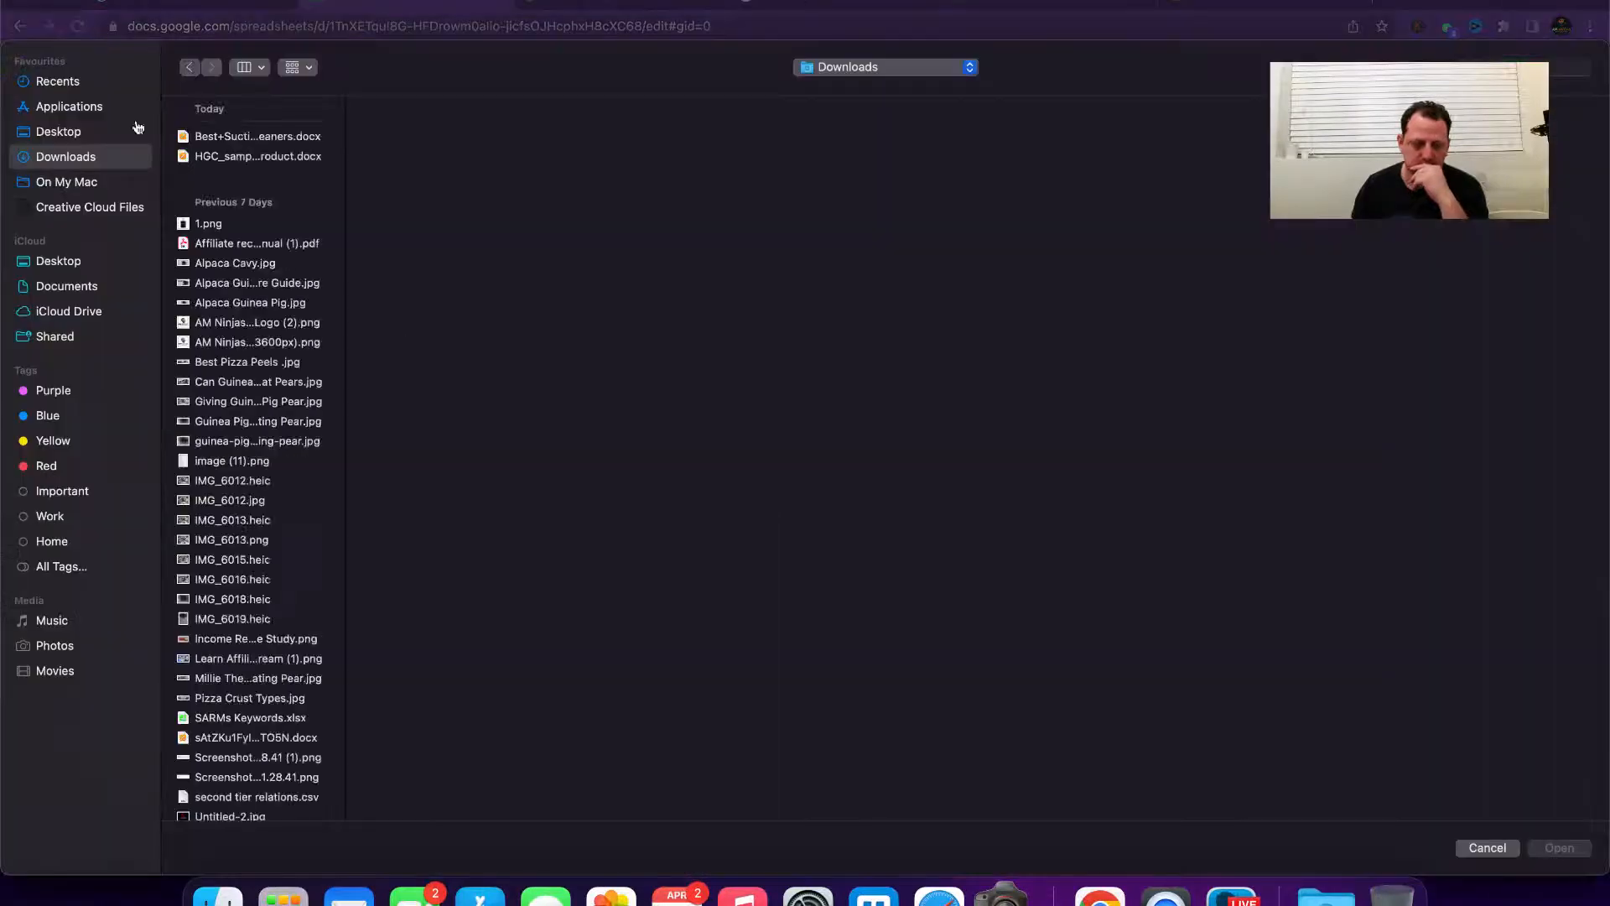
pyautogui.click(240, 137)
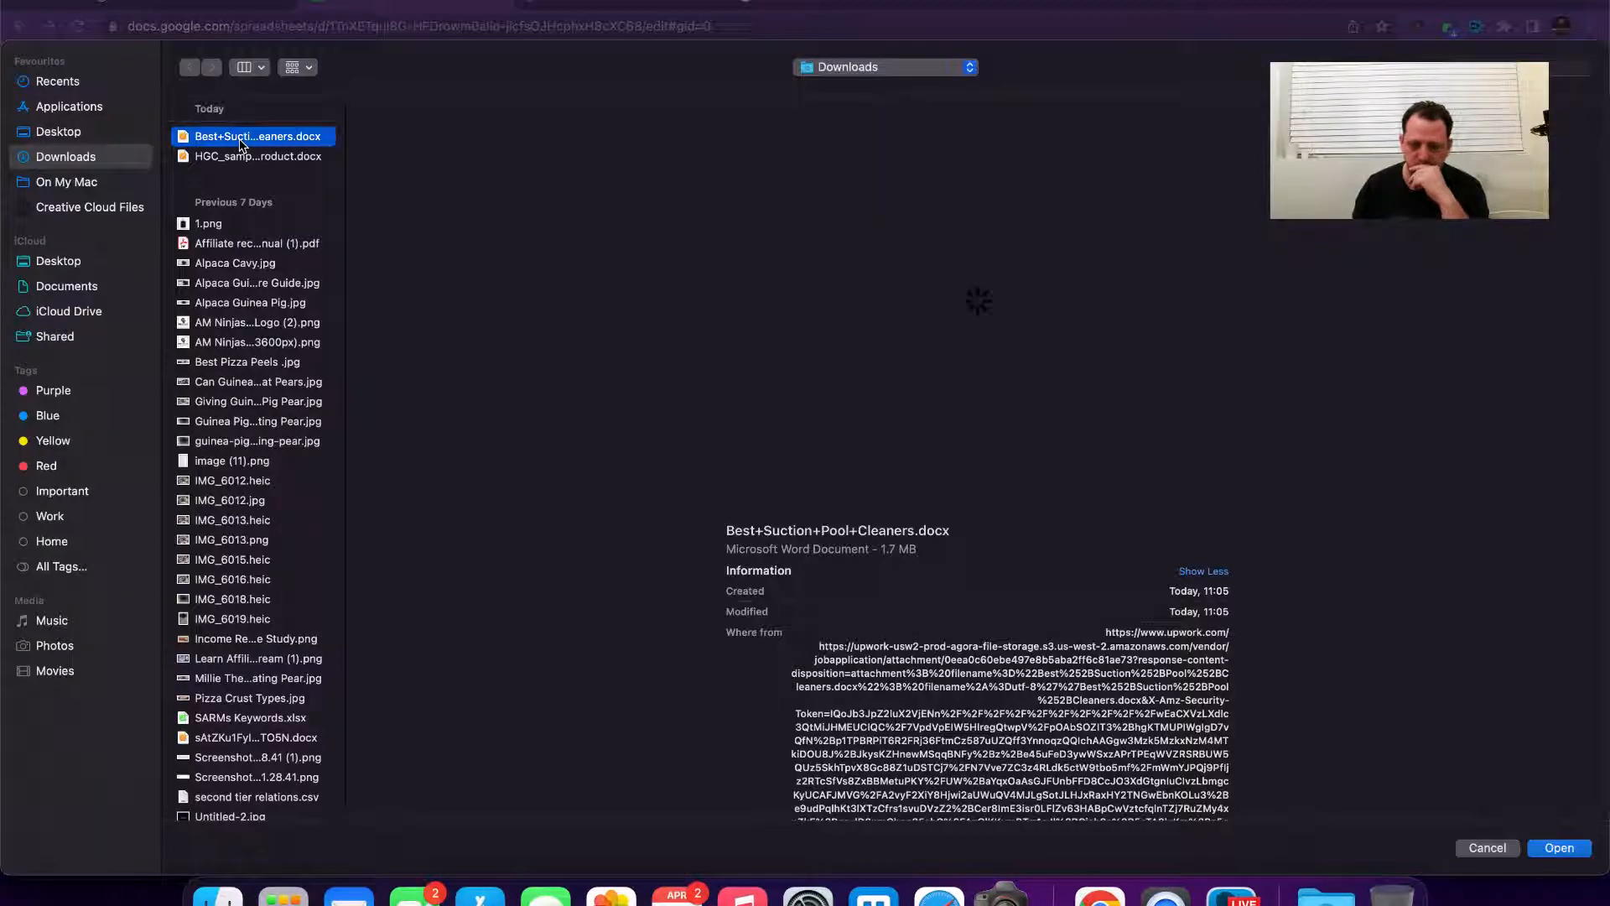
pyautogui.click(239, 155)
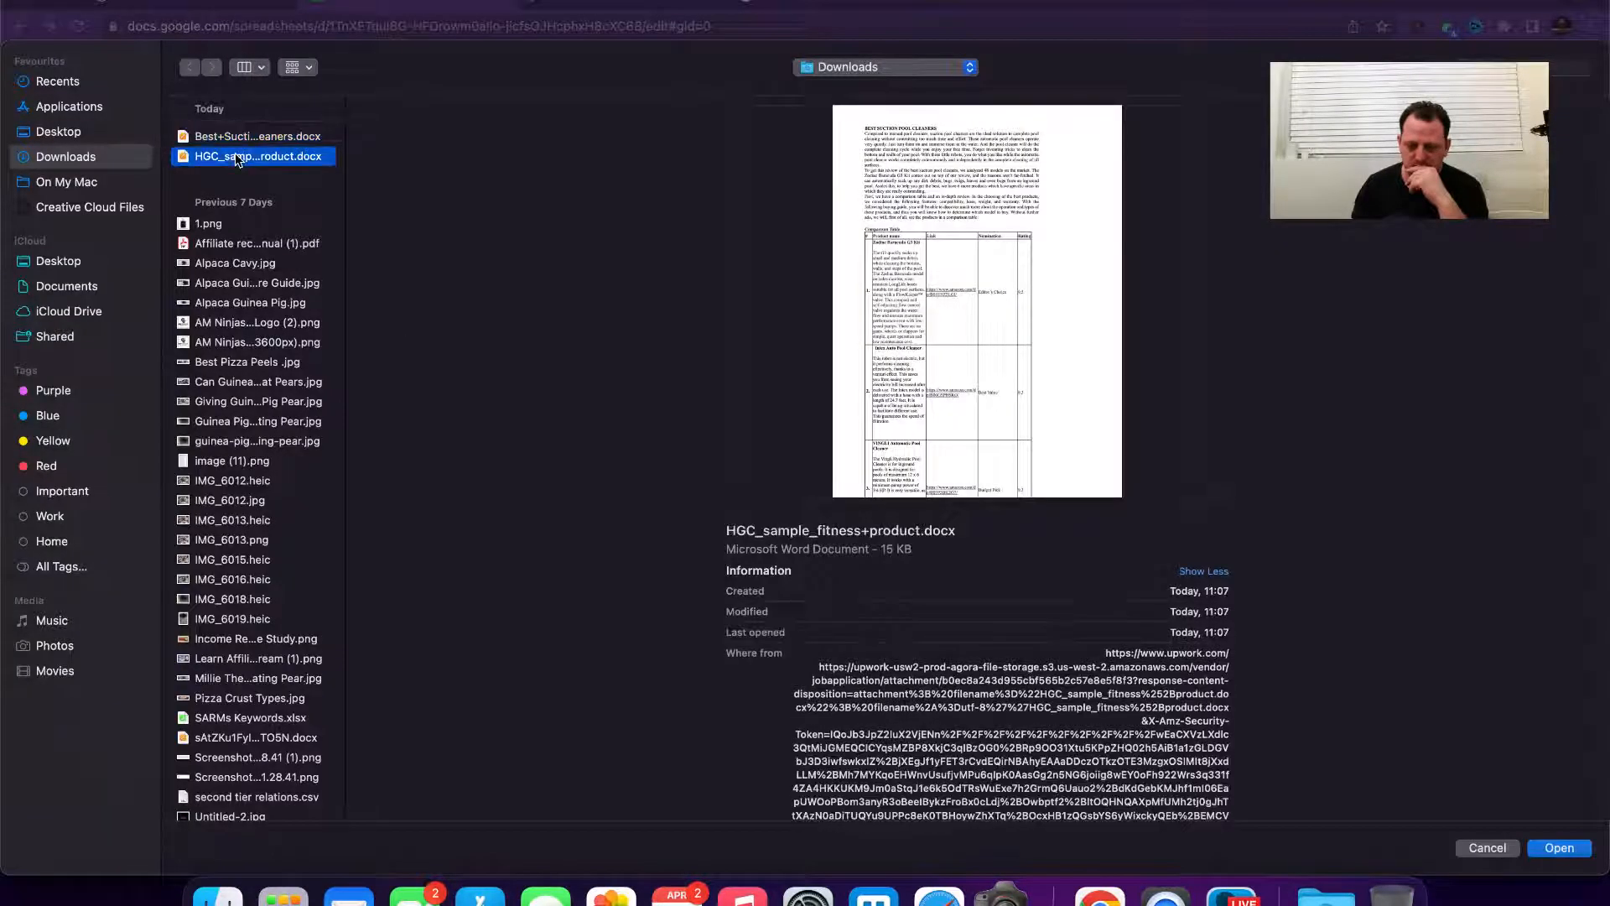
pyautogui.click(229, 262)
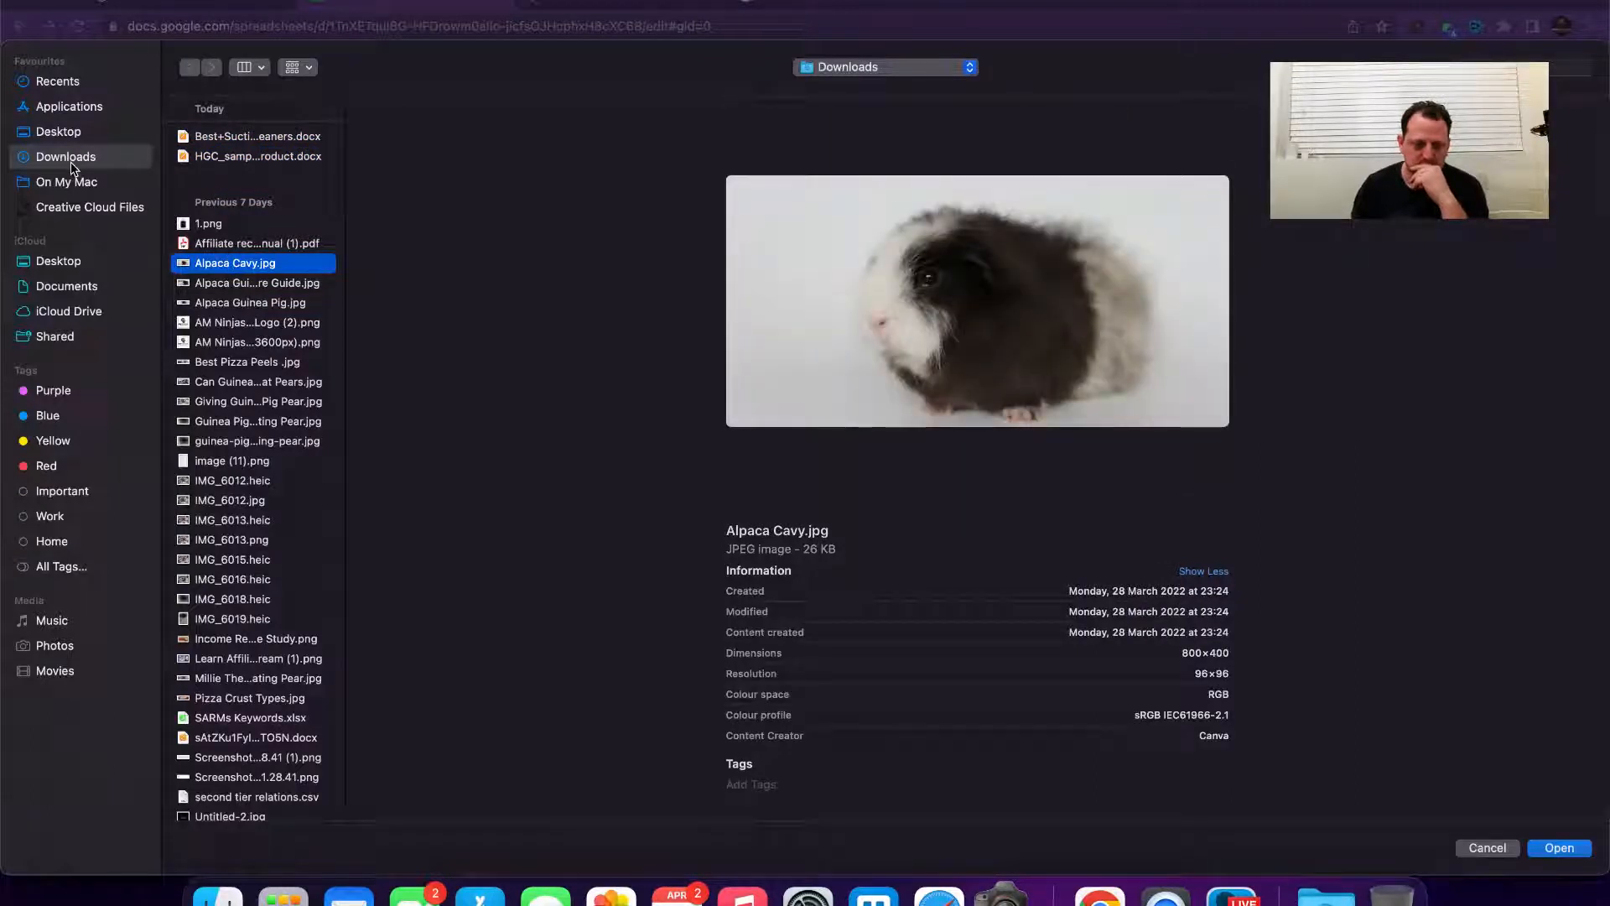
pyautogui.scroll(1, 237, 218)
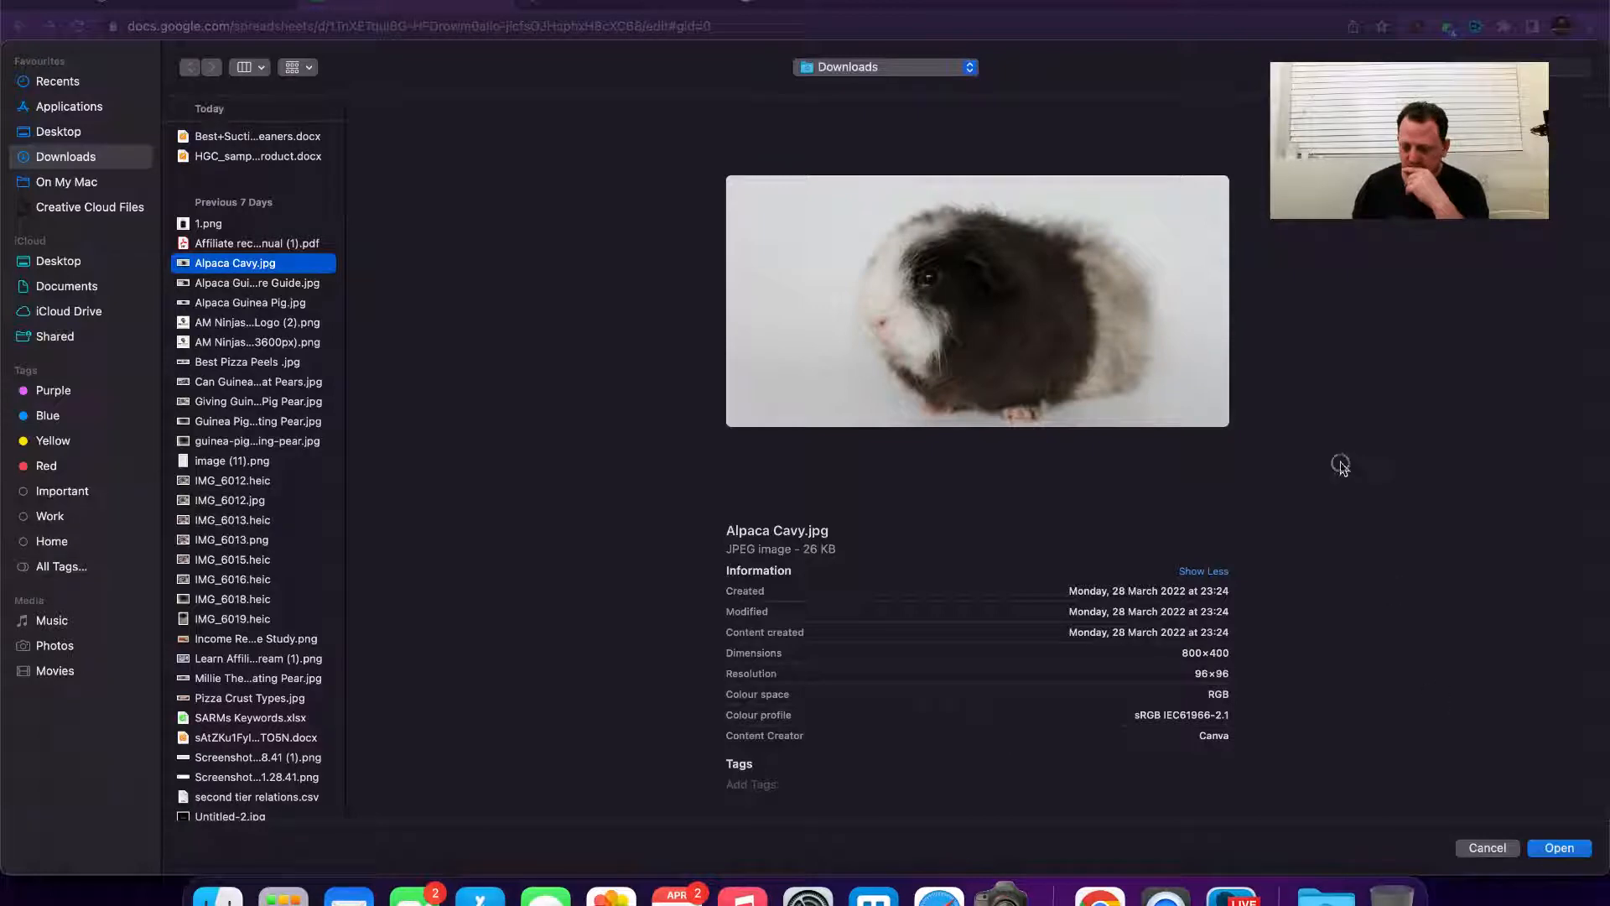
pyautogui.click(1486, 849)
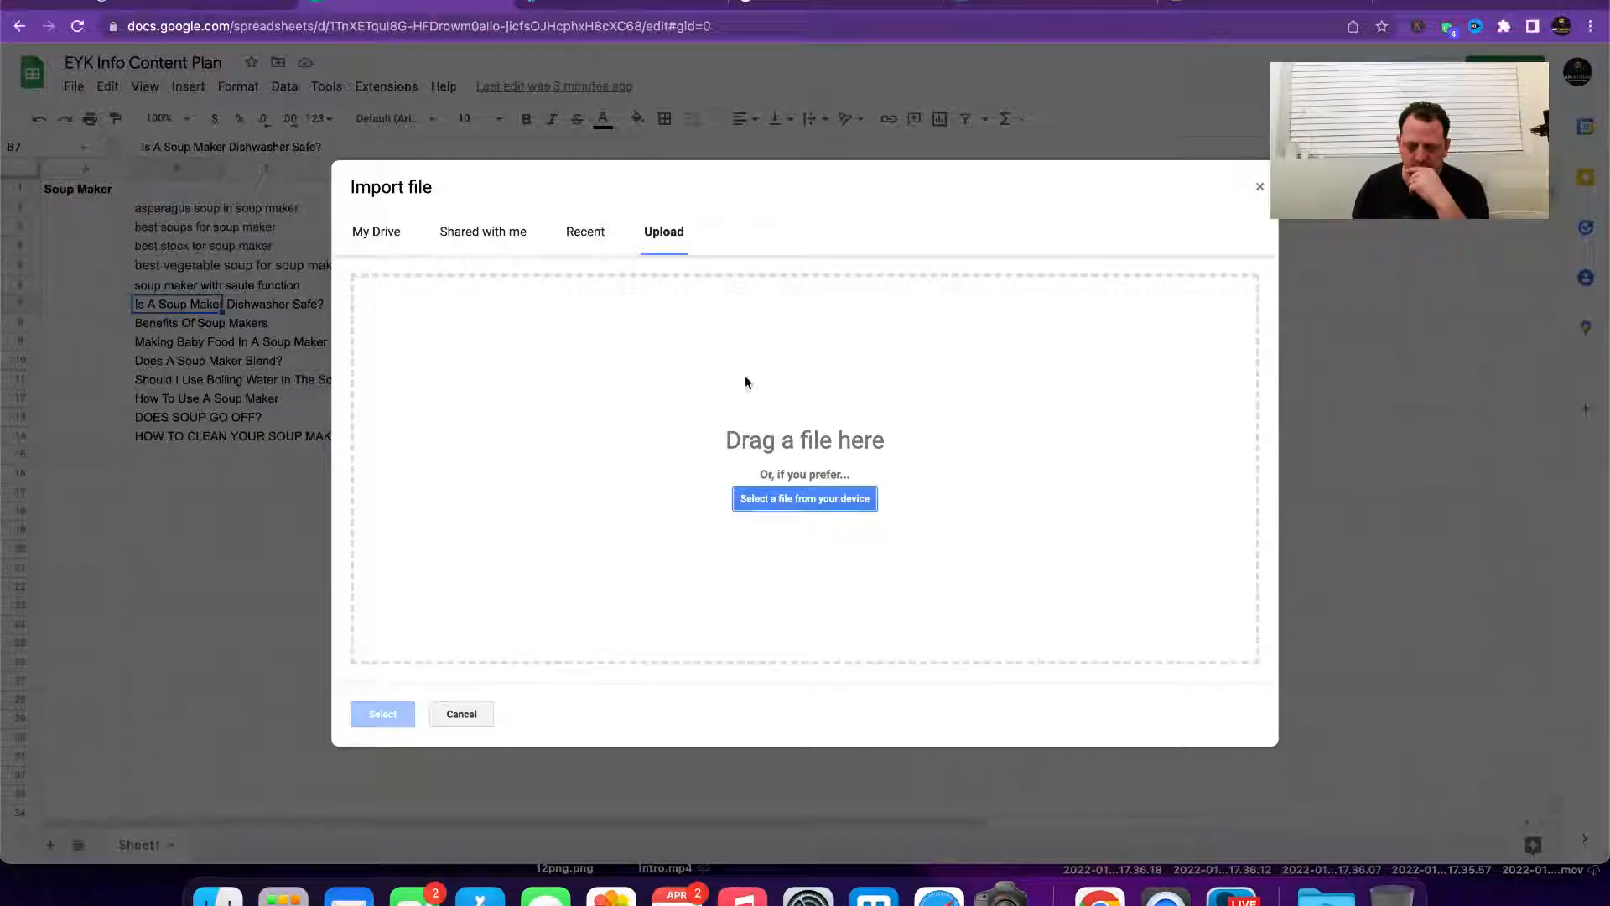
pyautogui.click(462, 713)
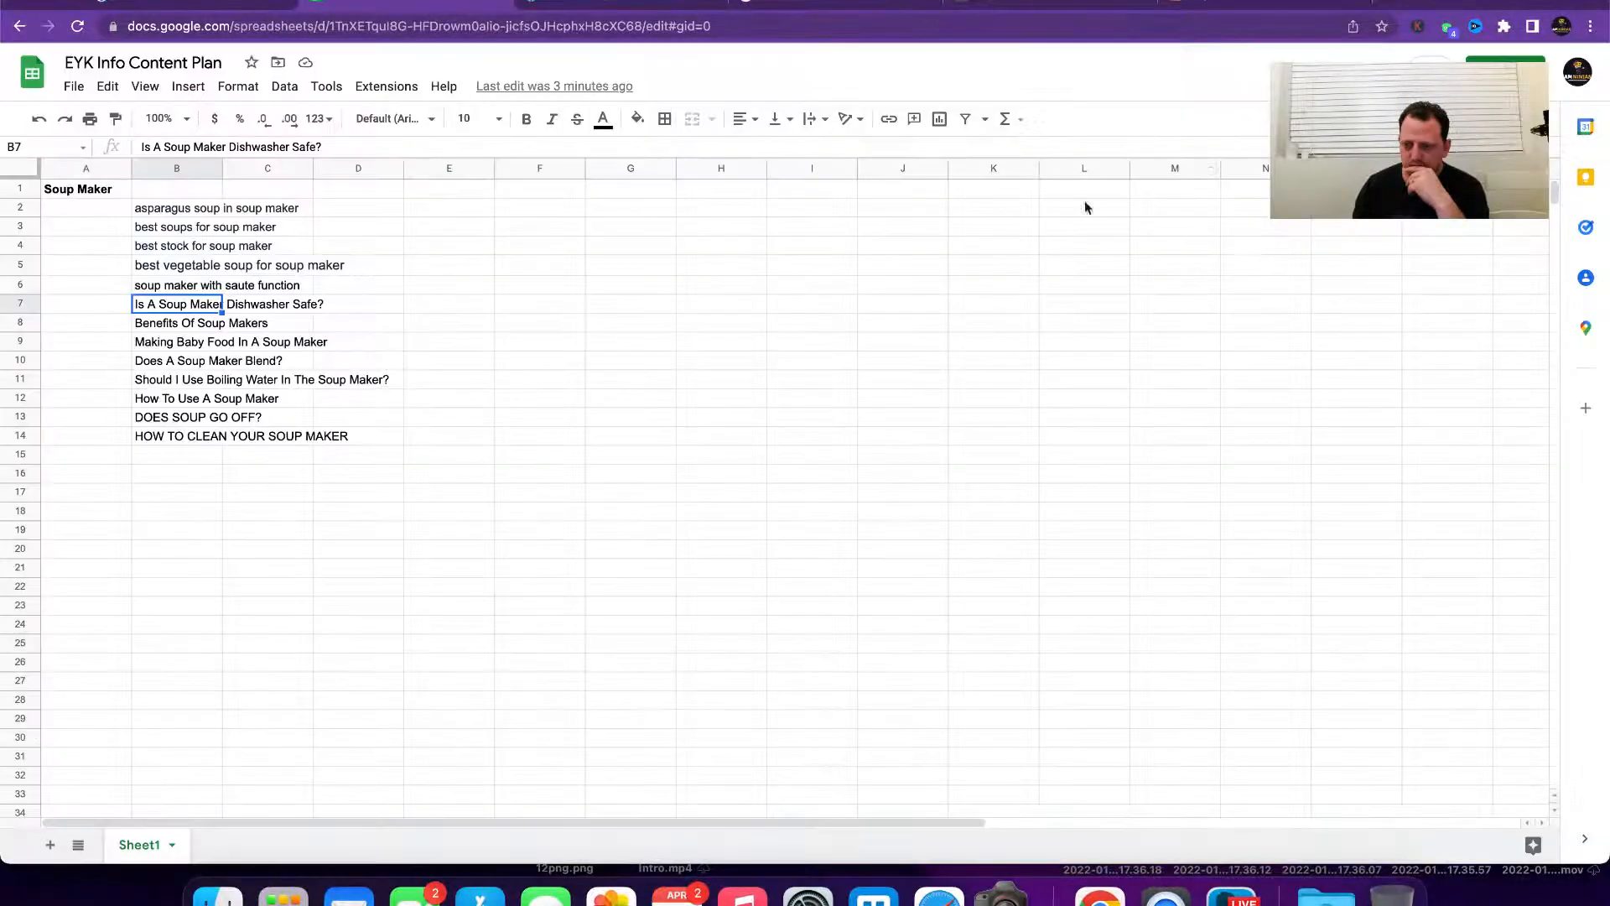
# Step: Return to the LowFruits soup maker report and download its exported keyword file
pyautogui.click(631, 5)
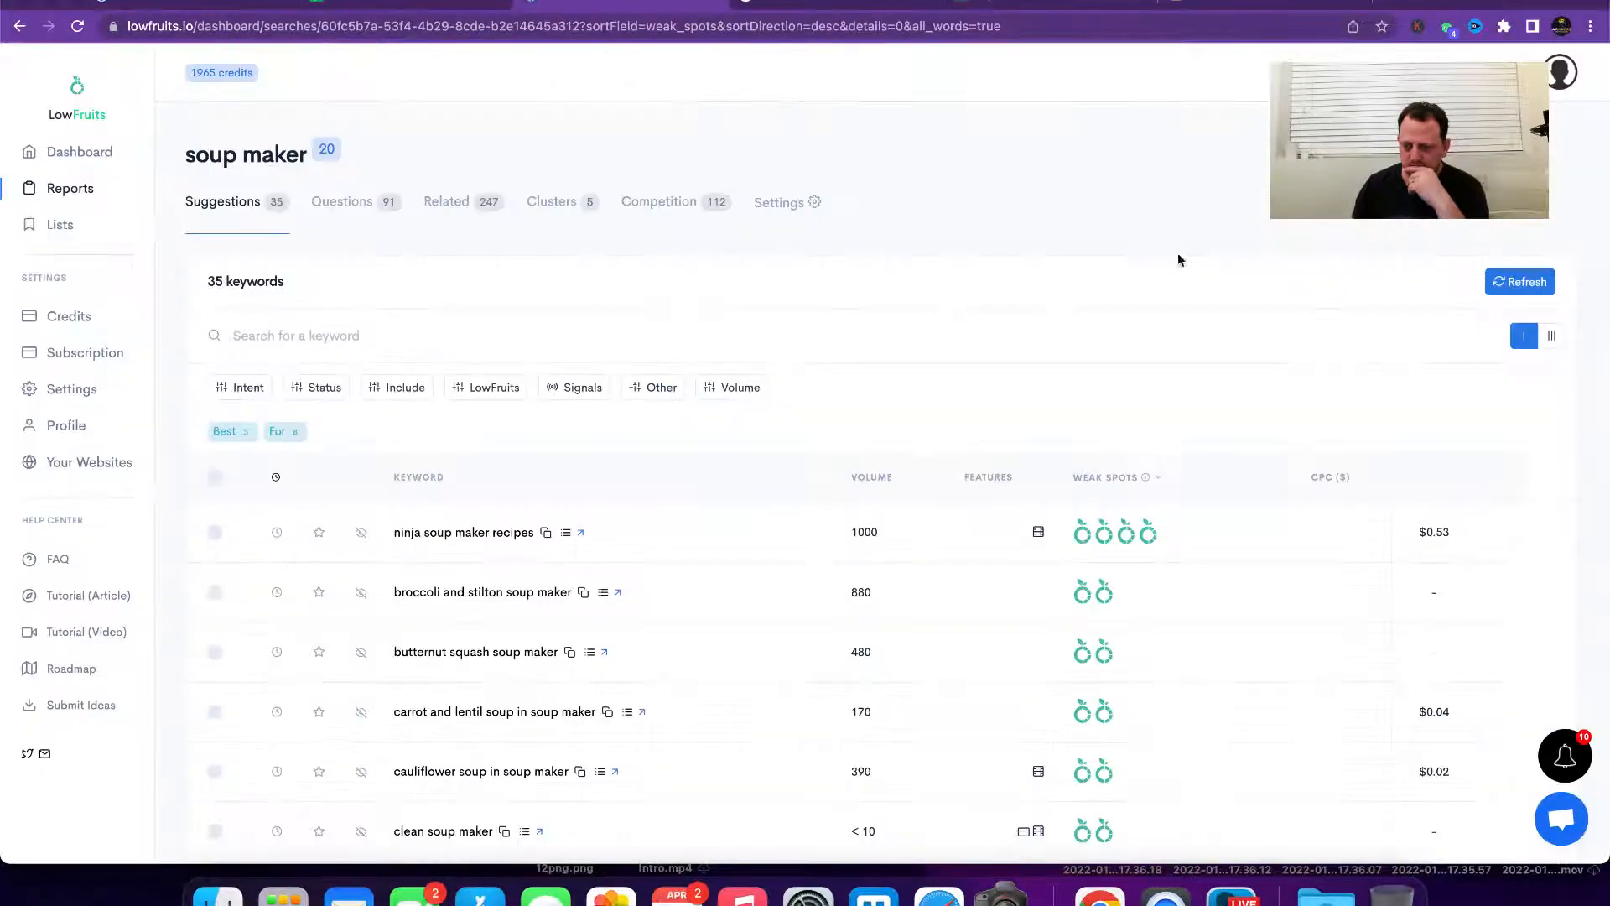
pyautogui.click(1524, 283)
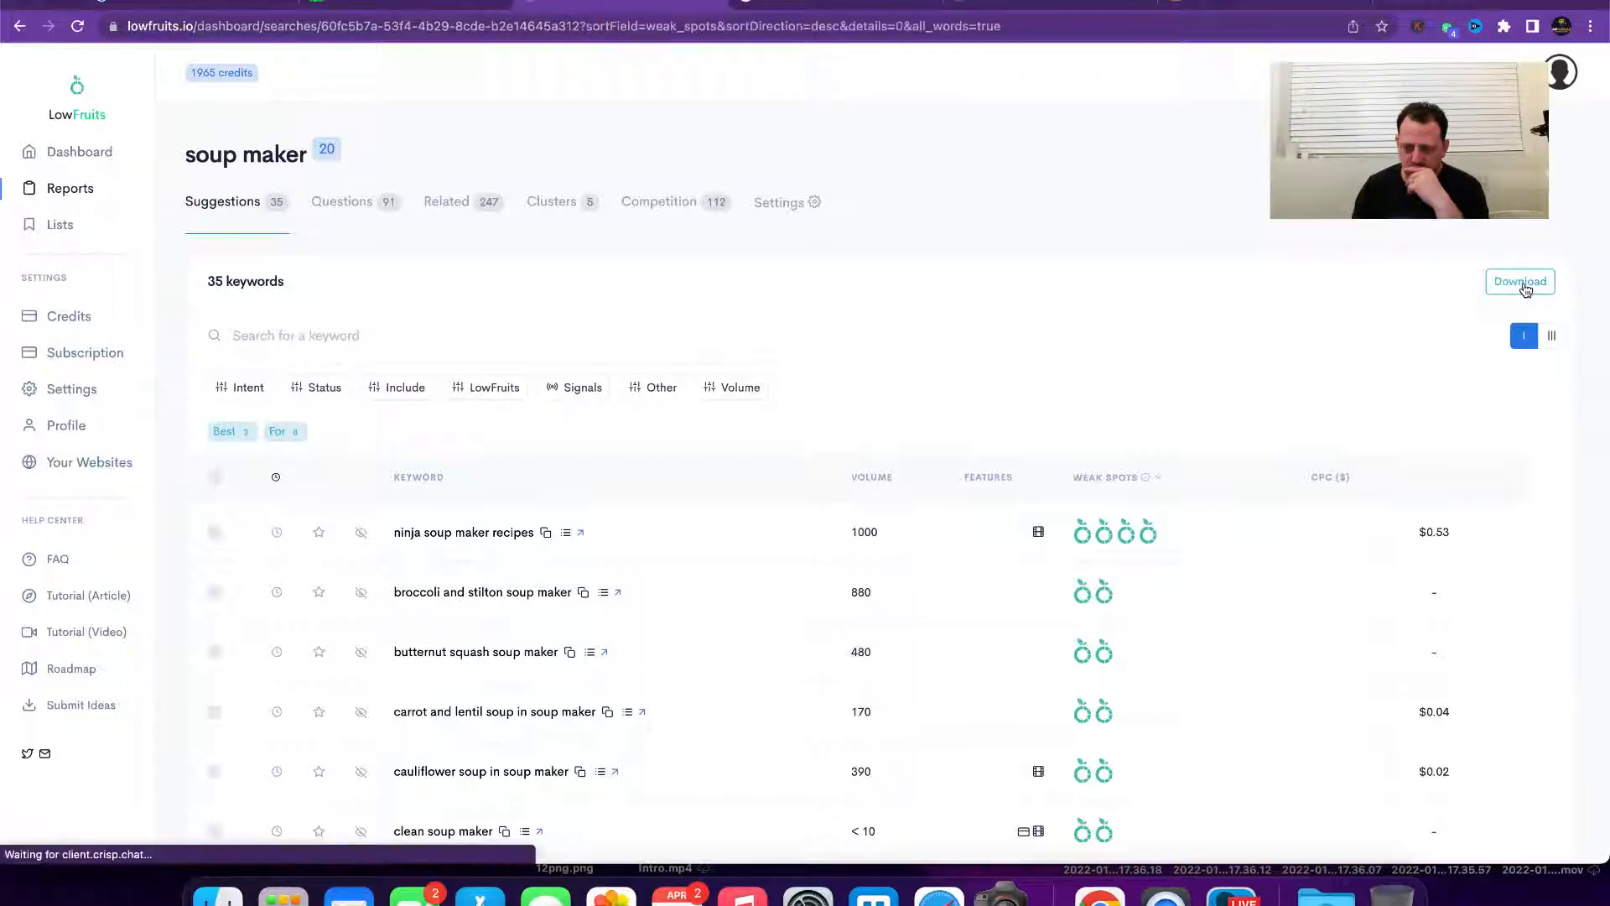
pyautogui.click(1524, 284)
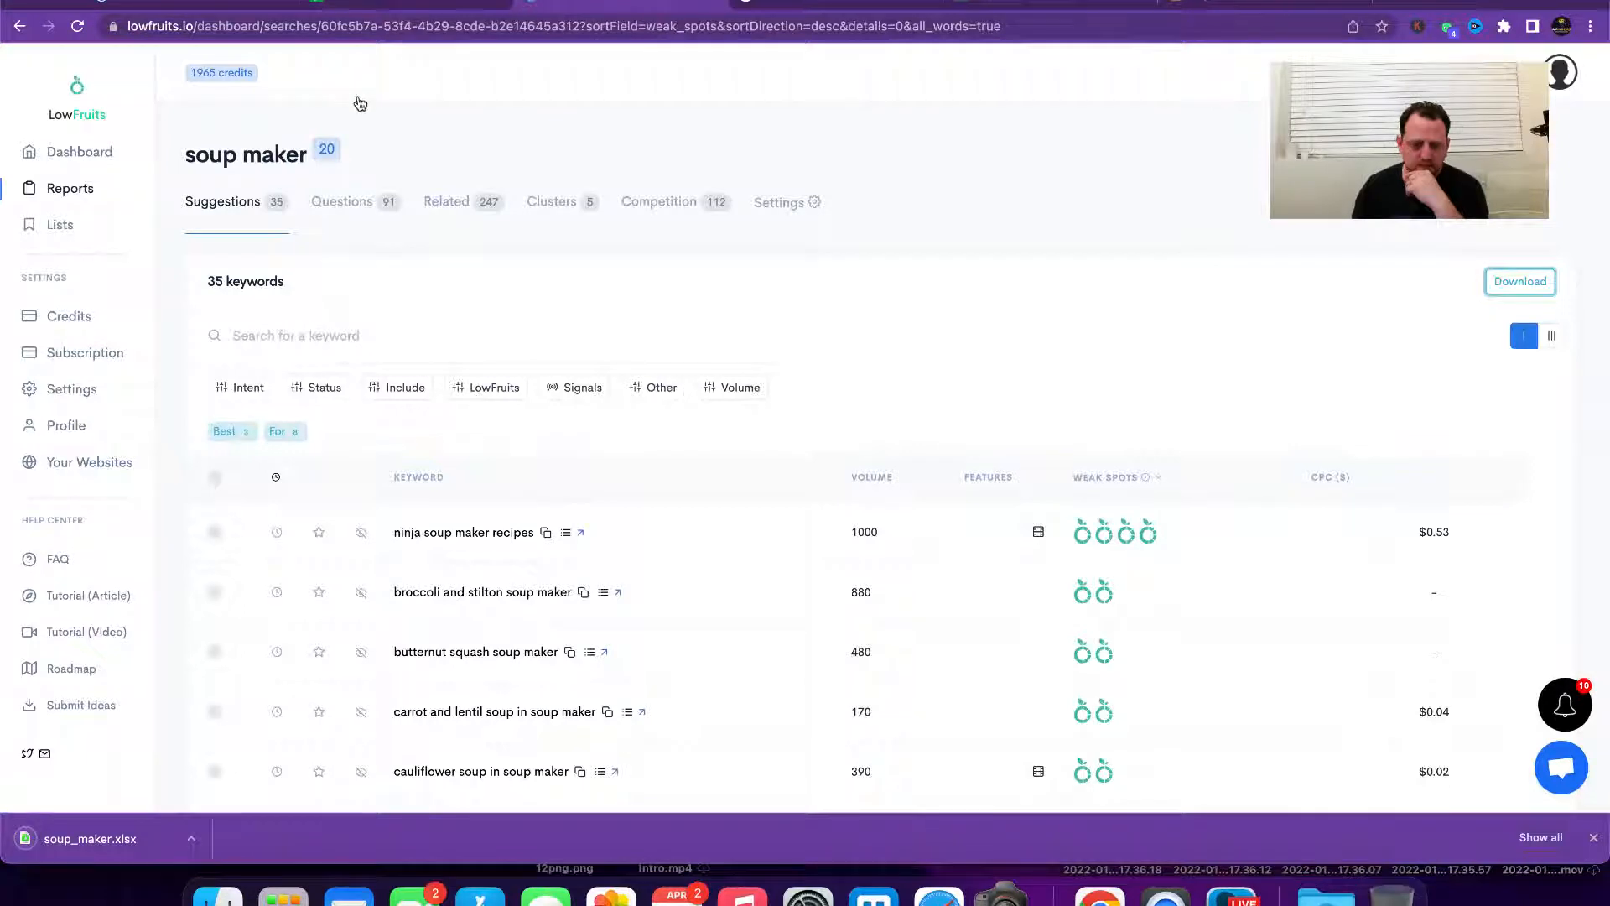
# Step: Import soup_maker.xlsx into the EYK Info Content Plan spreadsheet, inserting it as new sheet(s)
pyautogui.click(369, 7)
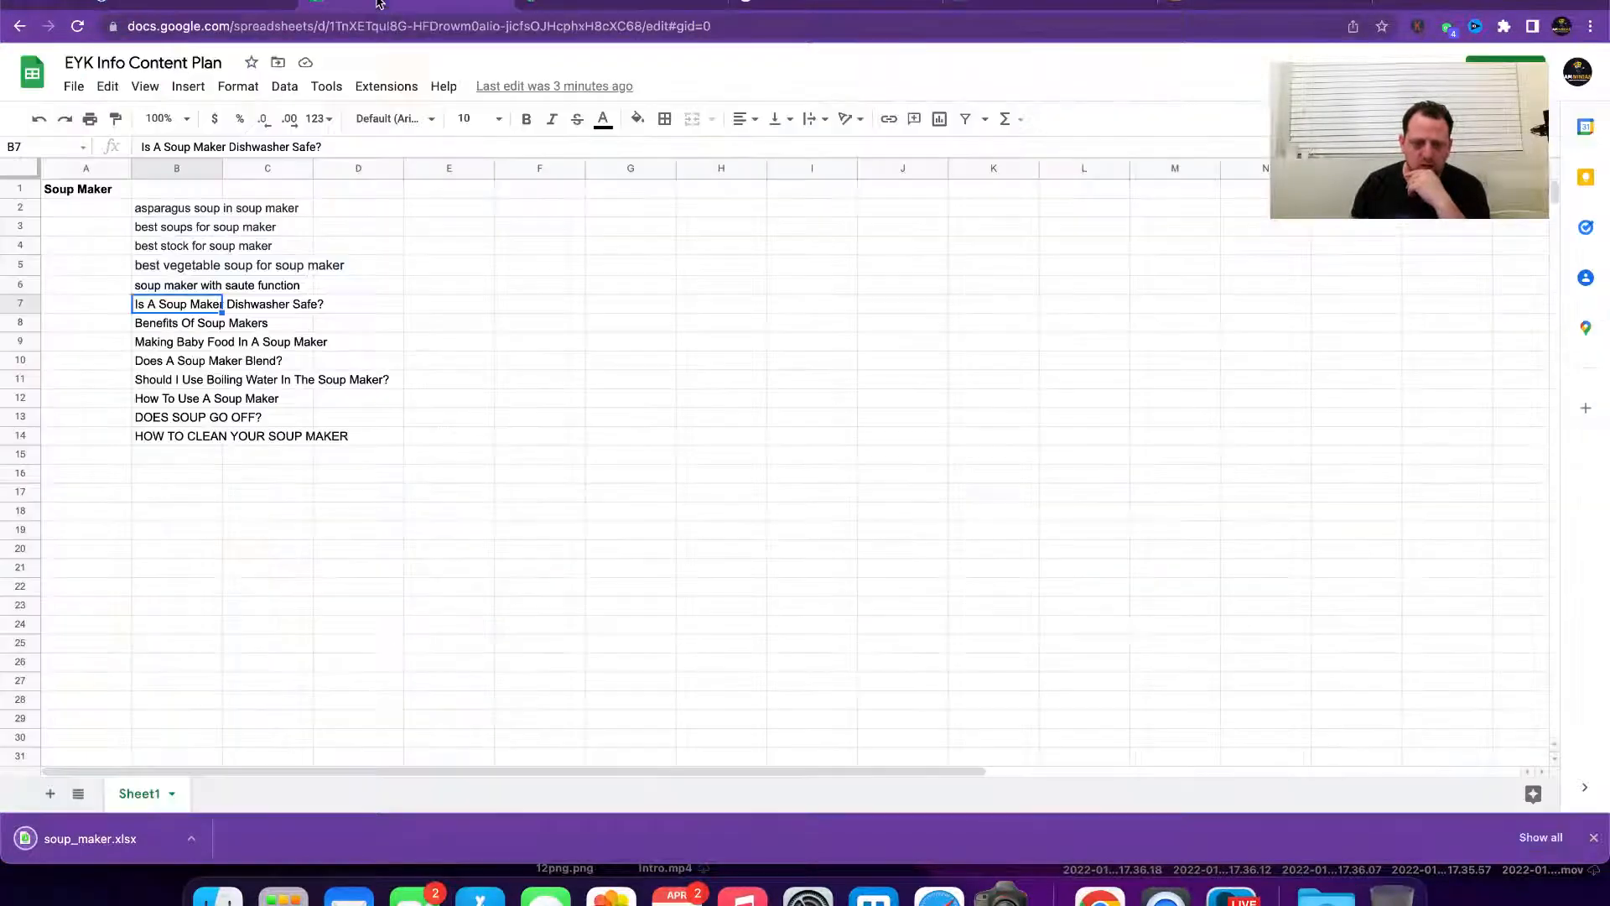
pyautogui.click(70, 88)
pyautogui.click(102, 172)
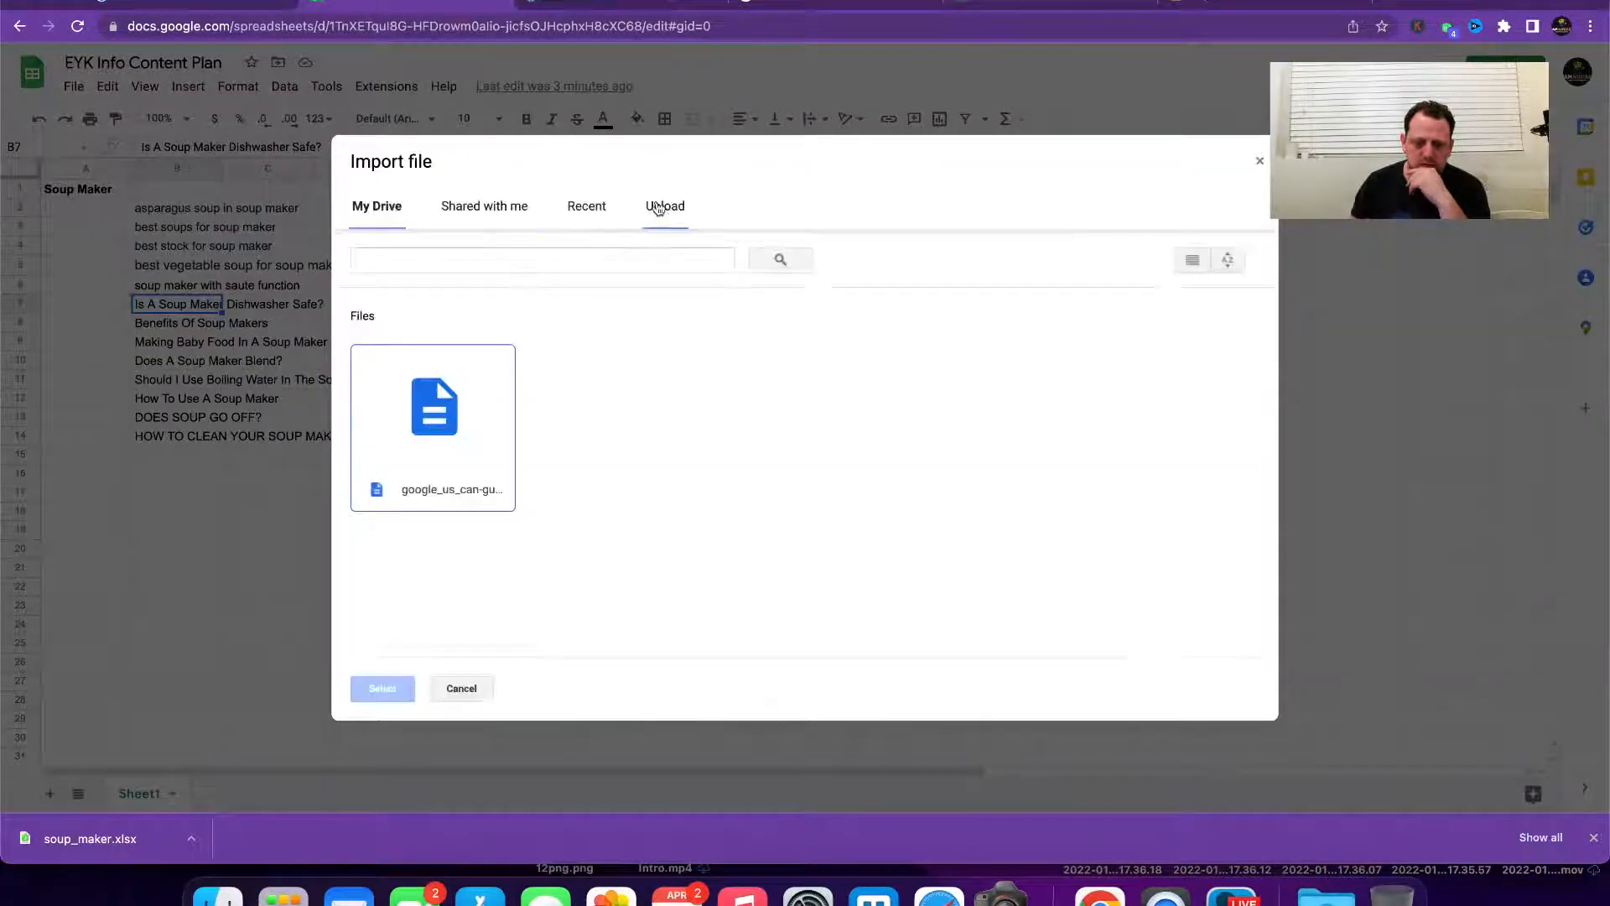
pyautogui.click(659, 208)
pyautogui.moveTo(90, 838); pyautogui.dragTo(646, 385)
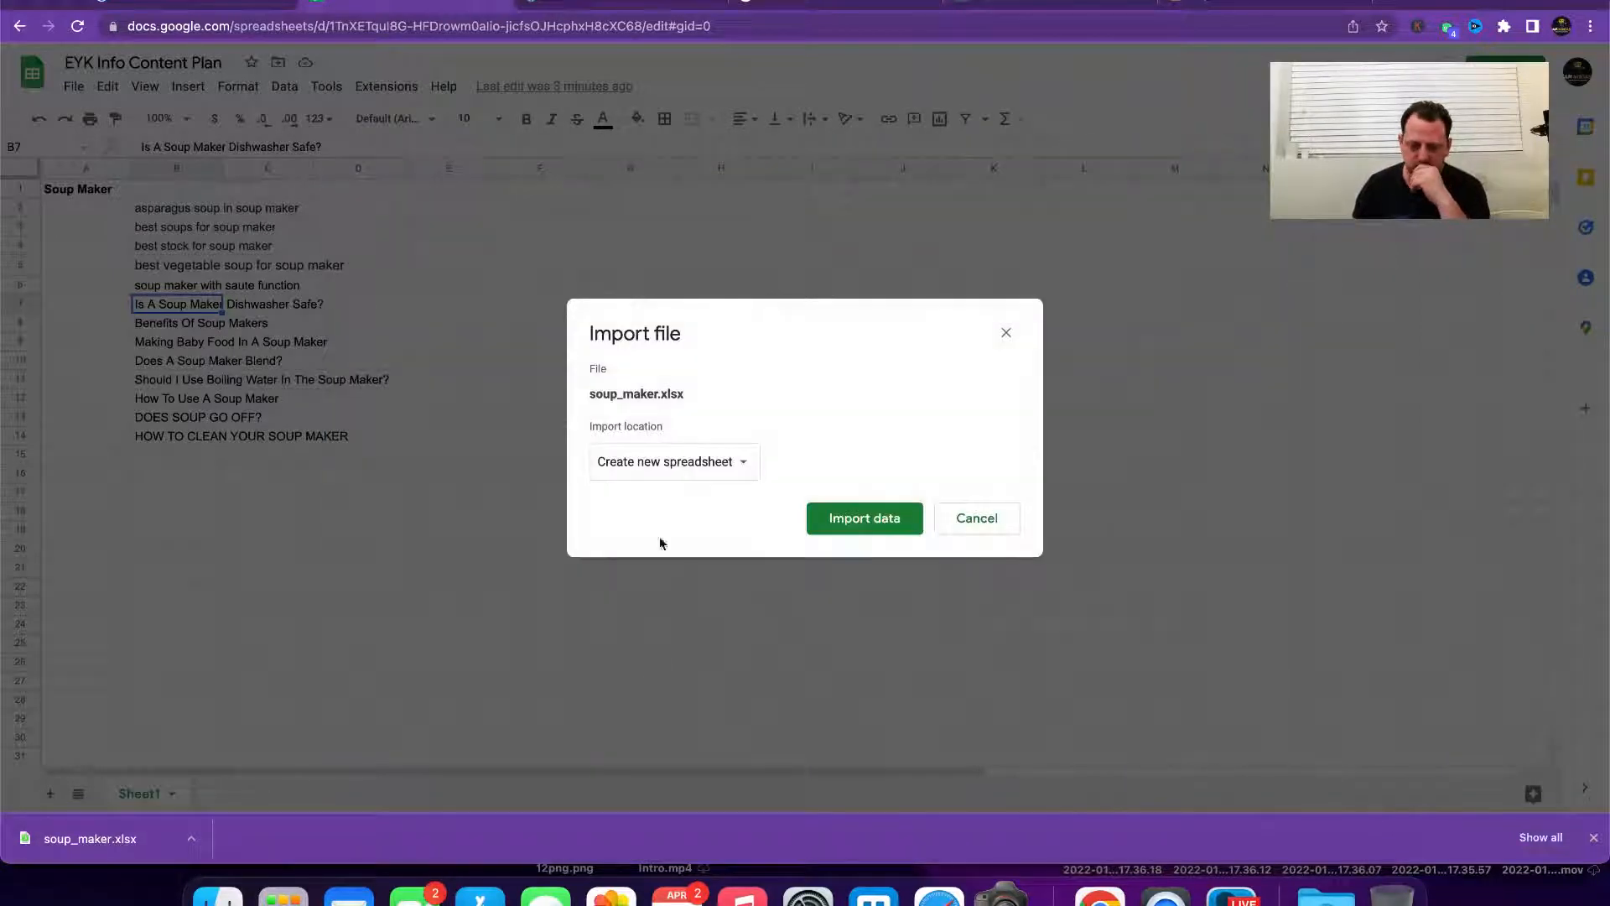
pyautogui.click(657, 462)
pyautogui.click(658, 487)
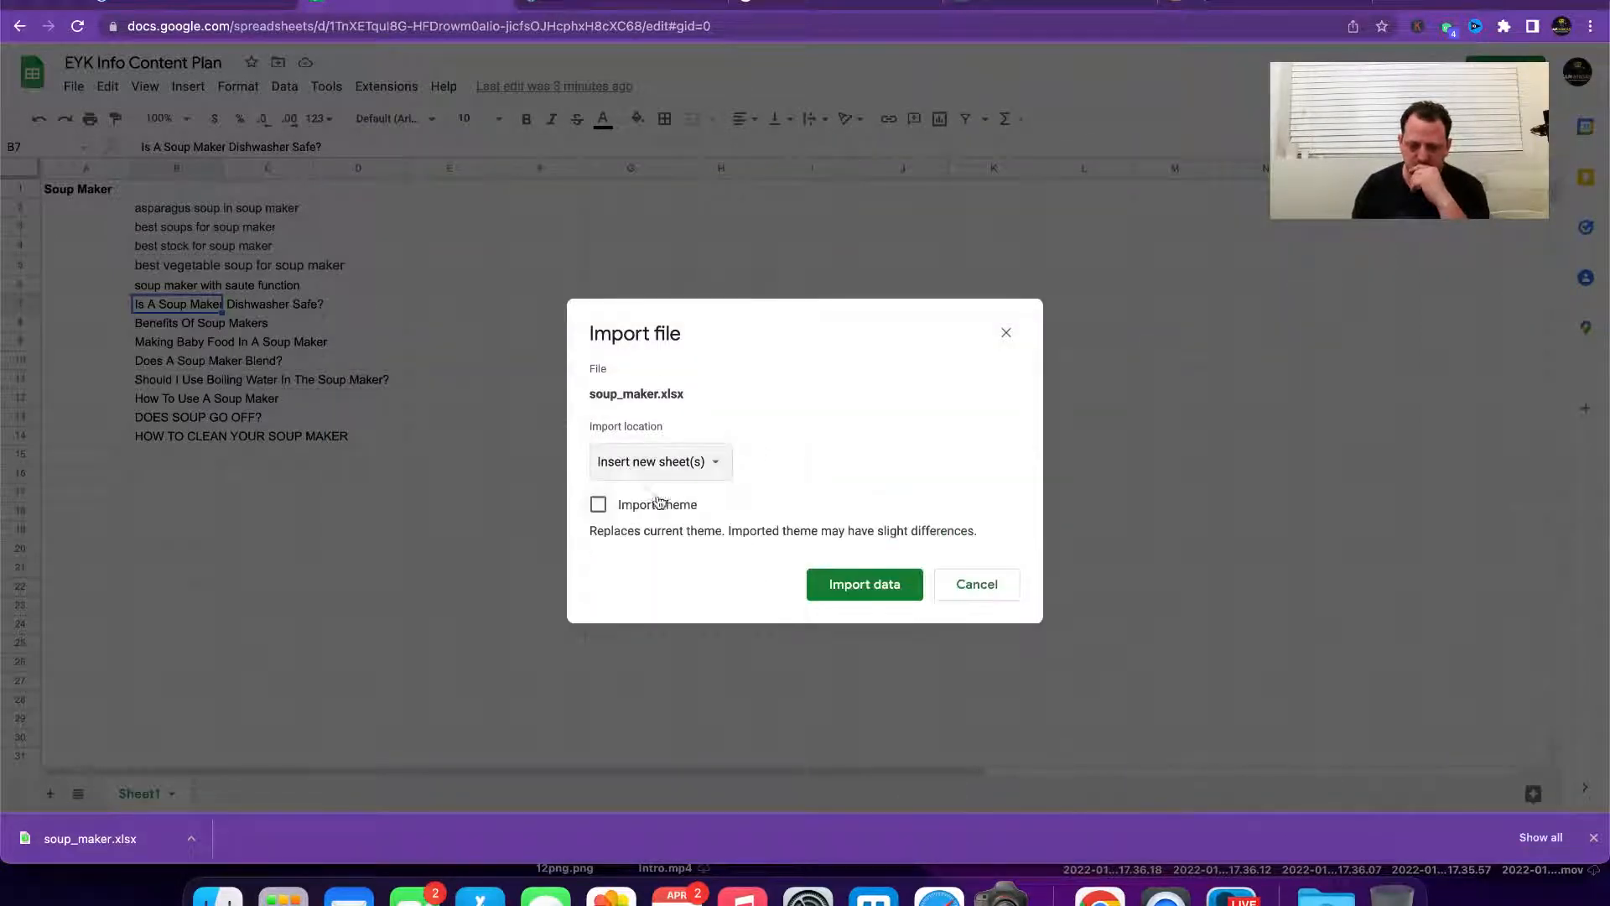
pyautogui.click(851, 585)
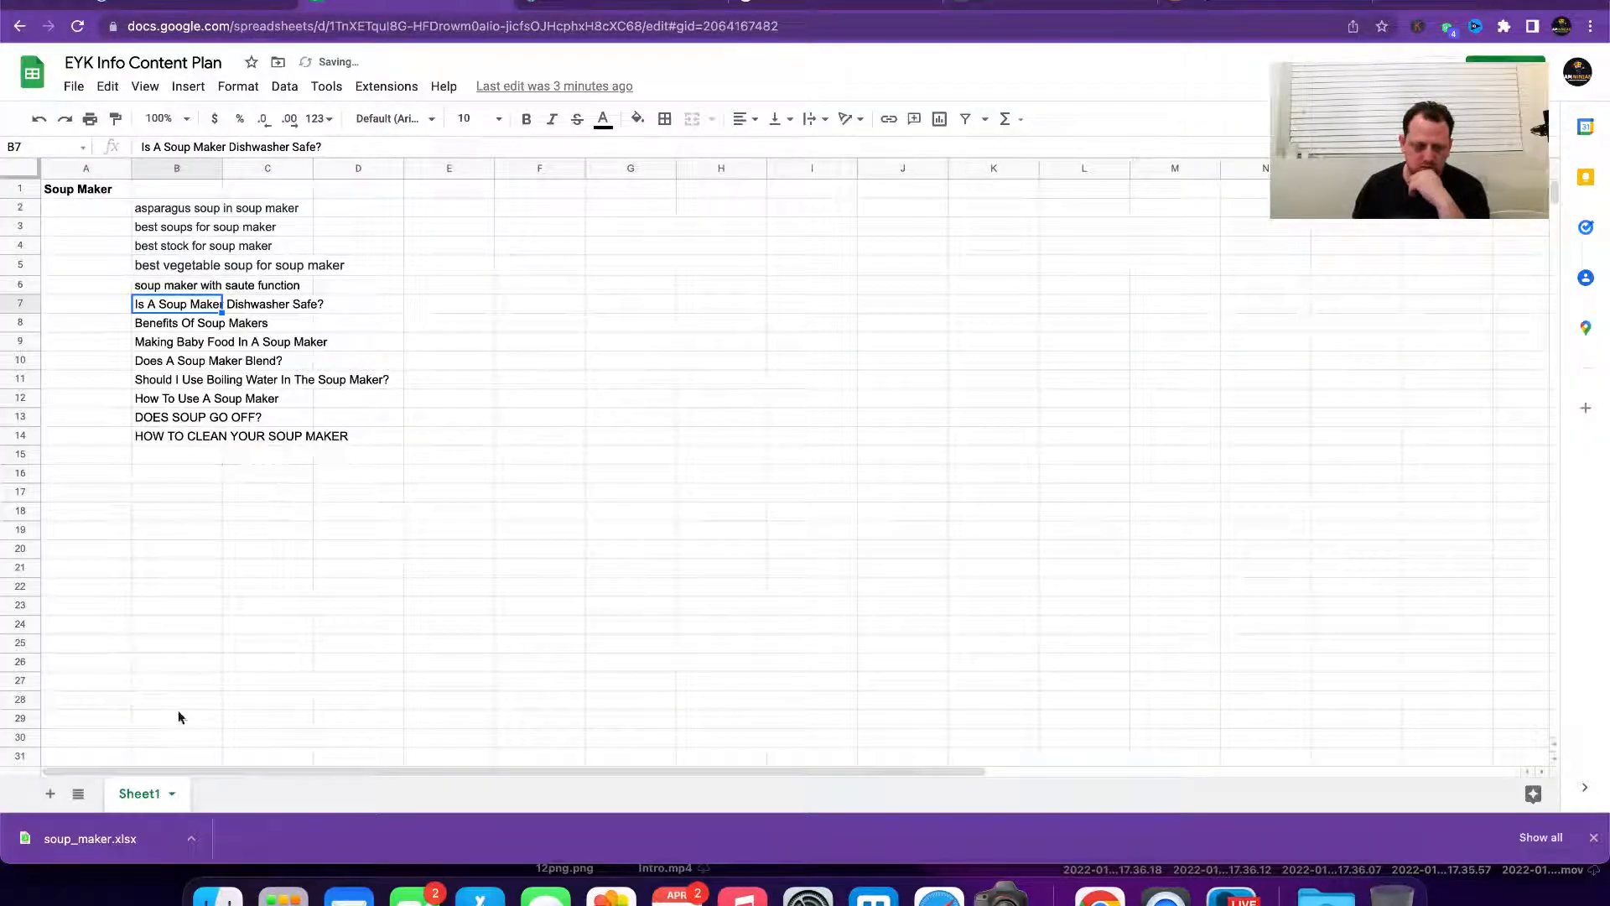
# Step: Look through the imported Worksheet and copy its keywords from ninja soup maker recipes to lentil and bacon soup in soup maker (A2:A29)
pyautogui.scroll(-15, 324, 621)
pyautogui.scroll(-20, 325, 627)
pyautogui.scroll(-20, 325, 627)
pyautogui.scroll(-4, 324, 624)
pyautogui.scroll(20, 324, 625)
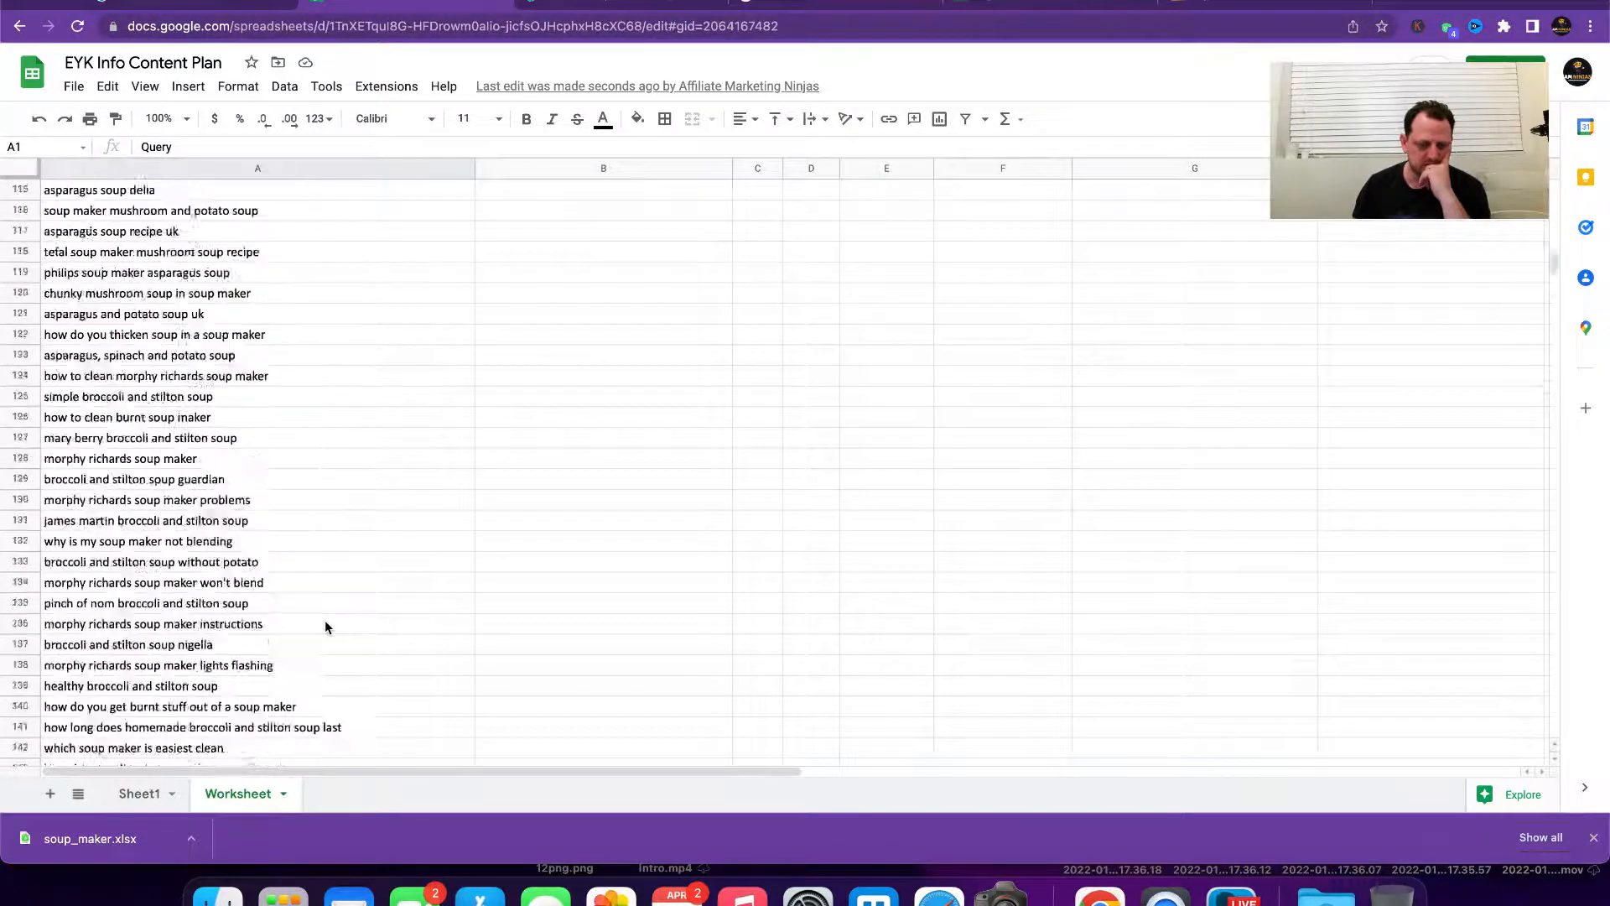
pyautogui.scroll(20, 325, 621)
pyautogui.click(260, 355)
pyautogui.moveTo(177, 214); pyautogui.dragTo(380, 752)
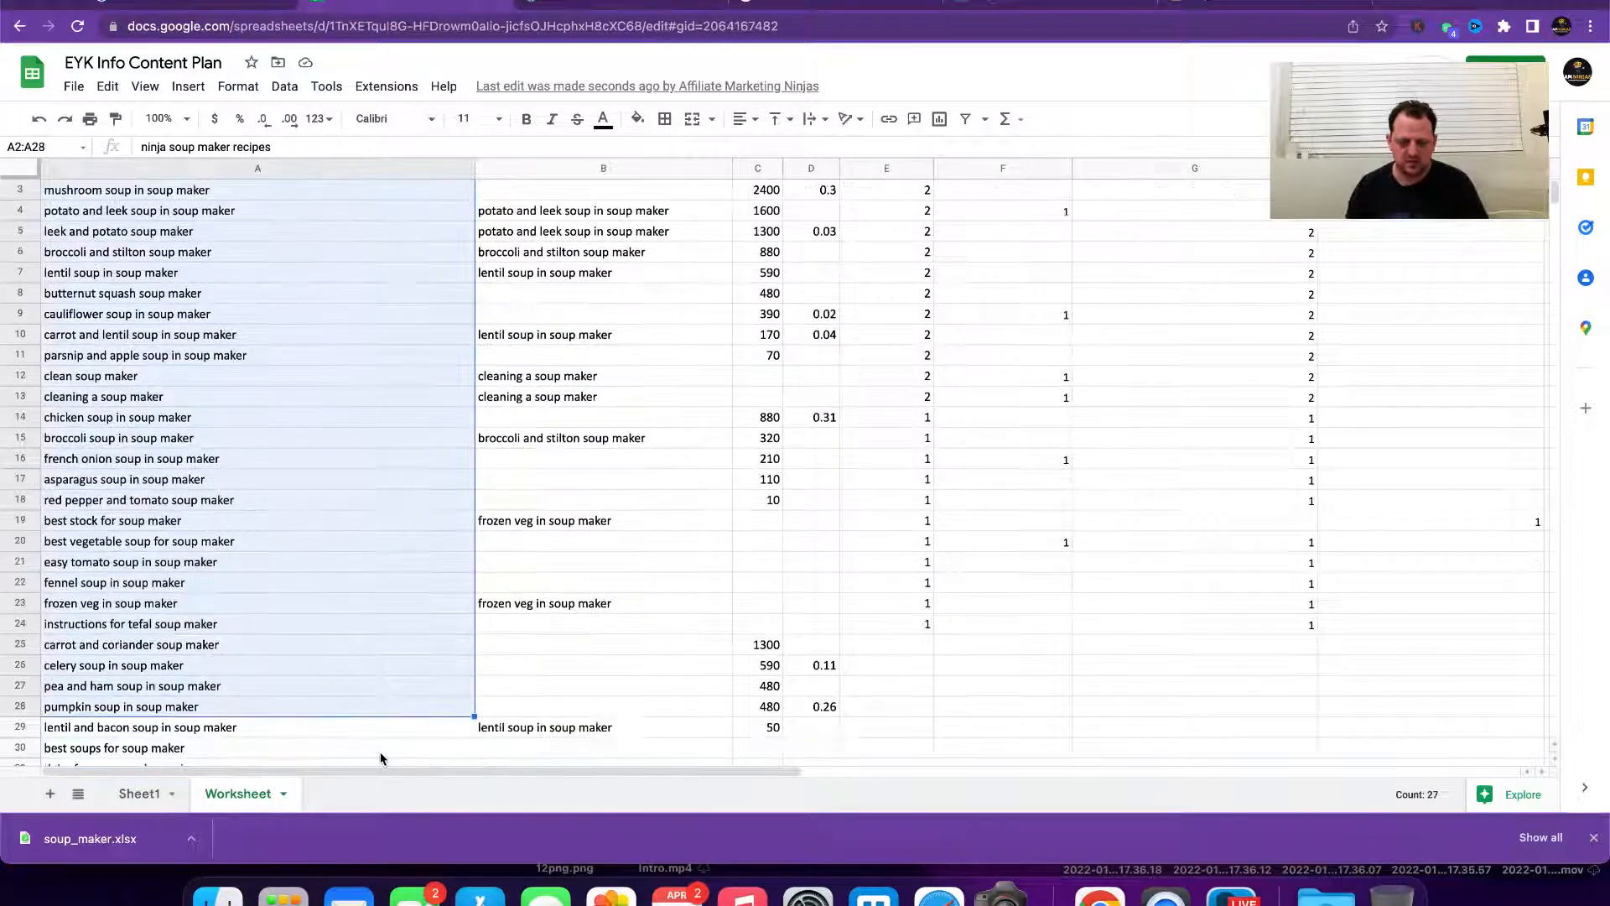
pyautogui.scroll(-5, 380, 752)
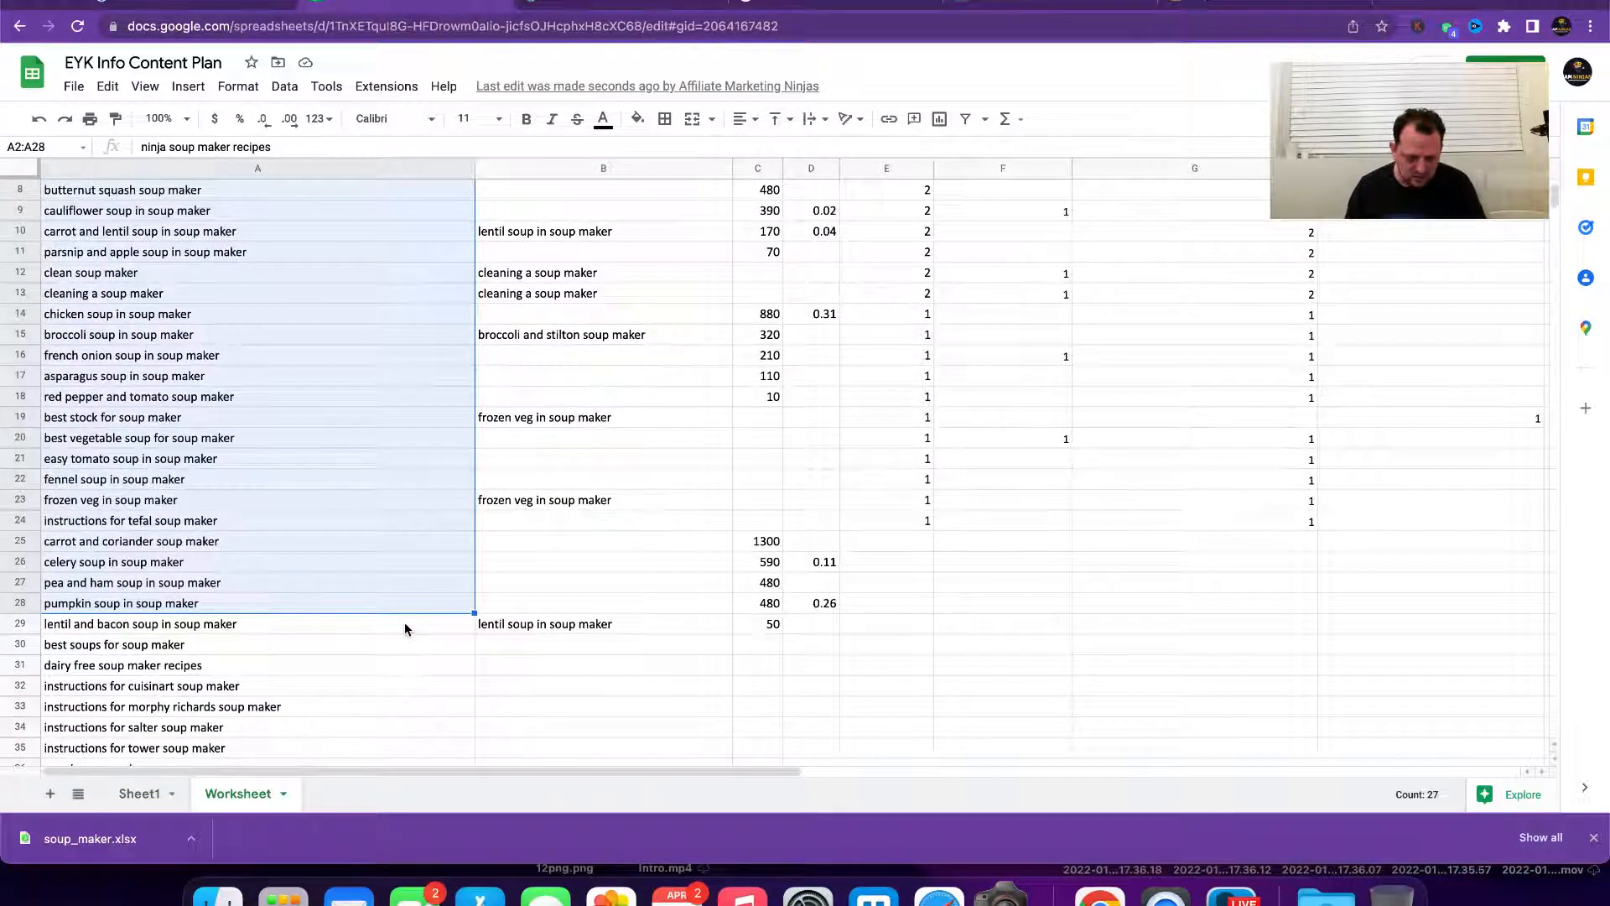
pyautogui.keyDown('shift'); pyautogui.click(404, 624); pyautogui.keyUp('shift')
pyautogui.press('super+c')
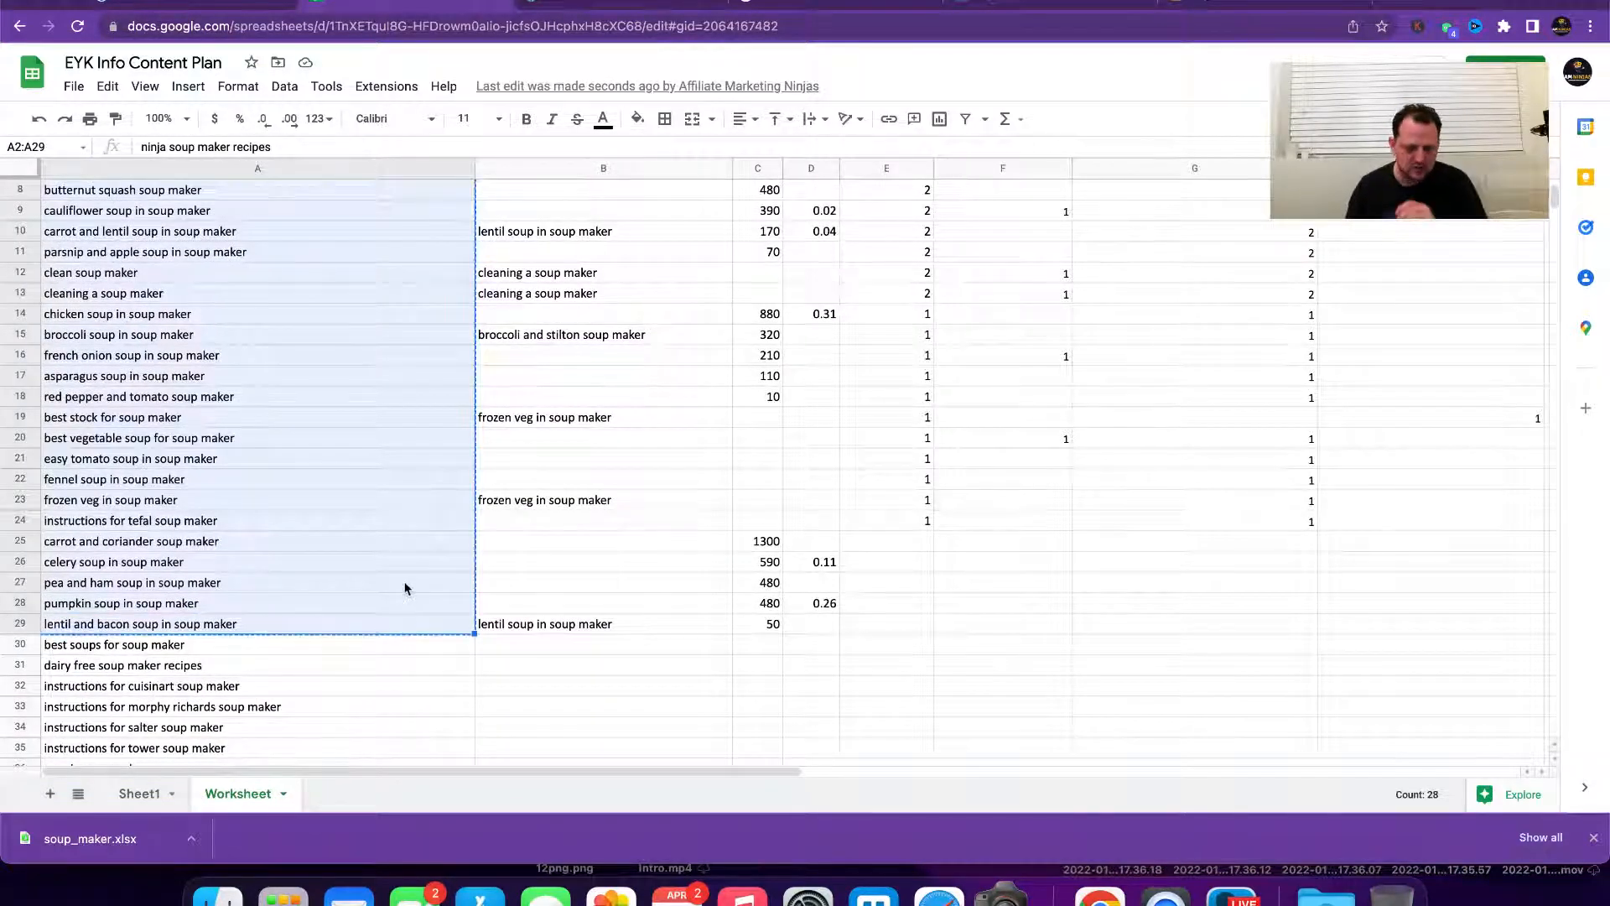
# Step: Paste the copied keywords into Sheet1 from B15 and widen column B to fit the topics
pyautogui.click(134, 793)
pyautogui.click(201, 457)
pyautogui.press('super+v')
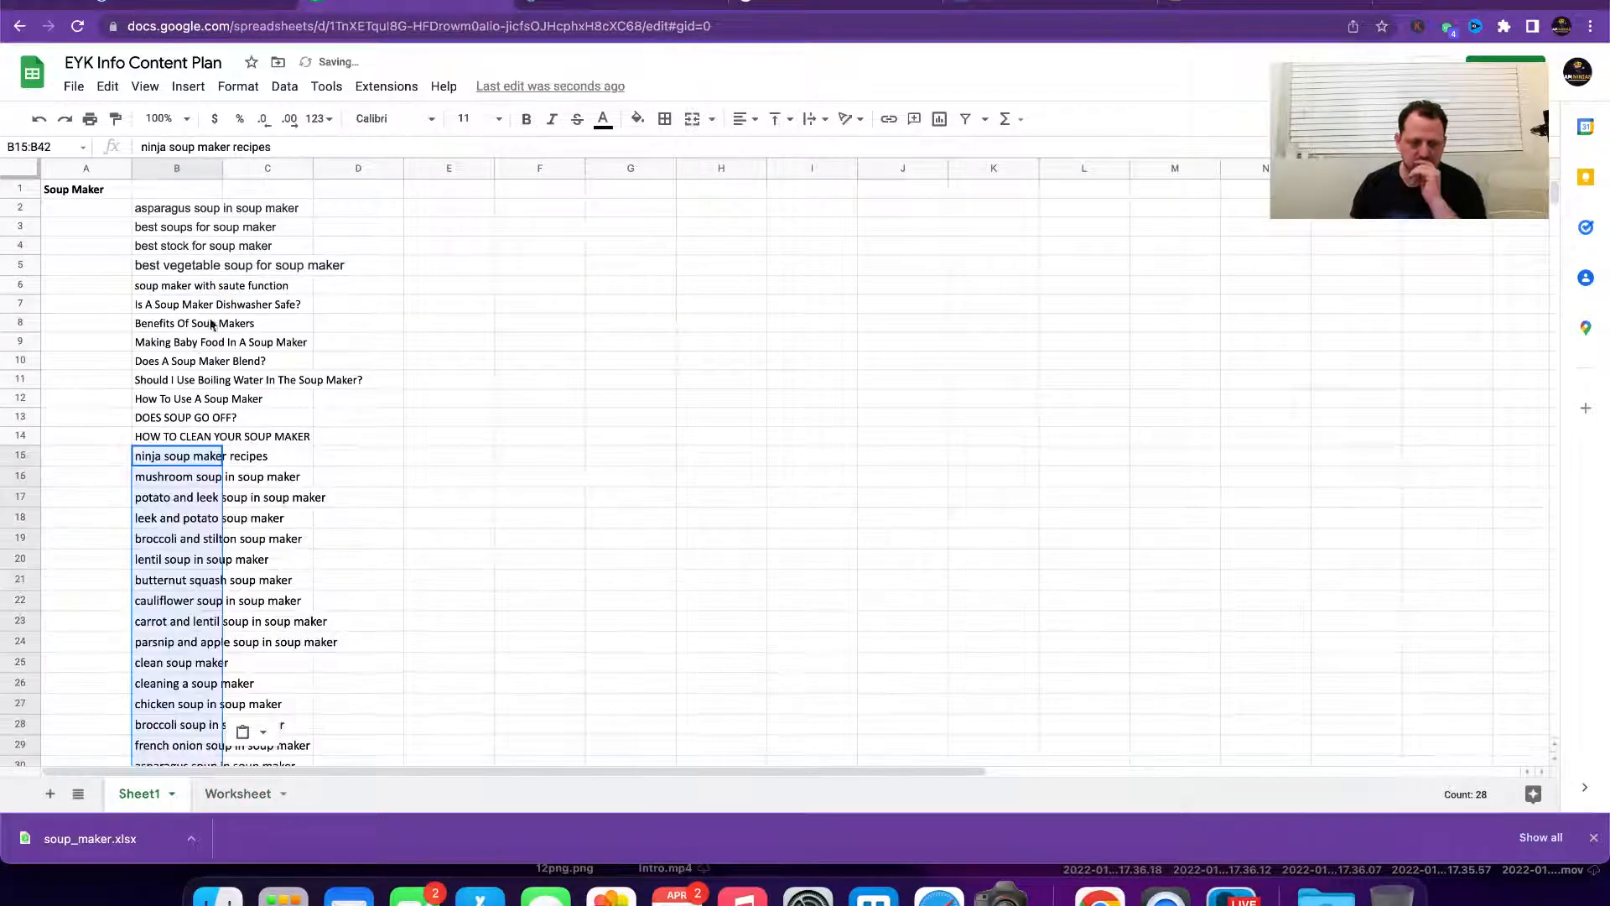
pyautogui.click(371, 264)
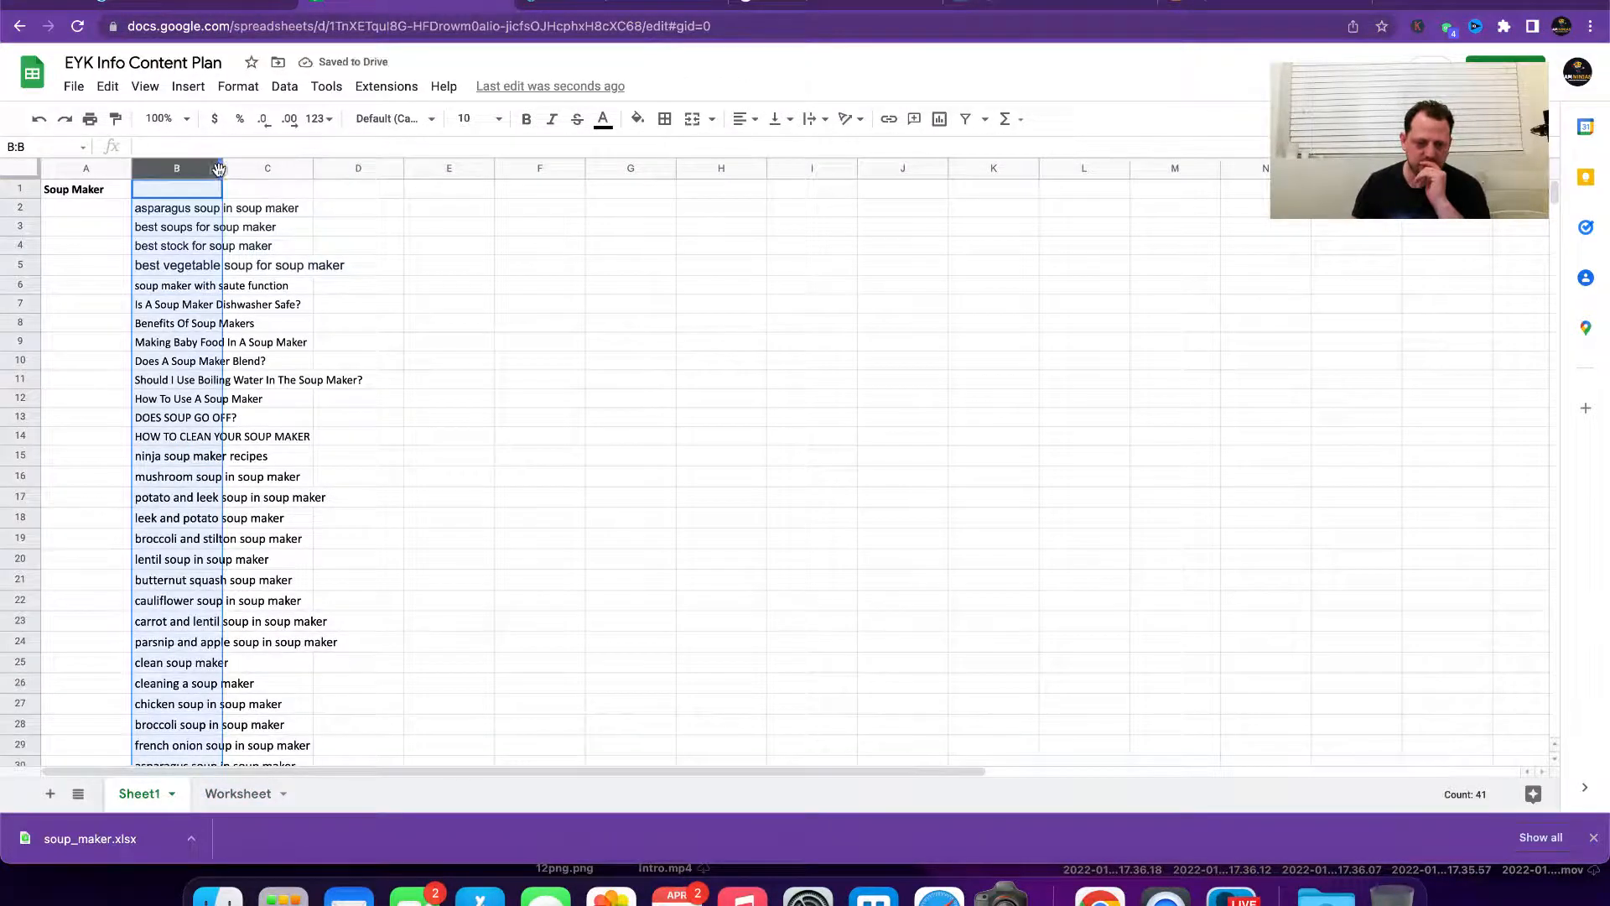
pyautogui.moveTo(222, 171); pyautogui.dragTo(367, 171)
pyautogui.click(467, 325)
# Step: Review the complete soup maker topic list in column B of Sheet1
pyautogui.scroll(-4, 468, 324)
pyautogui.scroll(-5, 468, 325)
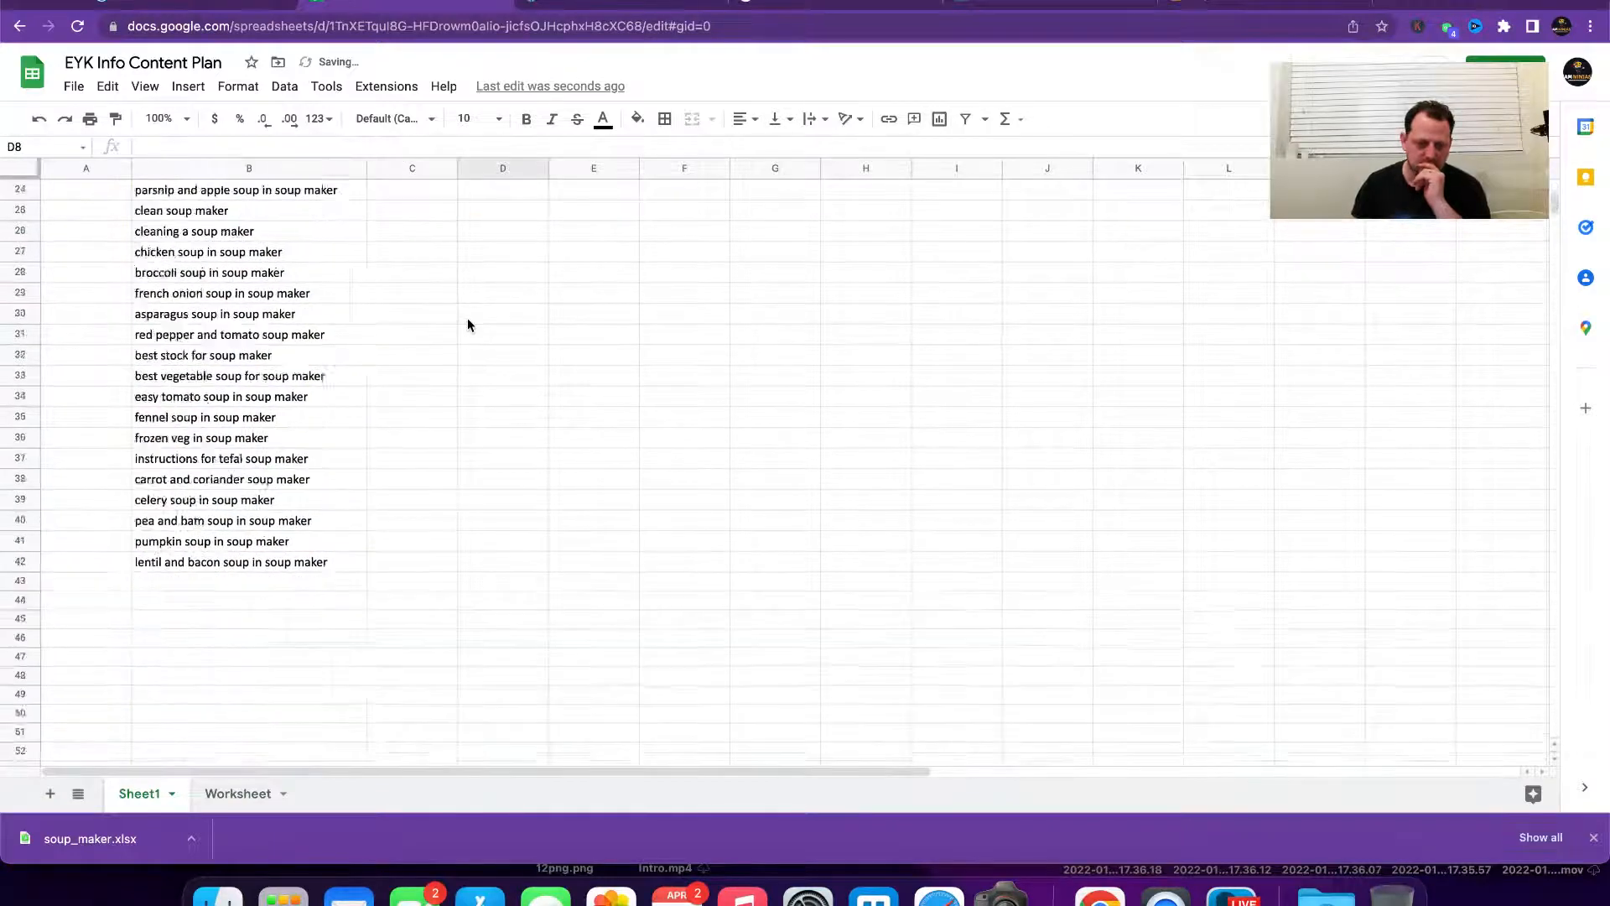
pyautogui.click(217, 480)
pyautogui.scroll(9, 435, 402)
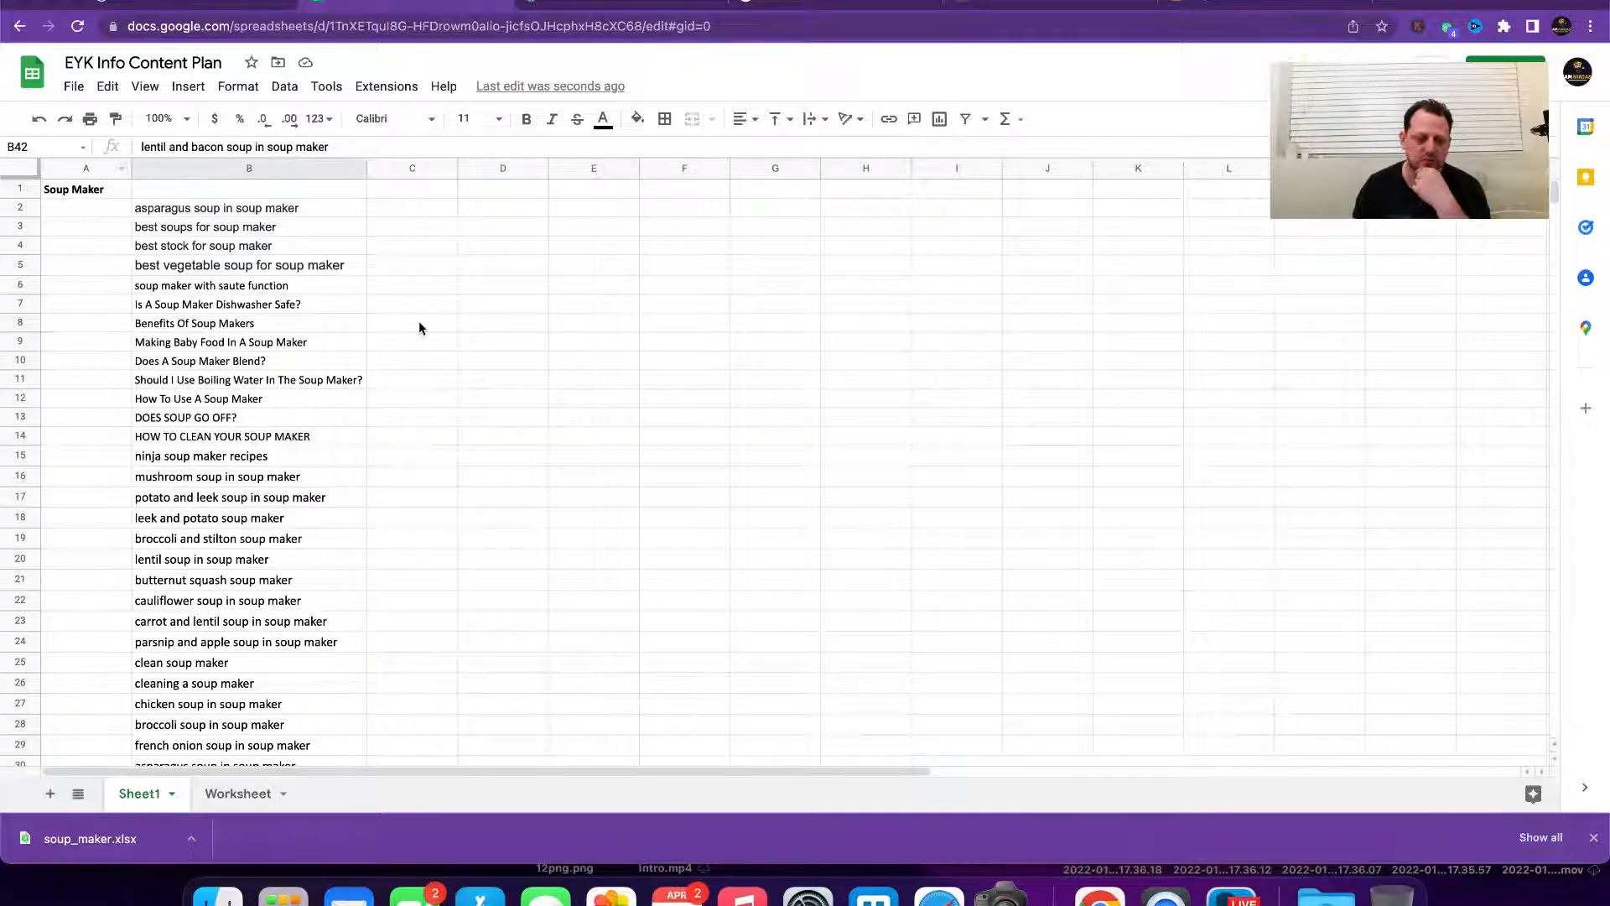
pyautogui.scroll(-6, 419, 325)
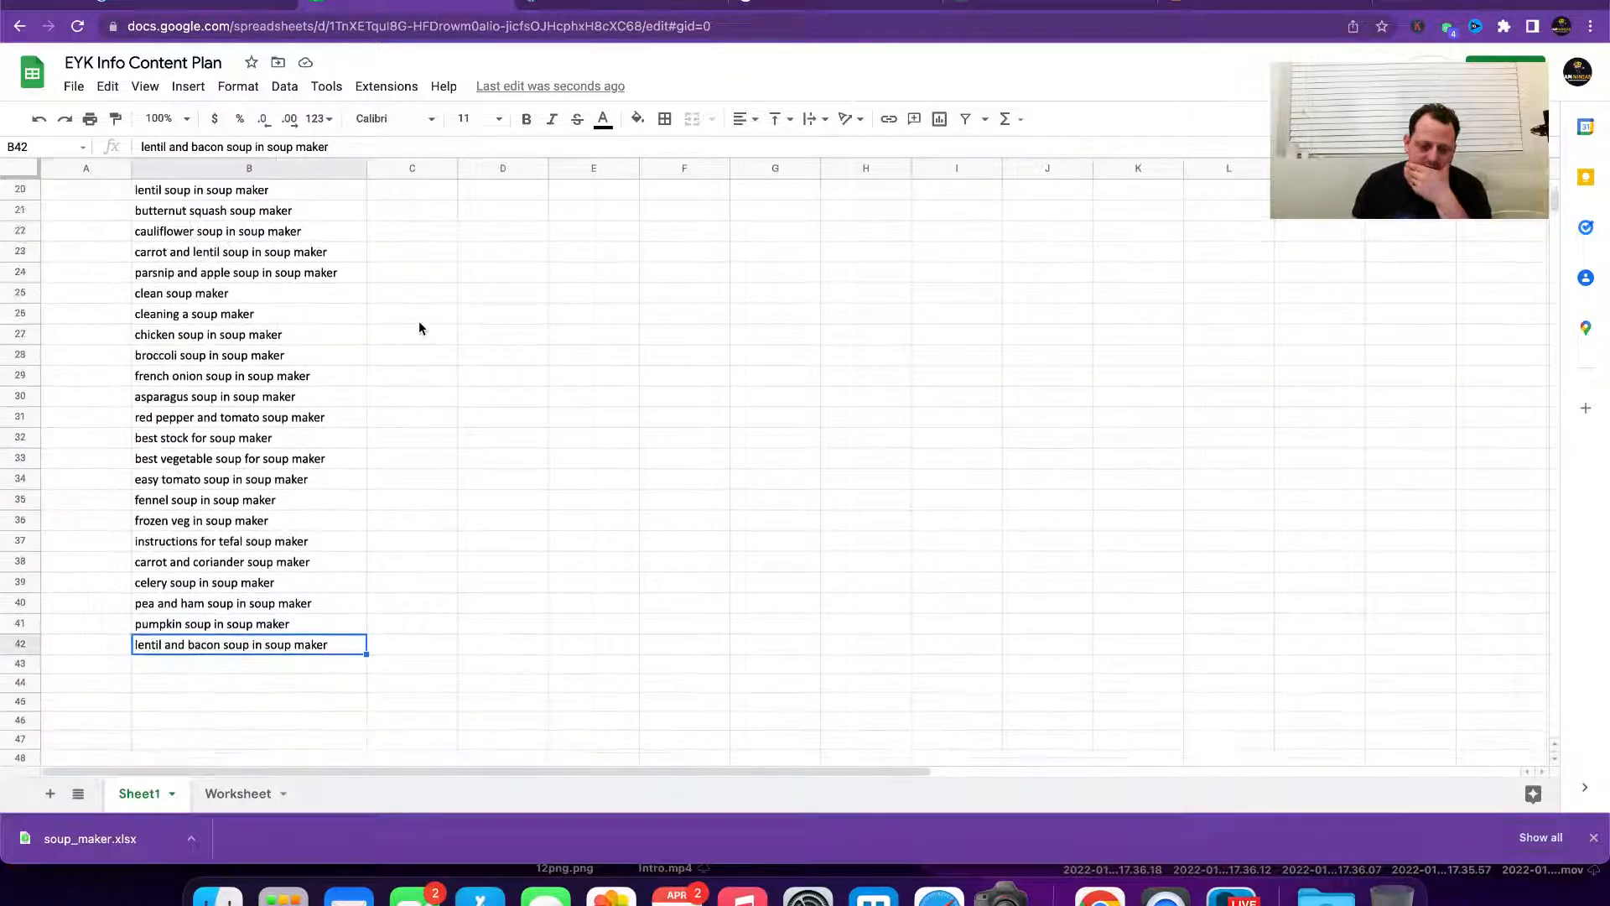
pyautogui.scroll(-1, 420, 327)
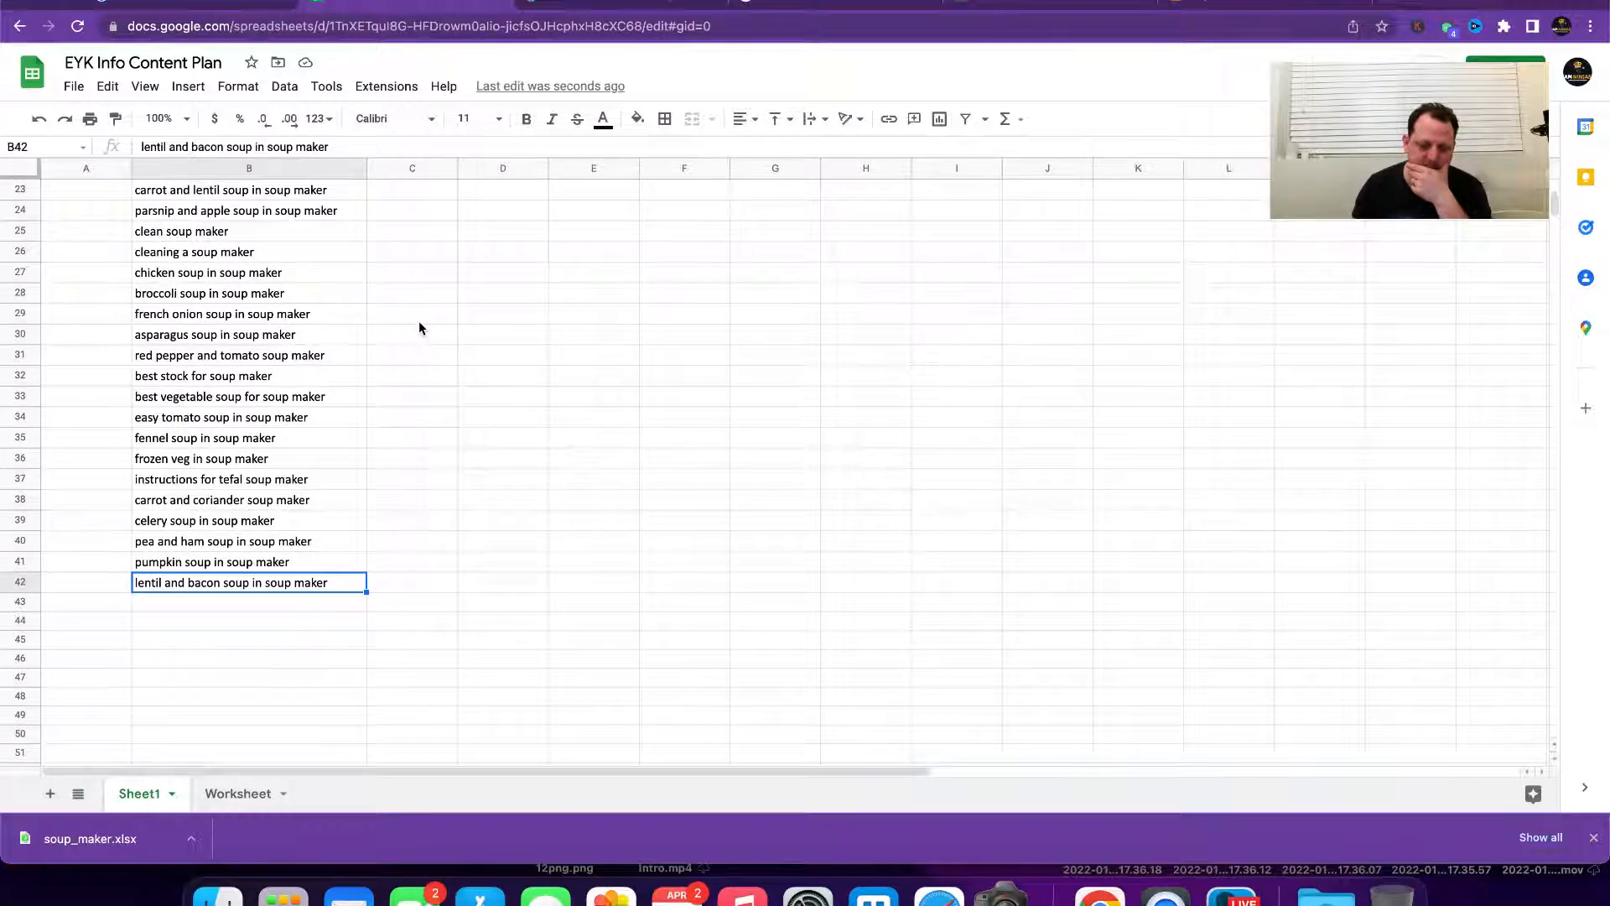
pyautogui.scroll(7, 419, 328)
pyautogui.scroll(1, 420, 327)
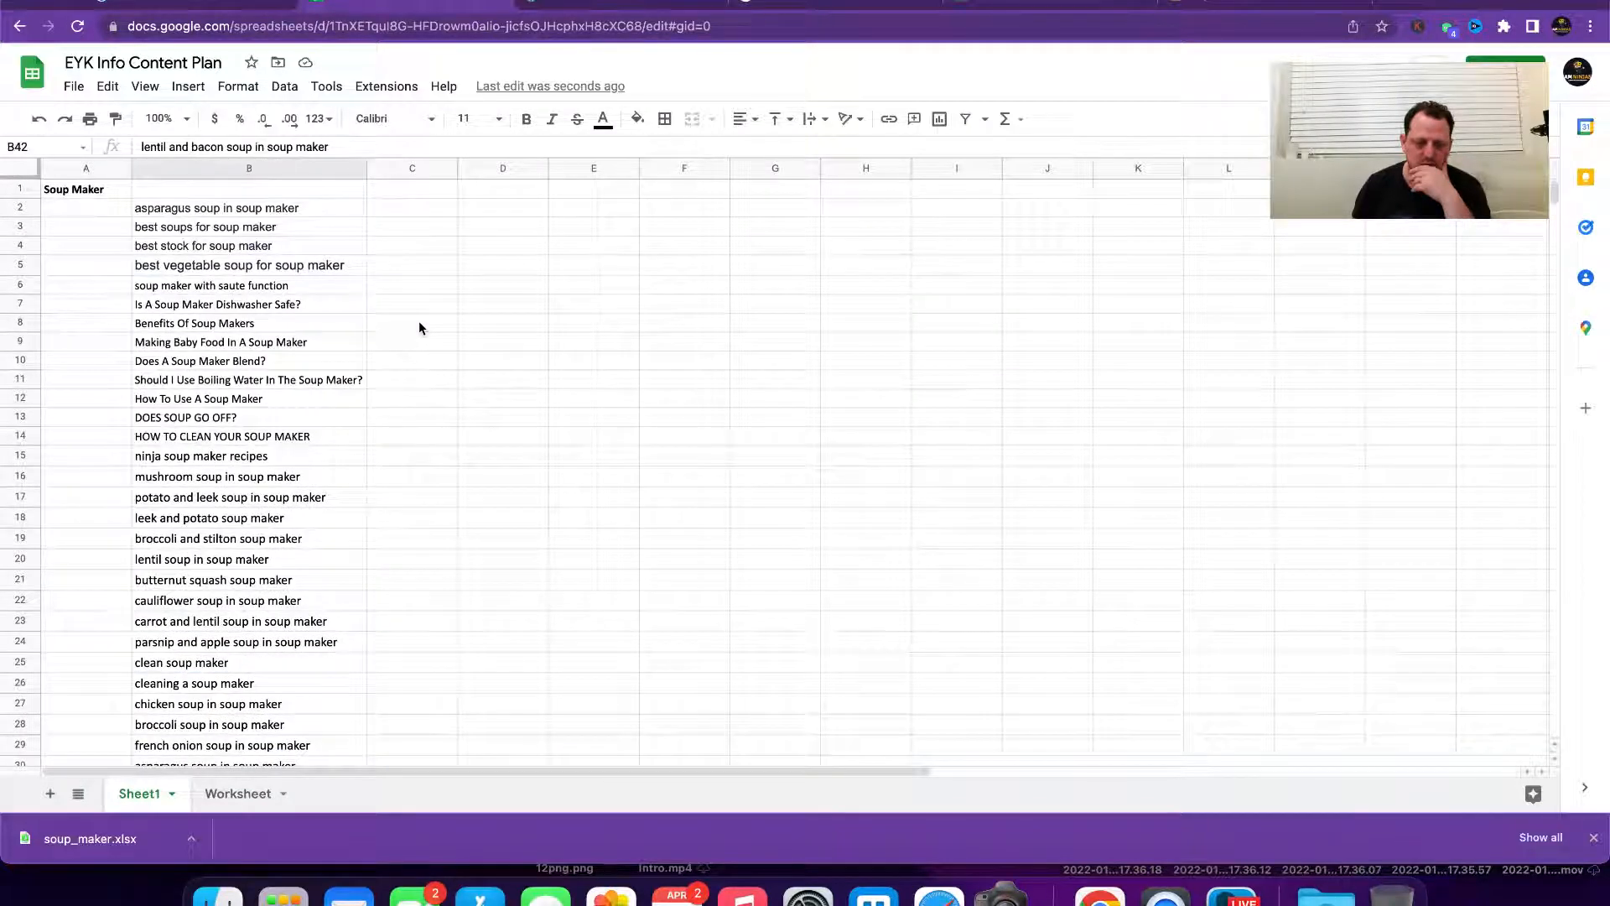
# Step: Label the topics from asparagus soup to best vegetable soup as Recipe in C2 to C5
pyautogui.click(391, 210)
pyautogui.write('Recipe')
pyautogui.press('Return')
pyautogui.click(394, 210)
pyautogui.hotkey('ctrl', 'c')
pyautogui.click(386, 230)
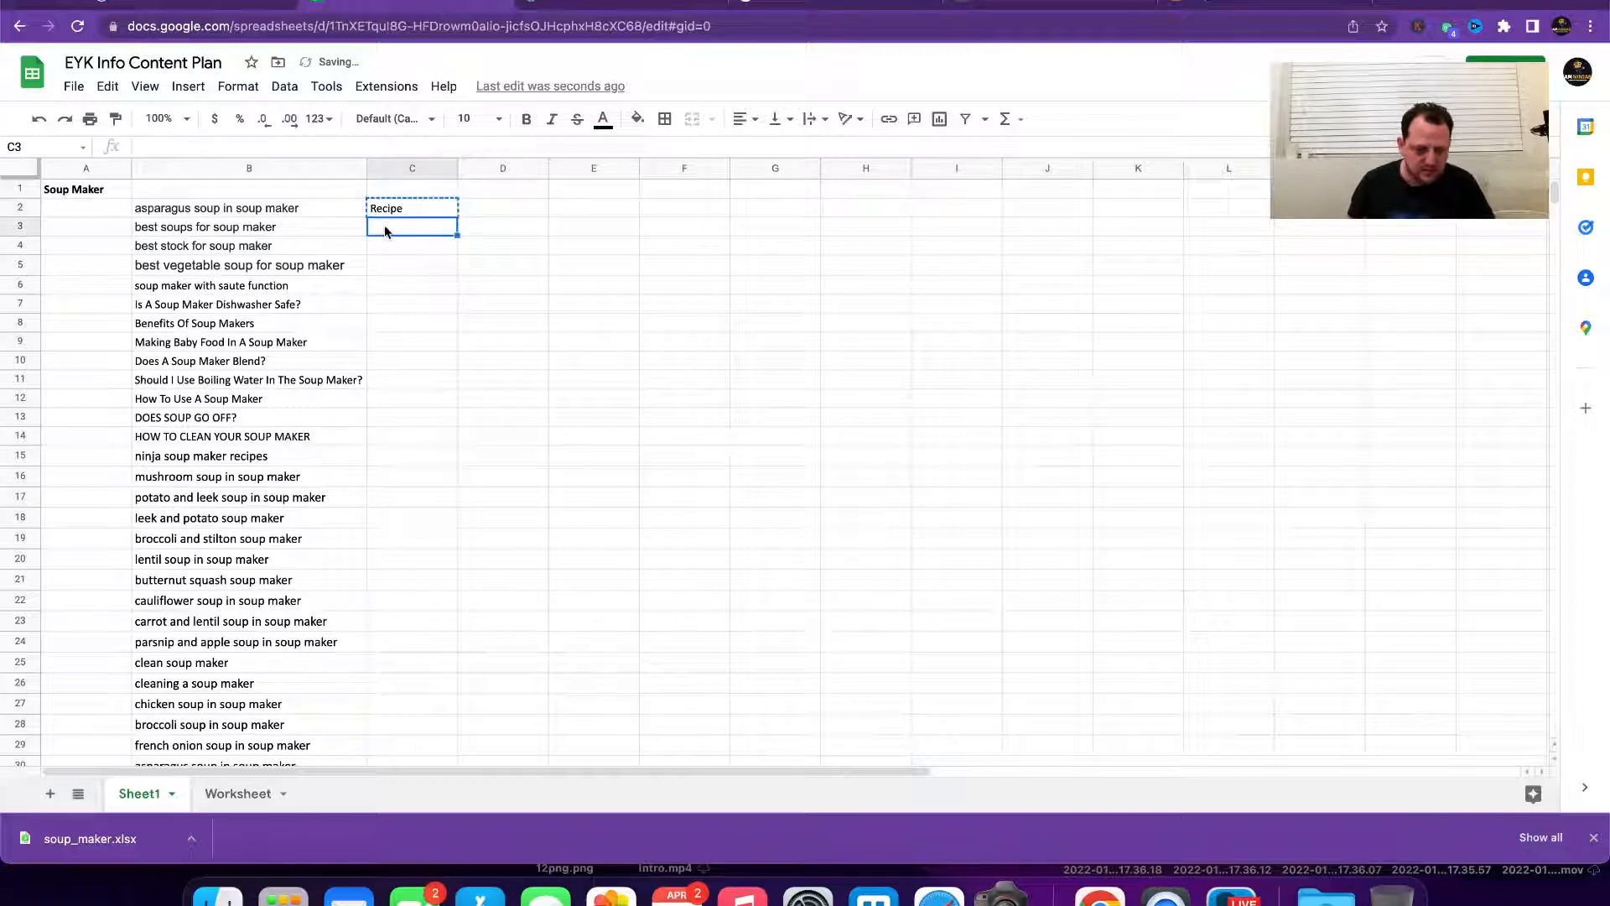
pyautogui.hotkey('ctrl', 'v')
pyautogui.press('Return')
pyautogui.hotkey('ctrl', 'v')
pyautogui.press('Return')
pyautogui.hotkey('ctrl', 'v')
pyautogui.press('Return')
pyautogui.press('Return')
pyautogui.press('Up')
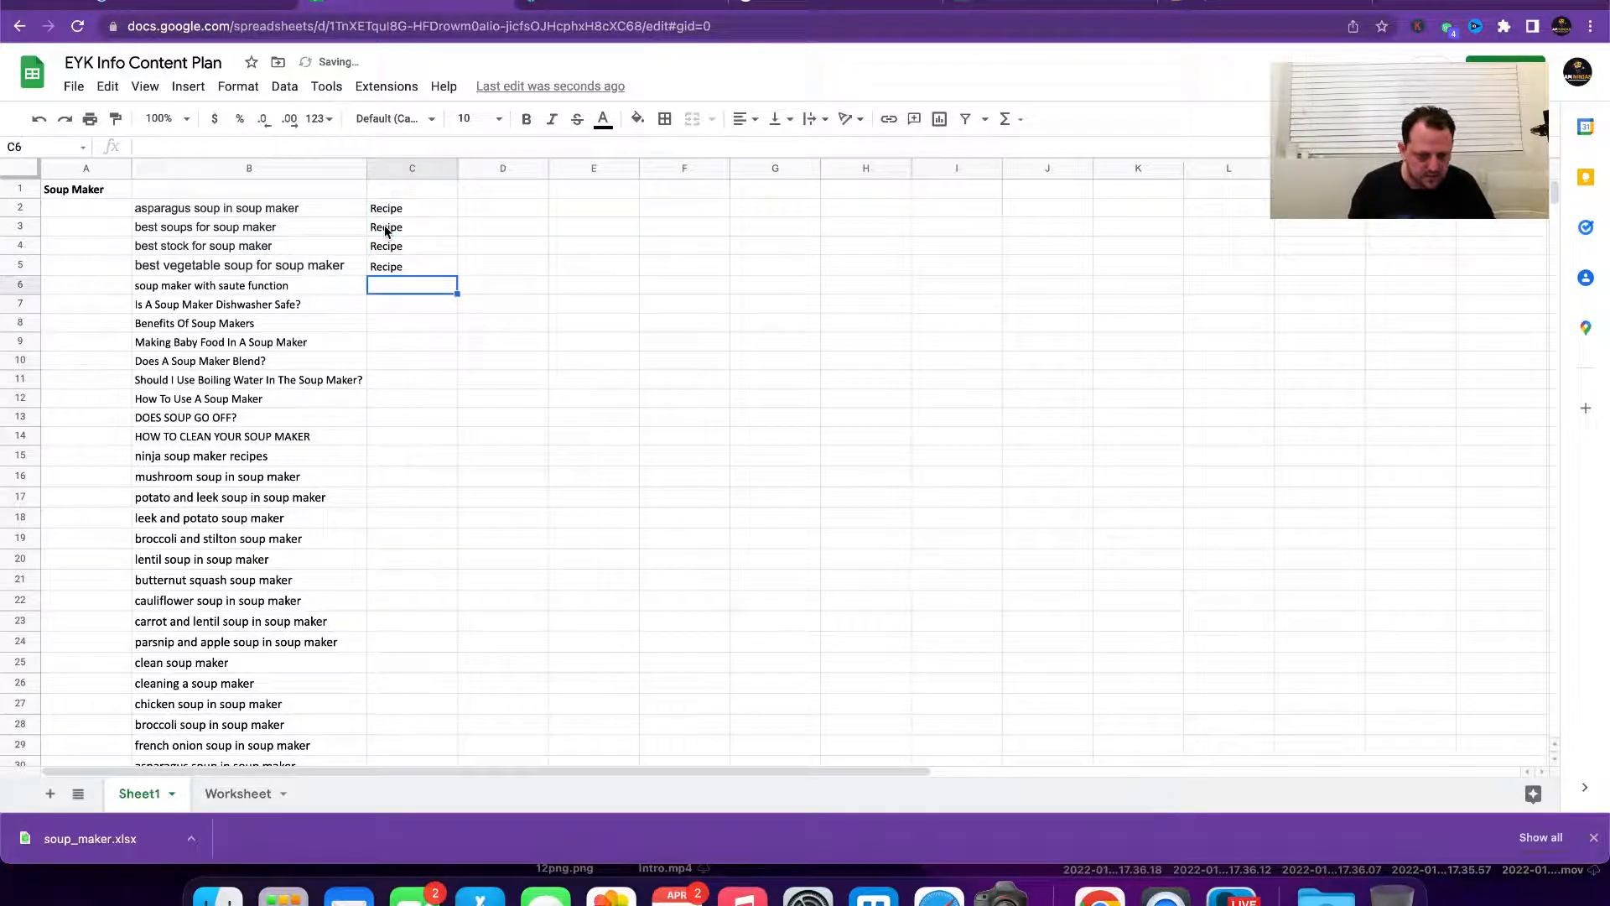
# Step: Label the topics from soup maker with saute function to HOW TO CLEAN YOUR SOUP MAKER as info in C6 to C14
pyautogui.write('info')
pyautogui.press('Return')
pyautogui.write('info')
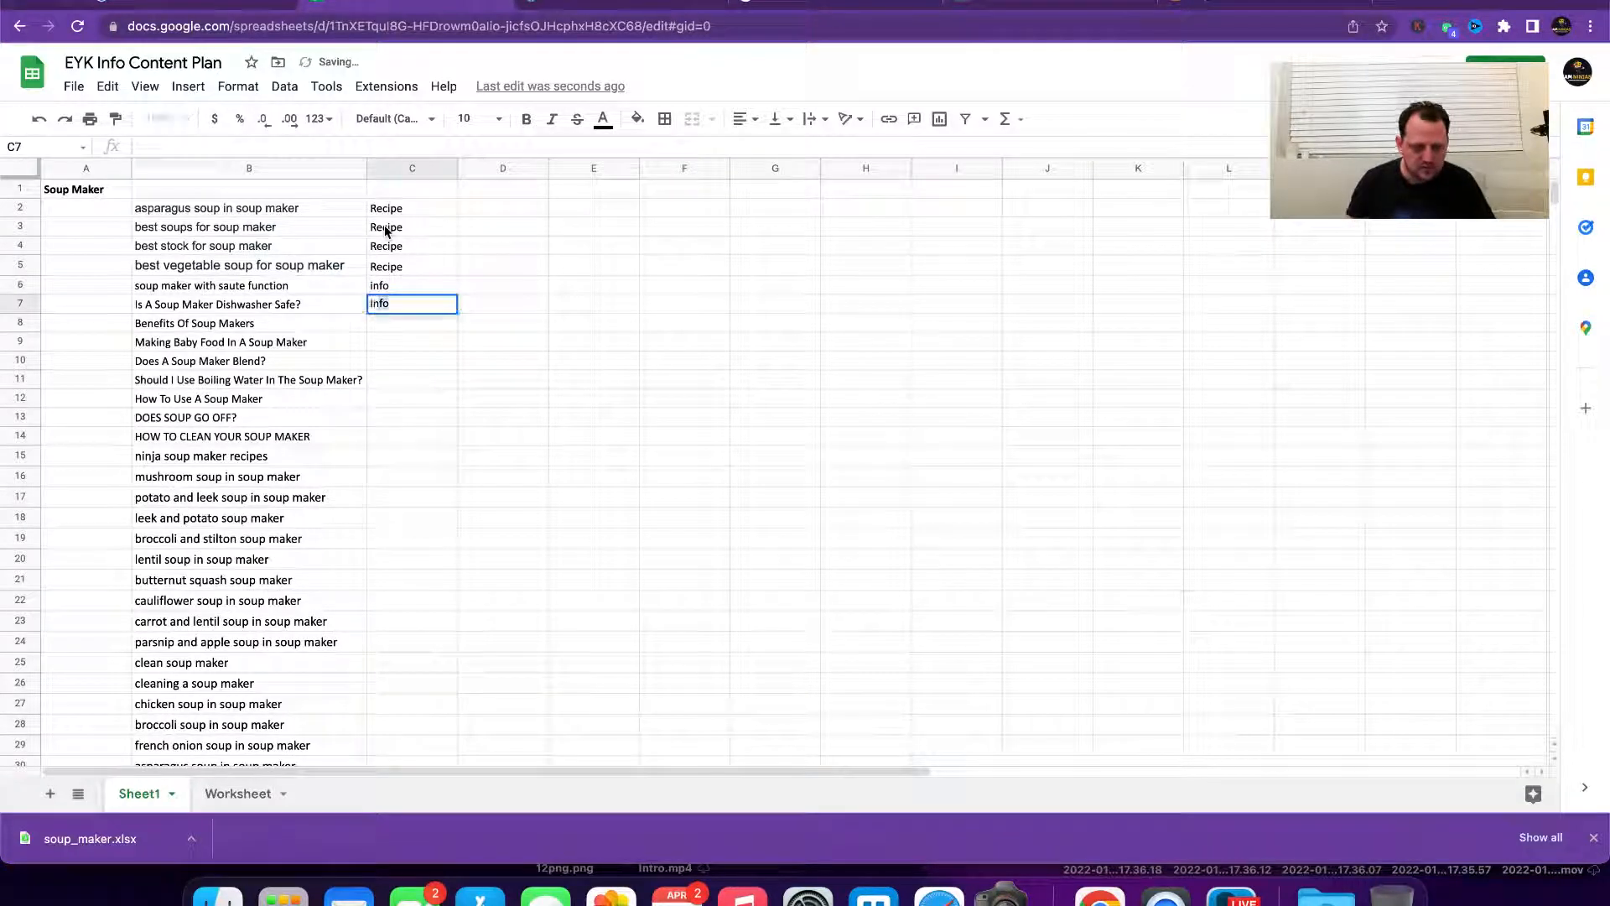
pyautogui.press('Return')
pyautogui.write('info')
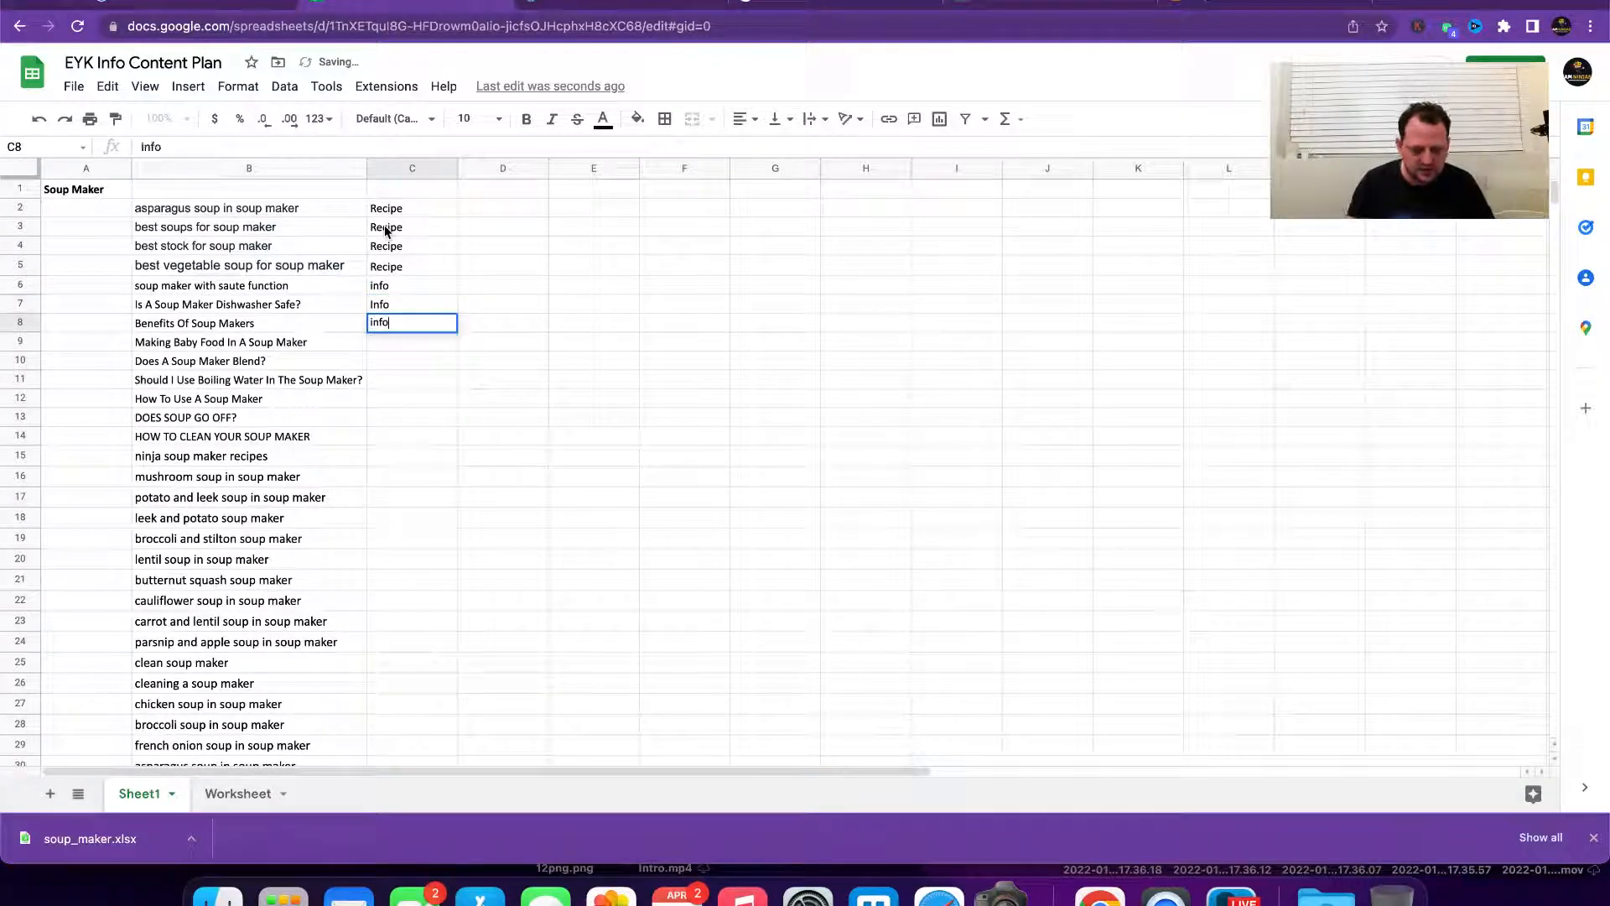
pyautogui.press('Return')
pyautogui.write('Info')
pyautogui.press('Return')
pyautogui.write('Info')
pyautogui.press('Return')
pyautogui.write('Info')
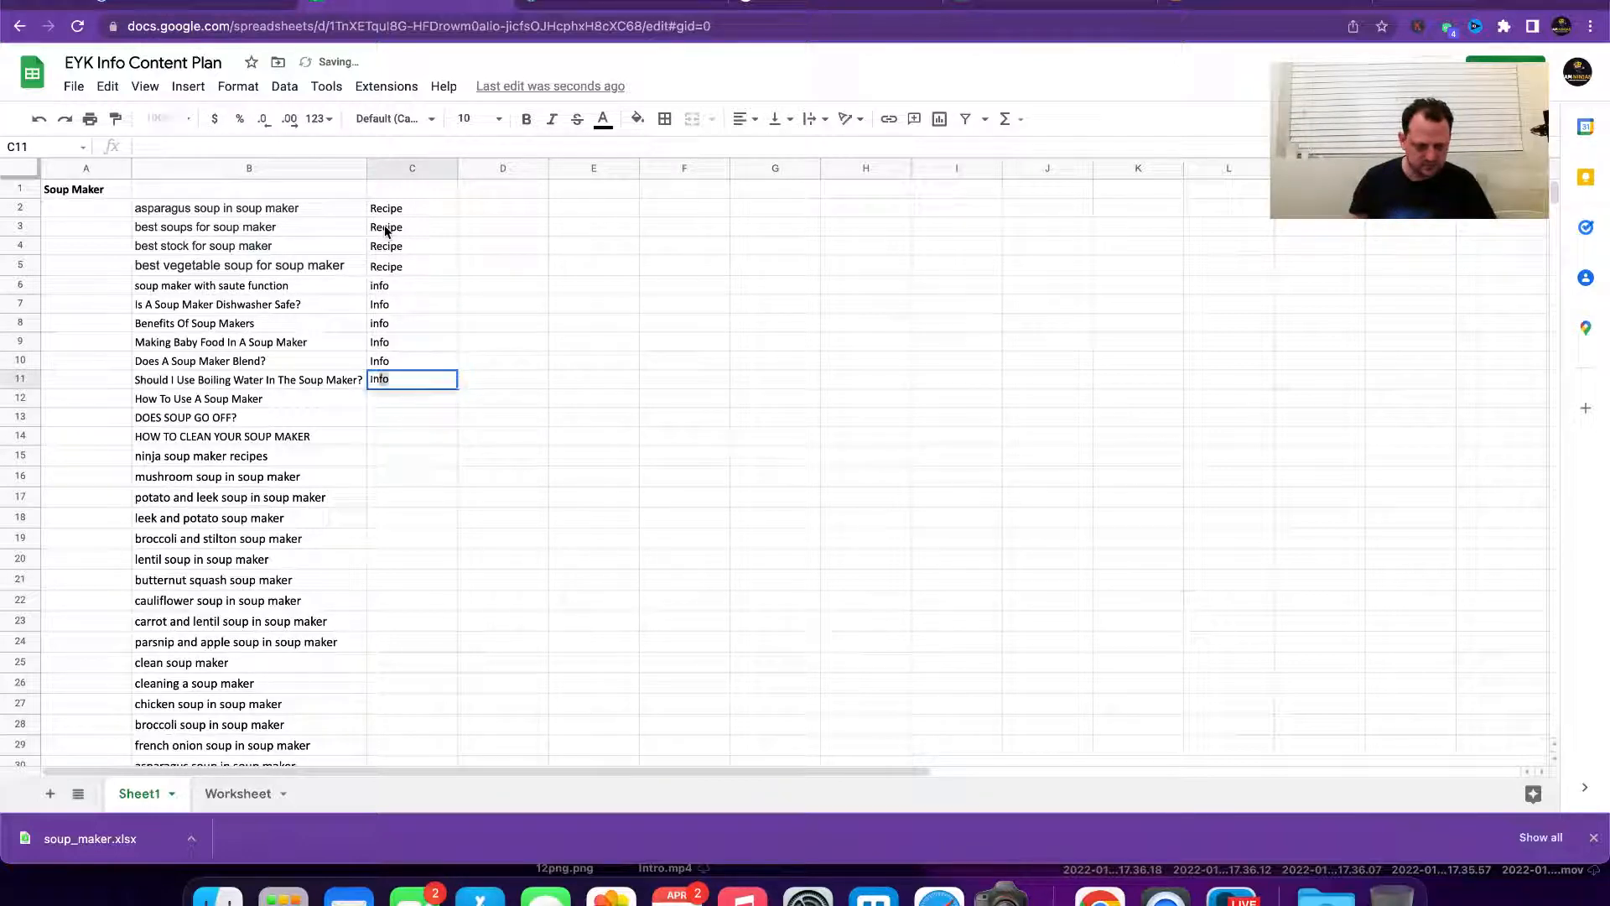
pyautogui.press('Return')
pyautogui.write('Info')
pyautogui.press('Return')
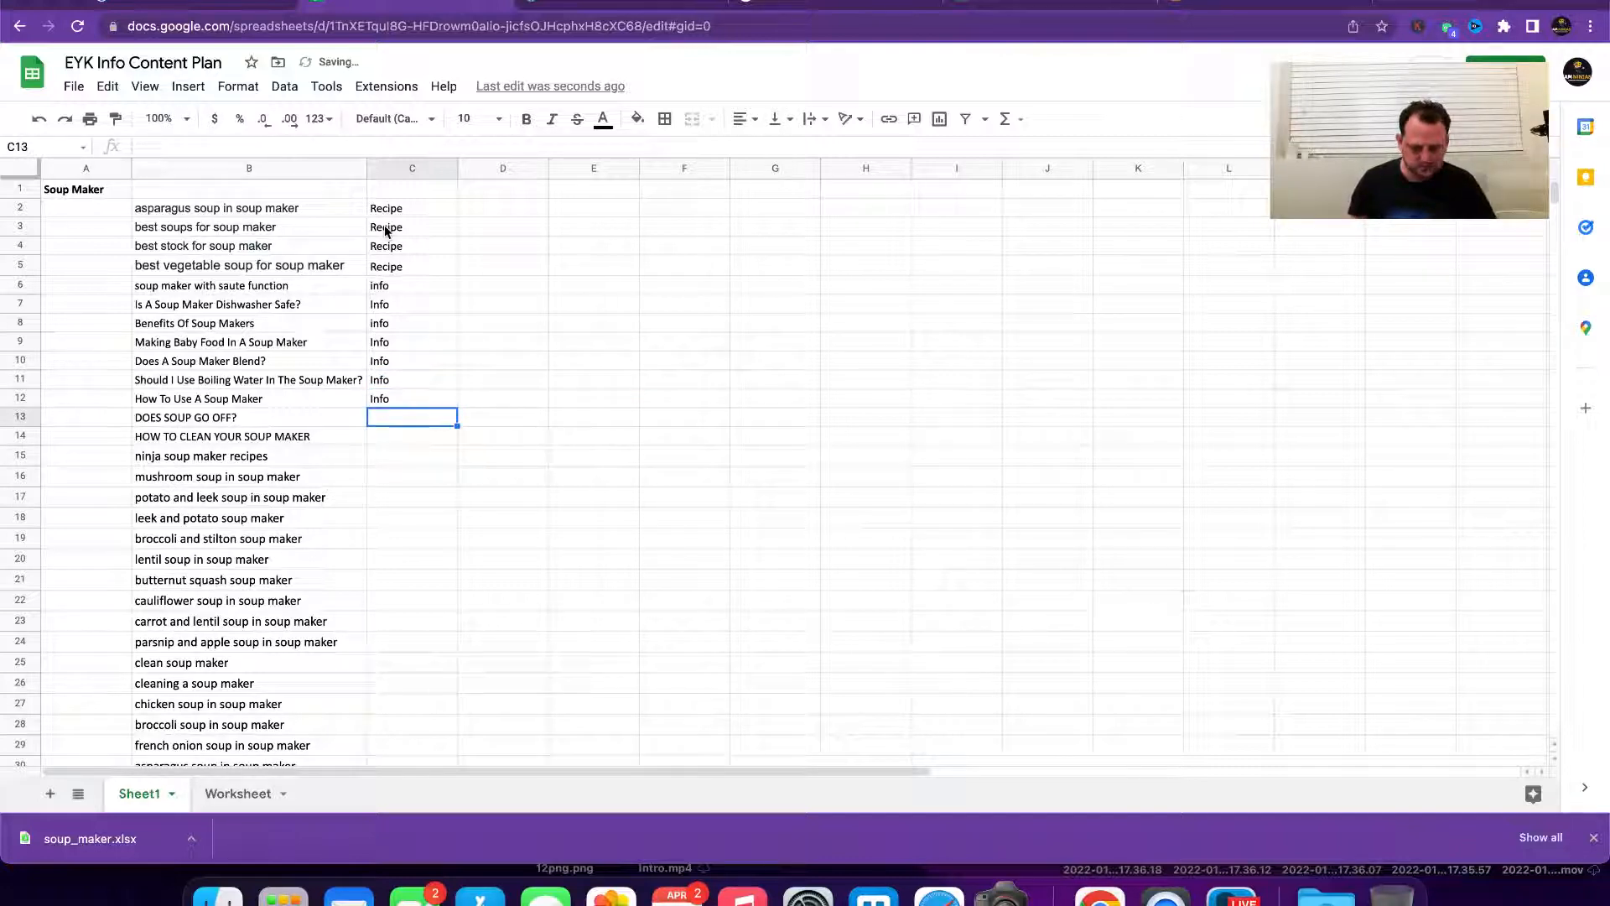
pyautogui.write('Info')
pyautogui.press('Return')
pyautogui.write('info')
pyautogui.press('Return')
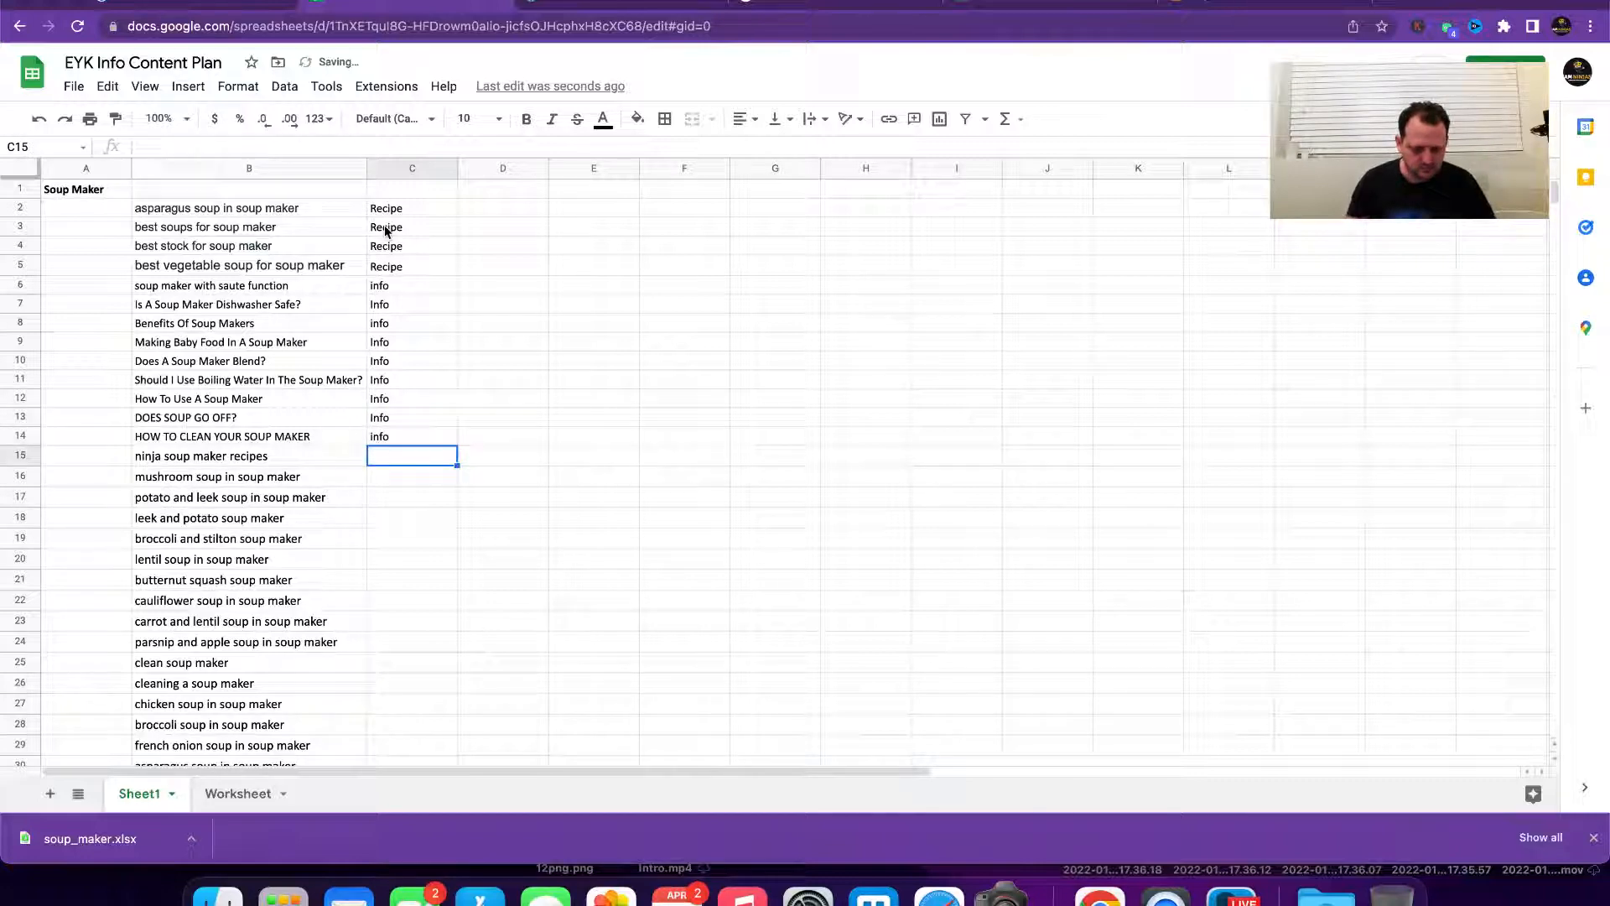
# Step: Label the topics from ninja soup maker recipes to parsnip and apple soup as Recipe in C15 to C24
pyautogui.write('Recipe')
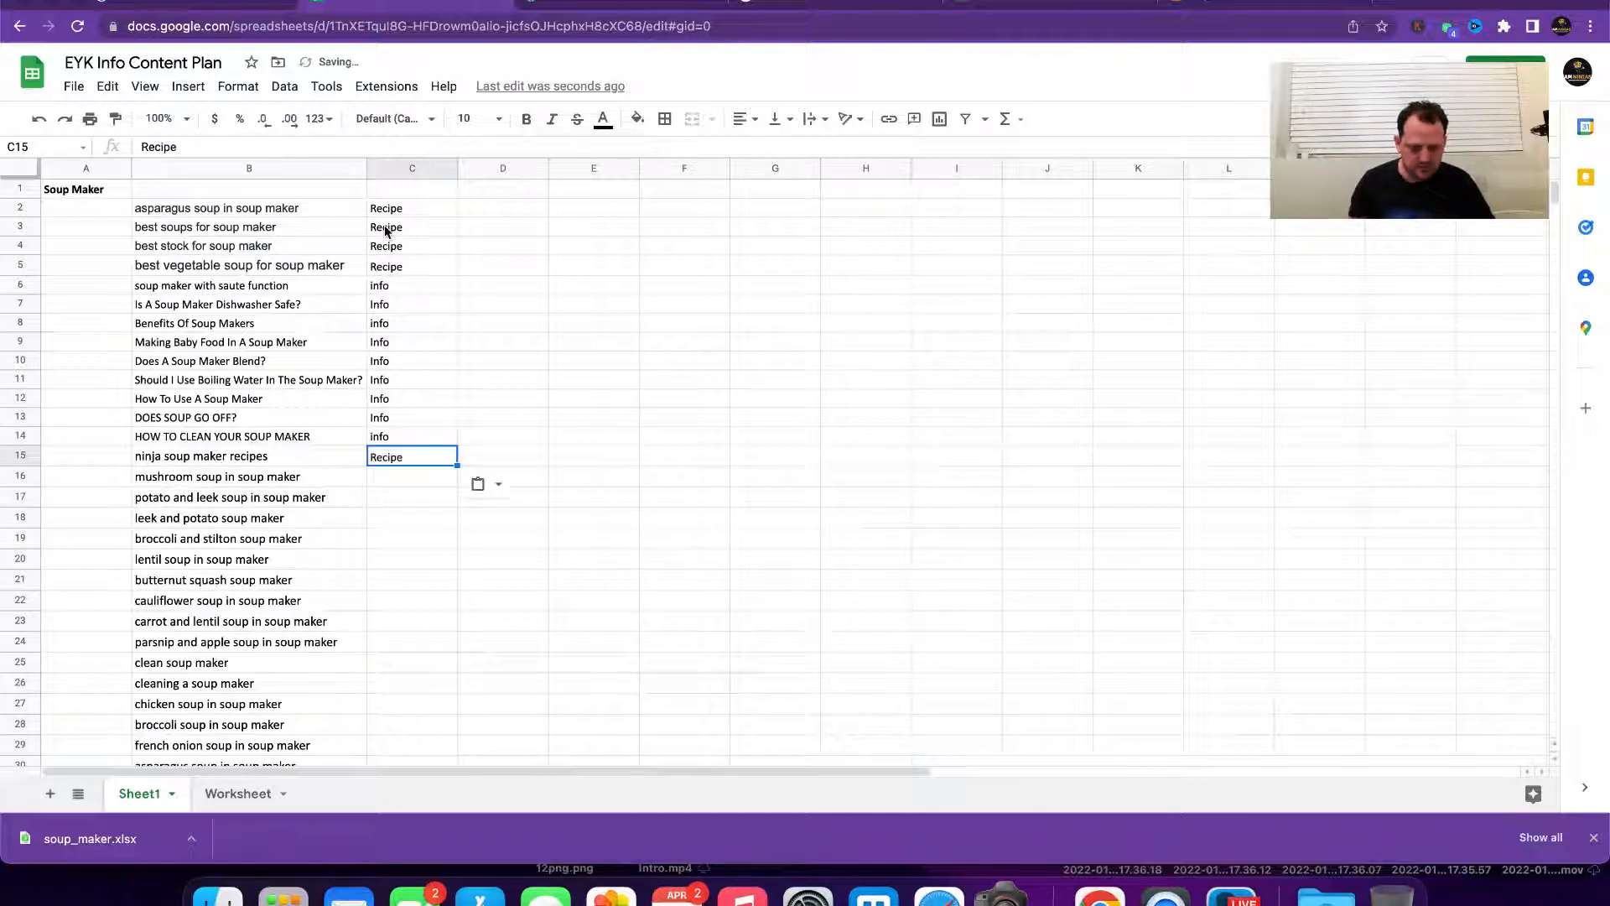
pyautogui.press('Return')
pyautogui.write('Recipe')
pyautogui.press('Return')
pyautogui.write('Recipe')
pyautogui.press('Return')
pyautogui.write('Recipe')
pyautogui.press('Return')
pyautogui.write('Recipe')
pyautogui.press('Return')
pyautogui.hotkey('ctrl', 'v')
pyautogui.press('Return')
pyautogui.hotkey('ctrl', 'v')
pyautogui.press('Return')
pyautogui.hotkey('ctrl', 'v')
pyautogui.press('Return')
pyautogui.hotkey('ctrl', 'v')
pyautogui.press('Return')
pyautogui.hotkey('ctrl', 'v')
pyautogui.press('Return')
# Step: Label clean soup maker and cleaning a soup maker as info in C25 and C26
pyautogui.write('info')
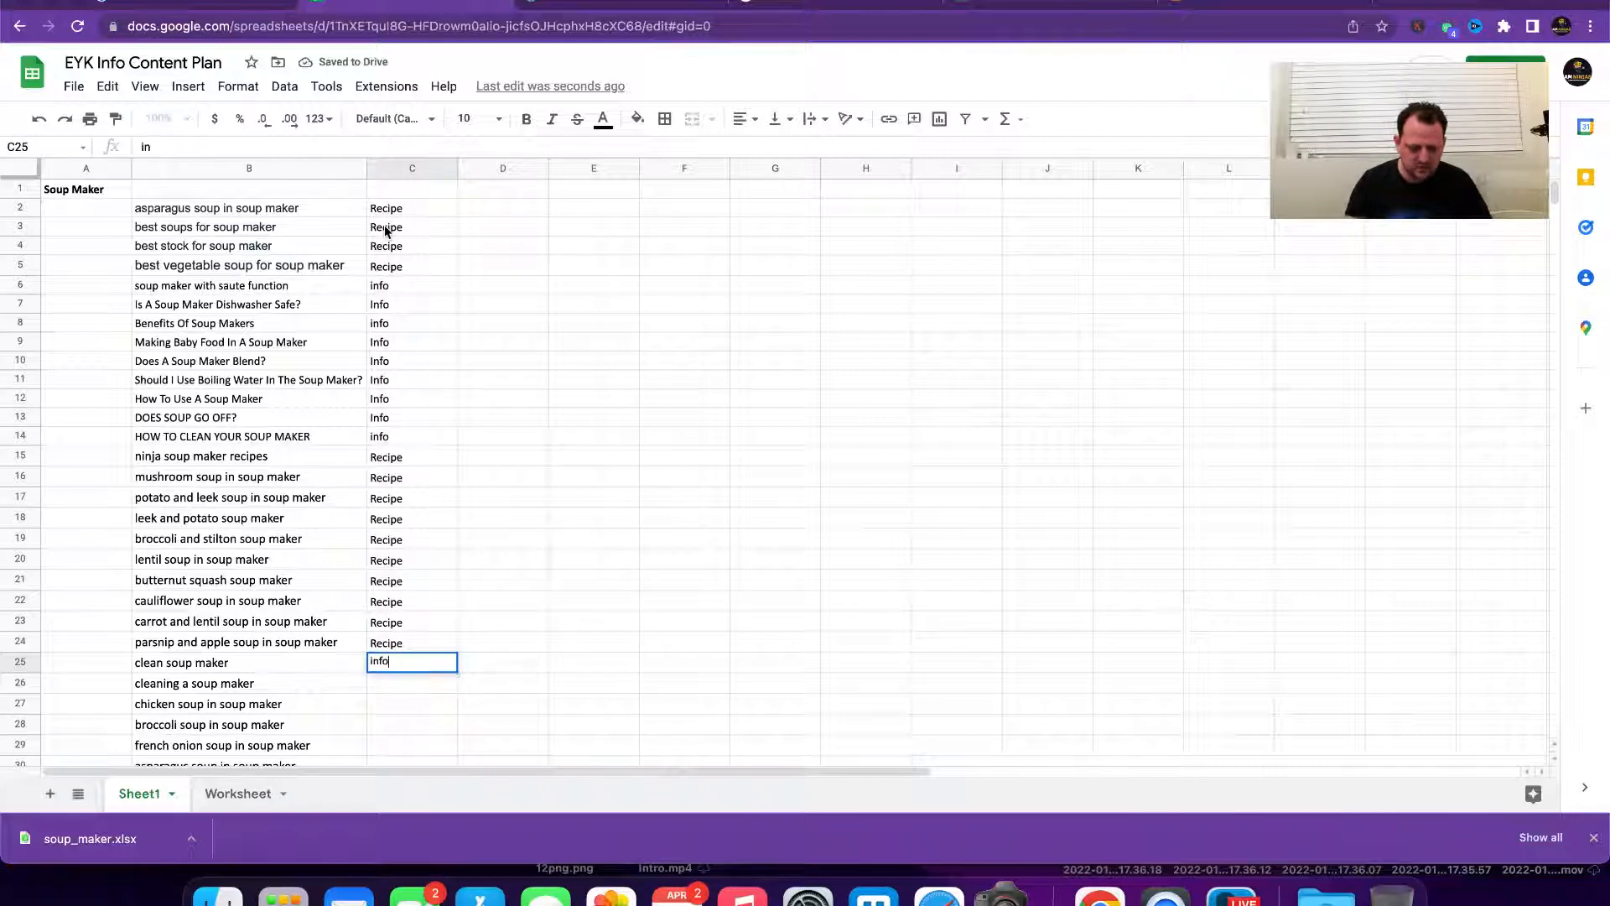
pyautogui.press('Return')
pyautogui.write('info')
pyautogui.press('Return')
# Step: Label the topics from chicken soup to frozen veg in soup maker as Recipe in C27 to C36
pyautogui.press('super+v')
pyautogui.press('Return')
pyautogui.press('super+v')
pyautogui.press('Return')
pyautogui.press('super+v')
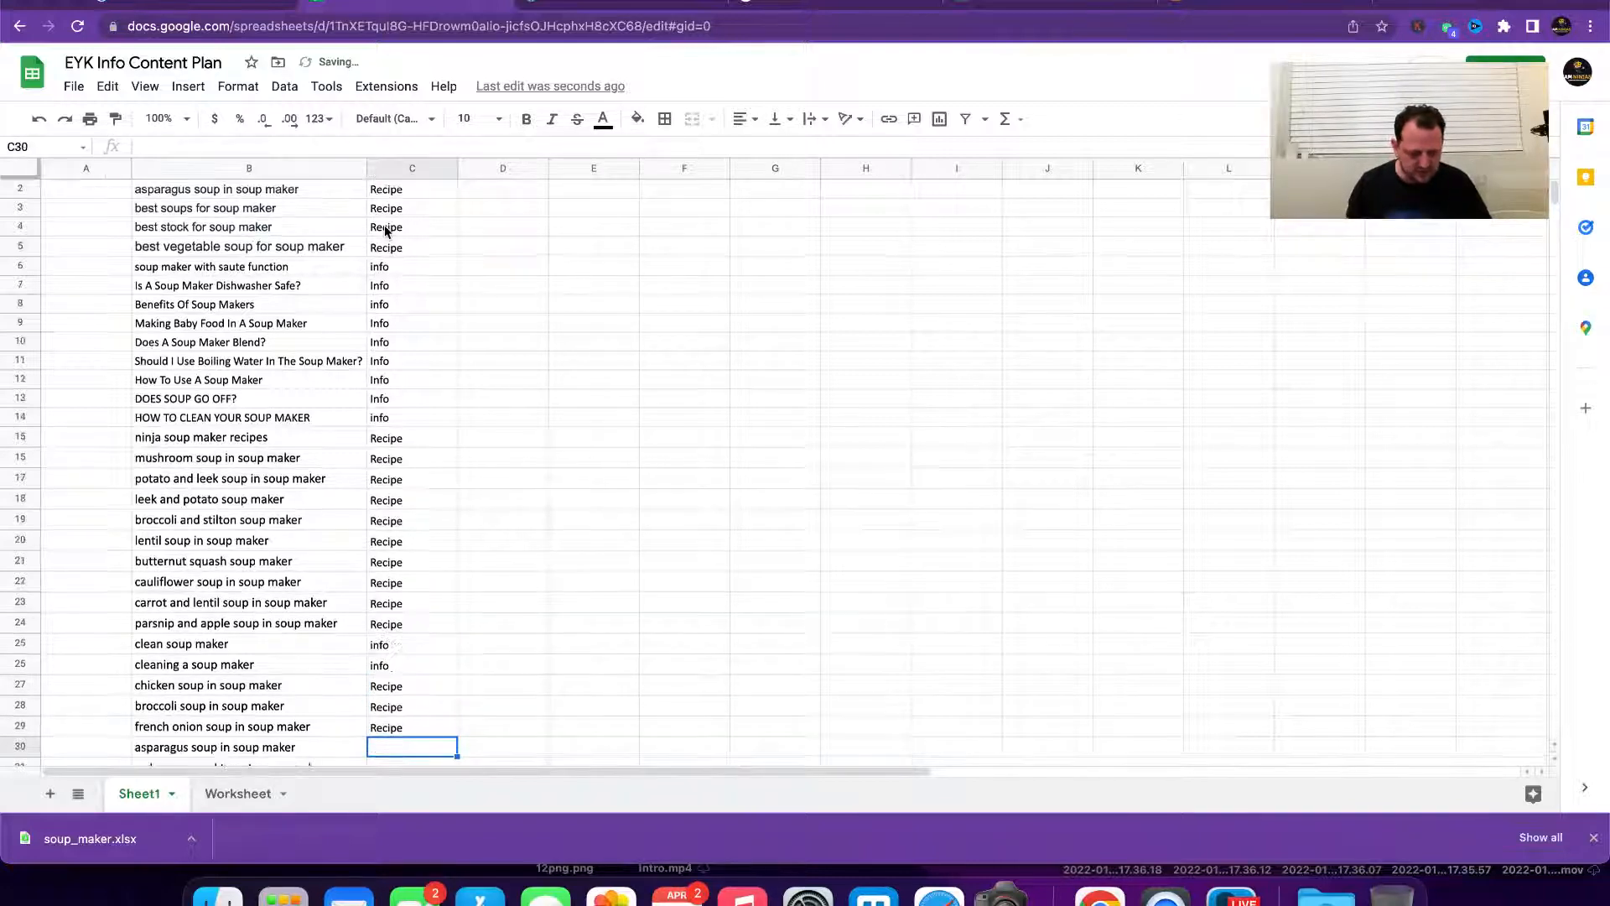
pyautogui.press('Return')
pyautogui.hscroll(-1, 413, 297)
pyautogui.scroll(-7, 412, 297)
pyautogui.press('super+v')
pyautogui.press('Return')
pyautogui.press('super+v')
pyautogui.press('Return')
pyautogui.press('super+v')
pyautogui.press('Return')
pyautogui.press('super+v')
pyautogui.press('Return')
pyautogui.press('super+v')
pyautogui.press('Return')
pyautogui.press('super+v')
pyautogui.press('Return')
pyautogui.press('super+v')
pyautogui.press('Return')
# Step: Label instructions for tefal soup maker as info and carrot and coriander soup maker as Recipe
pyautogui.write('info')
pyautogui.press('Return')
pyautogui.write('f')
pyautogui.press('BackSpace')
pyautogui.press('super+v')
pyautogui.press('Return')
# Step: Label the topics from celery soup to lentil and bacon soup as Recipe in C39 to C42
pyautogui.write('info')
pyautogui.press('Return')
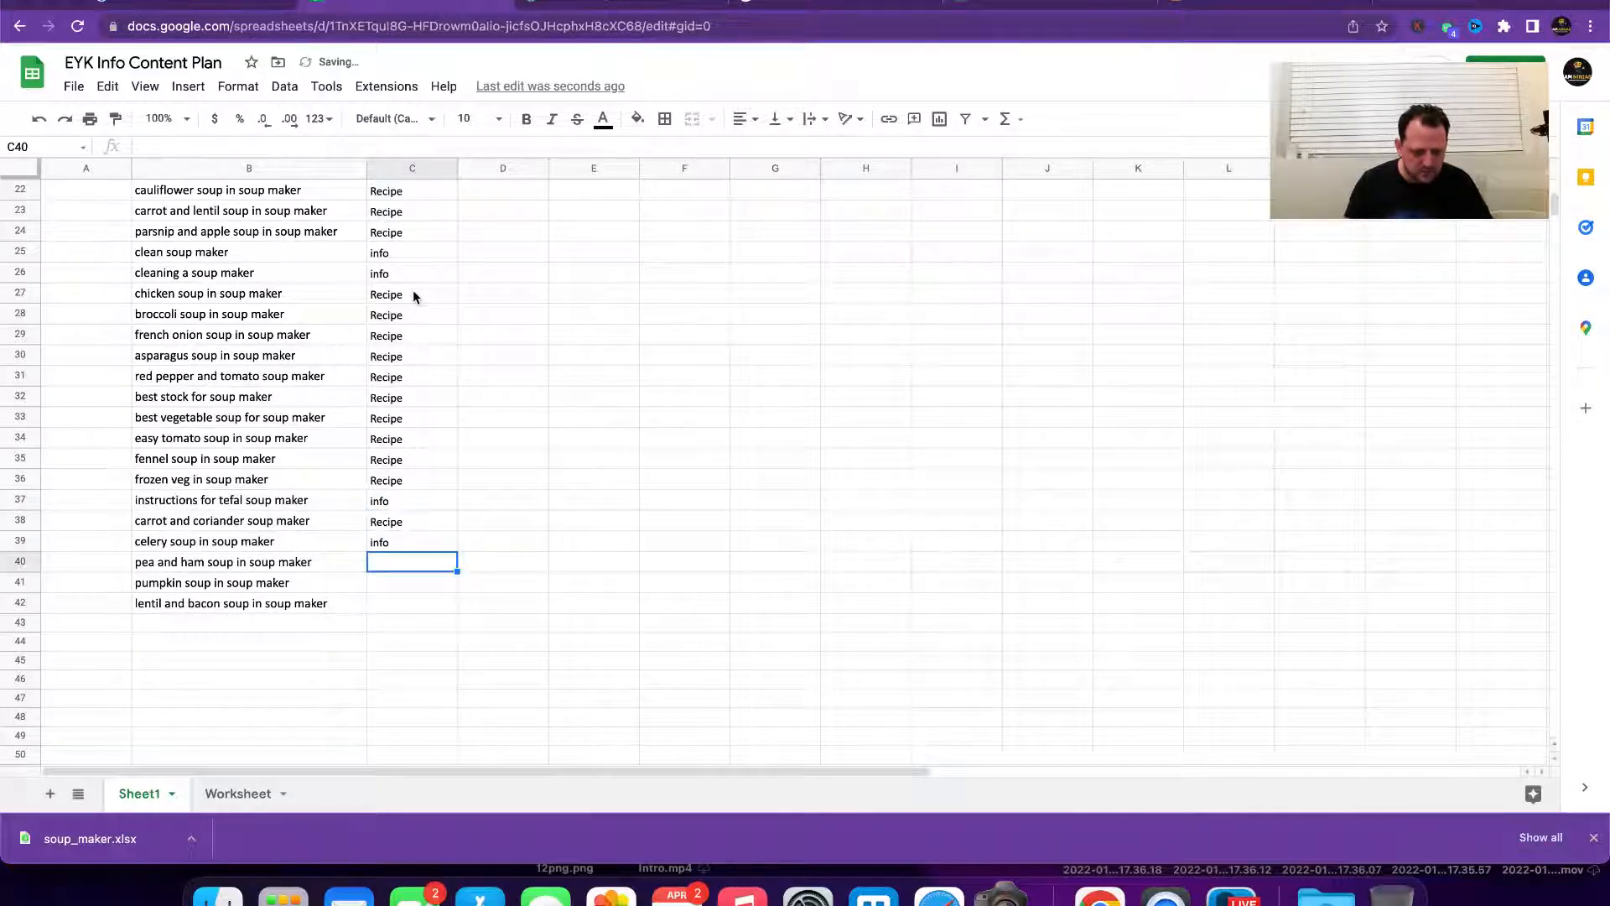
pyautogui.press('Up')
pyautogui.press('super+v')
pyautogui.press('Down')
pyautogui.press('super+v')
pyautogui.press('Down')
pyautogui.press('super+v')
pyautogui.press('Down')
pyautogui.press('super+v')
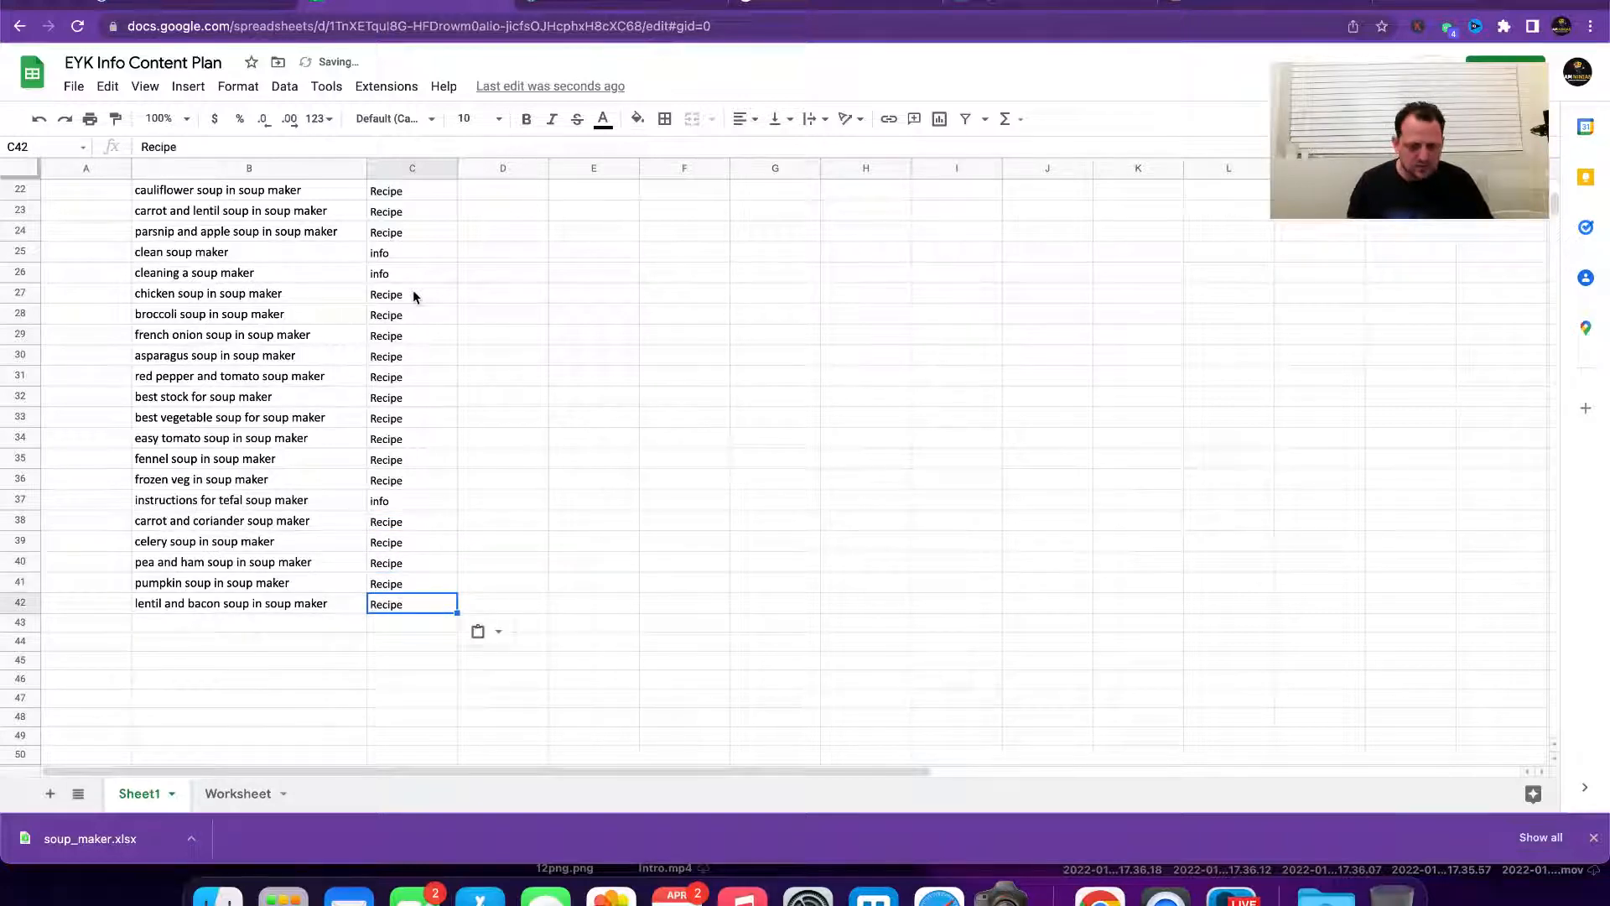
# Step: Look over the labelled Soup Maker topic list and switch to the Equip Your Kitchen homepage
pyautogui.click(501, 331)
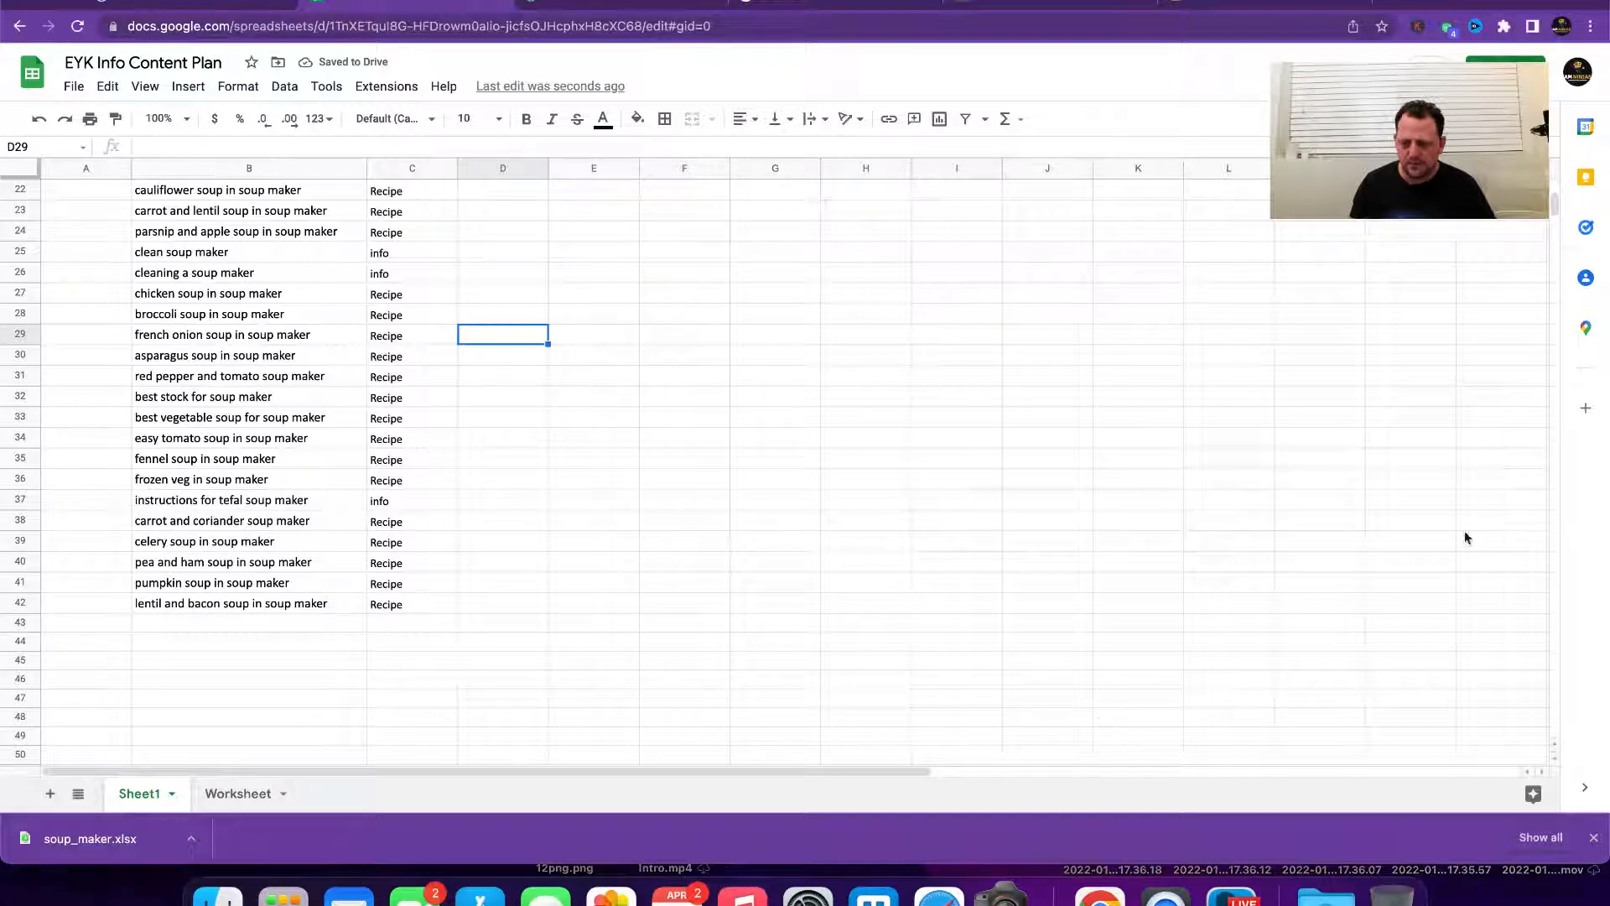
pyautogui.scroll(10, 198, 595)
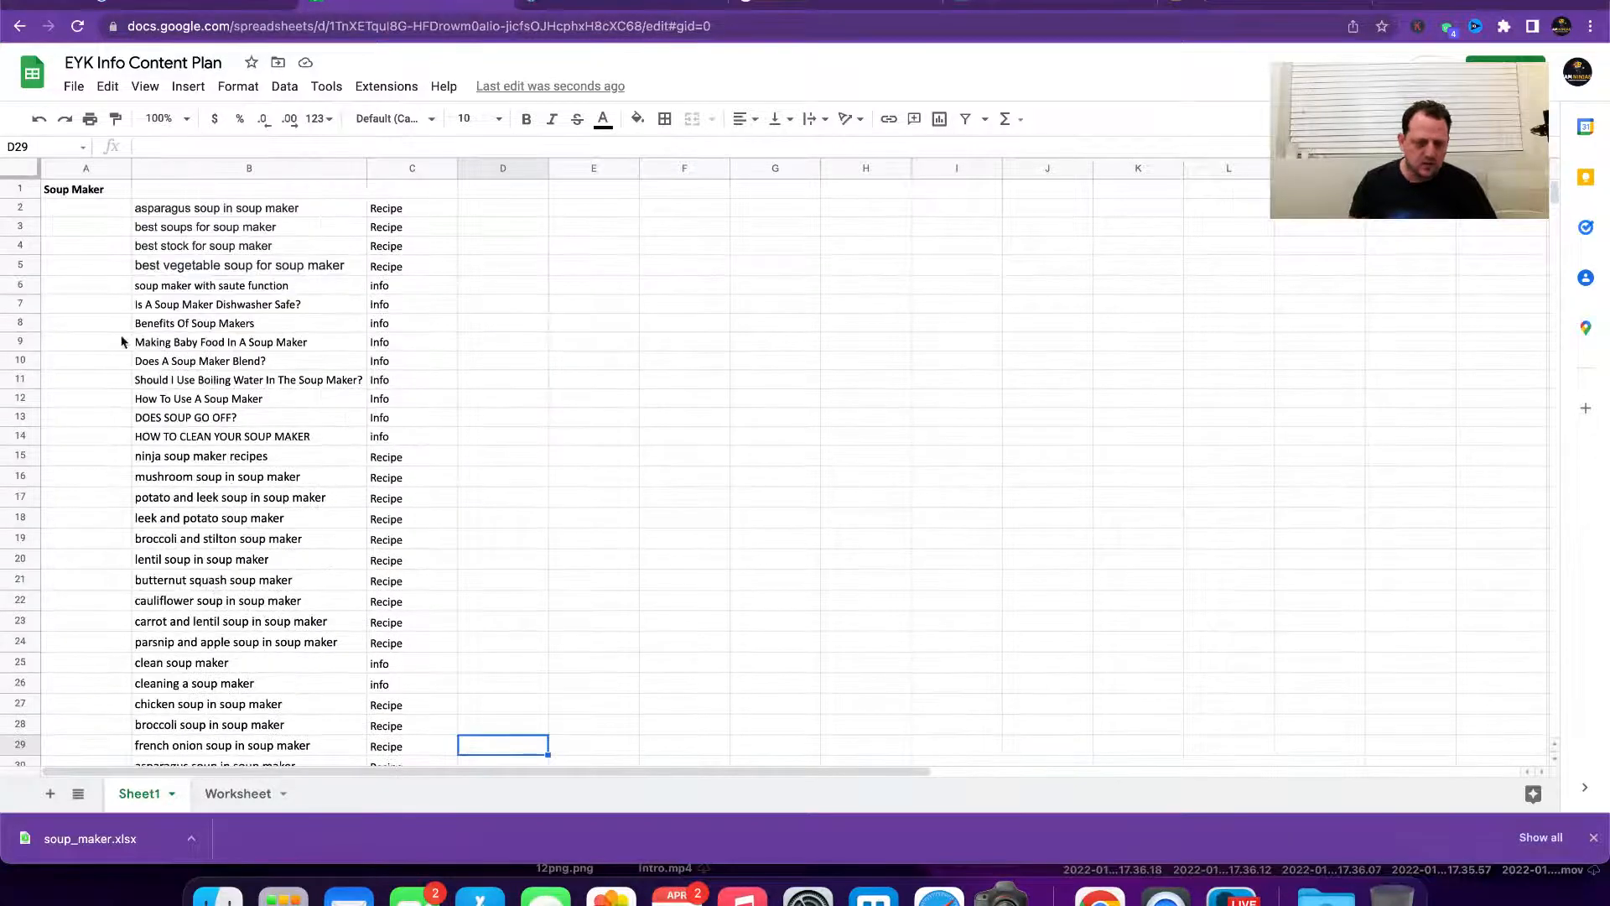
pyautogui.click(86, 191)
pyautogui.scroll(-2, 276, 554)
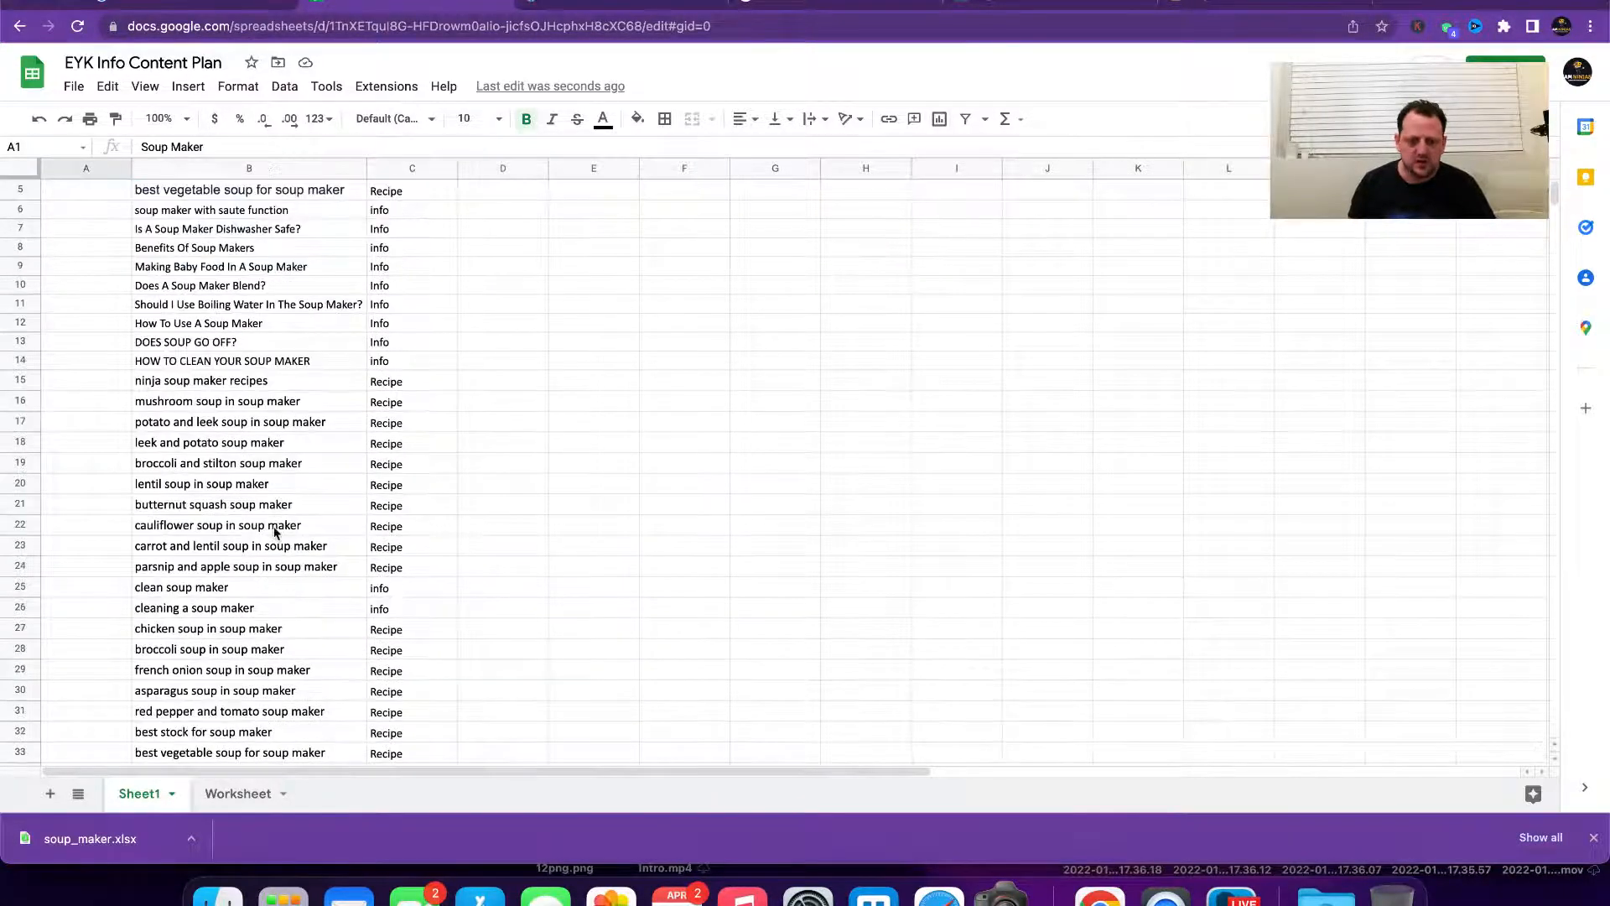
pyautogui.click(168, 5)
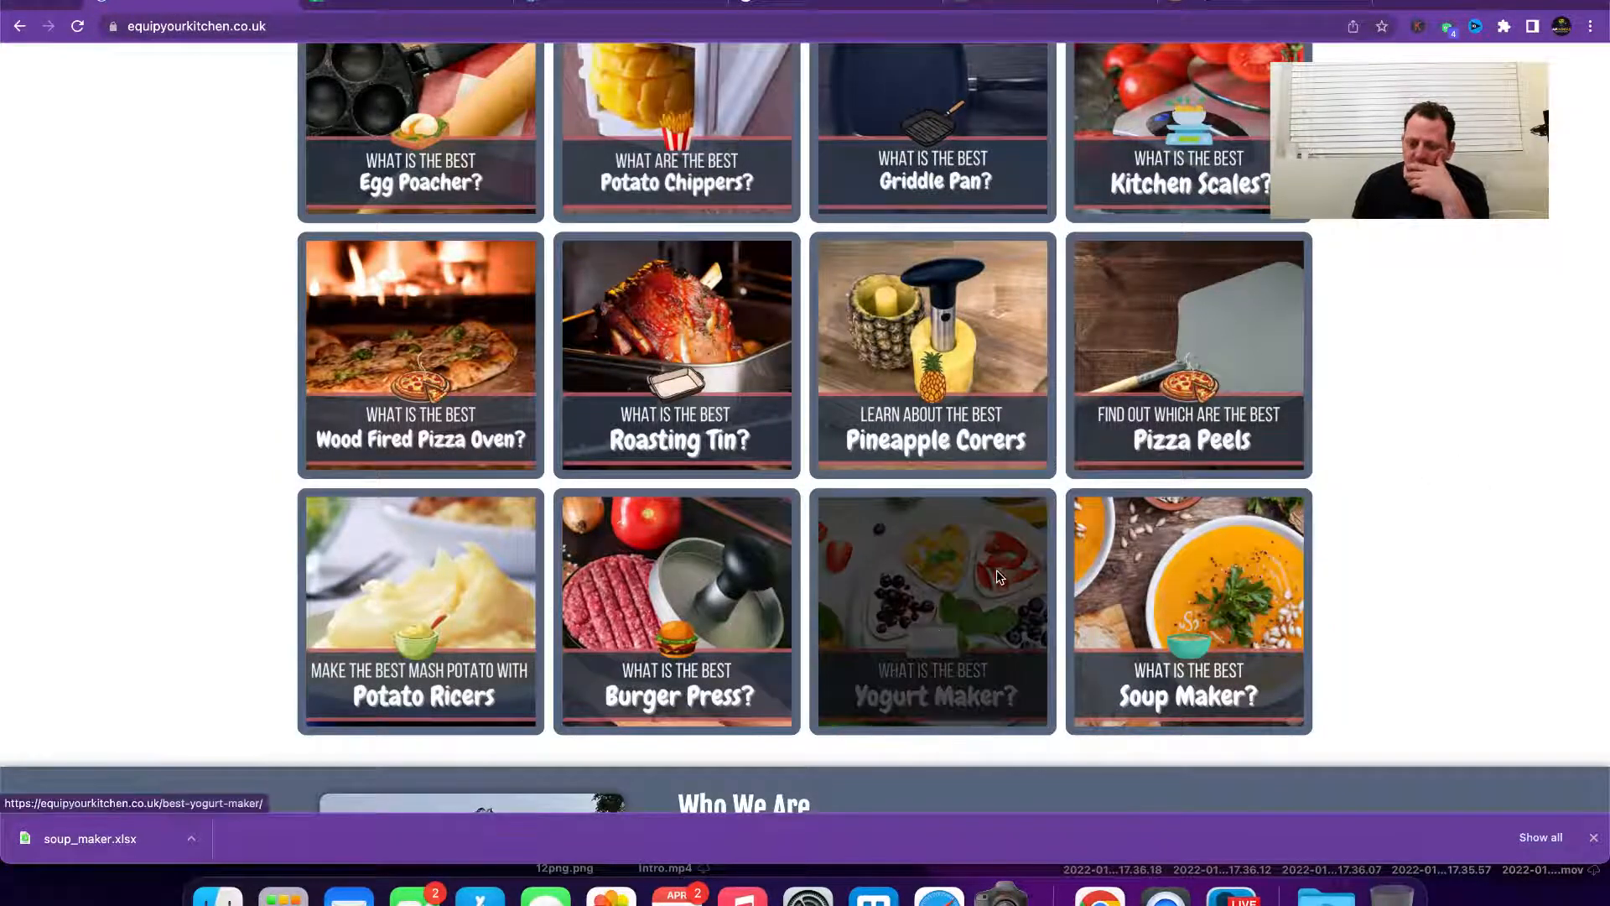
# Step: Return to the EYK Info Content Plan sheet and enter Yogurt Maker as a bold heading in D1
pyautogui.click(369, 6)
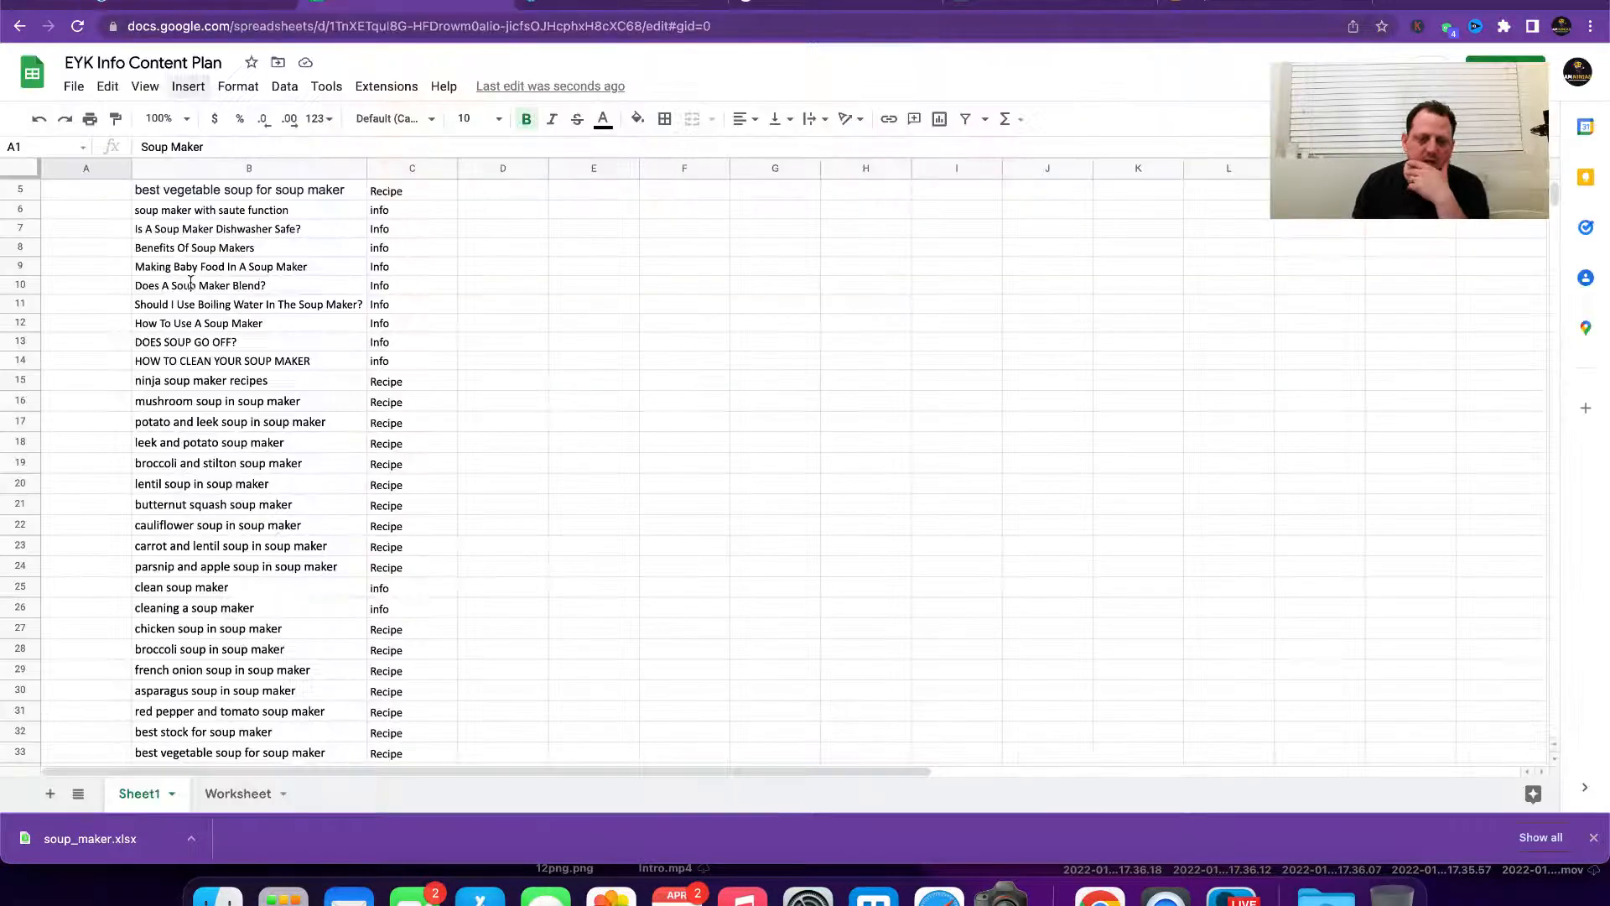
pyautogui.scroll(-5, 268, 536)
pyautogui.scroll(6, 269, 536)
pyautogui.hscroll(-2, 332, 502)
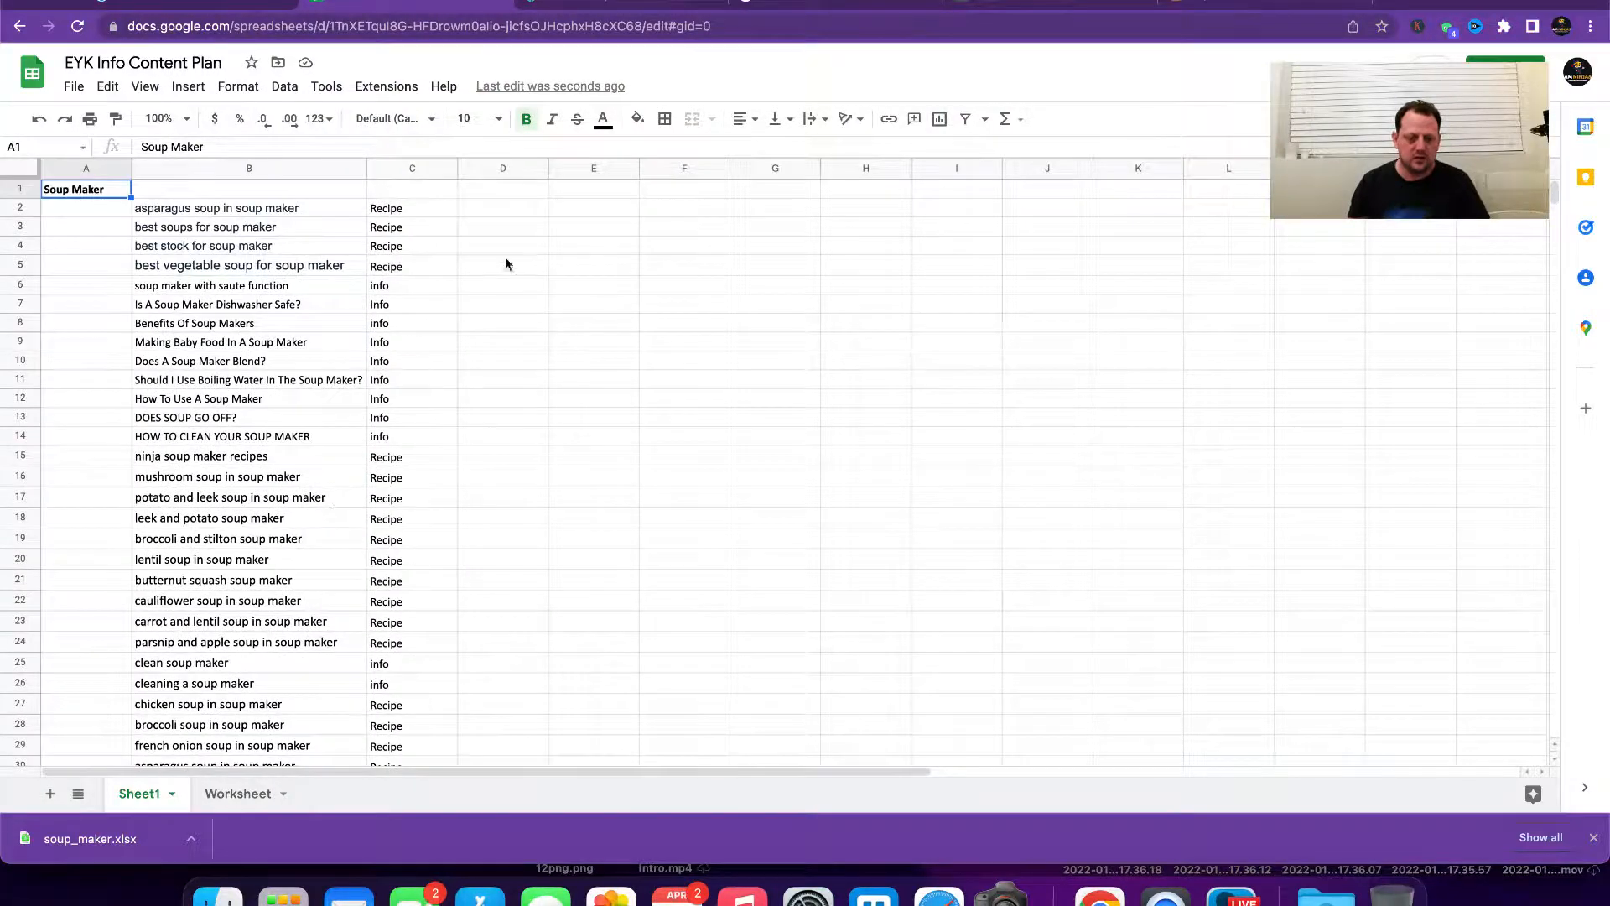
pyautogui.click(507, 192)
pyautogui.write('Yogurt Maker')
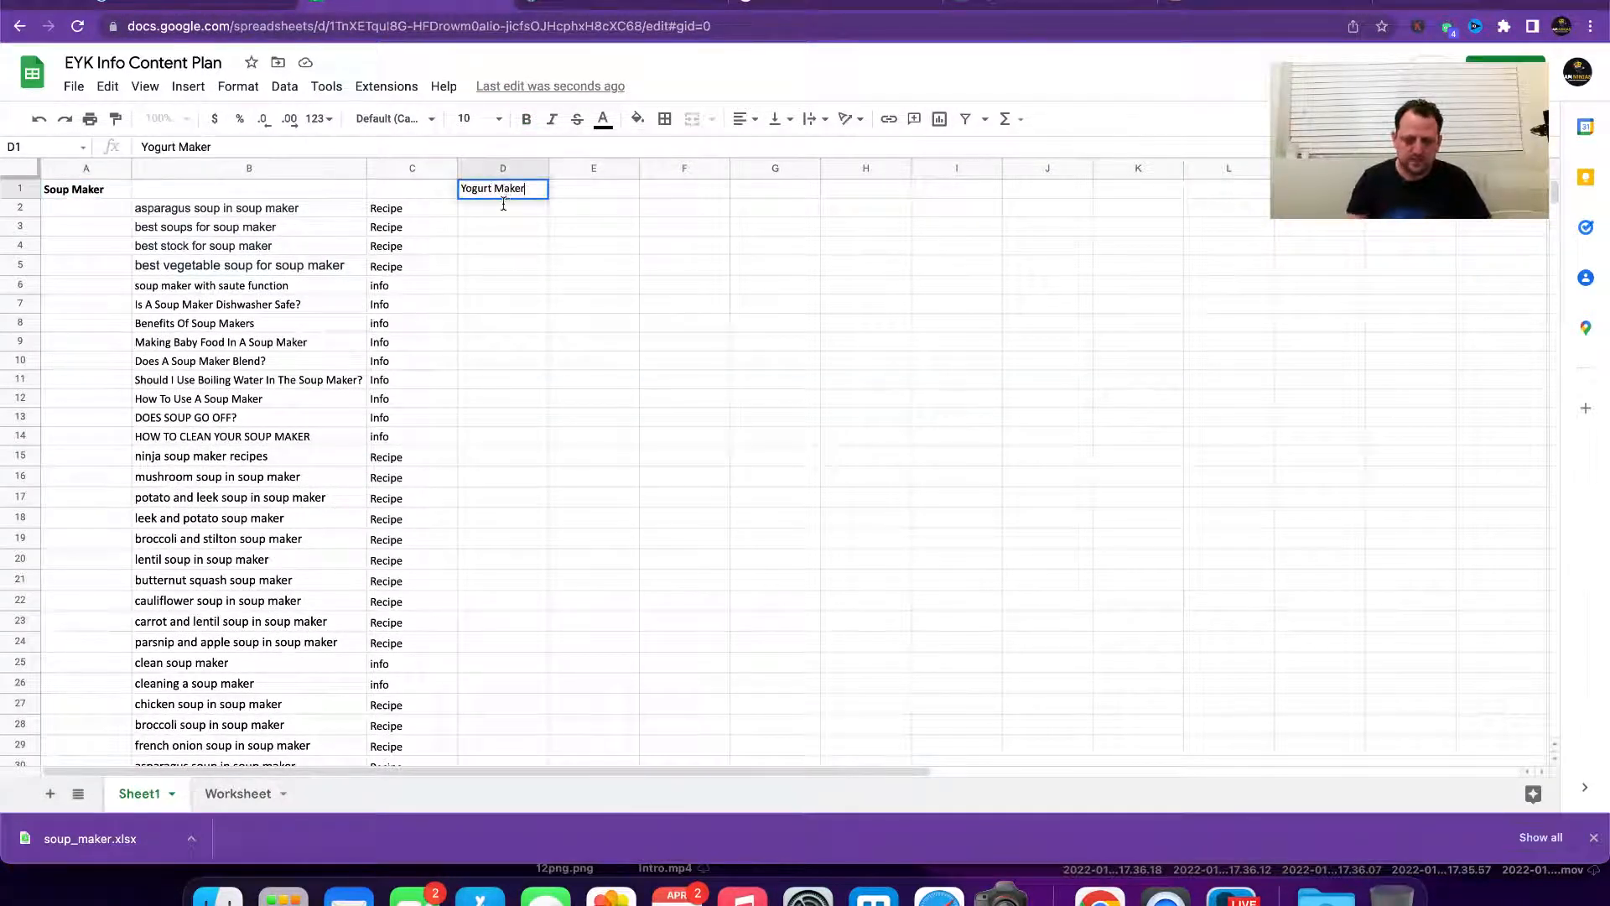
pyautogui.press('Return')
pyautogui.click(499, 197)
pyautogui.hotkey('ctrl', 'z')
pyautogui.hotkey('ctrl', 'y')
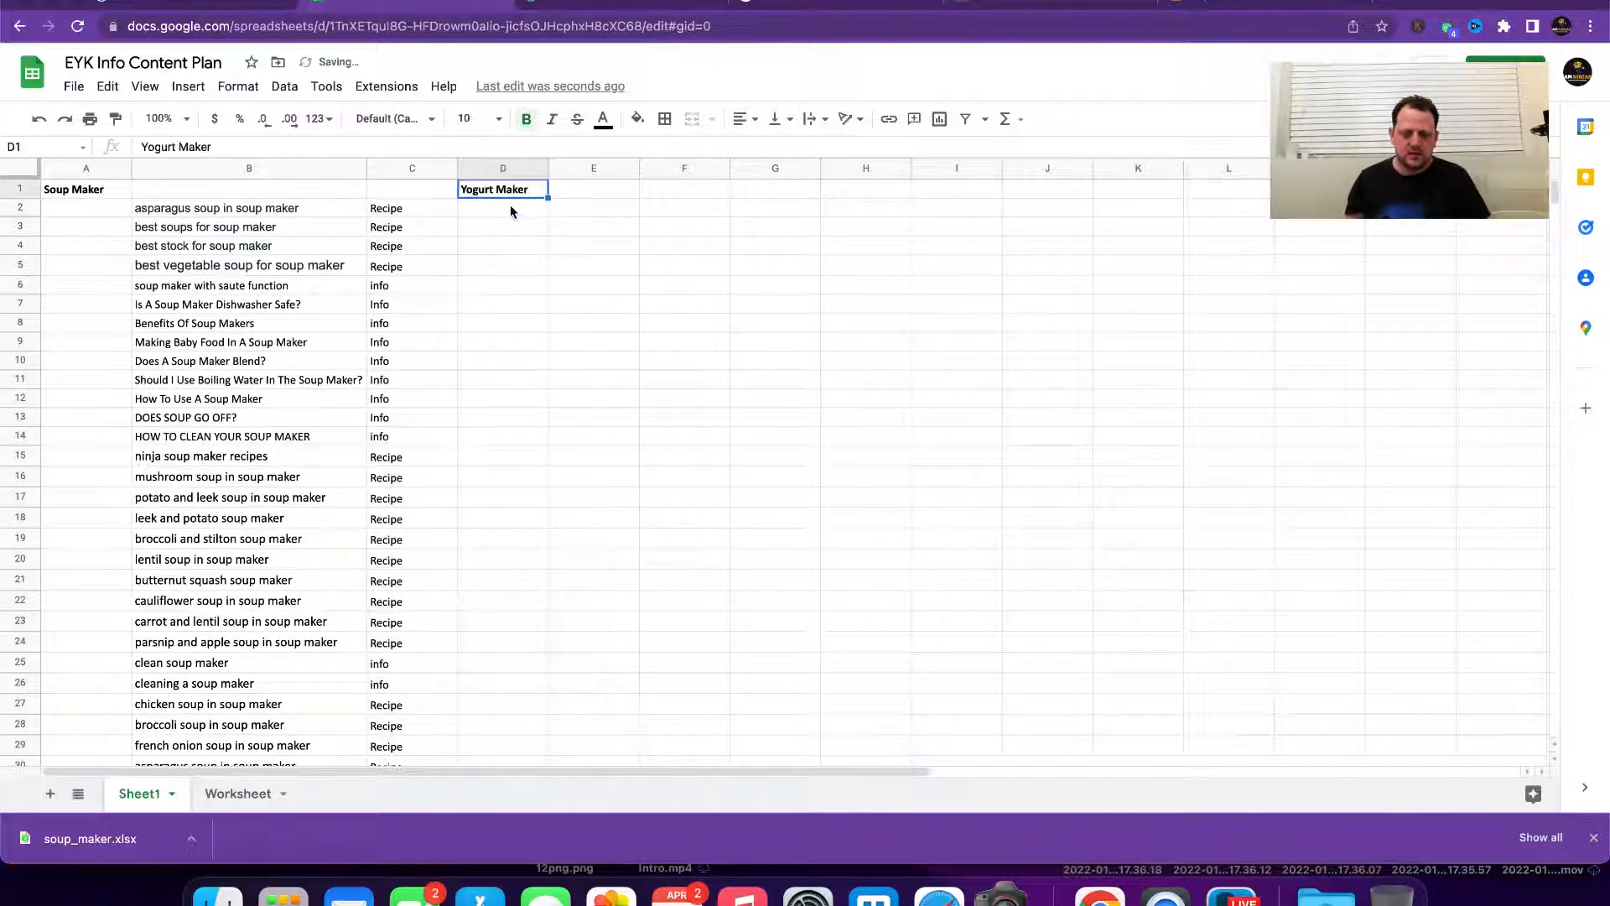
# Step: Start a new LowFruits keyword report with the seed keyword Yogurt Maker and the country United Kingdom
pyautogui.click(605, 10)
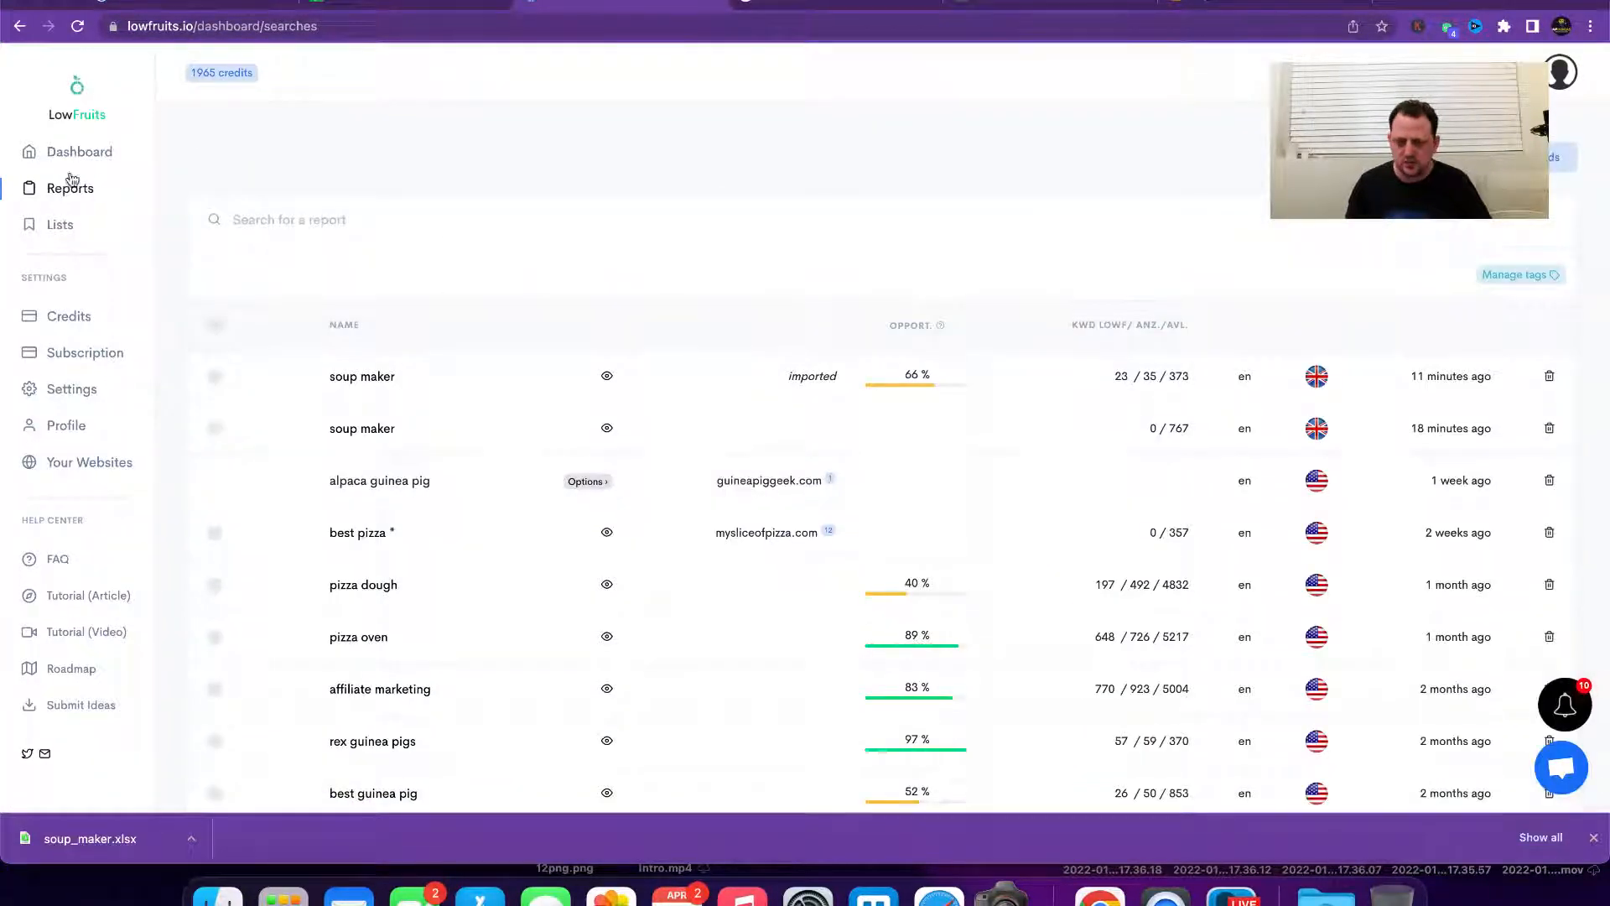
pyautogui.click(1501, 158)
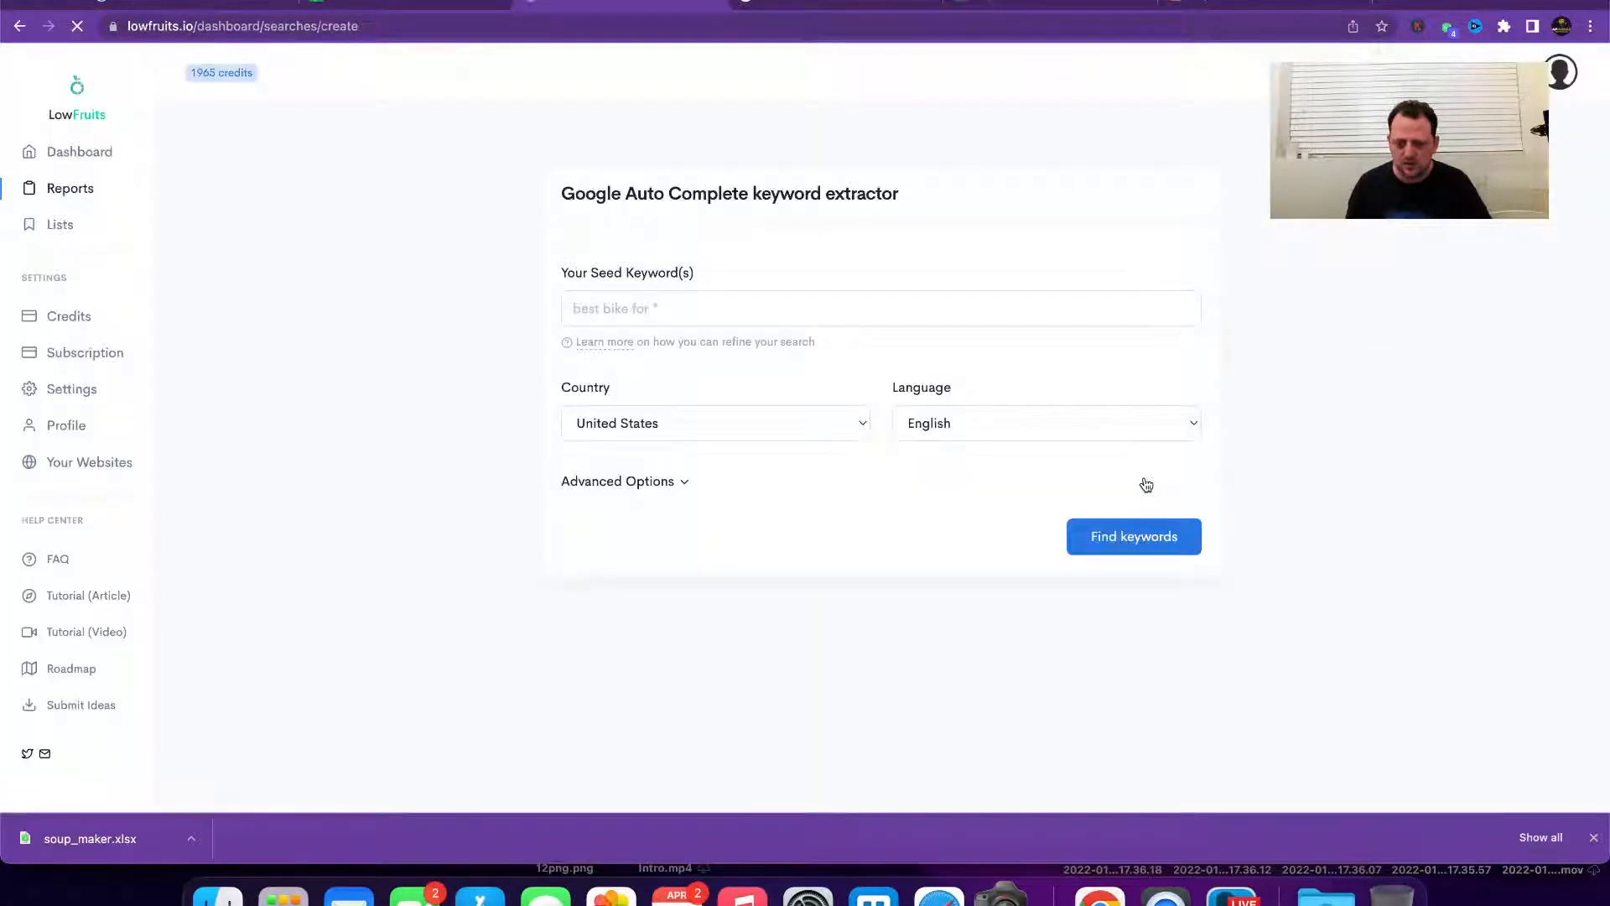
pyautogui.click(739, 305)
pyautogui.press('super+v')
pyautogui.click(646, 417)
pyautogui.click(751, 413)
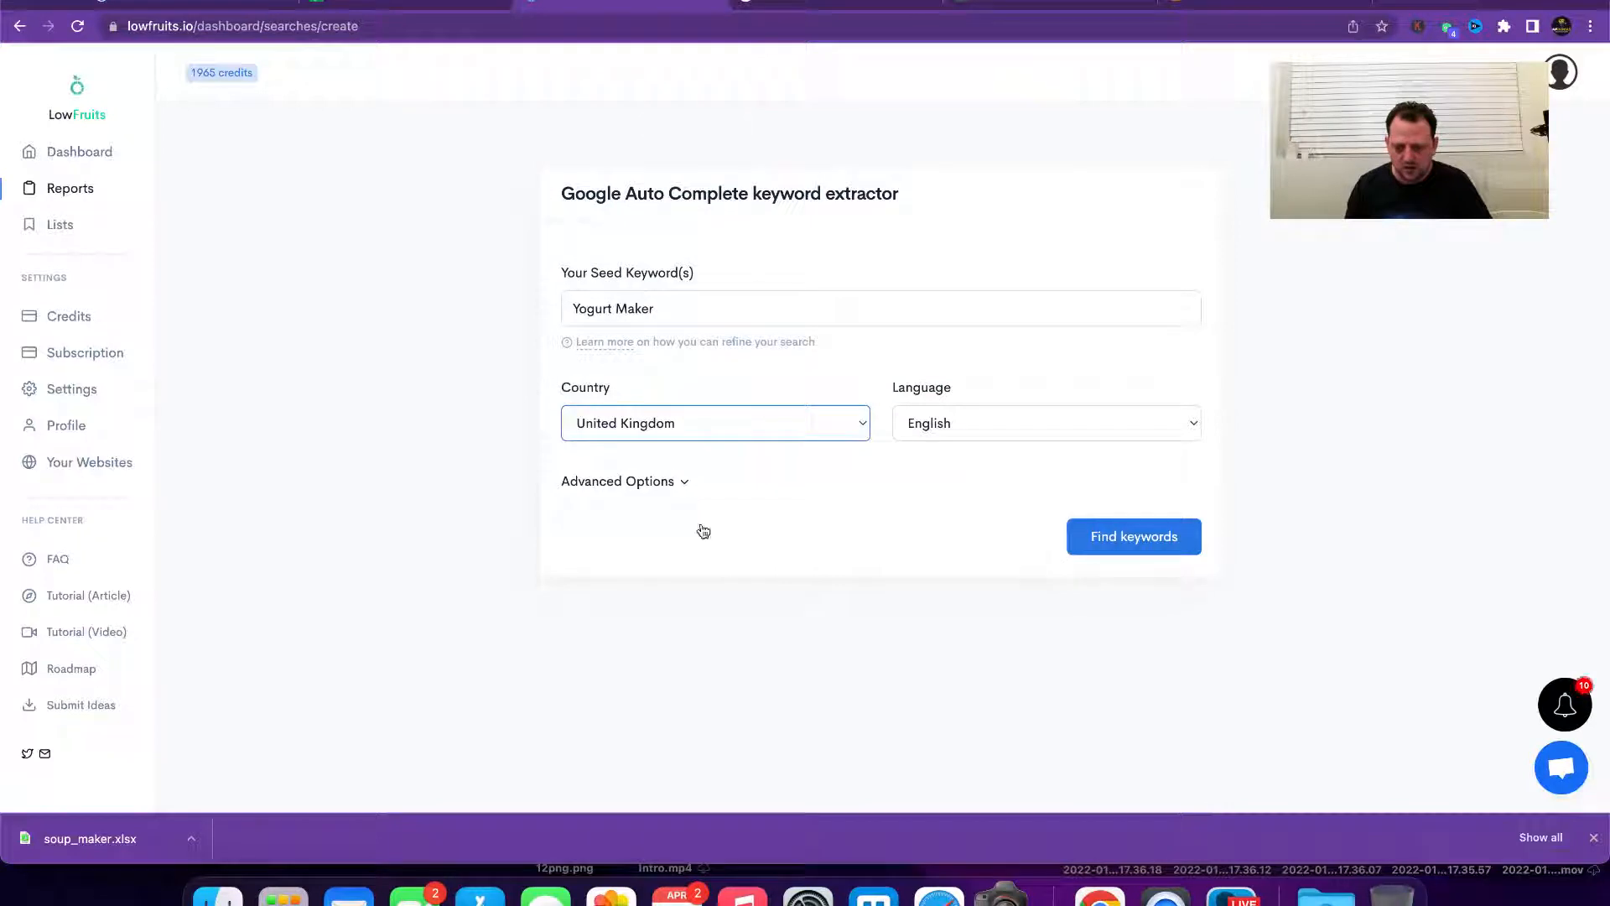
# Step: Add retailer names such as argos and b&M to the report's negative keywords and run the keyword search
pyautogui.click(683, 482)
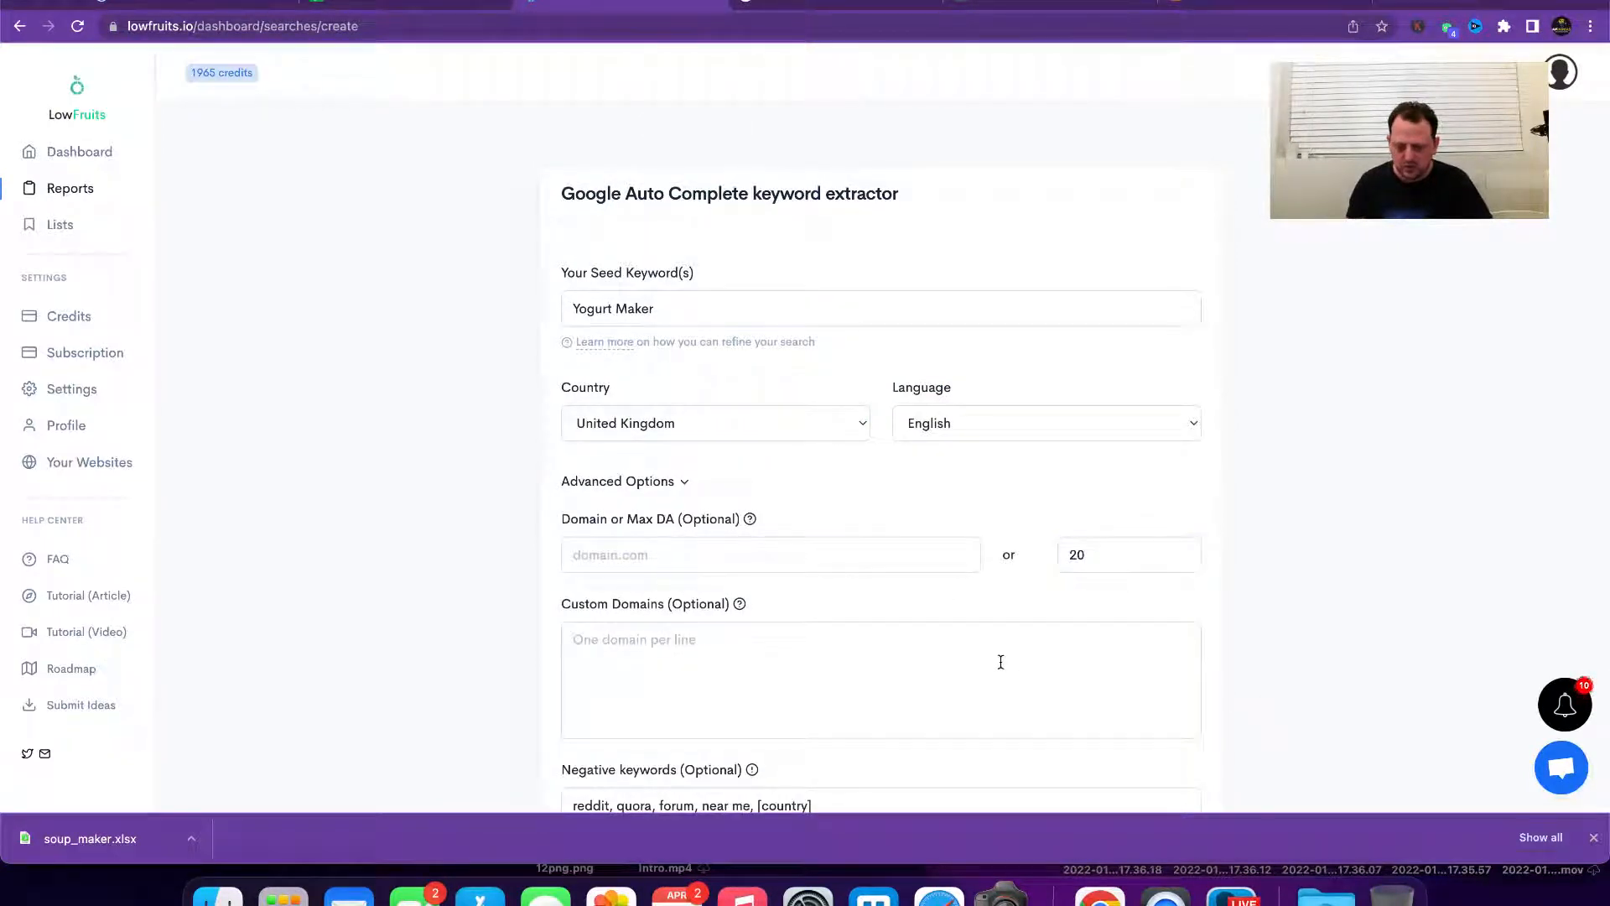
pyautogui.scroll(-3, 1000, 662)
pyautogui.click(882, 692)
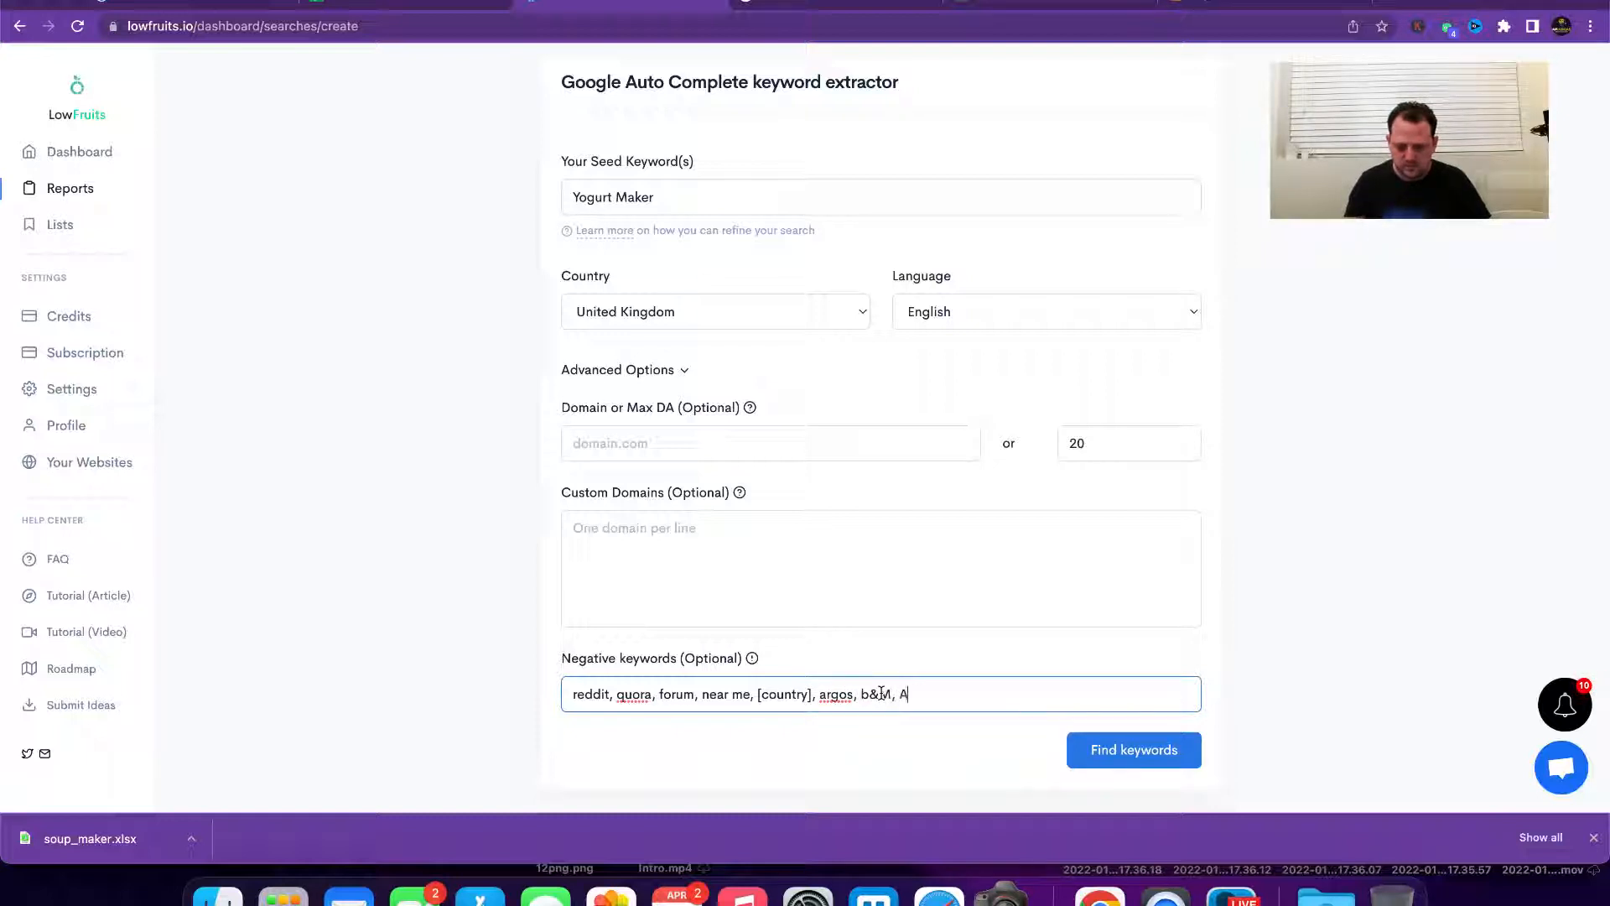
pyautogui.click(1115, 755)
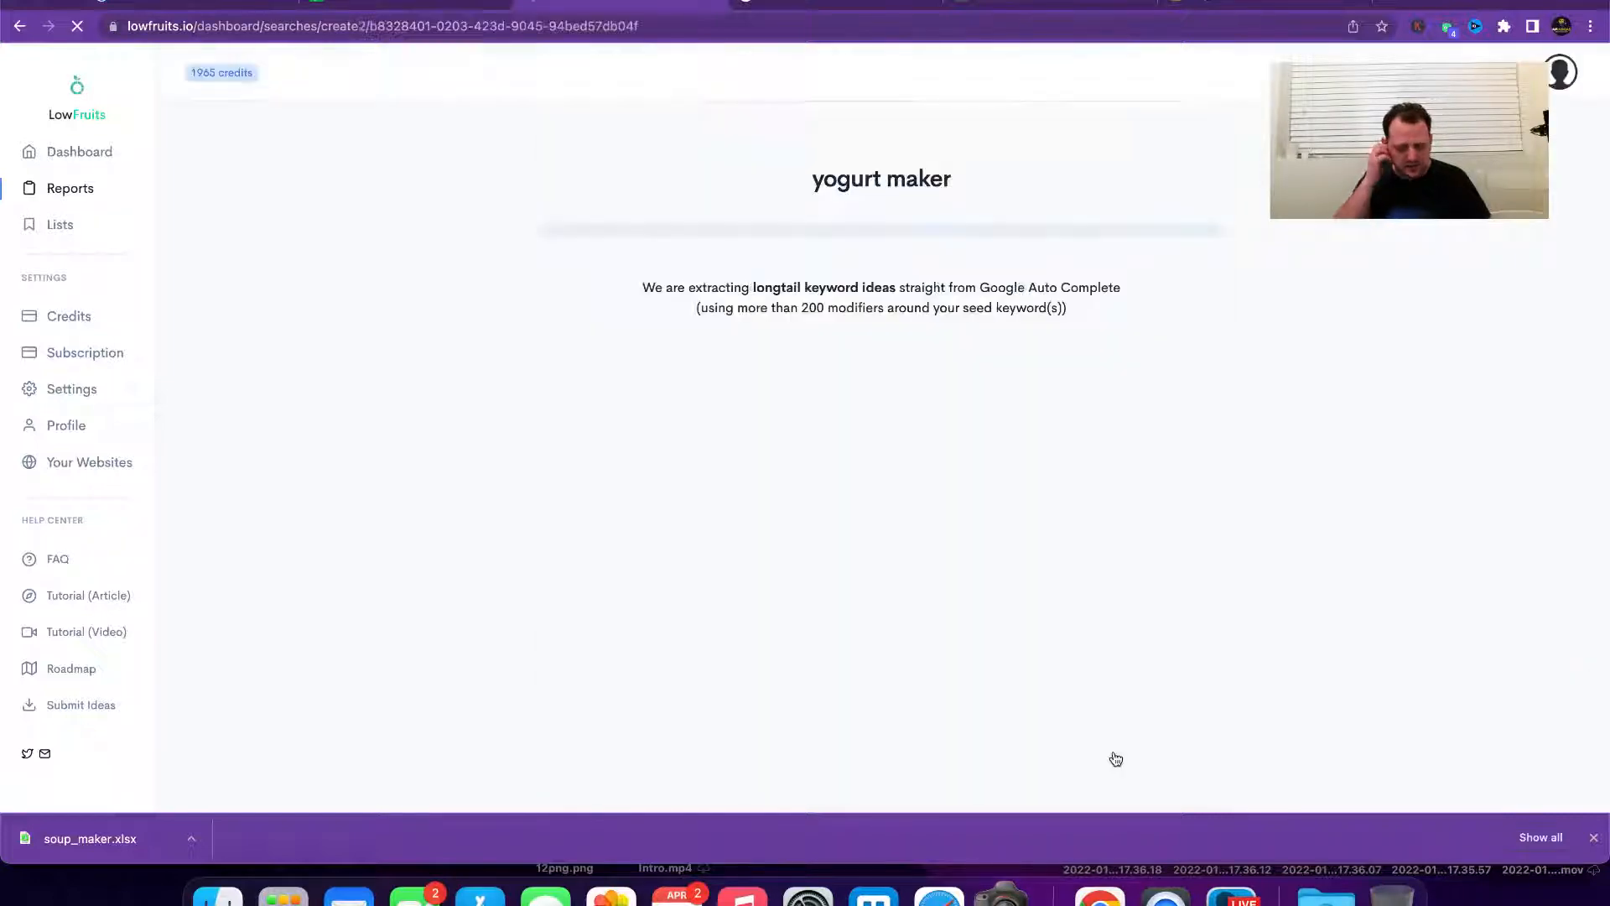
# Step: Switch to the Google results and search for Best Yogurt Maker 2022
pyautogui.click(834, 5)
pyautogui.click(348, 87)
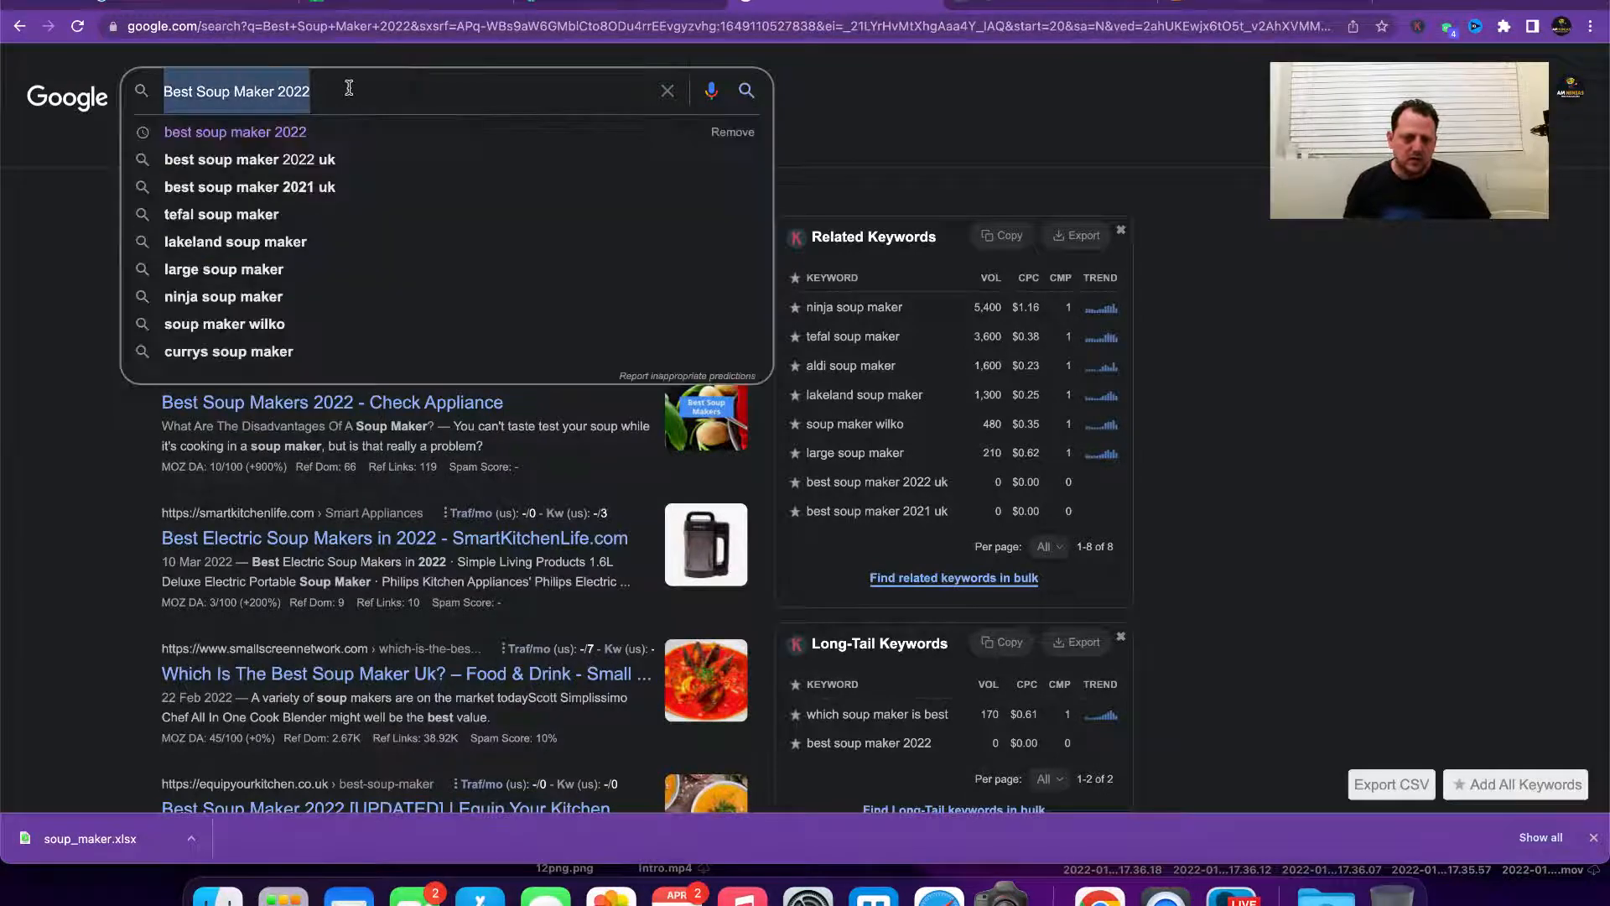
pyautogui.write('Best Yogurt Maker ')
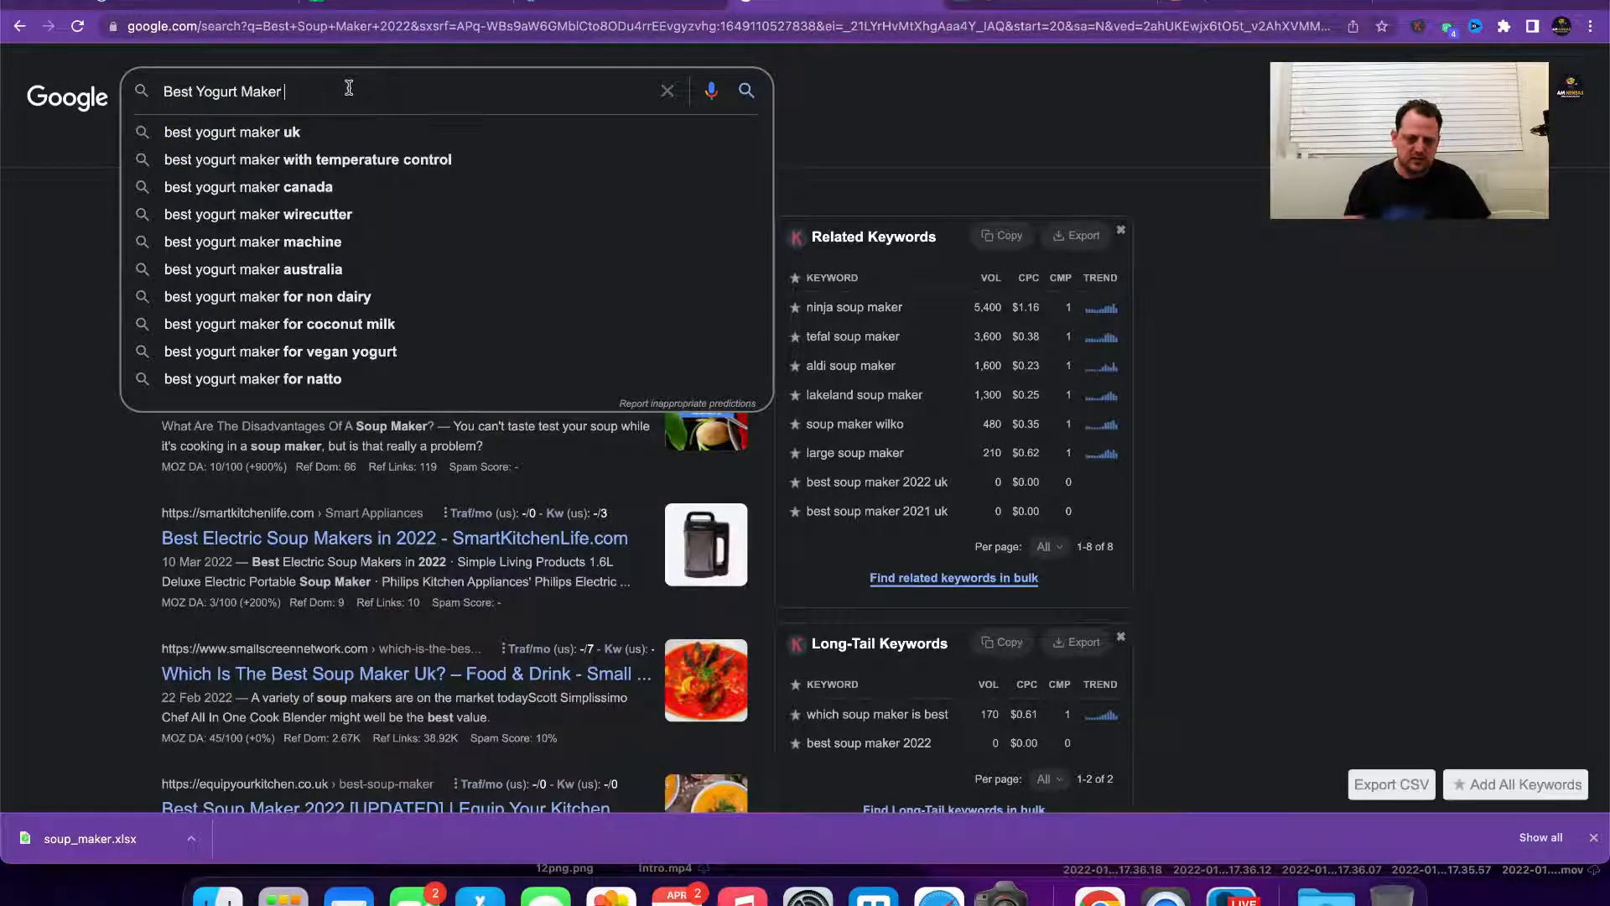
pyautogui.write('2022')
pyautogui.press('Return')
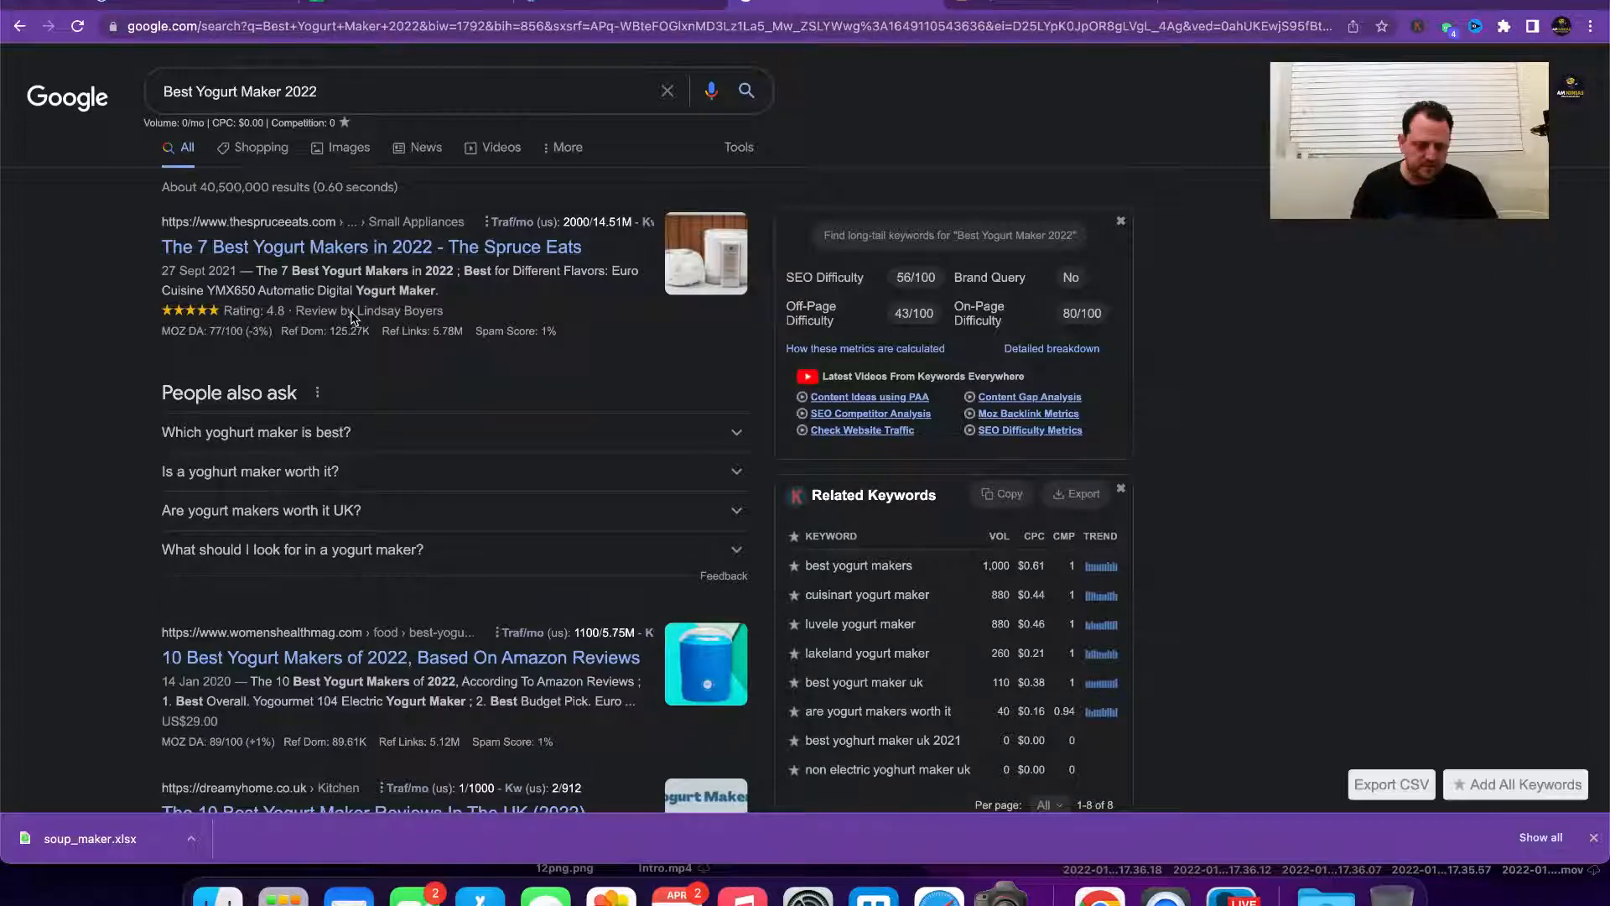
# Step: Look over the first page of results and open the AmateurChef best yogurt maker article in a new tab
pyautogui.scroll(-3, 354, 318)
pyautogui.scroll(-5, 353, 318)
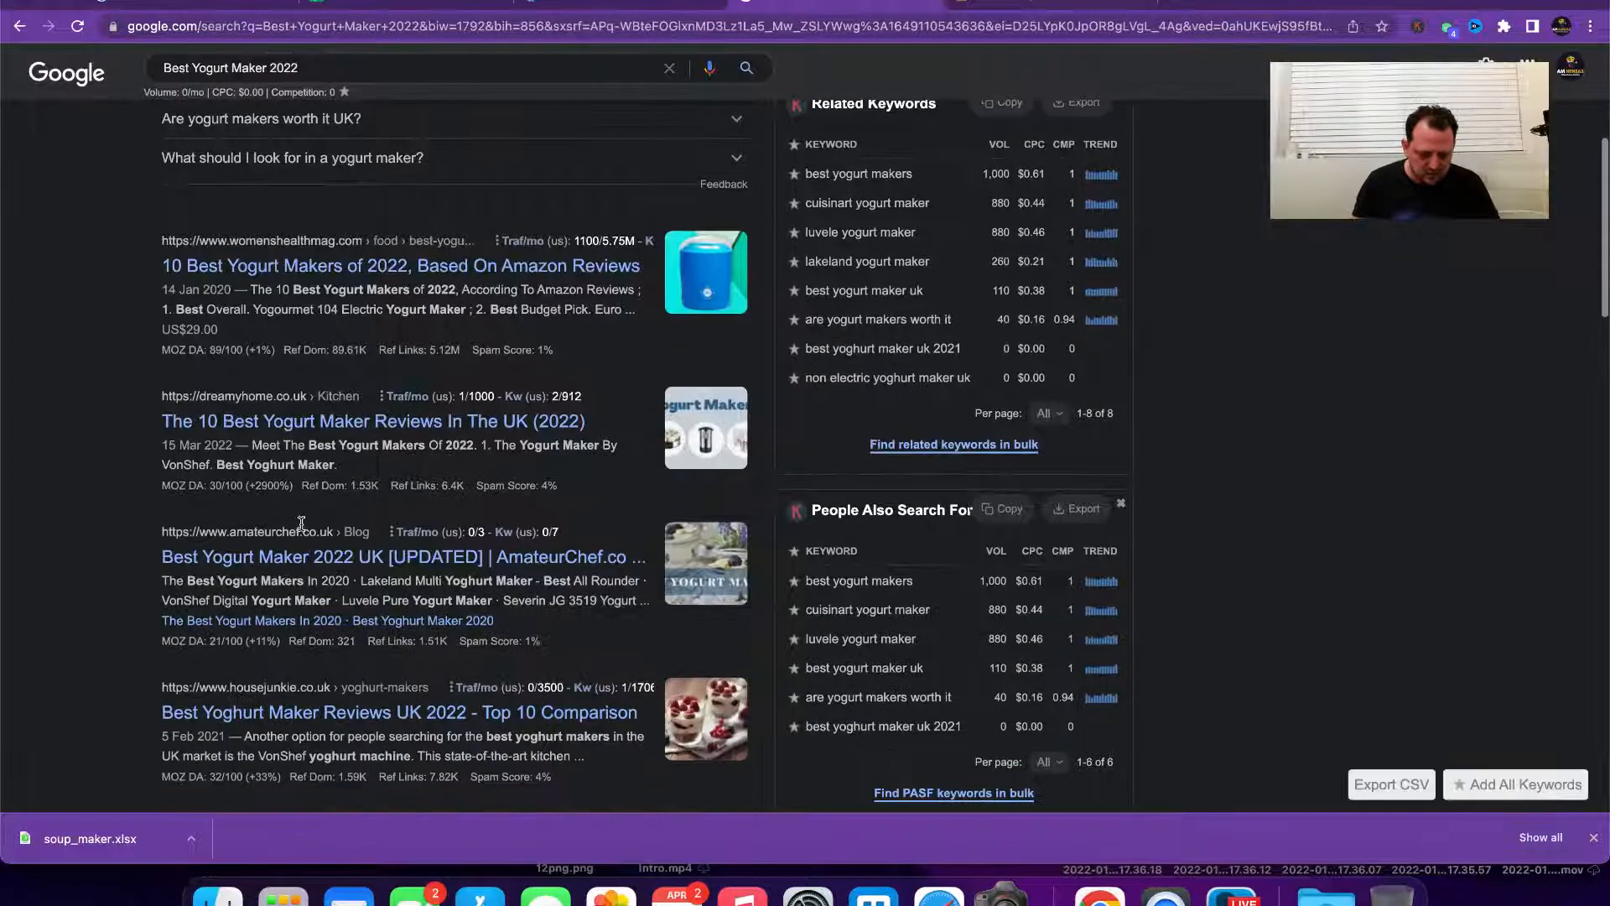
pyautogui.scroll(-2, 328, 564)
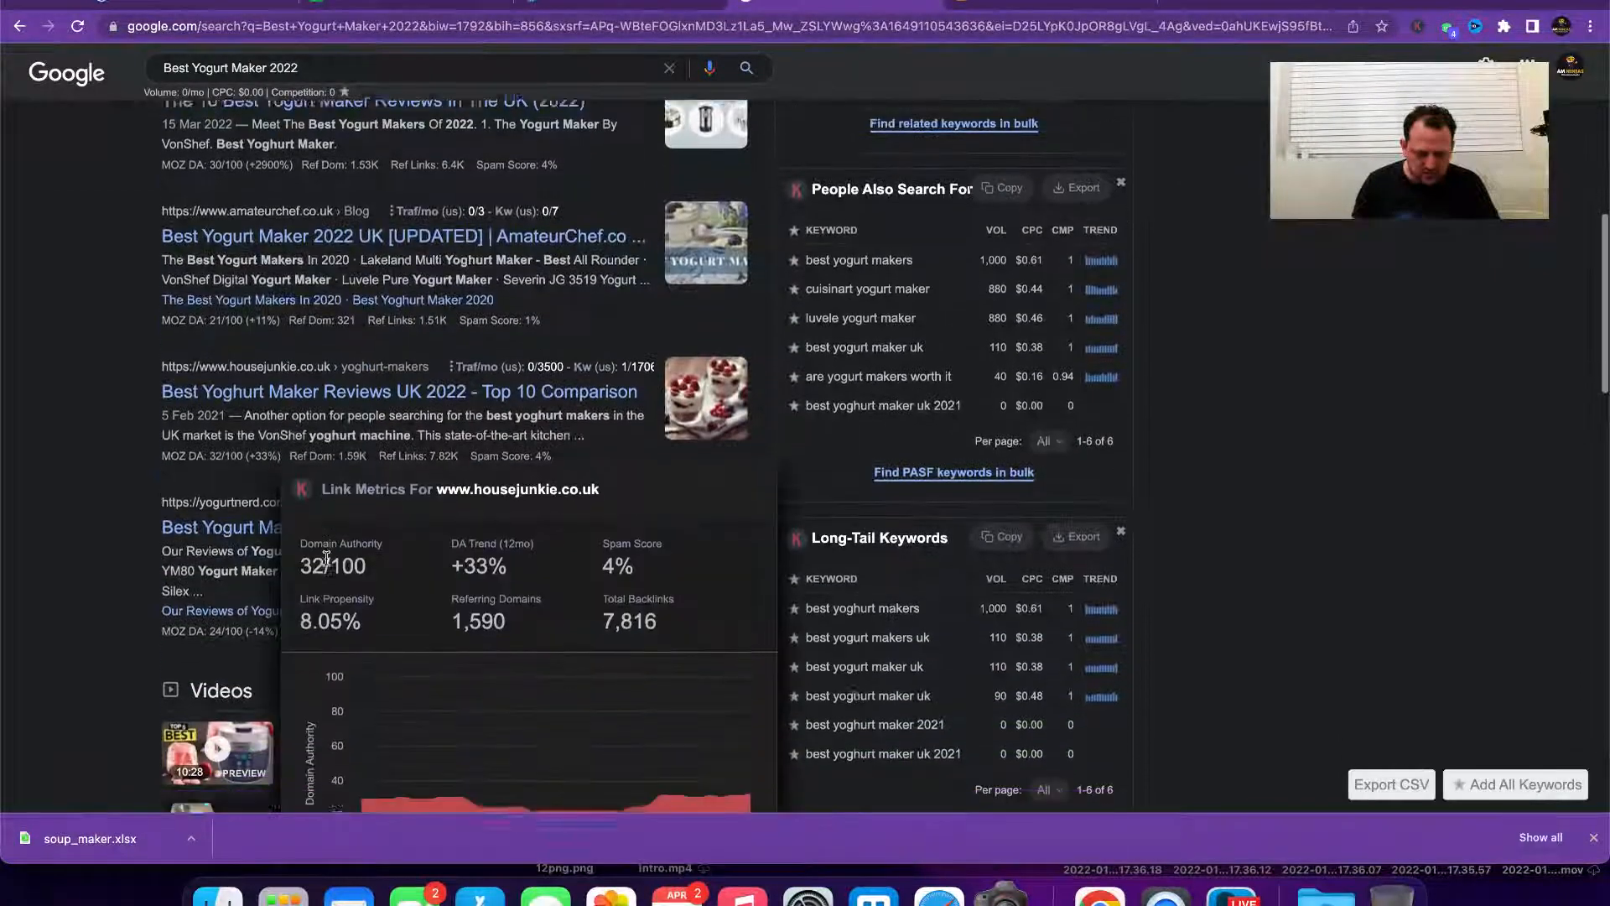
pyautogui.scroll(5, 517, 417)
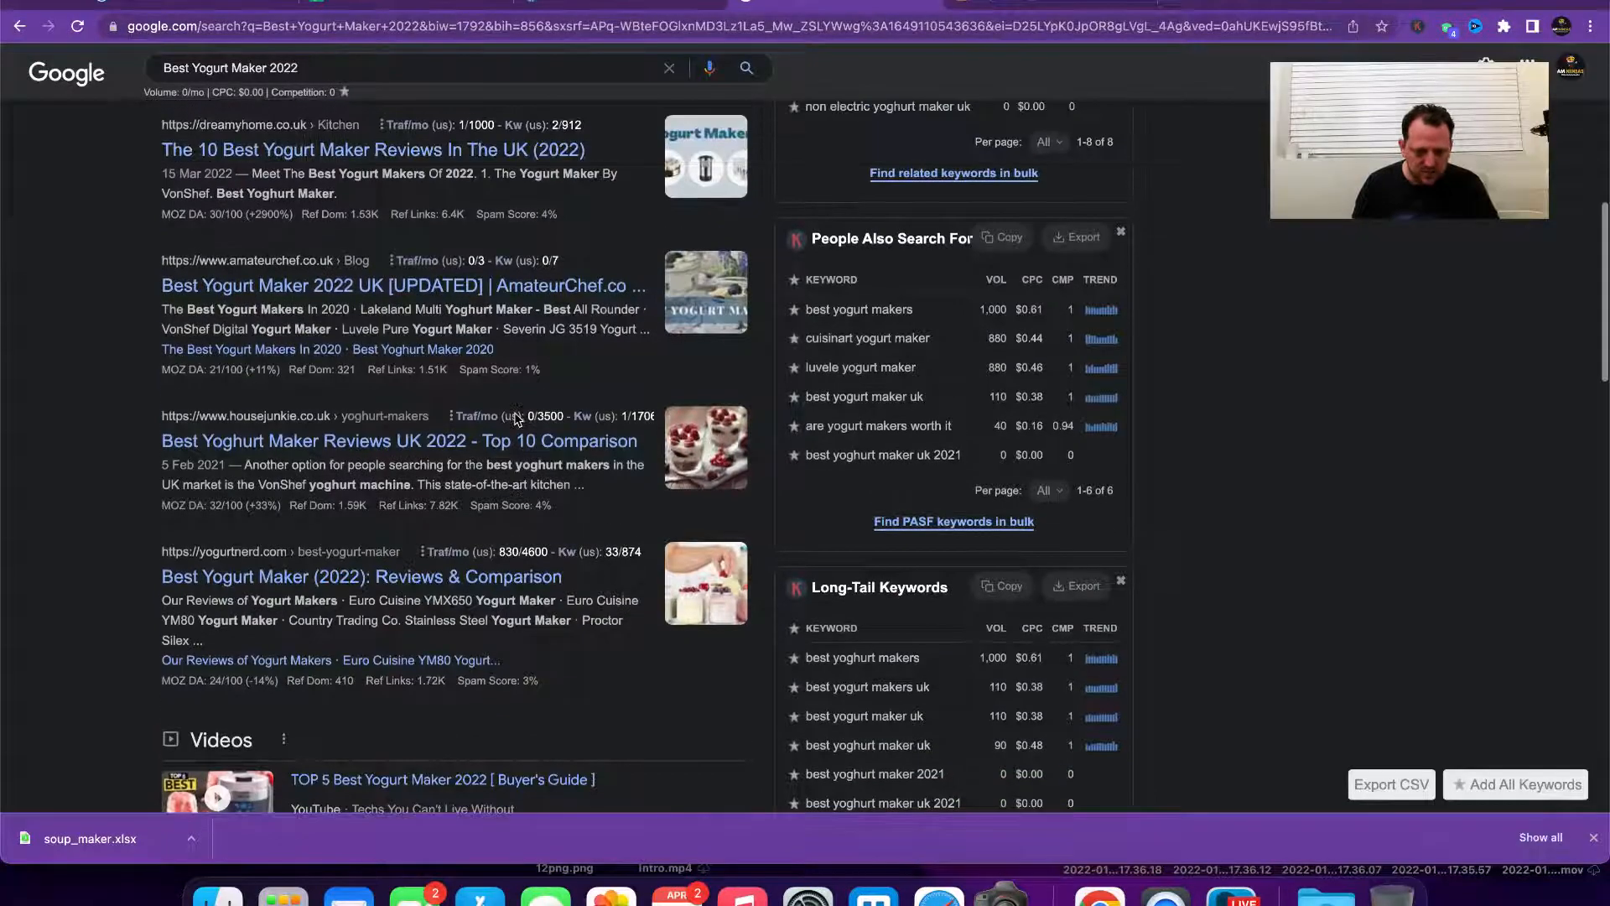
pyautogui.rightClick(372, 579)
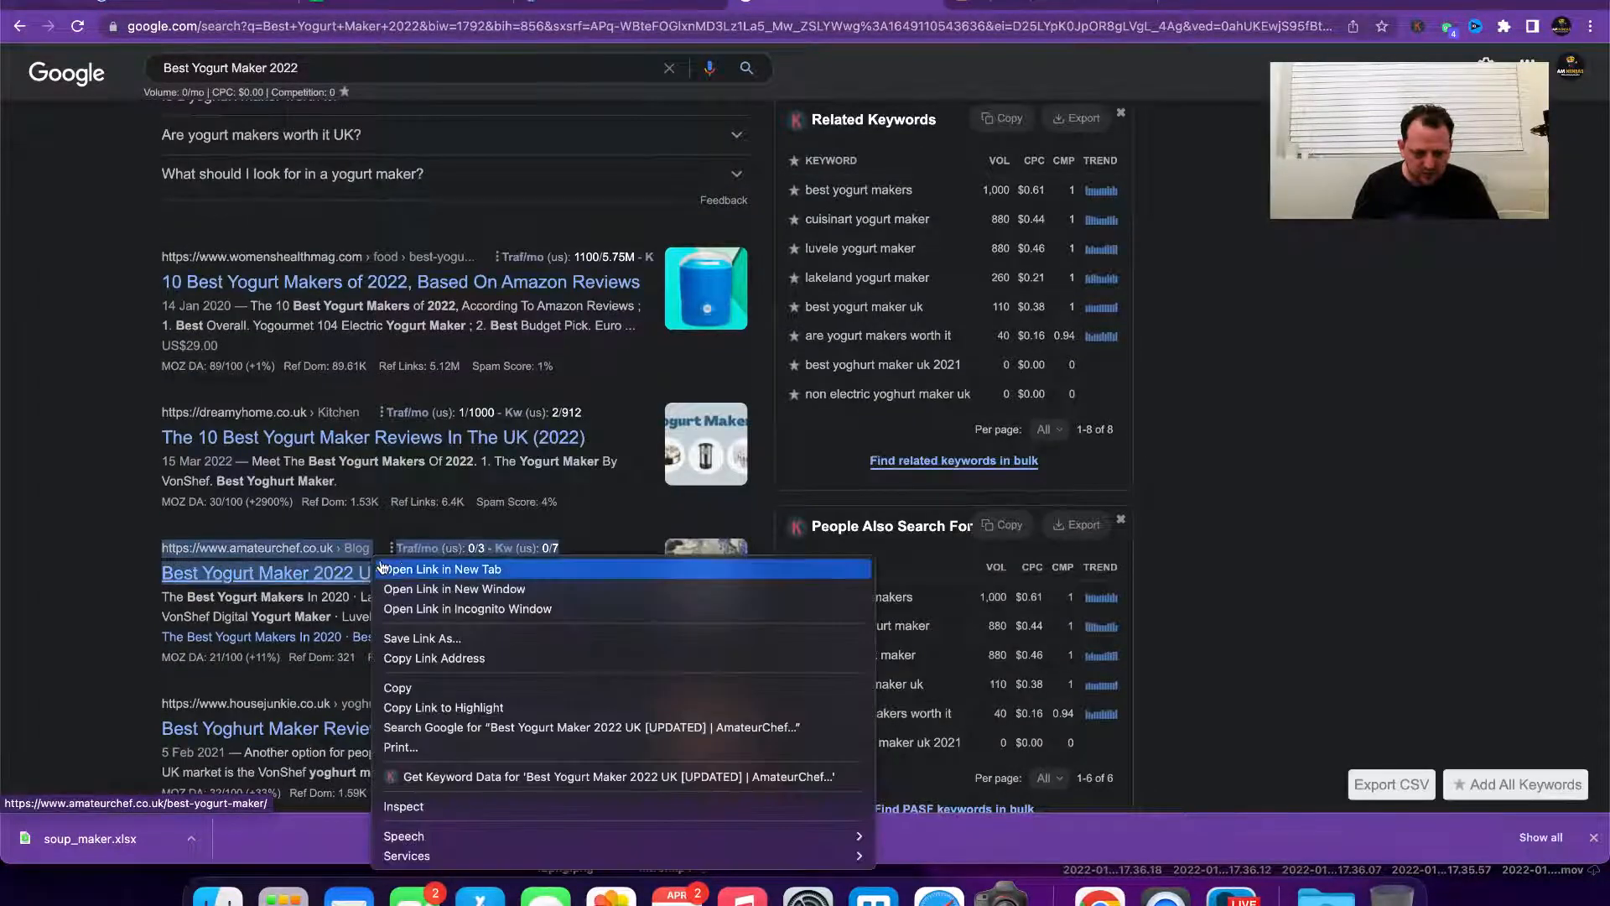
pyautogui.click(417, 568)
pyautogui.click(1038, 2)
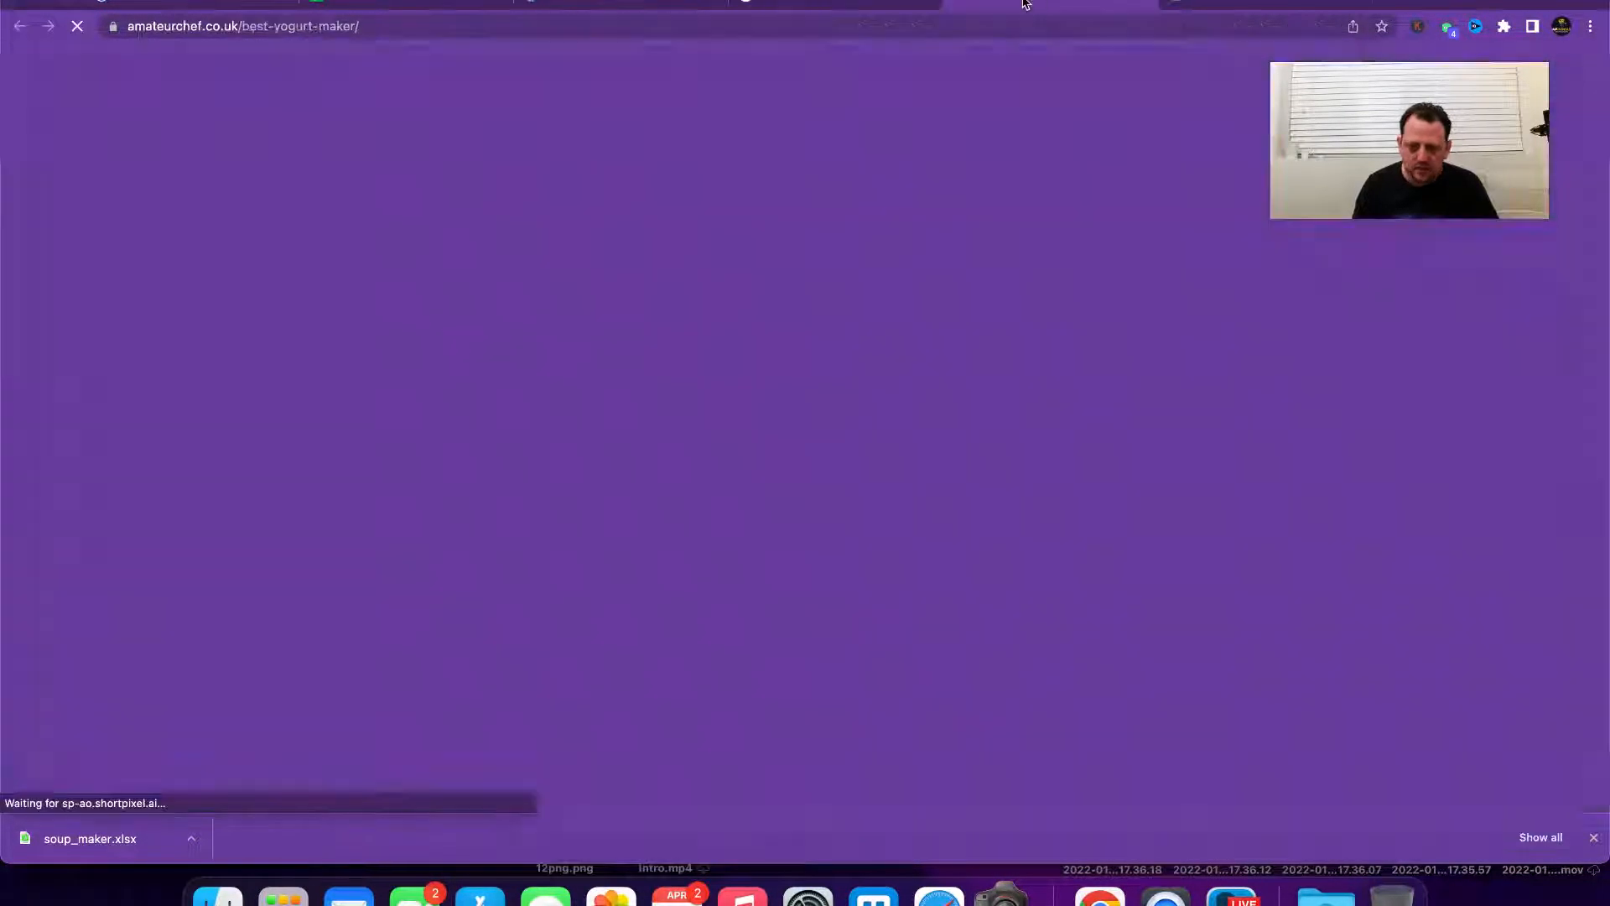
# Step: Skim the AmateurChef article for informational yogurt maker topics, then close it and return to the search results
pyautogui.scroll(-10, 523, 456)
pyautogui.scroll(-20, 523, 457)
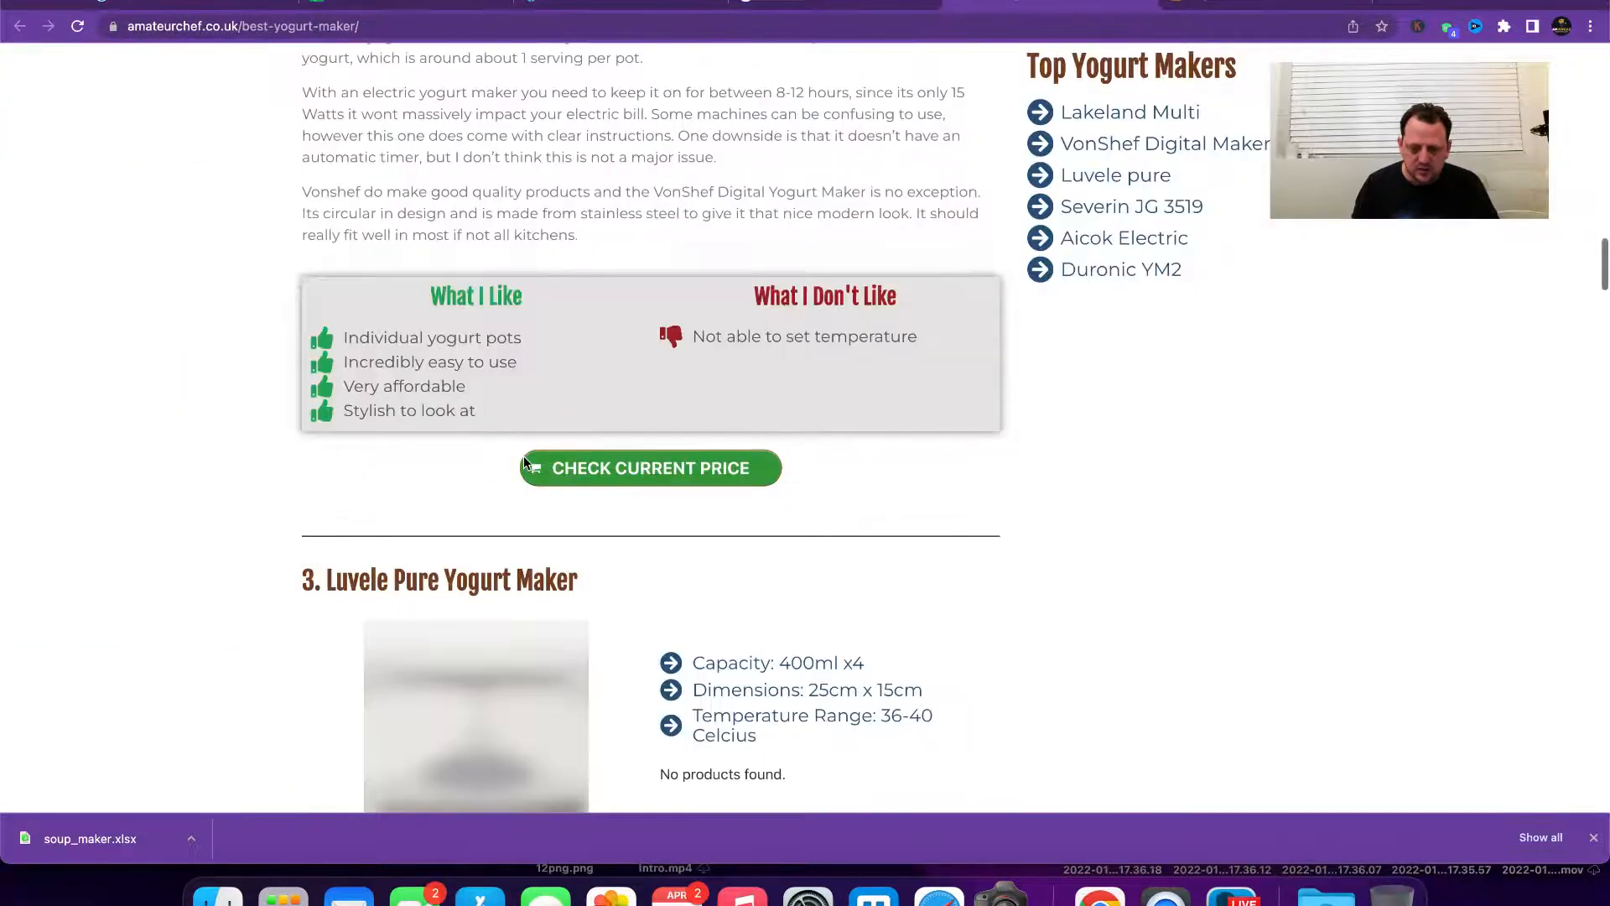
pyautogui.scroll(-15, 524, 457)
pyautogui.scroll(10, 523, 457)
pyautogui.scroll(-8, 354, 588)
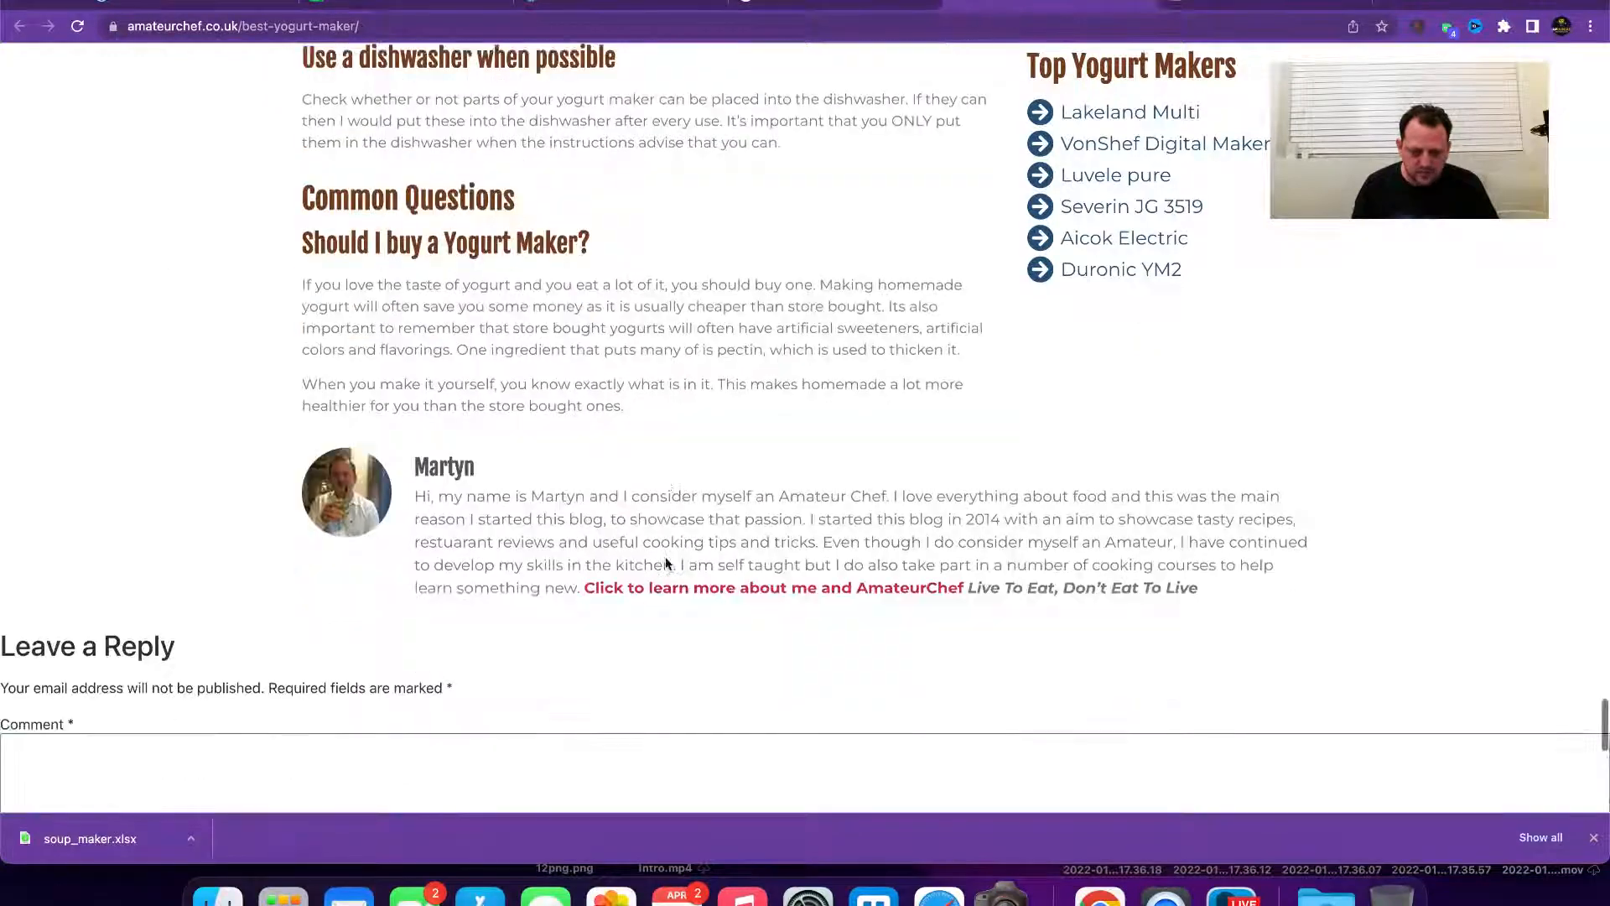
pyautogui.scroll(15, 665, 556)
pyautogui.scroll(20, 666, 559)
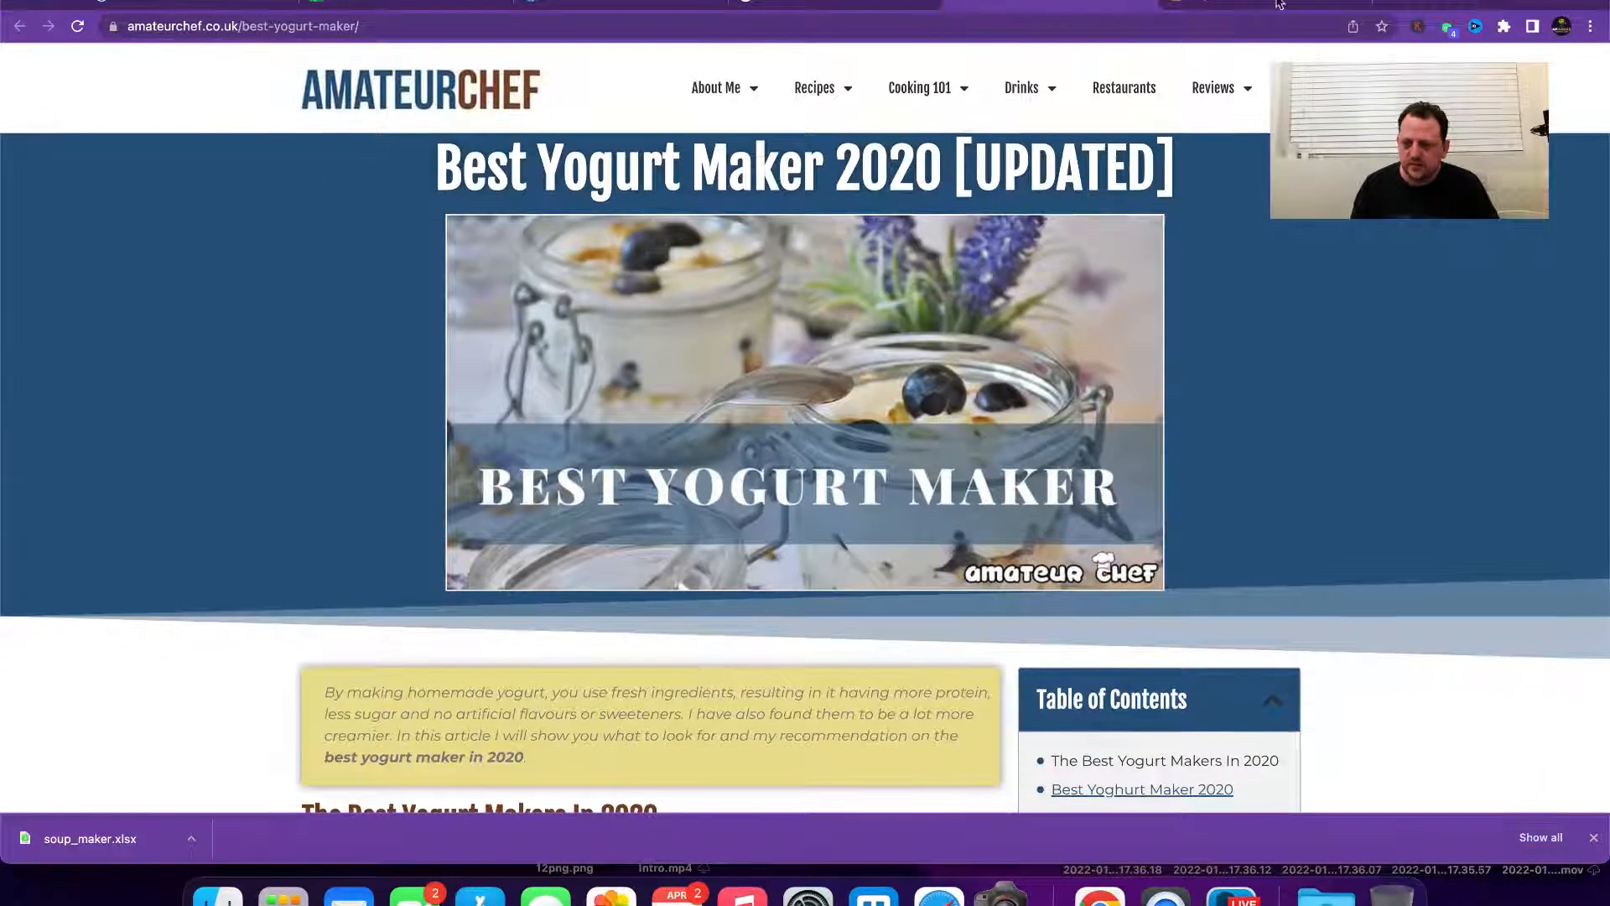
pyautogui.click(1149, 5)
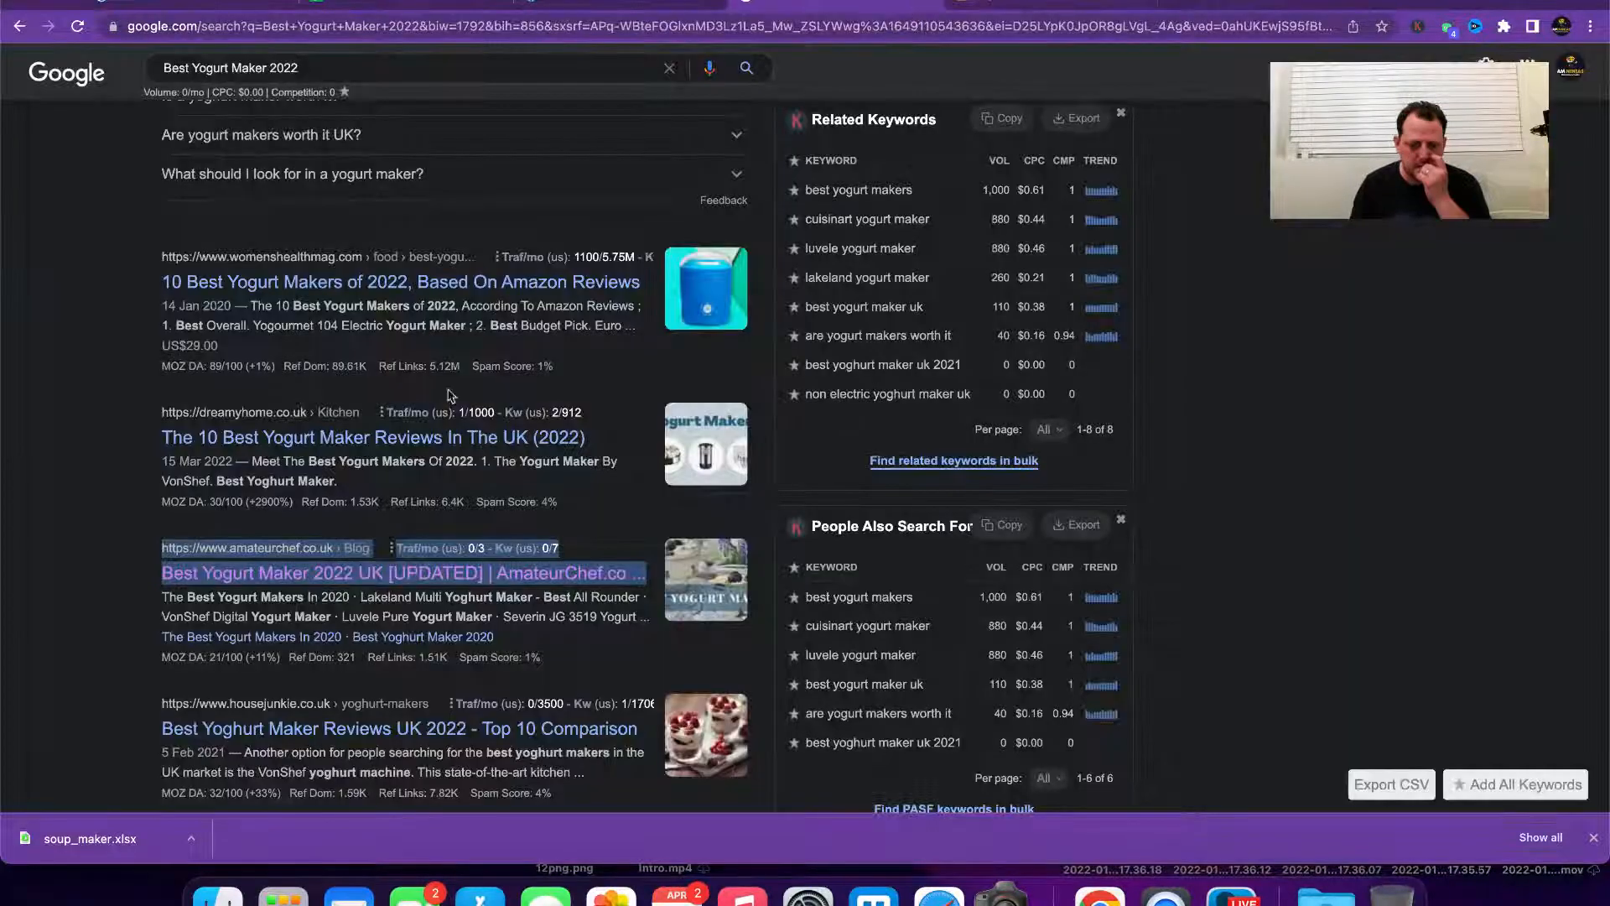
# Step: Open the yogurtnerd.com Best Yogurt Maker (2022) result in a new tab, keeping the search results in view
pyautogui.scroll(-5, 348, 662)
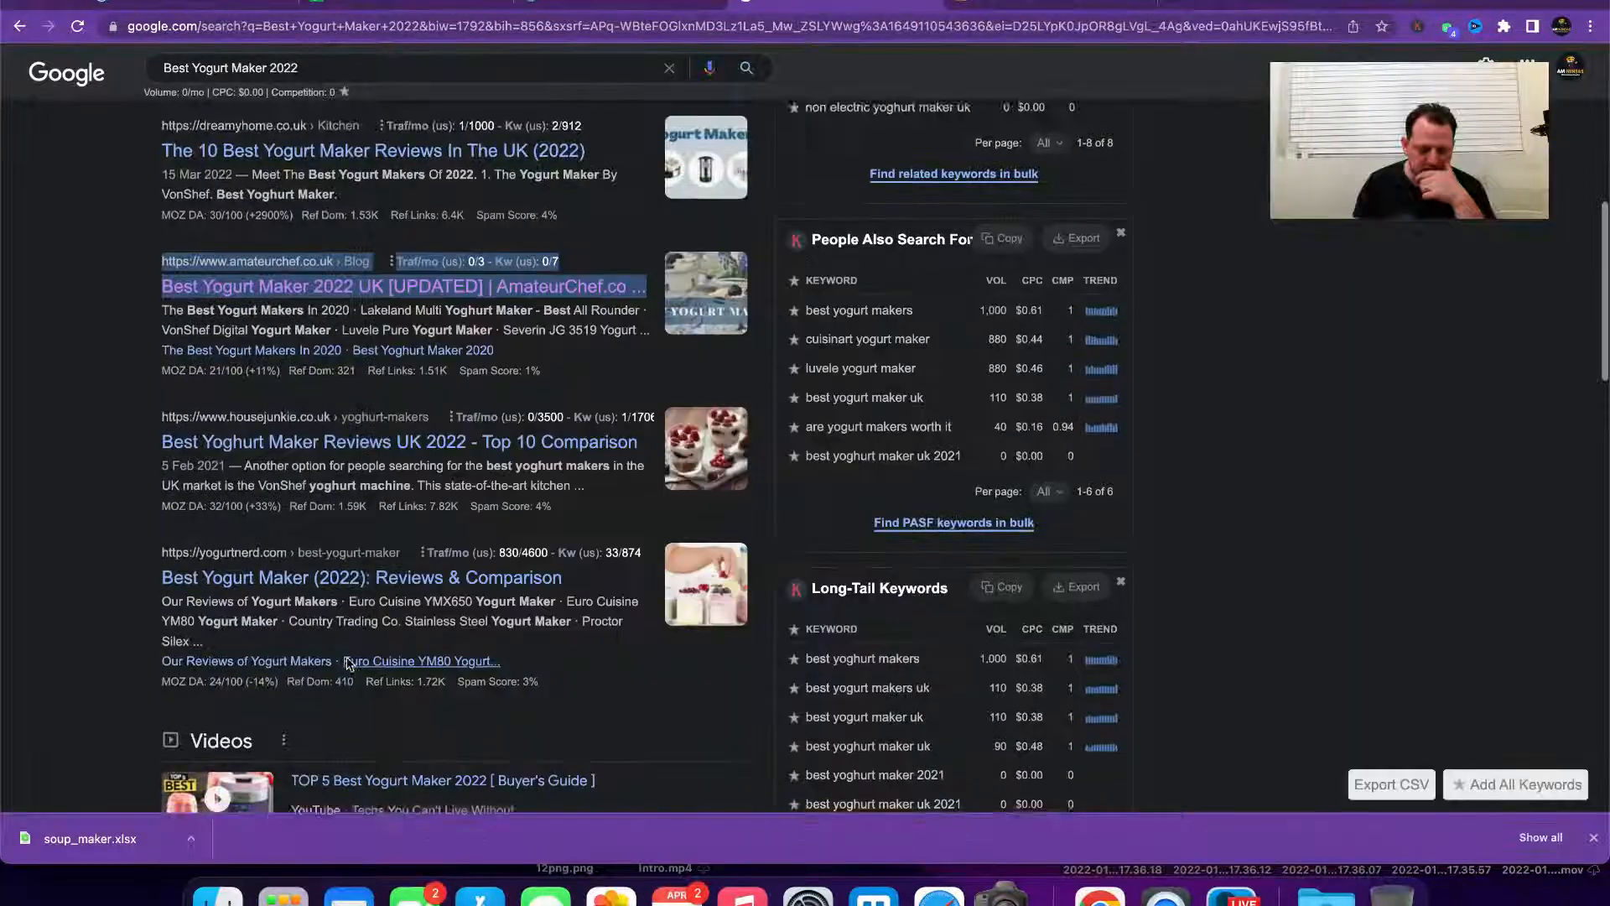
pyautogui.scroll(-3, 348, 662)
pyautogui.rightClick(356, 422)
pyautogui.click(375, 438)
# Step: Go to the second page of results and open the culturedandstrained.com best yogurt maker article in a new tab
pyautogui.scroll(-10, 484, 477)
pyautogui.scroll(-14, 483, 481)
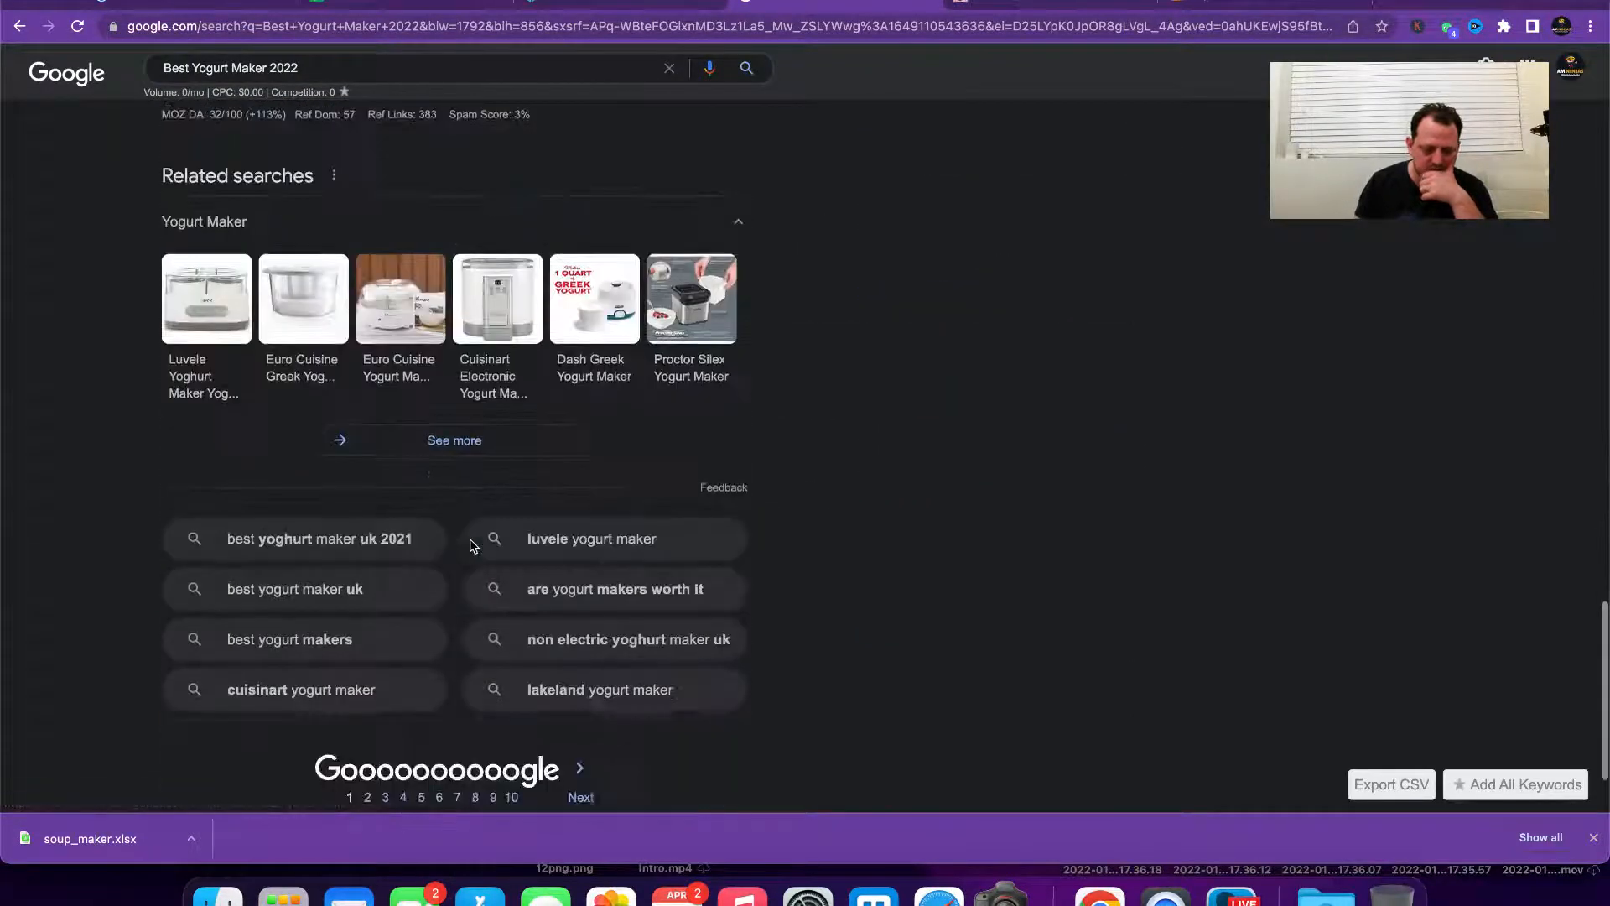
pyautogui.click(581, 749)
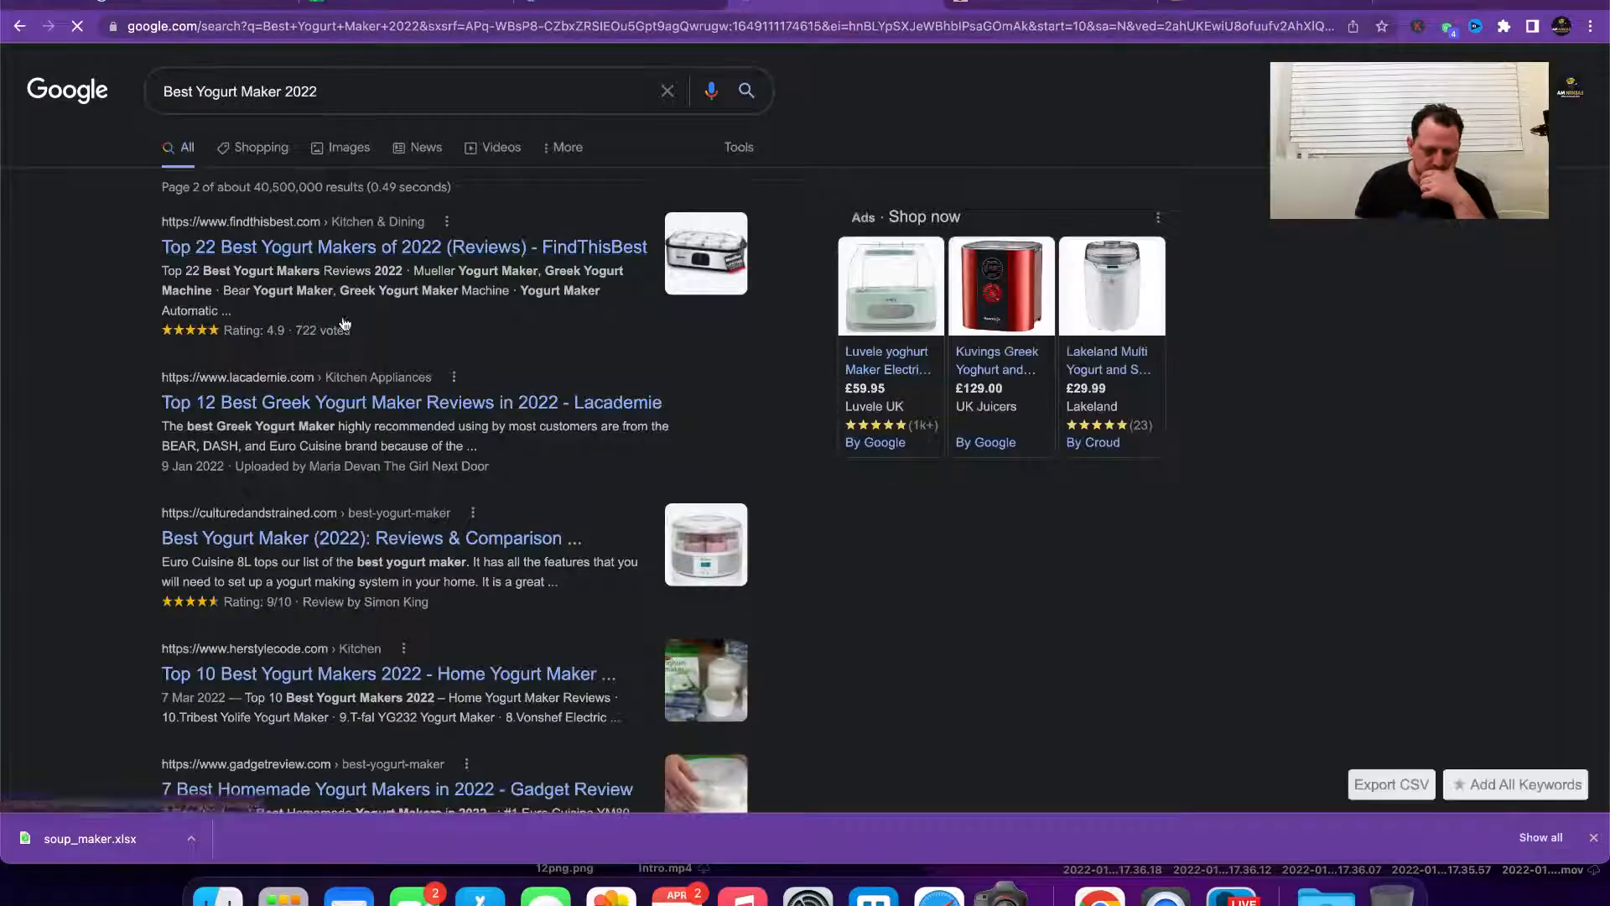
pyautogui.scroll(-3, 394, 403)
pyautogui.moveTo(446, 480)
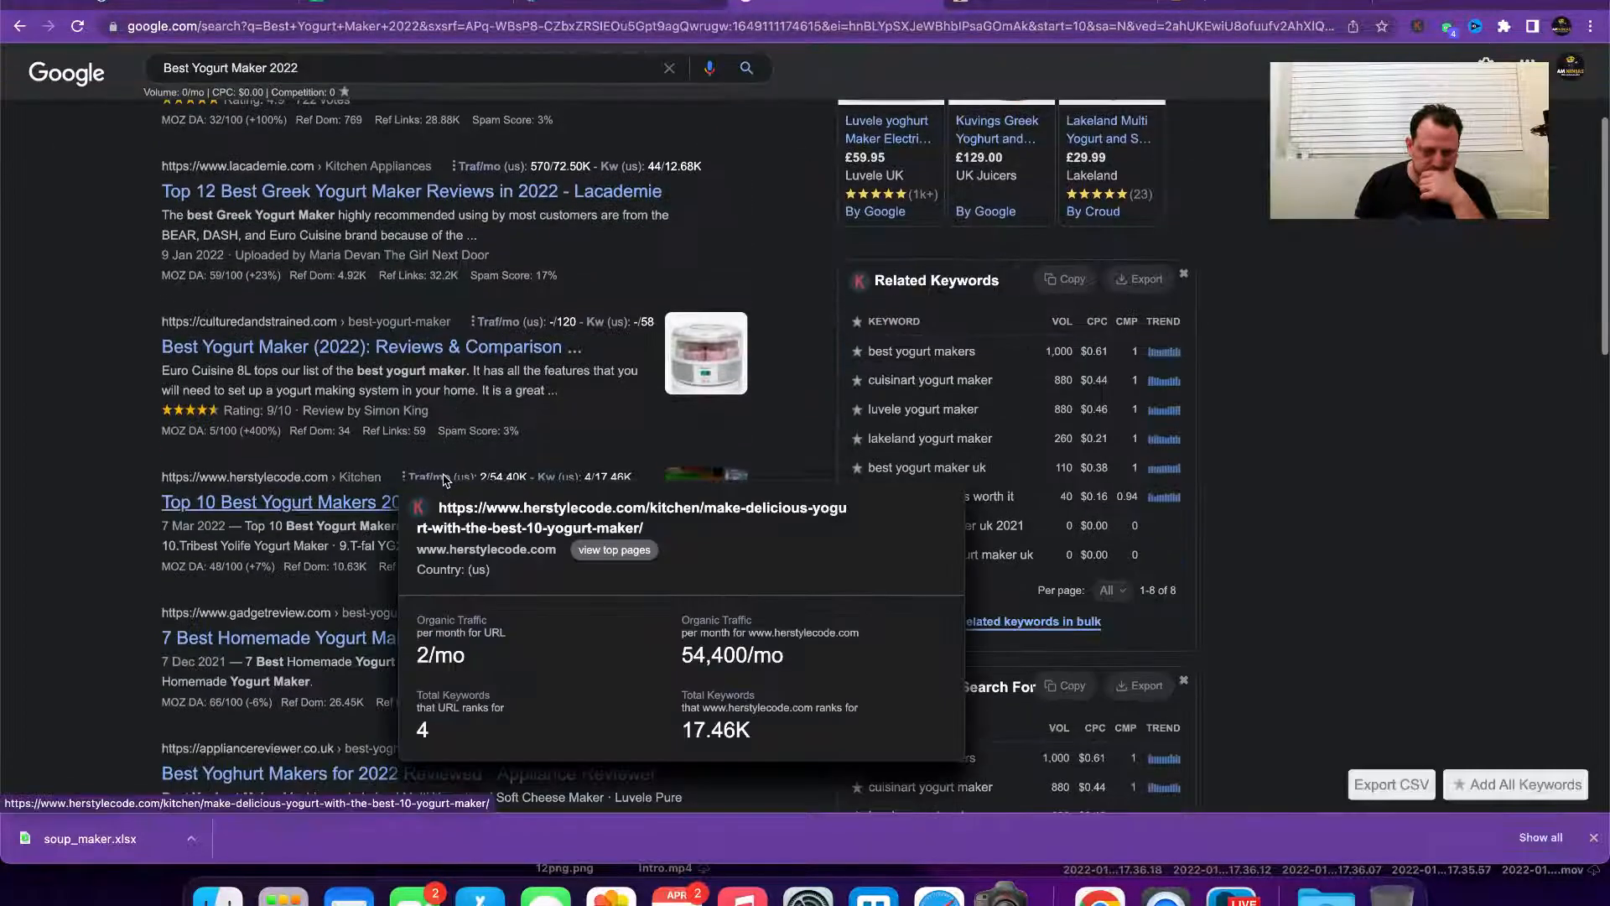
pyautogui.rightClick(352, 347)
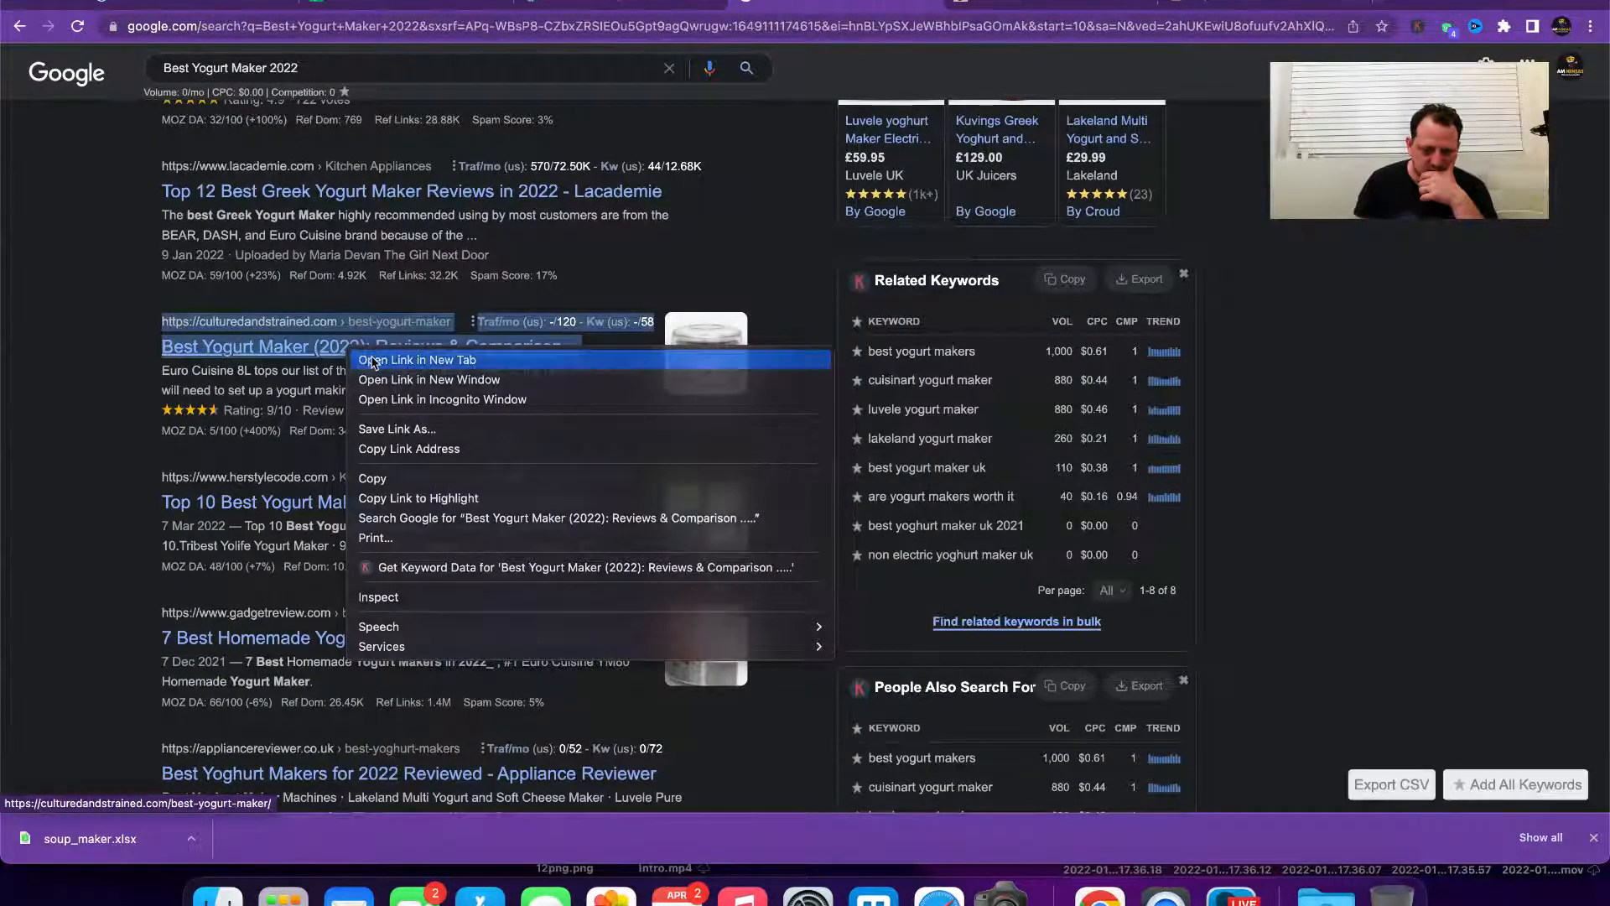
pyautogui.click(373, 360)
# Step: Examine the remaining page two results and all of page three for small yogurt maker sites, checking their authority metrics
pyautogui.scroll(-5, 403, 503)
pyautogui.scroll(-5, 415, 608)
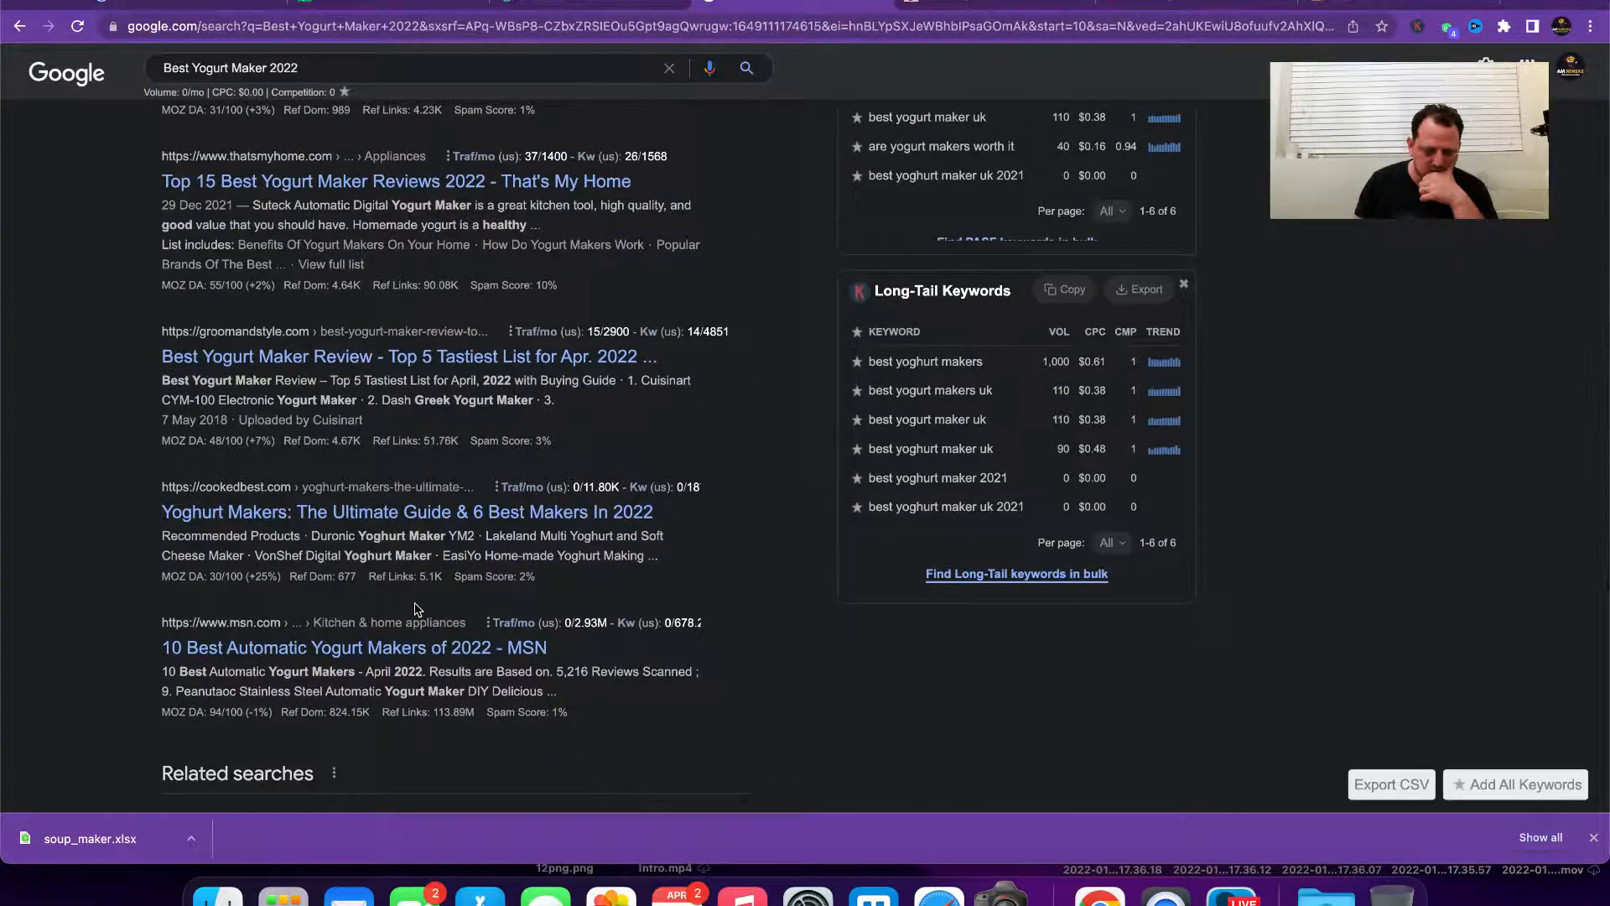
pyautogui.scroll(-10, 489, 672)
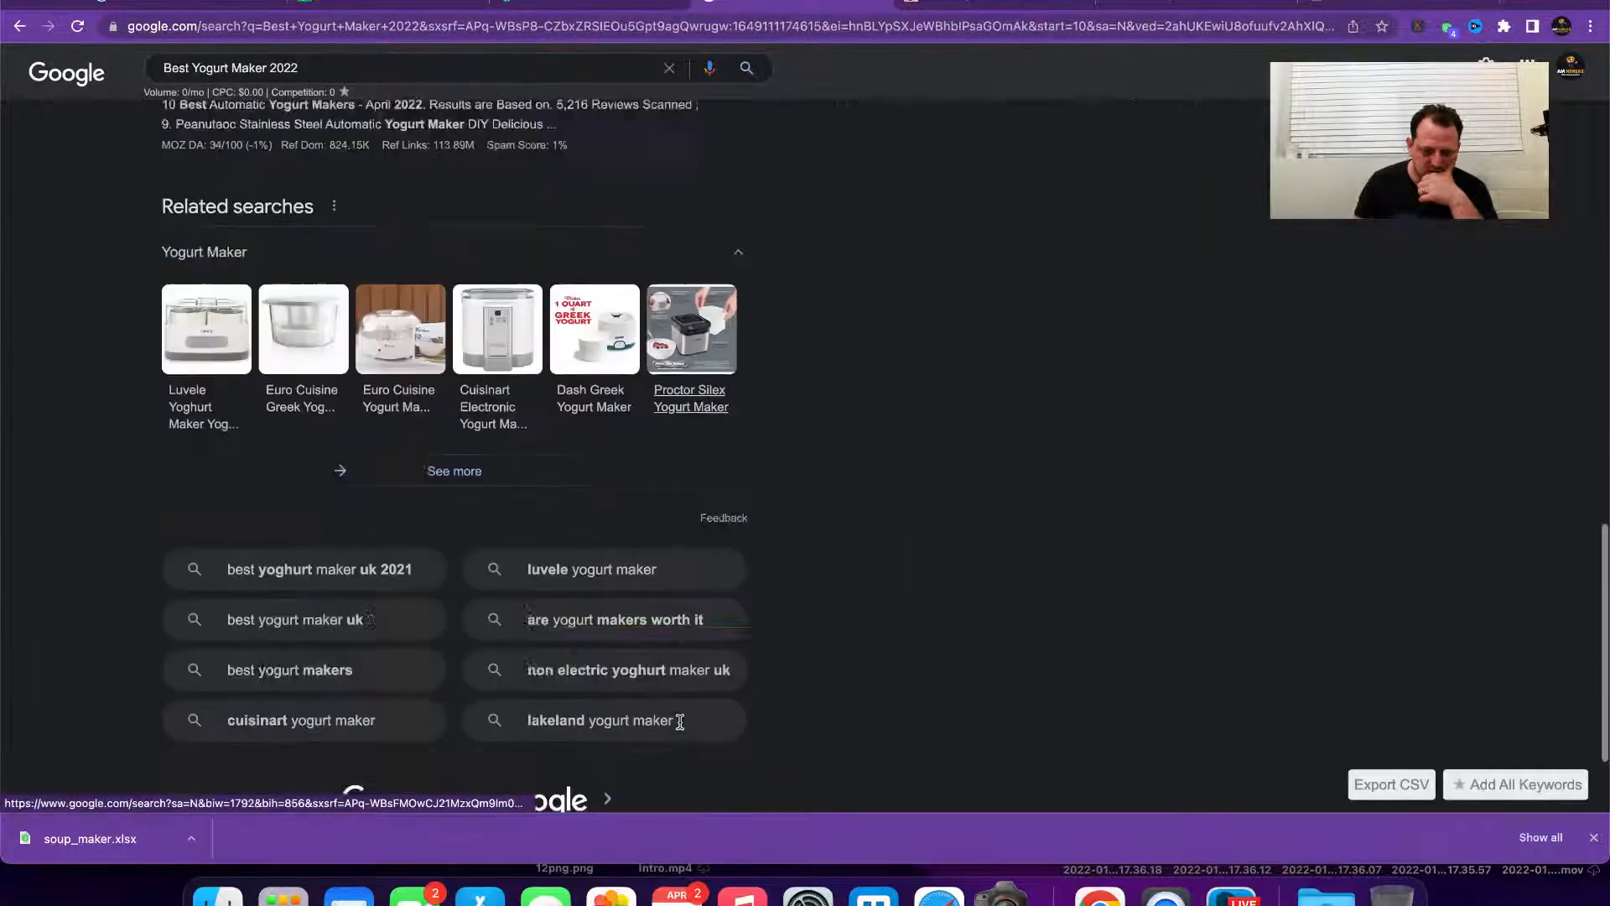
pyautogui.click(612, 675)
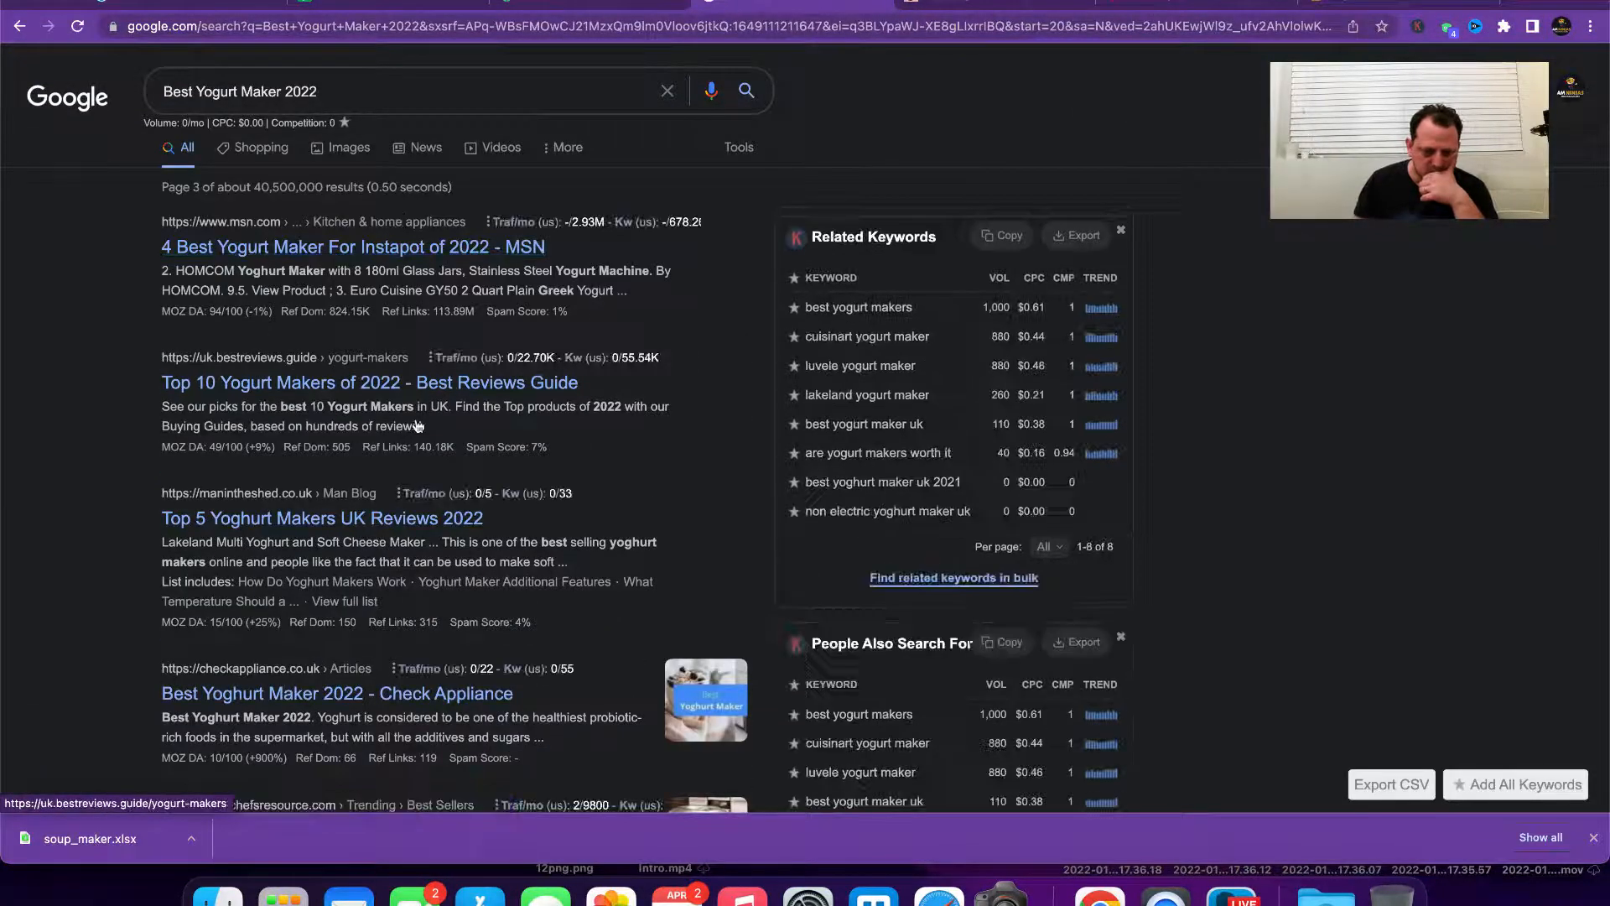
pyautogui.scroll(-5, 396, 220)
pyautogui.moveTo(398, 206)
pyautogui.scroll(-5, 238, 648)
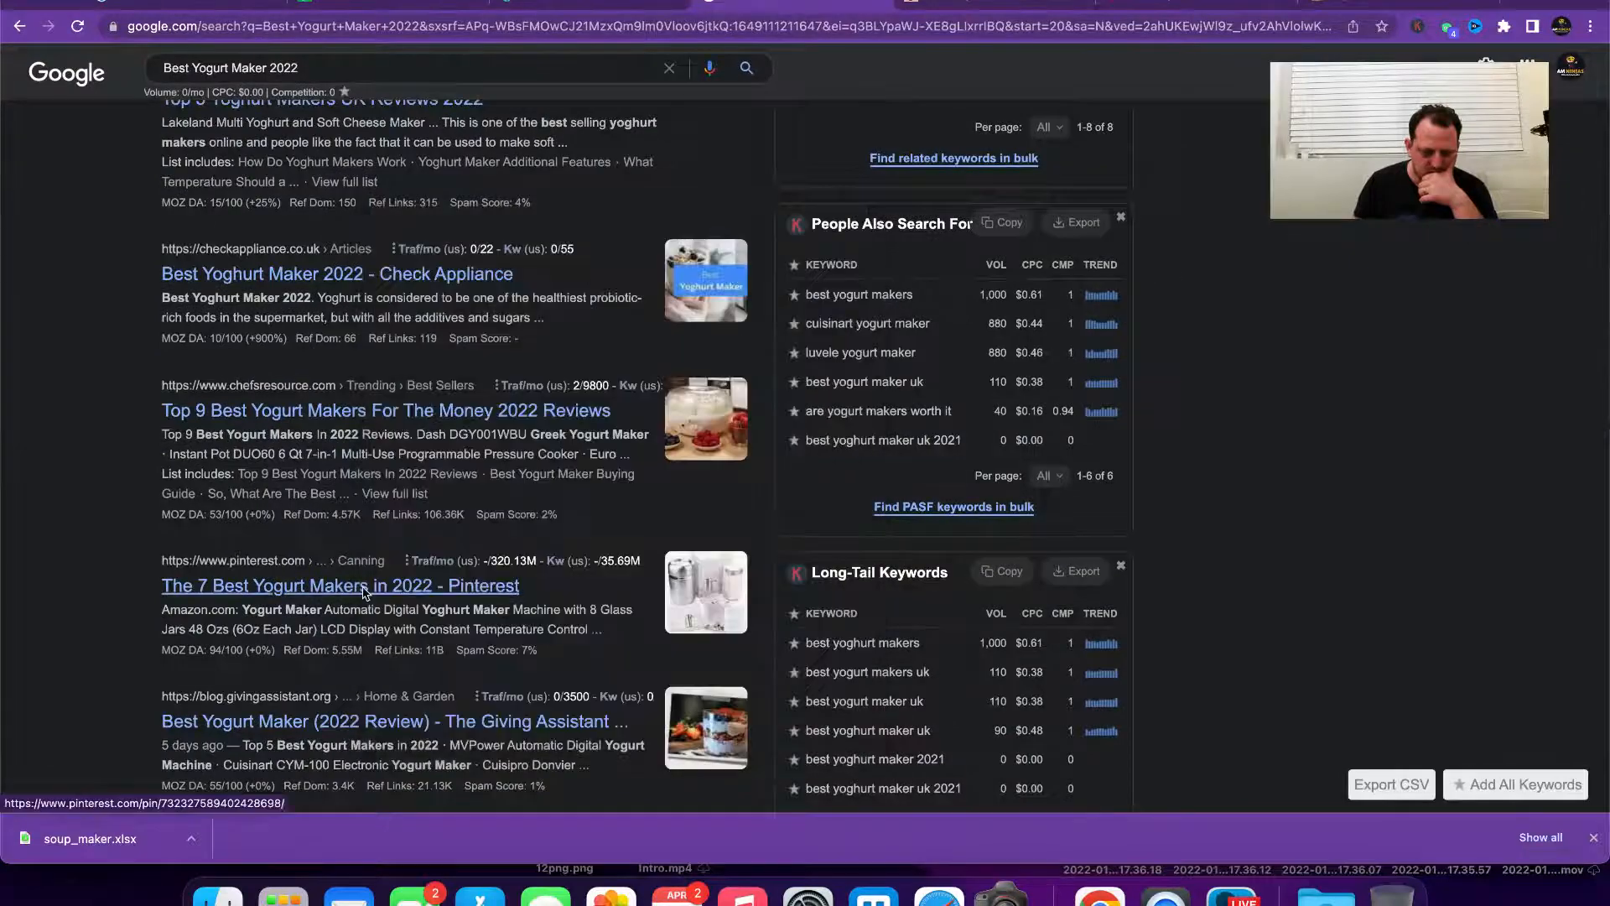
pyautogui.moveTo(237, 652)
pyautogui.scroll(-5, 237, 663)
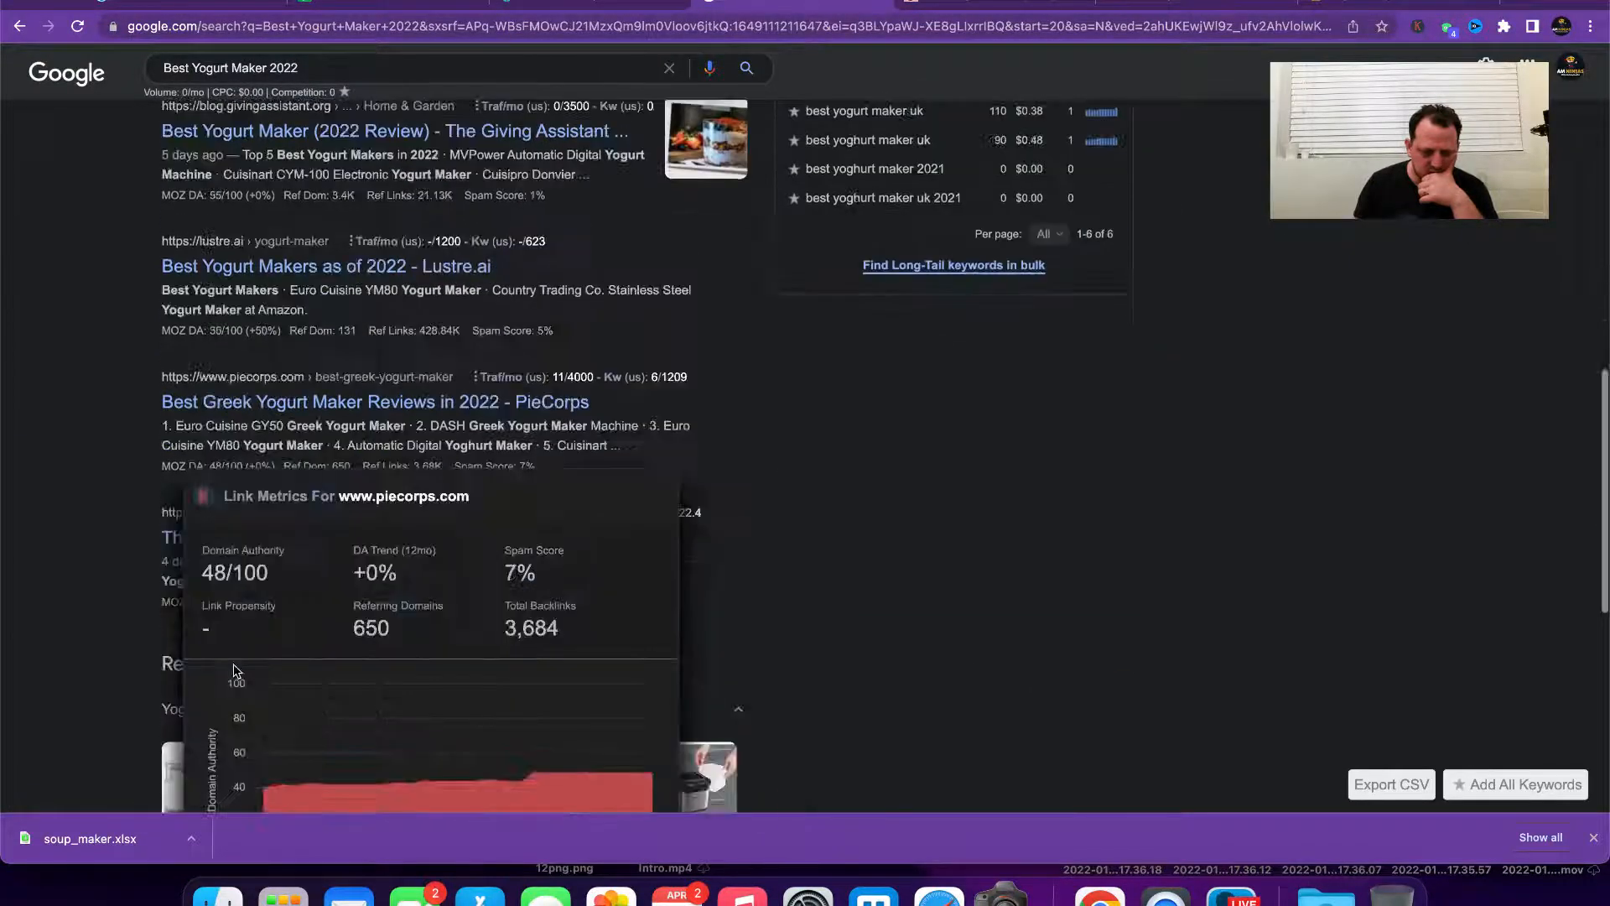
pyautogui.scroll(-5, 858, 568)
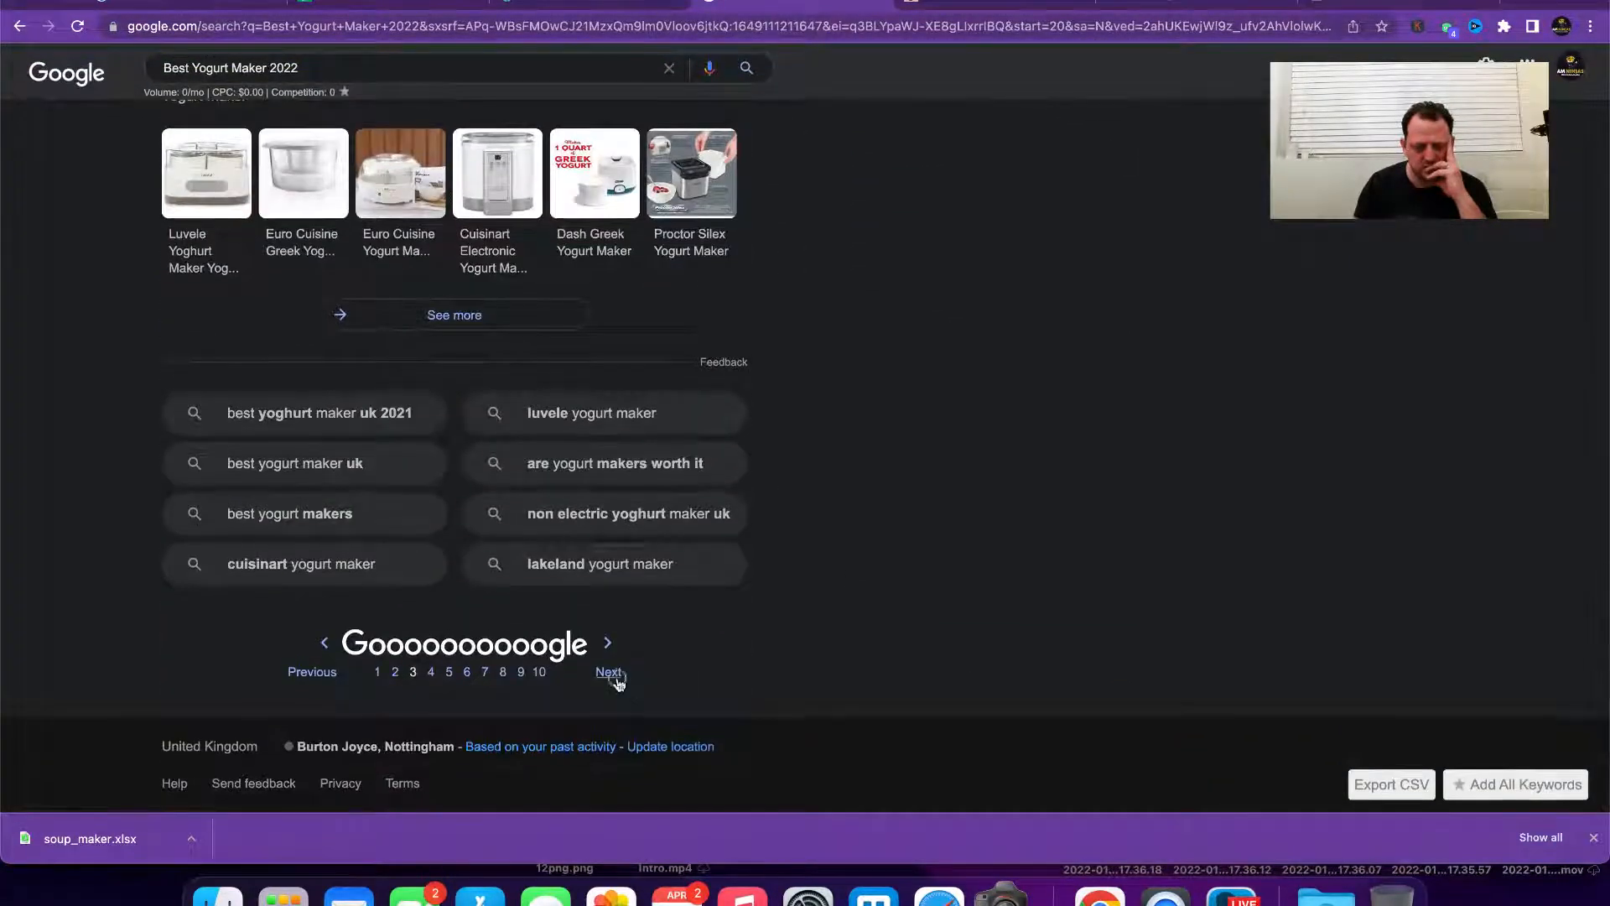
# Step: Go to page four of the Best Yogurt Maker 2022 results and examine its sites' authority and traffic metrics for small competitors
pyautogui.click(609, 672)
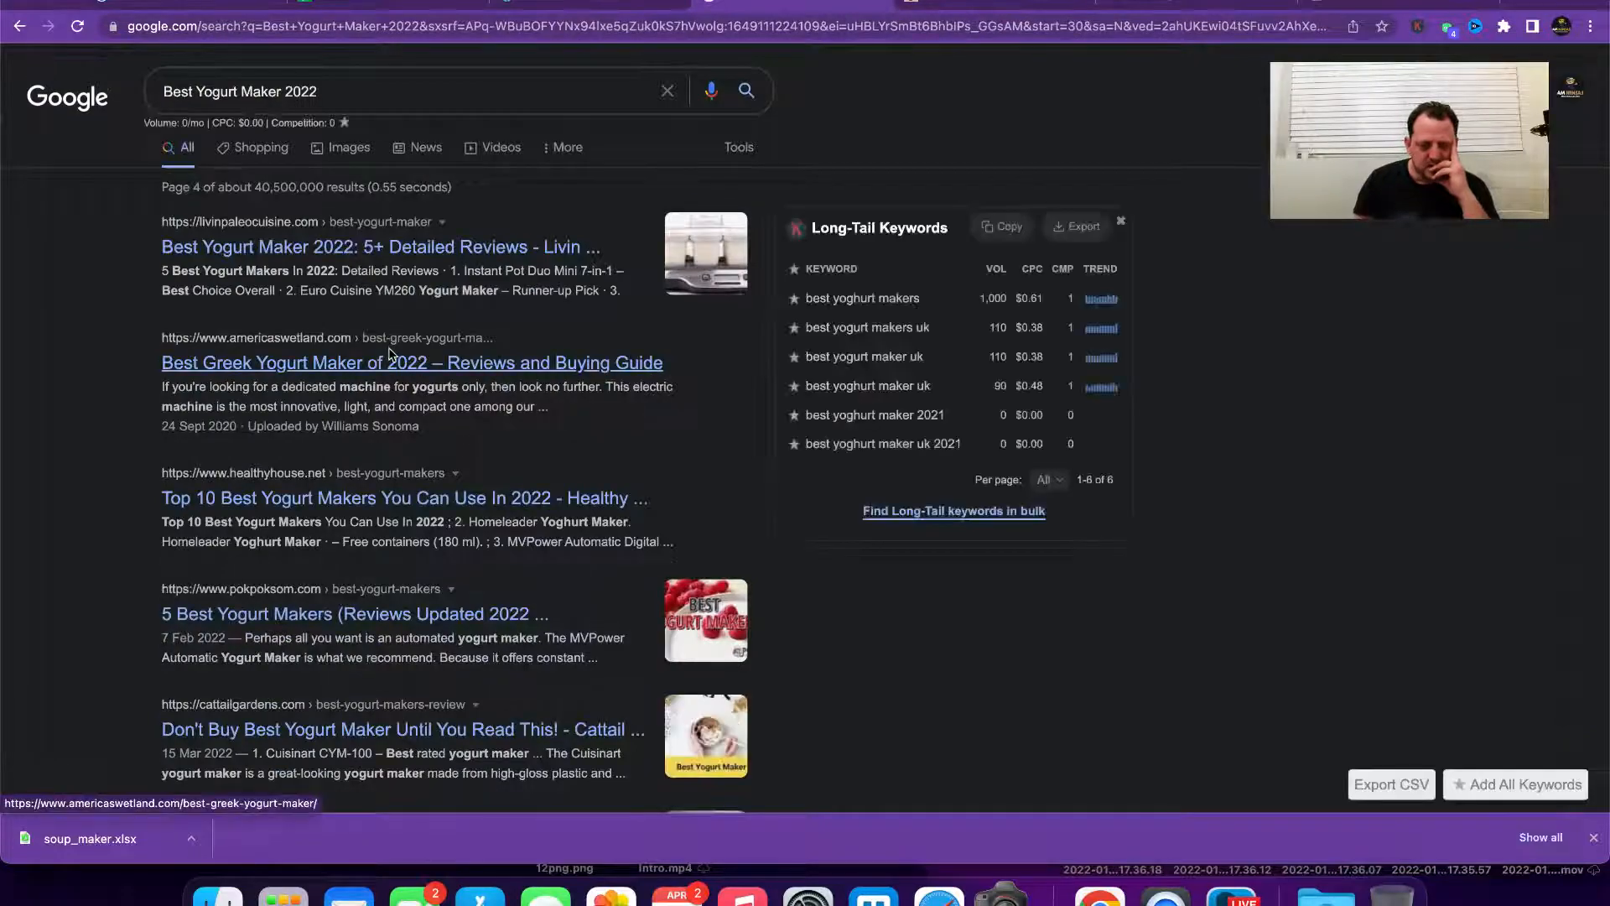
pyautogui.scroll(-2, 436, 480)
pyautogui.scroll(-5, 436, 480)
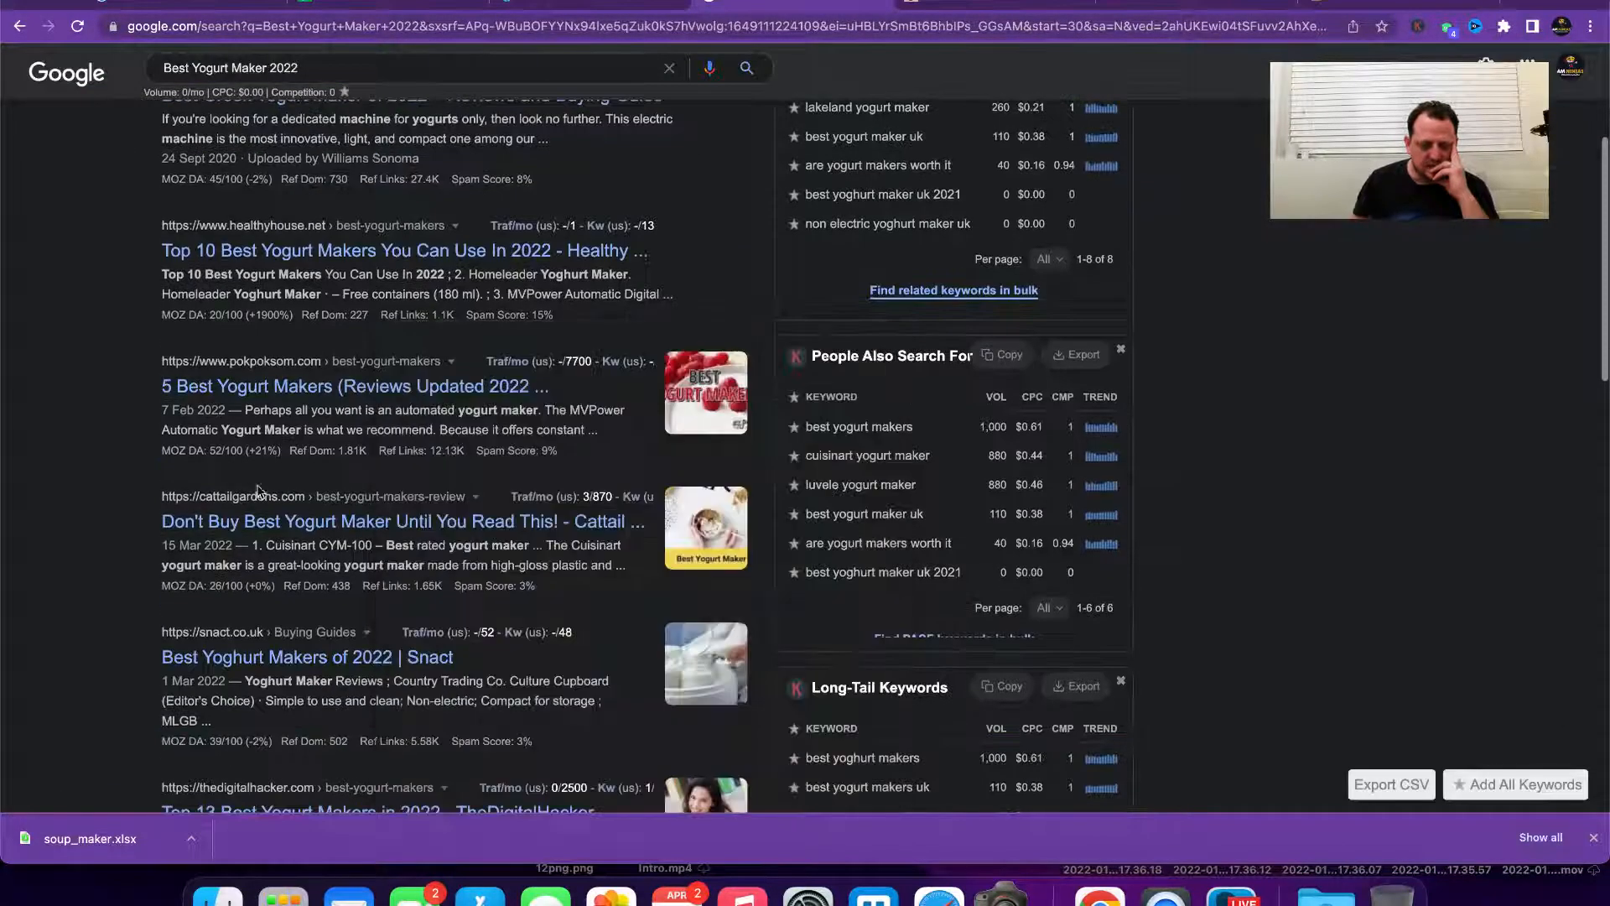
pyautogui.scroll(-6, 402, 644)
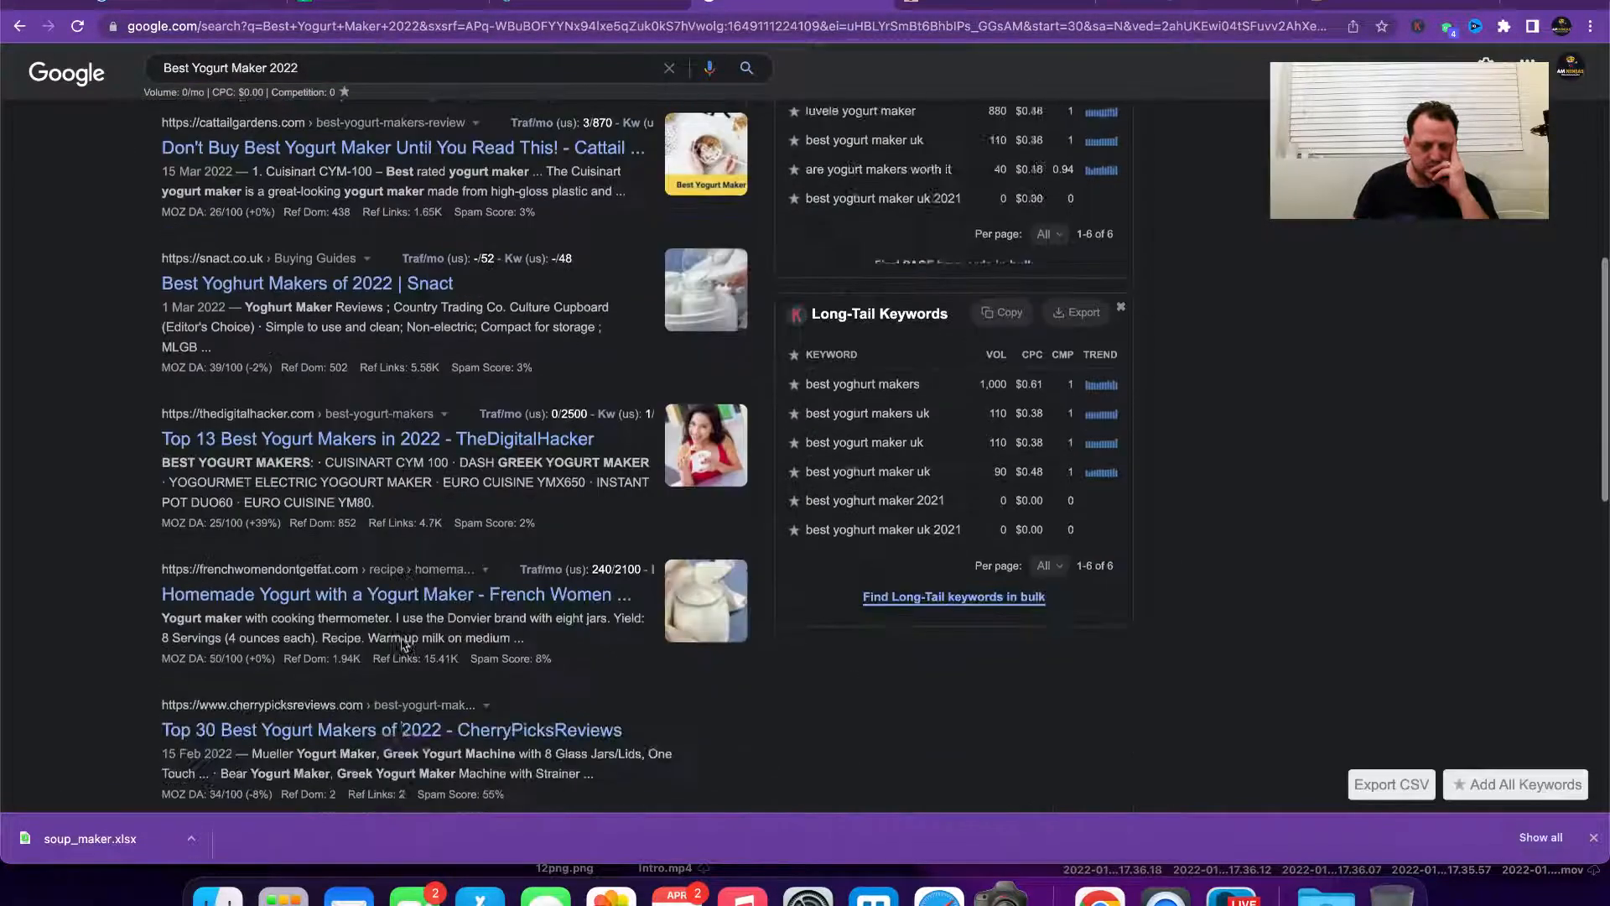
pyautogui.scroll(-1, 402, 643)
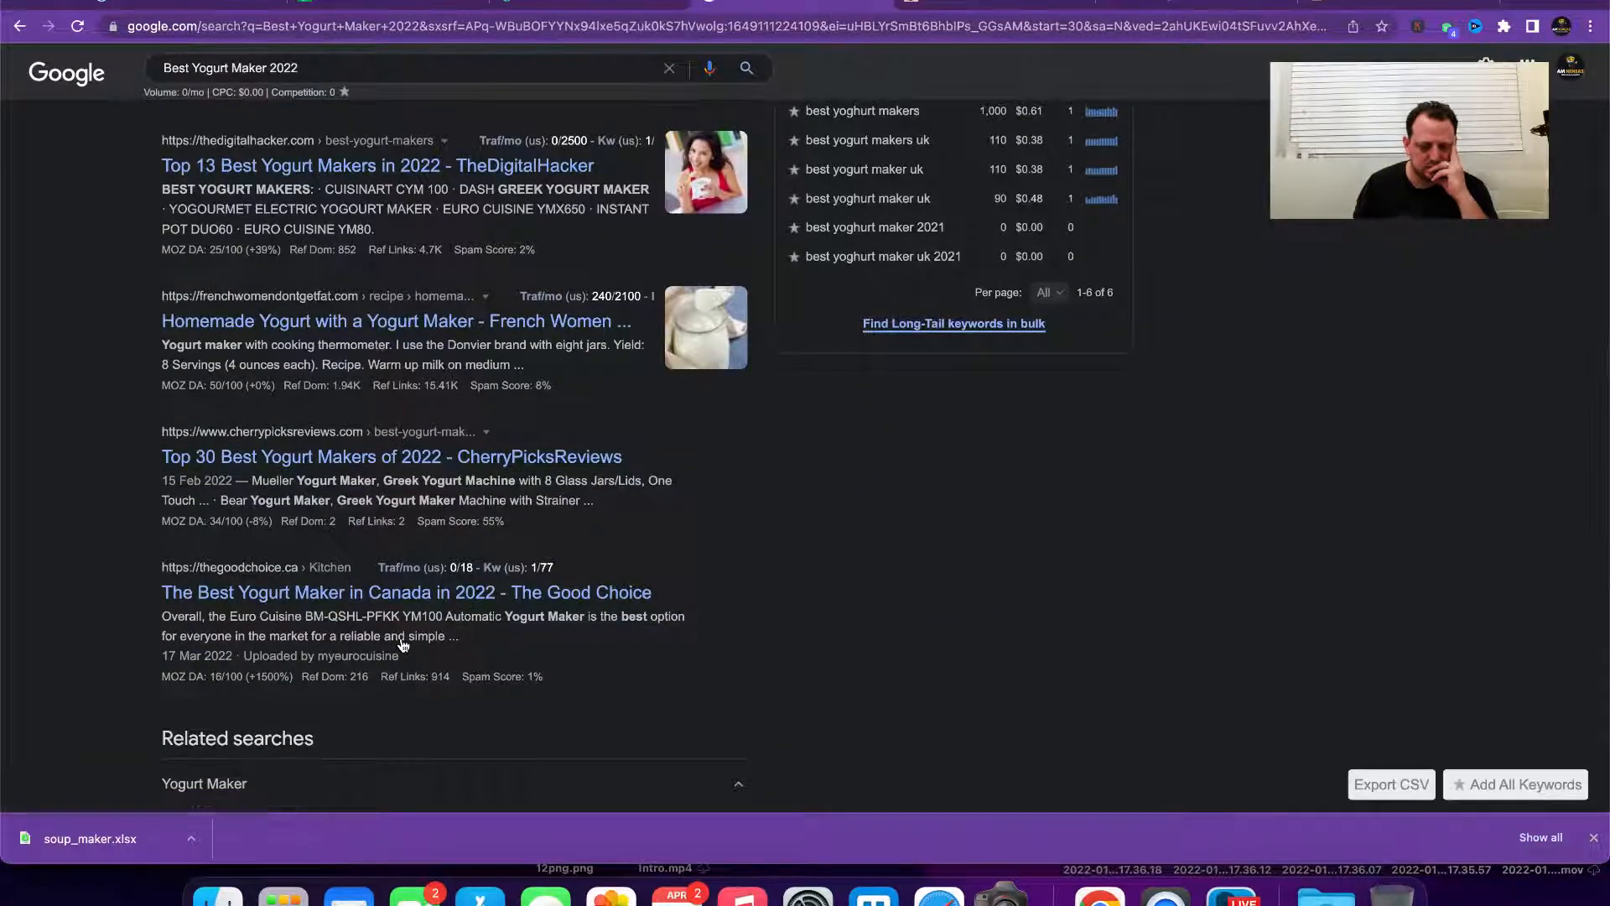
pyautogui.scroll(-5, 460, 665)
pyautogui.scroll(-5, 567, 654)
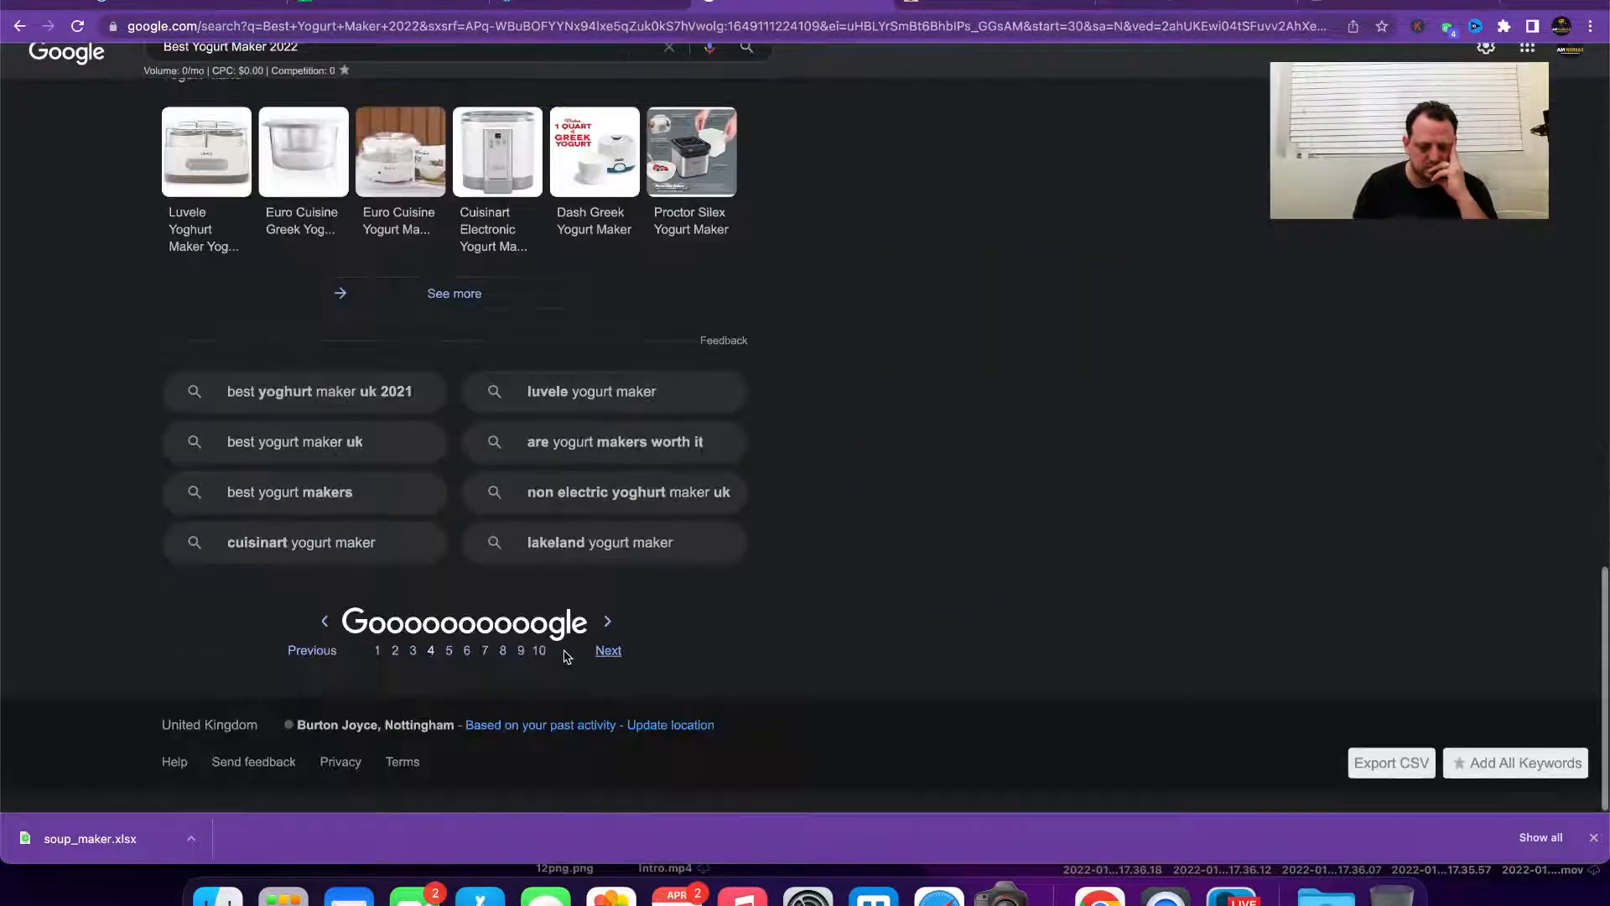
# Step: Check the fifth page of results for low-authority yogurt maker blogs, comparing their domain authority, traffic and keyword figures
pyautogui.click(610, 667)
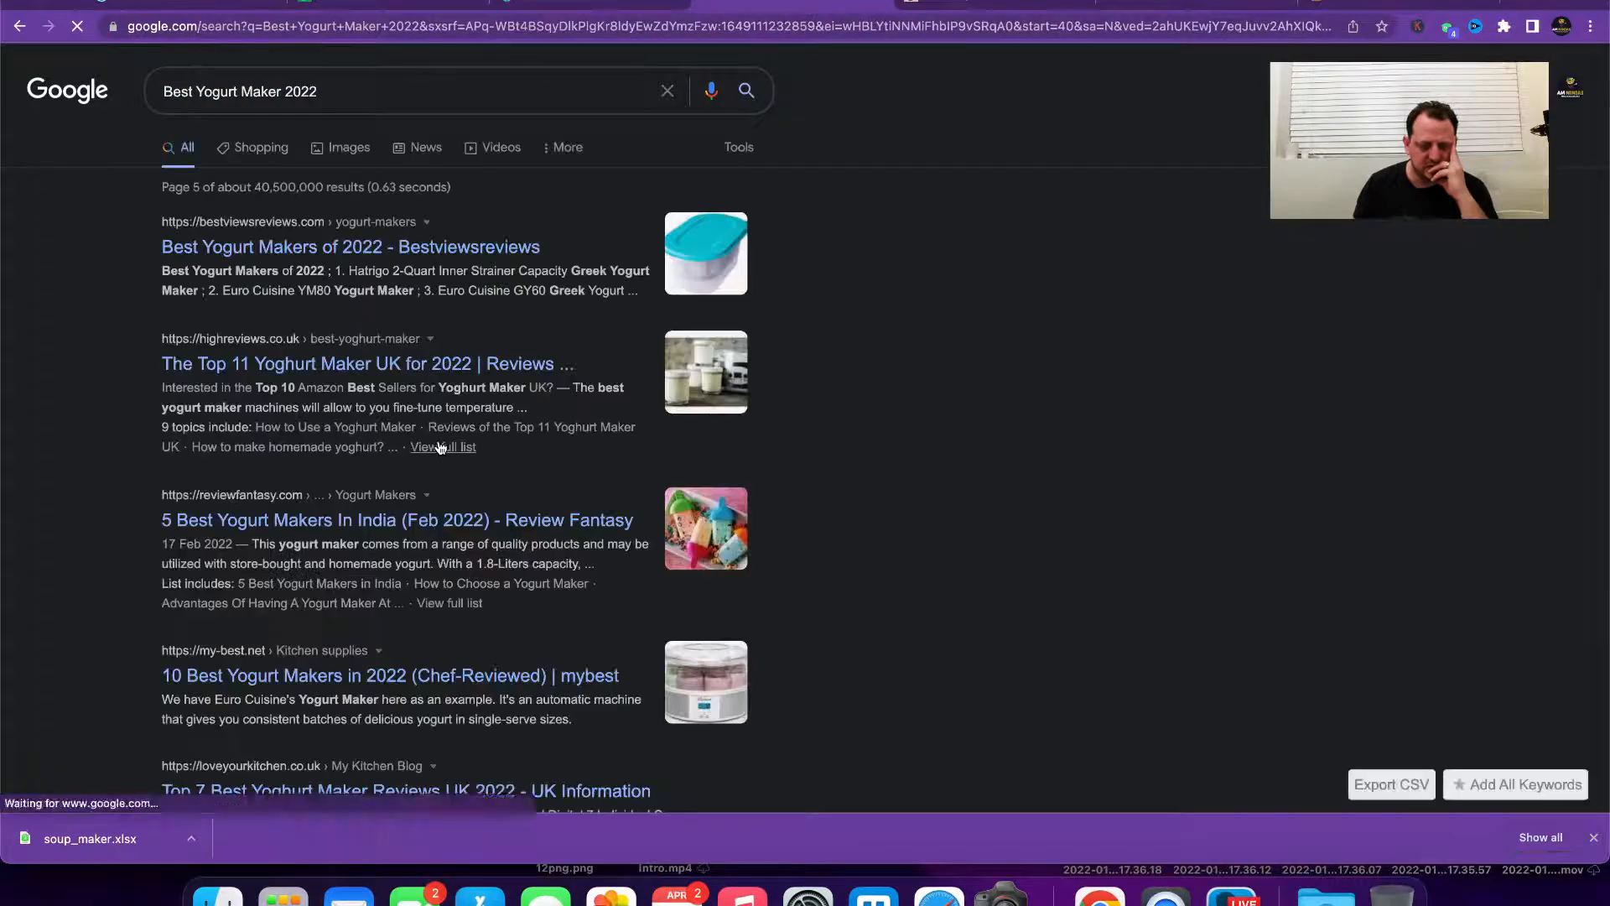
pyautogui.scroll(-3, 435, 462)
pyautogui.scroll(-5, 432, 468)
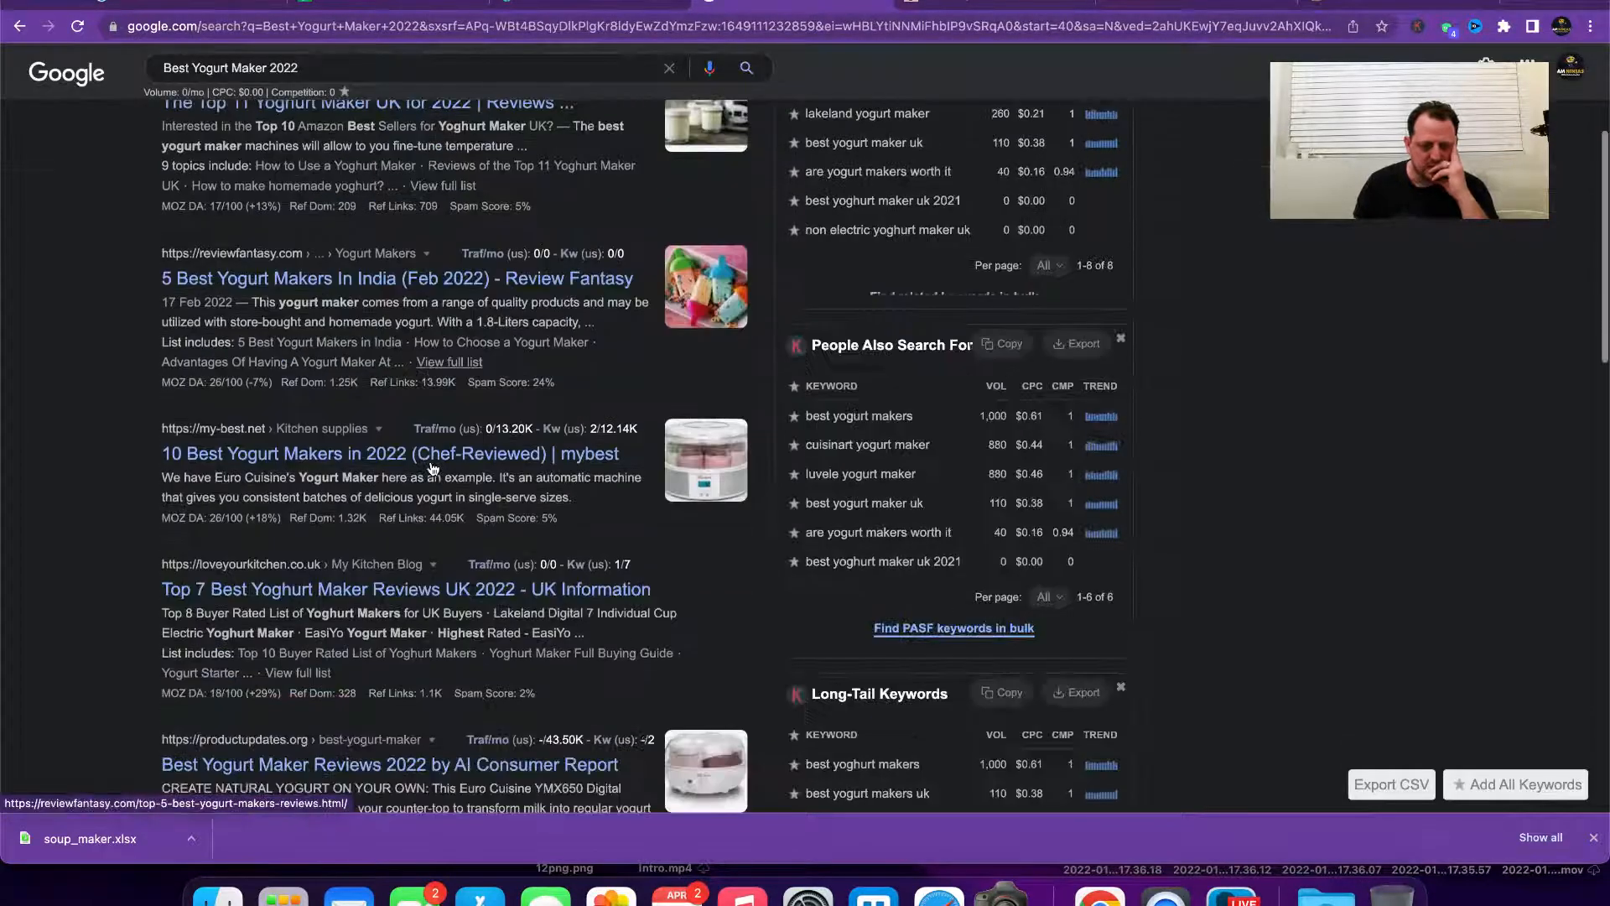
pyautogui.scroll(-6, 431, 461)
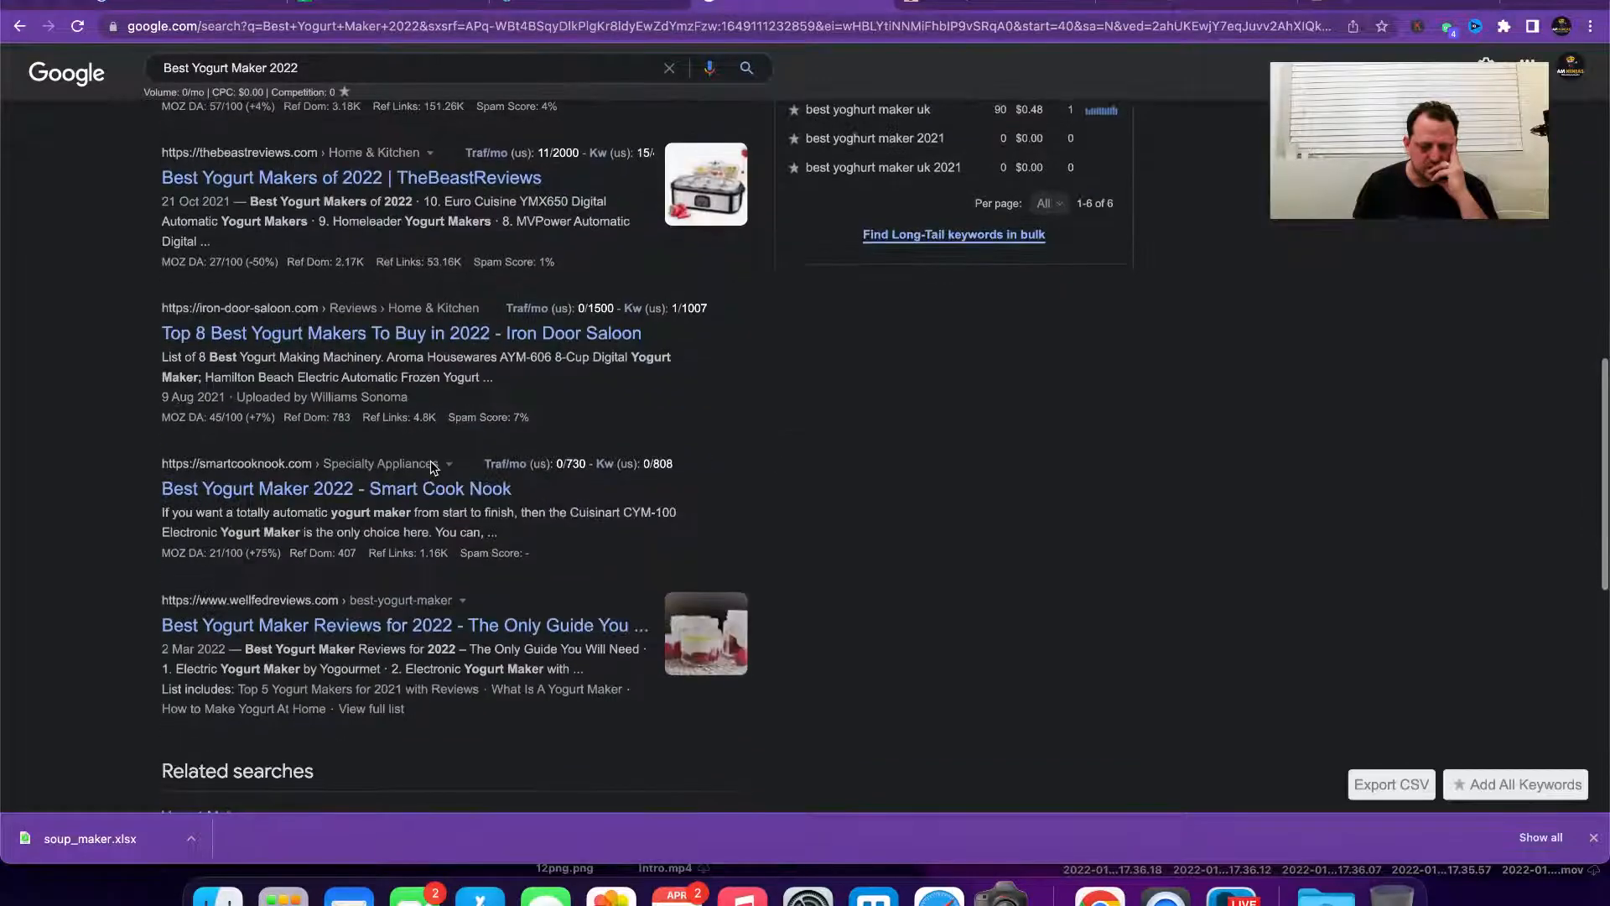
pyautogui.scroll(13, 431, 460)
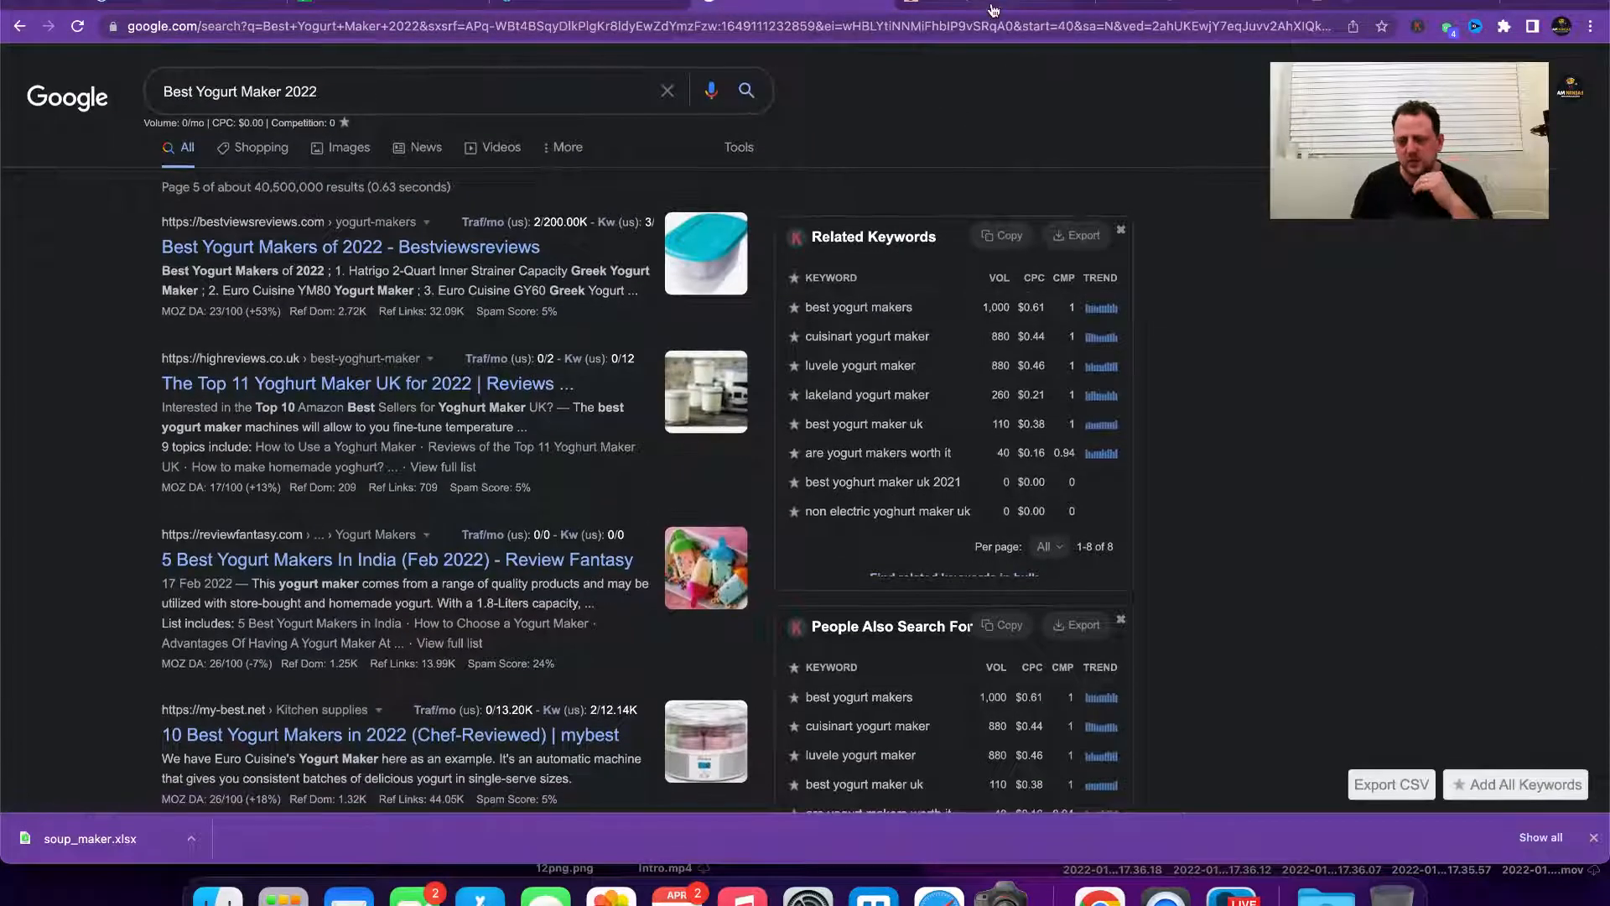
# Step: Switch to the Yogurt Nerd page, accept its recommended cookies, and open the site's Articles listing
pyautogui.click(993, 10)
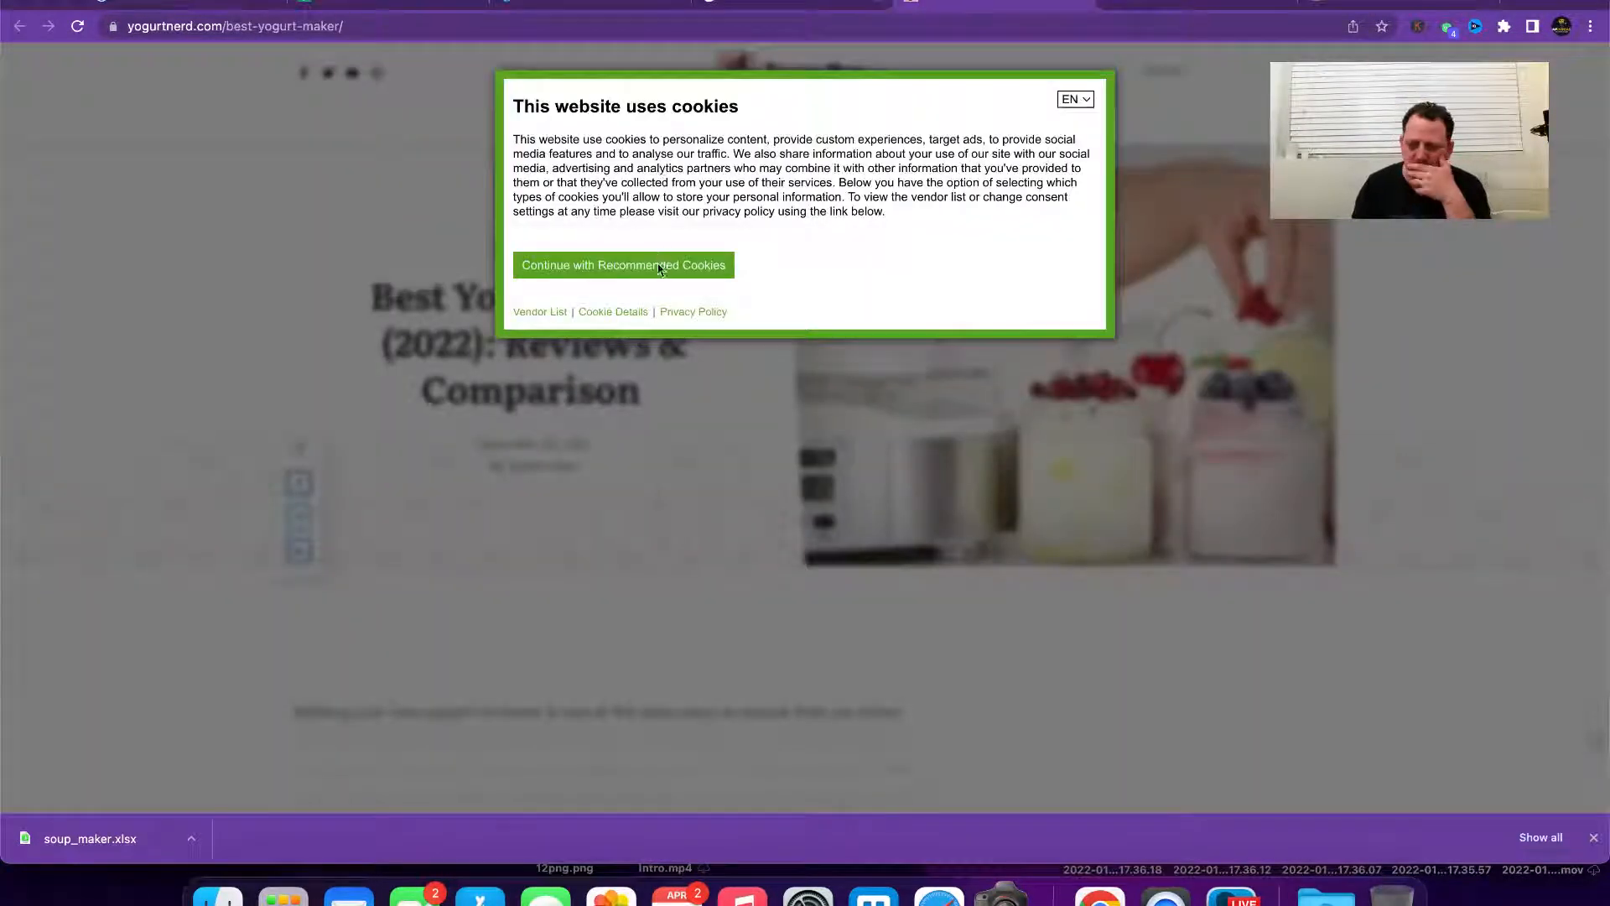
pyautogui.click(660, 260)
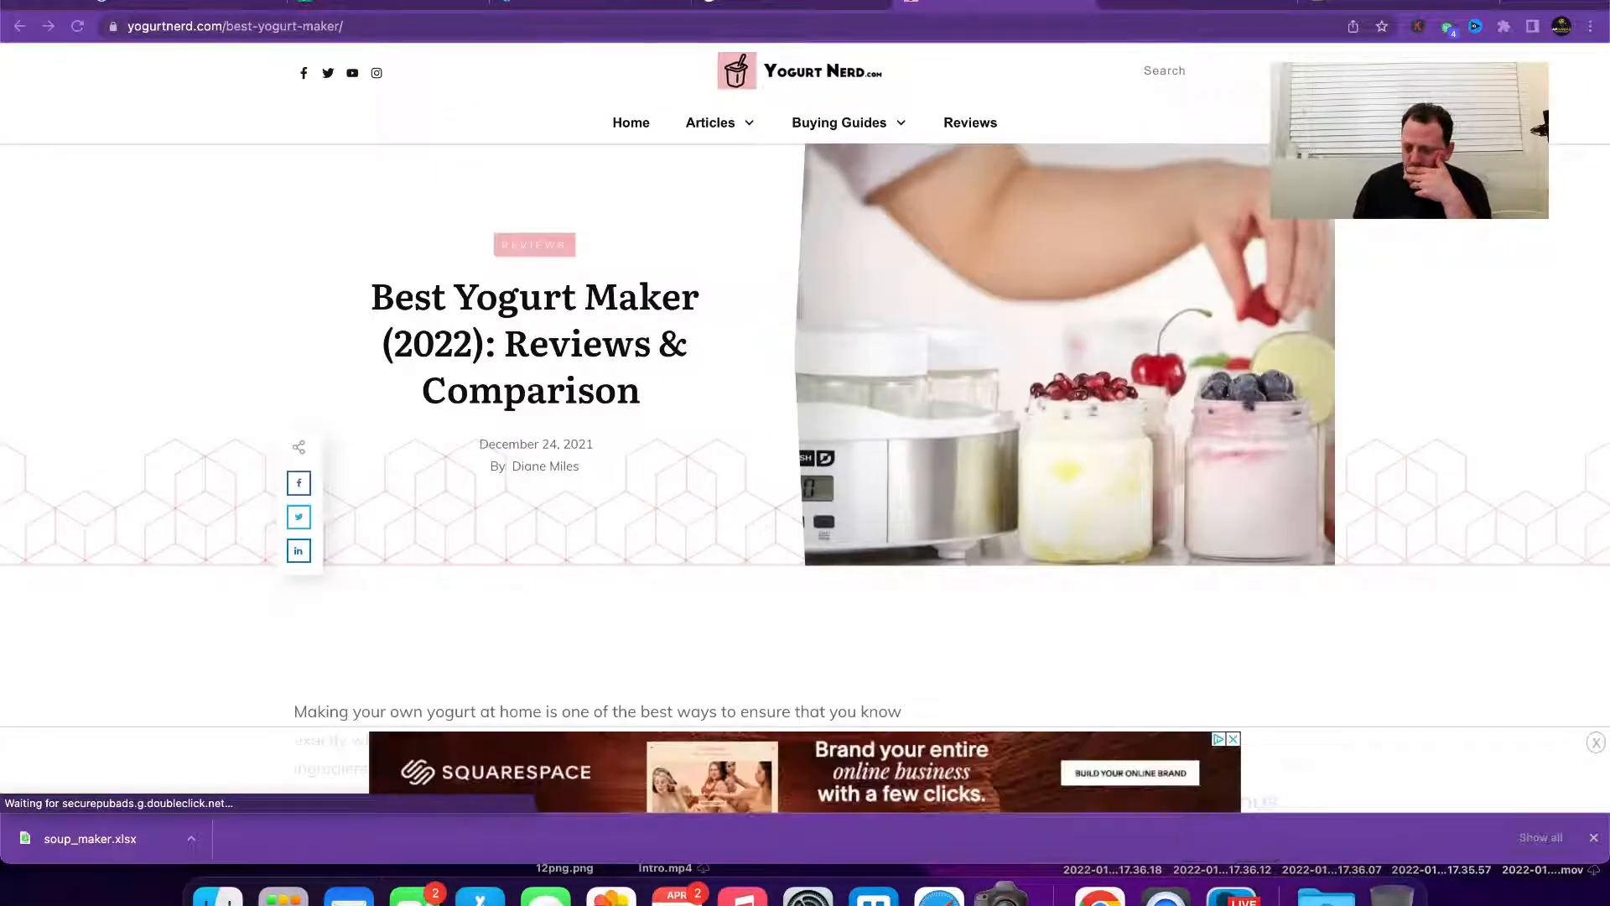
pyautogui.scroll(-5, 826, 460)
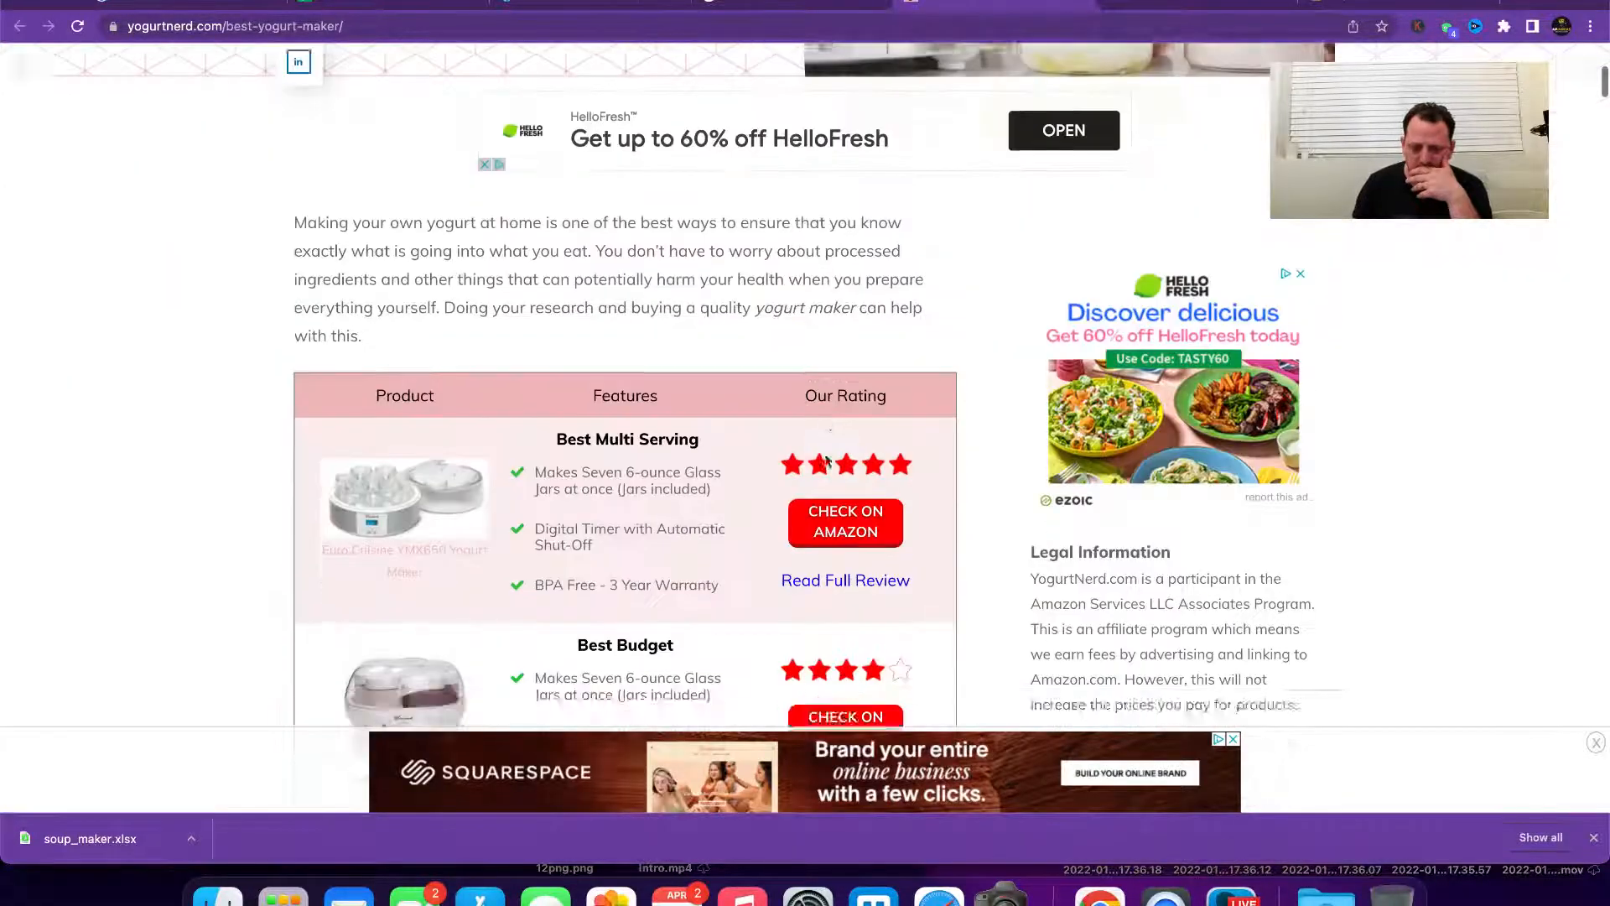
pyautogui.scroll(5, 817, 398)
pyautogui.moveTo(858, 124)
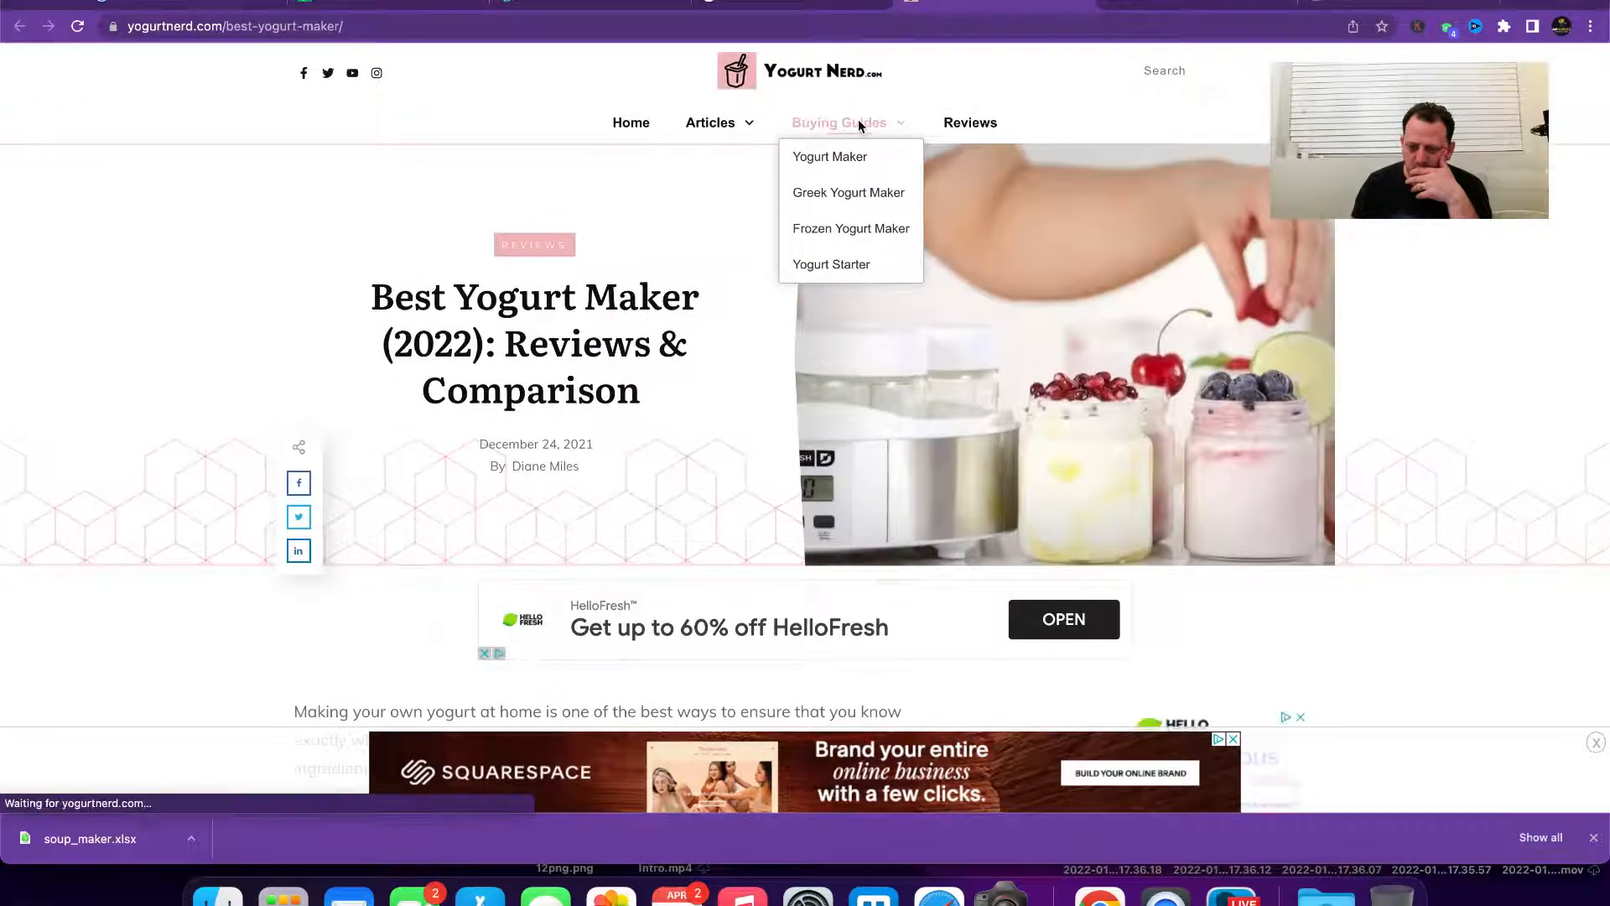
pyautogui.moveTo(730, 147)
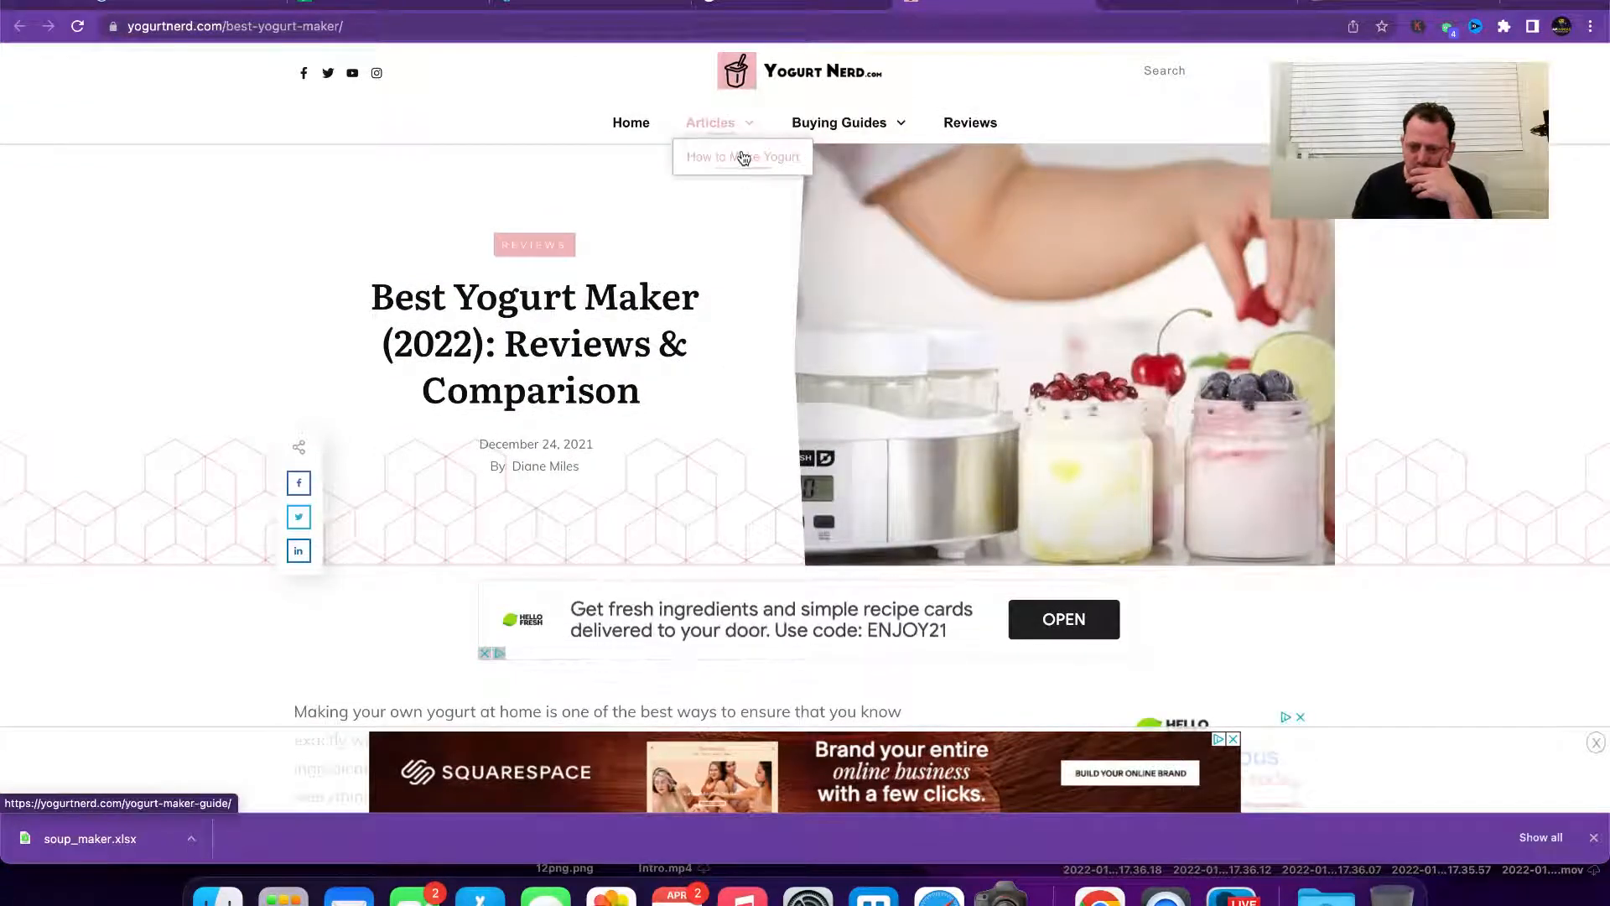
pyautogui.click(720, 128)
# Step: Copy the article title "How Long Is Yogurt Good After Opening?" into cell E2 of the EYK Info Content Plan sheet
pyautogui.scroll(-4, 631, 536)
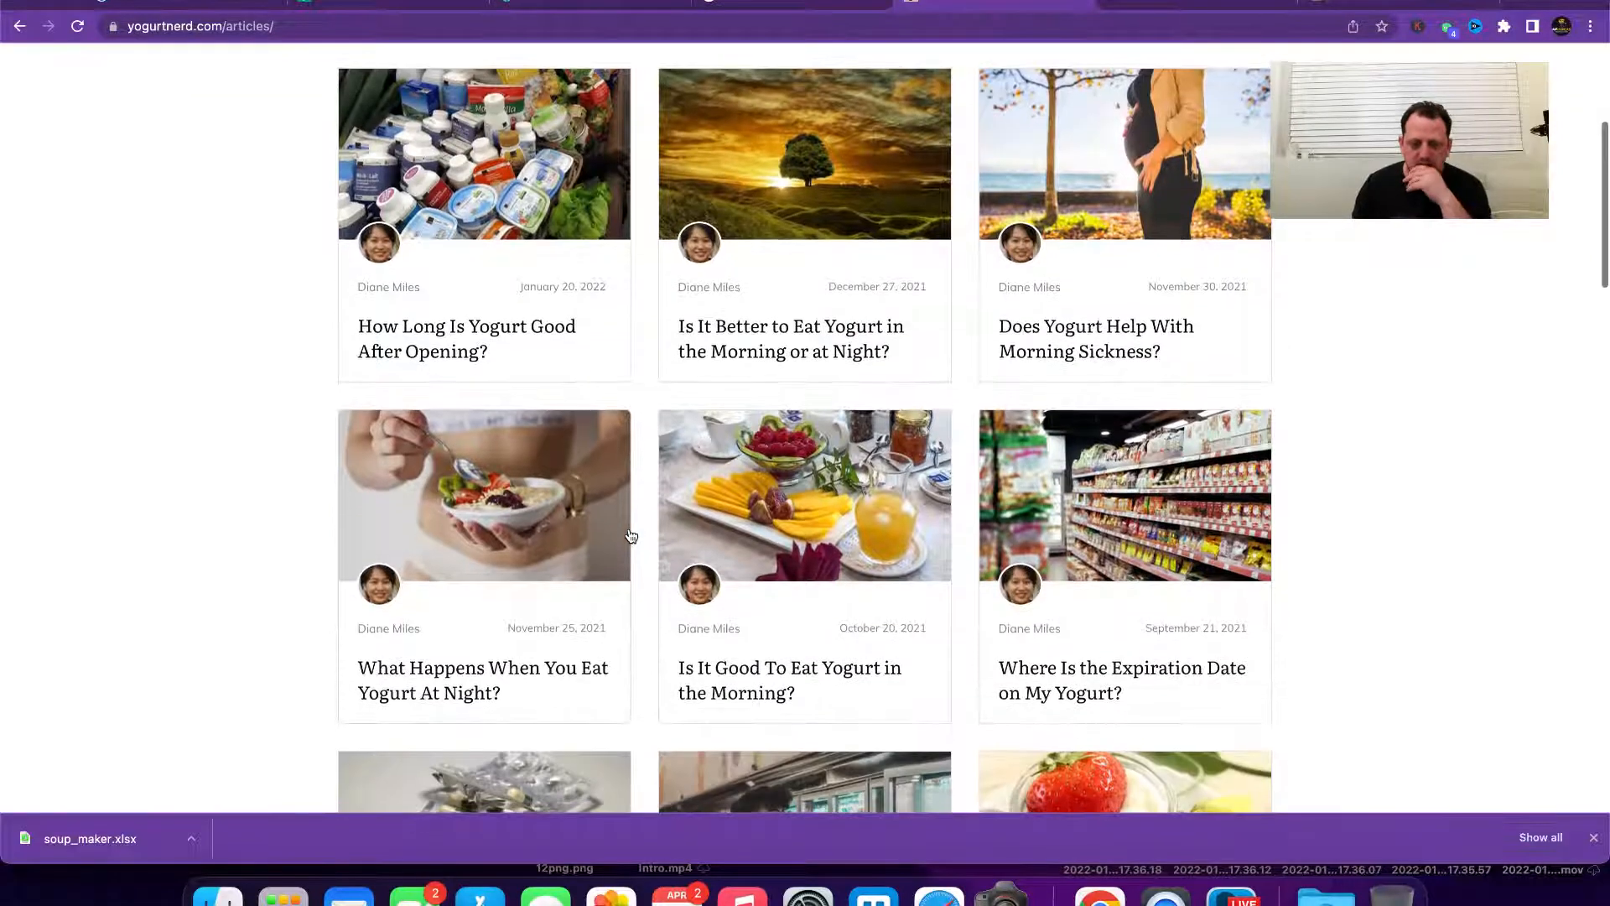
pyautogui.scroll(1, 631, 535)
pyautogui.scroll(-3, 681, 646)
pyautogui.scroll(-20, 681, 646)
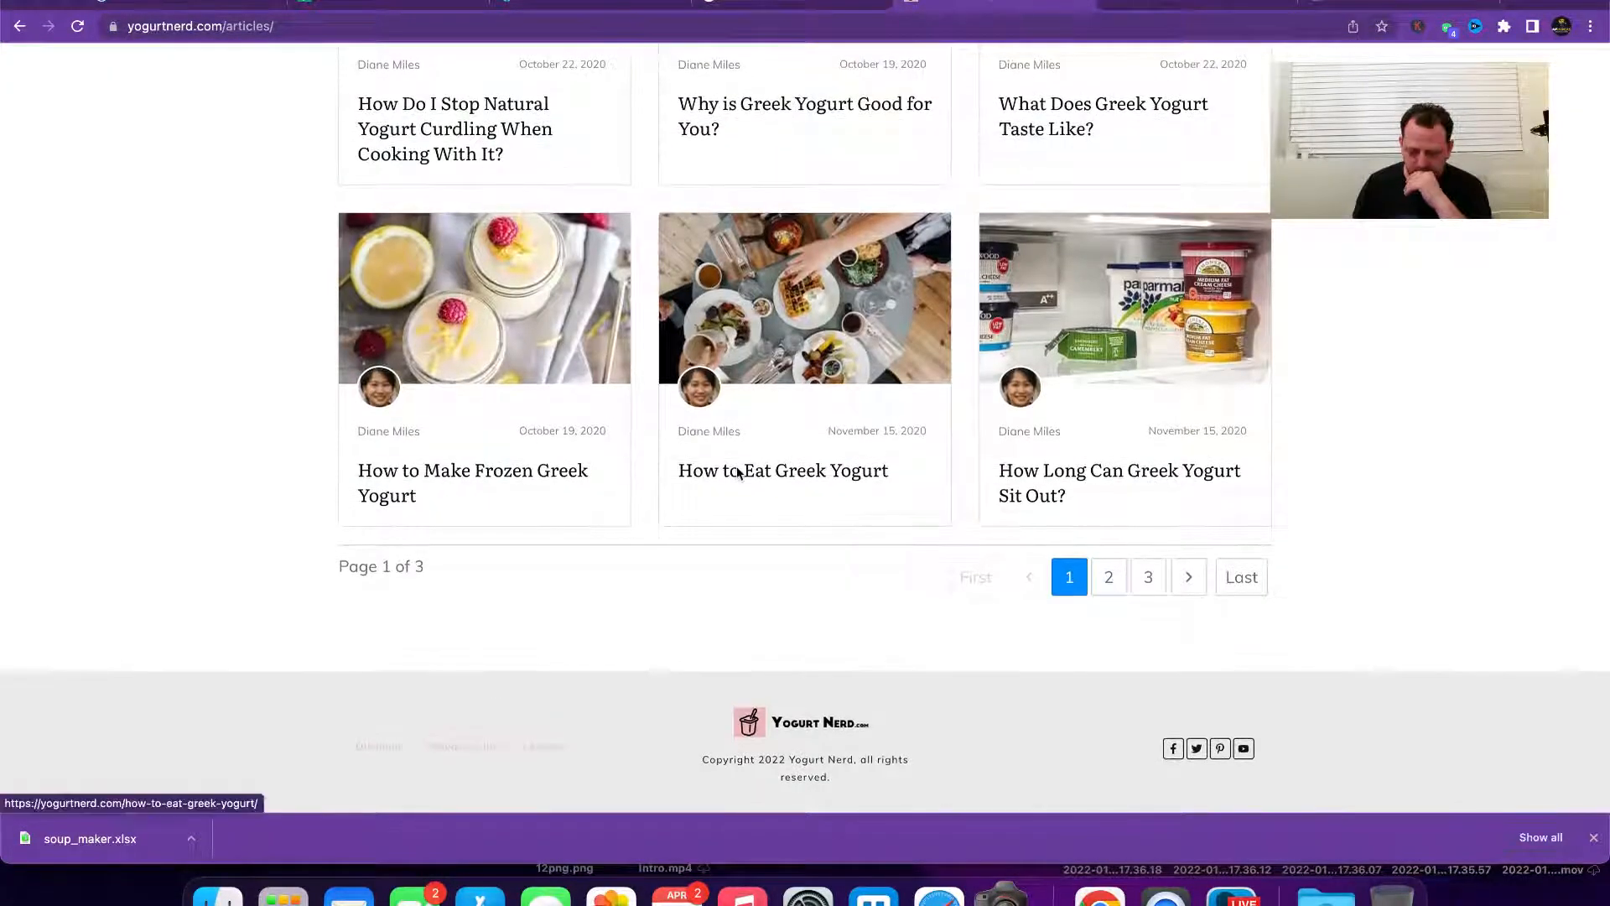
pyautogui.scroll(20, 738, 475)
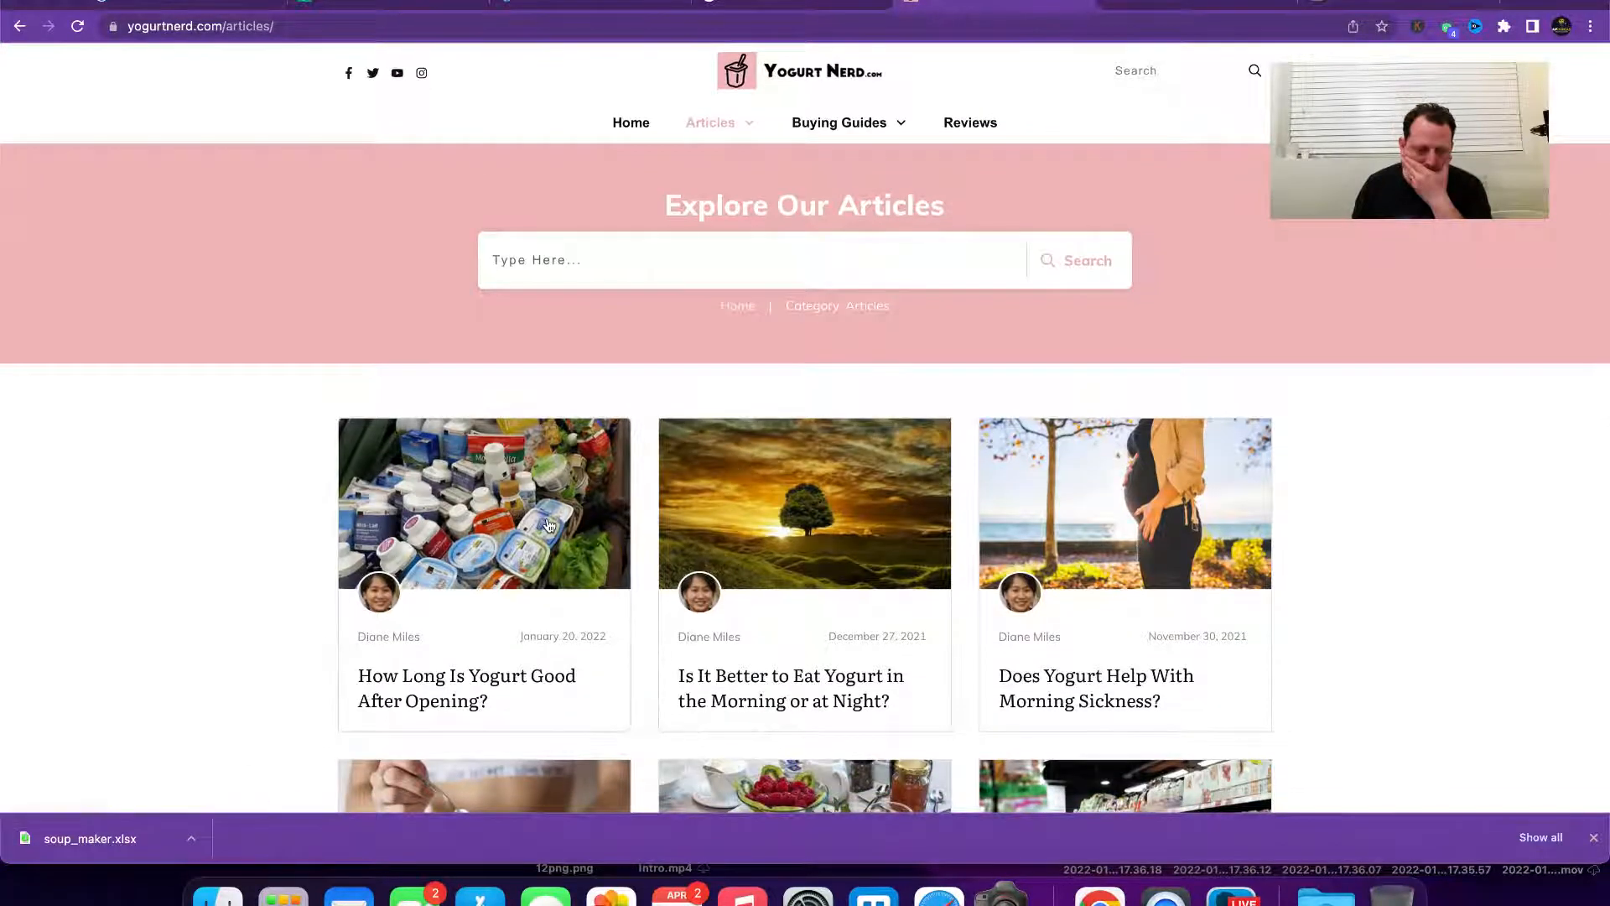
pyautogui.scroll(-2, 547, 517)
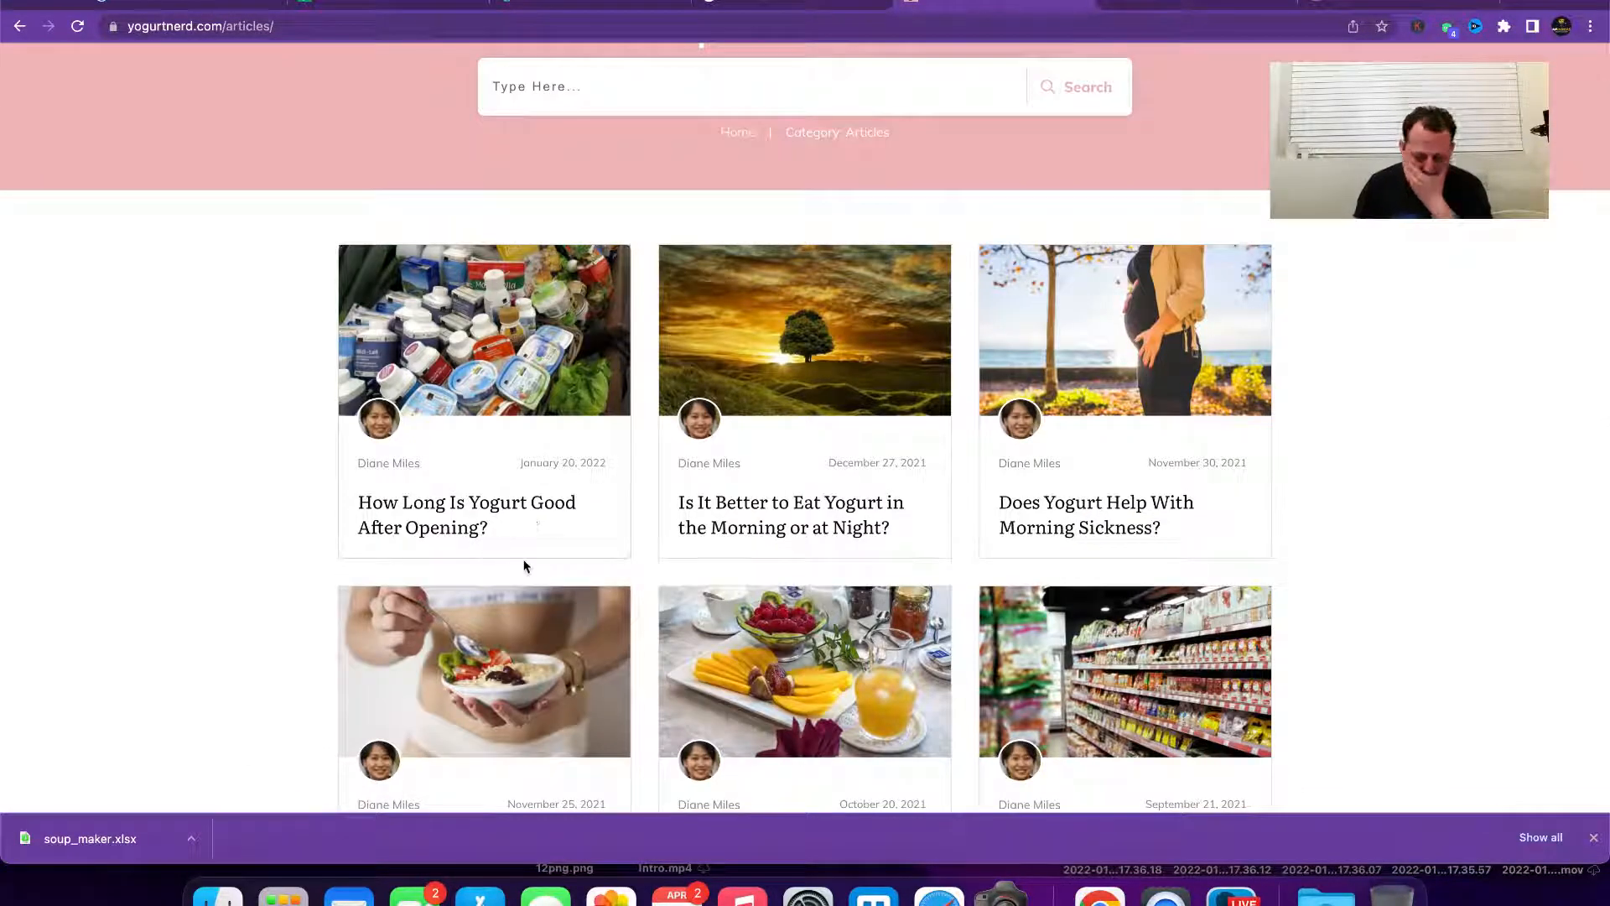
pyautogui.moveTo(503, 534); pyautogui.dragTo(356, 507)
pyautogui.hotkey('ctrl', 'c')
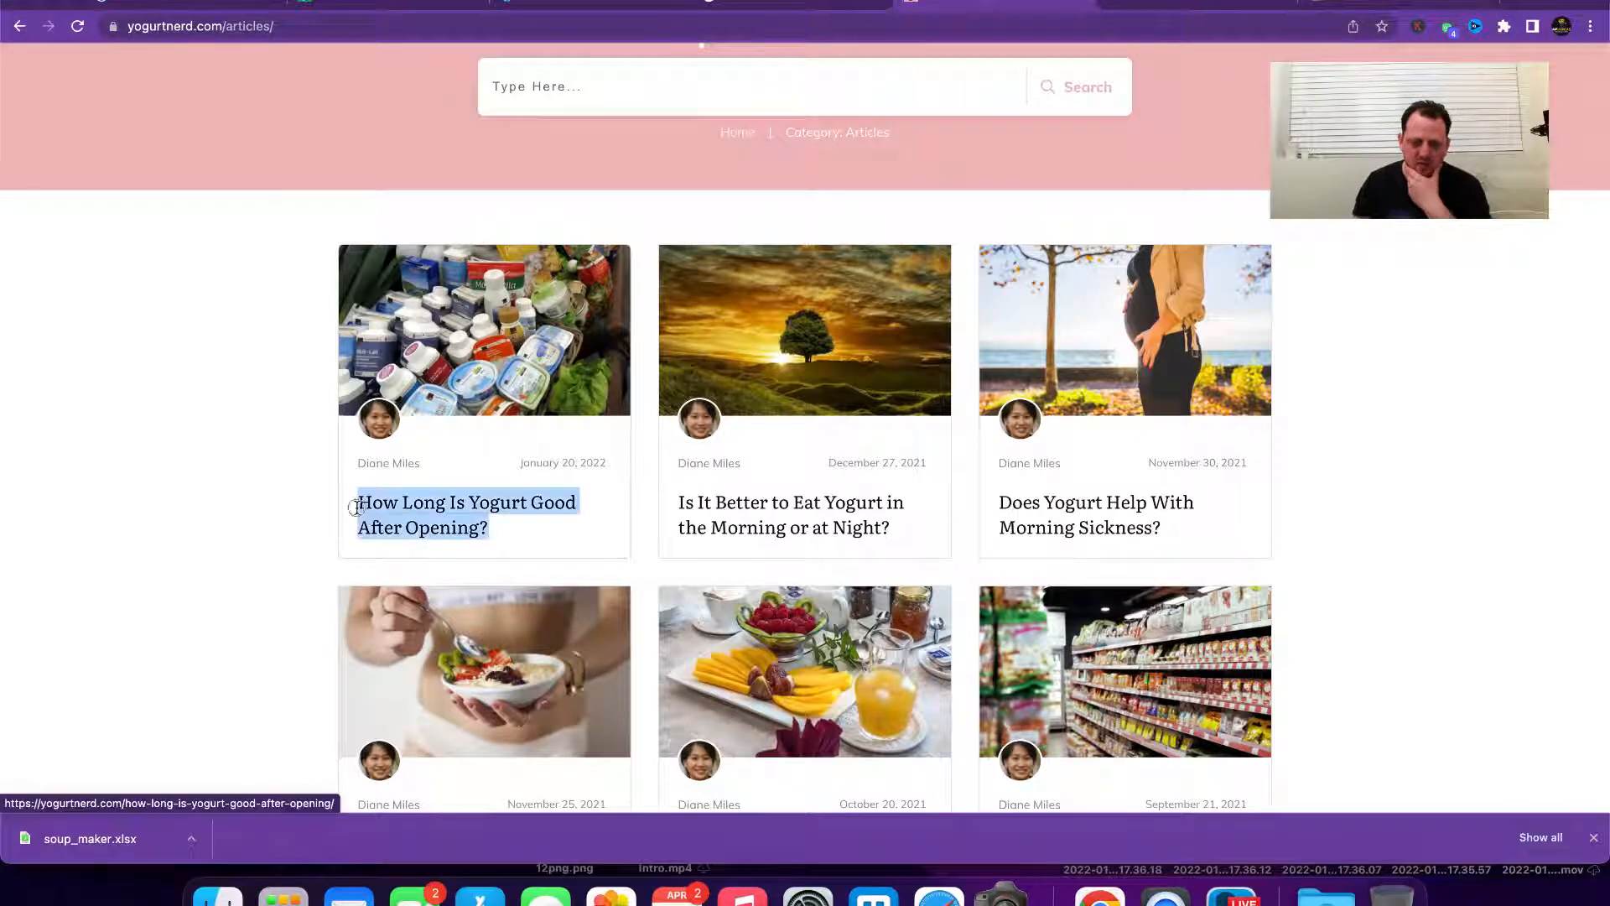
pyautogui.click(410, 7)
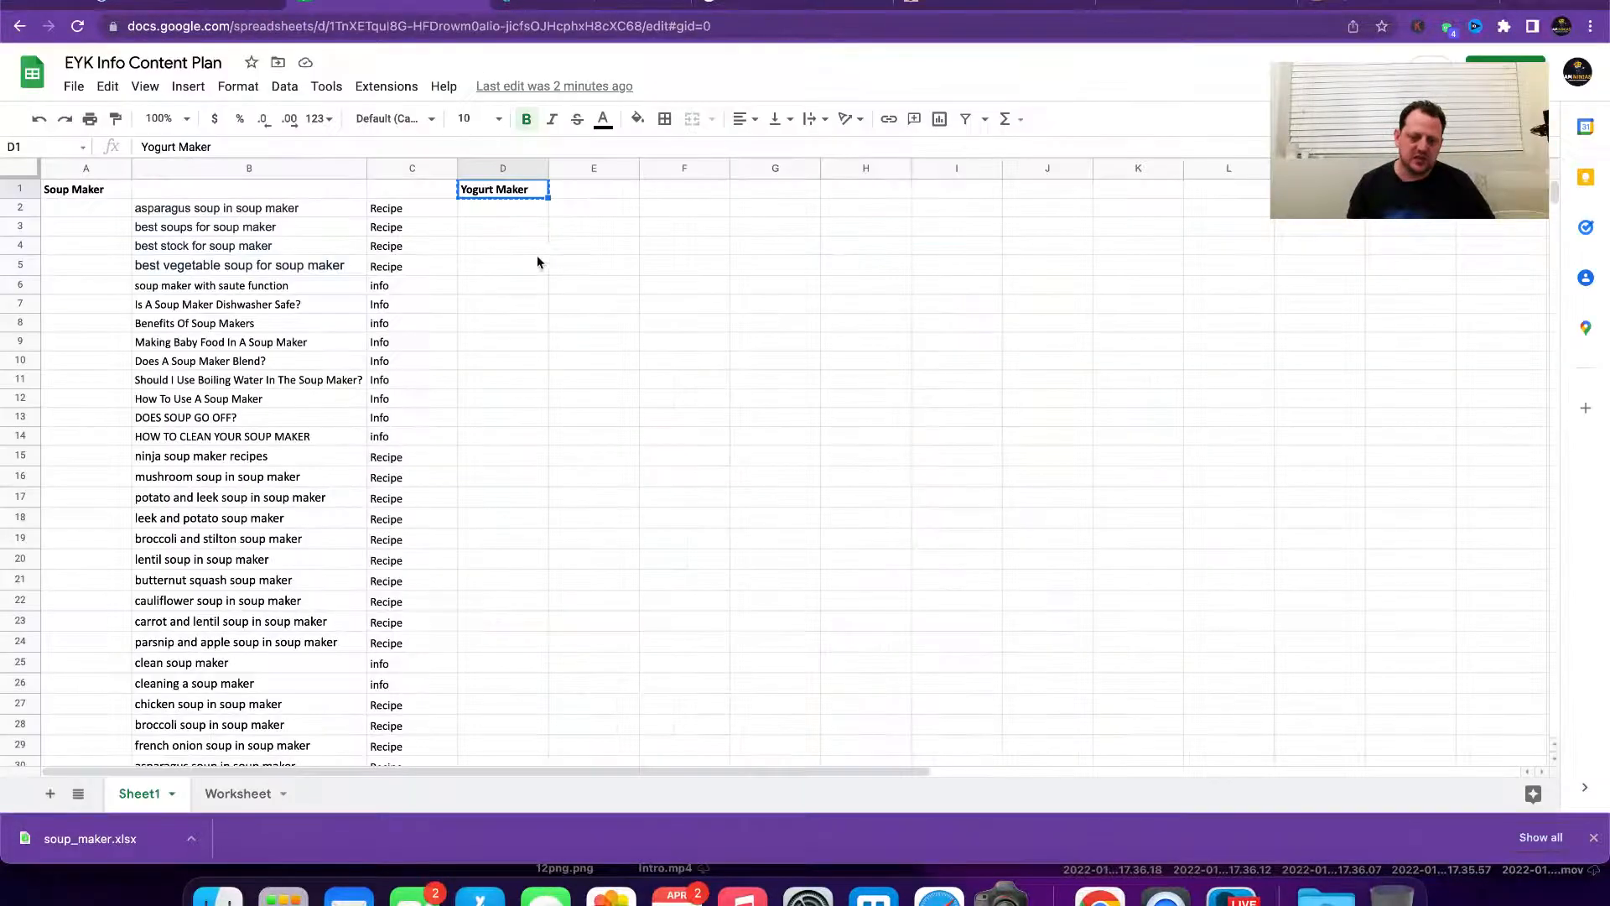
pyautogui.click(590, 211)
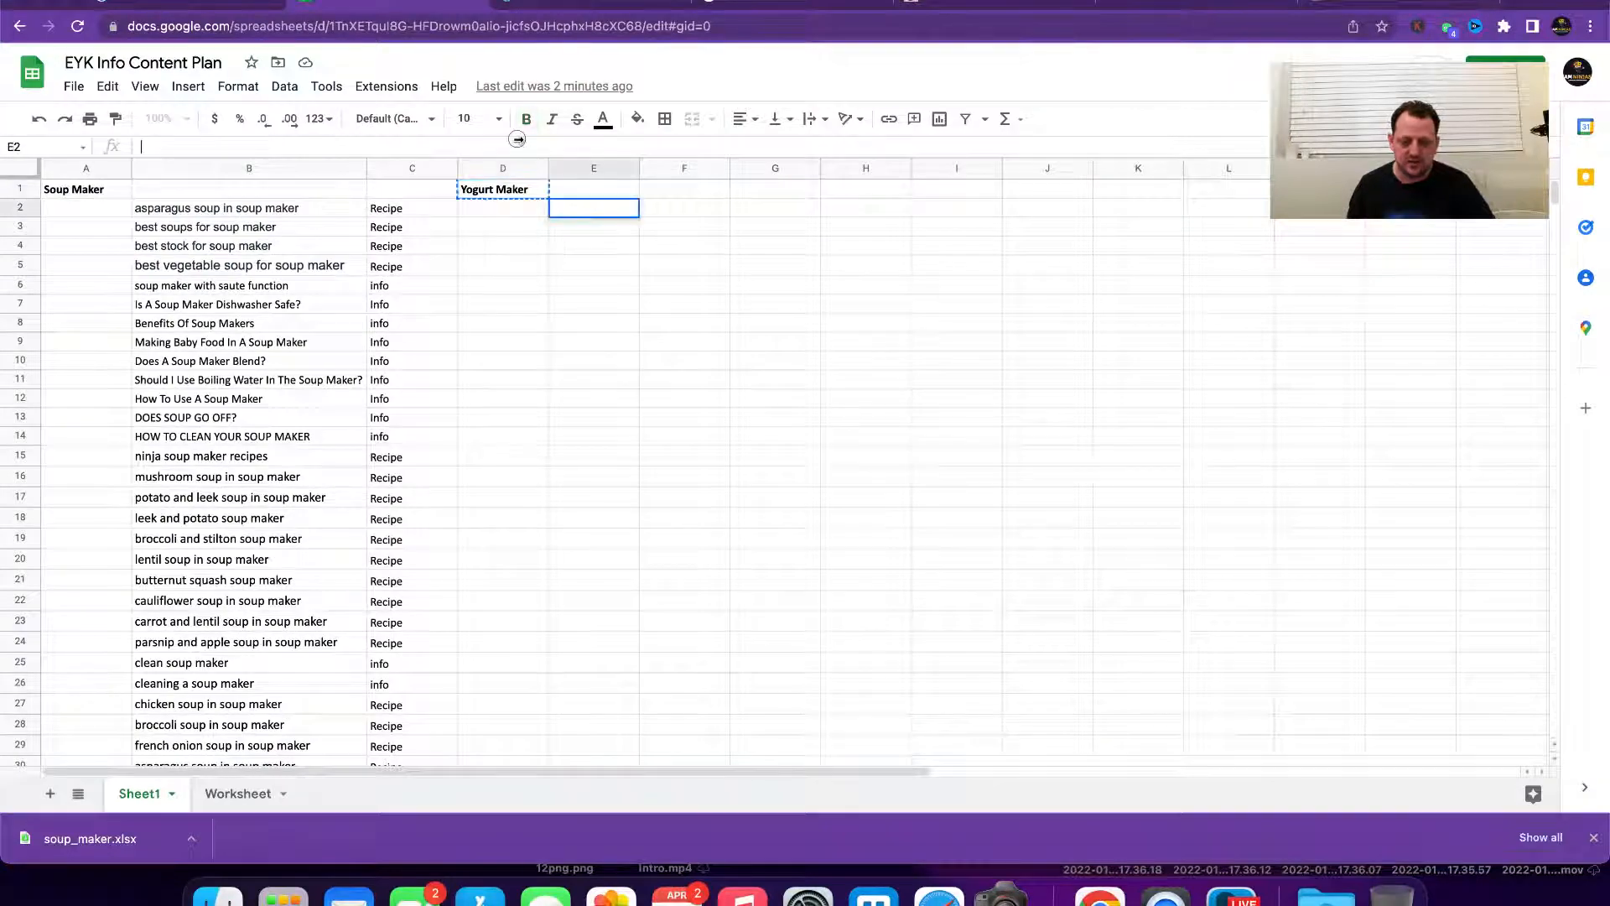
pyautogui.hotkey('ctrl', 'v')
pyautogui.click(587, 229)
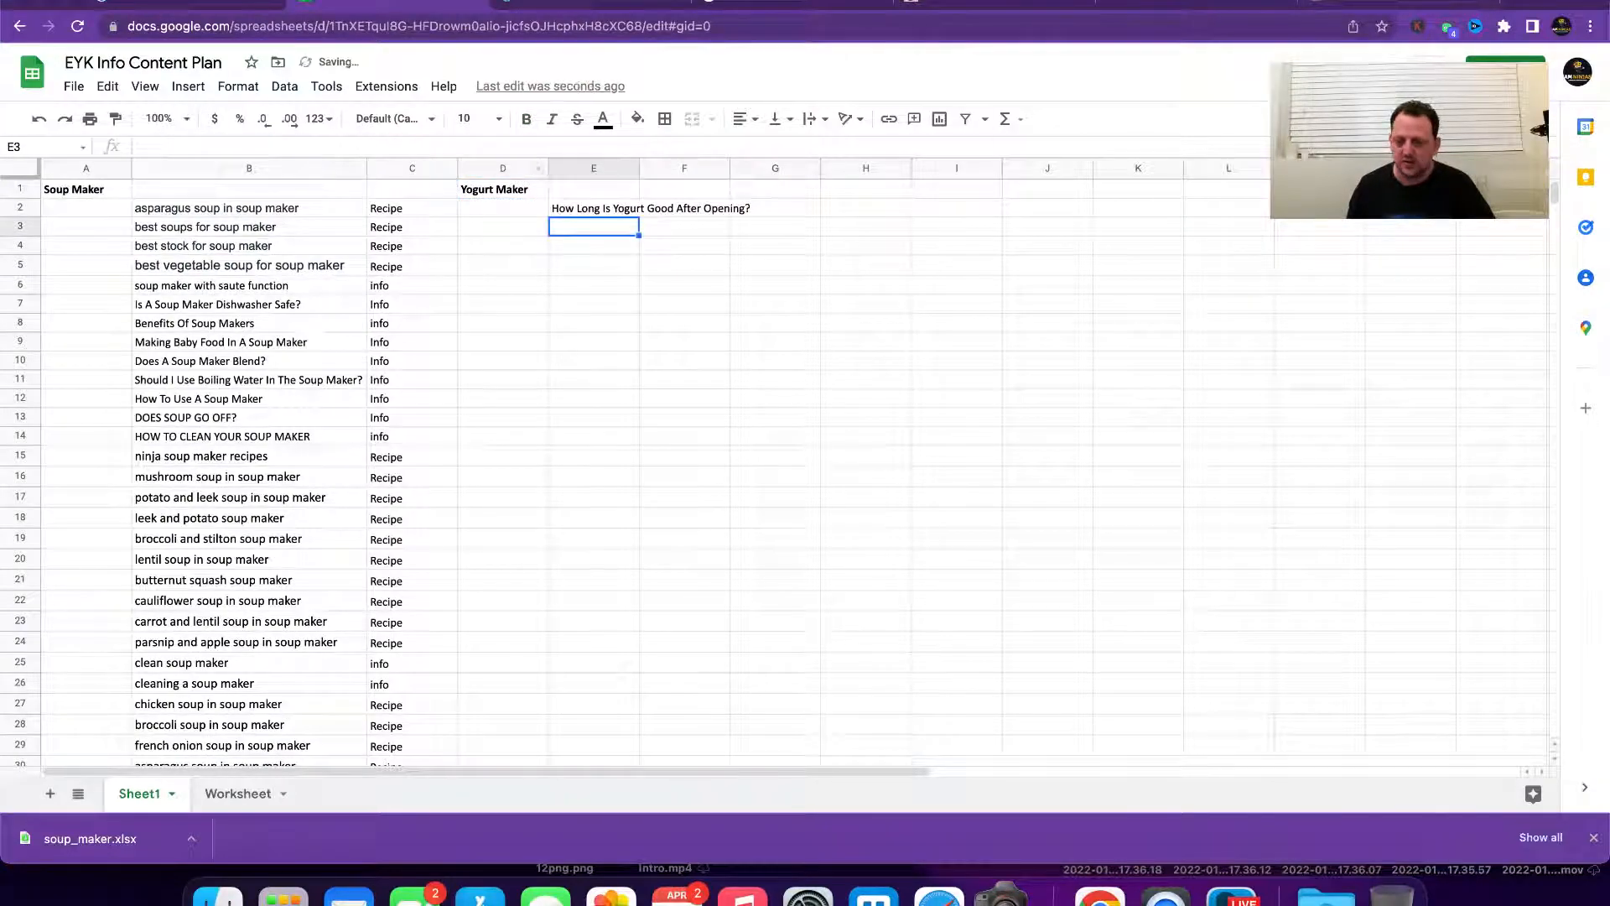
# Step: Copy the Yogurt Nerd article title "Is It Better to Eat Yogurt in the Morning or at Night?" into cell E3 of the content plan
pyautogui.click(1214, 5)
pyautogui.click(1027, 4)
pyautogui.scroll(-3, 671, 377)
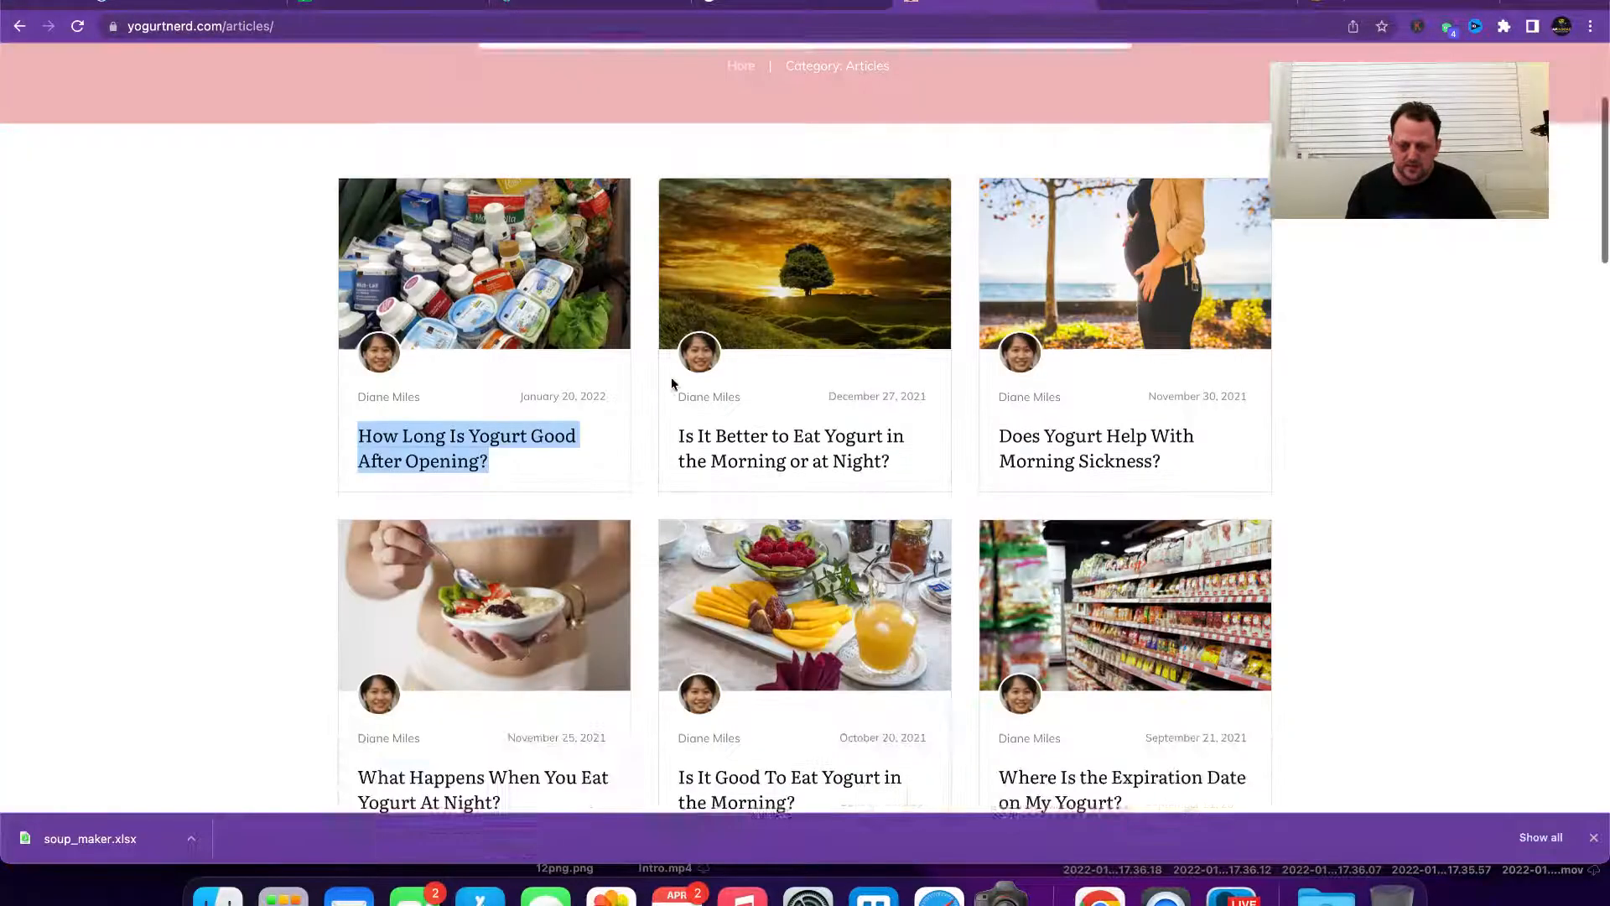
pyautogui.moveTo(902, 275); pyautogui.dragTo(671, 208)
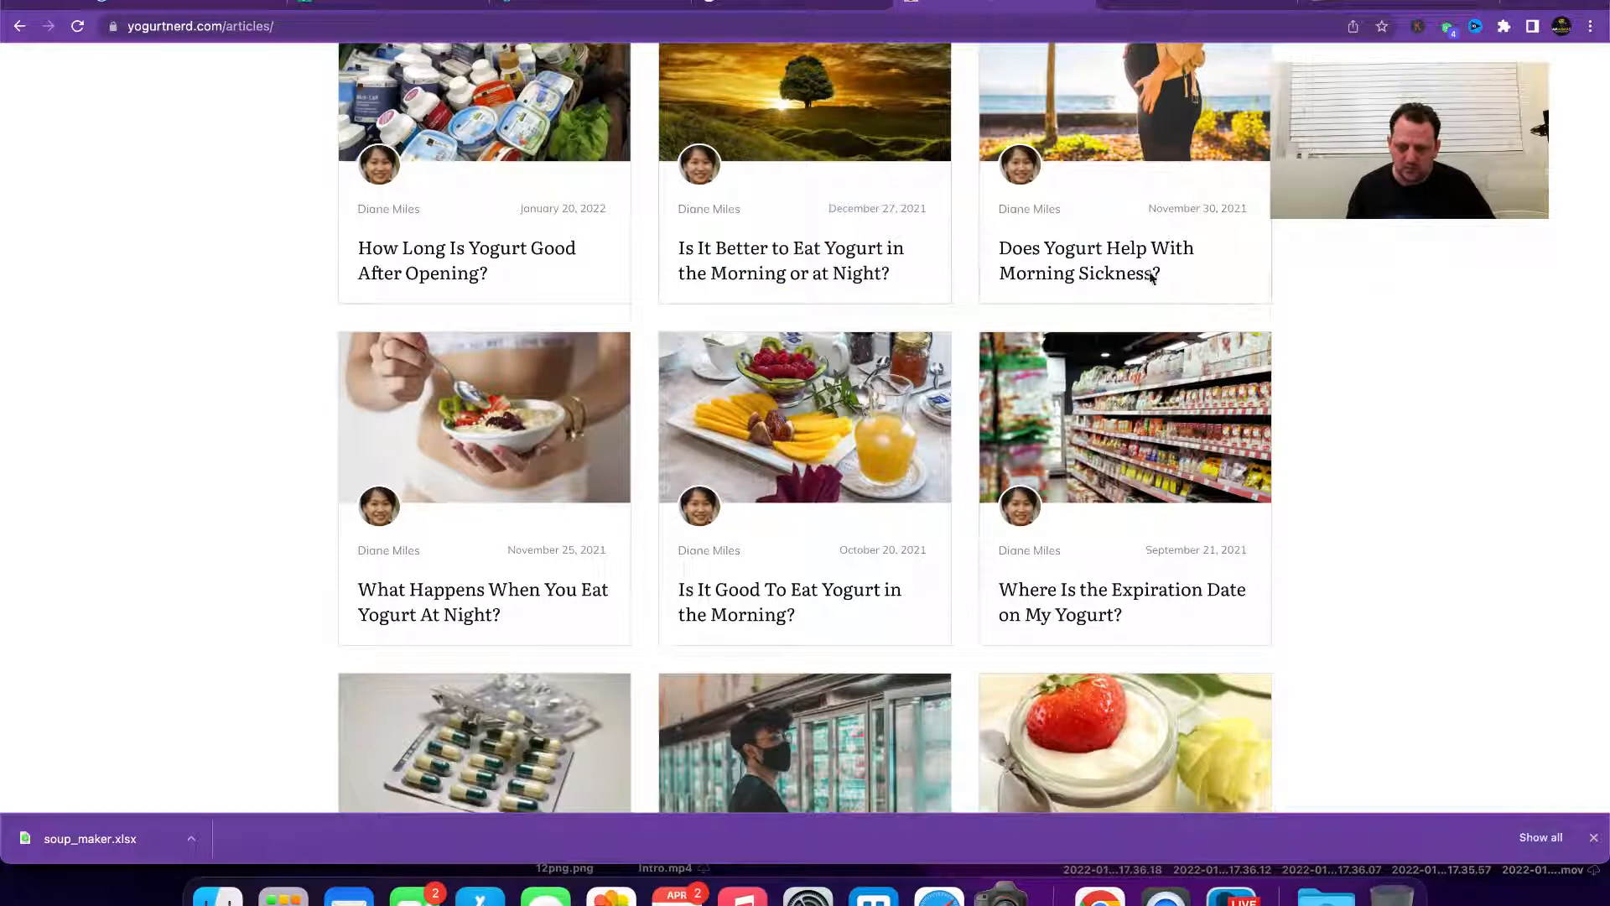
pyautogui.moveTo(920, 280); pyautogui.dragTo(683, 250)
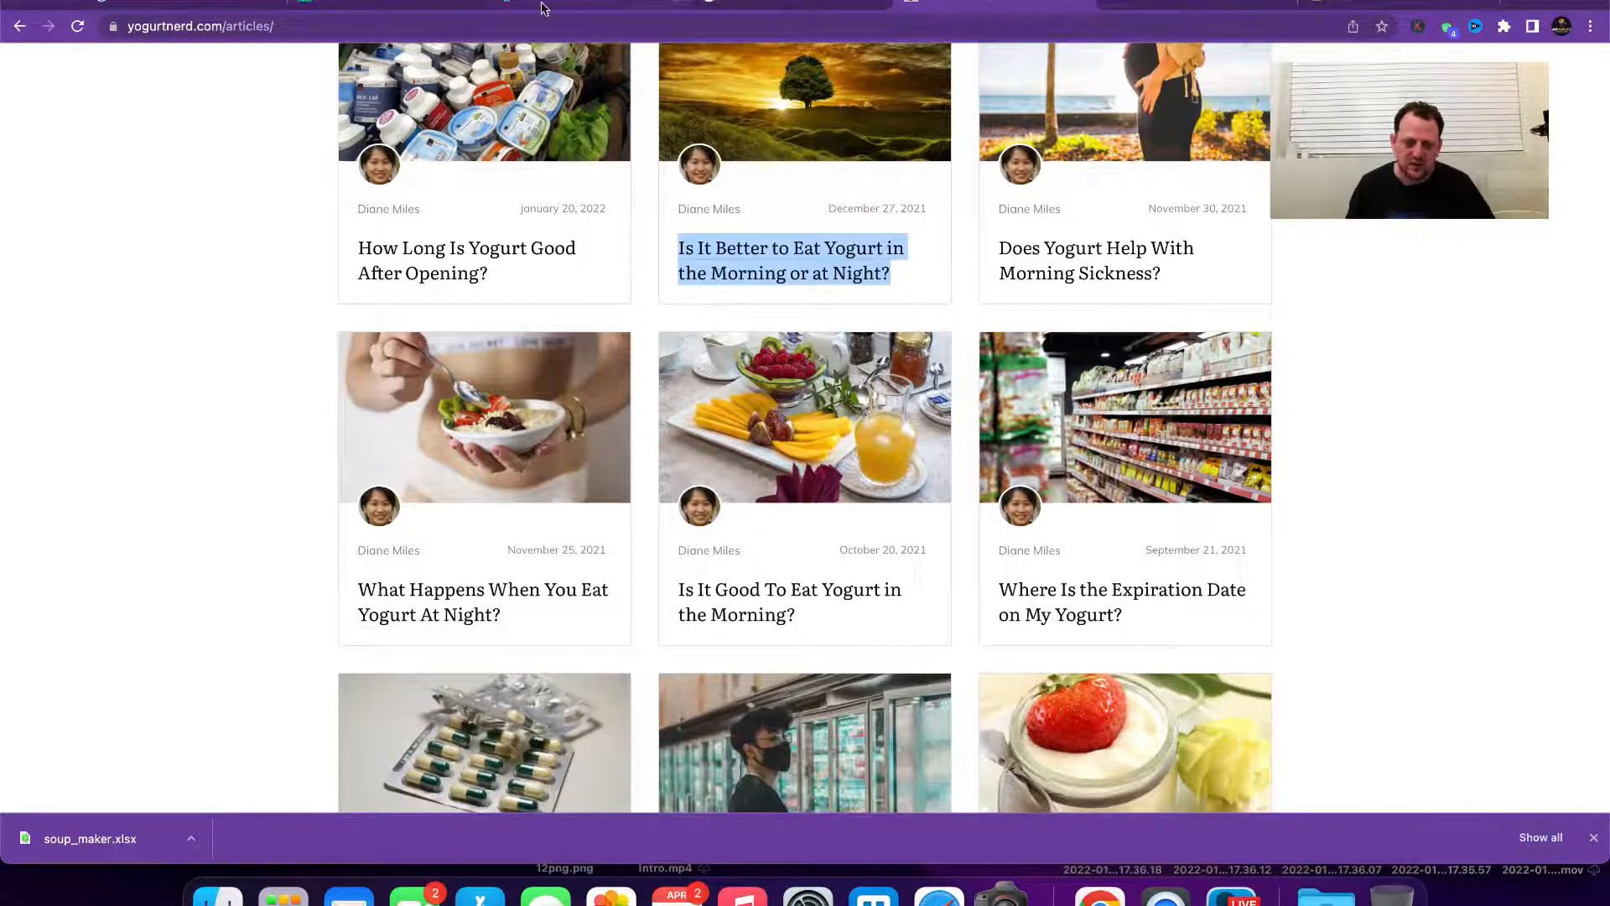
pyautogui.click(419, 2)
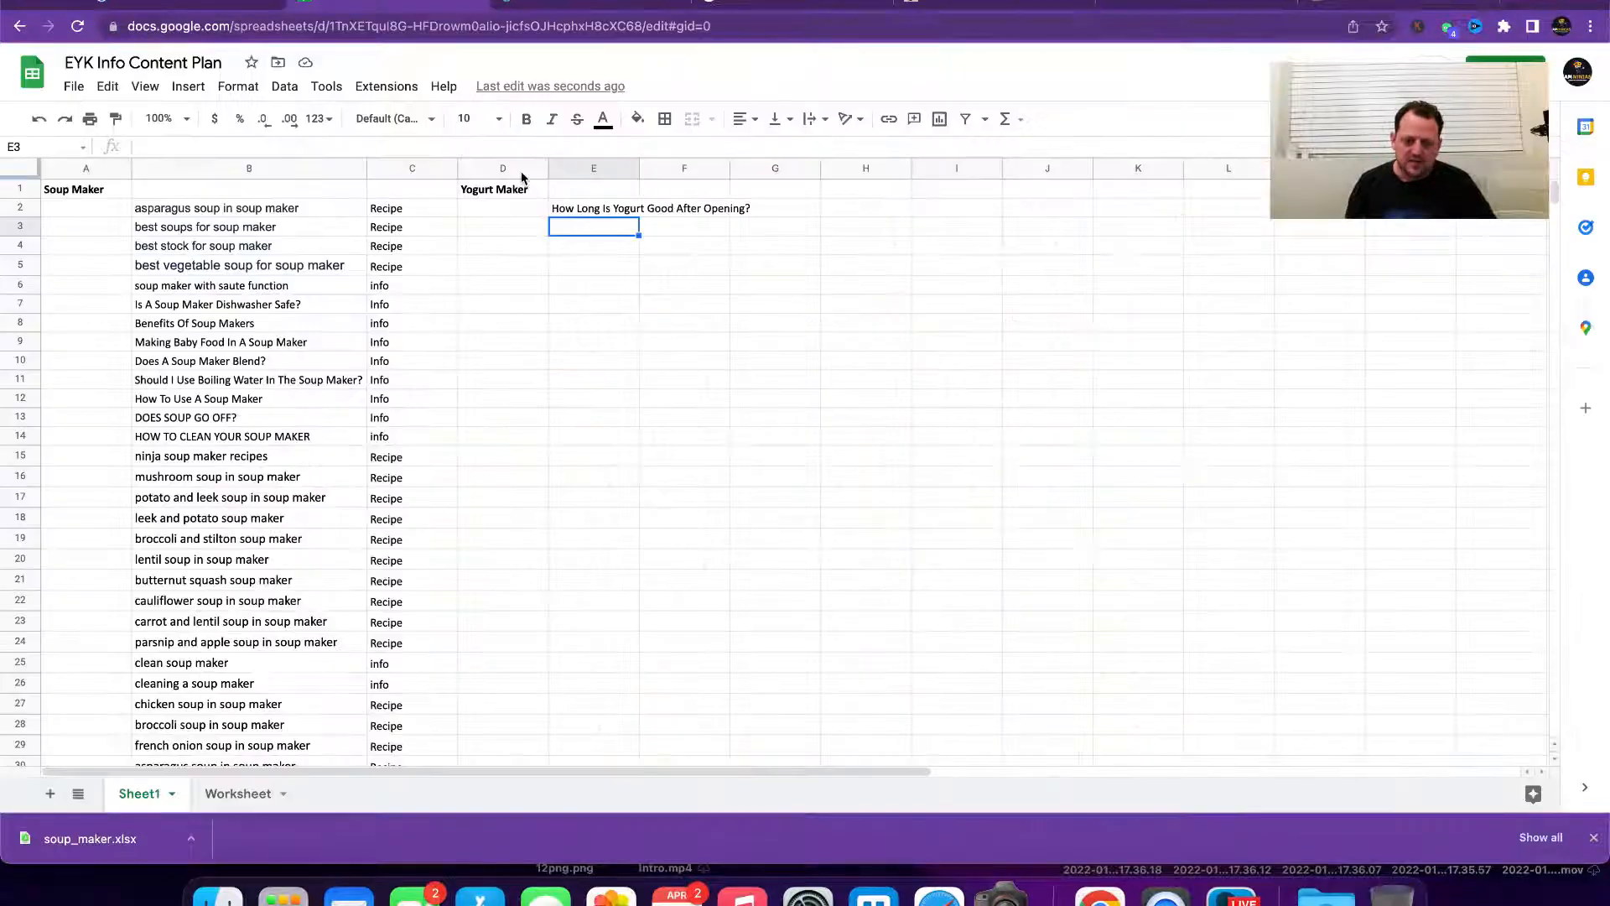
pyautogui.write('Is It Better to Eat Yogurt in the Morning or at Night?')
pyautogui.click(625, 267)
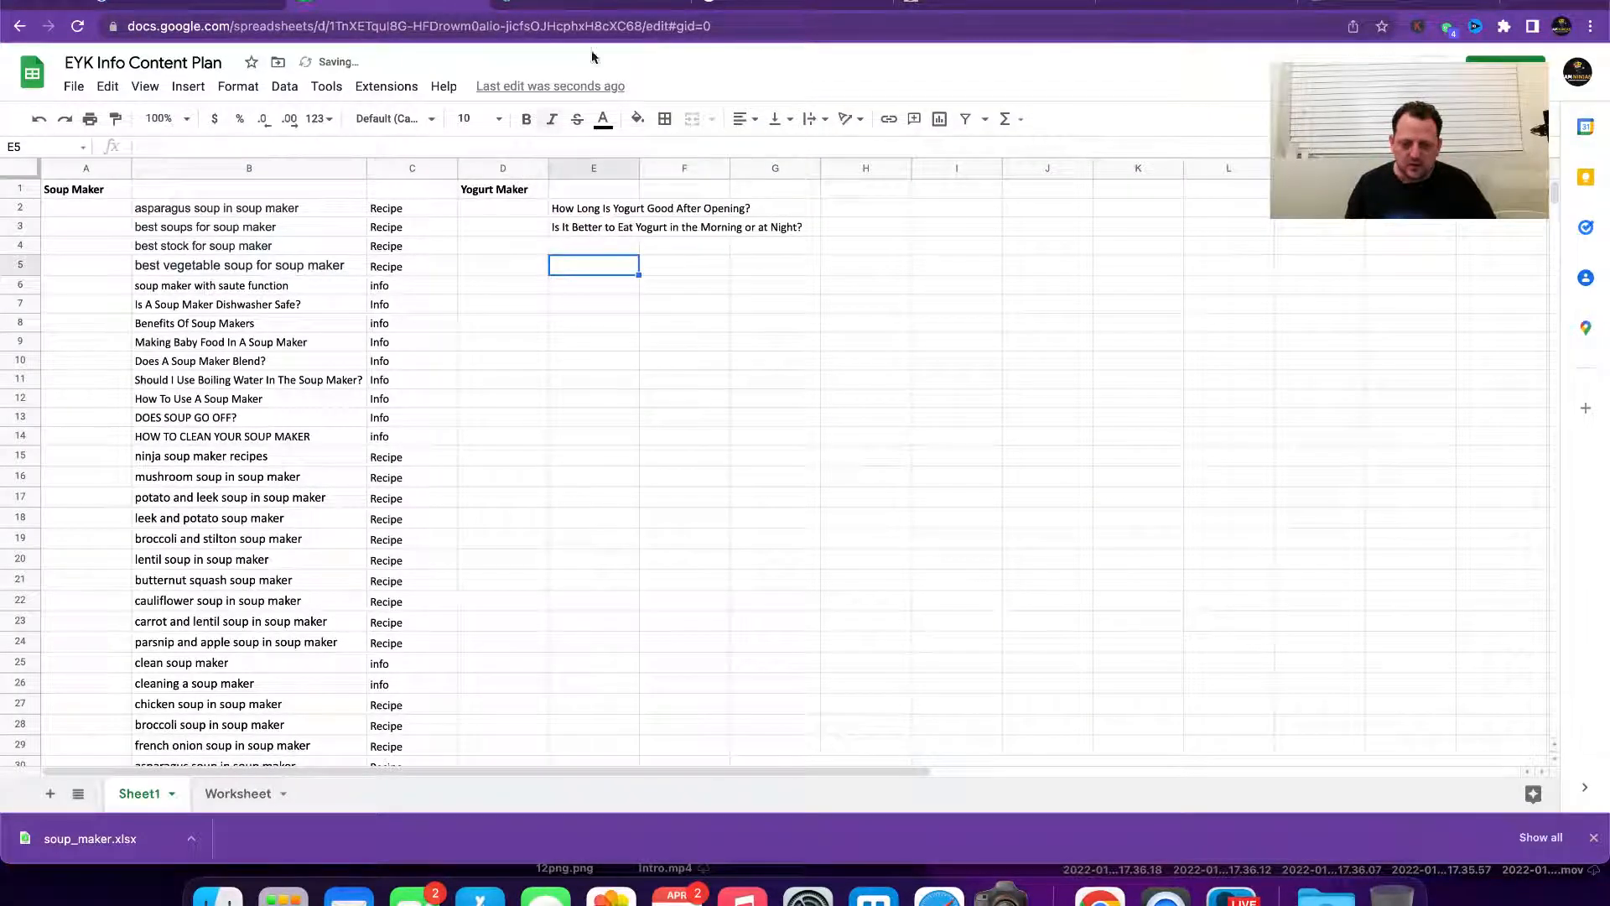
# Step: Examine the next rows of Yogurt Nerd article titles for topics suited to the yogurt maker content plan
pyautogui.click(946, 9)
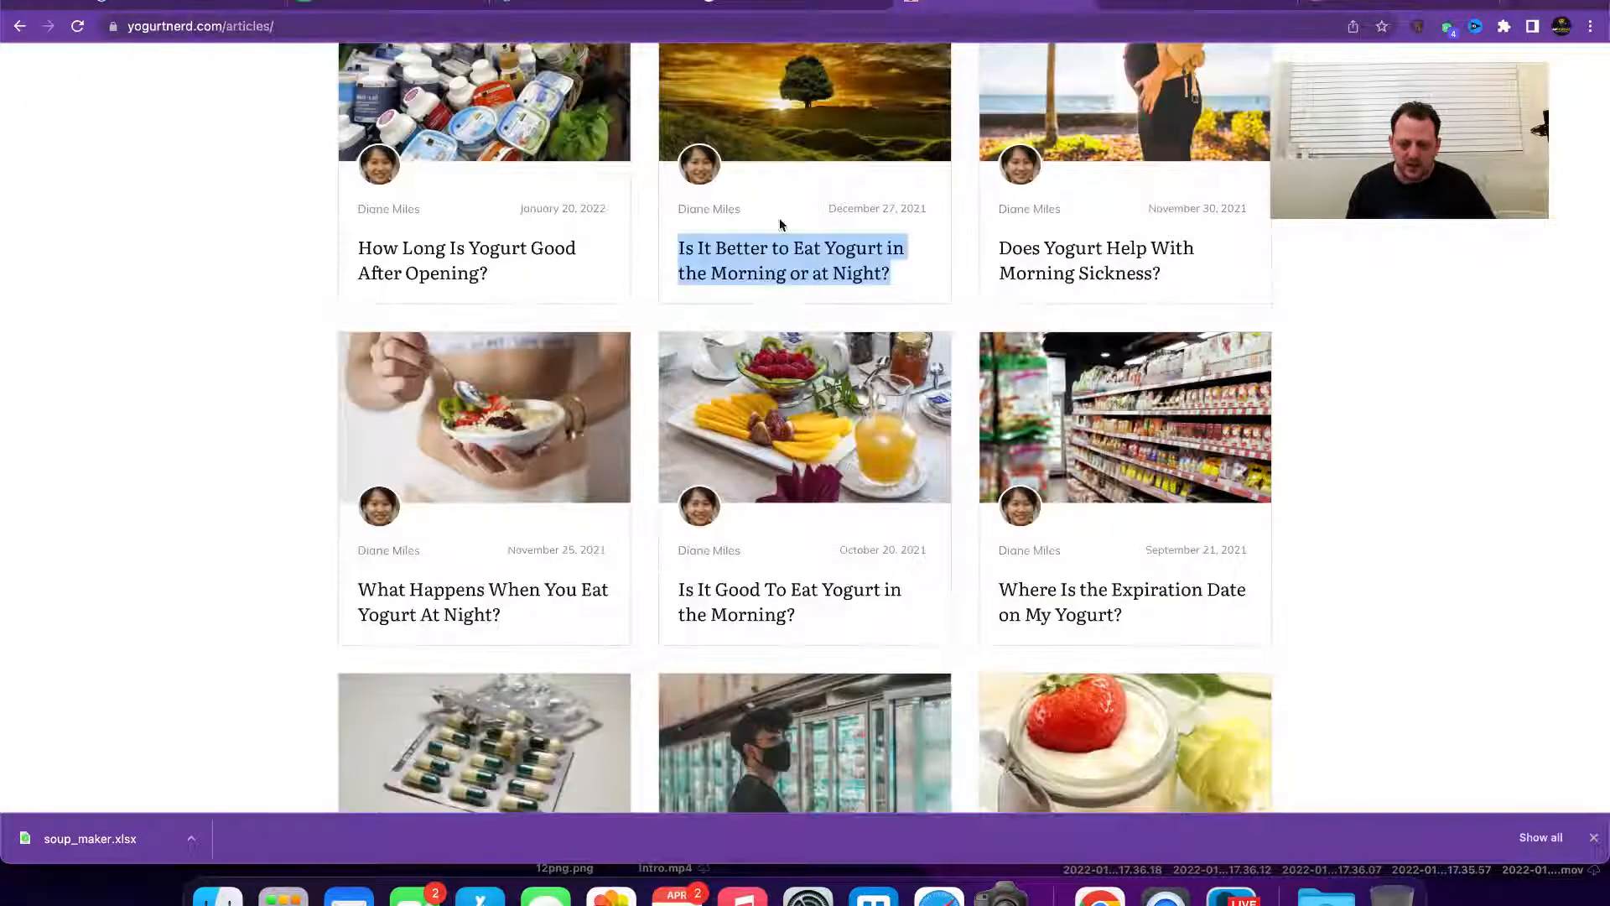
pyautogui.scroll(-3, 784, 277)
pyautogui.scroll(-1, 579, 441)
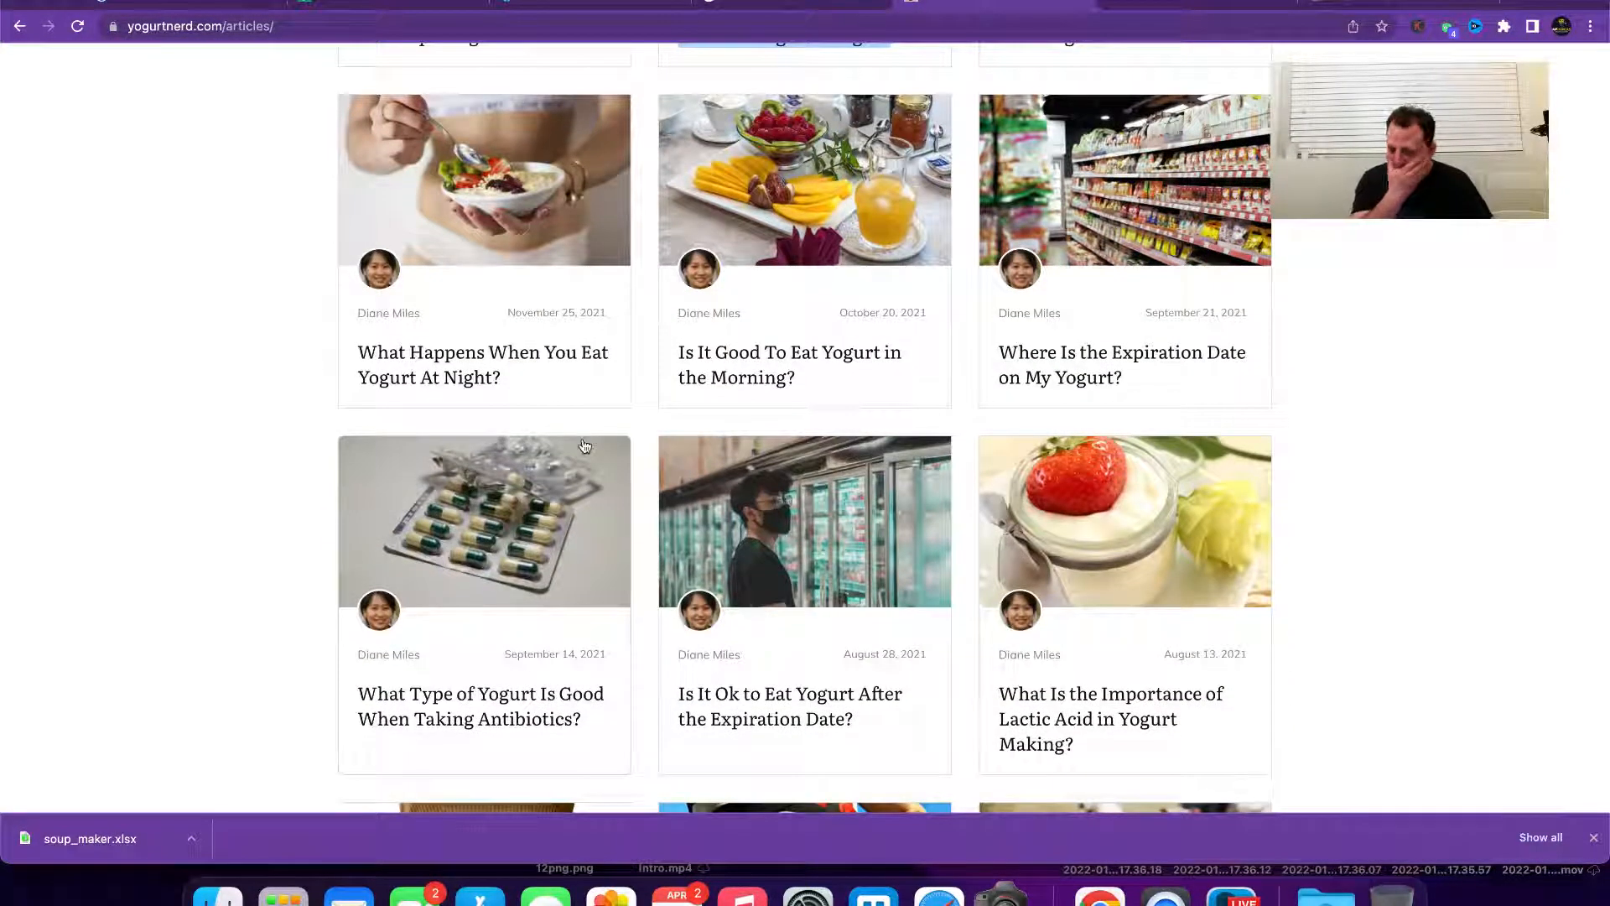
pyautogui.scroll(-3, 585, 445)
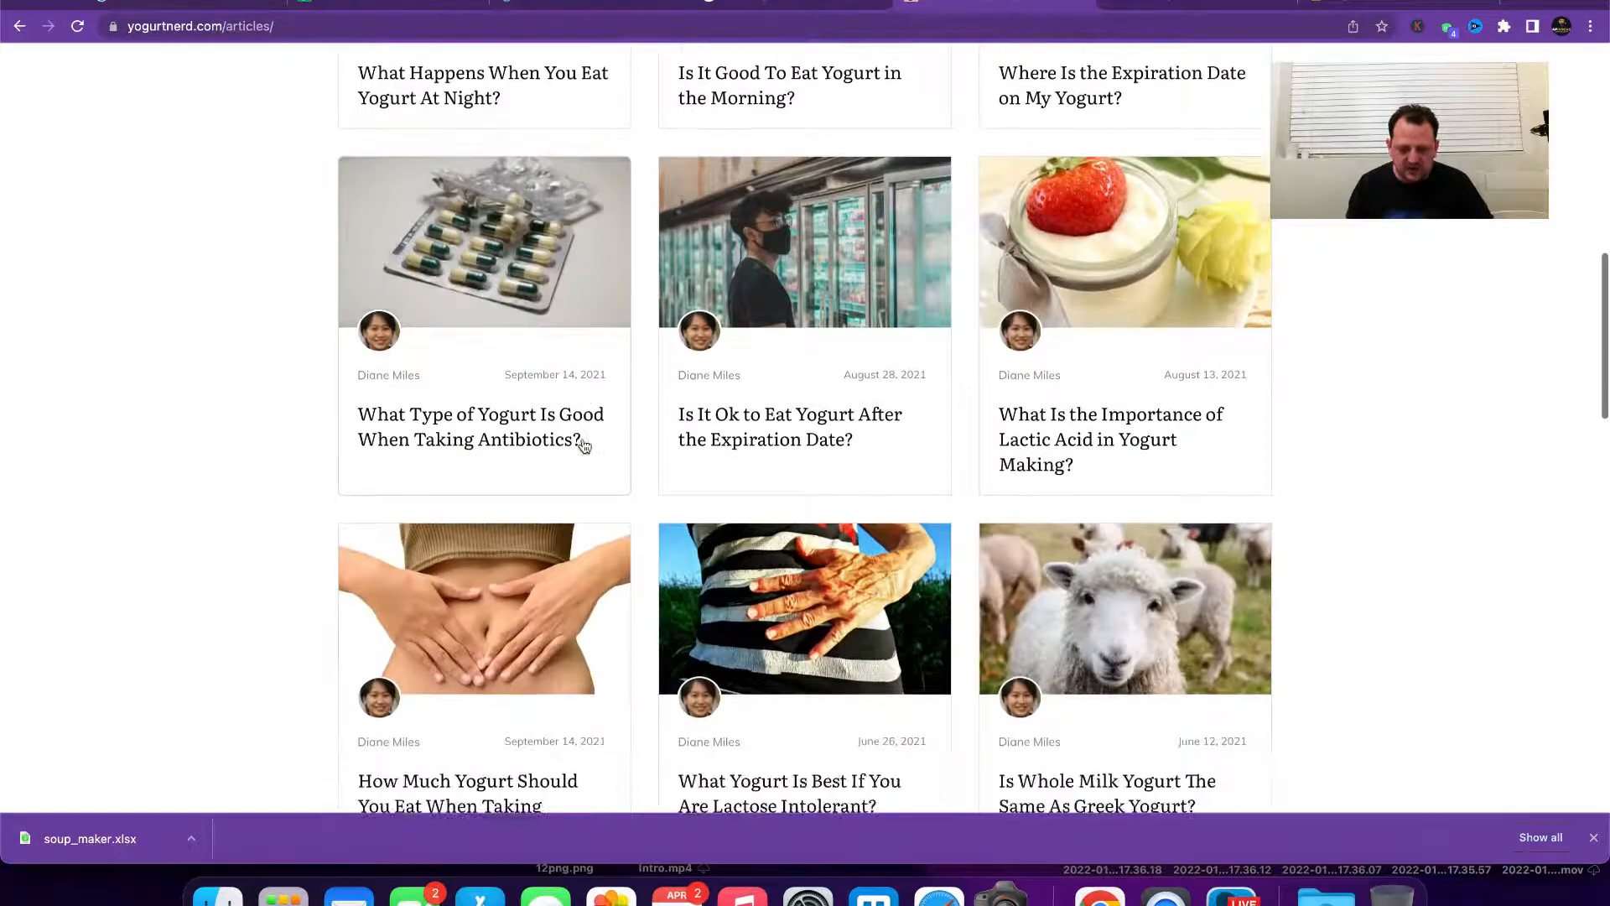
pyautogui.scroll(-3, 671, 462)
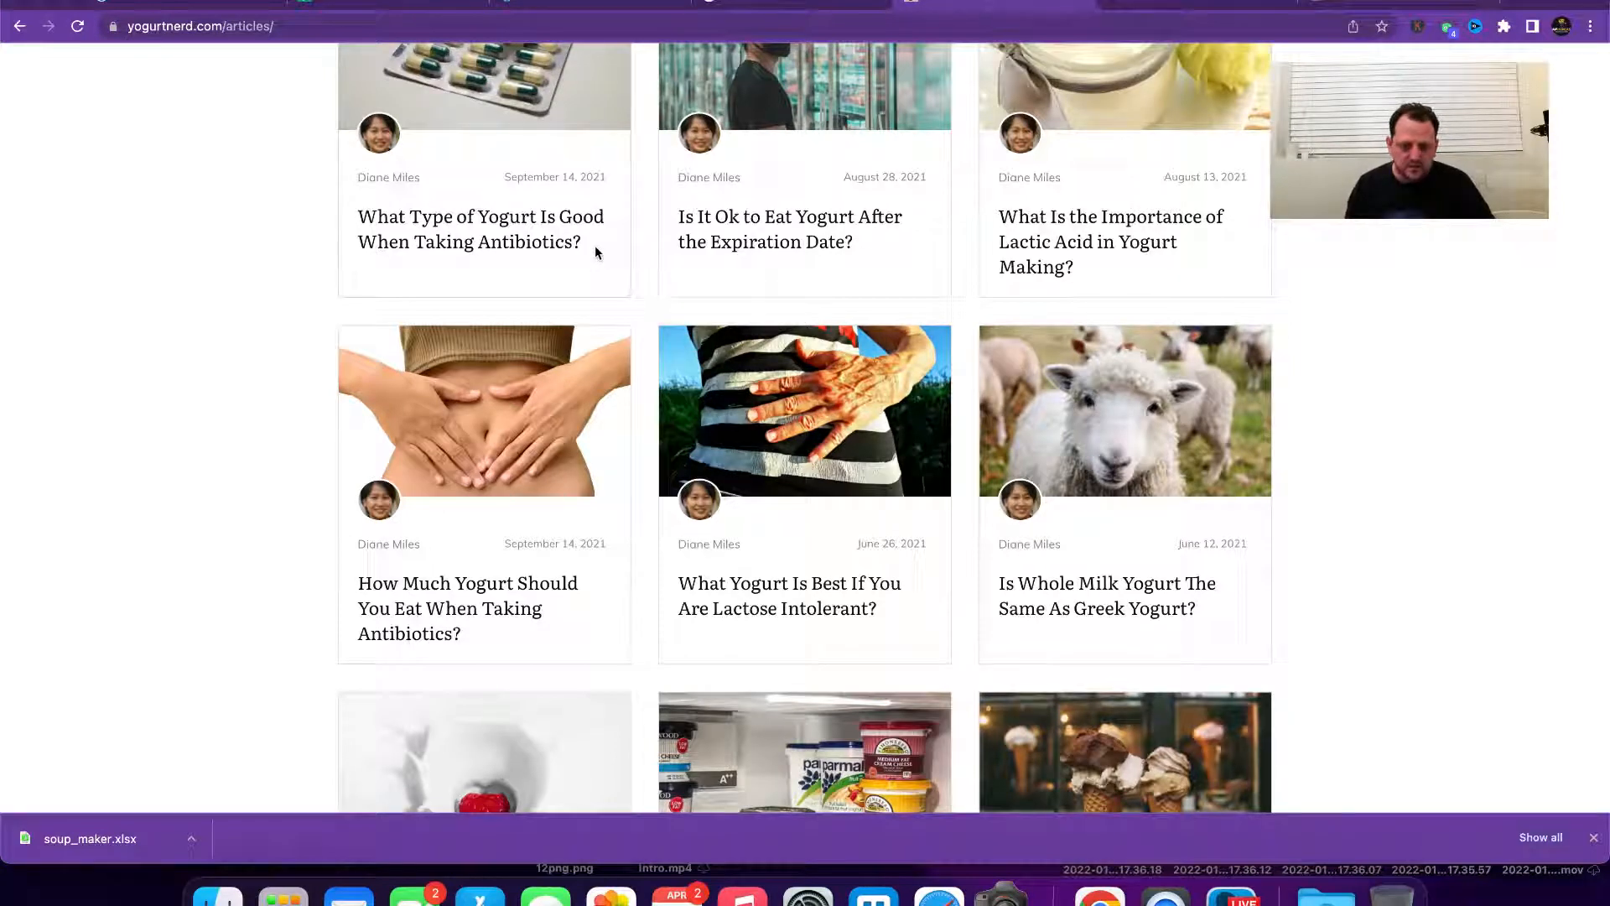
pyautogui.moveTo(595, 247)
pyautogui.mouseDown()
pyautogui.moveTo(658, 280)
pyautogui.moveTo(607, 266)
pyautogui.mouseUp()
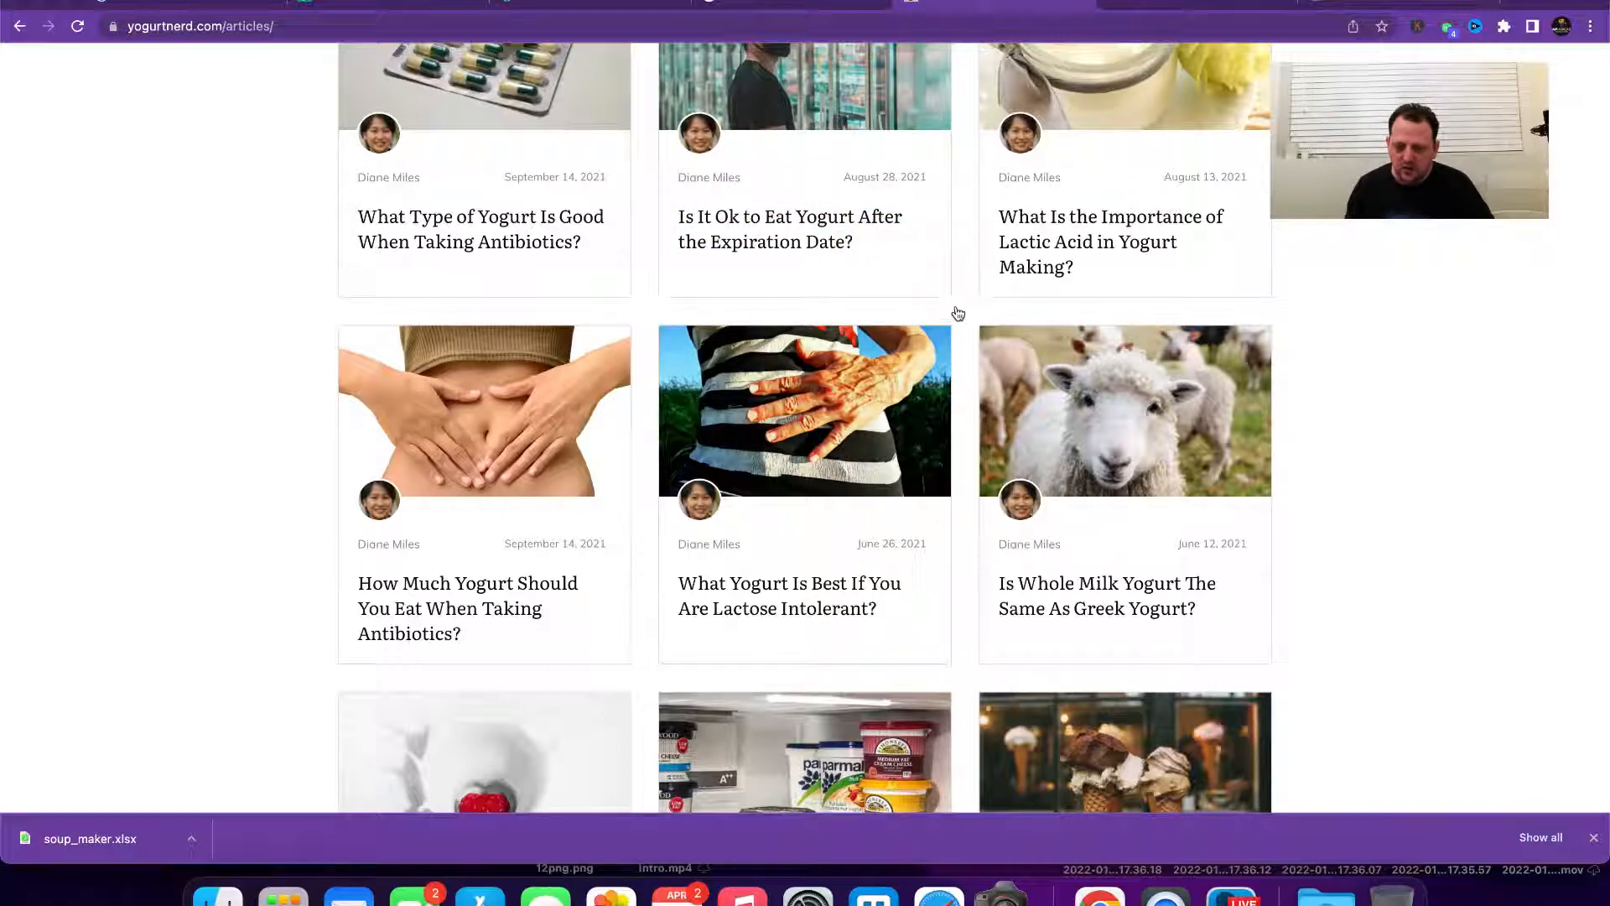
pyautogui.scroll(-3, 1048, 261)
pyautogui.scroll(-5, 651, 395)
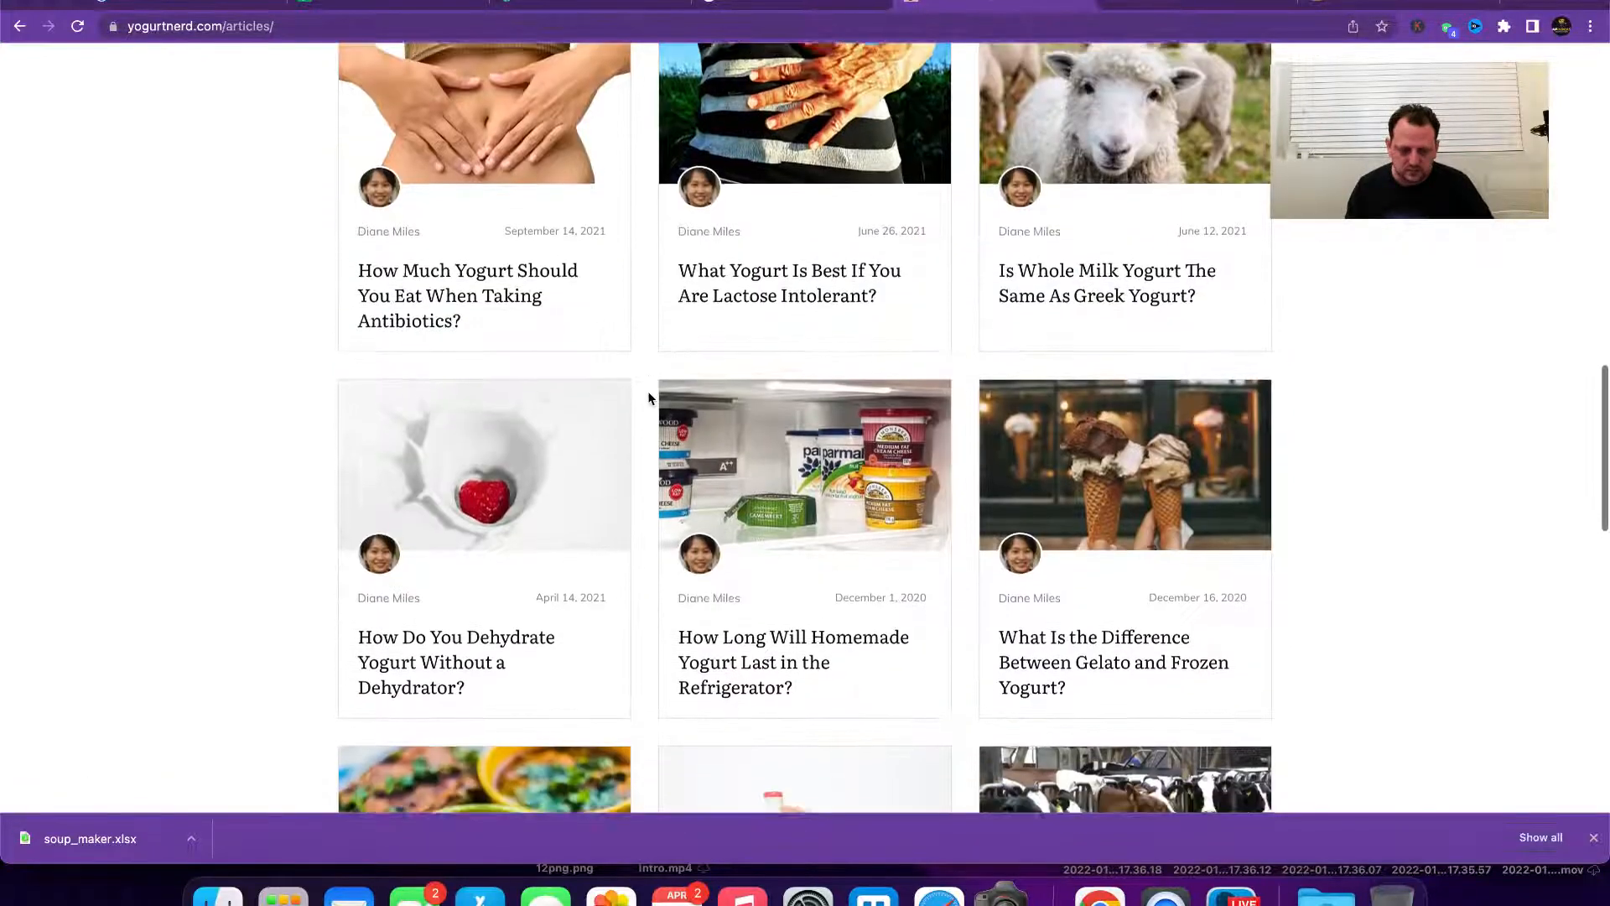
pyautogui.scroll(4, 583, 344)
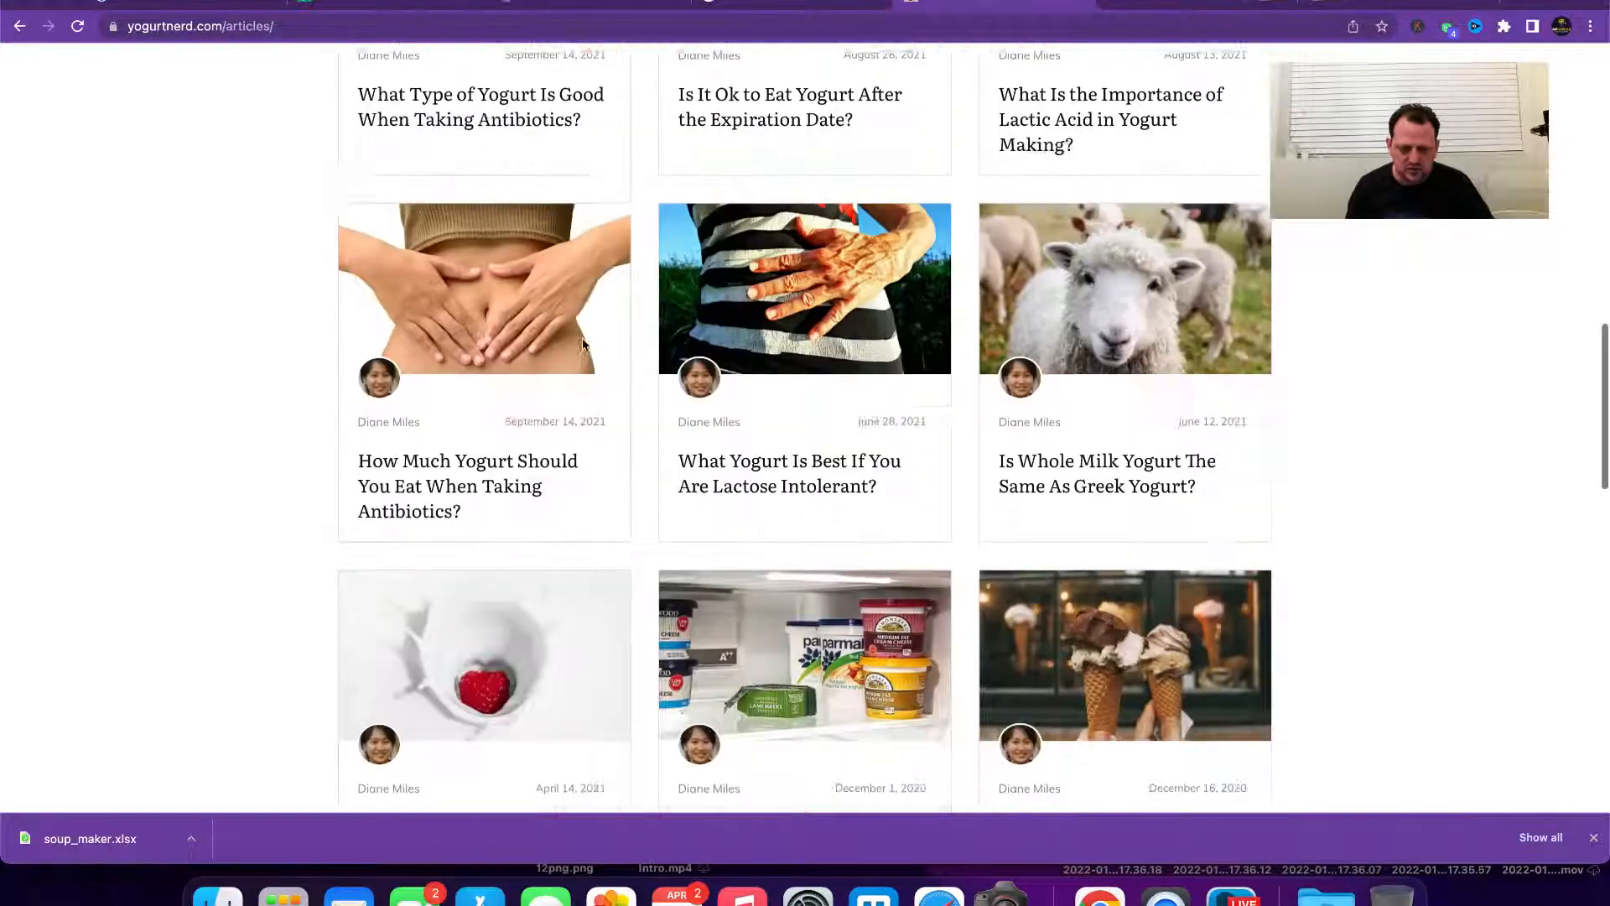
pyautogui.scroll(-1, 582, 341)
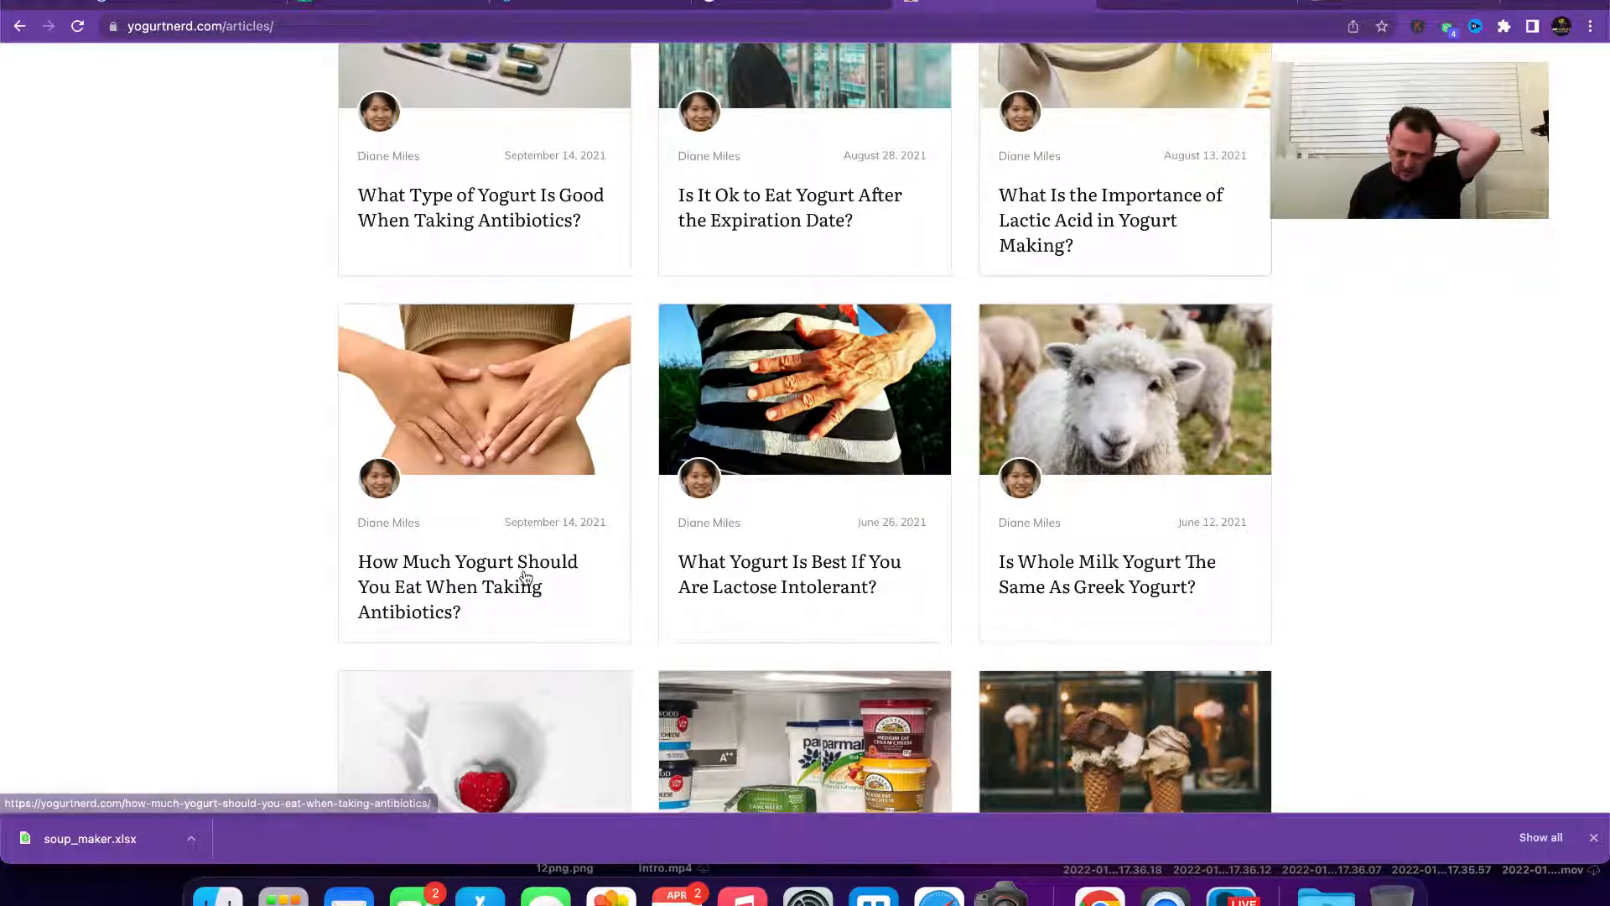
# Step: Copy the article title "How Long Will Homemade Yogurt Last in the Refrigerator?" into cell E4 of the content plan
pyautogui.scroll(-5, 599, 577)
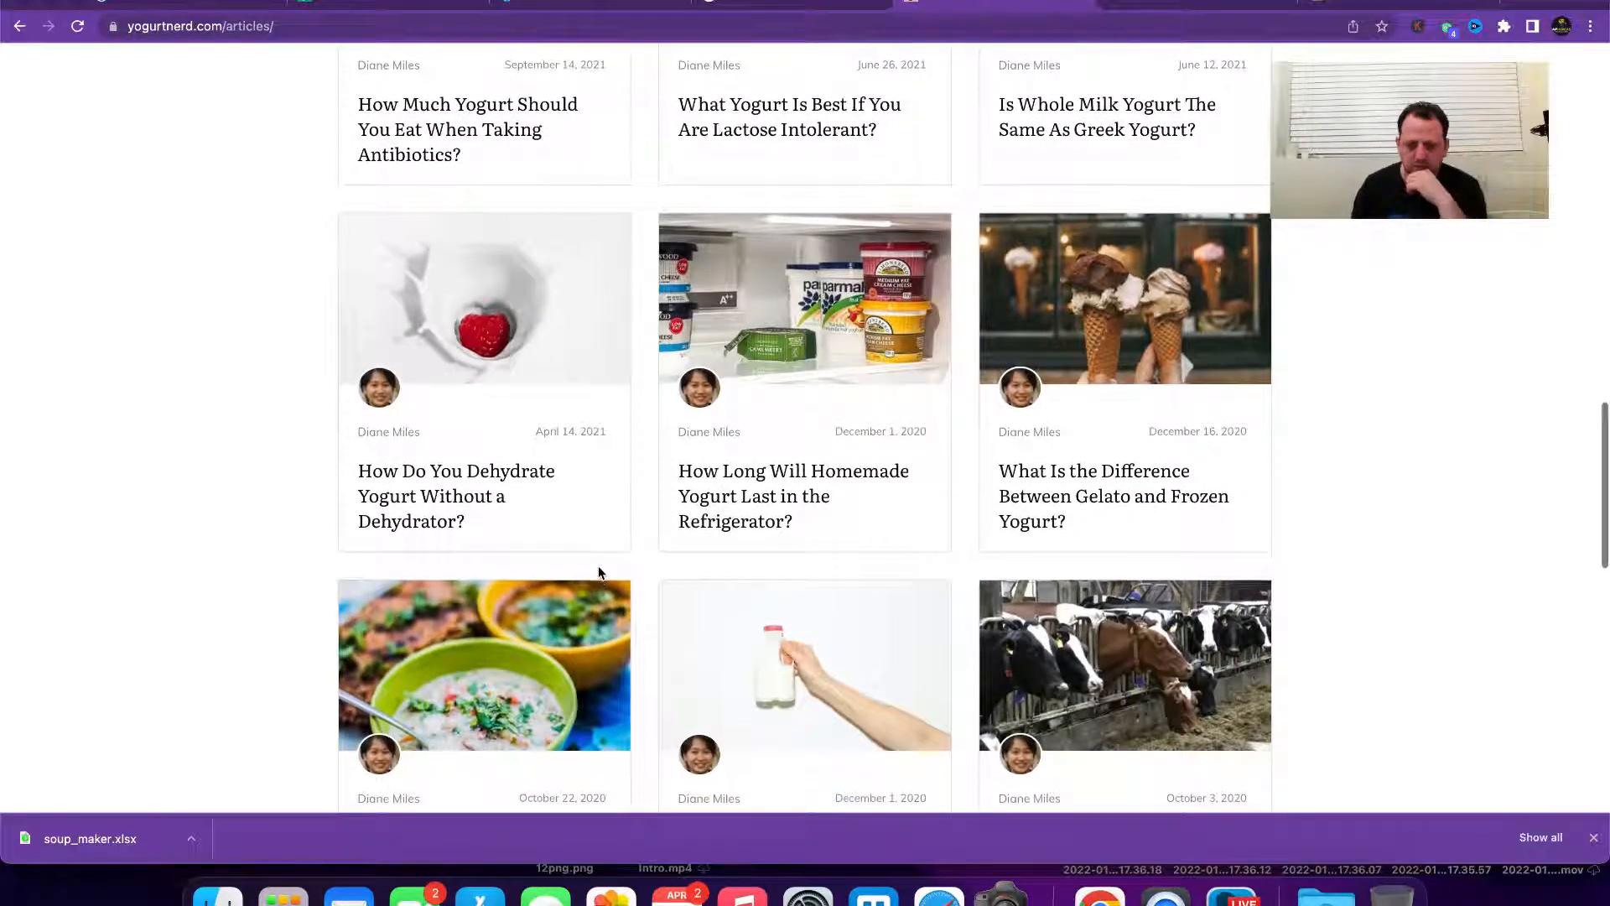
pyautogui.scroll(-2, 598, 572)
pyautogui.scroll(-2, 601, 574)
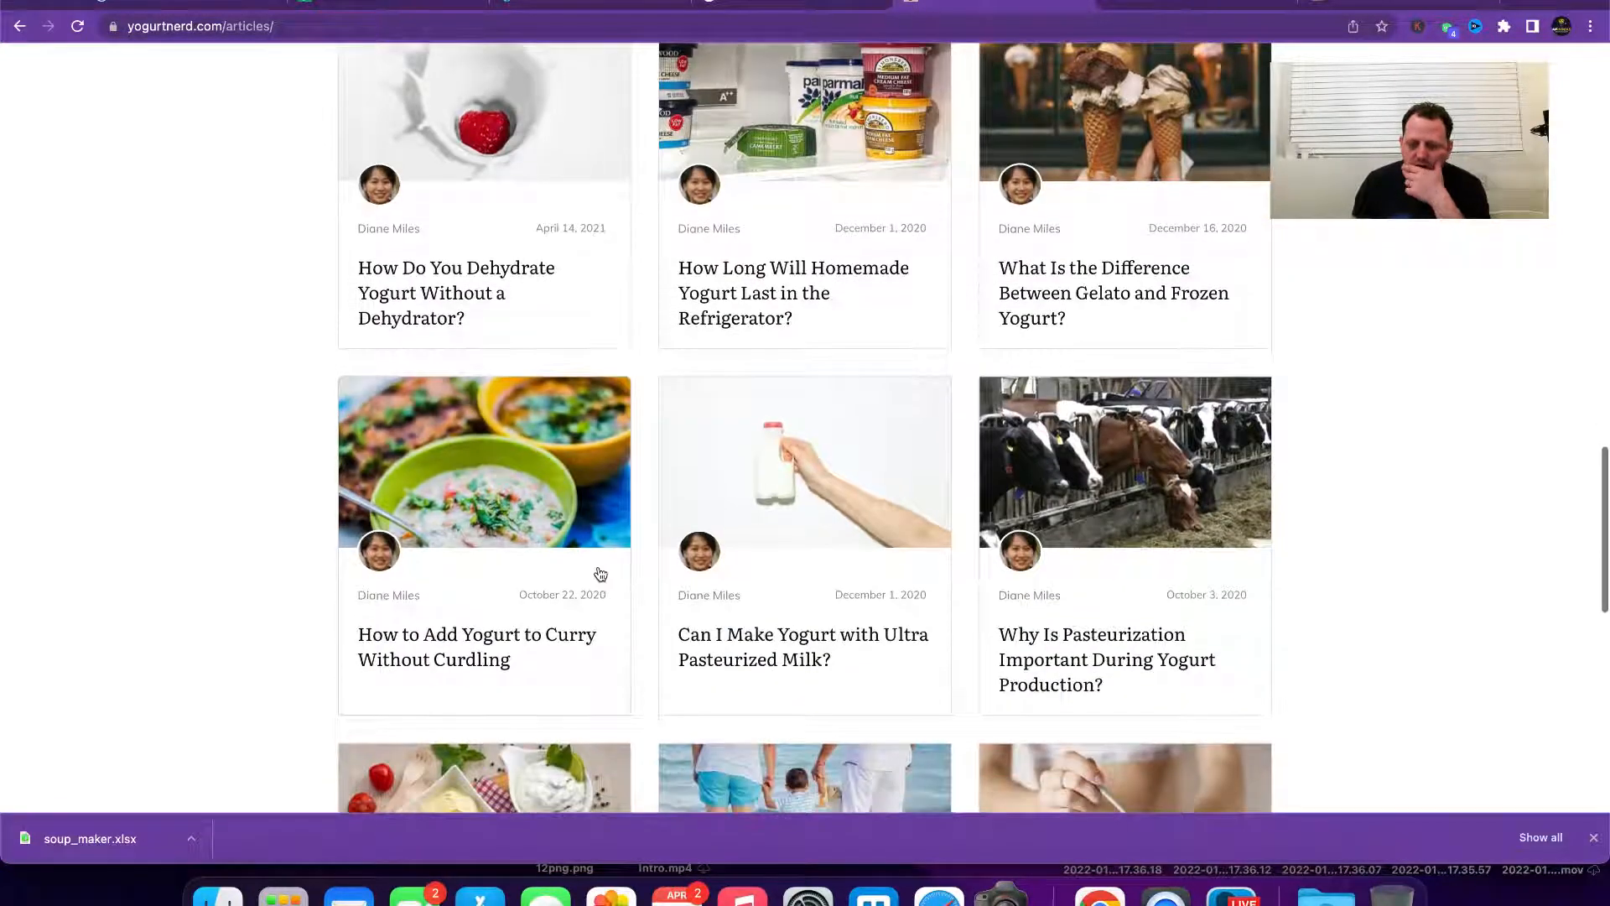
pyautogui.scroll(-1, 600, 574)
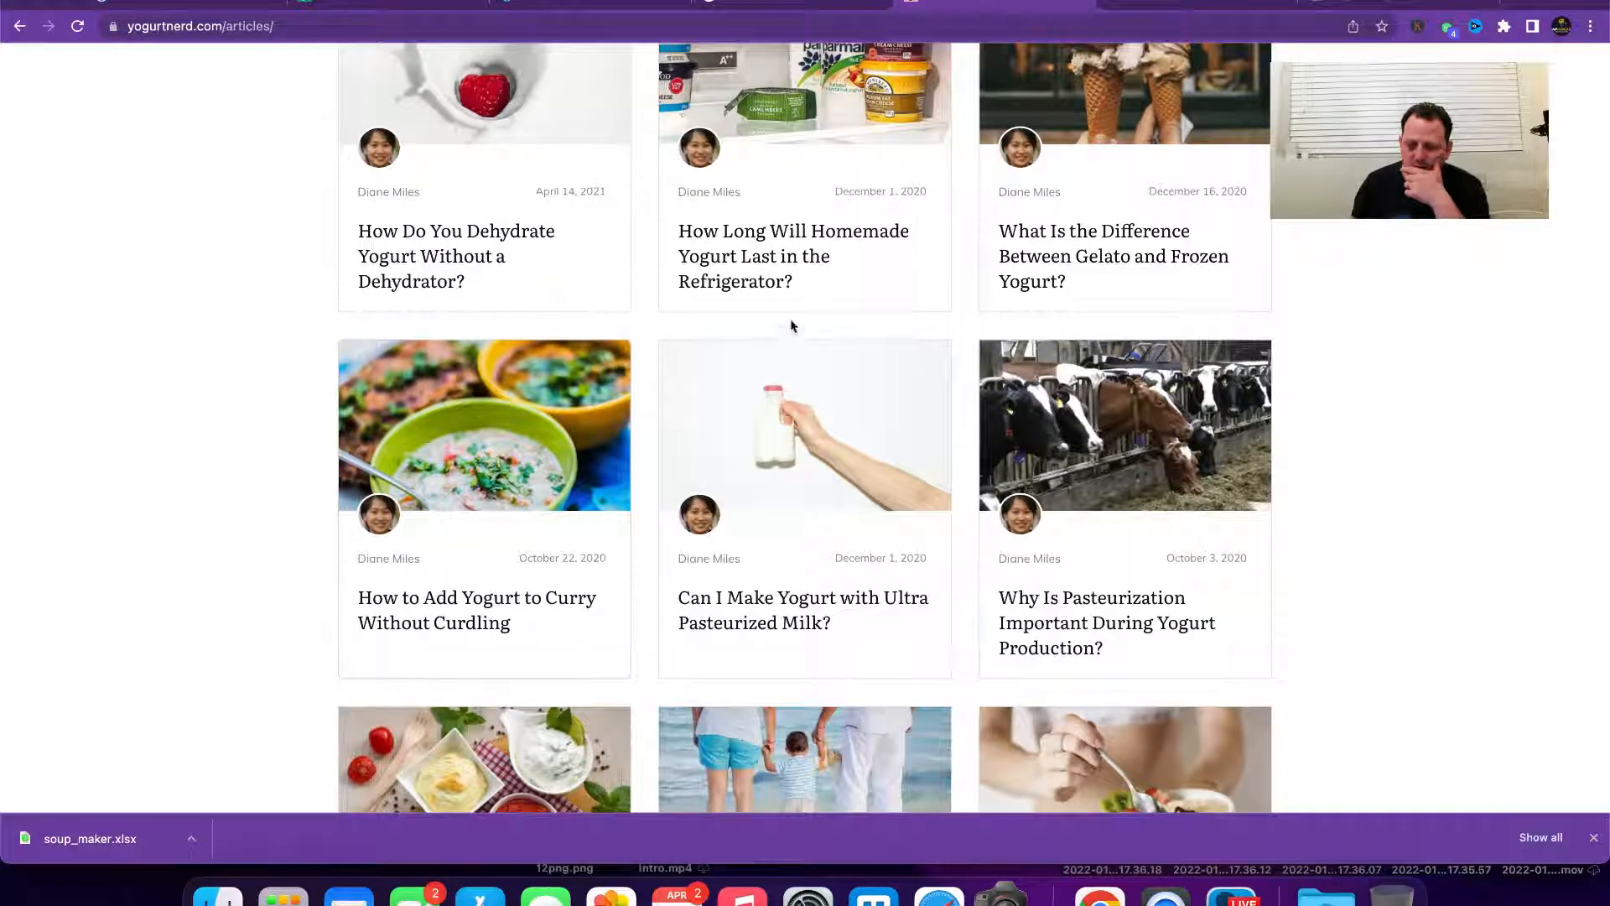
pyautogui.moveTo(812, 292); pyautogui.dragTo(677, 238)
pyautogui.press('super+c')
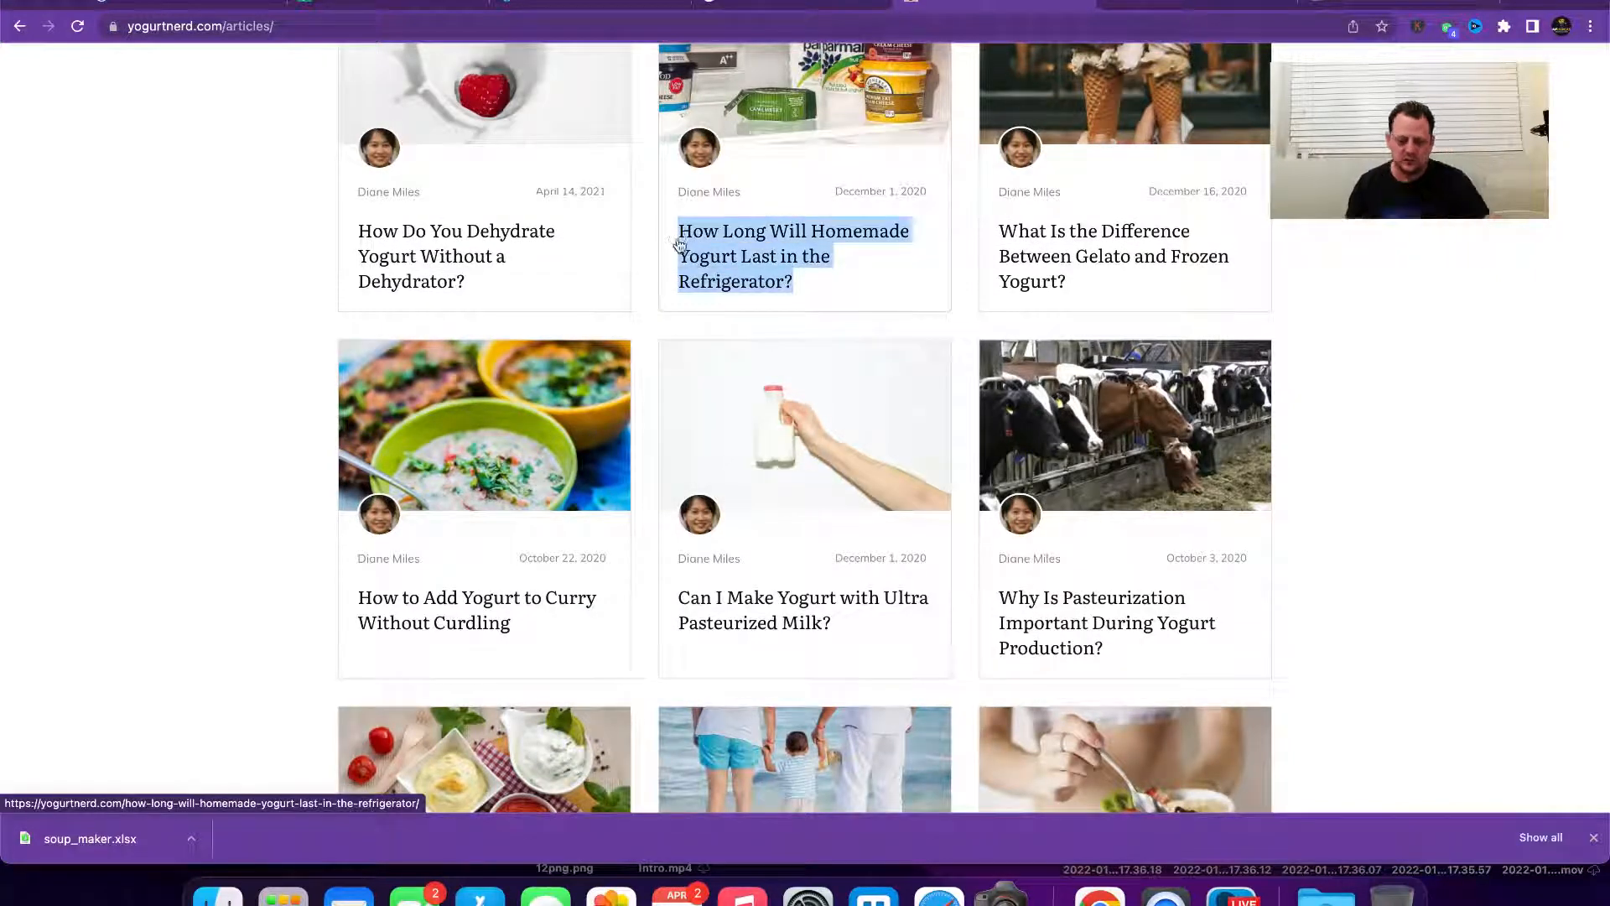
pyautogui.click(390, 6)
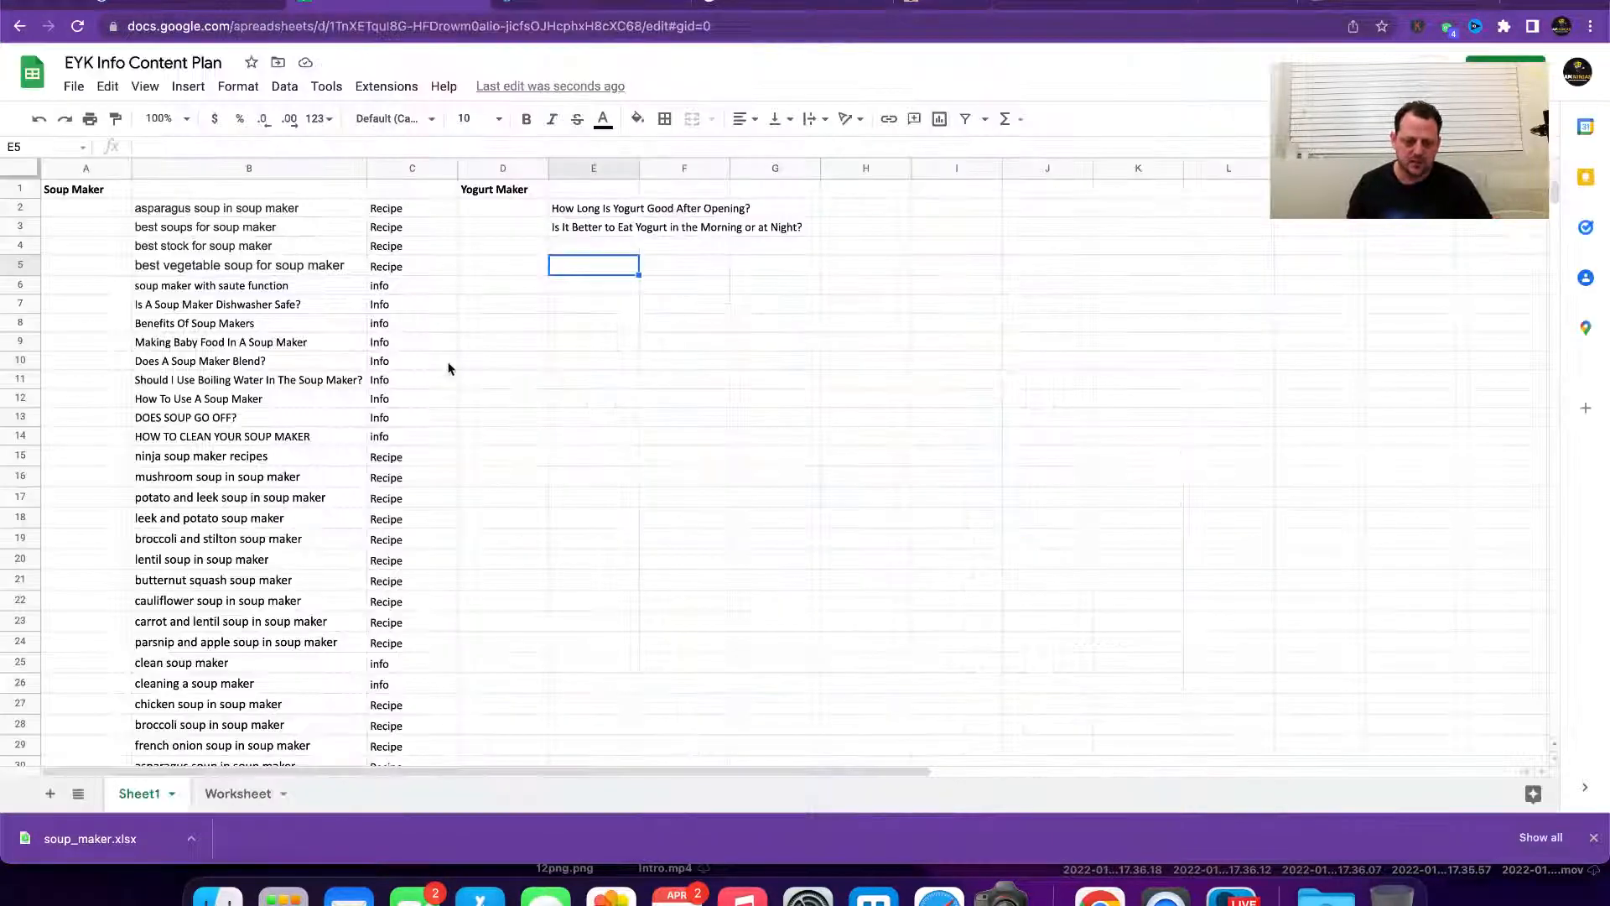
pyautogui.press('Return')
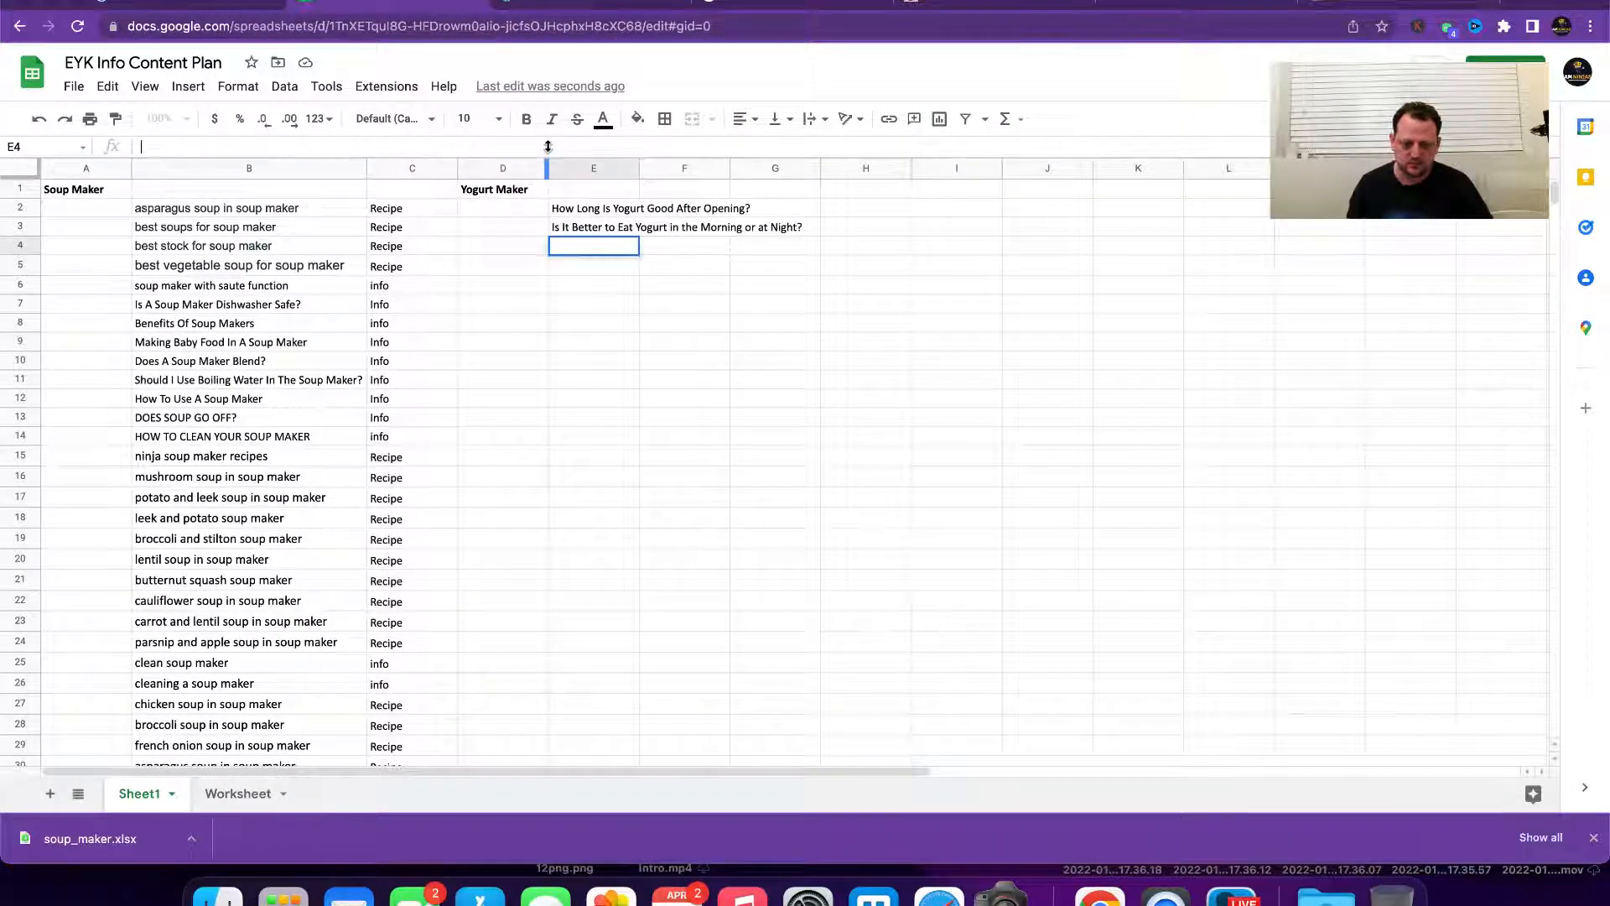
pyautogui.press('super+v')
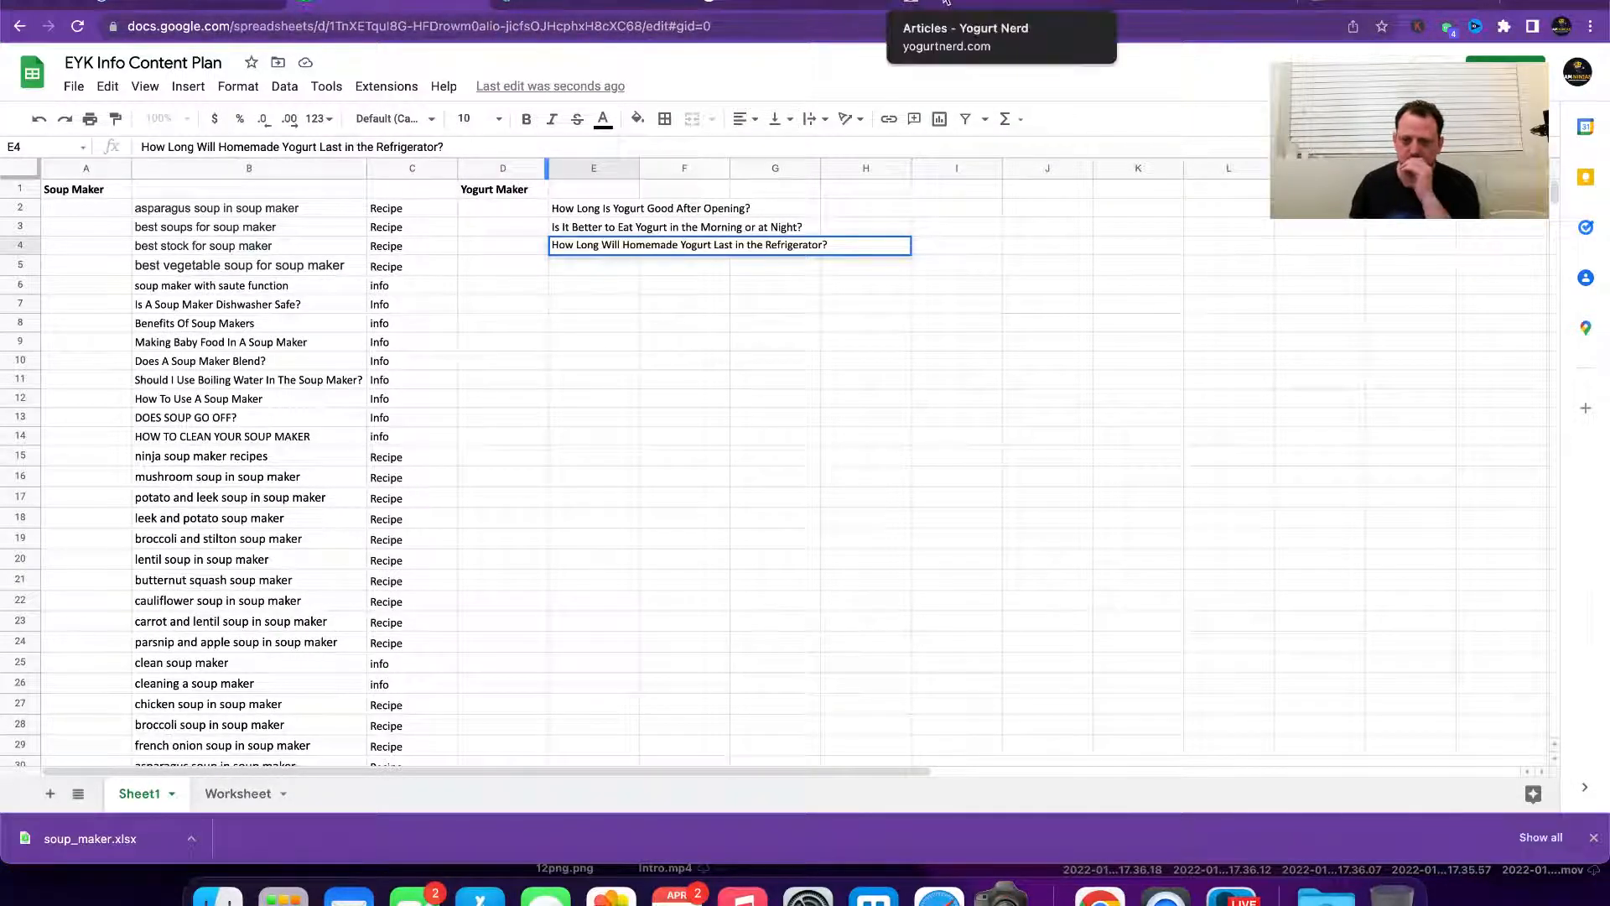
# Step: Copy the Yogurt Nerd article title "What Is the Difference Between Gelato and Frozen Yogurt?" into cell E5 of the content plan
pyautogui.click(989, 7)
pyautogui.scroll(-2, 792, 375)
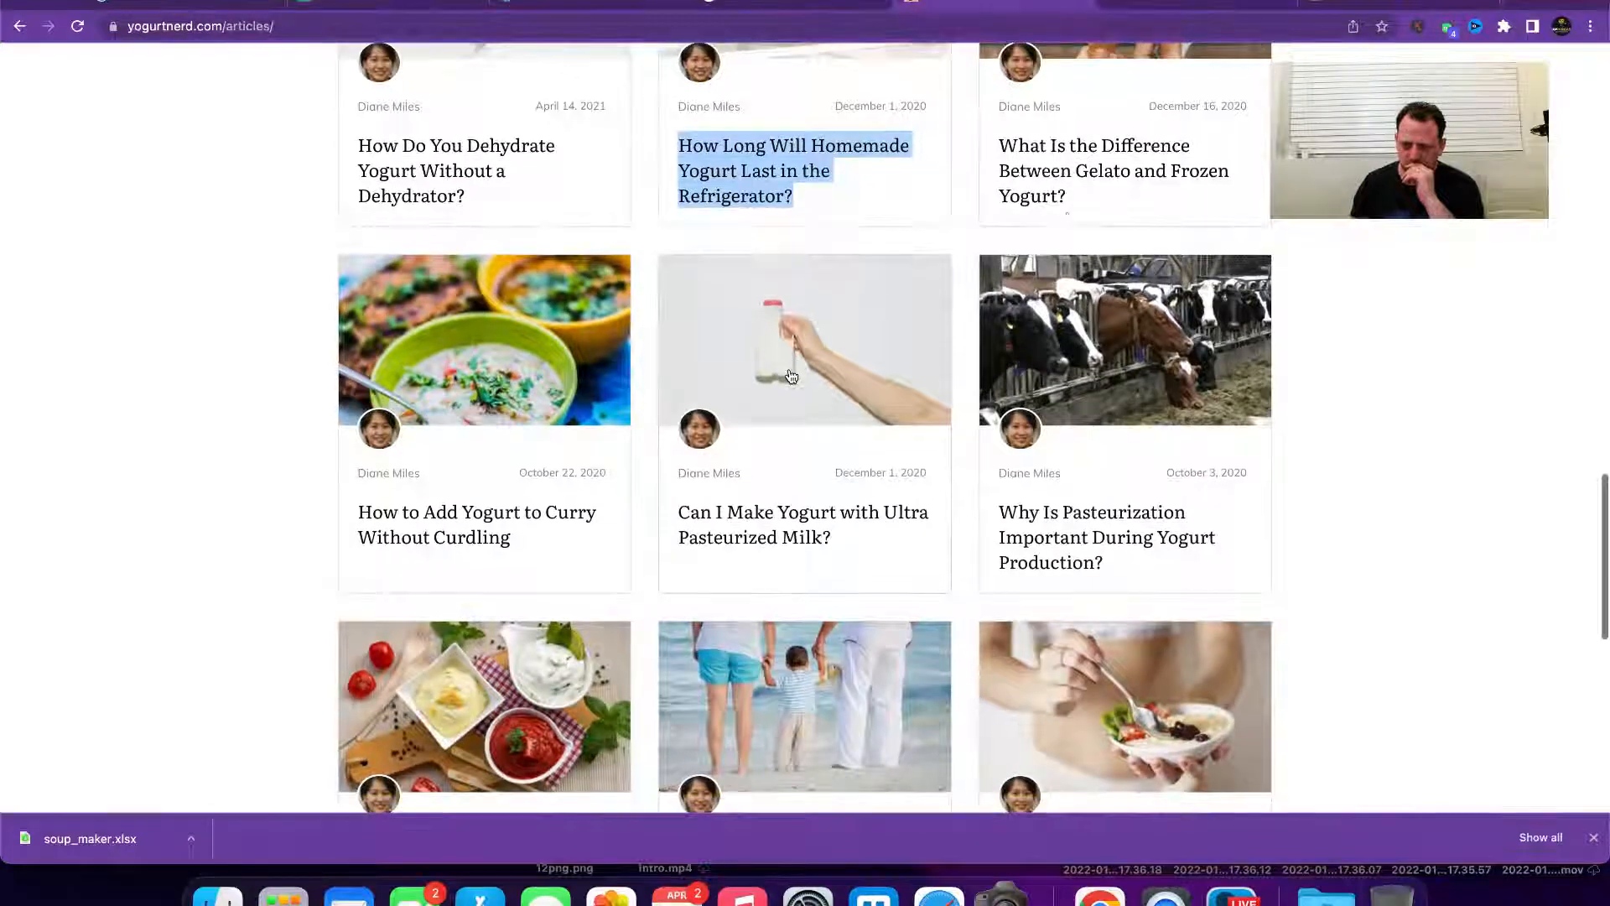
pyautogui.moveTo(1070, 196); pyautogui.dragTo(1003, 153)
pyautogui.hotkey('ctrl', 'c')
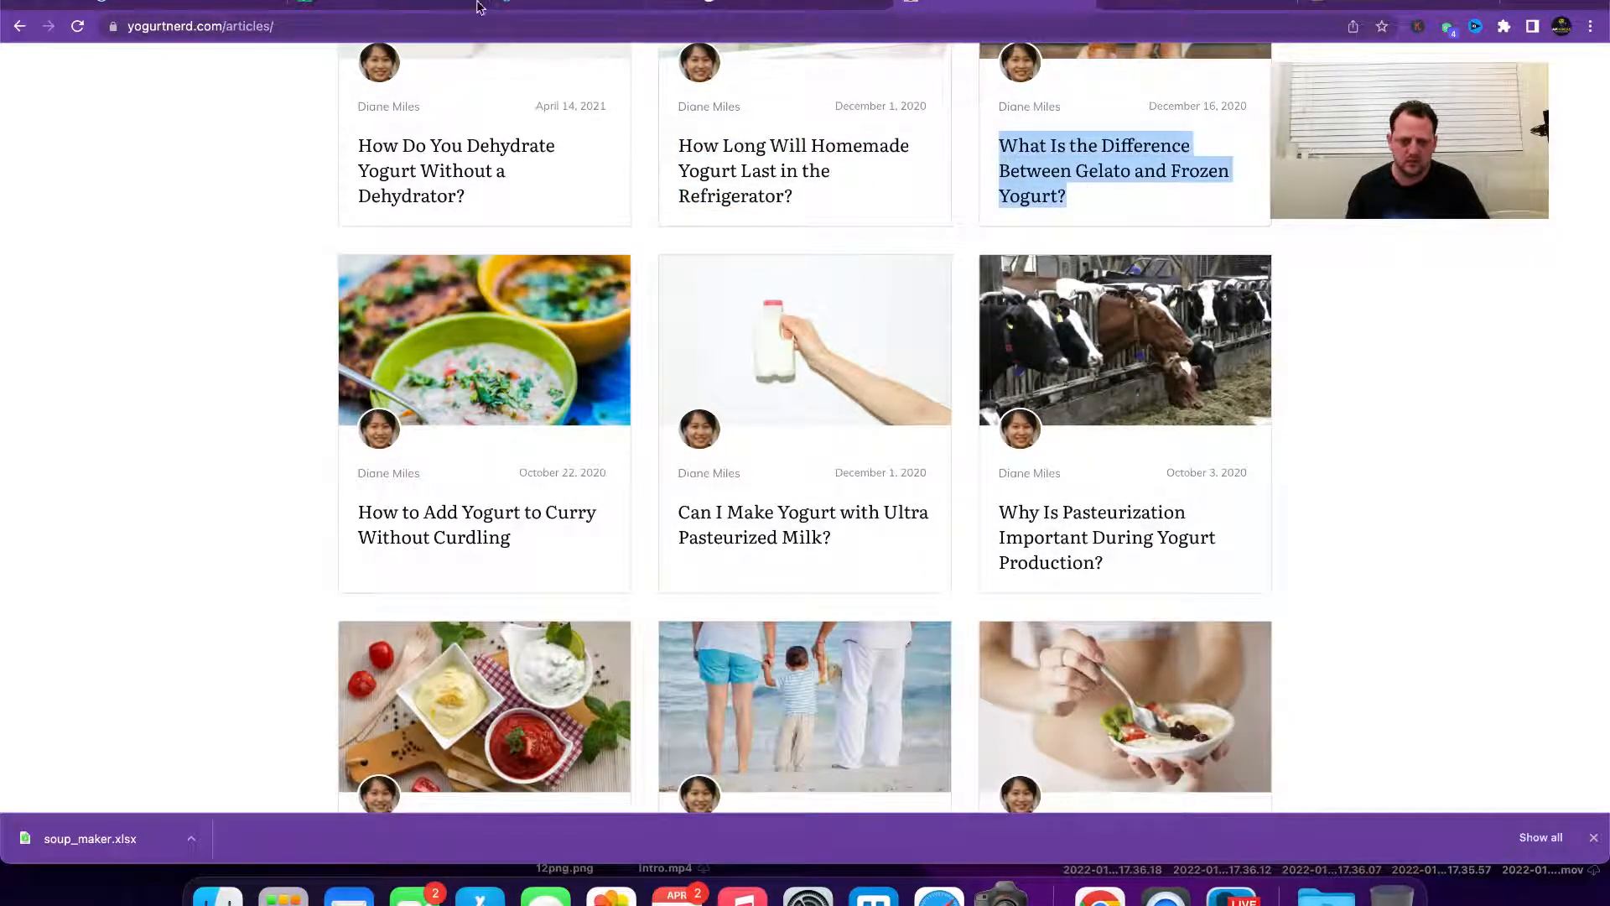
pyautogui.click(437, 5)
pyautogui.click(566, 275)
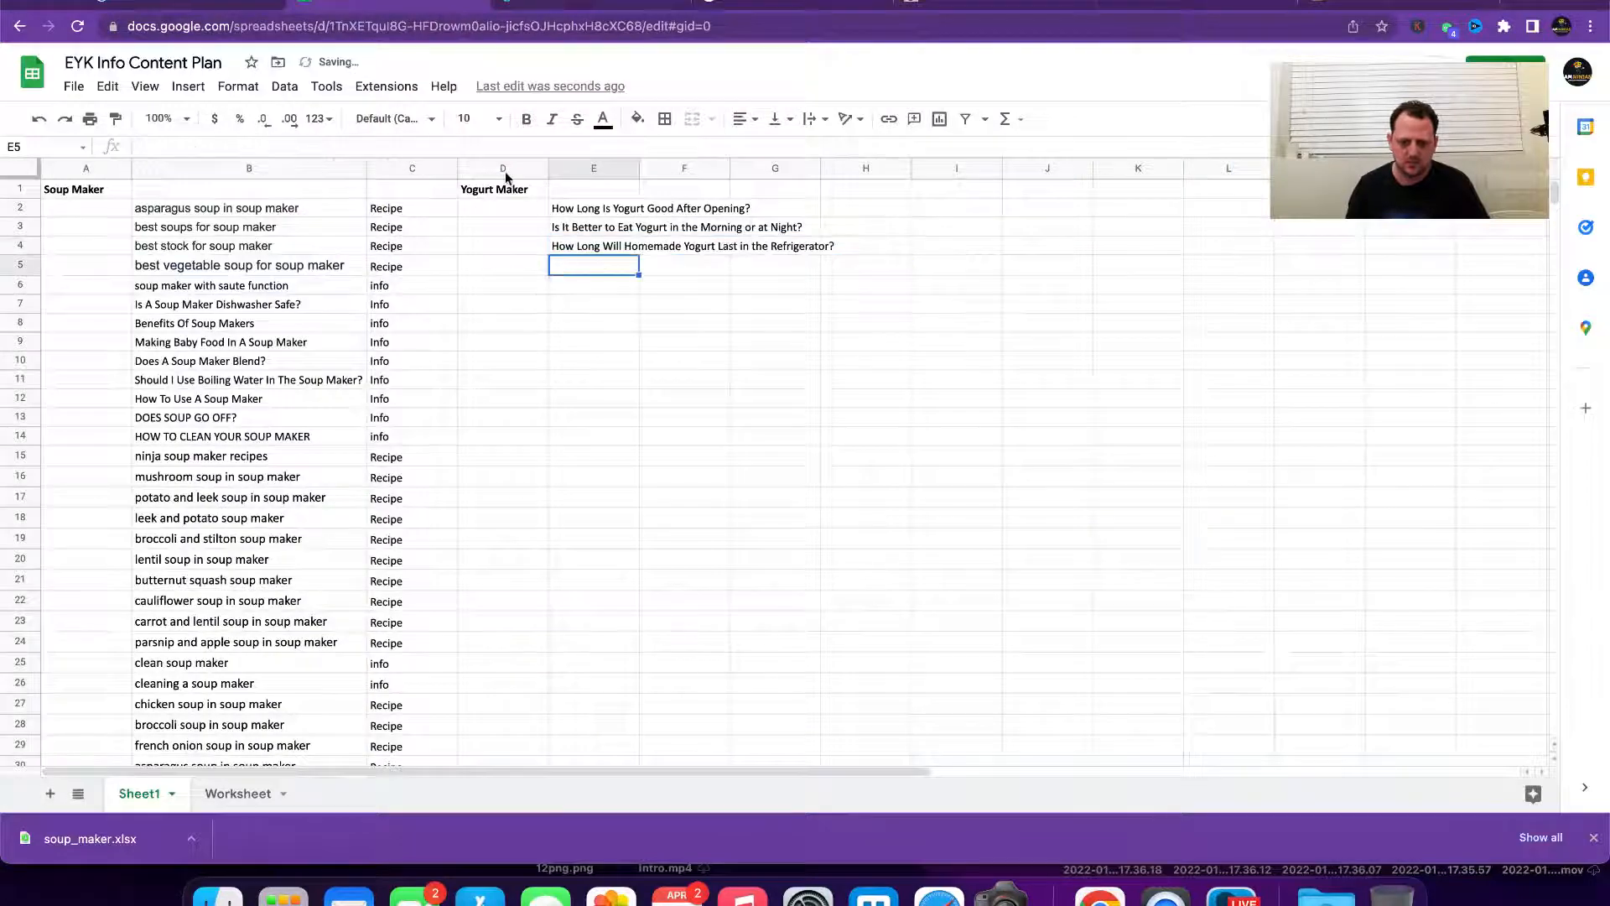
pyautogui.hotkey('ctrl', 'v')
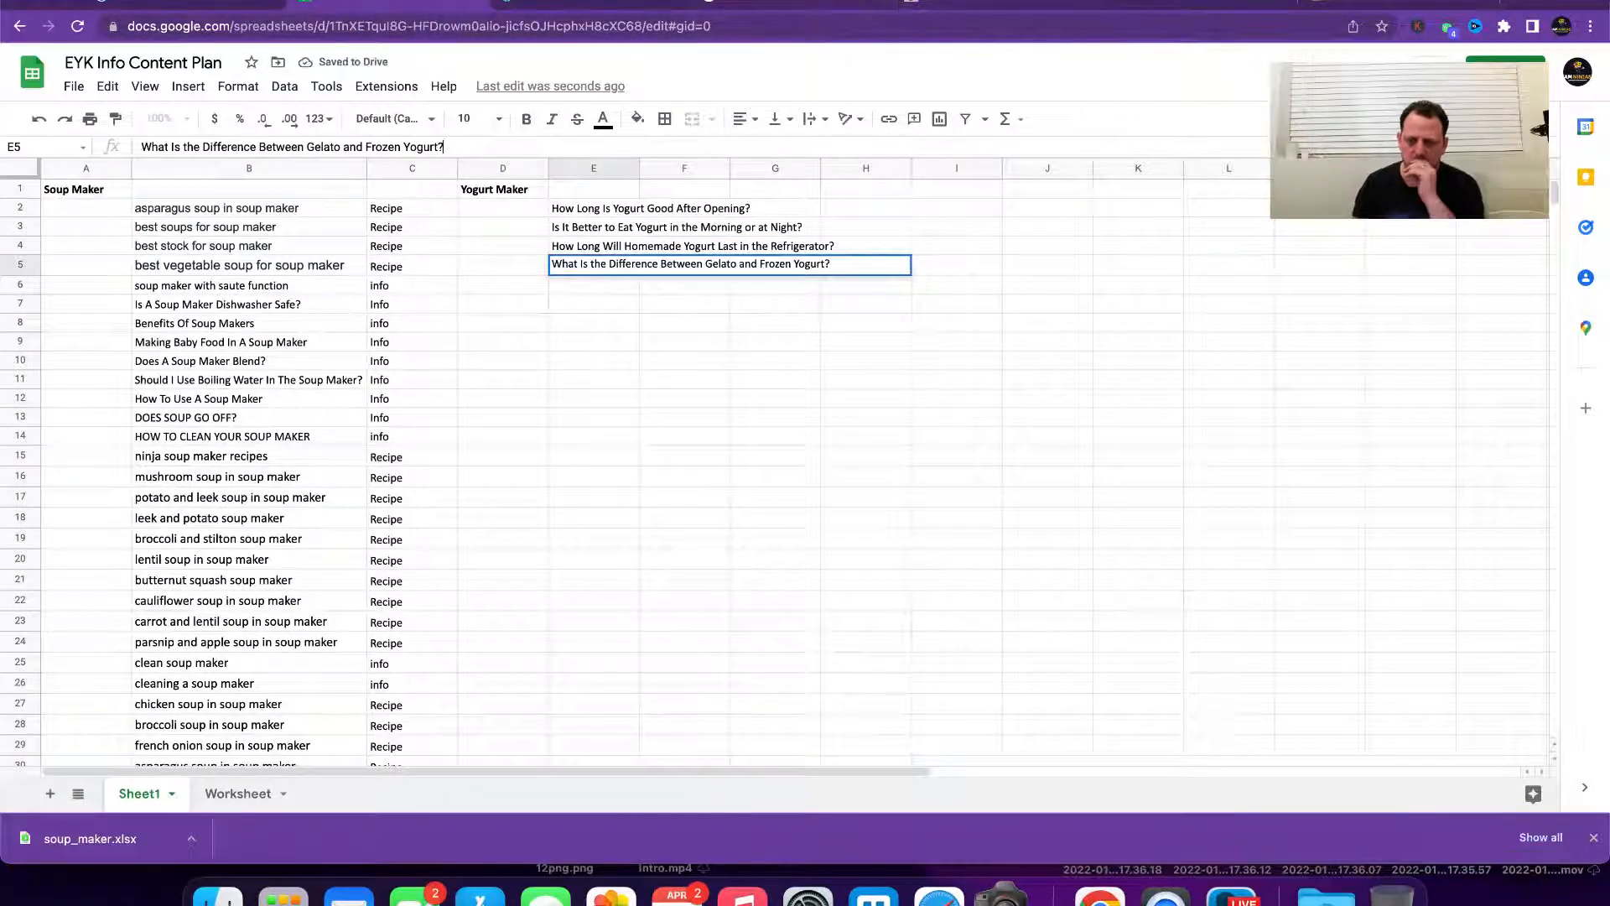
# Step: Copy the article title "Can I Make Yogurt with Ultra Pasteurized Milk?" from Yogurt Nerd into cell E6 of the content plan
pyautogui.click(959, 7)
pyautogui.scroll(-3, 884, 269)
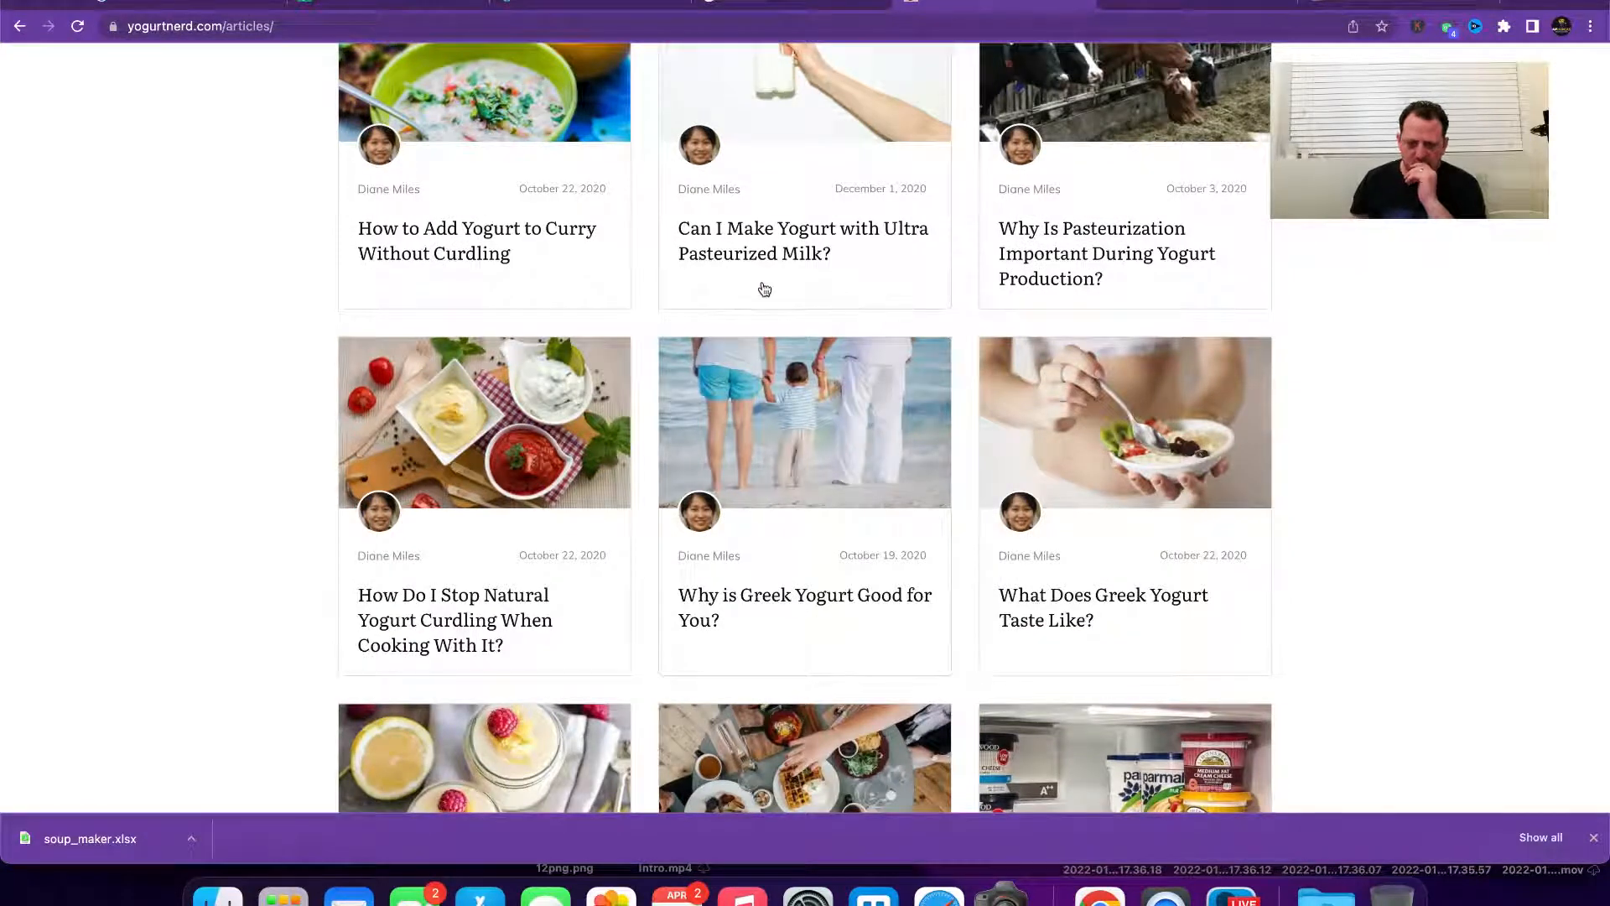
pyautogui.moveTo(832, 265); pyautogui.dragTo(676, 229)
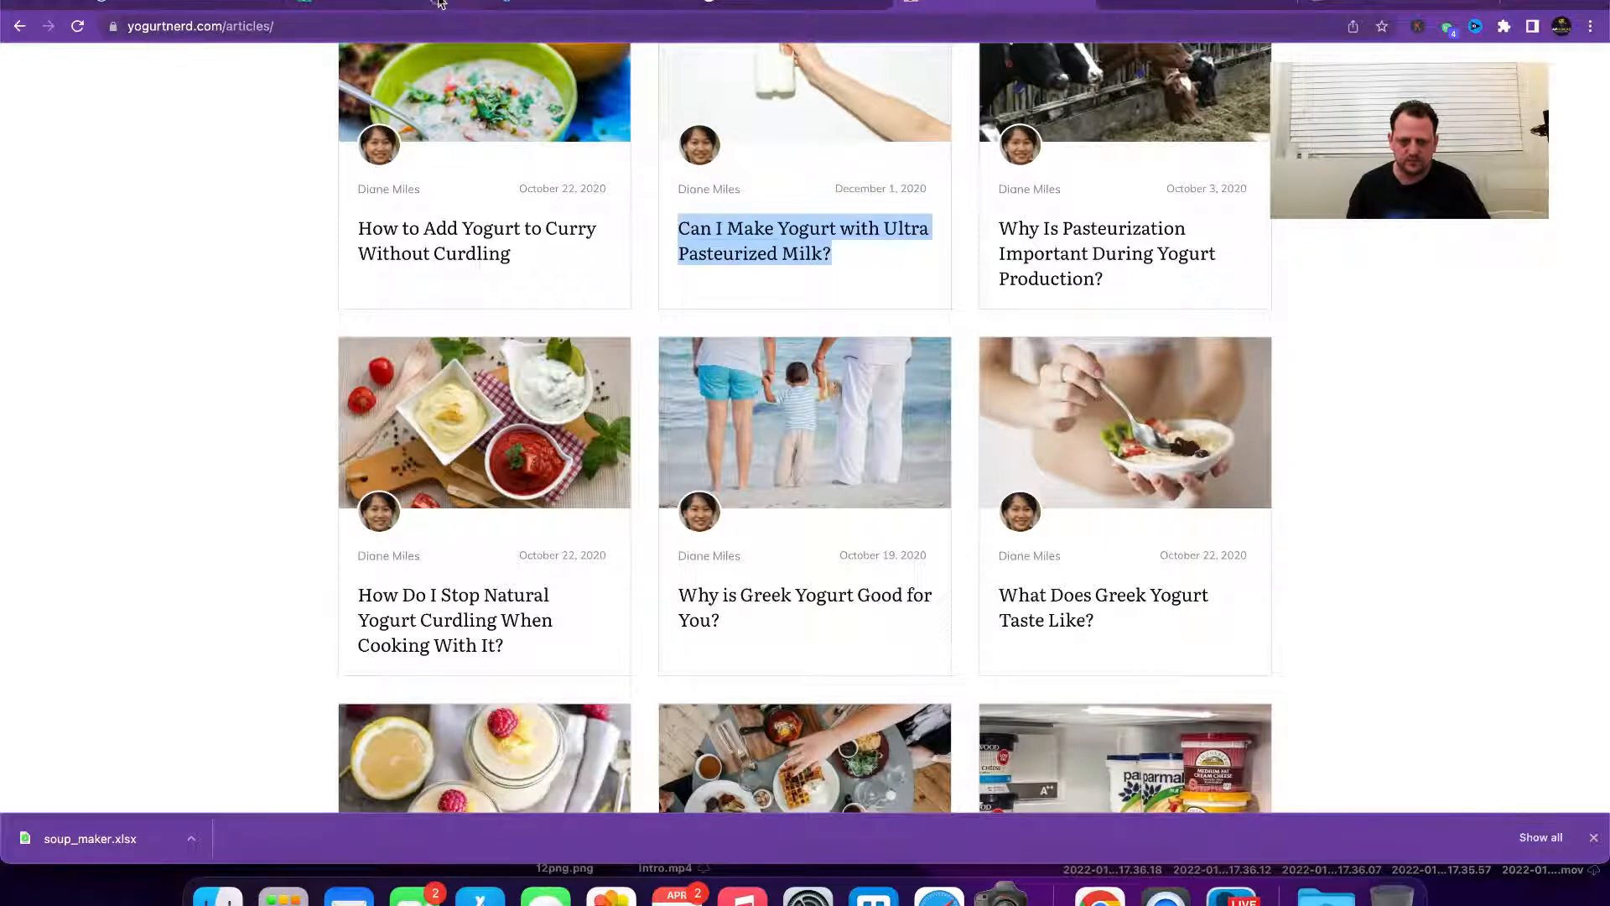
pyautogui.click(386, 4)
pyautogui.press('Return')
pyautogui.write('Can I Make Yogurt with Ultra Pasteurized Milk?')
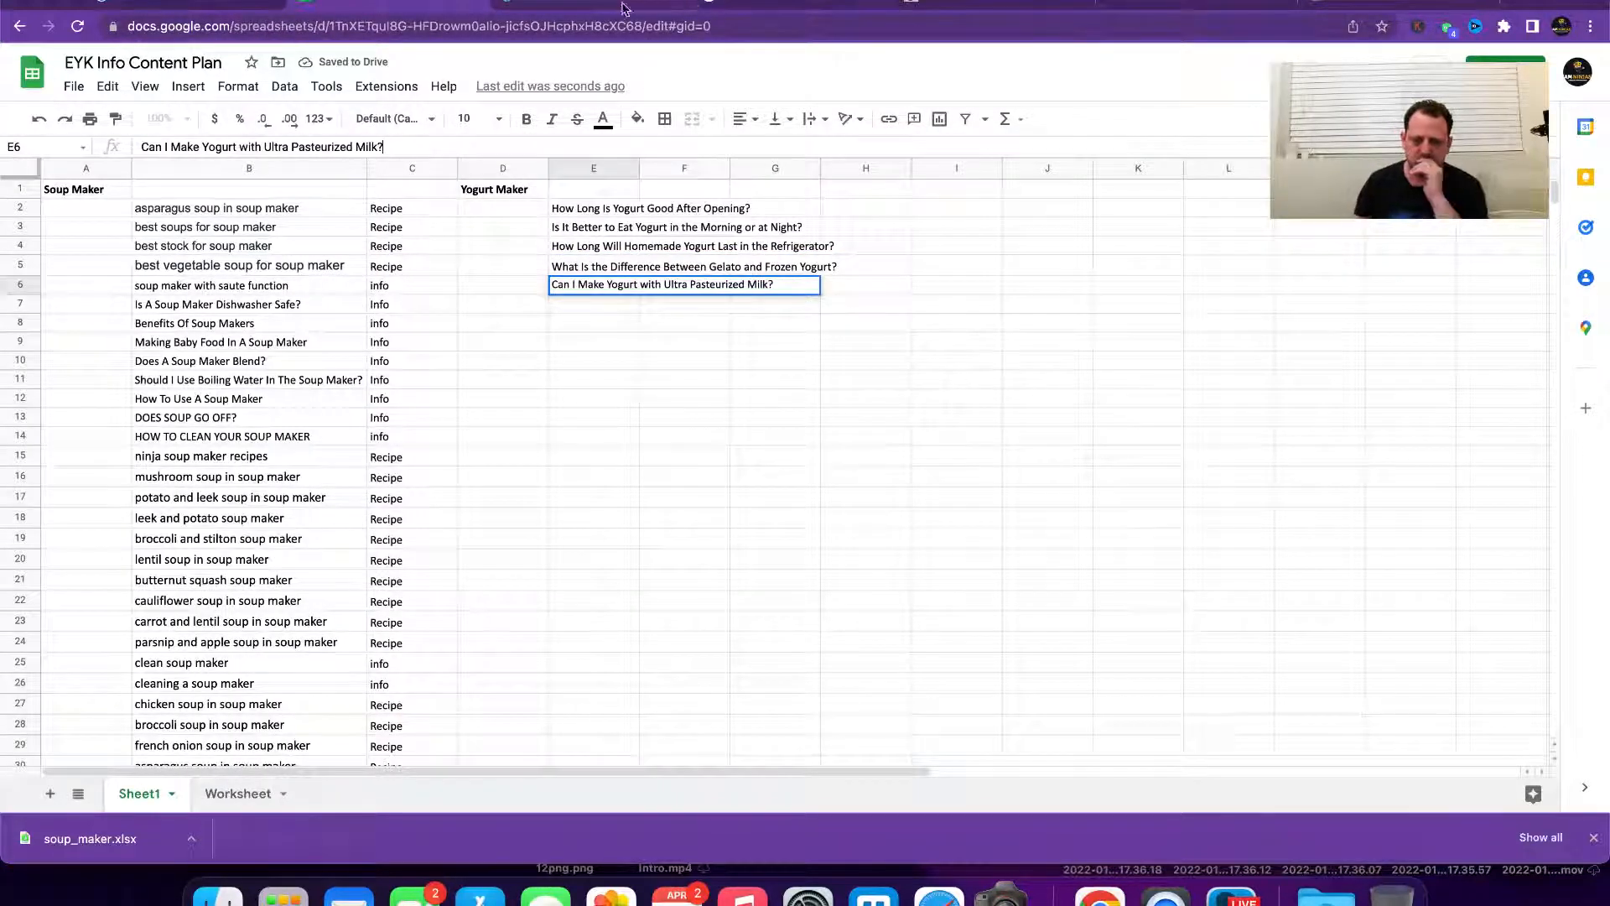
# Step: Copy the article title "How Do I Stop Natural Yogurt Curdling When Cooking With It?" into cell E7 of the content plan
pyautogui.click(954, 7)
pyautogui.scroll(-3, 772, 355)
pyautogui.scroll(-2, 773, 361)
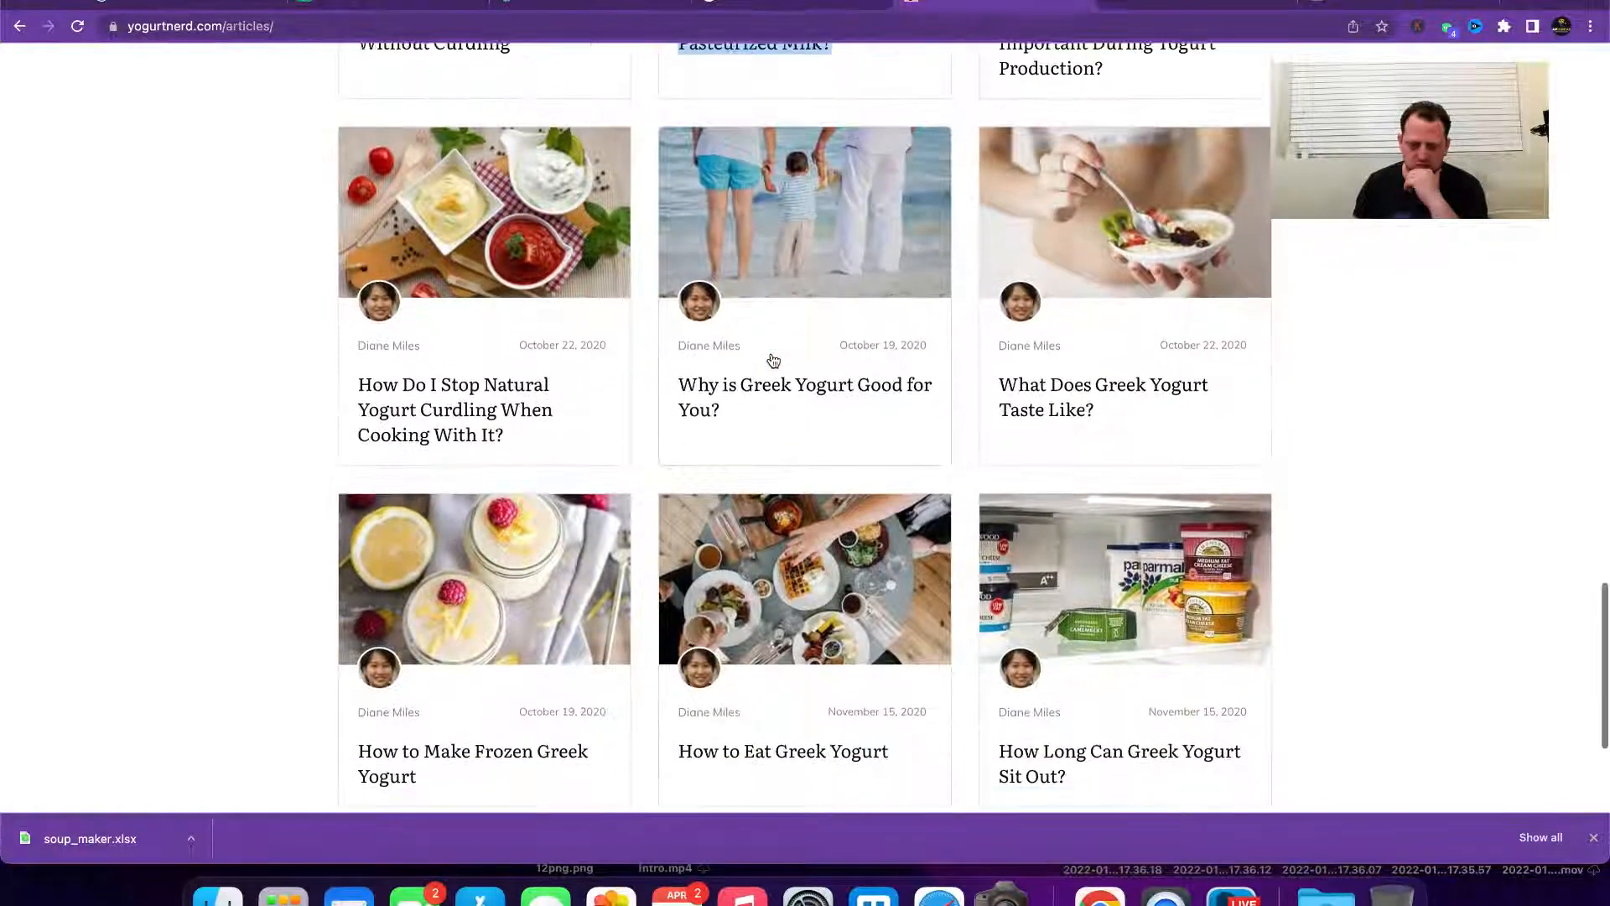
pyautogui.moveTo(538, 359); pyautogui.dragTo(359, 314)
pyautogui.press('super+c')
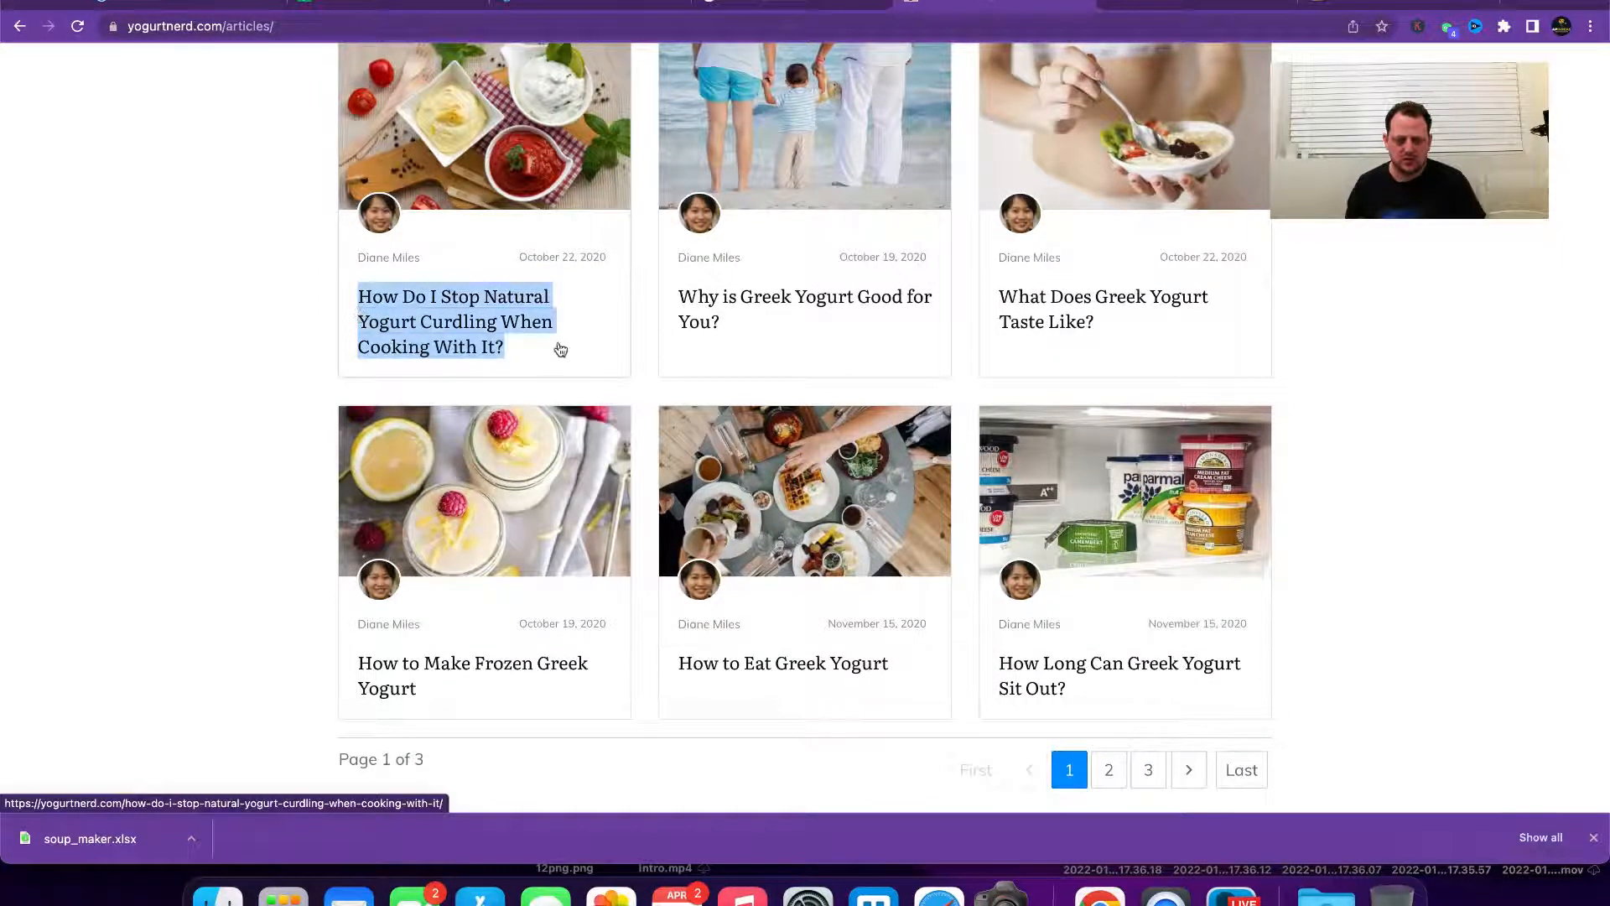
pyautogui.hotkey('ctrl', 'shift', 'Tab')
pyautogui.press('Return')
pyautogui.press('super+v')
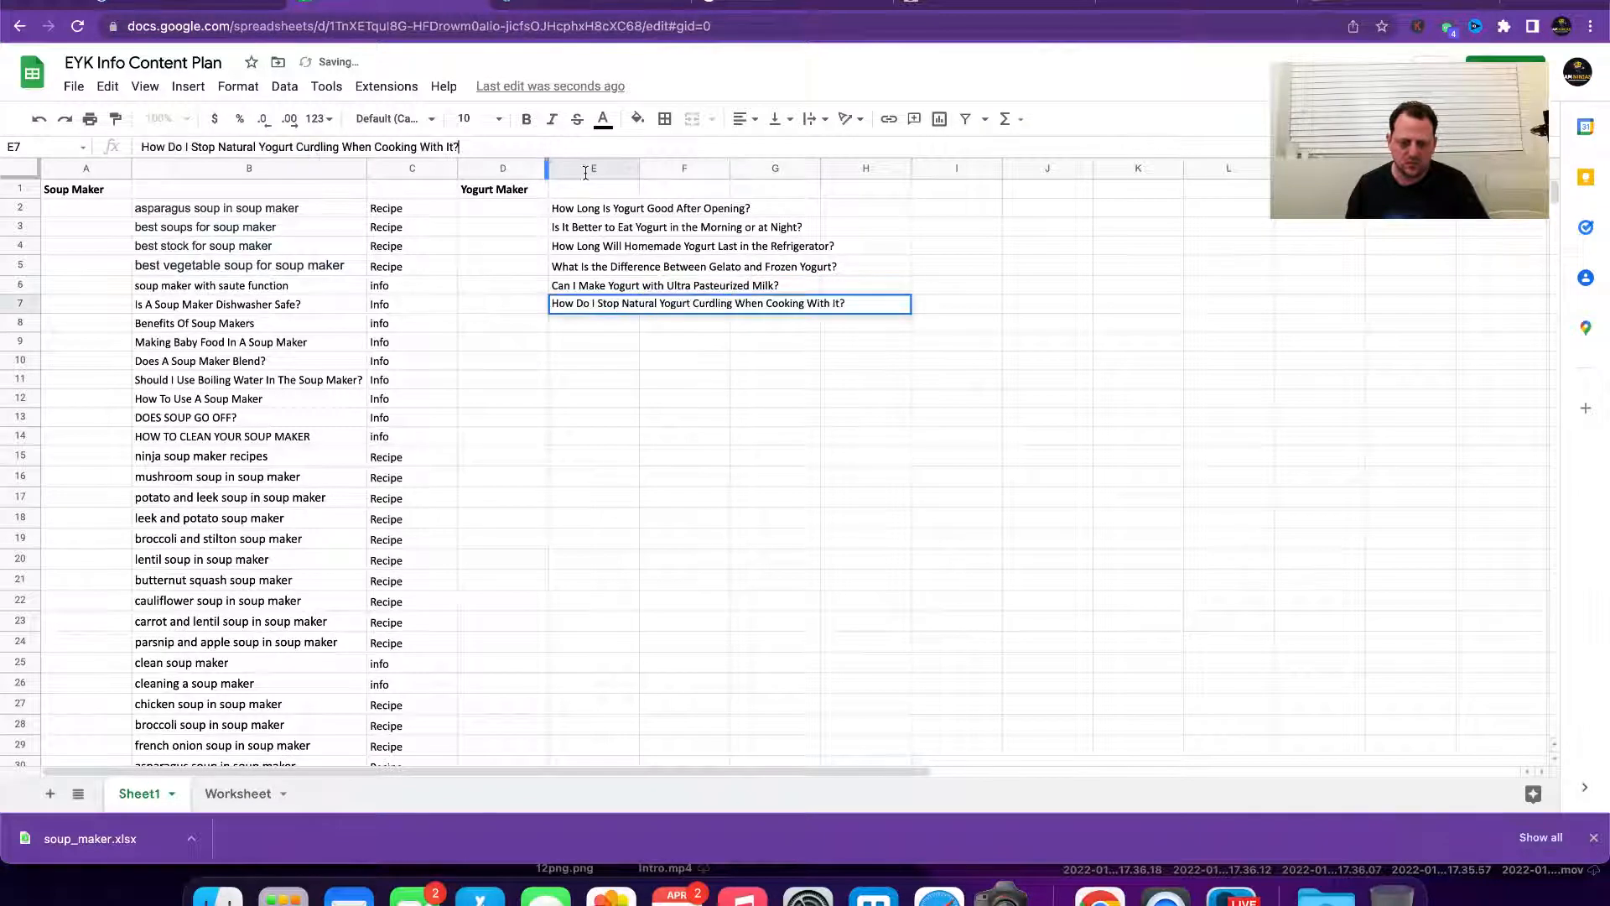
# Step: Copy the Yogurt Nerd article title "Why is Greek Yogurt Good for You?" into cell E8 of the content plan
pyautogui.click(927, 7)
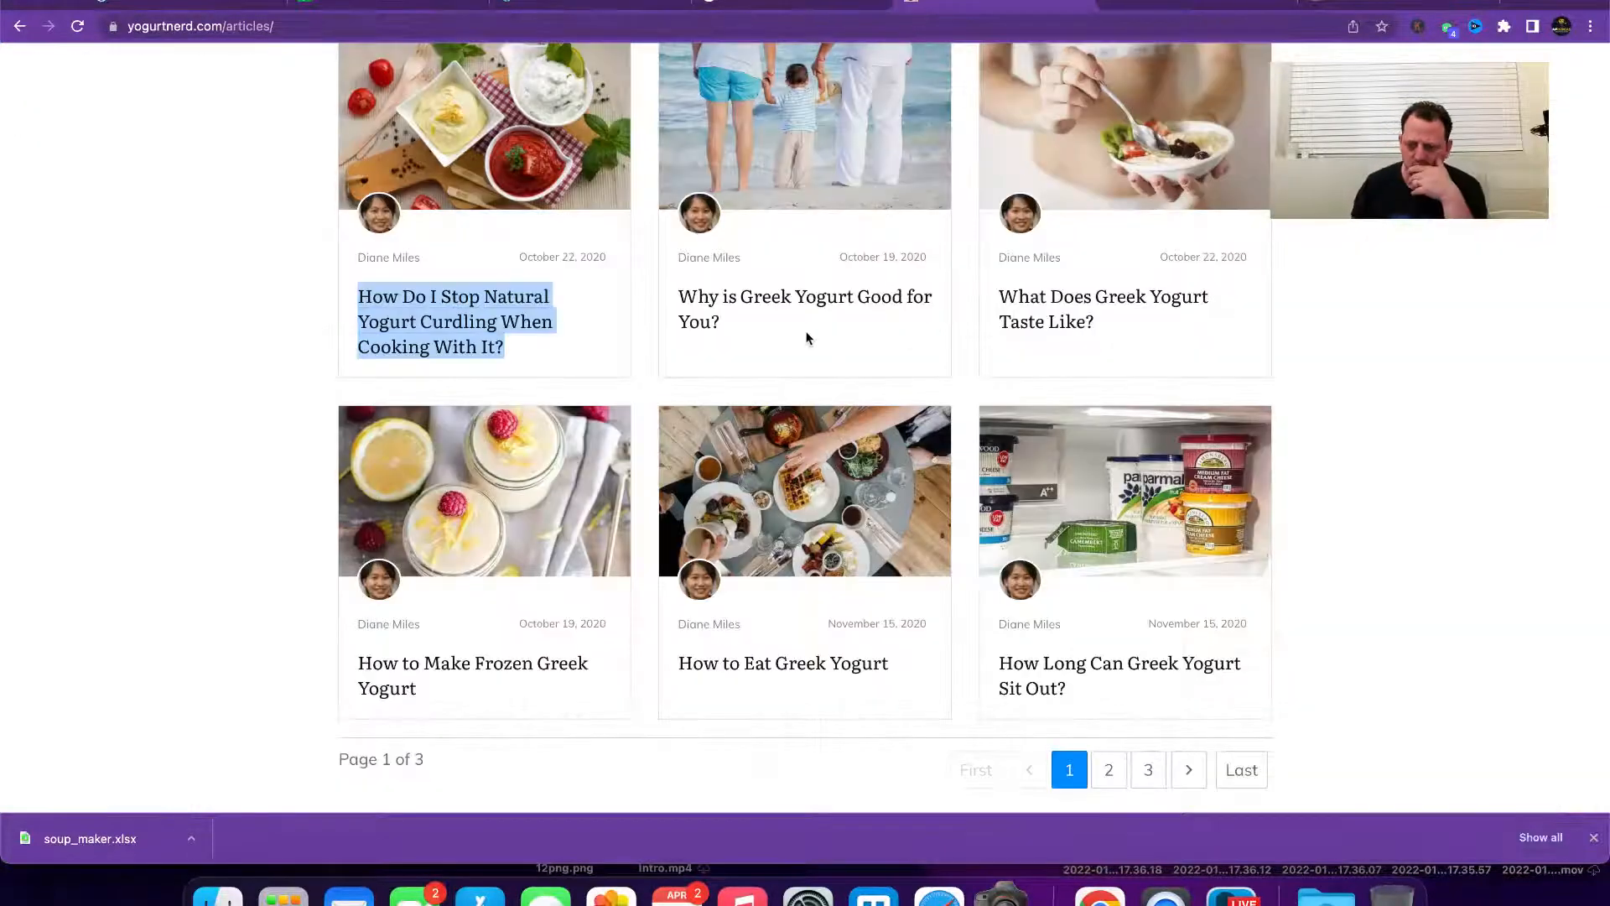
pyautogui.moveTo(754, 337); pyautogui.dragTo(682, 307)
pyautogui.press('super+c')
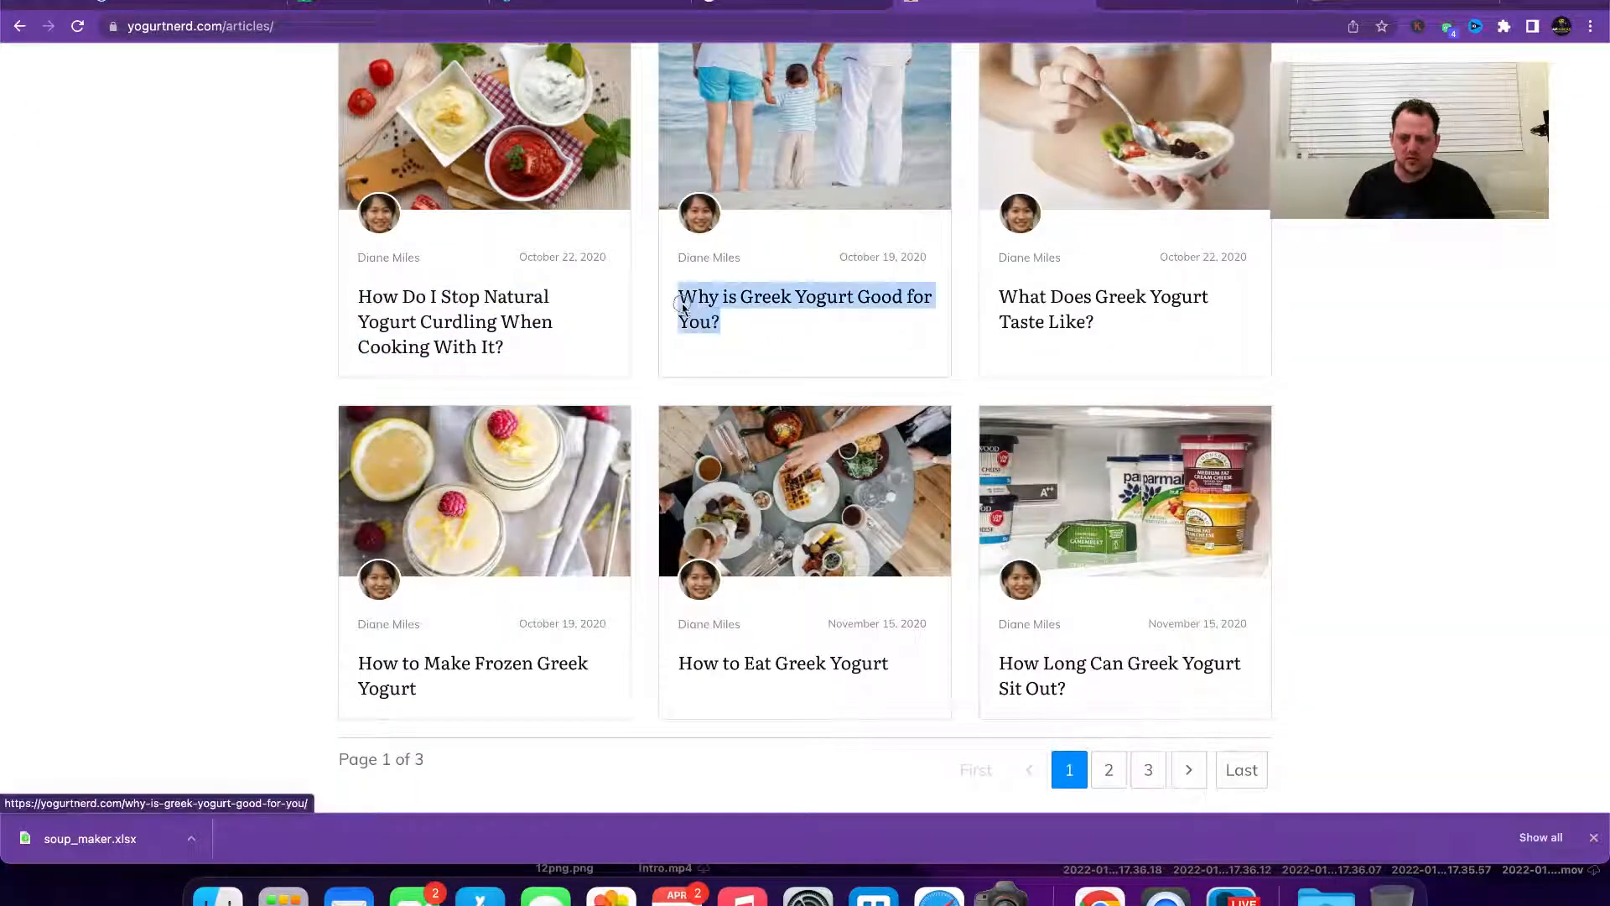
pyautogui.click(445, 7)
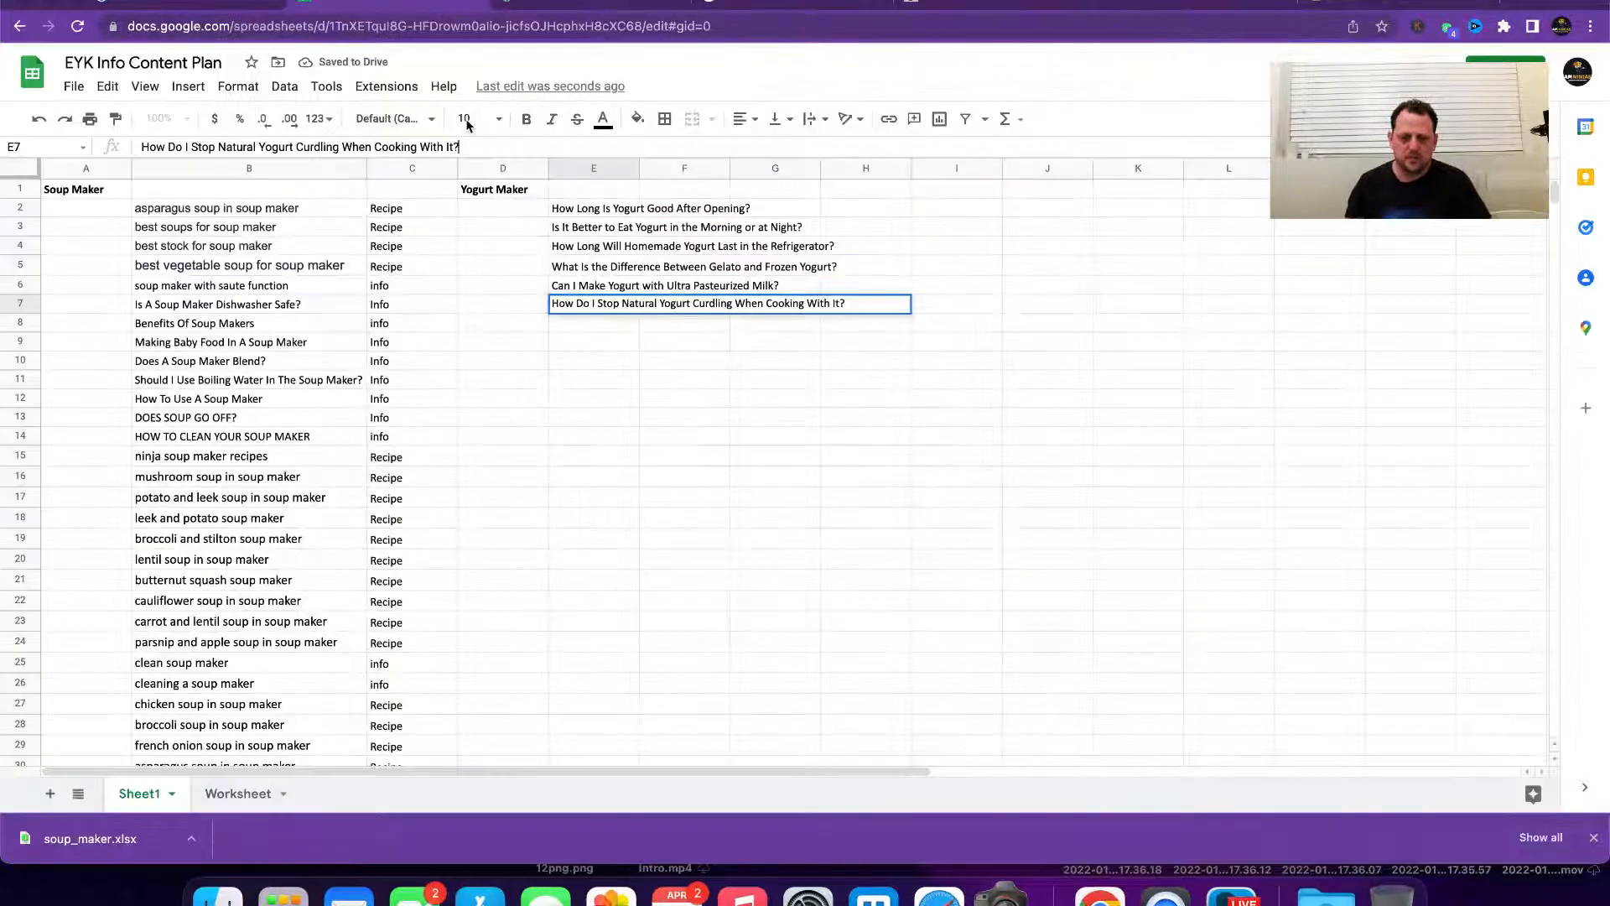
pyautogui.click(596, 330)
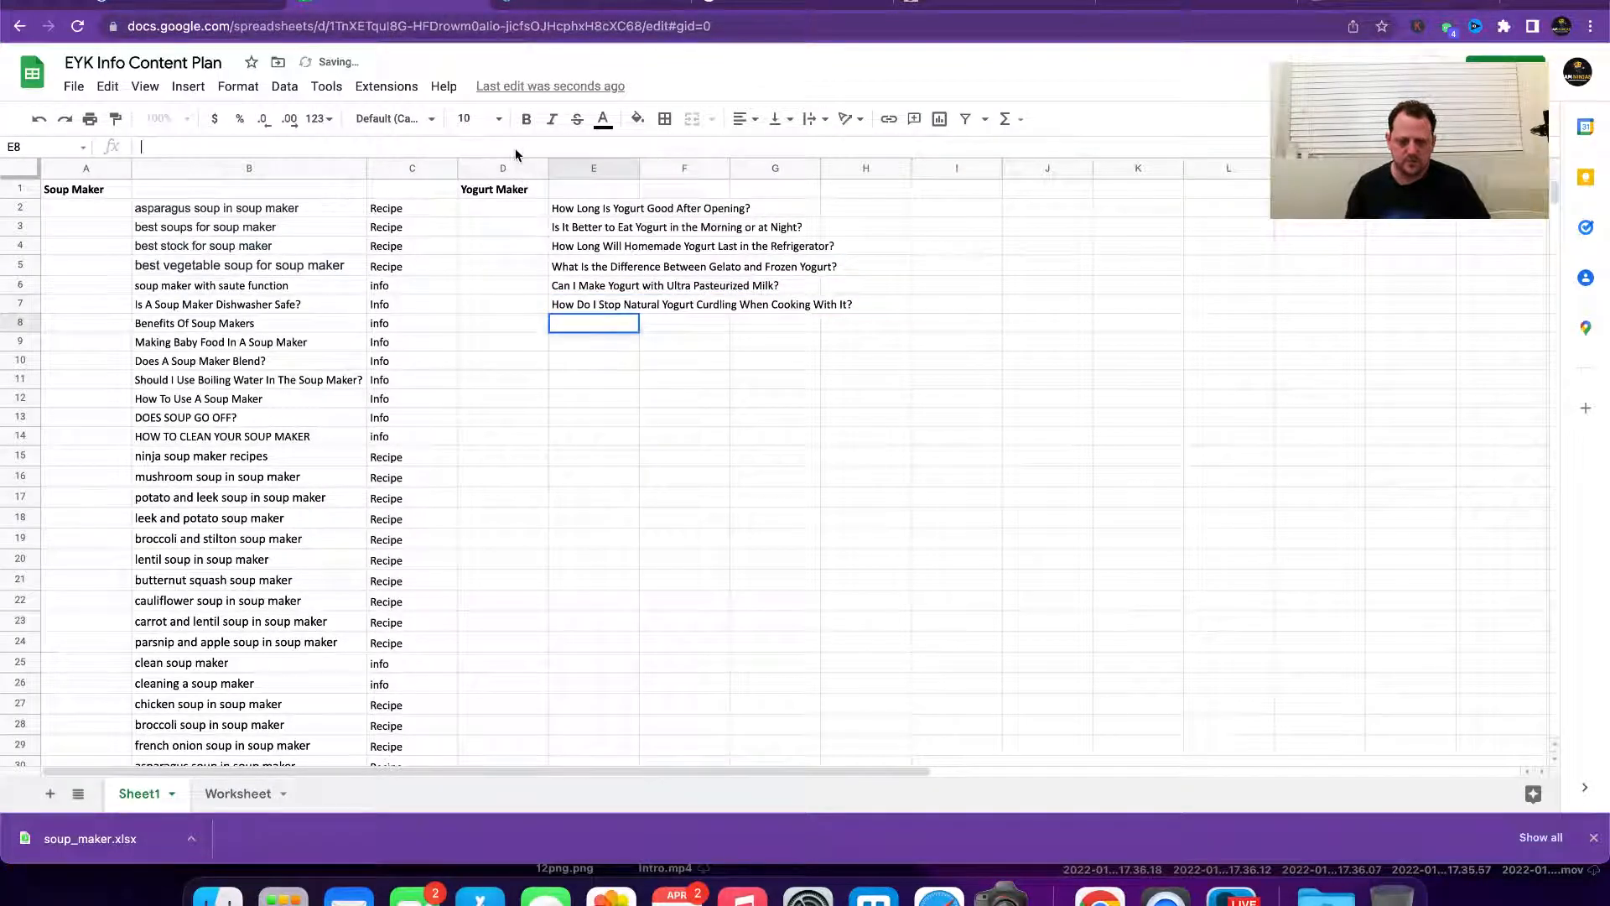
pyautogui.press('super+v')
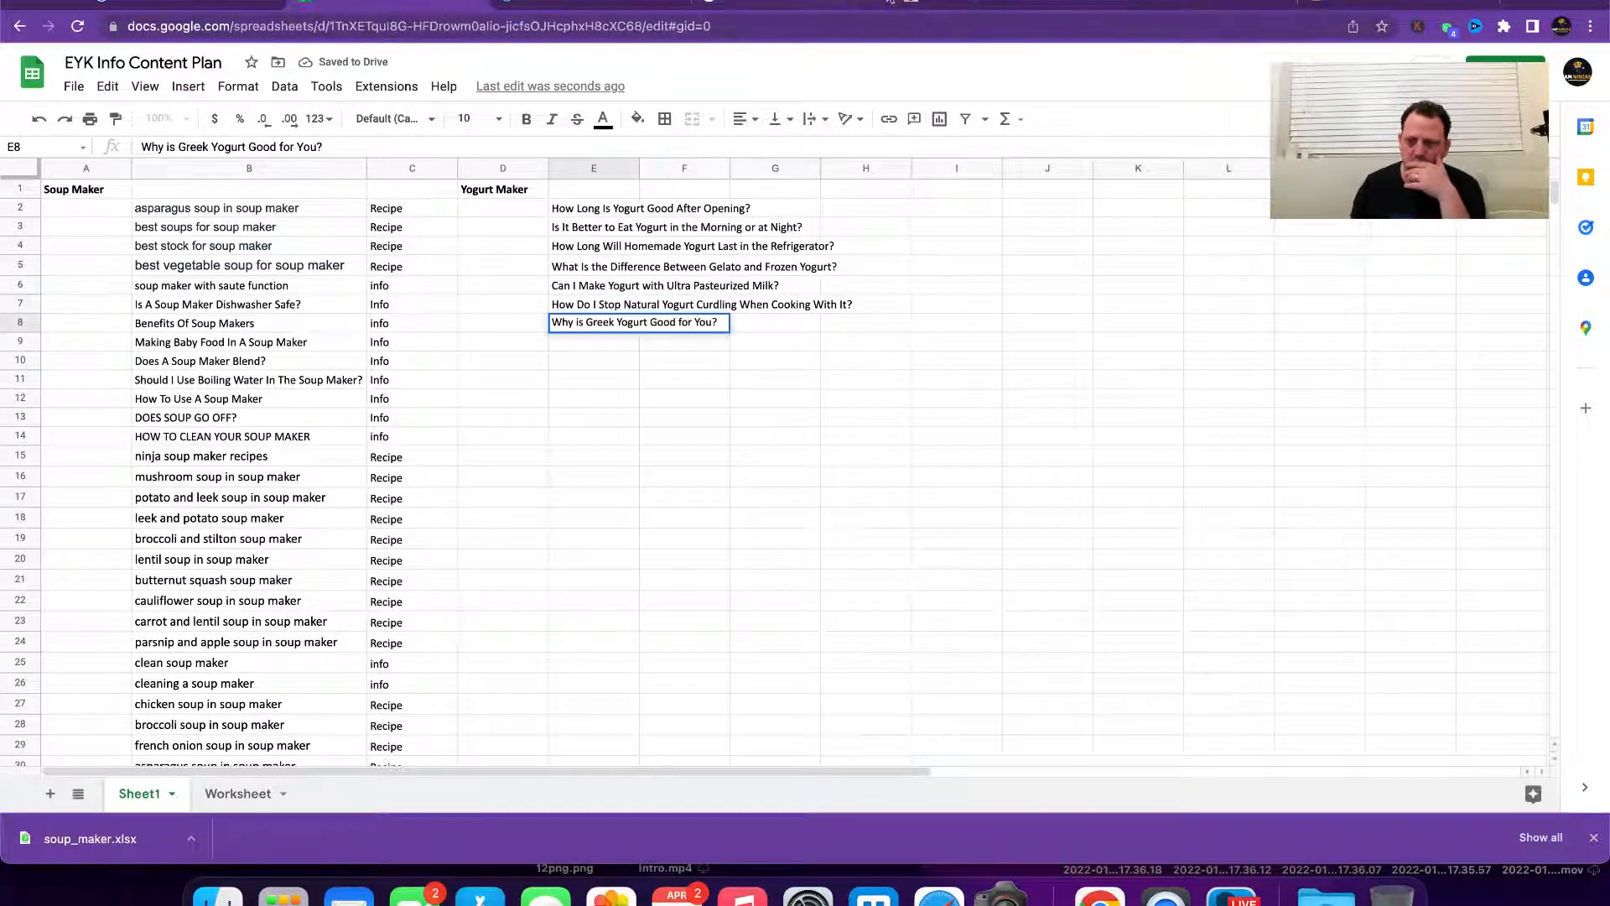
# Step: Copy the Yogurt Nerd article title "What Does Greek Yogurt Taste Like?" into cell E9 of the content plan
pyautogui.click(902, 4)
pyautogui.moveTo(1109, 335); pyautogui.dragTo(999, 310)
pyautogui.press('super+c')
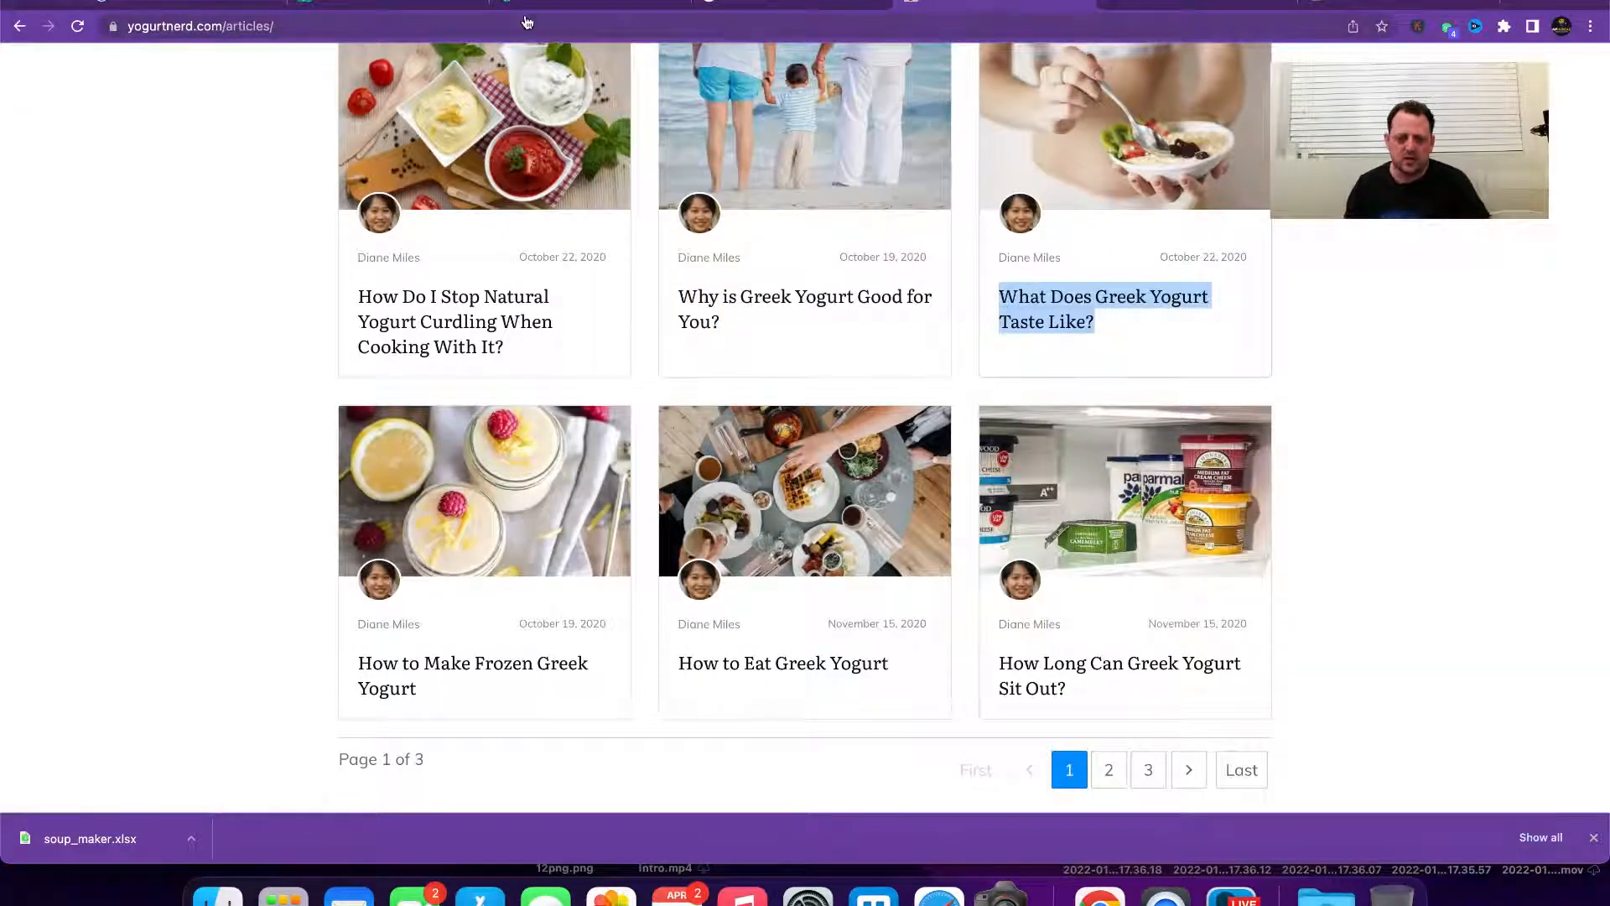
pyautogui.hotkey('ctrl', 'shift', 'Tab')
pyautogui.click(602, 342)
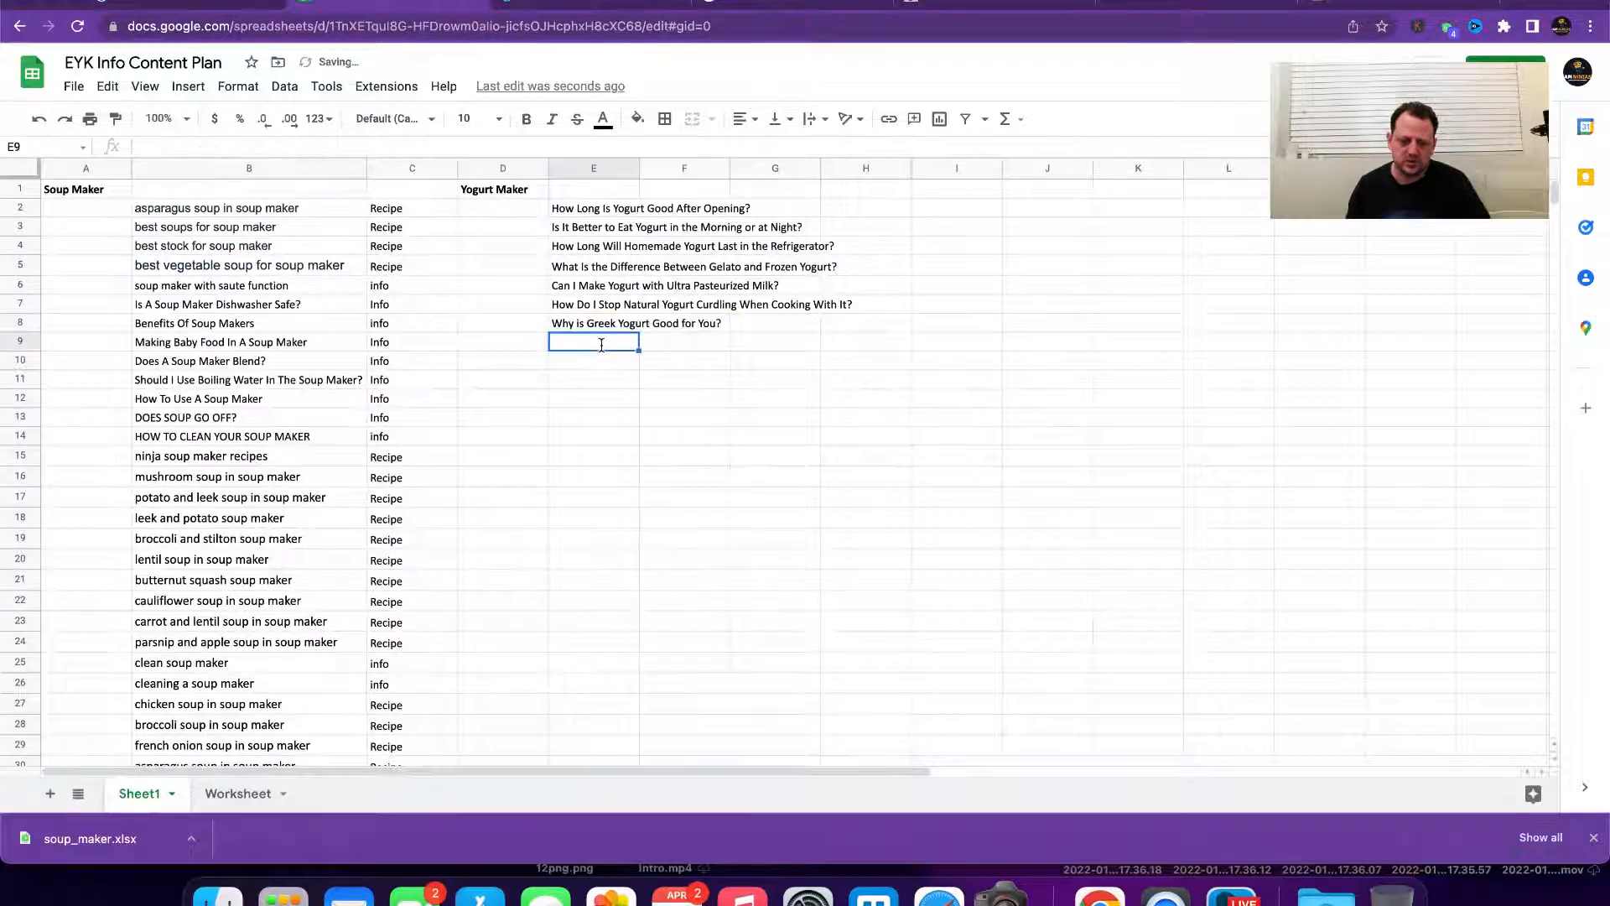
pyautogui.press('super+v')
# Step: Search Google for "What Does Greek Yogurt Taste Like?" in place of the earlier yogurt maker query
pyautogui.click(553, 6)
pyautogui.click(763, 3)
pyautogui.click(920, 10)
pyautogui.click(784, 8)
pyautogui.tripleClick(315, 75)
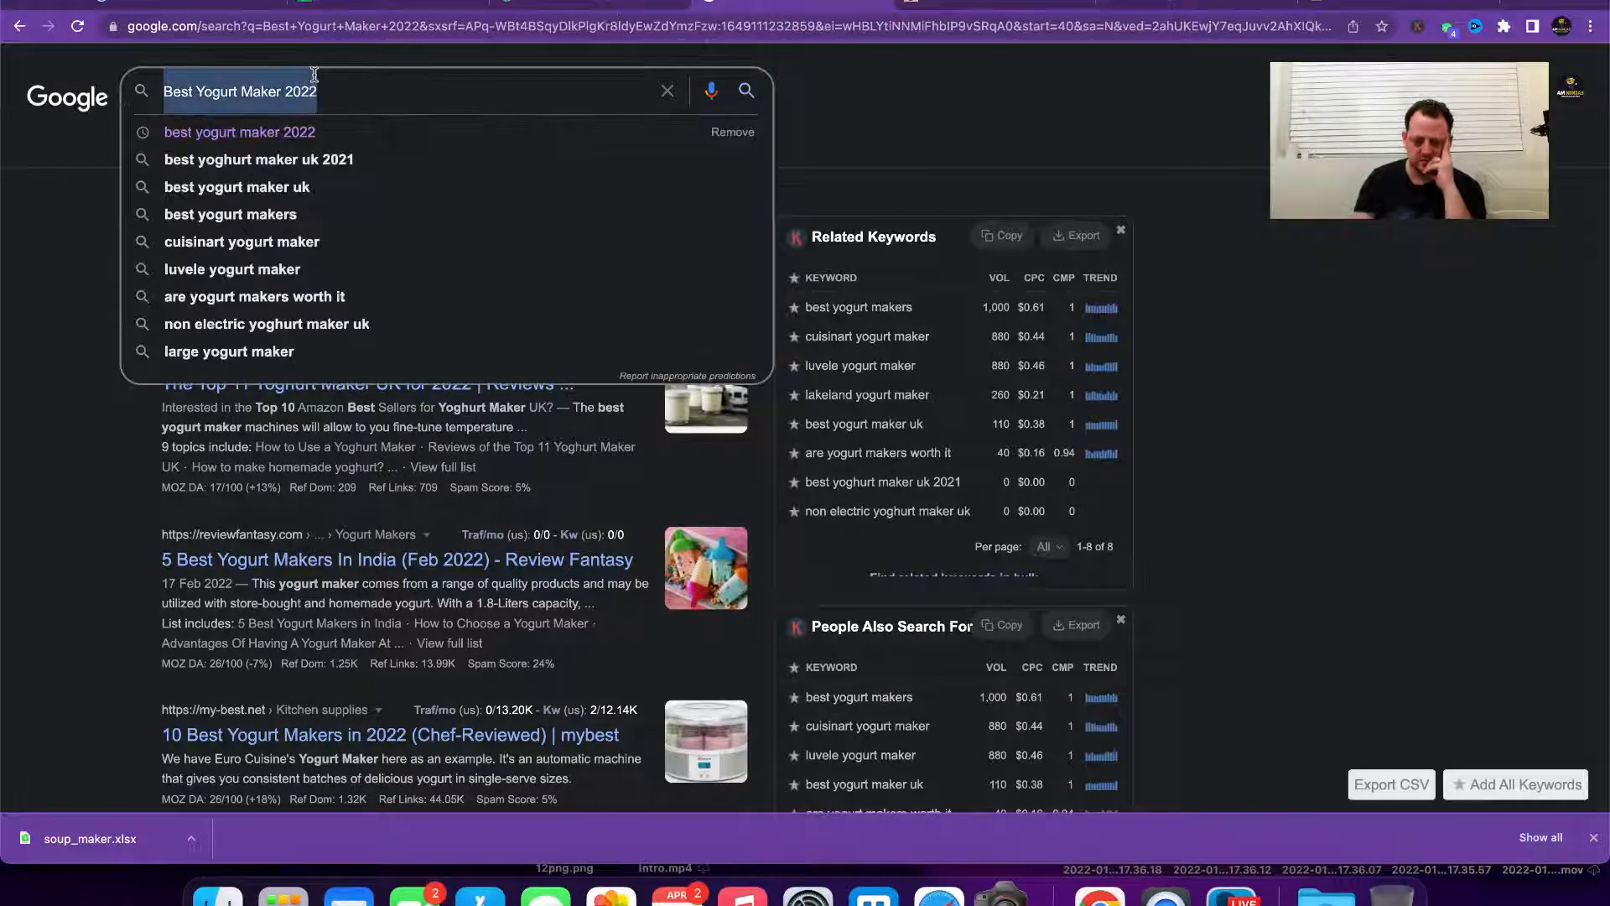
pyautogui.press('super+v')
pyautogui.press('Return')
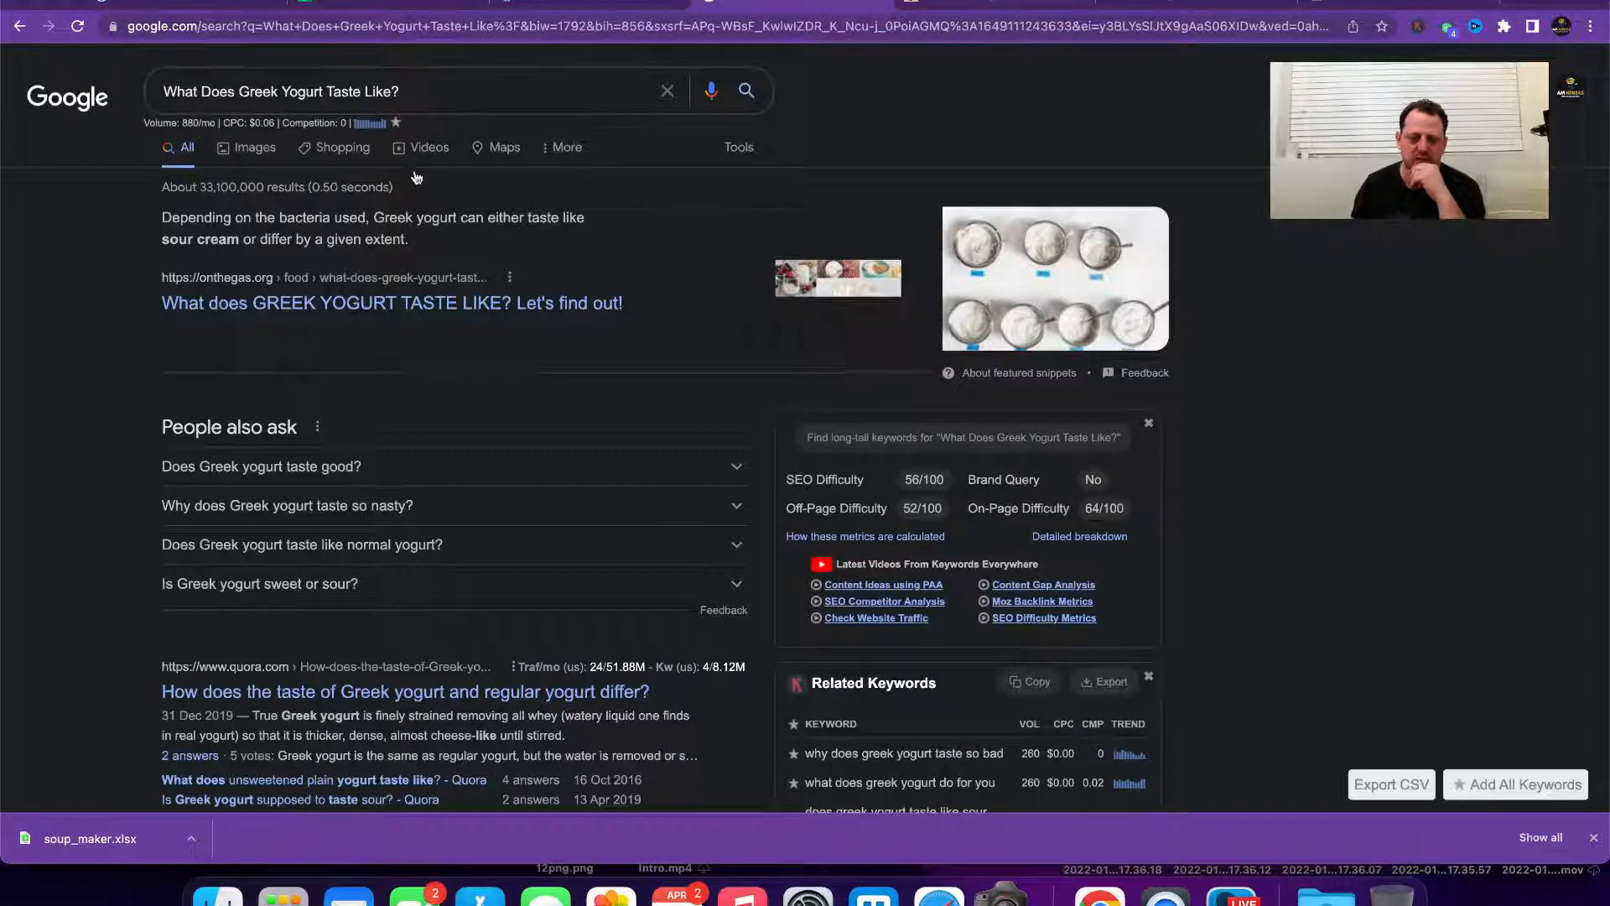
# Step: Copy the Yogurt Nerd article title "How to Make Frozen Greek Yogurt" into cell E10 of the content plan
pyautogui.click(966, 5)
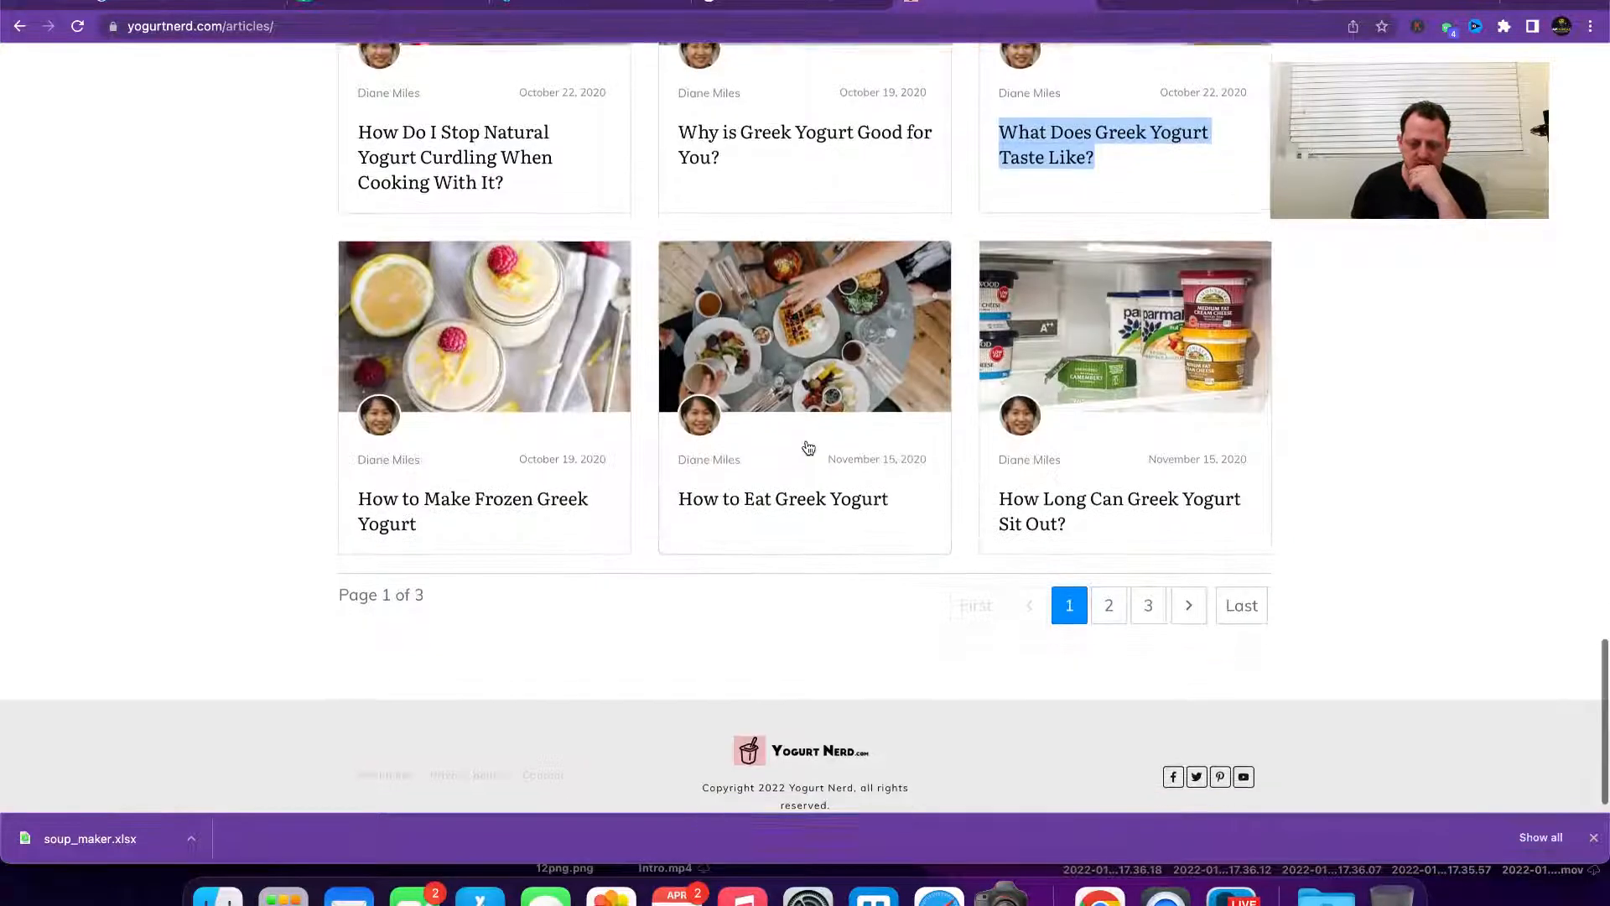
pyautogui.scroll(-2, 805, 444)
pyautogui.scroll(-1, 657, 509)
pyautogui.moveTo(419, 496); pyautogui.dragTo(368, 480)
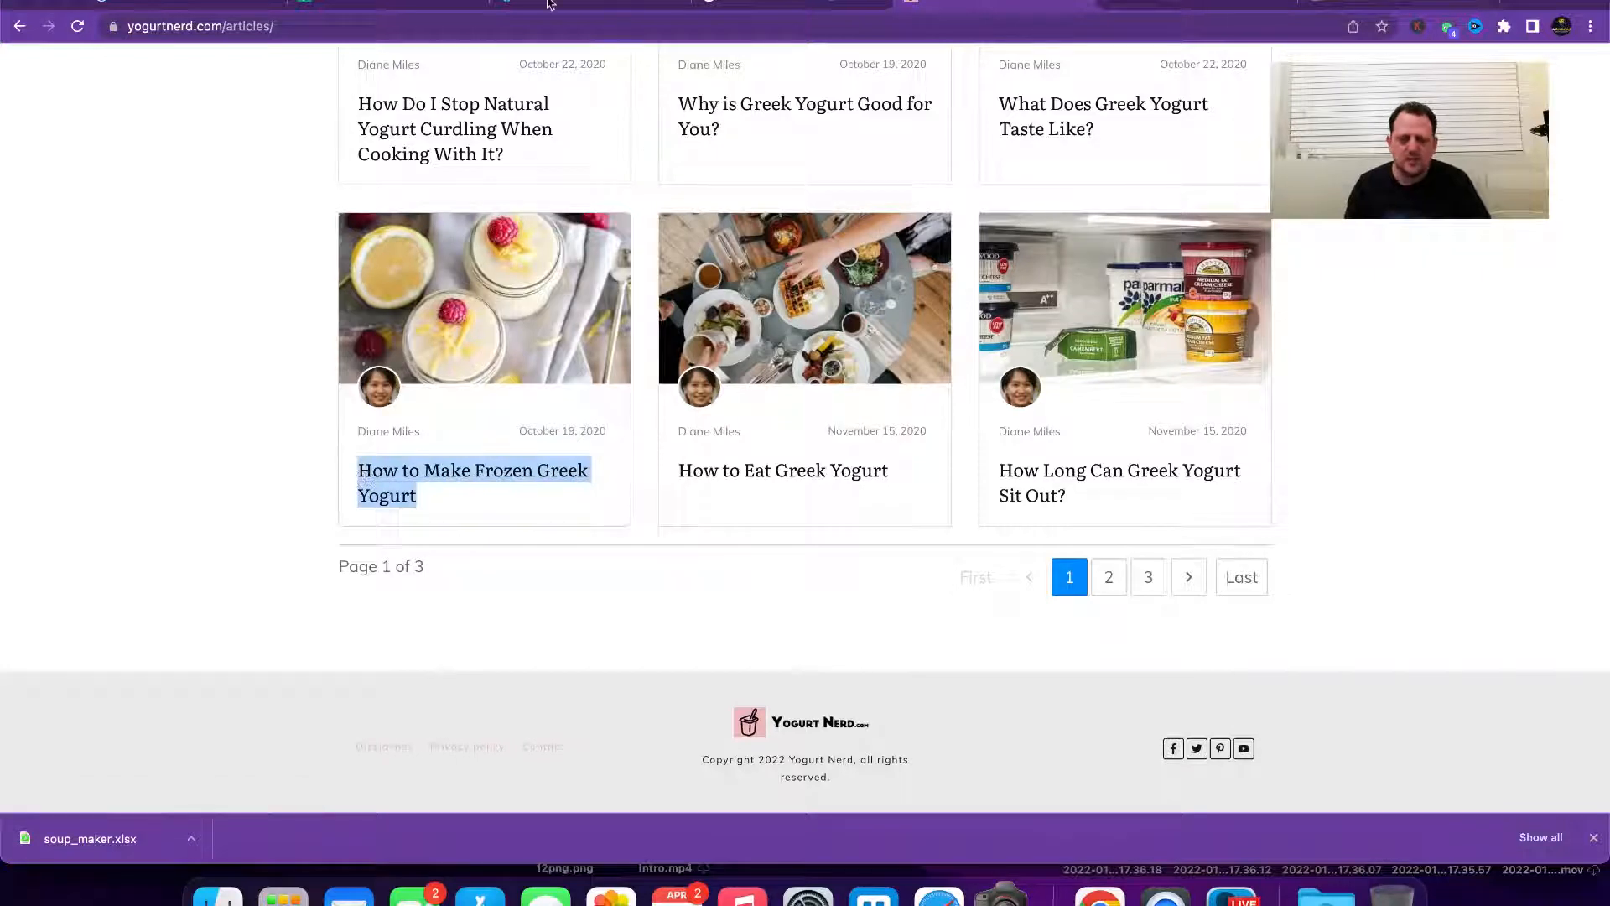
pyautogui.click(428, 4)
pyautogui.click(614, 369)
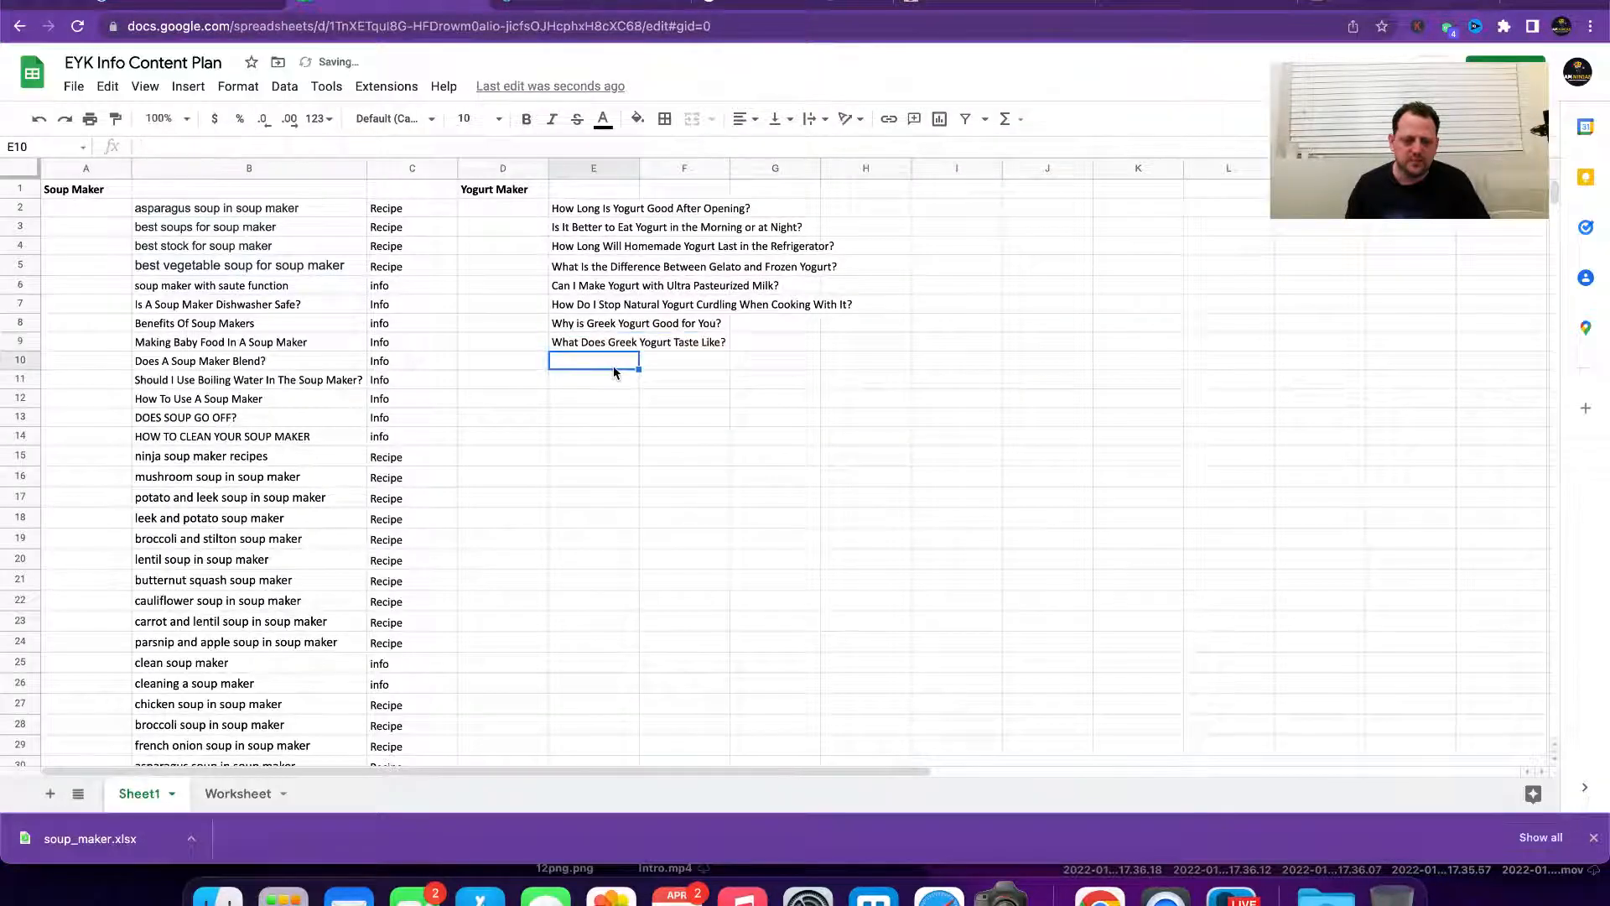
pyautogui.write('How to Make Frozen Greek Yogurt')
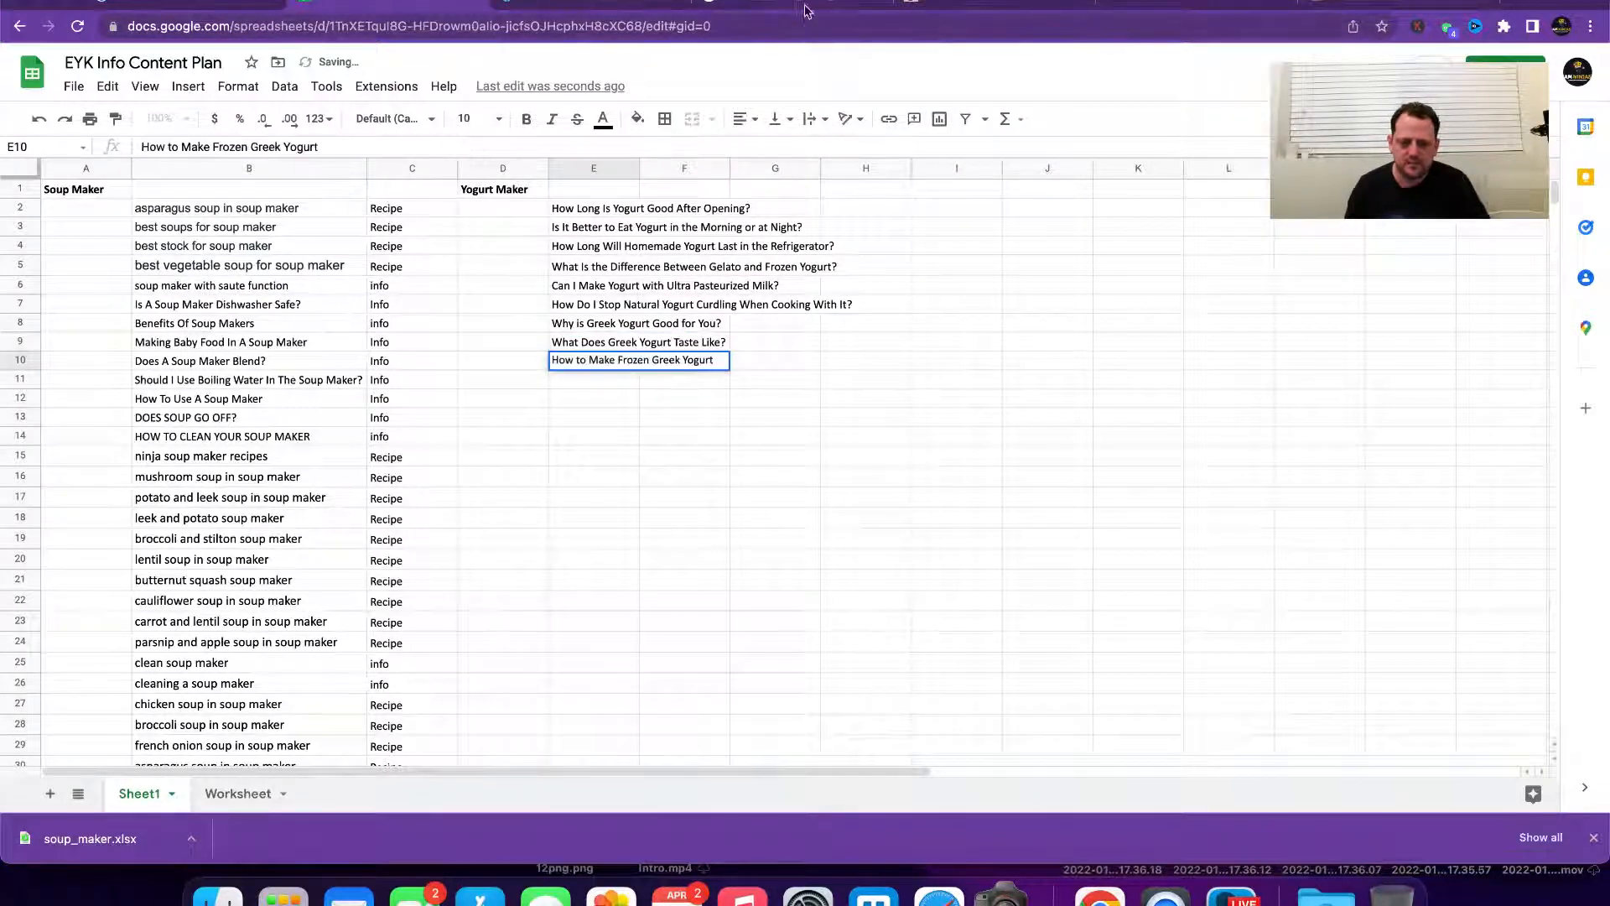
# Step: Open page 2 of the Yogurt Nerd articles and copy the title "How Many Carbs in Greek Yogurt?" into cell E11 of the content plan
pyautogui.click(945, 4)
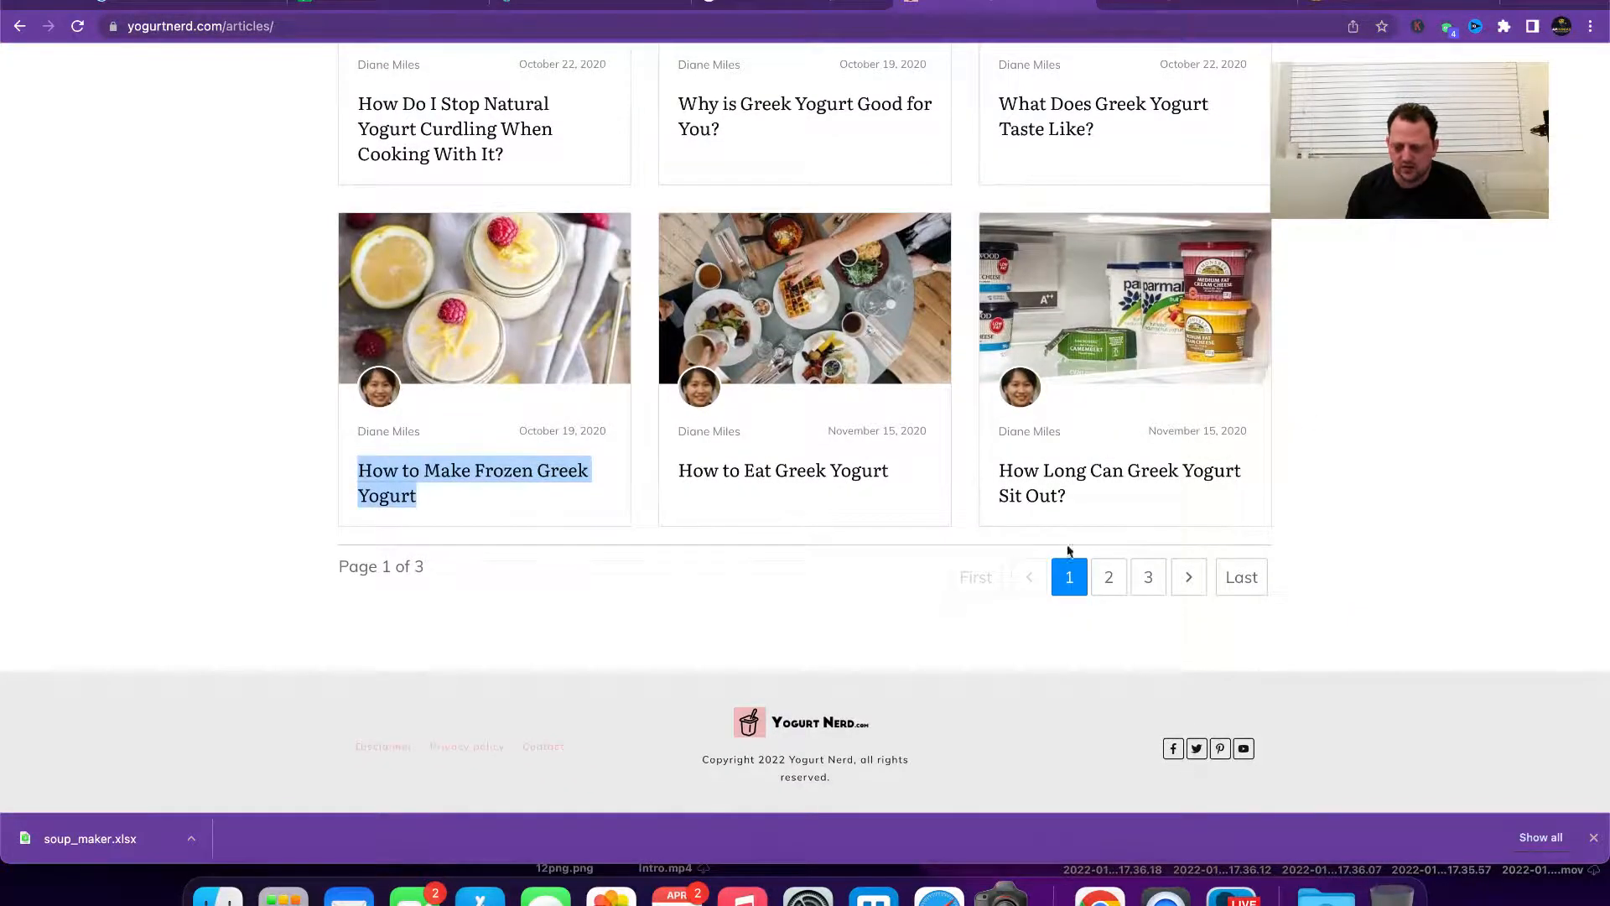
pyautogui.click(1109, 579)
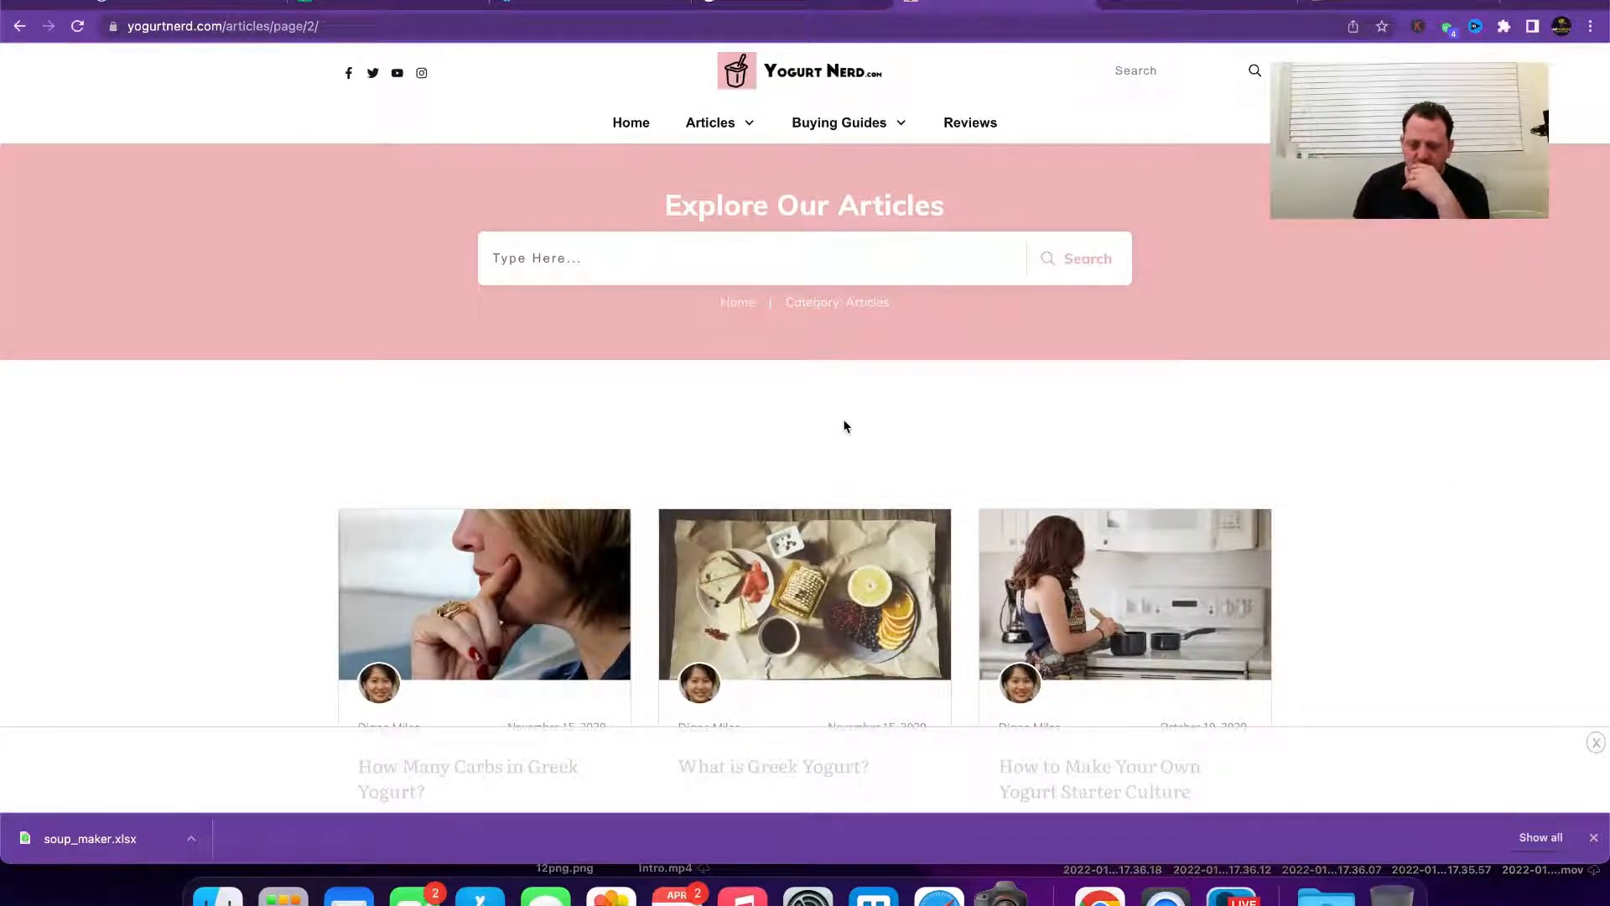
pyautogui.scroll(-5, 683, 414)
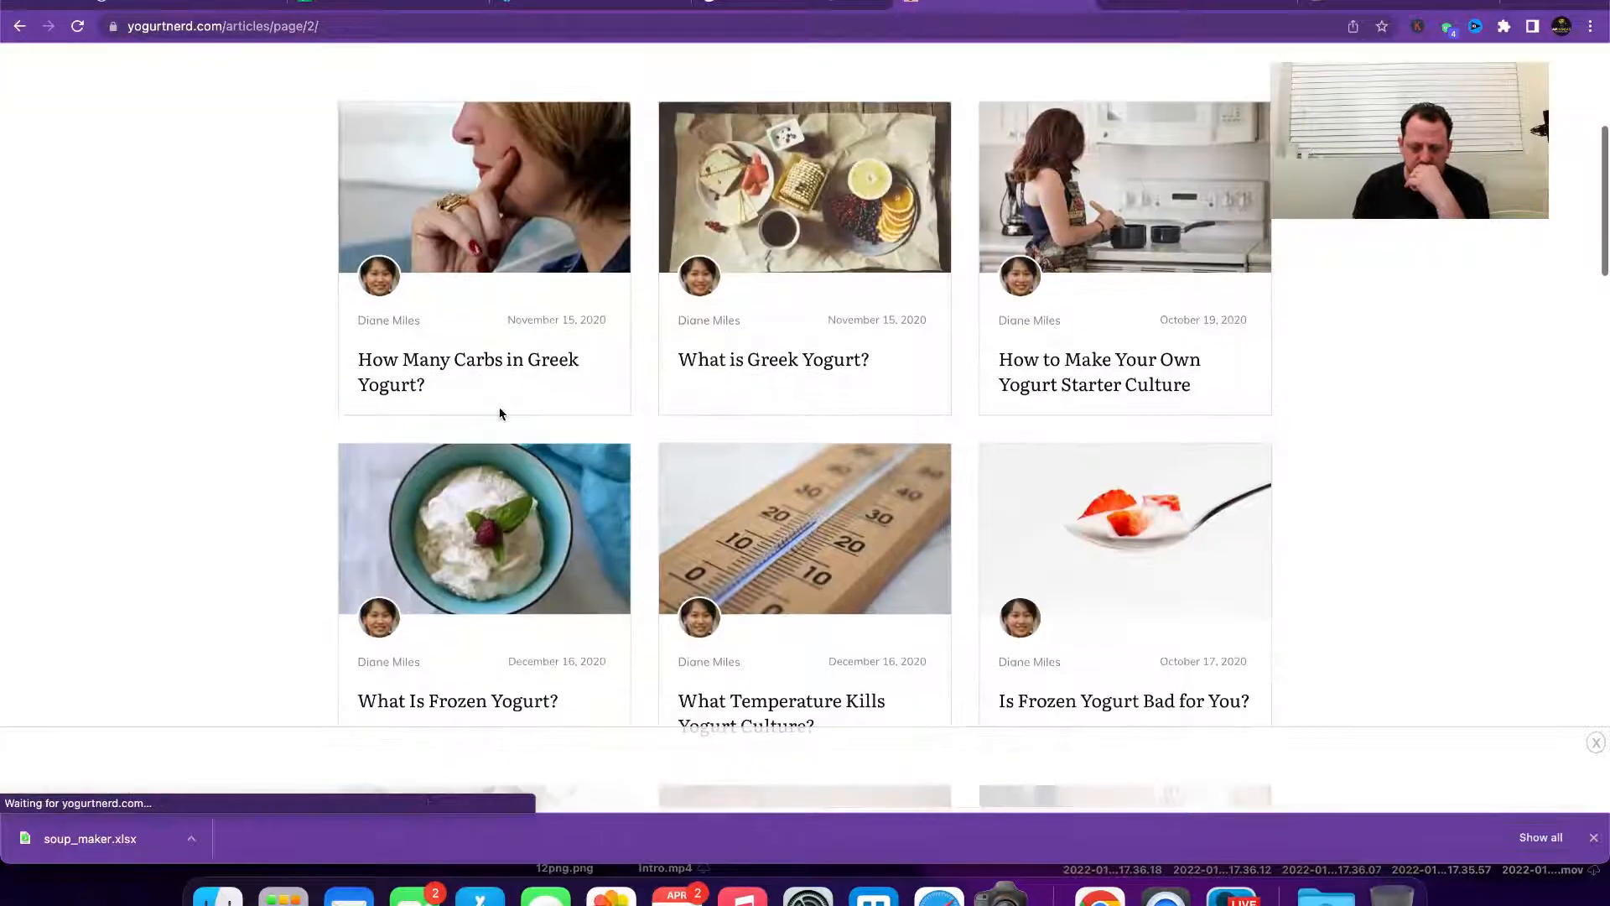
pyautogui.moveTo(467, 391); pyautogui.dragTo(363, 362)
pyautogui.press('super+c')
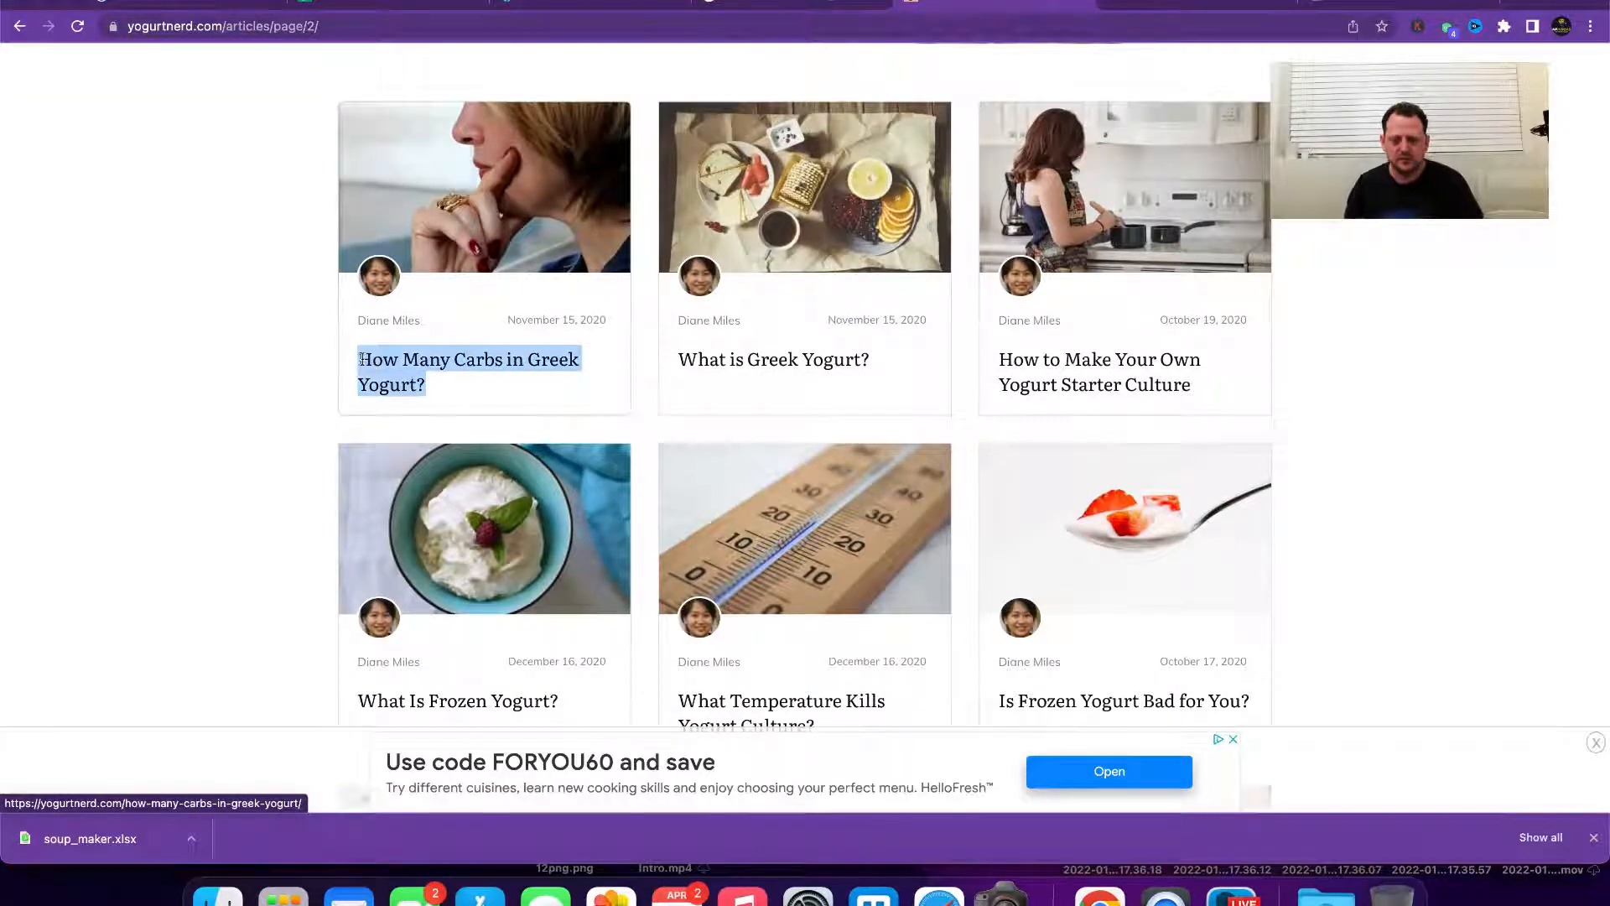
pyautogui.click(419, 3)
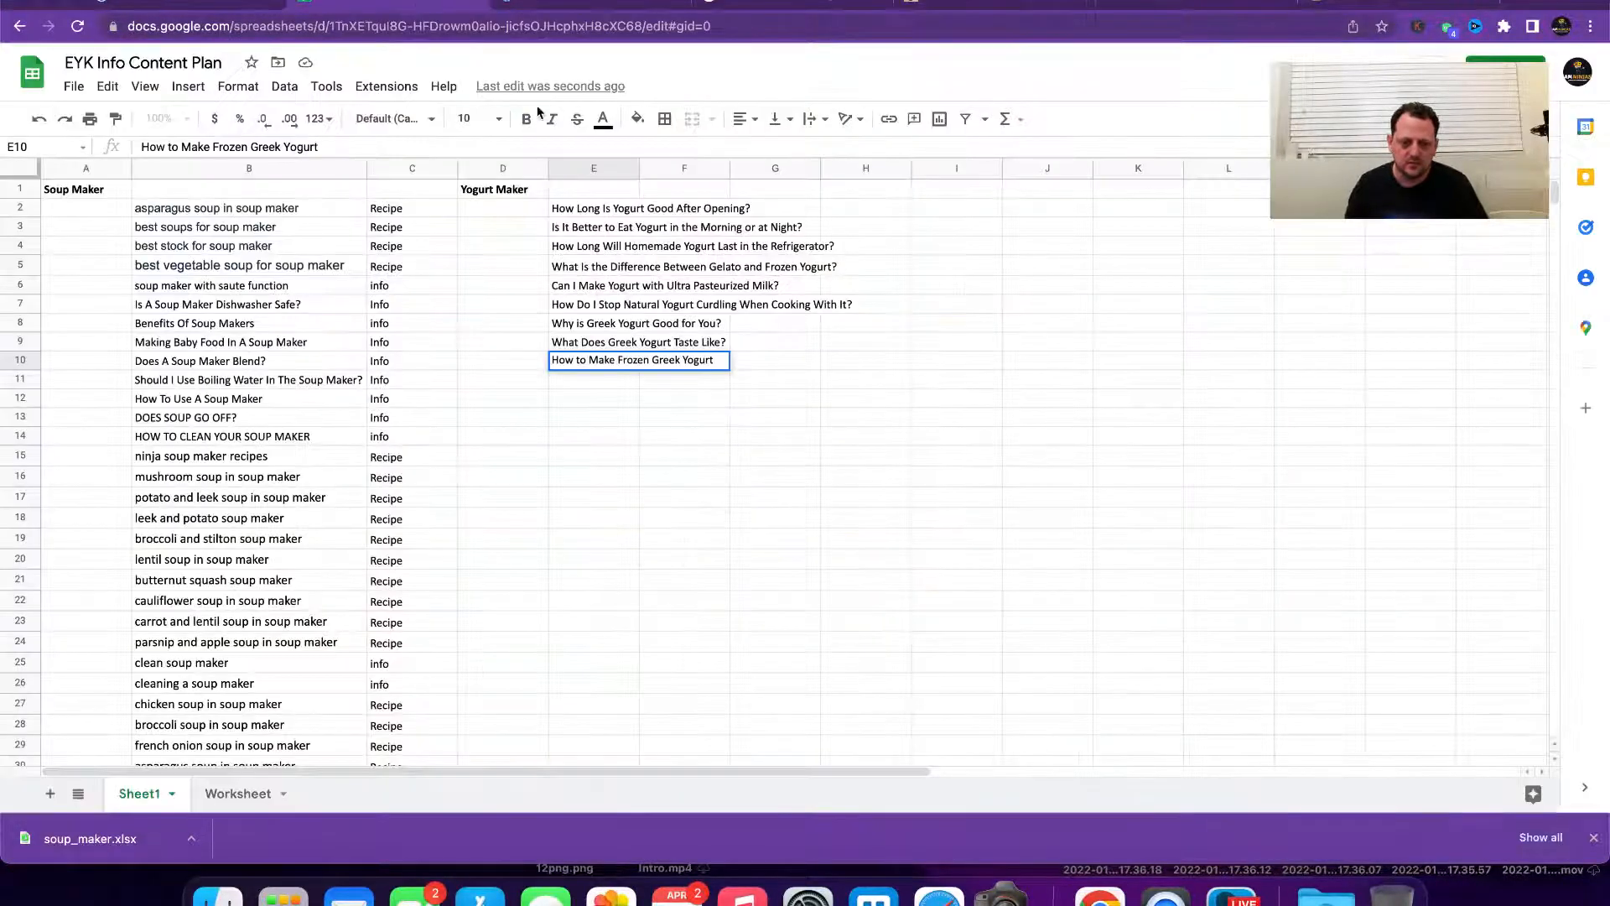
pyautogui.click(576, 379)
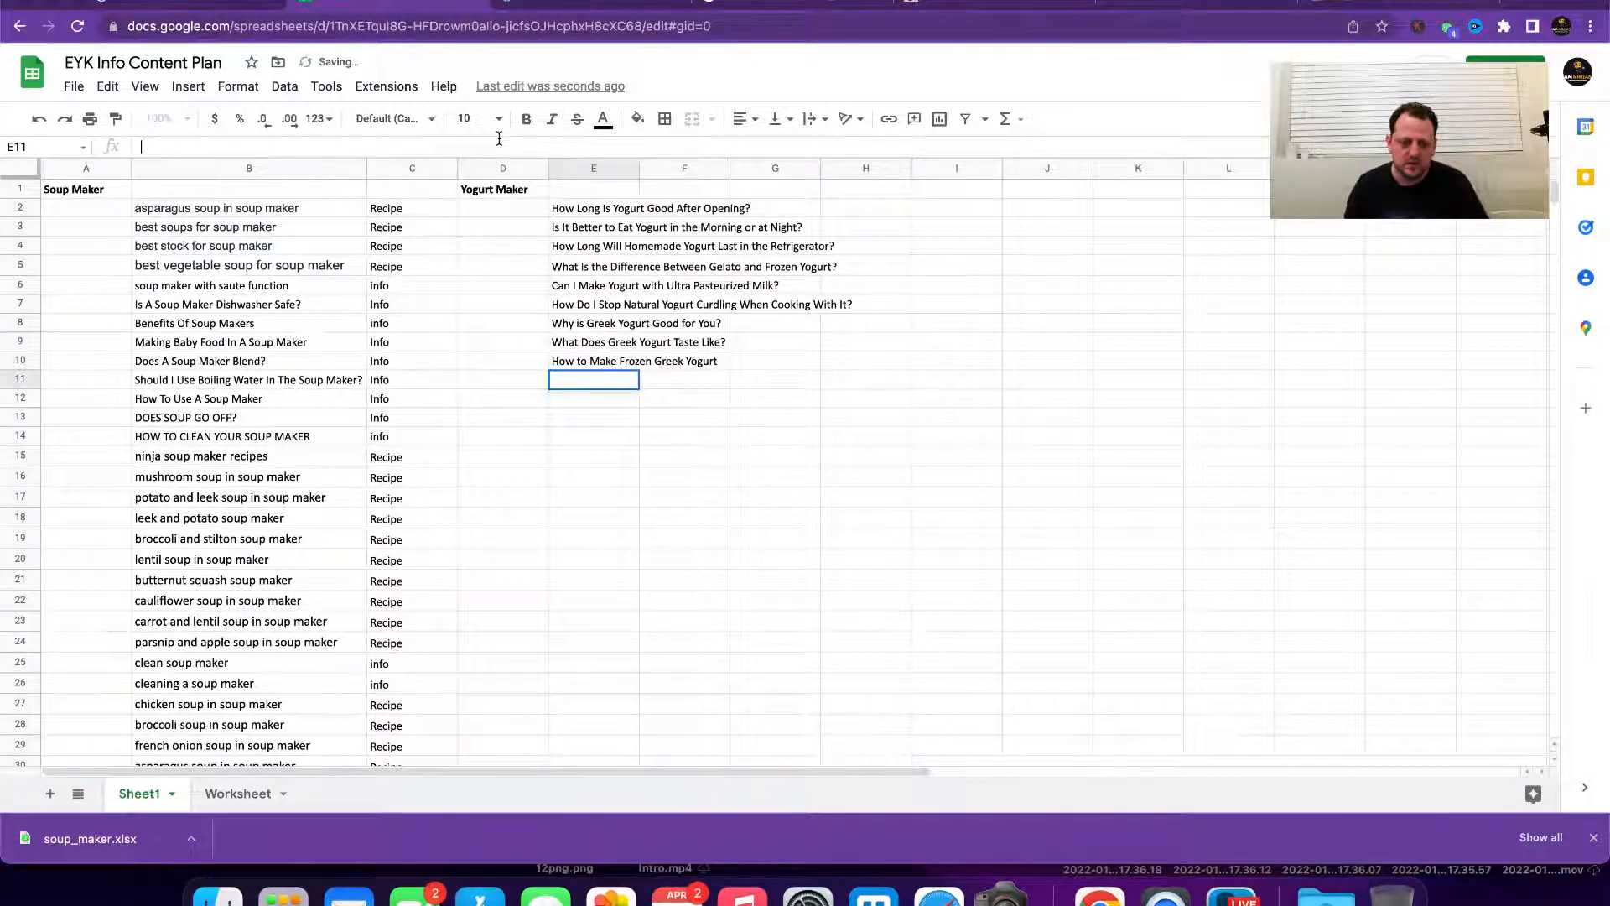
pyautogui.press('super+v')
# Step: Copy the article title "How to Make Your Own Yogurt Starter Culture" from page 2 into cell E12 of the content plan
pyautogui.click(969, 4)
pyautogui.scroll(-4, 1164, 317)
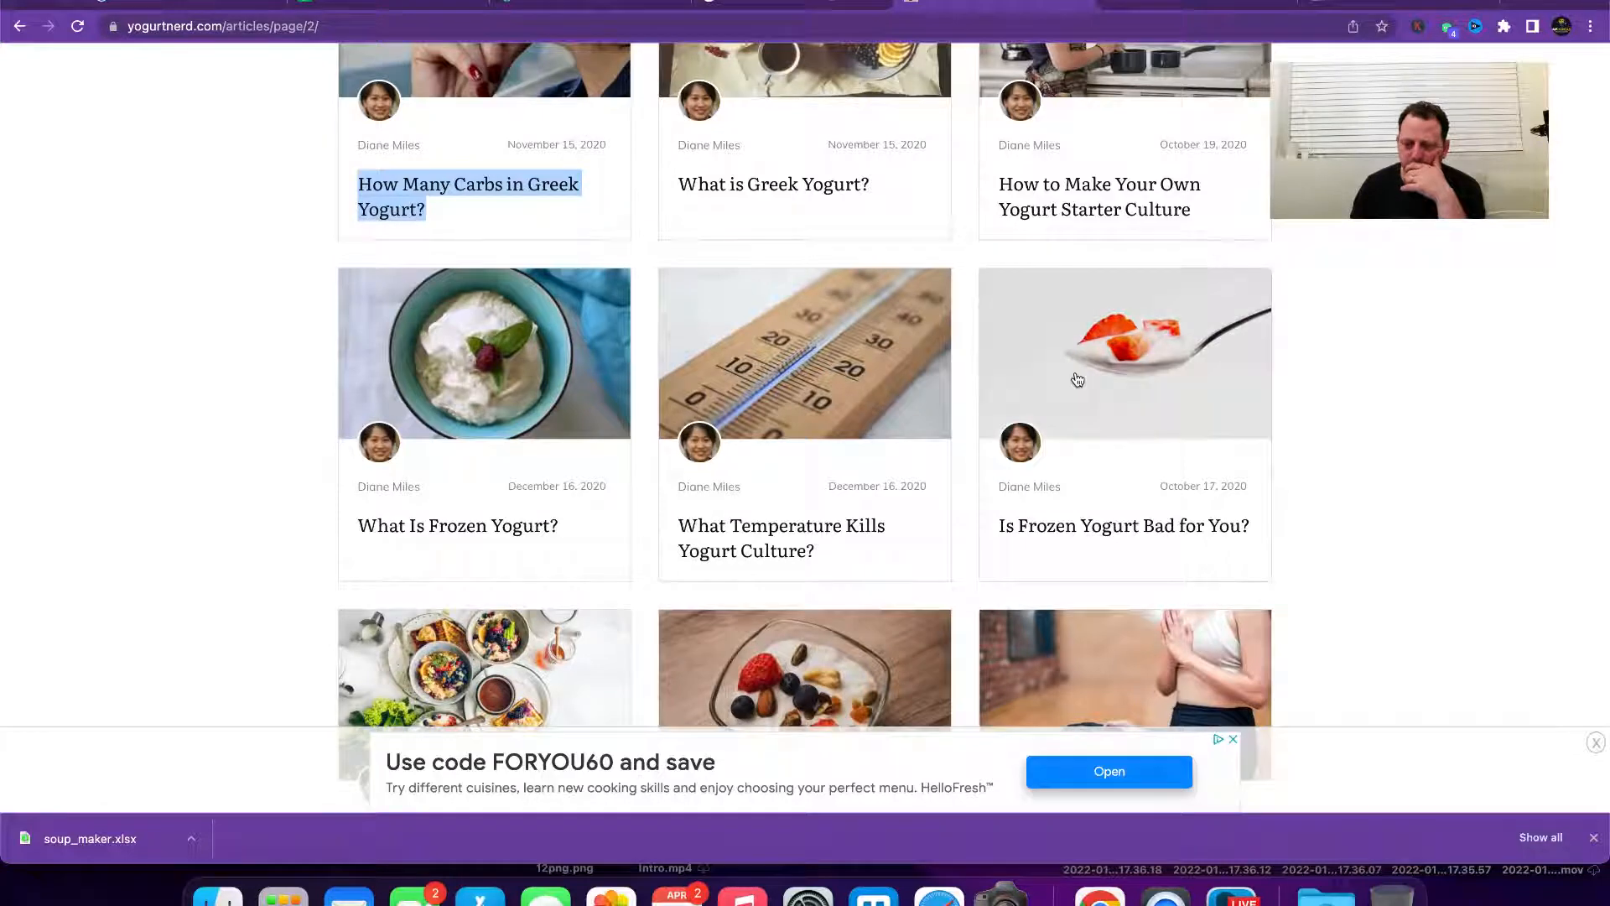
pyautogui.scroll(-3, 1192, 248)
pyautogui.scroll(2, 1199, 210)
pyautogui.moveTo(1205, 165); pyautogui.dragTo(1003, 139)
pyautogui.press('super+c')
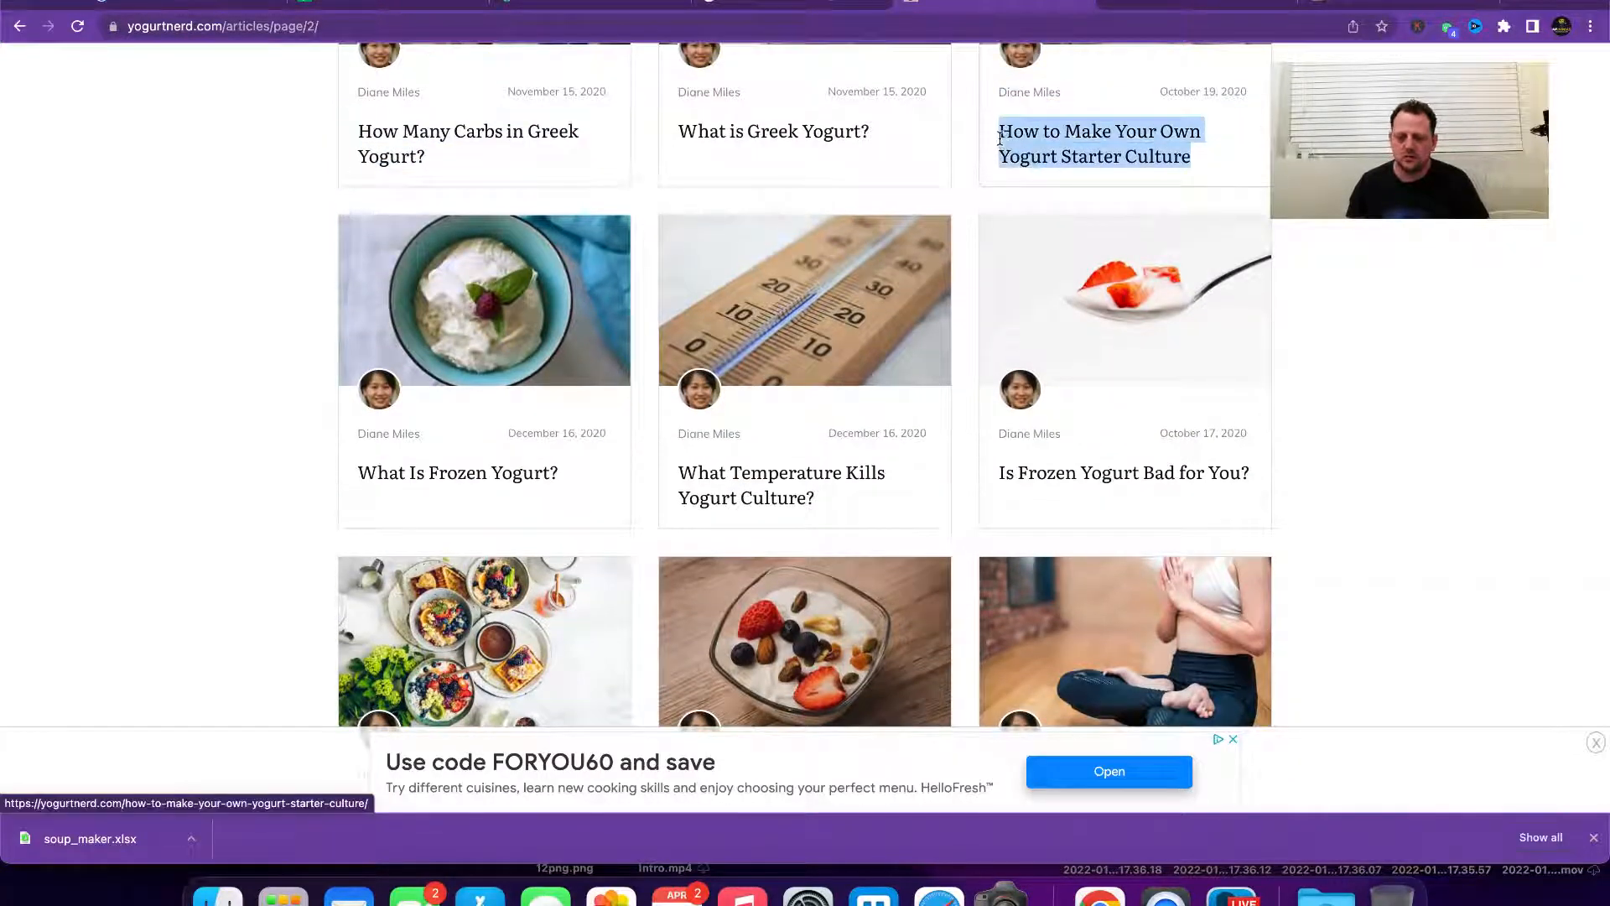
pyautogui.click(453, 5)
pyautogui.click(602, 406)
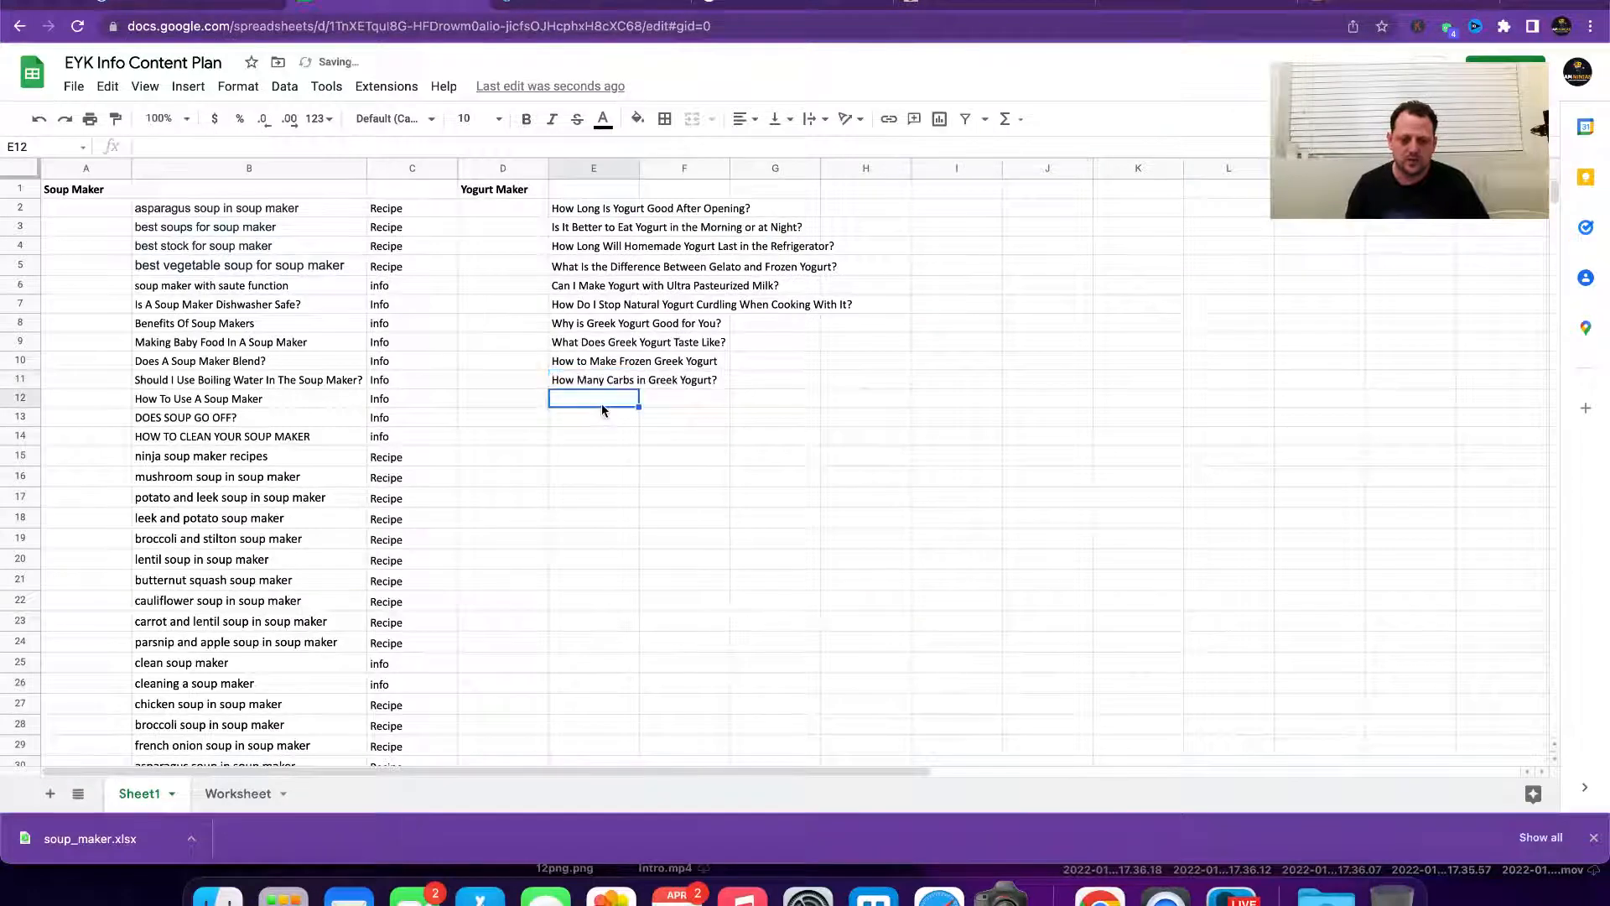
pyautogui.press('super+v')
pyautogui.press('super+z')
pyautogui.press('Return')
pyautogui.press('super+shift+v')
# Step: Copy the Yogurt Nerd article title "How Many Carbs in Frozen Yogurt?" from page 2 into cell E13 of the content plan
pyautogui.hotkey('ctrl', 'Tab')
pyautogui.hotkey('ctrl', 'Tab')
pyautogui.scroll(-5, 1091, 394)
pyautogui.scroll(-3, 1090, 394)
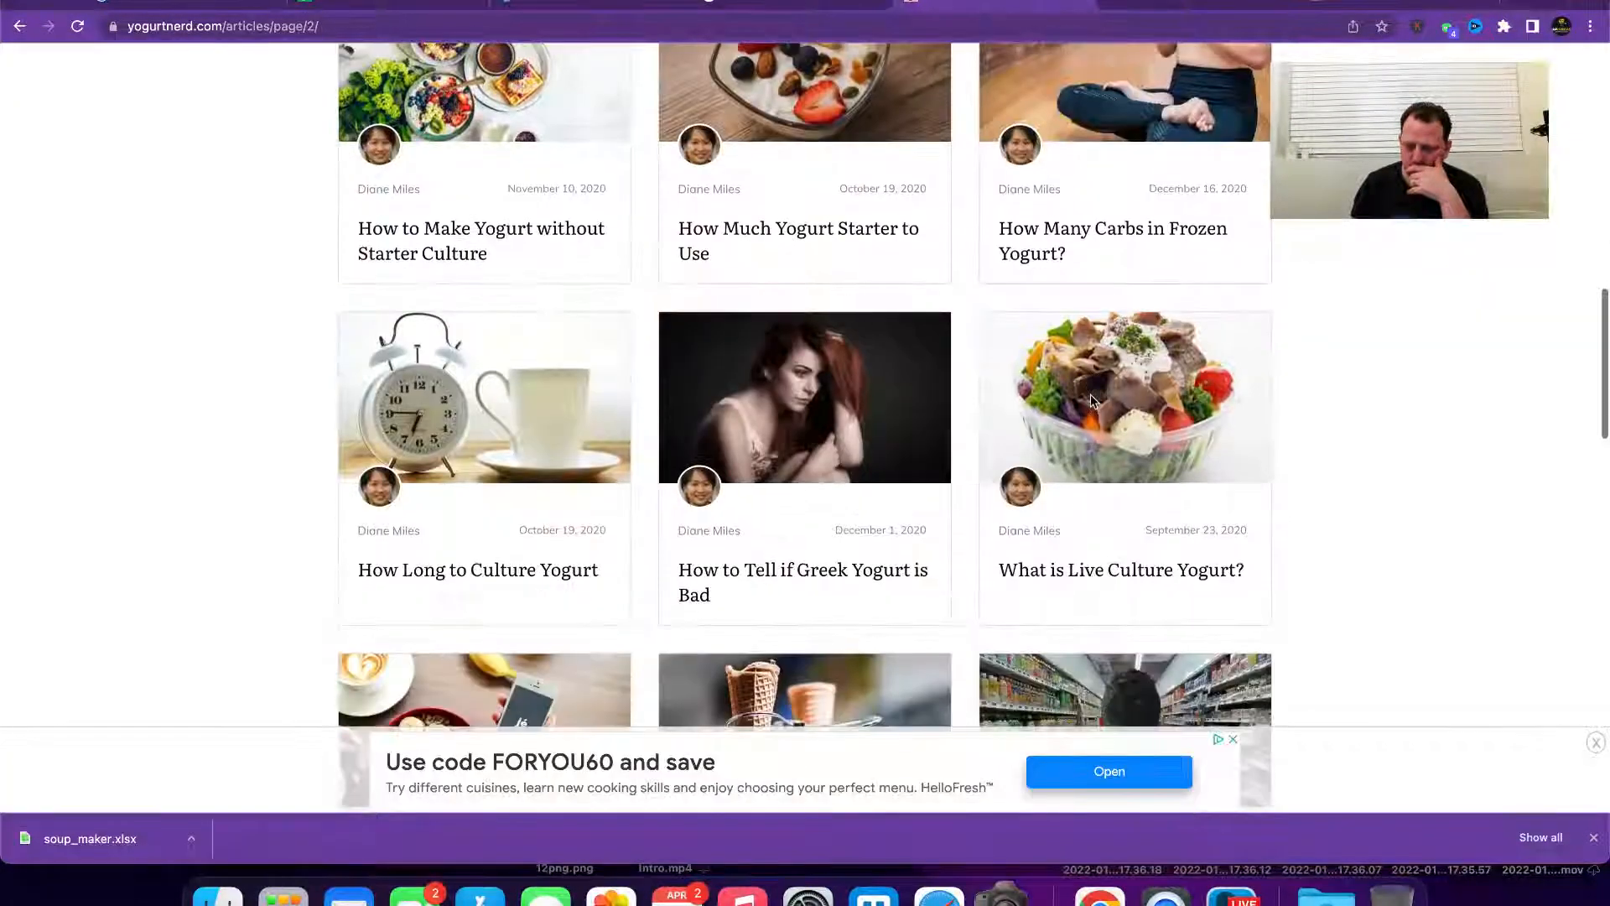
pyautogui.moveTo(1086, 258); pyautogui.dragTo(1009, 236)
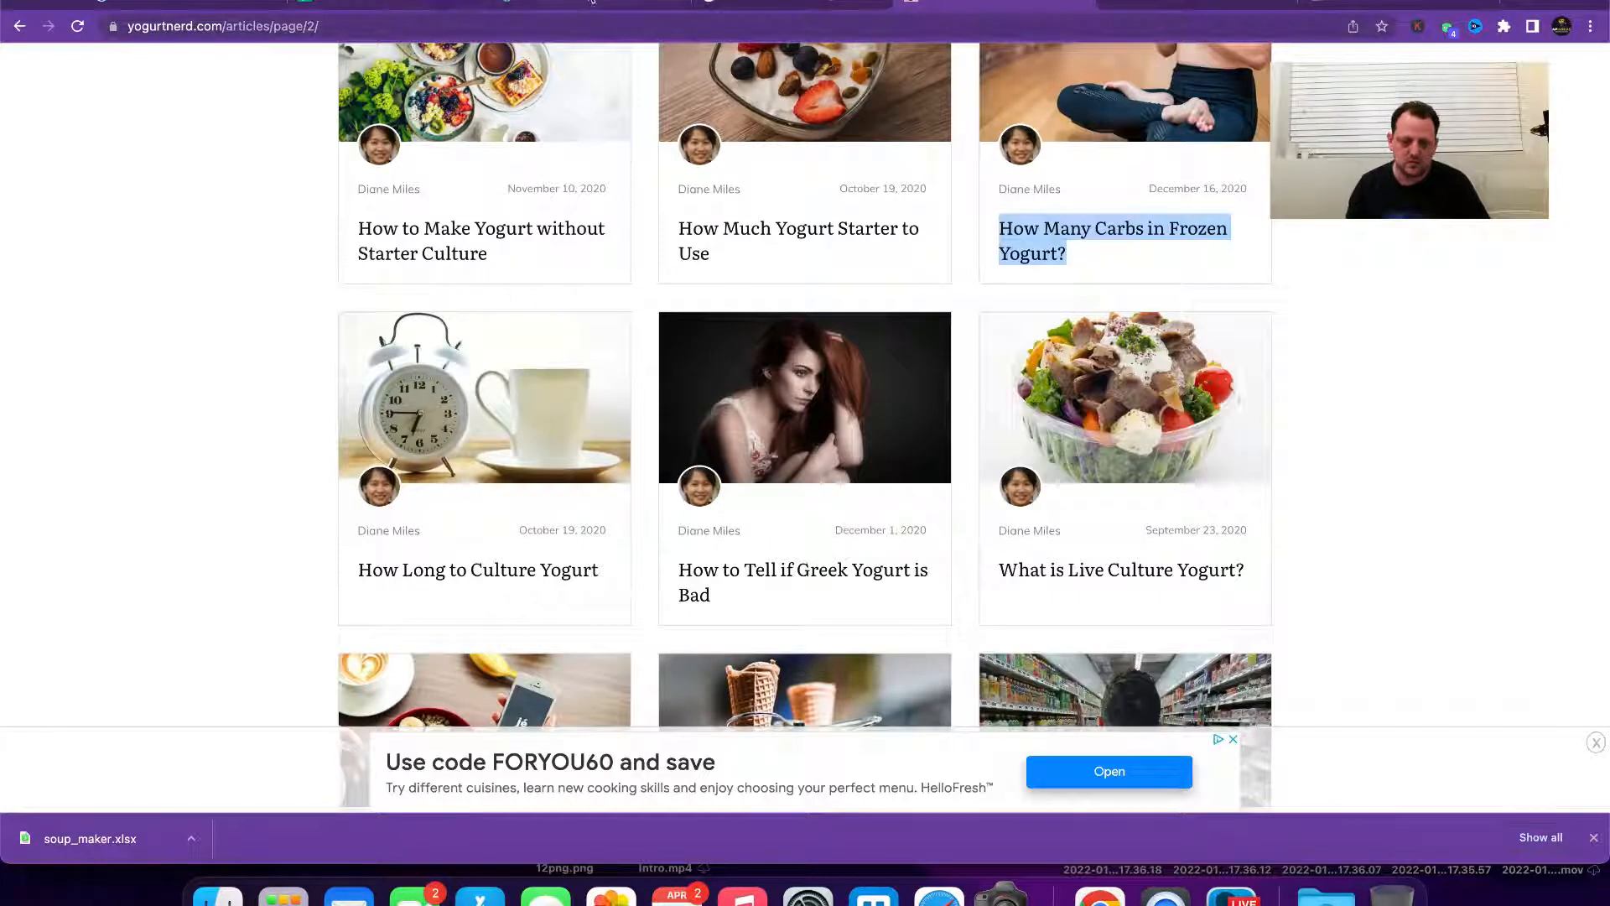
pyautogui.click(412, 6)
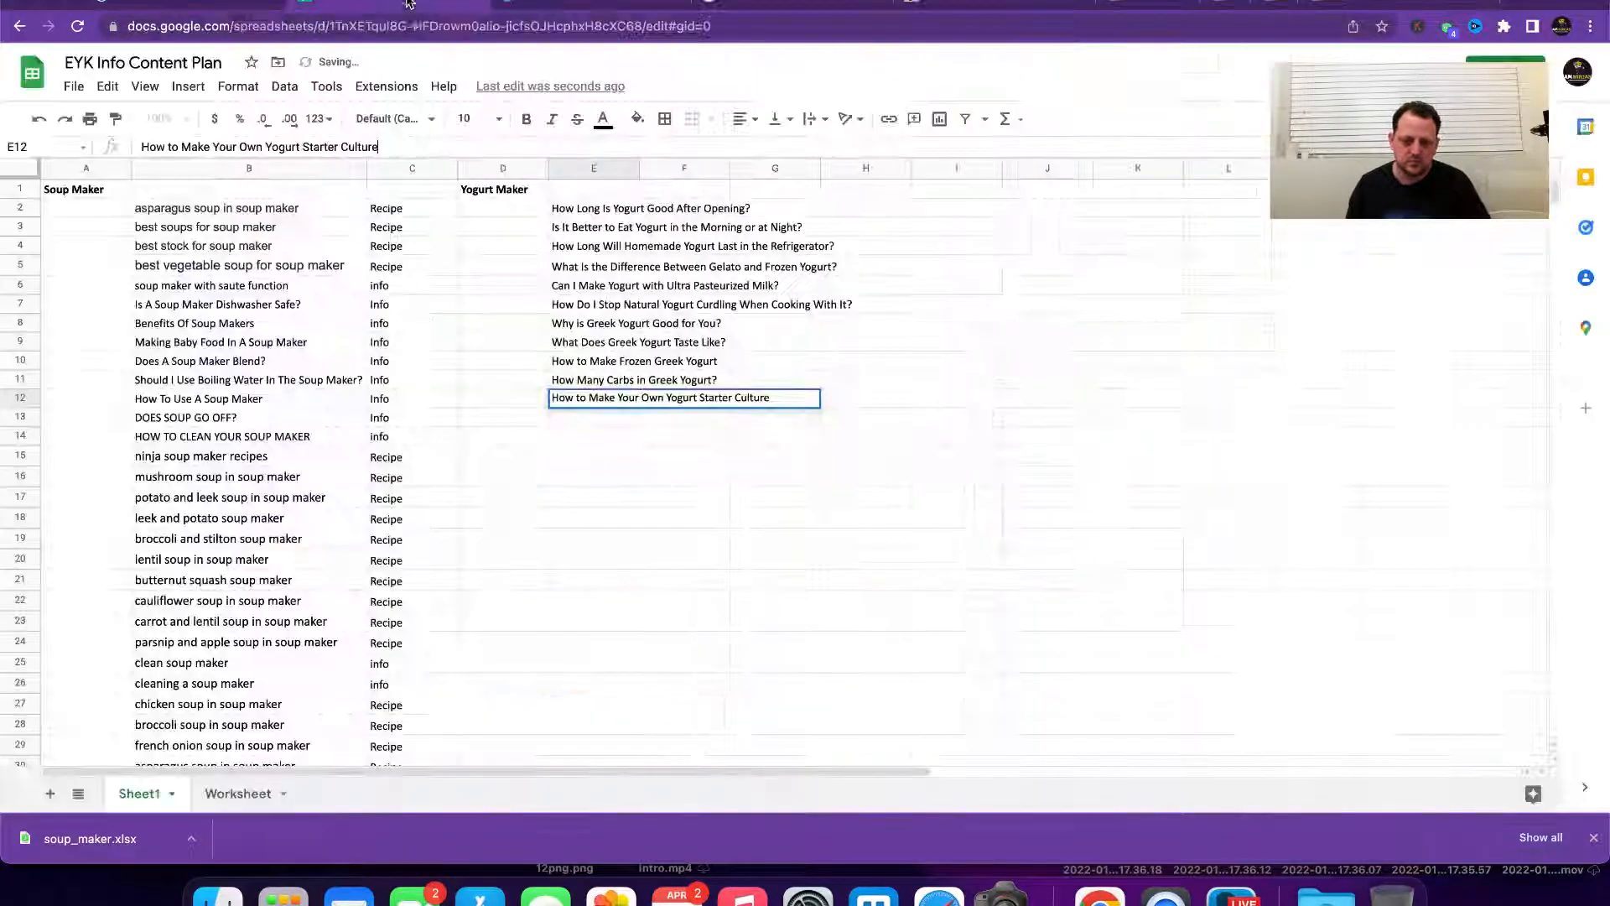
pyautogui.click(569, 424)
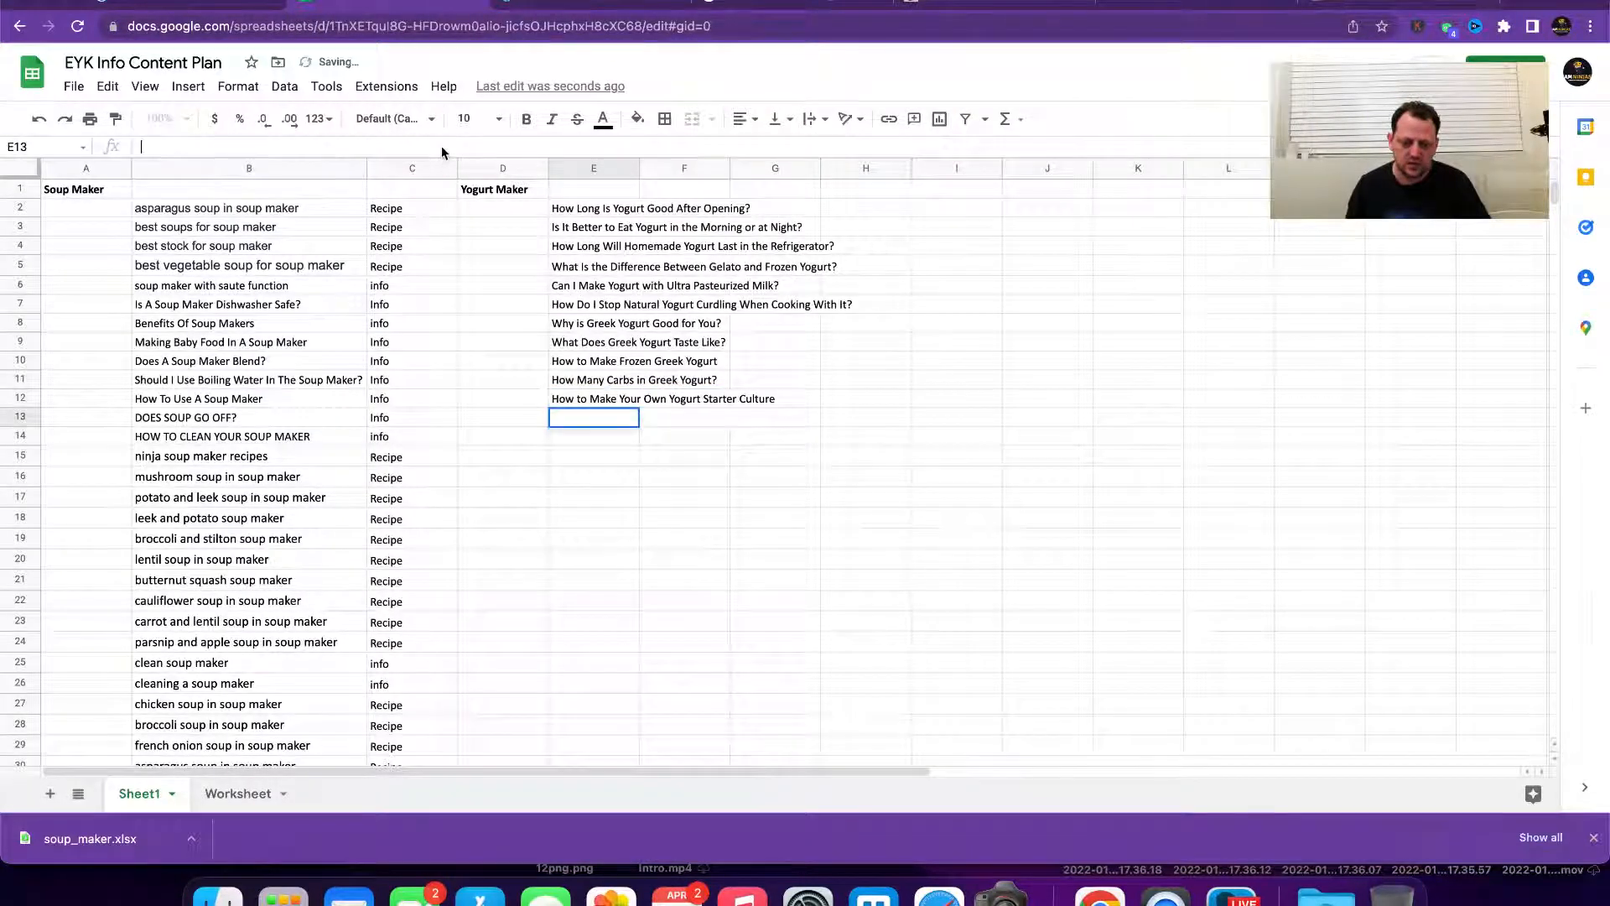
pyautogui.write('How Many Carbs in Frozen Yogurt?')
pyautogui.click(658, 485)
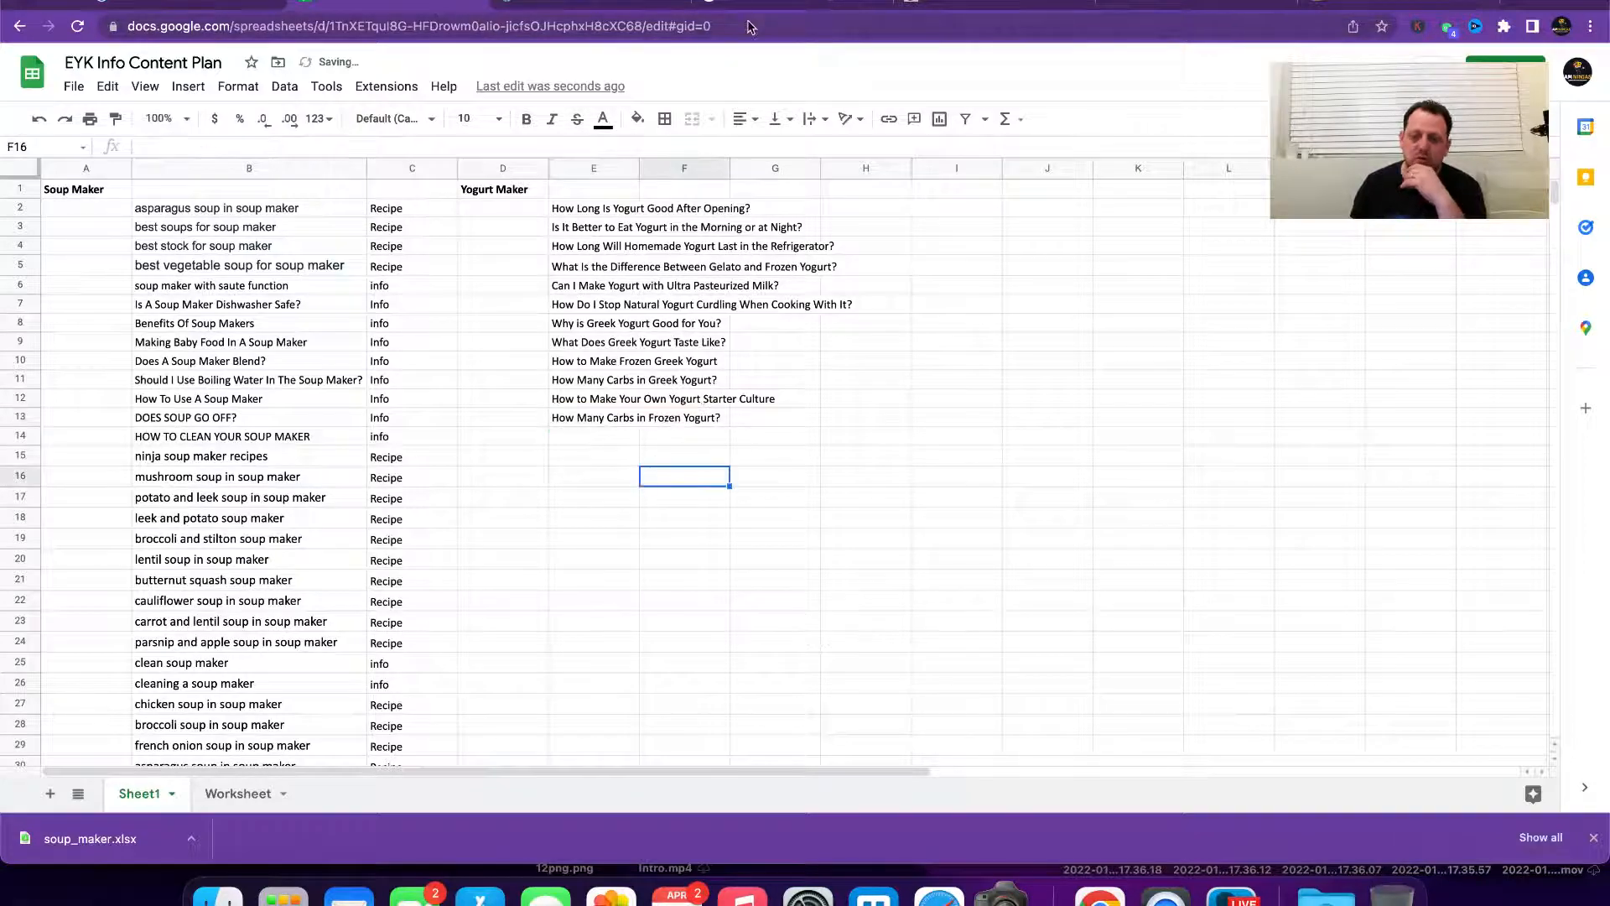
# Step: Copy the Yogurt Nerd article title "How to Make Vegan Yogurt without Starter" into cell E14 of the content plan
pyautogui.click(939, 3)
pyautogui.scroll(-3, 1018, 237)
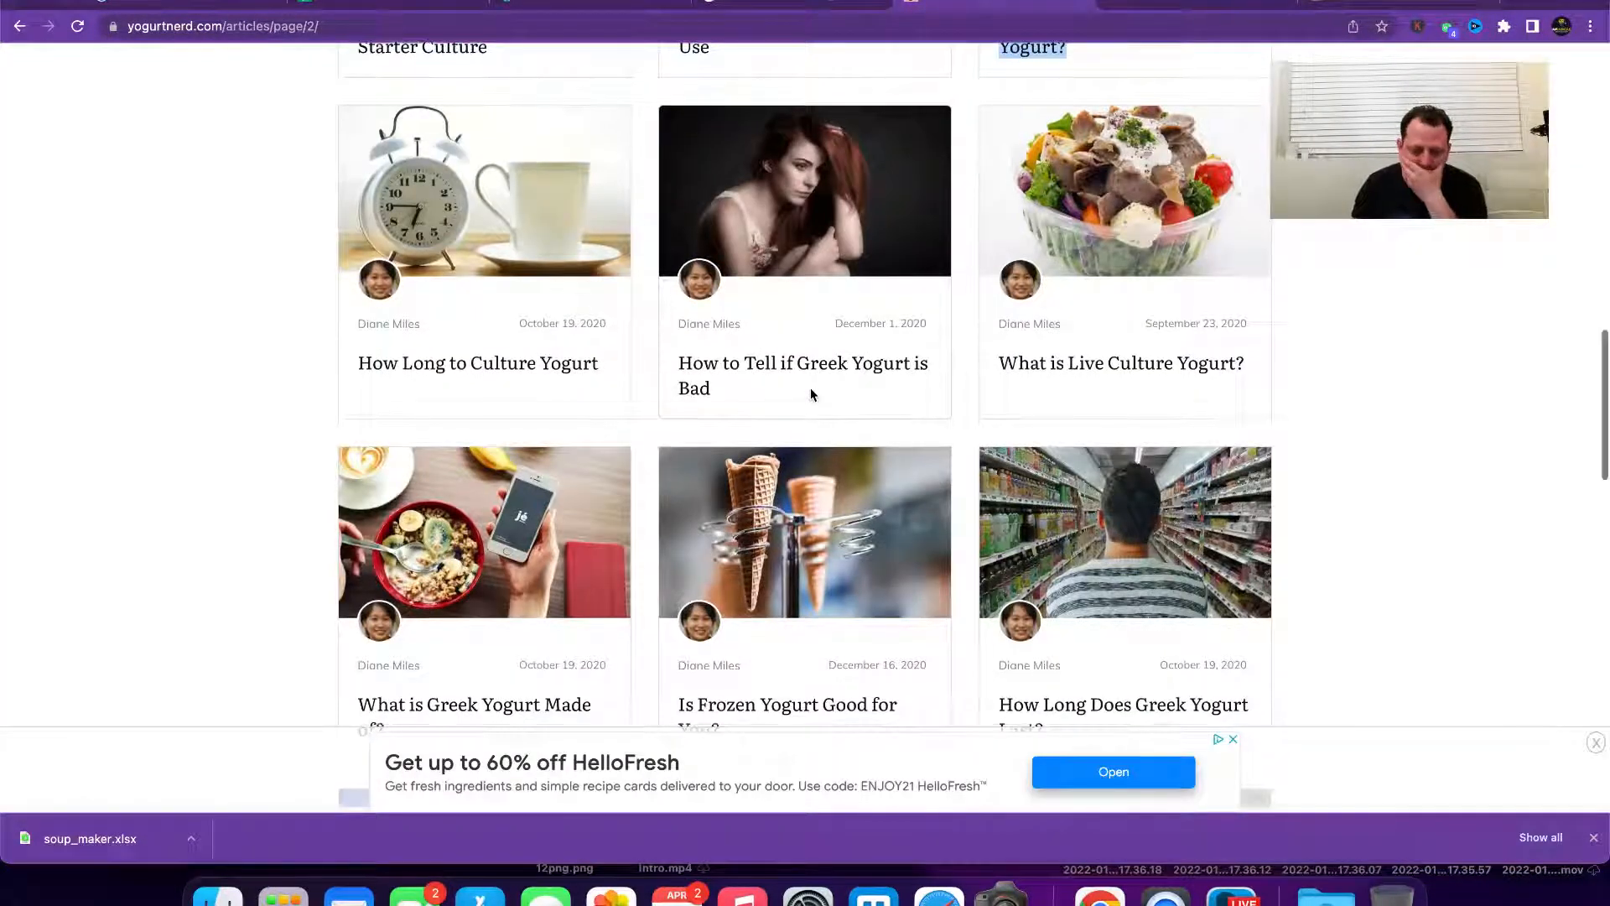
pyautogui.scroll(-6, 812, 394)
pyautogui.scroll(-3, 811, 394)
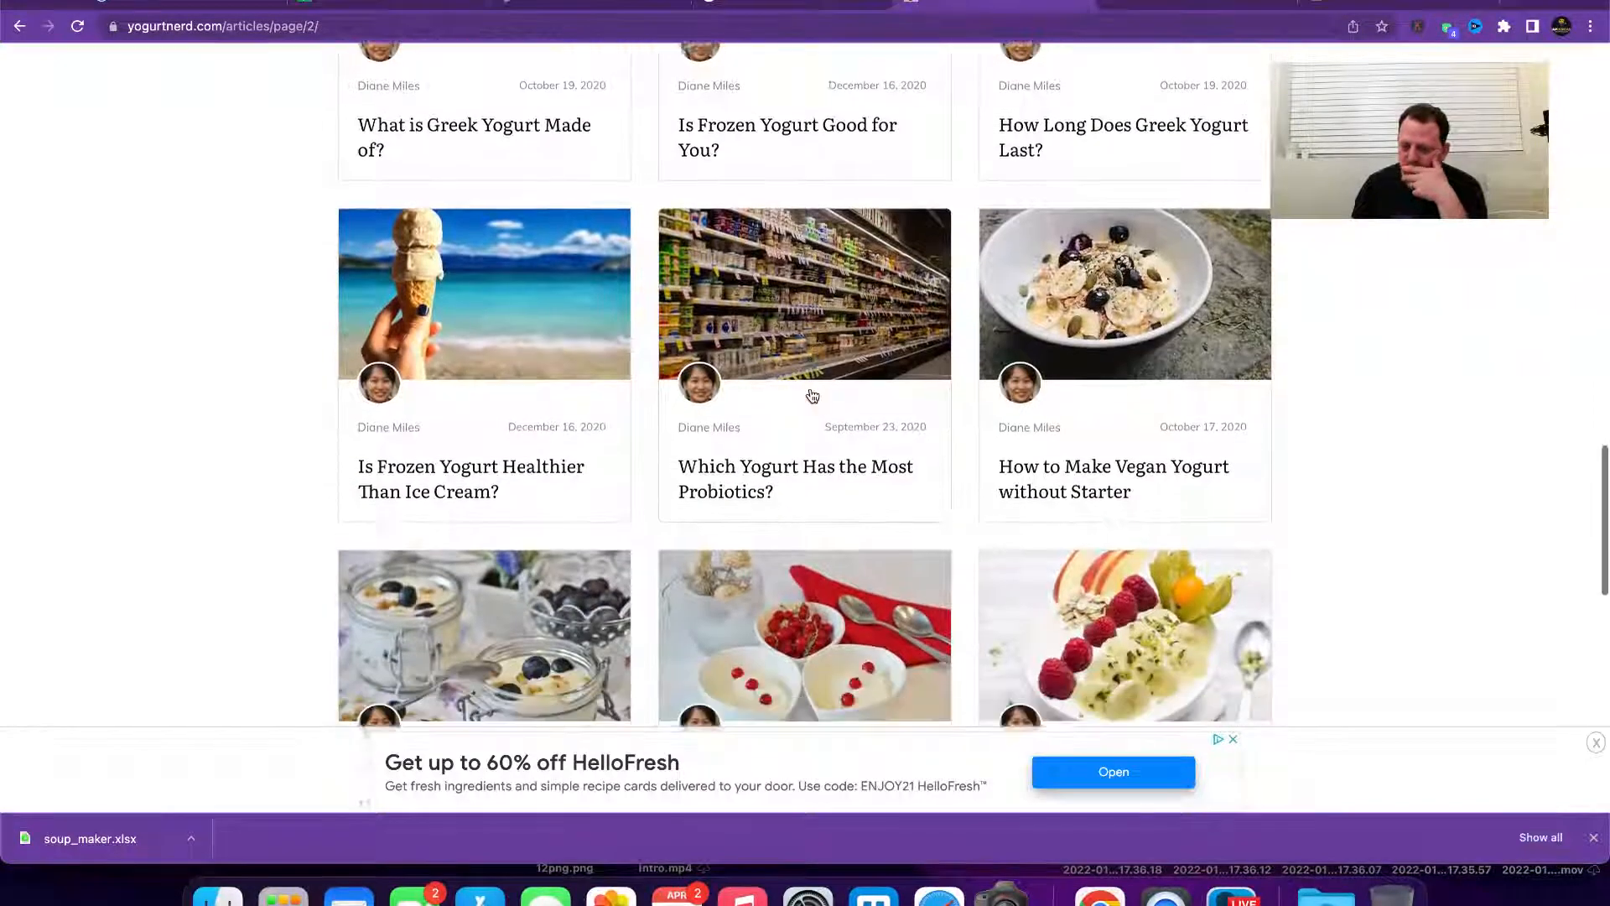
pyautogui.scroll(-2, 812, 396)
pyautogui.scroll(-1, 812, 396)
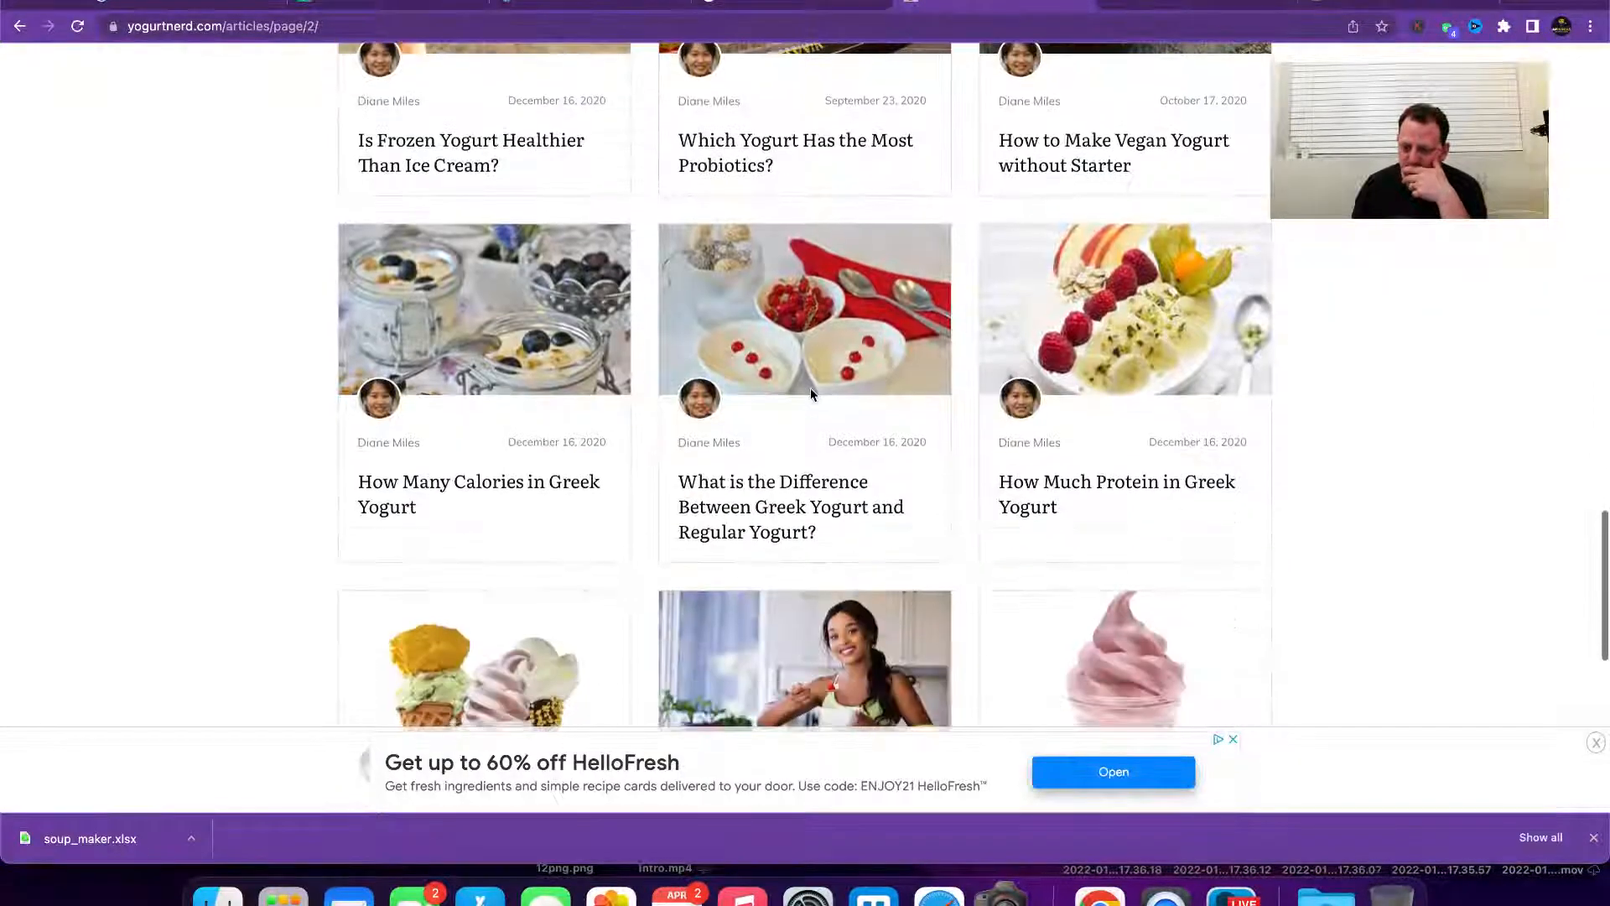
pyautogui.moveTo(1146, 172); pyautogui.dragTo(1000, 150)
pyautogui.hotkey('ctrl', 'c')
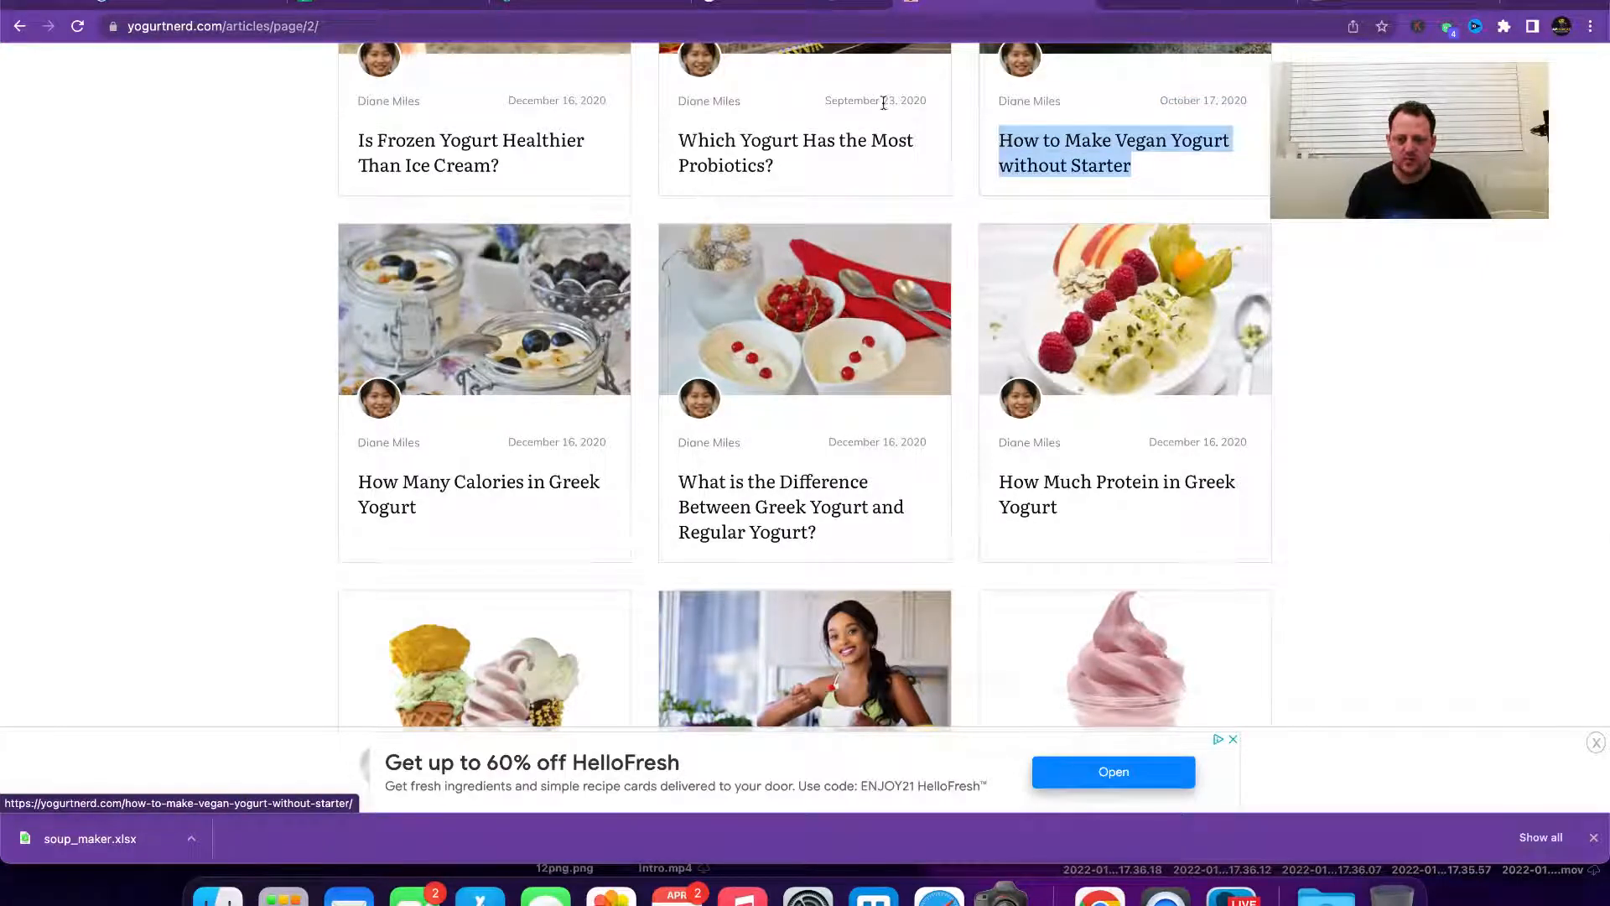
pyautogui.click(398, 5)
pyautogui.click(576, 424)
pyautogui.click(580, 451)
pyautogui.click(579, 435)
pyautogui.hotkey('ctrl', 'v')
pyautogui.press('Return')
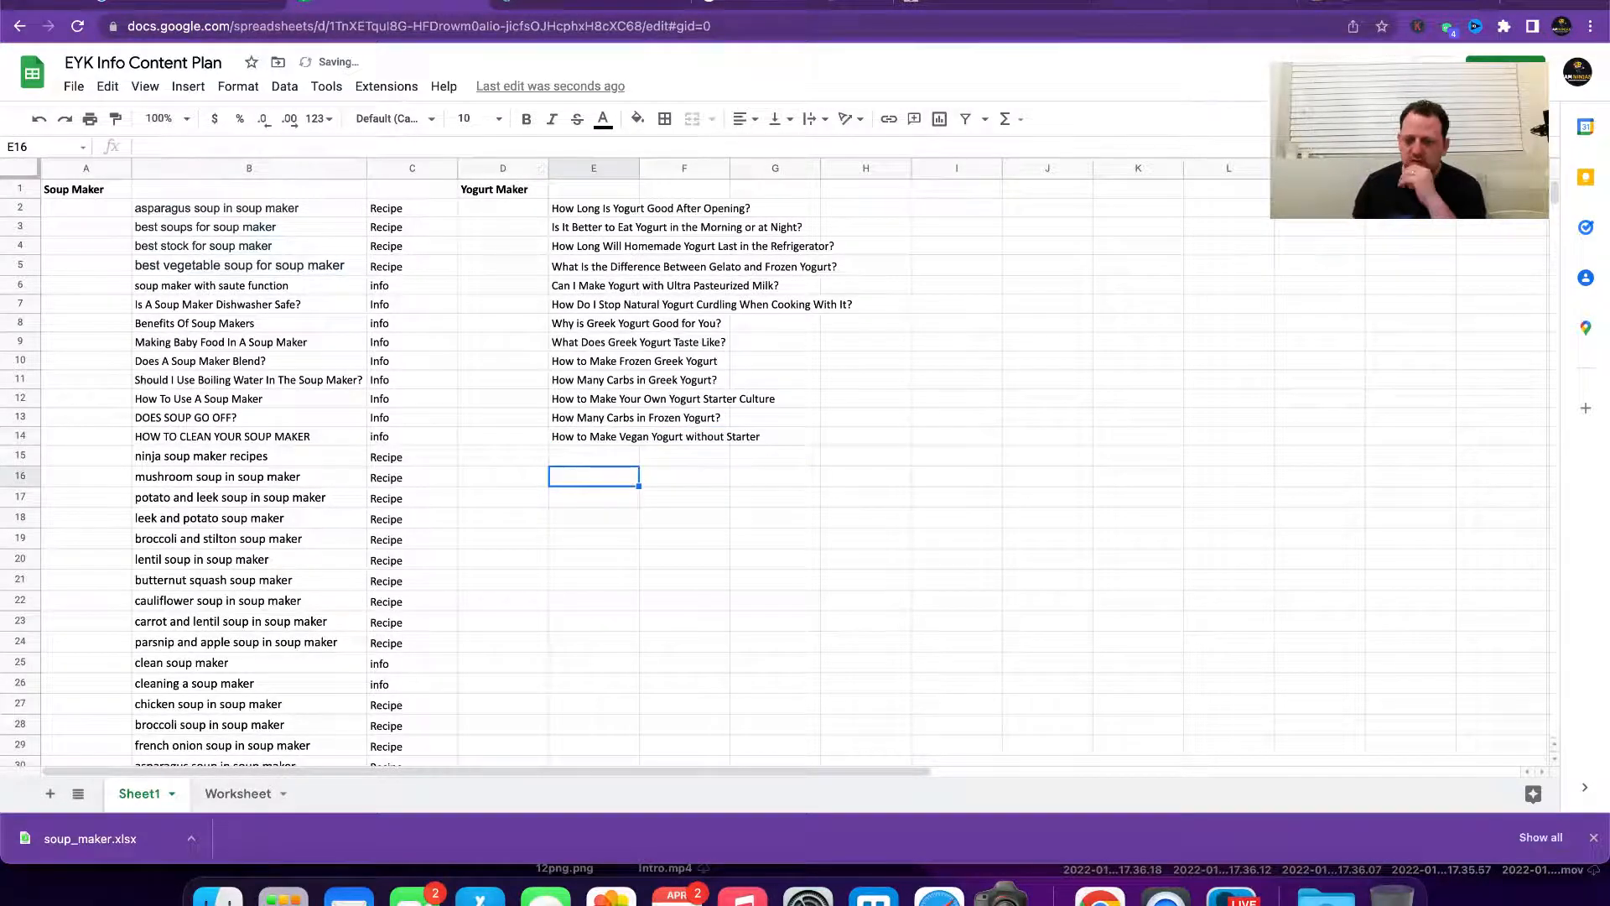
# Step: Open the Tips articles on the Cultured & Strained site and copy the title "Can You Freeze Yogurt?" into cell E15 of the content plan
pyautogui.click(1200, 3)
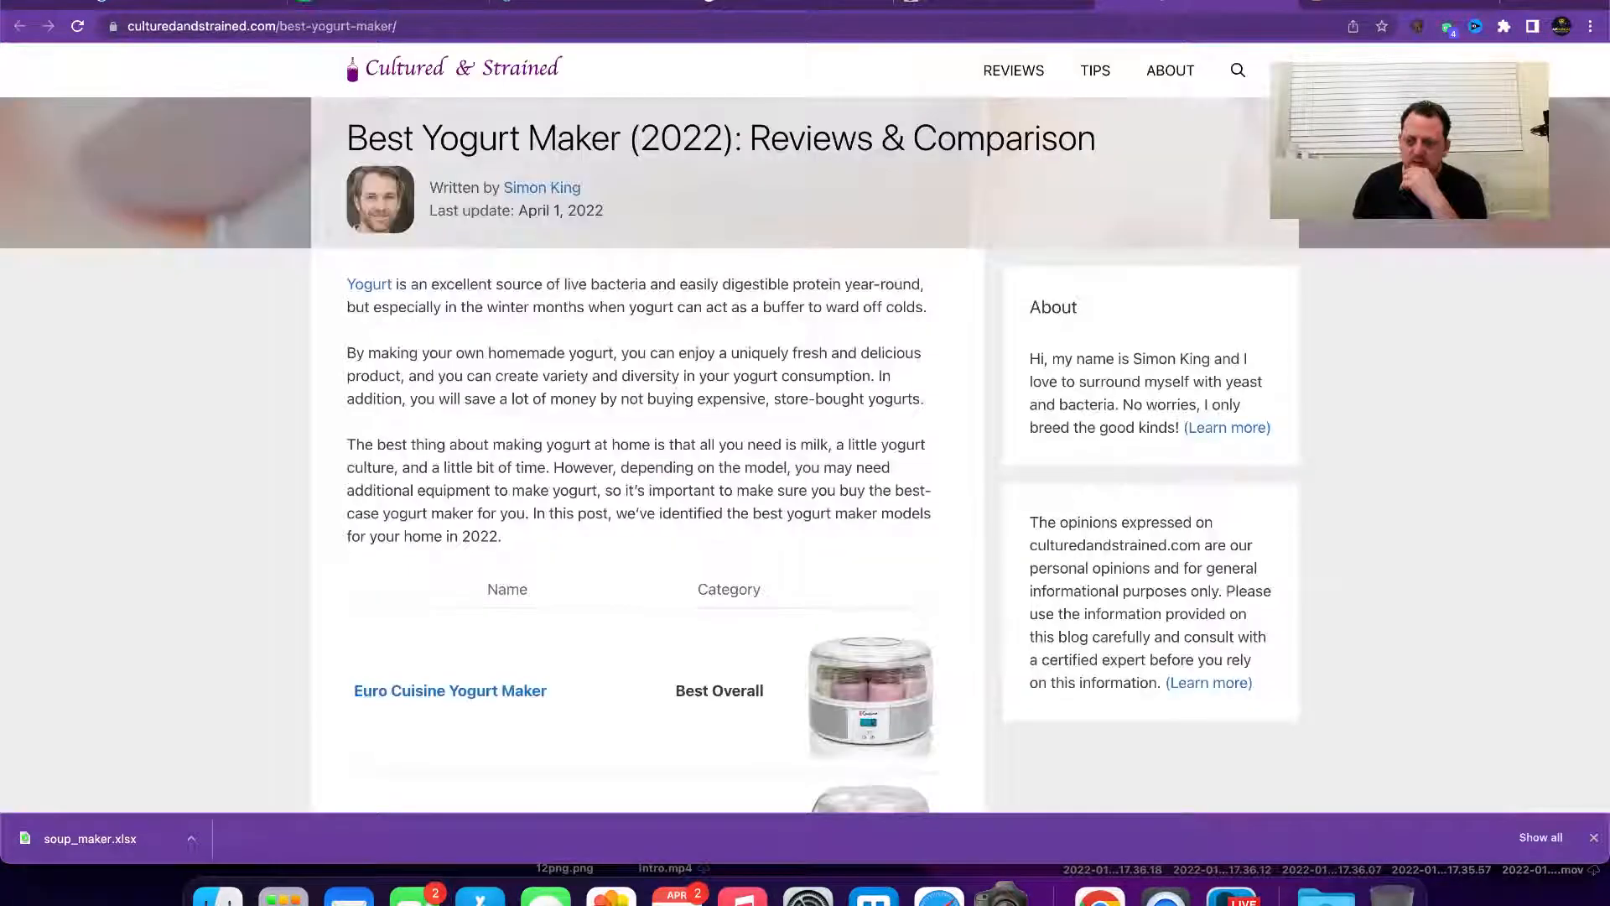
pyautogui.click(1095, 72)
pyautogui.scroll(-3, 732, 319)
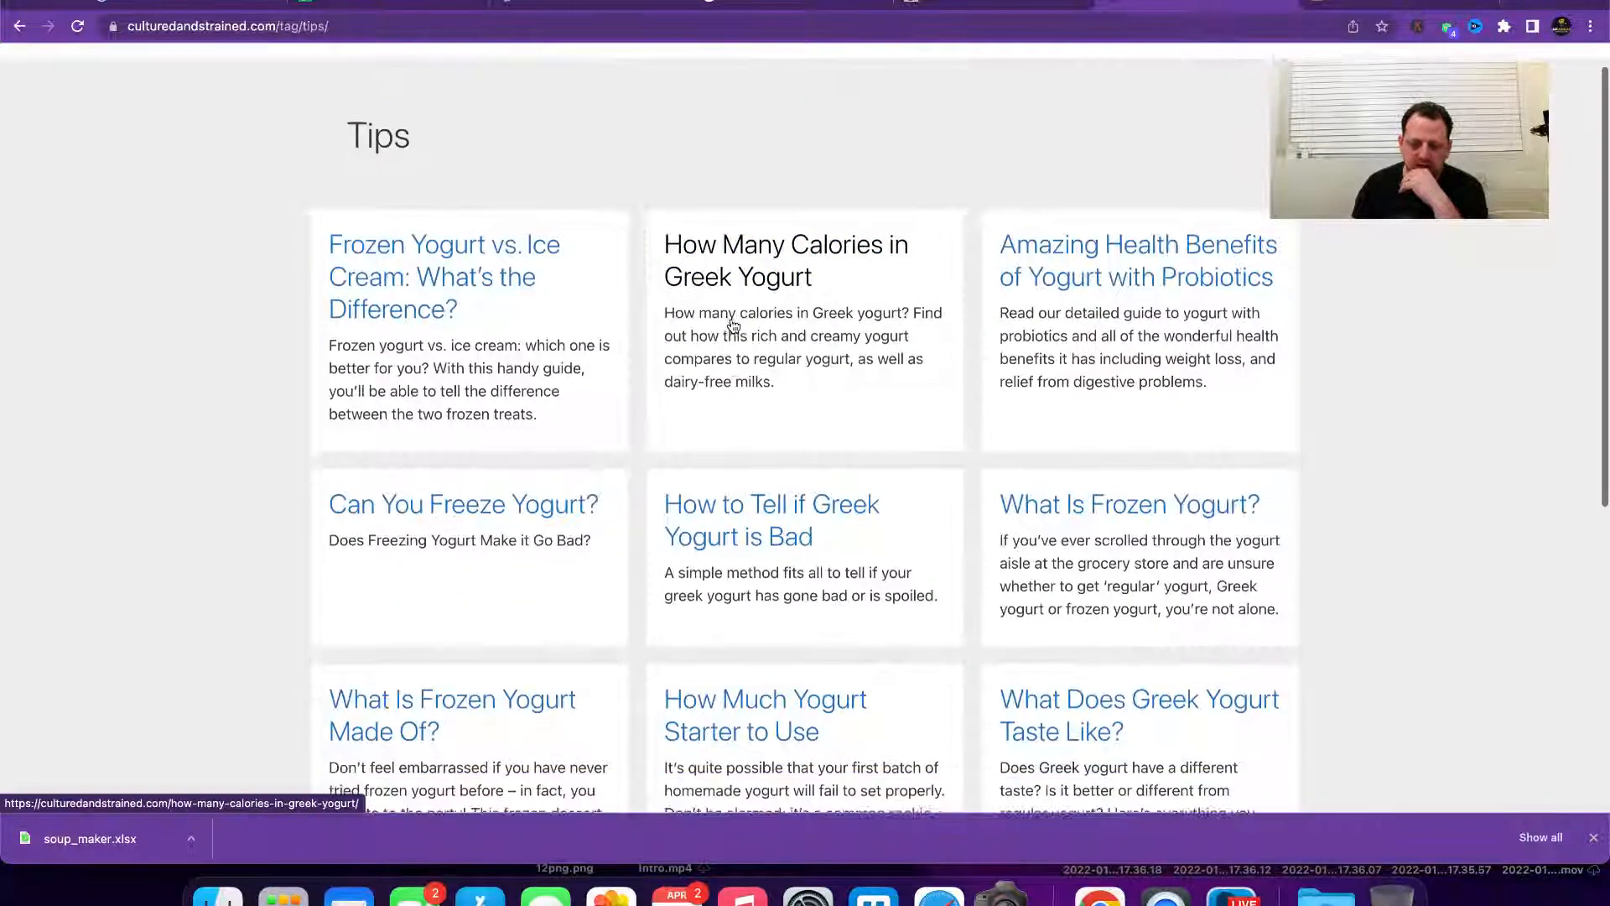
pyautogui.scroll(-2, 731, 325)
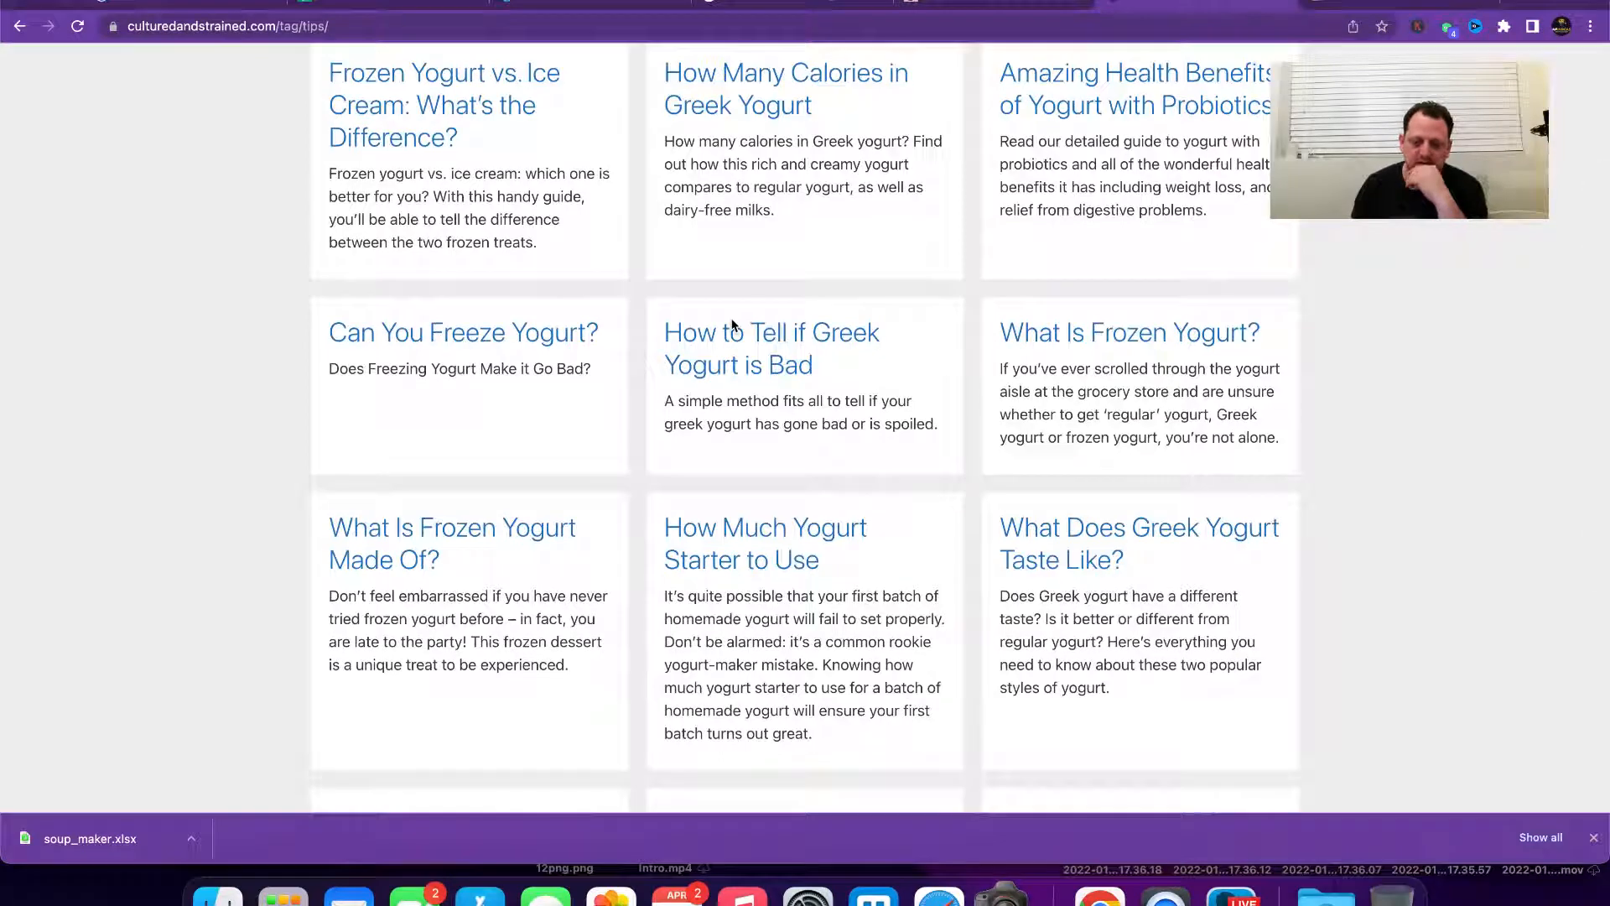
pyautogui.moveTo(607, 332); pyautogui.dragTo(331, 331)
pyautogui.press('super+c')
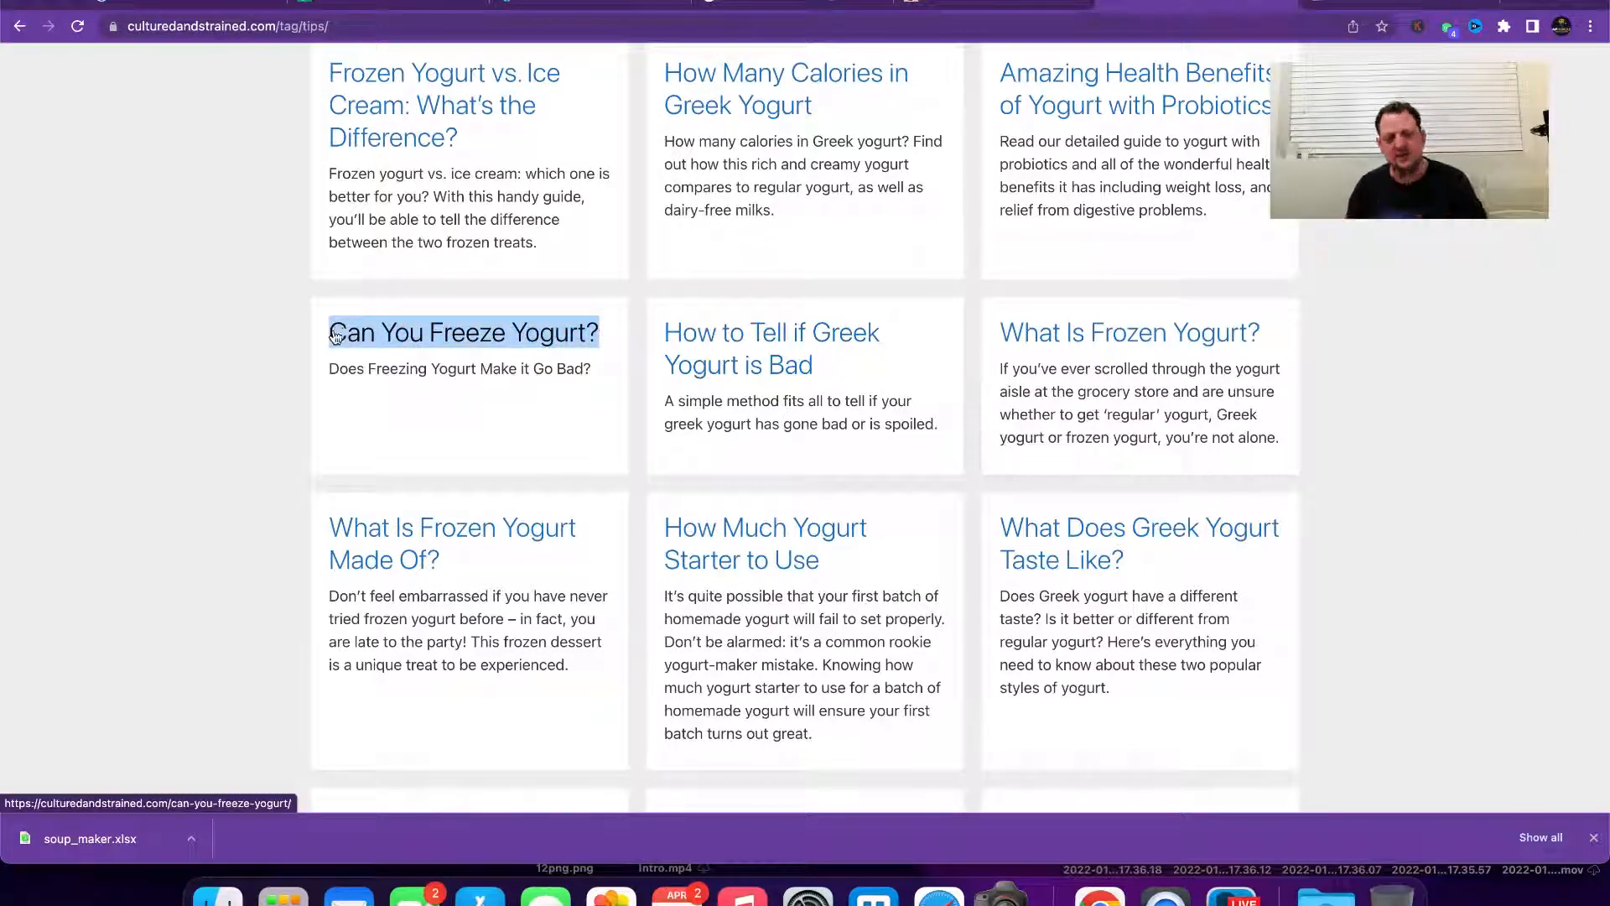
pyautogui.click(369, 7)
pyautogui.click(587, 461)
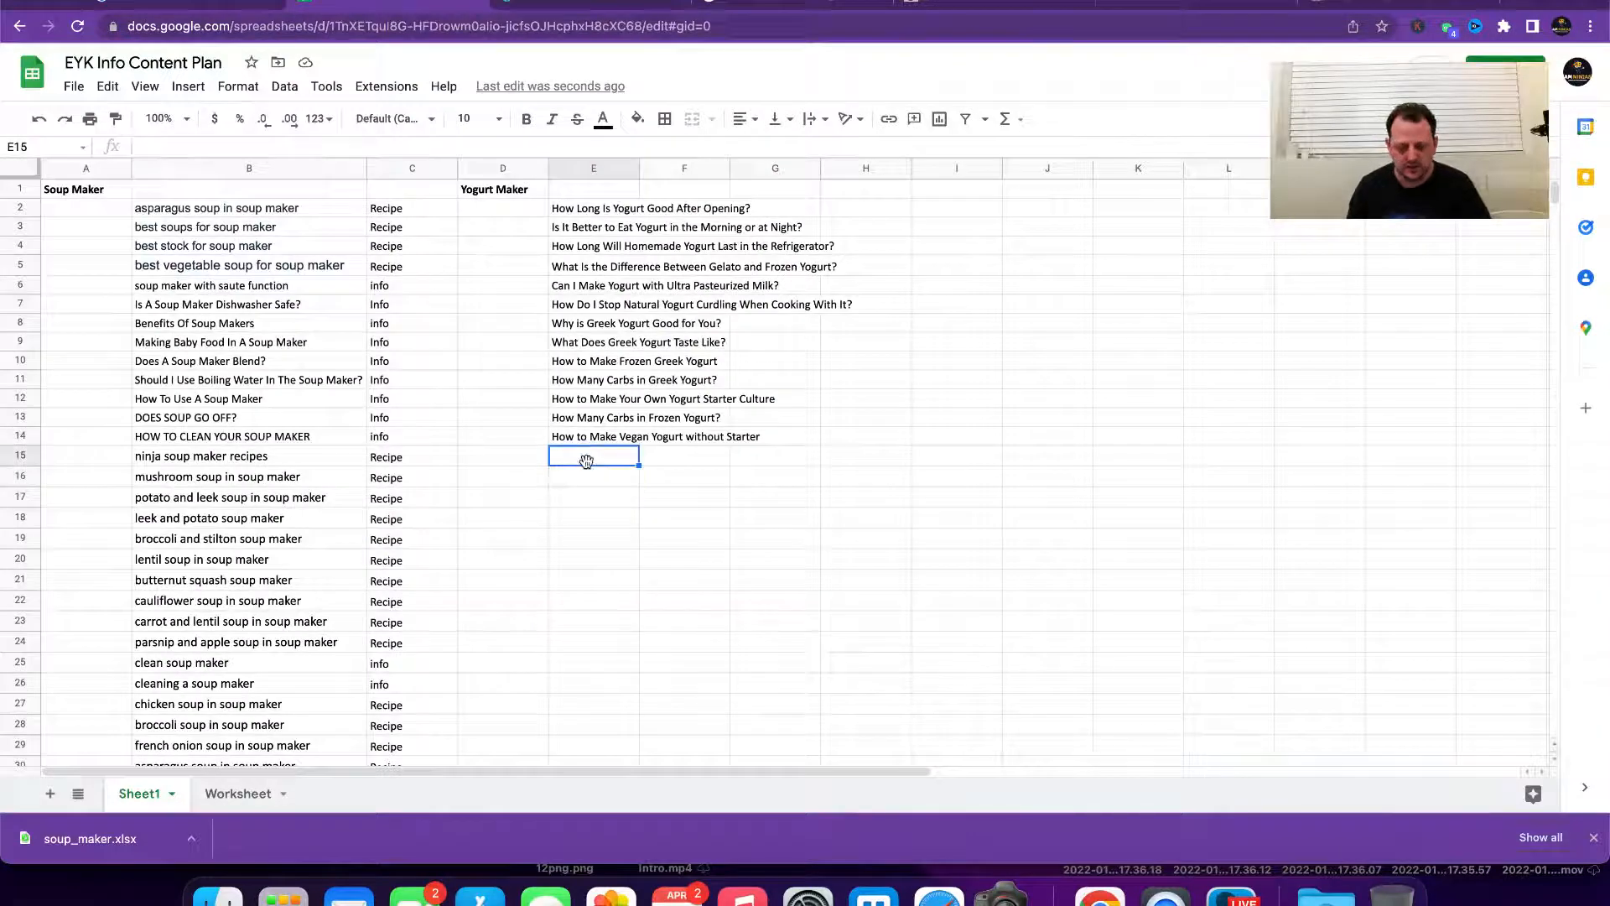
pyautogui.press('super+v')
pyautogui.press('Return')
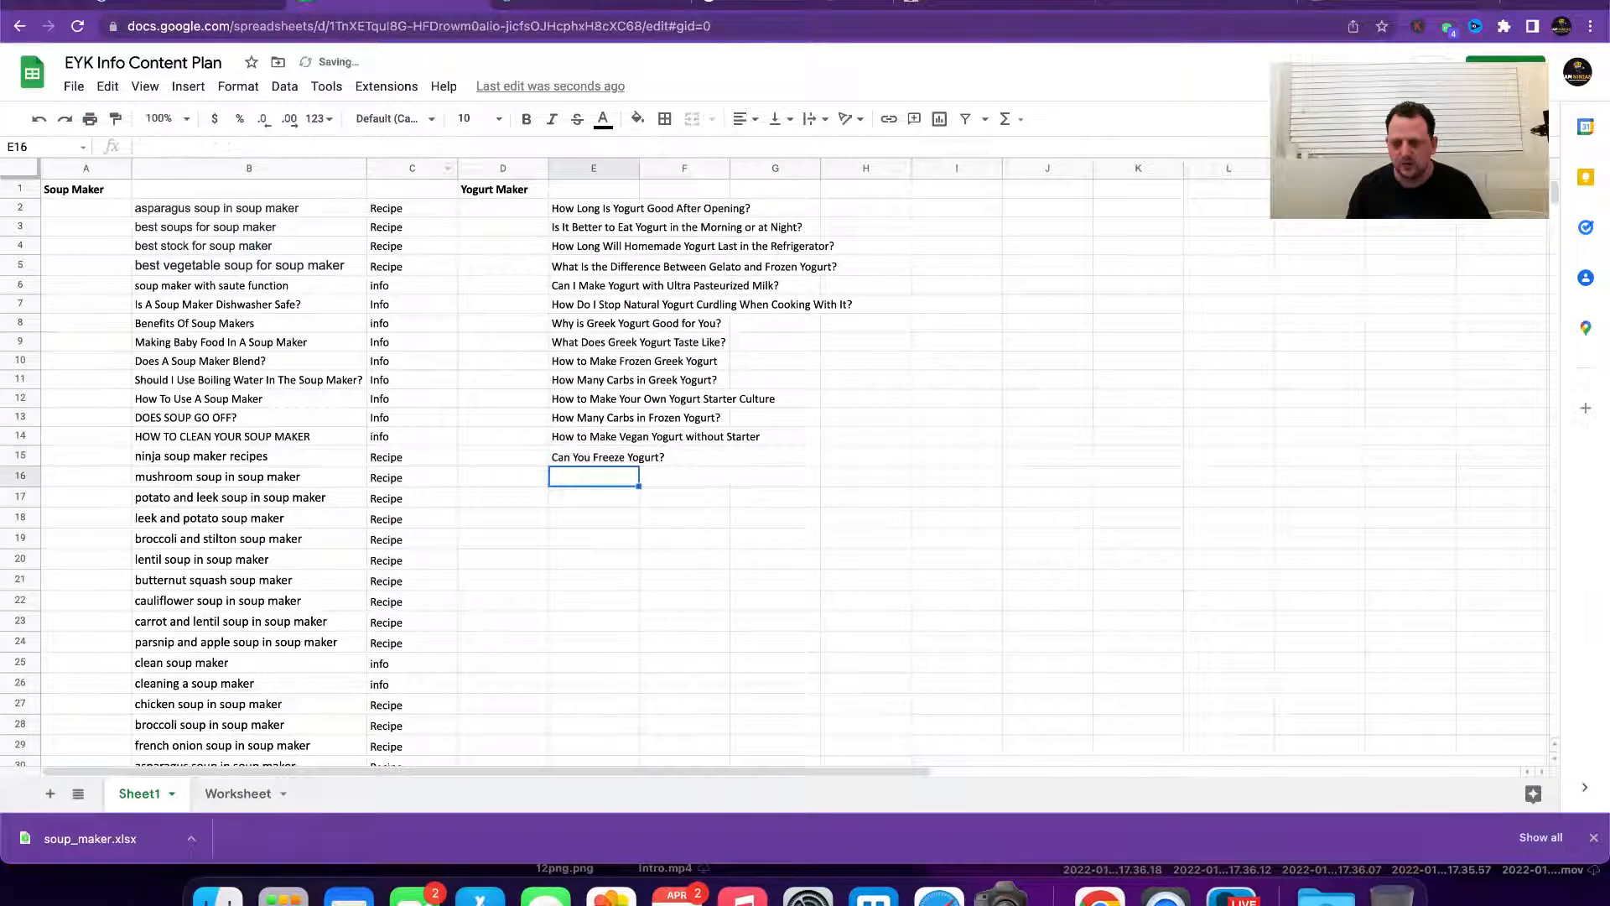
# Step: Examine pages 1 to 3 of the Cultured & Strained Tips articles for more informational yogurt titles
pyautogui.click(1178, 6)
pyautogui.scroll(-3, 1009, 376)
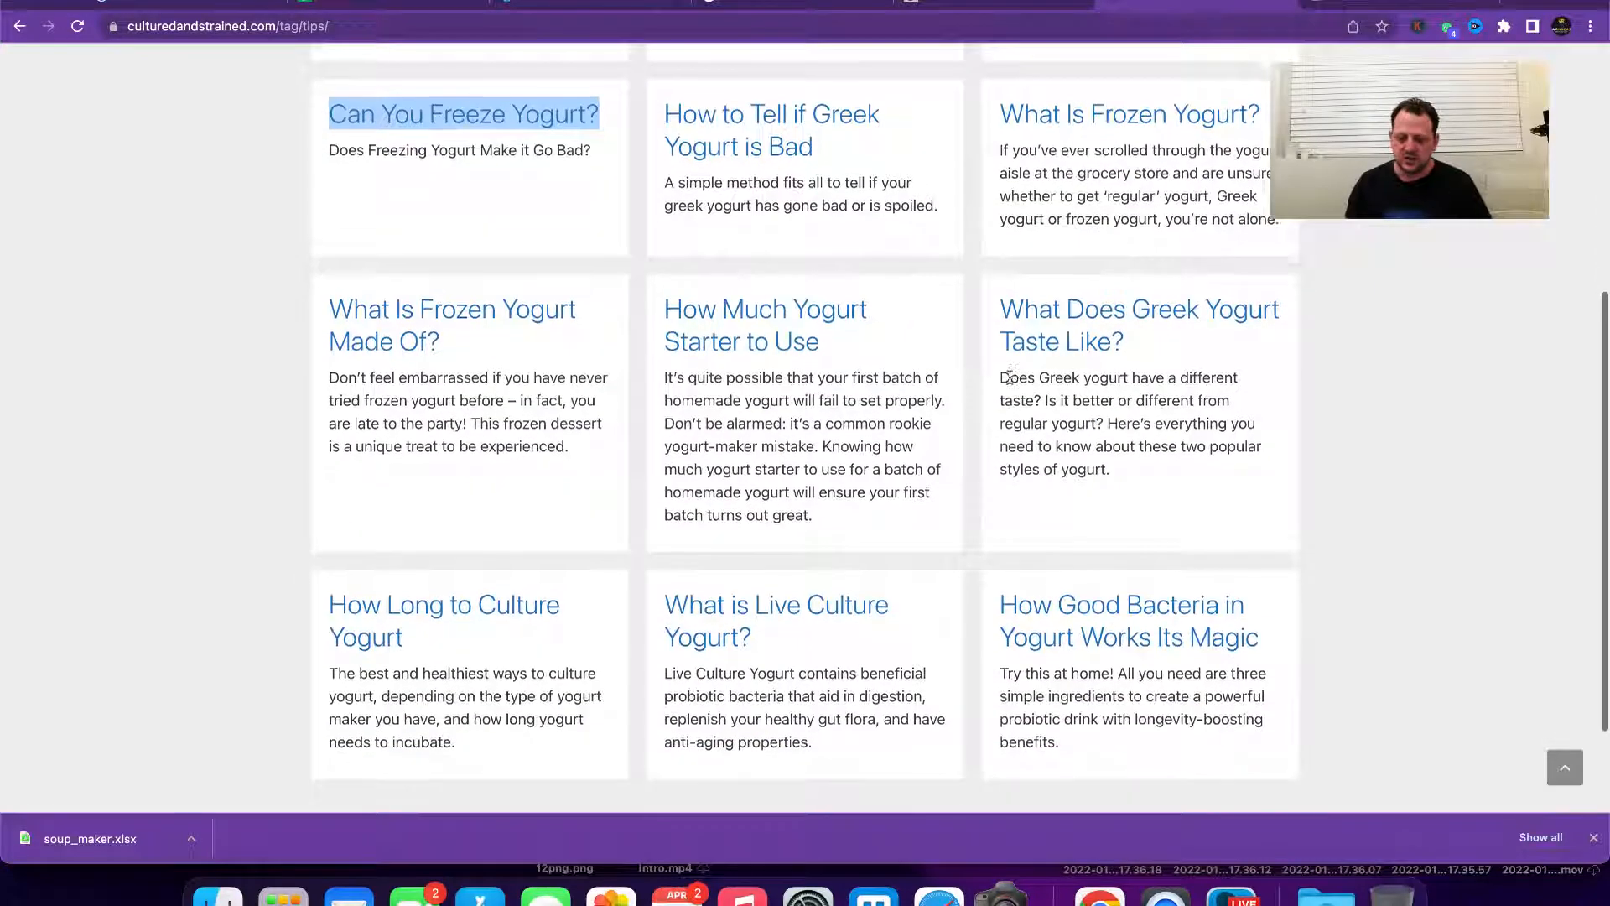
pyautogui.scroll(-2, 1009, 376)
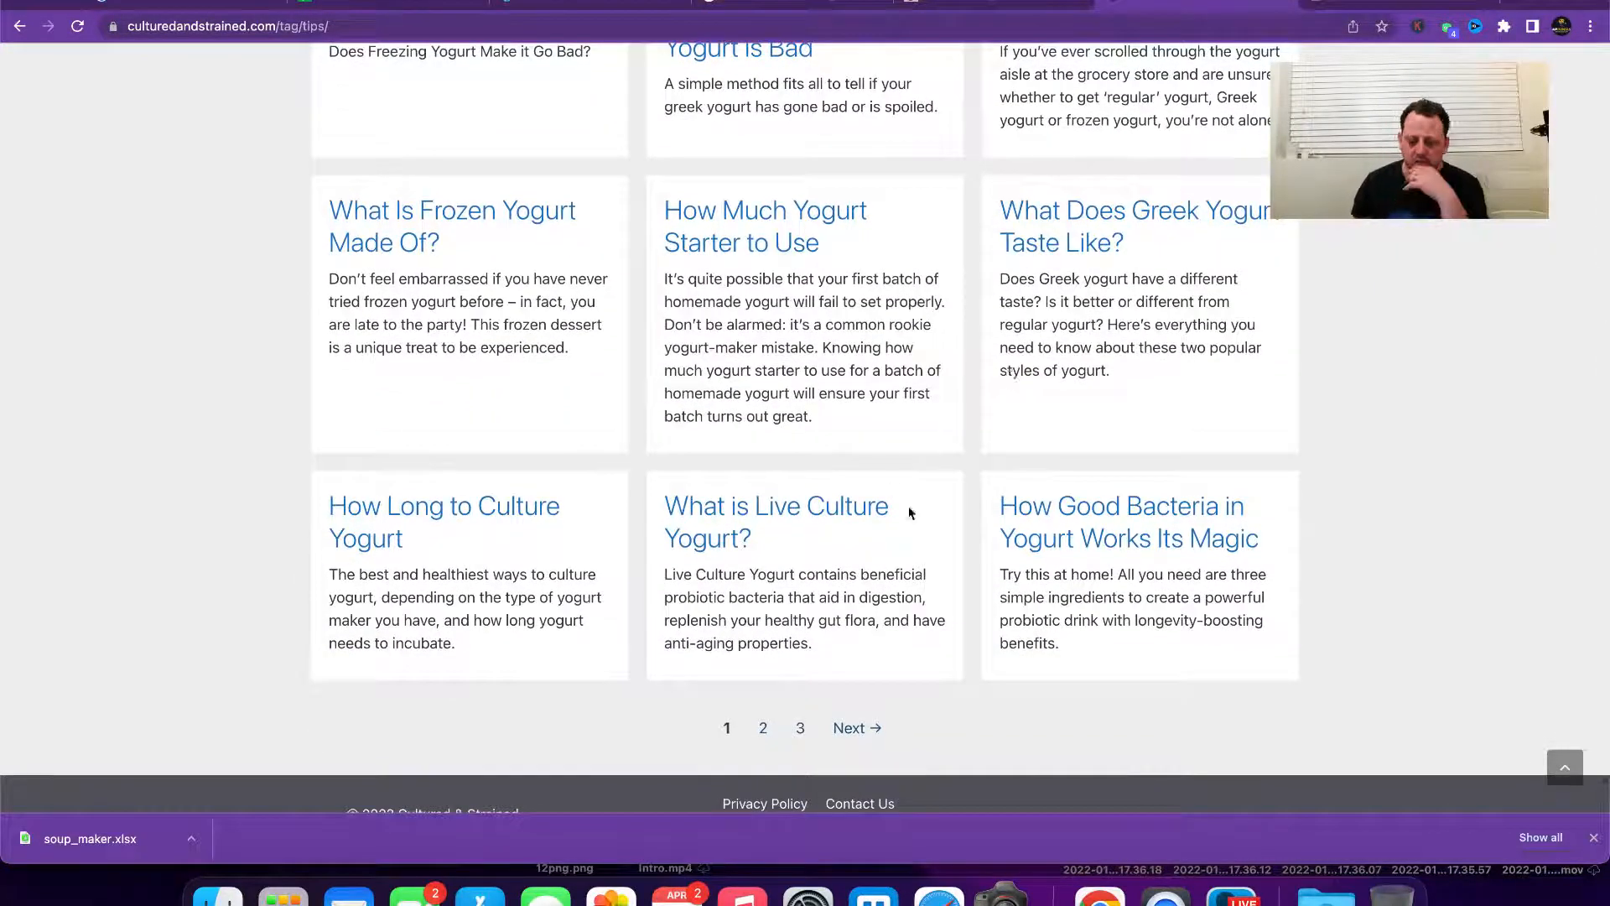
pyautogui.scroll(7, 909, 505)
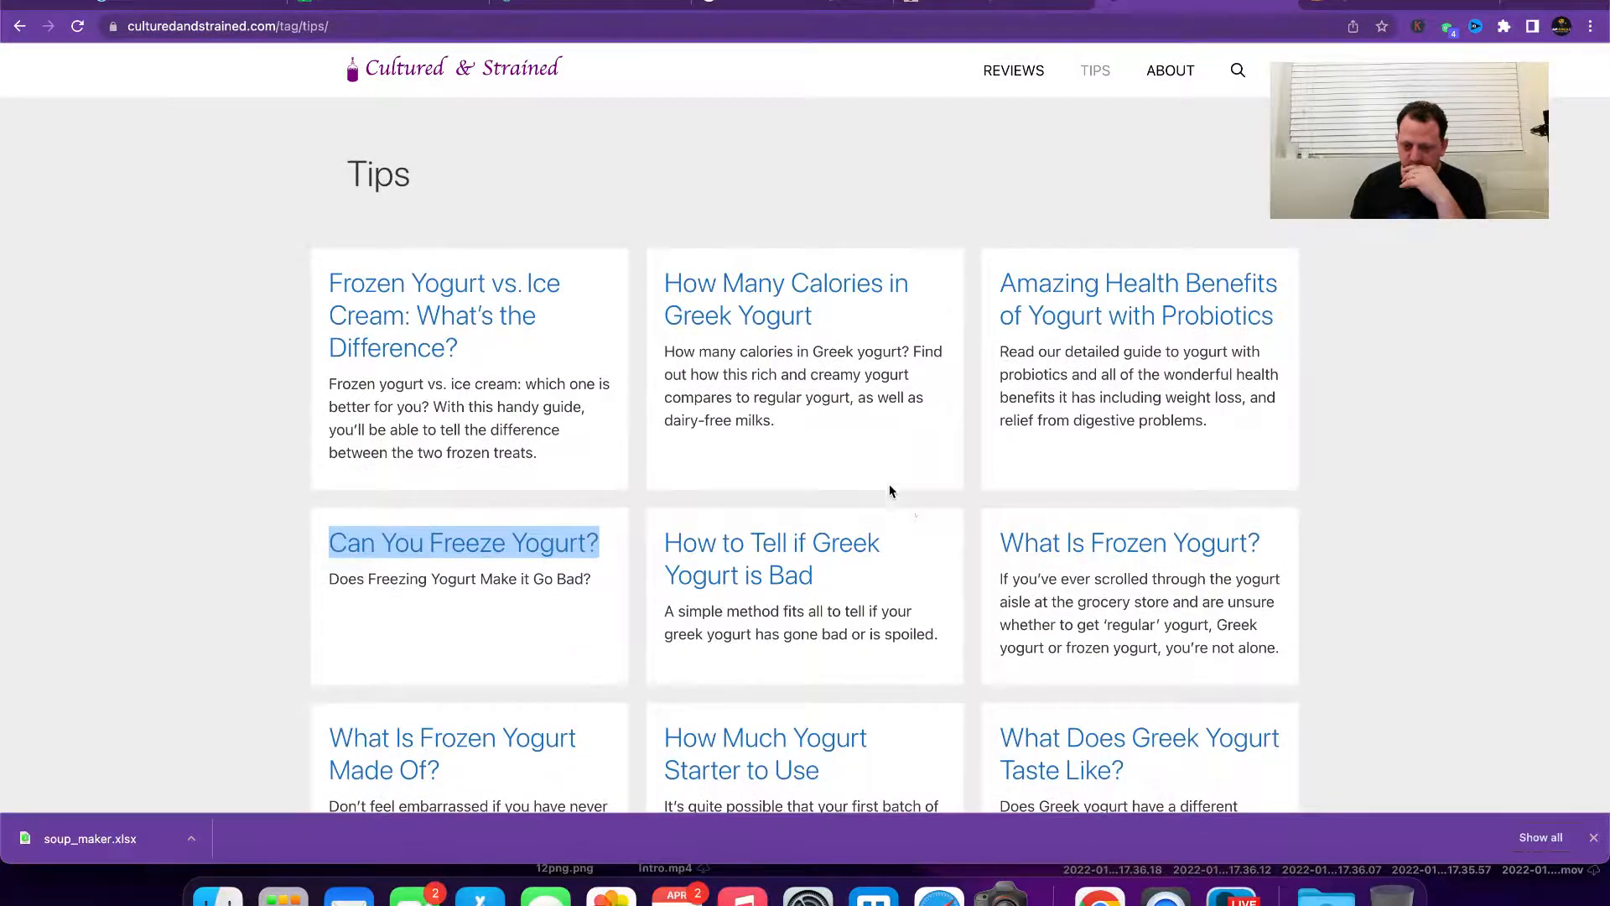
pyautogui.scroll(-7, 754, 570)
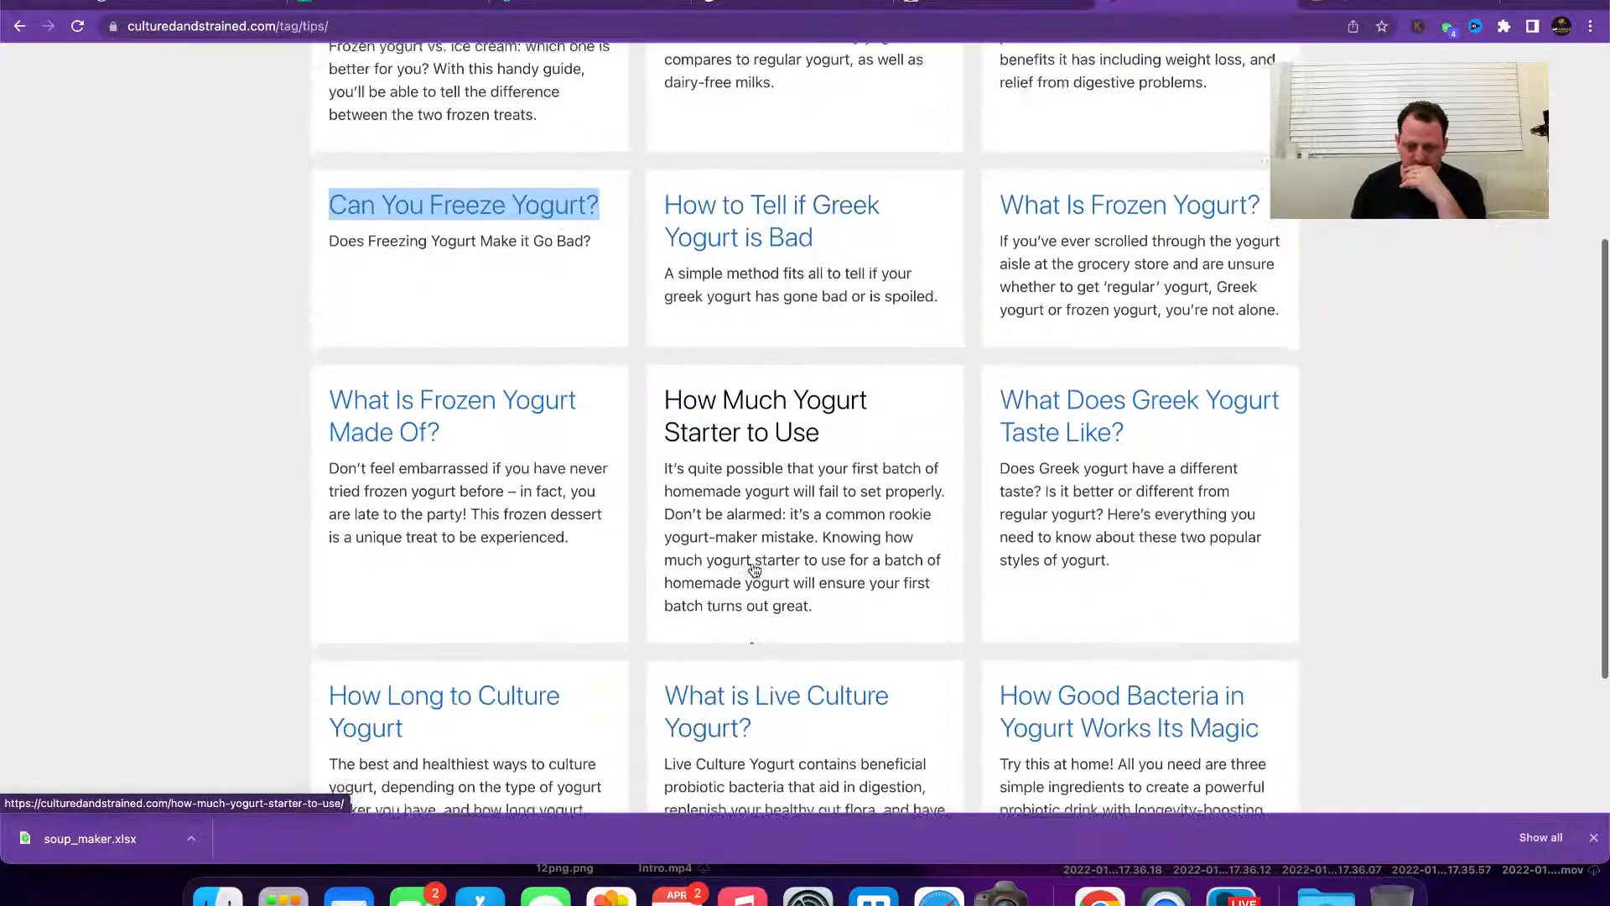
pyautogui.scroll(2, 999, 576)
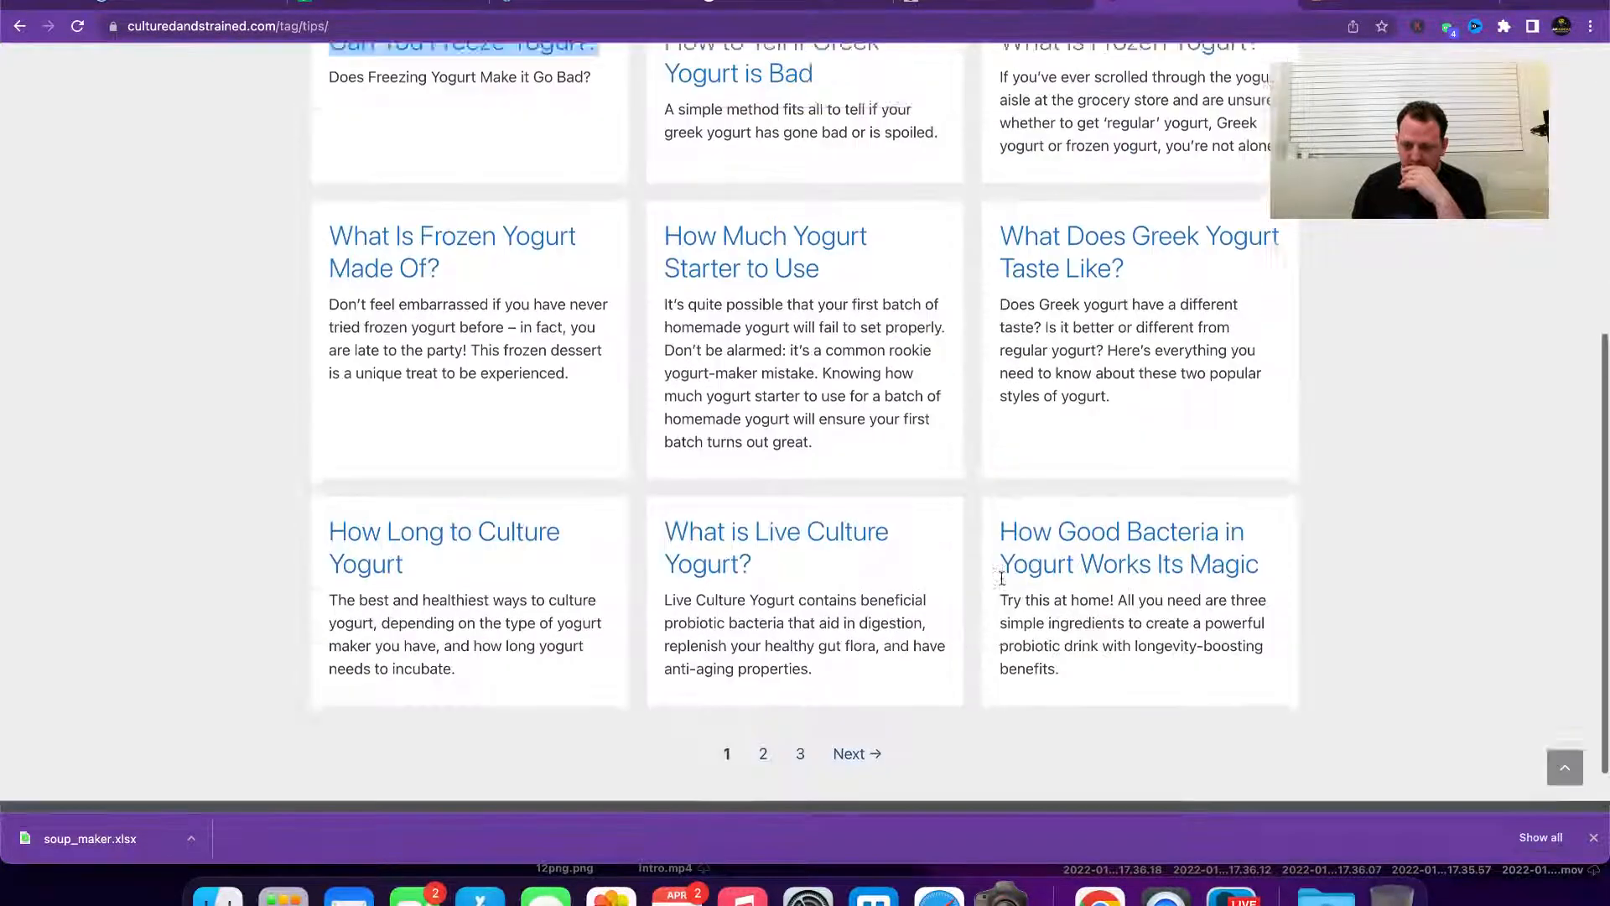
pyautogui.scroll(-2, 1001, 578)
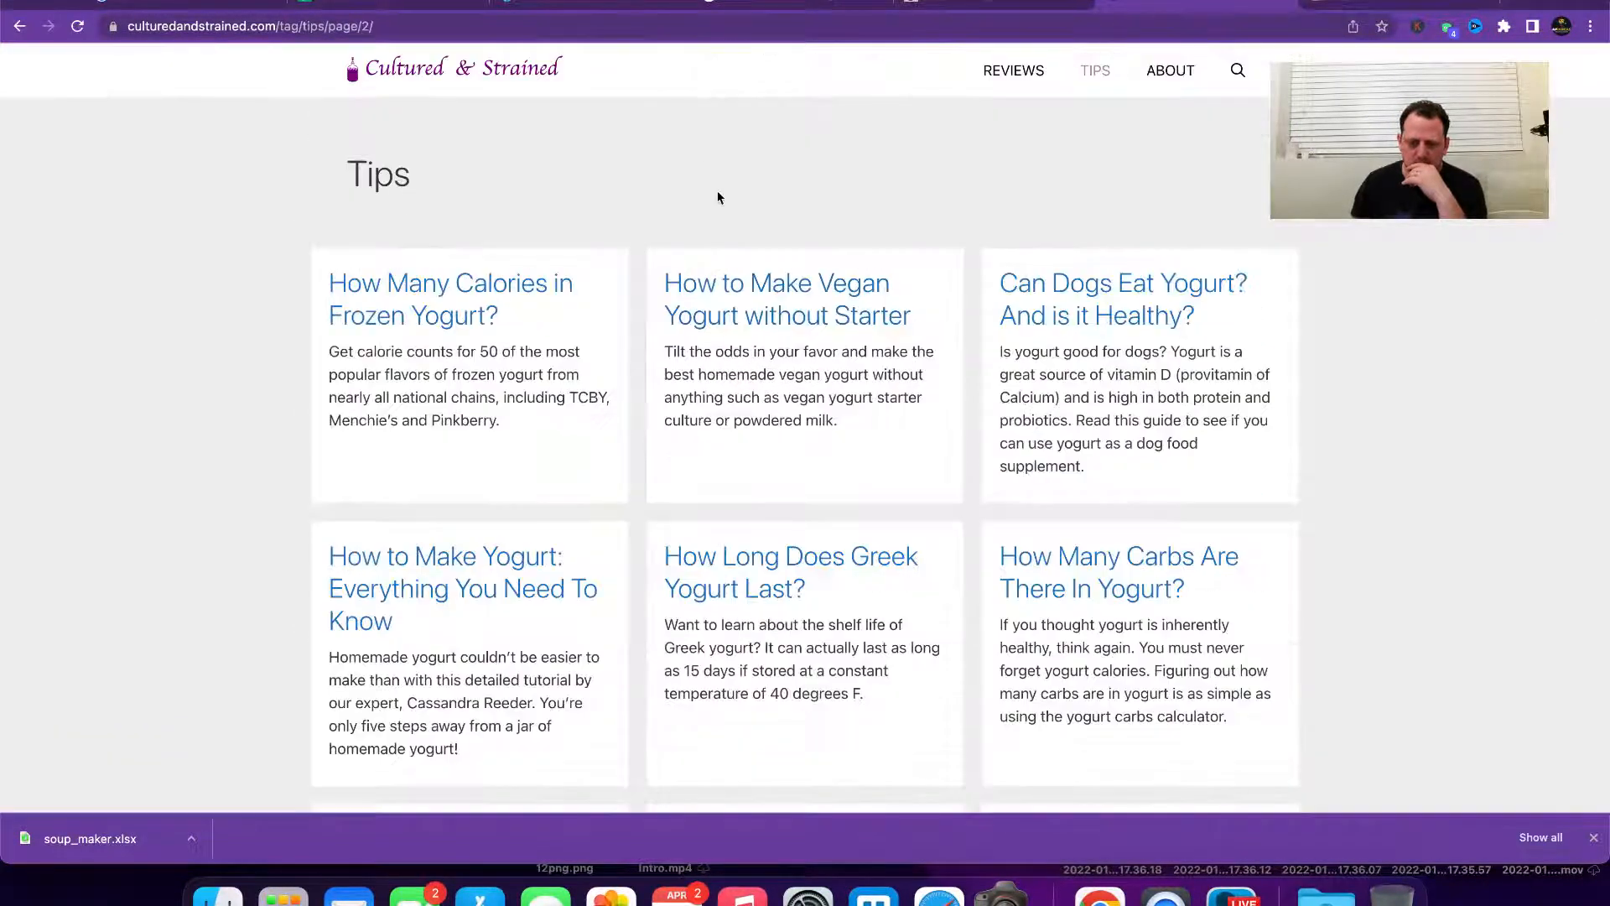
pyautogui.scroll(-4, 768, 396)
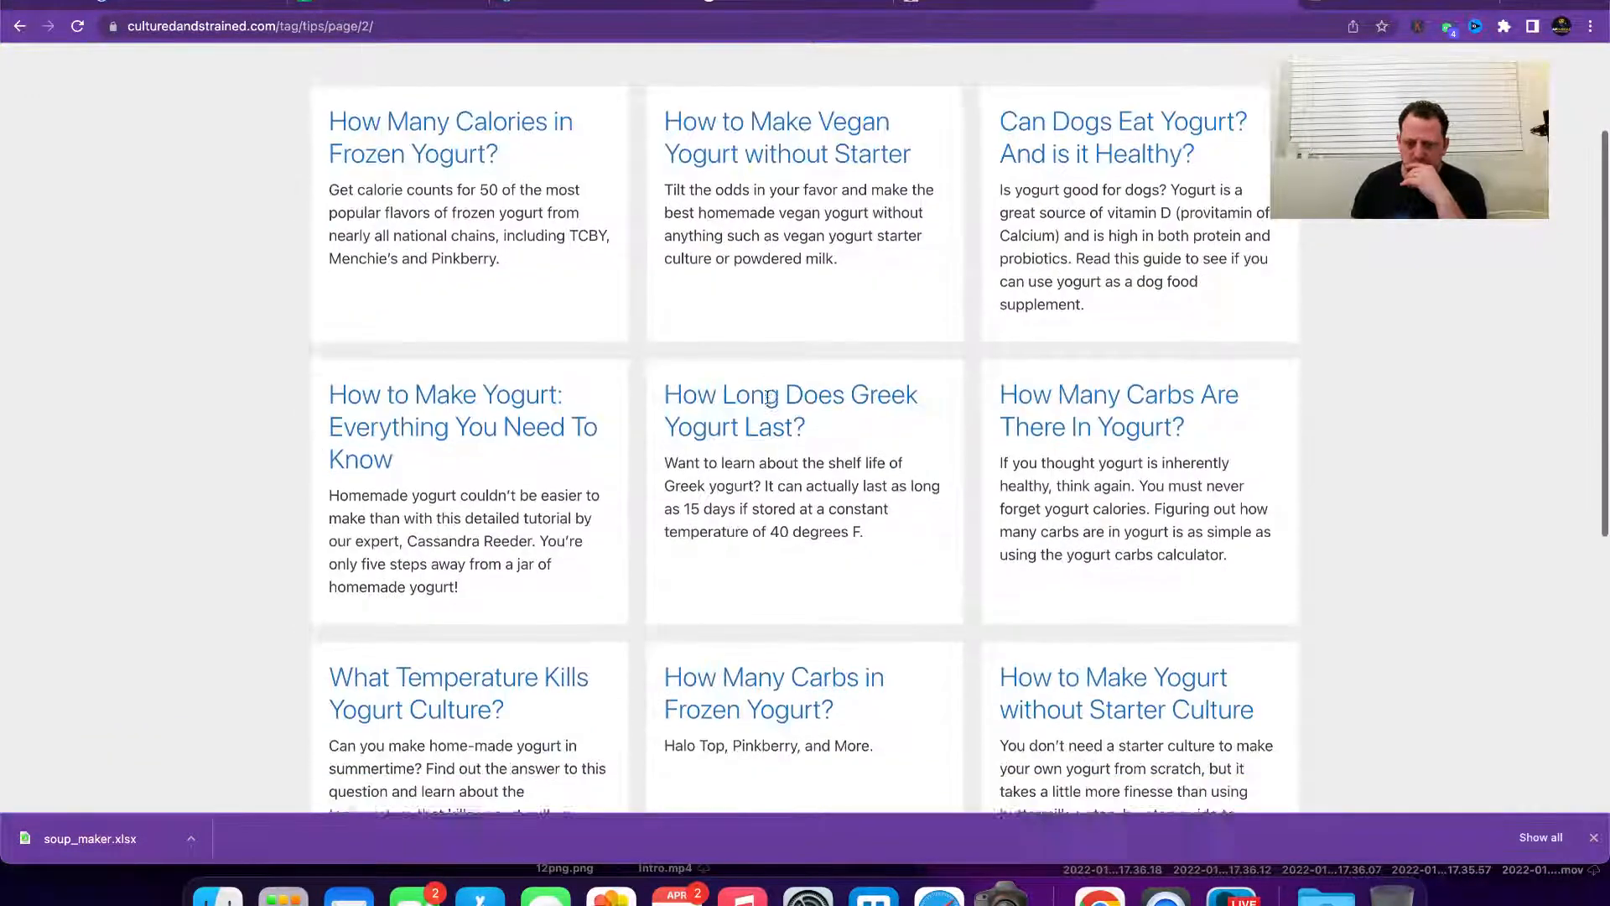
pyautogui.scroll(-2, 767, 397)
pyautogui.scroll(4, 767, 397)
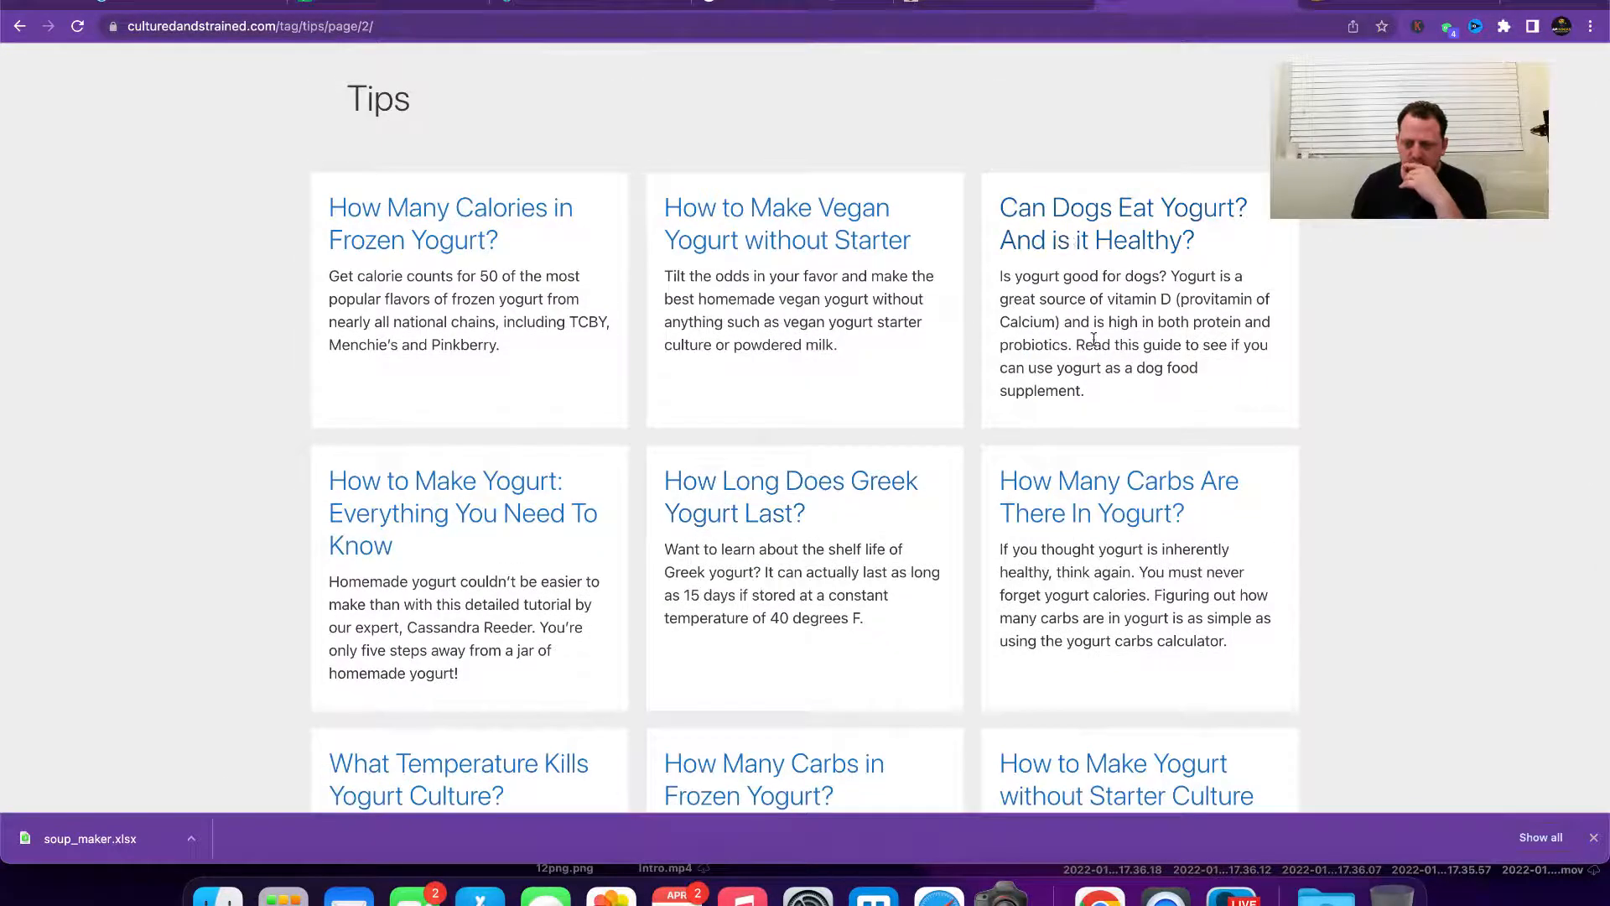
pyautogui.scroll(-5, 1087, 314)
pyautogui.scroll(-6, 1112, 245)
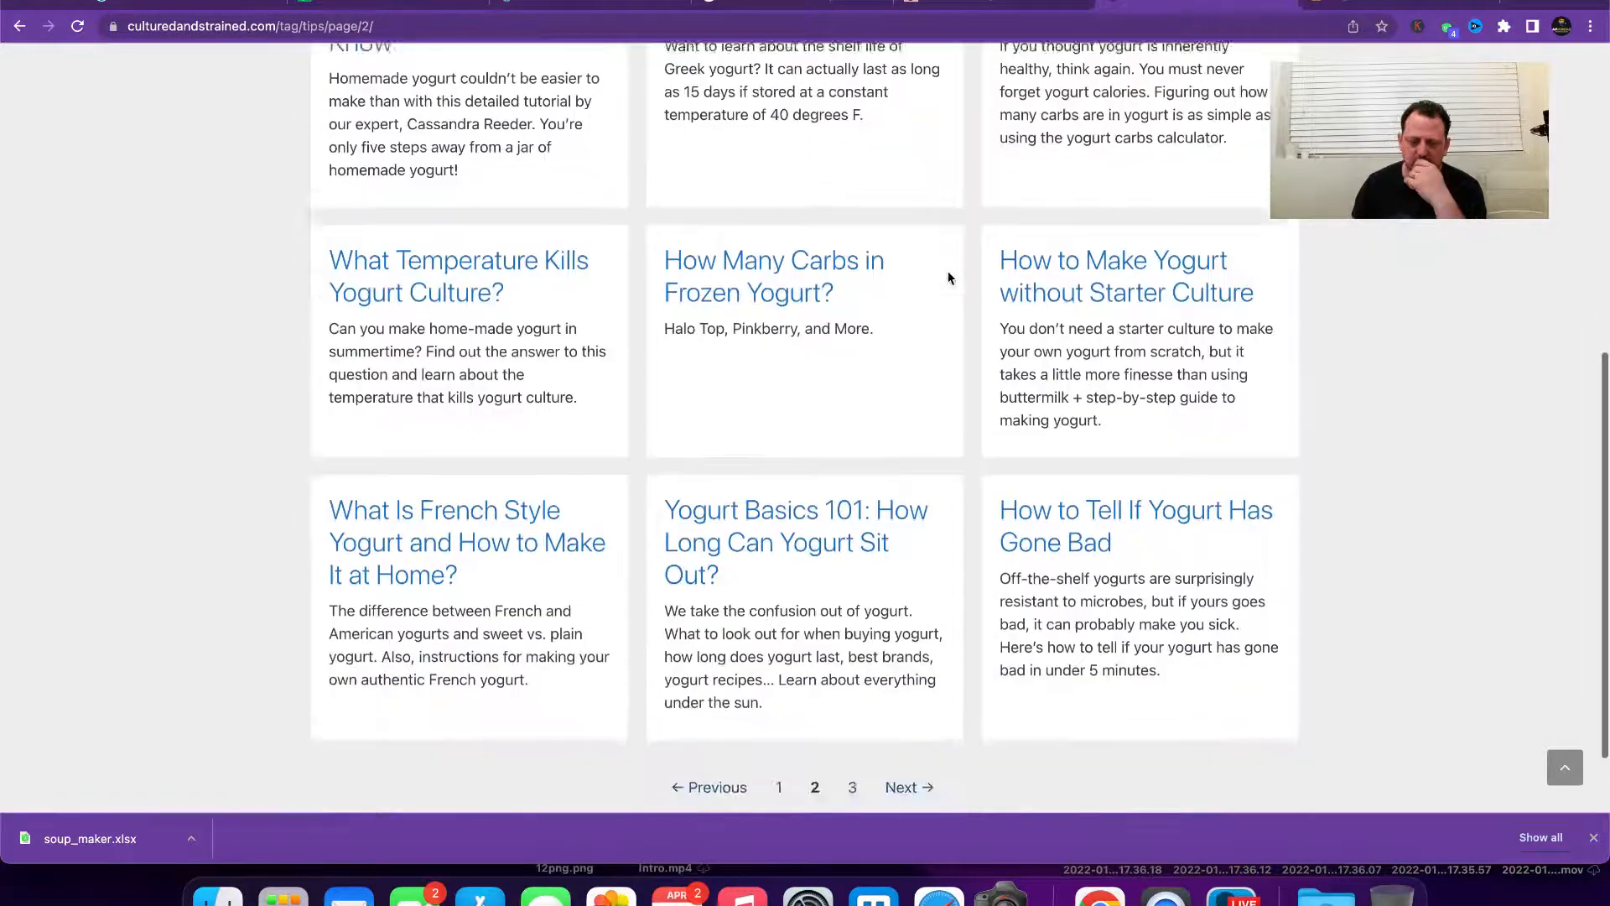
pyautogui.scroll(-4, 950, 277)
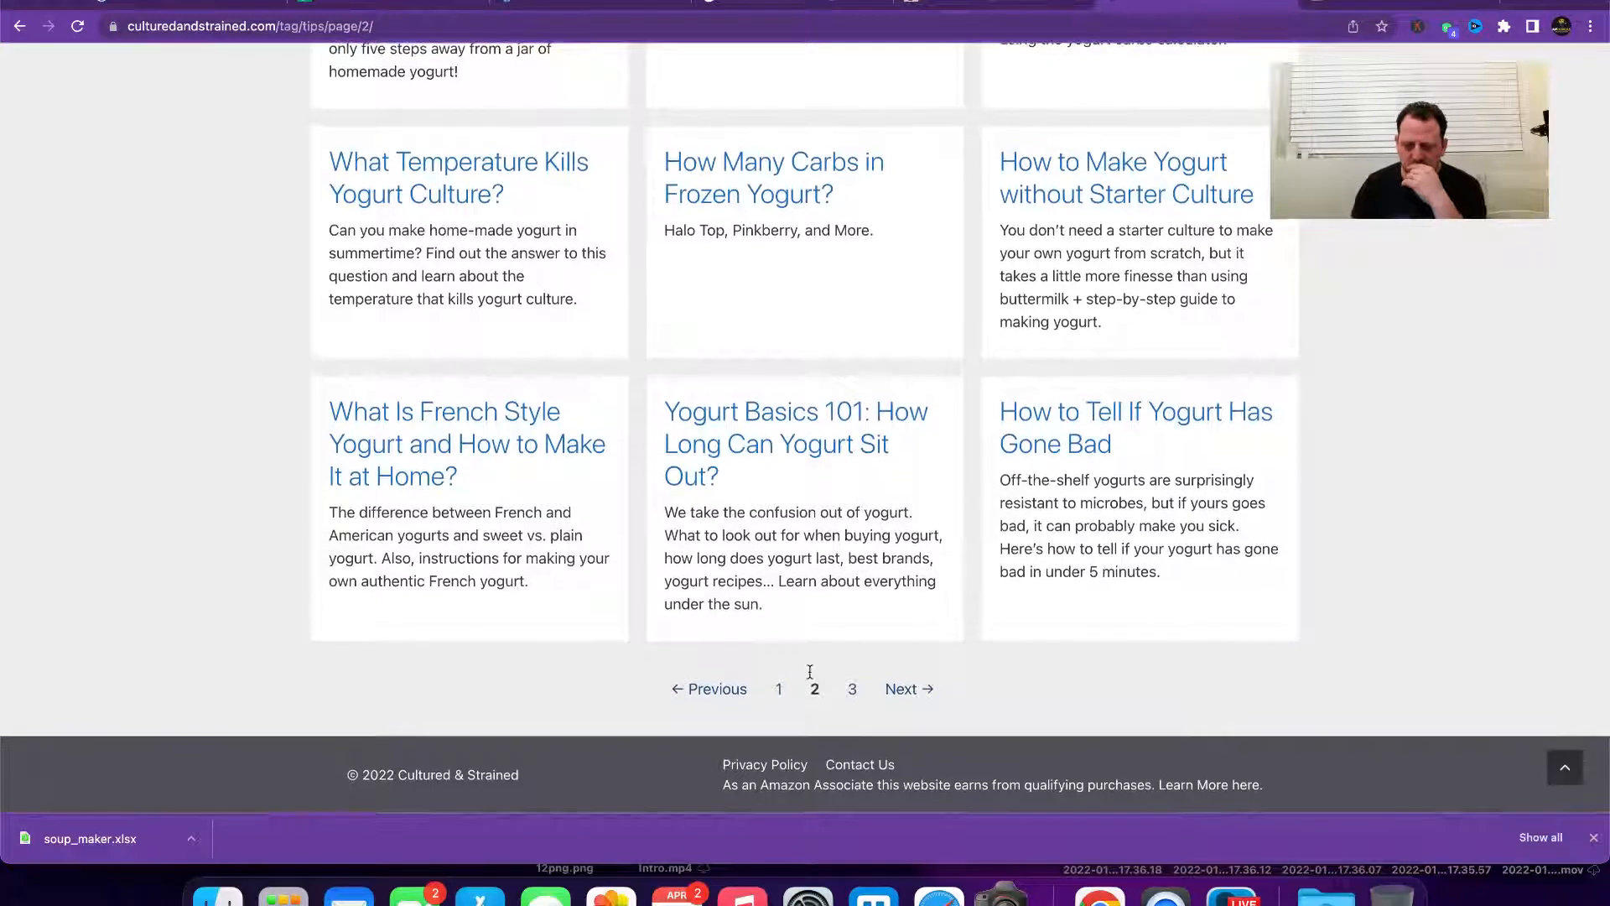
pyautogui.click(855, 689)
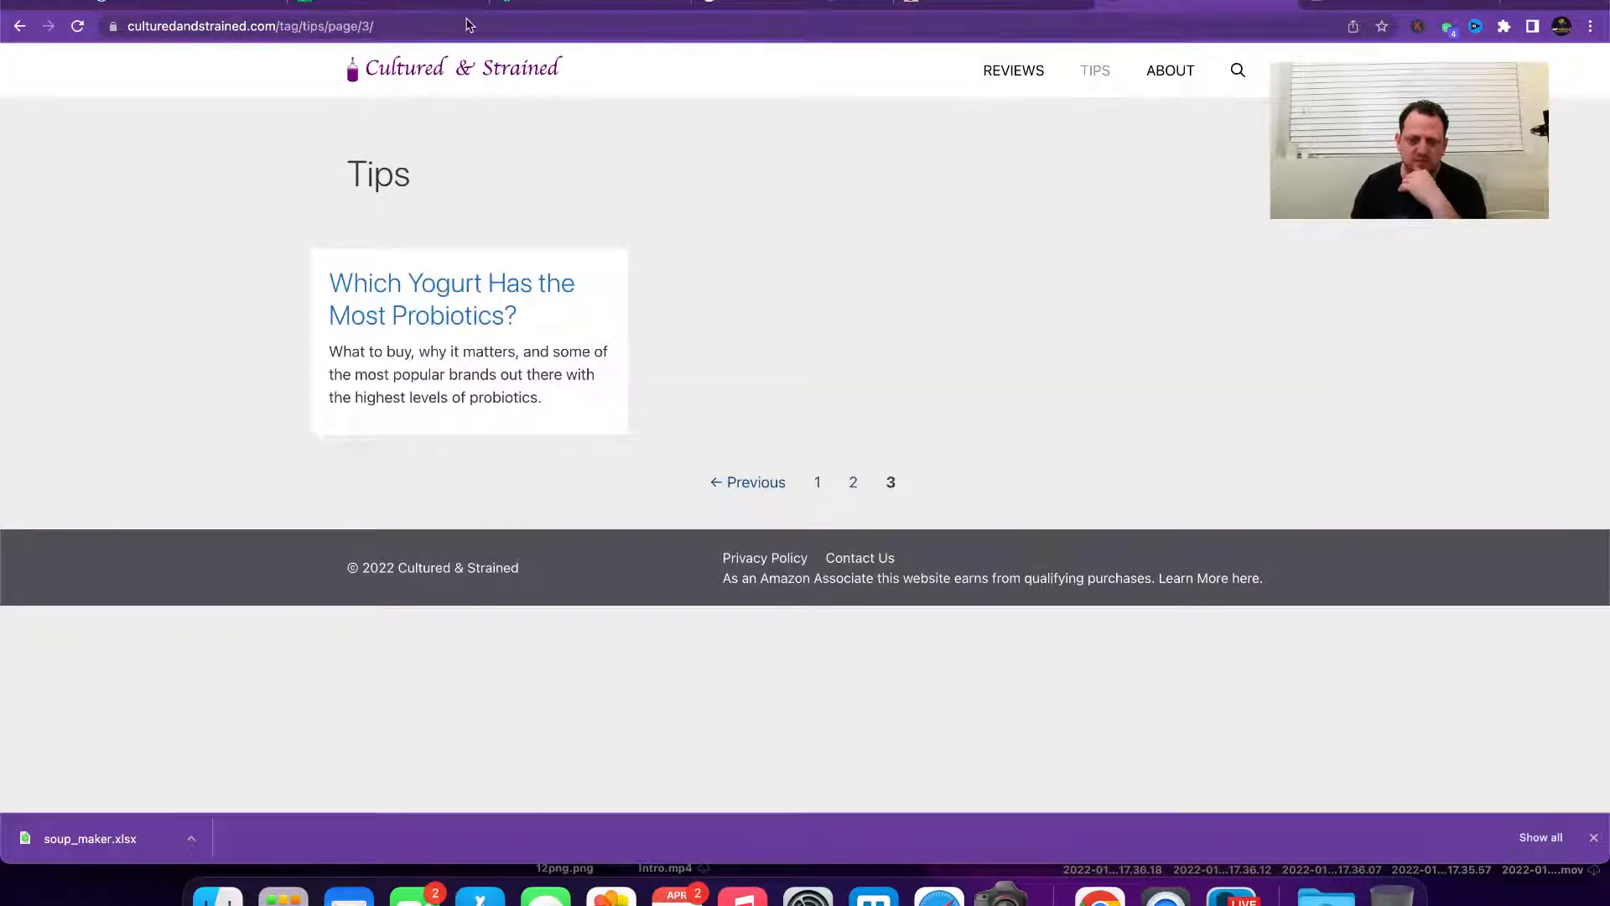
# Step: Switch to LowFruits and access all keyword ideas for "yogurt maker" with the free option
pyautogui.click(394, 12)
pyautogui.click(601, 12)
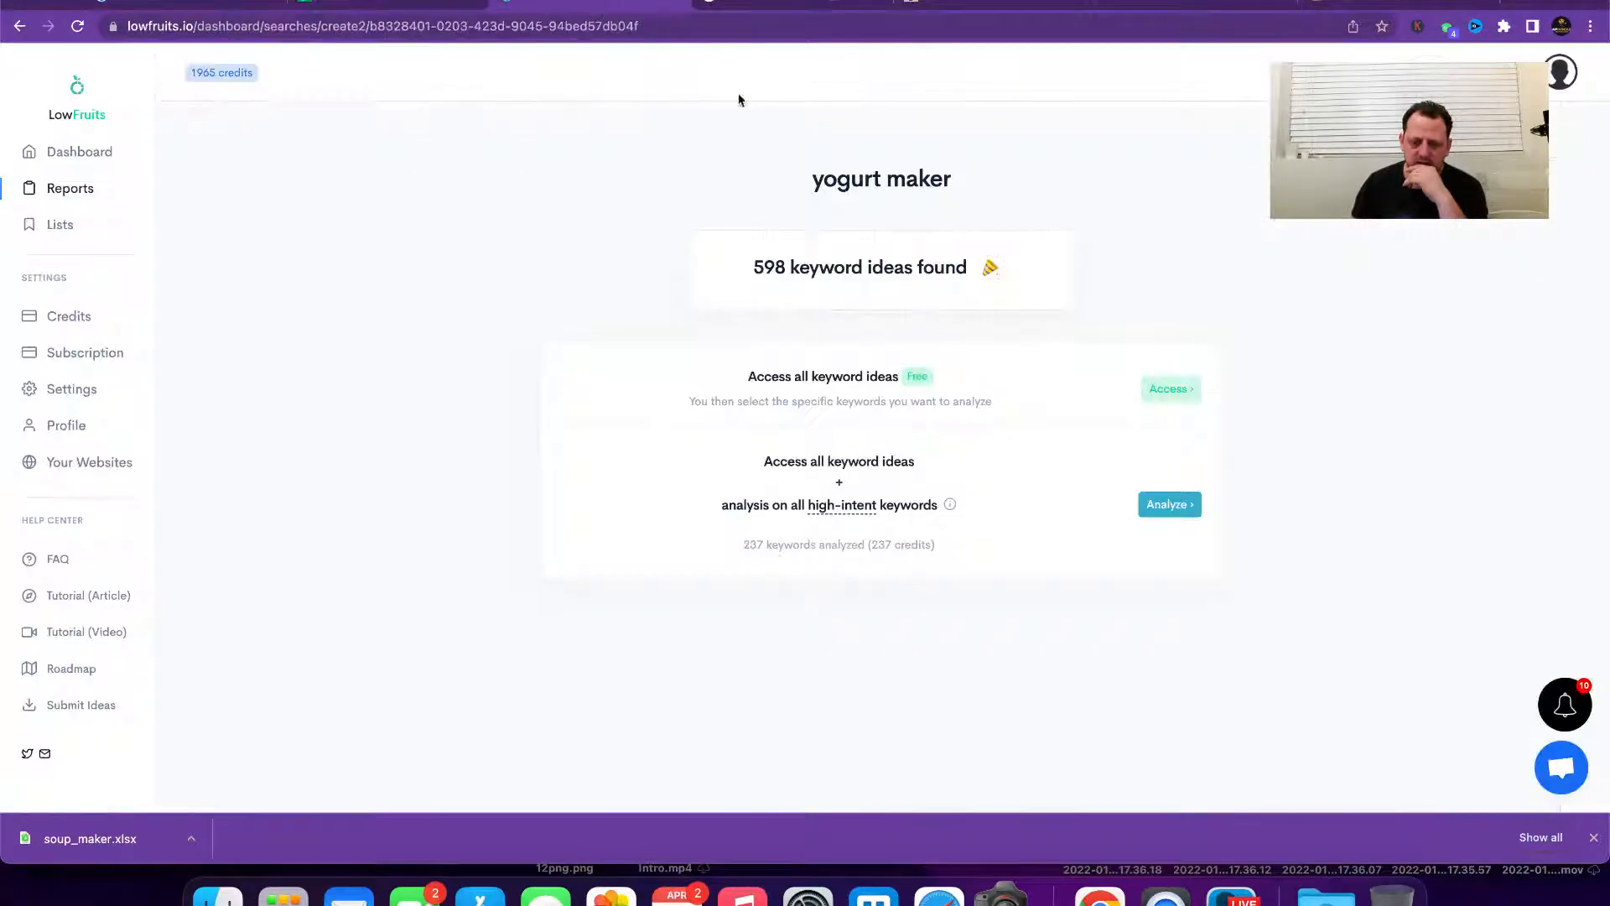
pyautogui.click(1169, 391)
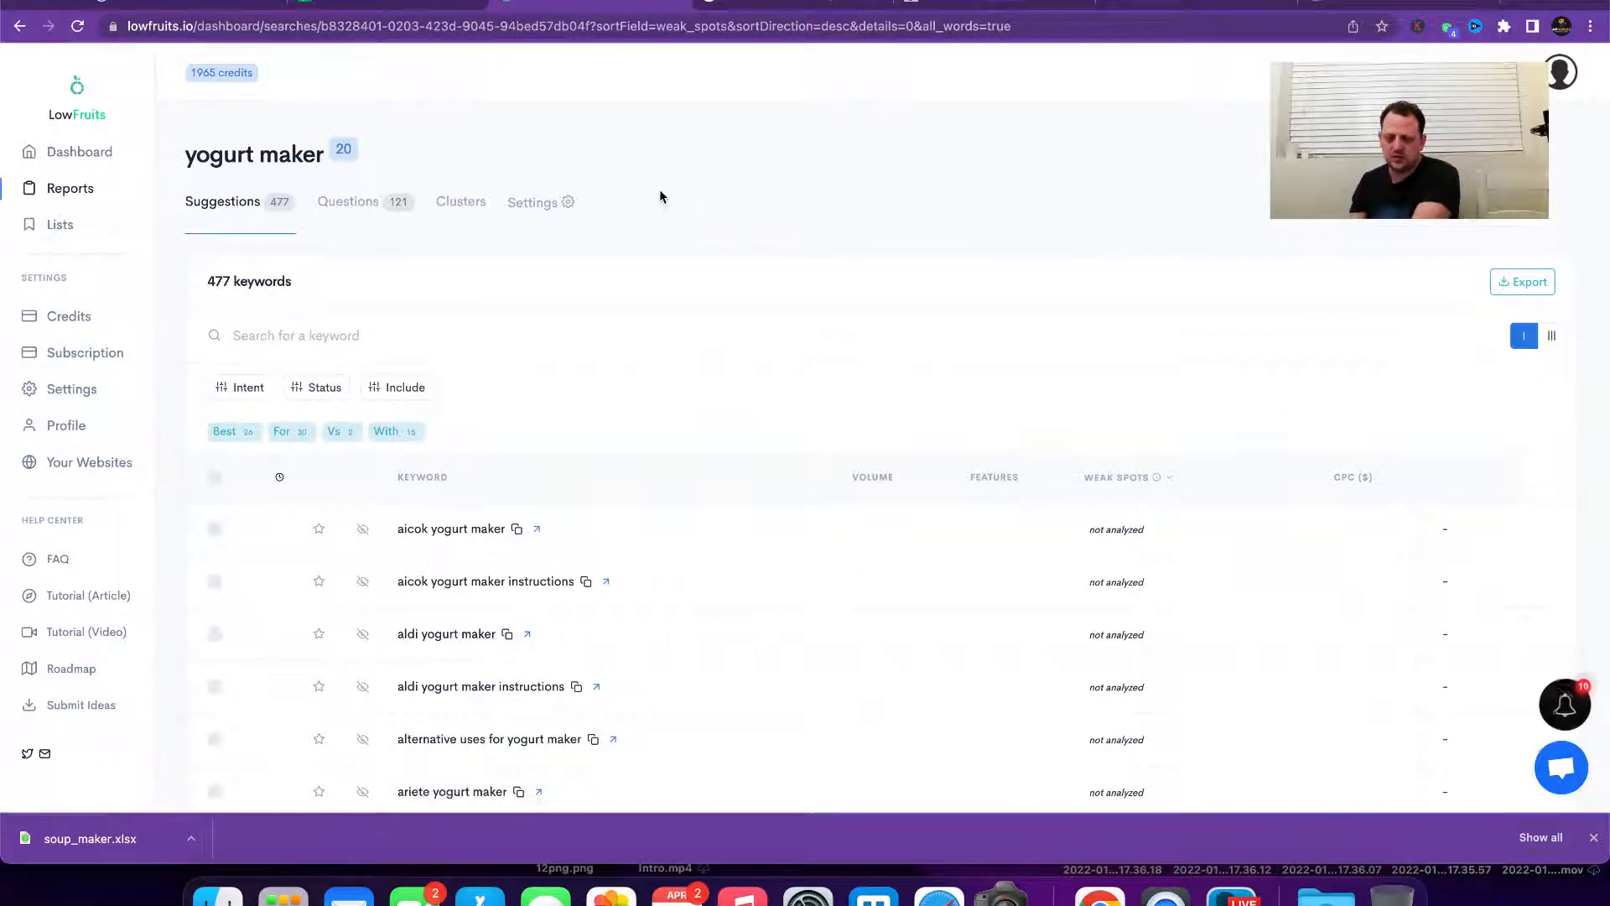
# Step: Create a new keyword list named "Yogurt Maker" from the save options of the keyword "alternative uses for yogurt maker"
pyautogui.scroll(-3, 629, 339)
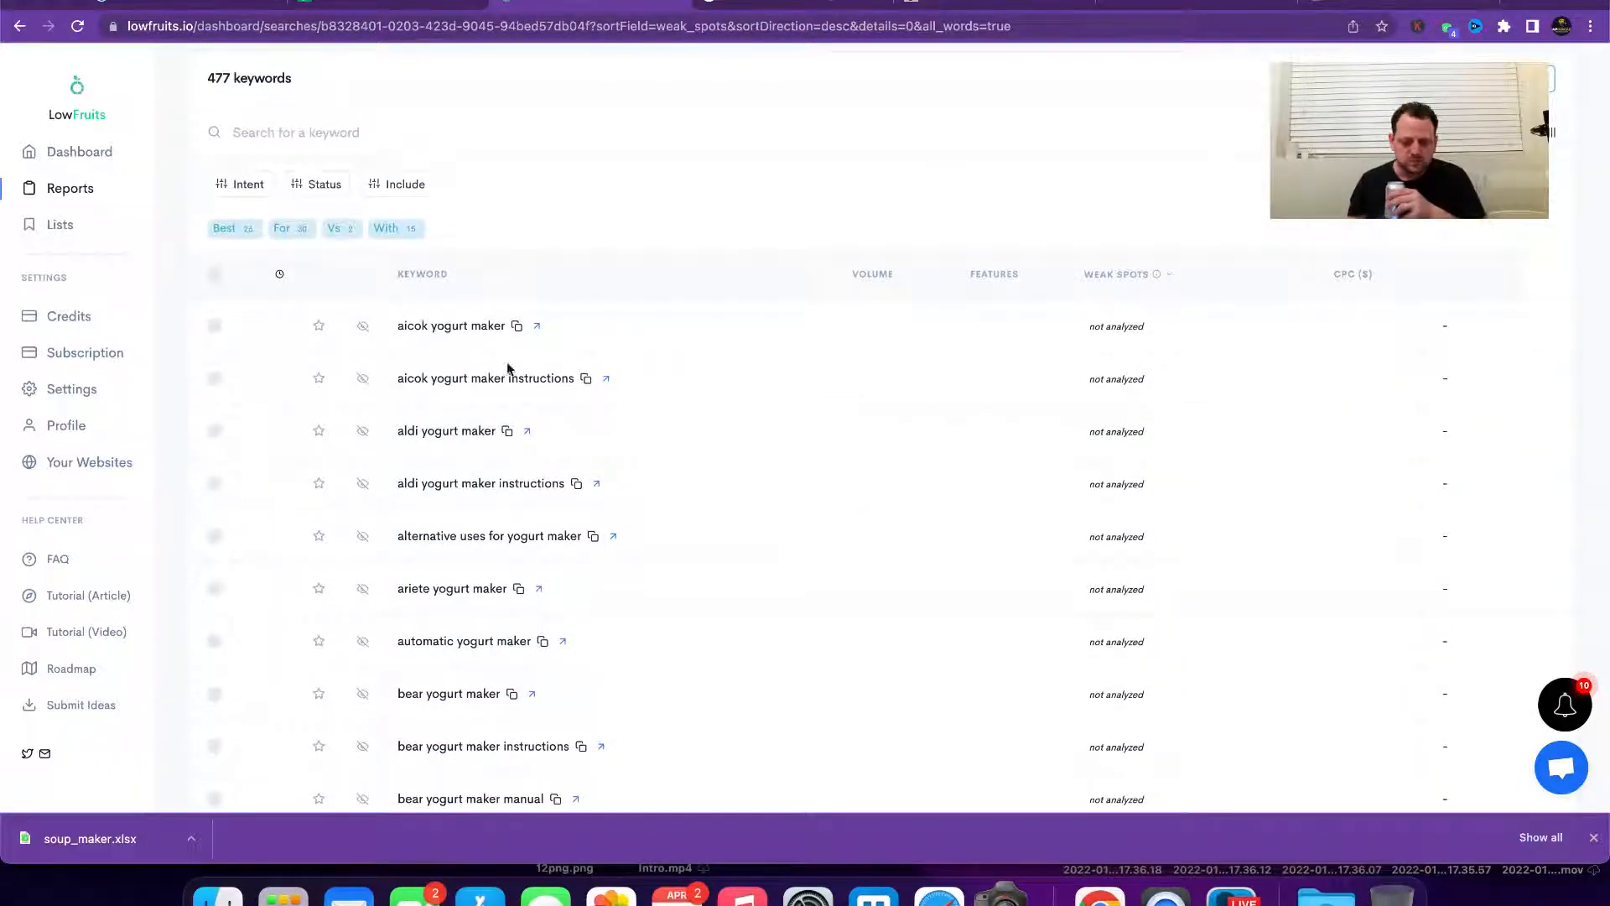
pyautogui.scroll(-3, 629, 440)
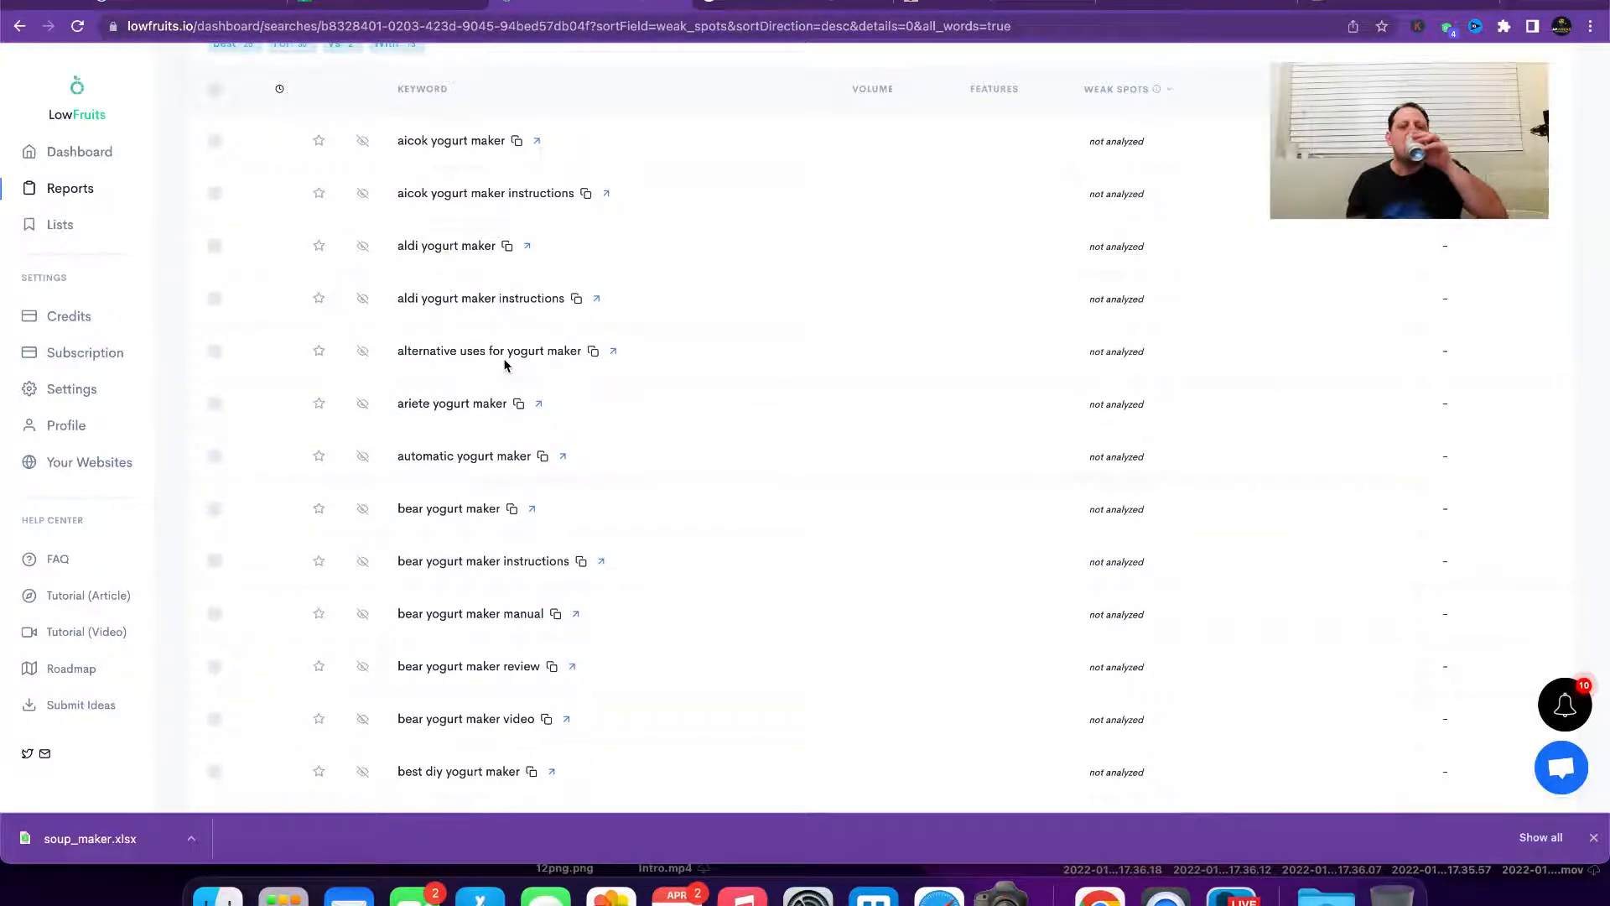
pyautogui.click(318, 353)
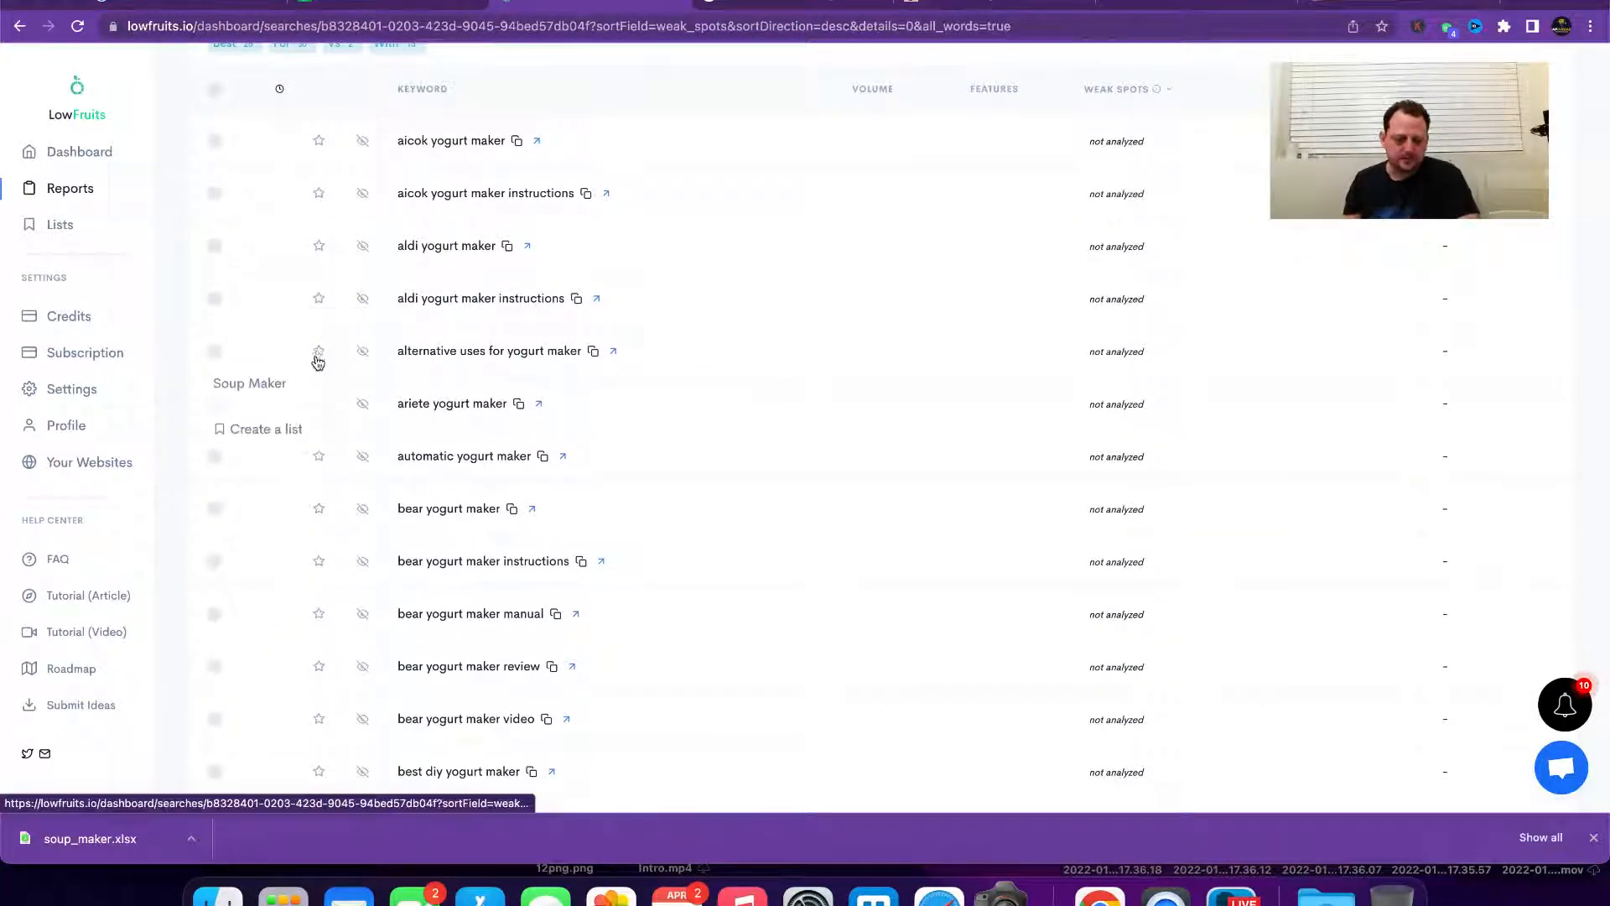
pyautogui.click(262, 426)
pyautogui.click(591, 315)
pyautogui.write('Yogurt Maker')
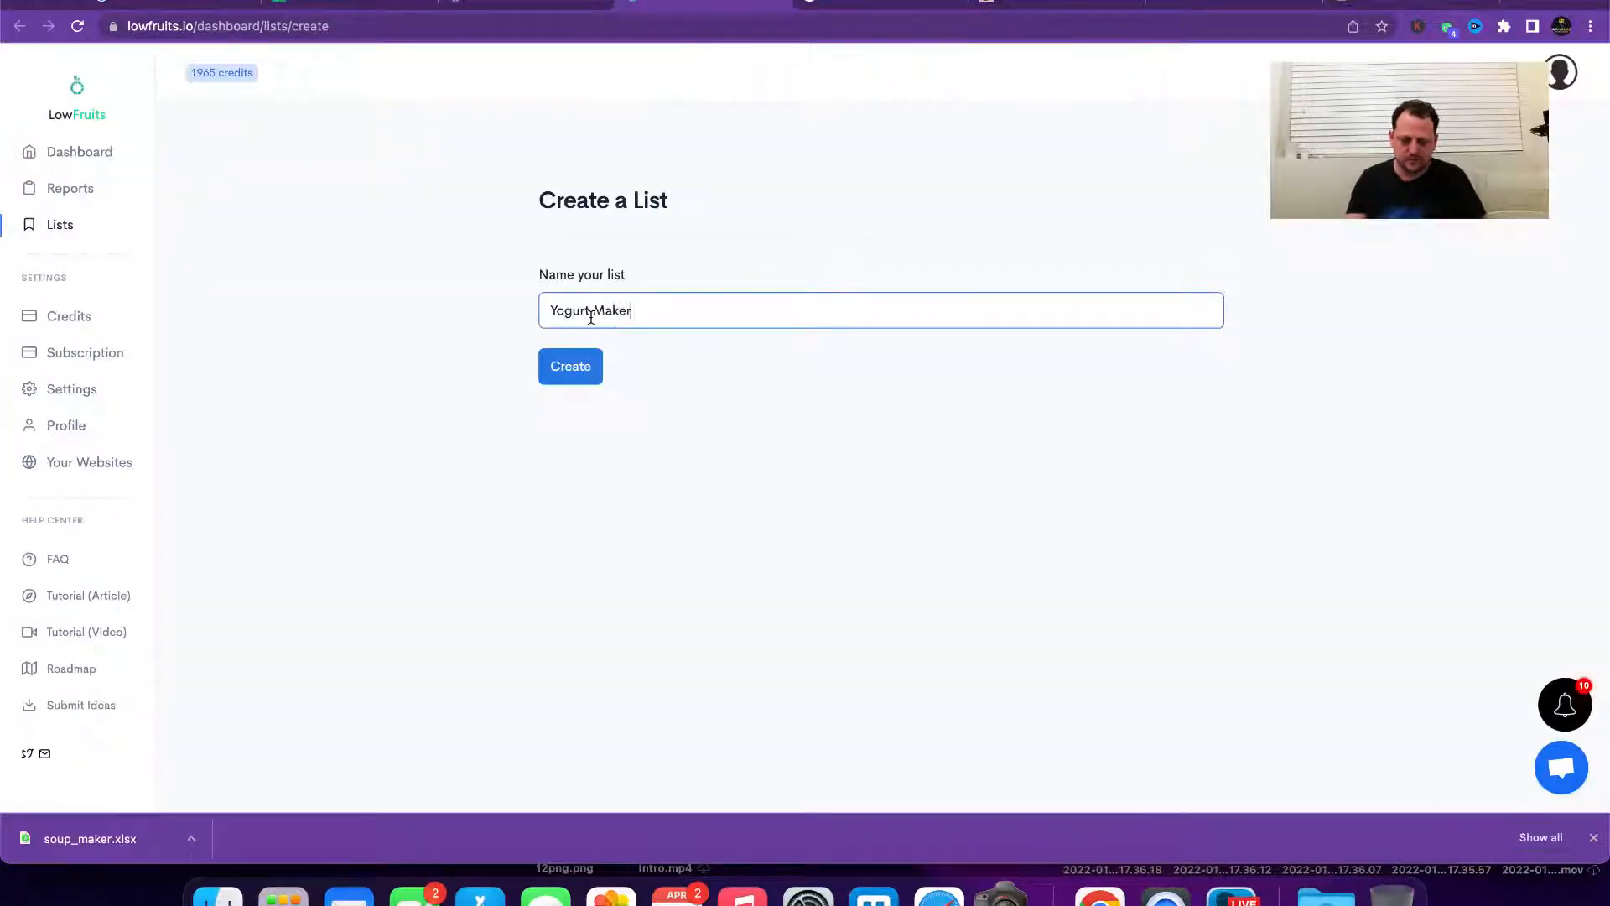
pyautogui.click(556, 369)
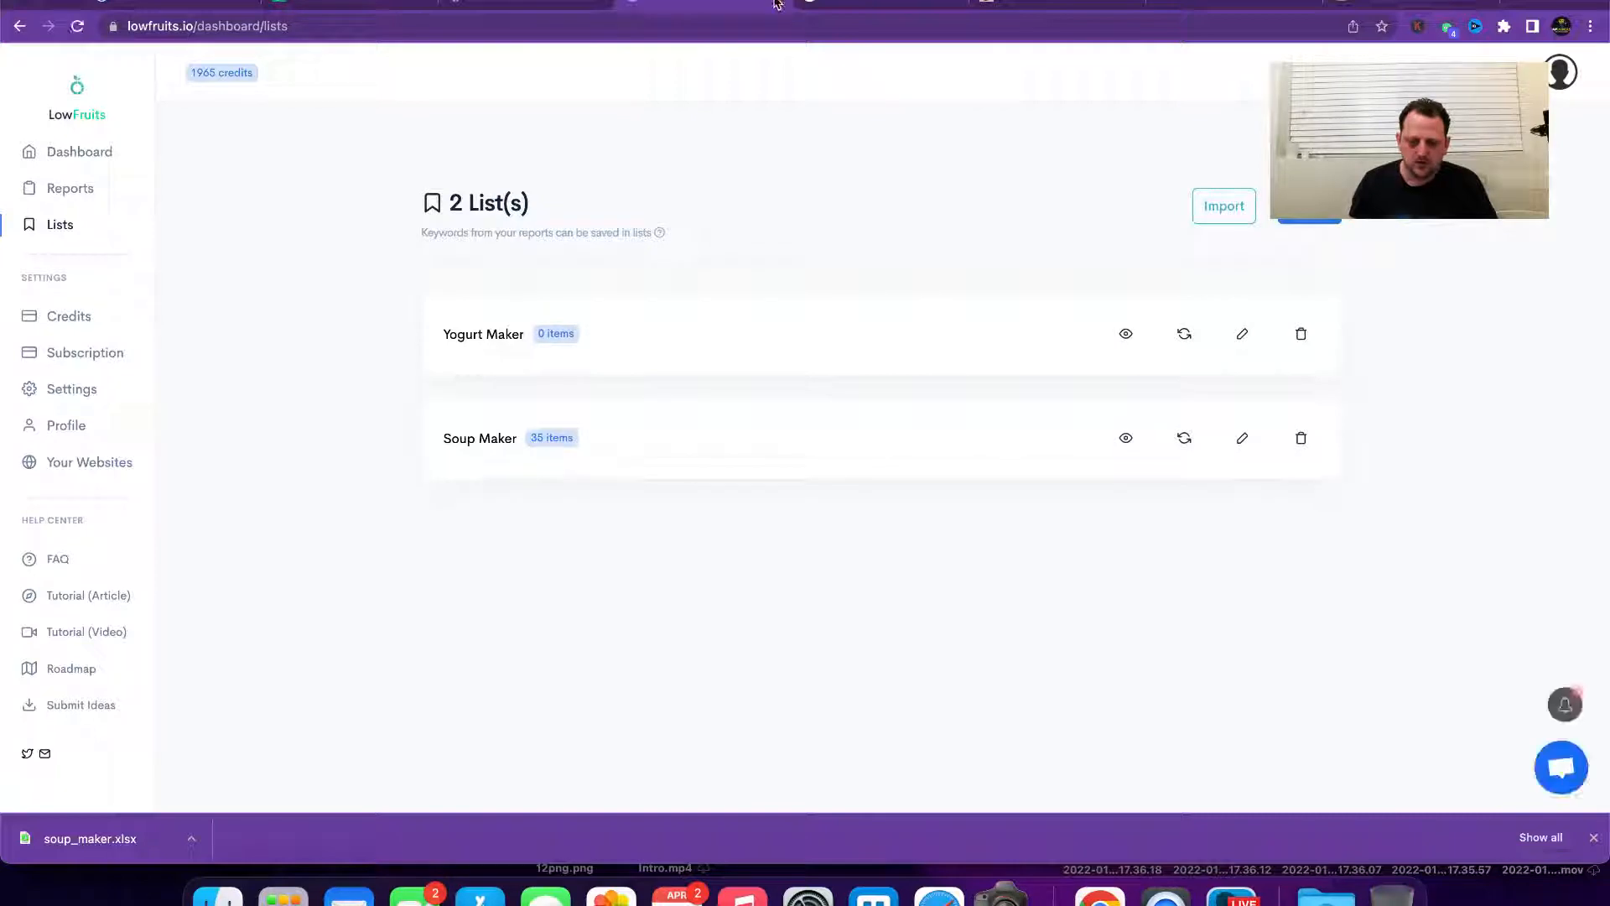
# Step: Return to the yogurt maker keyword report and reload it
pyautogui.click(537, 5)
pyautogui.click(528, 26)
pyautogui.press('Return')
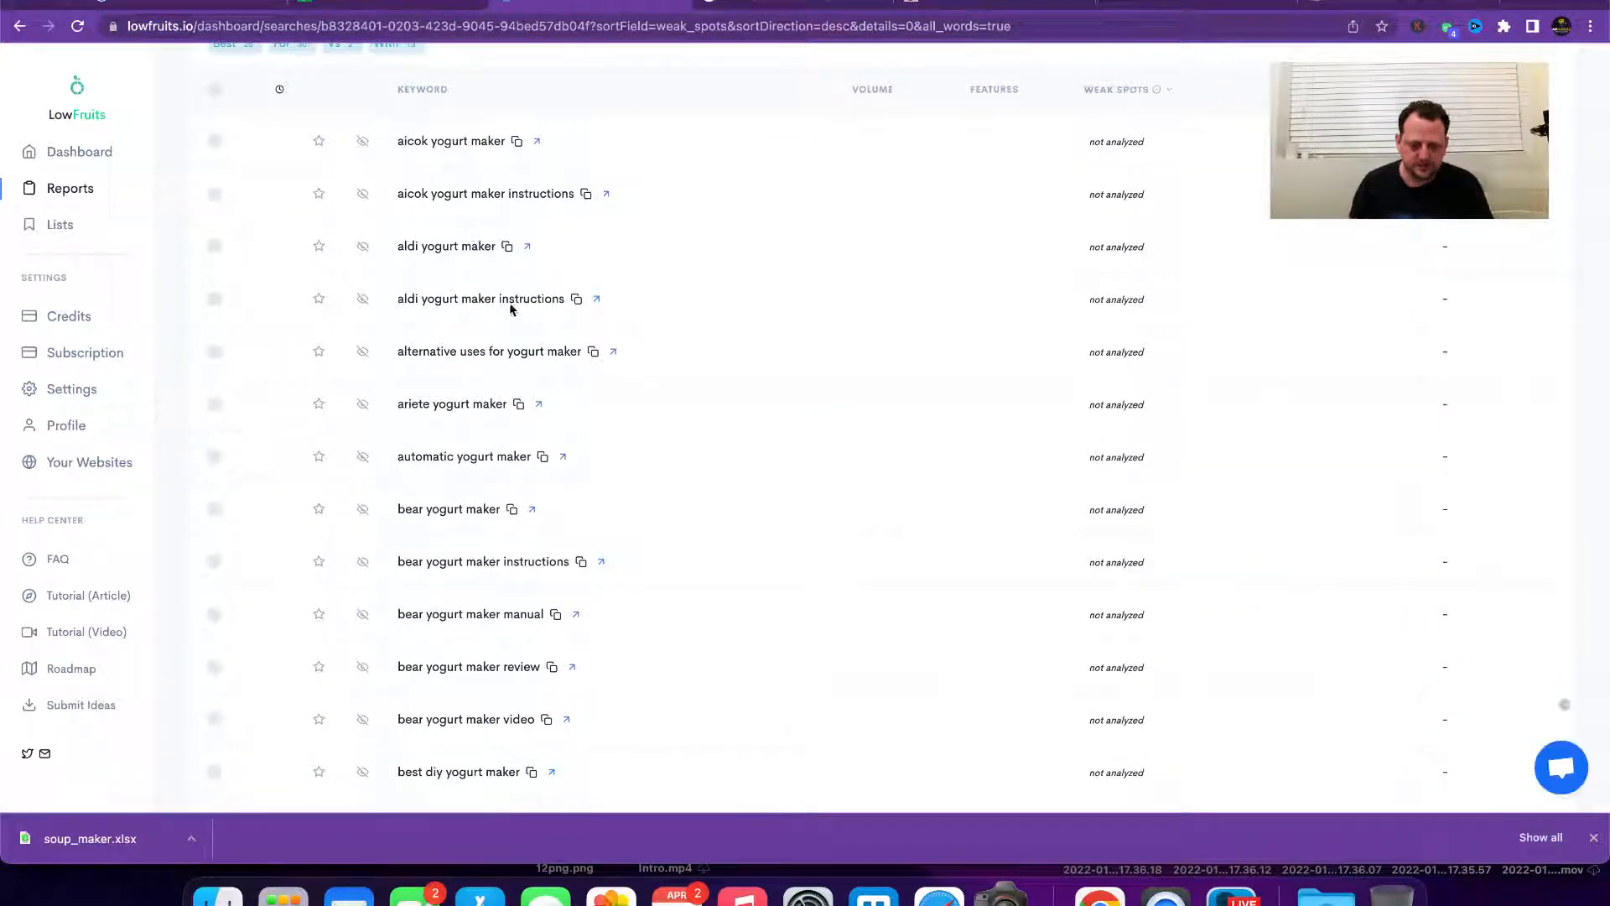
# Step: Save the keyword "alternative uses for yogurt maker" to the Yogurt Maker list
pyautogui.scroll(-1, 457, 415)
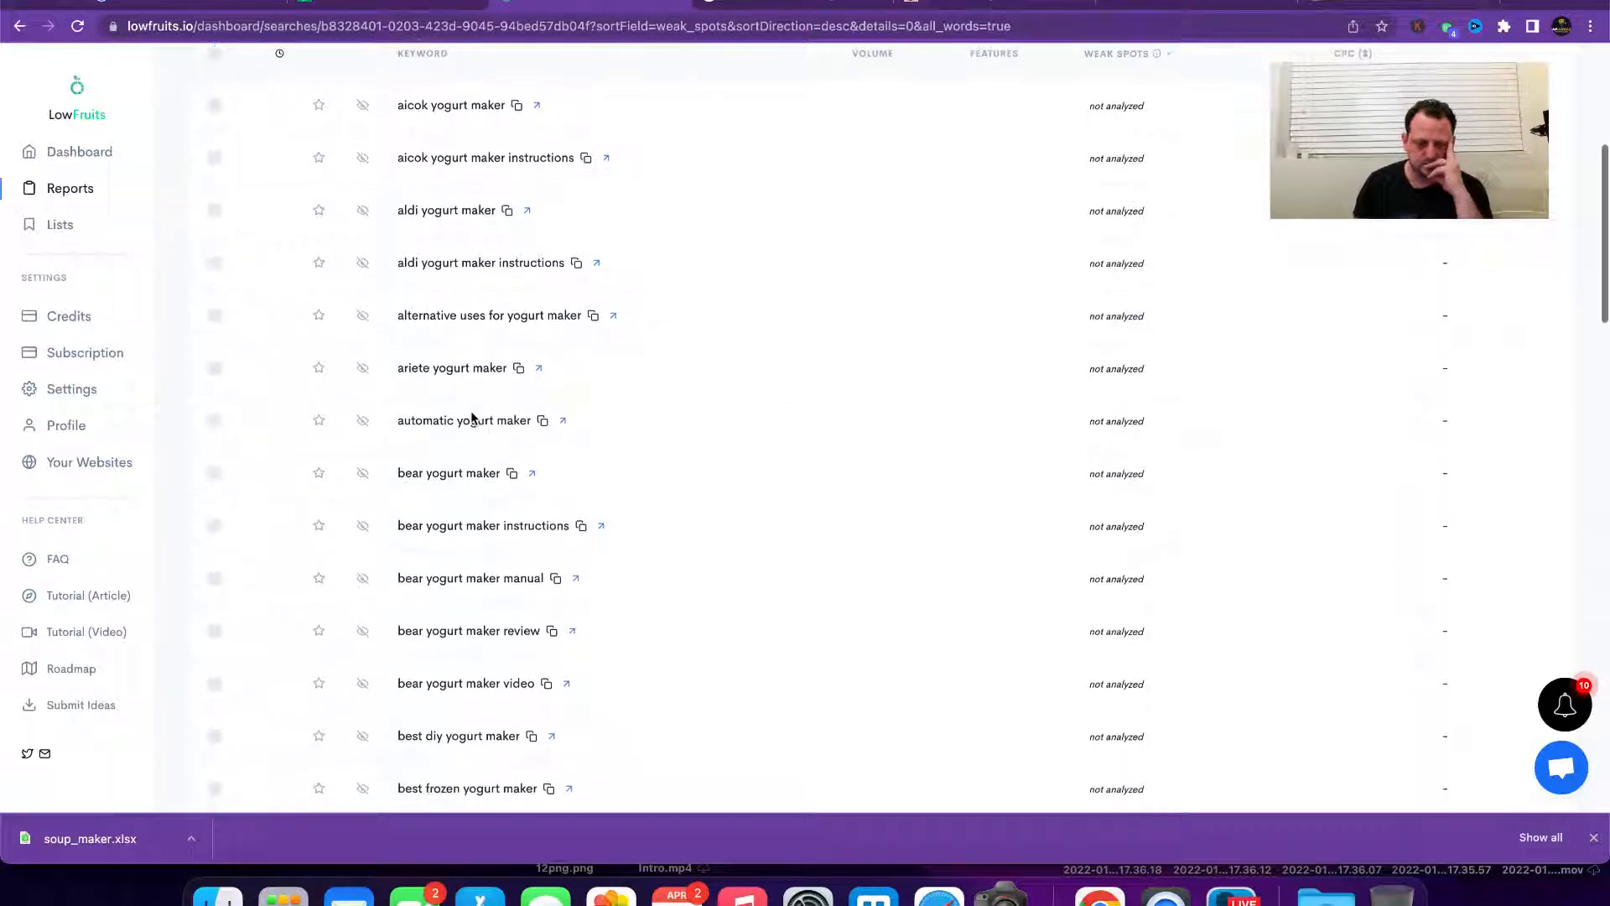
pyautogui.click(316, 319)
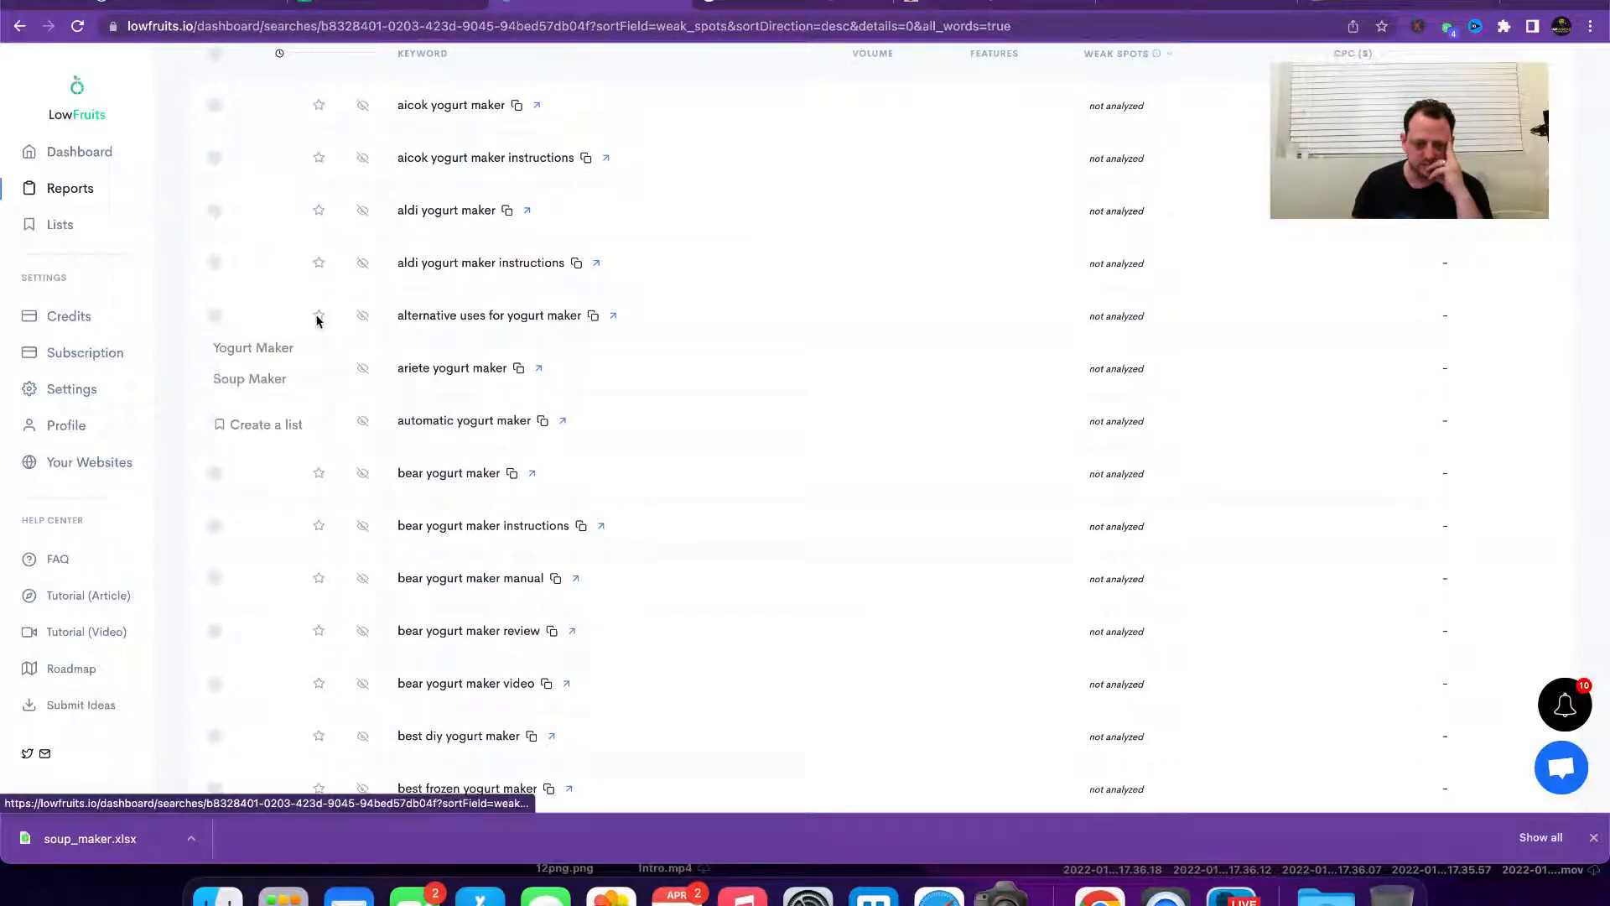
pyautogui.click(280, 345)
# Step: Save the keyword "best diy yogurt maker" to the Yogurt Maker list
pyautogui.scroll(-7, 579, 403)
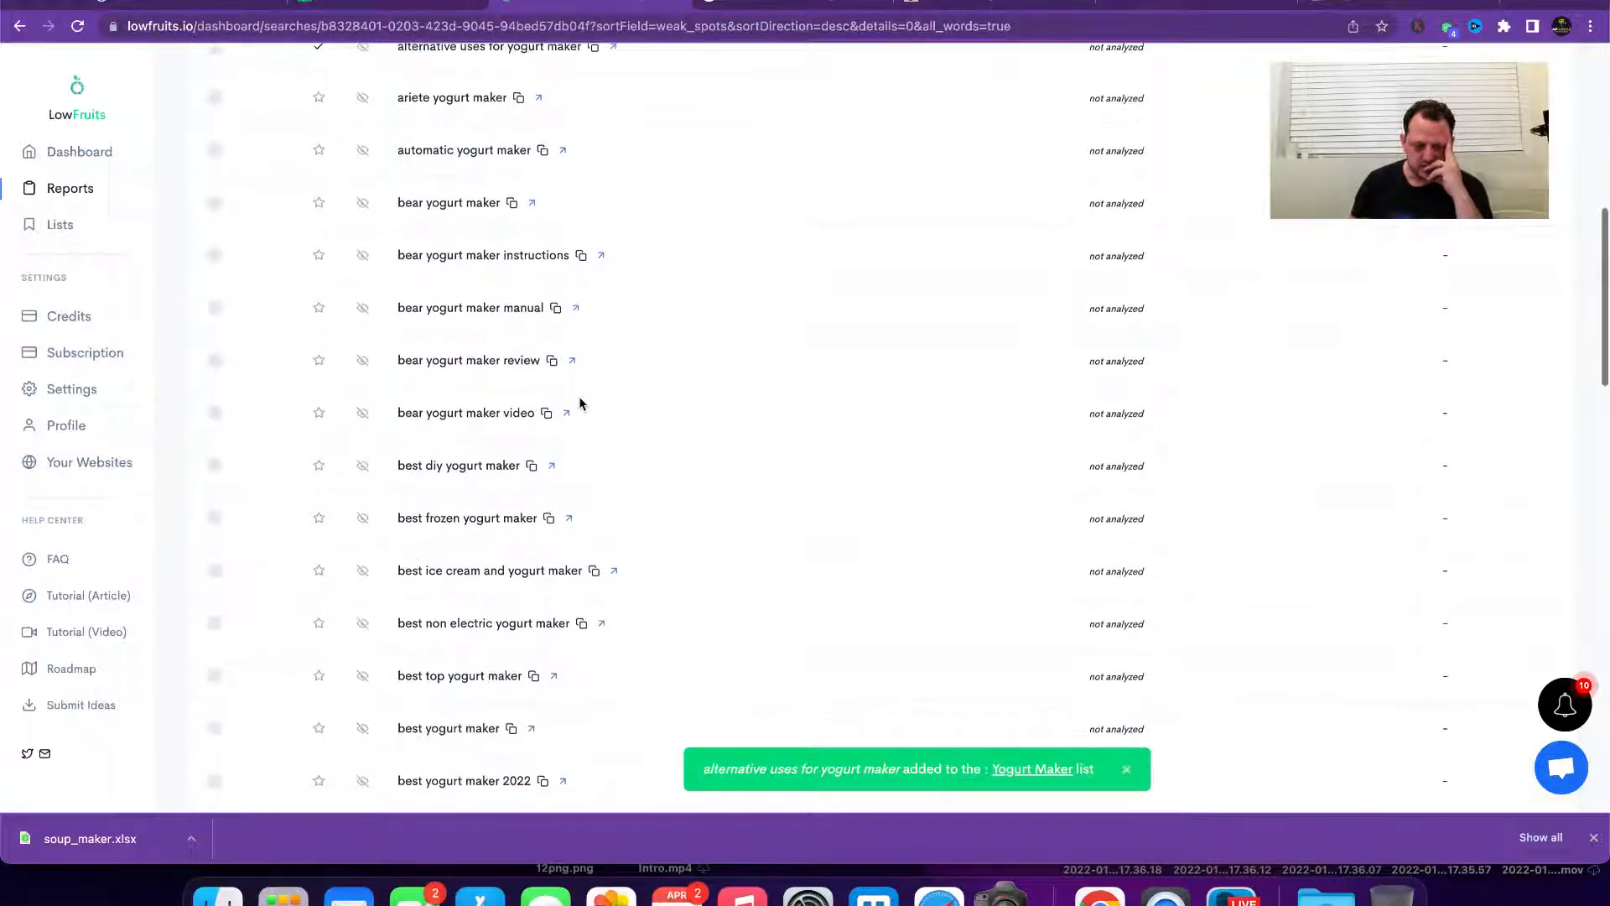
pyautogui.scroll(-4, 634, 390)
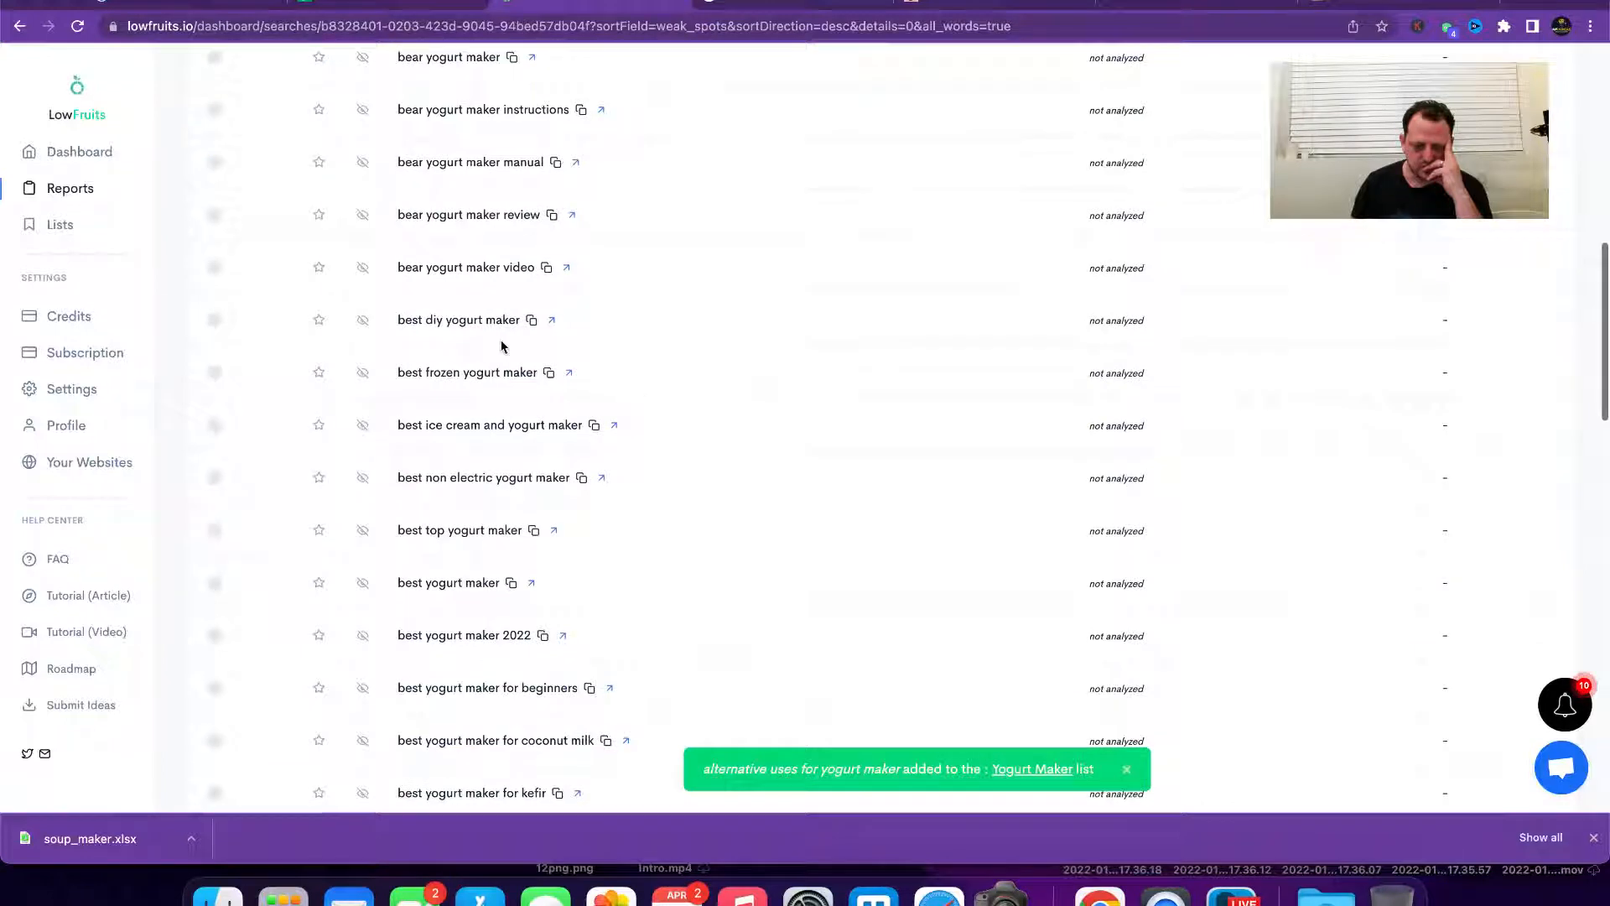
pyautogui.scroll(-2, 642, 320)
pyautogui.click(318, 245)
pyautogui.click(288, 280)
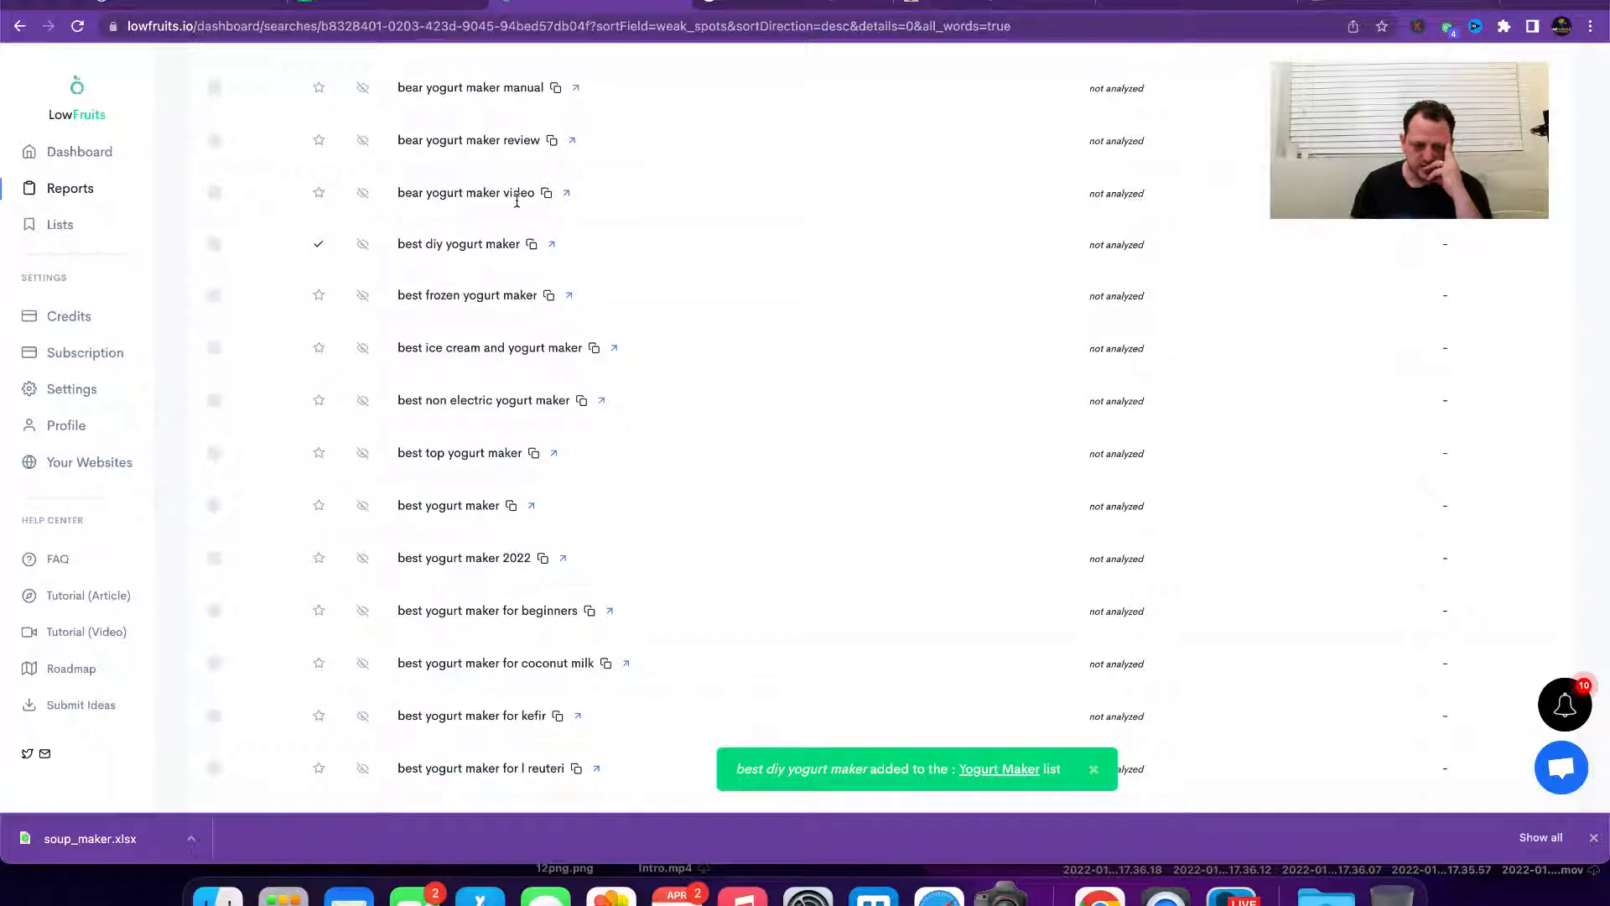
# Step: Examine the remaining keyword suggestions on page 1 of the yogurt maker report for informational topics
pyautogui.scroll(-10, 535, 419)
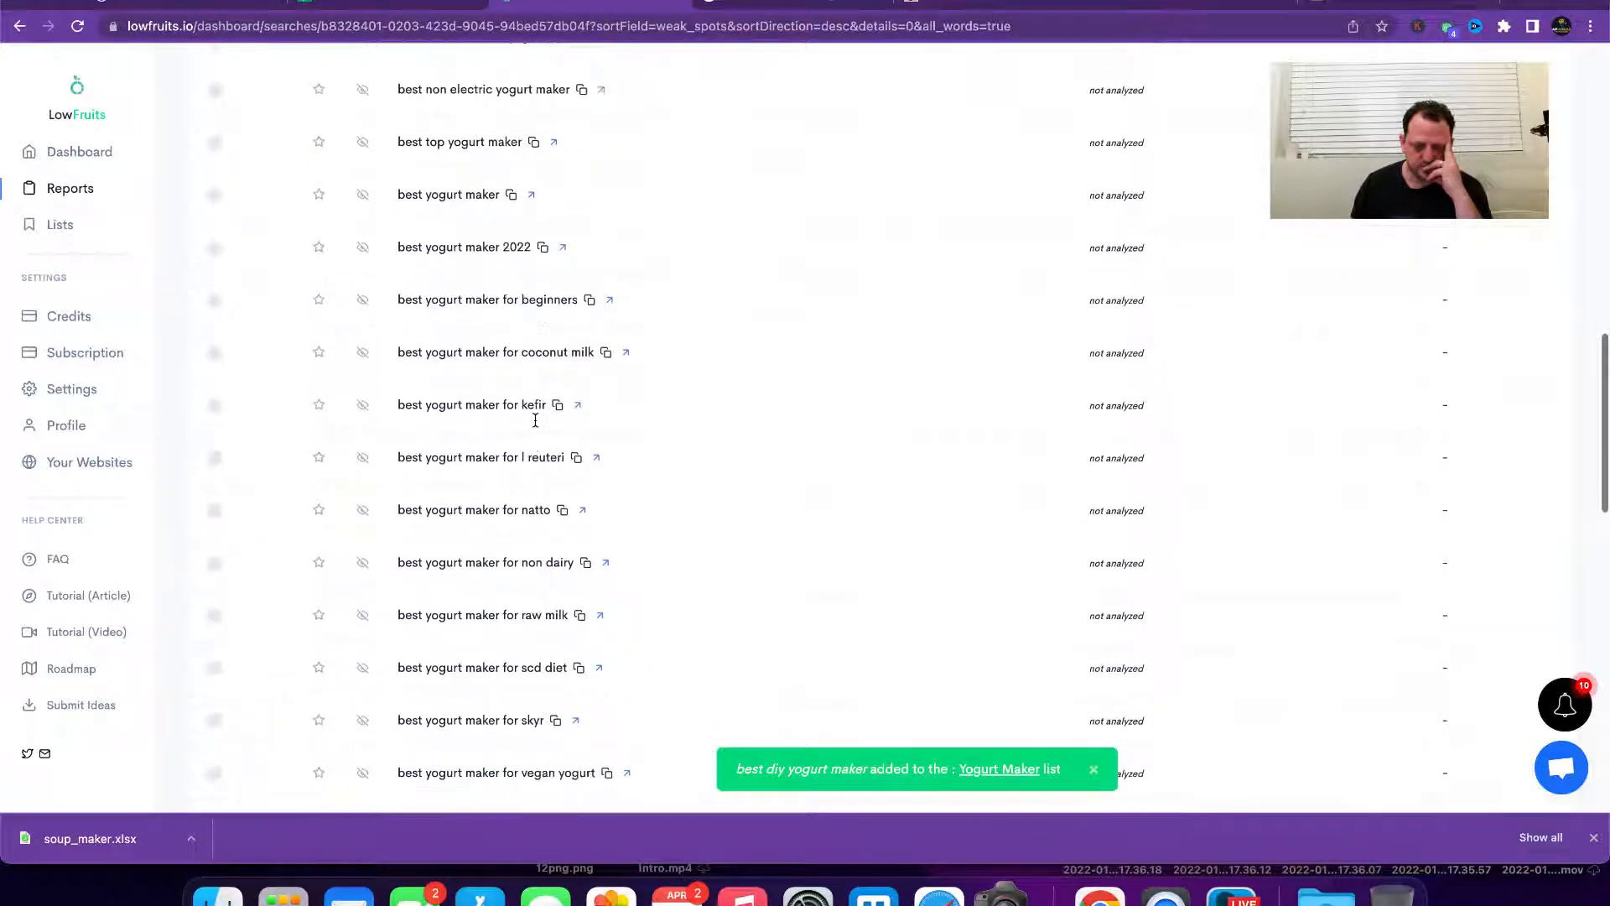
pyautogui.scroll(-6, 535, 419)
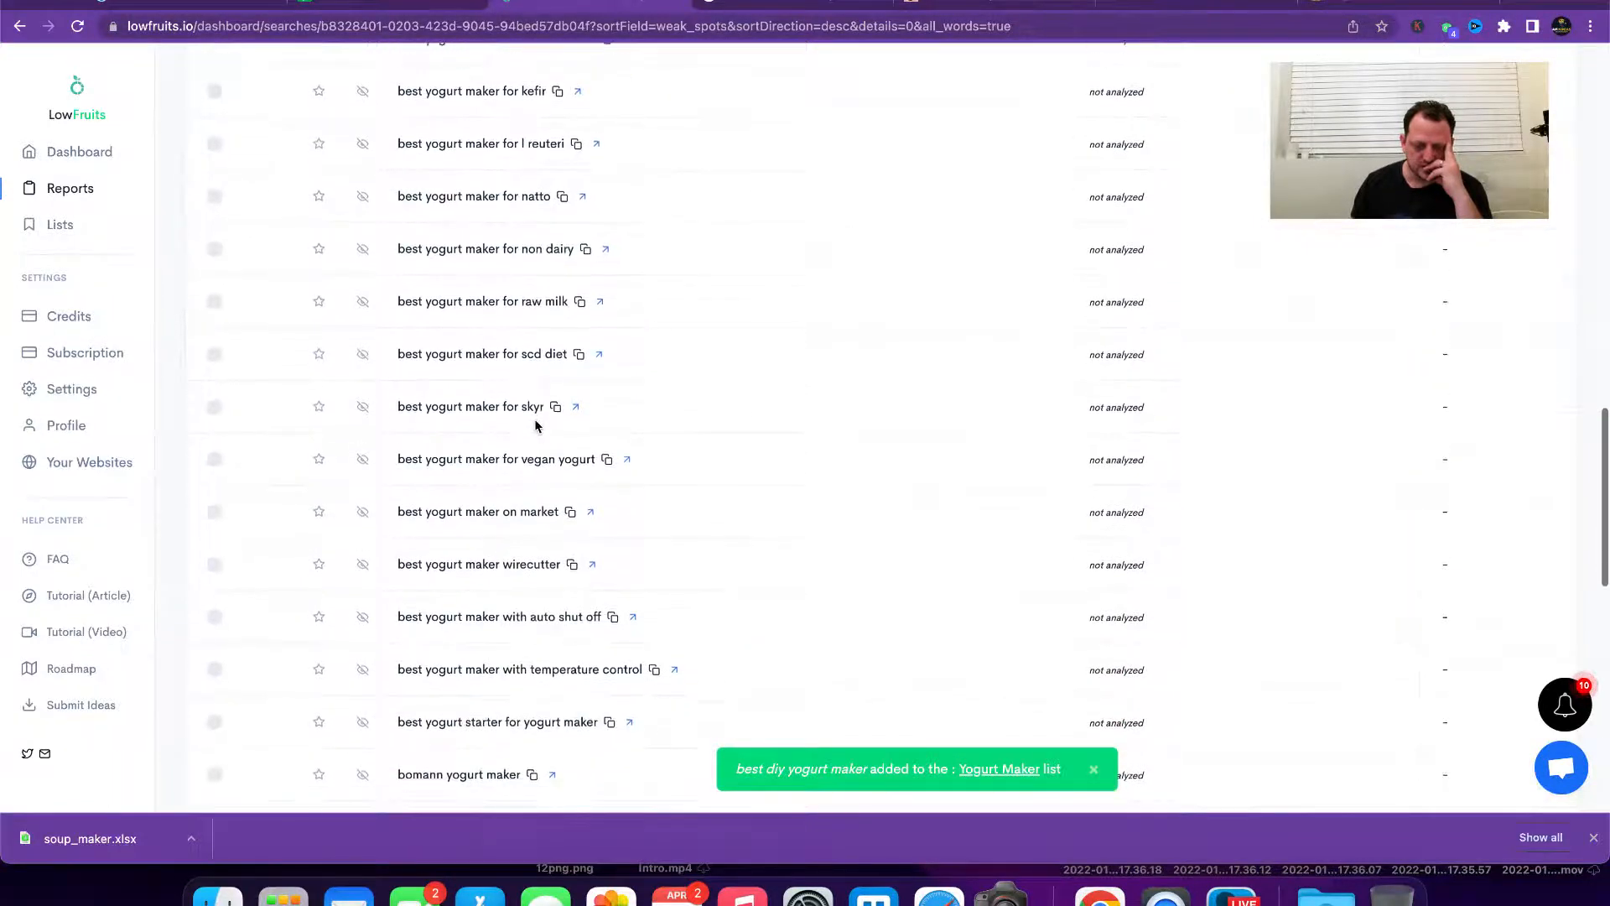
pyautogui.scroll(-3, 535, 419)
pyautogui.scroll(-2, 535, 426)
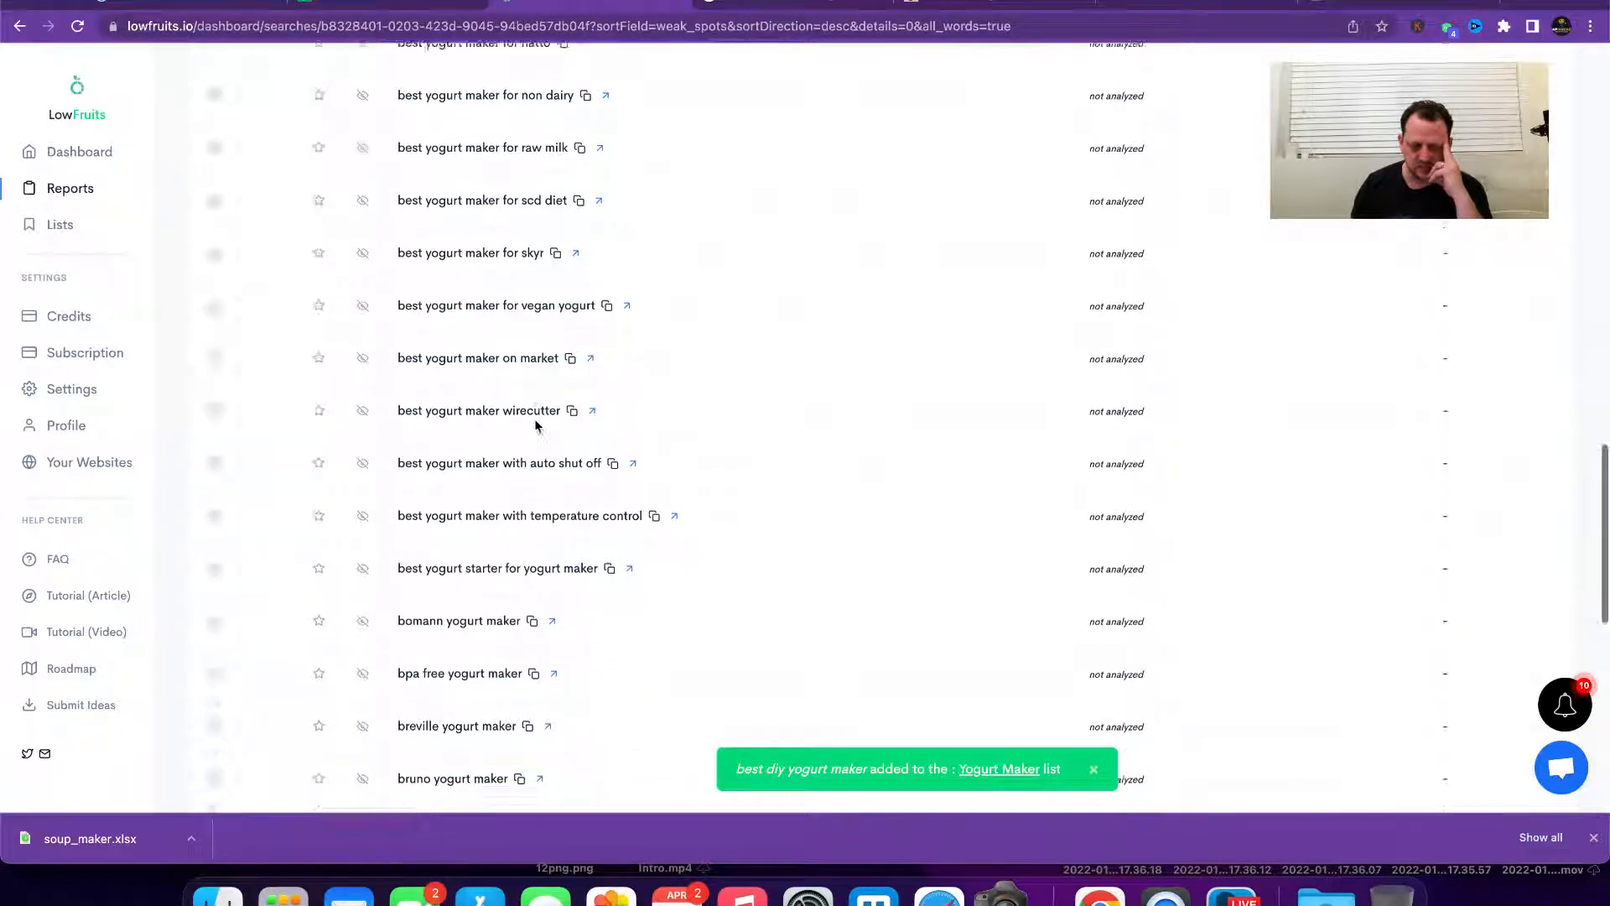
pyautogui.scroll(-6, 535, 423)
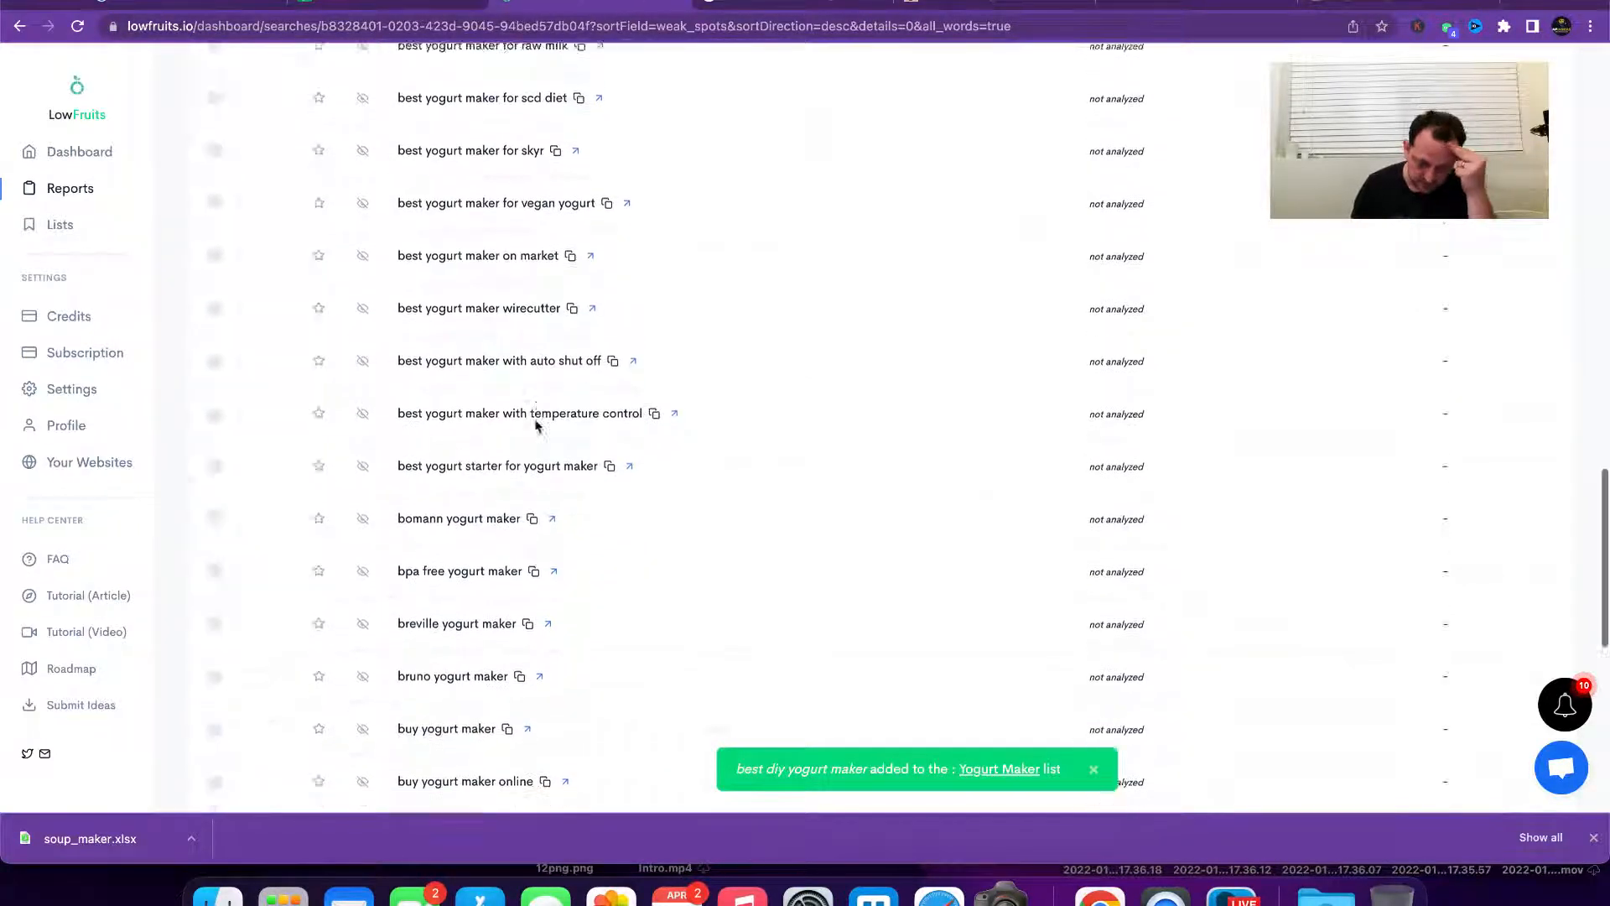
pyautogui.scroll(-8, 535, 420)
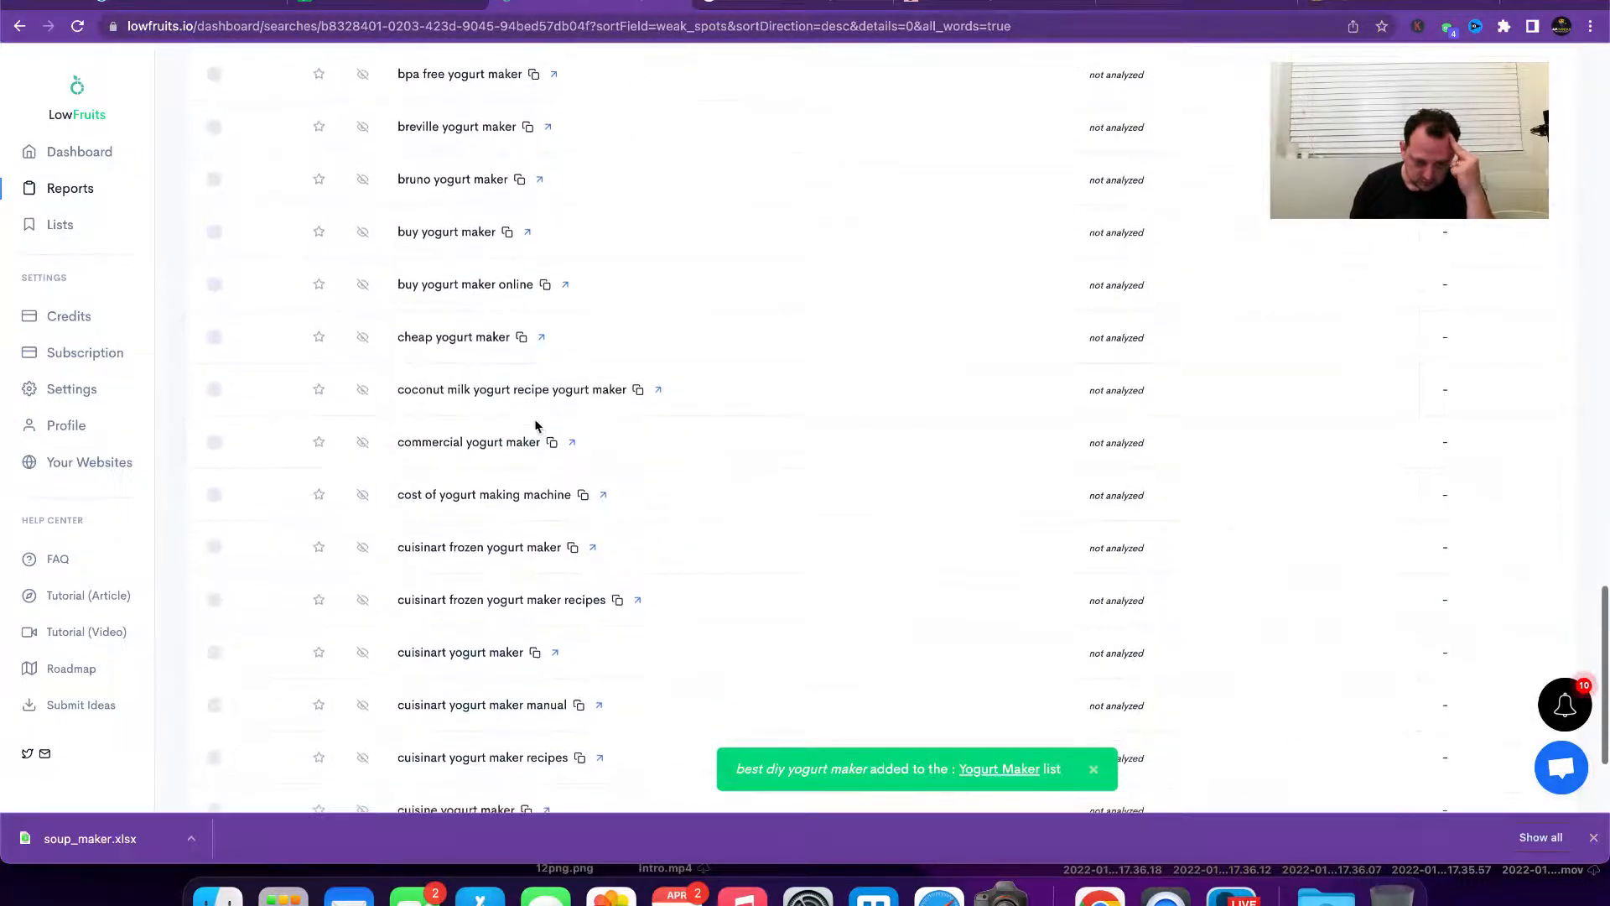
pyautogui.scroll(-1, 535, 425)
pyautogui.scroll(-4, 535, 423)
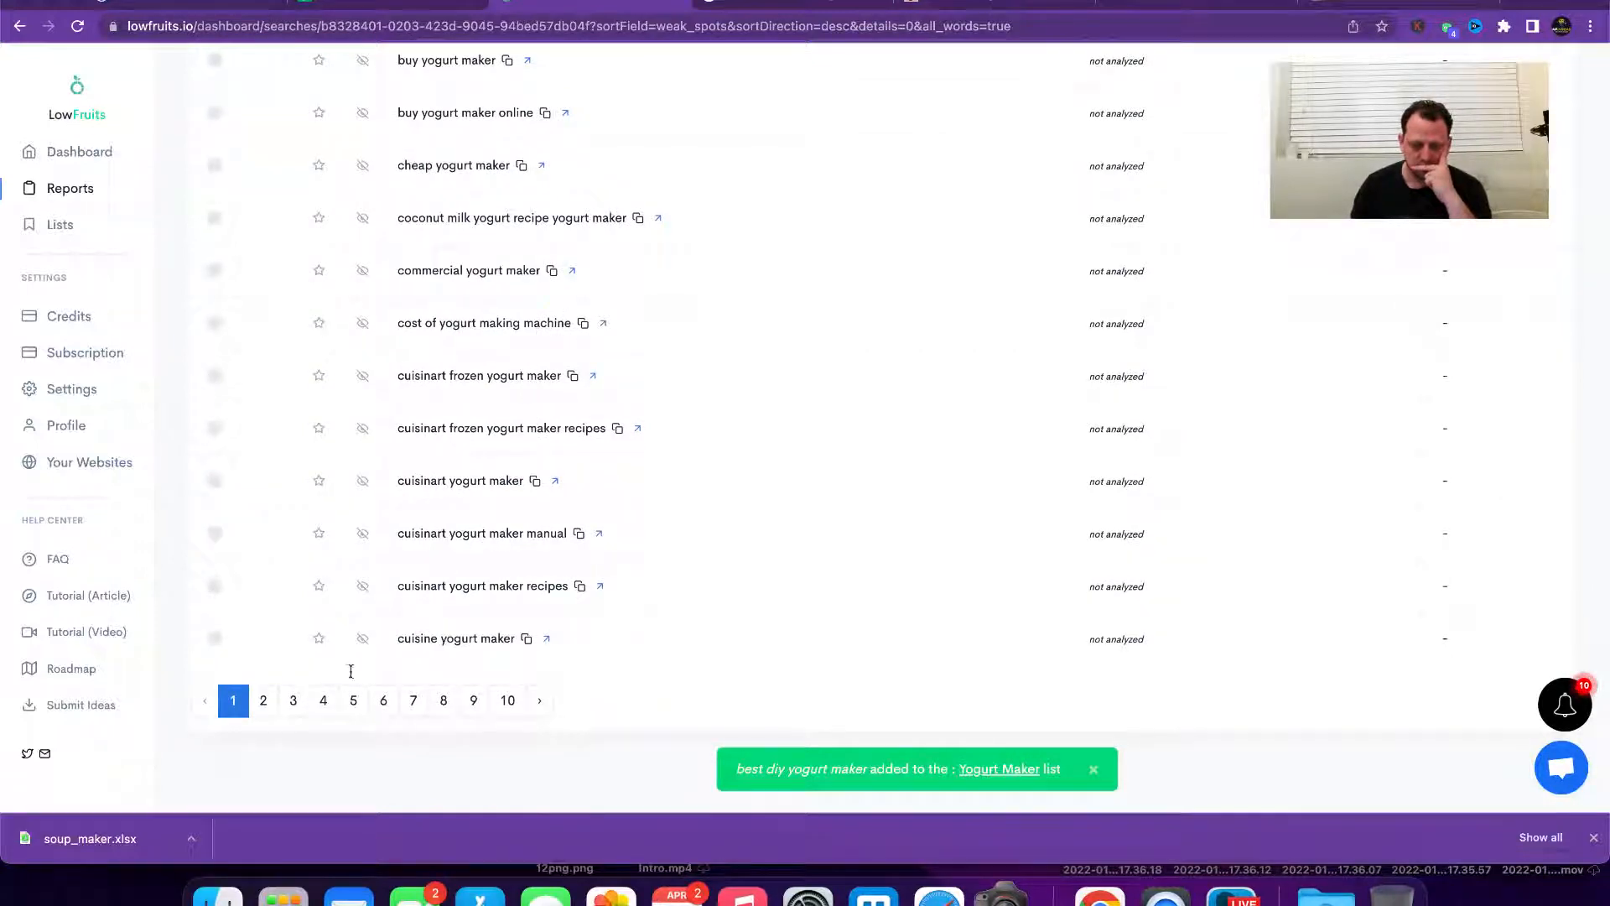
# Step: Go to page 2 of the suggestions and save "different types of yogurt makers" to the Yogurt Maker list
pyautogui.click(263, 700)
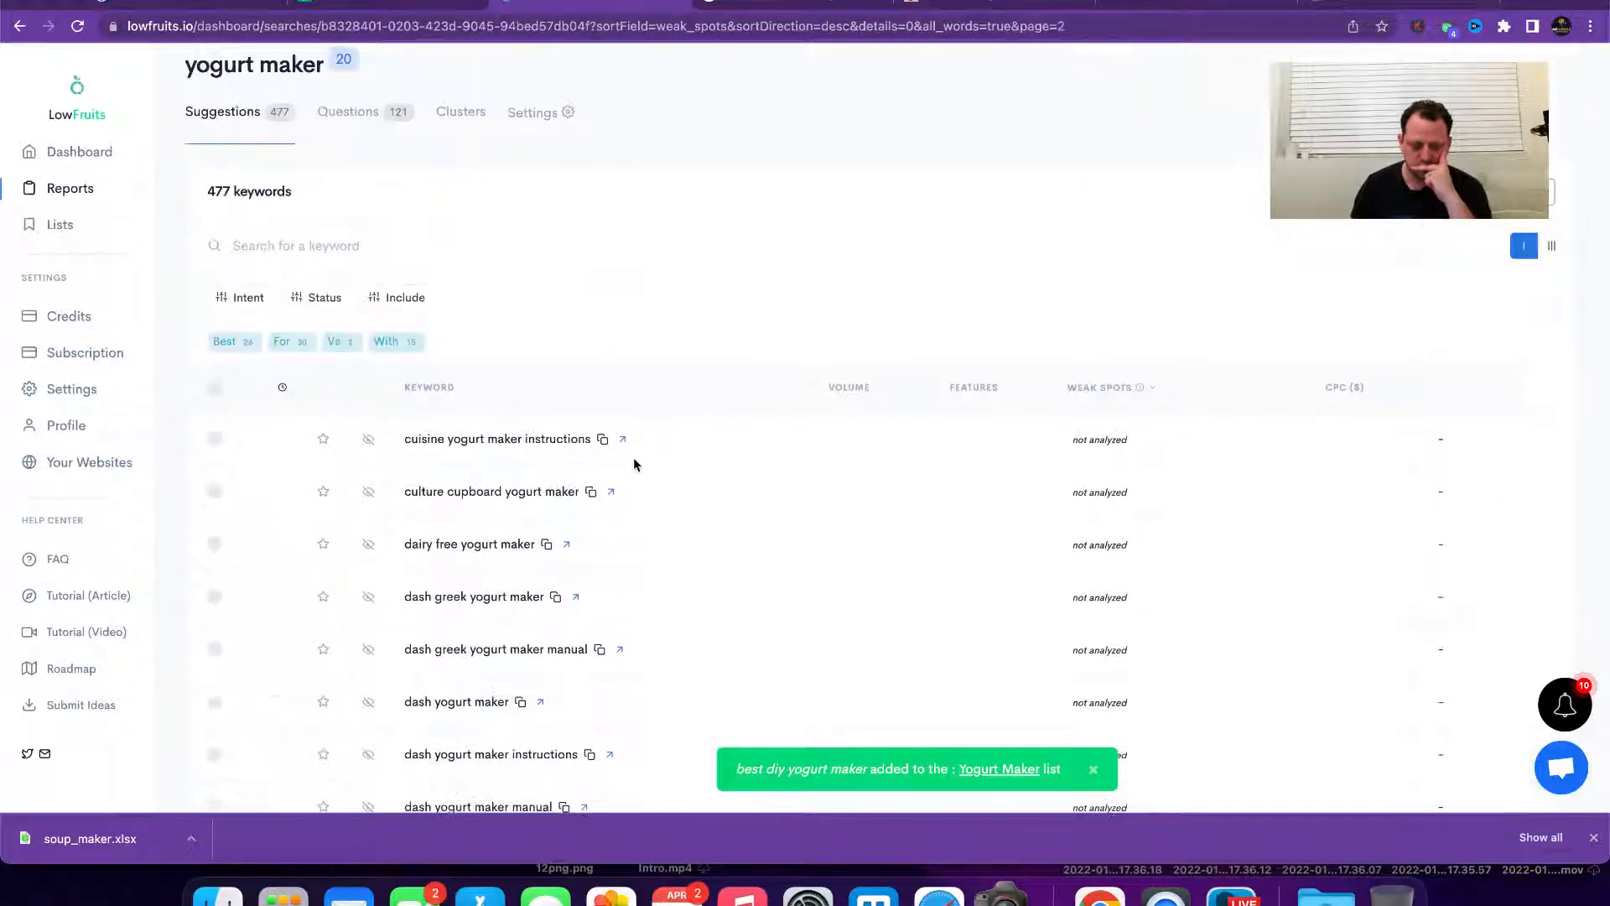
pyautogui.scroll(-3, 583, 333)
pyautogui.scroll(-3, 489, 378)
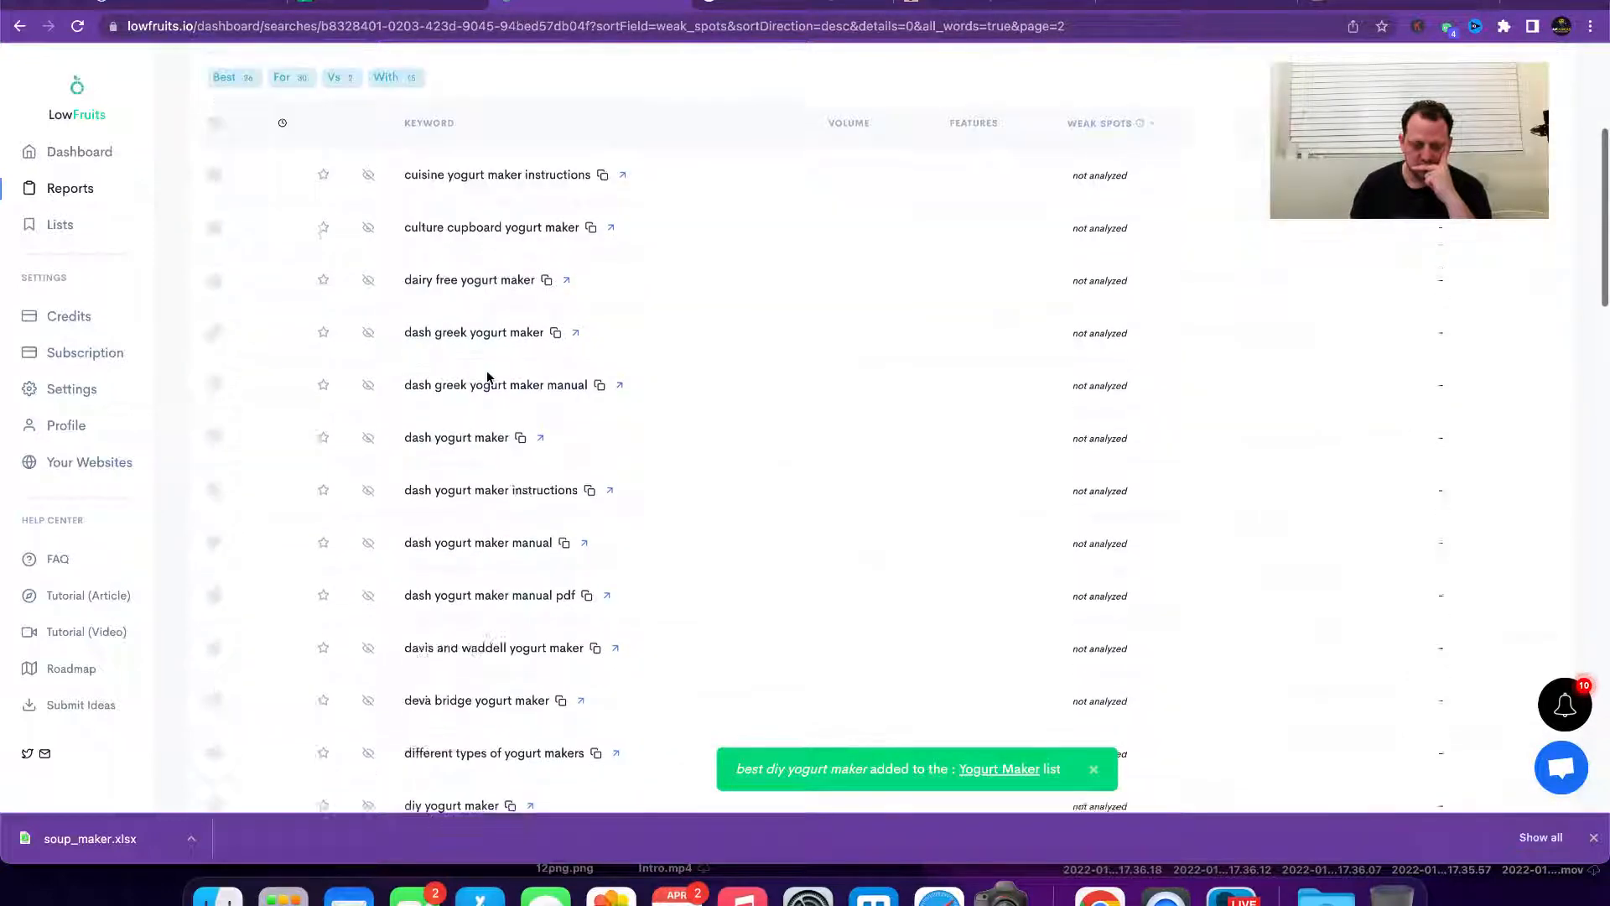
pyautogui.scroll(-5, 554, 302)
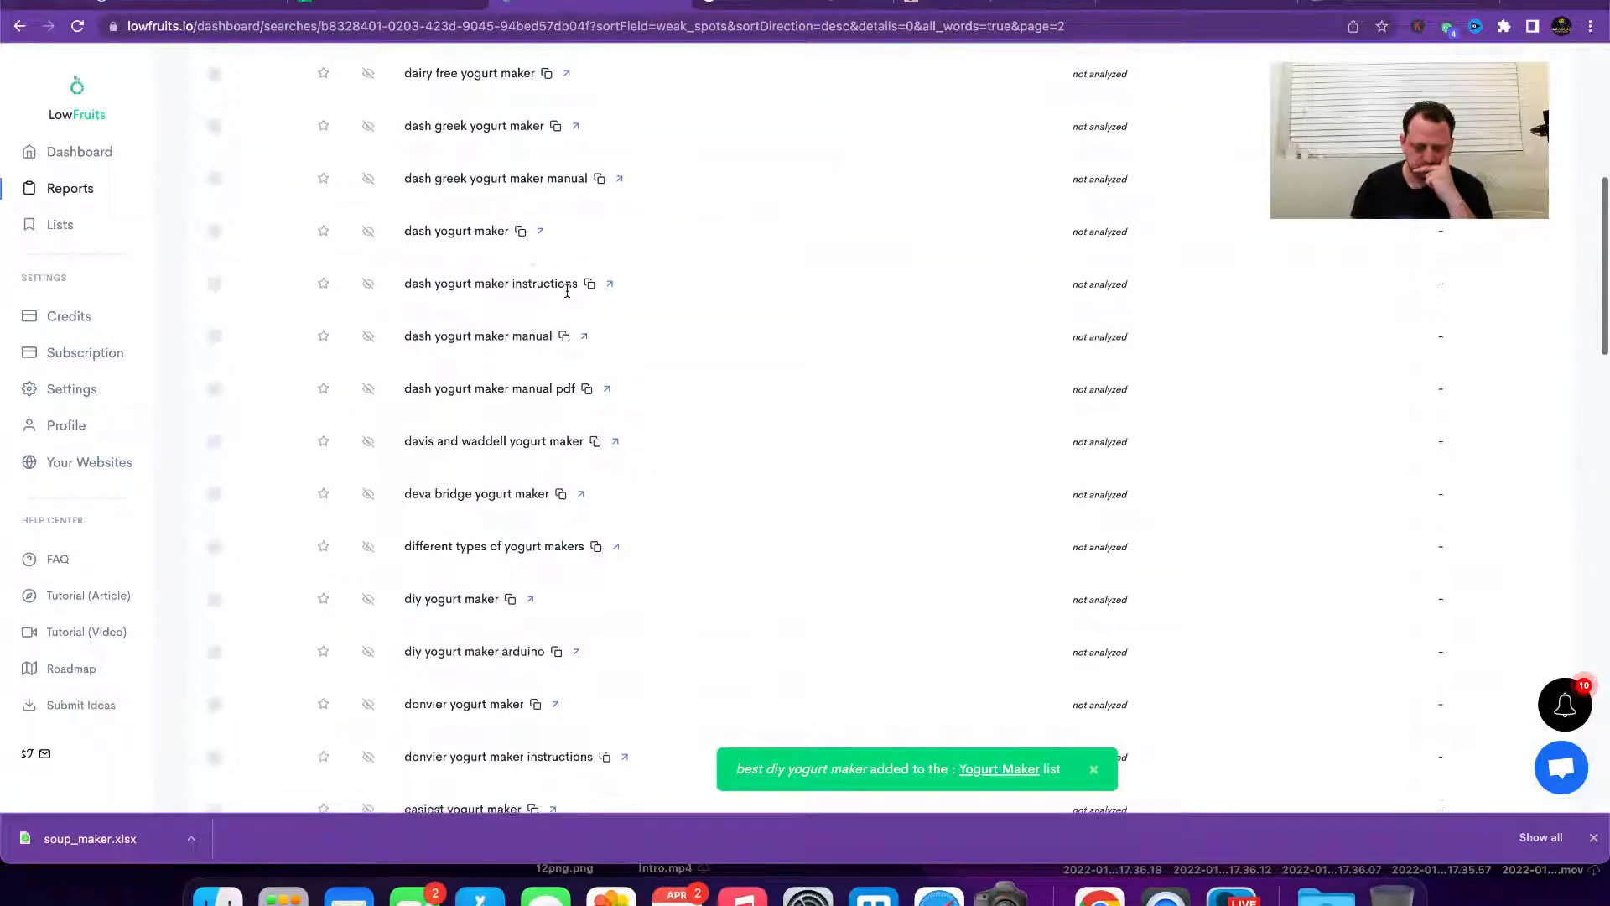
pyautogui.scroll(-1, 569, 297)
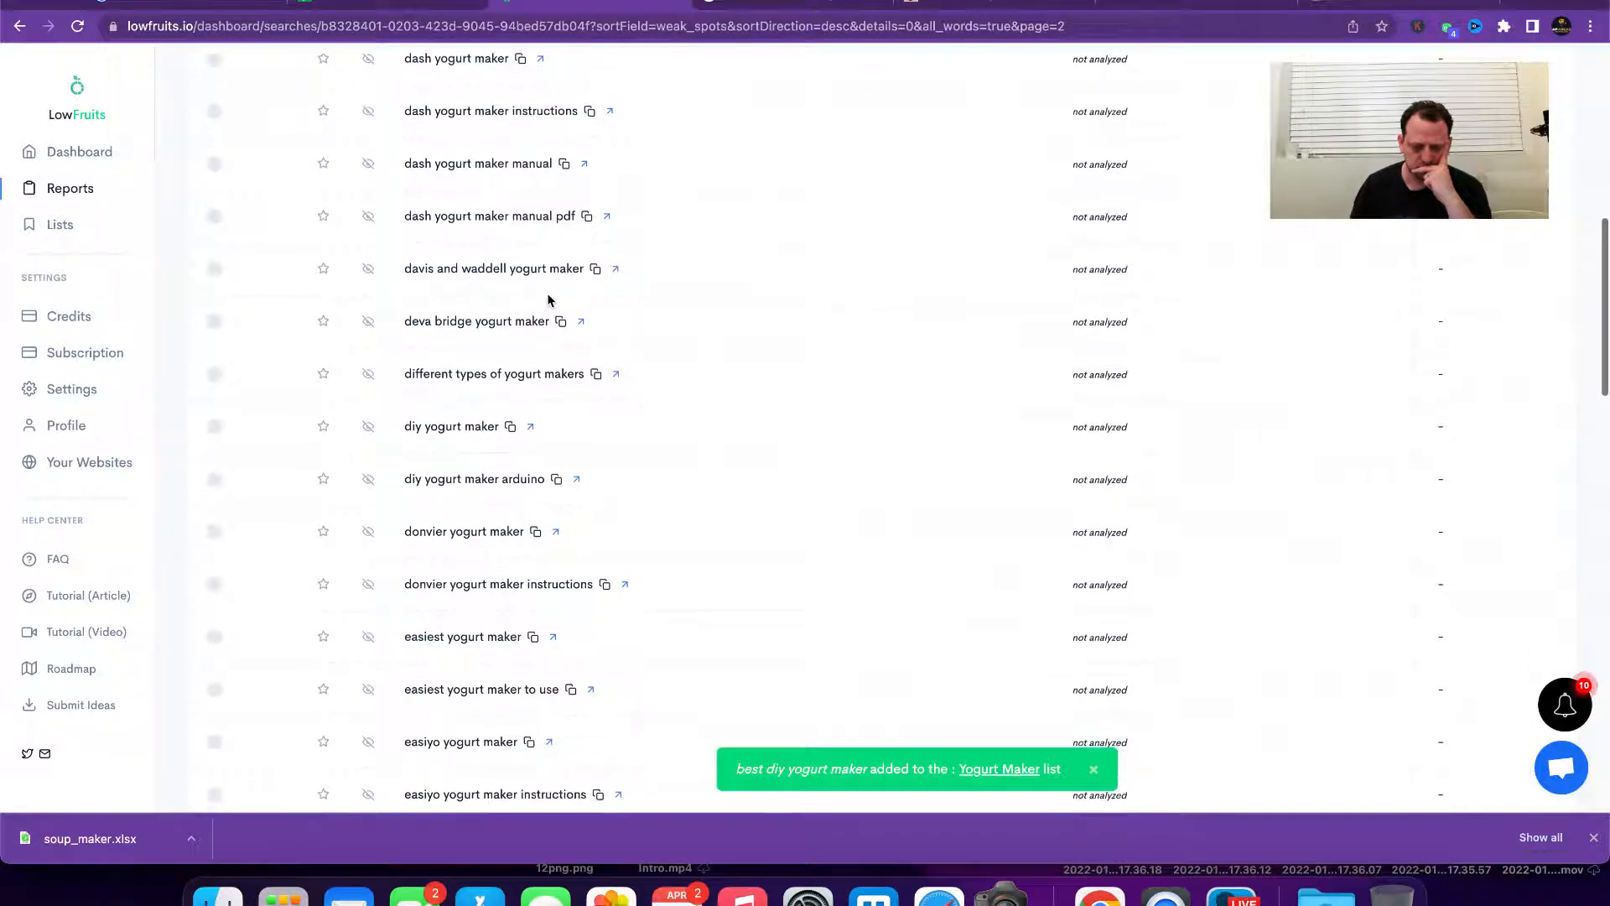
pyautogui.click(324, 380)
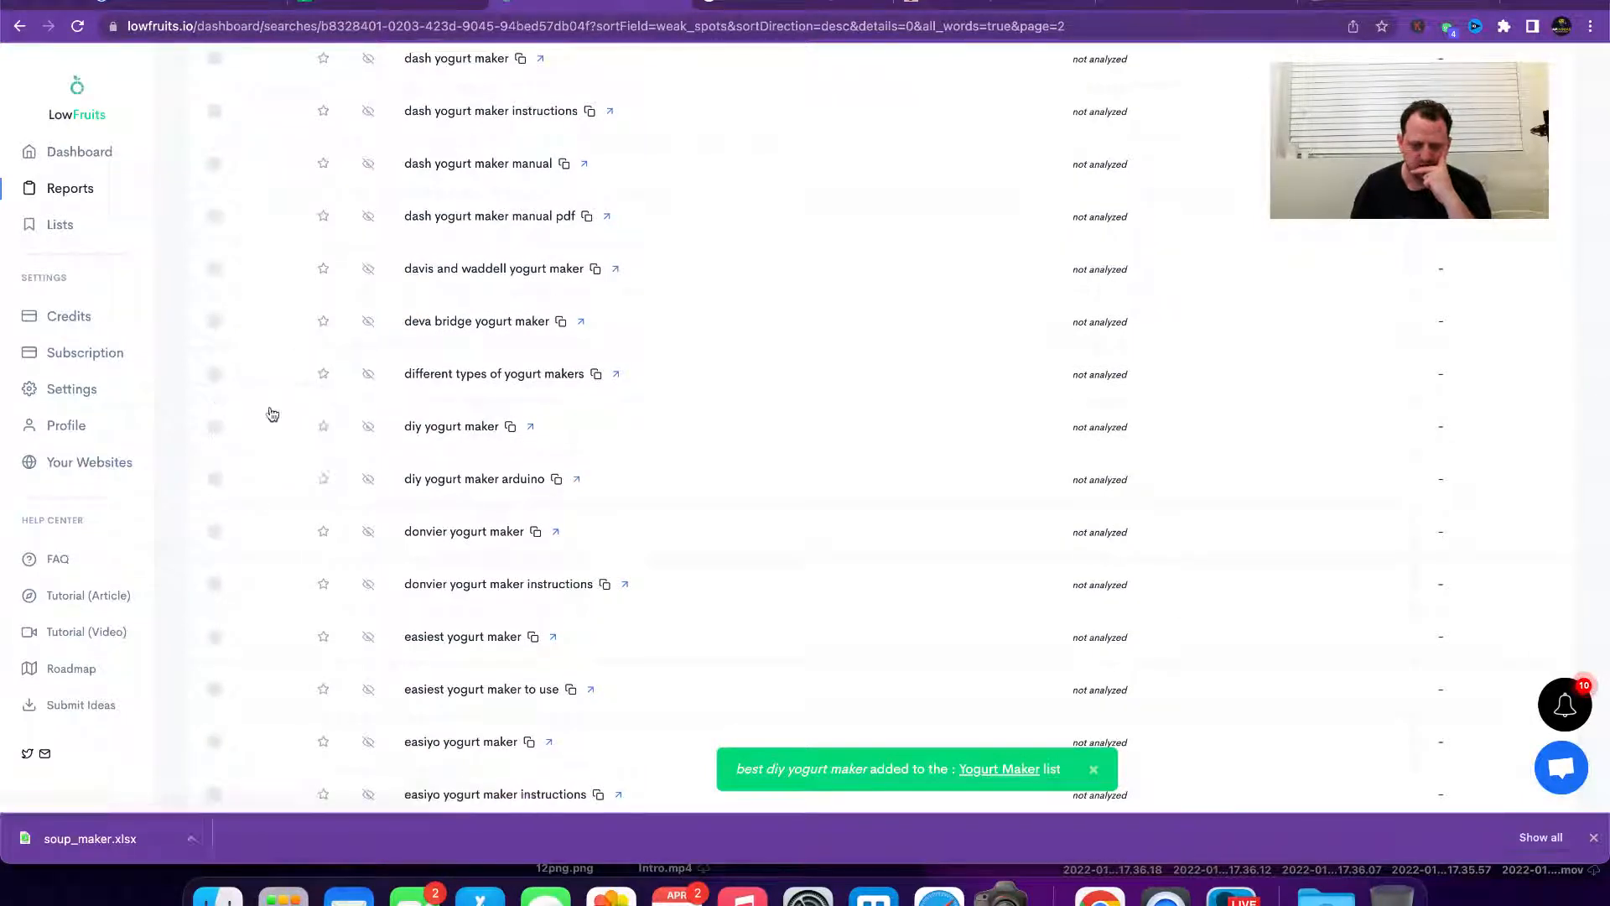
pyautogui.click(266, 406)
# Step: Examine the rest of the page 2 keyword suggestions for more informational yogurt maker topics
pyautogui.scroll(-3, 682, 414)
pyautogui.scroll(-5, 682, 414)
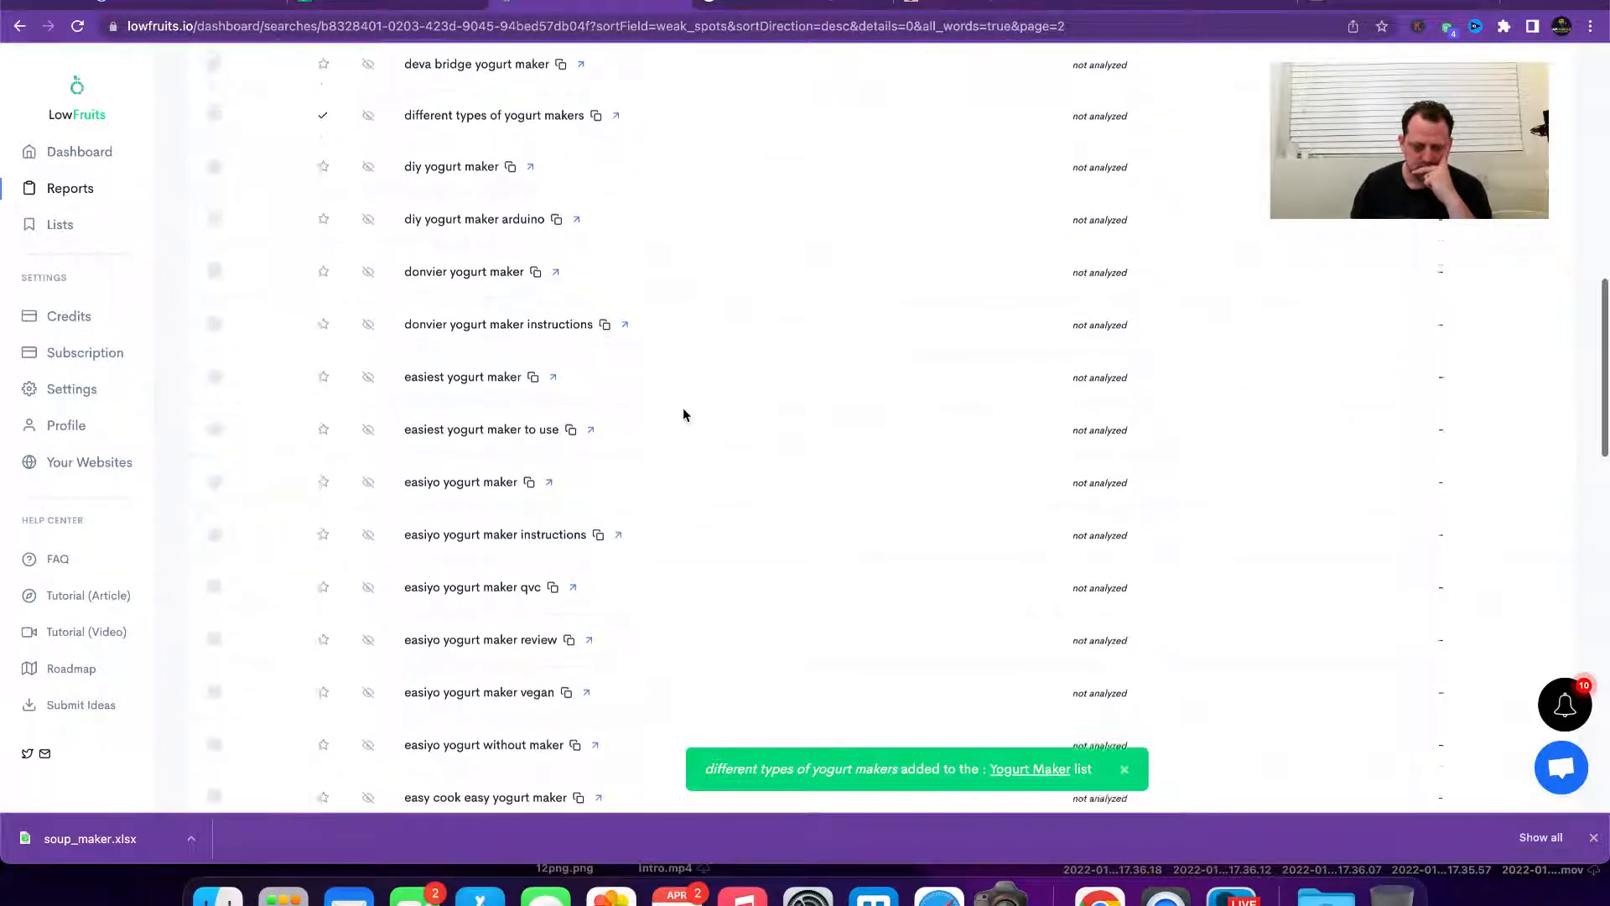
pyautogui.scroll(-5, 682, 414)
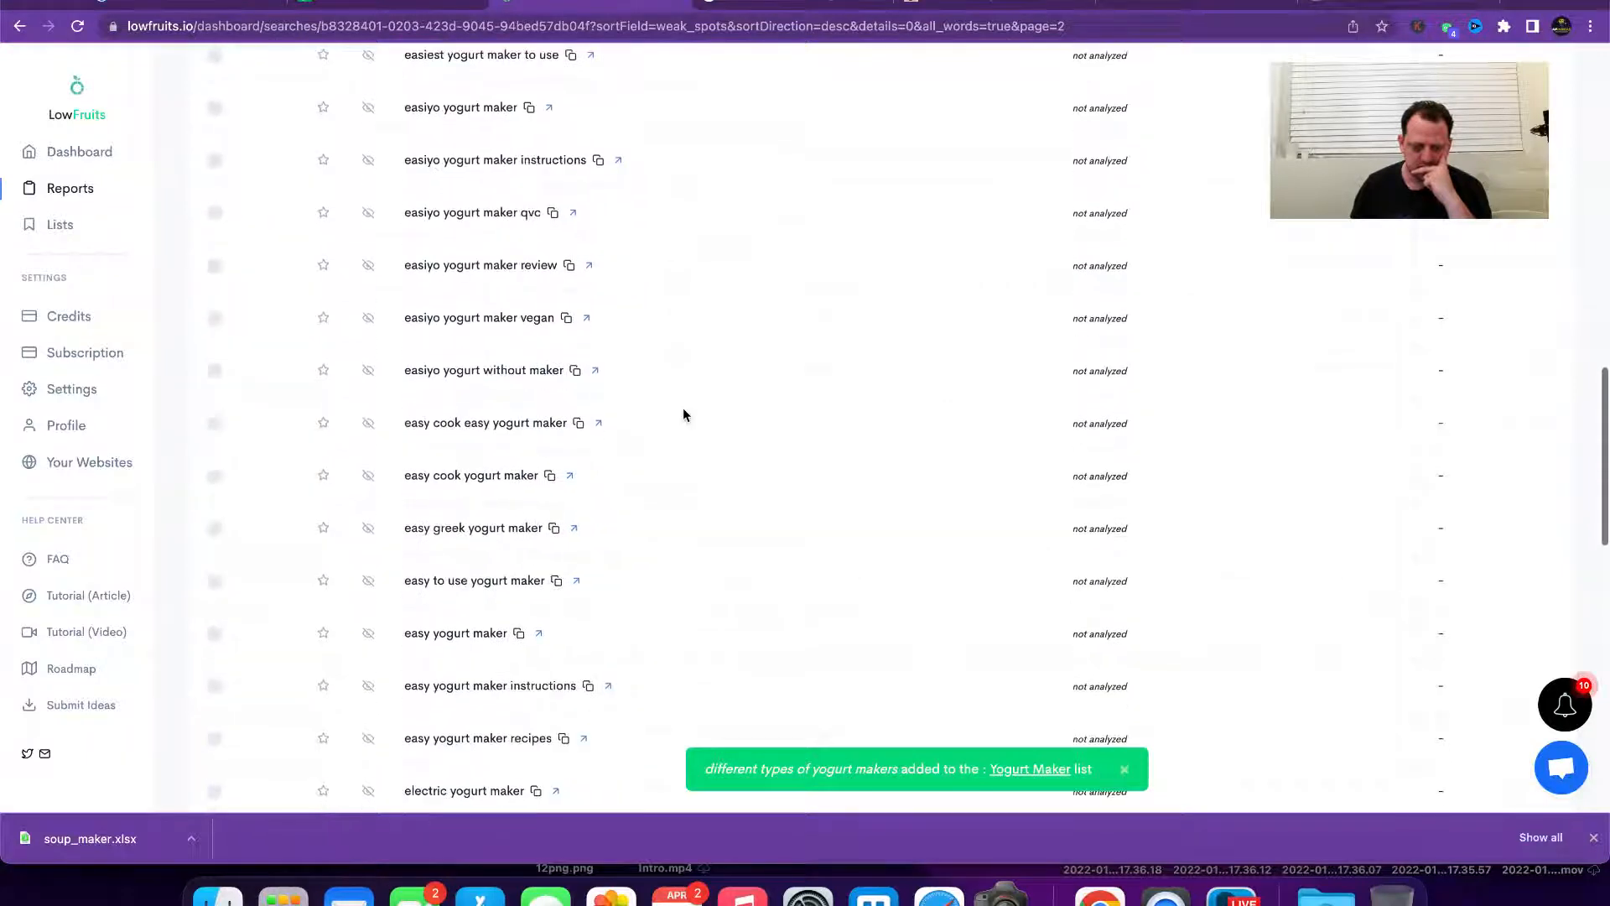
pyautogui.scroll(-8, 591, 582)
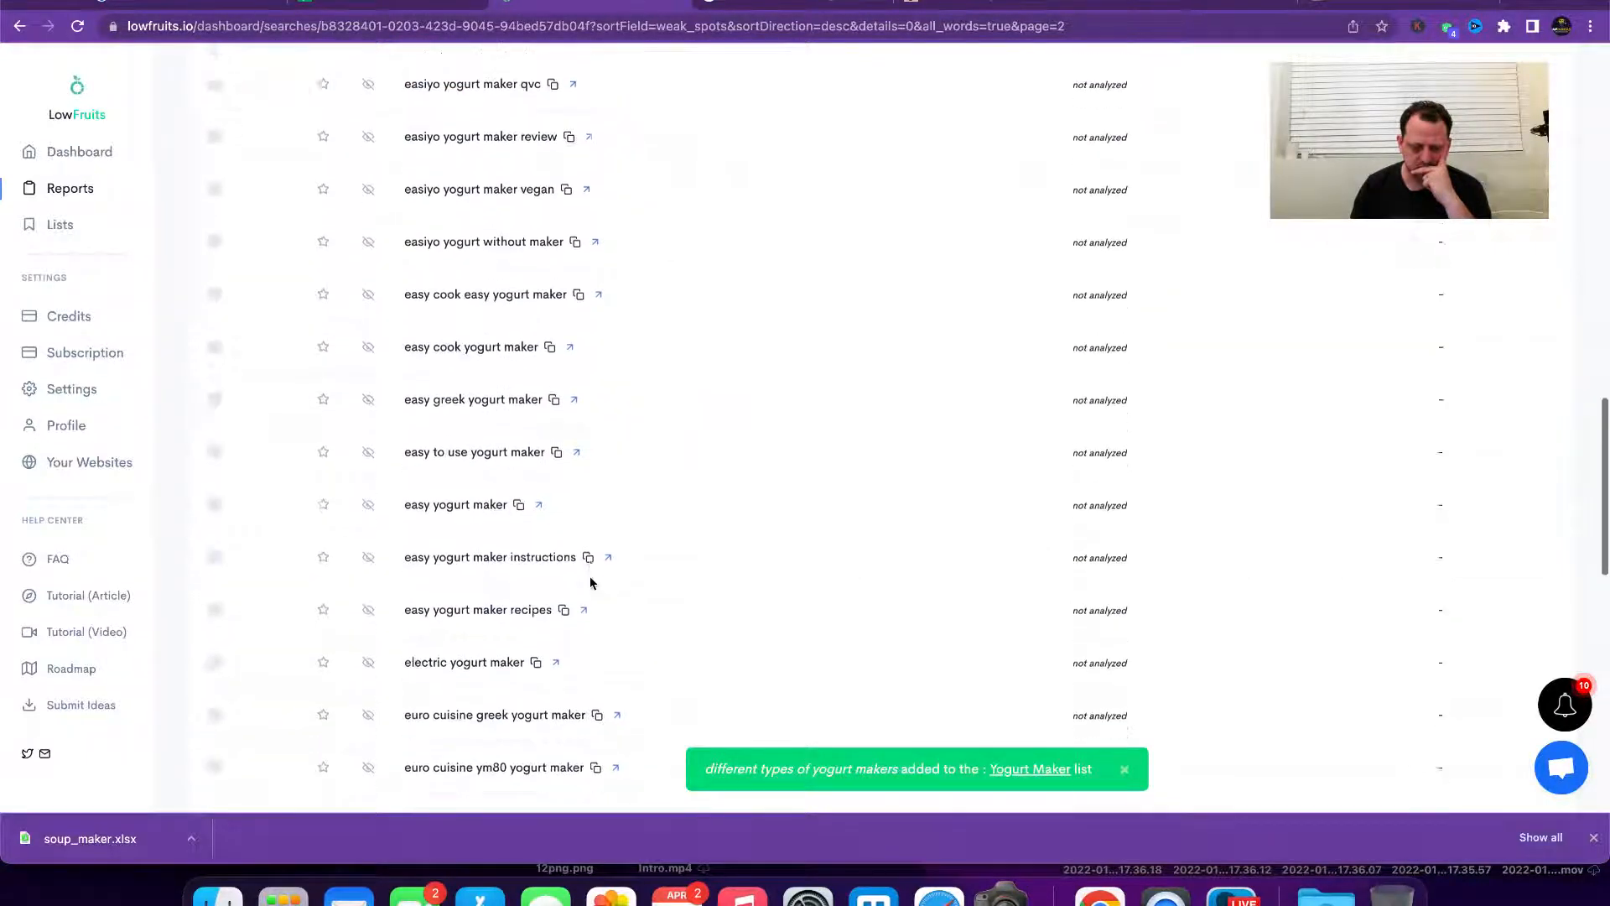
pyautogui.scroll(-8, 591, 582)
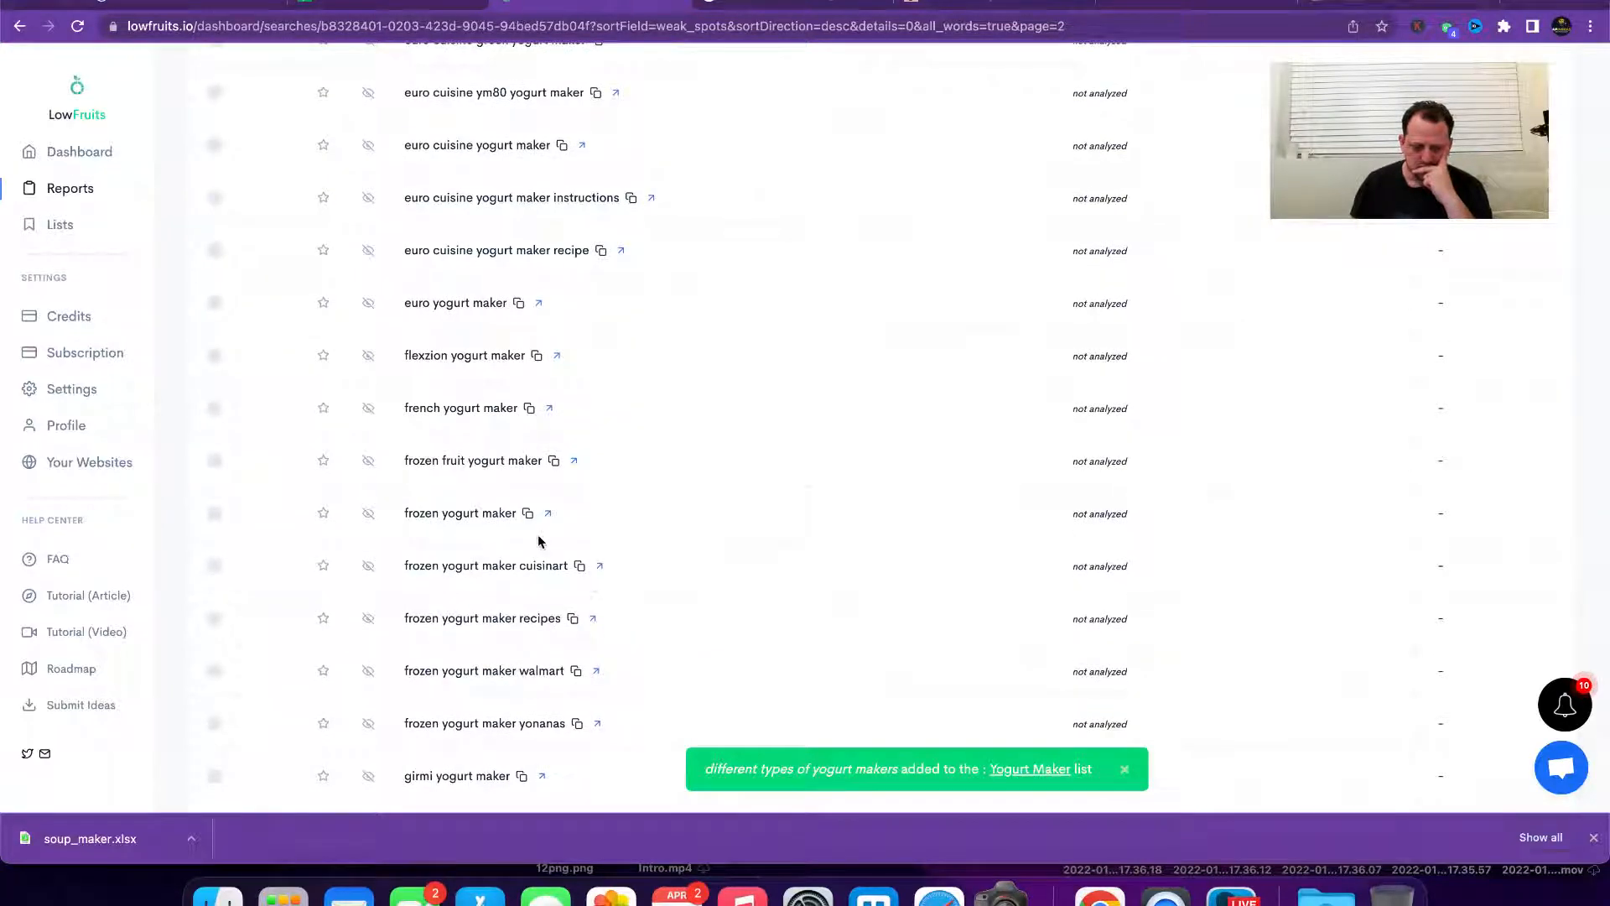
pyautogui.scroll(-6, 539, 541)
# Step: Go to page 3 of the suggestions and save "homemade yogurt without maker" to the Yogurt Maker list
pyautogui.click(293, 675)
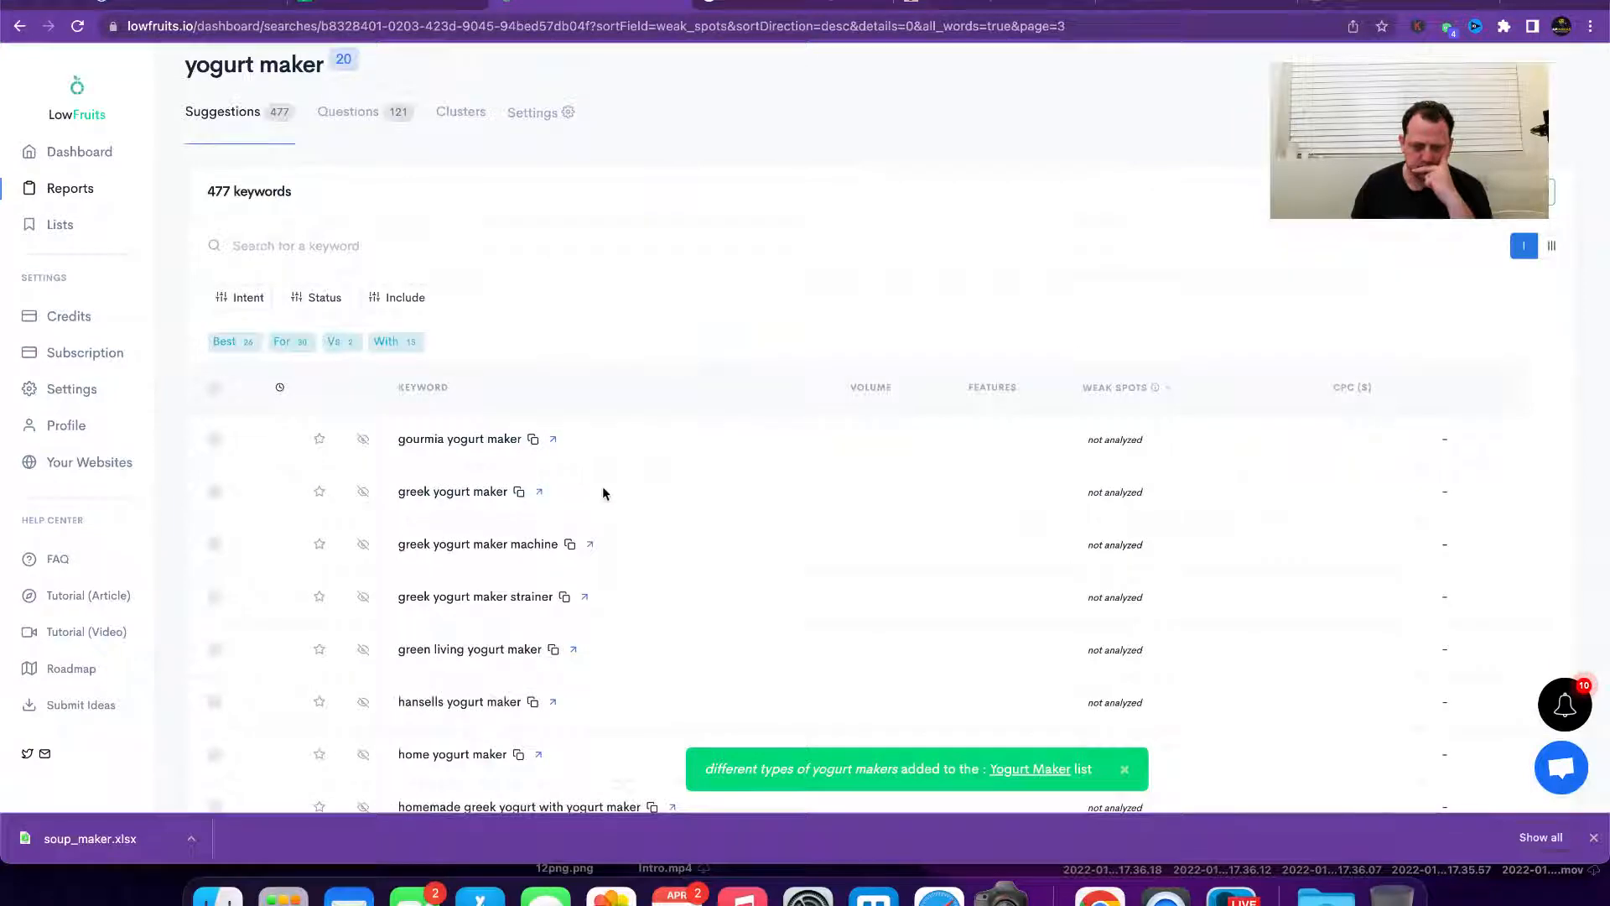
pyautogui.scroll(-8, 603, 494)
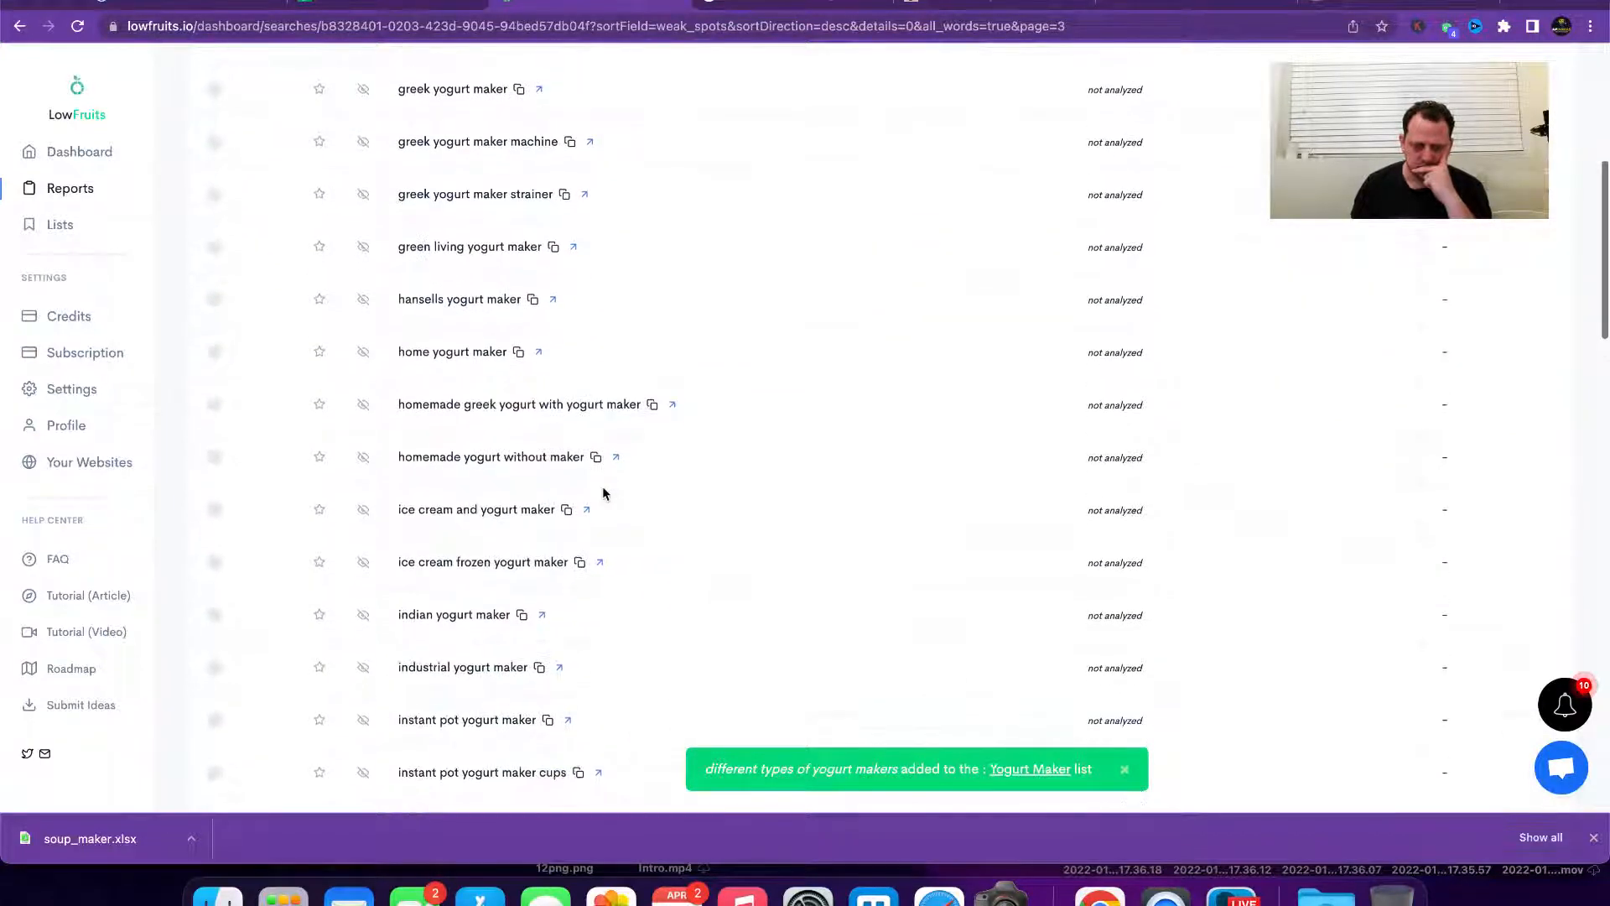
pyautogui.scroll(-2, 657, 430)
pyautogui.scroll(-2, 657, 434)
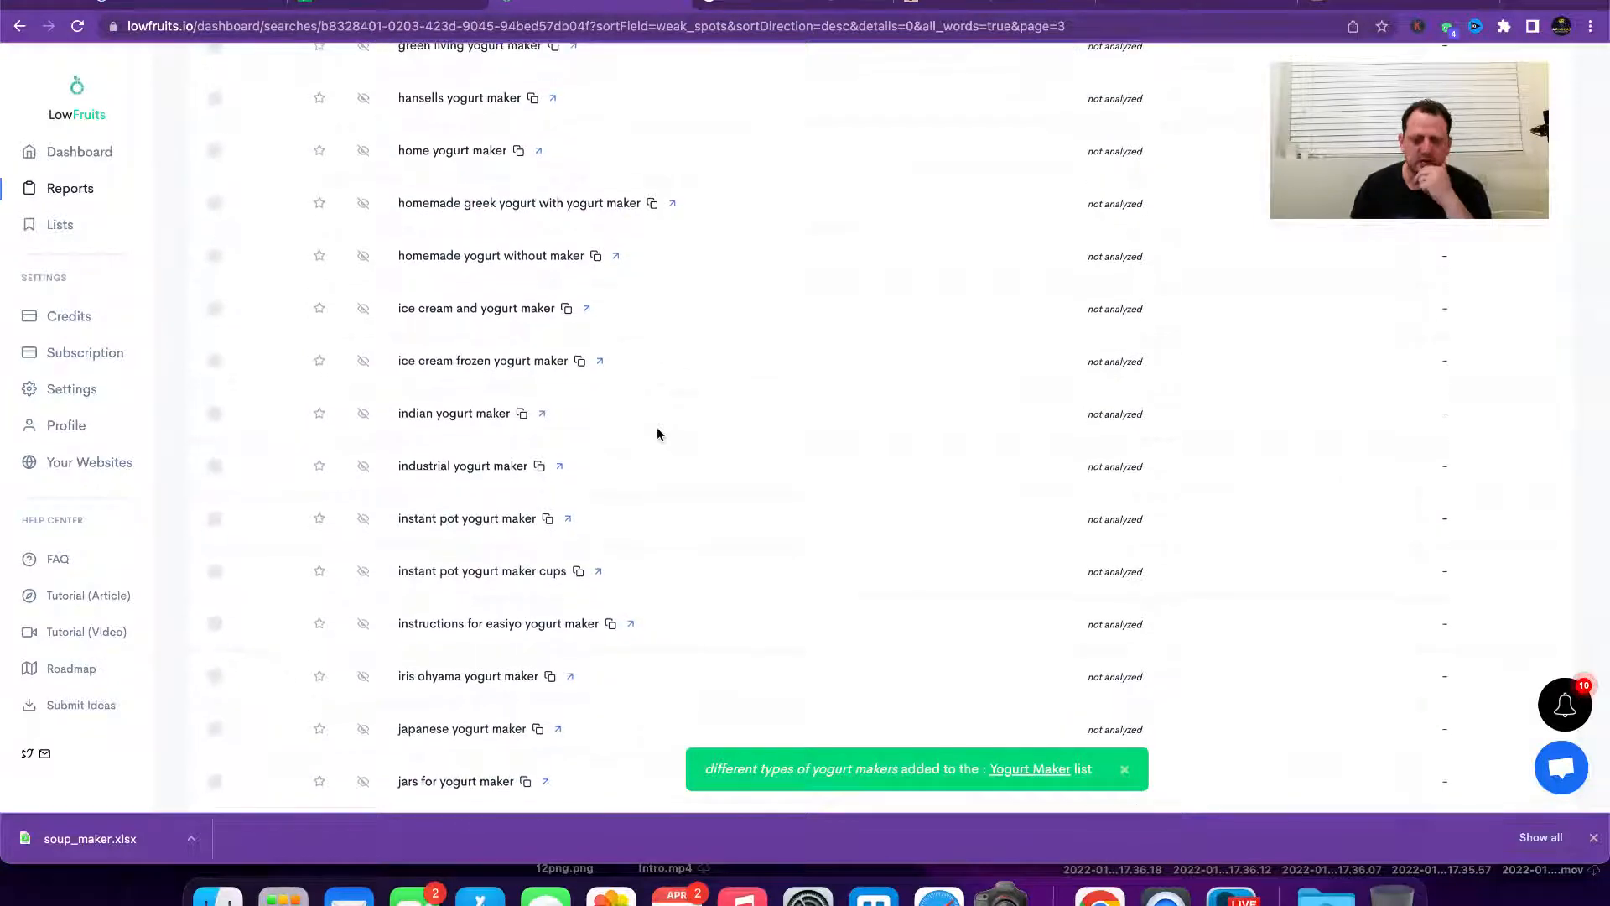
pyautogui.scroll(-5, 656, 406)
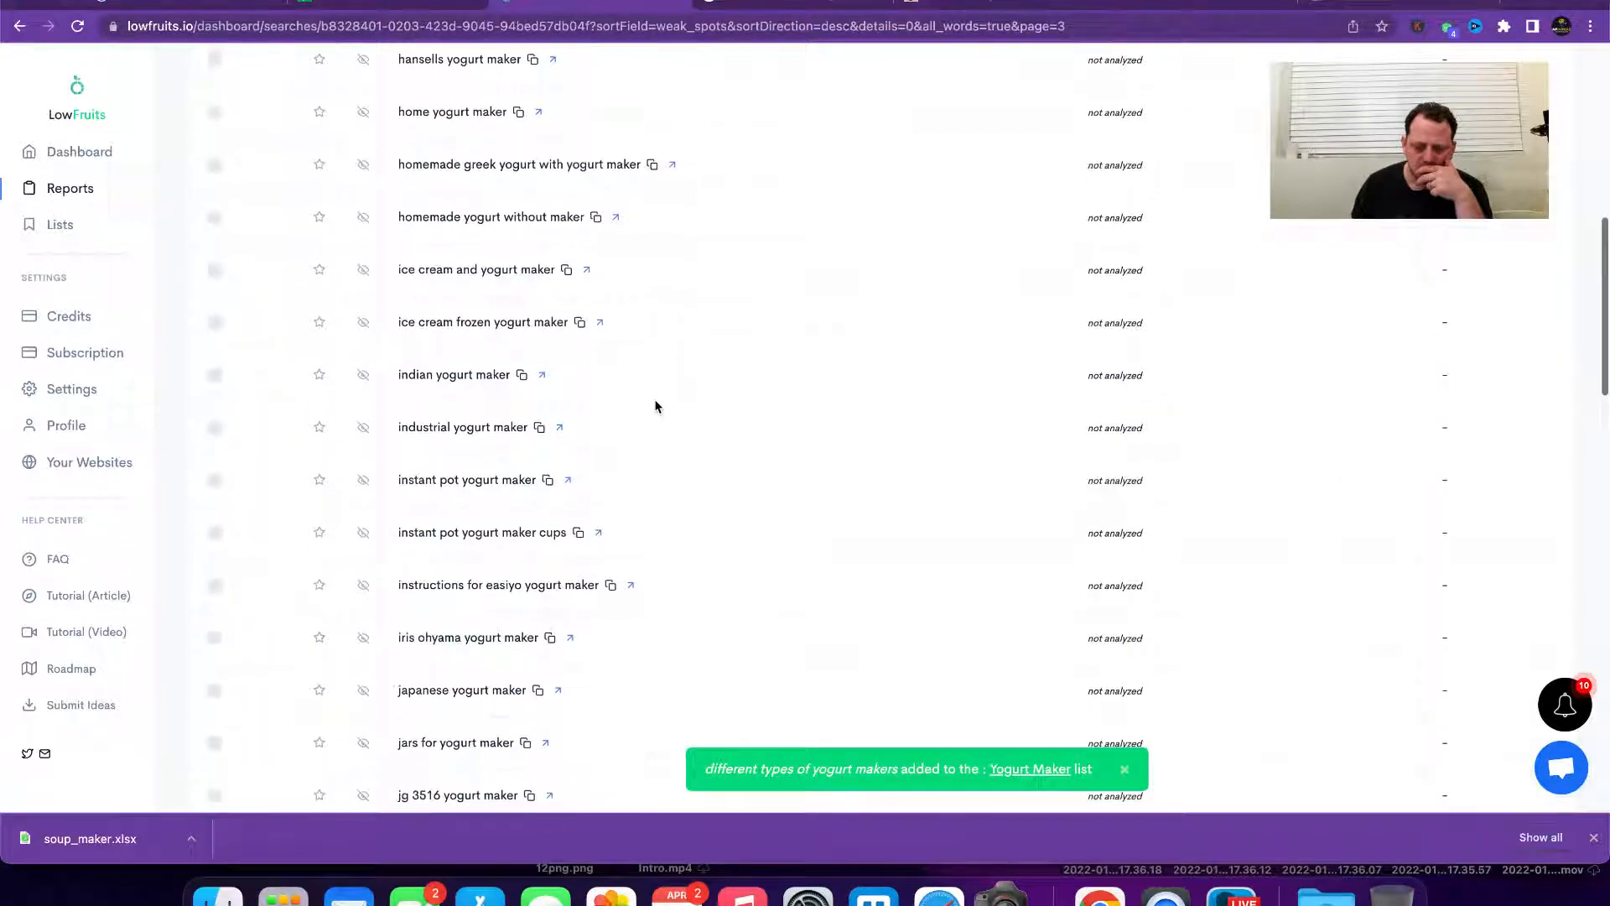
pyautogui.scroll(3, 655, 404)
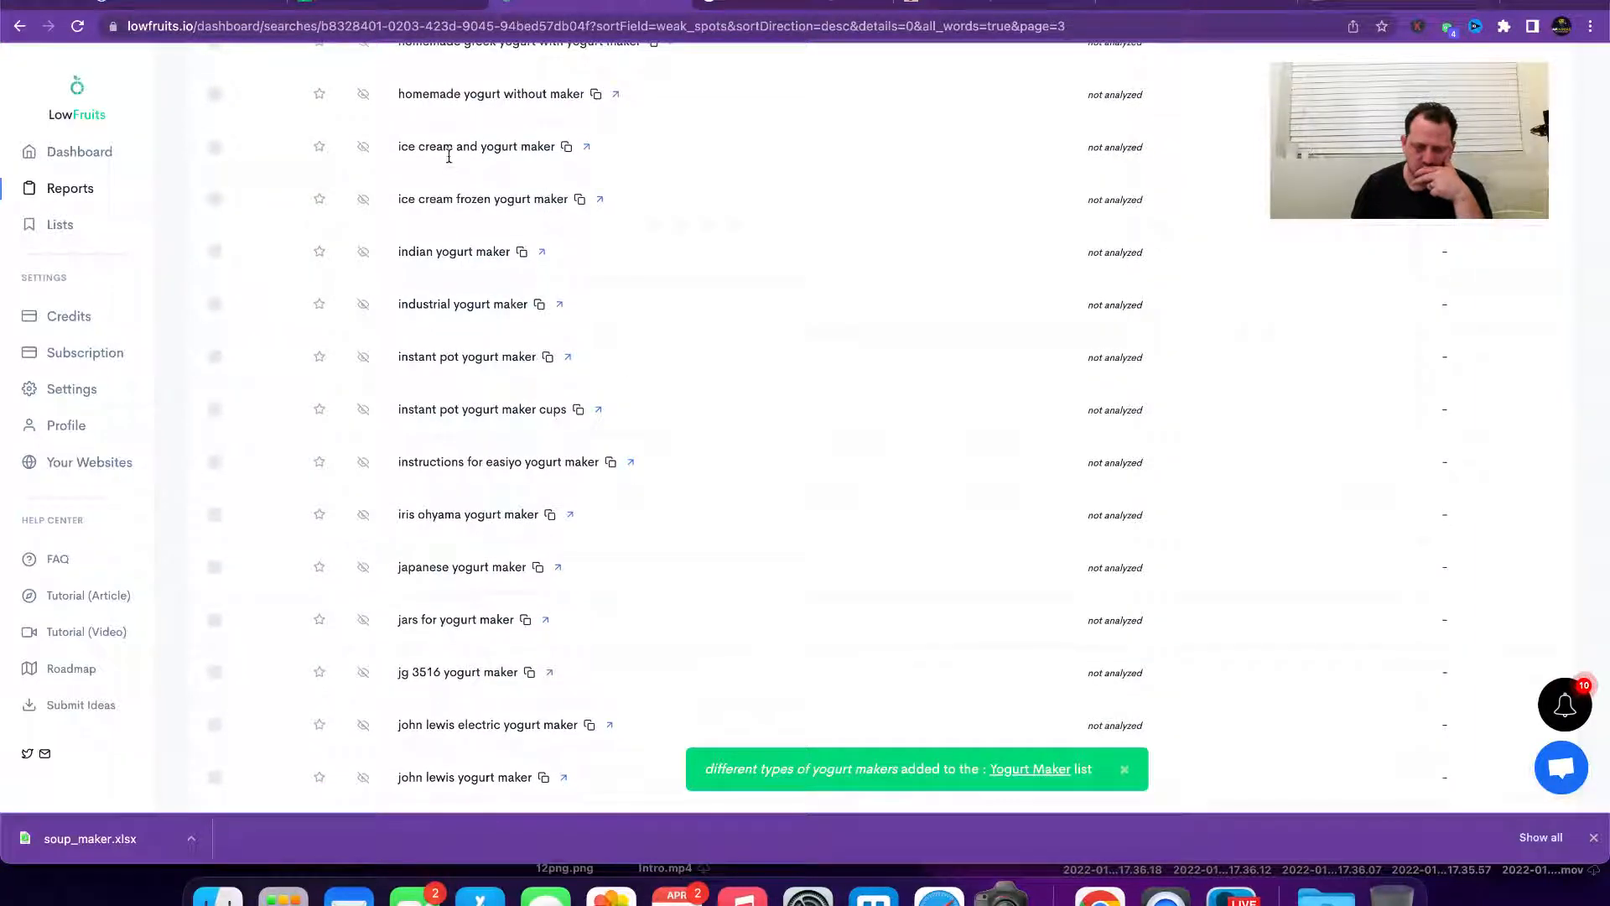
pyautogui.click(319, 96)
pyautogui.click(292, 125)
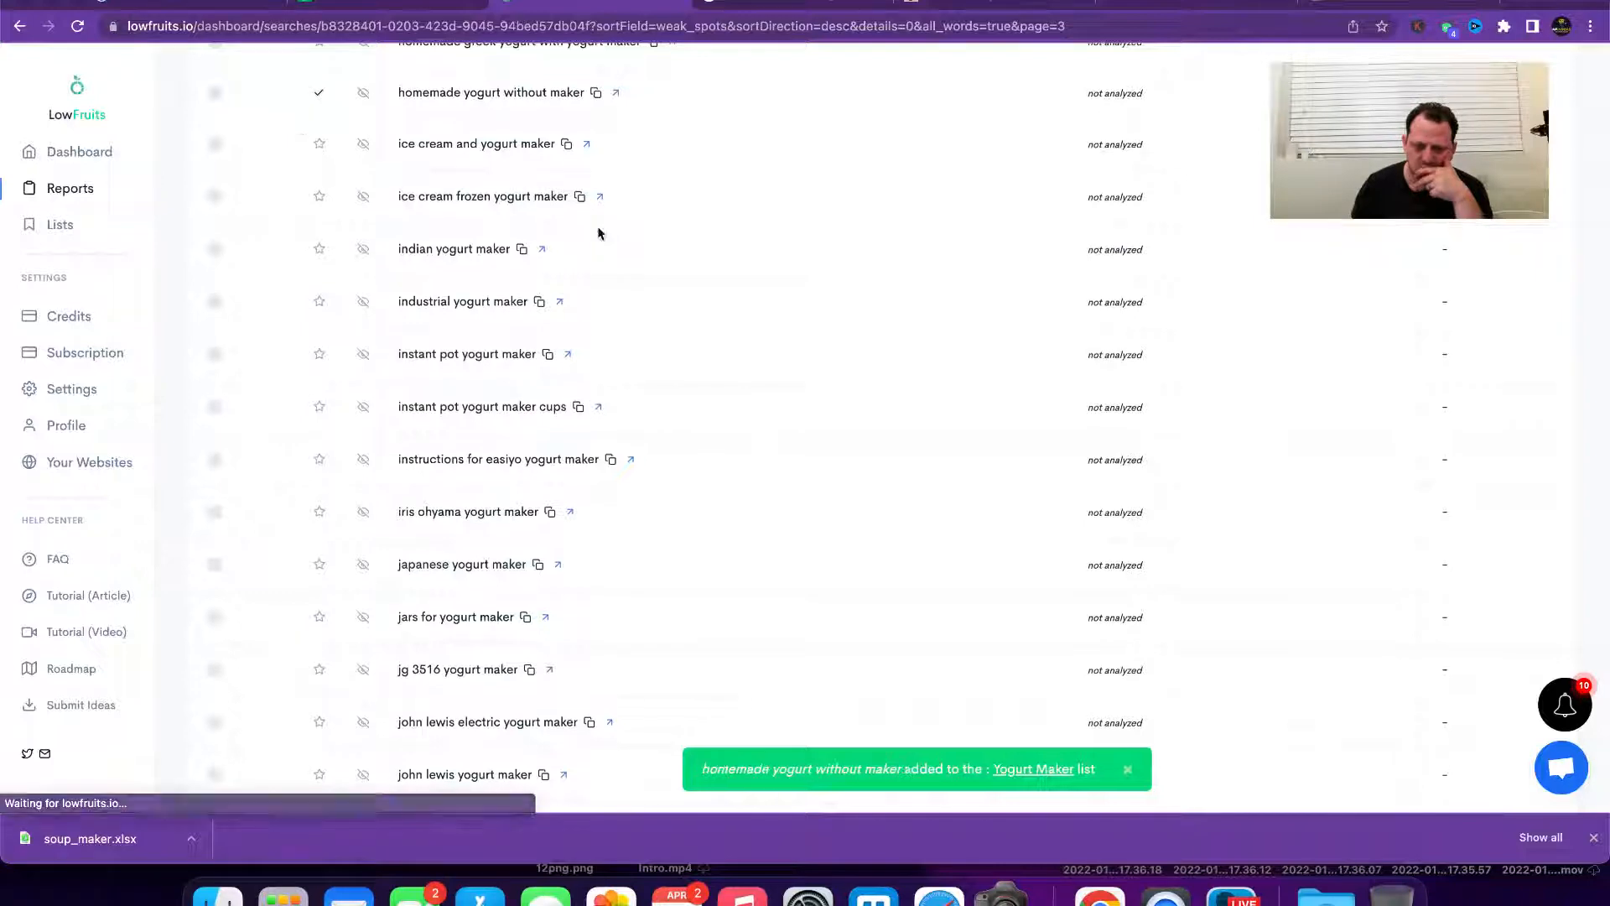
# Step: Save the keyword "making cheese in a yogurt maker" near the end of page 3 to the Yogurt Maker list
pyautogui.scroll(-5, 564, 441)
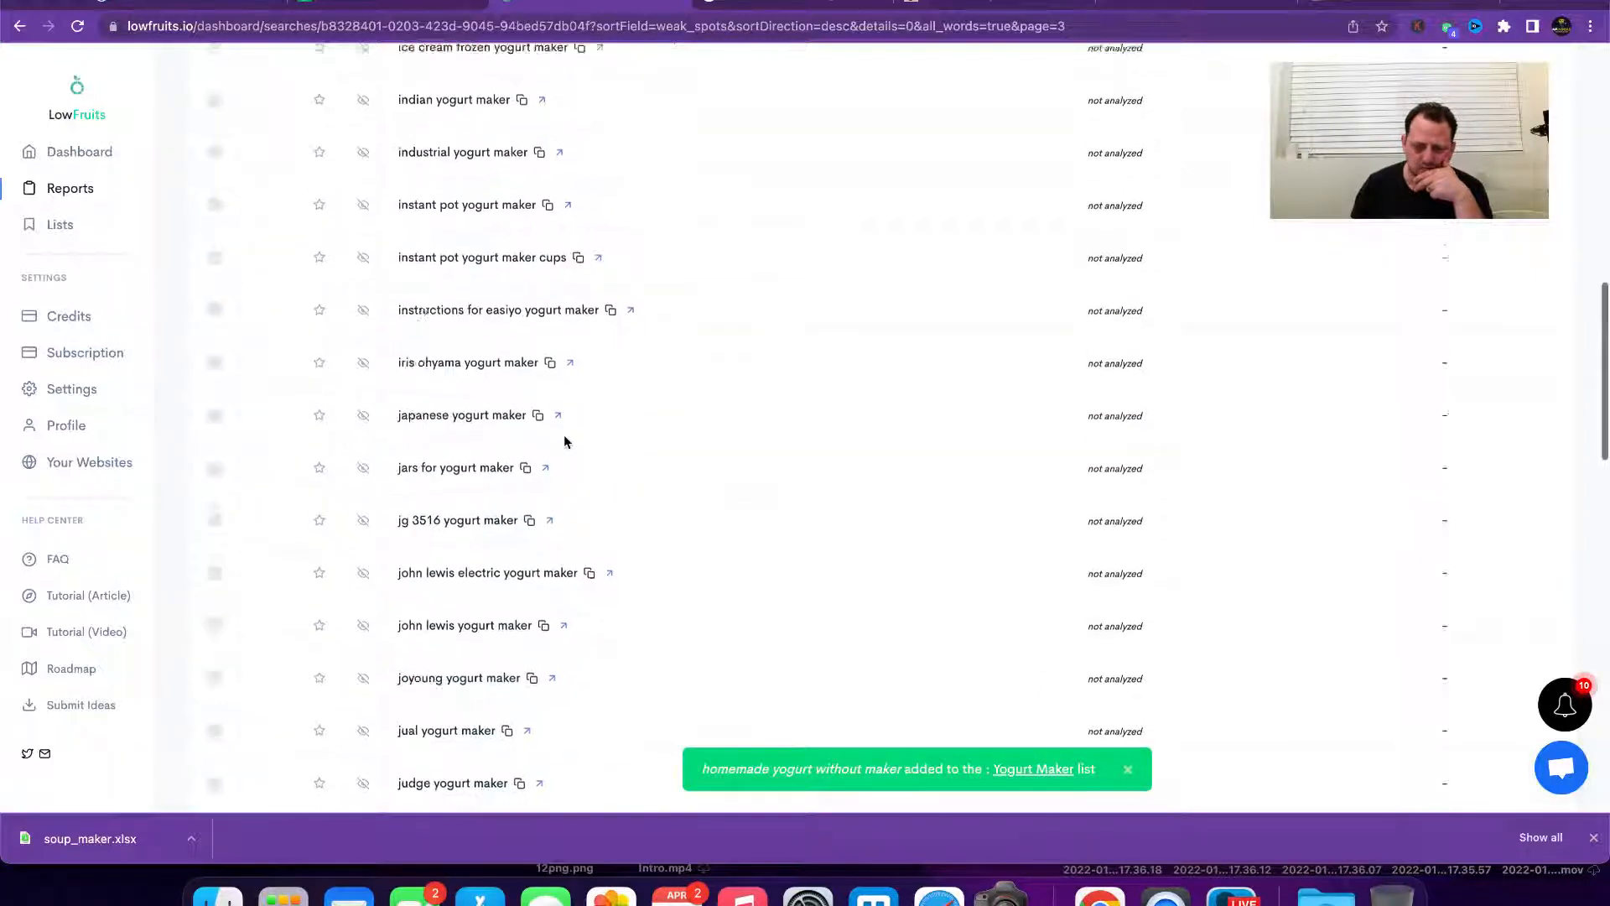
pyautogui.scroll(-2, 564, 441)
pyautogui.scroll(-3, 564, 441)
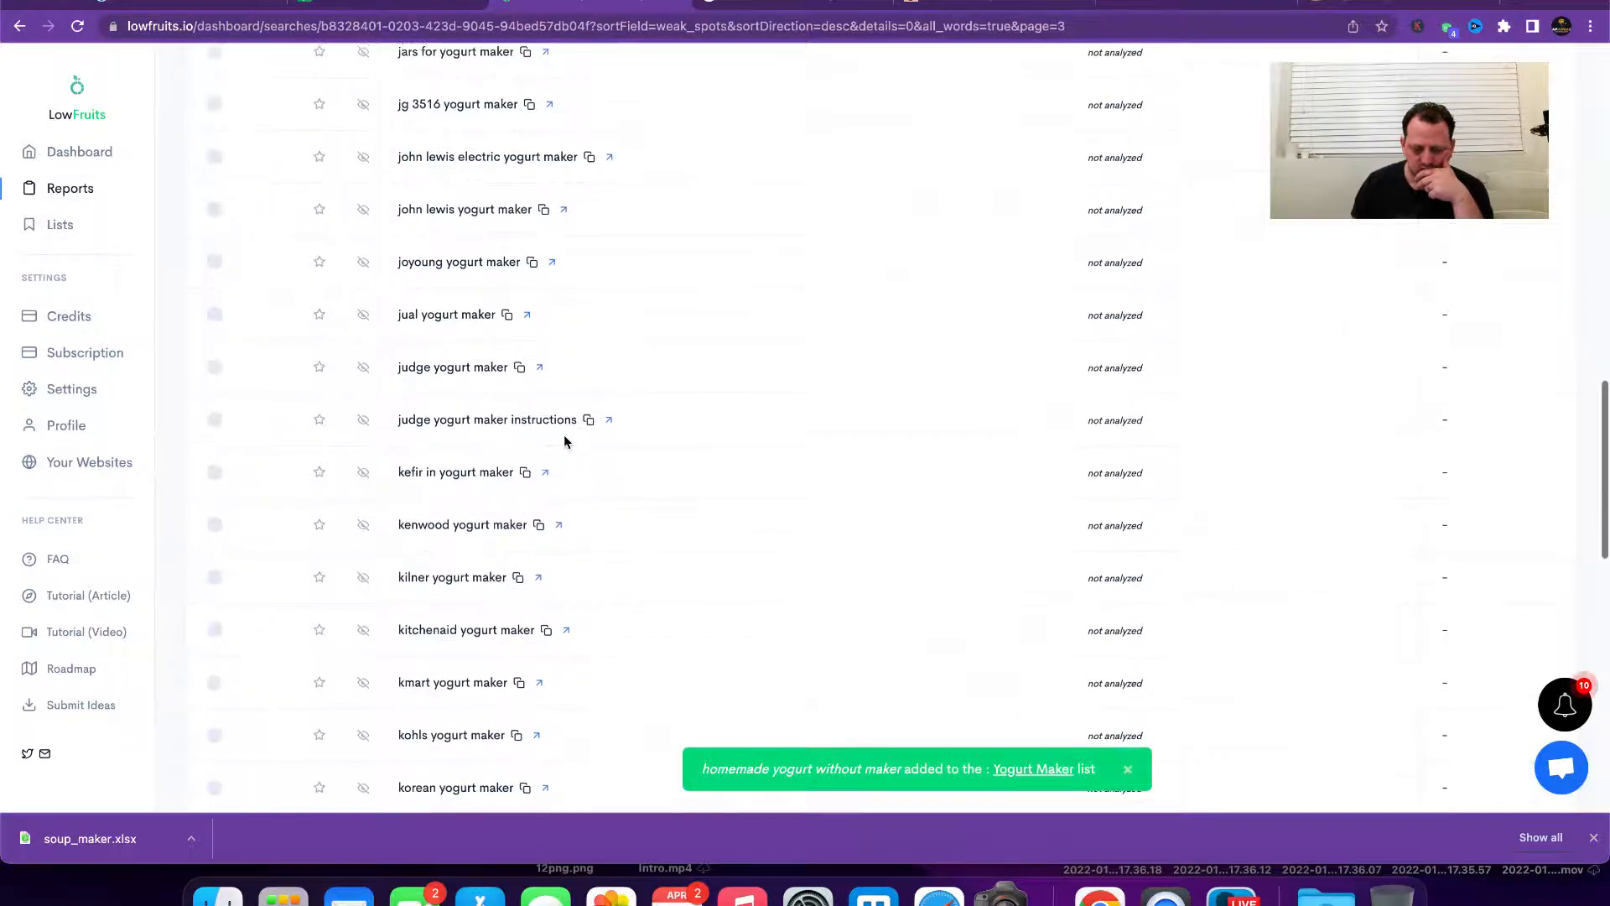
pyautogui.scroll(-4, 564, 441)
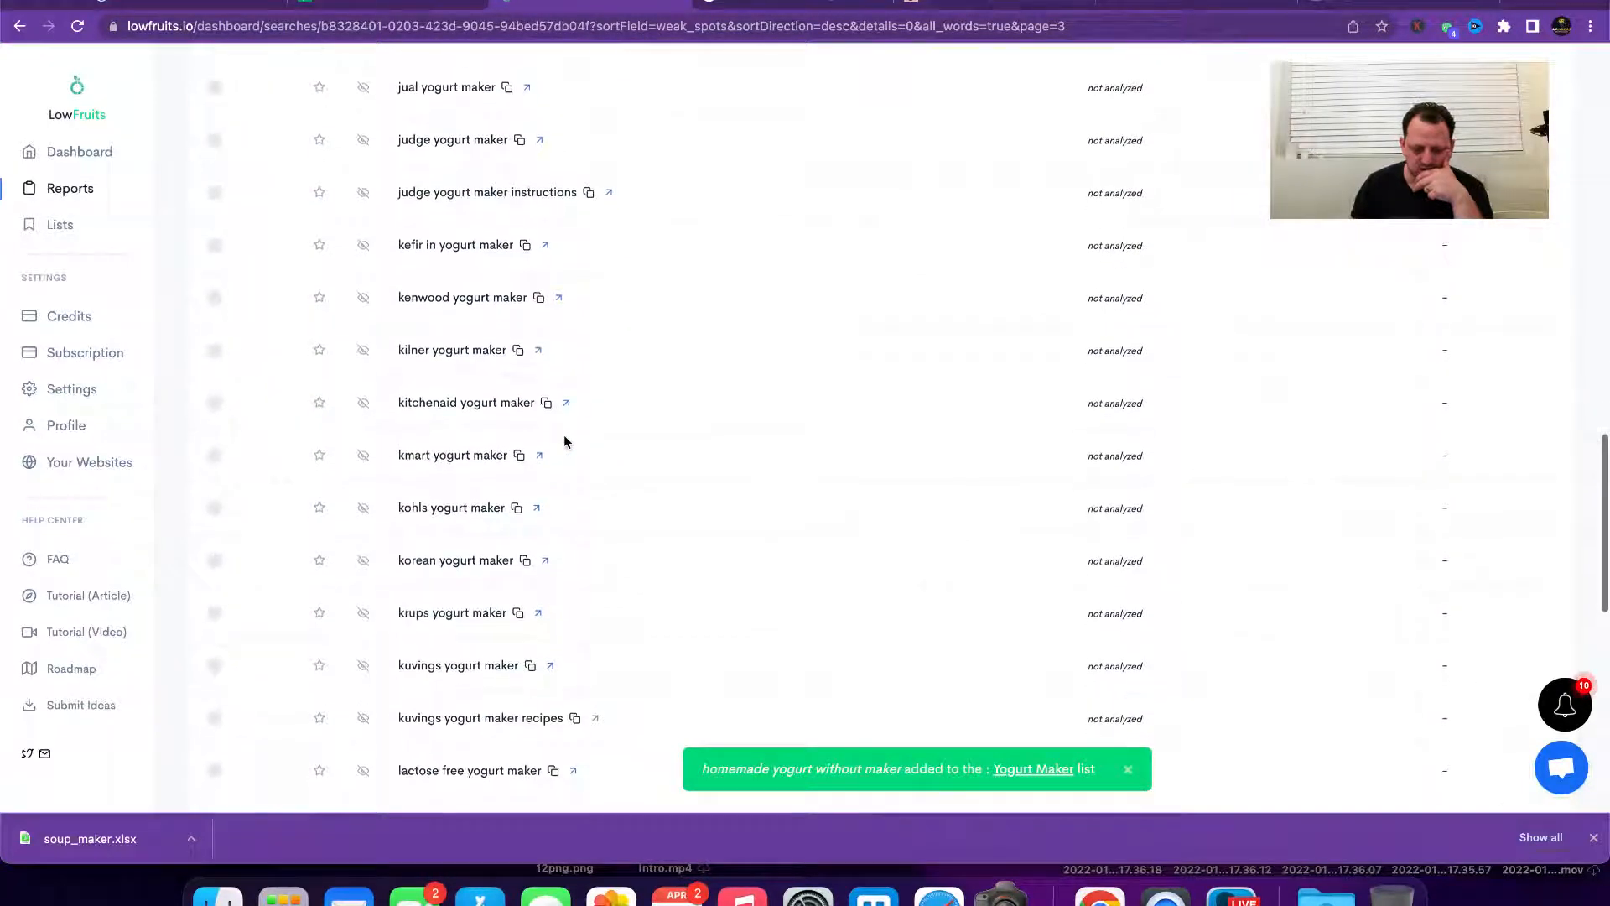
pyautogui.scroll(-4, 563, 442)
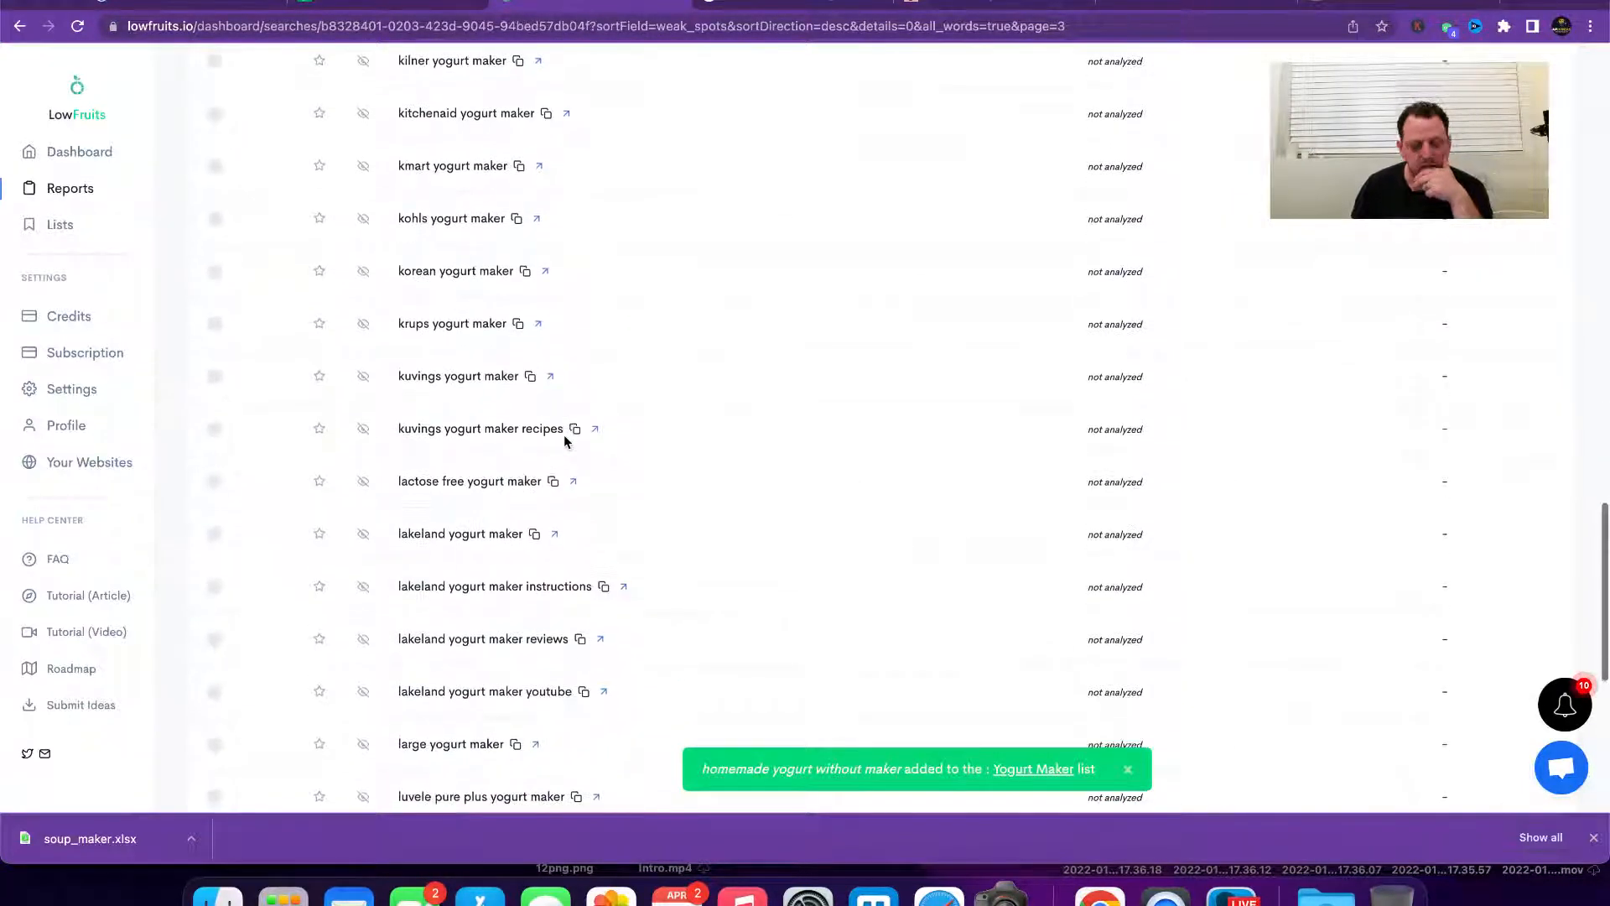
pyautogui.scroll(-3, 600, 606)
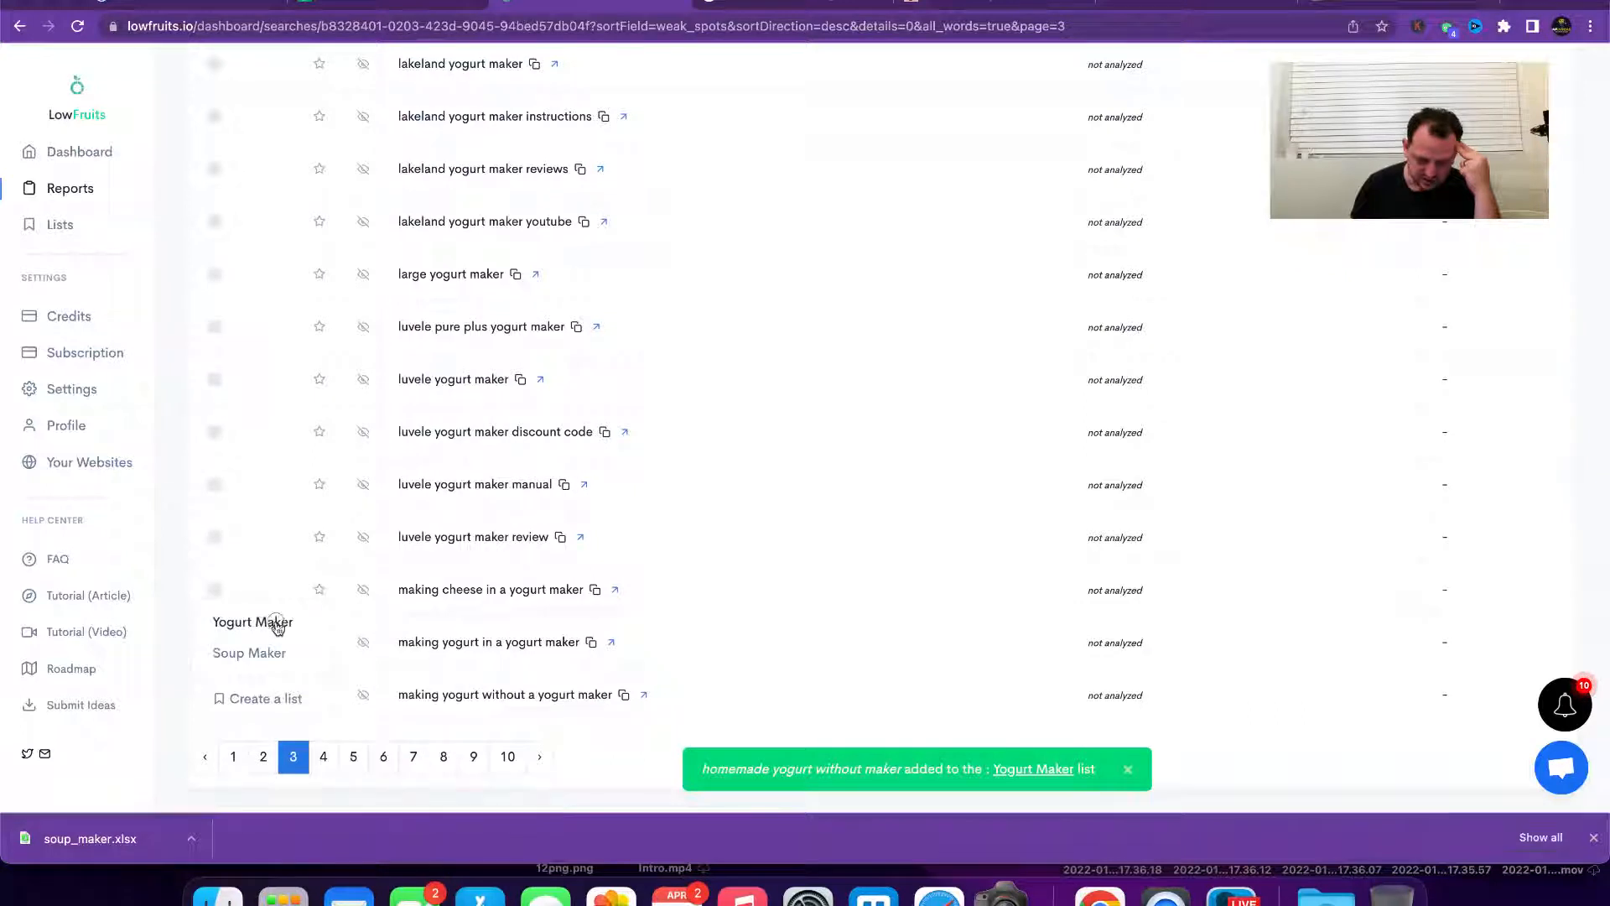
pyautogui.click(273, 622)
# Step: Go to page 4 of the suggestions and examine its keywords for informational yogurt maker topics
pyautogui.scroll(-2, 563, 762)
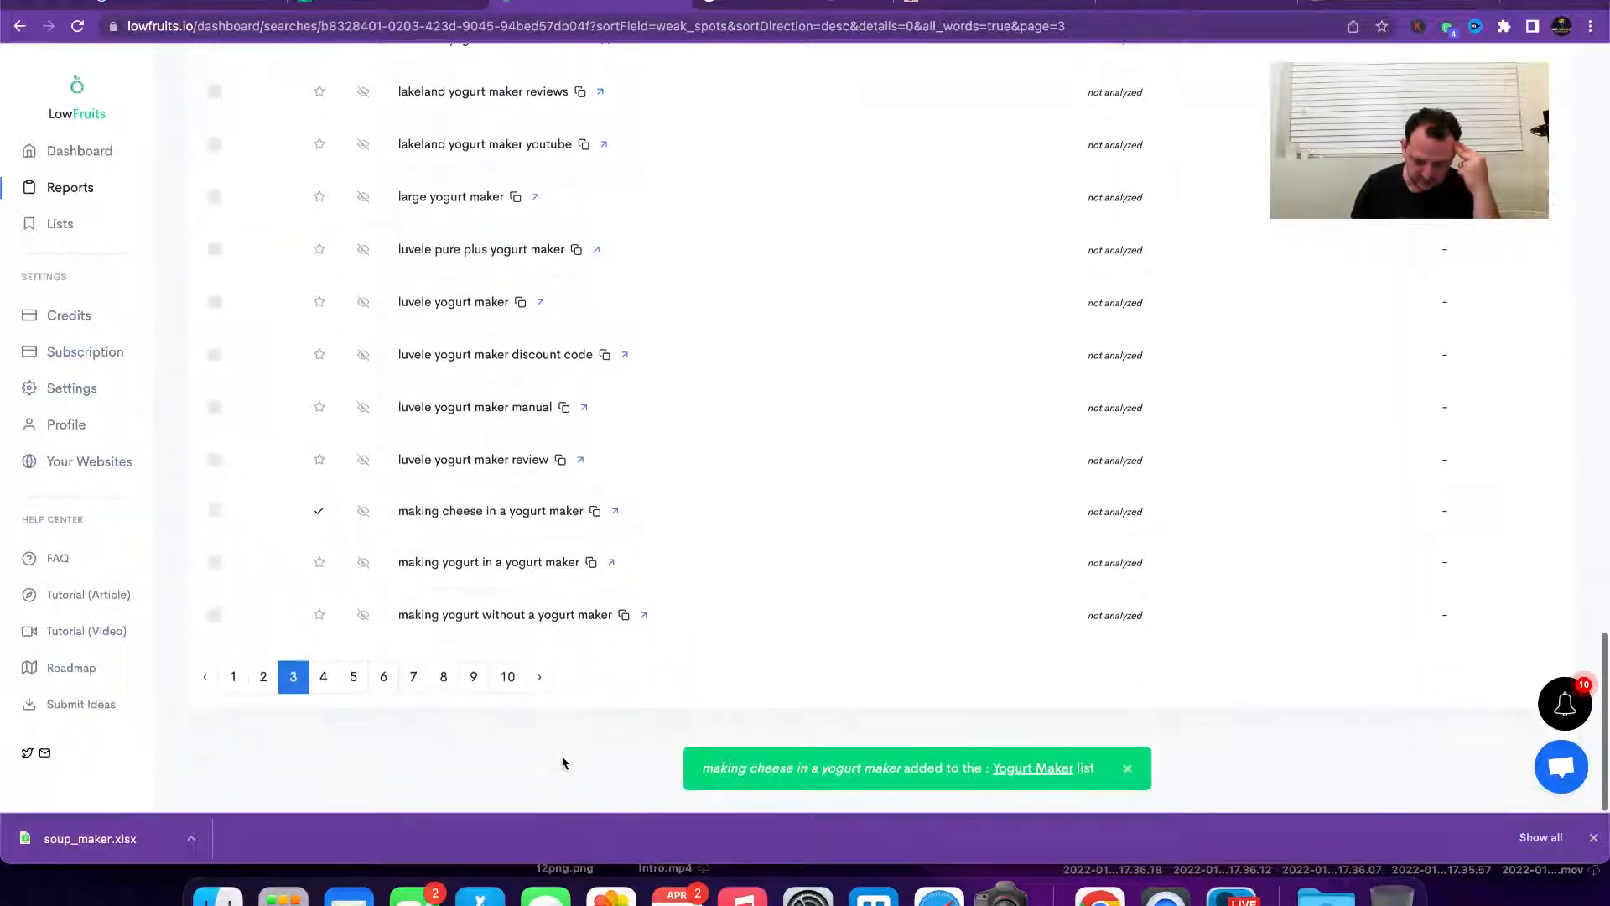
pyautogui.click(335, 678)
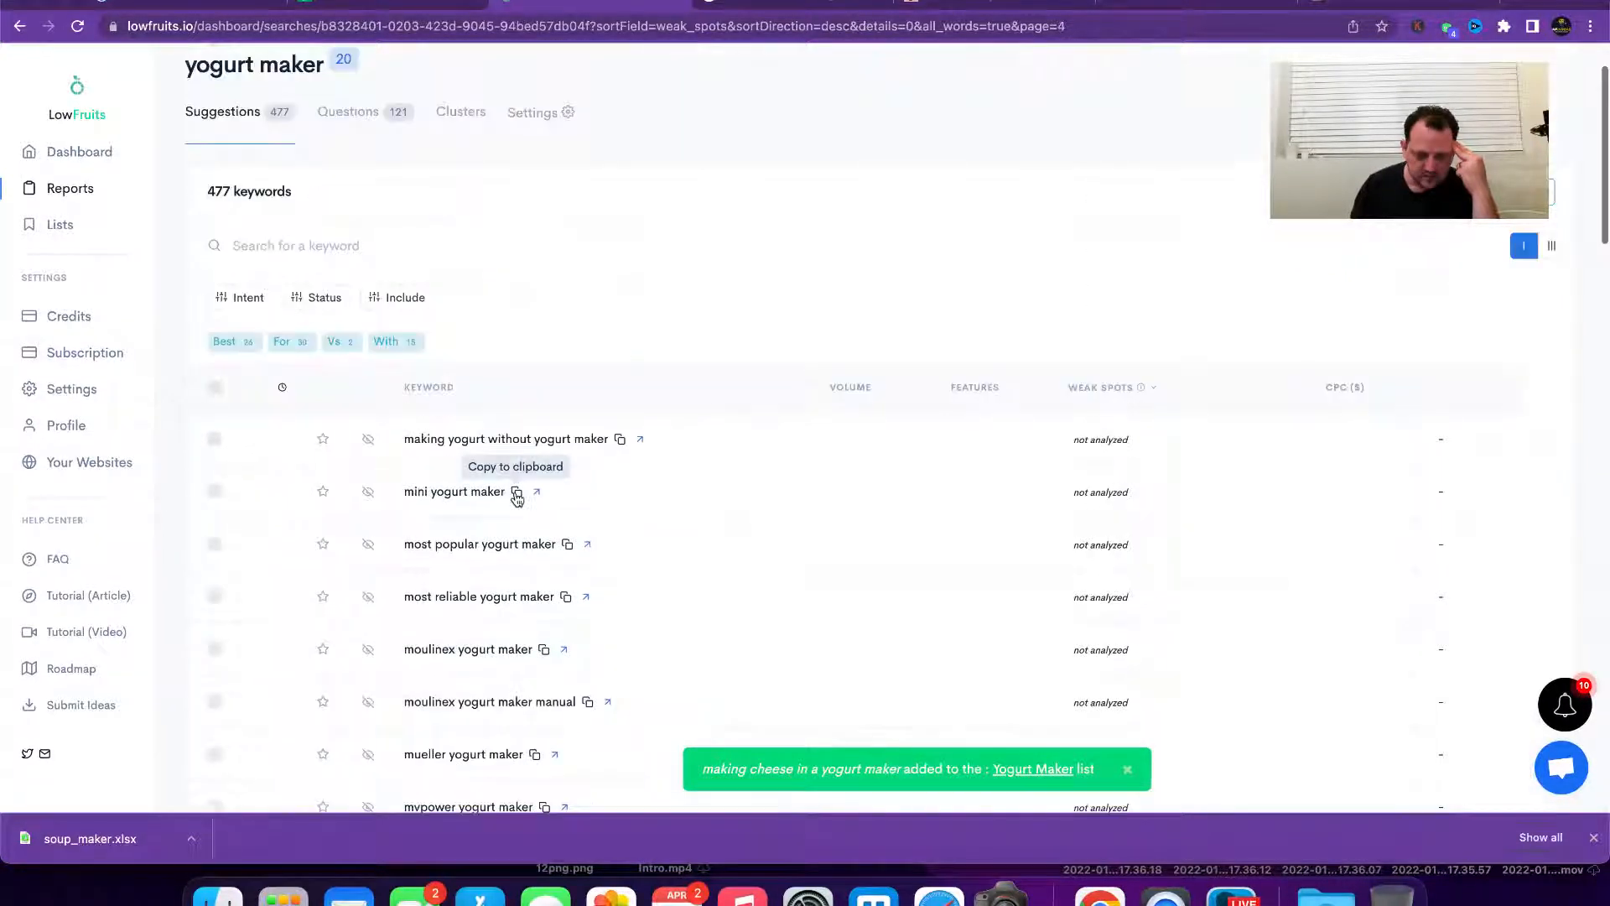
pyautogui.scroll(-4, 563, 327)
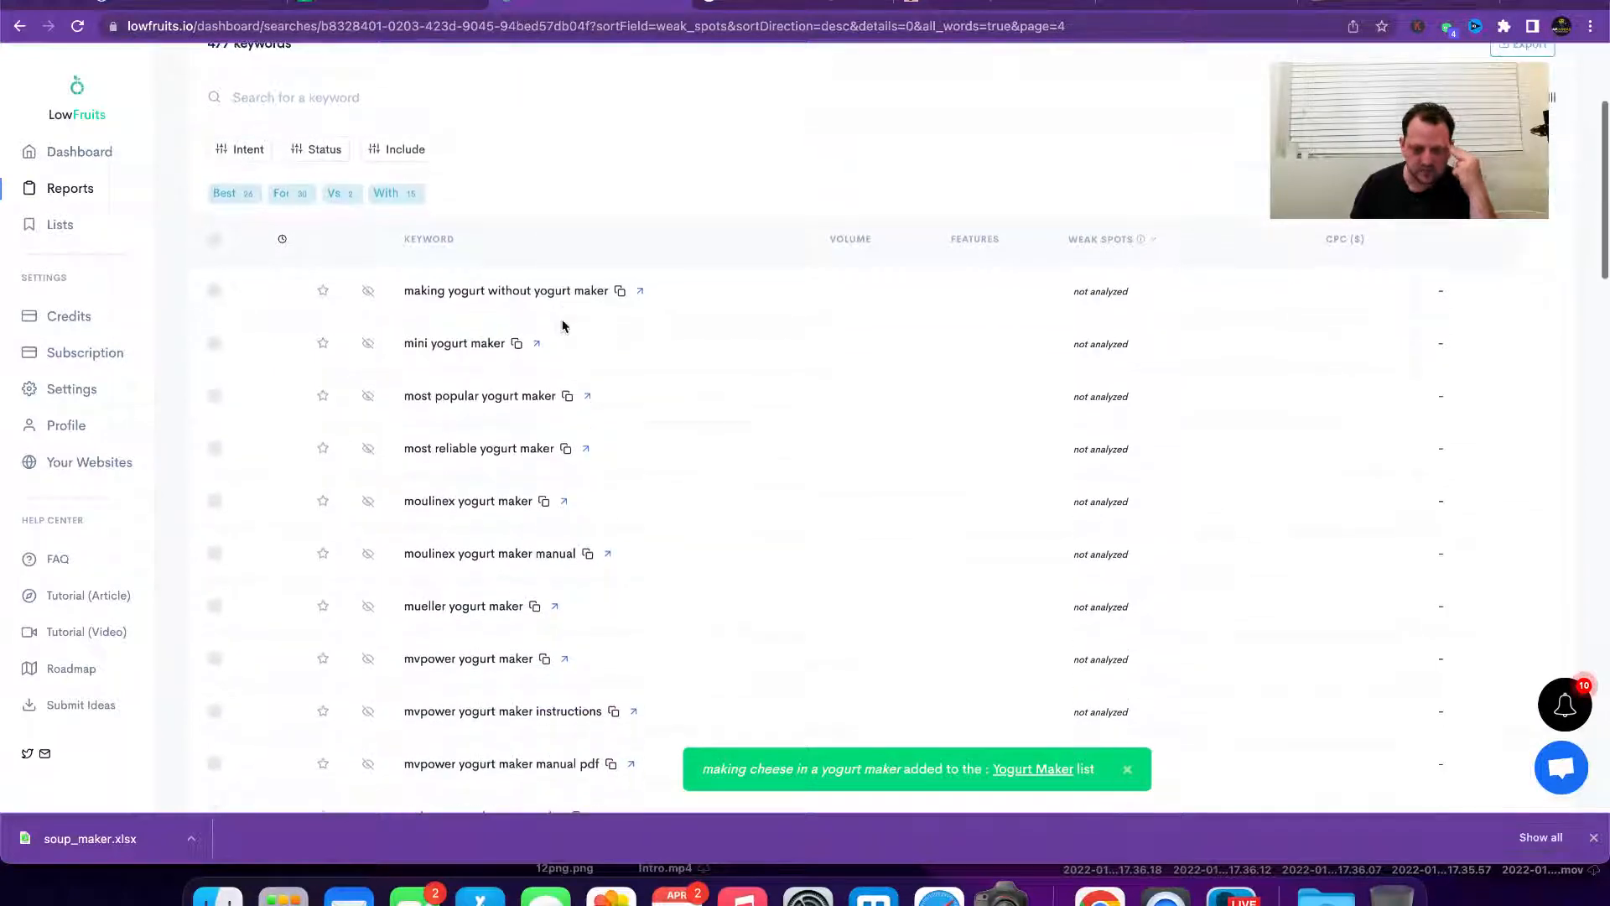
pyautogui.scroll(-7, 563, 327)
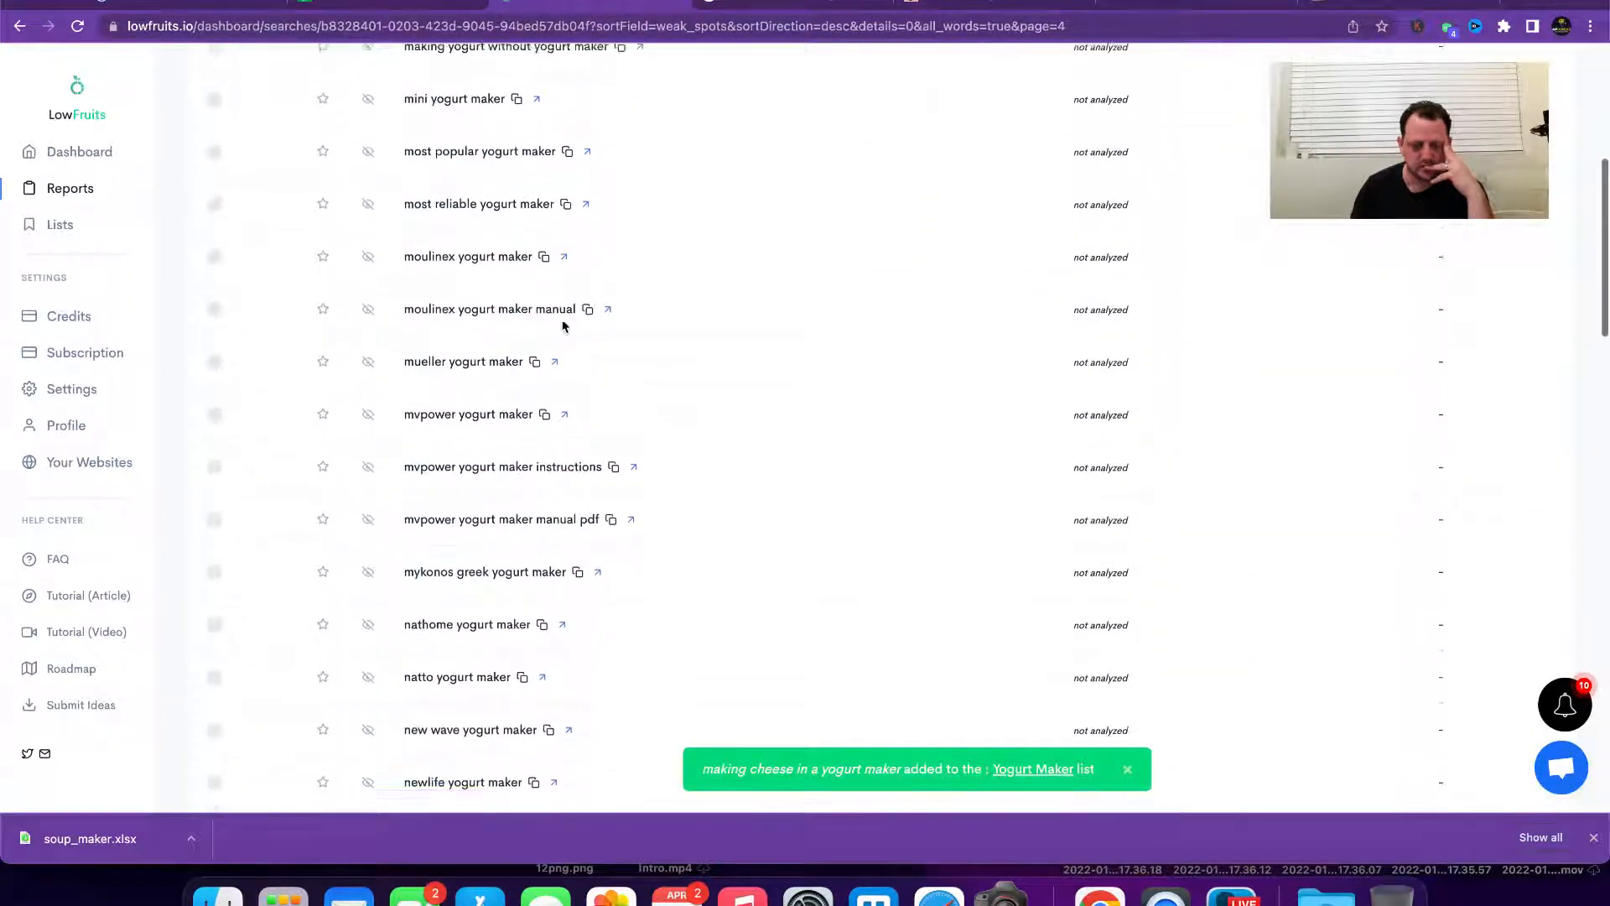
pyautogui.scroll(-6, 563, 327)
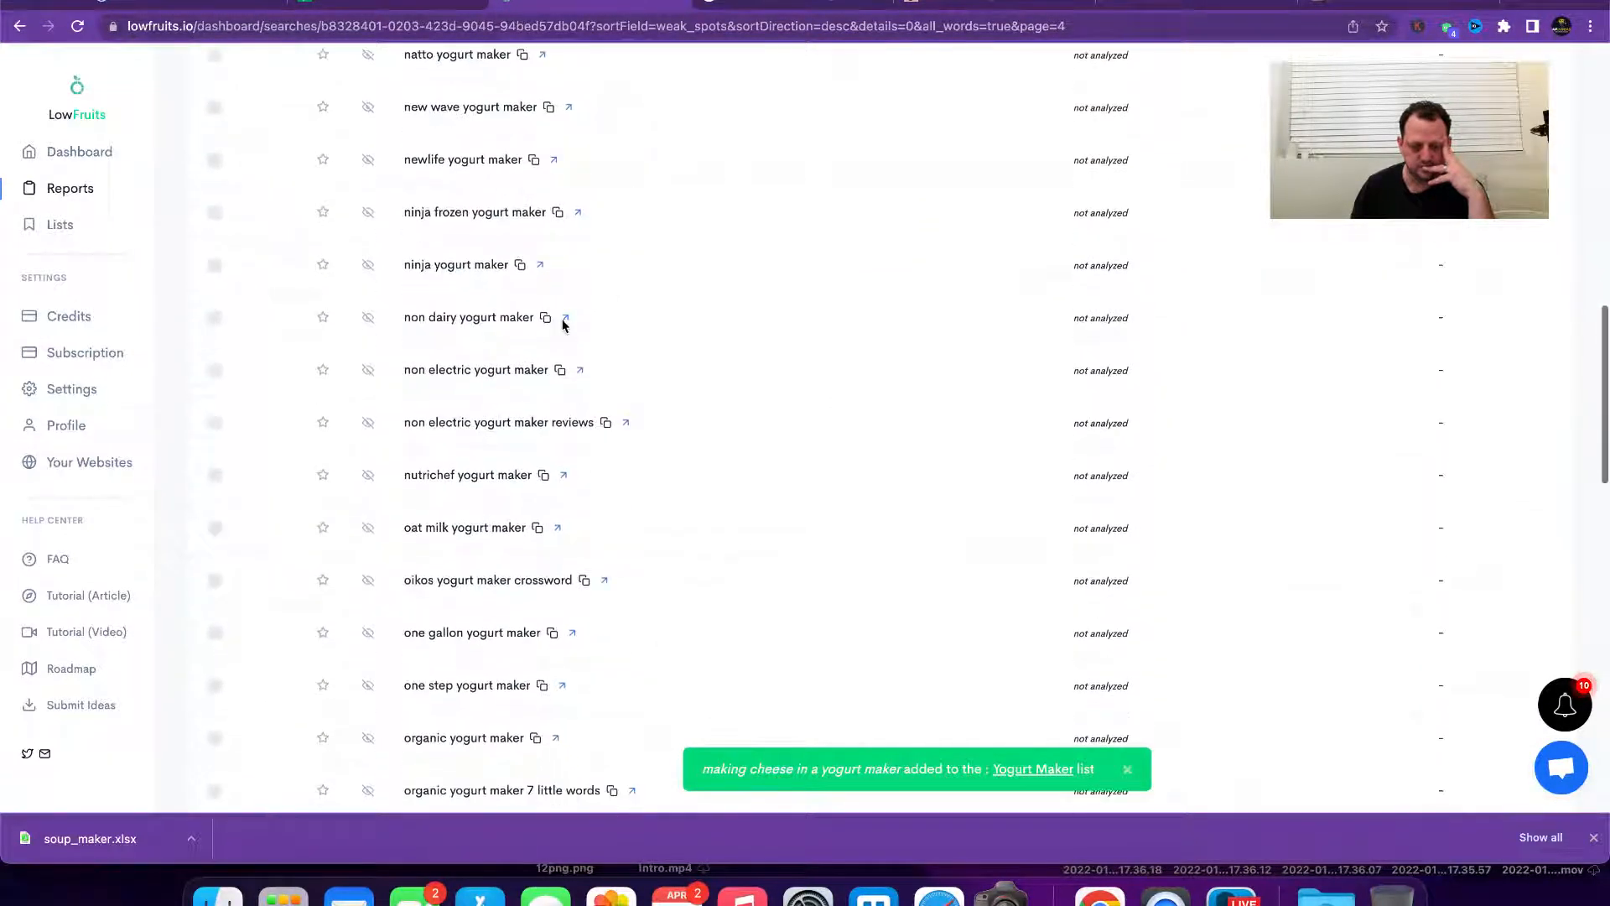
pyautogui.scroll(-4, 563, 326)
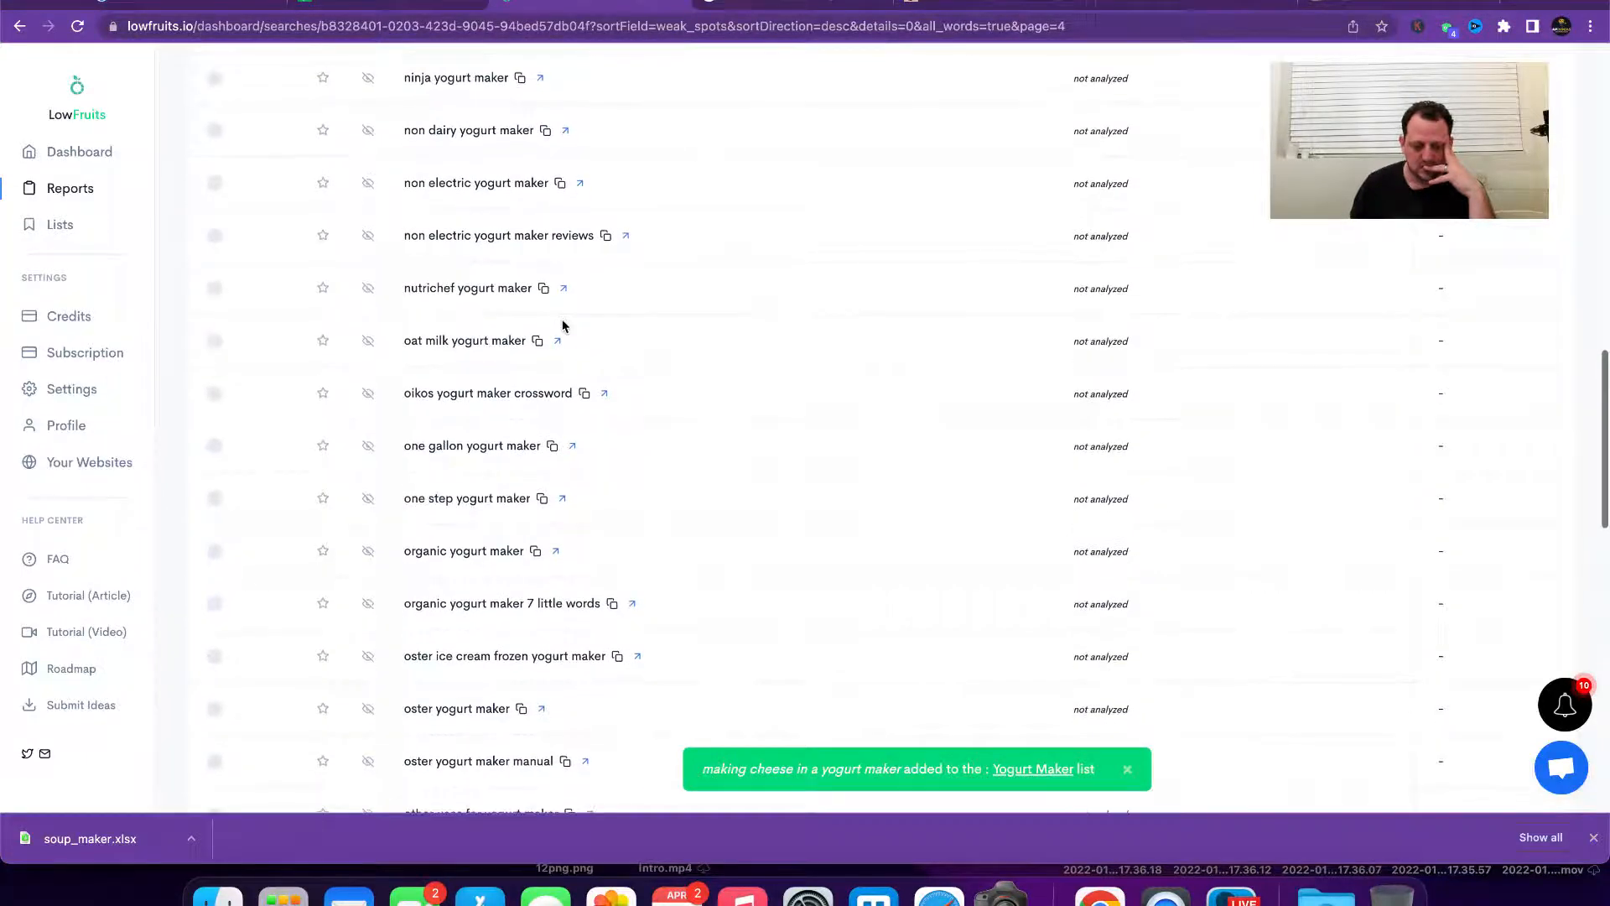
pyautogui.scroll(-8, 563, 326)
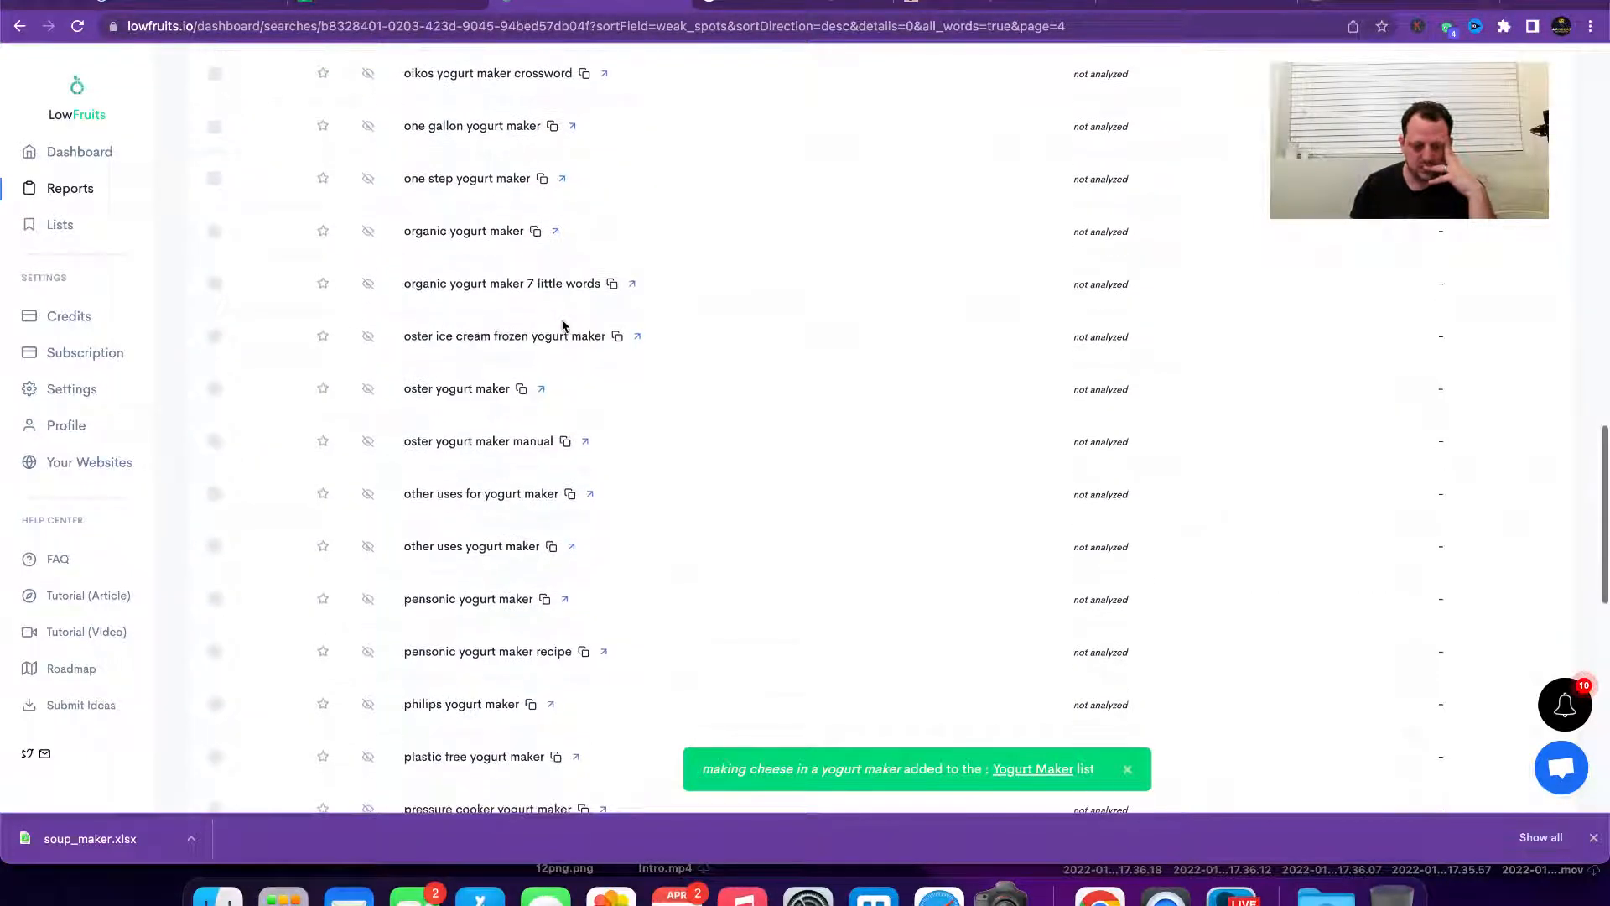
pyautogui.scroll(-7, 563, 319)
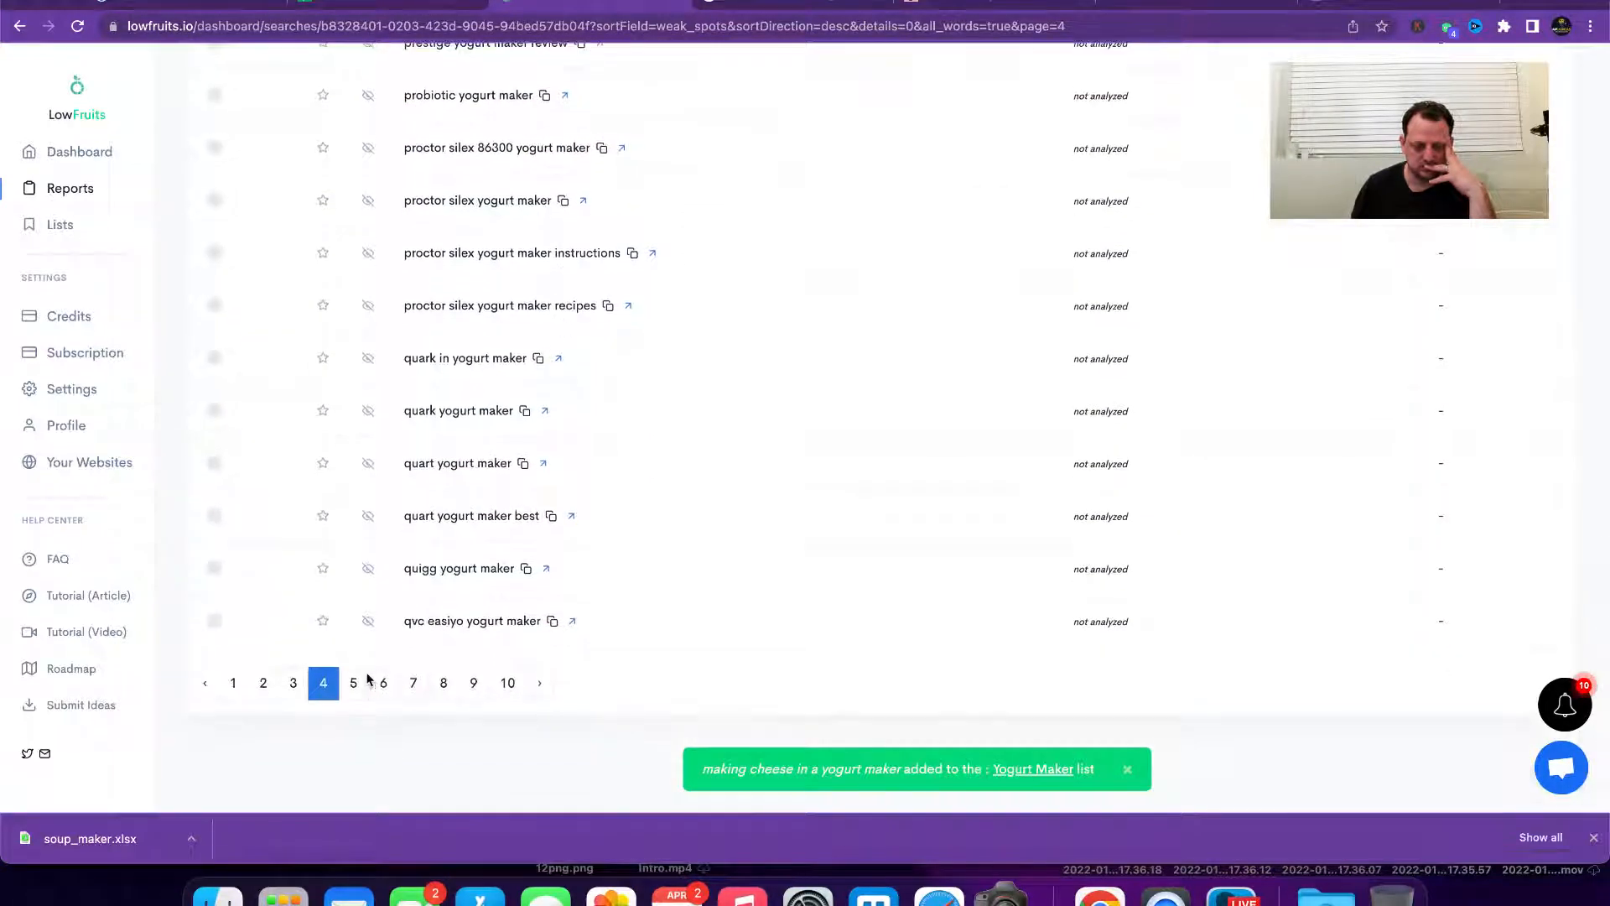
# Step: Go to page 5 of the suggestions and save "recipes for yogurt maker" to the Yogurt Maker list
pyautogui.click(358, 684)
pyautogui.scroll(-3, 587, 385)
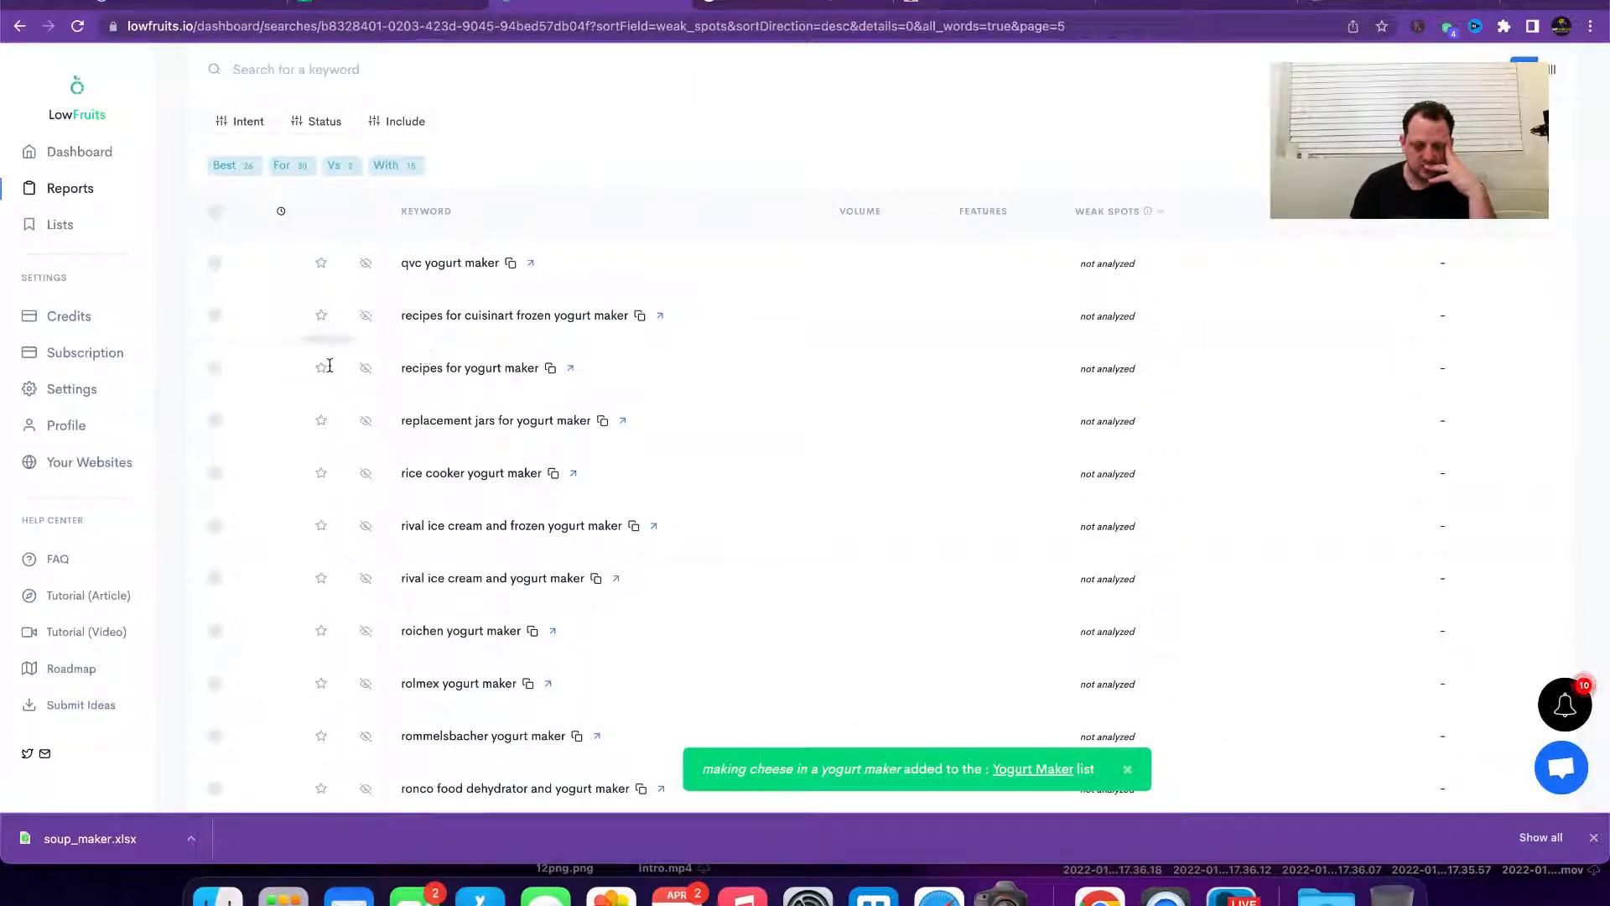
pyautogui.click(288, 401)
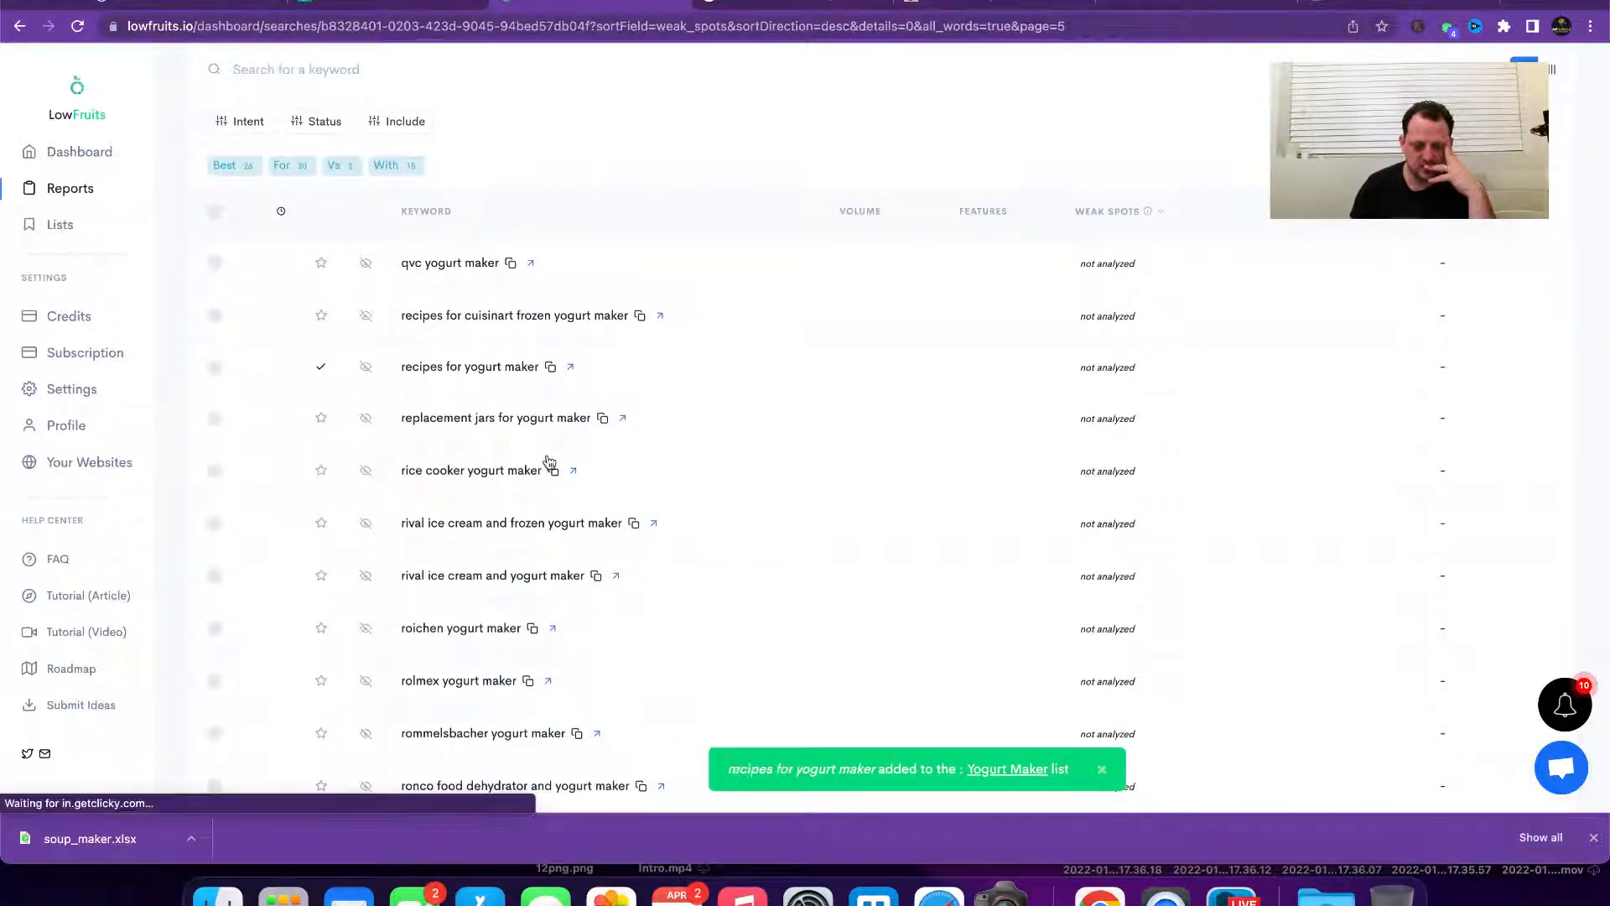
# Step: Examine the rest of page 5 and the page 6 keyword suggestions for more informational yogurt maker topics
pyautogui.scroll(-5, 527, 442)
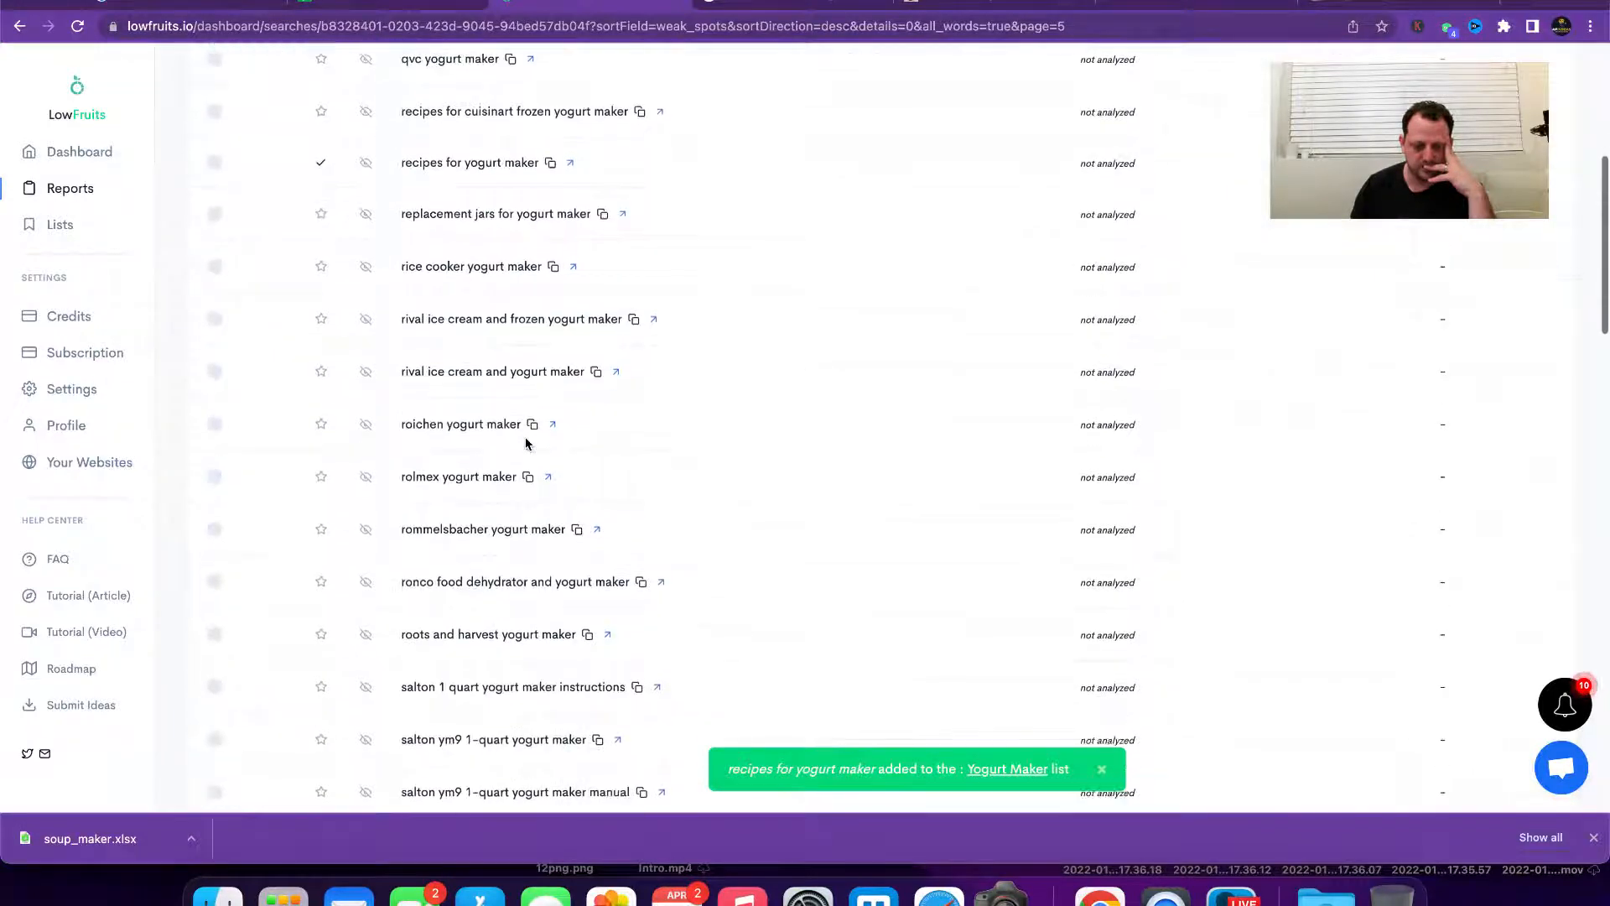
pyautogui.scroll(-8, 527, 442)
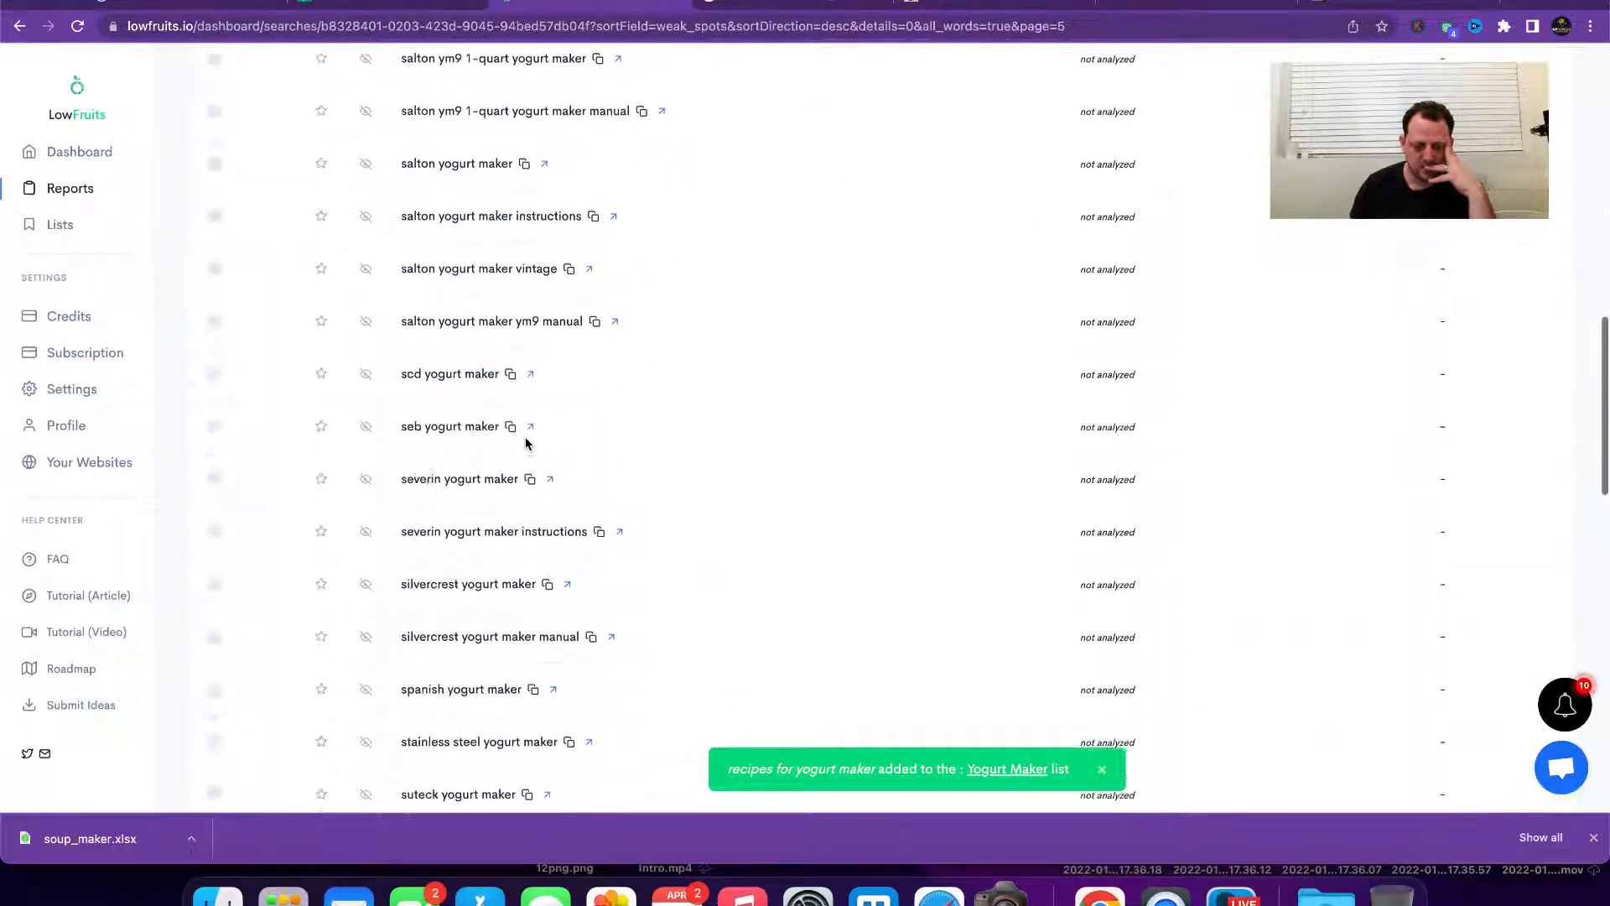
pyautogui.scroll(-7, 526, 438)
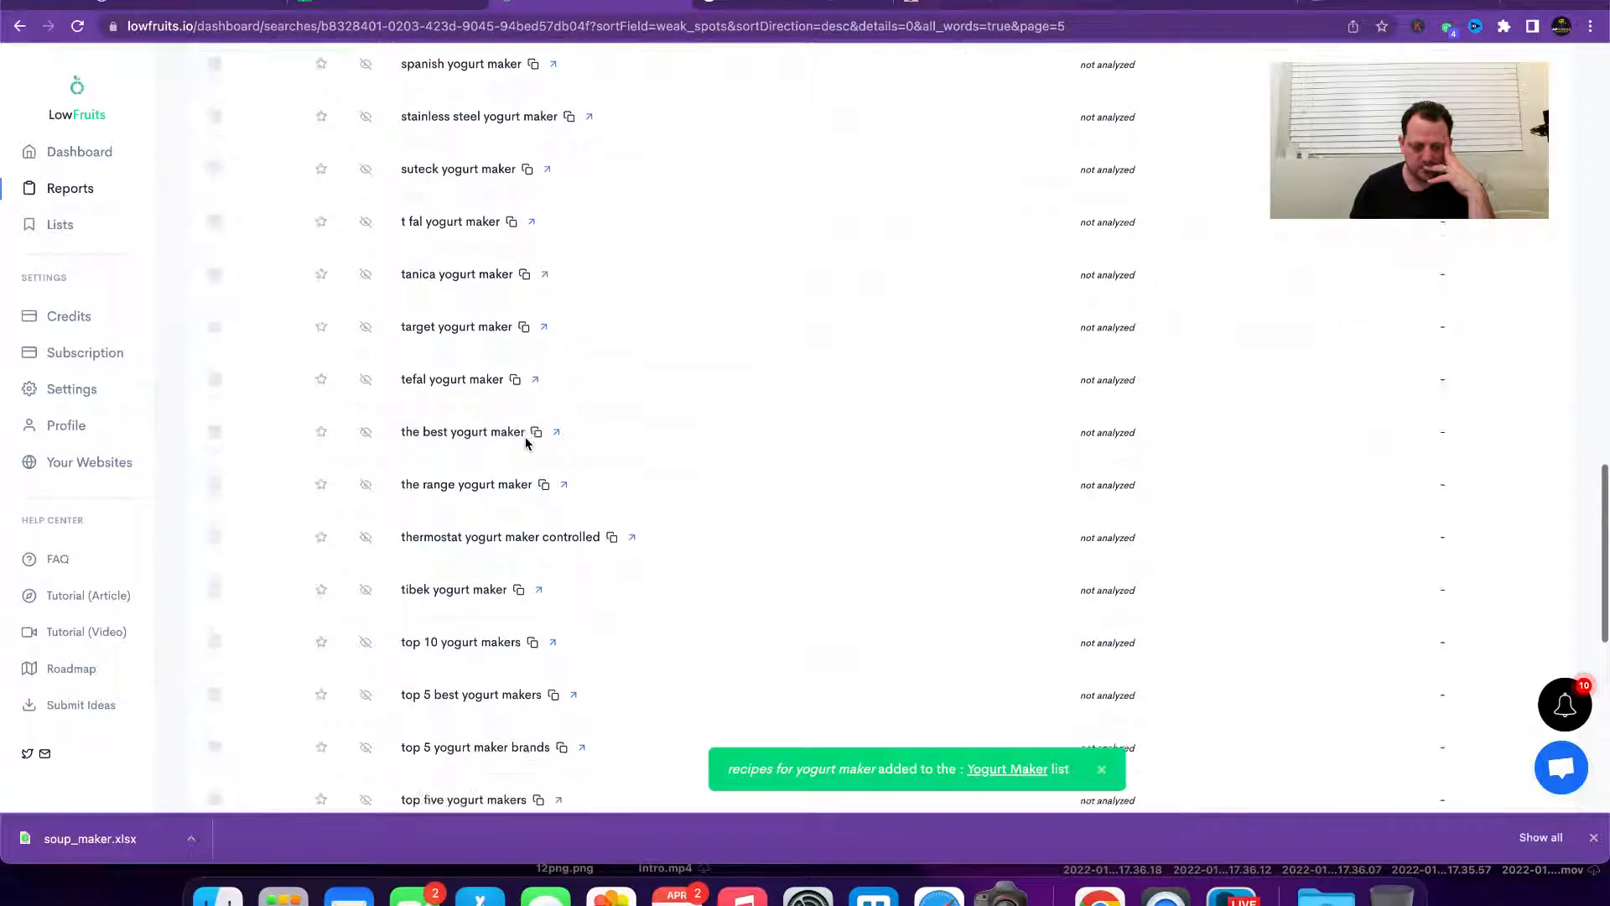
pyautogui.scroll(-5, 526, 437)
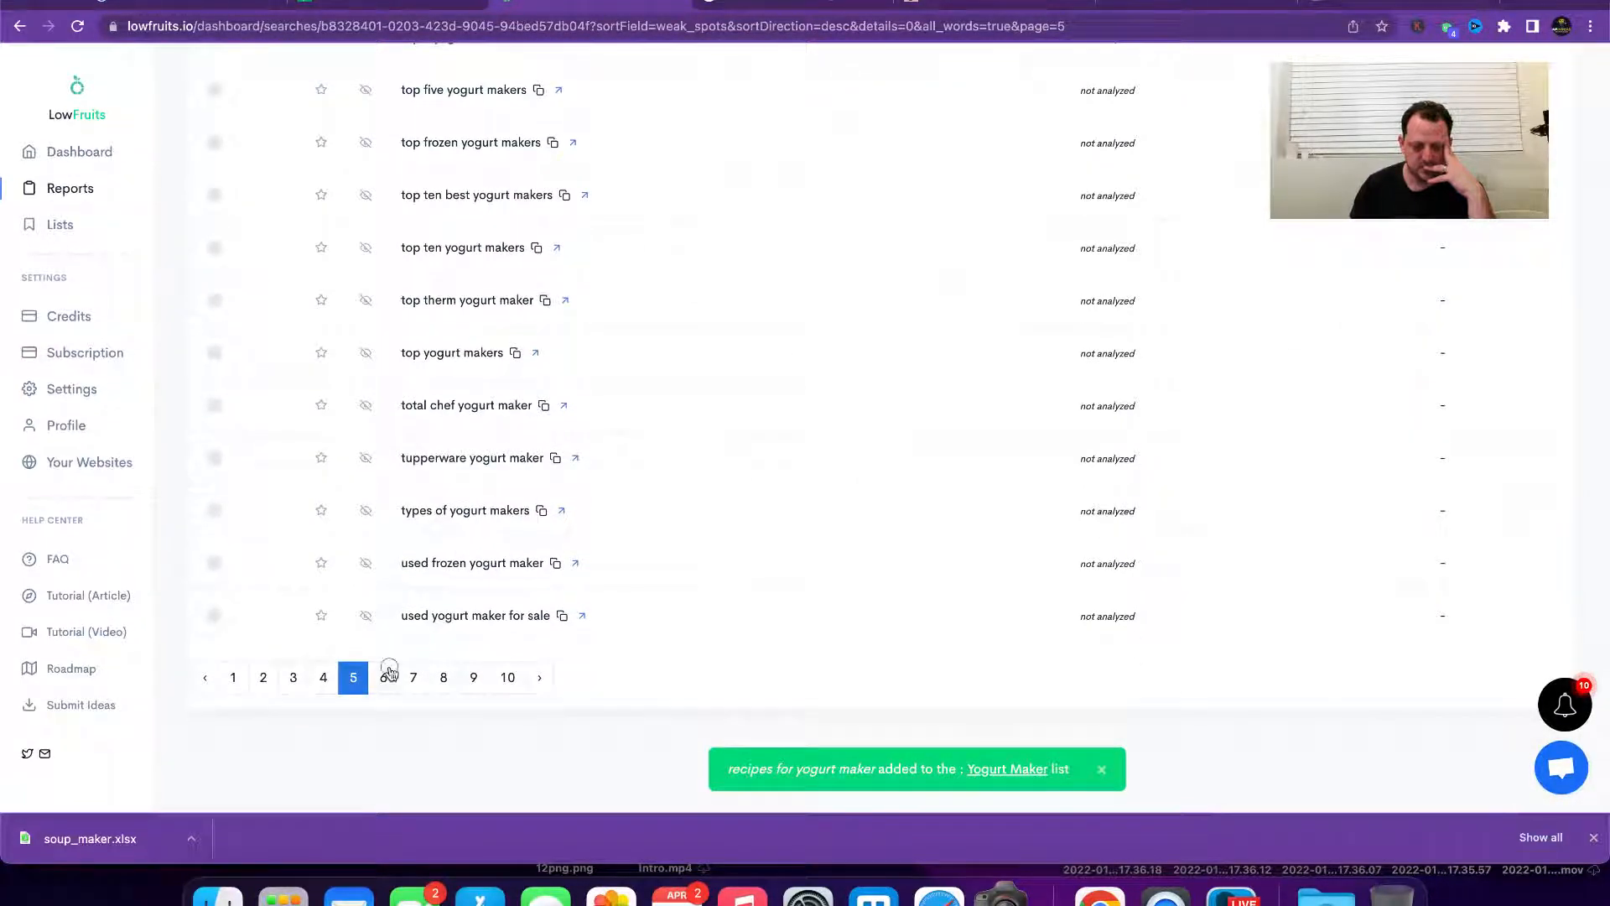
pyautogui.click(385, 677)
pyautogui.scroll(-15, 591, 427)
pyautogui.scroll(-4, 591, 427)
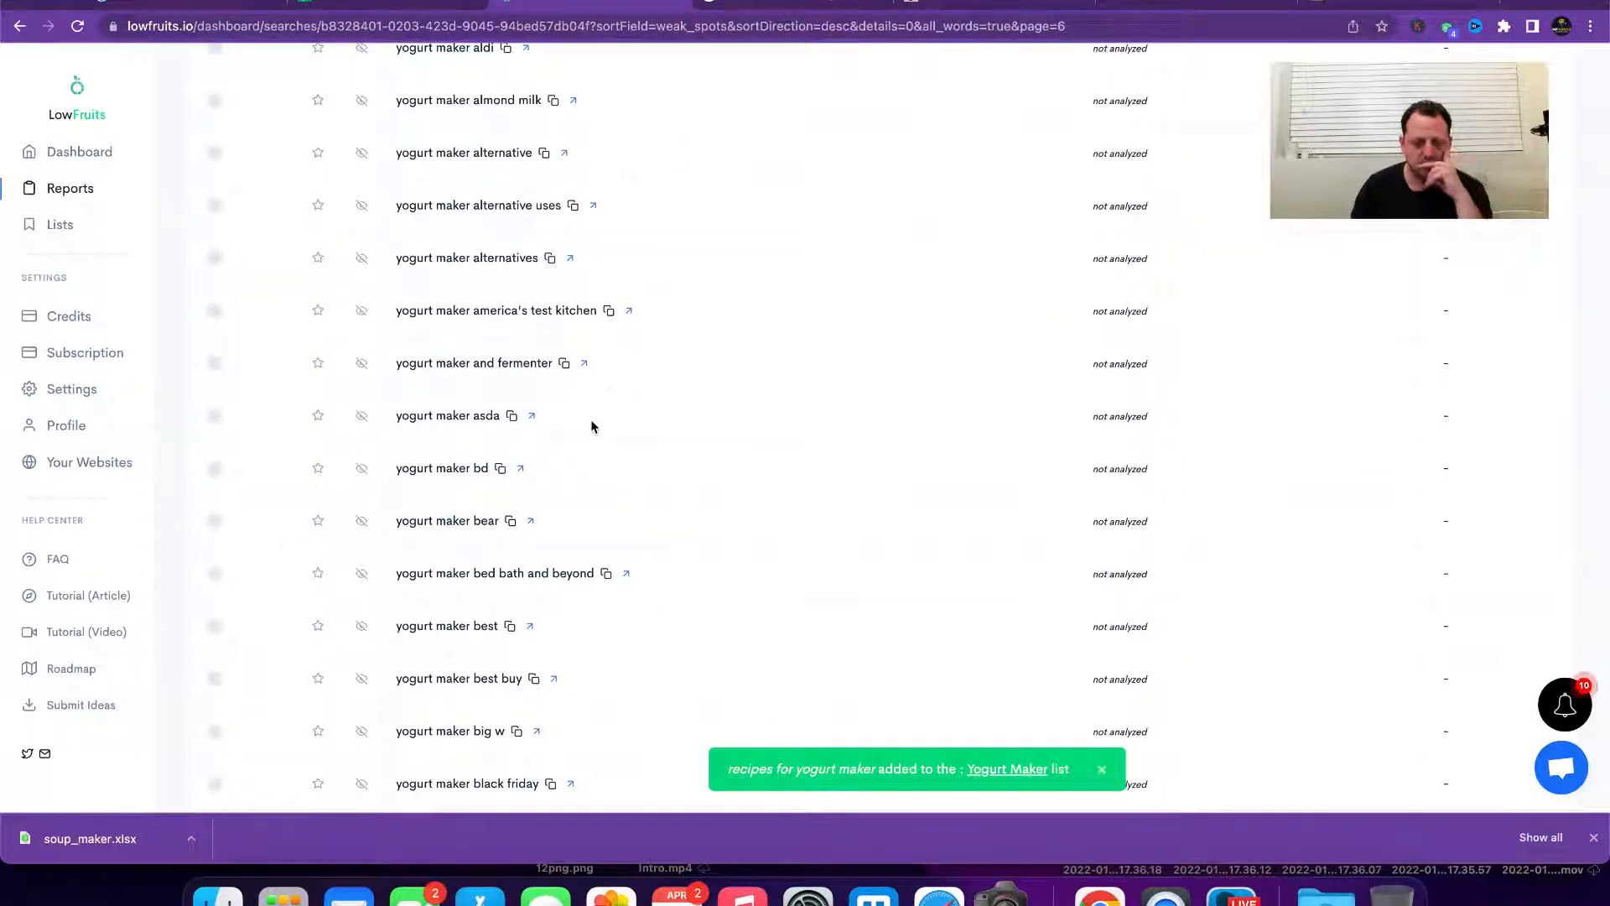
pyautogui.scroll(-6, 591, 427)
pyautogui.scroll(20, 591, 427)
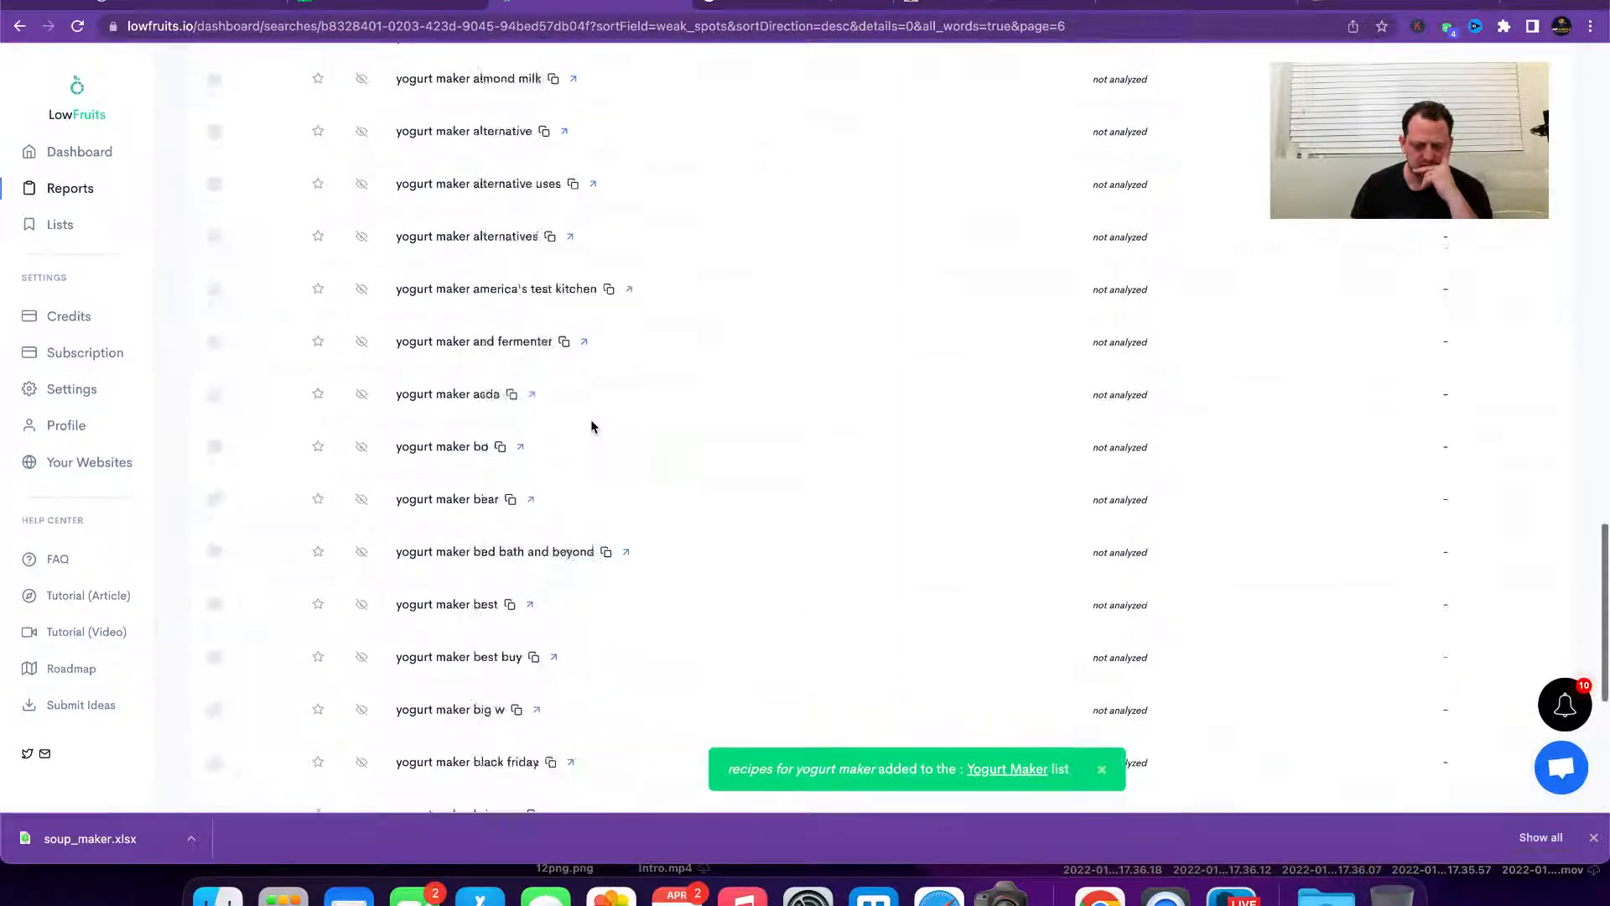
# Step: Reopen the yogurt maker report from the reports overview and show its question keywords
pyautogui.click(74, 223)
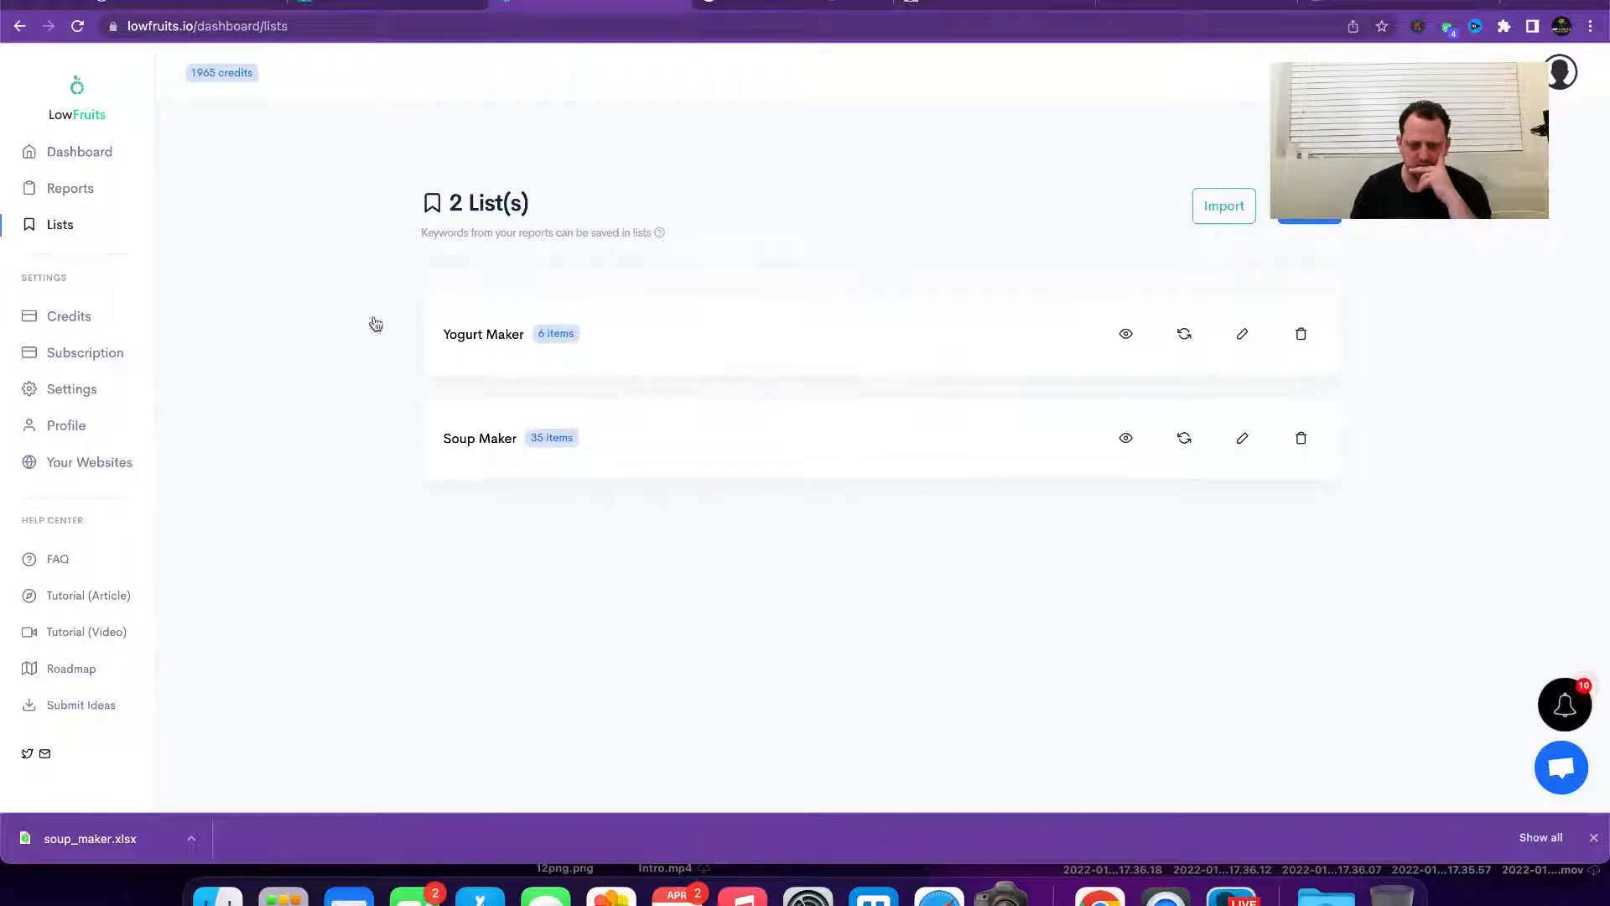
pyautogui.click(76, 196)
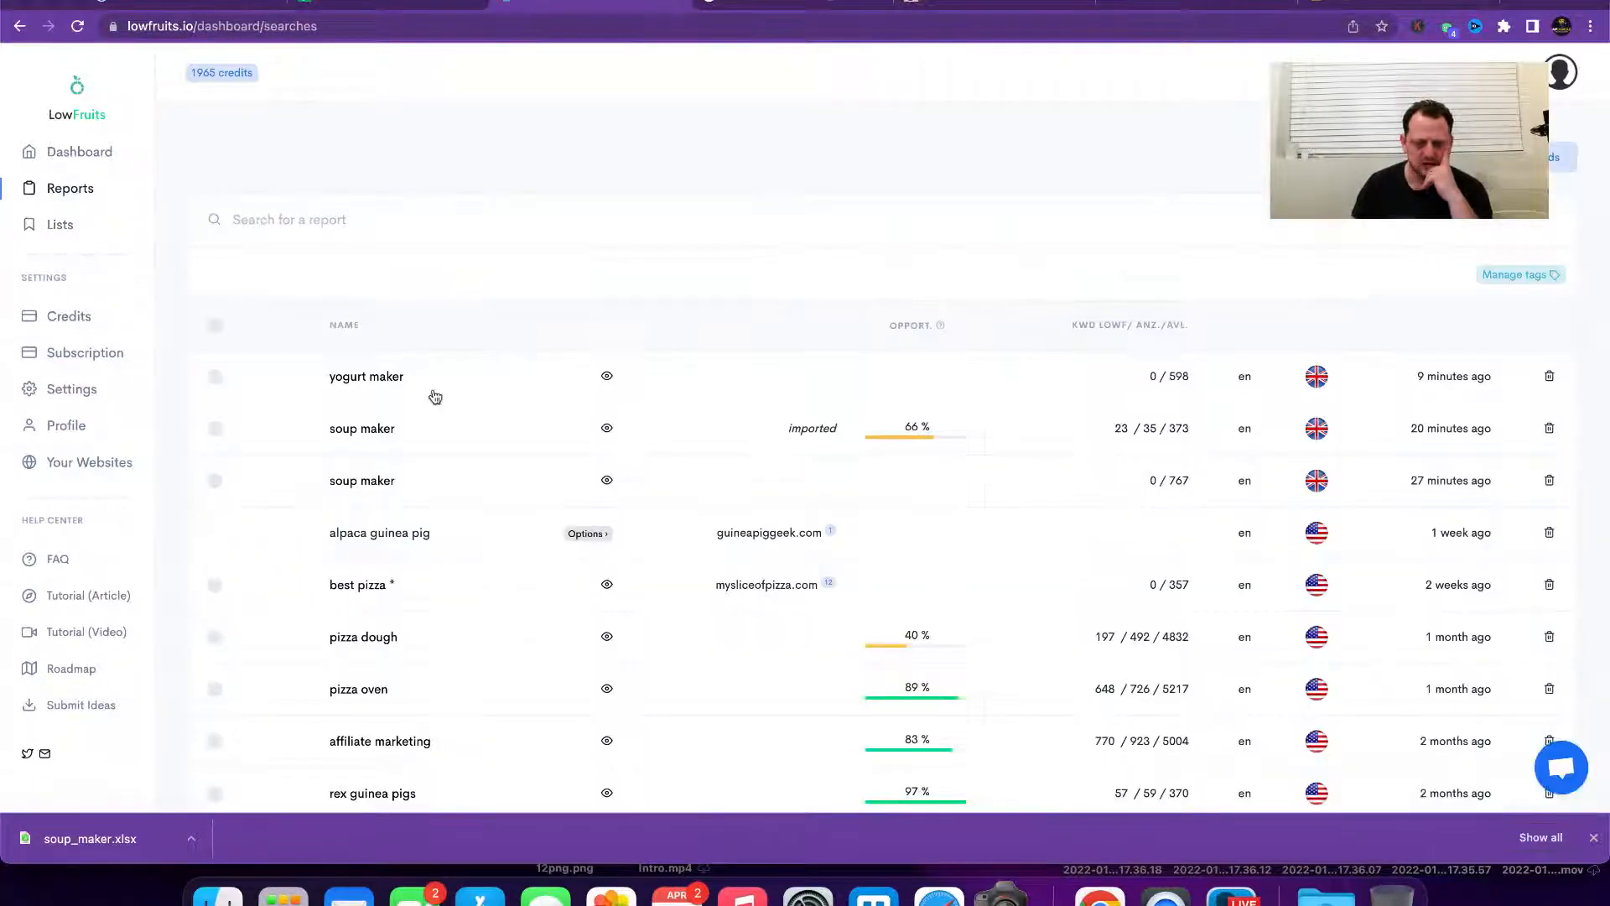
pyautogui.click(362, 375)
pyautogui.click(369, 211)
# Step: Look through the question keywords and save "how do yogurt makers work" to the Yogurt Maker list
pyautogui.scroll(-5, 682, 359)
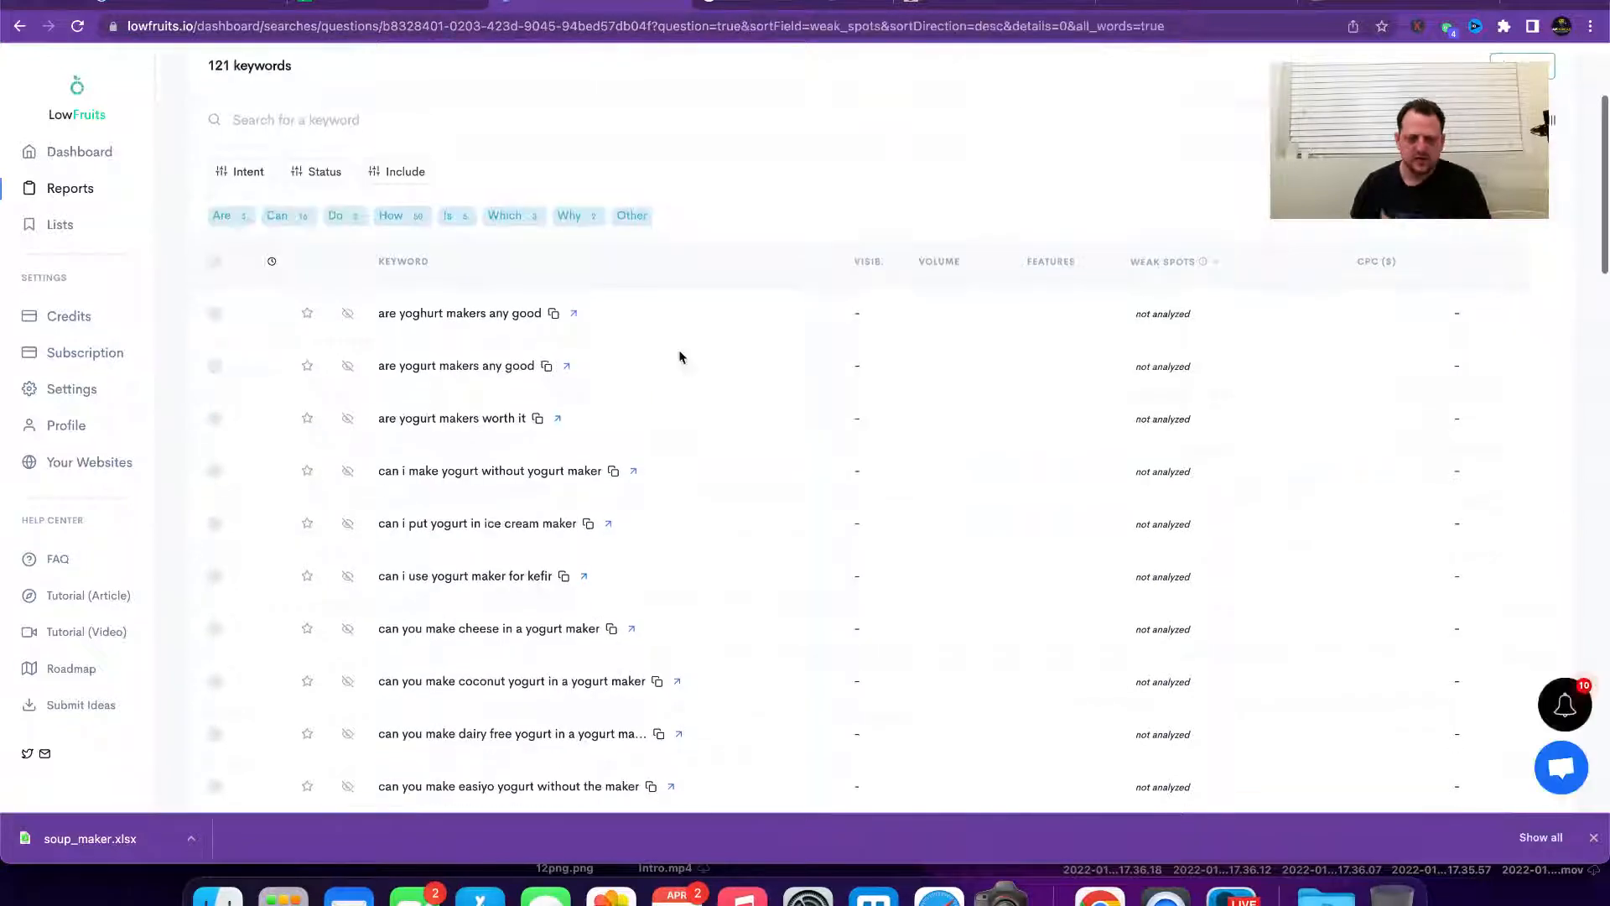
pyautogui.scroll(-2, 551, 334)
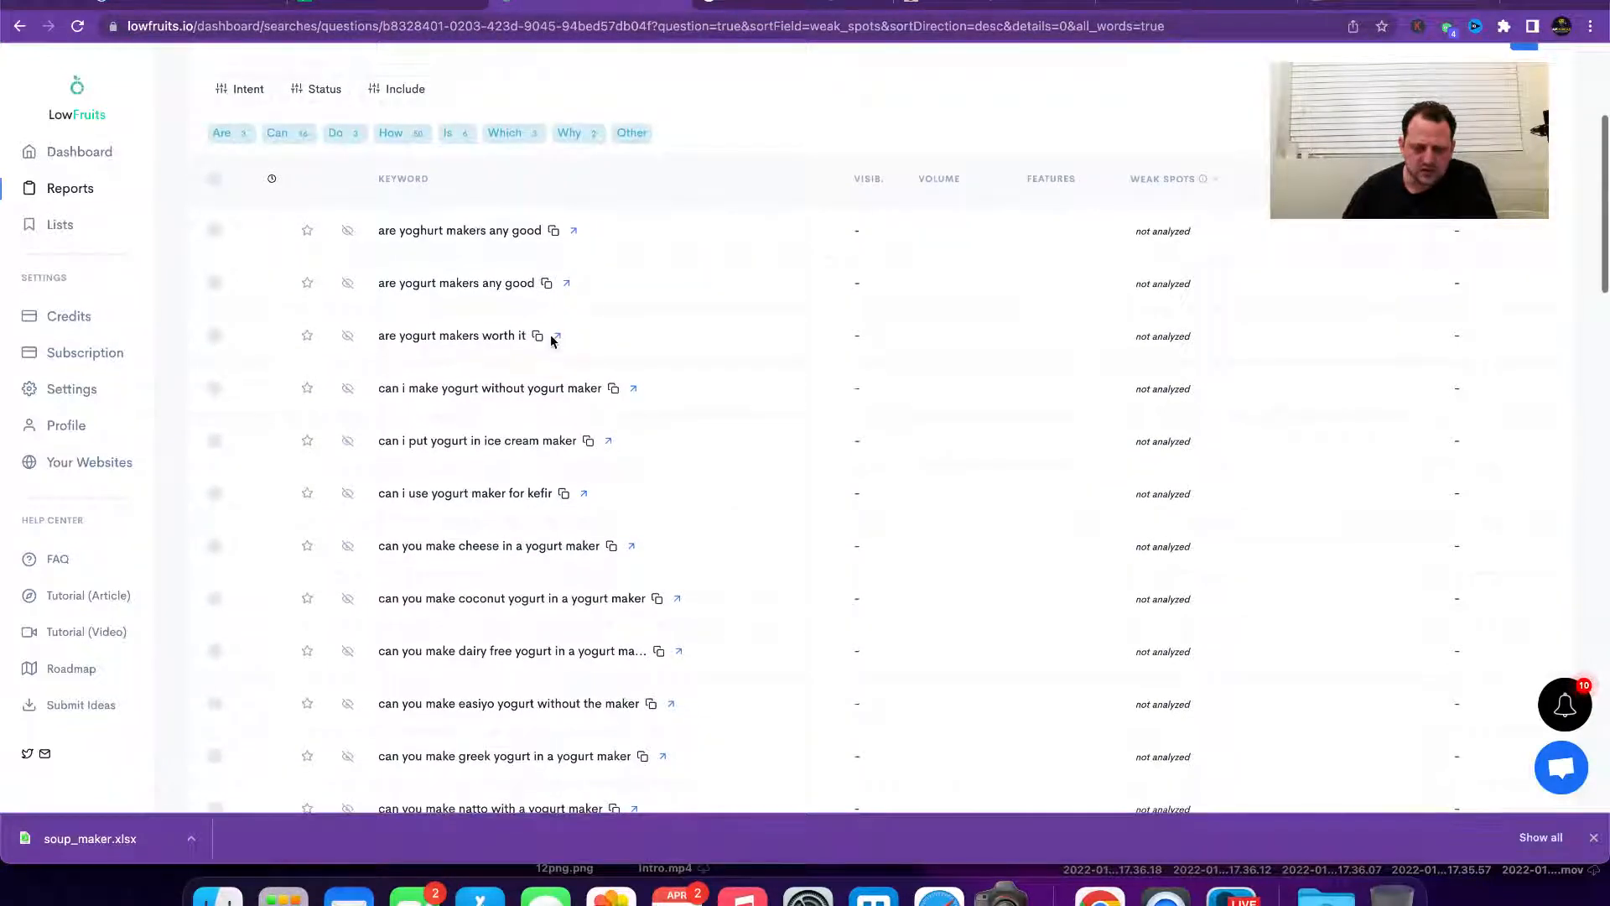
pyautogui.scroll(-1, 515, 270)
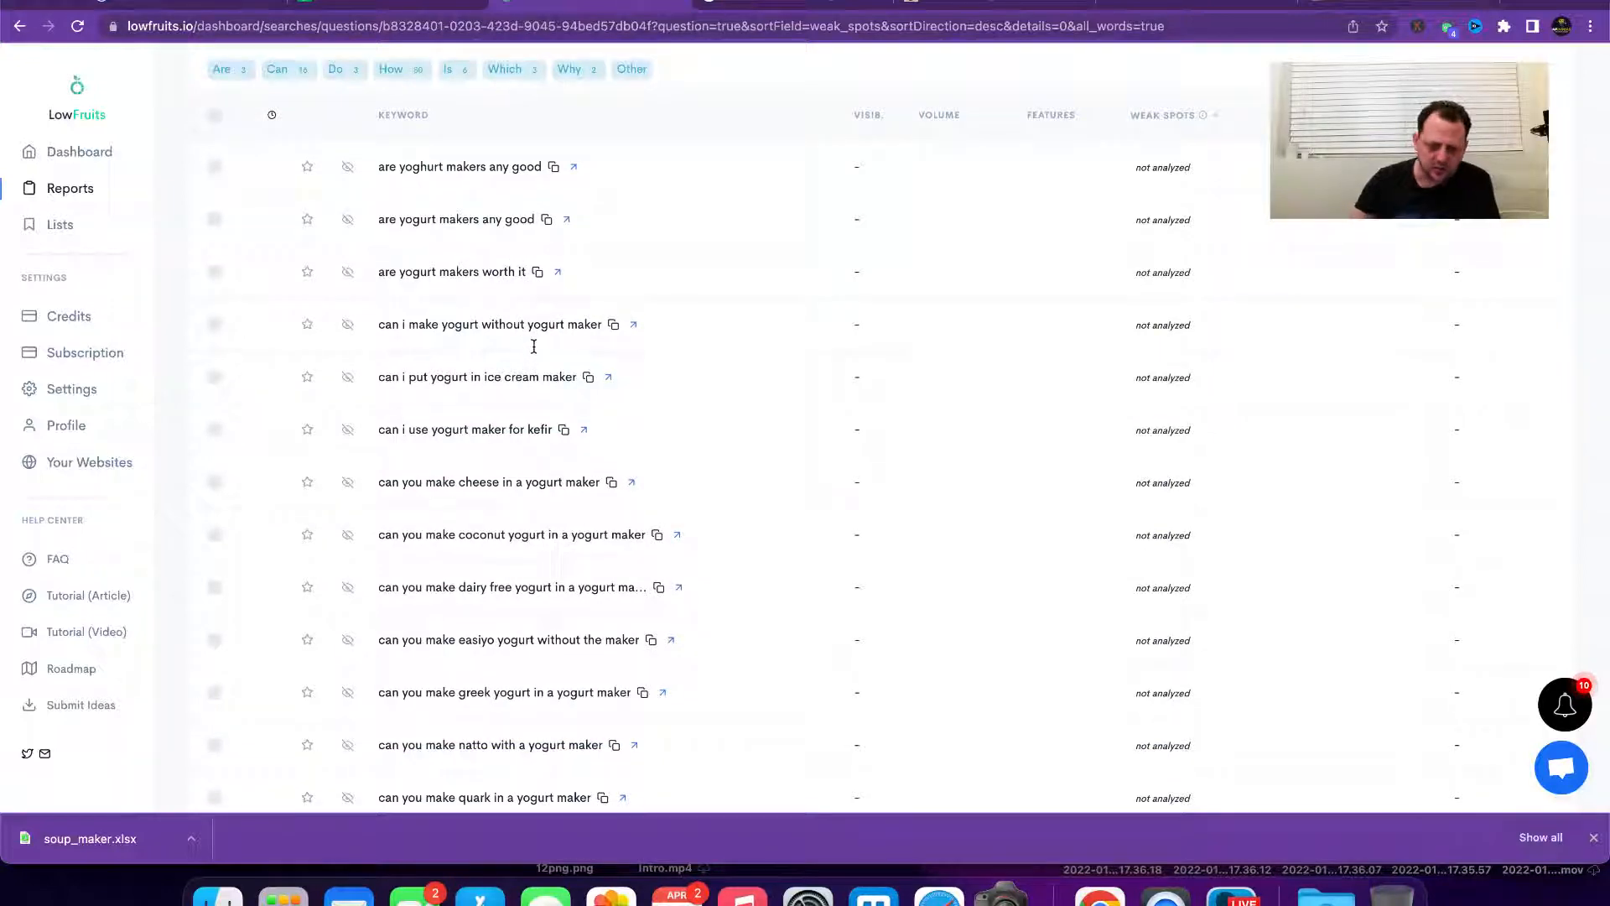
pyautogui.scroll(-4, 534, 346)
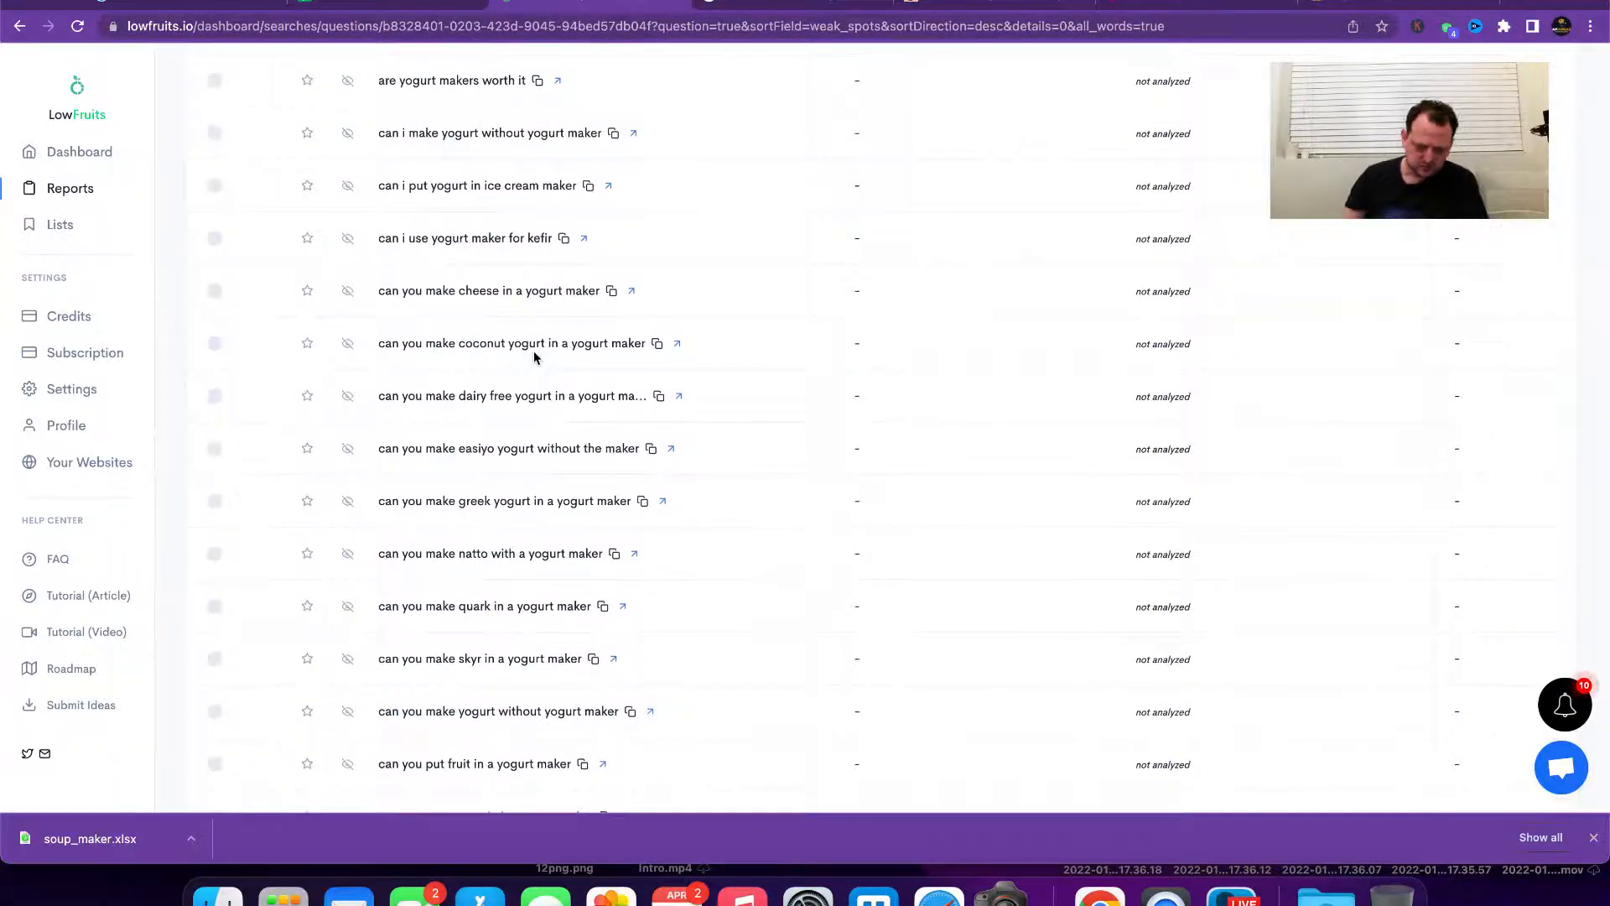
pyautogui.scroll(-10, 533, 351)
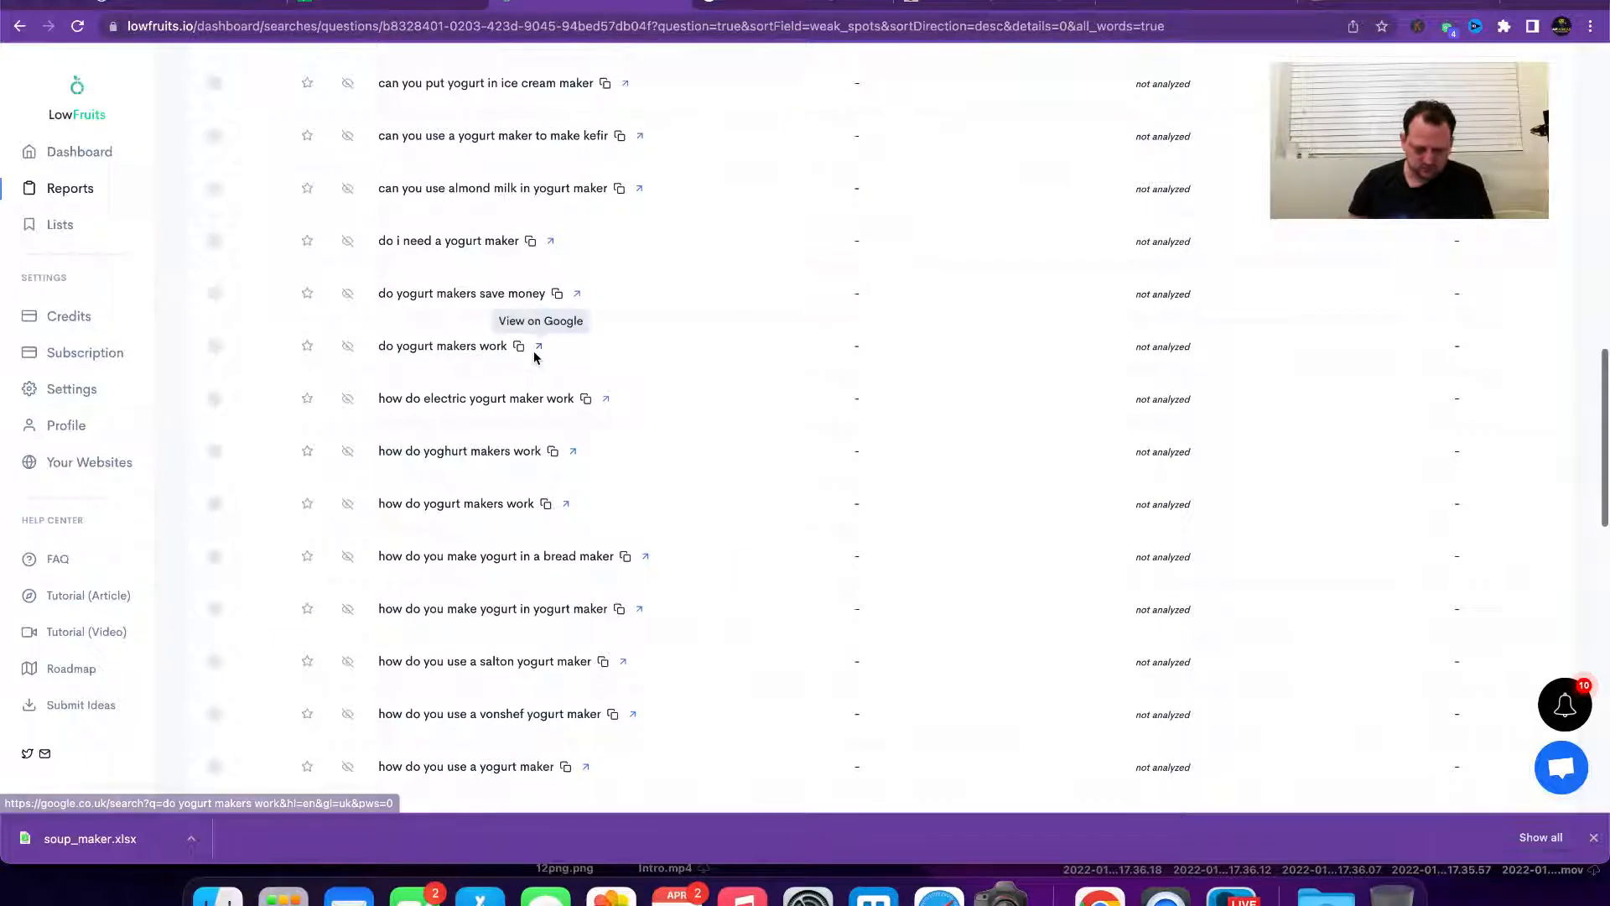
pyautogui.click(305, 506)
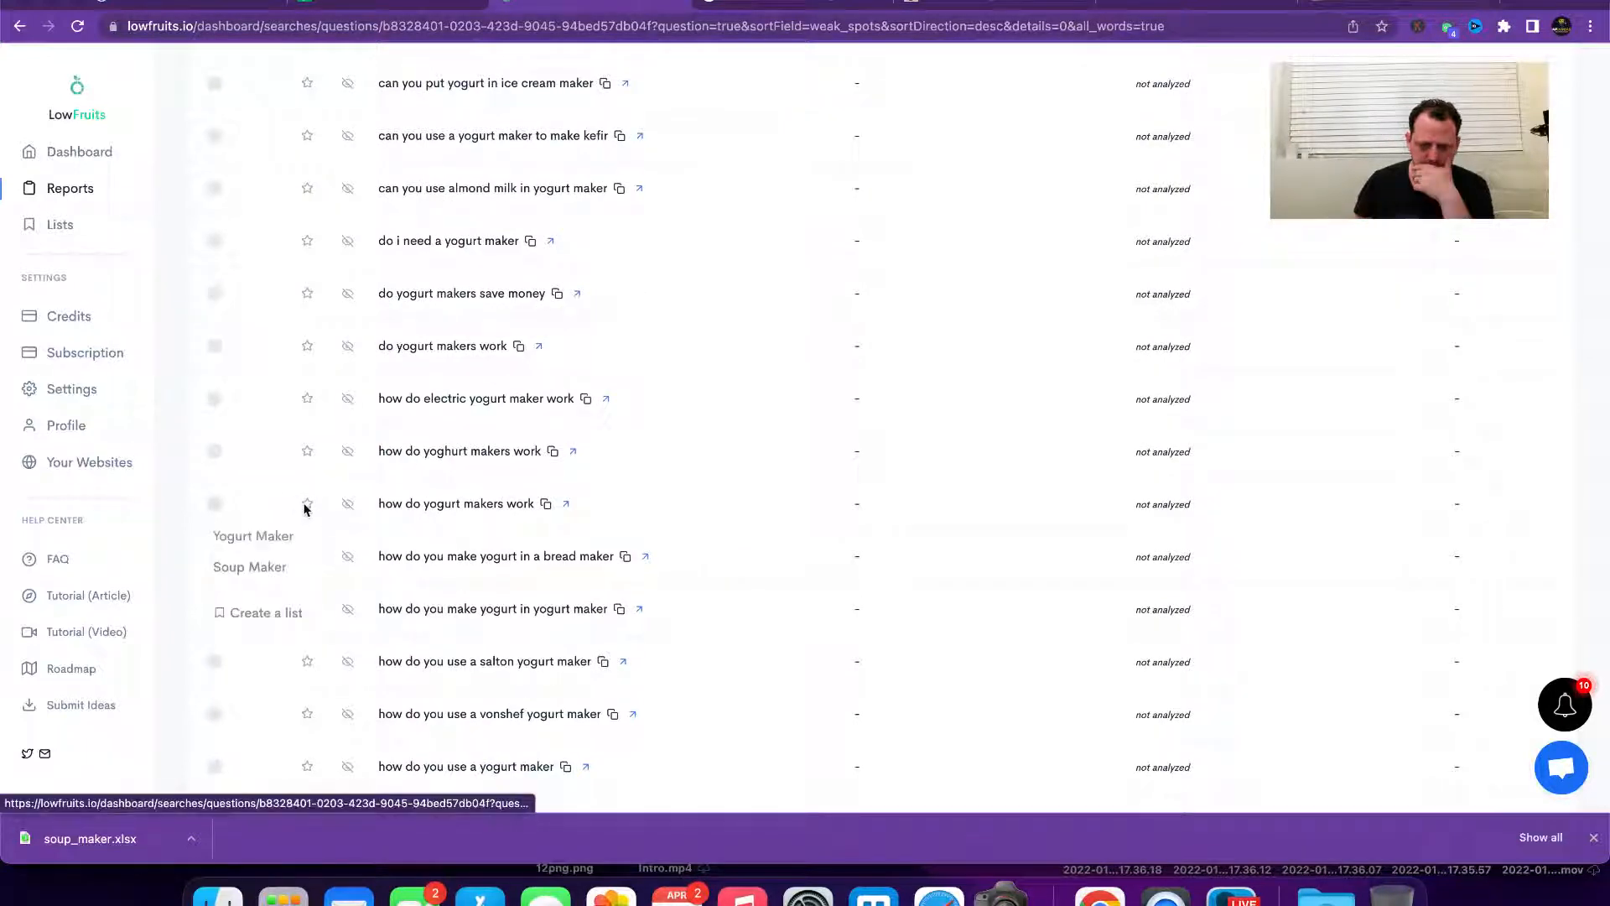
pyautogui.click(286, 537)
# Step: Save the question "how to clean a yogurt maker" further down the first page to the Yogurt Maker list
pyautogui.scroll(-3, 652, 484)
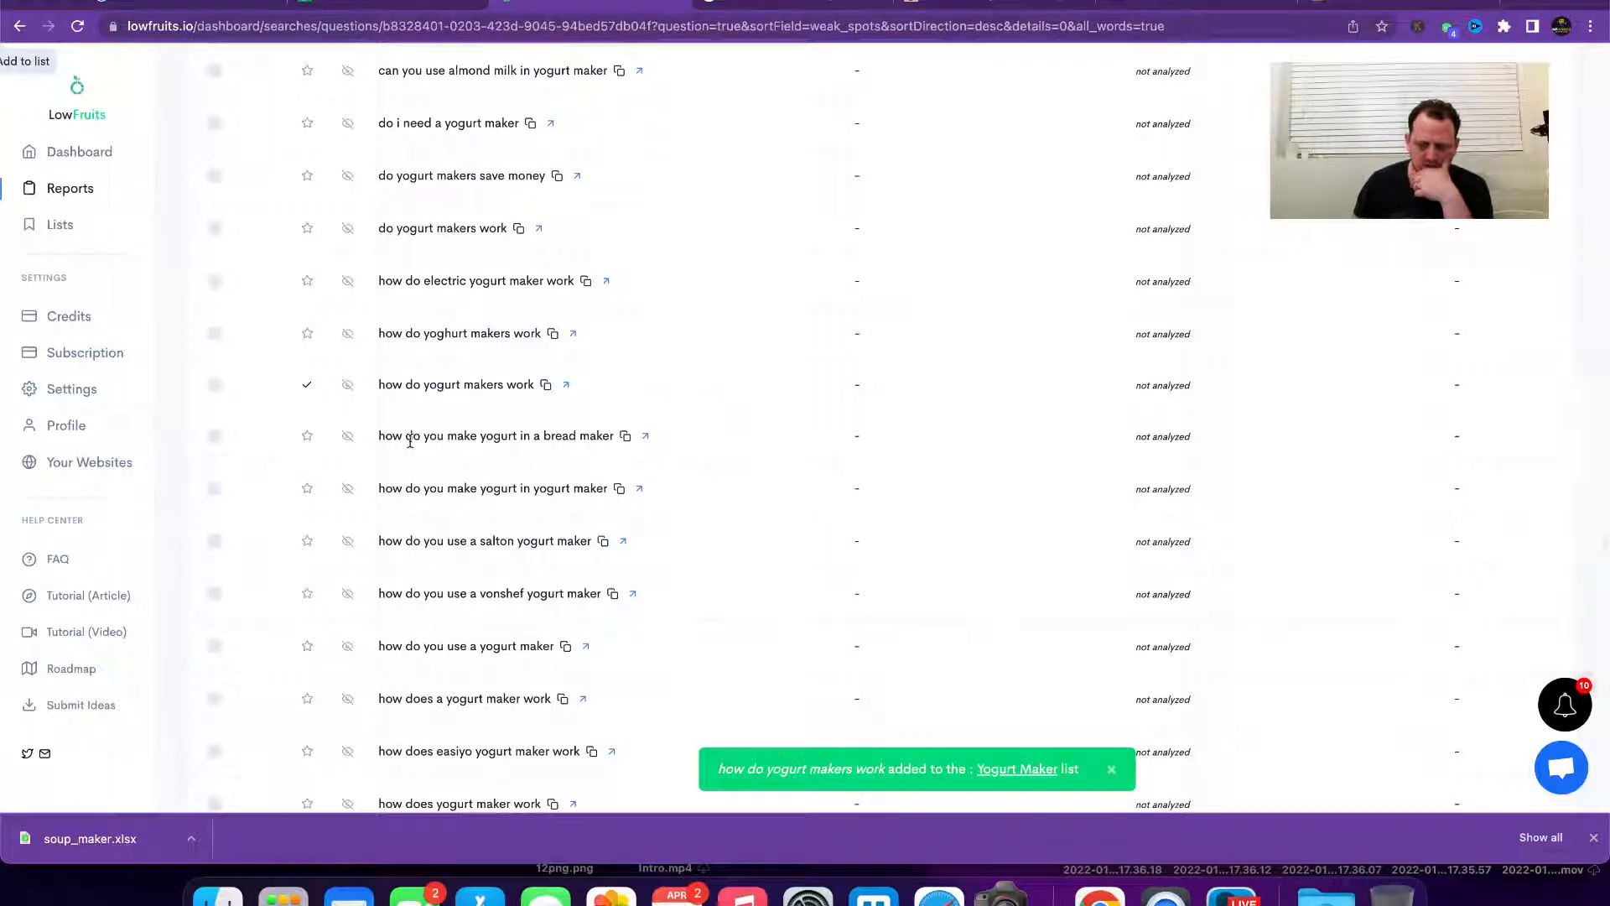
pyautogui.scroll(-2, 564, 485)
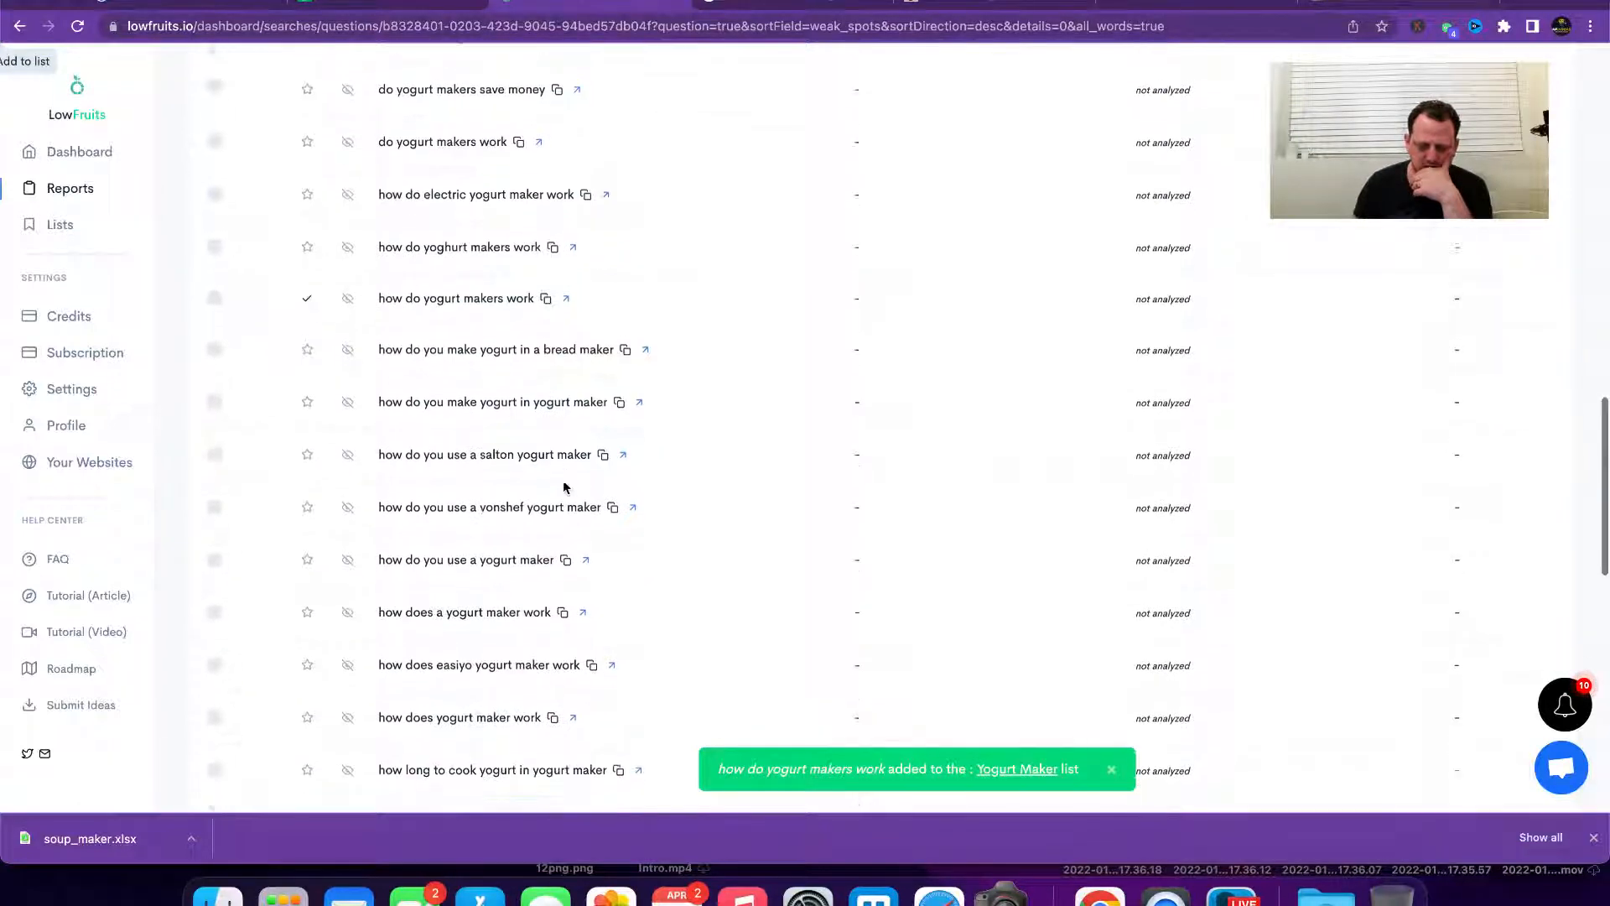
pyautogui.scroll(-10, 563, 459)
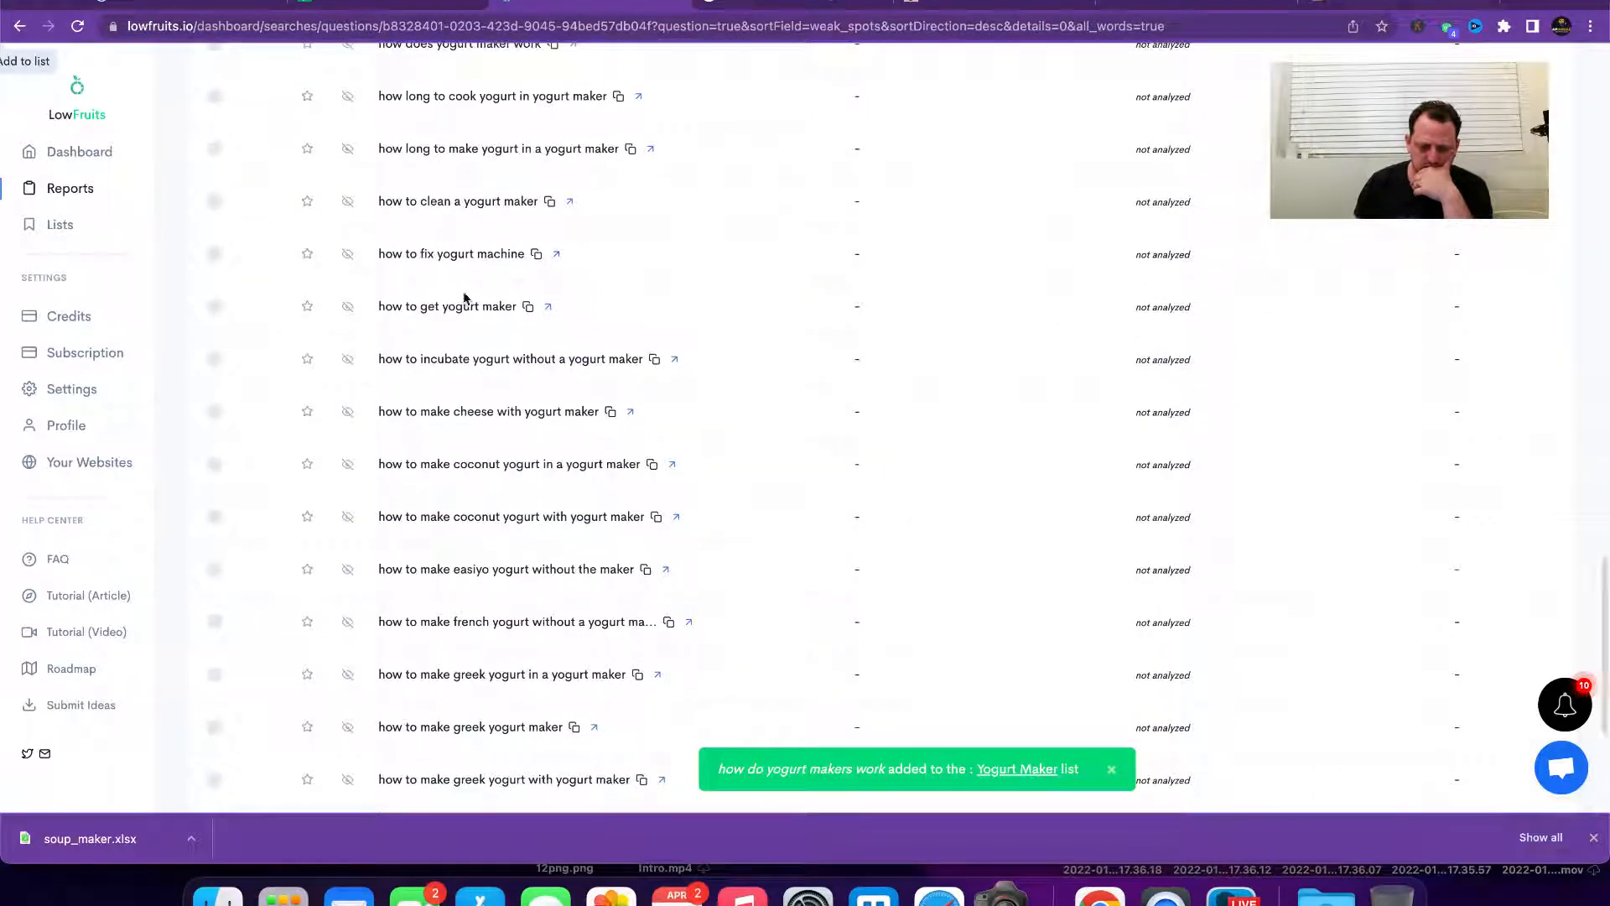
pyautogui.click(306, 205)
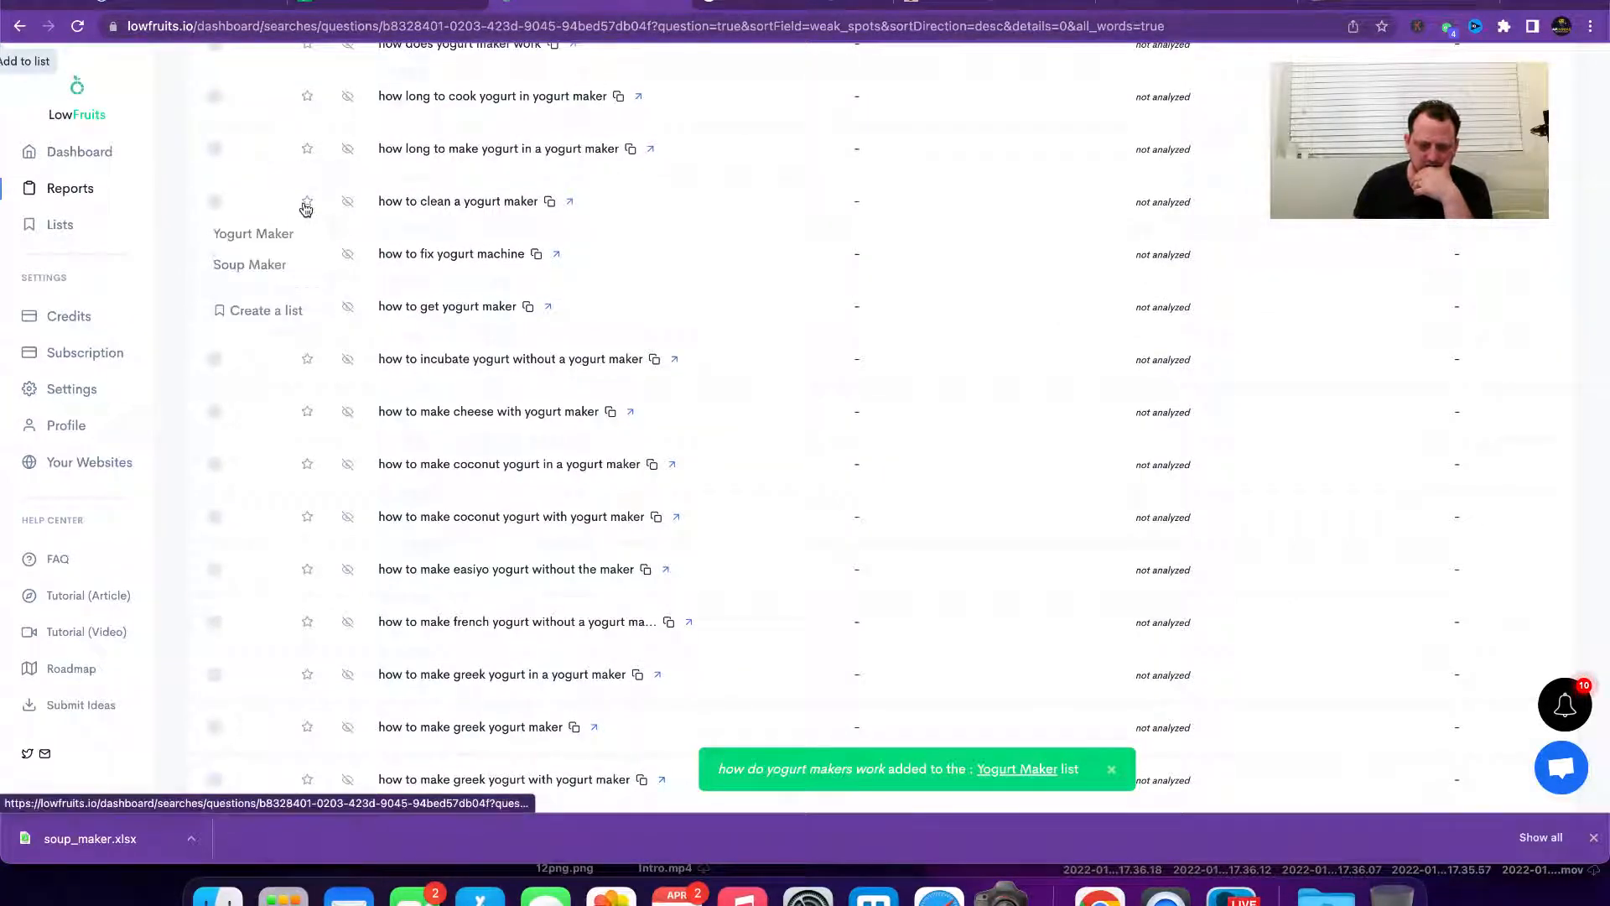
pyautogui.click(257, 244)
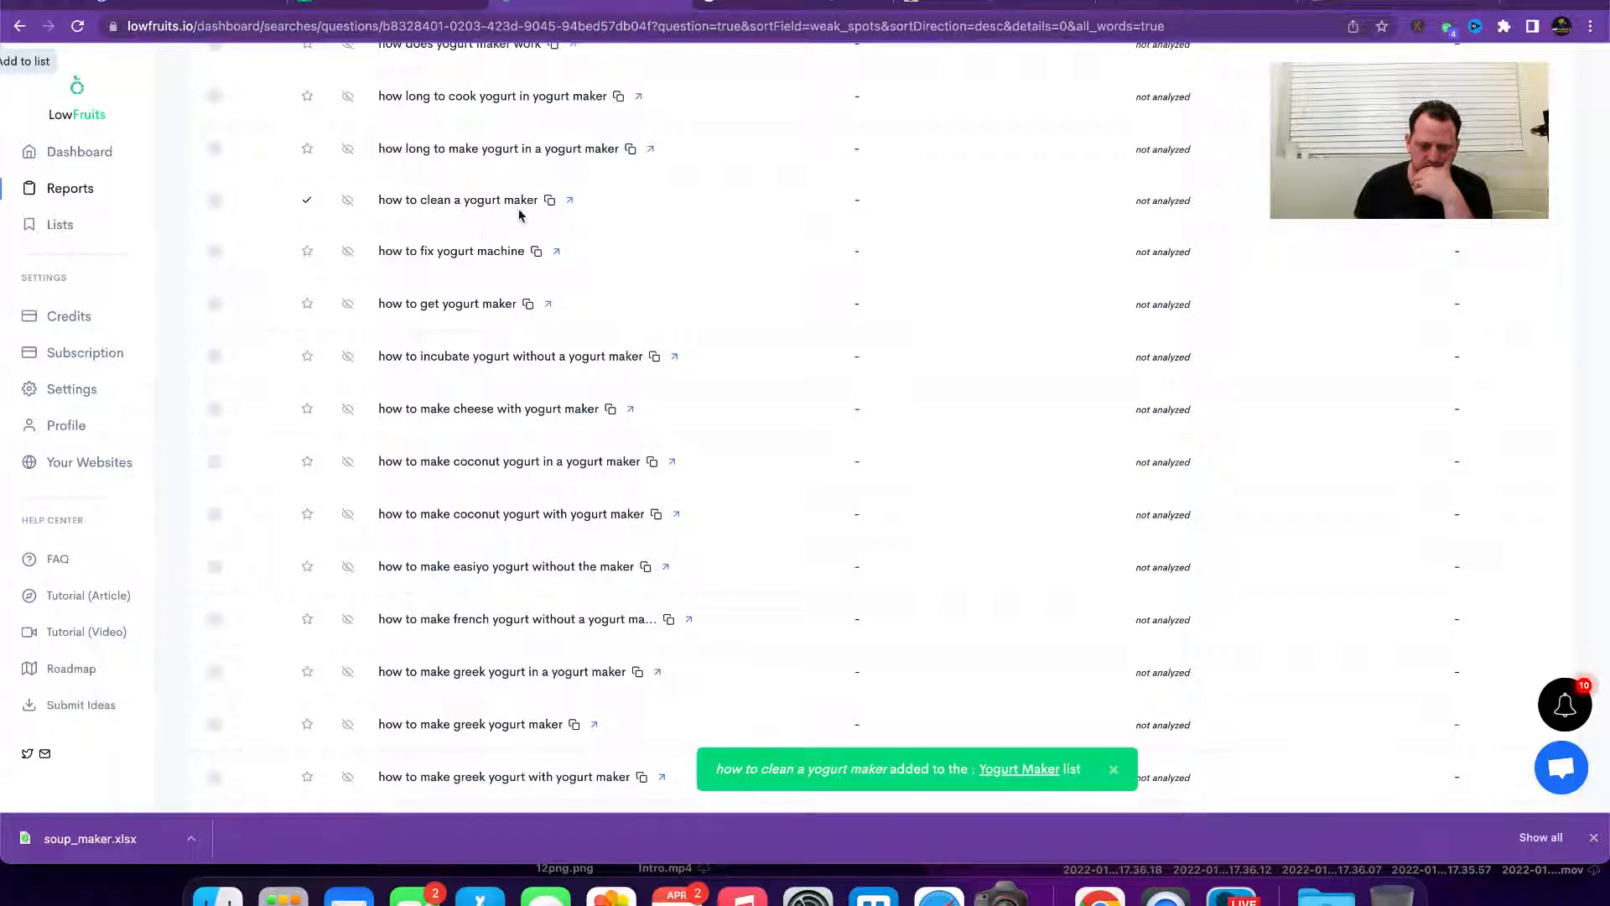
# Step: Examine the remaining questions on the first page and check the report's keyword clusters
pyautogui.scroll(-2, 528, 289)
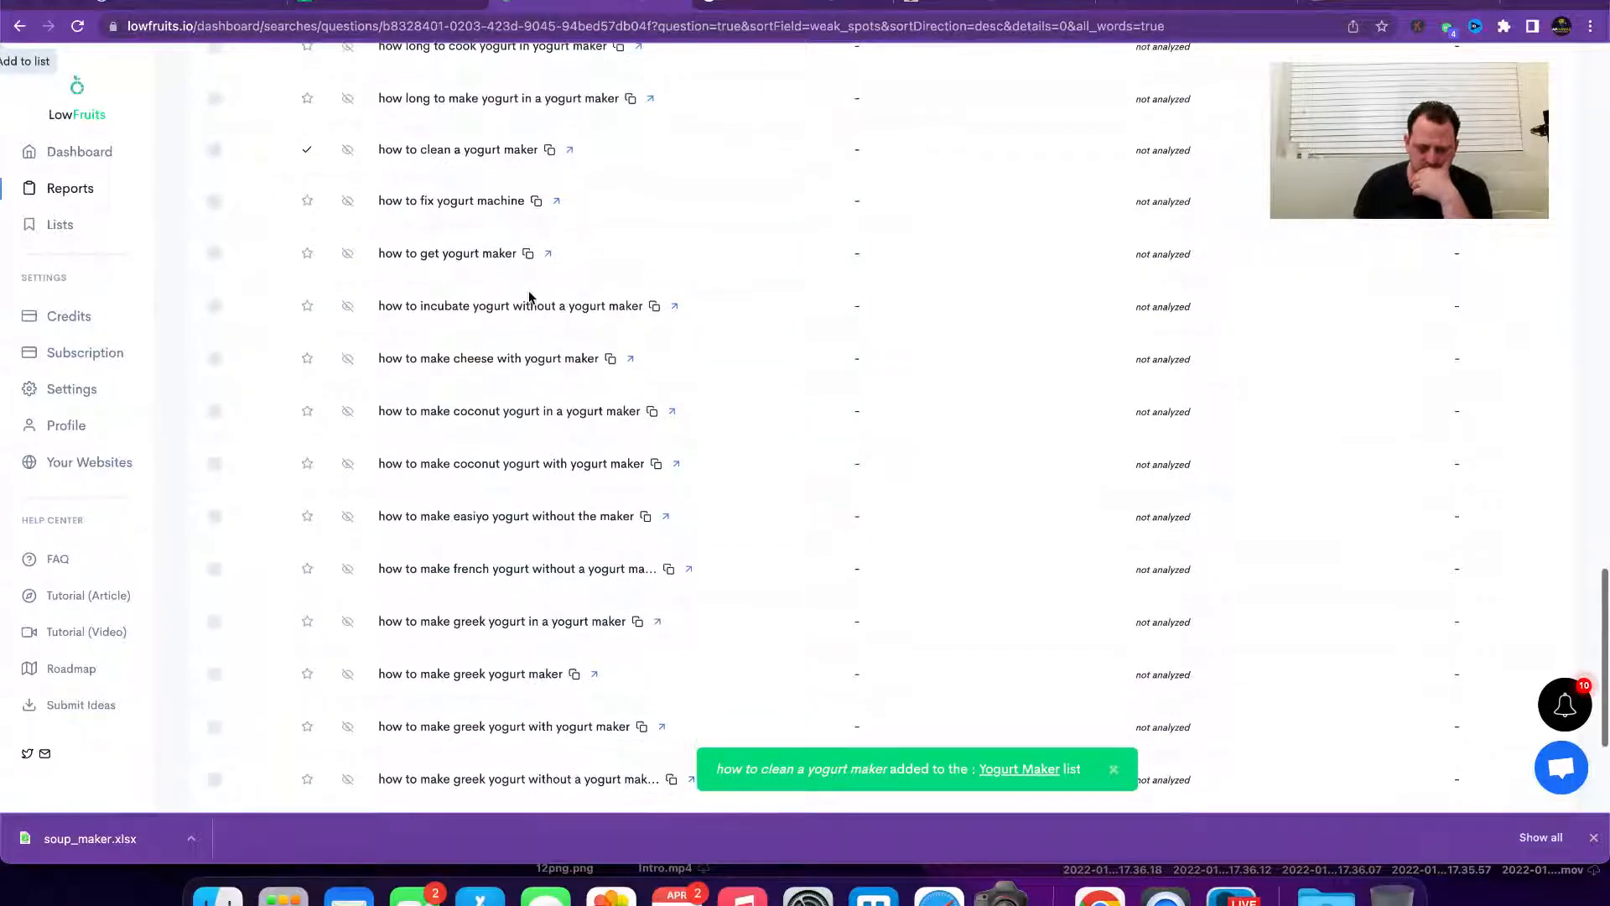
pyautogui.scroll(-5, 528, 294)
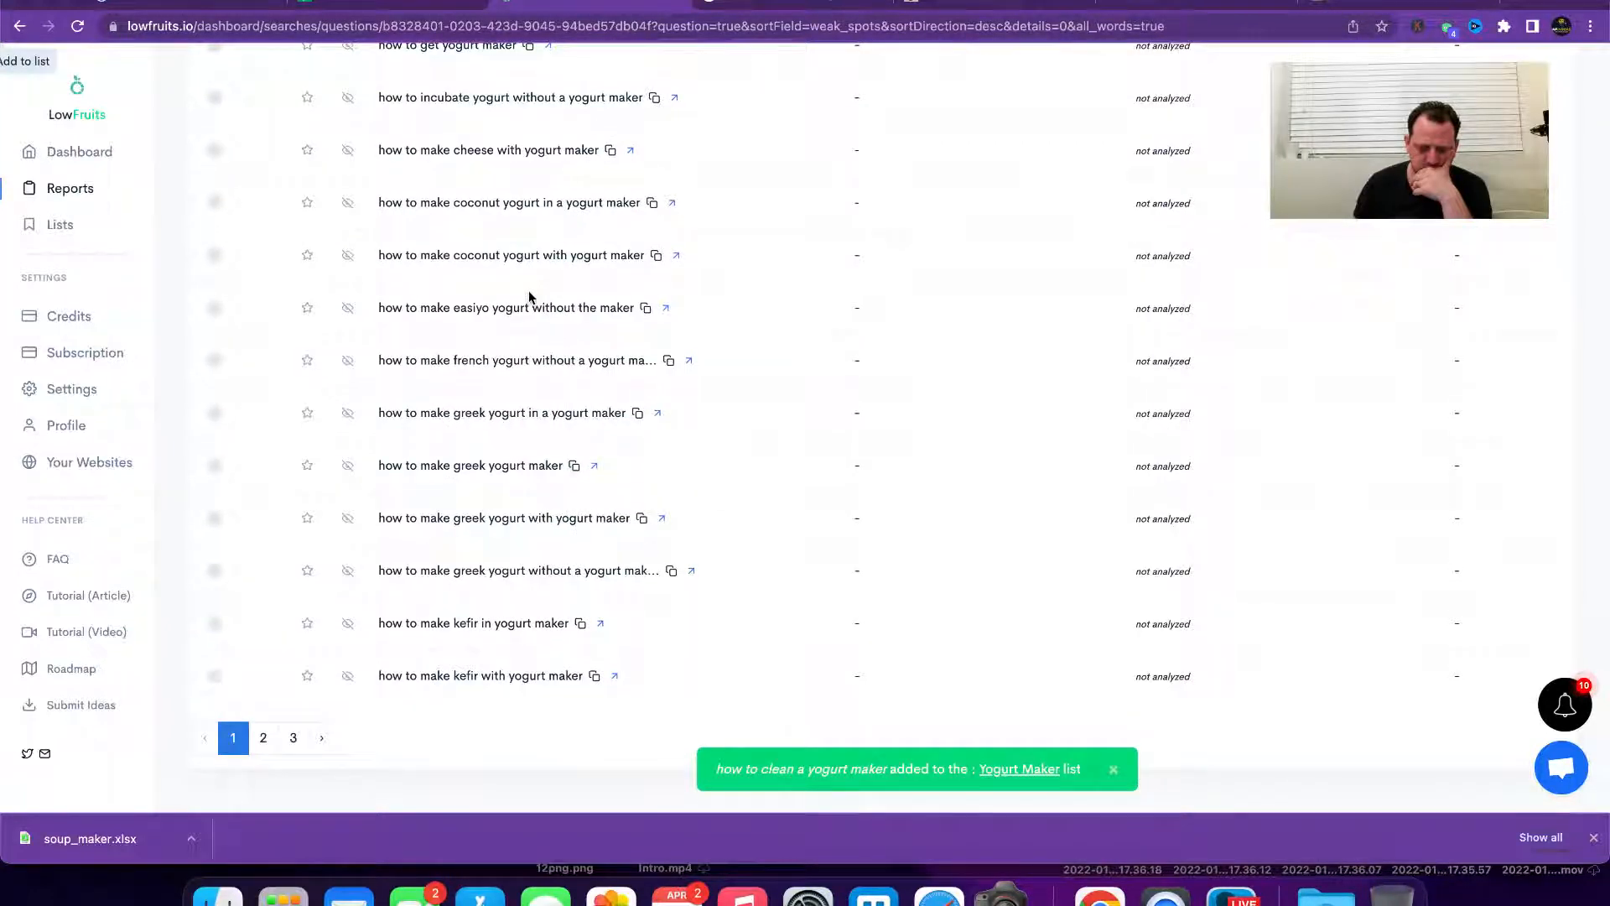
pyautogui.scroll(20, 529, 296)
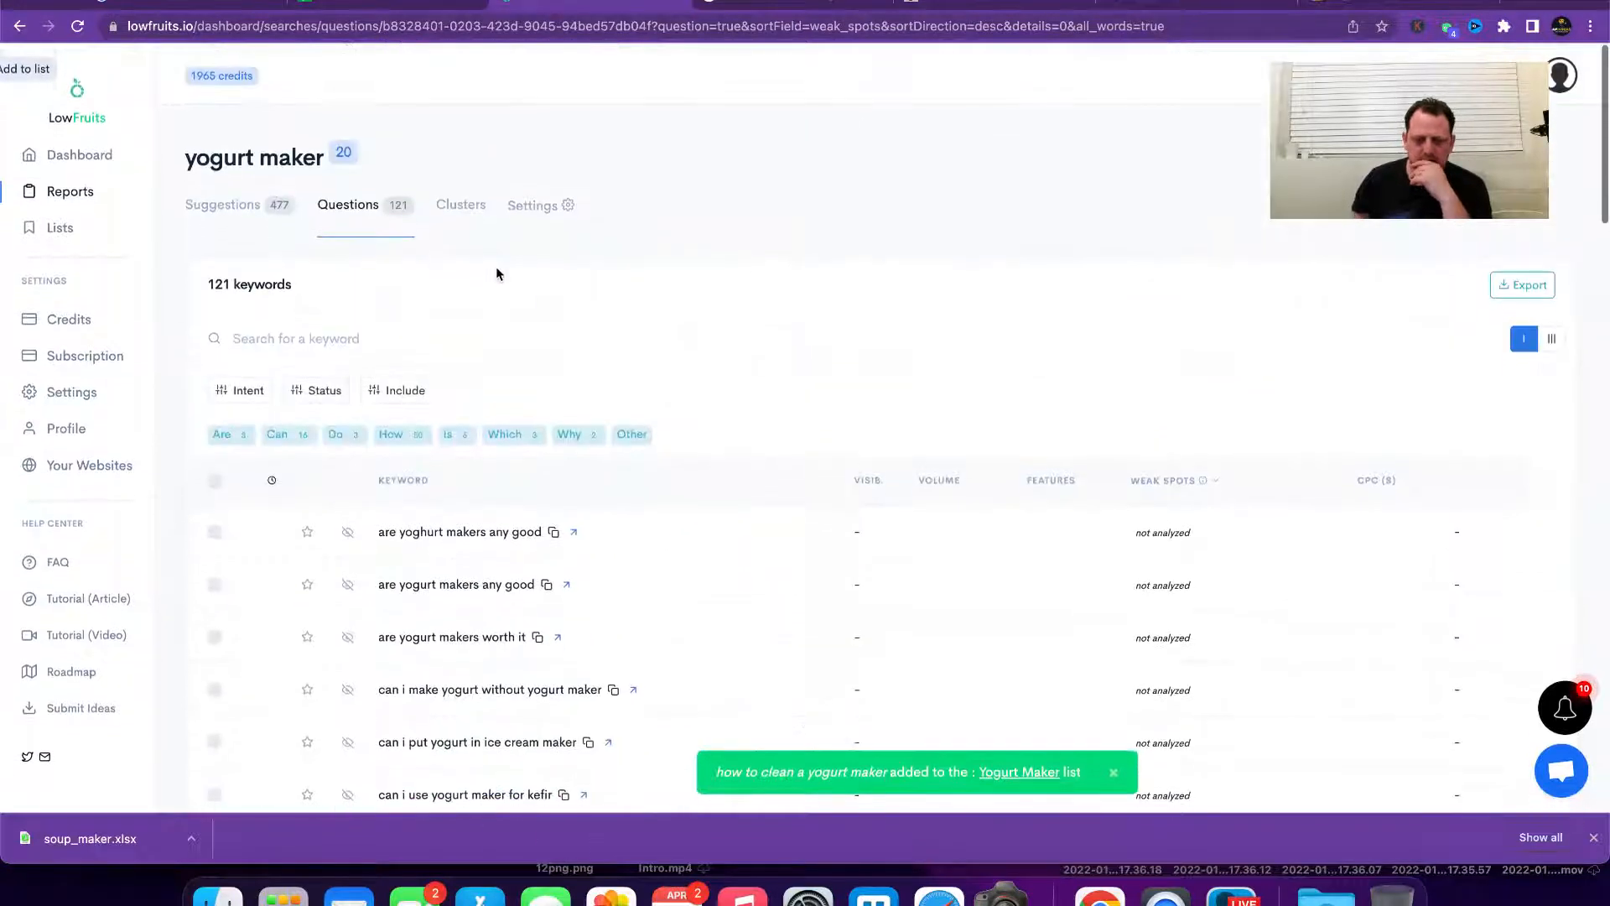
pyautogui.click(438, 208)
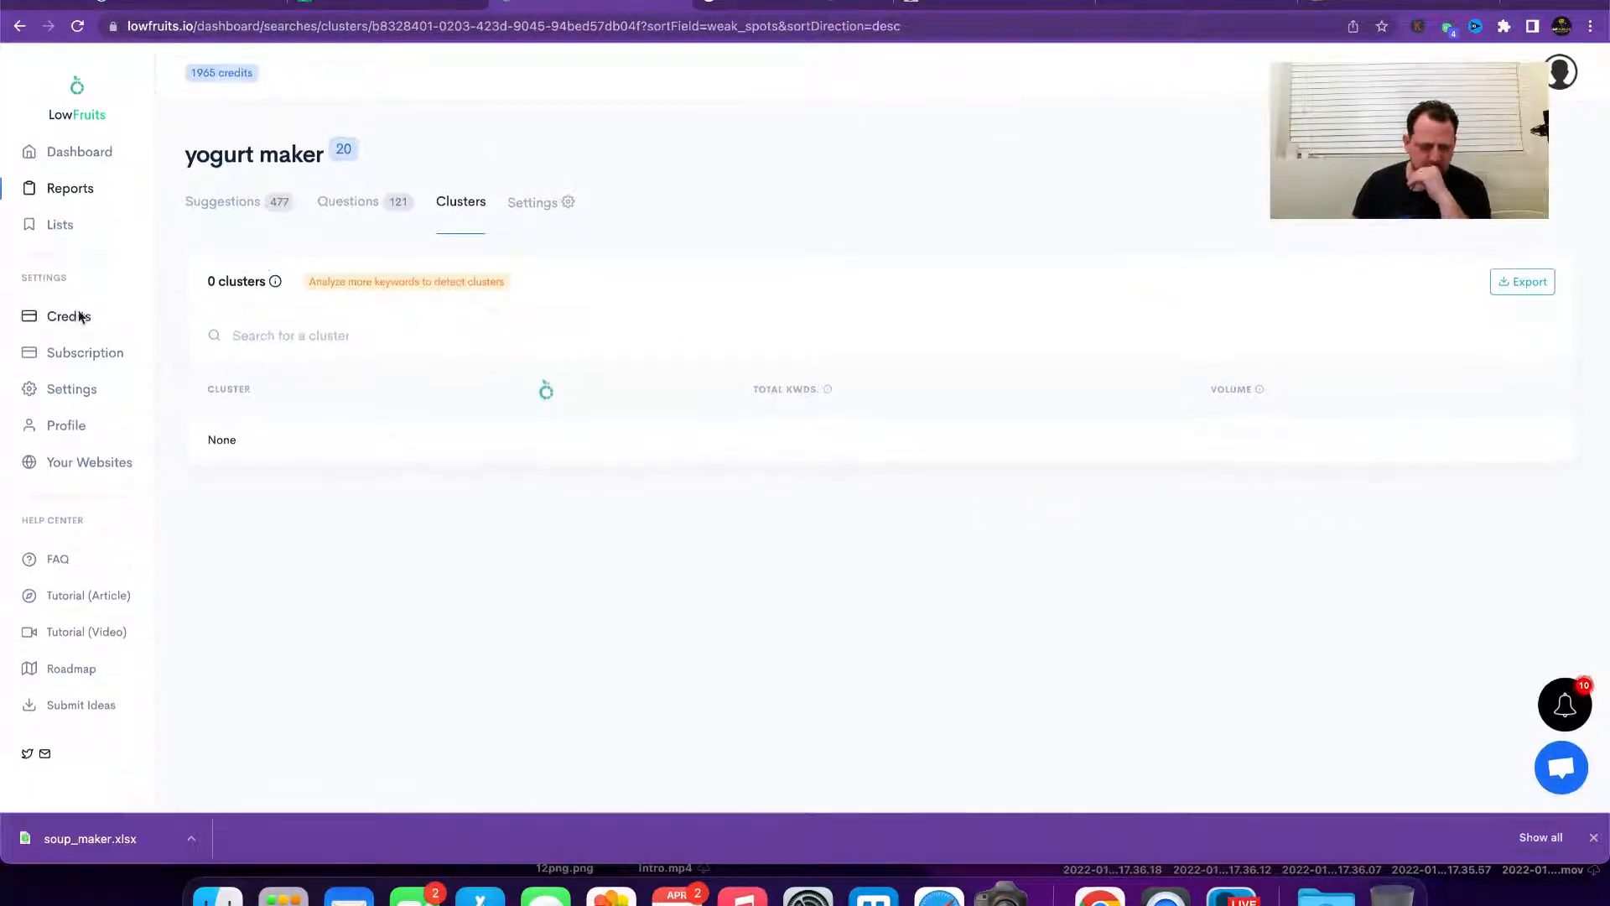
# Step: Open the saved Yogurt Maker keyword list
pyautogui.click(60, 224)
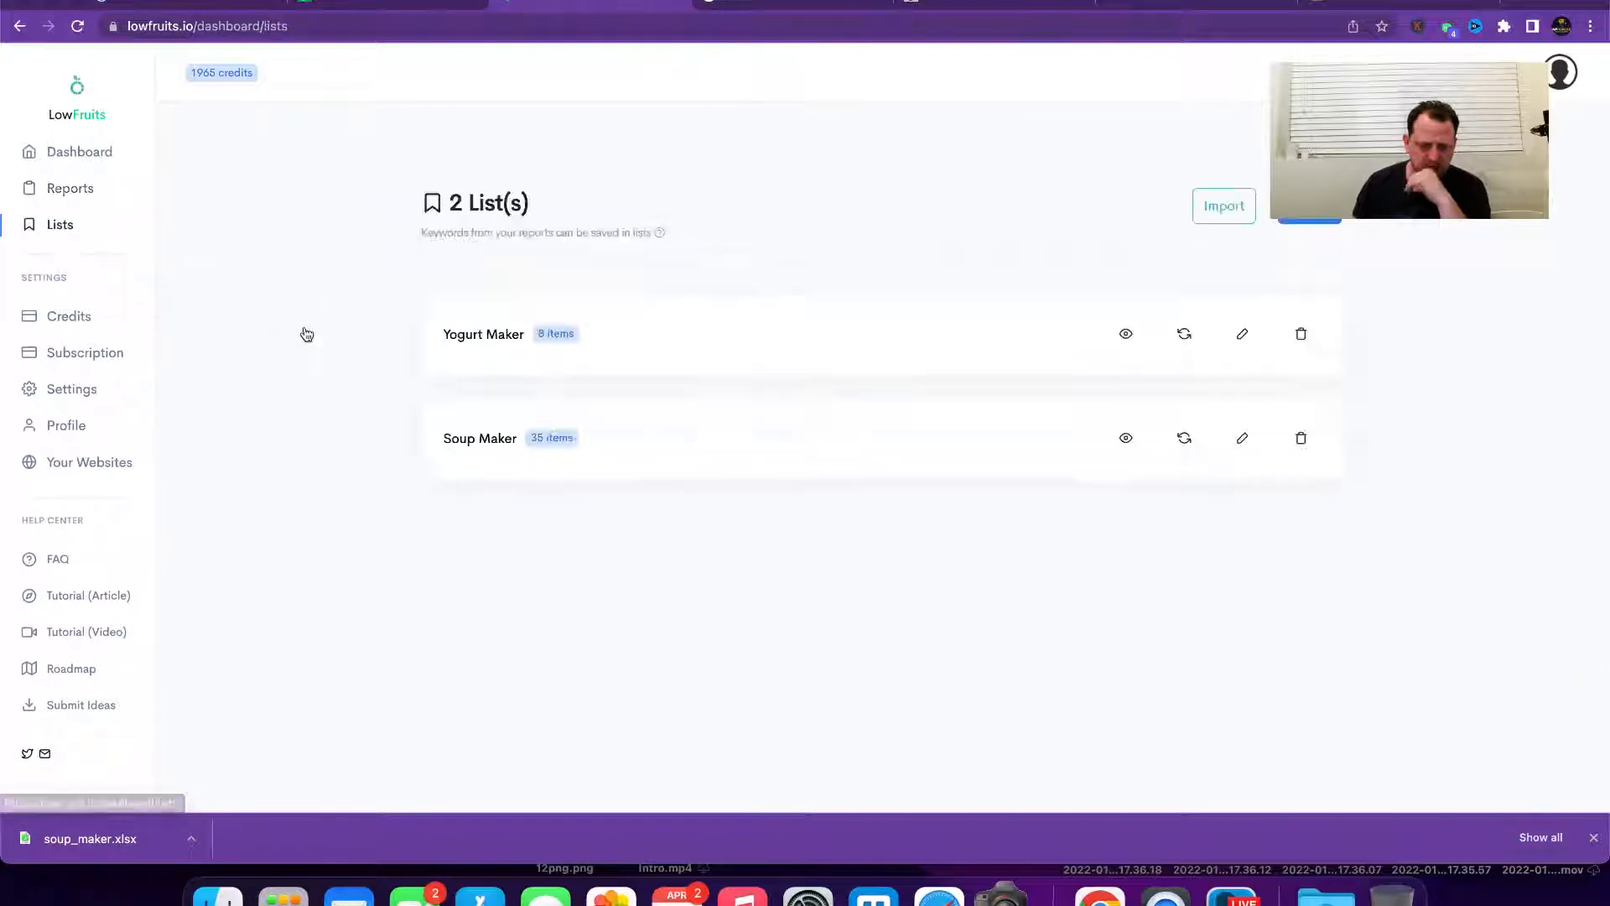
pyautogui.click(470, 340)
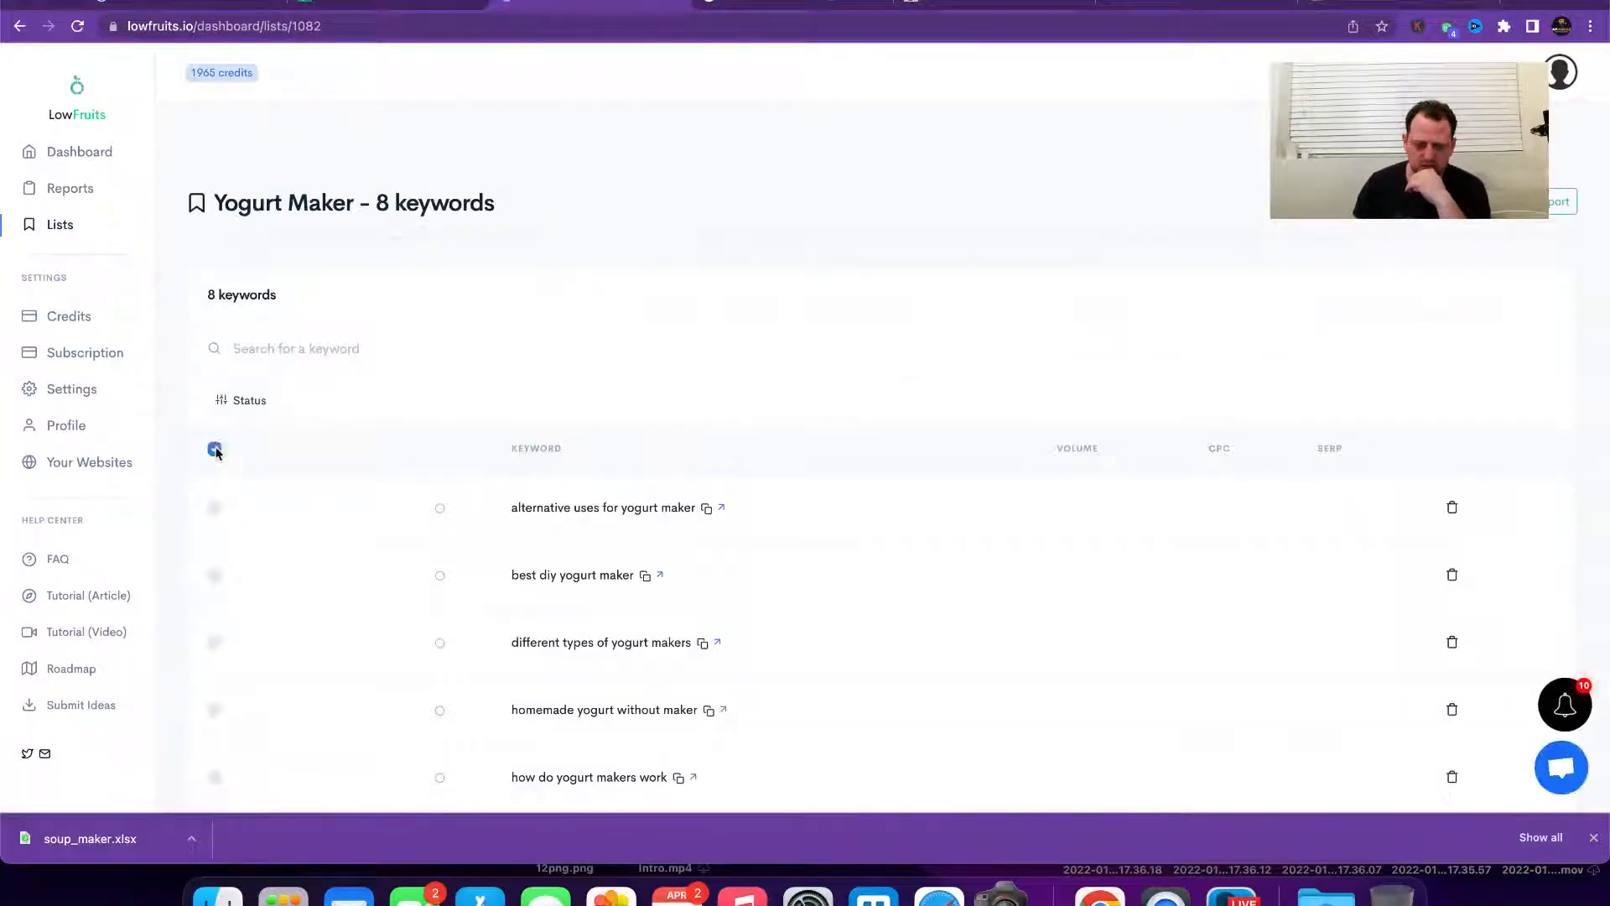
# Step: Import all keywords of the Yogurt Maker list into a new report for analysis, with the country set to United Kingdom
pyautogui.click(215, 448)
pyautogui.scroll(-2, 921, 395)
pyautogui.scroll(2, 1161, 332)
pyautogui.click(1463, 206)
pyautogui.scroll(-2, 703, 681)
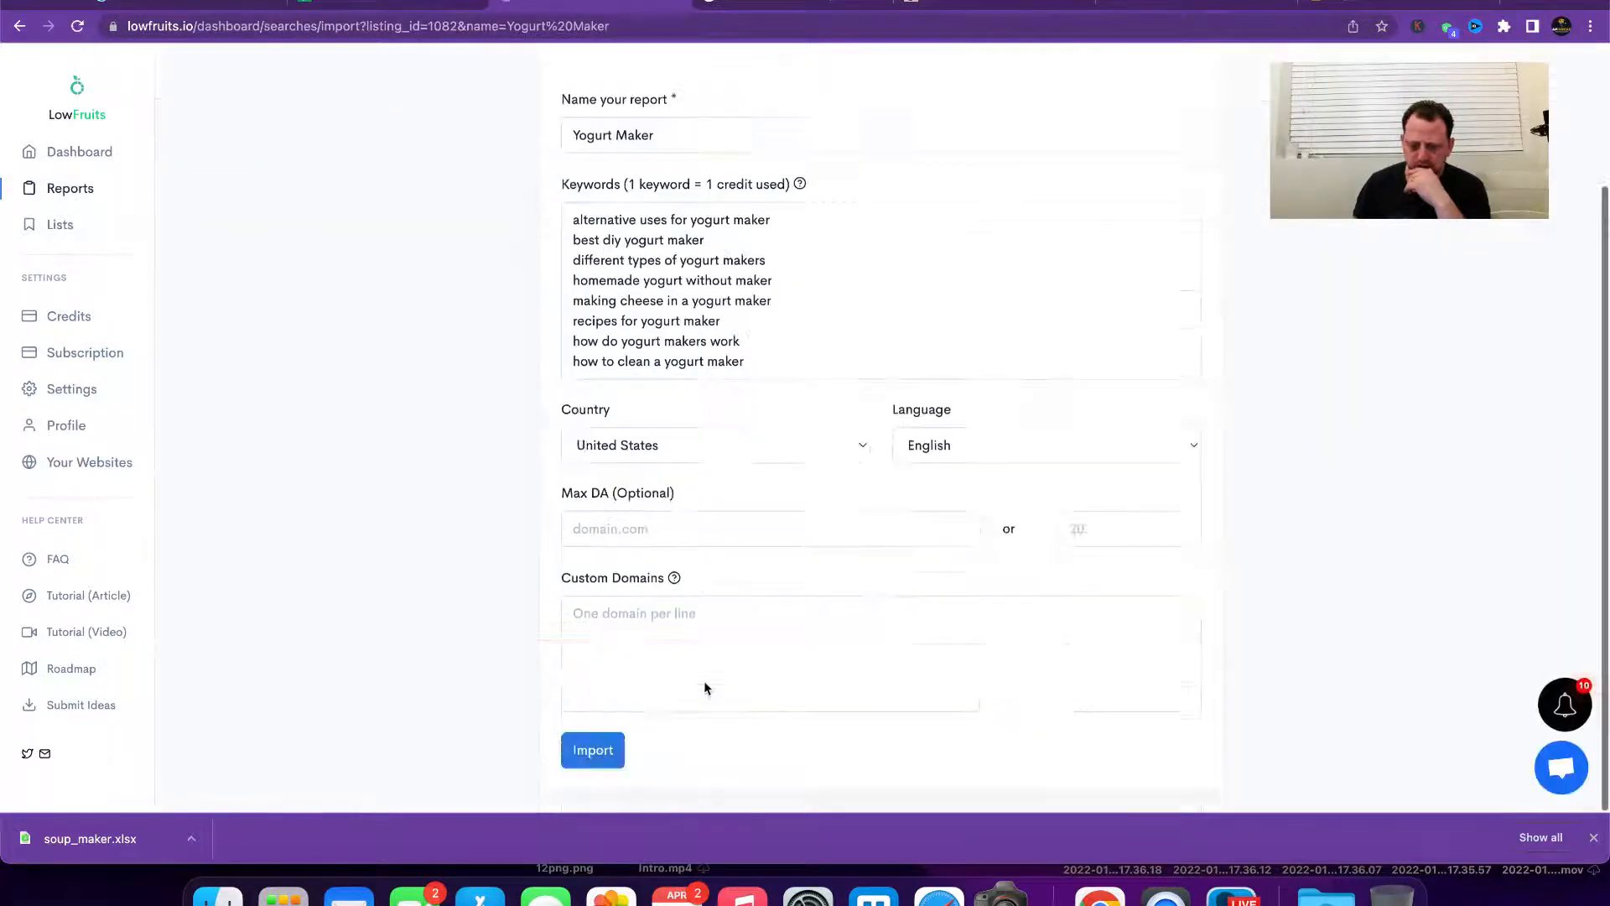
pyautogui.click(694, 455)
pyautogui.click(672, 425)
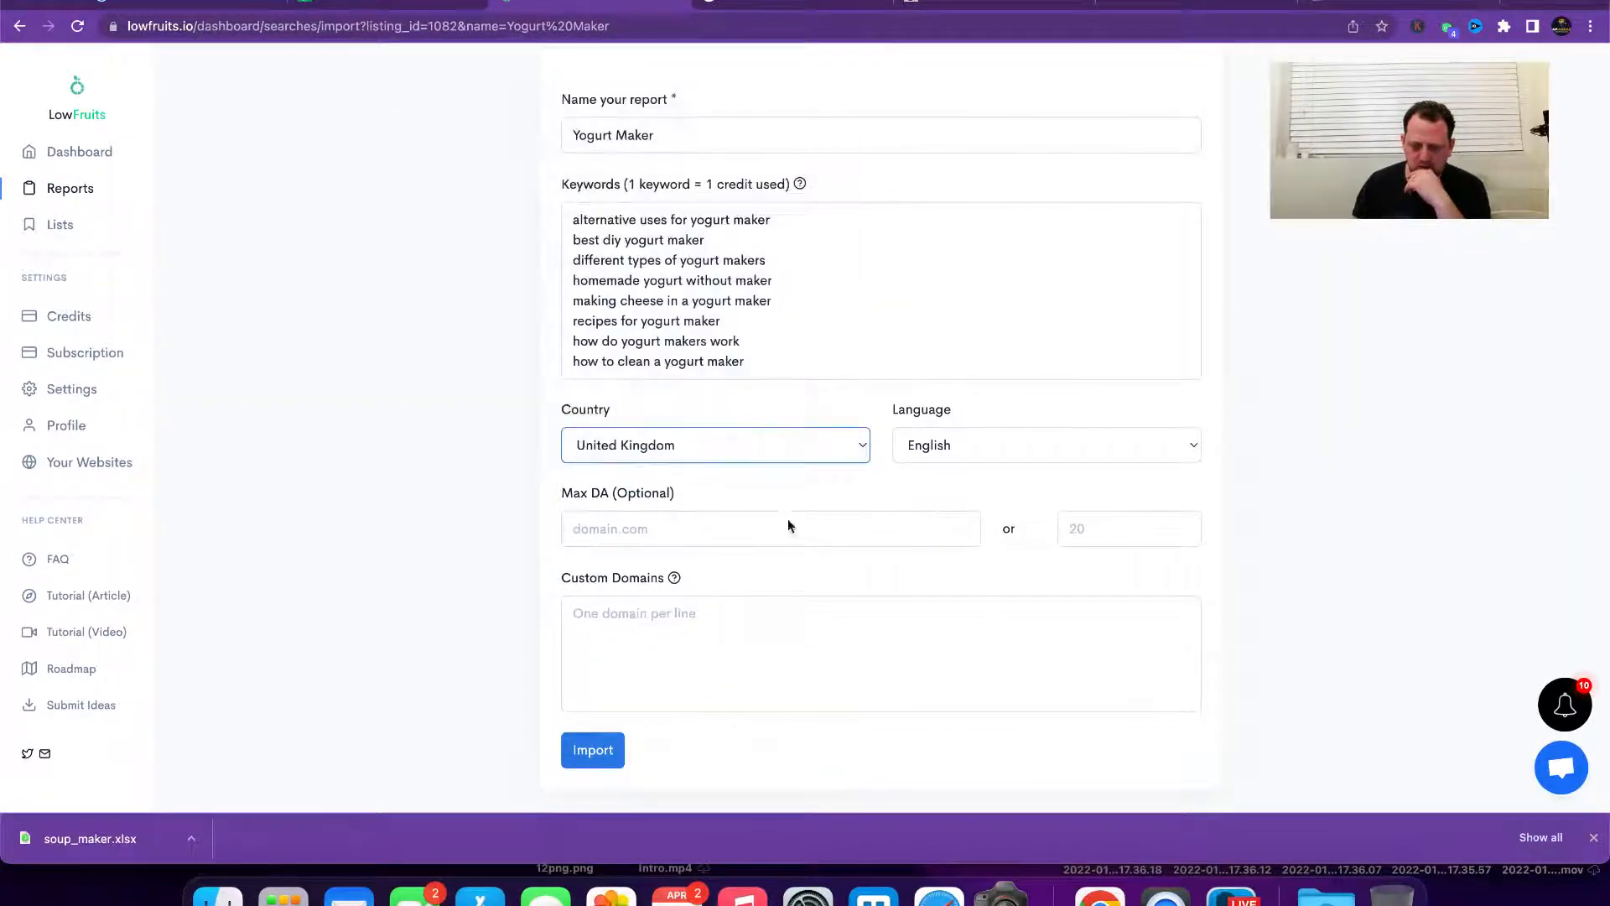
pyautogui.click(613, 748)
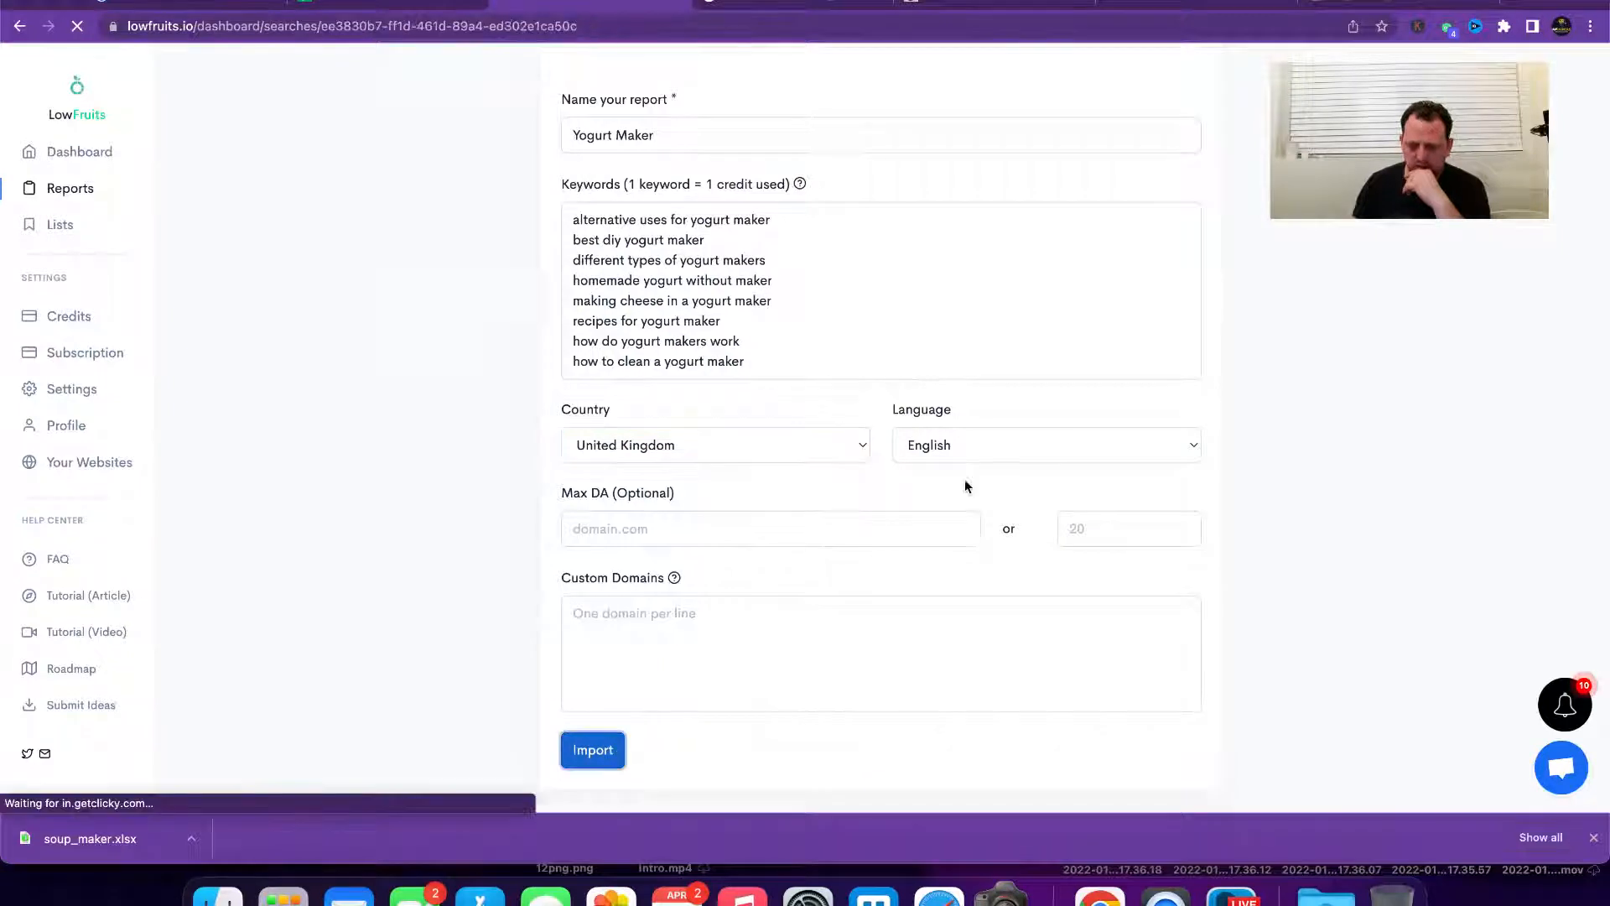
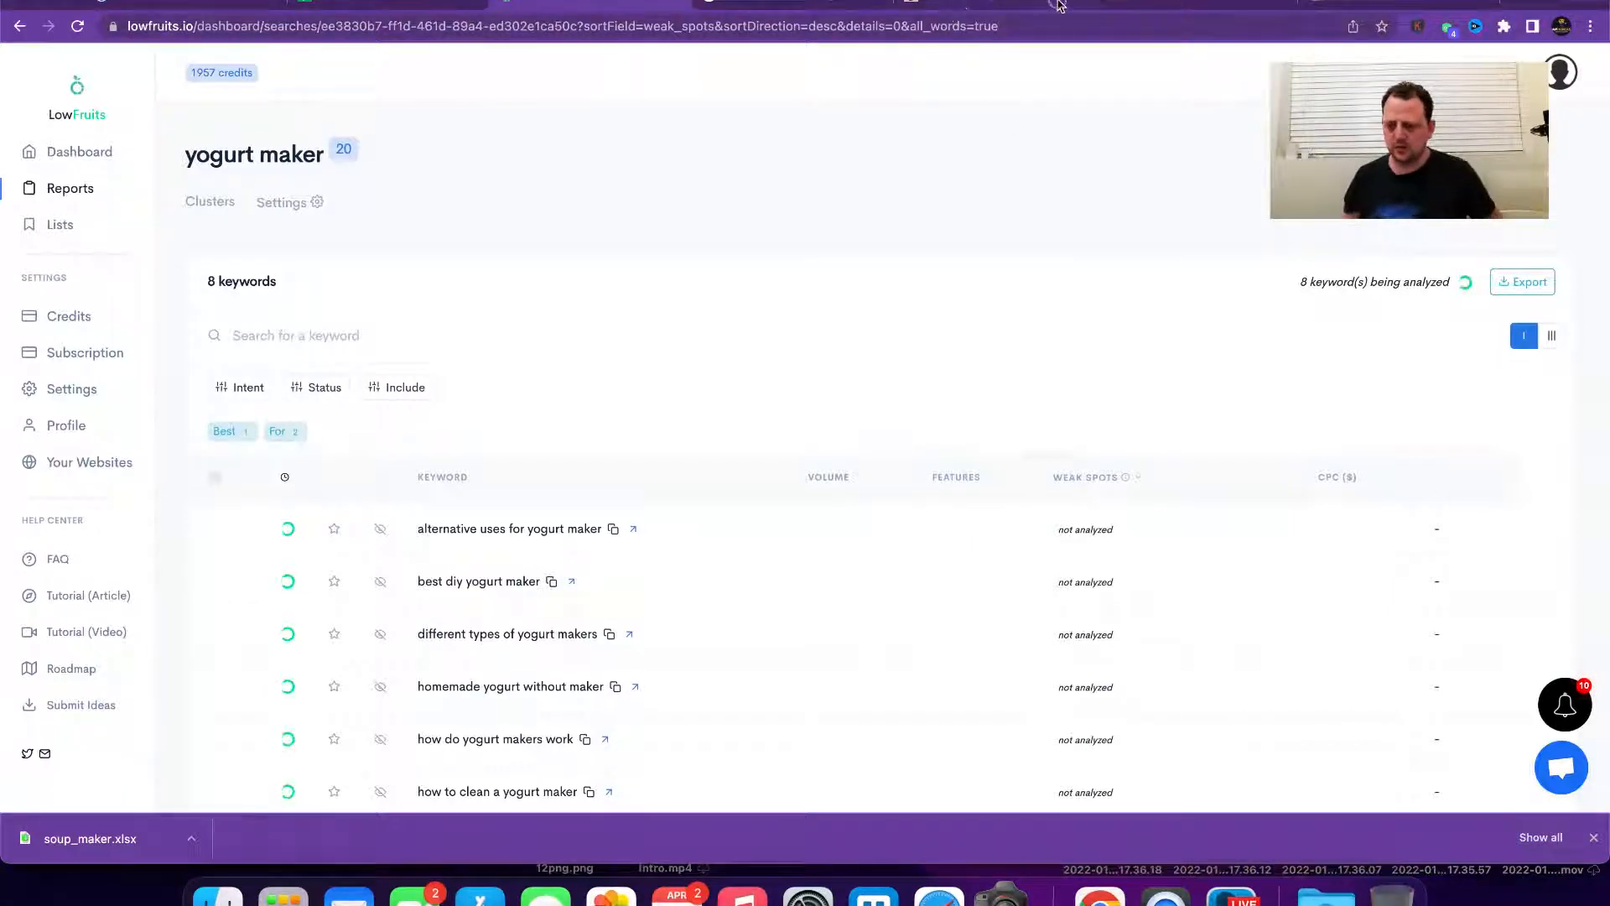
# Step: Switch to the equipyourkitchen.co.uk homepage and look through its product guides for the next topic to research
pyautogui.click(1059, 10)
pyautogui.click(922, 10)
pyautogui.click(803, 13)
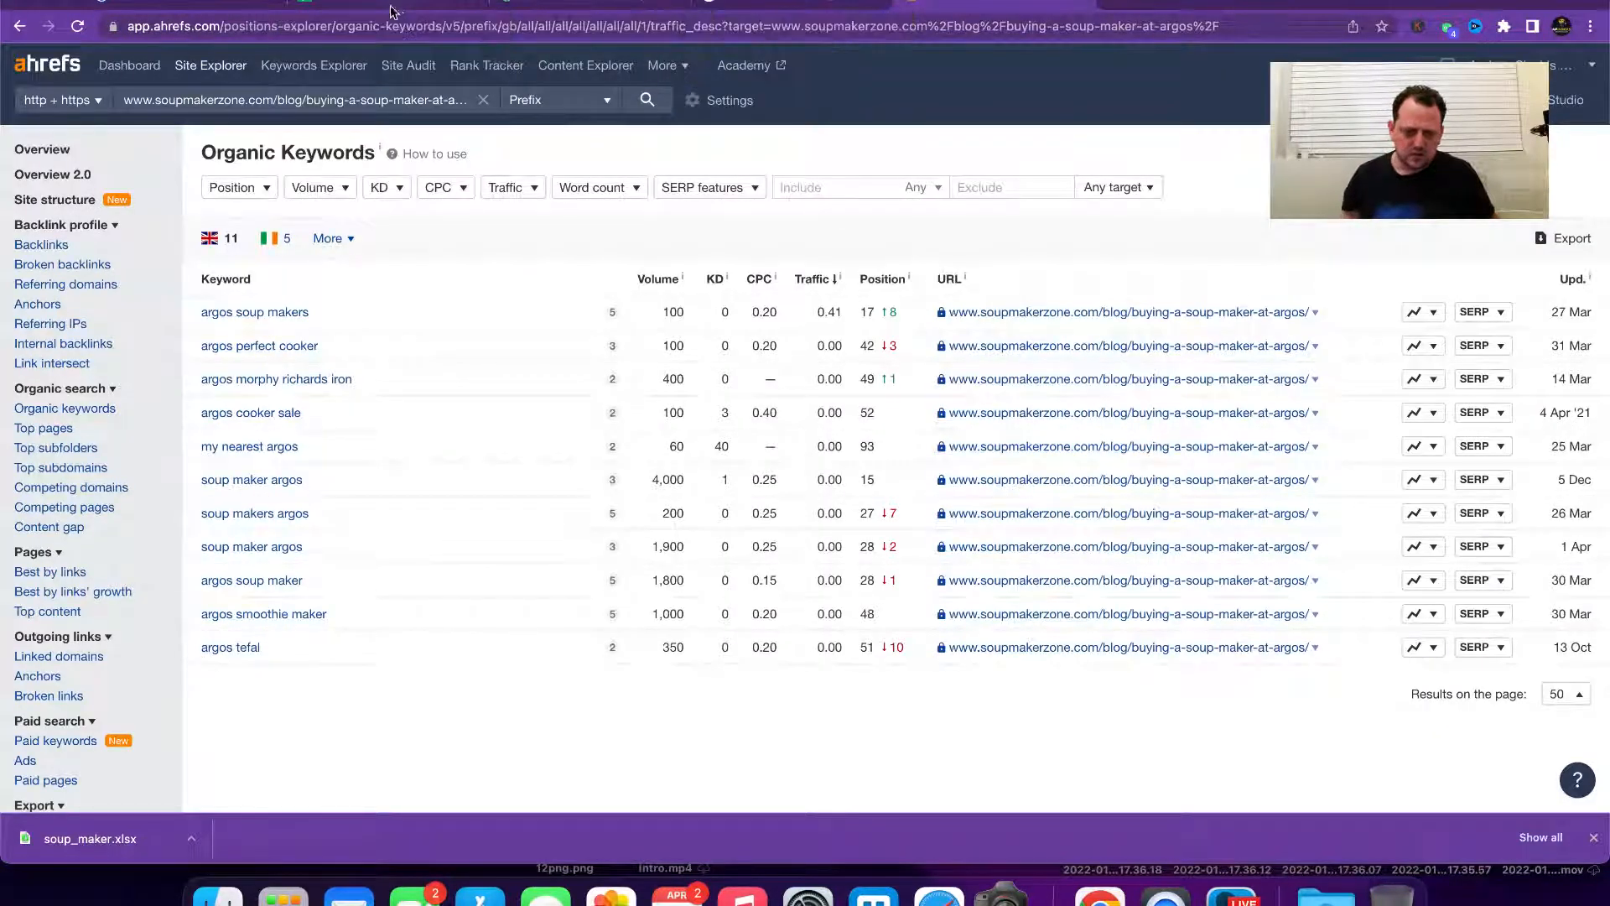
pyautogui.click(293, 10)
pyautogui.click(222, 5)
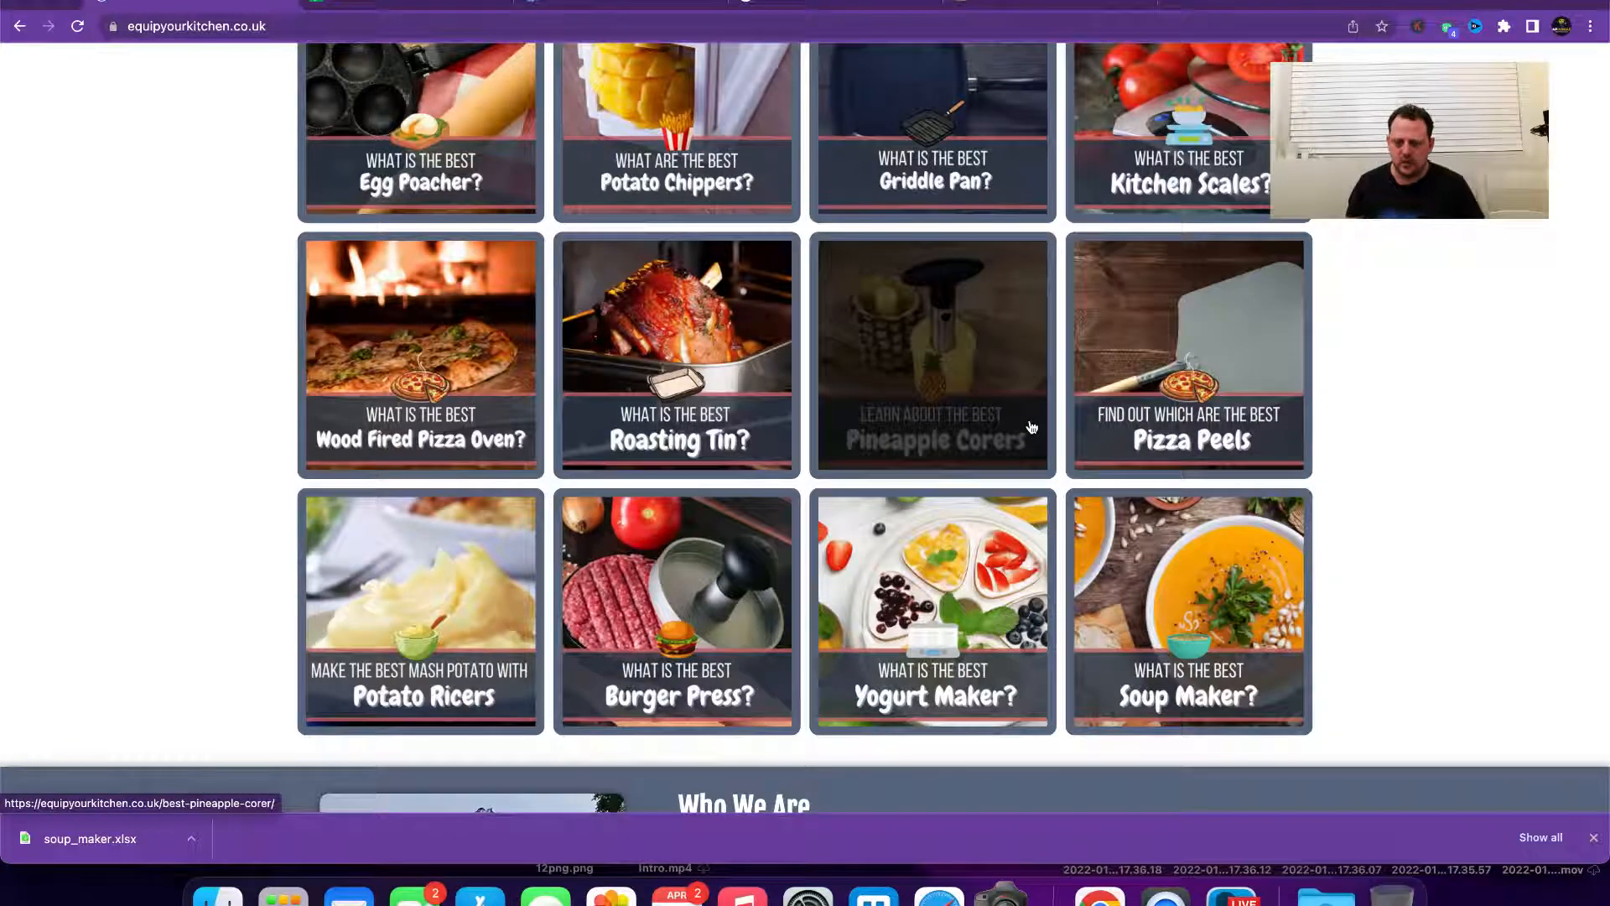
pyautogui.scroll(-3, 721, 420)
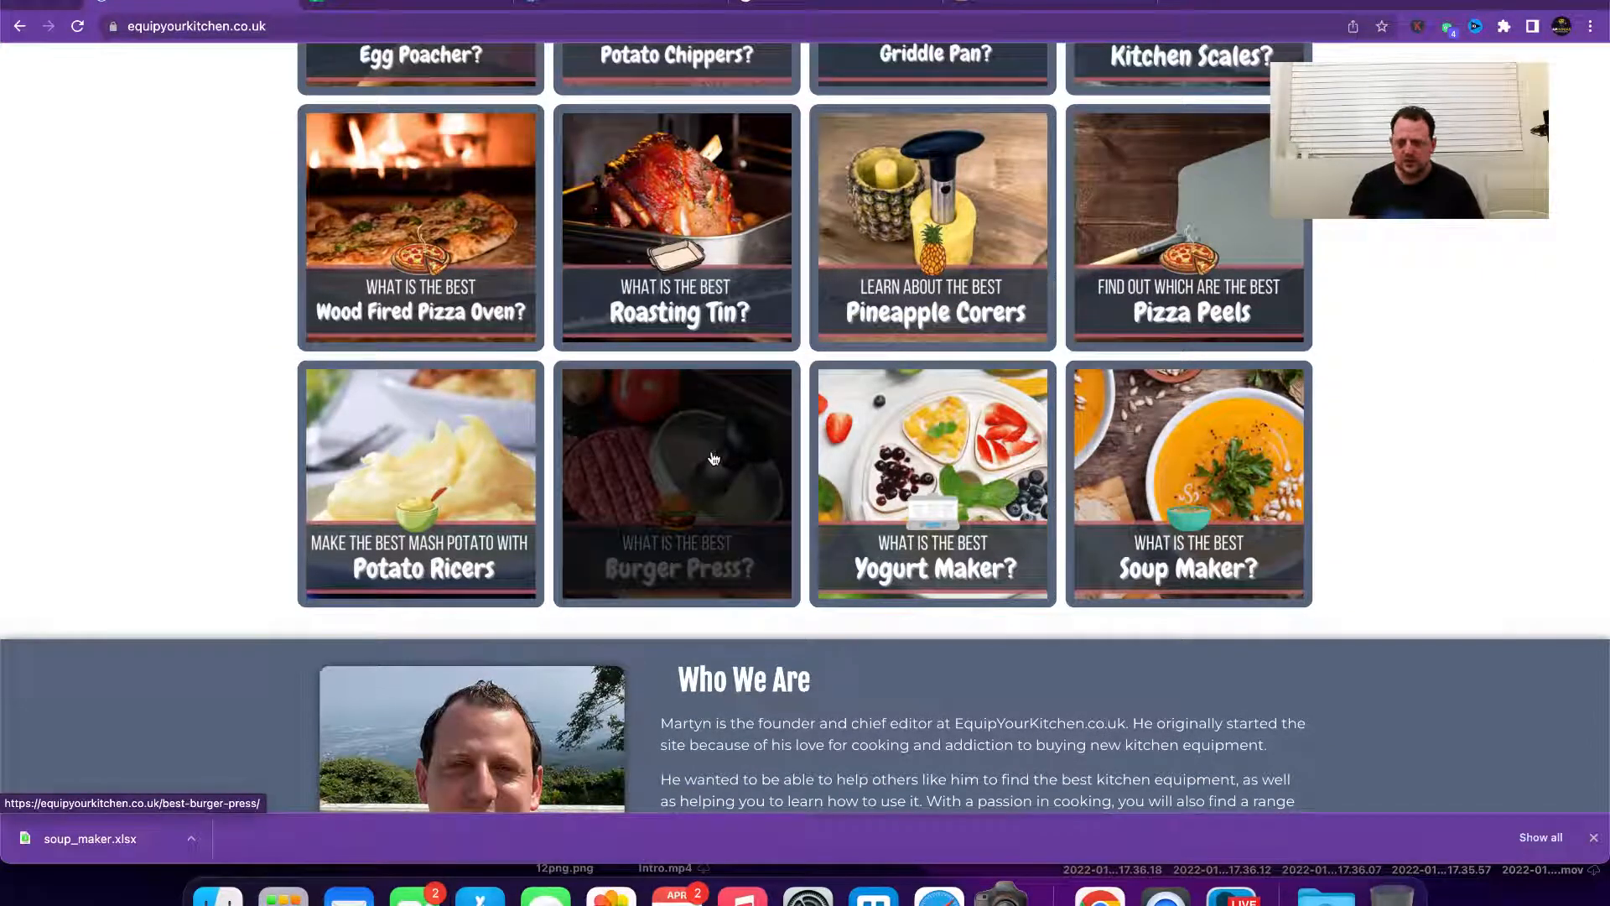
pyautogui.scroll(5, 872, 353)
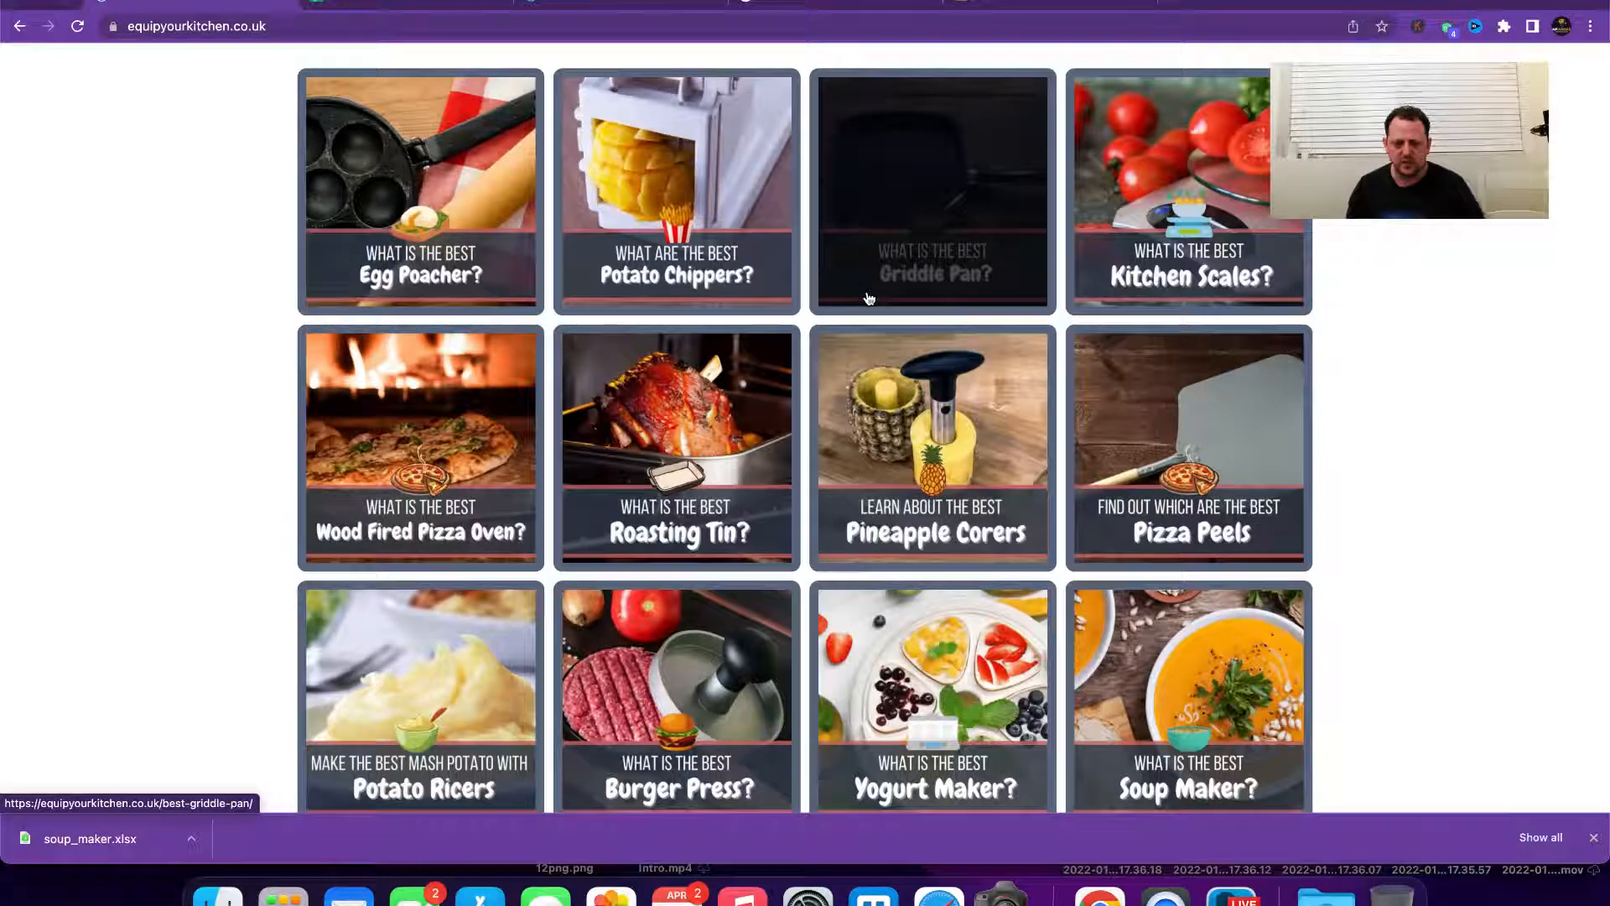
pyautogui.scroll(-5, 938, 340)
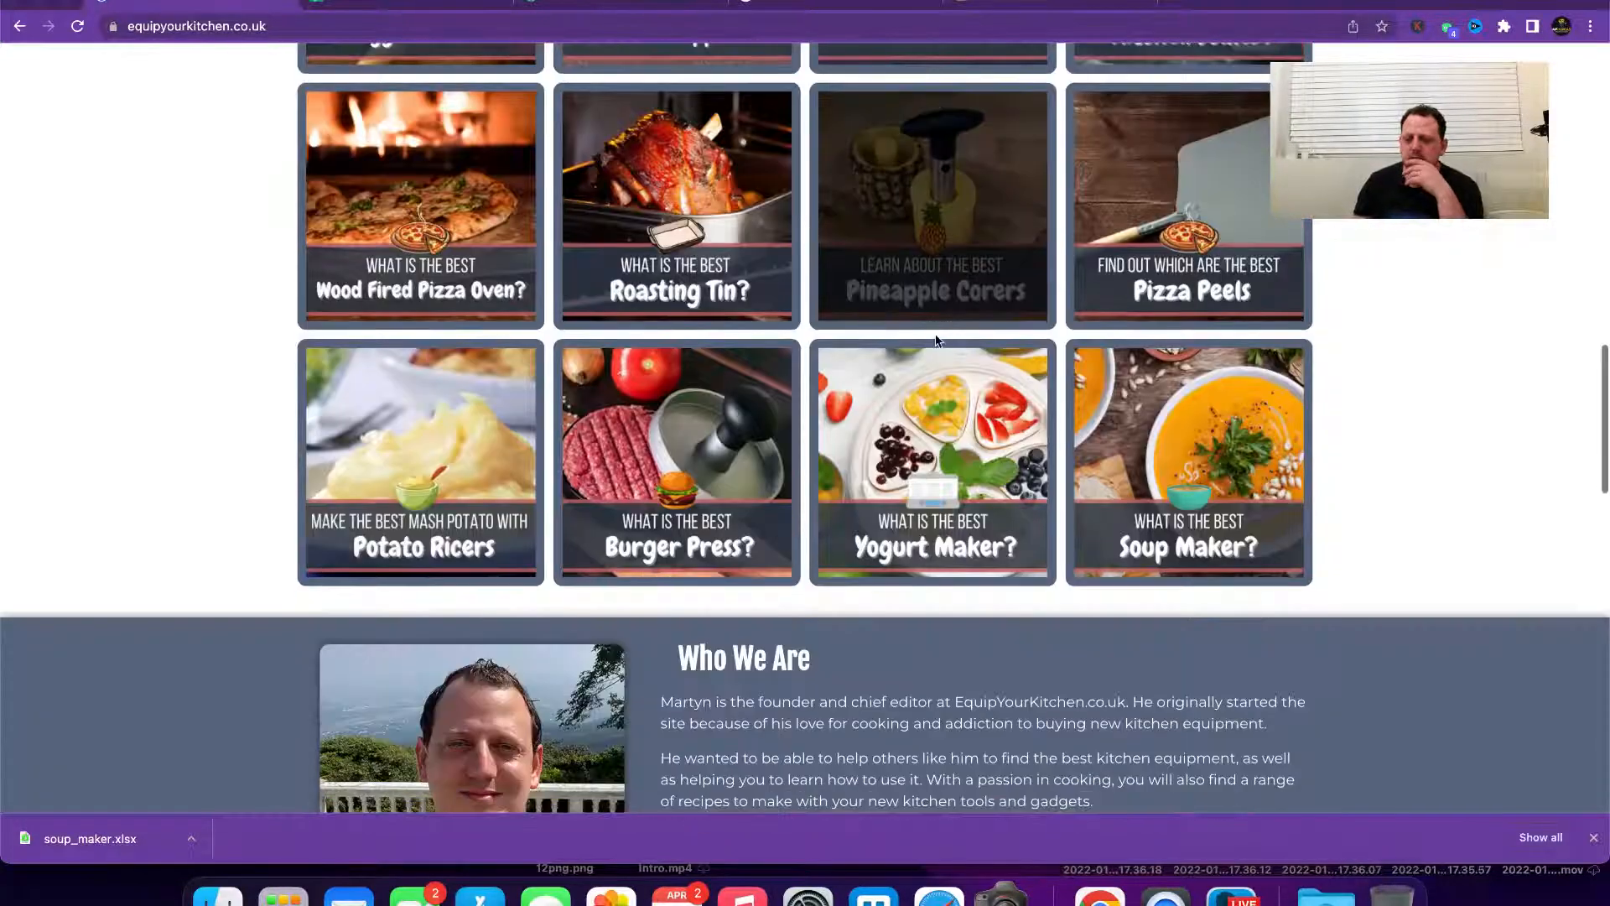
pyautogui.scroll(6, 938, 341)
pyautogui.scroll(-4, 939, 340)
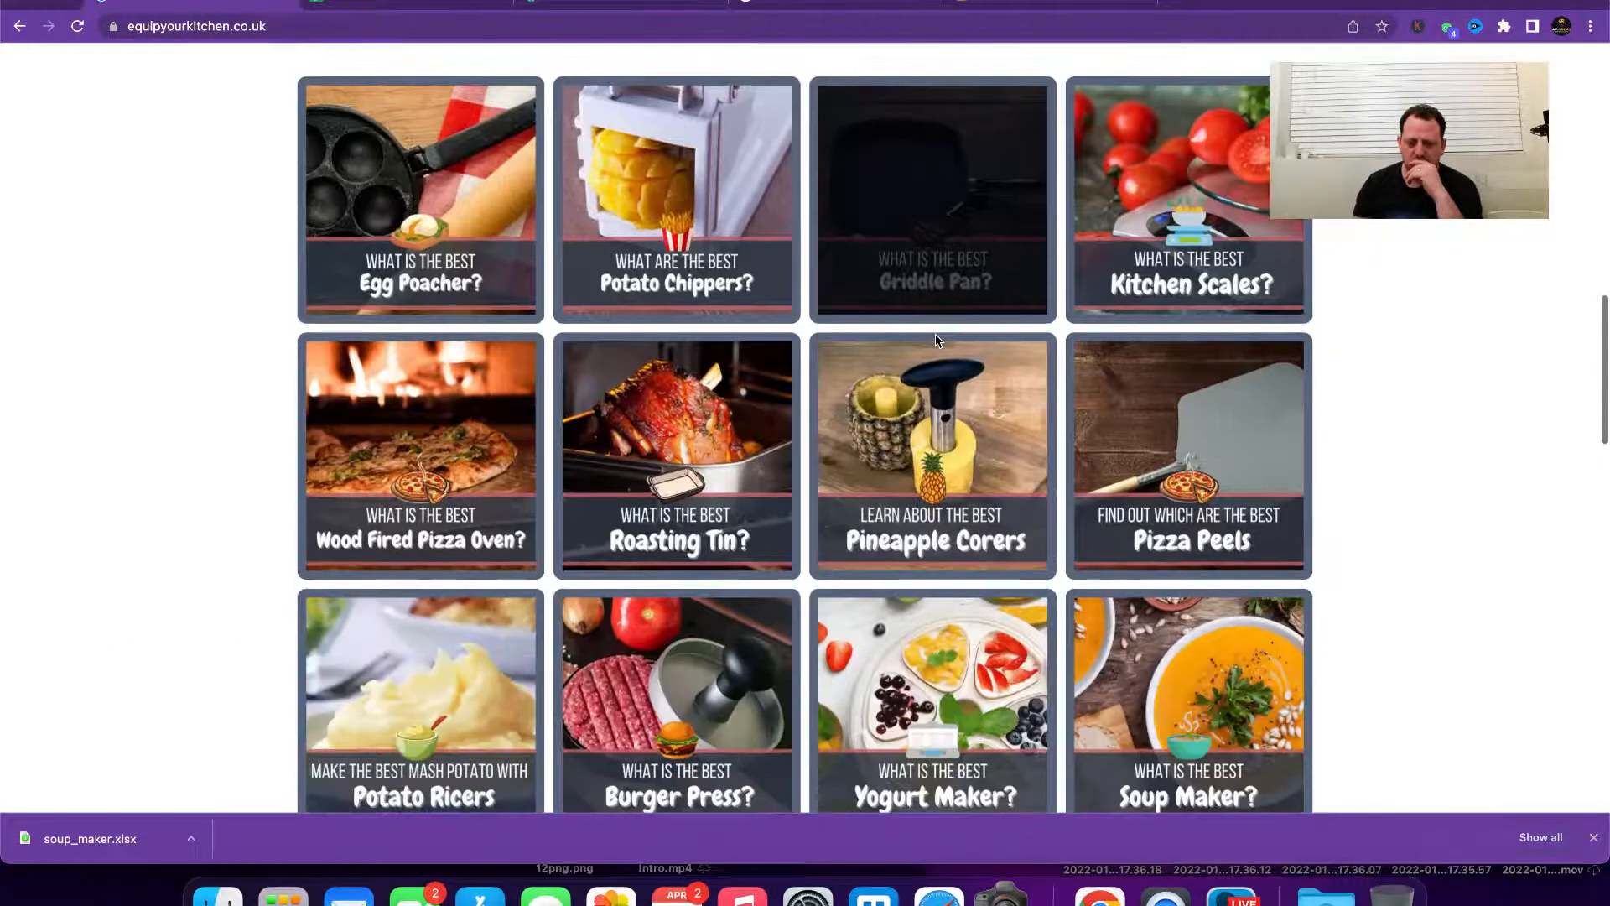
pyautogui.scroll(-2, 939, 340)
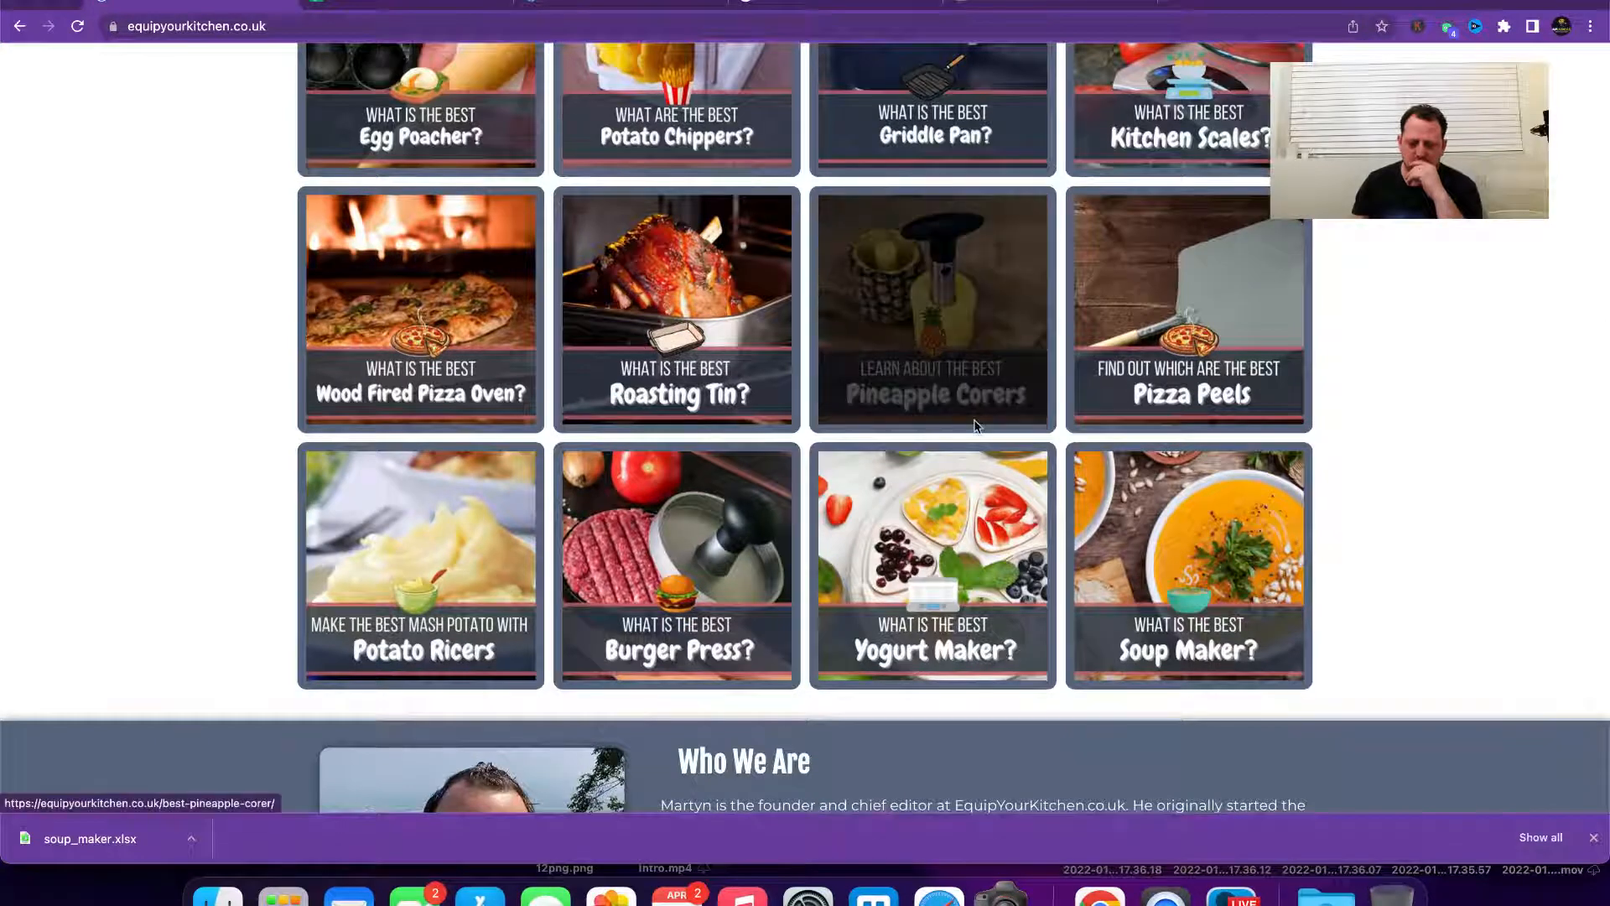
# Step: Return to LowFruits and set up a new keyword search for "burger press" with the country set to United Kingdom
pyautogui.click(650, 2)
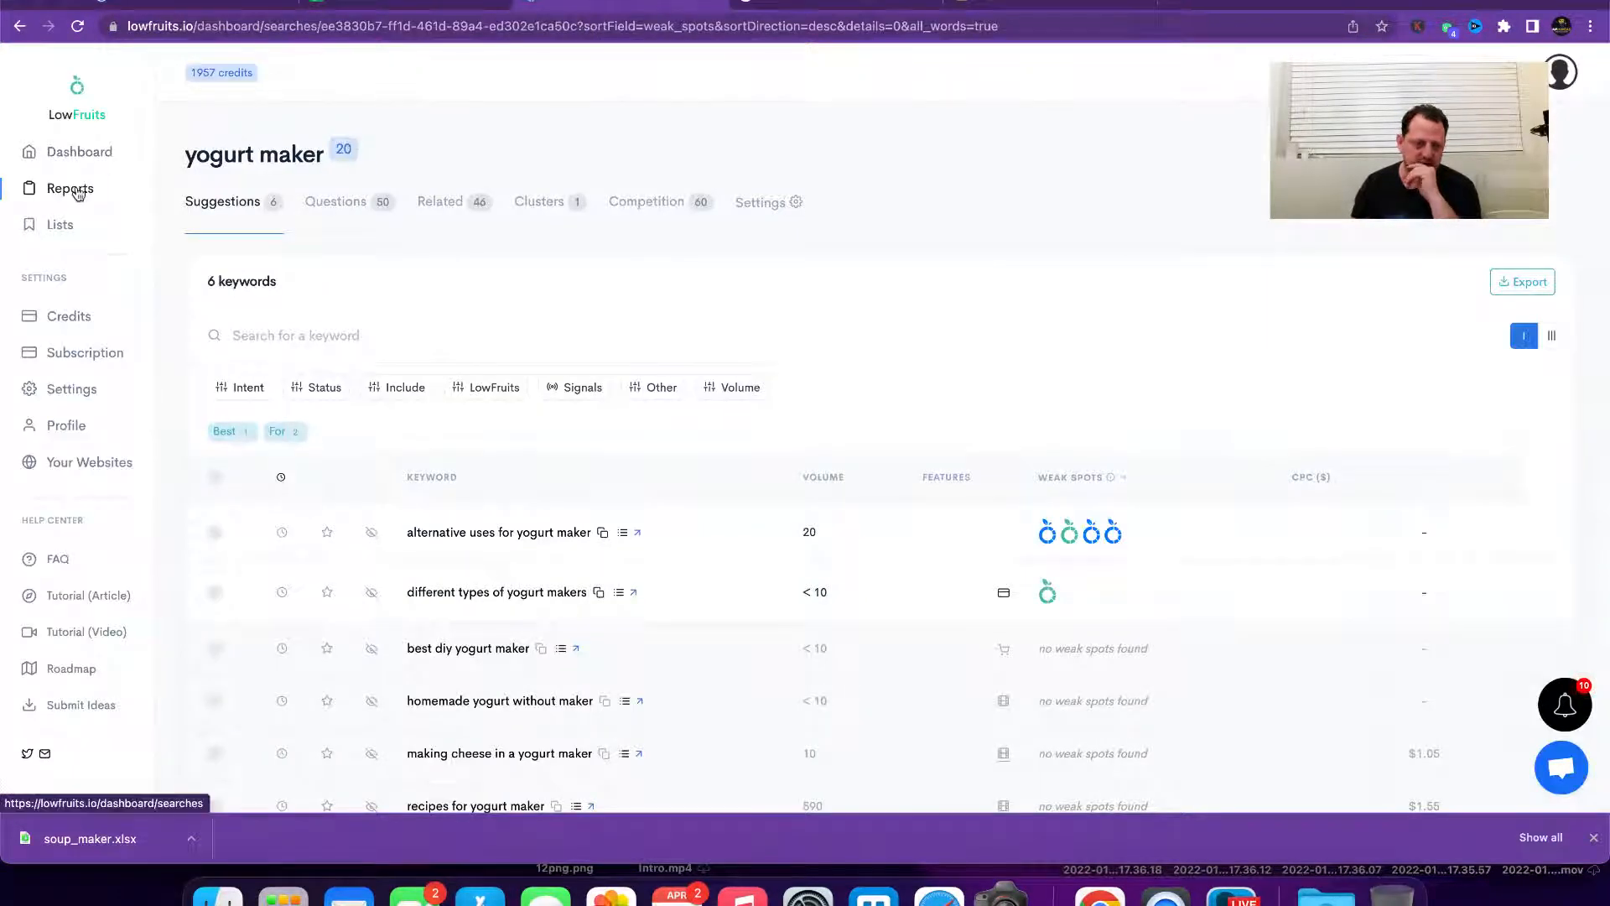
pyautogui.click(78, 190)
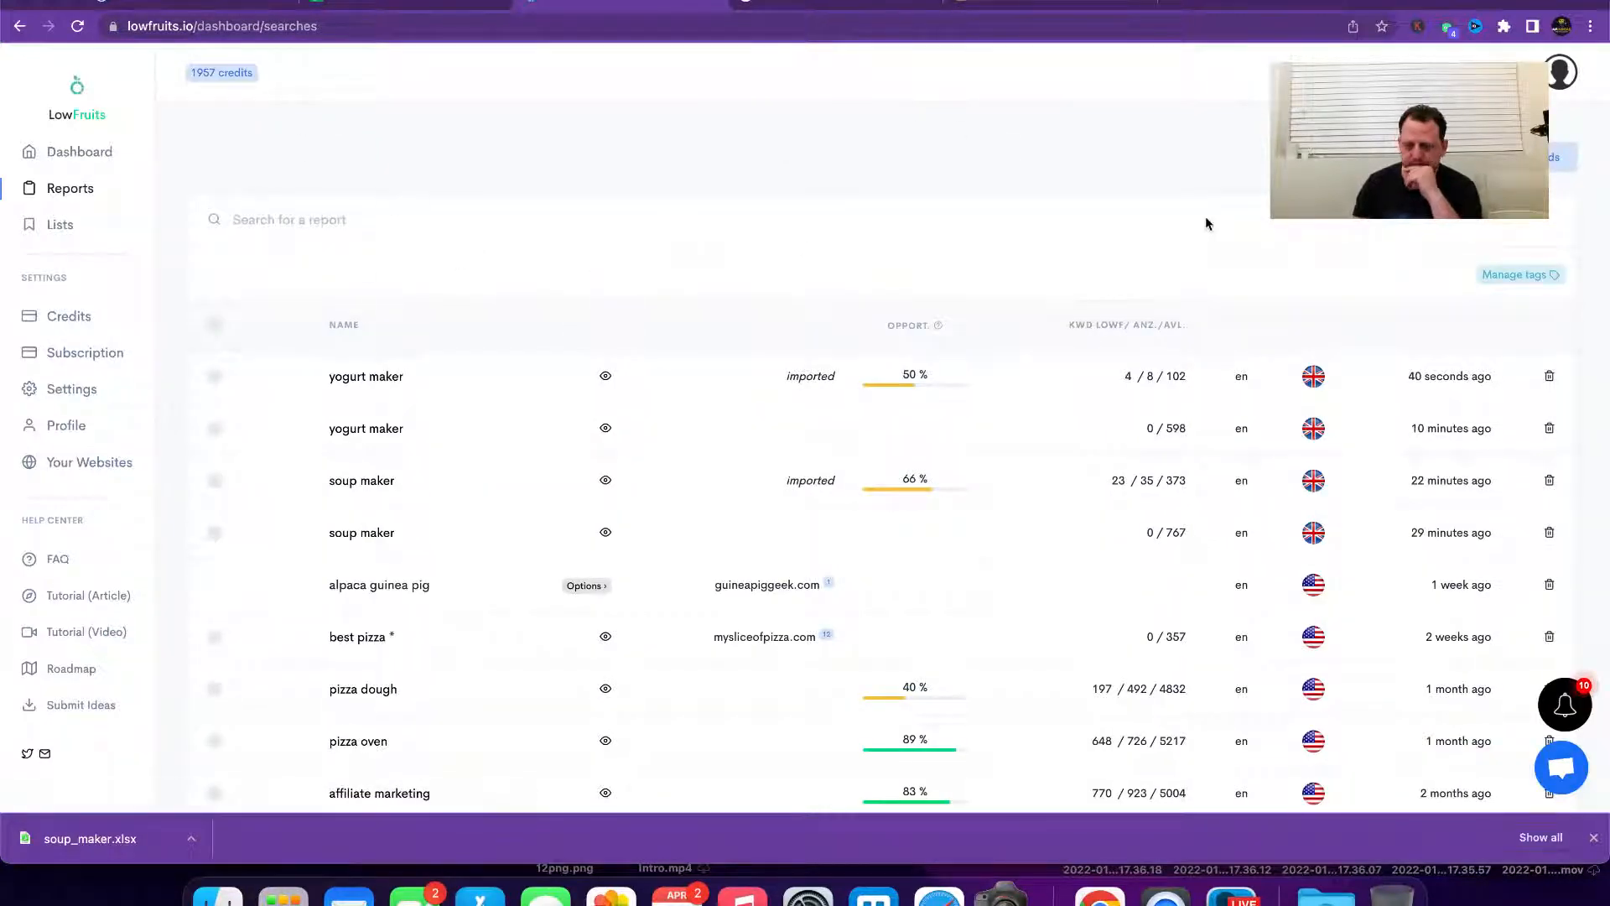
pyautogui.click(1552, 157)
pyautogui.click(633, 312)
pyautogui.write('burger press')
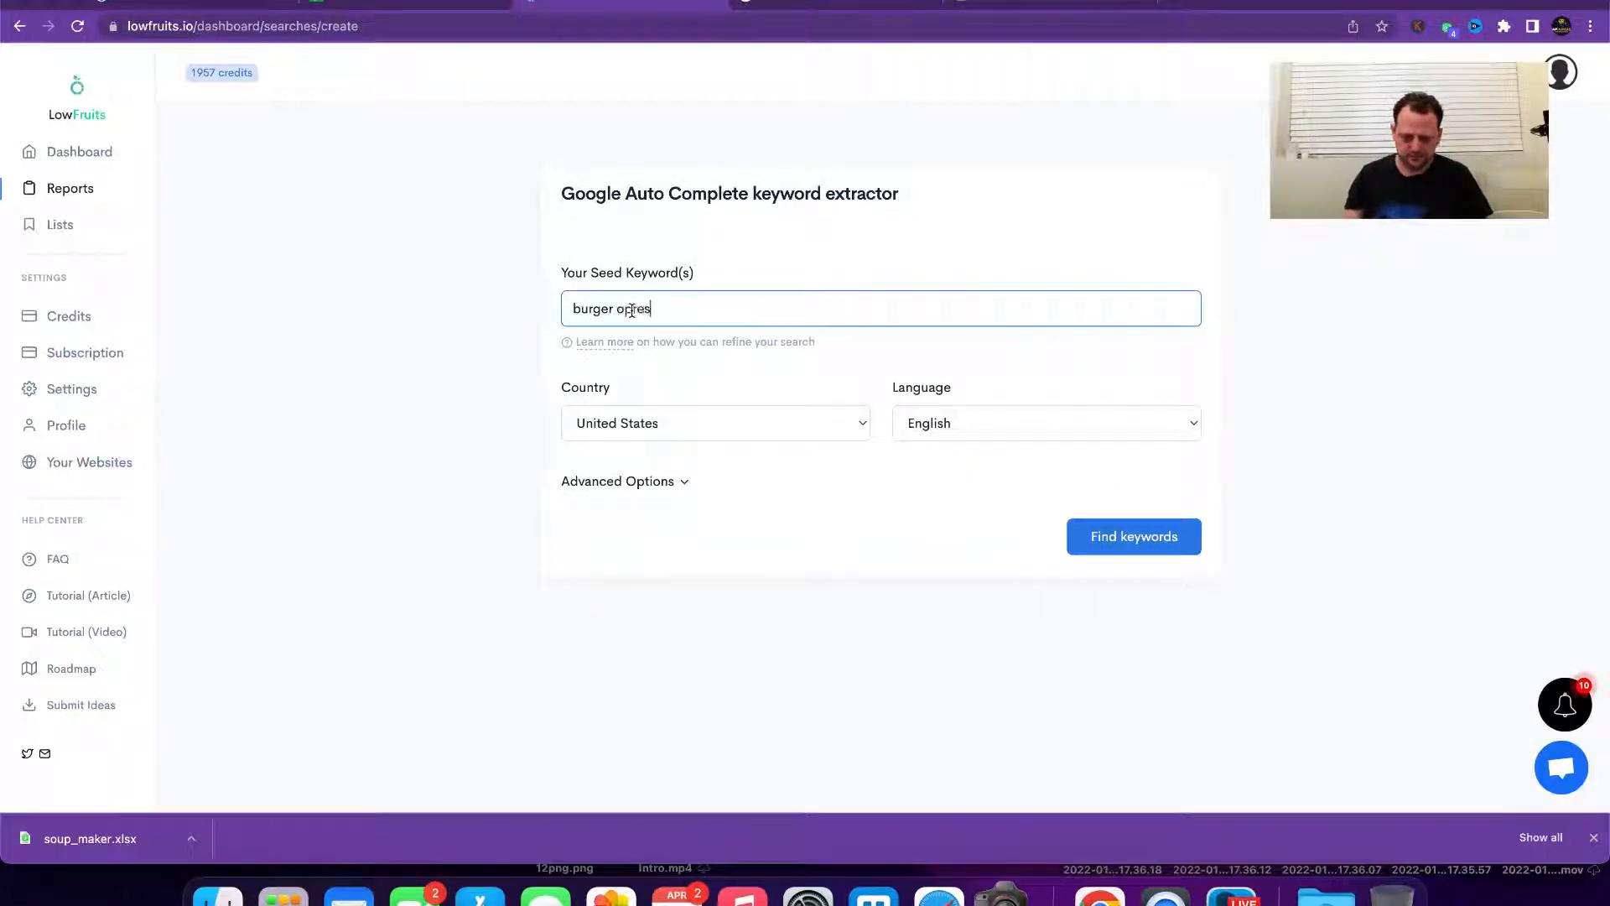
pyautogui.click(642, 423)
pyautogui.click(629, 395)
# Step: Set the maximum DA to 20, append amazon, argos and best to the negative keywords, and access all the free keyword ideas
pyautogui.click(671, 482)
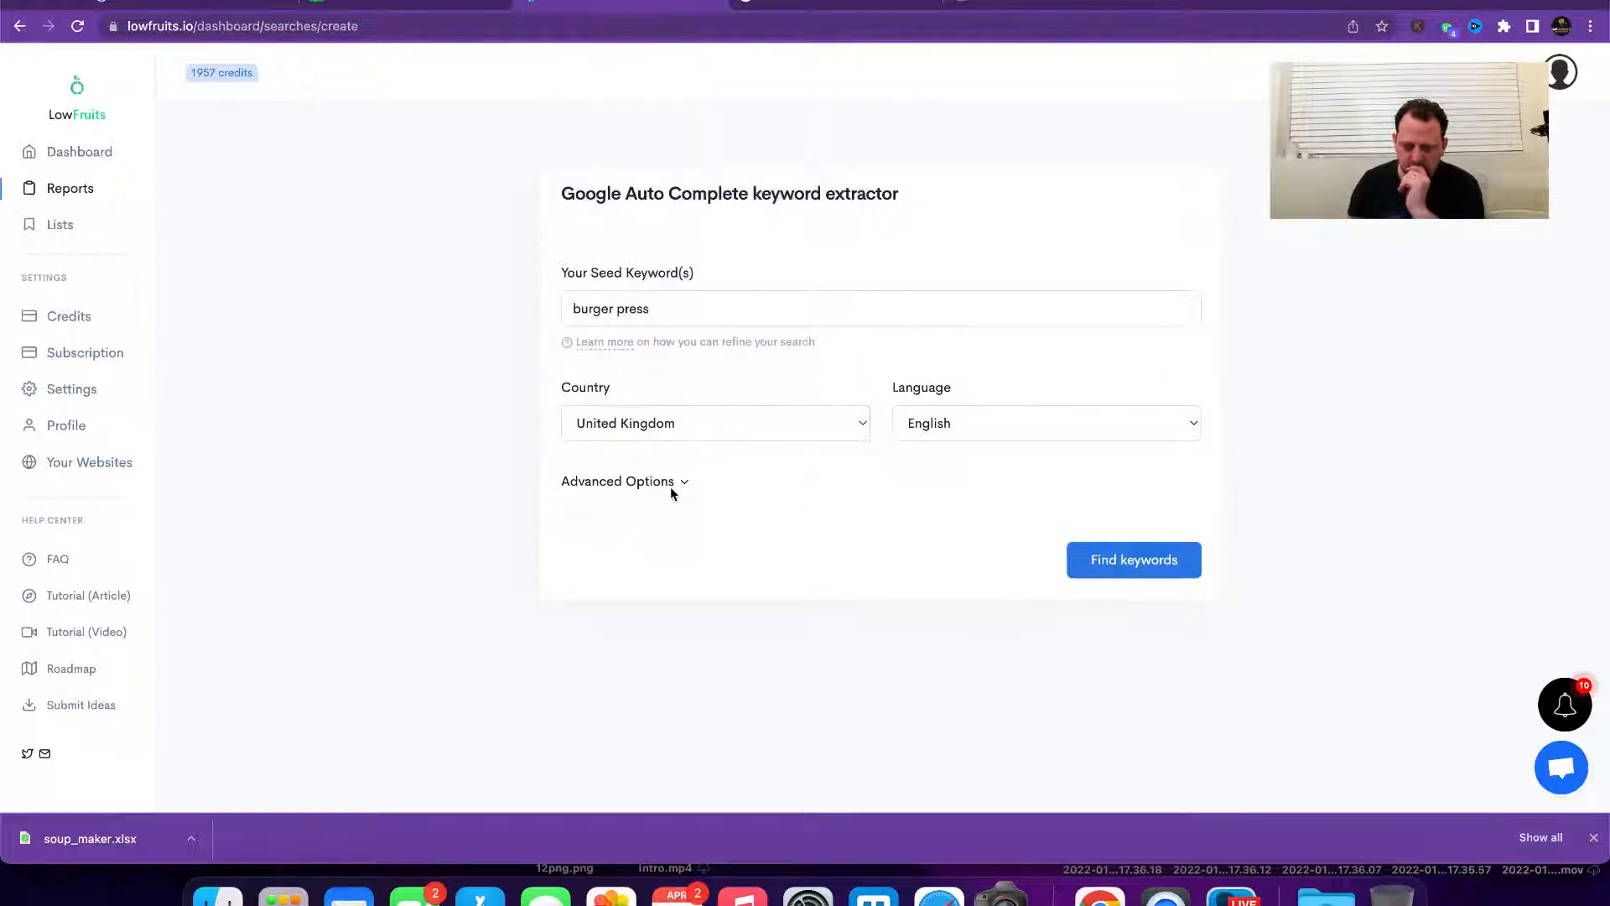
pyautogui.scroll(-2, 822, 537)
pyautogui.click(1078, 470)
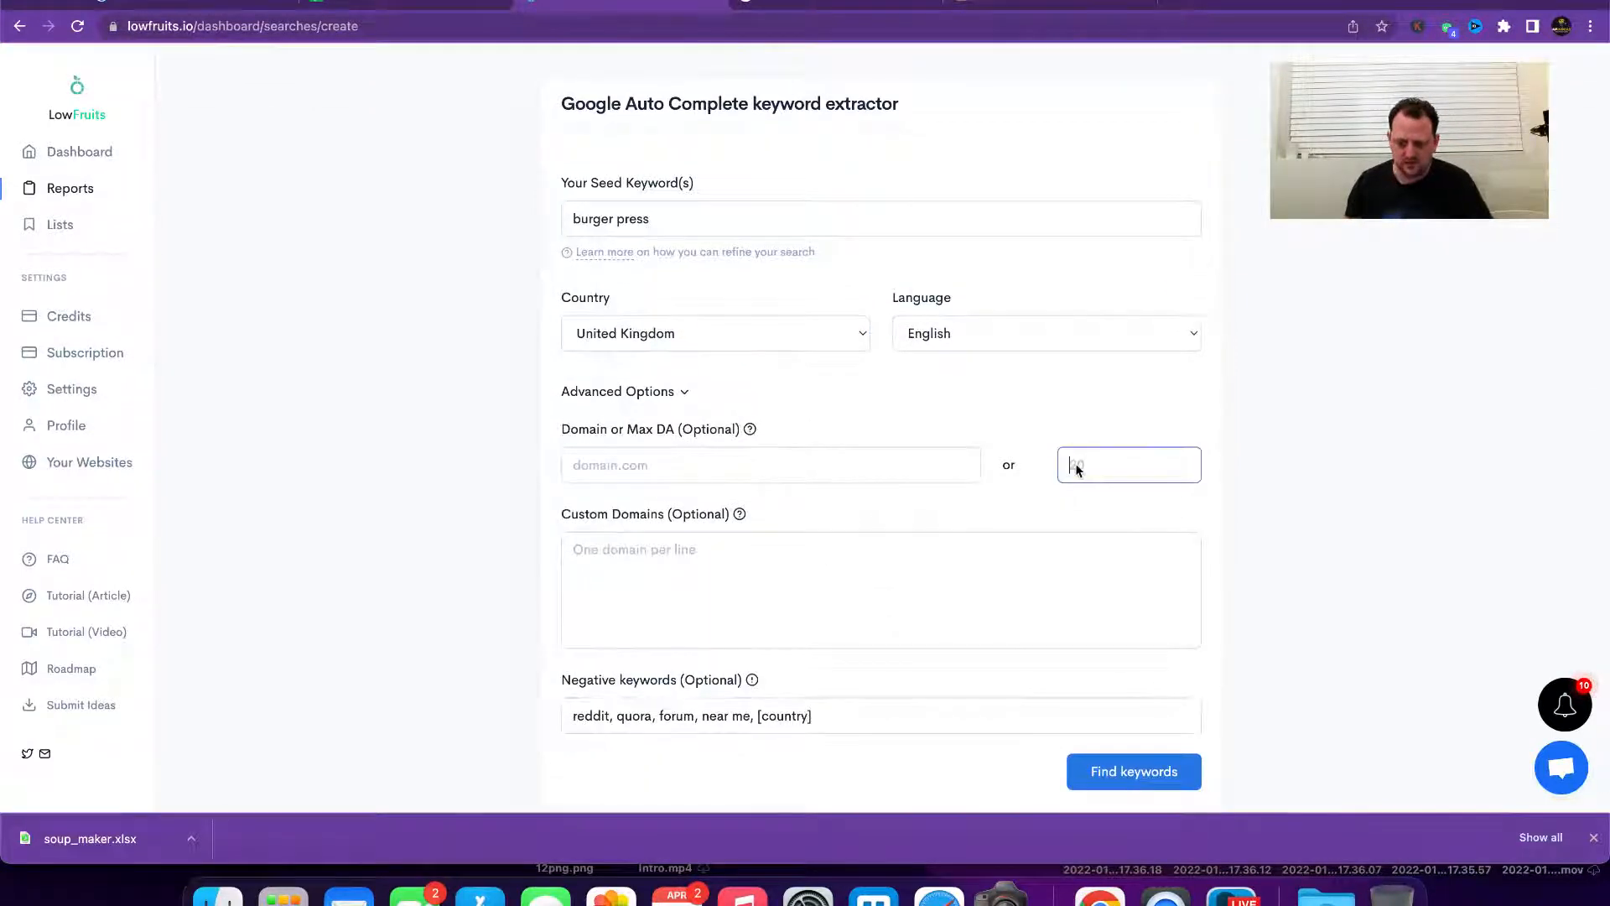
pyautogui.write('20')
pyautogui.scroll(-1, 839, 503)
pyautogui.click(844, 694)
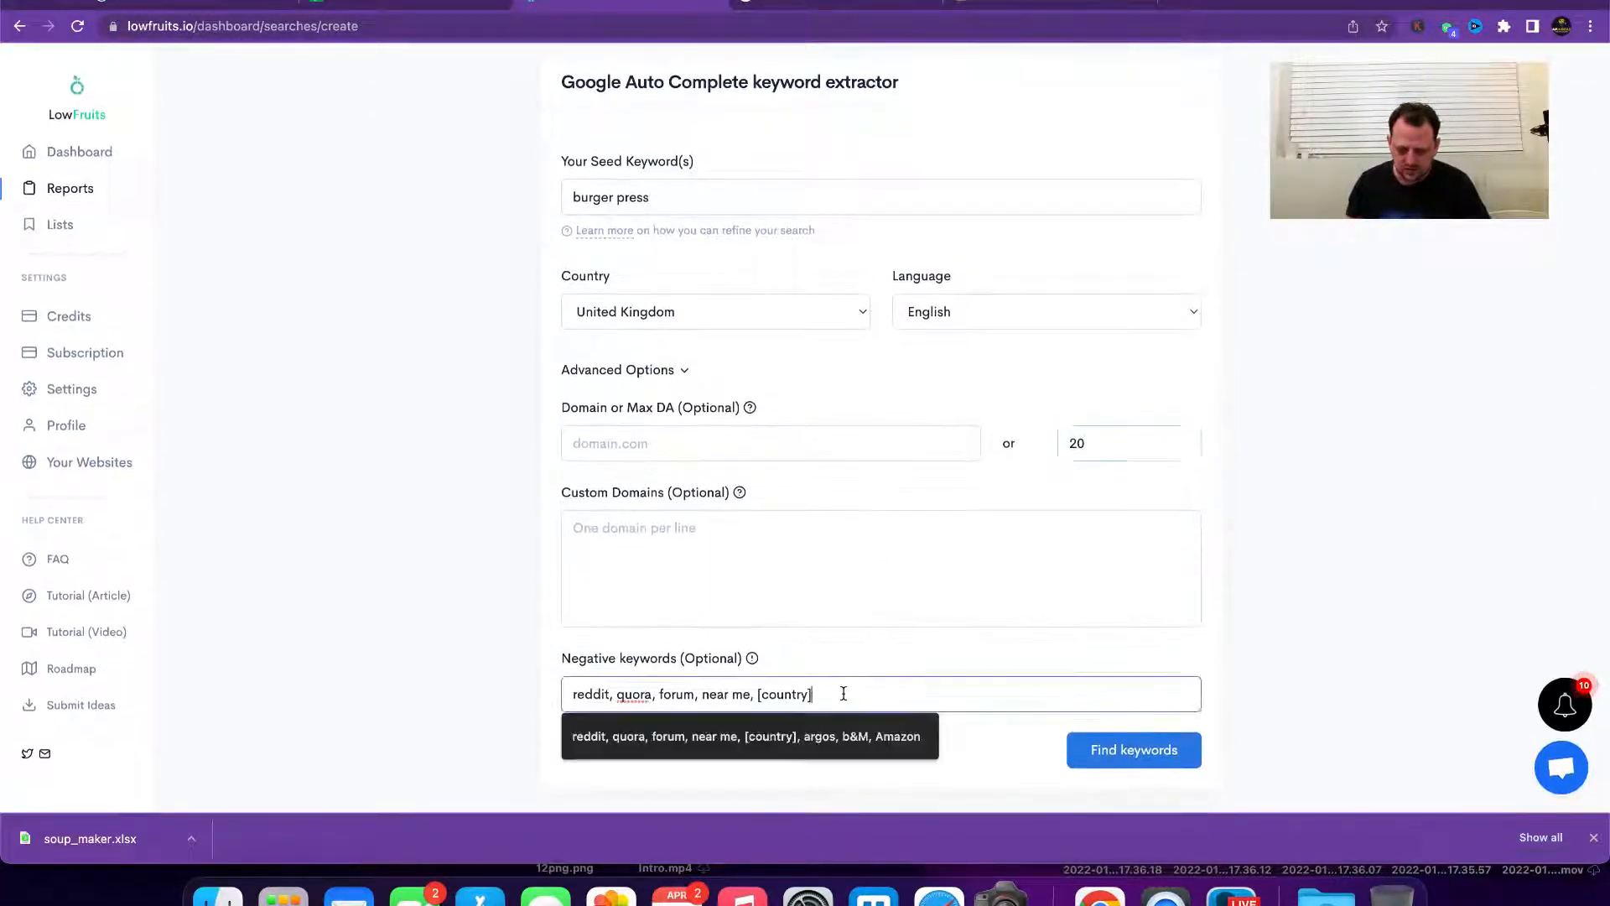
pyautogui.write(', amazon, argos, best')
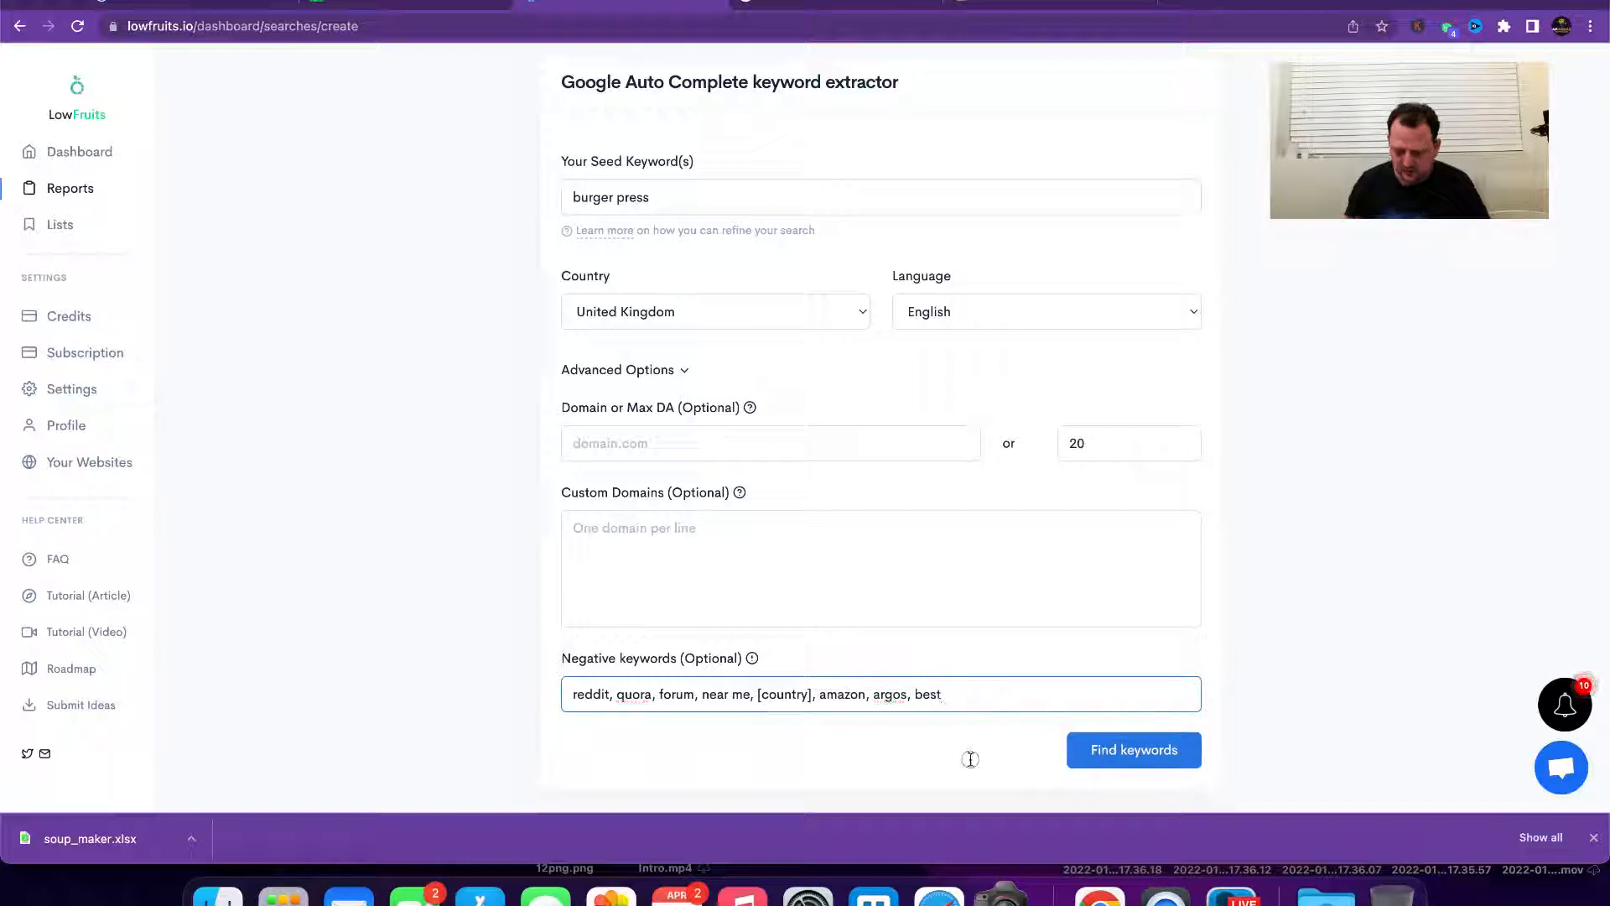
pyautogui.click(1131, 751)
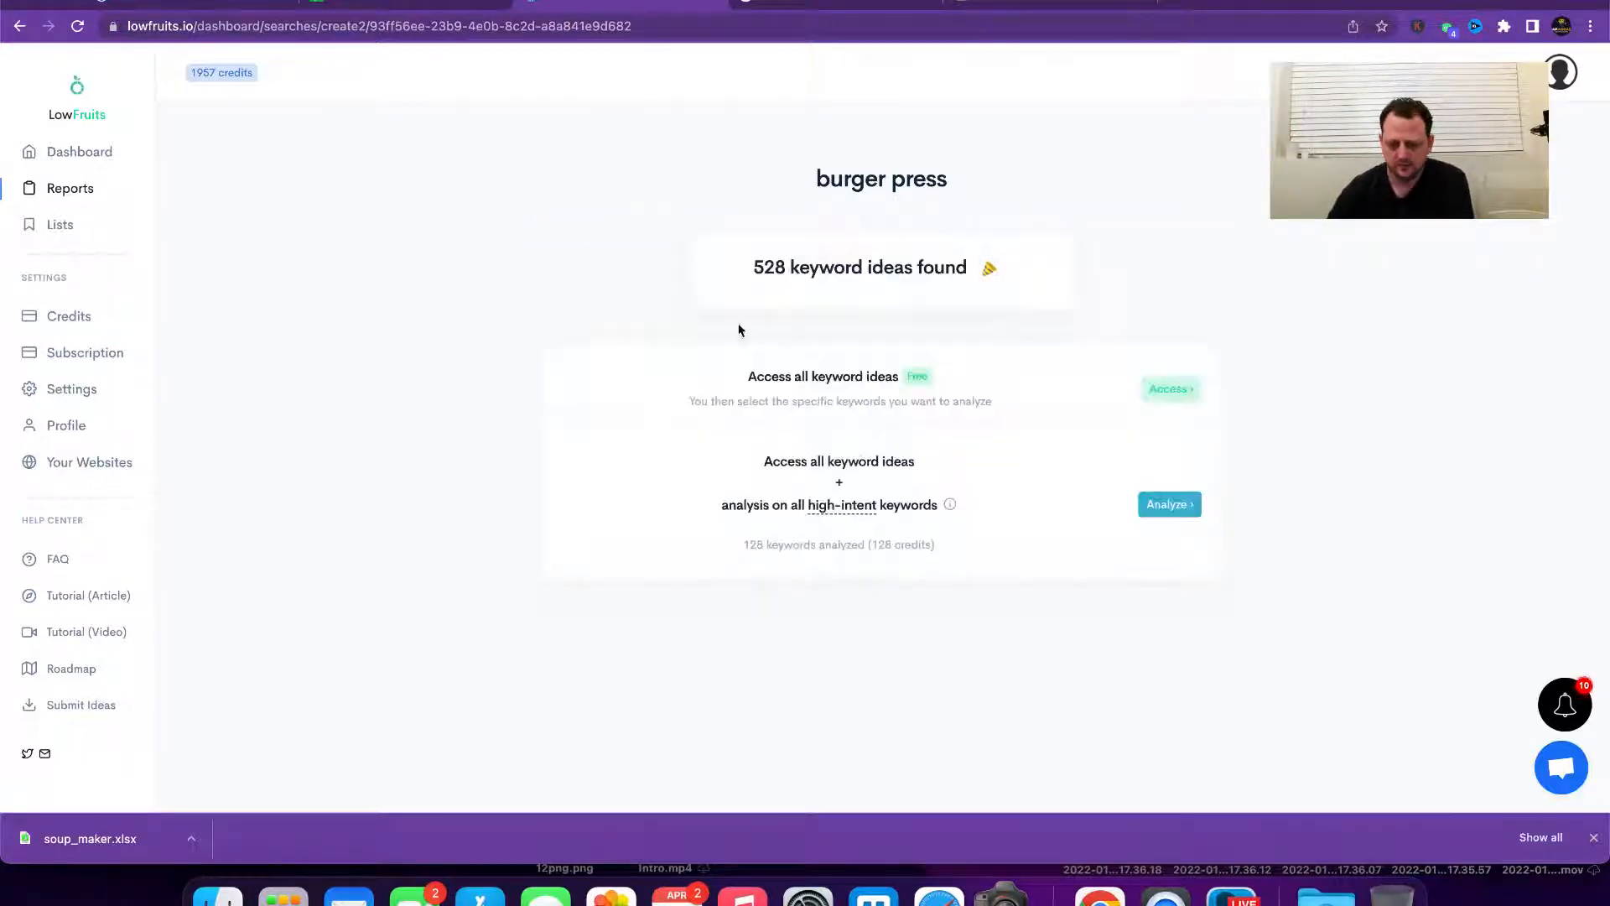
pyautogui.click(1197, 394)
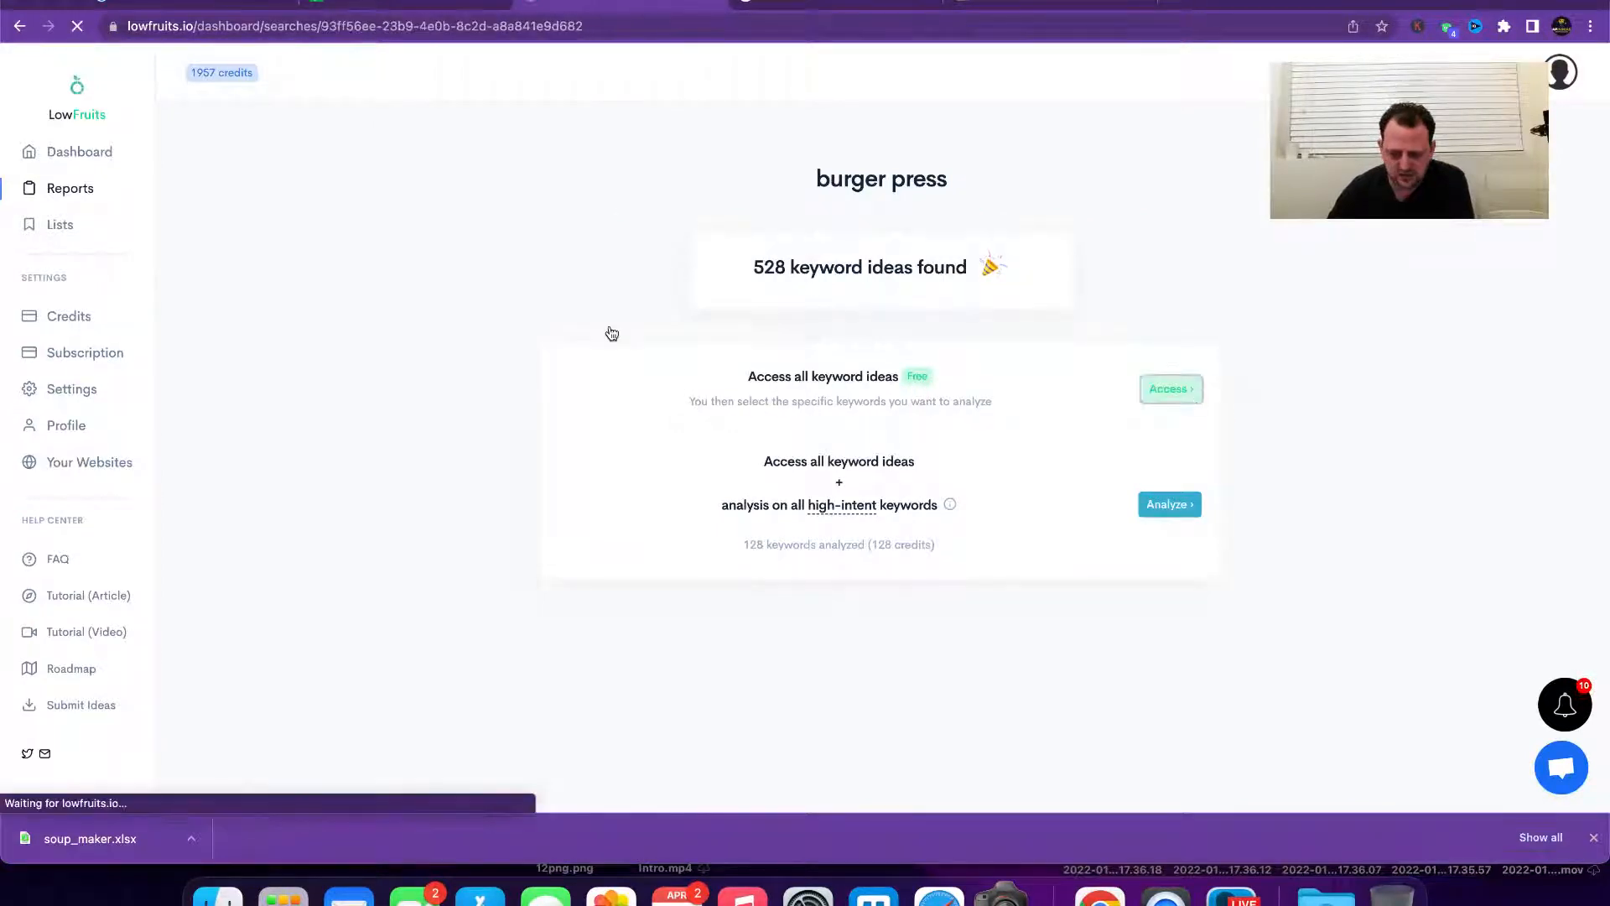
# Step: Examine the burger press suggestions and question keywords for informational topics
pyautogui.scroll(-3, 491, 400)
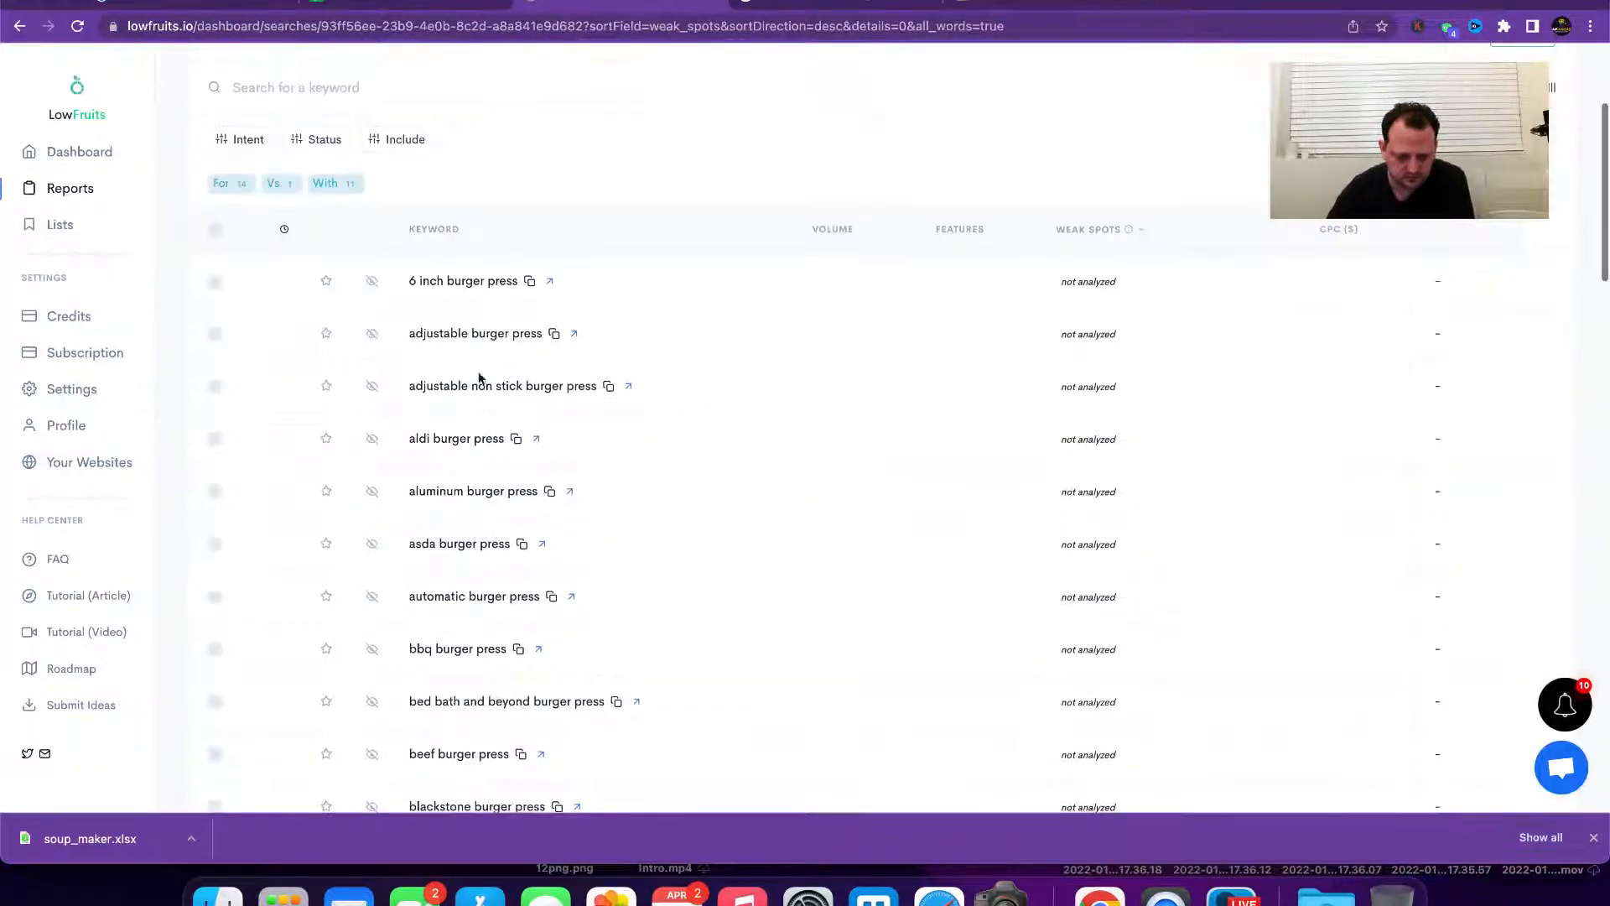
pyautogui.scroll(-2, 663, 507)
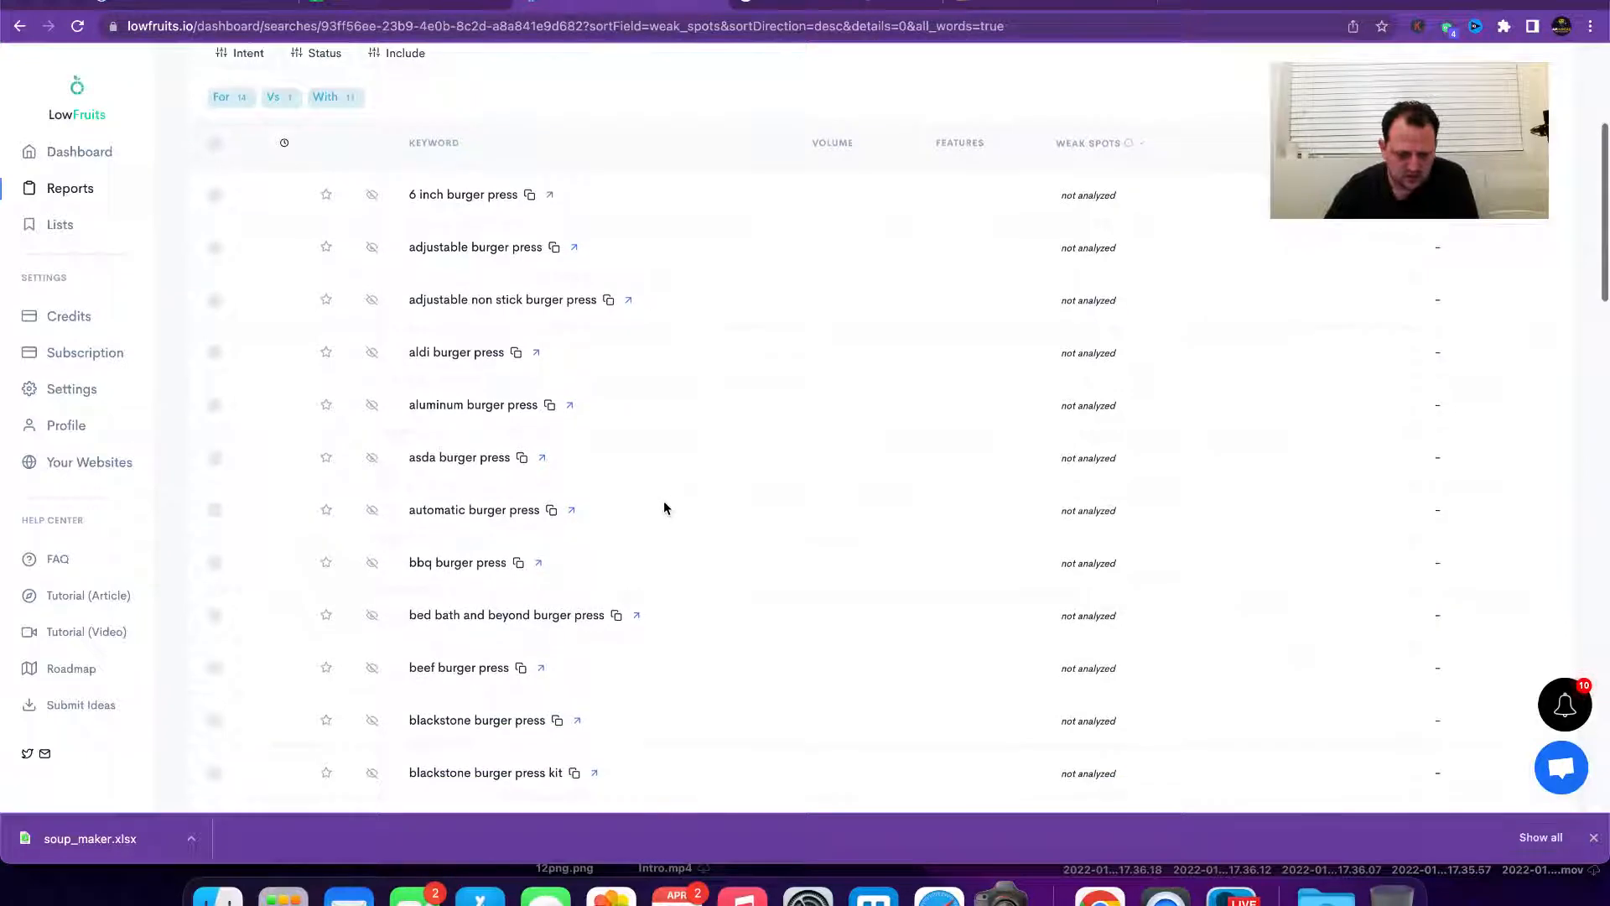
pyautogui.scroll(4, 618, 492)
pyautogui.click(363, 172)
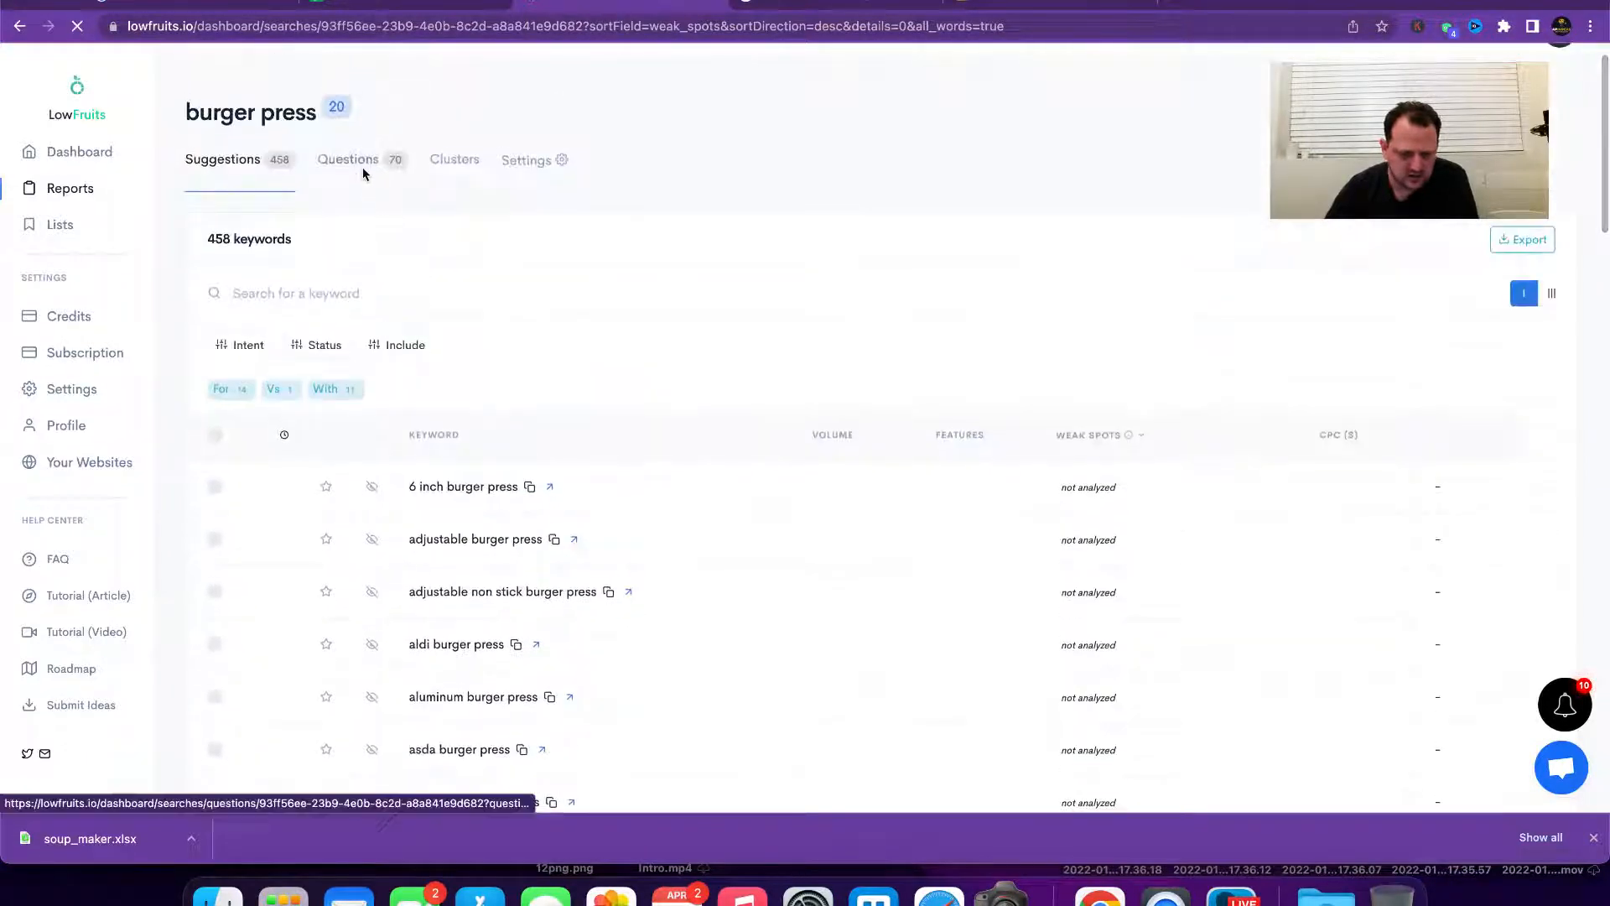
pyautogui.scroll(-2, 499, 394)
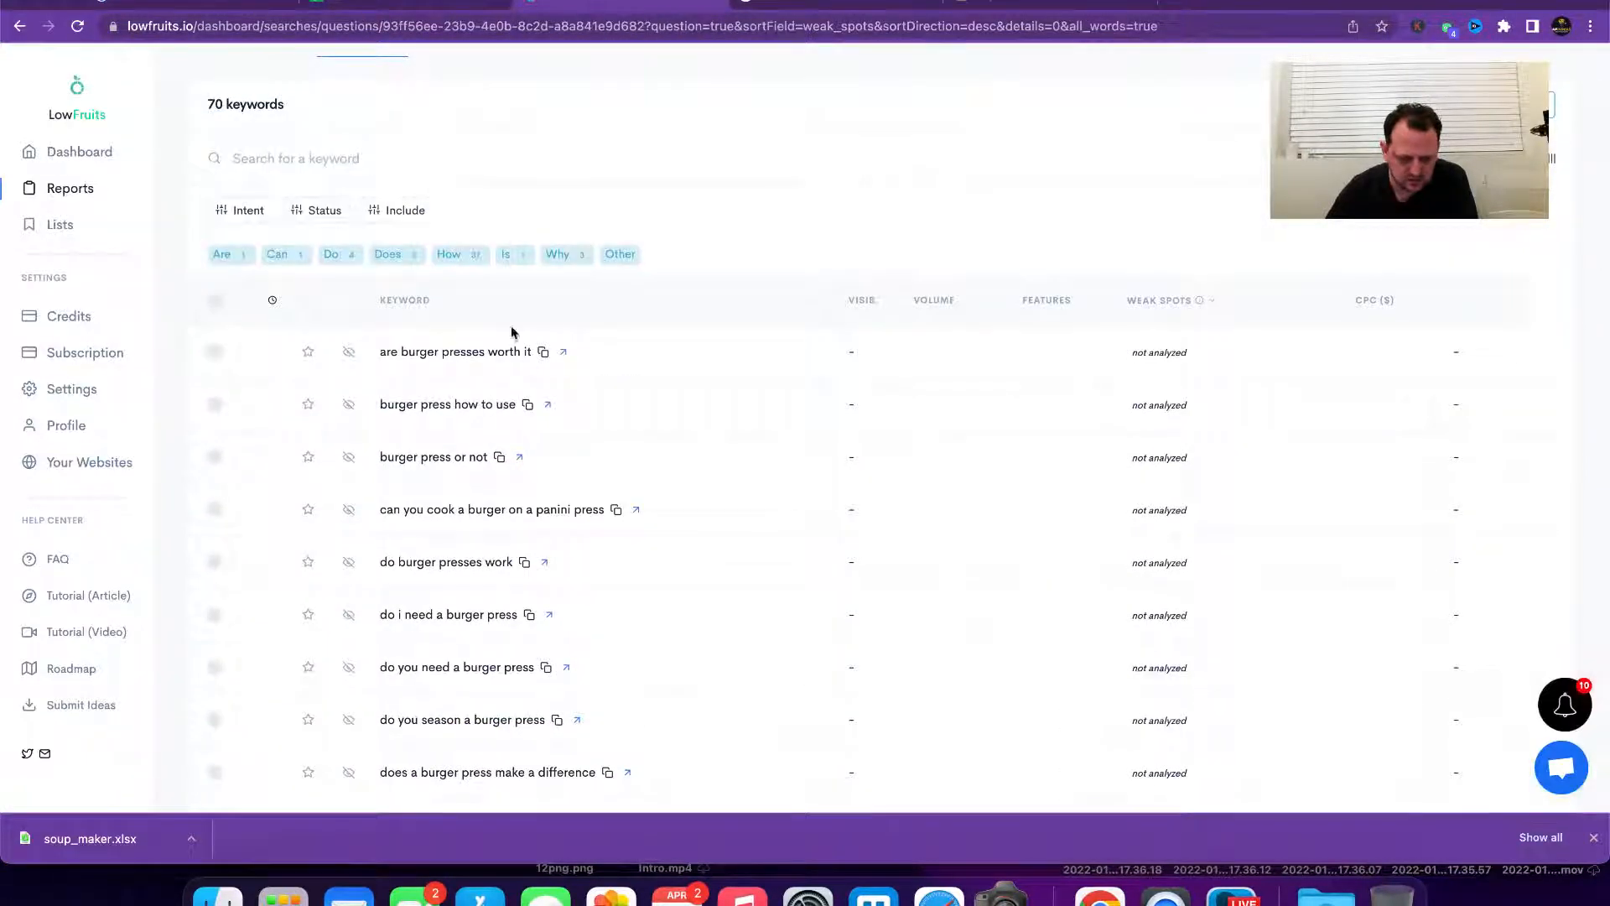
pyautogui.scroll(-2, 454, 343)
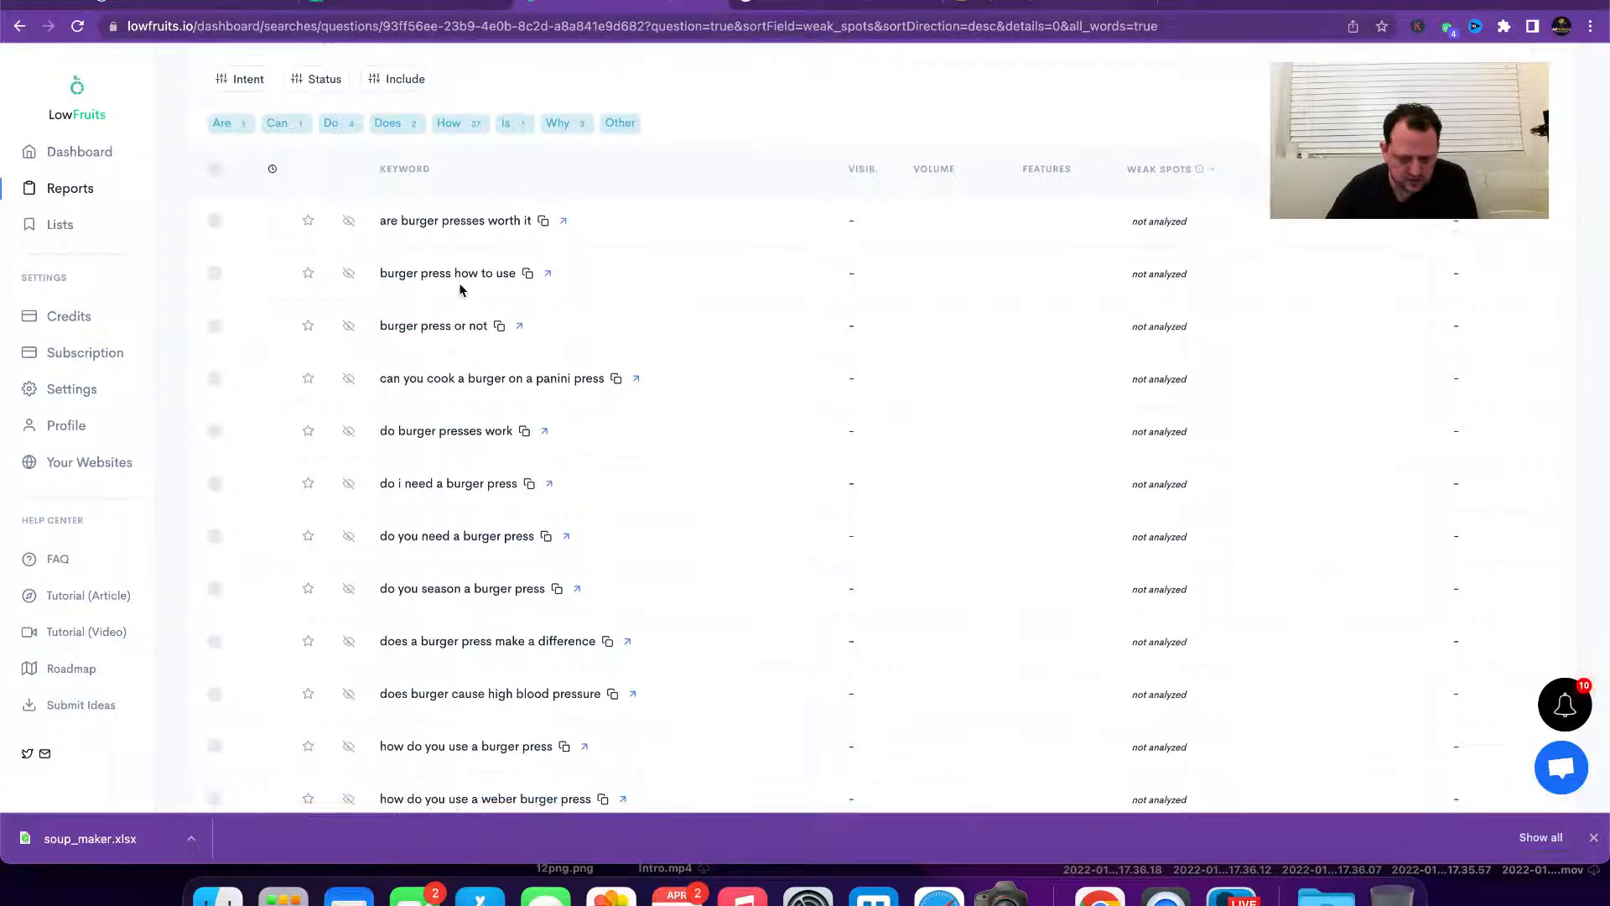
pyautogui.scroll(-1, 538, 374)
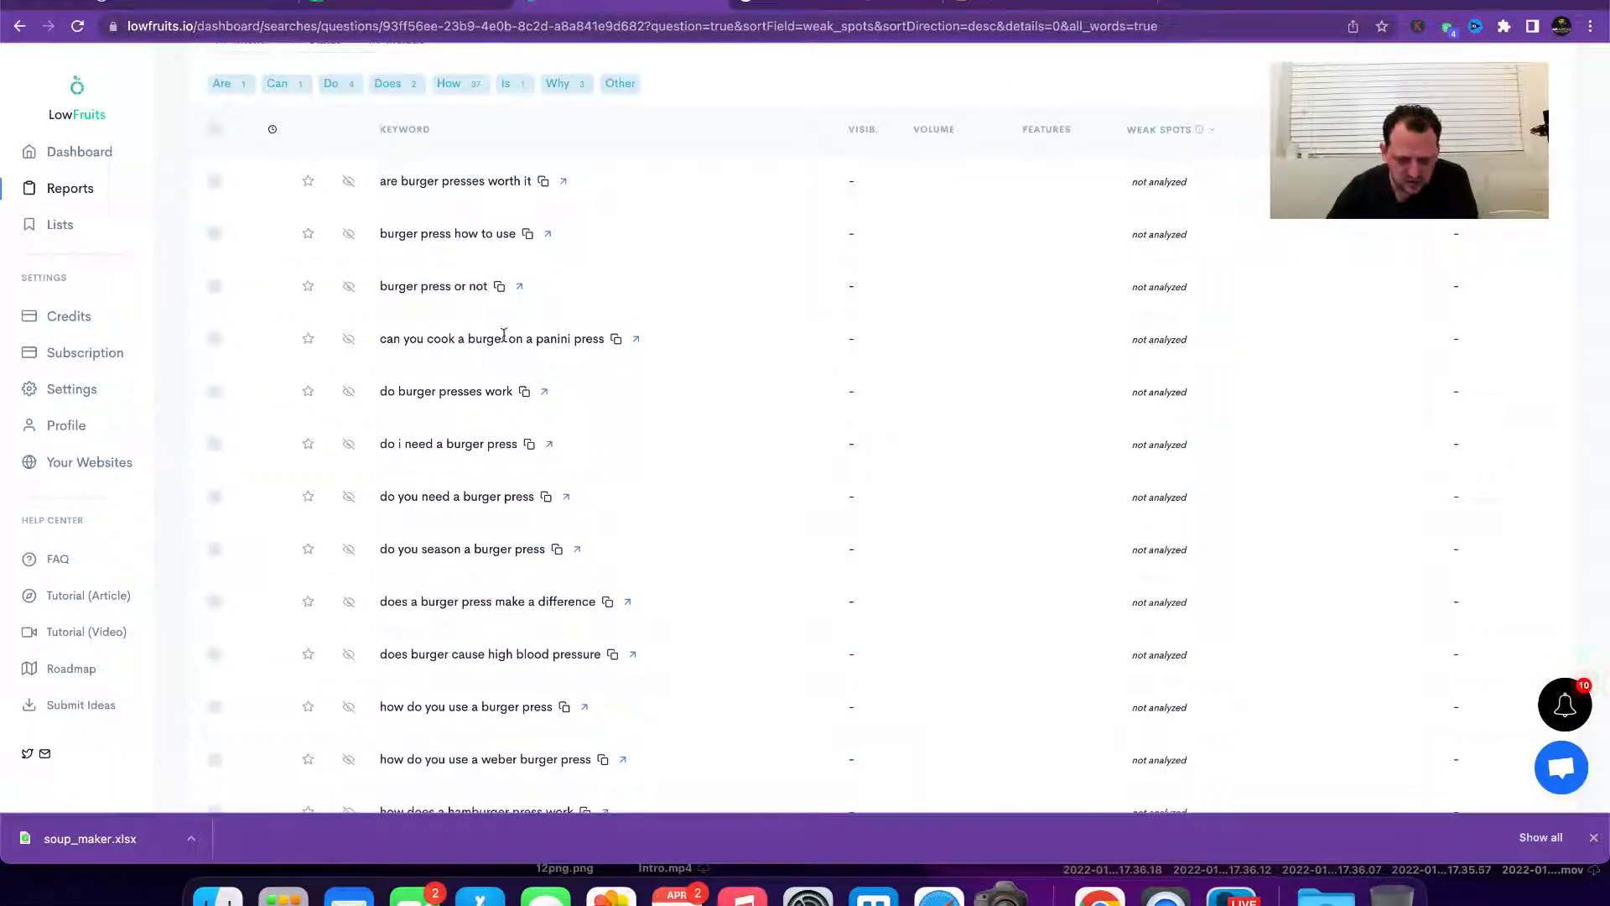
pyautogui.scroll(-3, 384, 319)
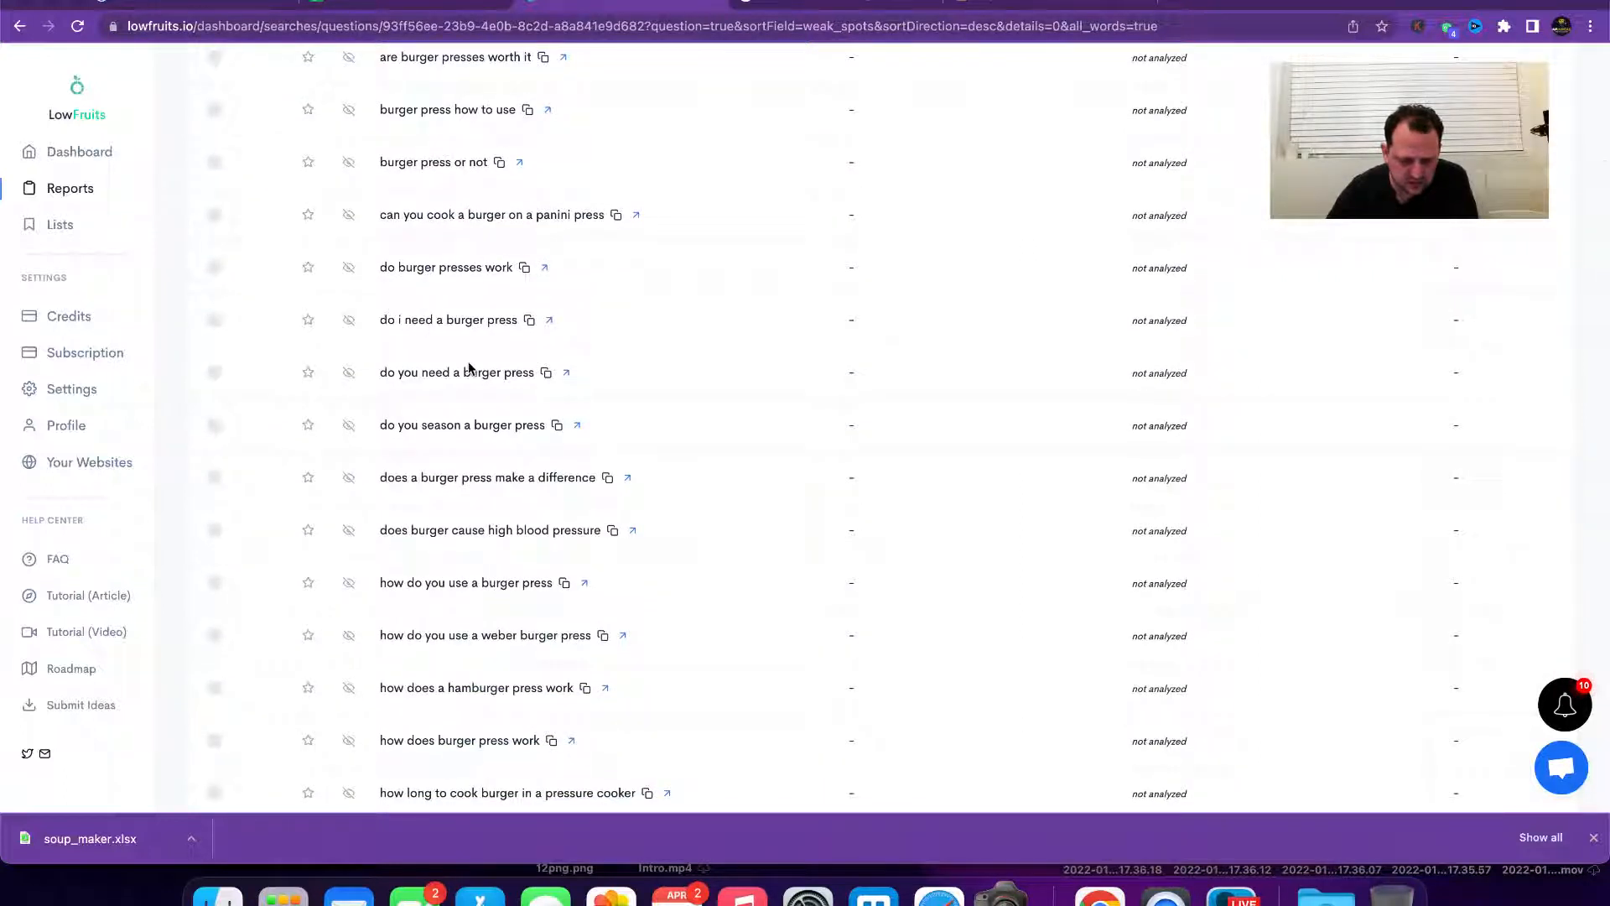
pyautogui.scroll(-3, 468, 367)
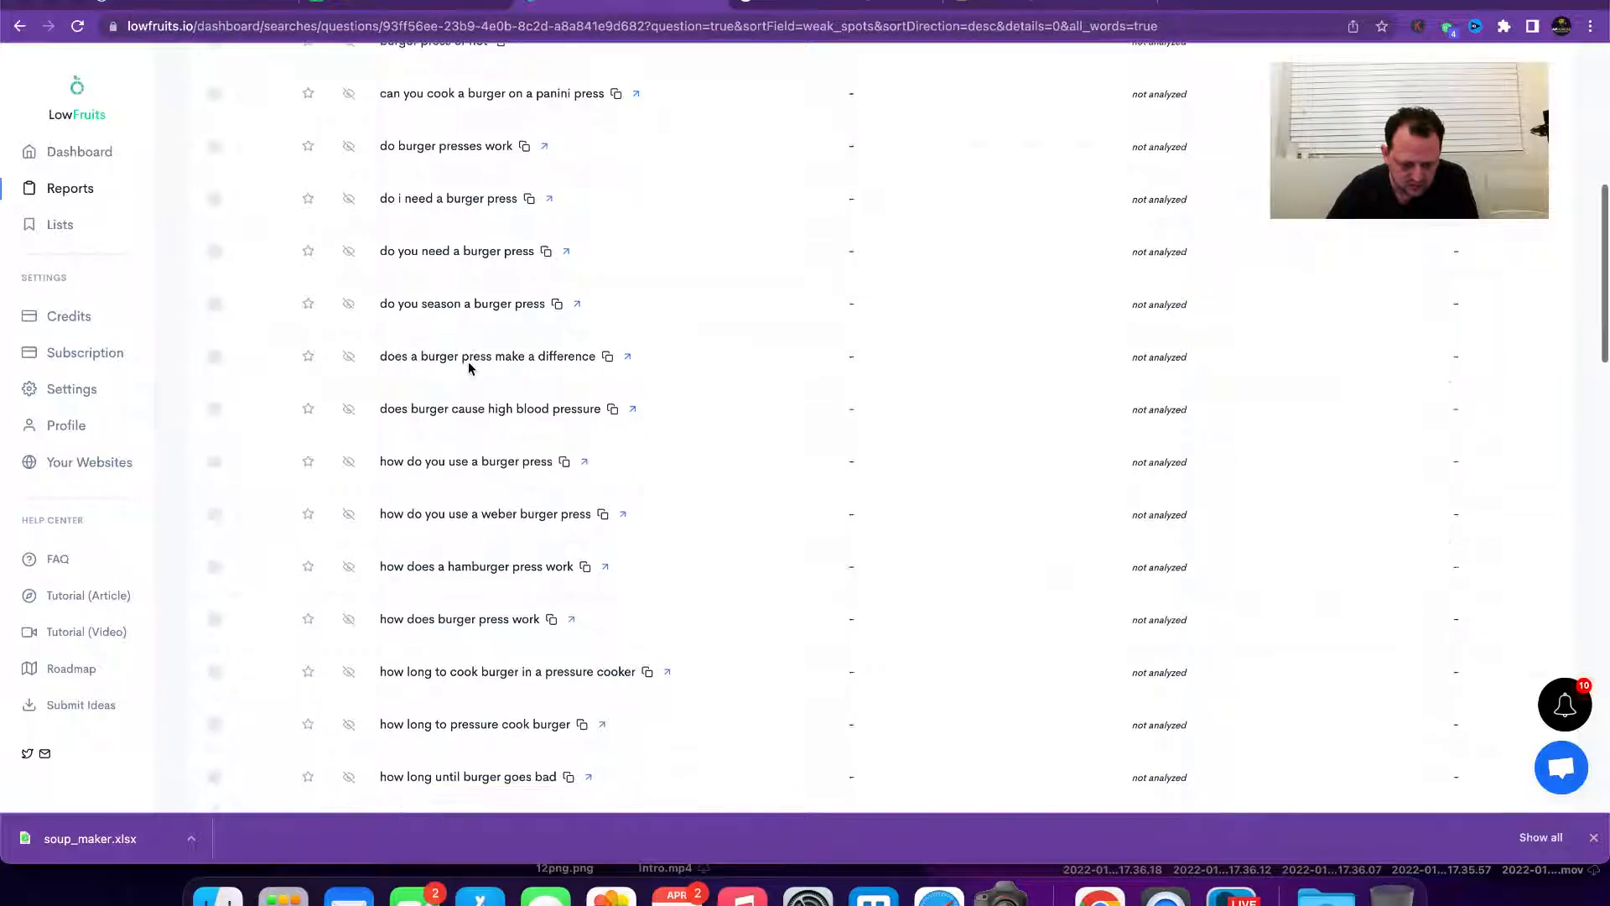
pyautogui.scroll(-1, 468, 367)
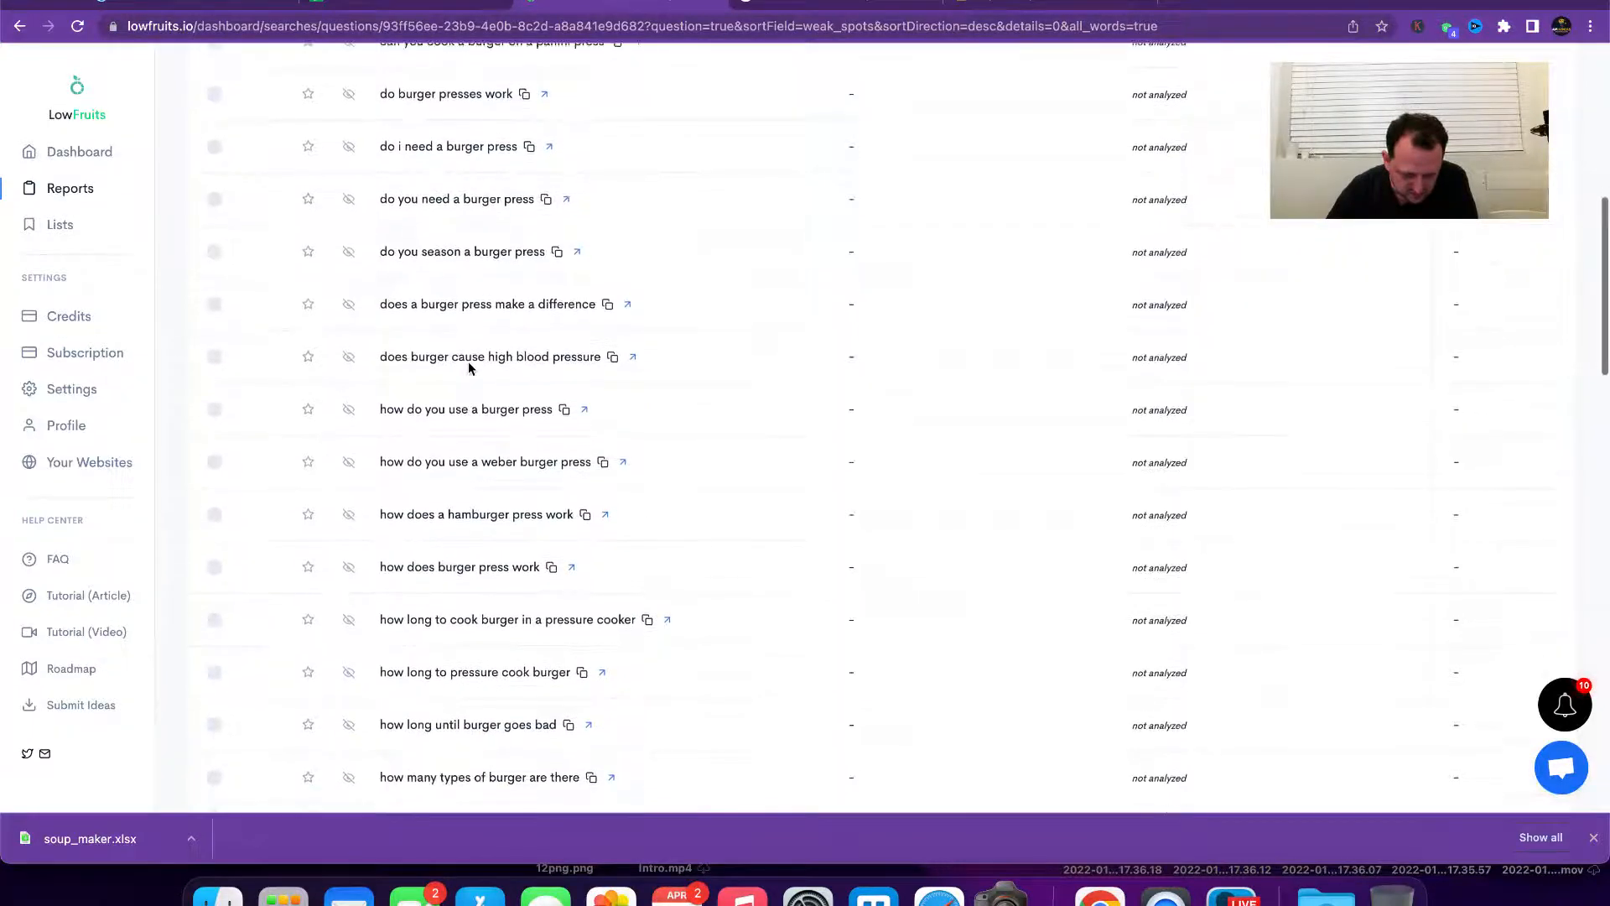
# Step: Create a new keyword list named Burger Press, starting from the question "how does burger press work"
pyautogui.click(306, 567)
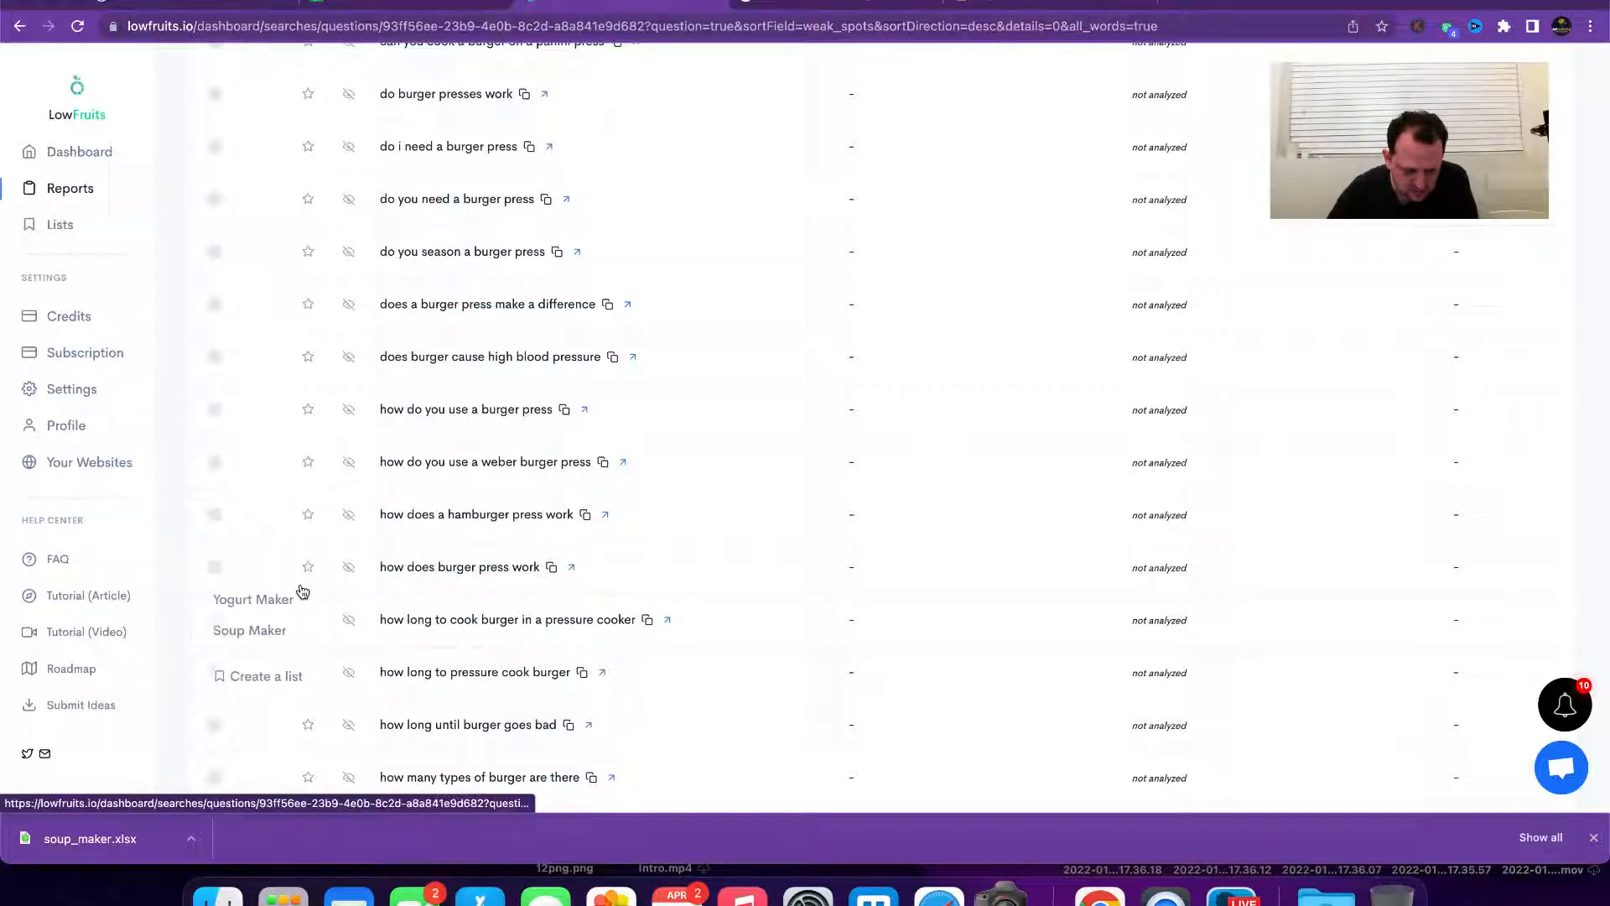
pyautogui.click(255, 686)
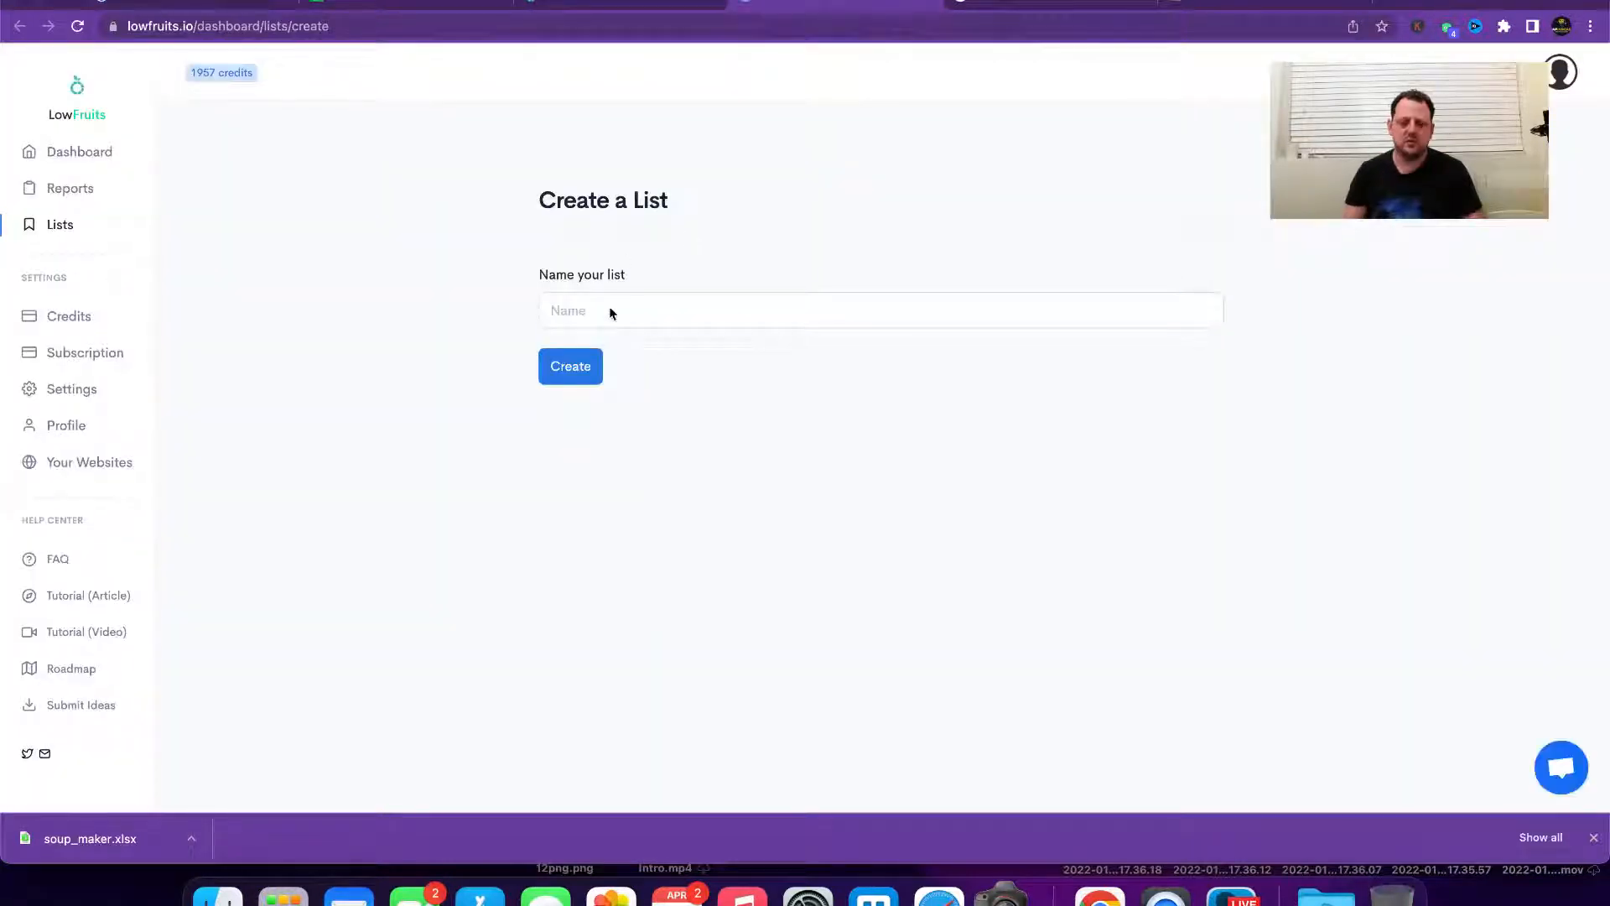
pyautogui.click(610, 311)
pyautogui.write('VB')
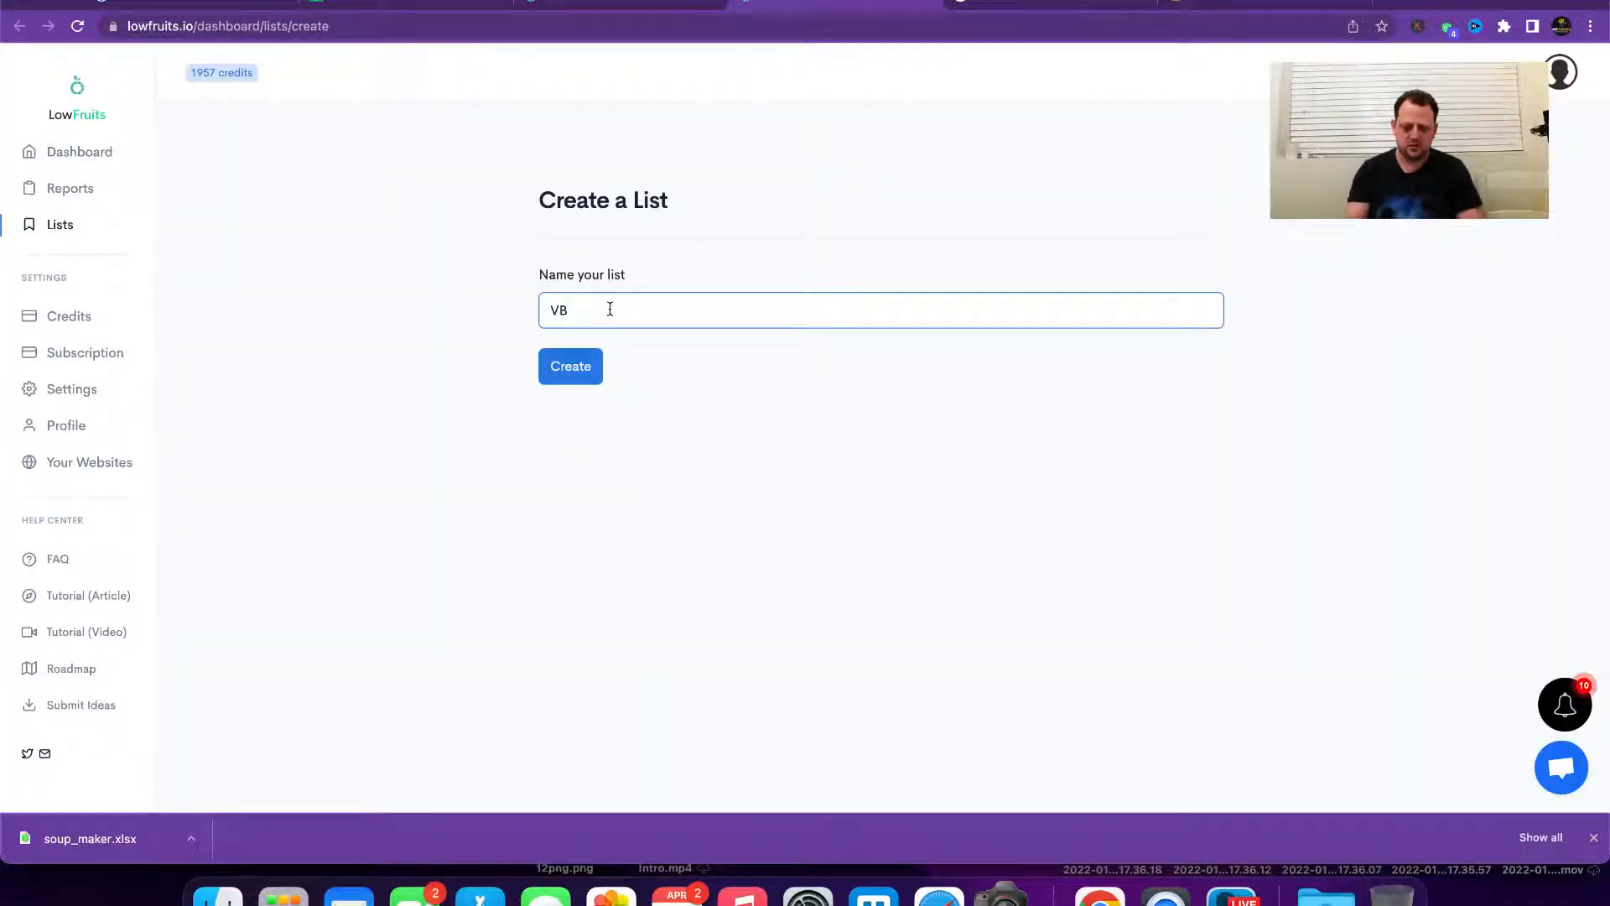
pyautogui.write('urgBurger Press')
pyautogui.click(570, 367)
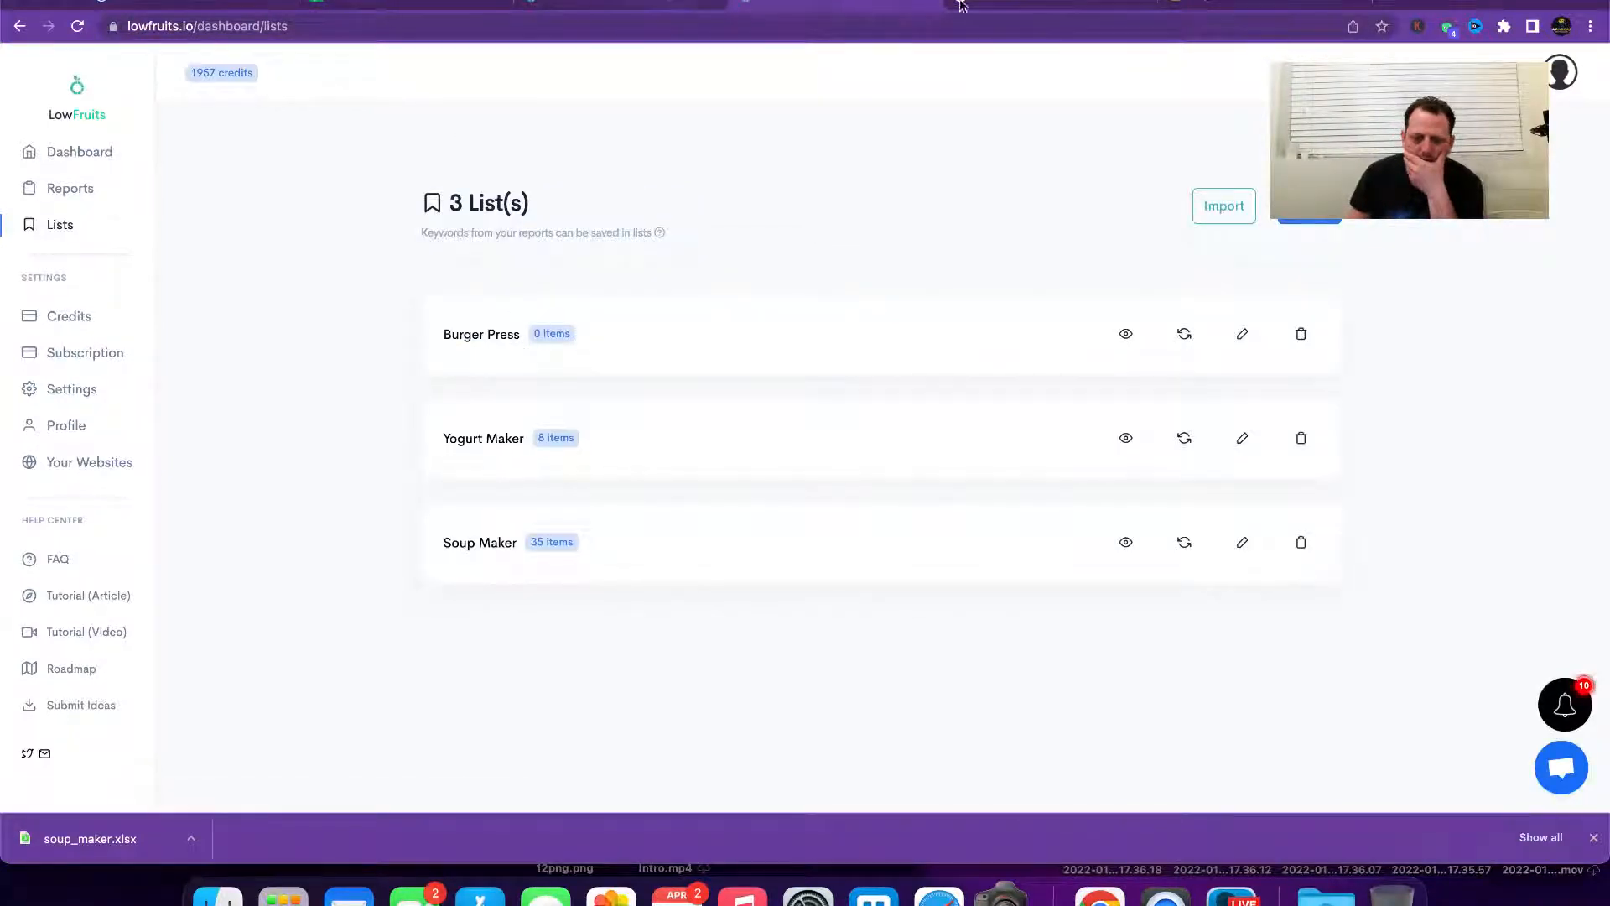
# Step: Return to the burger press question keywords and reload the report
pyautogui.click(621, 9)
pyautogui.press('super+r')
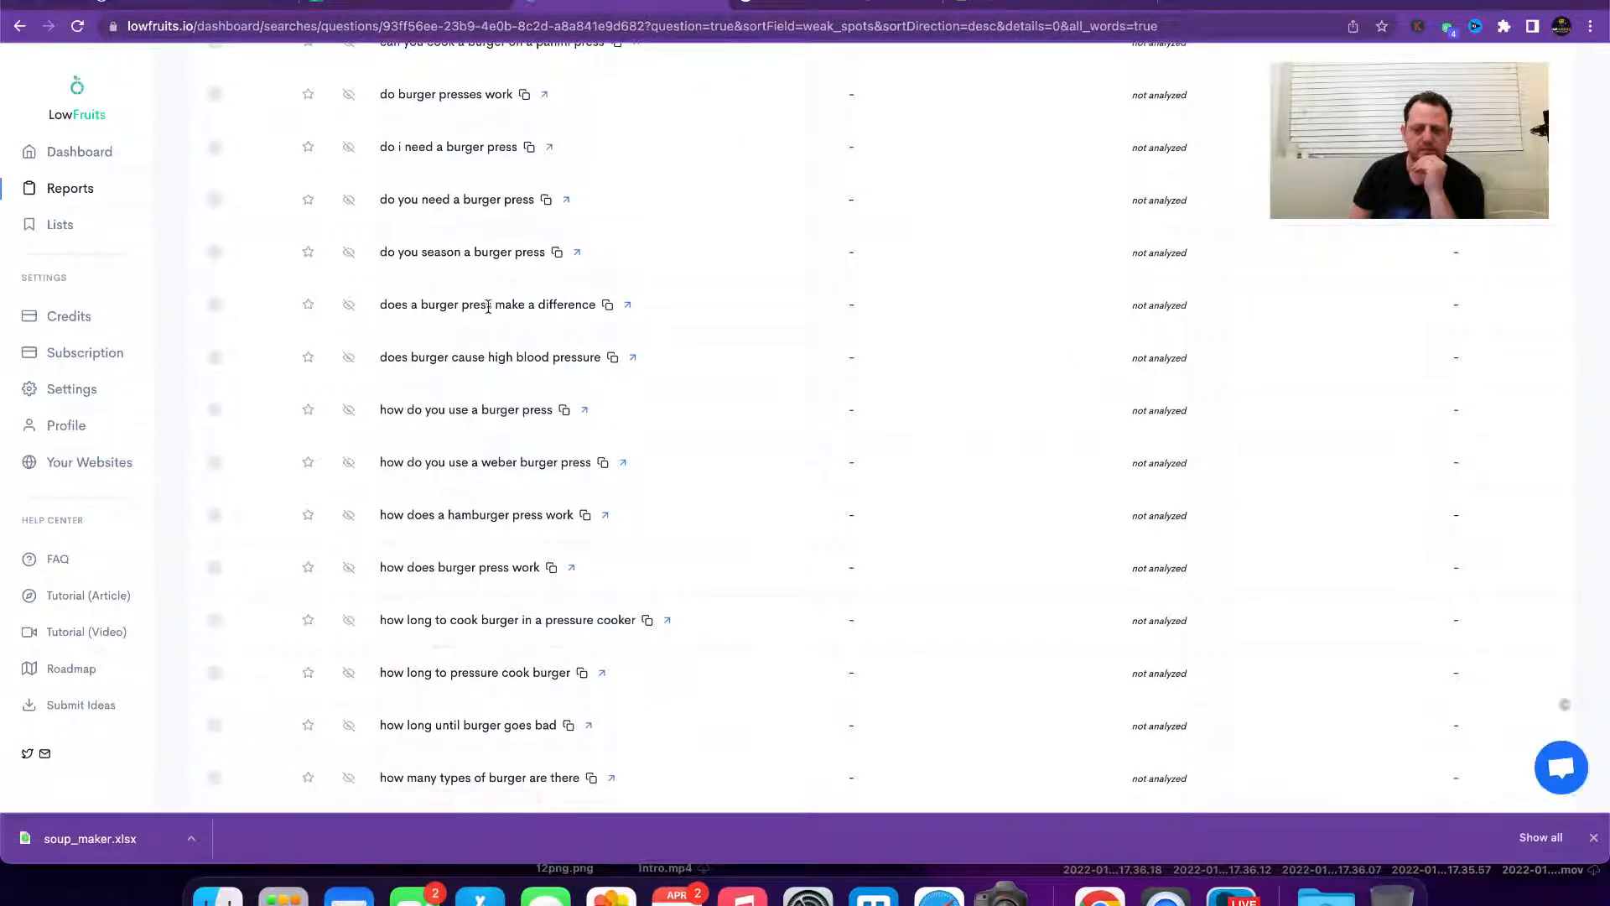
pyautogui.scroll(8, 519, 312)
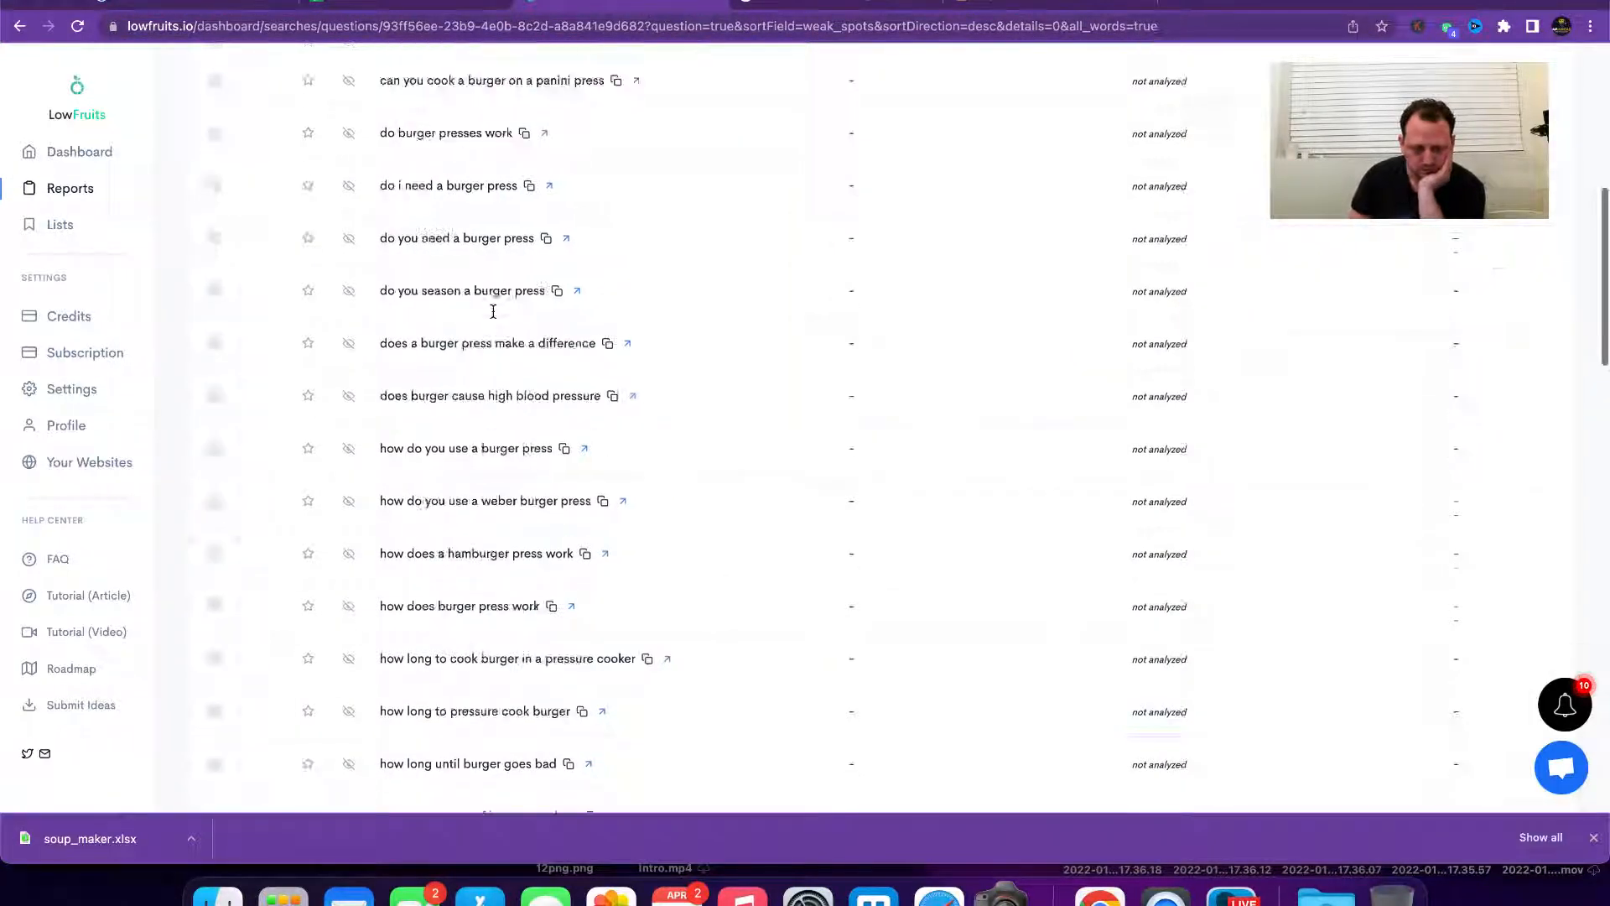
# Step: Examine the first page of burger press suggestions, after a last glance at the question keywords, for informational topics
pyautogui.scroll(-2, 493, 309)
pyautogui.scroll(3, 337, 251)
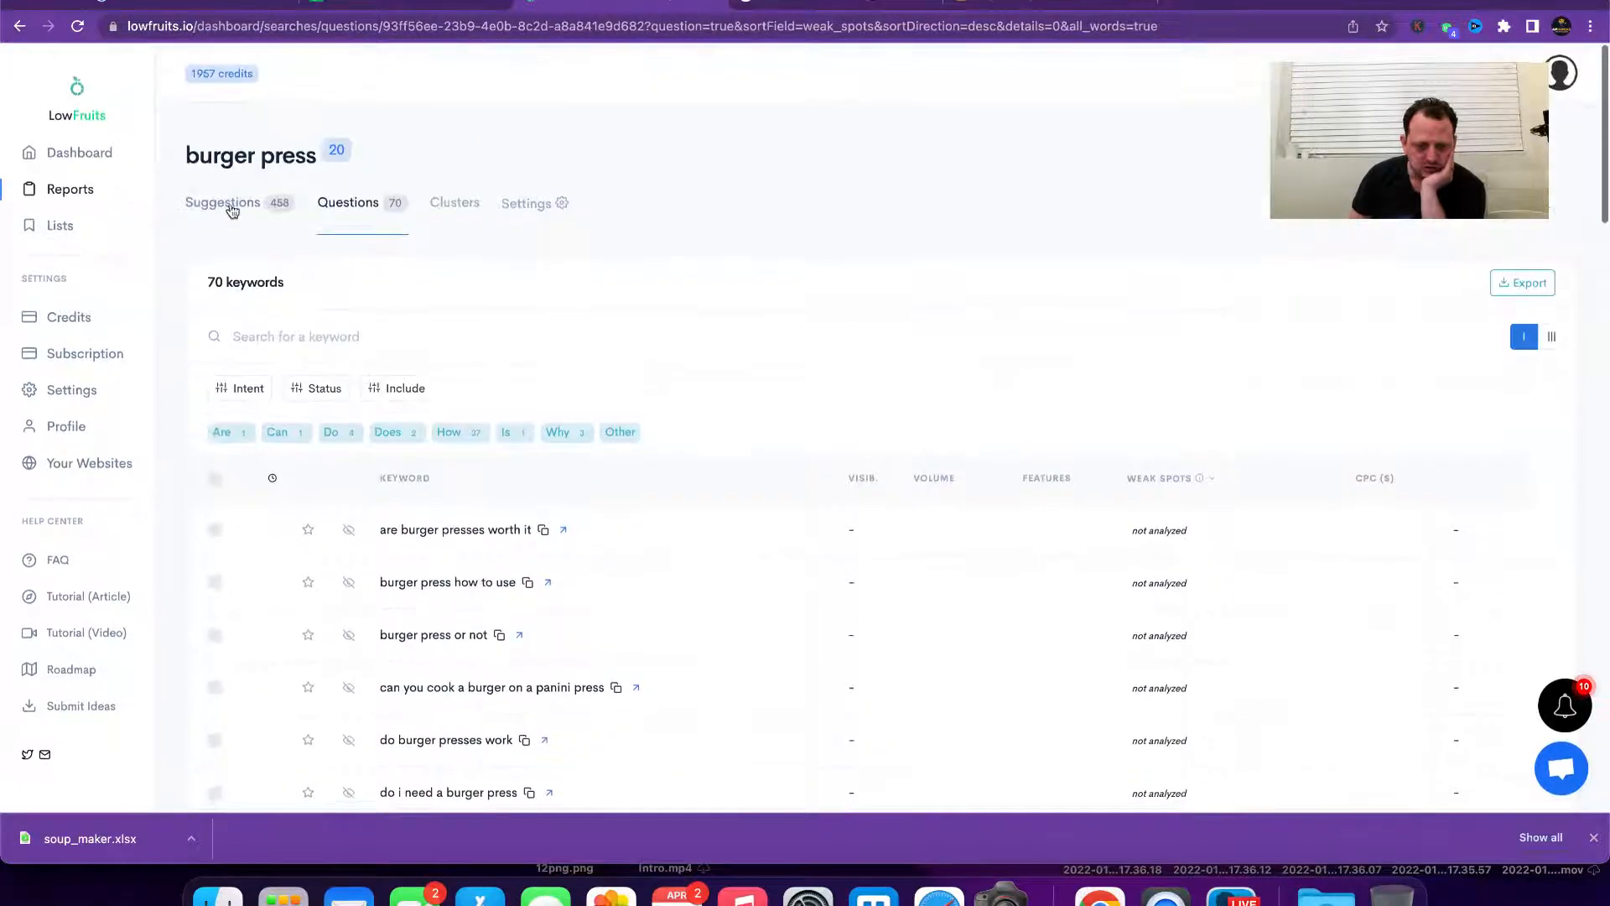
pyautogui.click(235, 204)
pyautogui.scroll(-4, 573, 457)
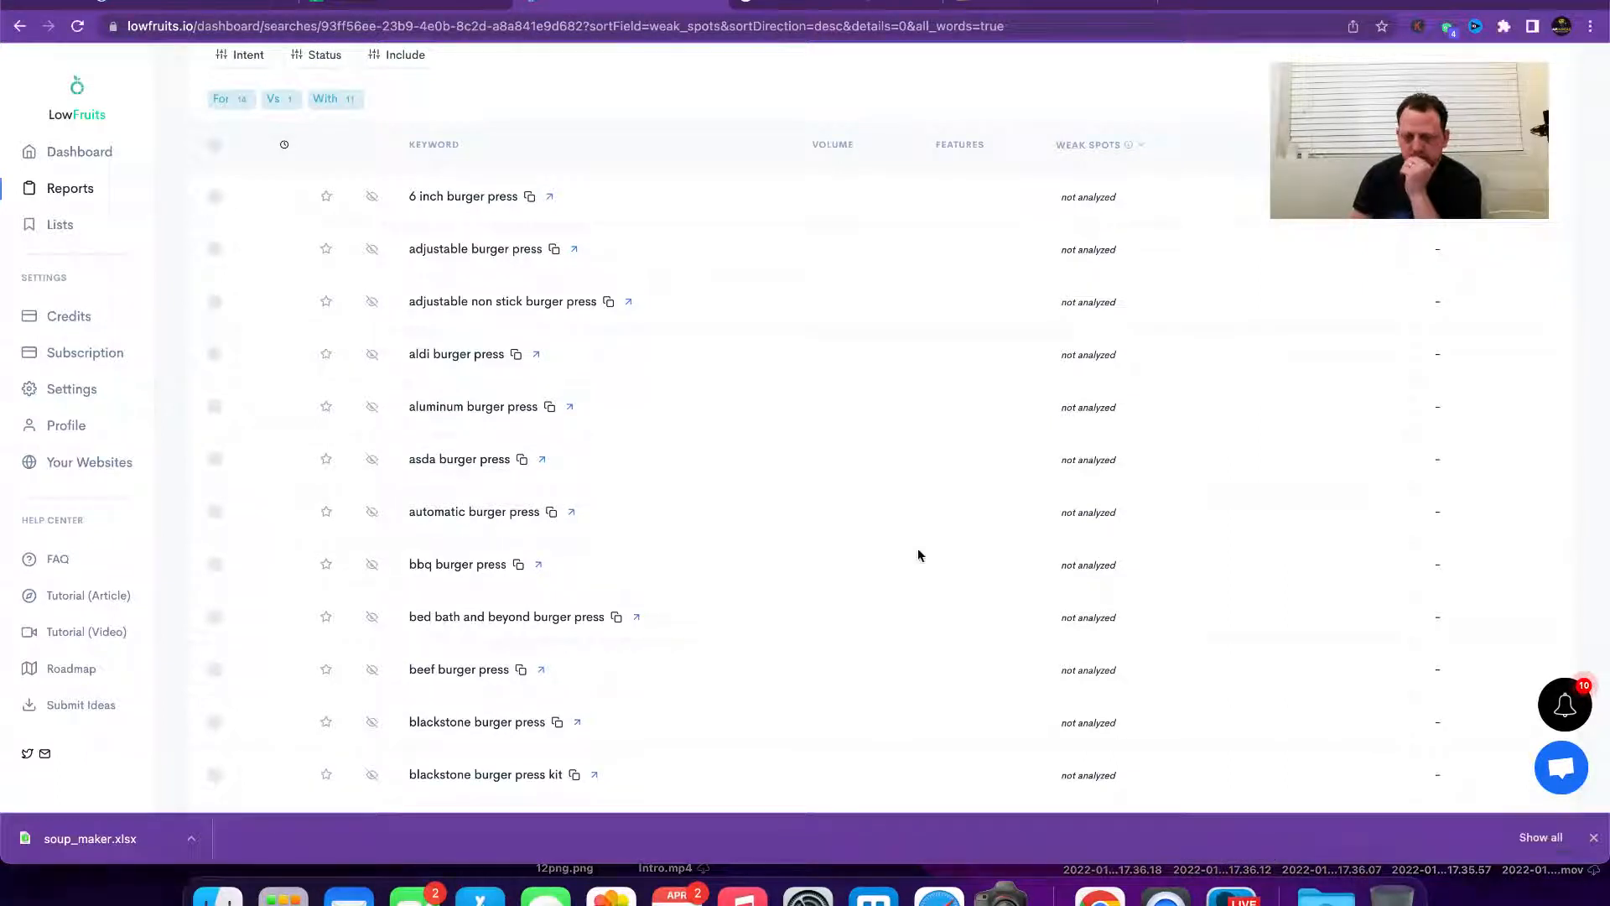
pyautogui.scroll(-5, 502, 318)
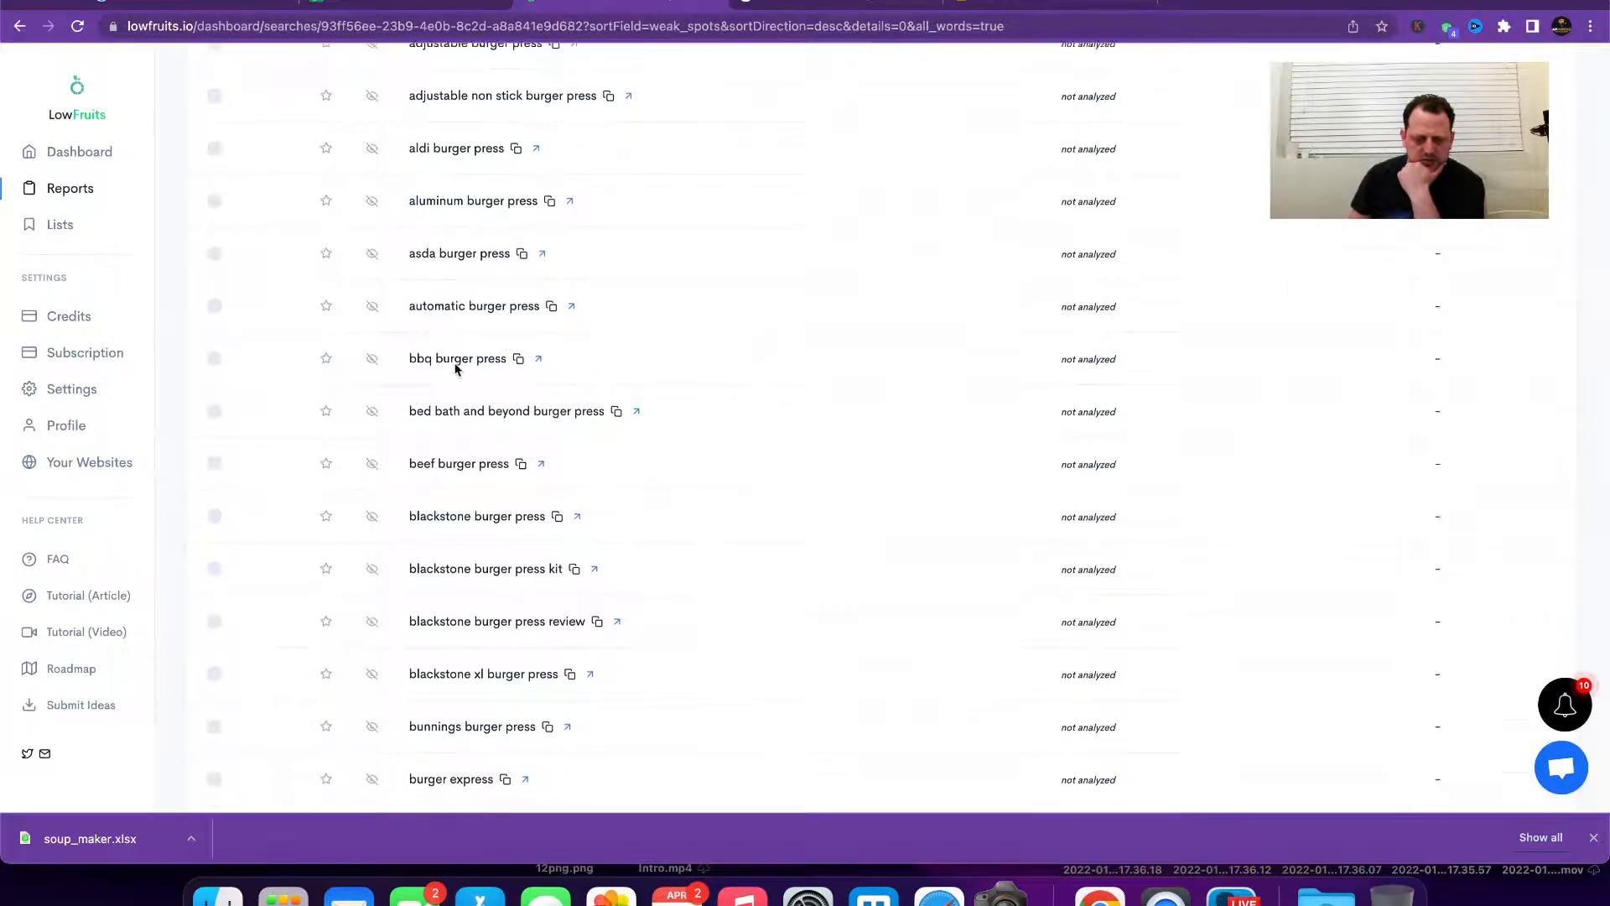
pyautogui.scroll(-2, 495, 368)
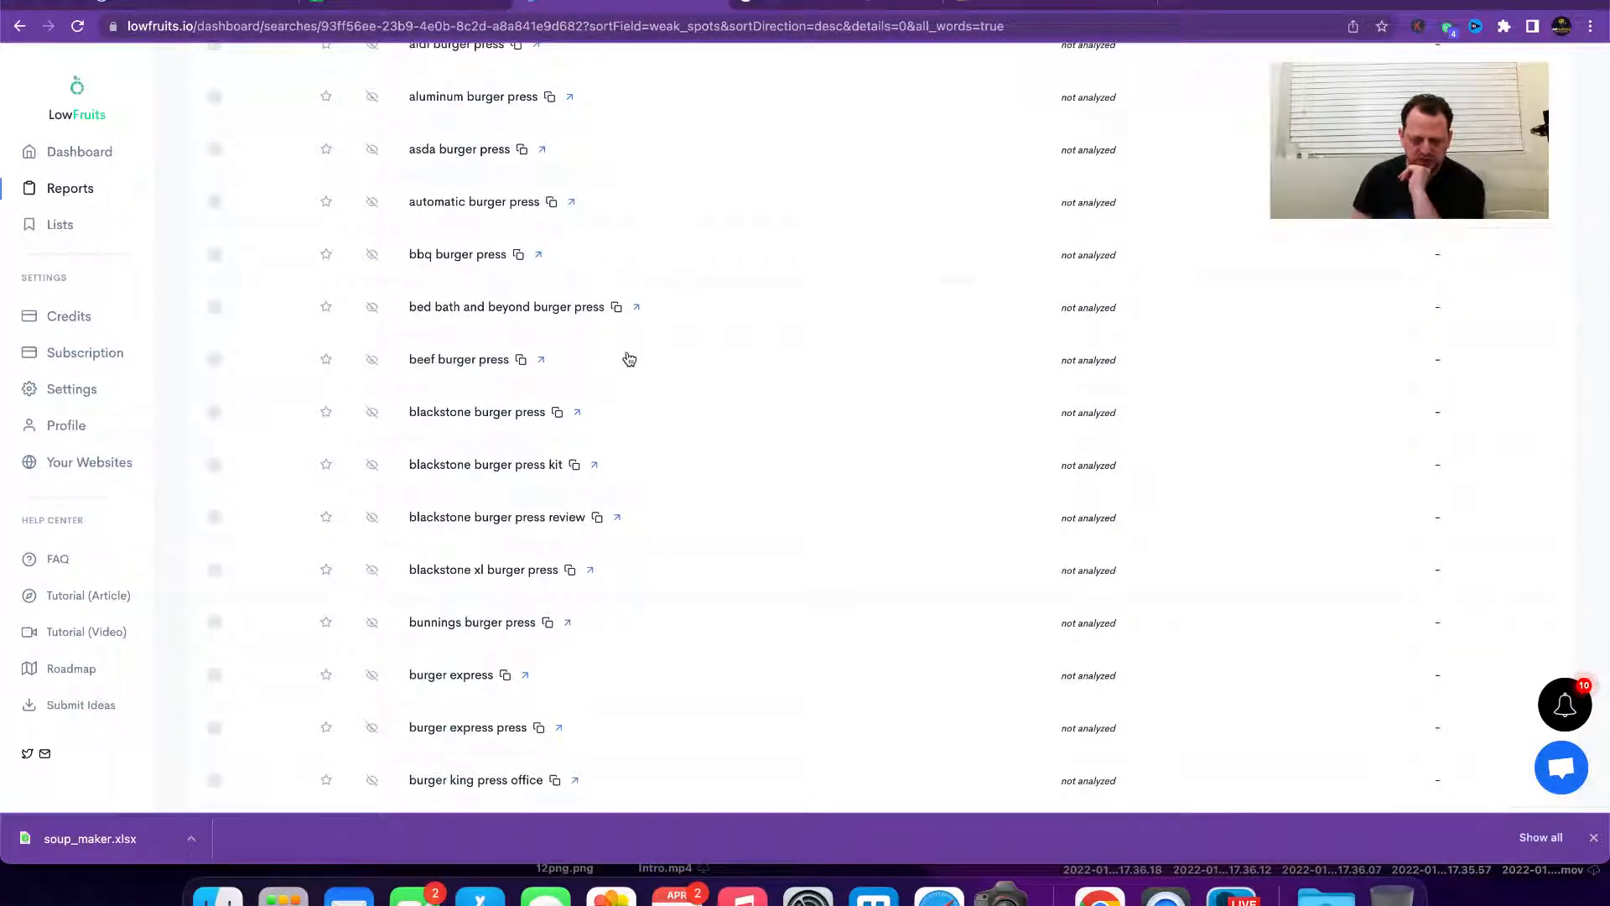
pyautogui.scroll(-5, 664, 399)
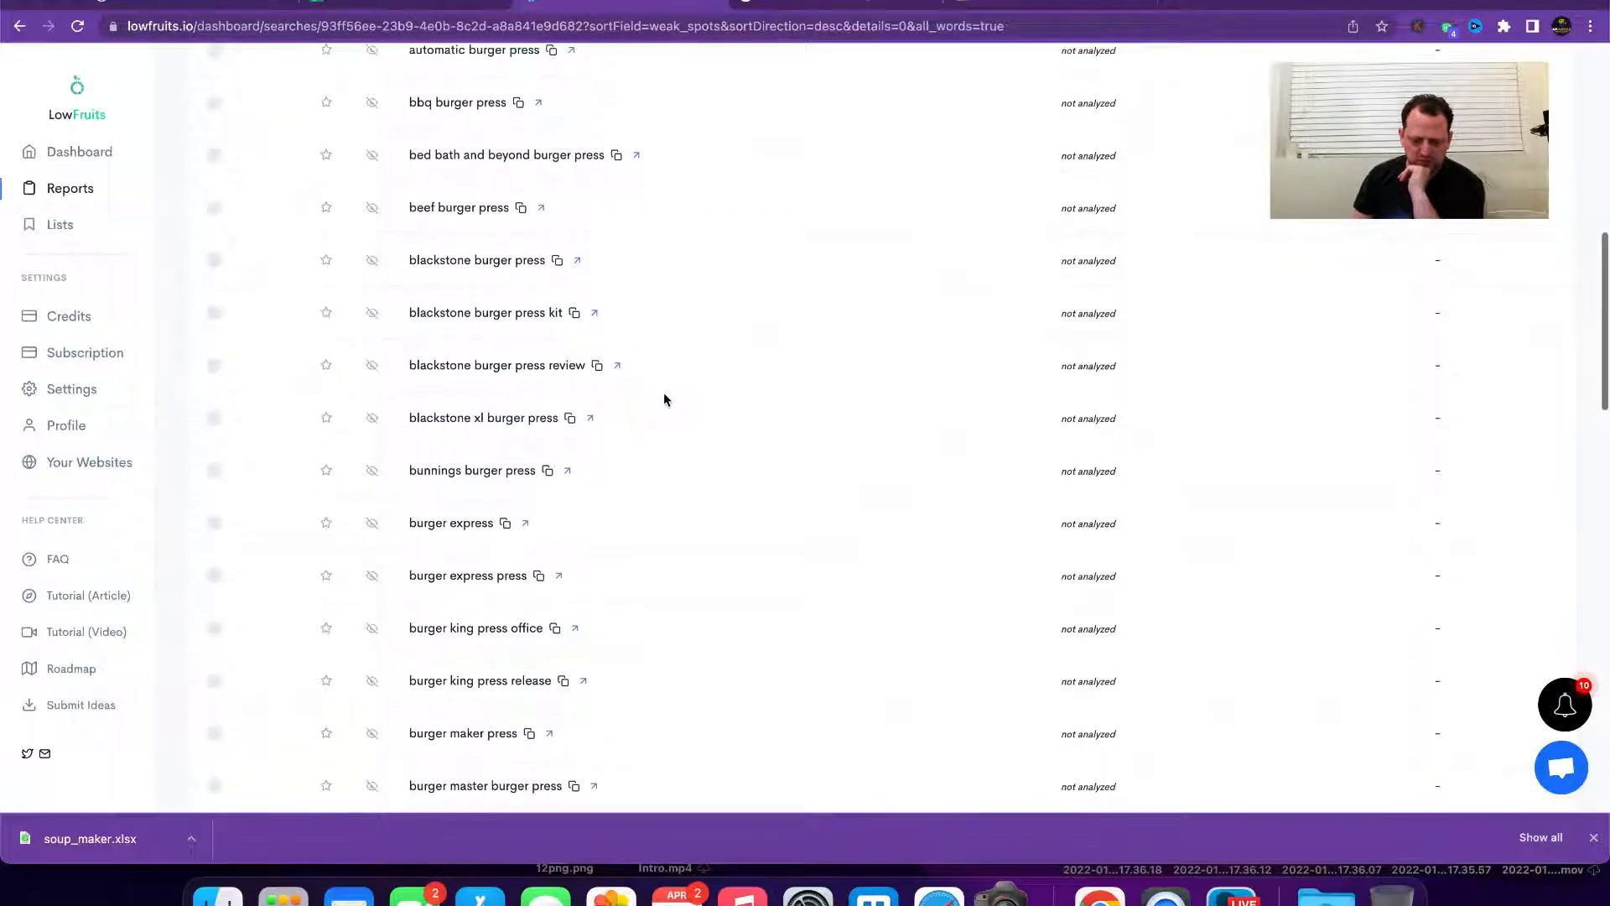
pyautogui.scroll(-6, 665, 399)
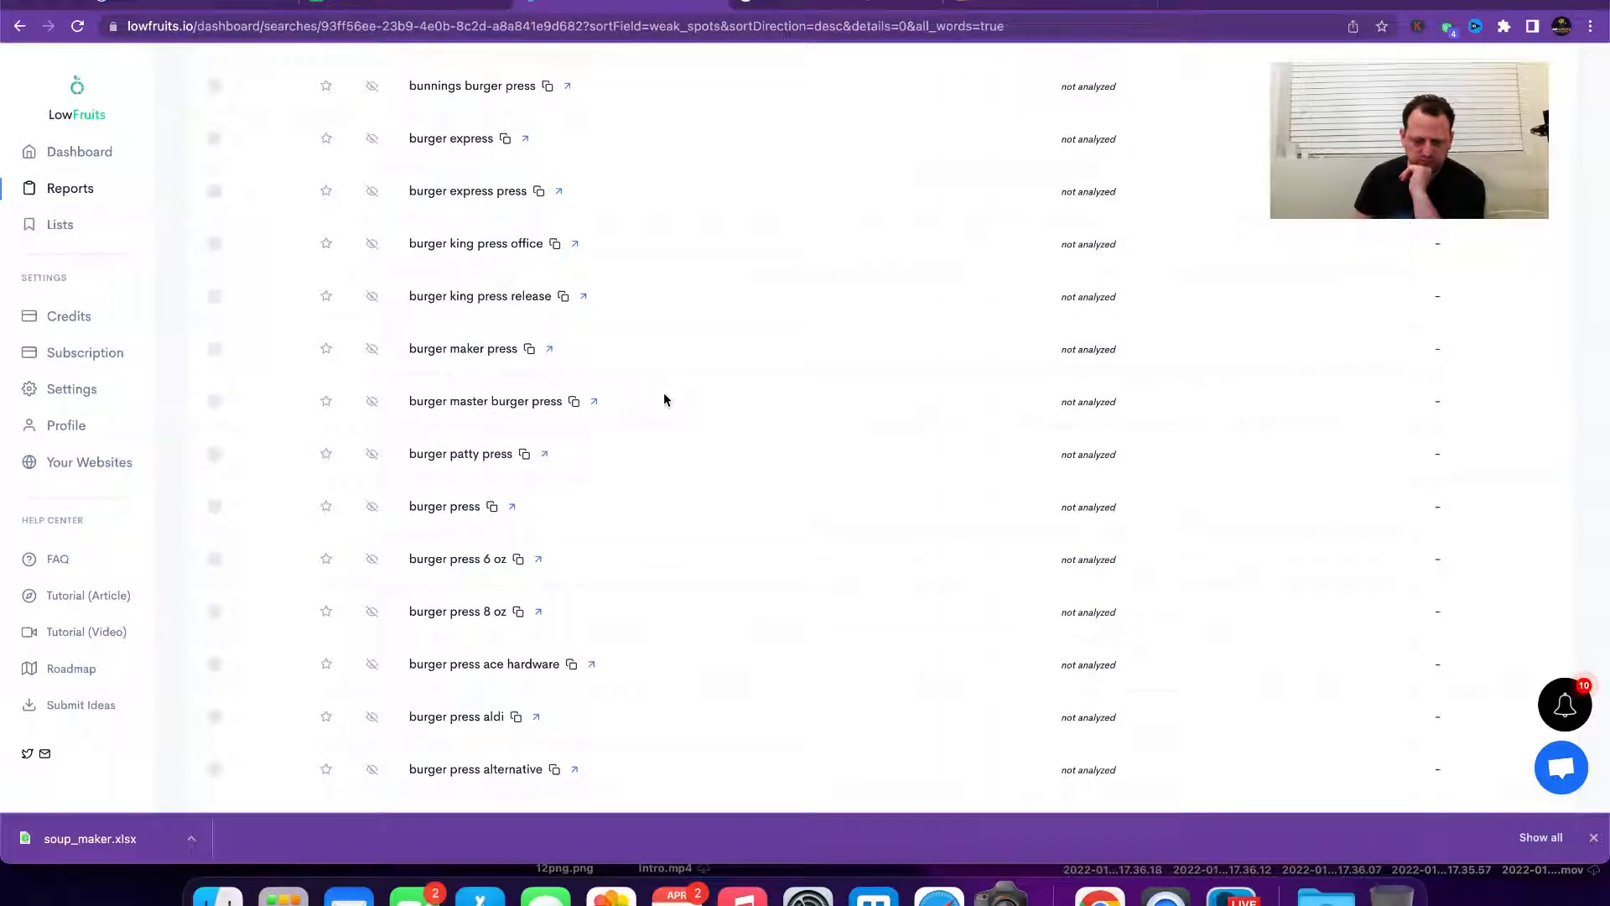
pyautogui.scroll(-5, 664, 399)
pyautogui.scroll(-7, 664, 399)
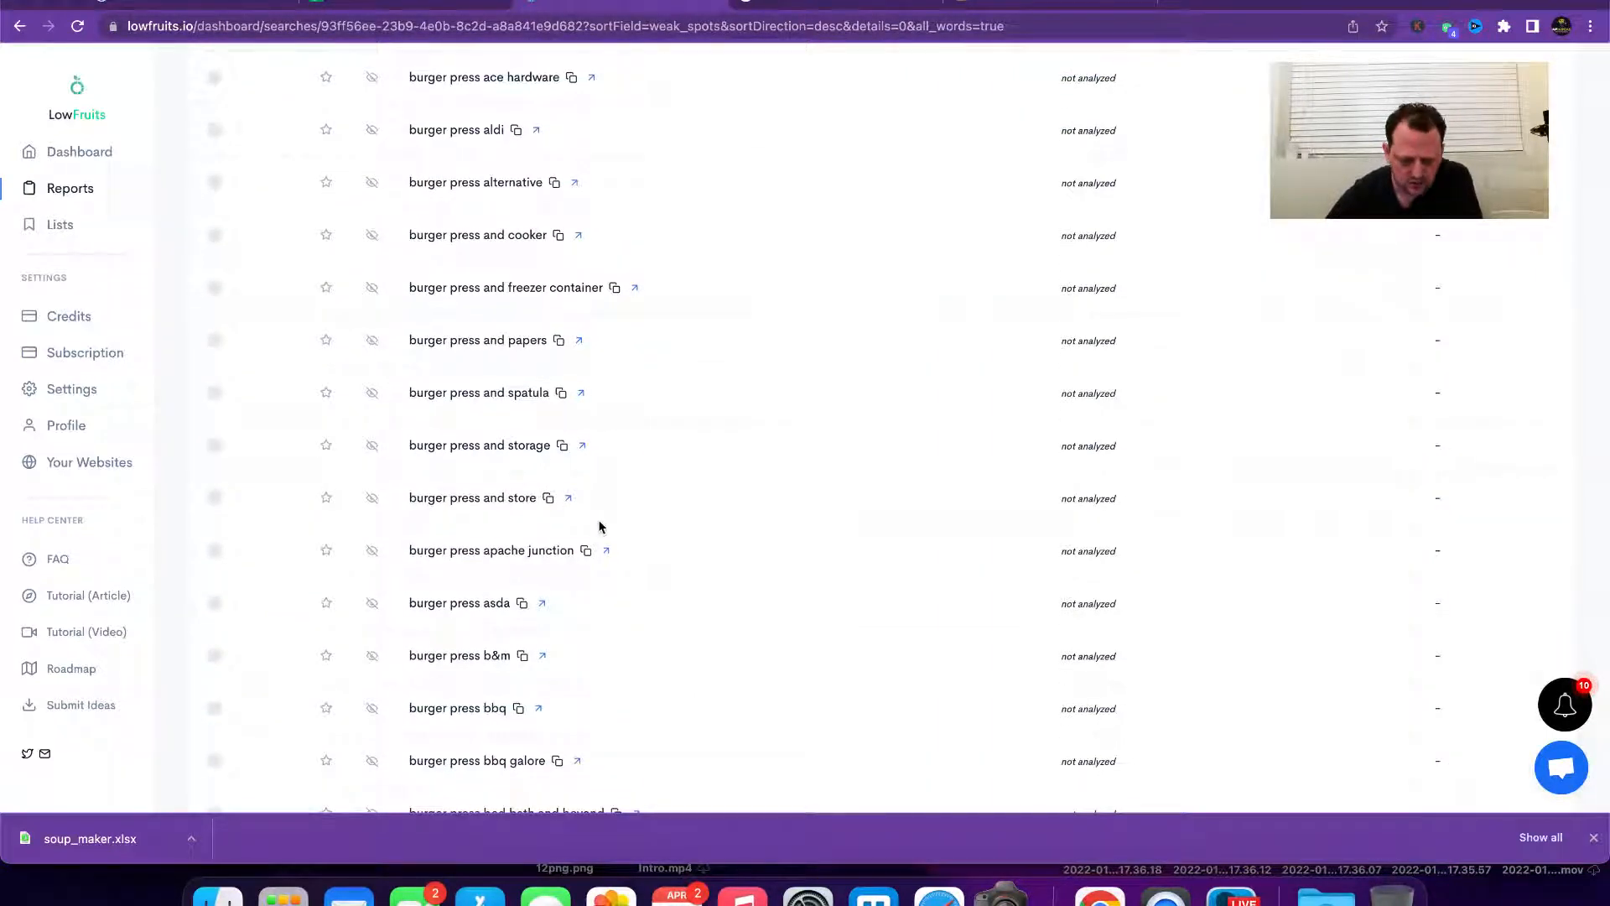
pyautogui.scroll(-4, 600, 527)
pyautogui.scroll(-7, 600, 527)
pyautogui.scroll(-2, 599, 527)
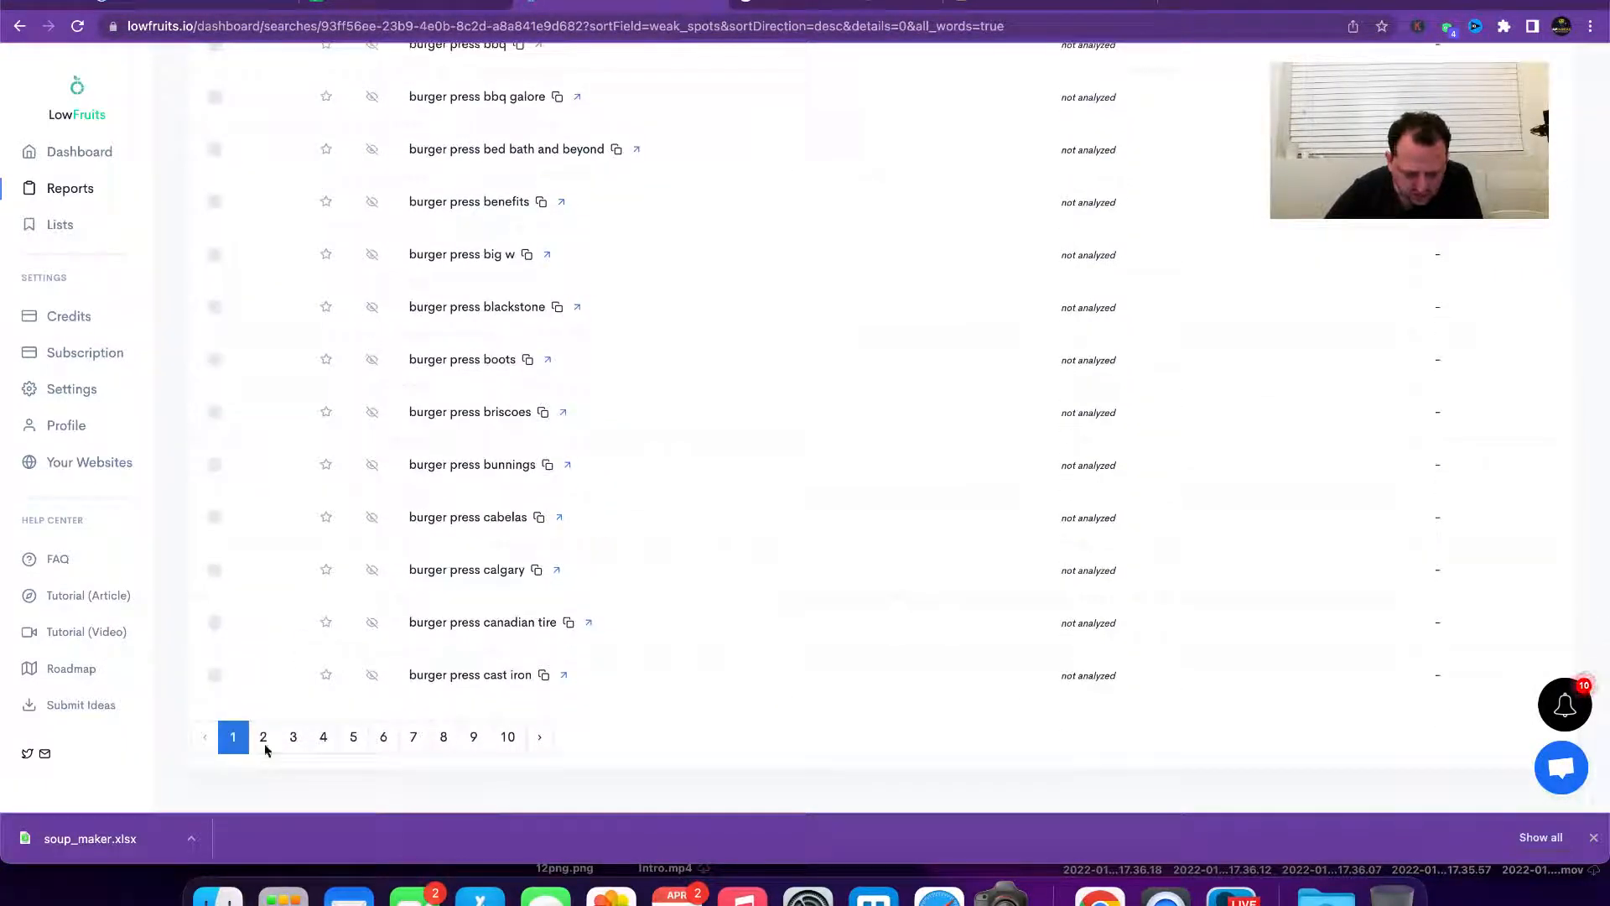
# Step: Examine the second page of burger press suggestions for informational topics and open the third page
pyautogui.click(265, 746)
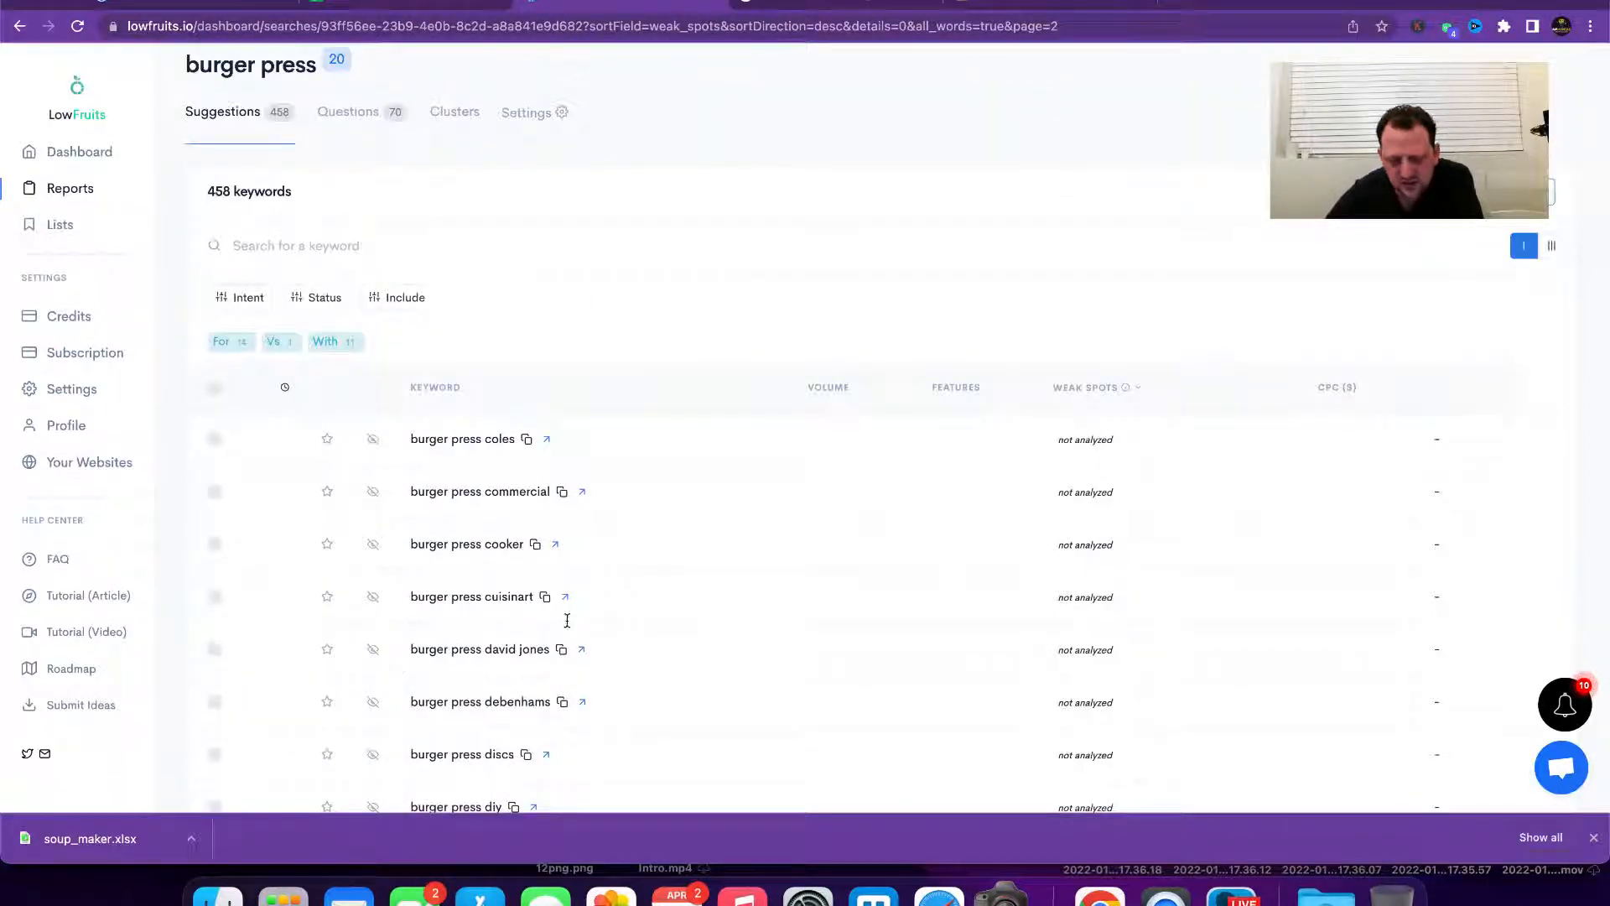
pyautogui.scroll(-5, 610, 585)
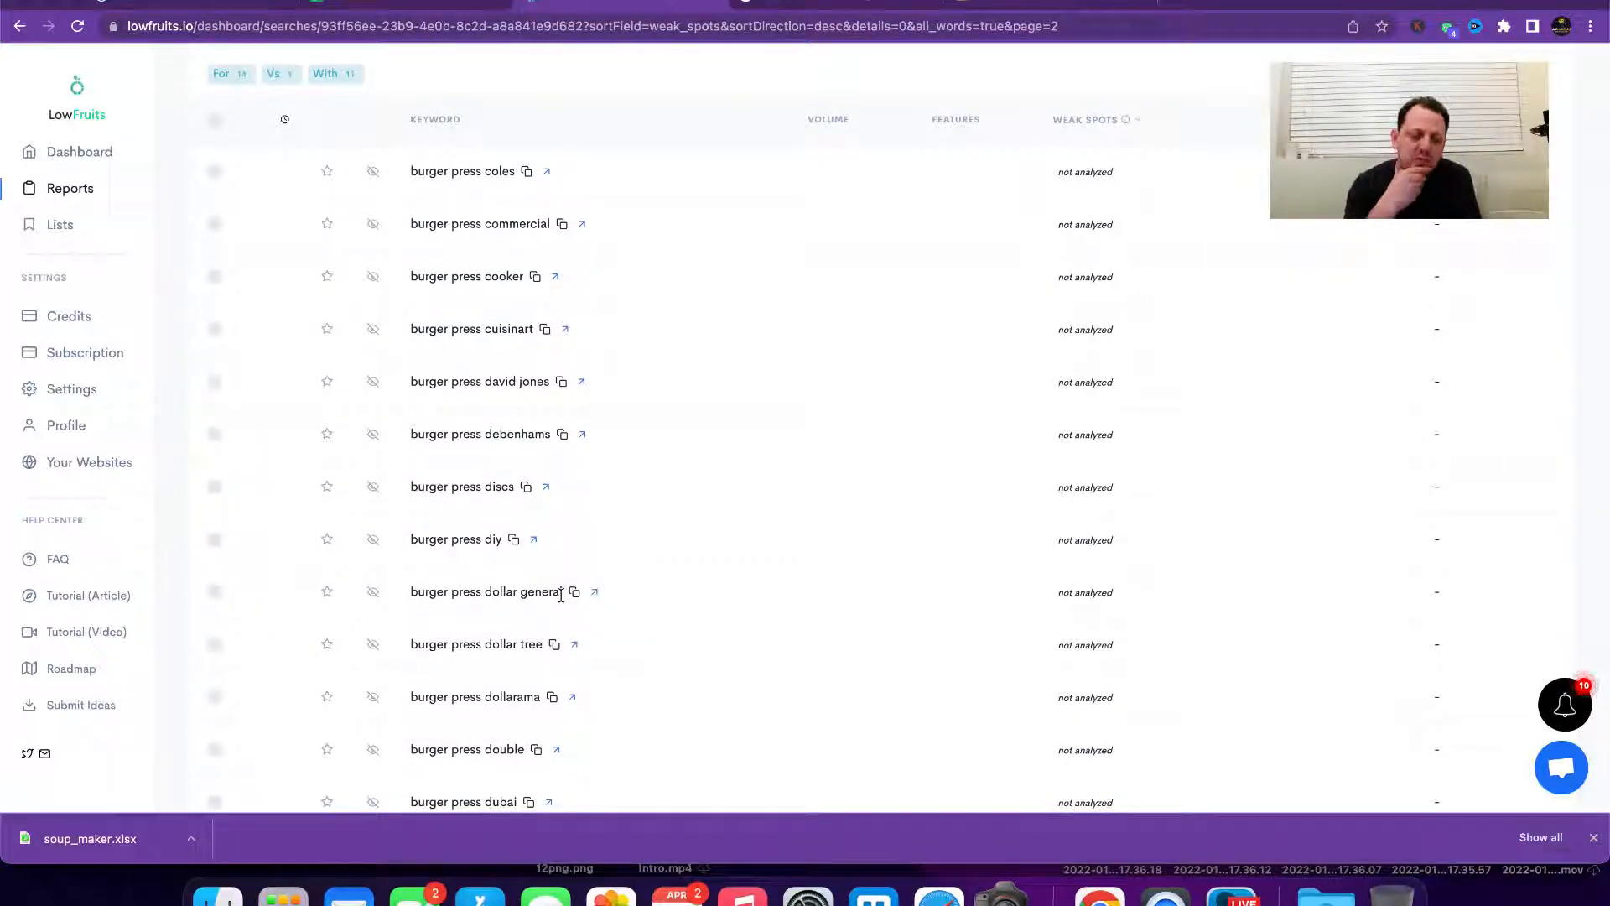
pyautogui.scroll(-7, 538, 594)
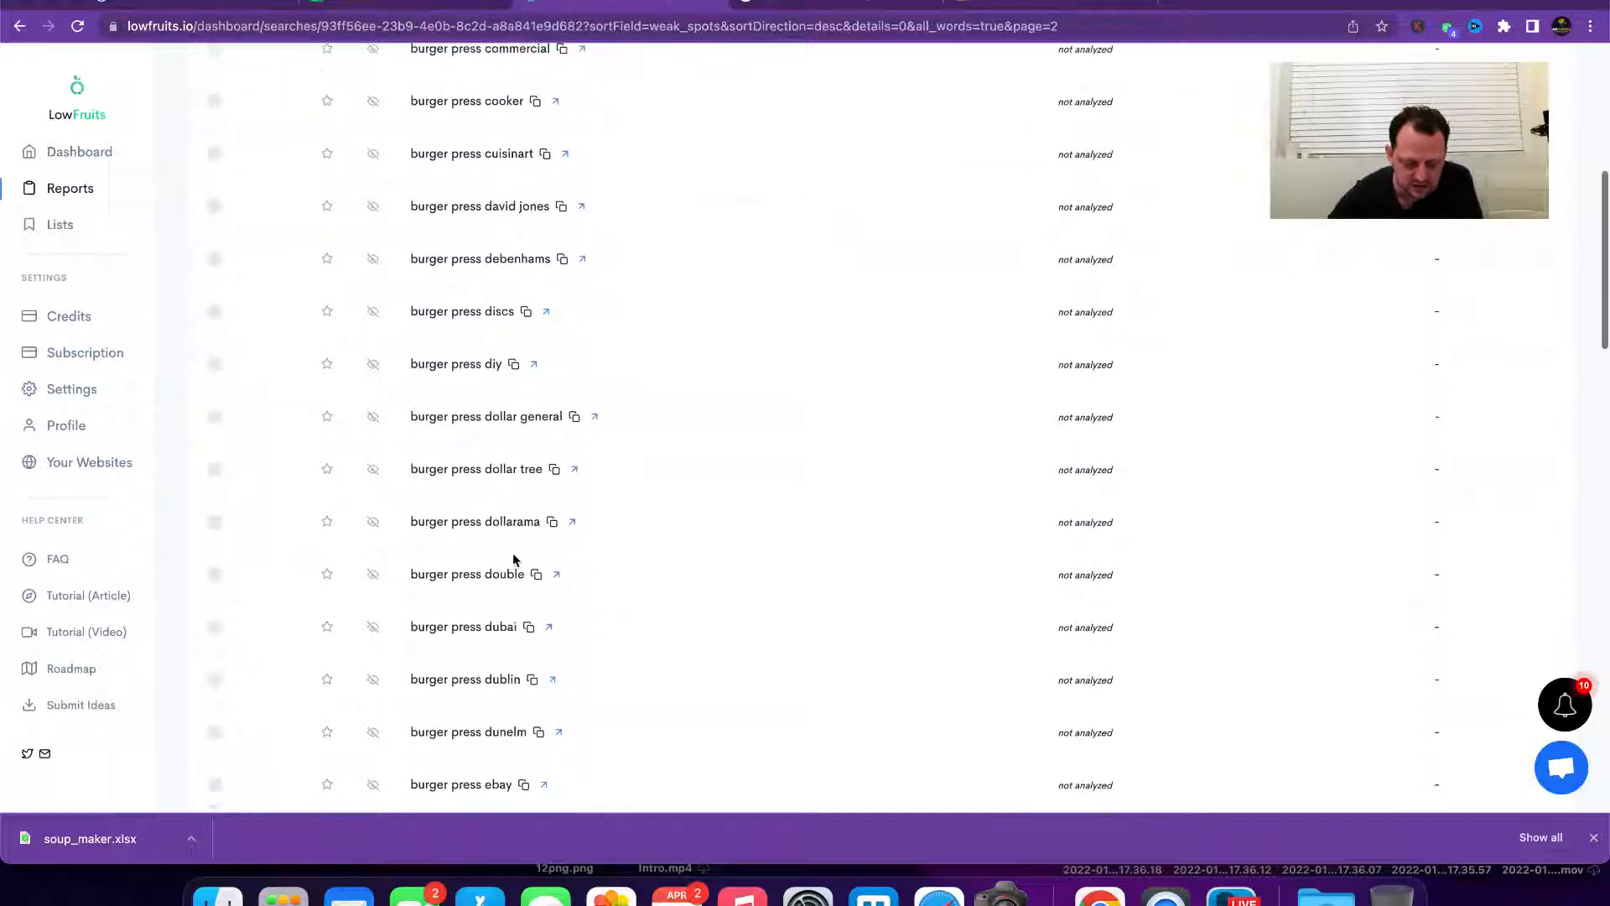
pyautogui.scroll(-3, 513, 553)
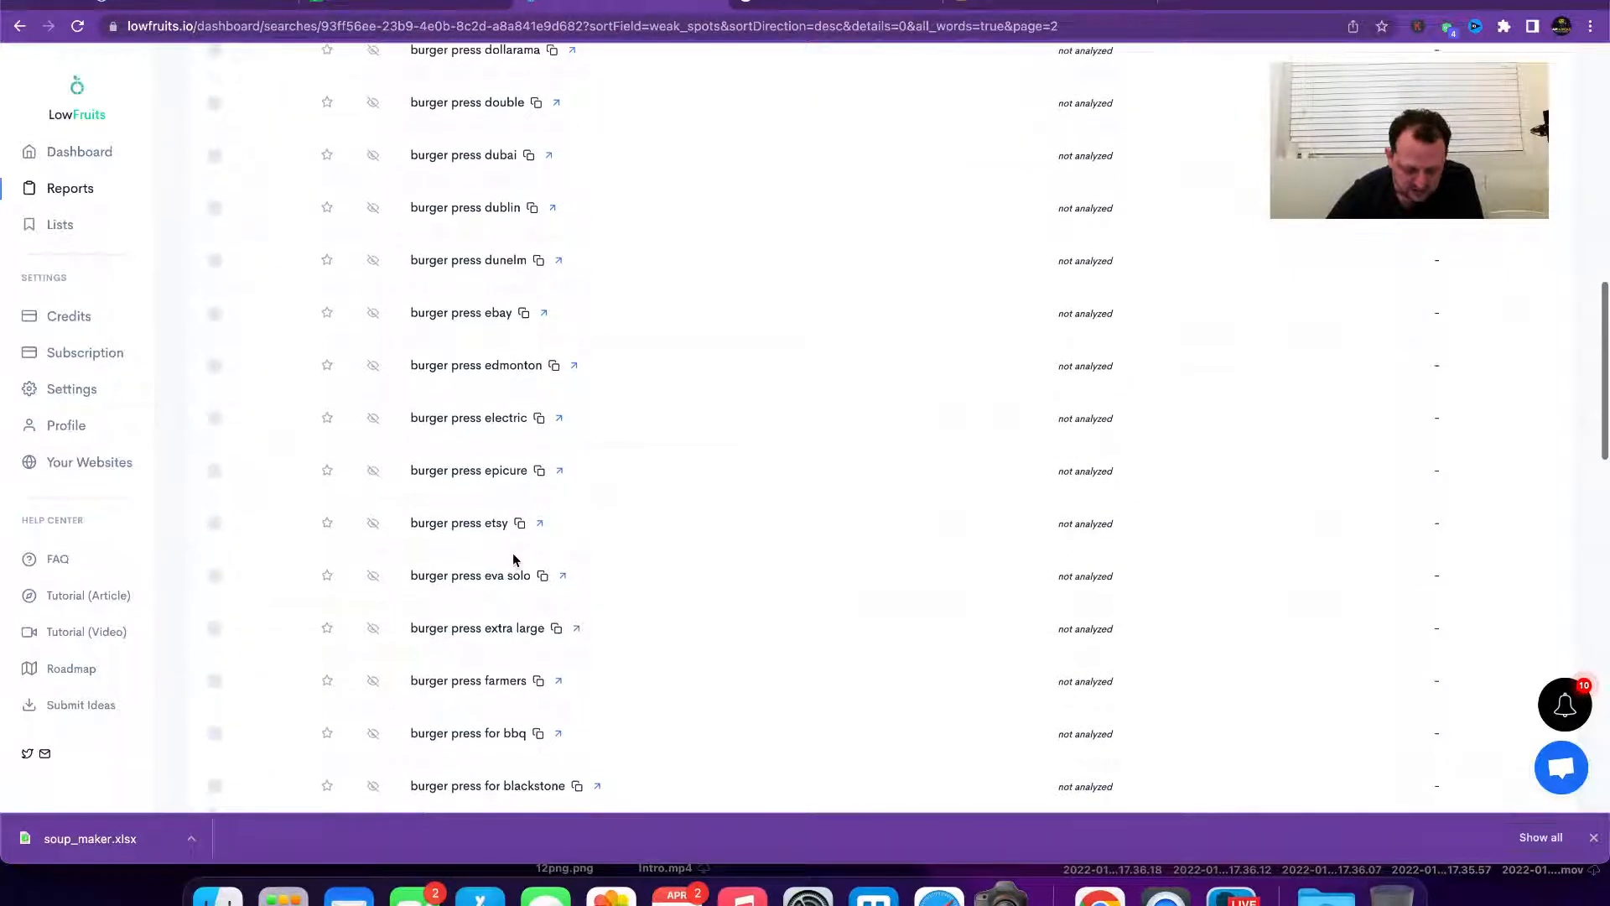
pyautogui.scroll(-3, 513, 553)
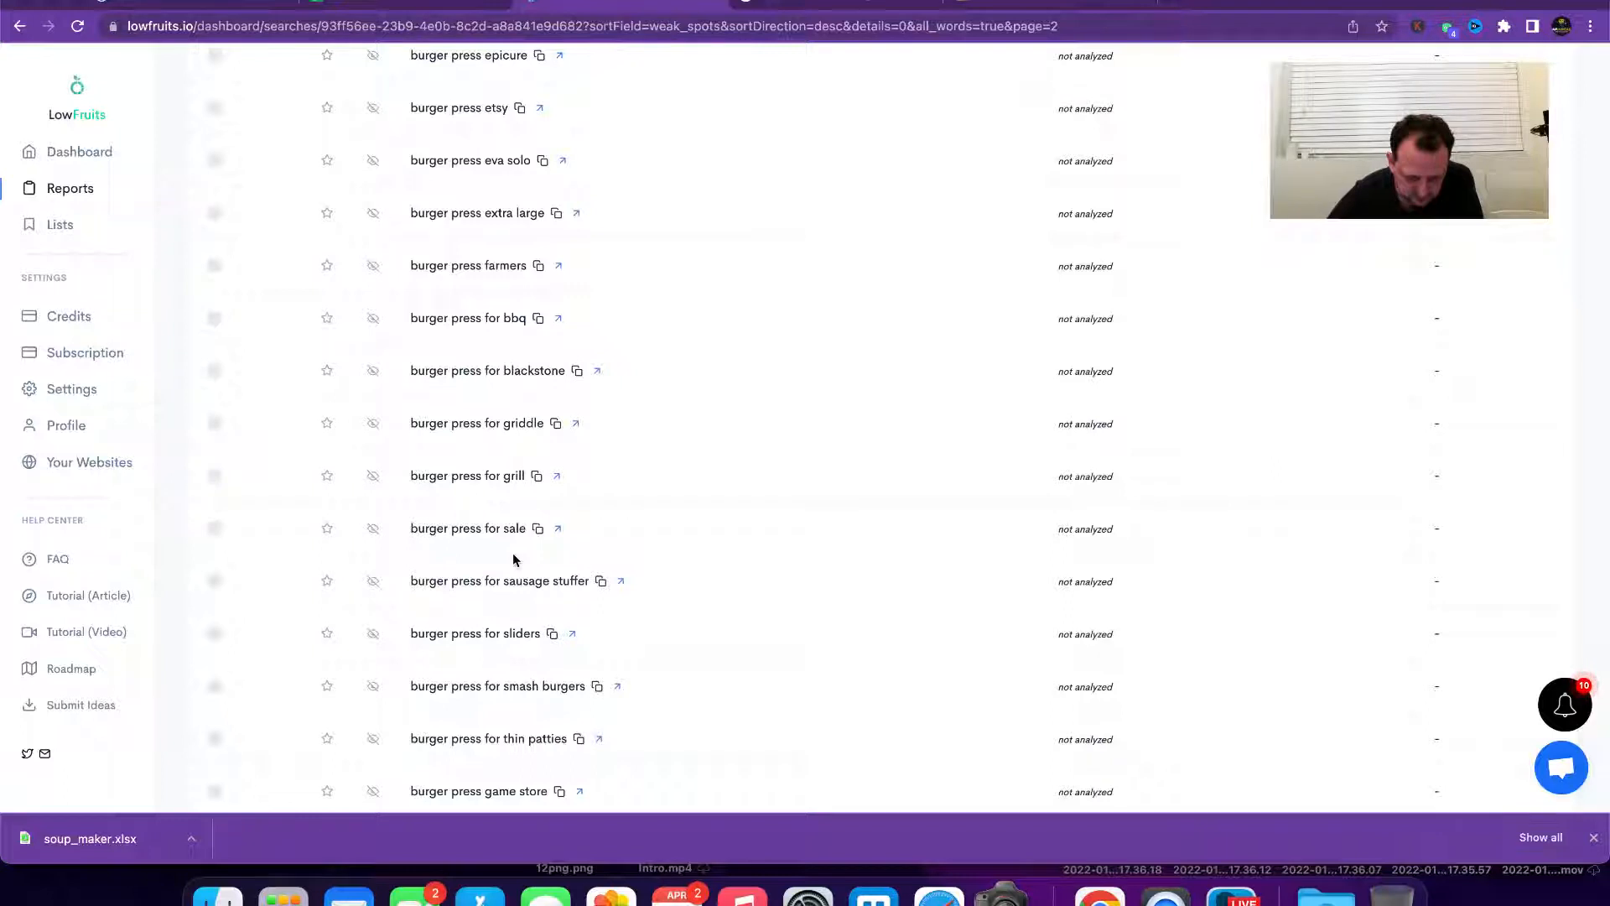
pyautogui.scroll(-2, 513, 559)
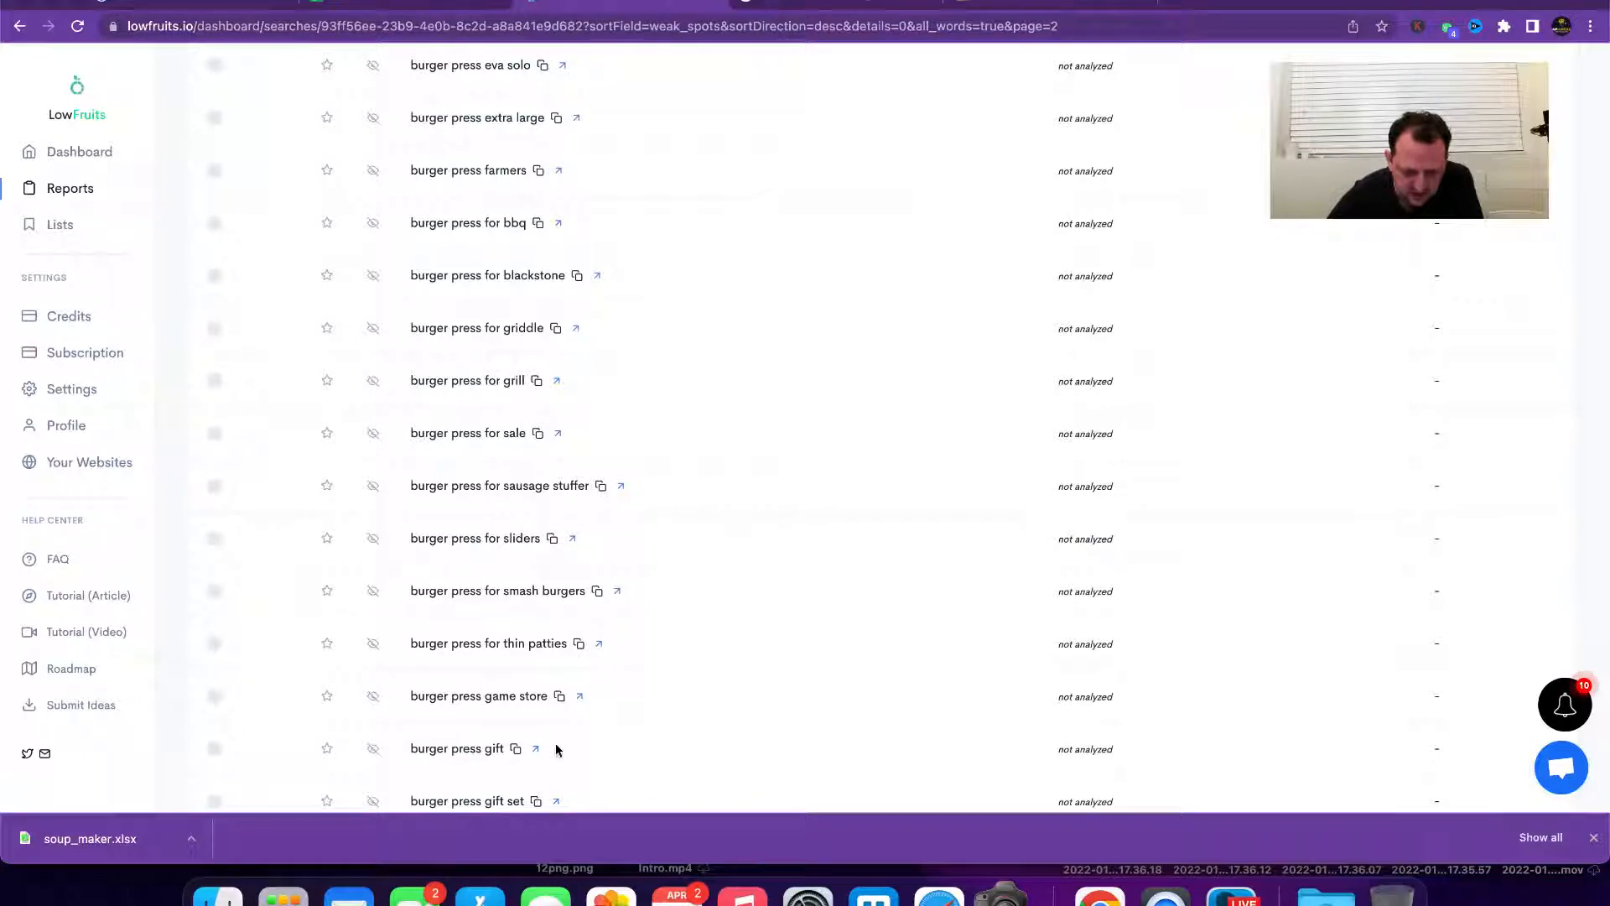
pyautogui.scroll(-5, 544, 531)
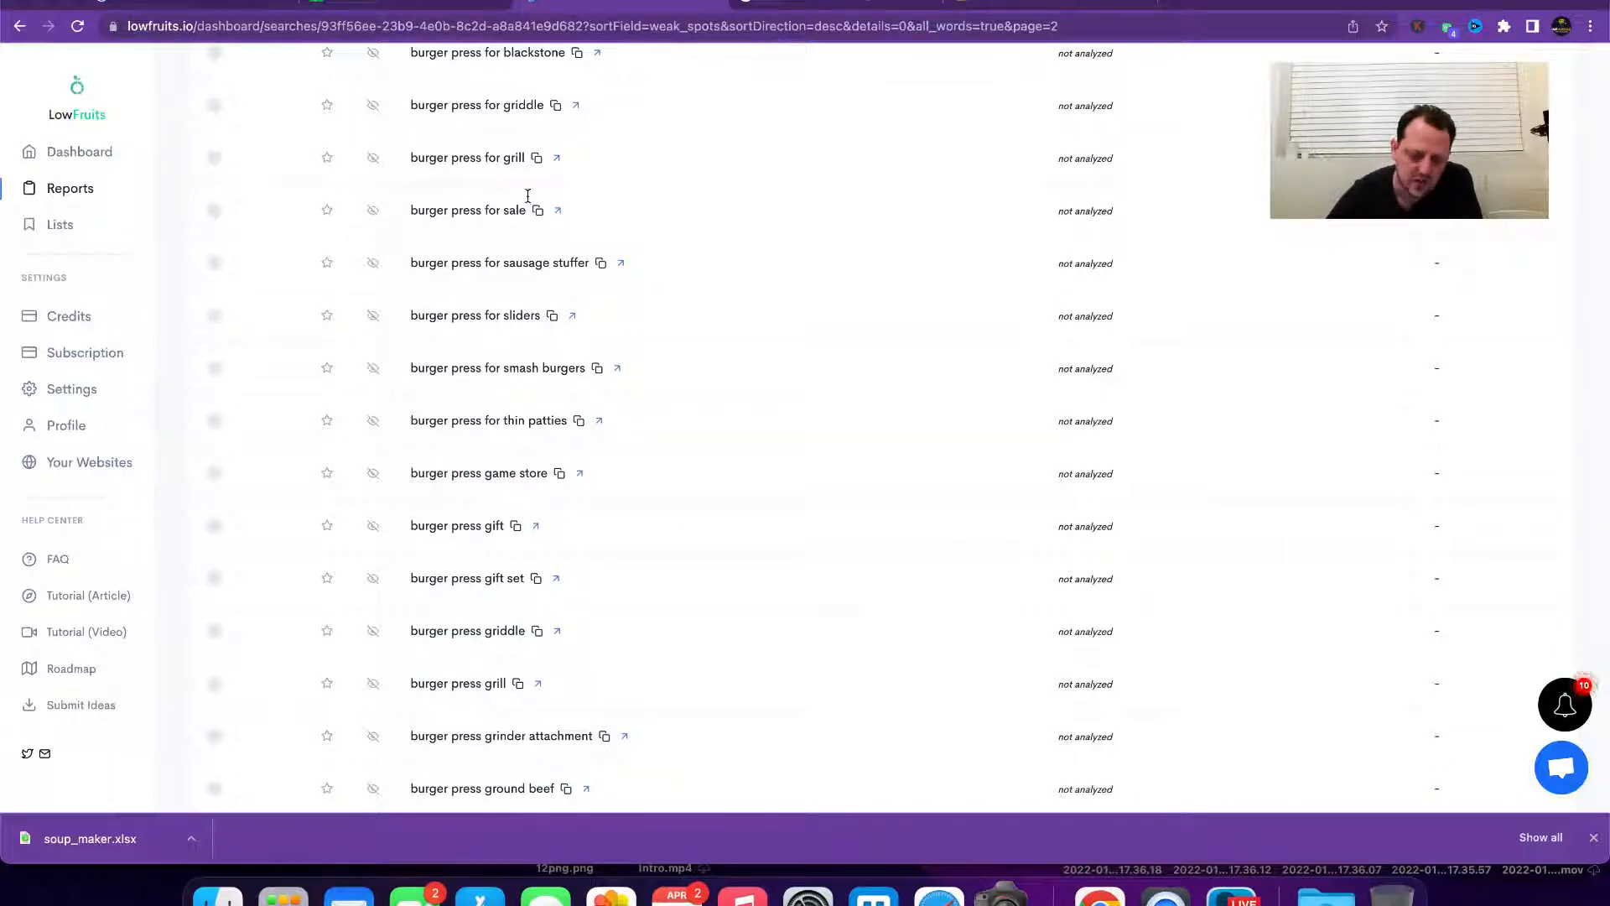
pyautogui.scroll(-8, 506, 414)
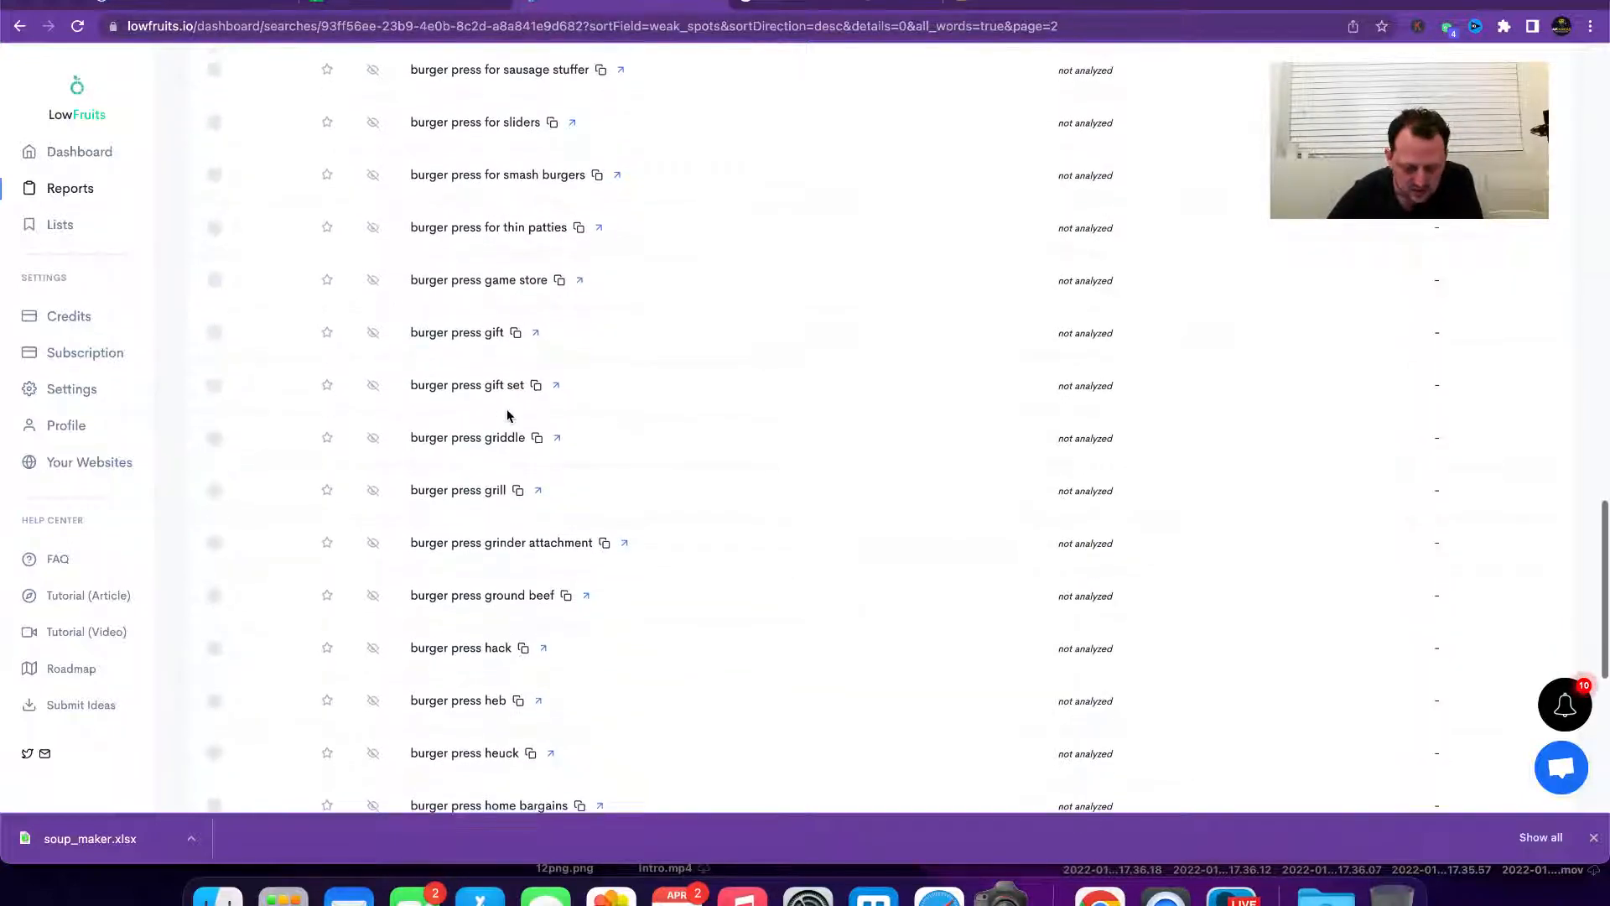
pyautogui.scroll(-5, 507, 413)
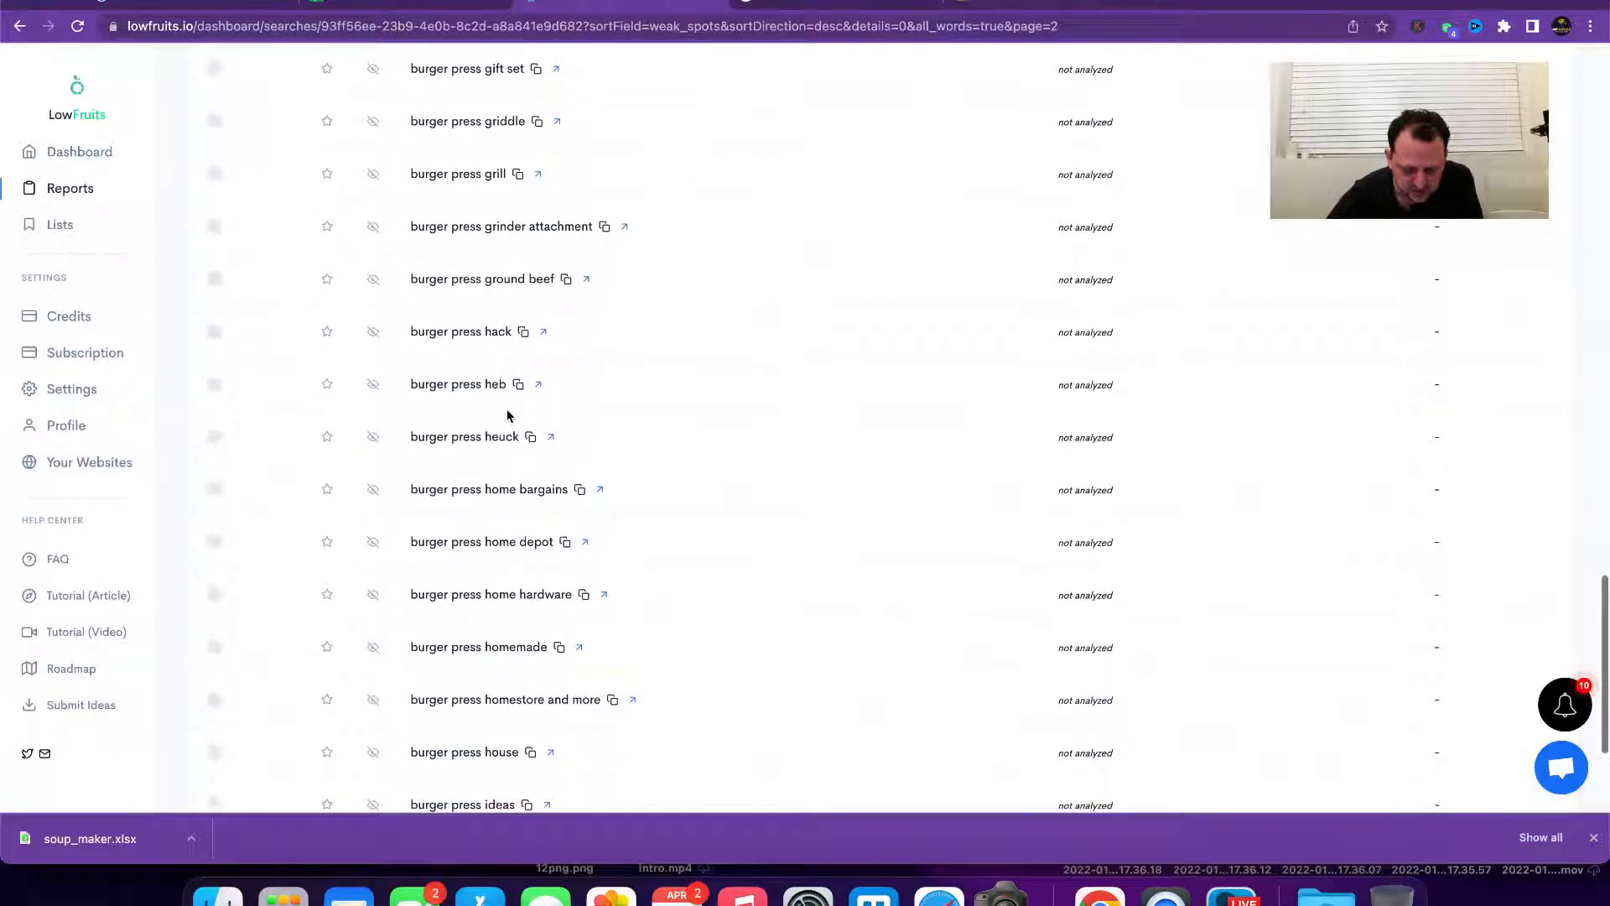
pyautogui.scroll(-3, 507, 413)
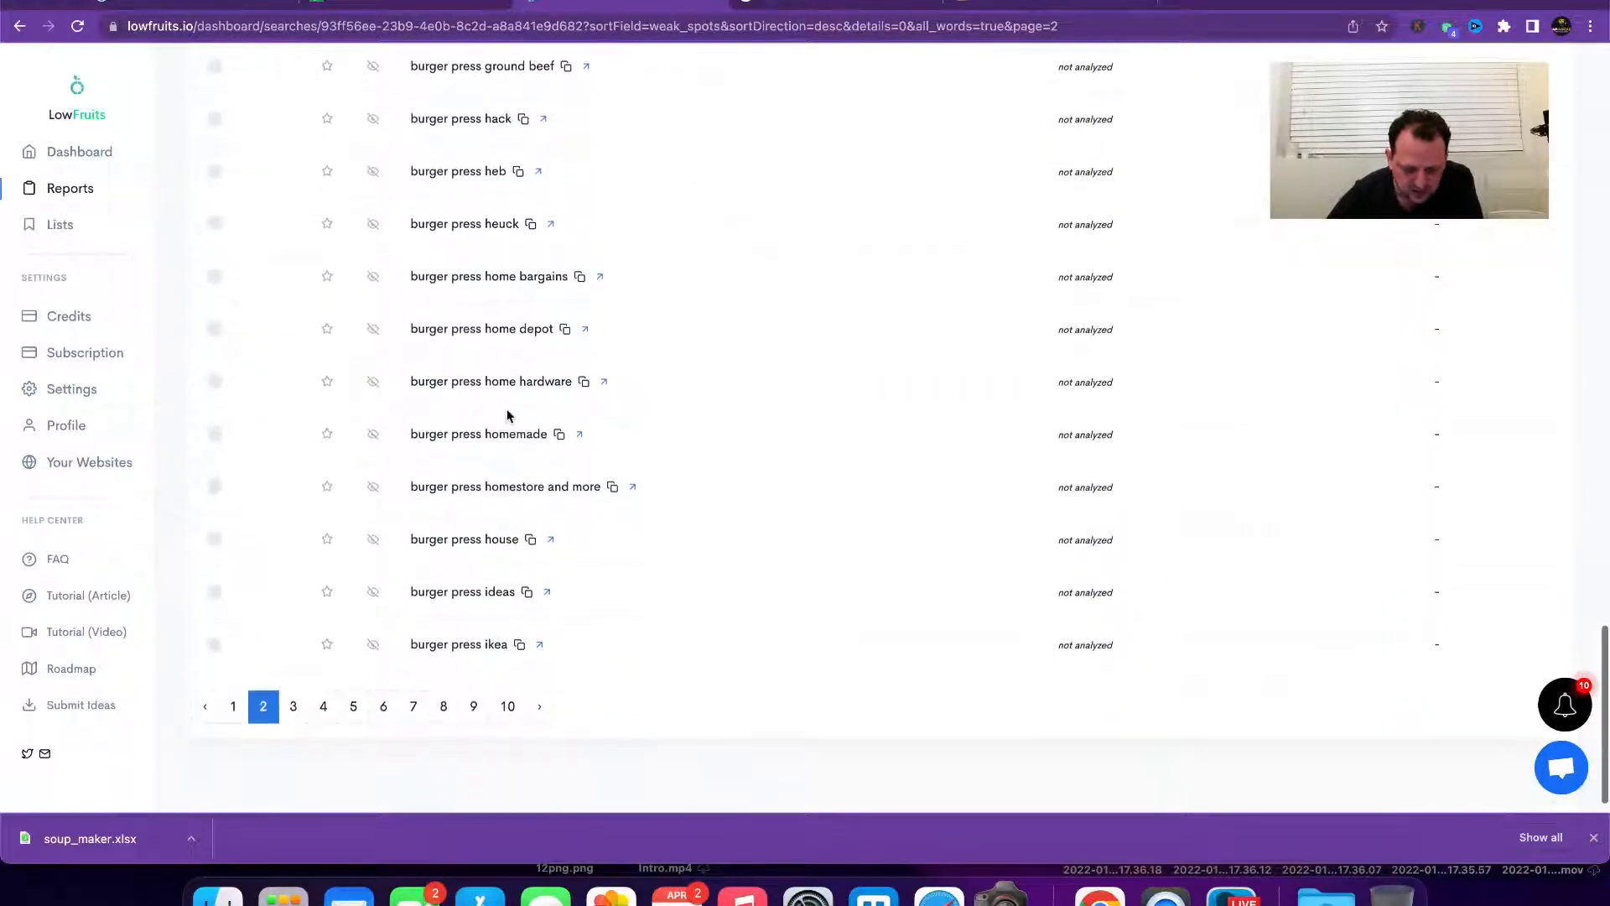
pyautogui.click(294, 707)
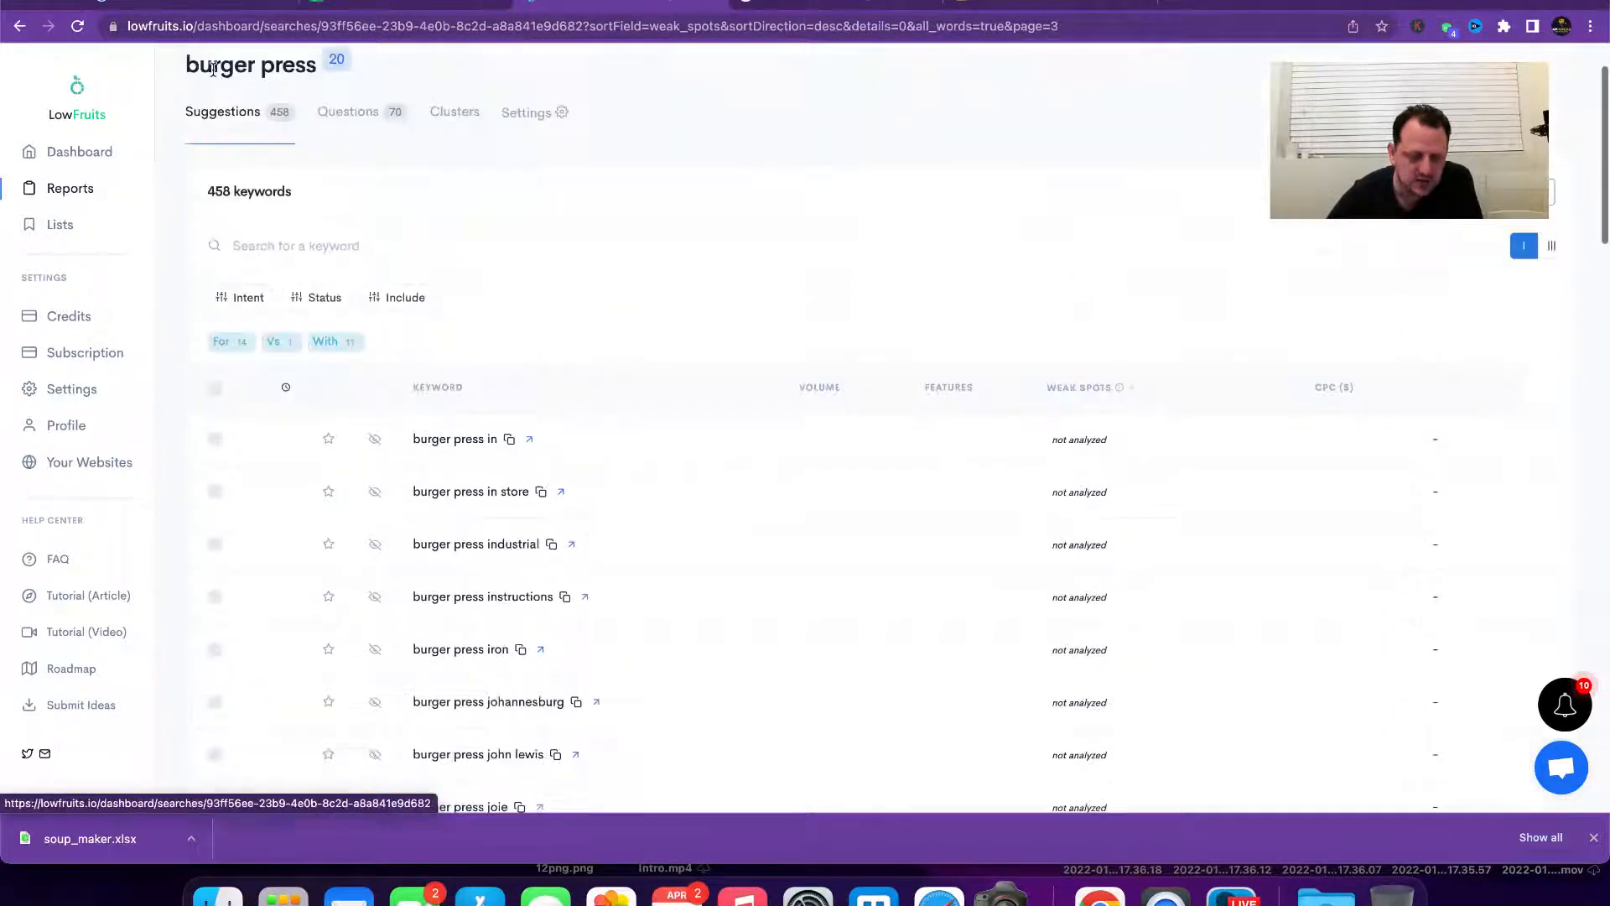
# Step: Switch to the equipyourkitchen.co.uk homepage to review its how-to and equipment guides, and check the EYK Info Content Plan in Google Sheets
pyautogui.click(177, 3)
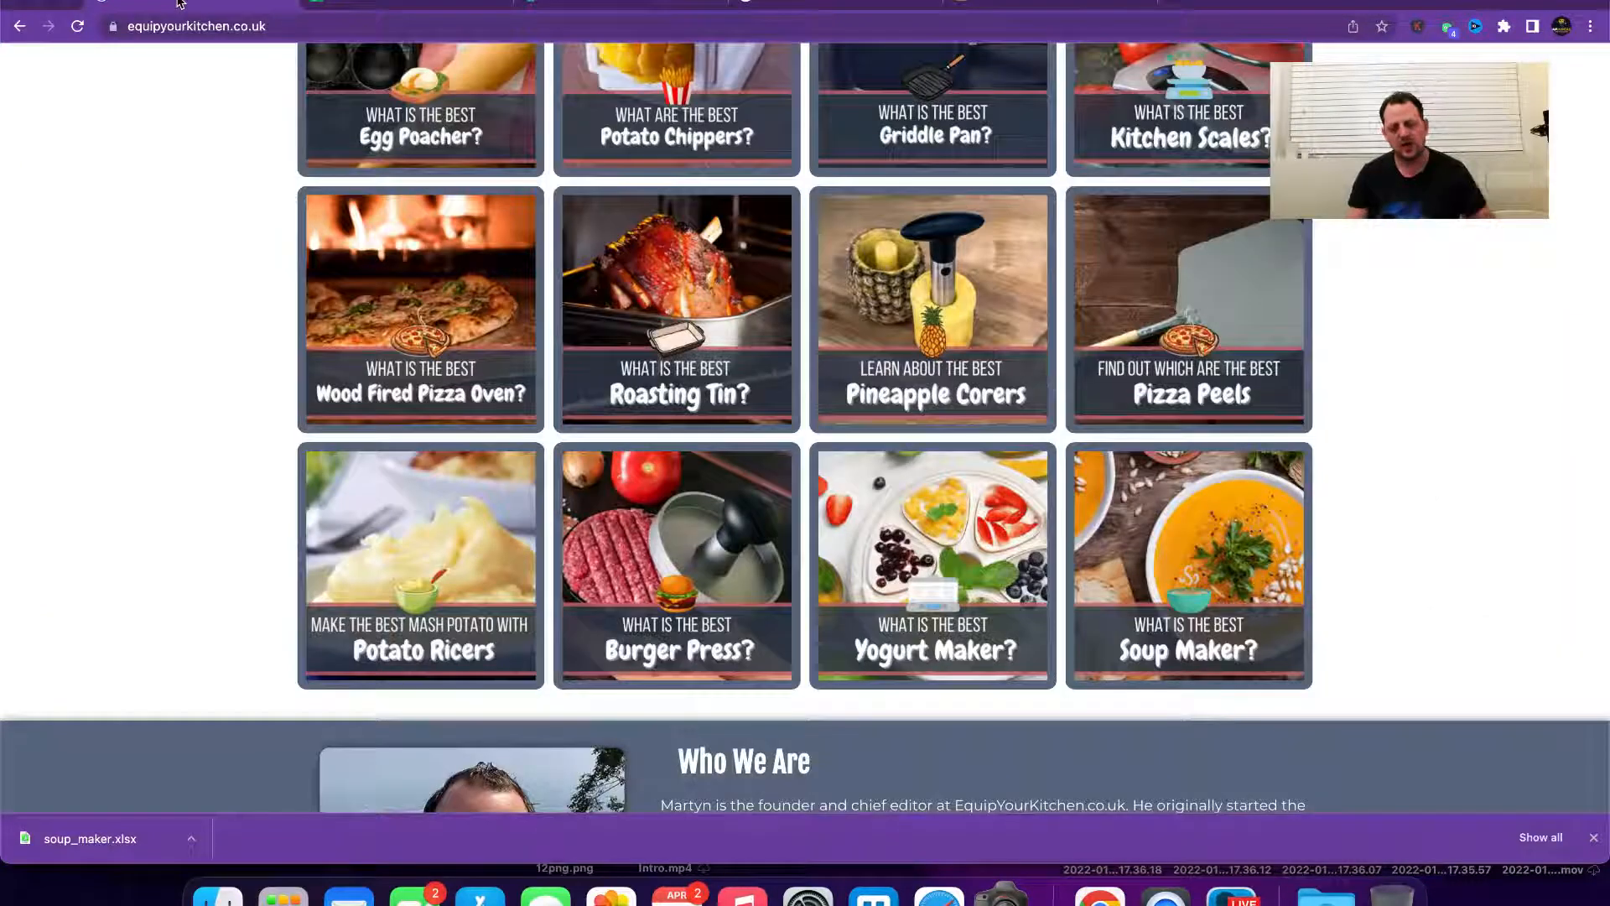
pyautogui.scroll(3, 662, 414)
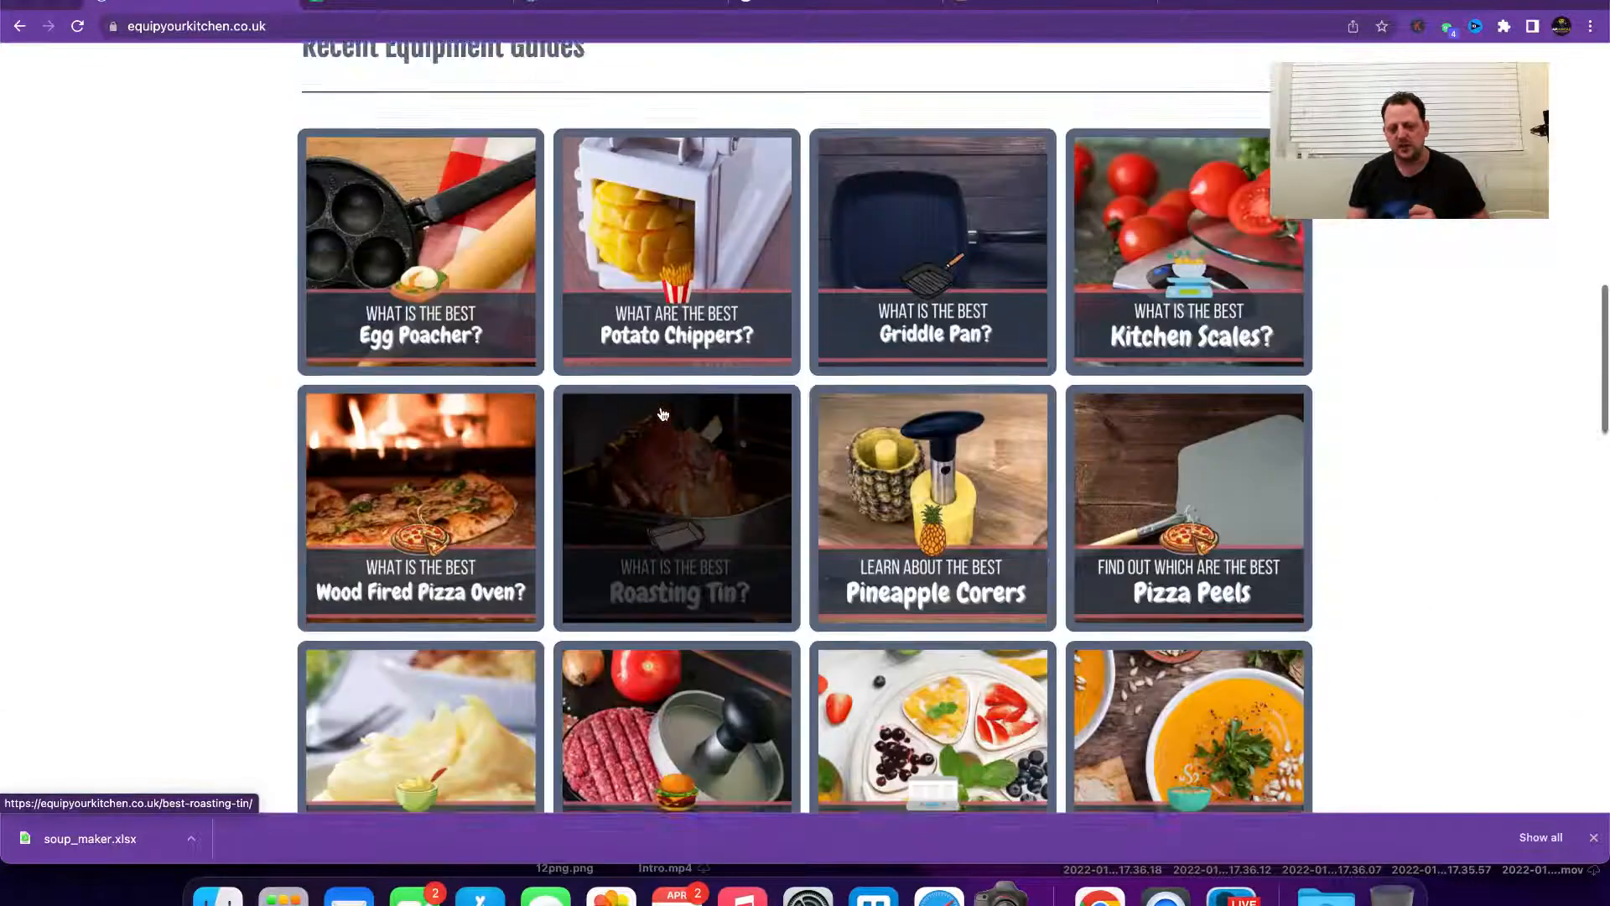
pyautogui.scroll(-3, 662, 414)
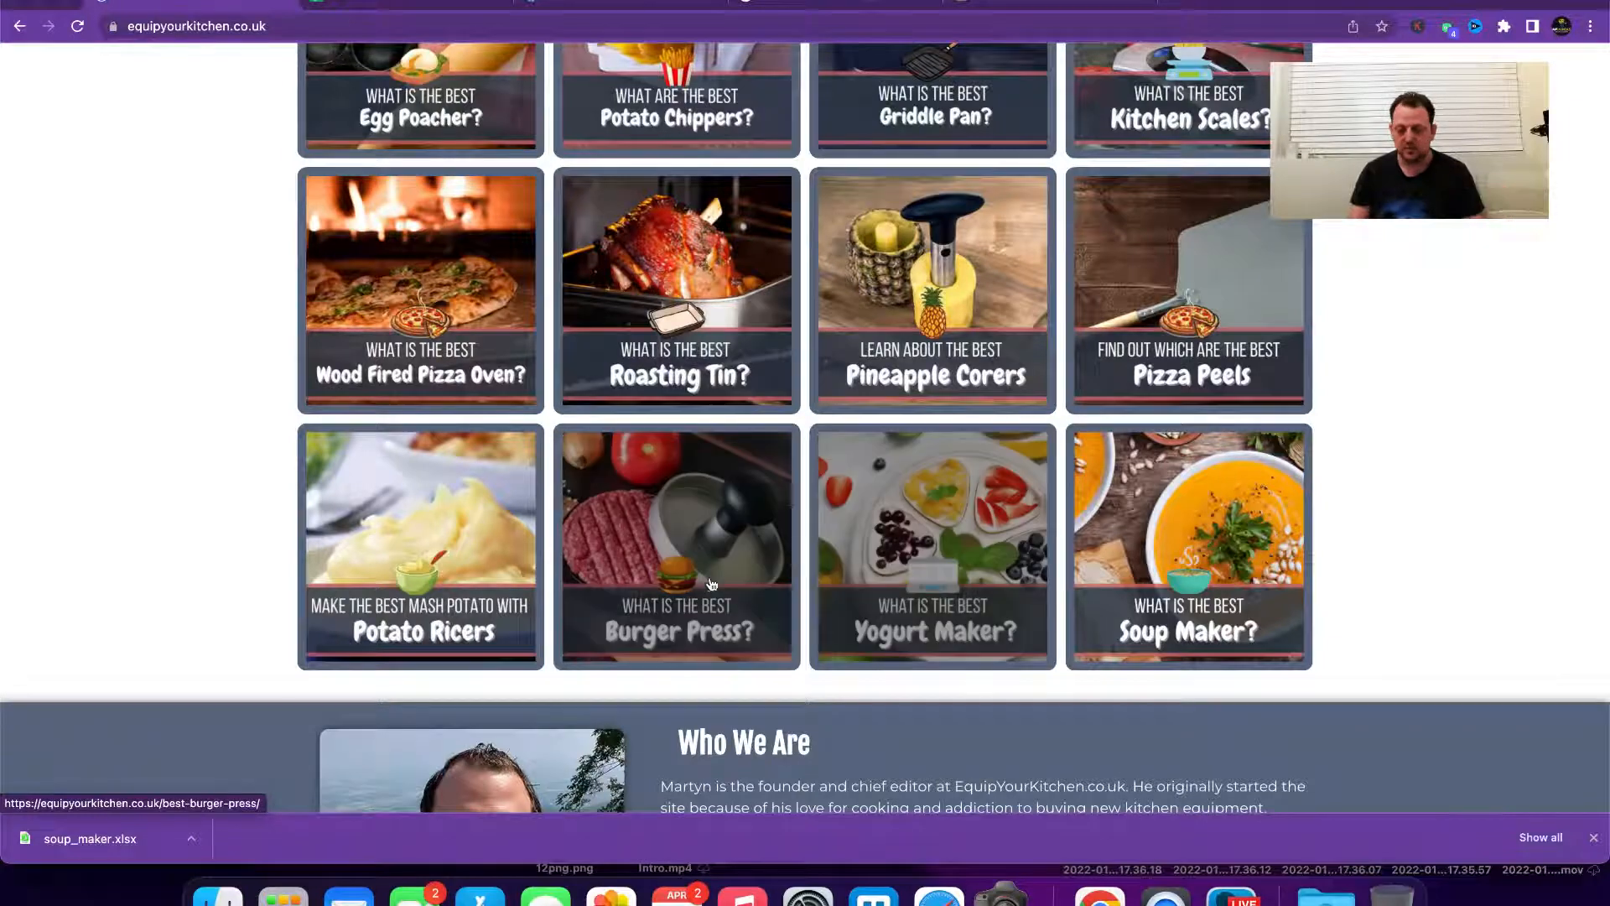
pyautogui.scroll(8, 708, 585)
pyautogui.scroll(-4, 709, 584)
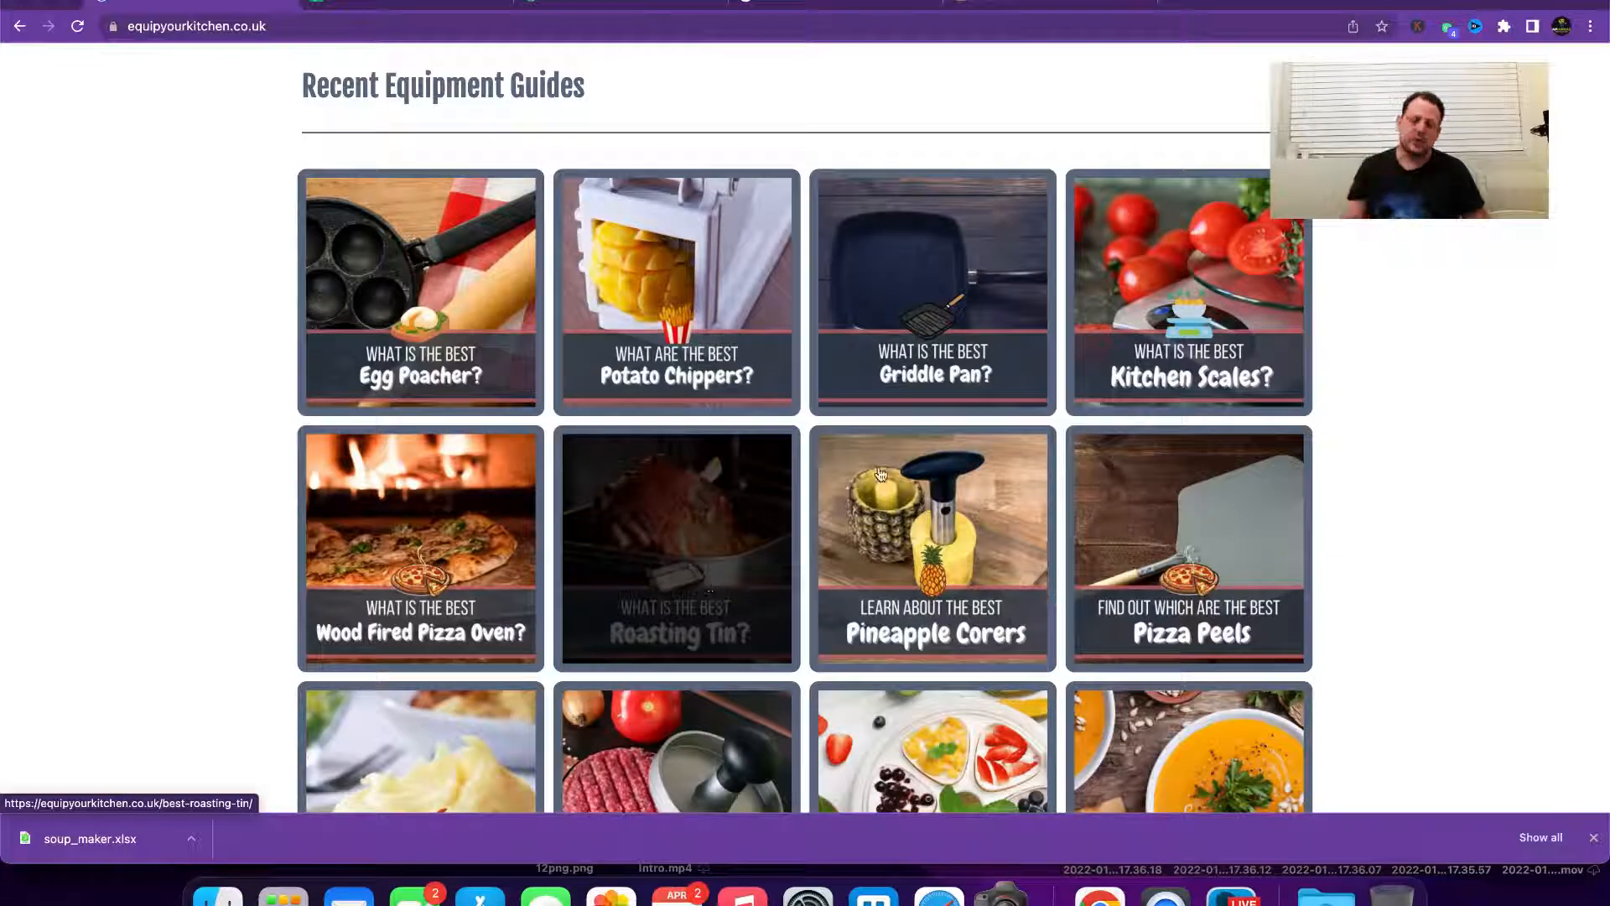
pyautogui.scroll(5, 922, 486)
pyautogui.scroll(3, 954, 492)
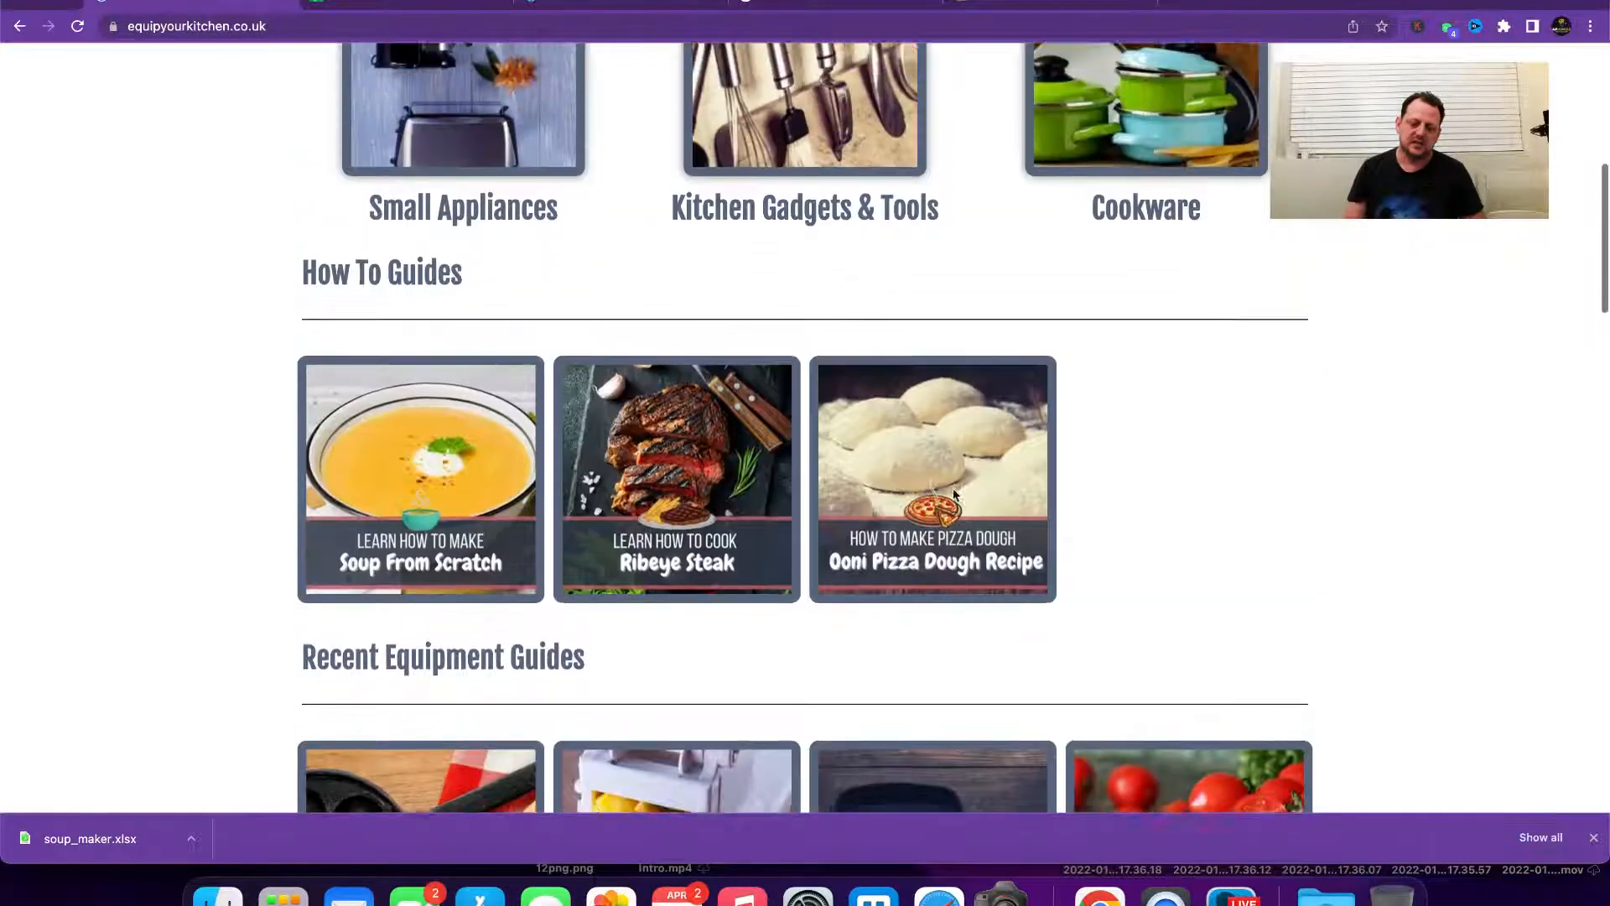
pyautogui.scroll(-10, 954, 492)
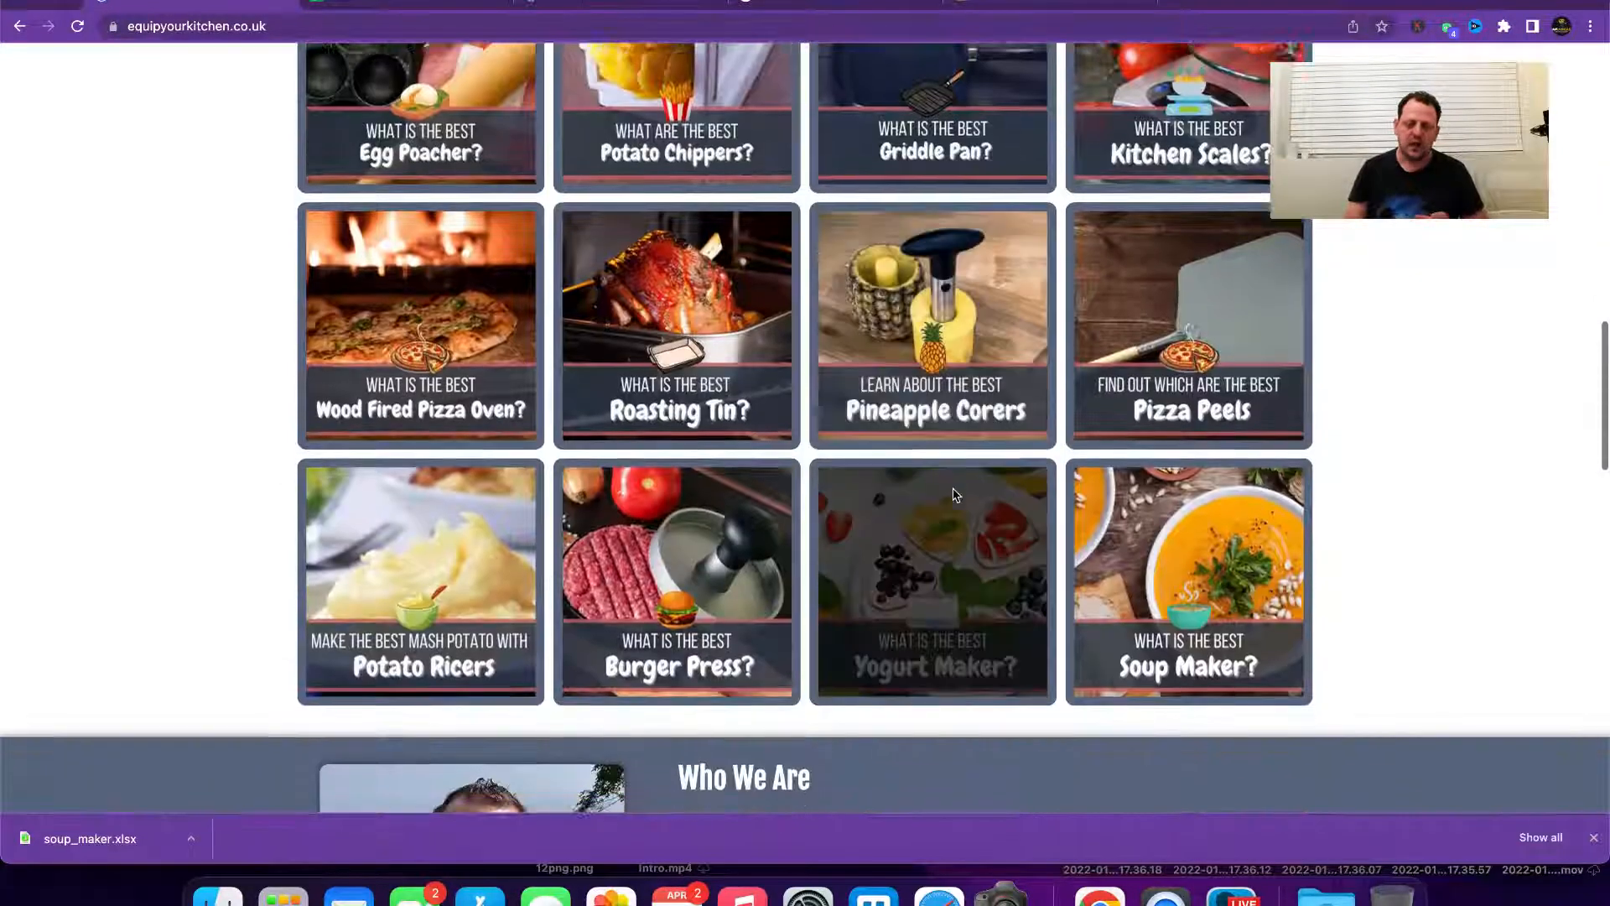
pyautogui.scroll(-1, 954, 495)
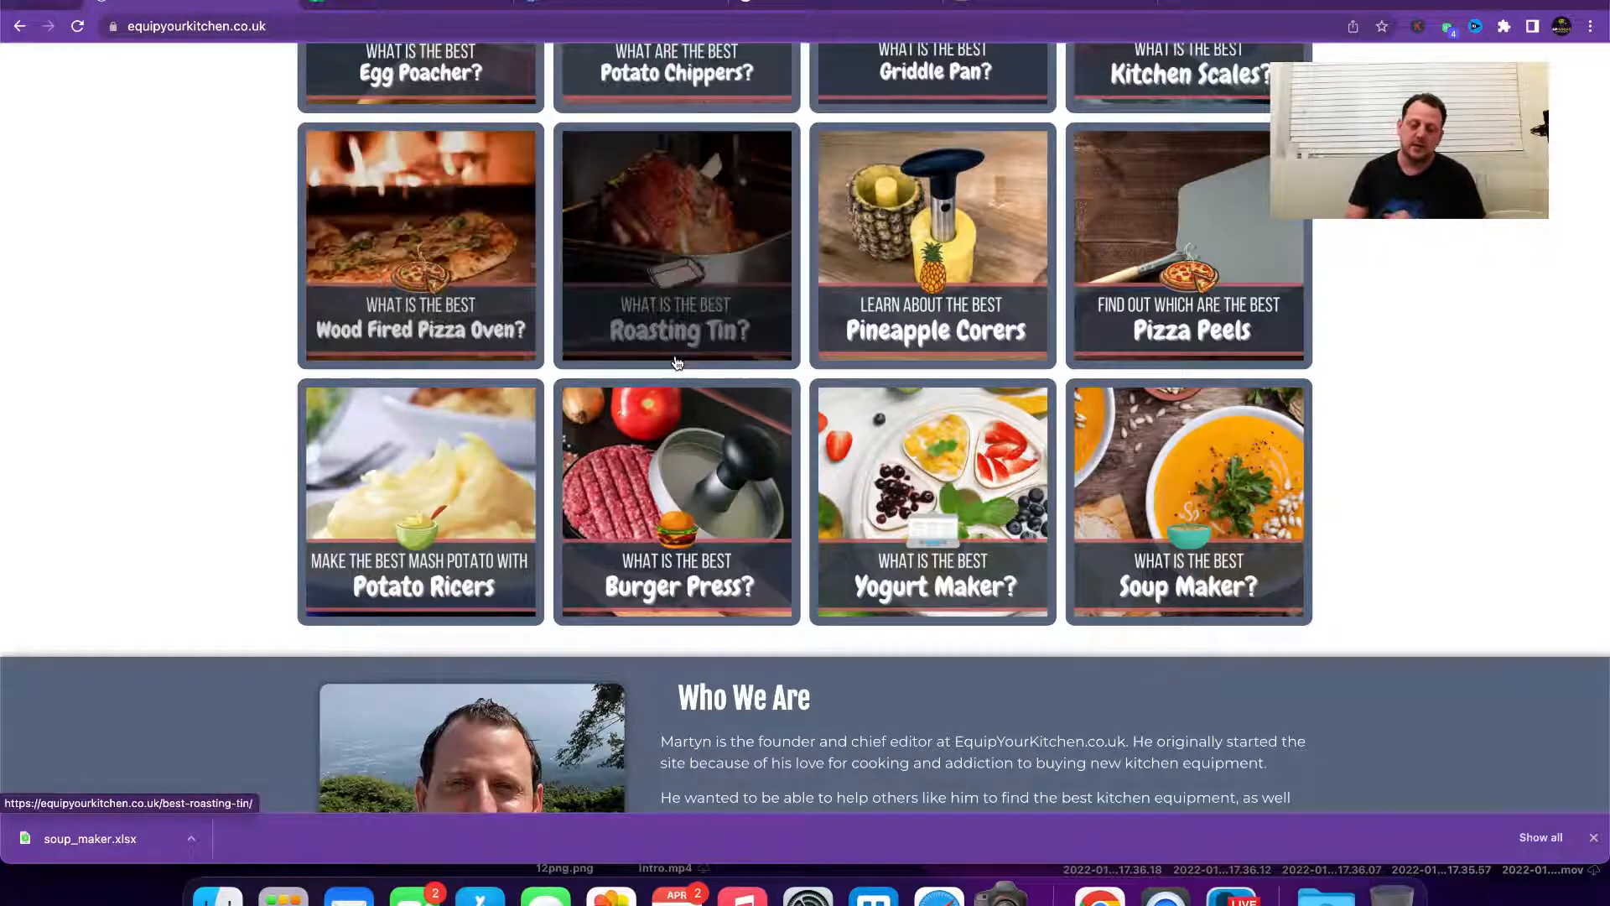
pyautogui.scroll(-3, 676, 302)
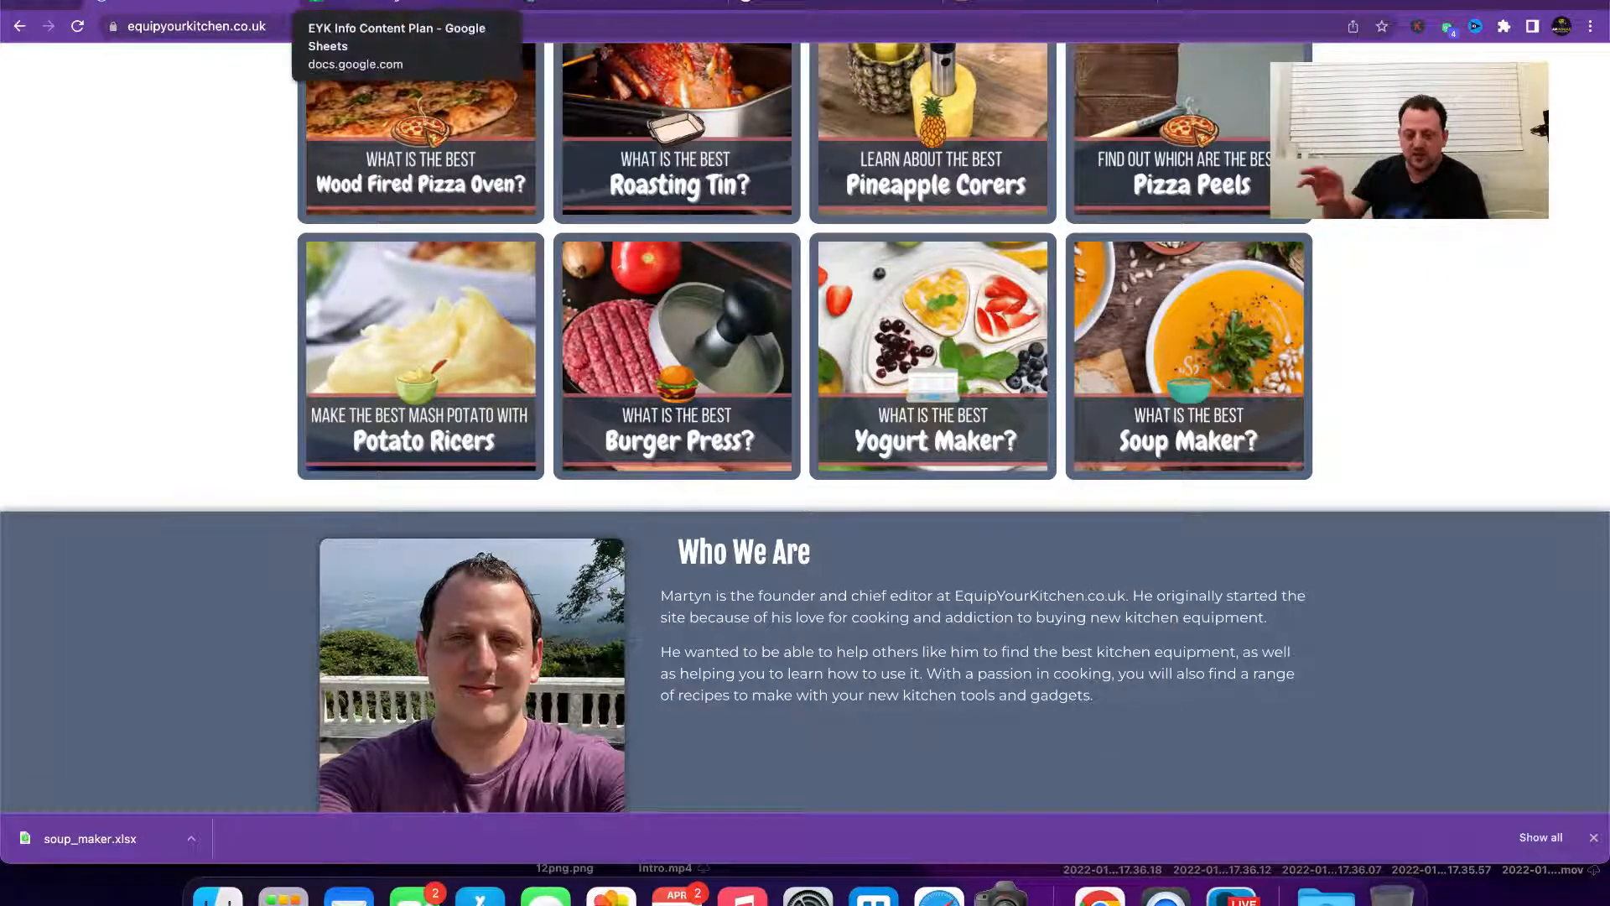
pyautogui.click(413, 2)
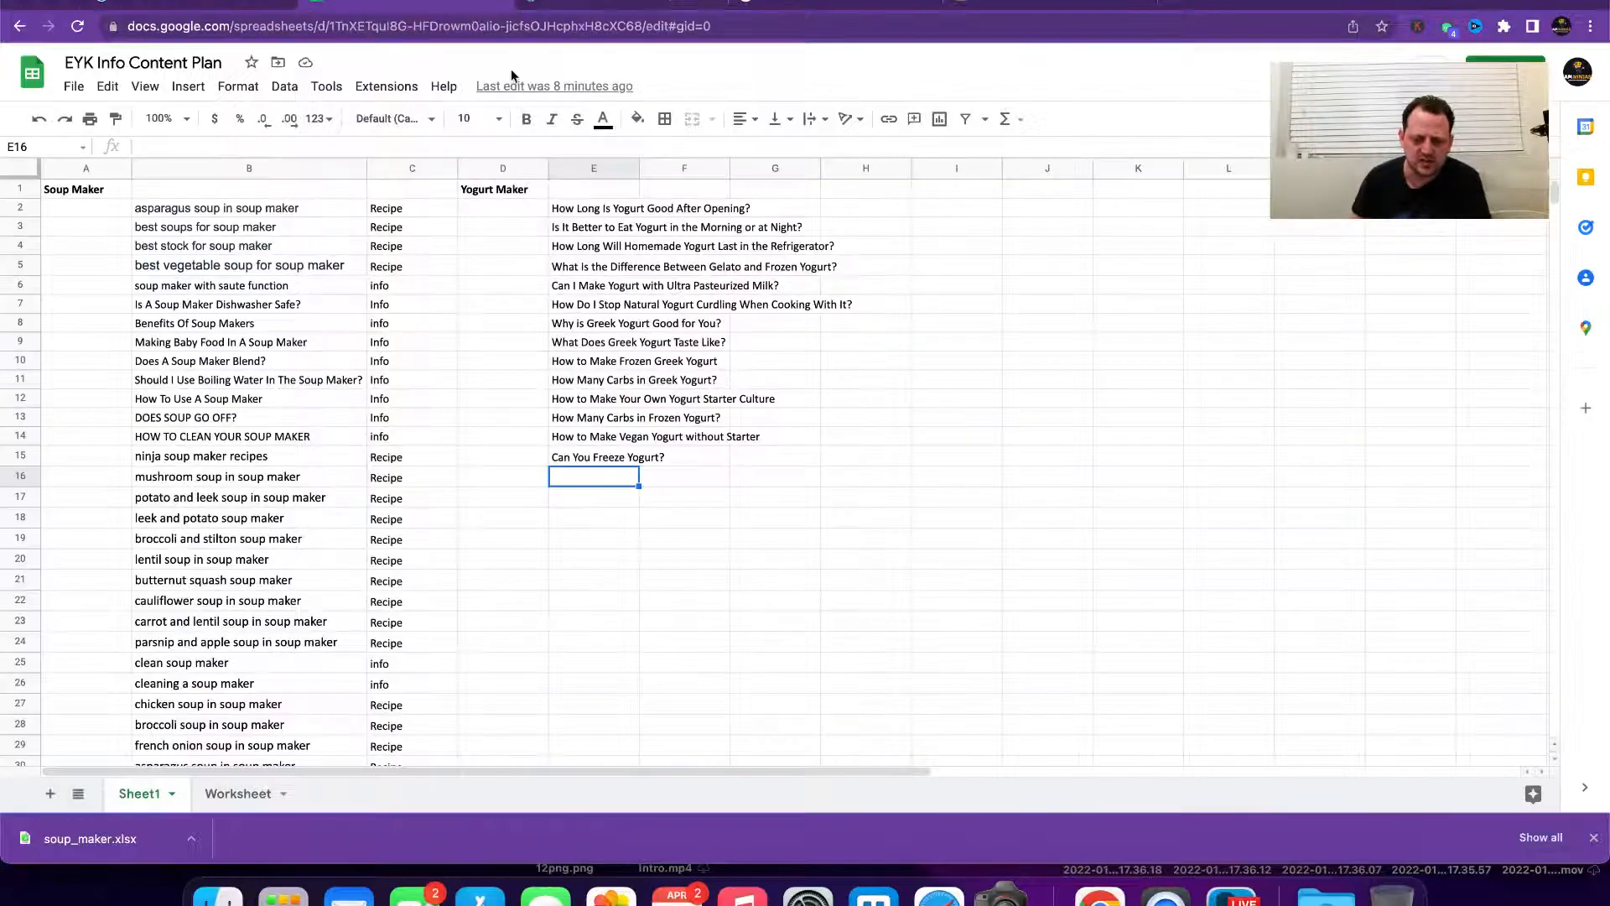
# Step: Return to the LowFruits report and examine the third page of burger press suggestions for informational topics
pyautogui.click(622, 4)
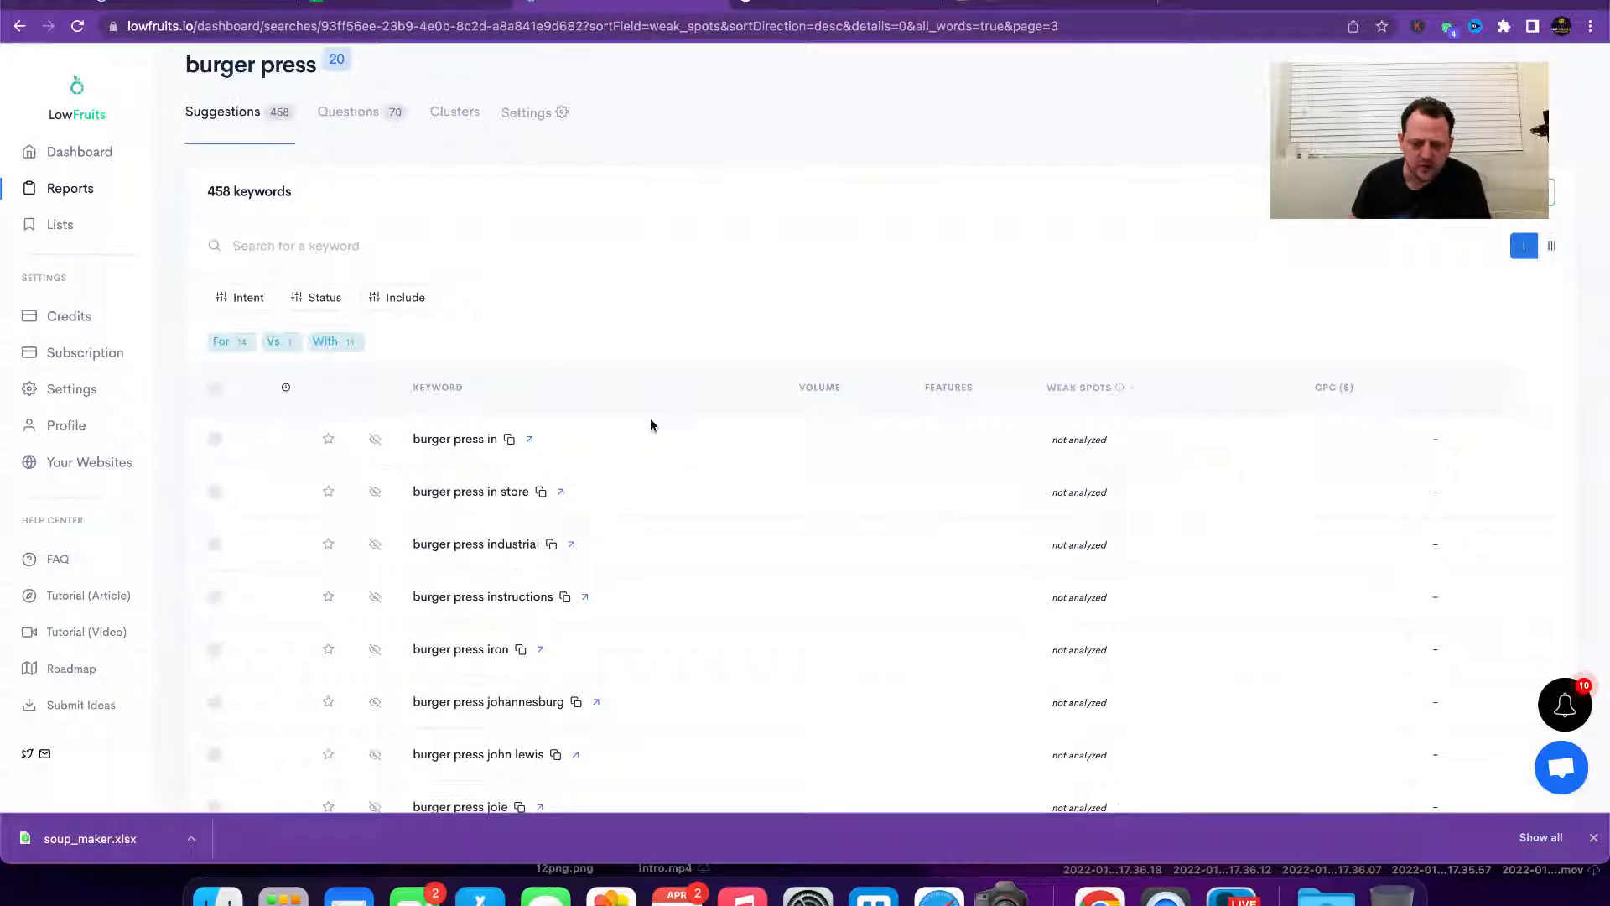
pyautogui.scroll(-3, 650, 426)
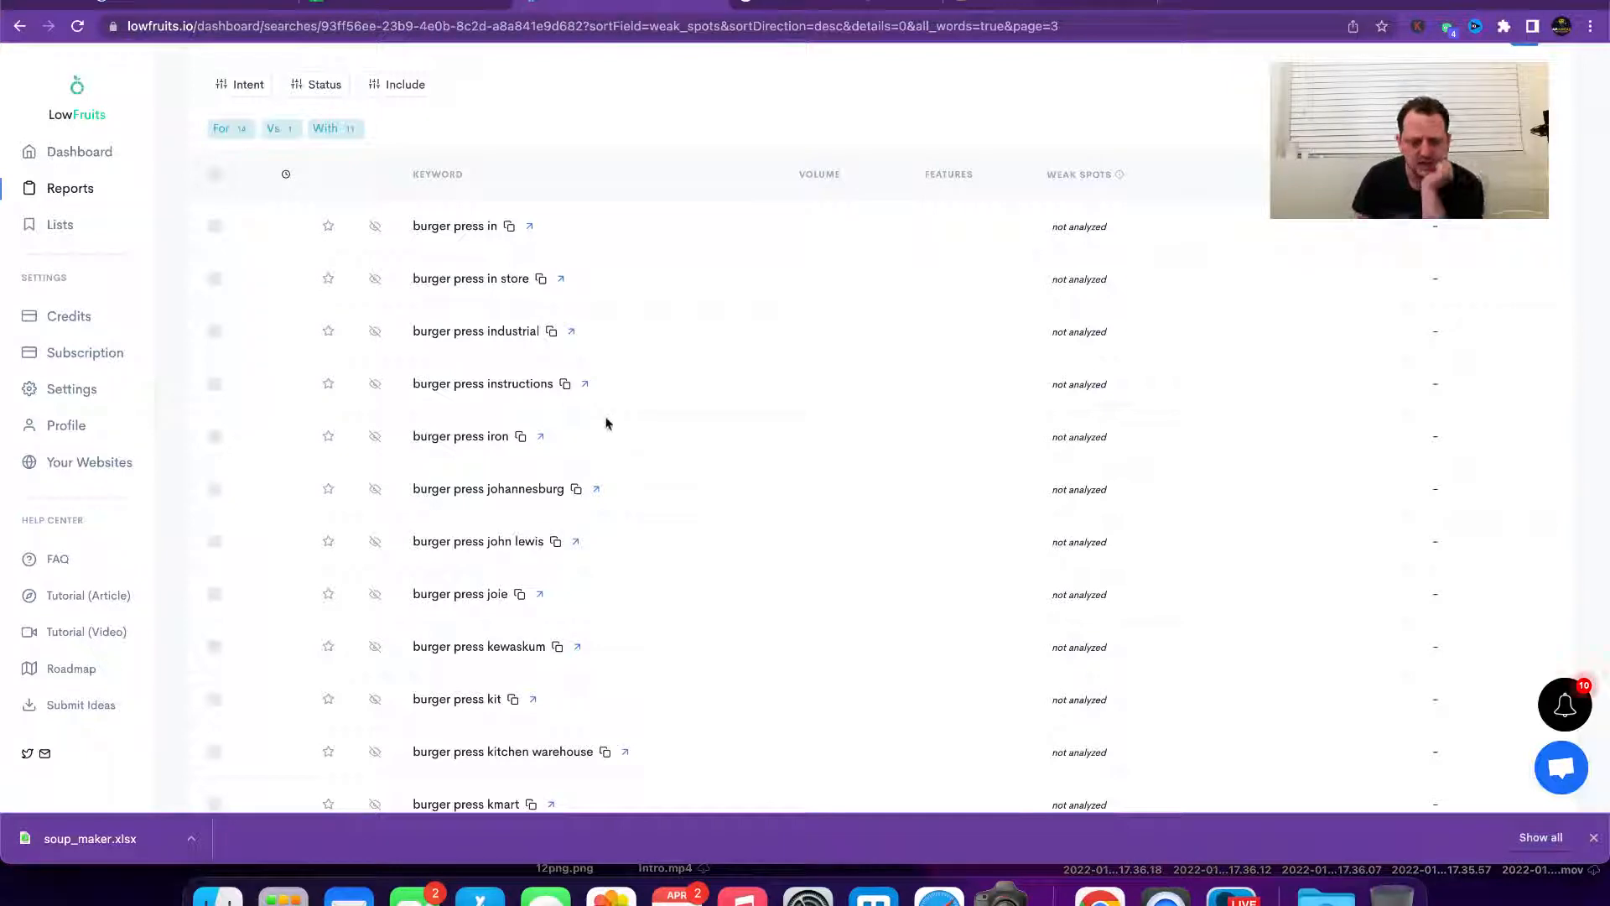
pyautogui.scroll(-5, 606, 422)
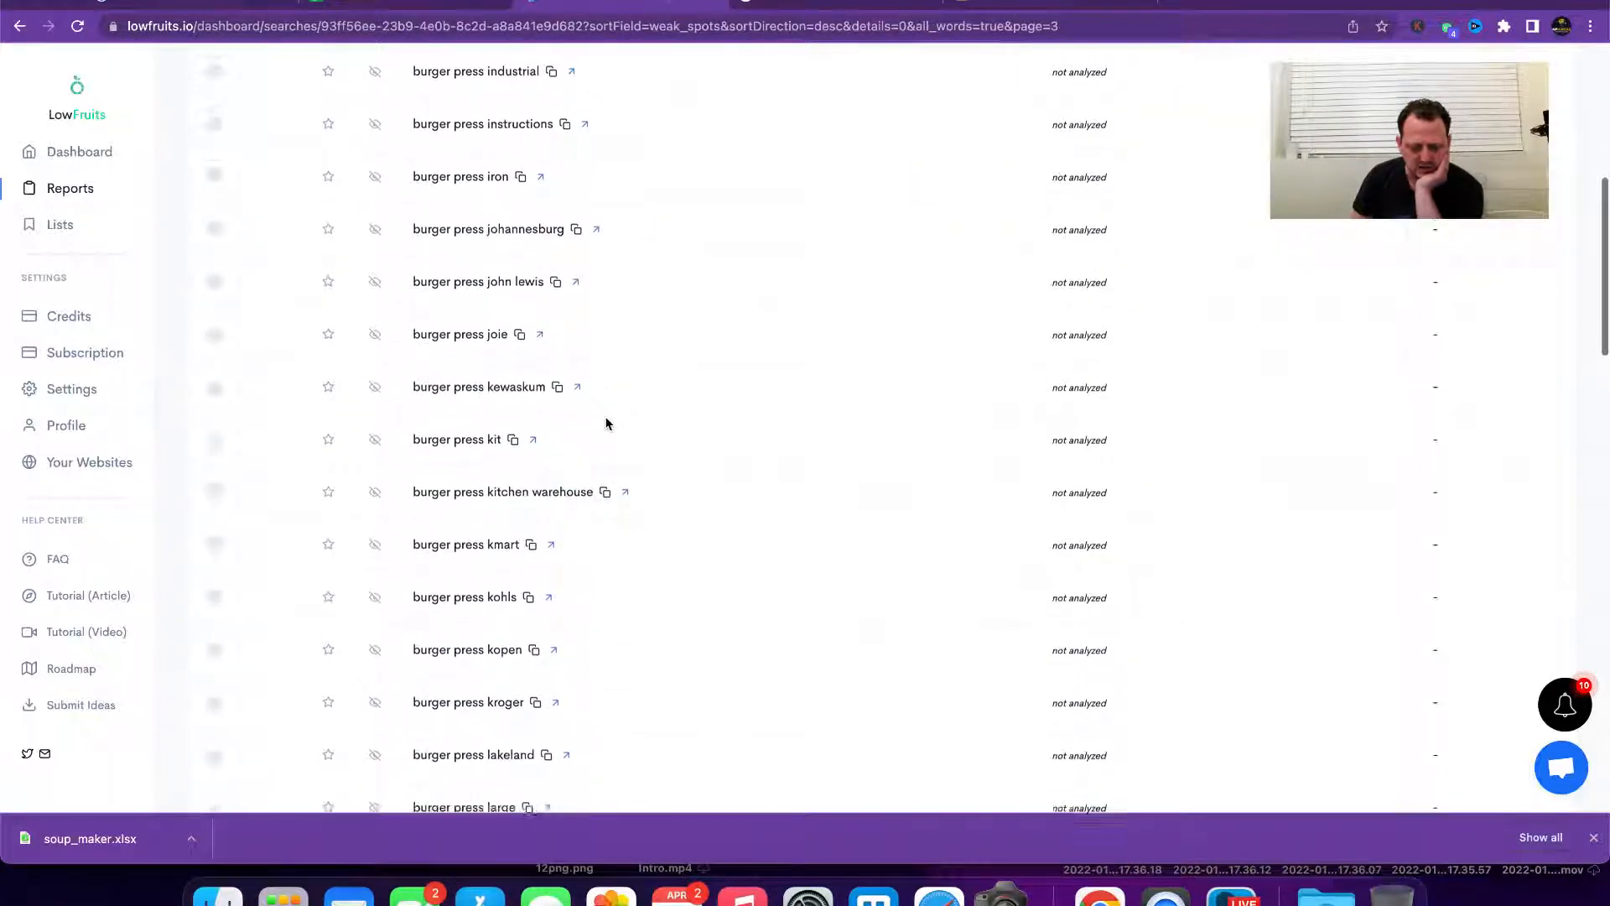
pyautogui.scroll(-6, 606, 422)
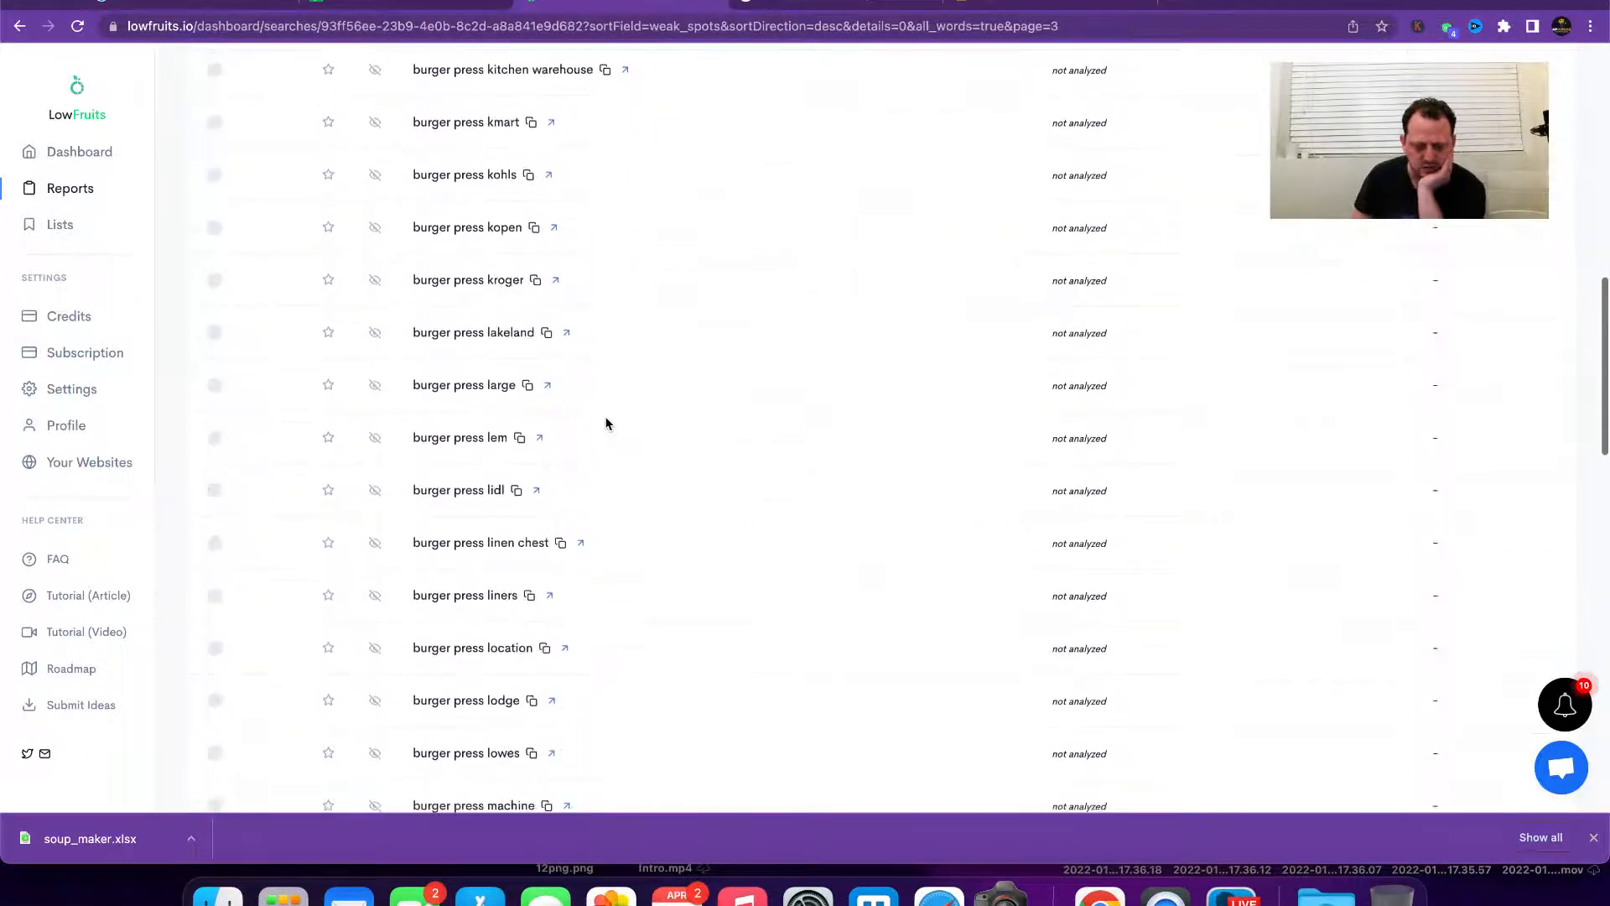
pyautogui.scroll(-5, 607, 422)
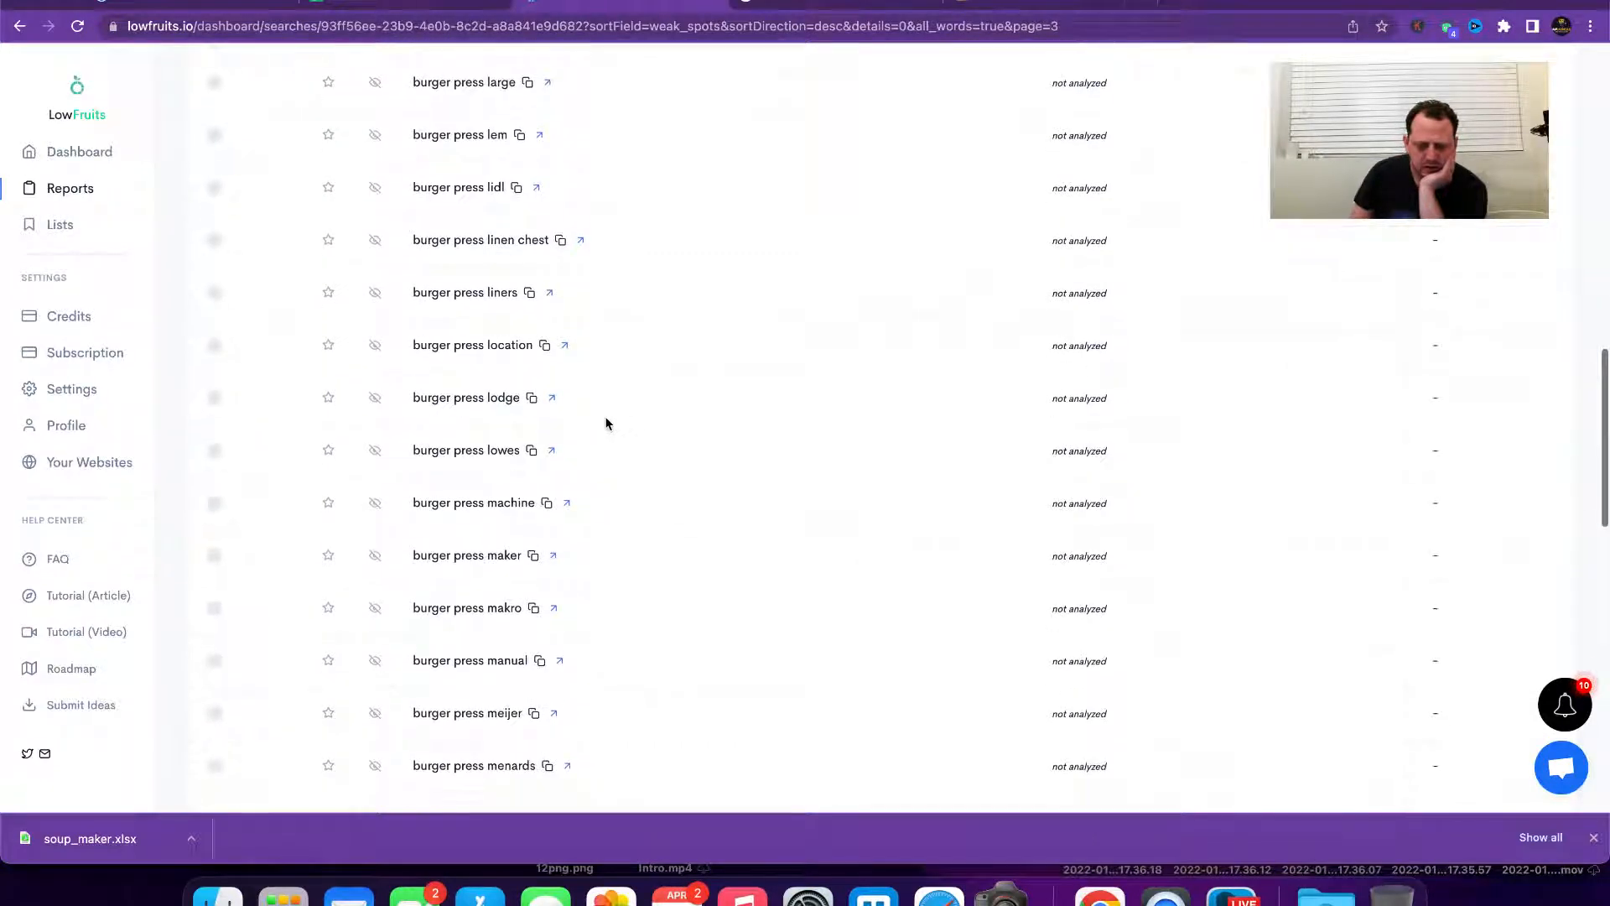
pyautogui.scroll(-3, 512, 486)
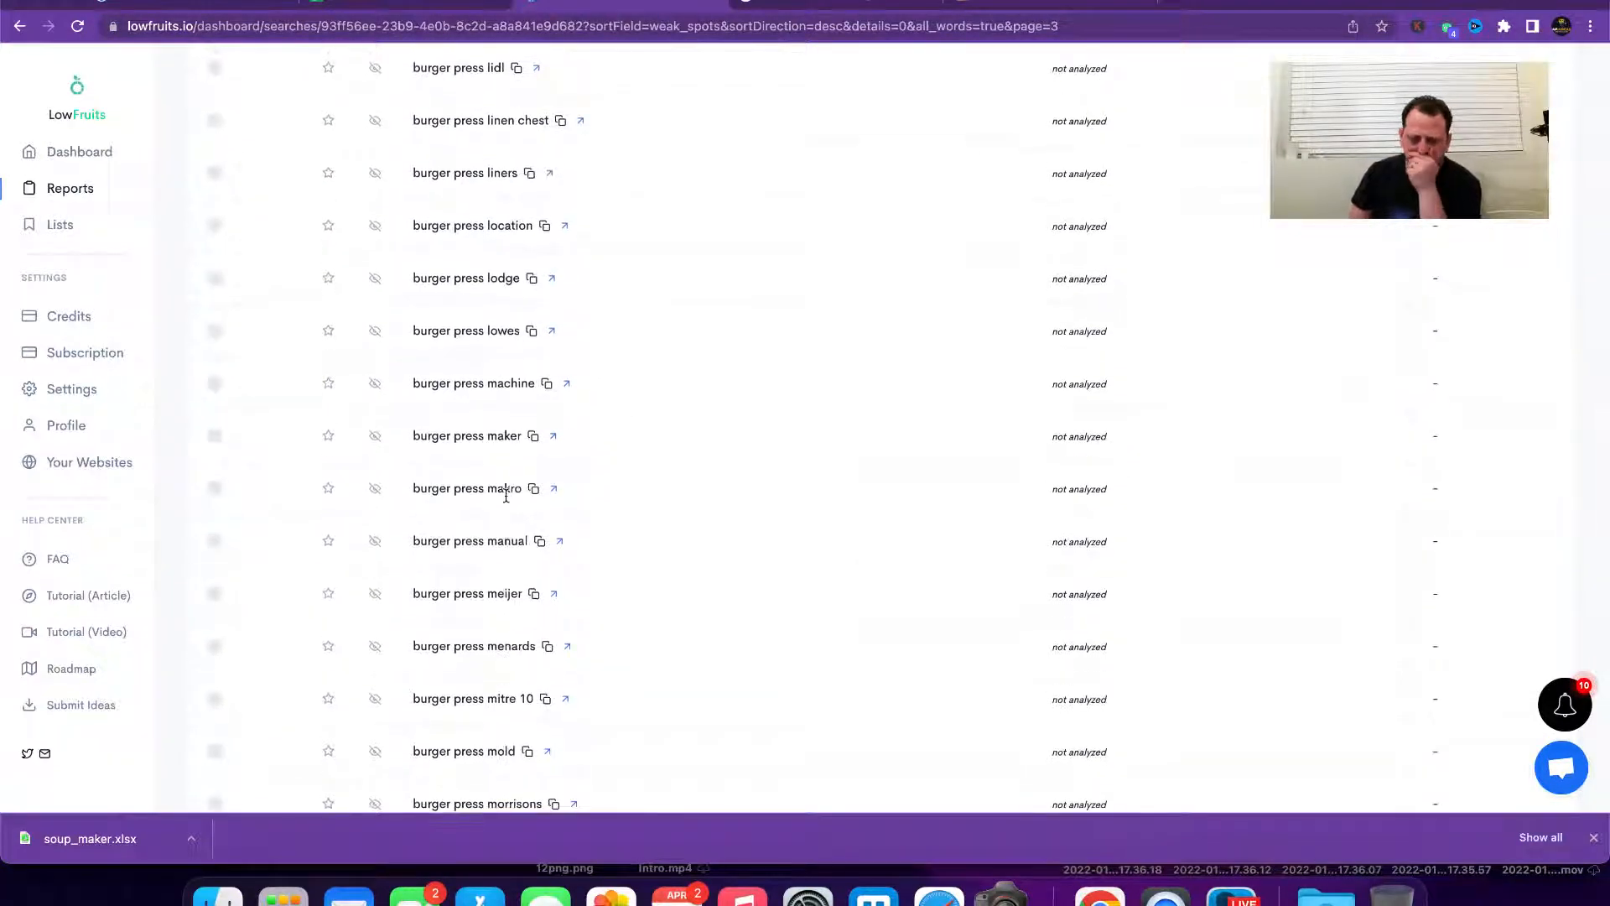
pyautogui.scroll(-4, 506, 495)
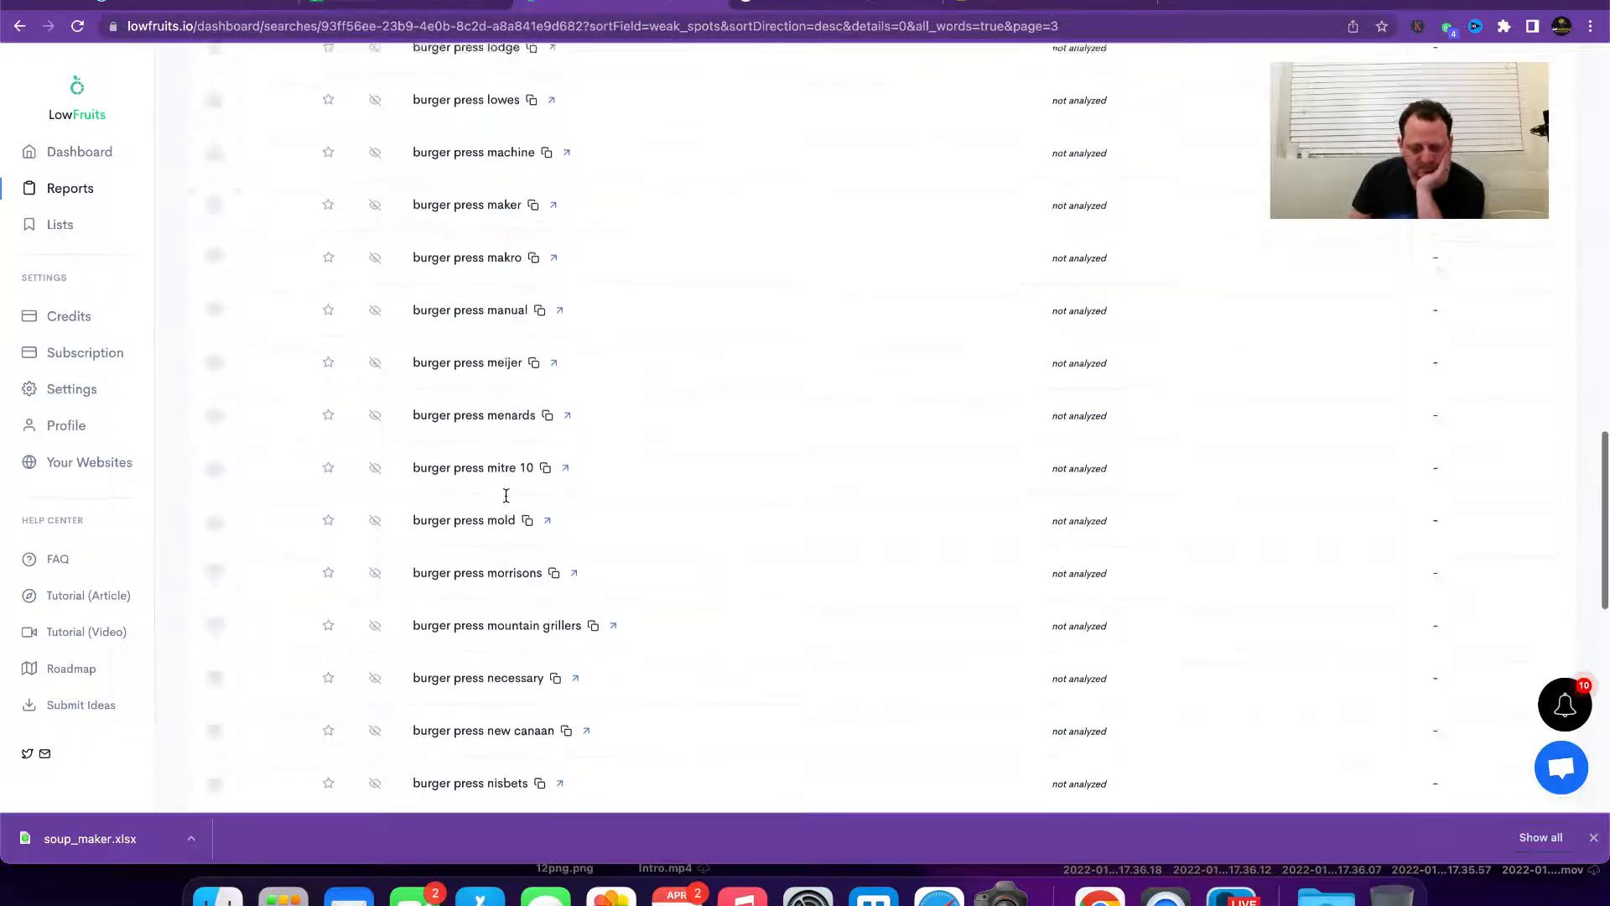
pyautogui.scroll(-3, 676, 510)
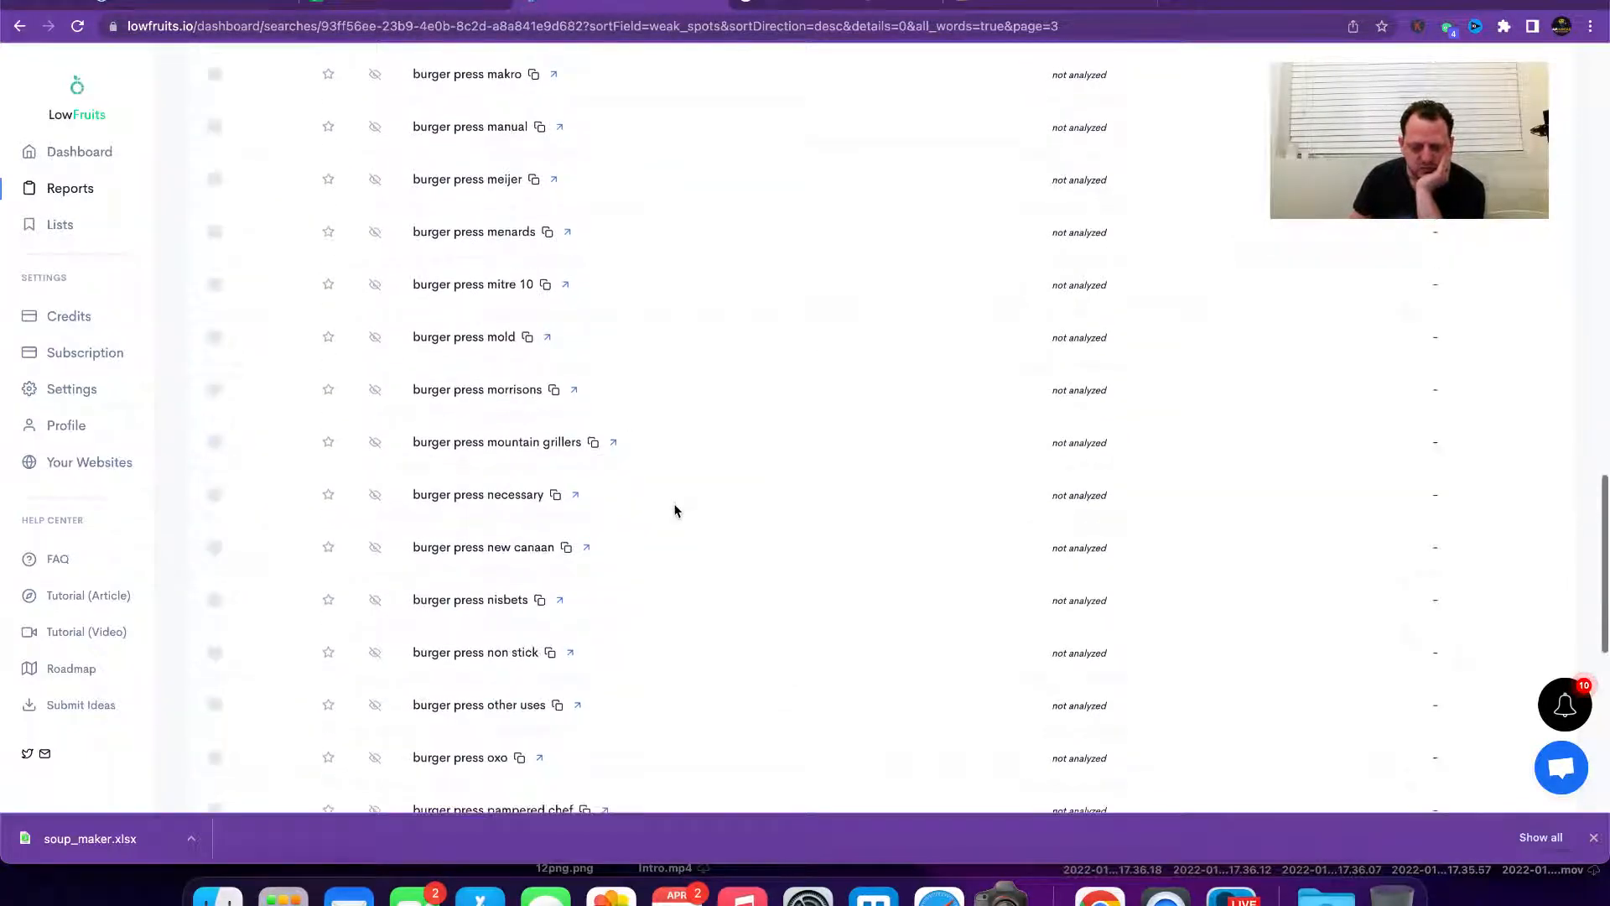
pyautogui.scroll(-2, 647, 599)
pyautogui.scroll(-4, 681, 495)
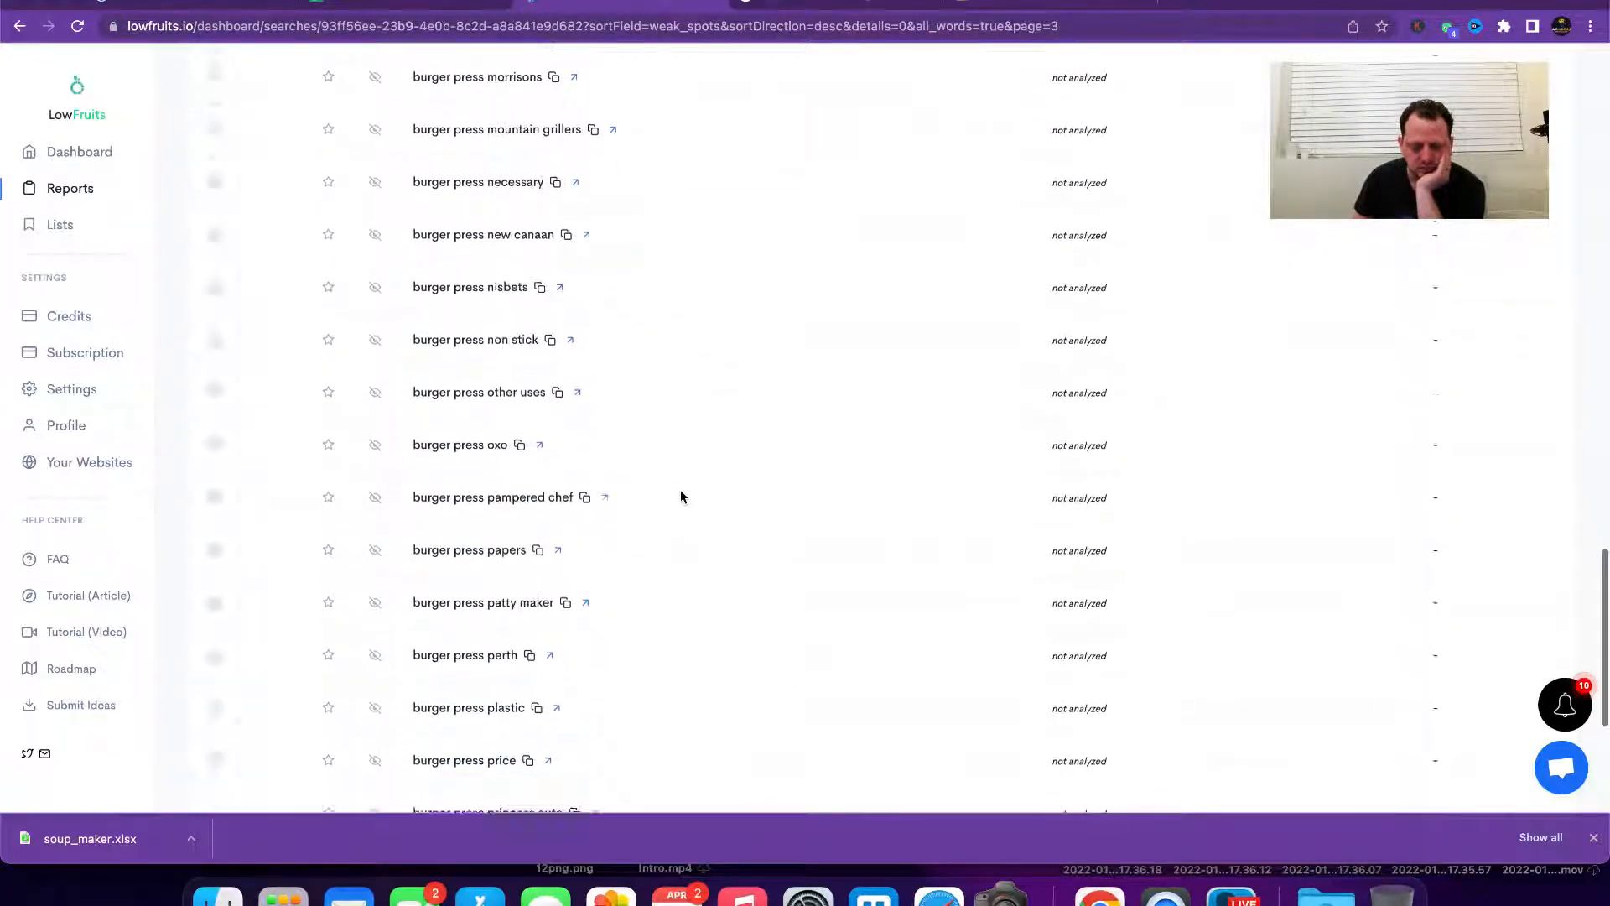
pyautogui.scroll(-3, 679, 591)
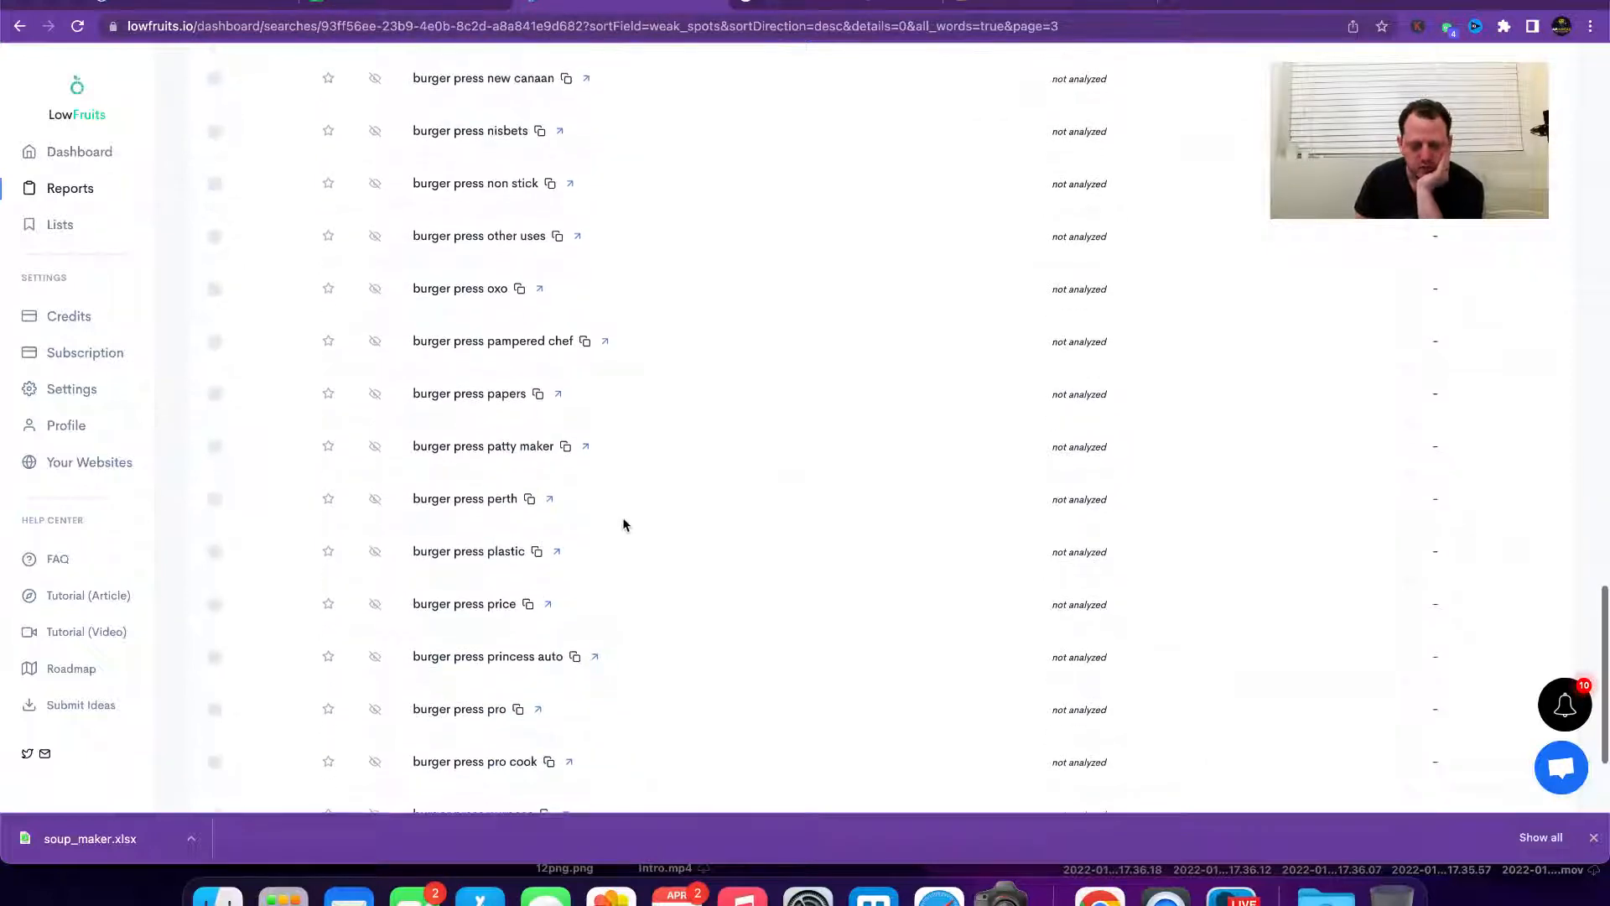
pyautogui.scroll(-3, 623, 525)
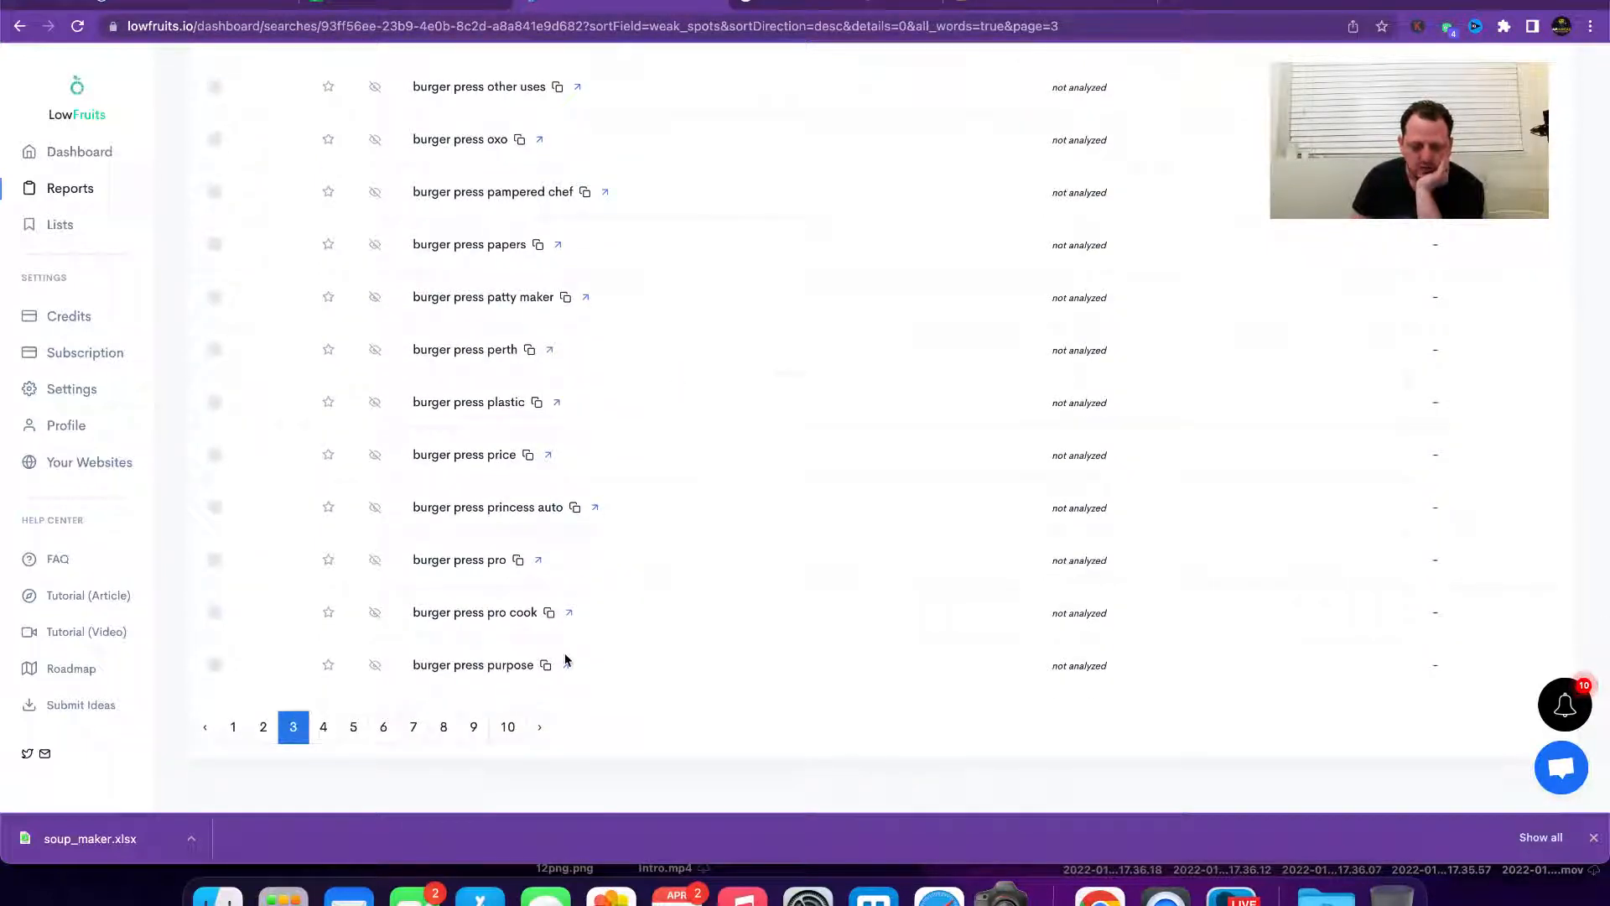
# Step: Open the fourth page of suggestions and save "burger press recipes" to the Burger Press list
pyautogui.click(331, 733)
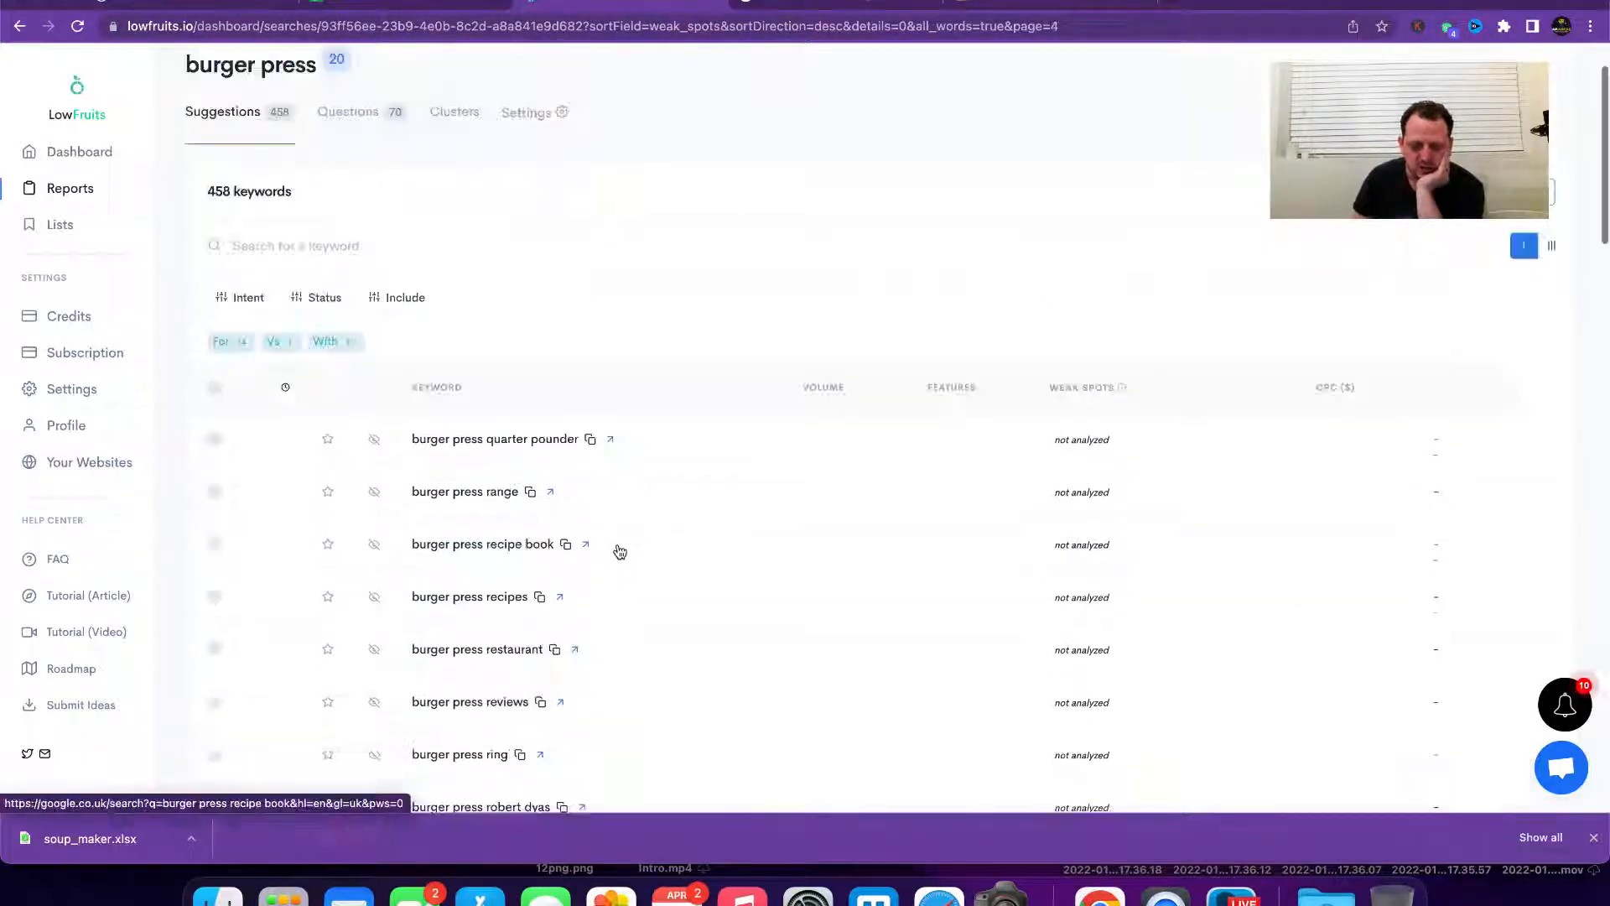
pyautogui.scroll(-2, 676, 522)
pyautogui.scroll(-2, 676, 522)
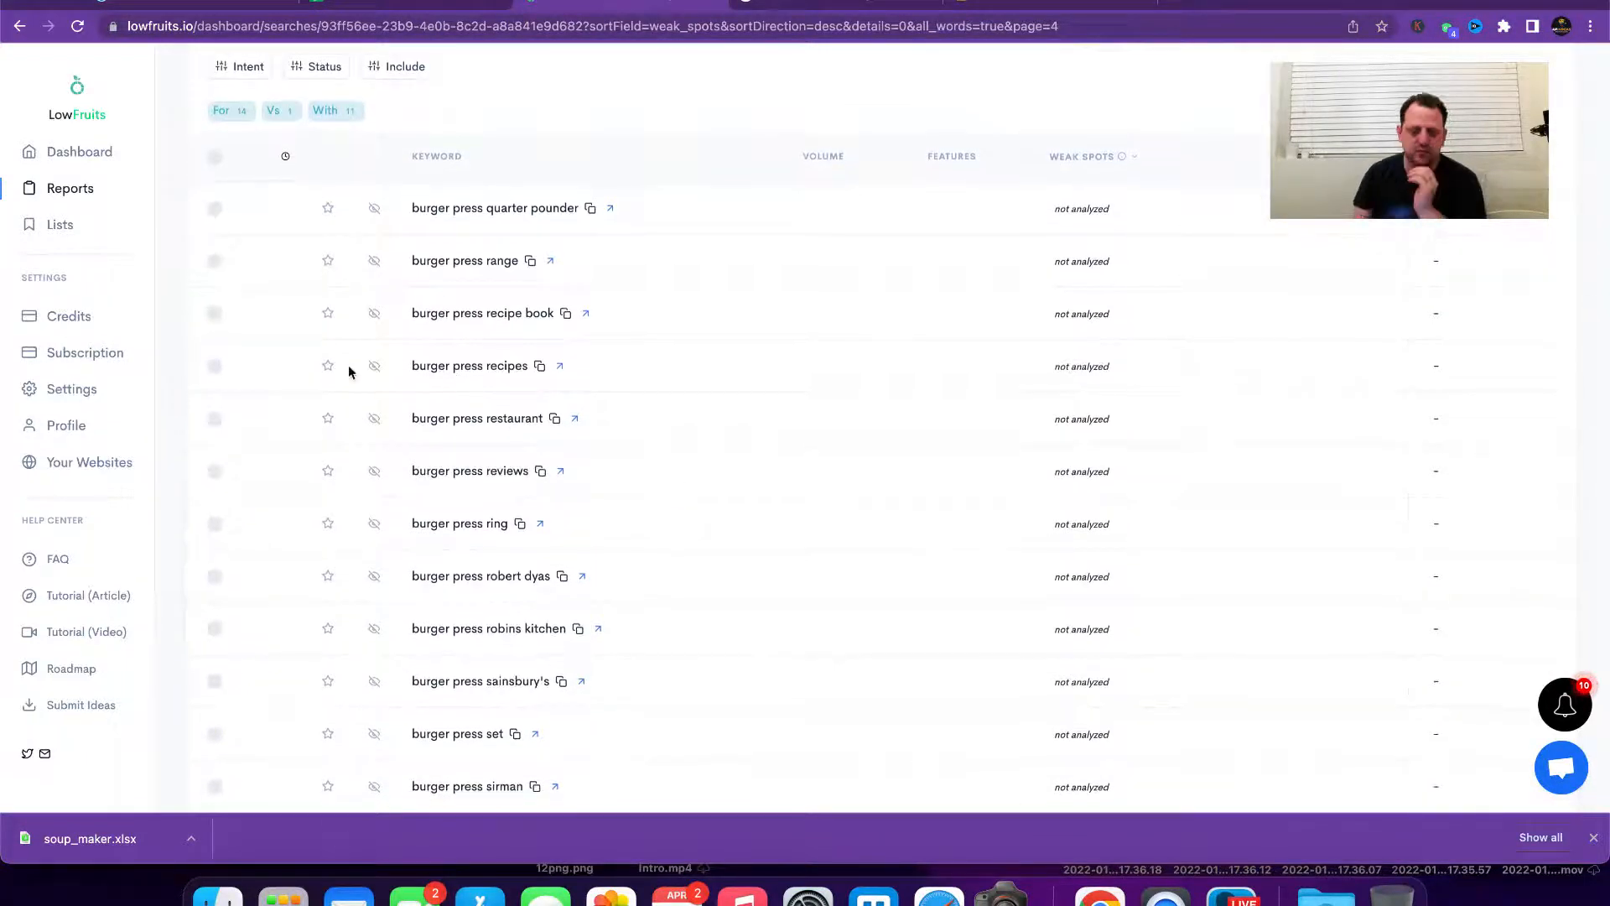
pyautogui.click(328, 365)
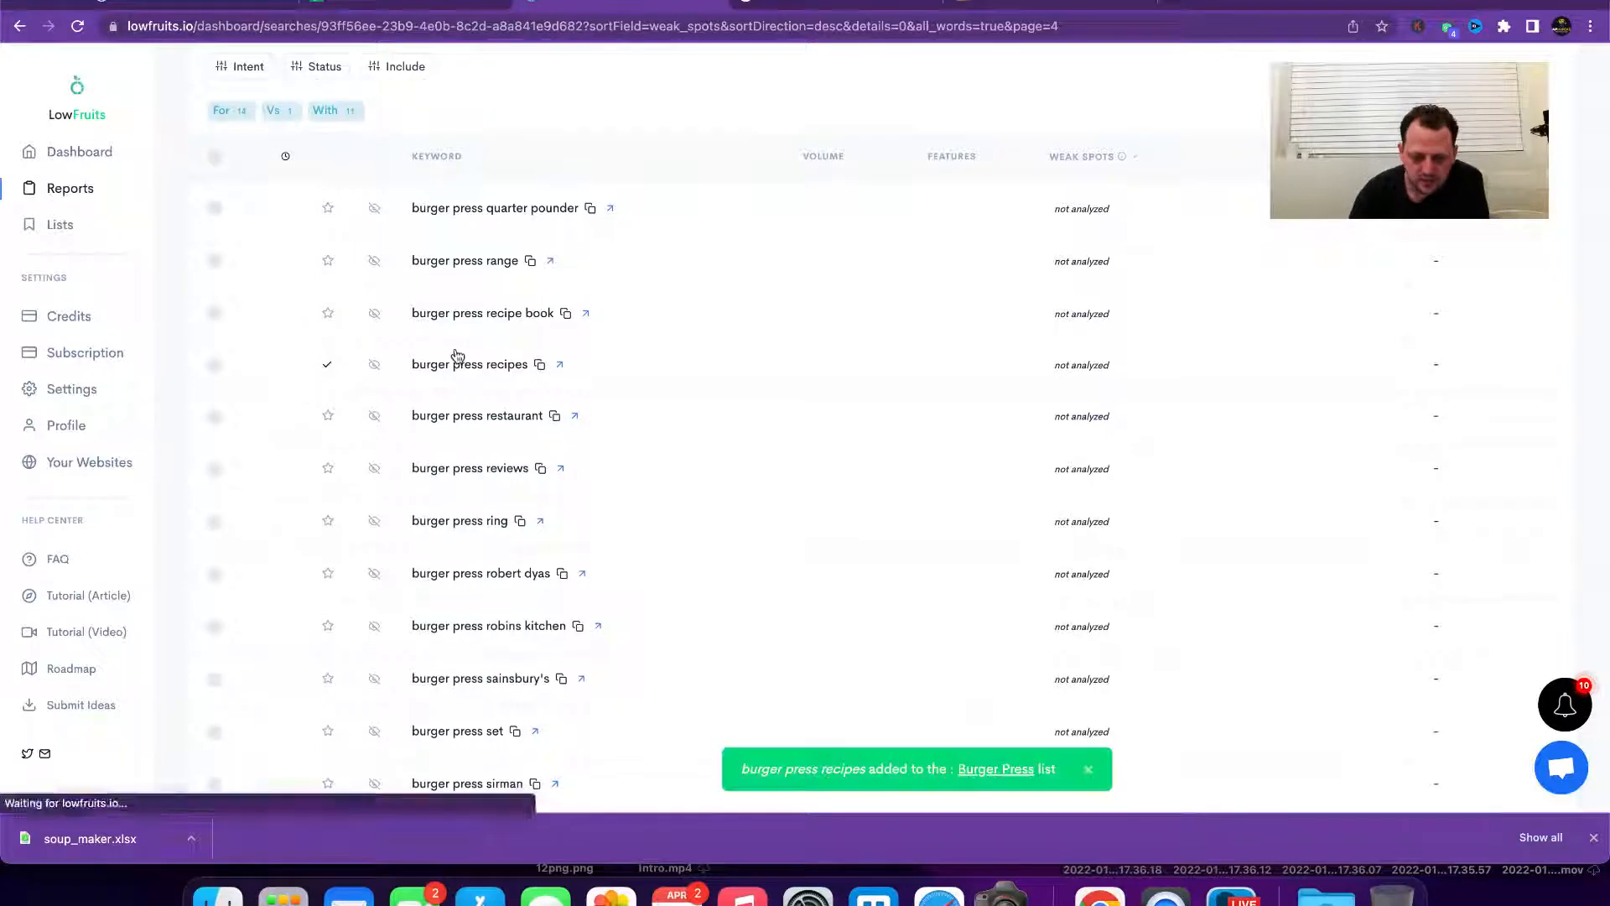
# Step: Save the keyword "burger press sticking" to the Burger Press list
pyautogui.scroll(-2, 475, 358)
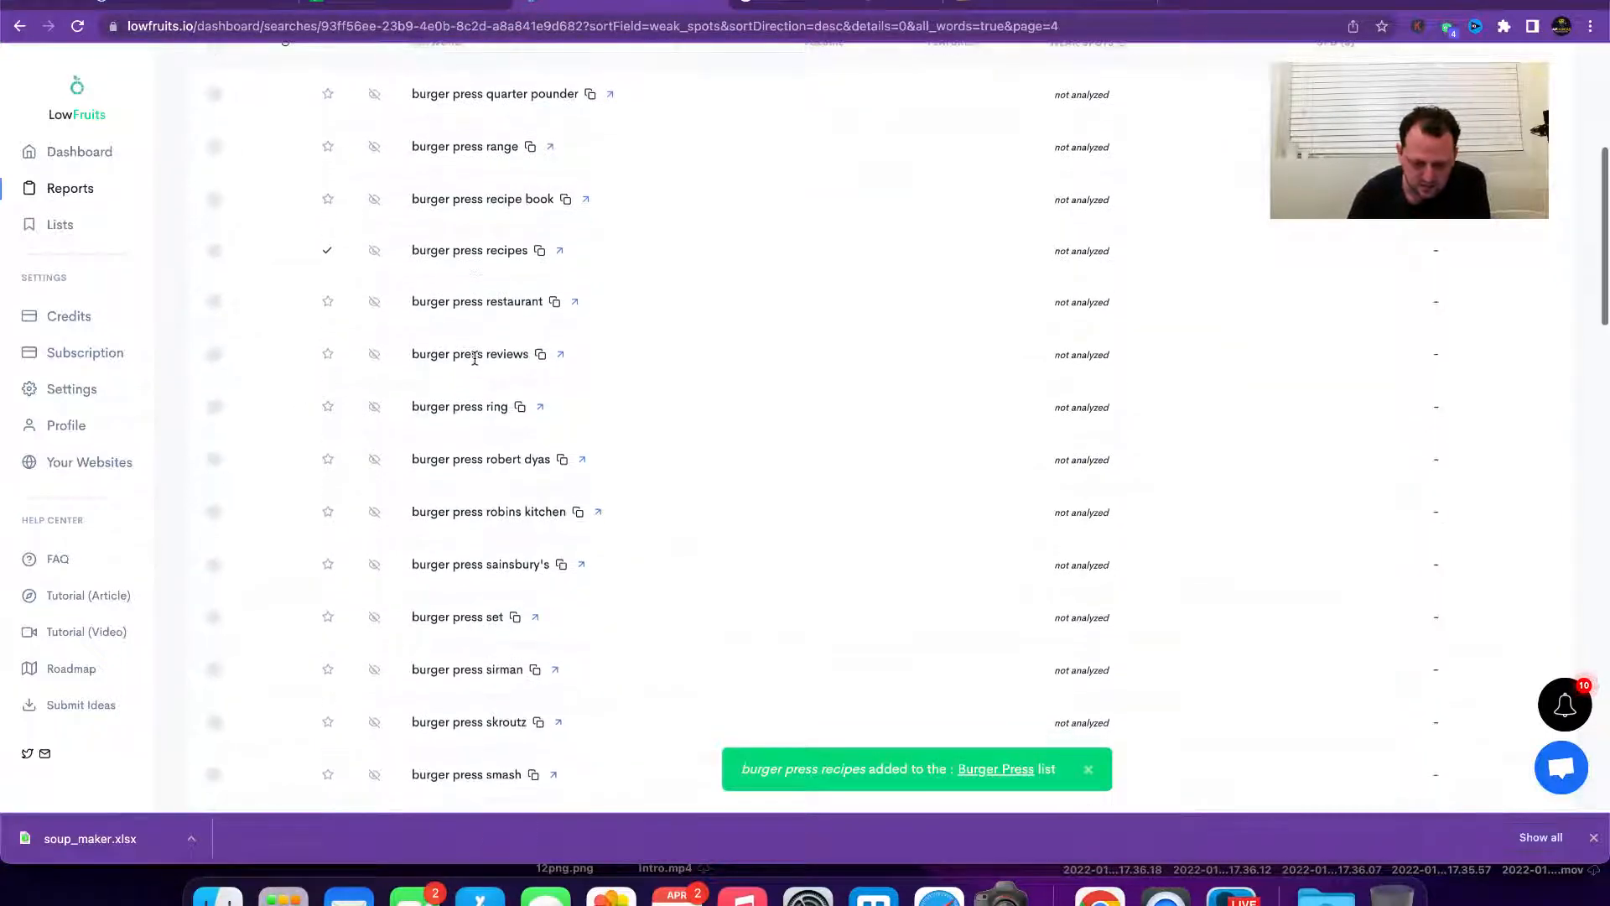
pyautogui.scroll(-5, 640, 429)
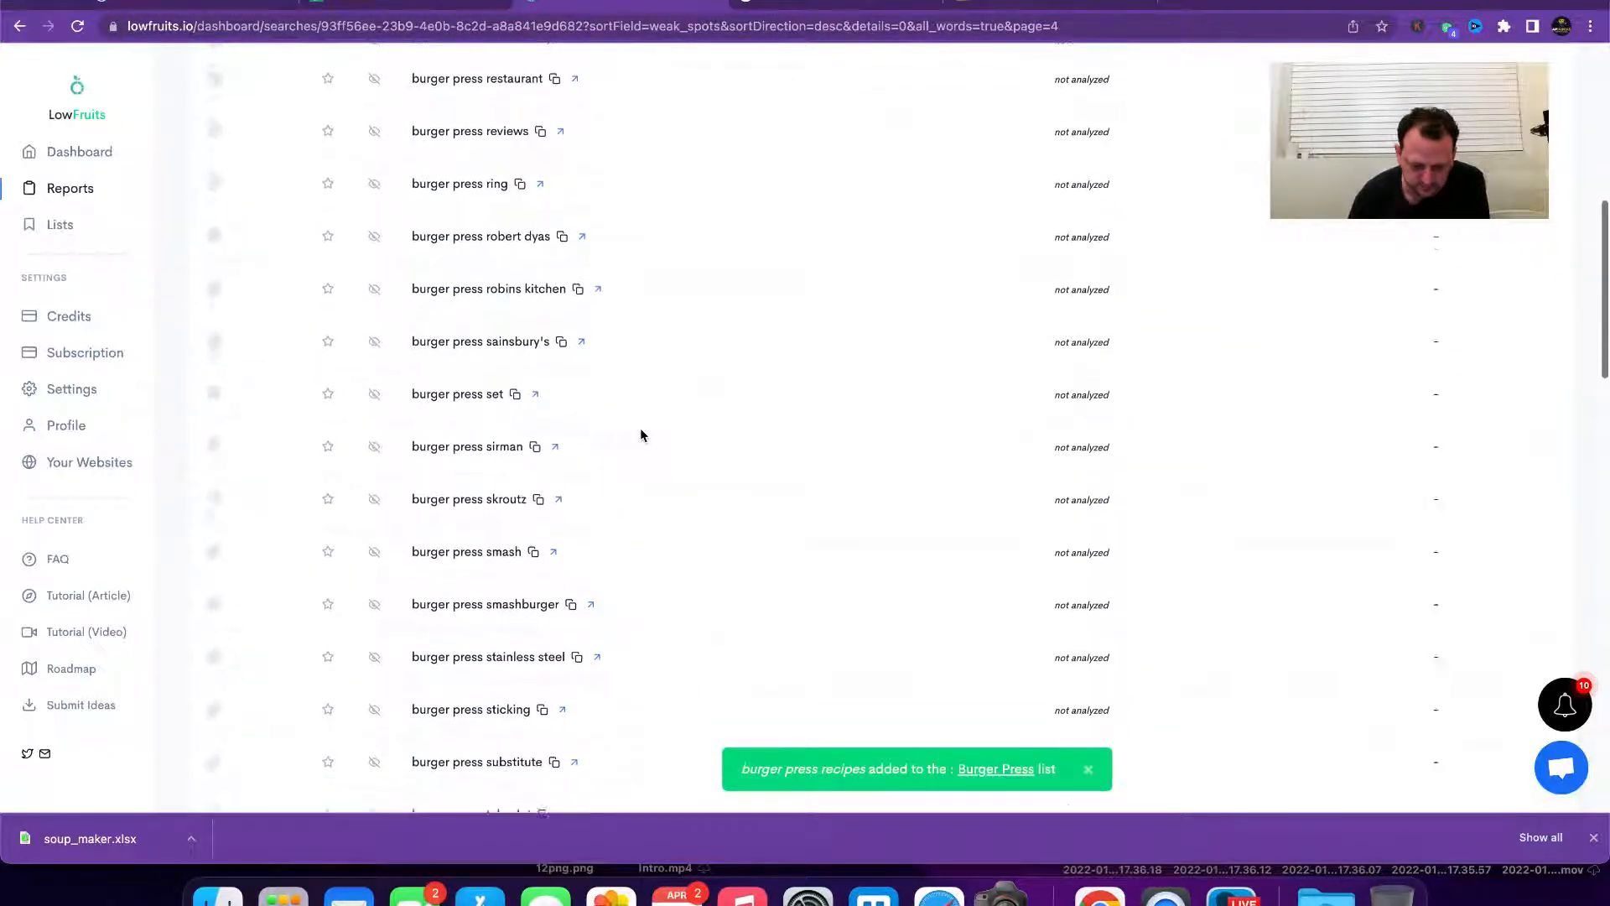
pyautogui.scroll(-3, 641, 433)
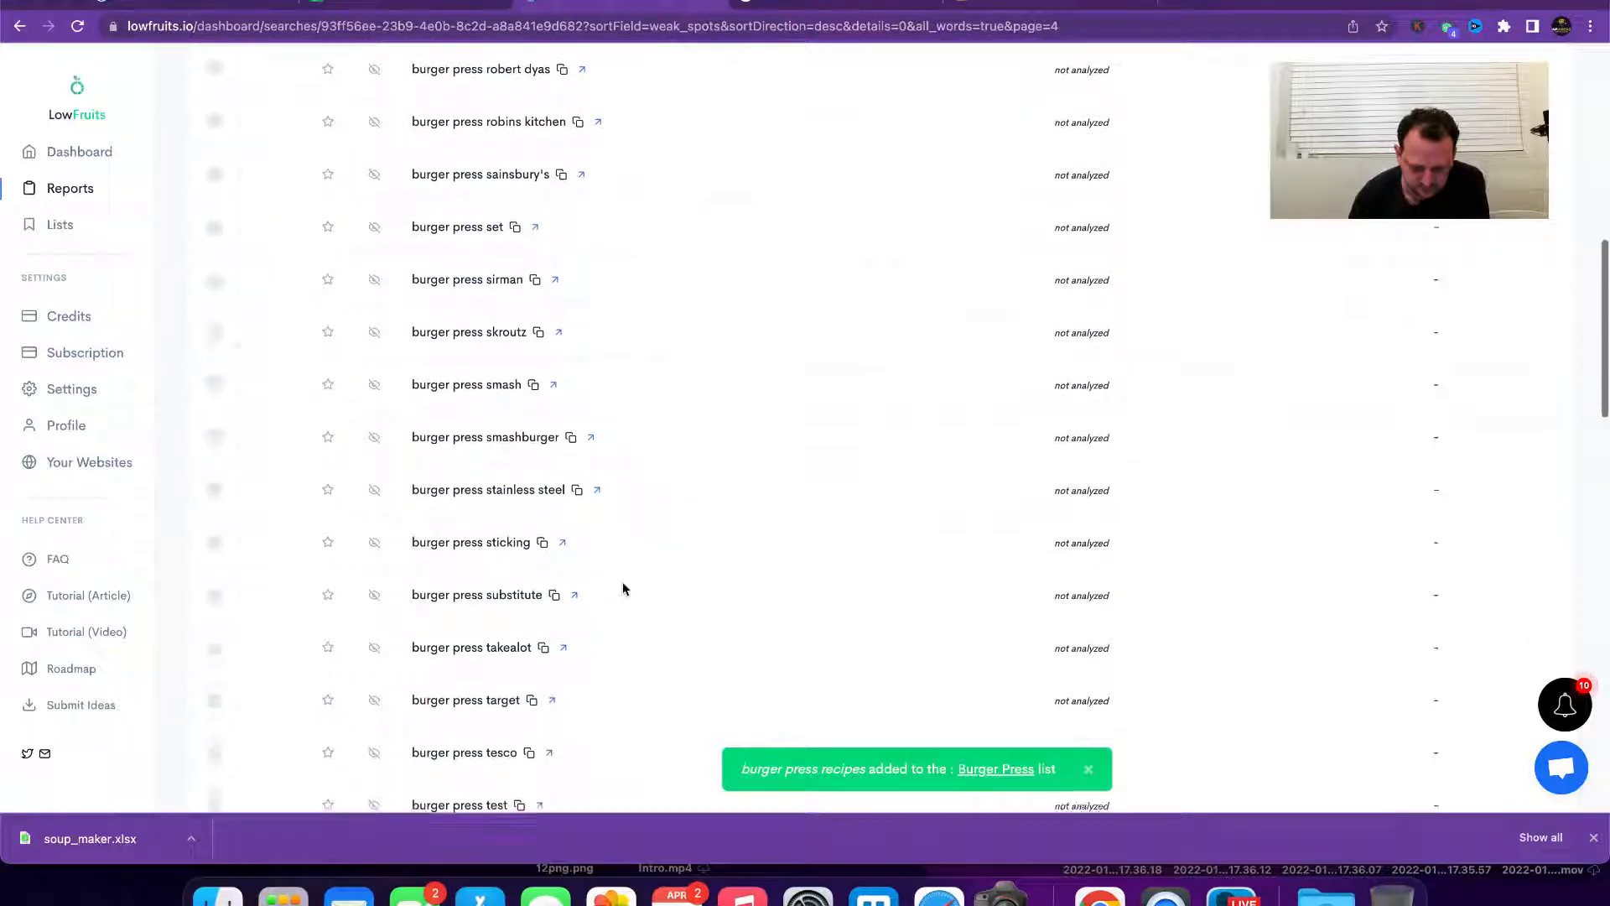
pyautogui.scroll(-2, 624, 588)
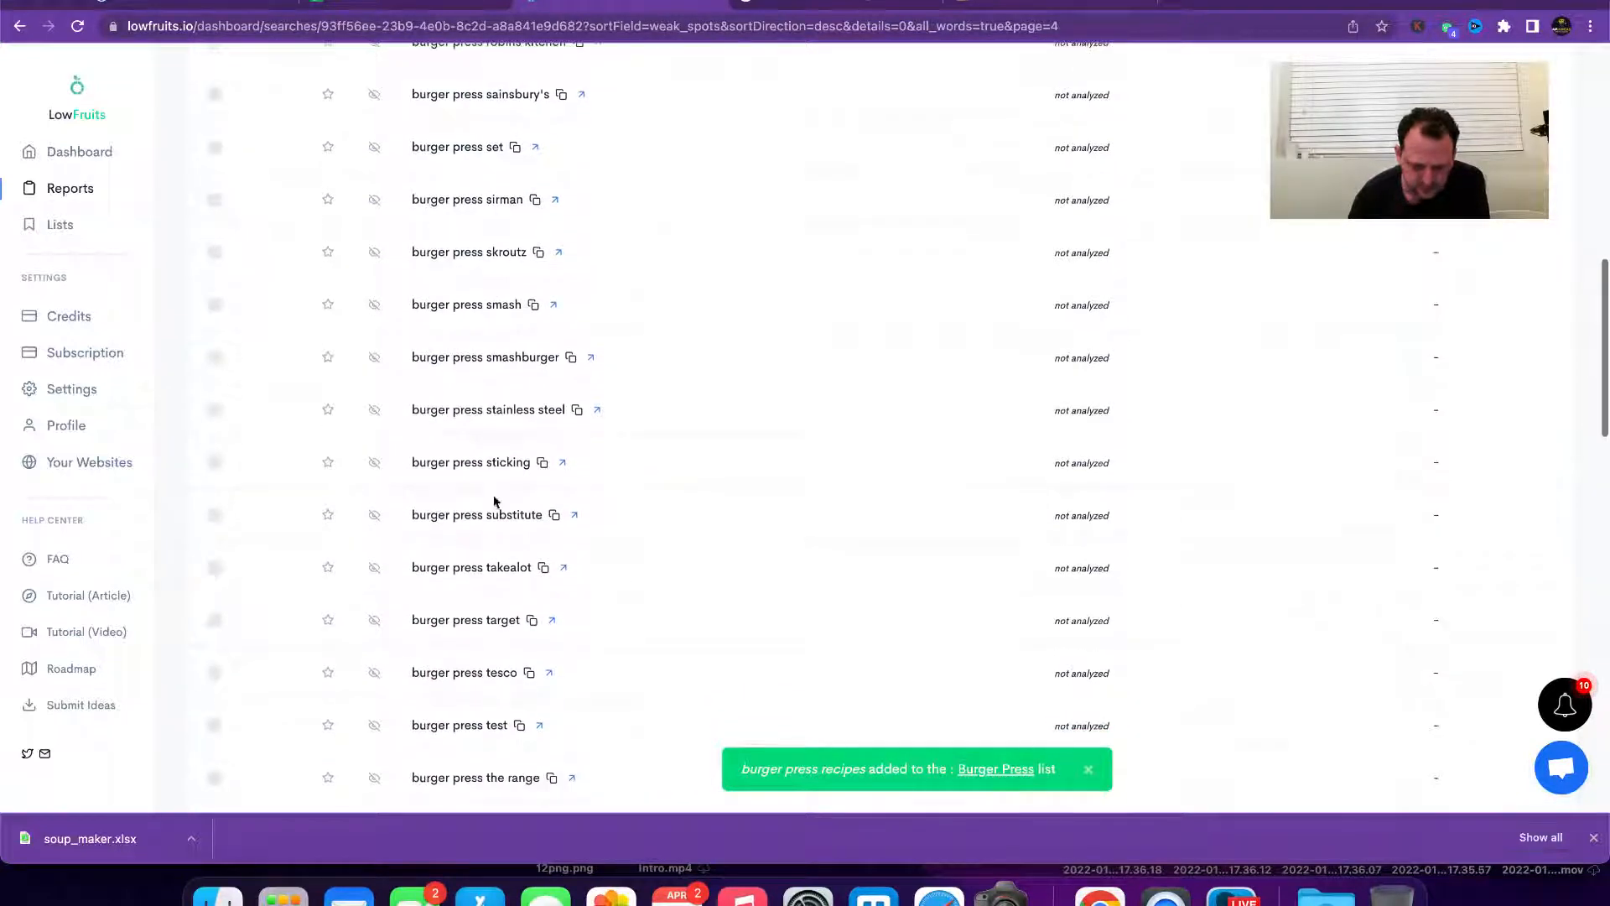
pyautogui.click(324, 463)
pyautogui.click(292, 497)
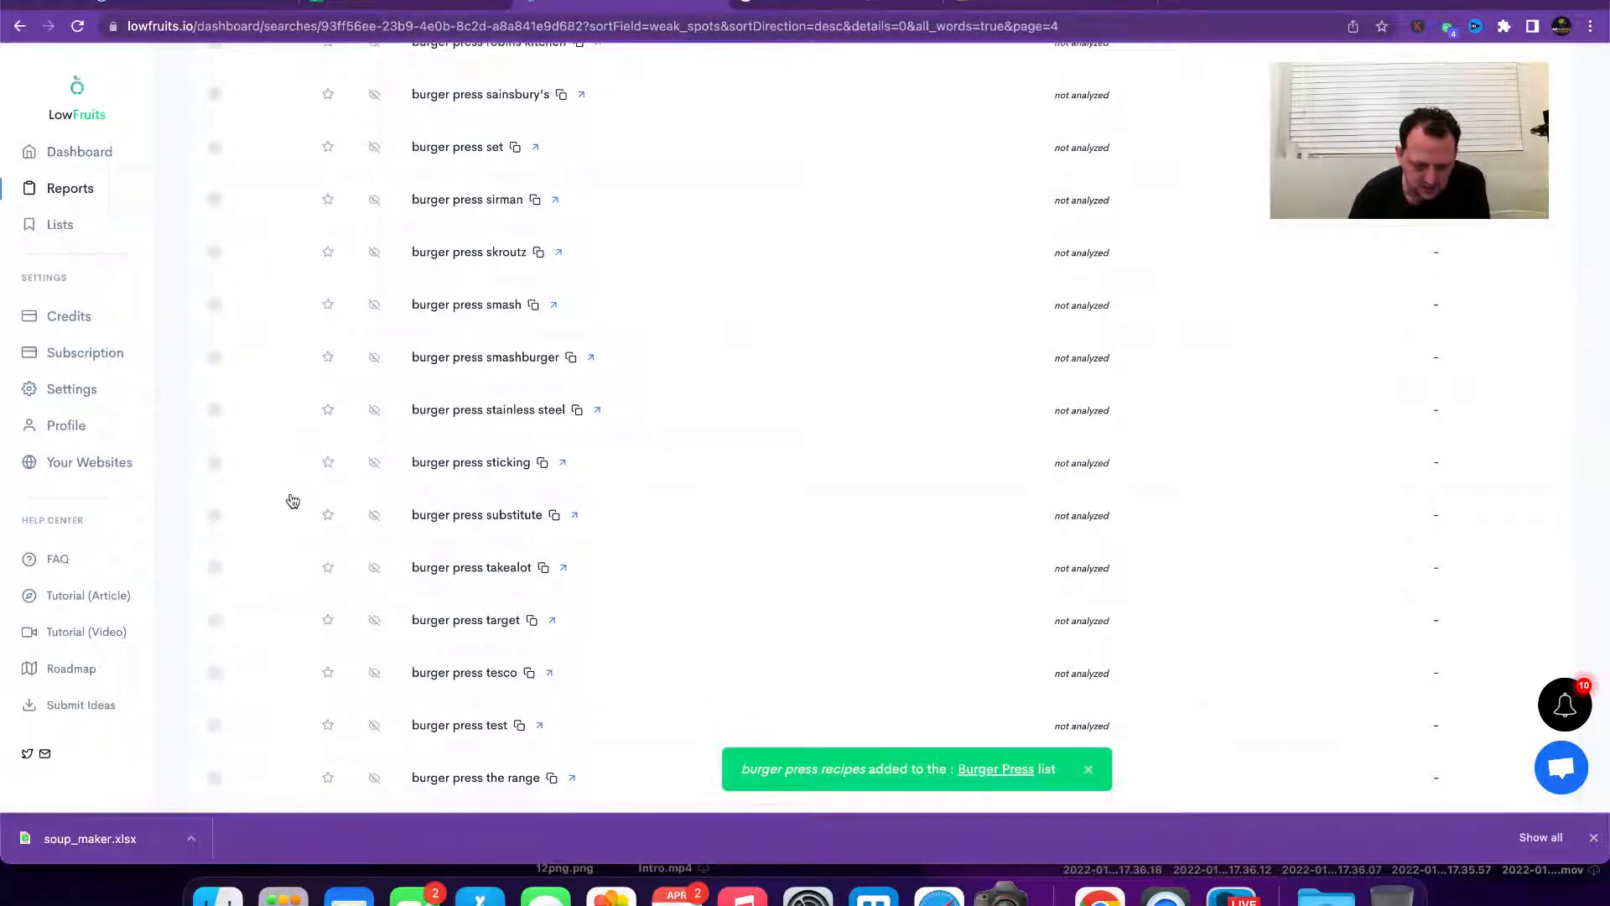
# Step: Save the keyword "burger press tips" to the Burger Press list
pyautogui.scroll(-6, 659, 488)
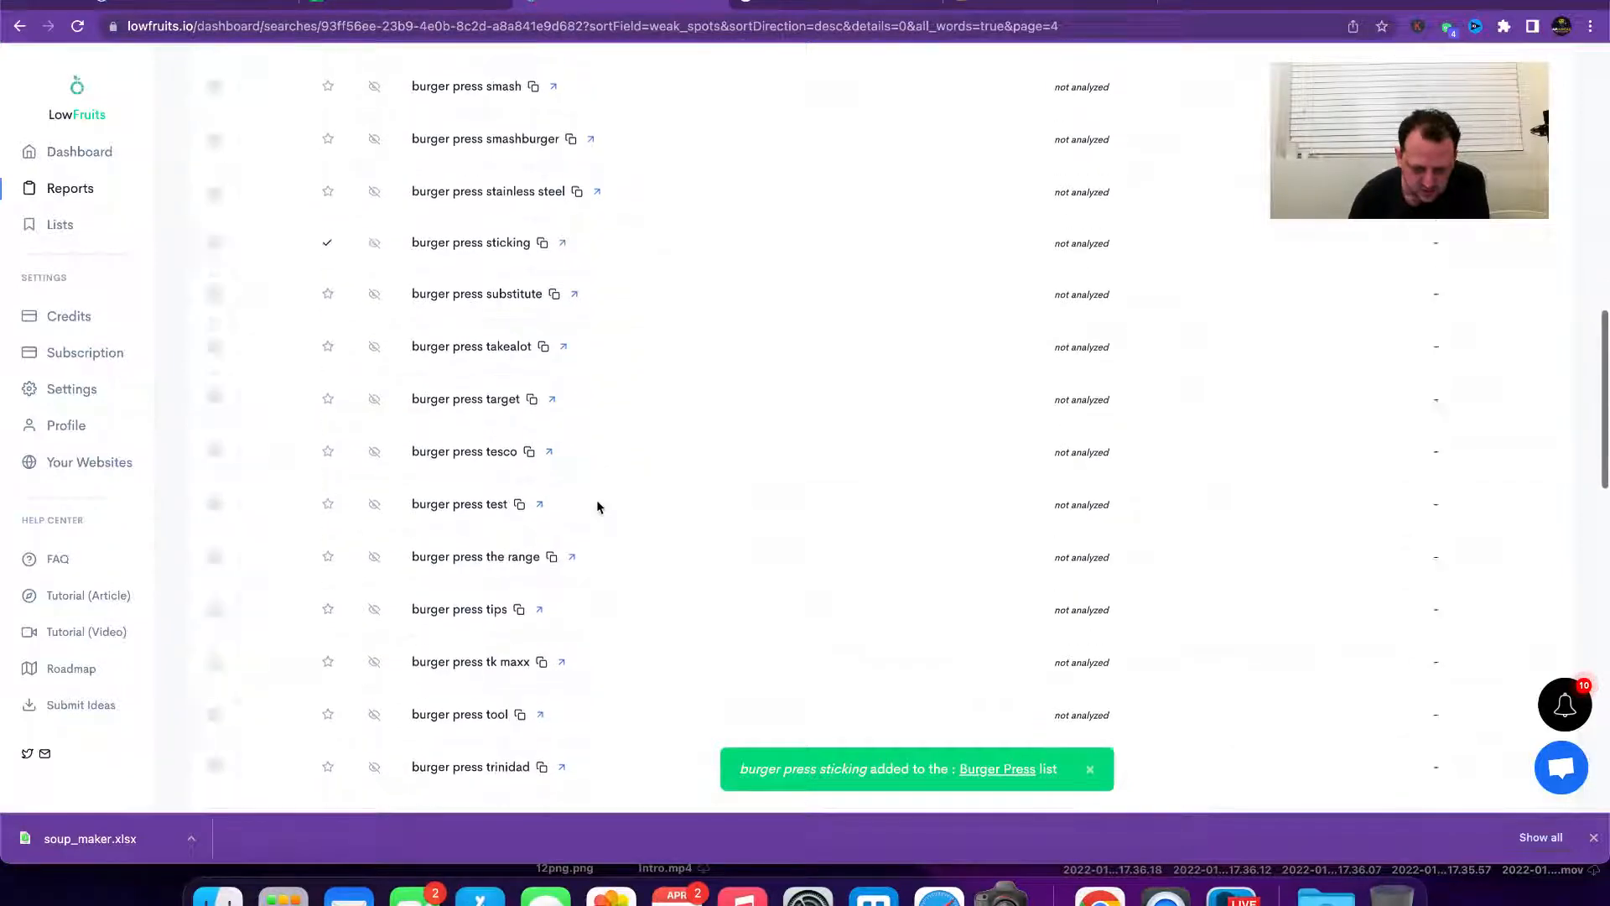
pyautogui.scroll(-3, 599, 507)
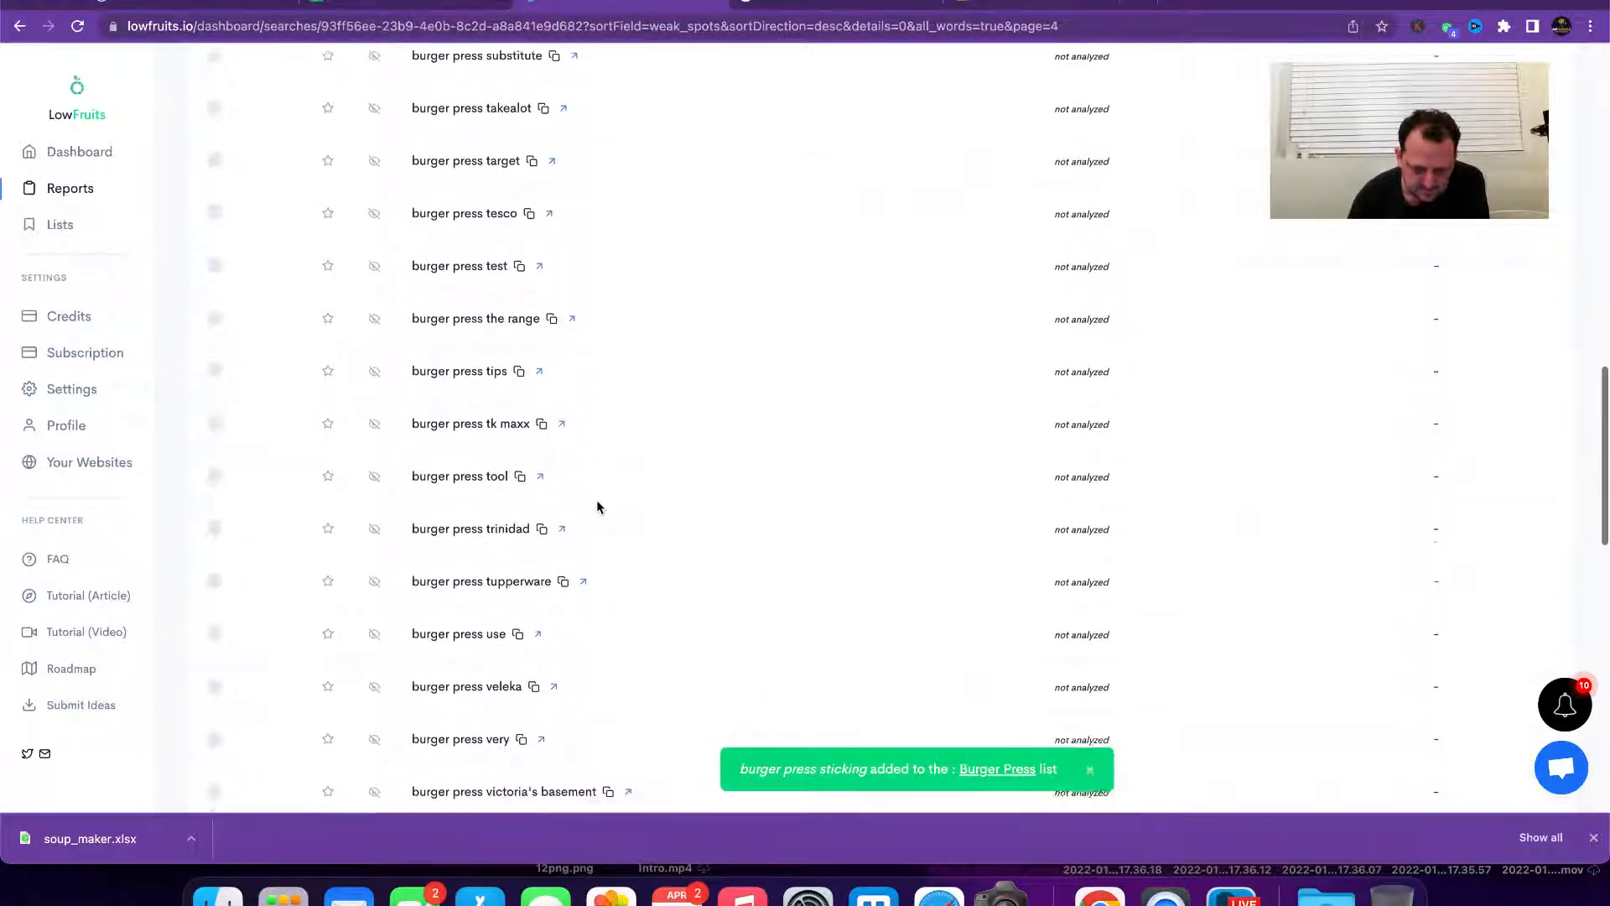
pyautogui.click(329, 370)
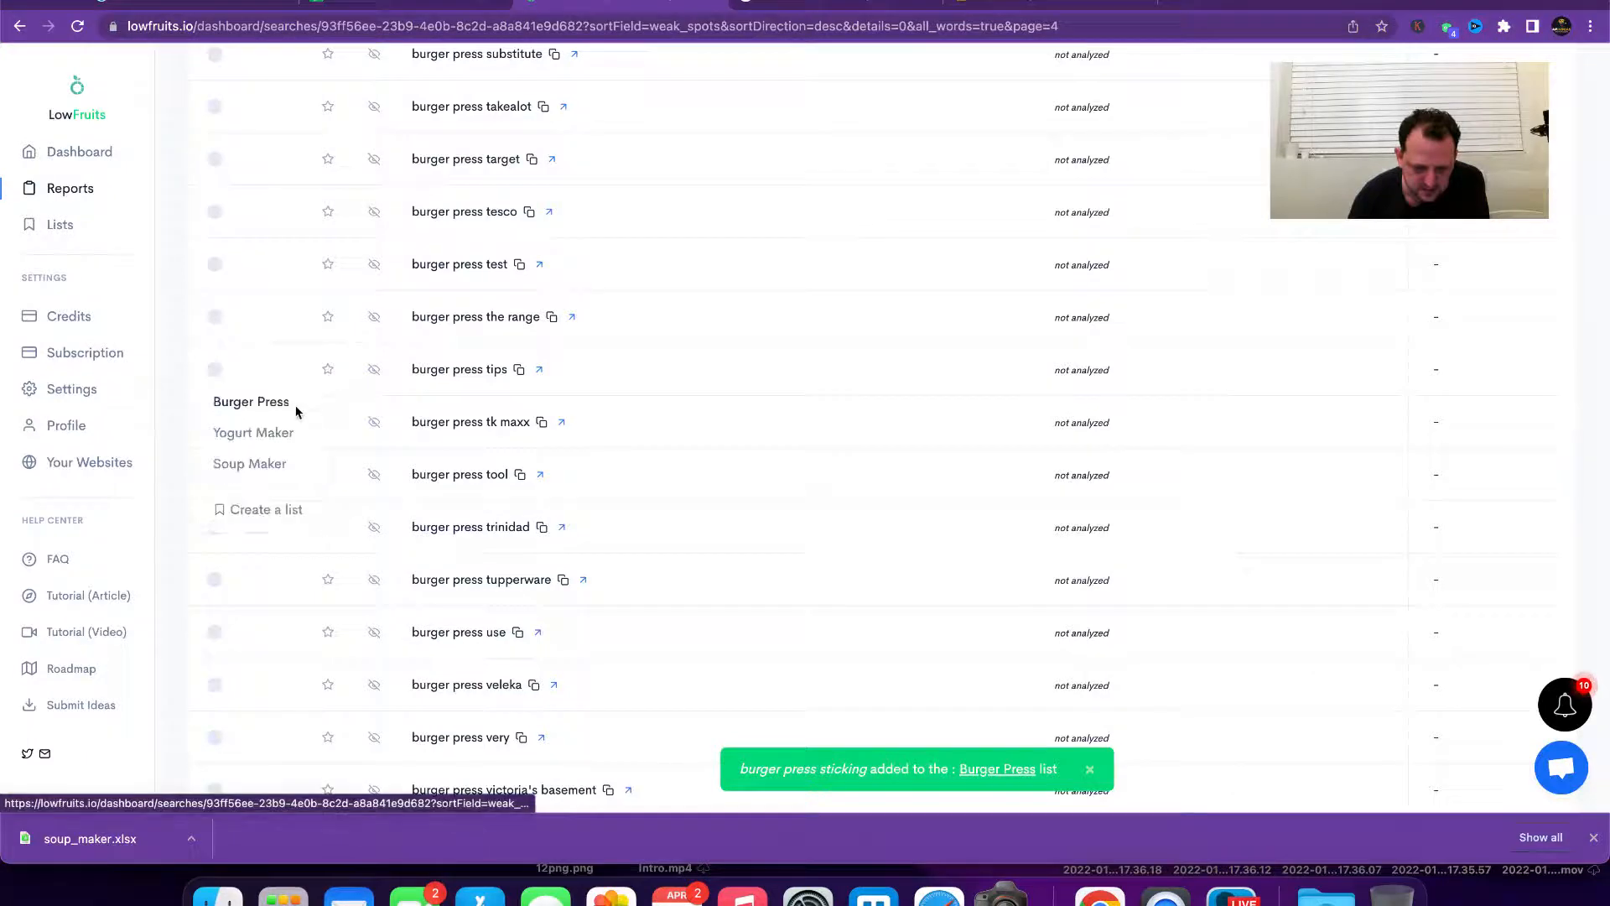
pyautogui.click(277, 401)
# Step: Save the keyword "burger press vs hand made" to the Burger Press list
pyautogui.scroll(-3, 570, 467)
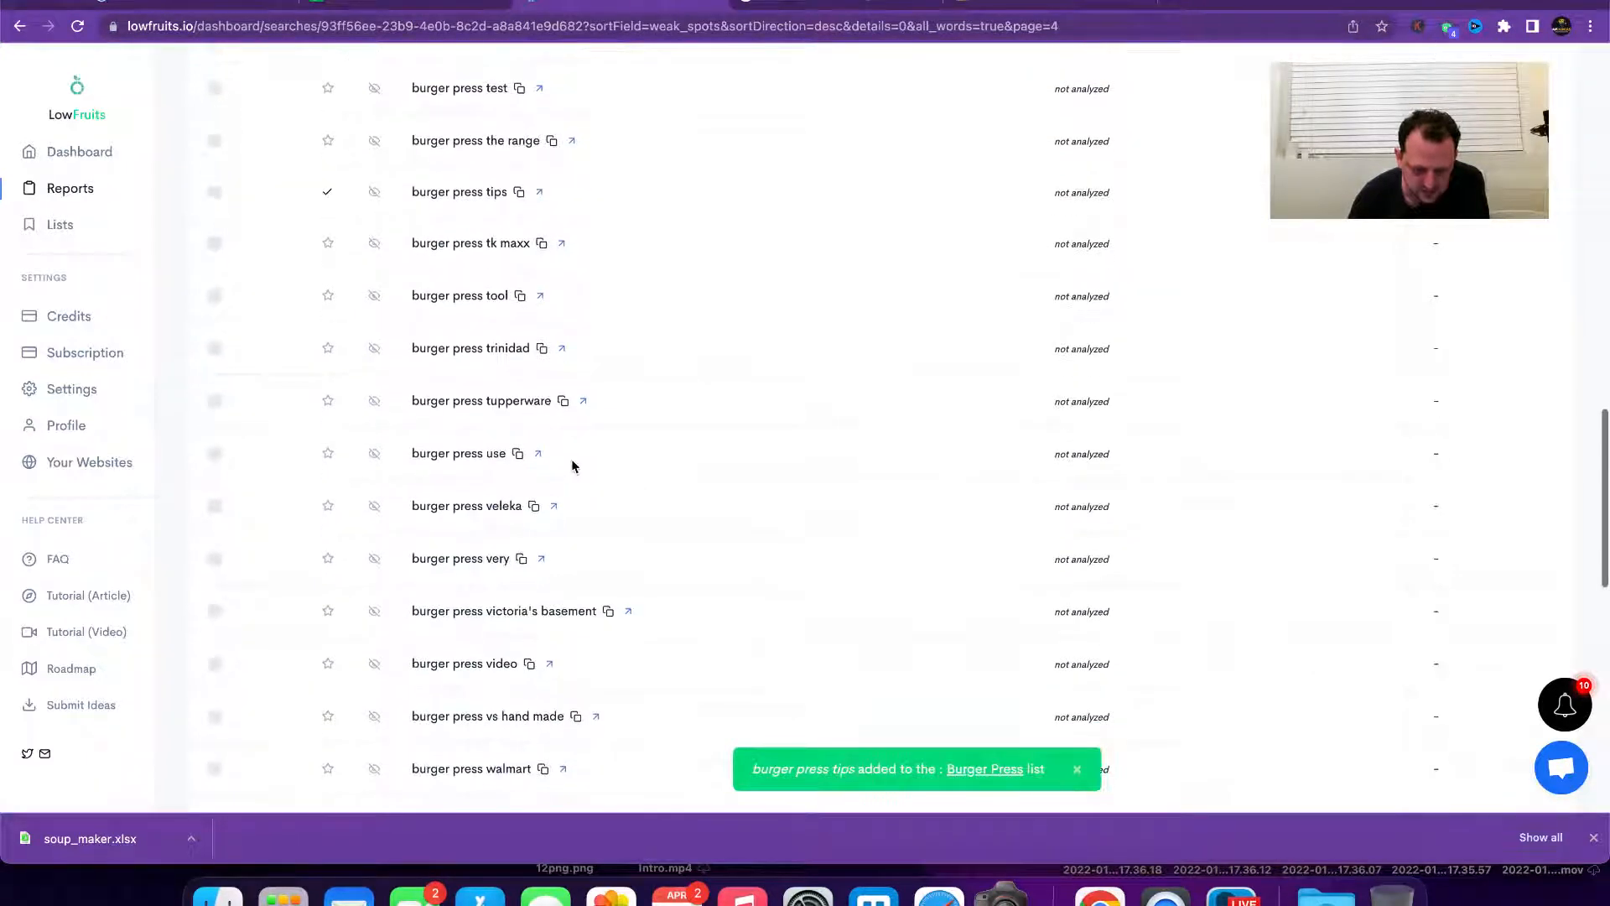
pyautogui.scroll(-6, 573, 466)
pyautogui.scroll(-1, 571, 459)
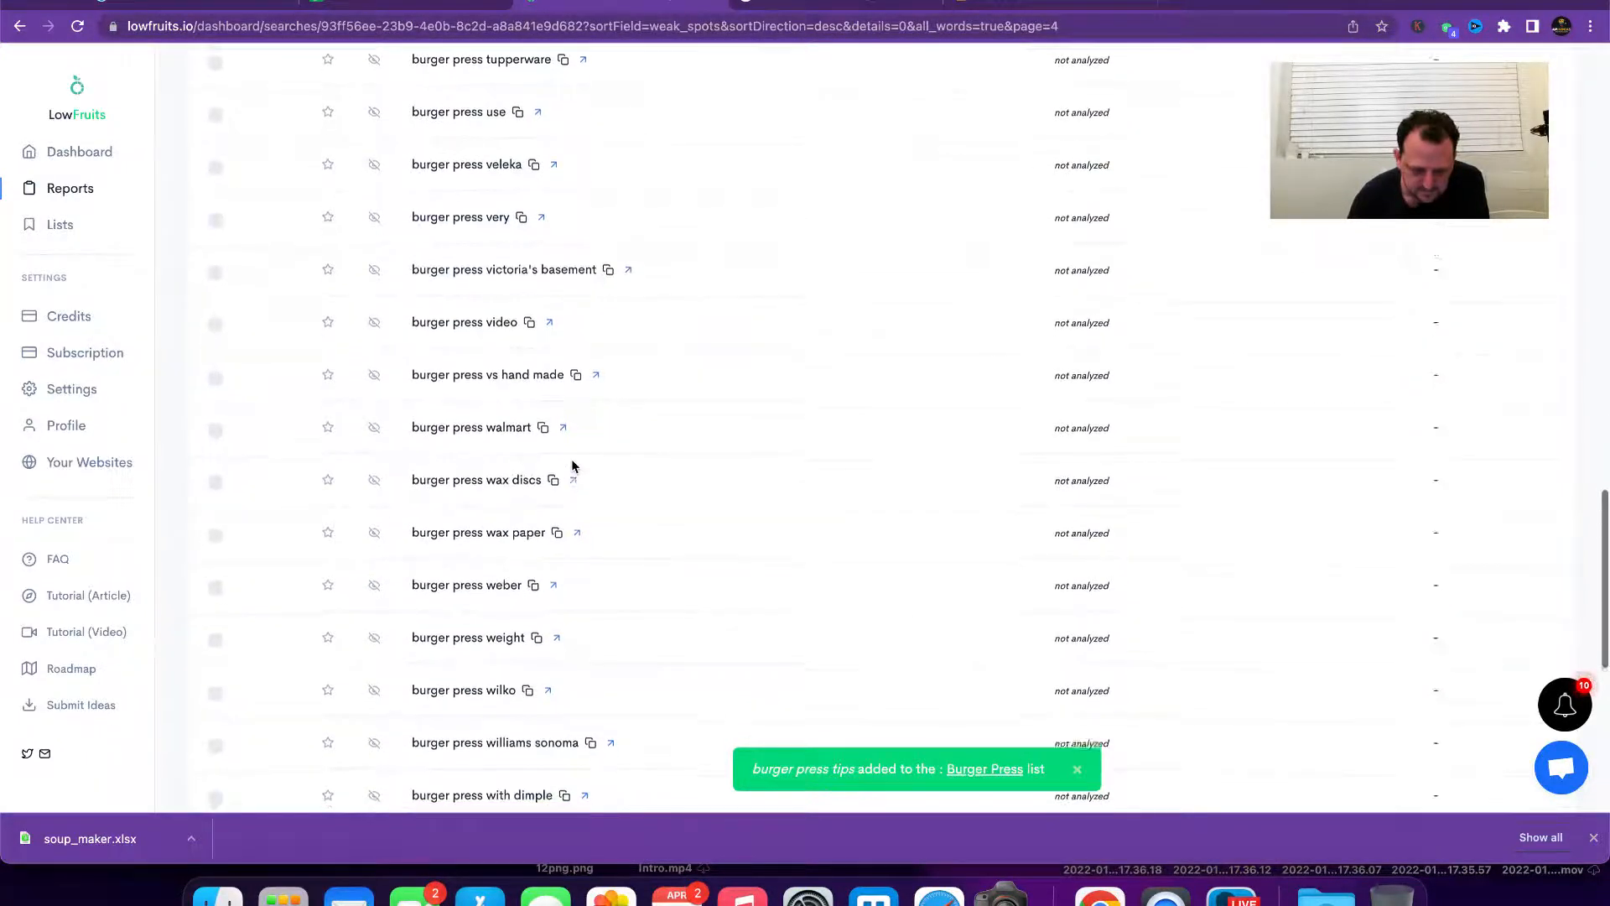
pyautogui.click(327, 347)
pyautogui.click(284, 387)
# Step: Check the remaining suggestions on the fourth page for informational topics and open the fifth page
pyautogui.scroll(-5, 650, 552)
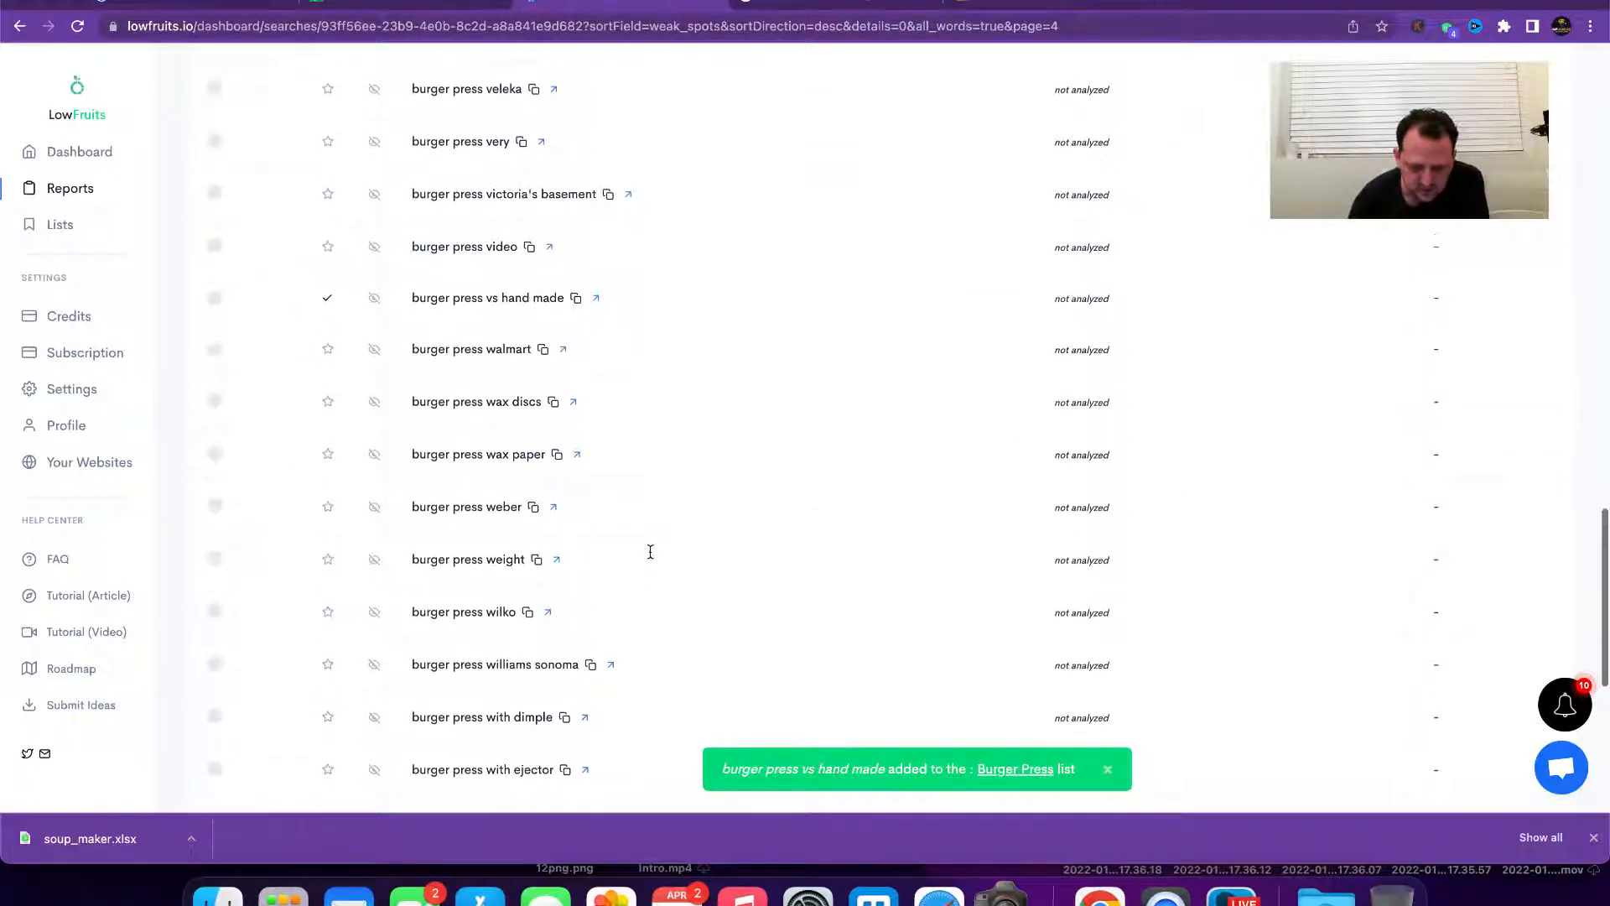
pyautogui.scroll(-2, 651, 455)
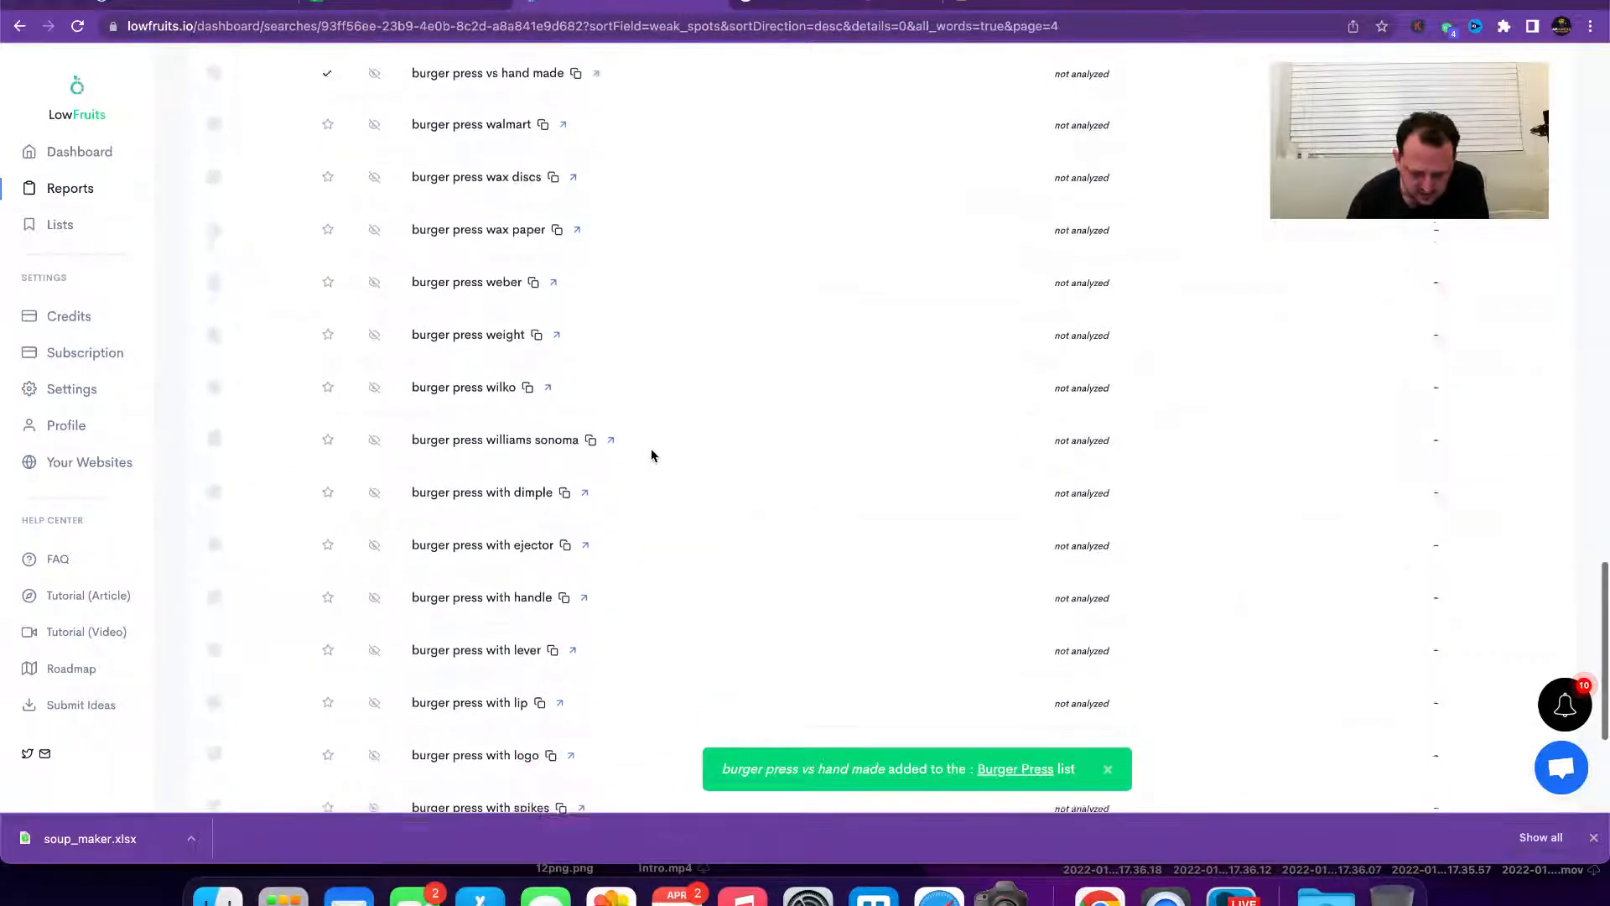
pyautogui.scroll(-4, 626, 519)
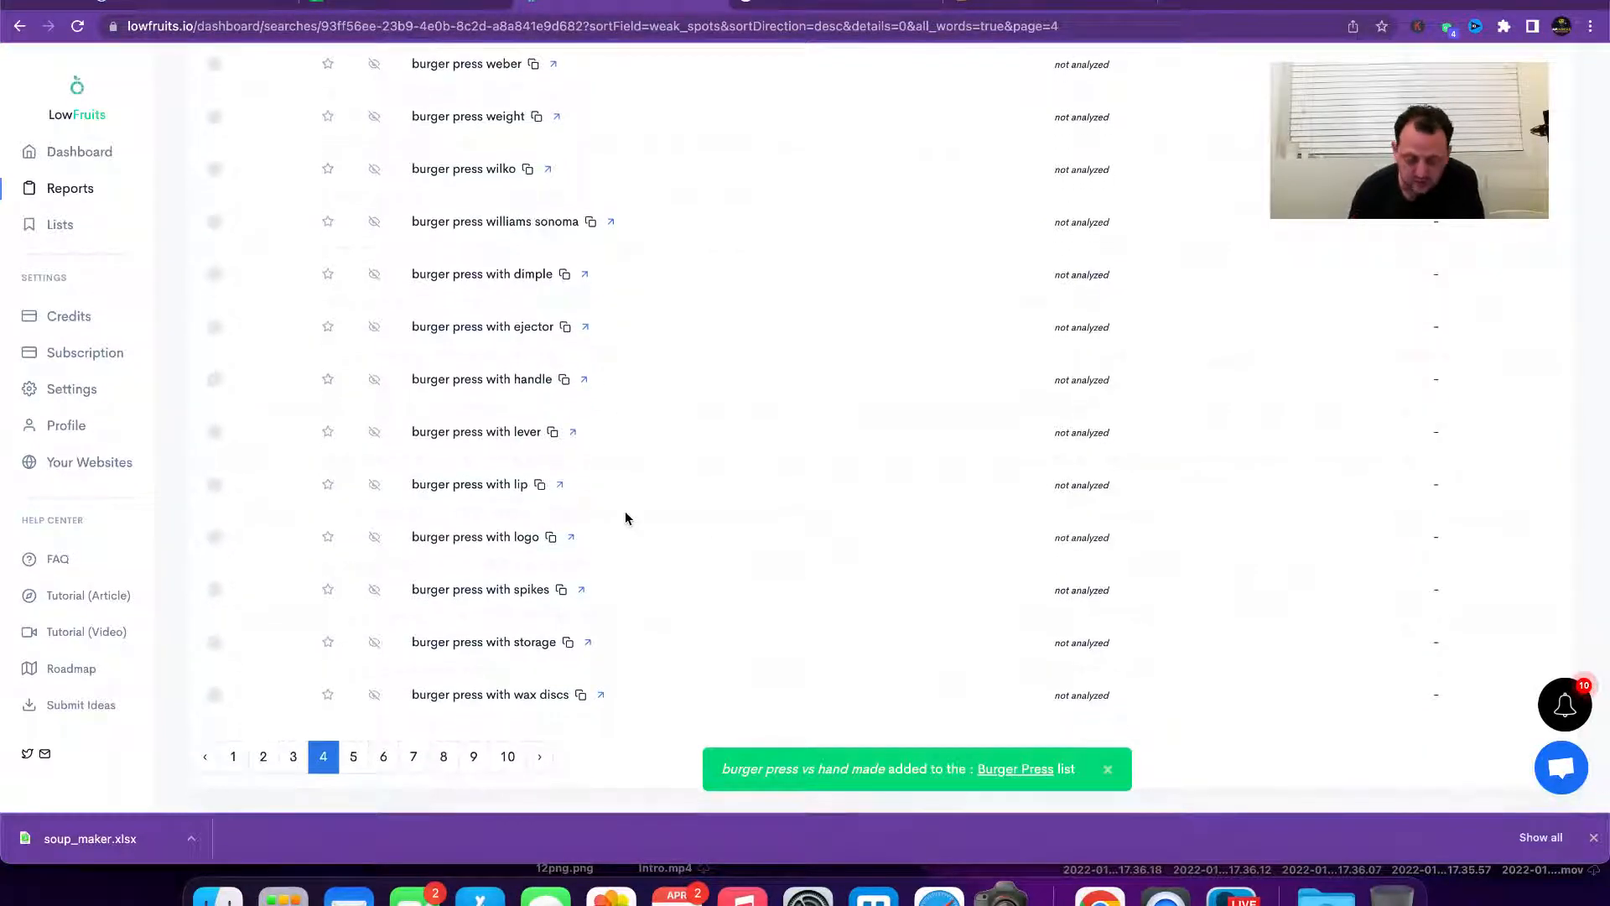
pyautogui.scroll(-2, 620, 516)
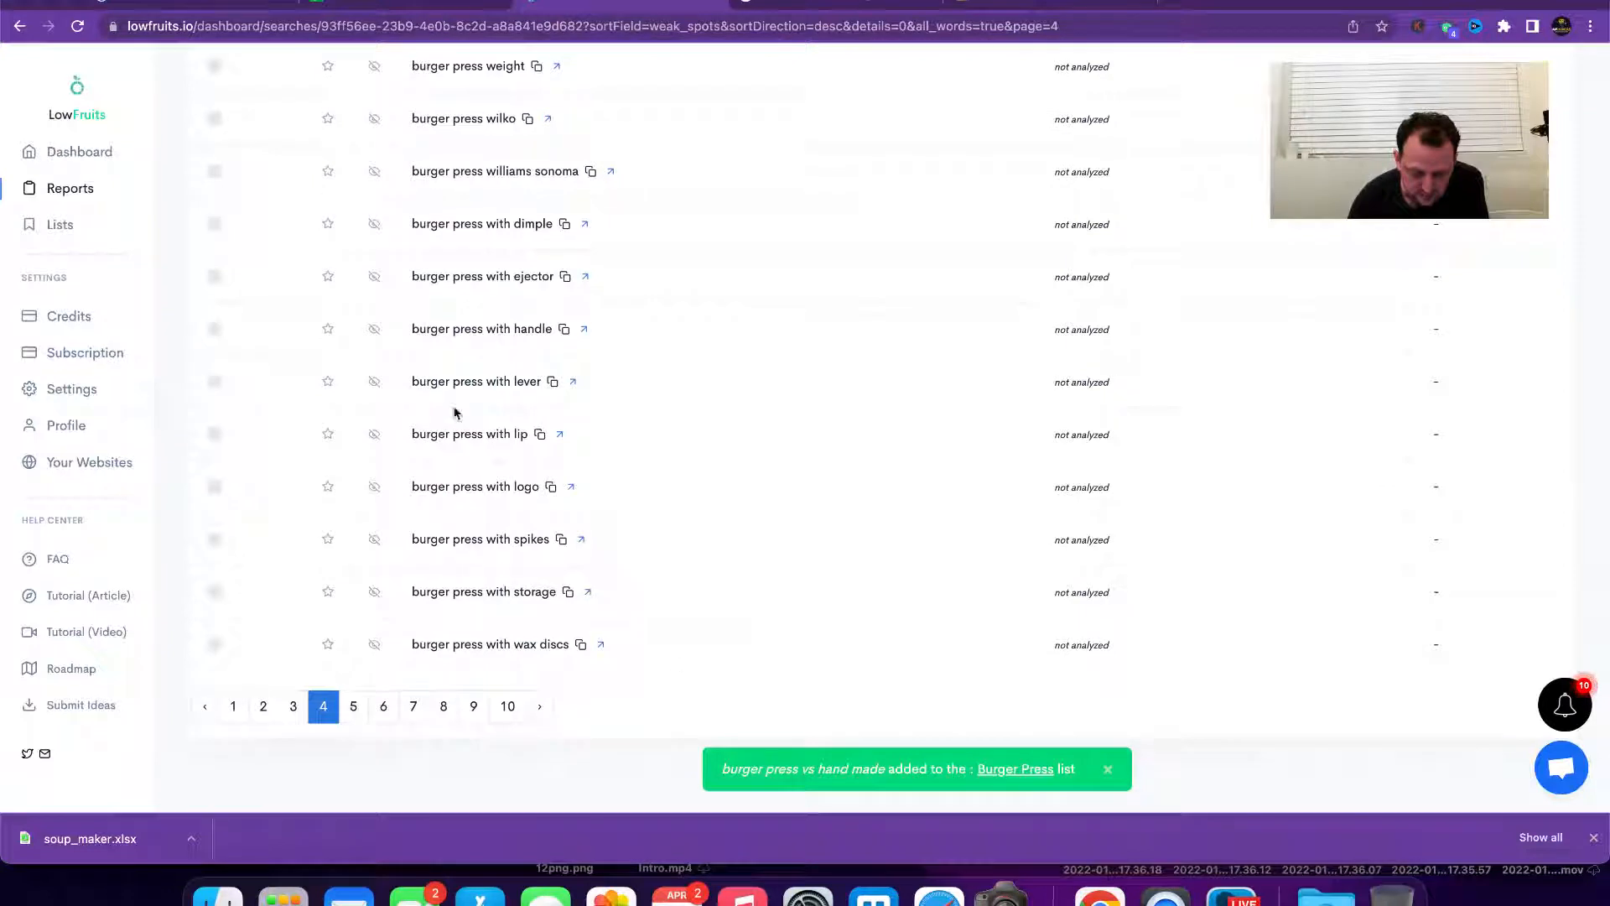
pyautogui.click(353, 706)
# Step: Review the fifth page of suggestions and save the keyword "easy basic burger recipe" to the Burger Press list
pyautogui.scroll(-3, 687, 414)
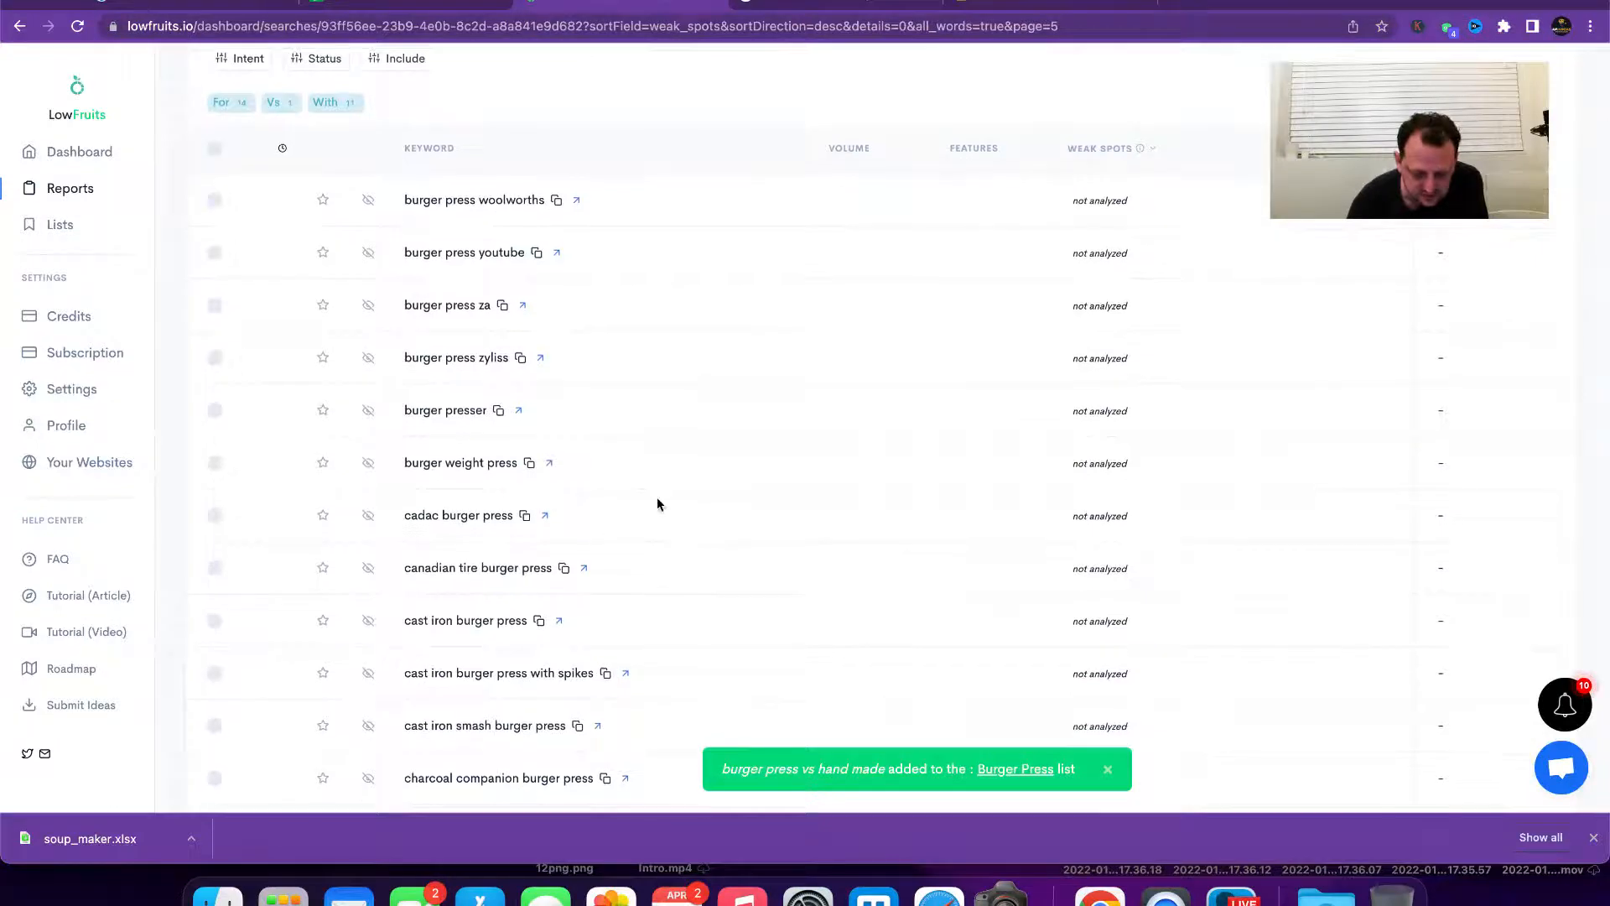
pyautogui.scroll(-4, 631, 528)
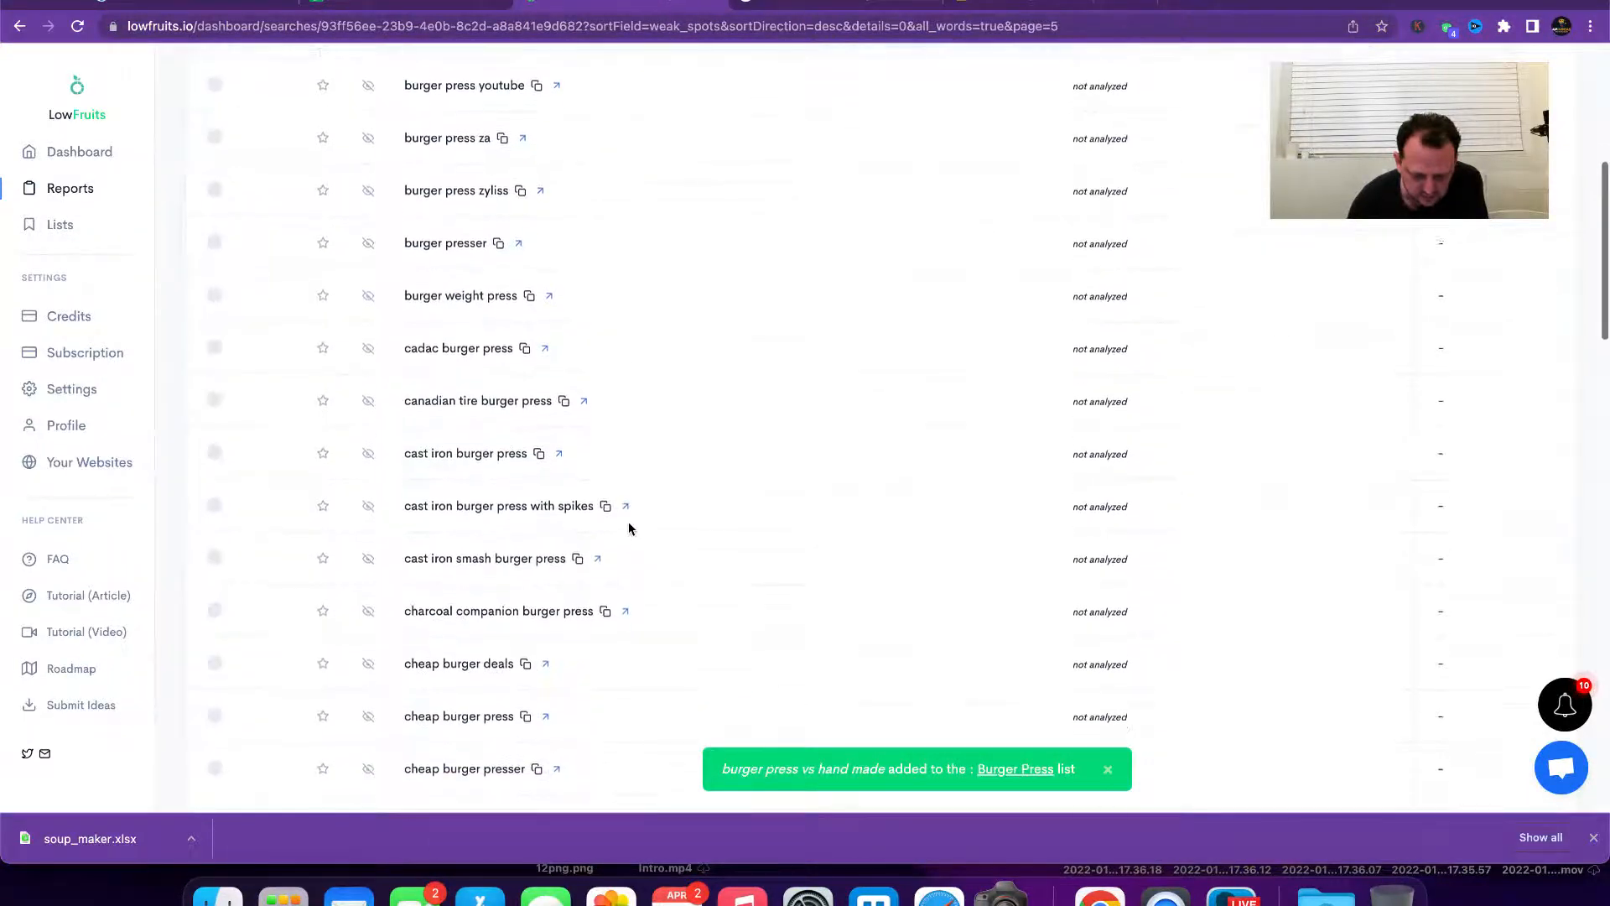
pyautogui.scroll(-4, 631, 529)
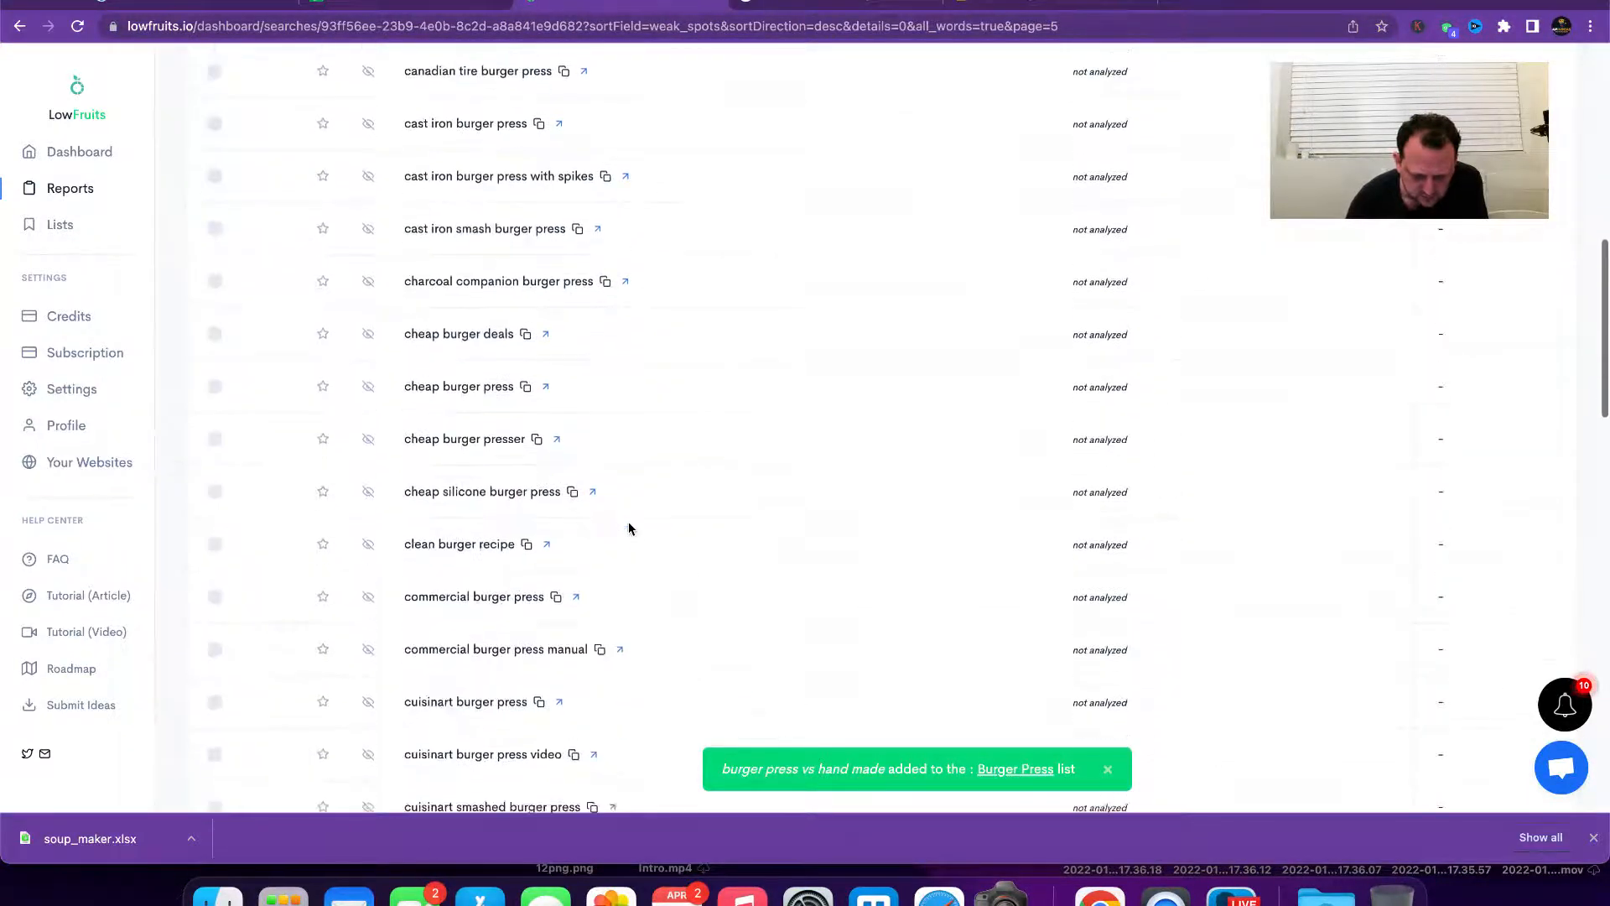
pyautogui.scroll(-3, 585, 656)
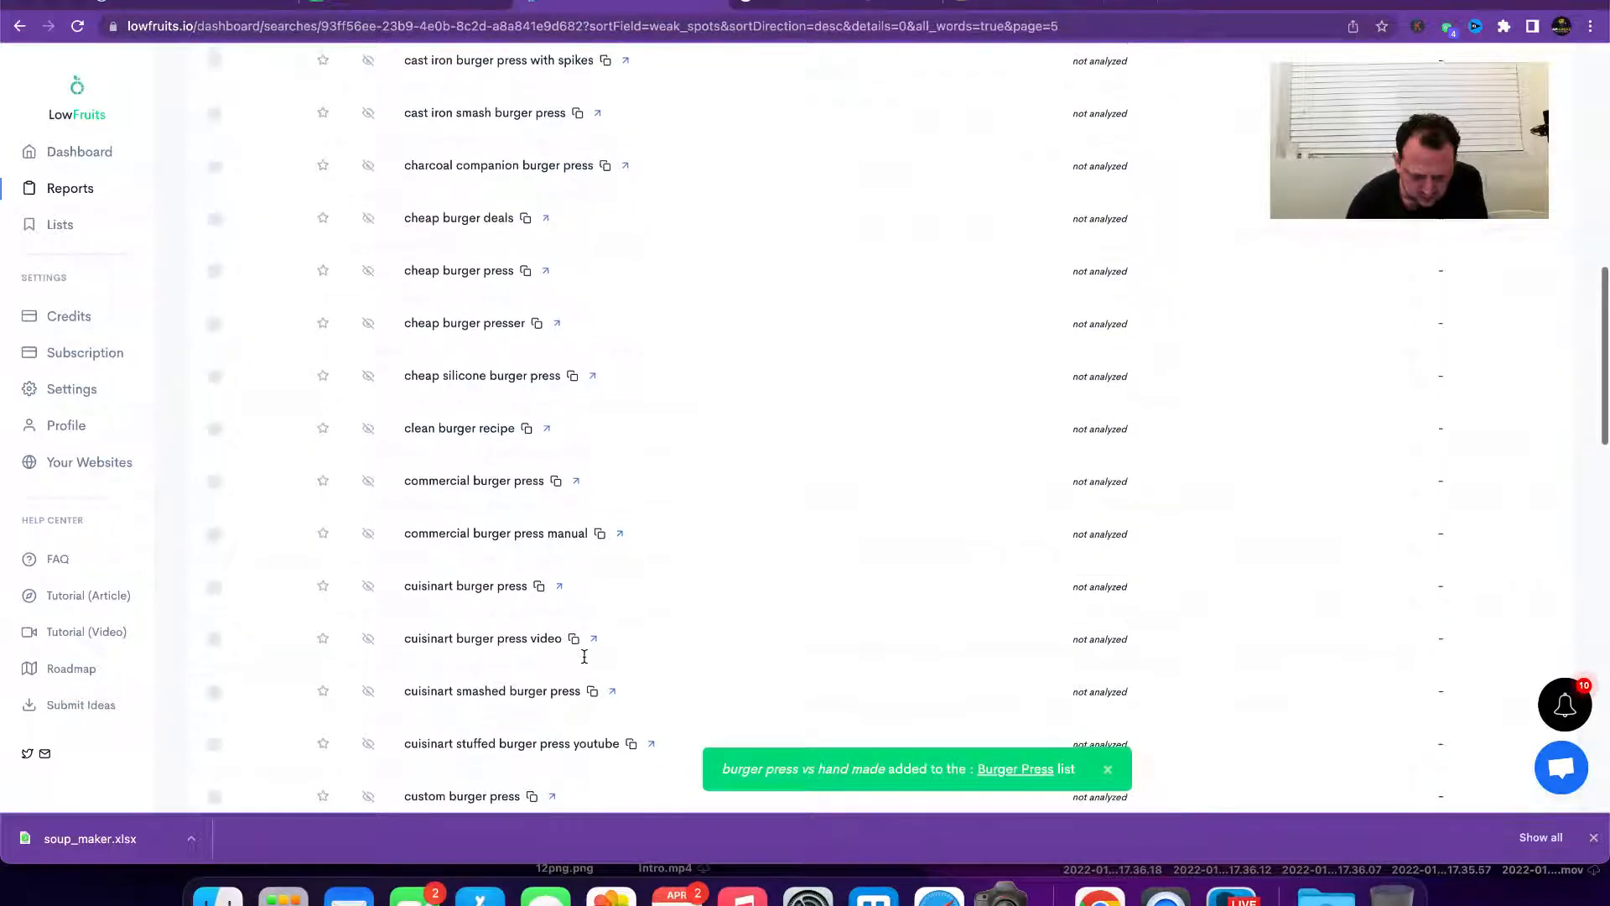
pyautogui.scroll(-4, 585, 657)
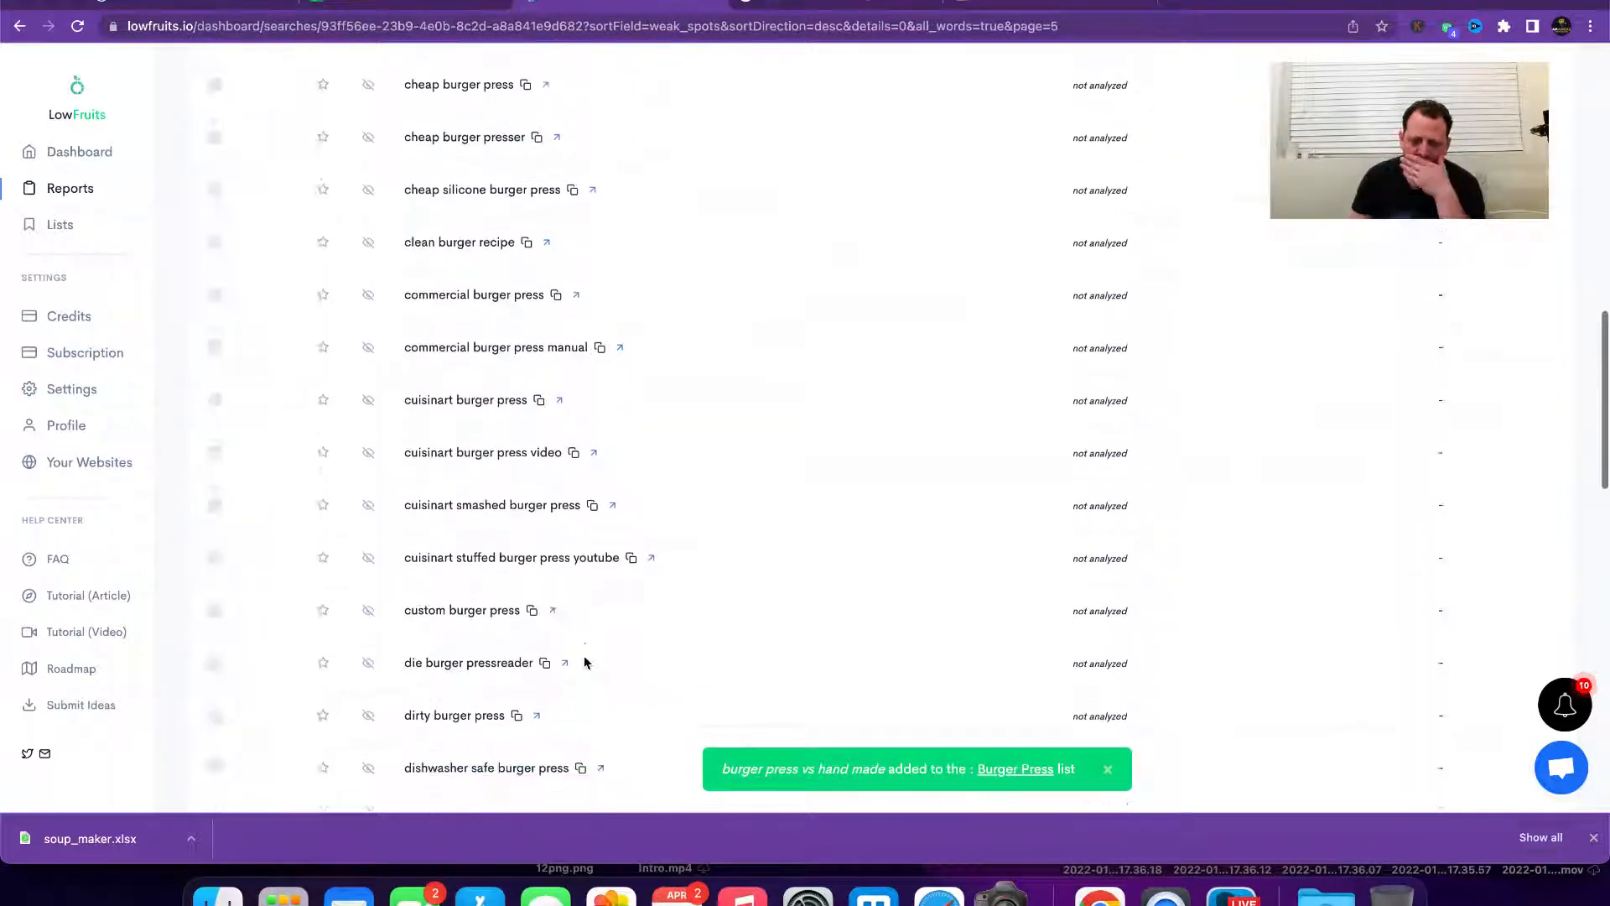
pyautogui.scroll(-4, 584, 663)
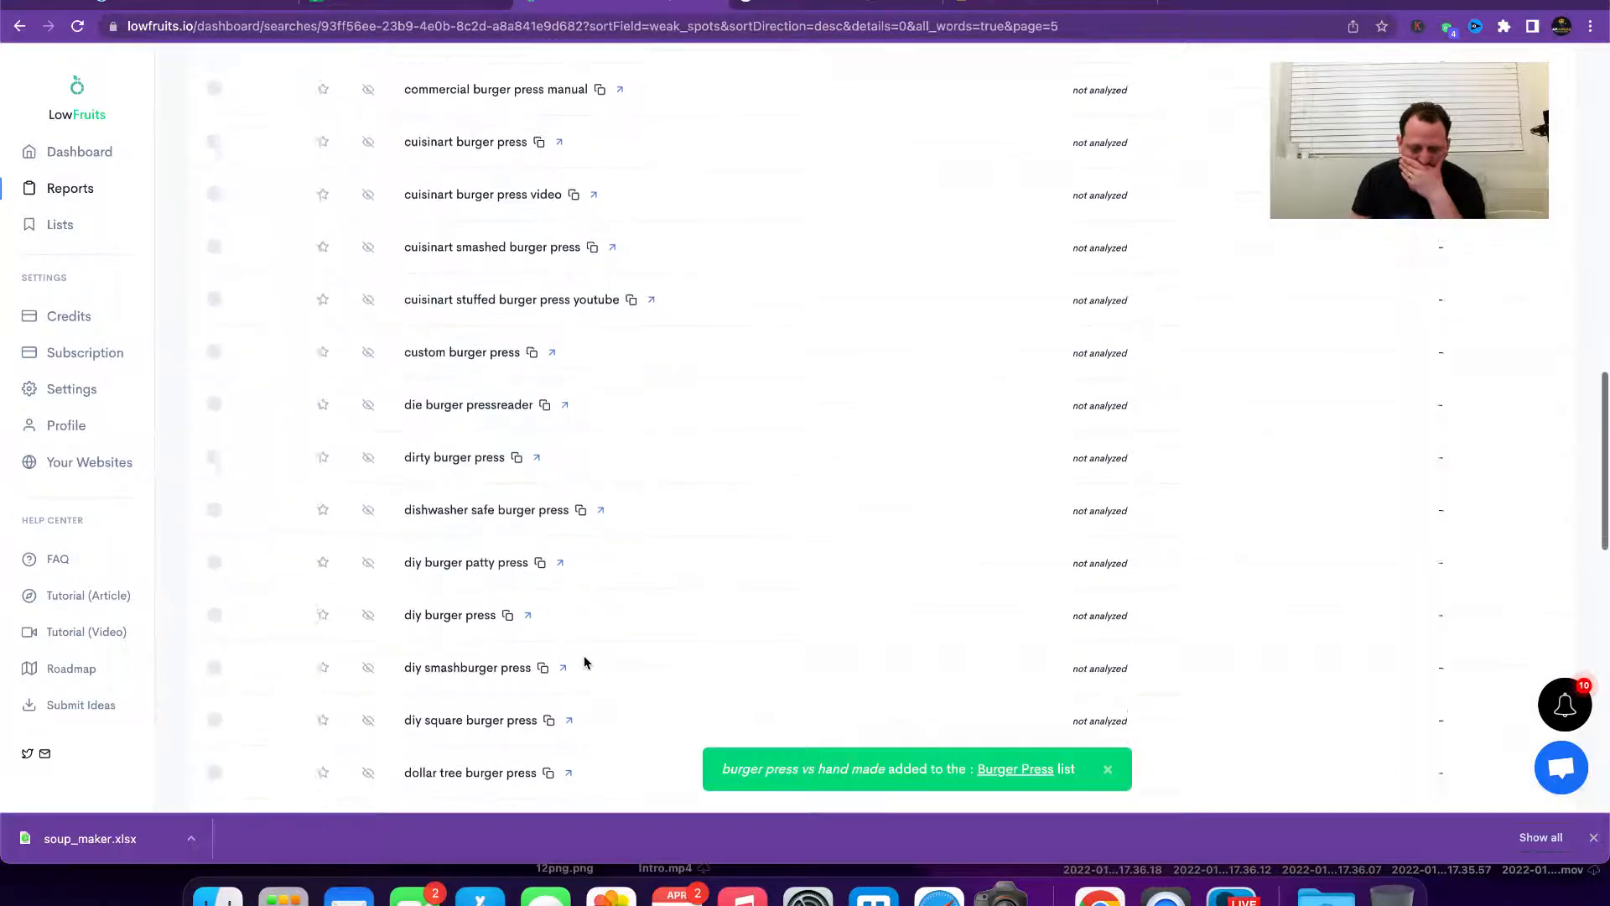
pyautogui.scroll(-5, 501, 558)
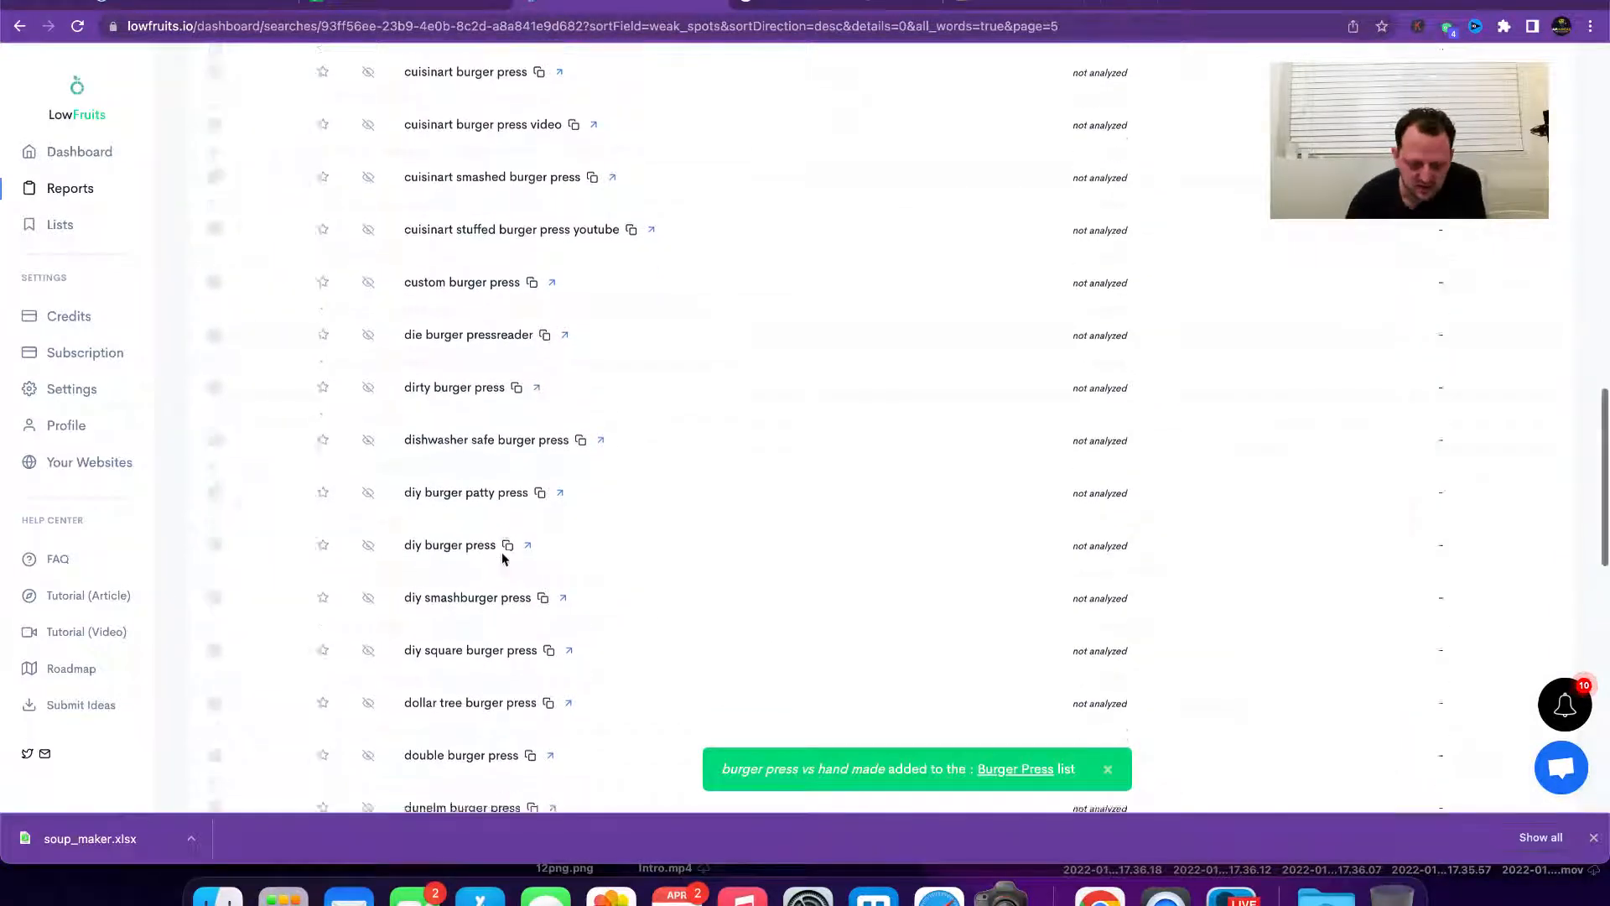
pyautogui.scroll(-3, 502, 553)
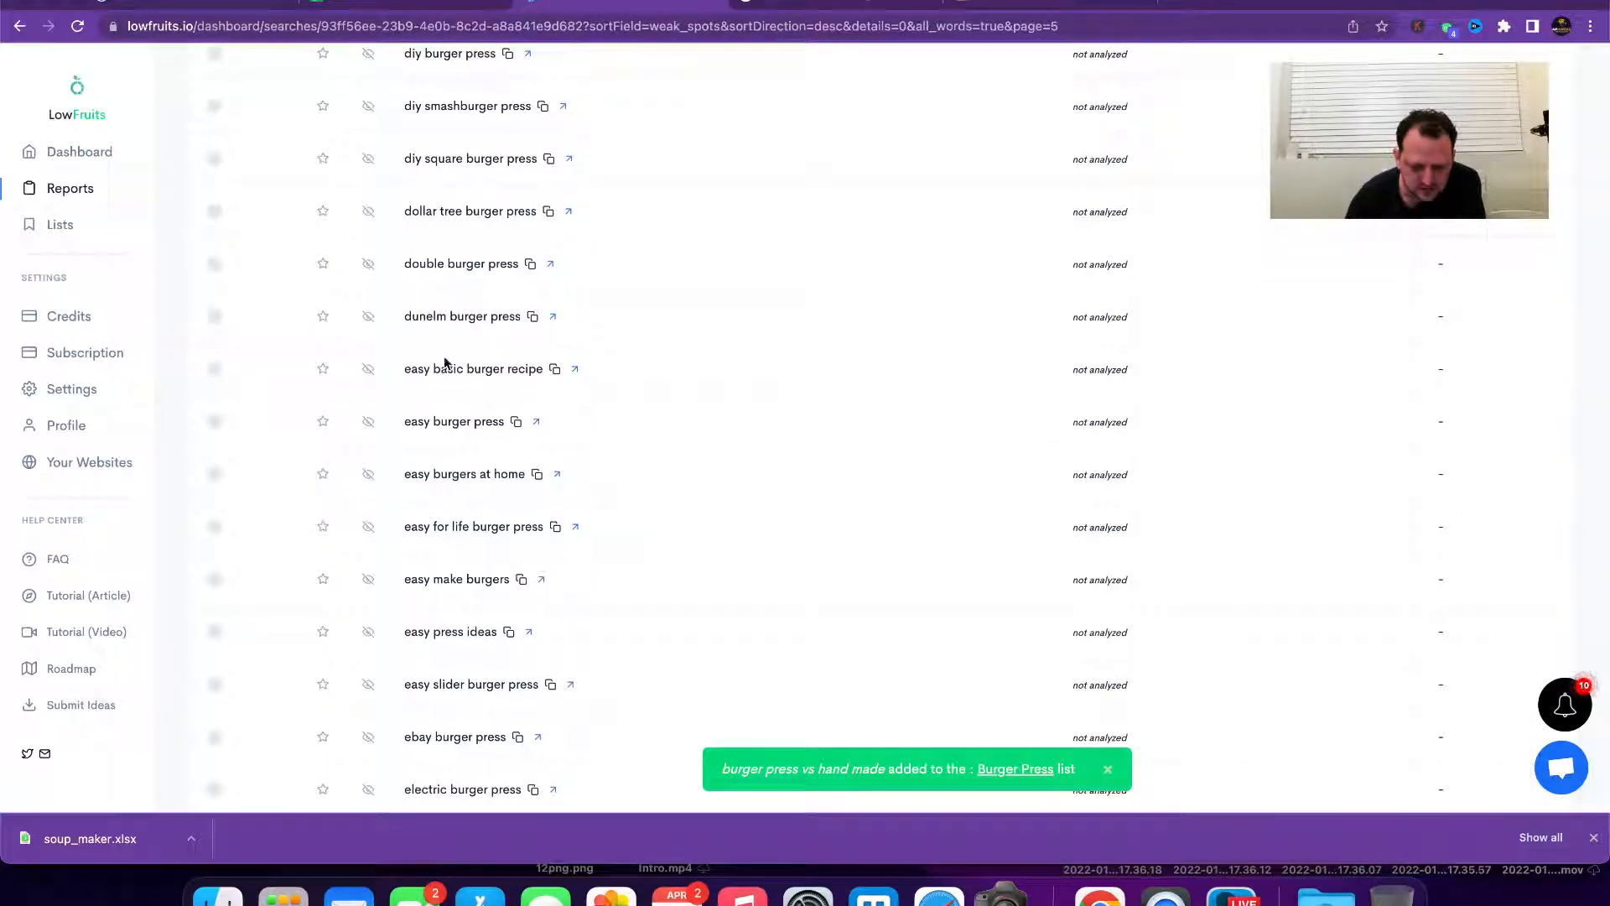
pyautogui.click(323, 370)
# Step: Check the rest of the fifth page for informational topics and open the sixth page of suggestions
pyautogui.scroll(-2, 550, 470)
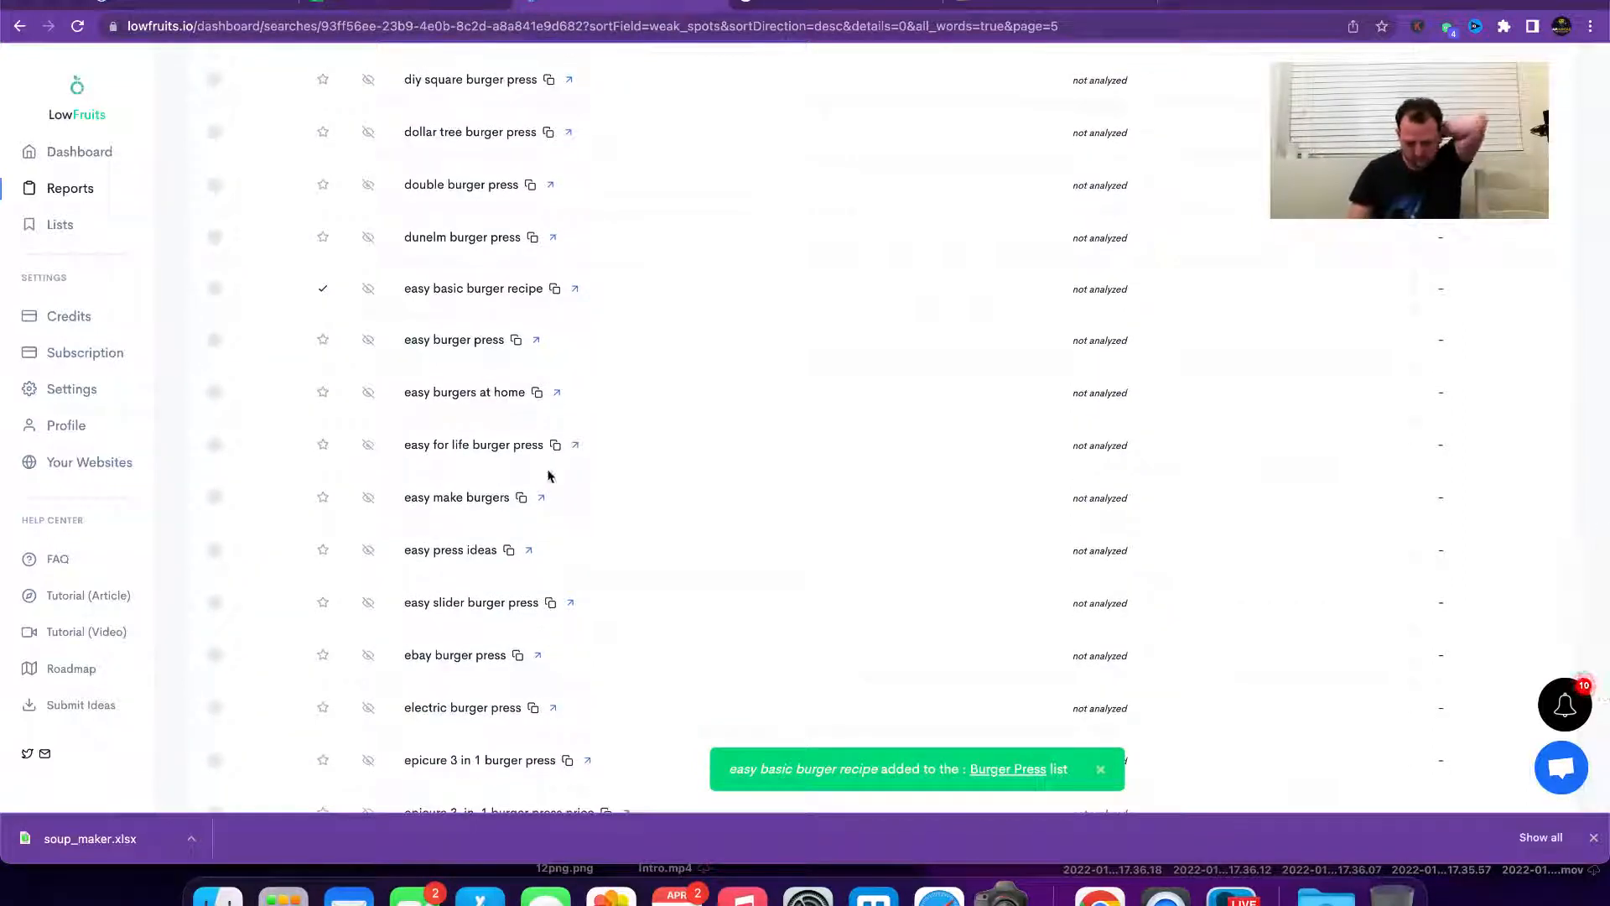
pyautogui.scroll(-6, 550, 476)
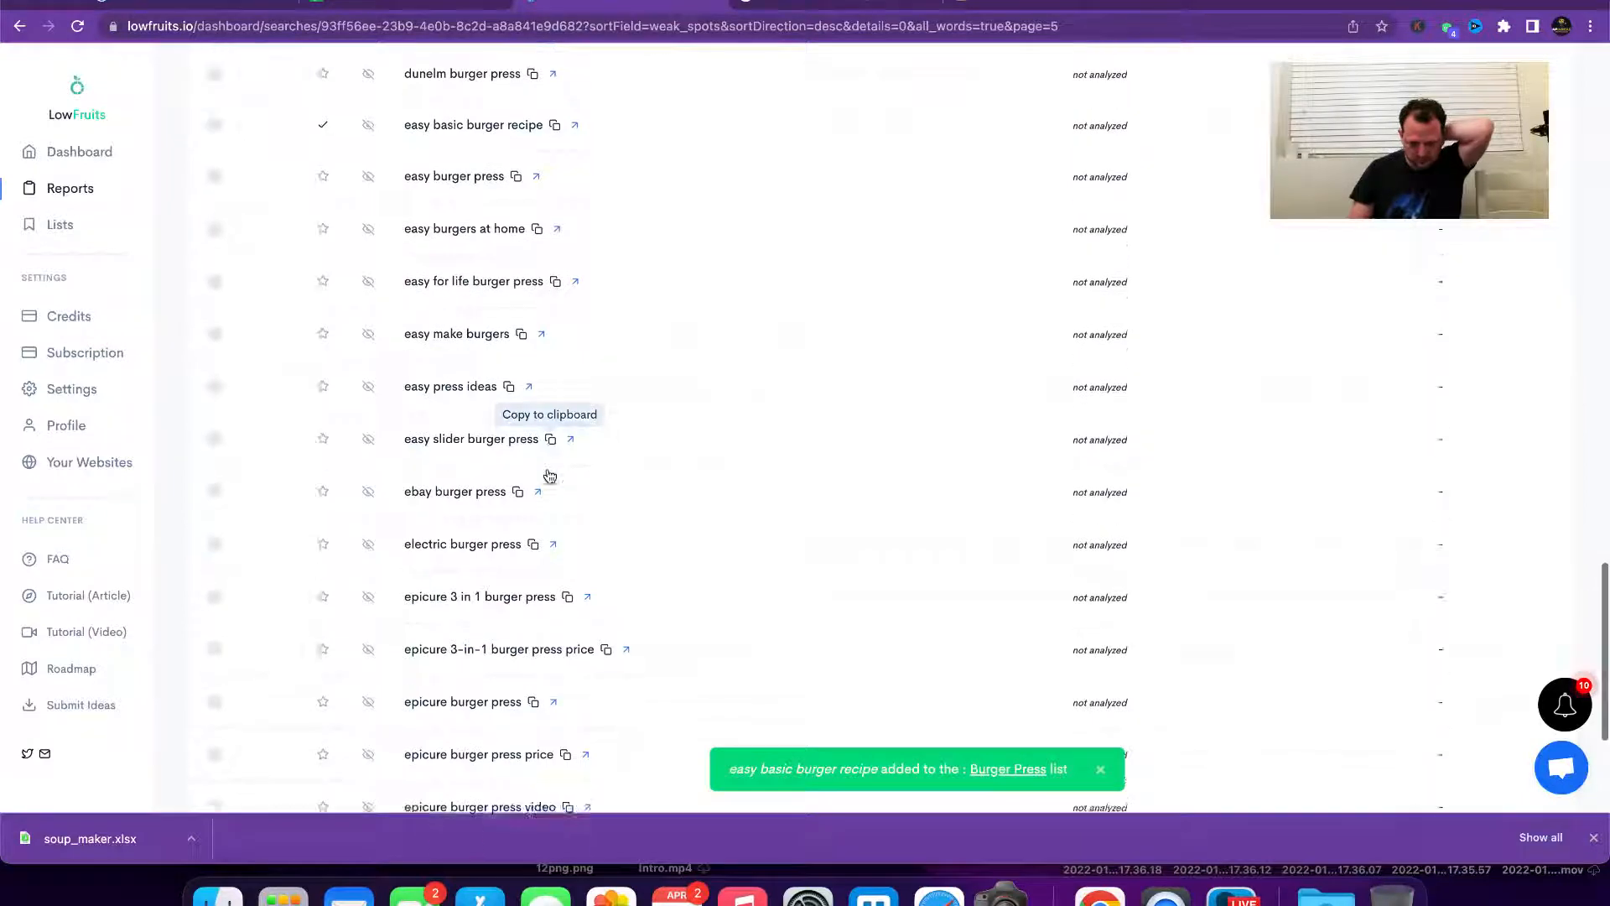
pyautogui.scroll(-3, 549, 476)
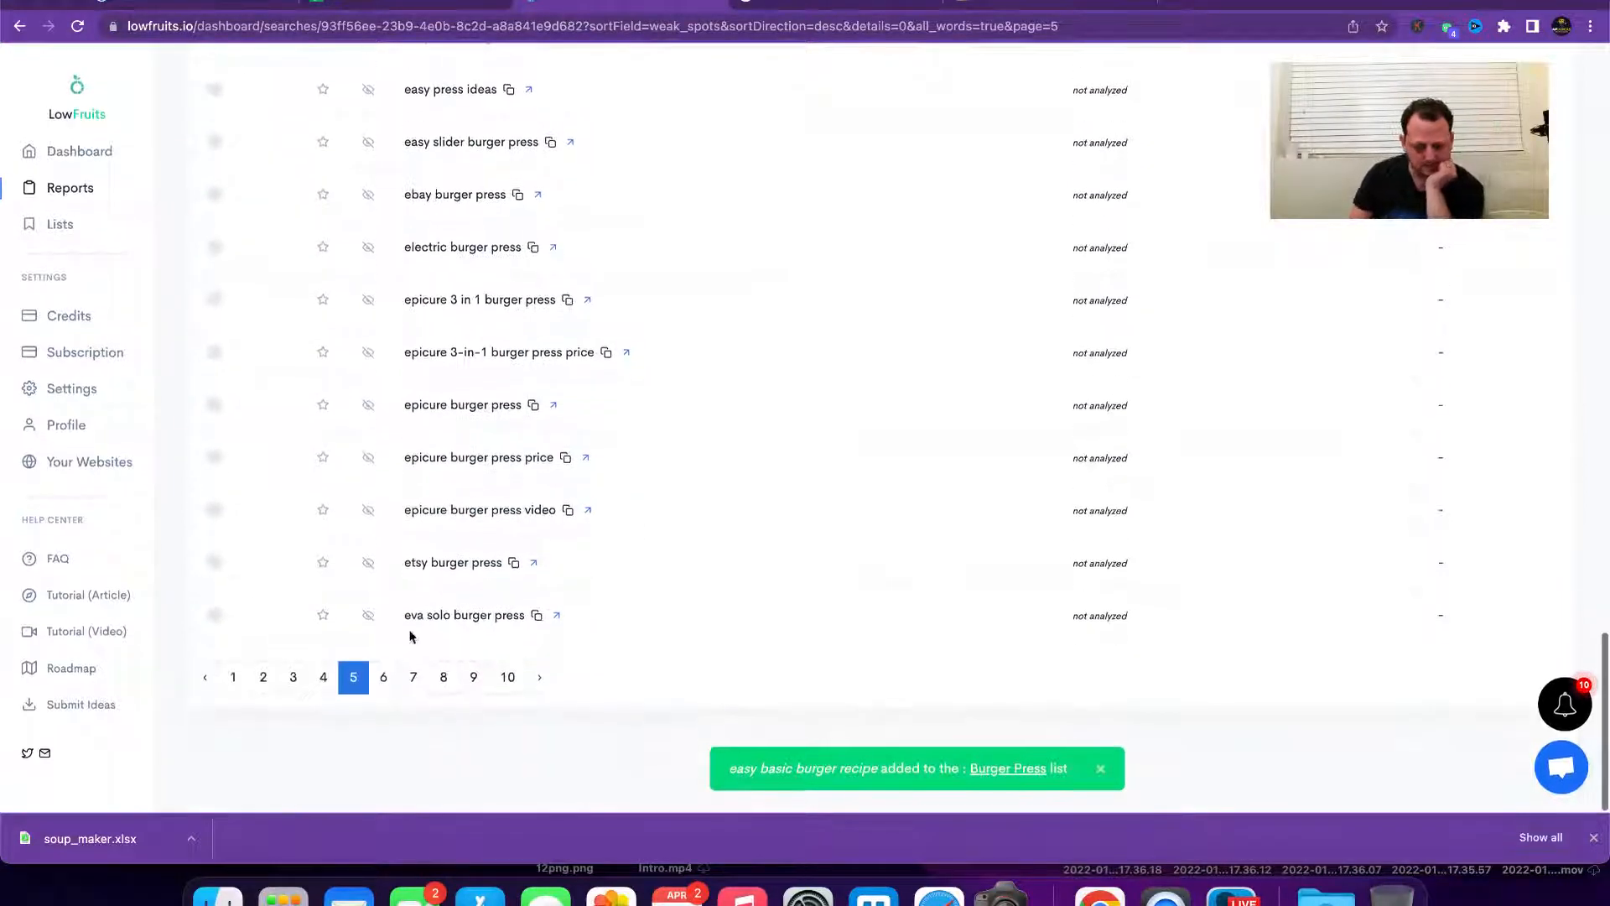
pyautogui.click(1232, 895)
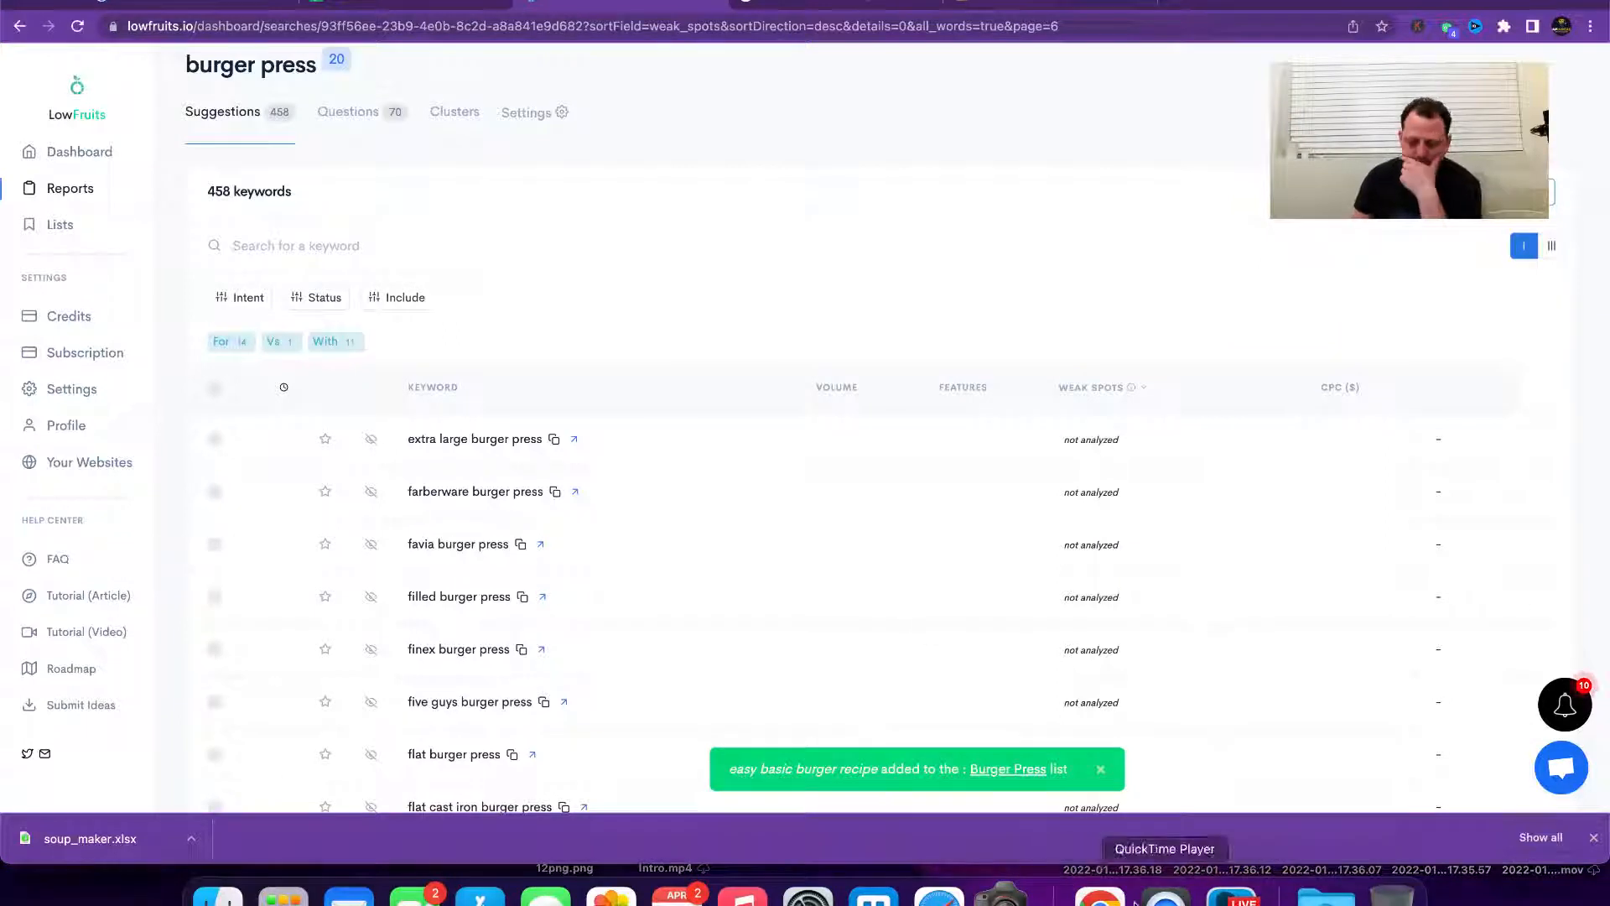
pyautogui.click(1497, 609)
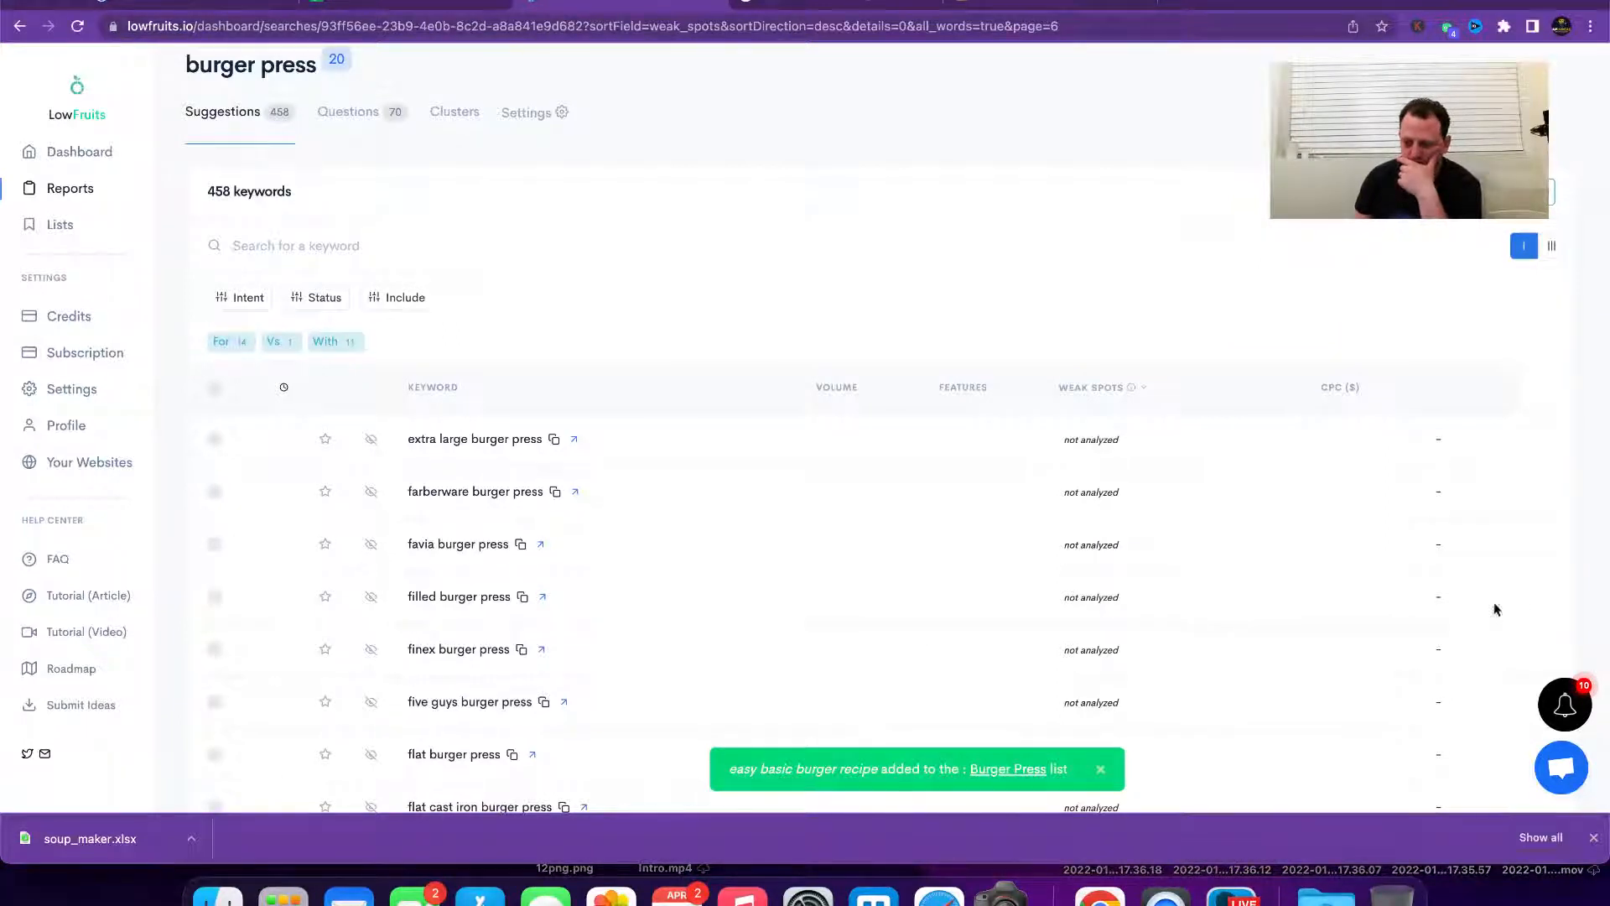
# Step: Review the sixth page of suggestions and save the keyword "instructions for burger press" to the Burger Press list
pyautogui.scroll(-2, 788, 612)
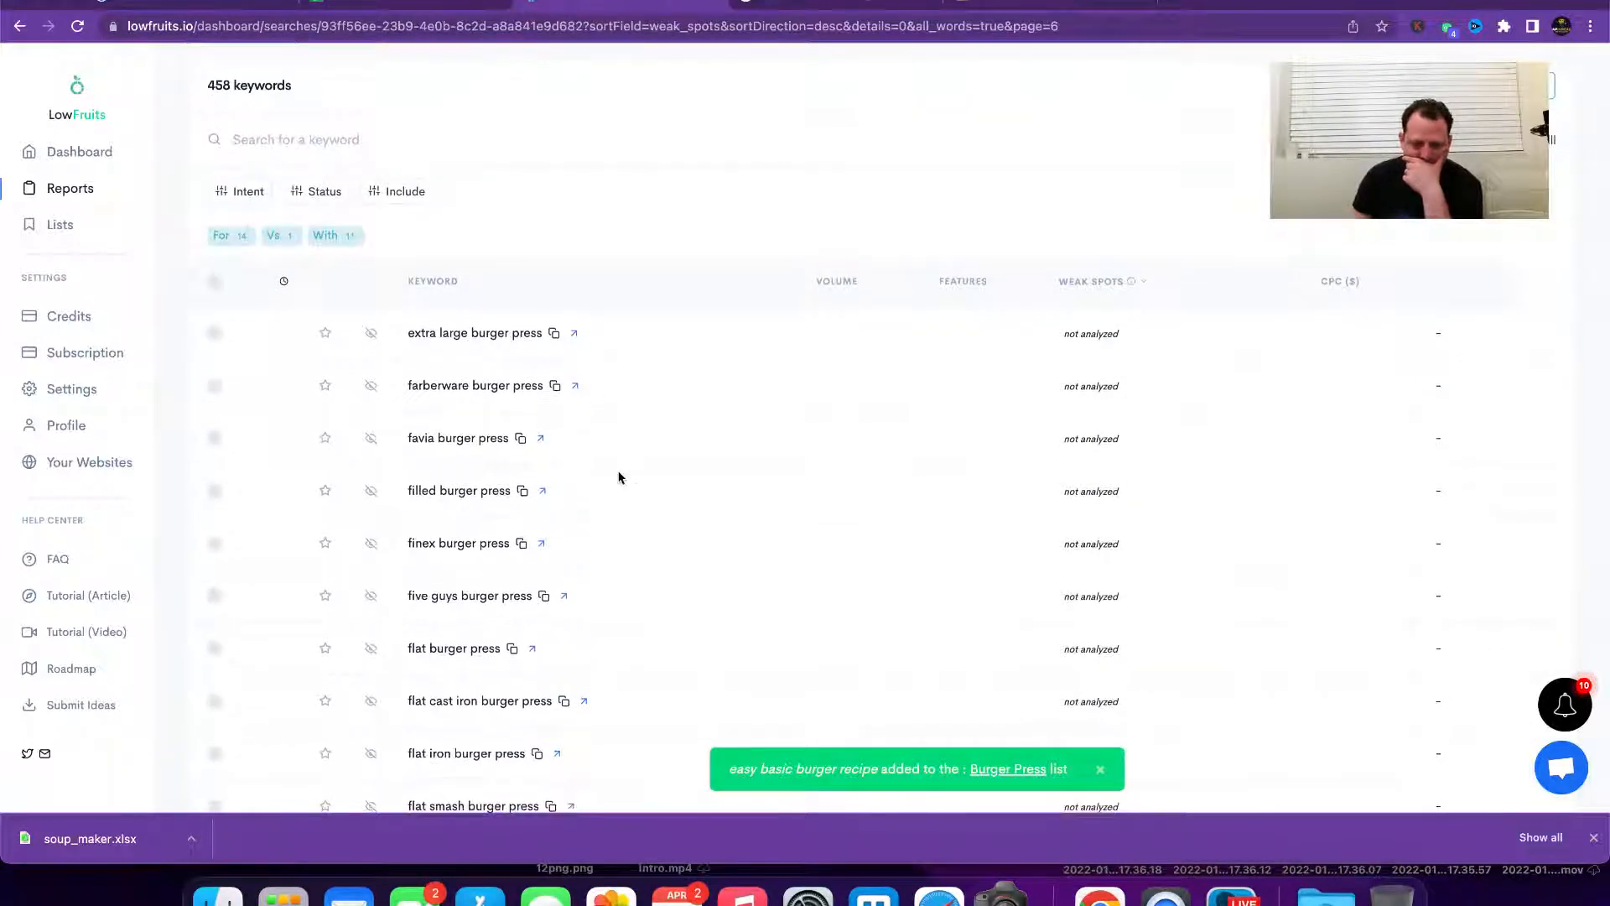
pyautogui.scroll(-2, 619, 474)
pyautogui.scroll(-2, 560, 421)
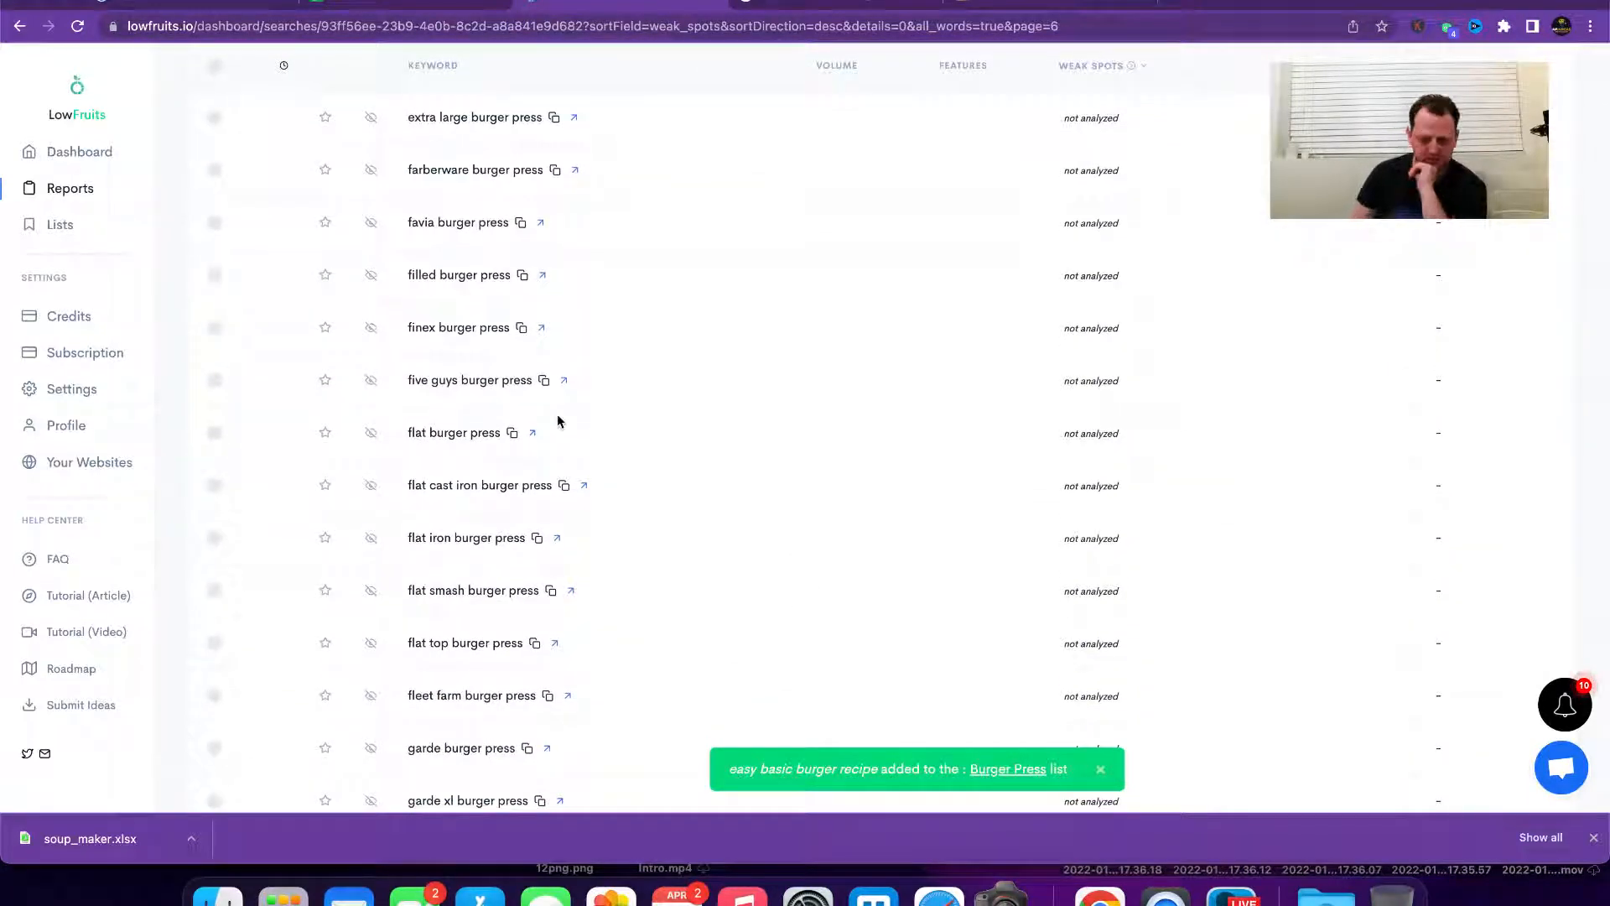
pyautogui.scroll(-2, 560, 421)
pyautogui.scroll(-4, 560, 421)
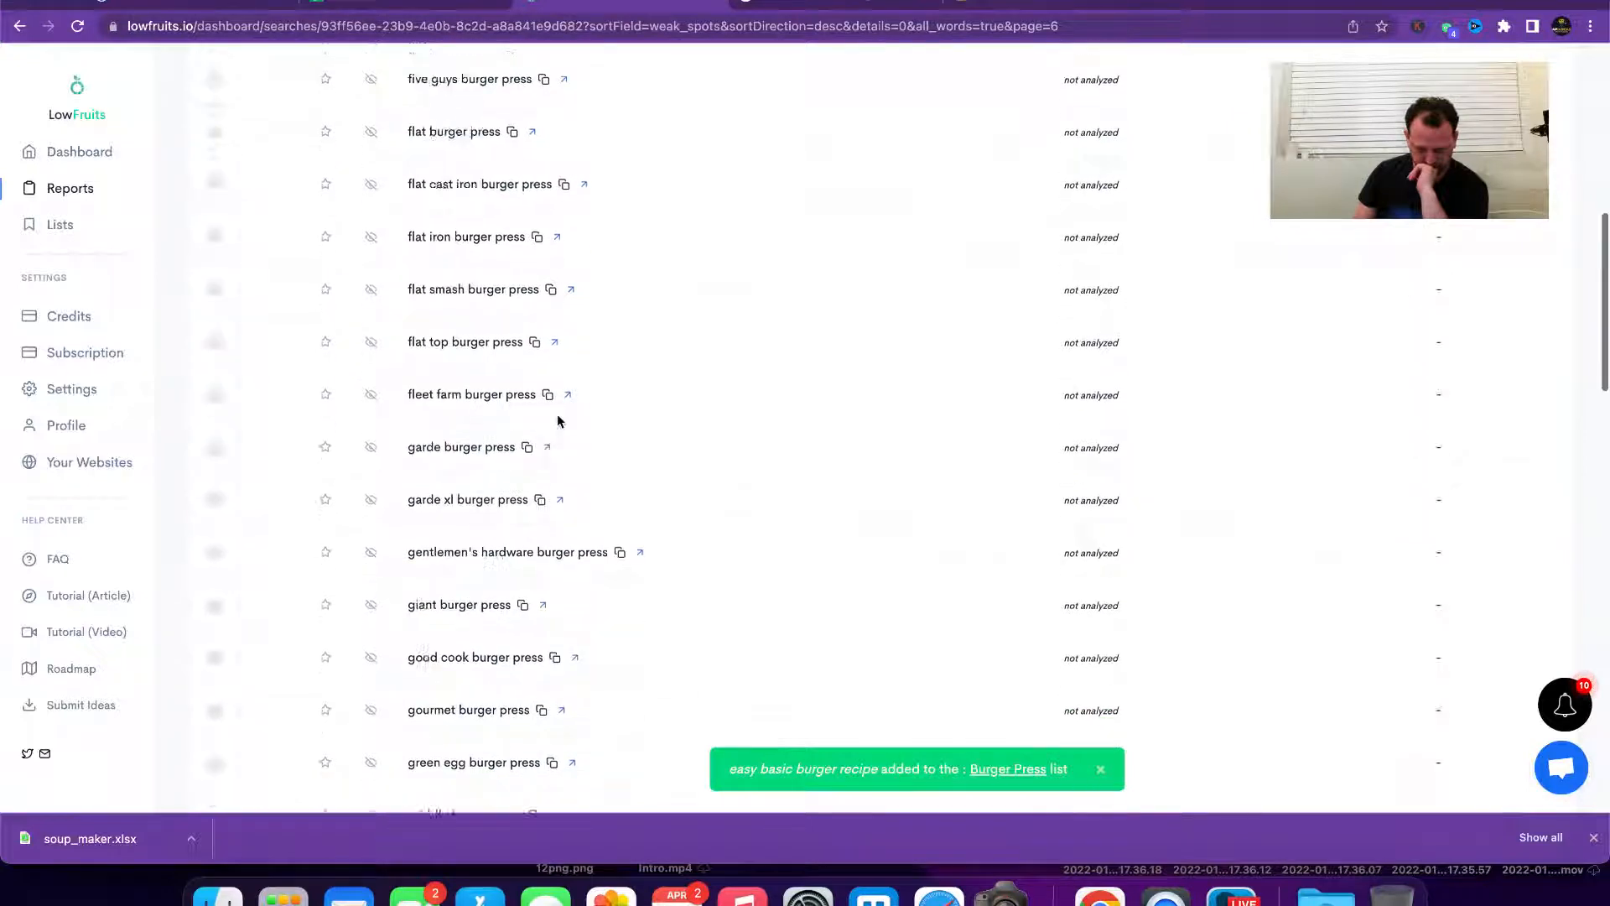
pyautogui.scroll(-3, 561, 421)
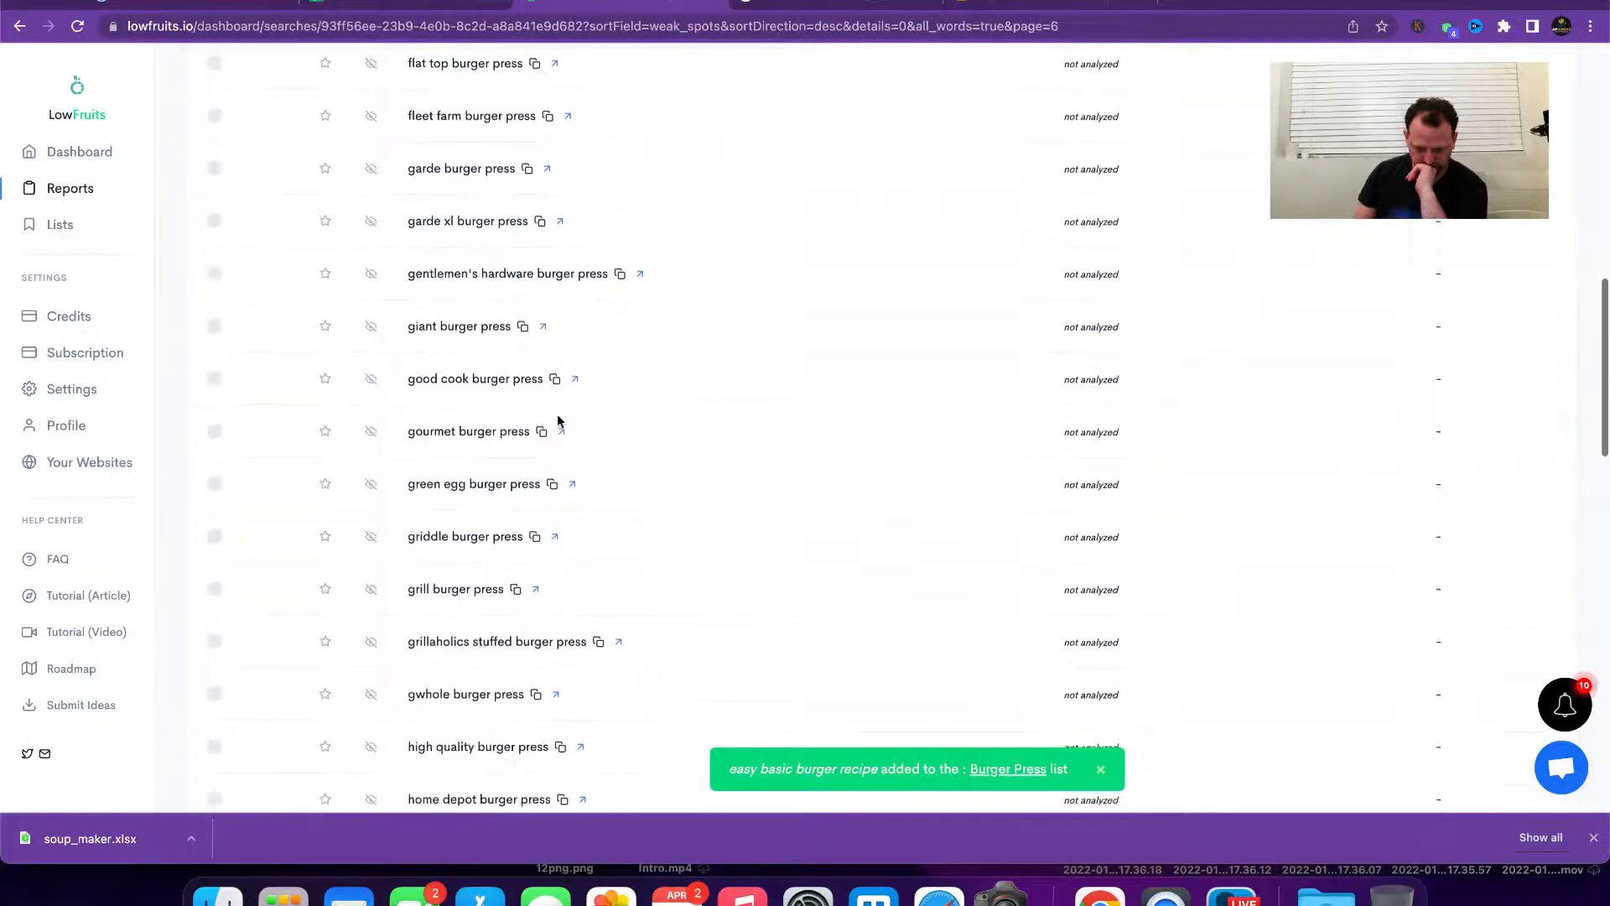
pyautogui.scroll(-4, 561, 421)
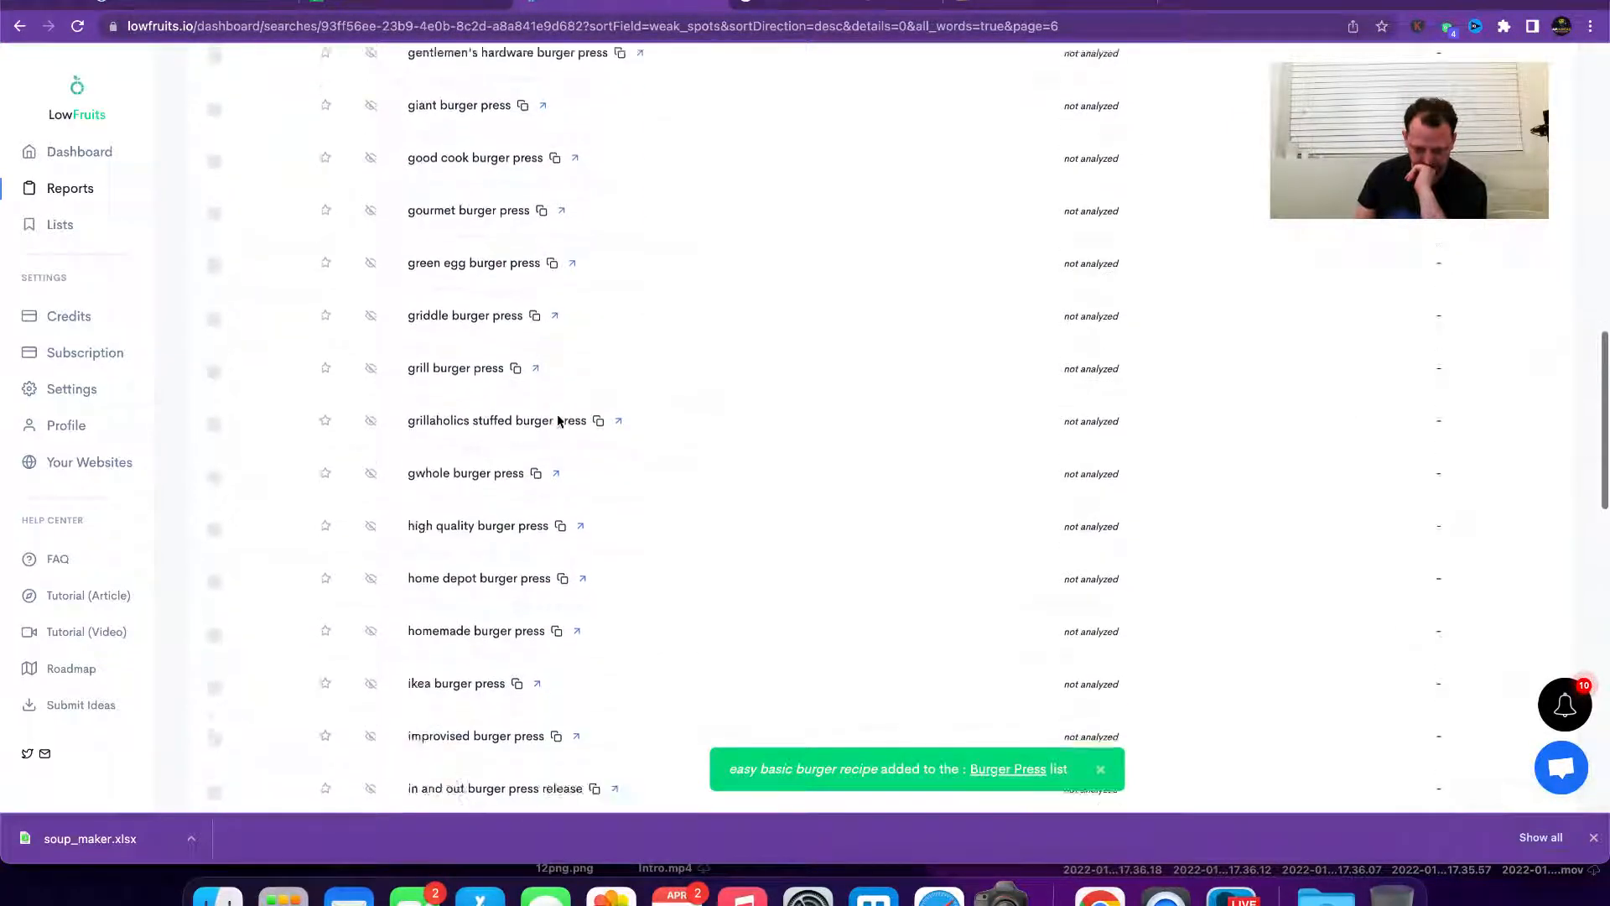
pyautogui.scroll(-4, 560, 421)
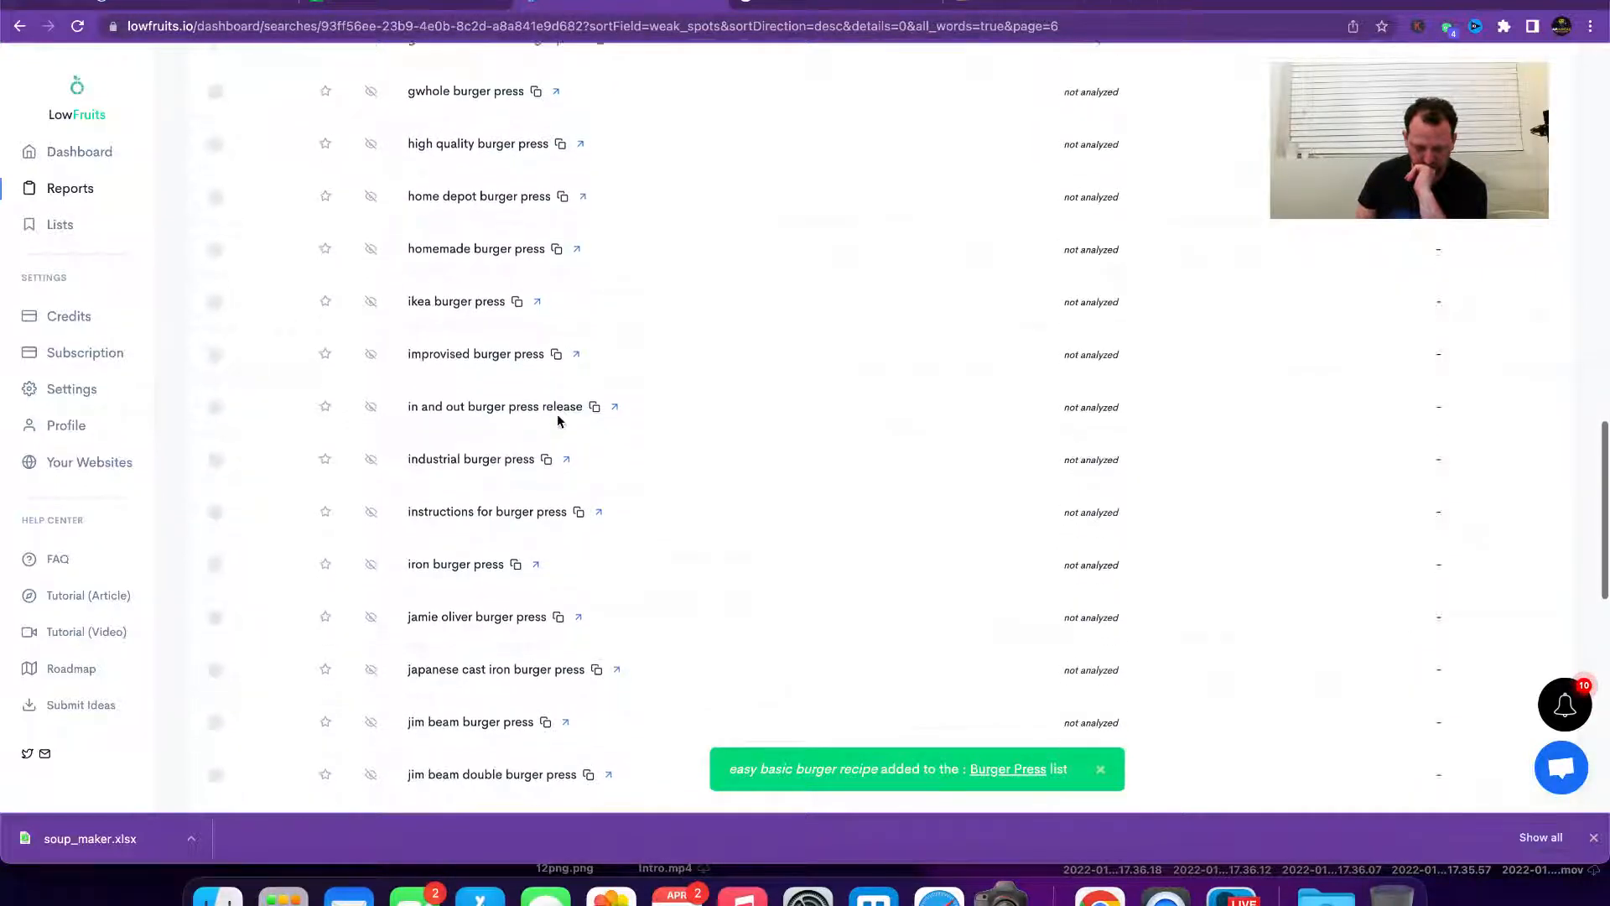
pyautogui.scroll(-1, 560, 421)
pyautogui.click(326, 436)
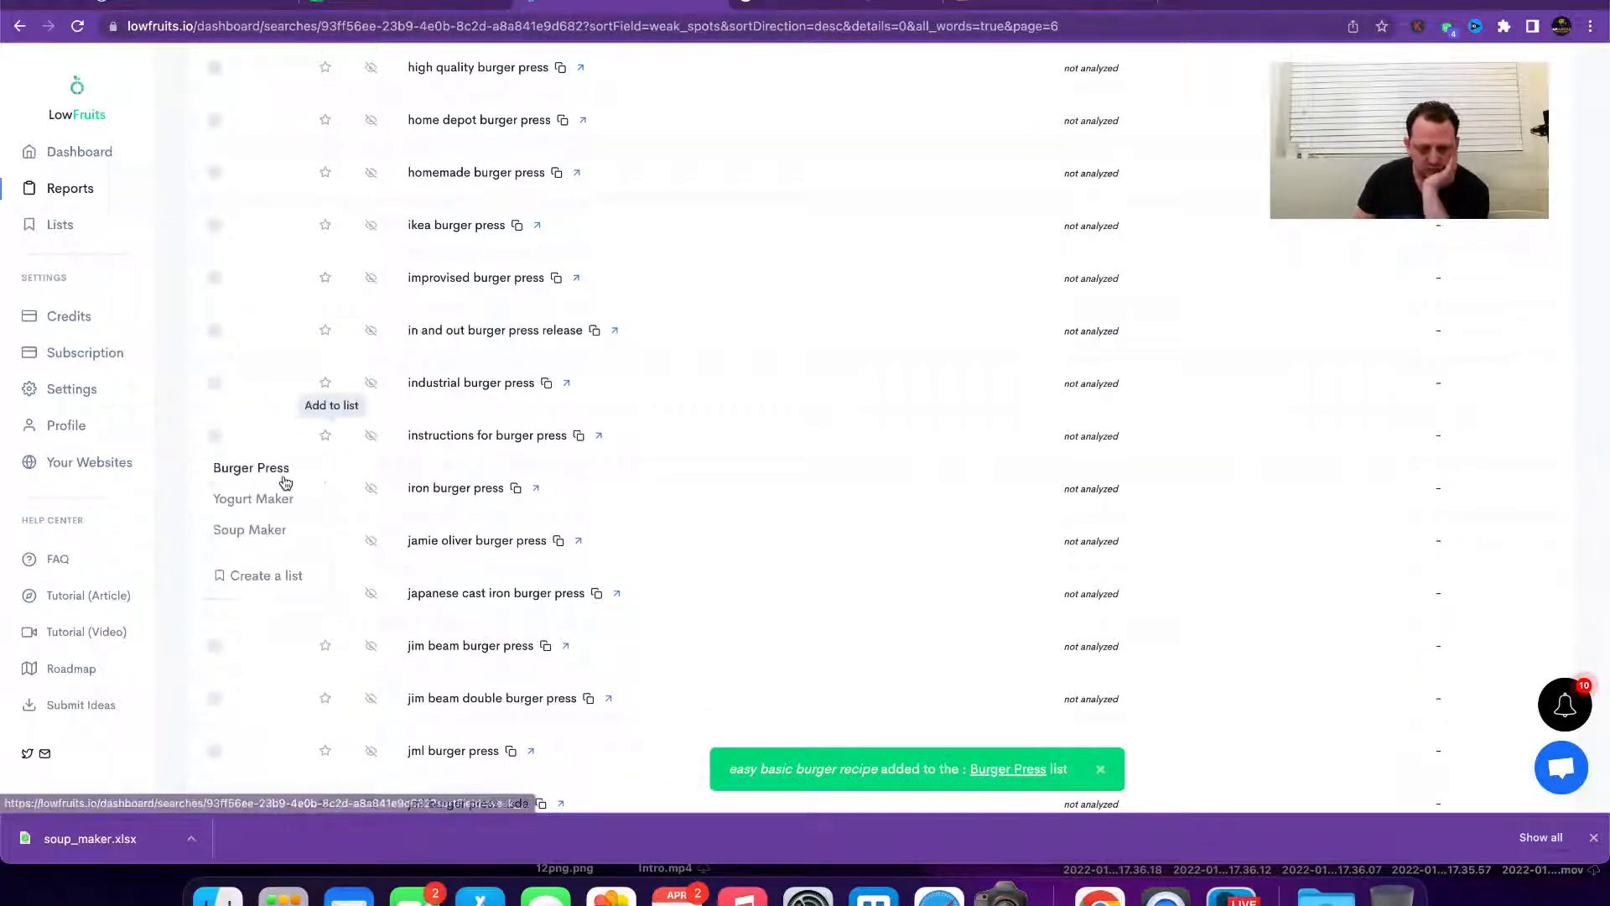
pyautogui.click(286, 480)
# Step: Check the remaining suggestions on the sixth page for informational topics and open the seventh page
pyautogui.scroll(-3, 539, 476)
pyautogui.scroll(-10, 538, 476)
pyautogui.scroll(-1, 538, 472)
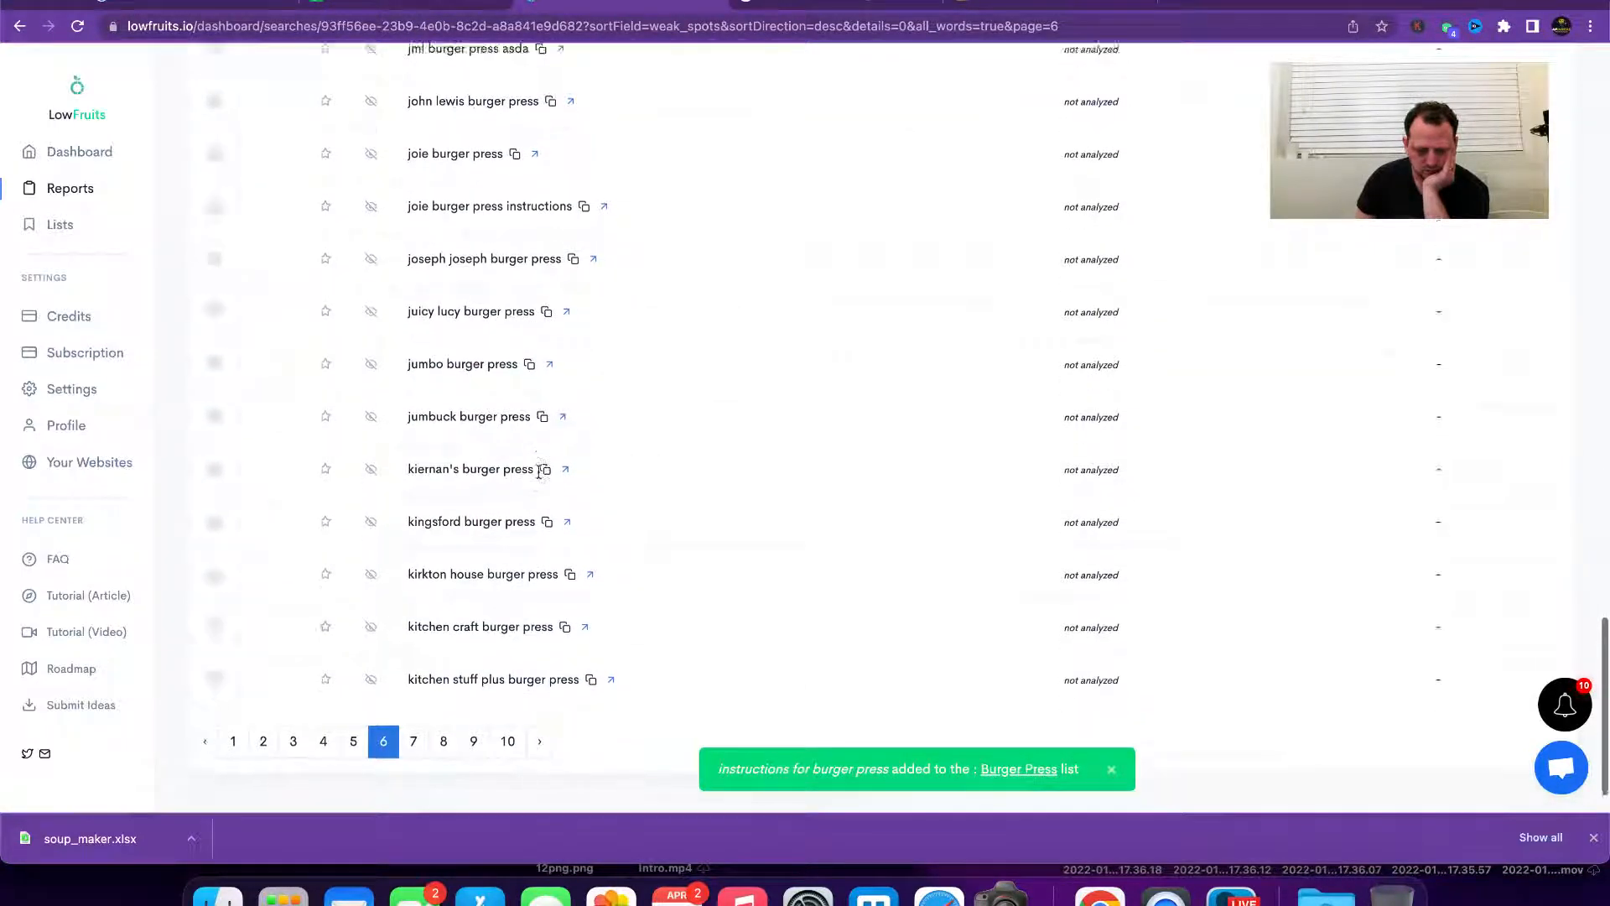
pyautogui.click(410, 729)
# Step: Review the seventh page of suggestions for informational topics and open the eighth page
pyautogui.scroll(-3, 462, 542)
pyautogui.scroll(-1, 462, 543)
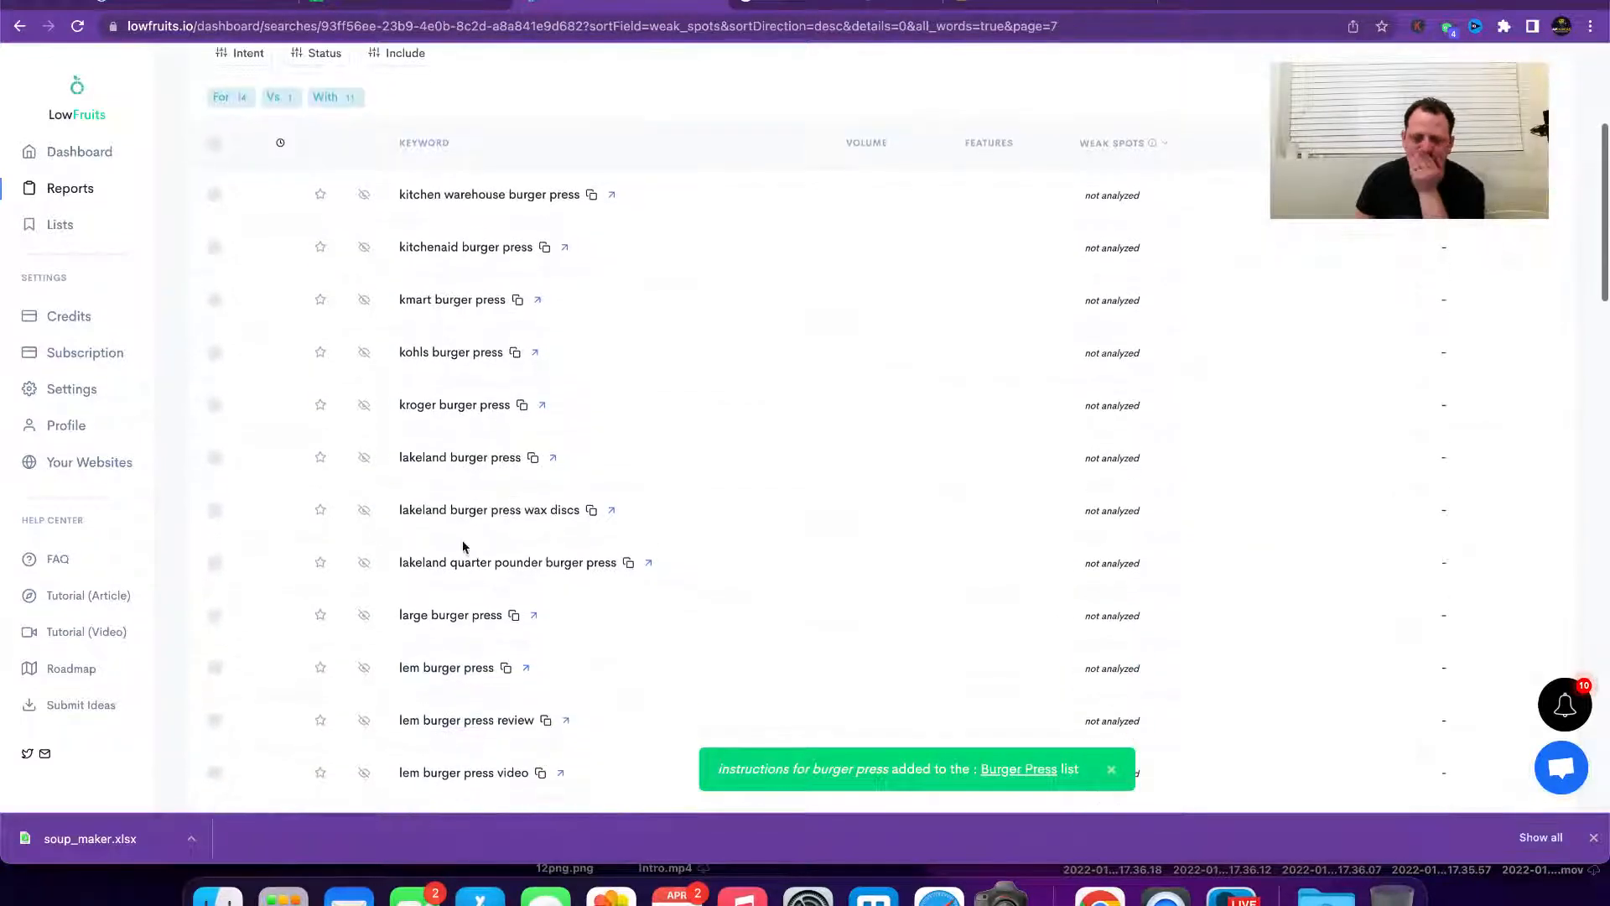
pyautogui.scroll(-8, 462, 547)
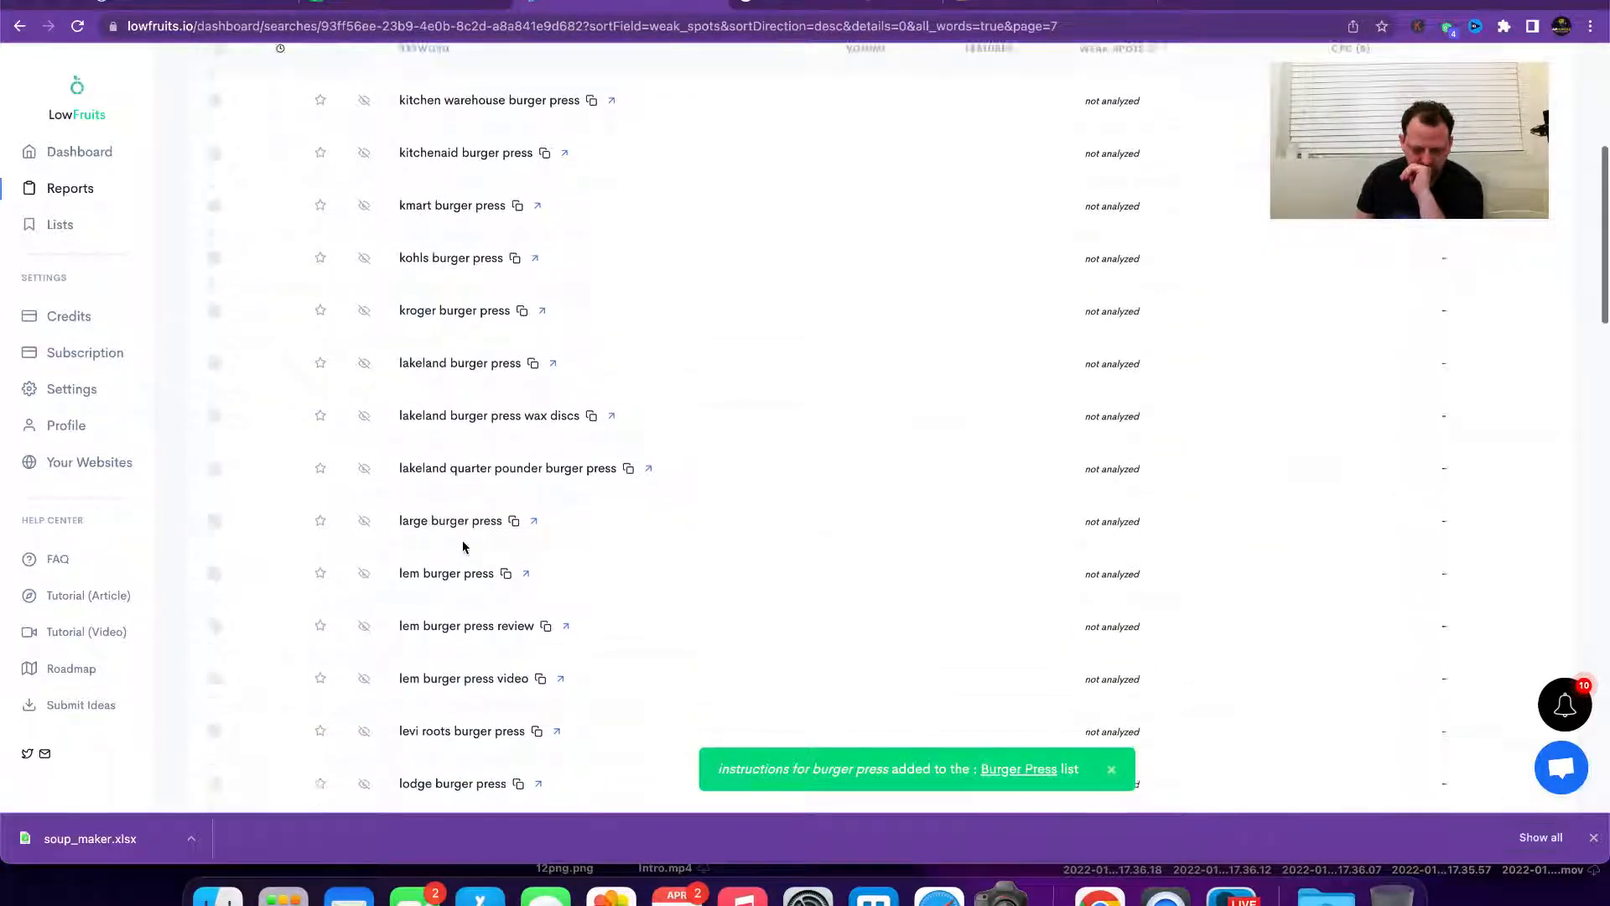
pyautogui.scroll(-20, 463, 545)
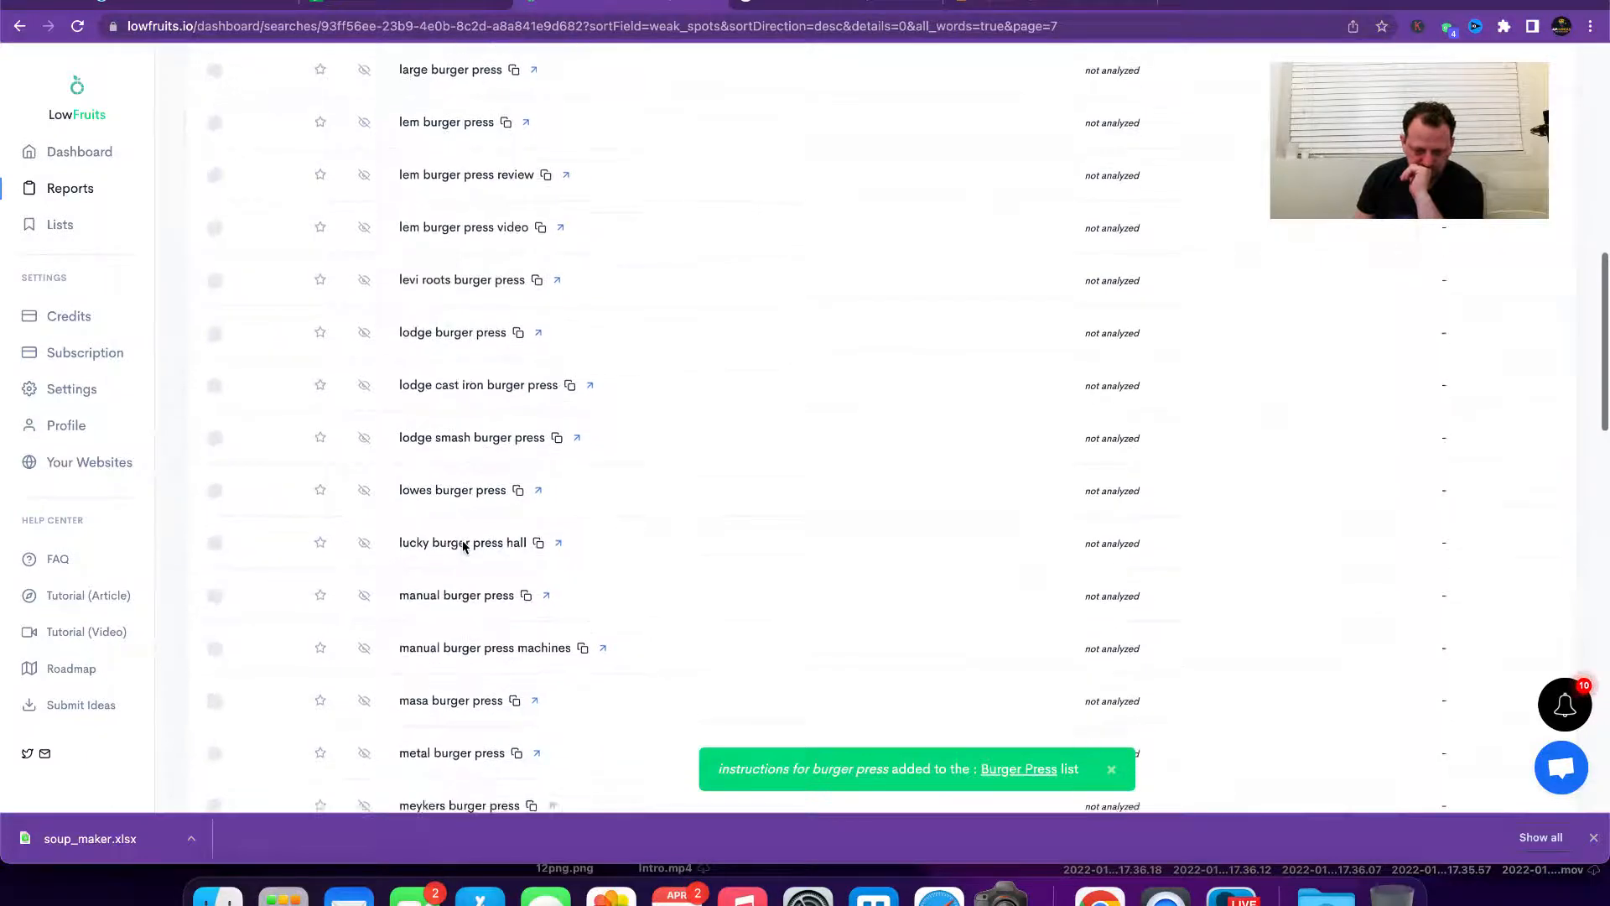
pyautogui.scroll(-15, 462, 543)
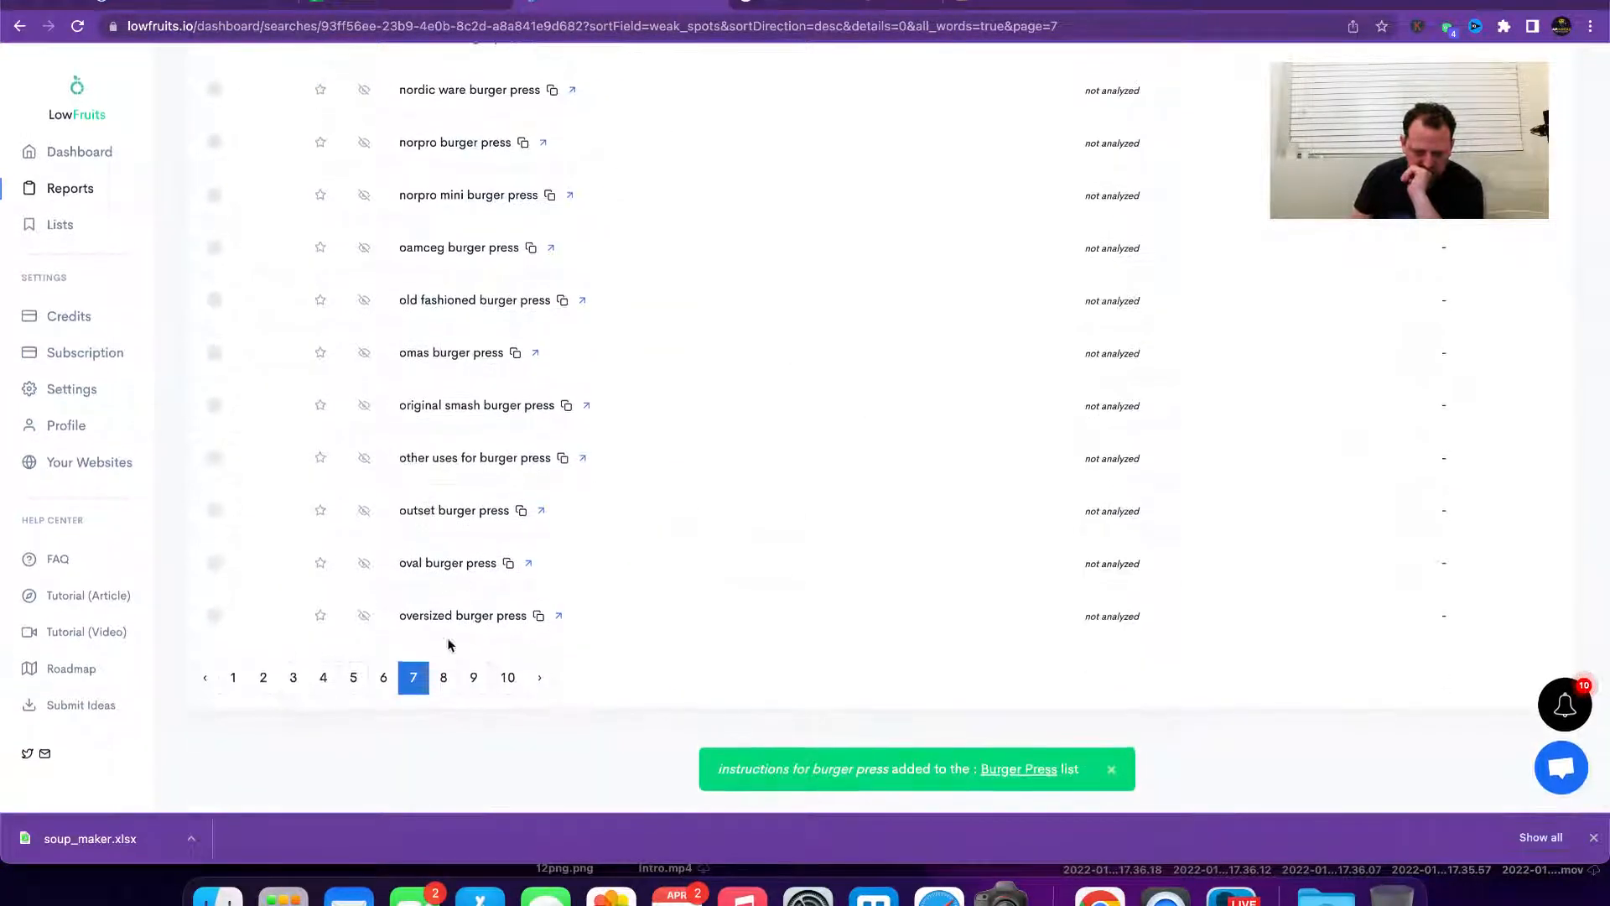
pyautogui.click(444, 678)
# Step: Review the eighth page of burger press suggestions for informational topics
pyautogui.scroll(-8, 491, 581)
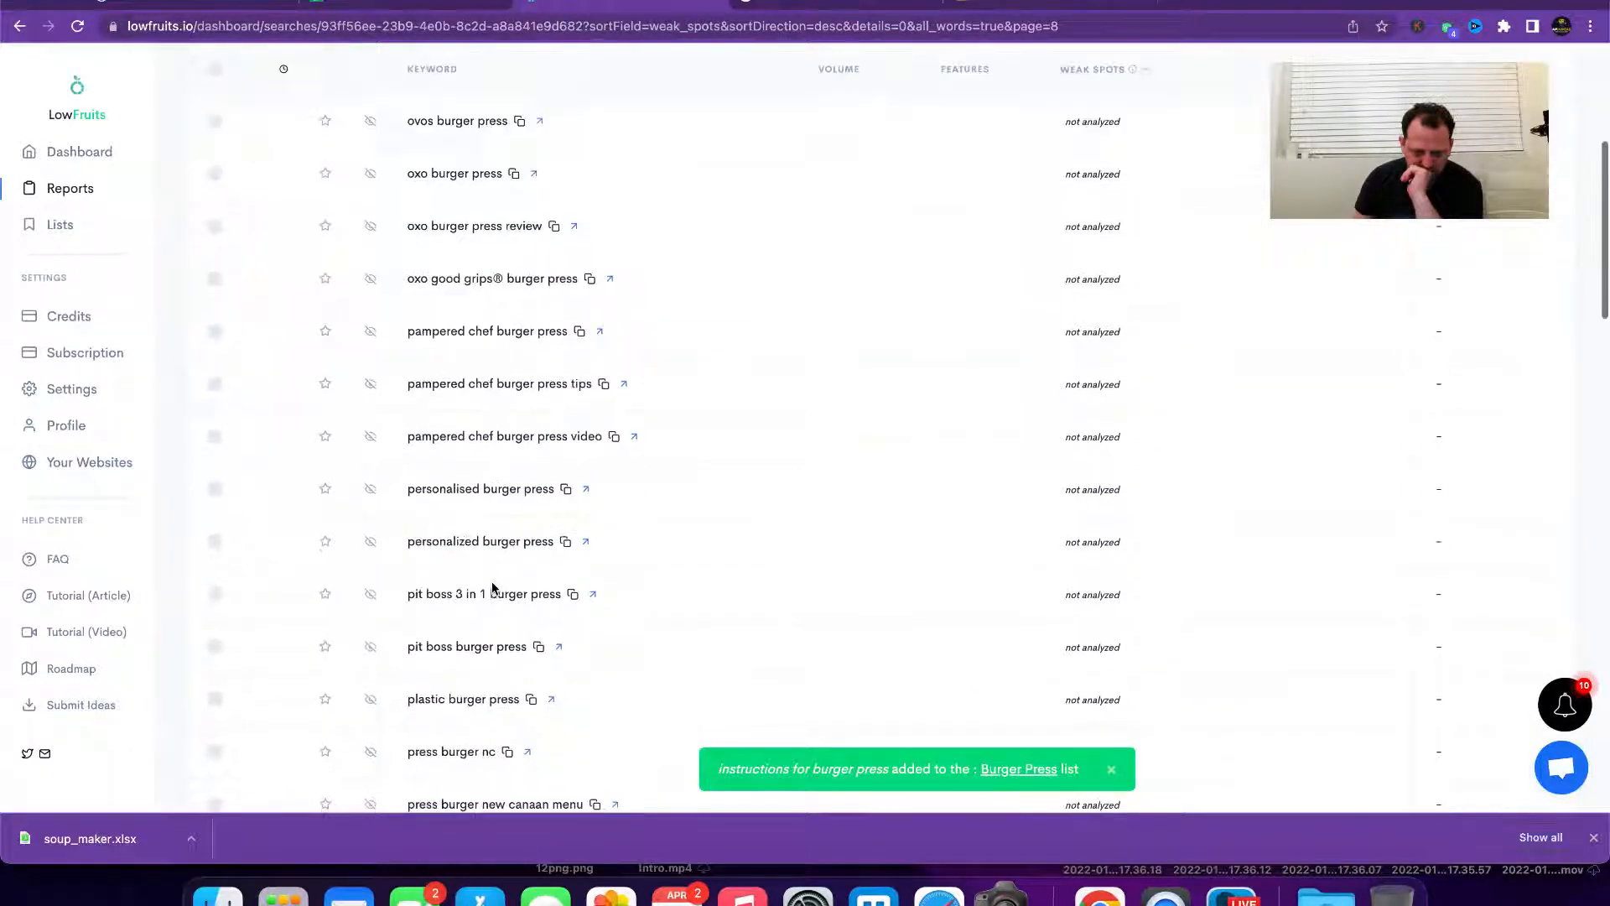
pyautogui.scroll(-4, 492, 587)
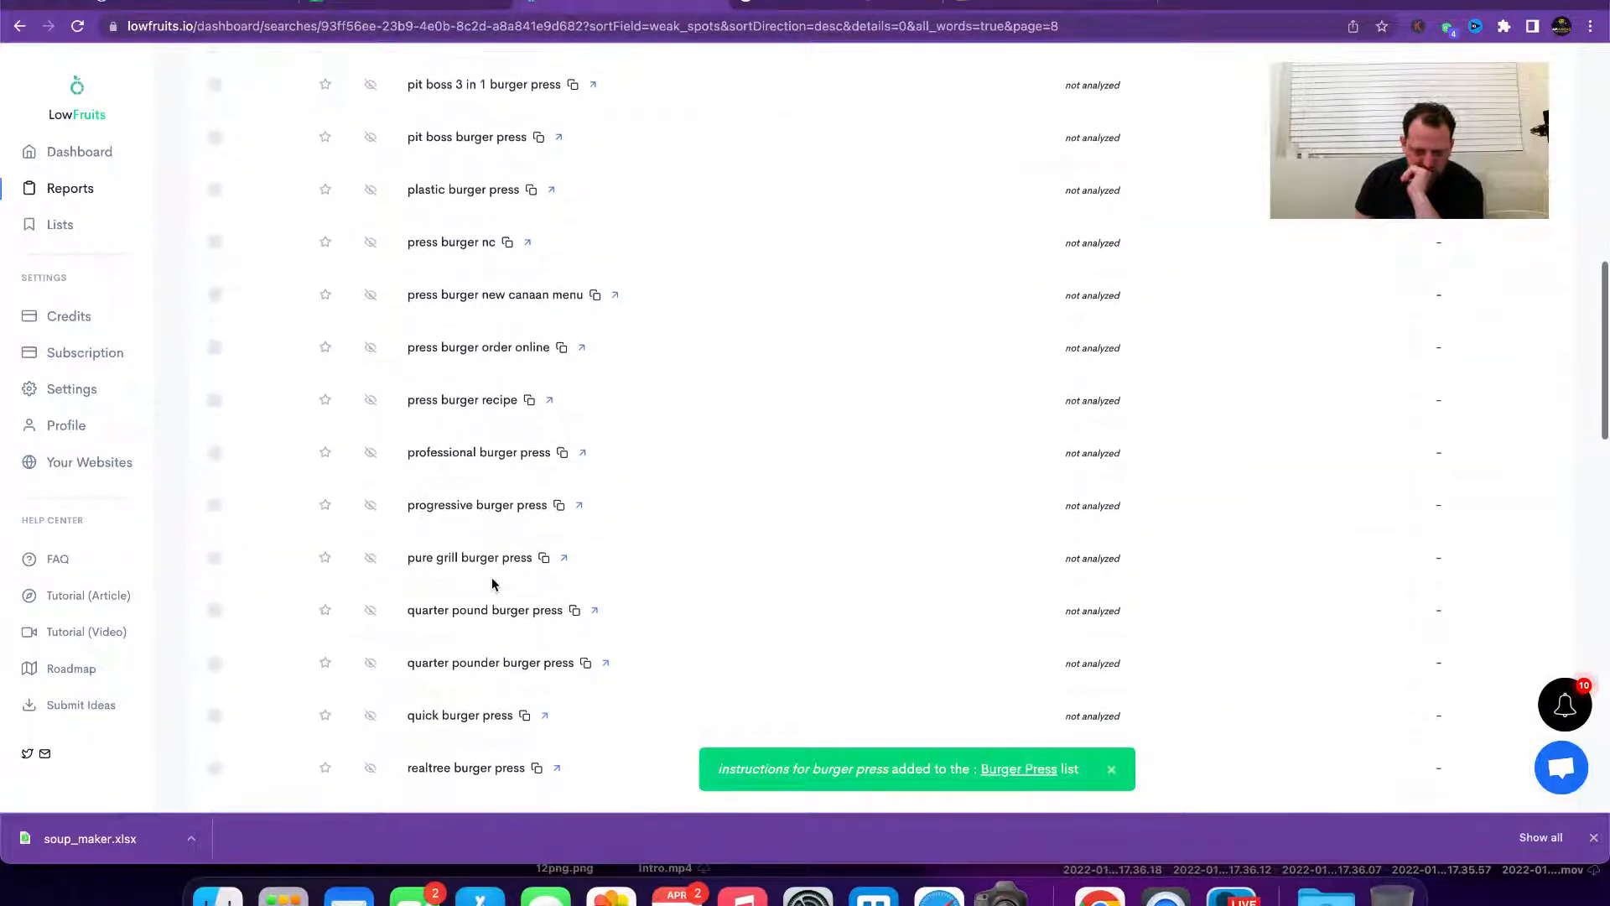
pyautogui.scroll(-10, 556, 459)
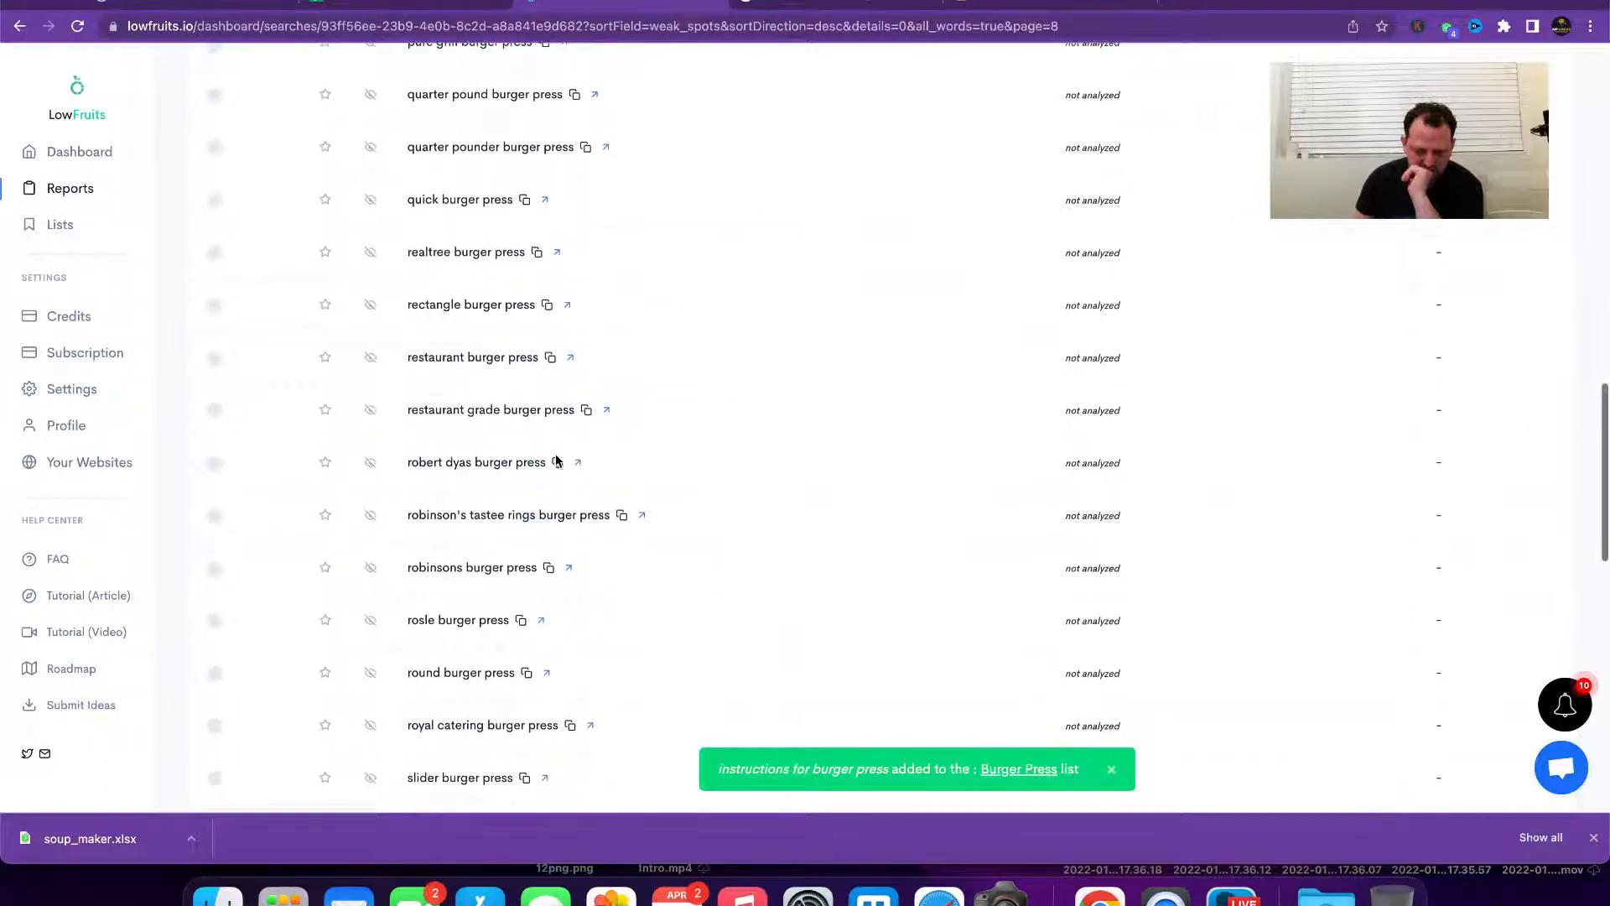
pyautogui.scroll(-10, 556, 459)
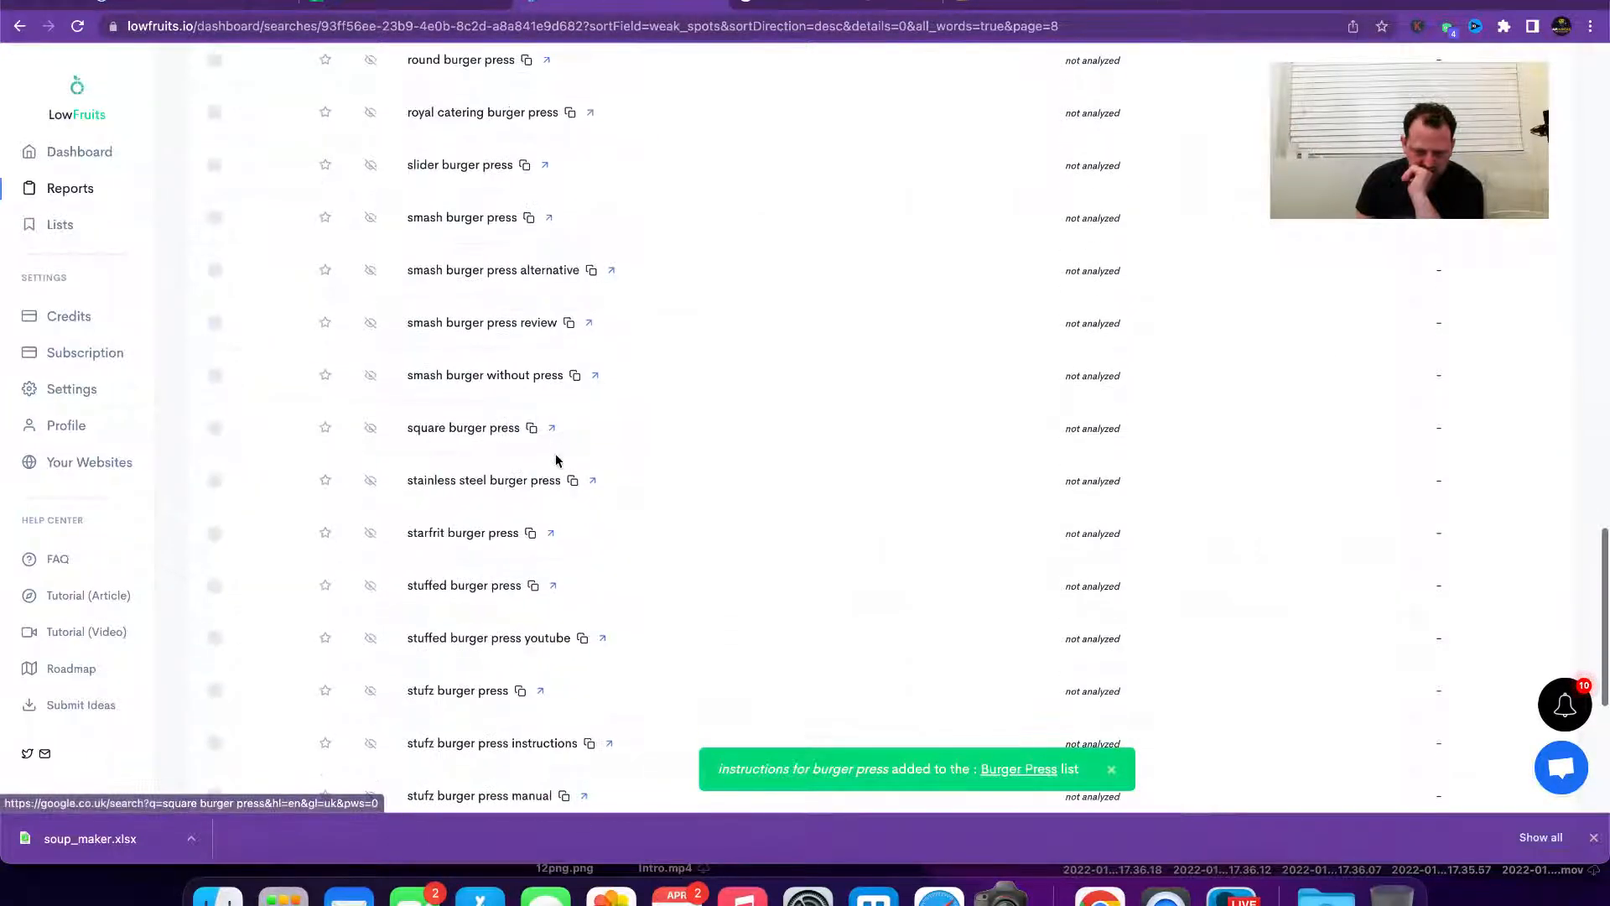
# Step: Switch to the question keywords and save "are burger presses worth it" and "burger press how to use" to the Burger Press list
pyautogui.scroll(20, 556, 460)
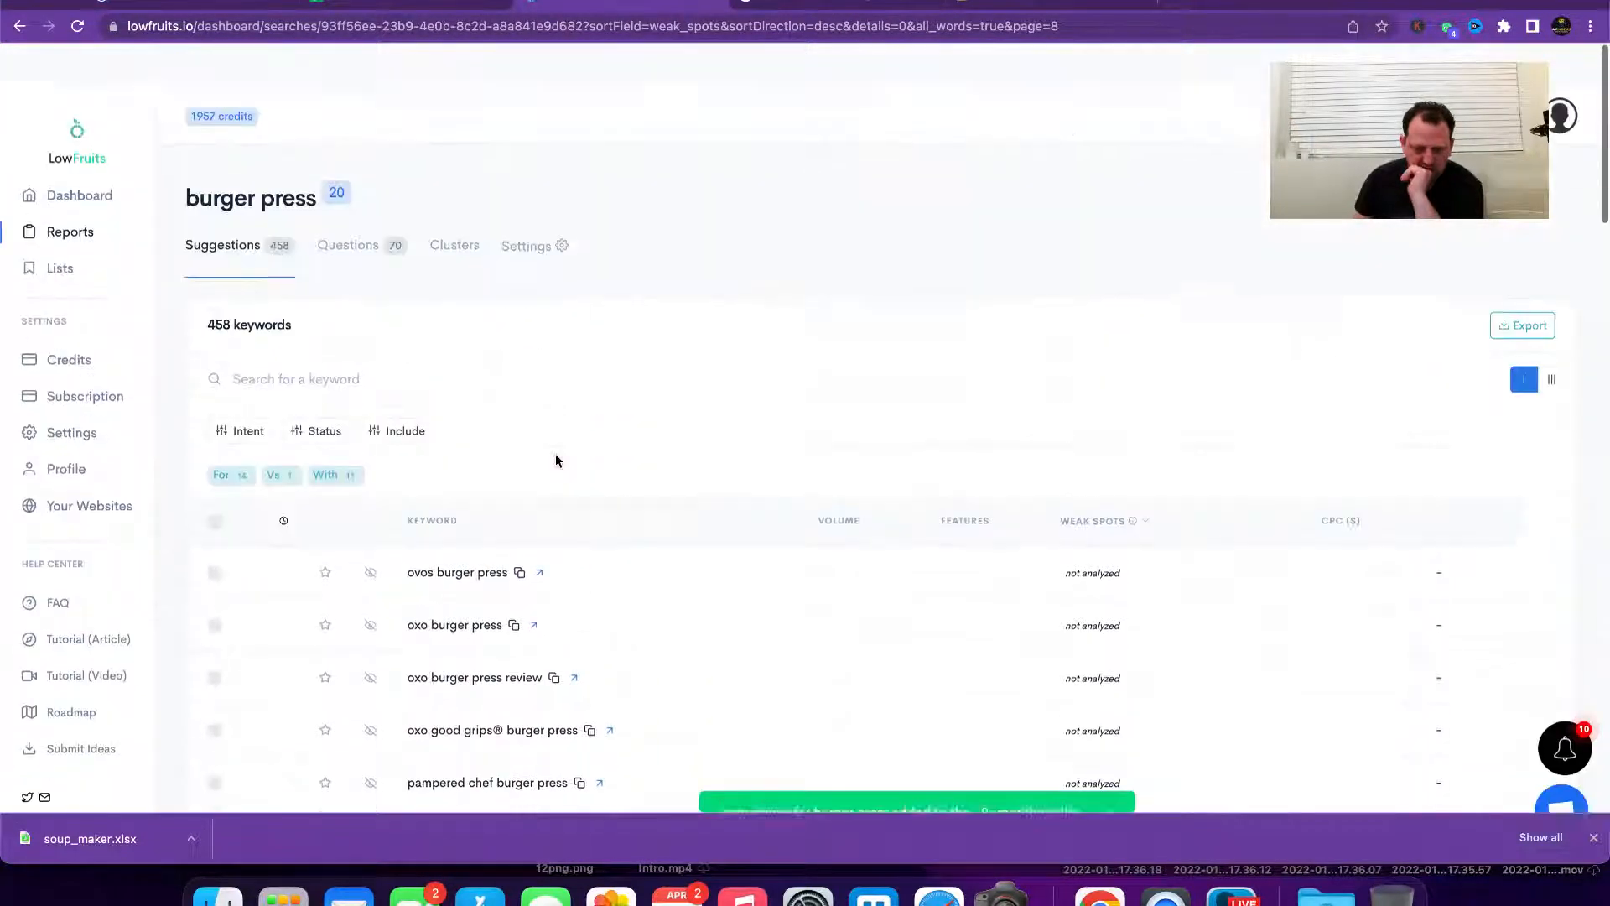
pyautogui.click(347, 201)
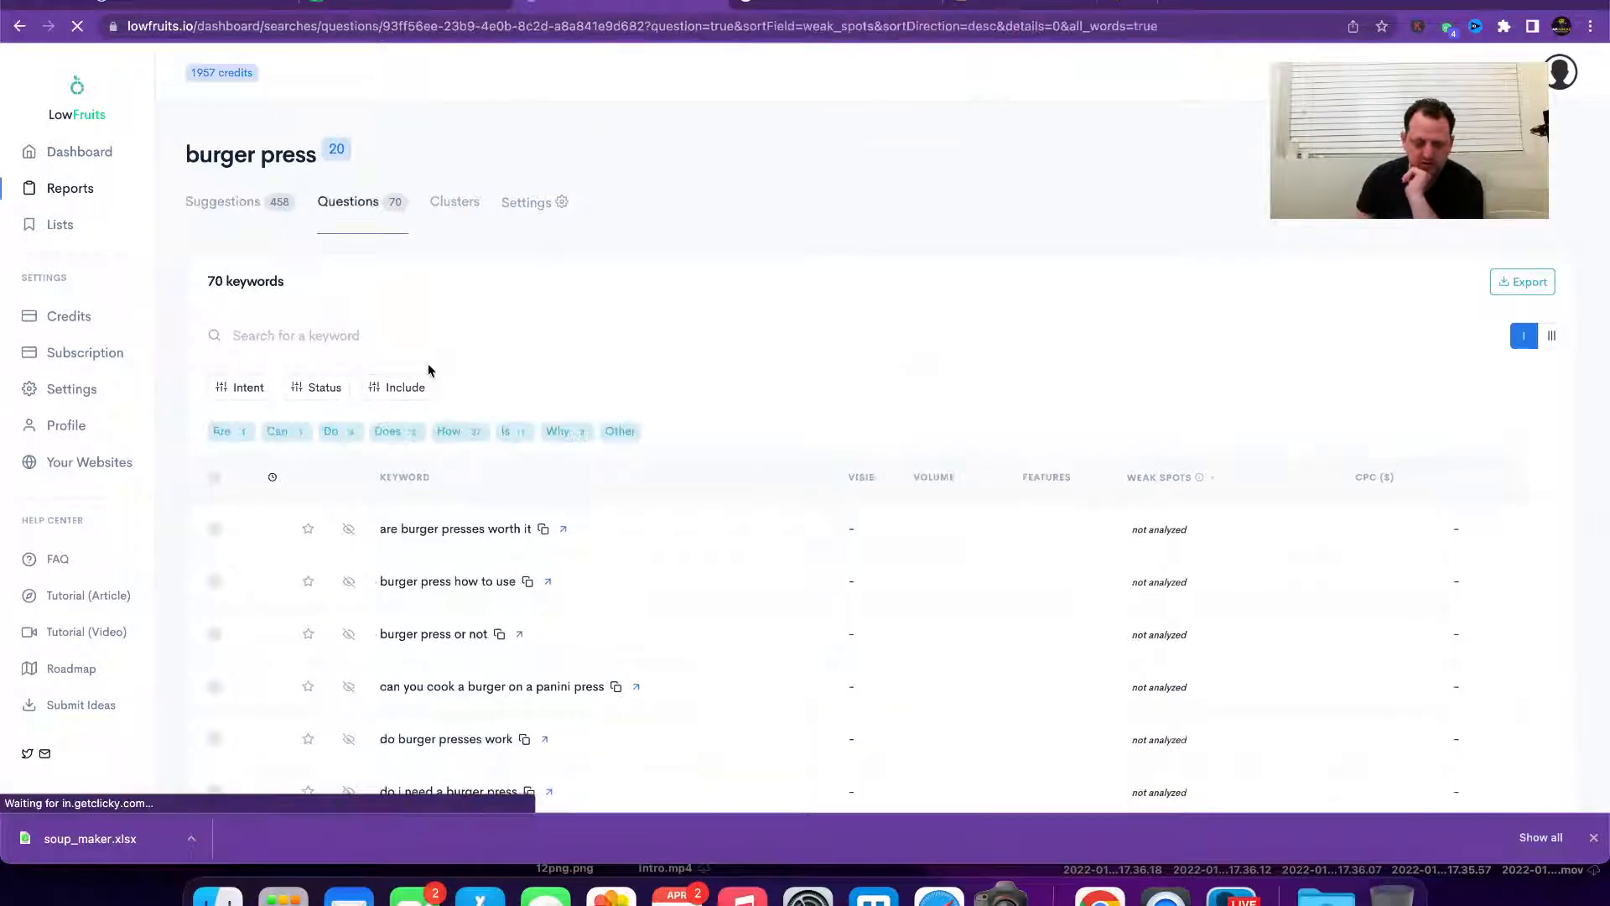
pyautogui.scroll(-2, 507, 470)
pyautogui.click(308, 339)
pyautogui.click(240, 367)
pyautogui.click(307, 389)
pyautogui.click(279, 417)
# Step: Save the question "do burger presses work" to the Burger Press list
pyautogui.scroll(-2, 384, 471)
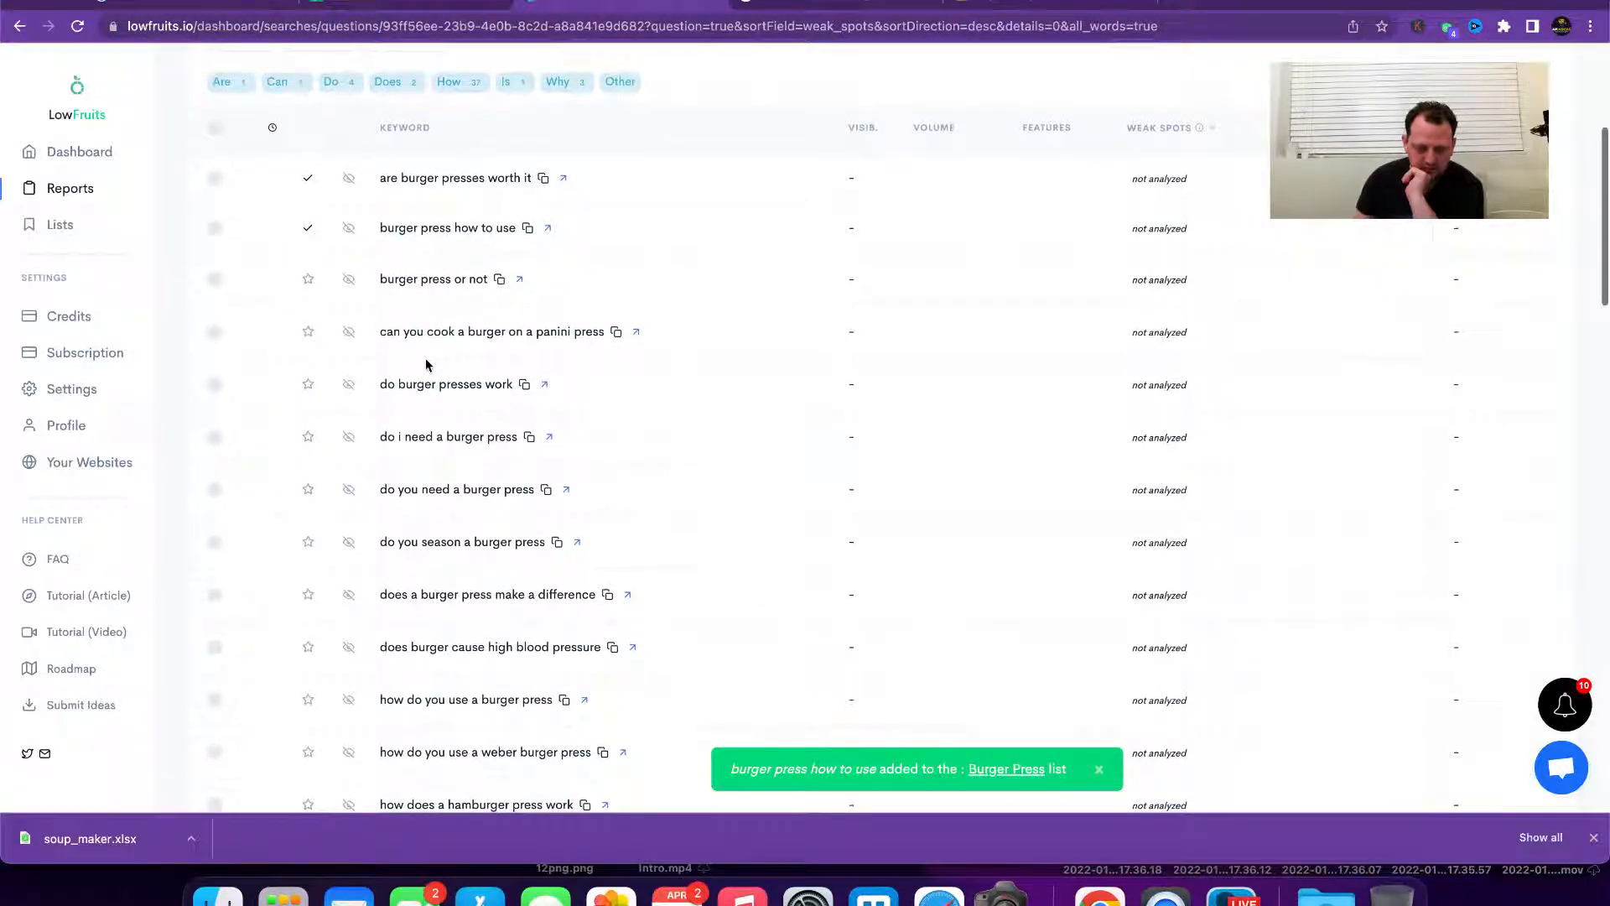
pyautogui.click(307, 384)
pyautogui.click(293, 413)
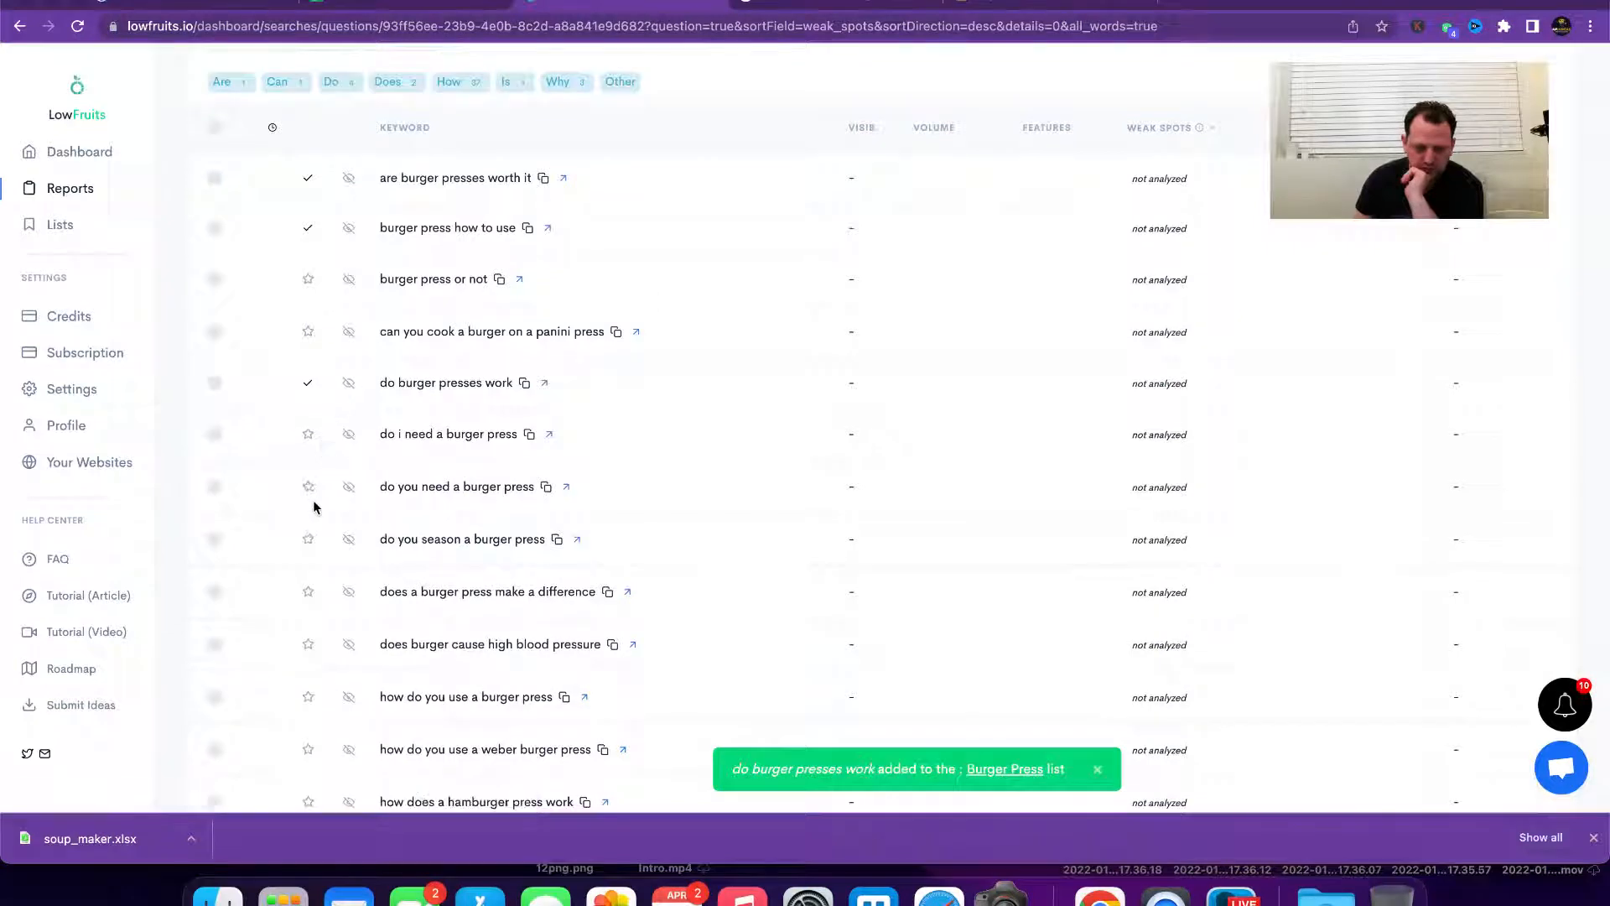
# Step: Save the question "do you season a burger press" to the Burger Press list
pyautogui.scroll(-2, 307, 501)
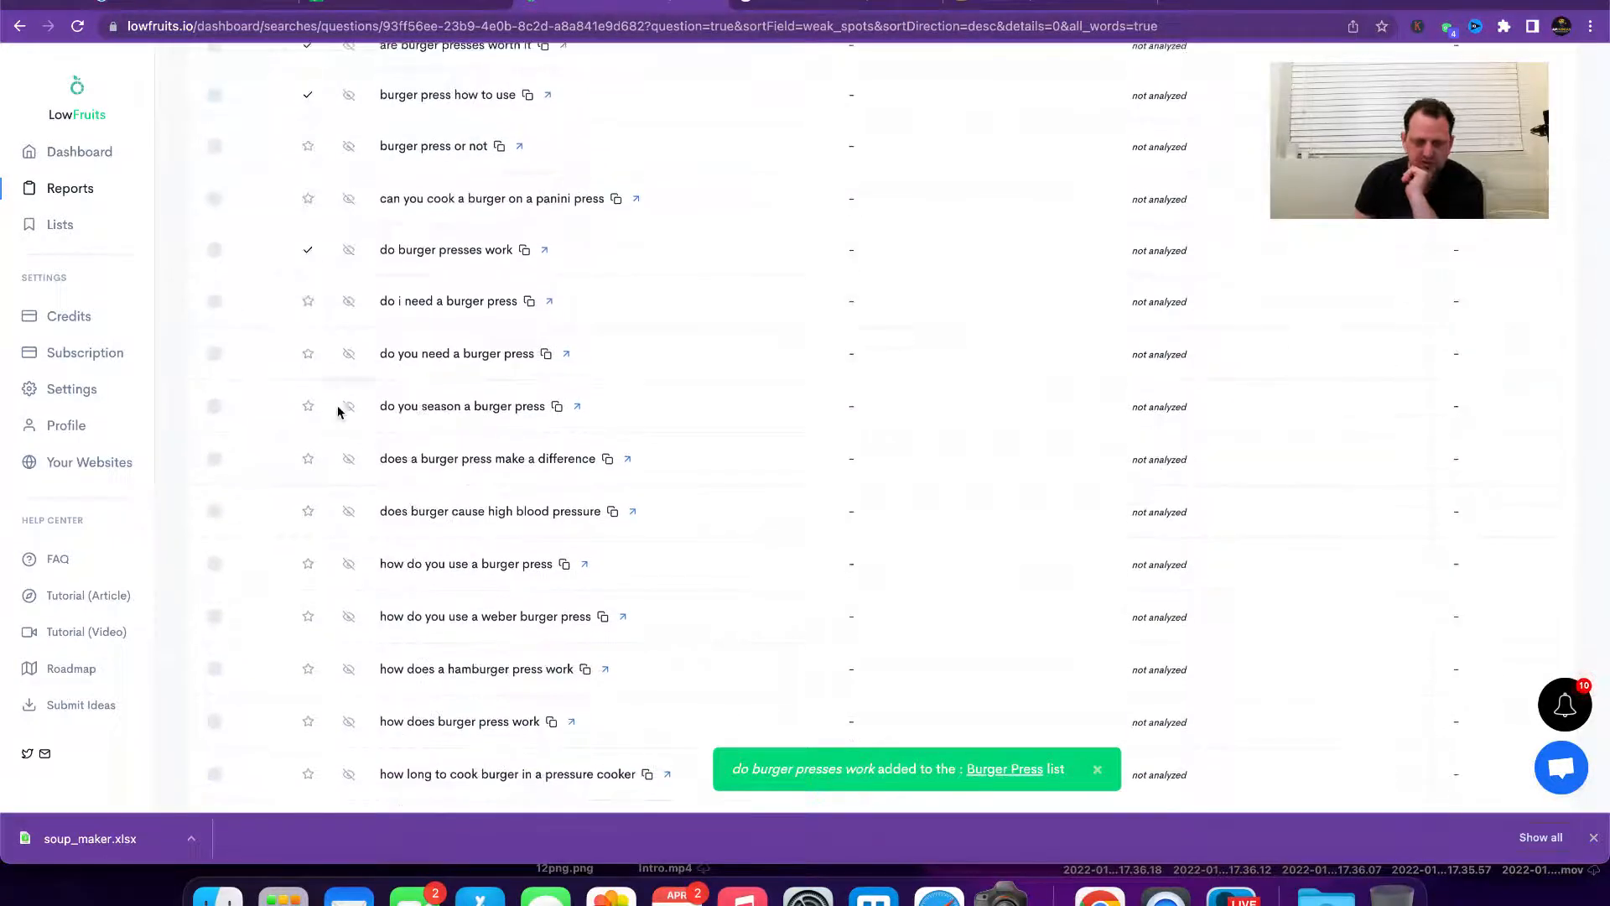
pyautogui.click(314, 410)
pyautogui.click(293, 435)
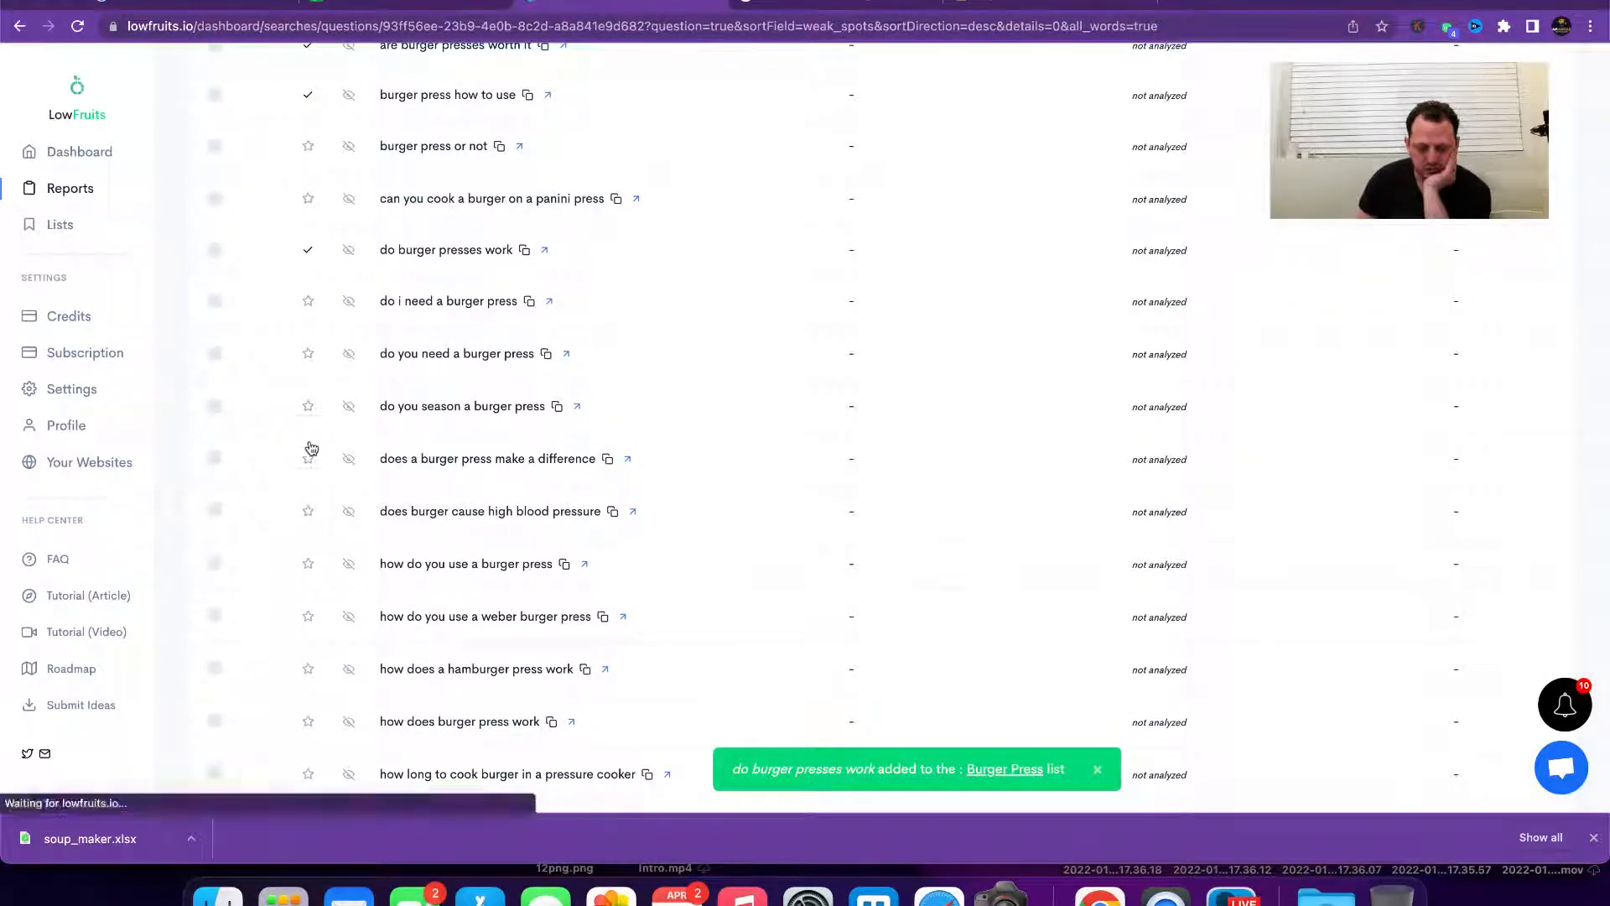
# Step: Save the question "how do you use a burger press" to the Burger Press list
pyautogui.scroll(-2, 386, 506)
pyautogui.scroll(-1, 386, 506)
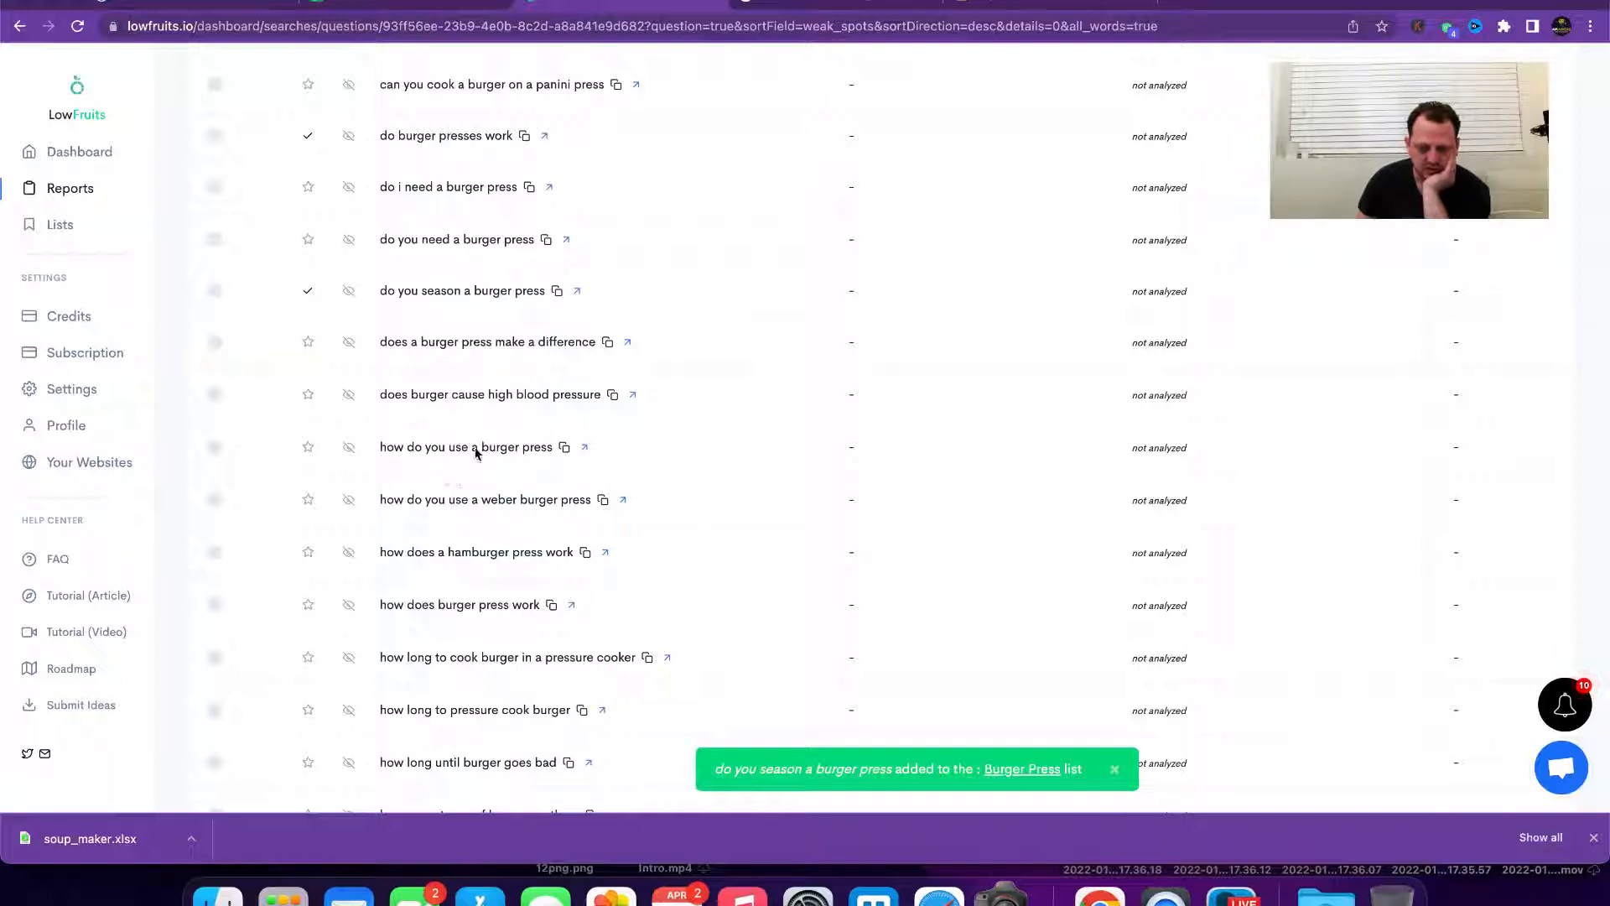
pyautogui.scroll(-1, 476, 453)
pyautogui.click(308, 417)
pyautogui.click(302, 446)
# Step: Save "how long until burger goes bad" and "how many types of burger are there" to the Burger Press list
pyautogui.scroll(-4, 501, 487)
pyautogui.scroll(-5, 501, 486)
pyautogui.scroll(-3, 501, 485)
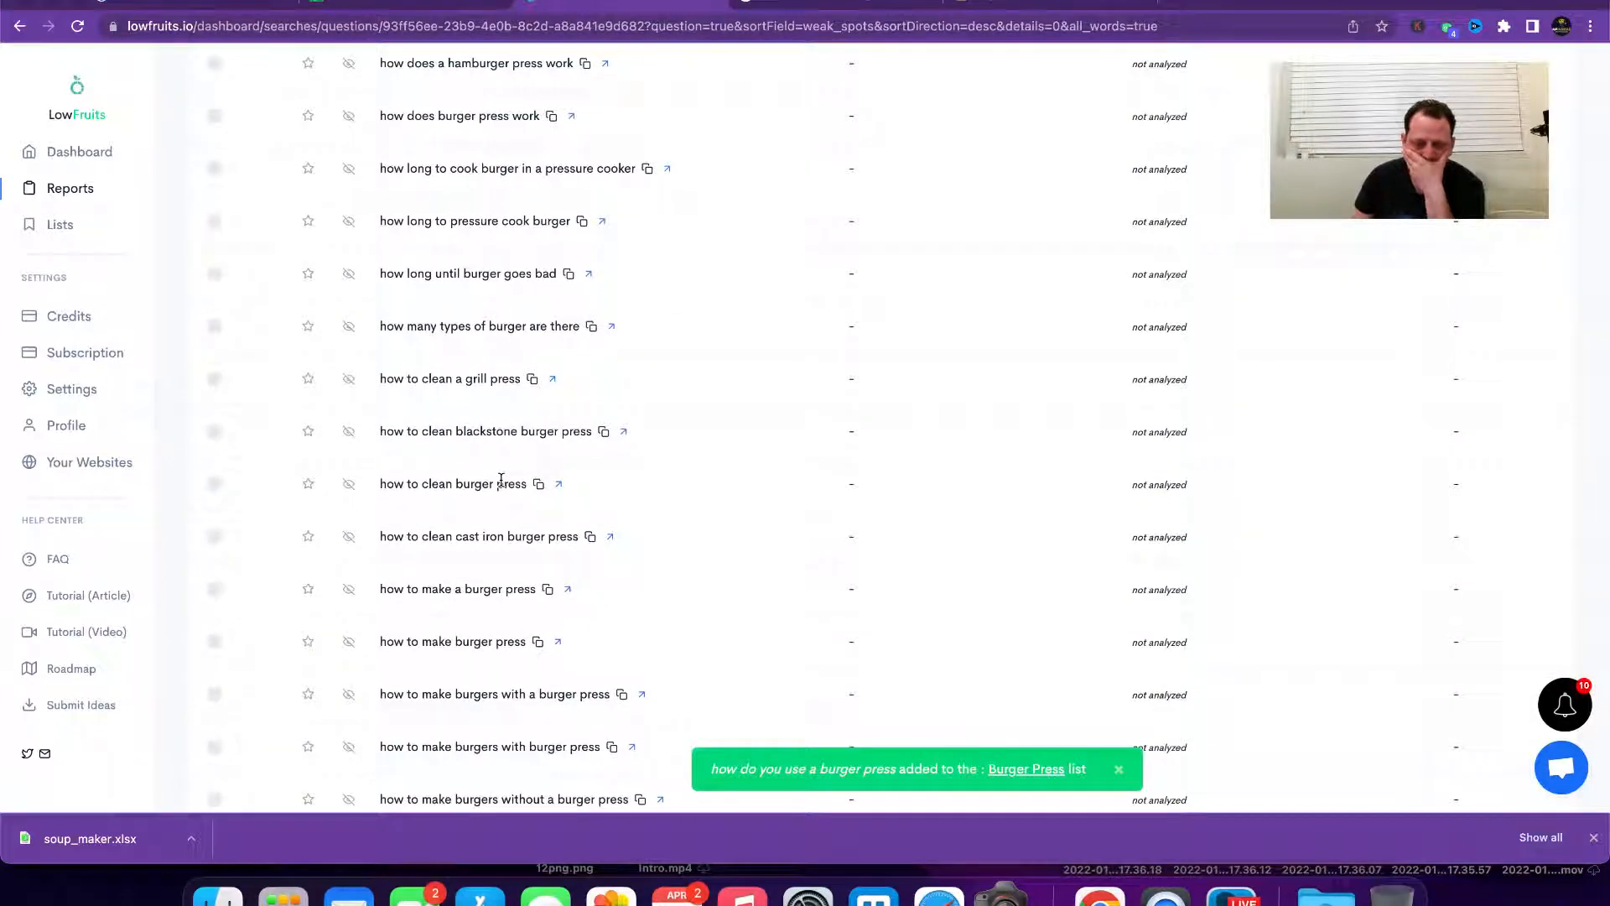
pyautogui.click(308, 277)
pyautogui.click(302, 306)
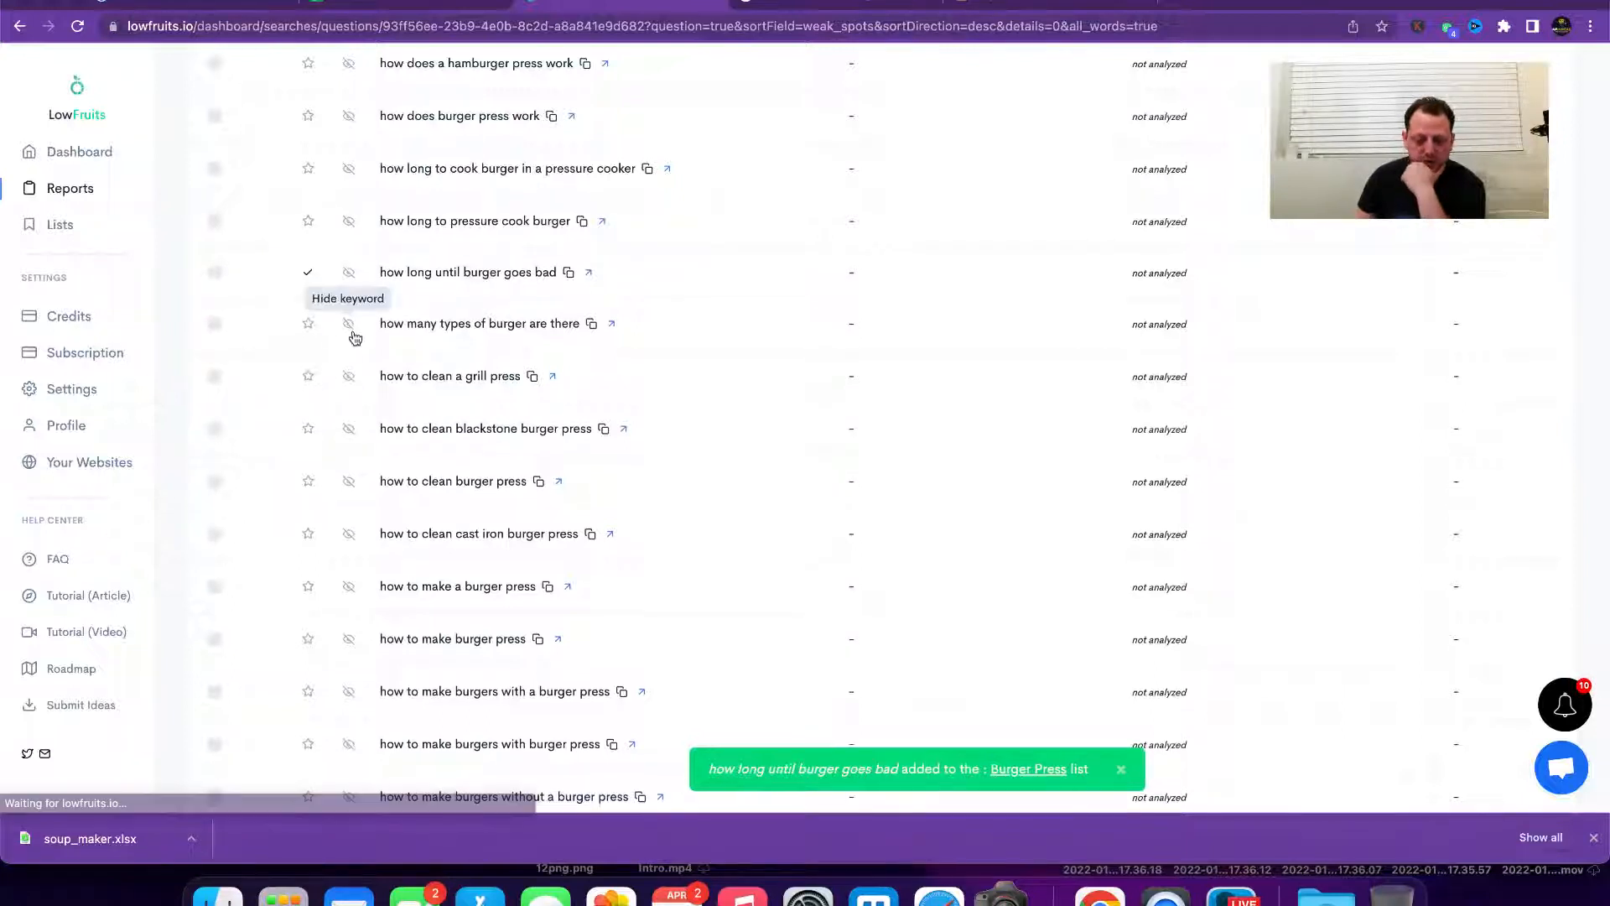
pyautogui.click(307, 324)
pyautogui.click(295, 353)
# Step: Save "how to clean burger press" and "how to make a burger press" to the Burger Press list
pyautogui.scroll(-5, 451, 410)
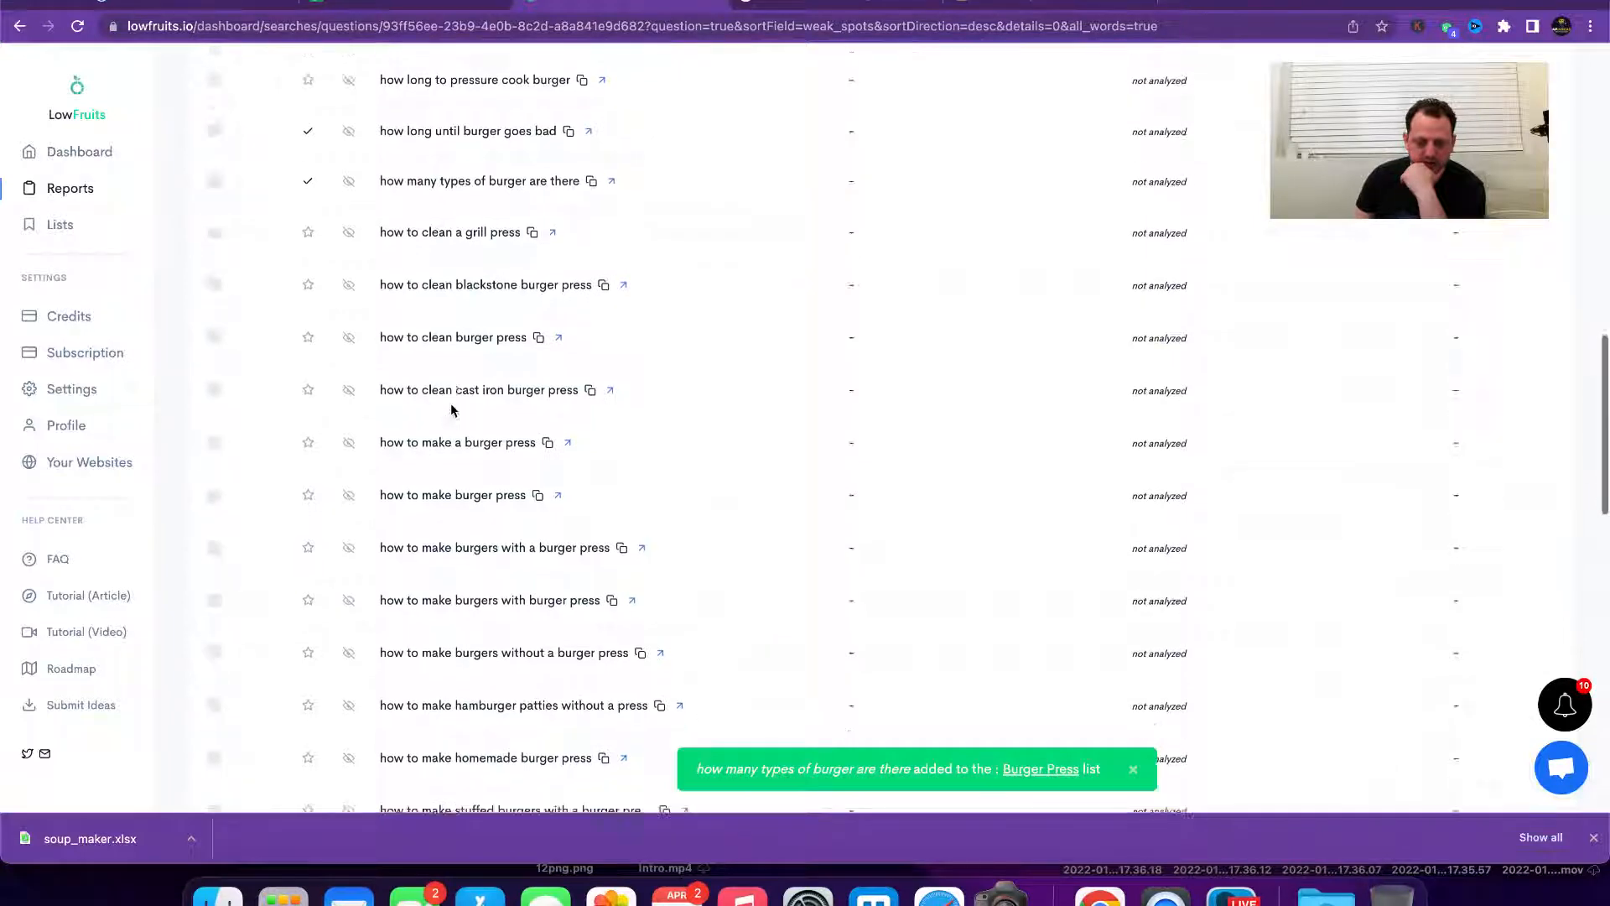
pyautogui.click(308, 232)
pyautogui.click(294, 263)
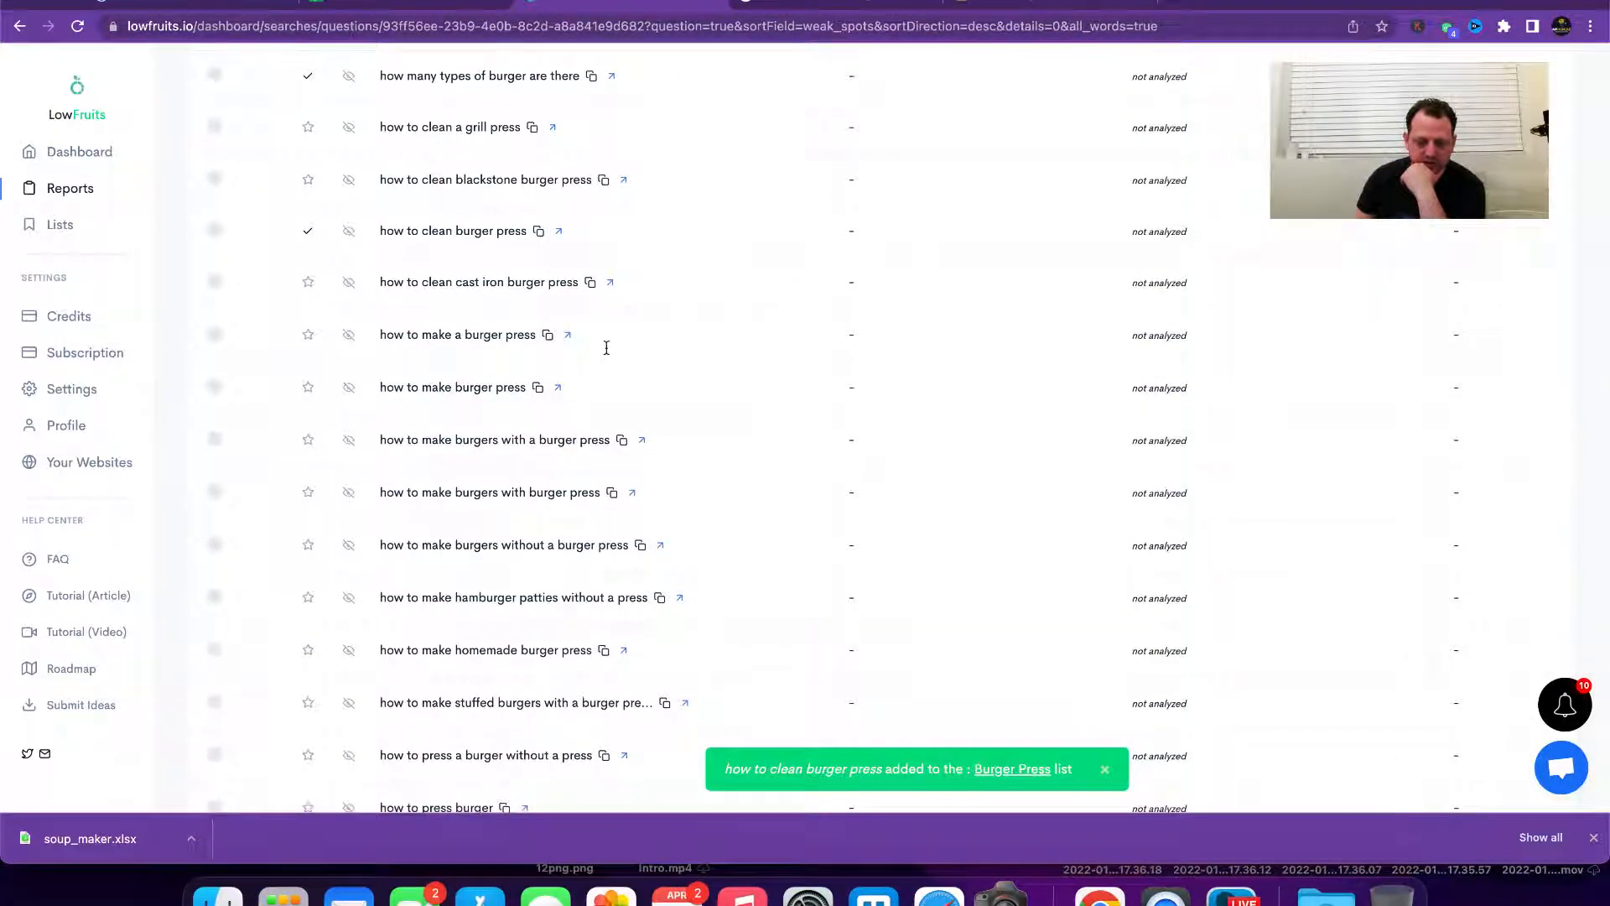
pyautogui.scroll(-1, 587, 335)
pyautogui.click(309, 278)
pyautogui.click(300, 313)
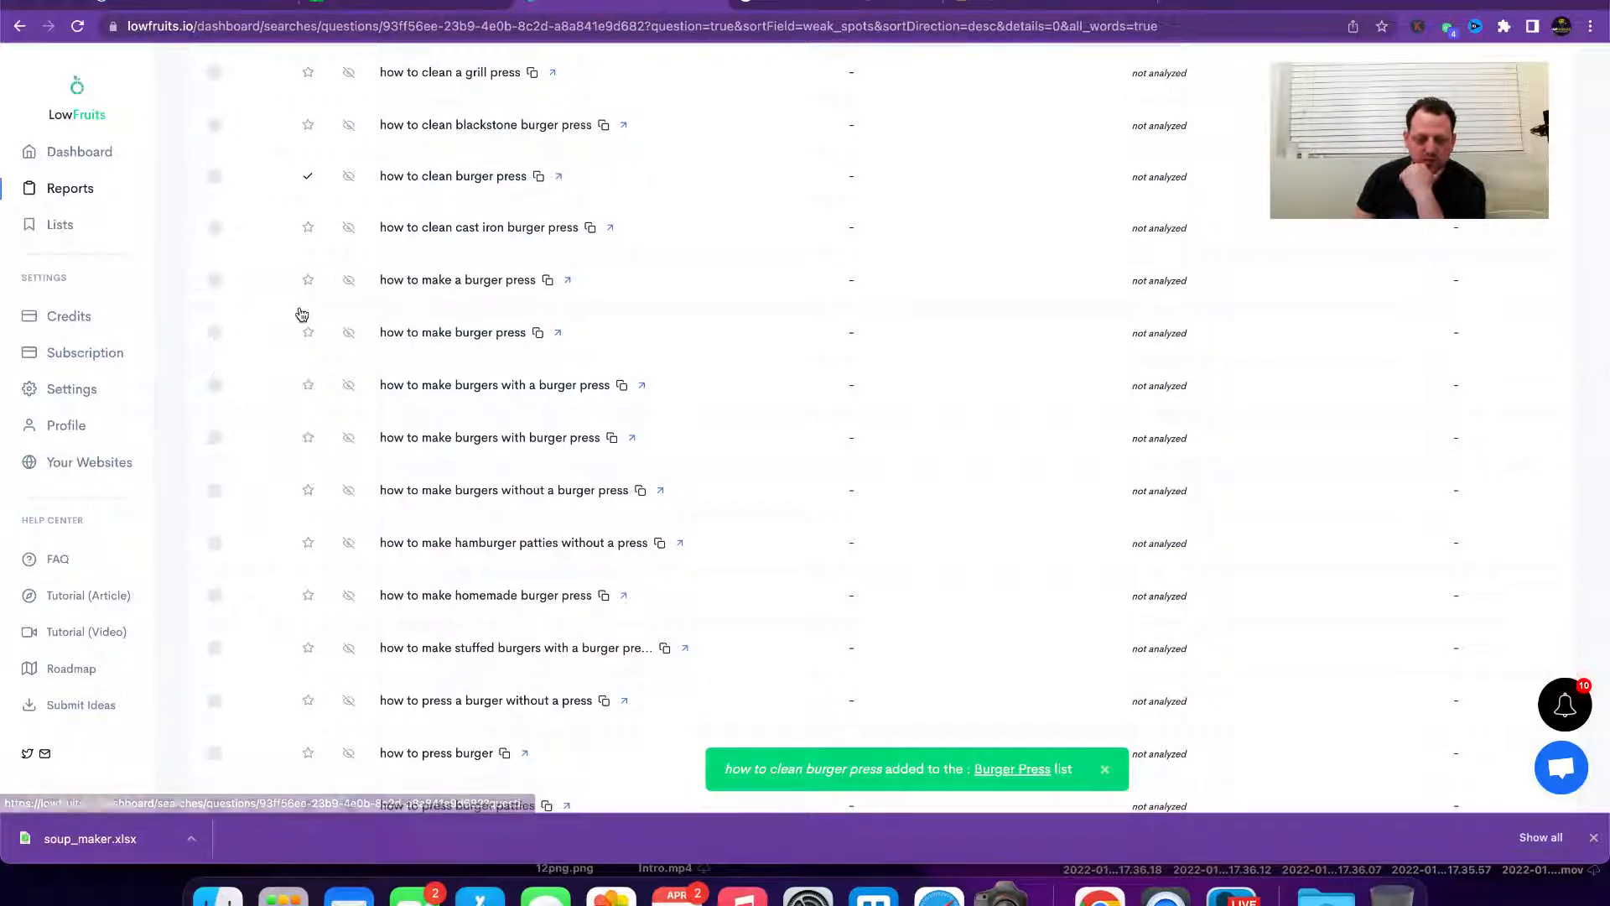
# Step: Save the question "how to press burger" to the Burger Press list
pyautogui.scroll(-2, 496, 388)
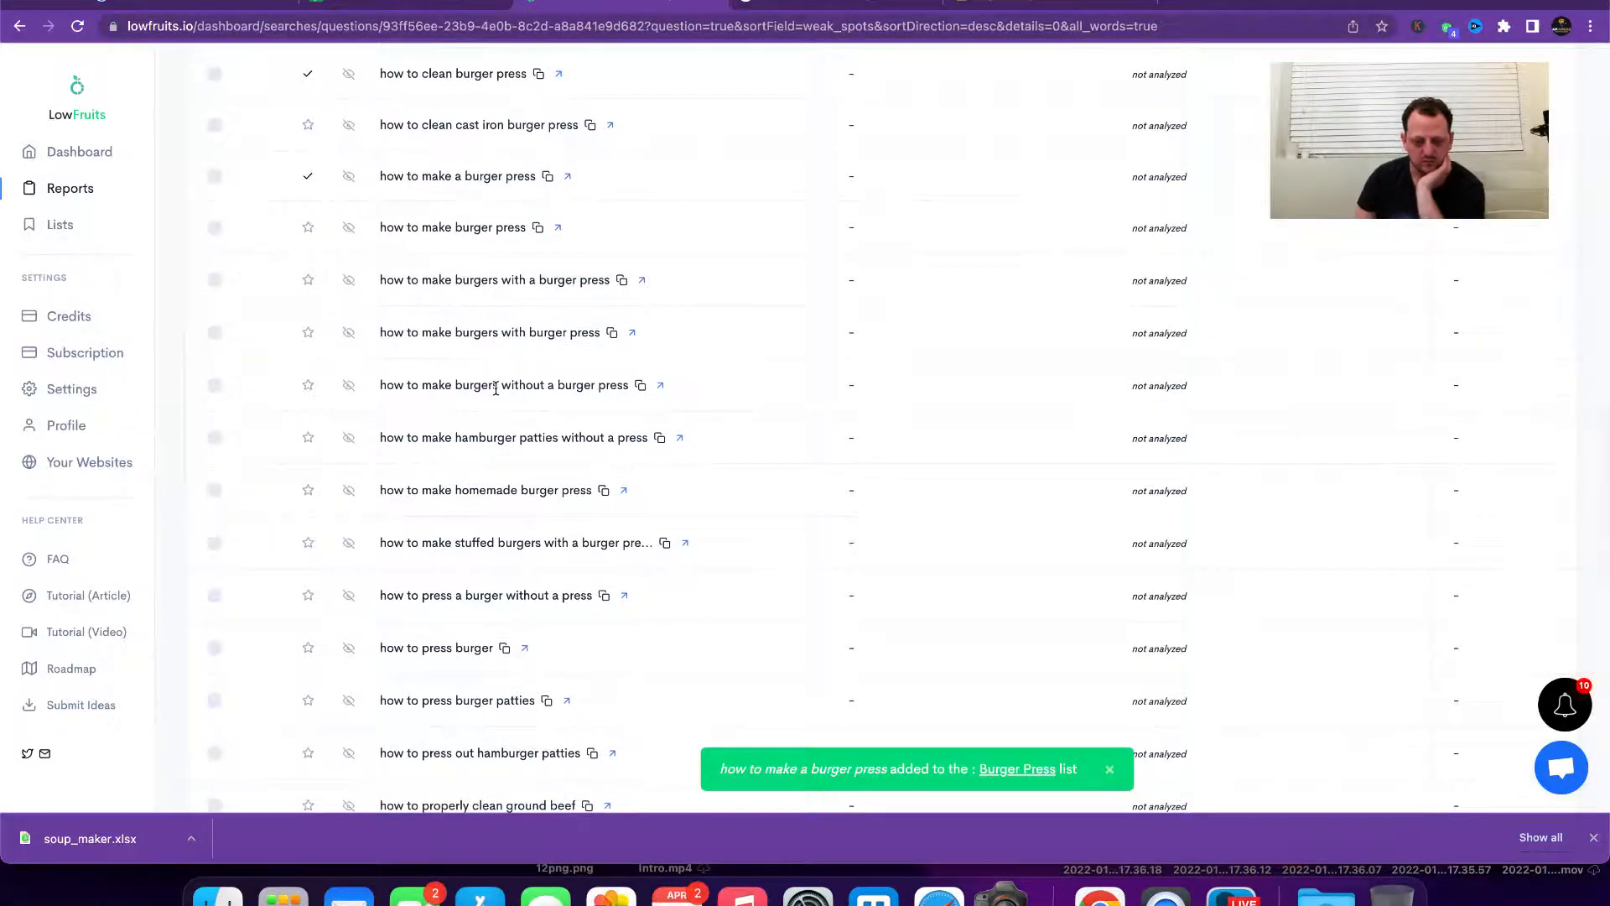
pyautogui.scroll(-2, 495, 388)
pyautogui.scroll(-3, 496, 389)
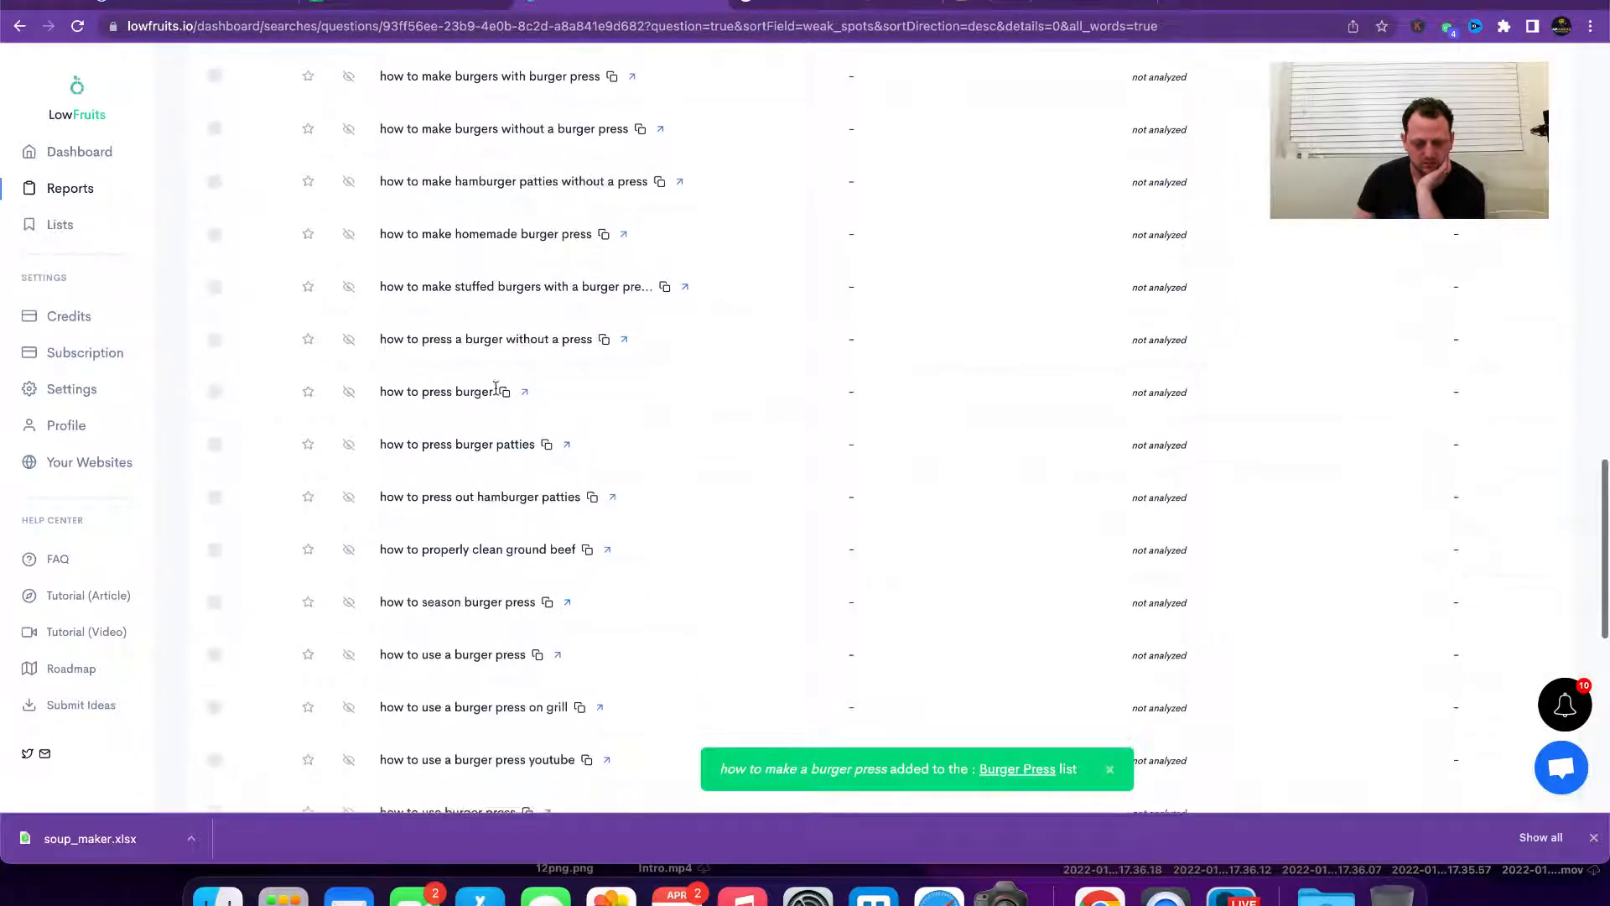
pyautogui.click(307, 391)
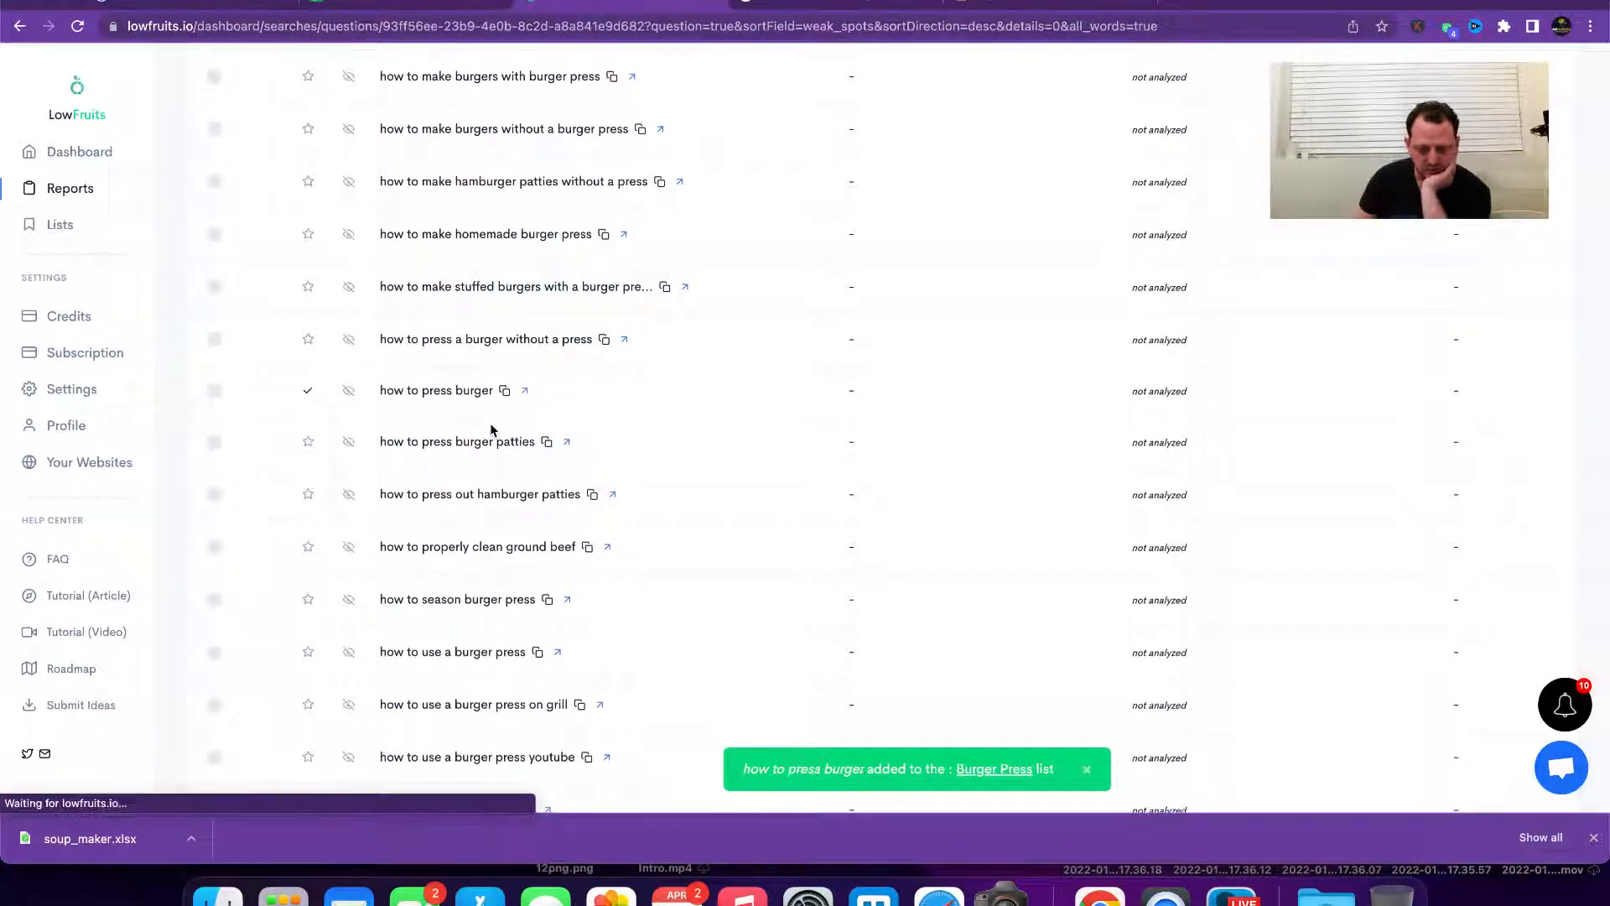
# Step: Review the rest of the first questions page and save "should you press down on burgers" from the second page to the Burger Press list
pyautogui.scroll(-5, 492, 428)
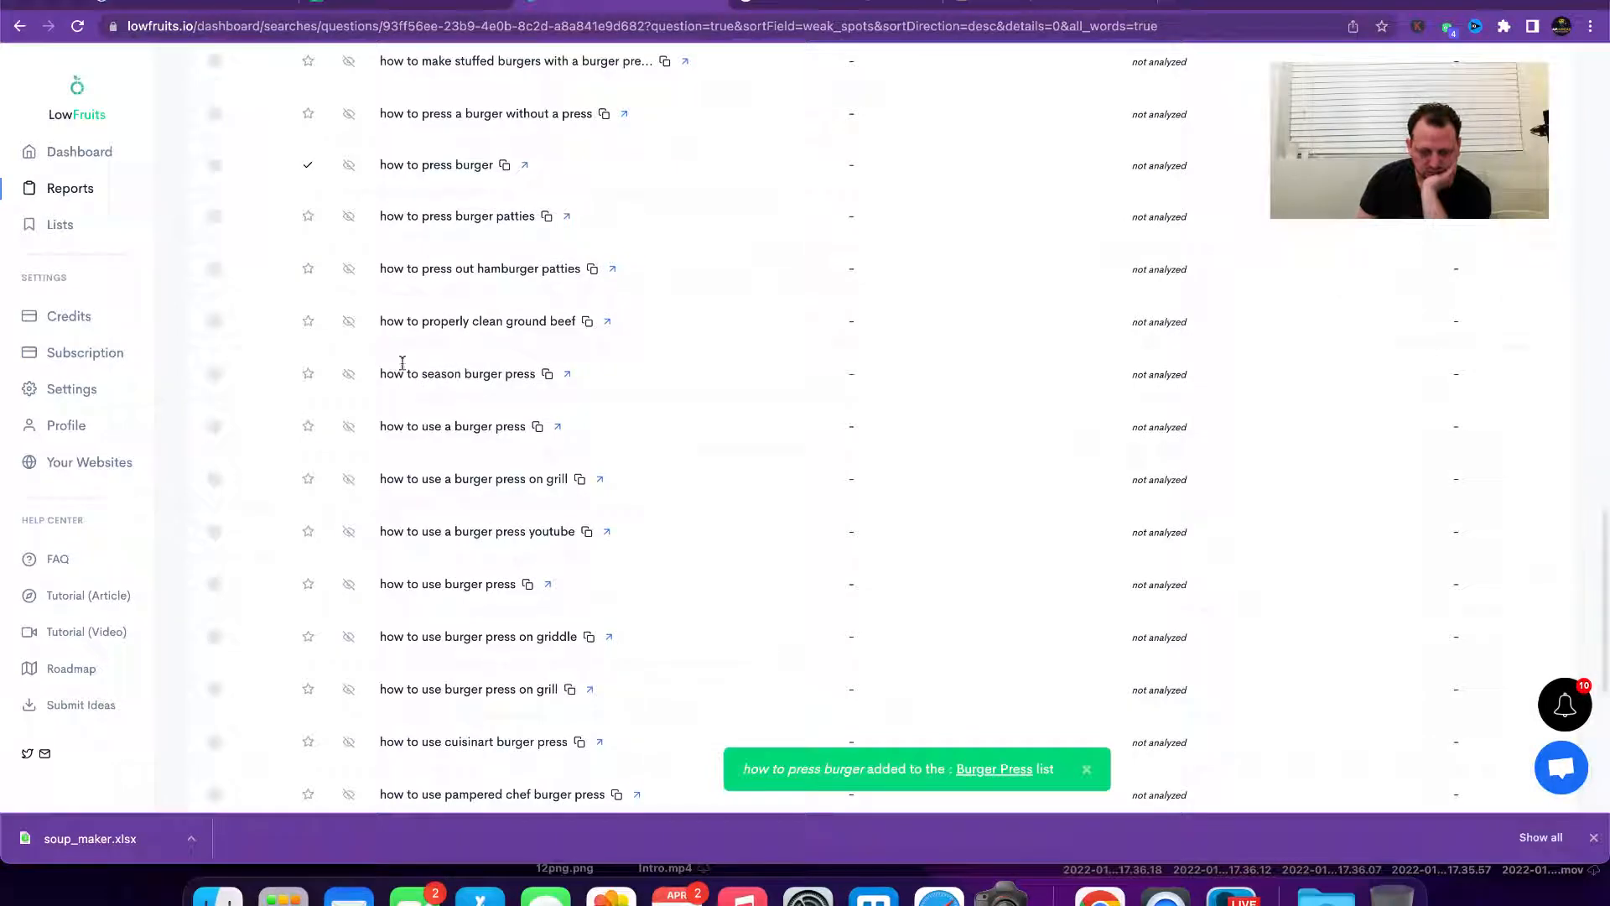
pyautogui.scroll(-8, 480, 466)
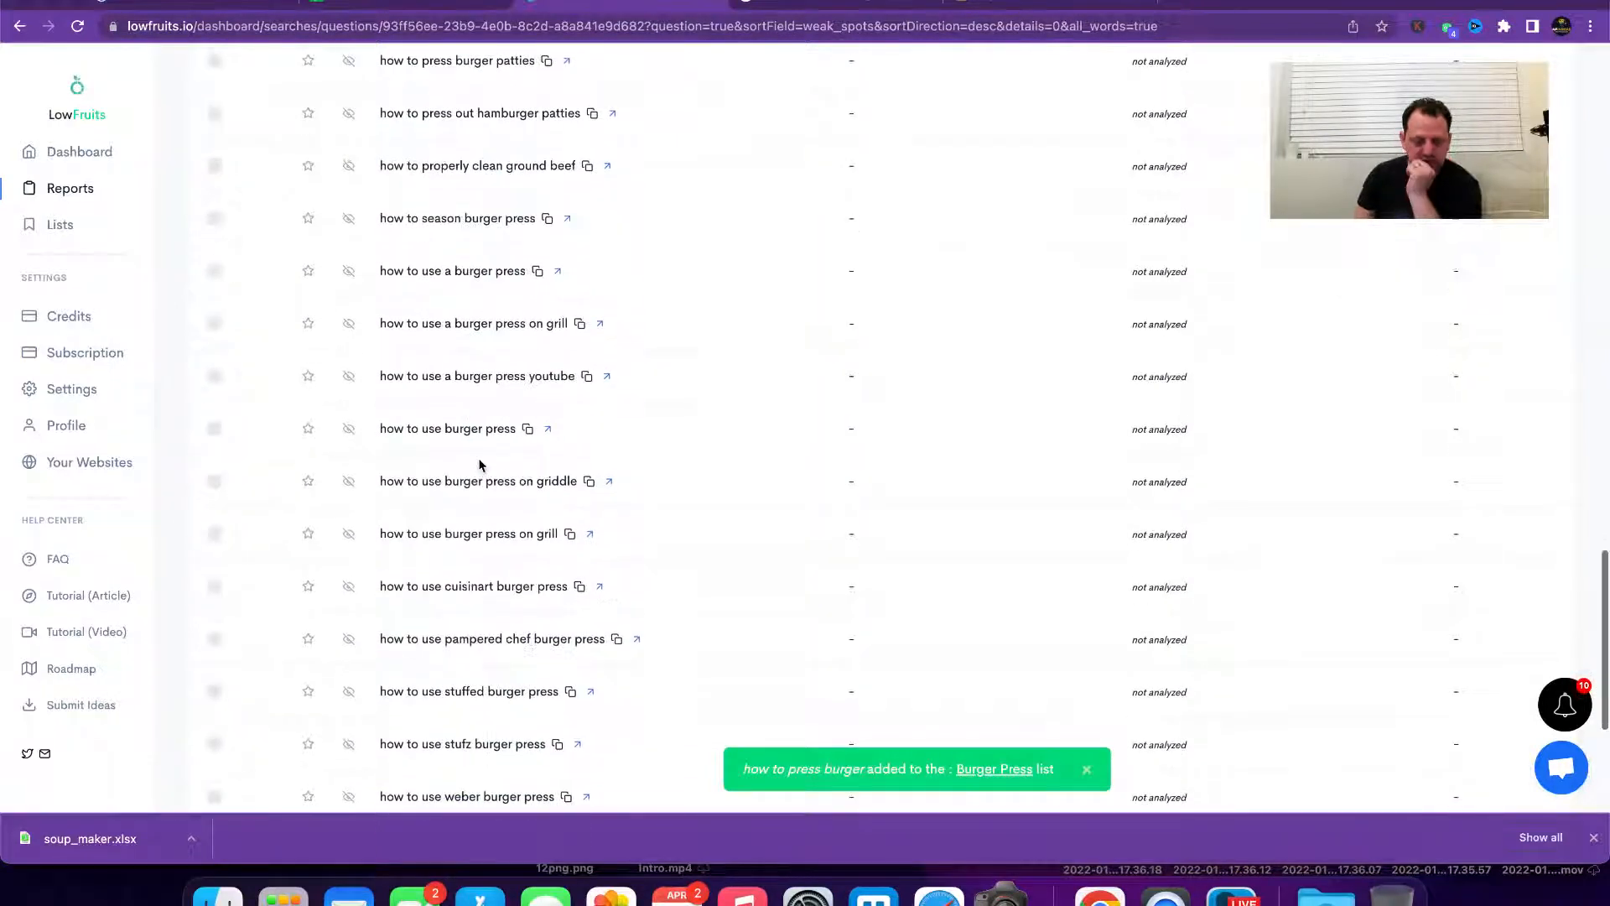
pyautogui.scroll(-1, 479, 459)
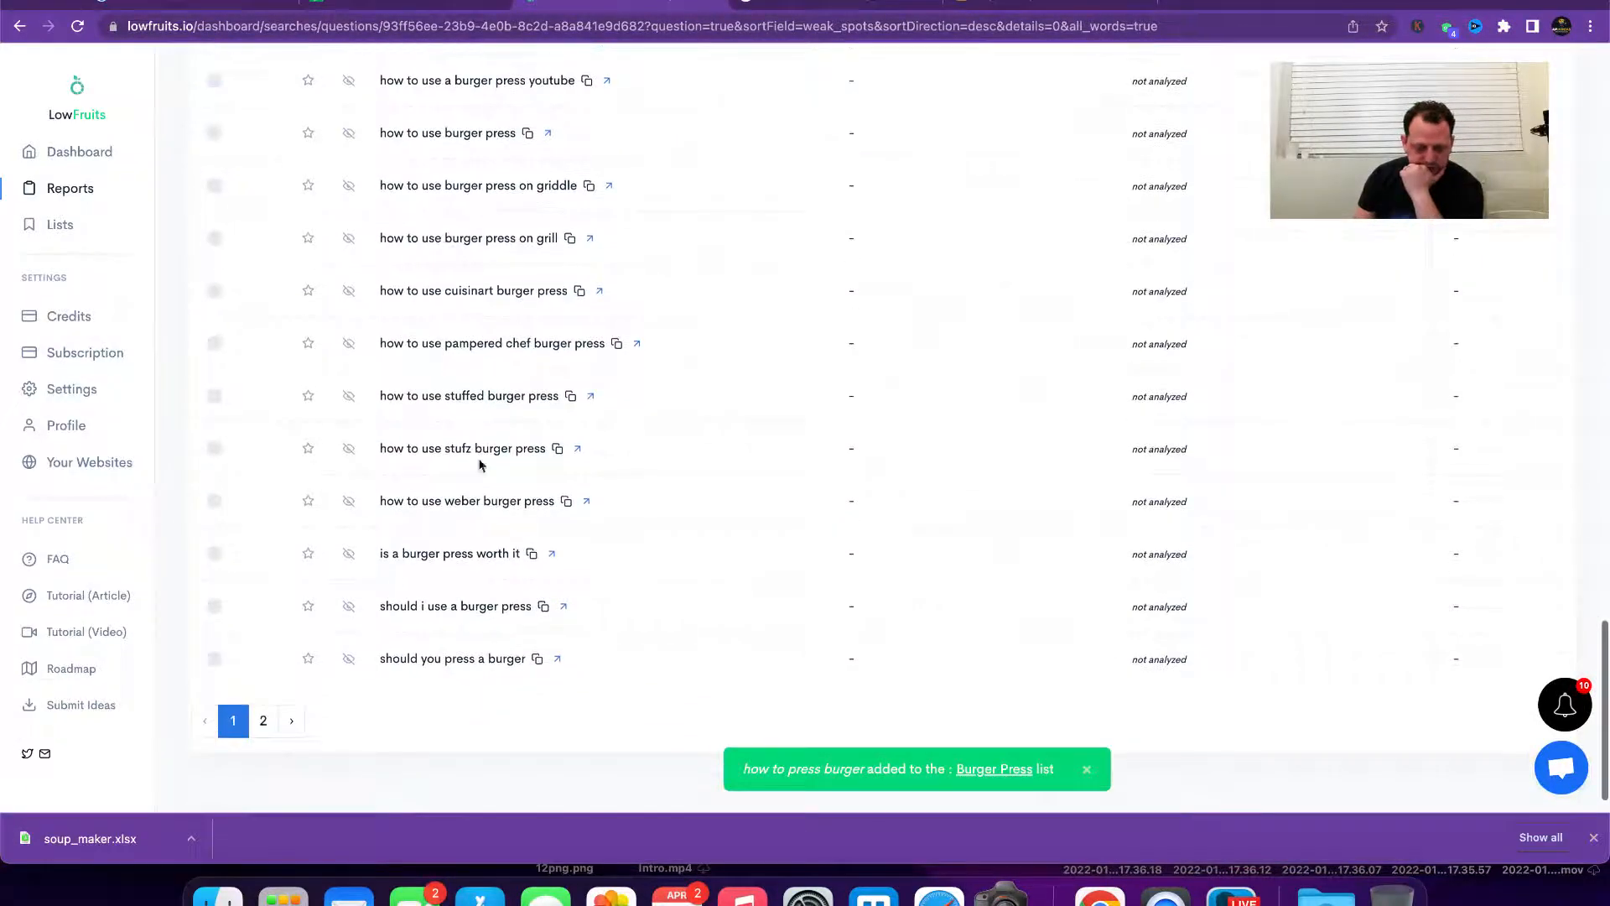
pyautogui.click(263, 723)
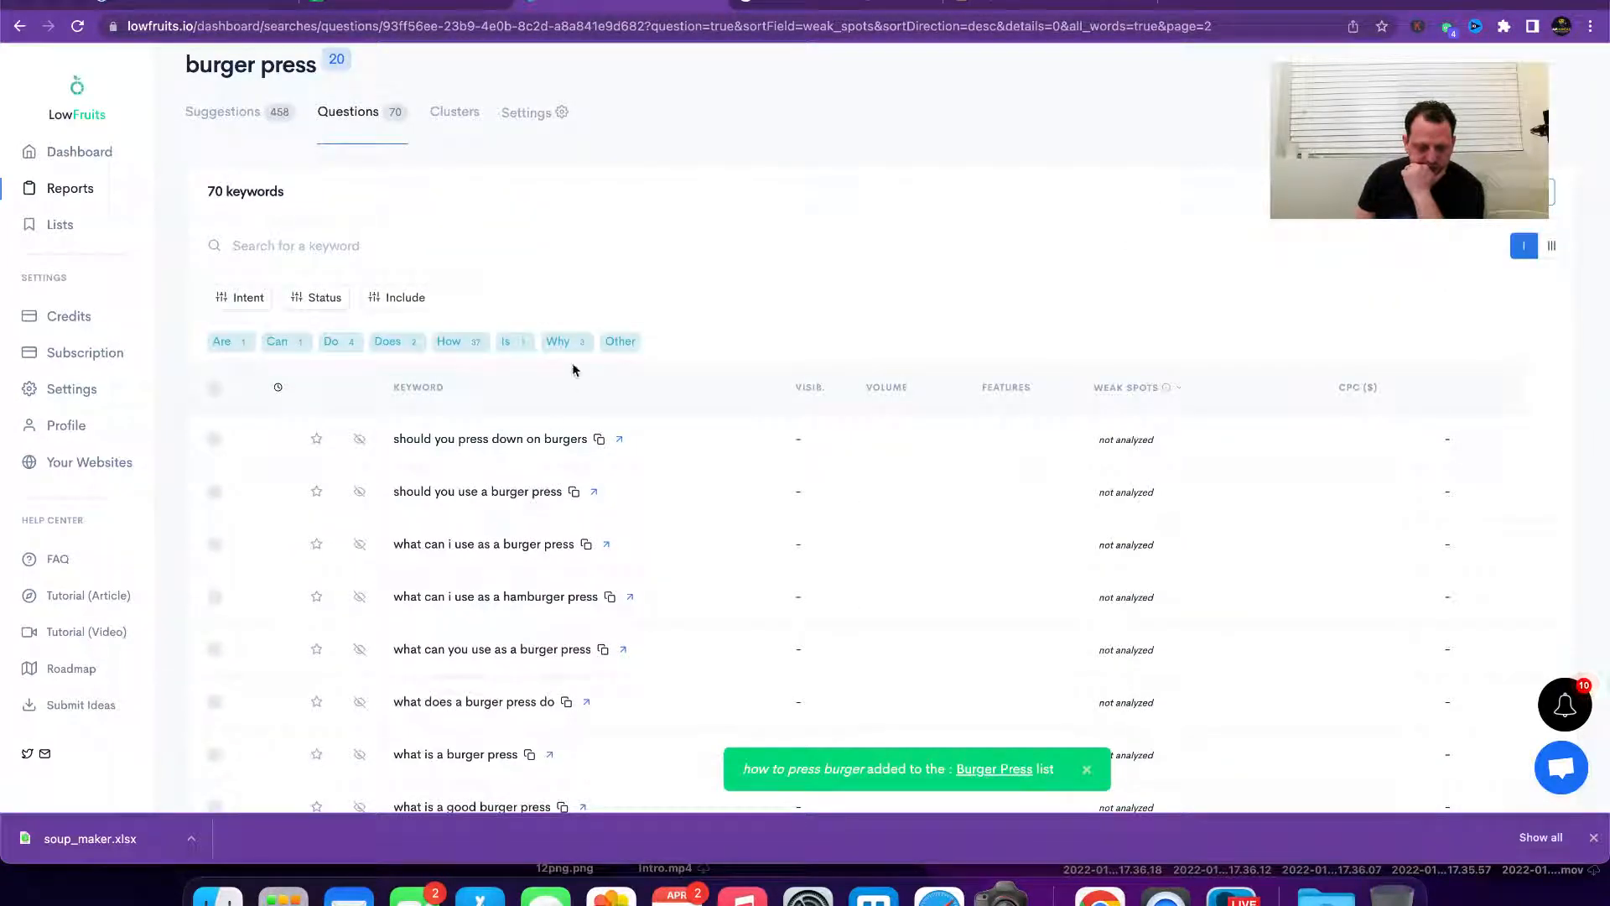
pyautogui.scroll(-3, 560, 460)
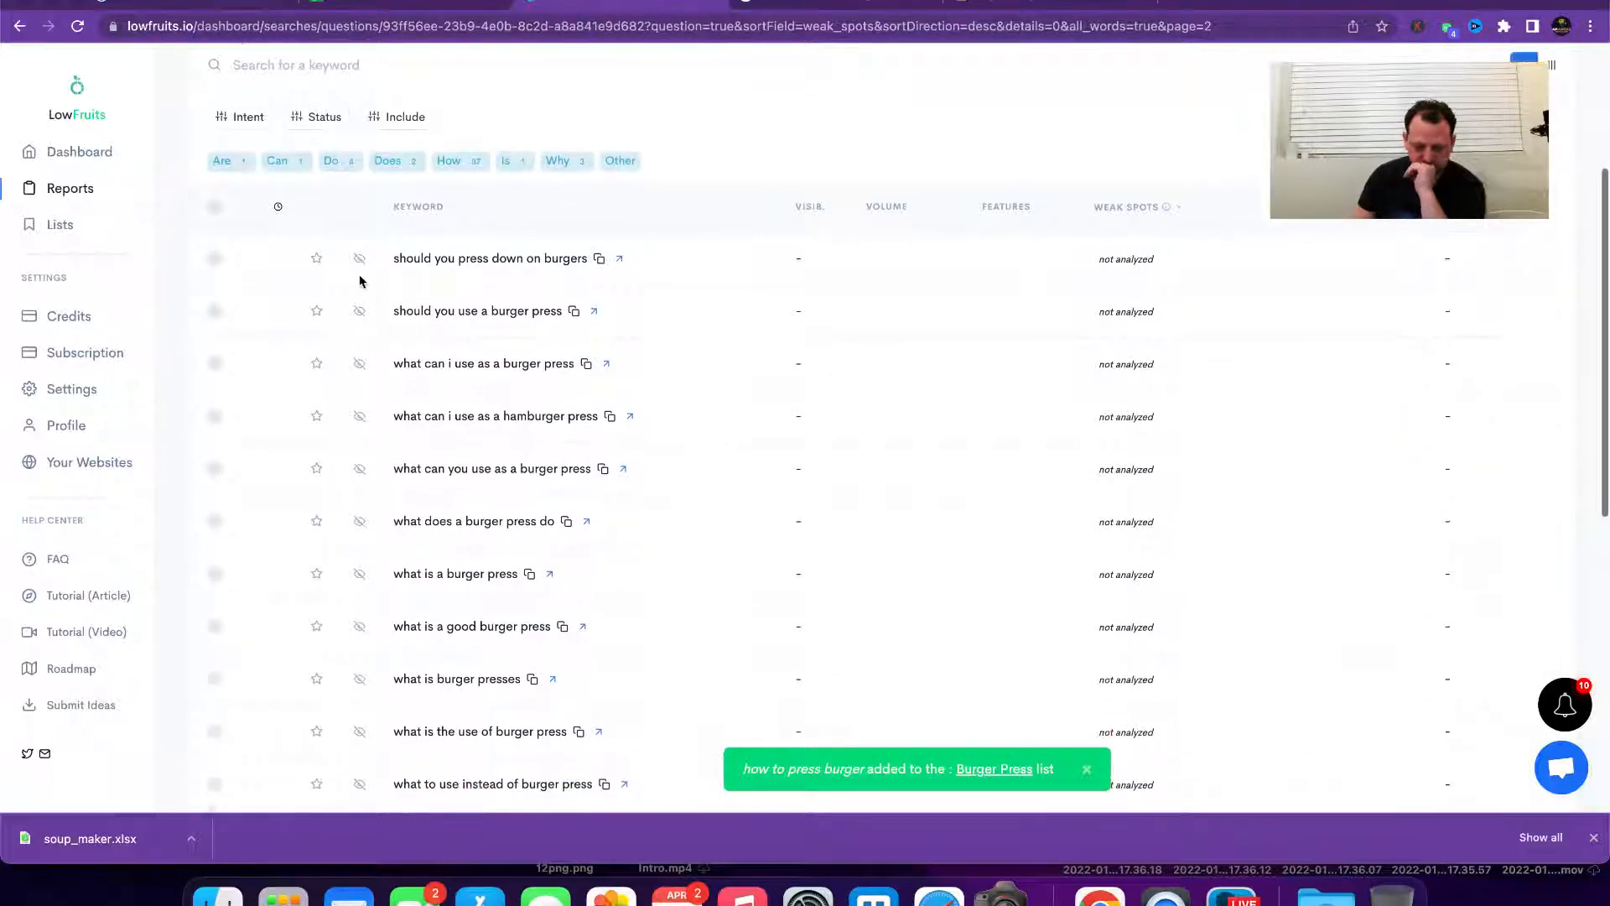
pyautogui.click(316, 260)
pyautogui.click(288, 297)
# Step: Check the remaining questions, then open the saved Burger Press list and start an import of all its keywords
pyautogui.scroll(-5, 533, 437)
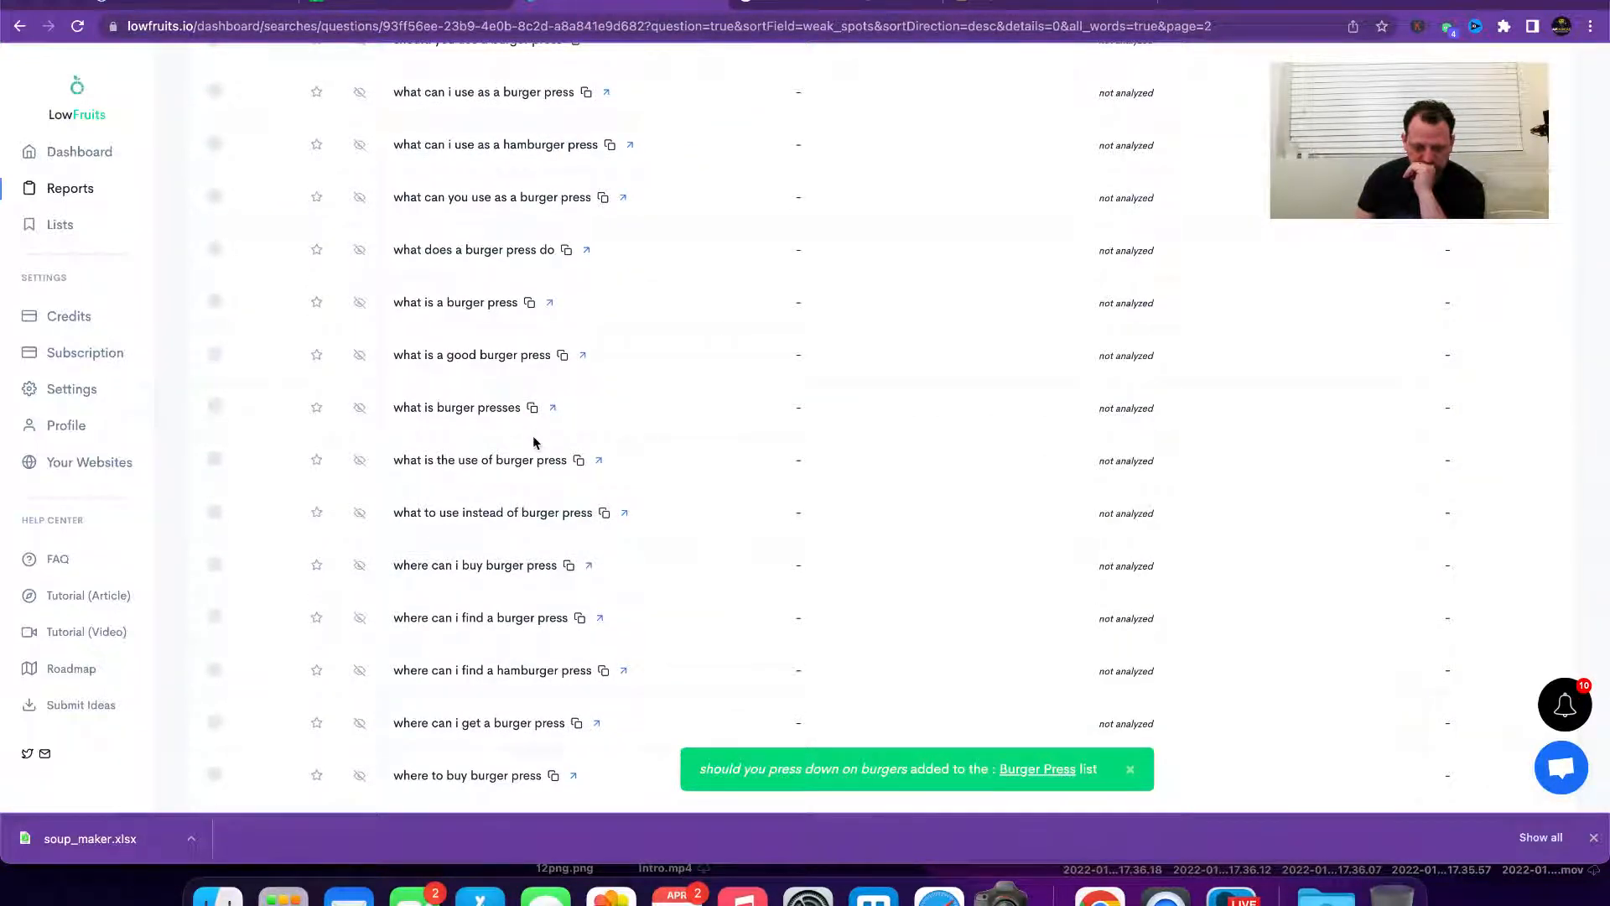
pyautogui.scroll(-5, 533, 442)
pyautogui.scroll(15, 469, 457)
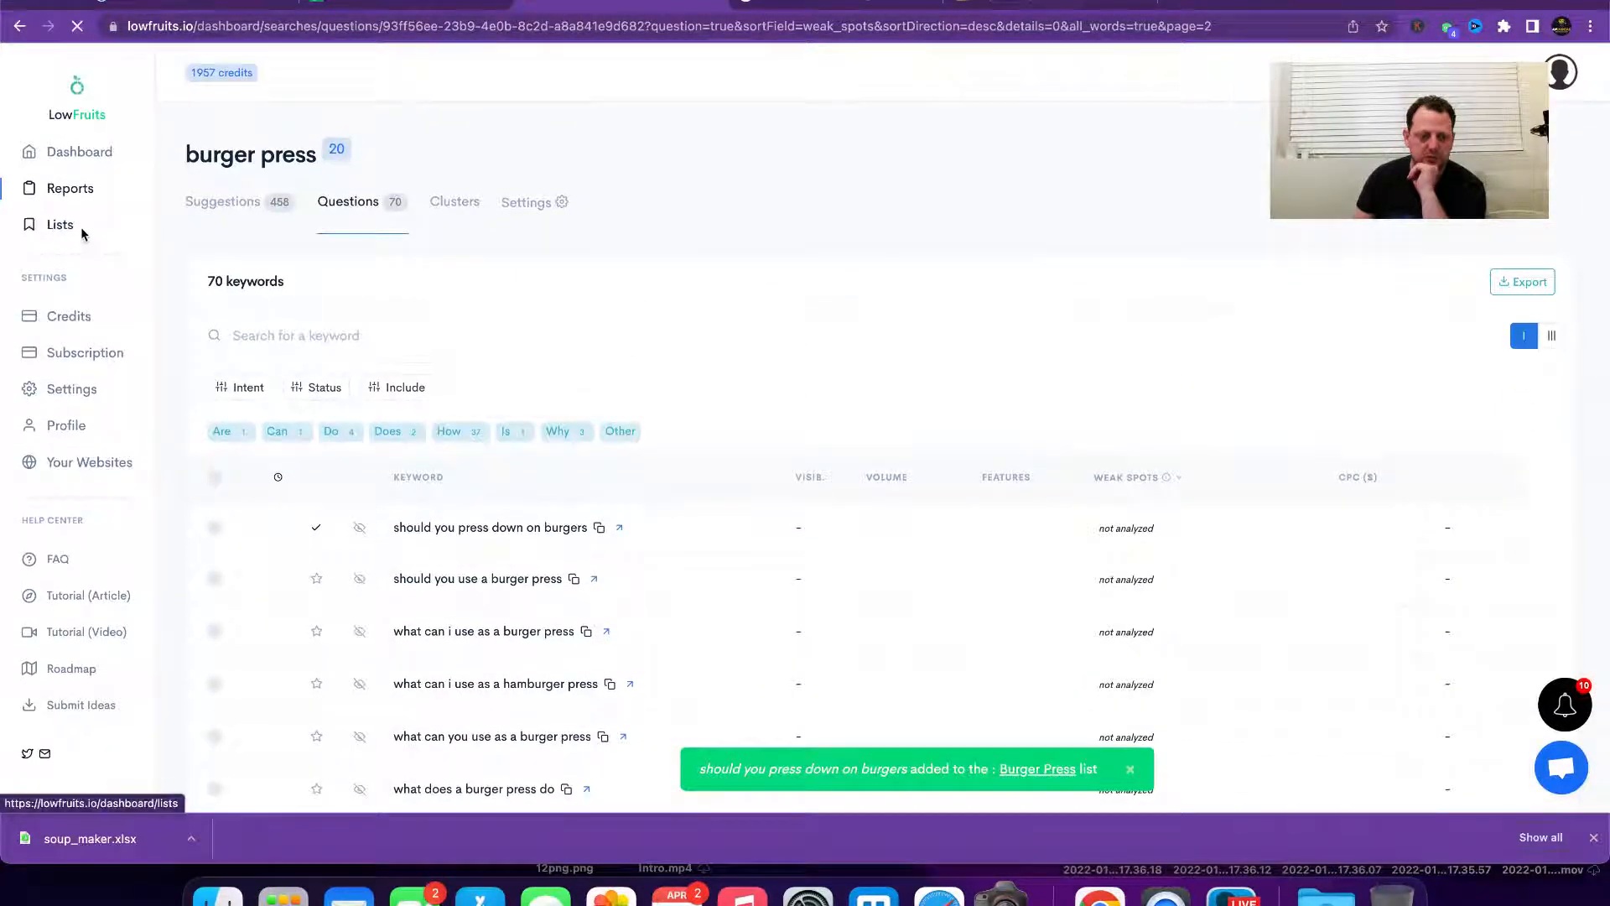
pyautogui.click(94, 230)
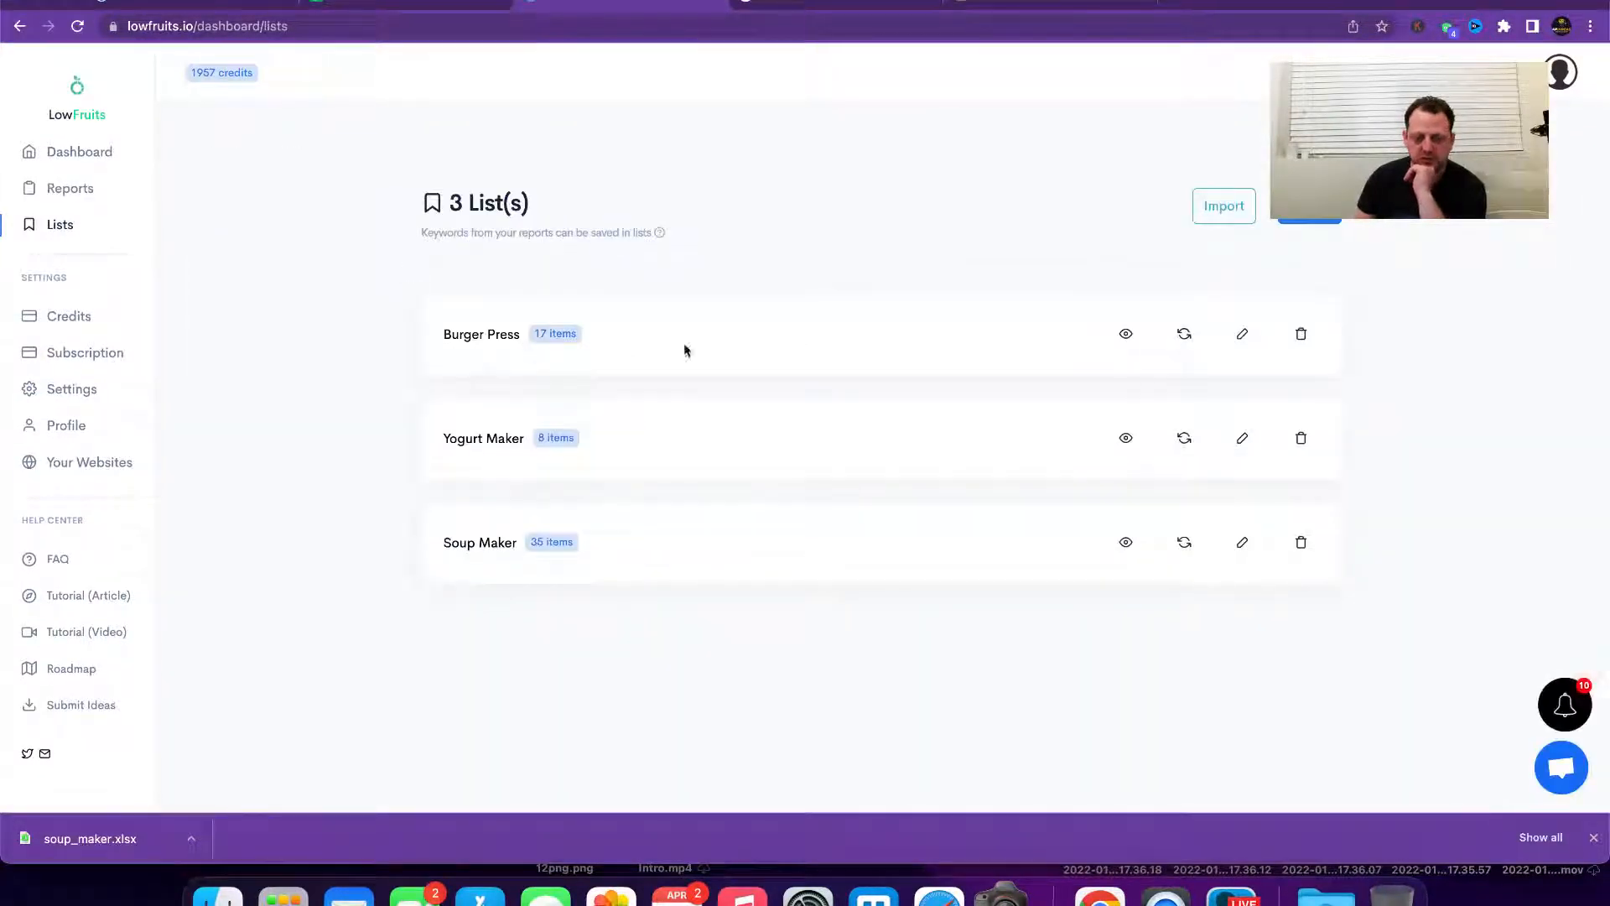
pyautogui.click(520, 336)
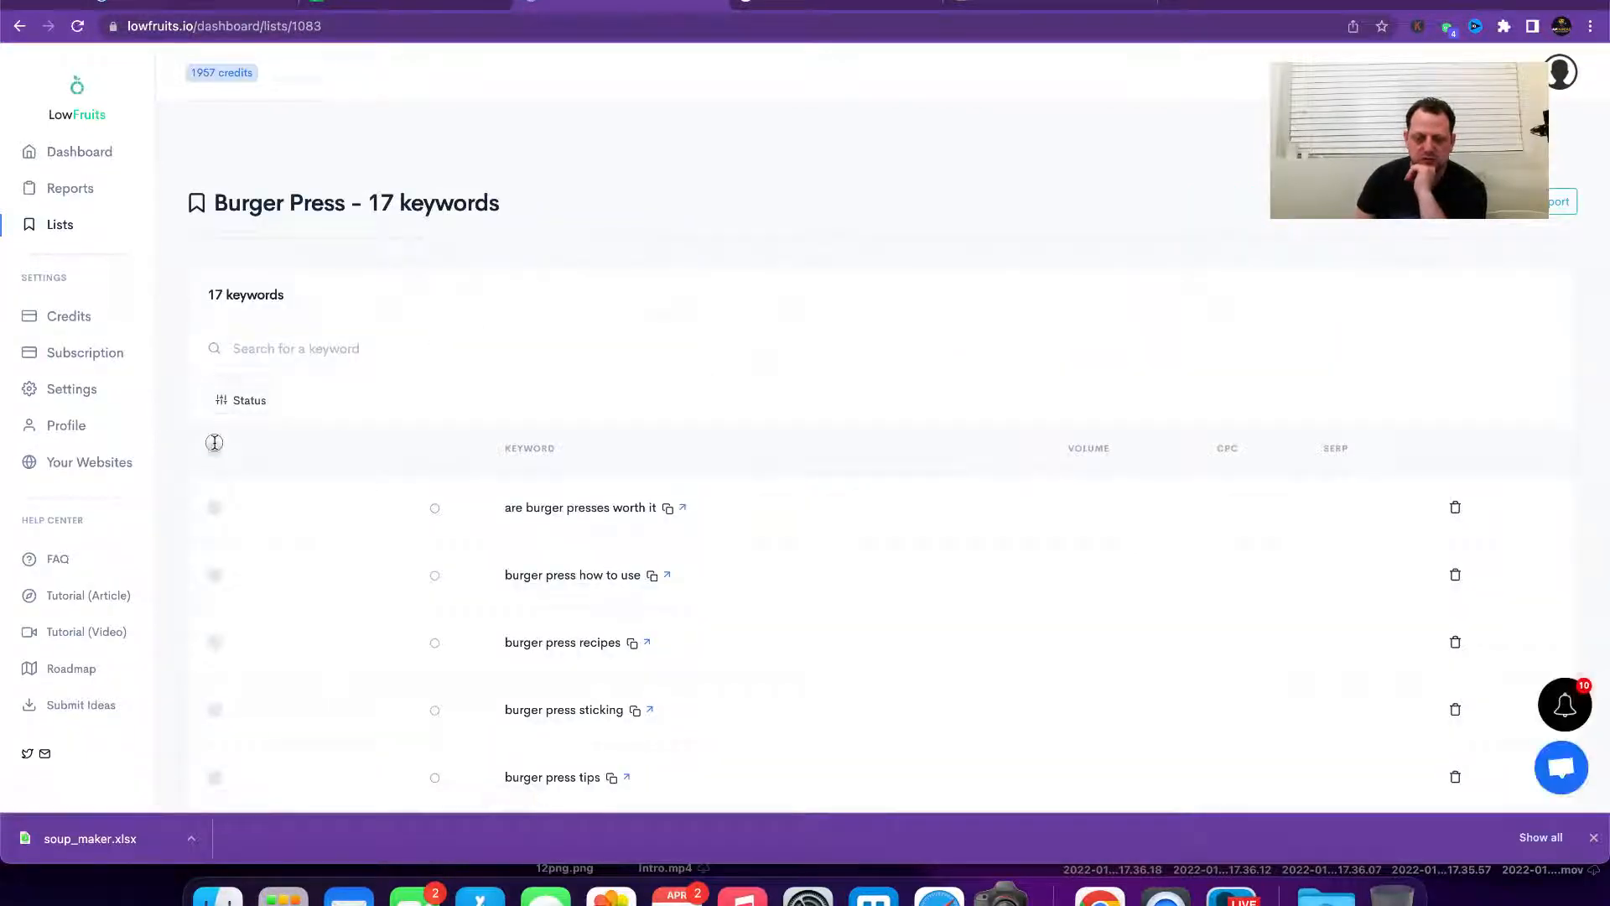
pyautogui.click(214, 445)
pyautogui.scroll(-2, 1012, 378)
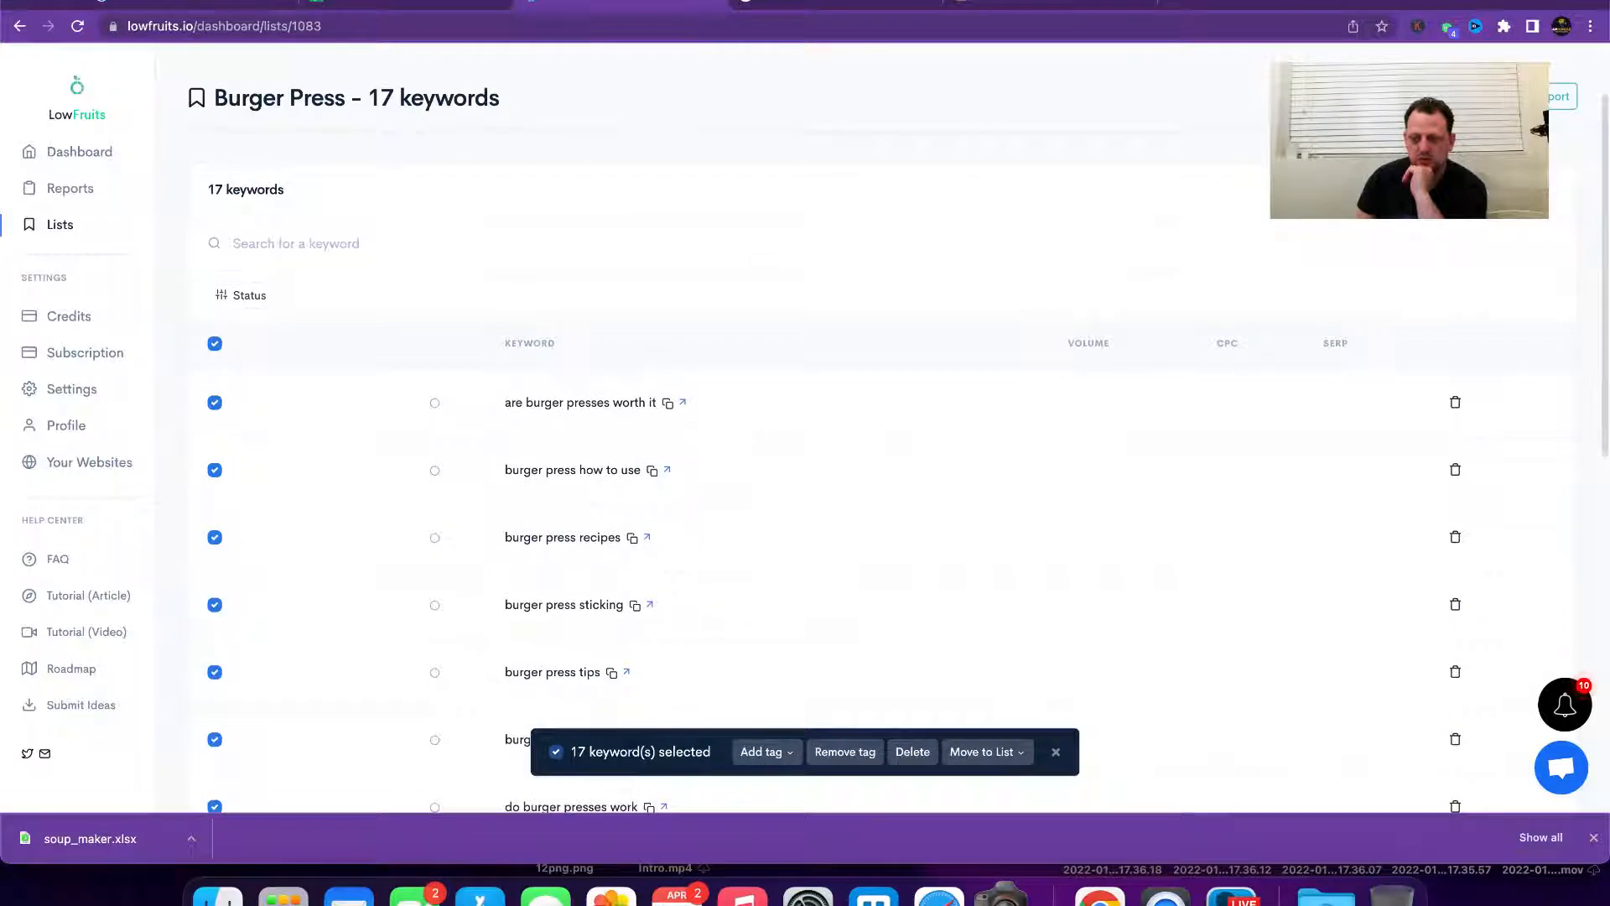
pyautogui.click(1562, 96)
# Step: Set the burger press report's country to United Kingdom and run the keyword import and analysis
pyautogui.scroll(-5, 780, 474)
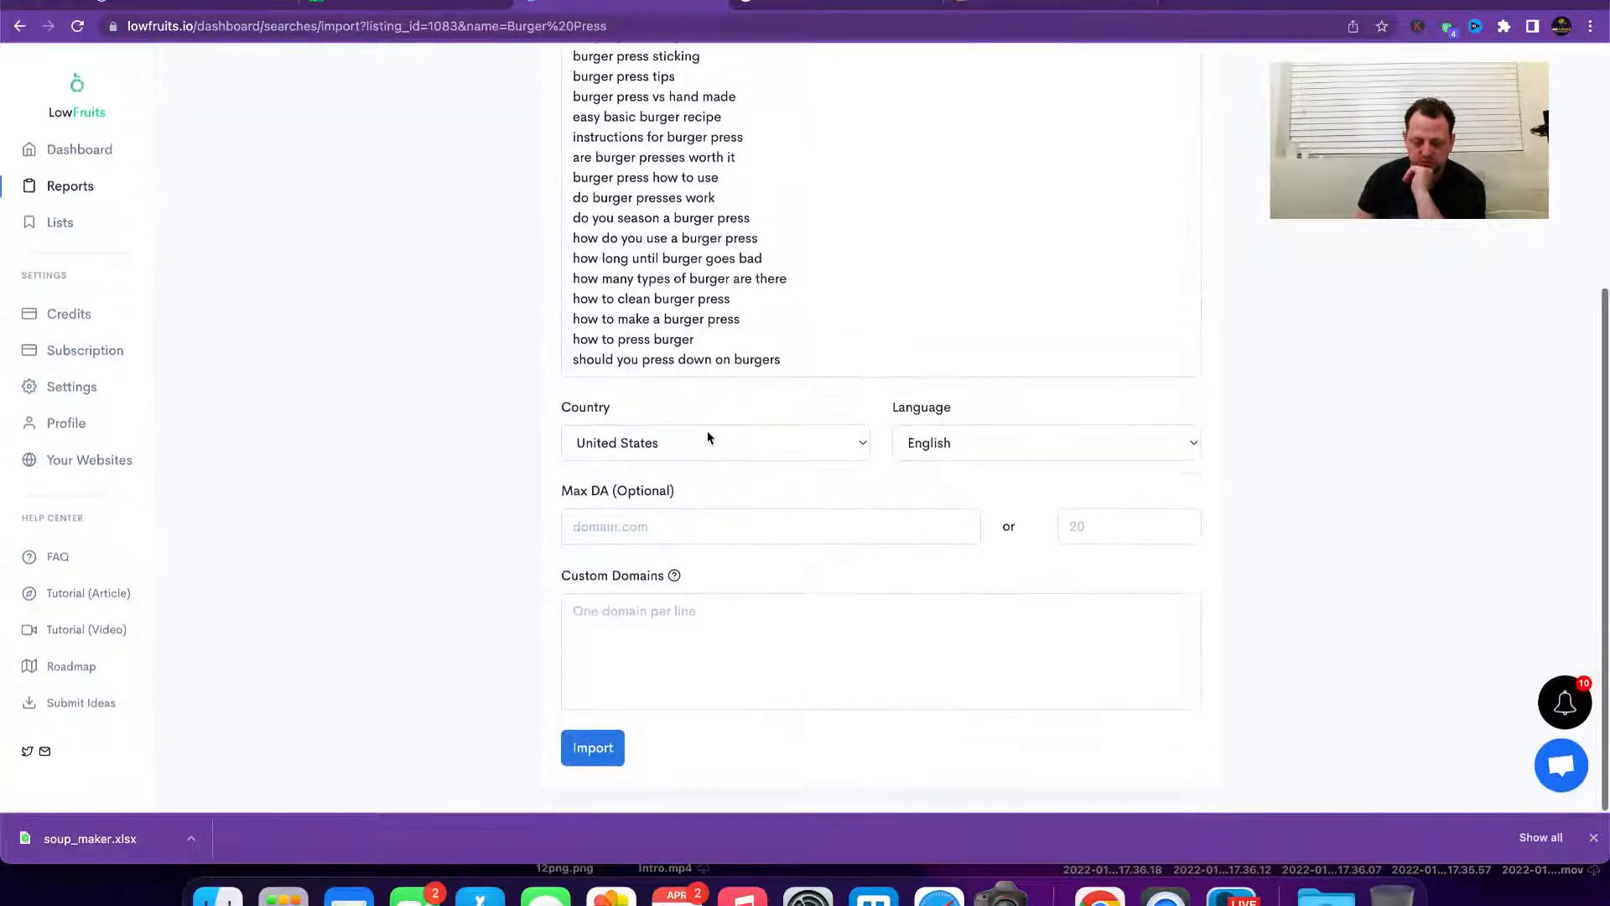
pyautogui.click(645, 445)
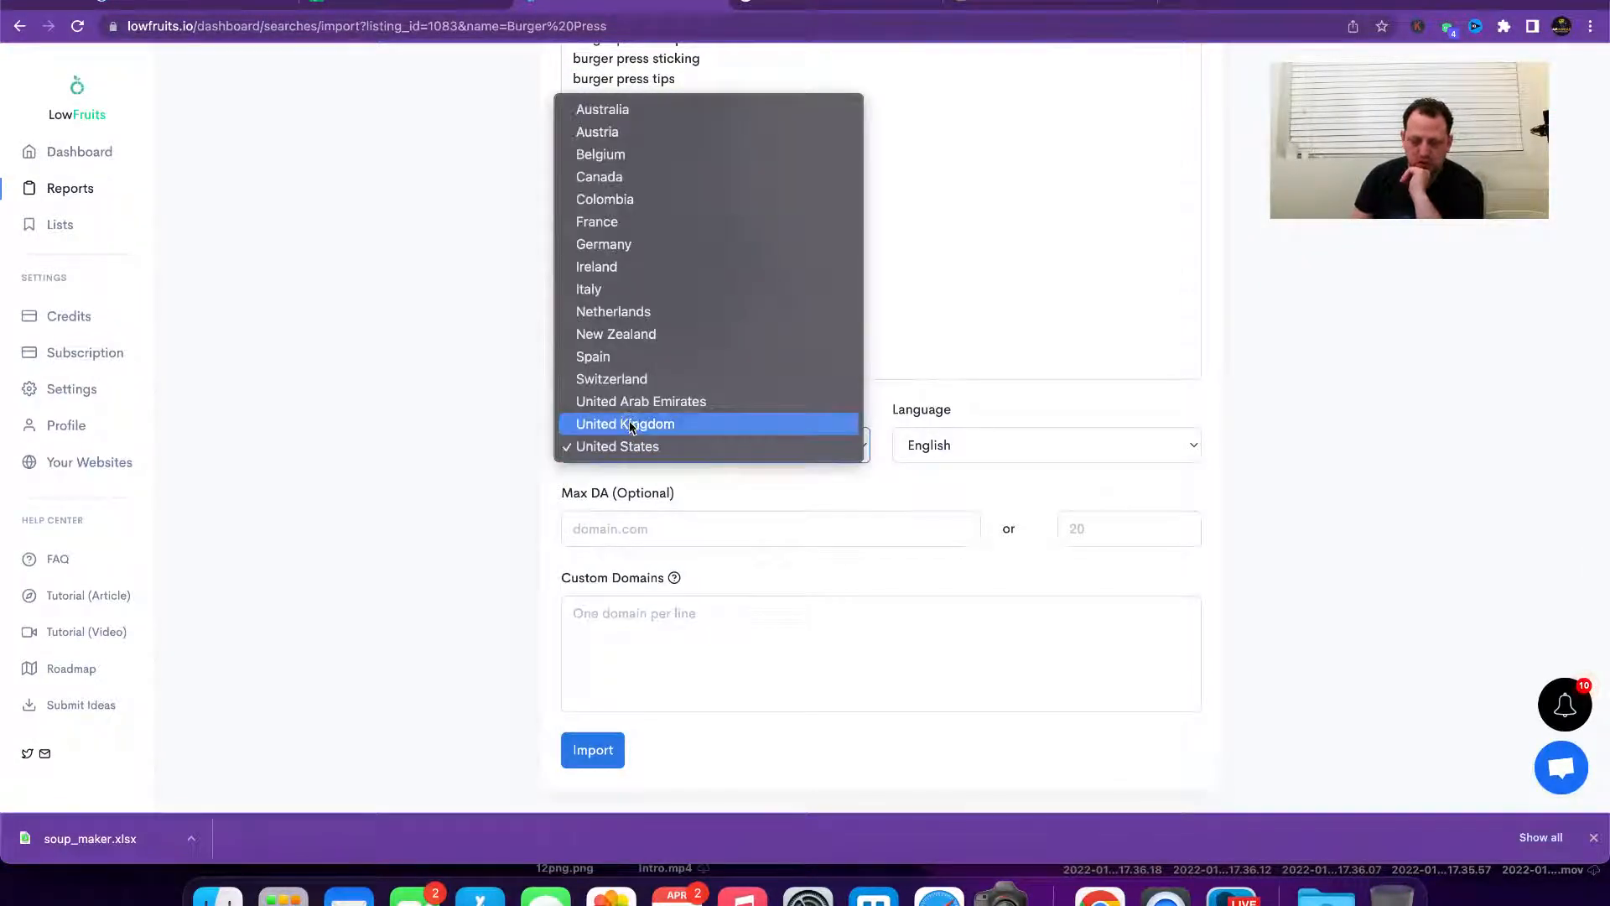
pyautogui.click(629, 424)
pyautogui.click(591, 751)
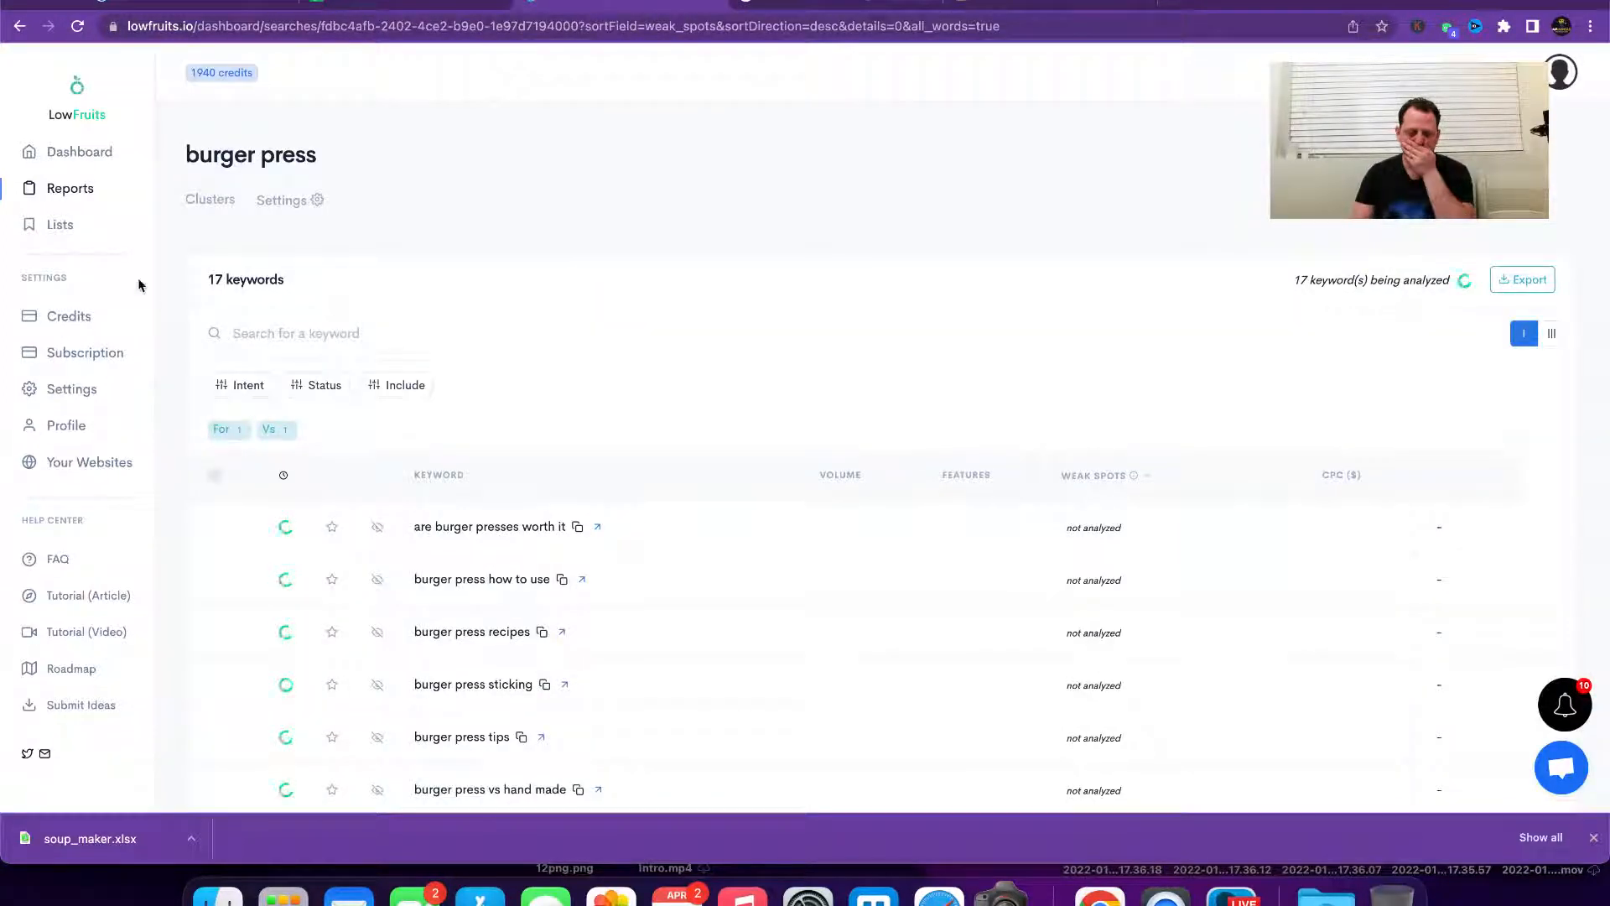
# Step: Open the saved Yogurt Maker list and start an import of all its keywords
pyautogui.click(99, 238)
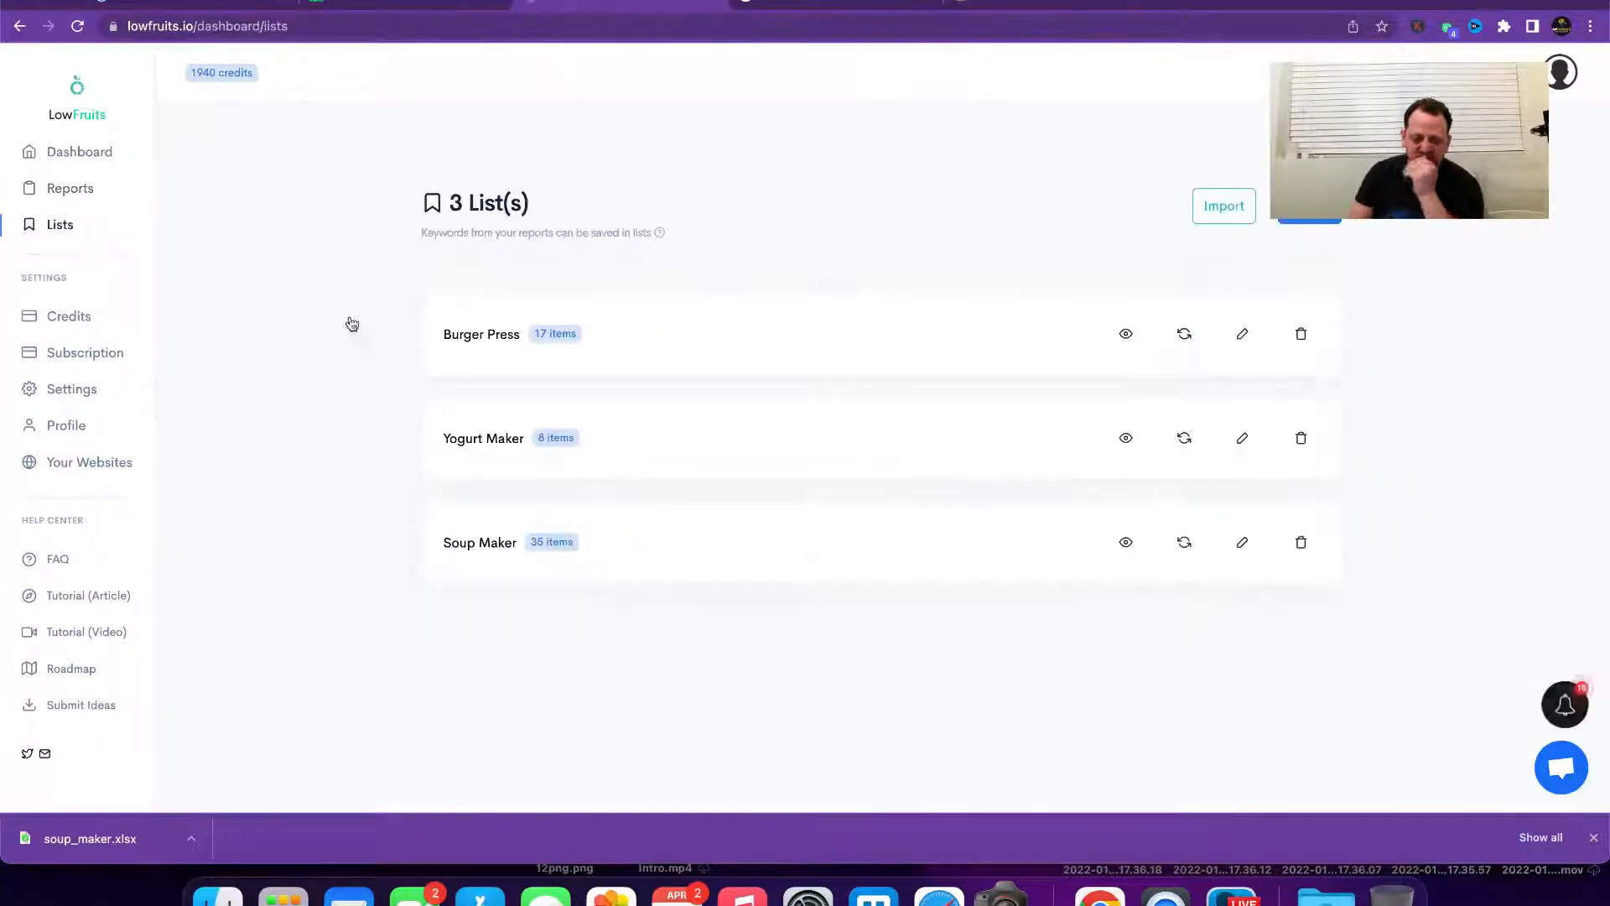
pyautogui.click(500, 440)
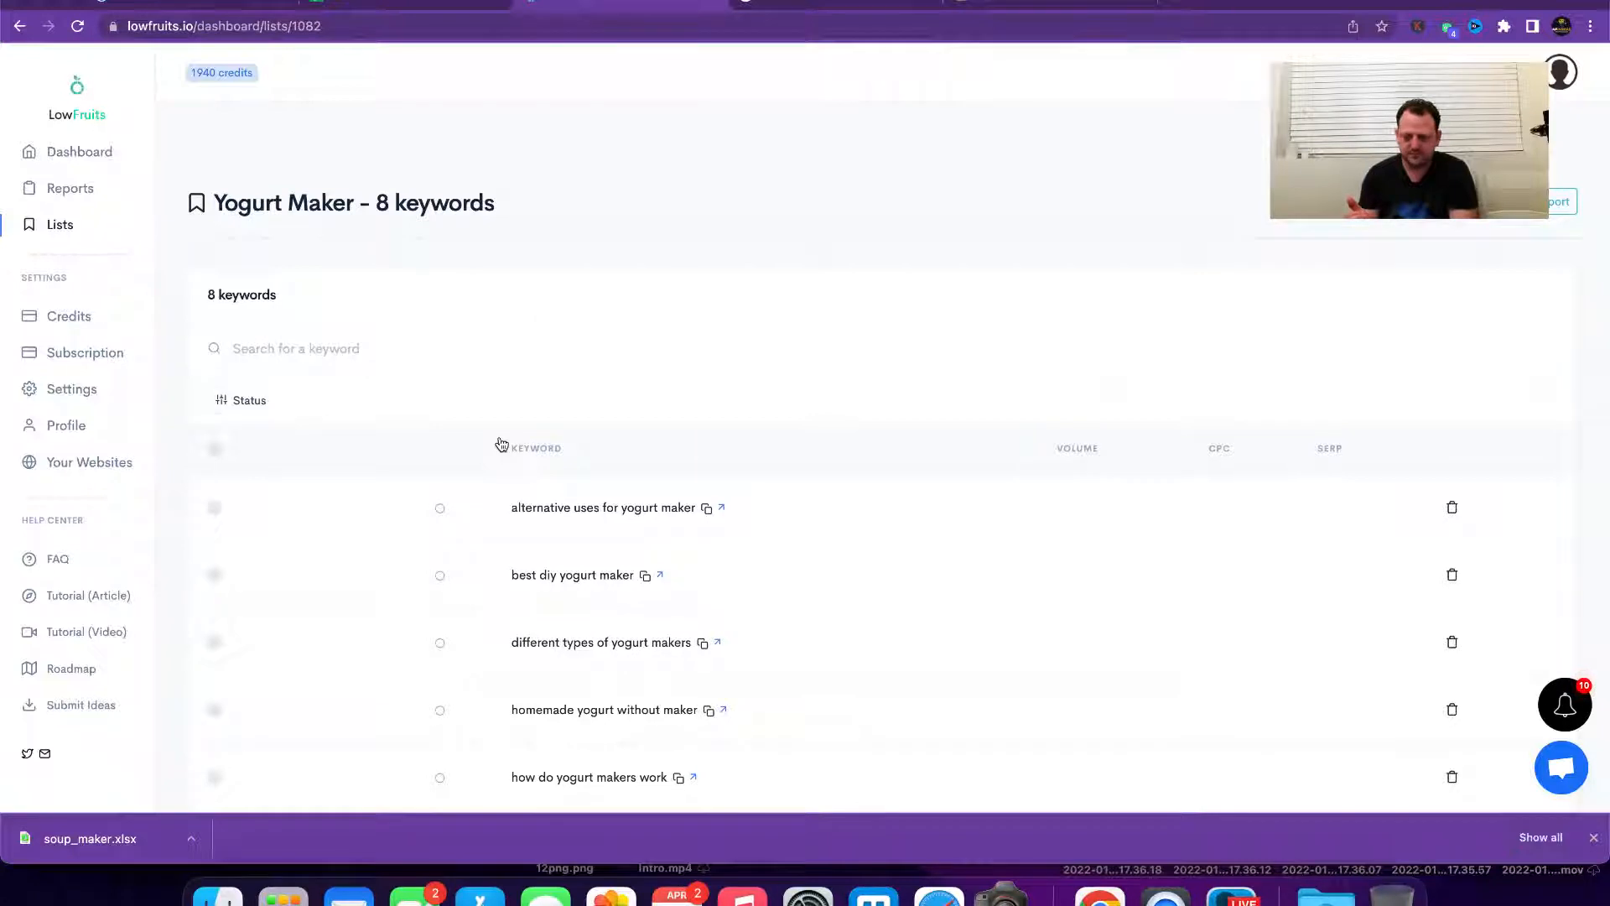
pyautogui.scroll(-3, 860, 322)
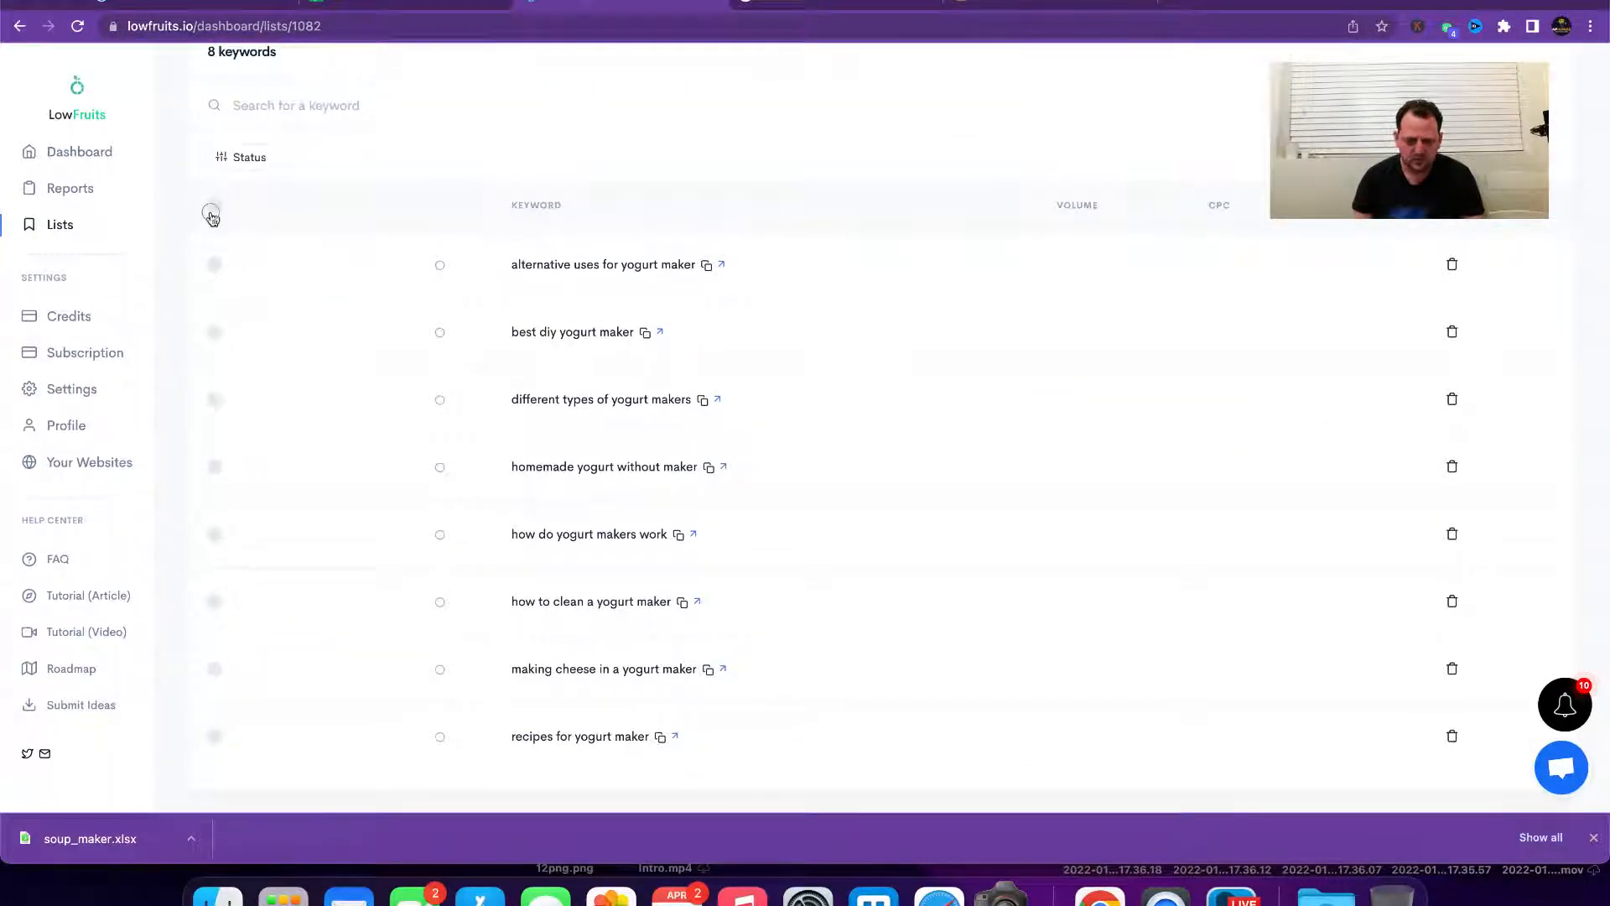
pyautogui.click(212, 211)
pyautogui.scroll(3, 1312, 244)
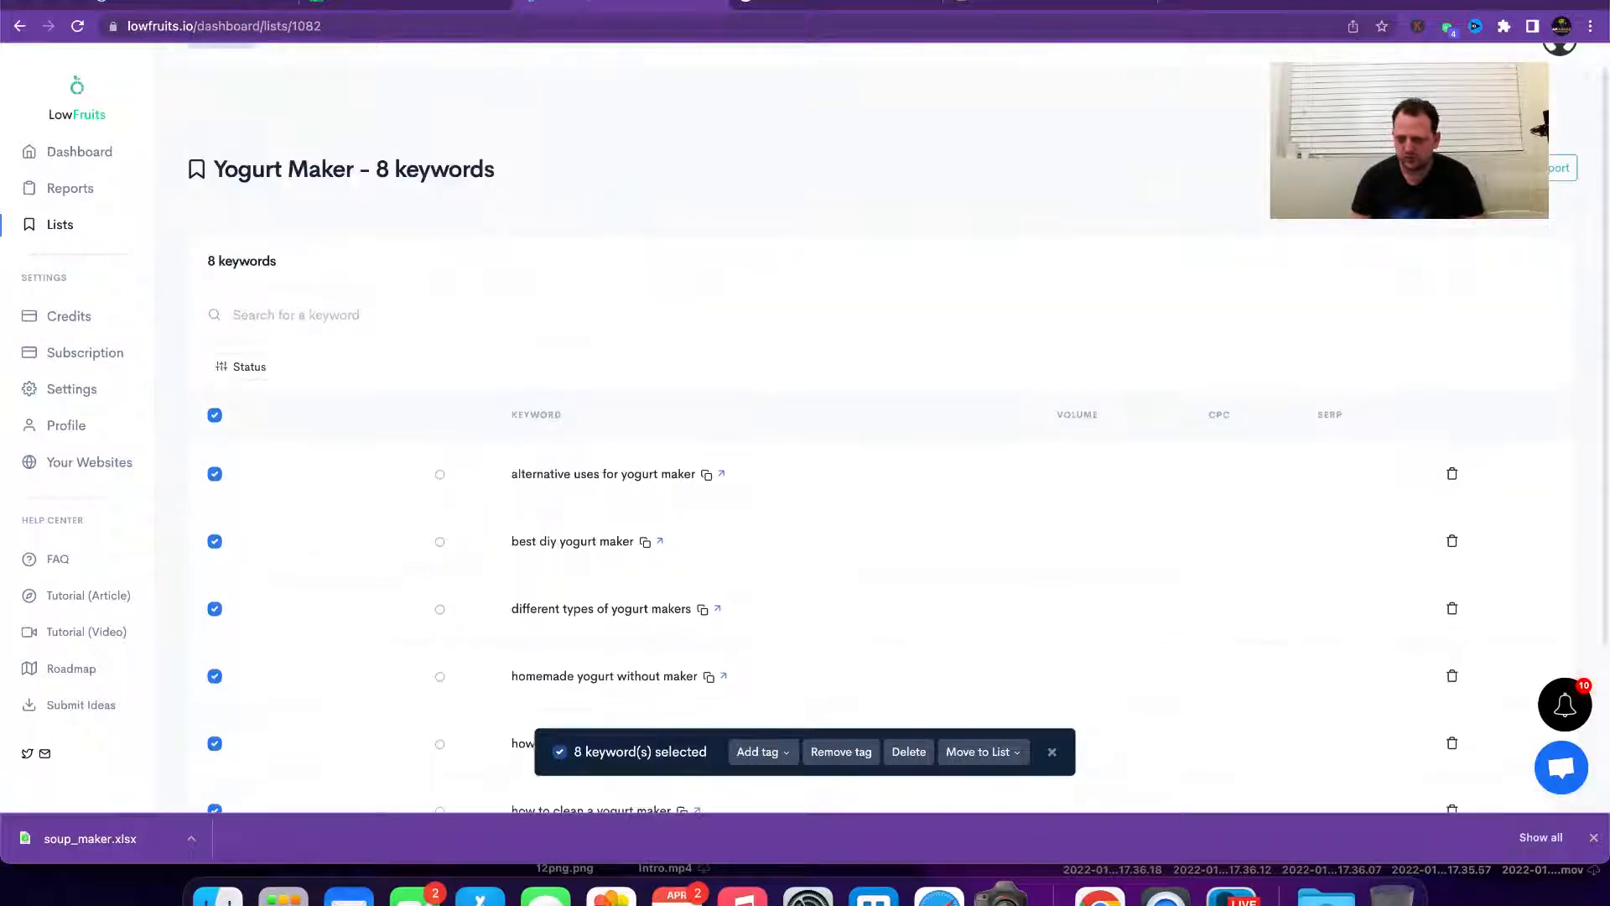
pyautogui.click(1562, 168)
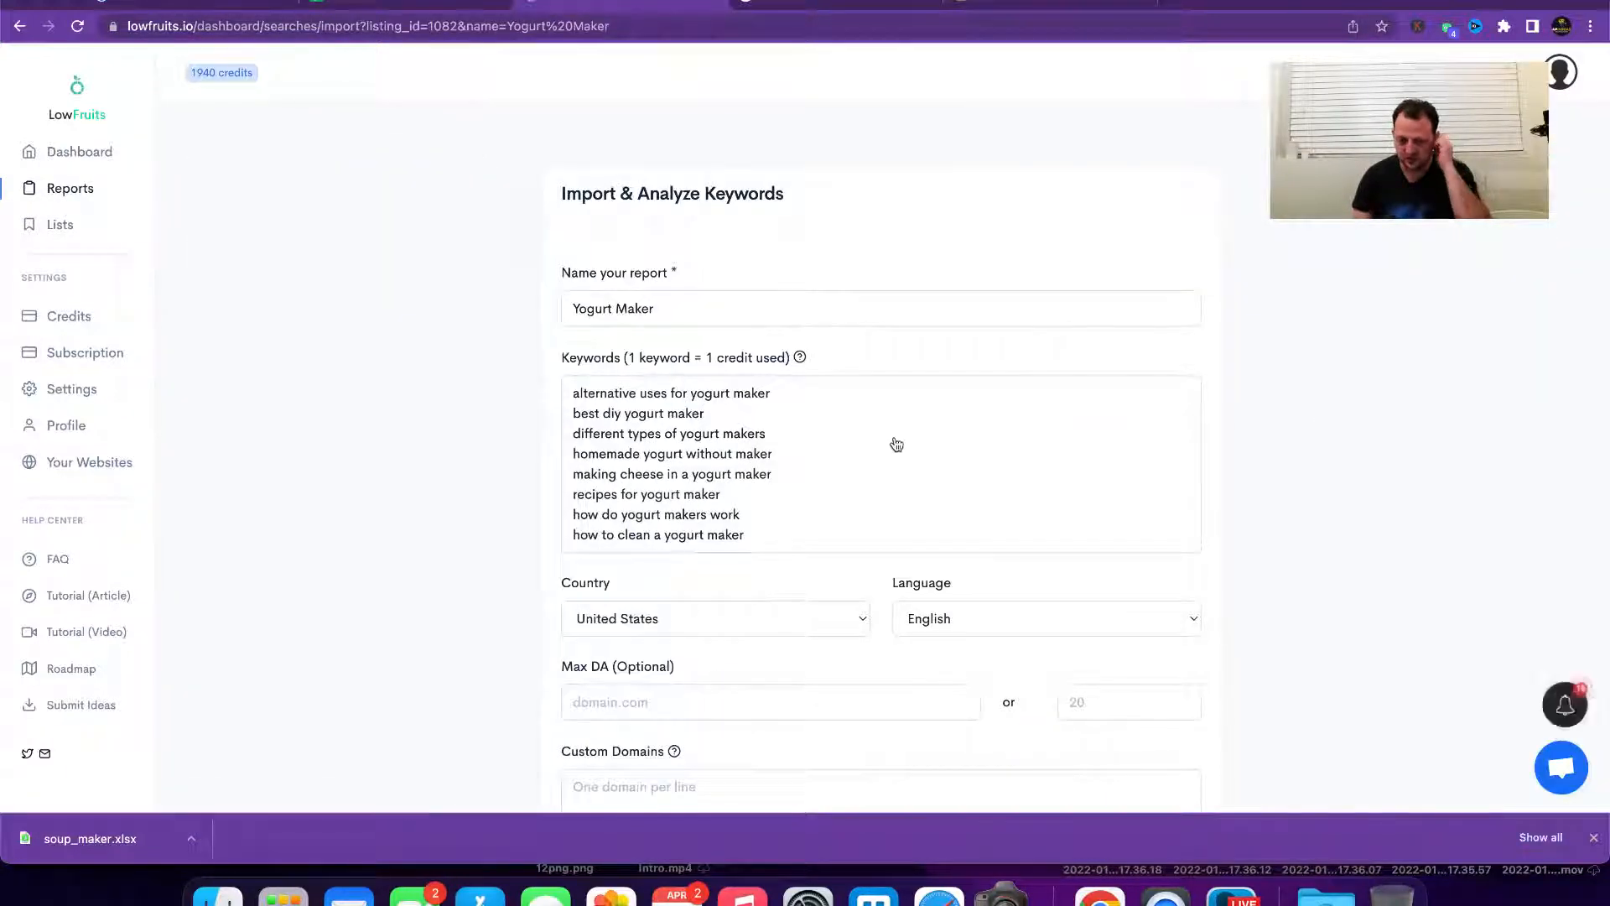
# Step: Set the Yogurt Maker report's country to United Kingdom and run the keyword import and analysis
pyautogui.scroll(-2, 897, 444)
pyautogui.click(754, 443)
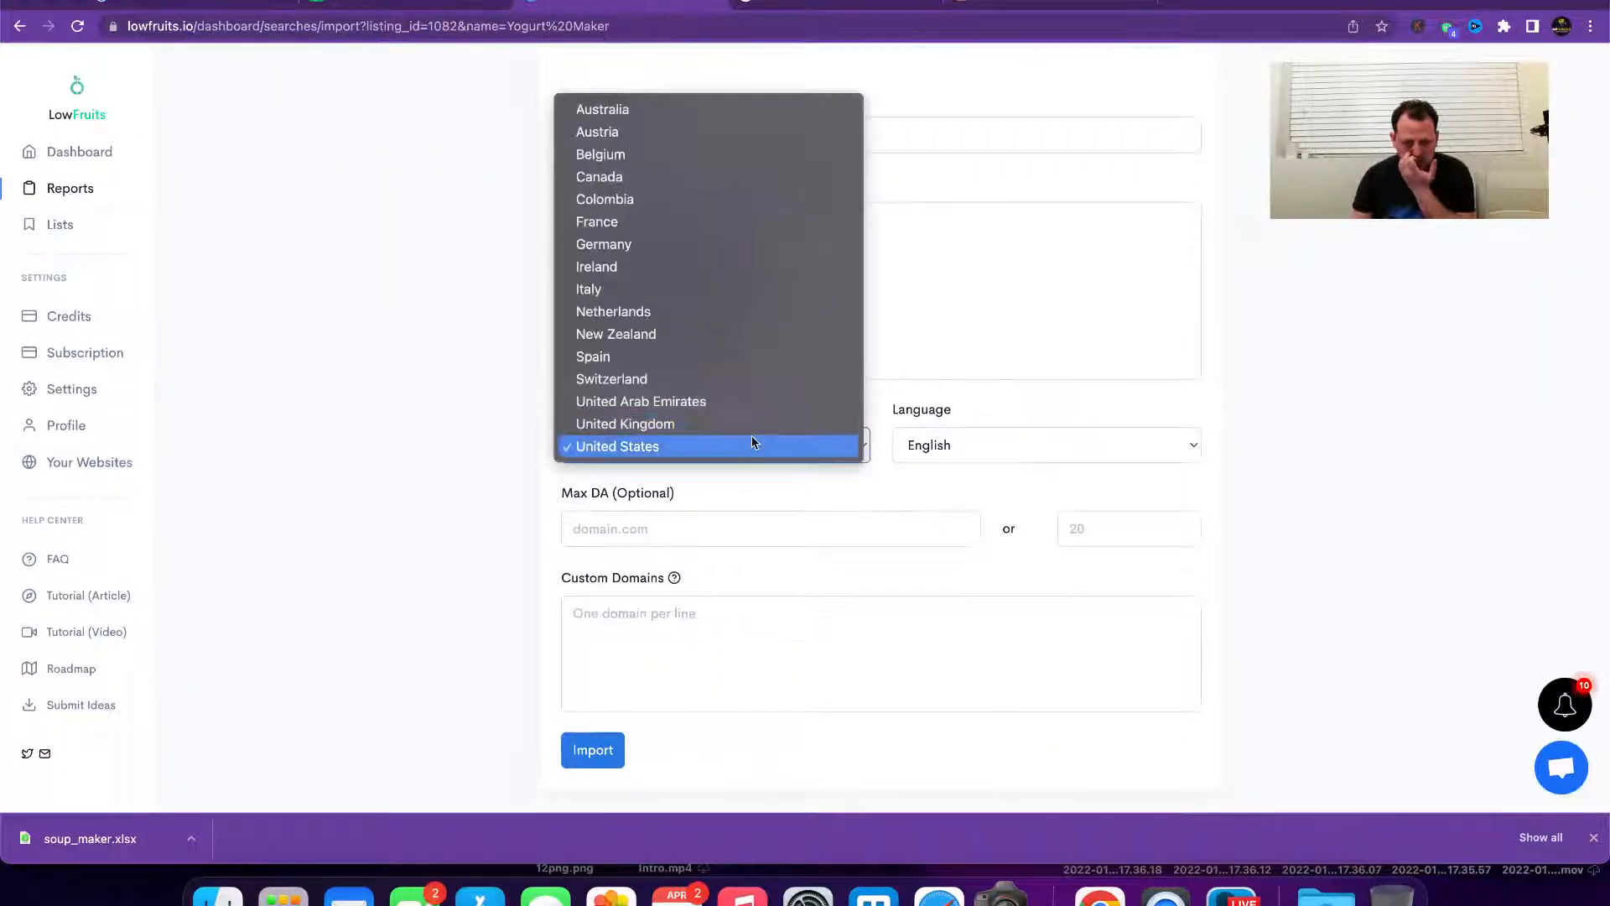
pyautogui.click(753, 423)
pyautogui.click(612, 750)
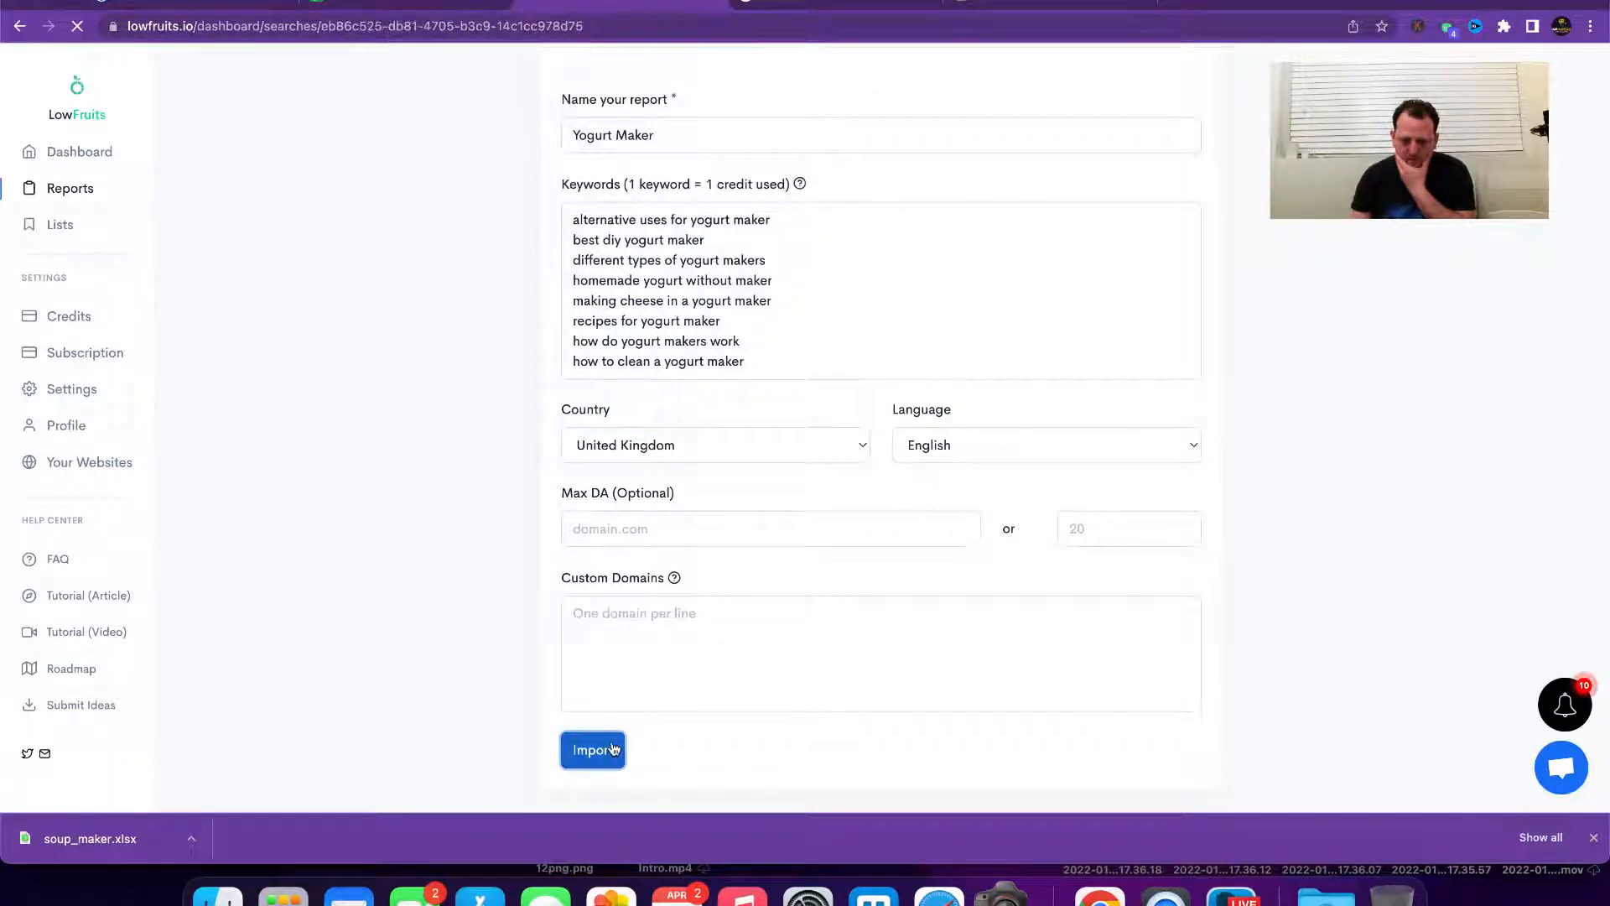
pyautogui.scroll(-2, 648, 462)
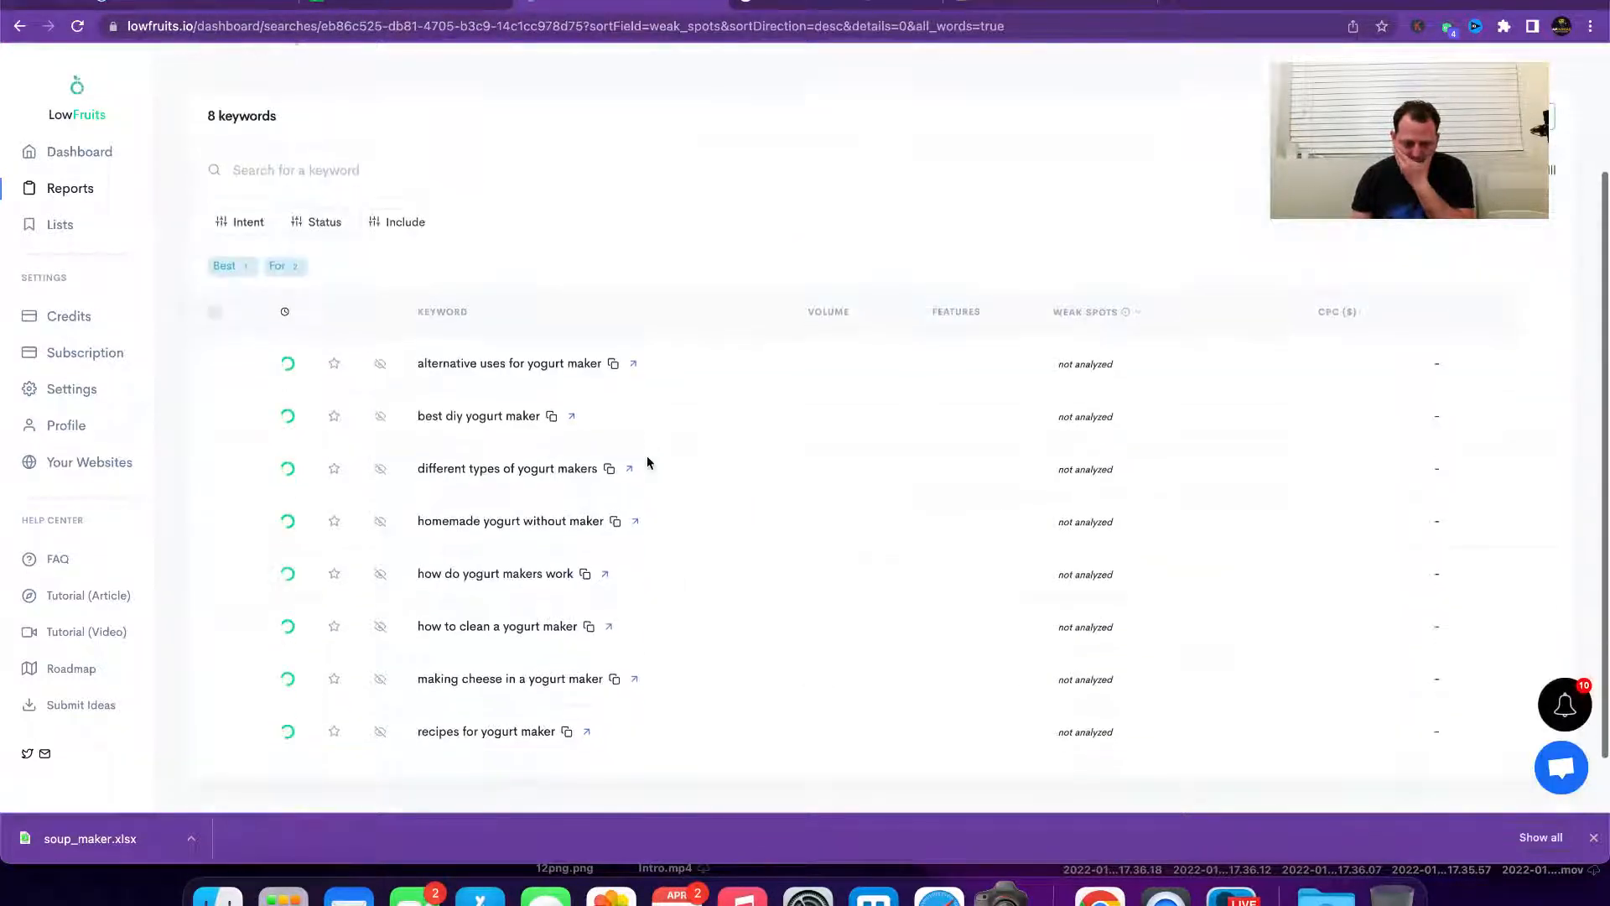
pyautogui.scroll(-1, 647, 462)
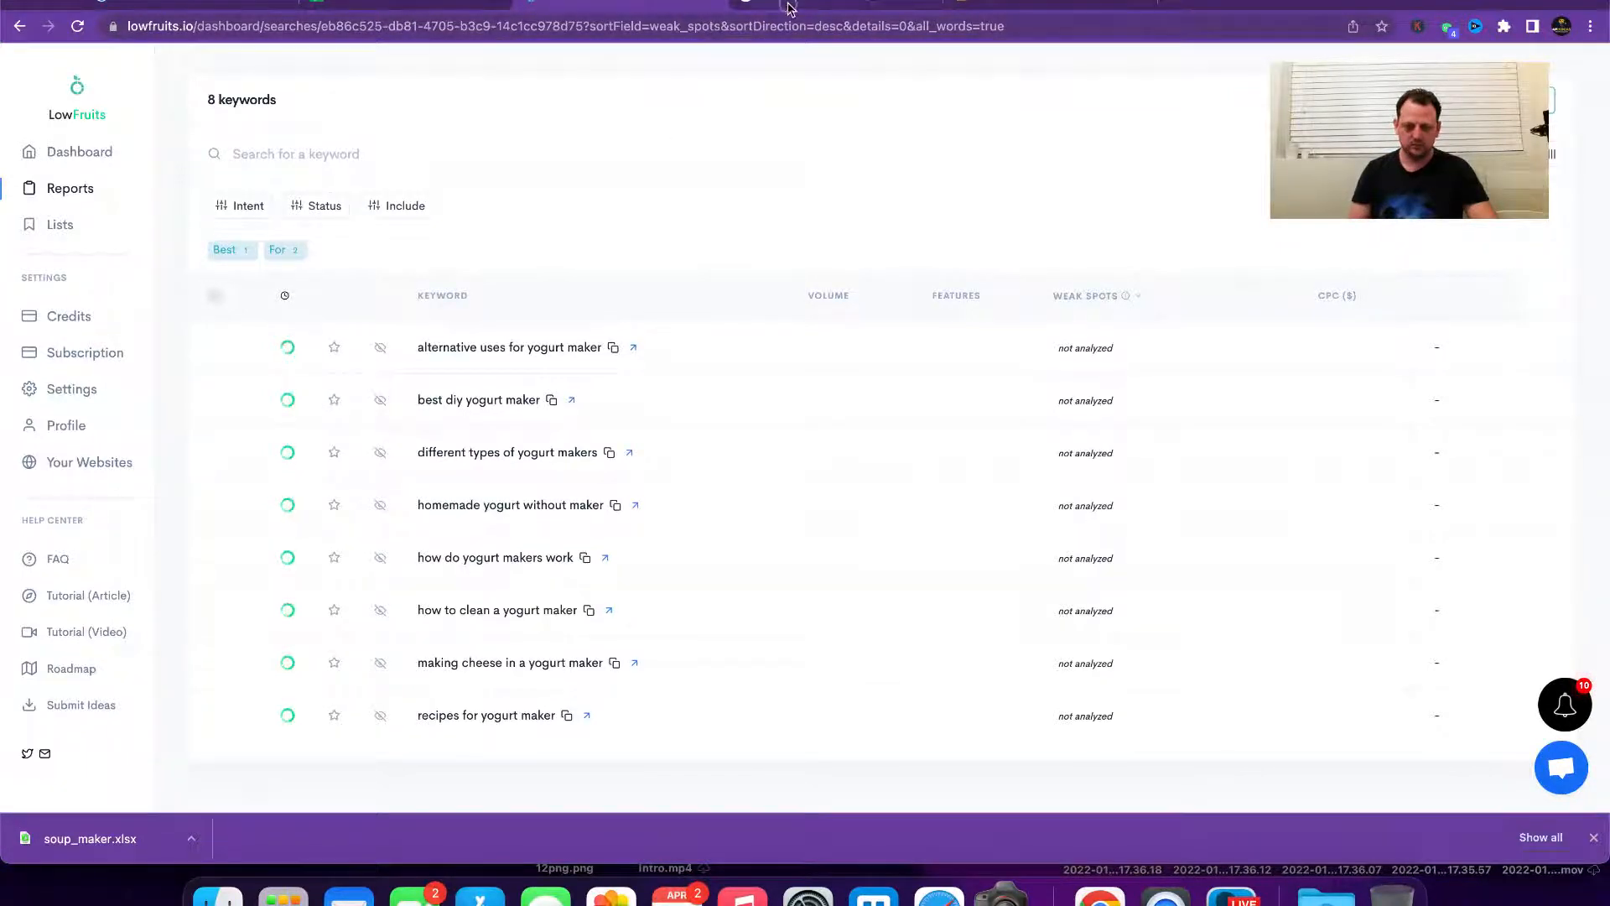
# Step: Switch to Google, search for "Best Burger Press 2022" and review the ranking articles and related questions
pyautogui.click(788, 8)
pyautogui.tripleClick(389, 91)
pyautogui.write('Best Burger ')
pyautogui.write('Ore')
pyautogui.press('BackSpace')
pyautogui.press('BackSpace')
pyautogui.press('BackSpace')
pyautogui.write('Press 2022')
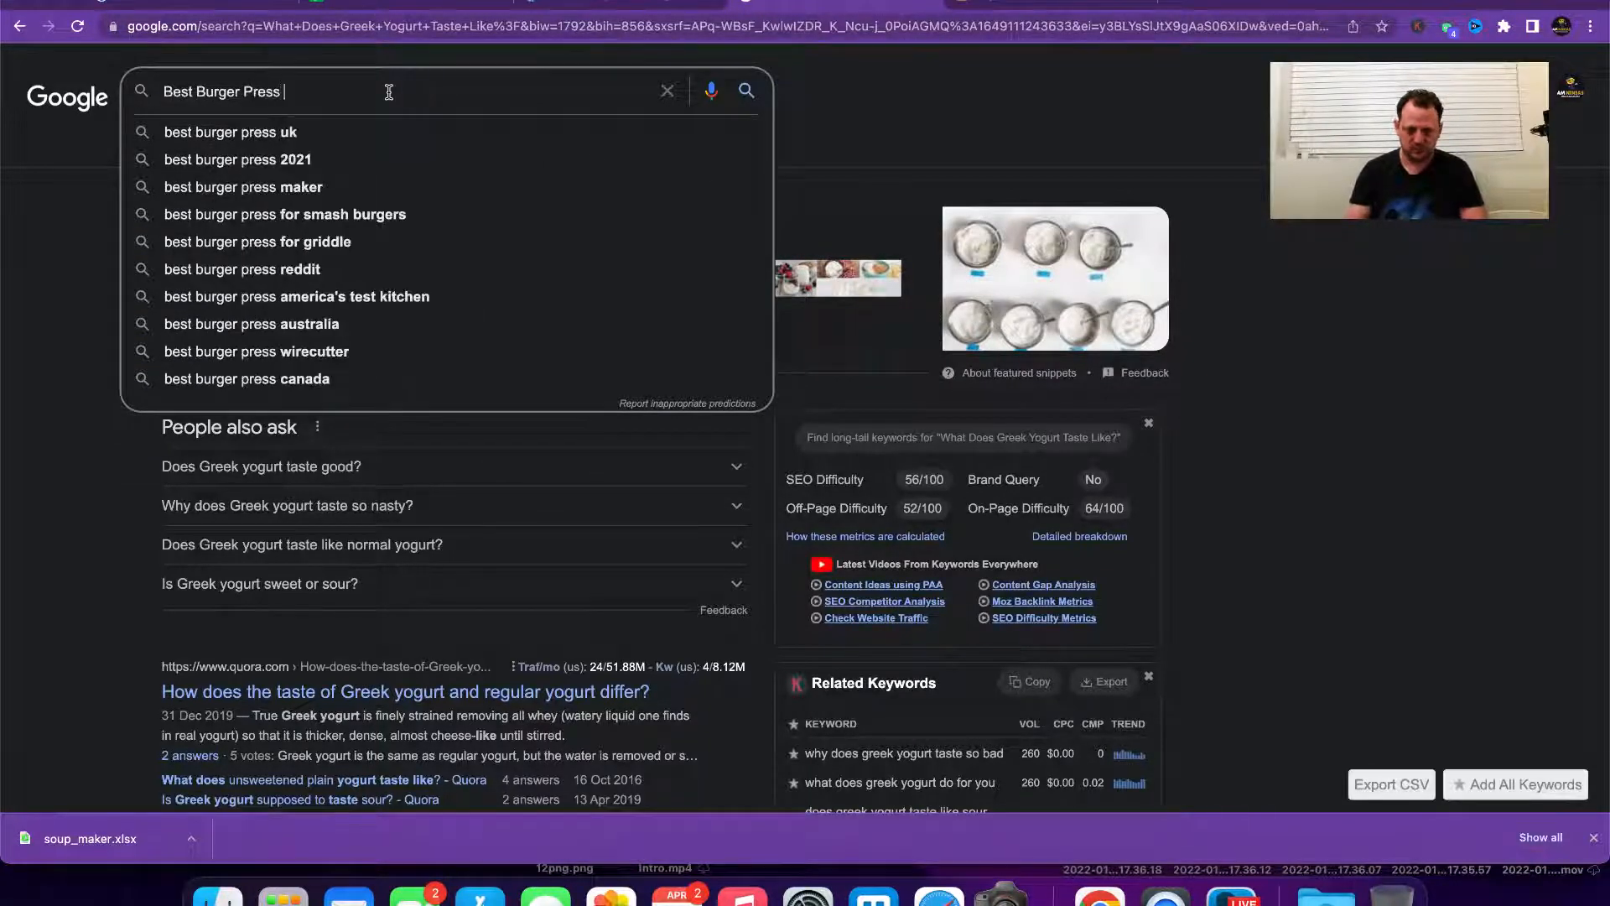
pyautogui.press('Return')
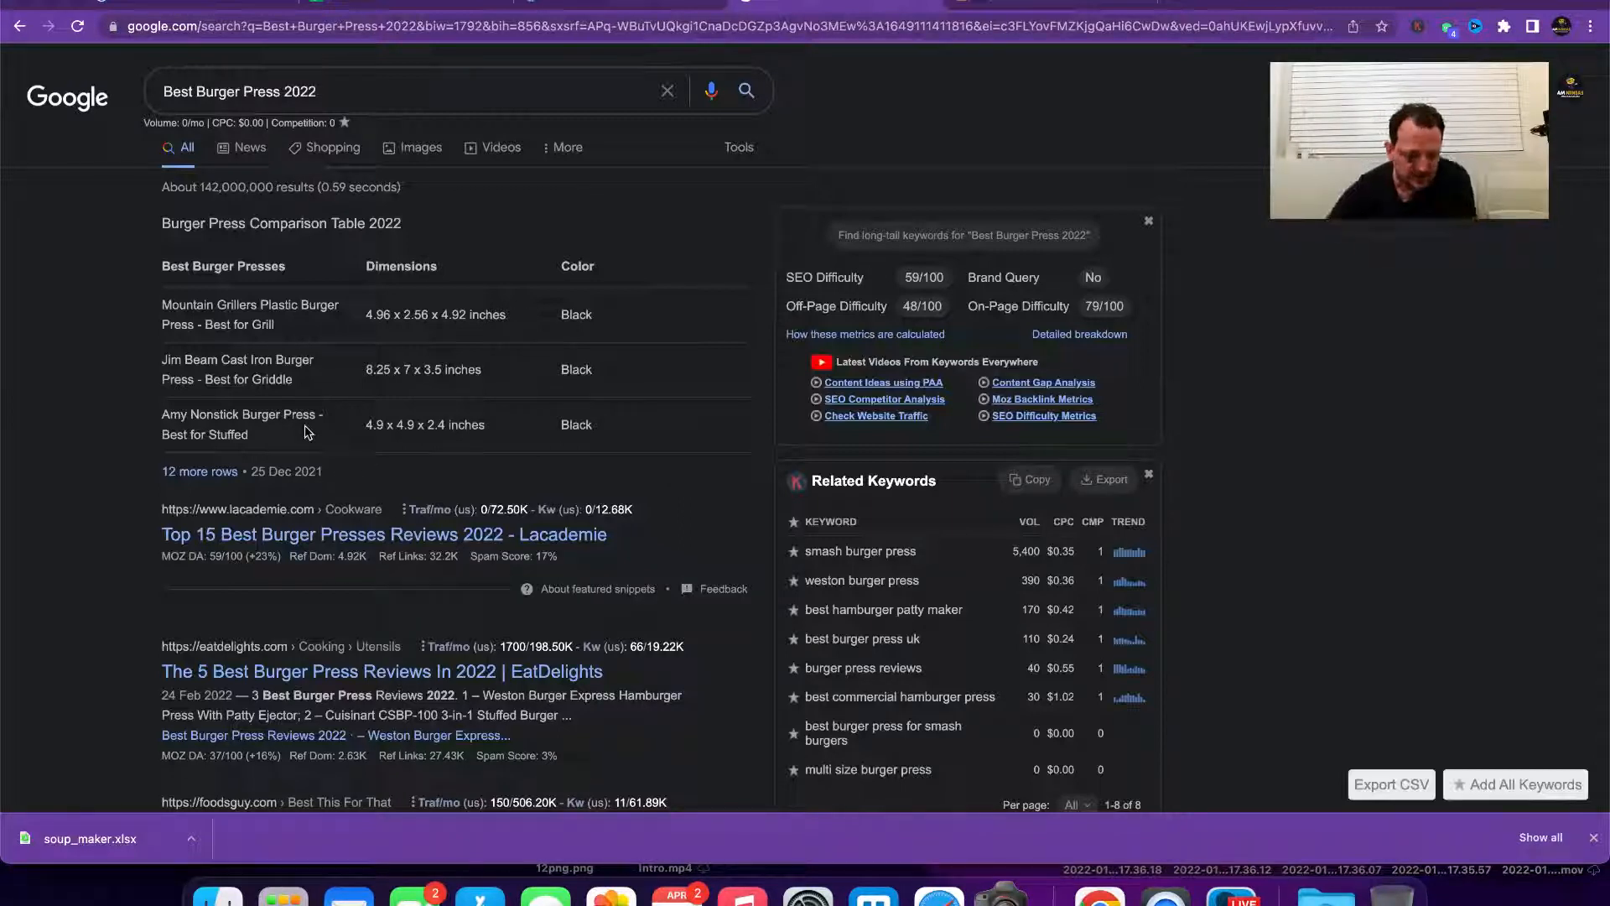
pyautogui.scroll(-5, 328, 574)
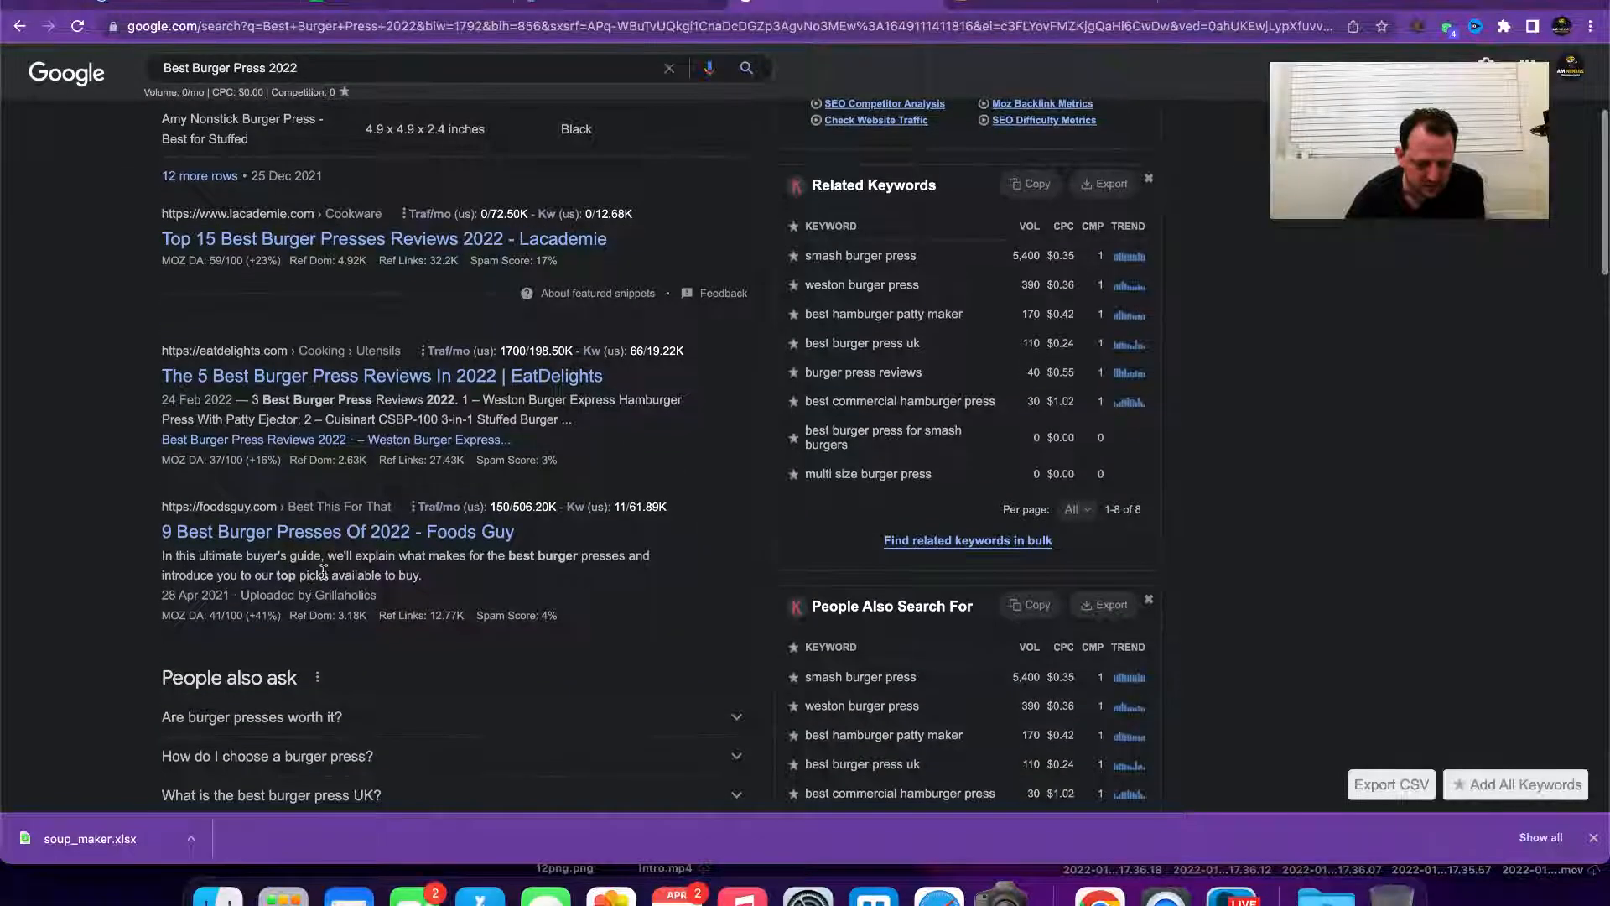
pyautogui.scroll(-1, 341, 587)
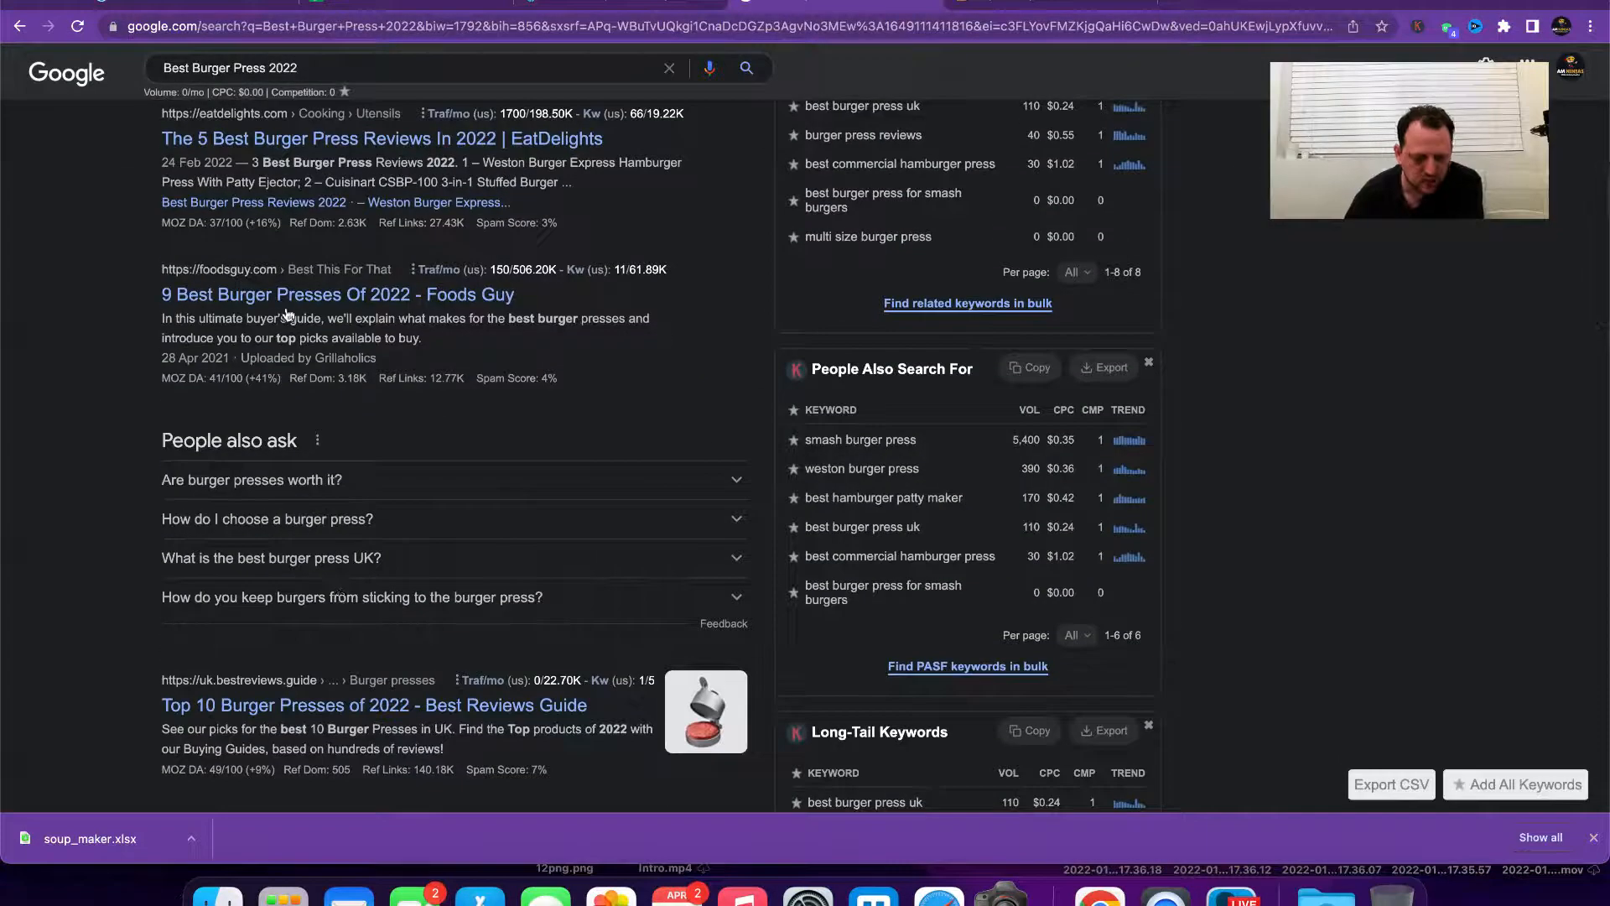
# Step: Copy the question "How do you keep burgers from sticking to the burger press?" from Google's related questions
pyautogui.scroll(-10, 319, 360)
pyautogui.scroll(8, 346, 413)
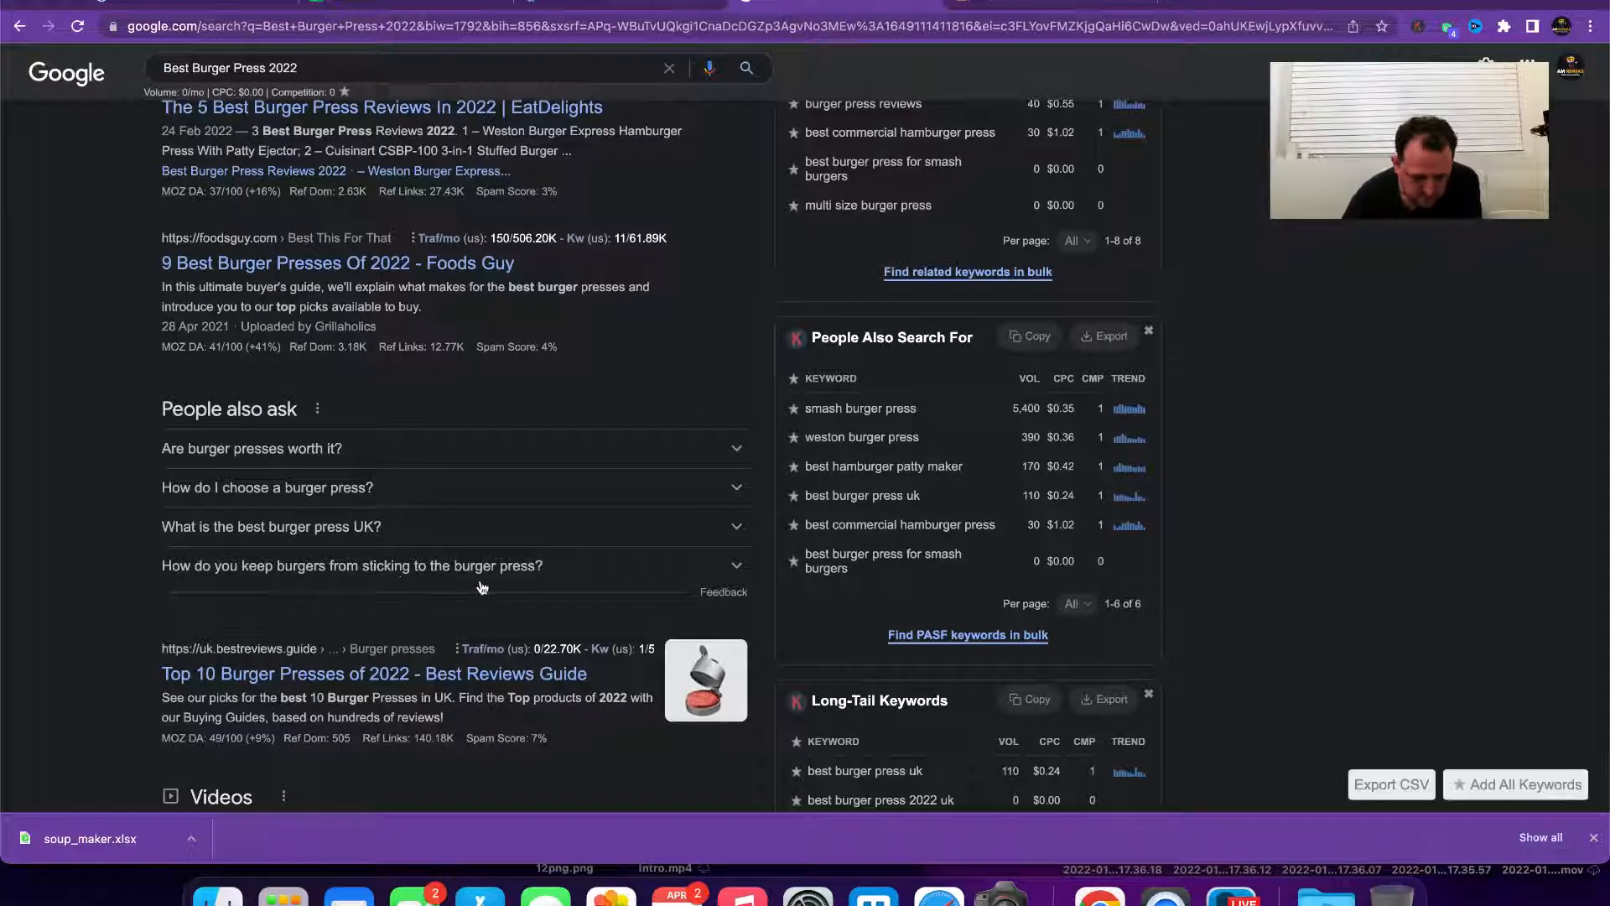
pyautogui.click(307, 577)
pyautogui.moveTo(555, 569); pyautogui.dragTo(162, 565)
pyautogui.press('super+c')
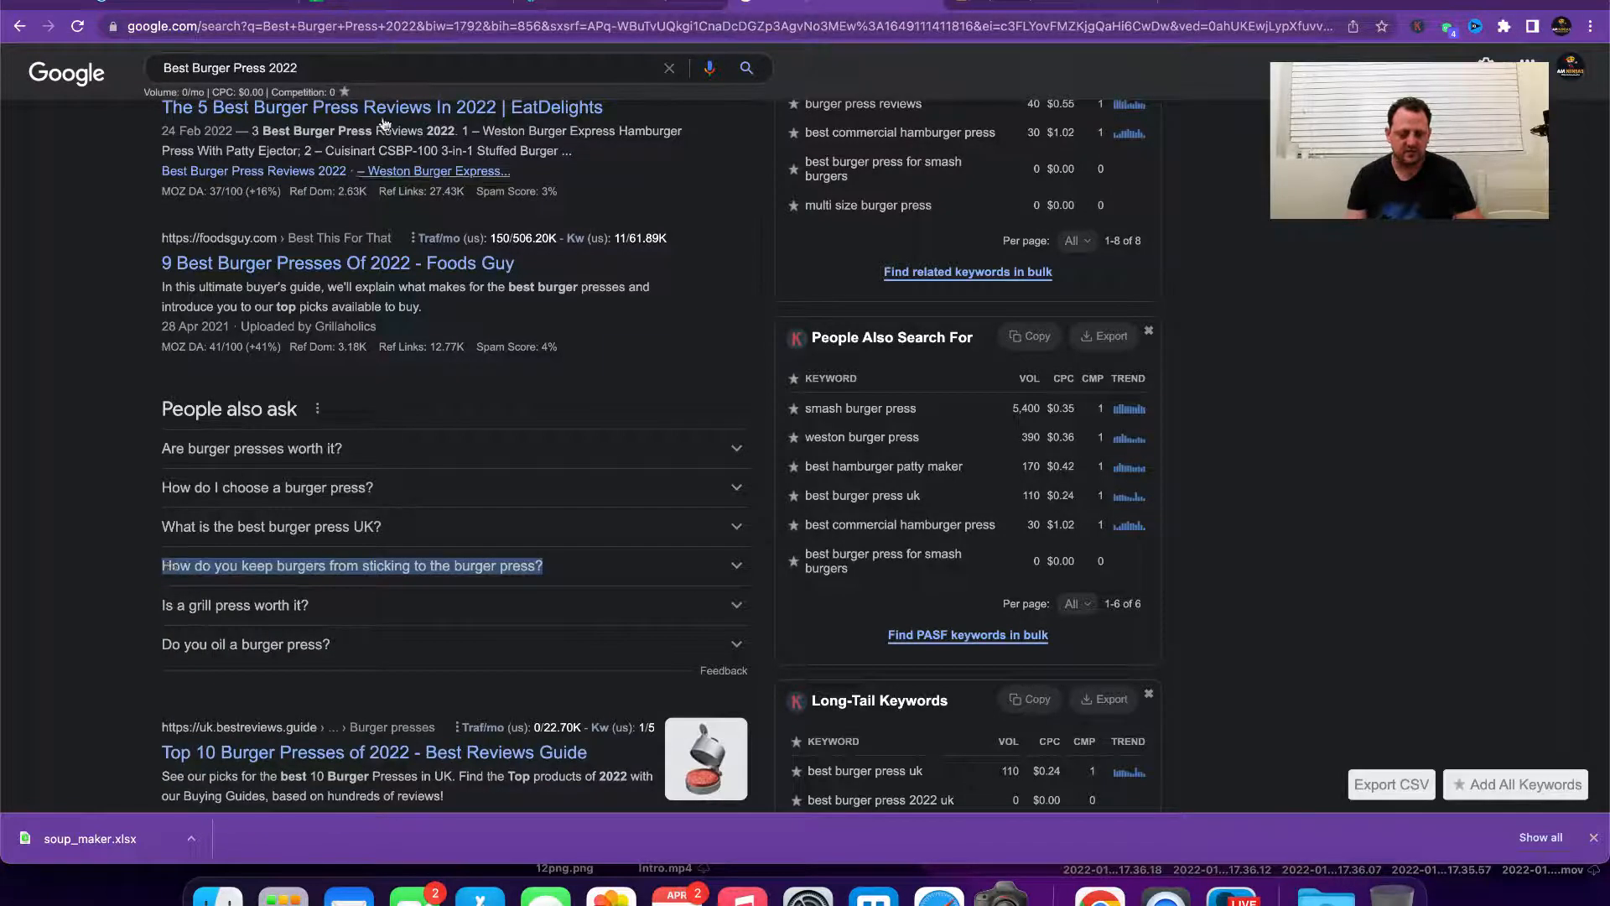
# Step: Switch to the EYK Info Content Plan spreadsheet and fit column E to the width of the yogurt questions
pyautogui.click(386, 2)
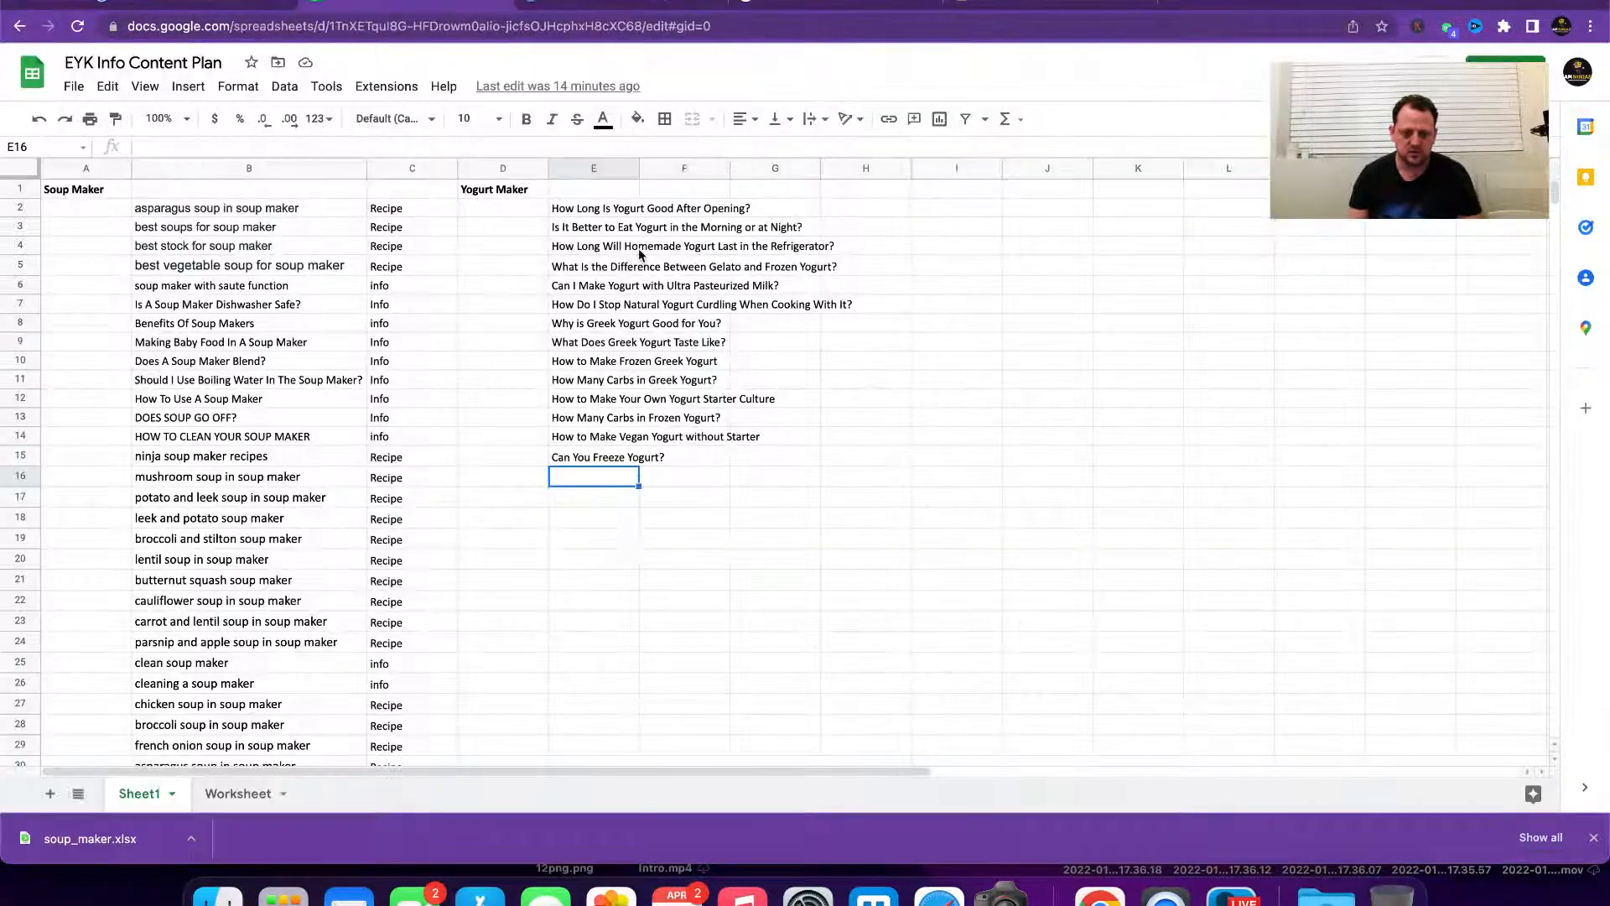
pyautogui.doubleClick(636, 164)
pyautogui.click(882, 208)
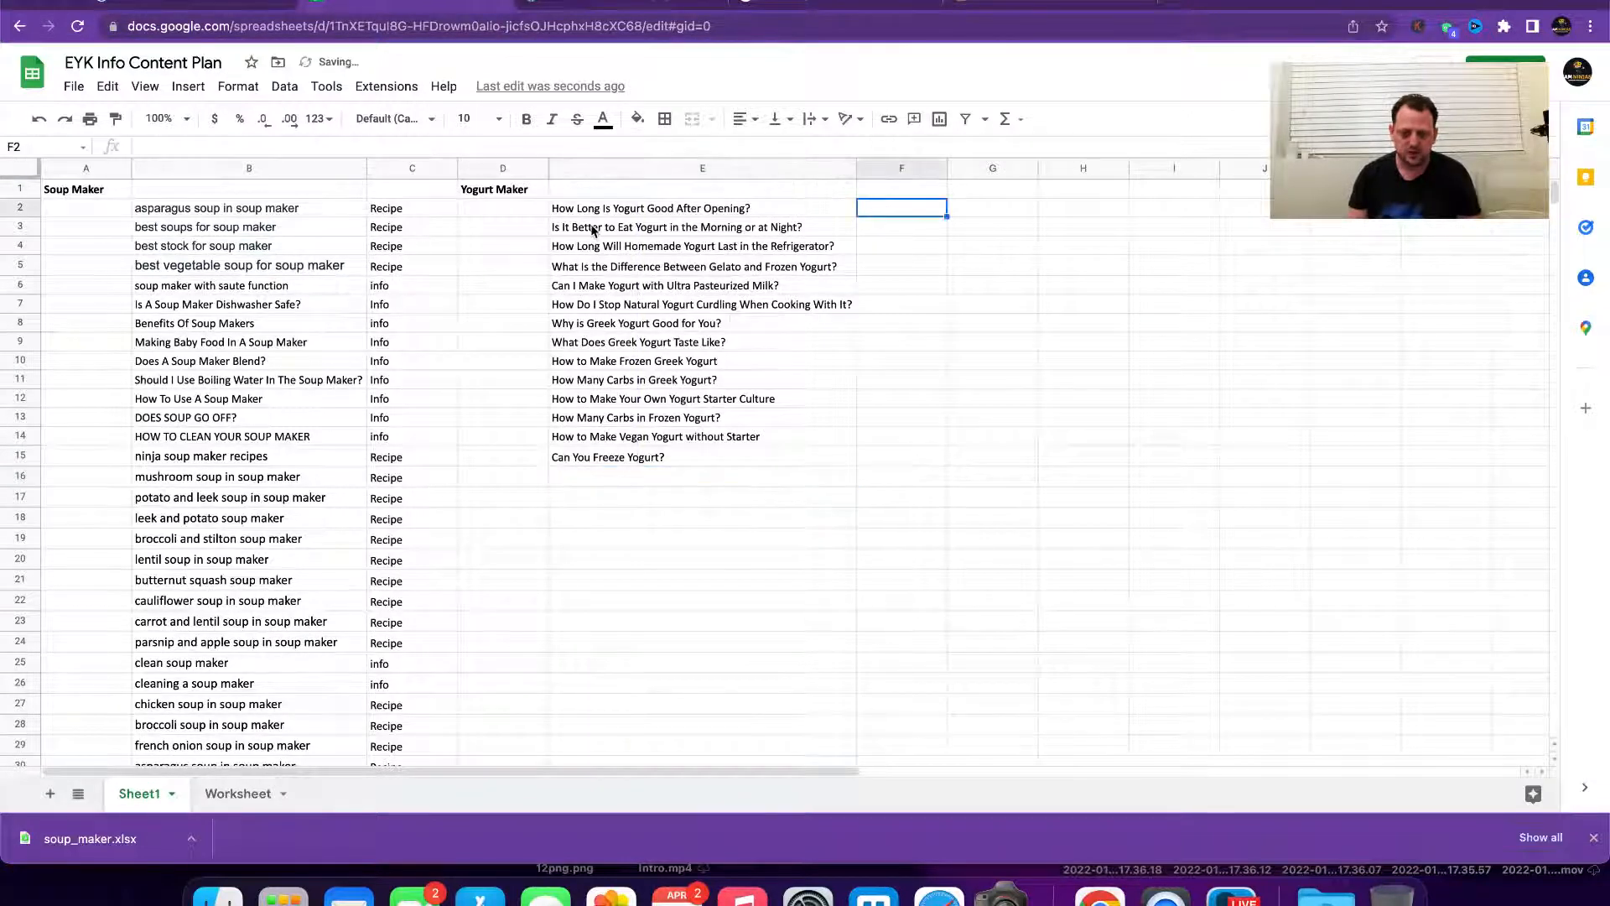
# Step: Add the heading "Burger Press" in G1 and paste the copied burger-sticking question into H2
pyautogui.click(1009, 186)
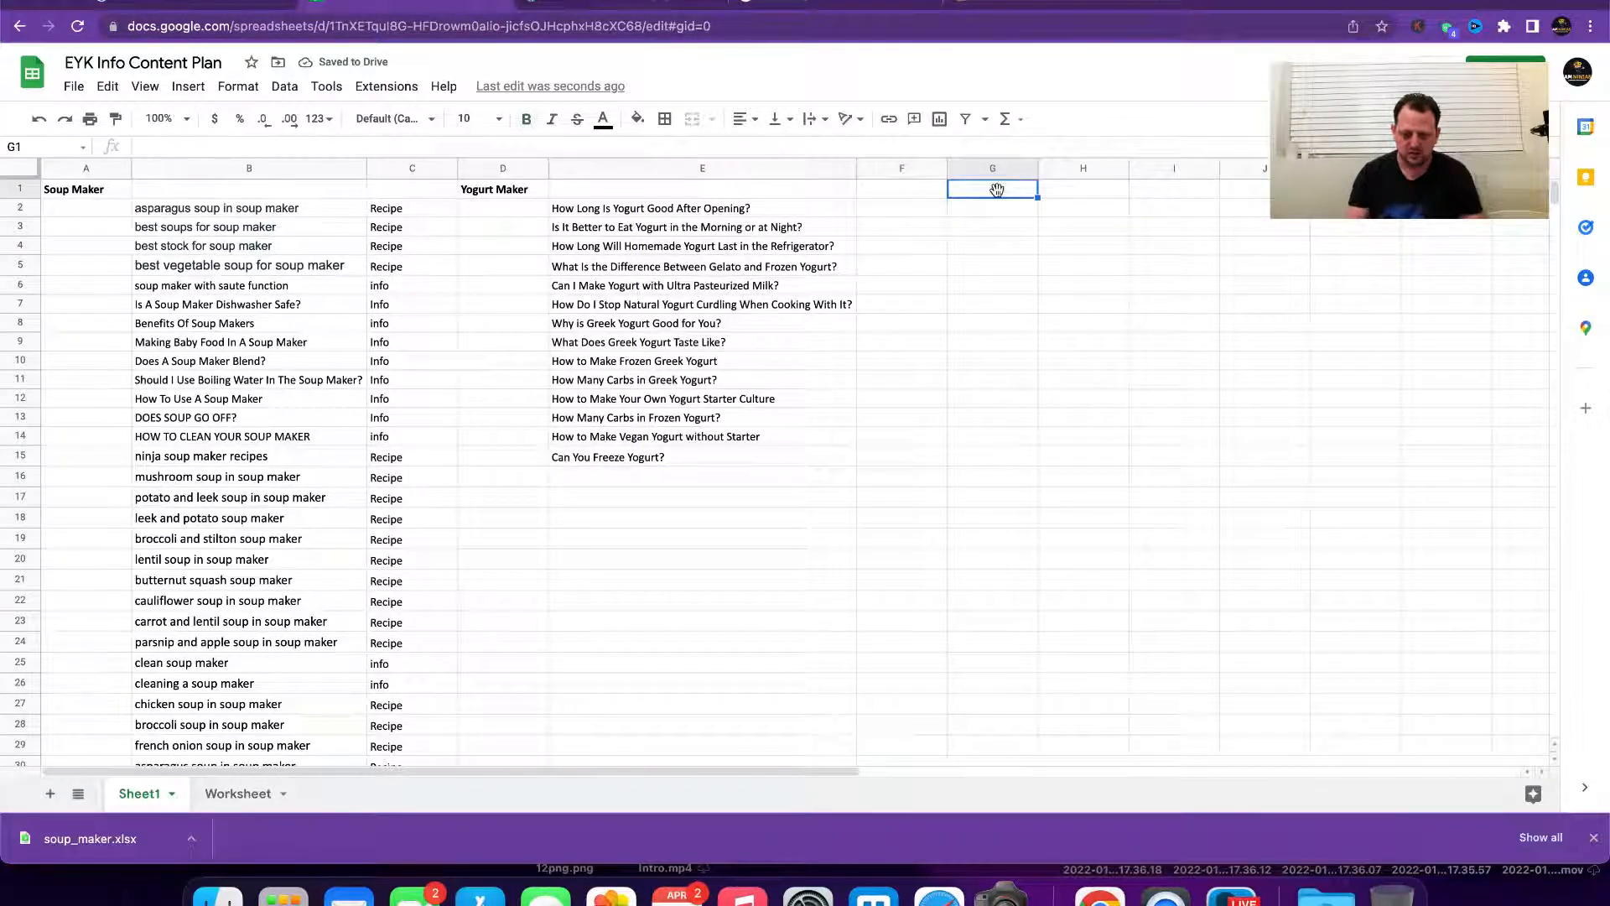
pyautogui.write('Burger Press')
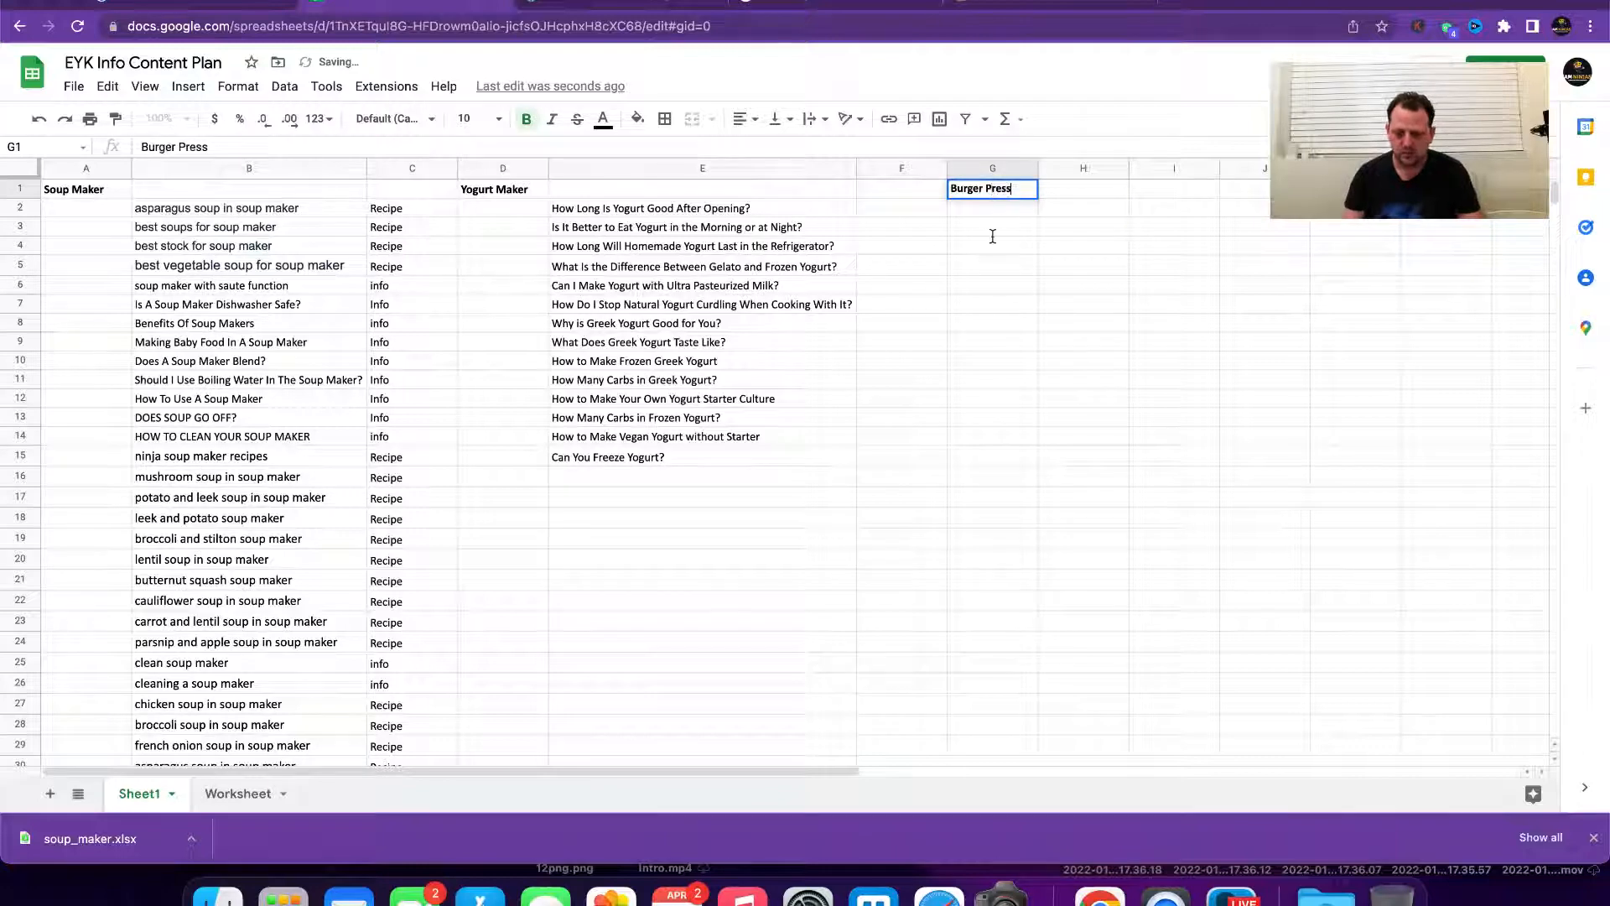
pyautogui.click(1070, 214)
pyautogui.press('super+v')
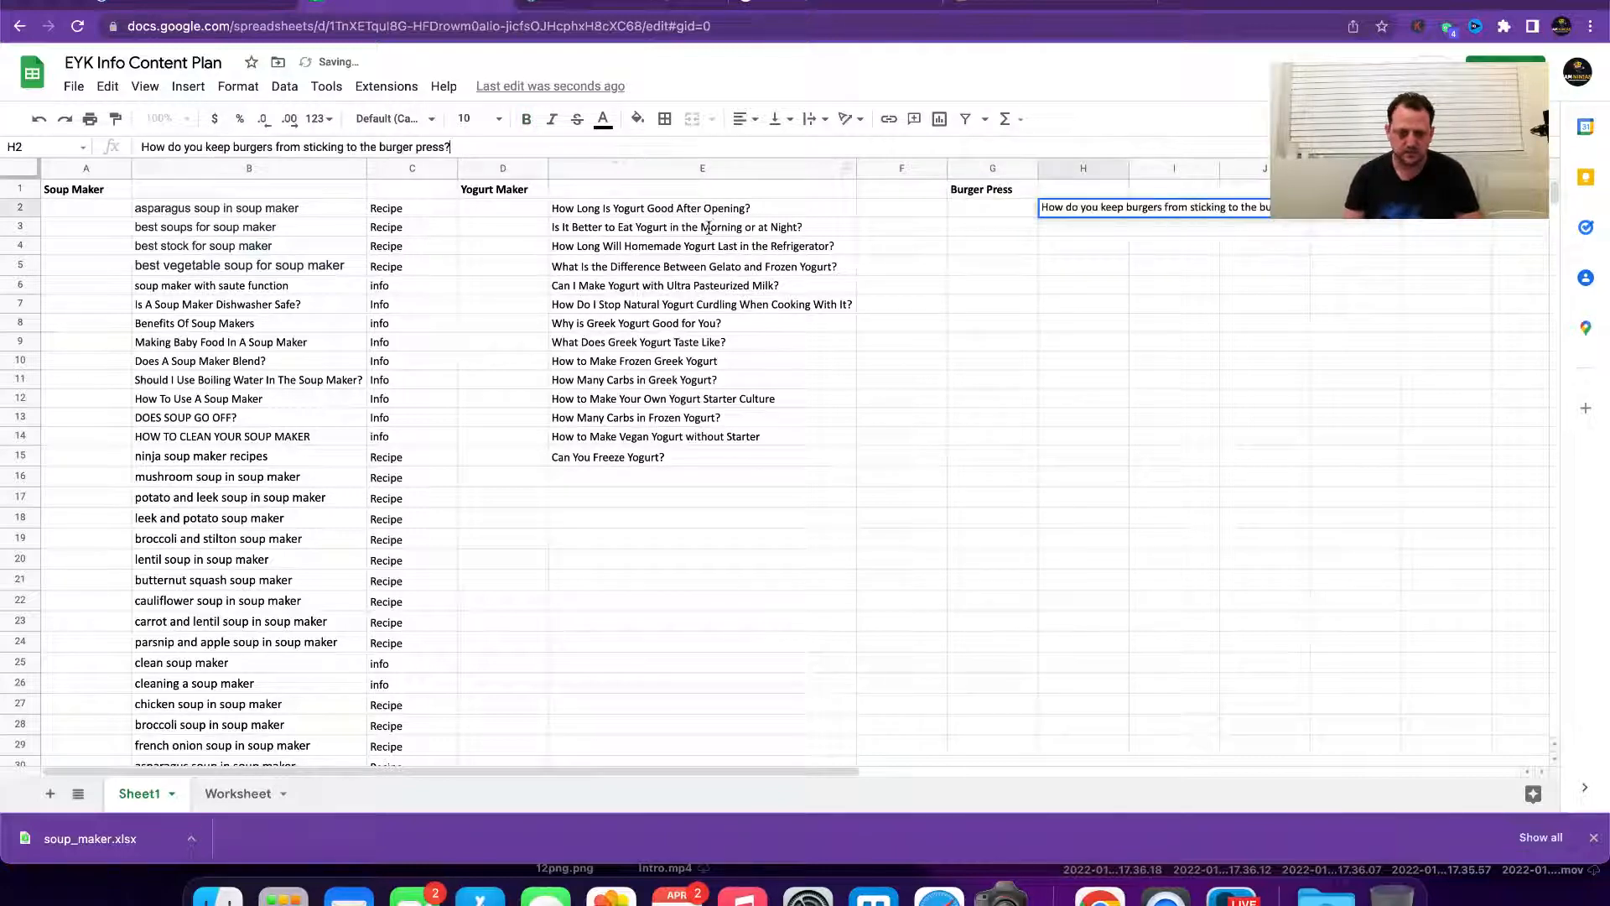
pyautogui.click(931, 357)
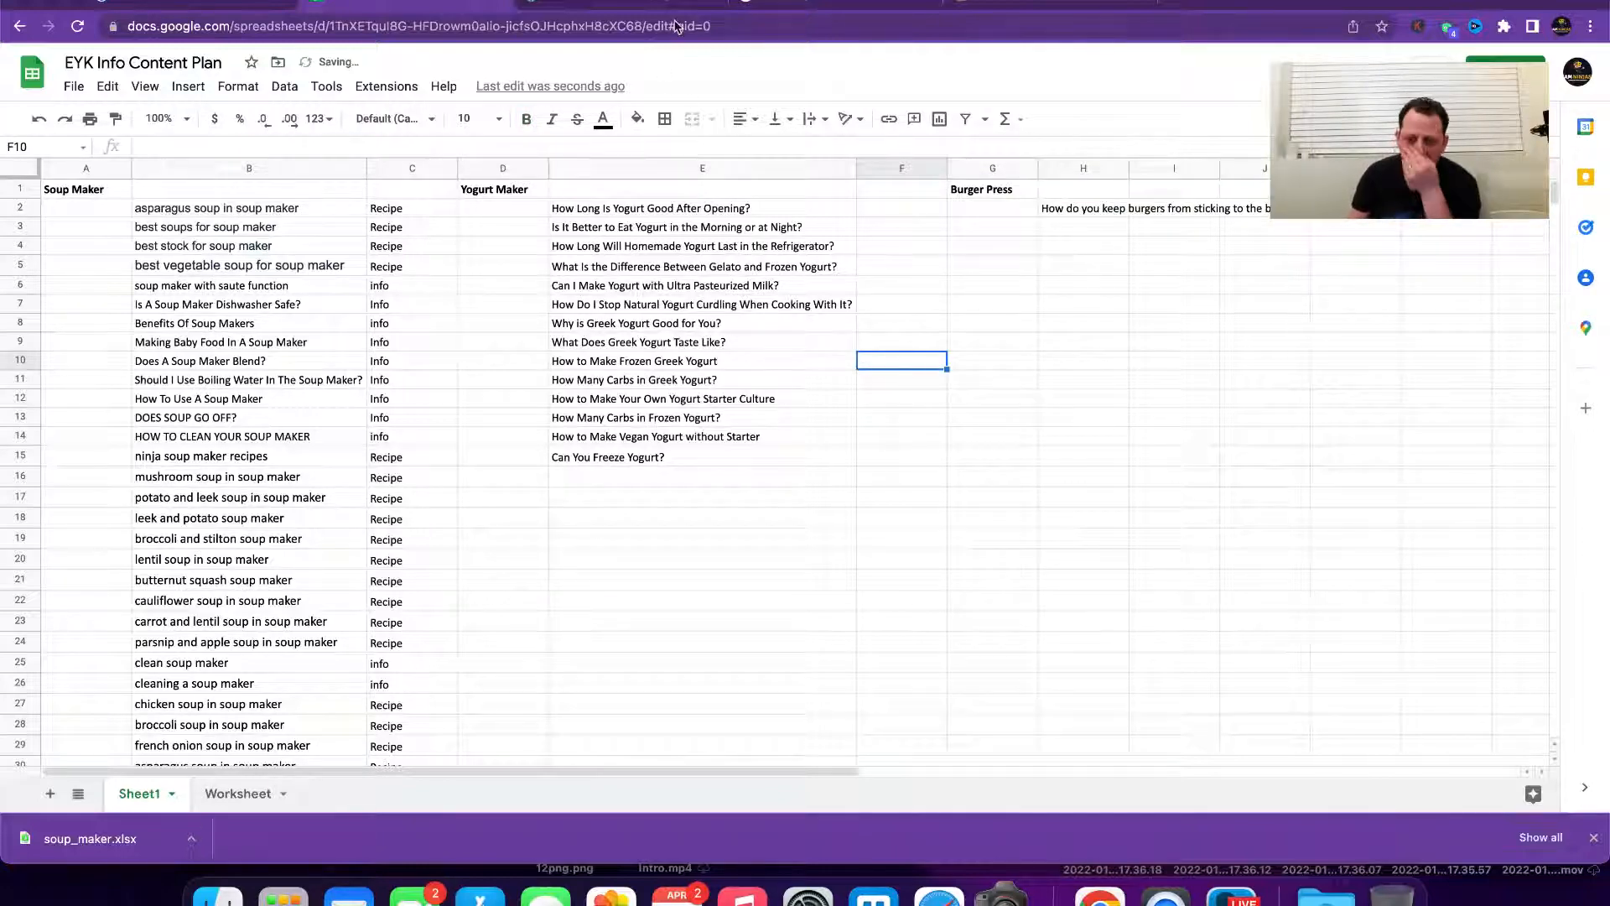
# Step: Copy the related question "Do you oil a burger press?" from Google into cell H3 of the content plan
pyautogui.click(897, 2)
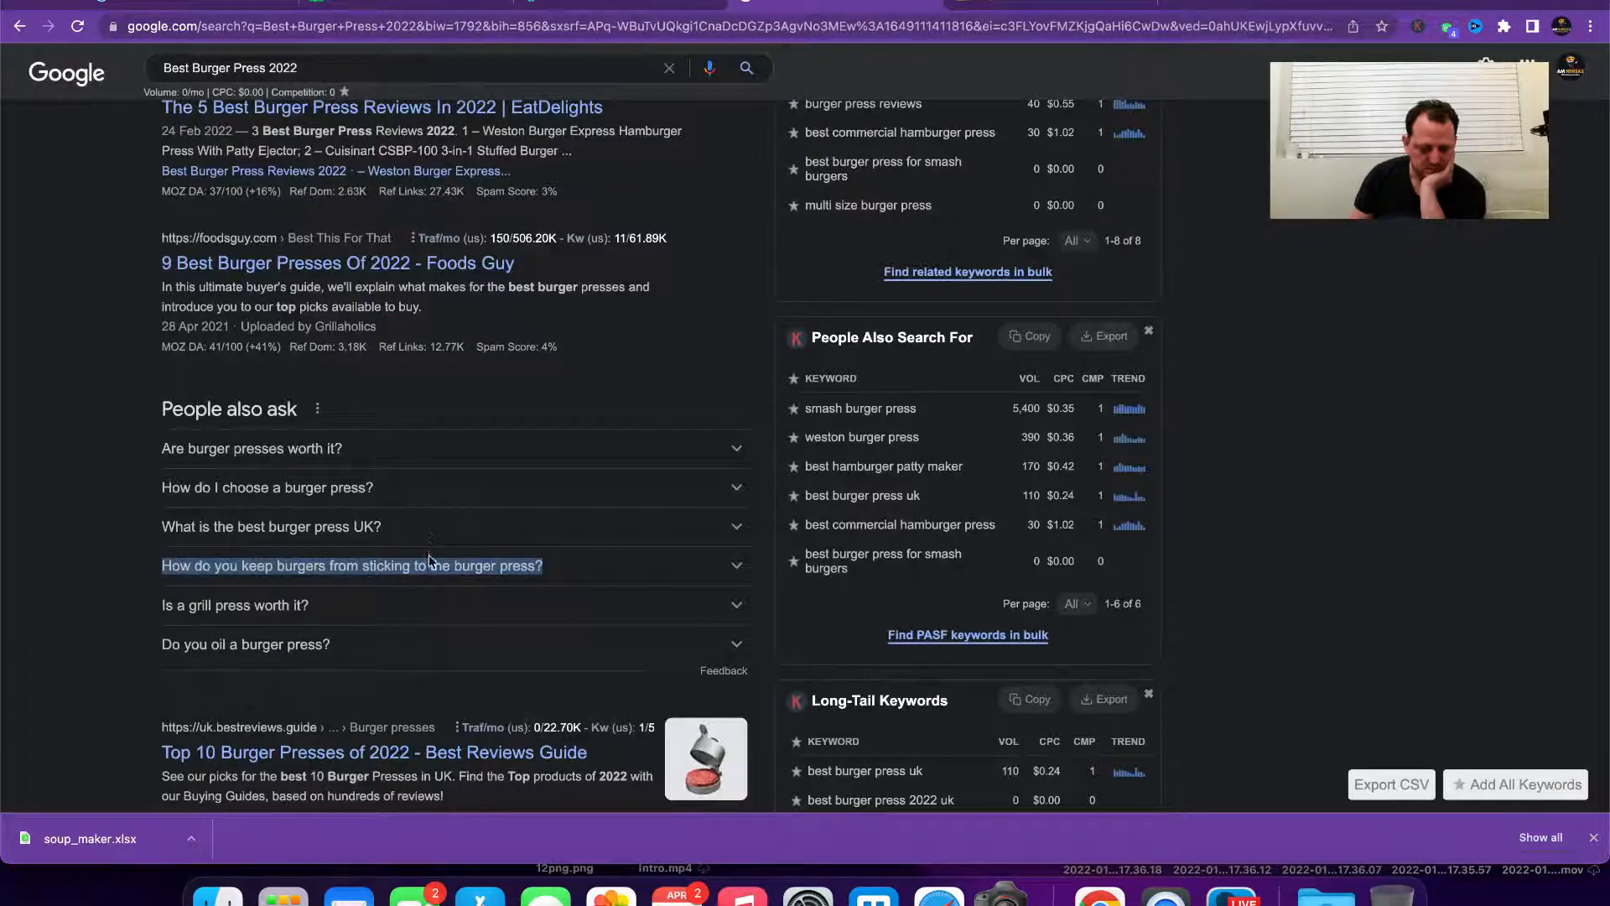
pyautogui.click(408, 643)
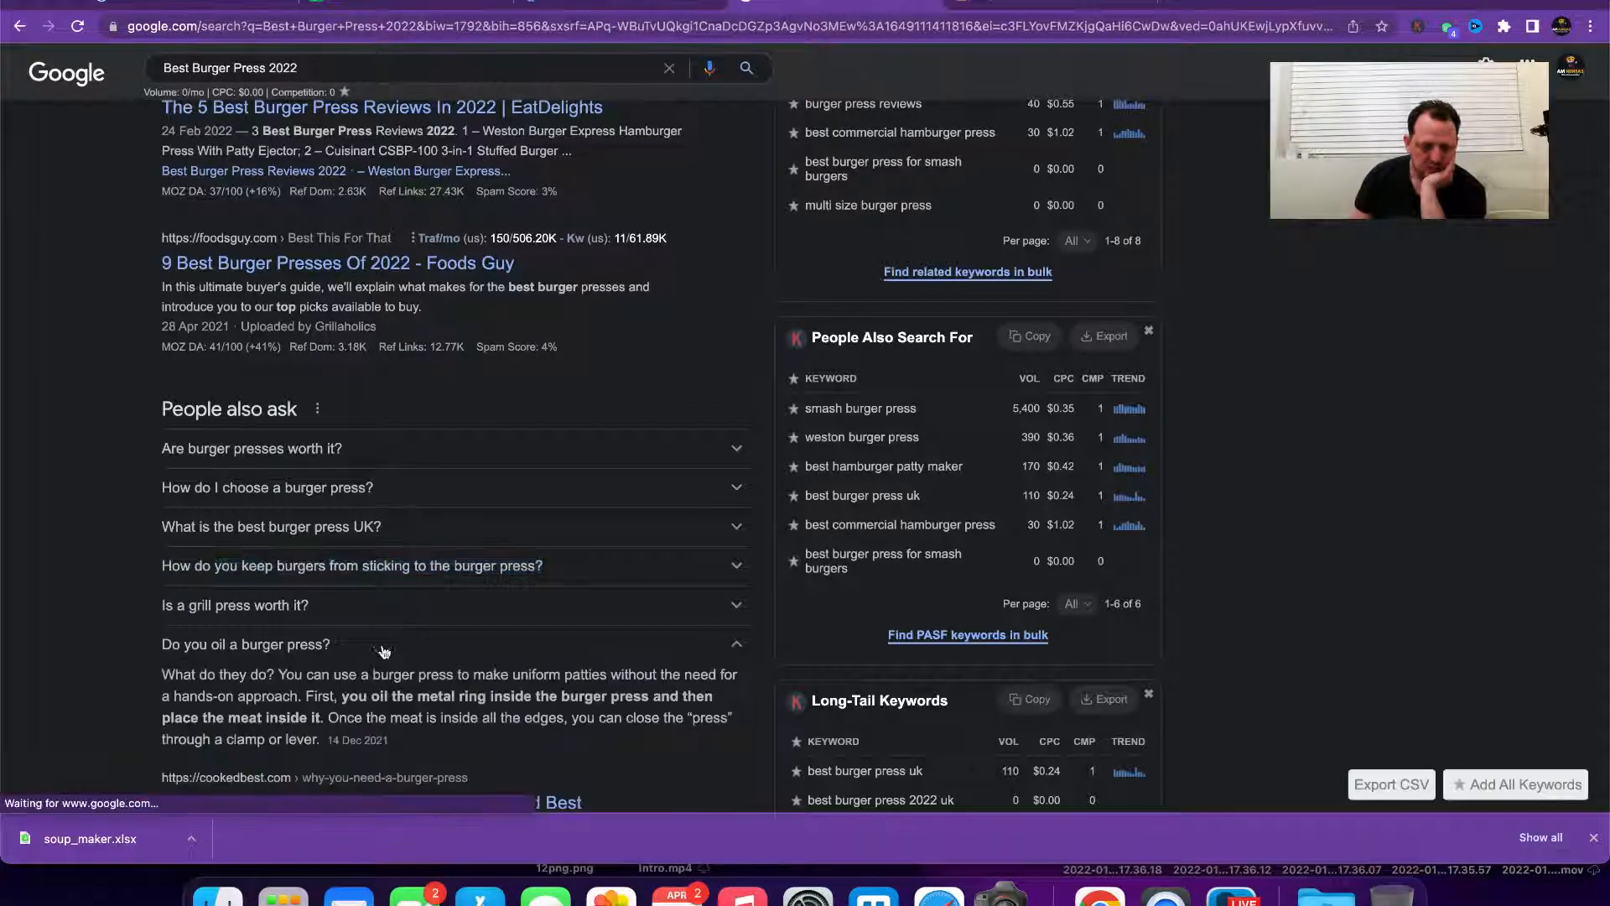
pyautogui.click(383, 645)
pyautogui.moveTo(352, 646); pyautogui.dragTo(151, 646)
pyautogui.press('super+c')
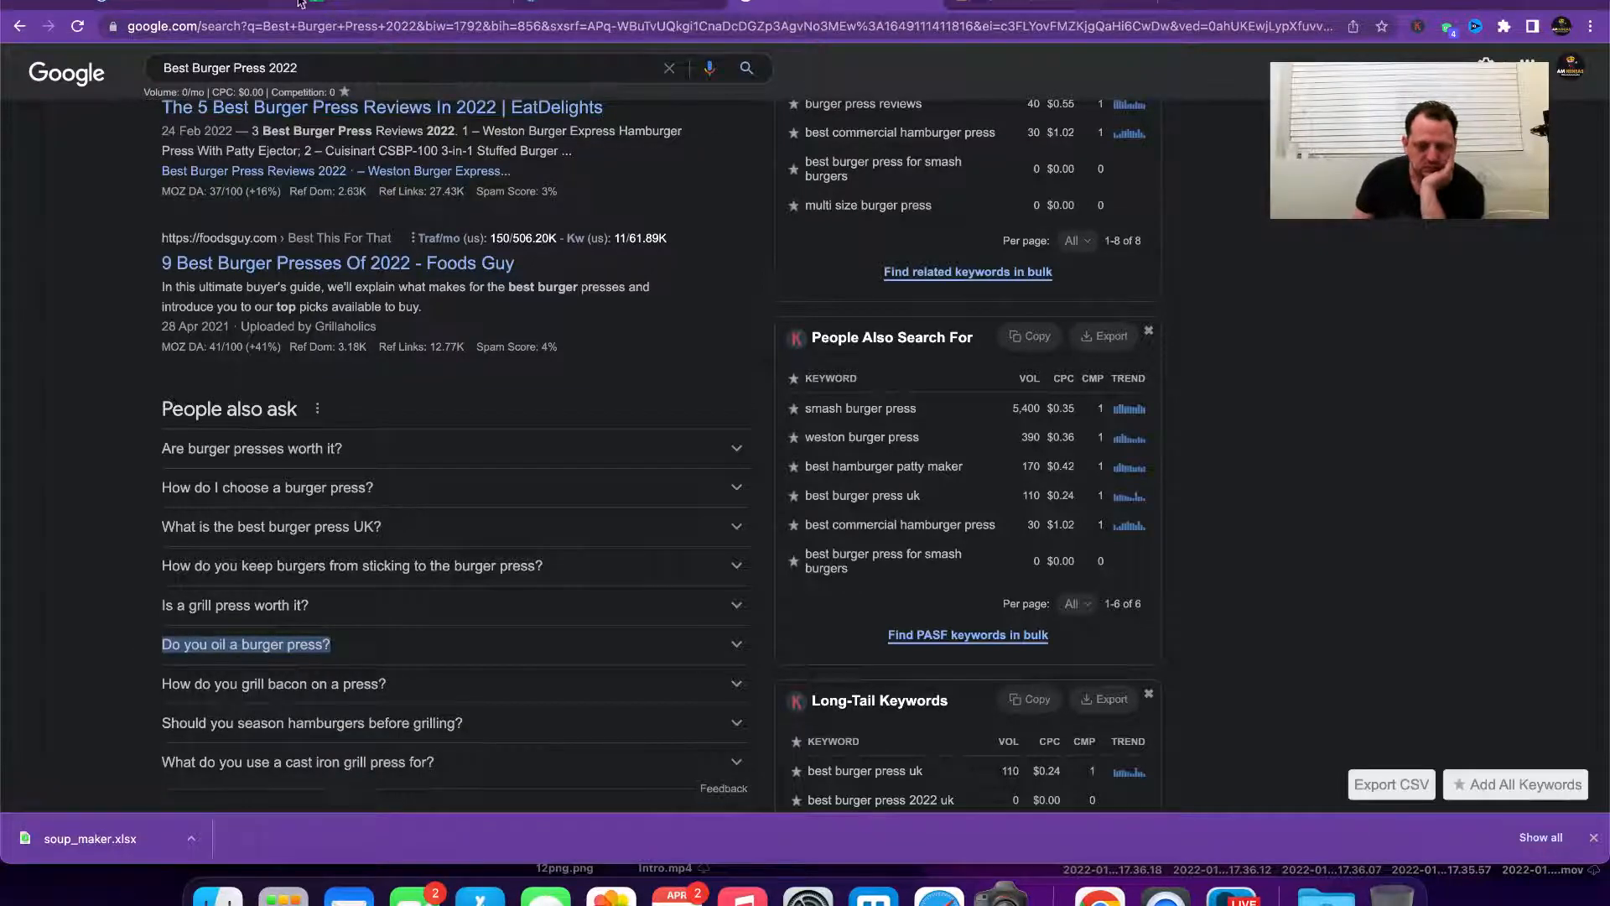
pyautogui.click(362, 5)
pyautogui.click(1060, 229)
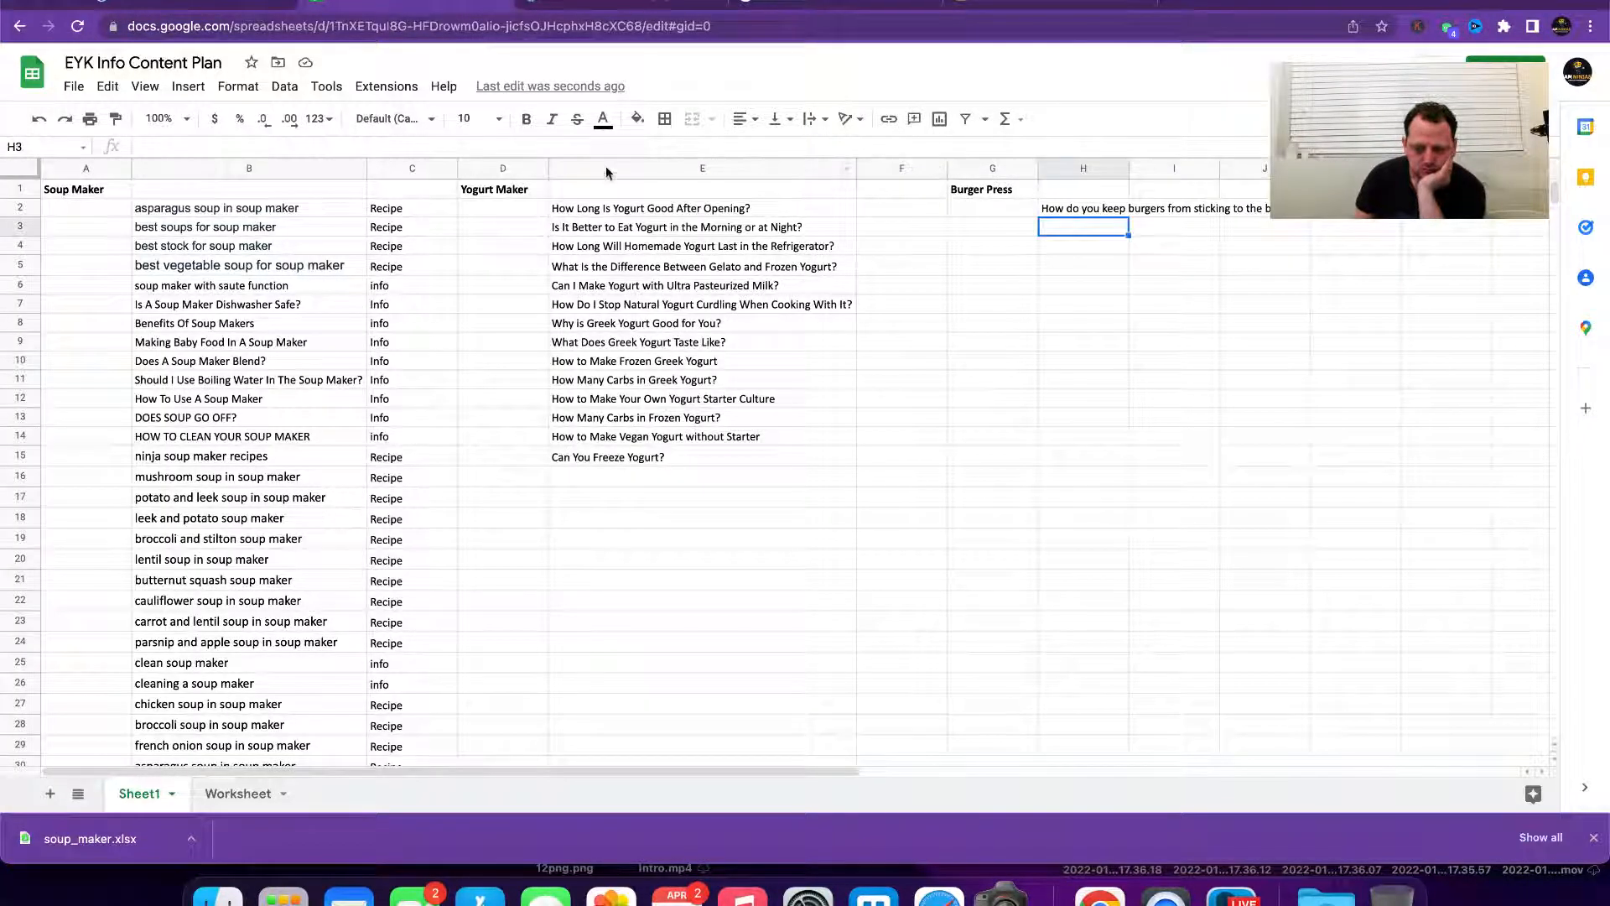
pyautogui.press('super+v')
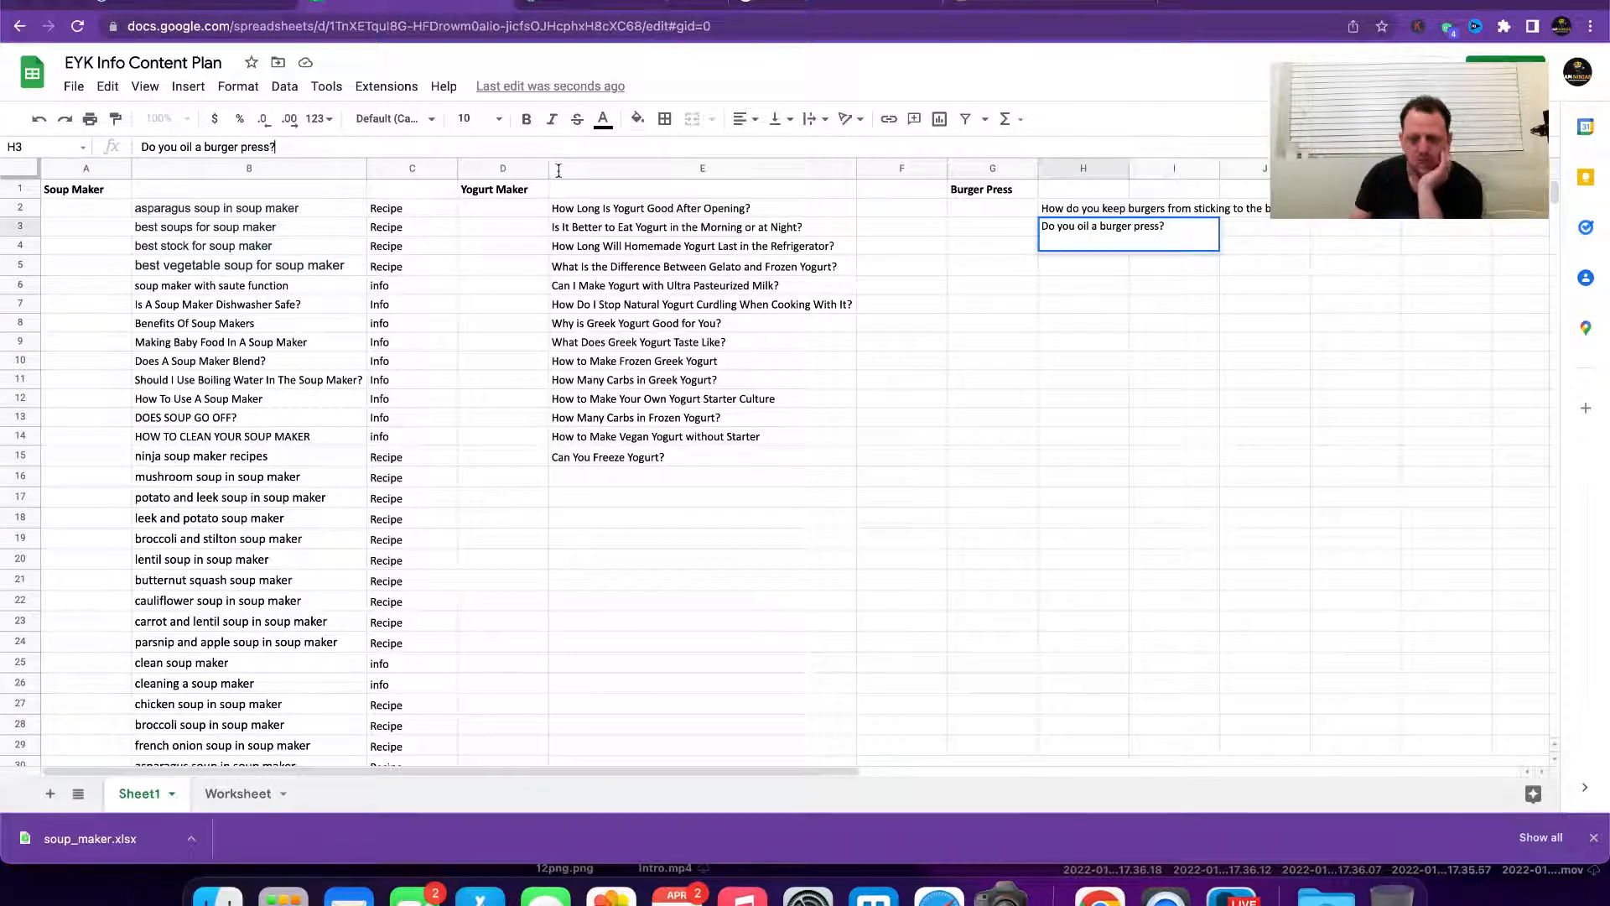
pyautogui.click(882, 329)
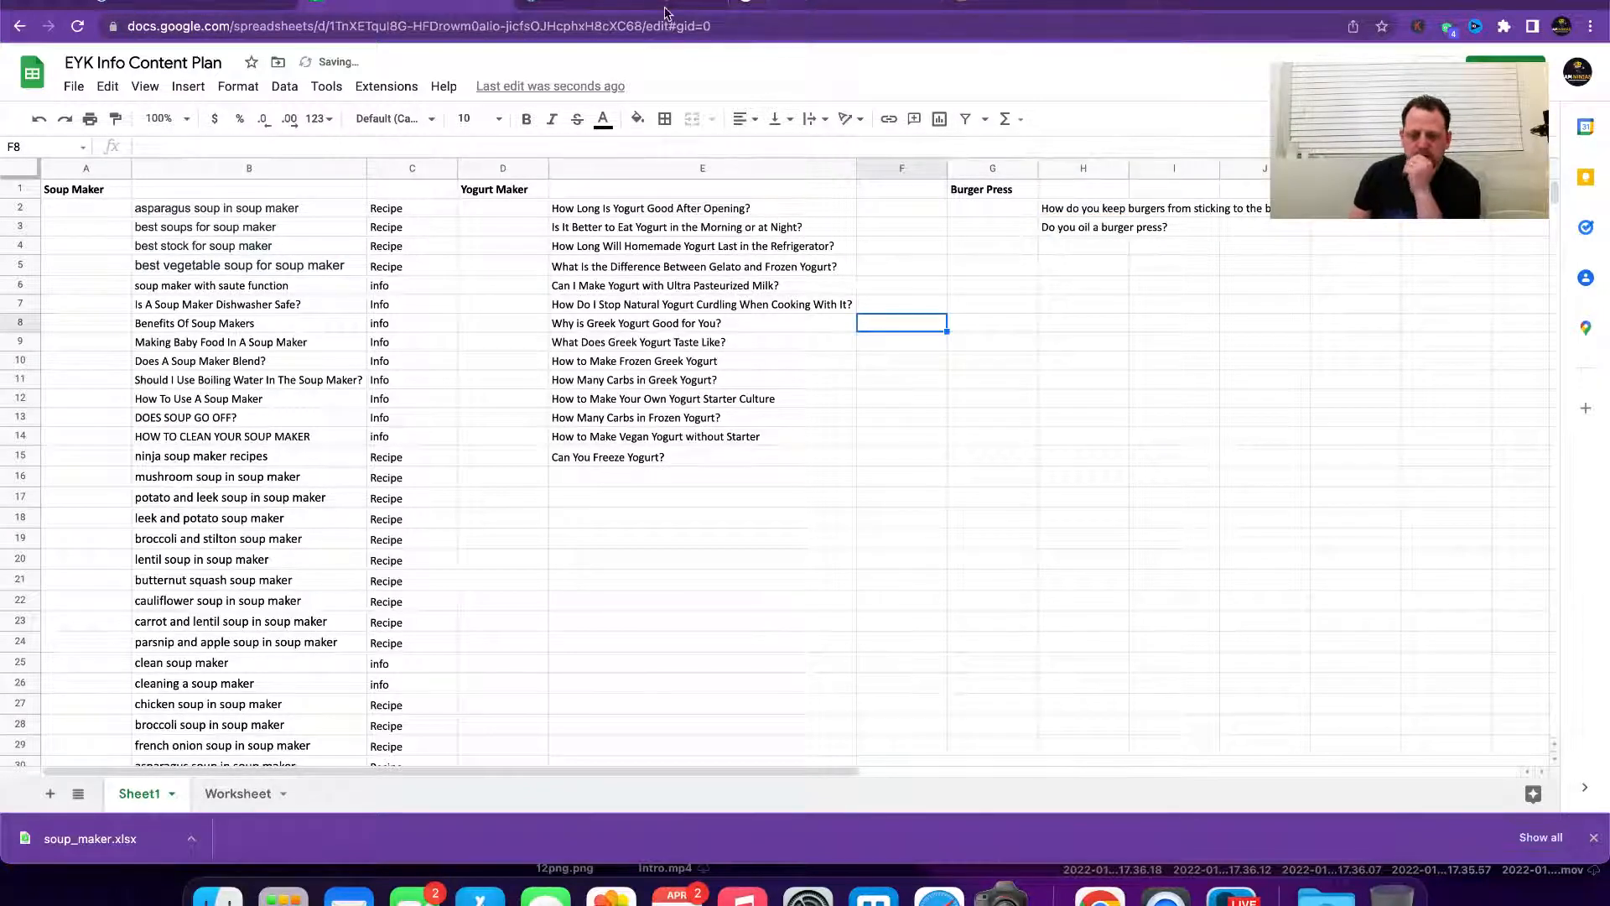
# Step: Return to the Google results and expand "Are burger presses worth it?" to load and review more related questions
pyautogui.click(811, 4)
pyautogui.scroll(-1, 527, 529)
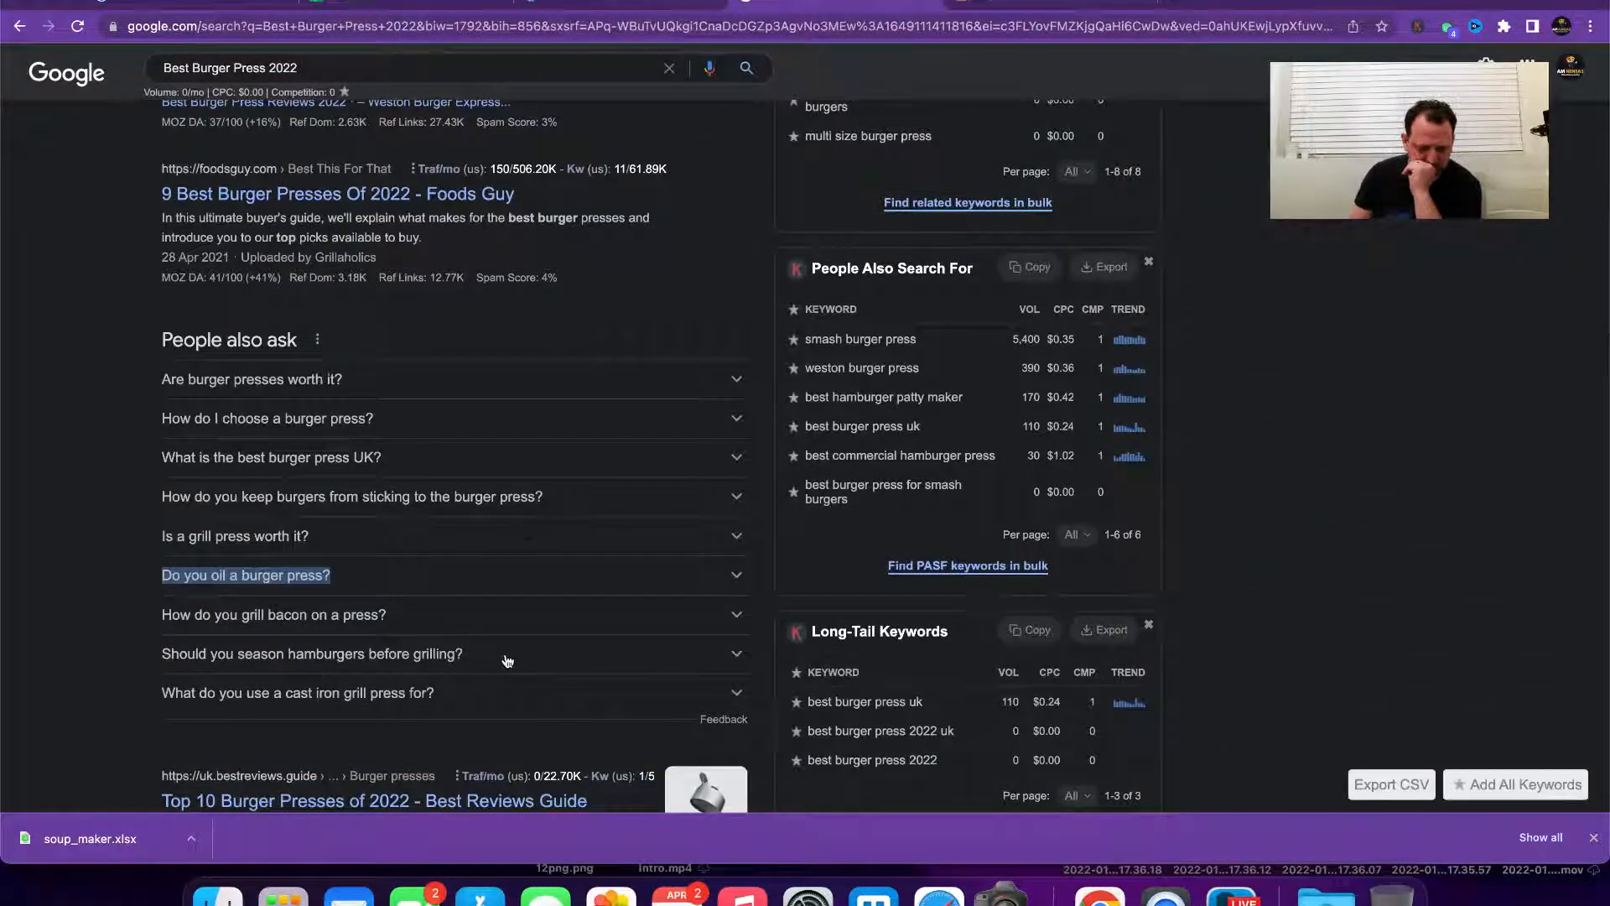
pyautogui.click(420, 387)
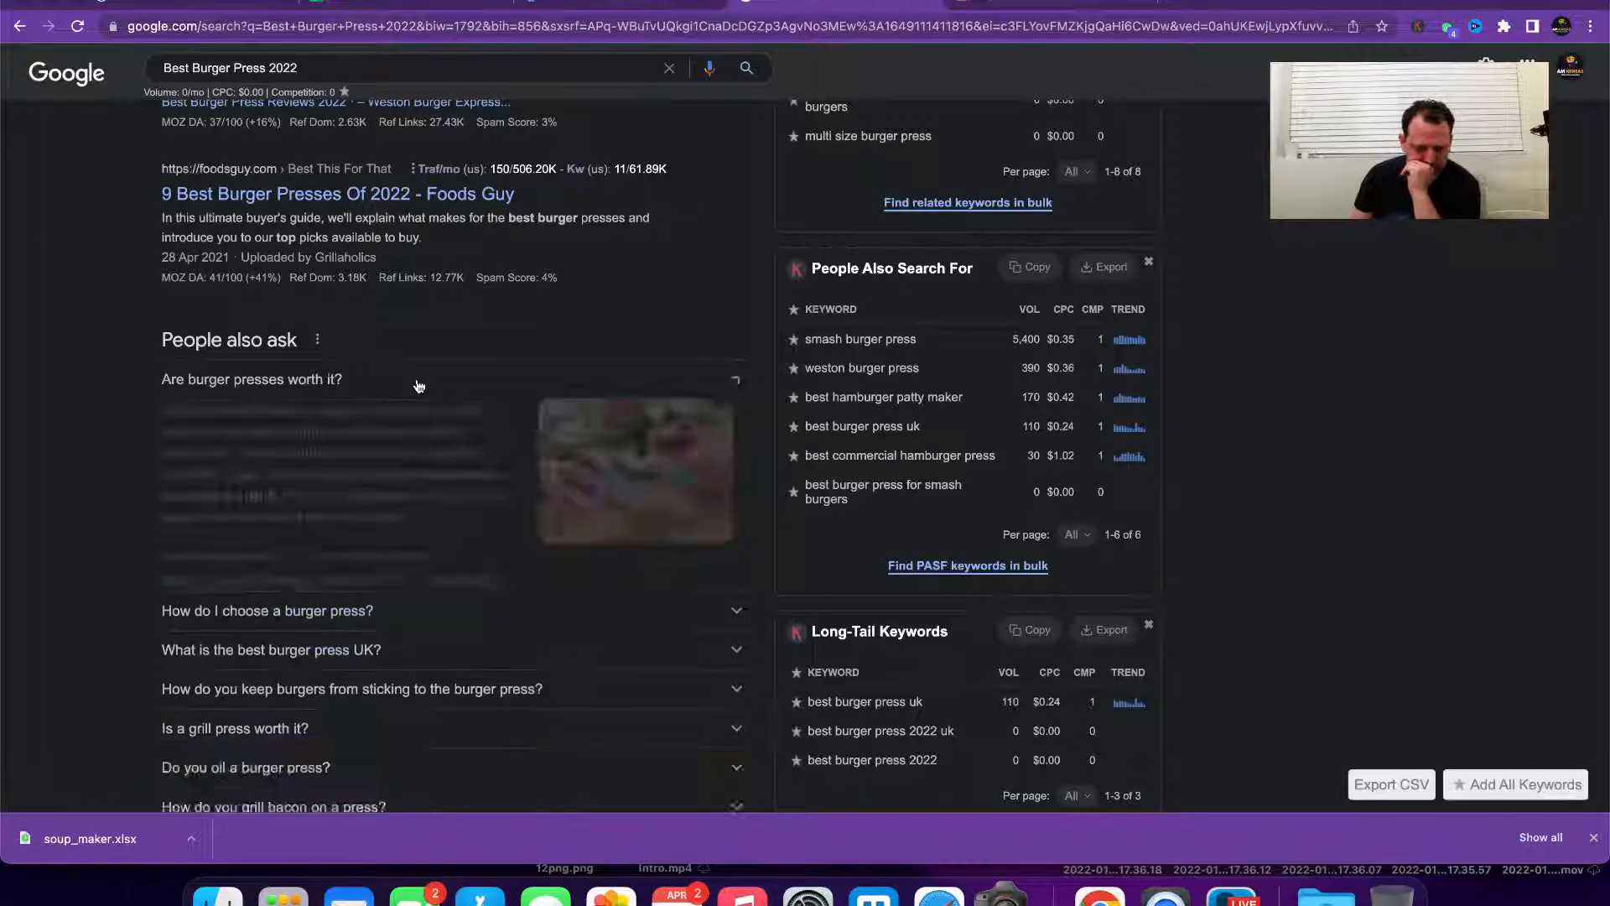
pyautogui.click(418, 383)
pyautogui.scroll(-2, 429, 470)
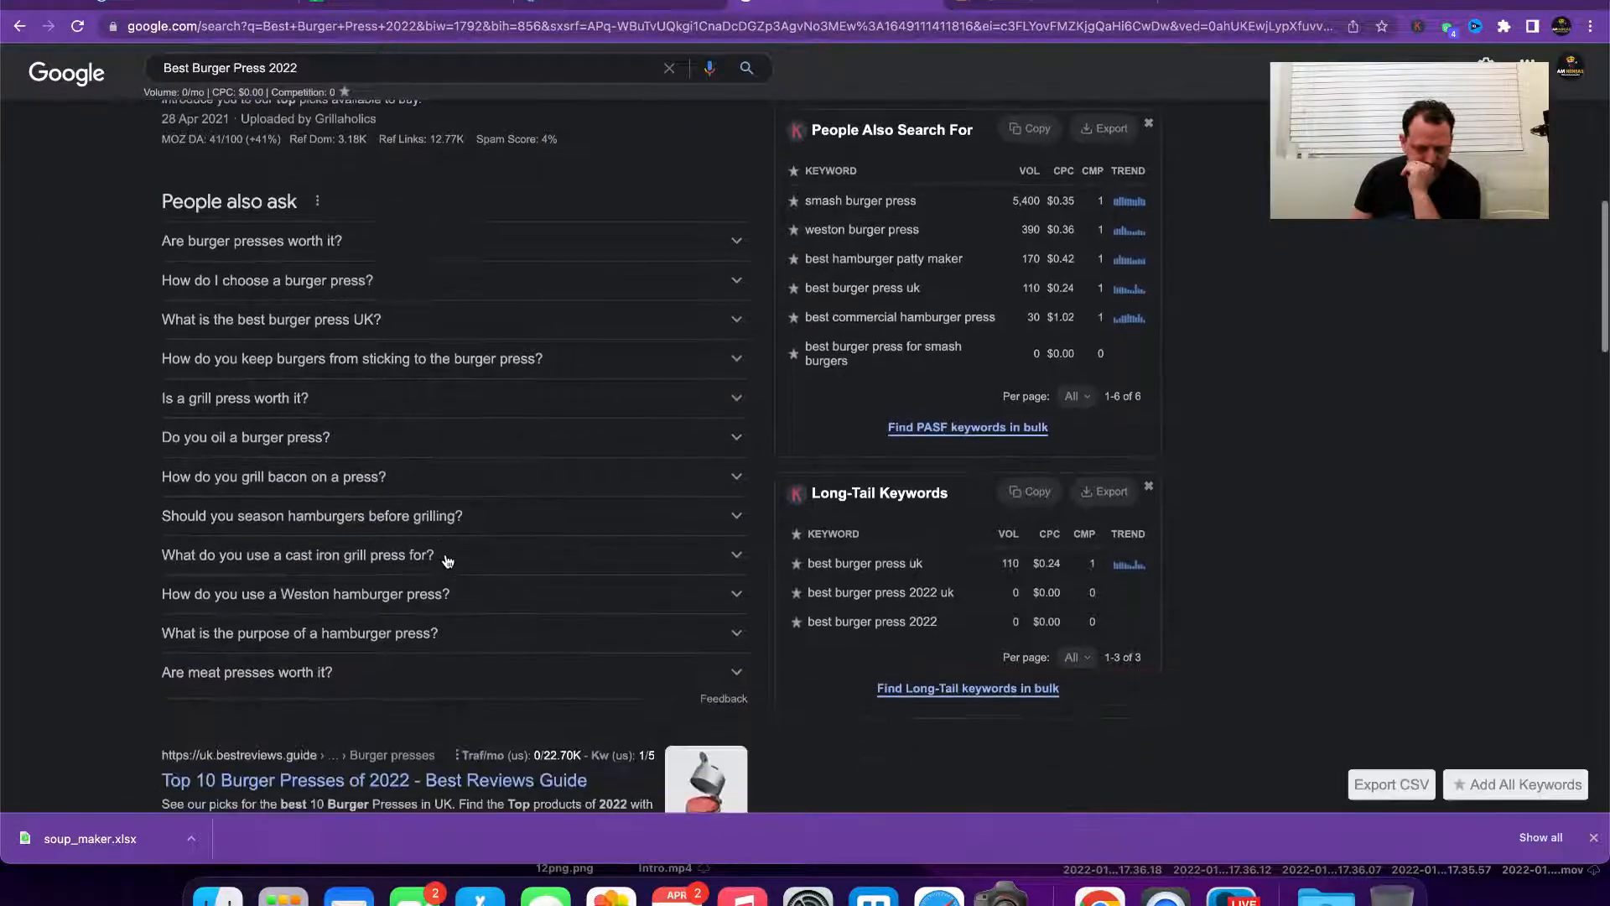
# Step: Open the lilgrill.com result "10 Best Burger Presses (Spring 2022) – The Ultimate Guide" in a new tab
pyautogui.scroll(-10, 459, 657)
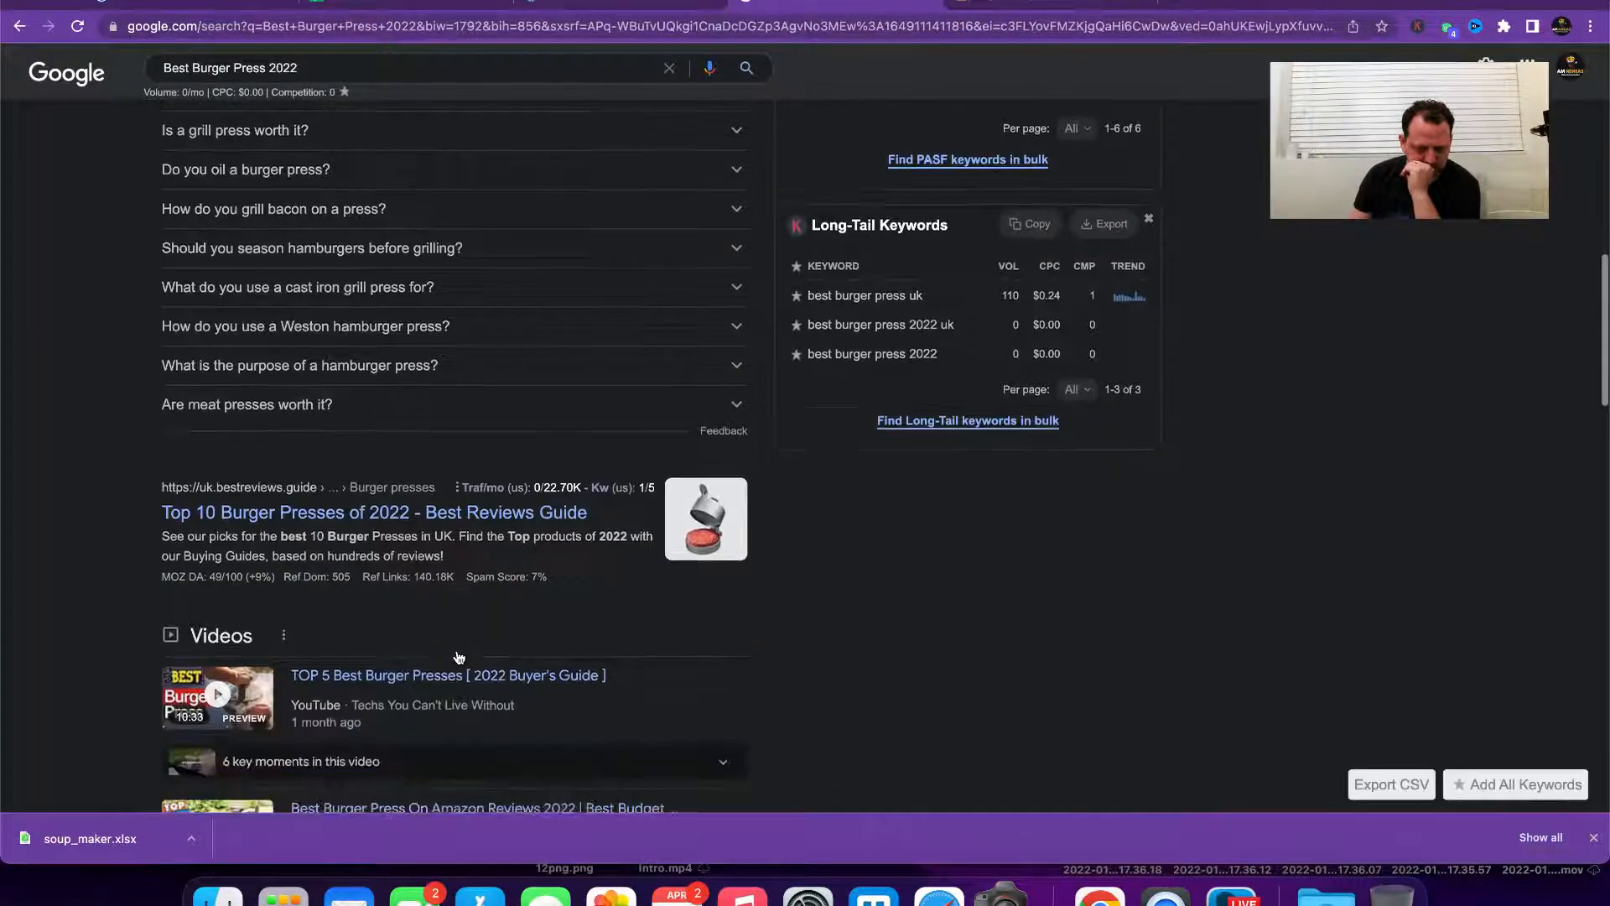
pyautogui.scroll(-5, 459, 656)
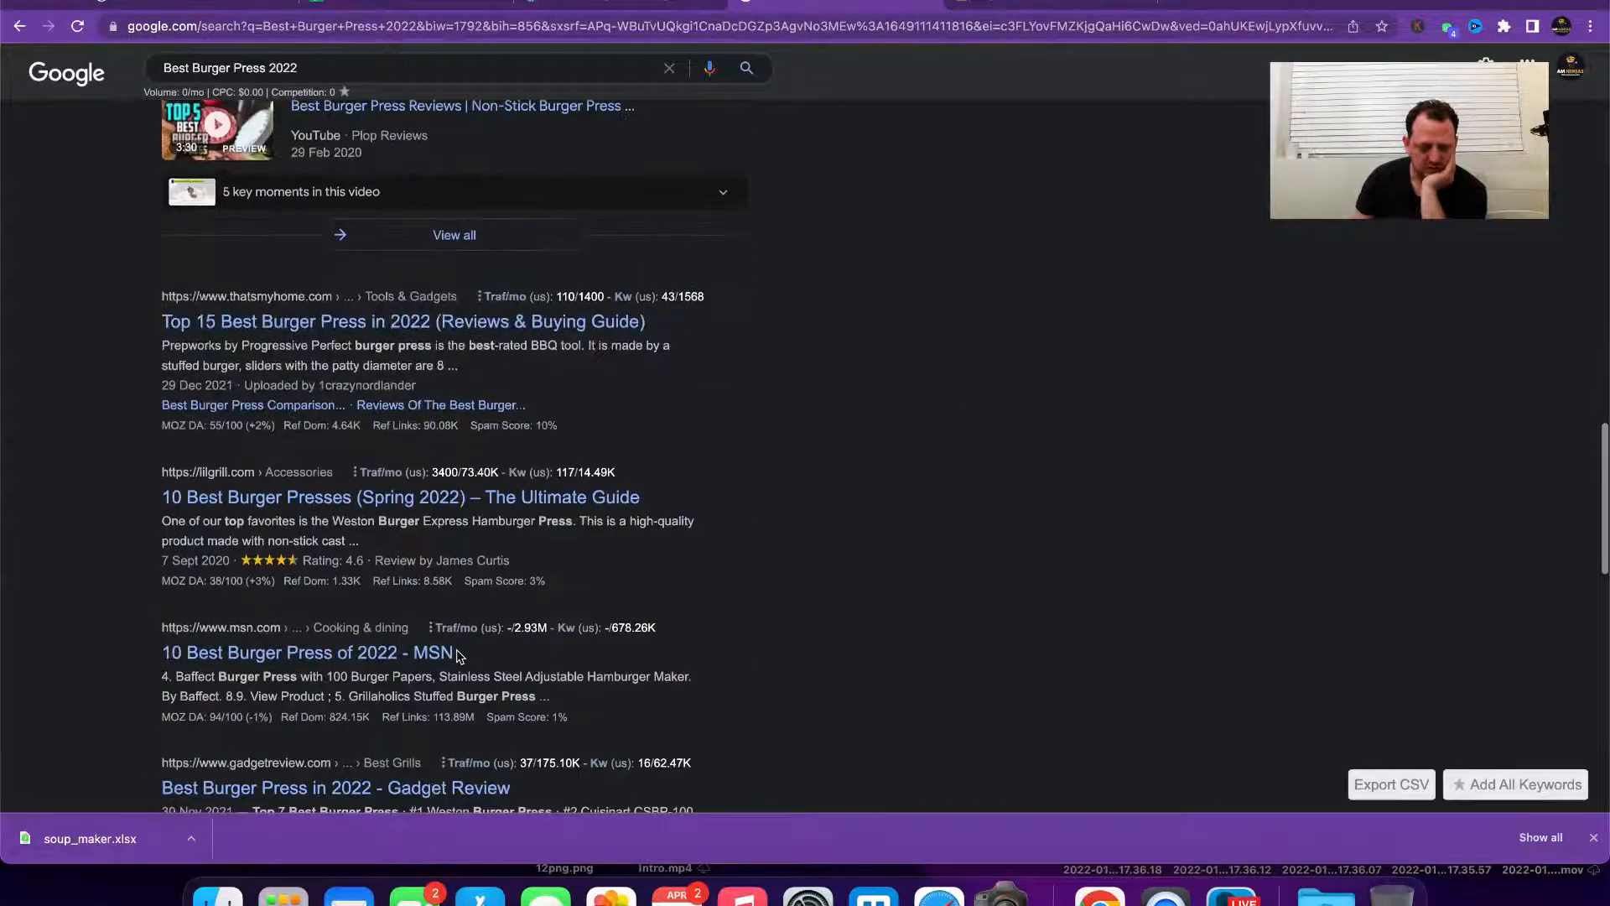
pyautogui.scroll(-1, 403, 485)
pyautogui.scroll(-2, 404, 485)
pyautogui.scroll(-1, 385, 480)
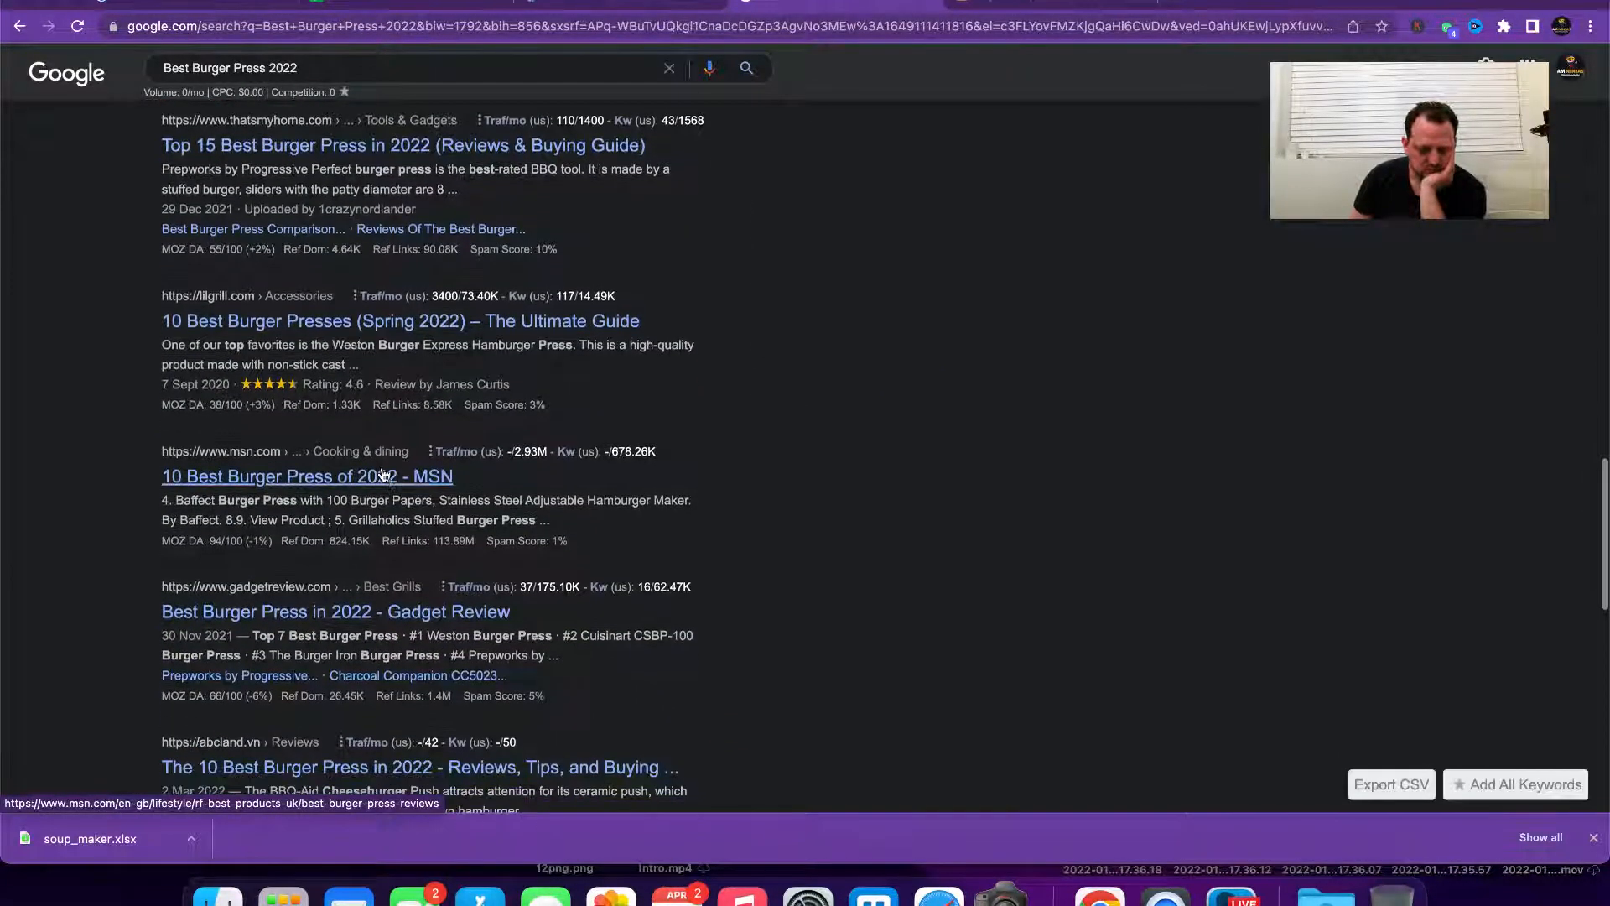
pyautogui.rightClick(353, 324)
pyautogui.click(373, 327)
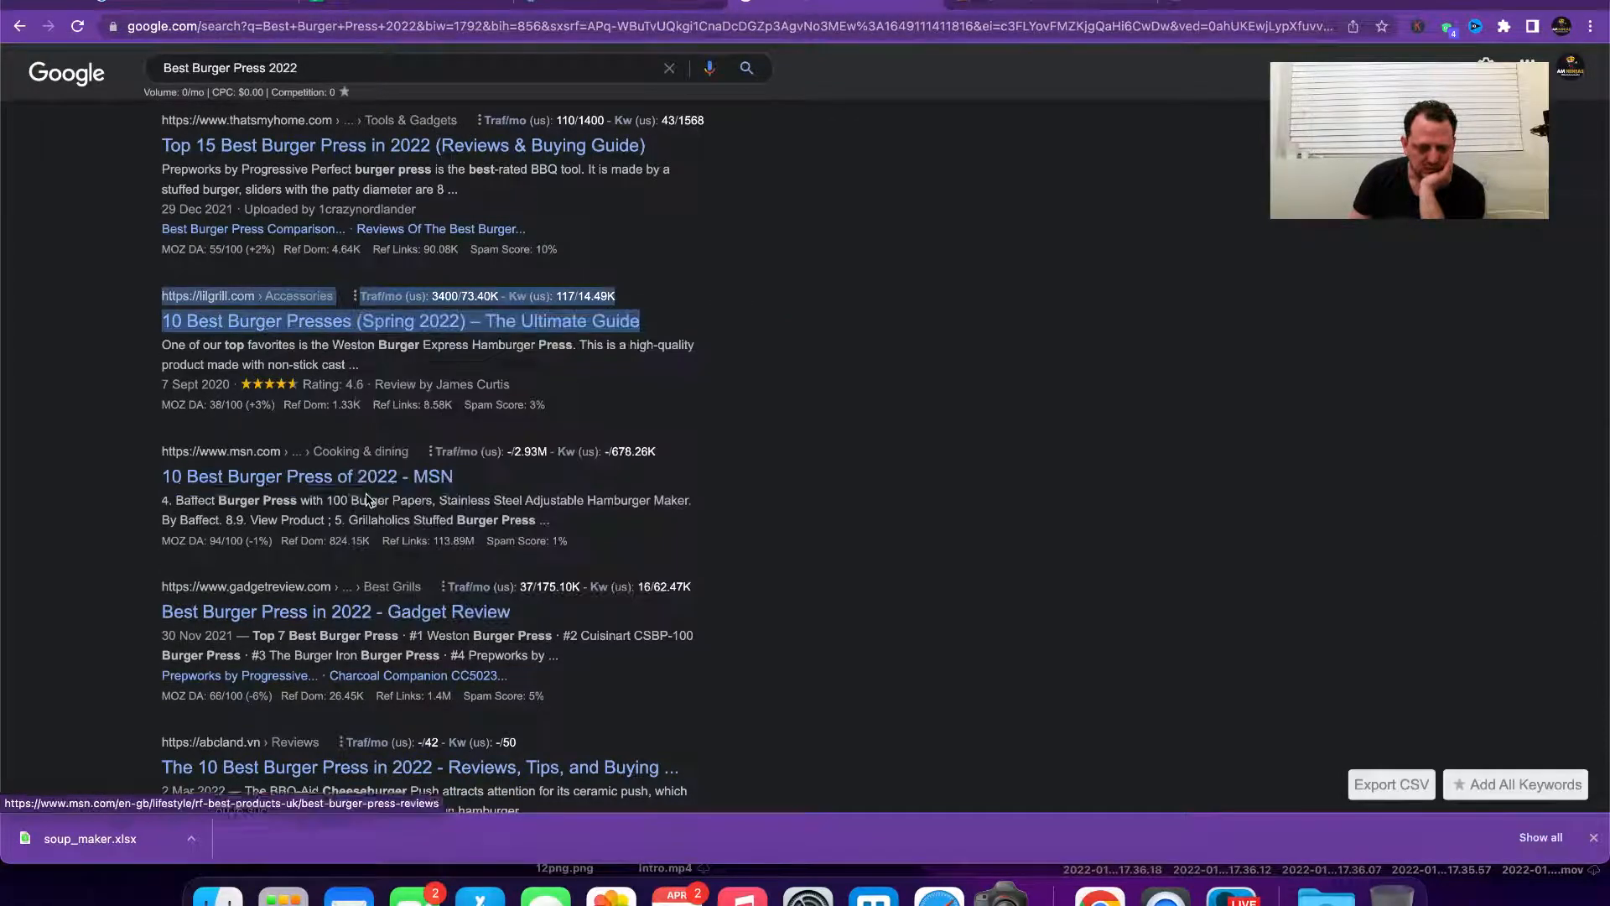
# Step: Check the rest of the first results page and examine page 2 for burger press review sites
pyautogui.scroll(-4, 369, 501)
pyautogui.scroll(-7, 367, 500)
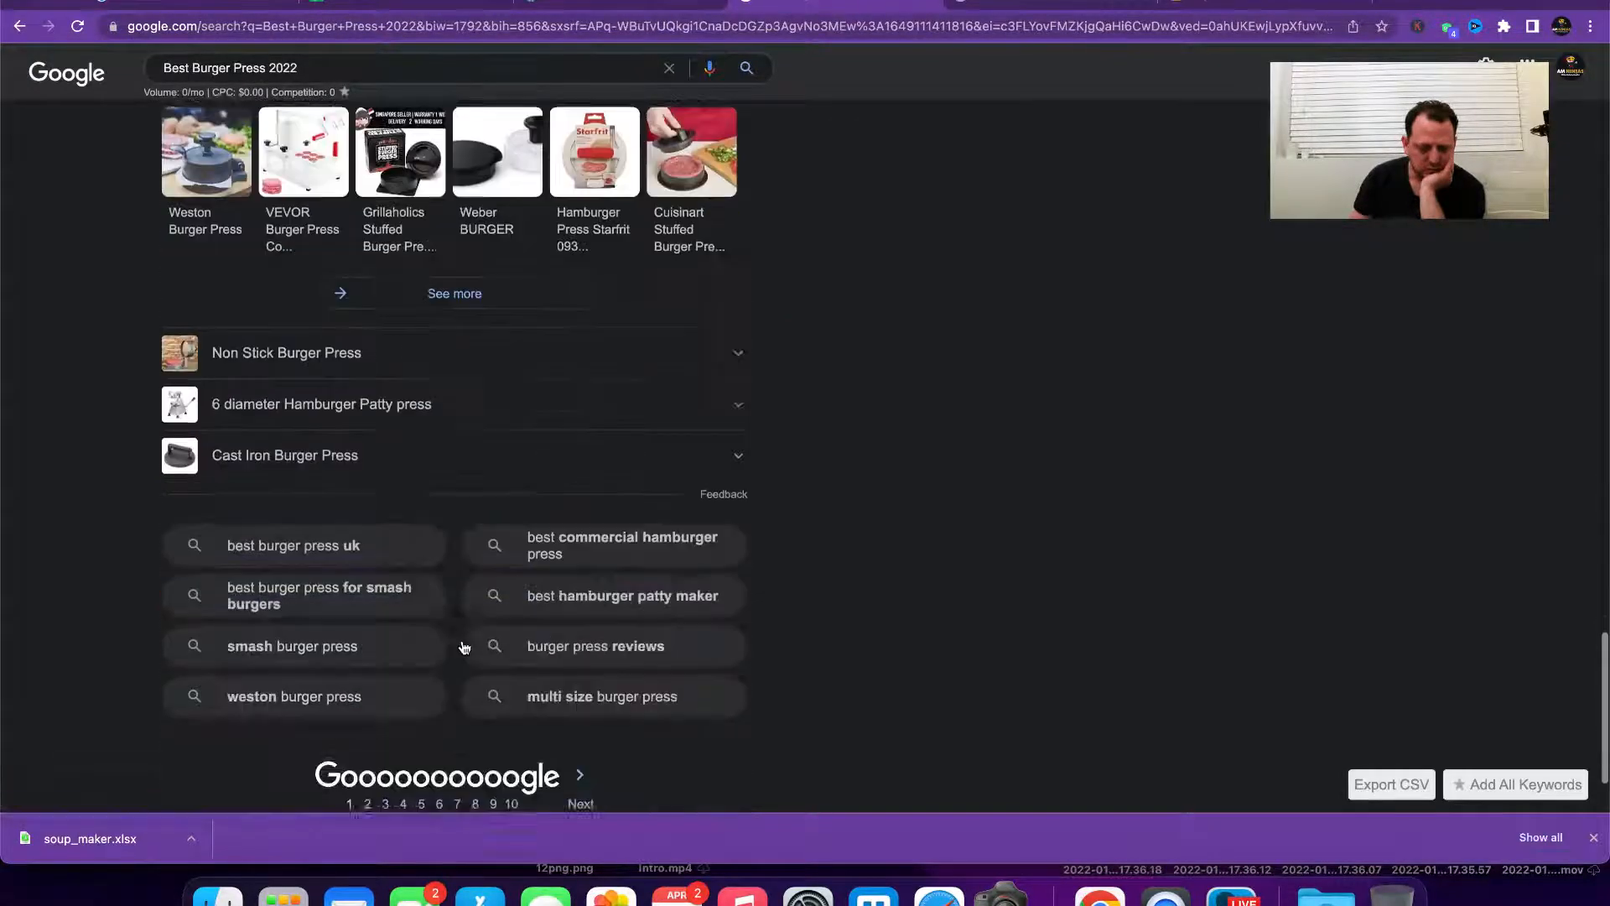
pyautogui.click(580, 711)
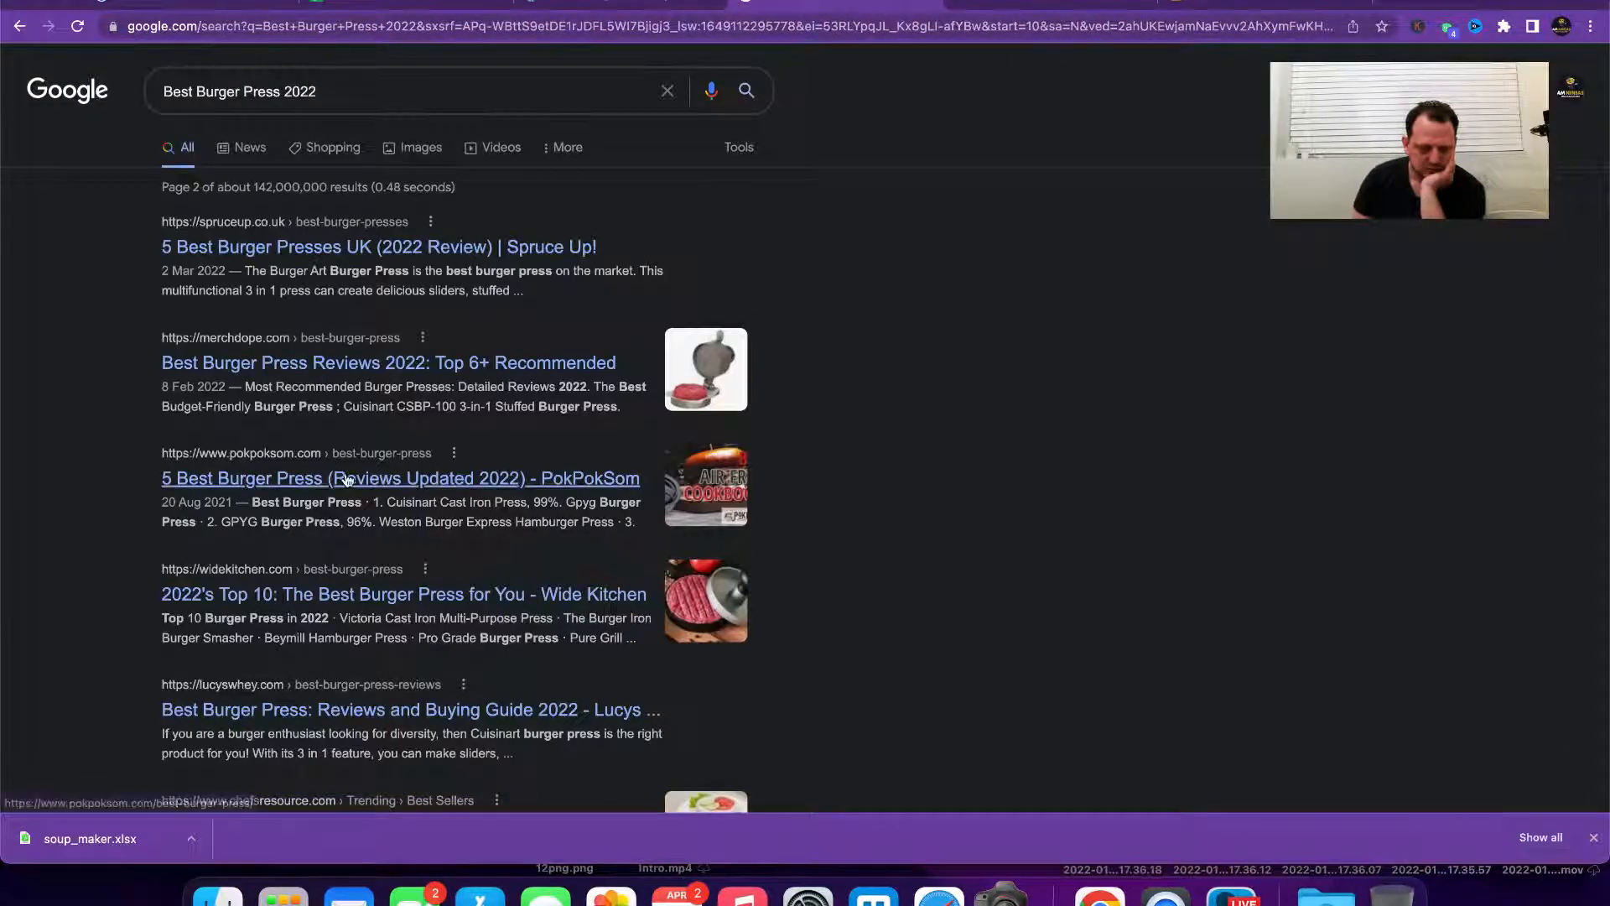
pyautogui.scroll(-5, 347, 480)
pyautogui.scroll(-3, 346, 480)
pyautogui.scroll(-4, 347, 480)
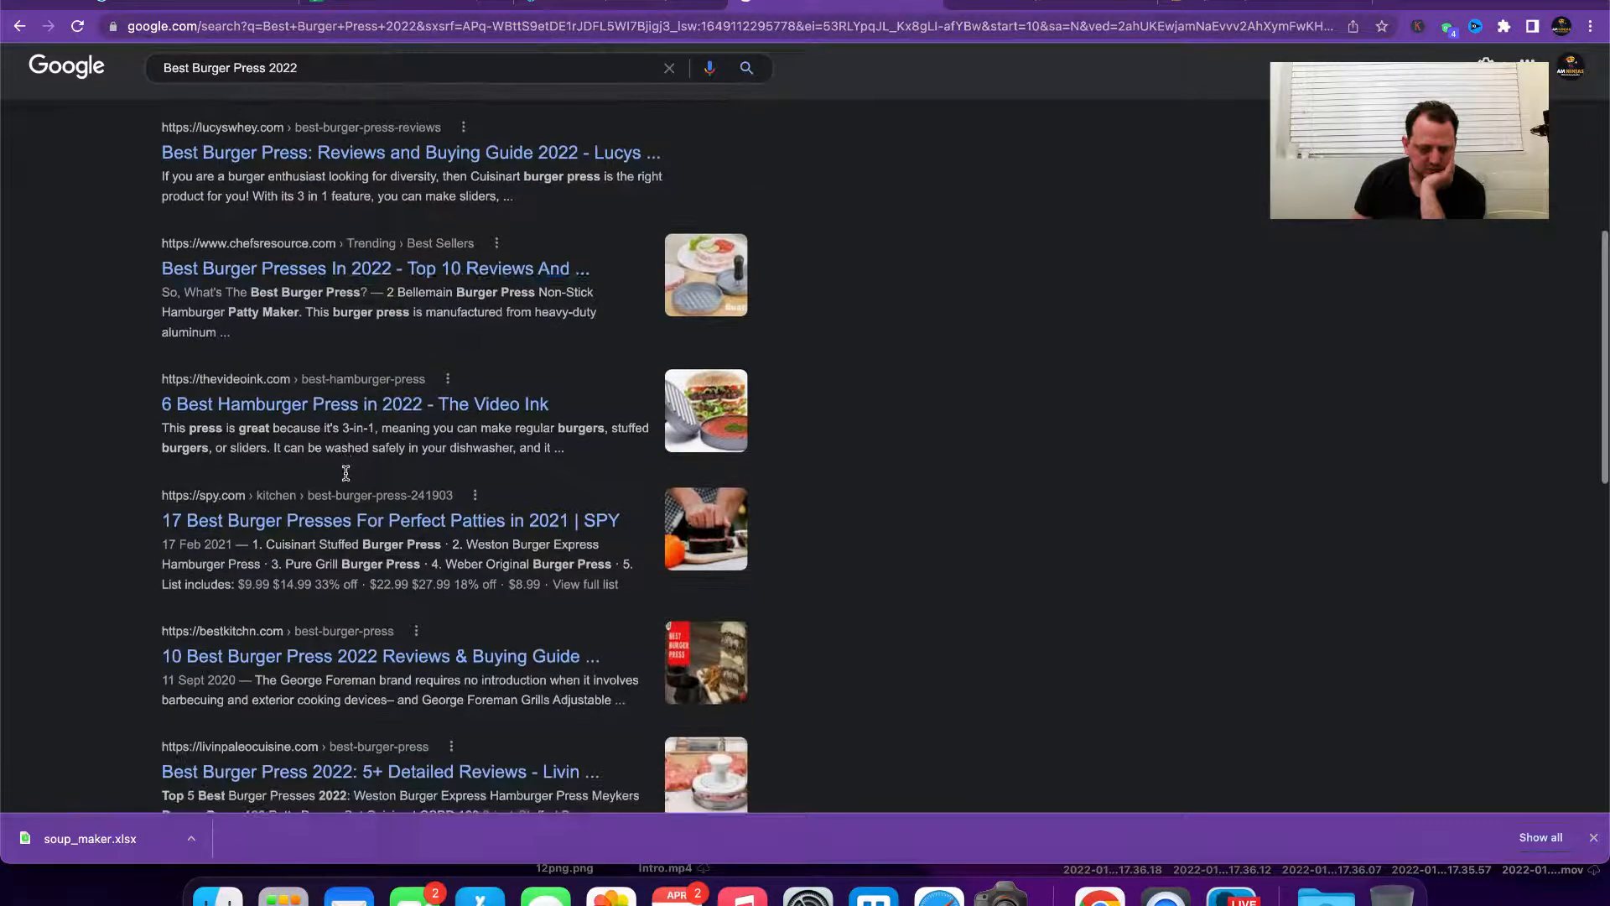
pyautogui.scroll(-10, 384, 535)
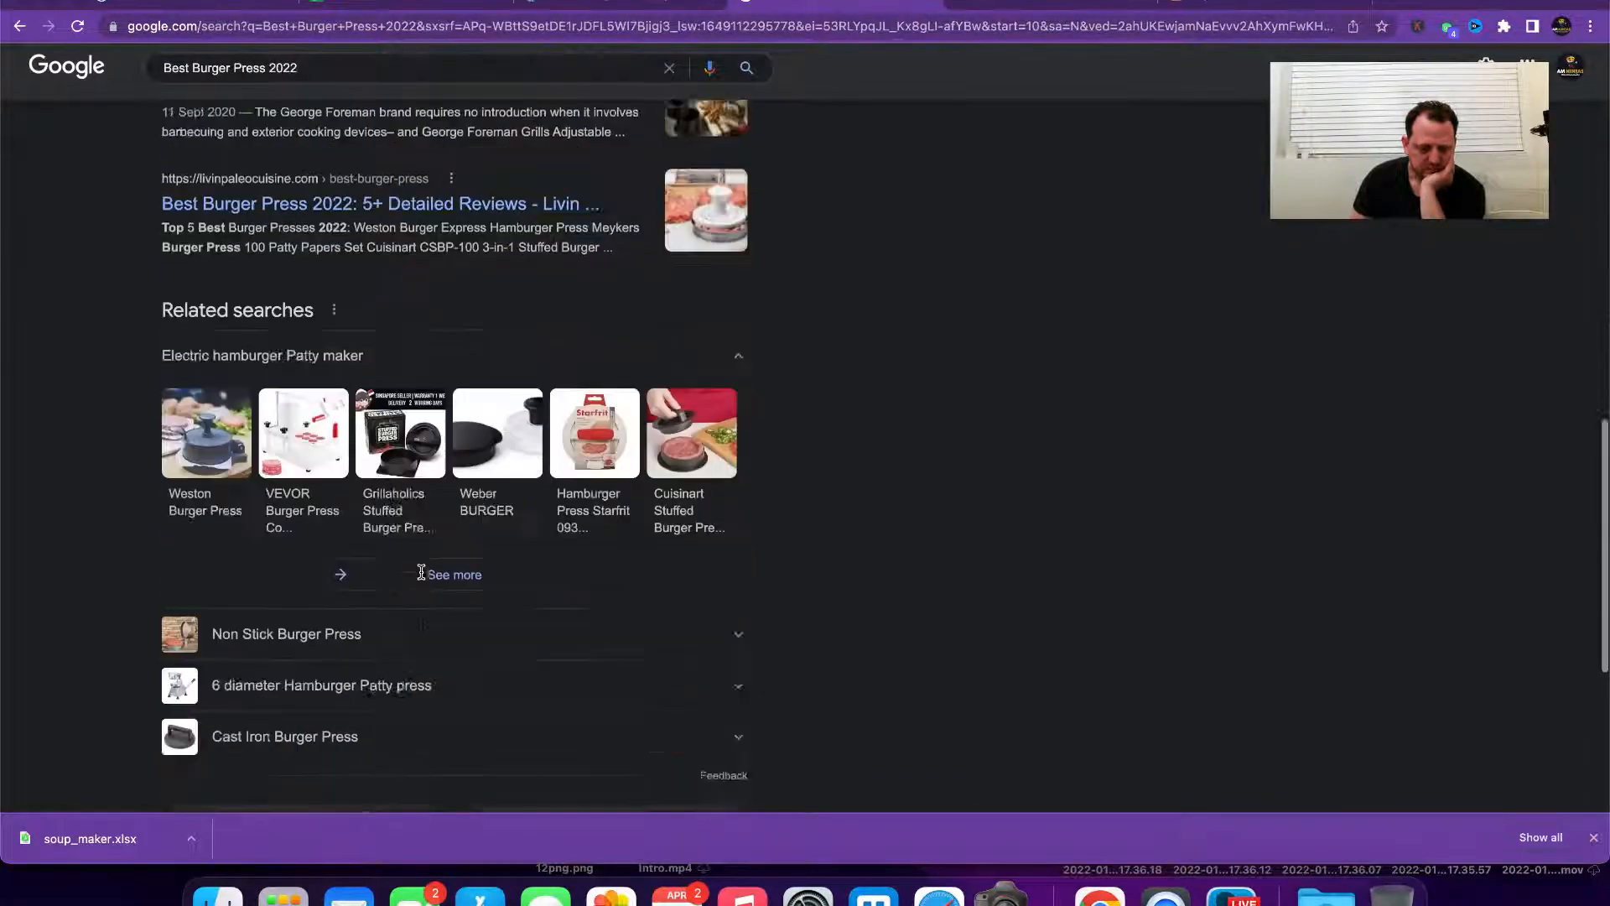
# Step: Examine page 3 of the "Best Burger Press 2022" results for niche sites covering burger presses
pyautogui.click(609, 661)
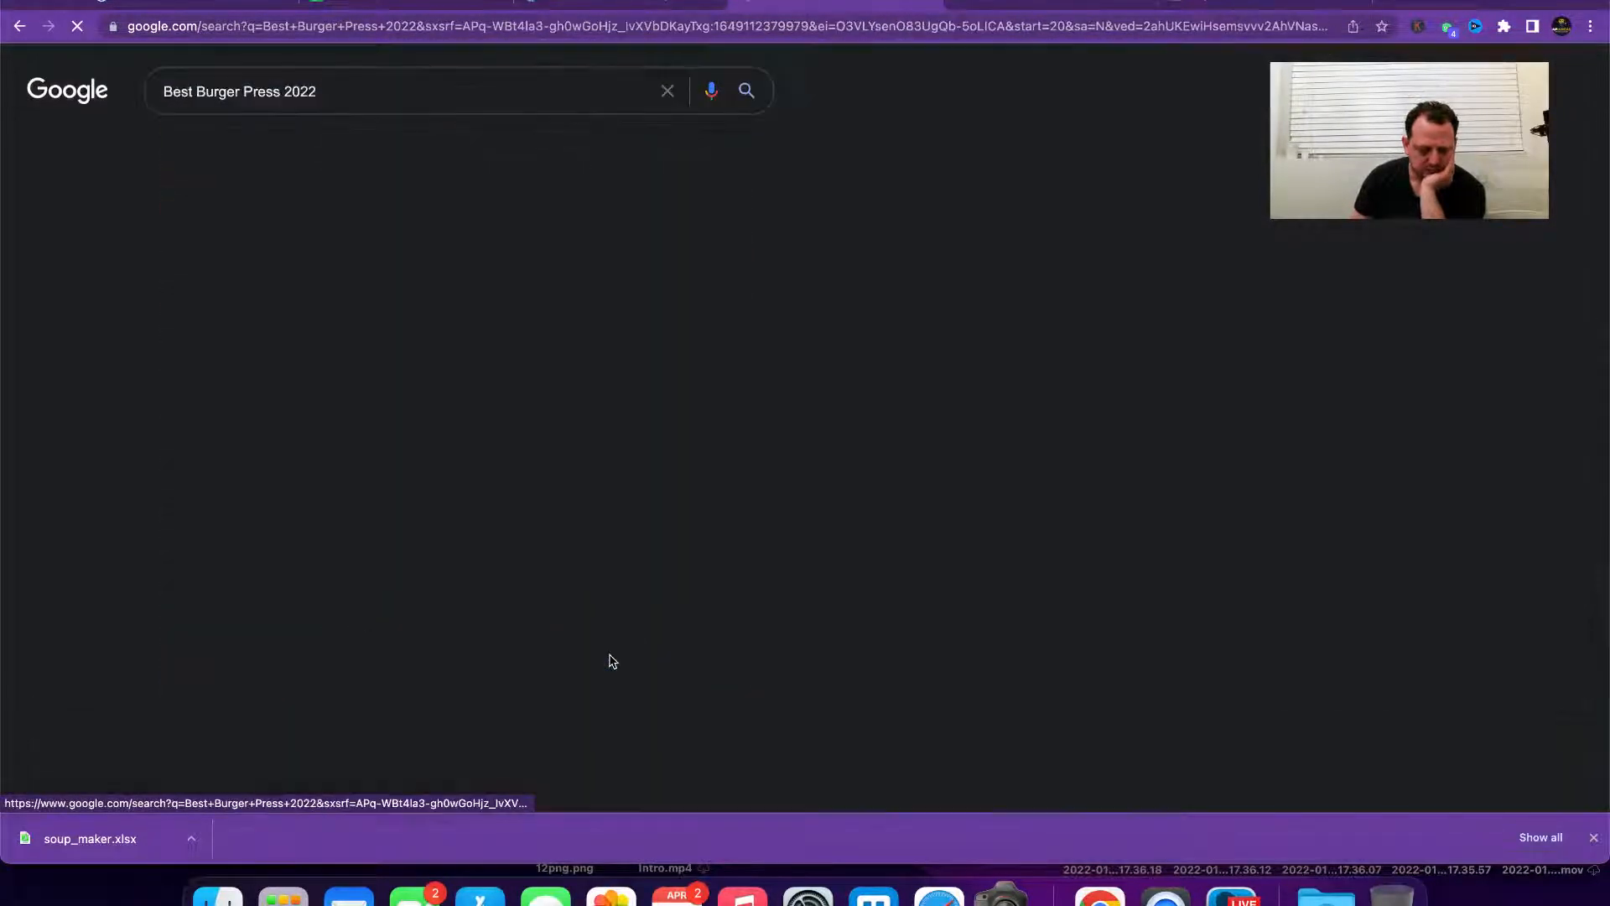
pyautogui.scroll(-5, 324, 342)
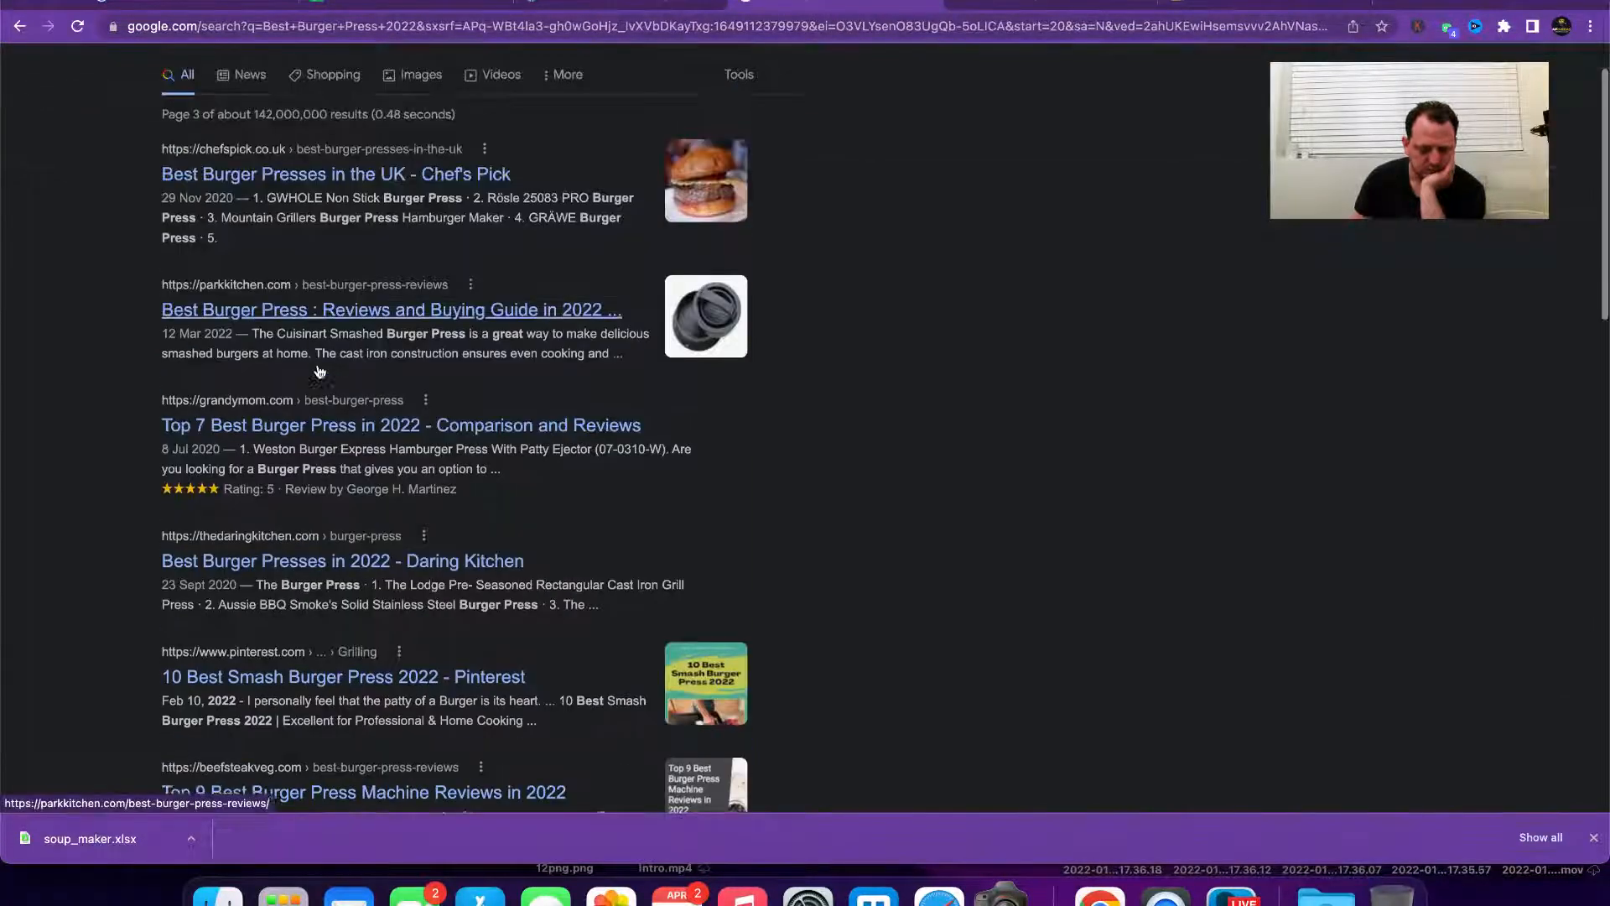
pyautogui.scroll(-2, 320, 368)
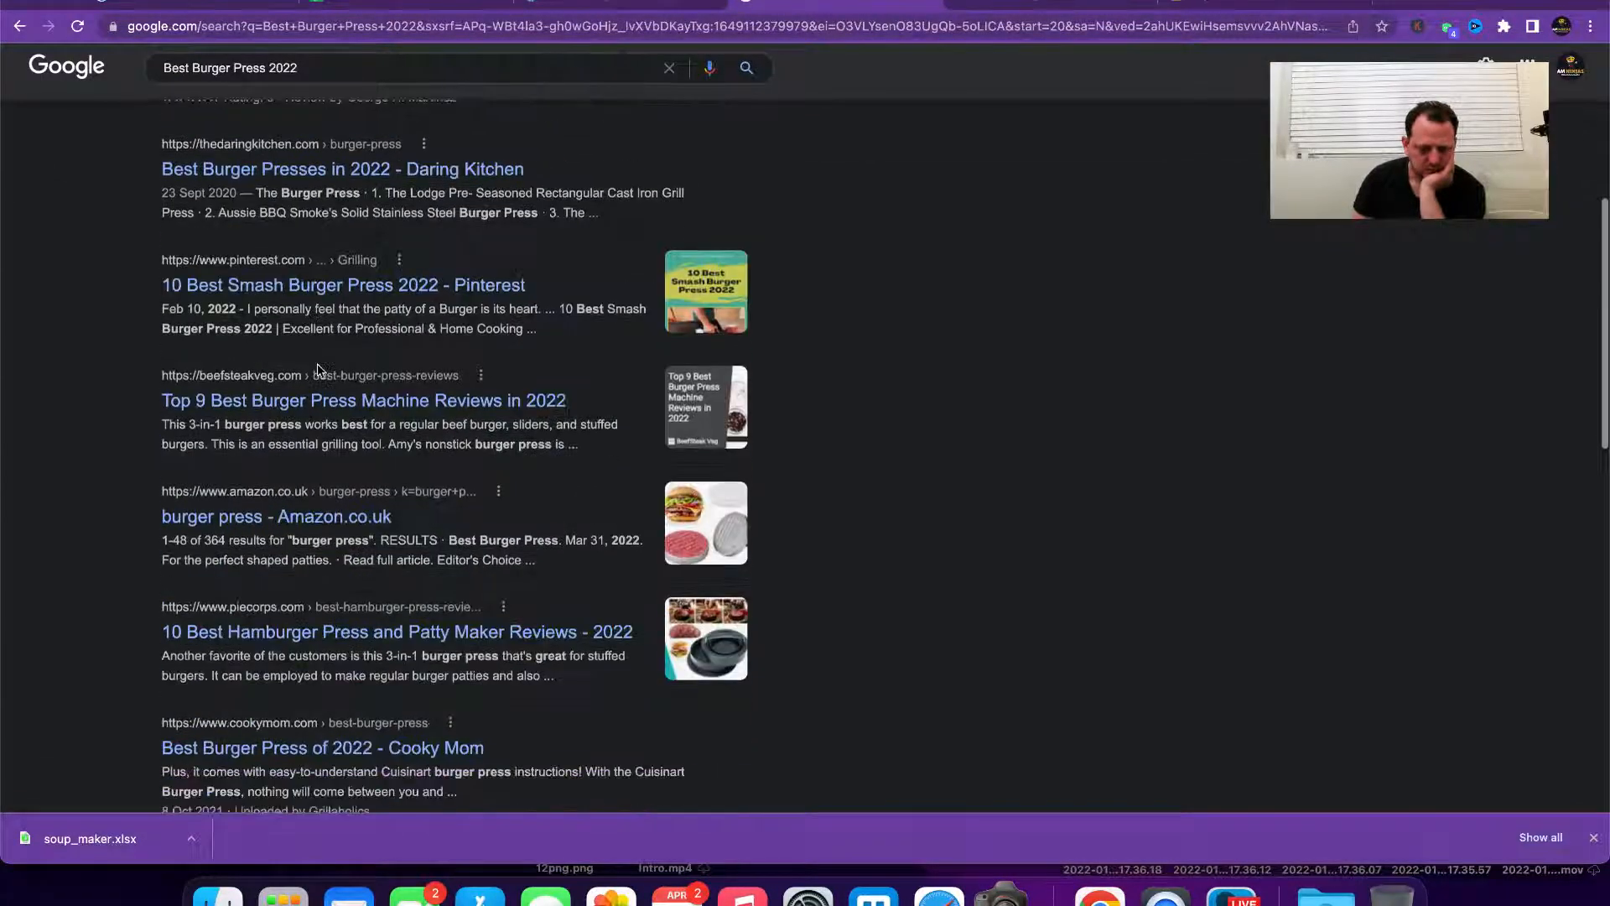
pyautogui.scroll(-2, 333, 460)
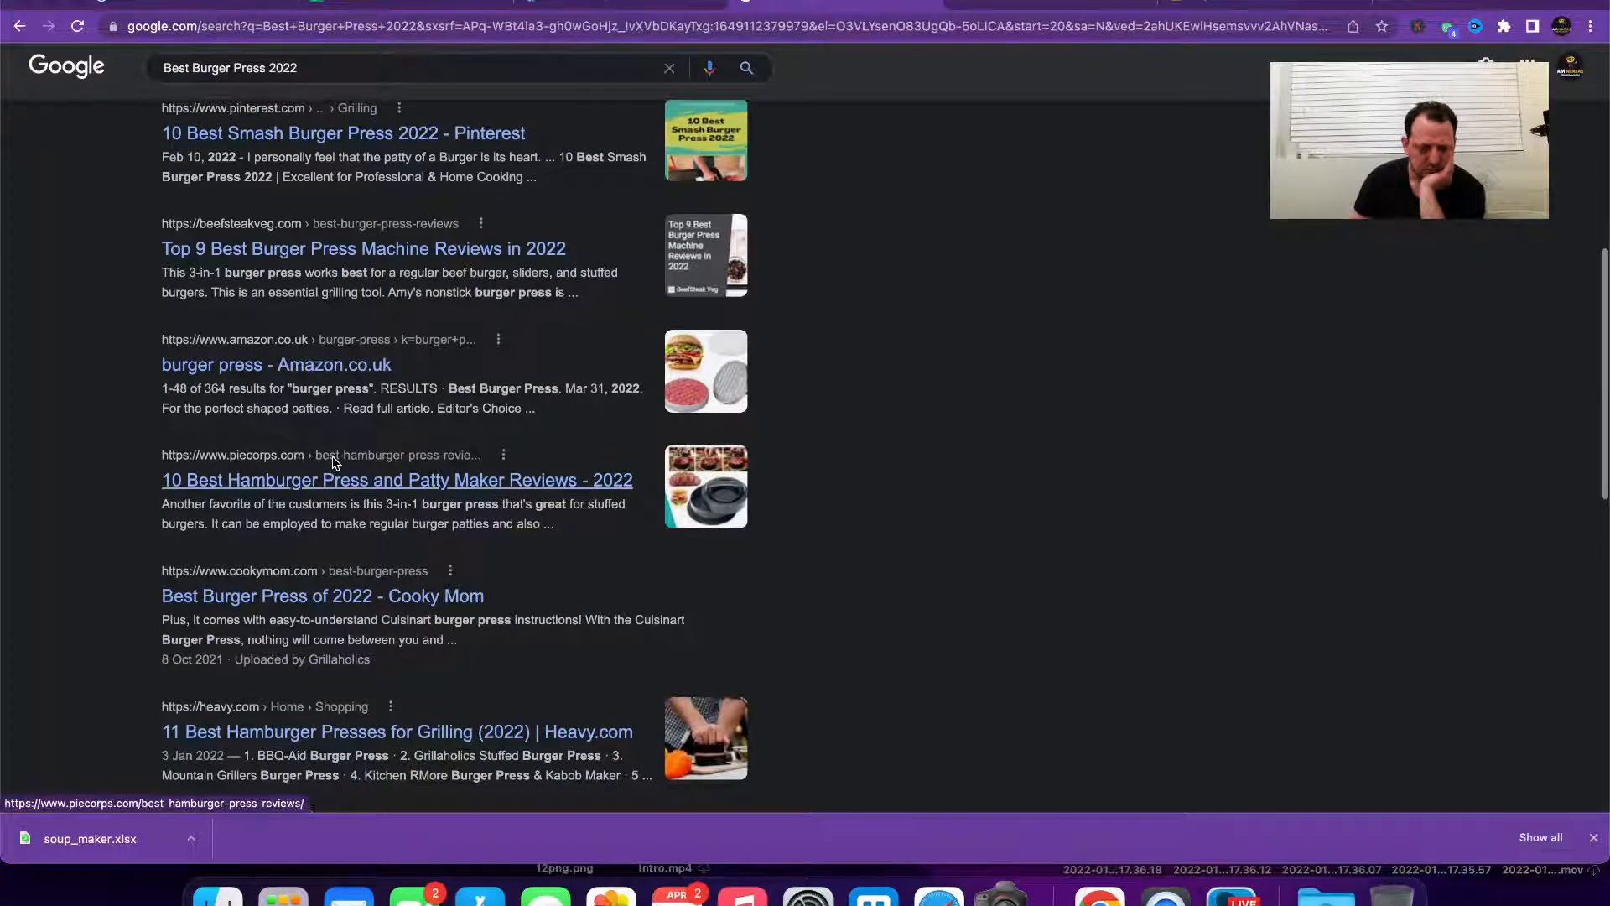
pyautogui.scroll(-3, 334, 463)
pyautogui.scroll(-5, 657, 614)
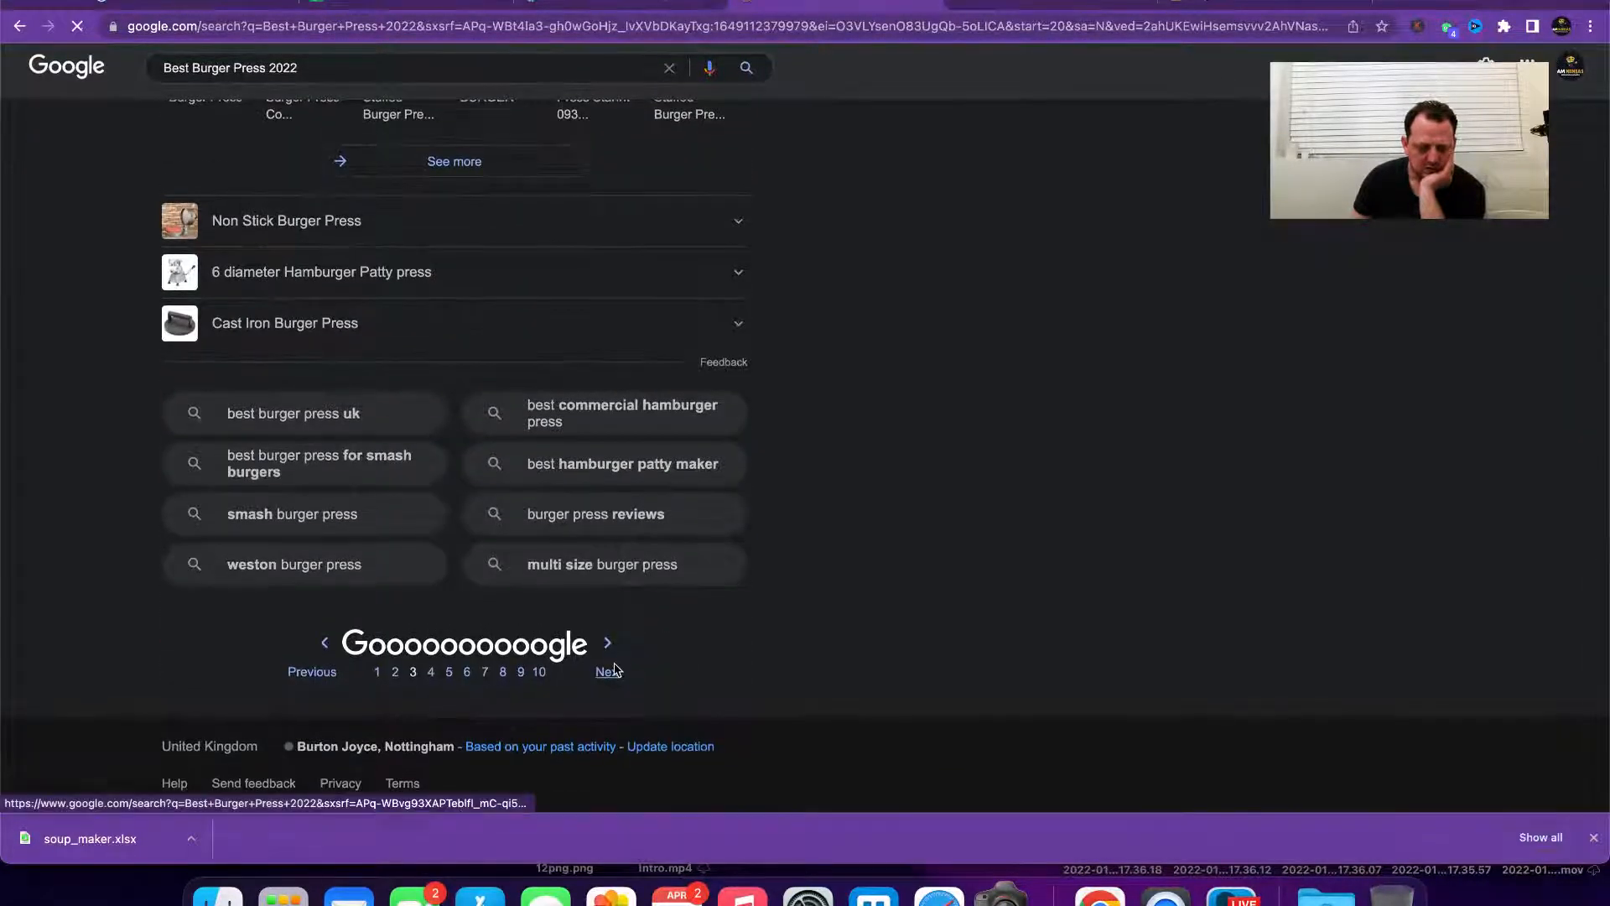
# Step: Examine page 4 of the "Best Burger Press 2022" results for niche sites covering burger presses
pyautogui.click(607, 671)
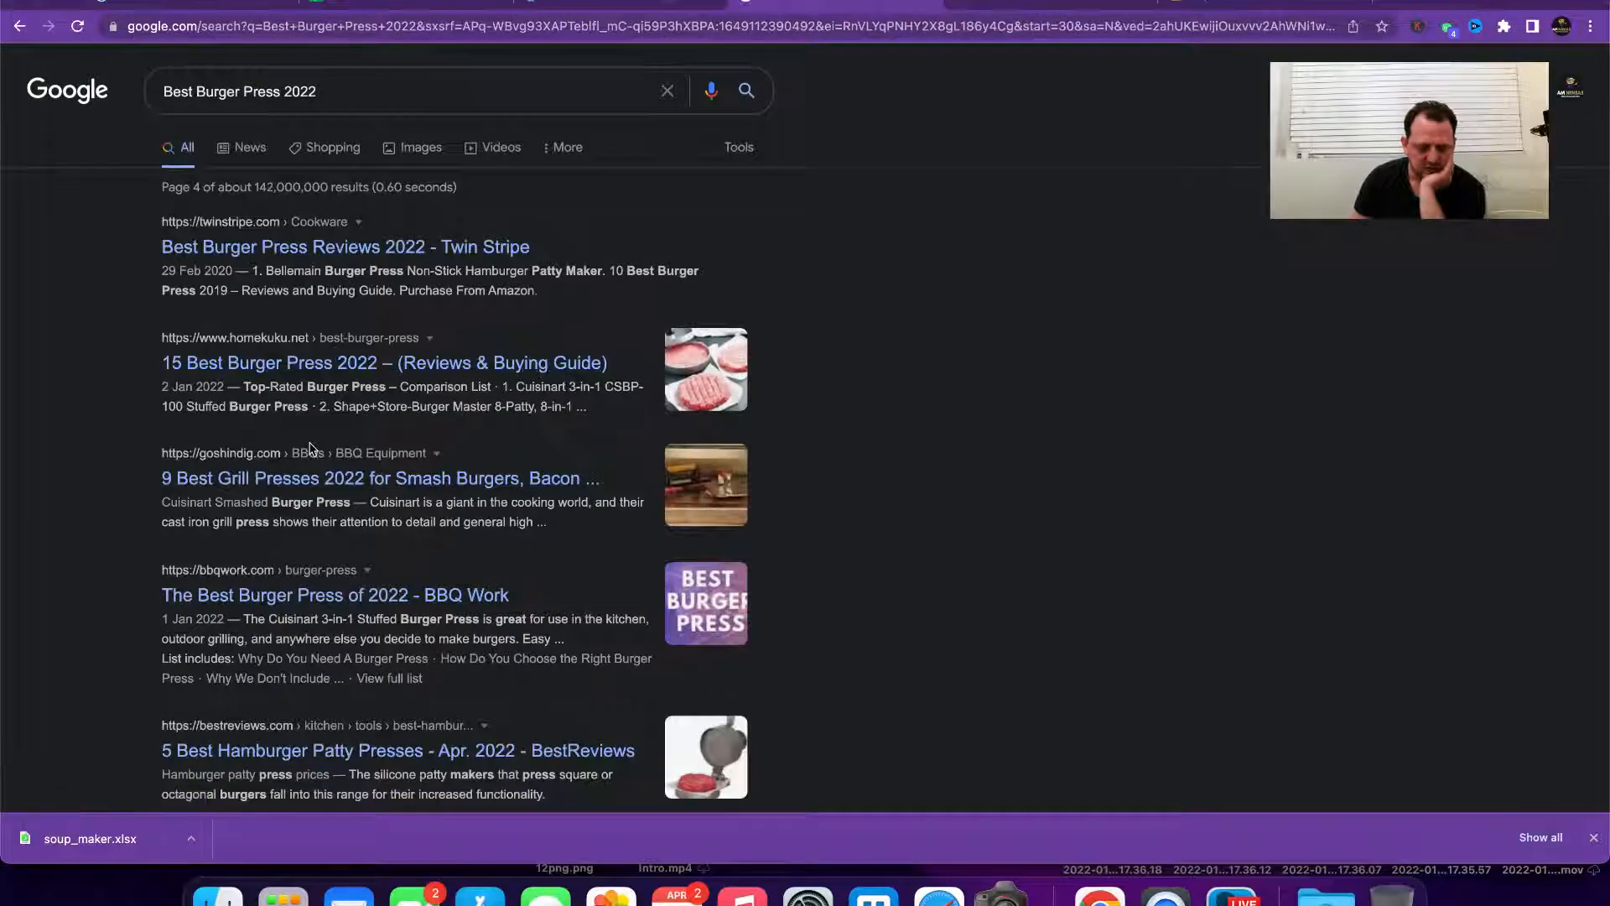
pyautogui.scroll(-5, 309, 447)
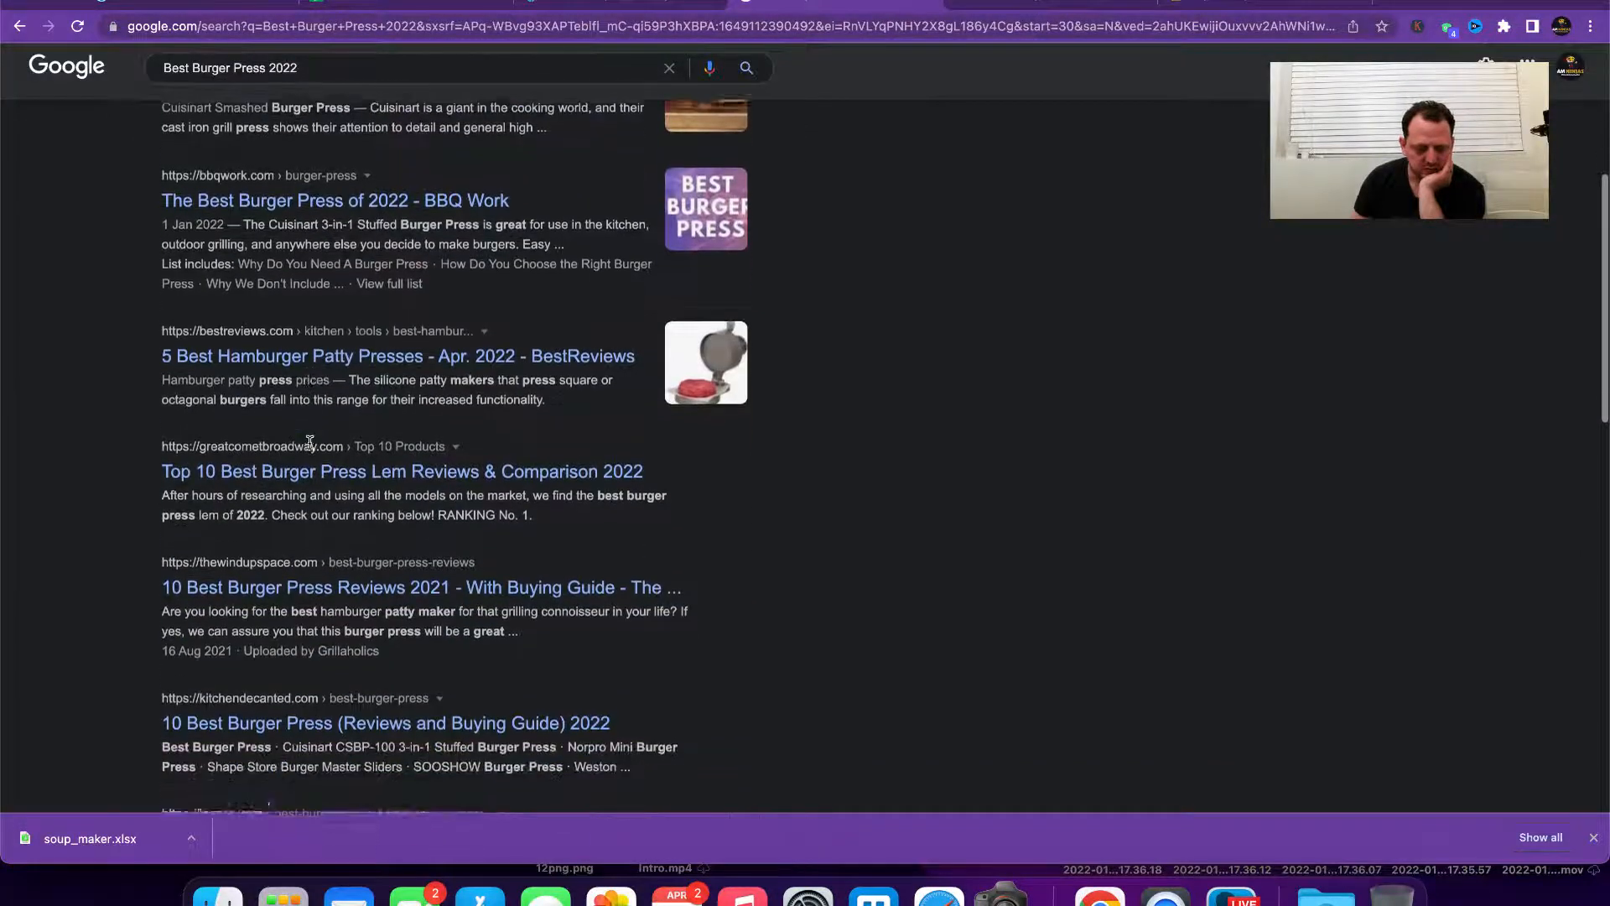
pyautogui.scroll(-3, 310, 442)
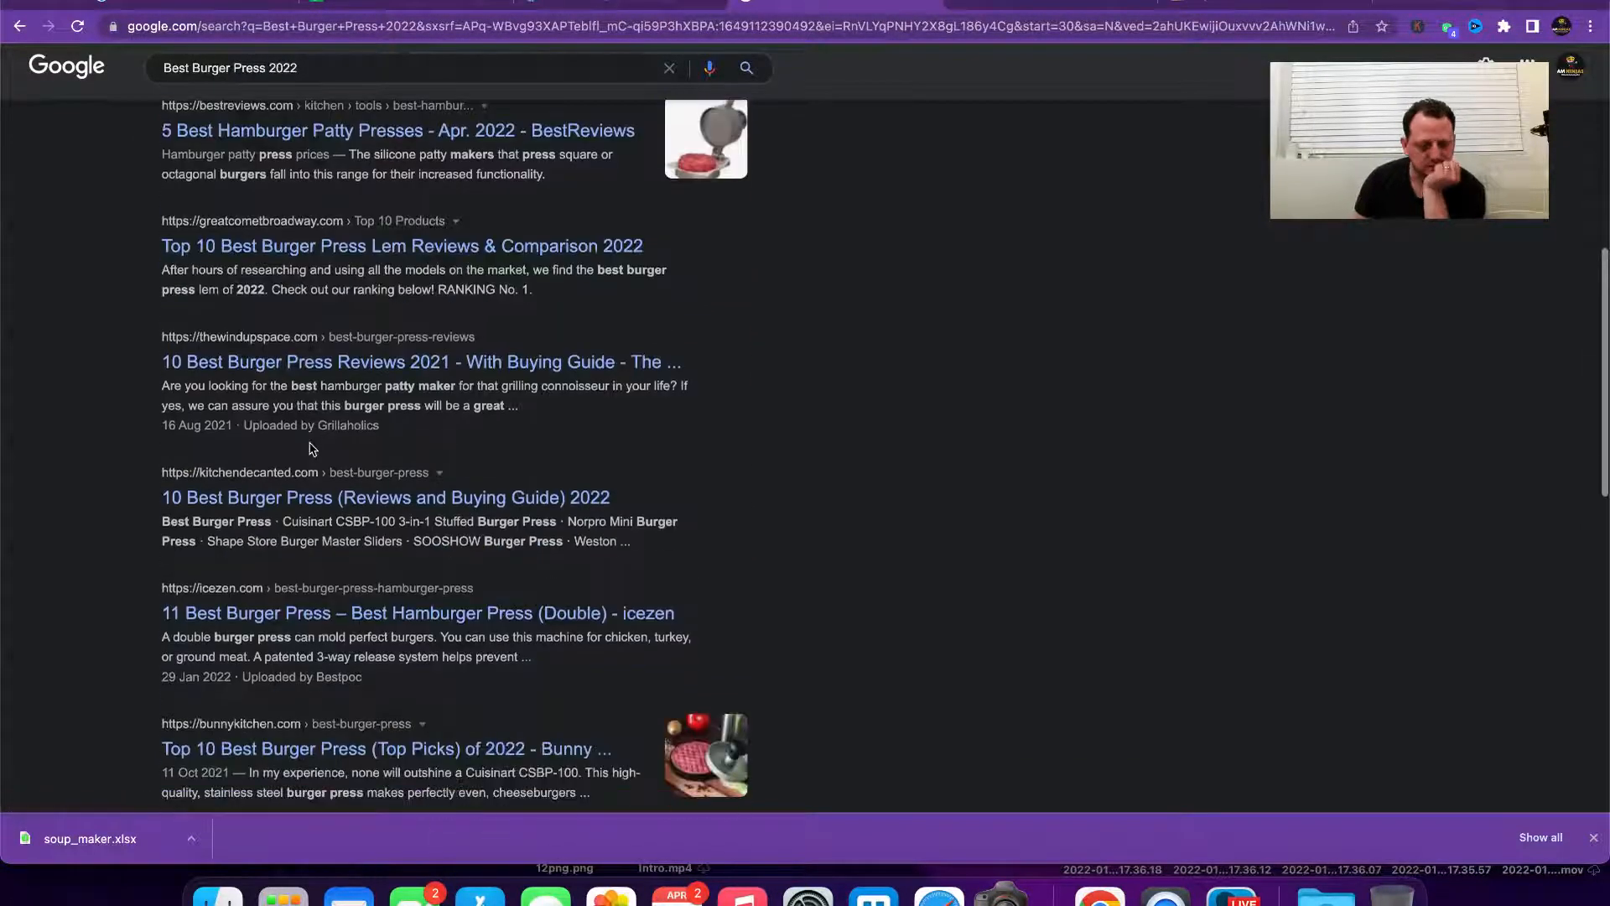
pyautogui.scroll(-5, 310, 447)
pyautogui.scroll(-8, 309, 447)
# Step: Go through page 5 of the results and open the ultimateburgerpress.com result "The Ultimate Burger Press" in a new tab
pyautogui.click(608, 703)
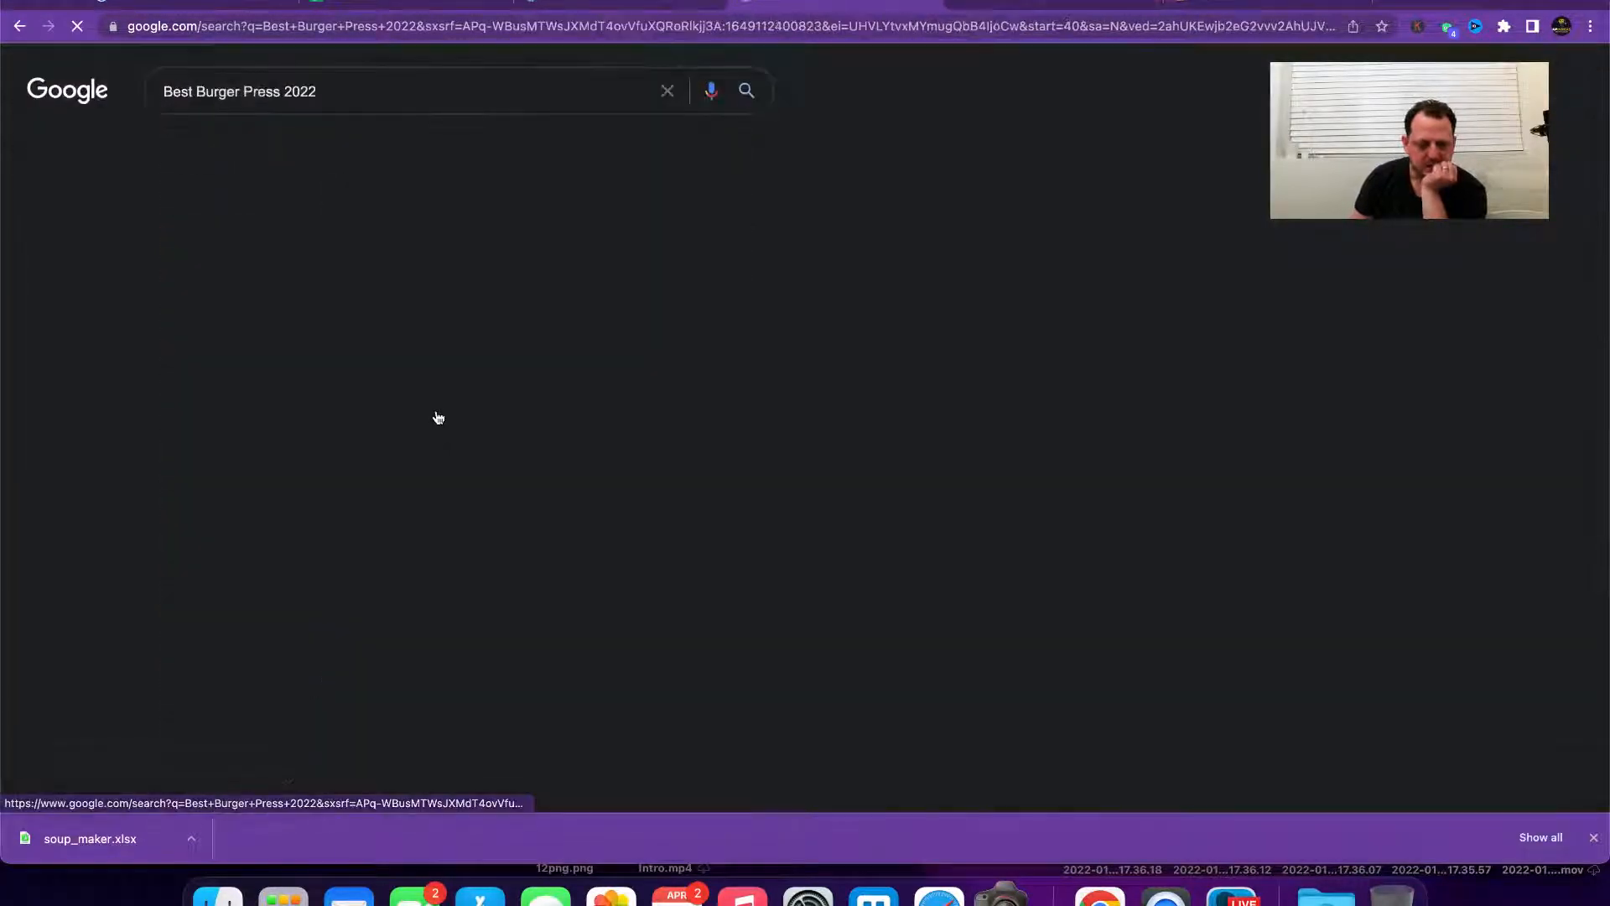
pyautogui.scroll(-3, 379, 517)
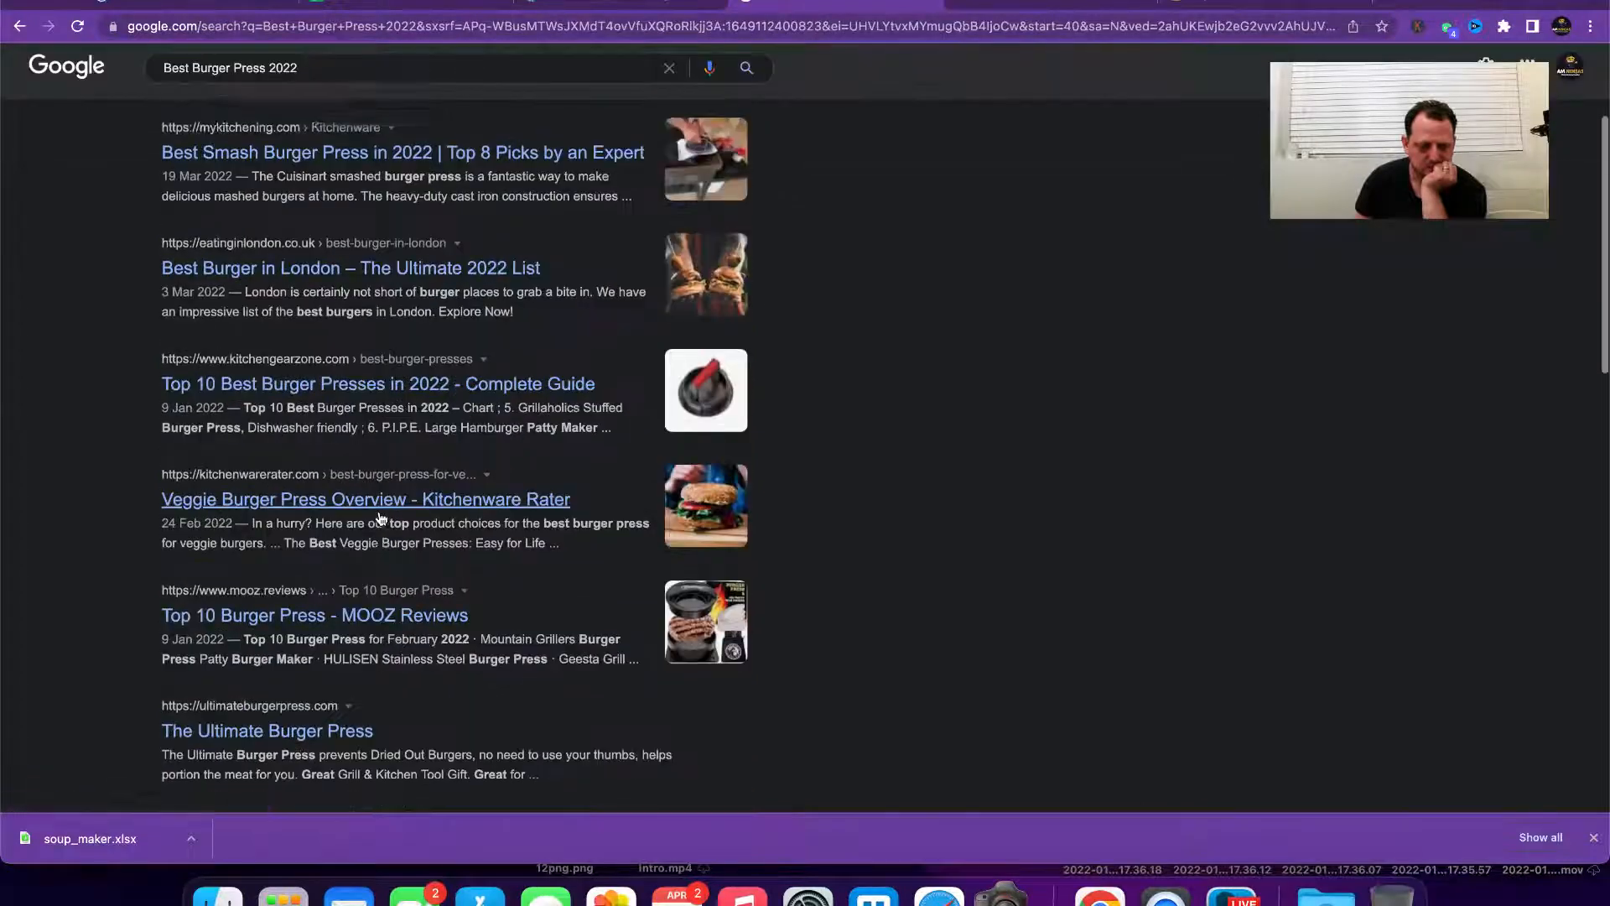
pyautogui.scroll(-3, 379, 513)
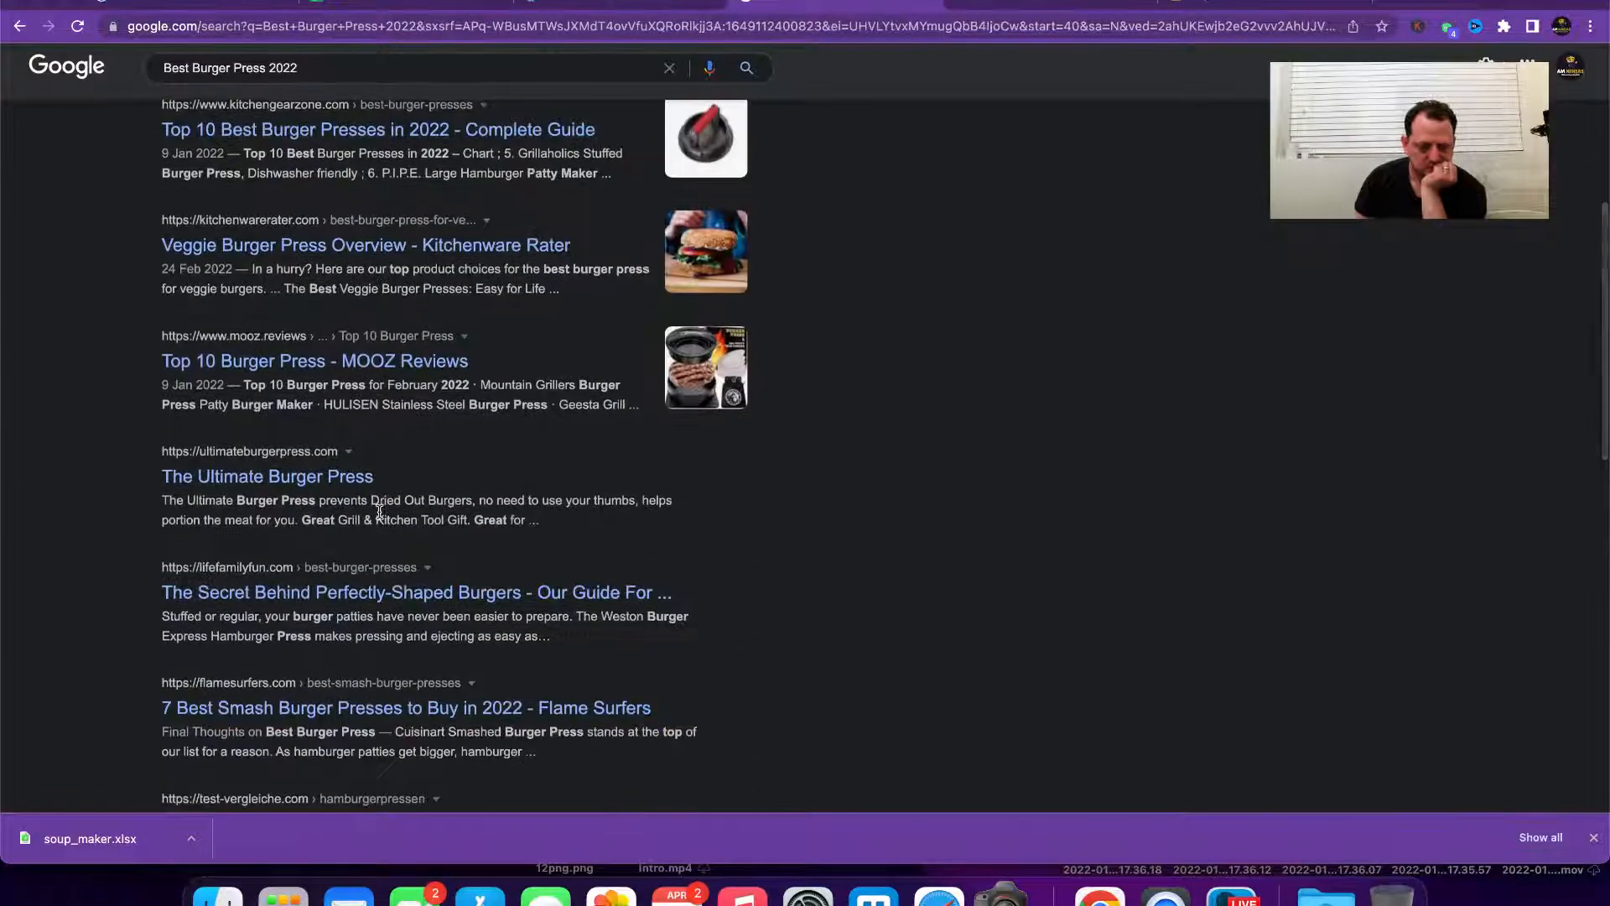
pyautogui.rightClick(316, 490)
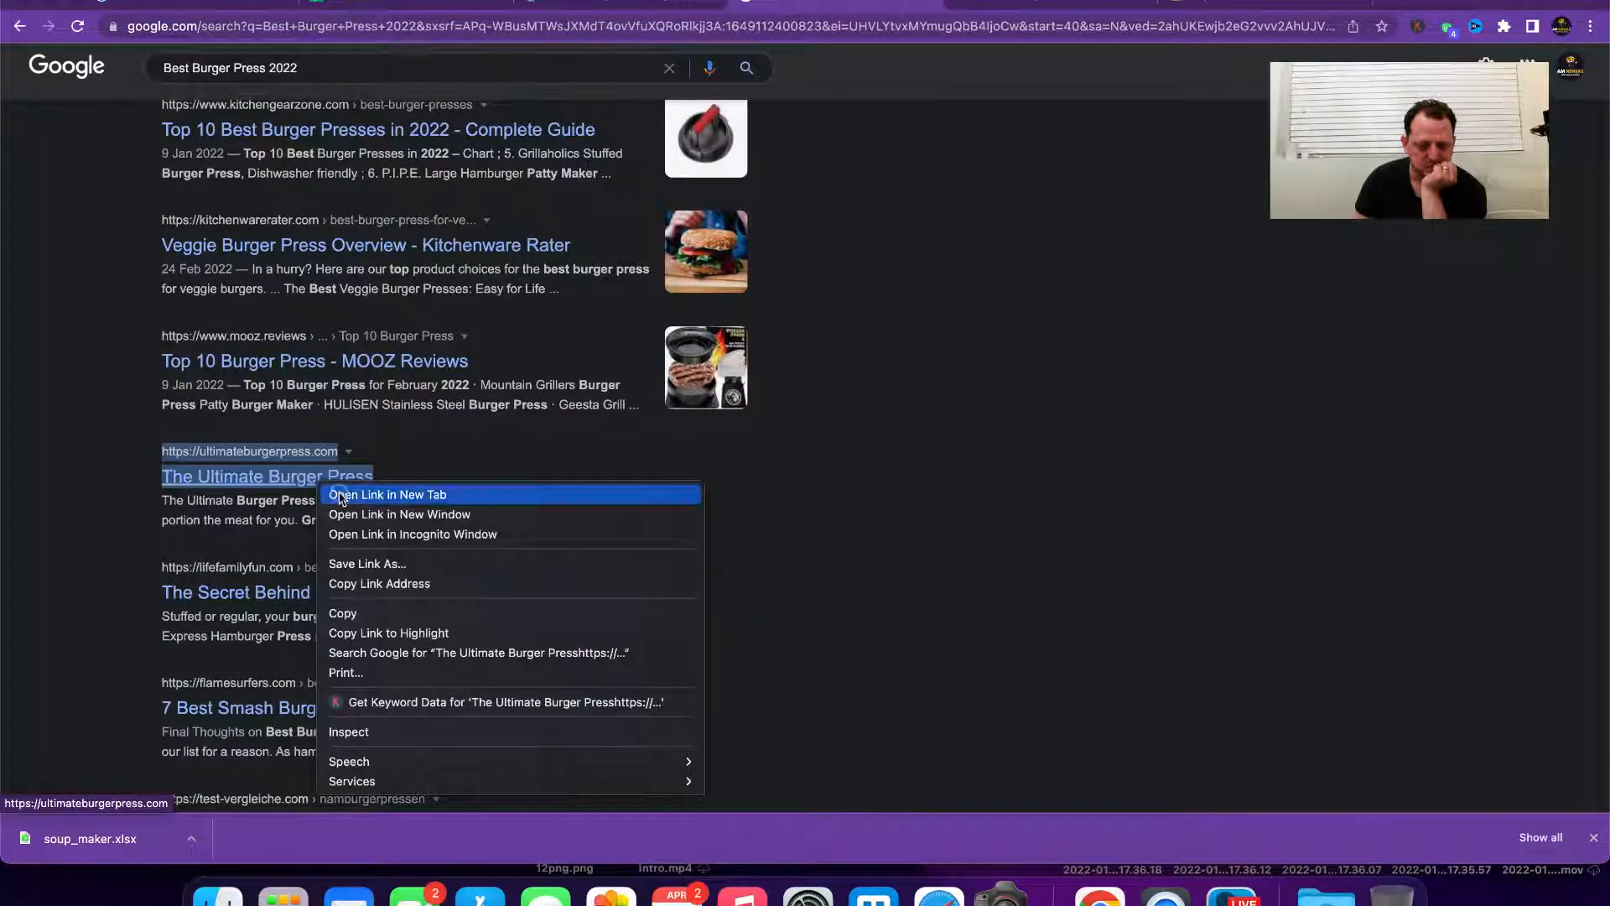
pyautogui.click(341, 495)
pyautogui.scroll(-4, 549, 538)
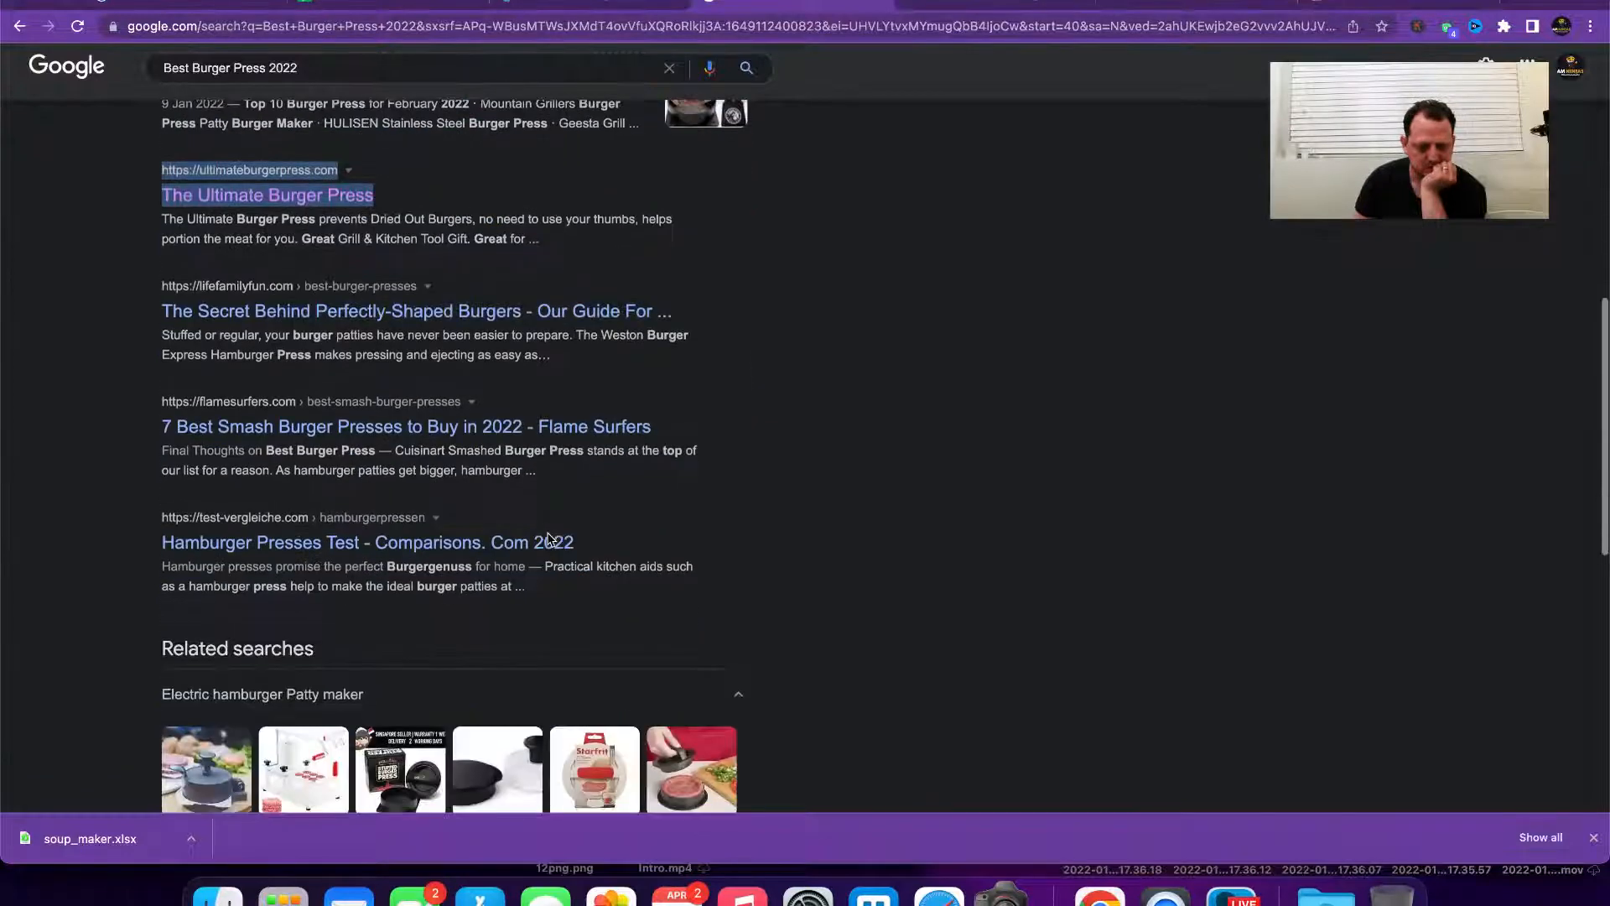
# Step: Switch to the ultimateburgerpress.com site and look through the burger recipes on its Recipes page
pyautogui.click(1197, 5)
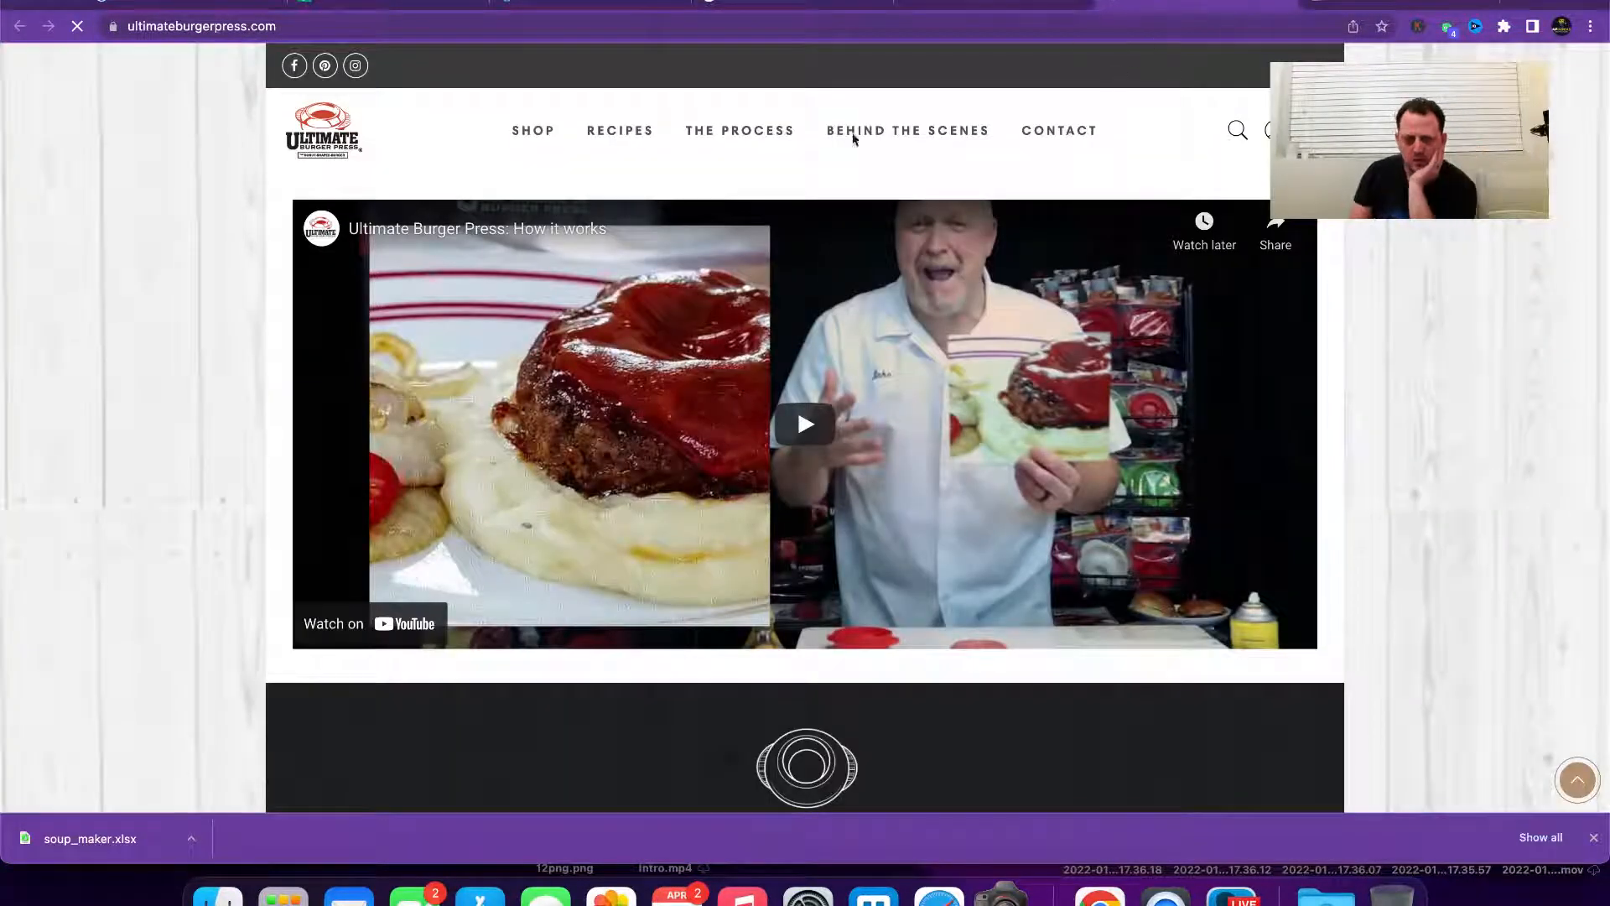
pyautogui.click(635, 143)
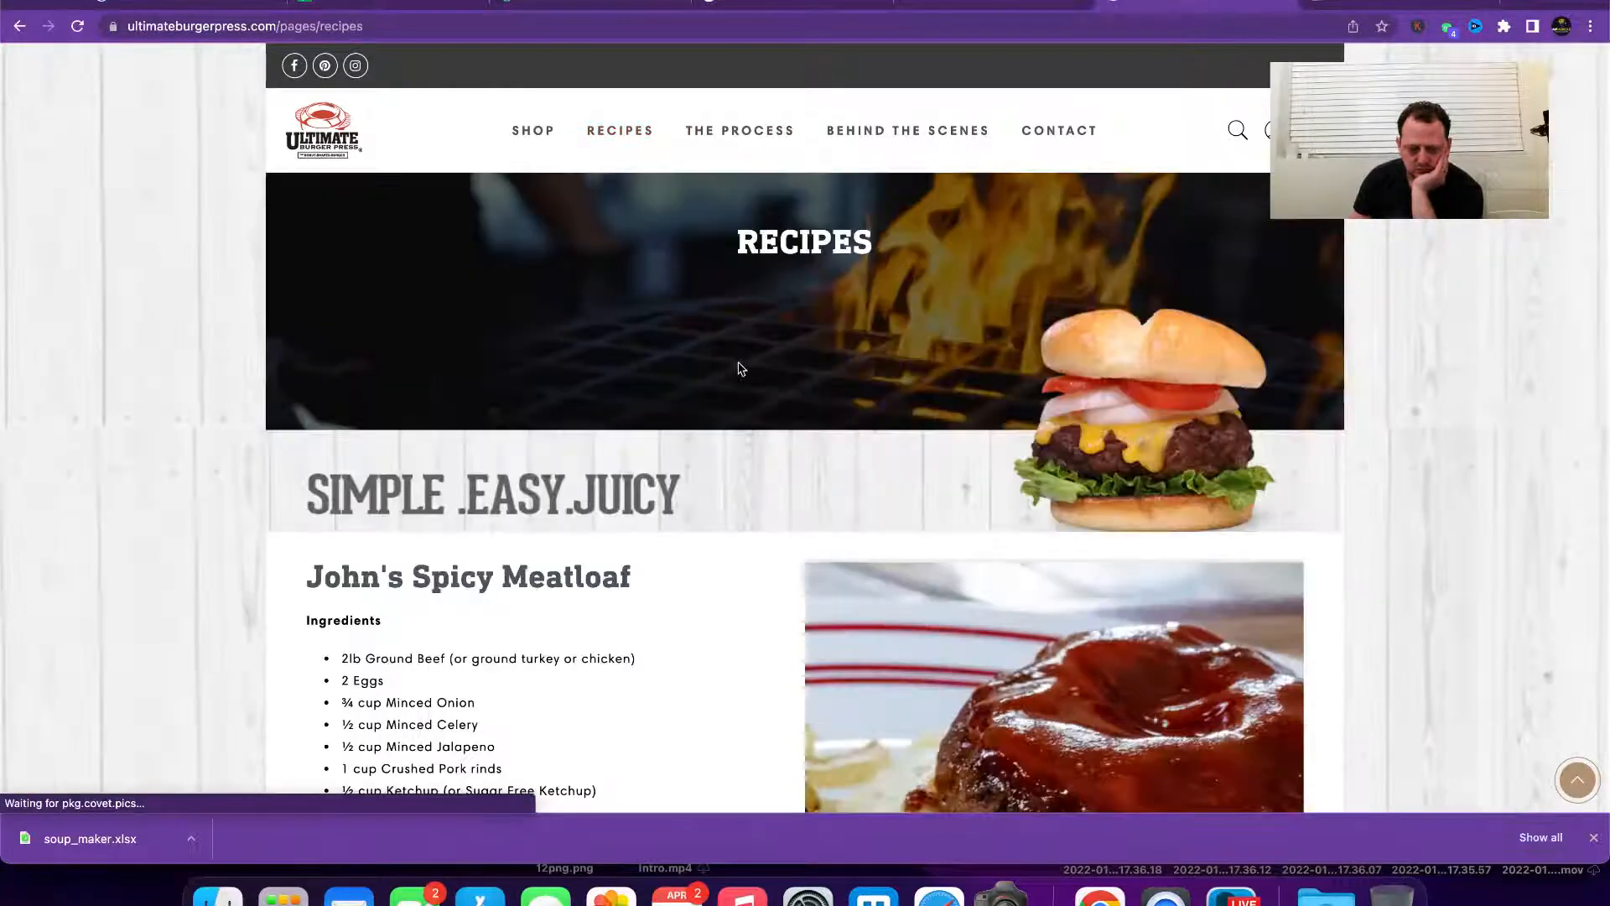
pyautogui.scroll(-15, 740, 369)
pyautogui.scroll(-12, 738, 362)
pyautogui.scroll(-15, 740, 369)
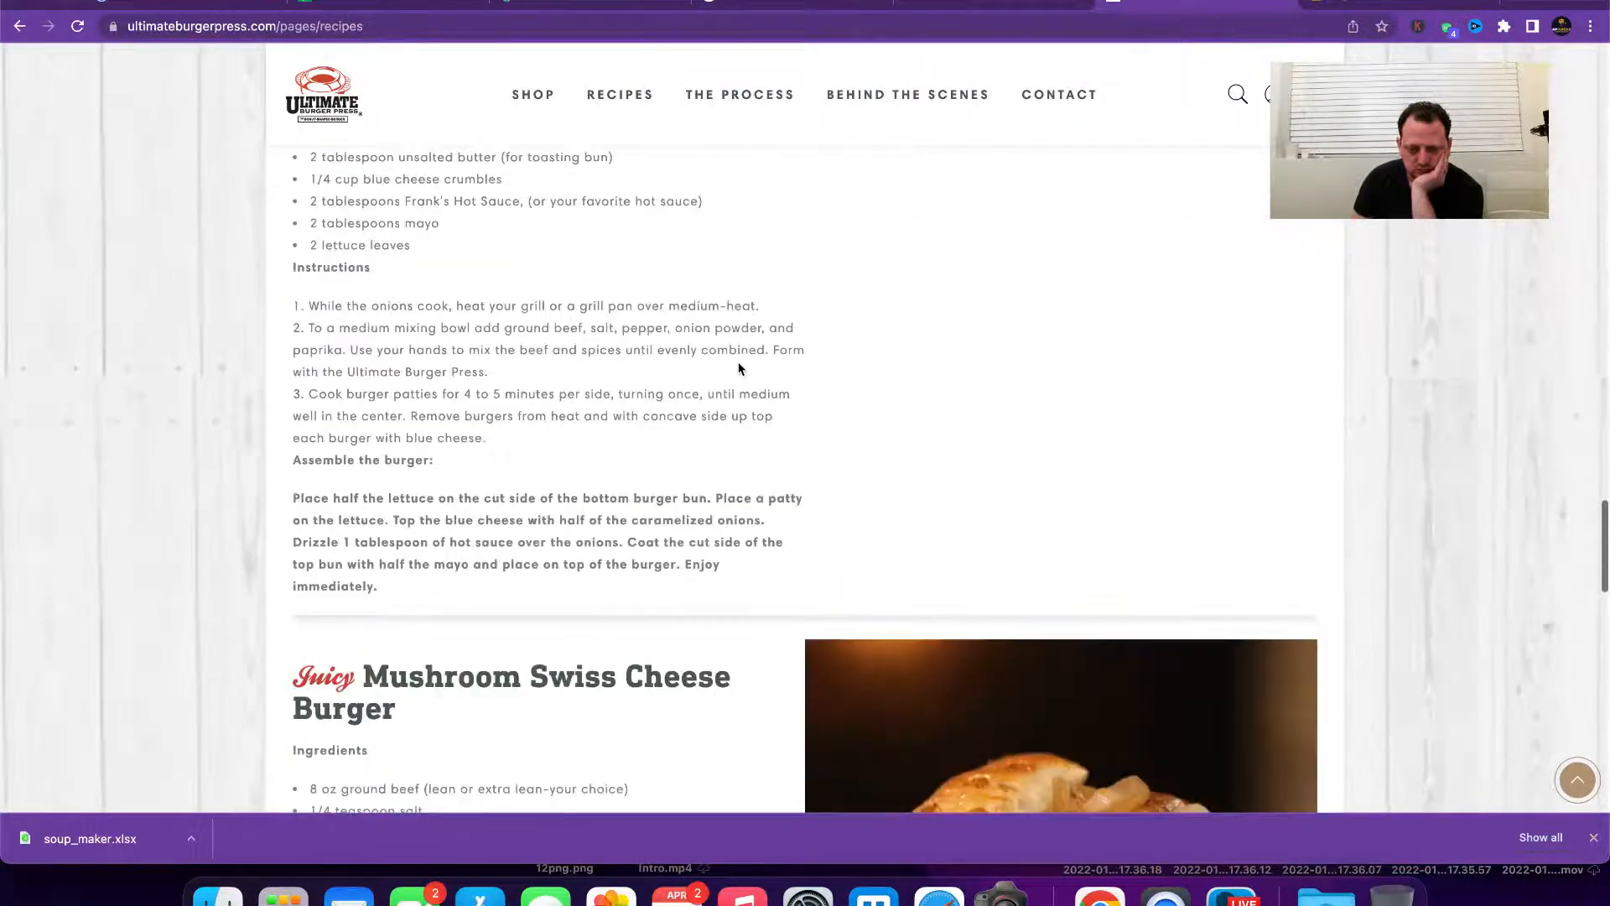
pyautogui.scroll(-10, 740, 369)
pyautogui.scroll(20, 738, 360)
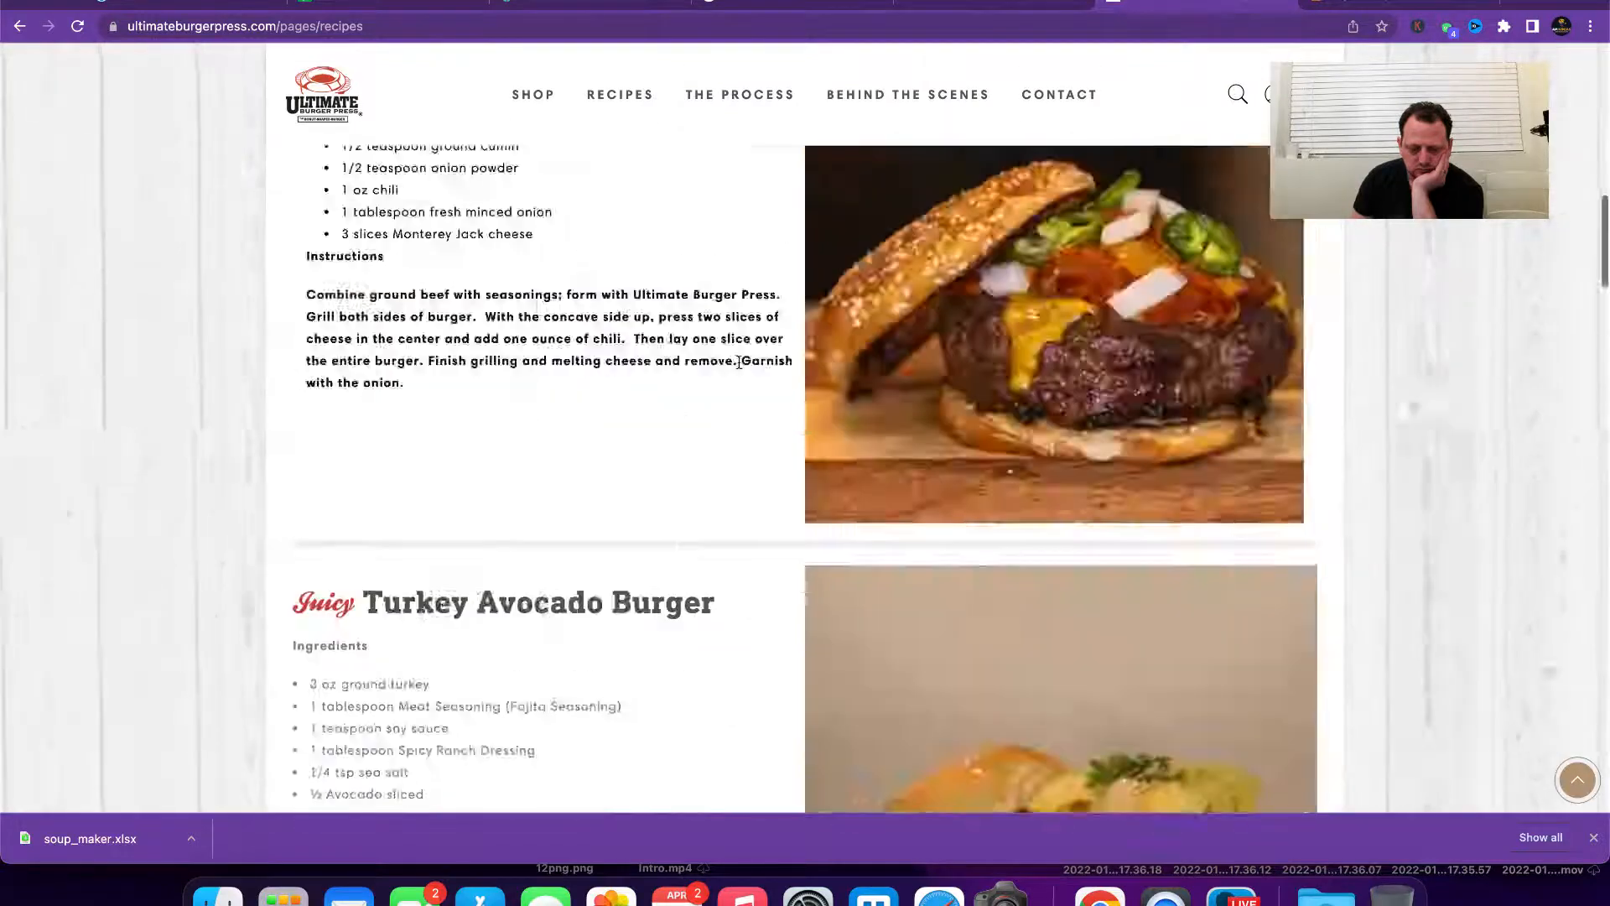
pyautogui.scroll(15, 738, 362)
# Step: Switch to Ahrefs and look up the keyword "burger recipe" in Keywords Explorer
pyautogui.click(1334, 5)
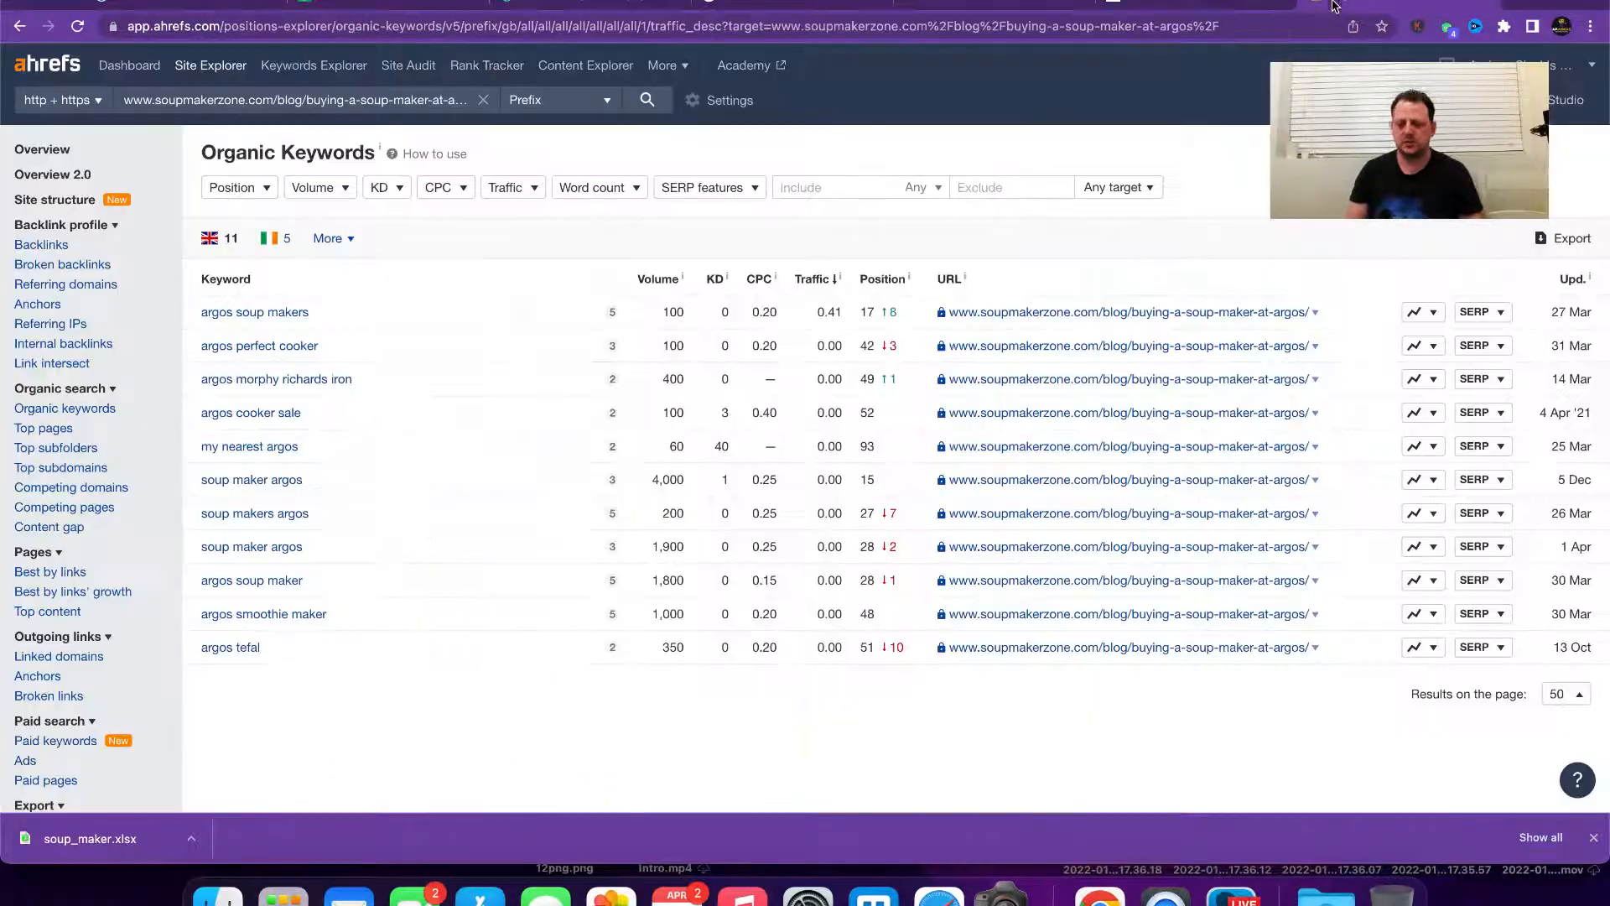
pyautogui.click(357, 70)
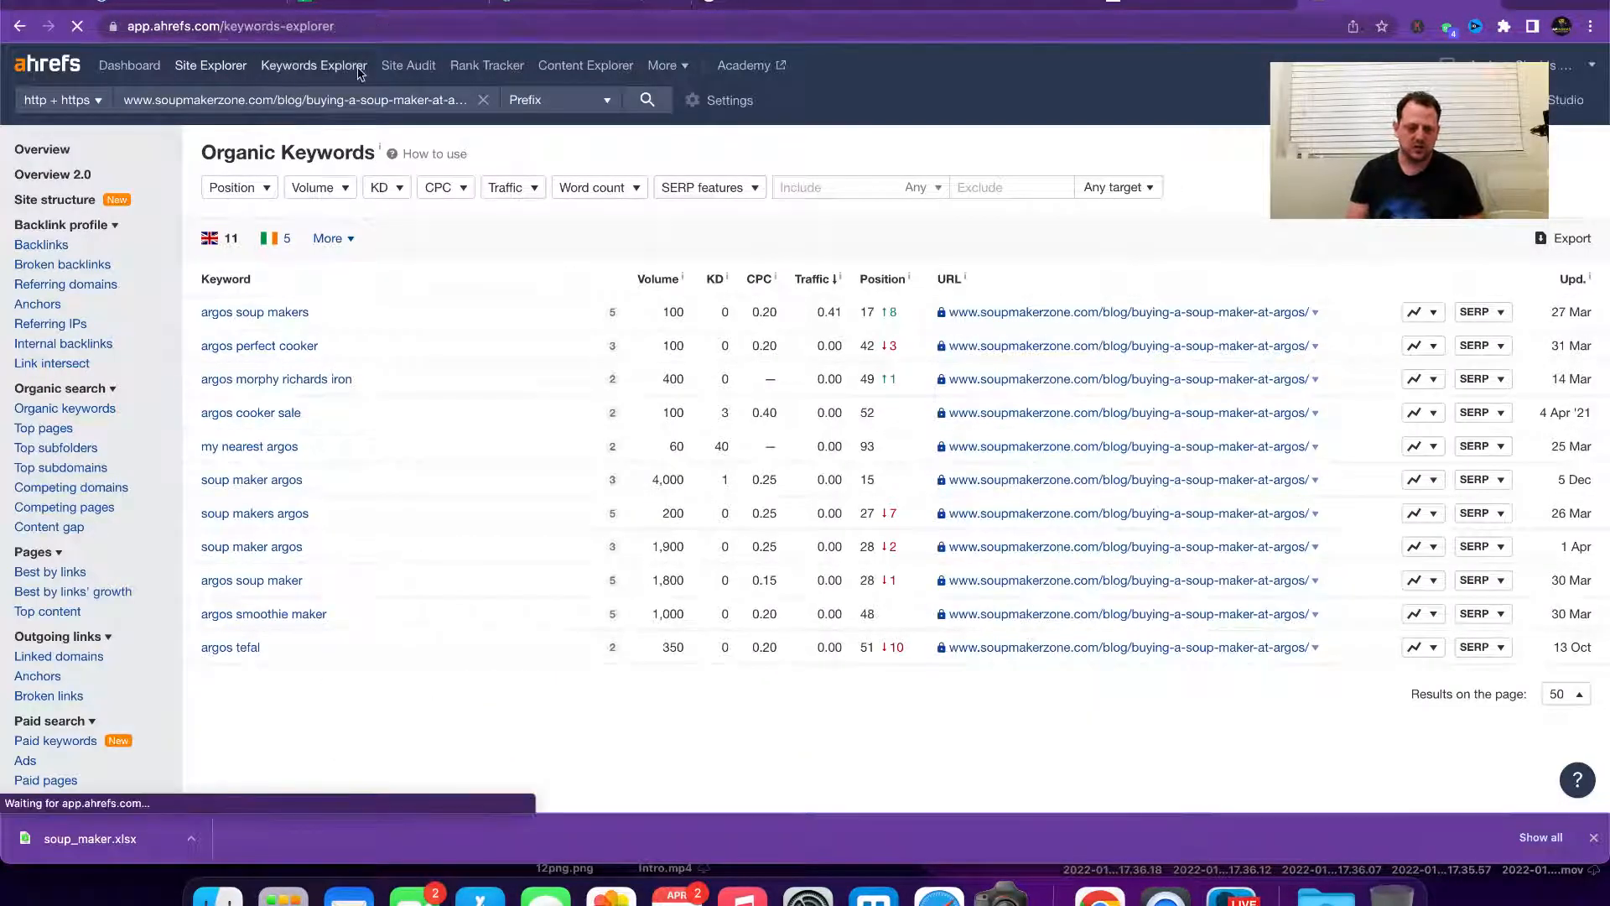
pyautogui.write('burger reci')
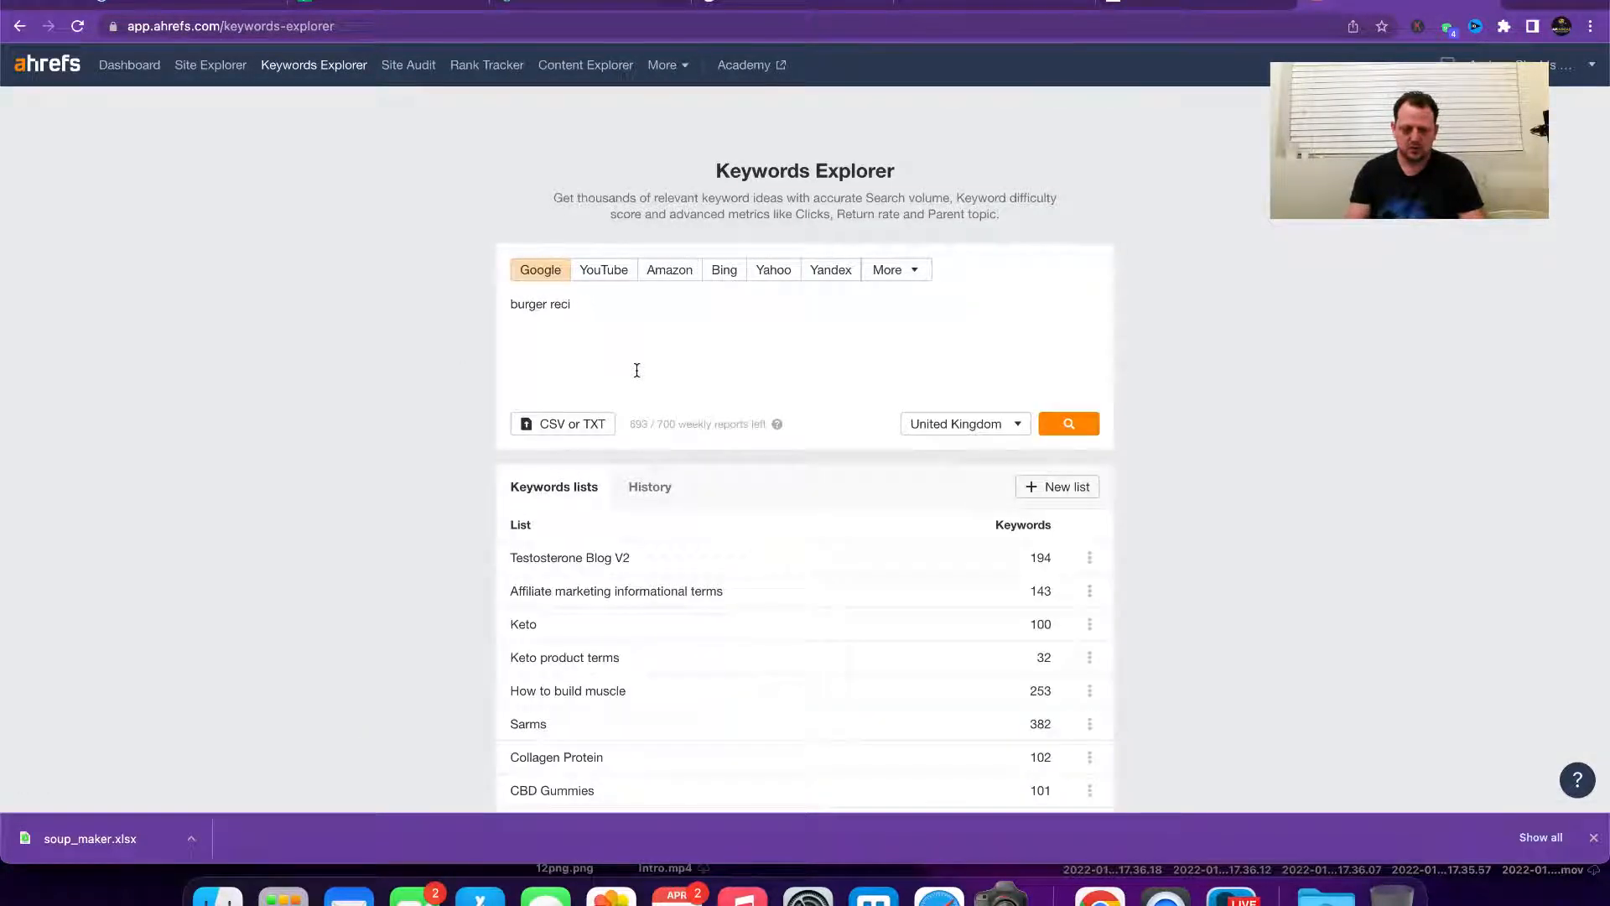
pyautogui.write('pe')
pyautogui.press('Return')
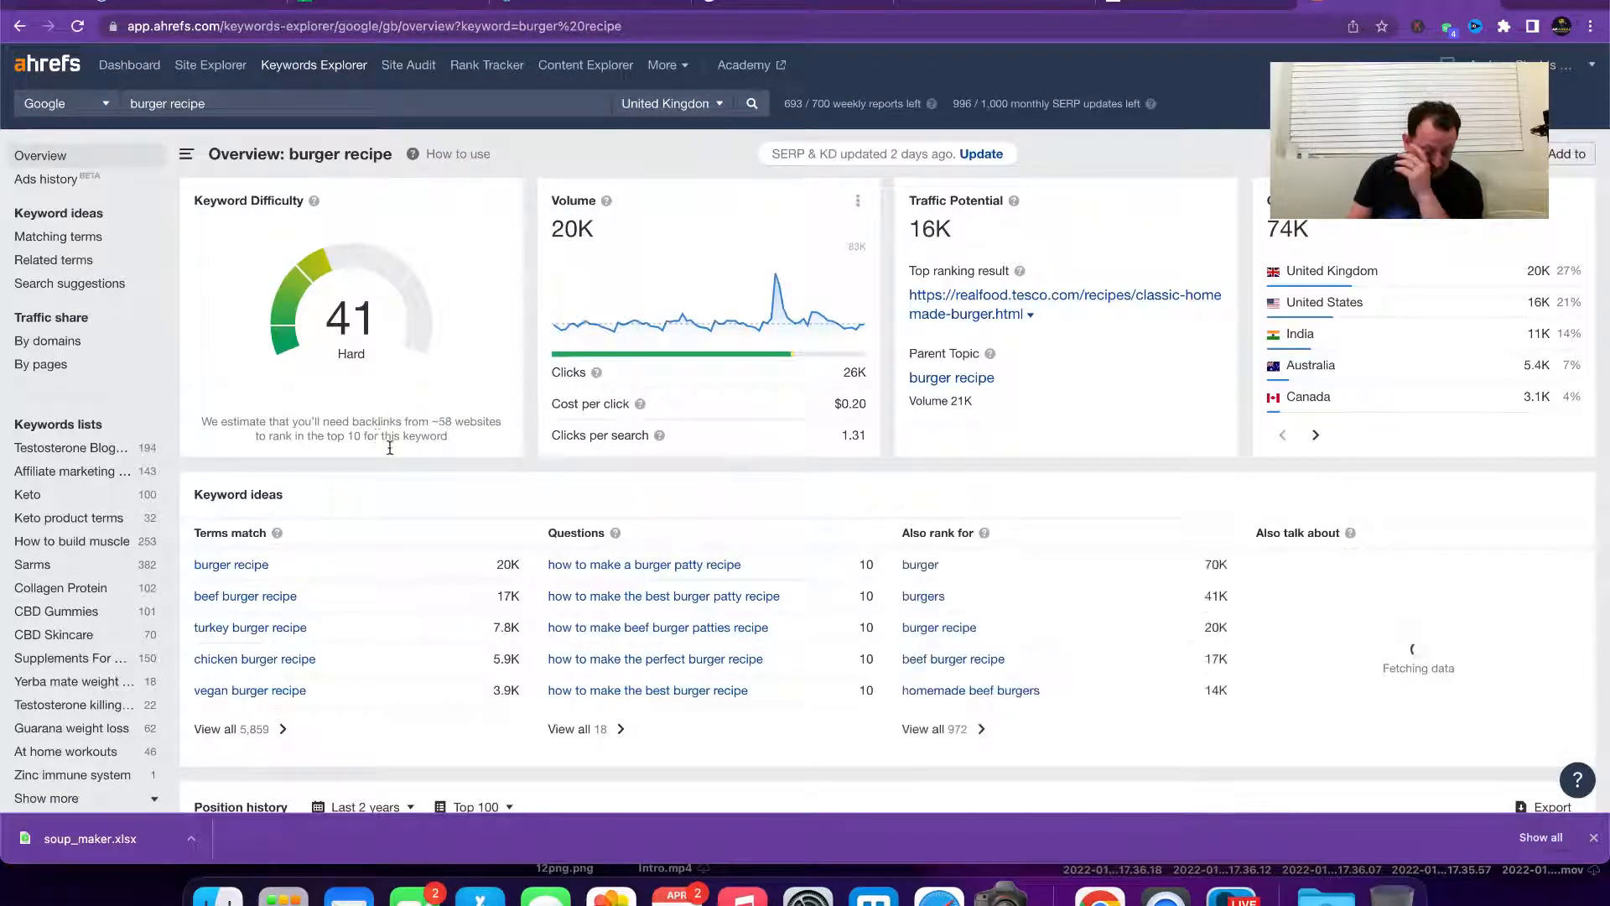
# Step: Review the "burger recipe" overview, open the full list of matching terms and examine the keyword ideas
pyautogui.scroll(-5, 470, 545)
pyautogui.scroll(-10, 473, 543)
pyautogui.scroll(7, 469, 541)
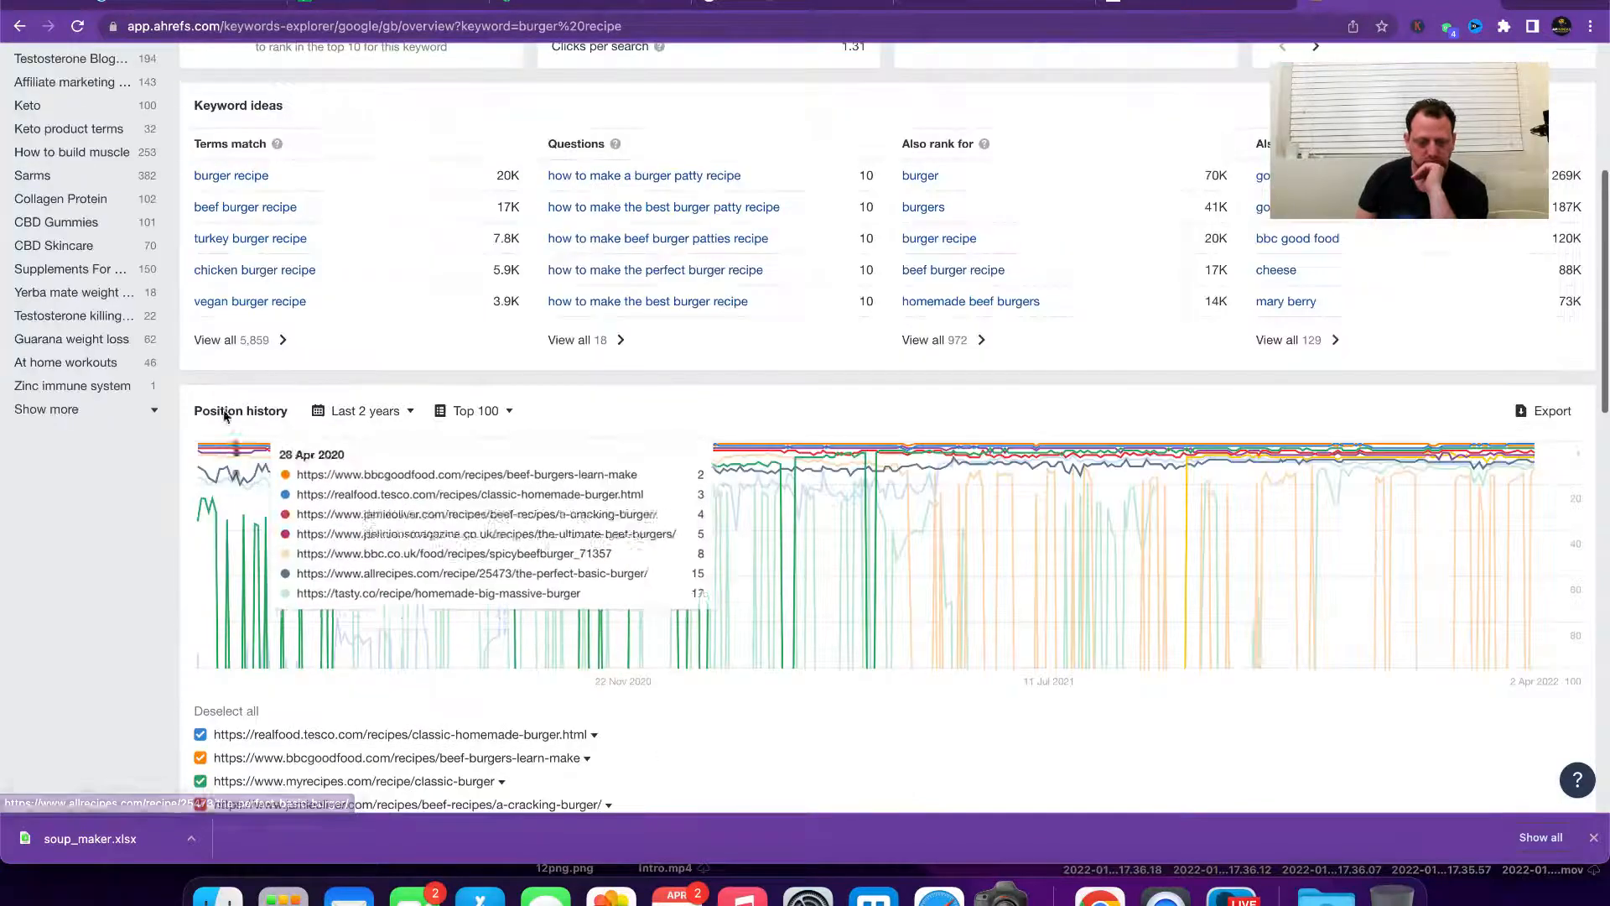
pyautogui.click(244, 344)
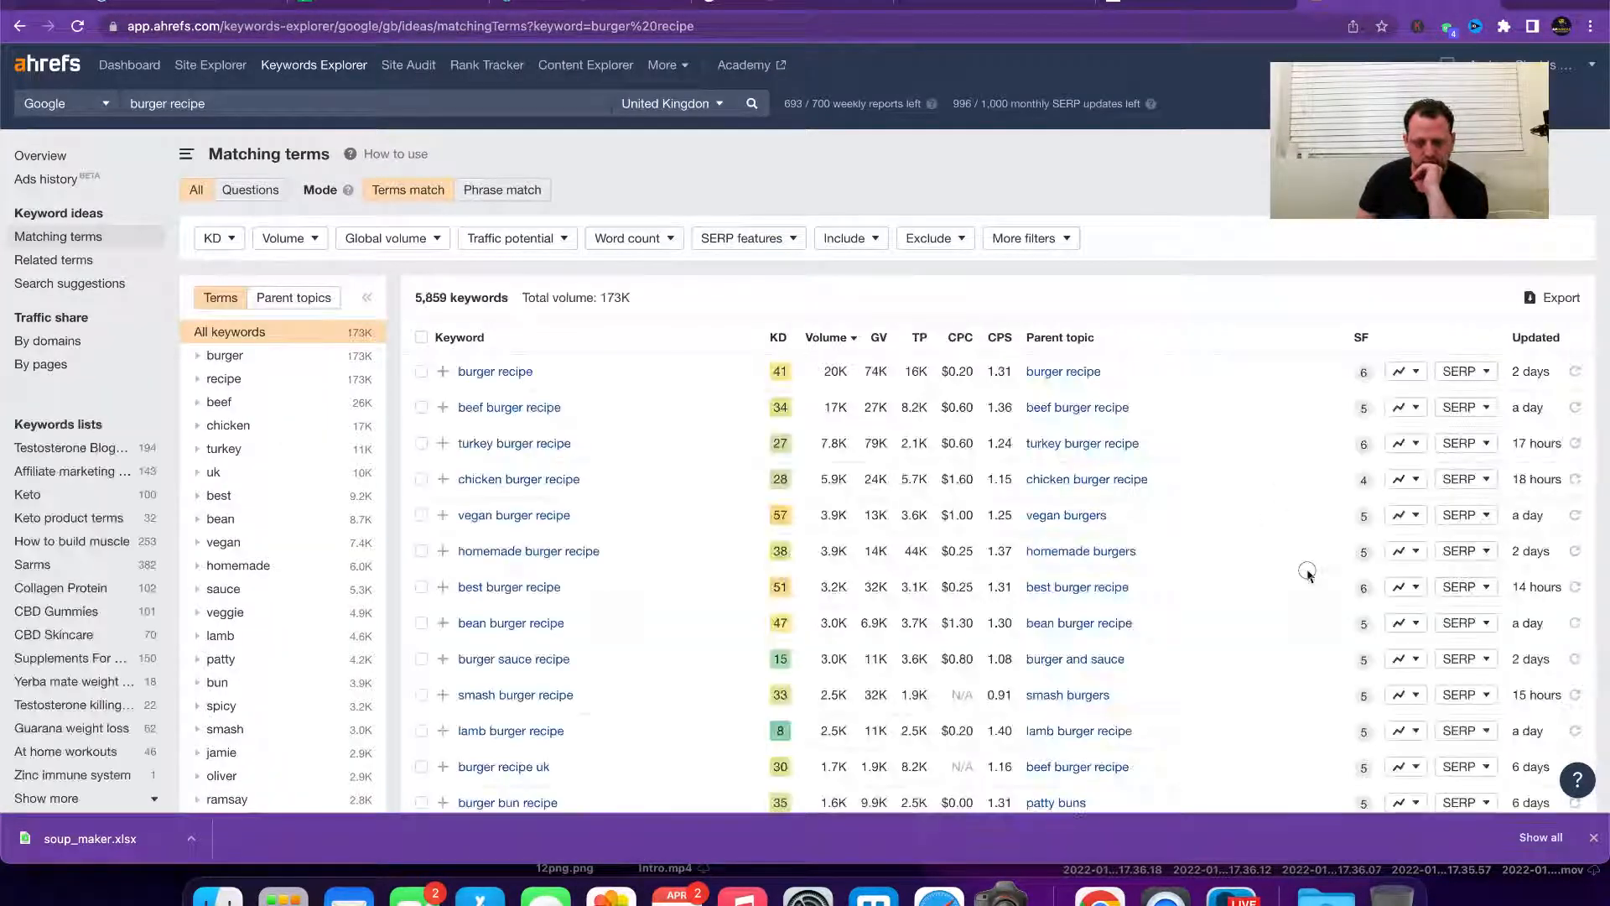
pyautogui.scroll(-5, 1312, 608)
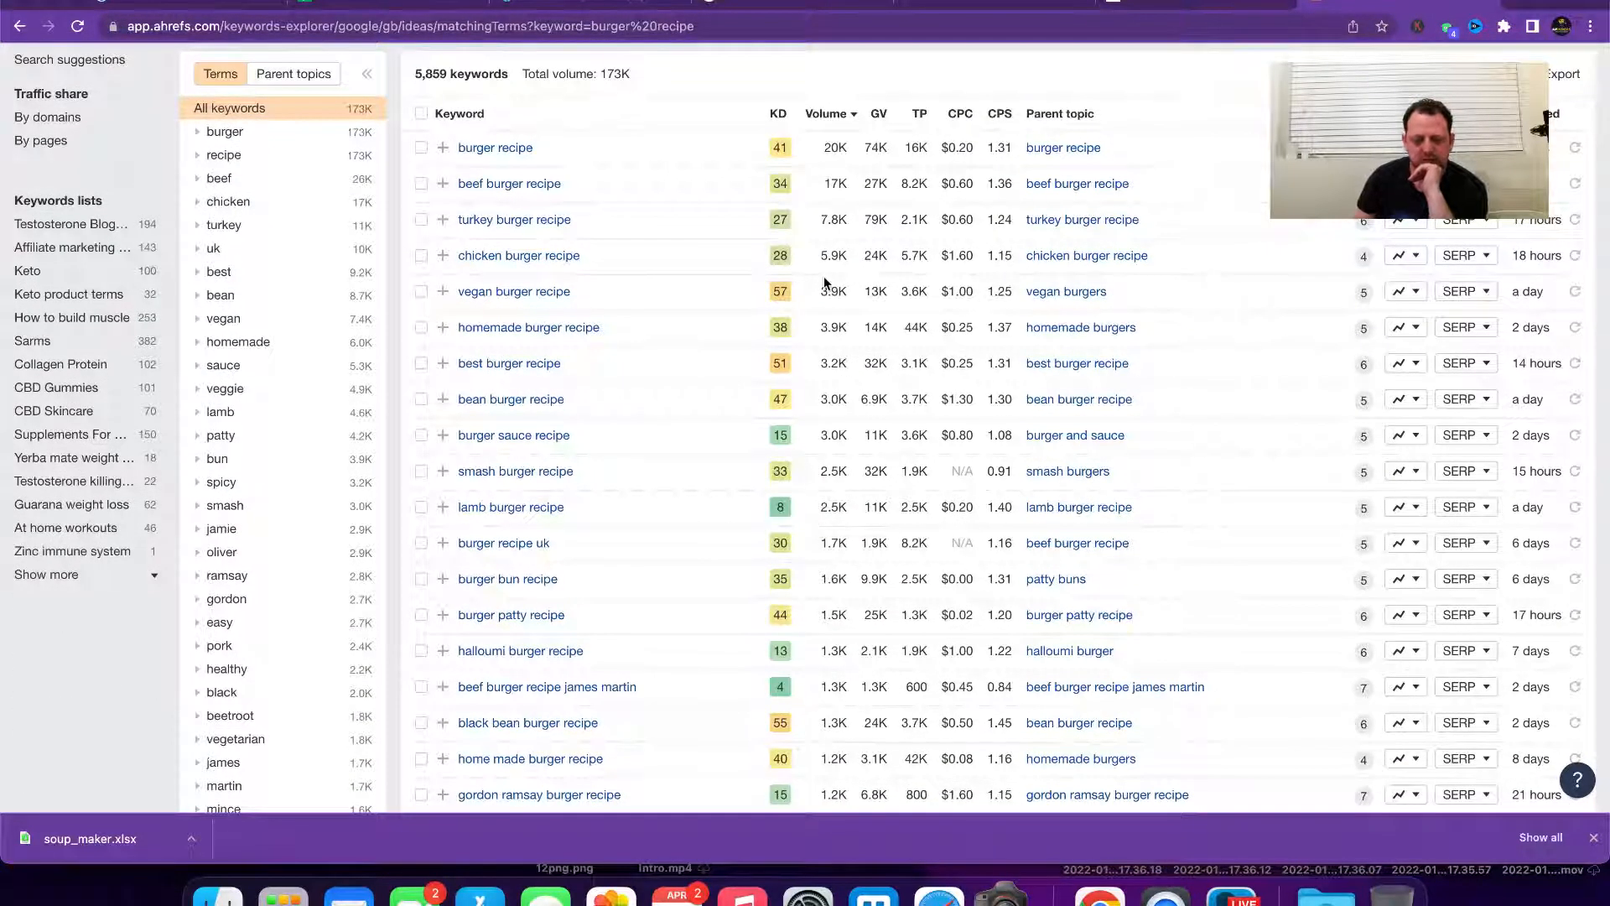
# Step: Filter the matching terms for "burger recipe" to a maximum keyword difficulty of 5
pyautogui.scroll(-4, 749, 445)
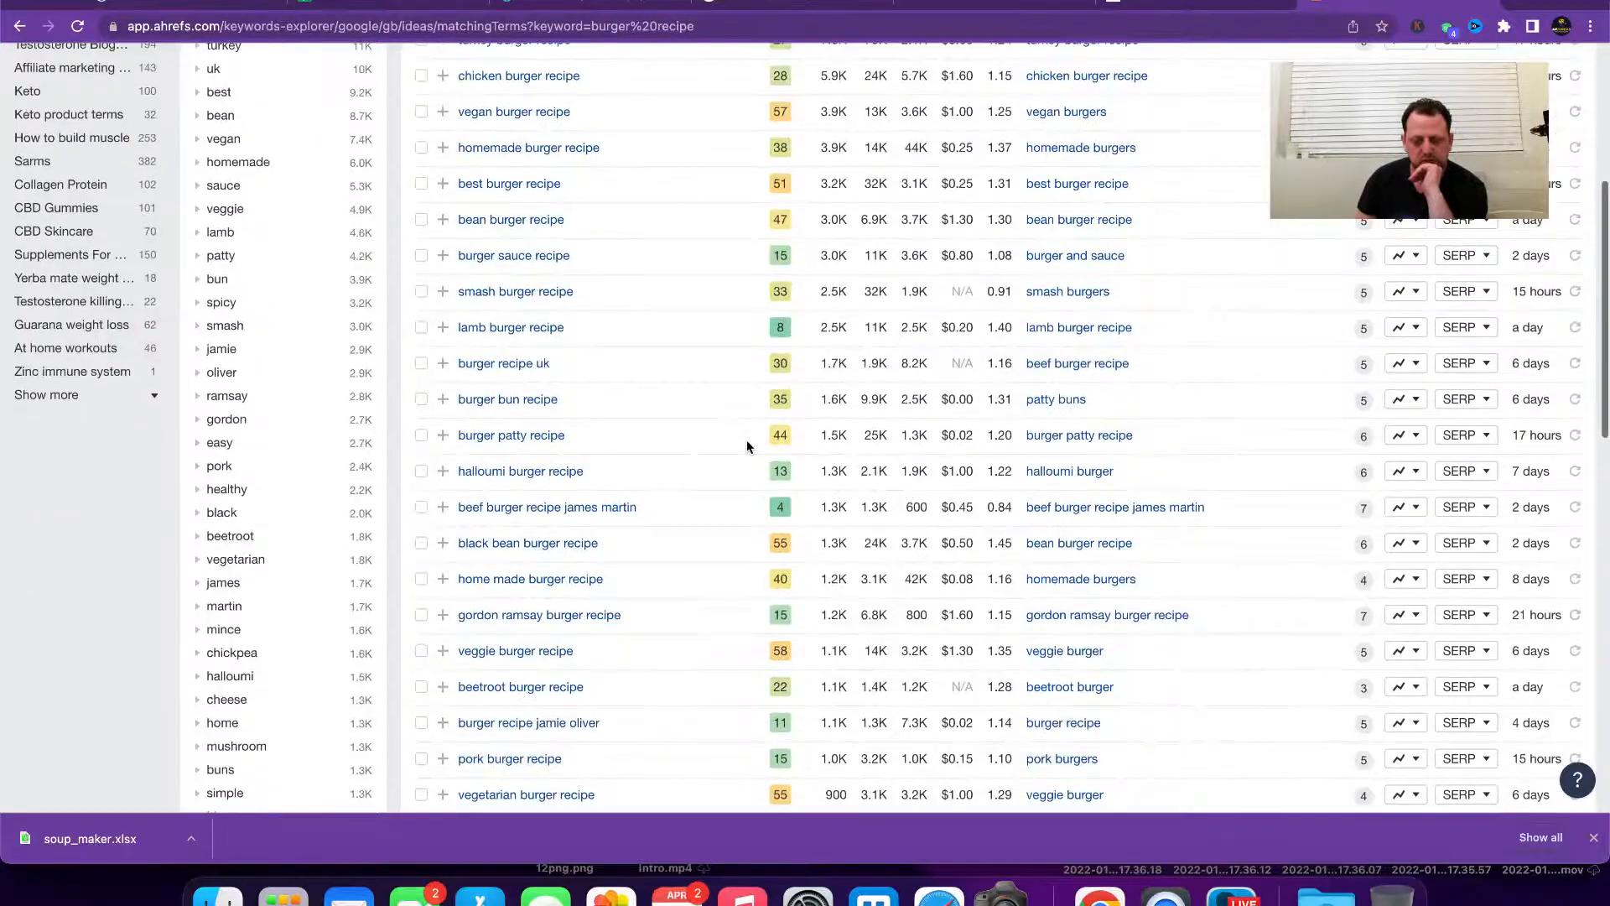
pyautogui.scroll(-5, 717, 541)
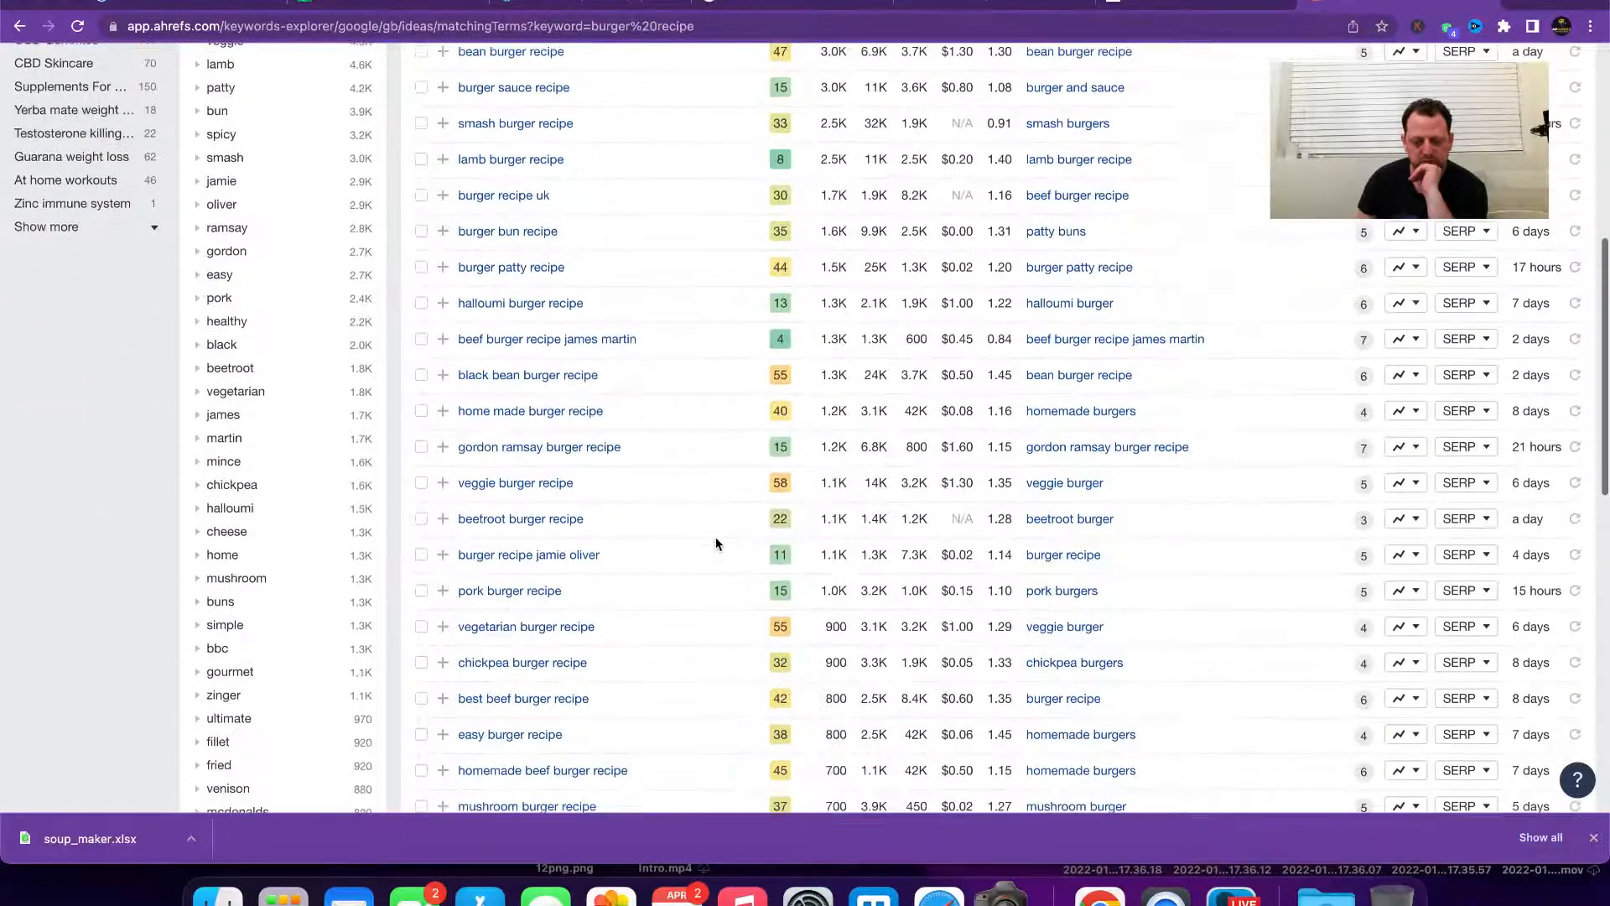
pyautogui.scroll(-15, 716, 539)
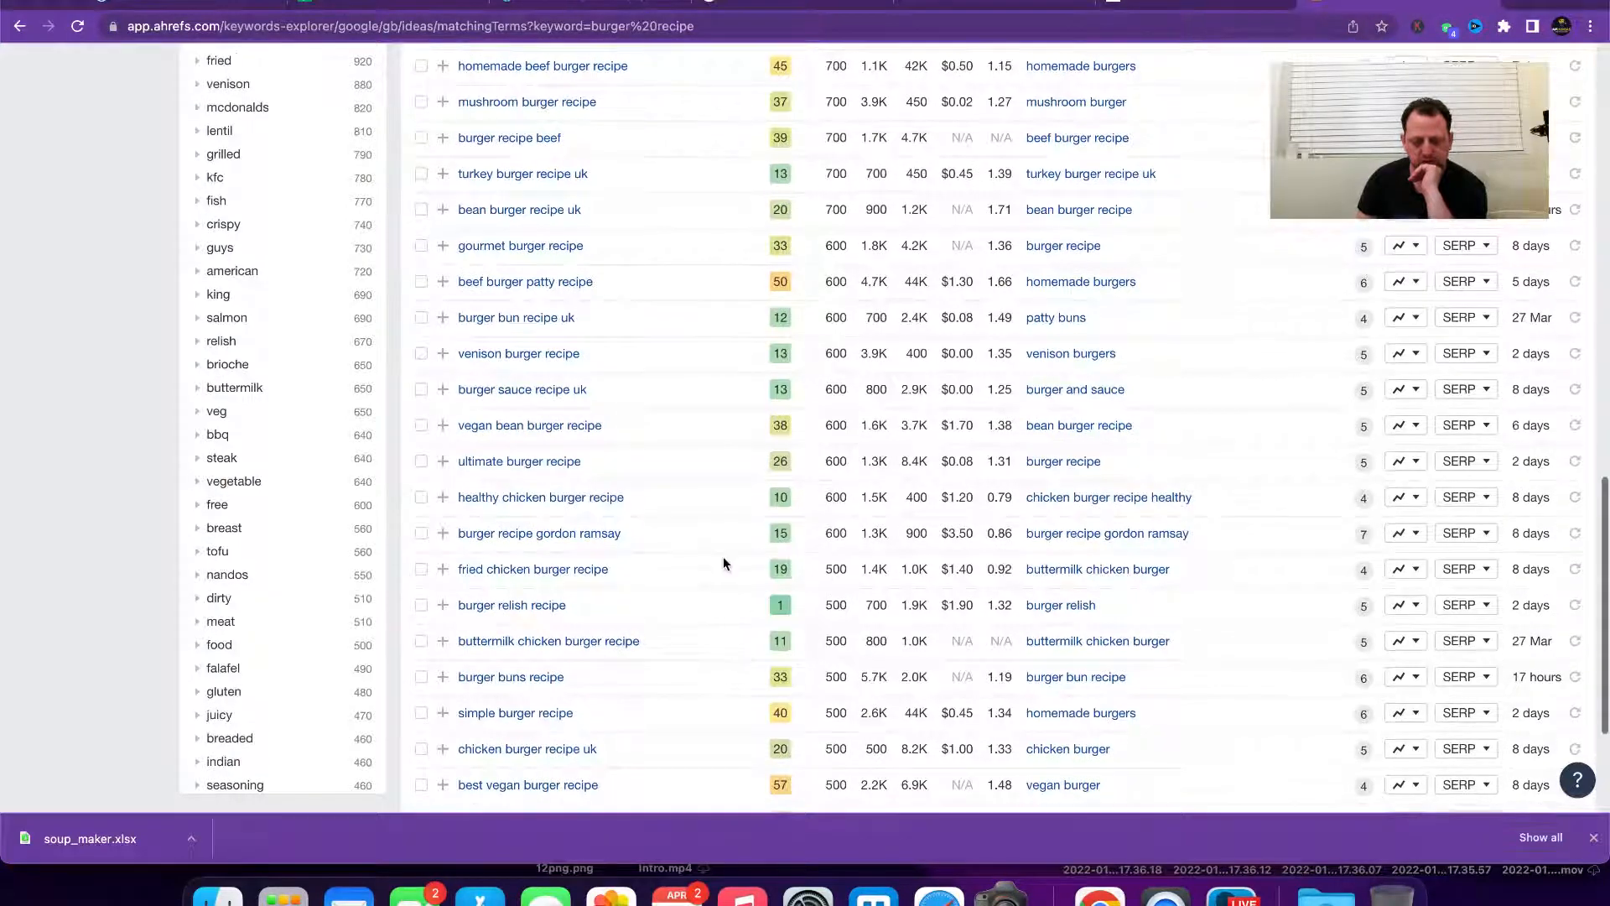
pyautogui.scroll(-5, 723, 563)
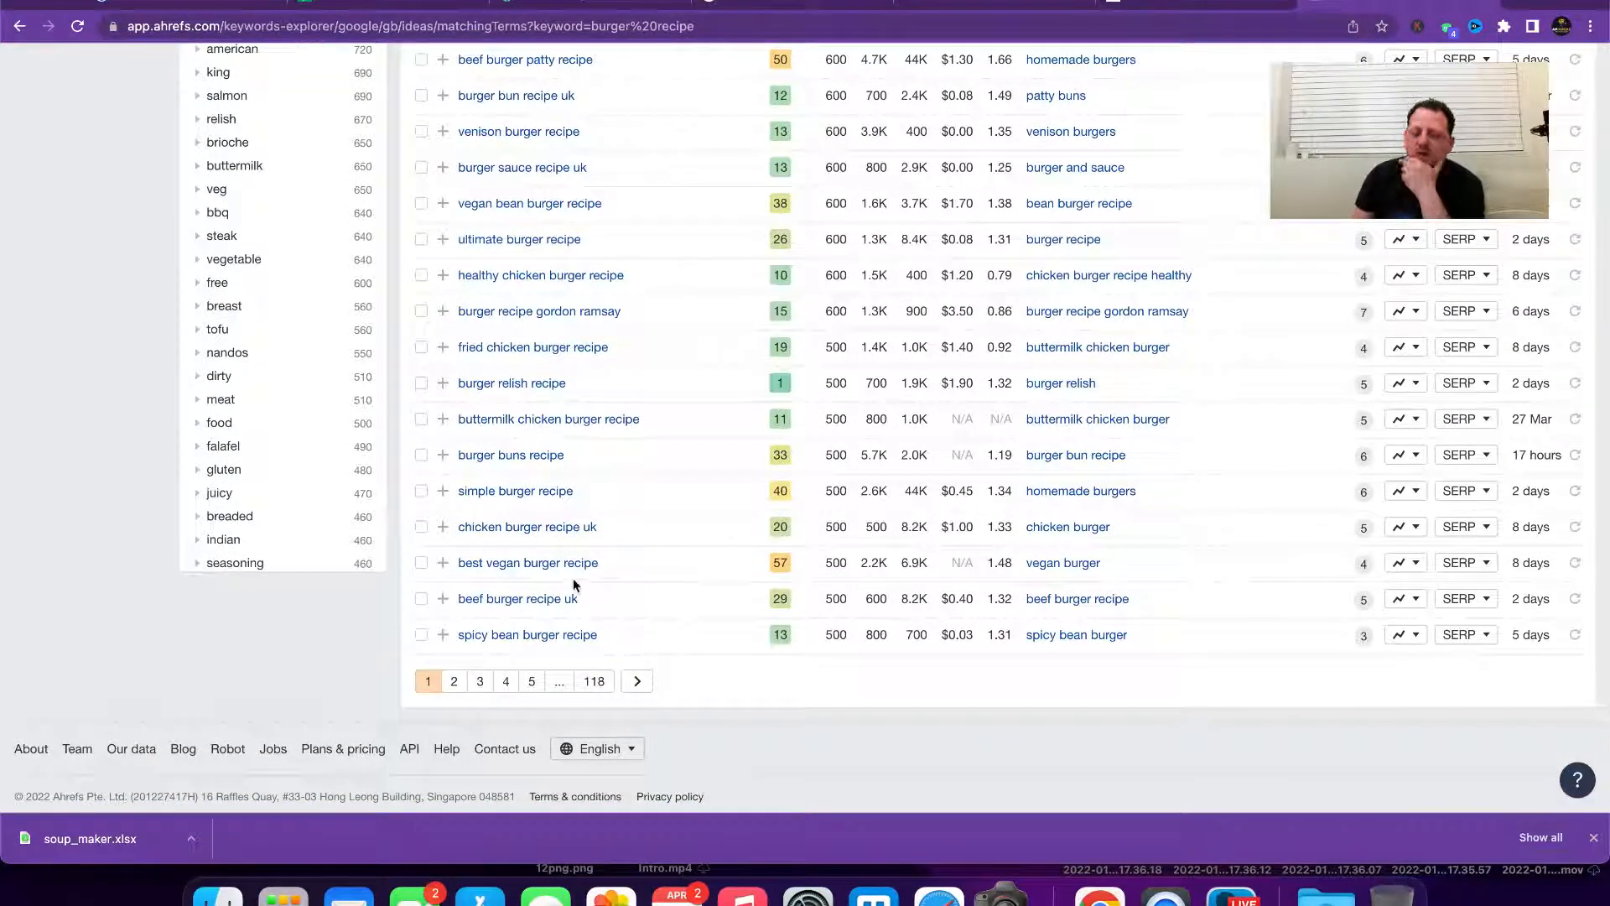
pyautogui.scroll(20, 586, 562)
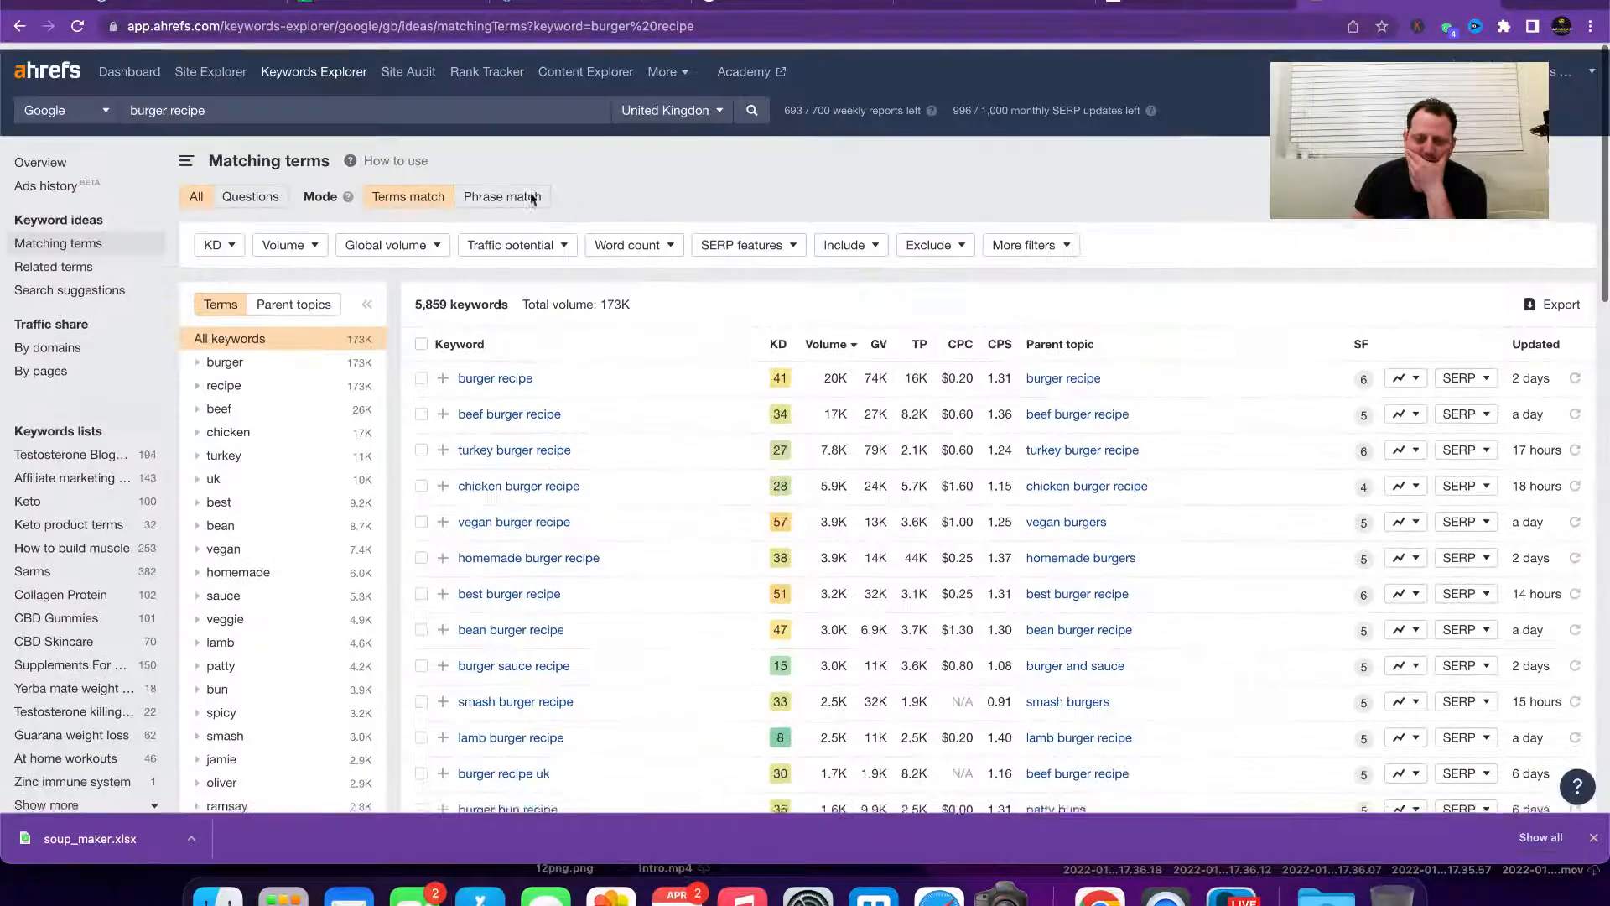
pyautogui.click(236, 240)
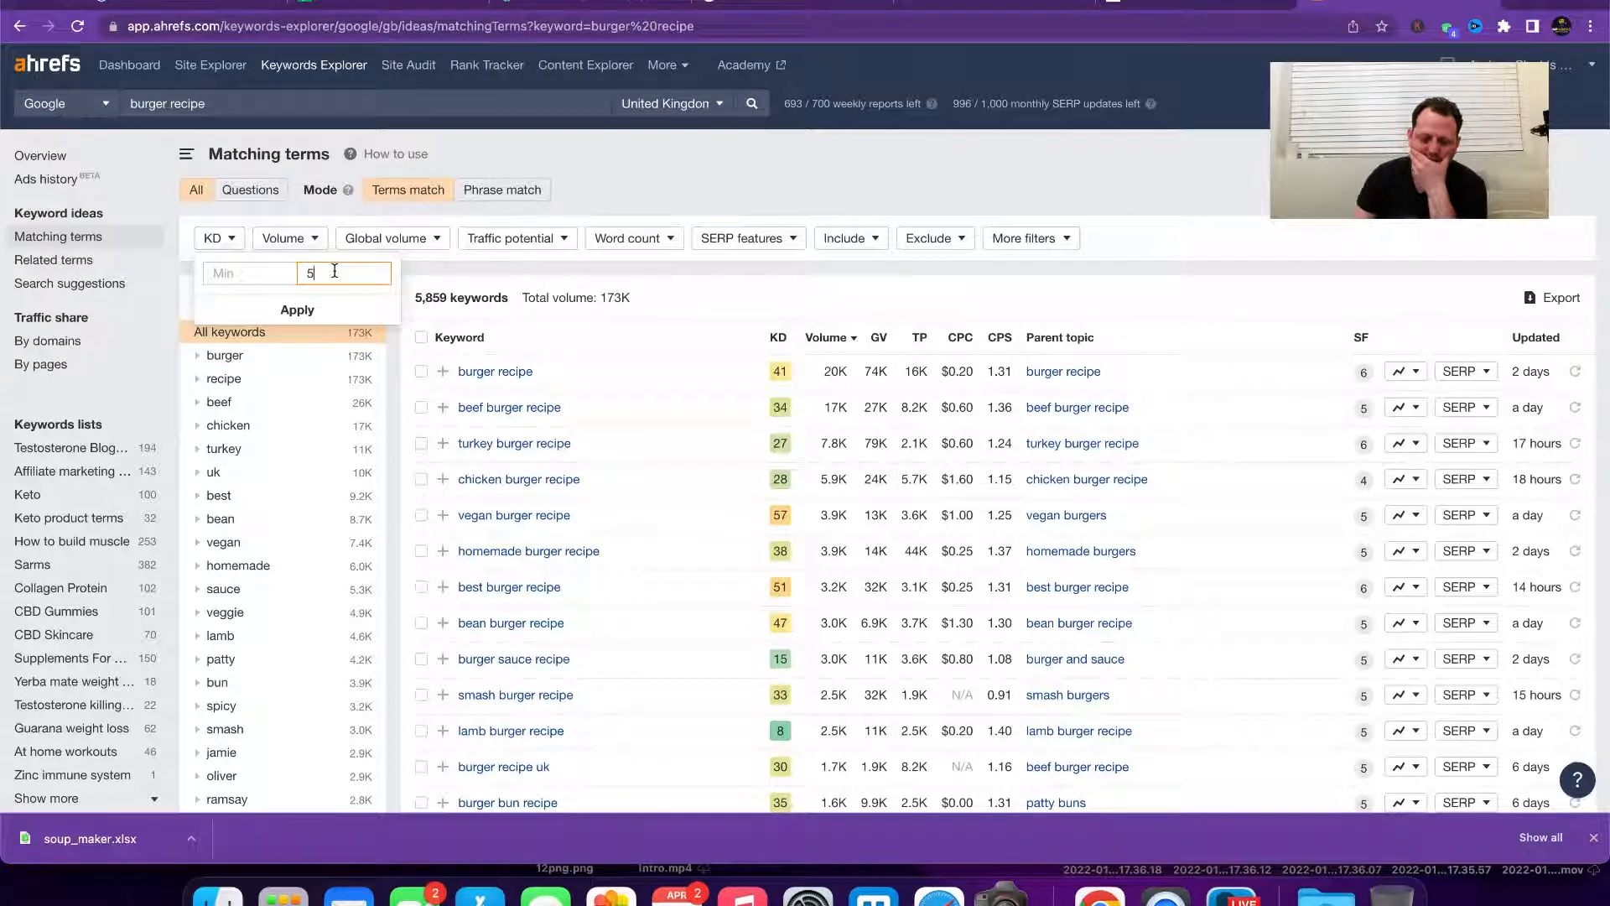
pyautogui.click(334, 310)
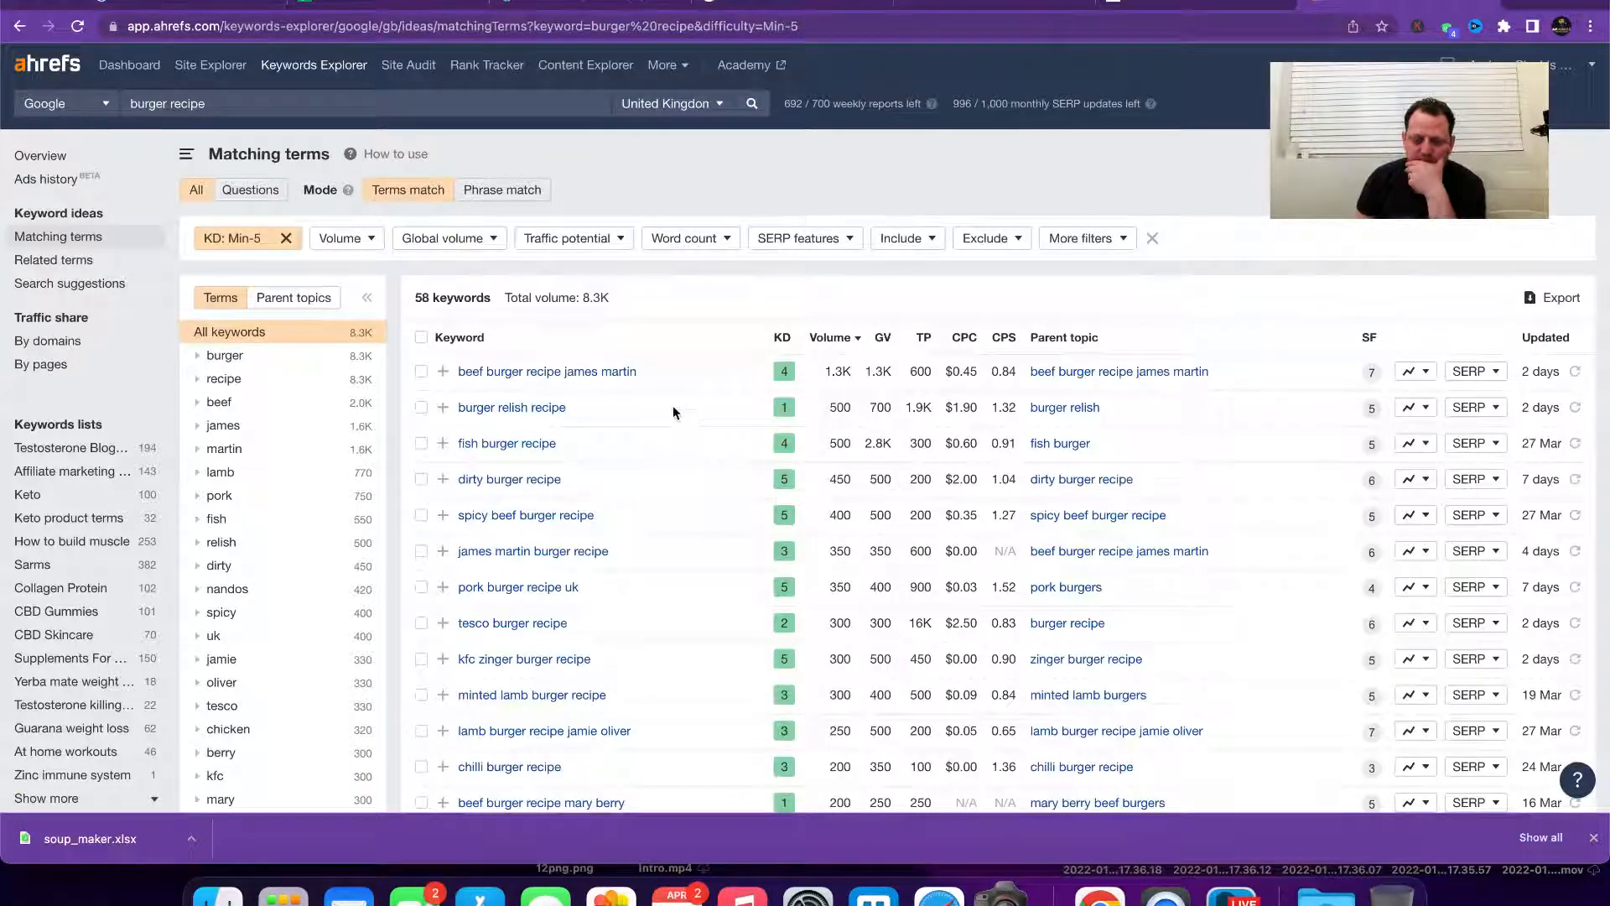
# Step: Review the filtered low-difficulty burger recipe keywords, comparing their difficulty, volume and traffic potential
pyautogui.scroll(-3, 742, 459)
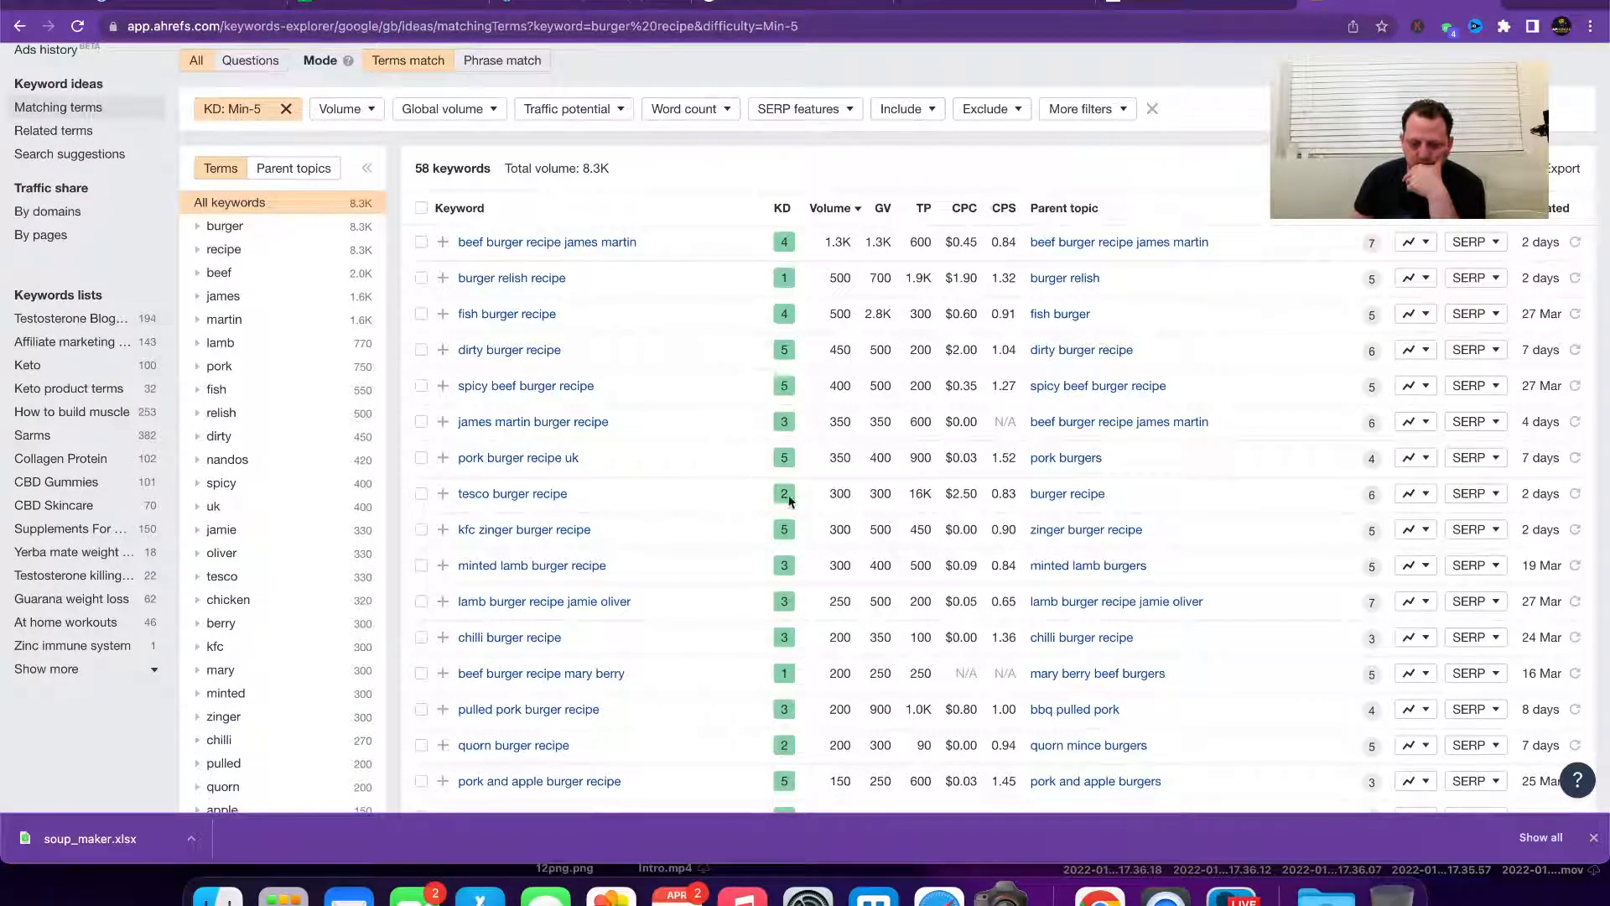
pyautogui.scroll(-4, 717, 494)
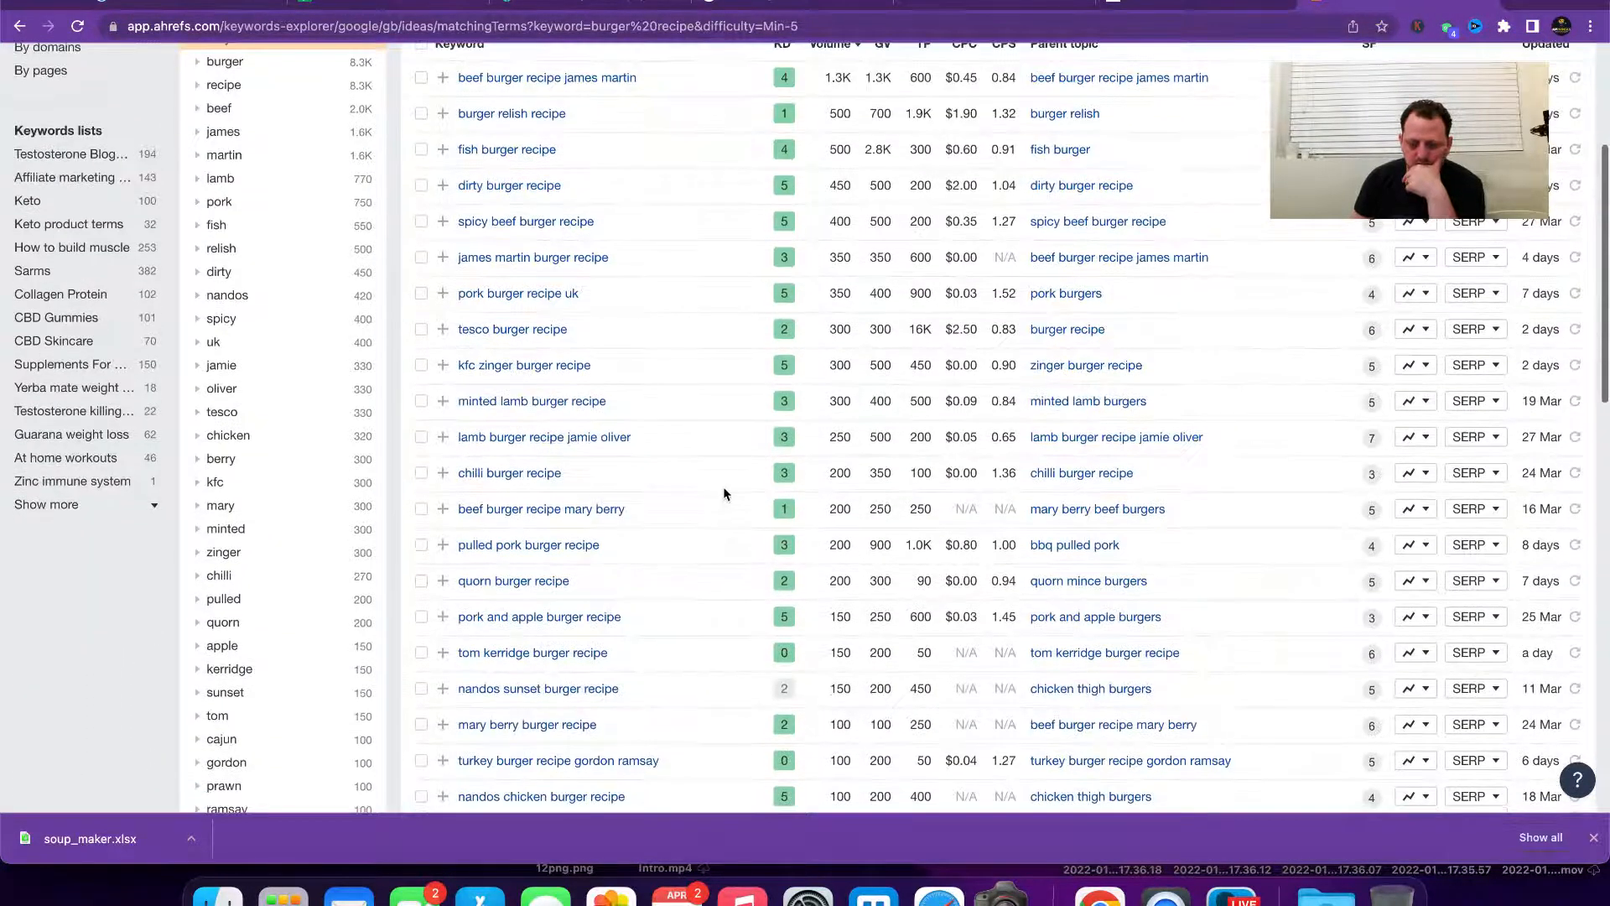
pyautogui.scroll(-3, 786, 527)
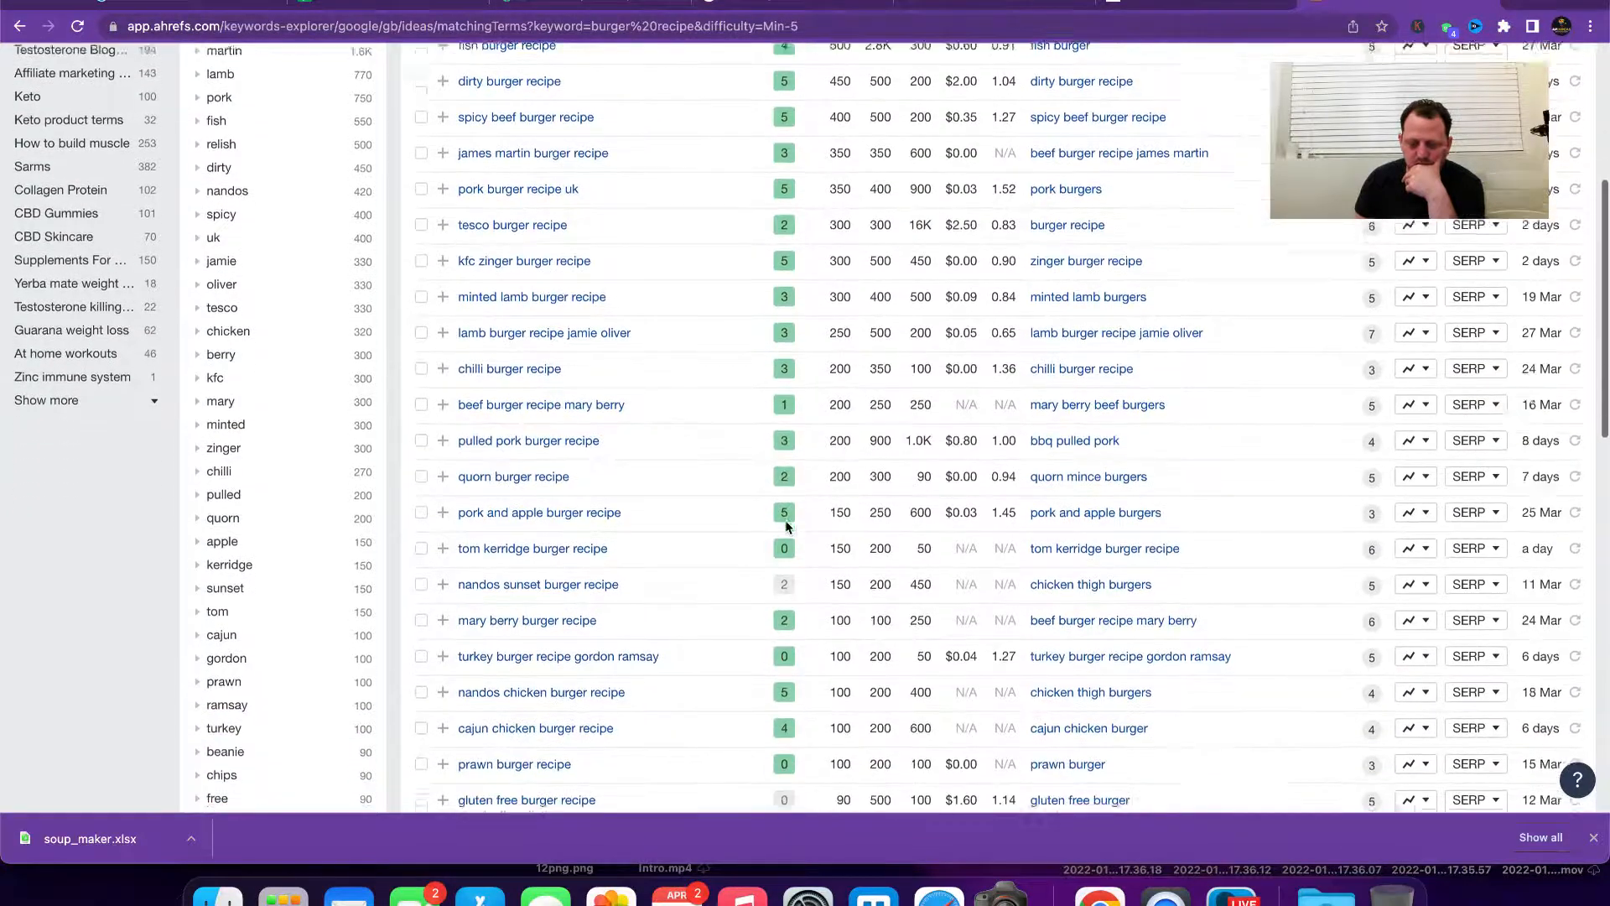
pyautogui.scroll(-3, 784, 500)
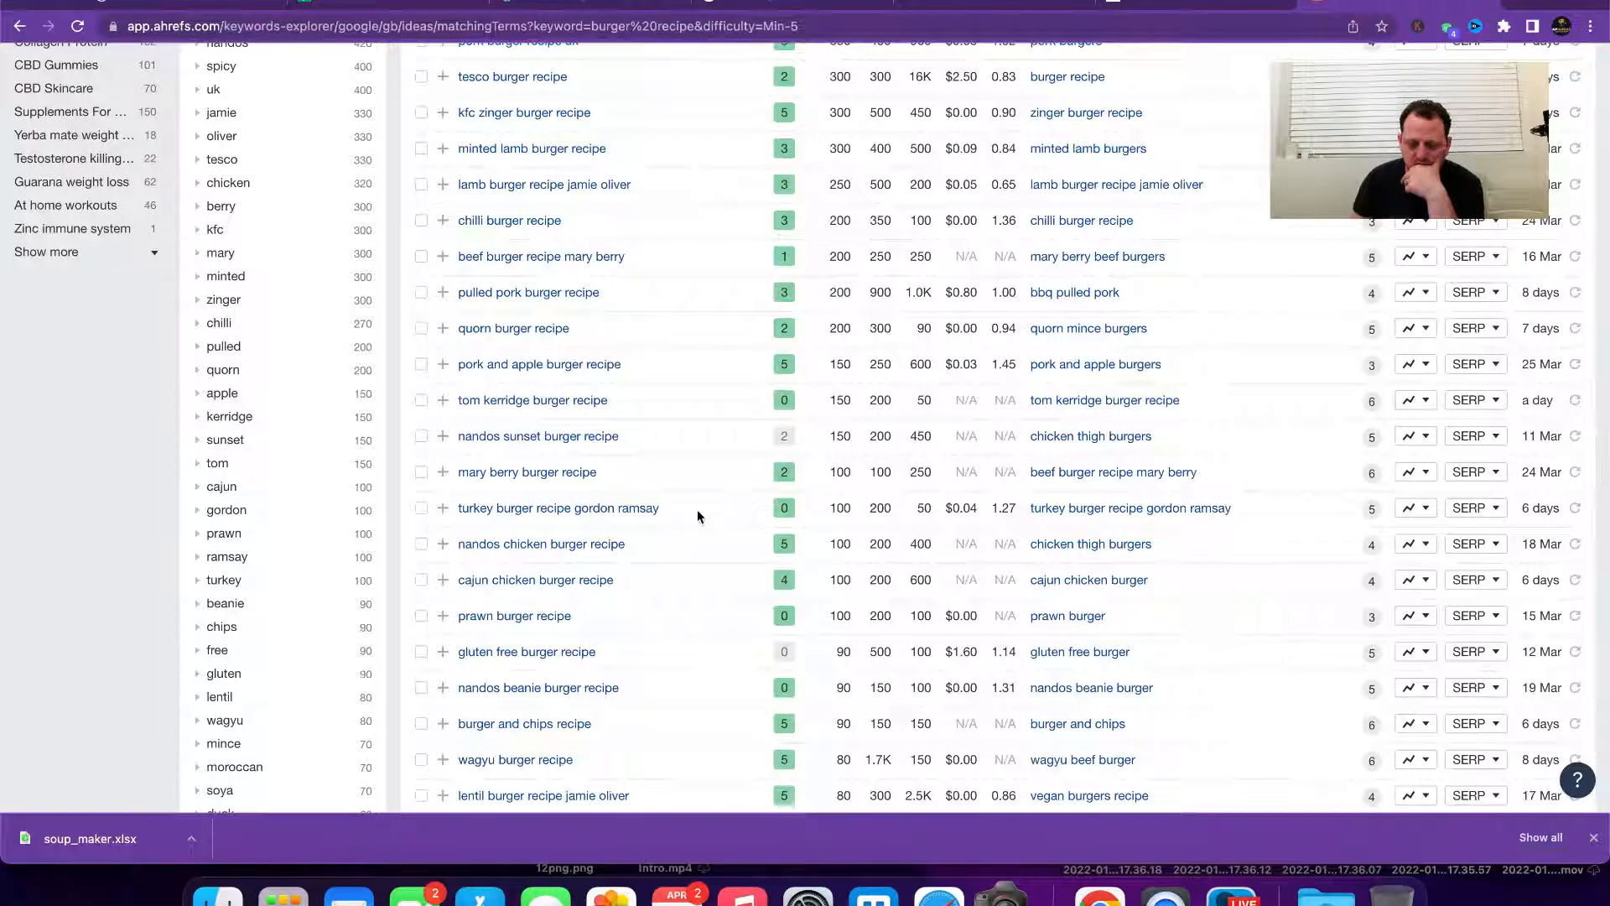
pyautogui.scroll(-1, 792, 511)
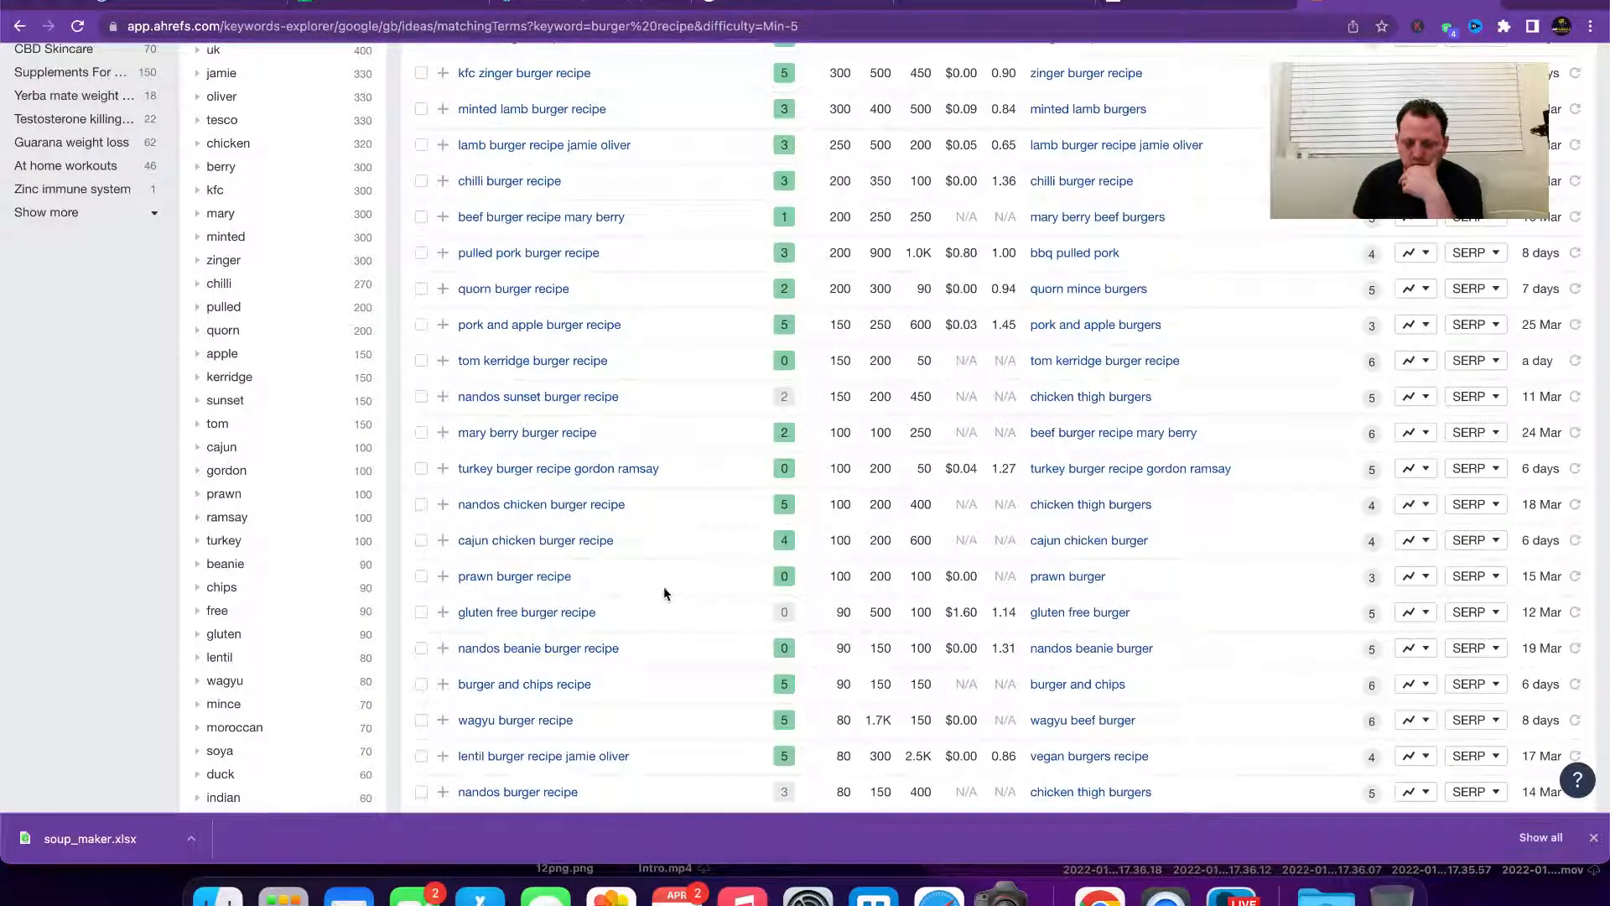
pyautogui.scroll(-1, 707, 603)
pyautogui.scroll(-3, 708, 626)
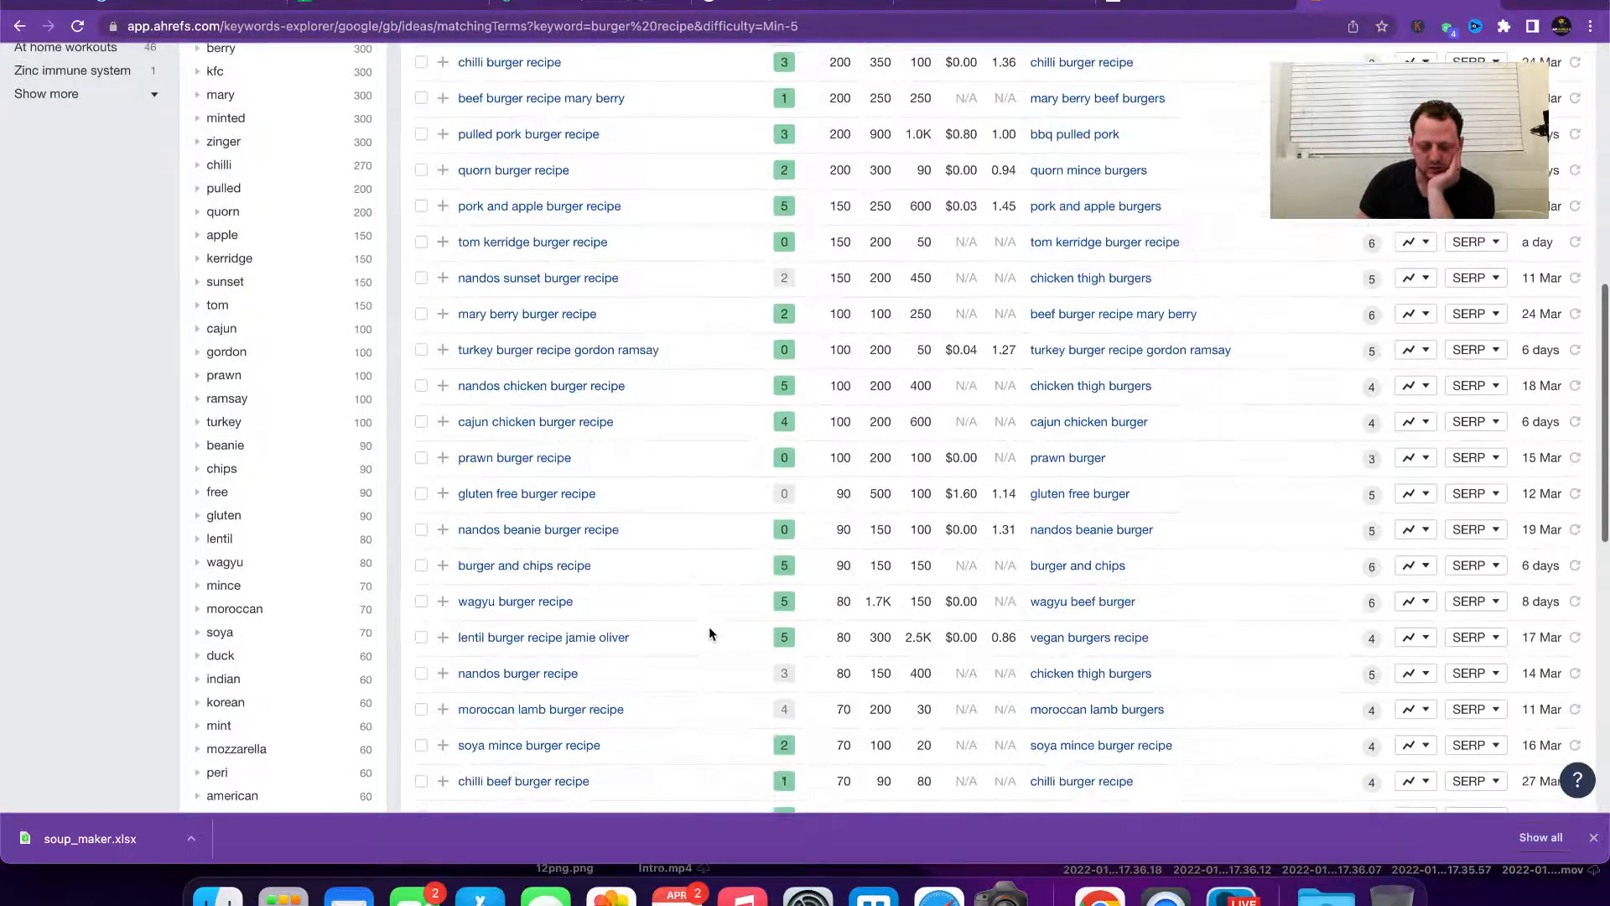
pyautogui.scroll(-5, 708, 626)
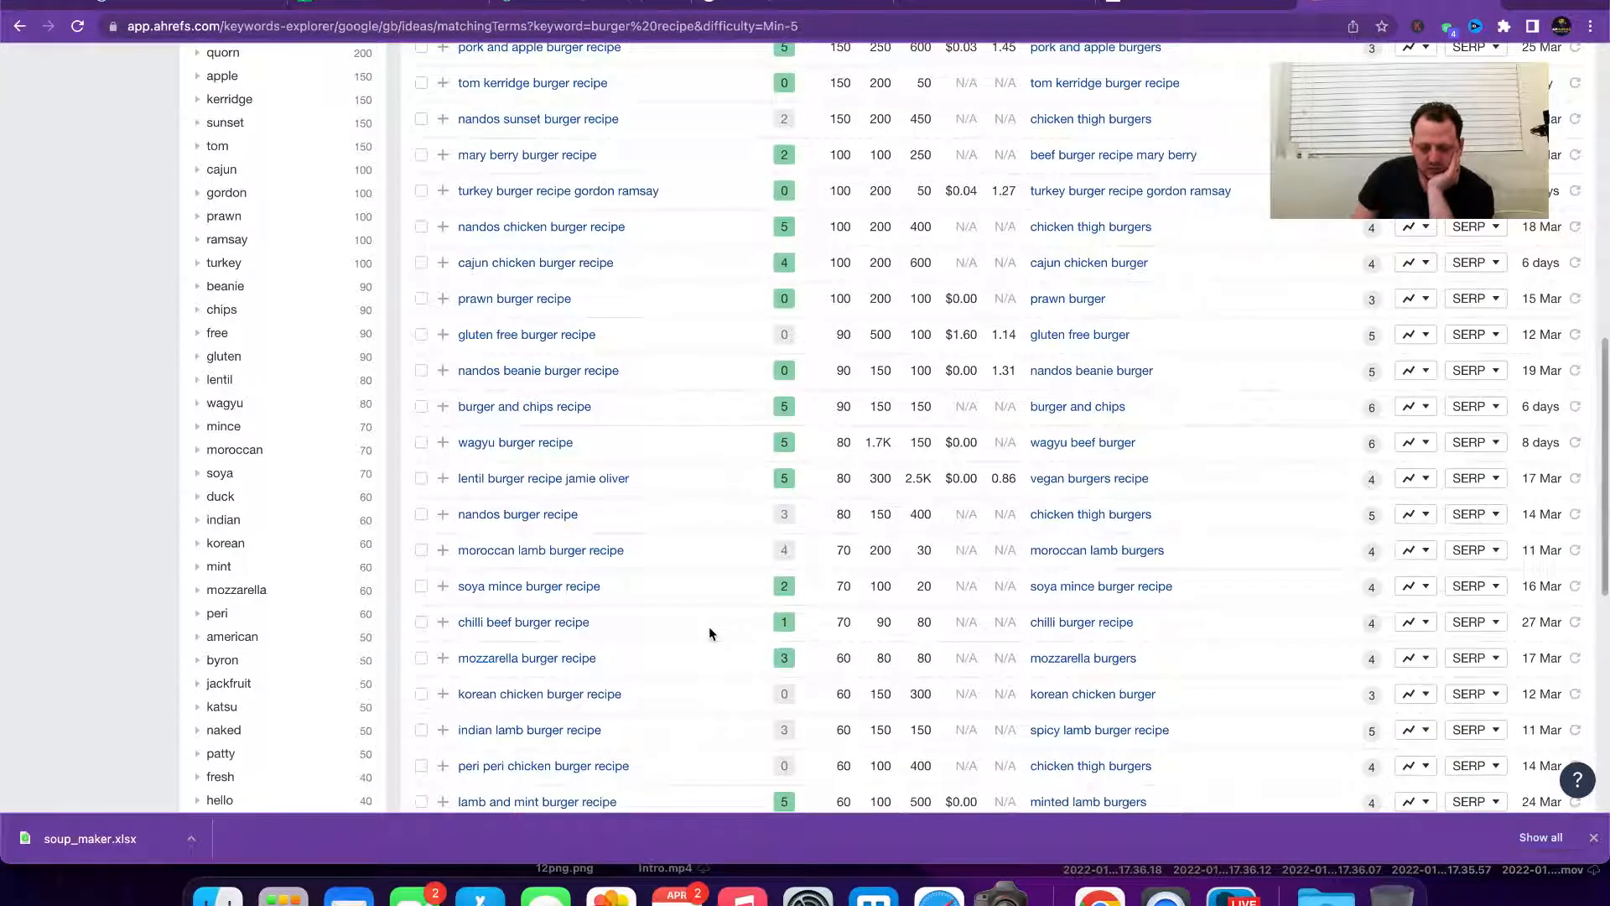
pyautogui.scroll(-3, 701, 627)
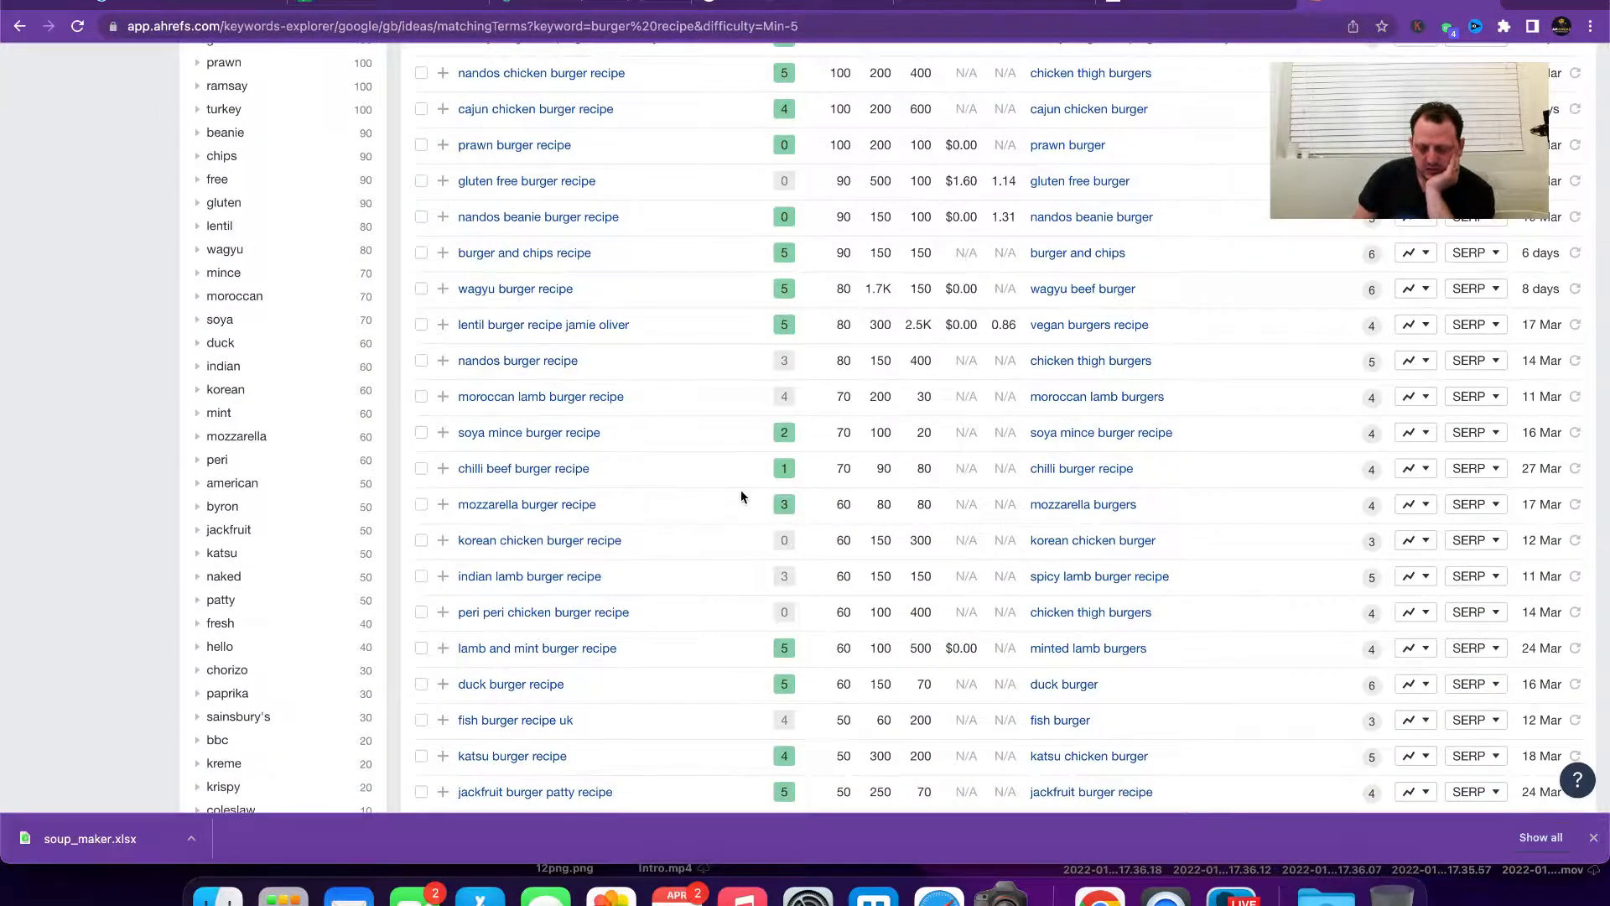
pyautogui.scroll(-2, 740, 496)
pyautogui.scroll(-6, 701, 490)
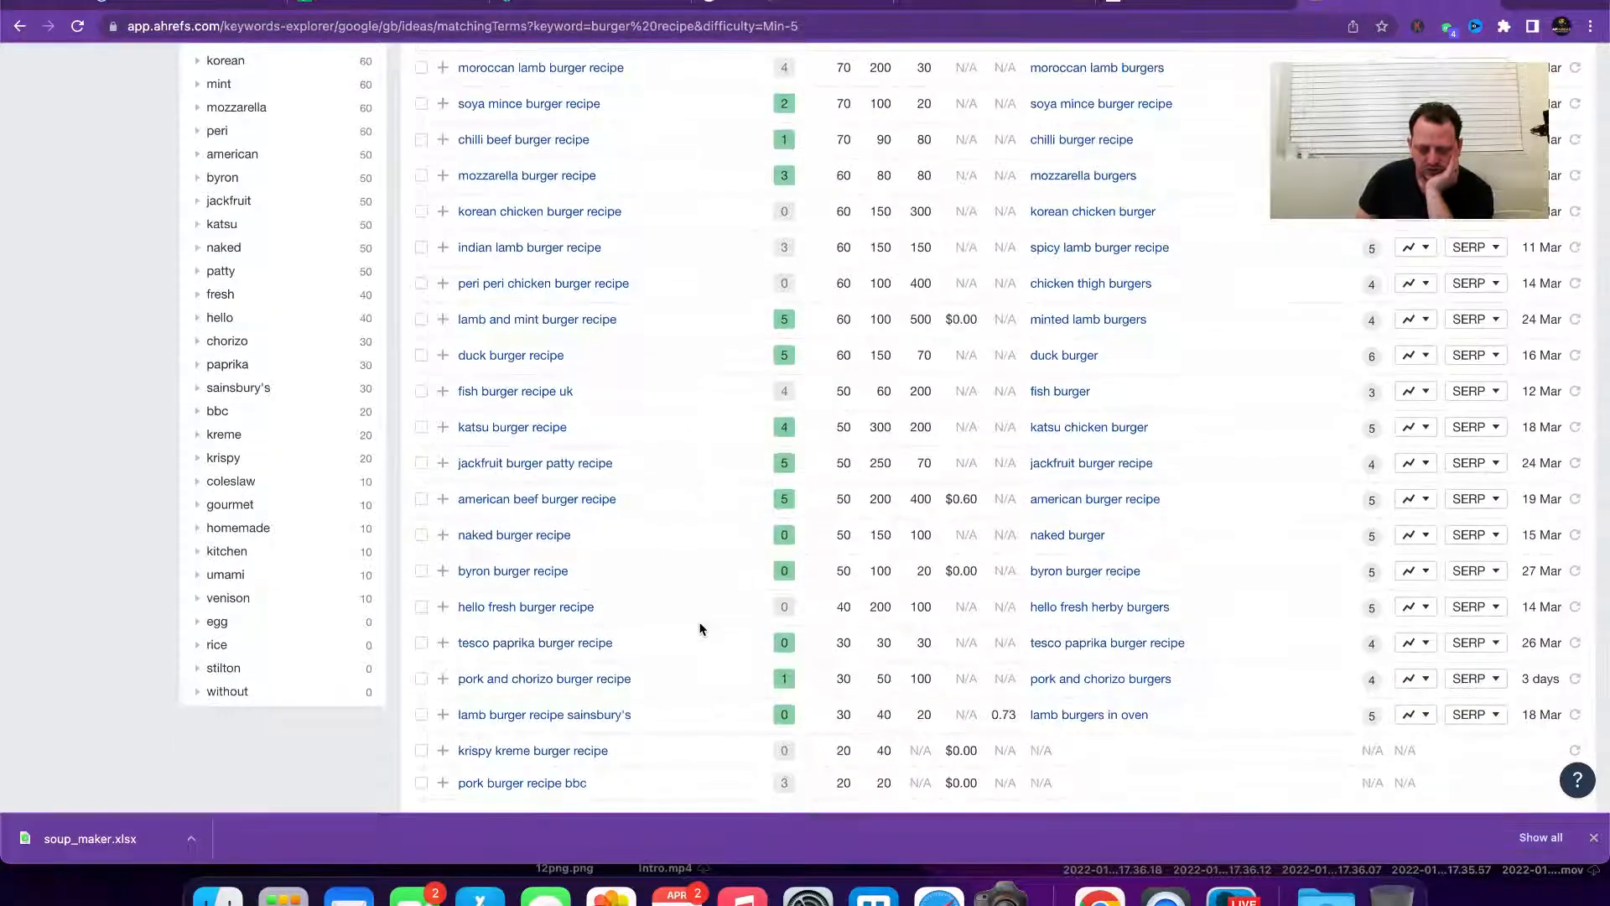
pyautogui.scroll(-3, 689, 550)
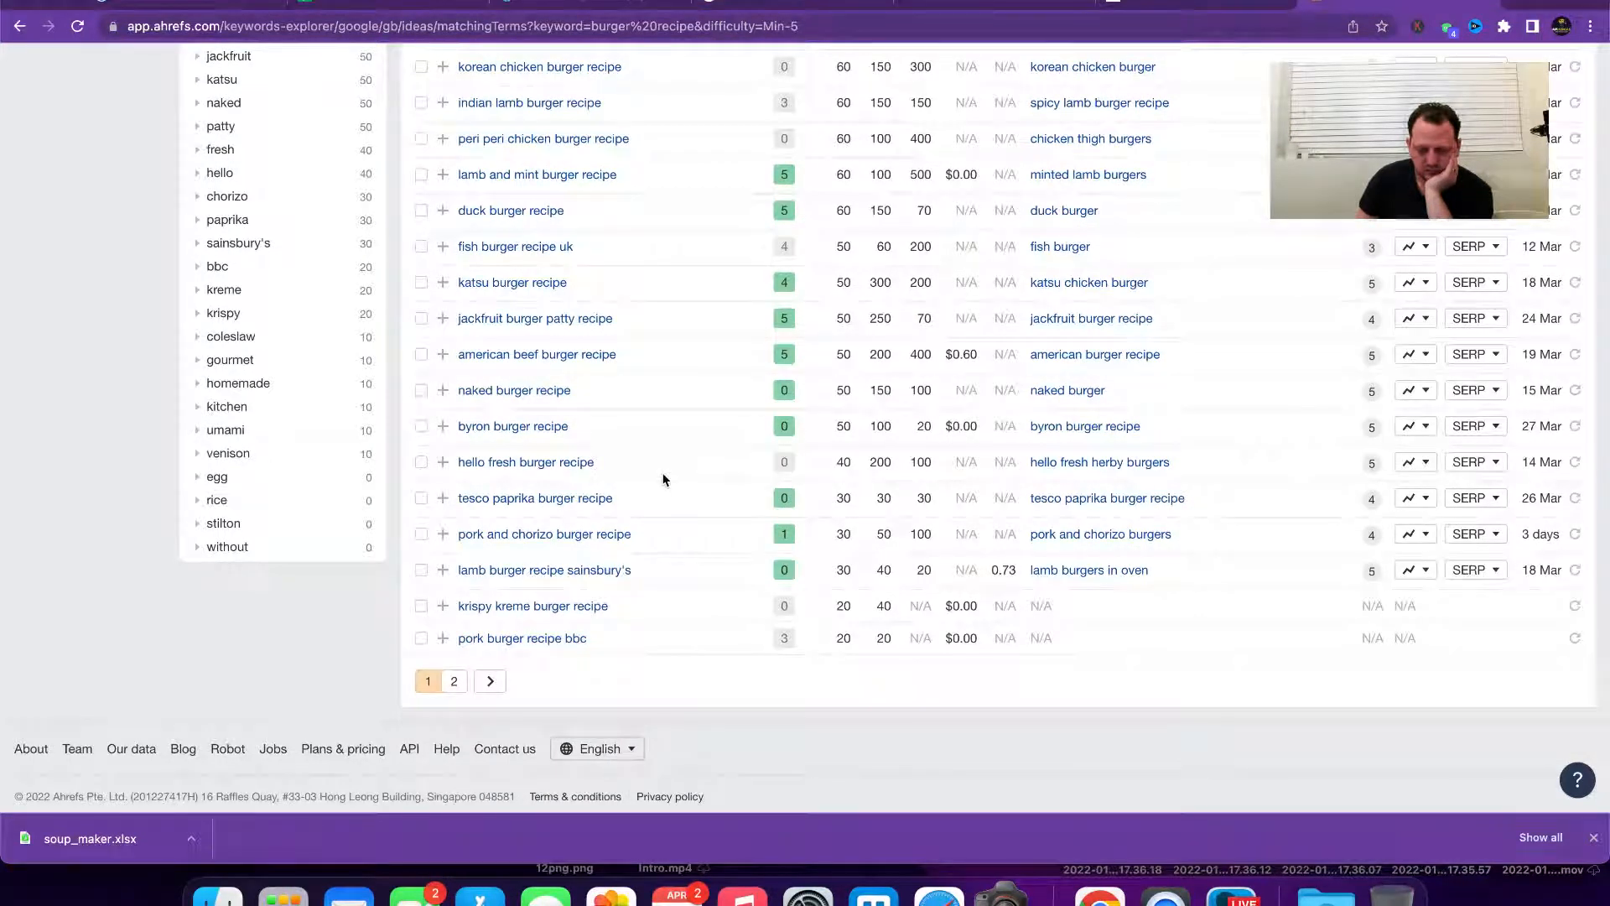
# Step: Open the overview for "pork and chorizo burger recipe" and examine its ranking pages, keyword ideas and position history
pyautogui.click(543, 537)
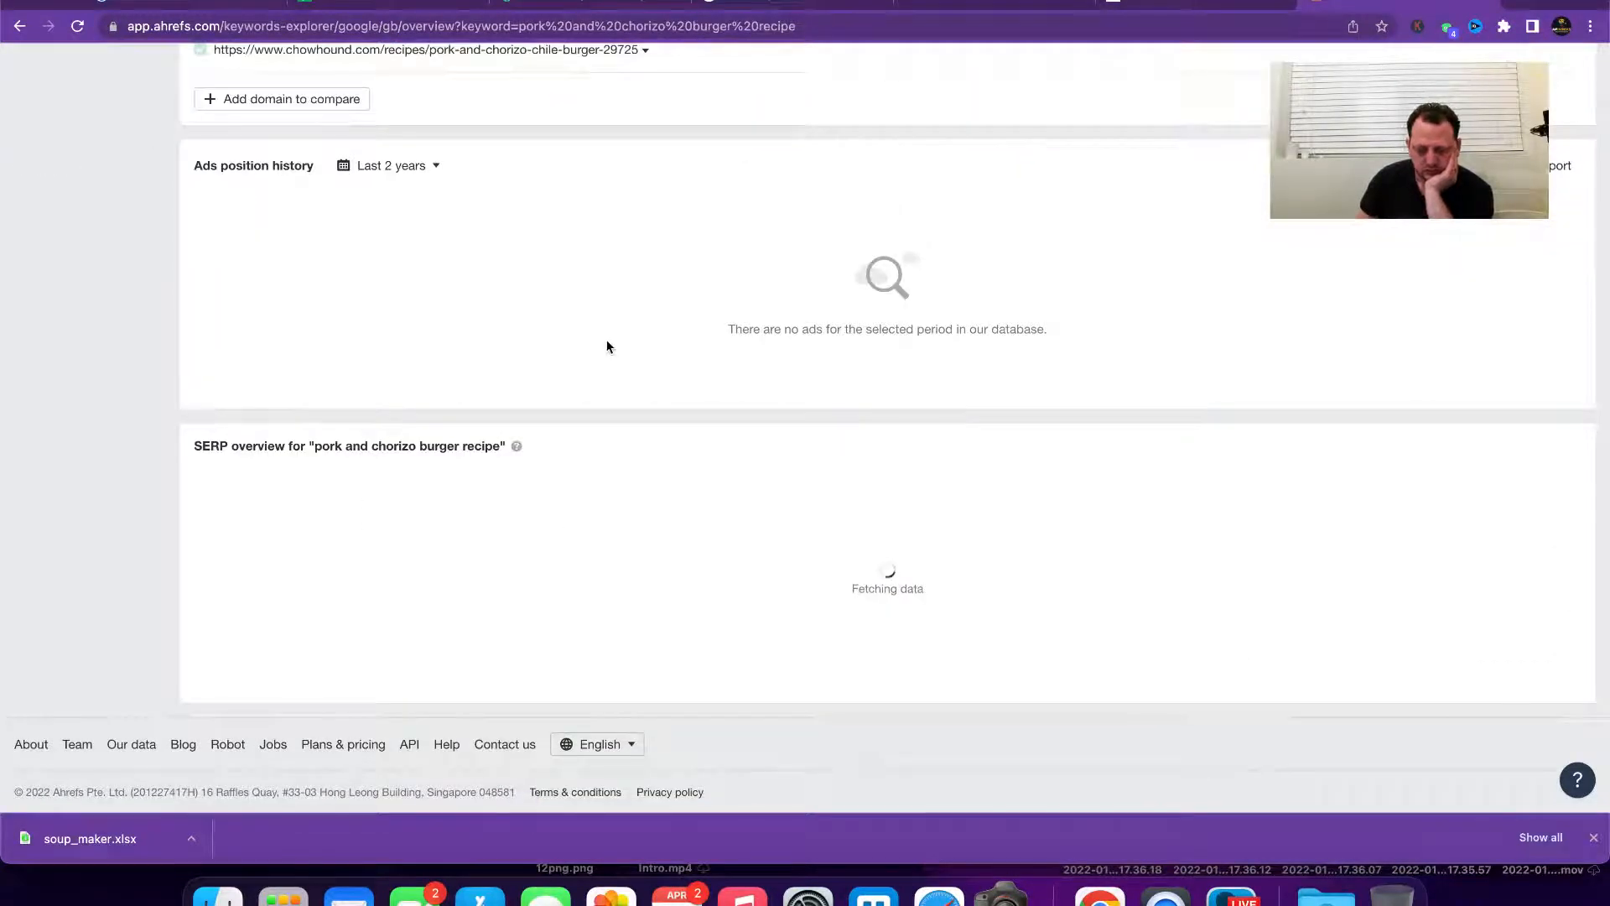
pyautogui.scroll(4, 608, 346)
pyautogui.scroll(-3, 608, 346)
pyautogui.scroll(-5, 608, 346)
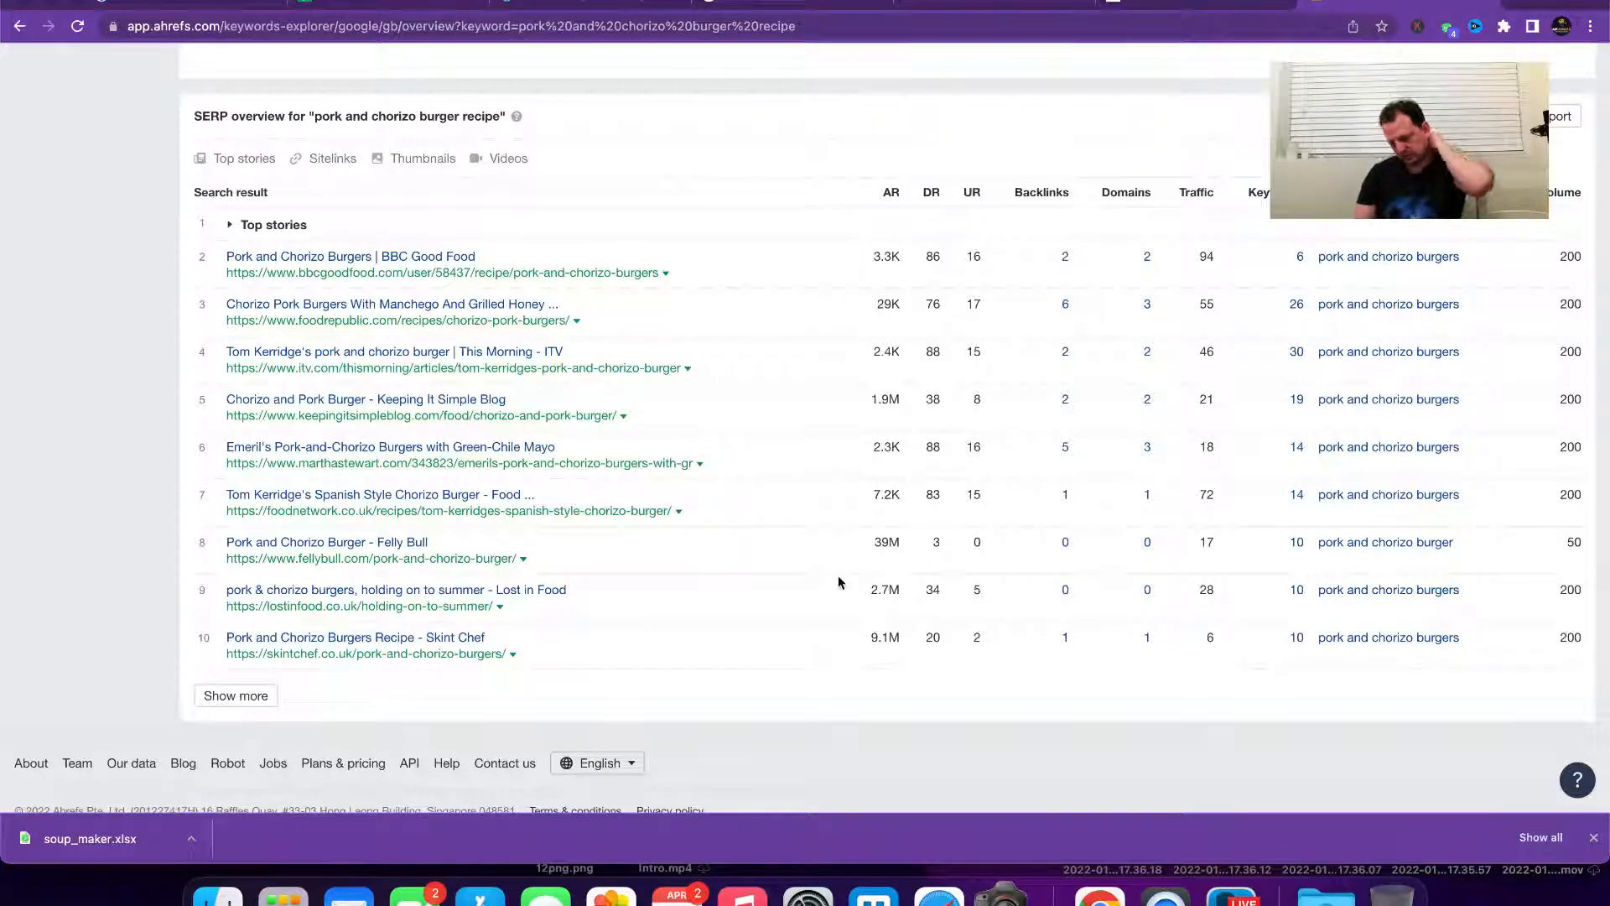
pyautogui.scroll(15, 683, 525)
pyautogui.scroll(-5, 683, 525)
pyautogui.scroll(-15, 682, 525)
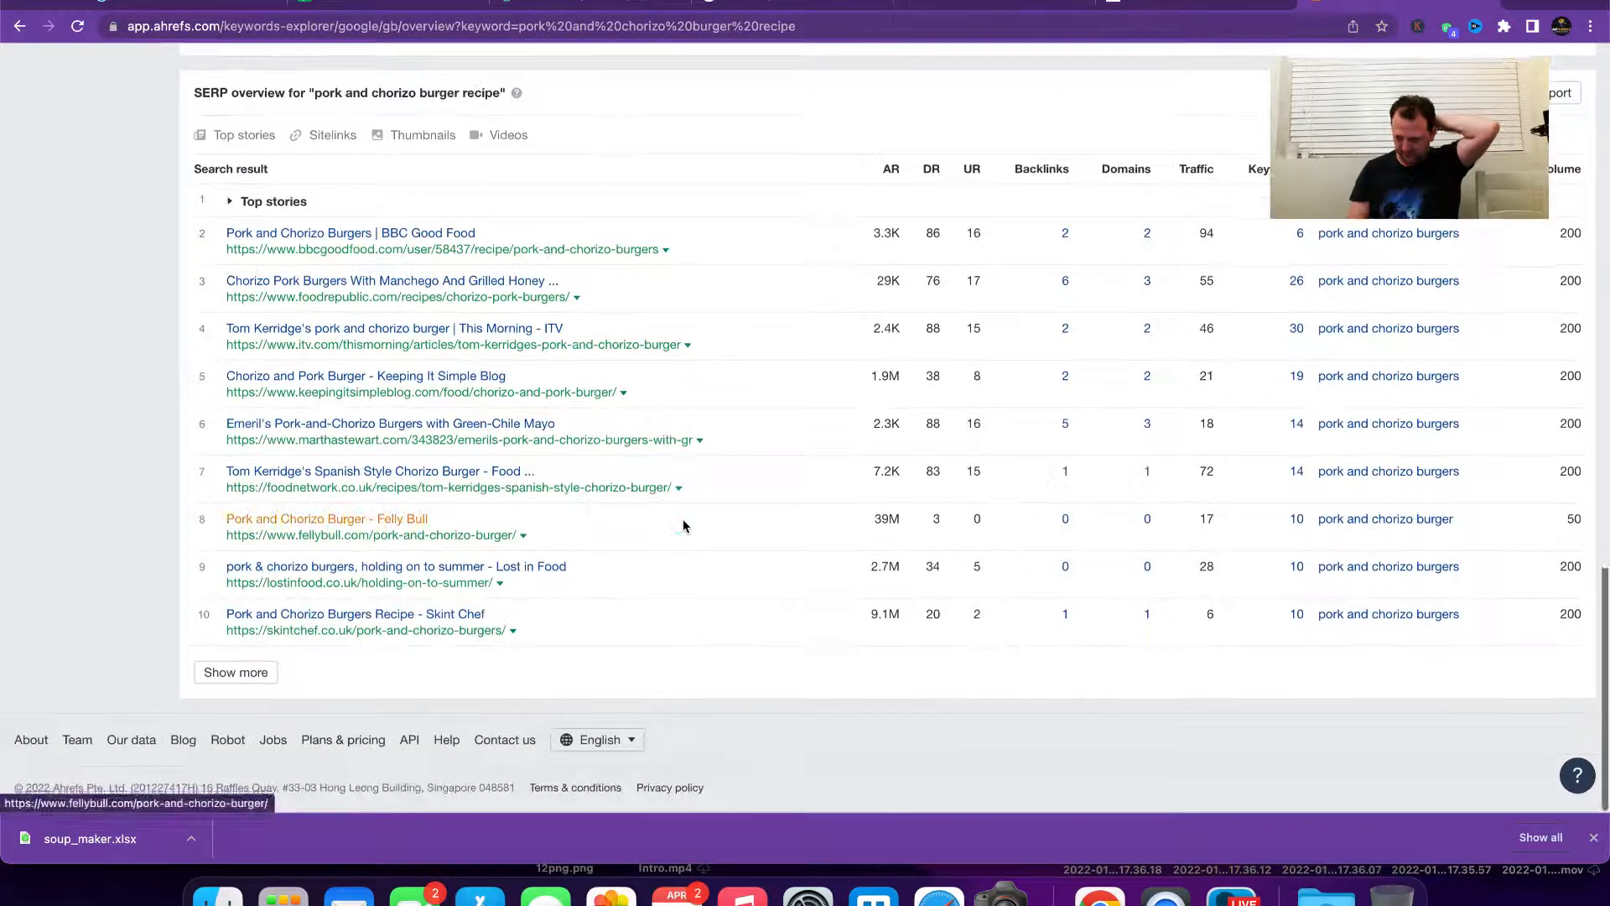
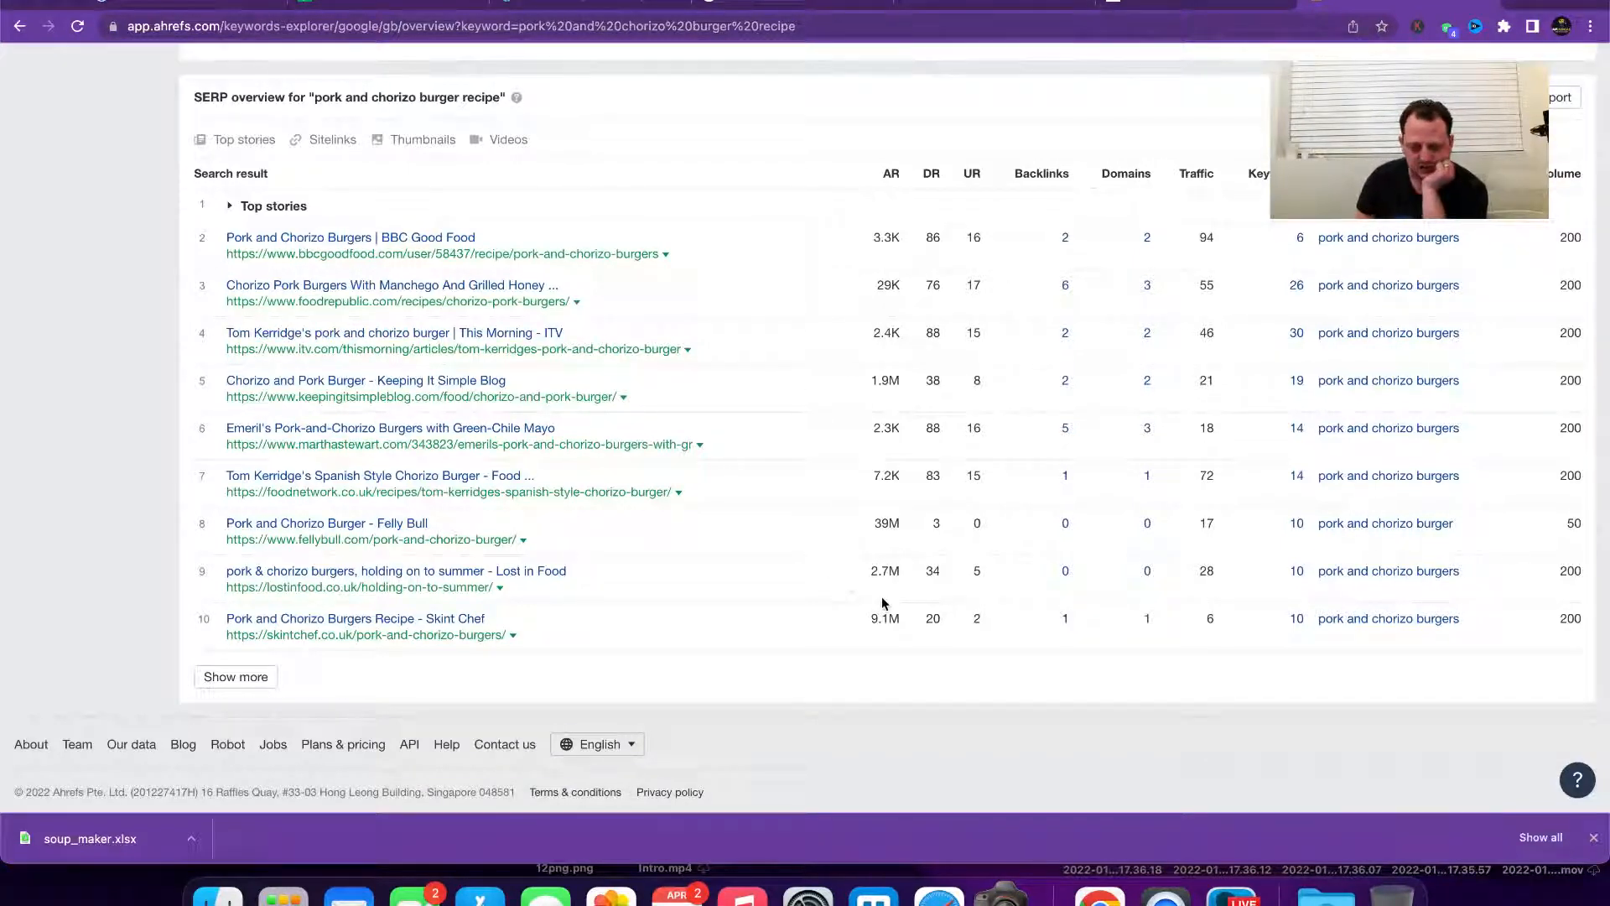
pyautogui.scroll(10, 528, 489)
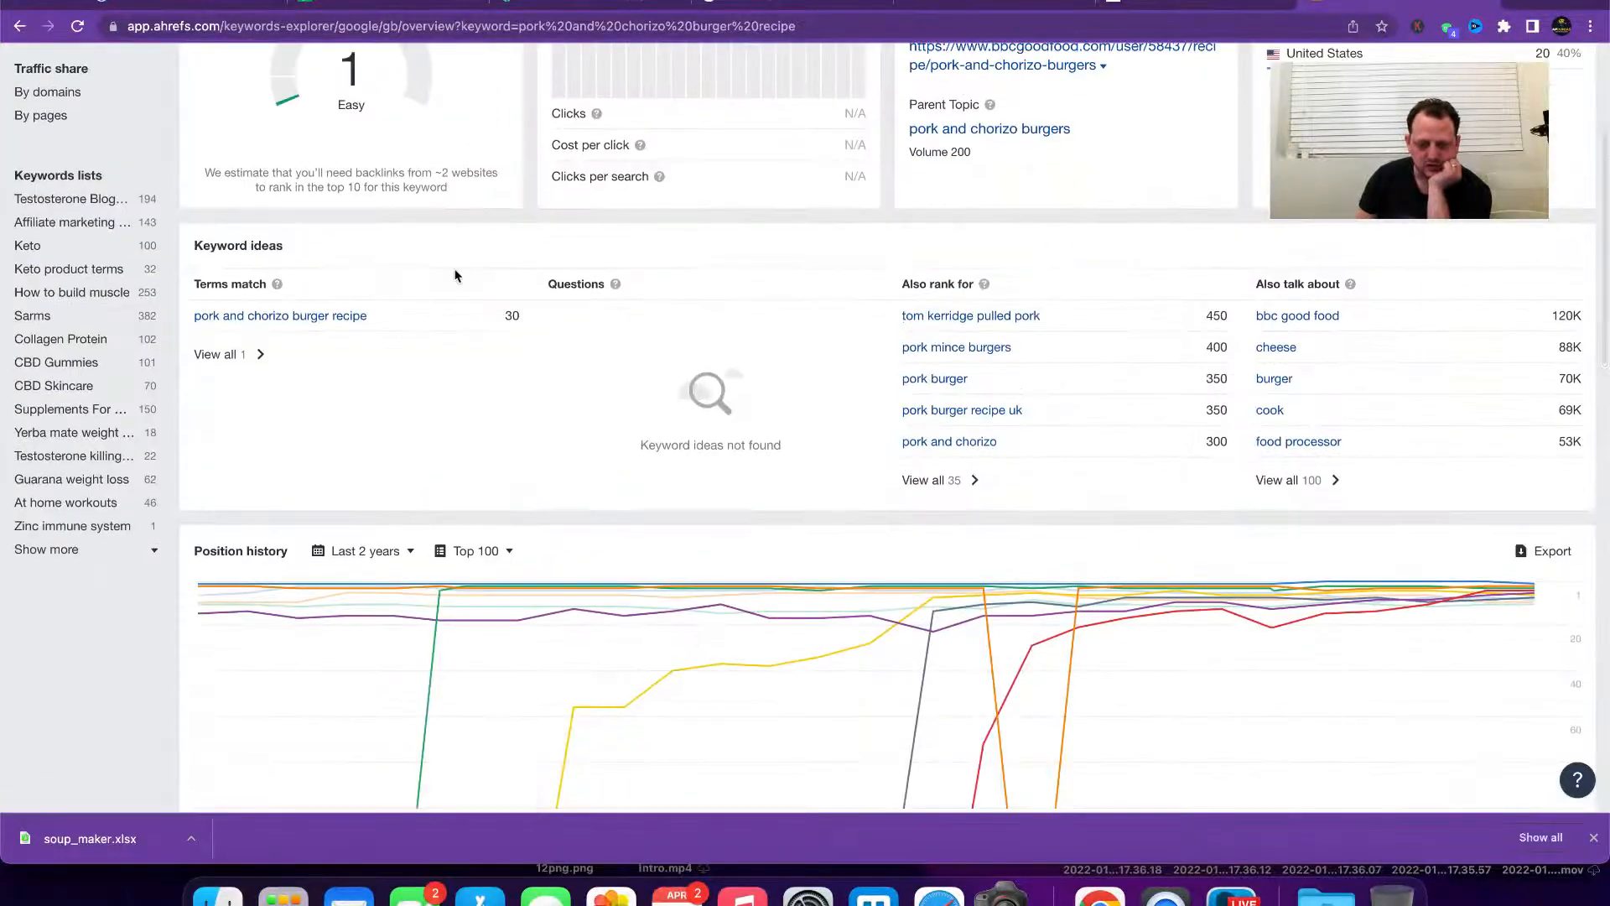
pyautogui.scroll(-1, 455, 275)
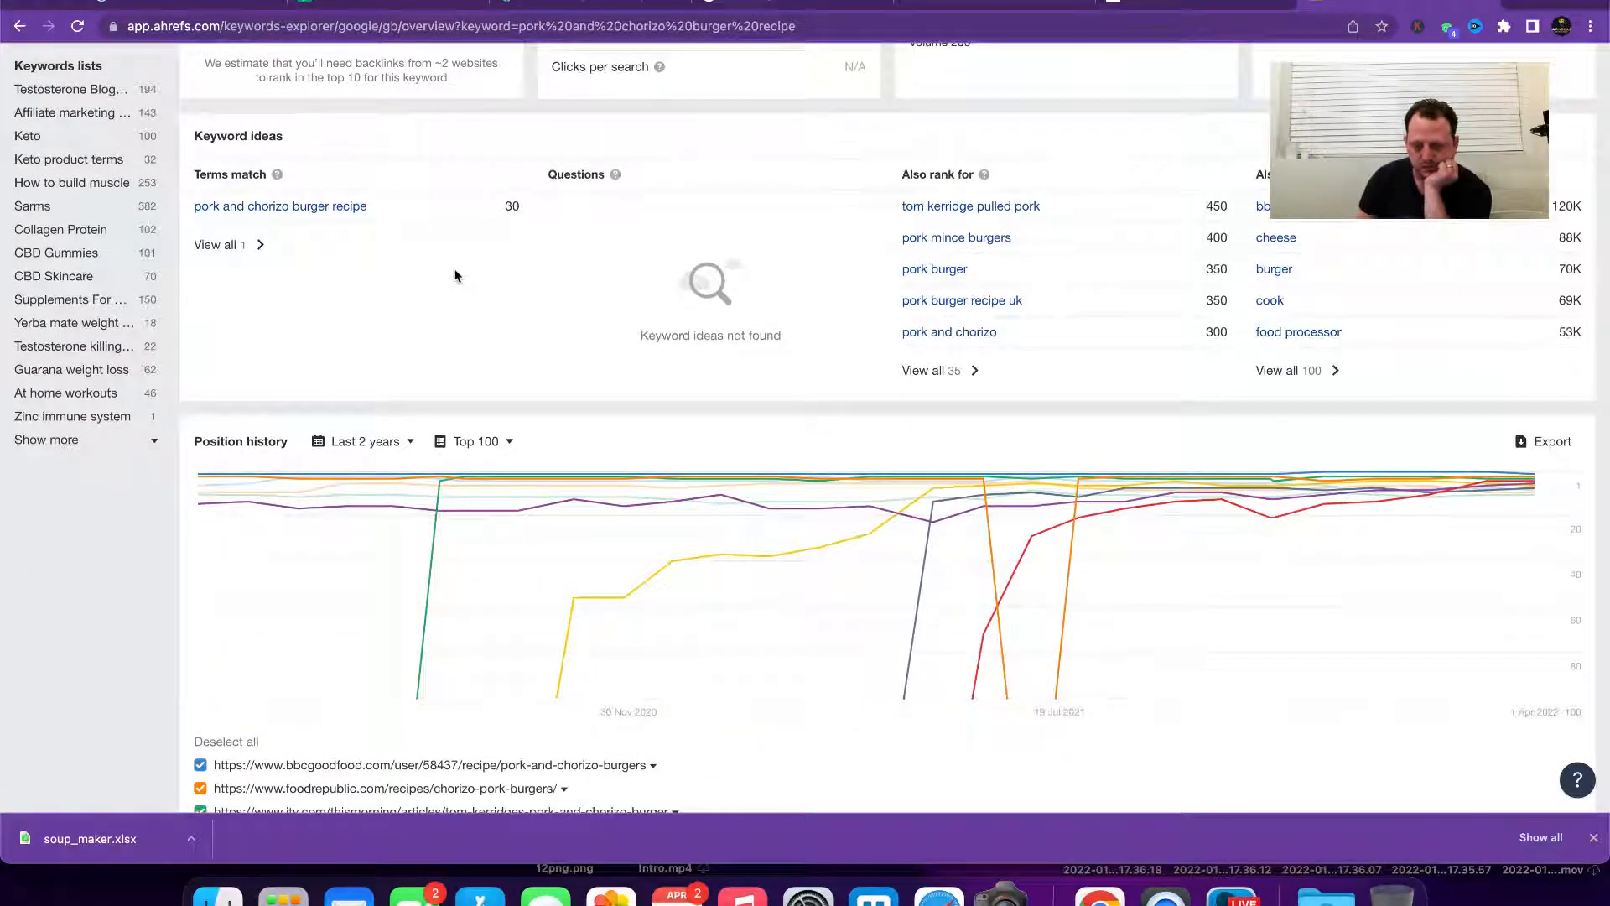
pyautogui.scroll(-6, 456, 275)
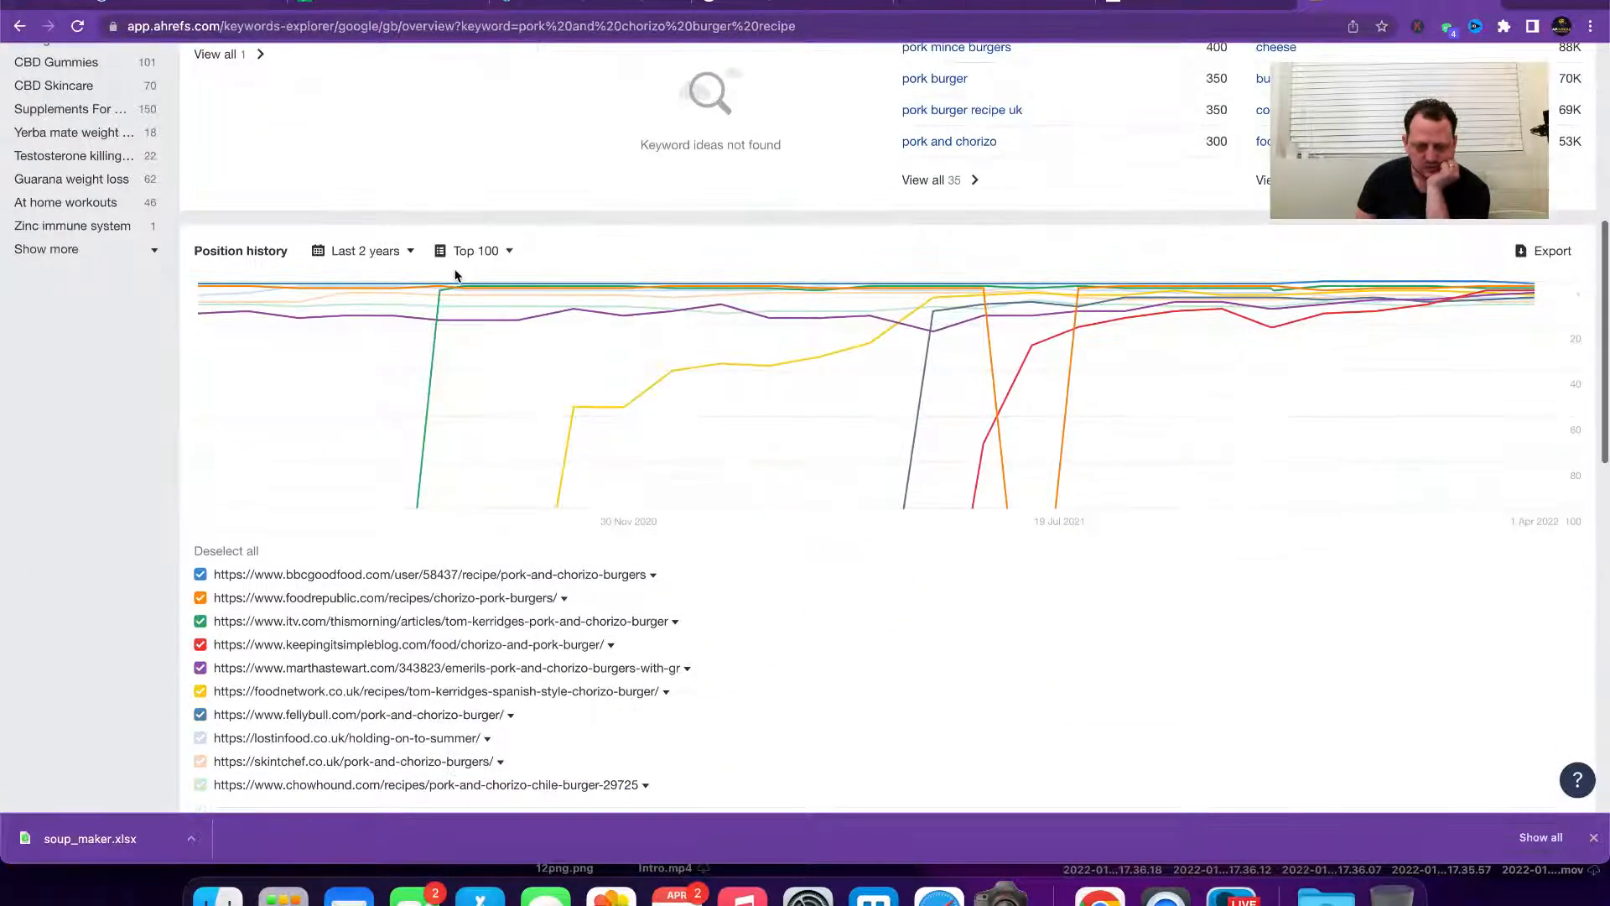
# Step: Return to the filtered keyword list, open the overview for "duck burger recipe" and update its SERP and KD data
pyautogui.click(18, 27)
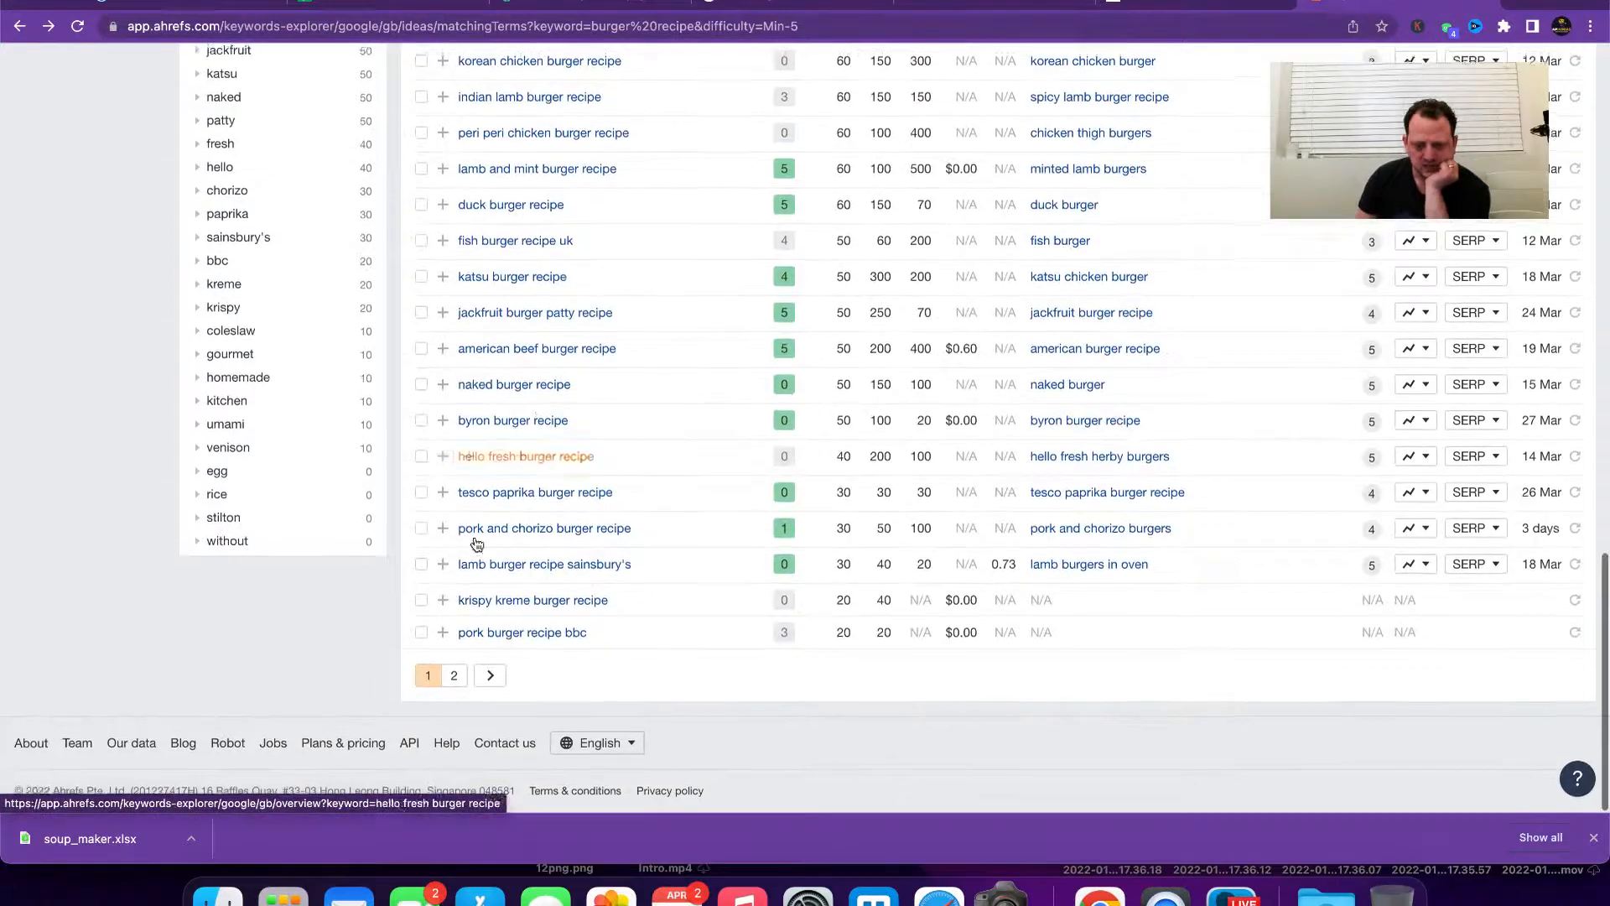
pyautogui.scroll(4, 546, 402)
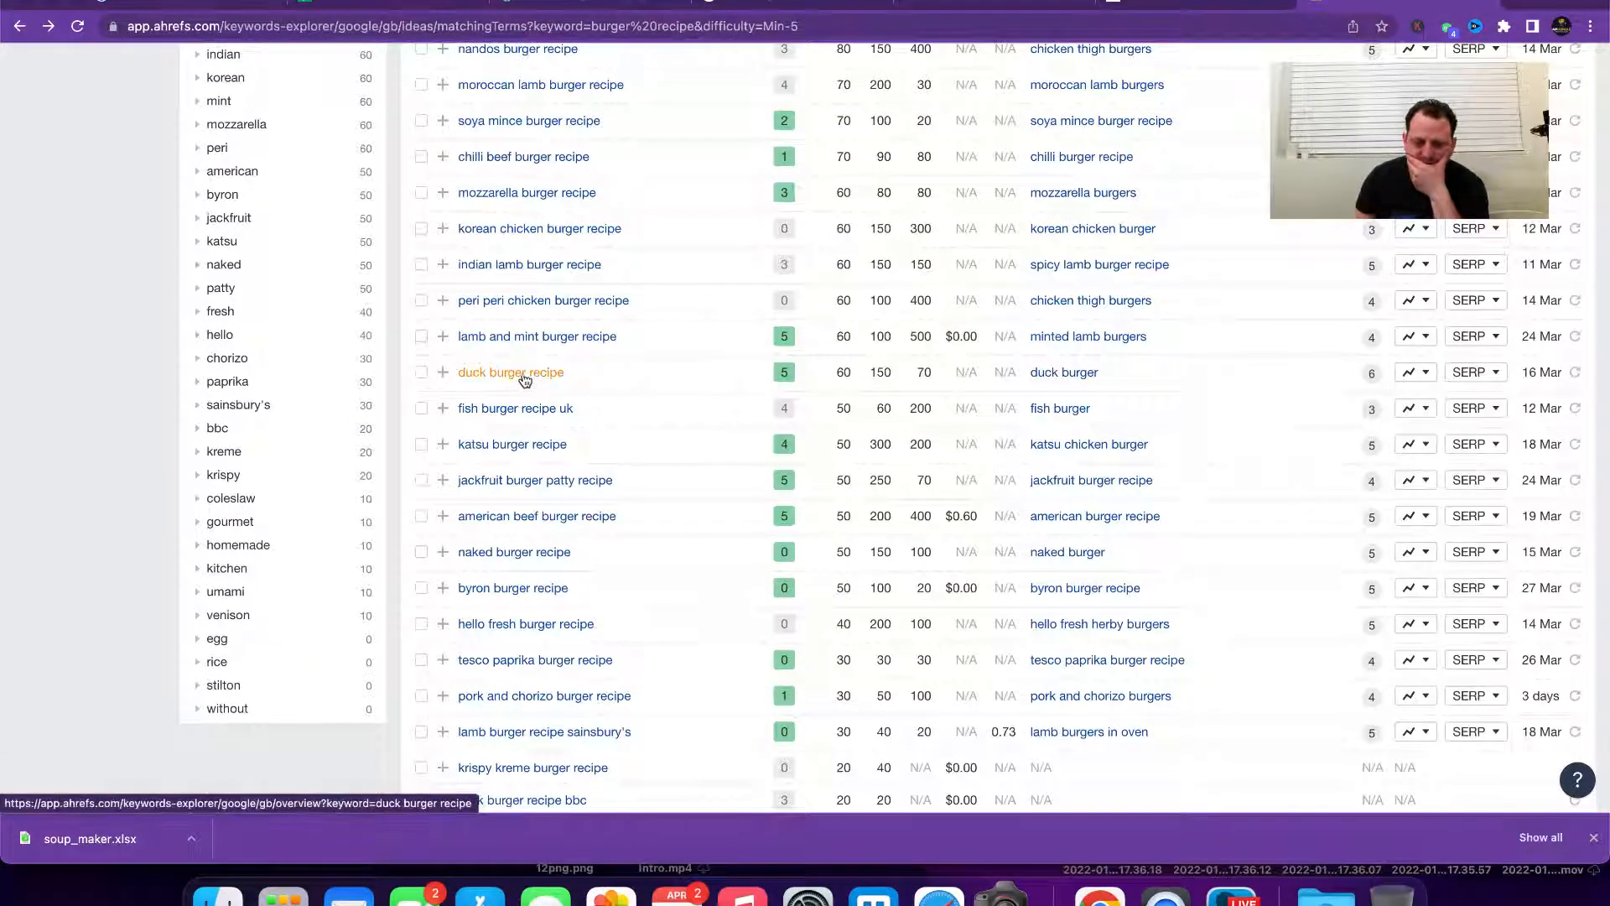
pyautogui.click(524, 377)
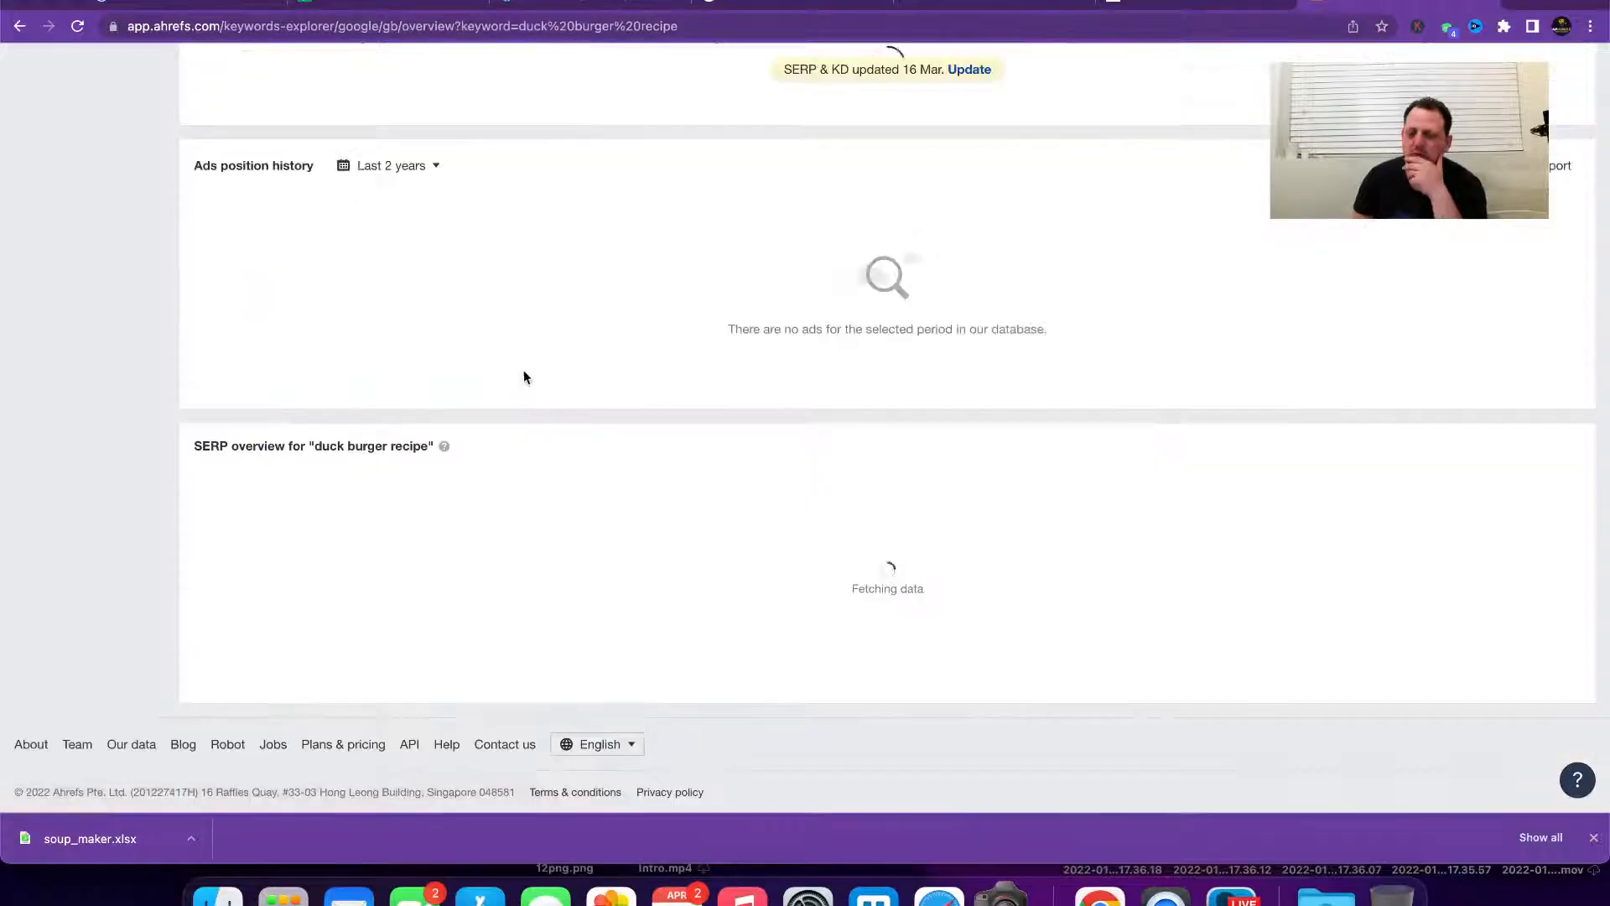
pyautogui.scroll(15, 776, 305)
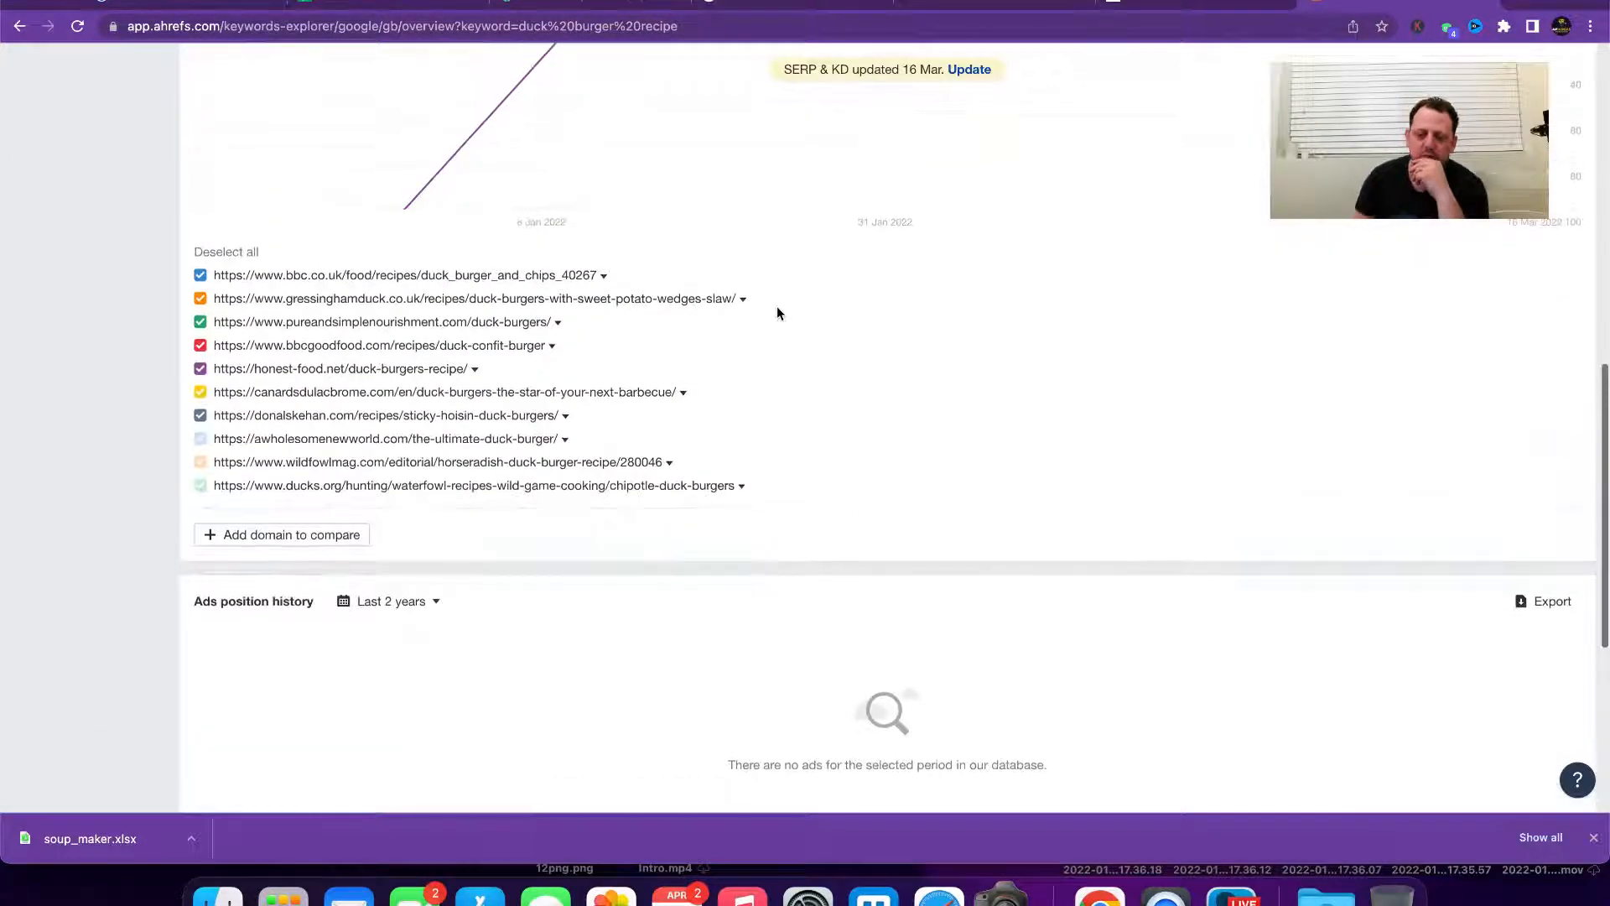
pyautogui.scroll(-3, 776, 359)
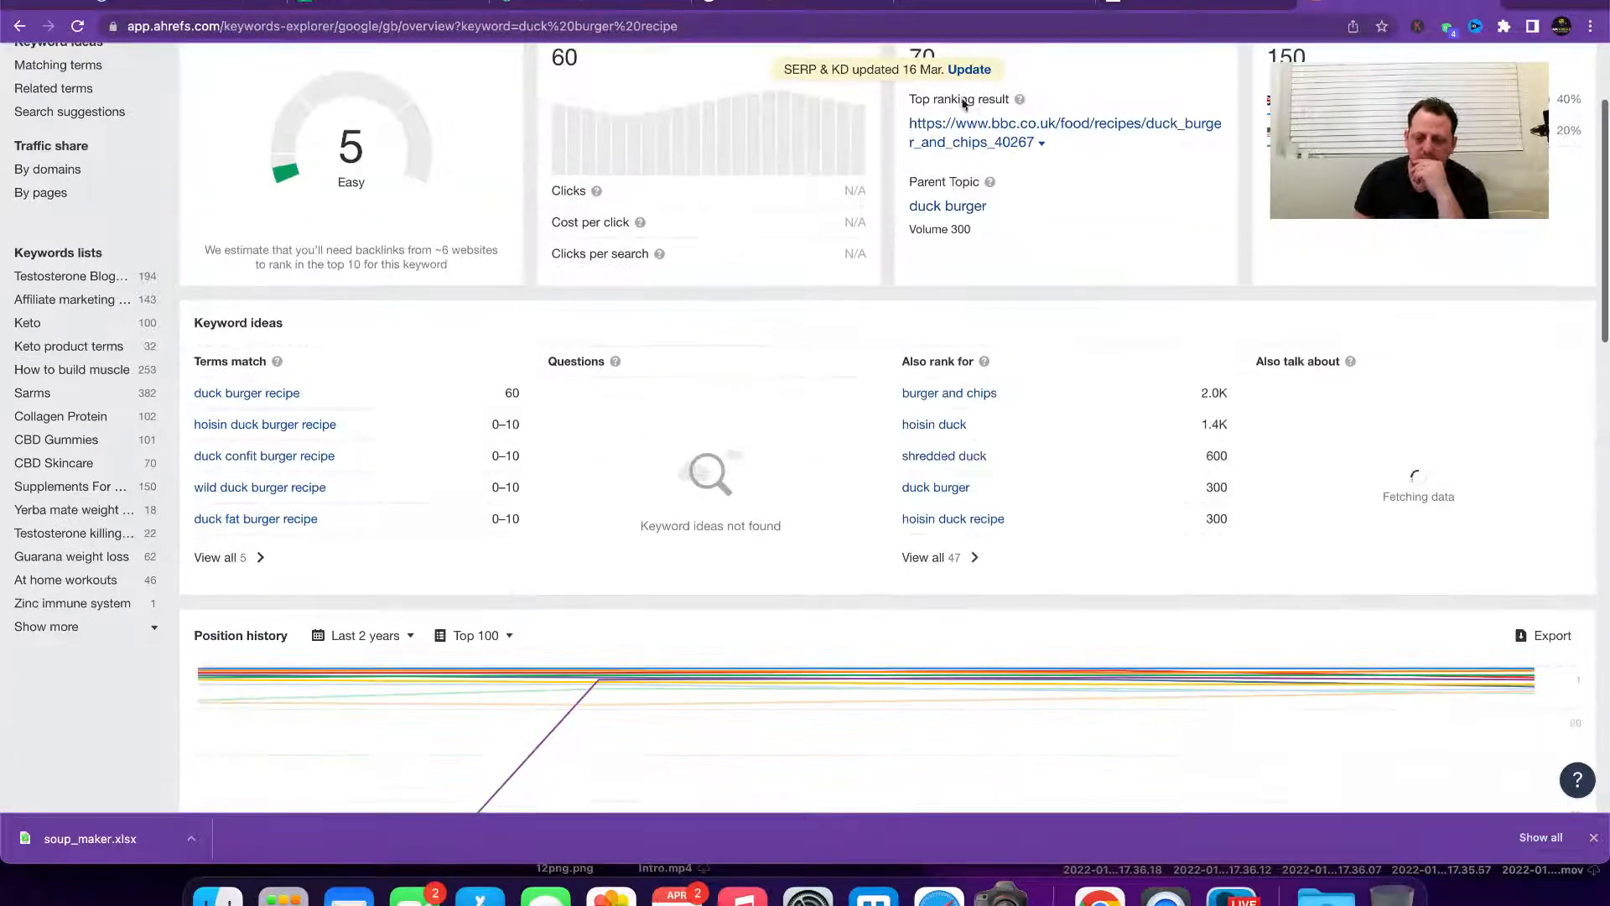
pyautogui.click(973, 79)
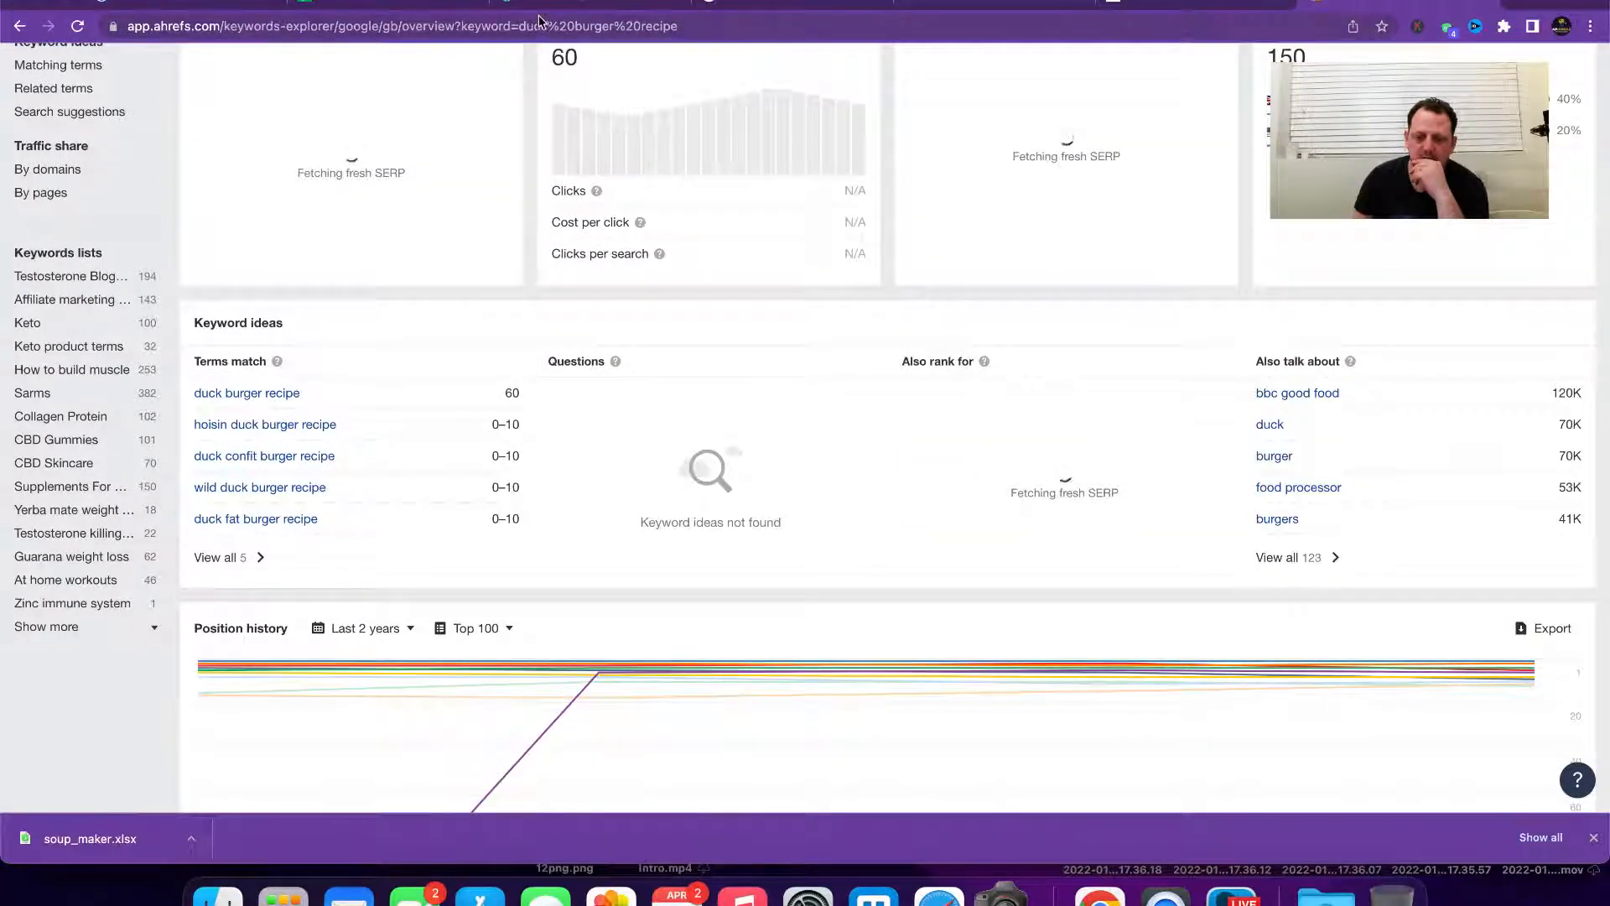
# Step: Switch to LowFruits, copy "alternative uses for yogurt maker" into cell E16 of the EYK Info Content Plan spreadsheet, and return to LowFruits
pyautogui.click(654, 6)
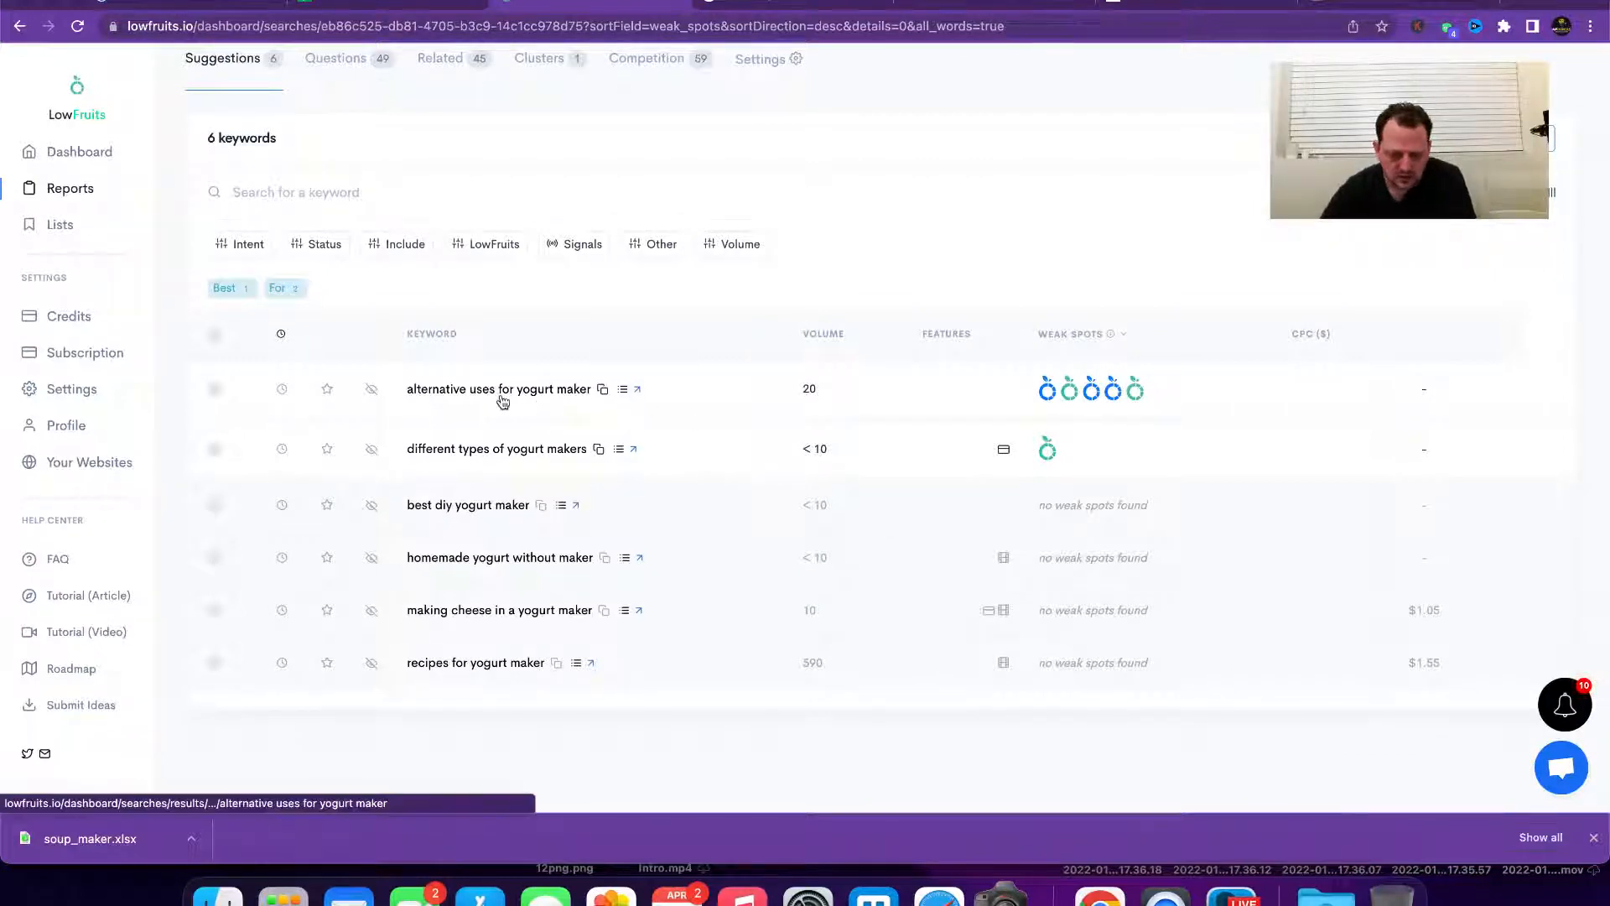
pyautogui.moveTo(1047, 400)
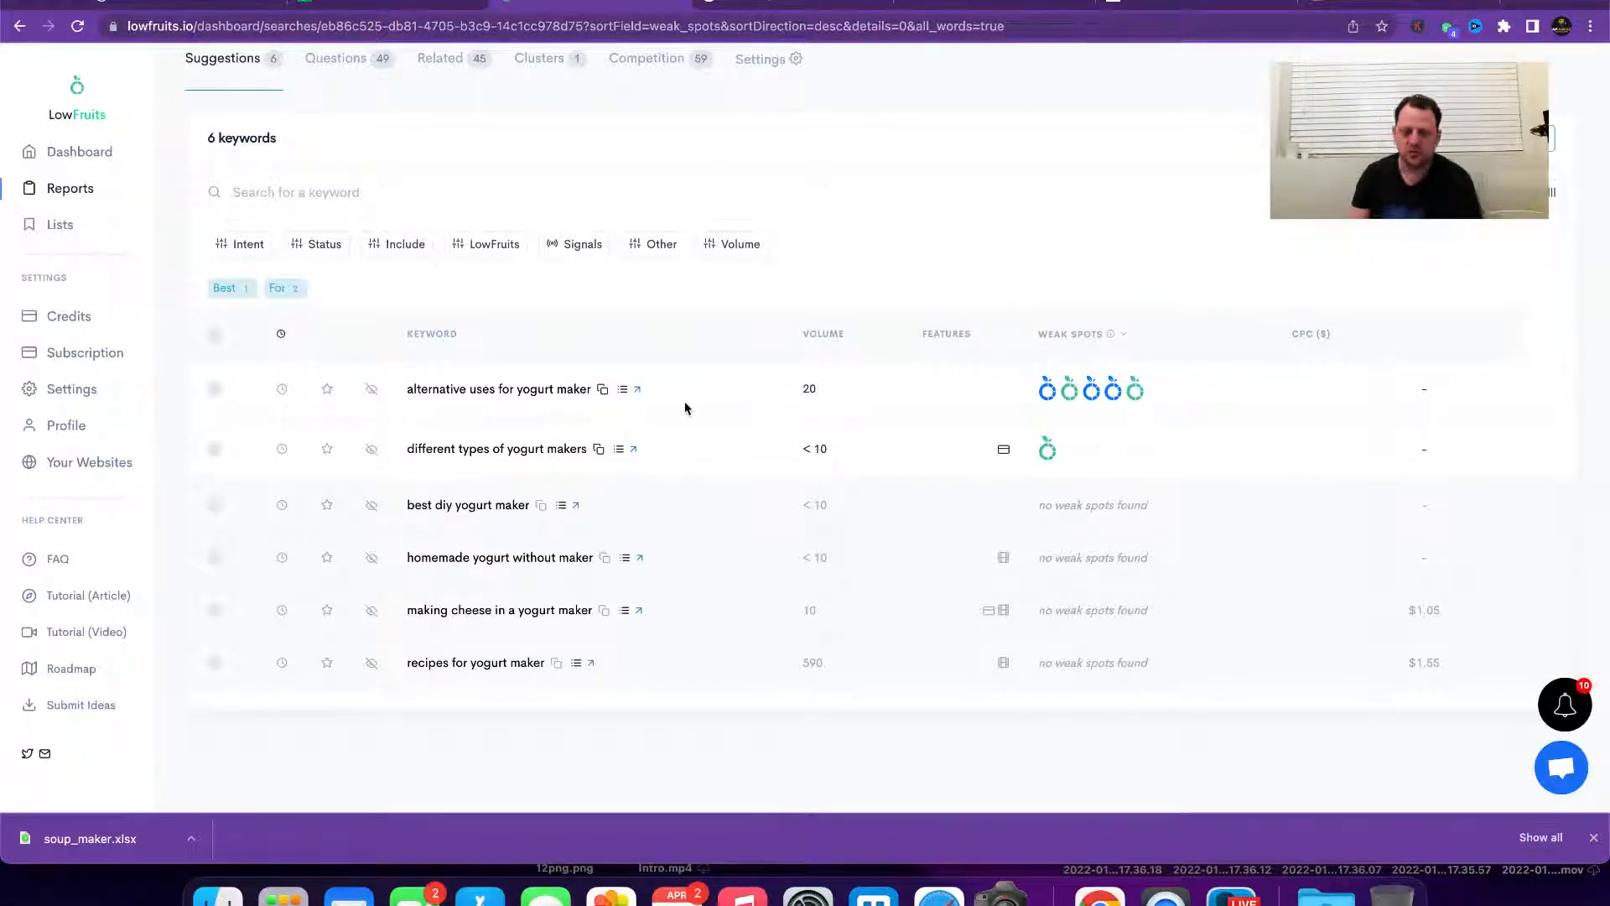
pyautogui.moveTo(595, 396); pyautogui.dragTo(407, 394)
pyautogui.press('super+c')
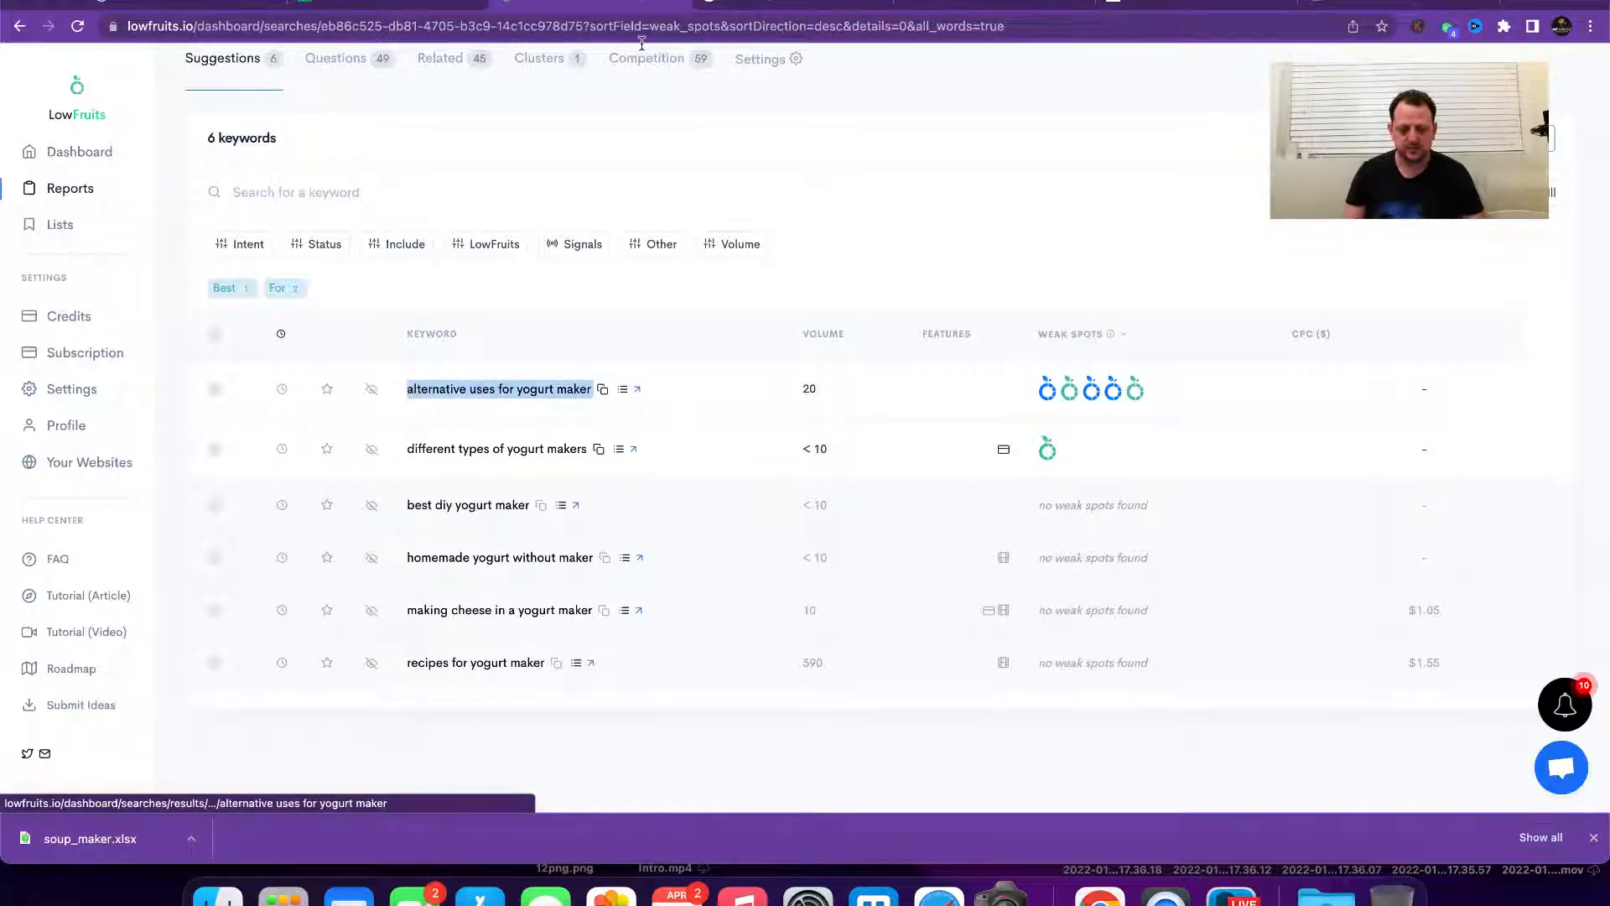
pyautogui.click(416, 7)
pyautogui.click(589, 476)
pyautogui.click(526, 148)
pyautogui.press('super+v')
pyautogui.click(724, 544)
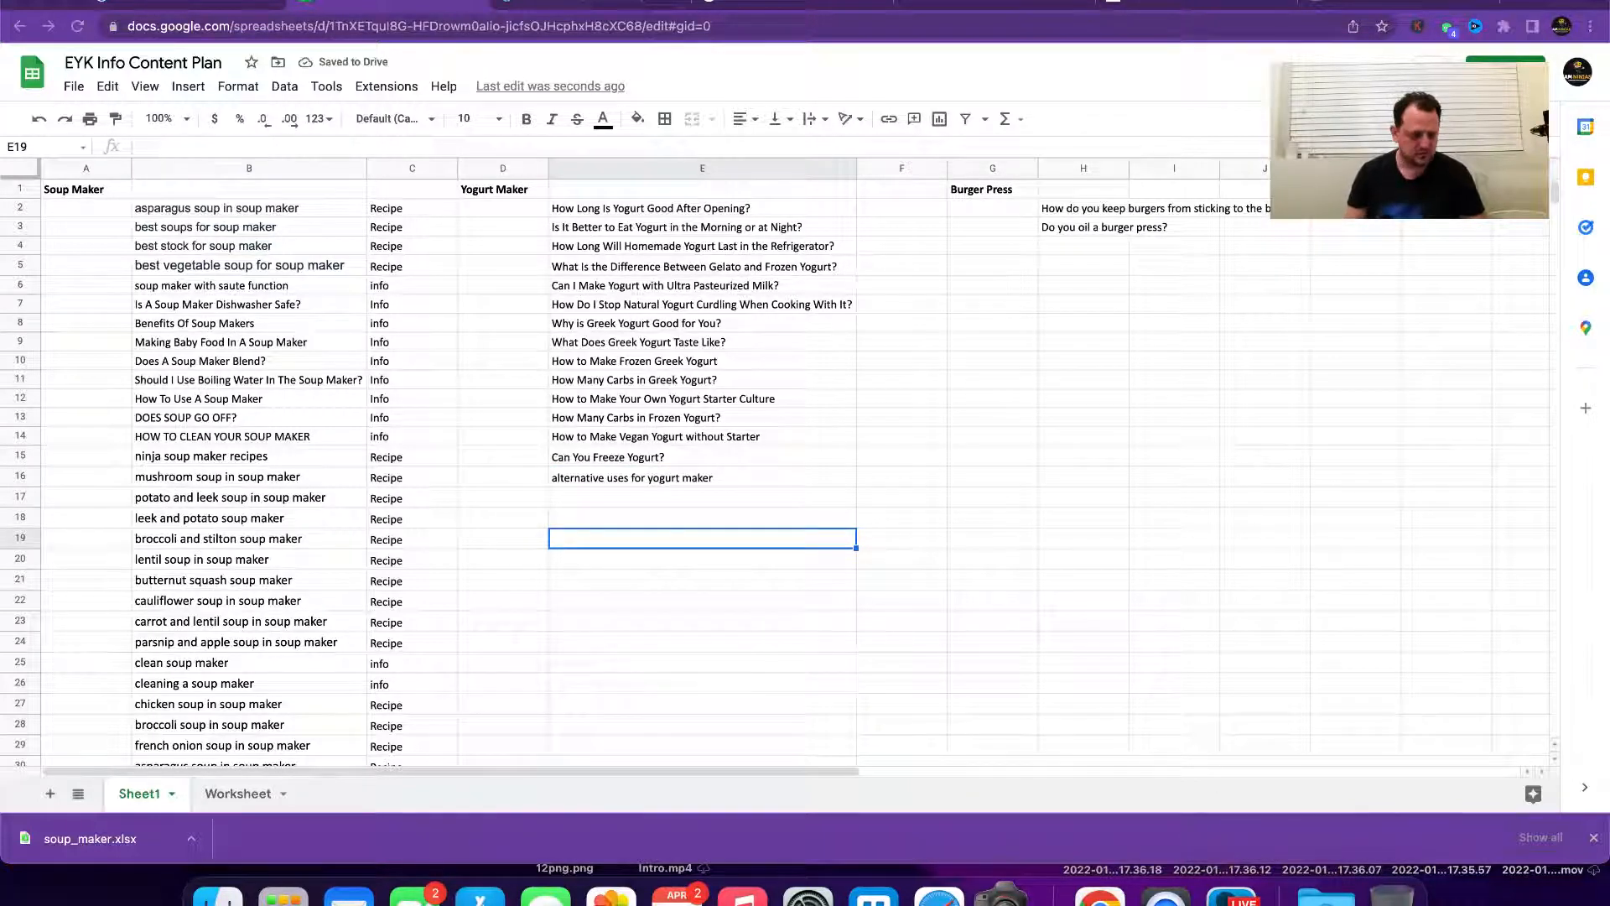
pyautogui.click(596, 4)
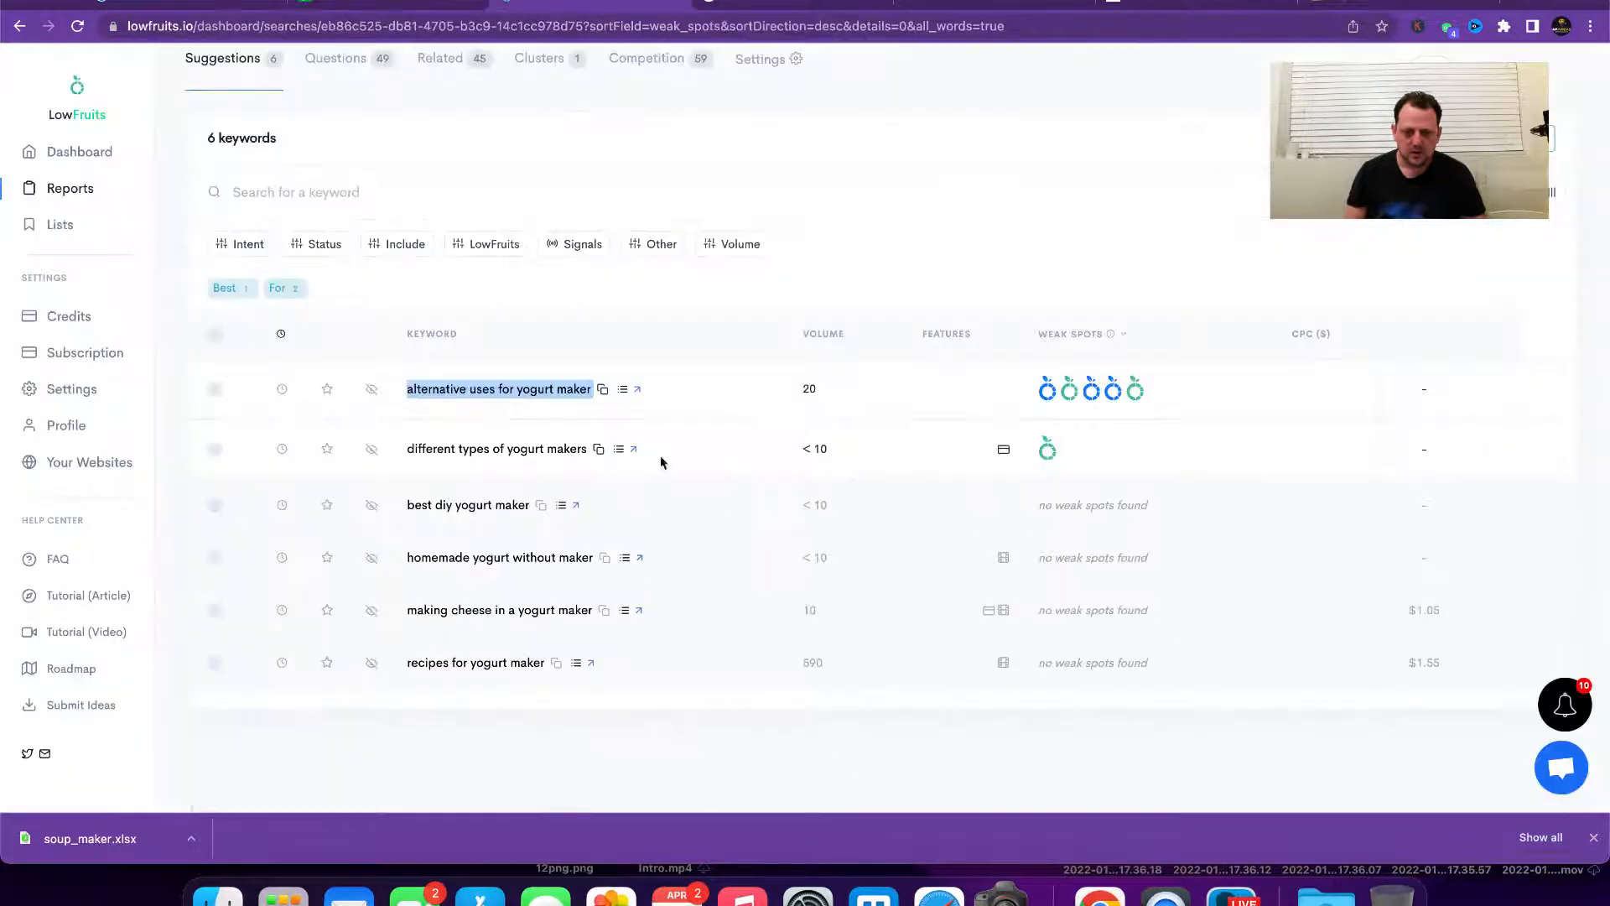
# Step: Copy the keyword "different types of yogurt makers" from LowFruits into cell E17 of the EYK Info Content Plan spreadsheet
pyautogui.moveTo(405, 445); pyautogui.dragTo(585, 458)
pyautogui.press('super+c')
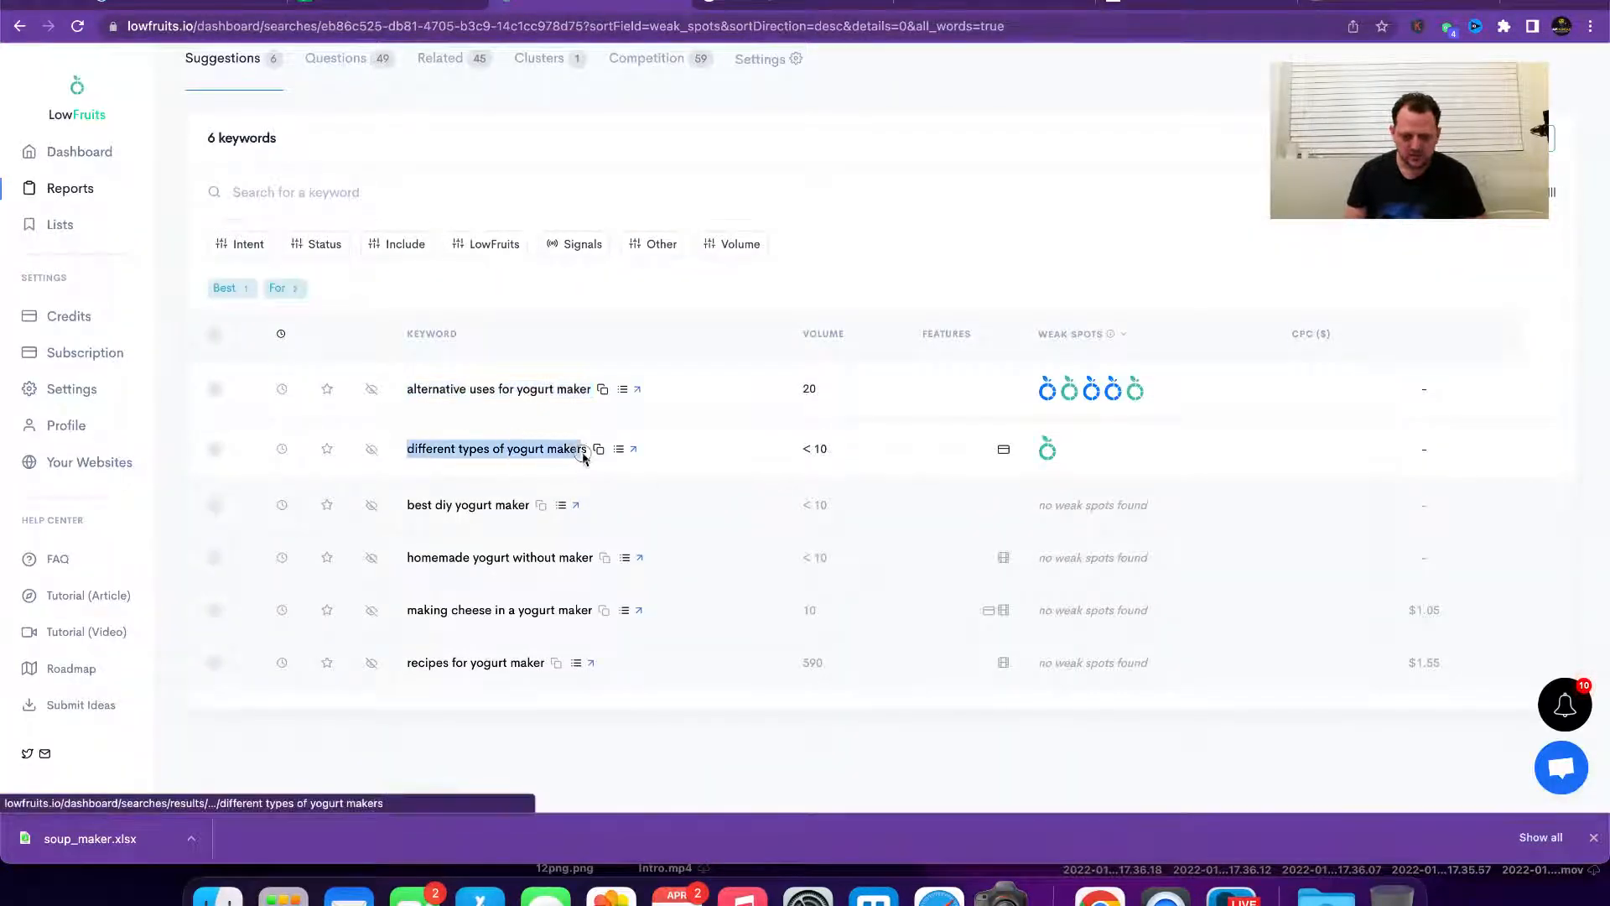
pyautogui.moveTo(1049, 450)
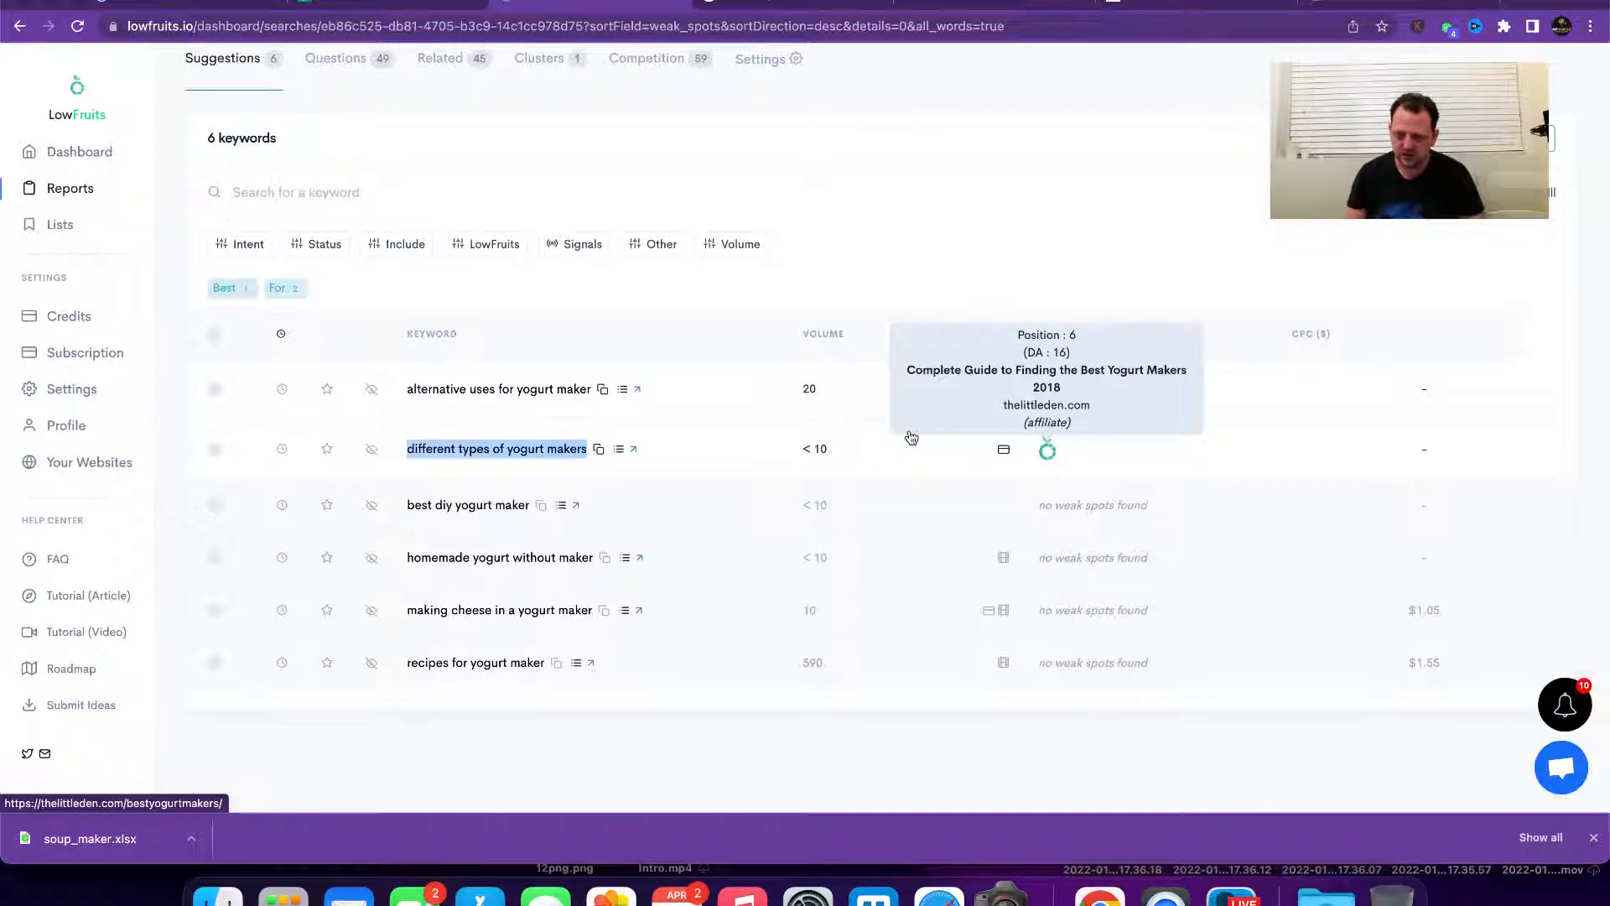
pyautogui.click(382, 2)
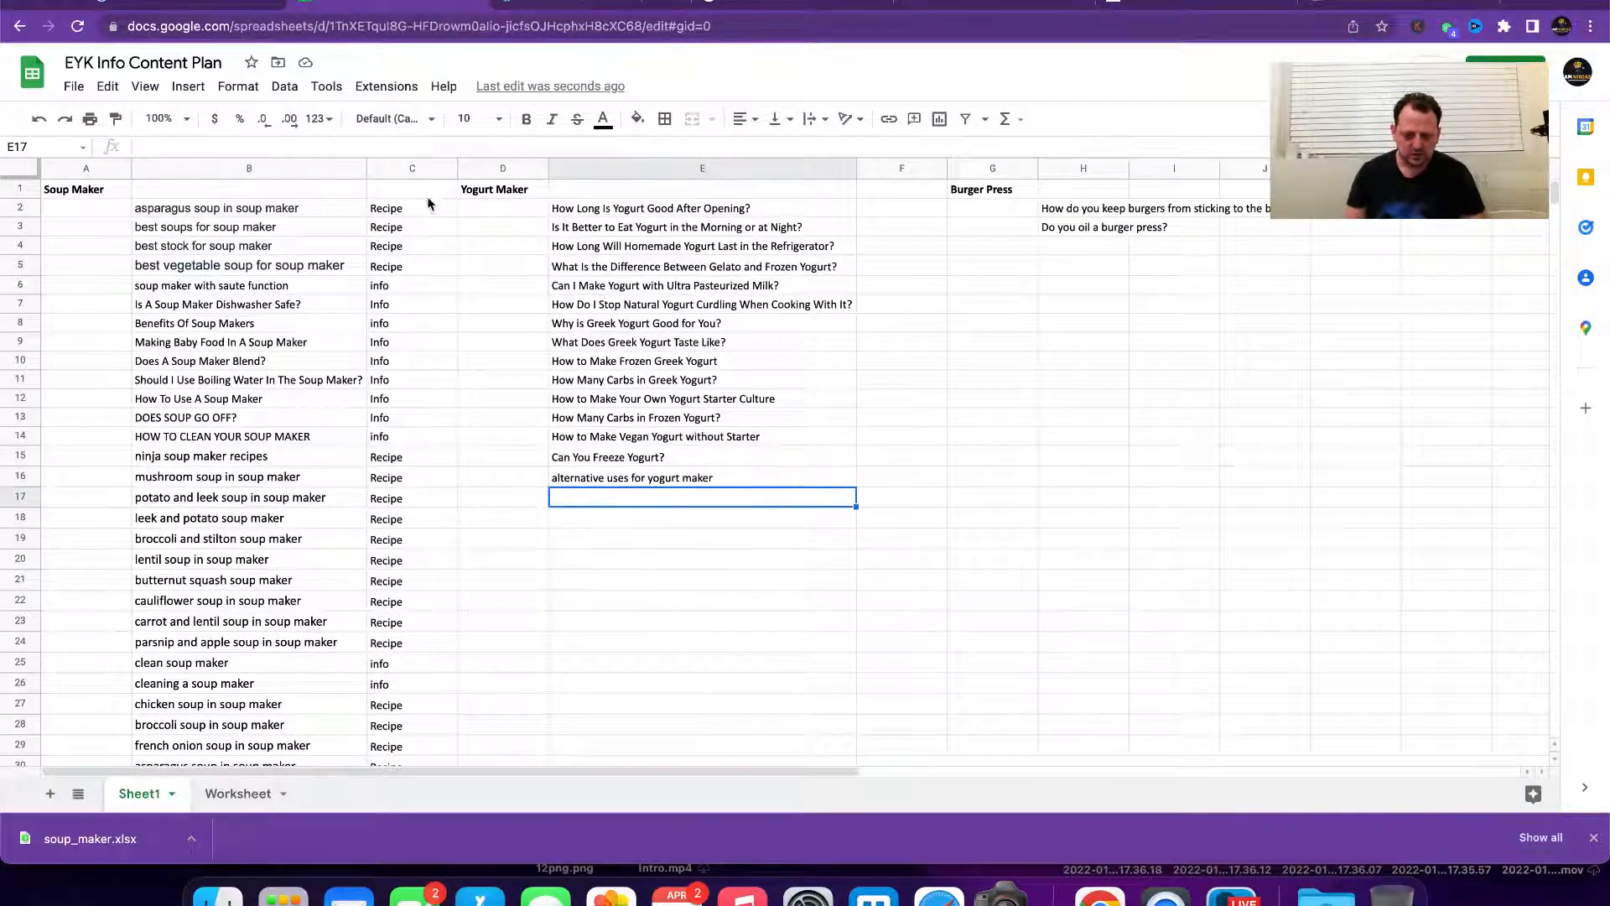
pyautogui.press('super+v')
pyautogui.click(635, 621)
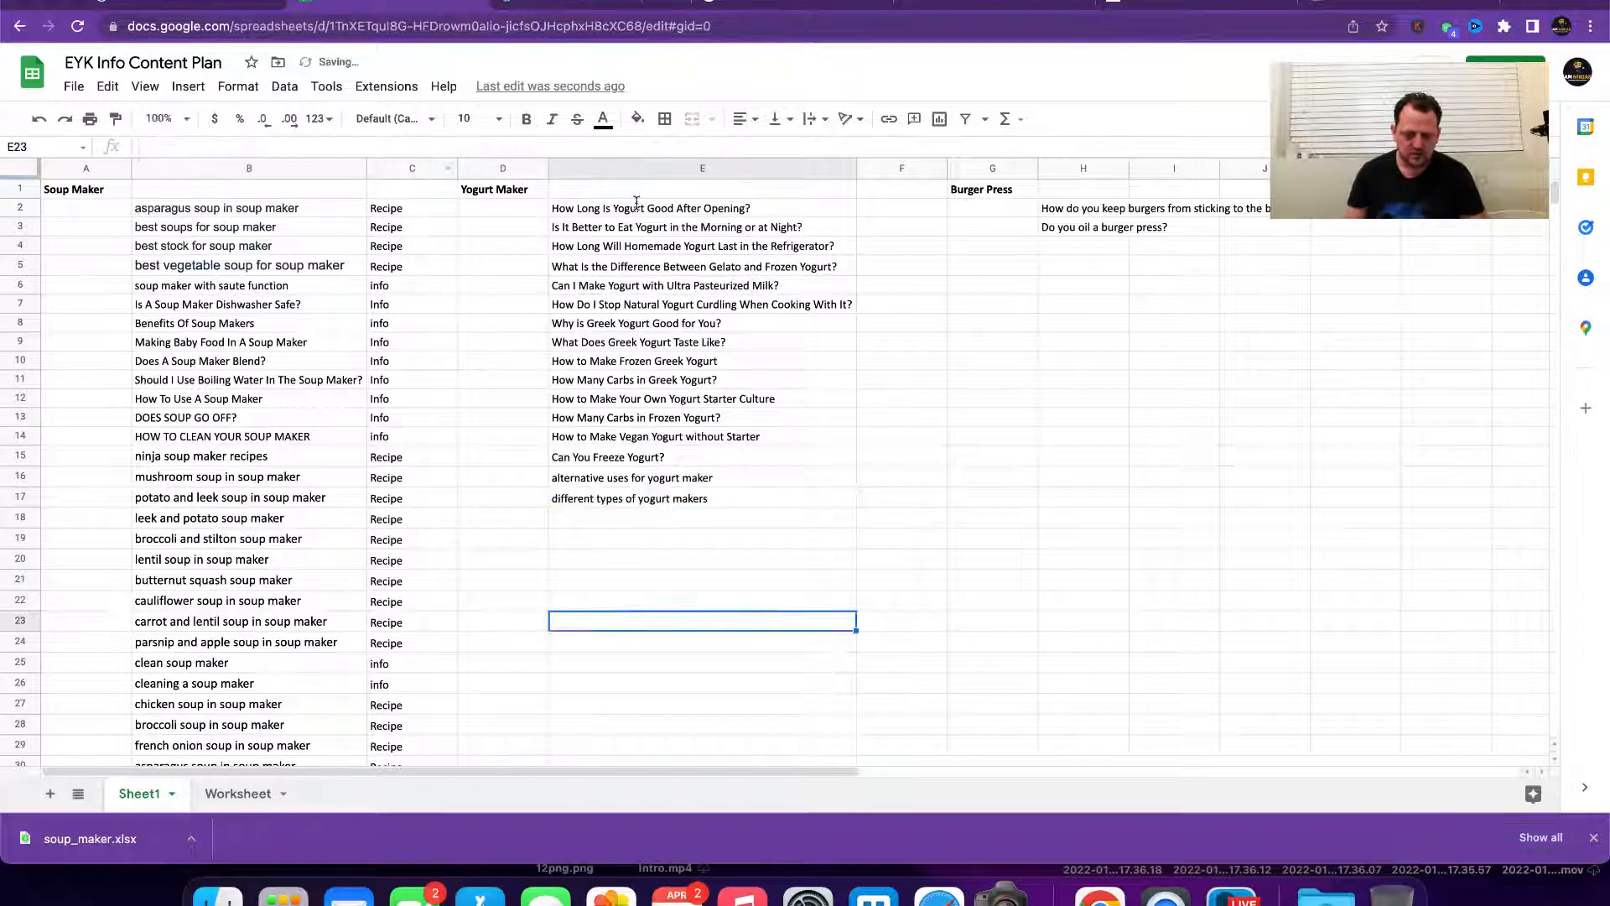
# Step: Copy "recipes for yogurt maker" from LowFruits, look it up in Ahrefs Keywords Explorer for the United Kingdom and update its SERP data
pyautogui.click(617, 14)
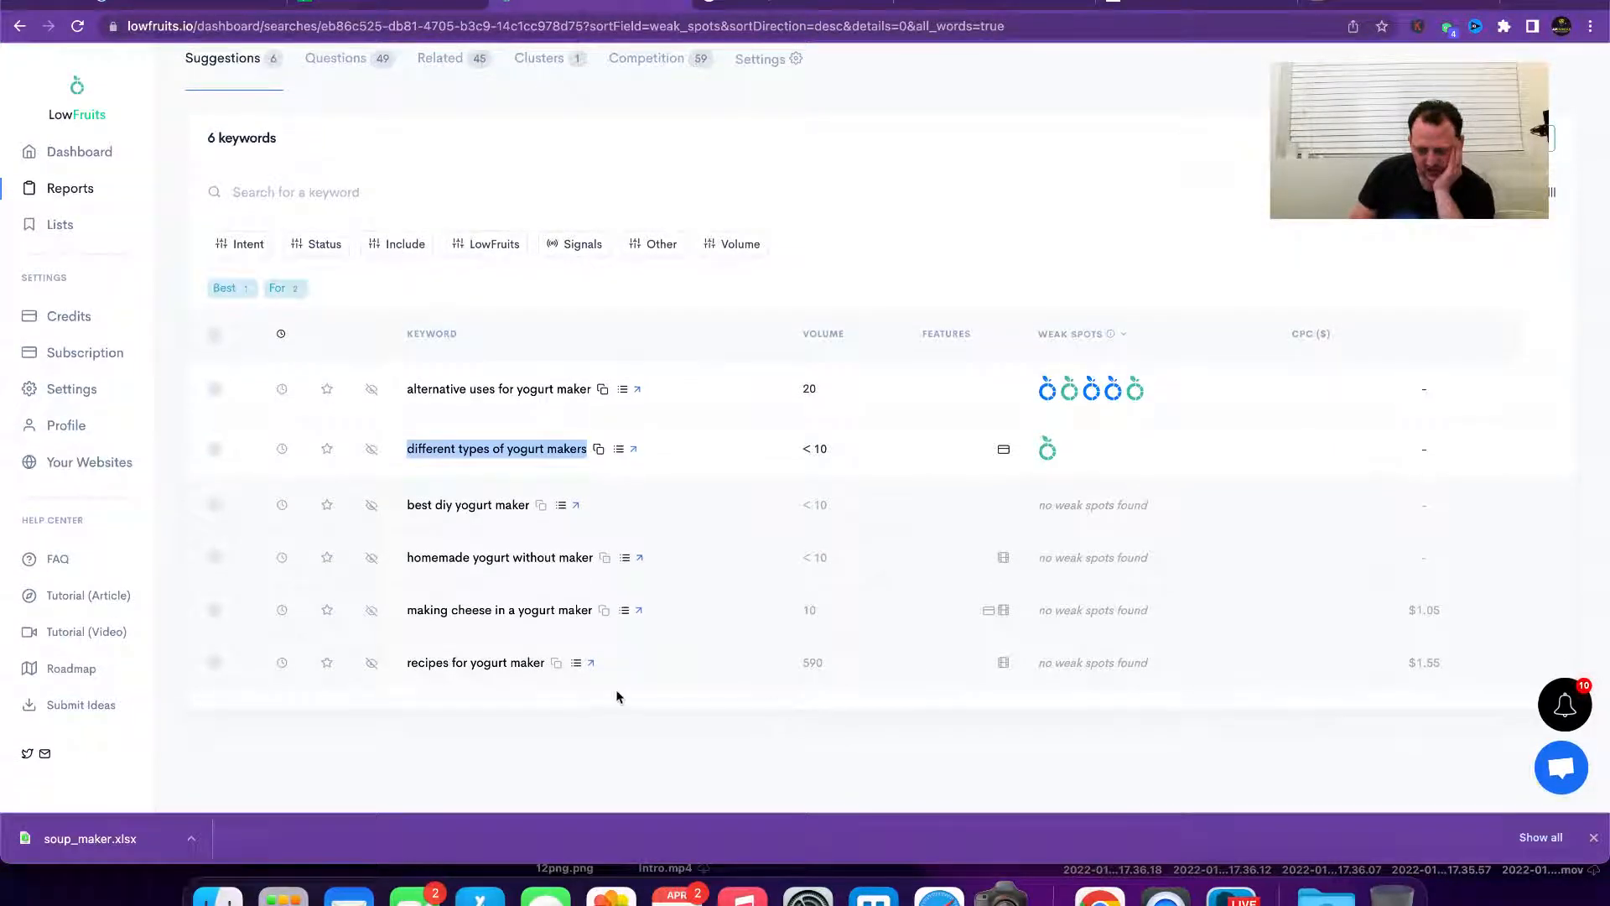
pyautogui.moveTo(408, 667); pyautogui.dragTo(524, 669)
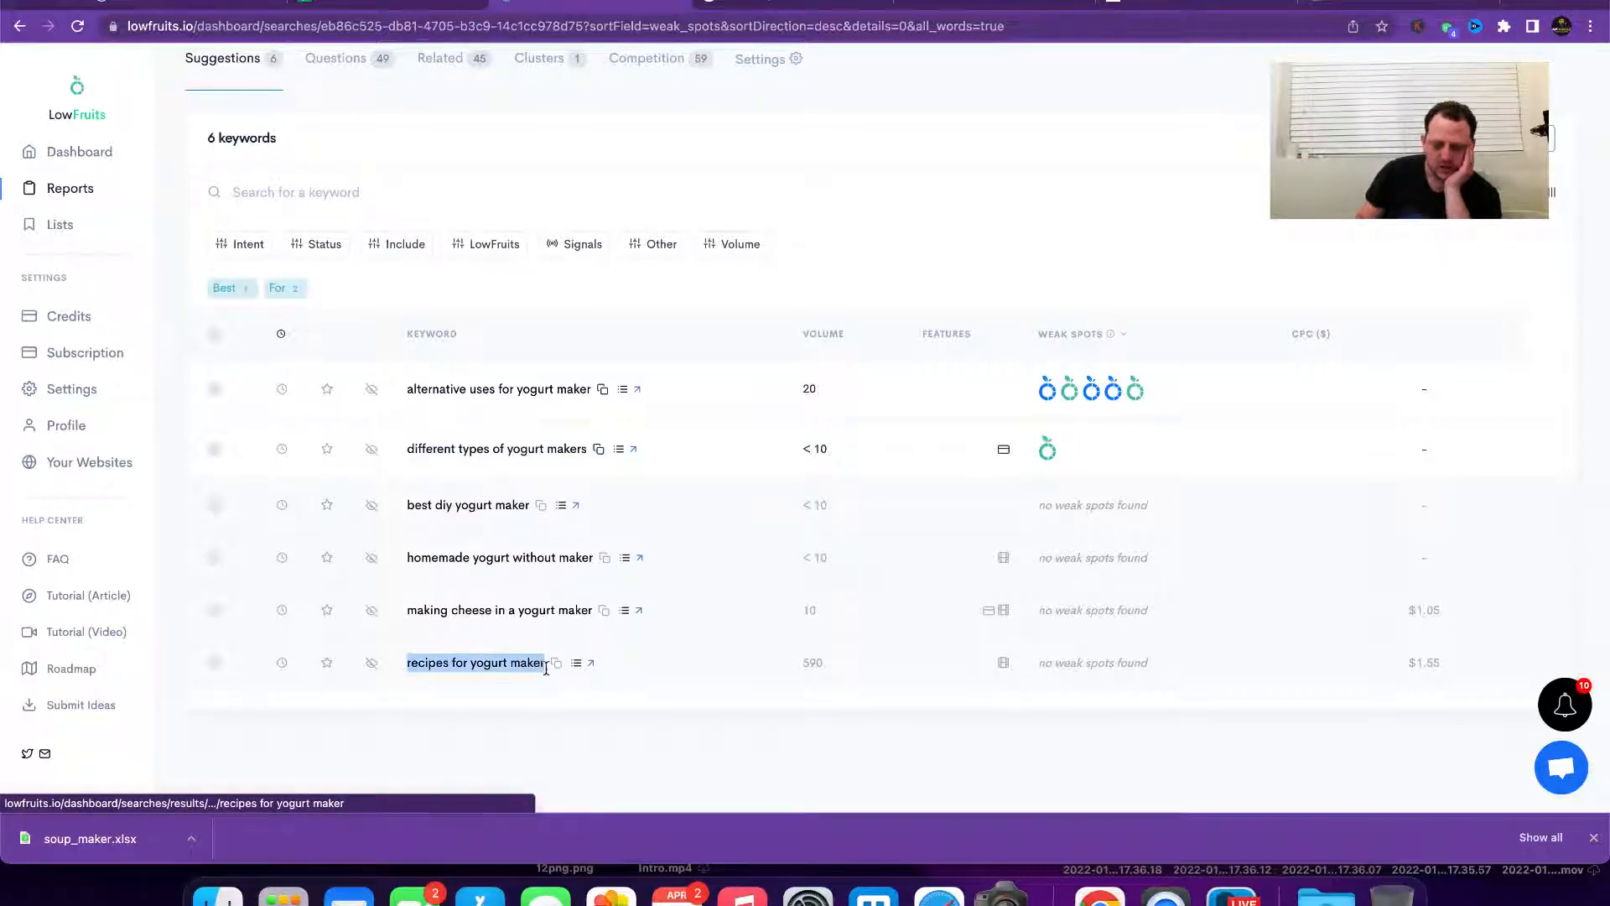
pyautogui.click(1350, 5)
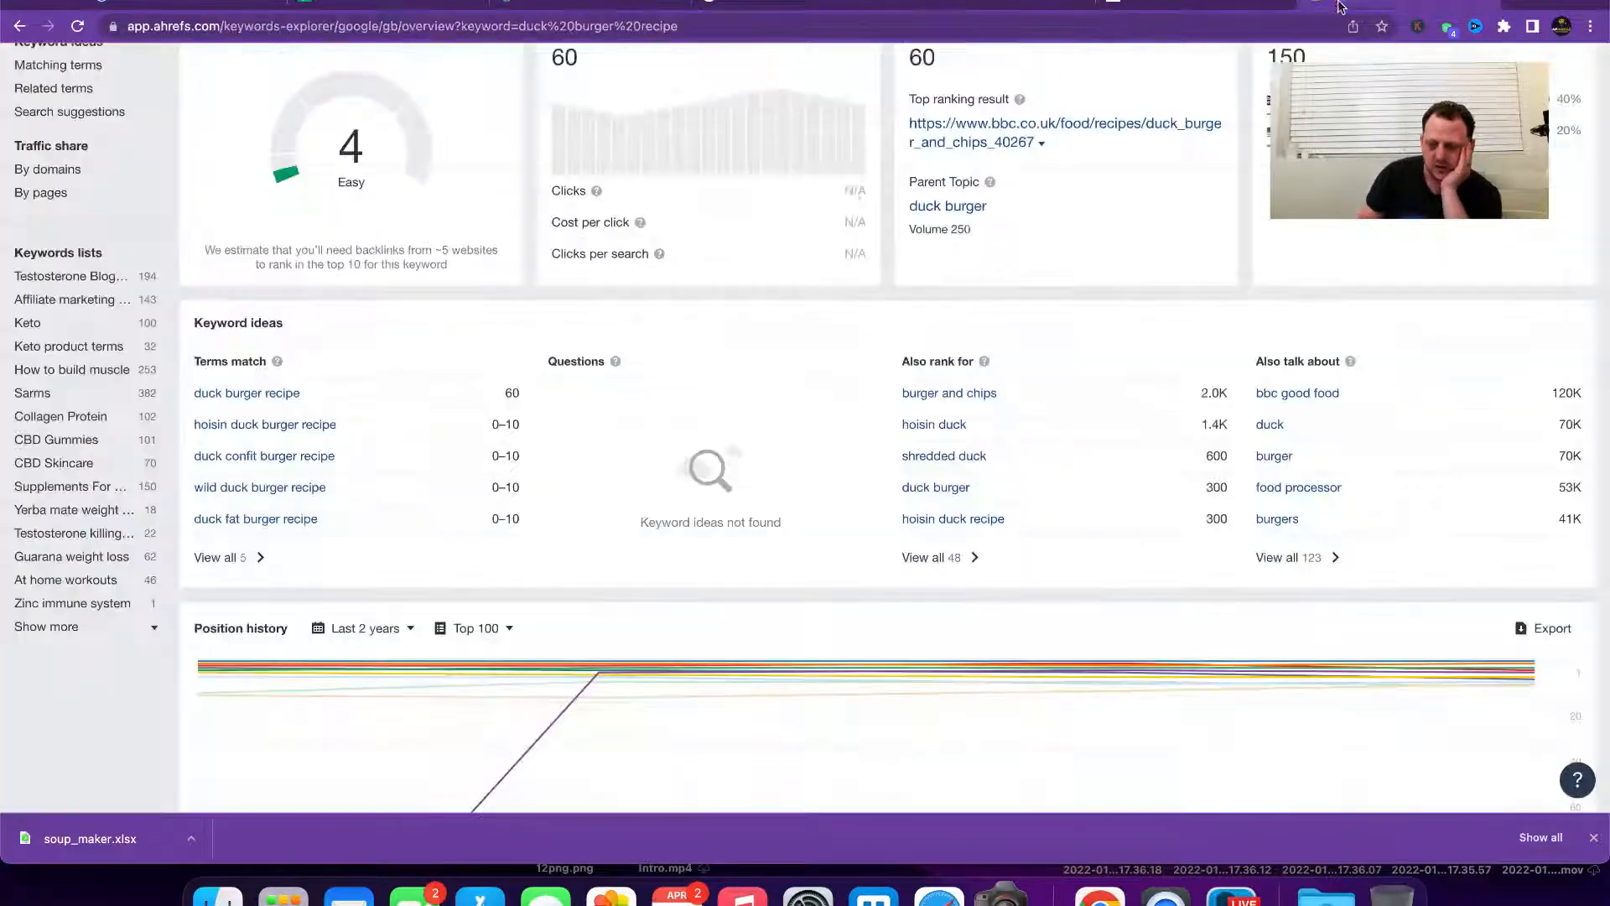
pyautogui.scroll(2, 537, 169)
pyautogui.scroll(-15, 531, 168)
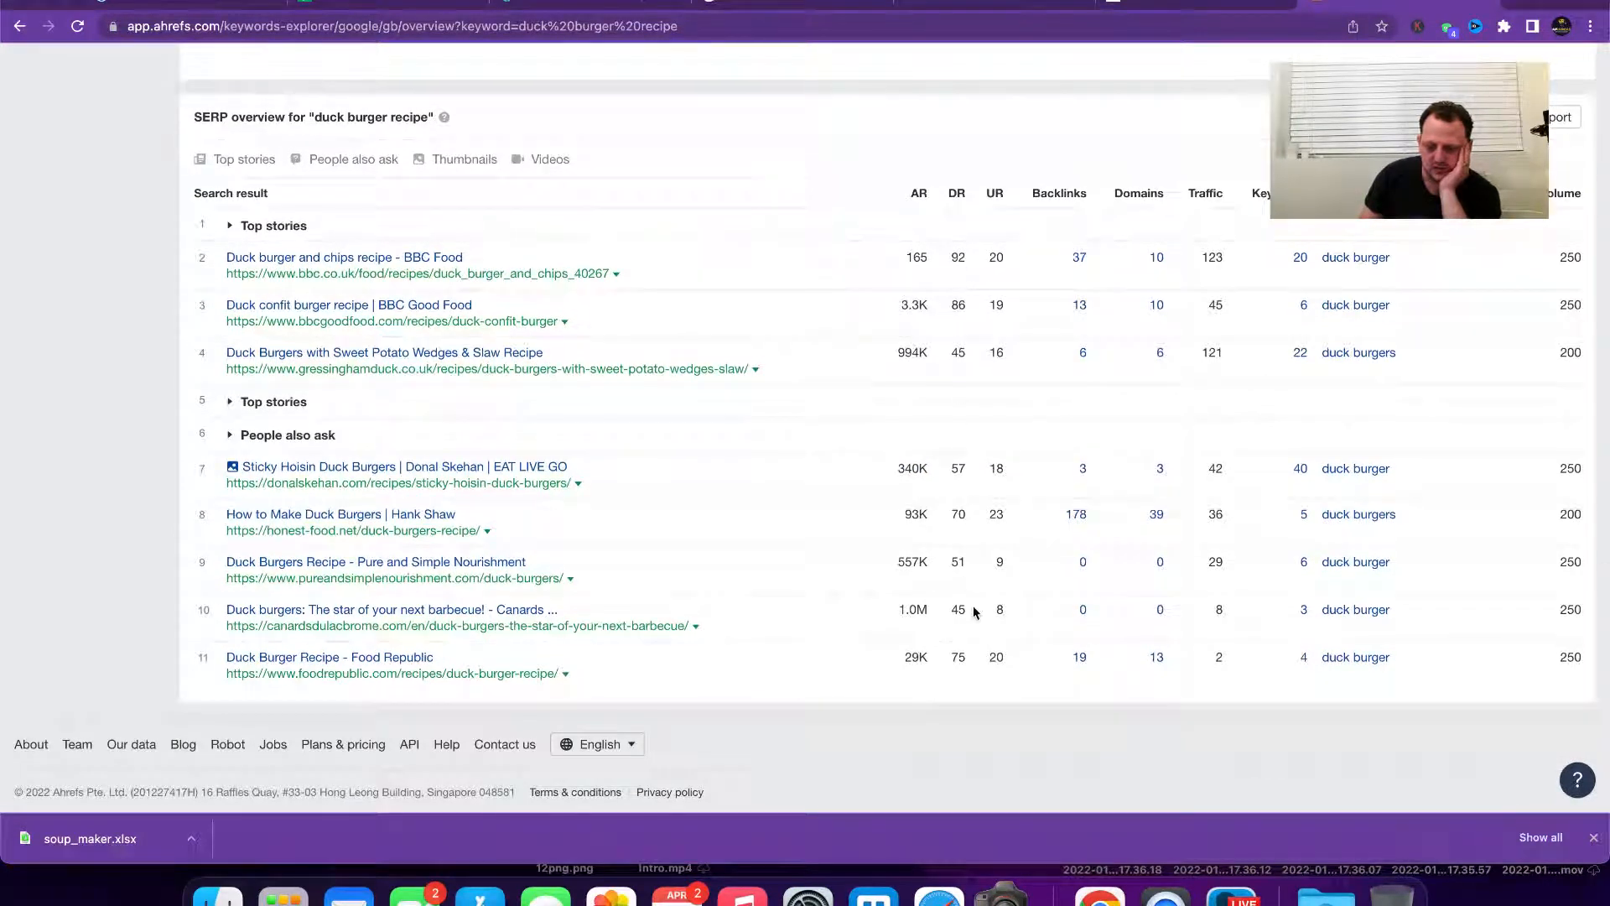
pyautogui.scroll(15, 570, 161)
pyautogui.click(265, 102)
pyautogui.write('recipes for yogurt maker')
pyautogui.press('Return')
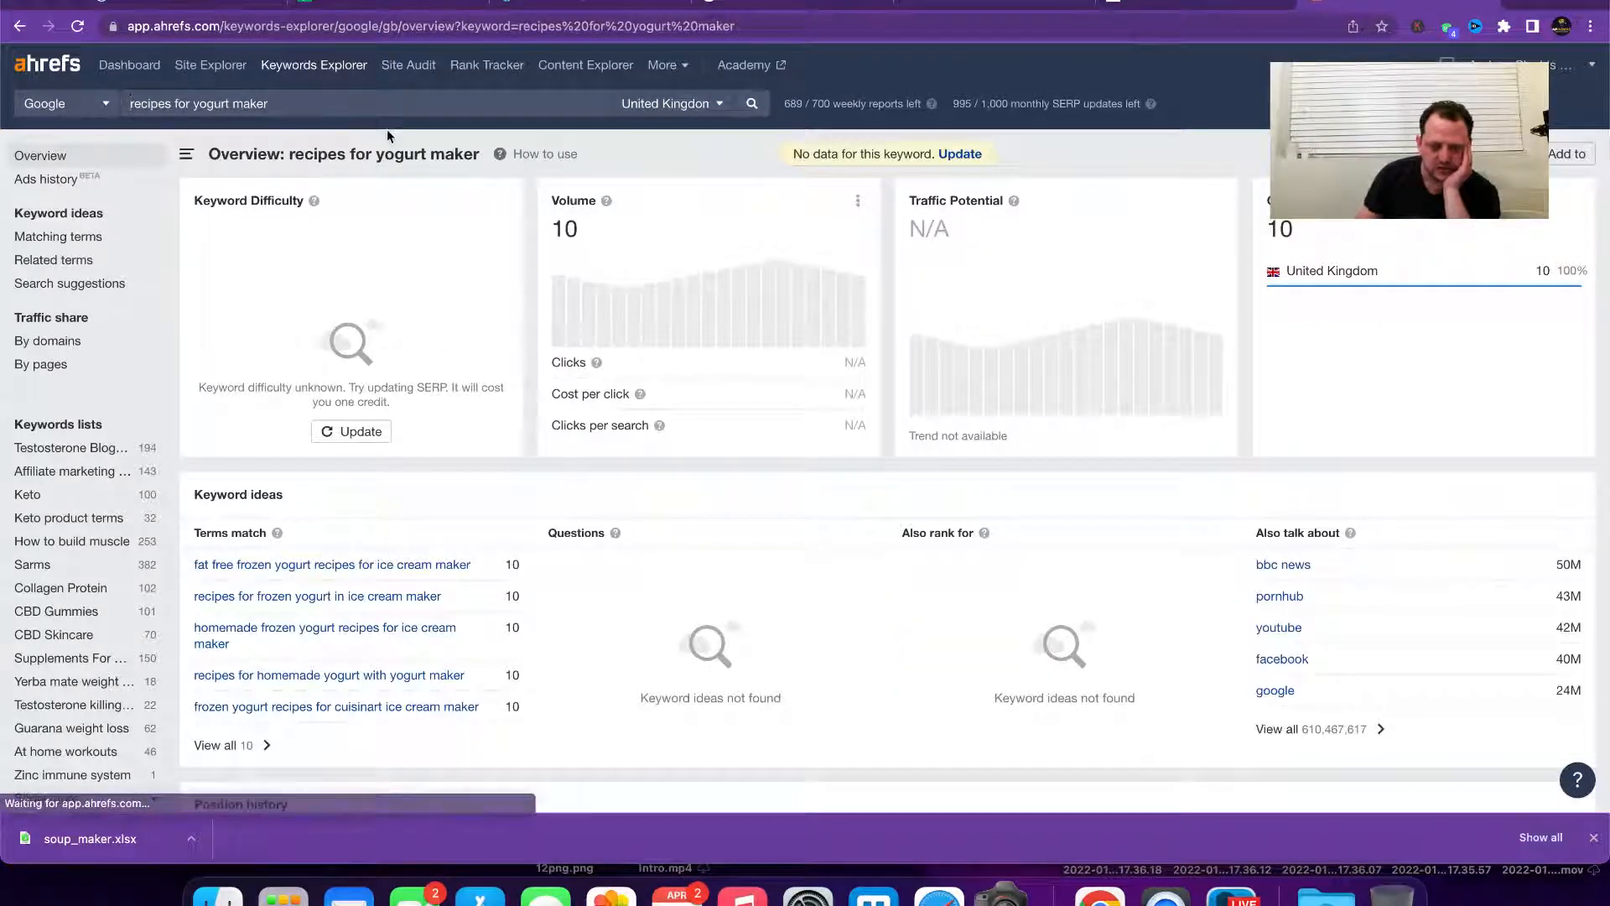
pyautogui.click(961, 153)
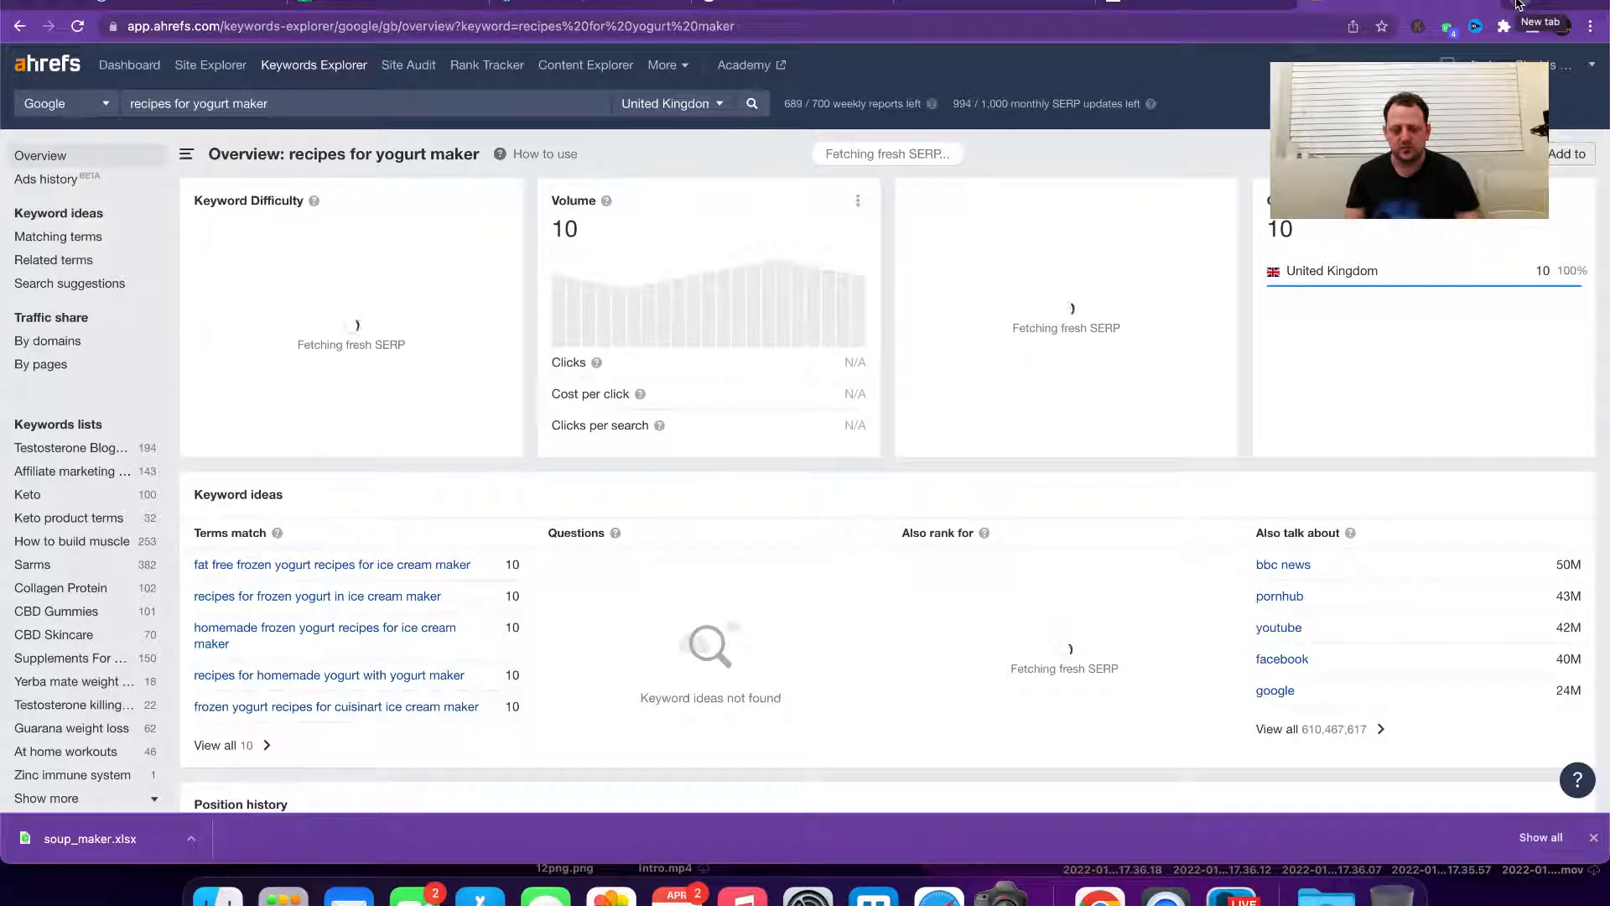
# Step: Search Google in a new tab for "recipes for yogurt maker" and examine the results and SEO difficulty metrics
pyautogui.click(1517, 5)
pyautogui.write('goo')
pyautogui.press('Return')
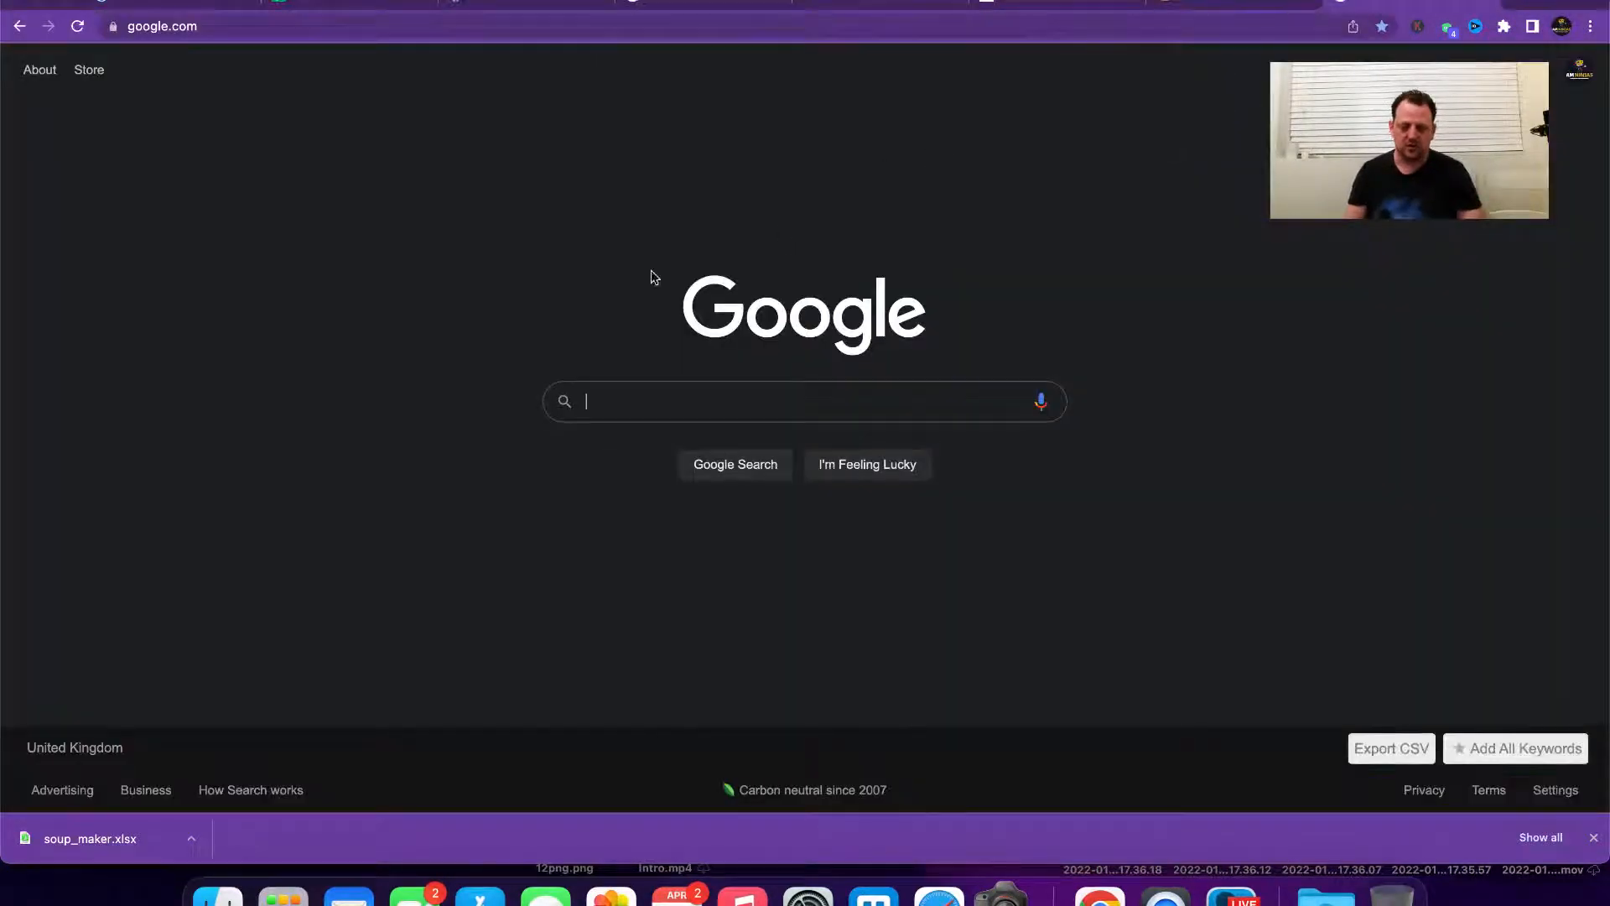
pyautogui.write('recipes for yogurt maker')
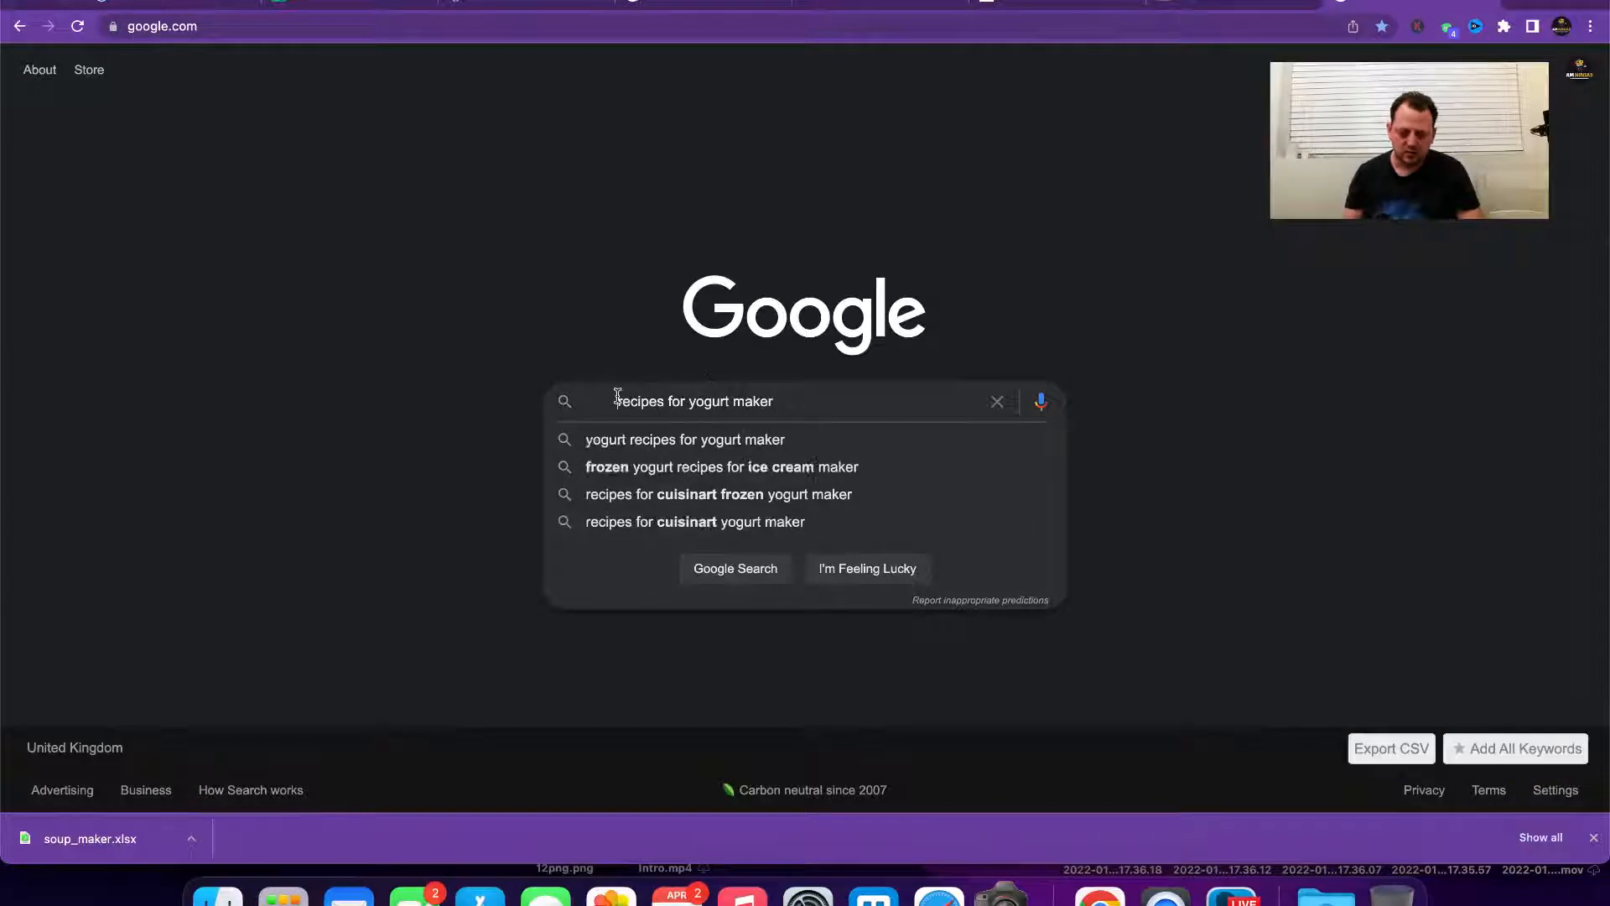
pyautogui.press('Return')
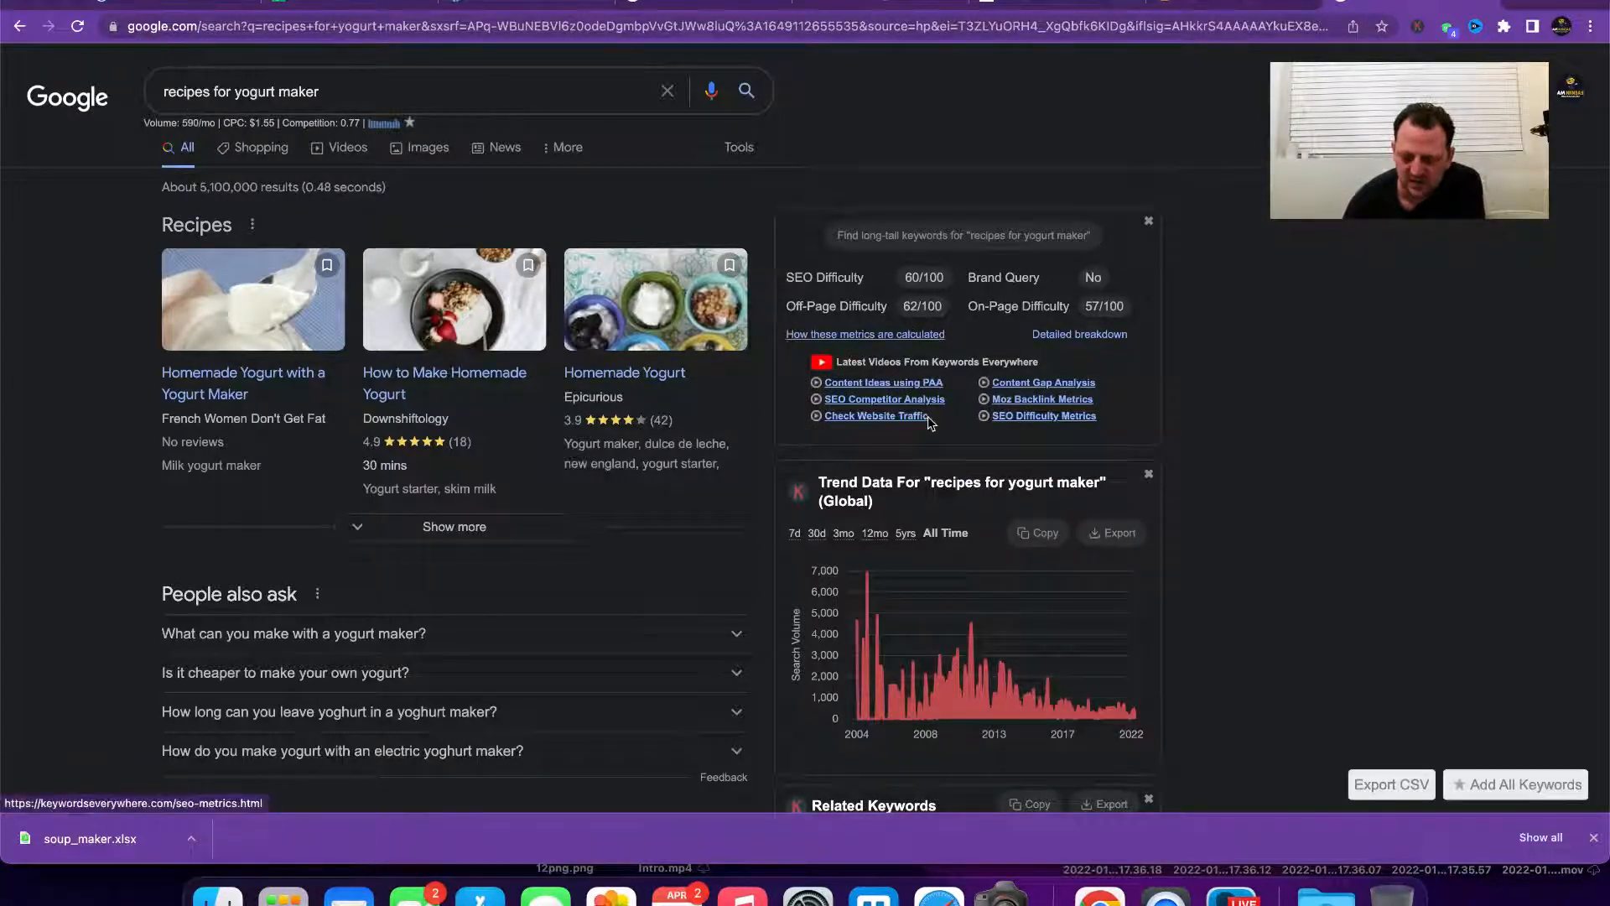
pyautogui.scroll(-5, 923, 436)
pyautogui.scroll(5, 922, 444)
pyautogui.scroll(-1, 923, 445)
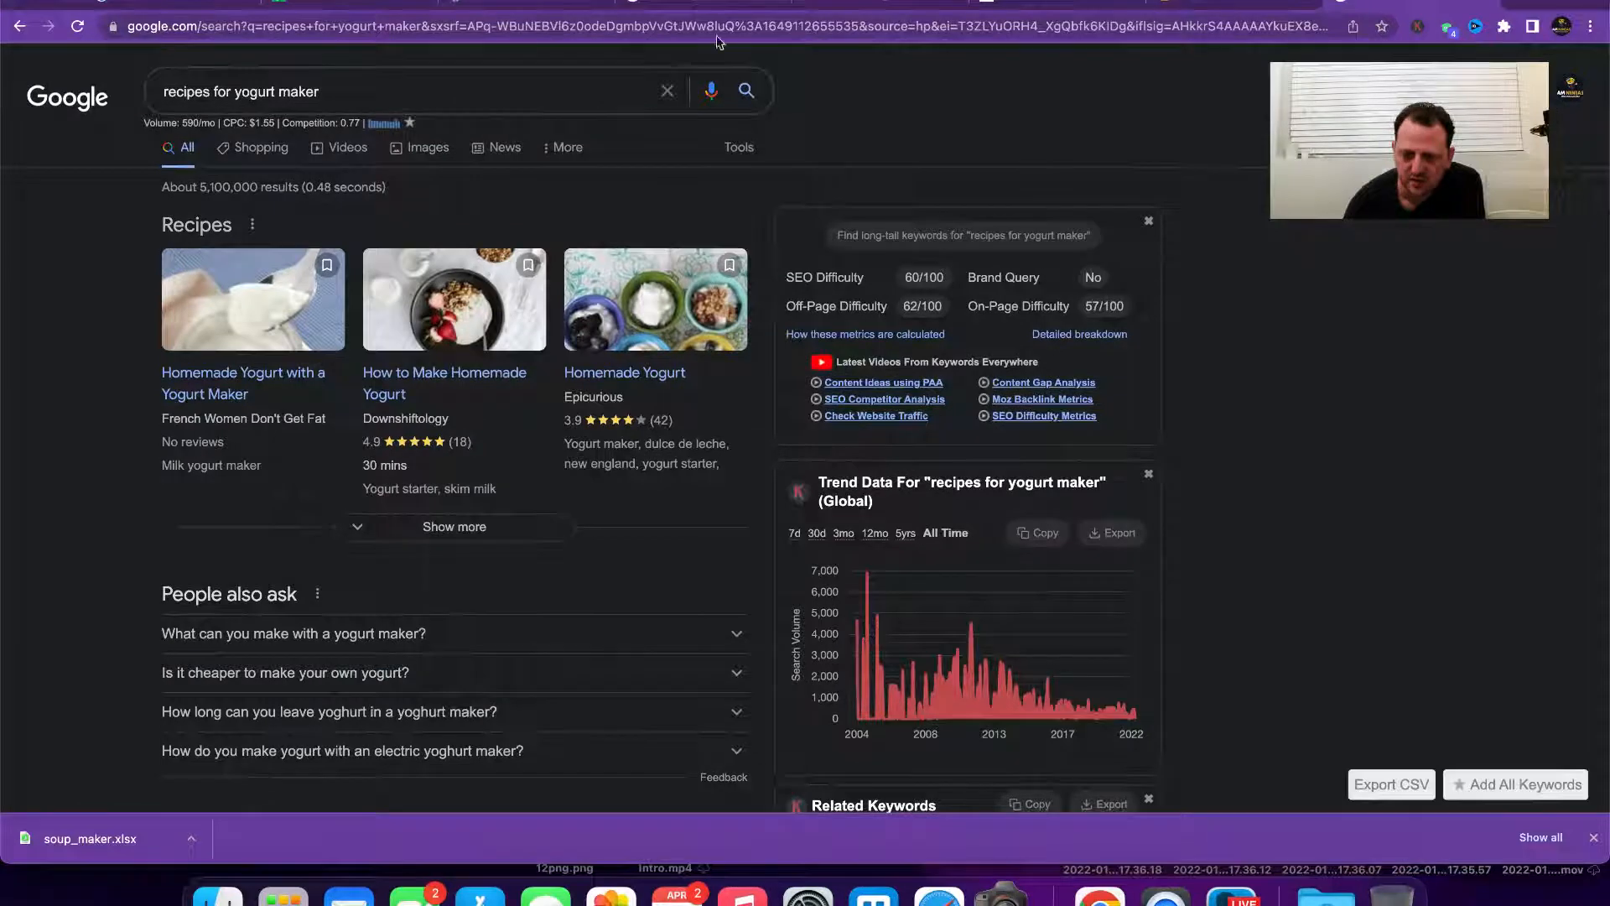
# Step: Compare the LowFruits data for "recipes for yogurt maker" with its Google results and check the Ahrefs overview again
pyautogui.click(547, 6)
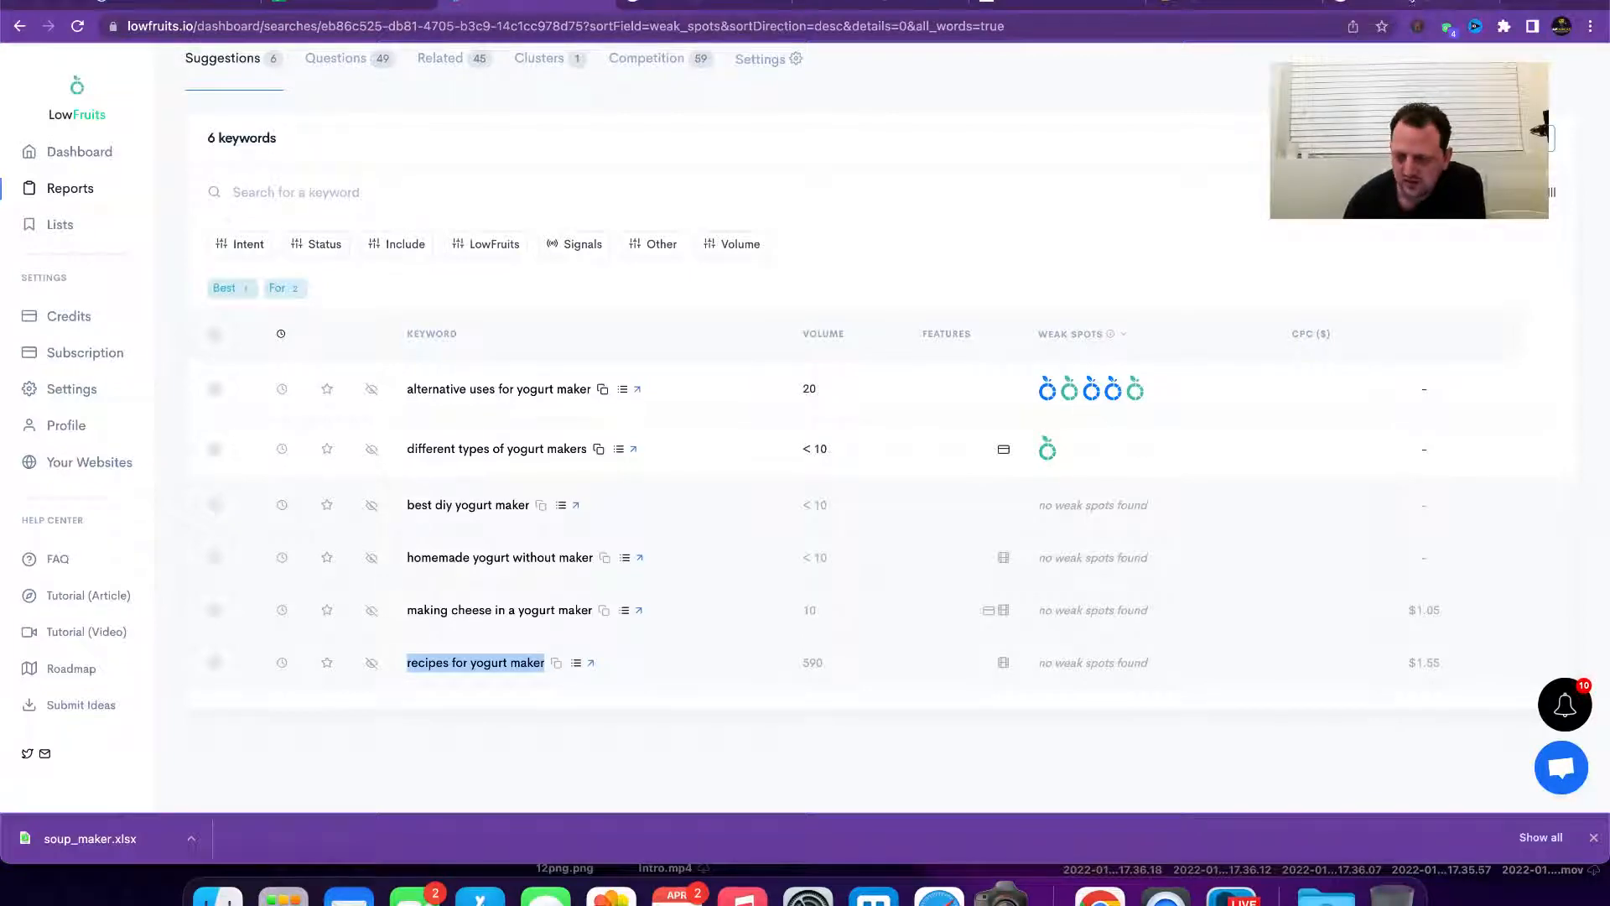
pyautogui.click(1412, 4)
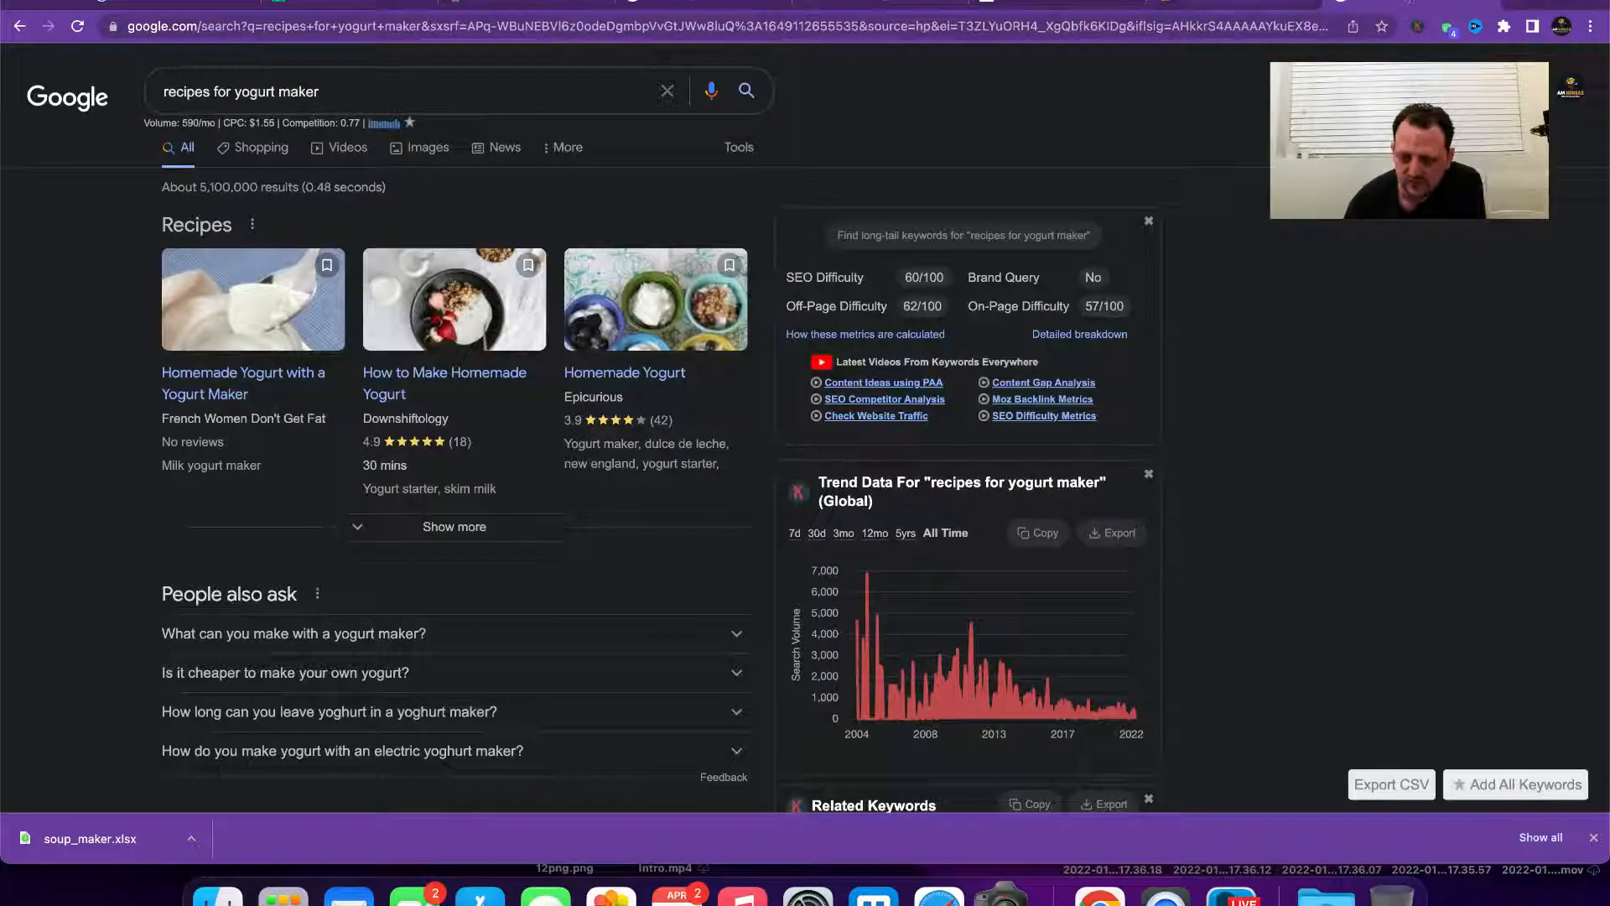
pyautogui.click(1239, 5)
pyautogui.scroll(-10, 929, 313)
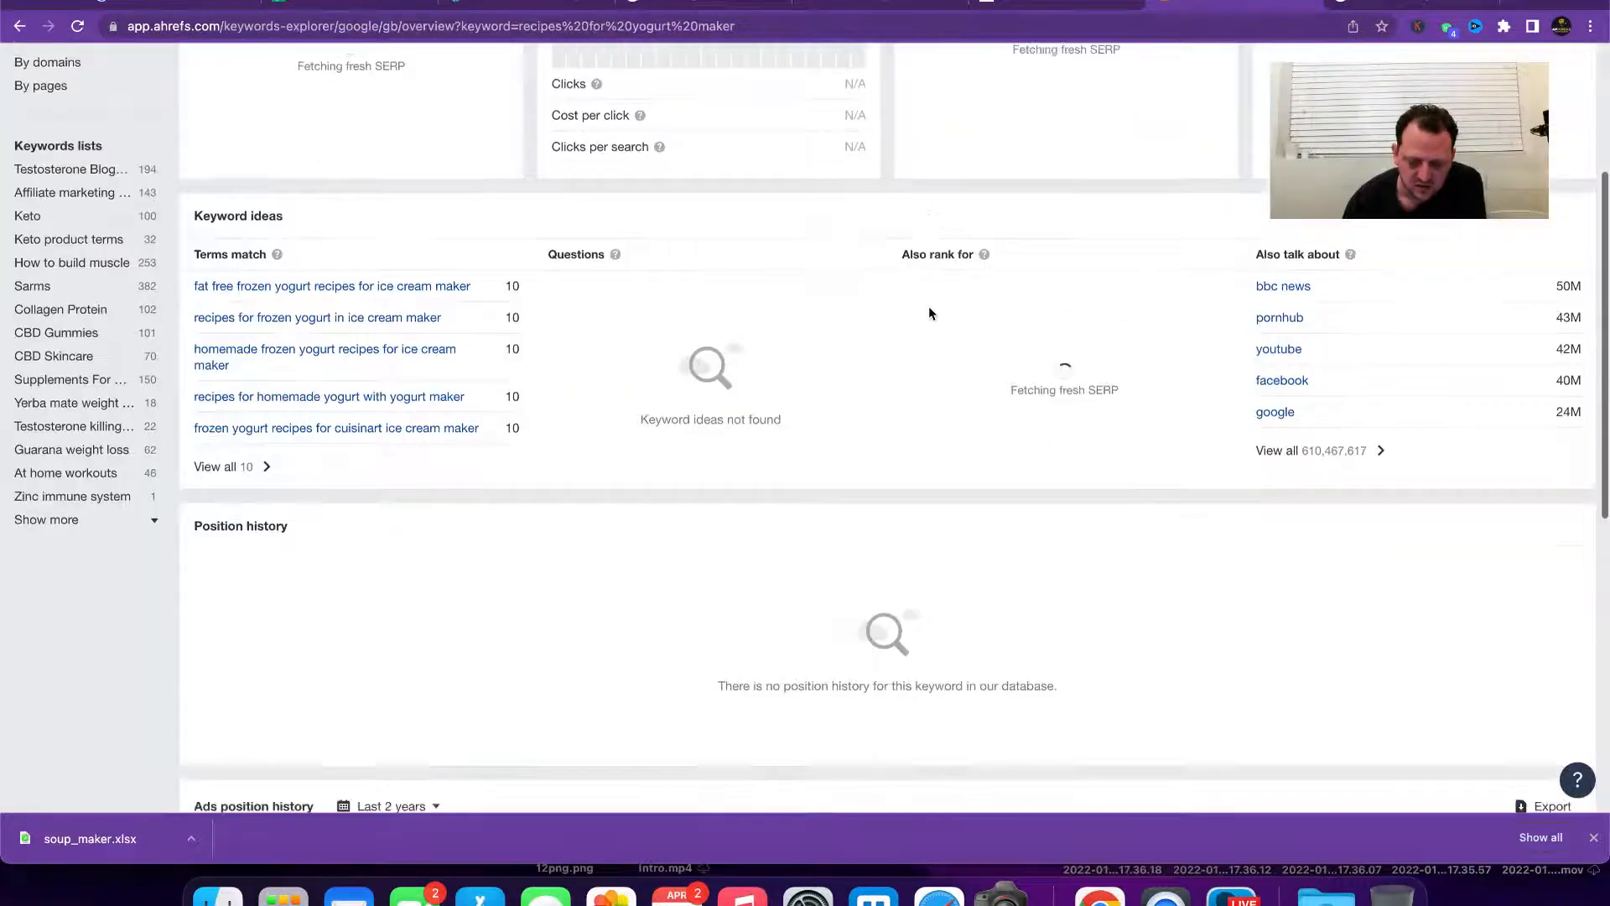
pyautogui.scroll(12, 911, 285)
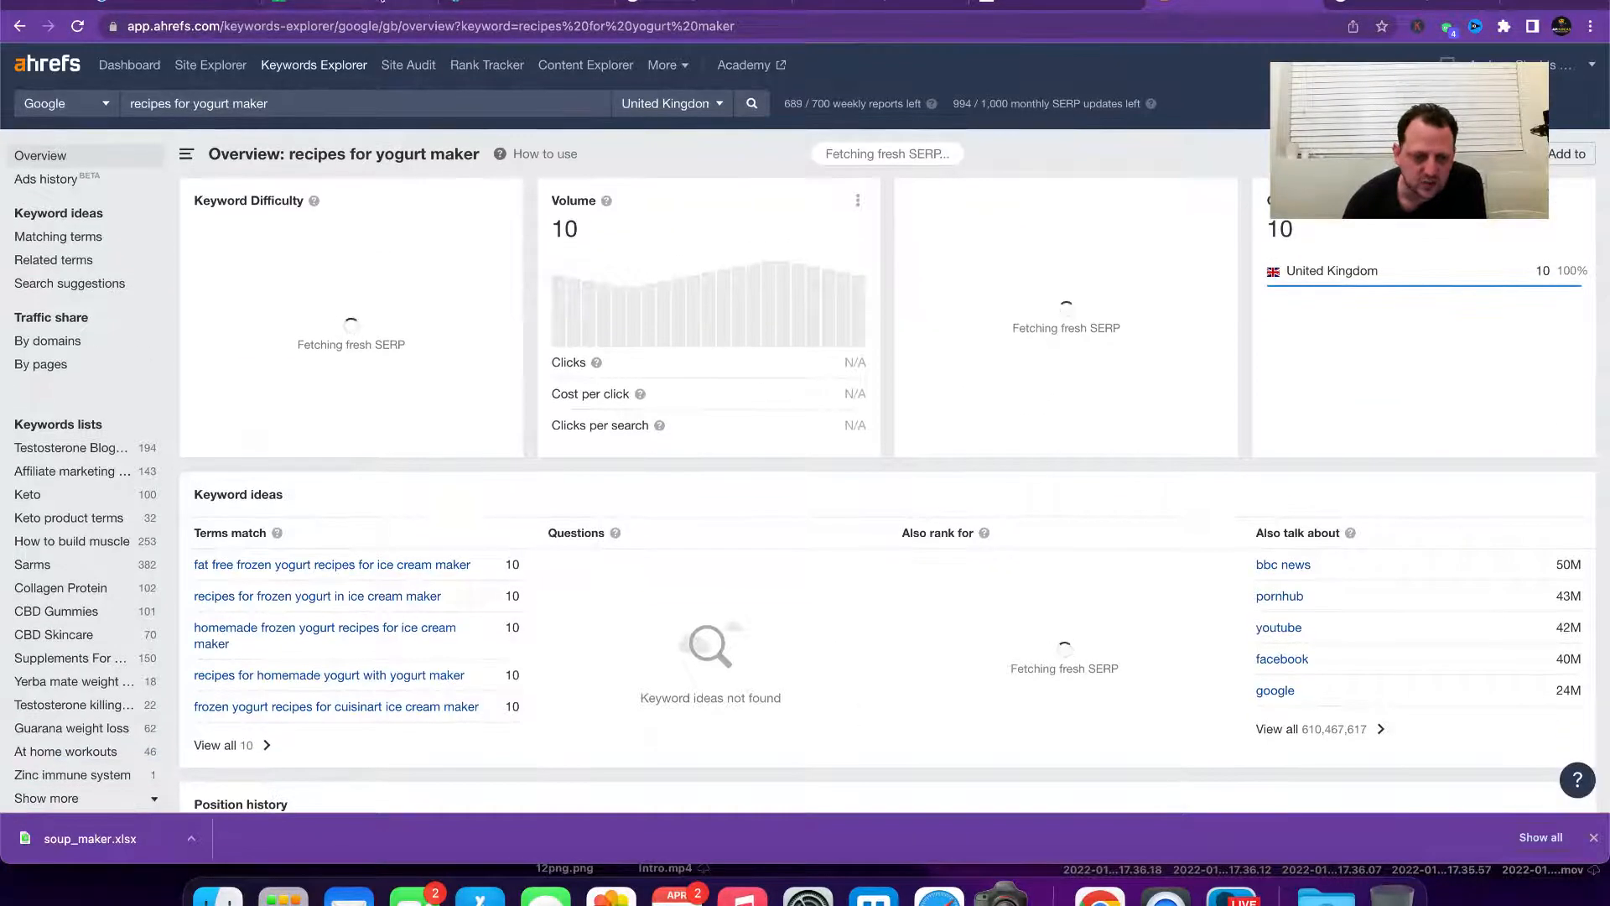
# Step: Add "recipes for yogurt maker" to cell E18 in the Yogurt Maker section of the EYK Info Content Plan spreadsheet
pyautogui.click(359, 3)
pyautogui.click(615, 520)
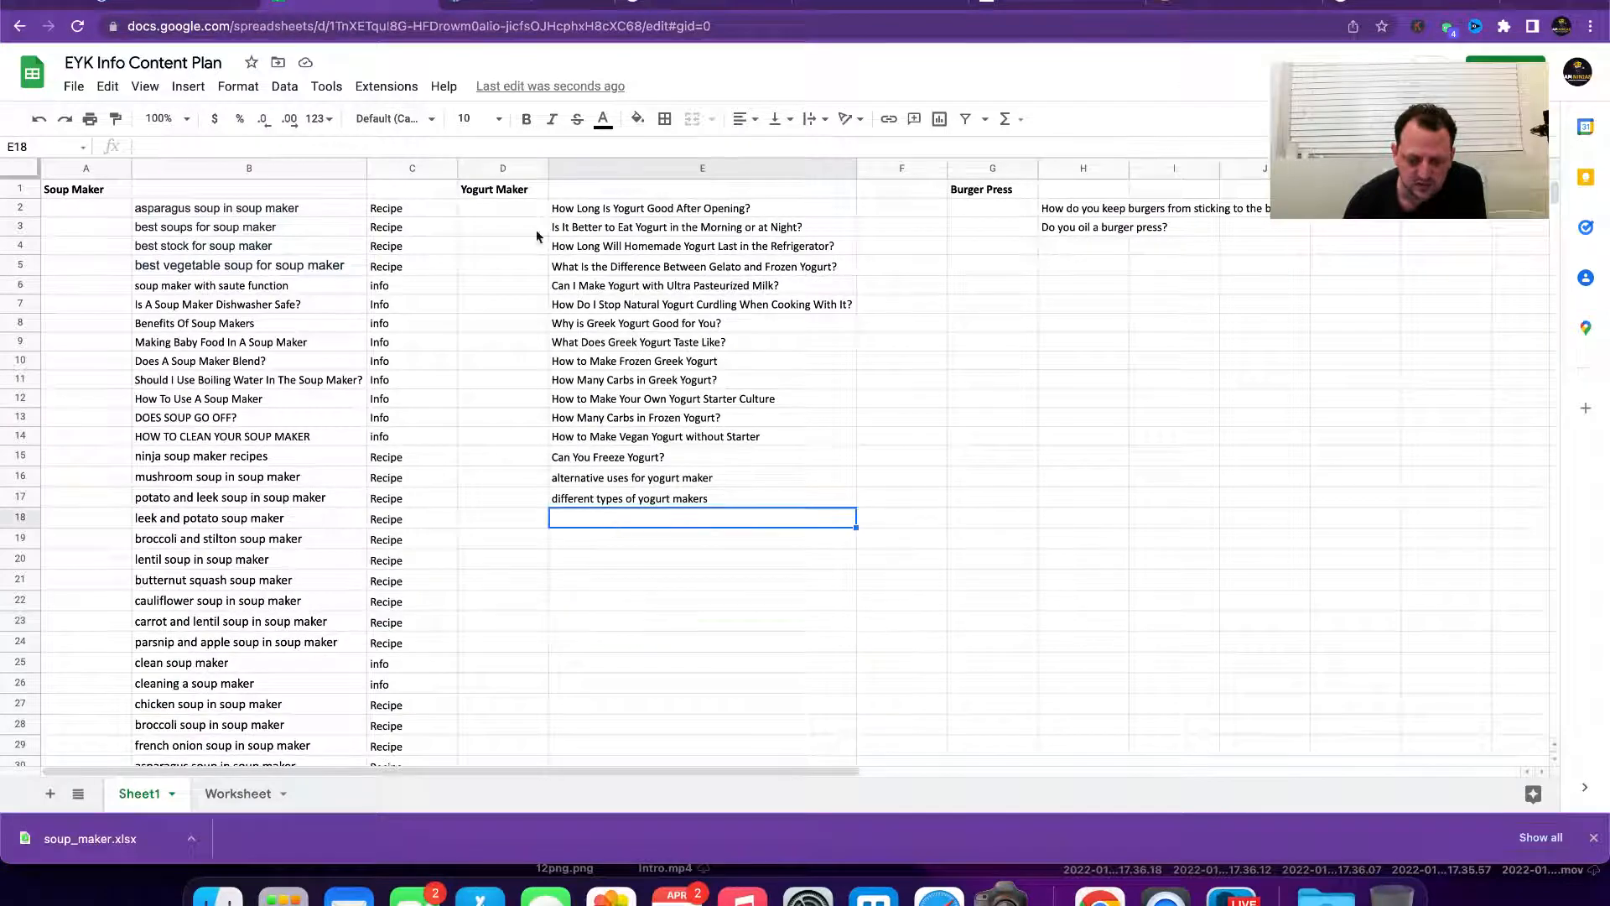
pyautogui.write('recipes for yogurt maker')
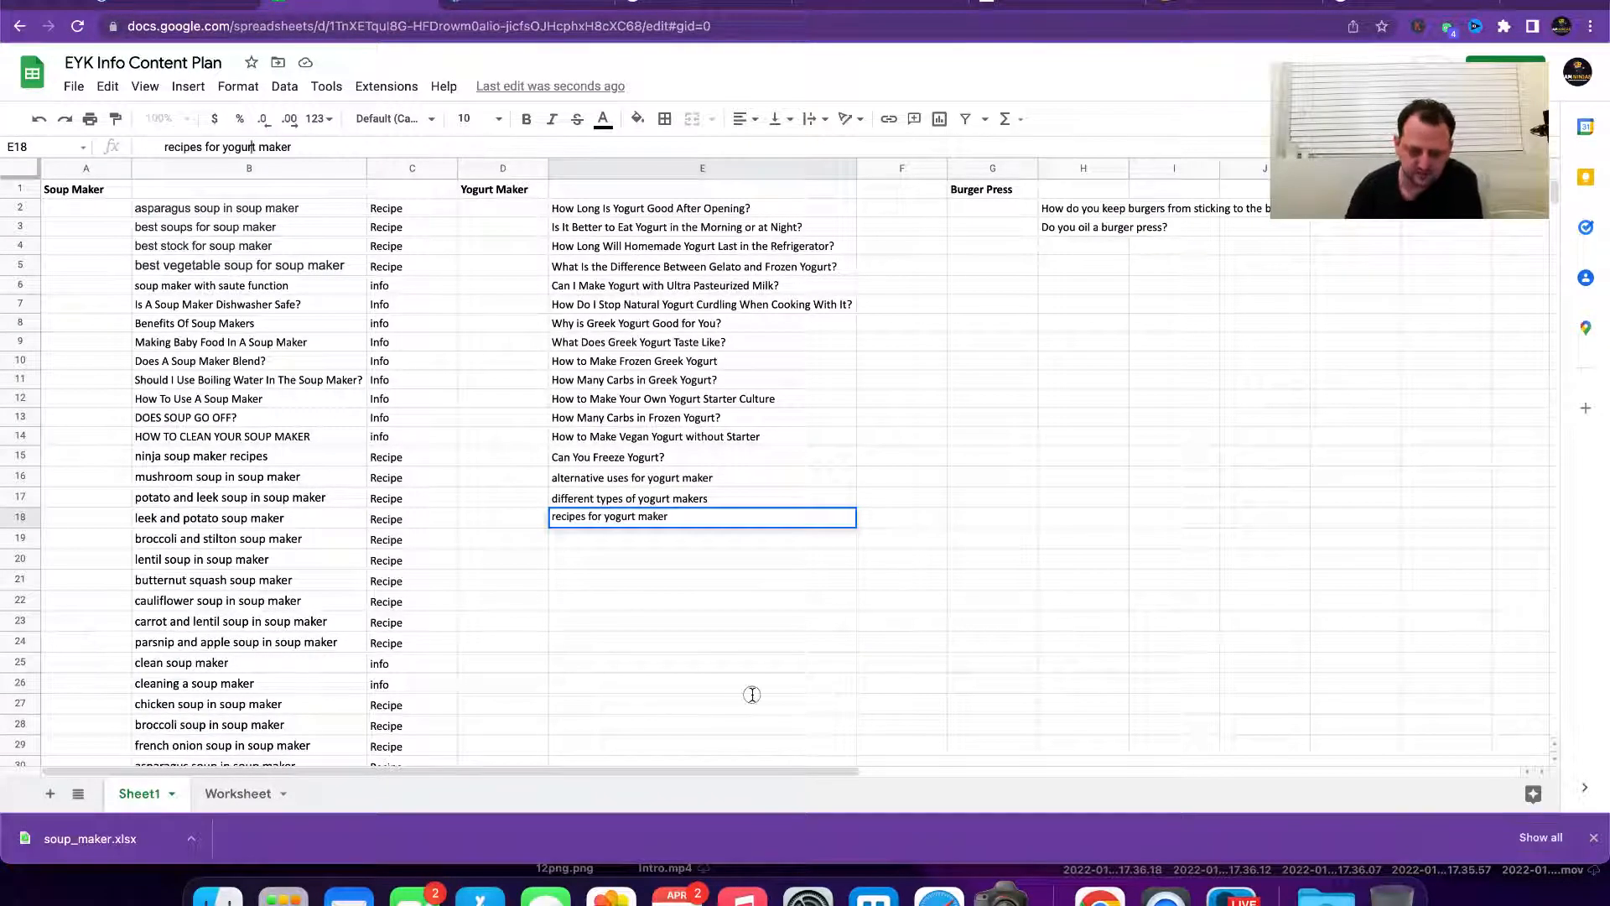
pyautogui.click(753, 693)
pyautogui.click(897, 248)
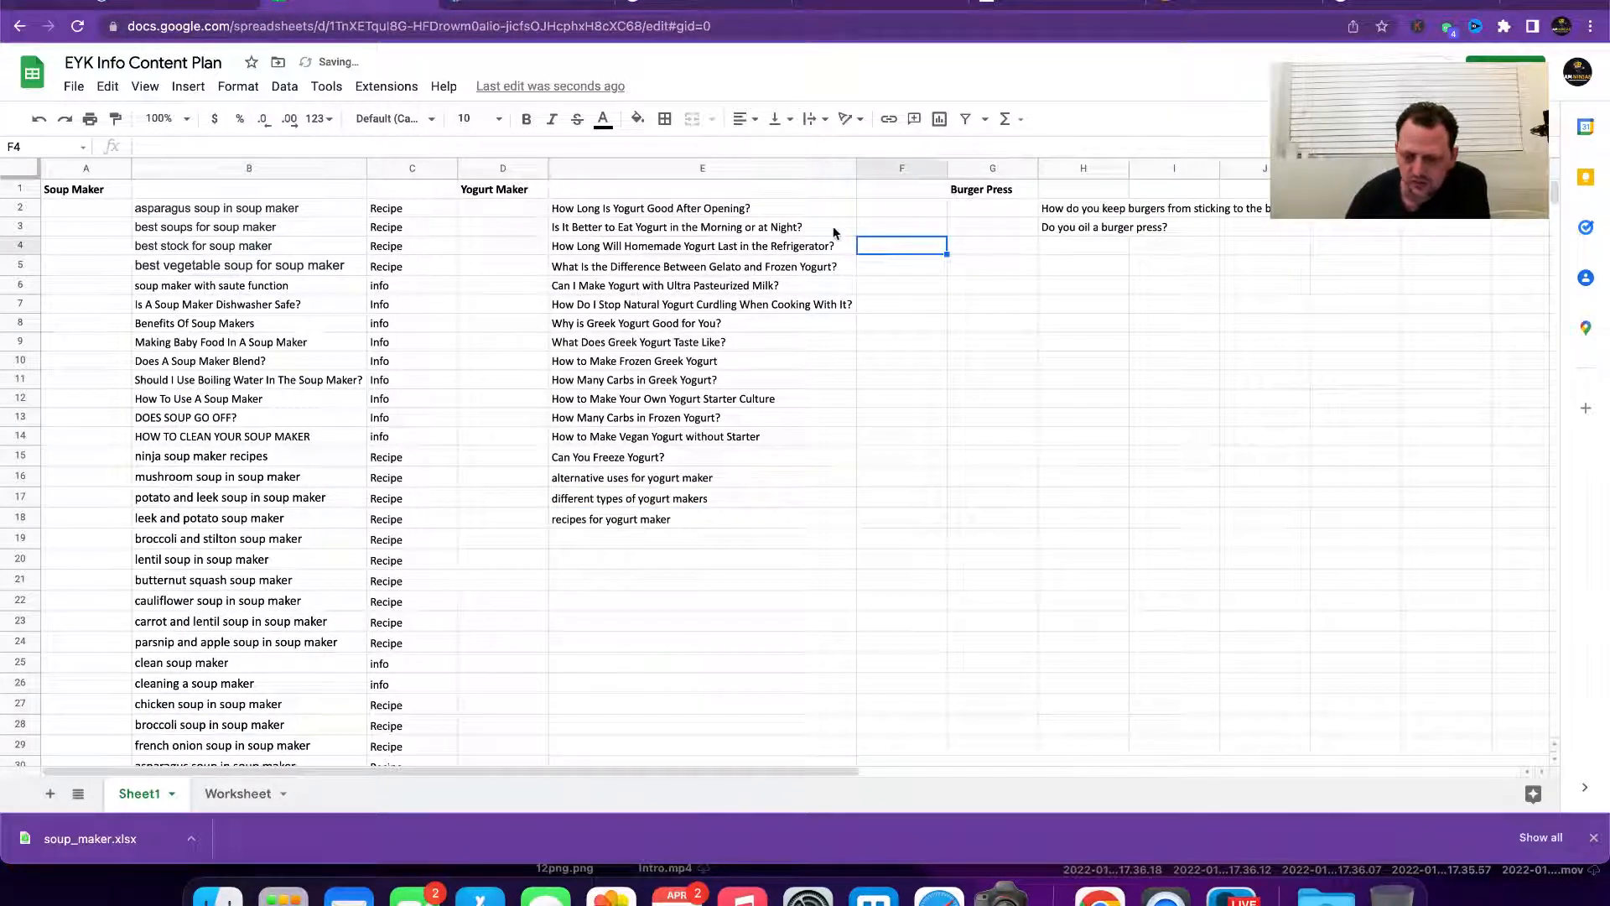
pyautogui.click(903, 210)
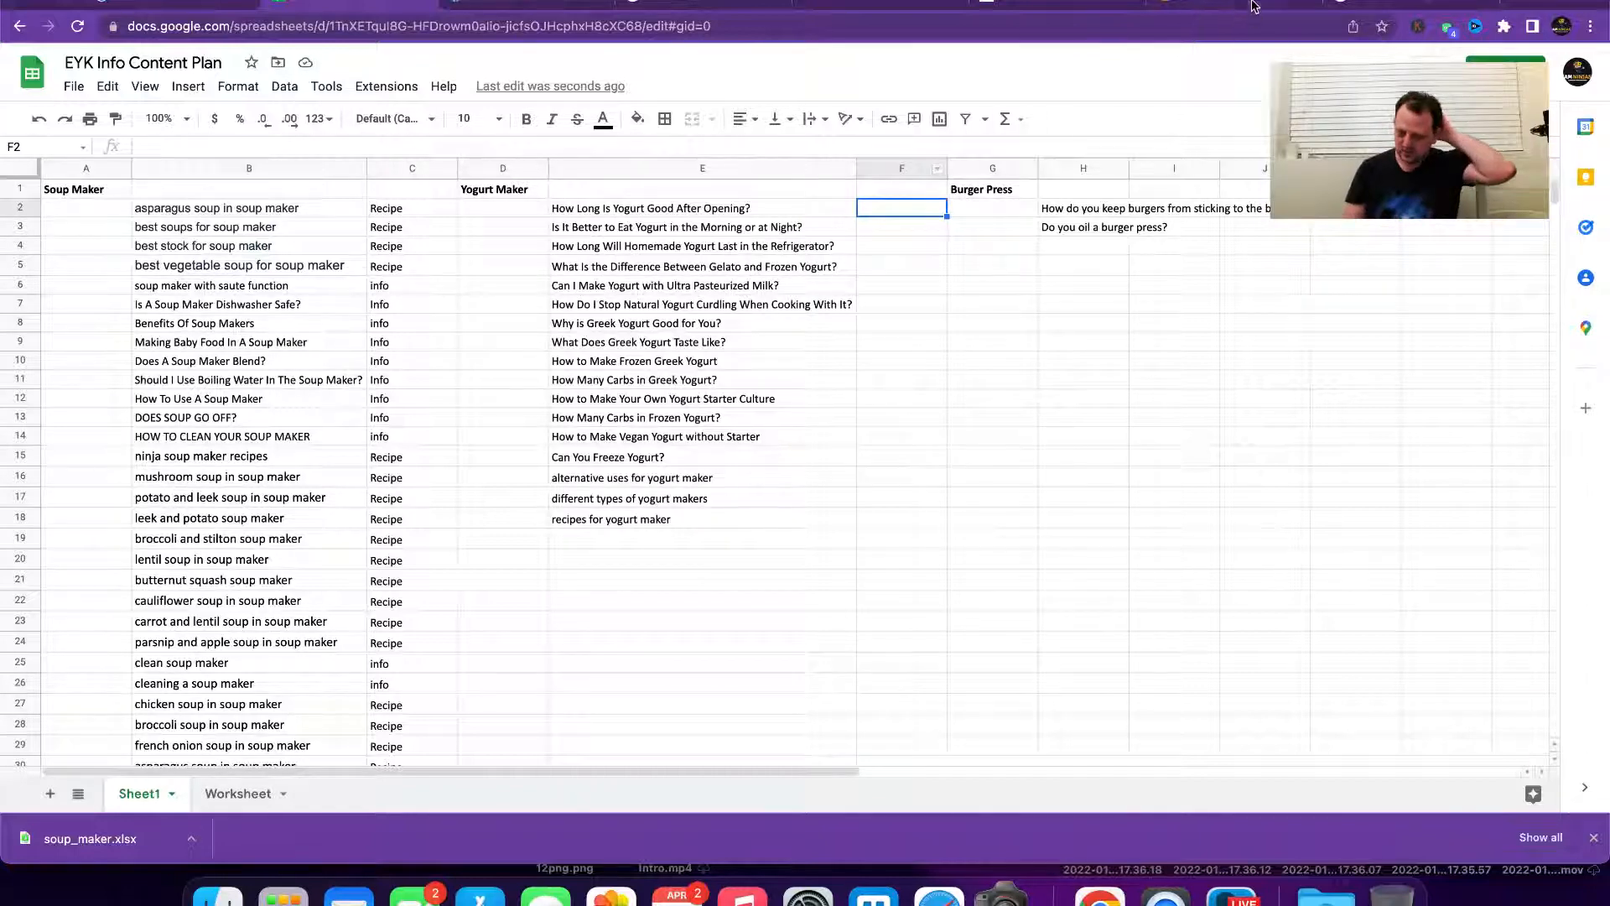
# Step: Replace the "Best Burger Press 2022" query in the open Google tab with "yogurt recipes" and run the search
pyautogui.click(687, 8)
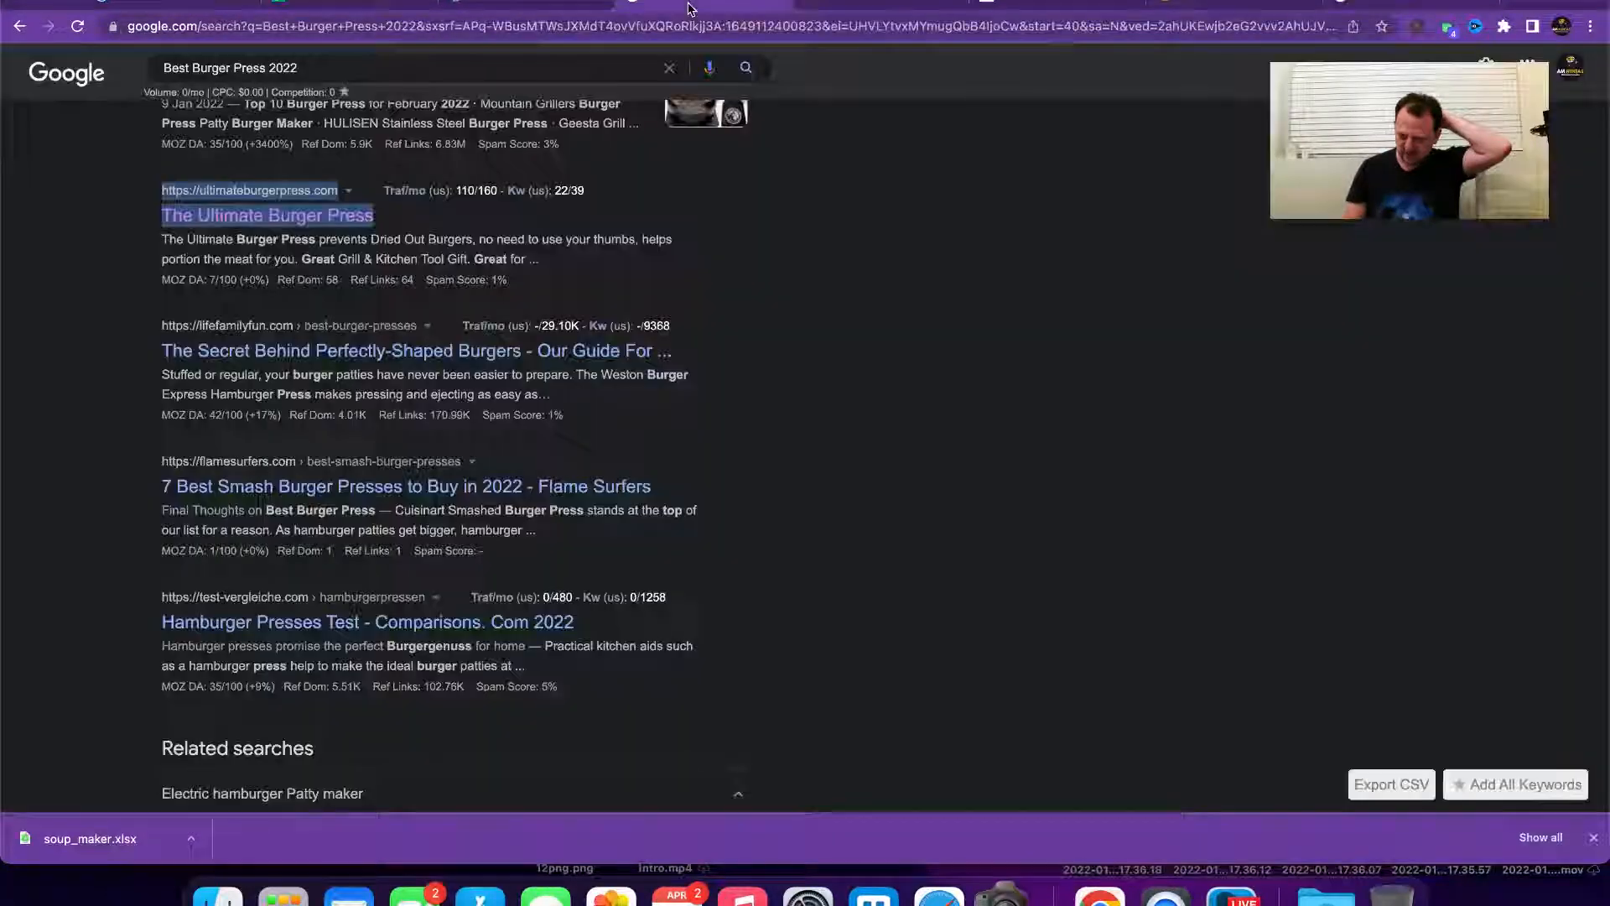
pyautogui.tripleClick(481, 69)
pyautogui.write('y')
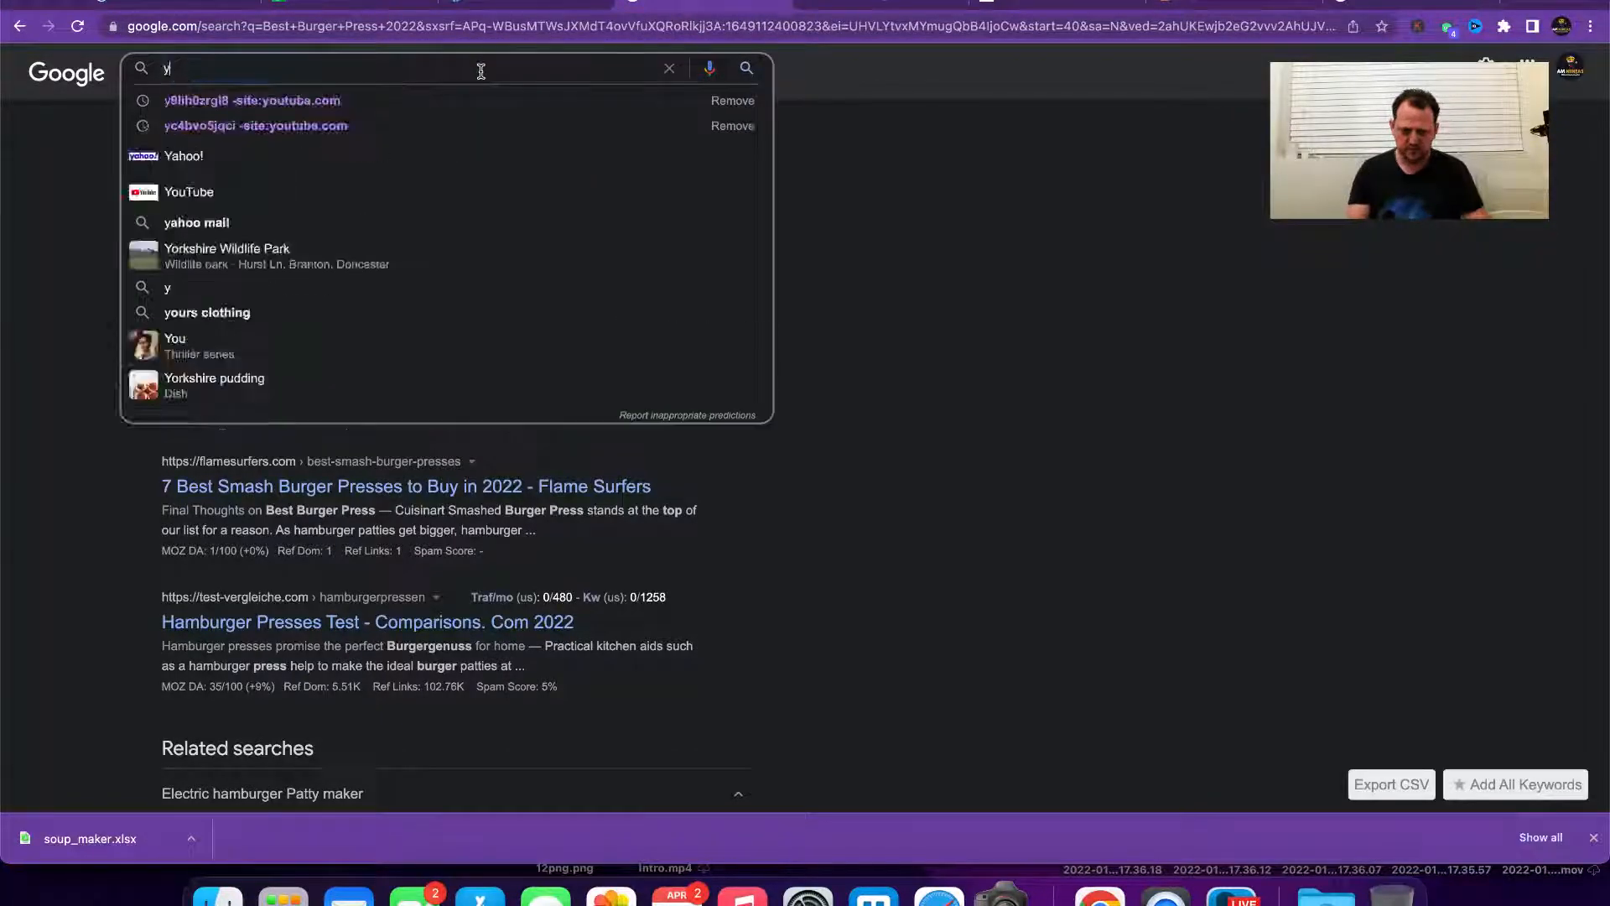
pyautogui.write('gurt')
pyautogui.press('BackSpace')
pyautogui.press('BackSpace')
pyautogui.press('BackSpace')
pyautogui.press('BackSpace')
pyautogui.write('o')
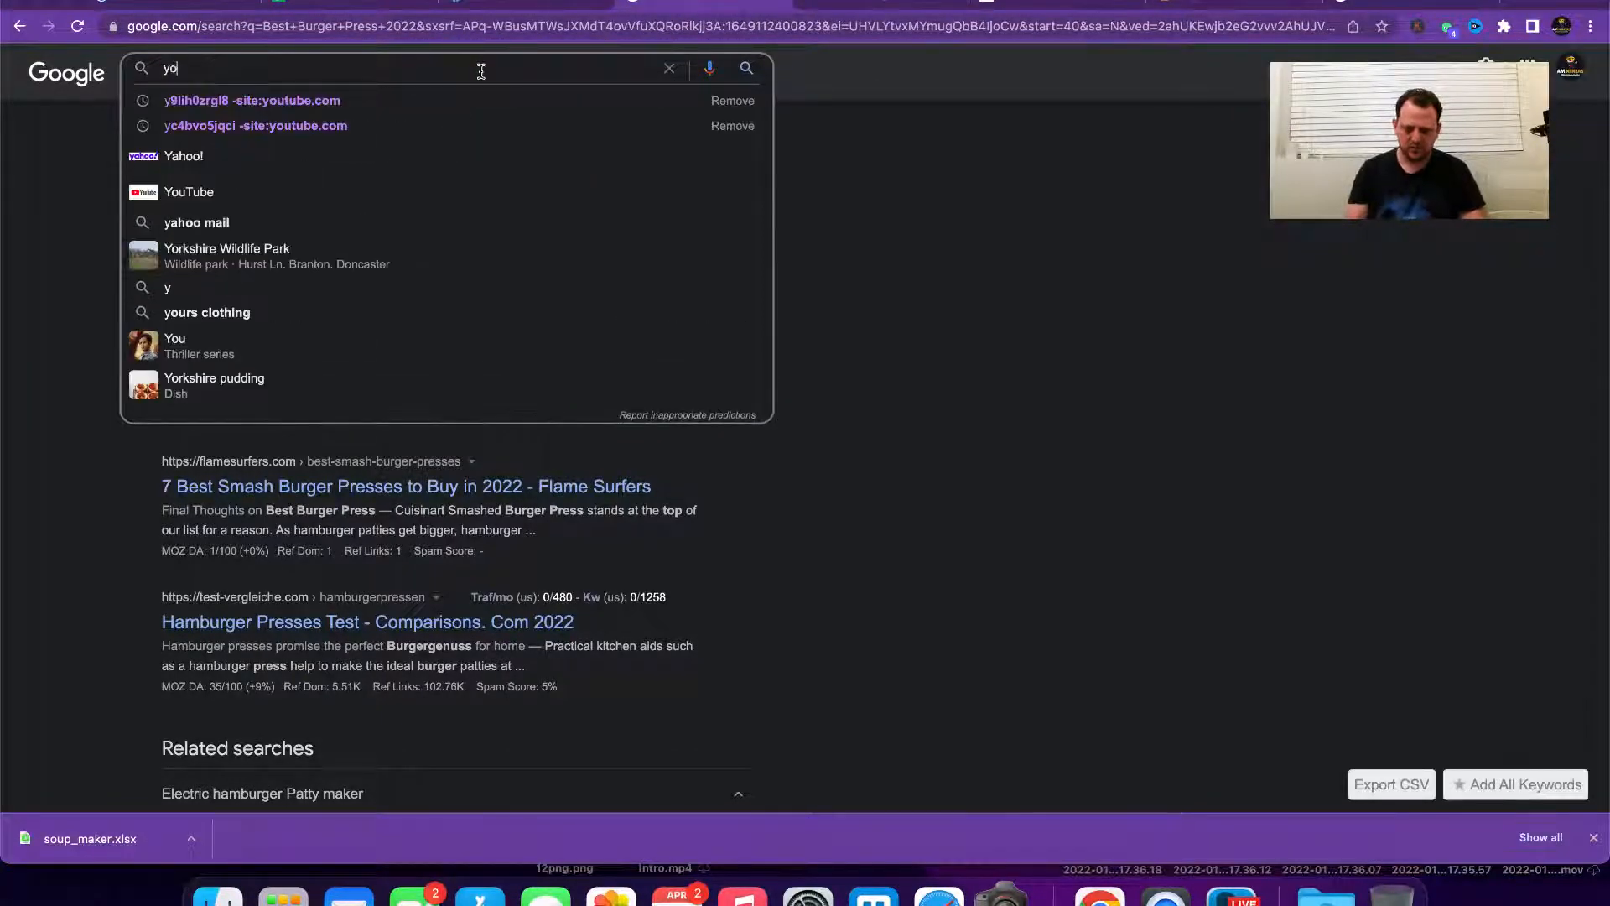
pyautogui.write('gurt recipe')
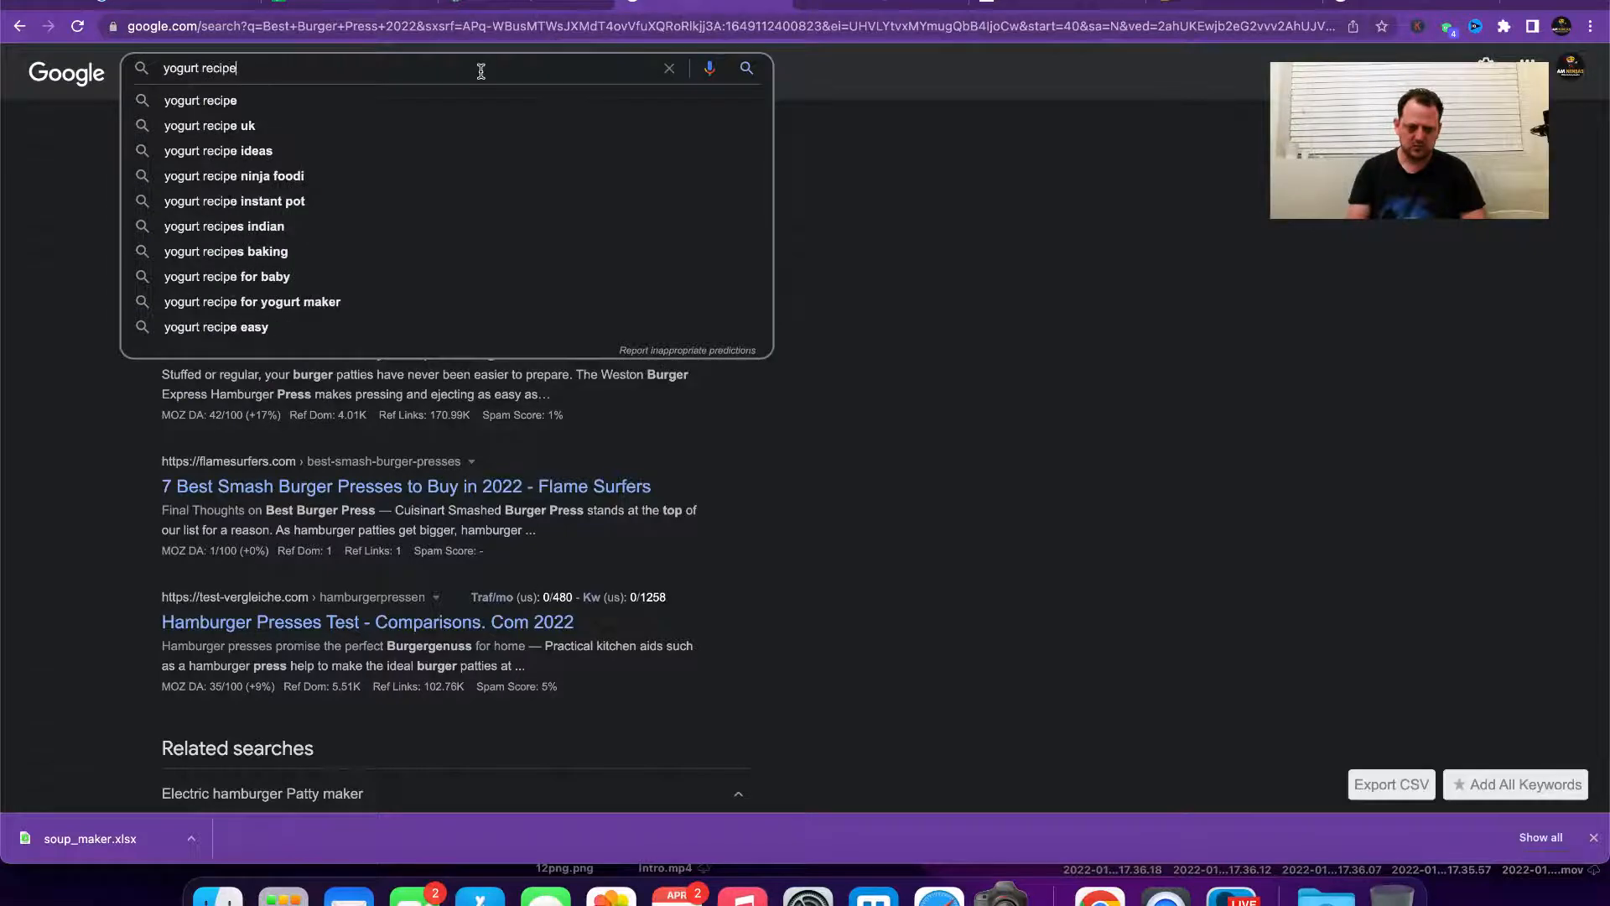
pyautogui.write('s')
pyautogui.press('Return')
# Step: Examine the "yogurt recipes" results, checking the ranking sites' authority, related and long-tail keyword volumes, and search suggestions
pyautogui.scroll(-10, 454, 431)
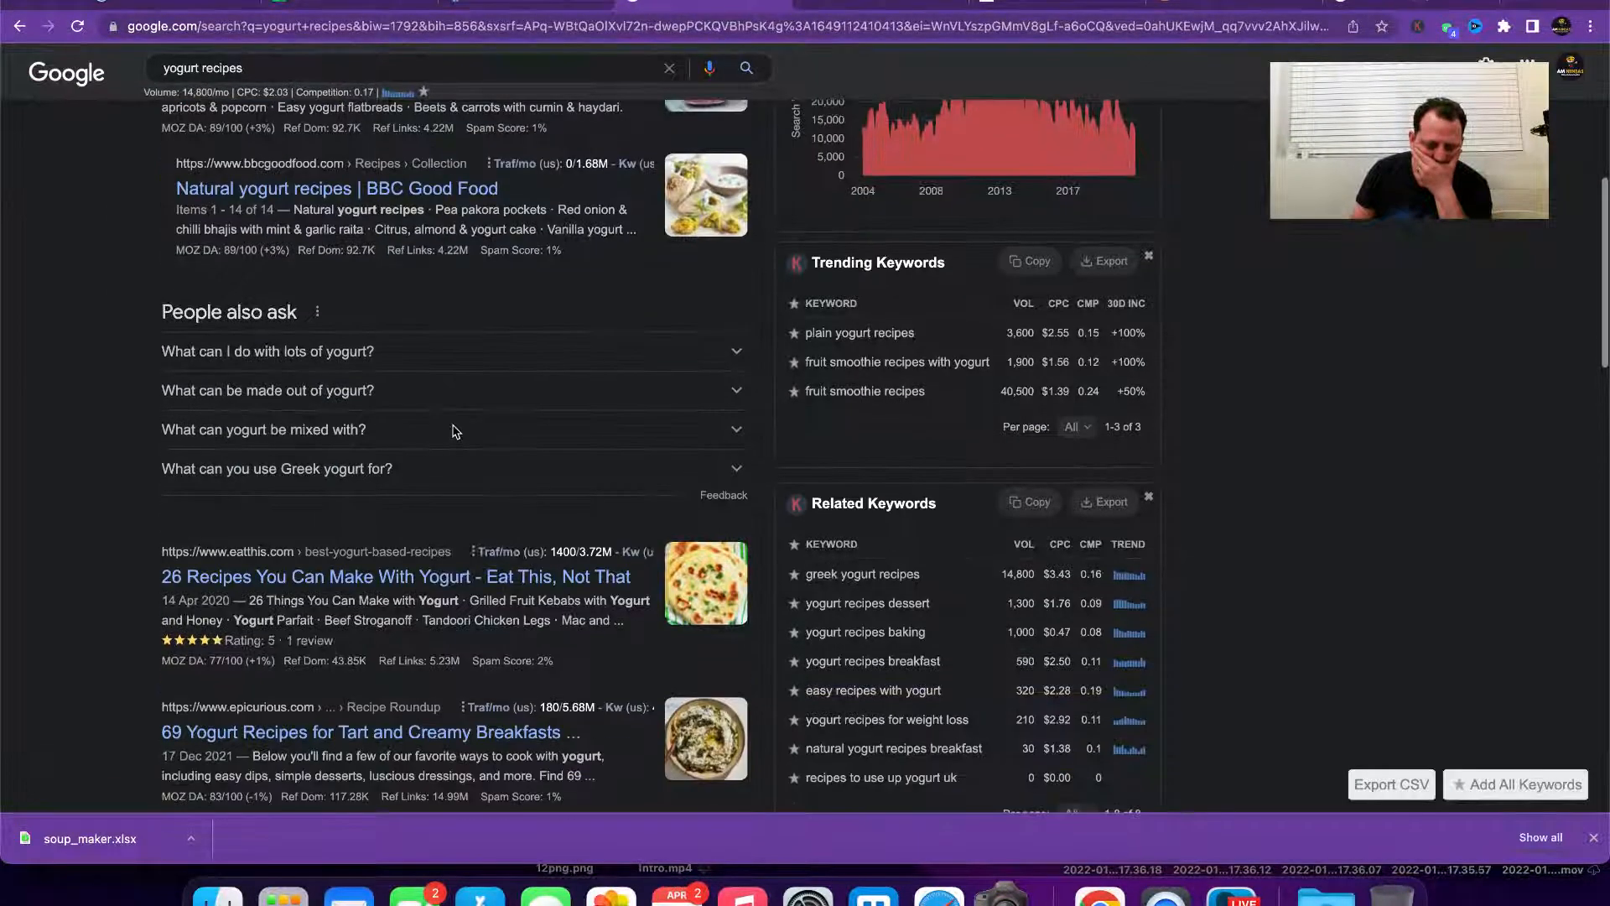
pyautogui.scroll(-3, 454, 432)
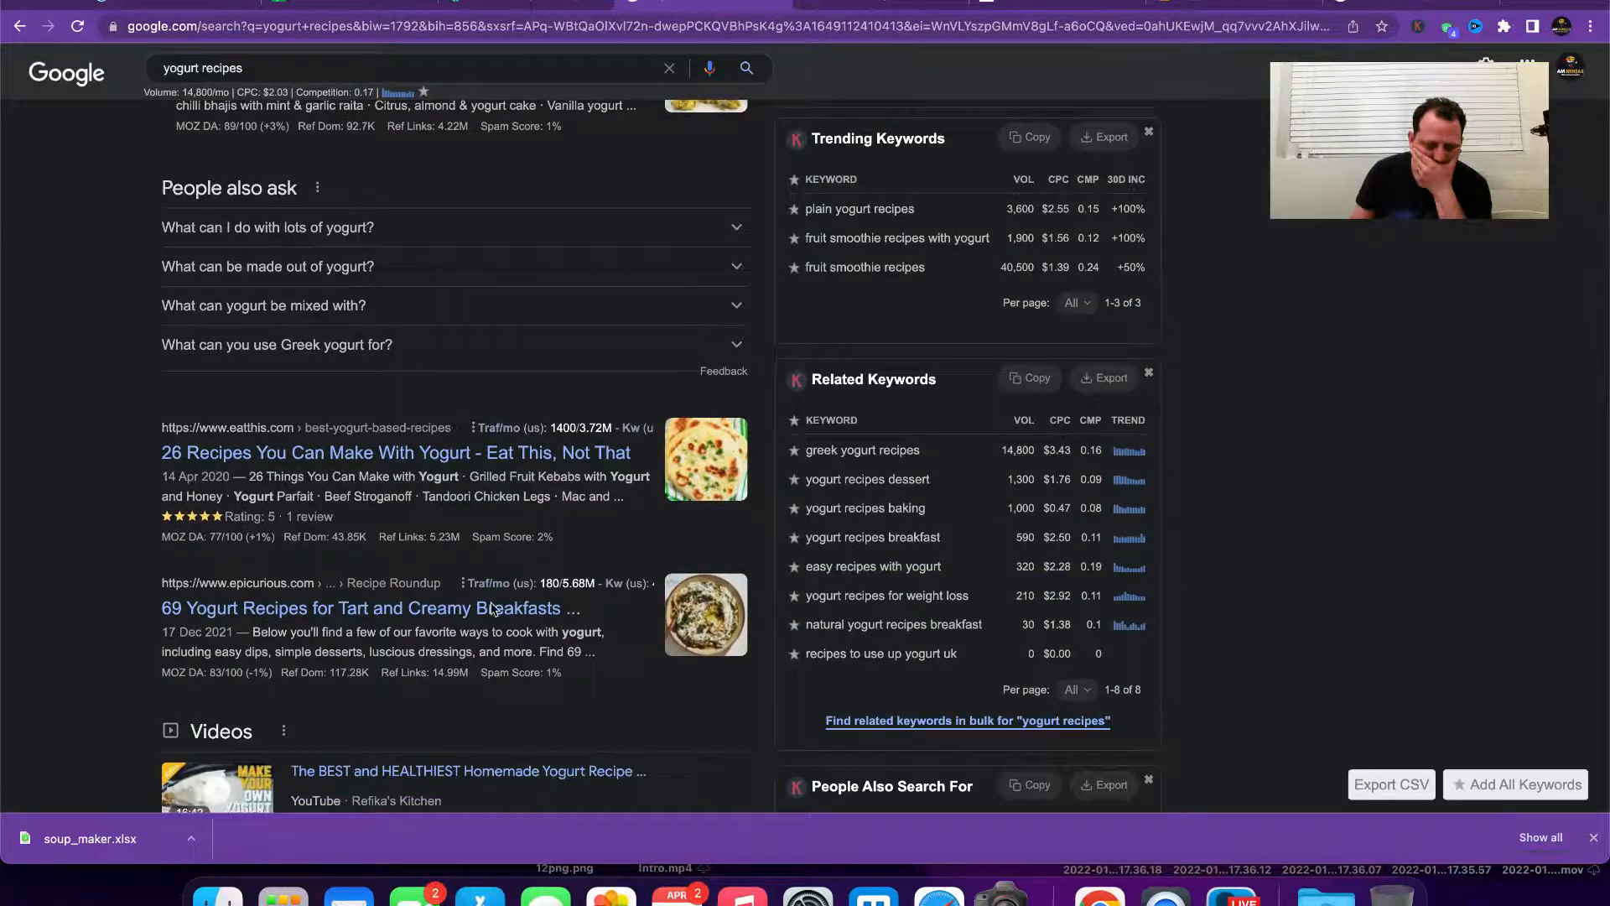
pyautogui.scroll(-15, 493, 609)
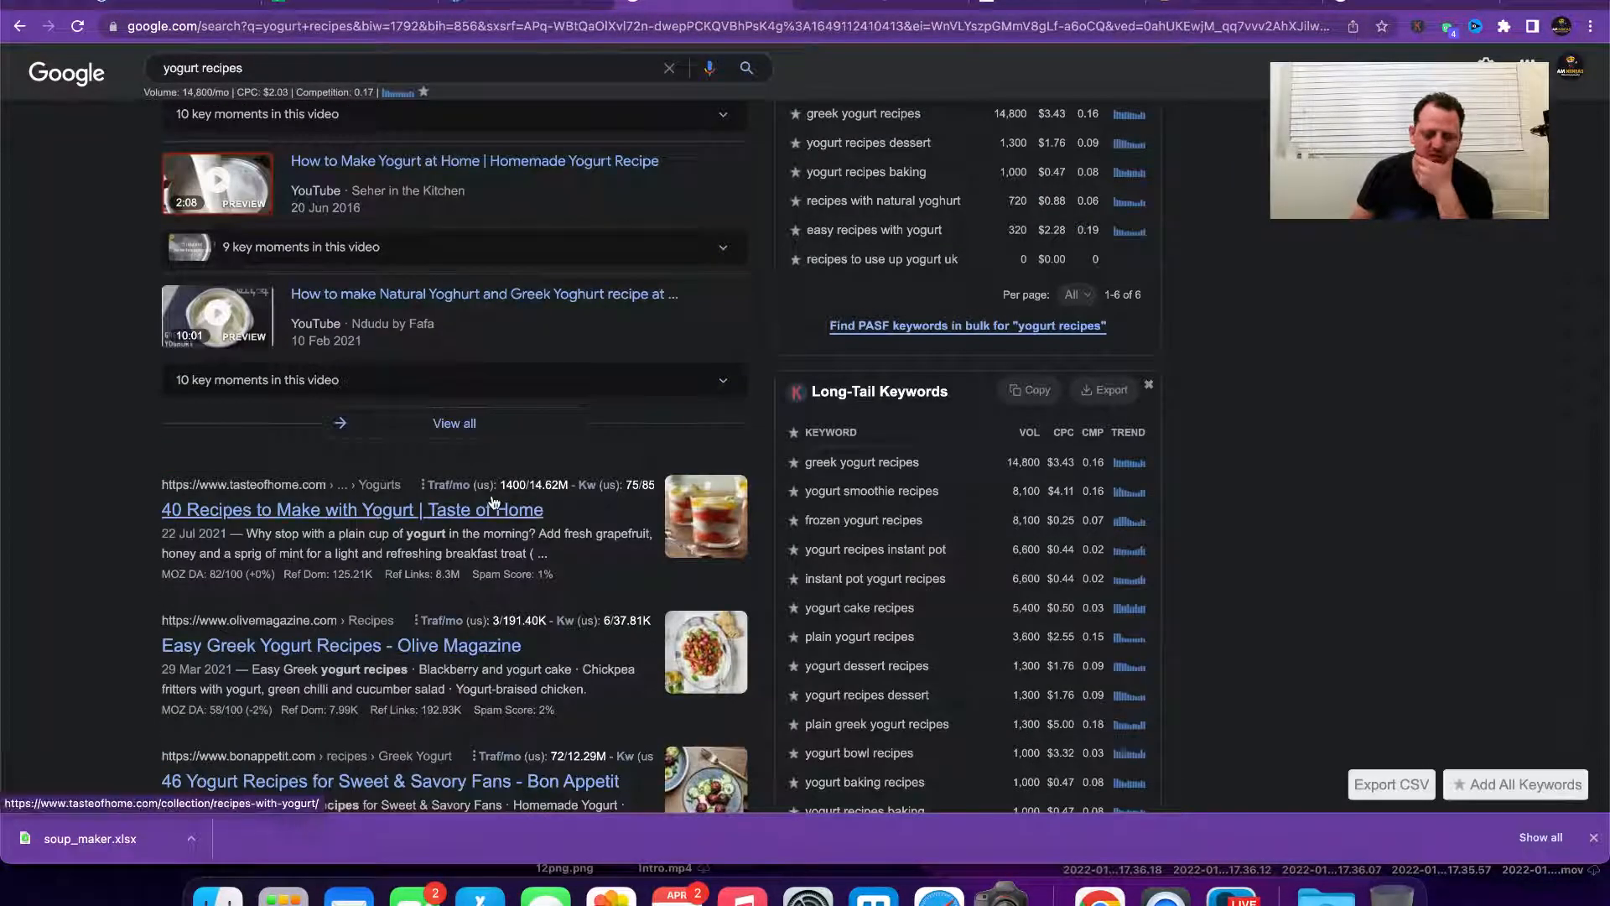
pyautogui.scroll(-6, 494, 502)
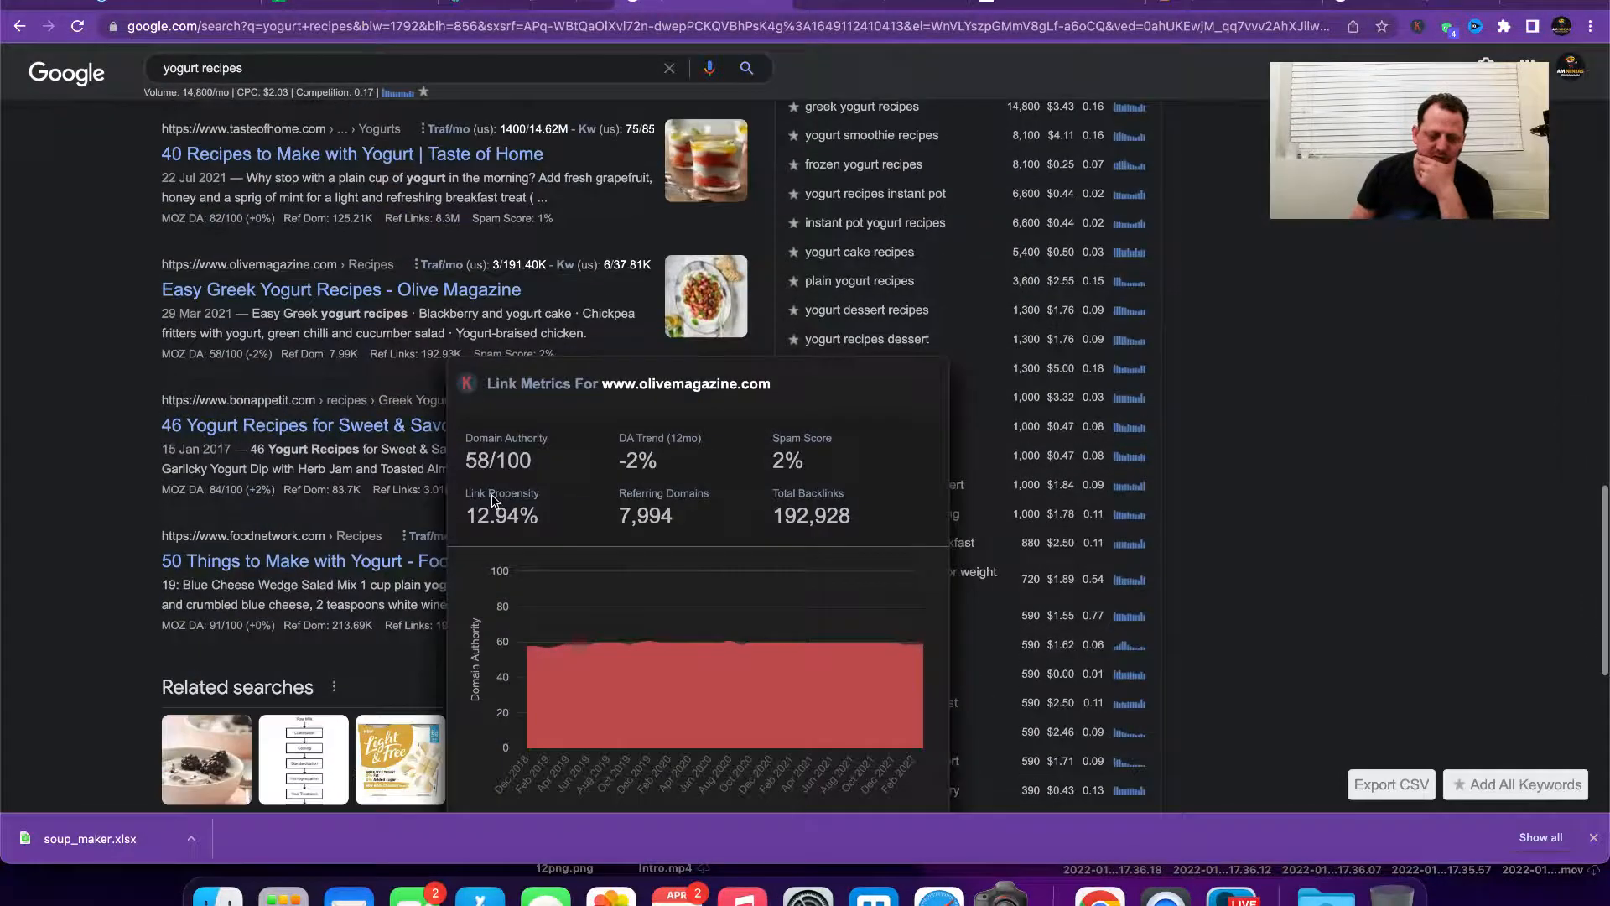
pyautogui.scroll(-3, 352, 620)
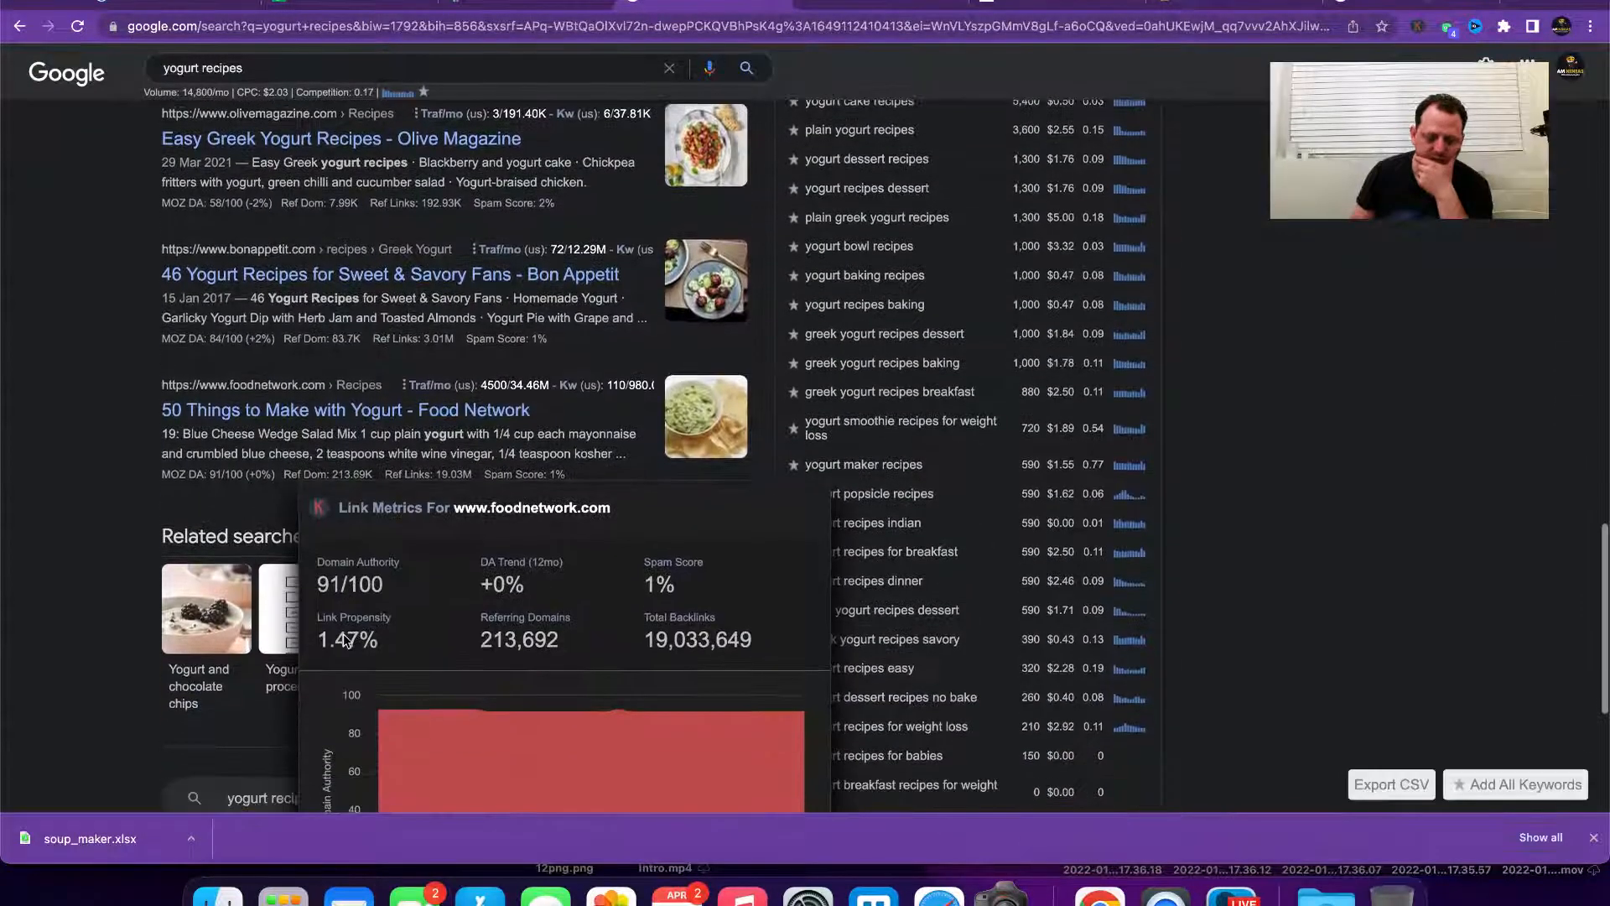
pyautogui.scroll(-3, 346, 641)
pyautogui.scroll(5, 311, 583)
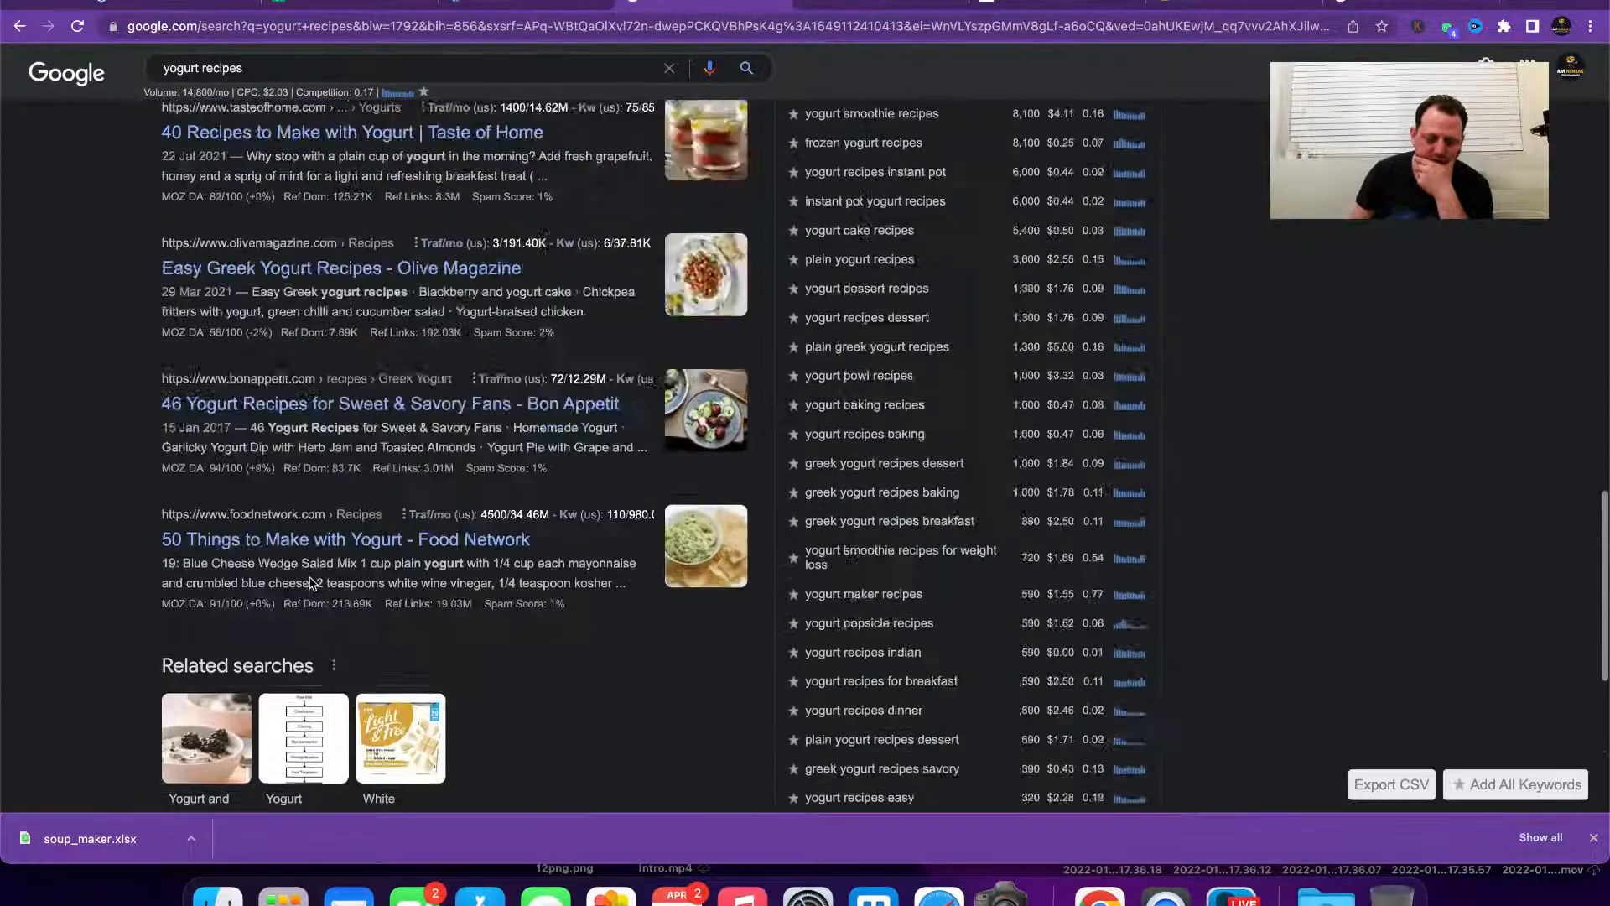
pyautogui.scroll(10, 310, 582)
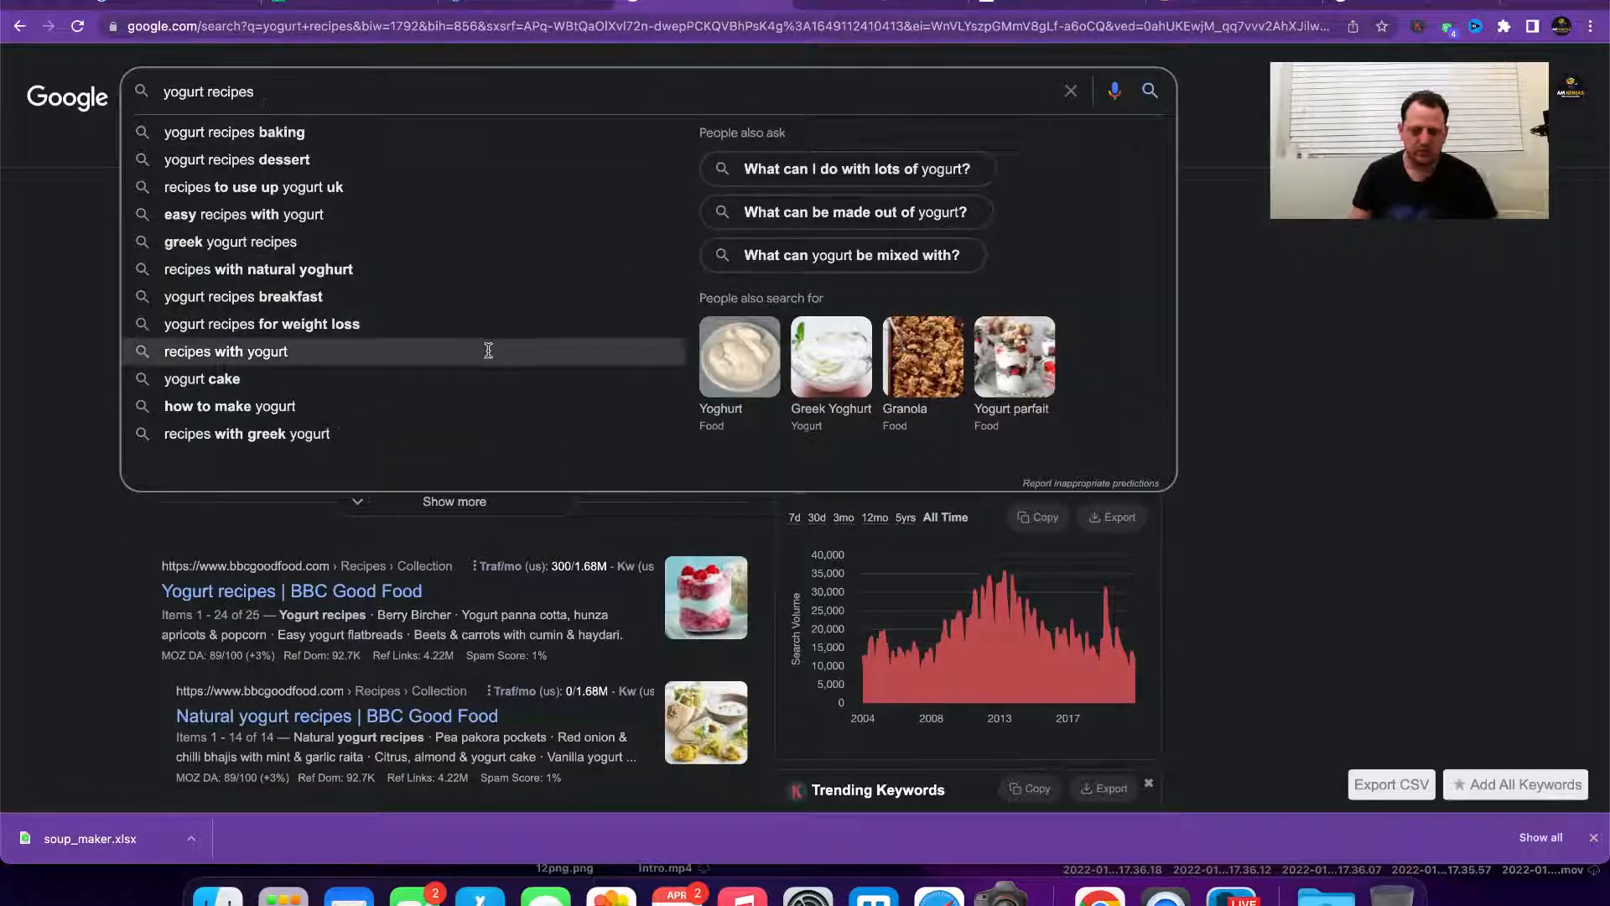
# Step: View the Google Trends chart for "yogurt recipes", close it, and examine the related keywords in the "recipes for yogurt maker" results
pyautogui.click(1019, 650)
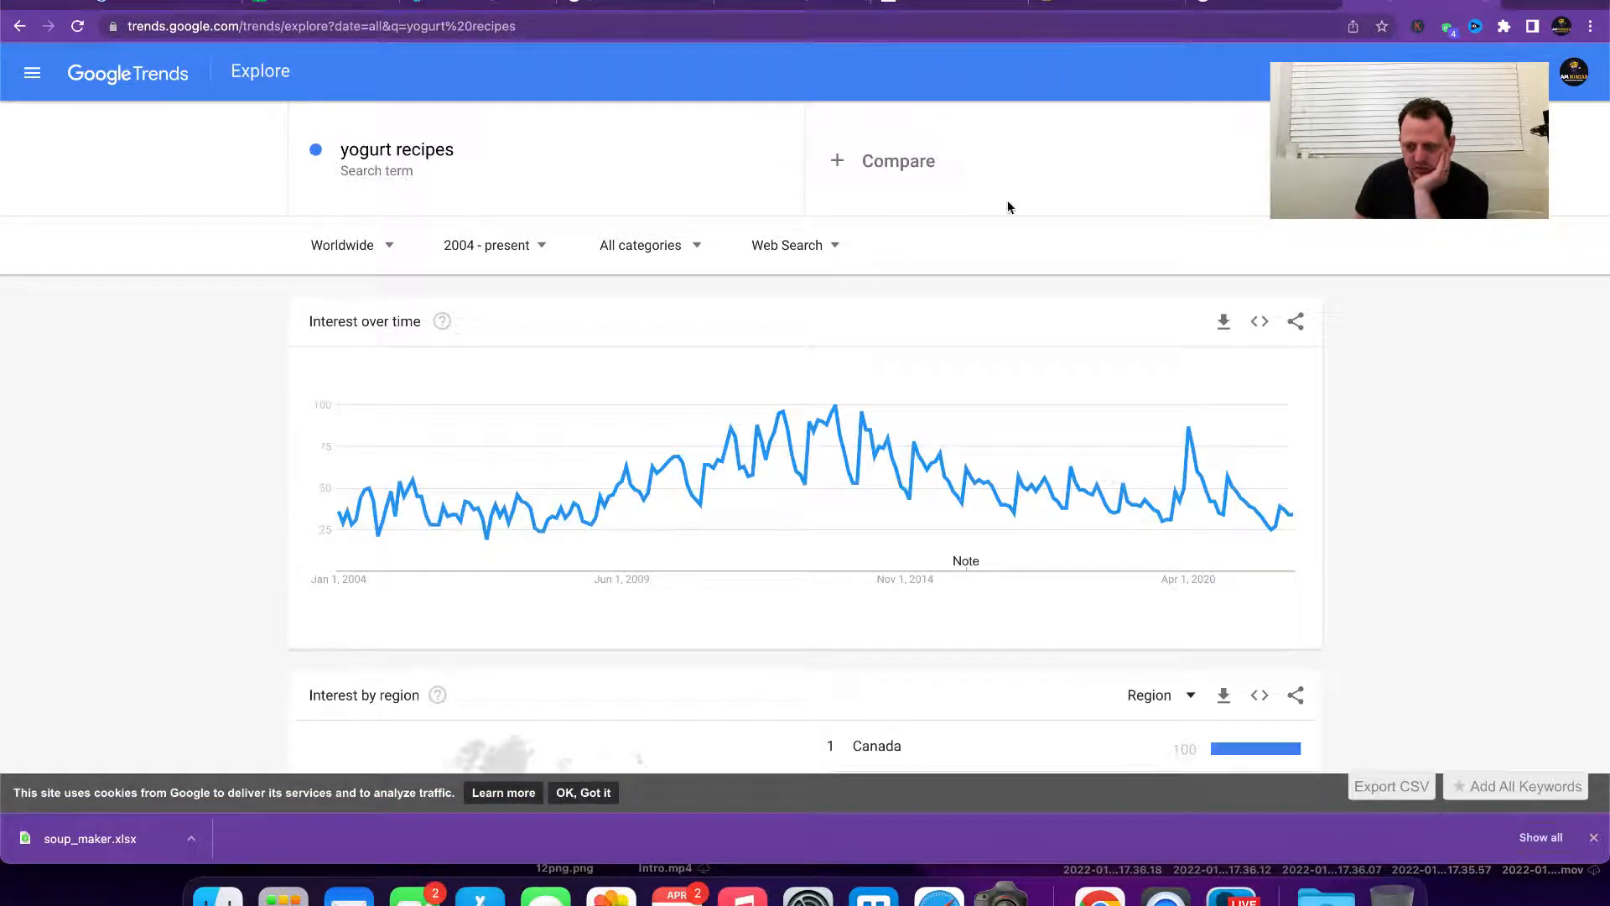
pyautogui.press('super+w')
pyautogui.scroll(-7, 1149, 562)
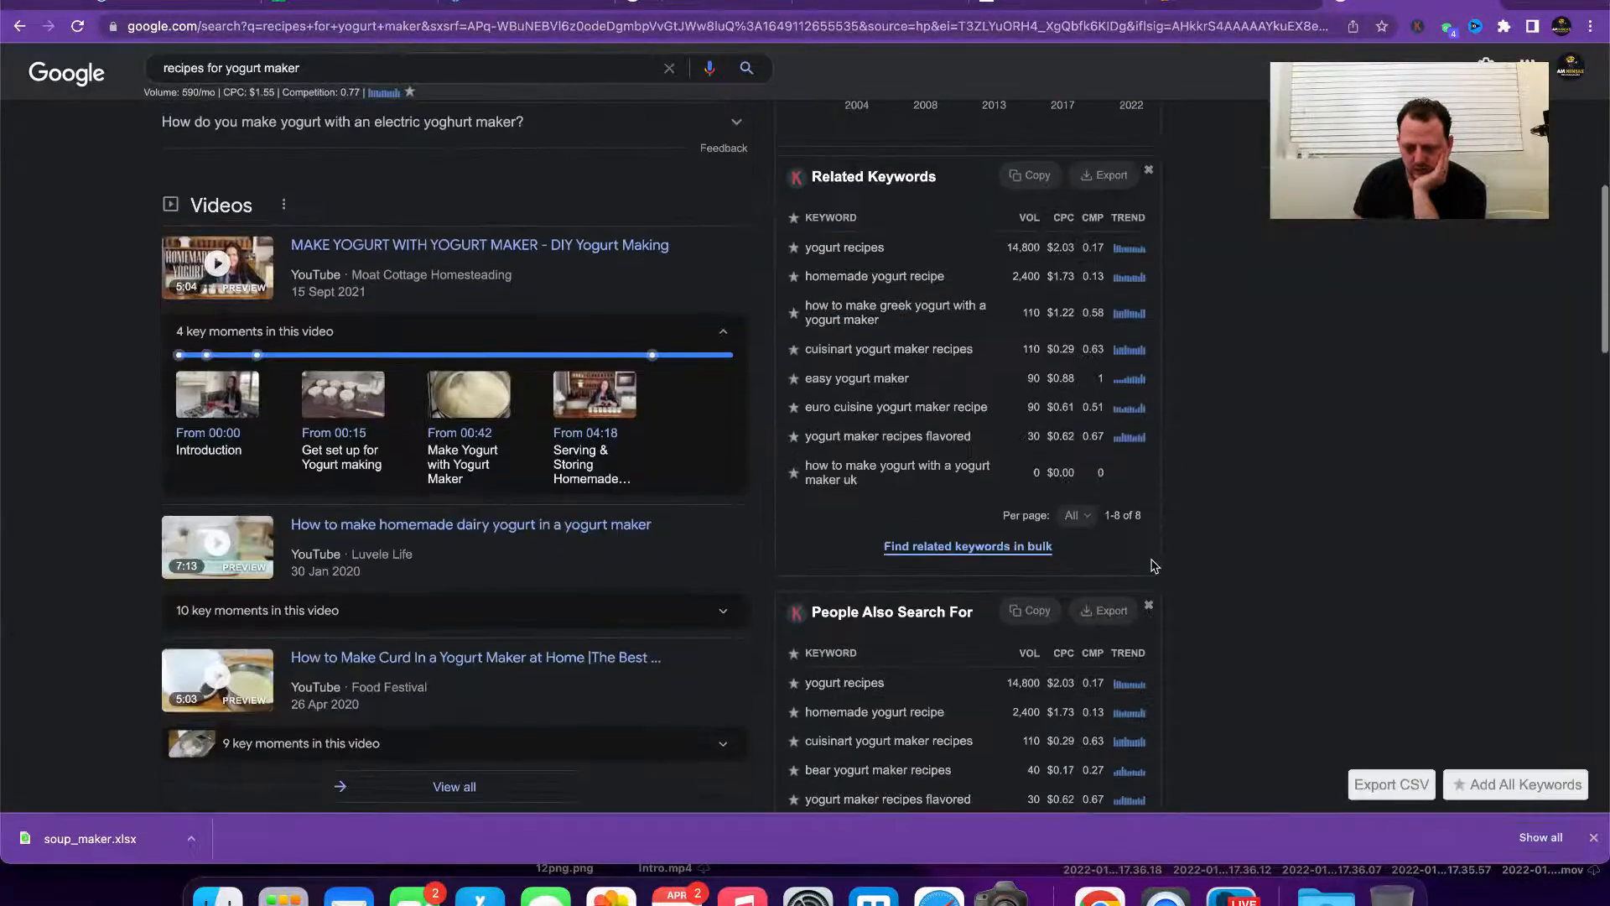
# Step: Examine the People Also Search For and long-tail keyword volumes in the "recipes for yogurt maker" results
pyautogui.scroll(-5, 1007, 545)
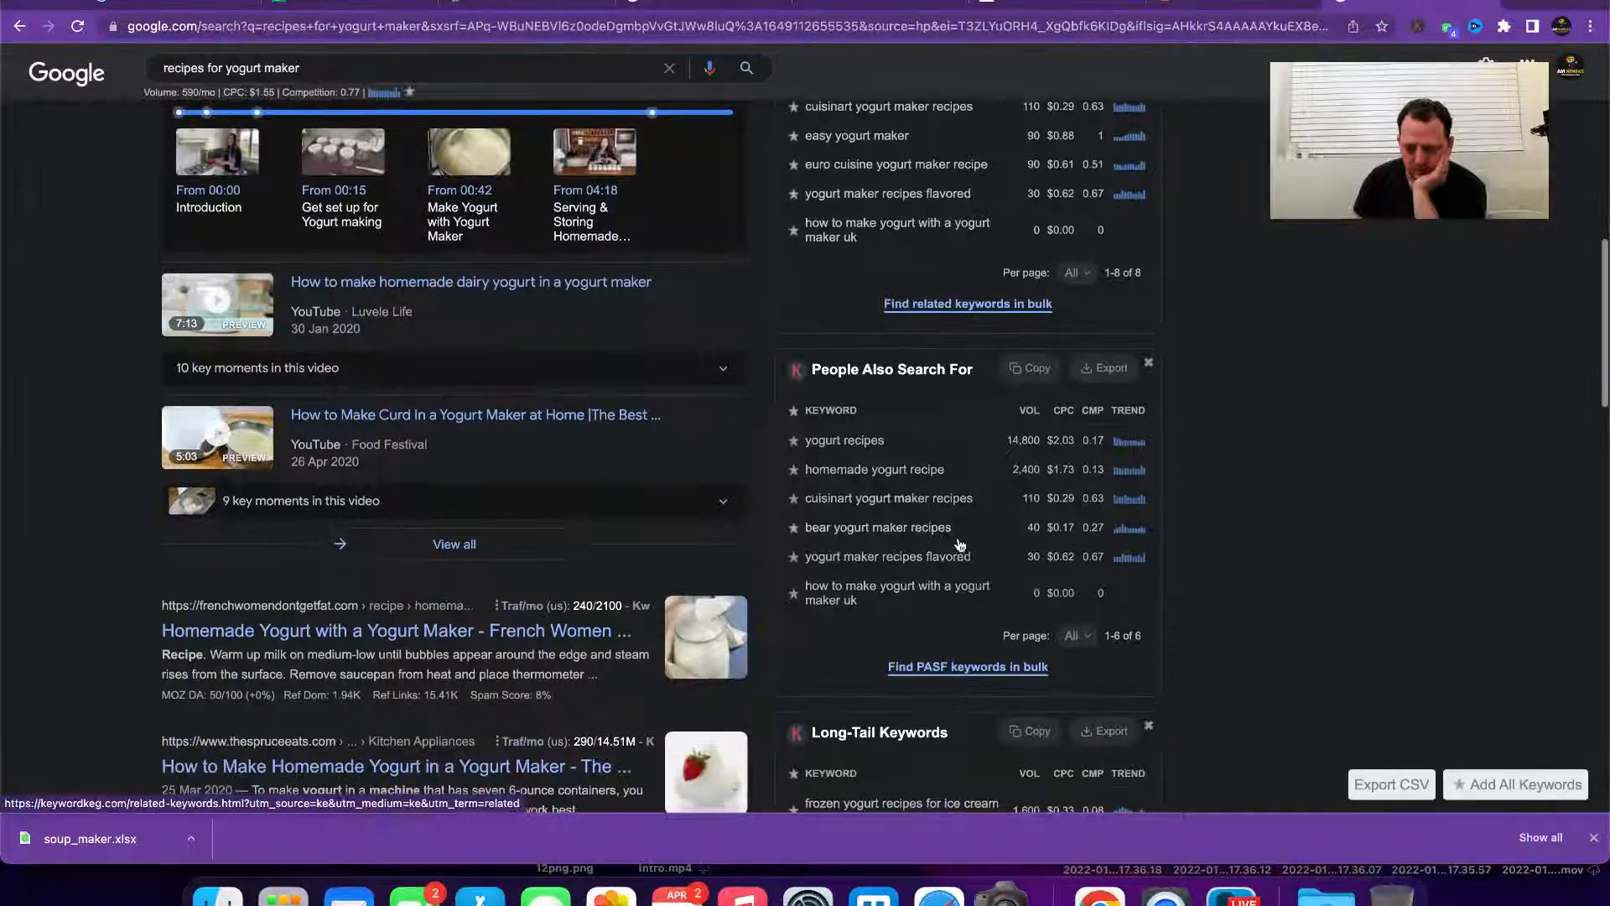
pyautogui.scroll(-3, 889, 541)
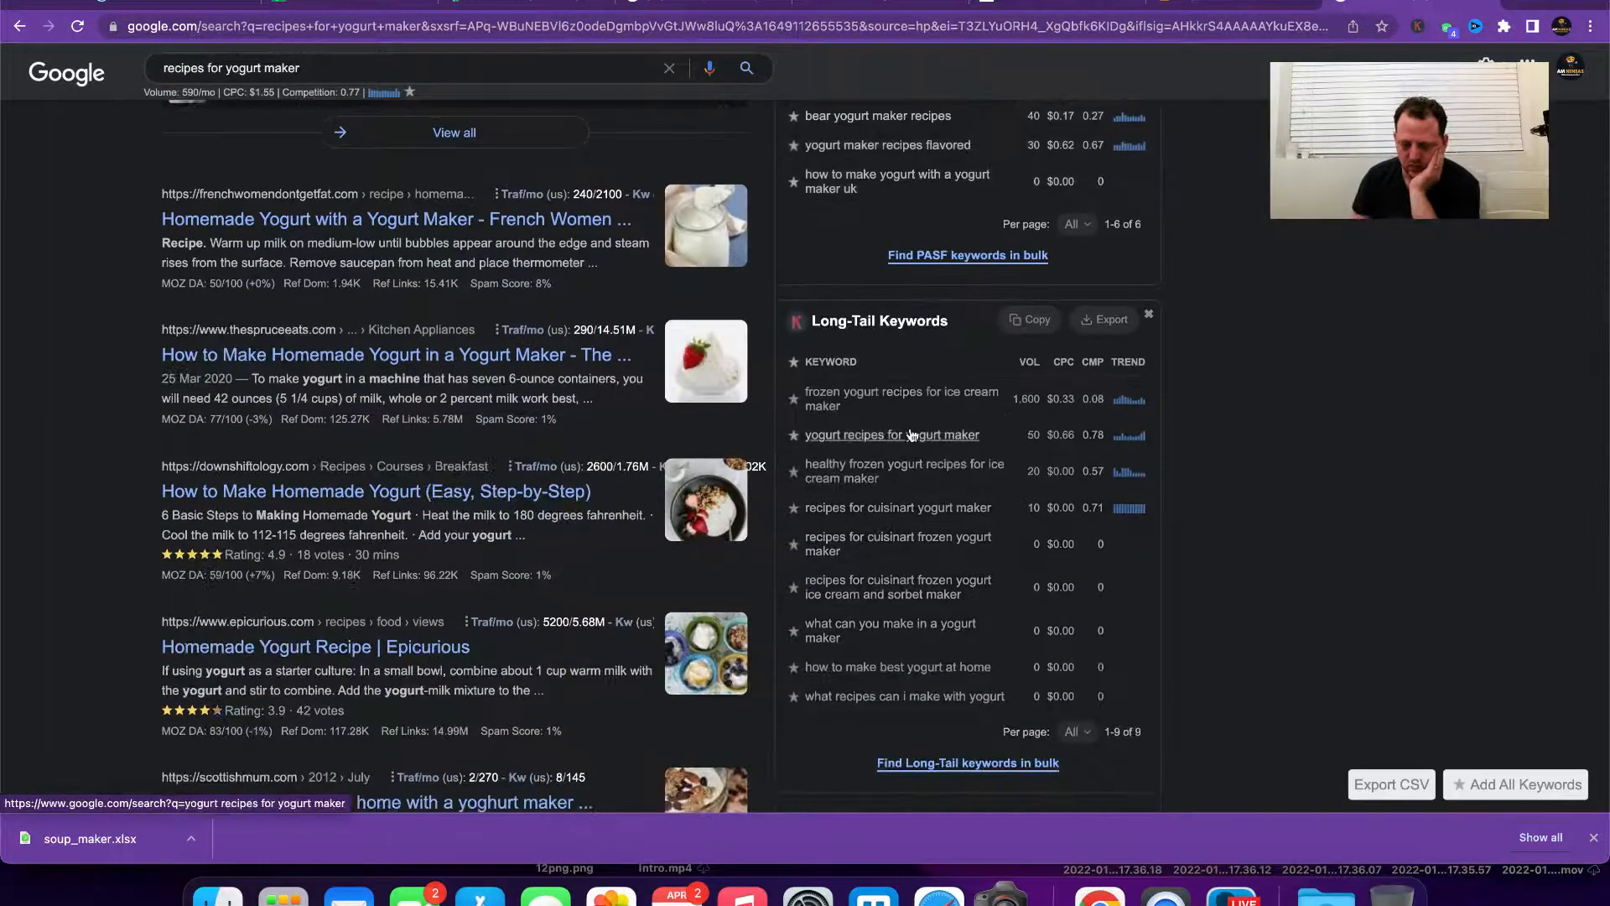
pyautogui.scroll(15, 889, 436)
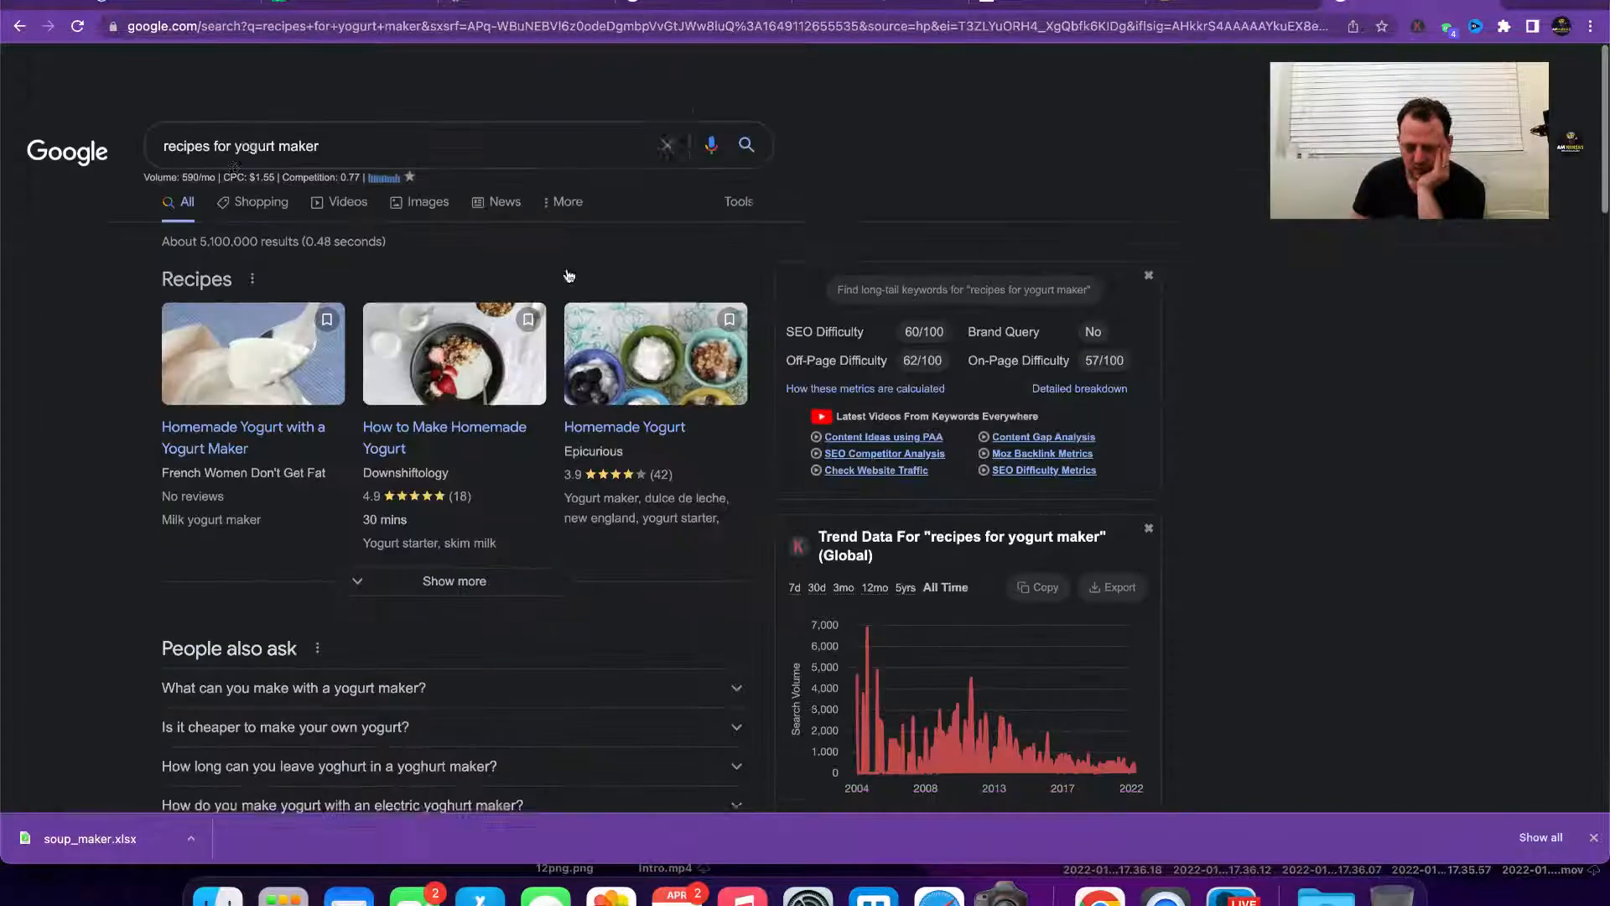
# Step: Replace the Google query with the suggested "strawberry yoghurt recipe" and run the search
pyautogui.tripleClick(344, 79)
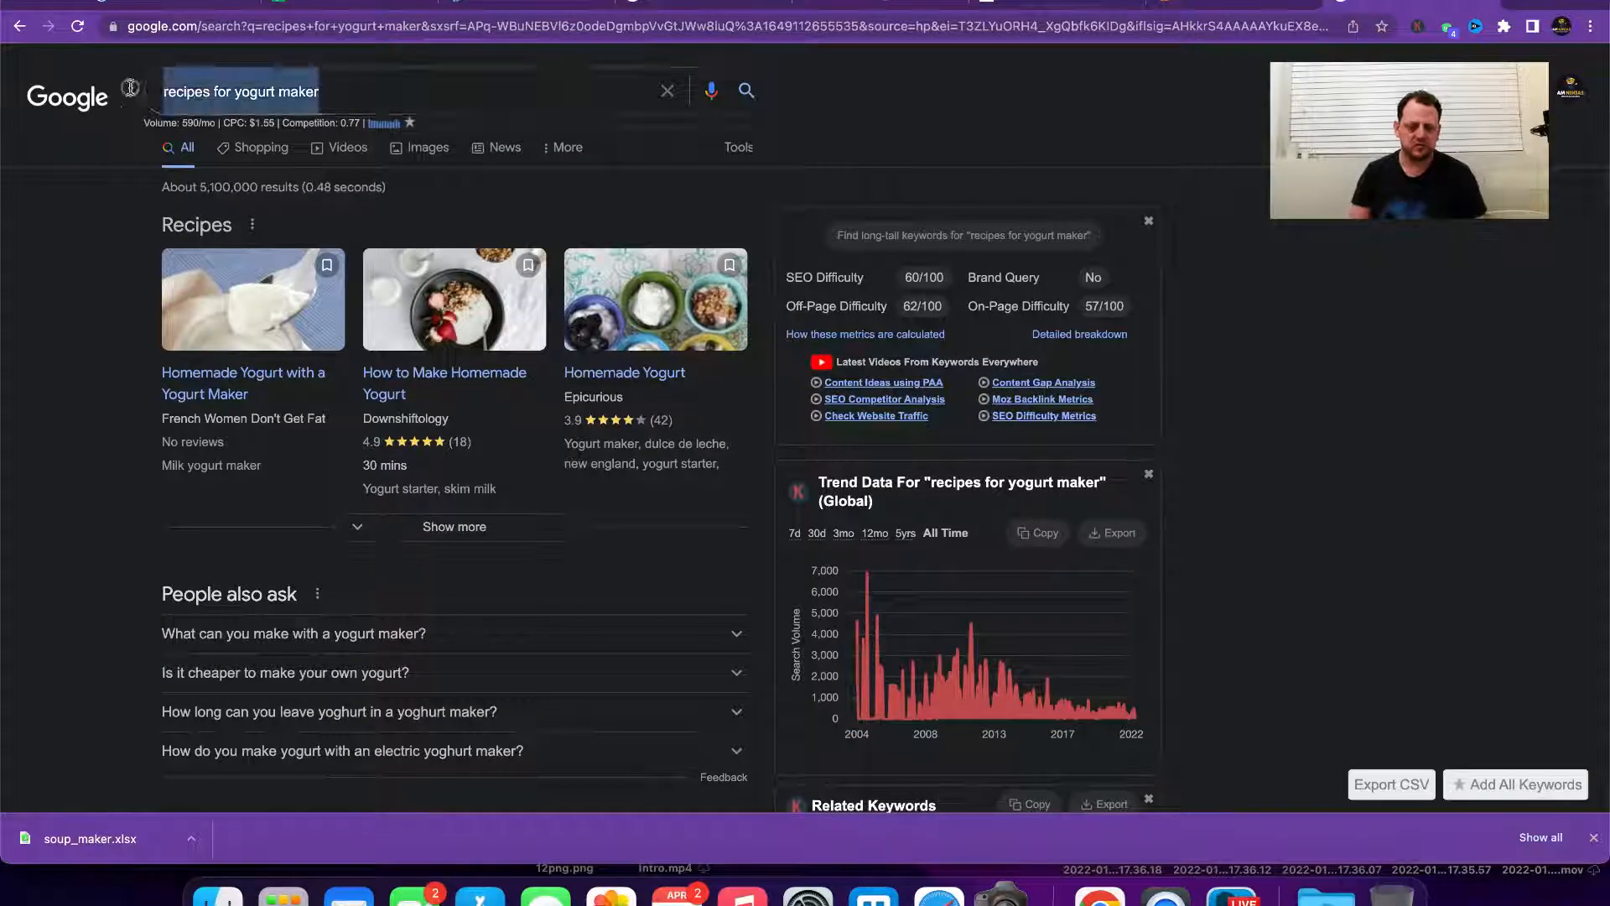
pyautogui.write('stra')
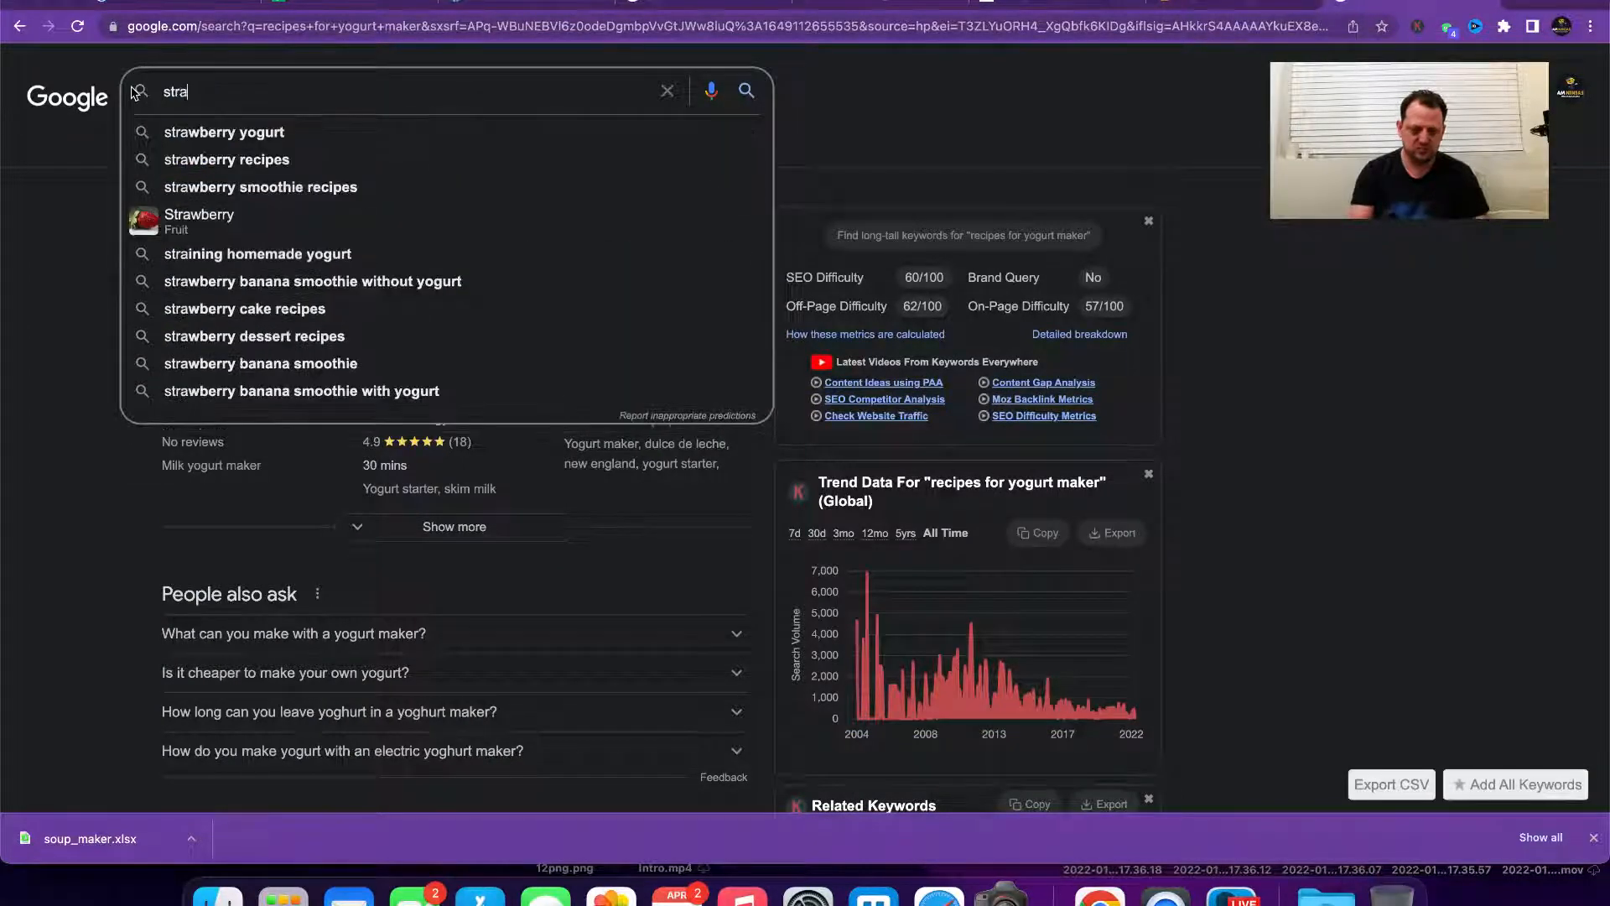
pyautogui.write('wberry yogh')
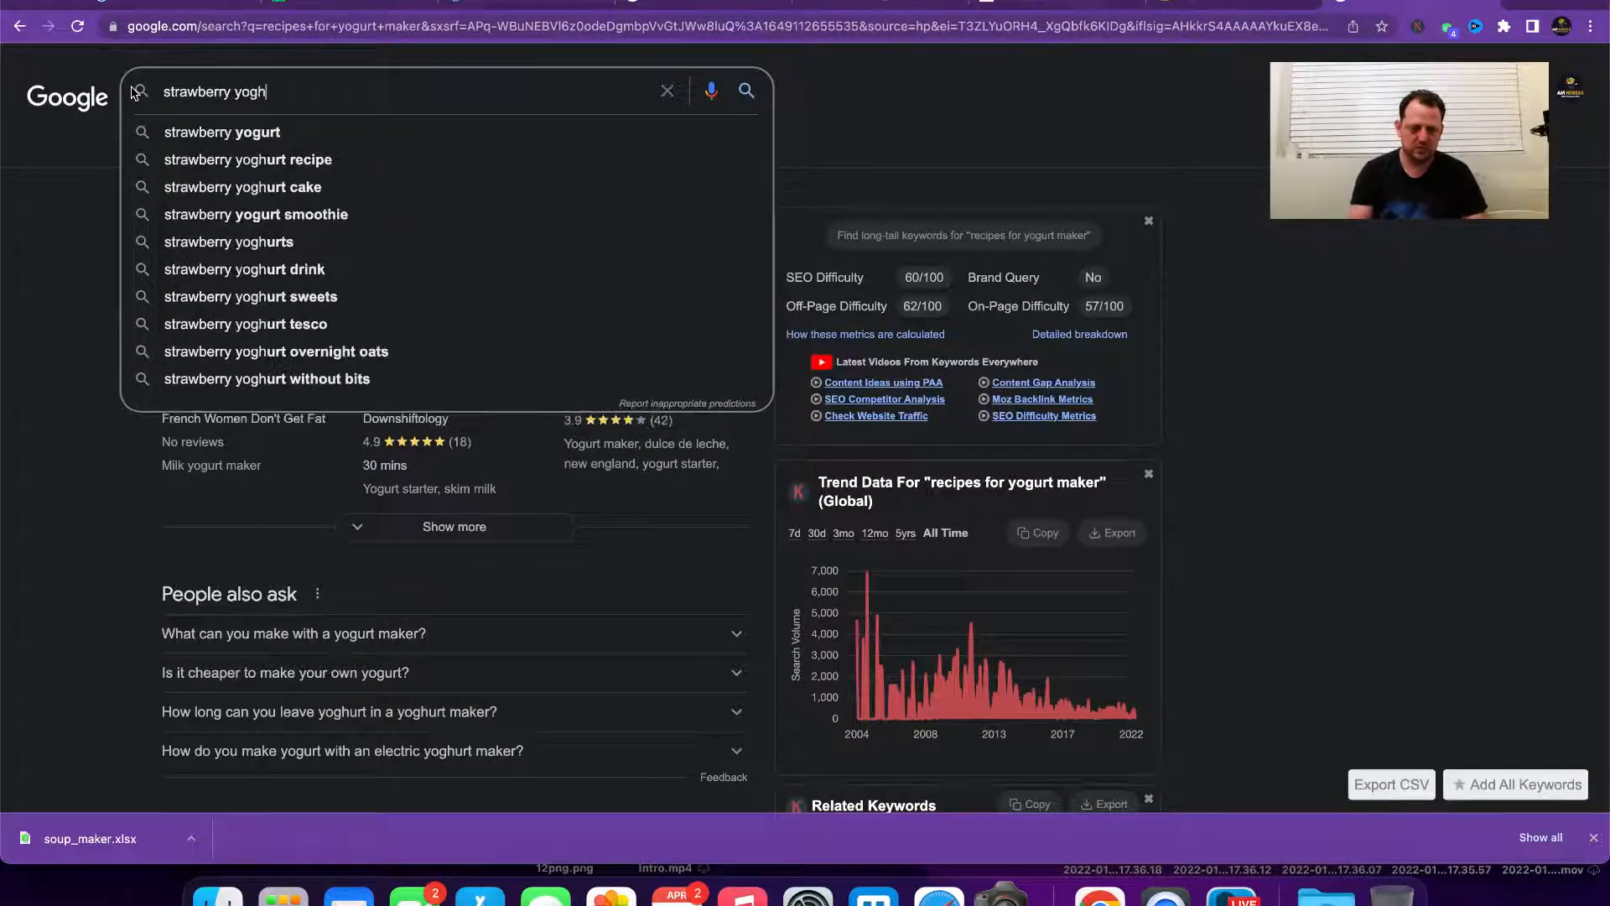
pyautogui.press('Down')
pyautogui.press('Down')
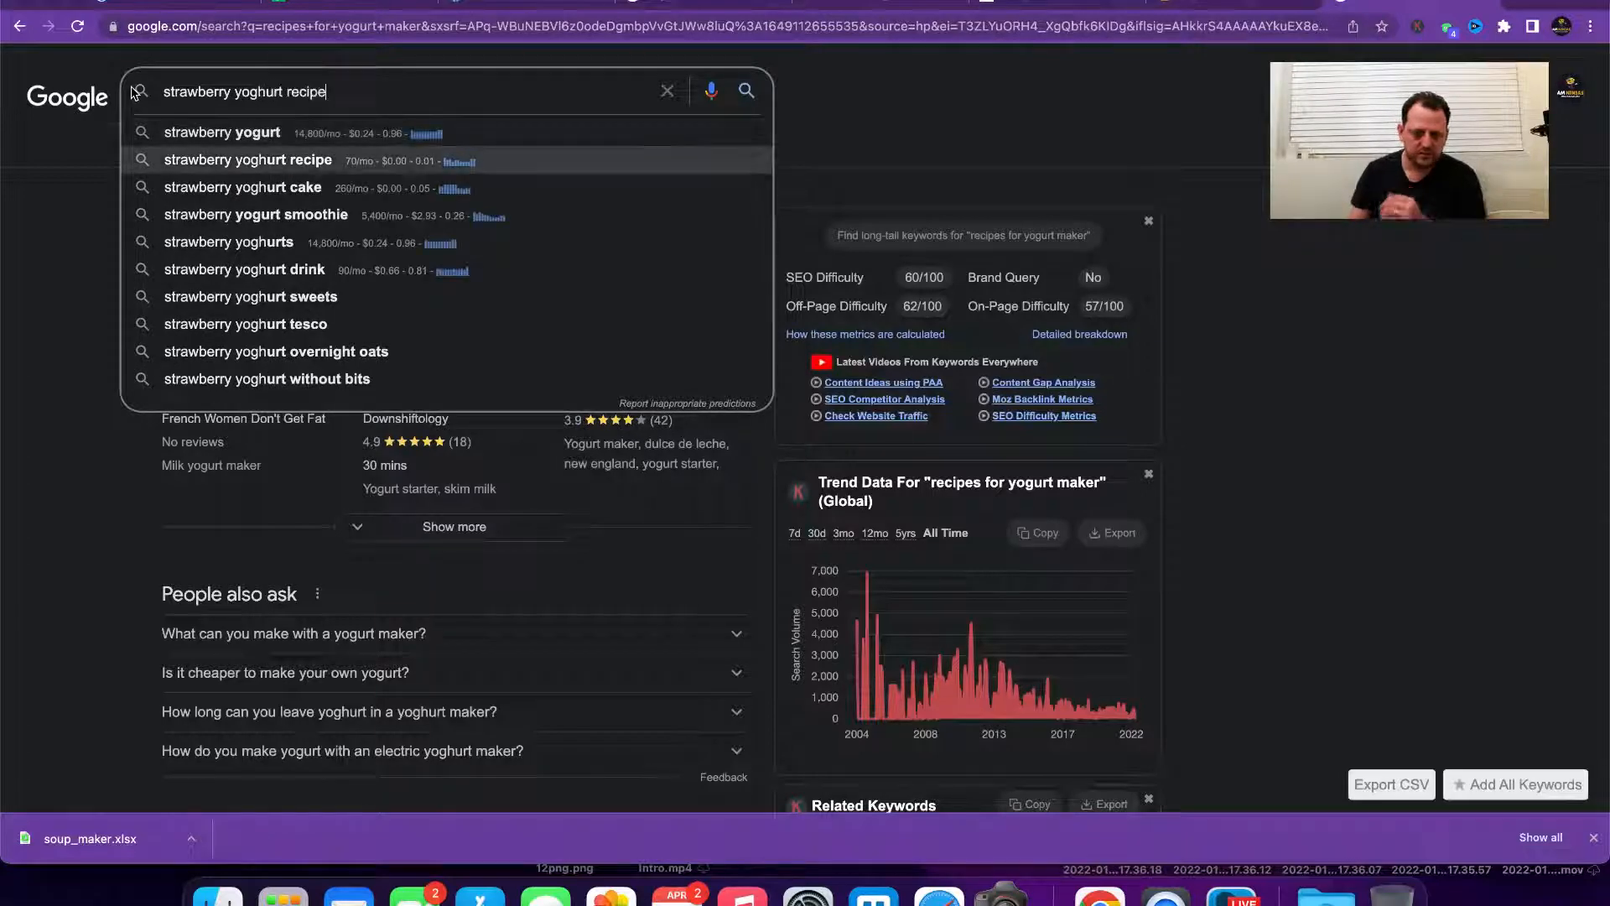
pyautogui.press('Return')
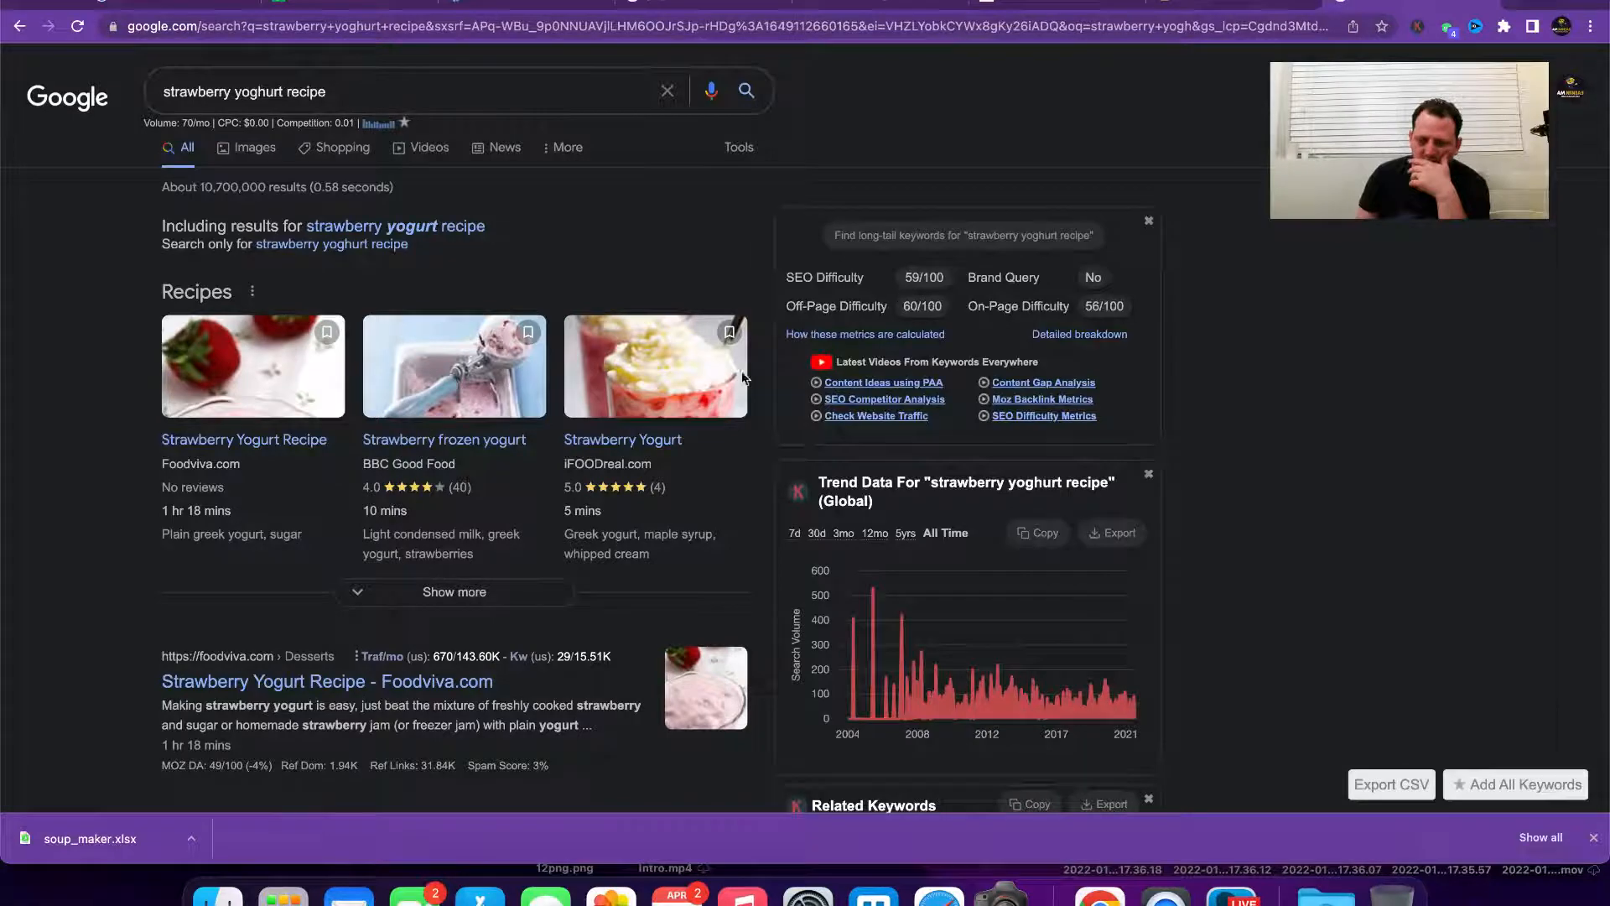
# Step: Look up the copied "strawberry yoghurt recipe" query in Ahrefs Keywords Explorer for the United Kingdom
pyautogui.scroll(-3, 742, 384)
pyautogui.scroll(3, 741, 384)
pyautogui.tripleClick(318, 86)
pyautogui.press('super+c')
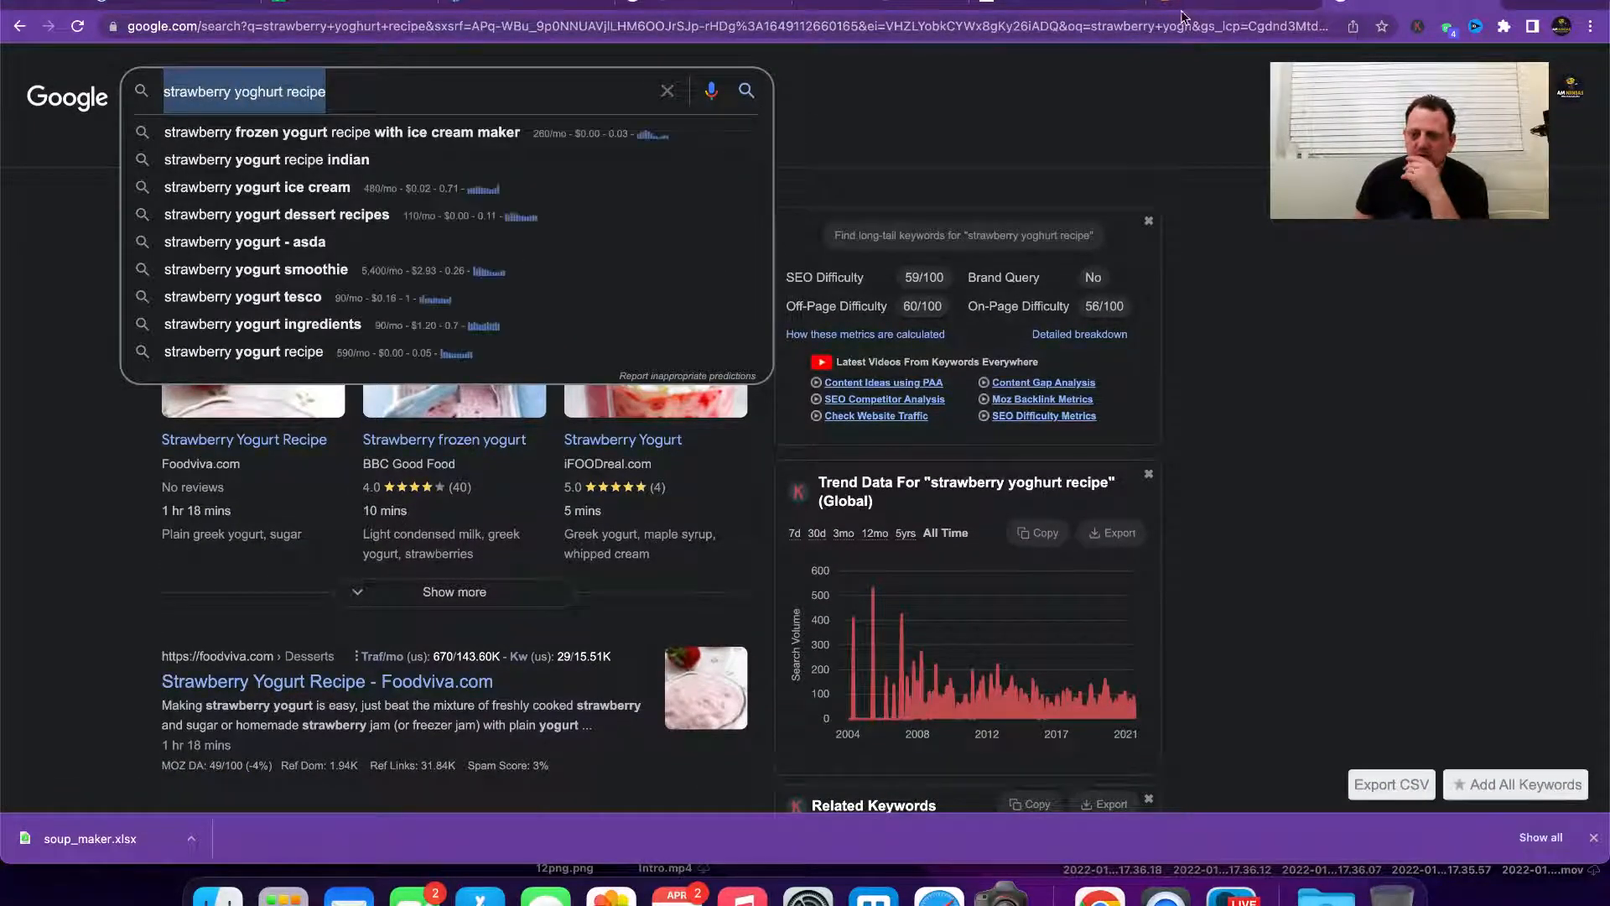
pyautogui.click(1200, 4)
pyautogui.tripleClick(436, 114)
pyautogui.press('super+v')
pyautogui.press('Return')
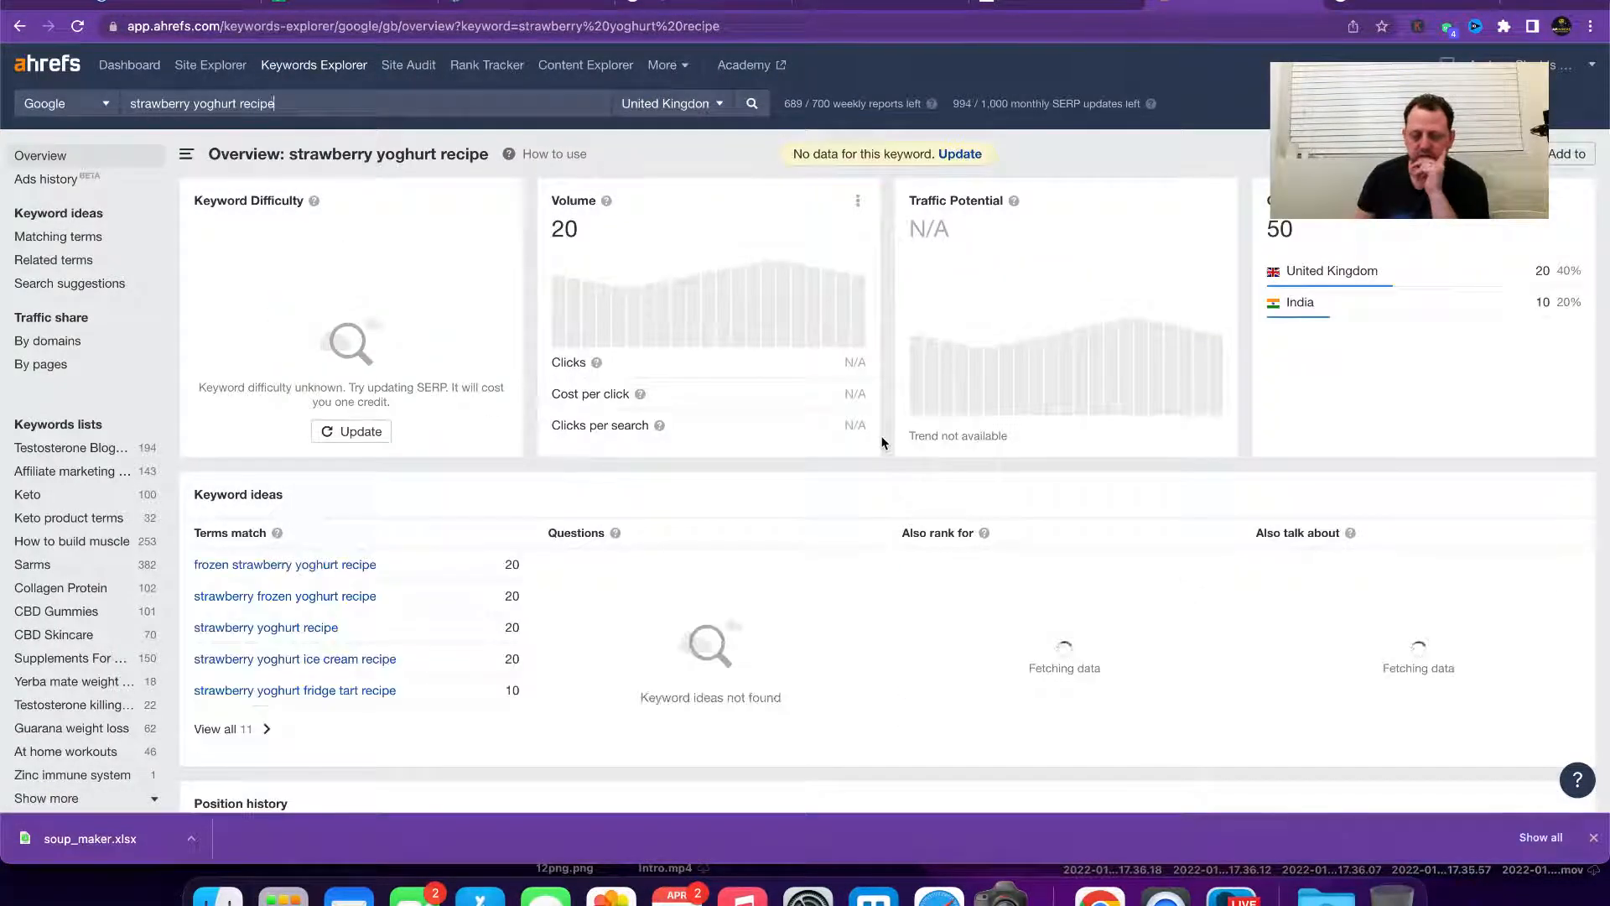
# Step: Review the Ahrefs overview for "strawberry yoghurt recipe" and request a SERP data update for the keyword
pyautogui.scroll(-10, 963, 316)
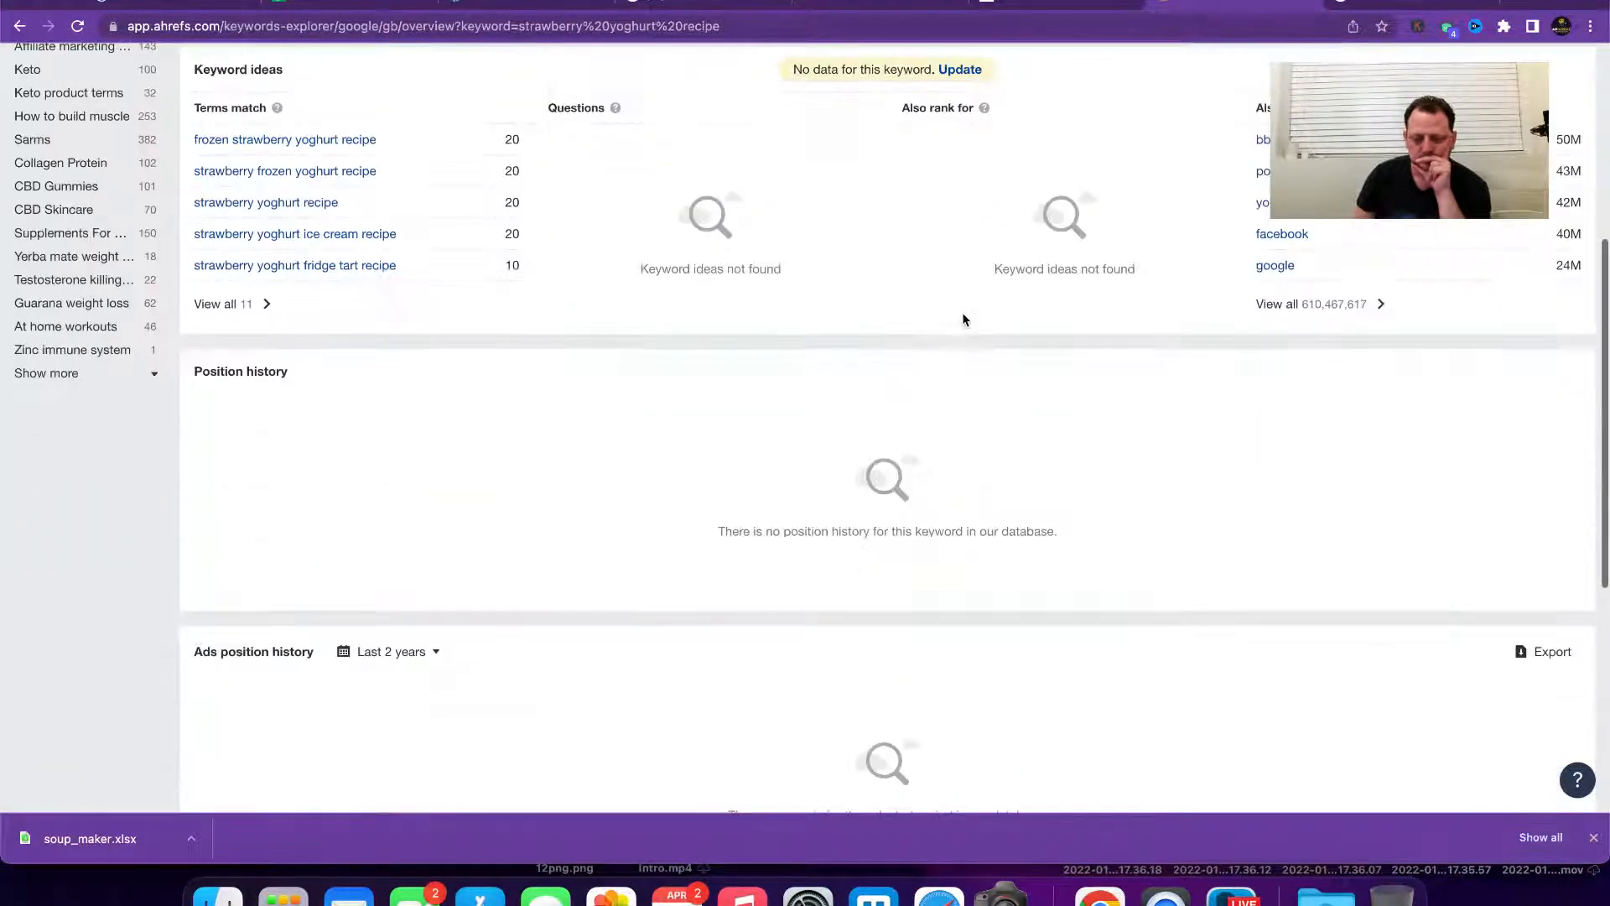
pyautogui.scroll(10, 963, 316)
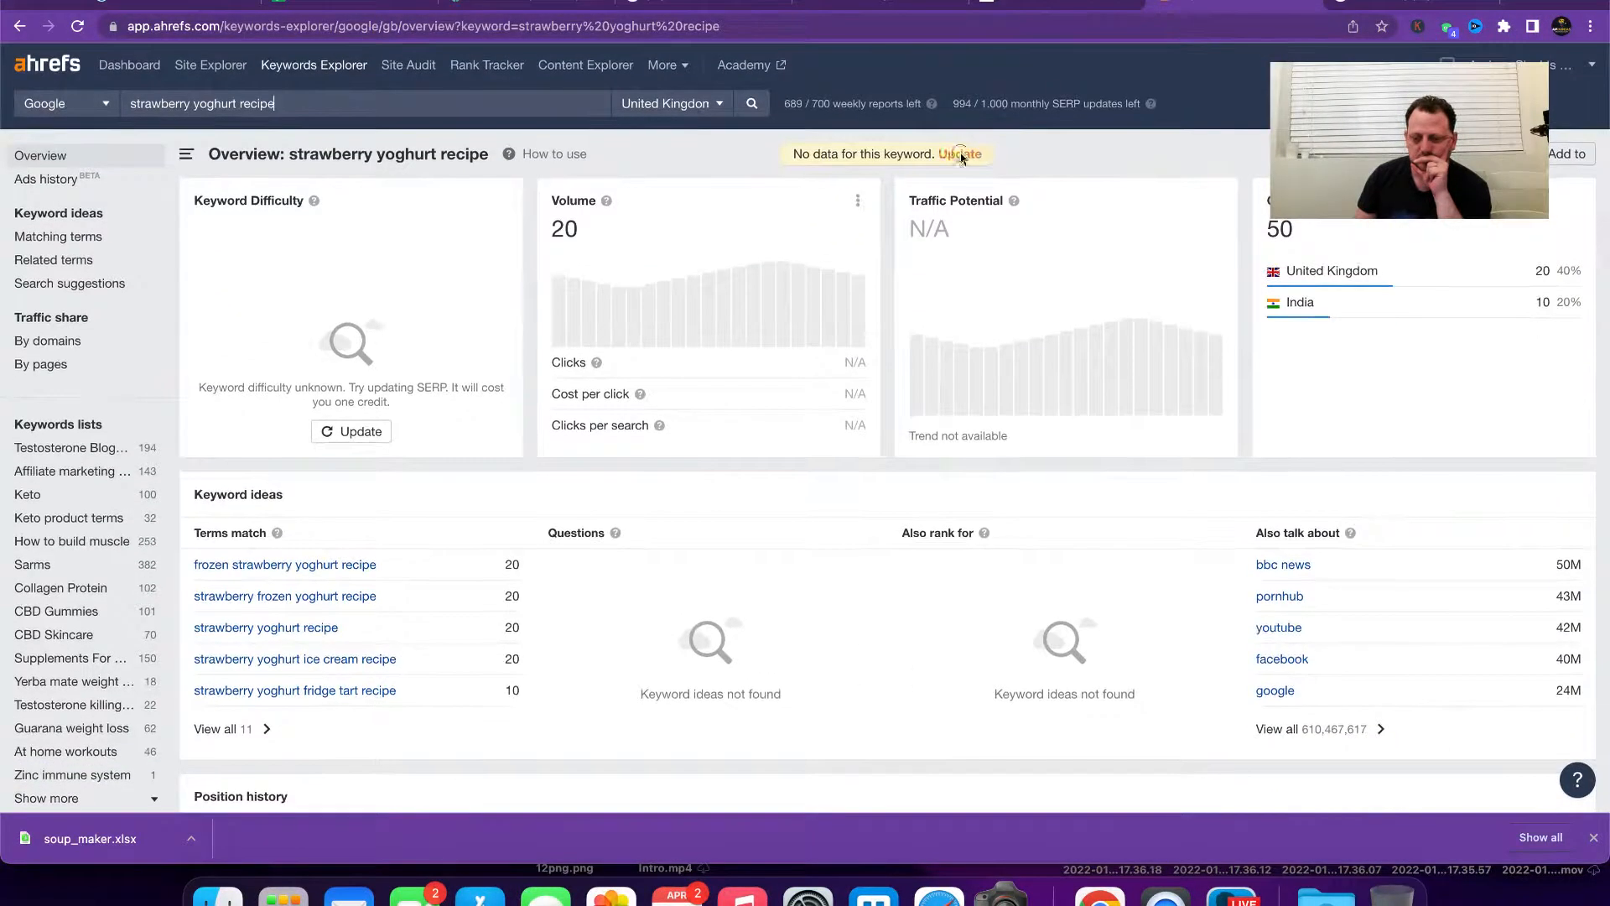
pyautogui.click(960, 154)
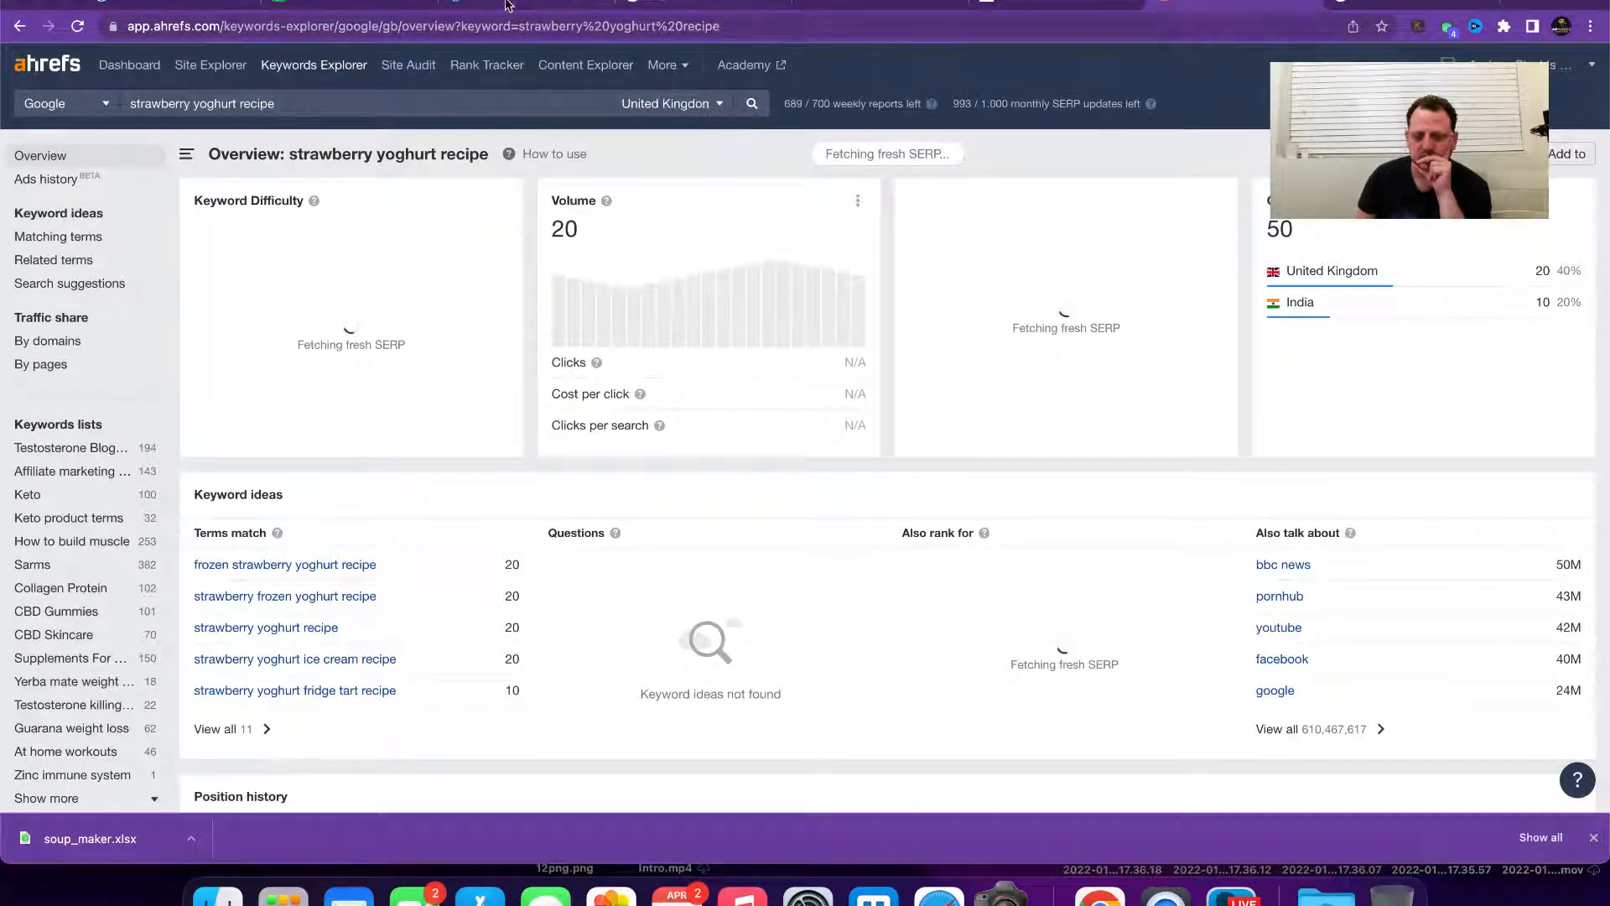
# Step: Add "strawberry yoghurt recipe" to cell E19 of the EYK Info Content Plan and check the keyword's SERP overview in Ahrefs
pyautogui.click(386, 3)
pyautogui.click(589, 520)
pyautogui.click(597, 533)
pyautogui.press('super+v')
pyautogui.click(778, 580)
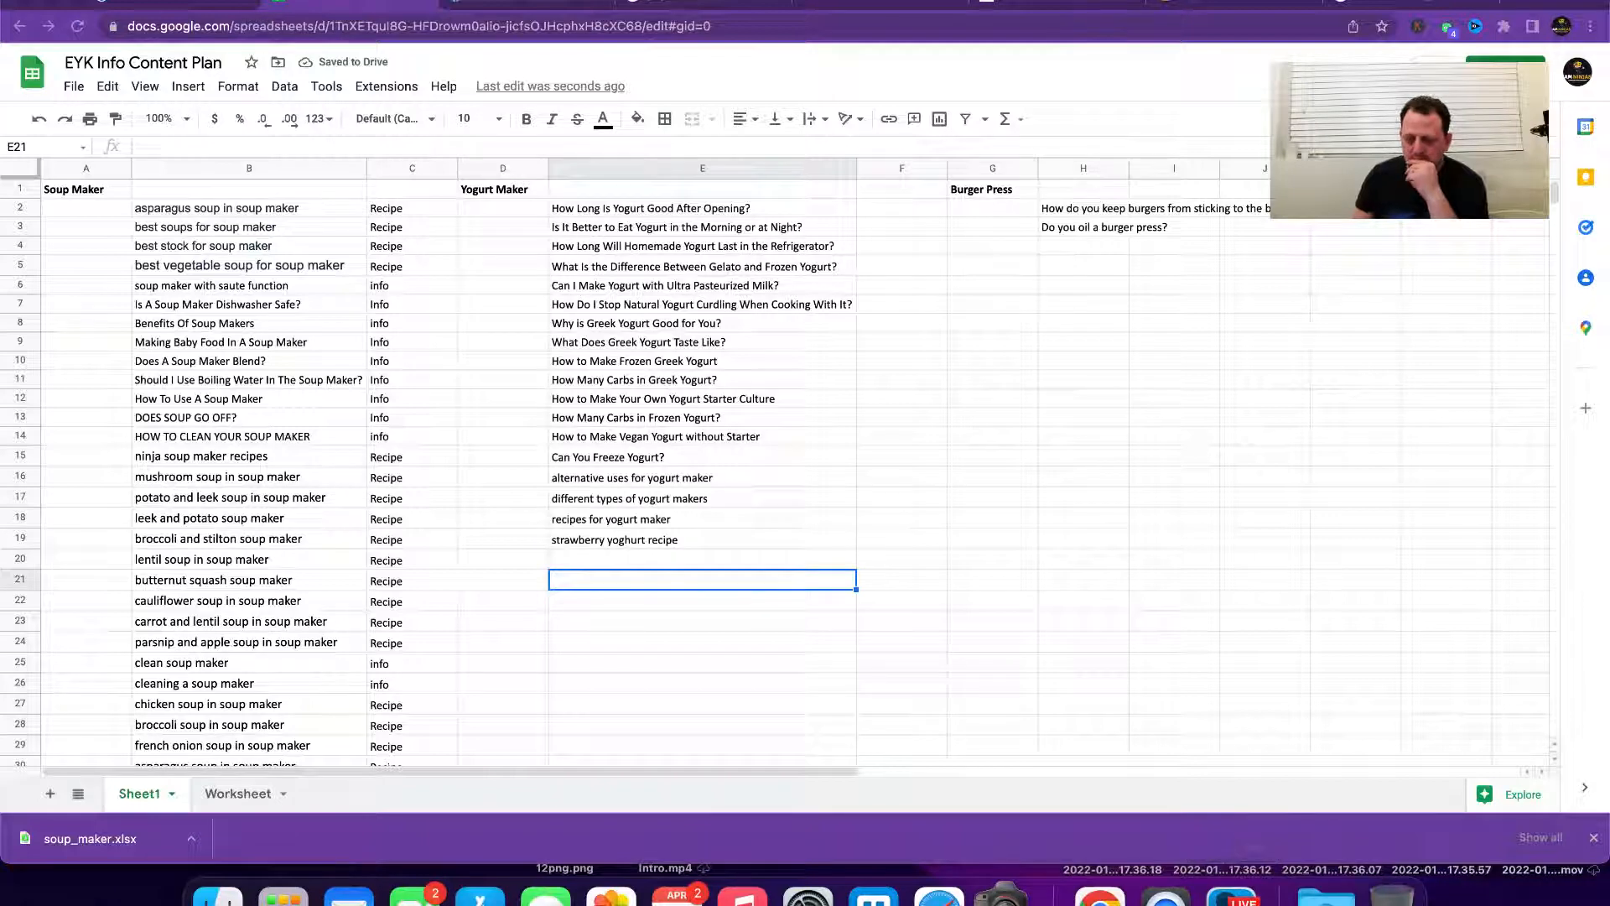
pyautogui.click(1241, 7)
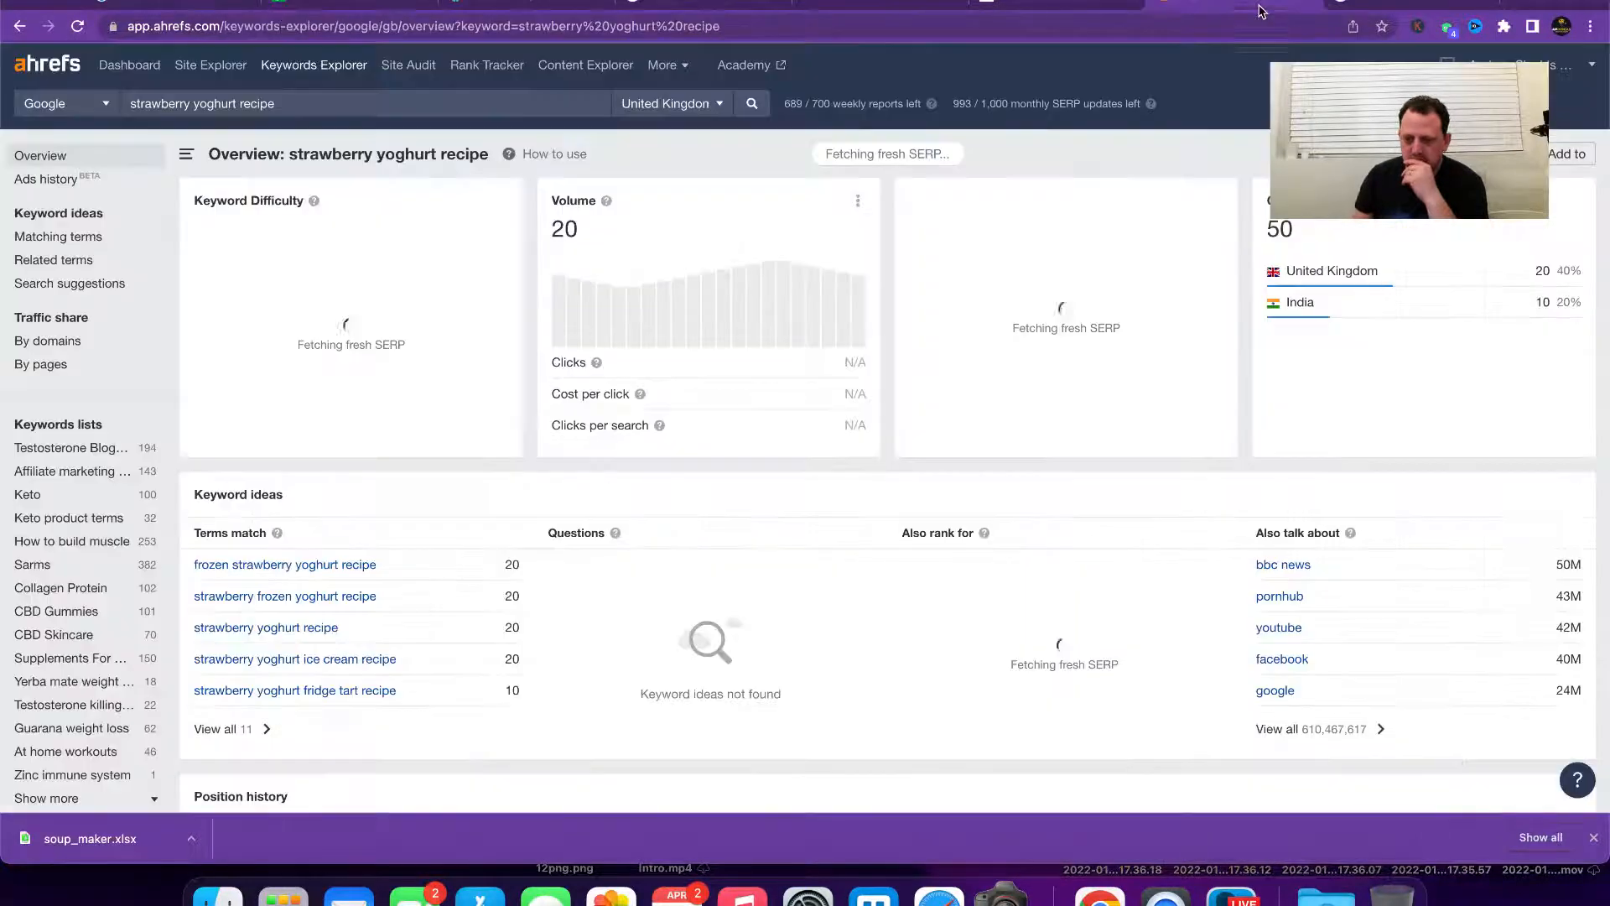
pyautogui.scroll(-15, 622, 521)
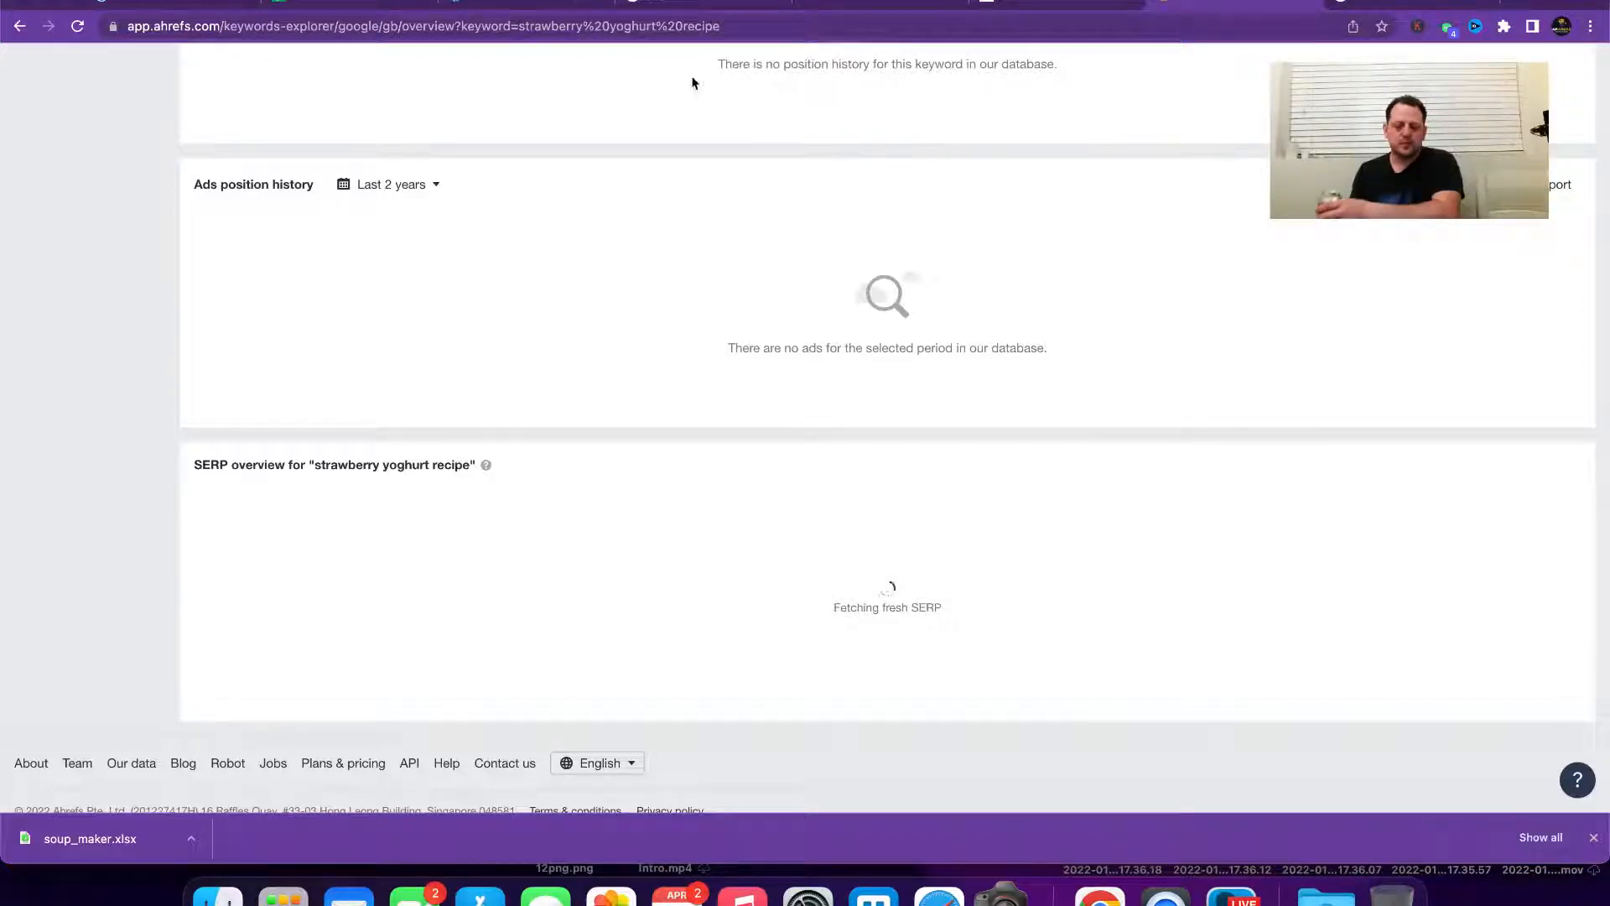
# Step: Switch to LowFruits and view the keywords saved in the Yogurt Maker list
pyautogui.click(520, 6)
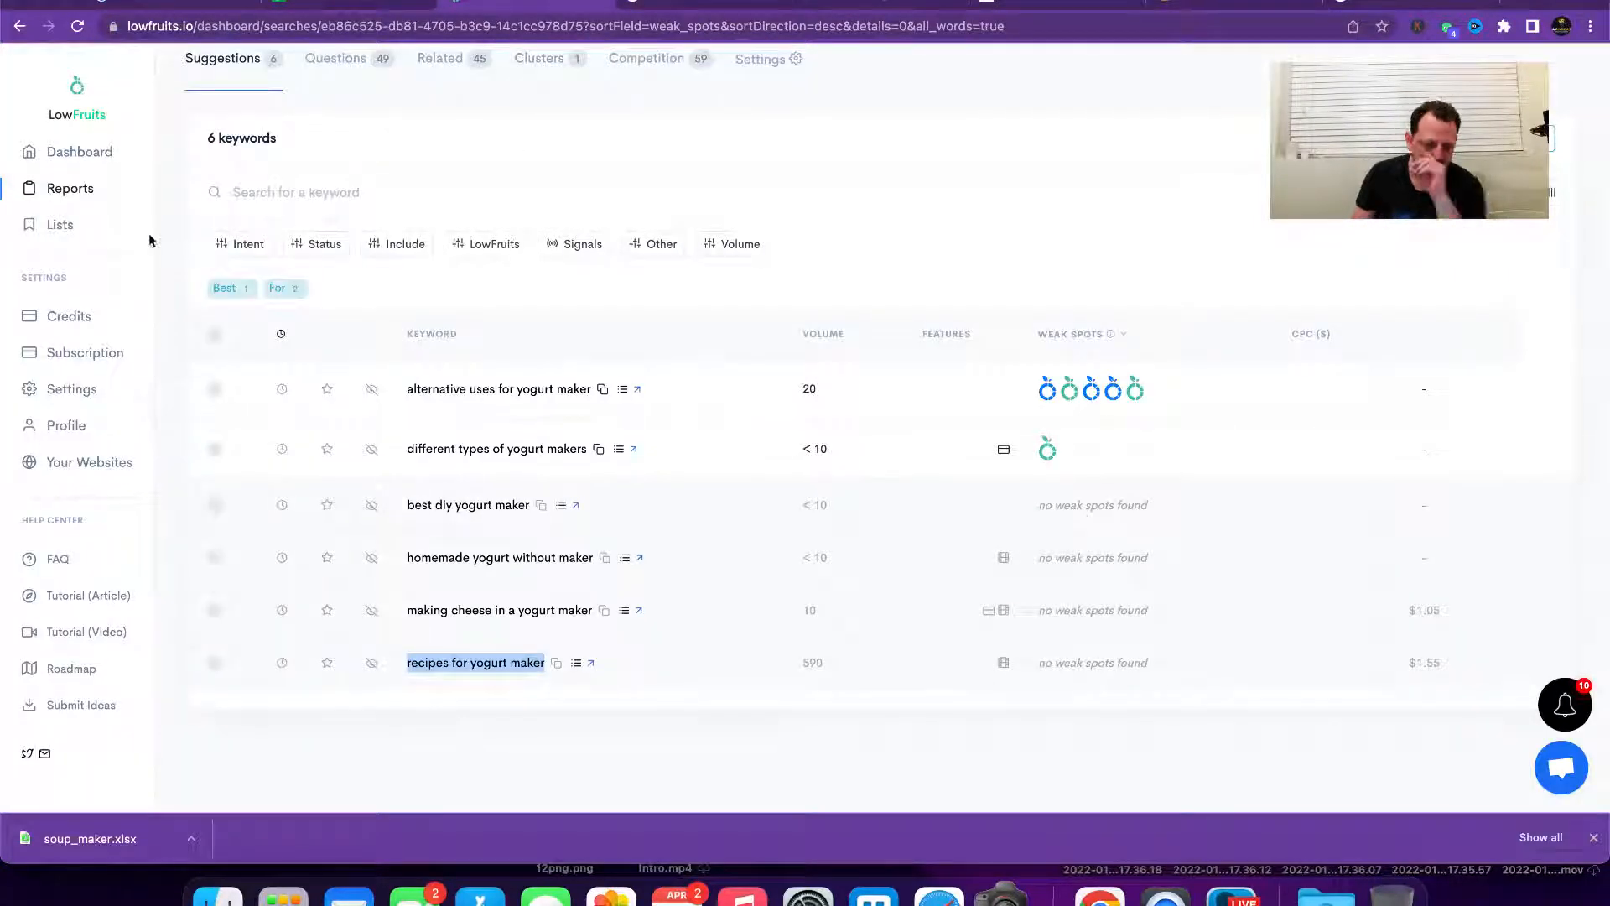
pyautogui.click(59, 224)
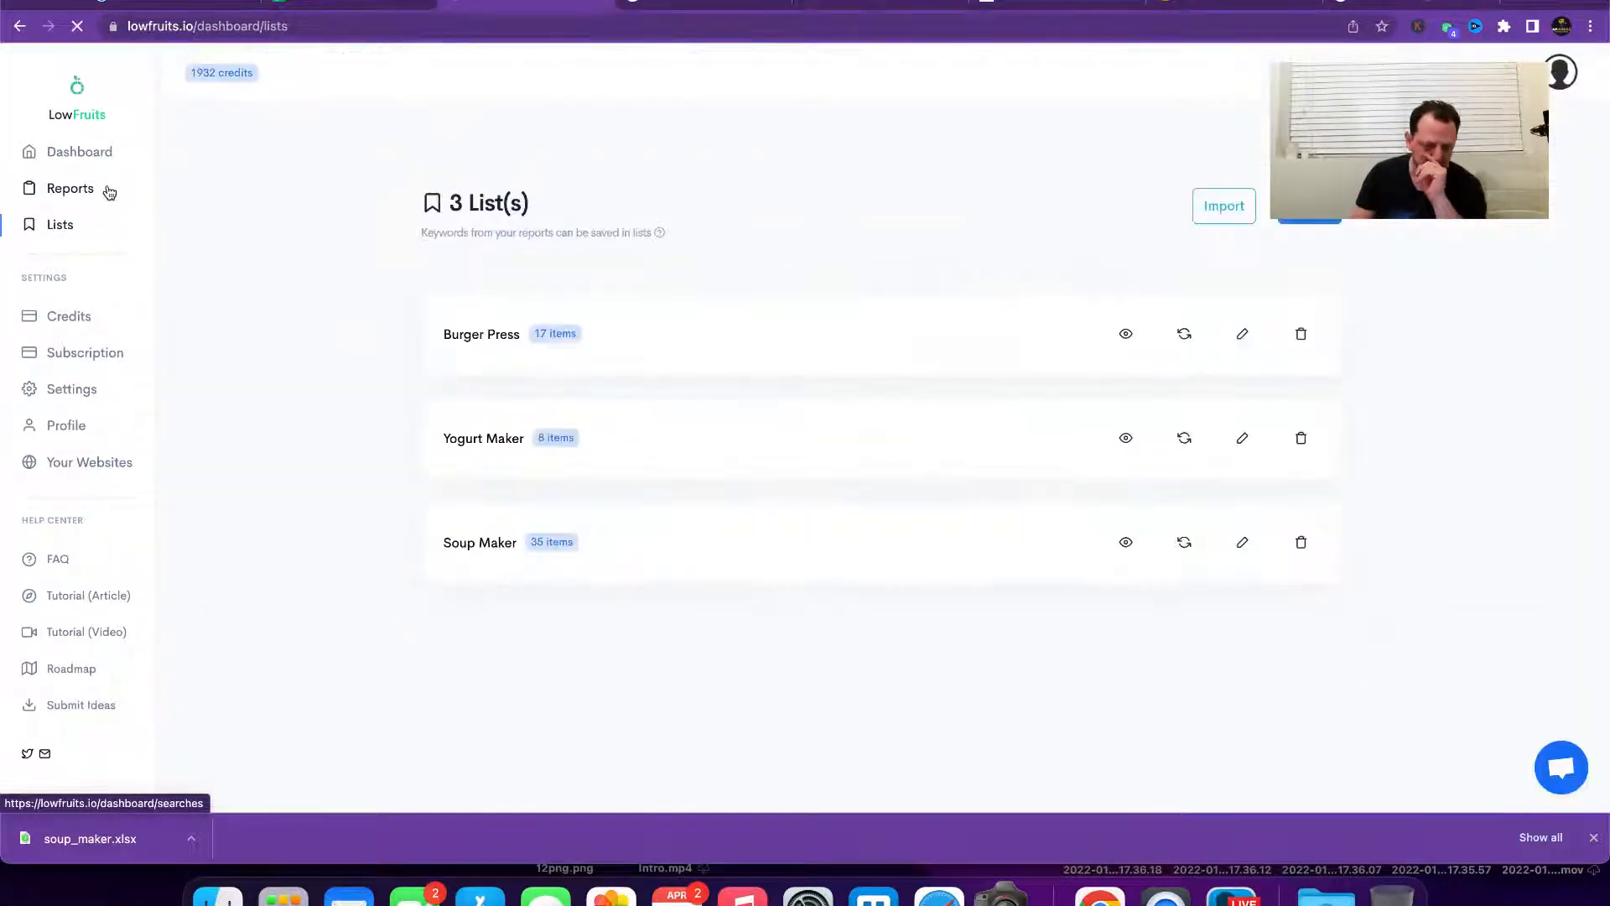
pyautogui.click(109, 192)
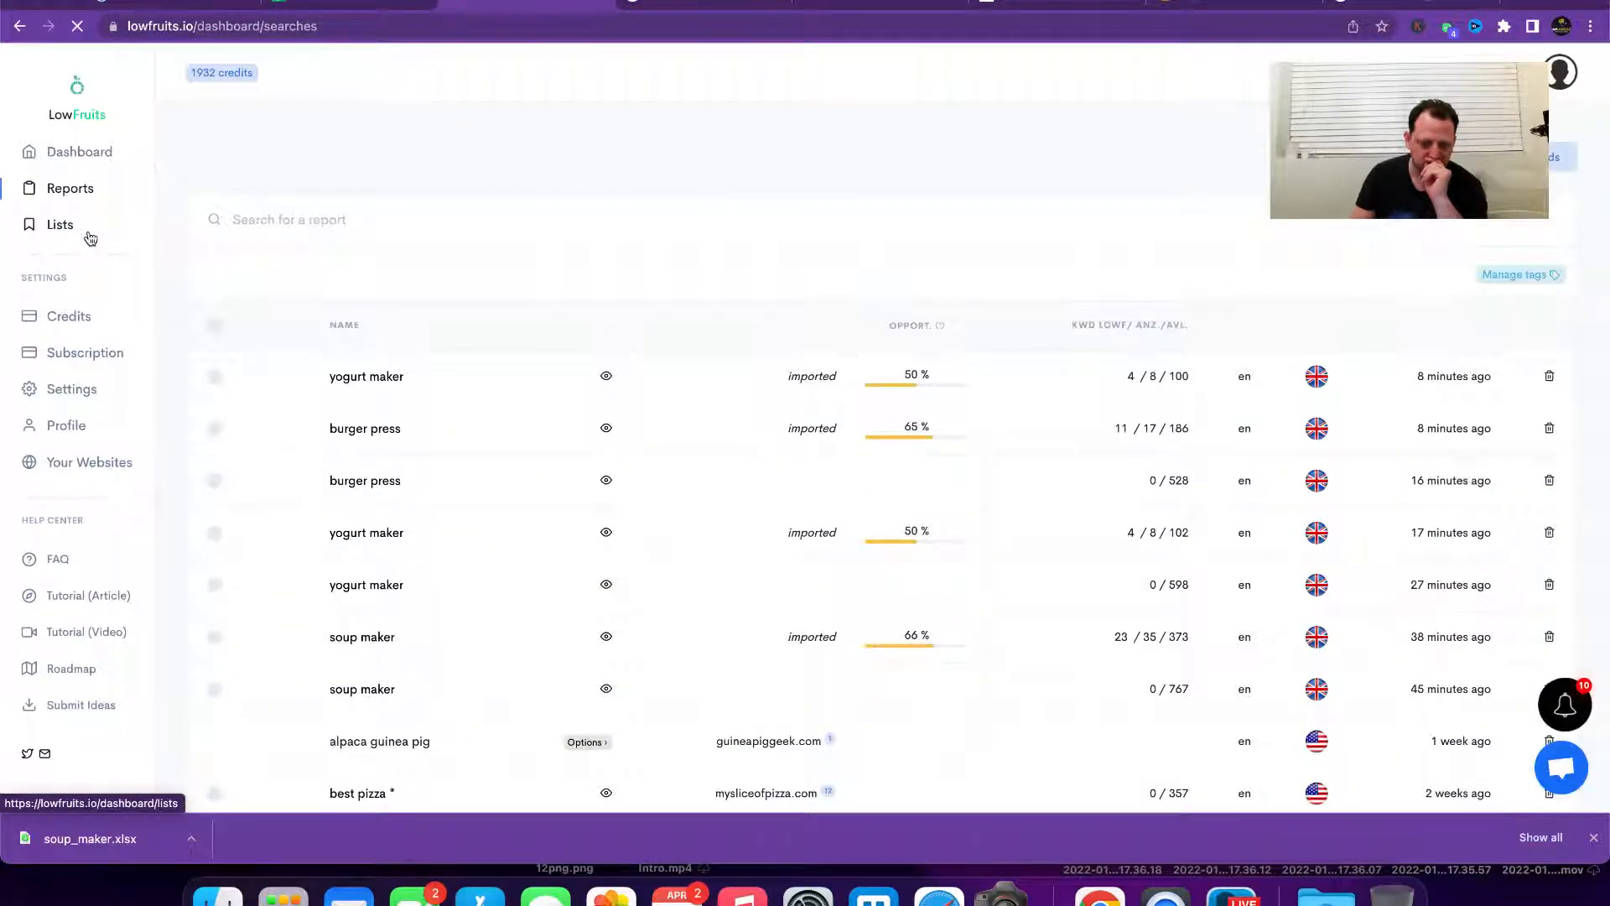
pyautogui.click(89, 238)
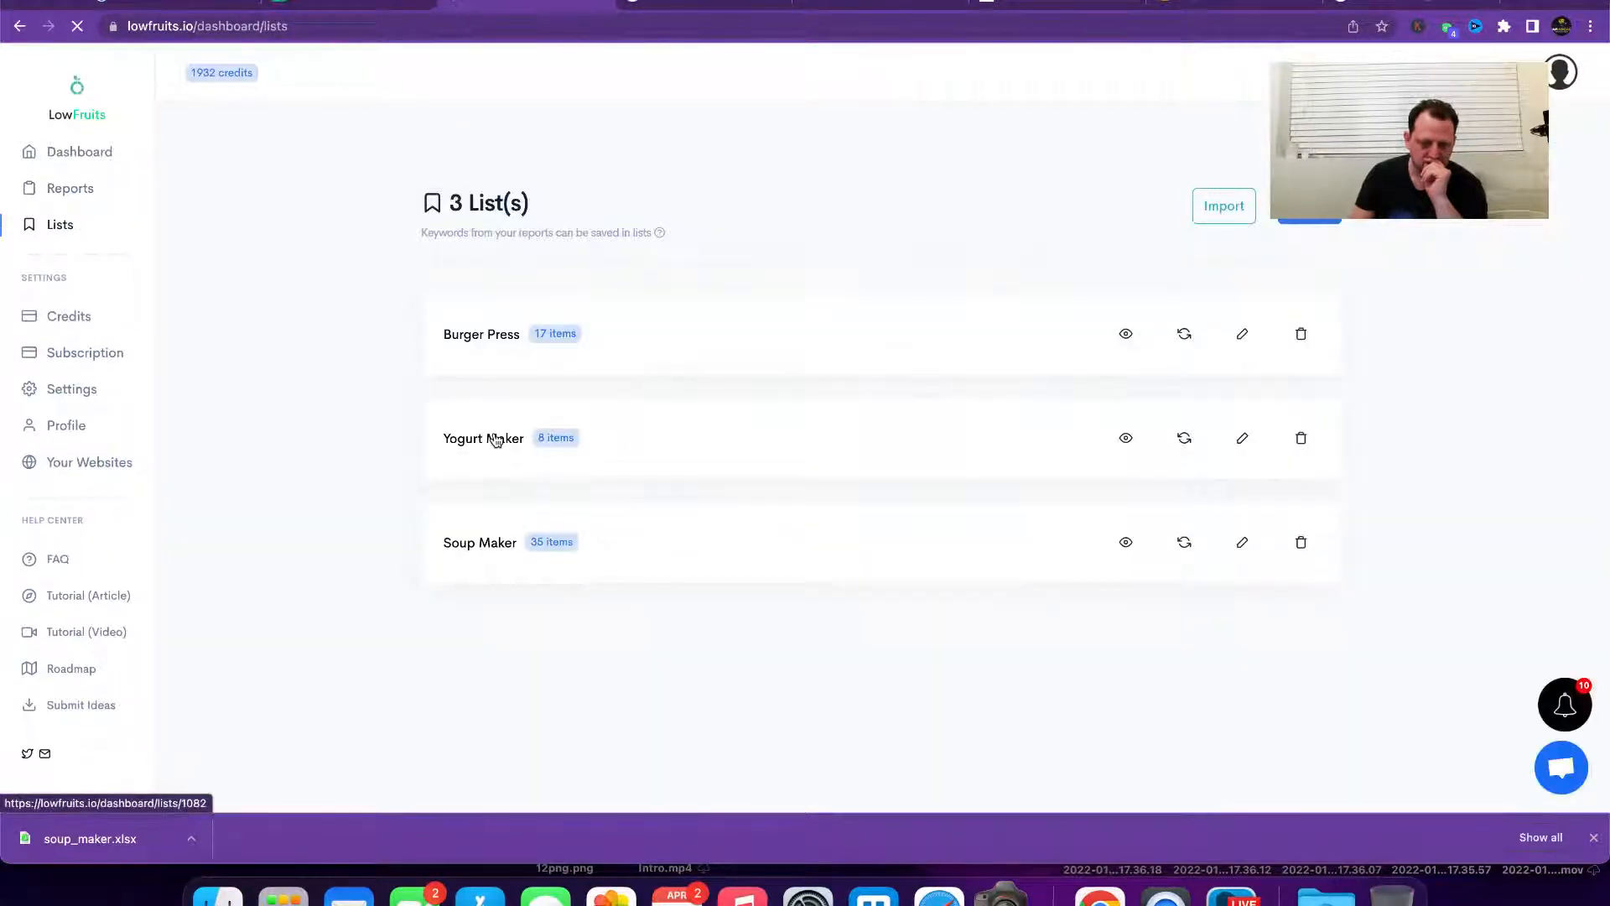
pyautogui.click(495, 440)
pyautogui.scroll(-2, 651, 457)
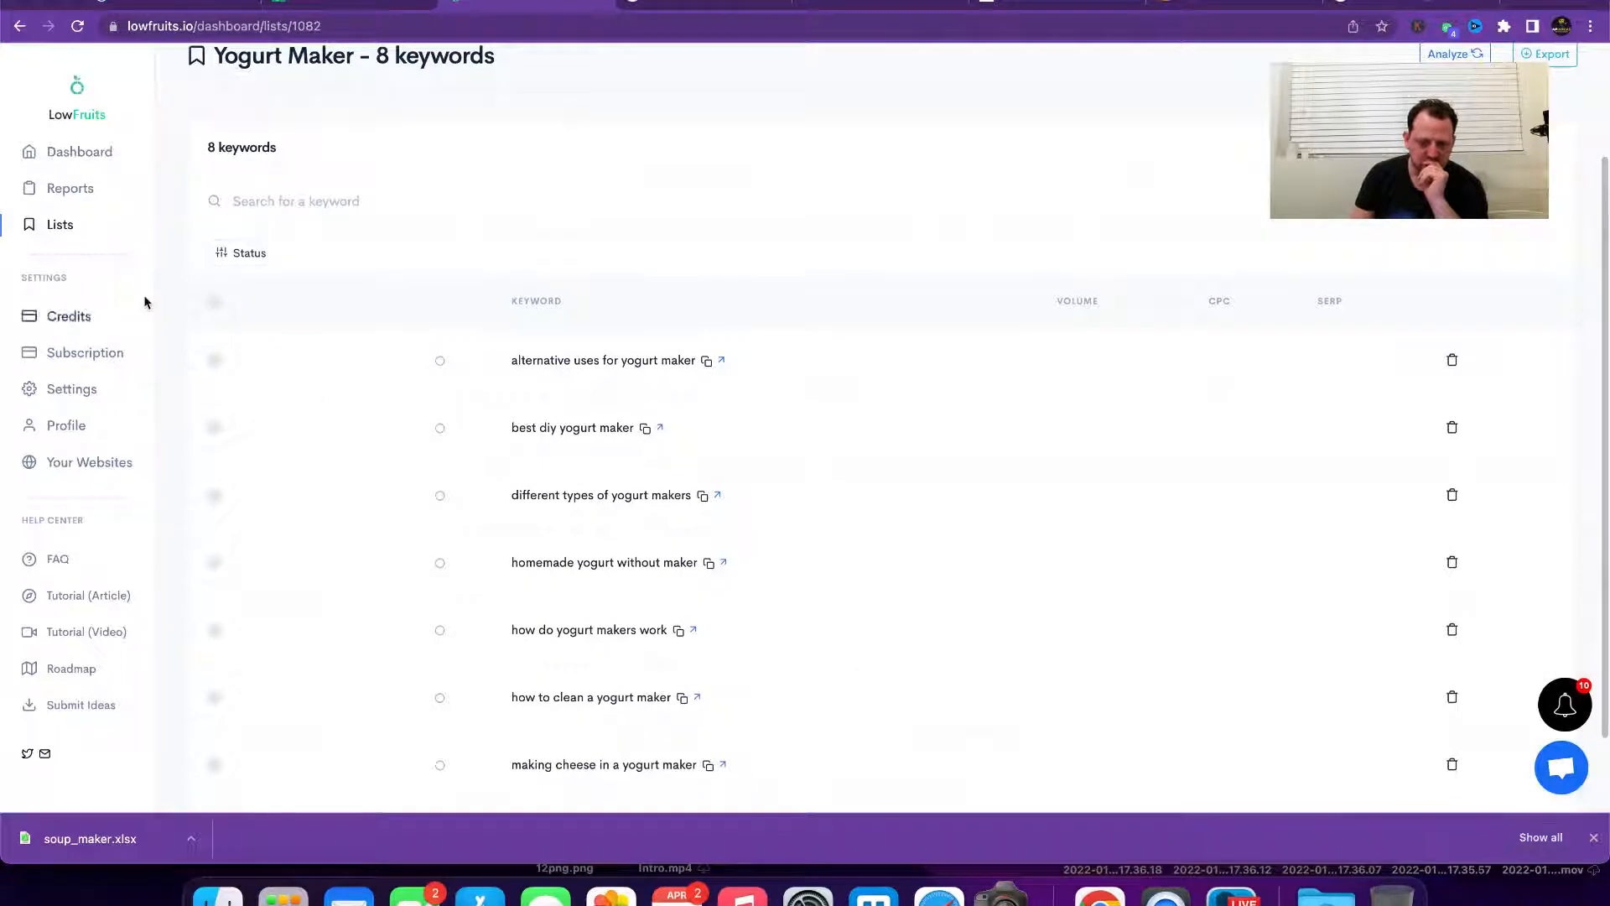
# Step: Open the imported burger press report in LowFruits and view its keyword suggestions
pyautogui.click(95, 194)
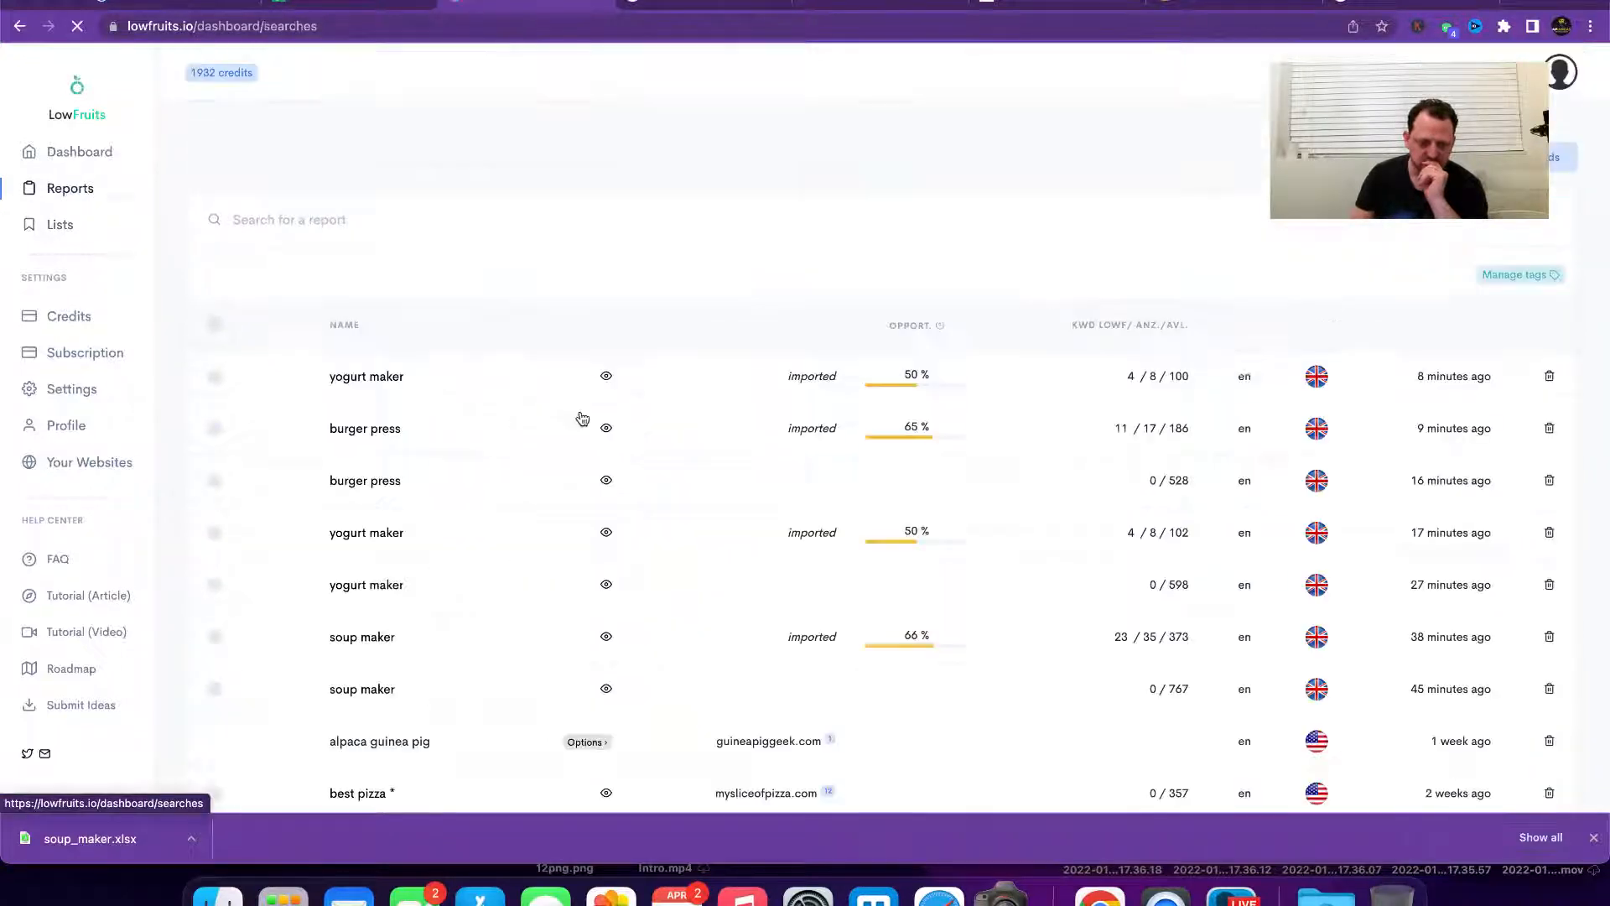
pyautogui.click(387, 432)
pyautogui.scroll(-3, 843, 759)
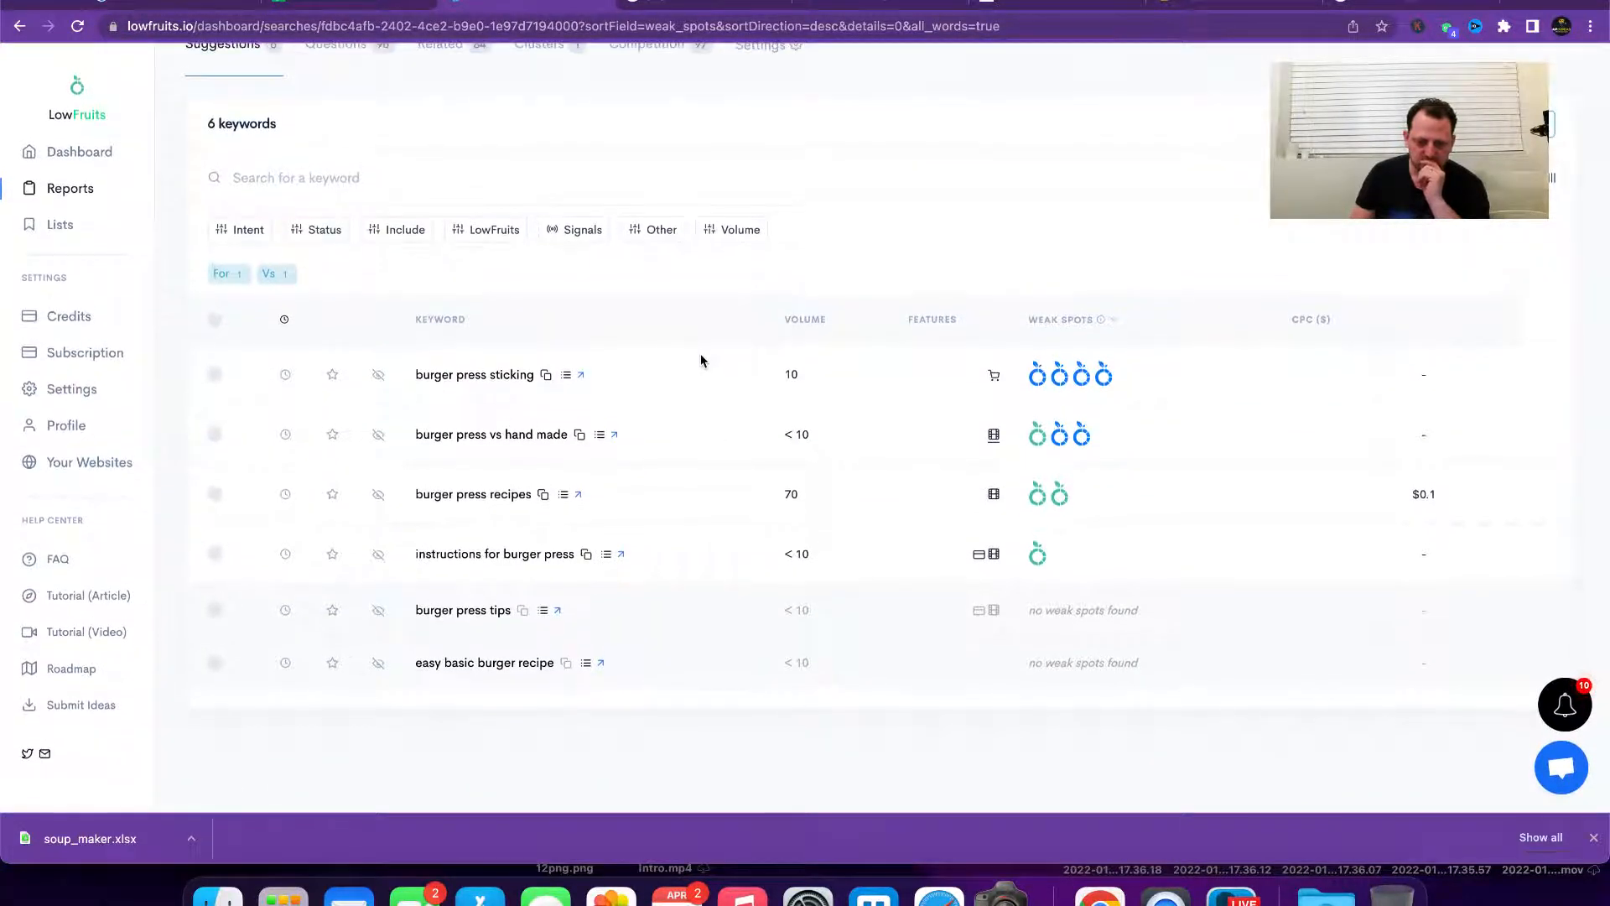
# Step: Add the LowFruits keyword "burger press sticking" to cell H4 in the Burger Press section of the content plan
pyautogui.moveTo(1040, 382)
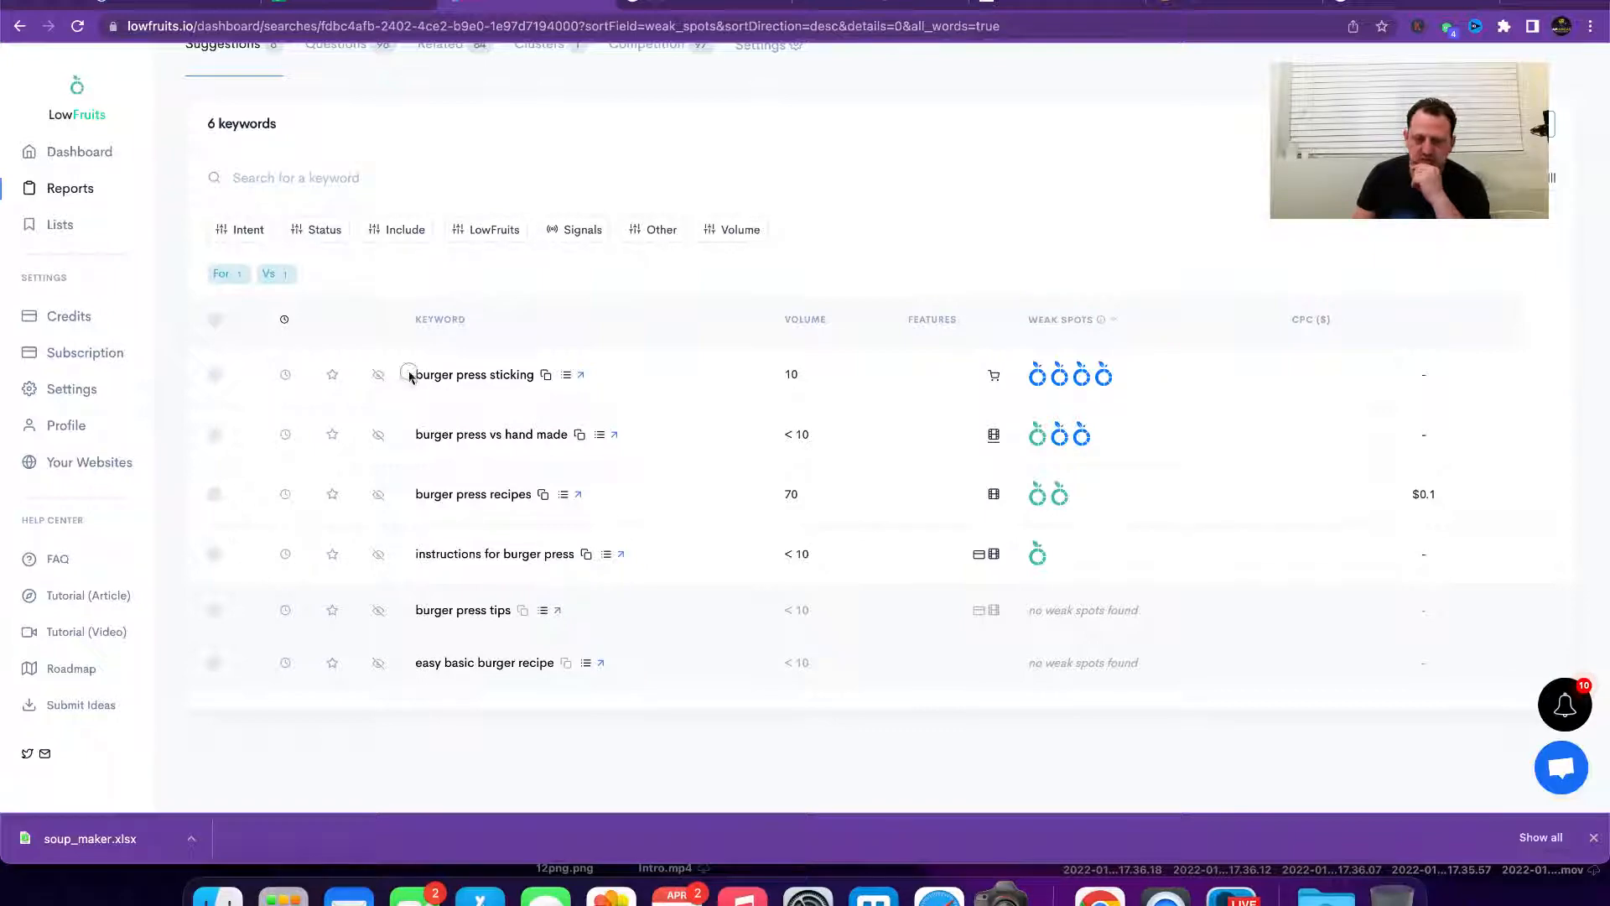
pyautogui.moveTo(412, 375); pyautogui.dragTo(537, 370)
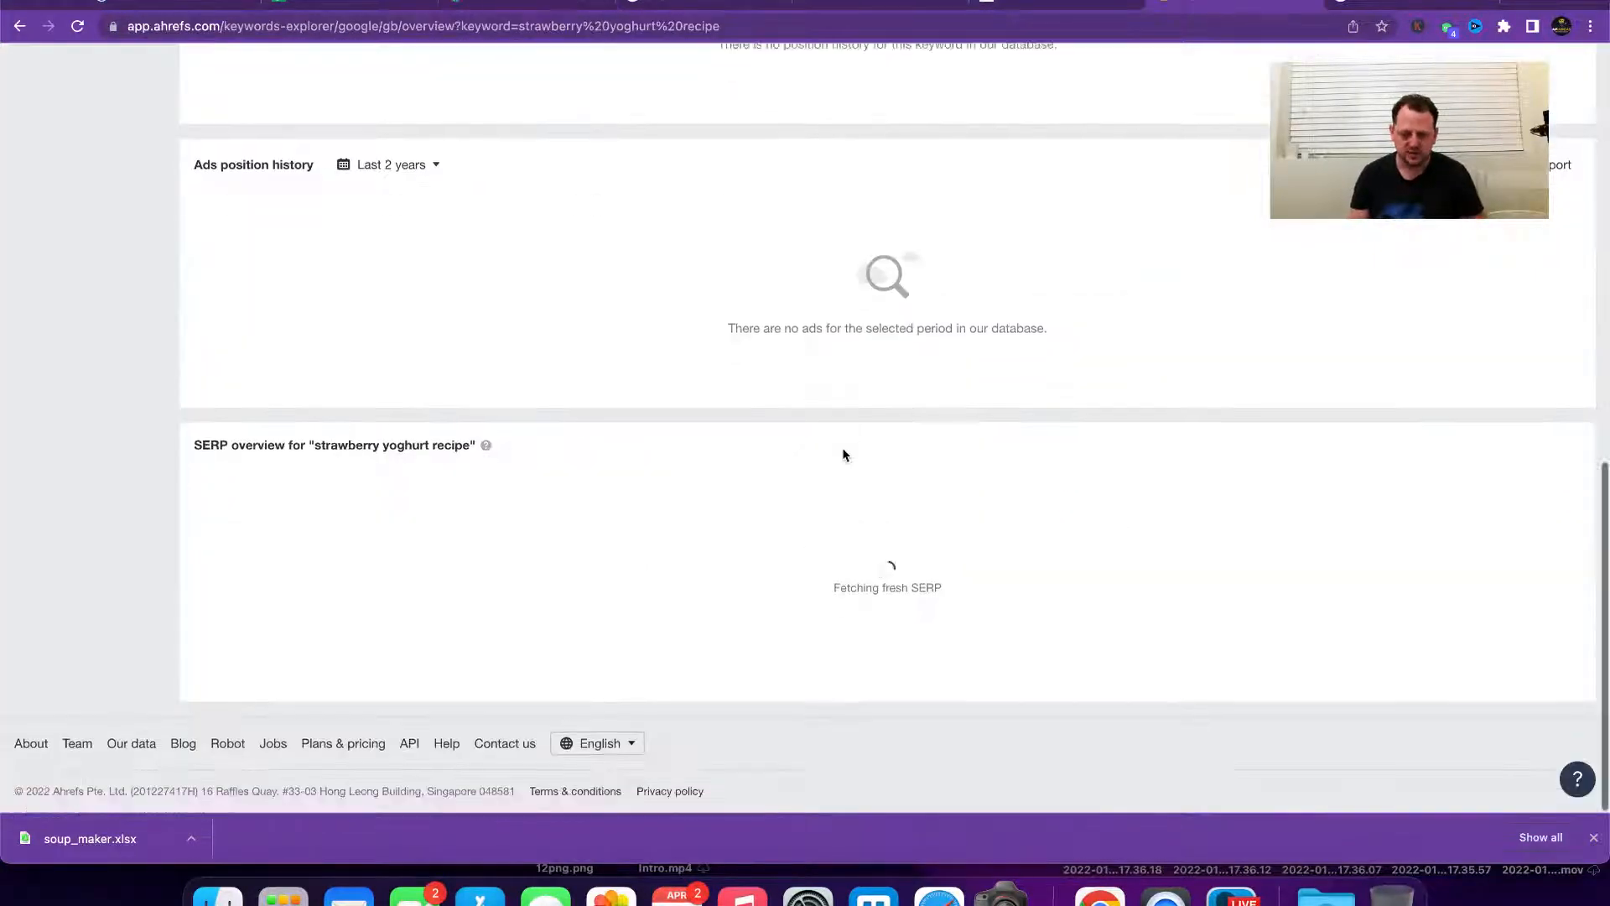
pyautogui.scroll(5, 844, 454)
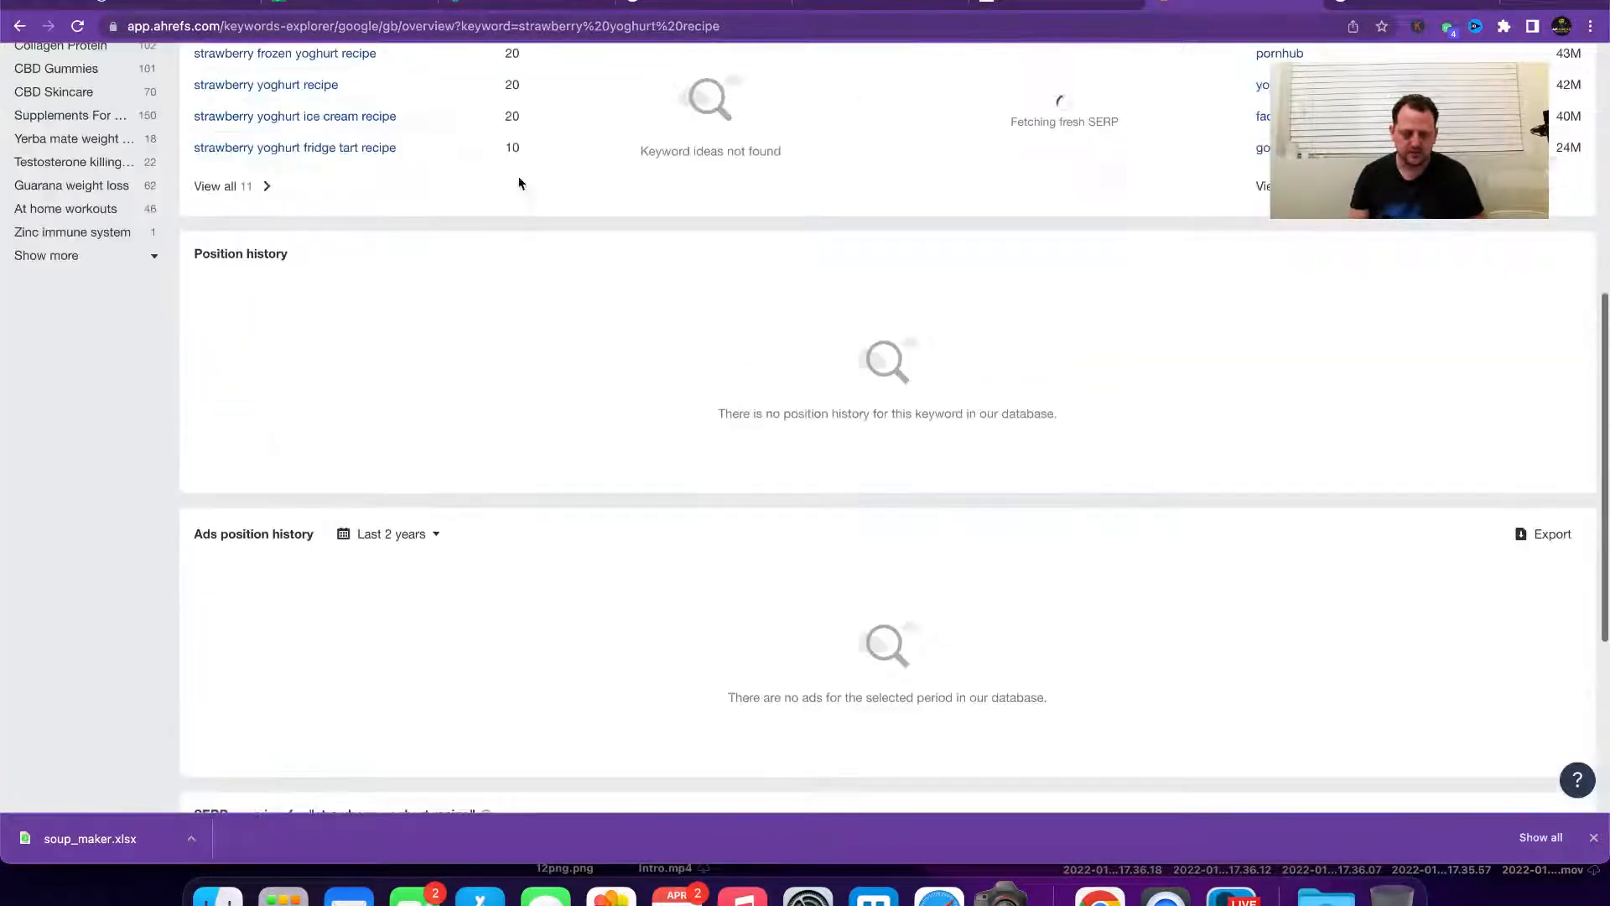
pyautogui.click(361, 7)
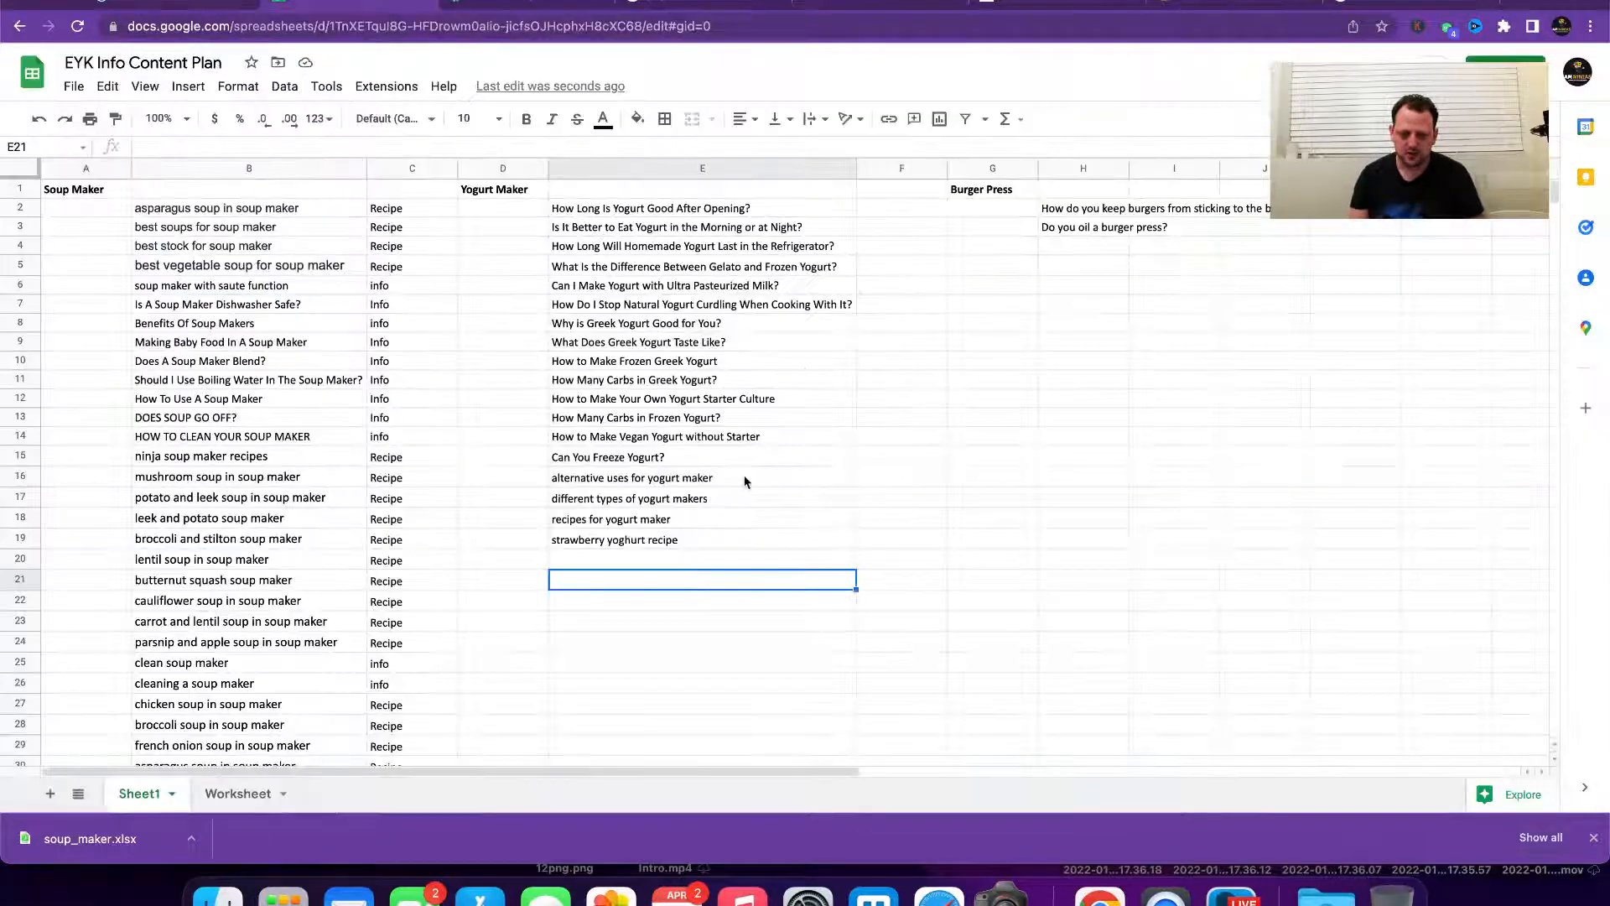
pyautogui.click(1081, 247)
pyautogui.write('burger press sticking')
pyautogui.click(1174, 380)
# Step: Copy the keyword "burger press vs hand made" from LowFruits into cell H5 of the content plan
pyautogui.click(1083, 266)
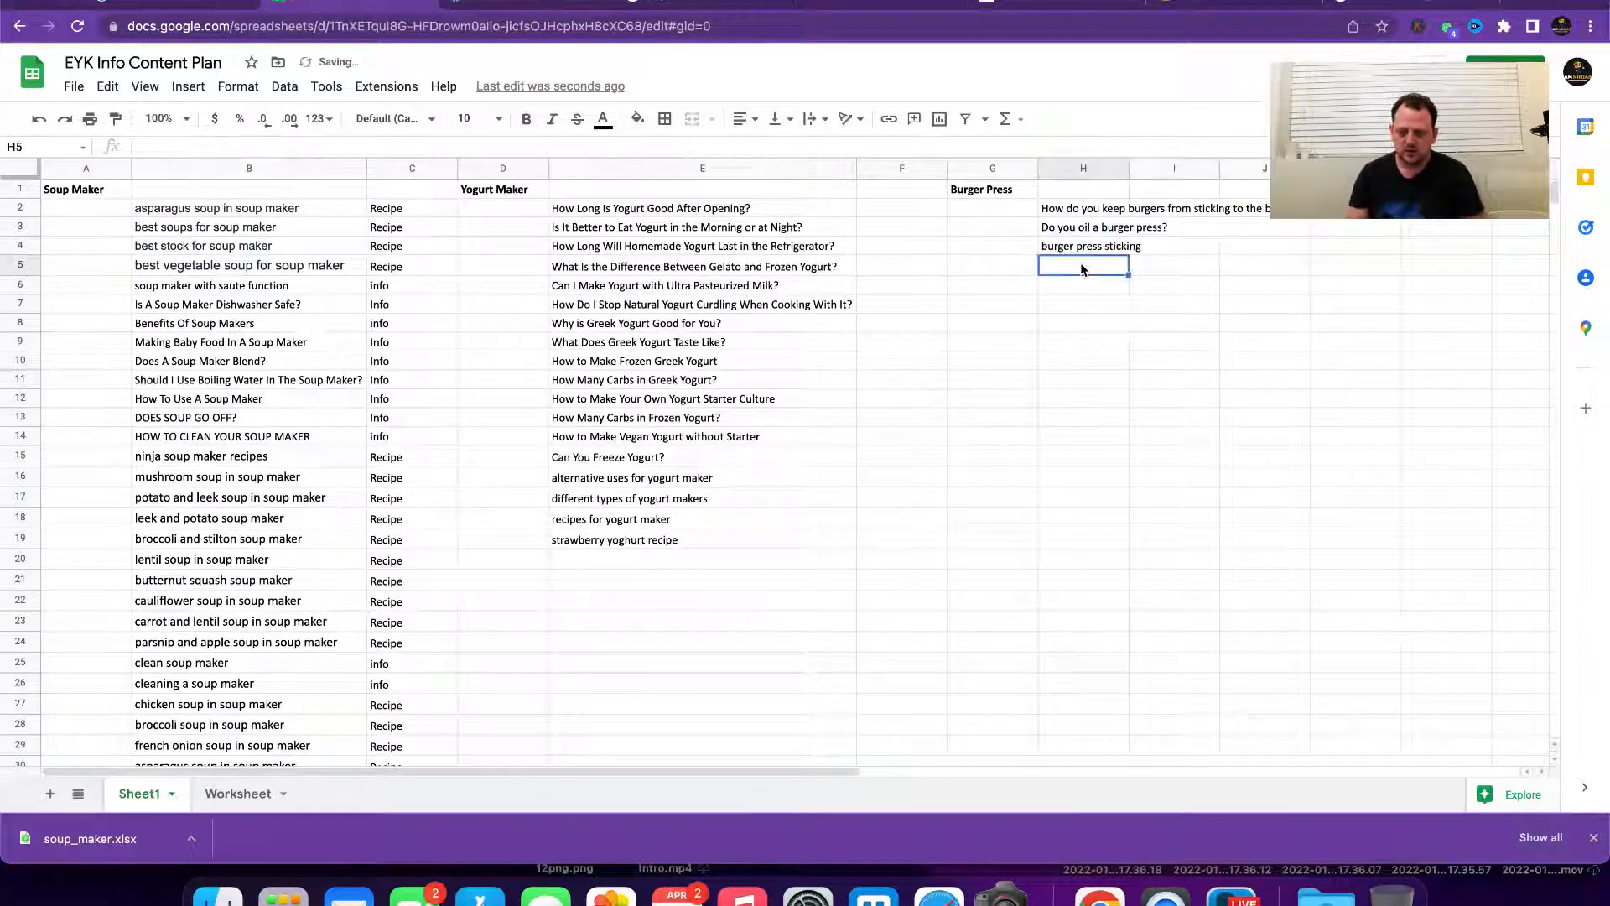
pyautogui.click(532, 8)
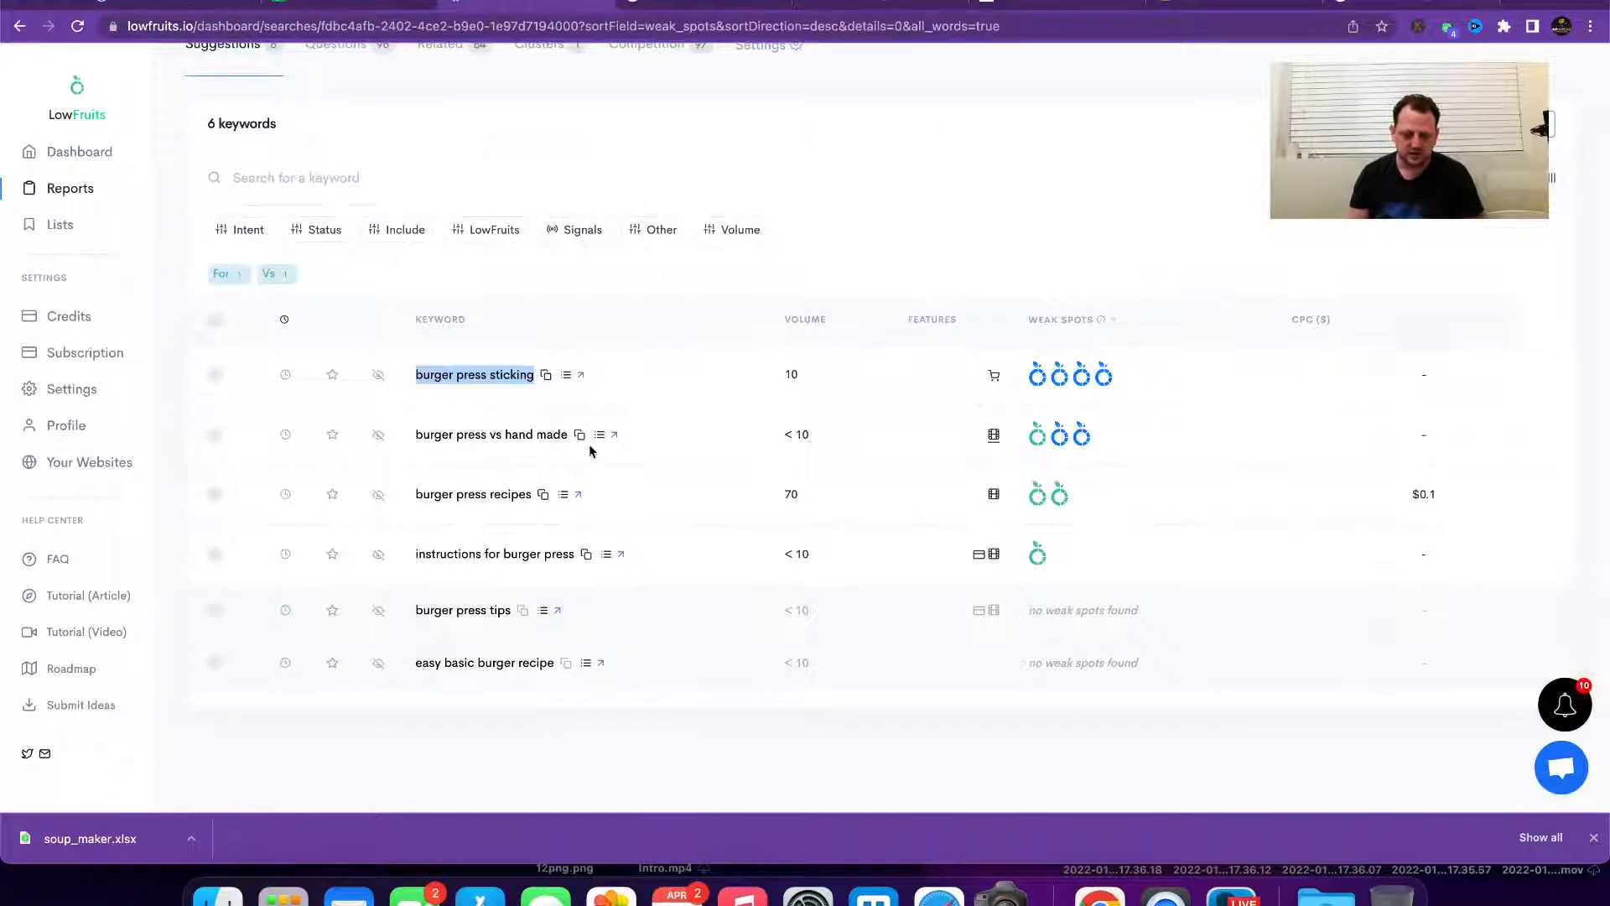
pyautogui.moveTo(415, 435); pyautogui.dragTo(566, 432)
pyautogui.press('super+c')
pyautogui.click(375, 10)
pyautogui.press('super+v')
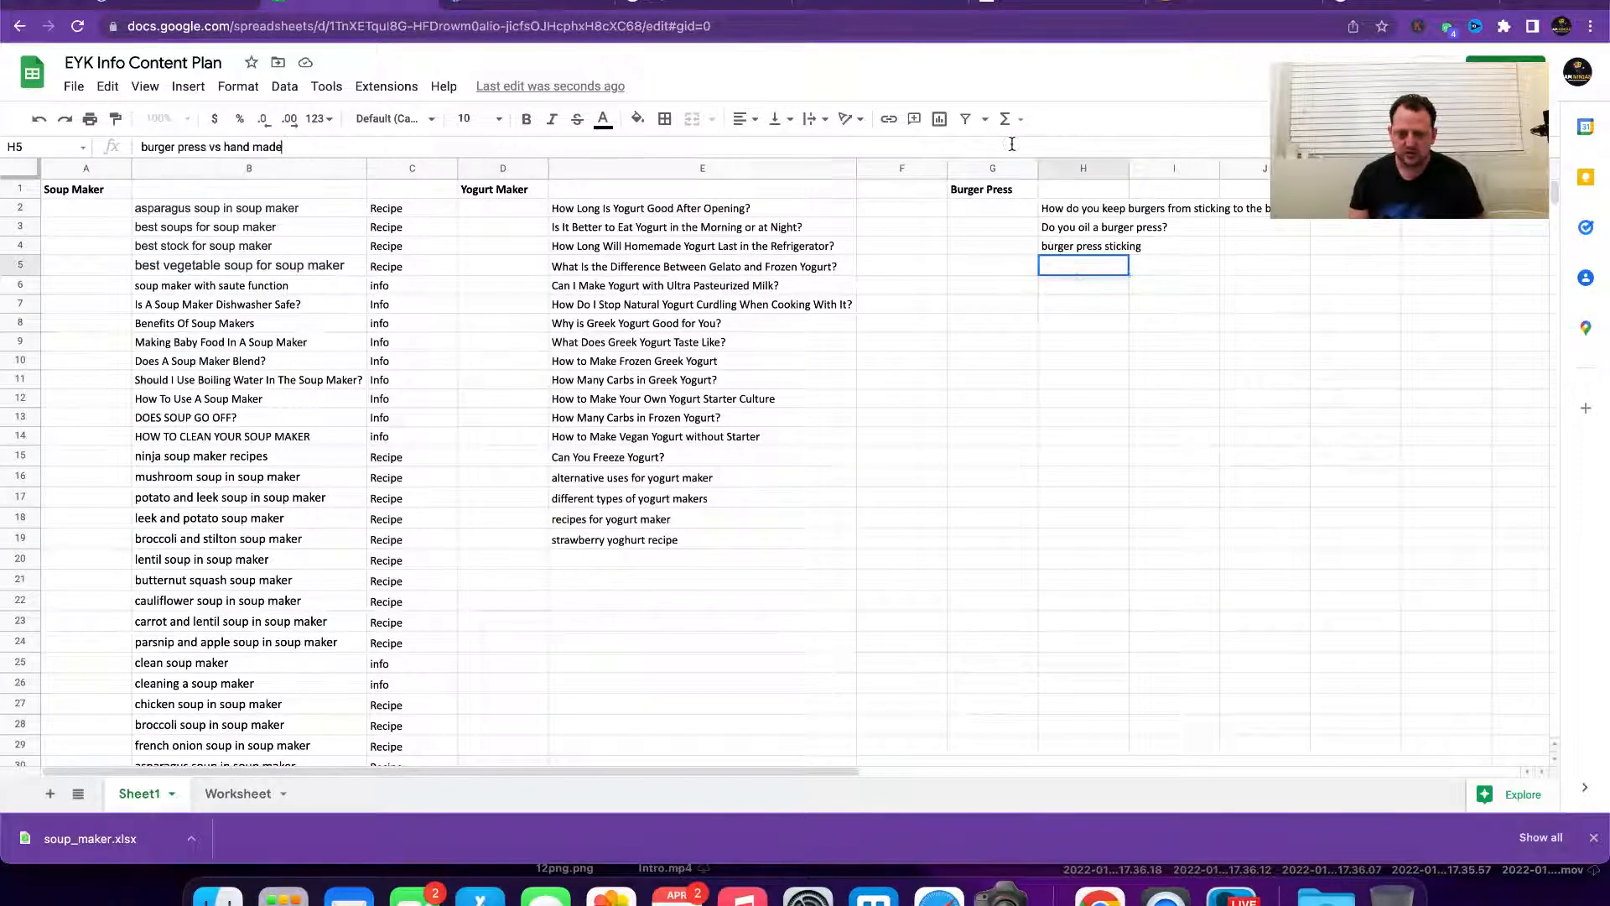
pyautogui.press('Return')
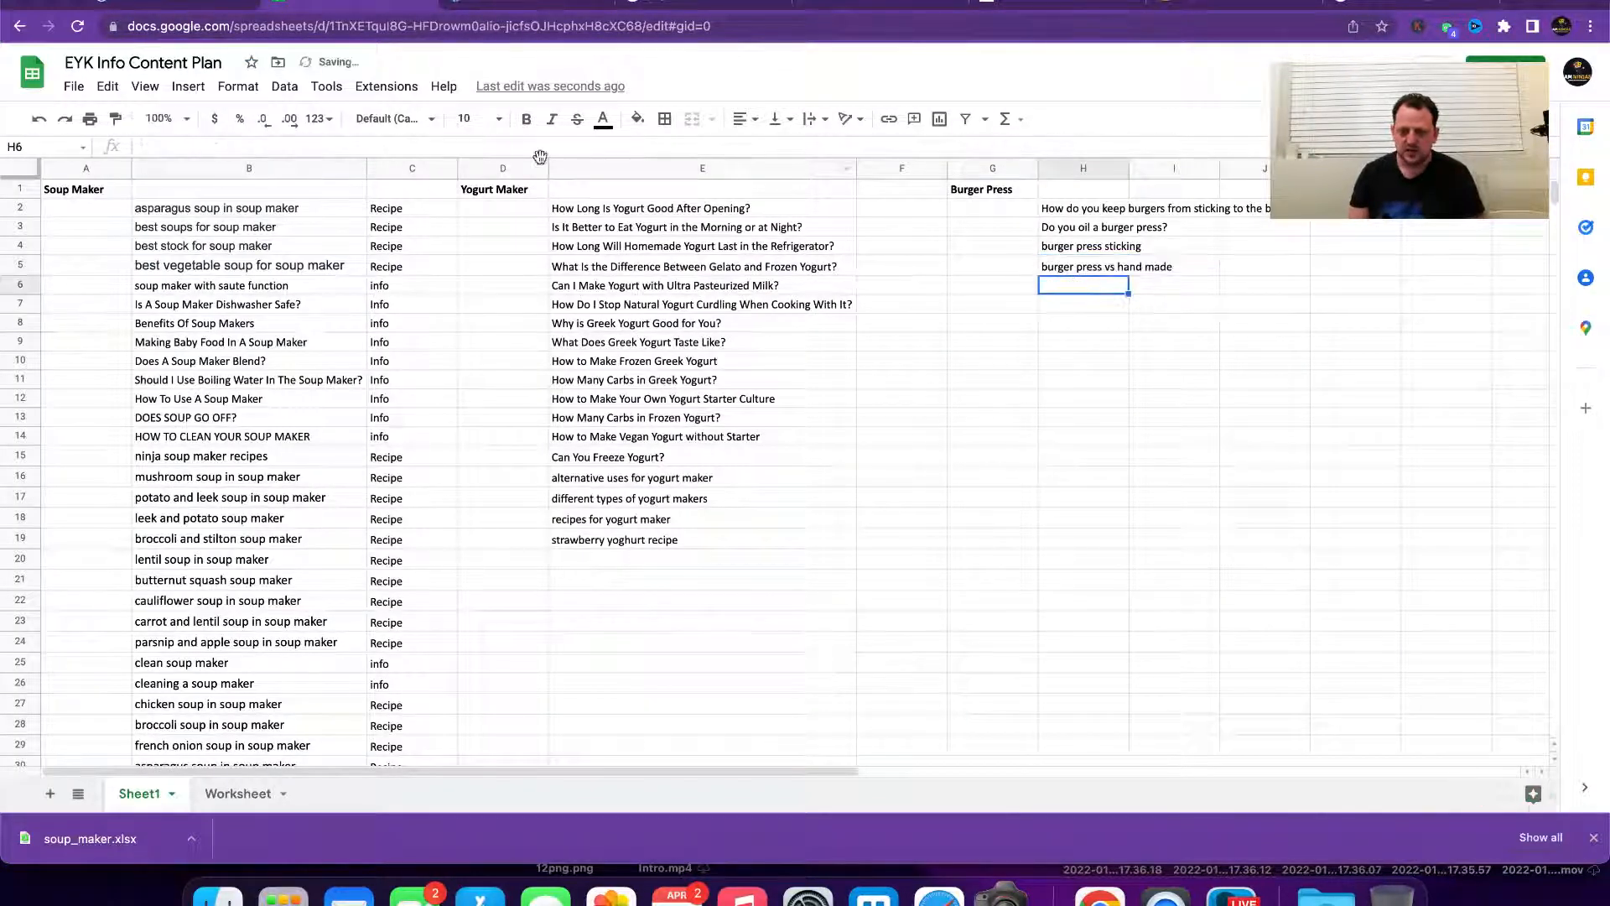
# Step: Copy the keyword "burger press recipes" from LowFruits into cell H6 of the content plan
pyautogui.click(537, 7)
pyautogui.moveTo(415, 495); pyautogui.dragTo(533, 496)
pyautogui.press('super+c')
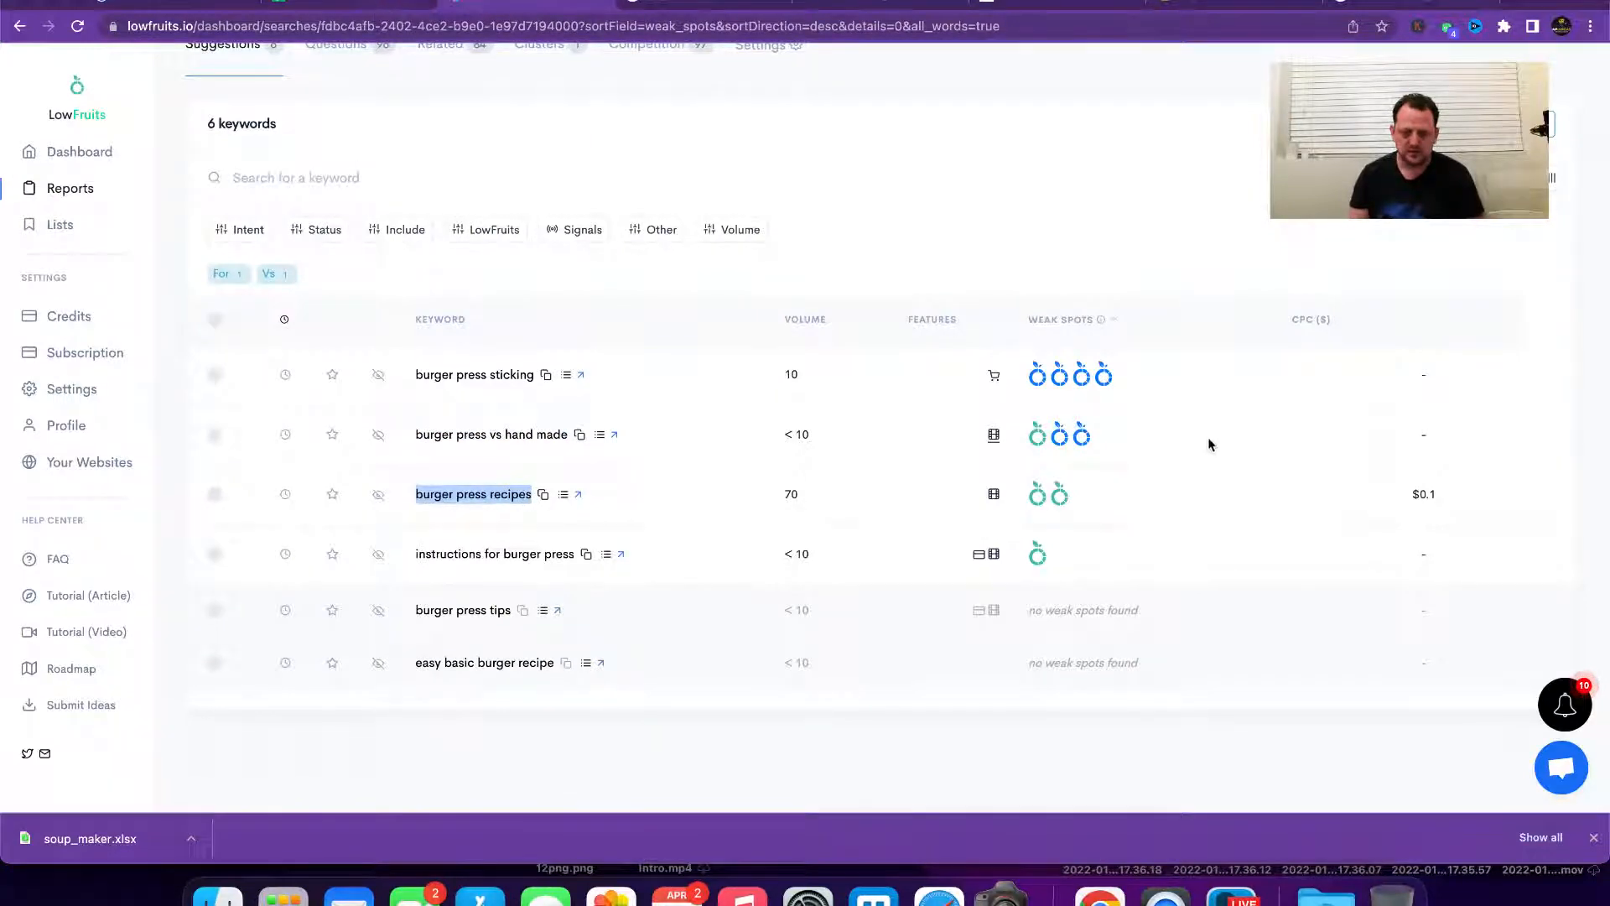
pyautogui.click(387, 6)
pyautogui.press('super+v')
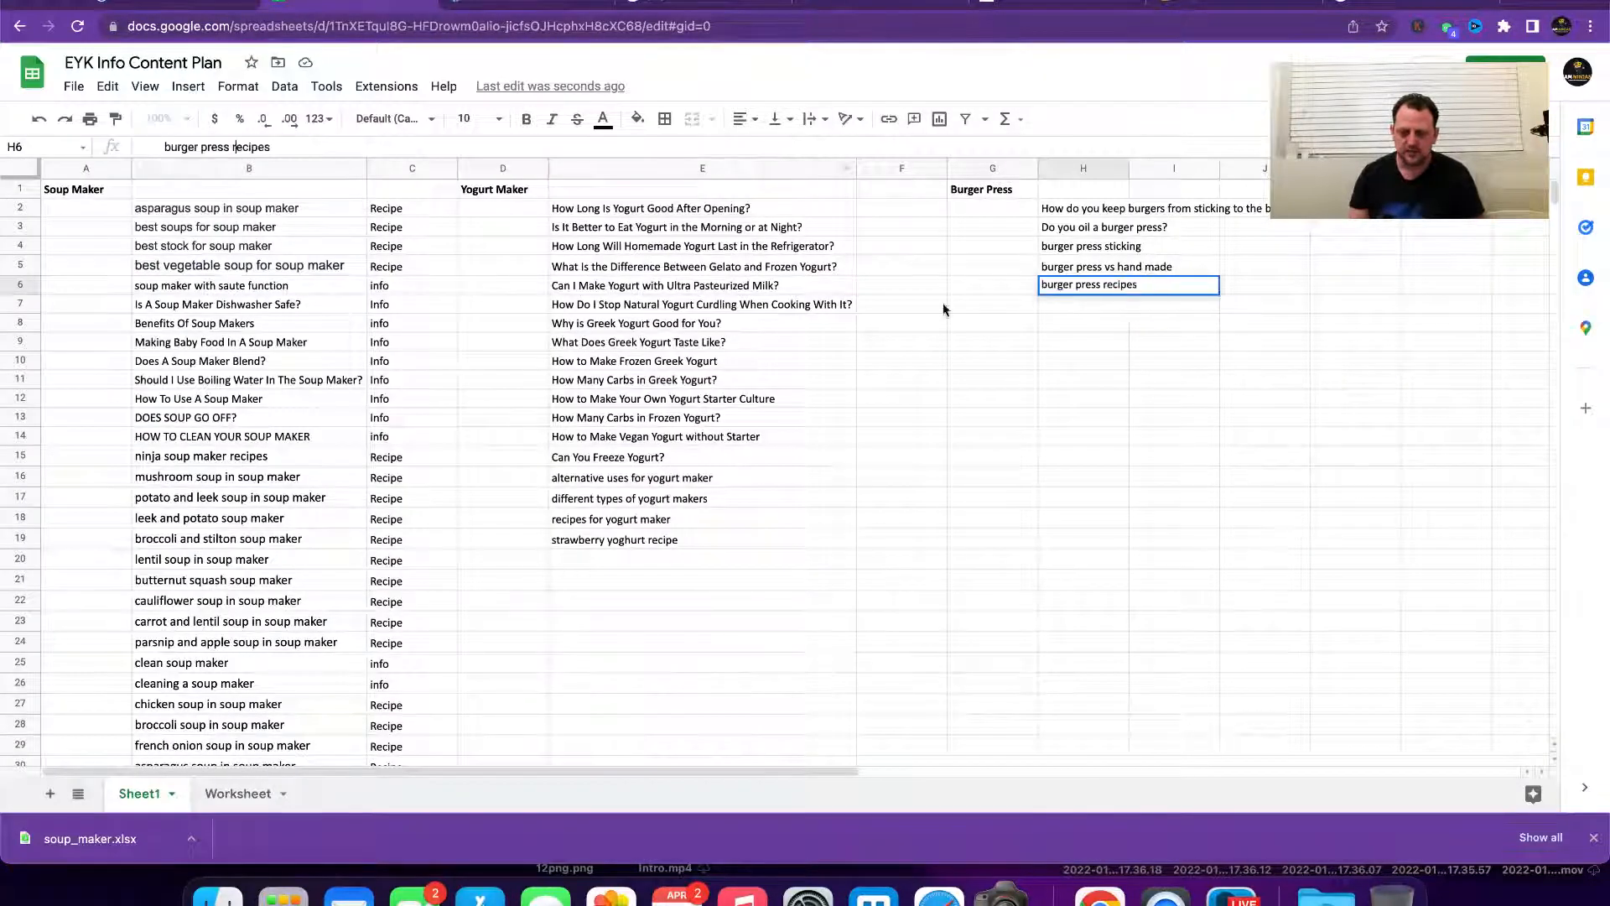
# Step: Copy the keyword "instructions for burger press" from LowFruits into cell H7 of the content plan as plain text
pyautogui.click(522, 6)
pyautogui.moveTo(411, 554); pyautogui.dragTo(575, 554)
pyautogui.press('super+c')
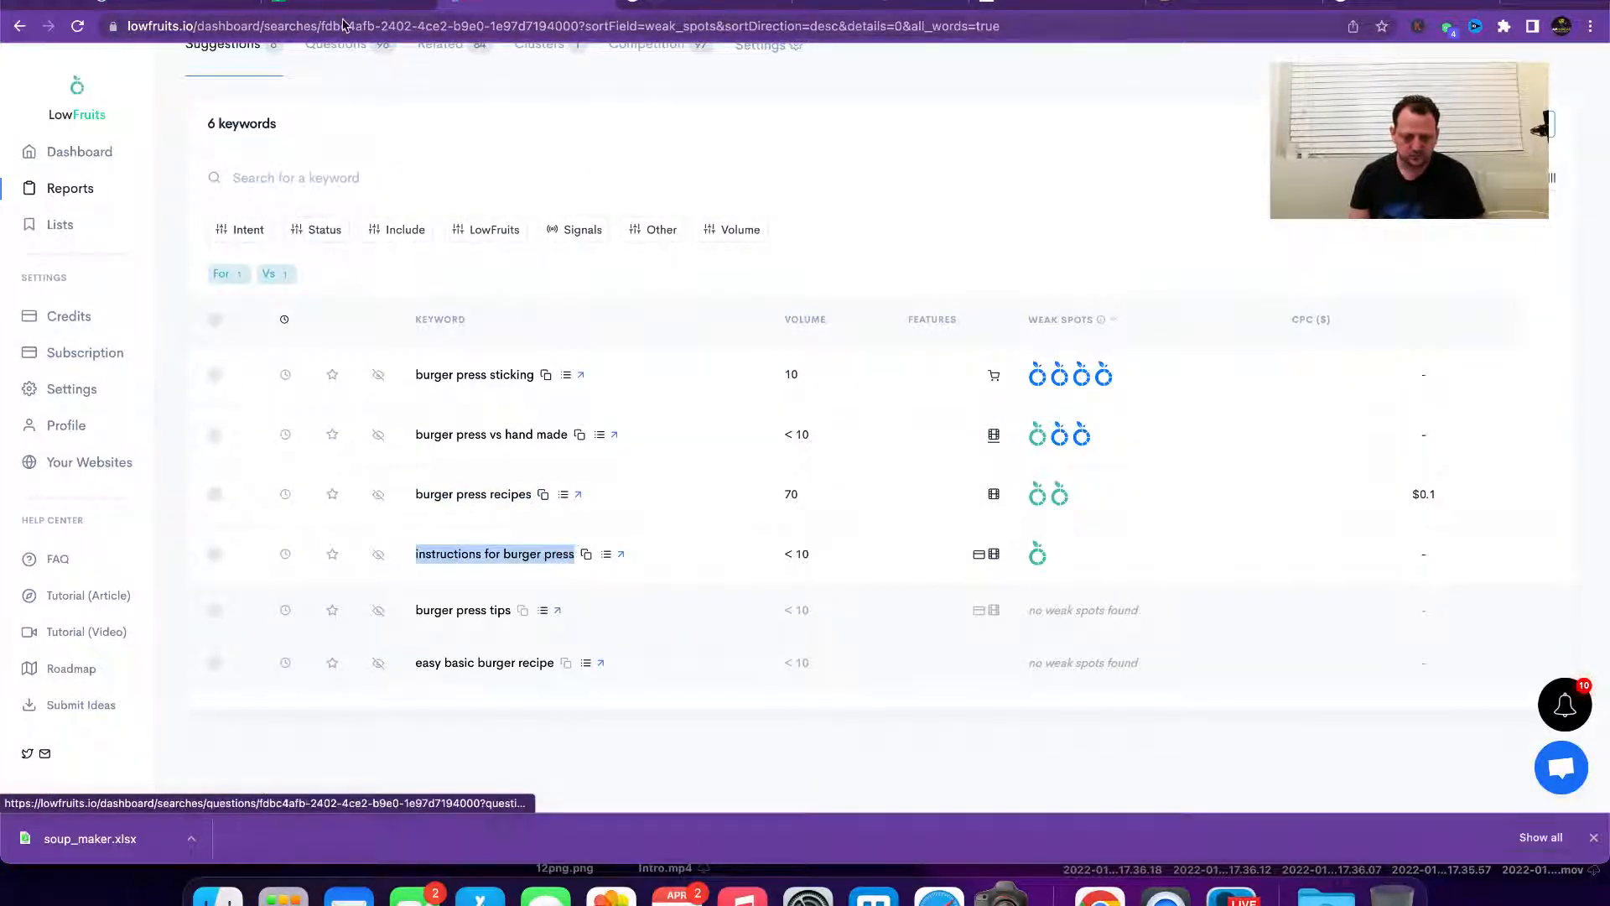
pyautogui.click(387, 6)
pyautogui.click(1095, 302)
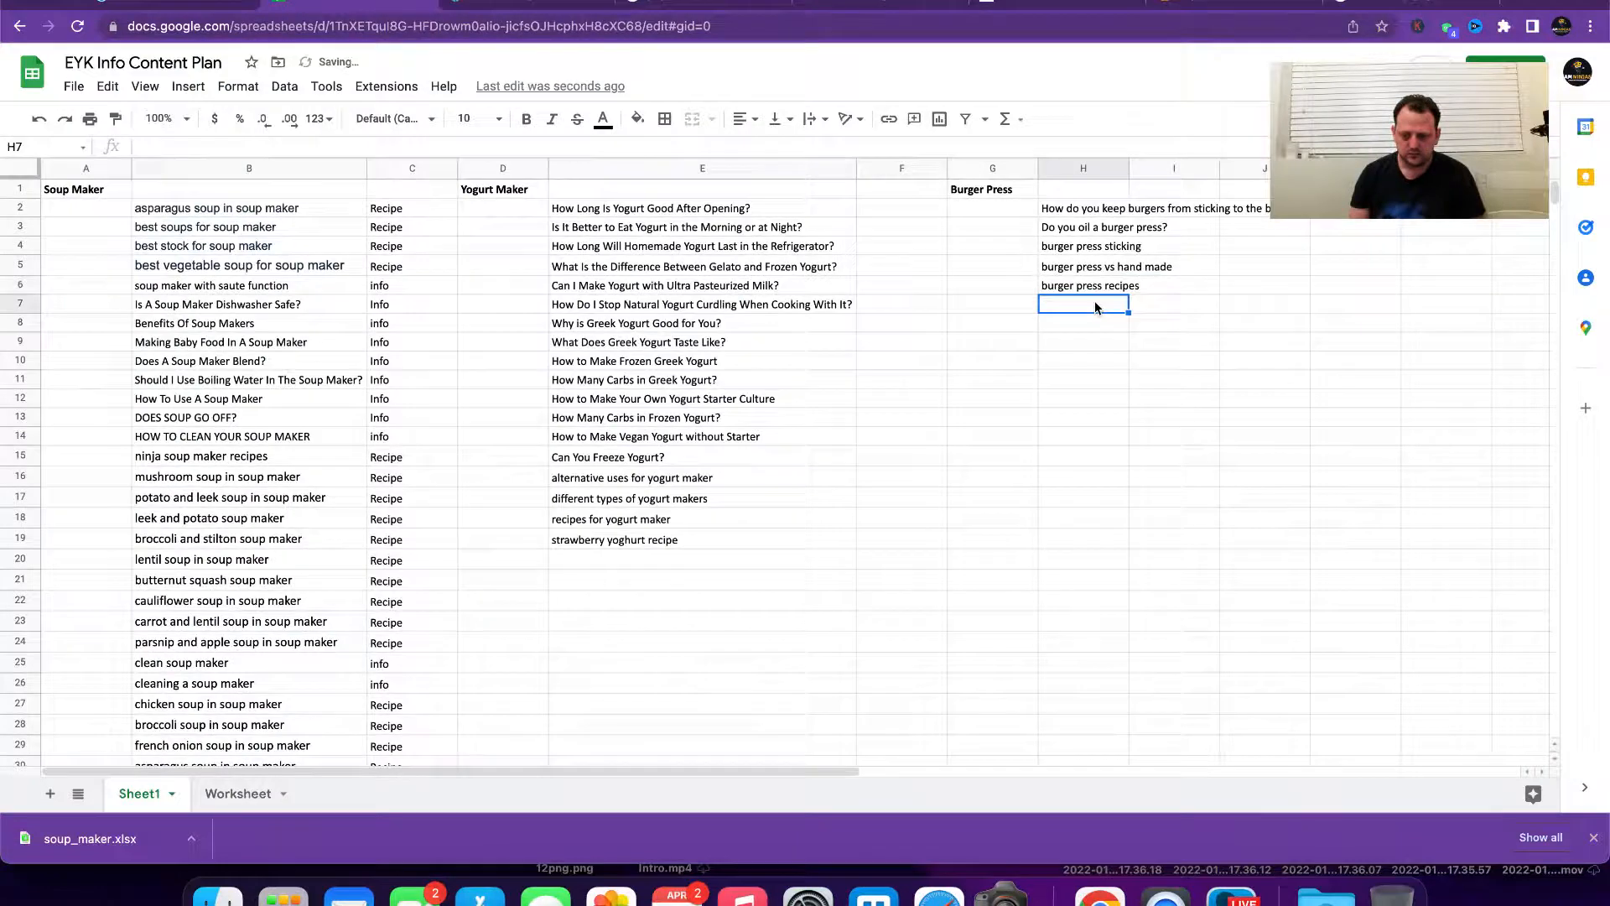
pyautogui.press('super+v')
pyautogui.press('super+z')
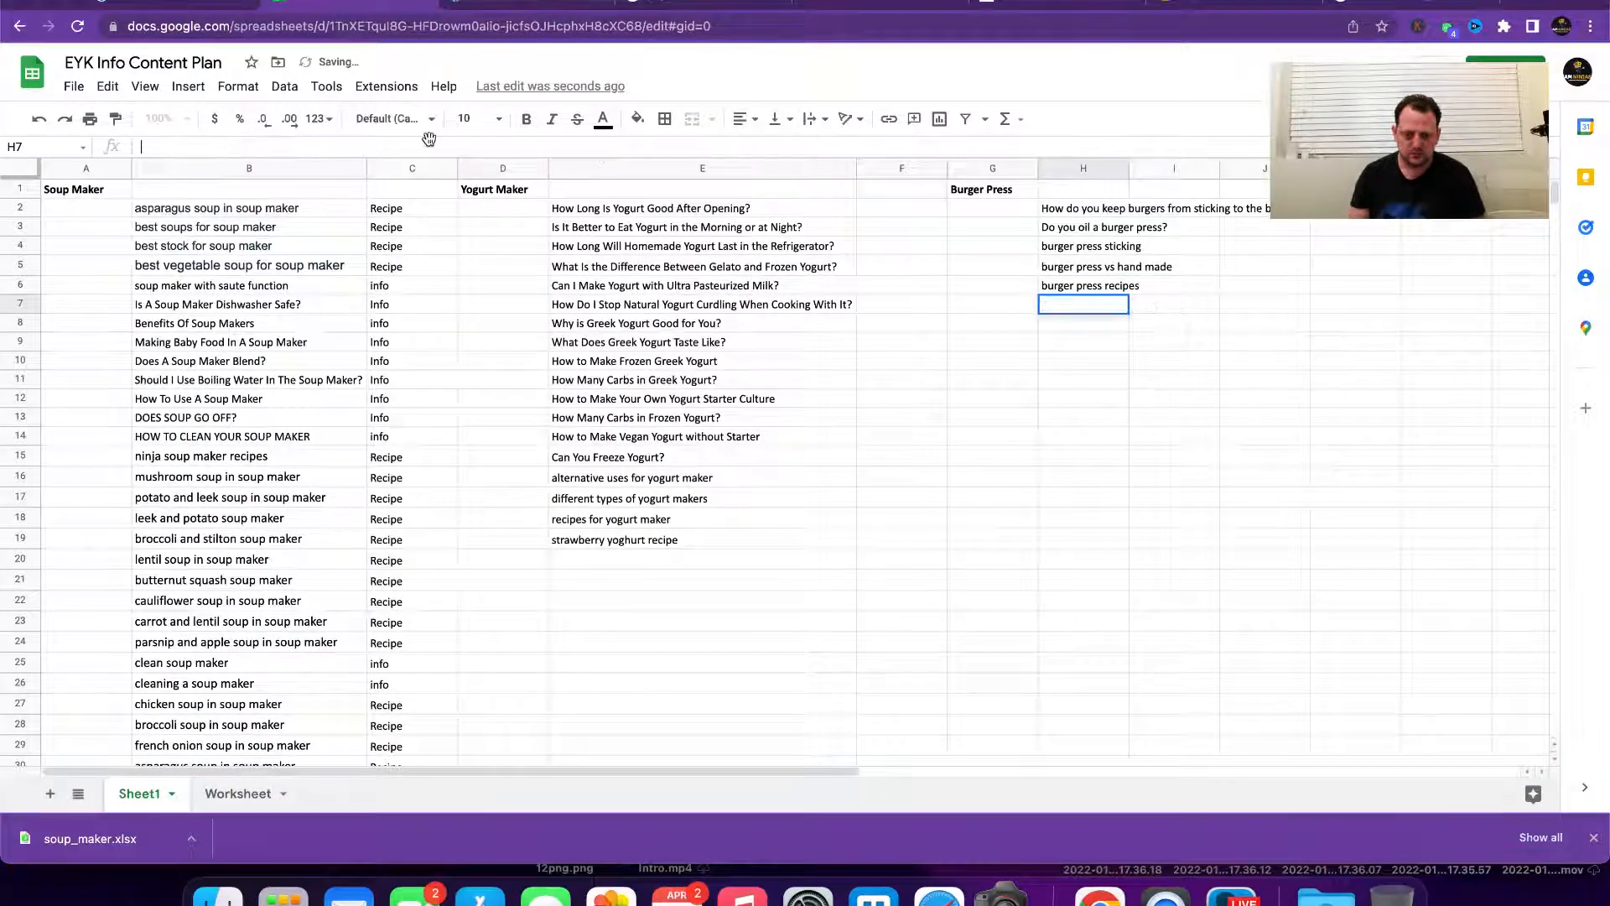
pyautogui.press('super+shift+v')
# Step: Copy the keyword "burger press tips" from LowFruits into cell H8 of the content plan without its source formatting
pyautogui.click(474, 9)
pyautogui.moveTo(407, 610); pyautogui.dragTo(521, 611)
pyautogui.hotkey('ctrl', 'c')
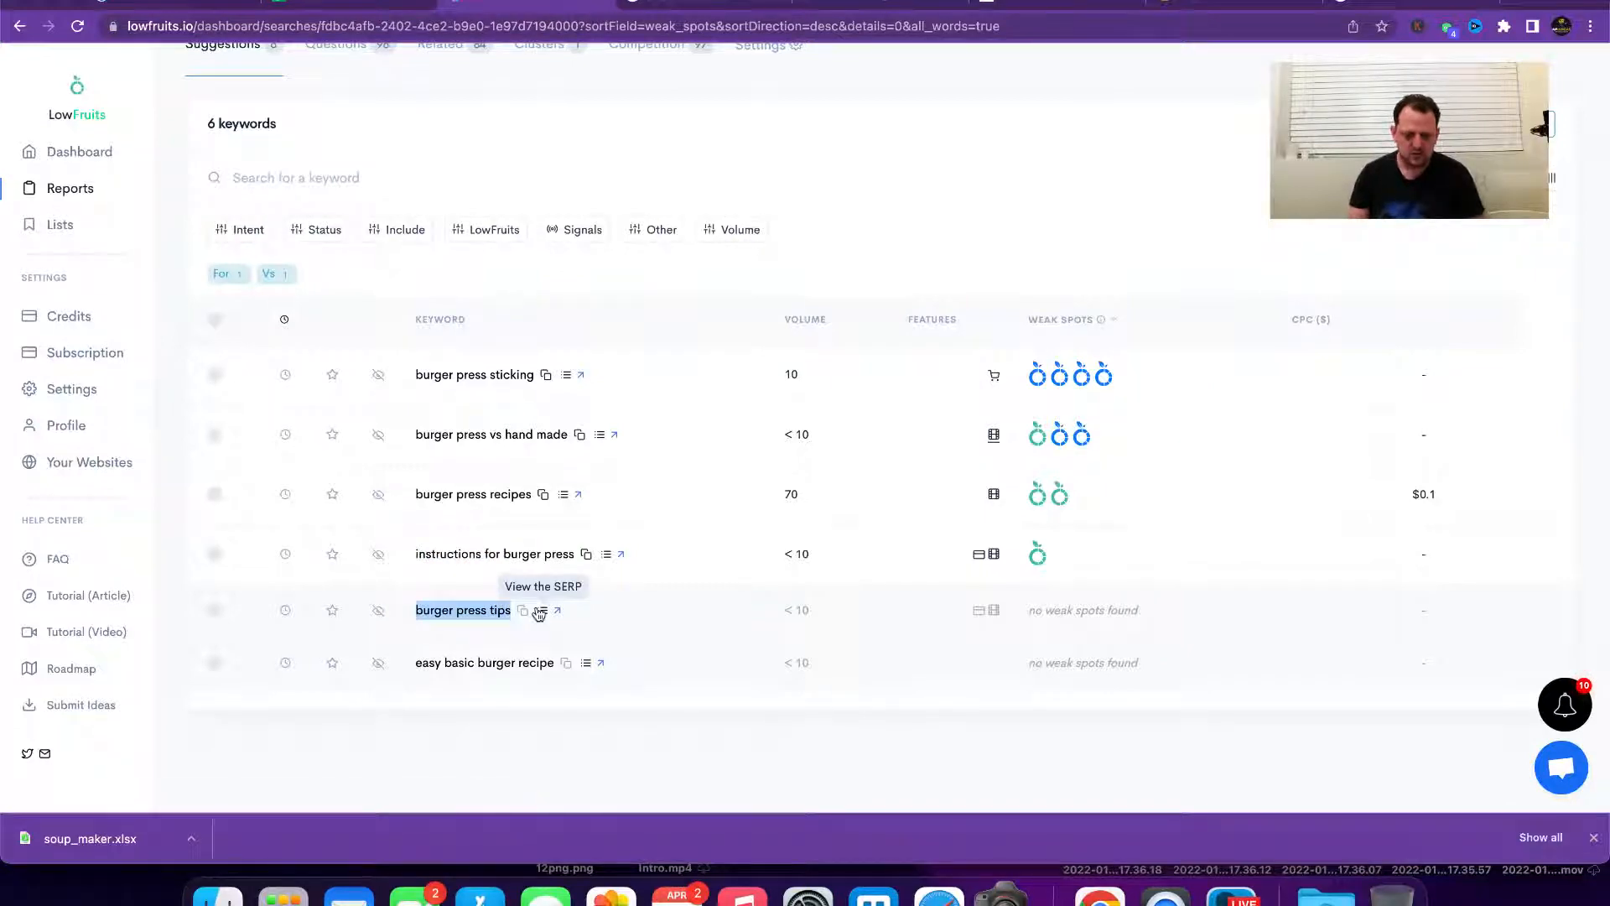
pyautogui.hotkey('ctrl', 'shift', 'Tab')
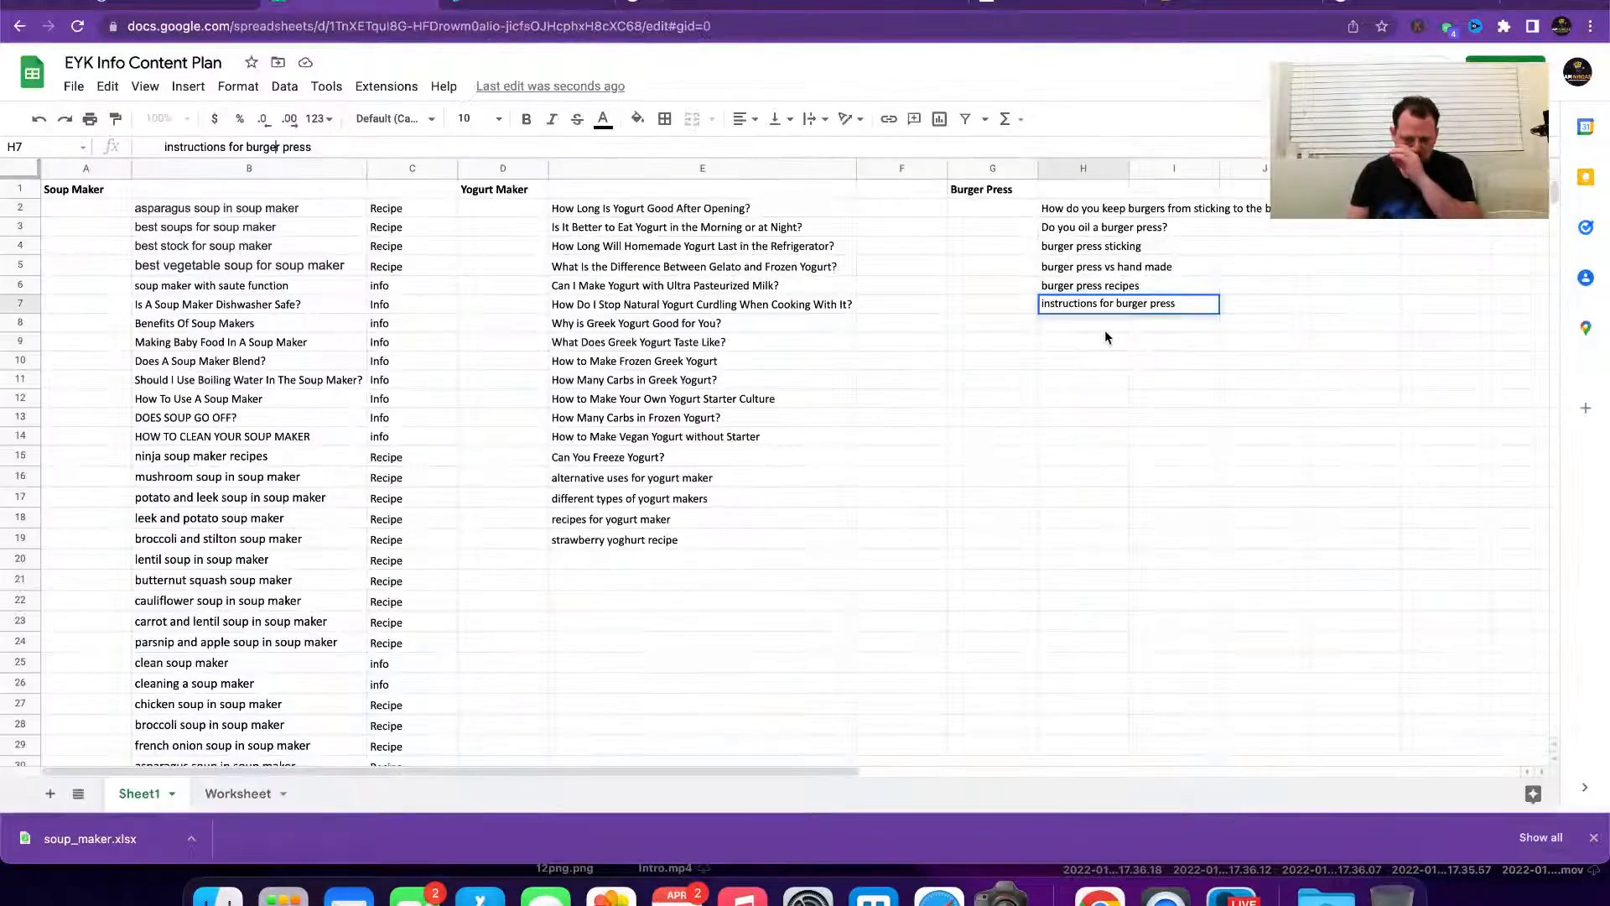
pyautogui.click(1104, 325)
pyautogui.hotkey('ctrl', 'v')
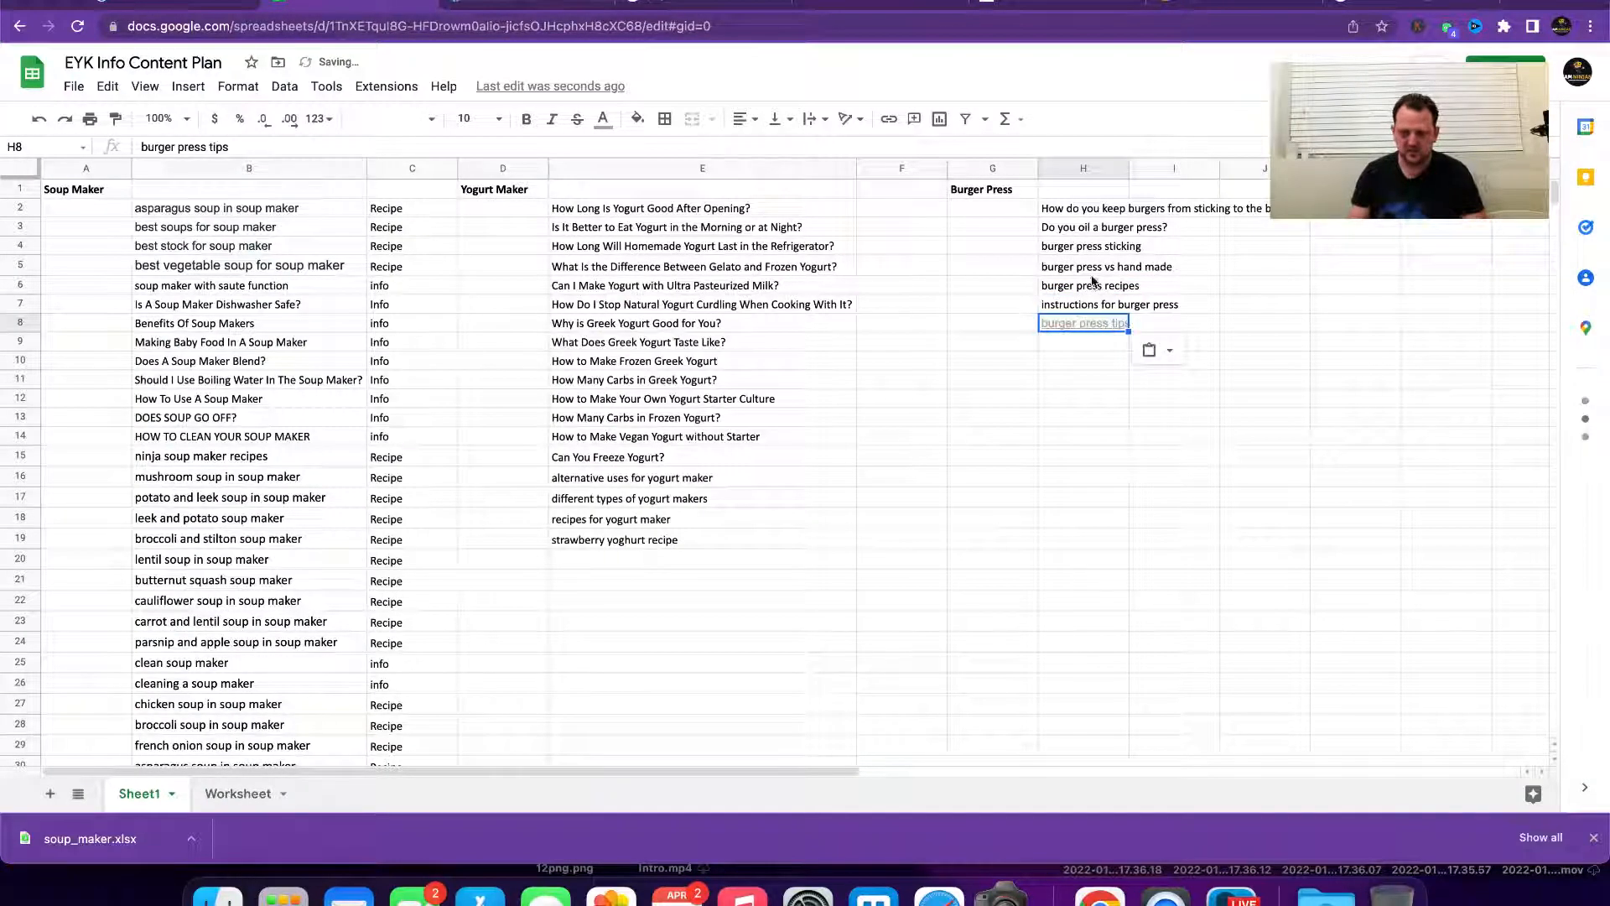
pyautogui.hotkey('ctrl', 'z')
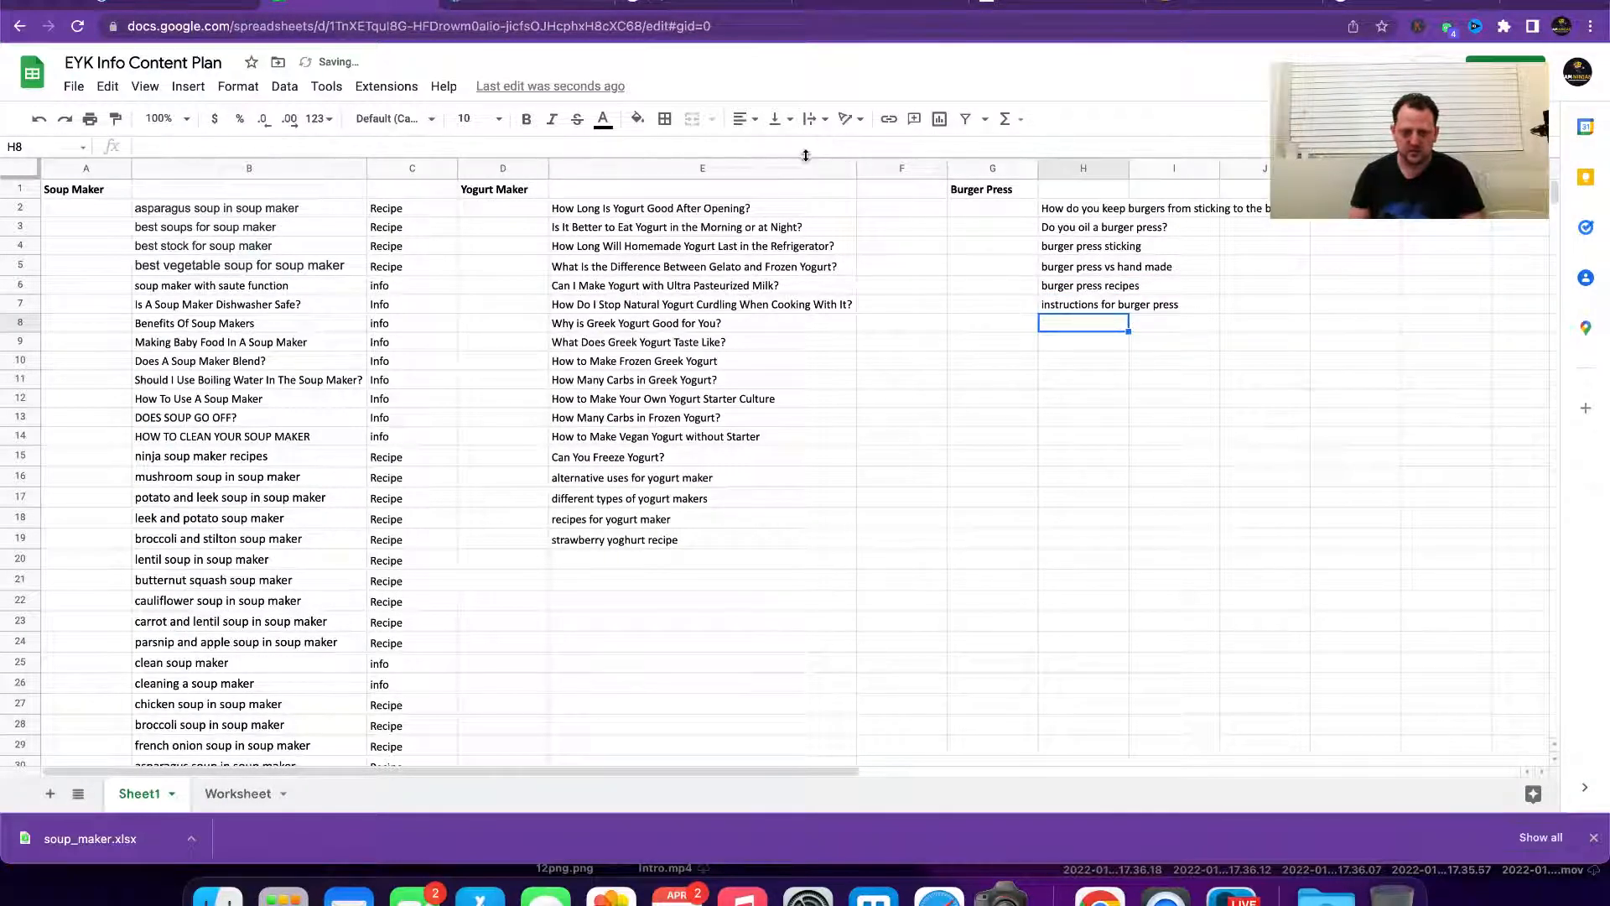
pyautogui.hotkey('ctrl', 'shift', 'v')
pyautogui.press('Down')
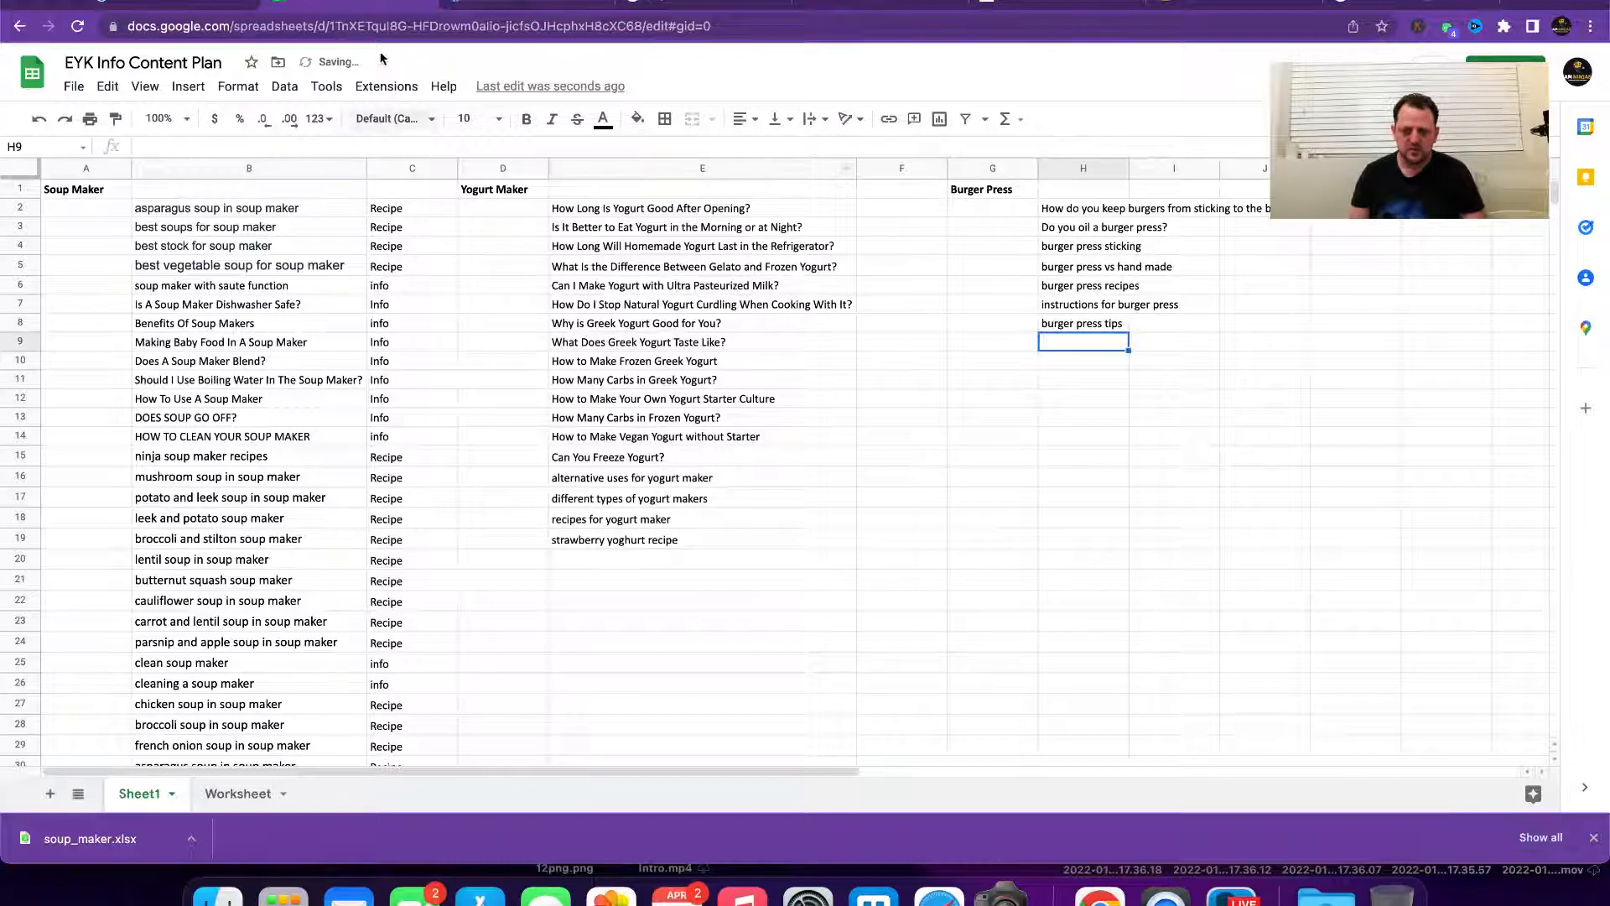
# Step: Copy the keyword "easy basic burger recipe" from LowFruits into cell H9 of the content plan
pyautogui.click(501, 8)
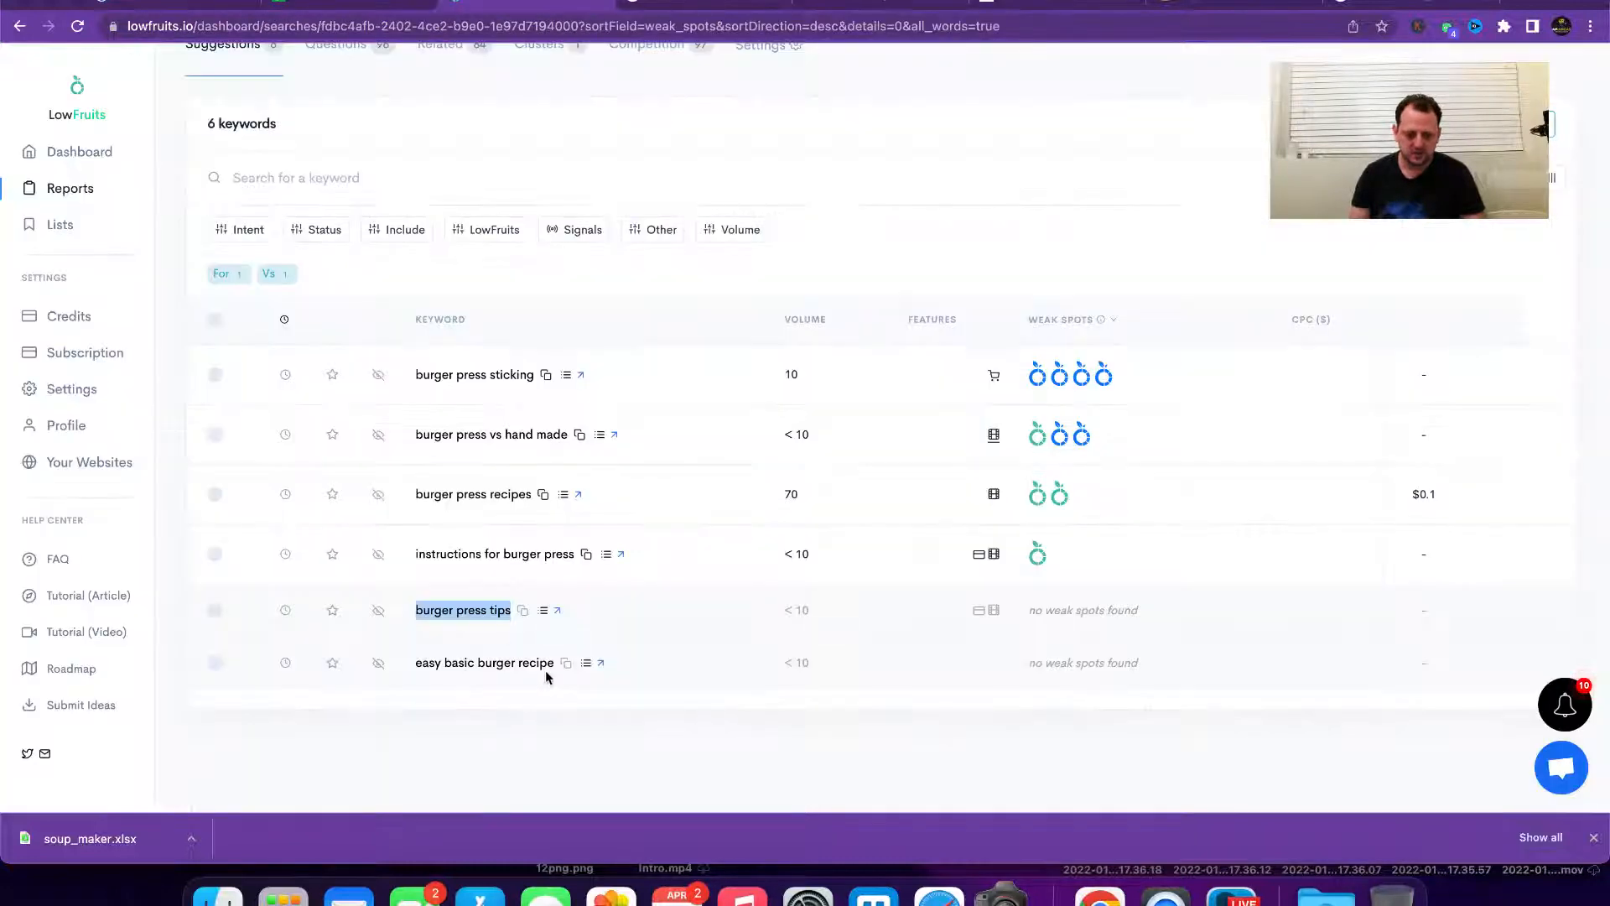
pyautogui.moveTo(561, 664); pyautogui.dragTo(413, 662)
pyautogui.hotkey('ctrl', 'c')
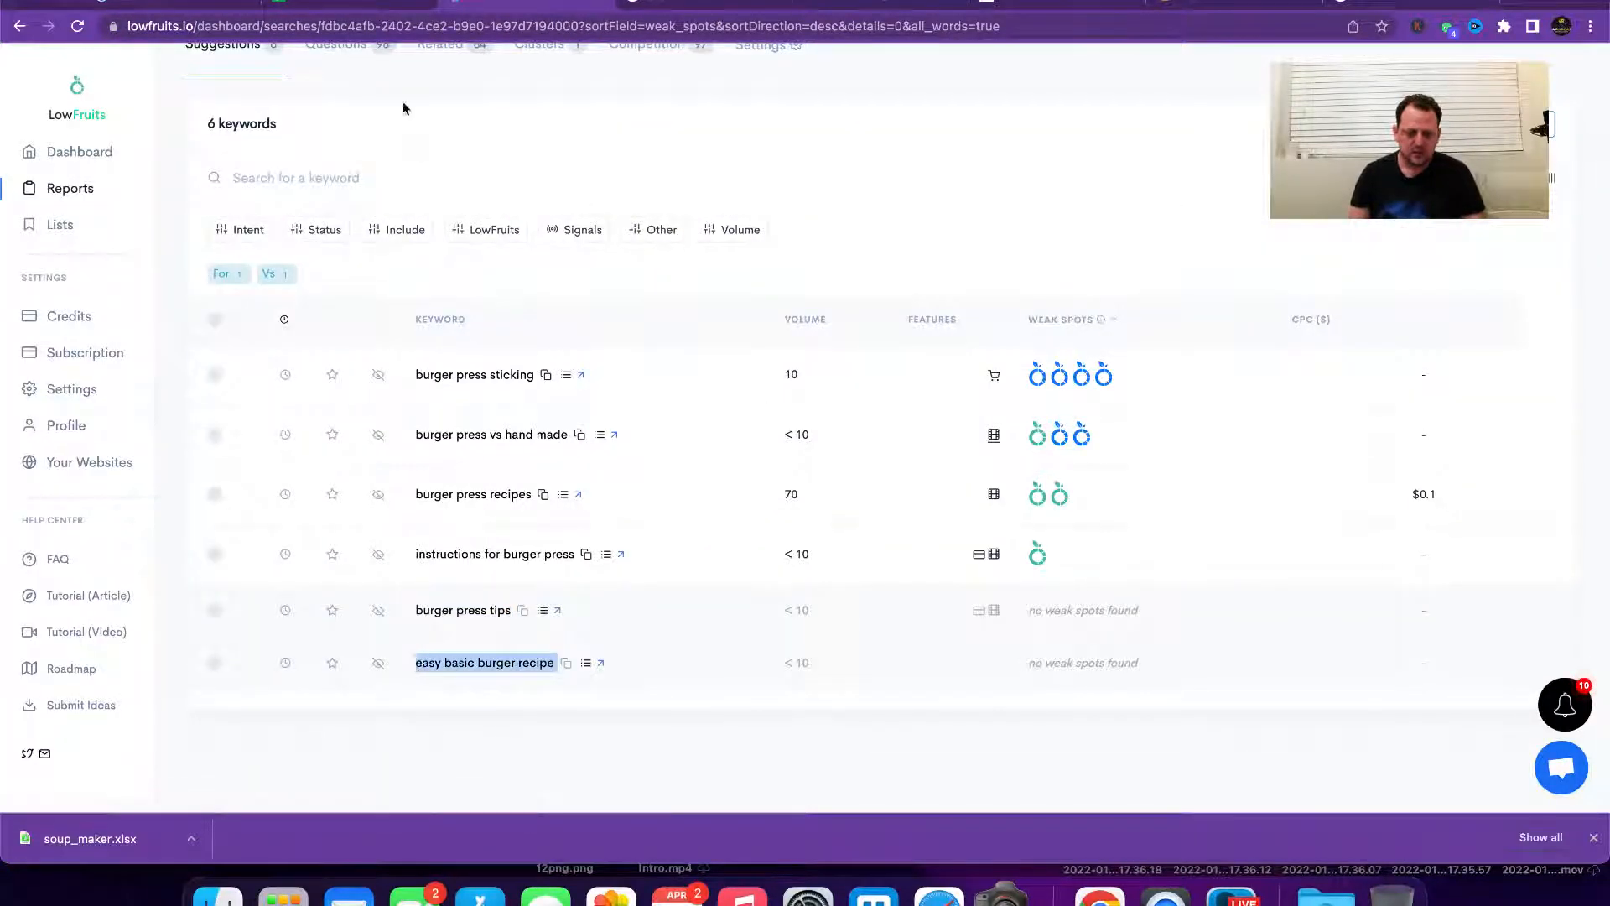
pyautogui.click(388, 10)
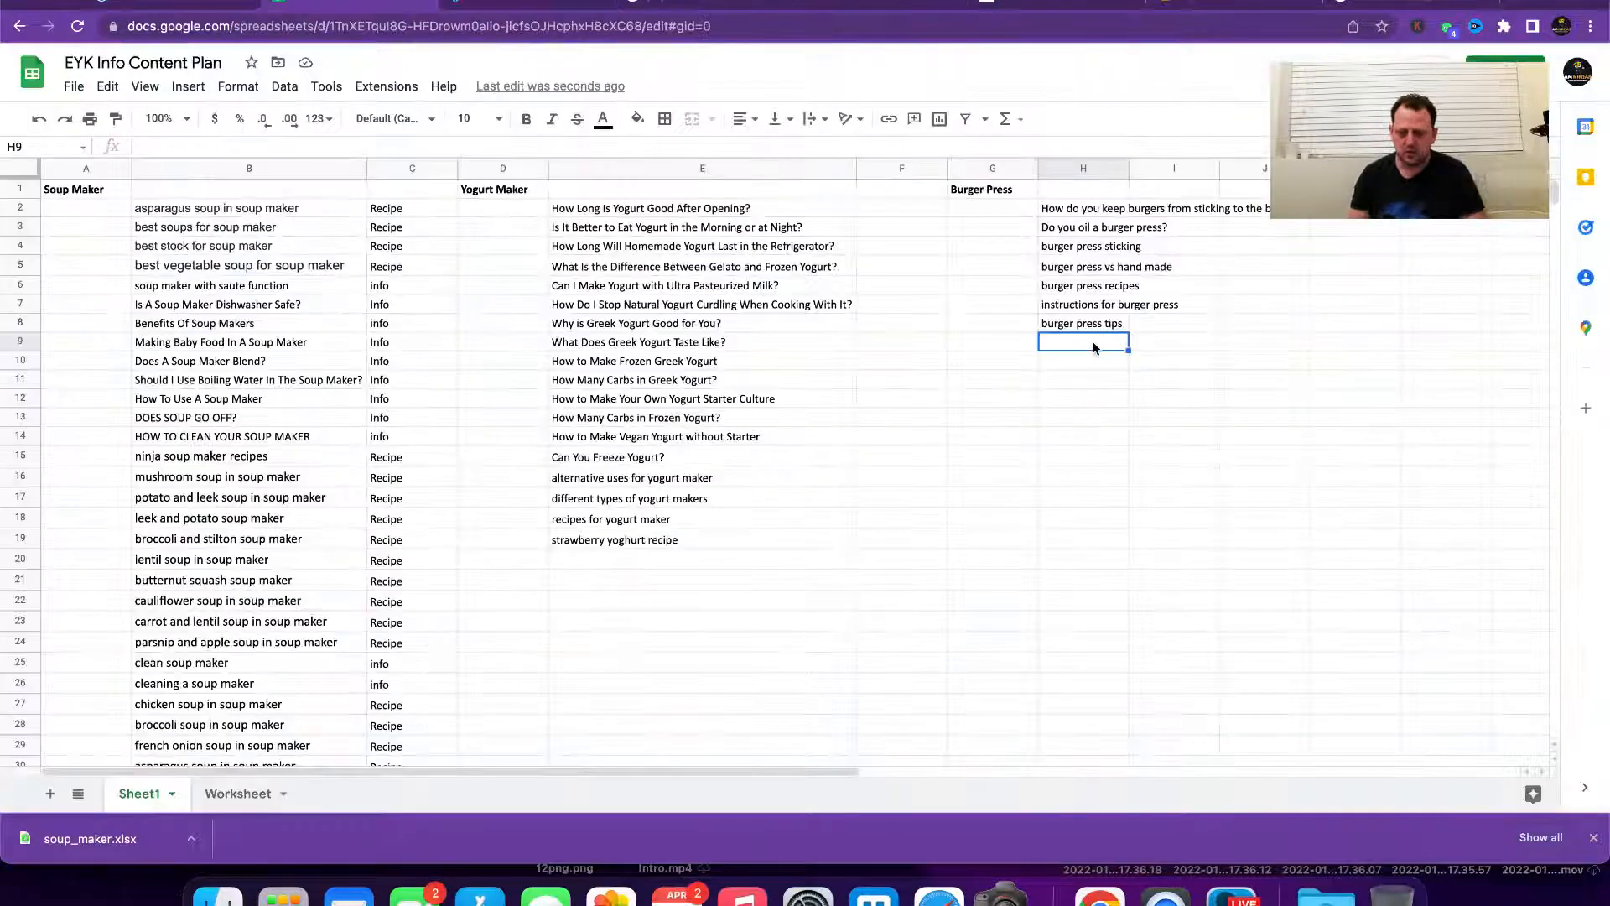
pyautogui.hotkey('ctrl', 'v')
pyautogui.click(1044, 514)
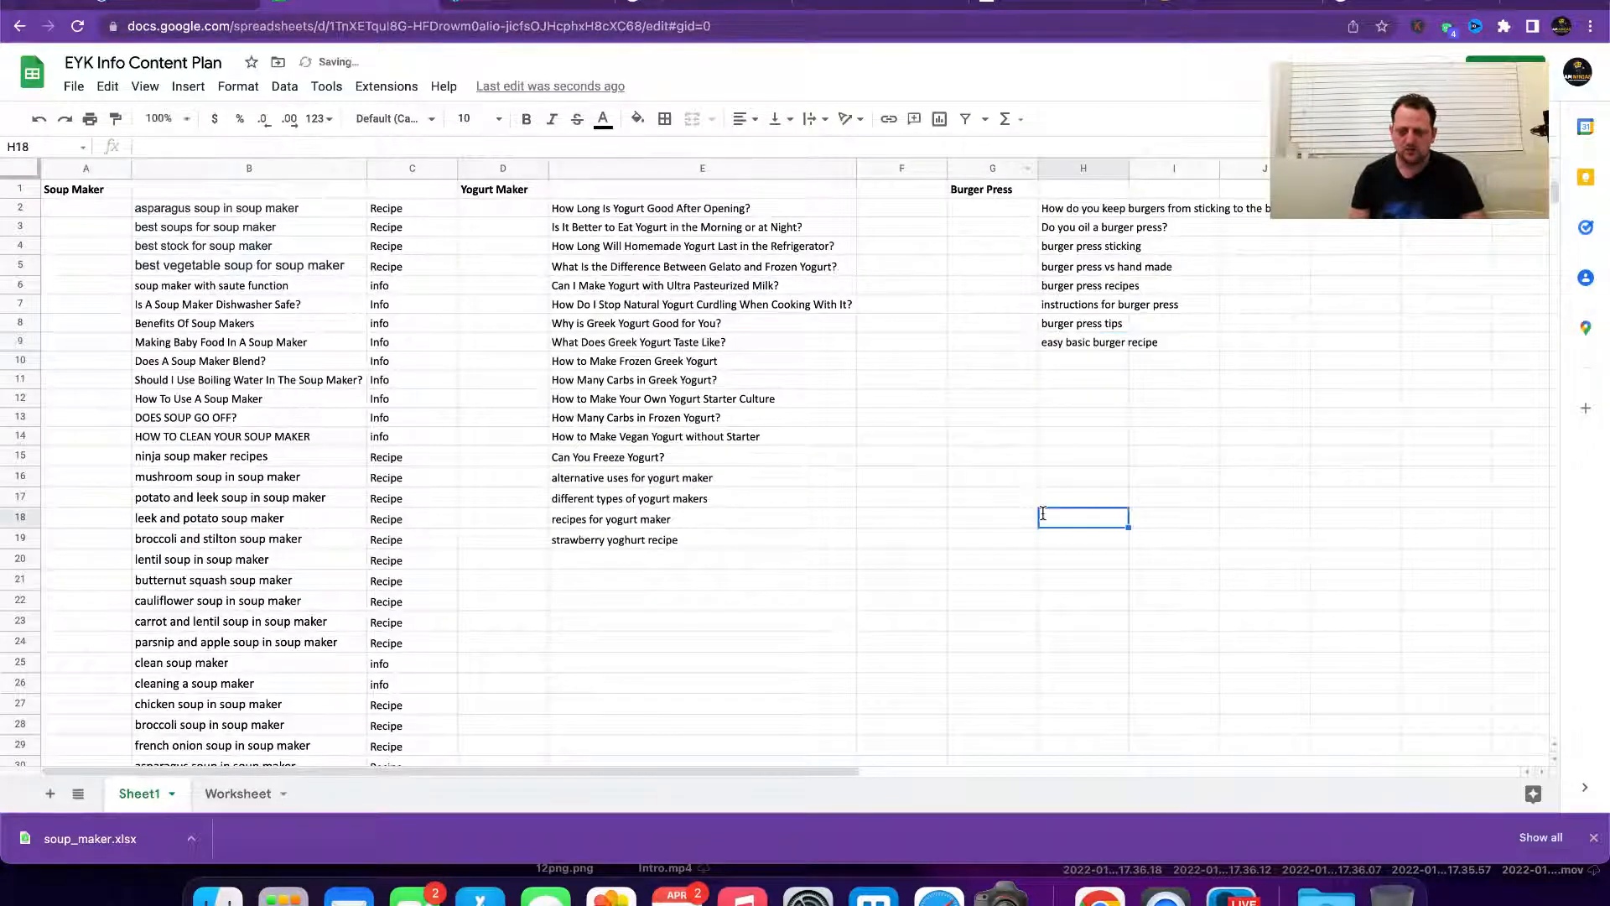
# Step: Label the first yogurt maker topic as "Info" in cell F2
pyautogui.click(893, 209)
pyautogui.write('Inof')
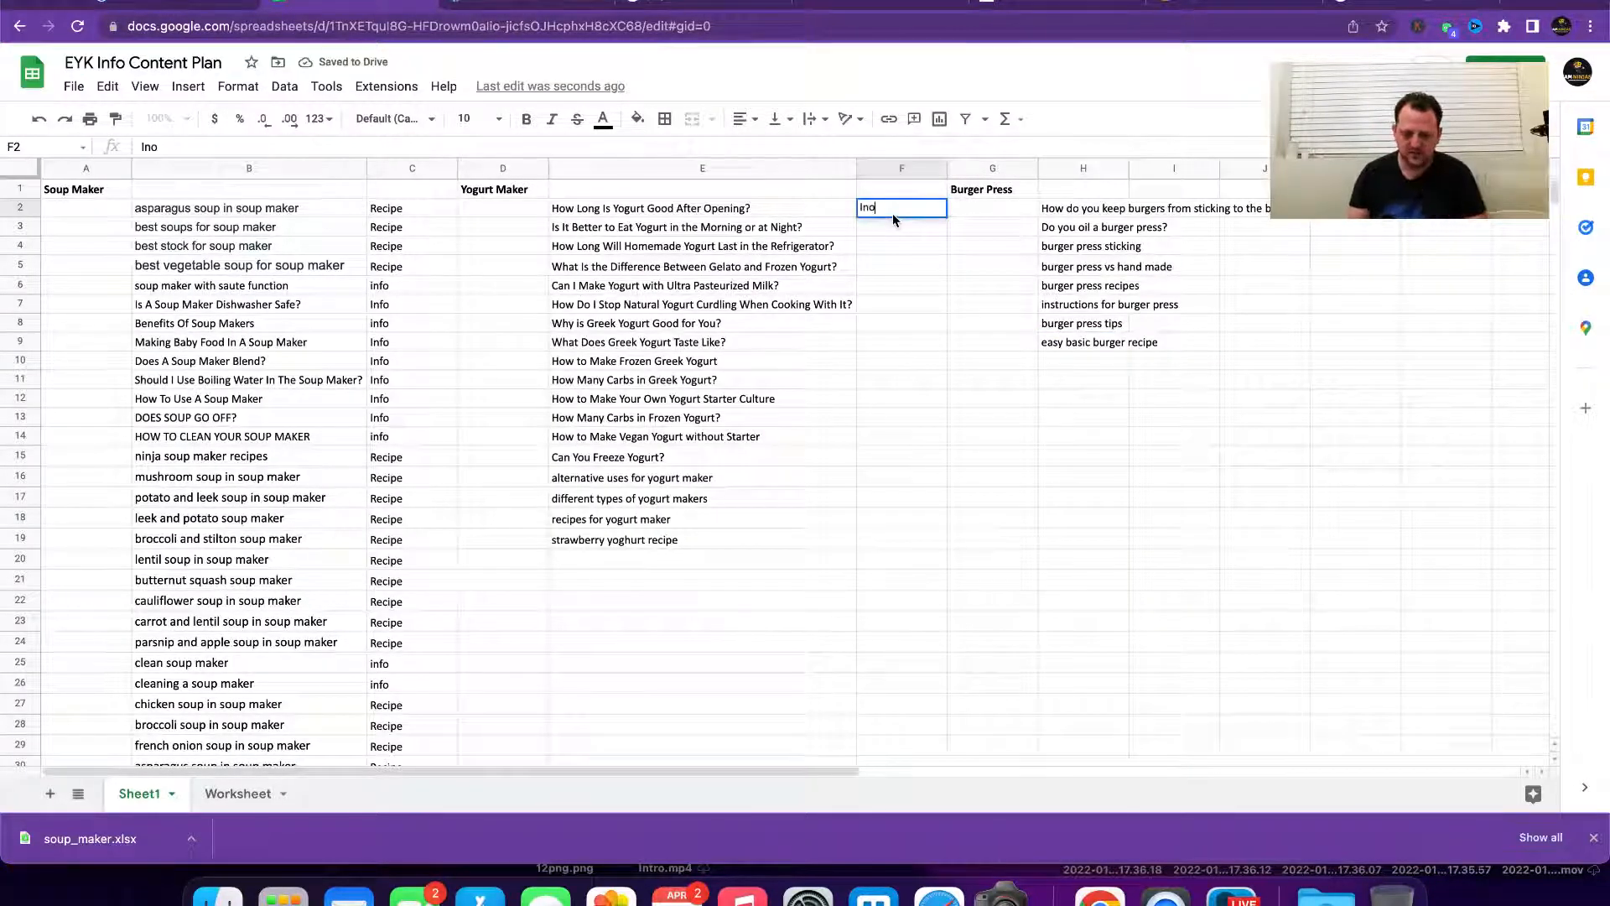
pyautogui.press('BackSpace')
pyautogui.press('BackSpace')
pyautogui.write('fo')
pyautogui.press('Return')
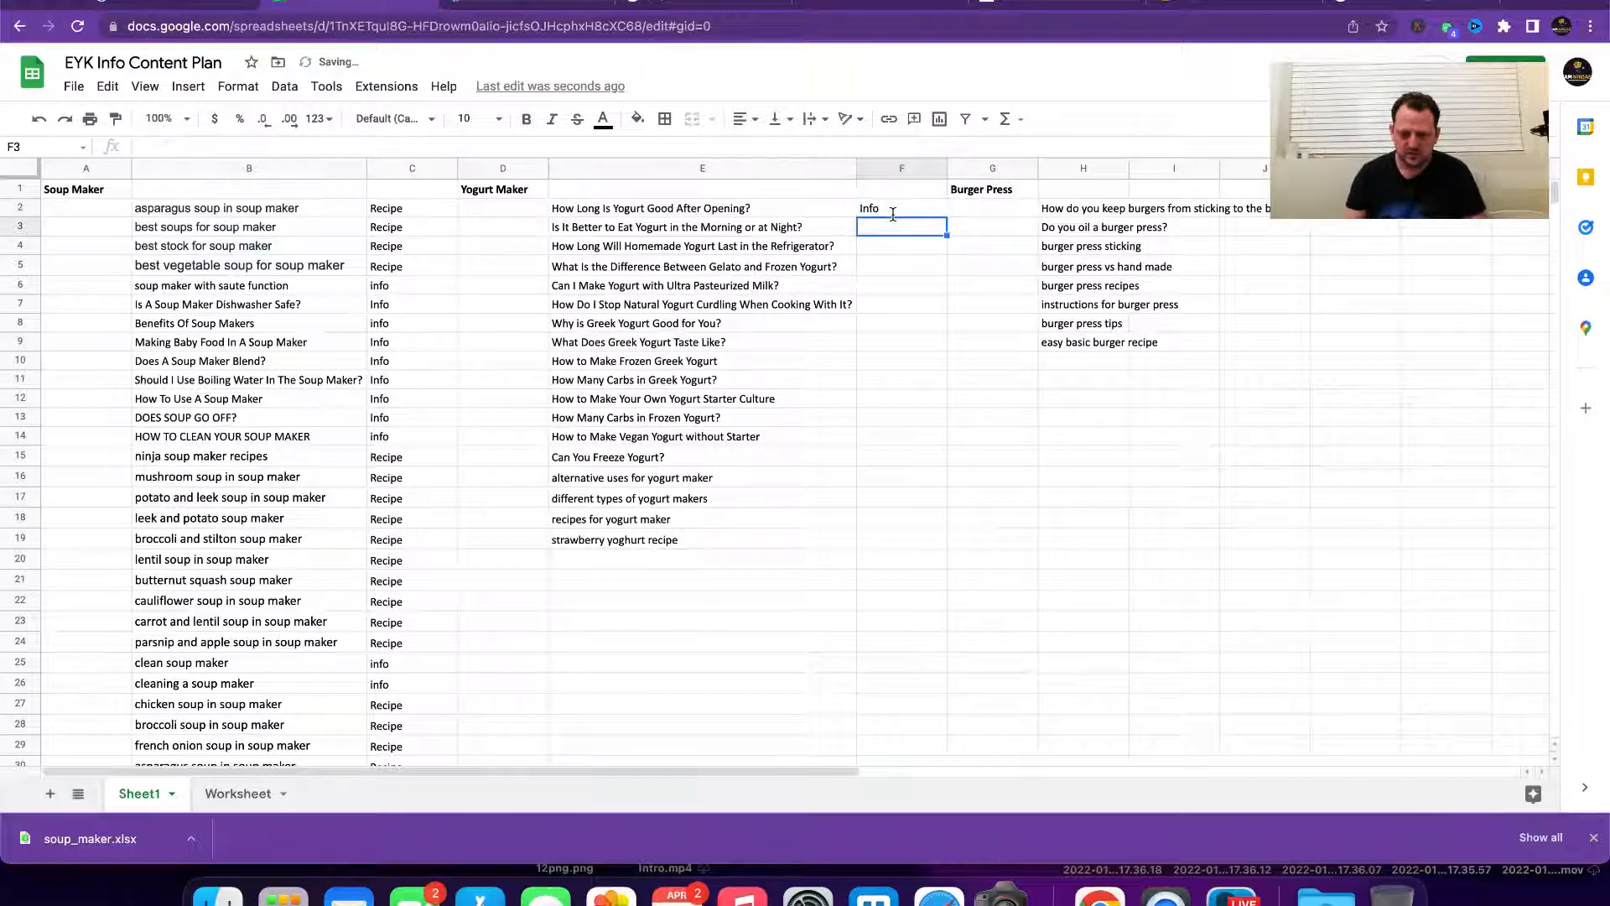
# Step: Copy the "Info" label from F2 into cells F3 to F17 beside the remaining informational yogurt topics
pyautogui.click(893, 213)
pyautogui.hotkey('ctrl', 'c')
pyautogui.press('Down')
pyautogui.hotkey('ctrl', 'v')
pyautogui.press('Down')
pyautogui.hotkey('ctrl', 'v')
pyautogui.press('Down')
pyautogui.hotkey('ctrl', 'v')
pyautogui.press('Down')
pyautogui.hotkey('ctrl', 'v')
pyautogui.press('Down')
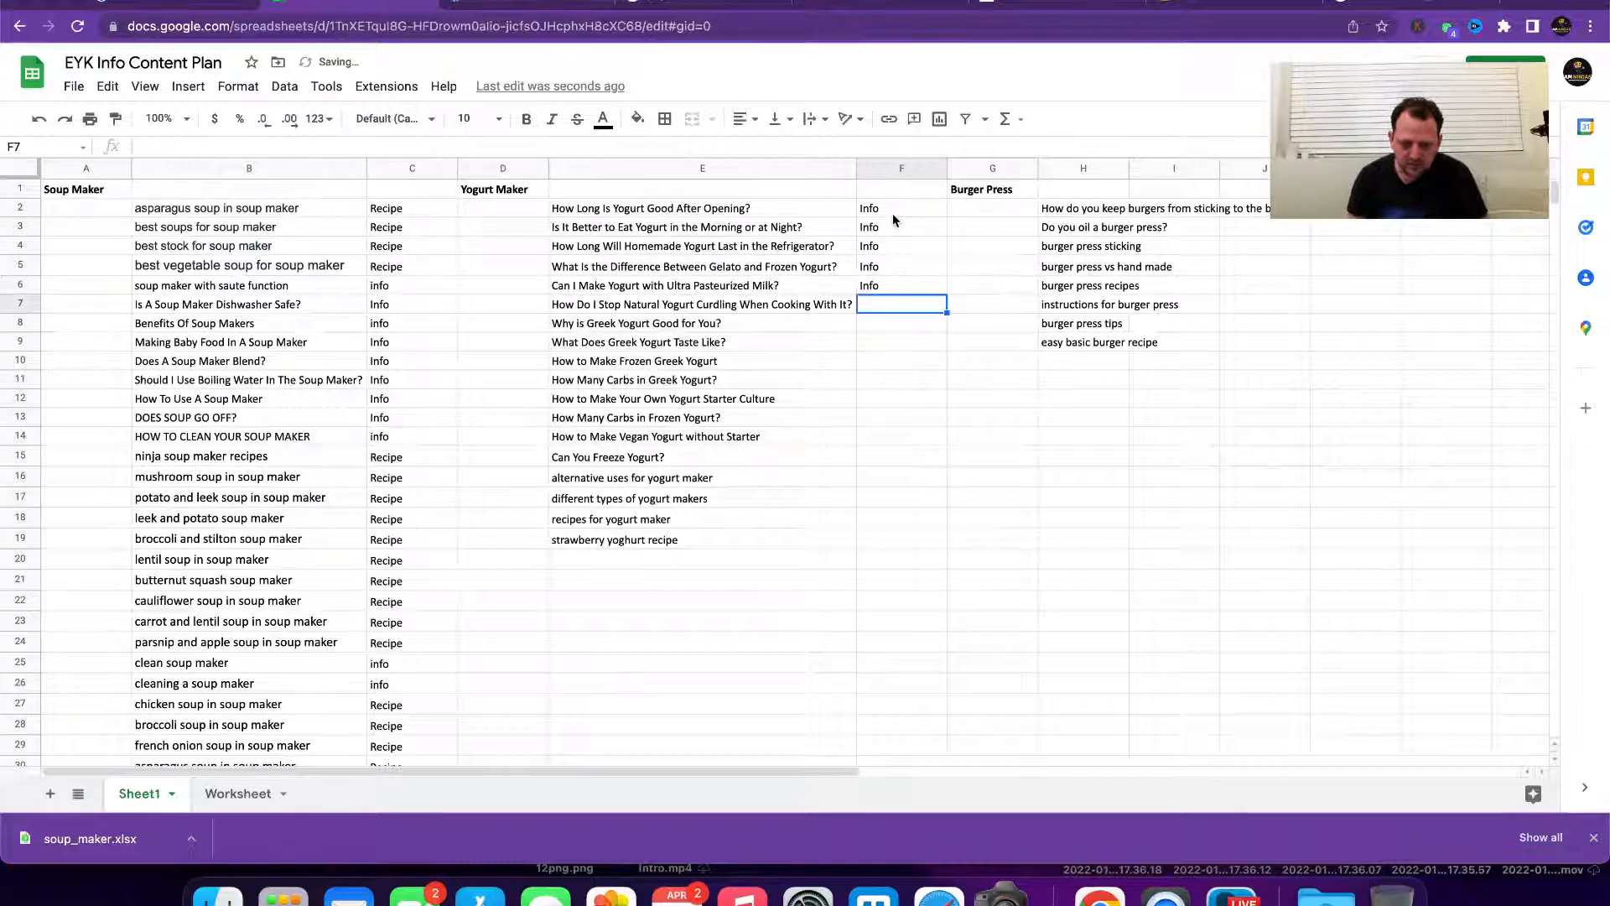
pyautogui.hotkey('ctrl', 'v')
pyautogui.press('Down')
pyautogui.hotkey('ctrl', 'v')
pyautogui.press('Down')
pyautogui.hotkey('ctrl', 'v')
pyautogui.press('Down')
pyautogui.hotkey('ctrl', 'v')
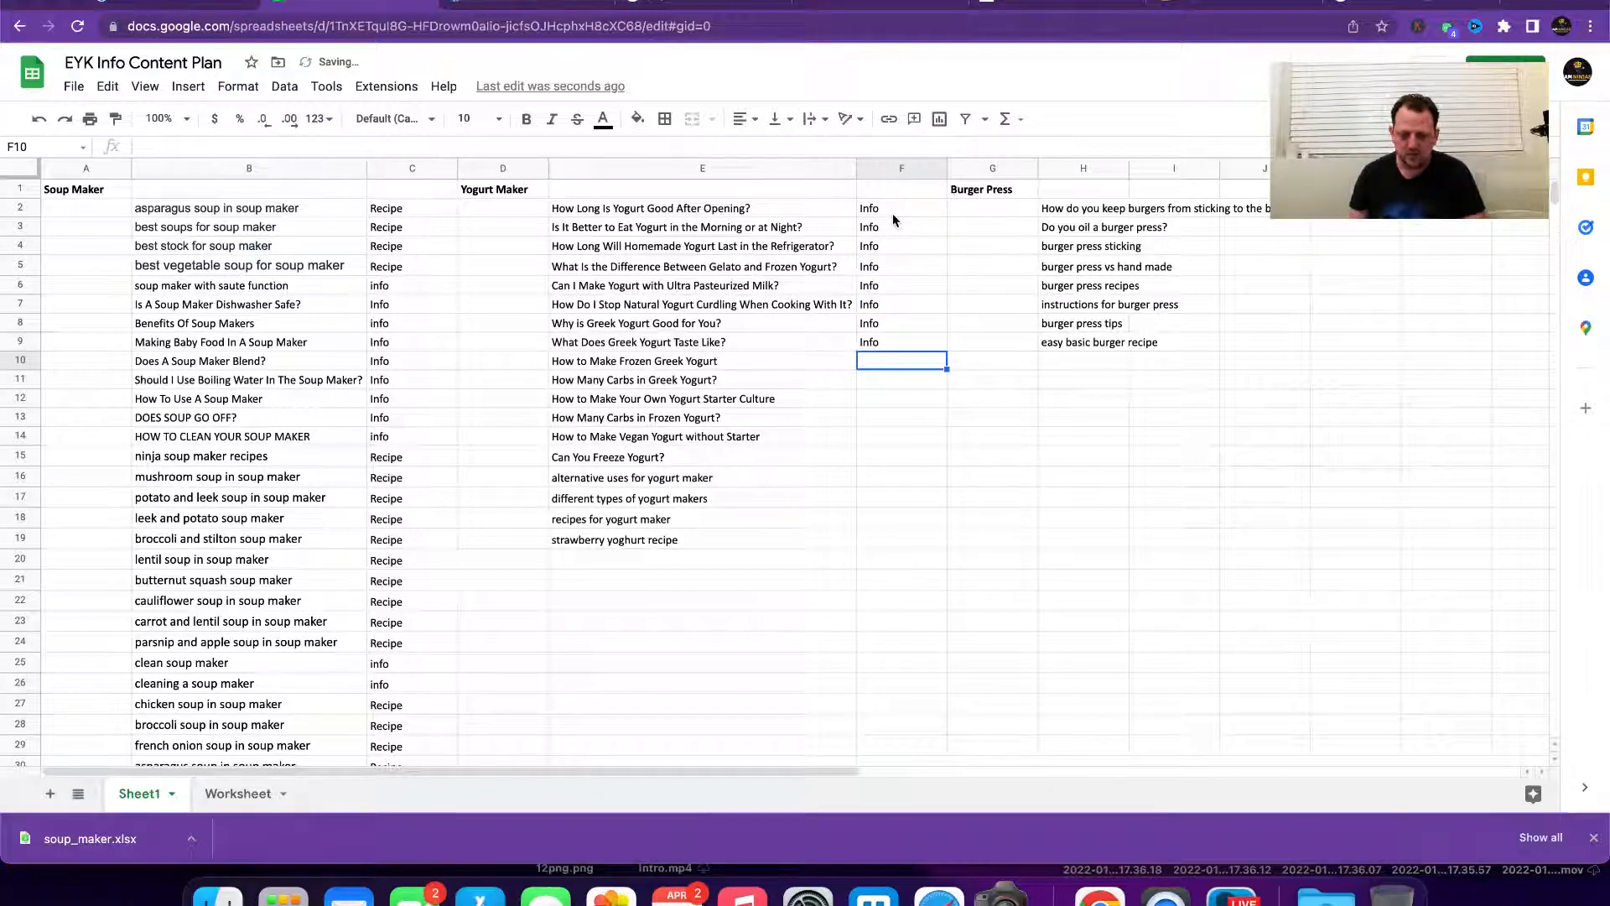
pyautogui.press('Down')
pyautogui.hotkey('ctrl', 'v')
pyautogui.press('Down')
pyautogui.hotkey('ctrl', 'v')
pyautogui.press('Down')
pyautogui.hotkey('ctrl', 'v')
pyautogui.press('Down')
pyautogui.hotkey('ctrl', 'v')
pyautogui.press('Down')
pyautogui.hotkey('ctrl', 'v')
pyautogui.press('Down')
pyautogui.hotkey('ctrl', 'v')
pyautogui.press('Down')
pyautogui.hotkey('ctrl', 'v')
# Step: Label the two yogurt recipe topics in cells F18 and F19 as "Recipe"
pyautogui.press('Down')
pyautogui.write('Re')
pyautogui.press('Down')
pyautogui.write('Recipe')
pyautogui.press('Right')
pyautogui.press('Up')
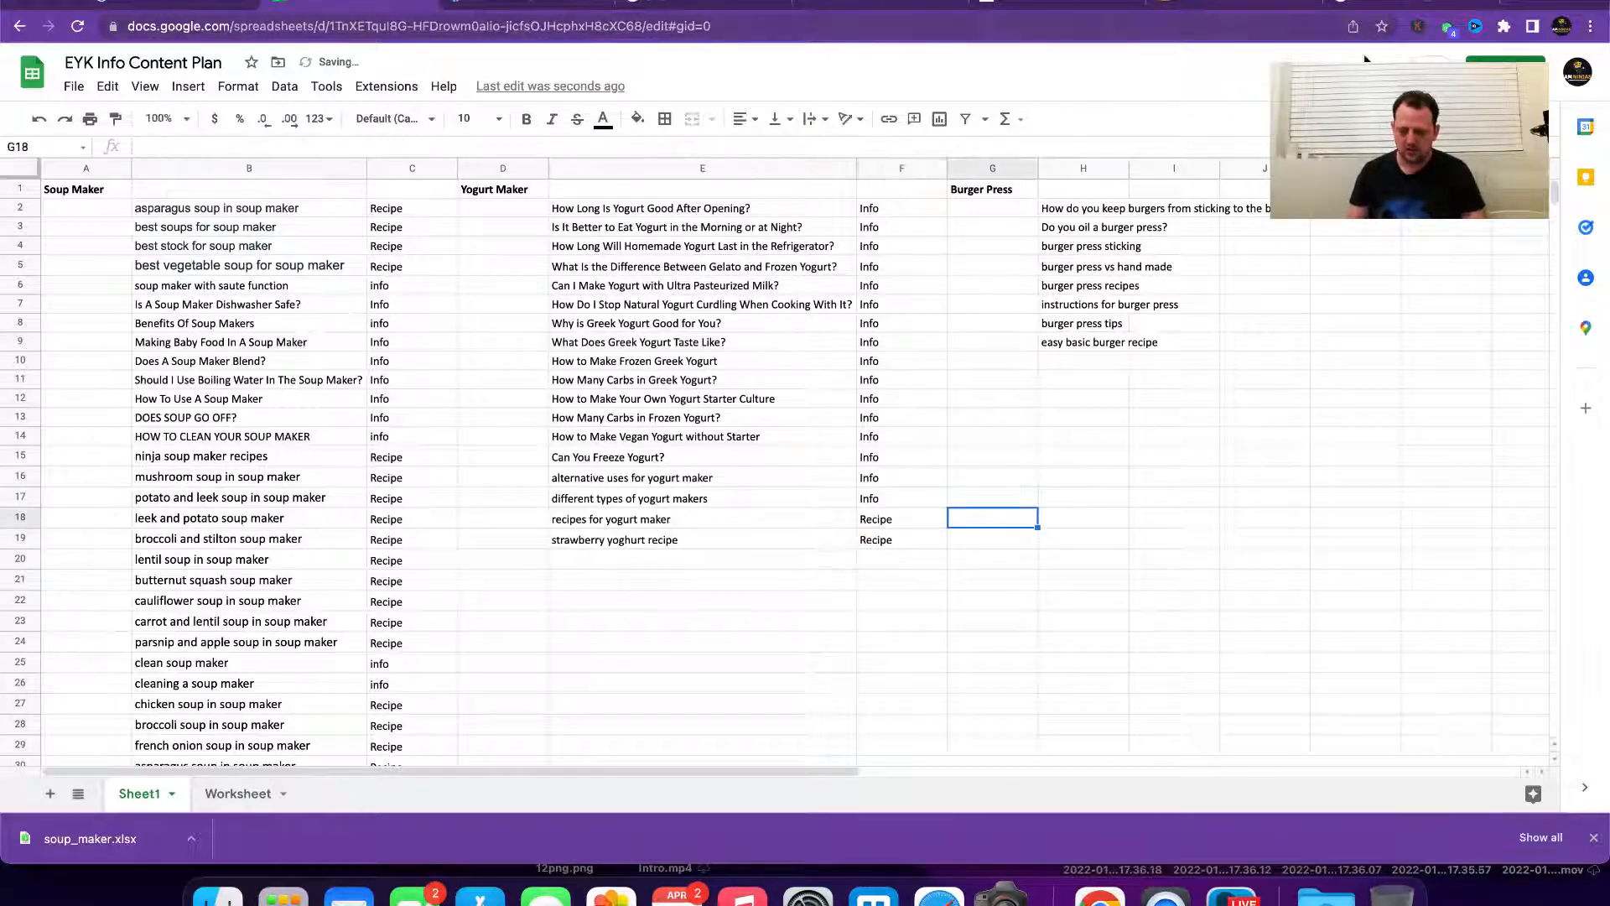
# Step: Fit column H to its text and paste the "Info" label beside the burger press topics in I2 to I5
pyautogui.doubleClick(1130, 167)
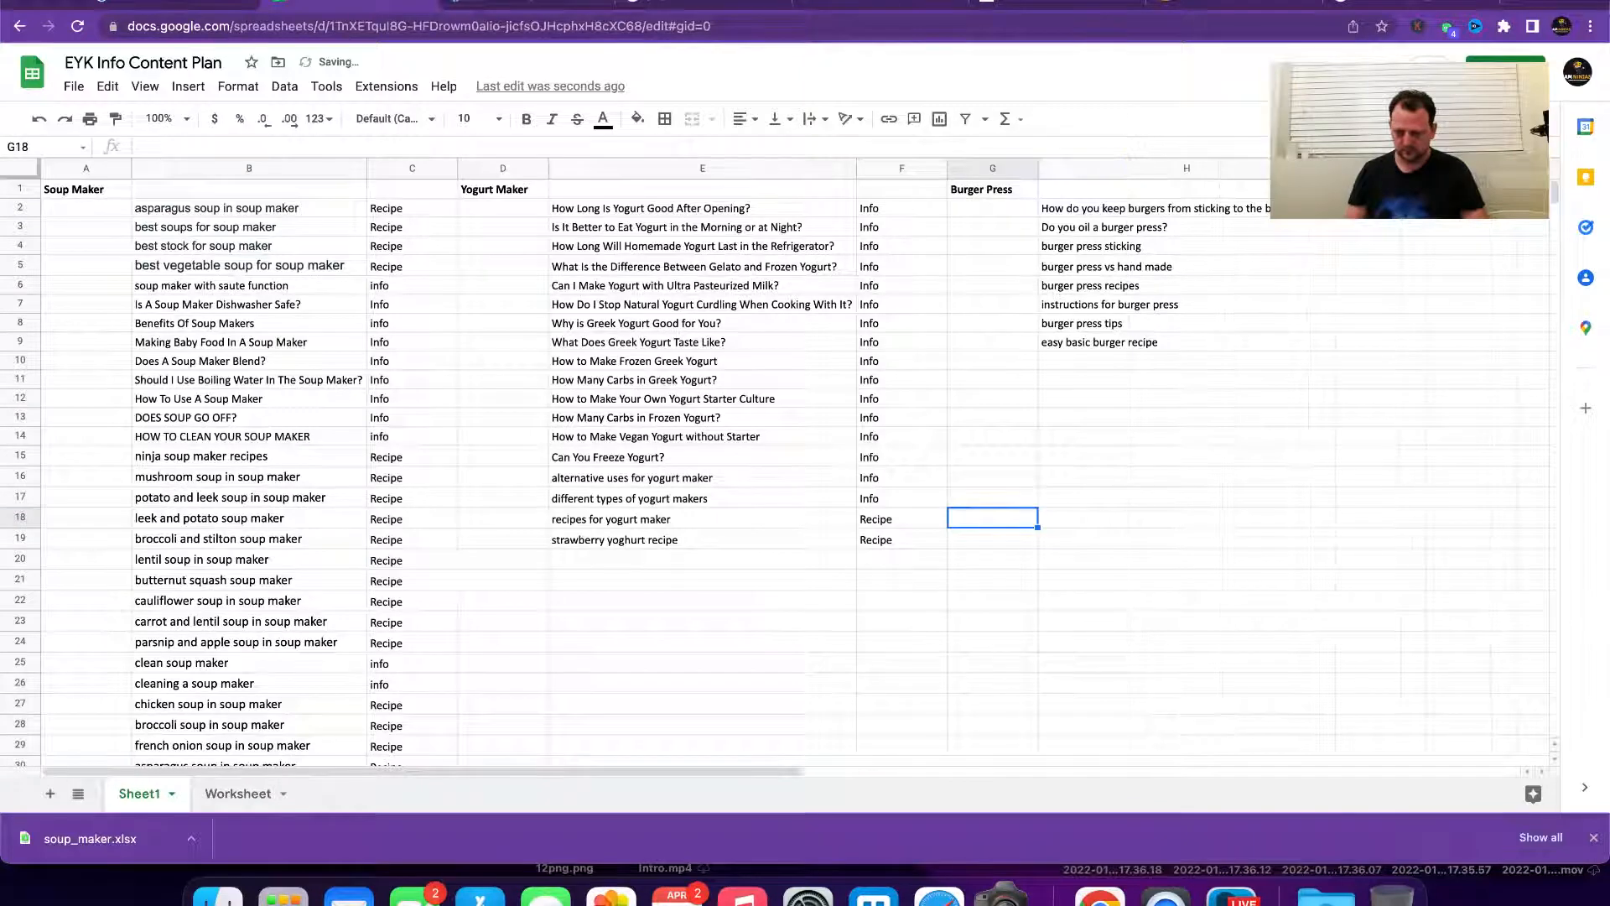
pyautogui.click(1379, 212)
pyautogui.press('Down')
pyautogui.hotkey('ctrl', 'v')
pyautogui.press('Down')
pyautogui.hotkey('ctrl', 'v')
pyautogui.press('Down')
pyautogui.press('Down')
# Step: Label the burger press recipes topic in I6 as "Recipe" and paste "Info" into cells I7 to I9
pyautogui.write('R')
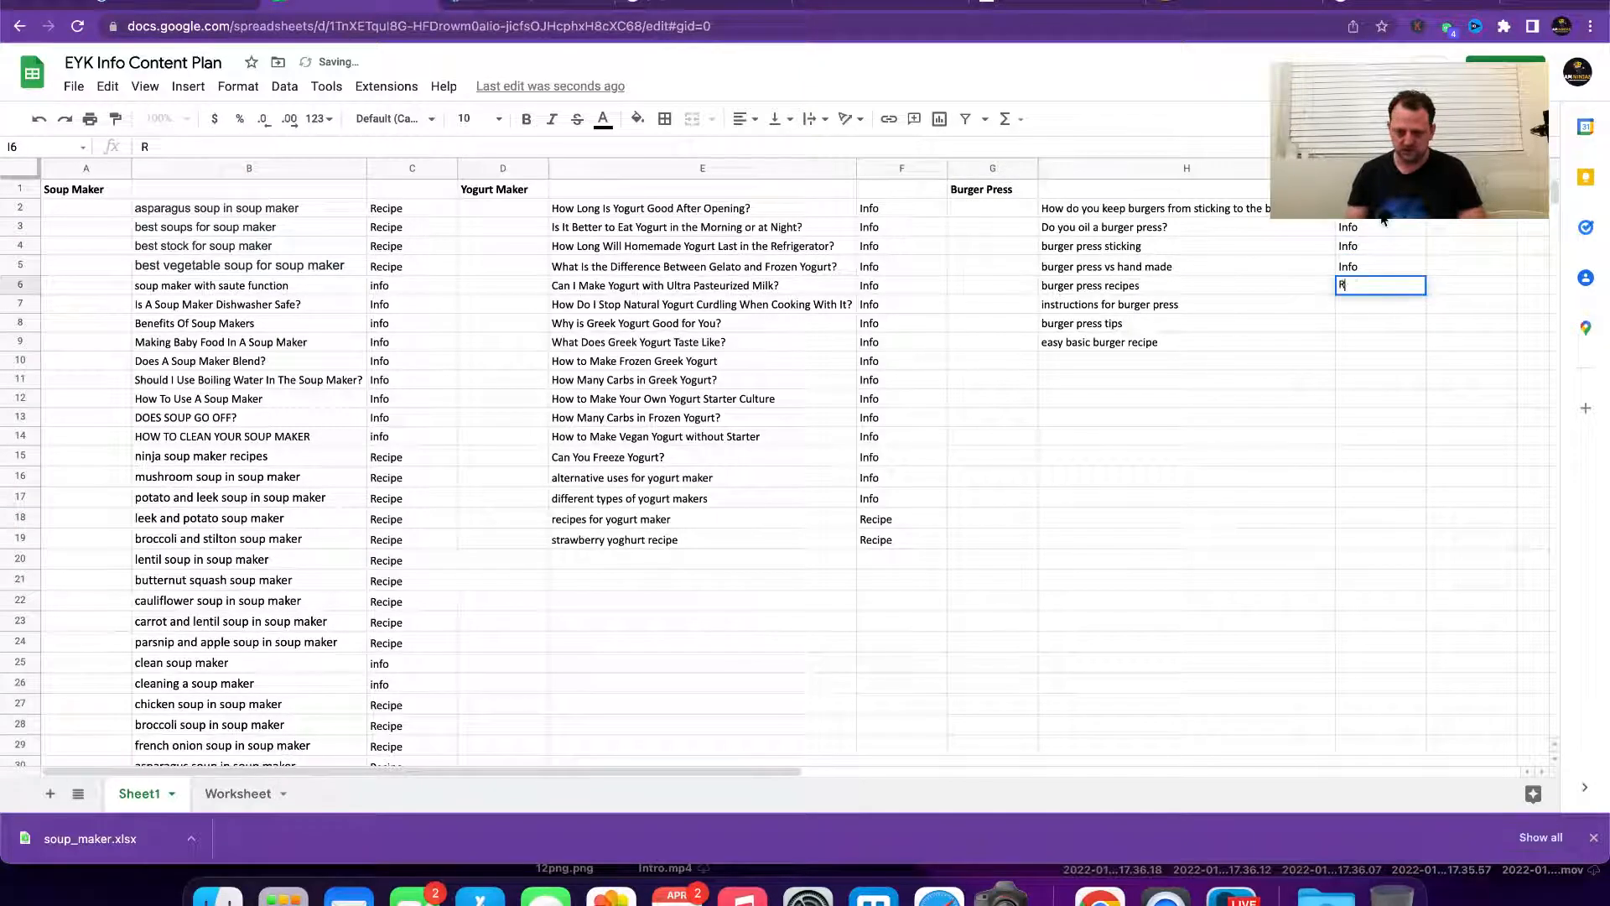
pyautogui.write('ecipe')
pyautogui.press('Return')
pyautogui.hotkey('ctrl', 'v')
pyautogui.press('Down')
pyautogui.hotkey('ctrl', 'v')
pyautogui.press('Down')
pyautogui.hotkey('ctrl', 'v')
pyautogui.press('Down')
pyautogui.press('Left')
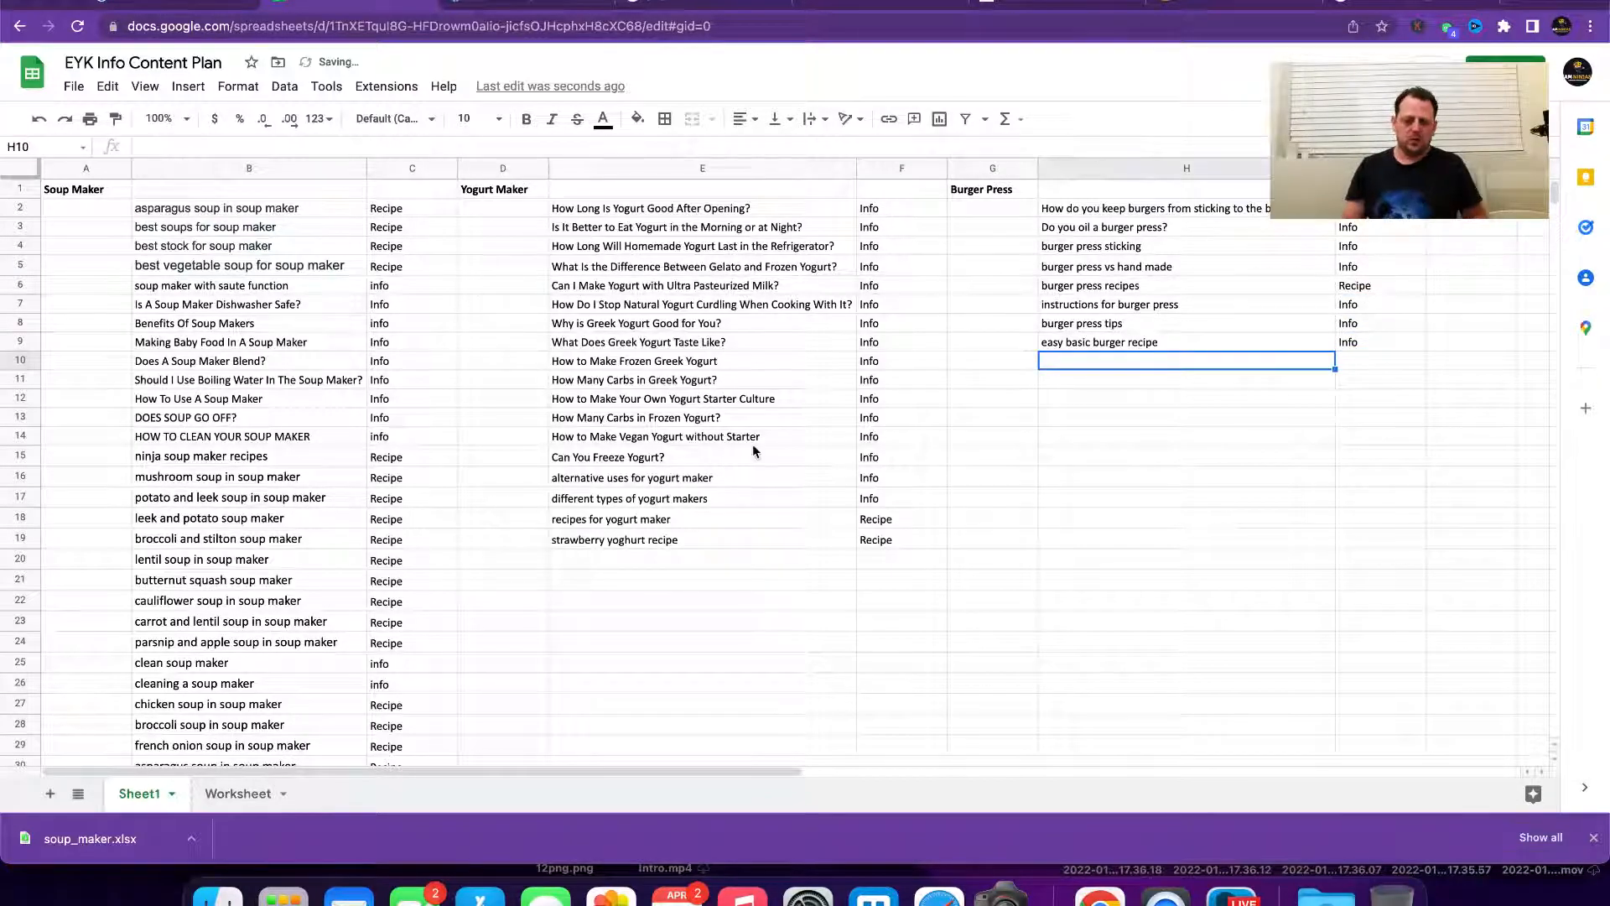
# Step: Review the soup maker, yogurt maker and burger press topic lists and their labels down the sheet
pyautogui.scroll(-8, 752, 449)
pyautogui.scroll(8, 752, 449)
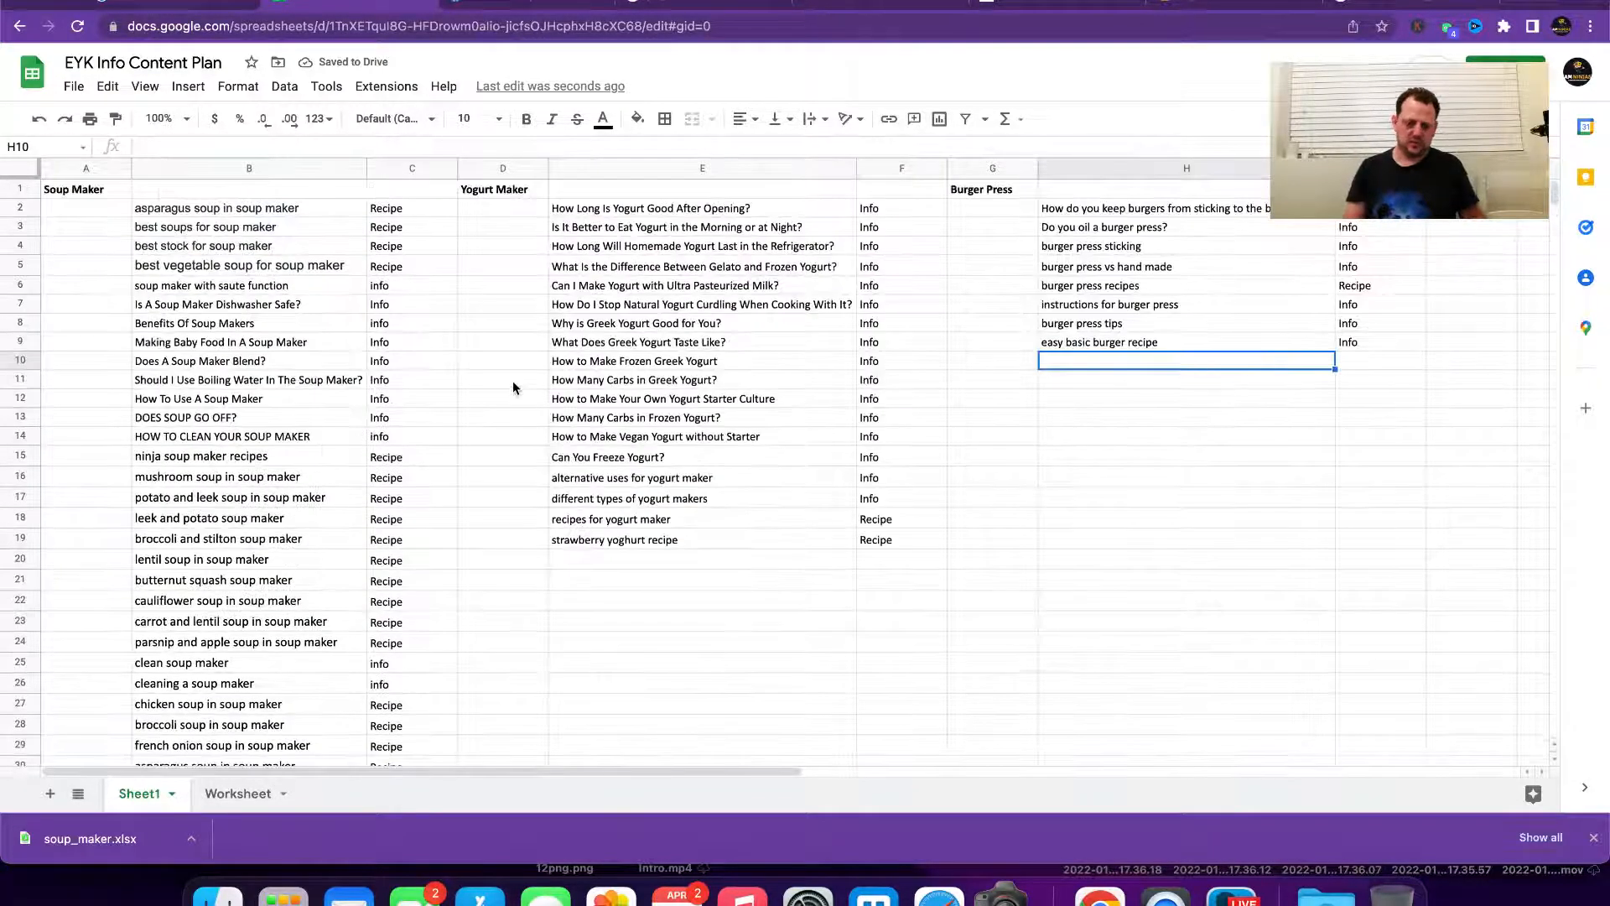
pyautogui.click(270, 229)
pyautogui.scroll(-10, 270, 229)
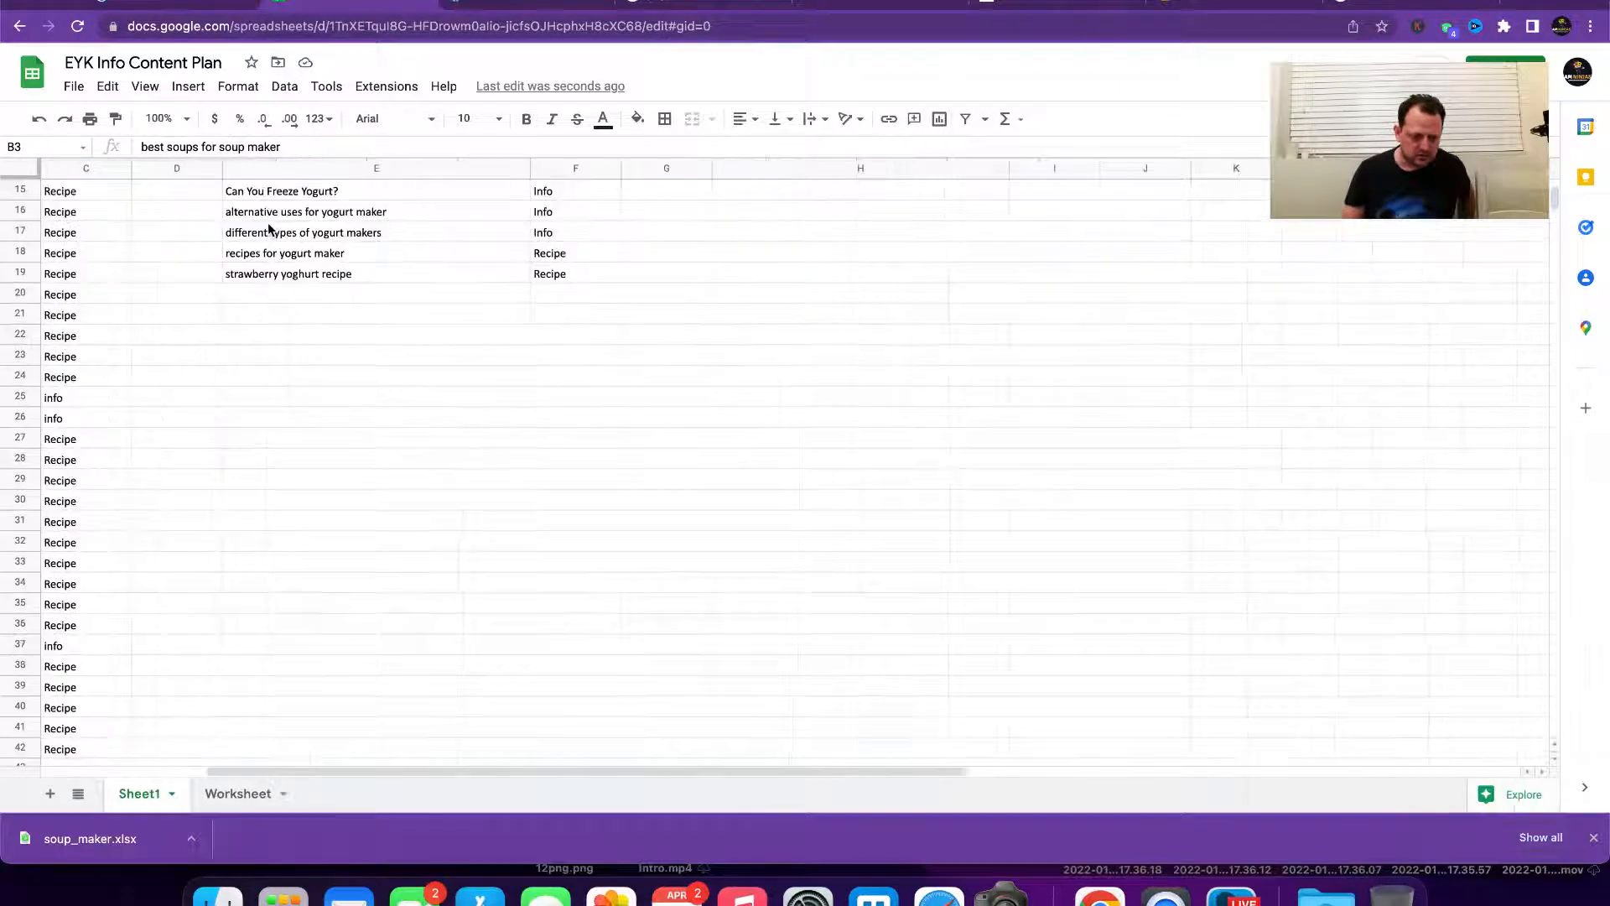
pyautogui.scroll(10, 277, 251)
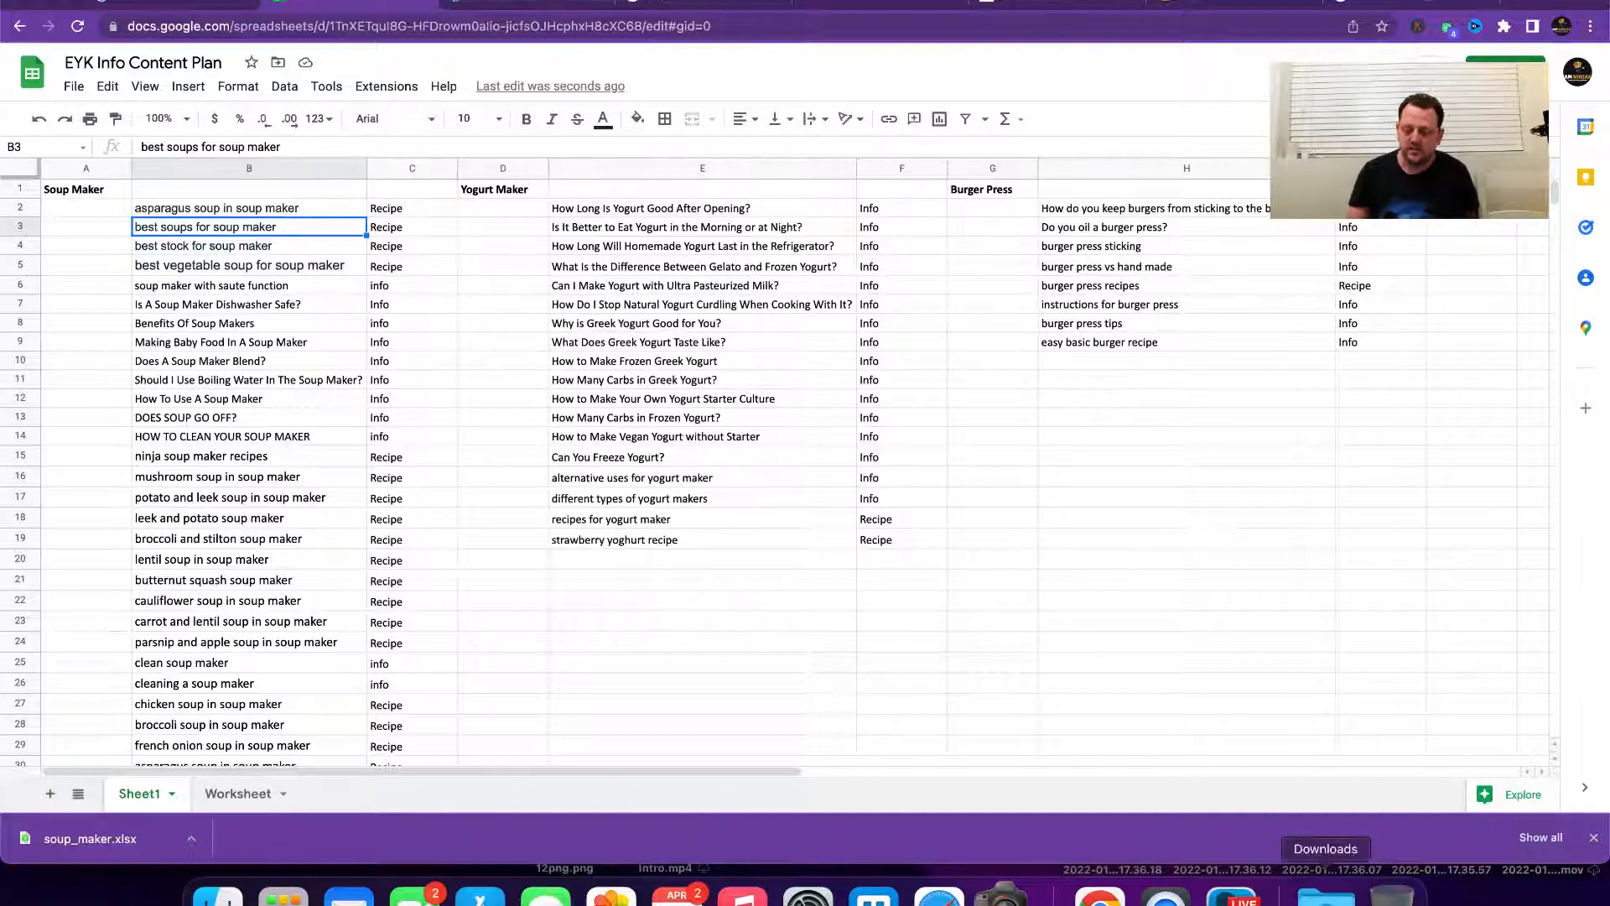
pyautogui.click(1230, 894)
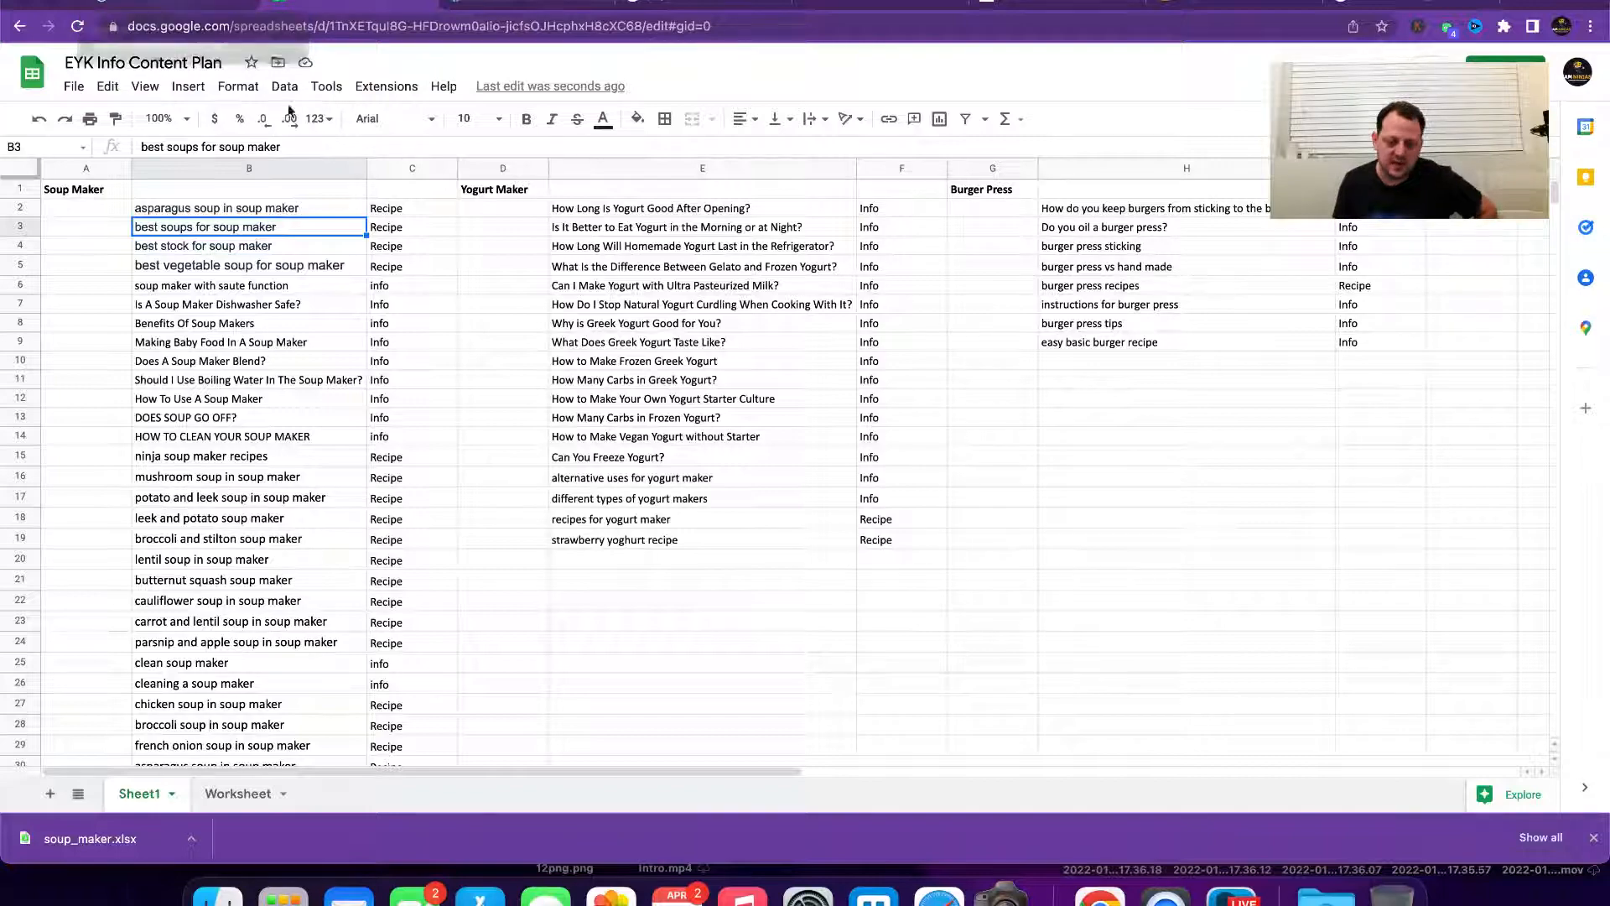
pyautogui.scroll(-15, 749, 451)
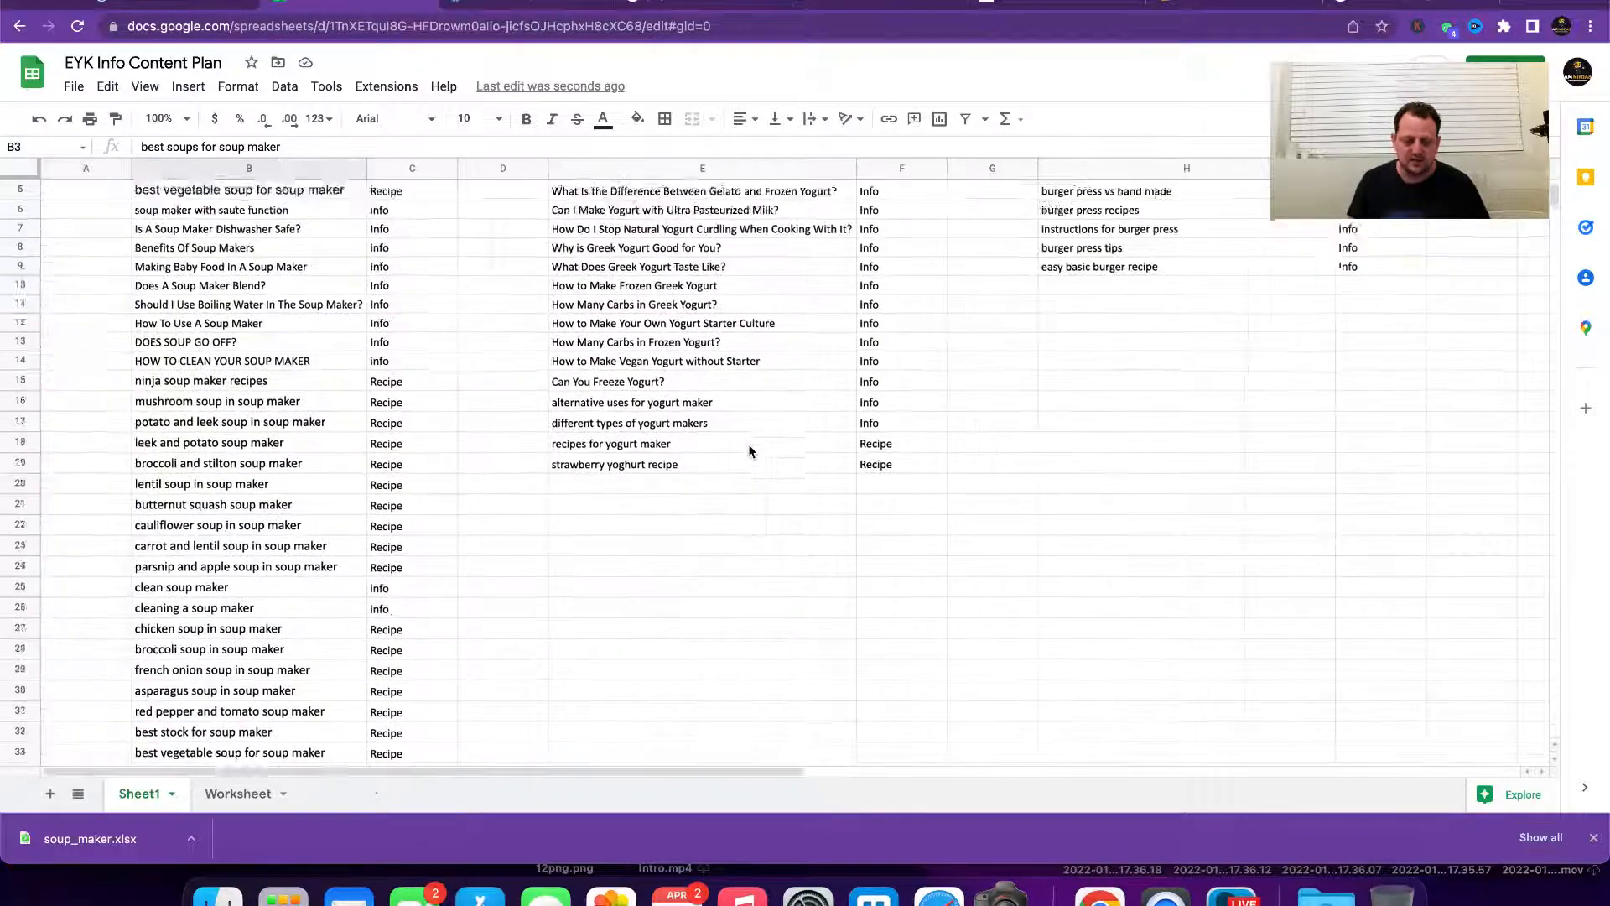
pyautogui.scroll(15, 749, 451)
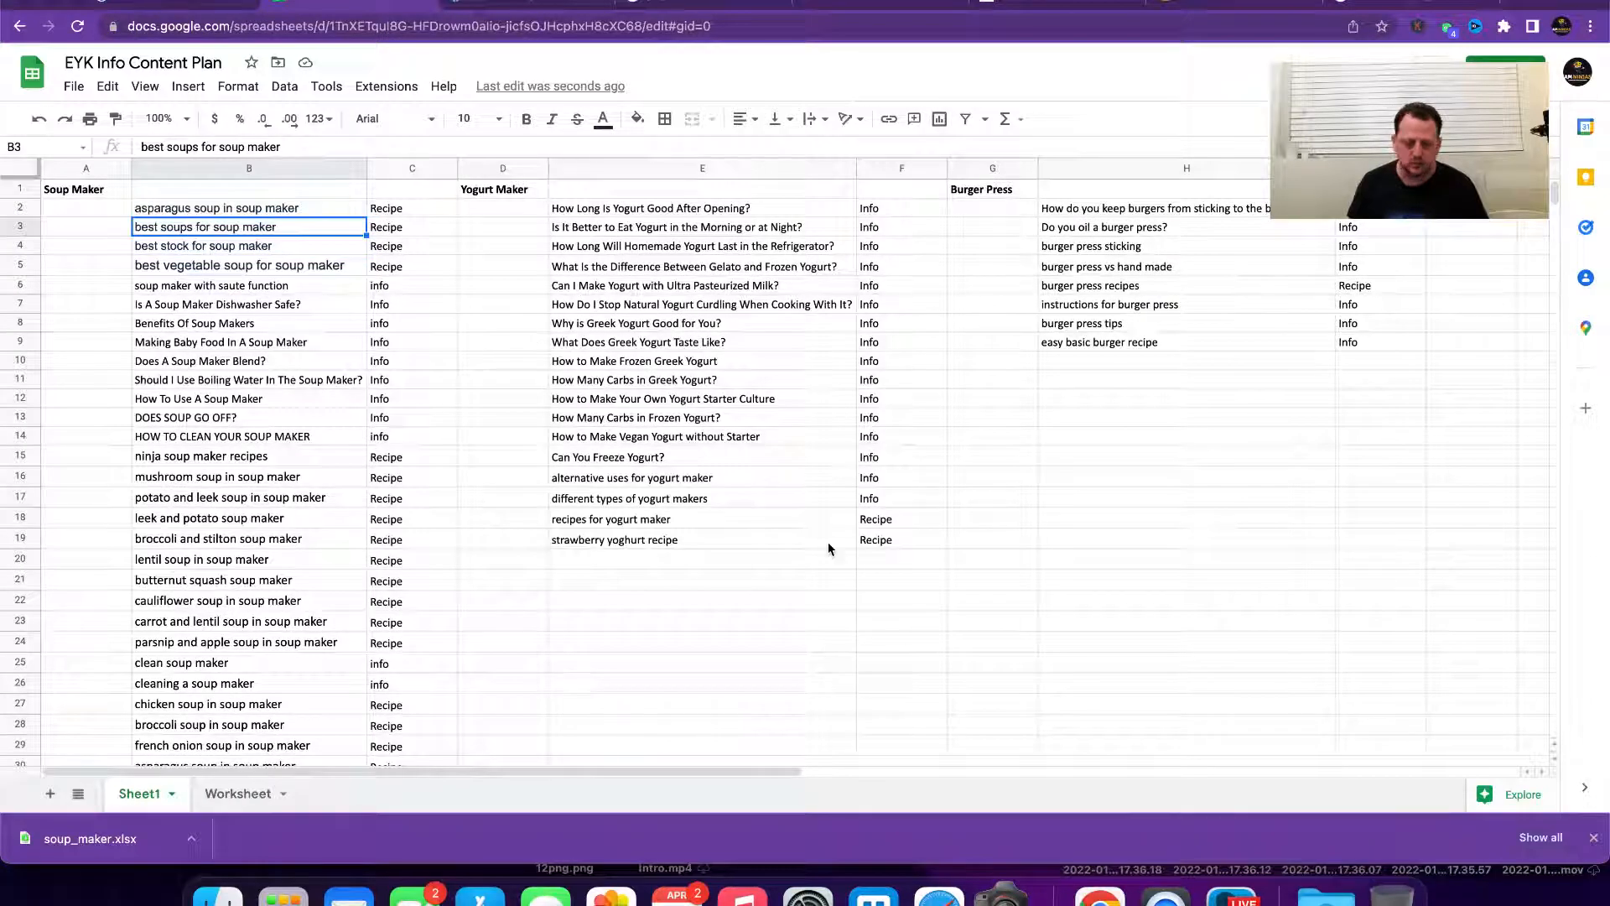
pyautogui.scroll(-5, 828, 543)
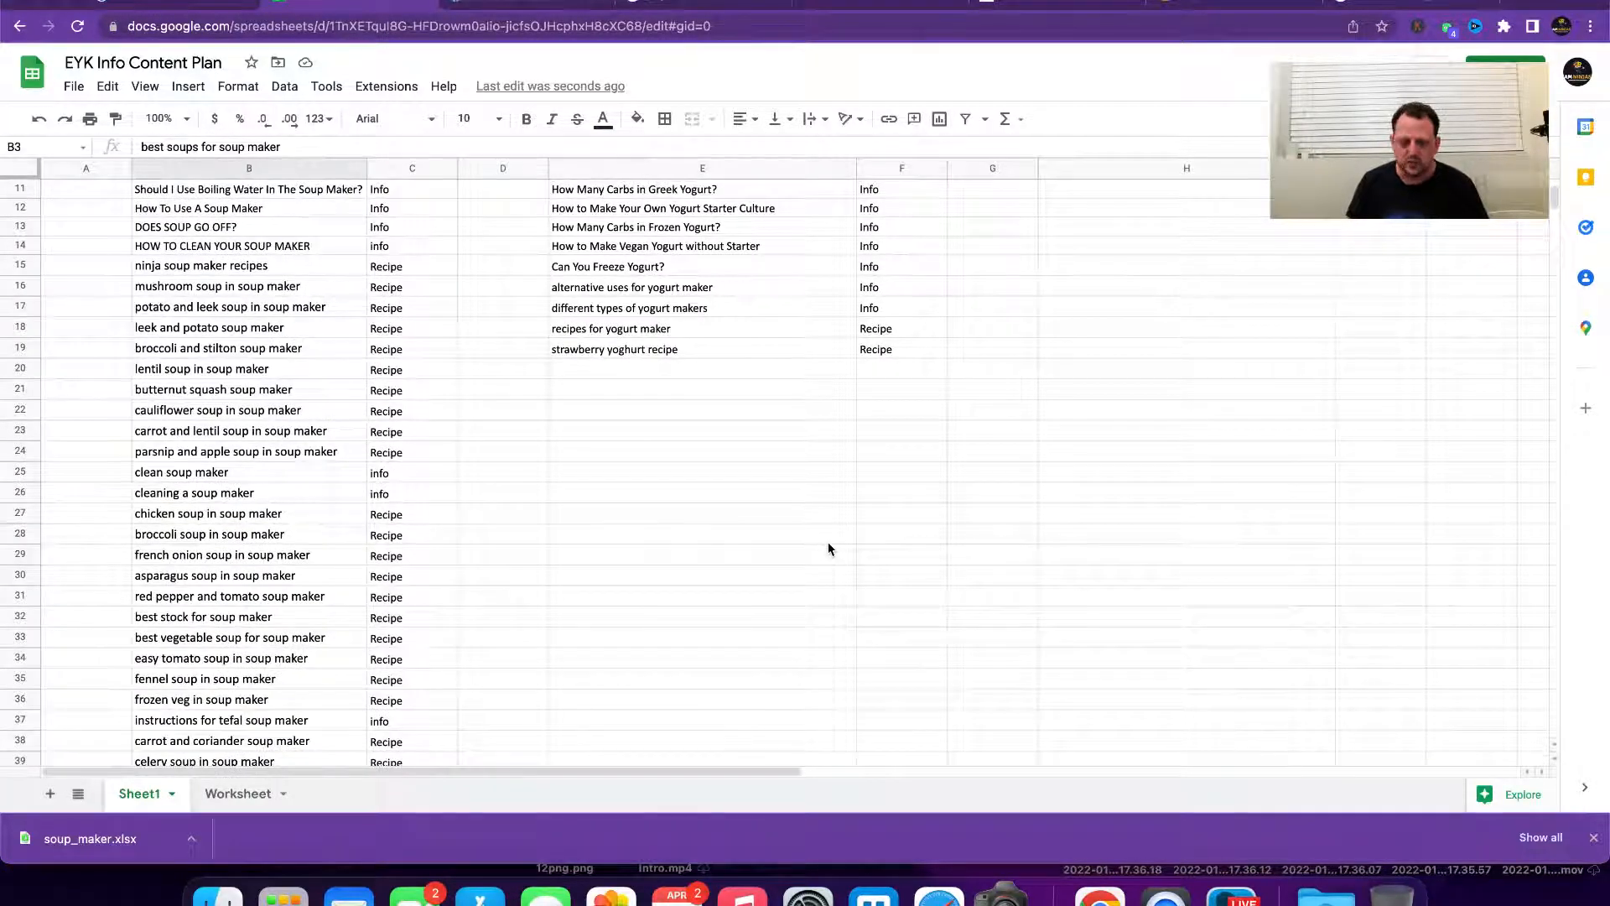
pyautogui.scroll(-7, 500, 462)
pyautogui.scroll(11, 499, 456)
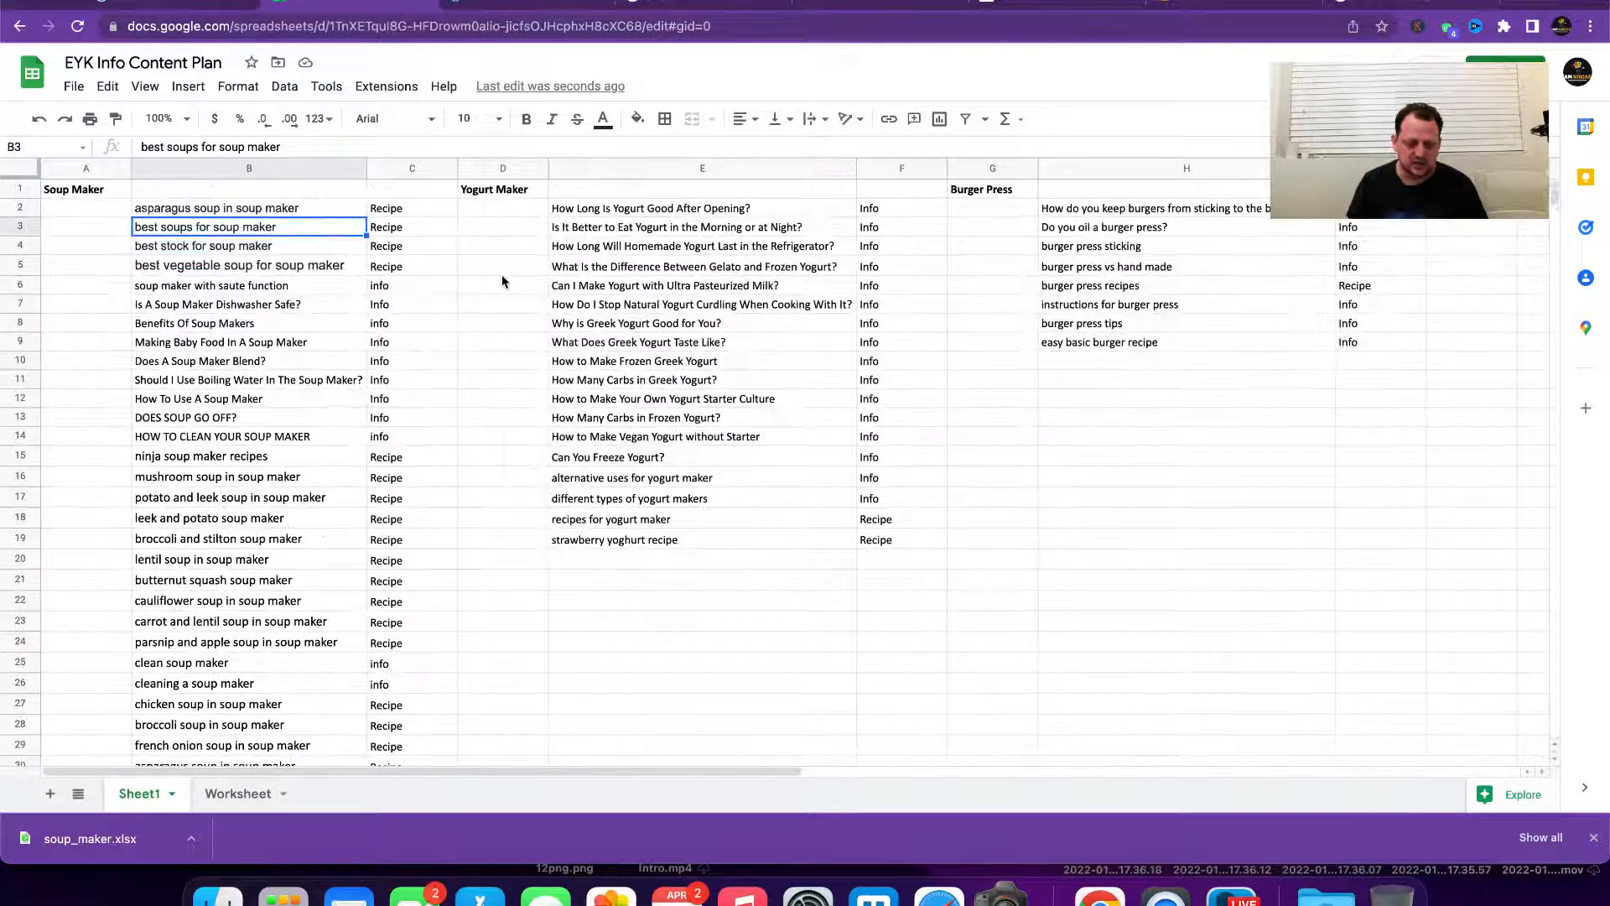
# Step: Insert one blank column directly after the soup maker label column C
pyautogui.rightClick(459, 167)
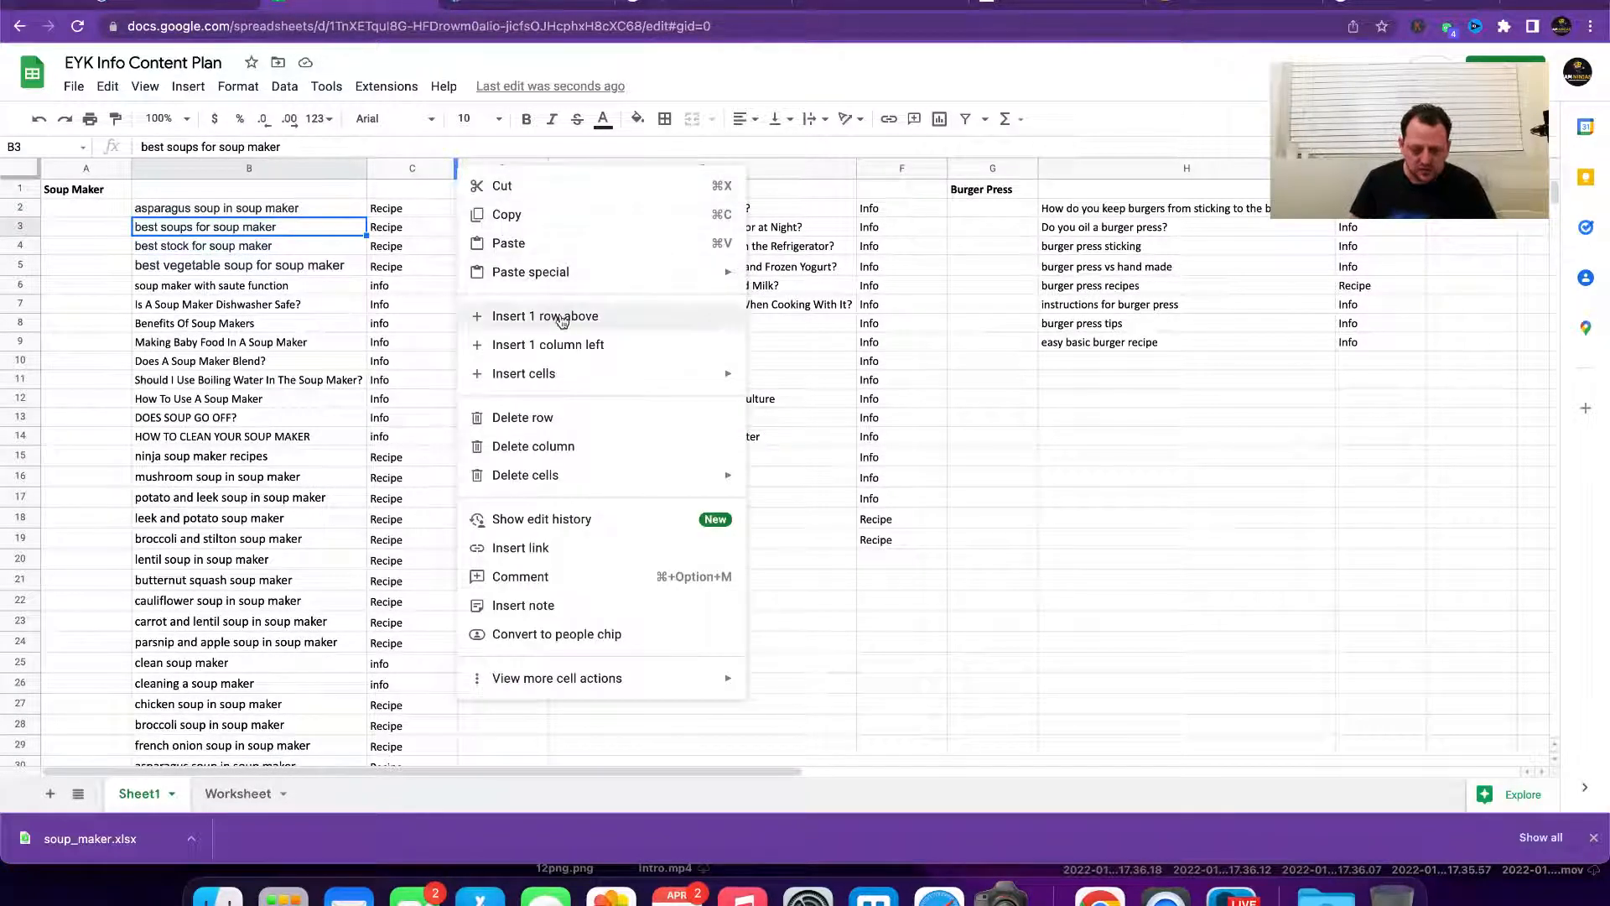
pyautogui.click(420, 278)
pyautogui.click(456, 171)
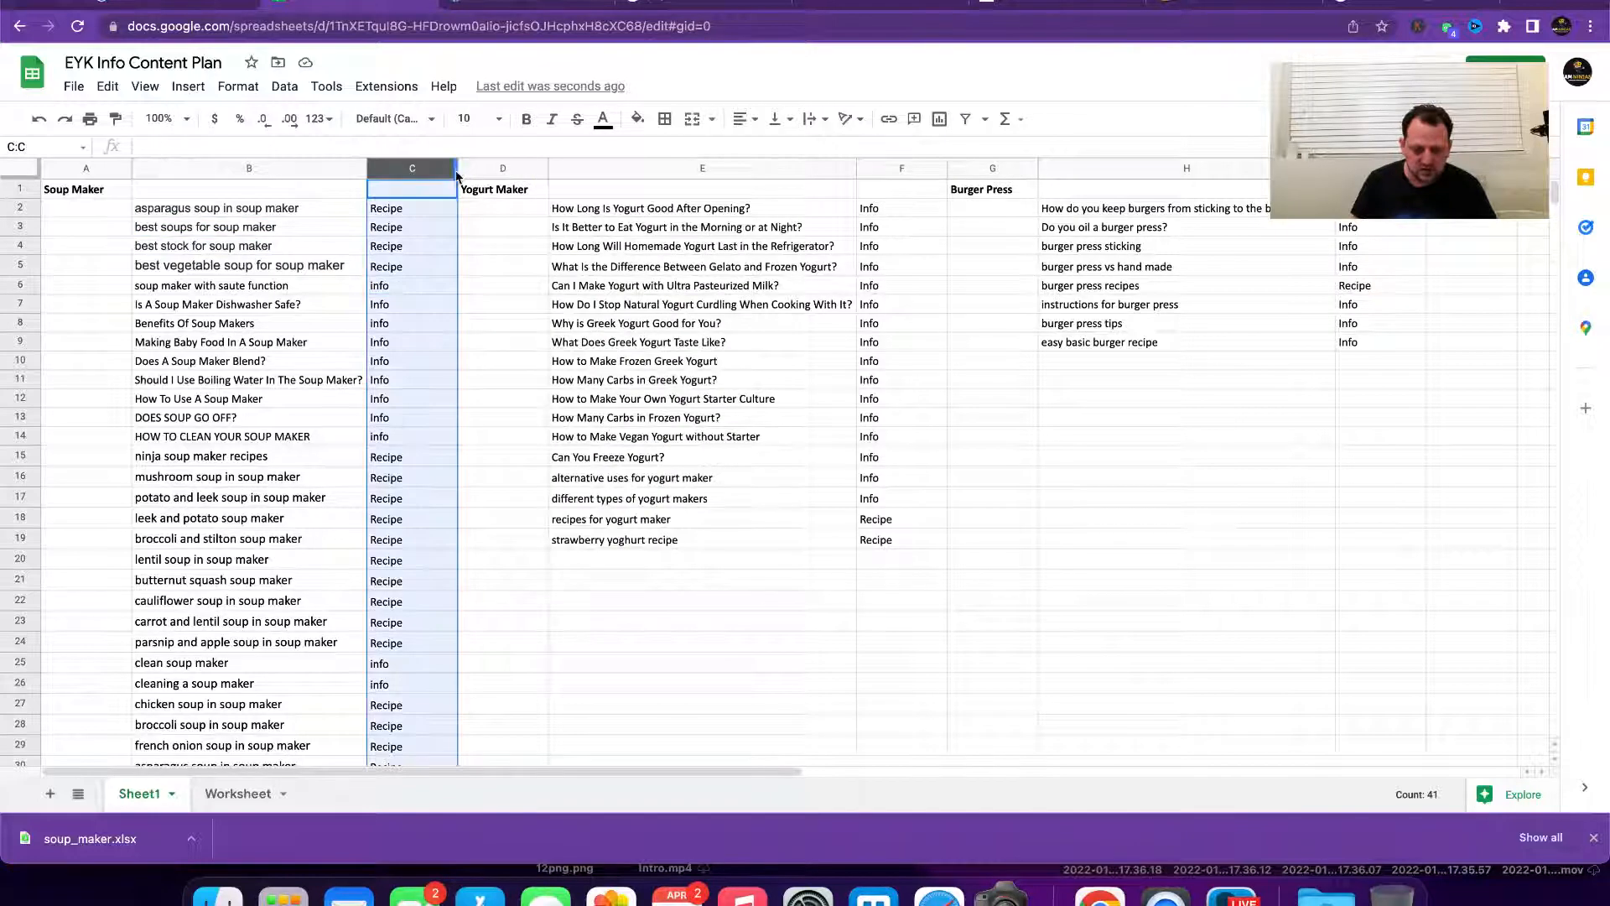
pyautogui.rightClick(457, 174)
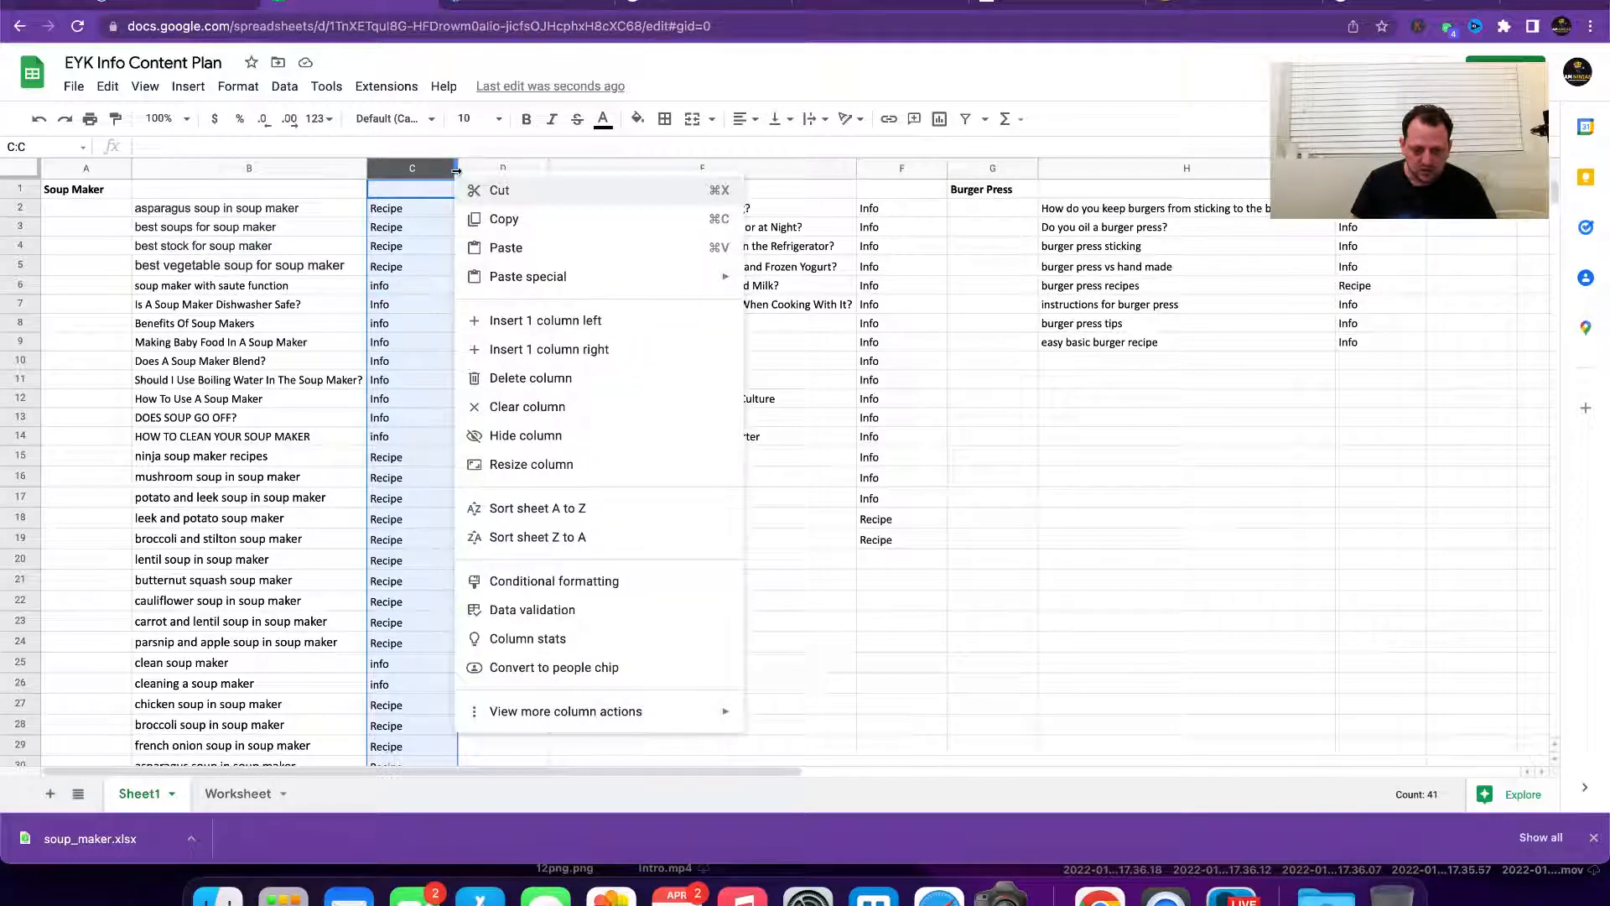
pyautogui.click(547, 349)
pyautogui.click(505, 270)
pyautogui.click(505, 193)
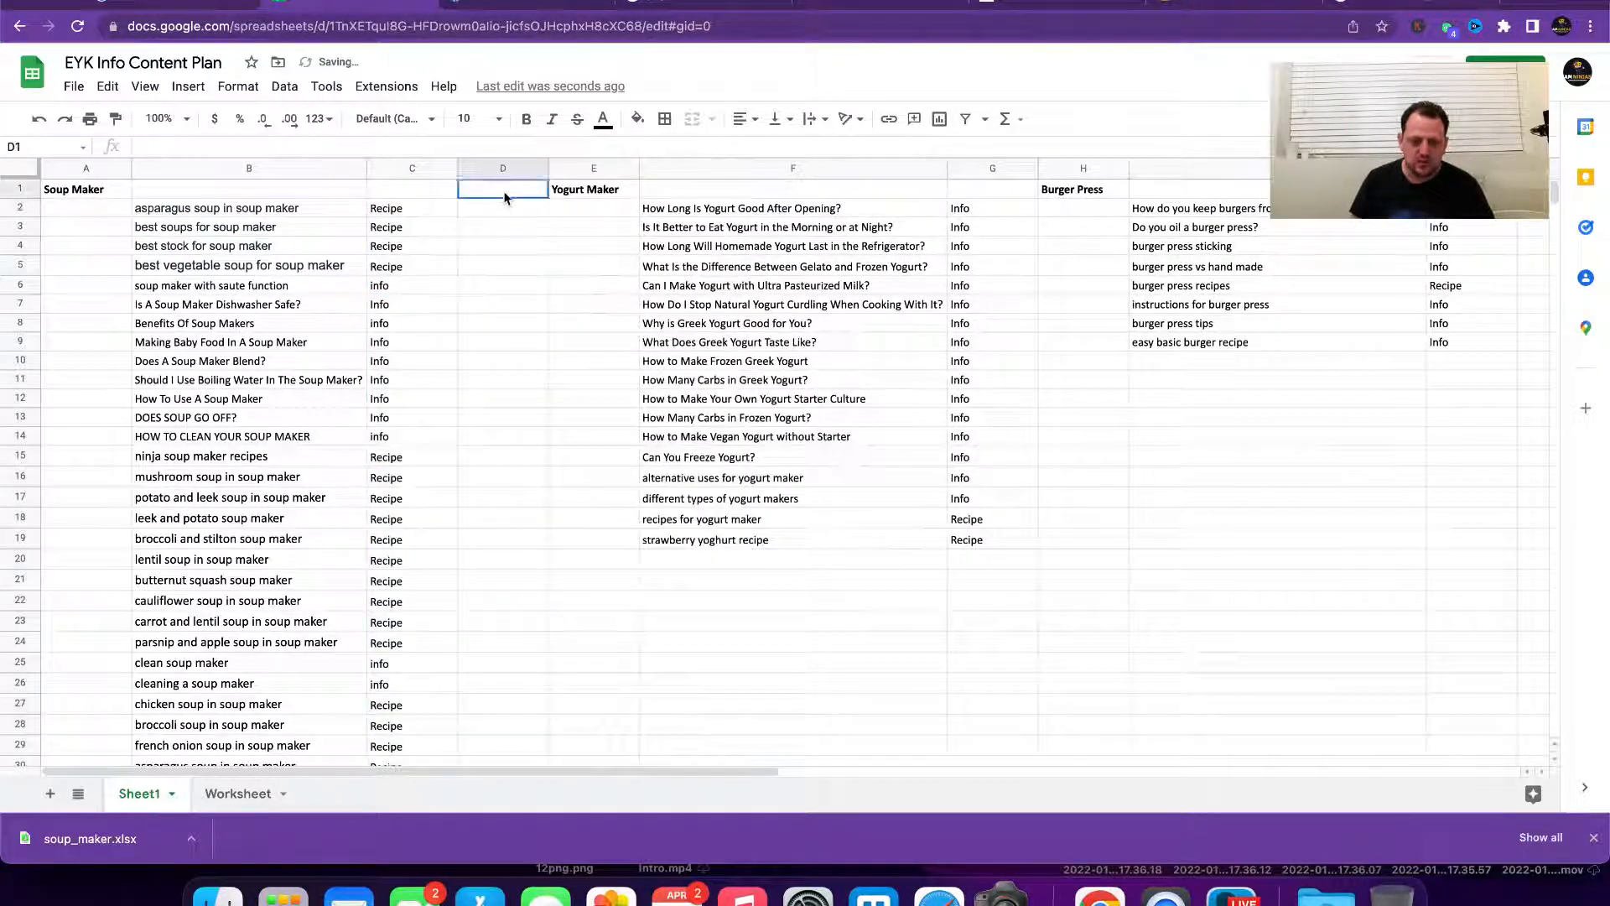
# Step: Insert a second blank column after column D, ahead of the Yogurt Maker section
pyautogui.rightClick(547, 186)
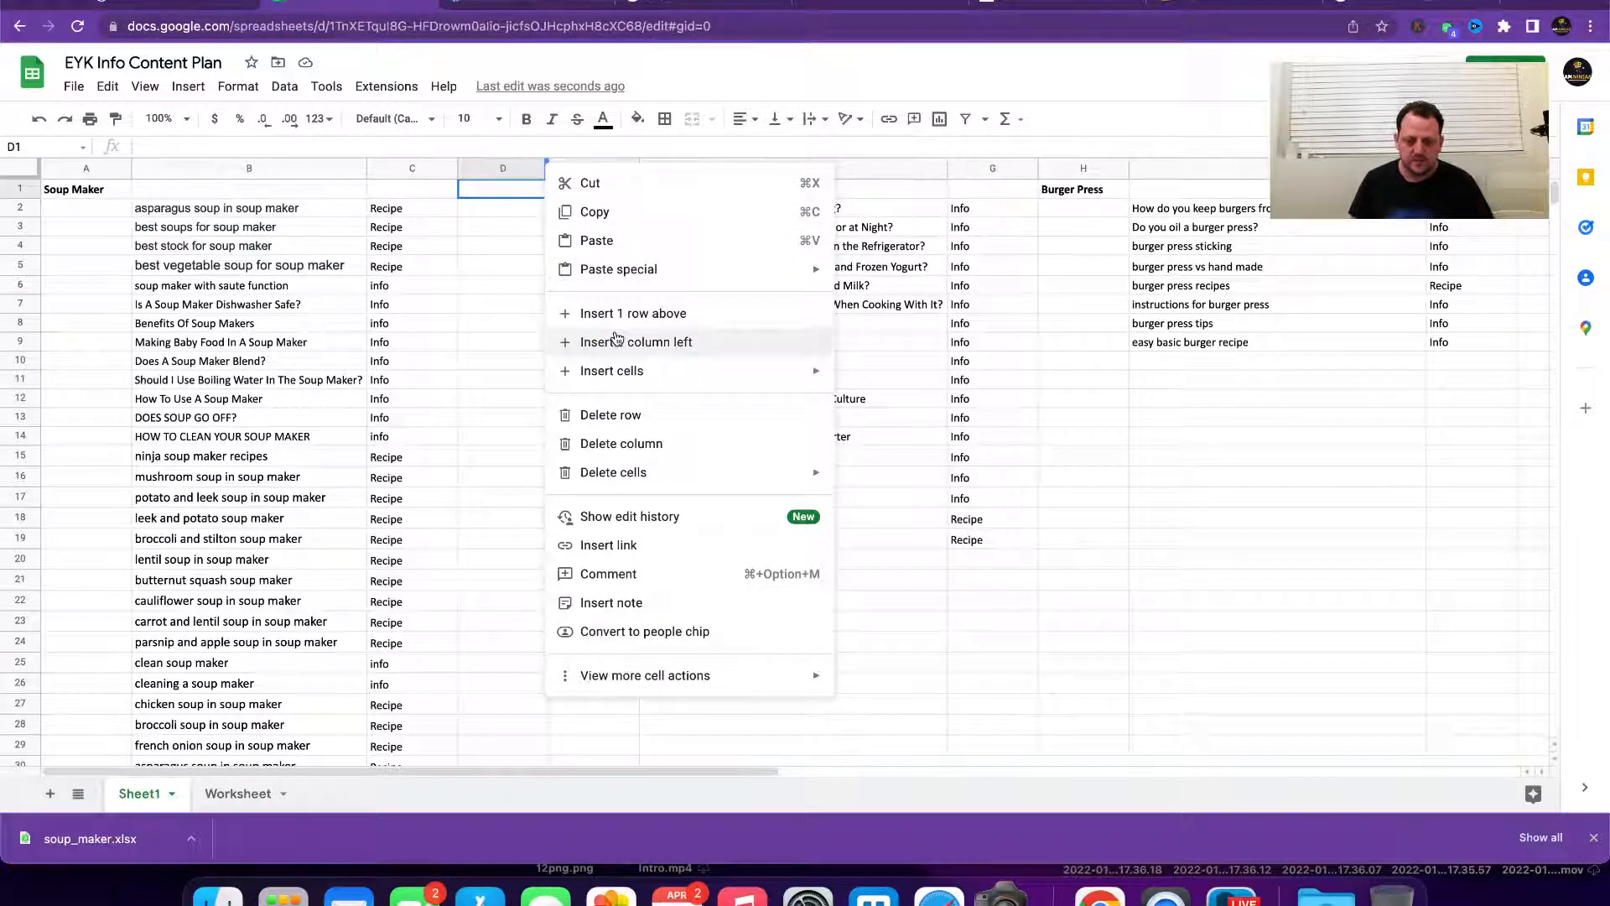
pyautogui.click(502, 267)
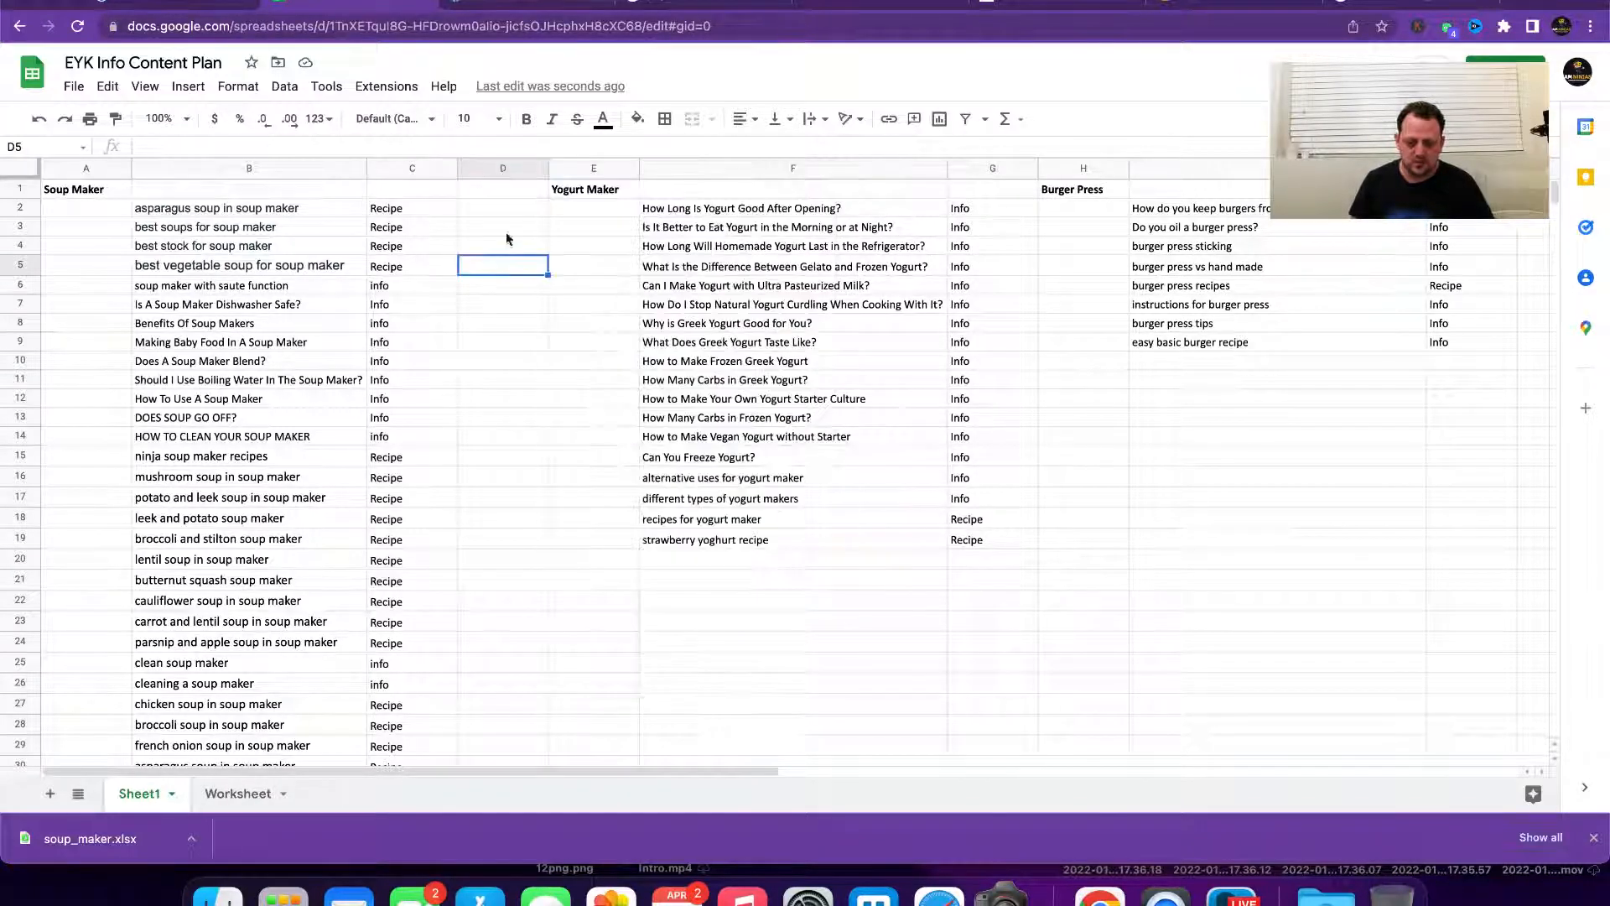
pyautogui.click(520, 168)
pyautogui.rightClick(520, 168)
pyautogui.click(604, 347)
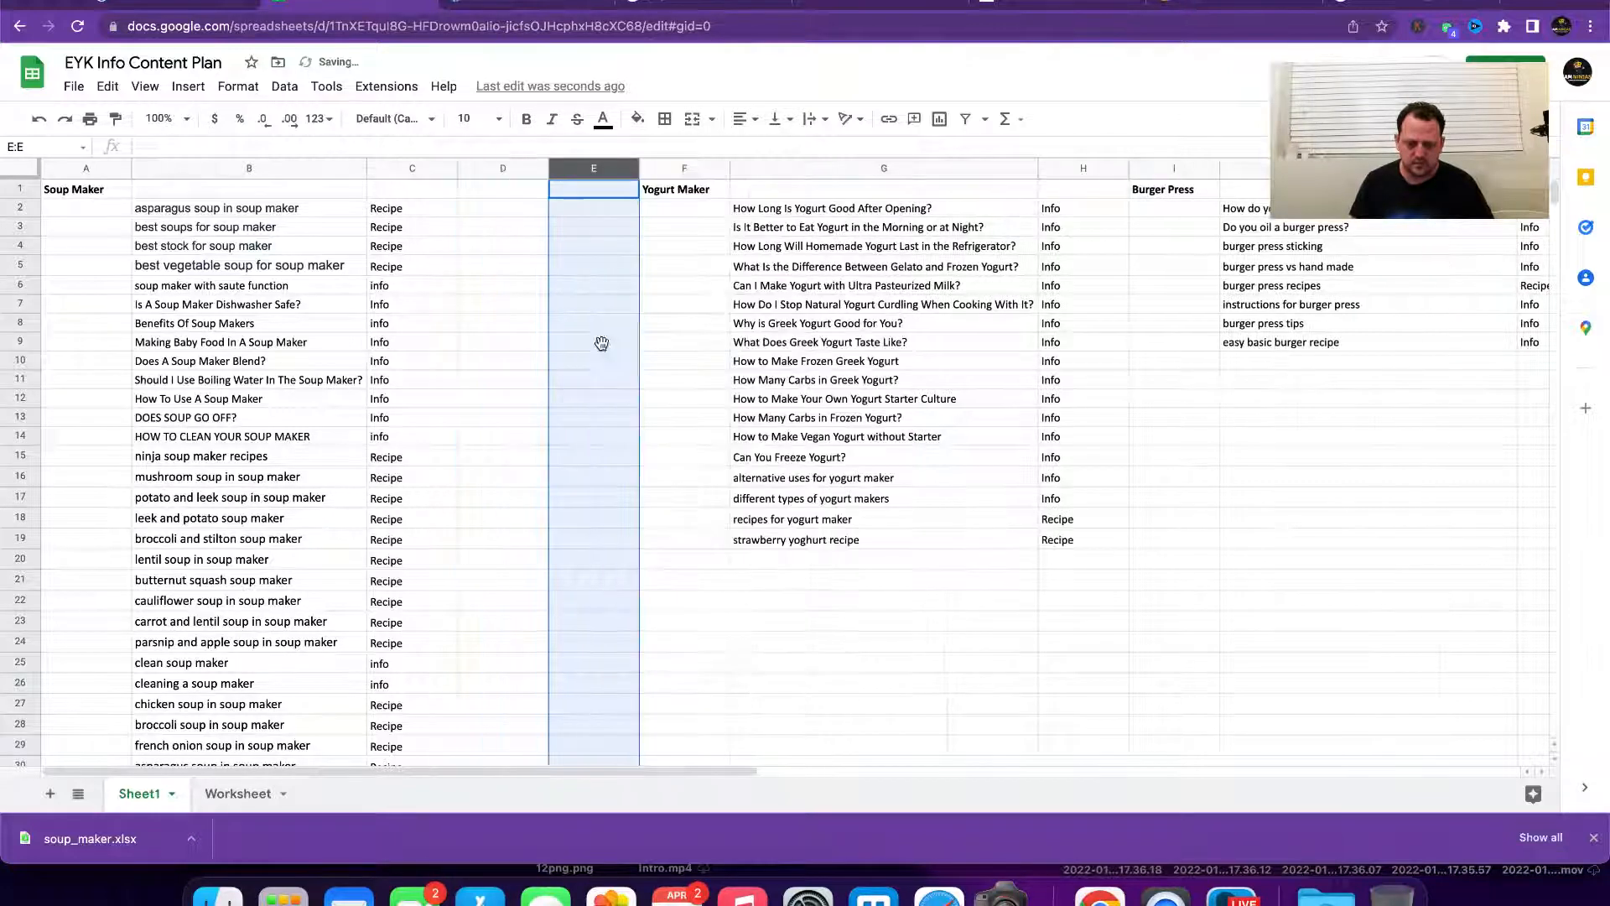
# Step: Enter the headers "Post type" in C1 and "Search Volume" in D1 of the soup maker section
pyautogui.click(504, 193)
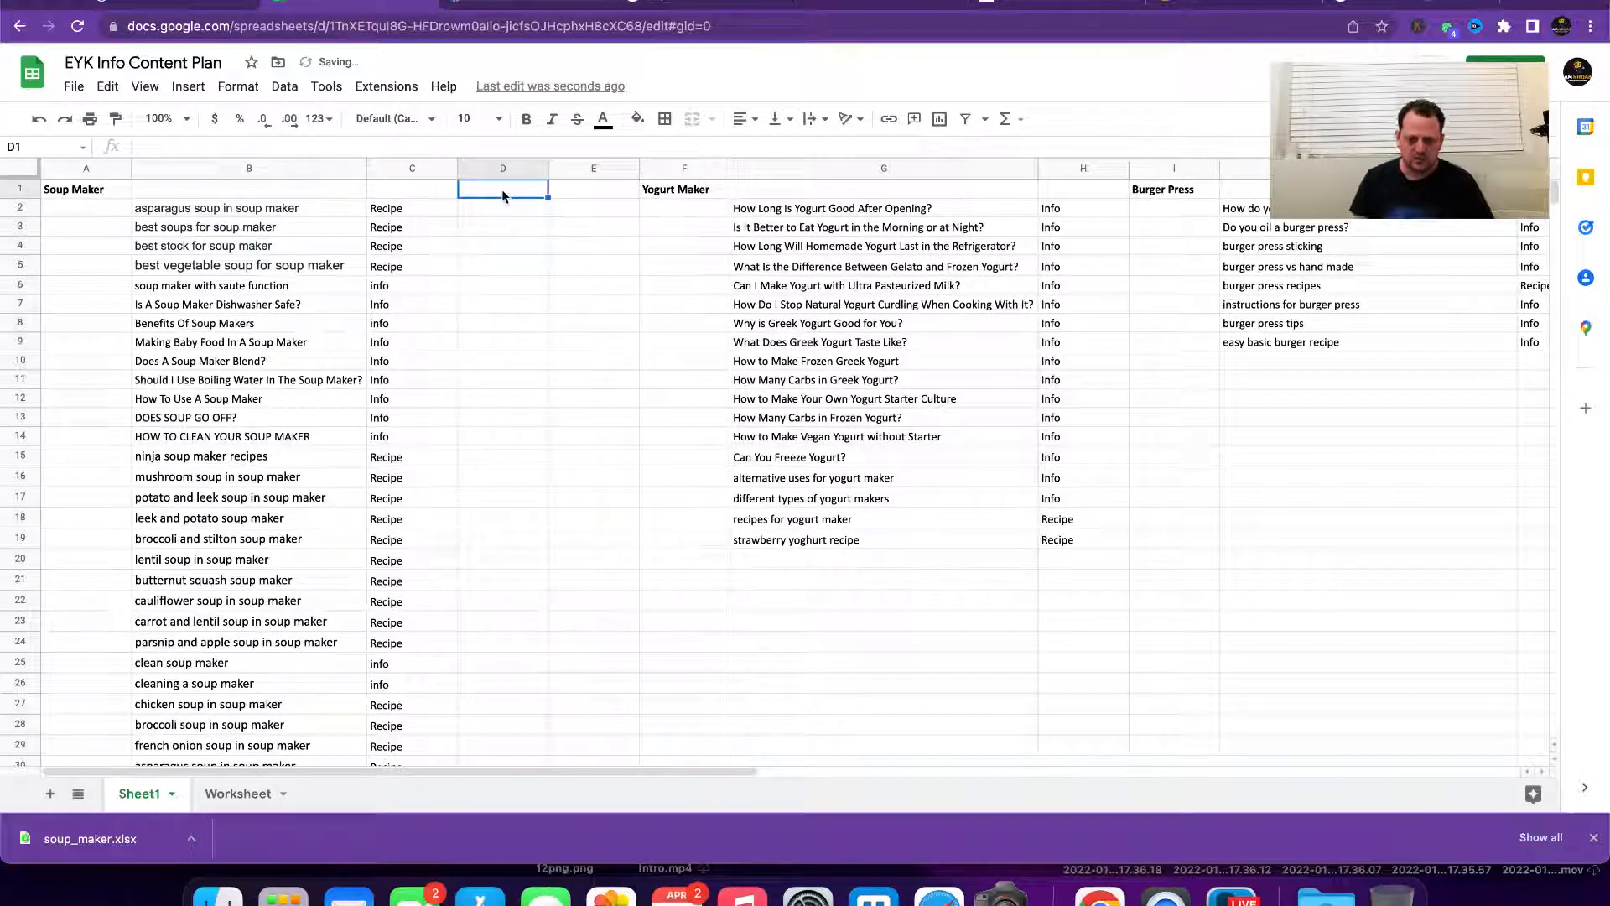
pyautogui.click(431, 190)
pyautogui.write('Post type')
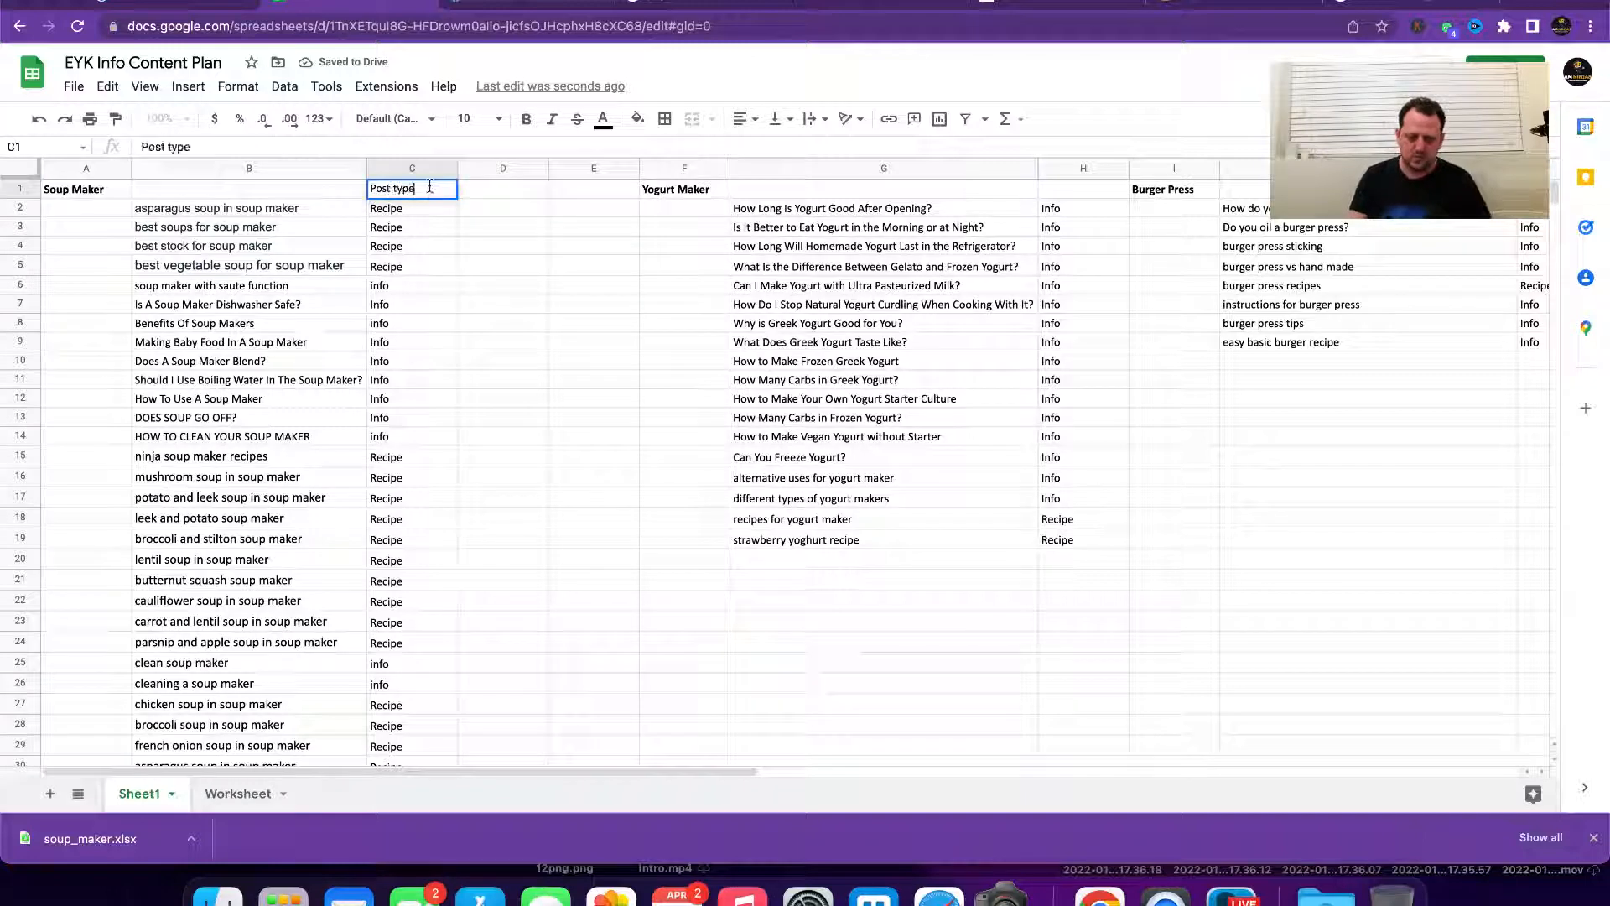
pyautogui.press('Tab')
pyautogui.write('S')
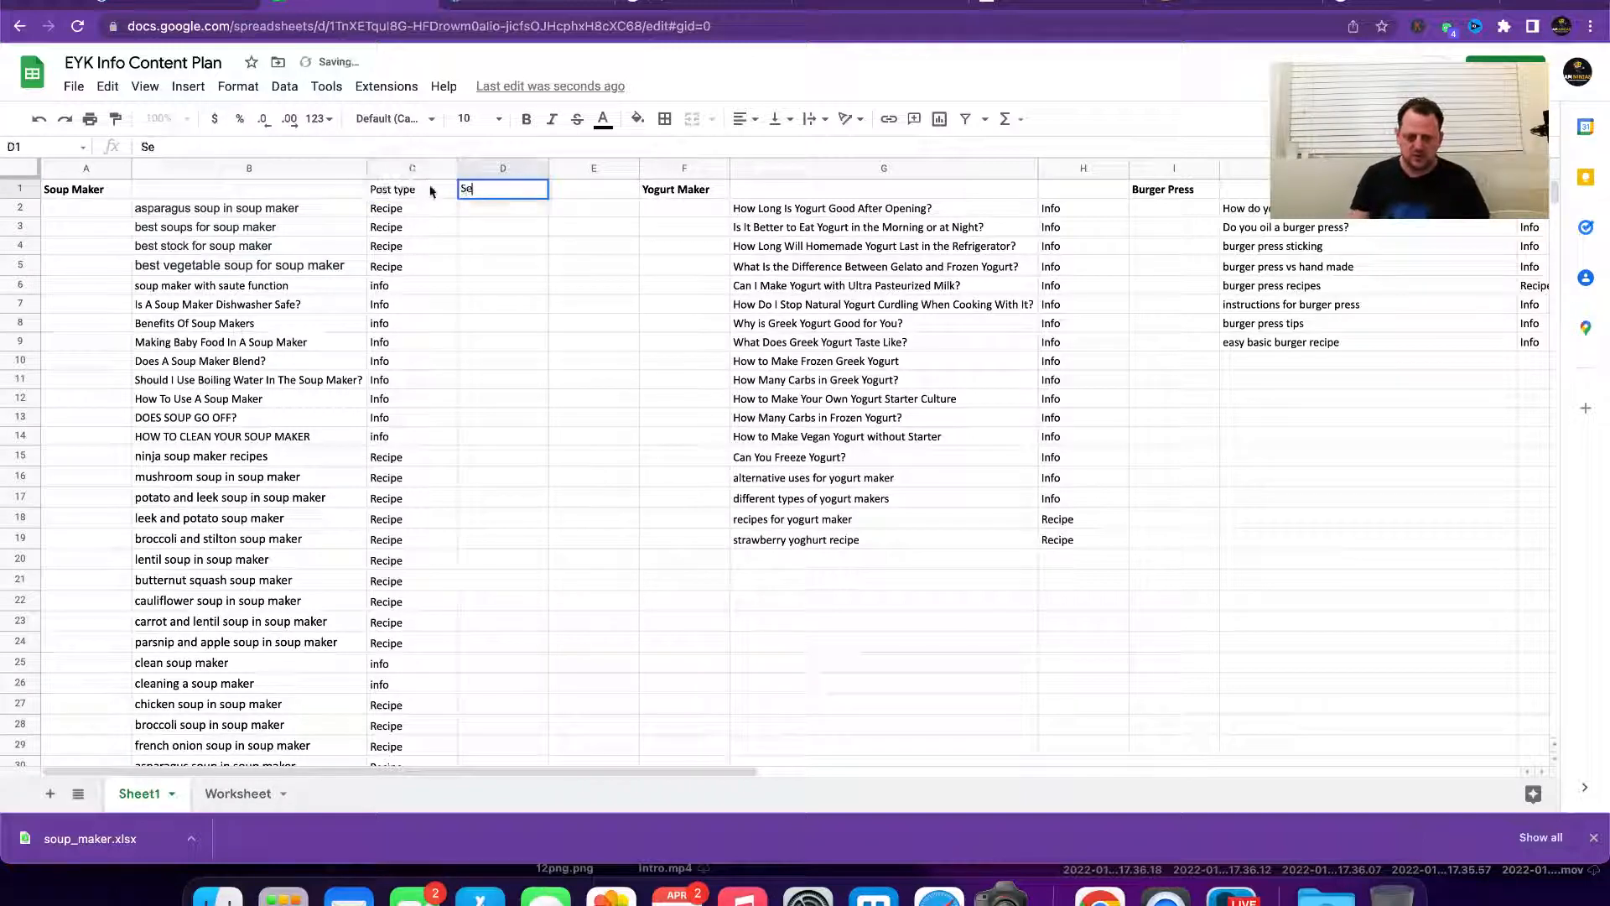
pyautogui.write('earch Volu')
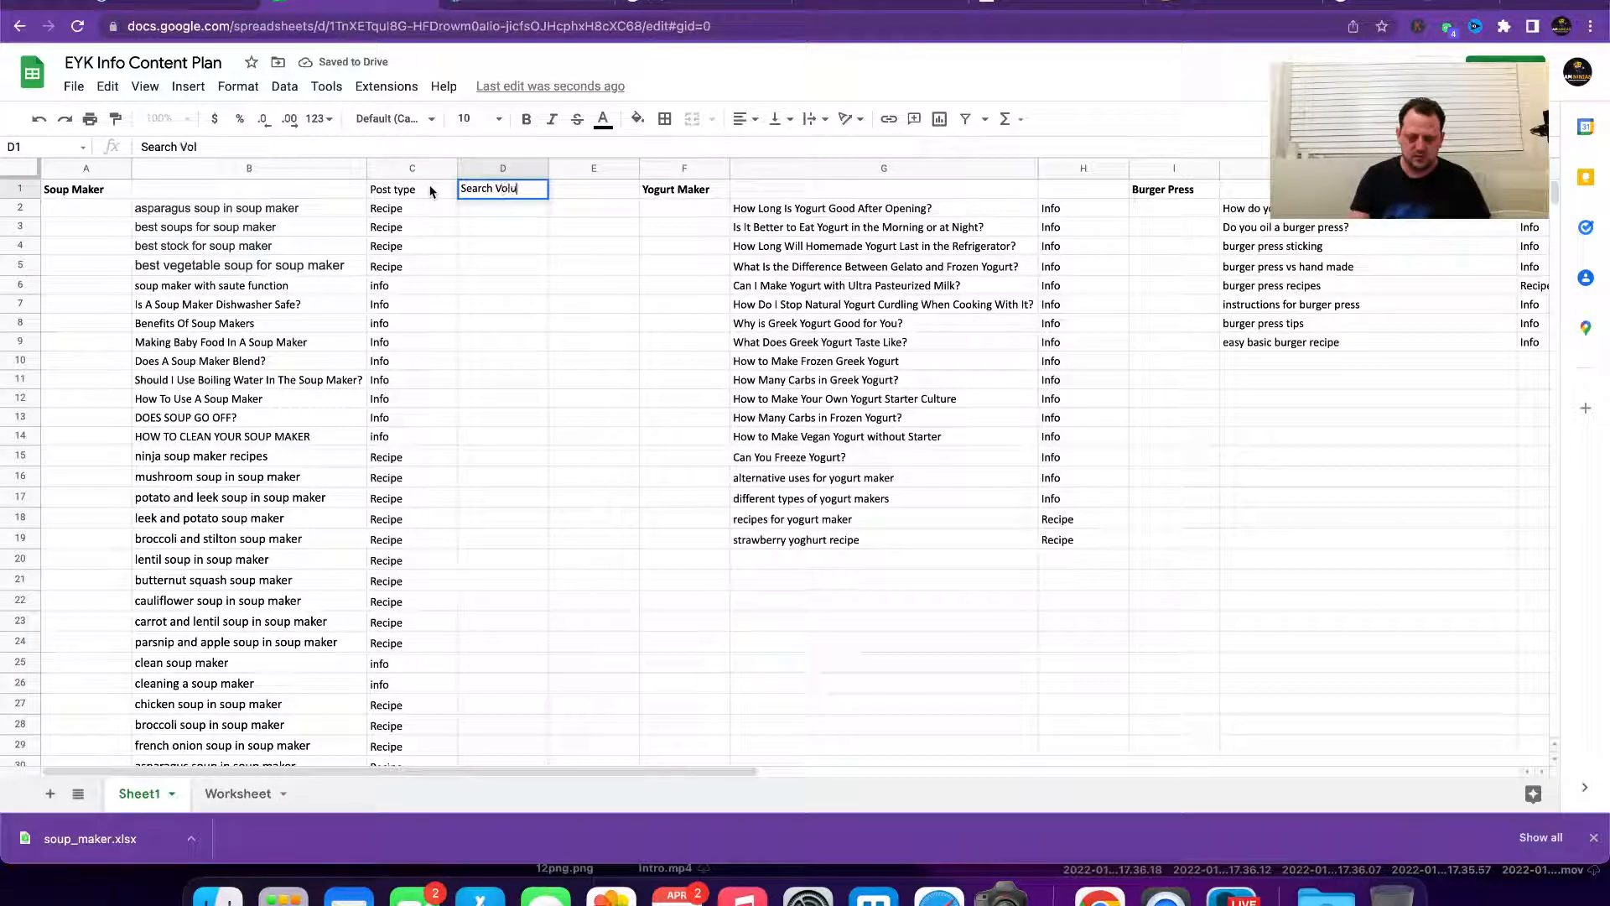
# Step: Make the two new soup maker headers in C1 and D1 bold
pyautogui.click(415, 245)
pyautogui.click(400, 194)
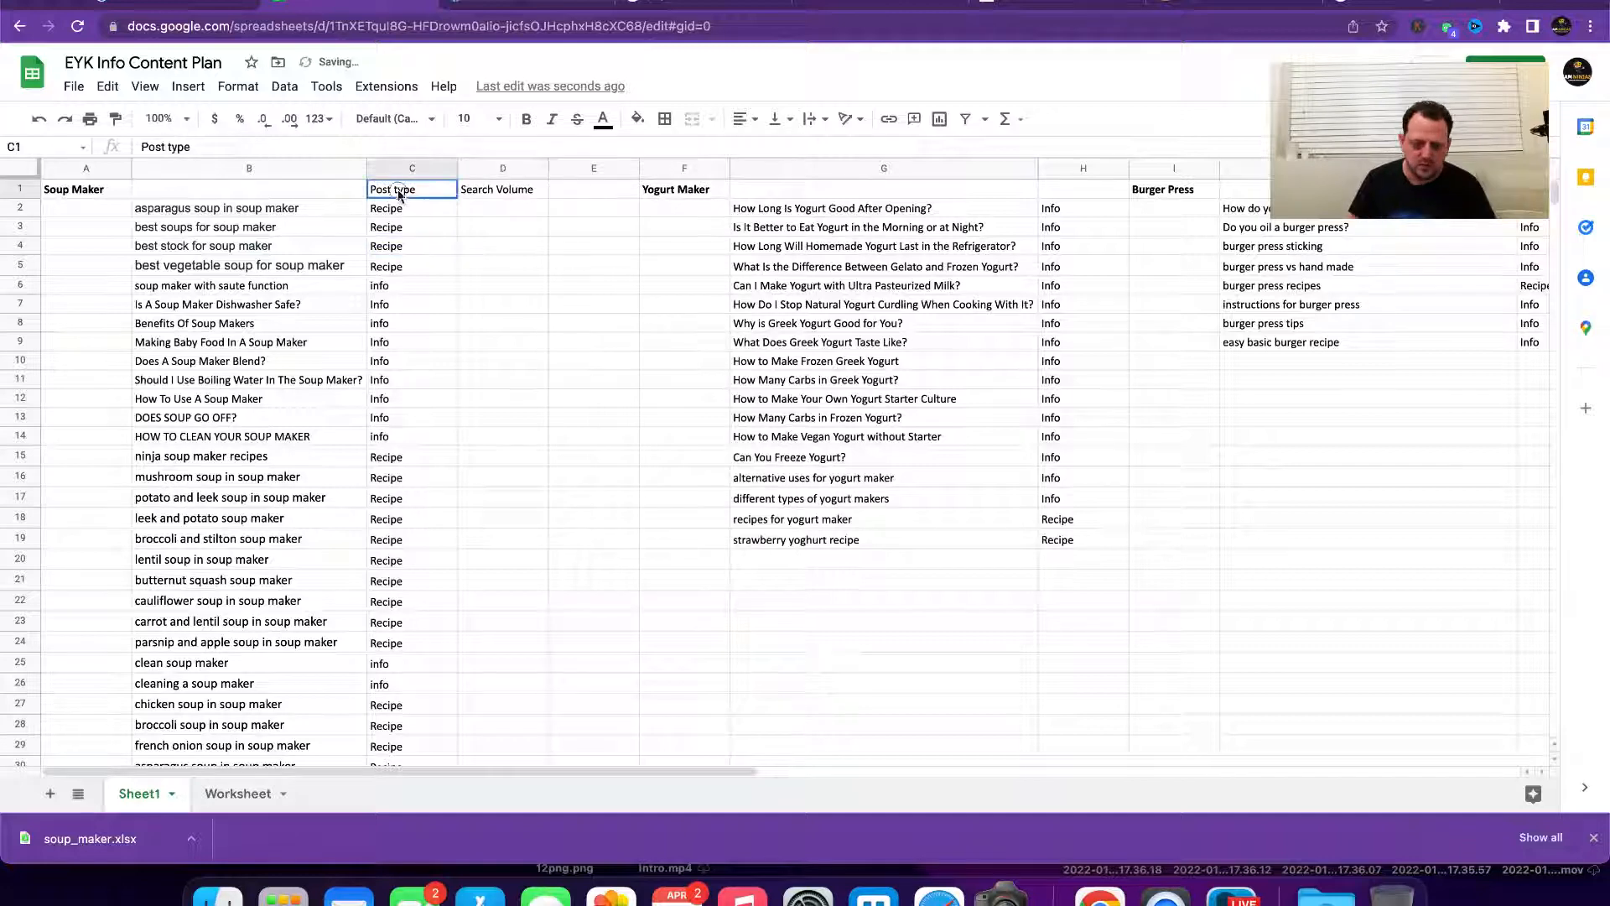
pyautogui.keyDown('shift'); pyautogui.click(514, 191); pyautogui.keyUp('shift')
pyautogui.press('super+b')
pyautogui.click(518, 225)
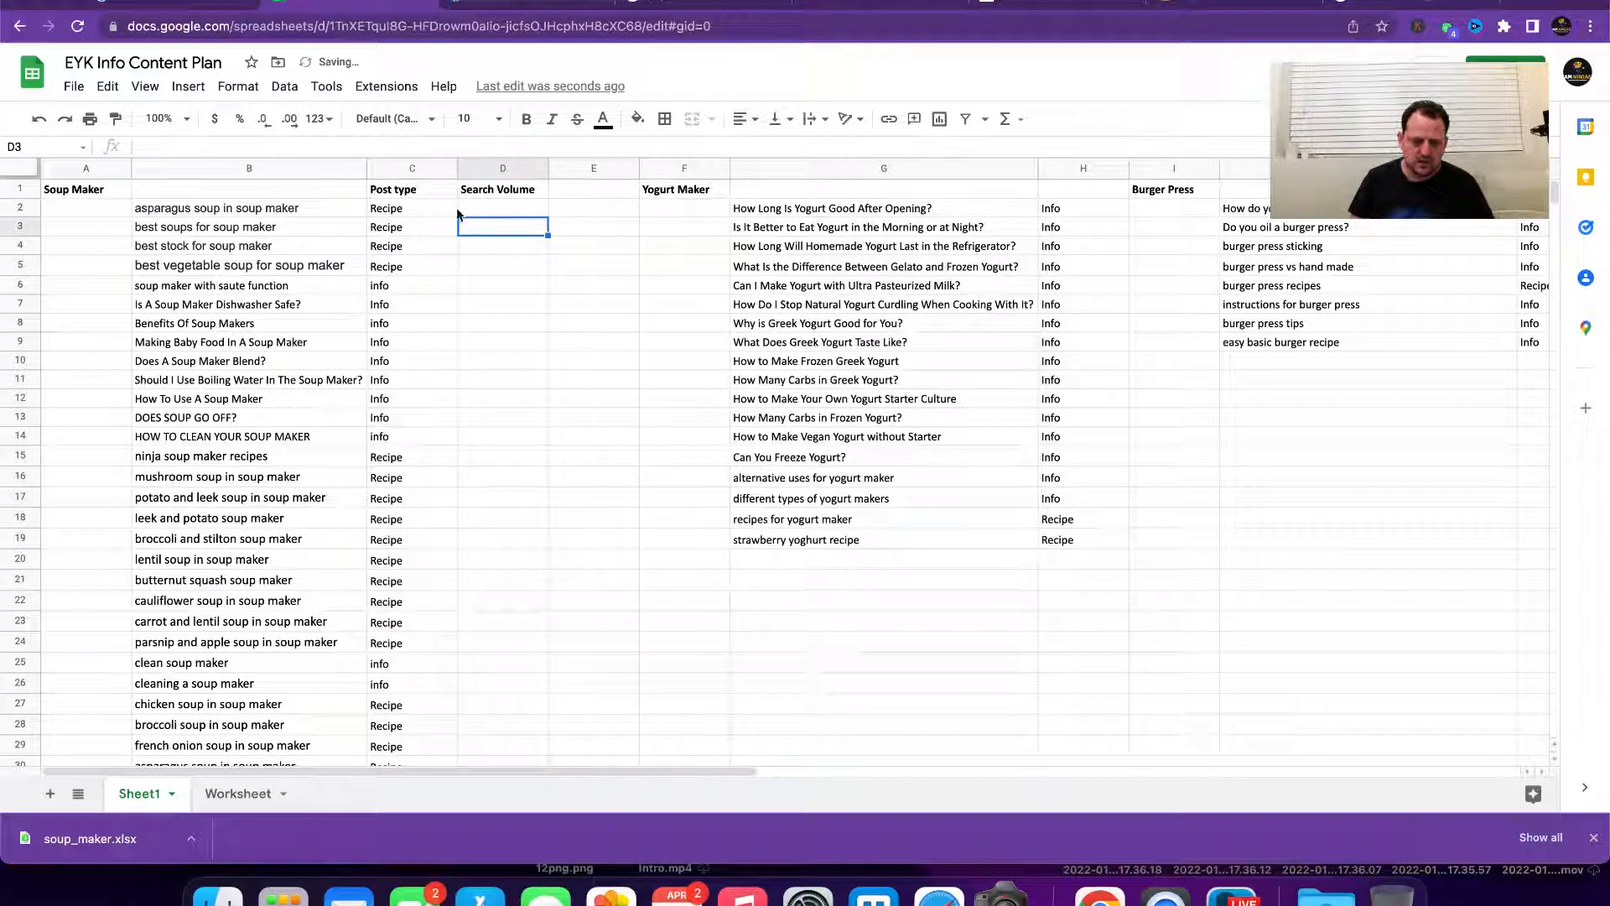
# Step: Copy the asparagus soup keyword from B2 and search Google for "asparagus soup in soup maker" to check its volume
pyautogui.click(329, 211)
pyautogui.press('super+c')
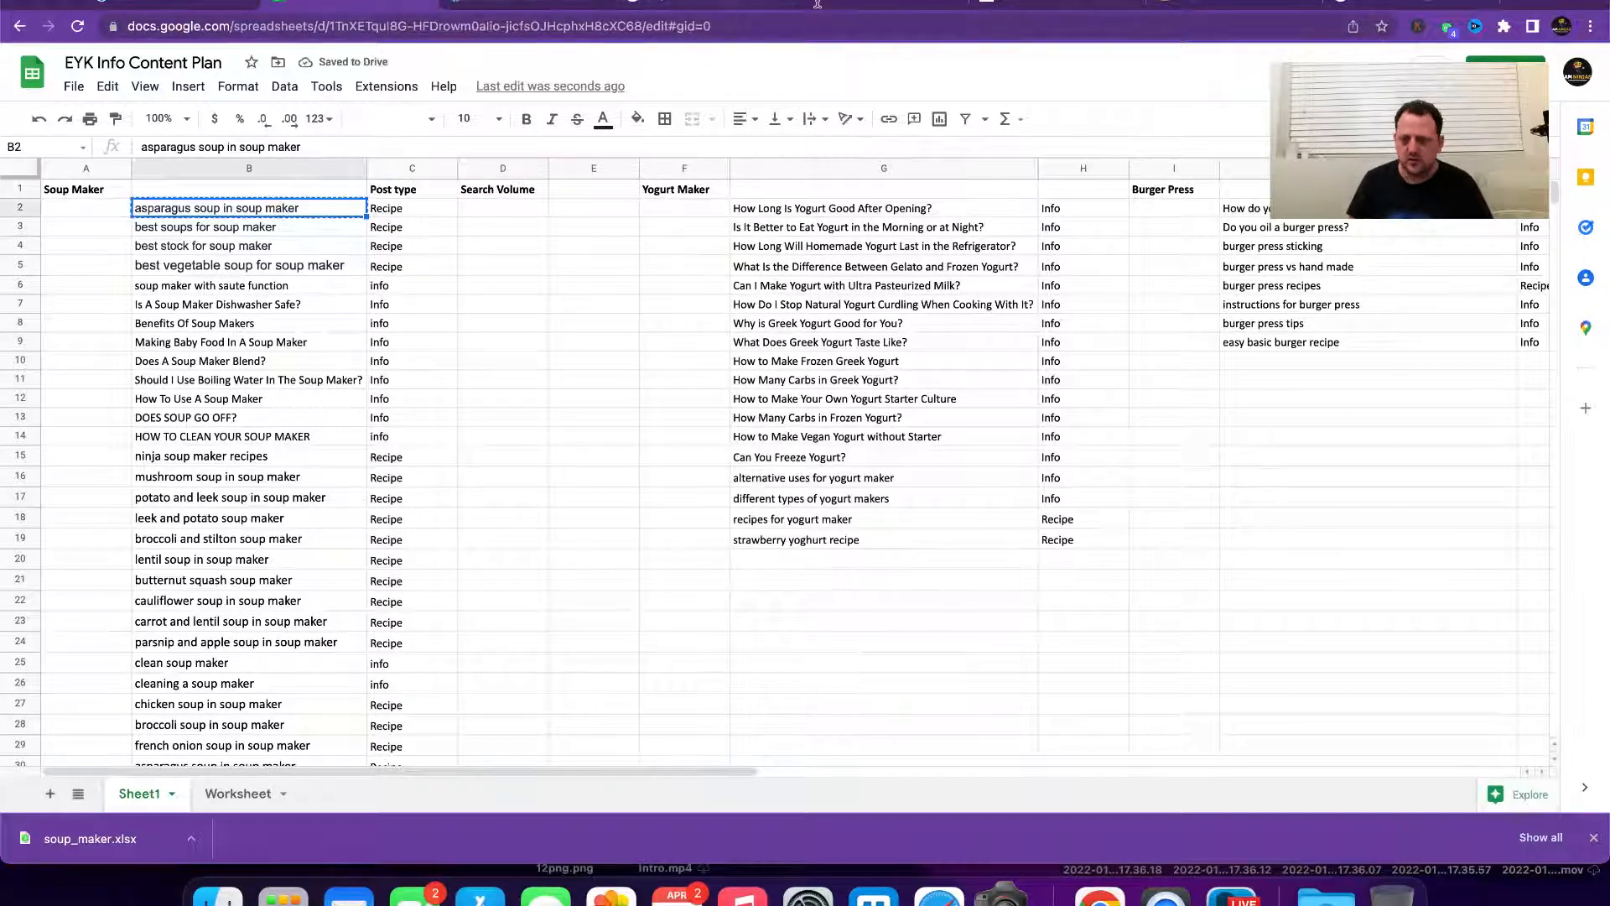
pyautogui.click(818, 4)
pyautogui.tripleClick(467, 82)
pyautogui.press('super+v')
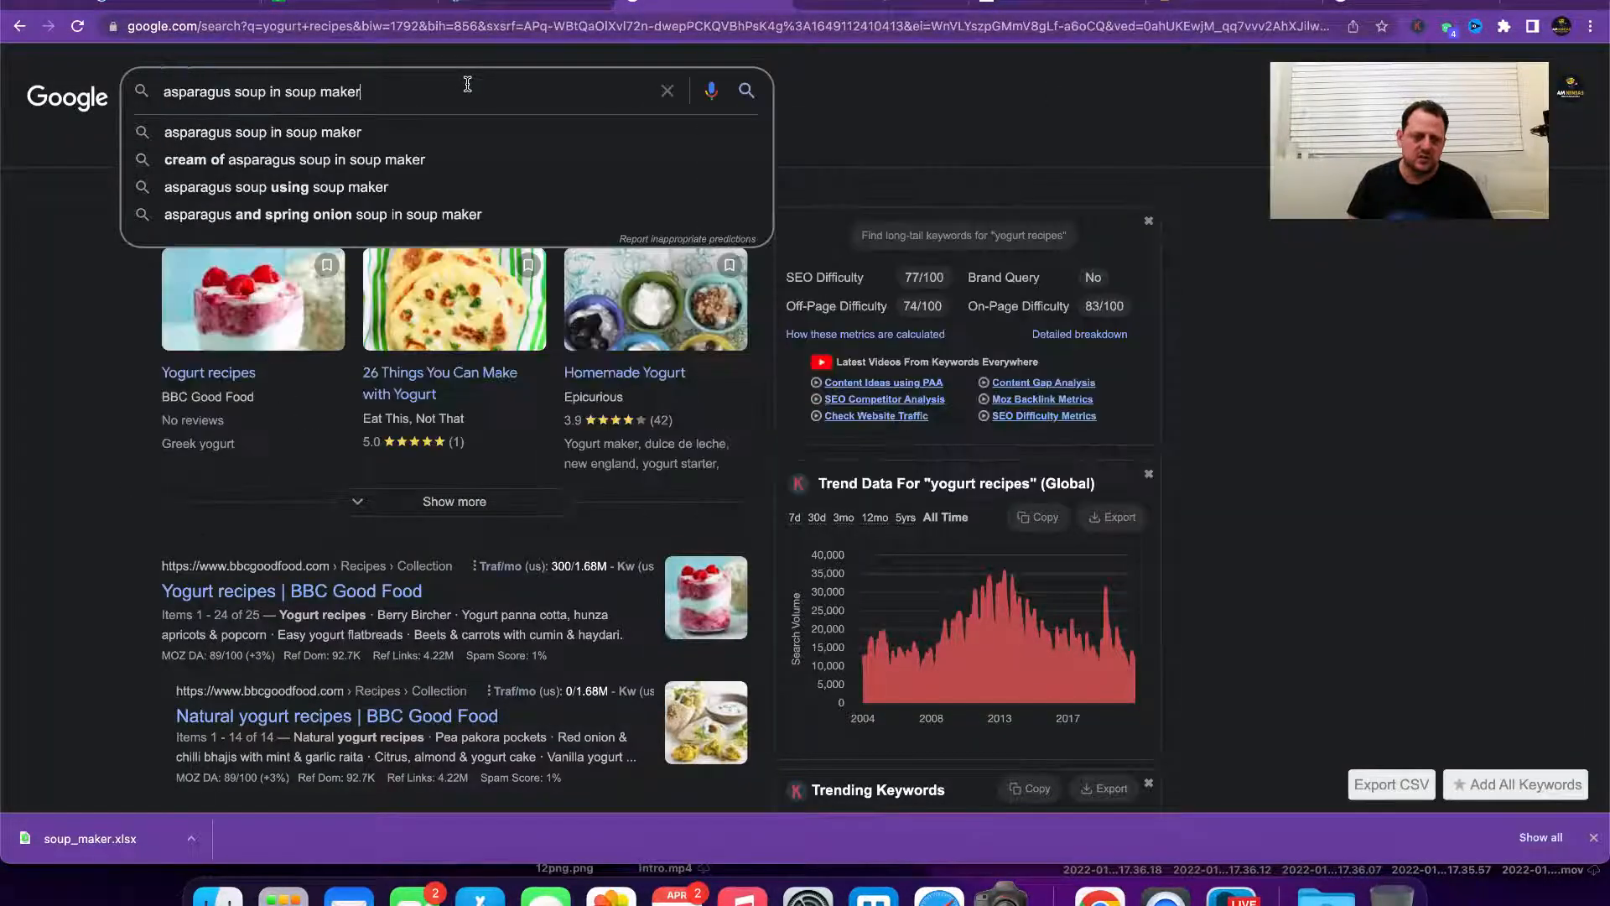
pyautogui.press('Return')
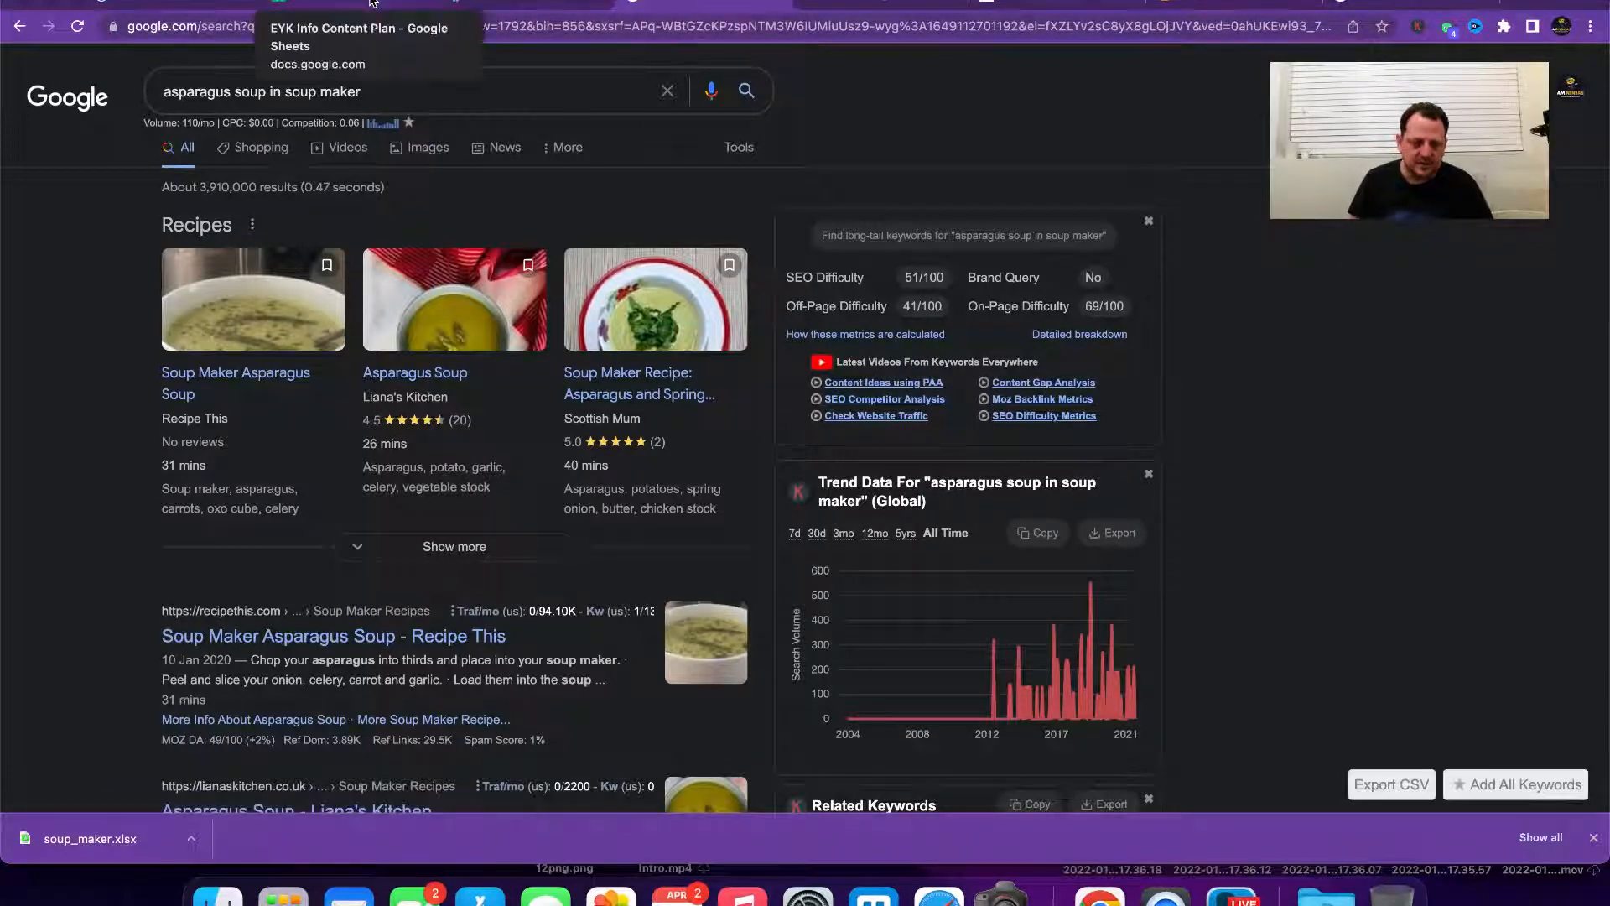
# Step: Return to the EYK Info Content Plan sheet and enter 110 as the asparagus soup keyword's search volume in D2
pyautogui.click(372, 2)
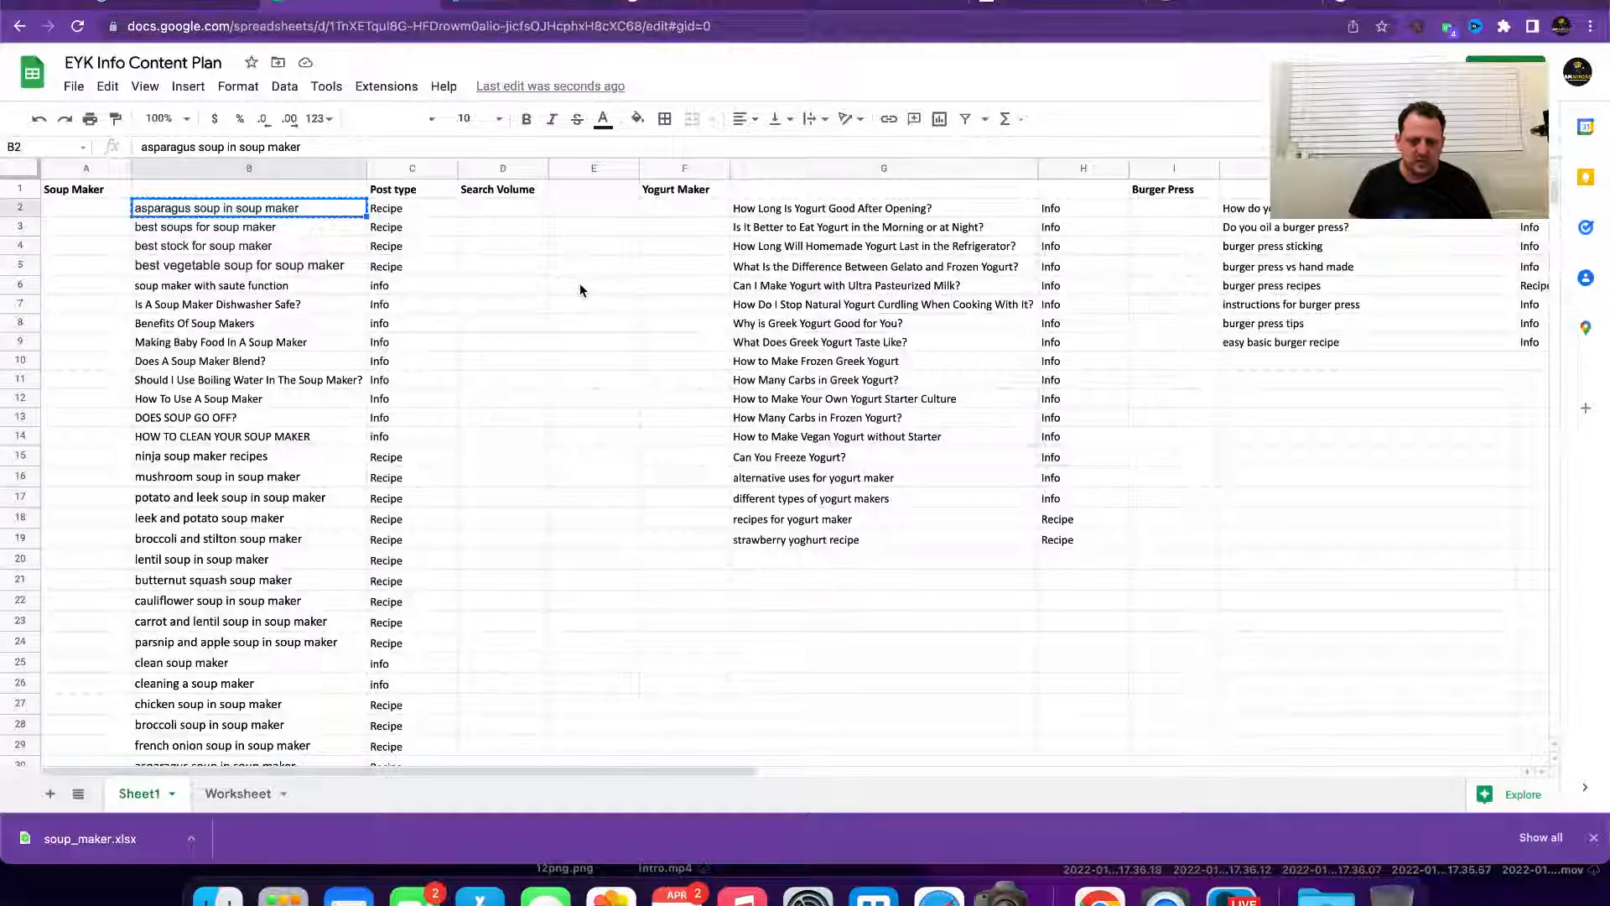
pyautogui.press('Right')
pyautogui.press('Right')
pyautogui.write('110')
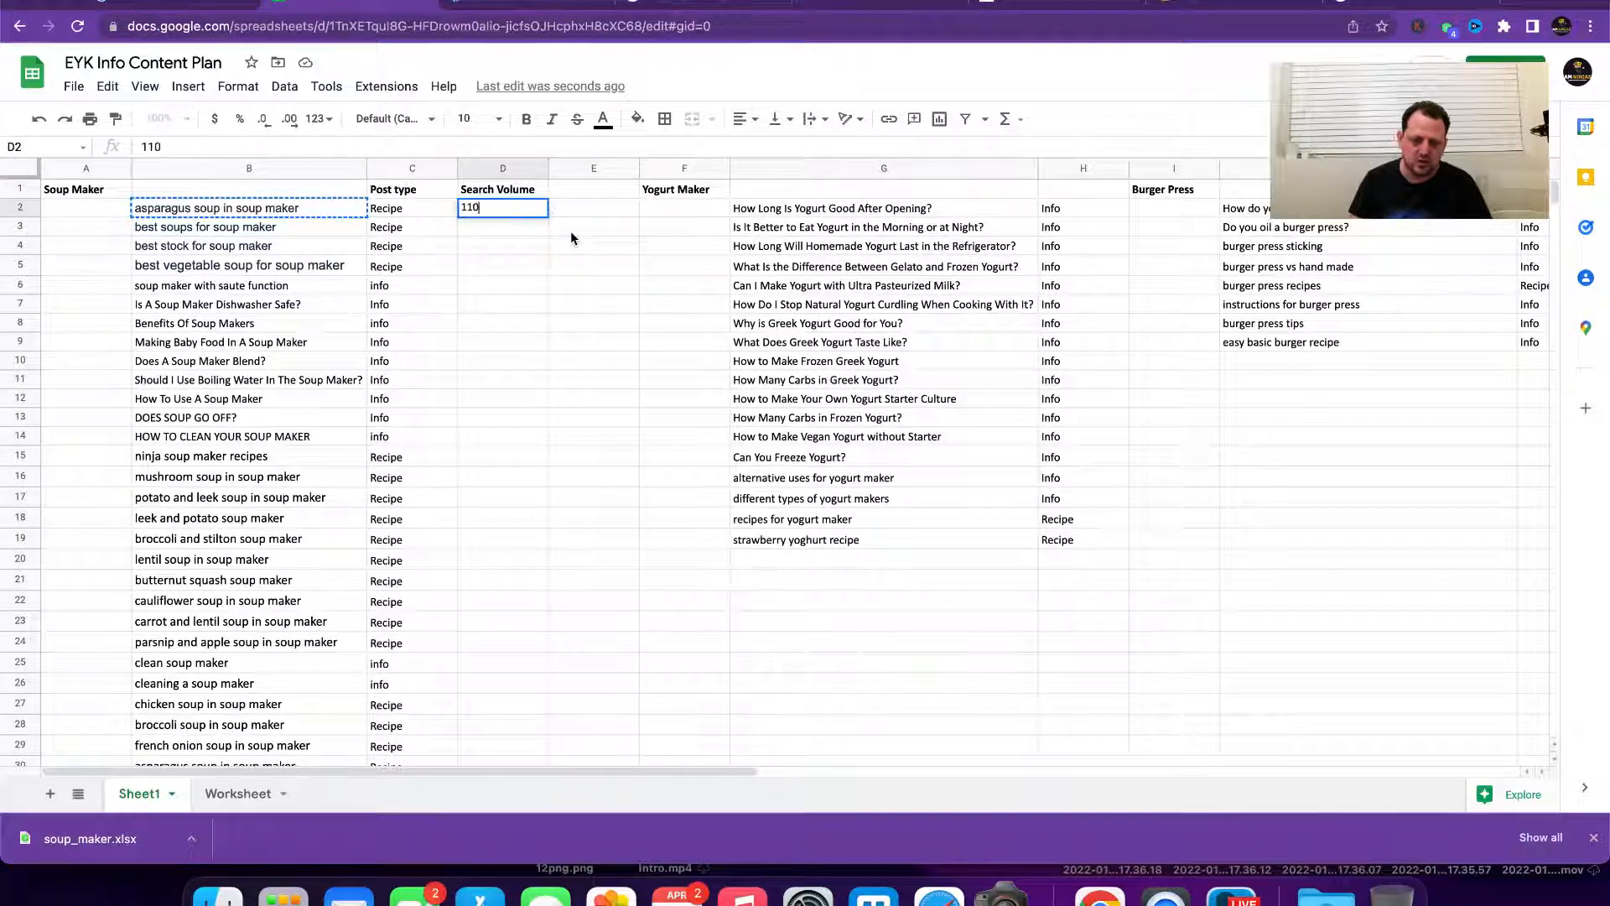
pyautogui.press('Return')
# Step: Copy the keyword in B3 and search Google for "best soups for soup maker" to check its volume
pyautogui.press('Left')
pyautogui.press('Left')
pyautogui.press('super+c')
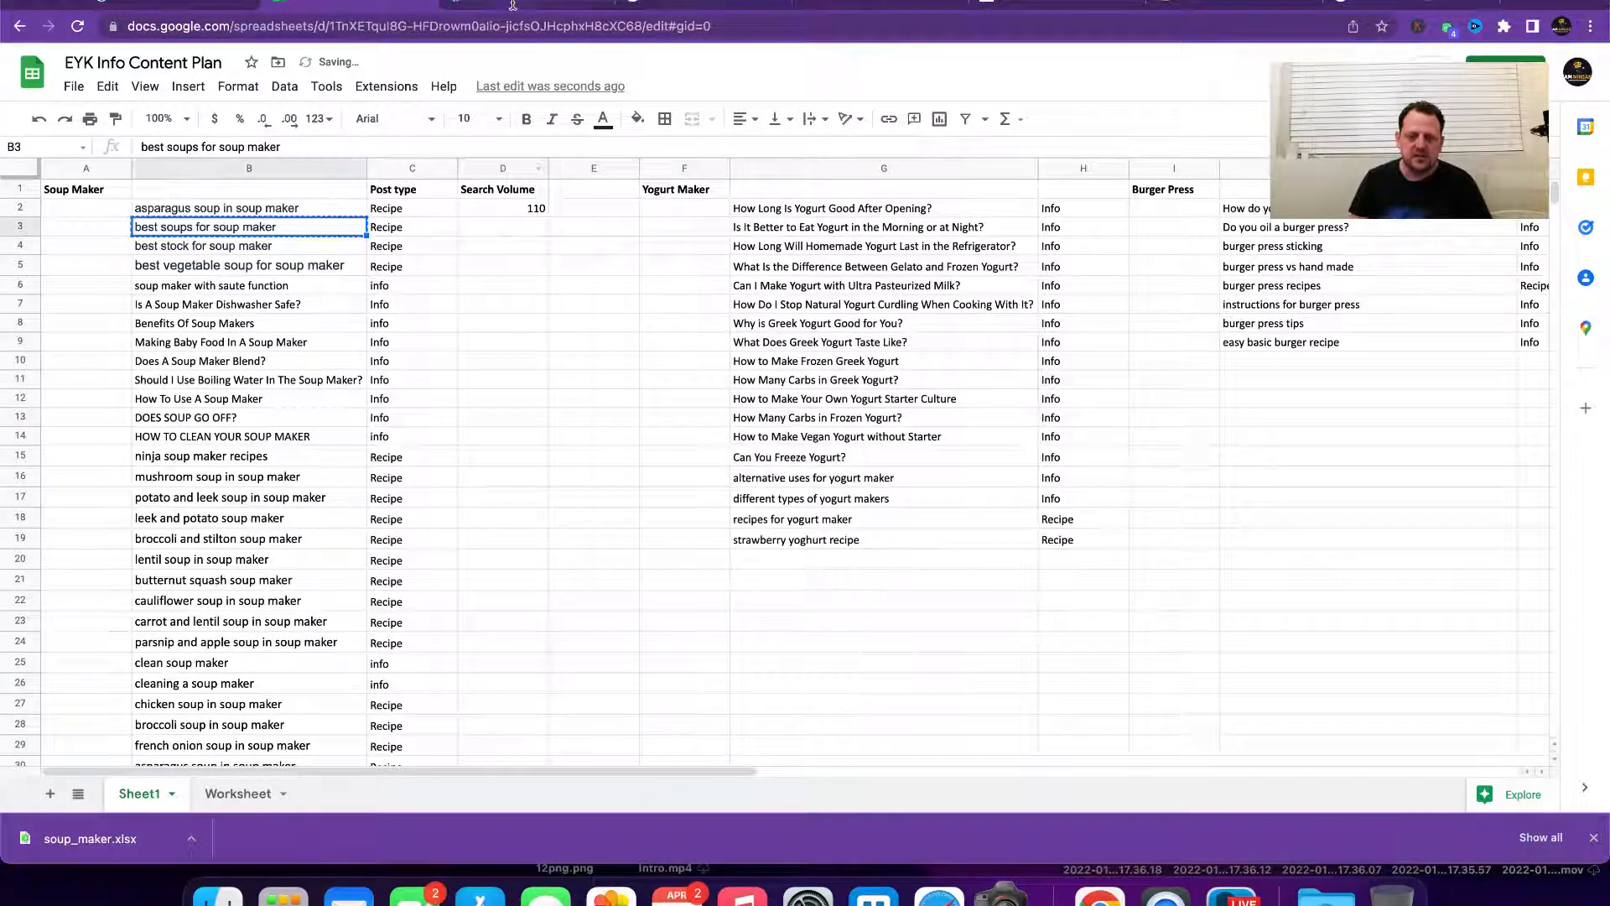
pyautogui.click(906, 4)
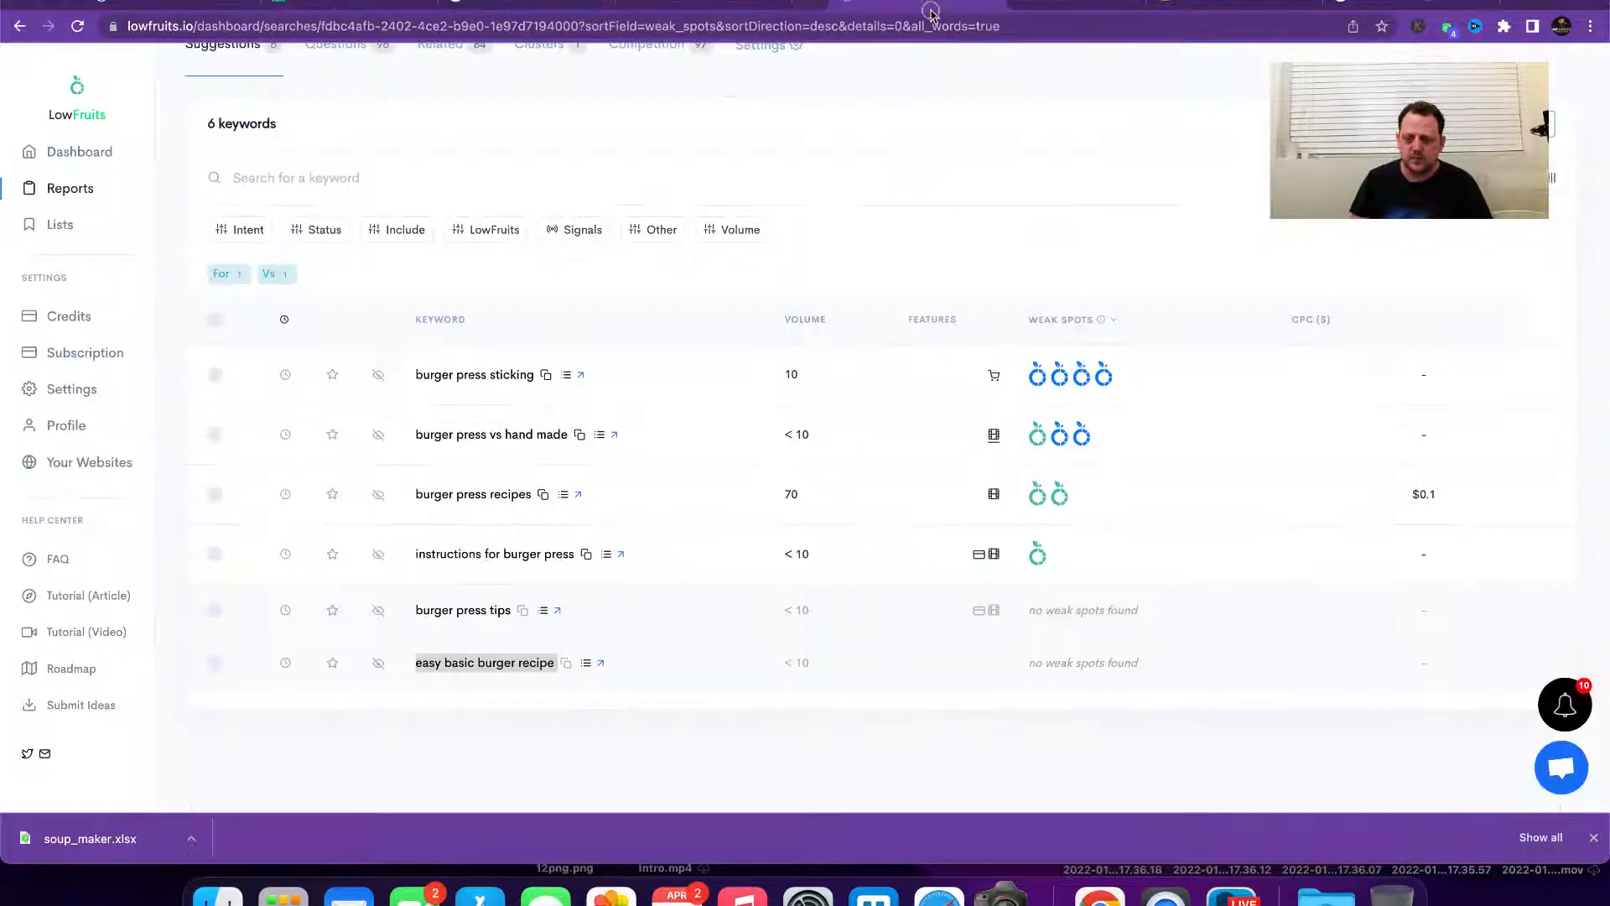
pyautogui.click(536, 4)
pyautogui.tripleClick(431, 101)
pyautogui.press('super+v')
pyautogui.press('Return')
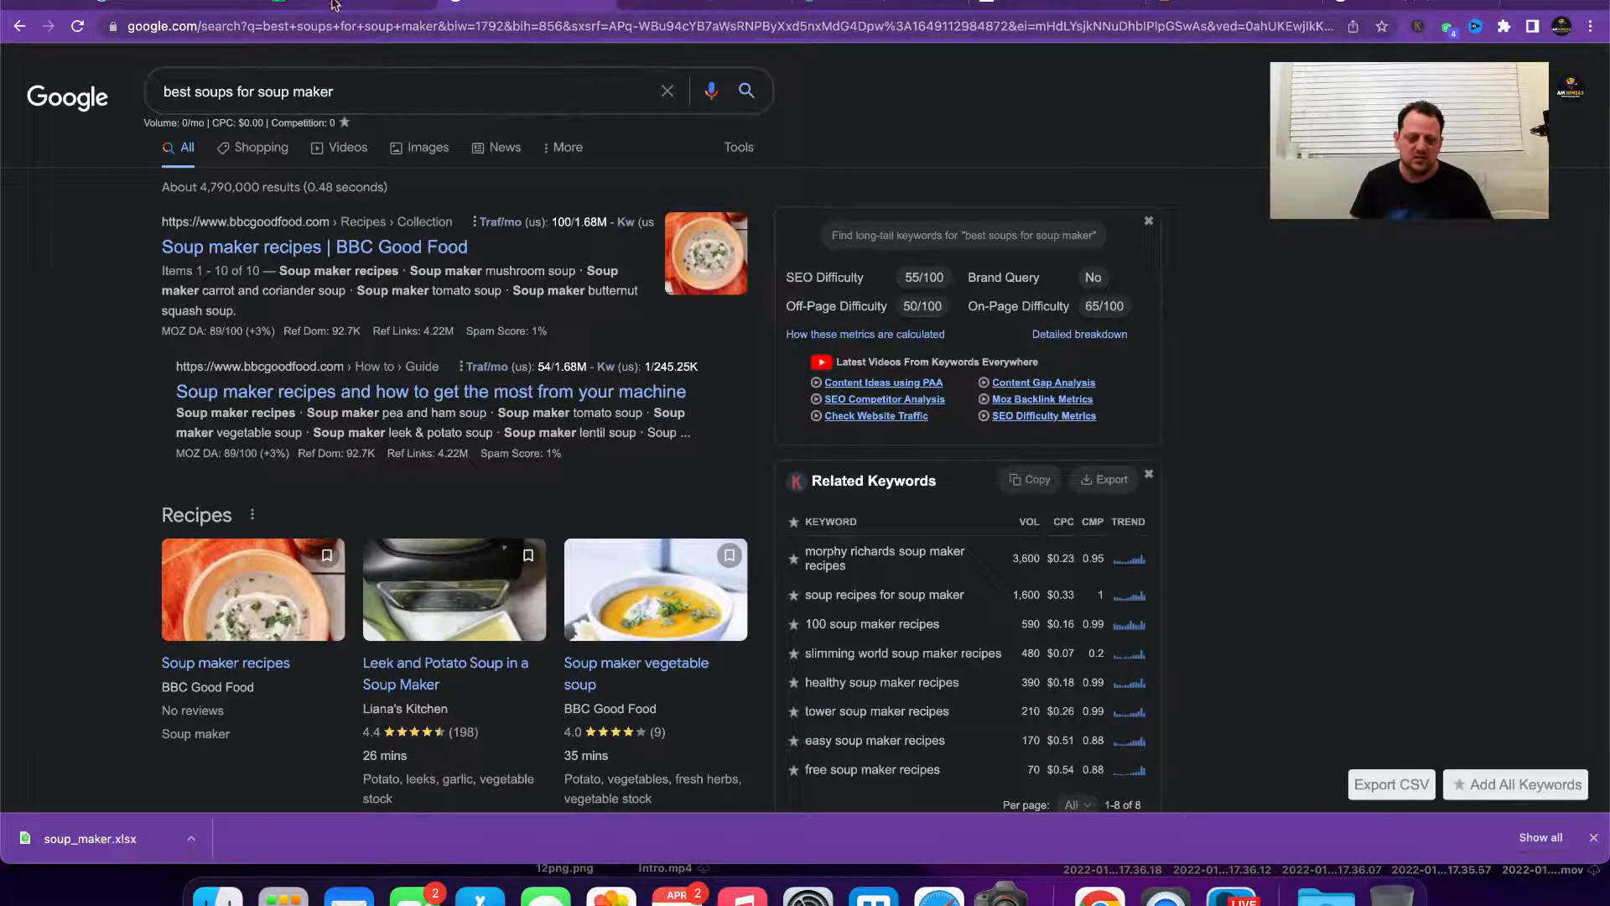
# Step: Back in the content plan sheet, enter 0 as the search volume for "best soups for soup maker" in D3
pyautogui.click(277, 5)
pyautogui.click(486, 234)
pyautogui.write('0')
pyautogui.press('Return')
# Step: Check the related and long-tail keywords on Google, and search for "best stock for soup maker"
pyautogui.press('Left')
pyautogui.press('Left')
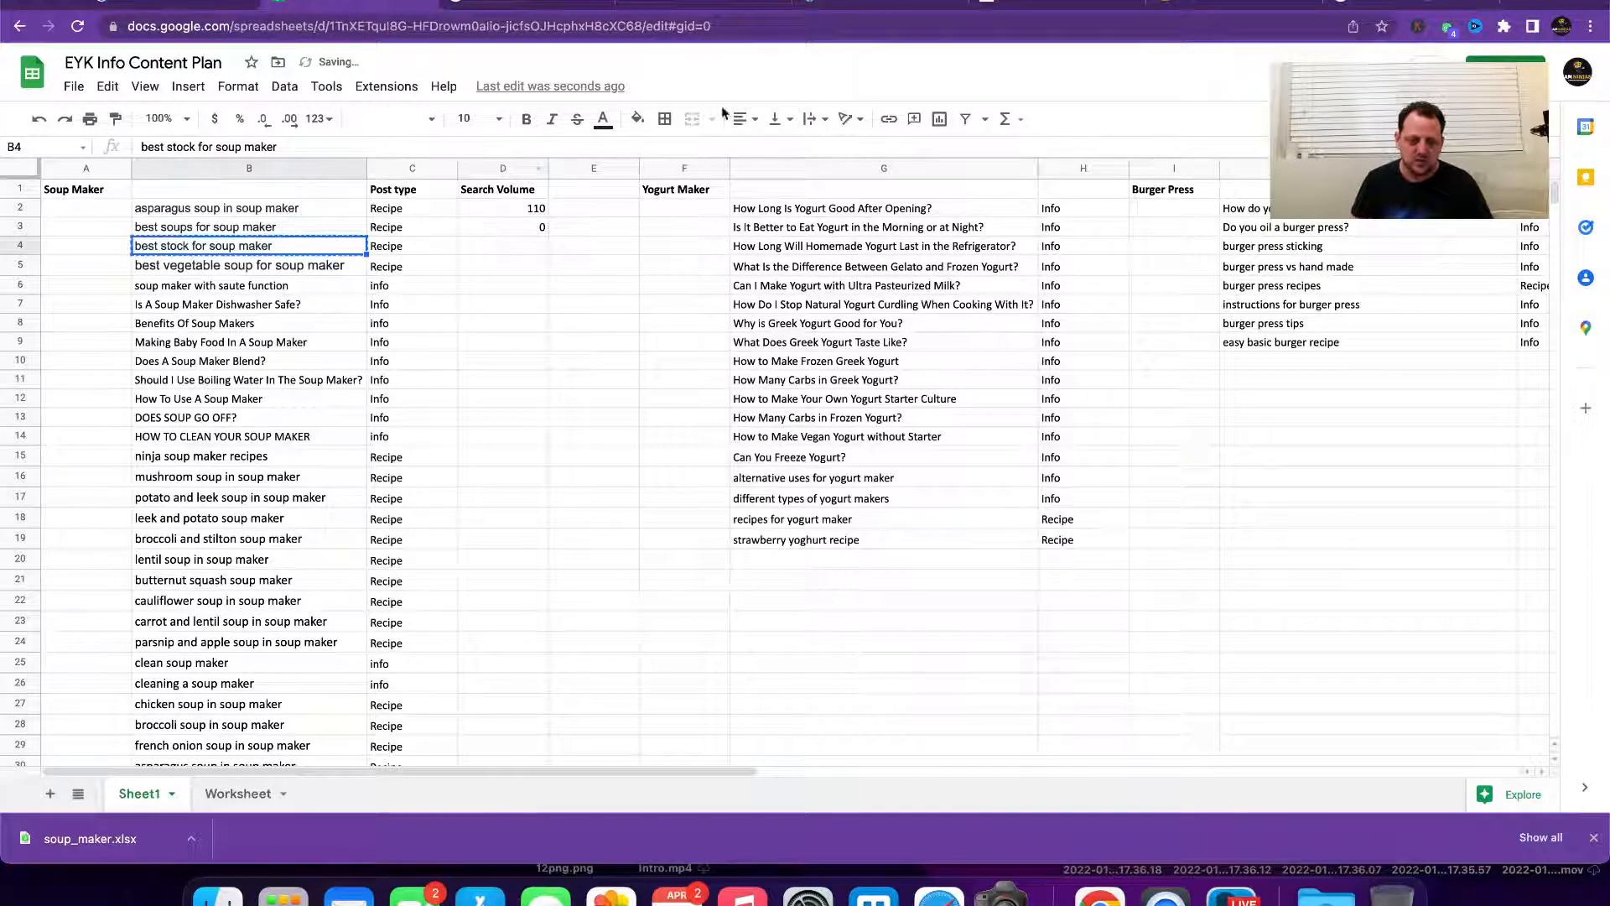
pyautogui.click(520, 7)
pyautogui.scroll(-7, 1093, 606)
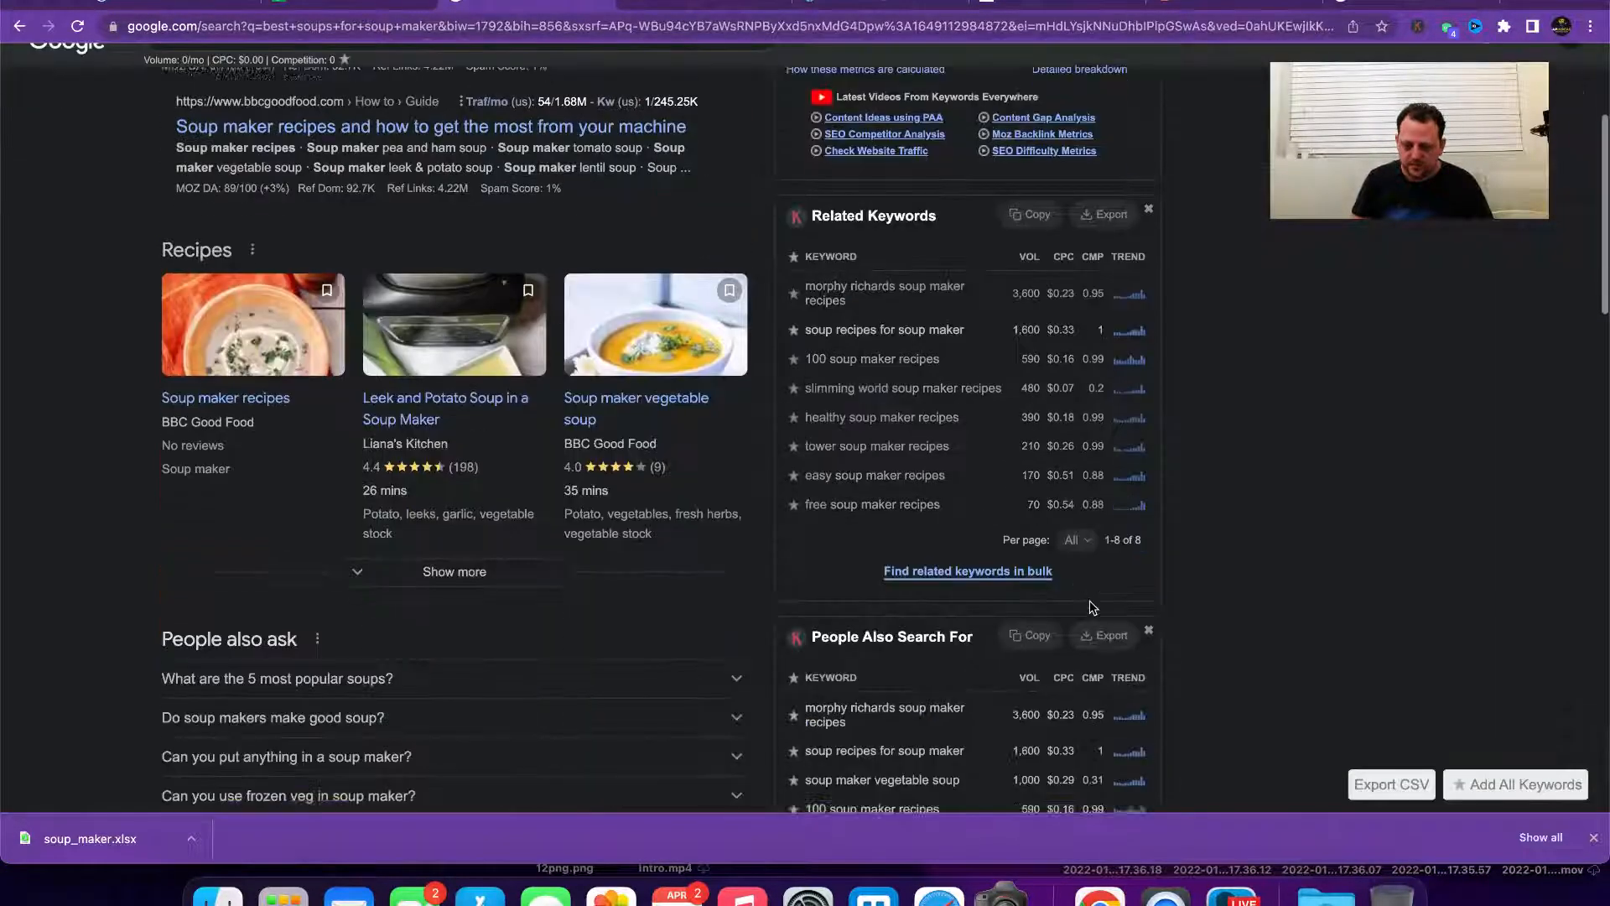
pyautogui.scroll(-5, 1093, 606)
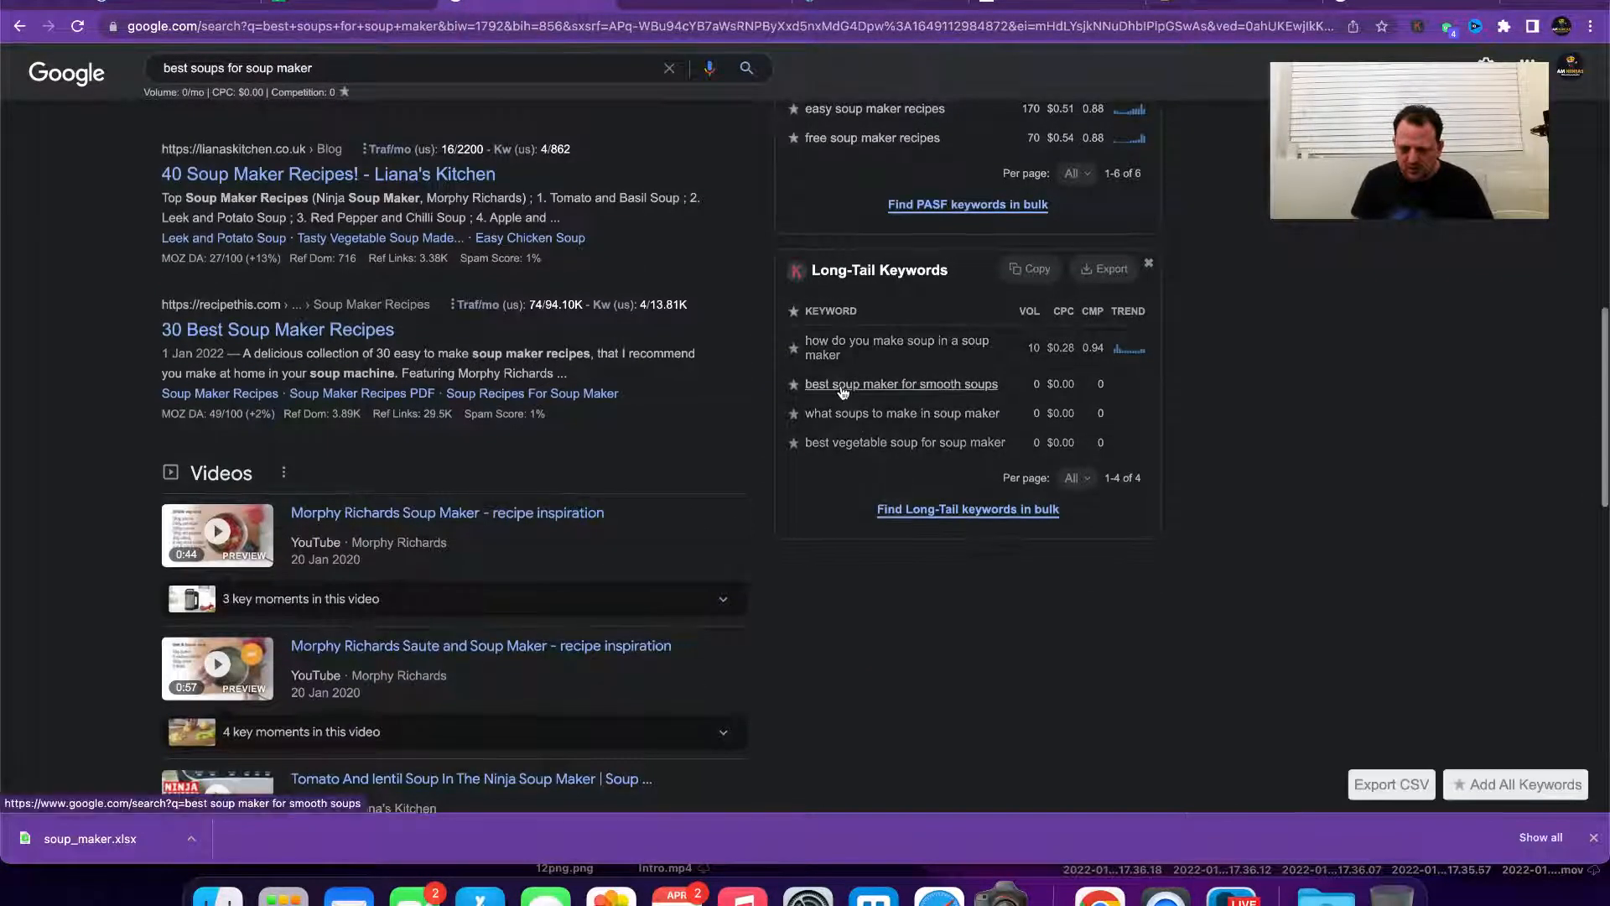
pyautogui.scroll(12, 504, 252)
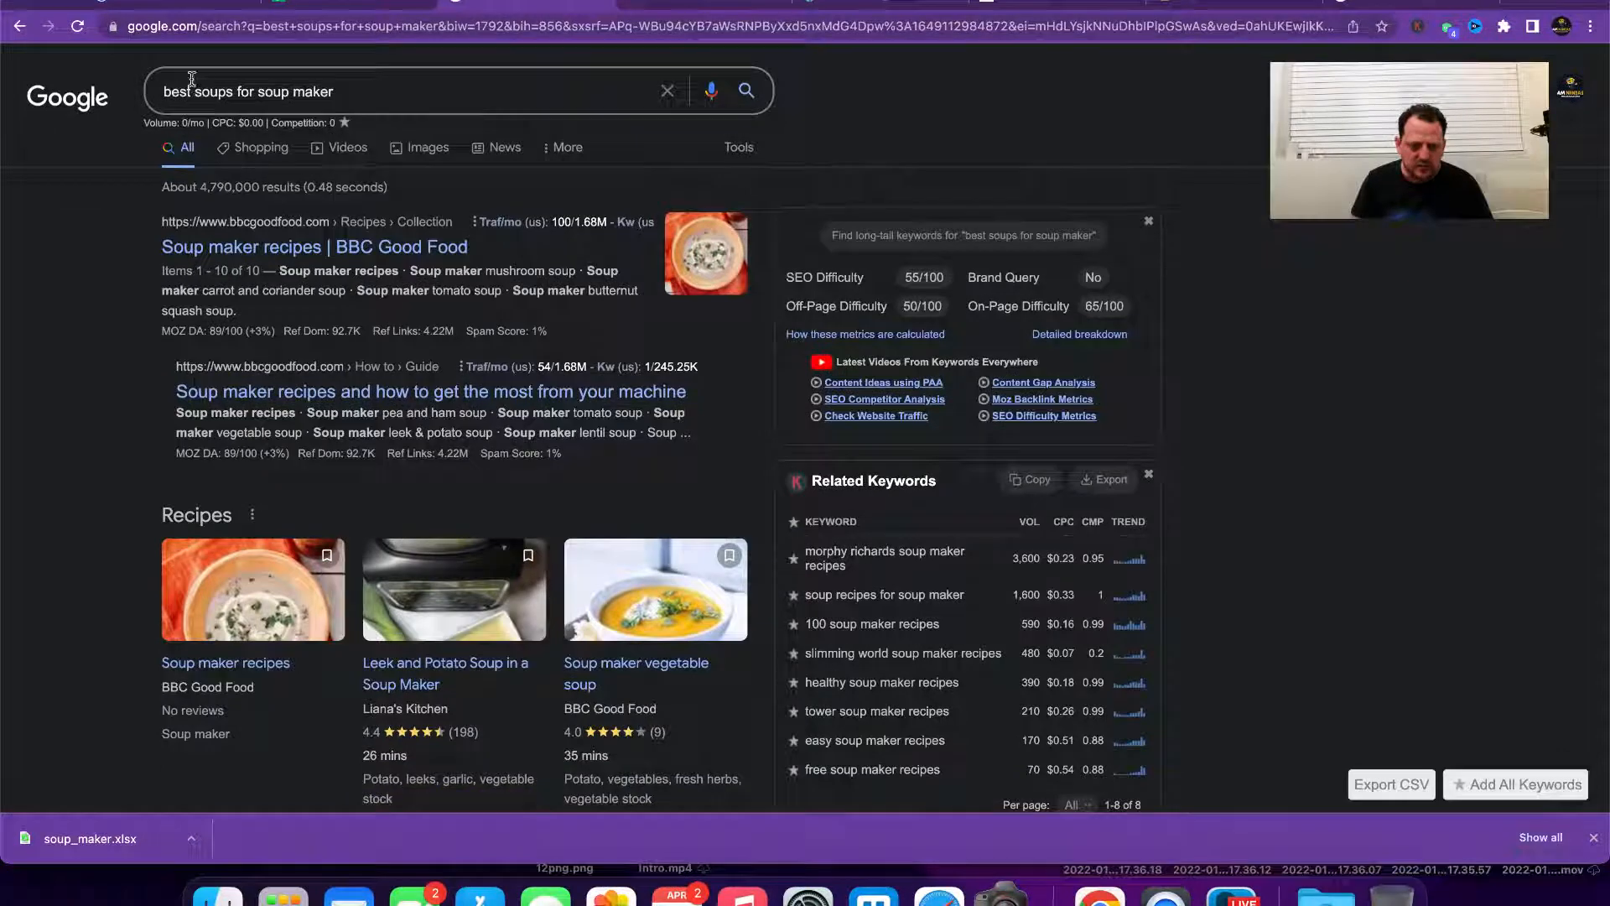
pyautogui.doubleClick(212, 91)
pyautogui.write('stock')
pyautogui.press('Return')
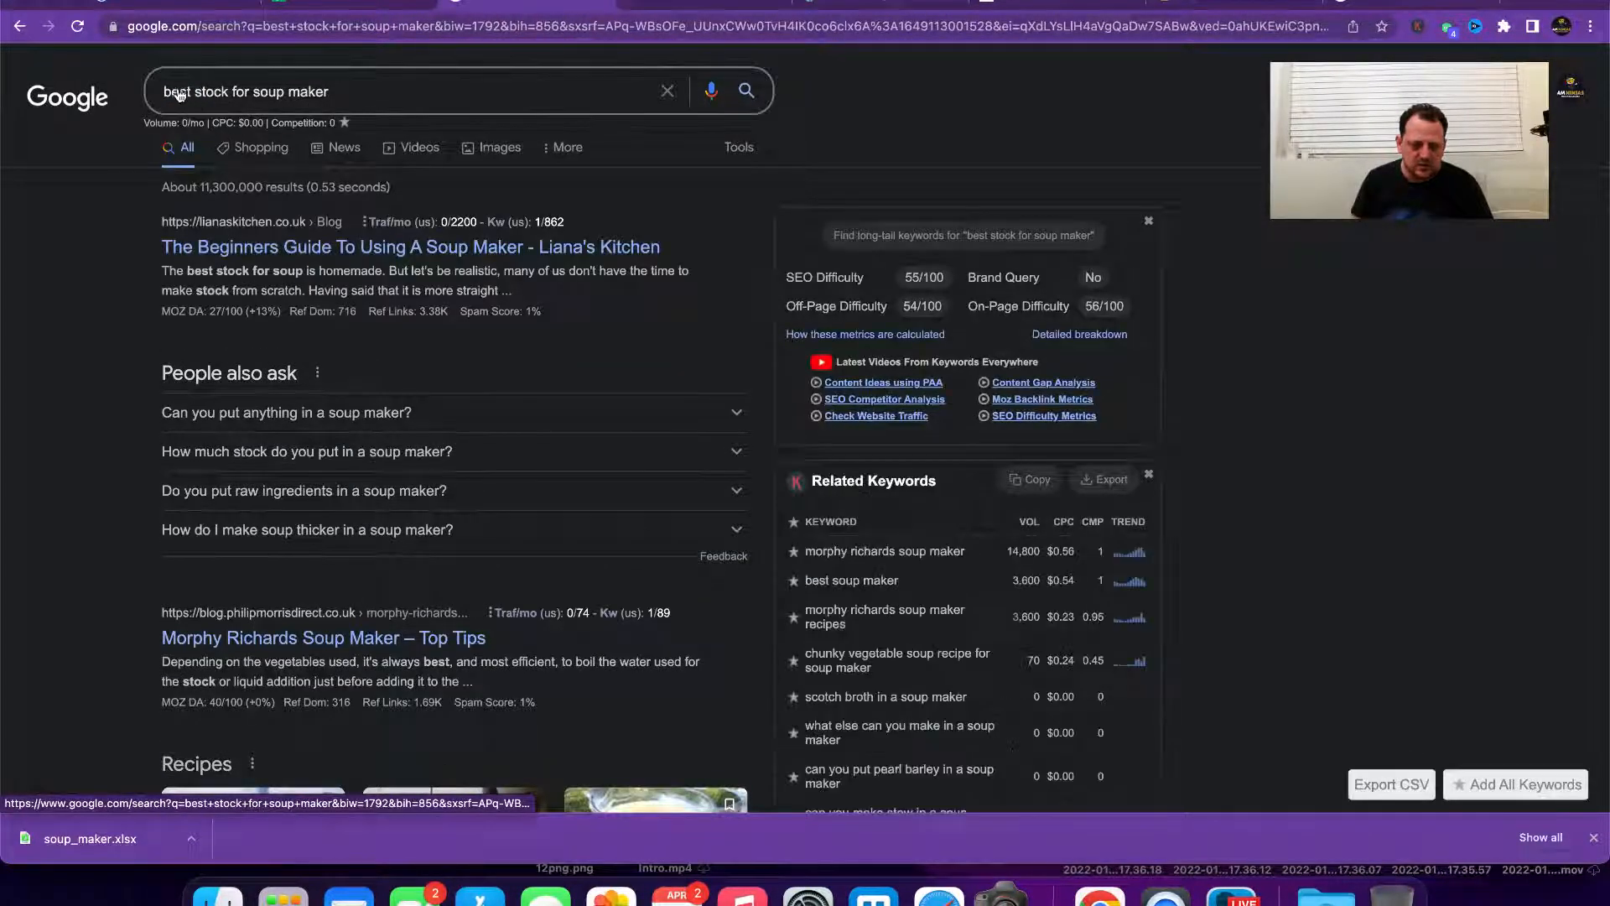
# Step: Search Google for the shorter phrase "stock for soup maker" and examine the volumes in its related and long-tail keyword lists
pyautogui.doubleClick(178, 92)
pyautogui.press('BackSpace')
pyautogui.press('Return')
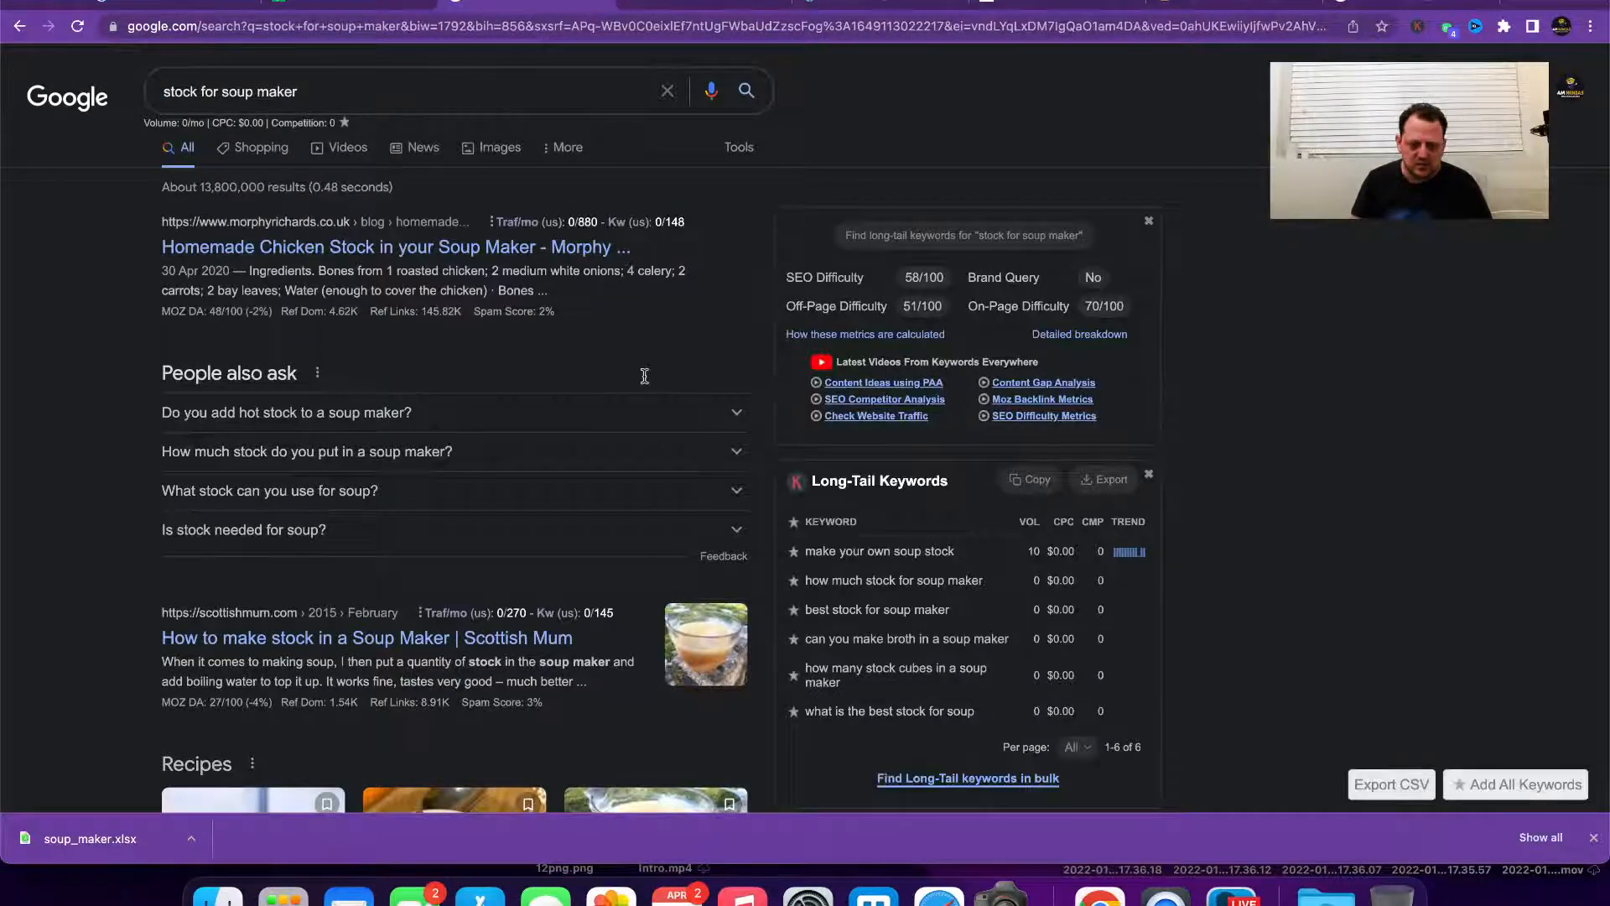
pyautogui.scroll(-5, 645, 376)
pyautogui.scroll(-4, 933, 514)
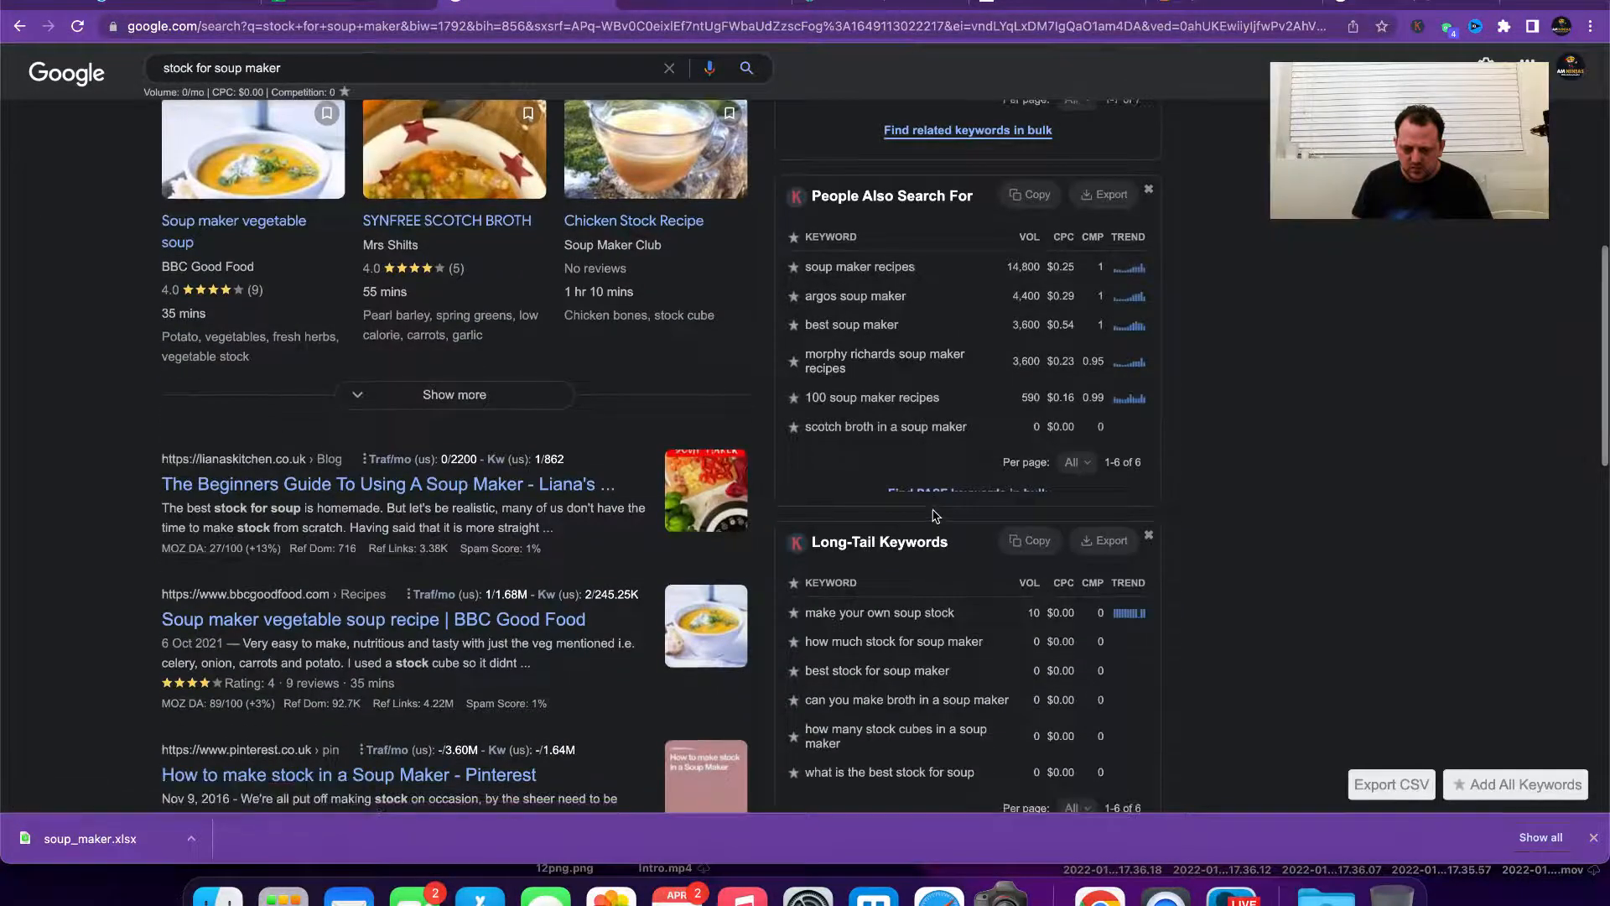
pyautogui.scroll(-2, 936, 516)
pyautogui.scroll(10, 934, 514)
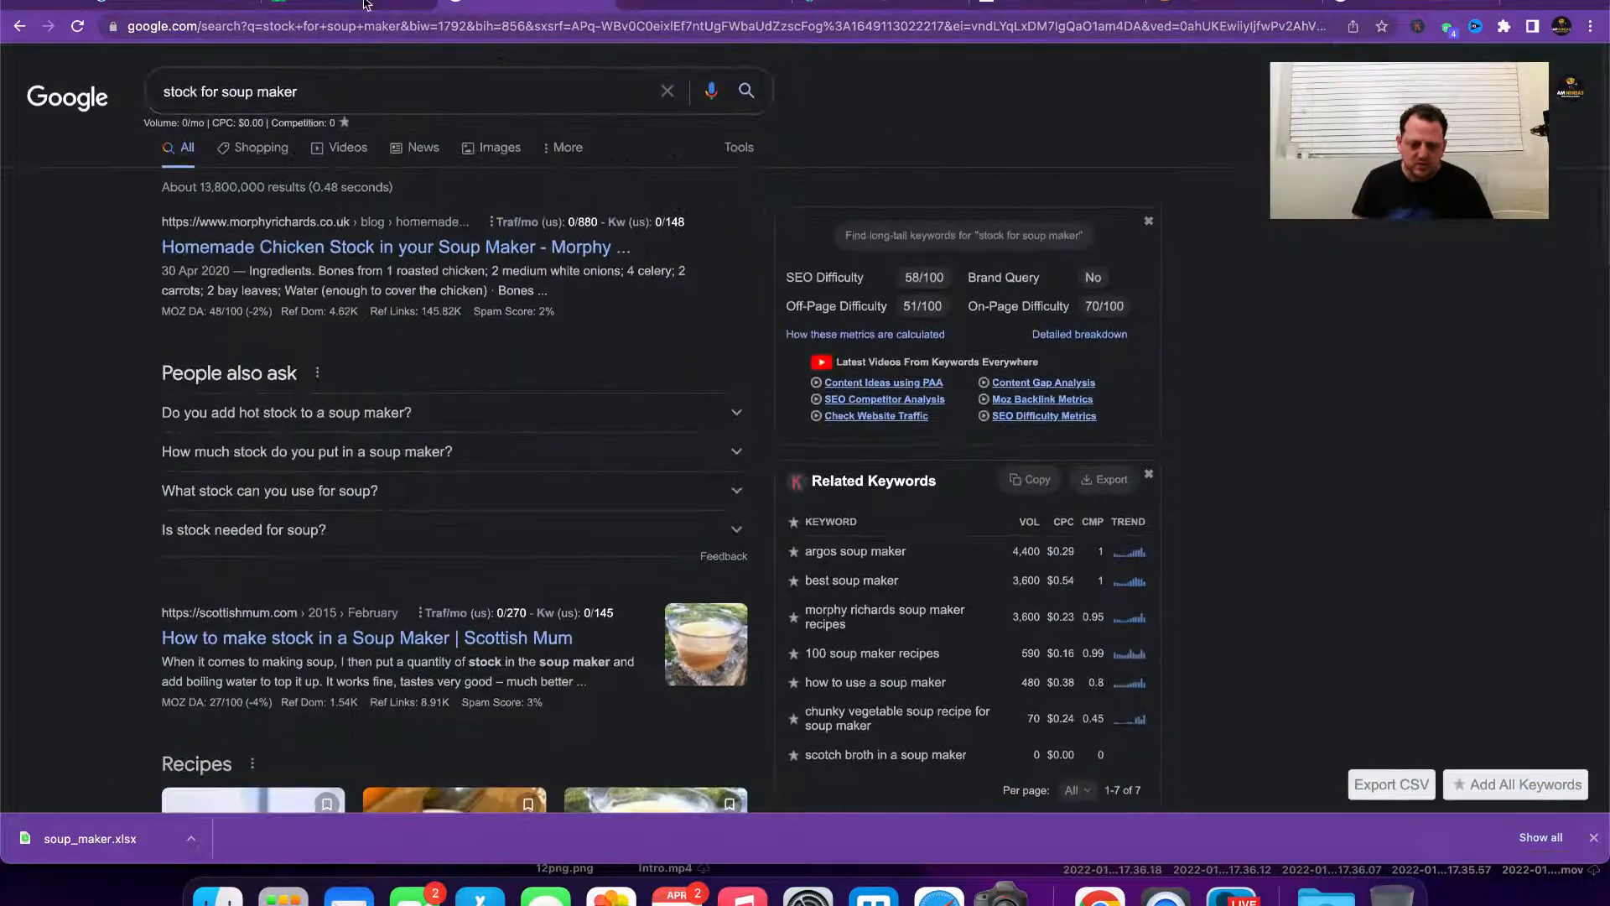
# Step: Return to the content plan sheet and enter 0 as the search volume for "best stock for soup maker" in D4
pyautogui.click(373, 5)
pyautogui.click(499, 248)
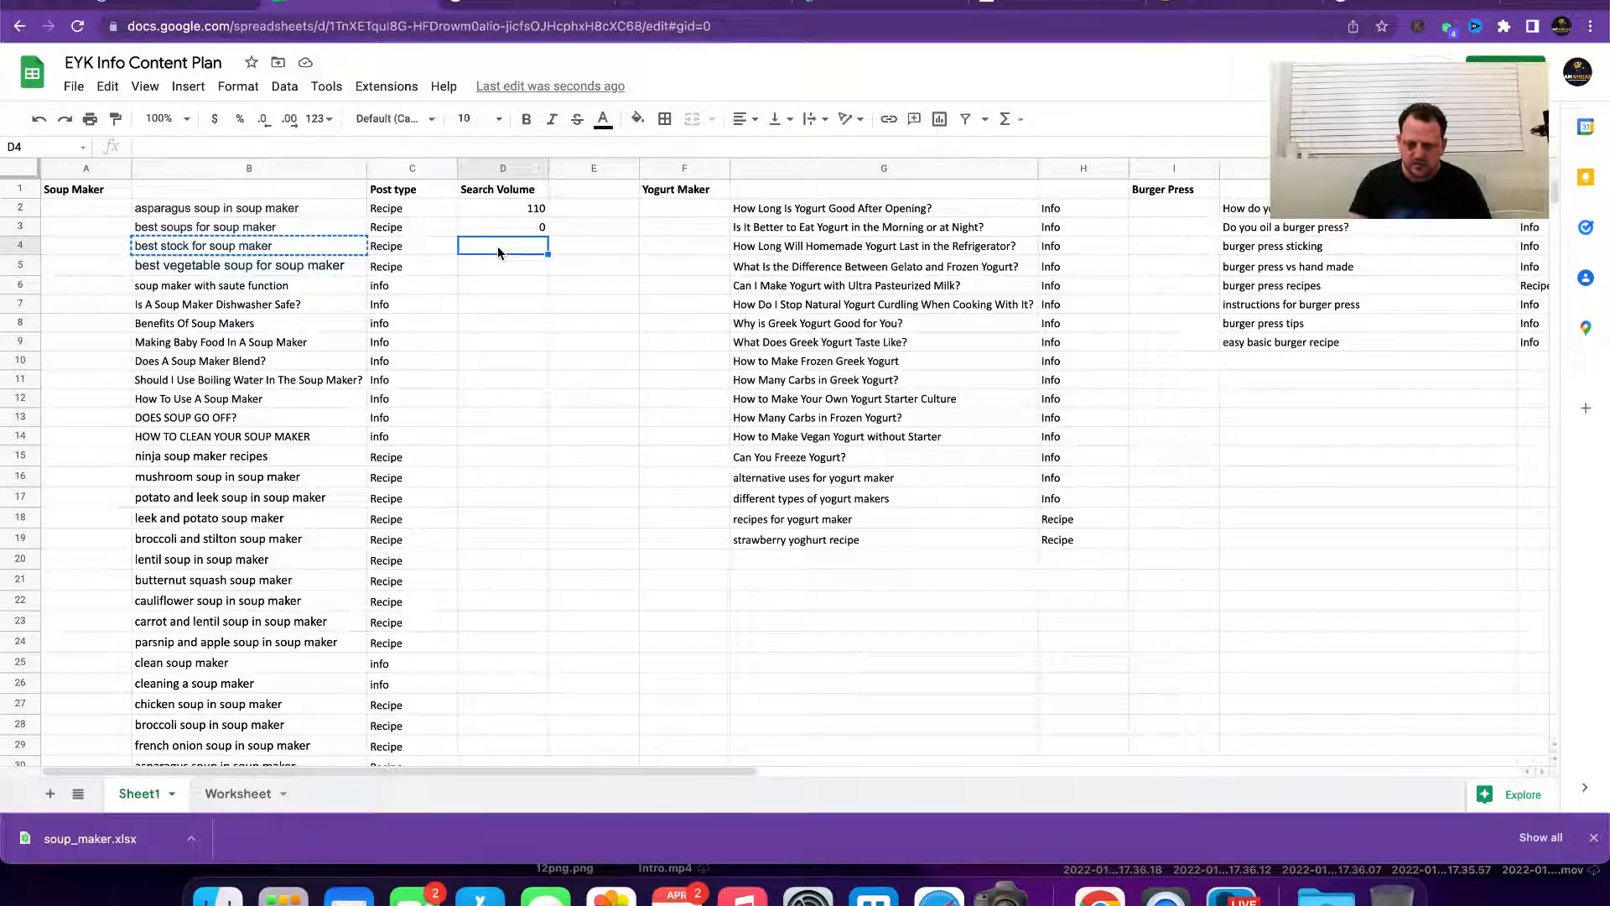
pyautogui.press('Return')
# Step: Copy the keyword in B5, search Google for "best vegetable soup for soup maker" and check its volume data
pyautogui.press('Left')
pyautogui.press('Left')
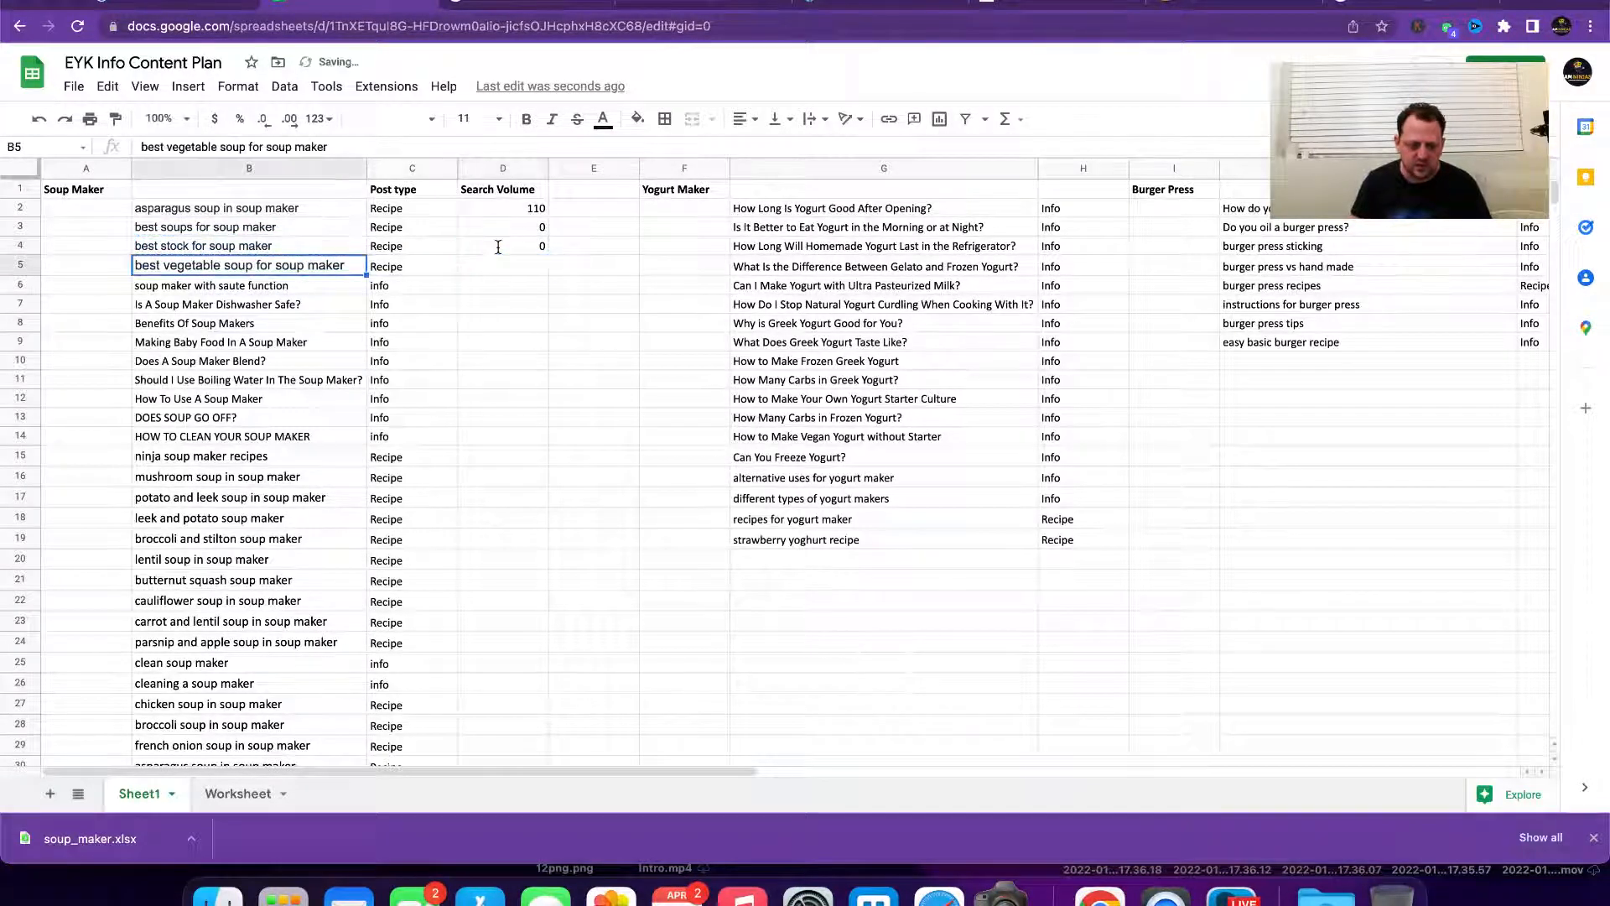
pyautogui.click(513, 10)
pyautogui.tripleClick(392, 84)
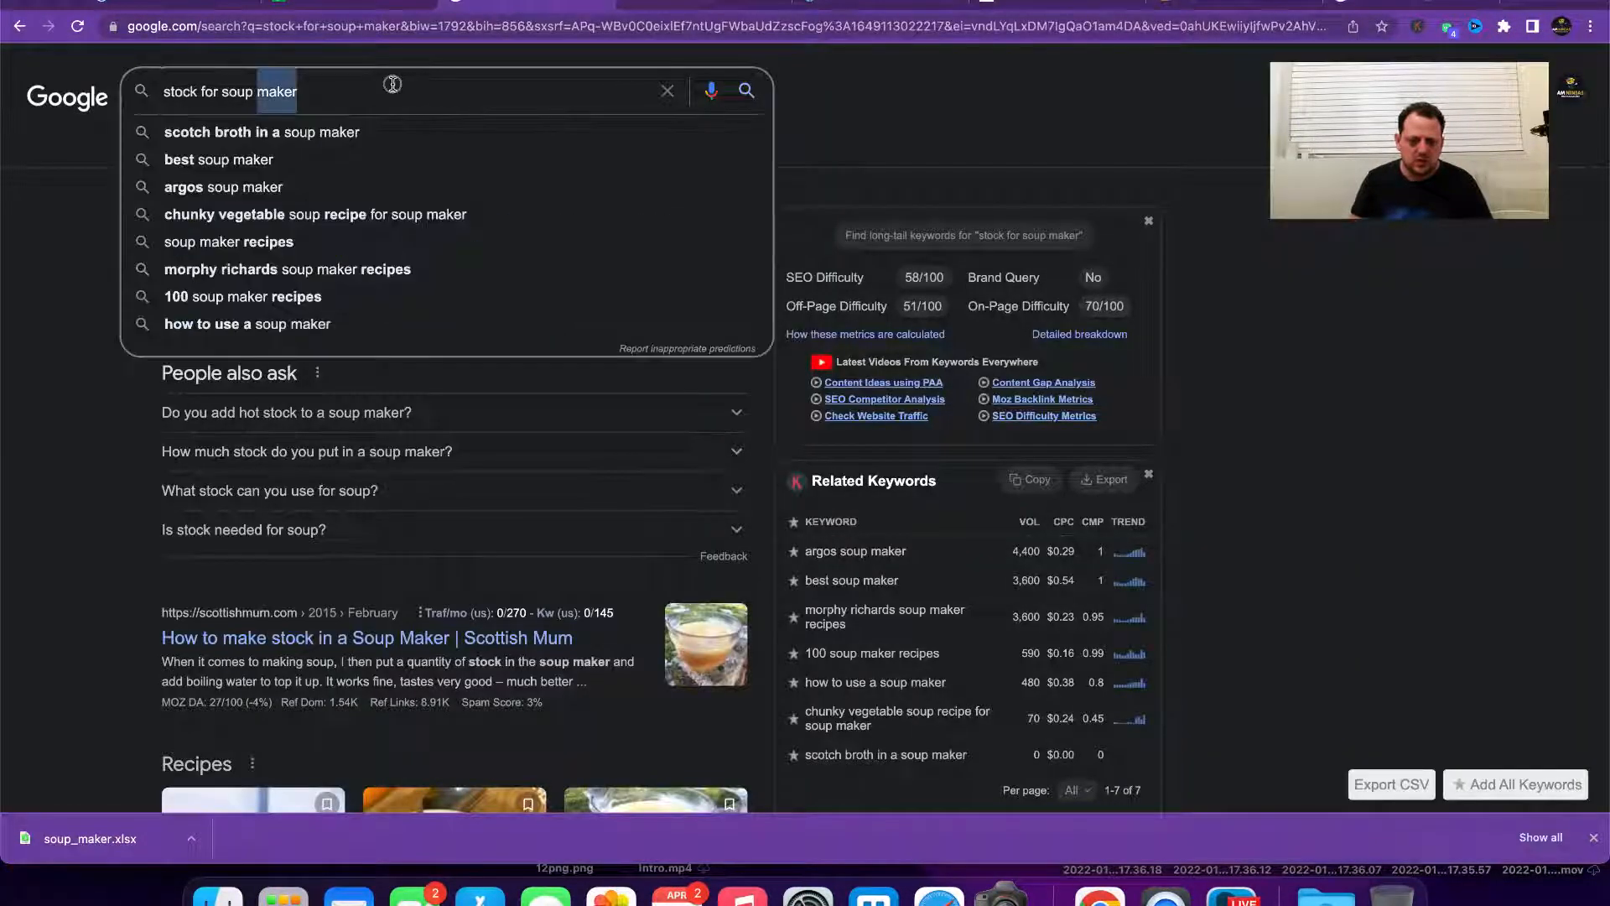
pyautogui.hotkey('ctrl', 'v')
pyautogui.press('Return')
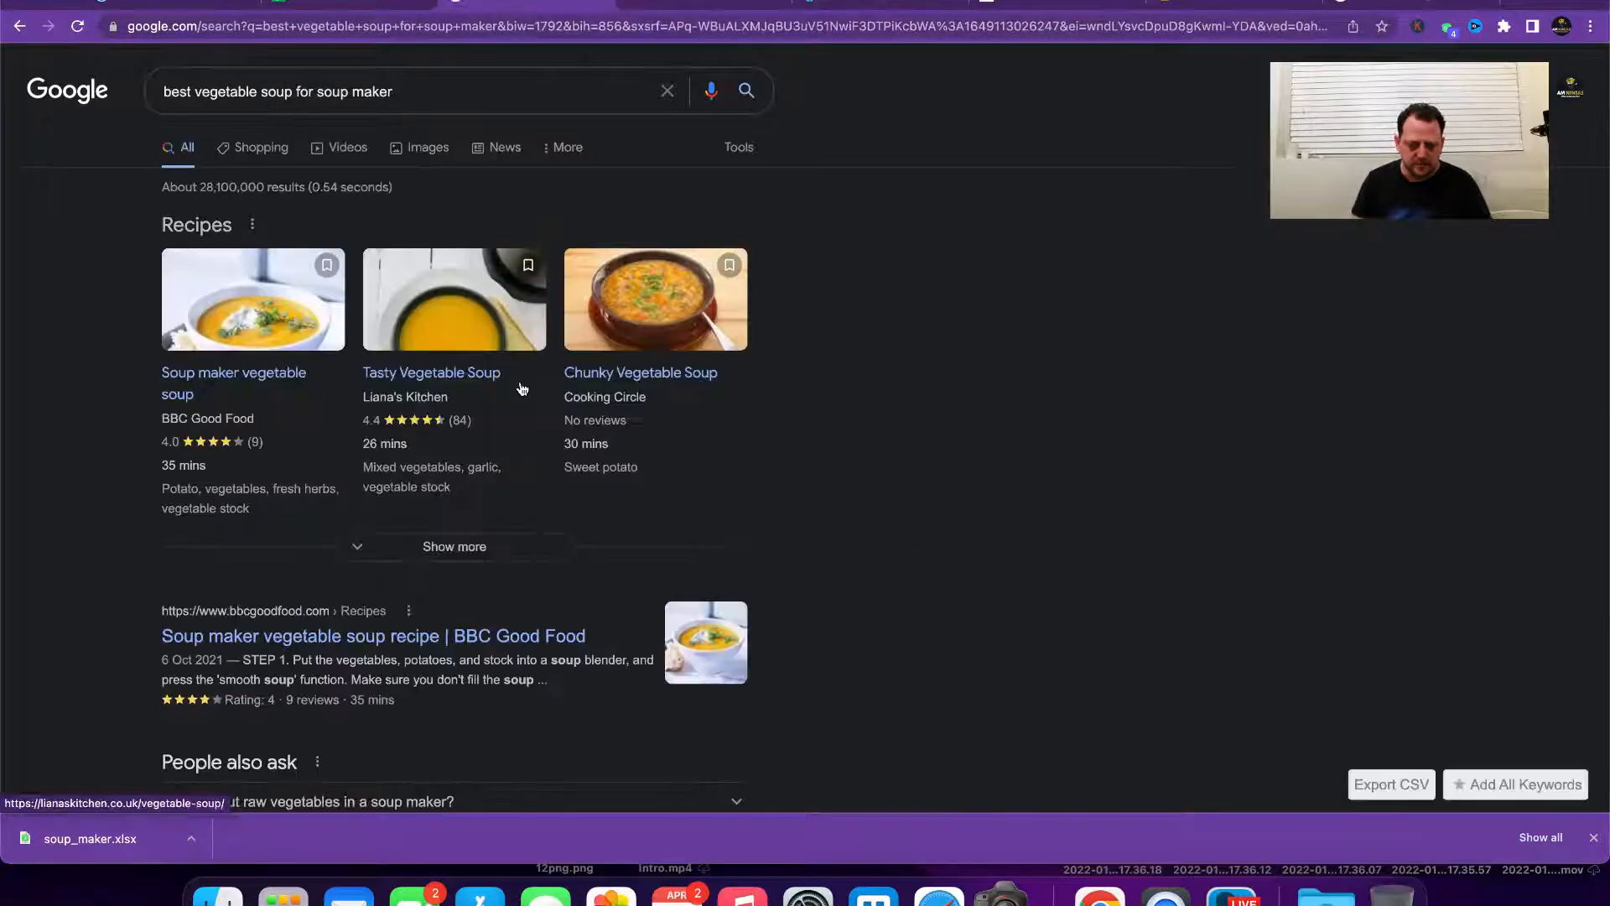
pyautogui.scroll(-5, 522, 388)
pyautogui.scroll(5, 522, 388)
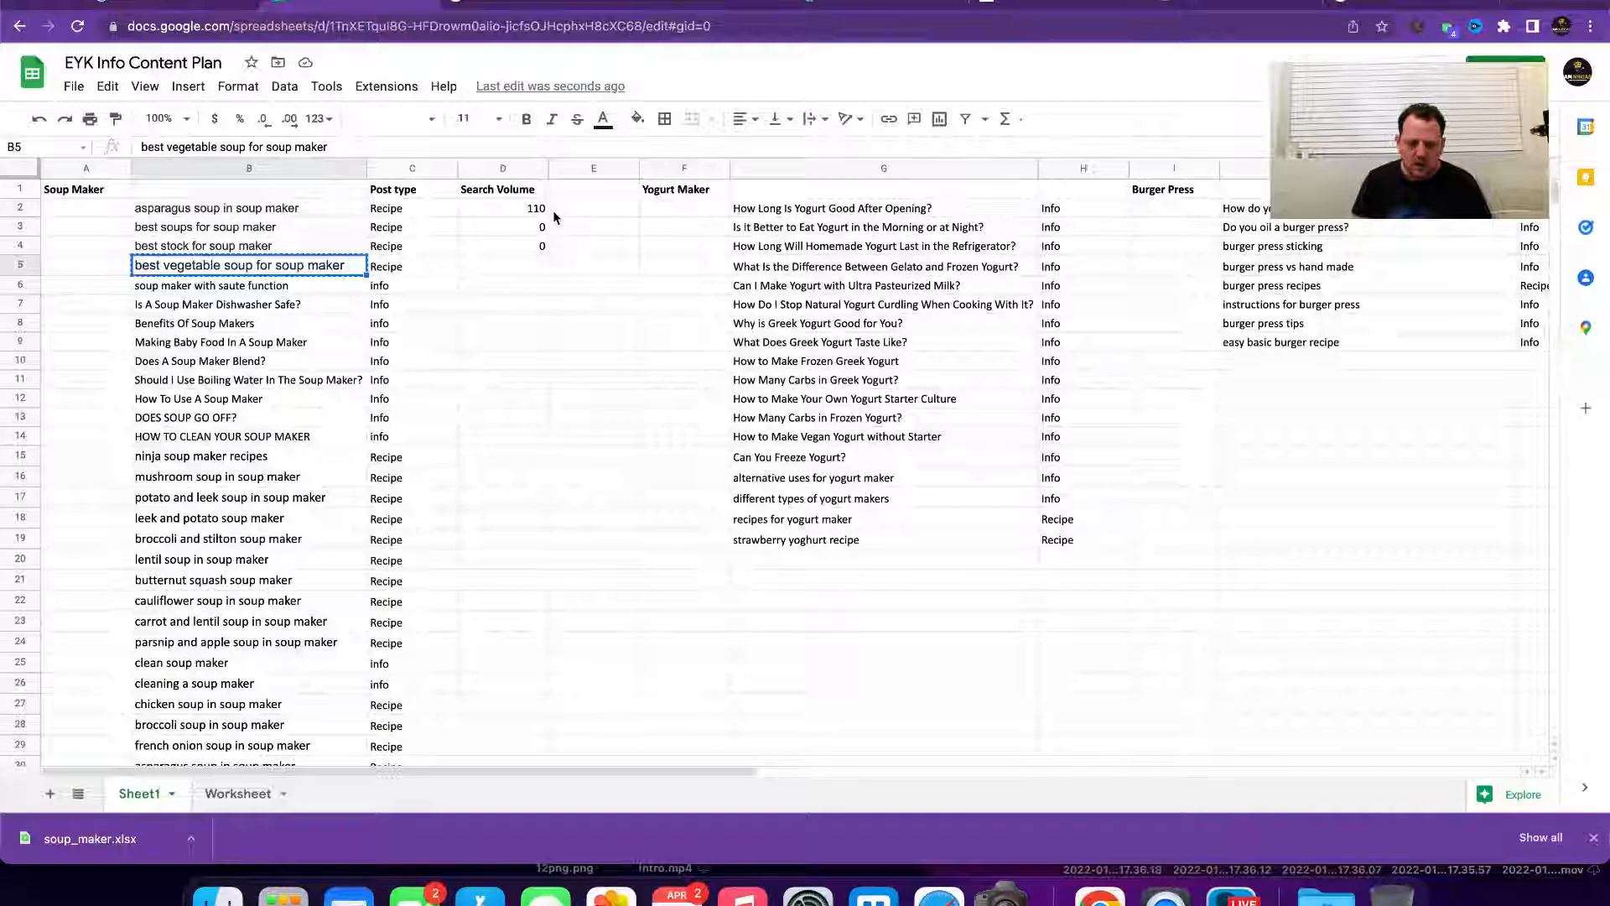
# Step: In the content plan sheet, enter 0 as the search volume for "best vegetable soup for soup maker" in D5
pyautogui.click(360, 12)
pyautogui.hotkey('ctrl', 'c')
pyautogui.click(507, 269)
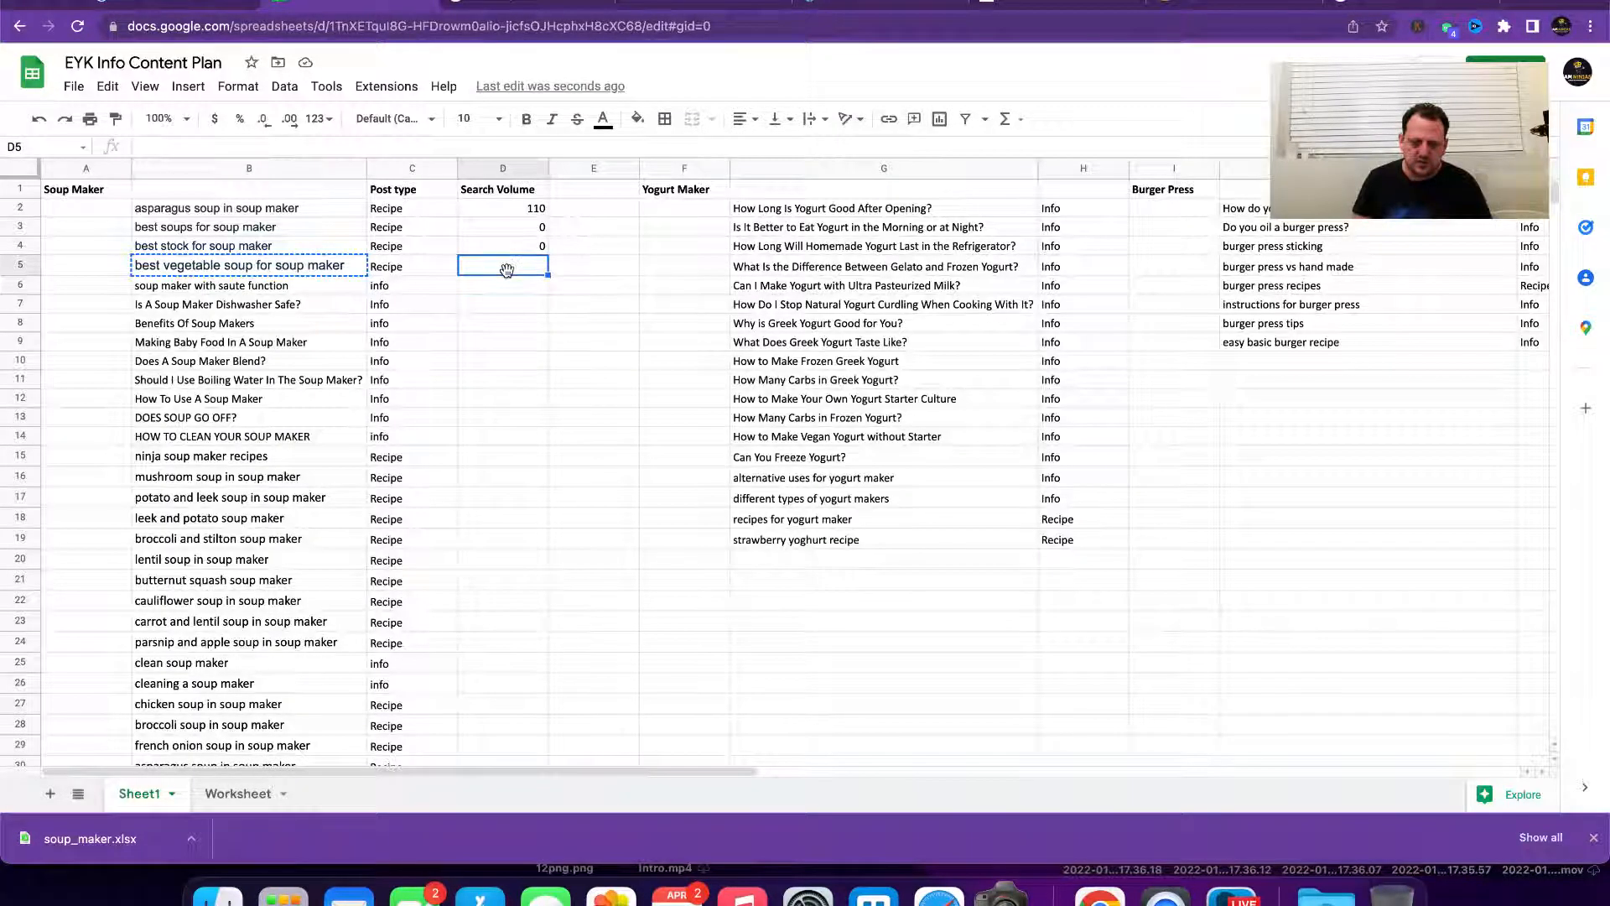
pyautogui.press('Return')
# Step: Copy the keyword in B6 and search Google for "soup maker with saute function" to check its volume
pyautogui.press('Left')
pyautogui.press('Left')
pyautogui.hotkey('ctrl', 'c')
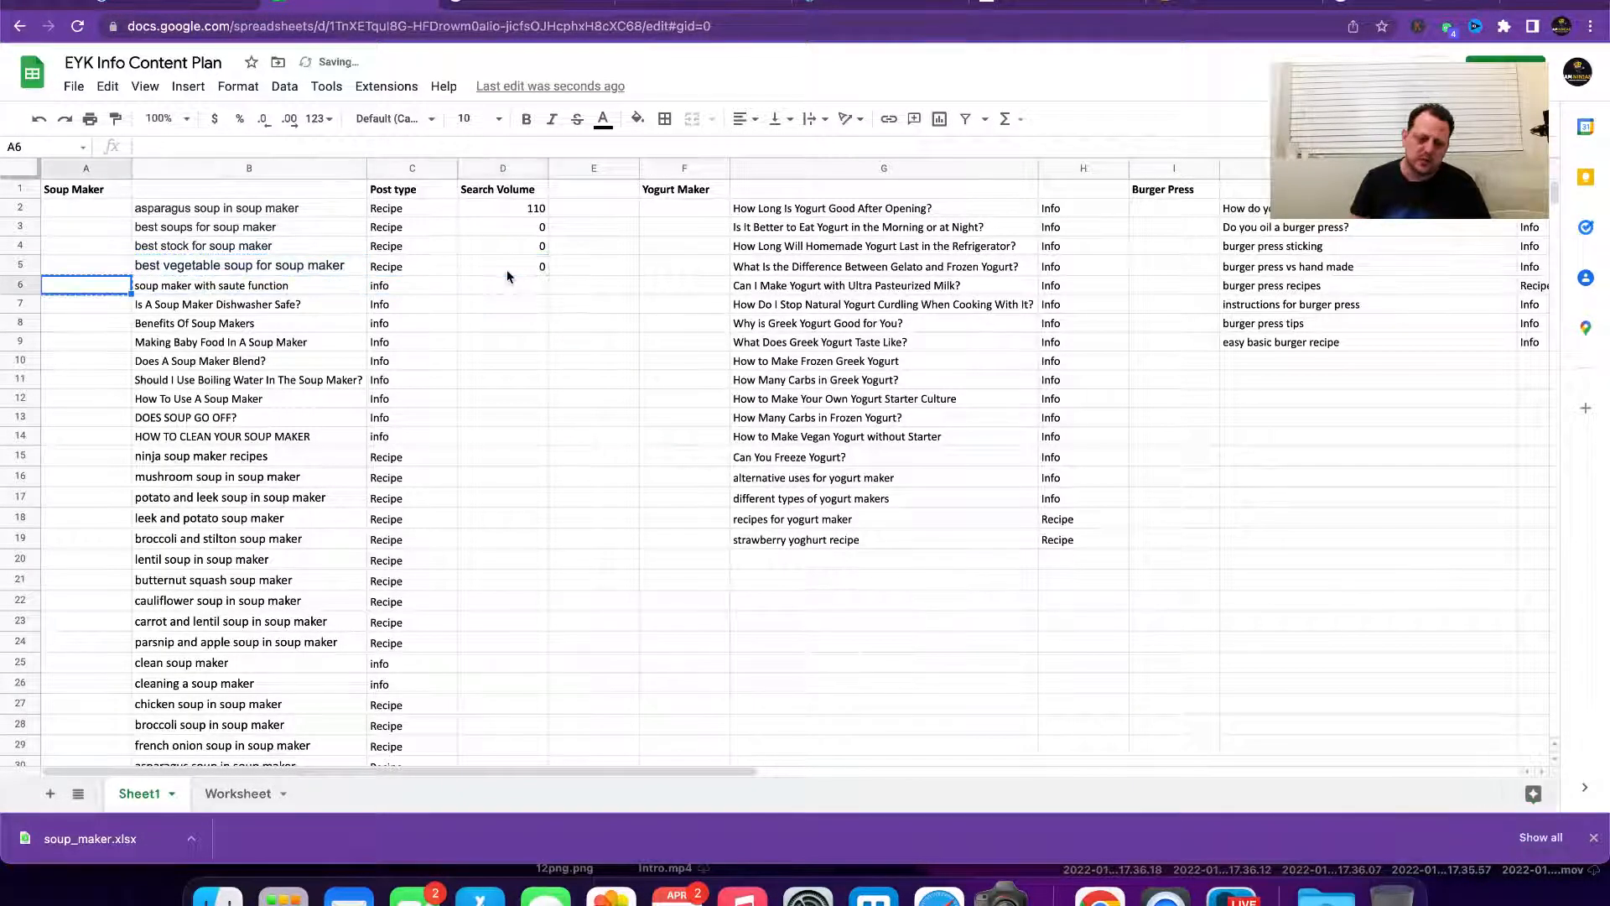
pyautogui.click(509, 2)
pyautogui.click(337, 89)
pyautogui.hotkey('ctrl', 'a')
pyautogui.hotkey('ctrl', 'v')
pyautogui.press('Return')
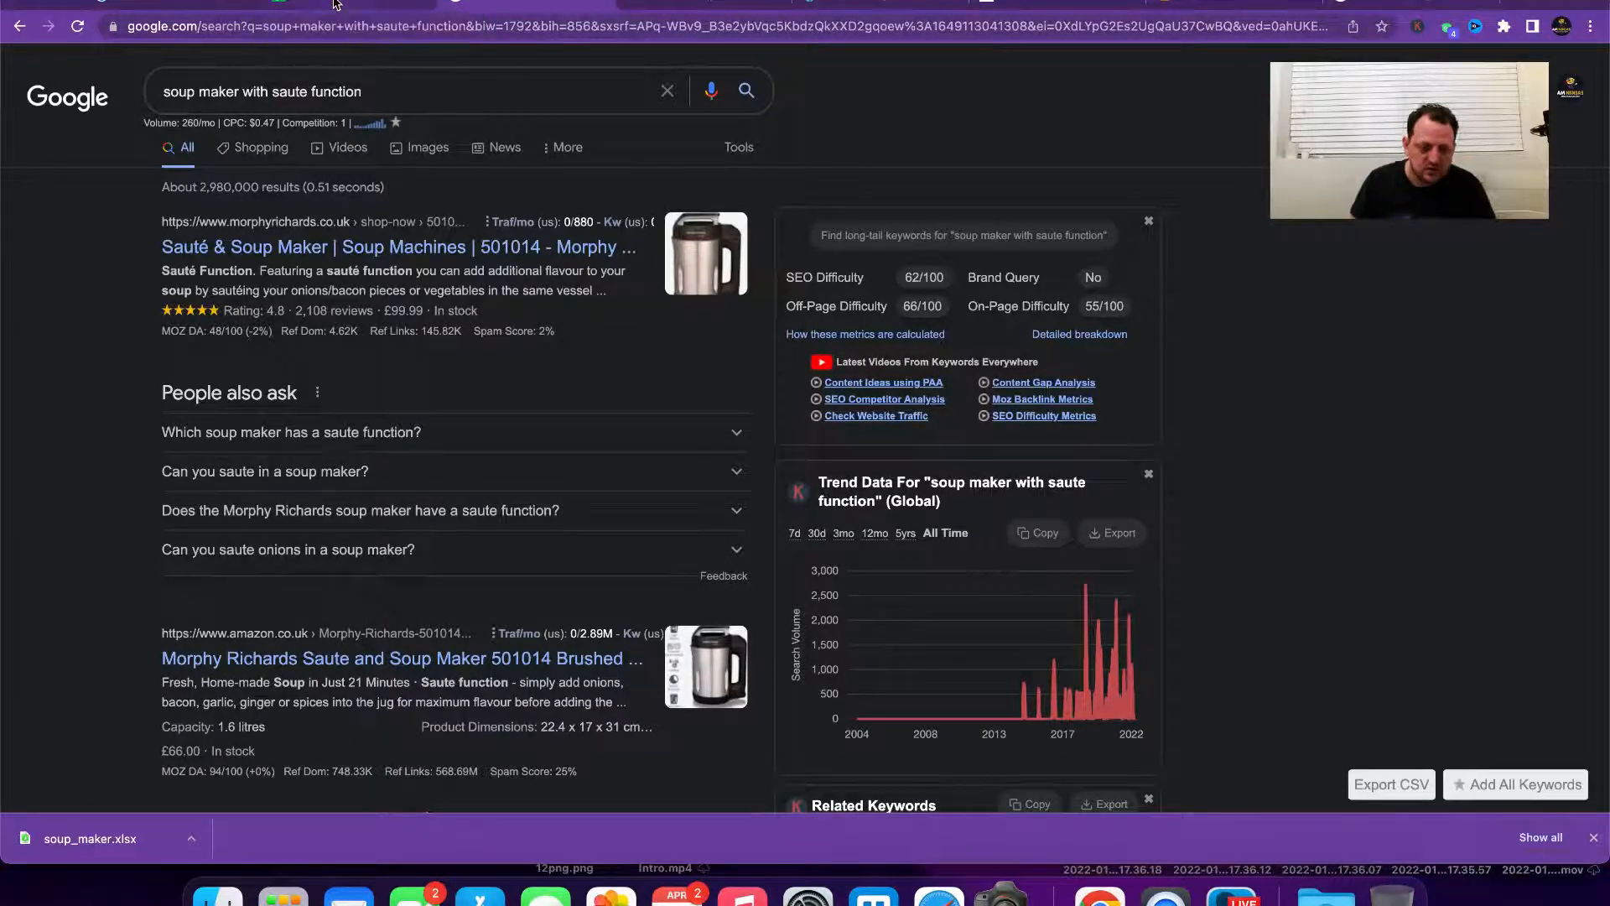
# Step: Return to the content plan sheet and enter 260 as the saute function keyword's search volume in D6
pyautogui.click(333, 4)
pyautogui.press('Right')
pyautogui.press('Right')
pyautogui.write('25')
pyautogui.write('0')
pyautogui.press('Return')
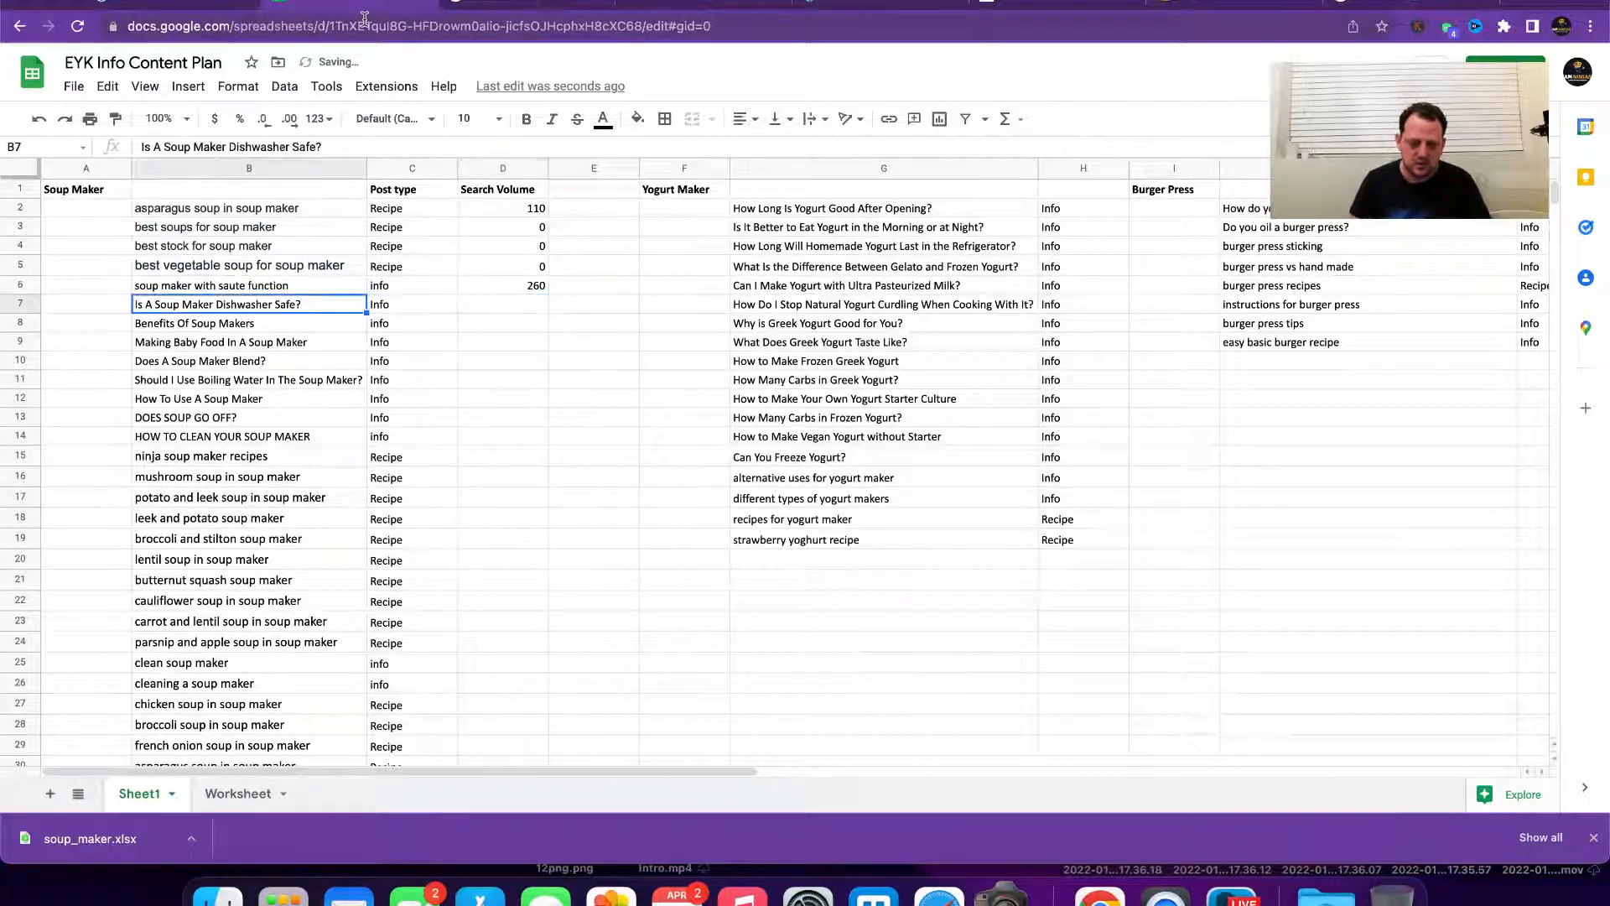
# Step: Search Google for the B7 topic "Is A Soup Maker Dishwasher Safe?" and repeat the search without the question mark
pyautogui.click(472, 7)
pyautogui.click(289, 100)
pyautogui.hotkey('ctrl', 'a')
pyautogui.hotkey('ctrl', 'v')
pyautogui.press('Return')
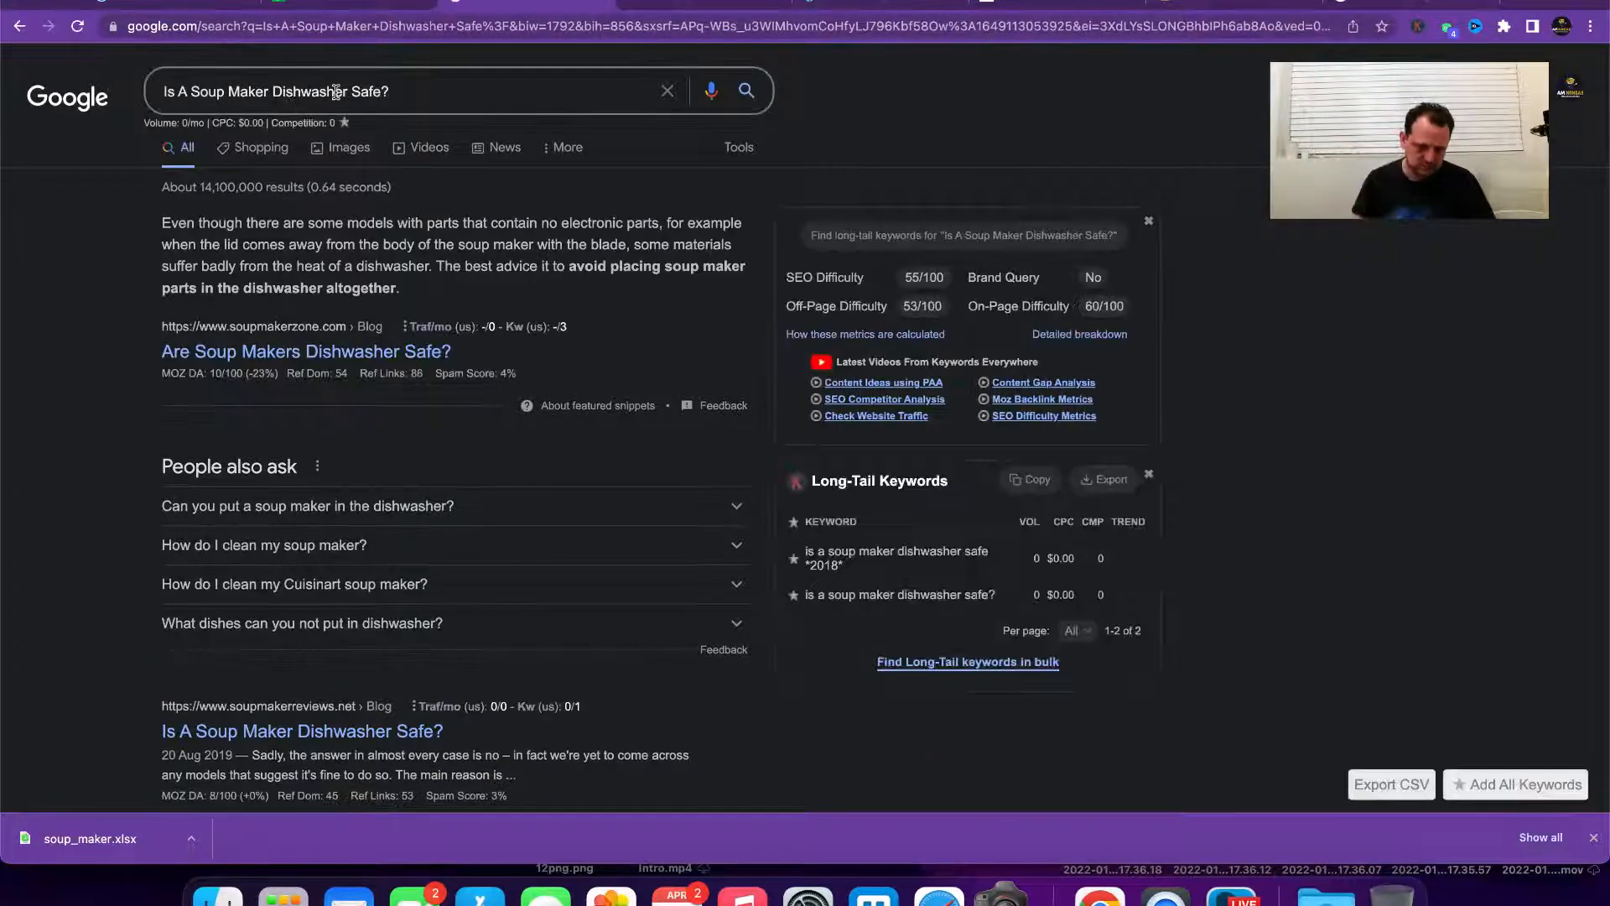
pyautogui.click(403, 93)
pyautogui.press('BackSpace')
pyautogui.press('Return')
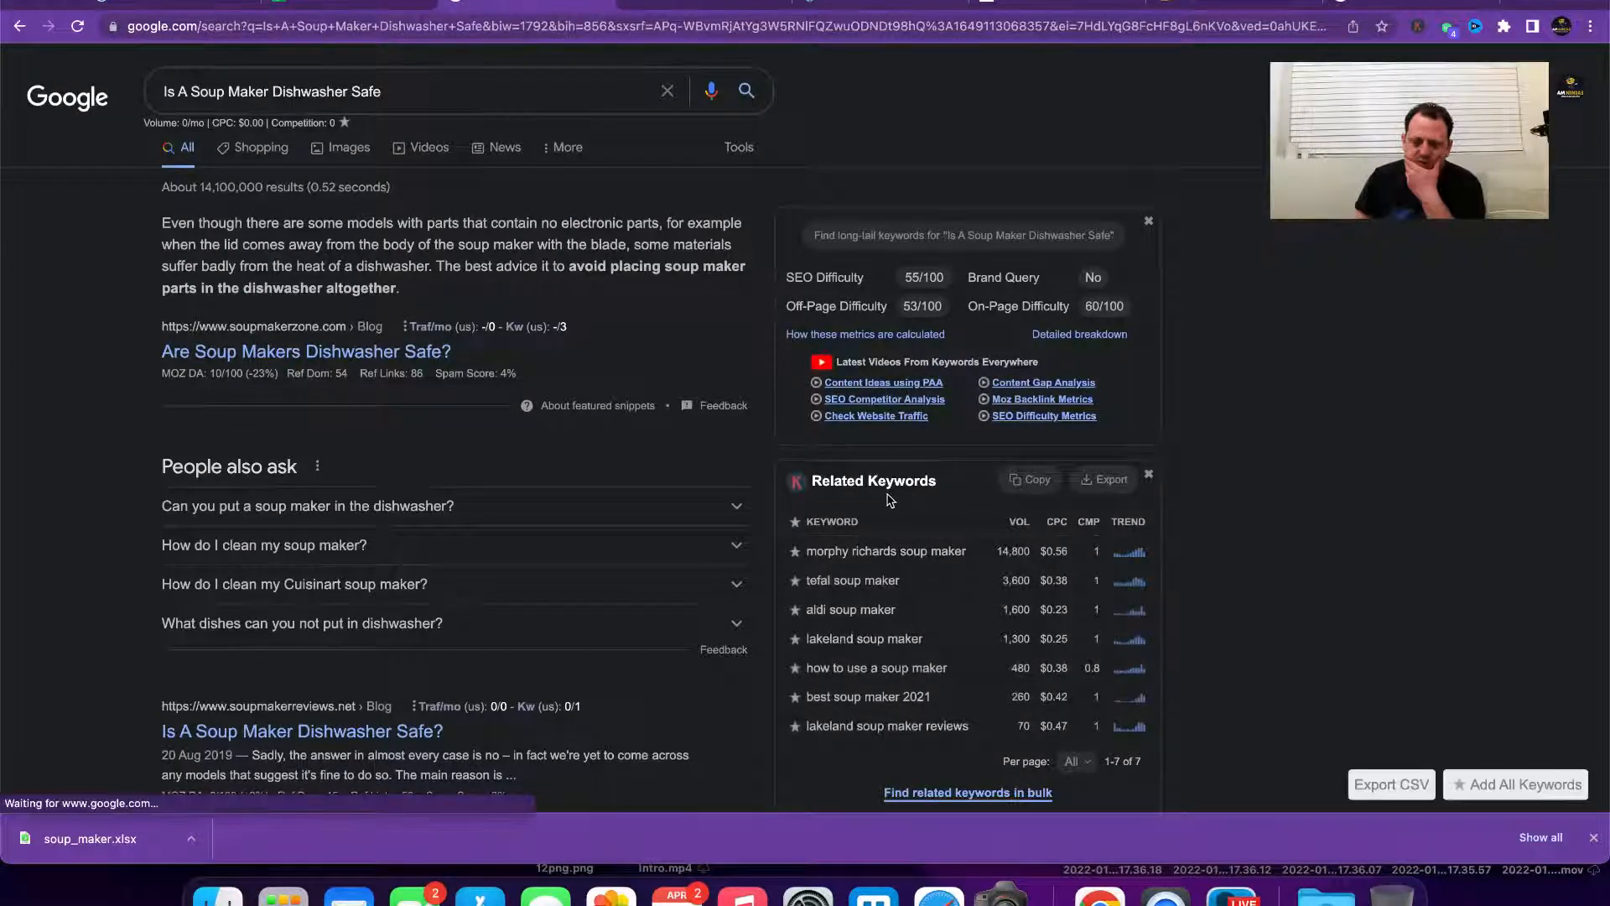
# Step: Back in the content plan sheet, enter 0 as the dishwasher-safe topic's search volume in D7
pyautogui.click(365, 4)
pyautogui.click(480, 306)
pyautogui.write('0')
pyautogui.press('Return')
# Step: Copy the keyword in B8 and search Google for "Benefits Of Soup Makers" to check its search volume
pyautogui.press('Left')
pyautogui.press('Left')
pyautogui.hotkey('ctrl', 'c')
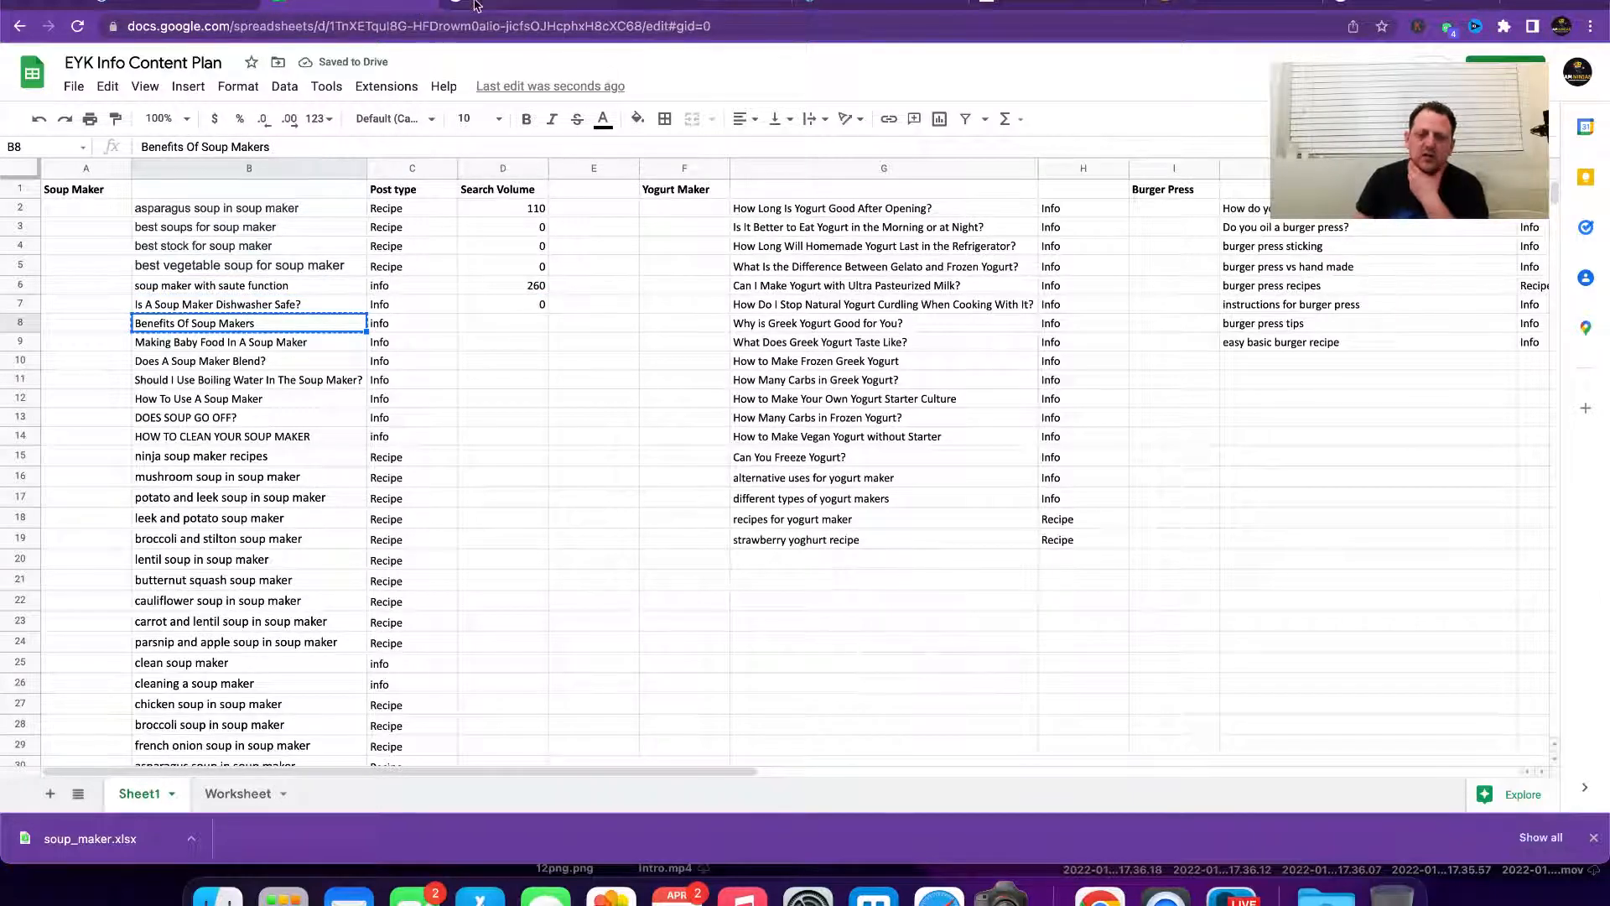
pyautogui.click(492, 4)
pyautogui.tripleClick(300, 99)
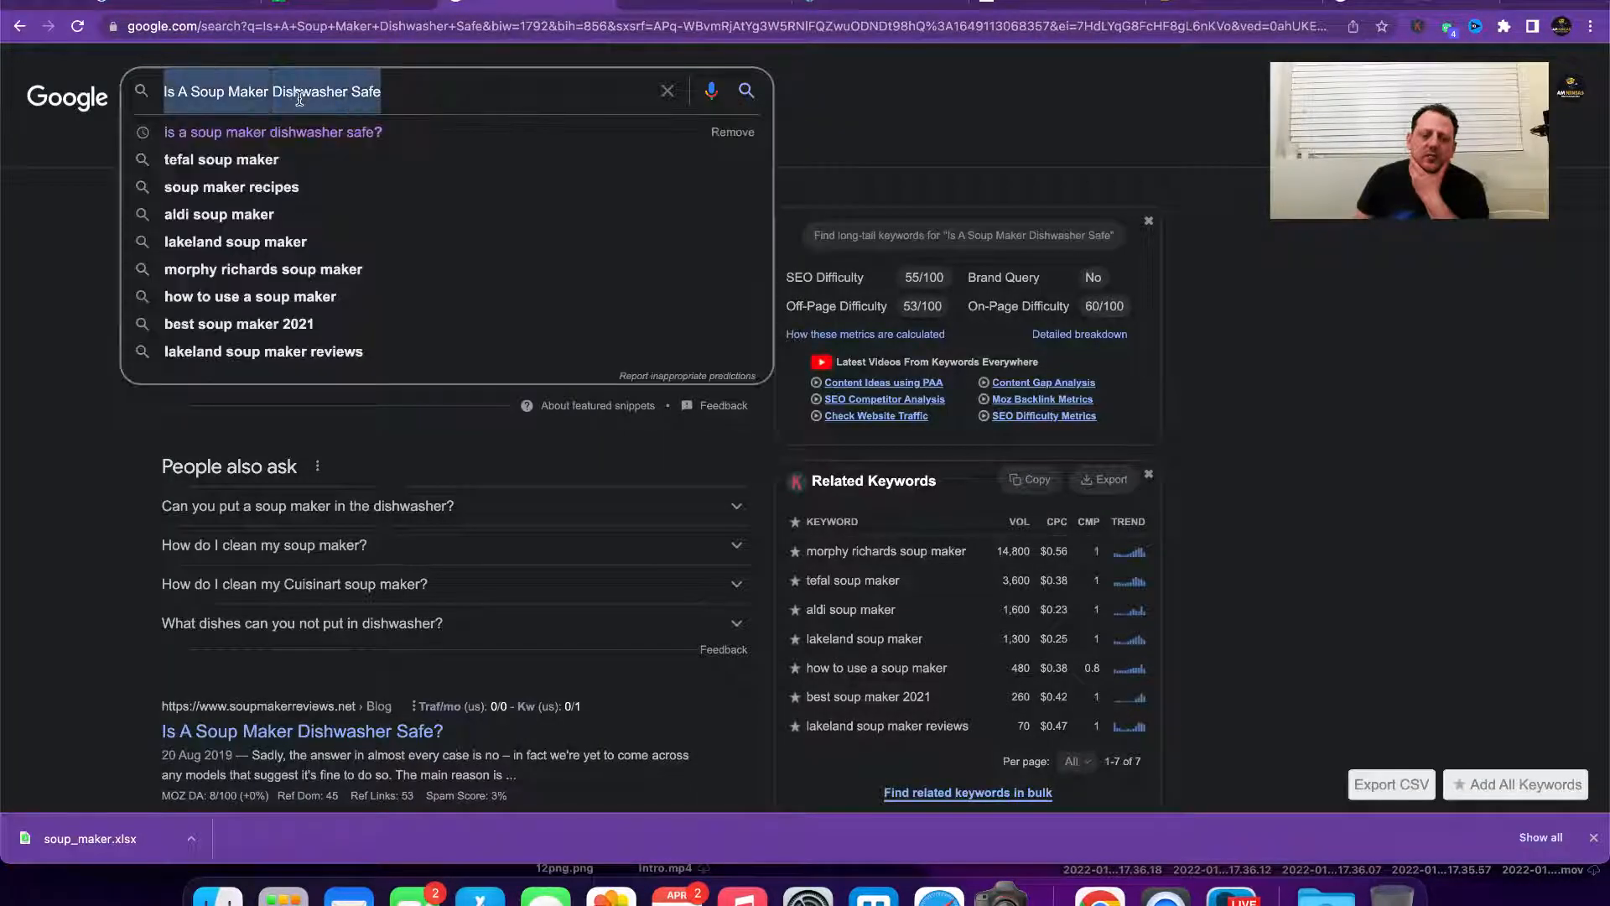
pyautogui.hotkey('ctrl', 'v')
pyautogui.press('Return')
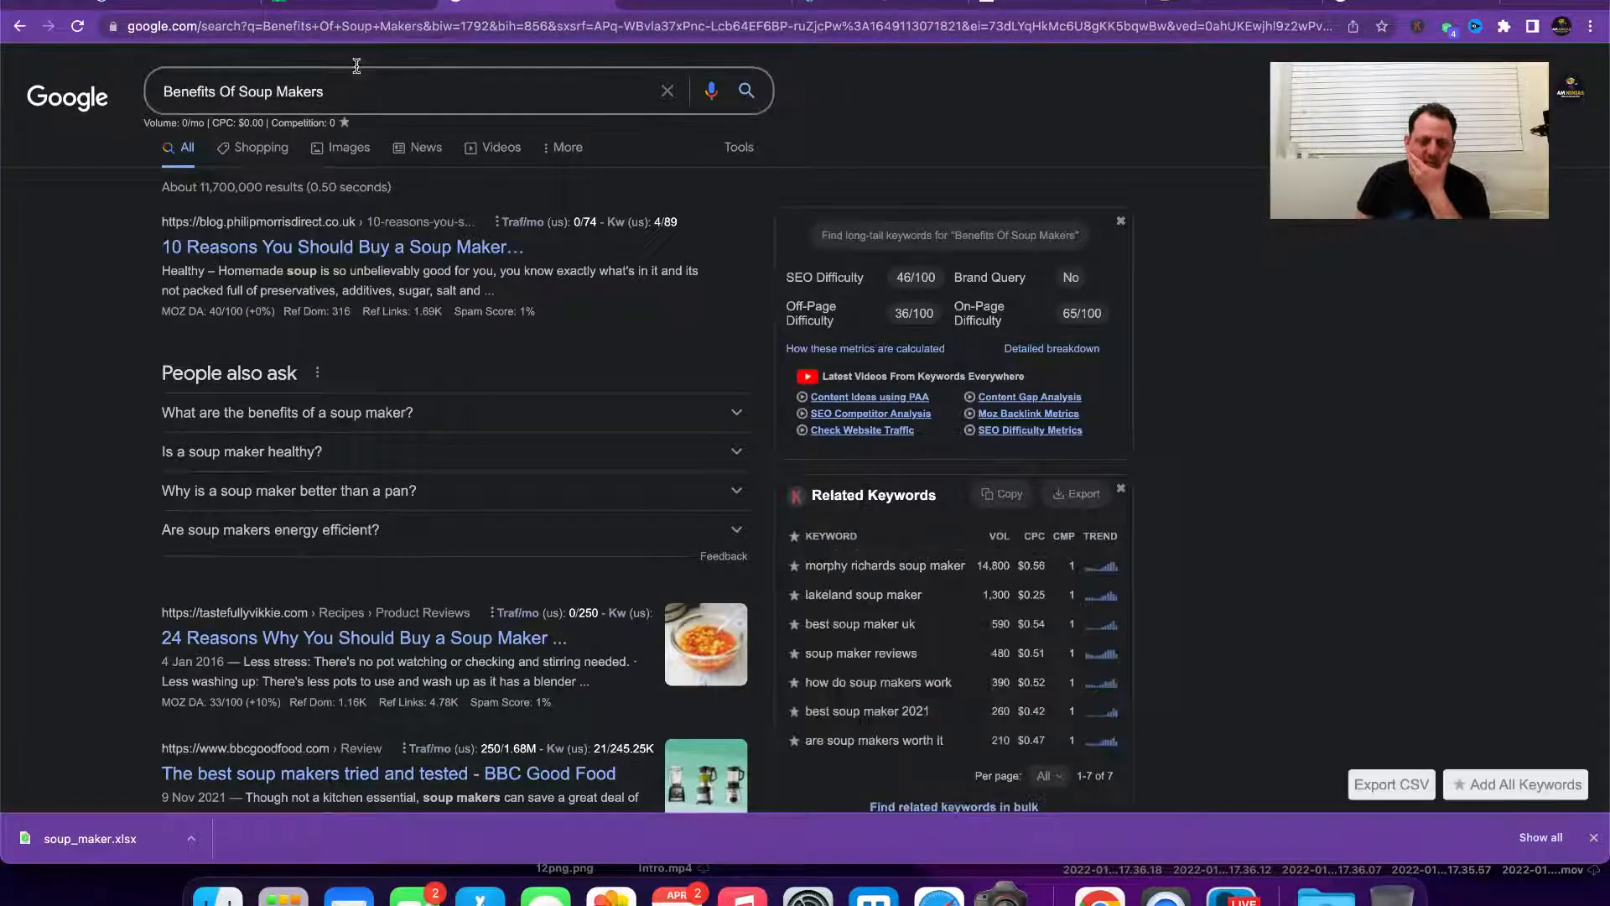
# Step: Return to the content plan sheet and enter 0 as the benefits keyword's search volume in D8
pyautogui.click(355, 7)
pyautogui.press('Right')
pyautogui.press('Right')
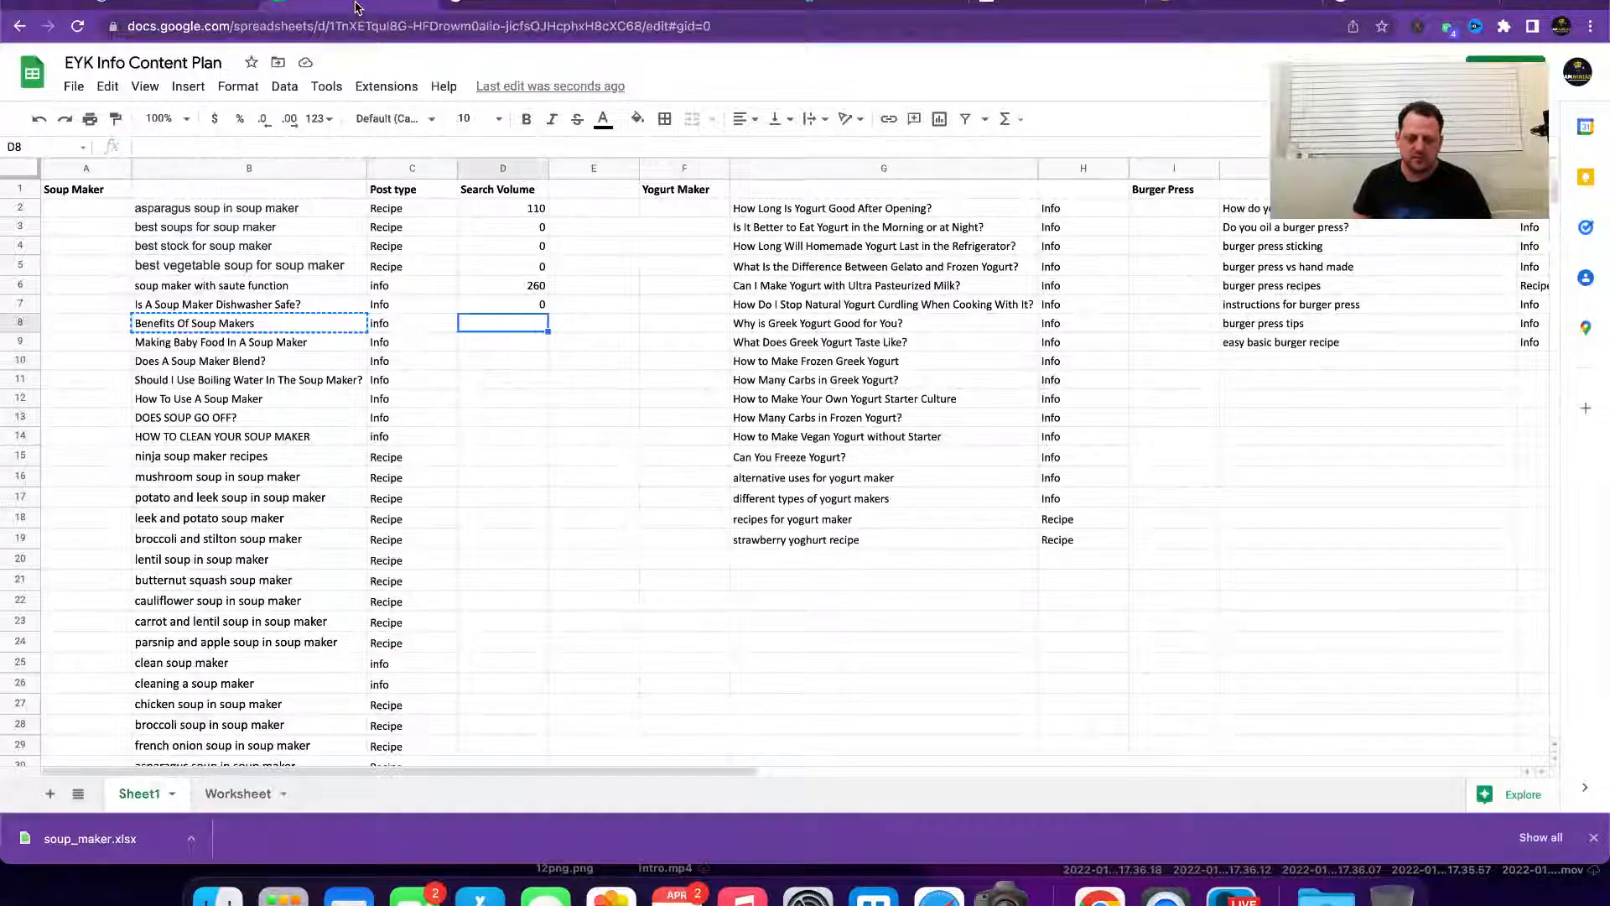
pyautogui.write('0')
pyautogui.press('Return')
# Step: Copy the B9 keyword and search Google for "Making Baby Food In A Soup Maker" to check its volume
pyautogui.press('Left')
pyautogui.press('Left')
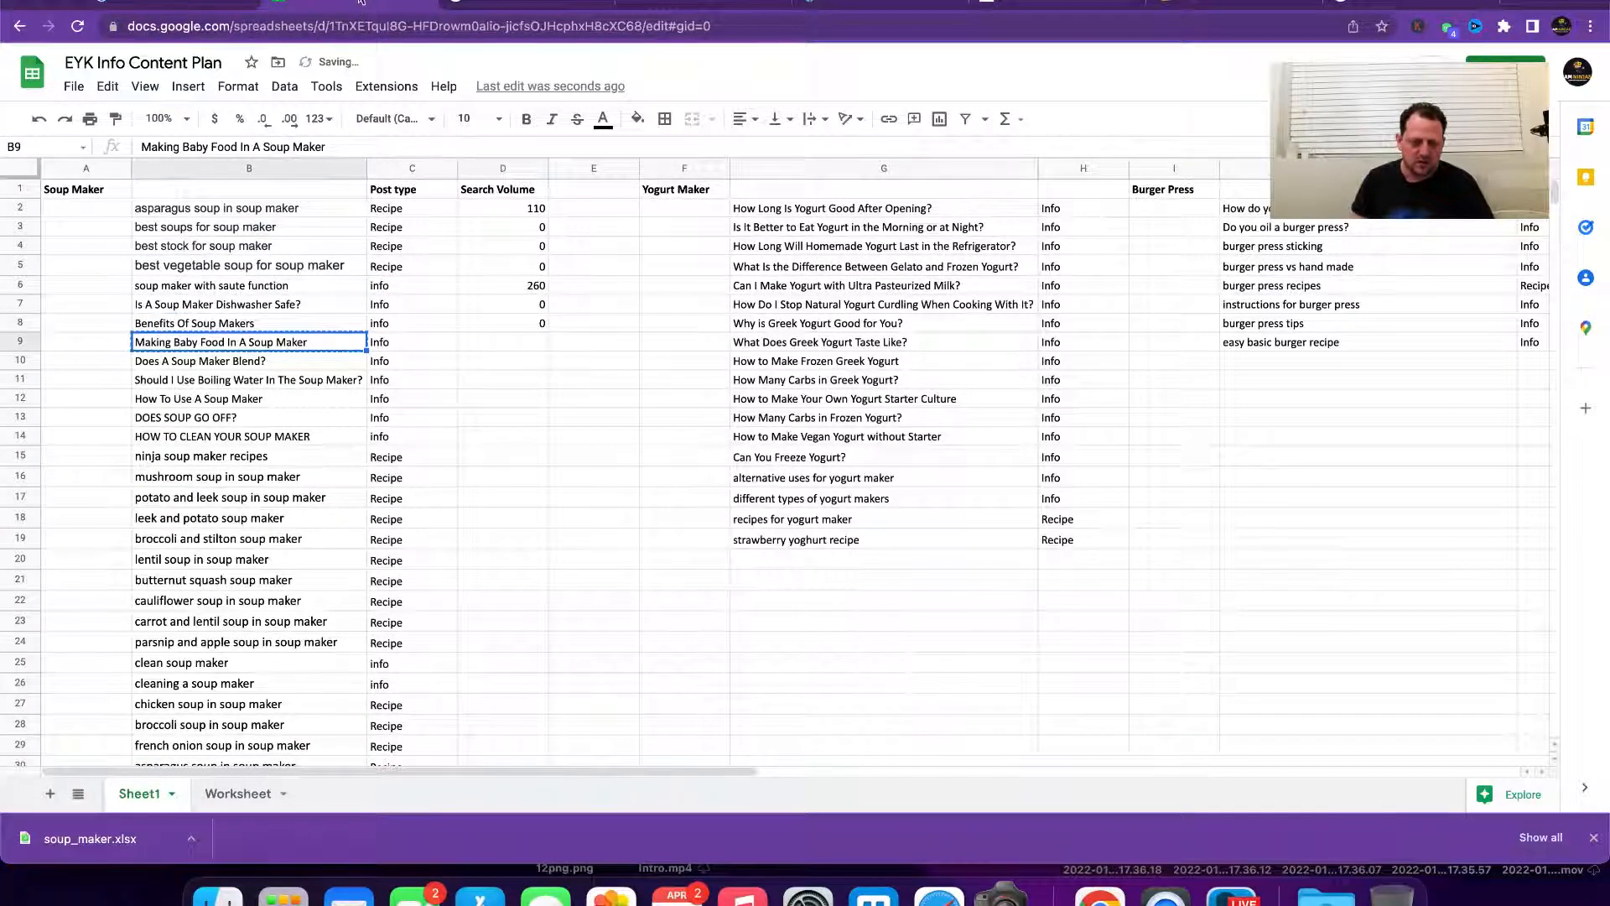
pyautogui.click(460, 4)
pyautogui.click(391, 88)
pyautogui.hotkey('ctrl', 'a')
pyautogui.hotkey('ctrl', 'v')
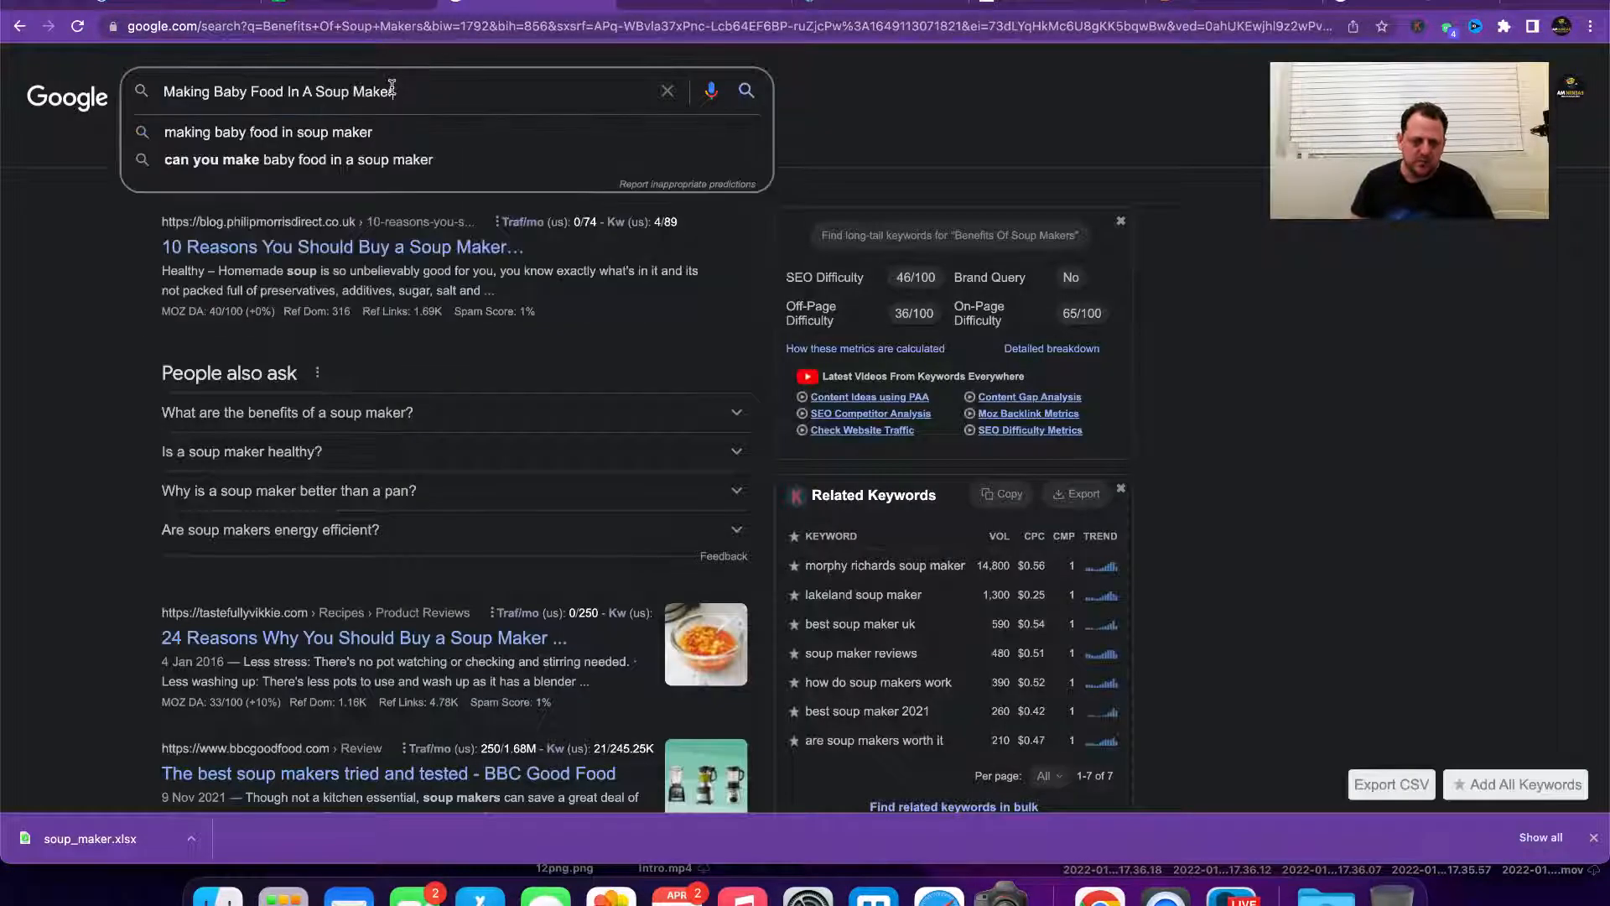
pyautogui.press('Return')
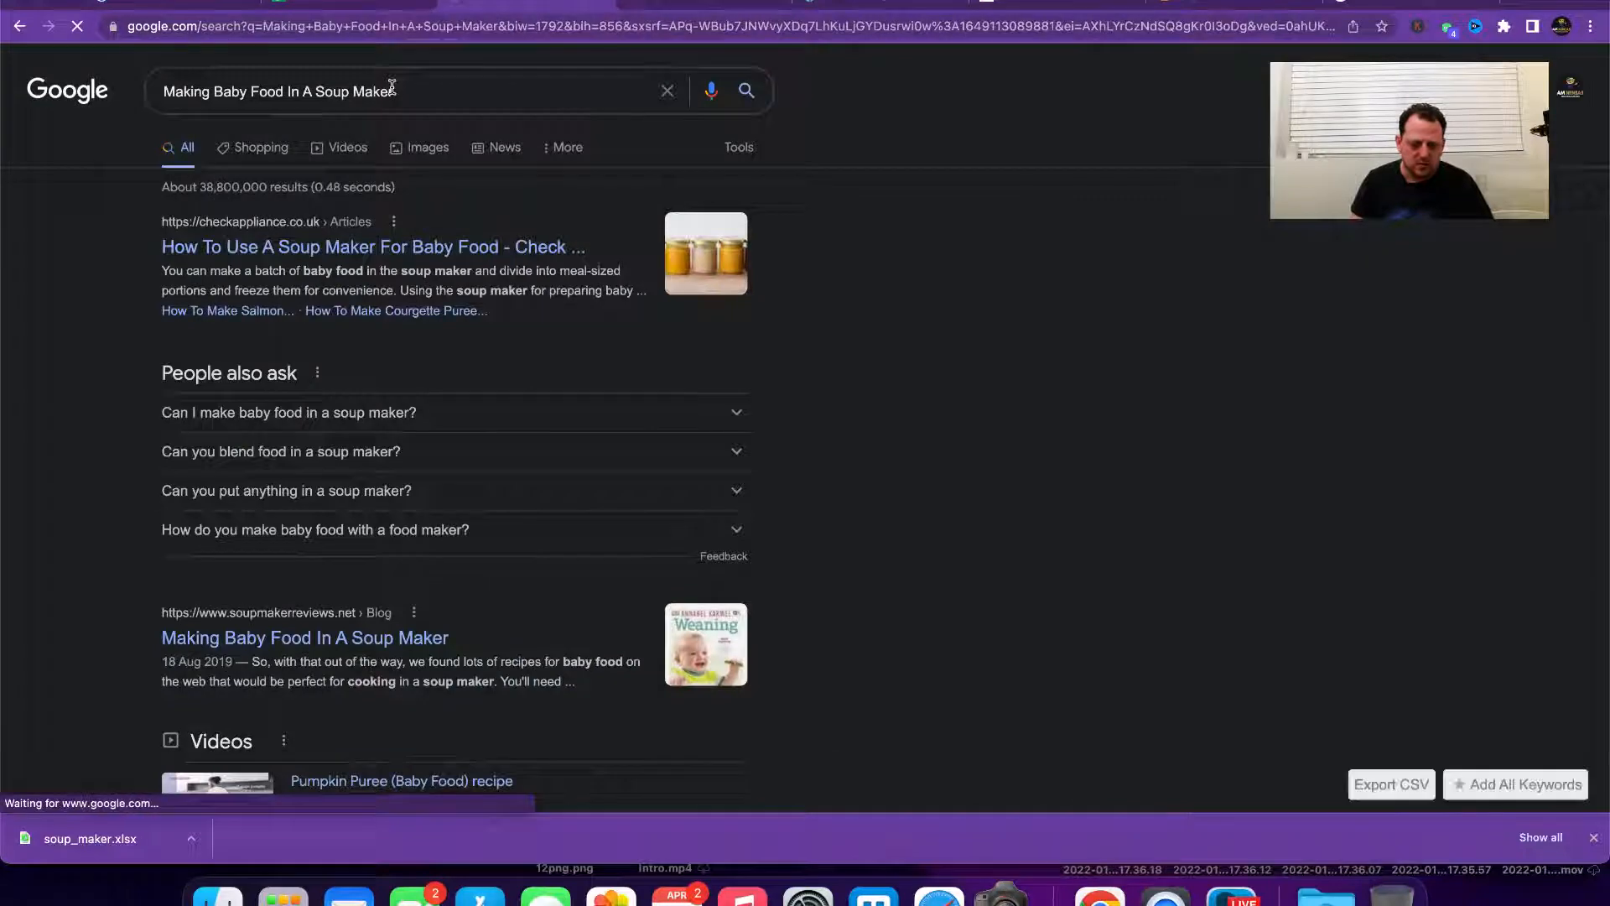
# Step: Back in the content plan sheet, enter 0 as the baby food keyword's search volume in D9
pyautogui.click(362, 8)
pyautogui.press('Right')
pyautogui.press('Right')
pyautogui.write('0')
pyautogui.press('Return')
# Step: Copy the B10 keyword and search Google for "Does A Soup Maker Blend?" to check its volume
pyautogui.press('Left')
pyautogui.press('Left')
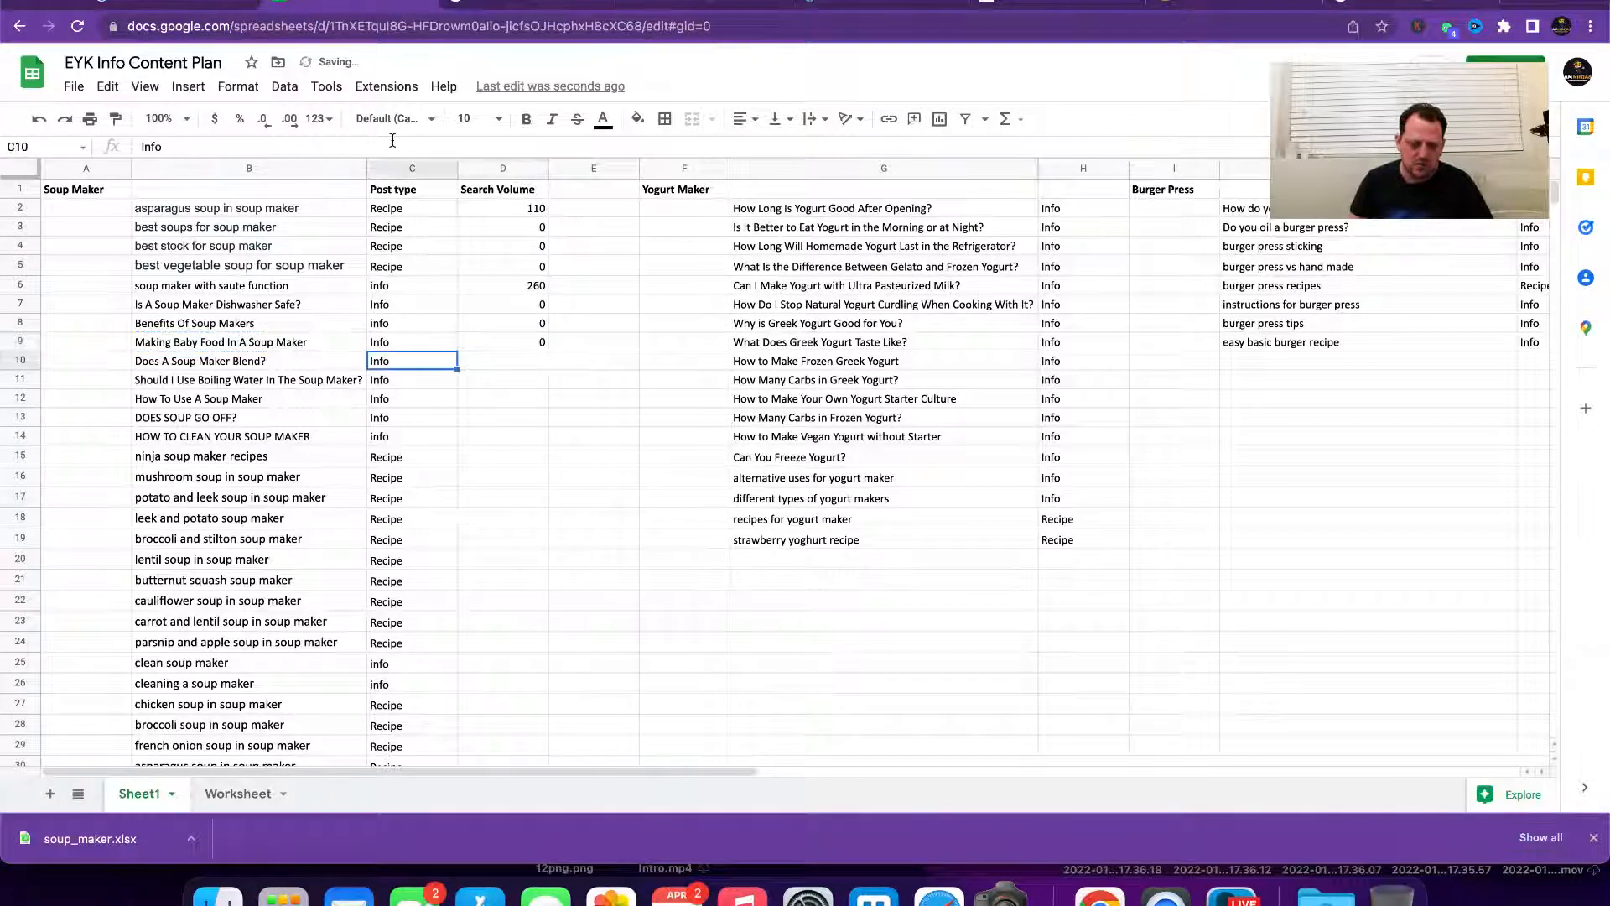
pyautogui.hotkey('ctrl', 'c')
pyautogui.click(493, 5)
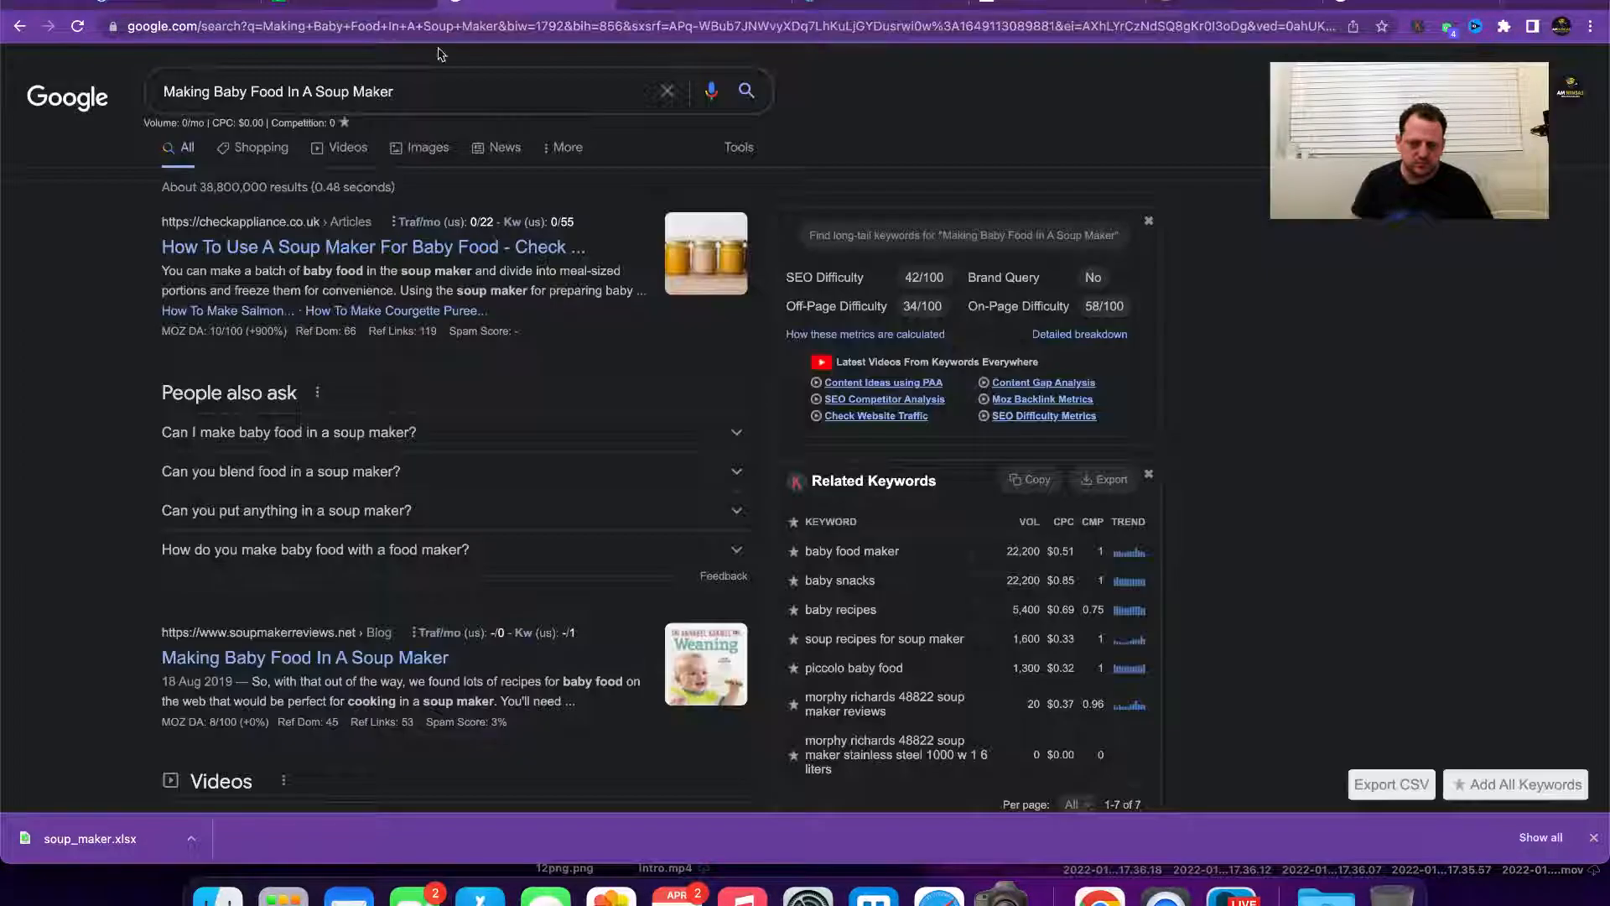
pyautogui.click(406, 87)
pyautogui.hotkey('ctrl', 'a')
pyautogui.hotkey('ctrl', 'v')
pyautogui.press('Return')
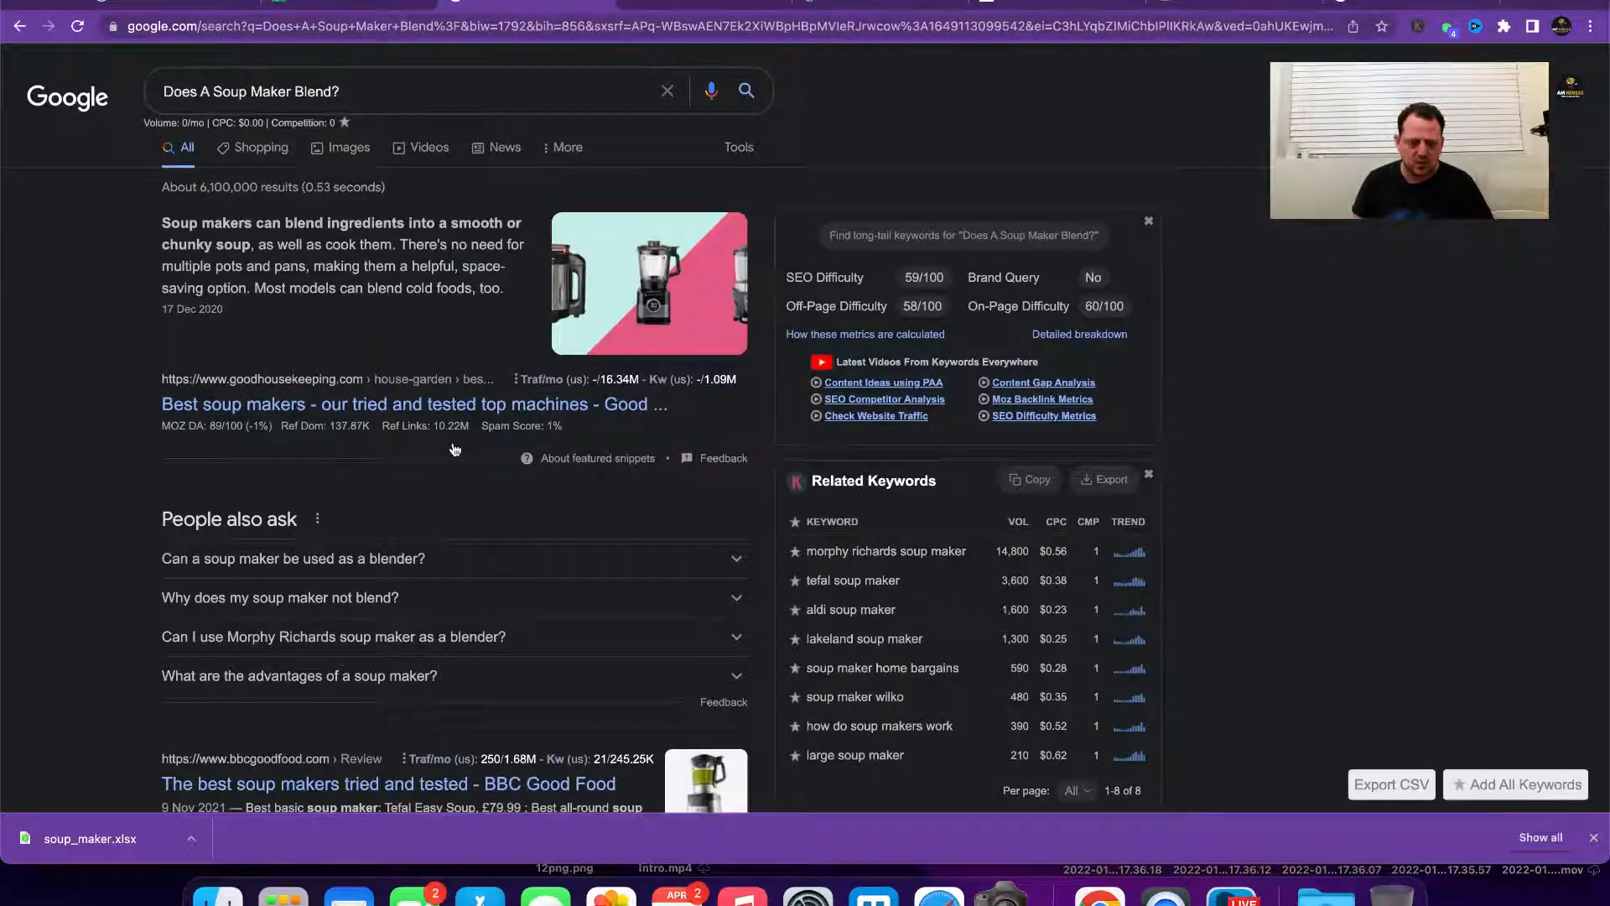
# Step: In the content plan sheet, enter 0 as the search volume of "Does A Soup Maker Blend?" in D10
pyautogui.click(394, 7)
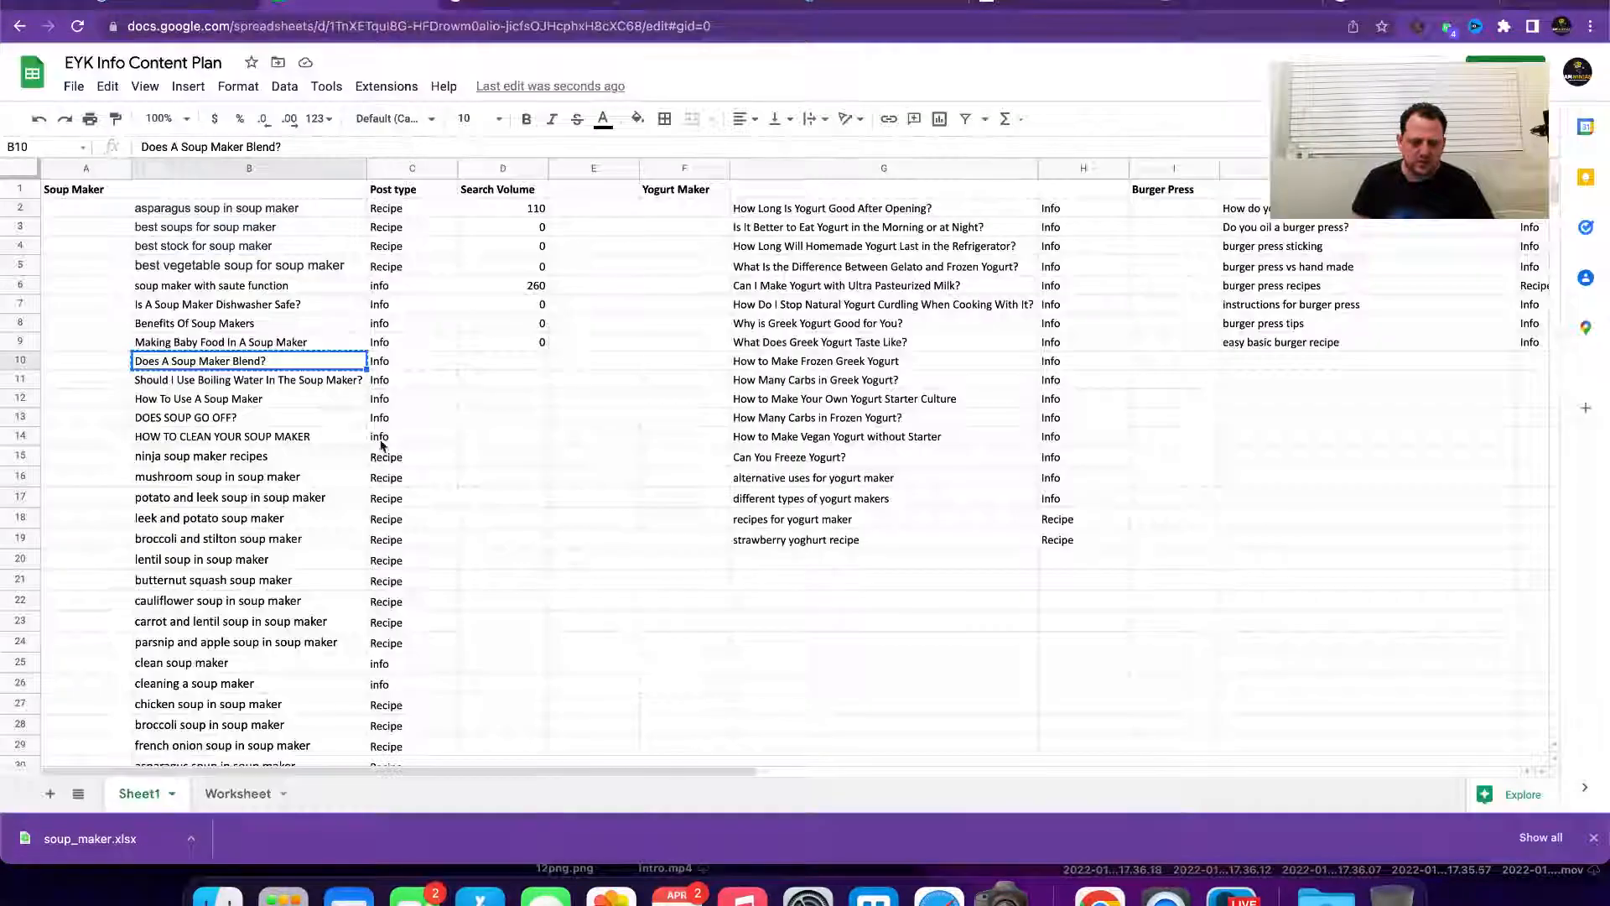
pyautogui.press('Right')
pyautogui.press('Right')
pyautogui.write('0')
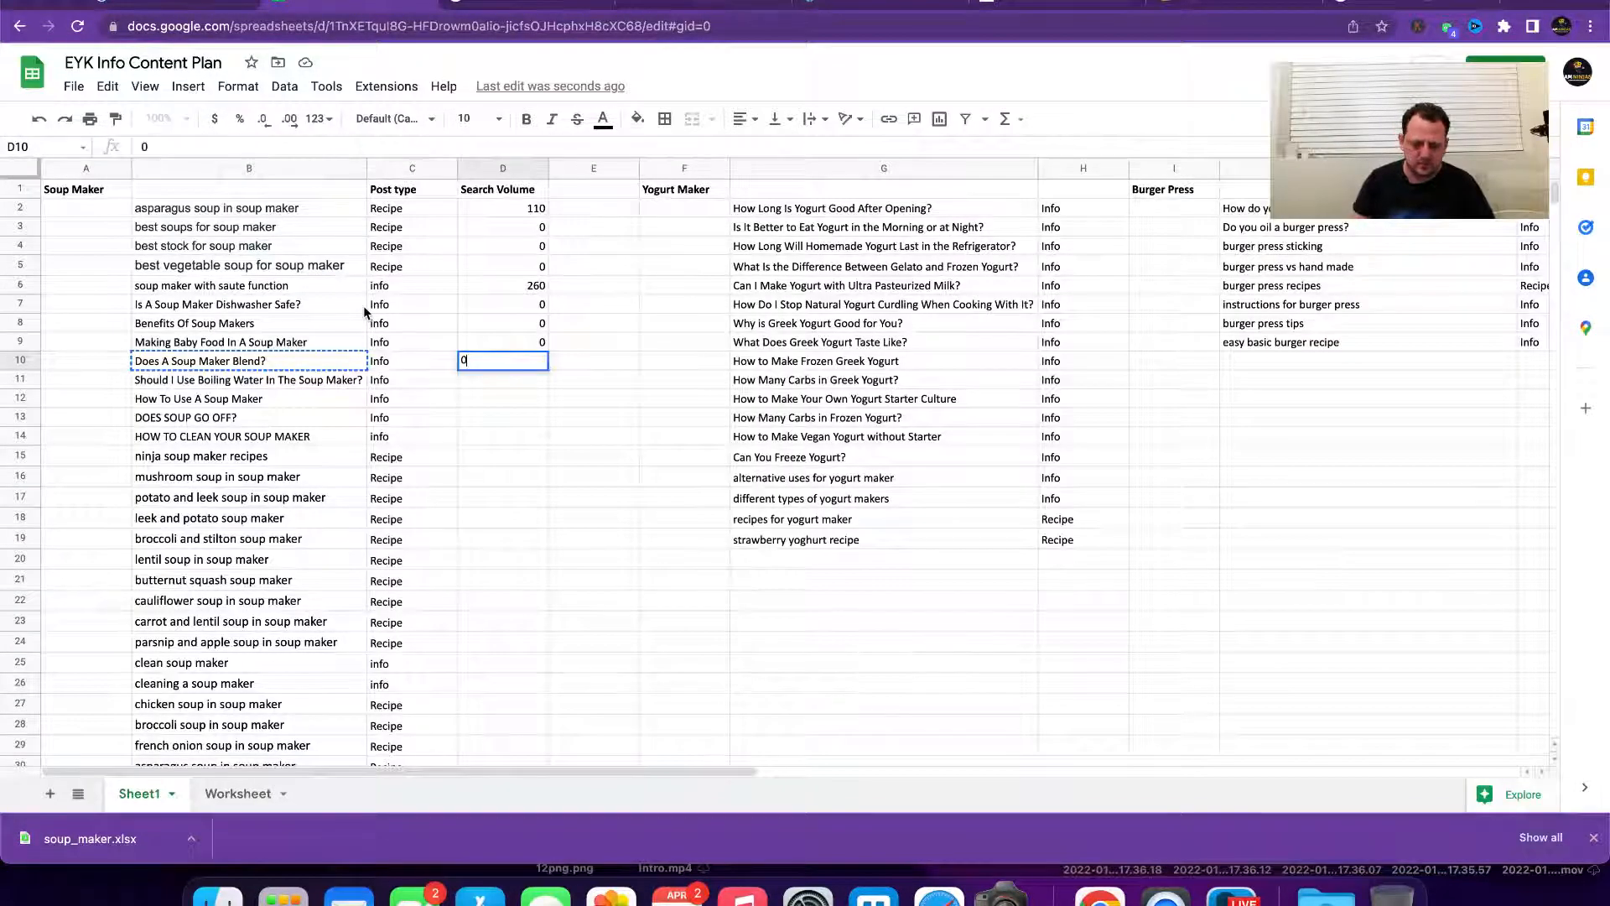
pyautogui.press('Return')
# Step: Copy the B11 keyword and search Google for "Should I Use Boiling Water In The Soup Maker" without the question mark
pyautogui.press('Left')
pyautogui.press('Left')
pyautogui.hotkey('ctrl', 'c')
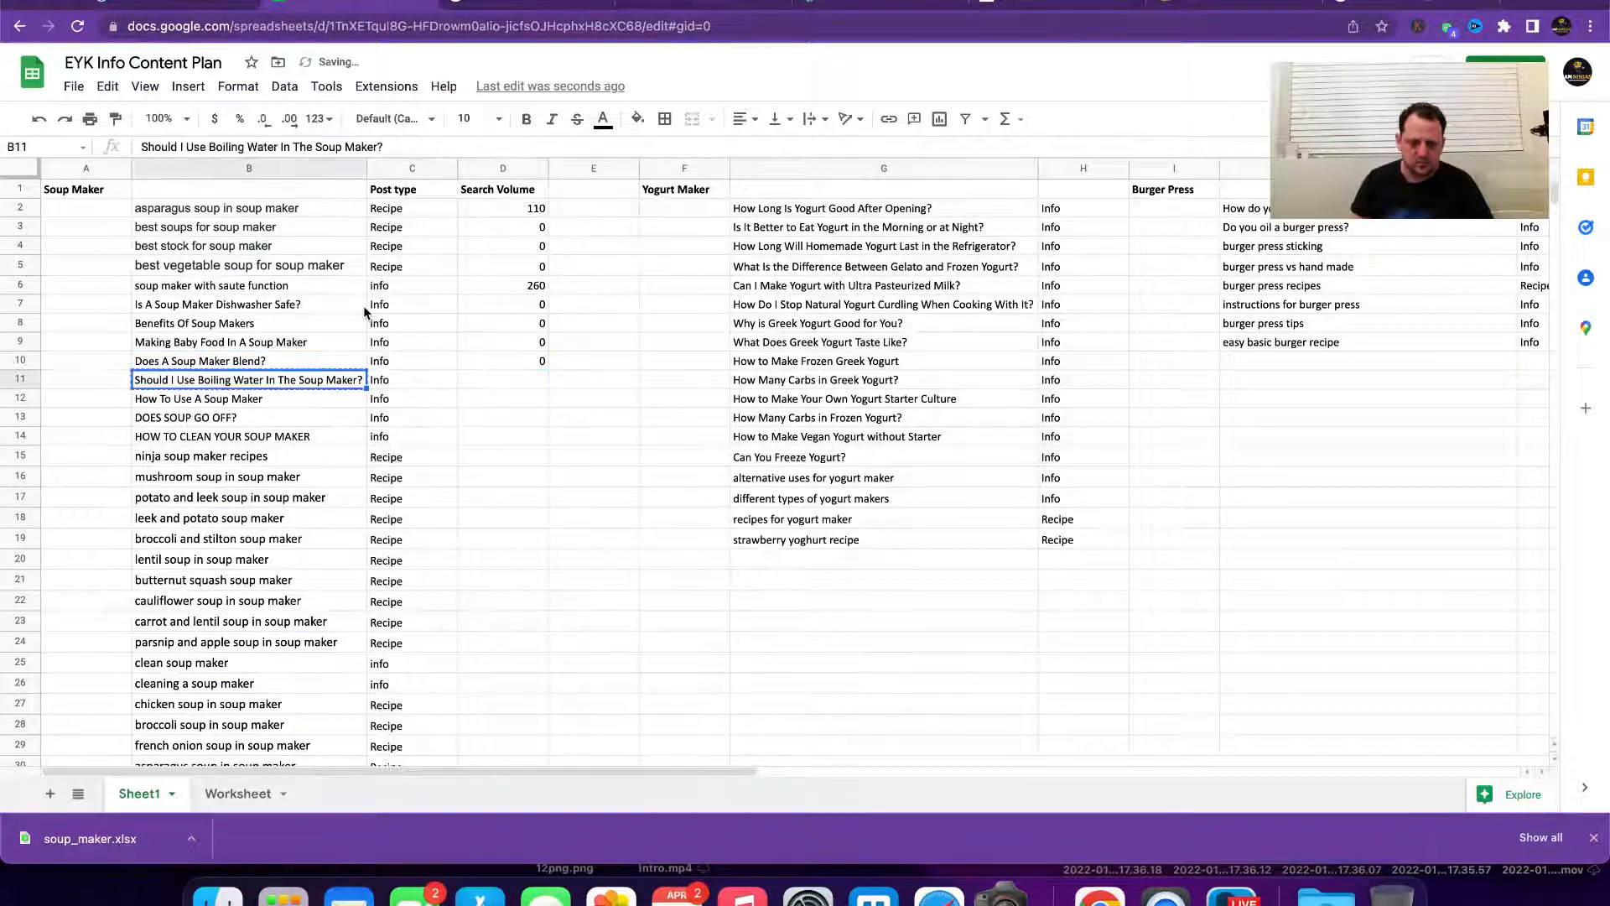
pyautogui.click(511, 10)
pyautogui.tripleClick(420, 88)
pyautogui.press('super+v')
pyautogui.press('Return')
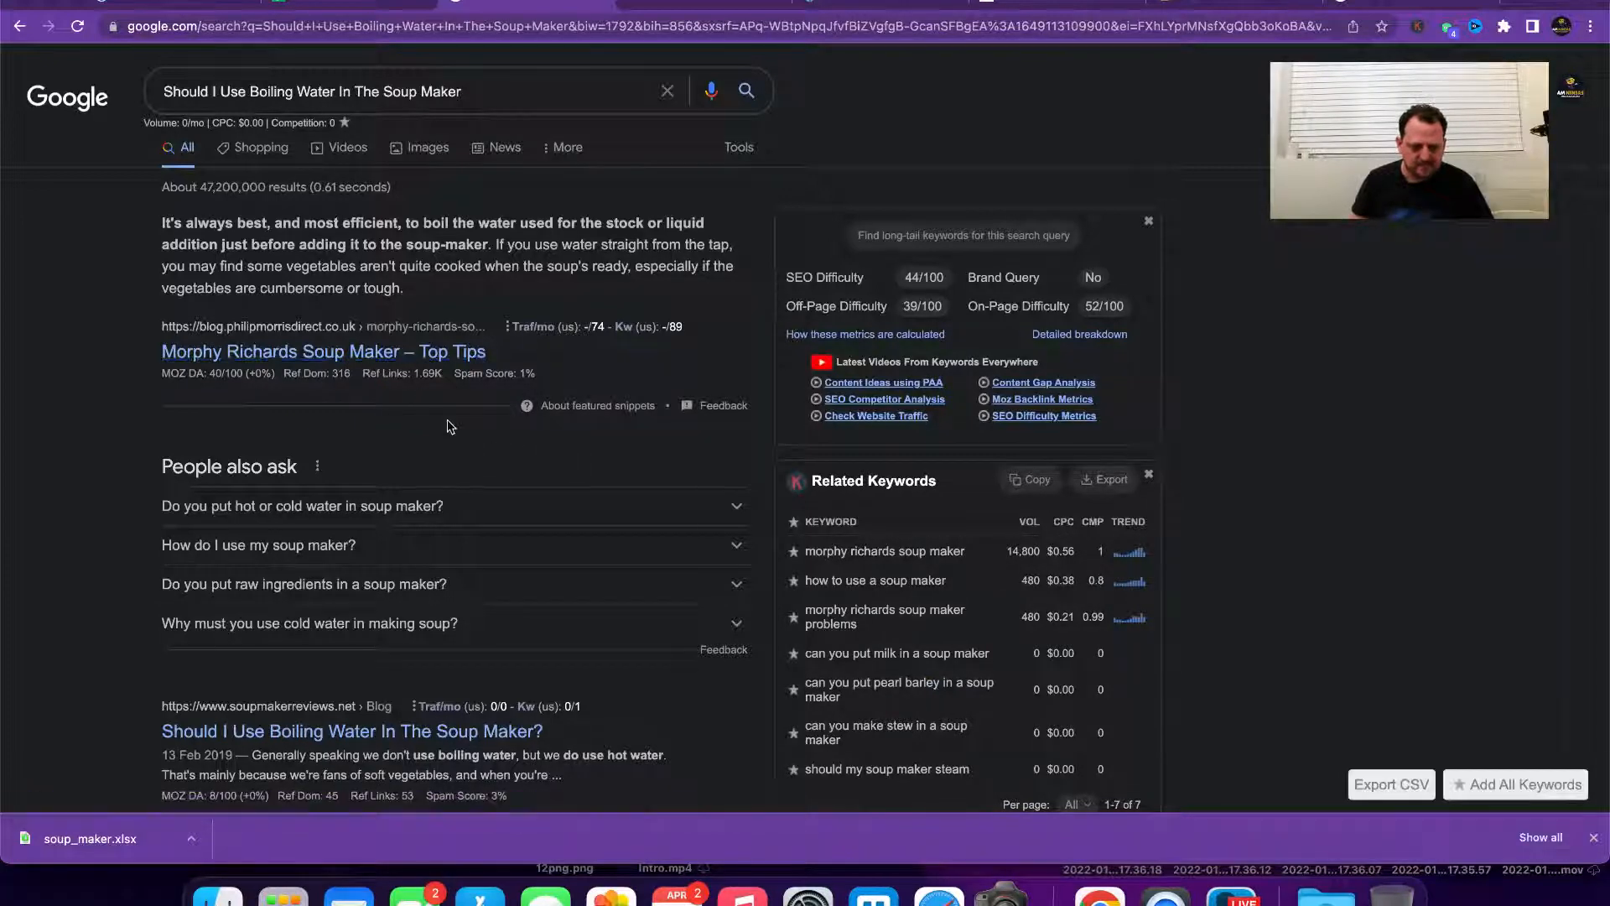
# Step: Examine the boiling water topic's ranking pages, traffic figures and related keywords, and look up the related keyword "how to use a soup maker"
pyautogui.scroll(-3, 531, 585)
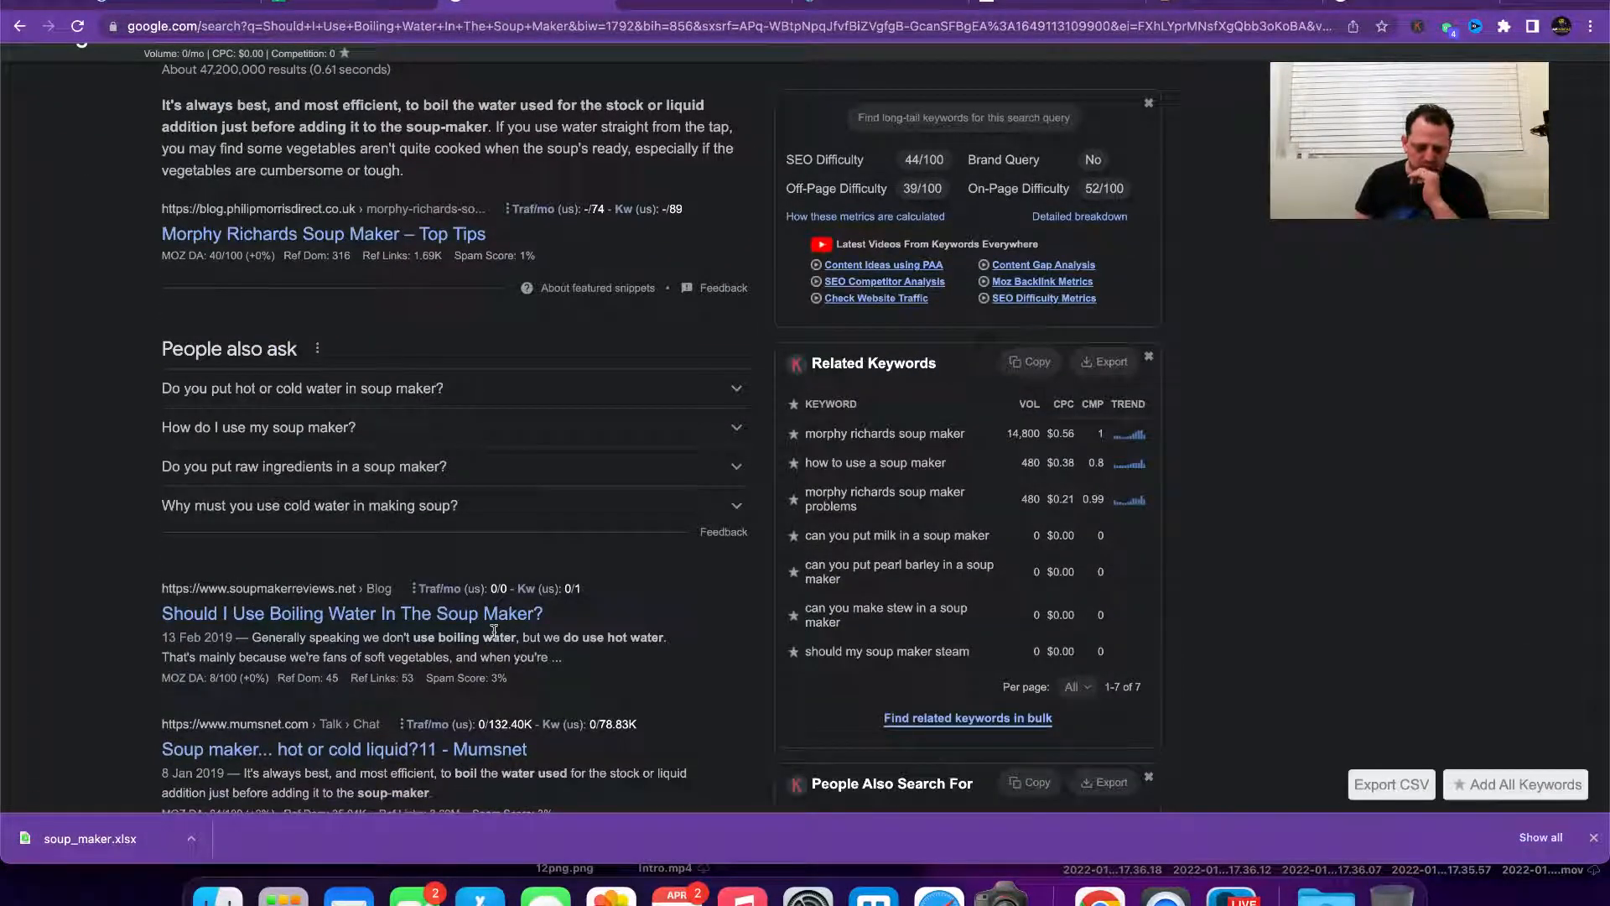
pyautogui.moveTo(455, 595)
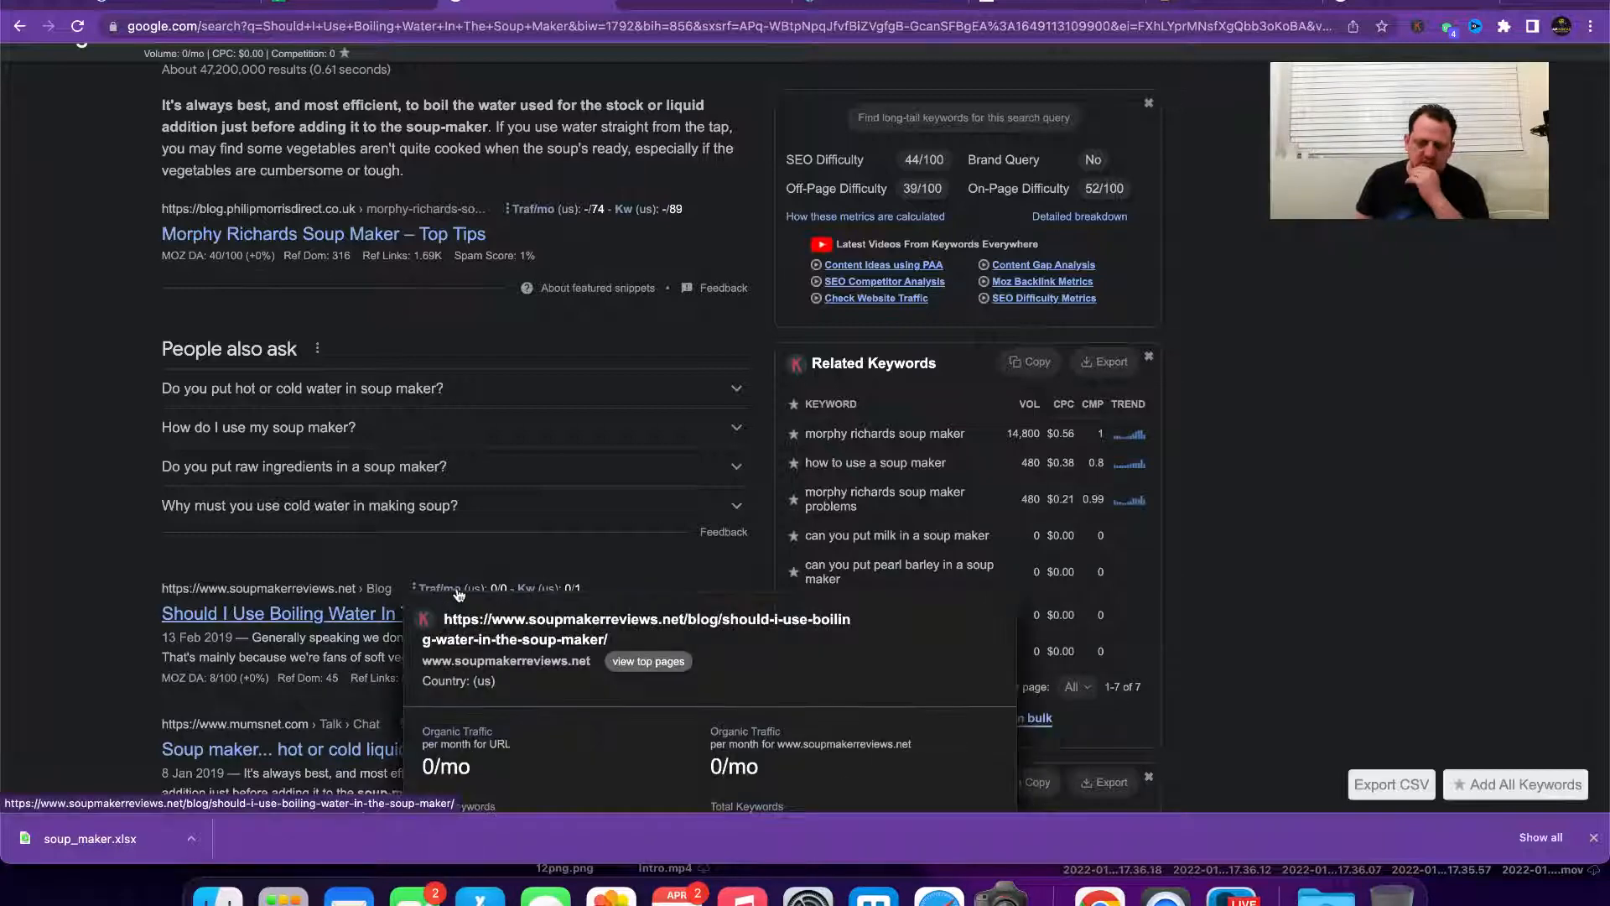
pyautogui.scroll(-3, 383, 605)
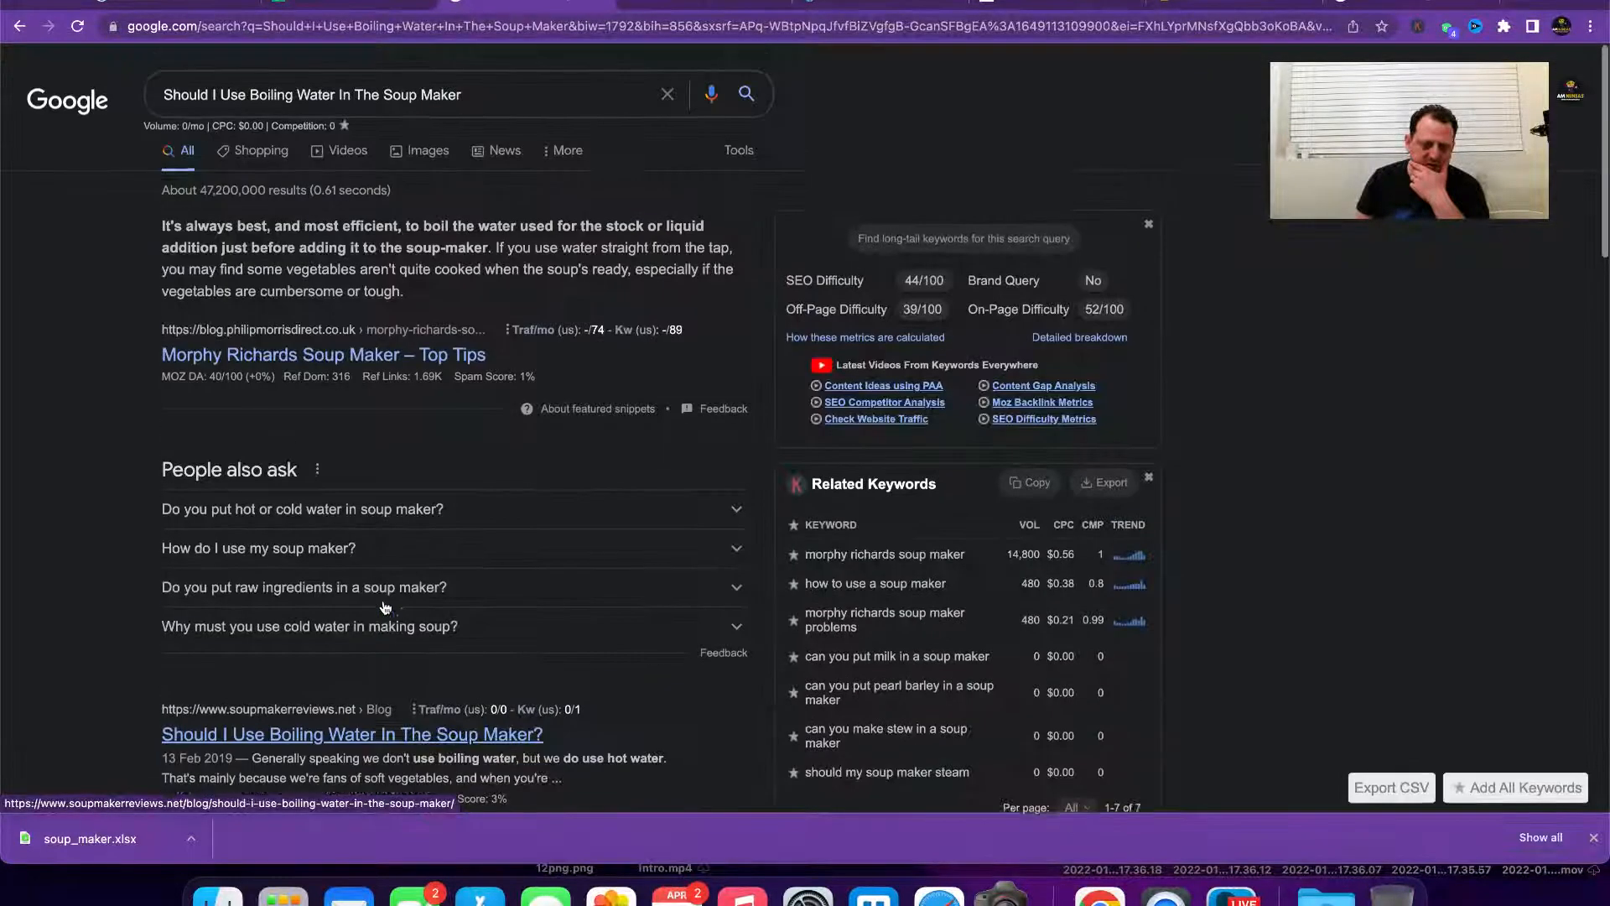
pyautogui.scroll(5, 536, 479)
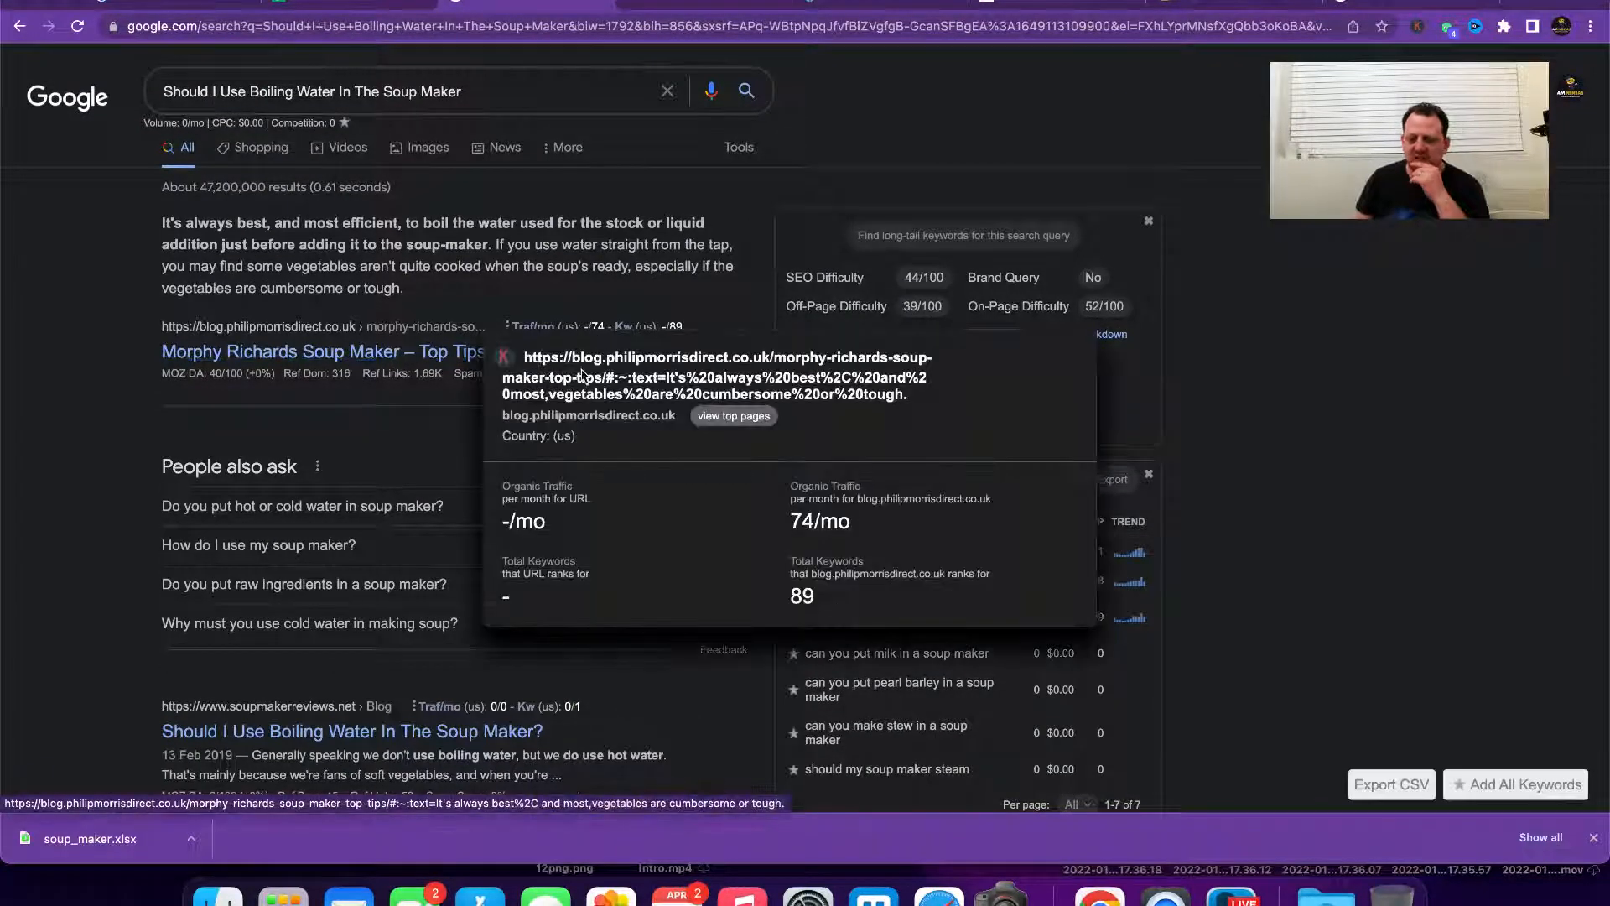
pyautogui.scroll(-5, 414, 528)
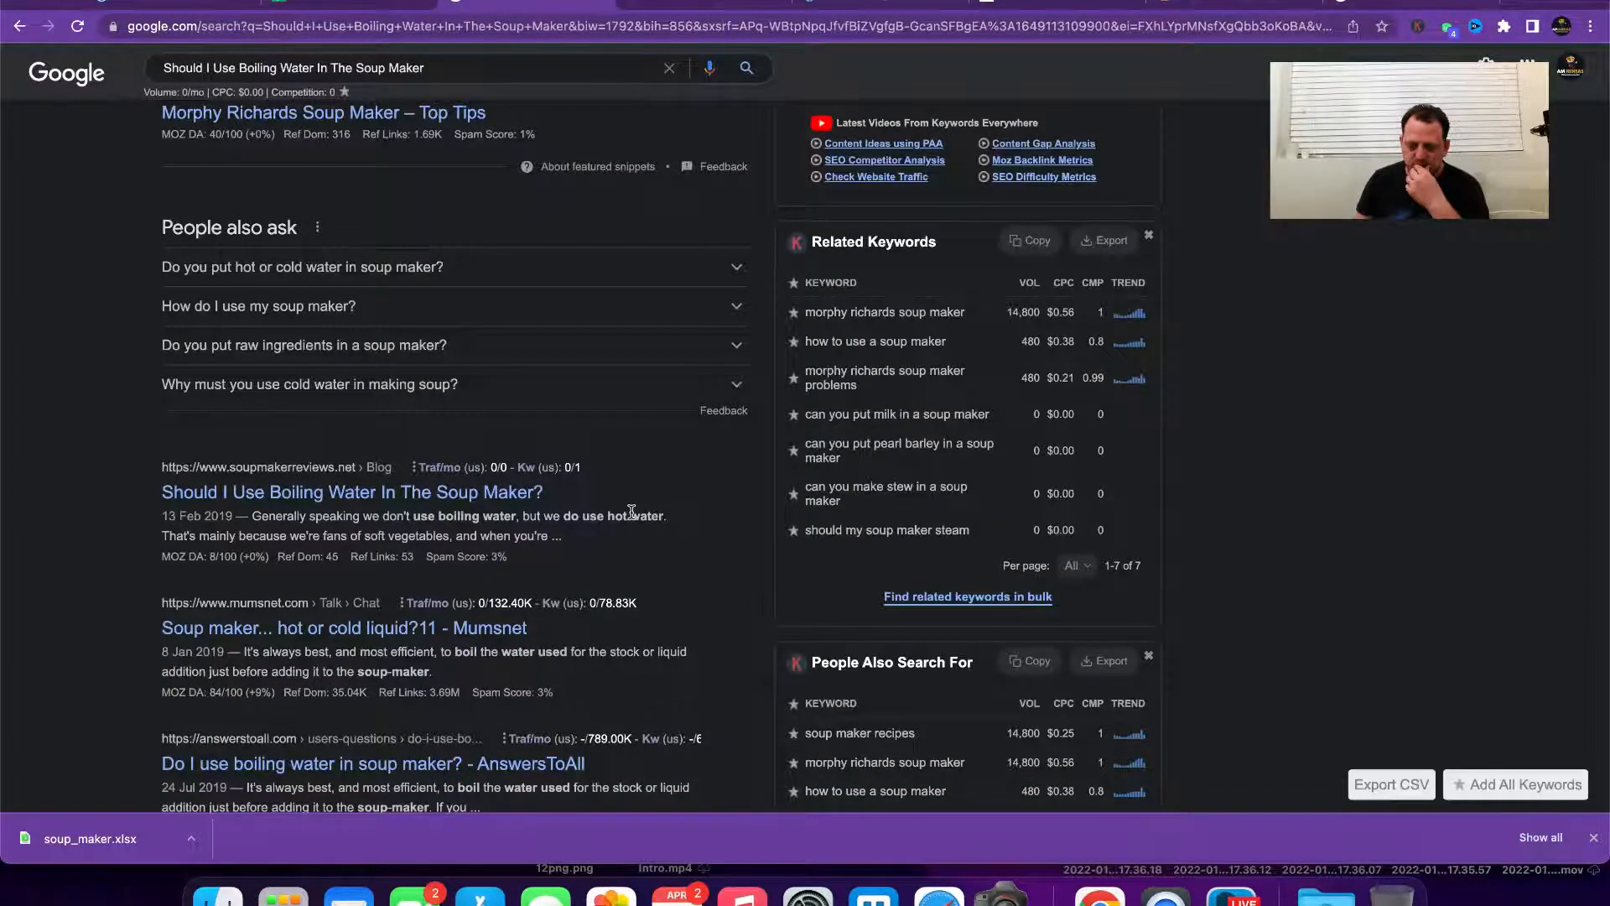
pyautogui.scroll(-15, 631, 511)
pyautogui.scroll(15, 633, 519)
pyautogui.scroll(-1, 772, 329)
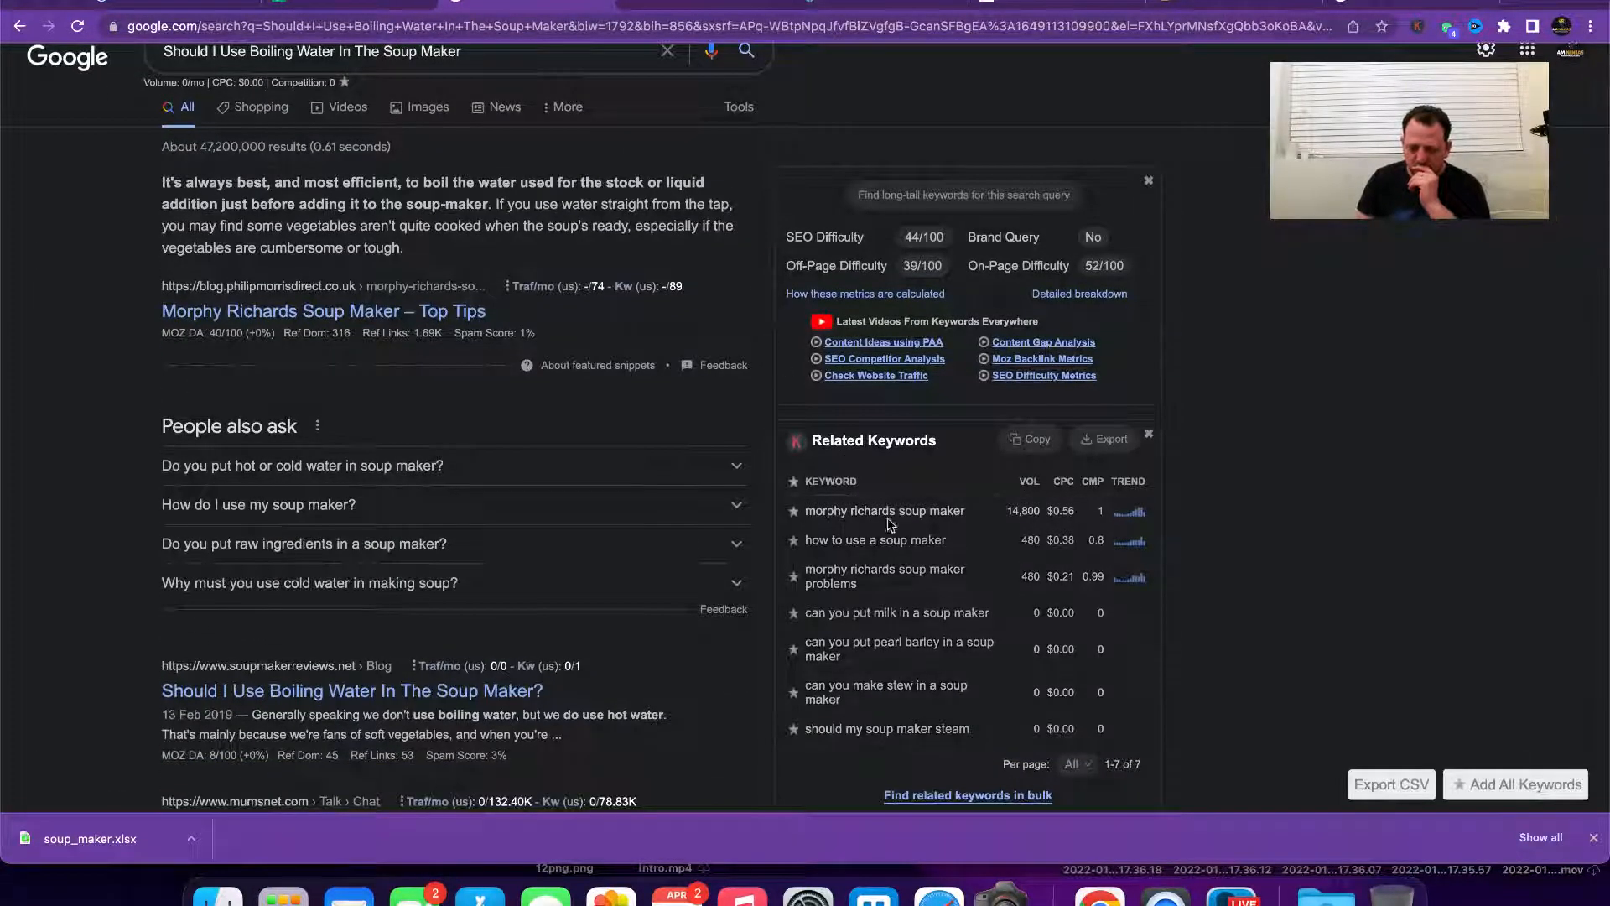
pyautogui.click(872, 541)
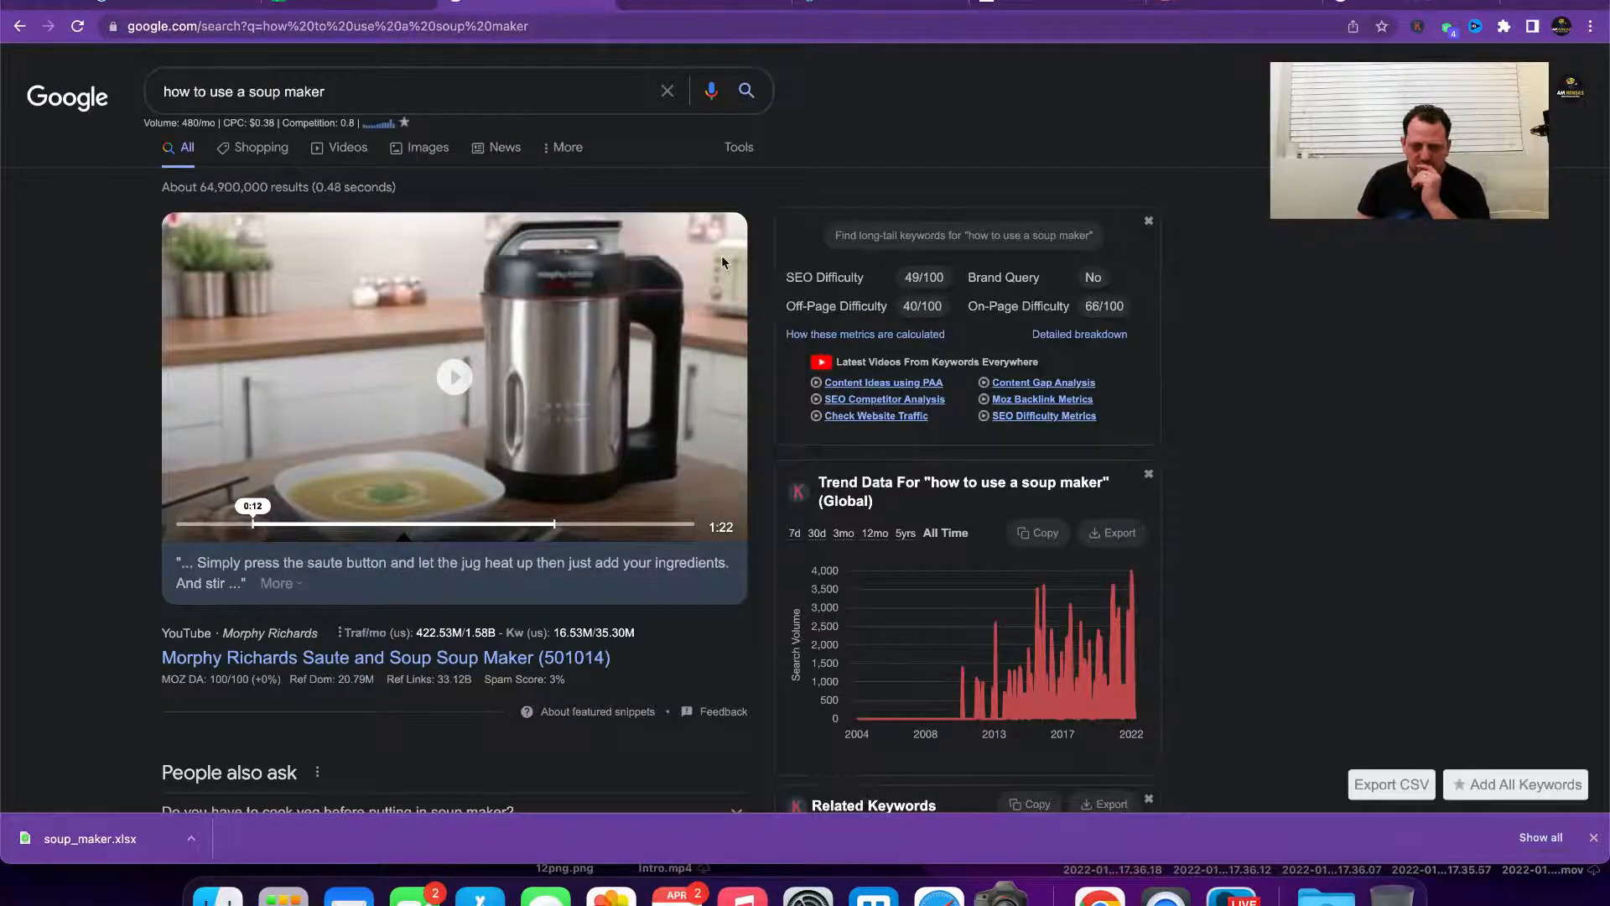
pyautogui.click(452, 88)
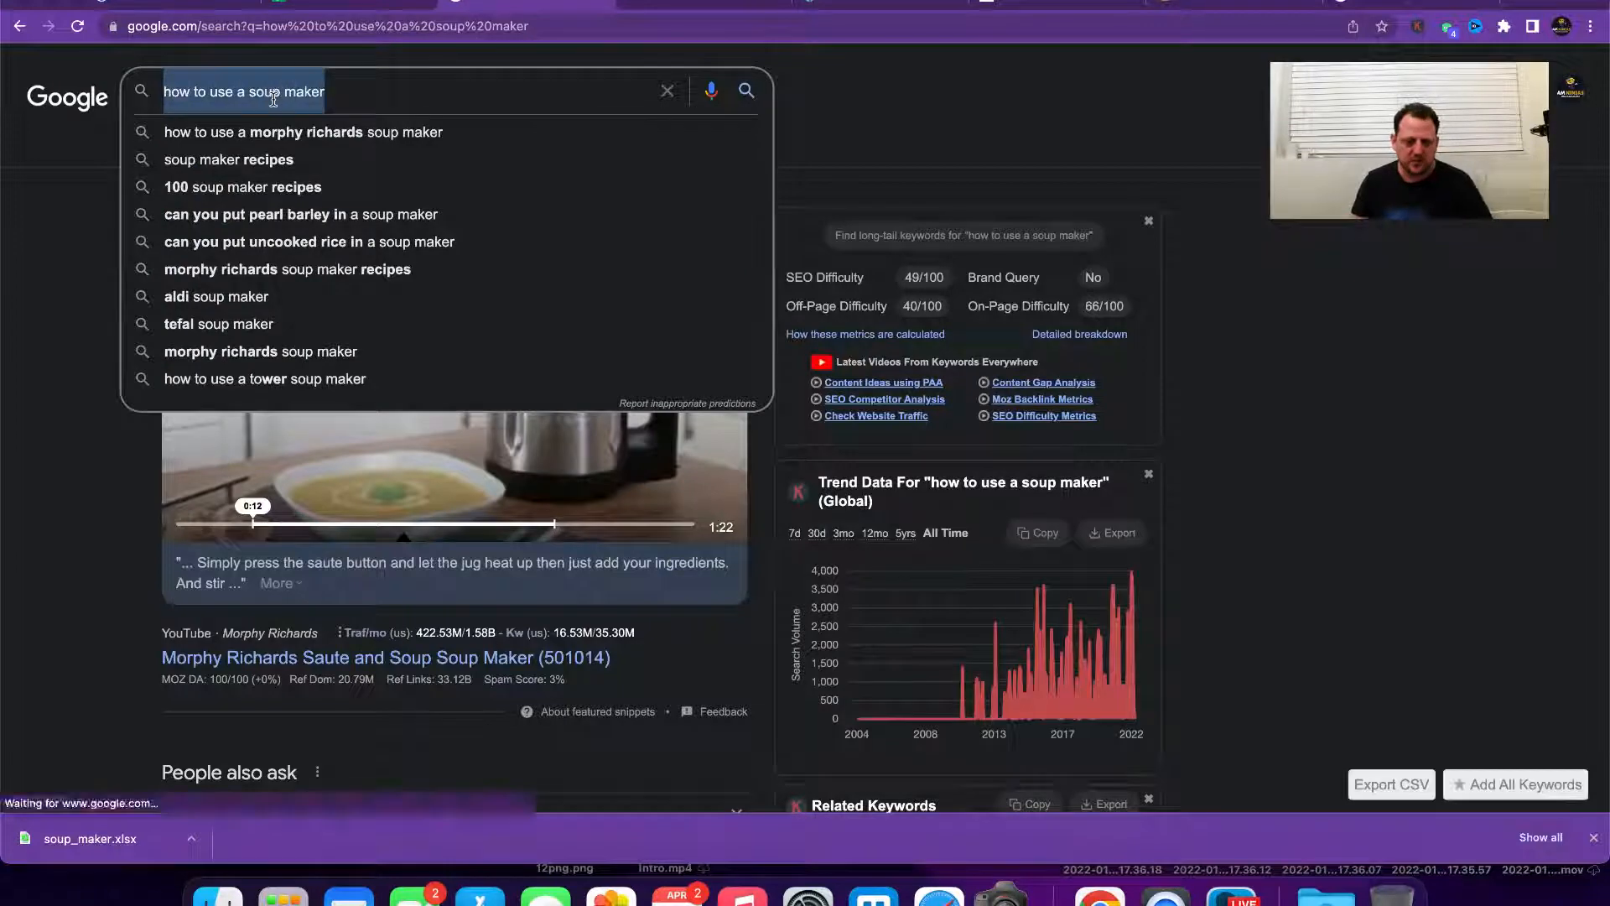
# Step: Return to the content plan sheet and enter 0 as the boiling water topic's search volume in D11
pyautogui.hotkey('ctrl', 'shift', 'Tab')
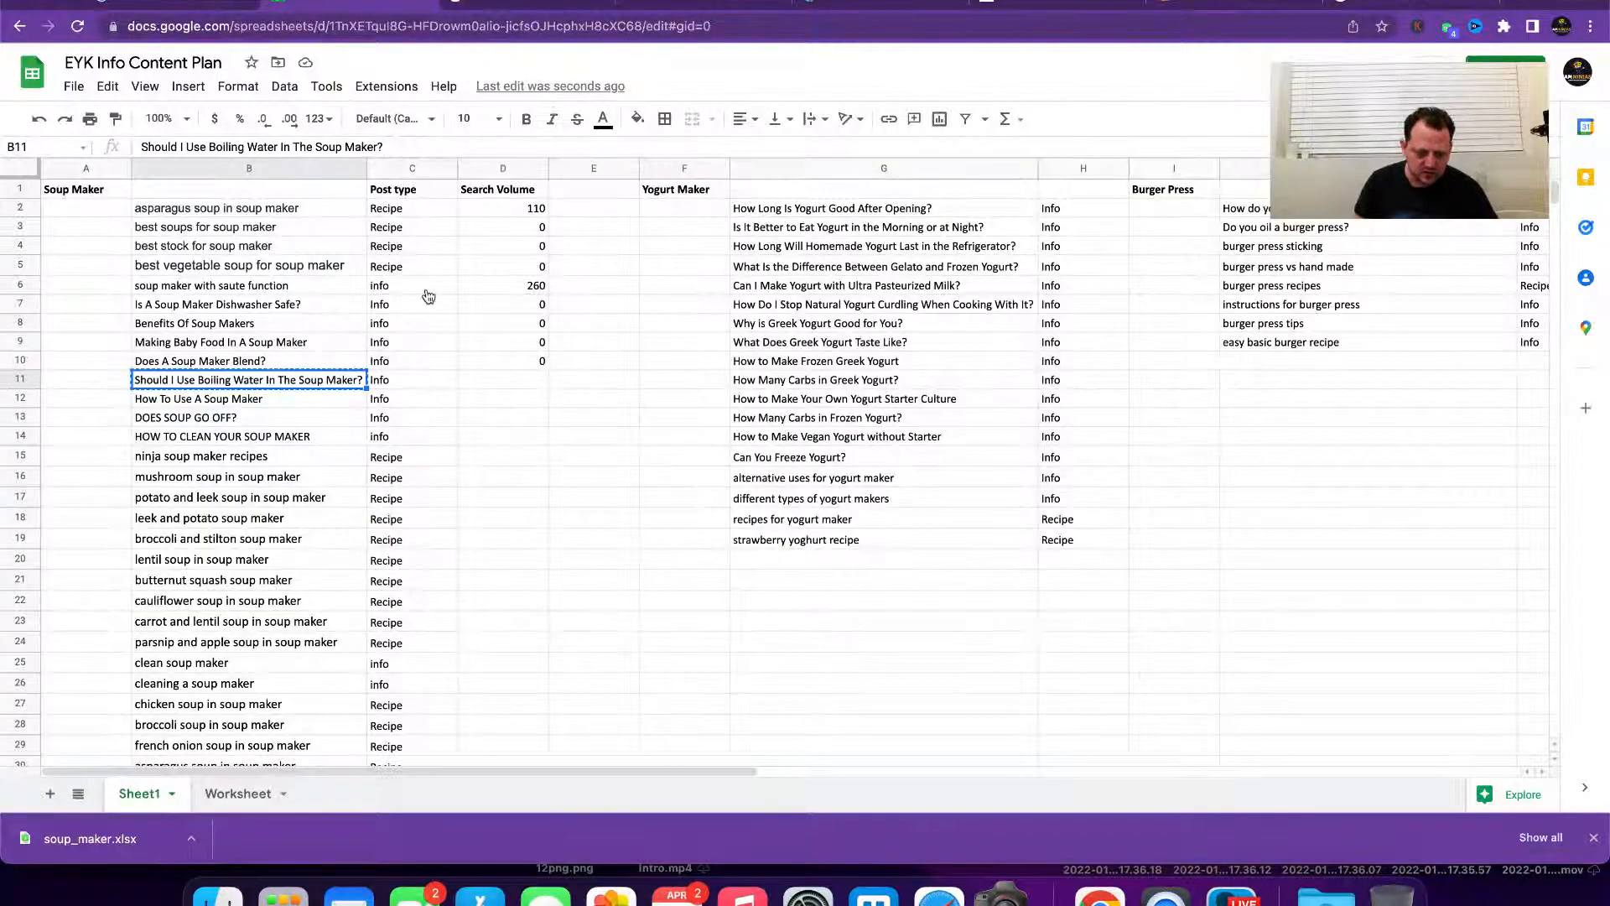
pyautogui.click(274, 395)
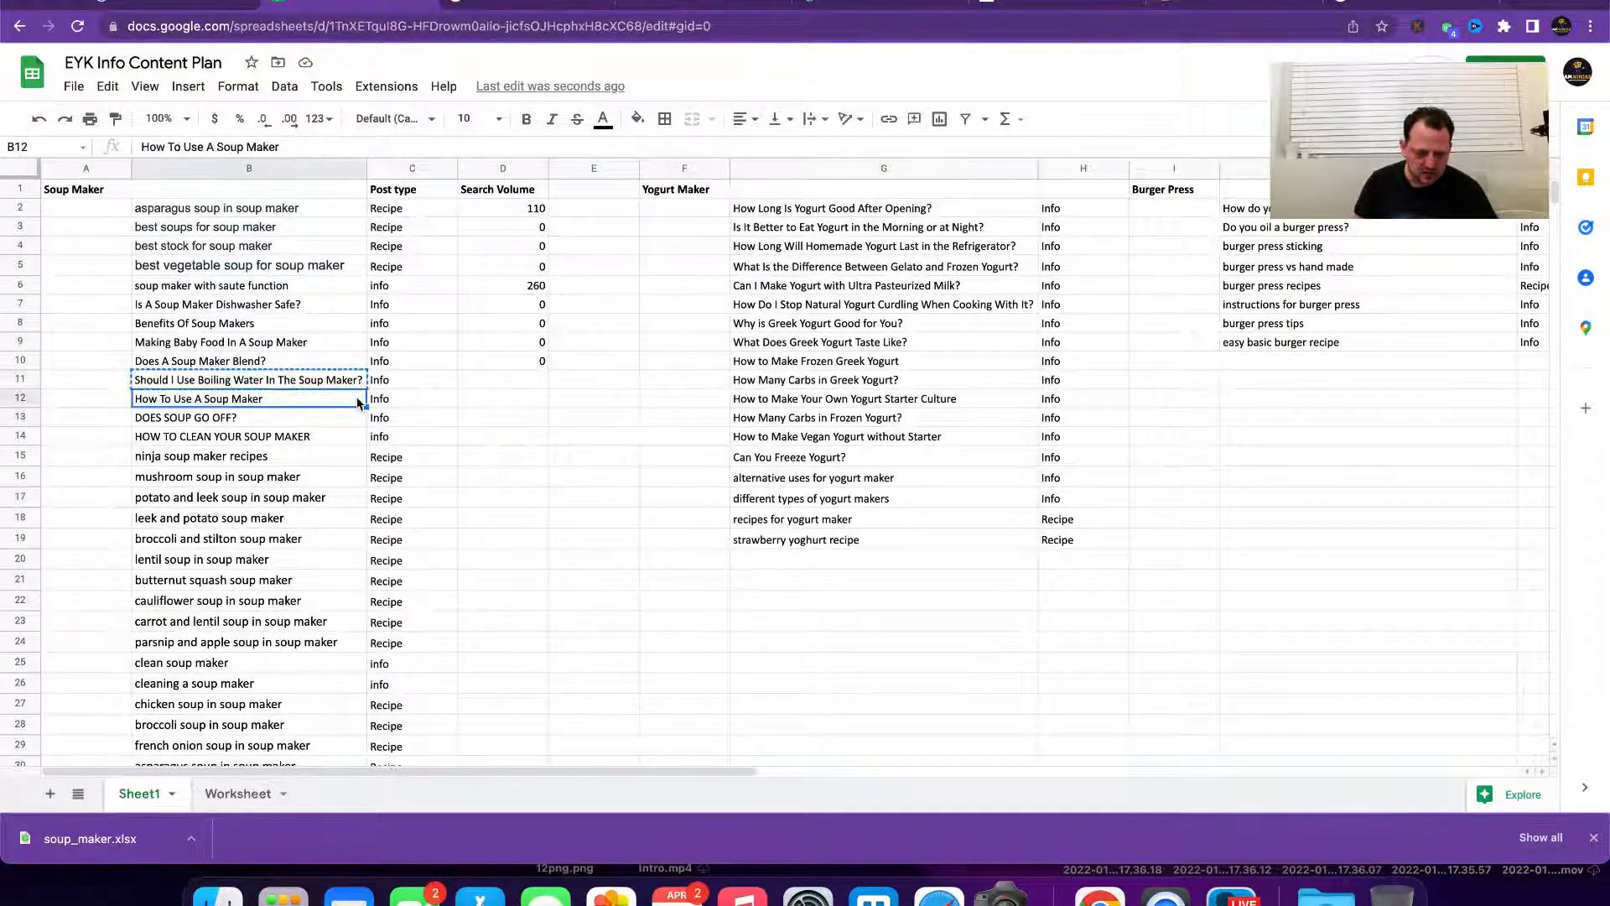
pyautogui.click(521, 384)
pyautogui.write('0')
pyautogui.press('Return')
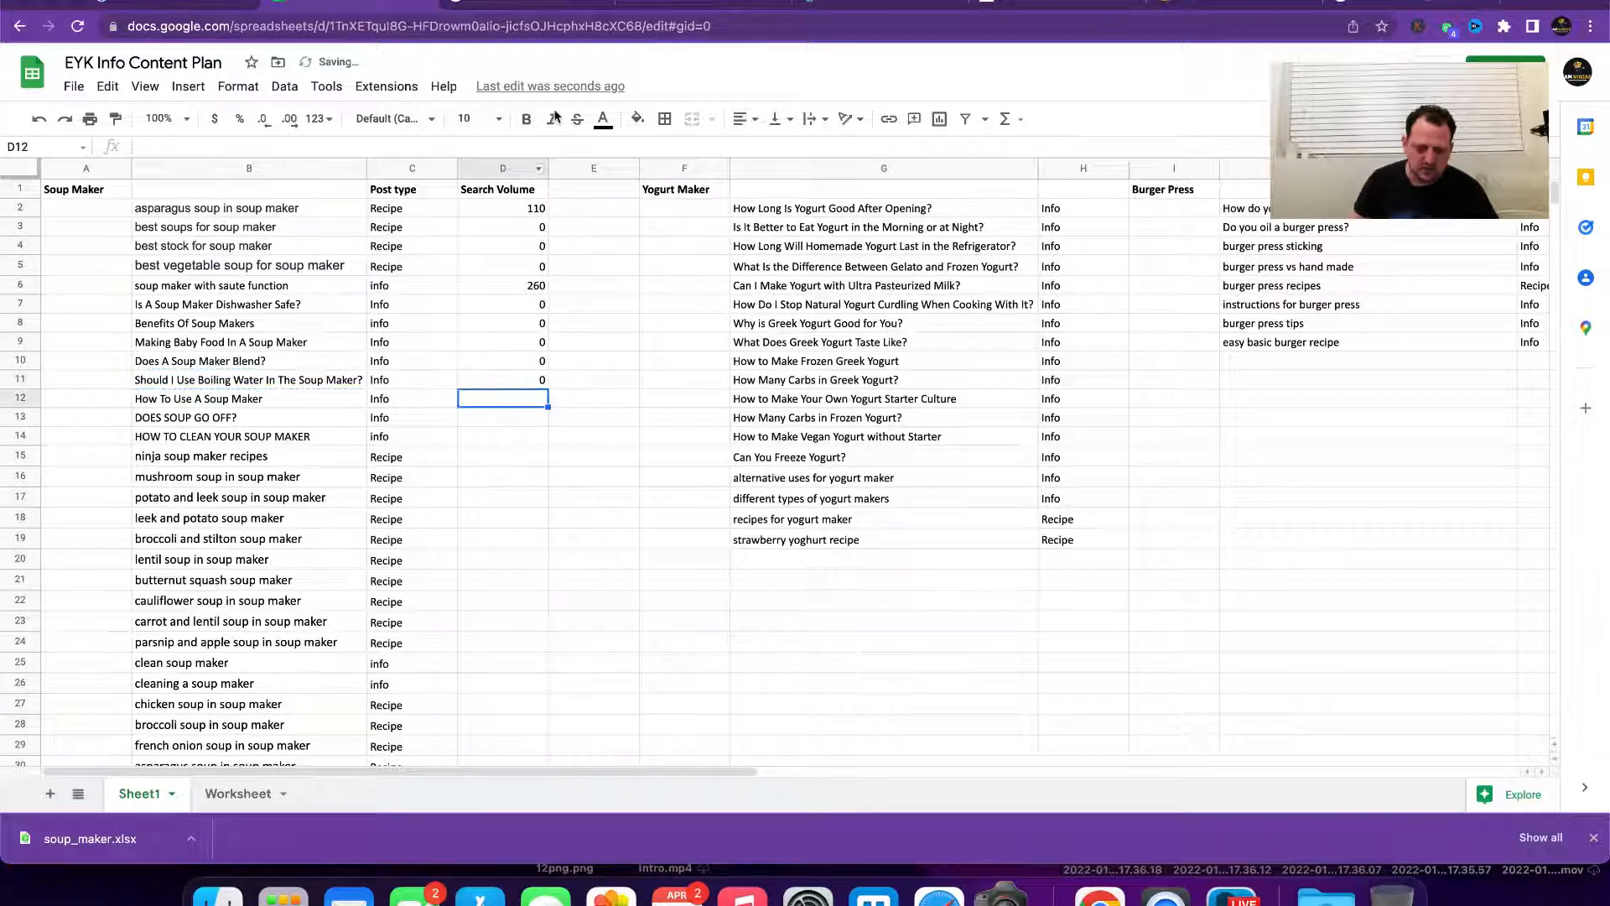
# Step: Check the Google volume for "how to use a soup maker" and enter 480 for it in D12 of the sheet
pyautogui.click(386, 4)
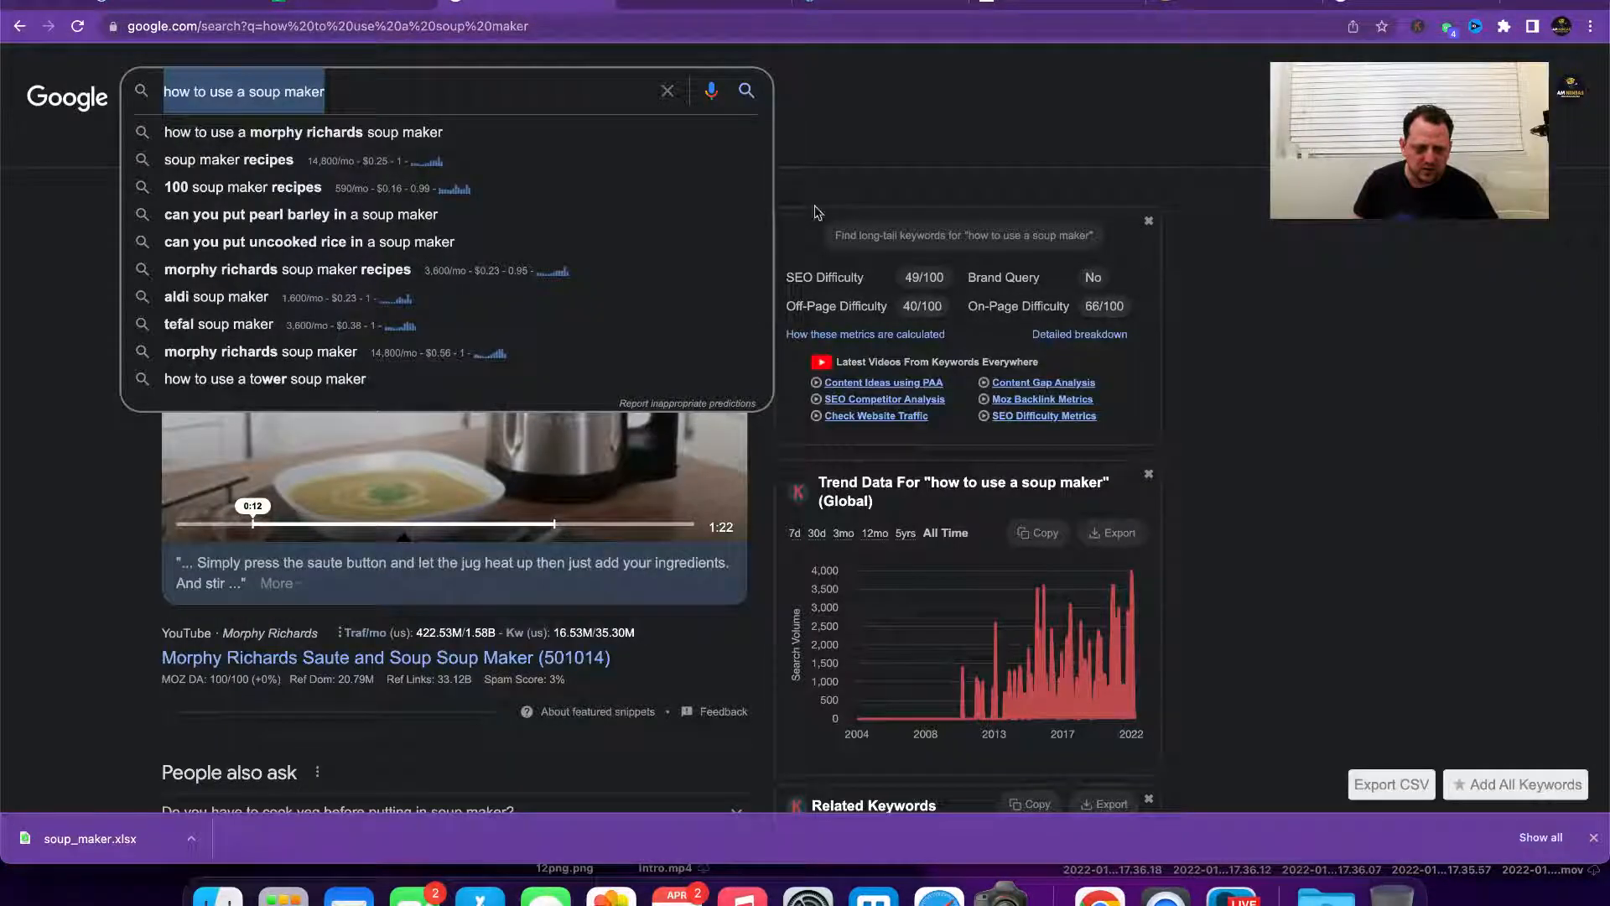
pyautogui.click(842, 191)
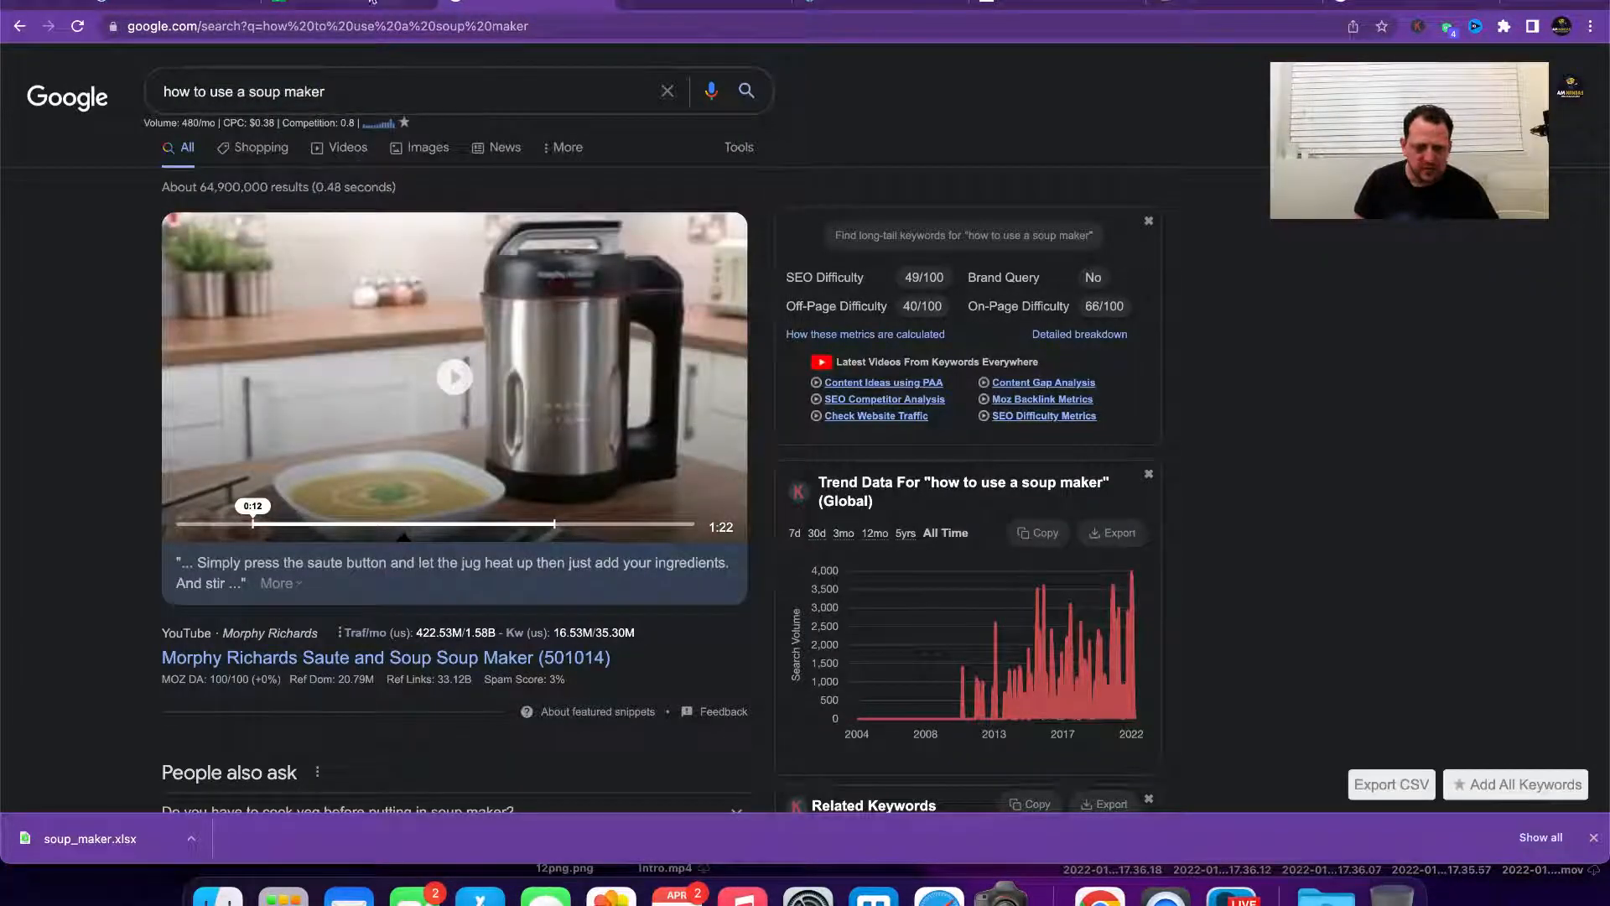
pyautogui.click(372, 4)
pyautogui.write('480')
pyautogui.press('Return')
# Step: Copy the B12 keyword, switch to Ahrefs Keywords Explorer and look up "how to use a soup maker" for the United Kingdom
pyautogui.press('Up')
pyautogui.press('Left')
pyautogui.press('Left')
pyautogui.press('super+c')
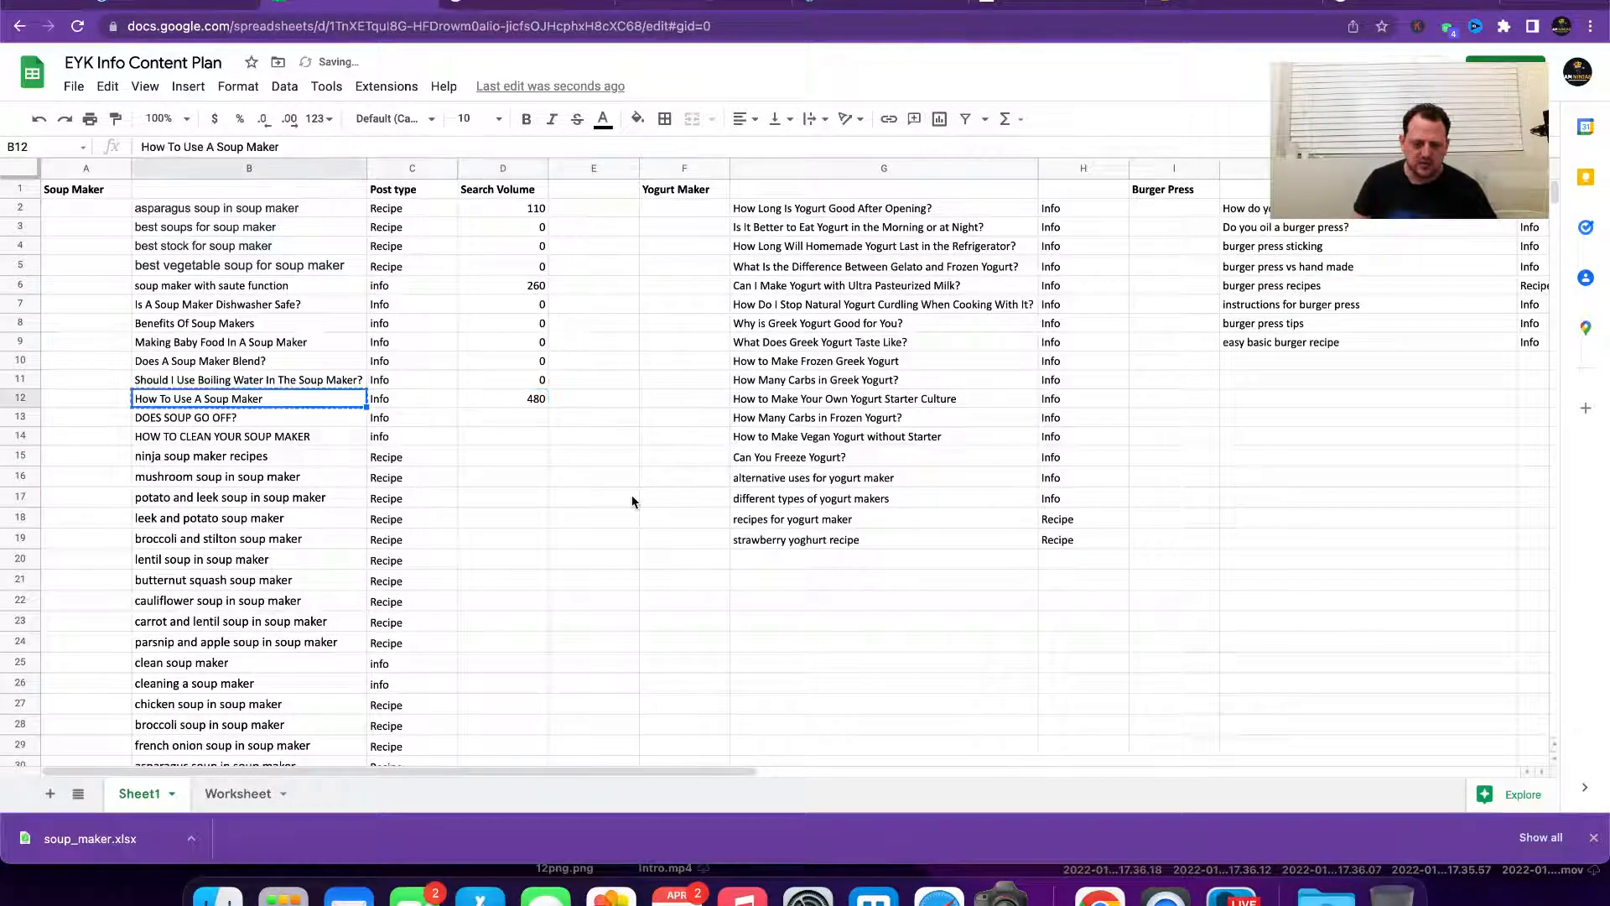
pyautogui.click(1204, 11)
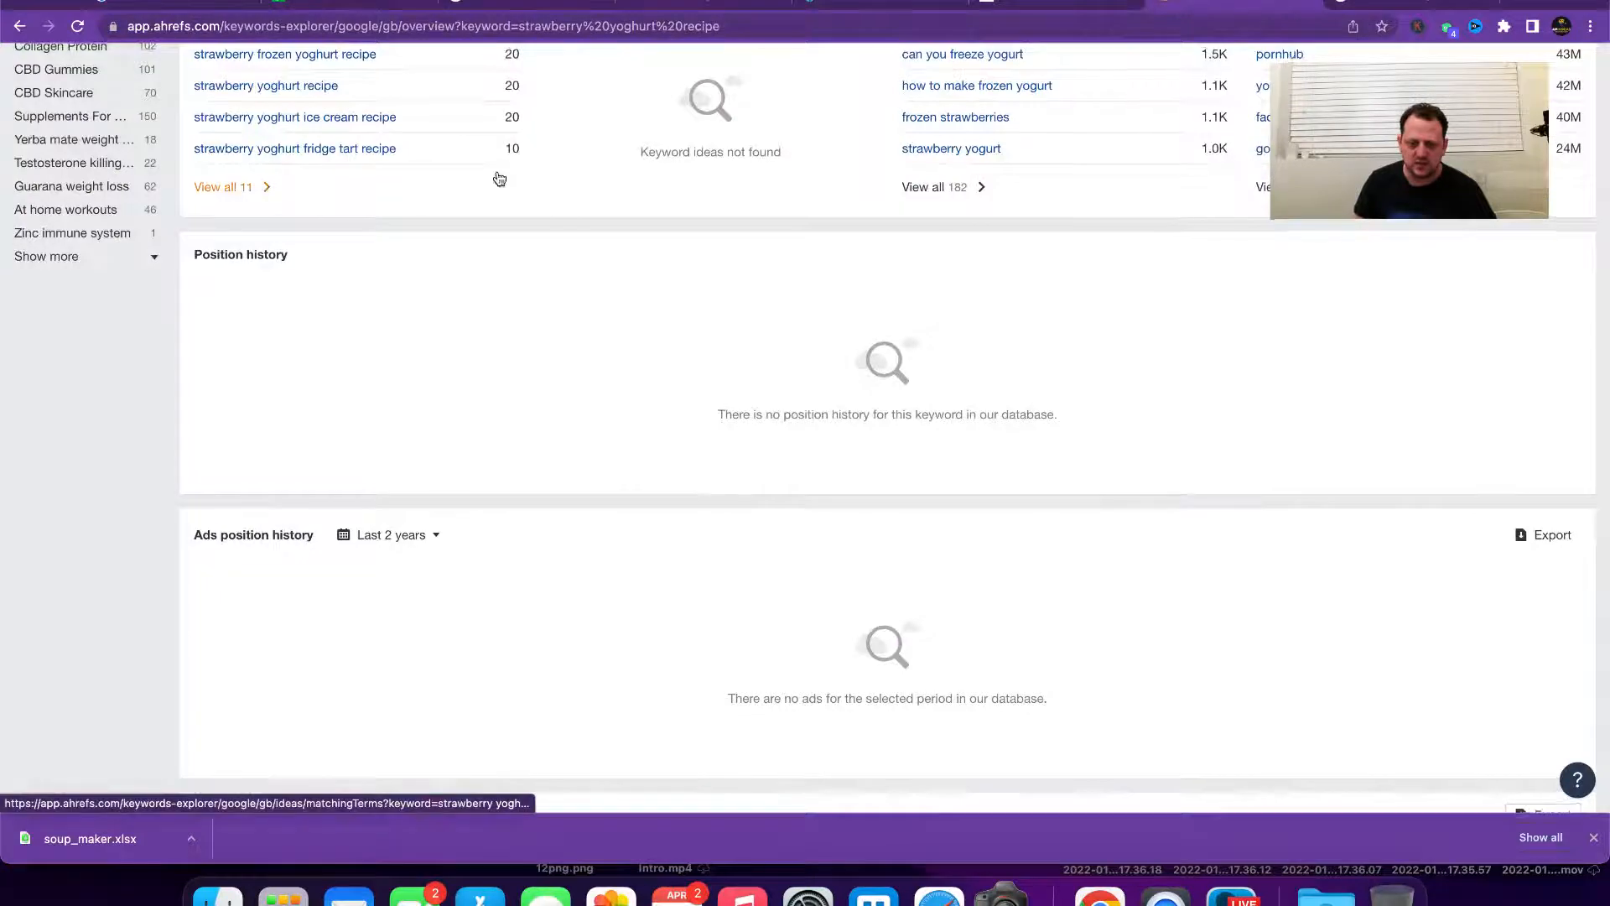
pyautogui.scroll(10, 496, 176)
pyautogui.click(392, 105)
pyautogui.press('super+a')
pyautogui.press('super+v')
pyautogui.press('Return')
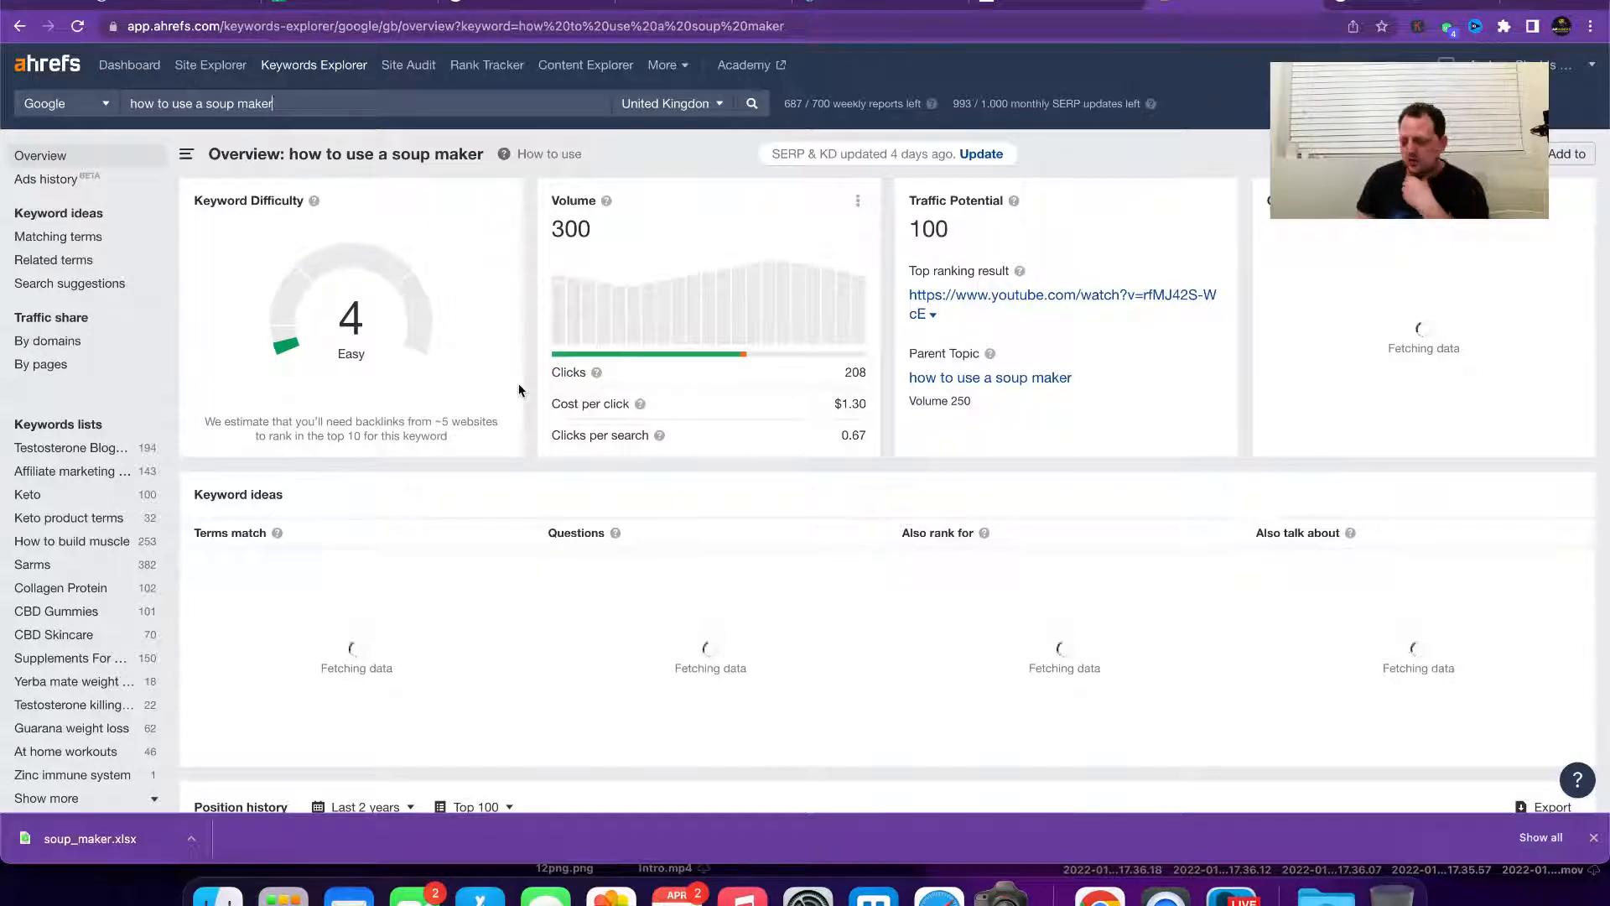
# Step: Review the SERP overview for "how to use a soup maker", comparing the ranking pages' authority, backlinks and traffic
pyautogui.scroll(-15, 479, 404)
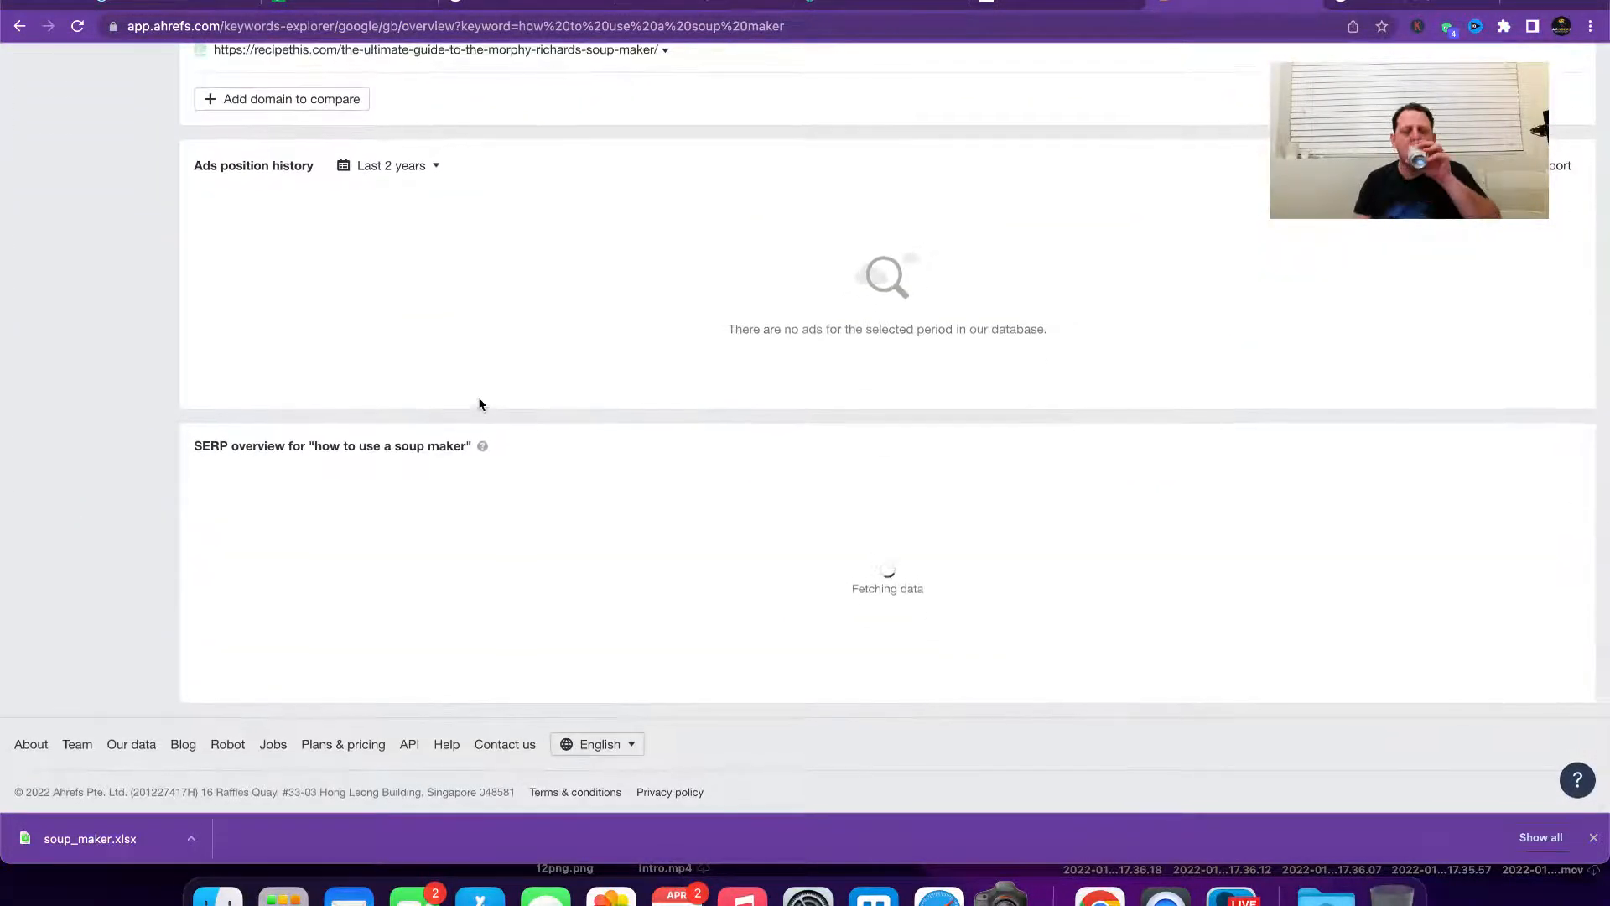
pyautogui.click(1230, 896)
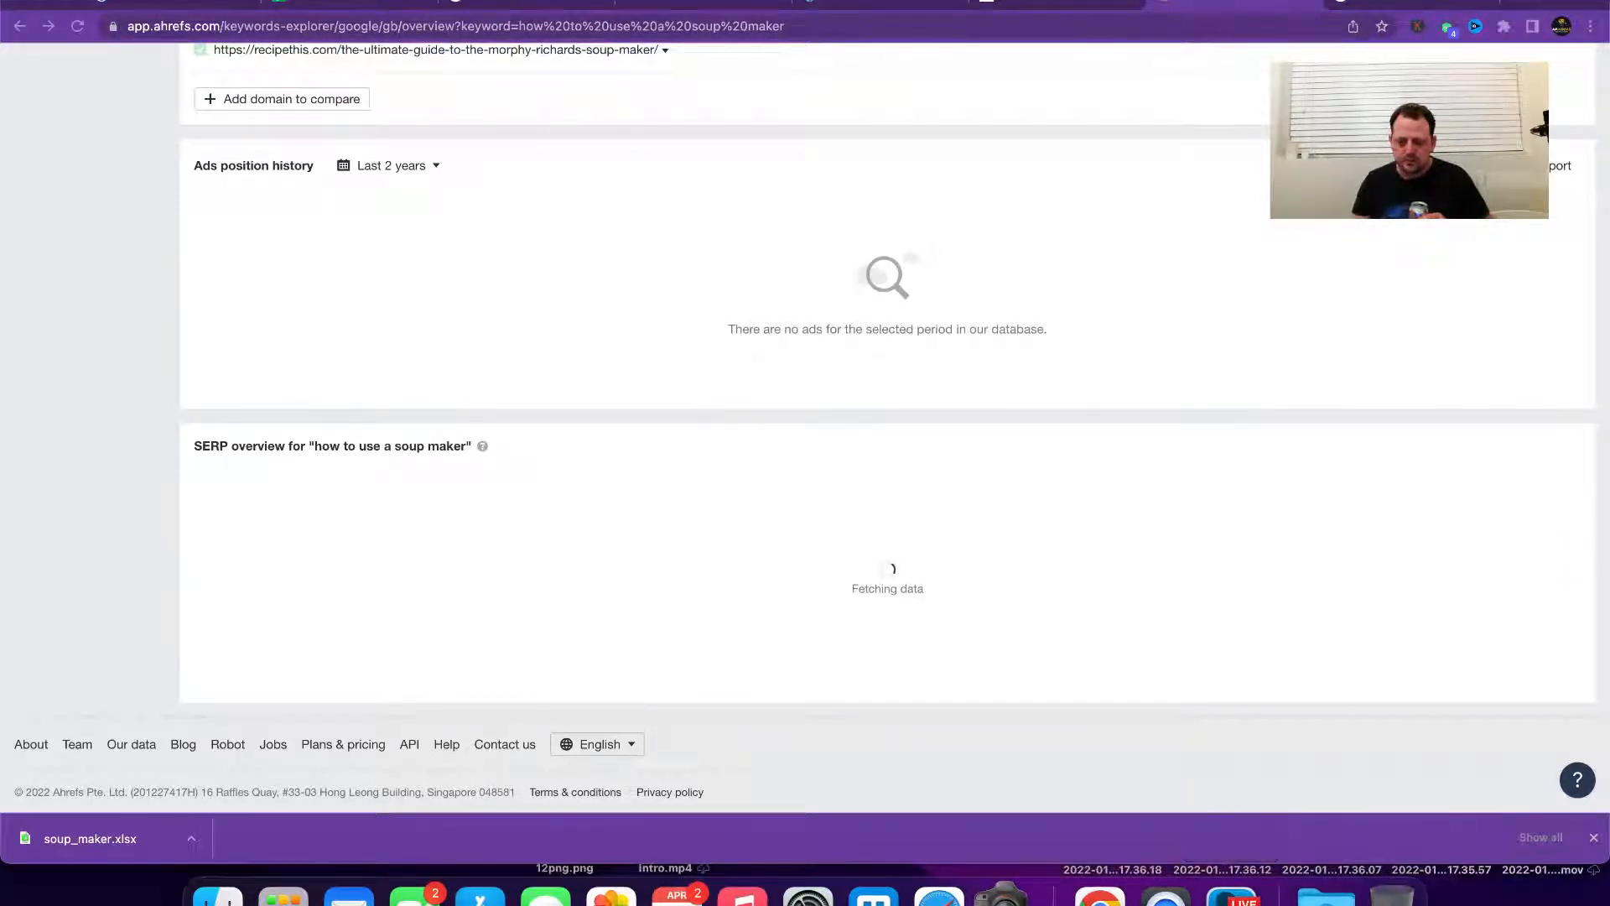
pyautogui.click(1055, 466)
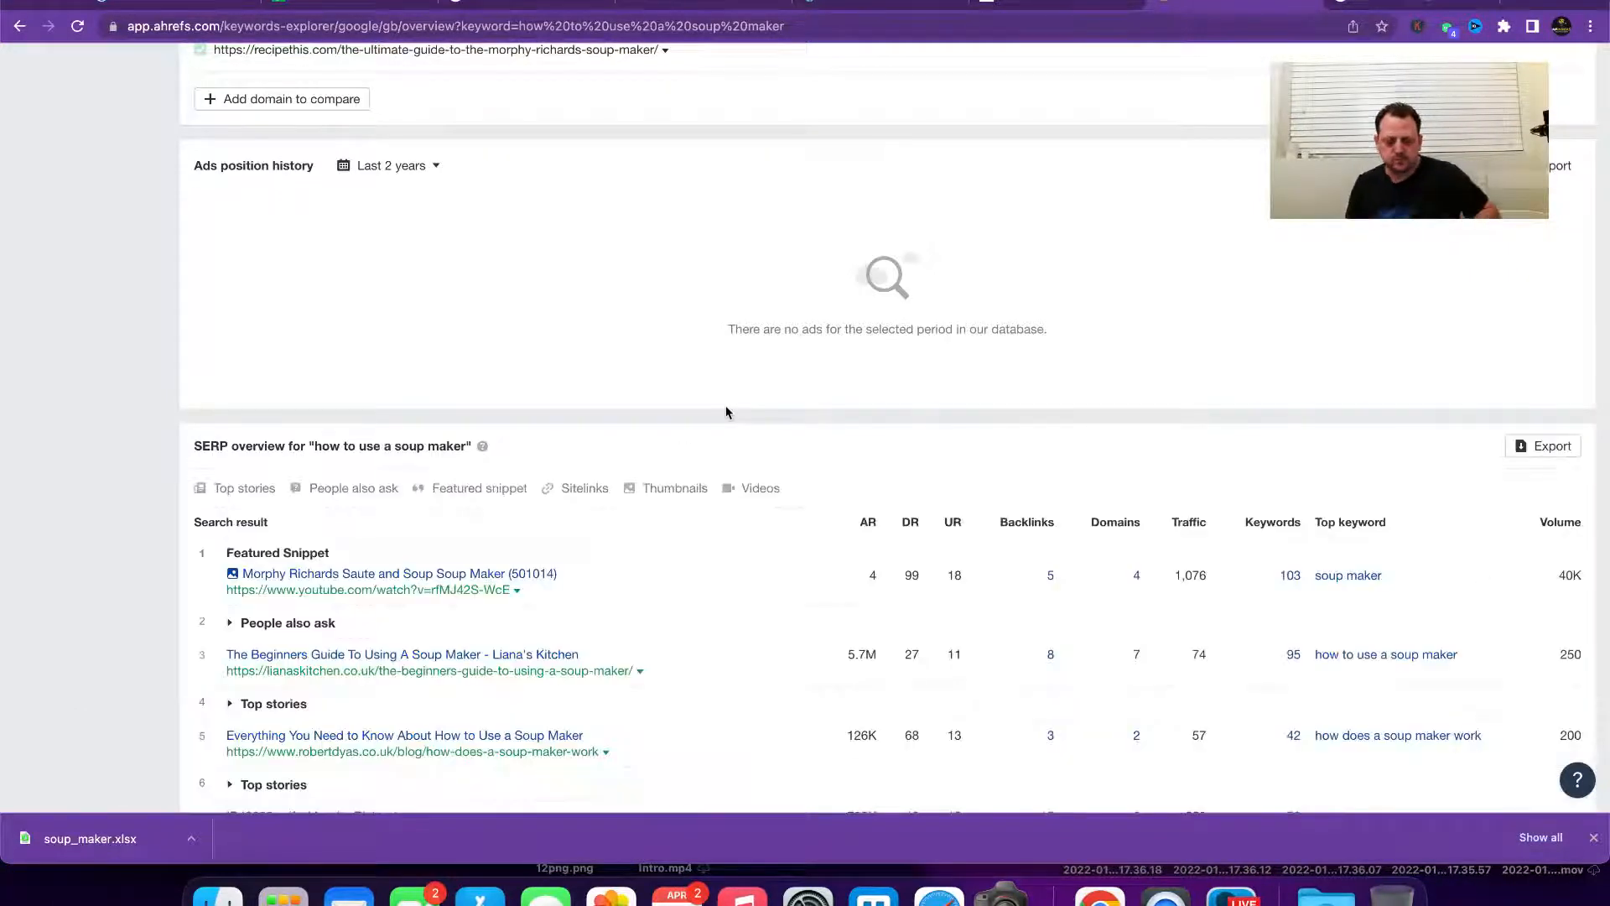
pyautogui.scroll(-3, 738, 551)
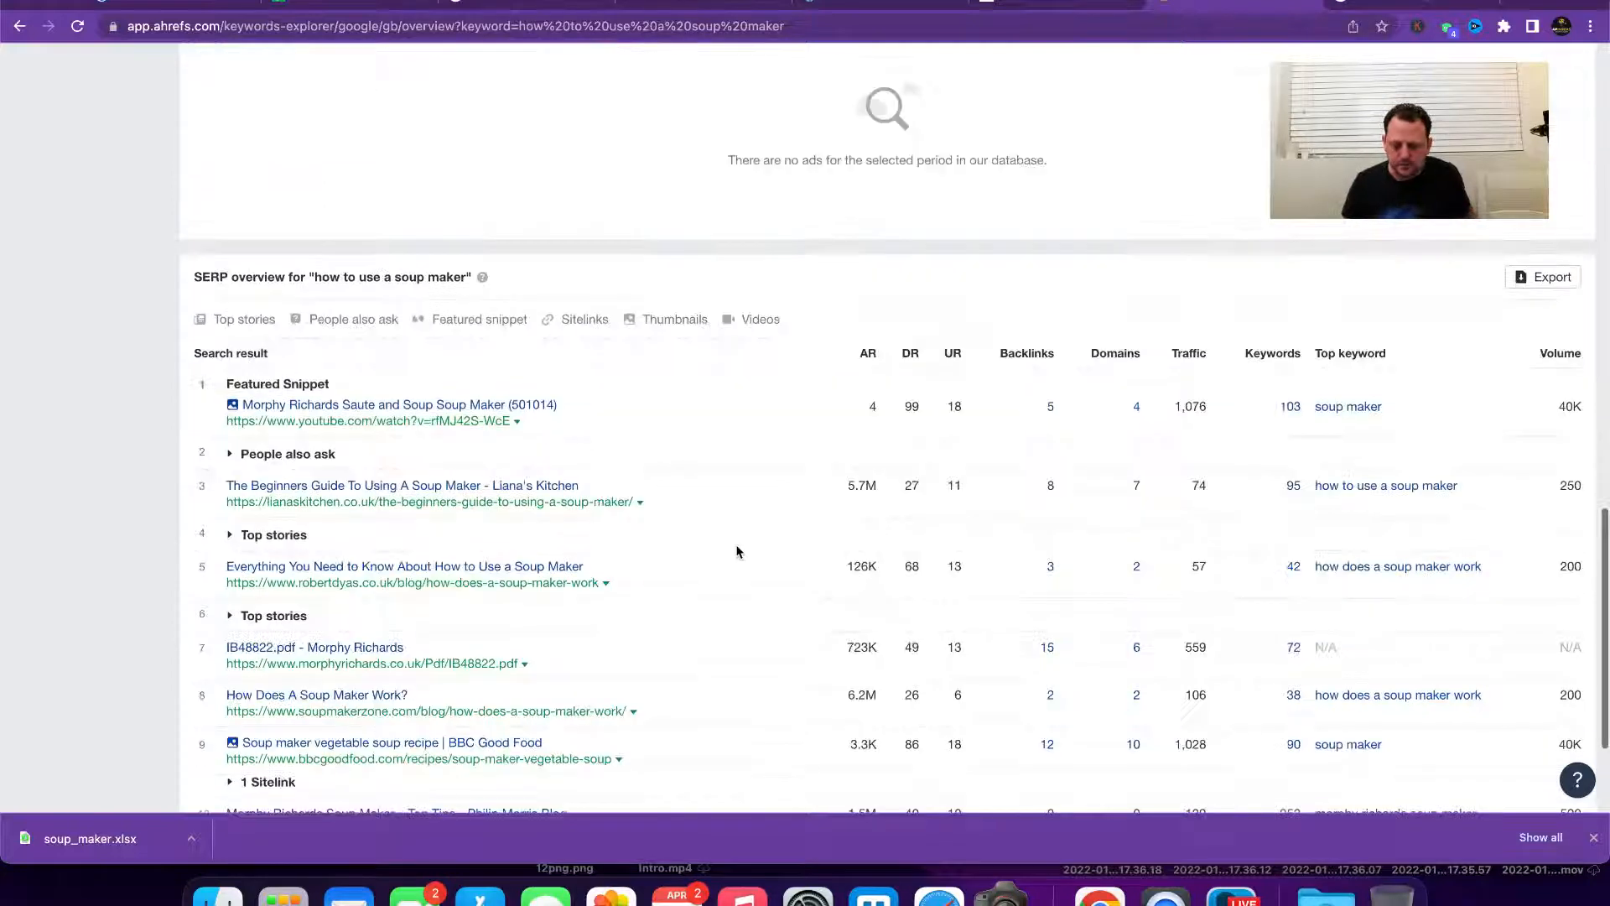
pyautogui.scroll(-2, 782, 545)
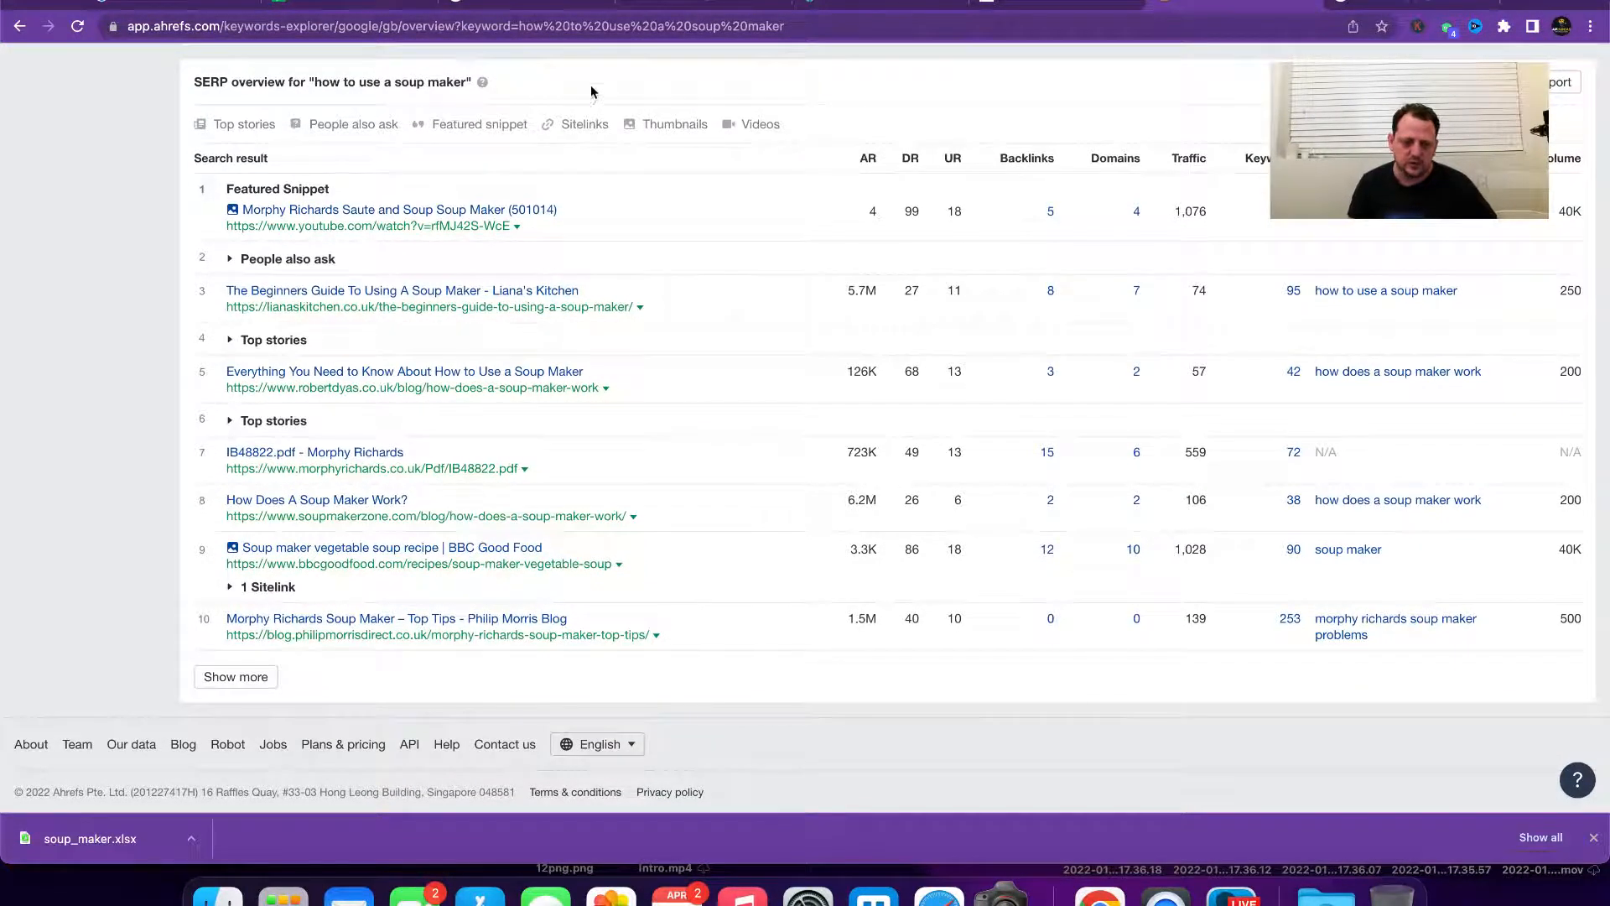
# Step: Copy the B13 keyword from the content plan sheet and search Google for "DOES SOUP GO OFF"
pyautogui.click(335, 2)
pyautogui.click(341, 417)
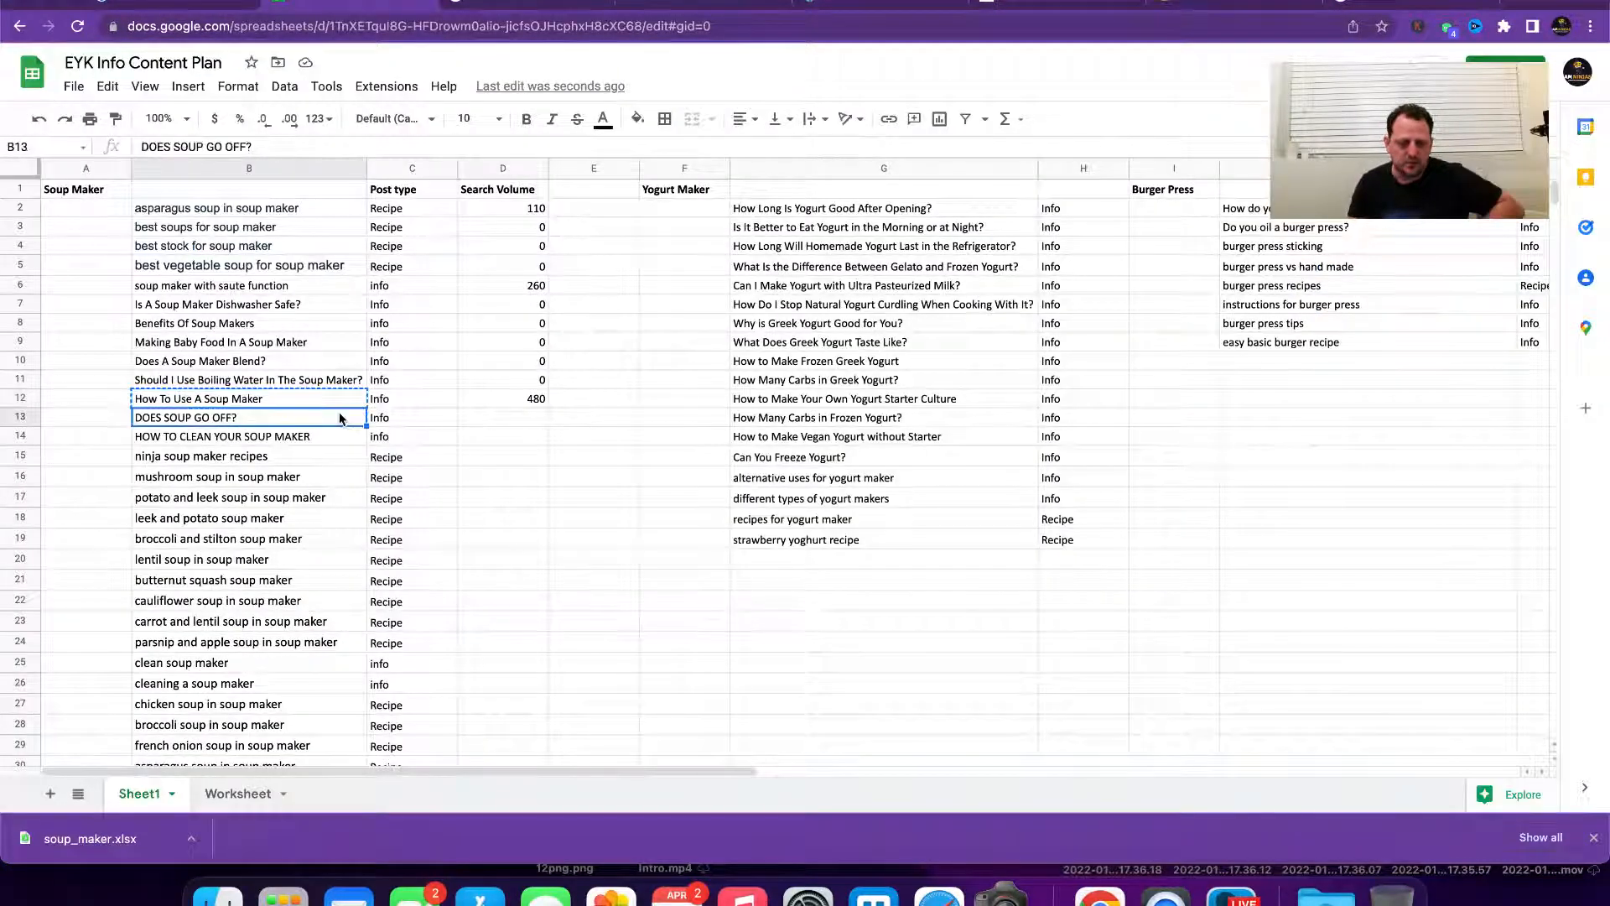
pyautogui.click(526, 4)
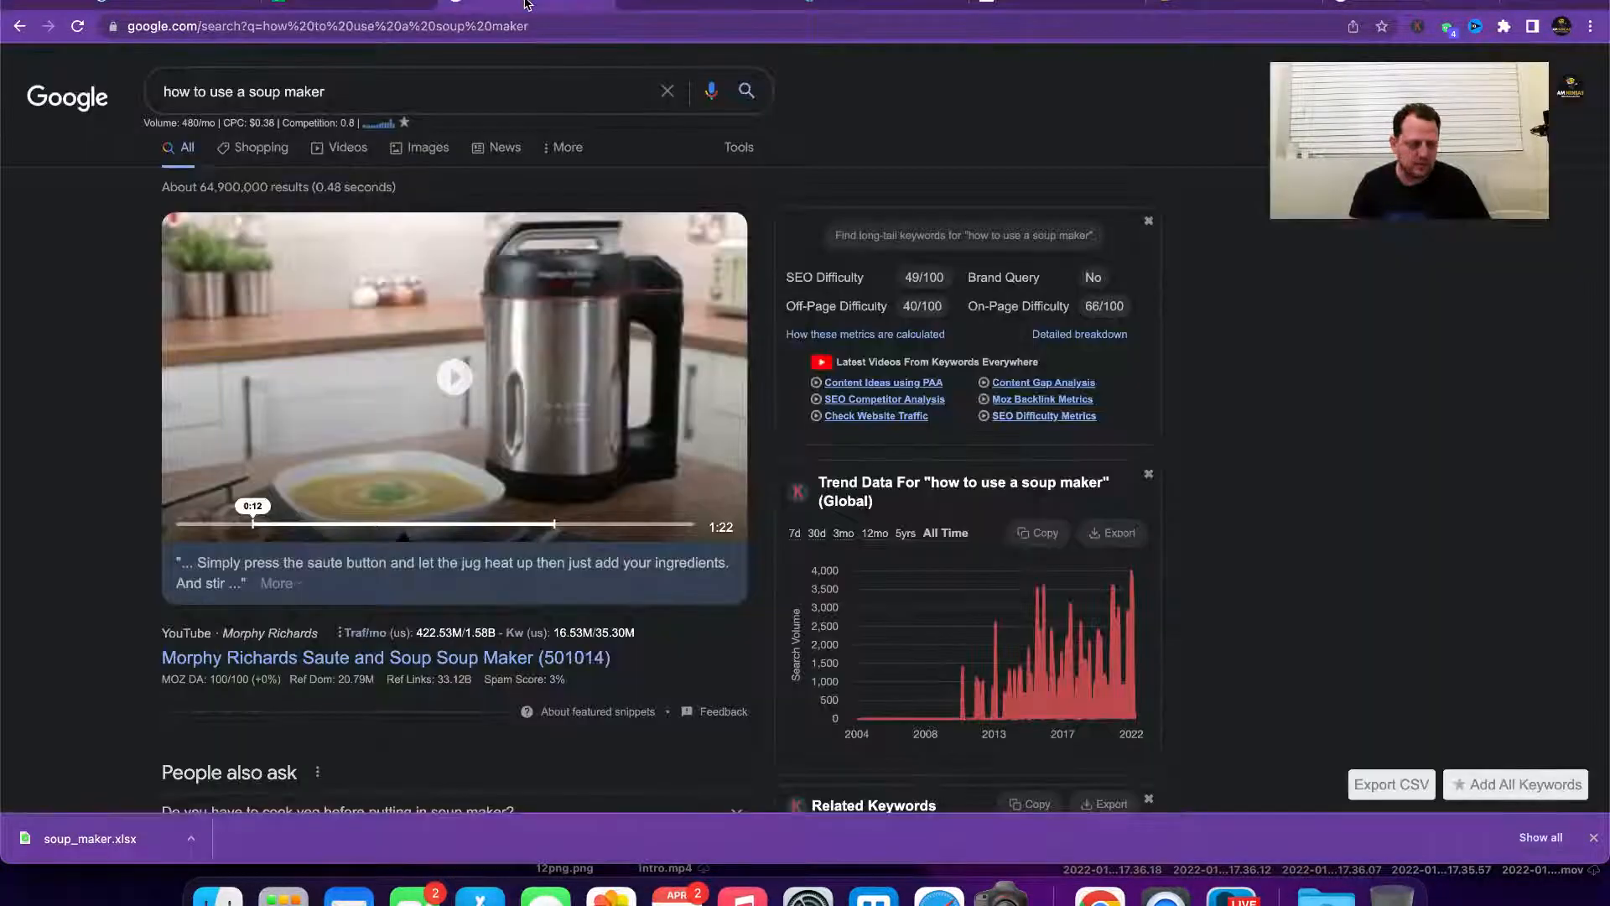
pyautogui.tripleClick(541, 93)
pyautogui.hotkey('ctrl', 'v')
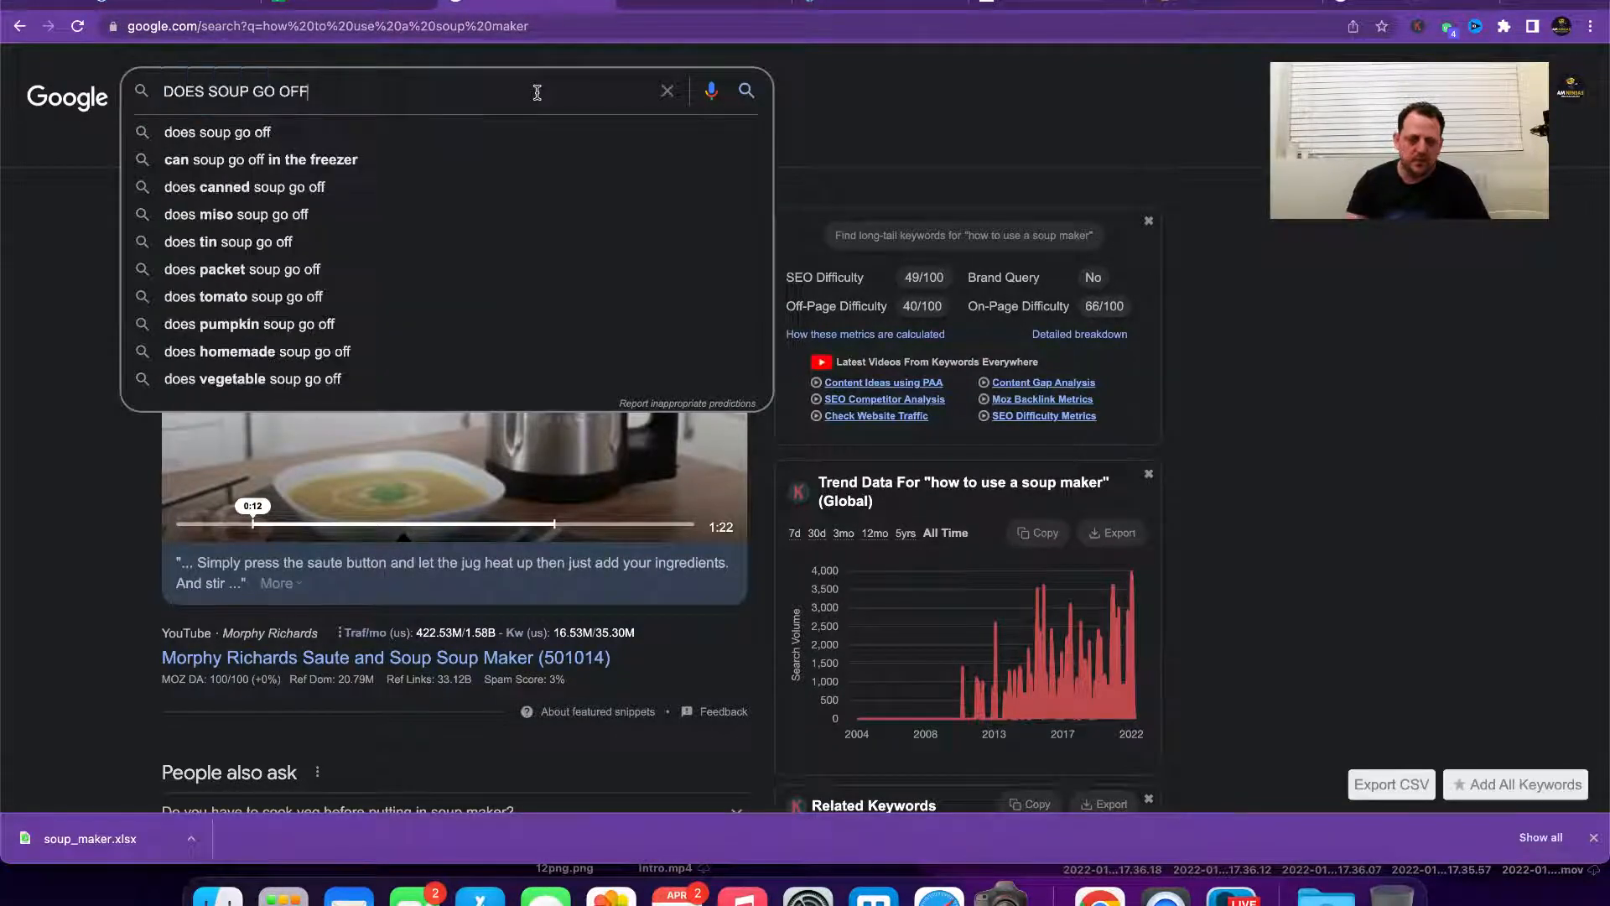
pyautogui.press('Return')
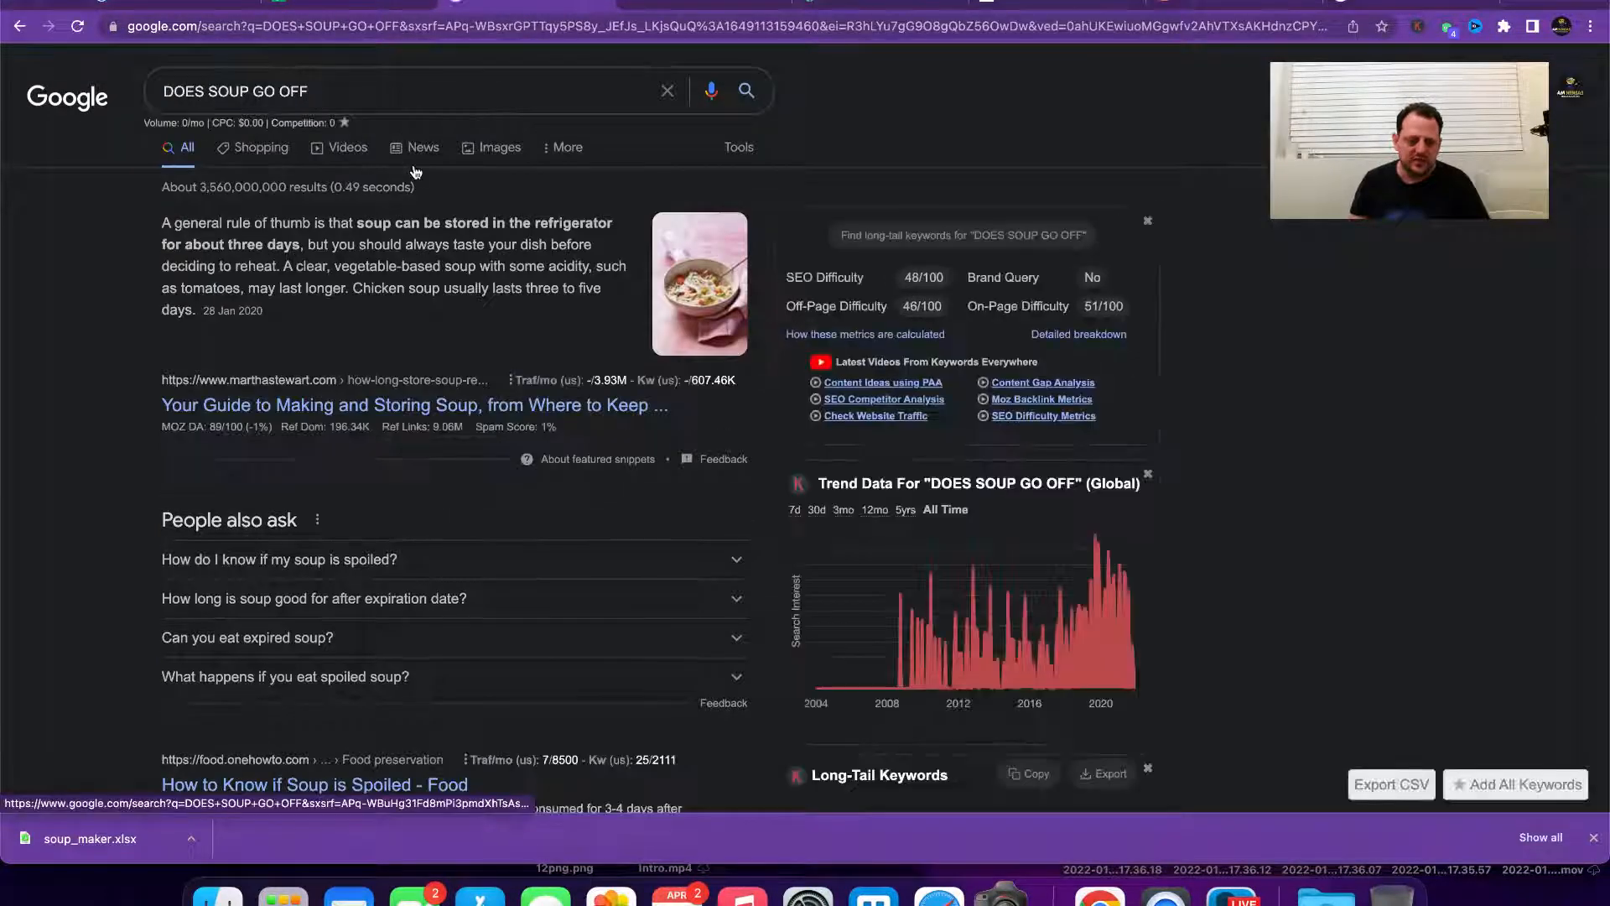
# Step: Go through the related keywords for the search and copy "how long does soup last in the fridge"
pyautogui.scroll(-6, 771, 452)
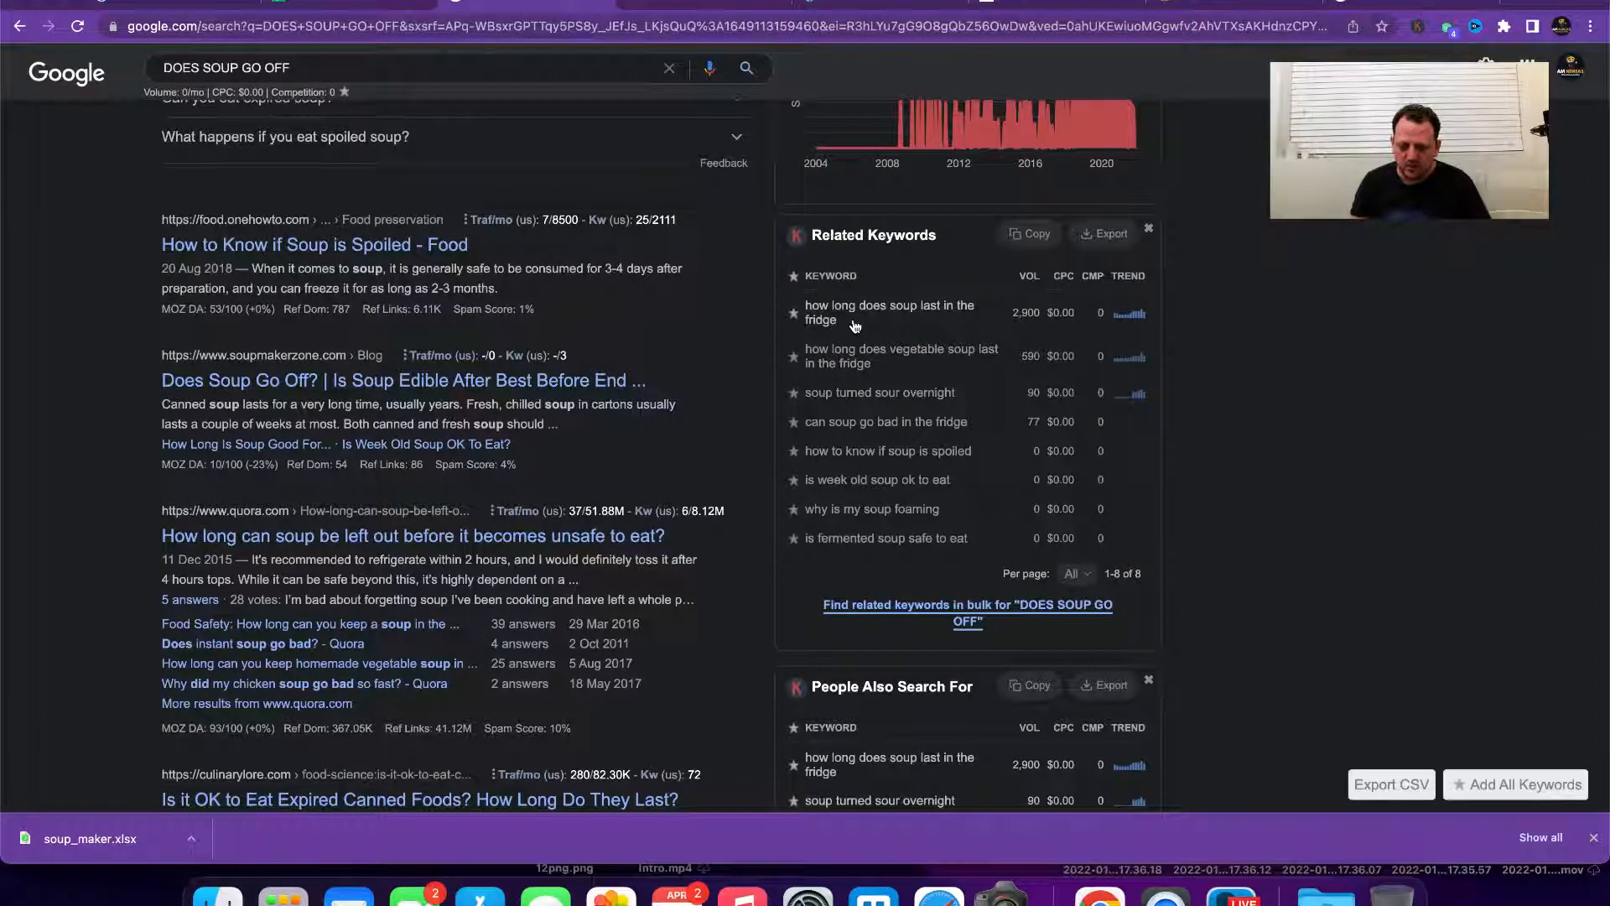
pyautogui.moveTo(858, 326); pyautogui.dragTo(798, 309)
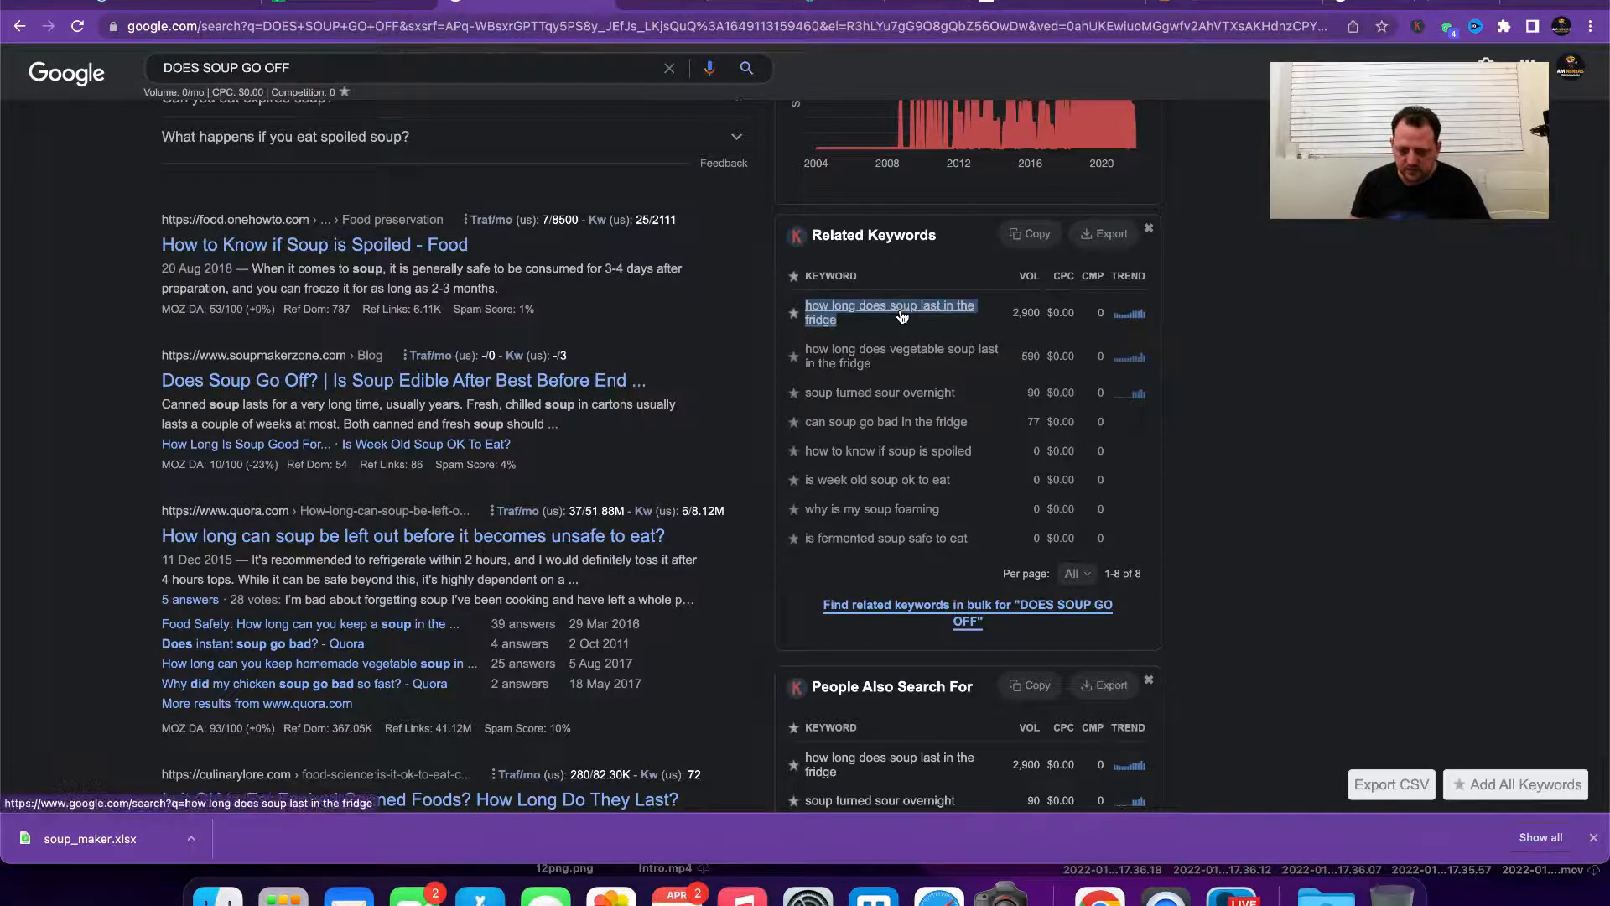
pyautogui.scroll(-5, 959, 476)
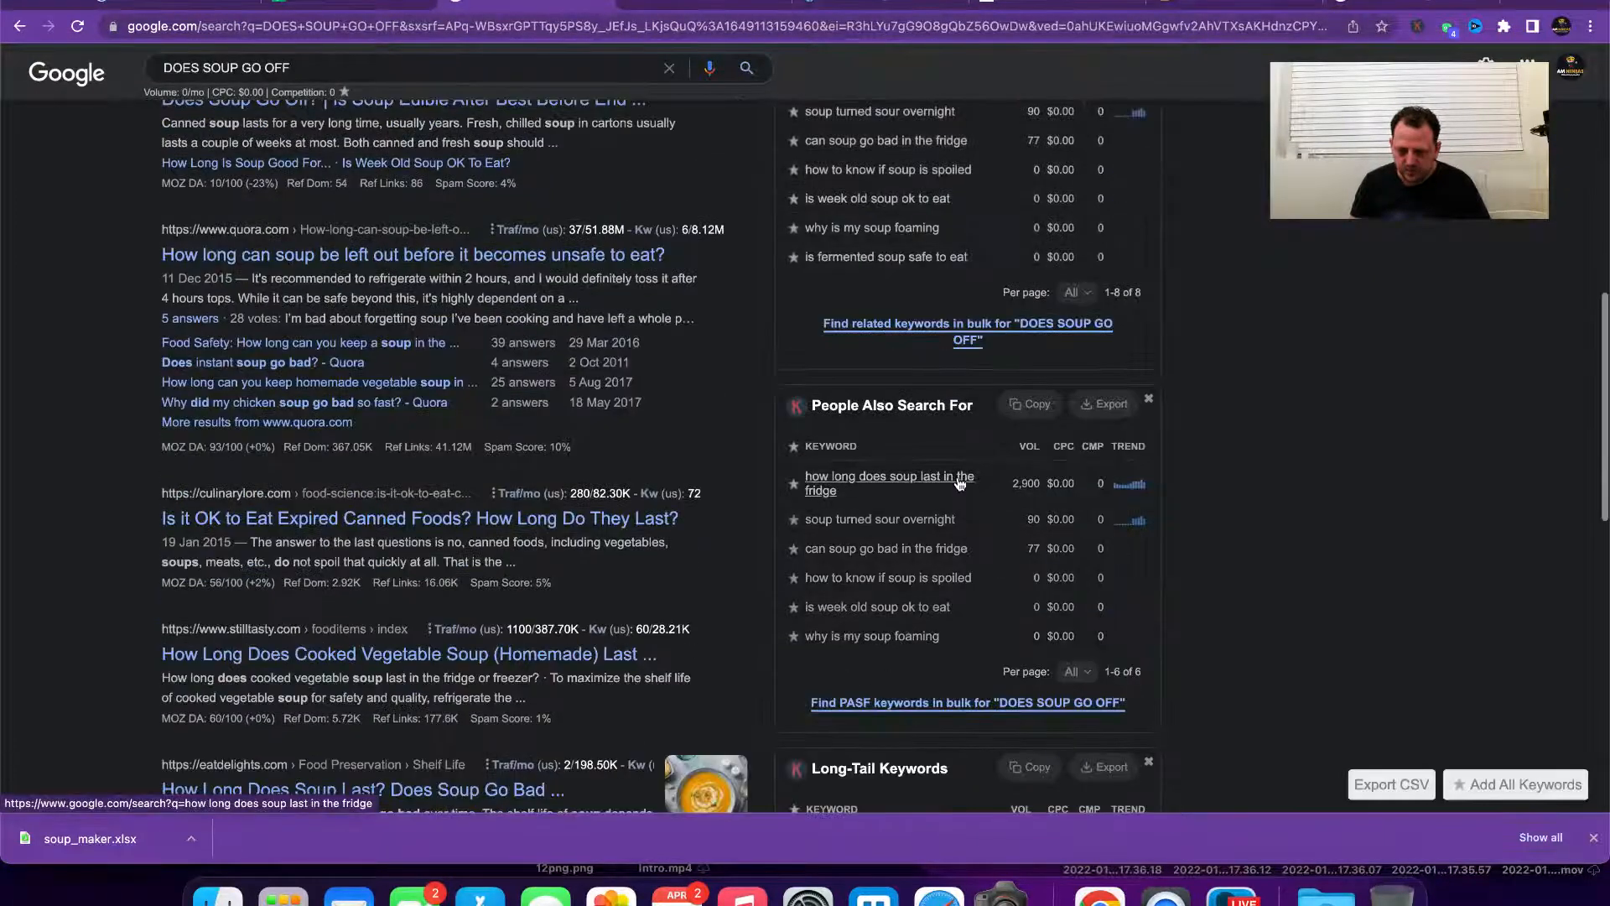
pyautogui.scroll(-1, 961, 484)
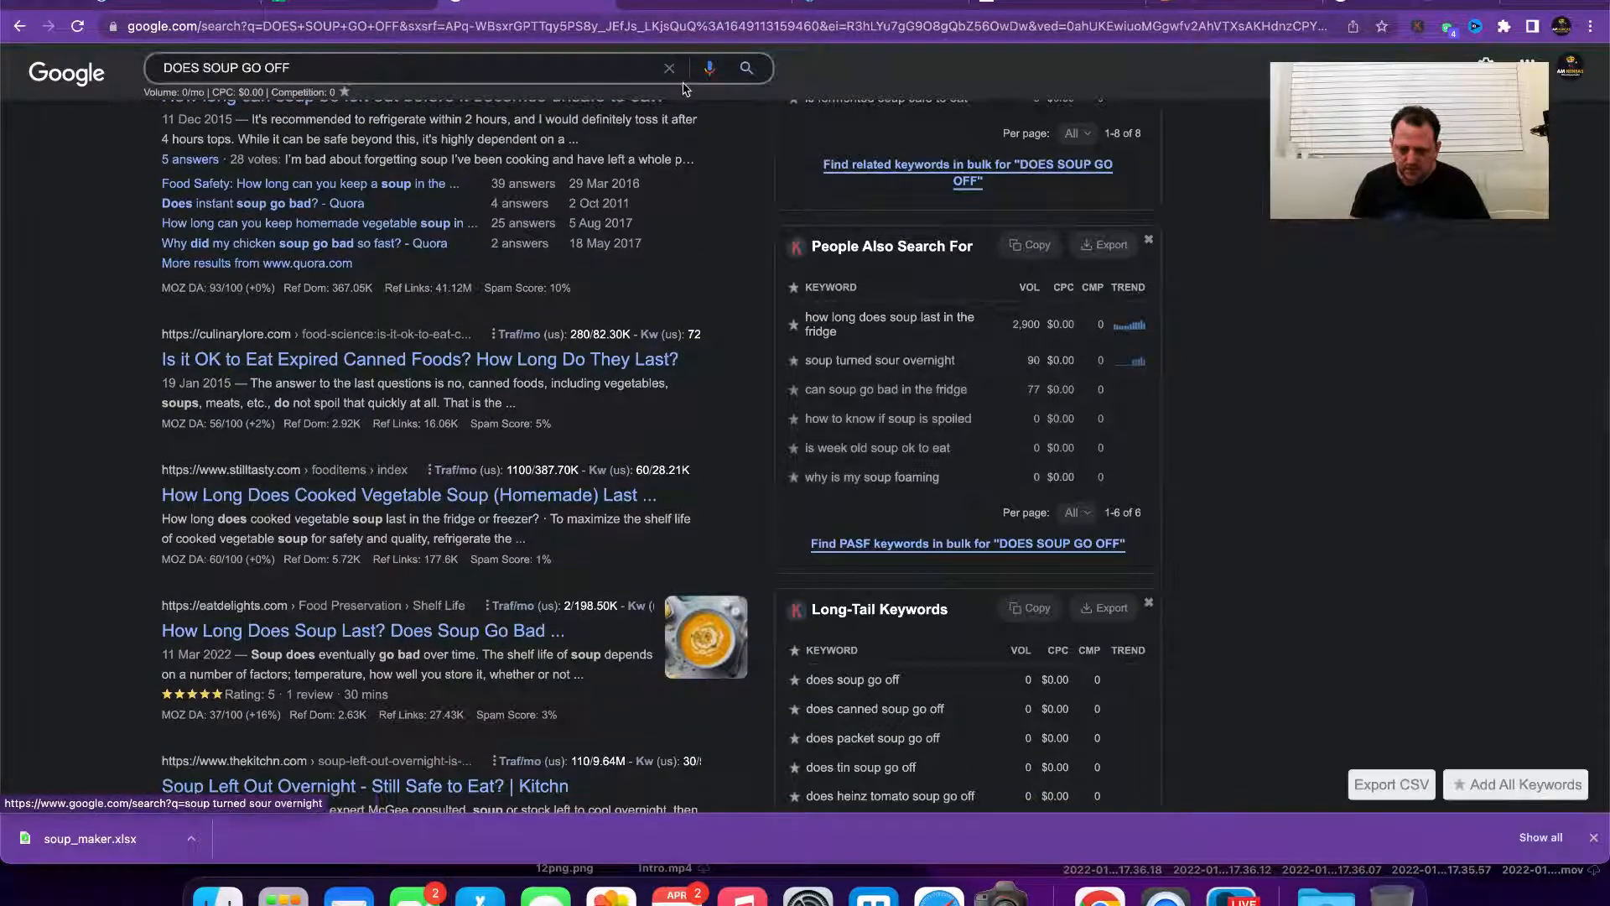
# Step: Switch to Ahrefs Keywords Explorer and look up "how long does soup last in the fridge" for the United Kingdom
pyautogui.click(1138, 3)
pyautogui.scroll(15, 344, 124)
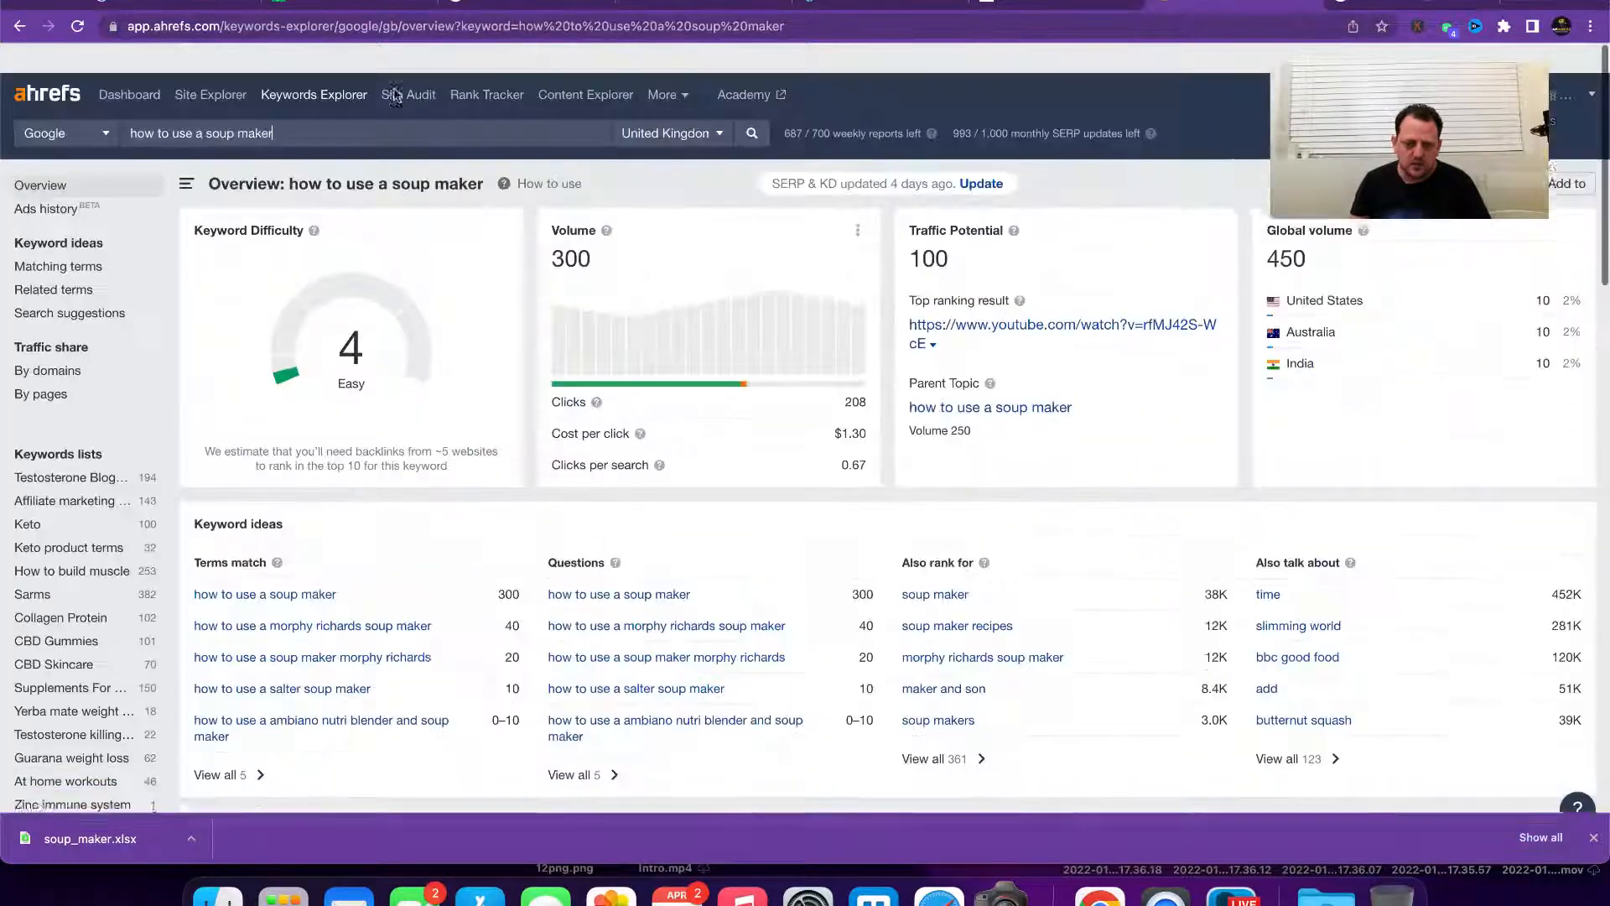
pyautogui.hotkey('ctrl', 'a')
pyautogui.hotkey('ctrl', 'v')
pyautogui.press('Return')
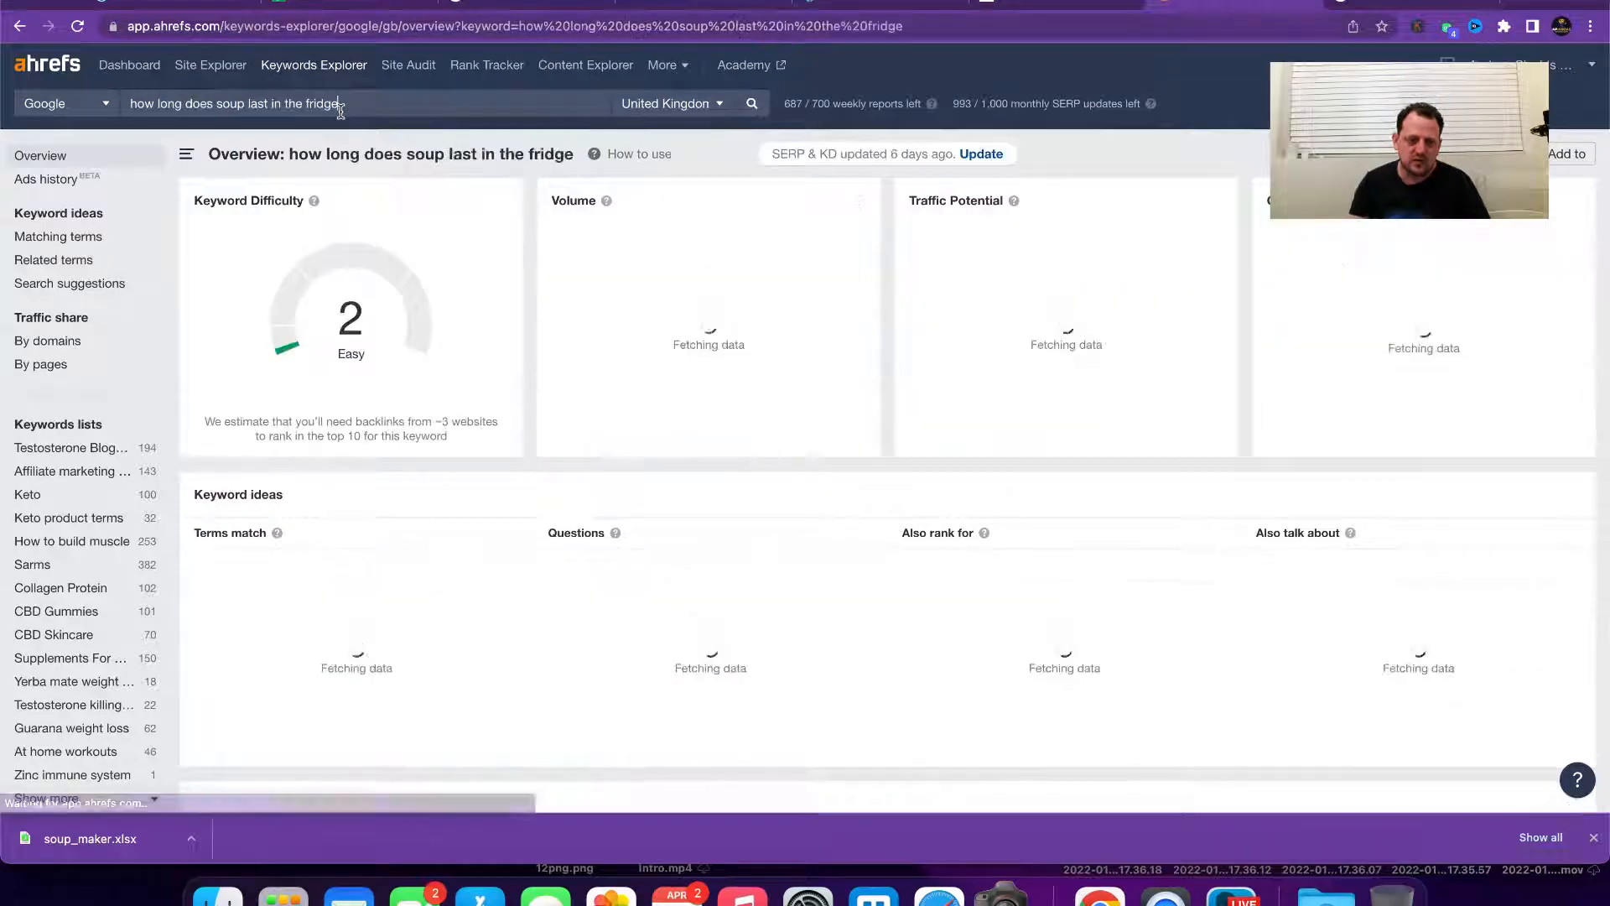
pyautogui.scroll(-4, 531, 426)
pyautogui.scroll(4, 532, 426)
# Step: Return to Google and search for "how long does soup last in the fridge" to check its volume
pyautogui.click(541, 3)
pyautogui.scroll(15, 506, 344)
pyautogui.click(289, 94)
pyautogui.hotkey('ctrl', 'a')
pyautogui.hotkey('ctrl', 'v')
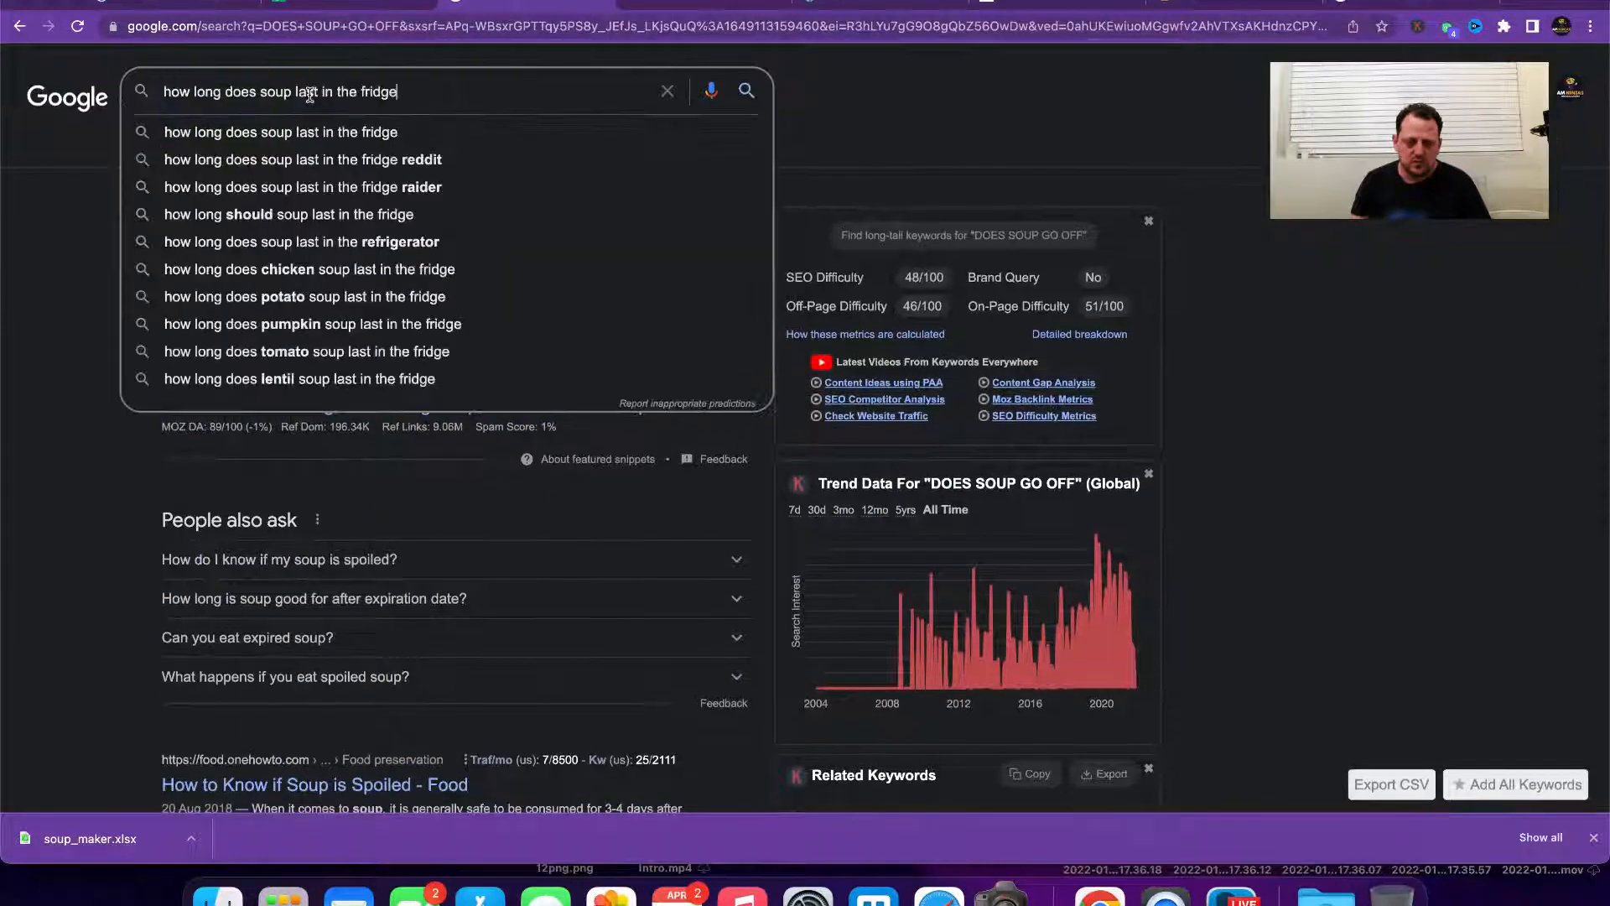
pyautogui.press('Return')
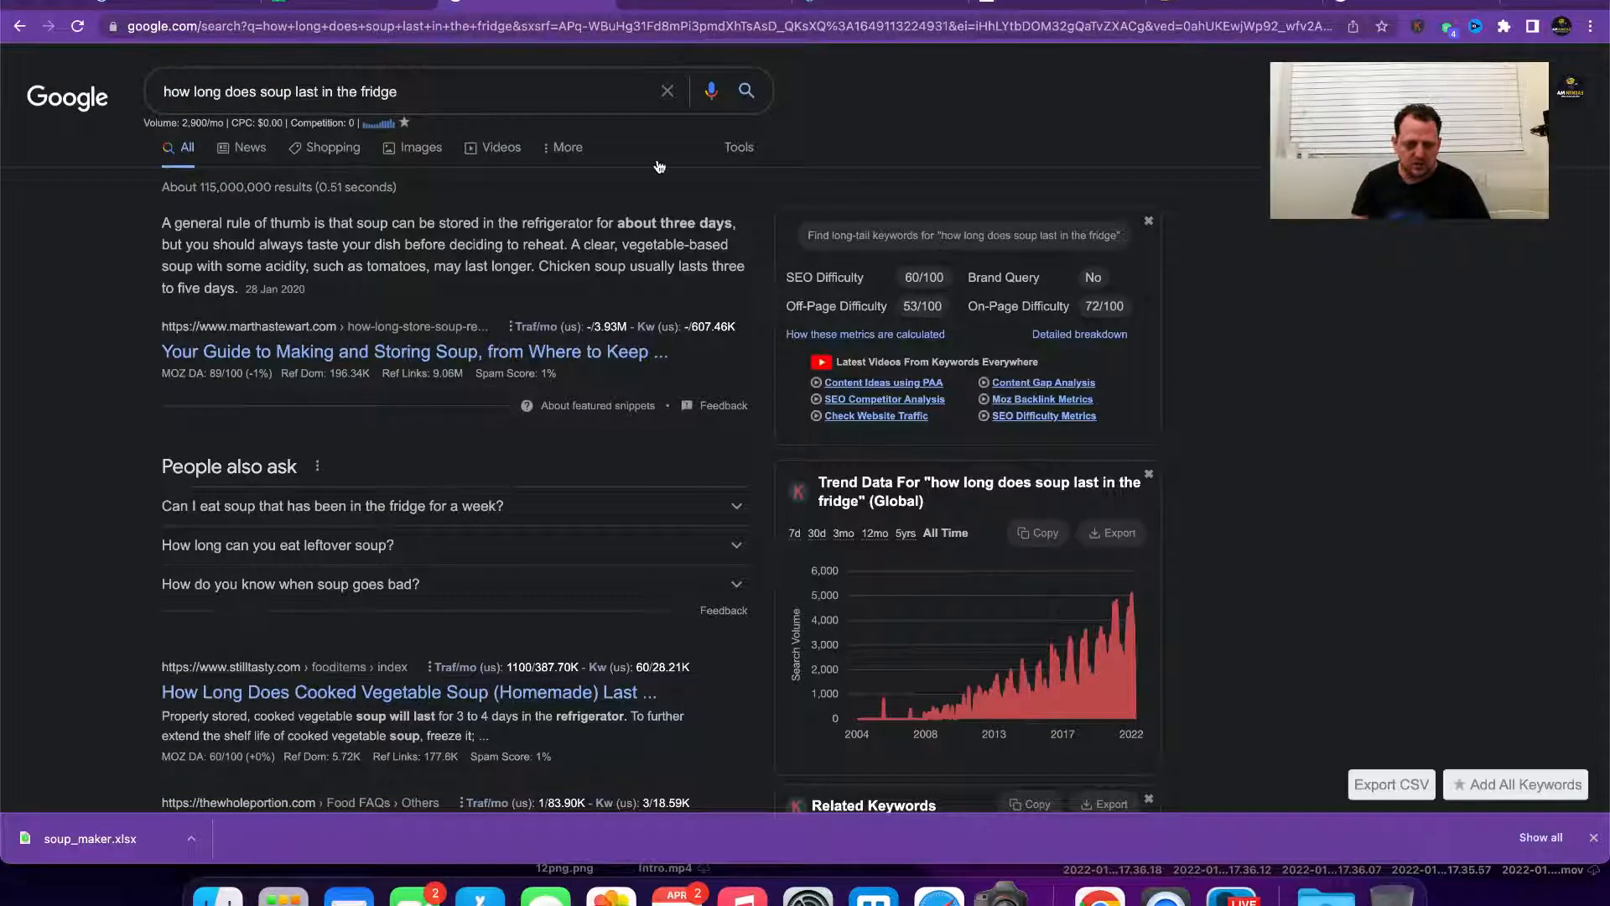
# Step: In the content plan sheet, add "how long does soup last in the fridge" to B43 without its source formatting
pyautogui.click(343, 5)
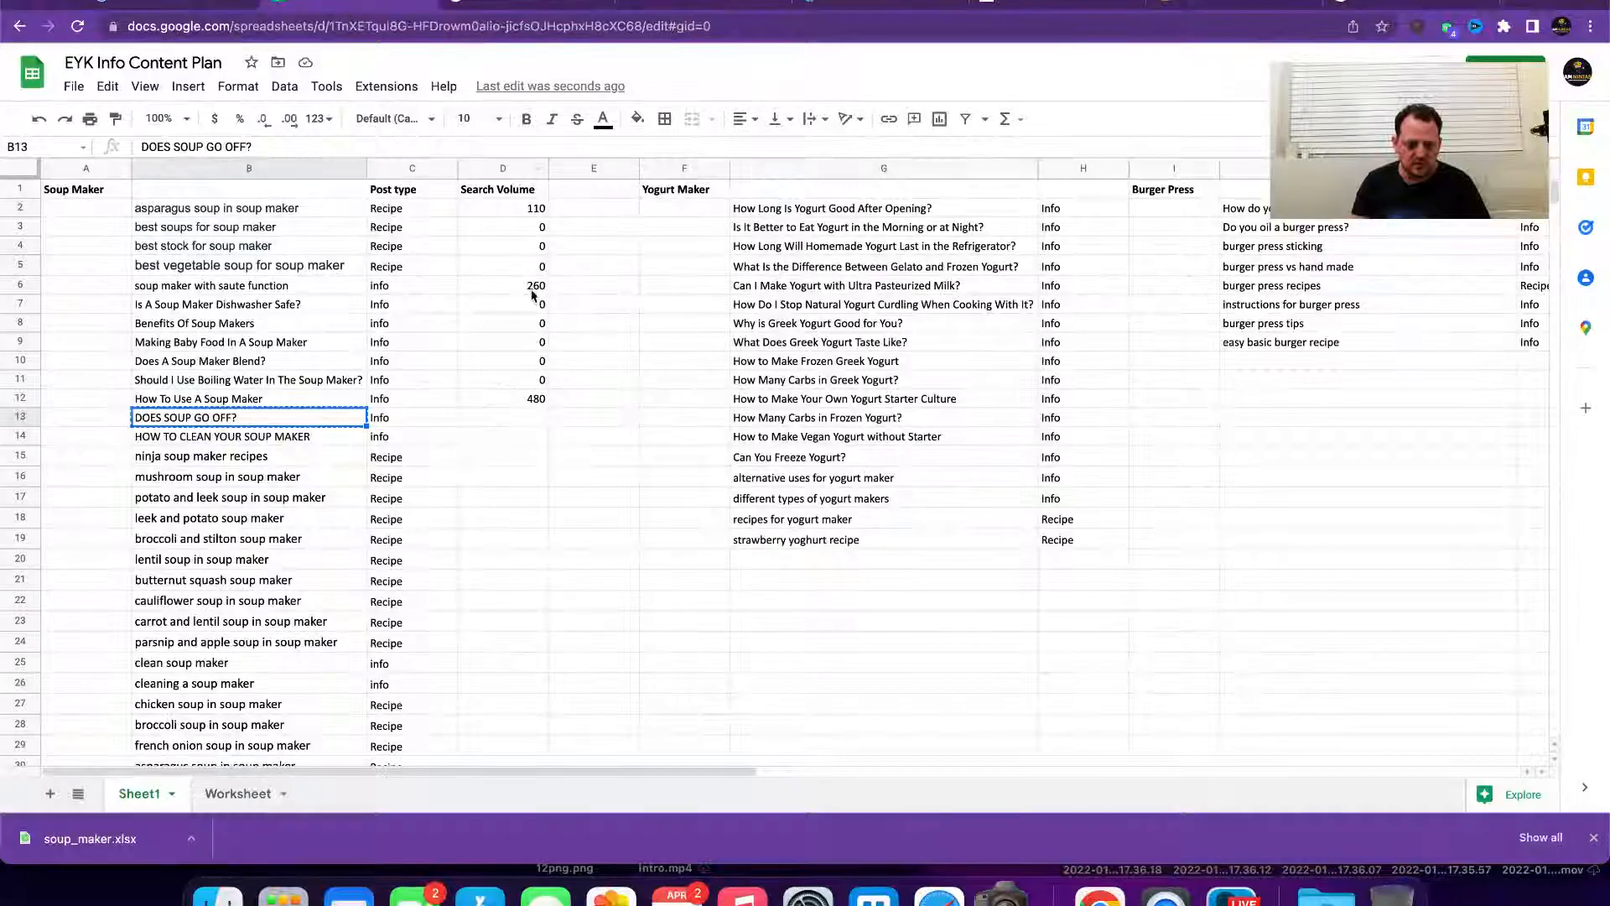
pyautogui.scroll(-2, 323, 437)
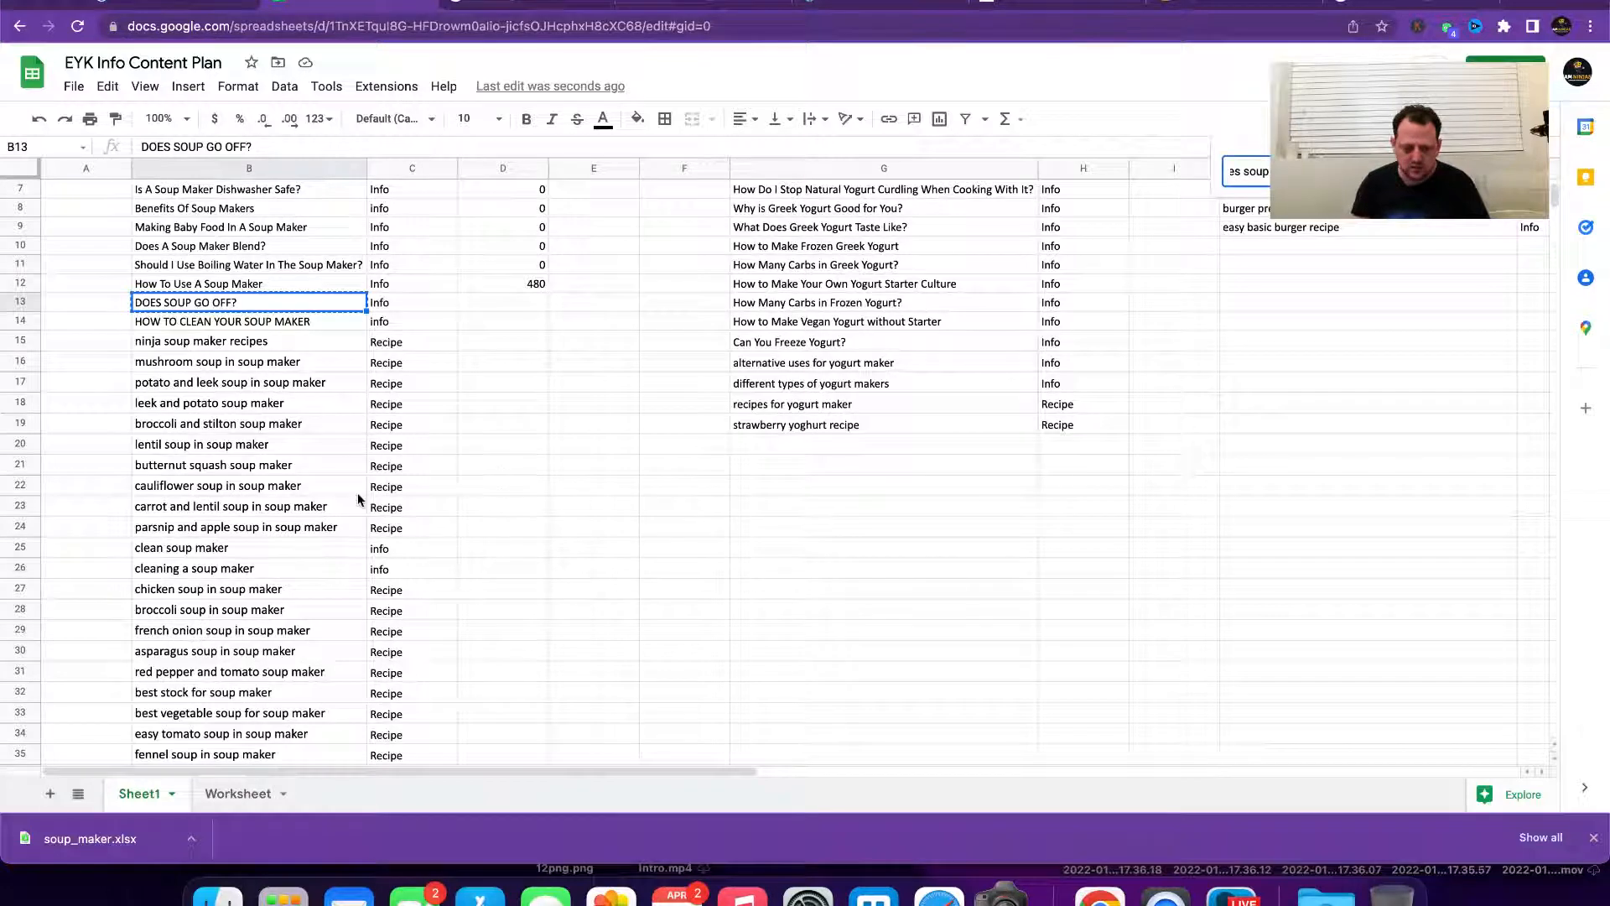
pyautogui.scroll(-9, 359, 500)
pyautogui.click(256, 463)
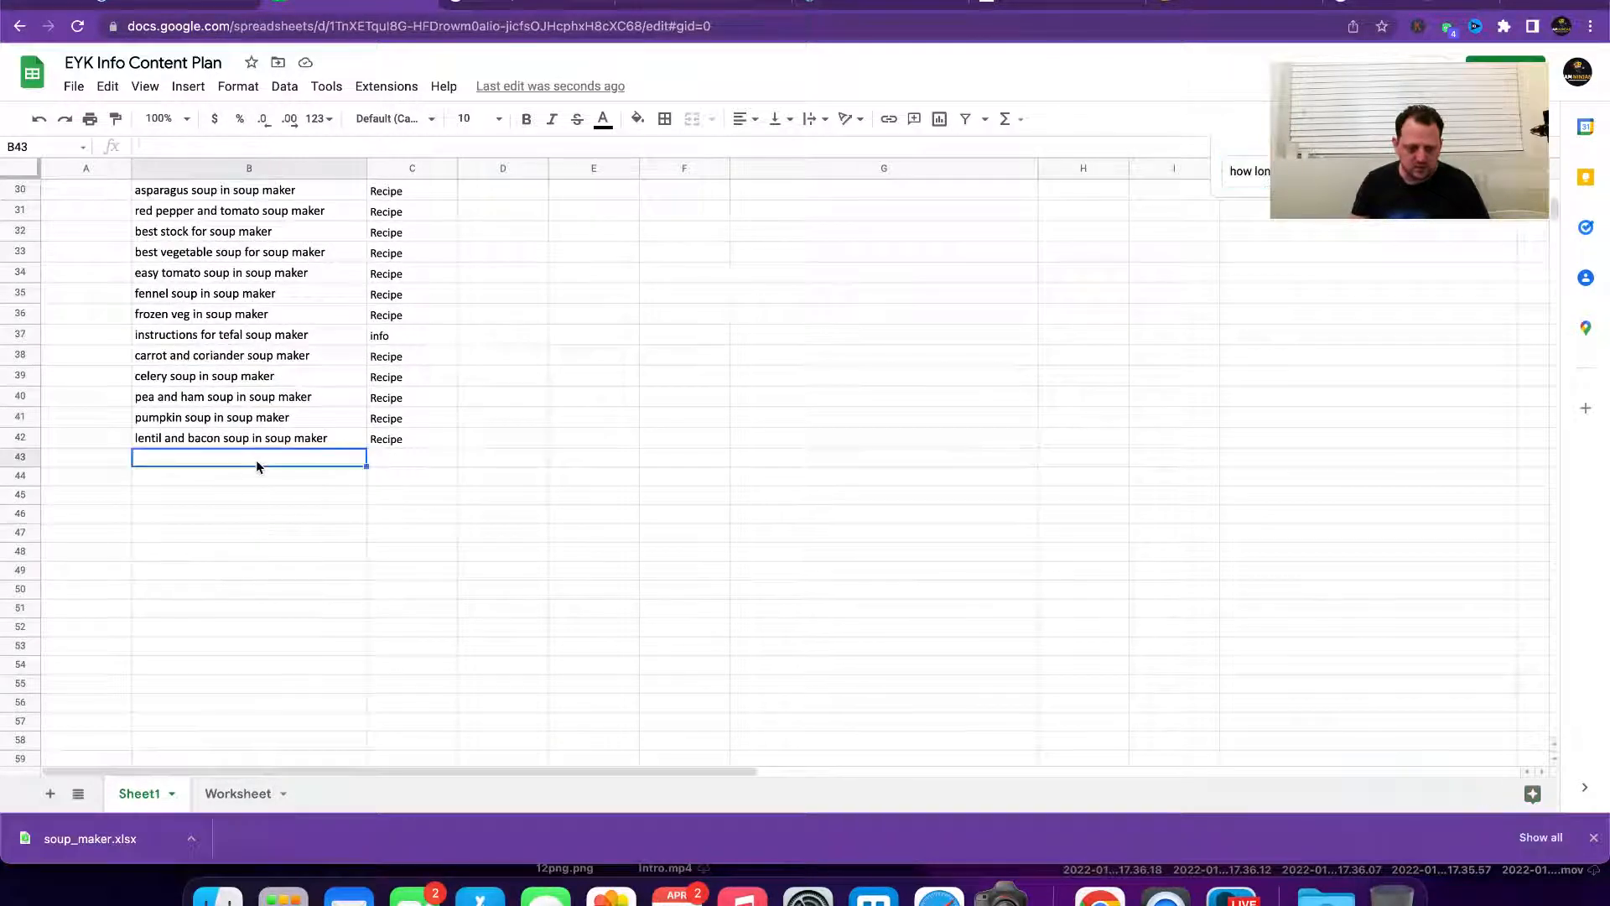
pyautogui.press('super+v')
pyautogui.press('super+z')
pyautogui.press('super+shift+v')
# Step: Label the new row 43 keyword as info and enter 2900 as its search volume in D43
pyautogui.click(419, 463)
pyautogui.write('info')
pyautogui.click(513, 514)
pyautogui.click(510, 458)
pyautogui.write('2900')
pyautogui.click(515, 438)
# Step: Centre the text of header row 1 horizontally
pyautogui.scroll(5, 529, 435)
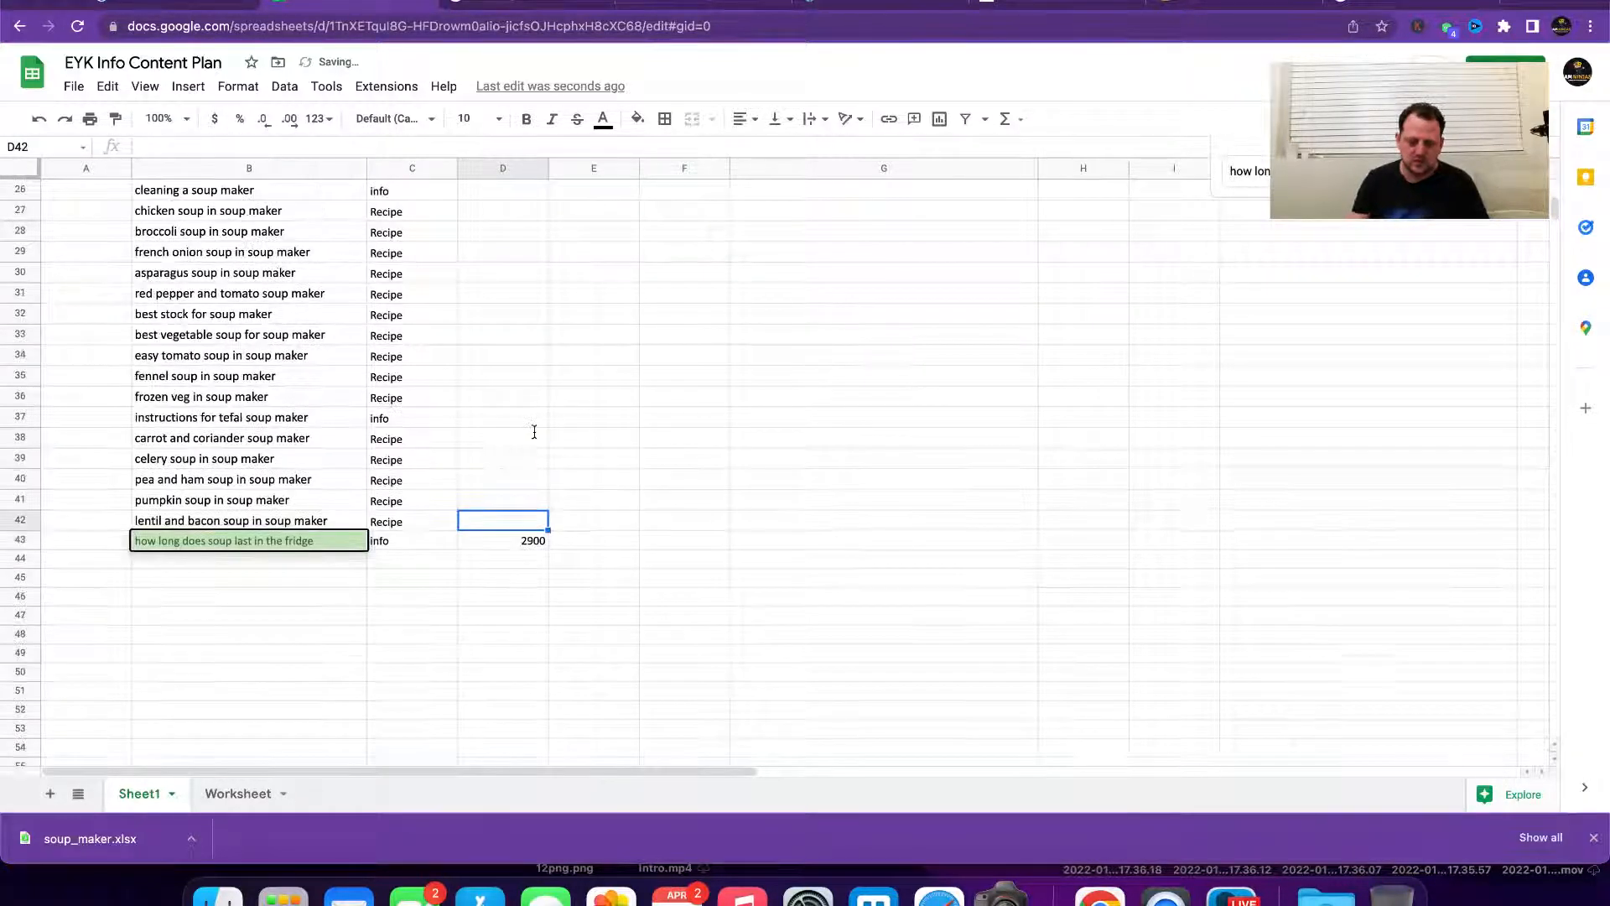
pyautogui.scroll(5, 533, 430)
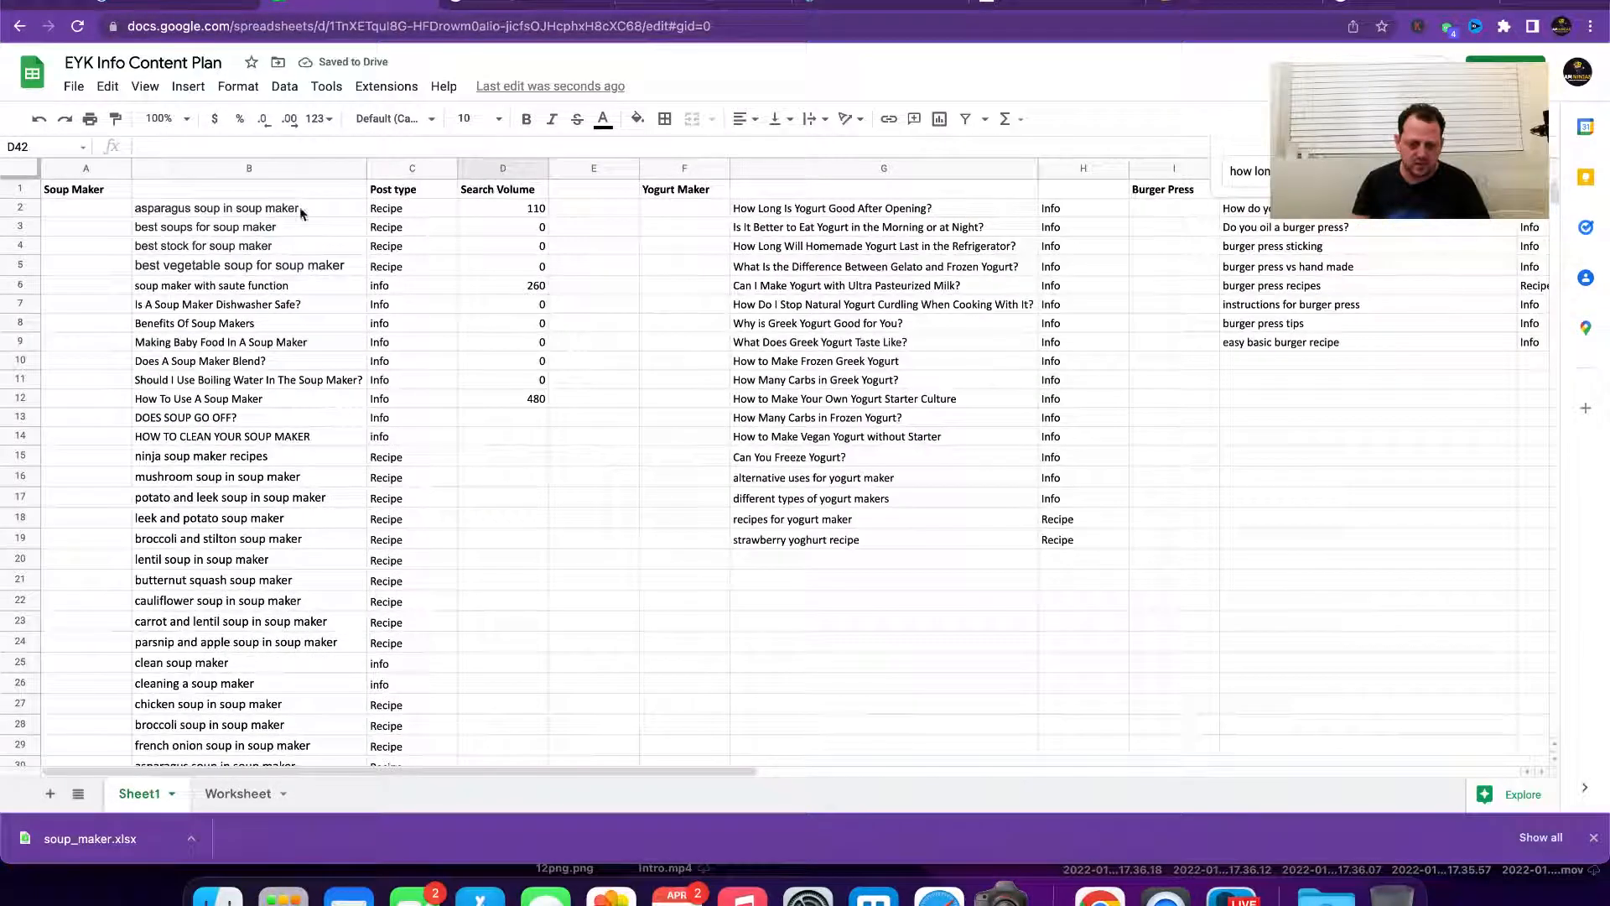
pyautogui.click(21, 189)
pyautogui.click(238, 86)
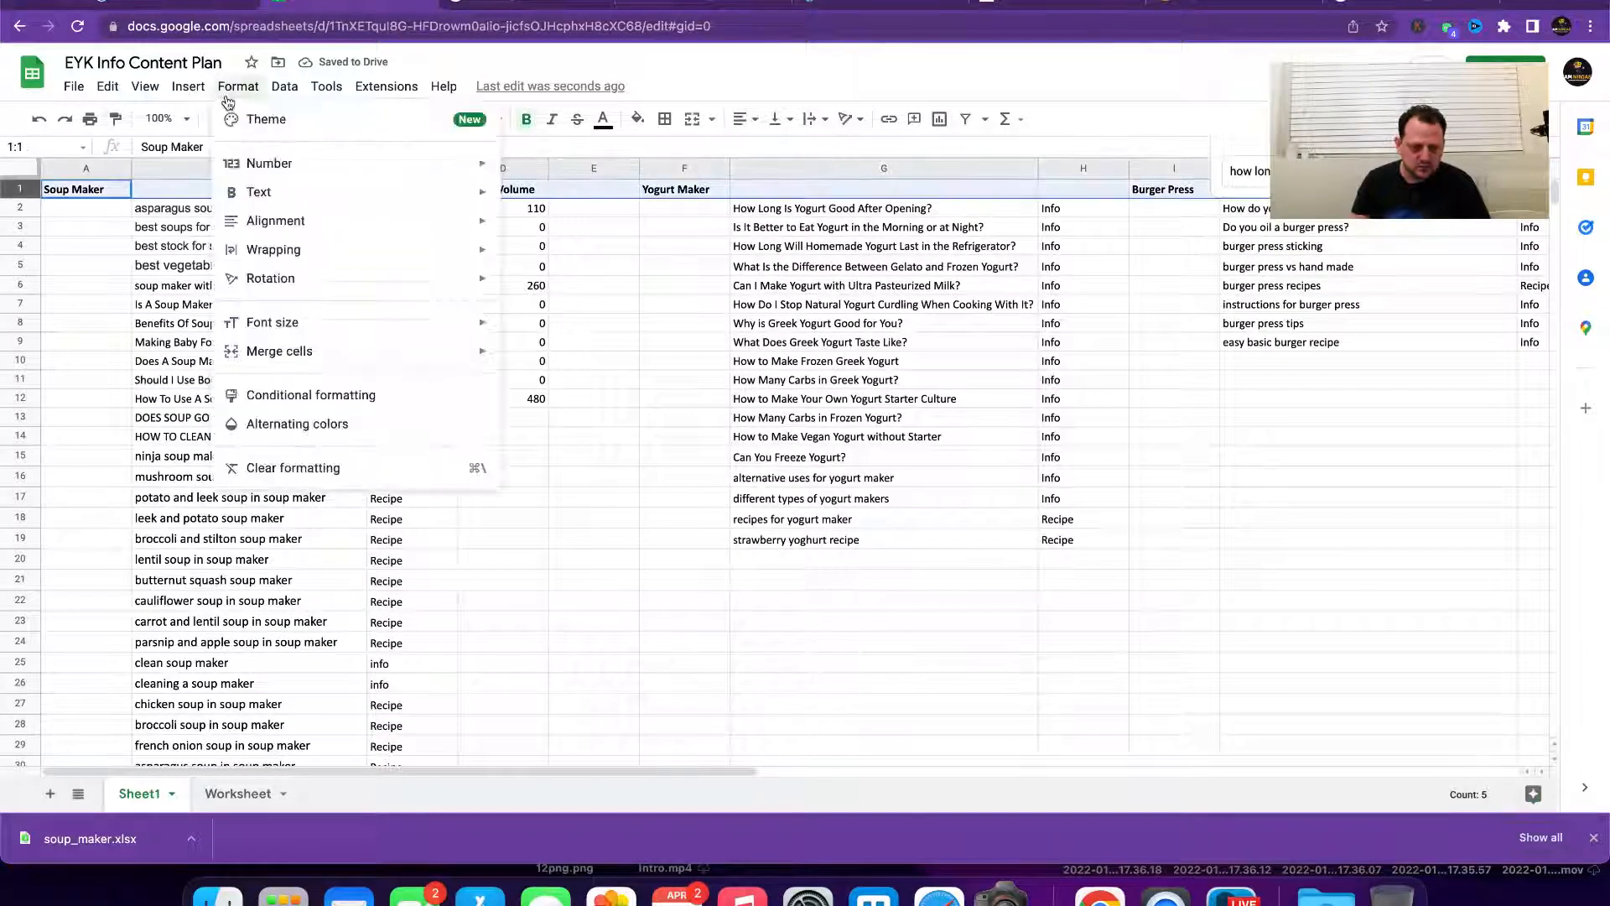
pyautogui.click(726, 123)
pyautogui.click(740, 122)
pyautogui.click(764, 152)
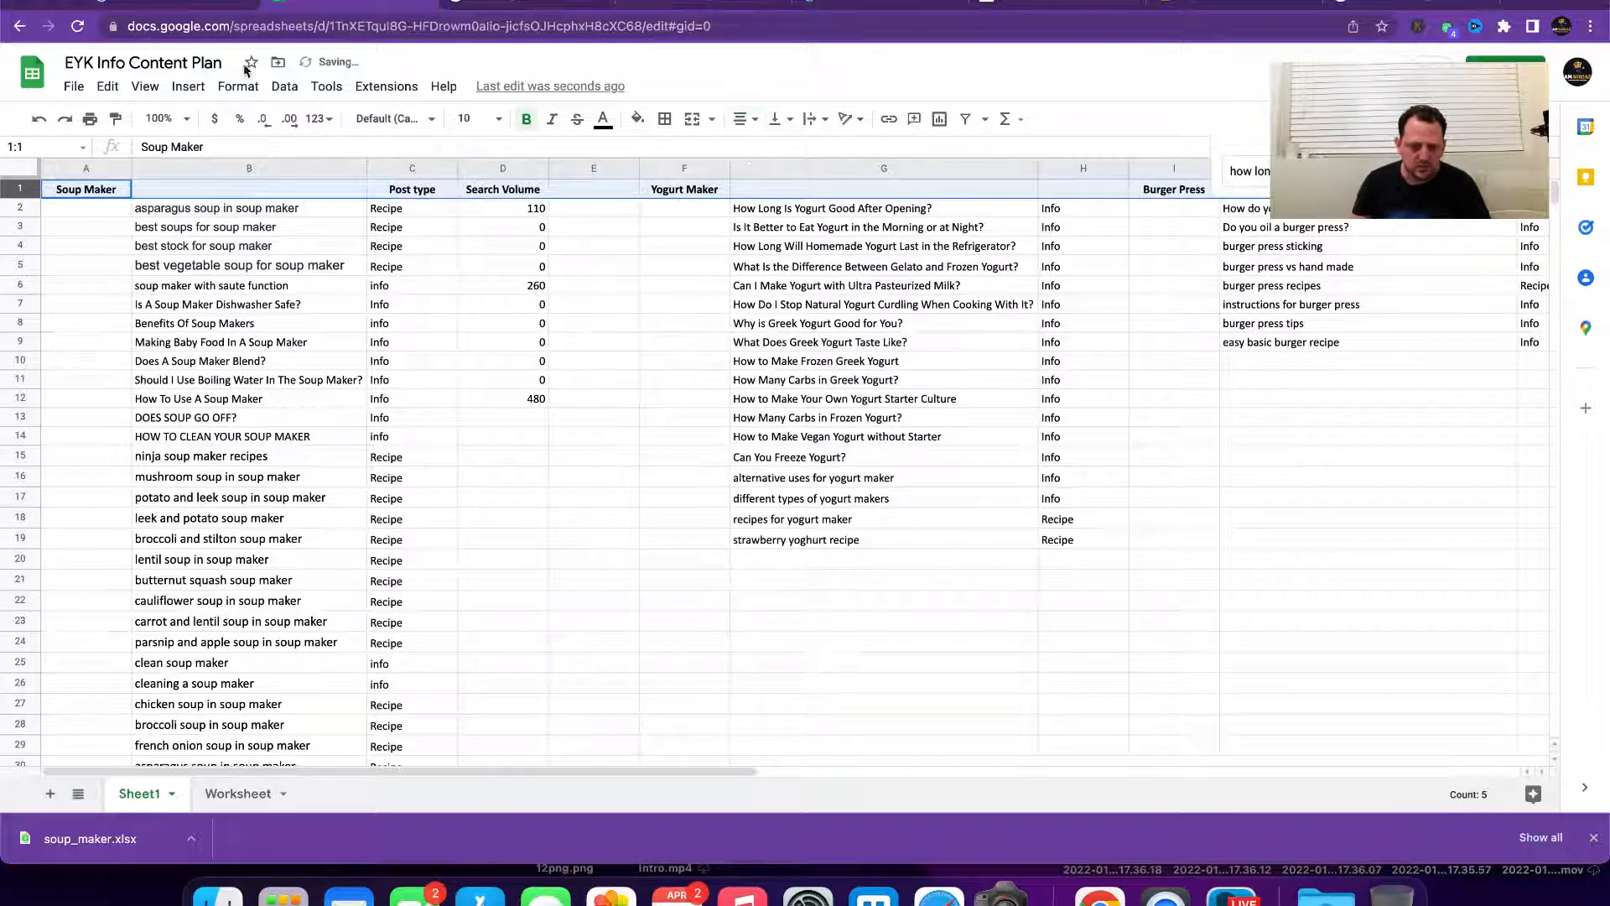
# Step: Freeze header row 1 and check that it stays in view while moving through the keyword list
pyautogui.click(187, 87)
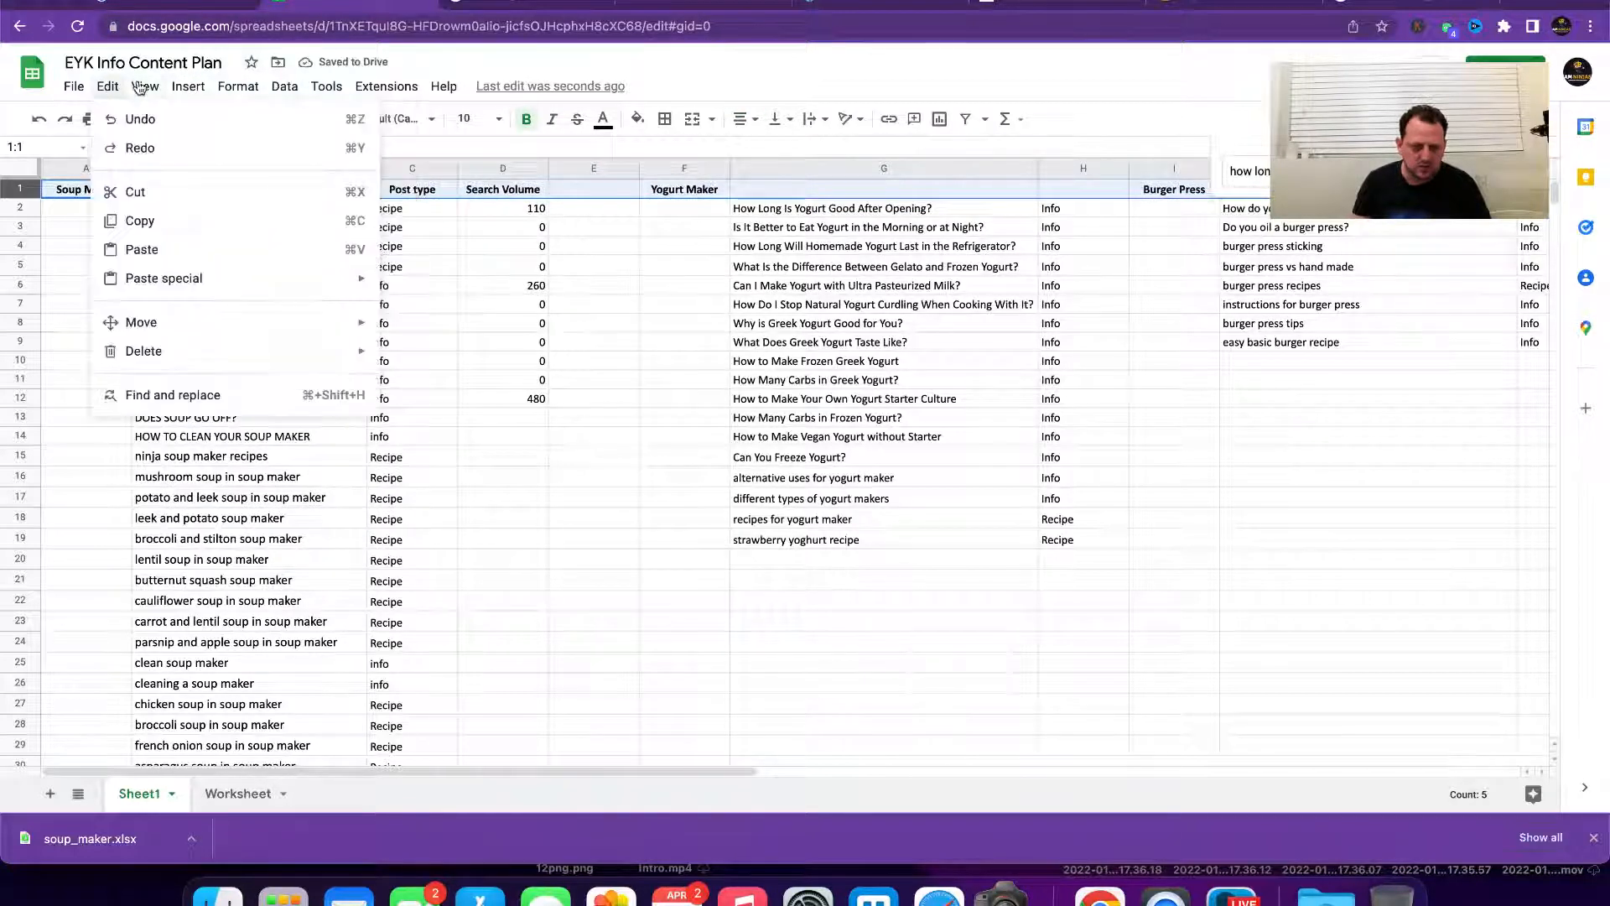
pyautogui.moveTo(162, 149)
pyautogui.click(444, 183)
pyautogui.scroll(-8, 479, 430)
pyautogui.scroll(10, 479, 430)
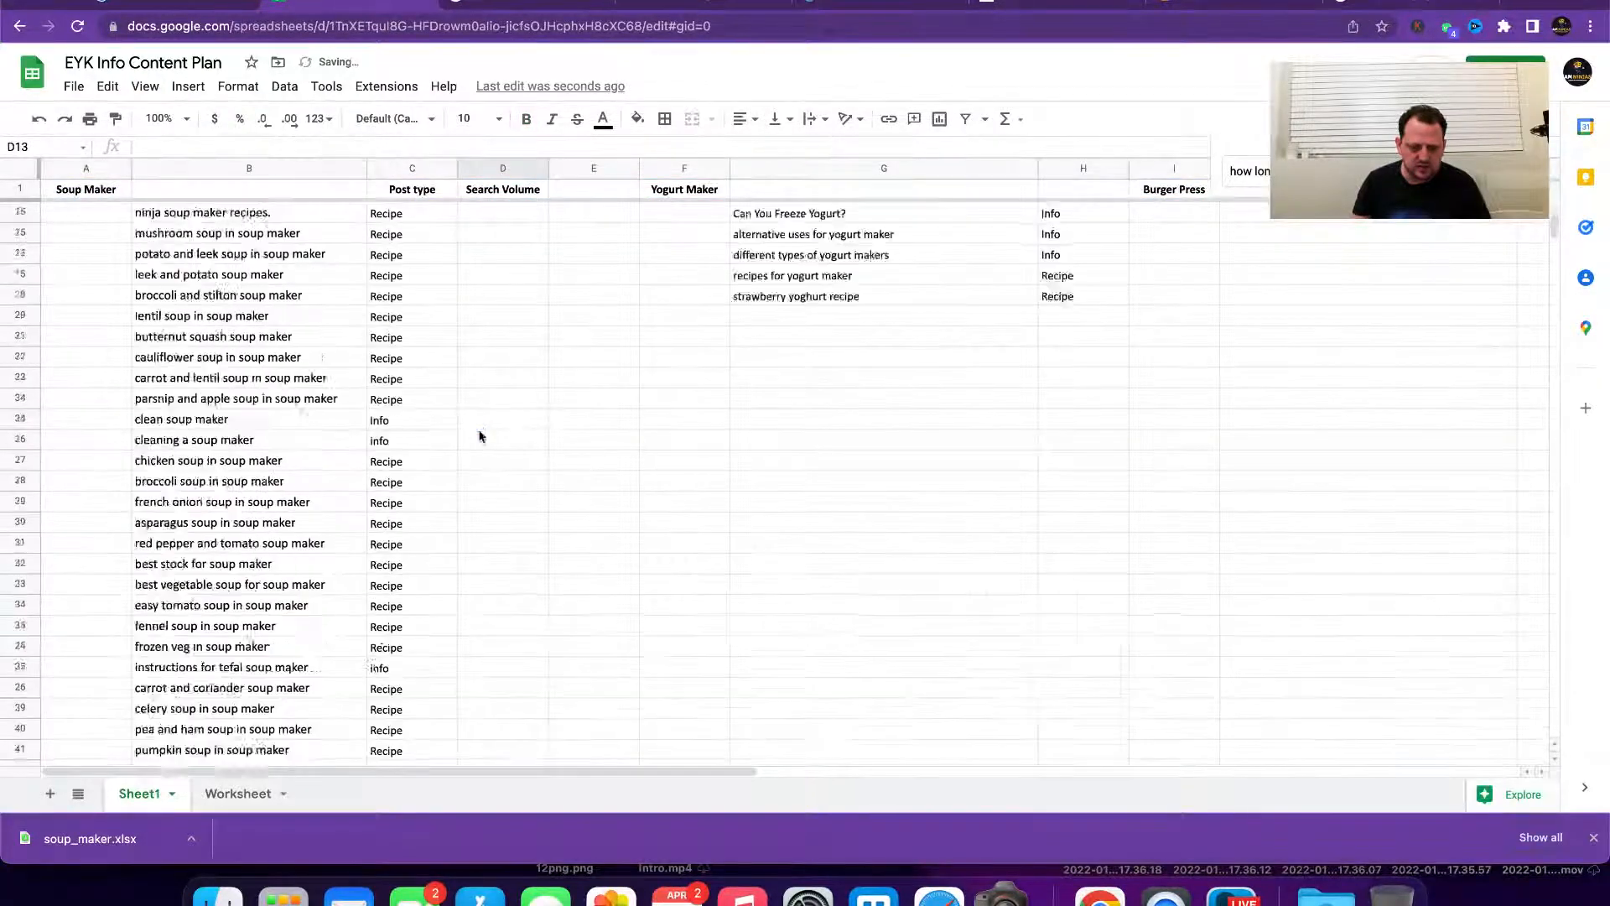
# Step: Enter 0 as the search volume for "DOES SOUP GO OFF?" in D13
pyautogui.click(344, 420)
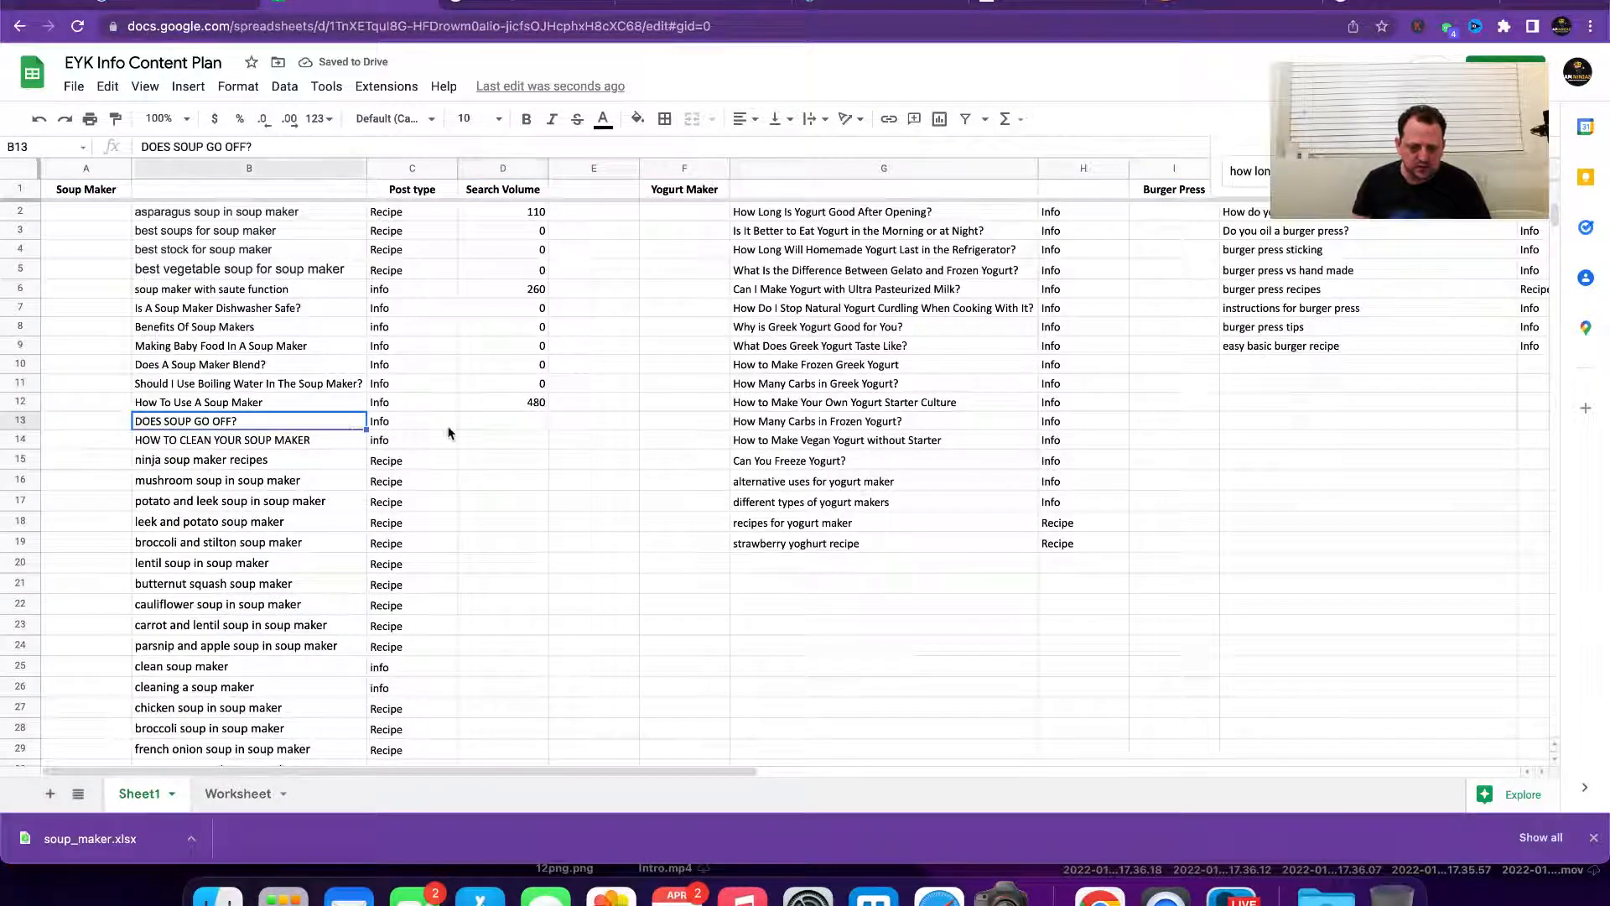
pyautogui.click(543, 426)
pyautogui.press('Return')
# Step: Copy the B14 keyword, search Google for "HOW TO CLEAN YOUR SOUP MAKER" and review its volume and related keywords
pyautogui.press('Left')
pyautogui.press('Left')
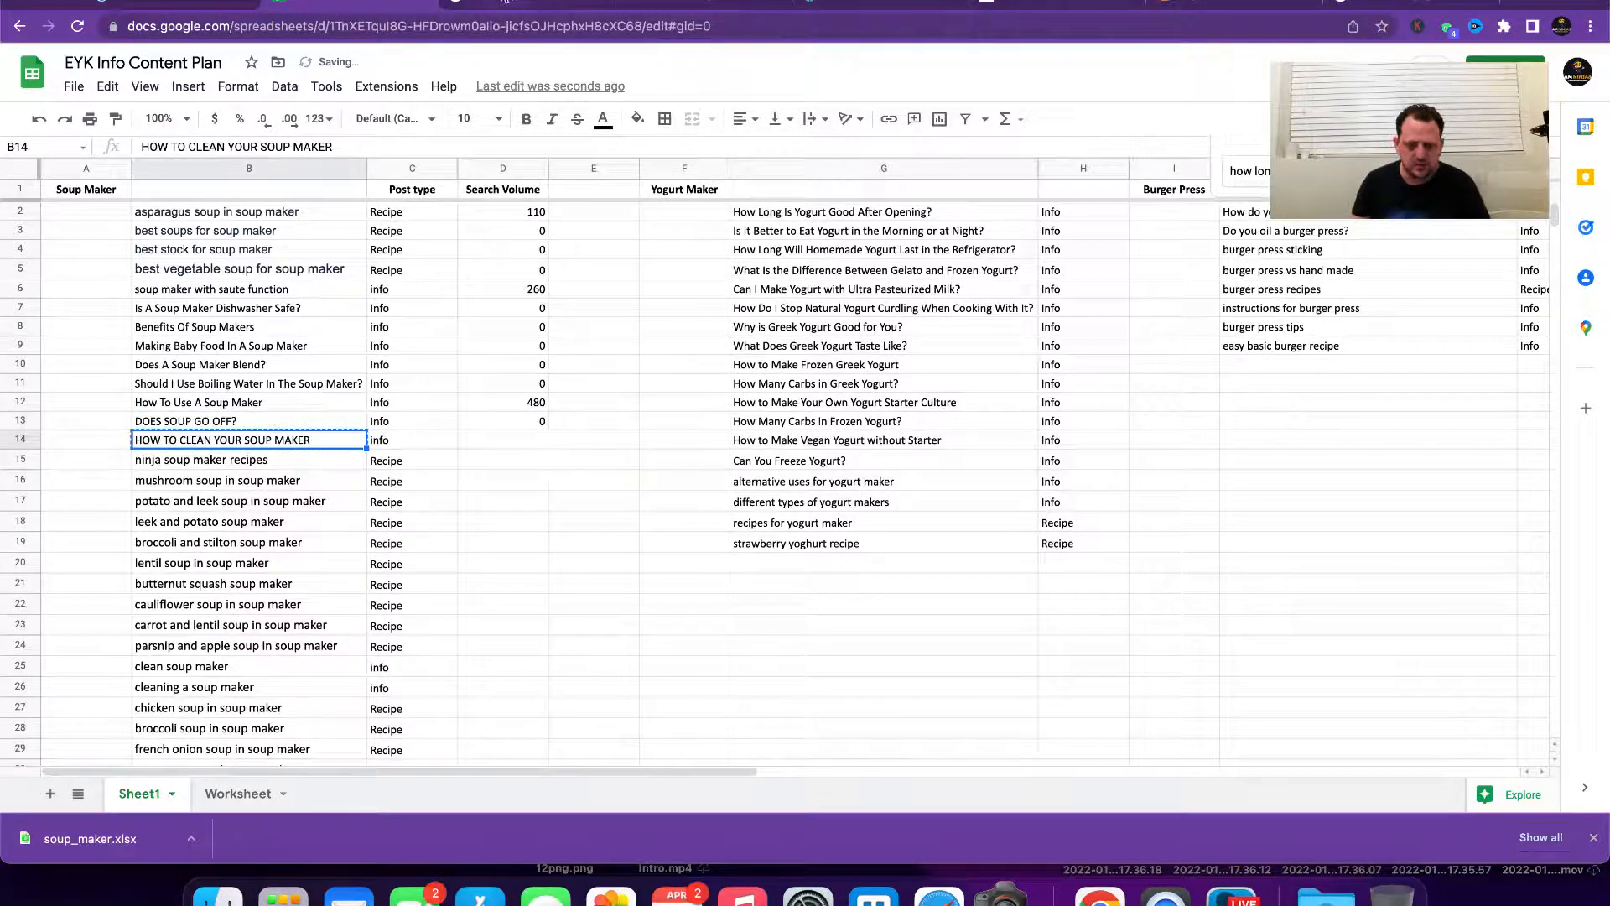
pyautogui.click(499, 7)
pyautogui.click(392, 78)
pyautogui.hotkey('ctrl', 'a')
pyautogui.write('HOW TO CLEAN YOUR SOUP MAKER')
pyautogui.press('Return')
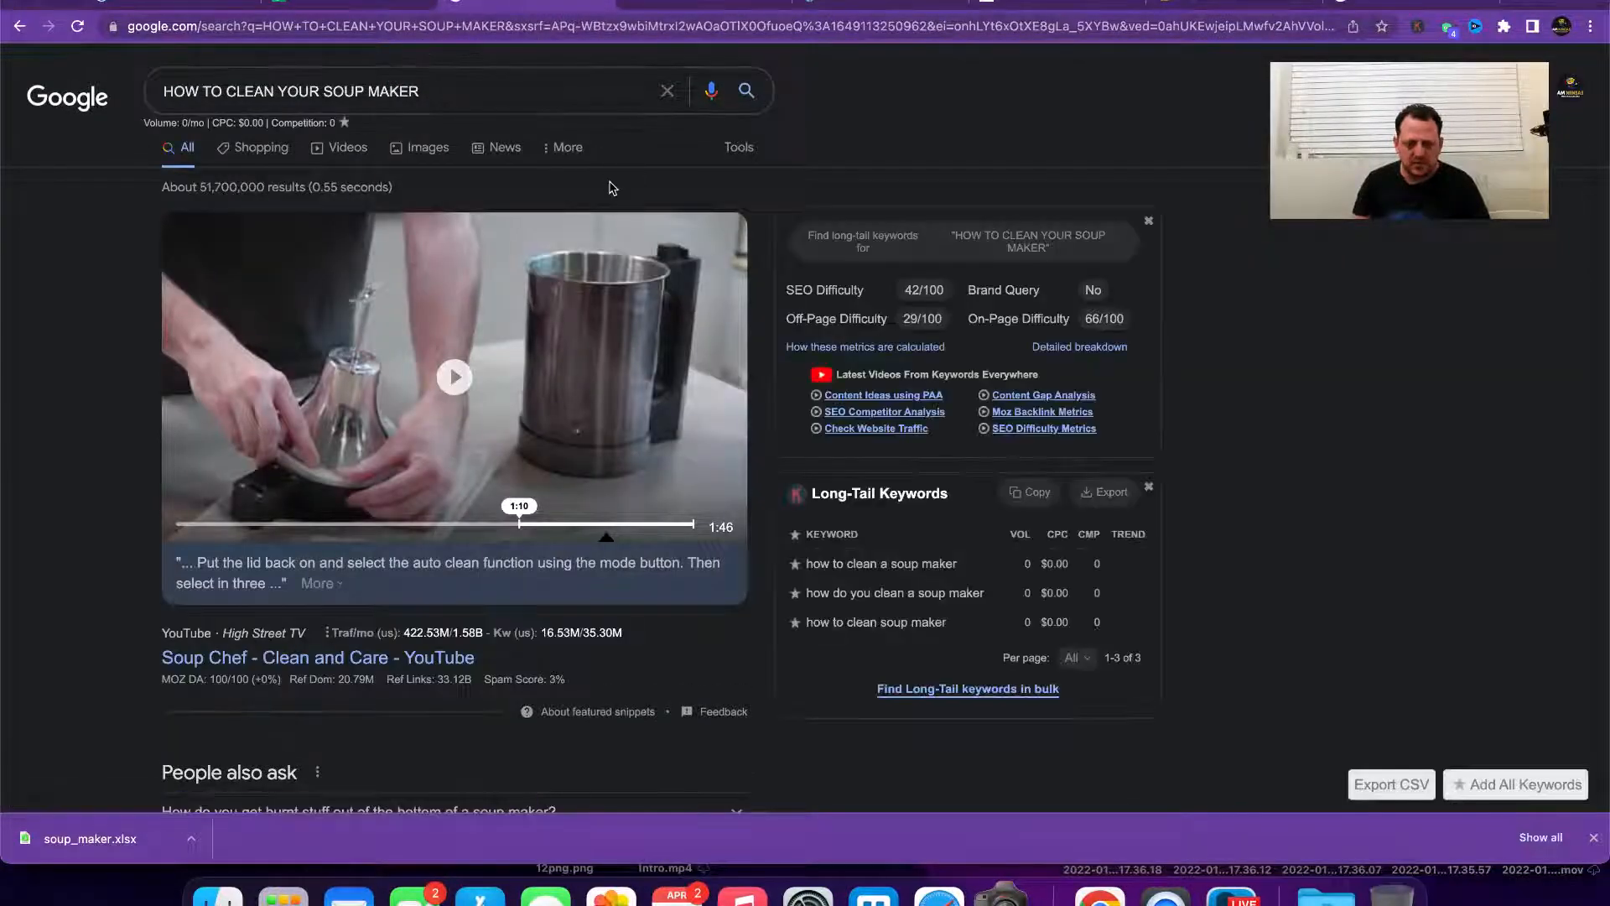
pyautogui.scroll(-3, 833, 381)
pyautogui.scroll(-8, 833, 381)
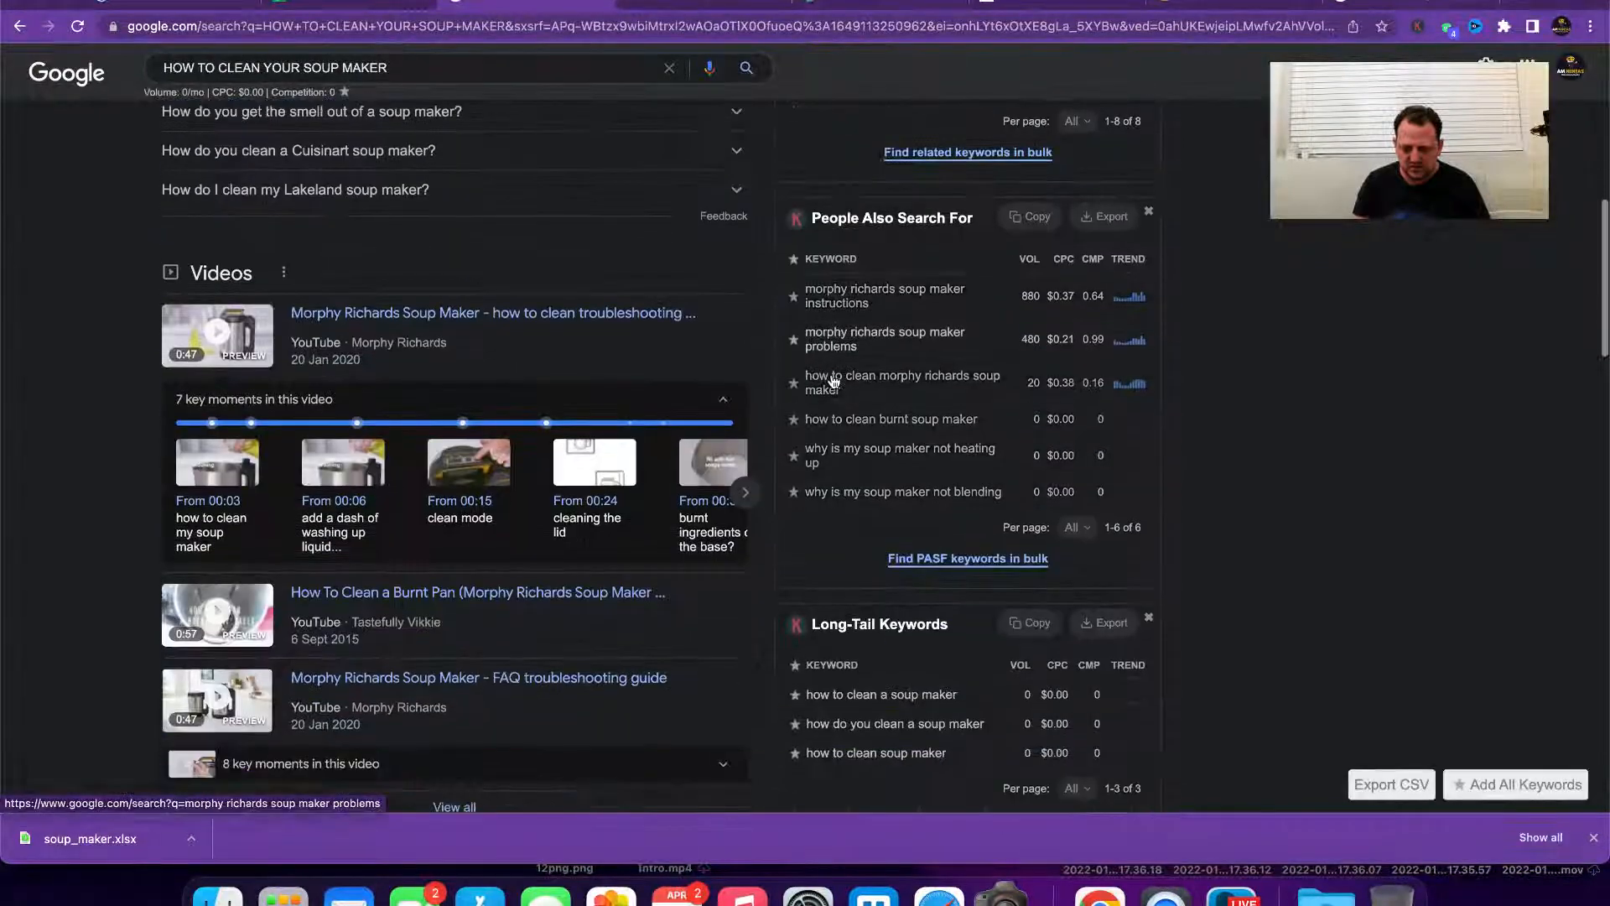
pyautogui.scroll(-1, 833, 381)
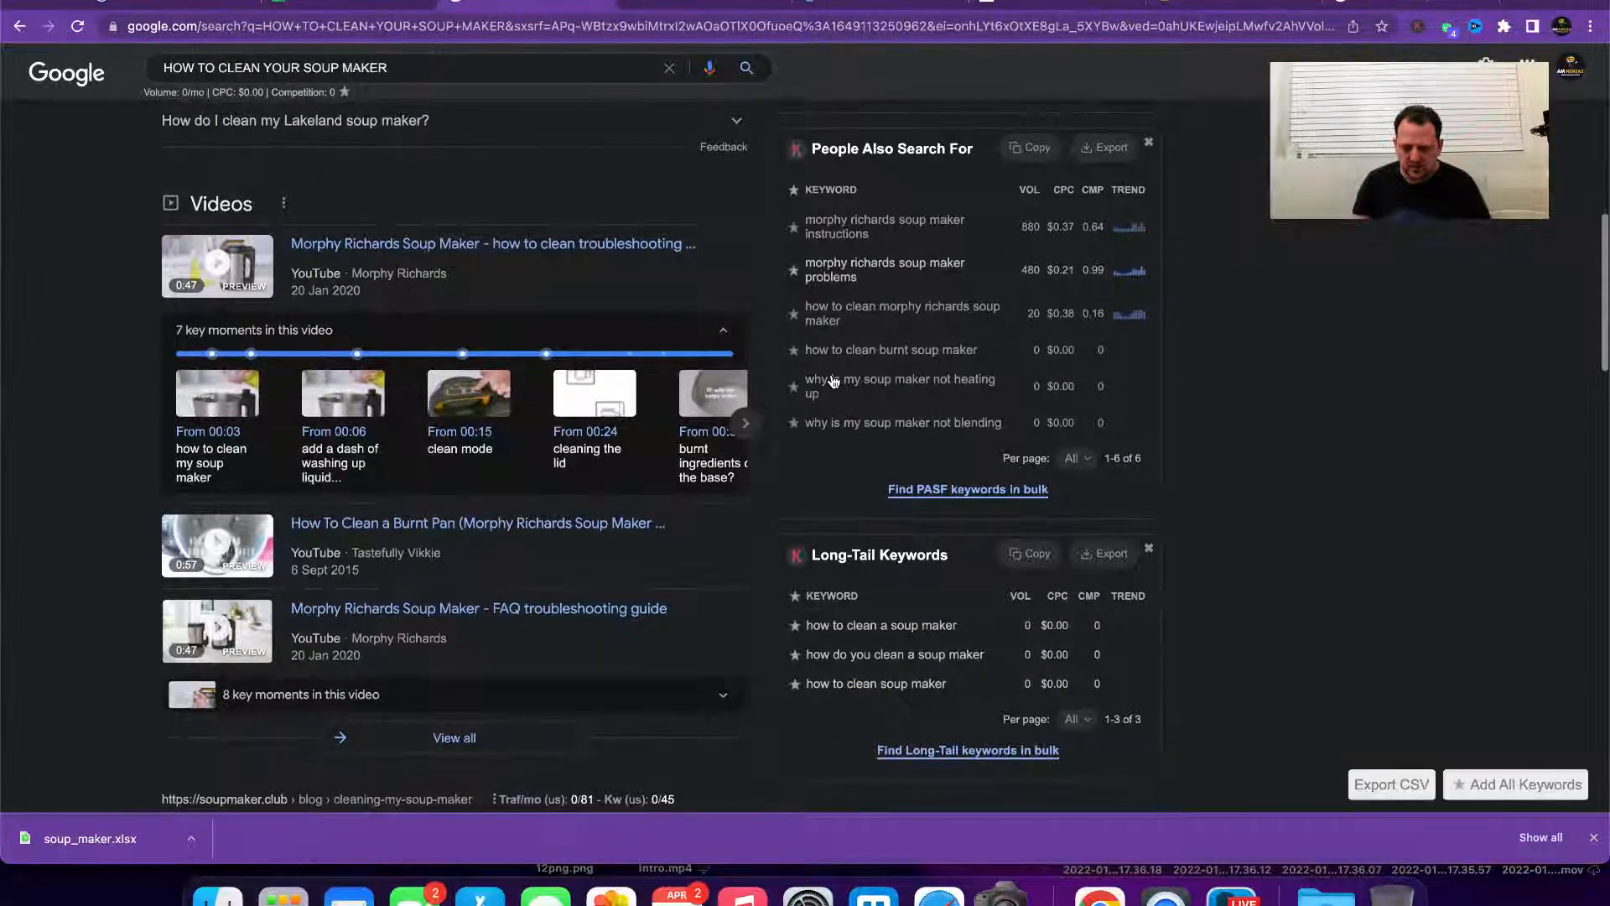
pyautogui.scroll(-2, 832, 382)
pyautogui.scroll(11, 833, 381)
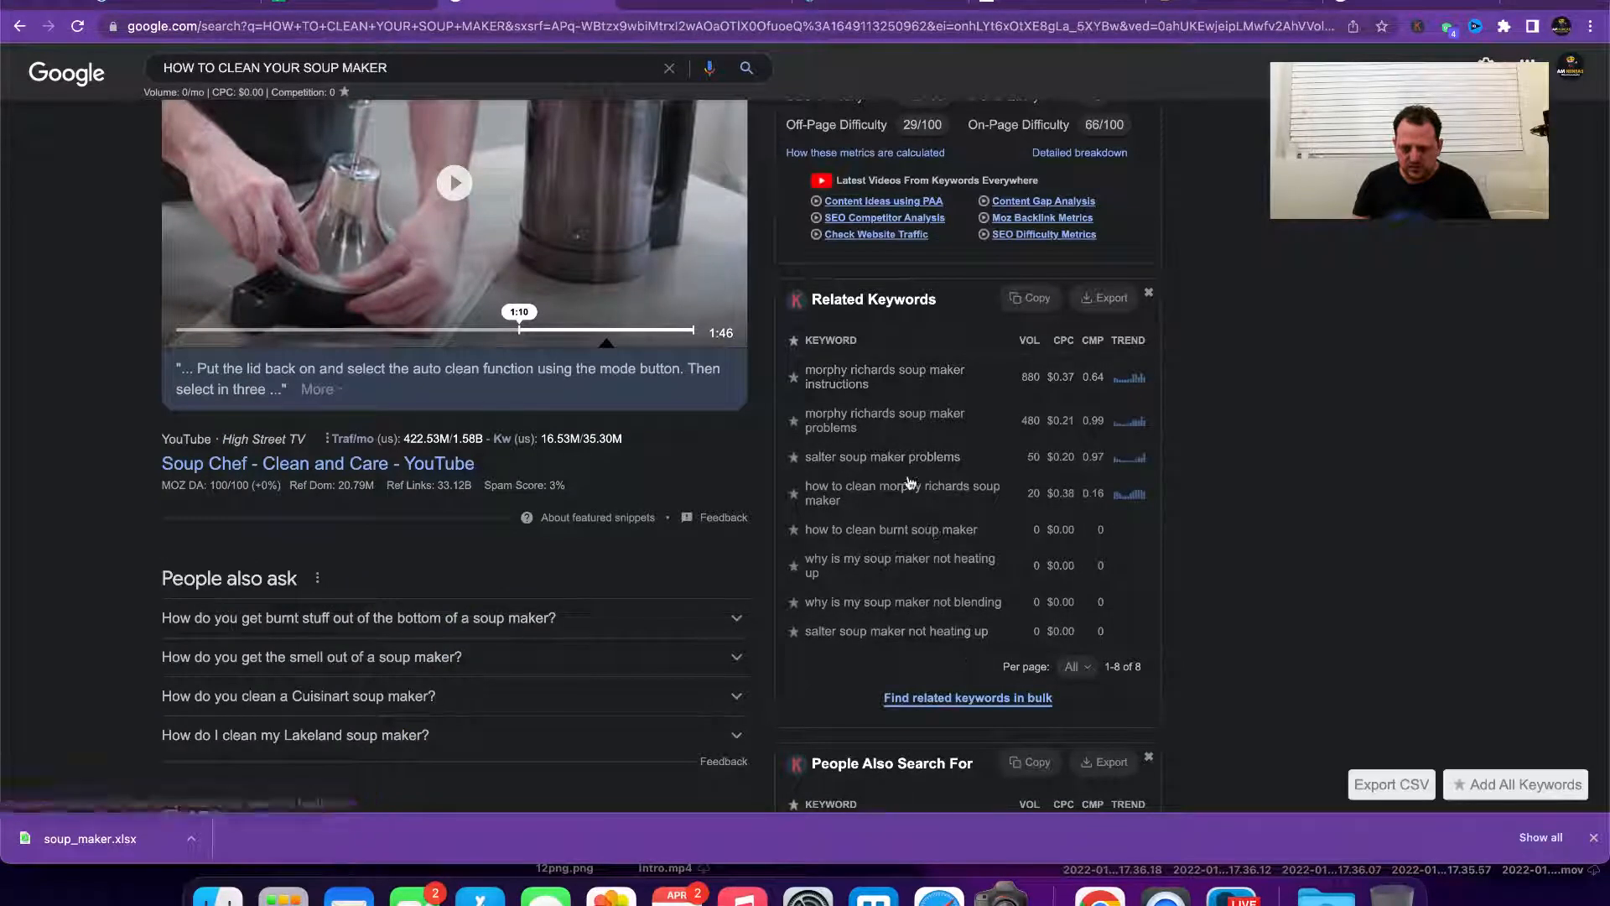
# Step: Switch to Ahrefs Keywords Explorer and look up "HOW TO CLEAN YOUR SOUP MAKER" for the United Kingdom
pyautogui.click(1260, 4)
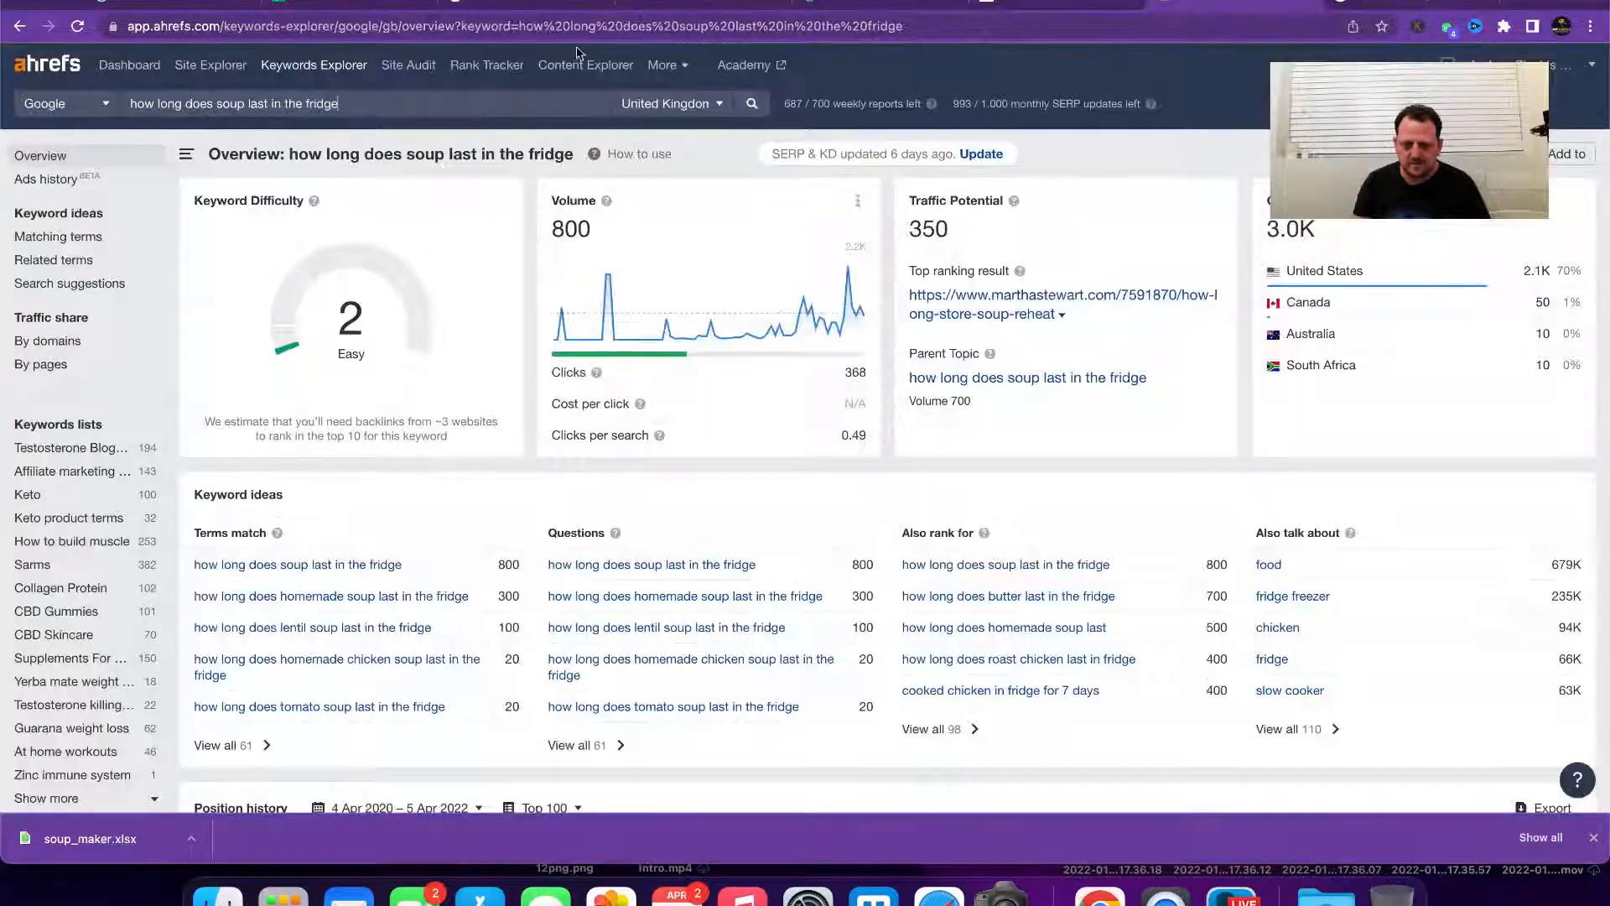
pyautogui.tripleClick(385, 98)
pyautogui.write('HOW TO CLEAN YOUR SOUP MAKER')
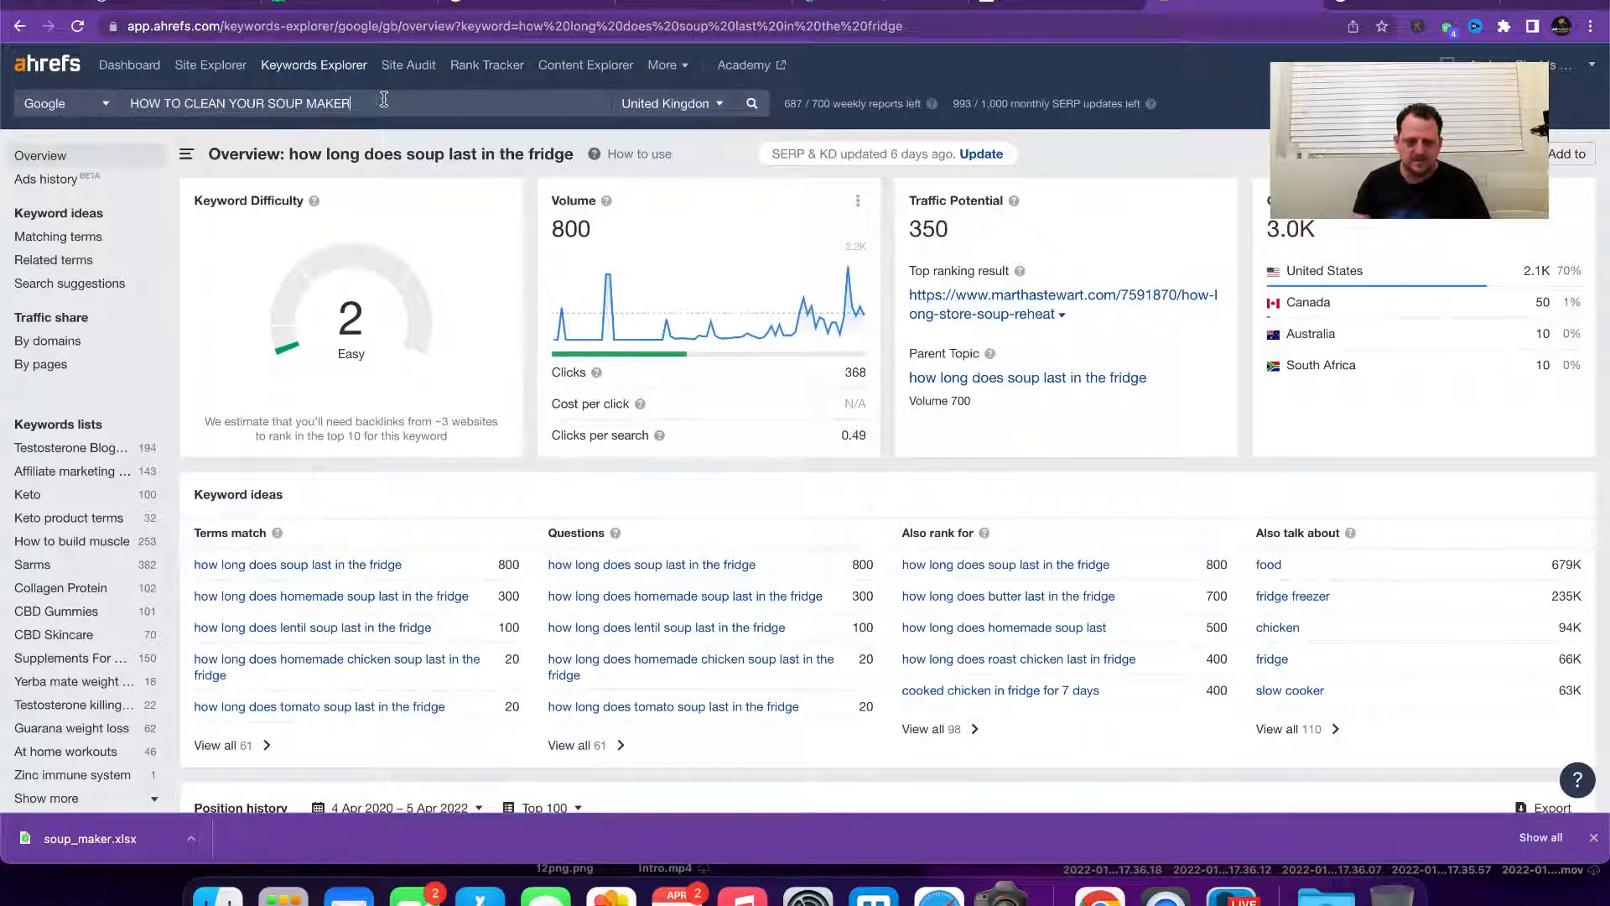
pyautogui.press('Return')
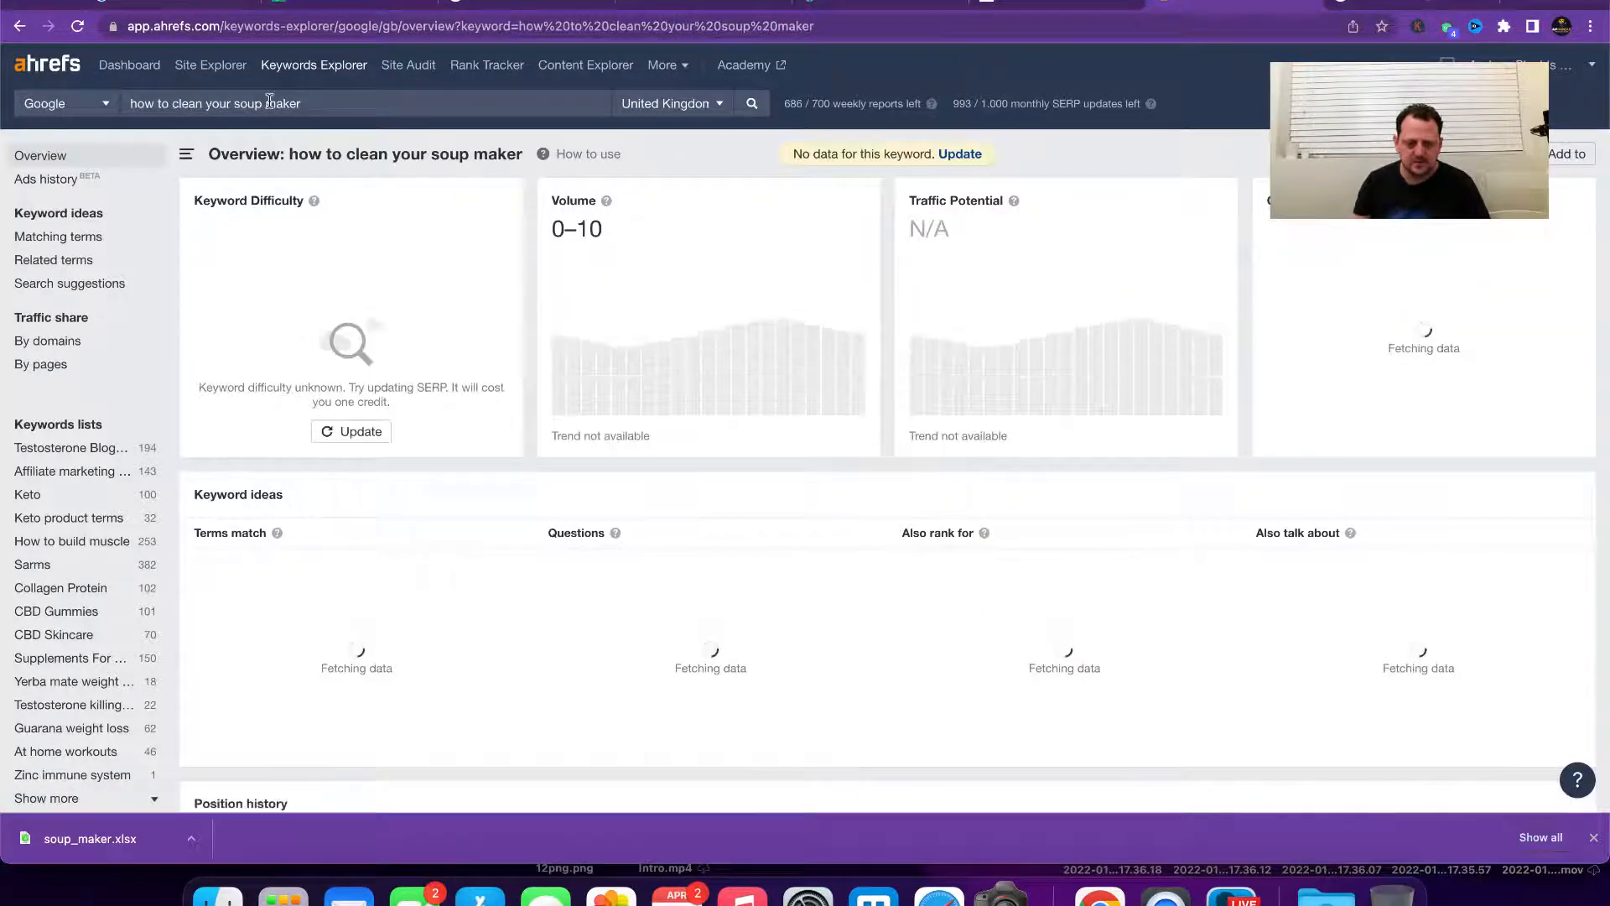
# Step: Shorten the Ahrefs query to "how to clean soup maker" and run the lookup again
pyautogui.click(230, 104)
pyautogui.press('BackSpace')
pyautogui.press('BackSpace')
pyautogui.press('BackSpace')
pyautogui.press('BackSpace')
pyautogui.press('BackSpace')
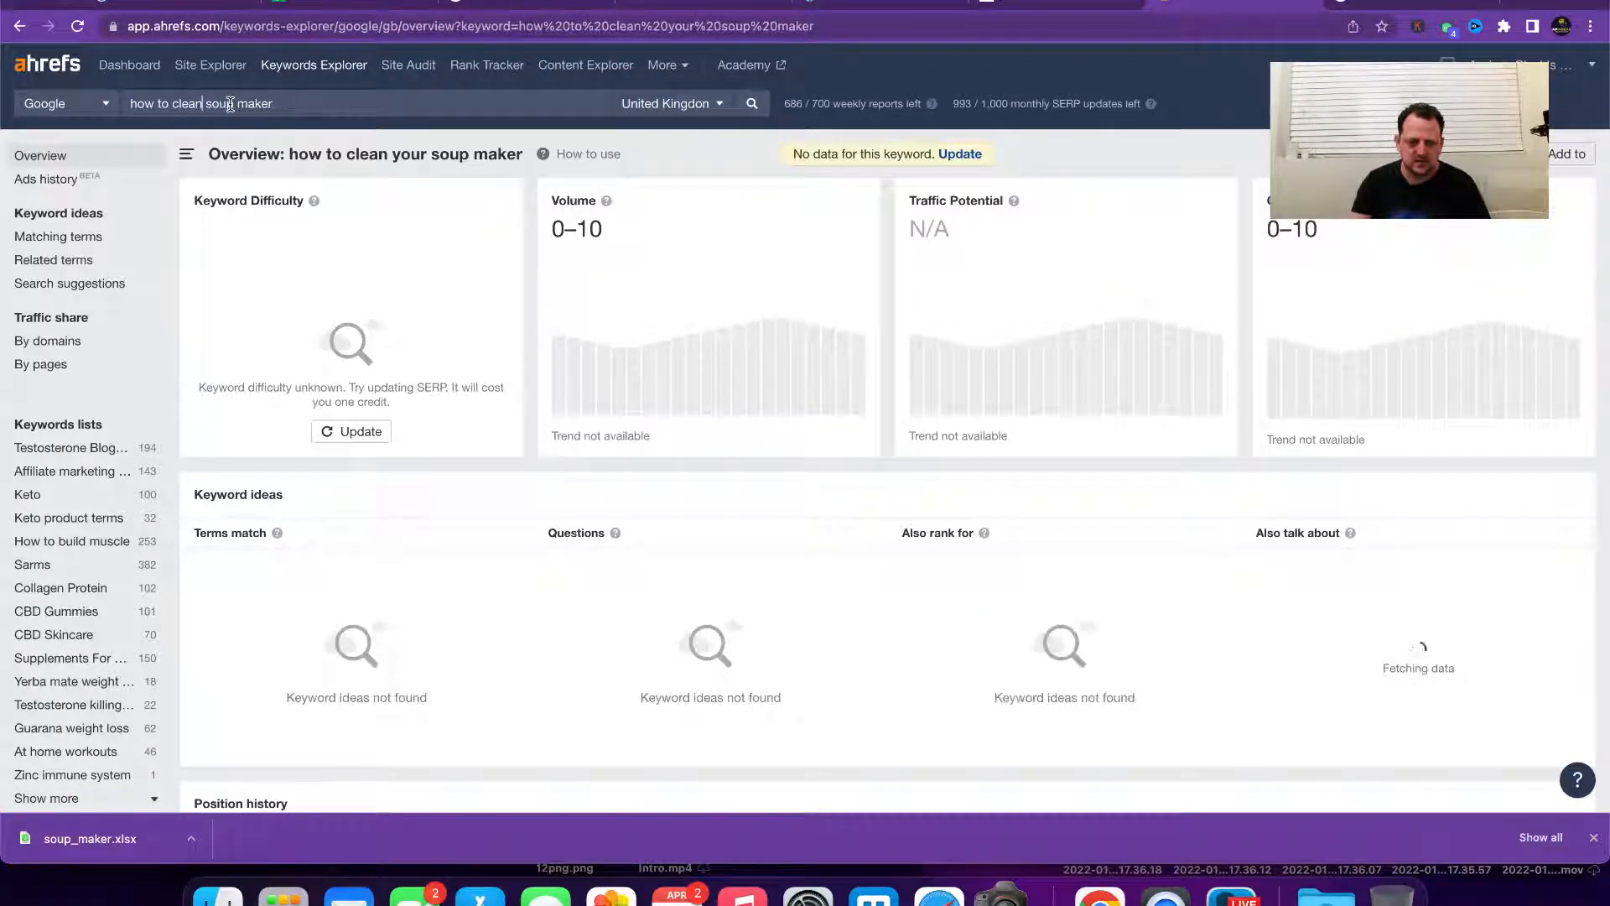
pyautogui.press('Return')
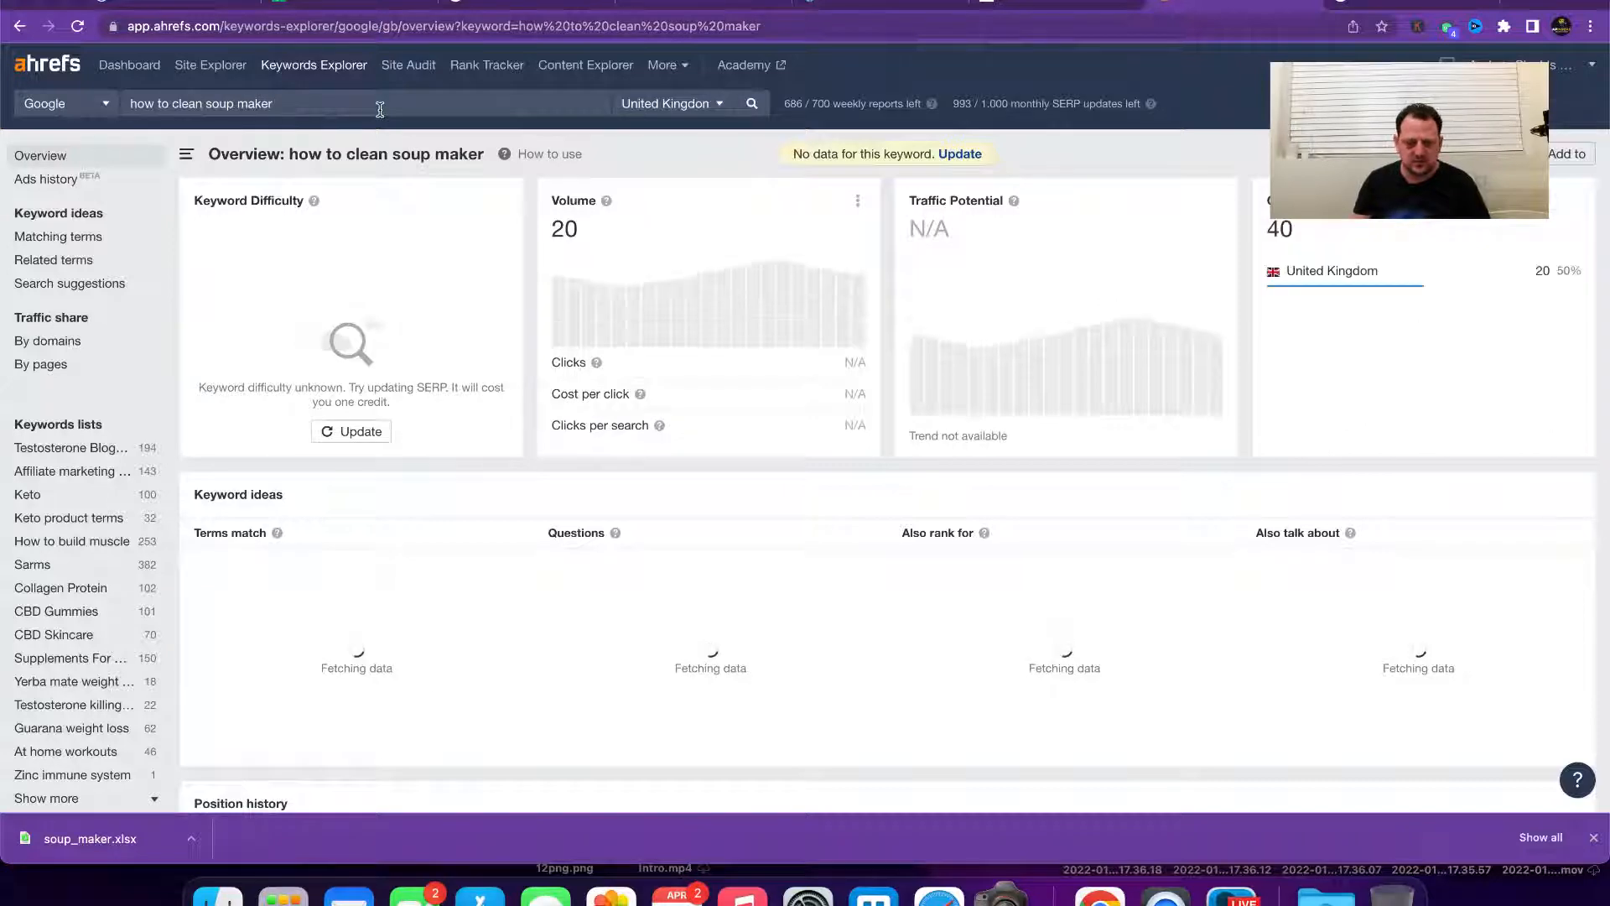
# Step: Review the keyword ideas and position history for "how to clean soup maker"
pyautogui.scroll(-10, 514, 410)
pyautogui.scroll(3, 517, 417)
pyautogui.scroll(1, 516, 417)
pyautogui.scroll(-5, 516, 417)
pyautogui.scroll(5, 515, 417)
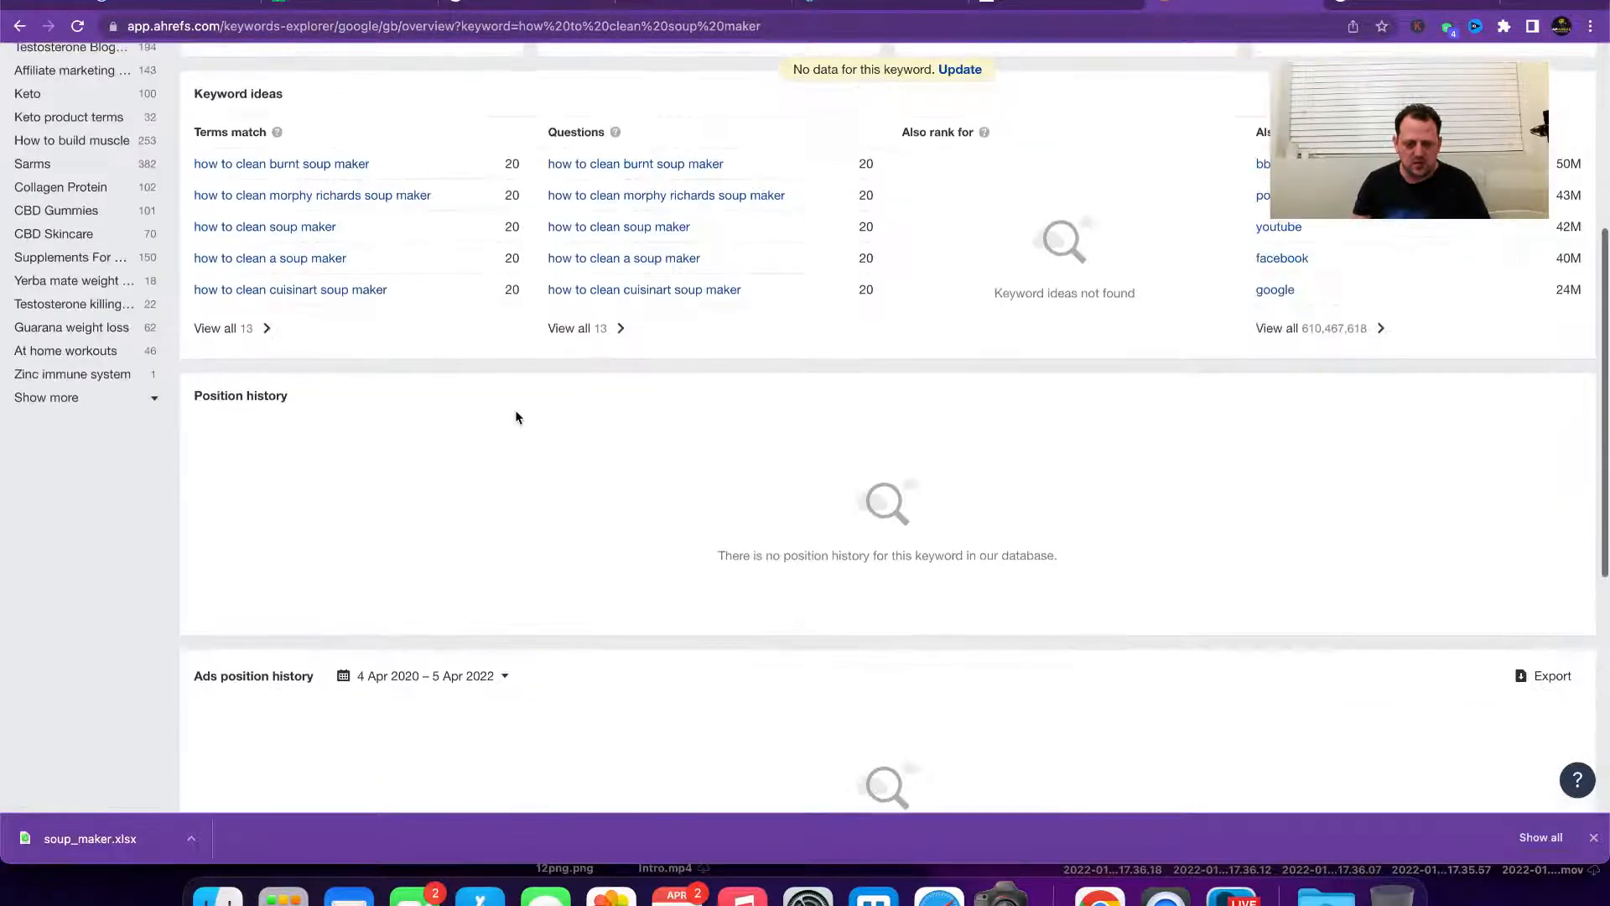
pyautogui.scroll(2, 435, 294)
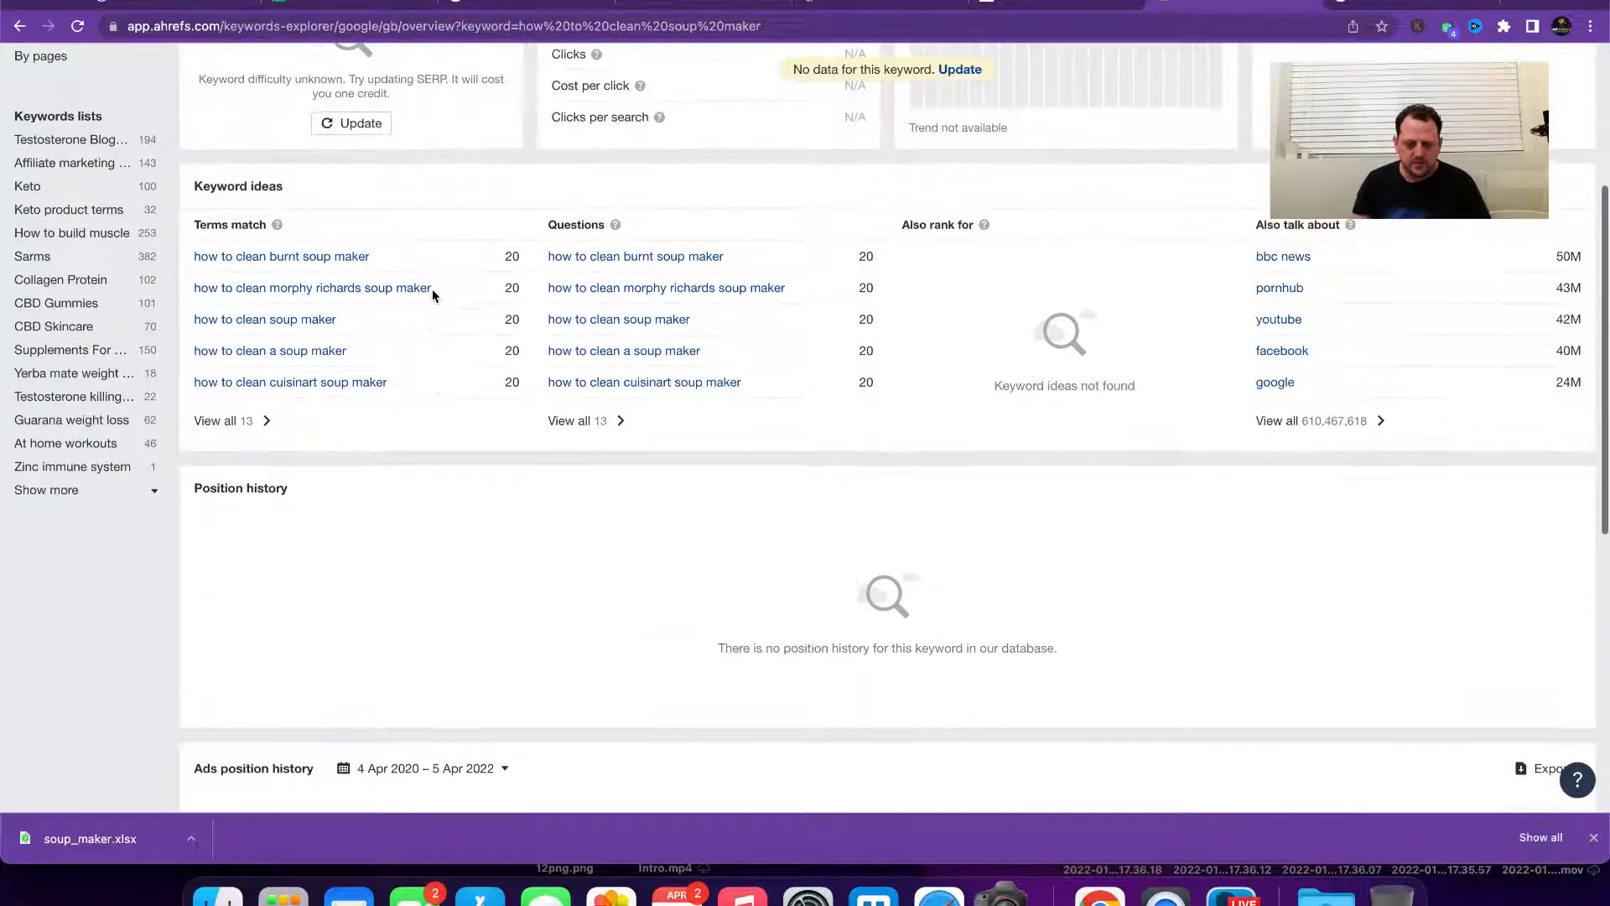
pyautogui.scroll(1, 431, 289)
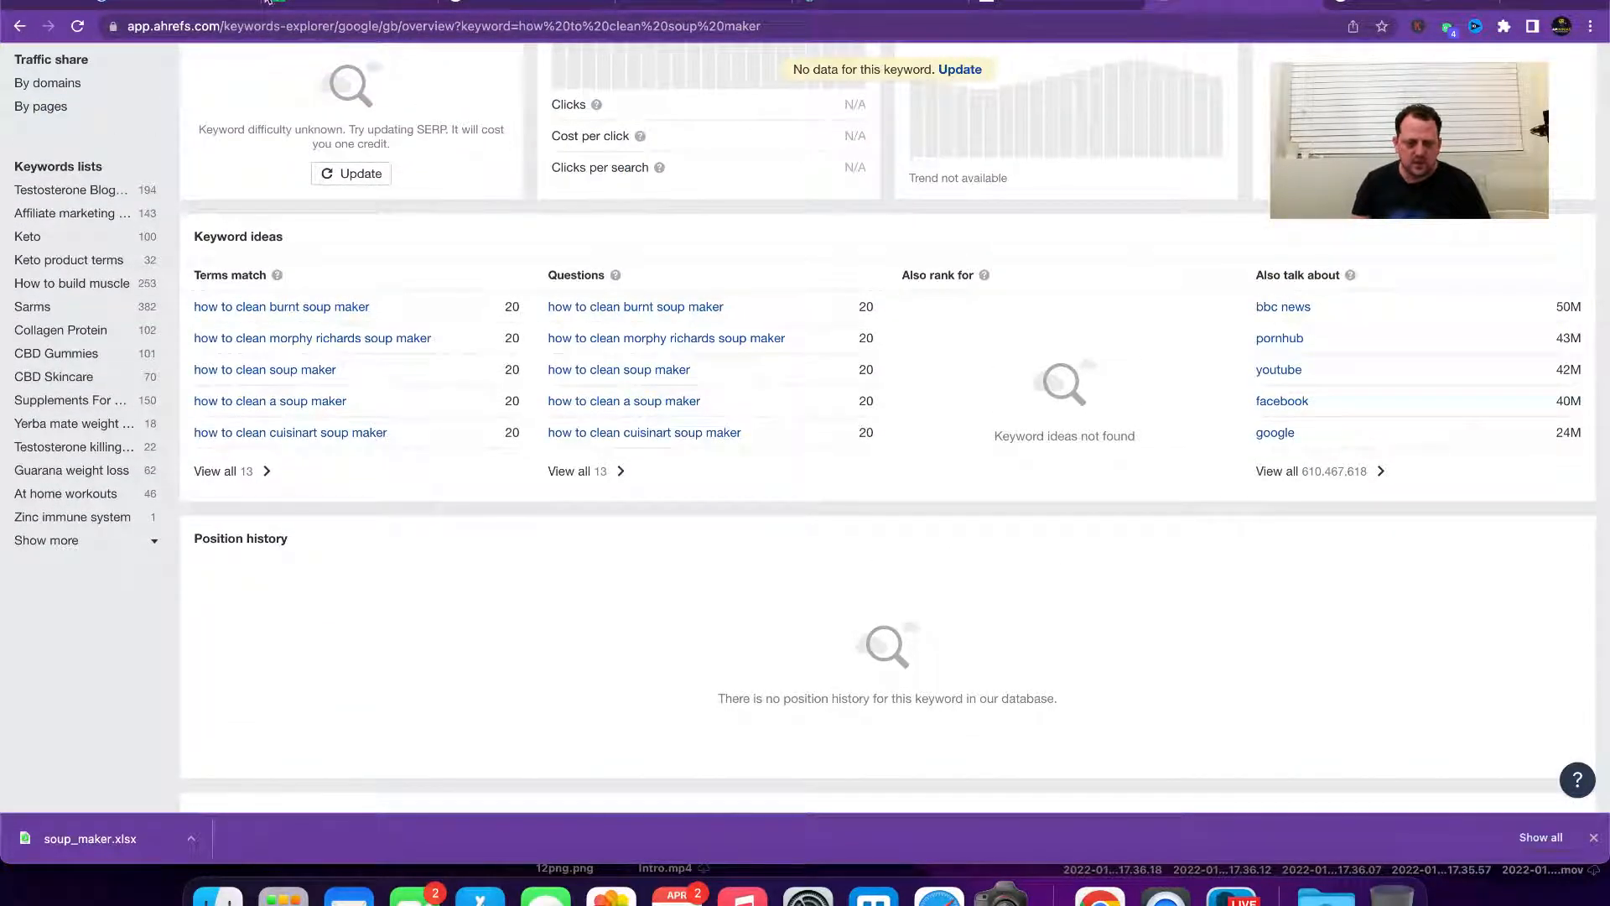
# Step: Switch to the EYK Info Content Plan sheet, change the B14 keyword to "how to clean soup maker" and record 20 as its search volume
pyautogui.click(310, 10)
pyautogui.tripleClick(308, 148)
pyautogui.write('how to clean soup maker')
pyautogui.click(456, 479)
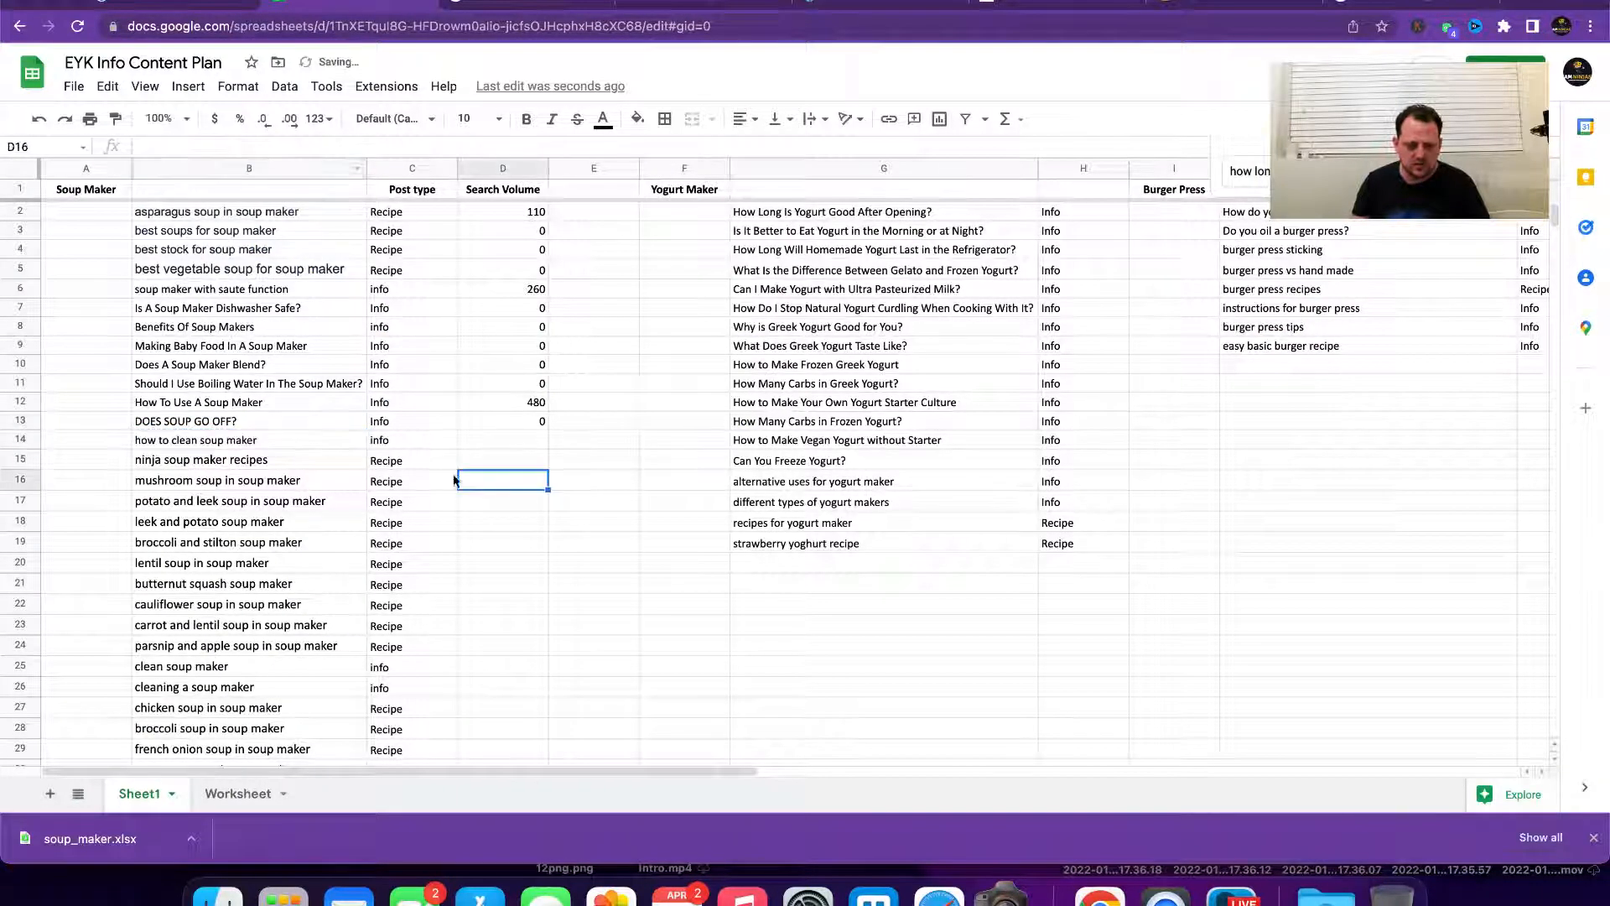
pyautogui.click(347, 467)
pyautogui.click(494, 442)
pyautogui.write('20')
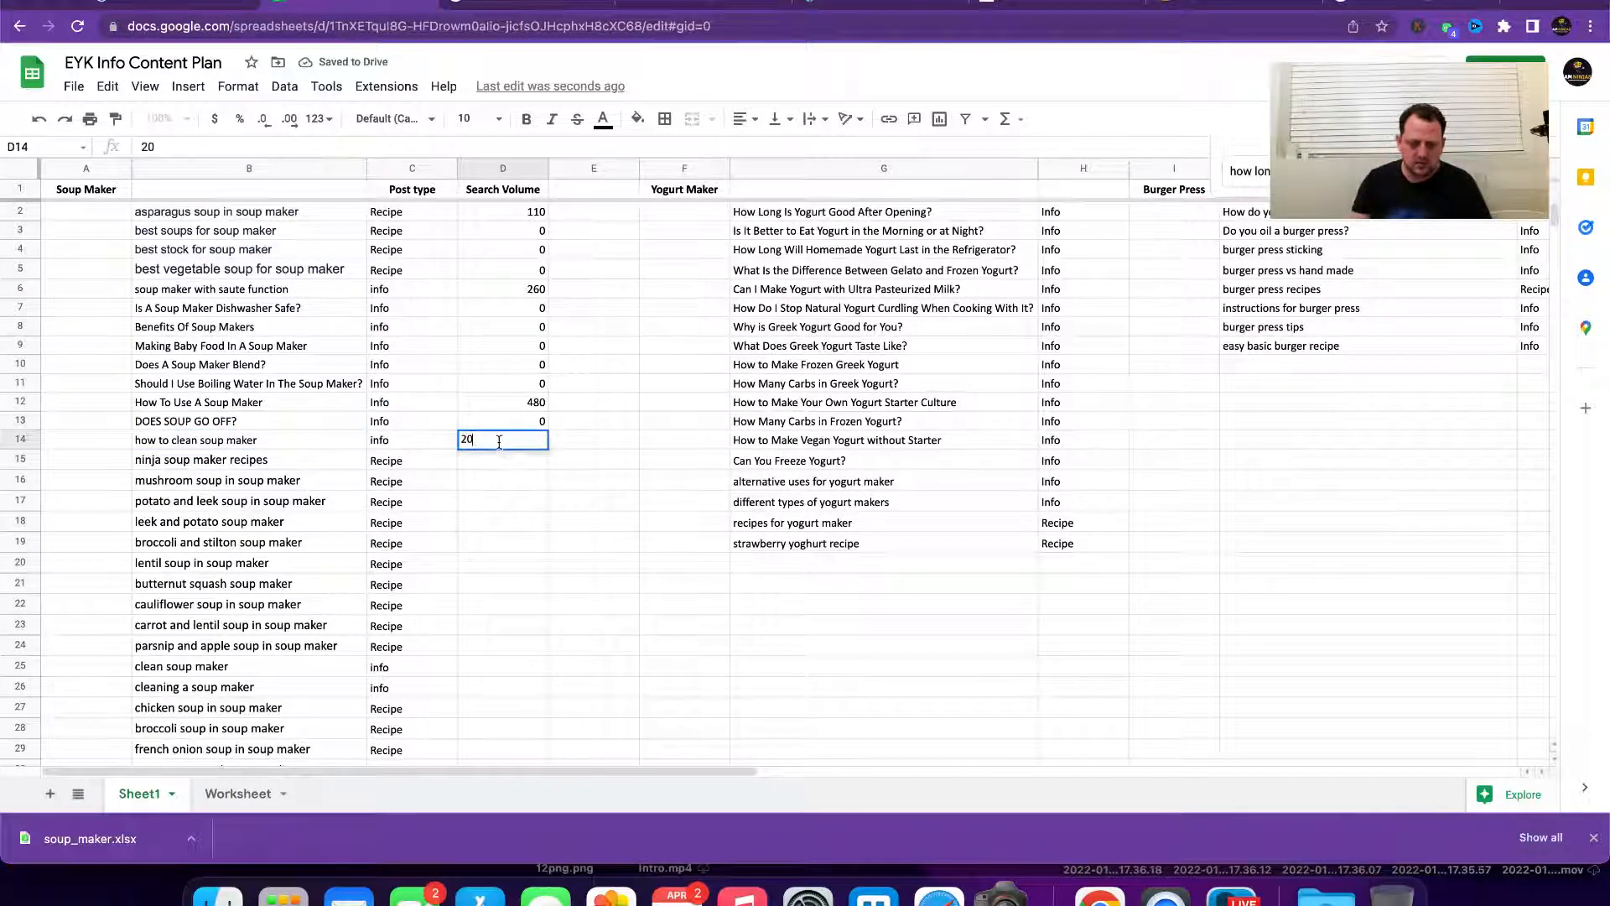
pyautogui.press('Return')
# Step: Copy the B15 keyword "ninja soup maker recipes" and search Google for it to check its volume
pyautogui.press('Left')
pyautogui.press('Left')
pyautogui.hotkey('ctrl', 'c')
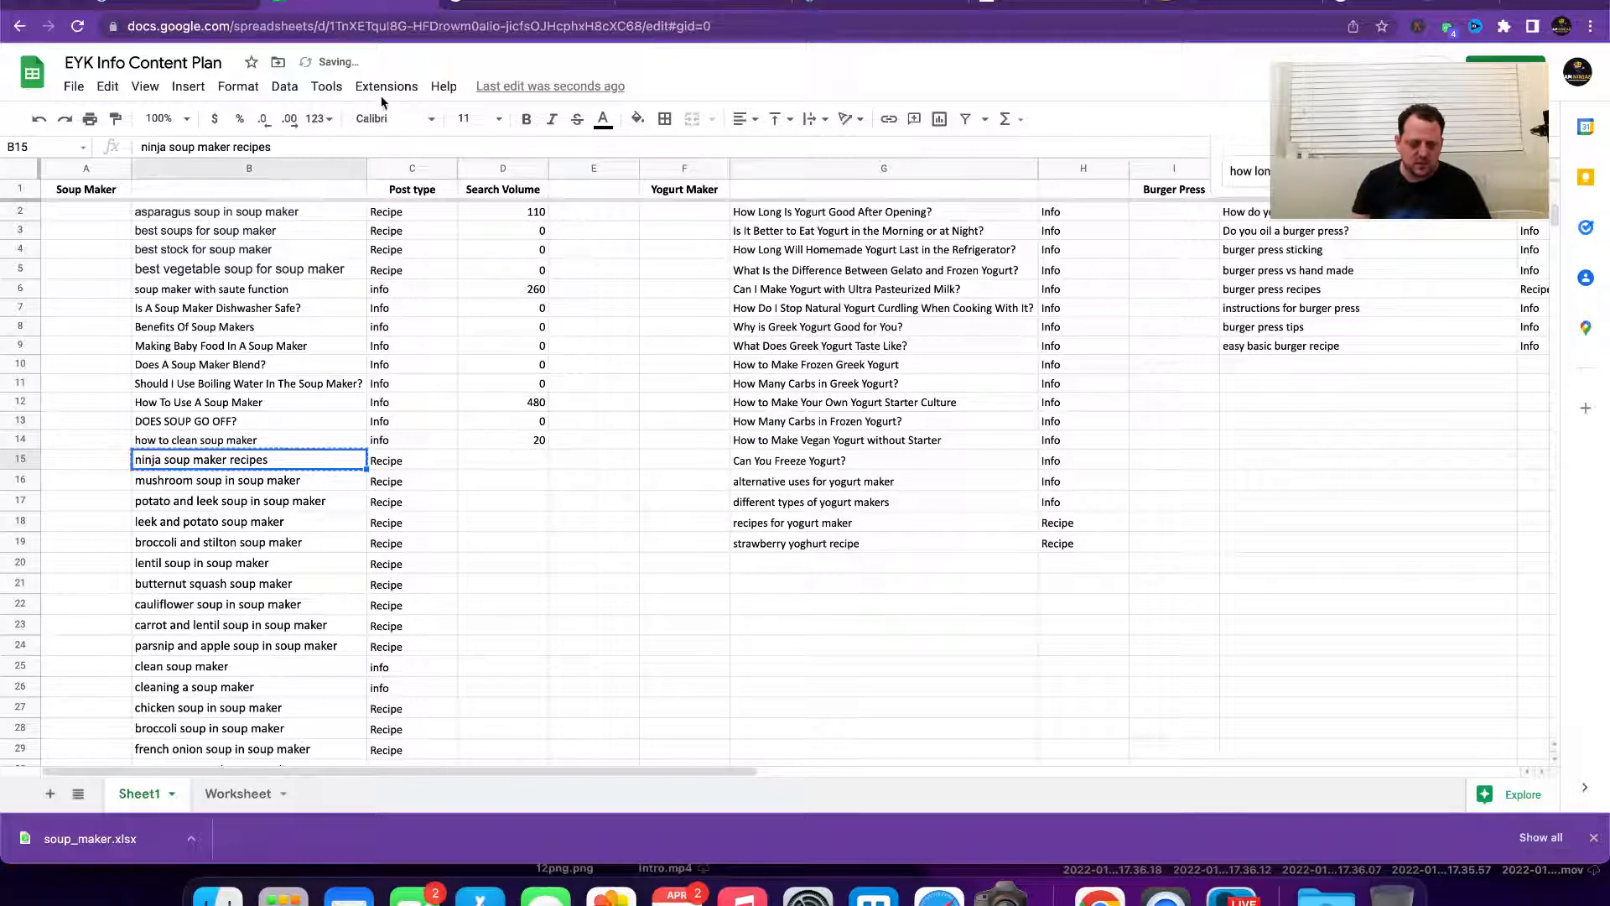
pyautogui.click(493, 7)
pyautogui.click(507, 67)
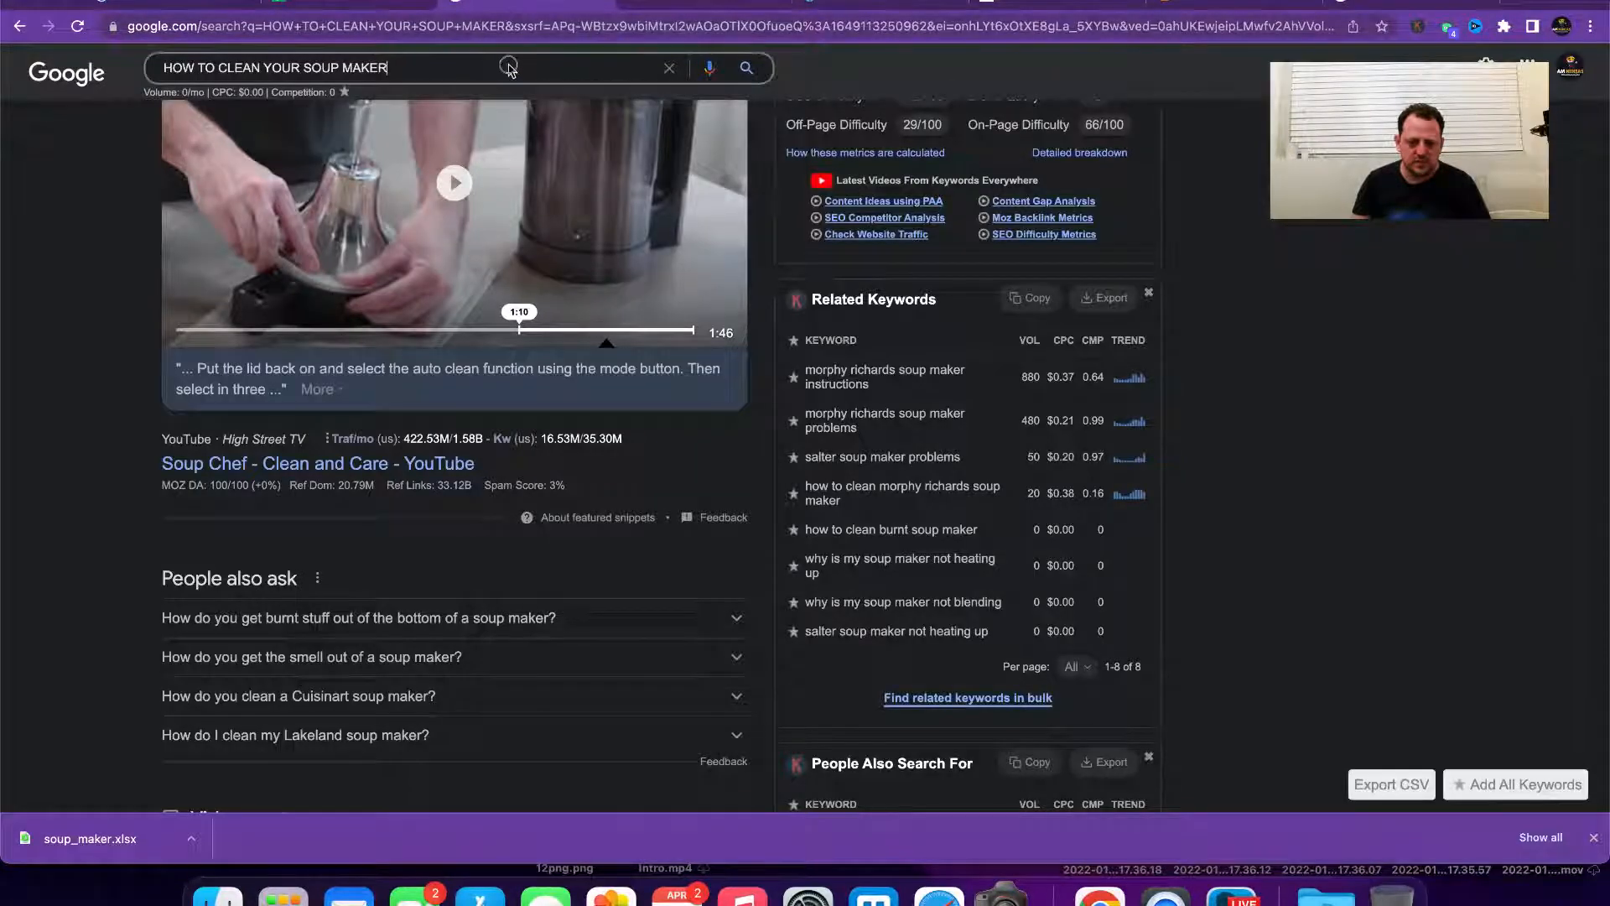
pyautogui.hotkey('ctrl', 'a')
pyautogui.hotkey('ctrl', 'v')
pyautogui.press('Return')
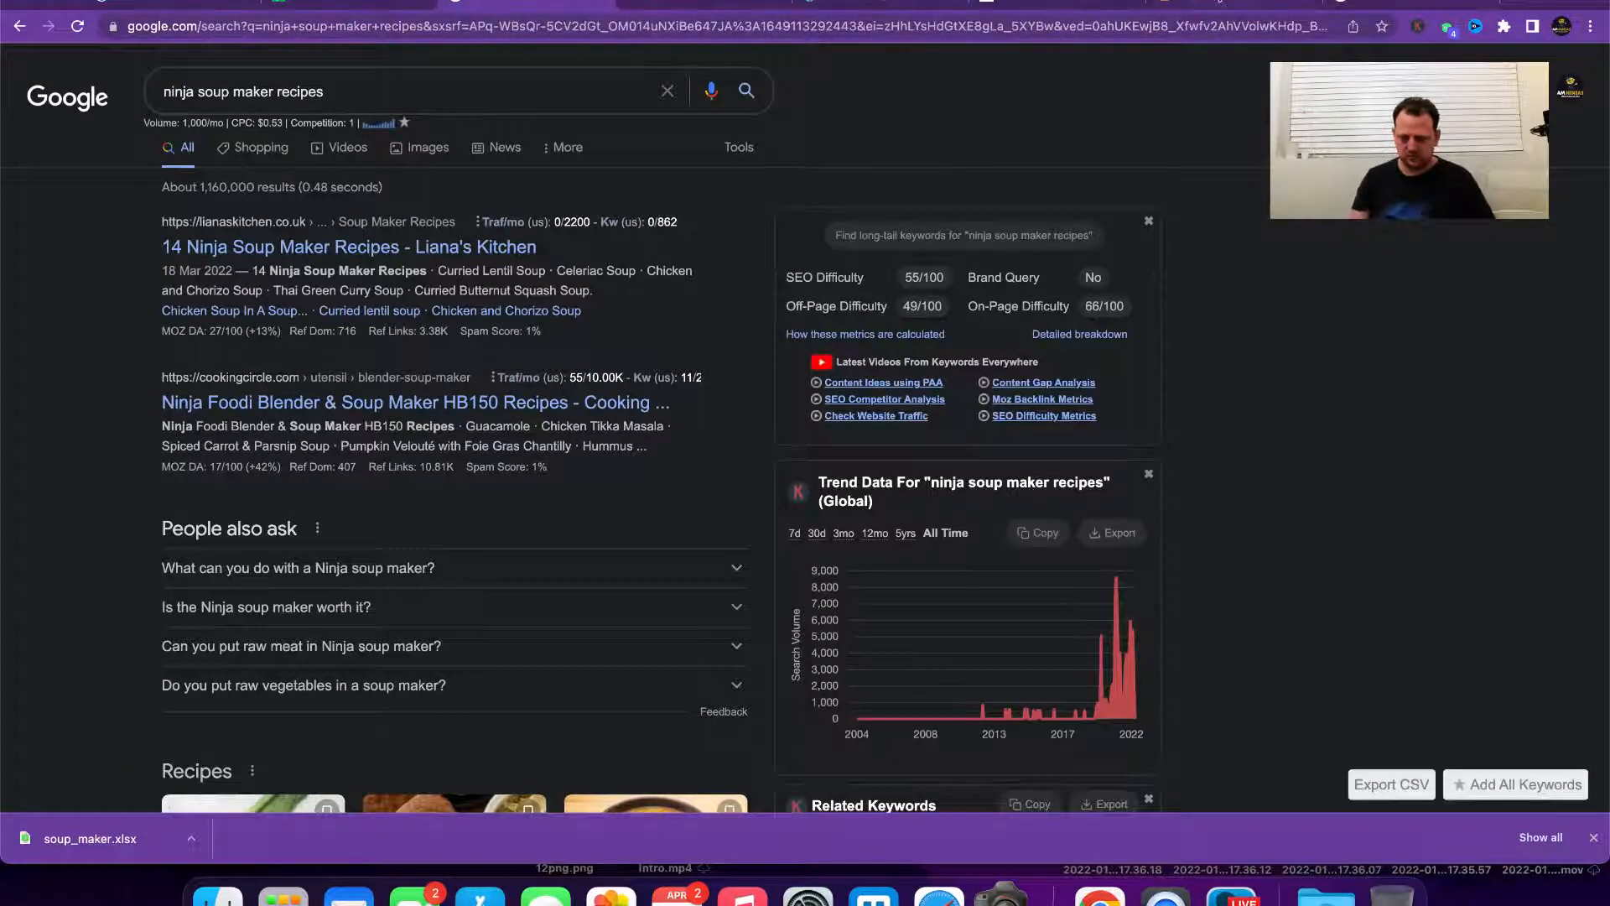
# Step: Look up "ninja soup maker recipes" in Ahrefs Keywords Explorer and review its volume, keyword ideas and SERP overview
pyautogui.hotkey('ctrl', 'Tab')
pyautogui.scroll(3, 344, 150)
pyautogui.doubleClick(343, 101)
pyautogui.tripleClick(344, 102)
pyautogui.press('super+v')
pyautogui.press('Return')
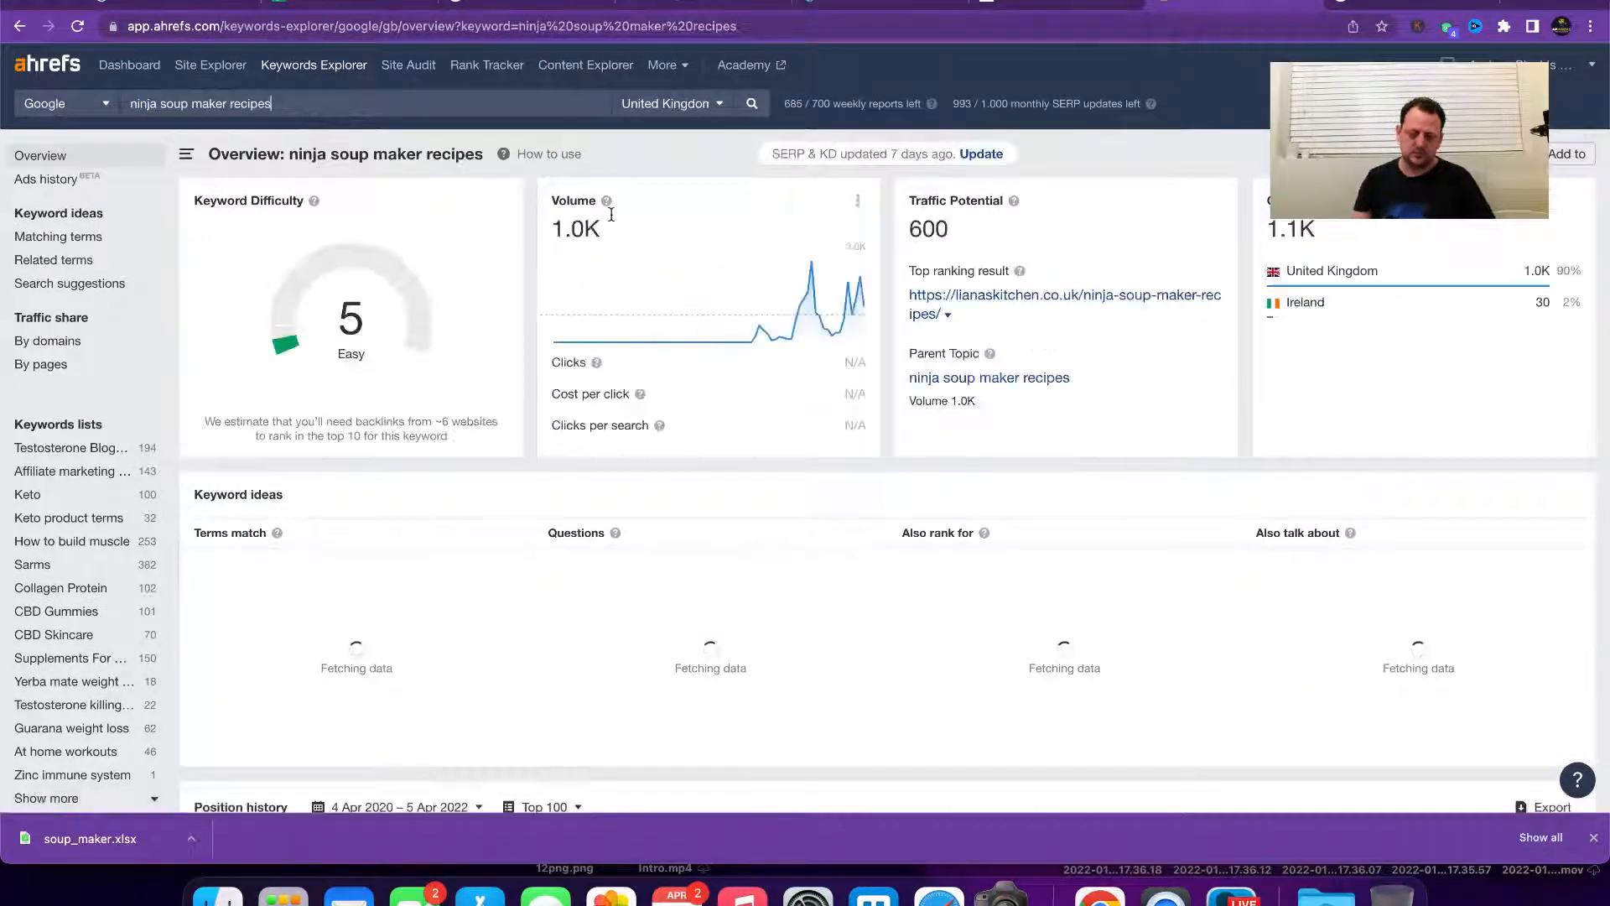
pyautogui.scroll(-2, 447, 425)
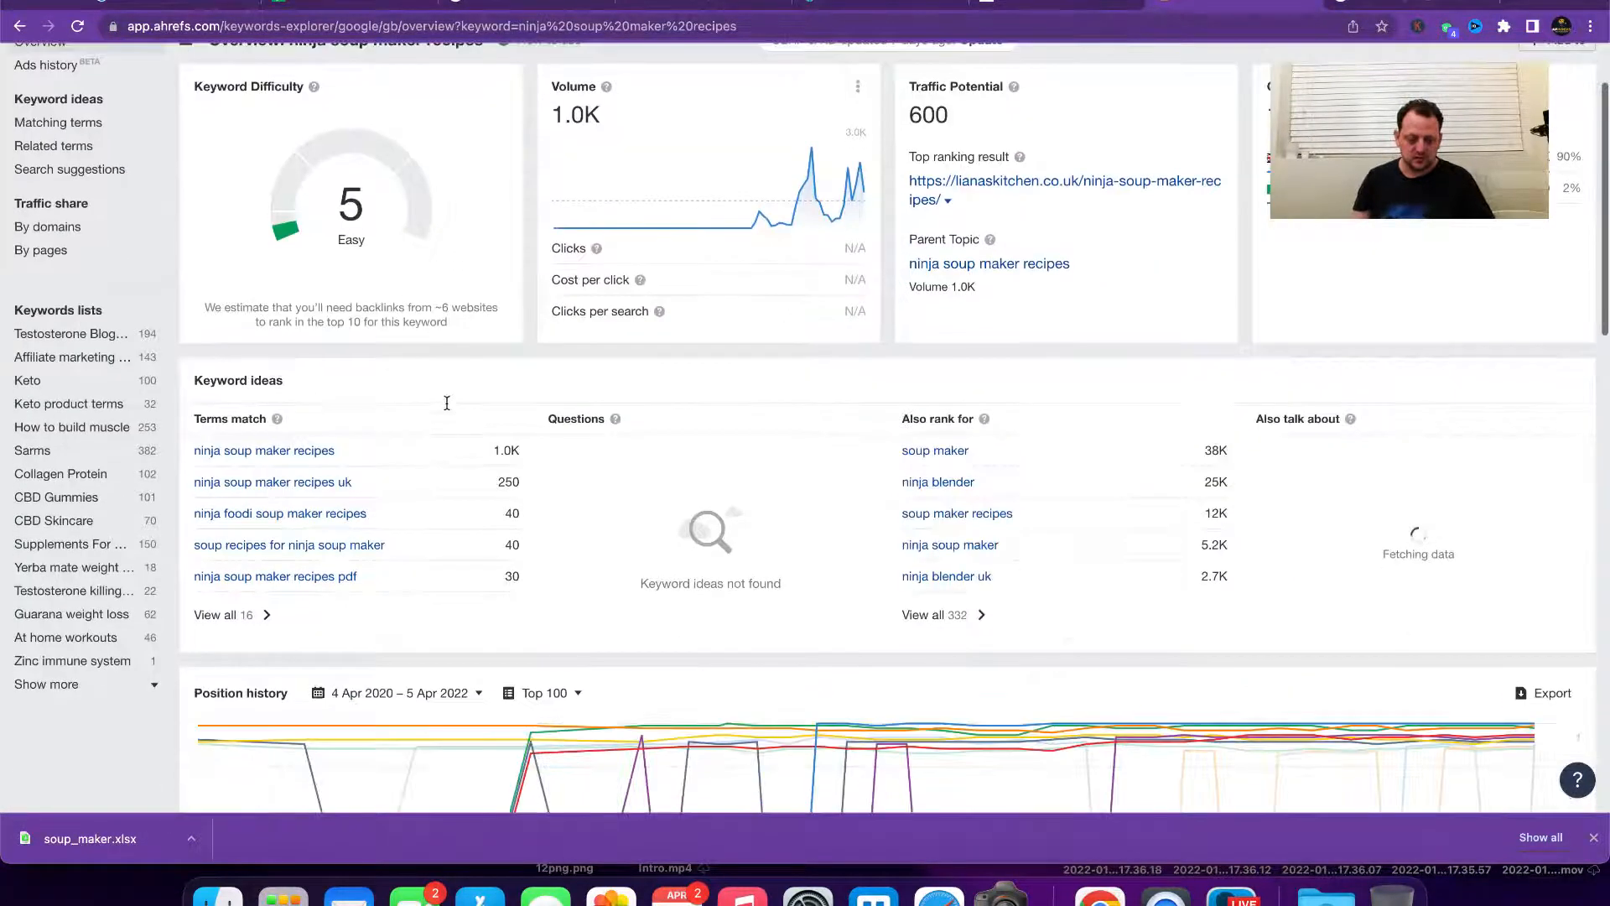
pyautogui.scroll(-10, 444, 420)
pyautogui.scroll(-7, 377, 302)
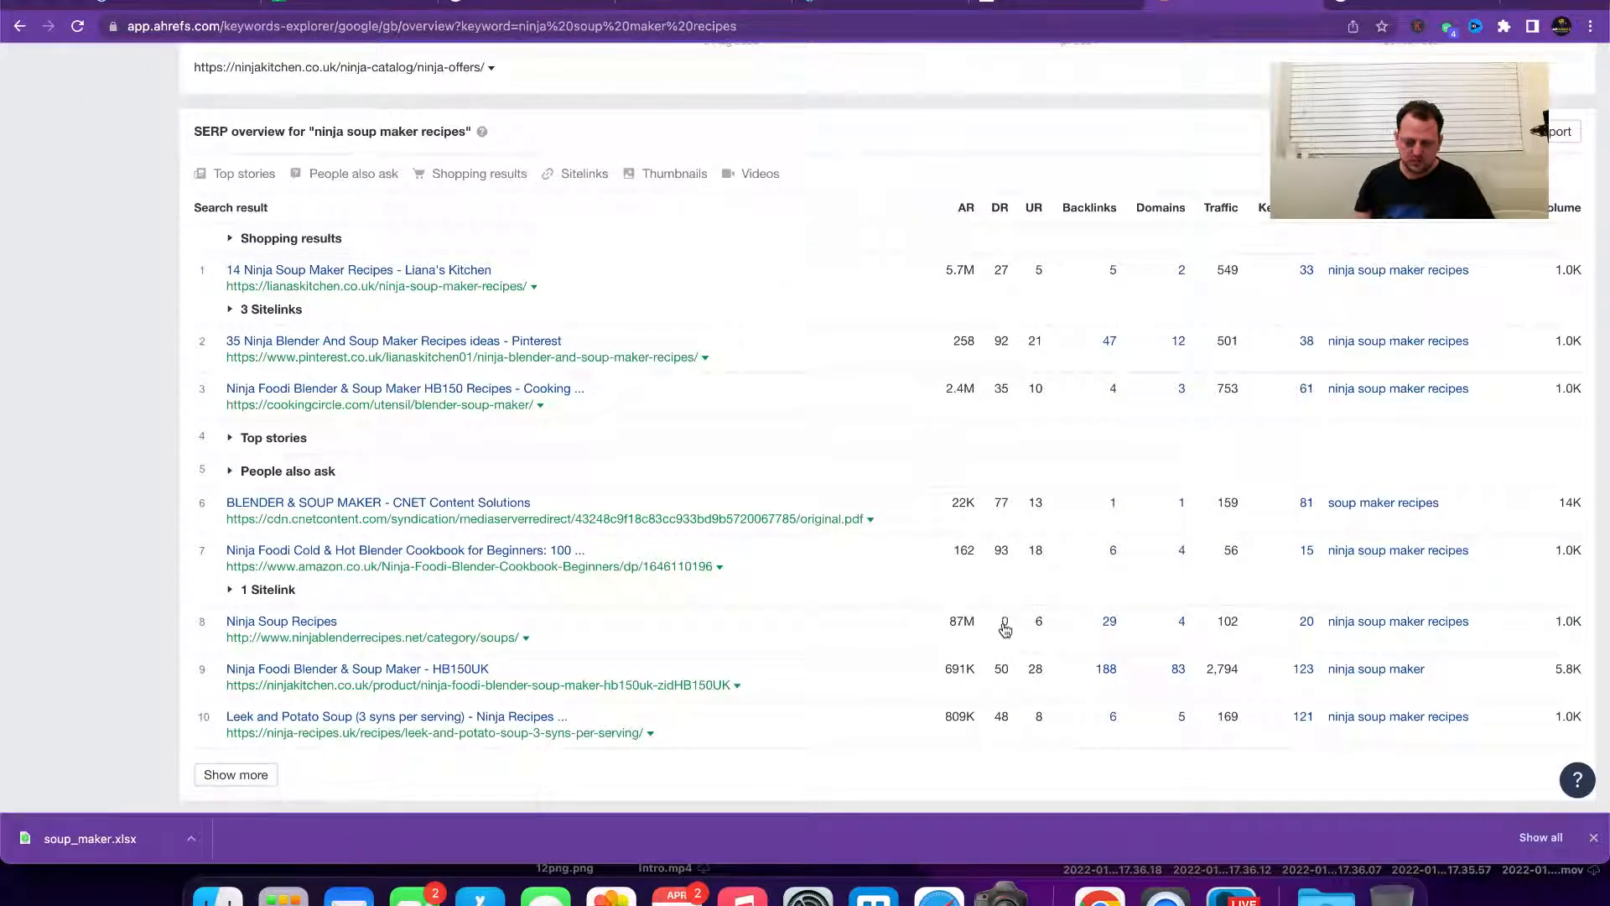
pyautogui.scroll(-2, 1000, 626)
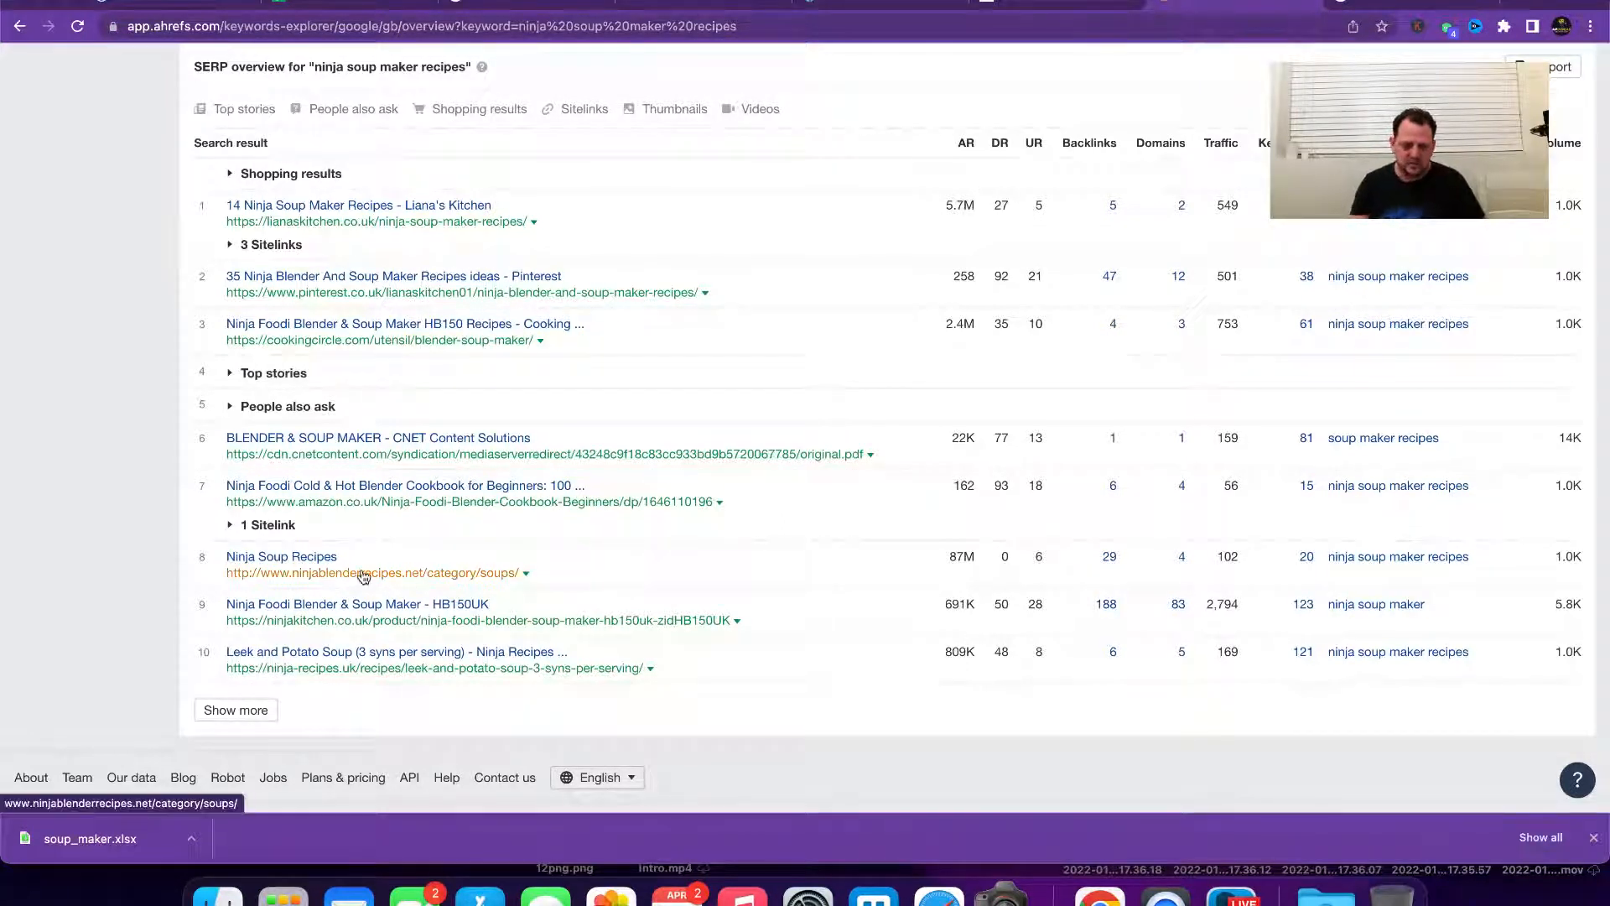
# Step: Open the ninjablenderrecipes.net soups result in a new tab and look through its recipe listings
pyautogui.rightClick(321, 558)
pyautogui.click(358, 568)
pyautogui.click(1266, 2)
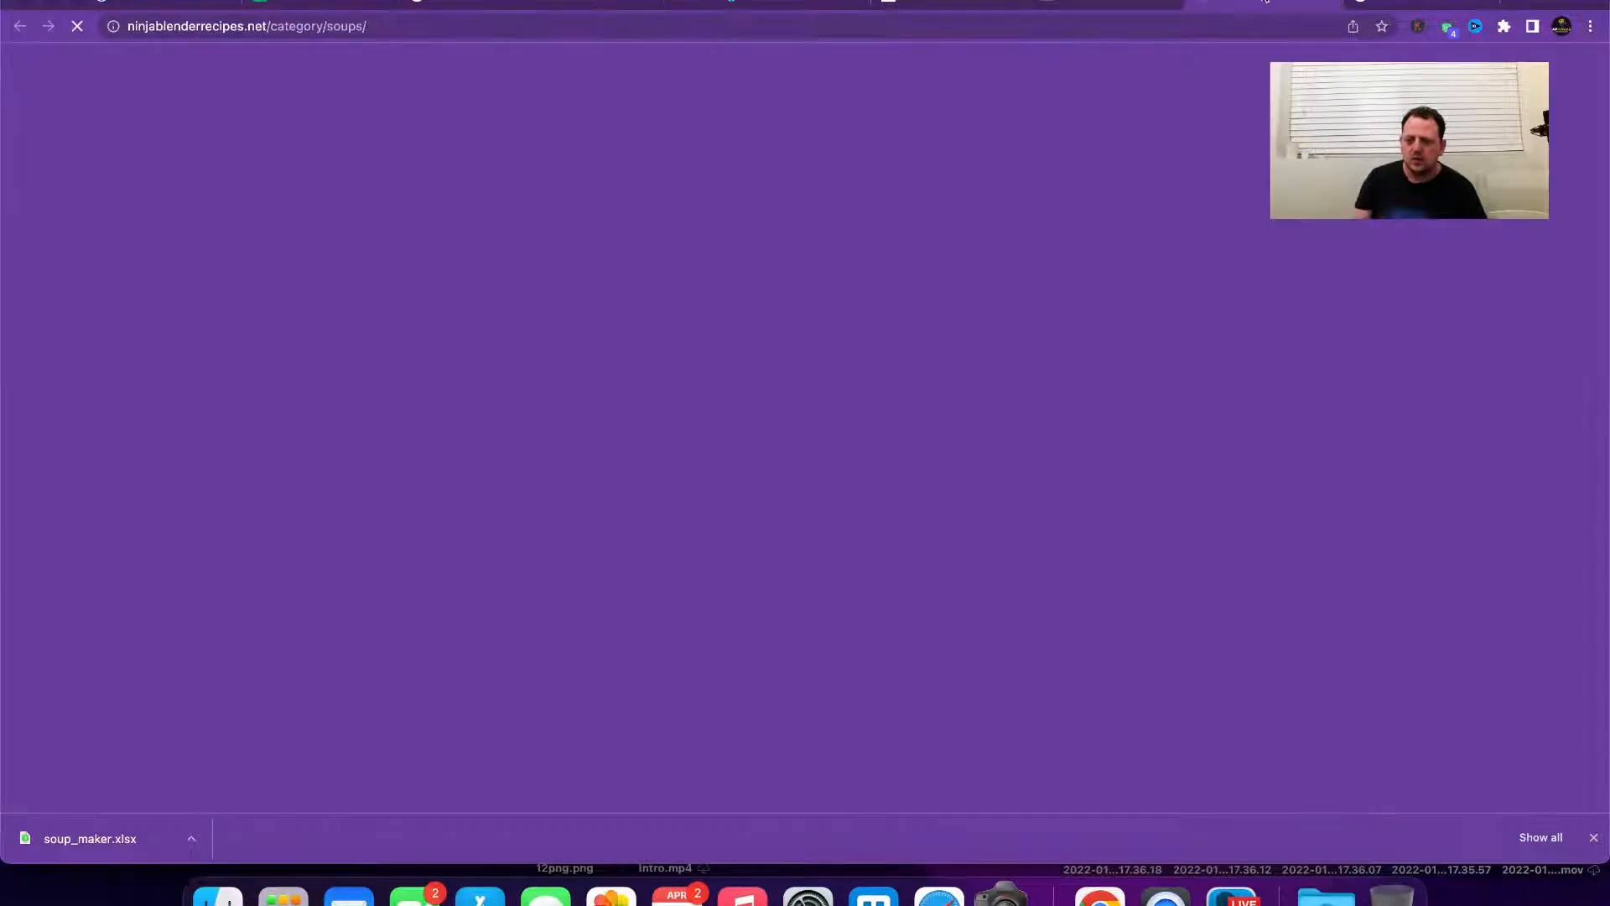
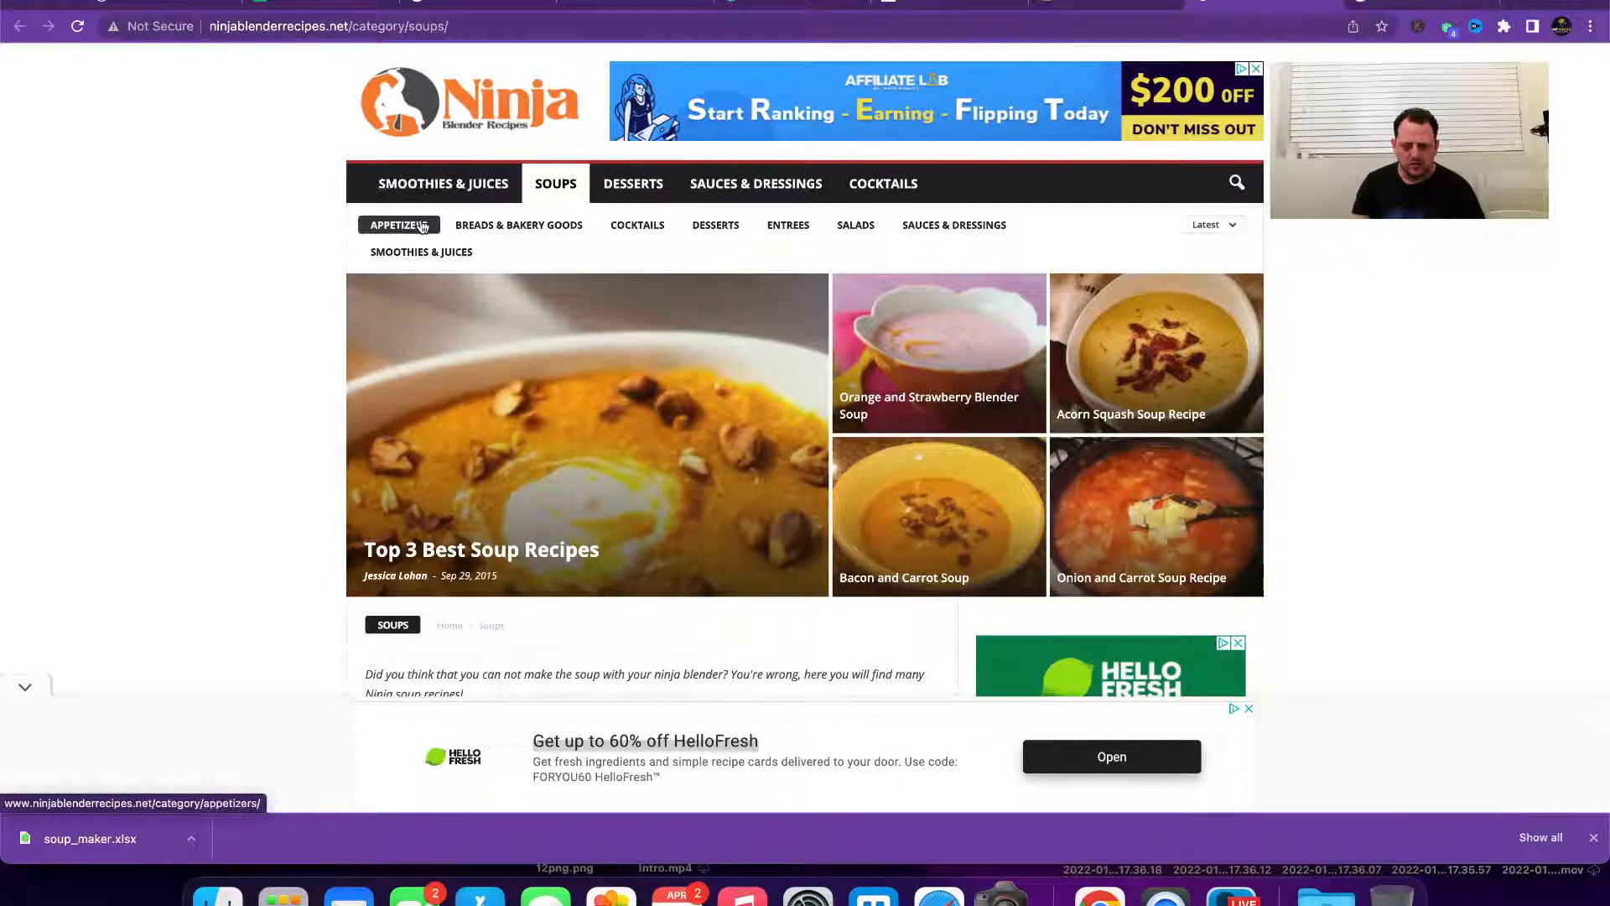
pyautogui.scroll(-15, 811, 234)
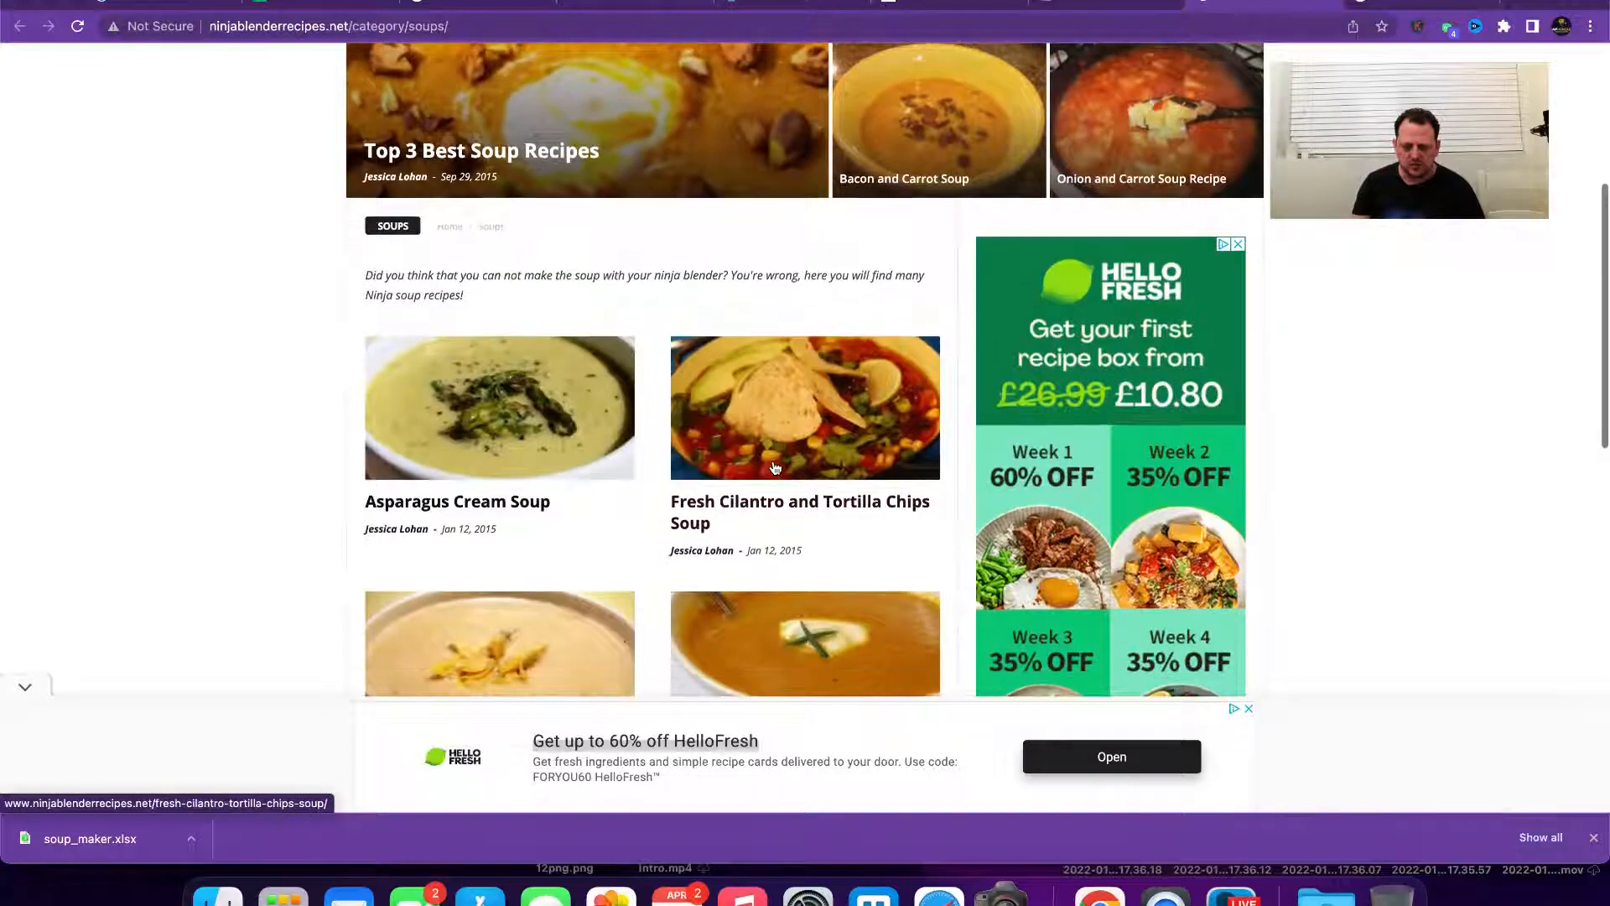
pyautogui.scroll(15, 772, 459)
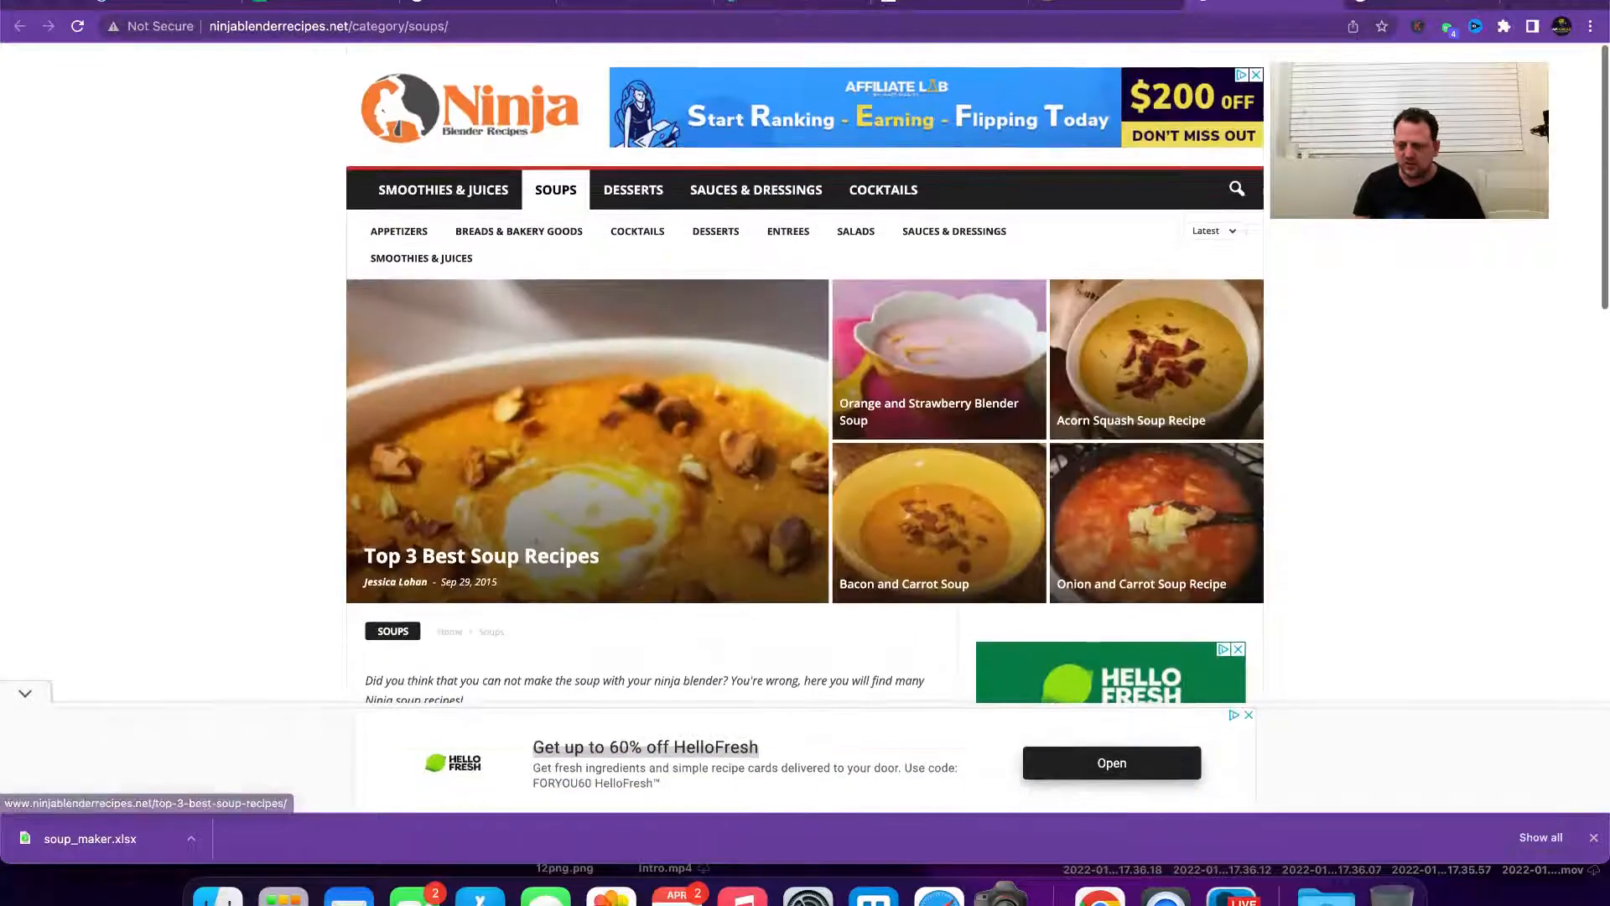
# Step: Return to the content plan sheet and record 1000 as the search volume for "ninja soup maker recipes"
pyautogui.click(625, 5)
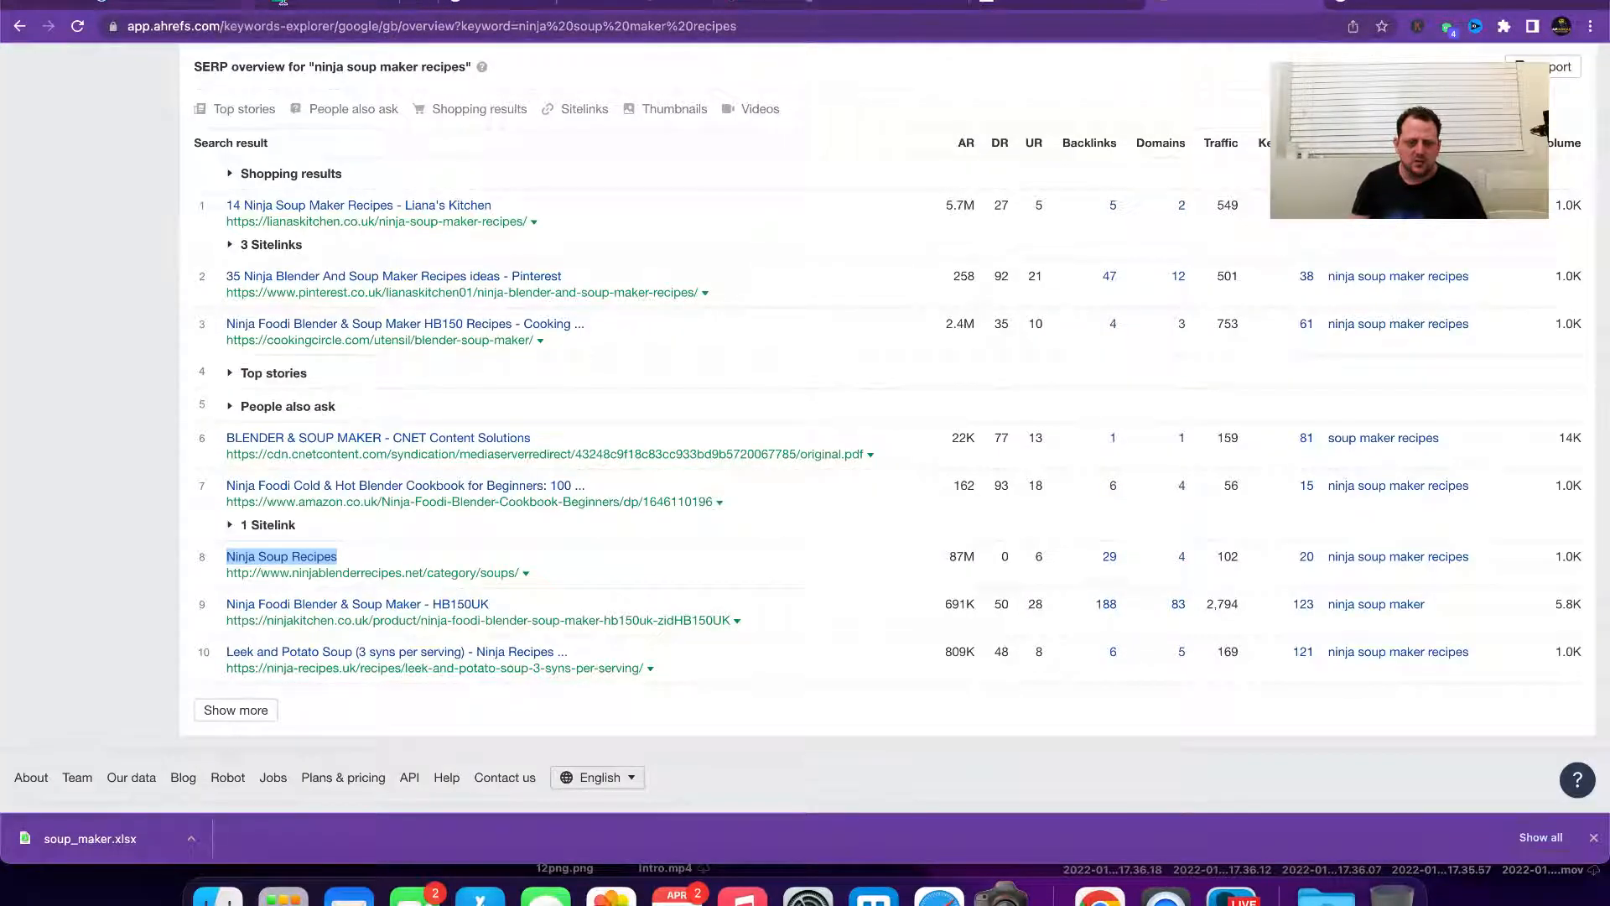
pyautogui.click(281, 4)
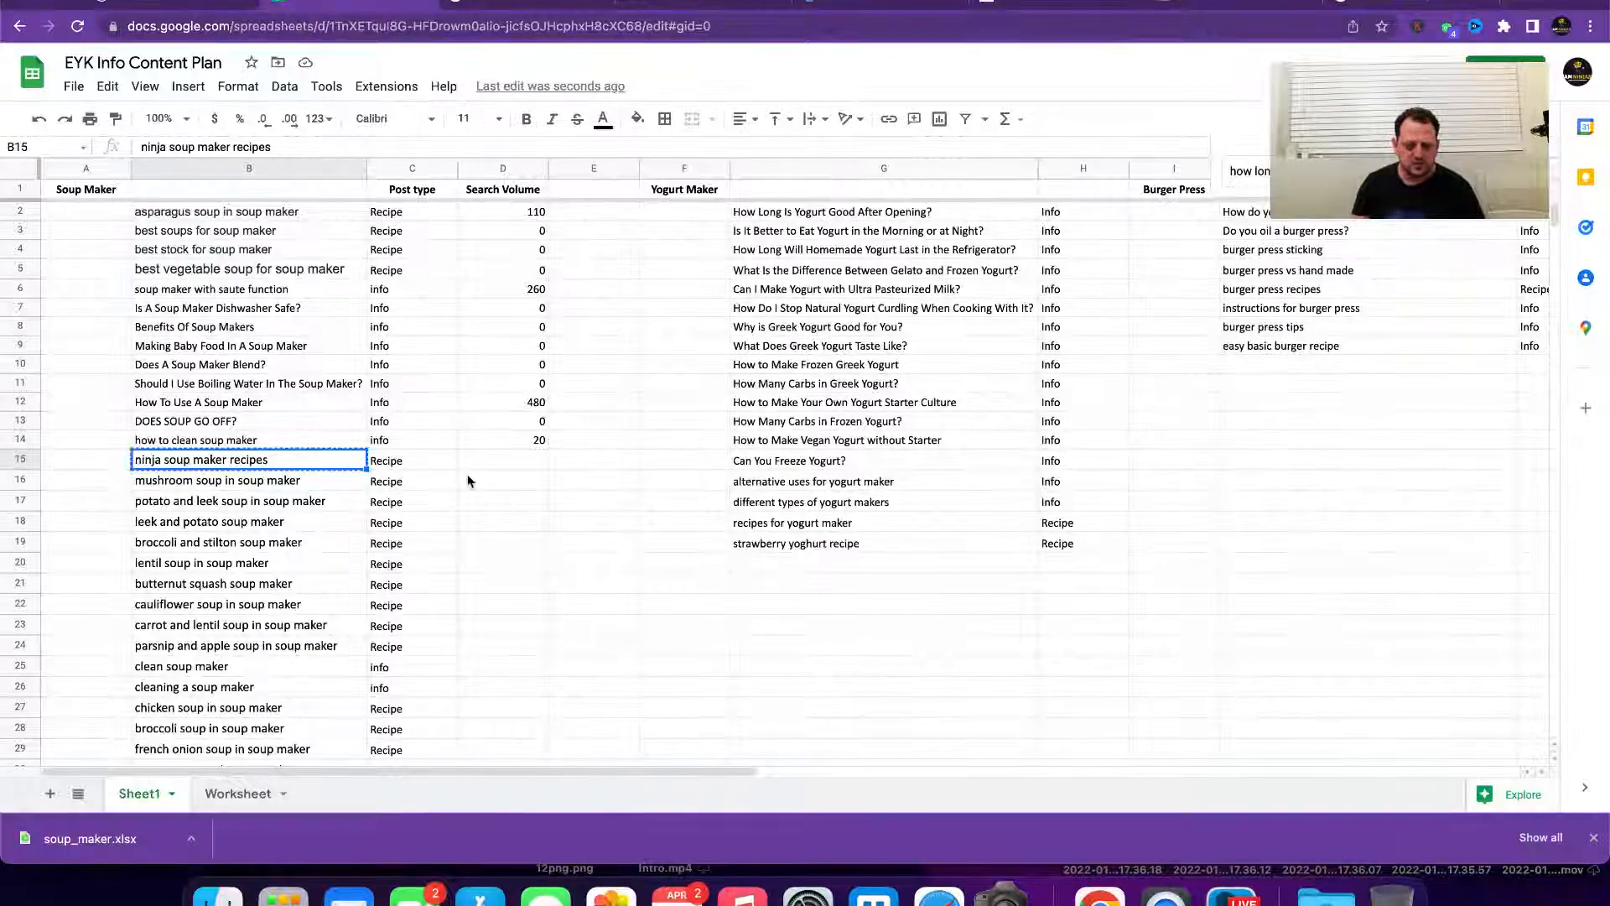
pyautogui.click(501, 461)
pyautogui.write('1000')
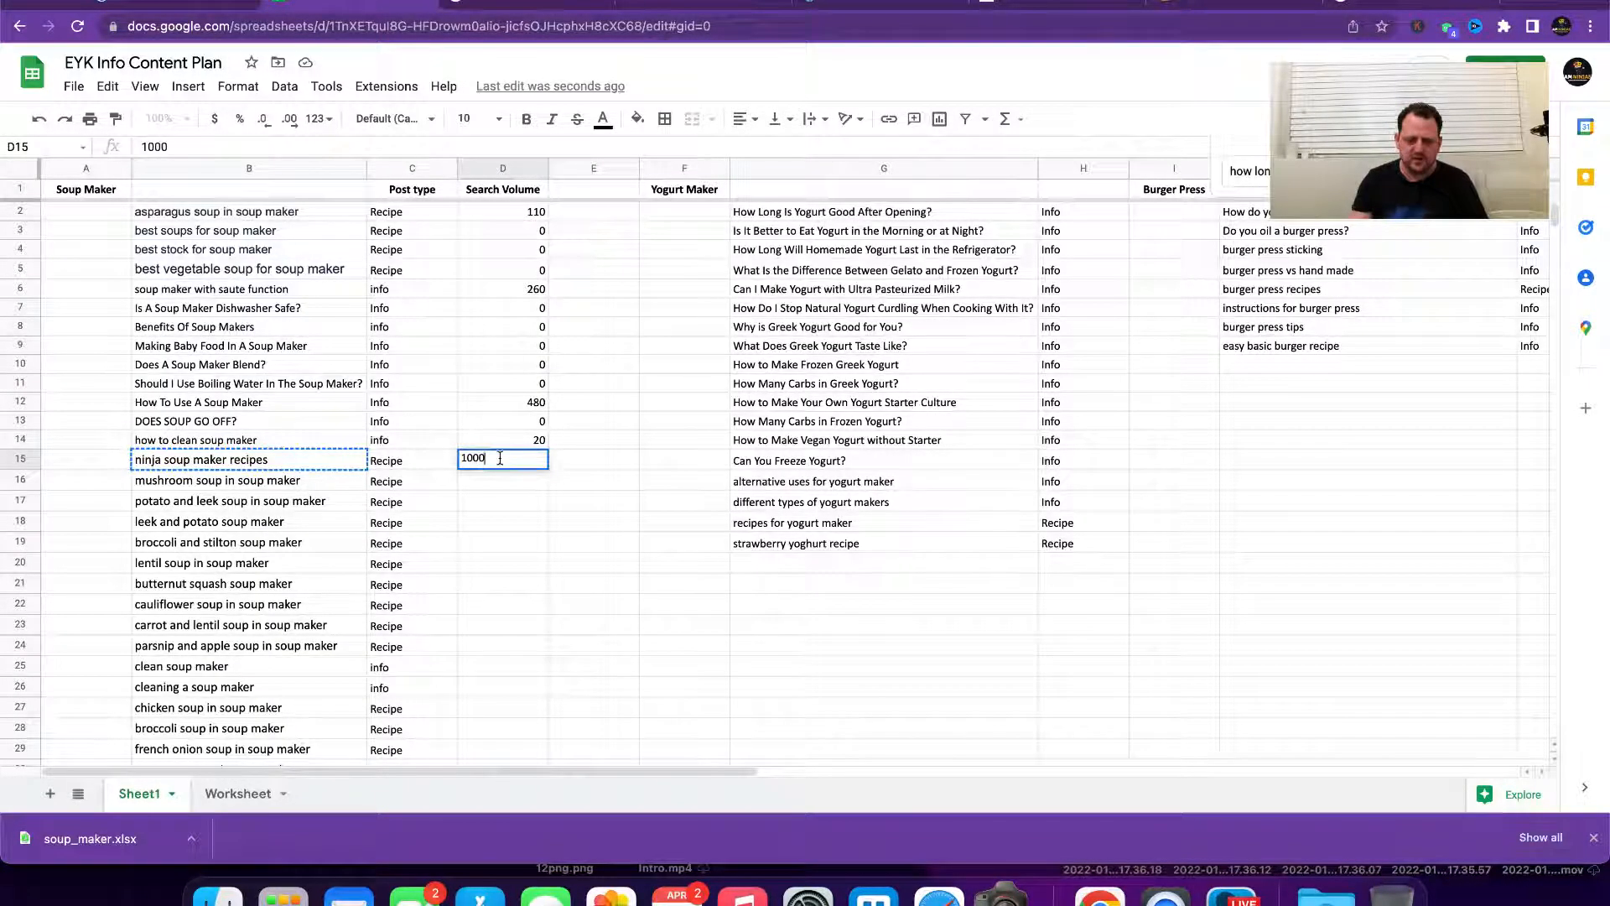
pyautogui.press('Return')
# Step: Search Google for the B16 keyword "mushroom soup in soup maker" and record its search volume as 2400 in D16
pyautogui.press('Left')
pyautogui.press('Left')
pyautogui.press('super+c')
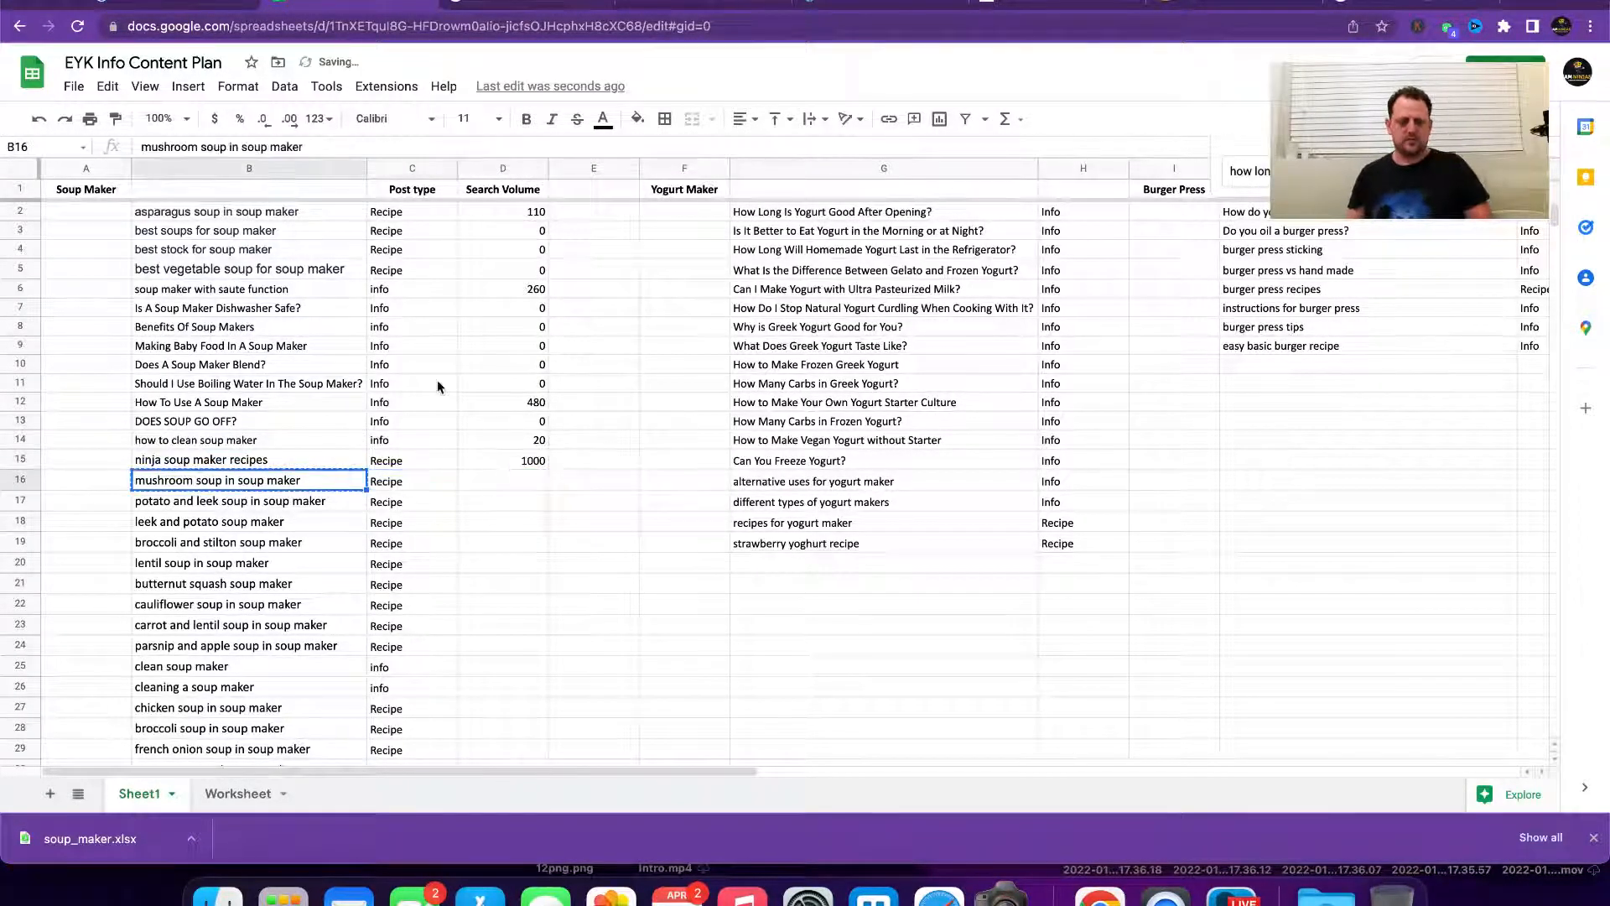
pyautogui.click(525, 5)
pyautogui.tripleClick(460, 85)
pyautogui.press('super+v')
pyautogui.press('Return')
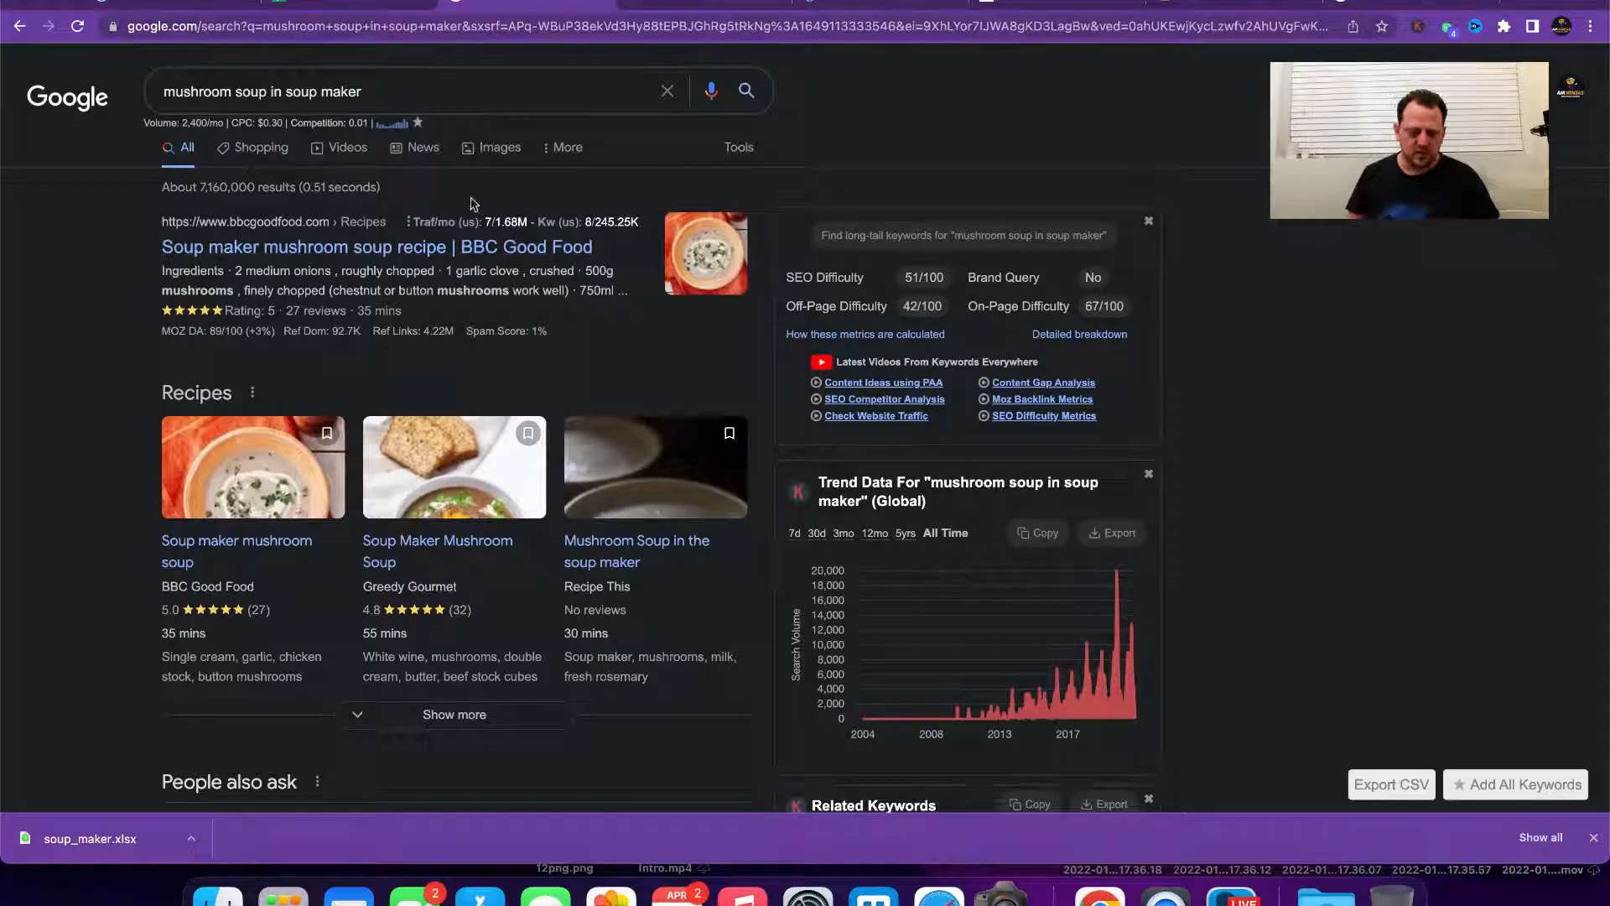
pyautogui.click(362, 5)
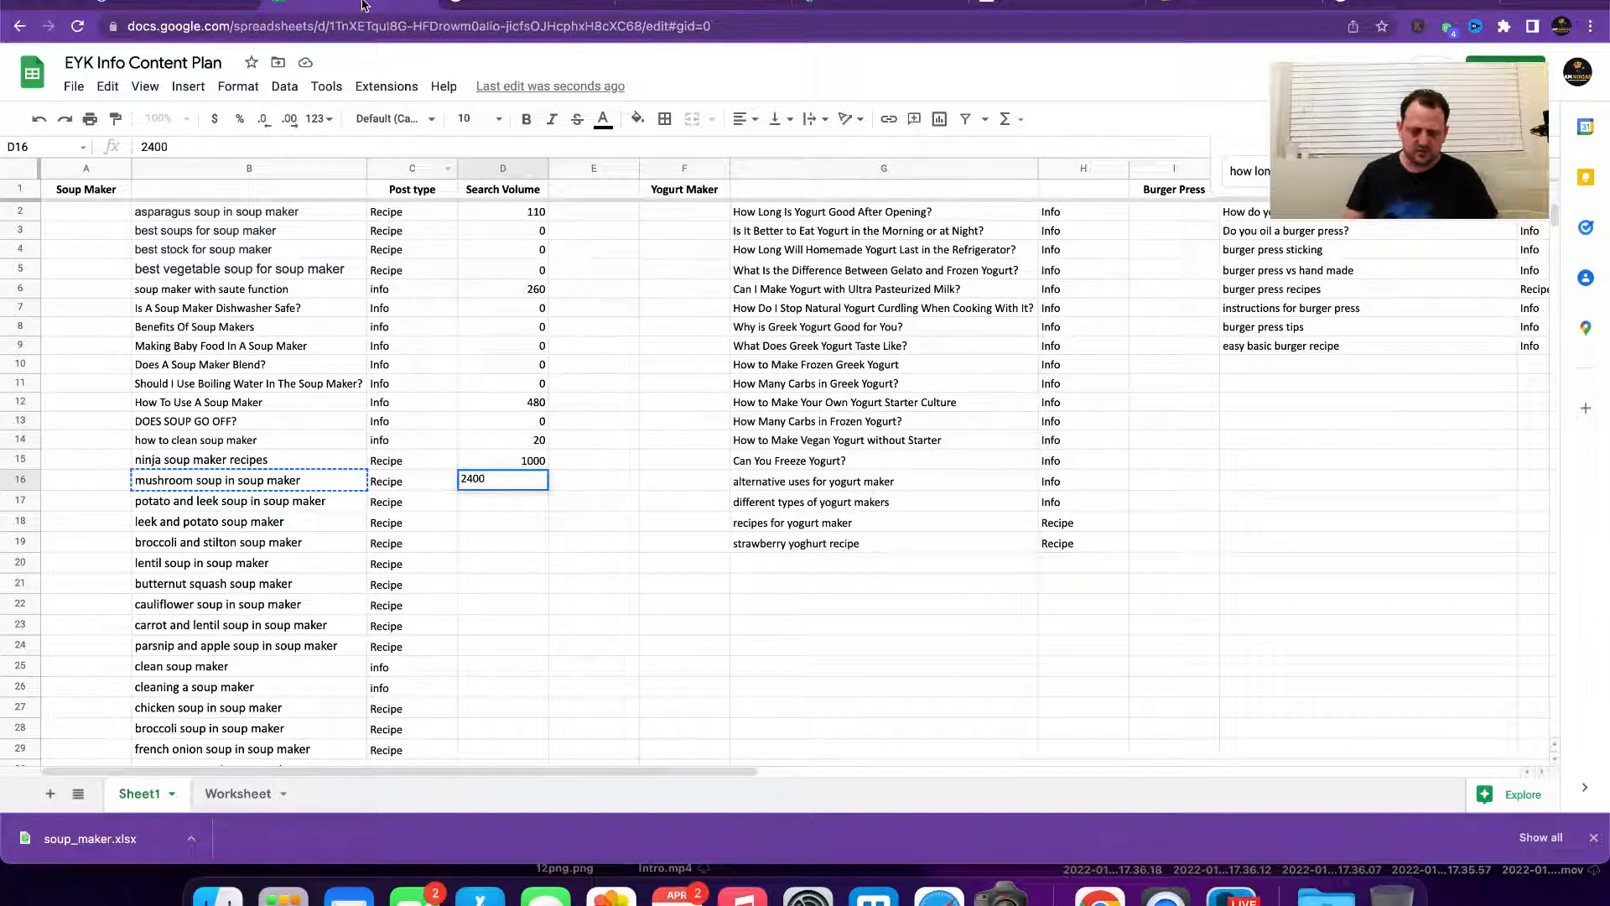
pyautogui.press('Return')
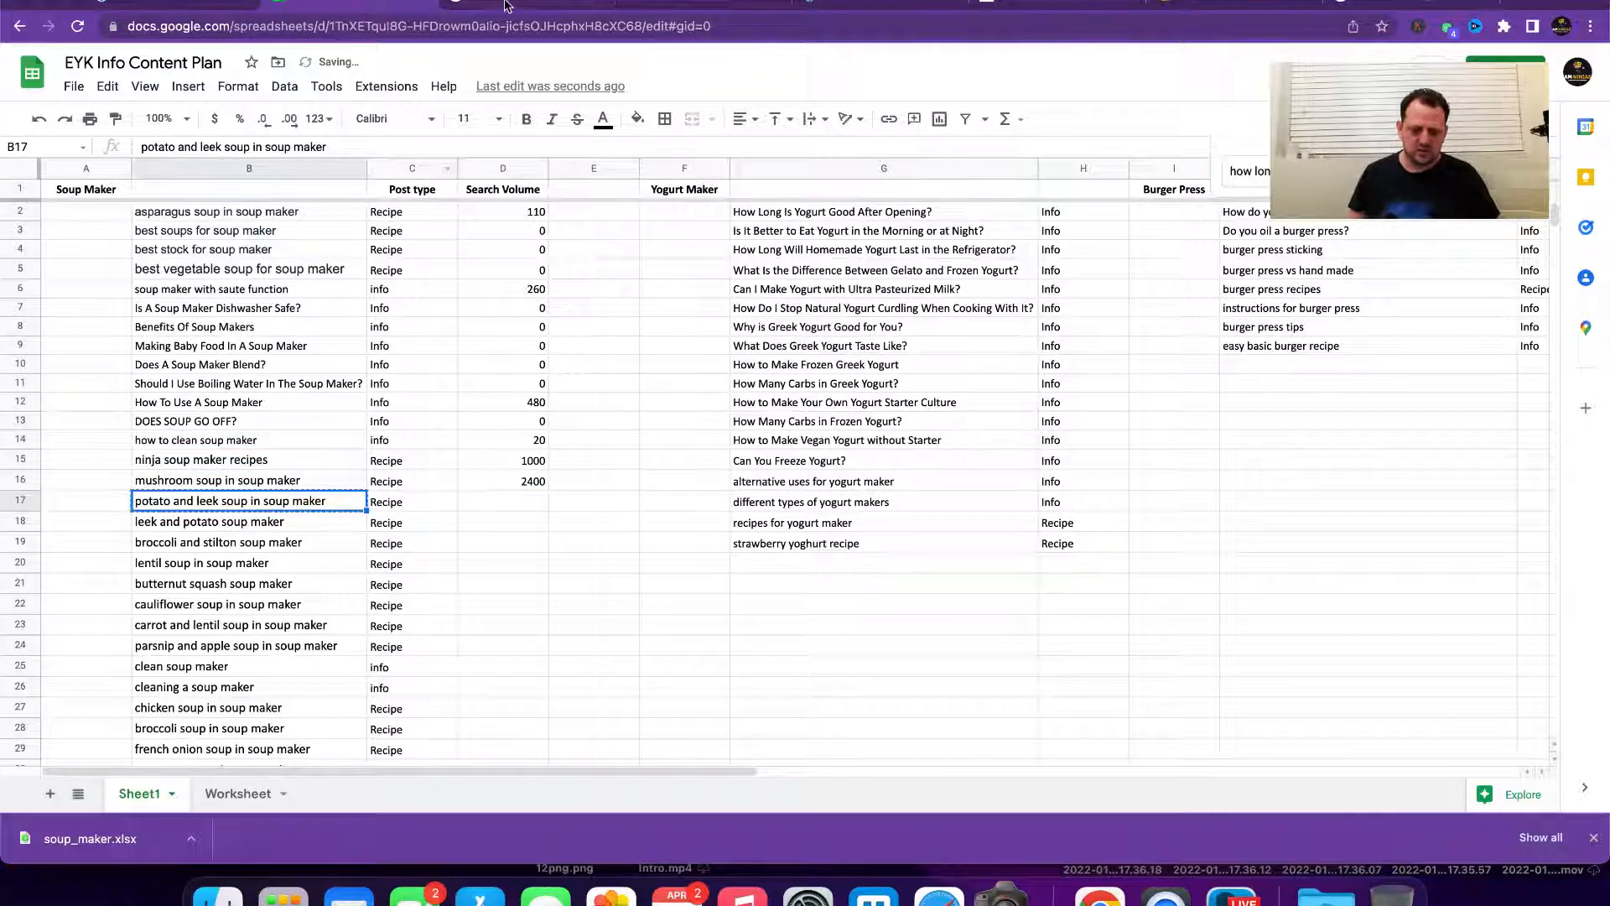
# Step: Search Google for the B17 keyword "potato and leek soup in soup maker" and record its search volume as 1600 in D17
pyautogui.click(505, 5)
pyautogui.click(312, 91)
pyautogui.hotkey('ctrl', 'a')
pyautogui.hotkey('ctrl', 'v')
pyautogui.press('Return')
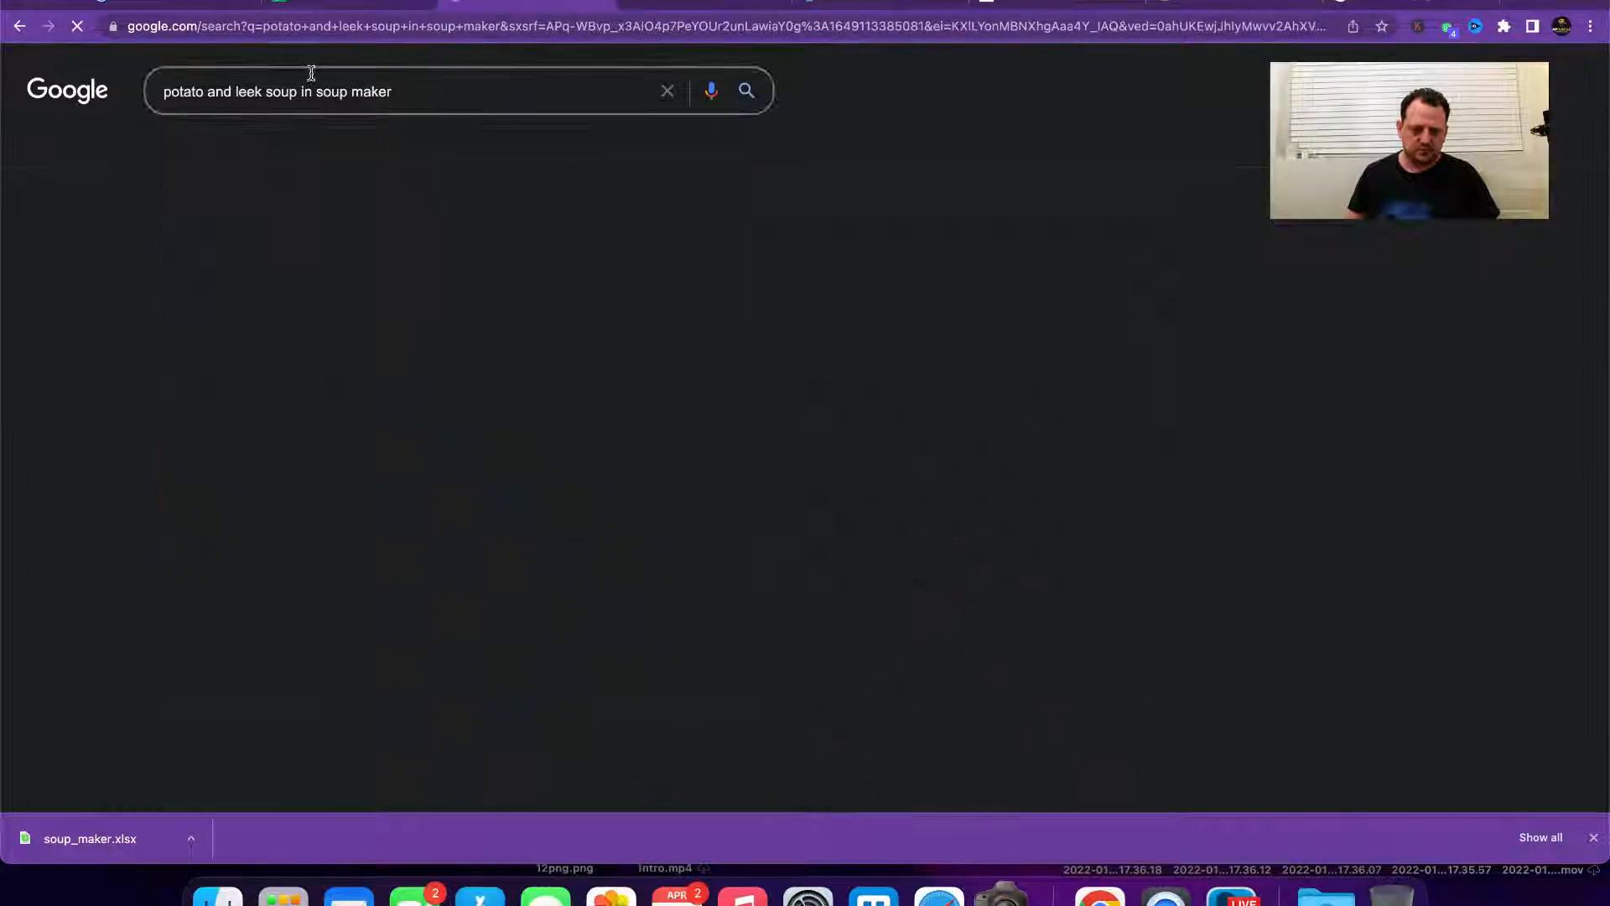
pyautogui.click(342, 5)
pyautogui.press('Right')
pyautogui.press('Right')
pyautogui.write('160')
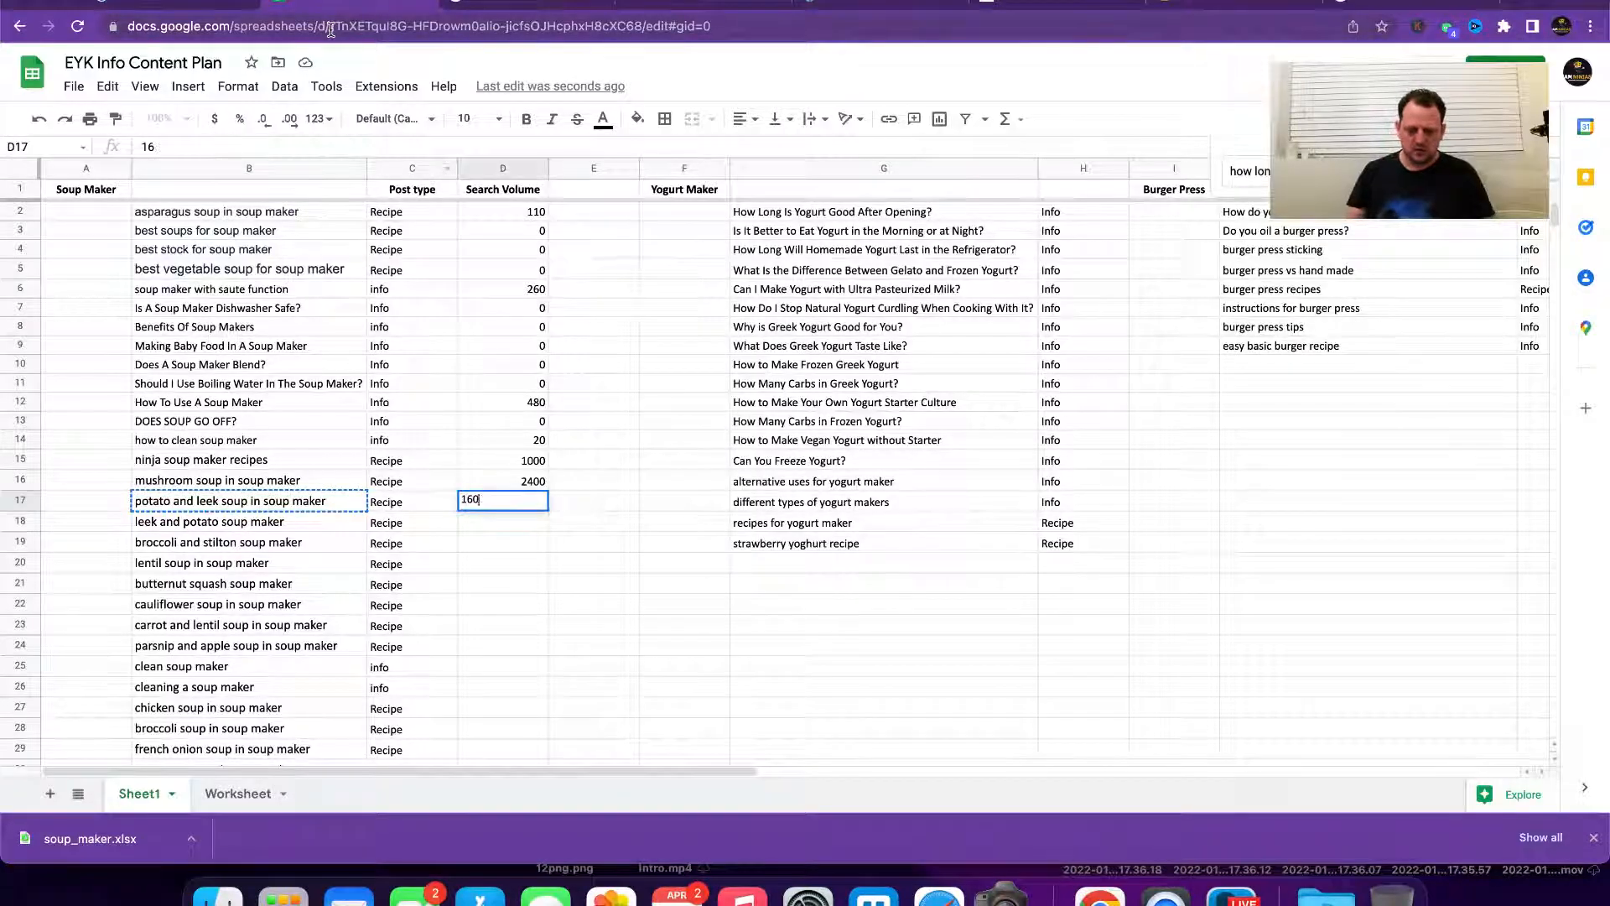
pyautogui.press('Return')
# Step: Copy the B18 keyword "leek and potato soup maker" and search Google for it to compare its recipe results
pyautogui.press('Left')
pyautogui.press('Left')
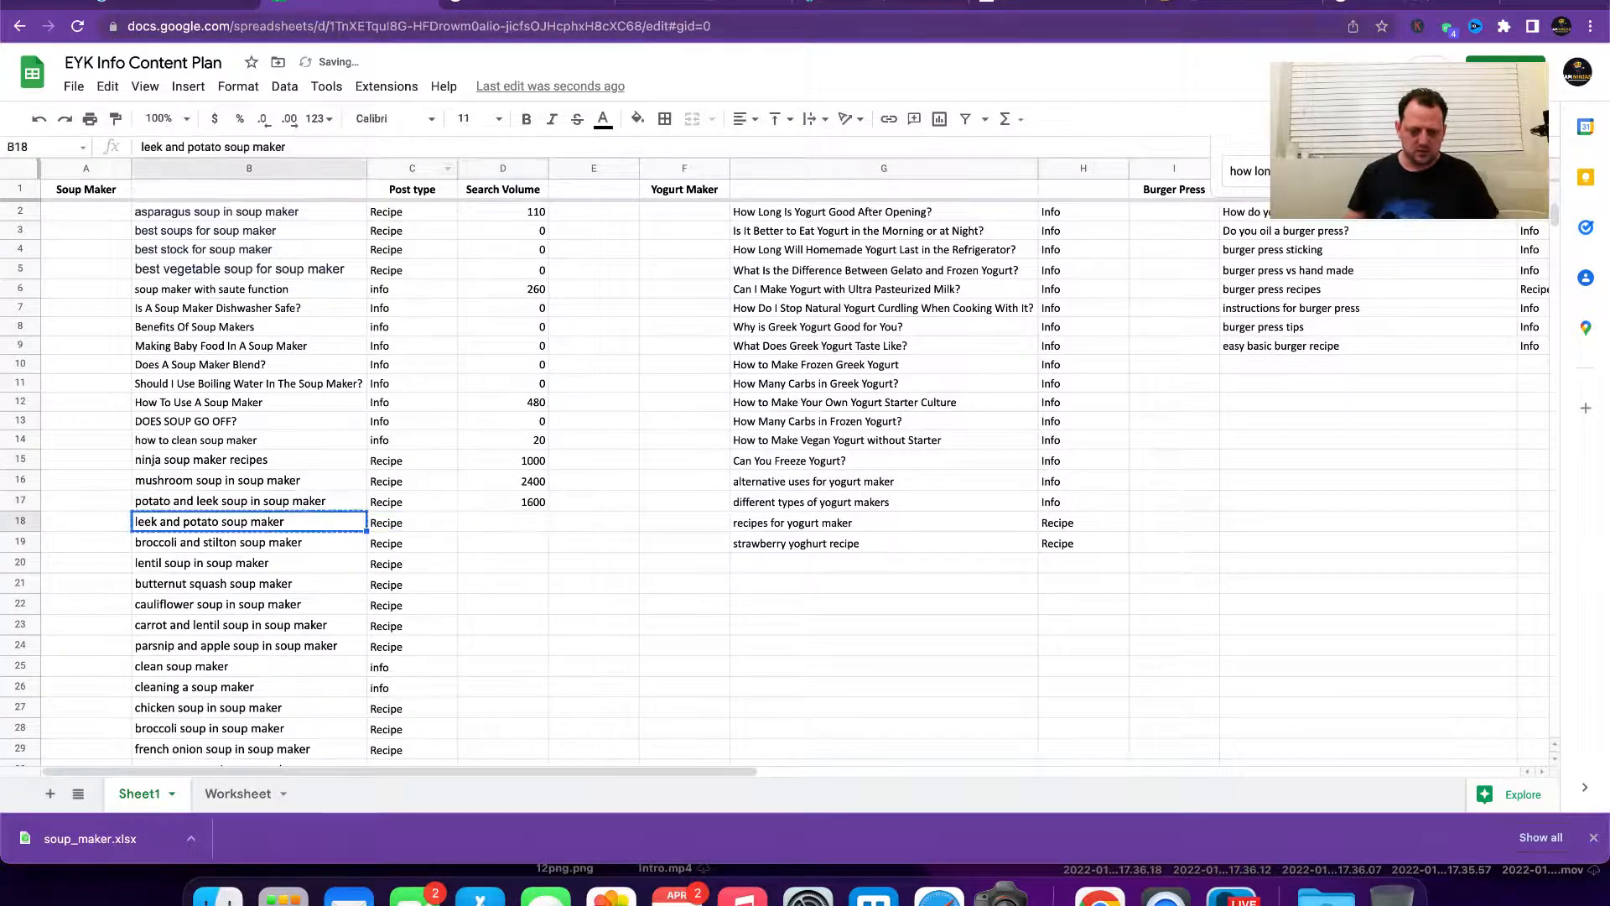
pyautogui.click(500, 2)
pyautogui.tripleClick(406, 86)
pyautogui.hotkey('ctrl', 'v')
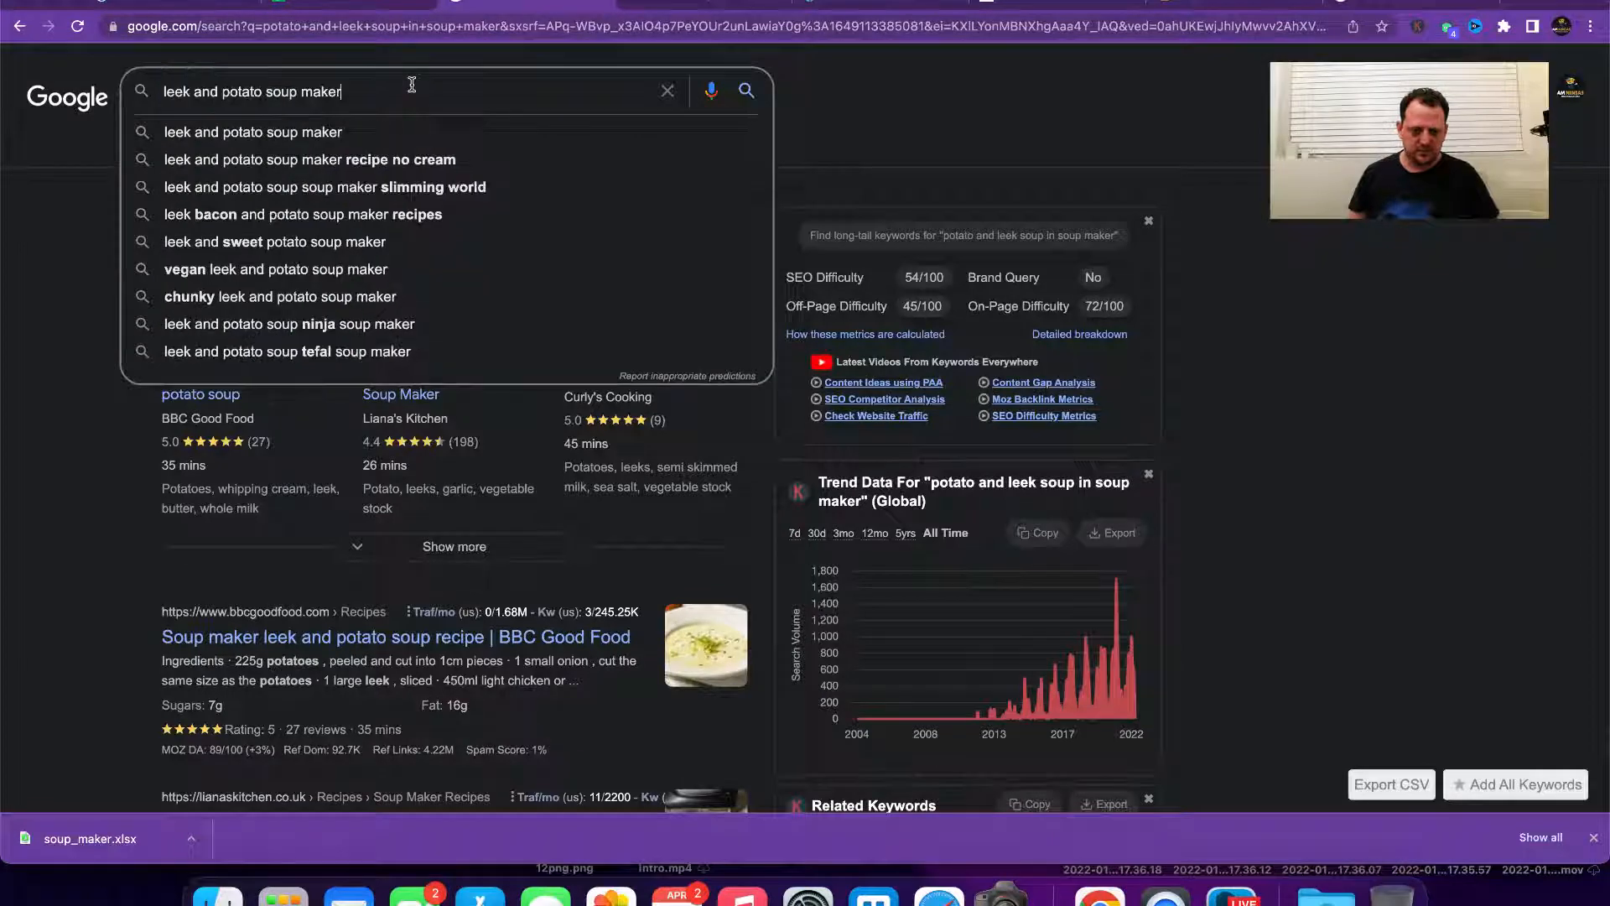
pyautogui.press('Return')
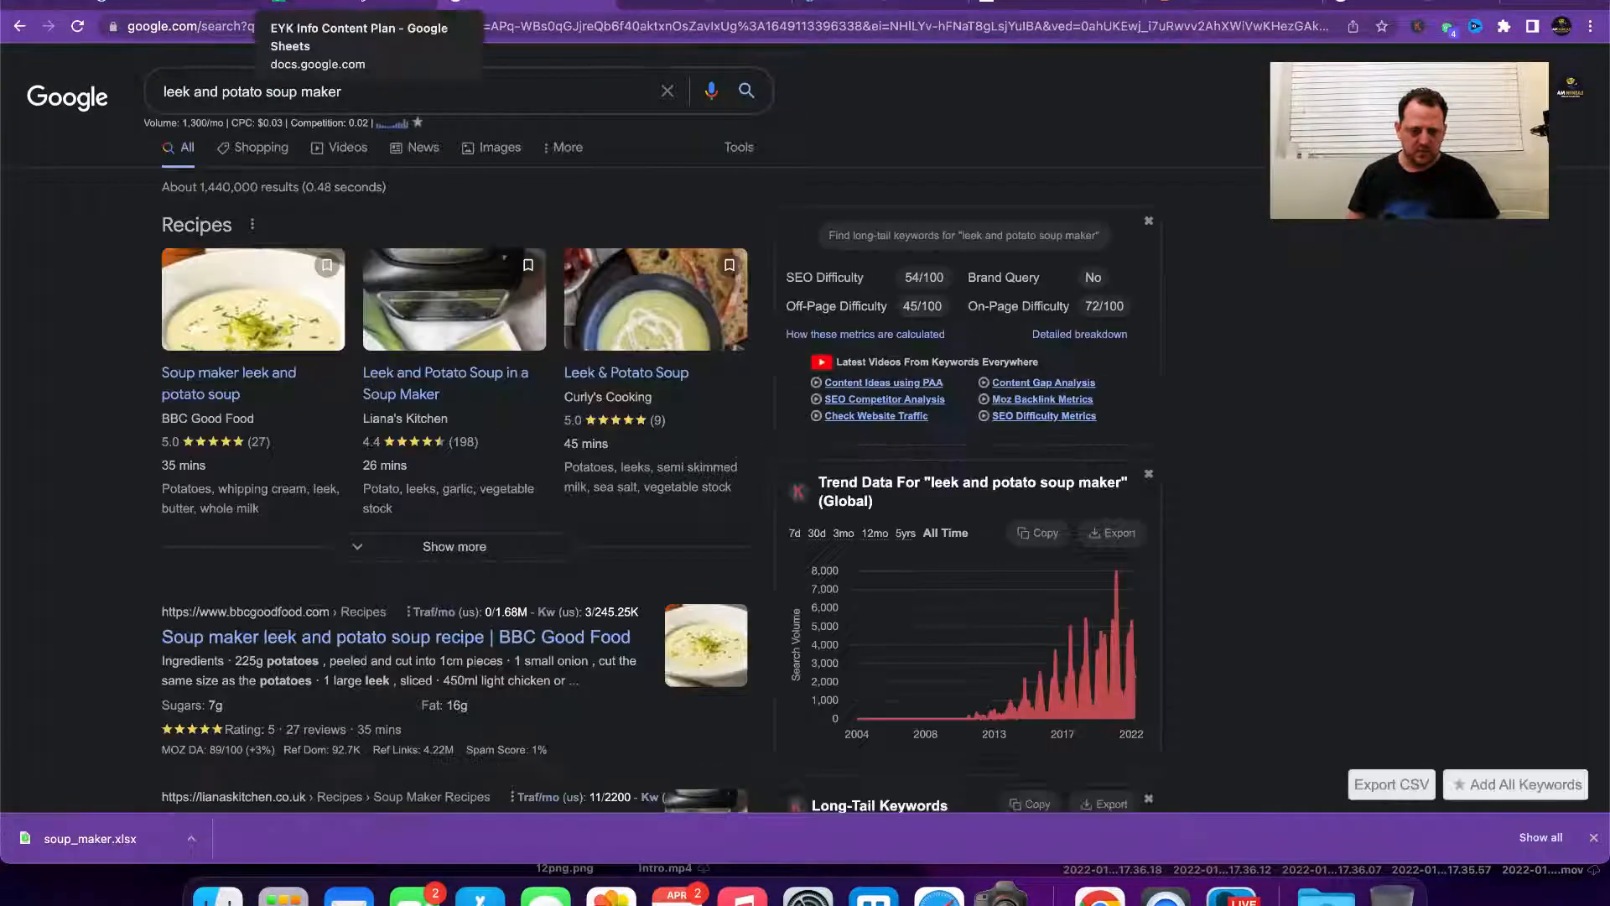
# Step: Clear the duplicate "leek and potato soup maker" keyword and its post type from row 18 of the sheet
pyautogui.click(352, 7)
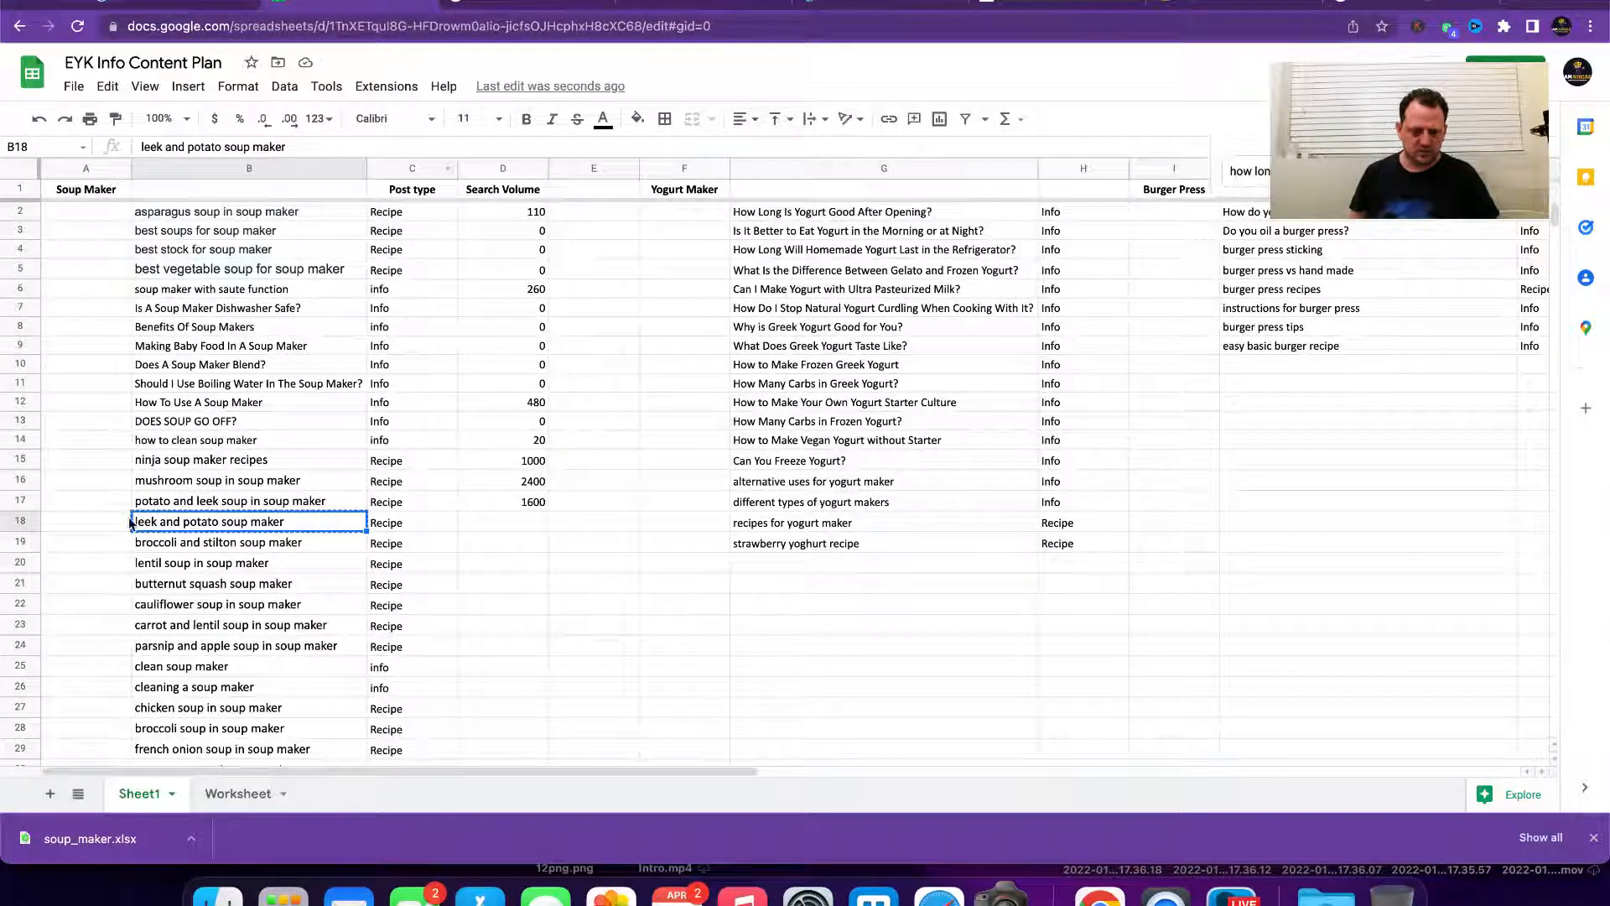
pyautogui.keyDown('shift'); pyautogui.click(374, 523); pyautogui.keyUp('shift')
pyautogui.press('Delete')
# Step: Search Google for the B19 keyword "broccoli and stilton soup maker" and record its search volume as 880 in D19
pyautogui.press('Down')
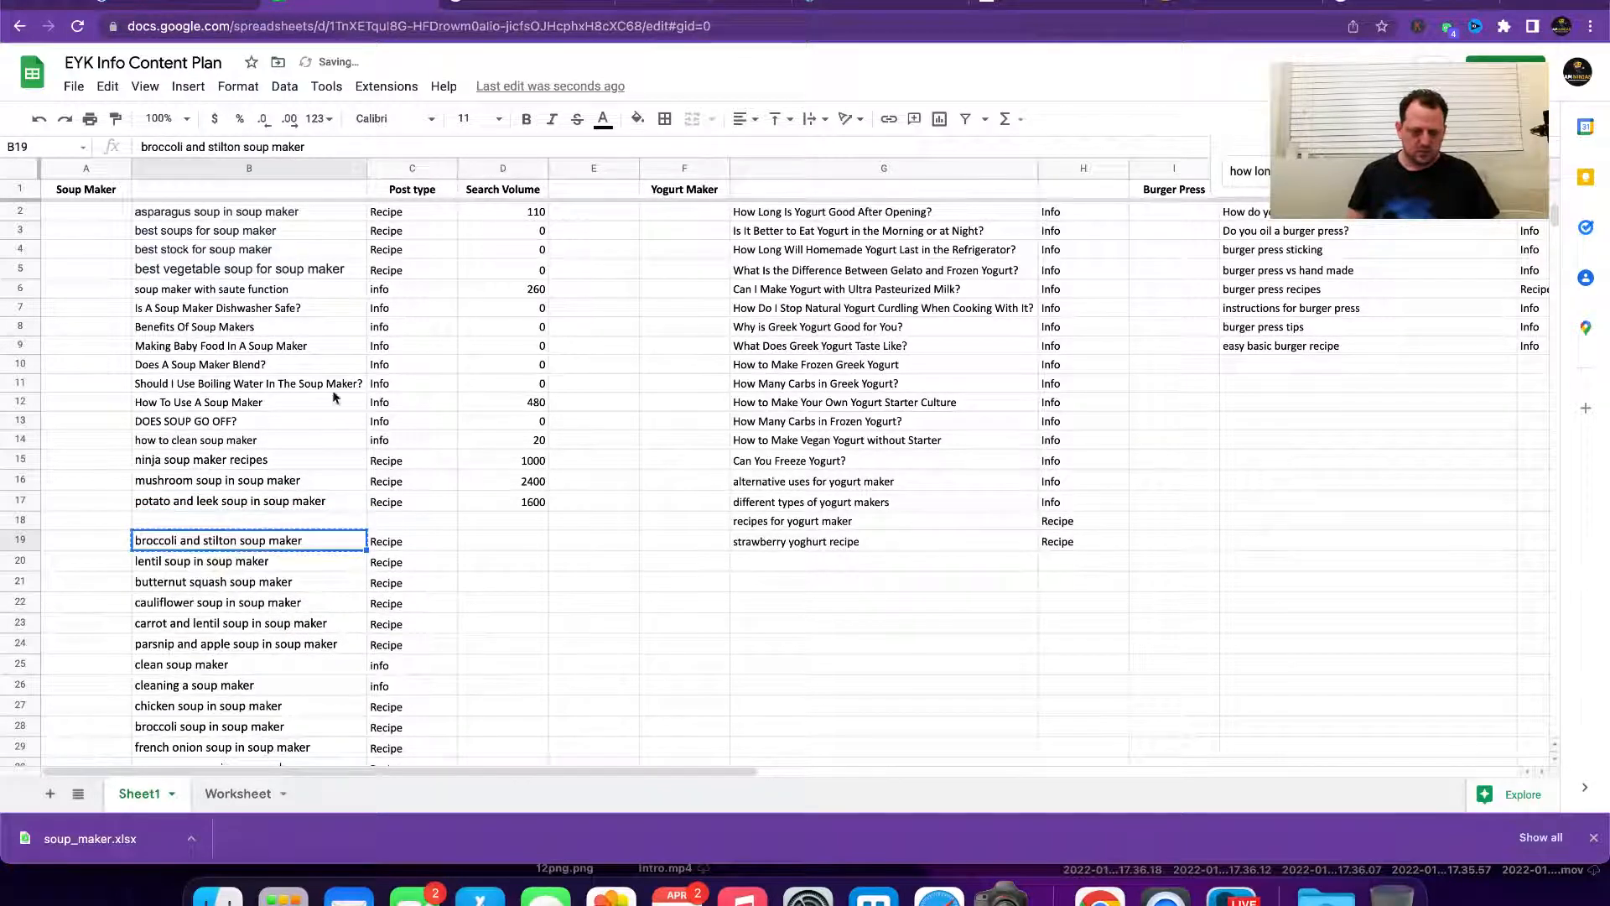
pyautogui.click(493, 6)
pyautogui.tripleClick(366, 98)
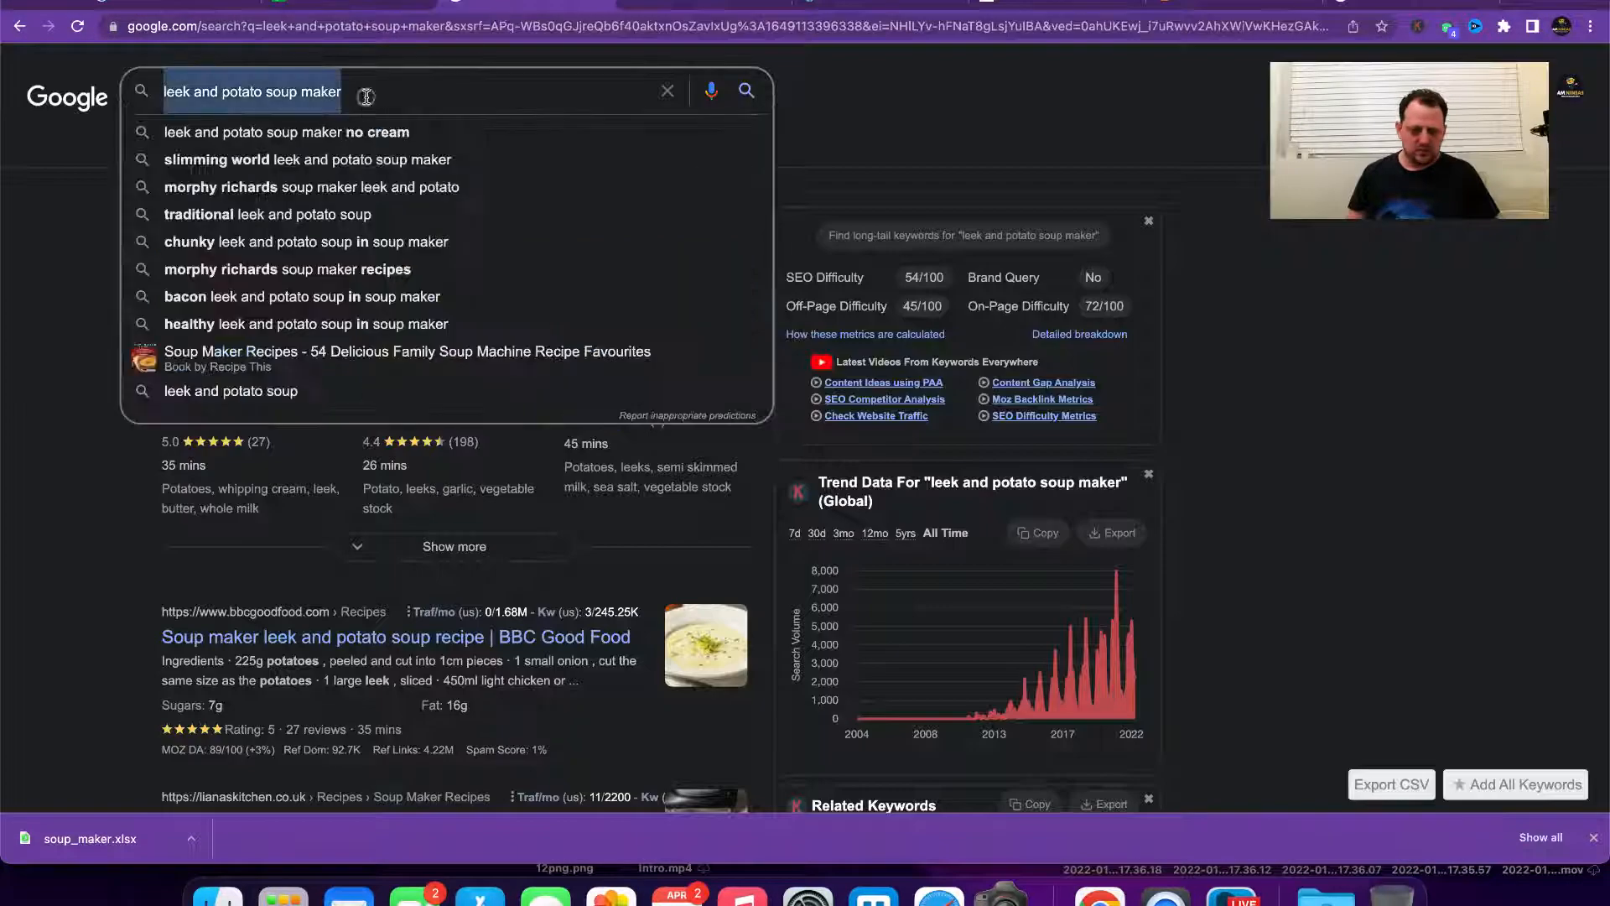
pyautogui.press('super+v')
pyautogui.press('Return')
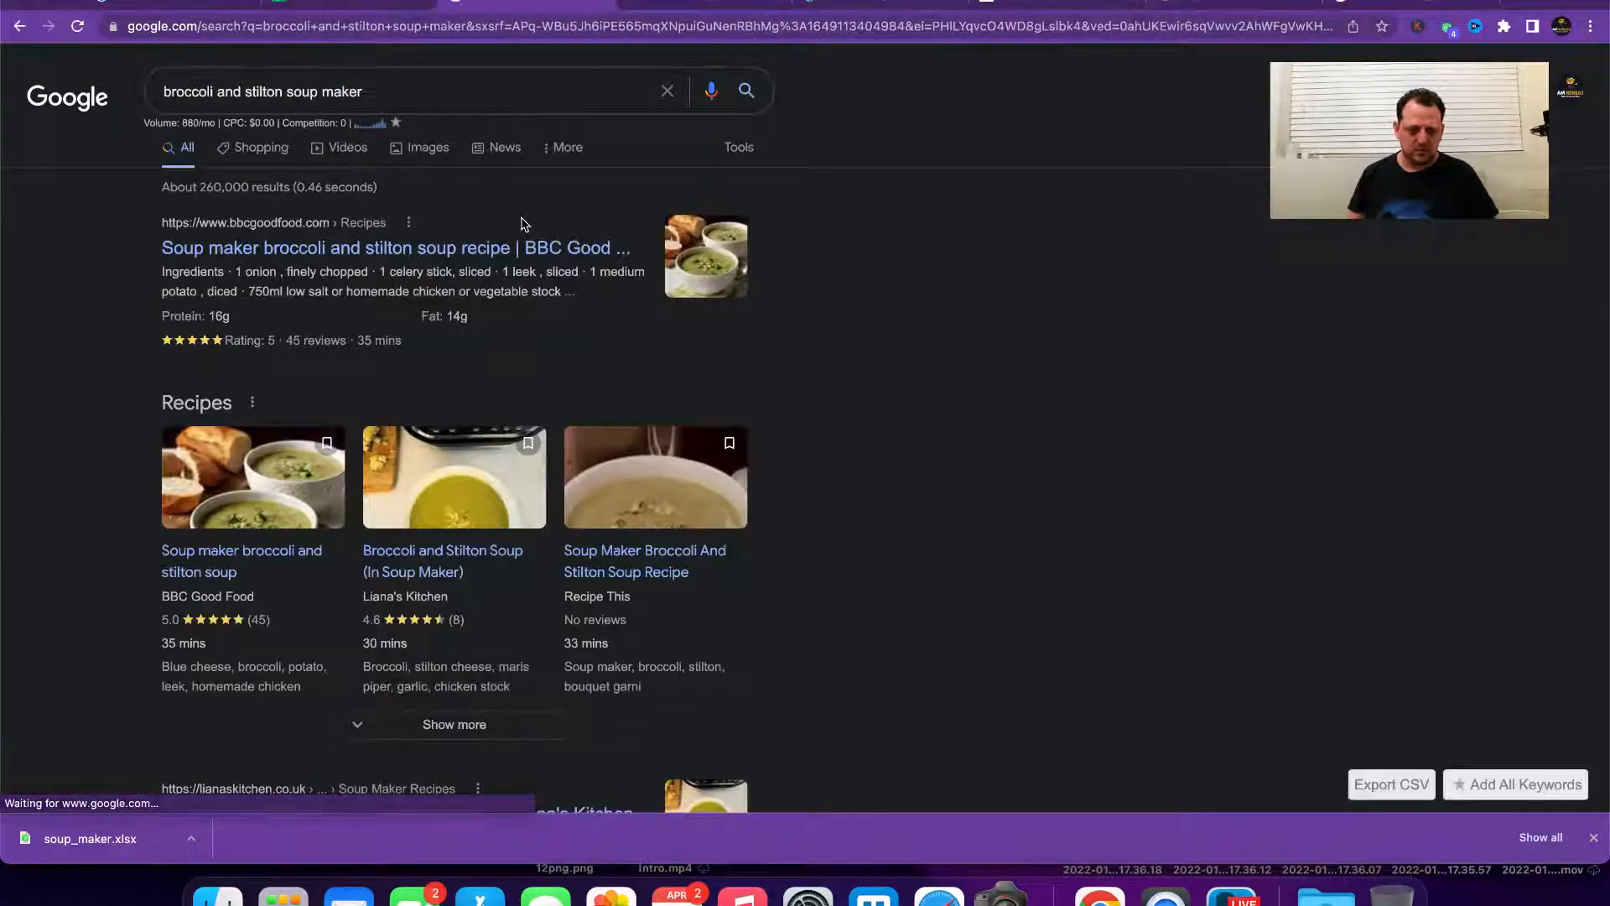
pyautogui.click(376, 4)
pyautogui.press('Right')
pyautogui.press('Right')
pyautogui.write('880')
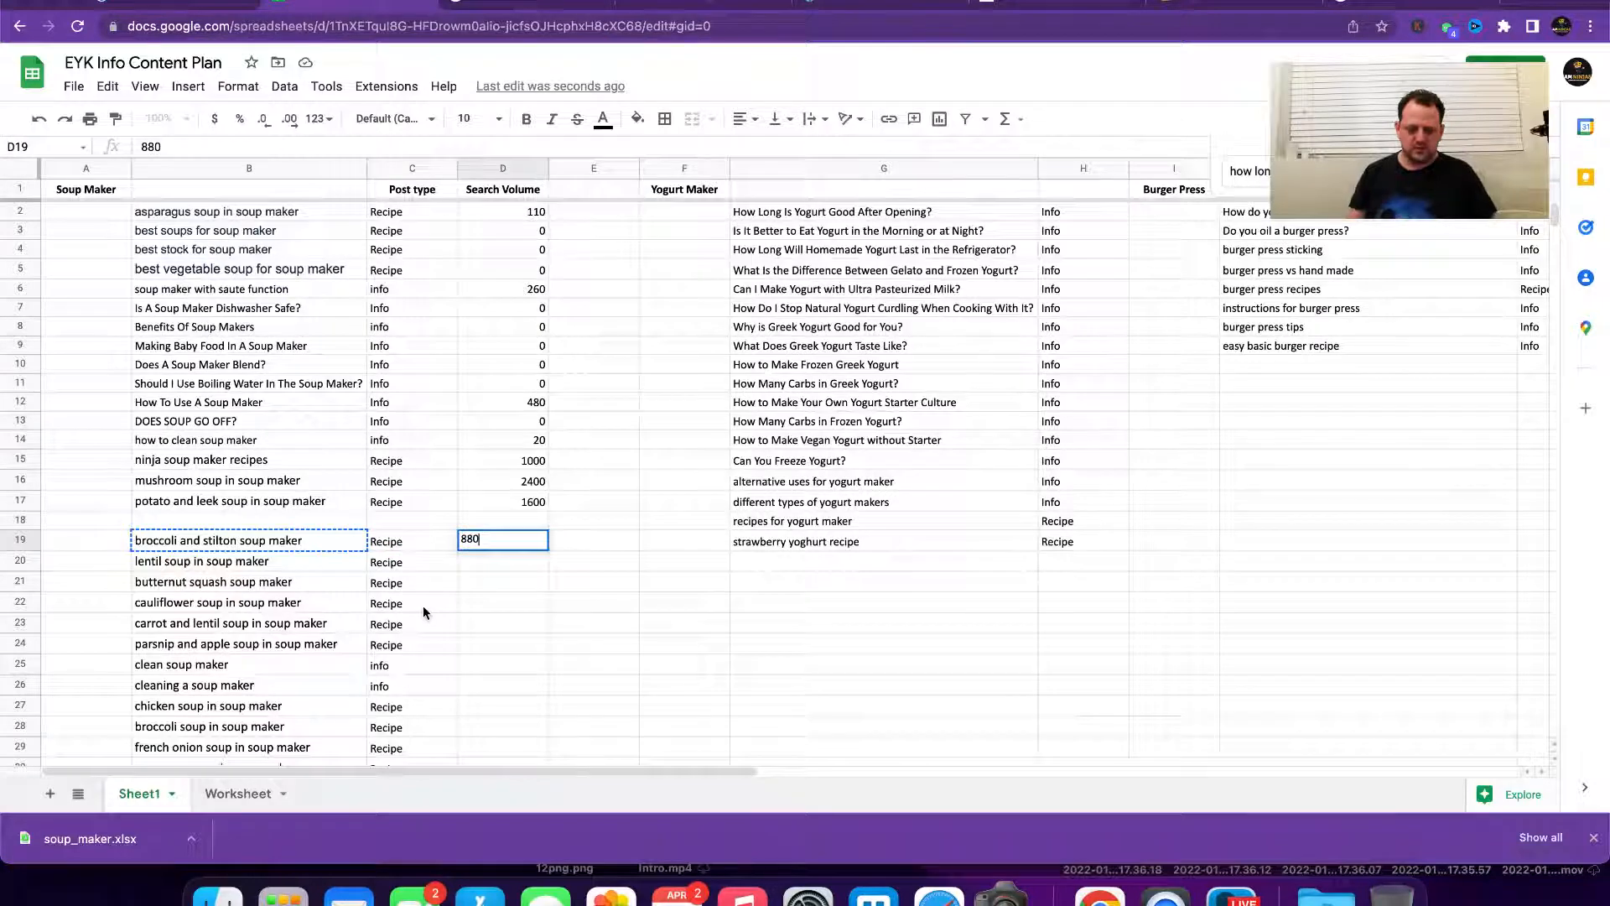
pyautogui.press('Return')
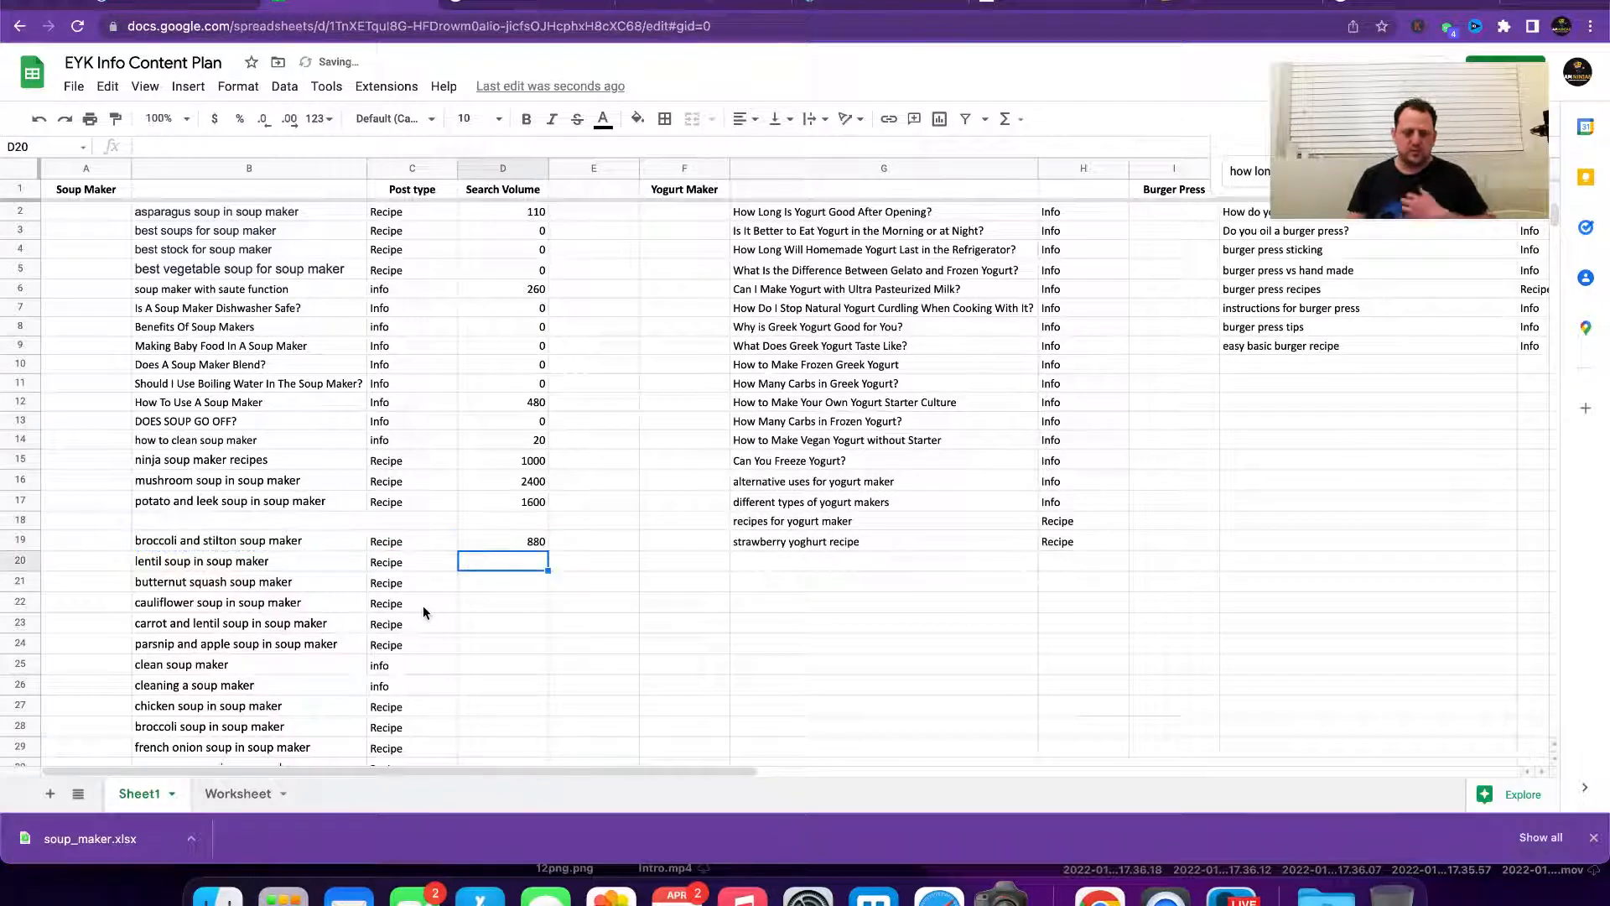
# Step: Centre-align the whole Search Volume column
pyautogui.click(516, 168)
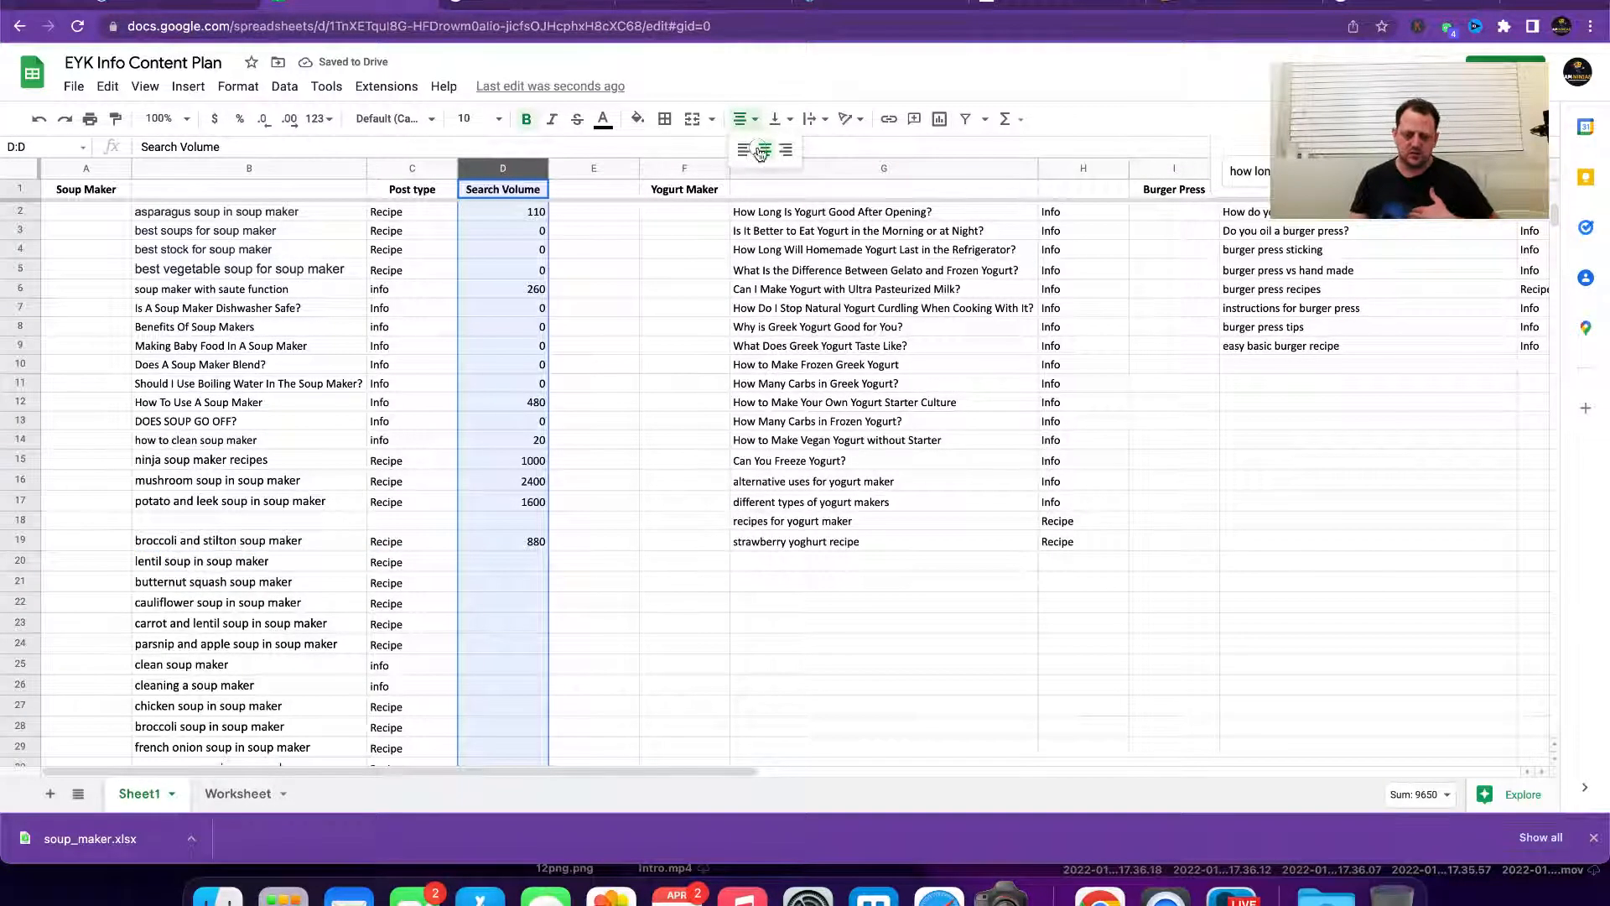
pyautogui.click(761, 152)
pyautogui.click(587, 288)
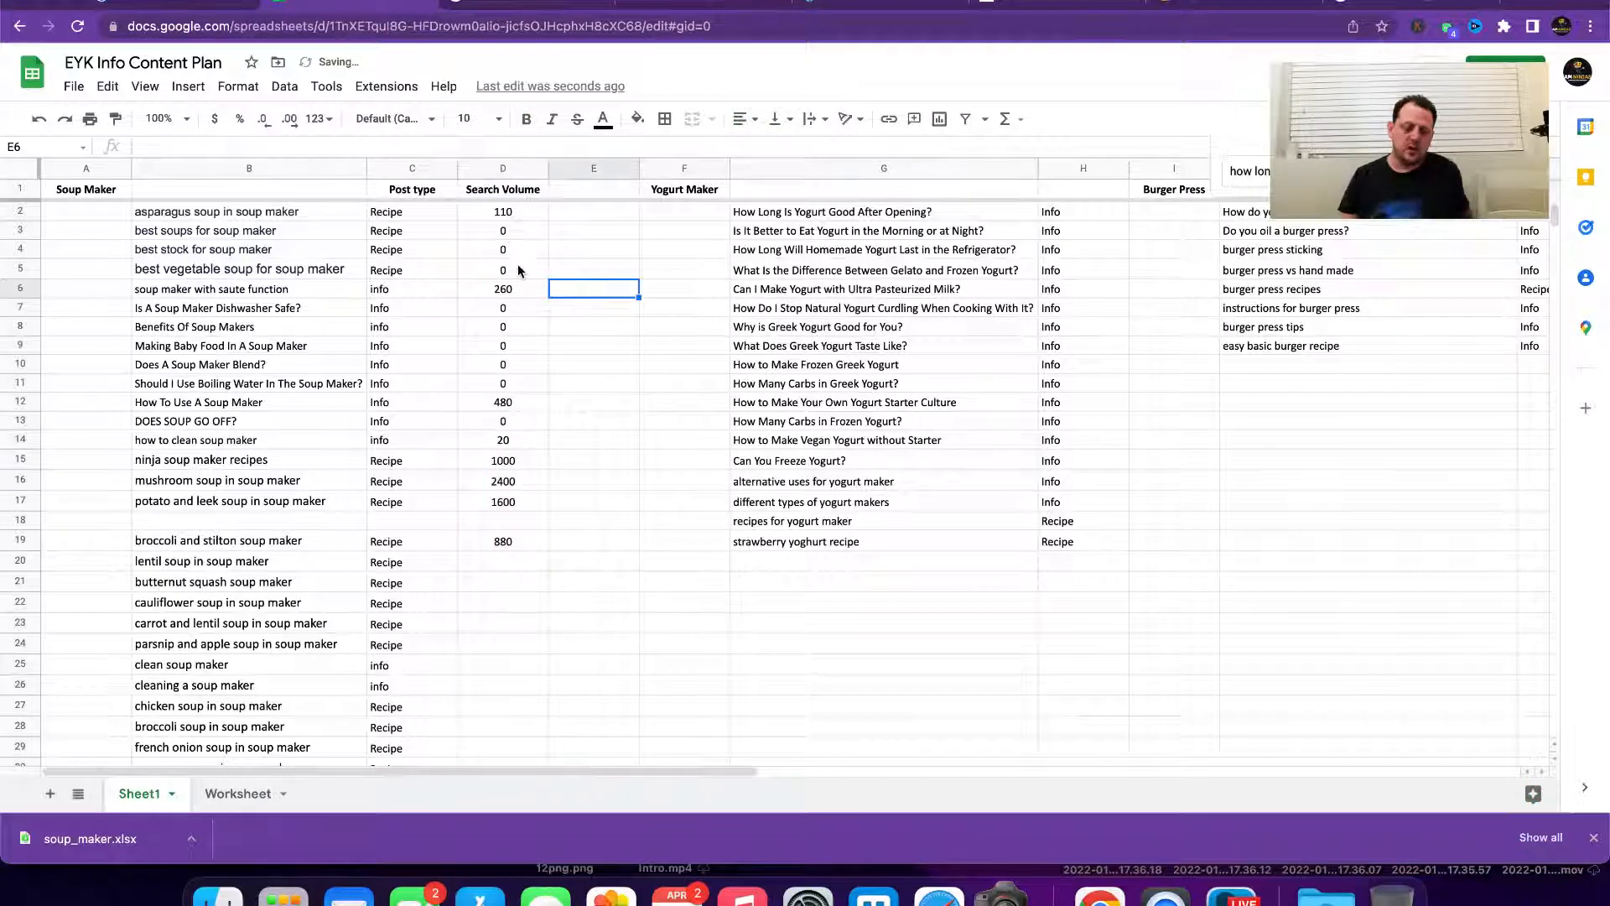
# Step: Examine the How To Guides and Recent Equipment Guides on the Equip Your Kitchen homepage
pyautogui.click(201, 4)
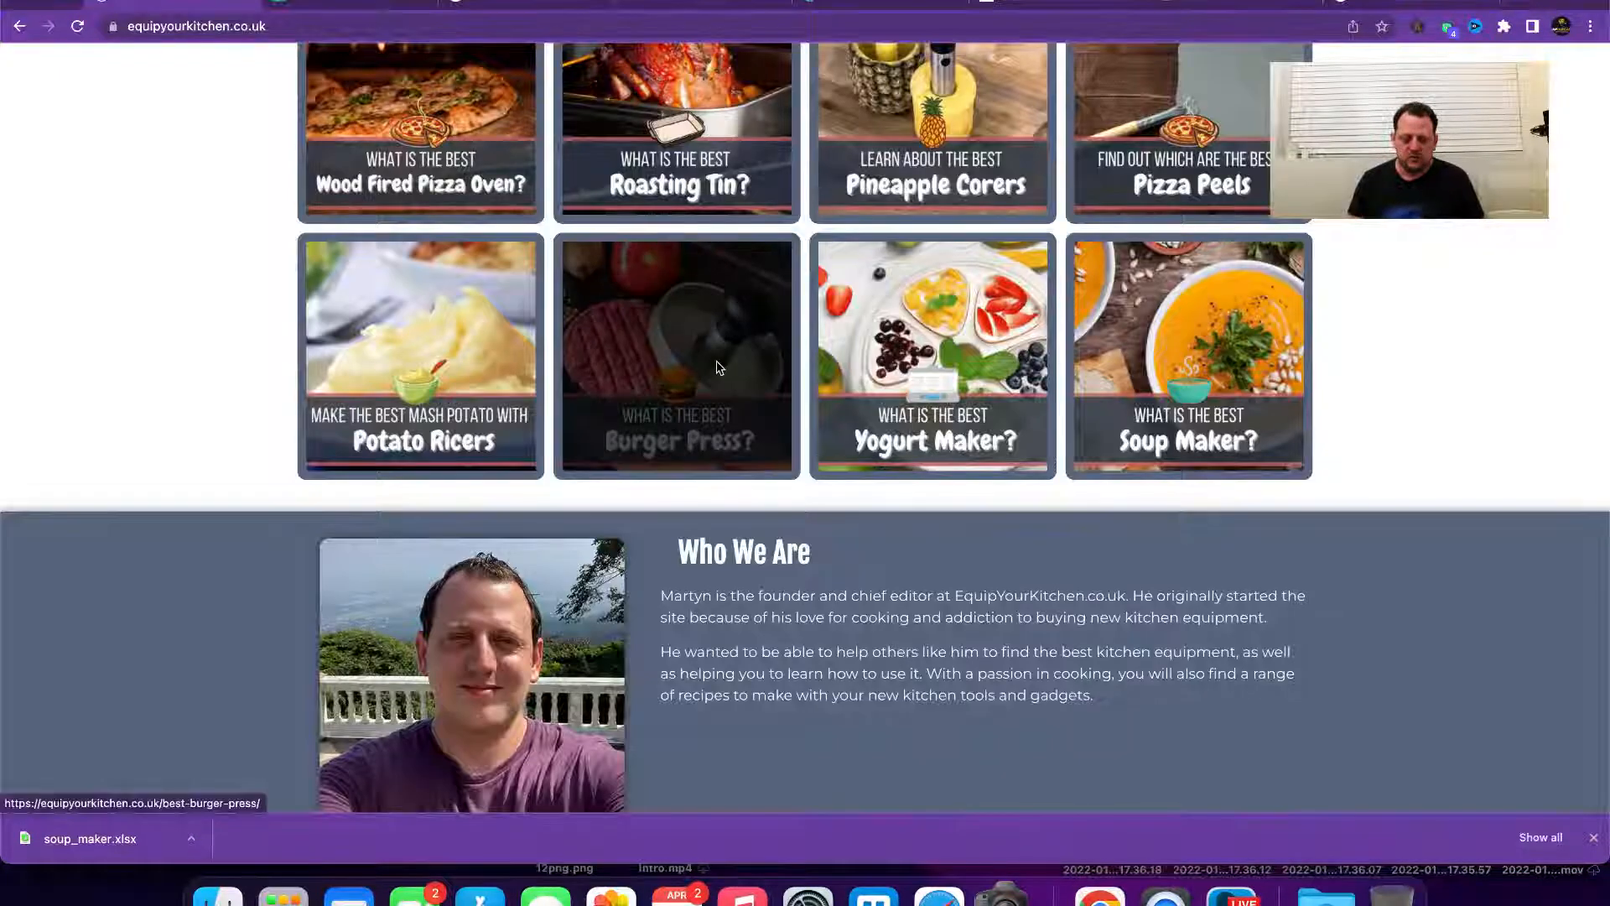
pyautogui.scroll(3, 719, 369)
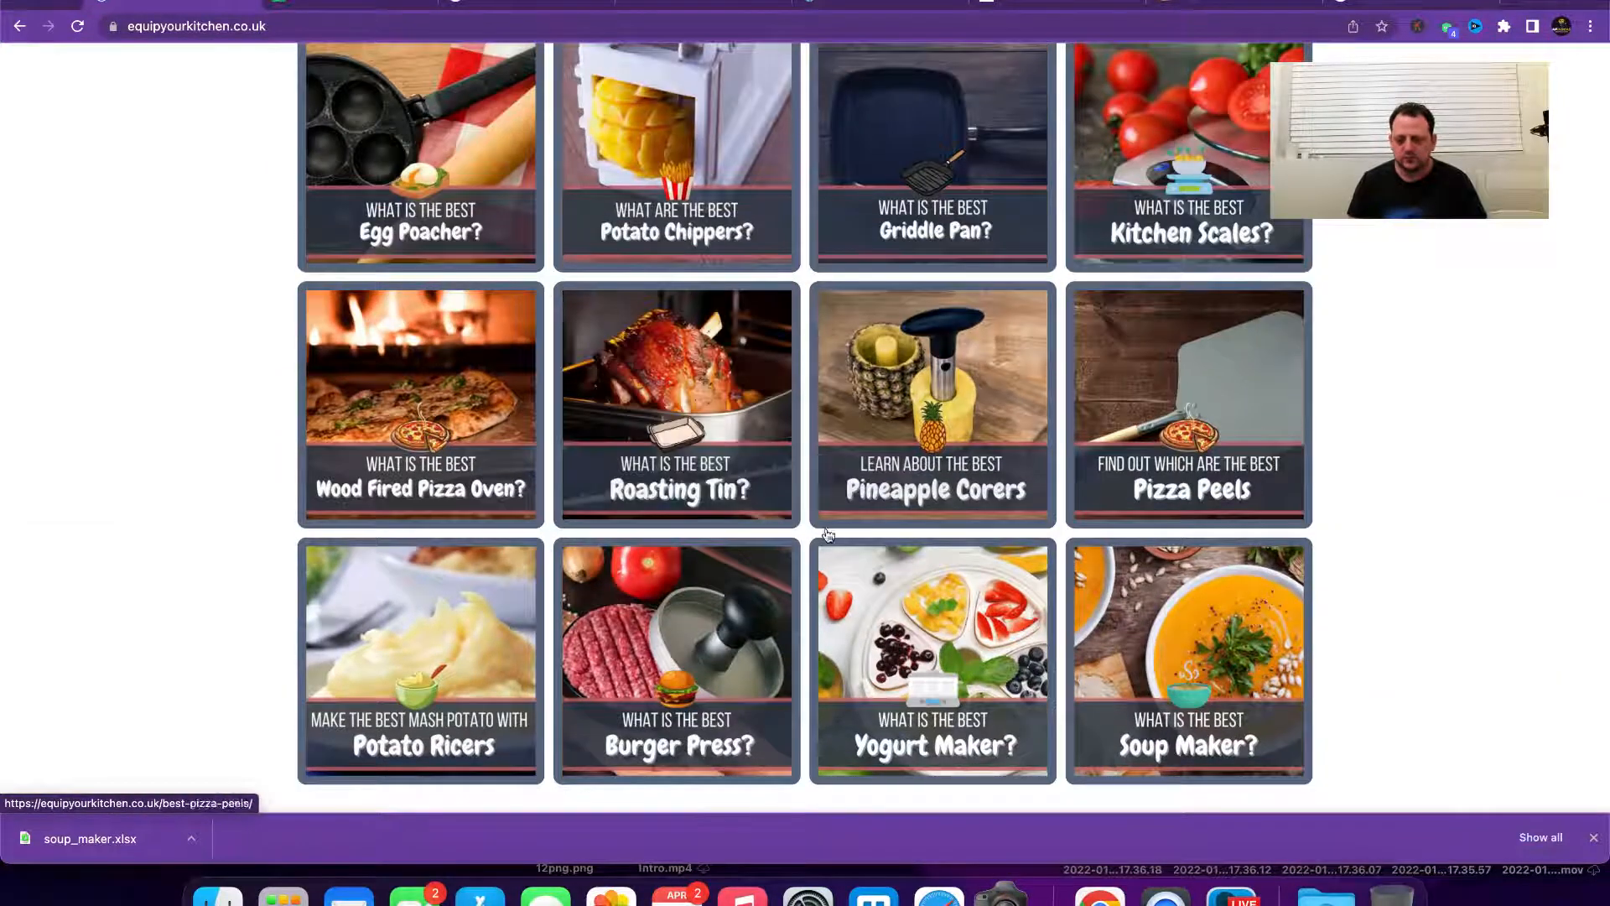
pyautogui.scroll(5, 738, 402)
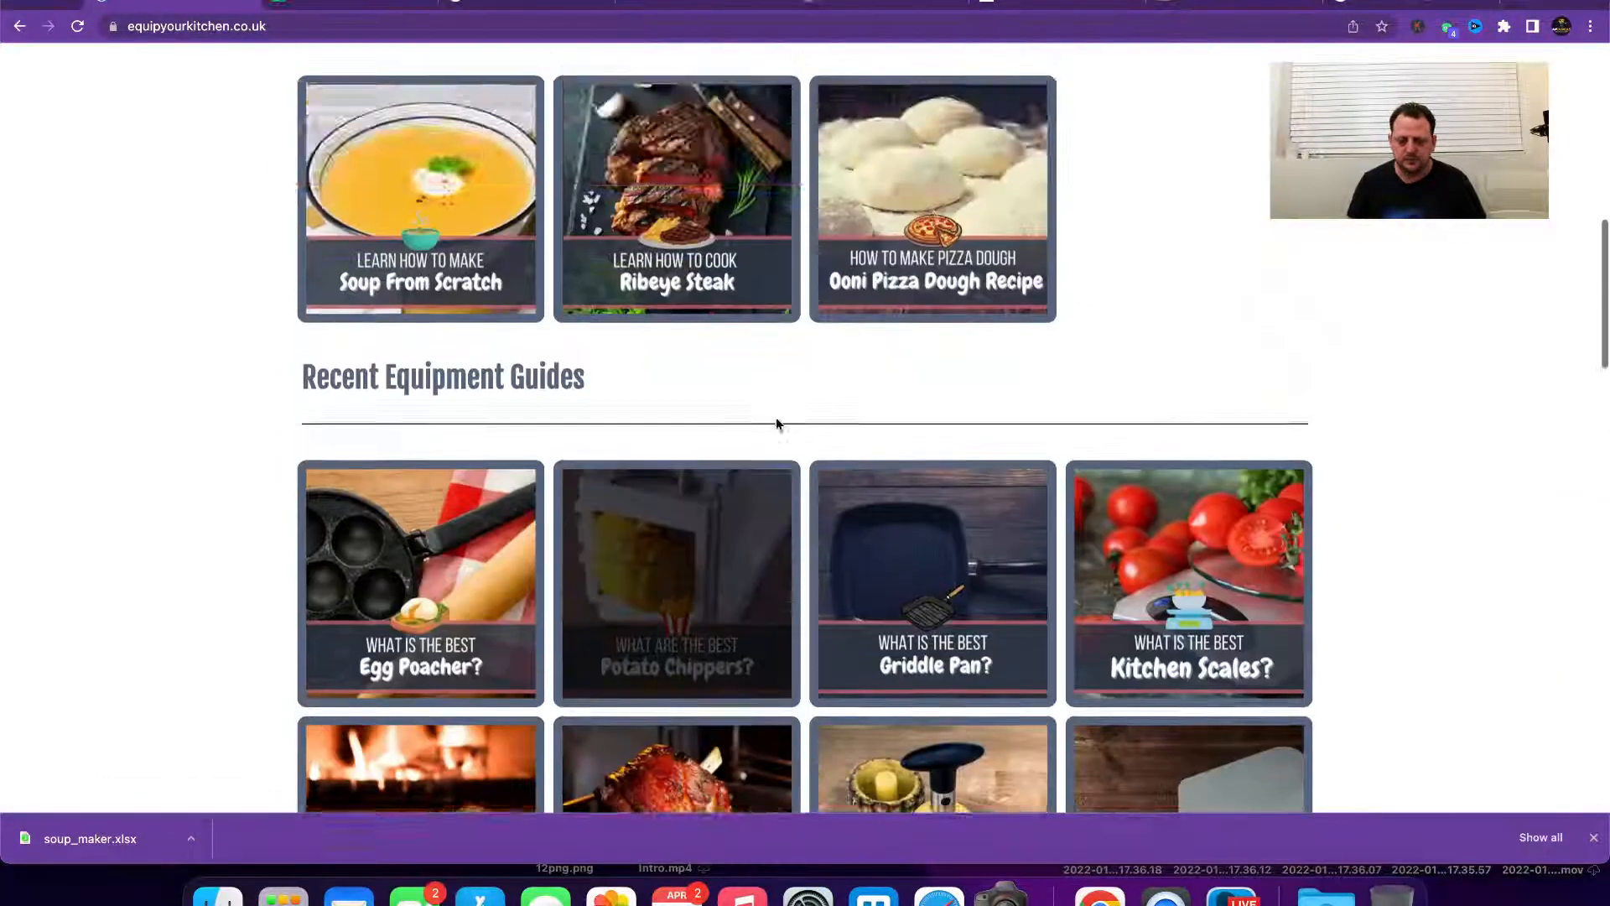
pyautogui.scroll(-2, 777, 416)
pyautogui.scroll(4, 777, 424)
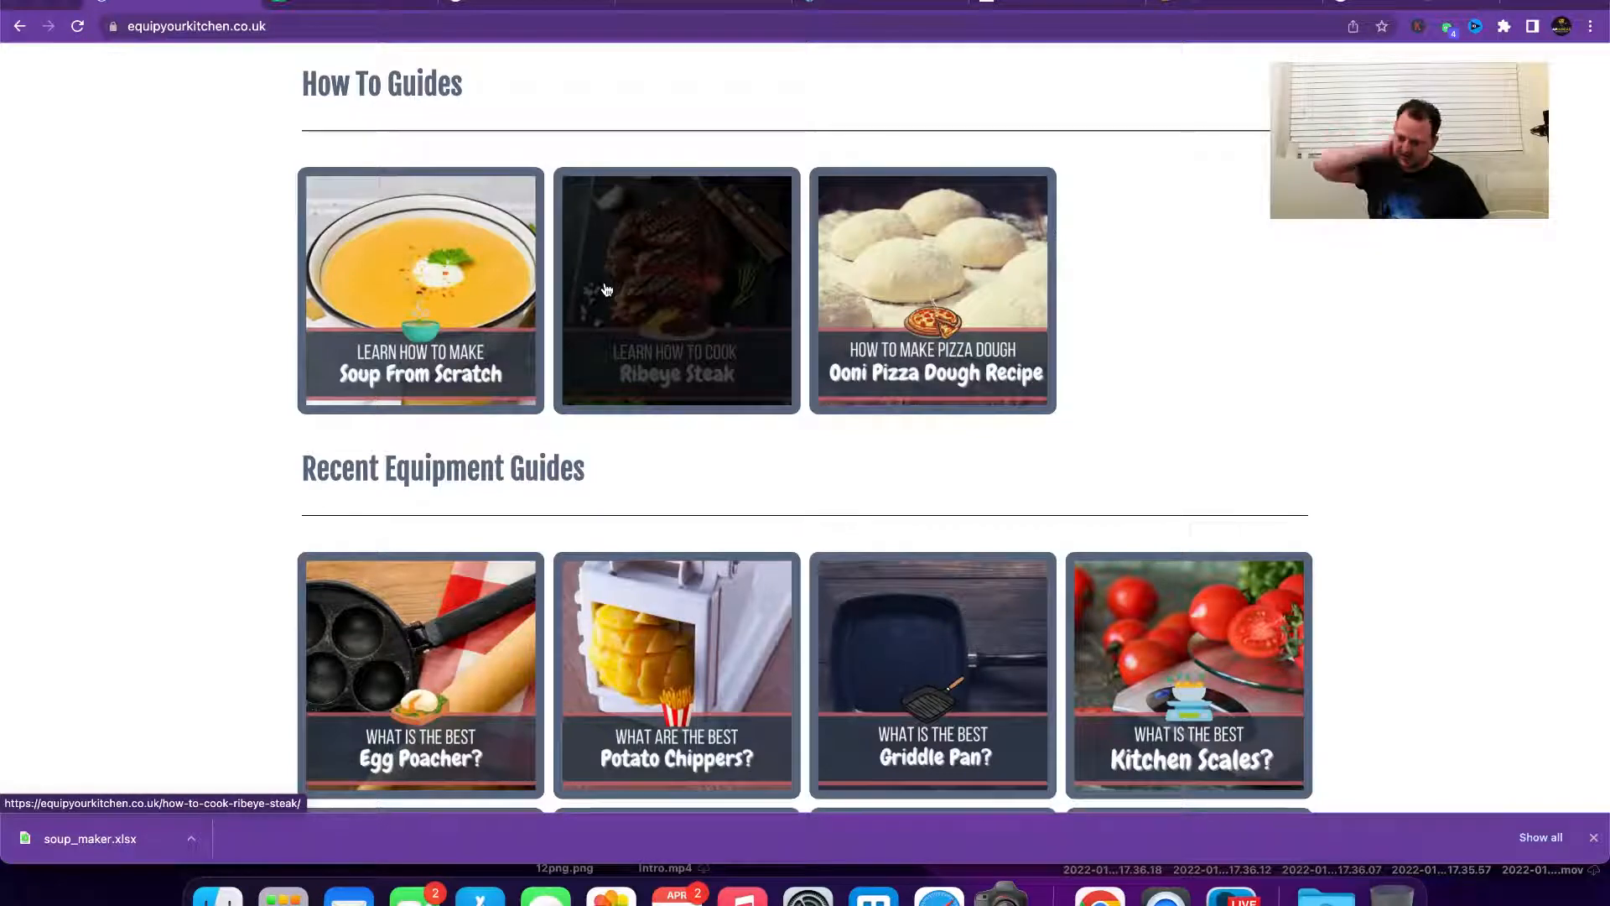
pyautogui.scroll(2, 956, 285)
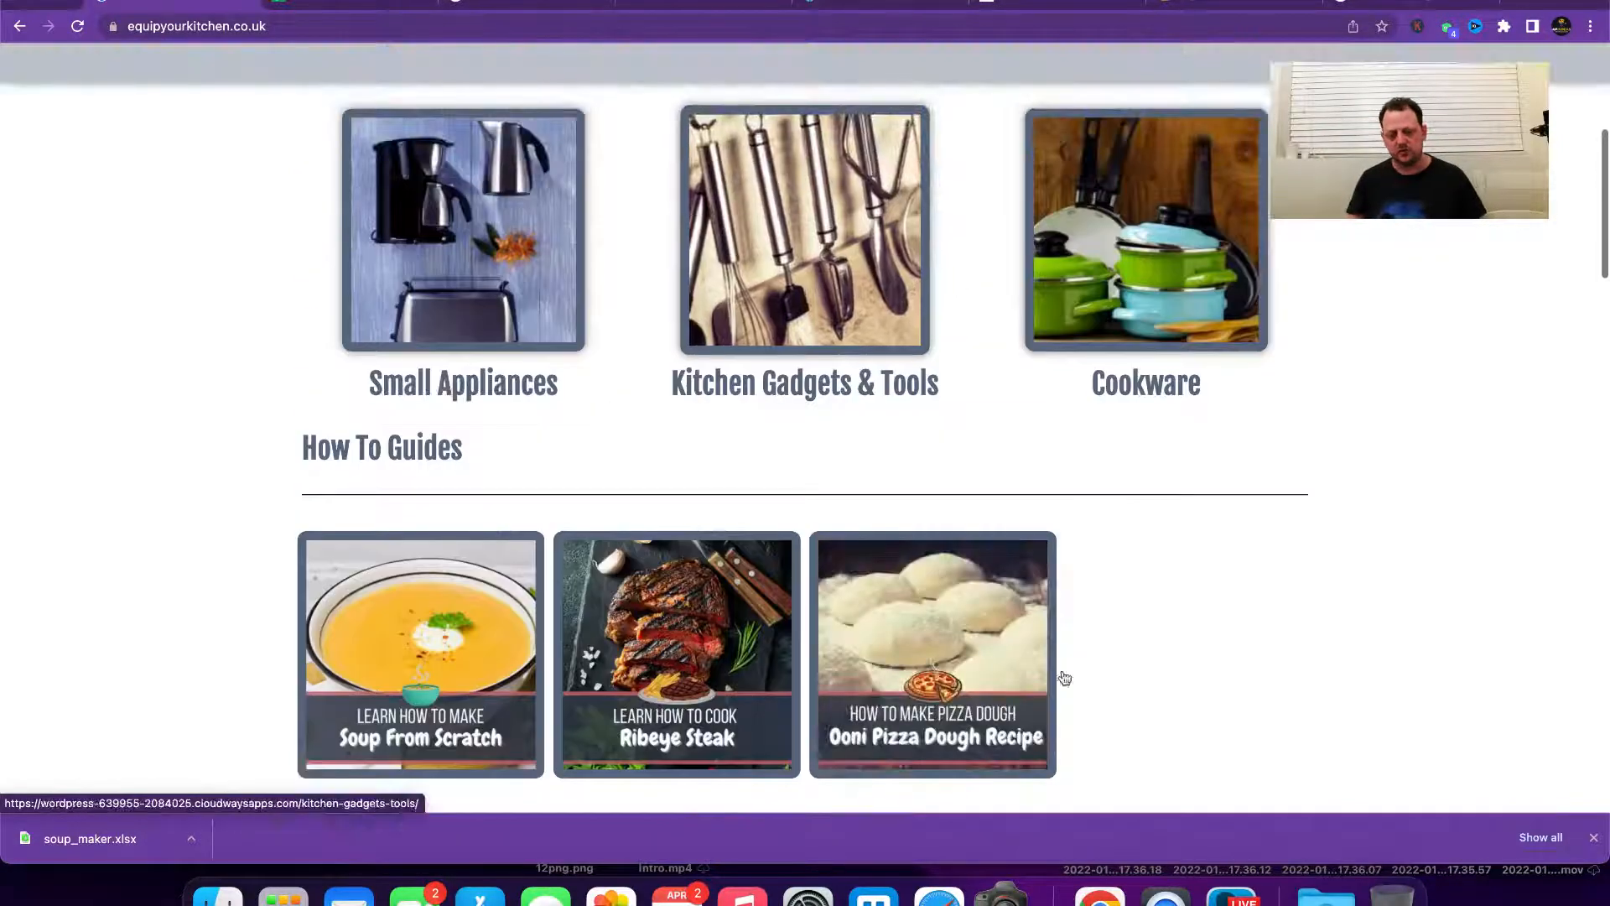
pyautogui.scroll(-5, 627, 457)
pyautogui.scroll(-2, 680, 520)
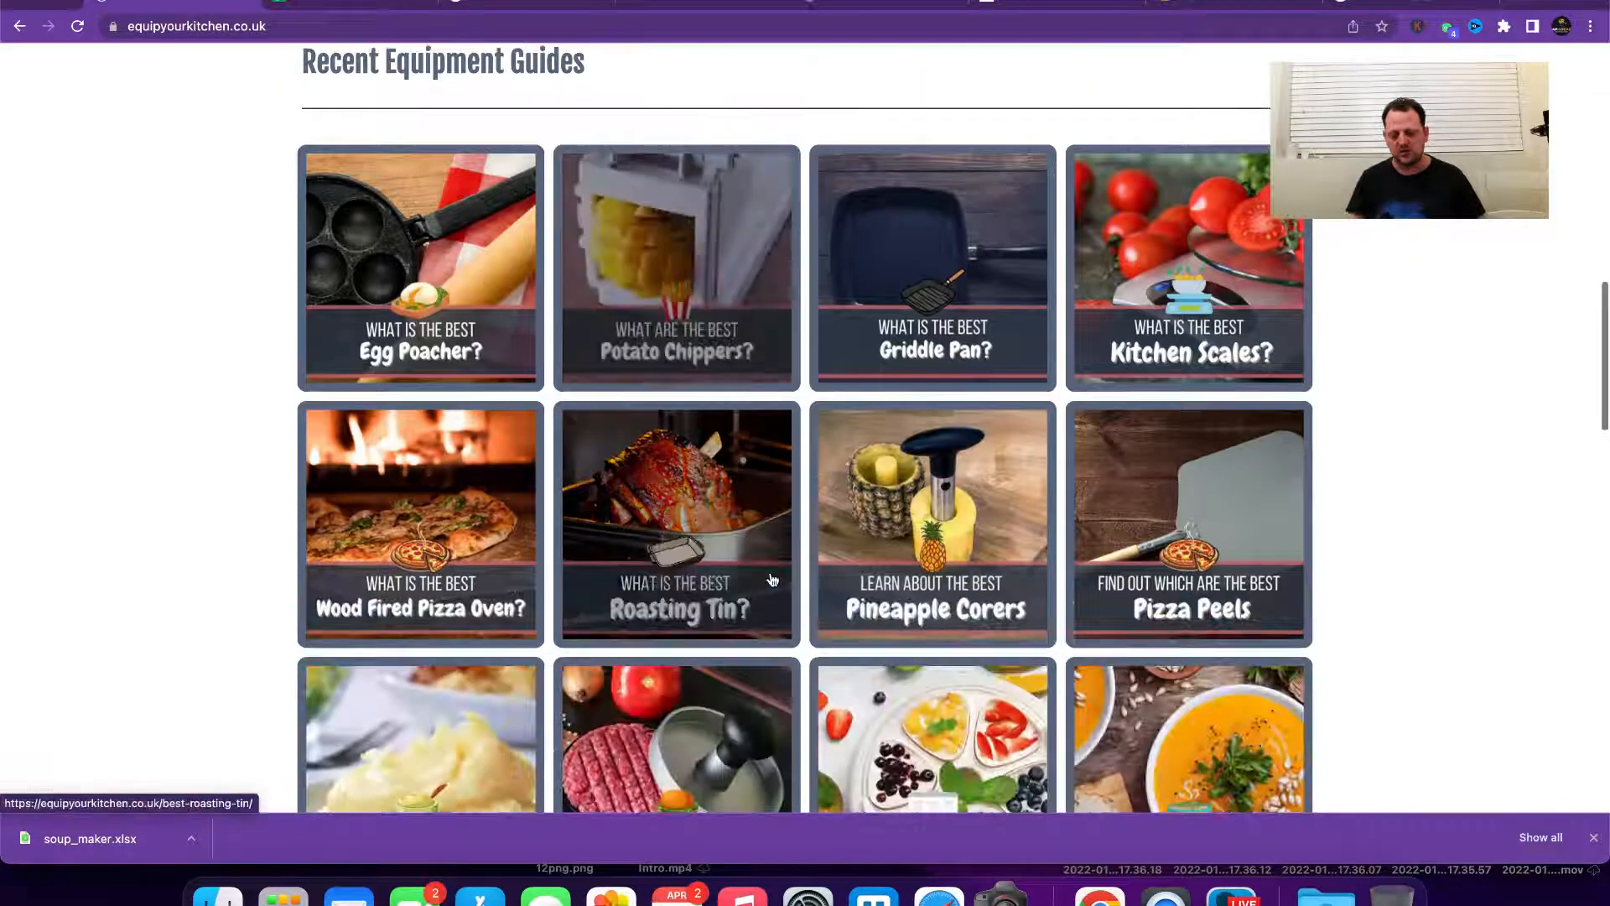
# Step: Examine the Recent Recipes and Product Reviews sections further down the Equip Your Kitchen homepage
pyautogui.click(1231, 895)
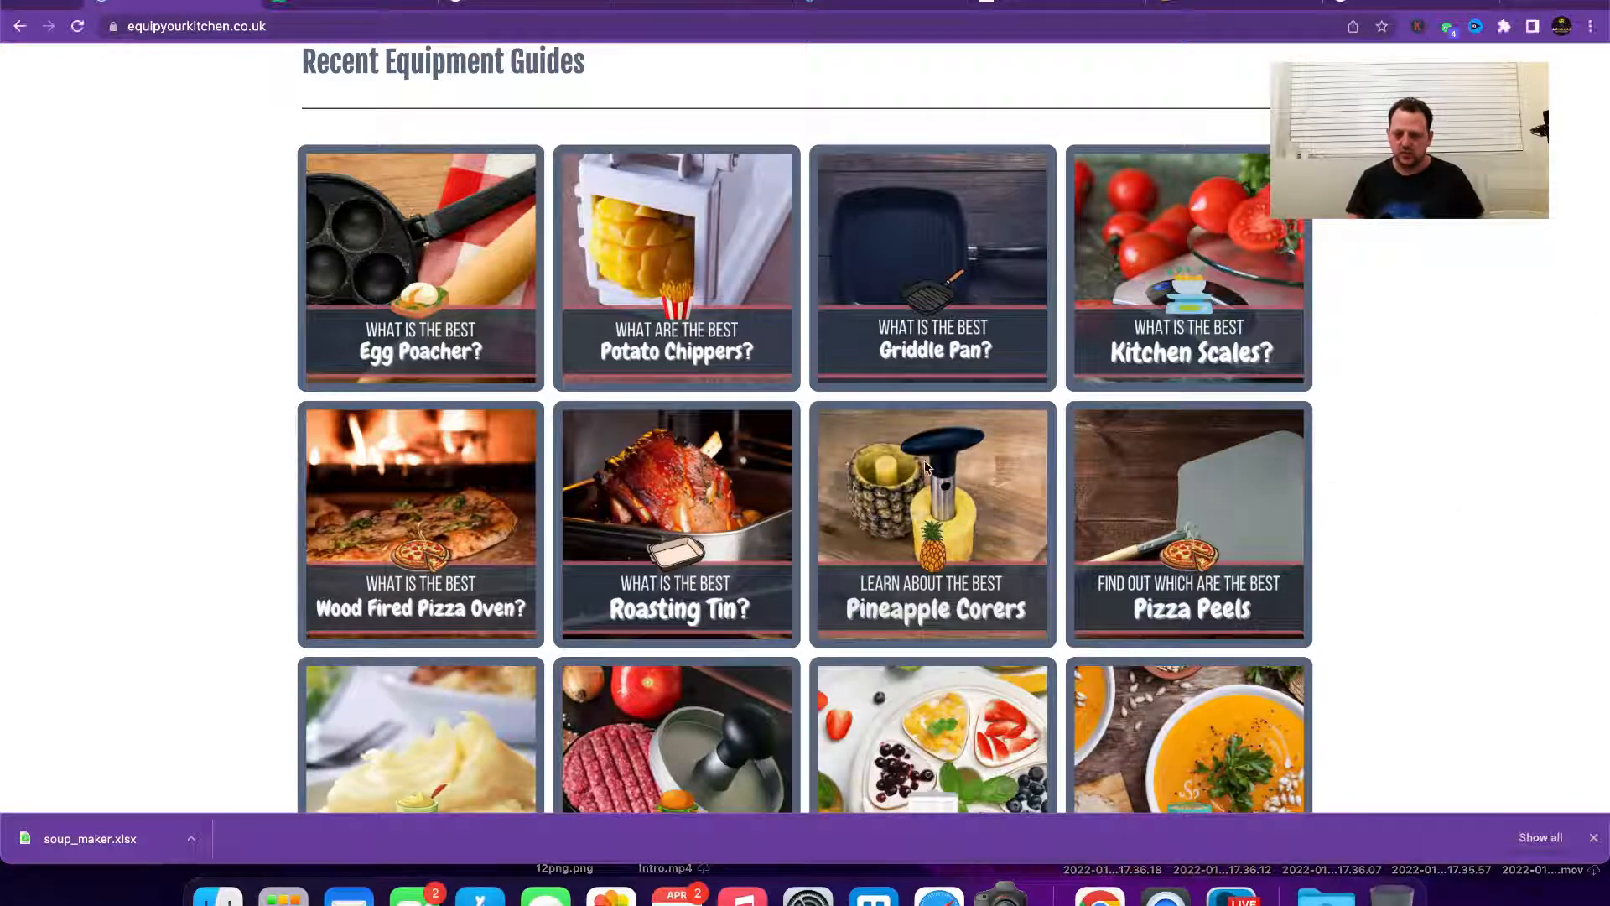
pyautogui.scroll(-9, 907, 458)
pyautogui.scroll(-7, 906, 458)
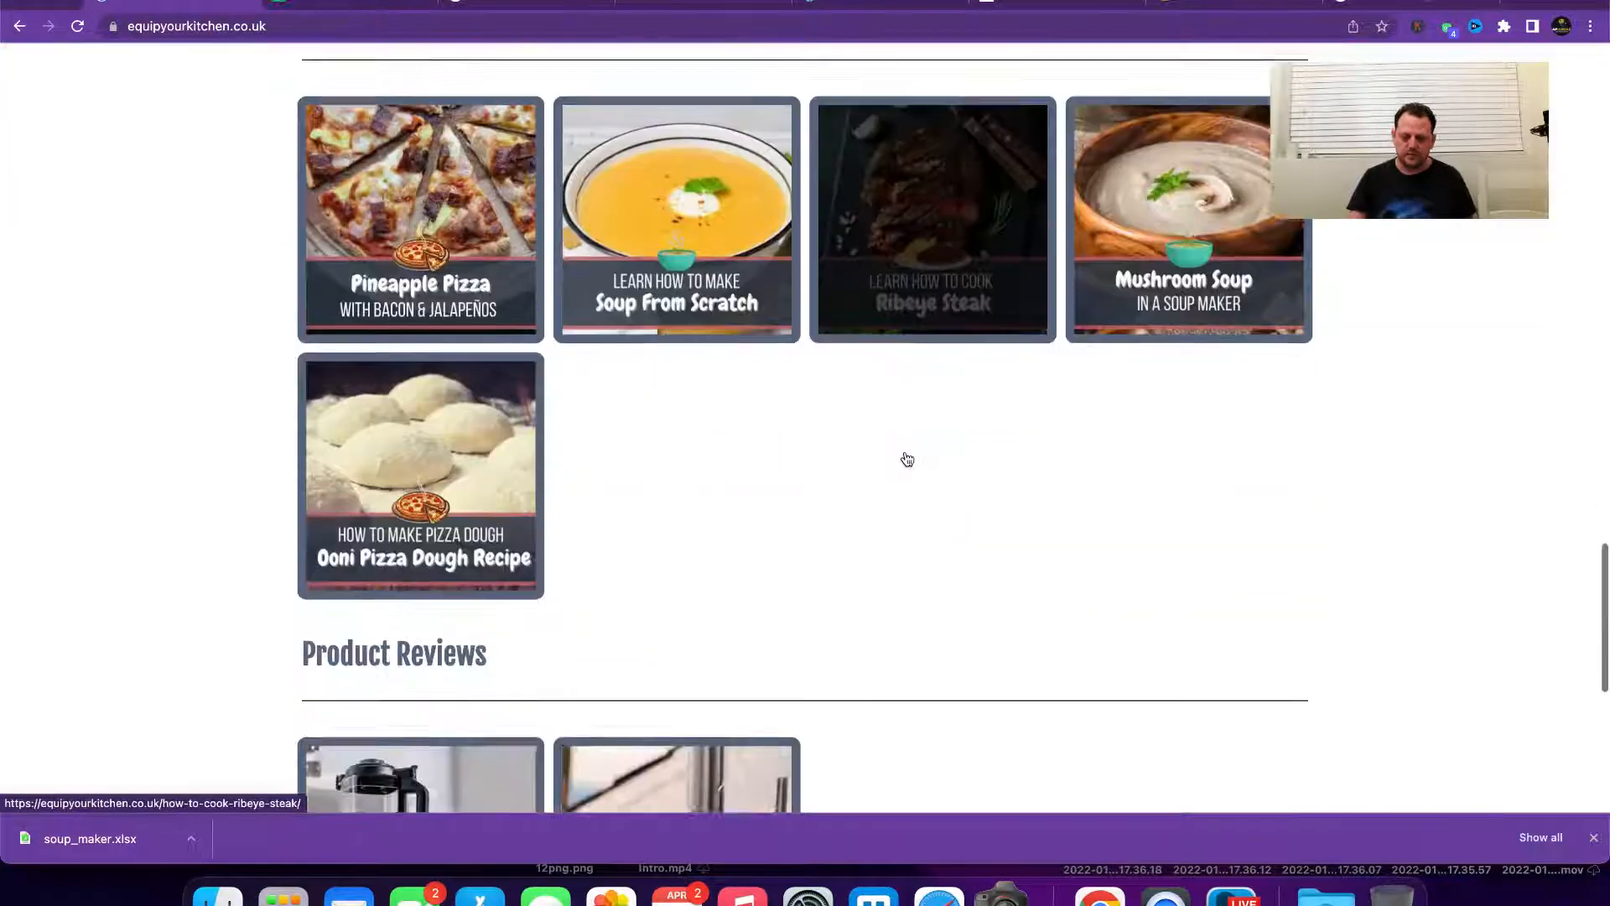
pyautogui.scroll(2, 906, 457)
pyautogui.scroll(1, 904, 457)
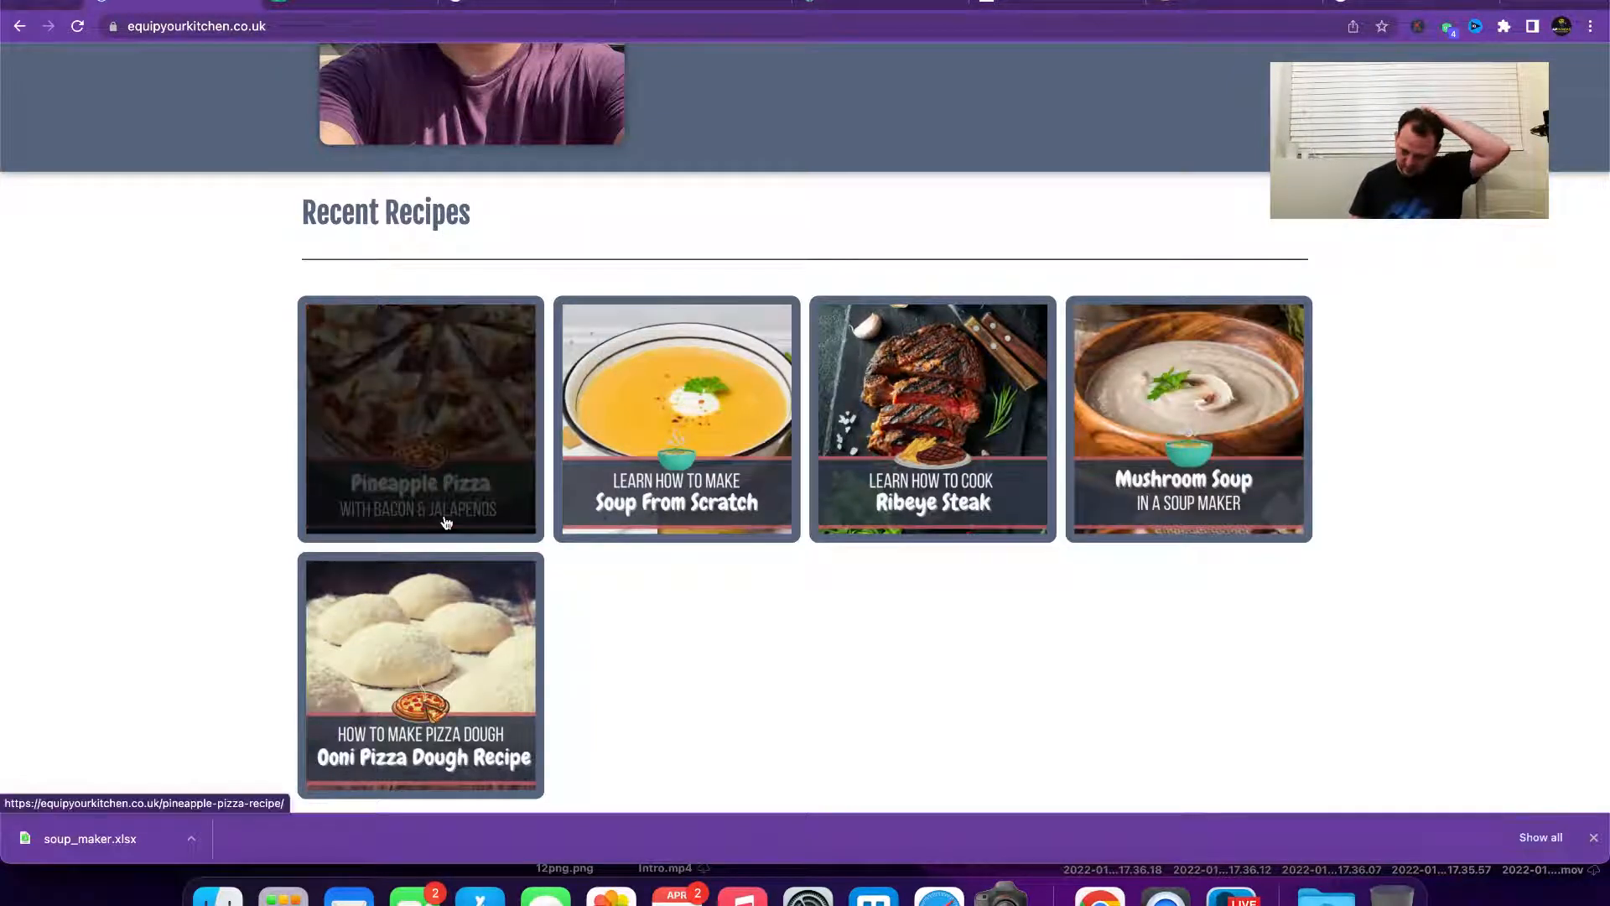
pyautogui.scroll(-2, 447, 522)
pyautogui.scroll(-6, 447, 522)
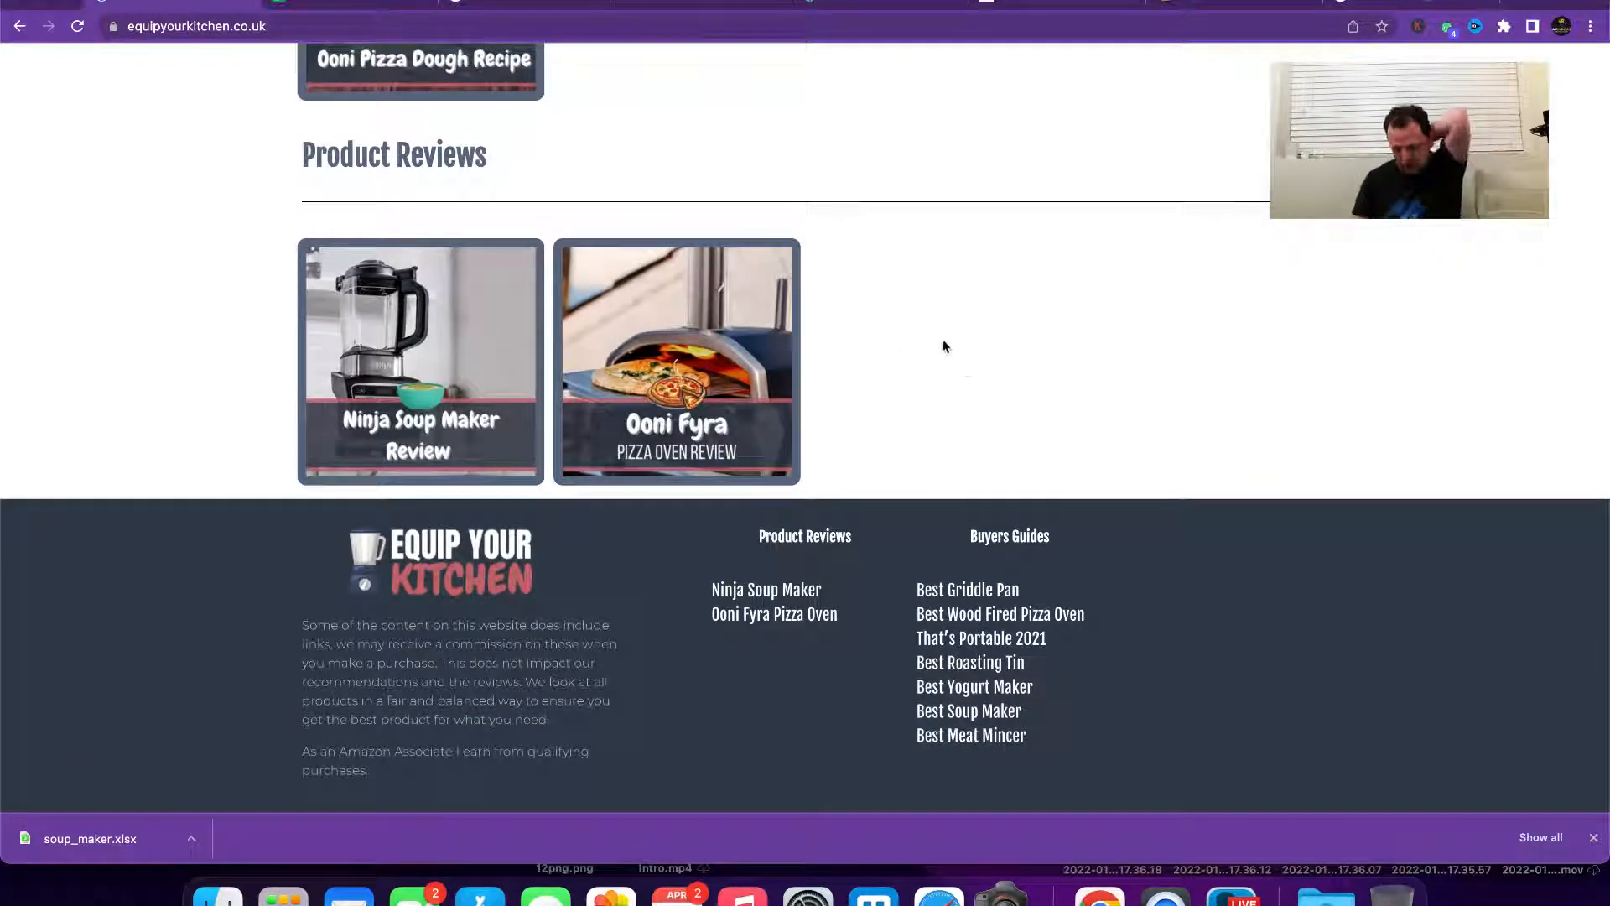
pyautogui.scroll(10, 943, 347)
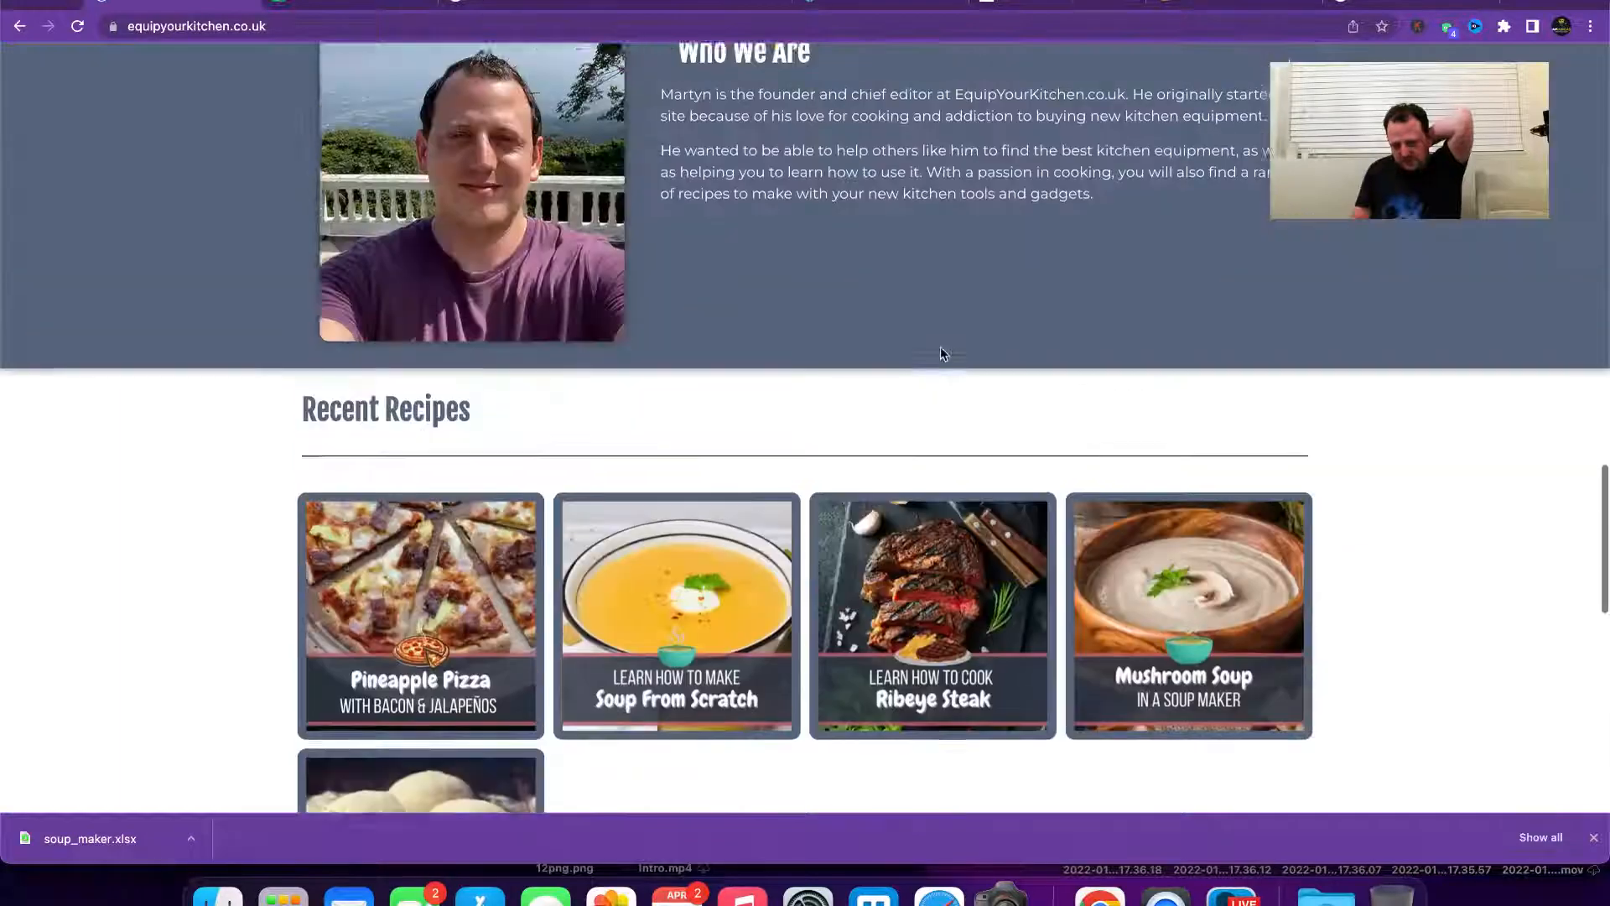
pyautogui.scroll(-10, 939, 346)
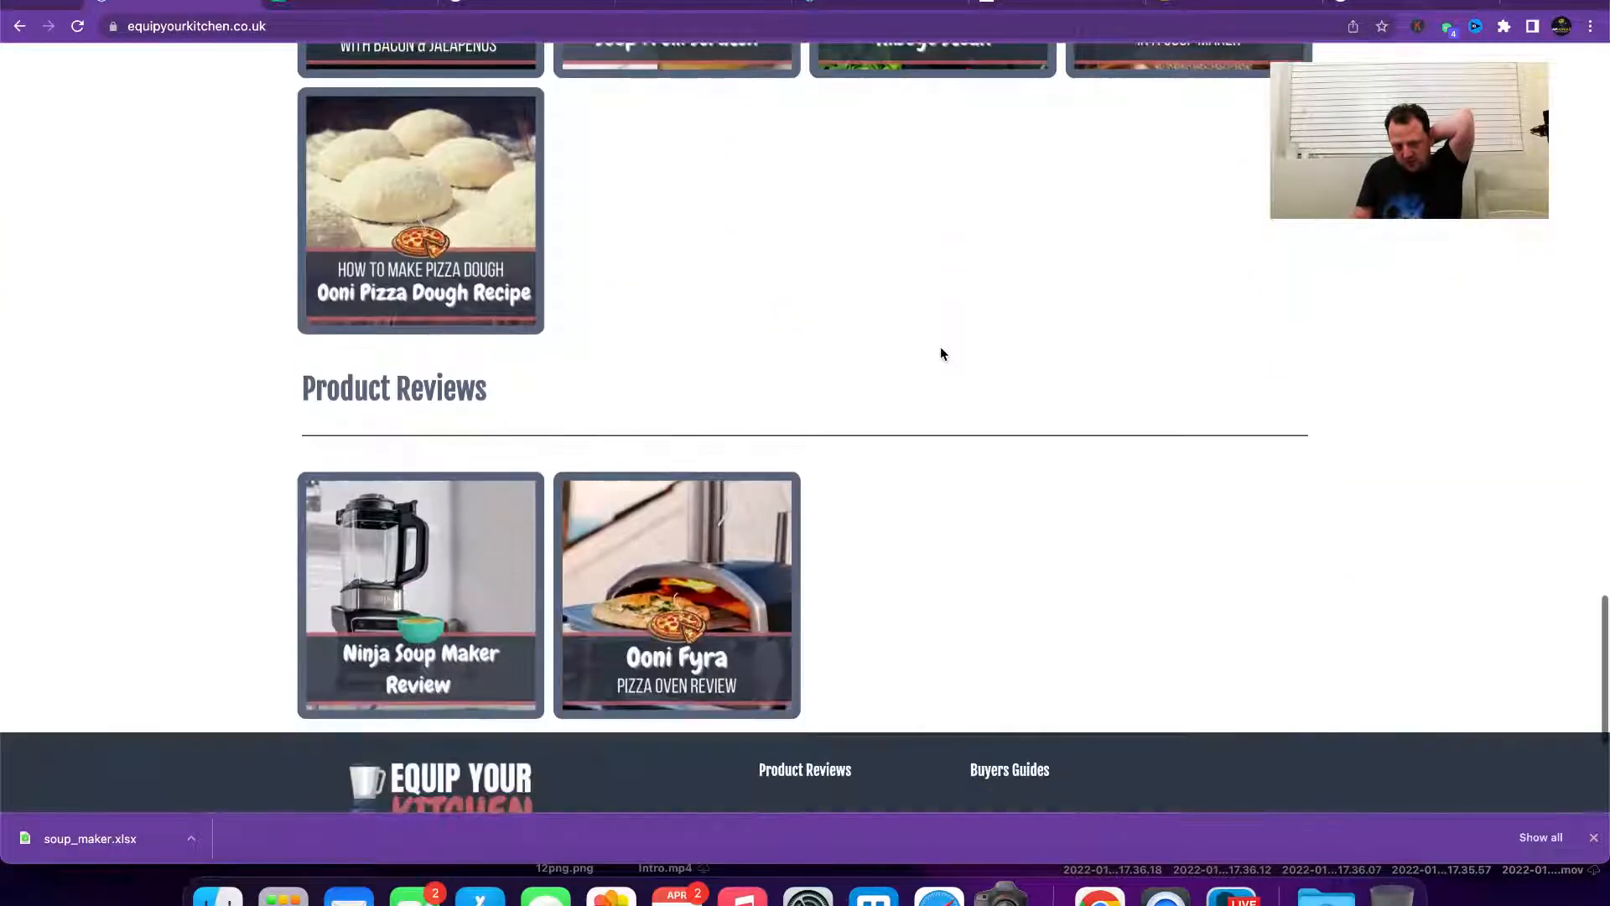
pyautogui.scroll(10, 890, 490)
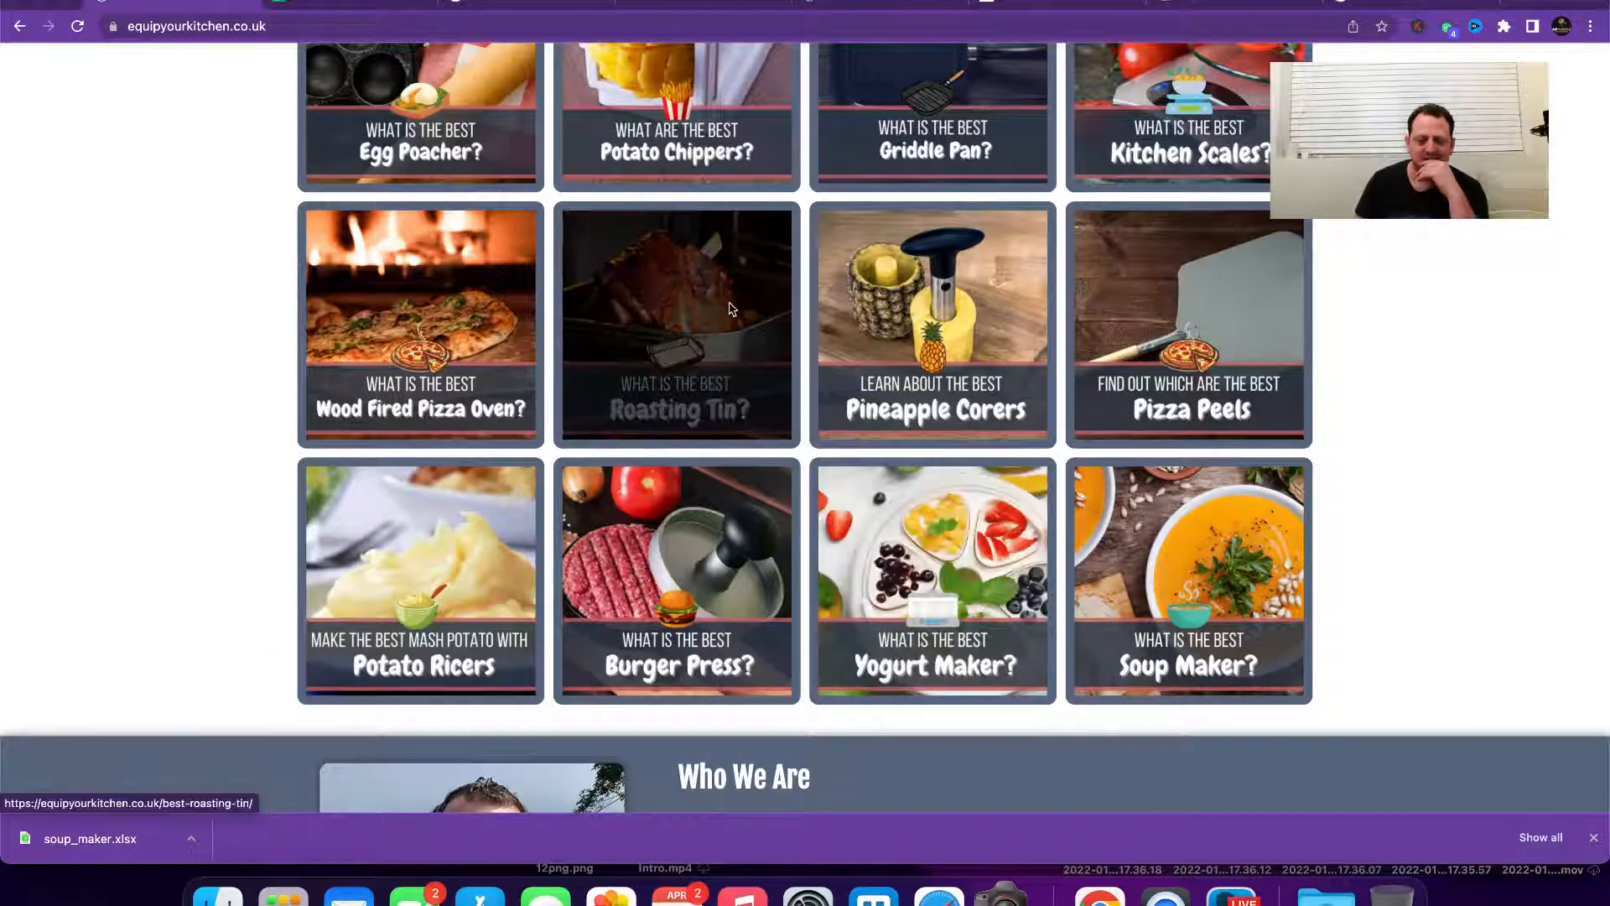
pyautogui.click(516, 2)
pyautogui.tripleClick(432, 75)
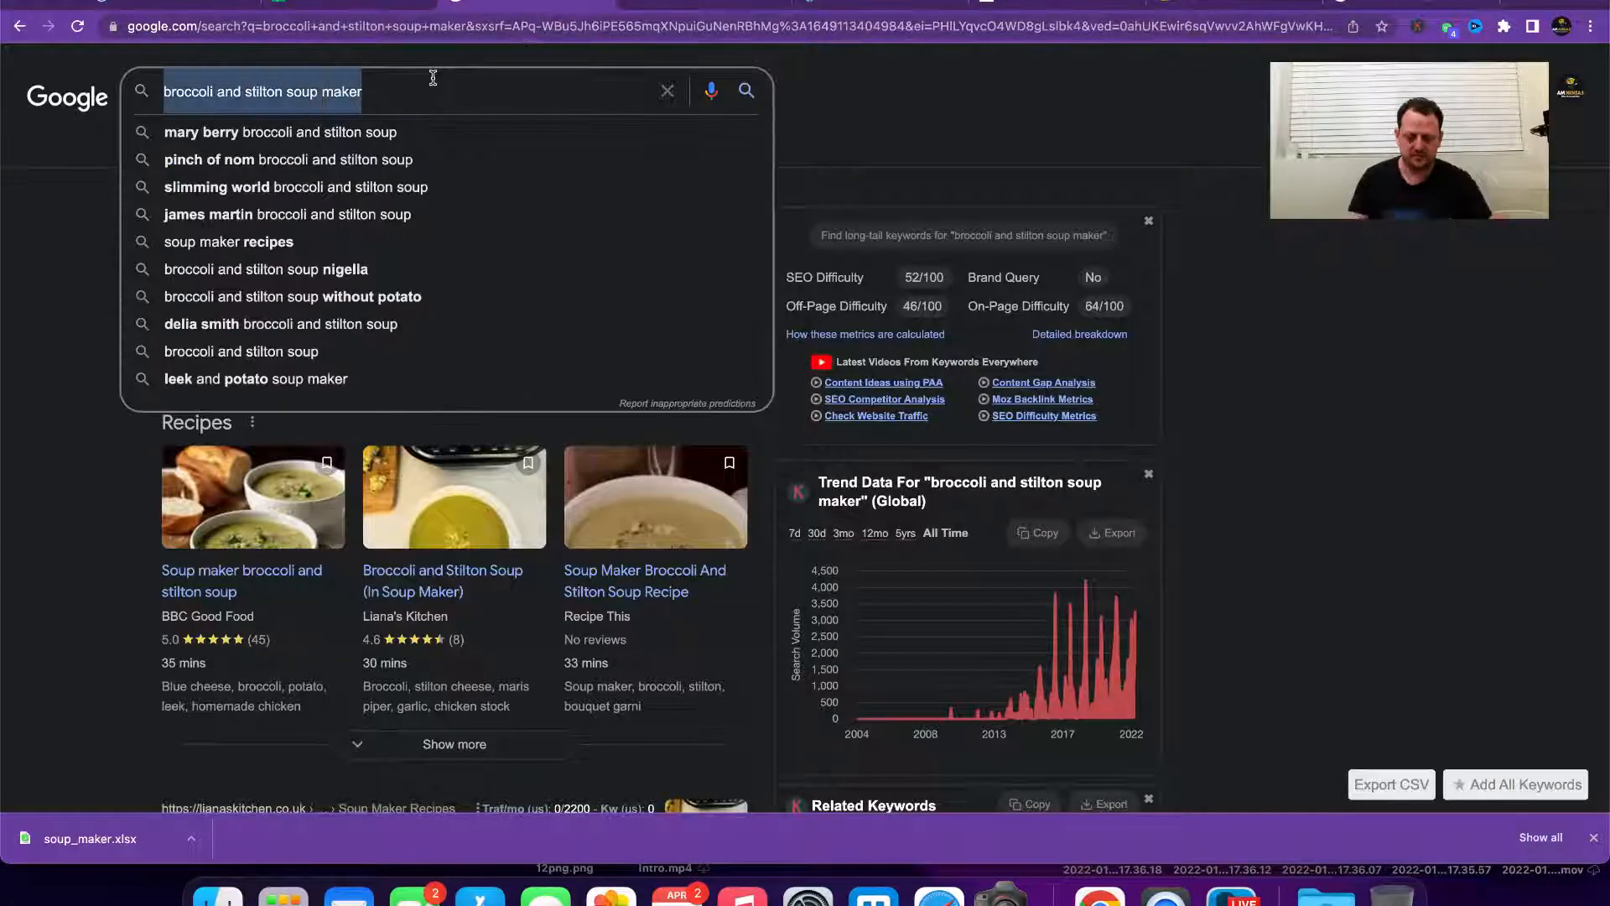
pyautogui.write('best roa')
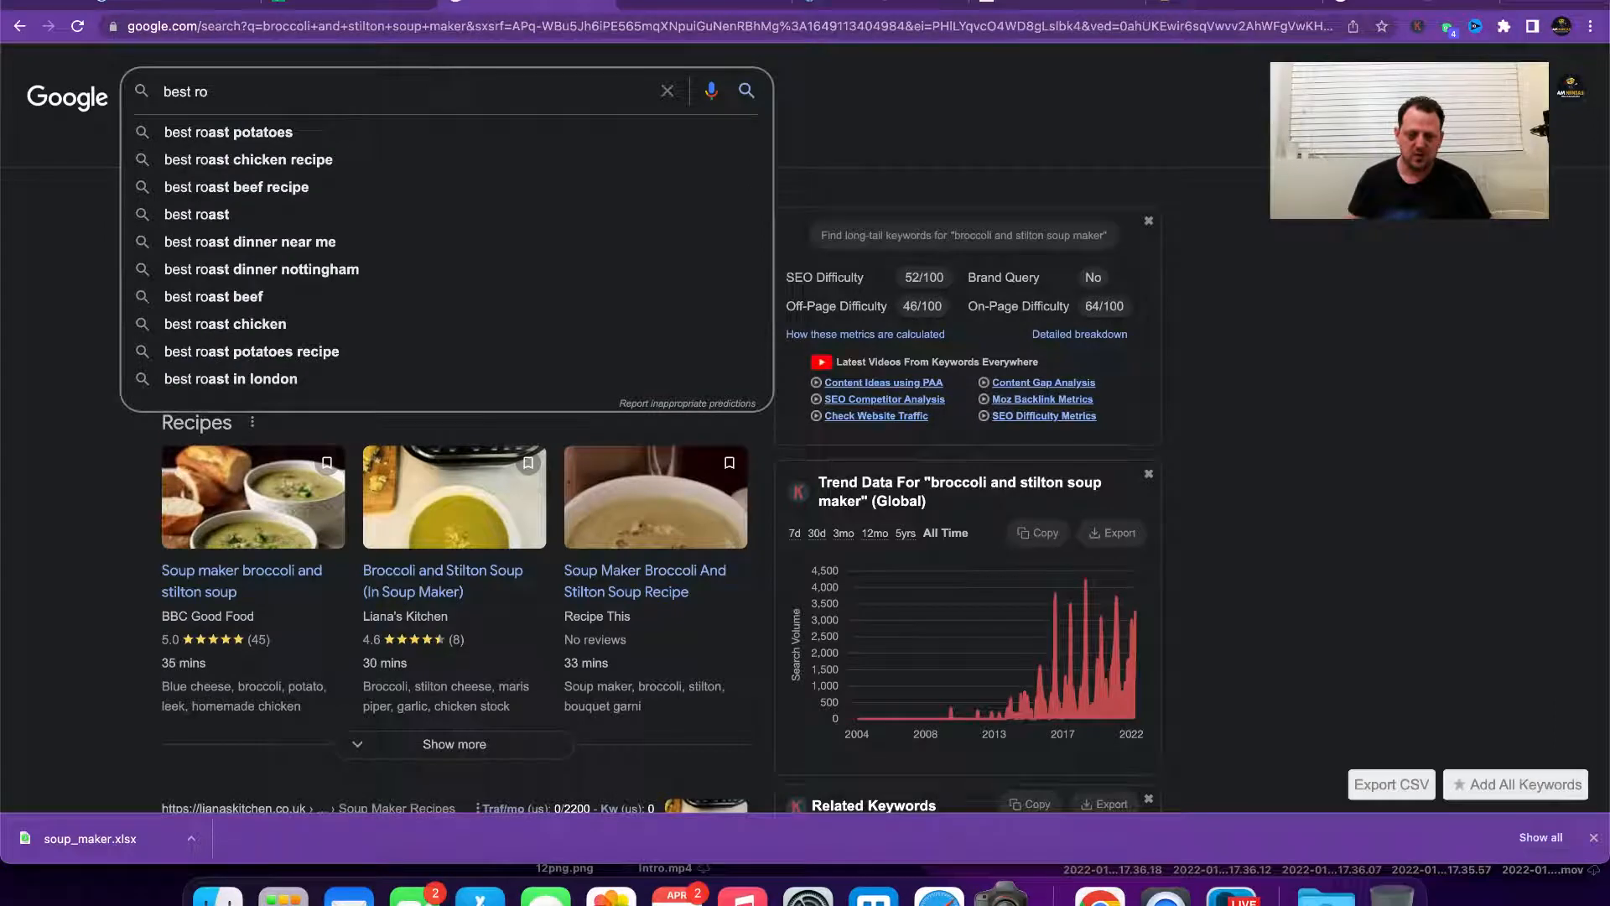
pyautogui.click(341, 6)
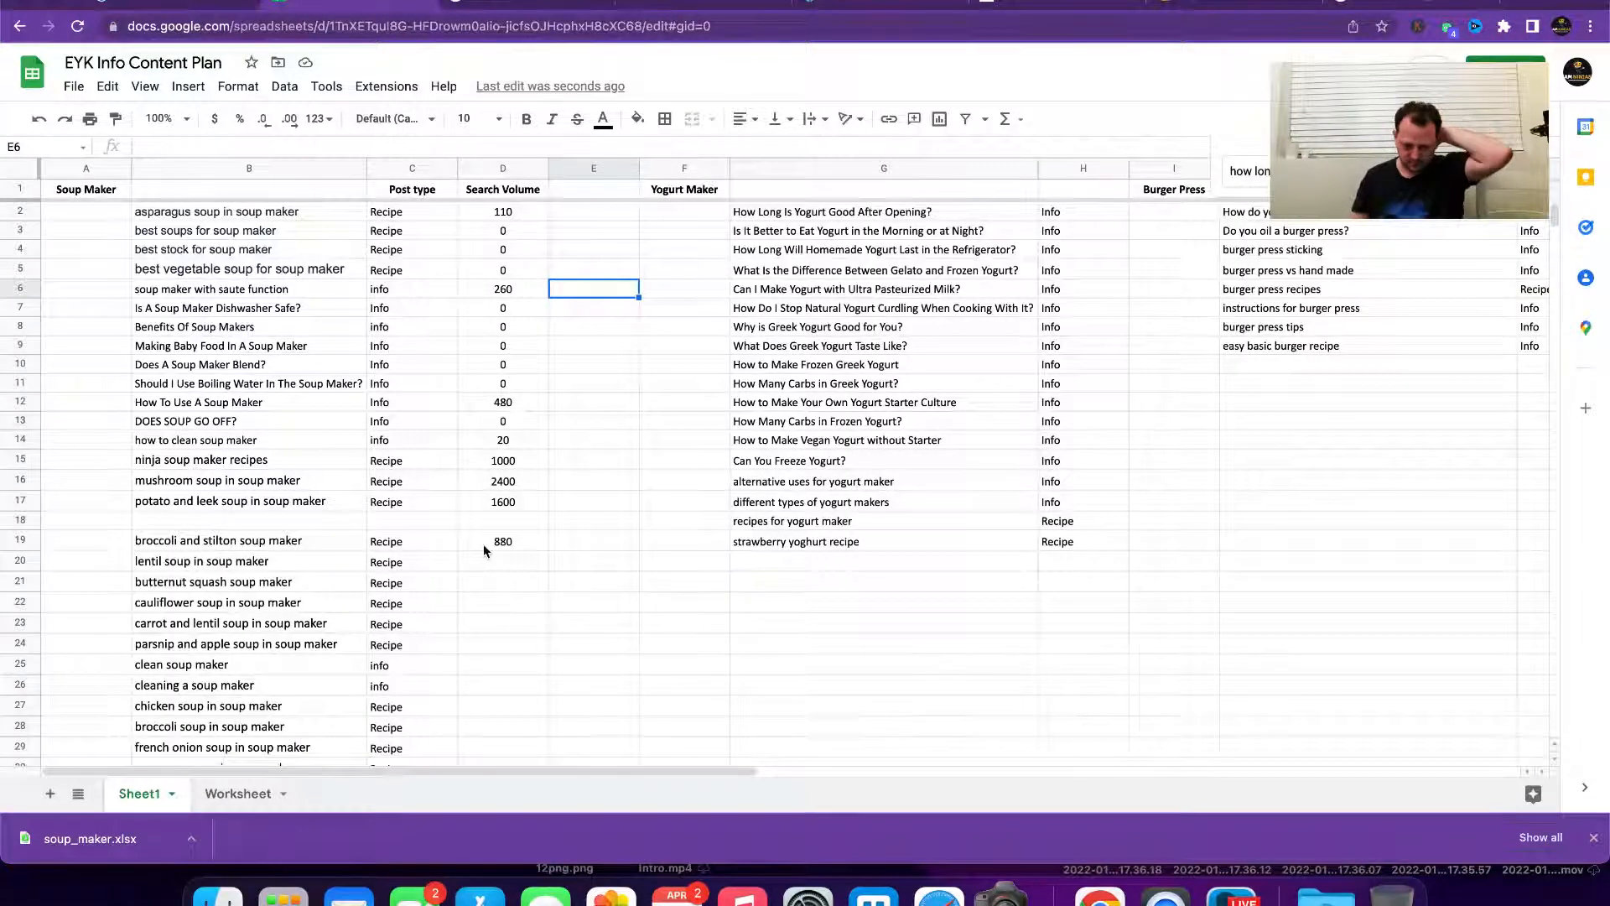
pyautogui.scroll(-8, 483, 549)
pyautogui.scroll(7, 483, 550)
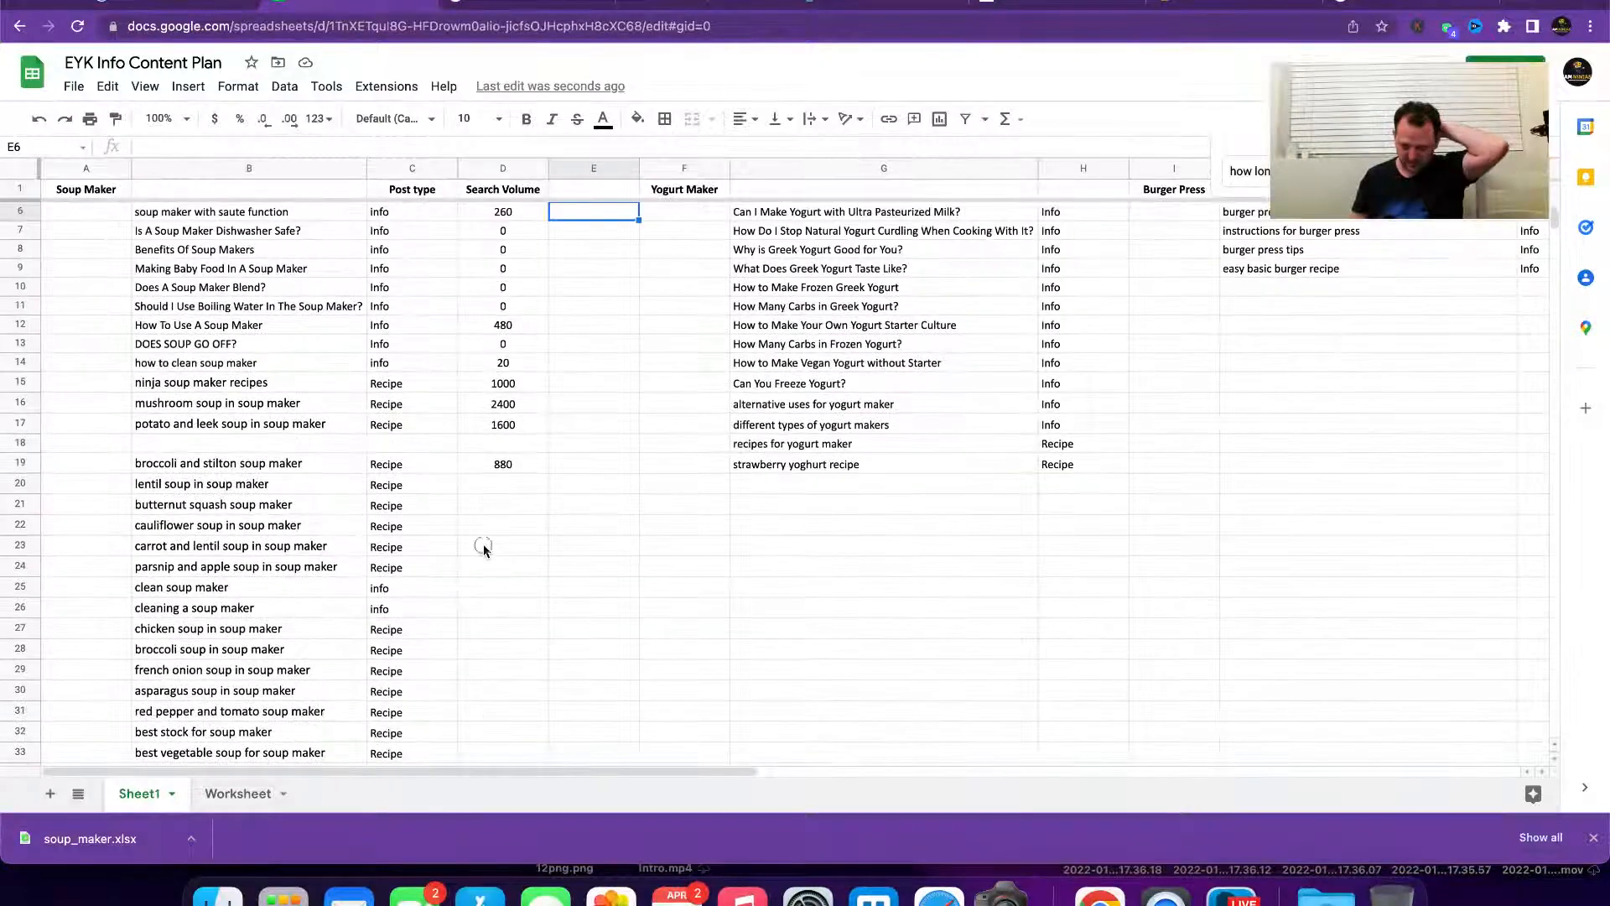
pyautogui.rightClick(483, 549)
pyautogui.rightClick(841, 615)
pyautogui.click(1255, 554)
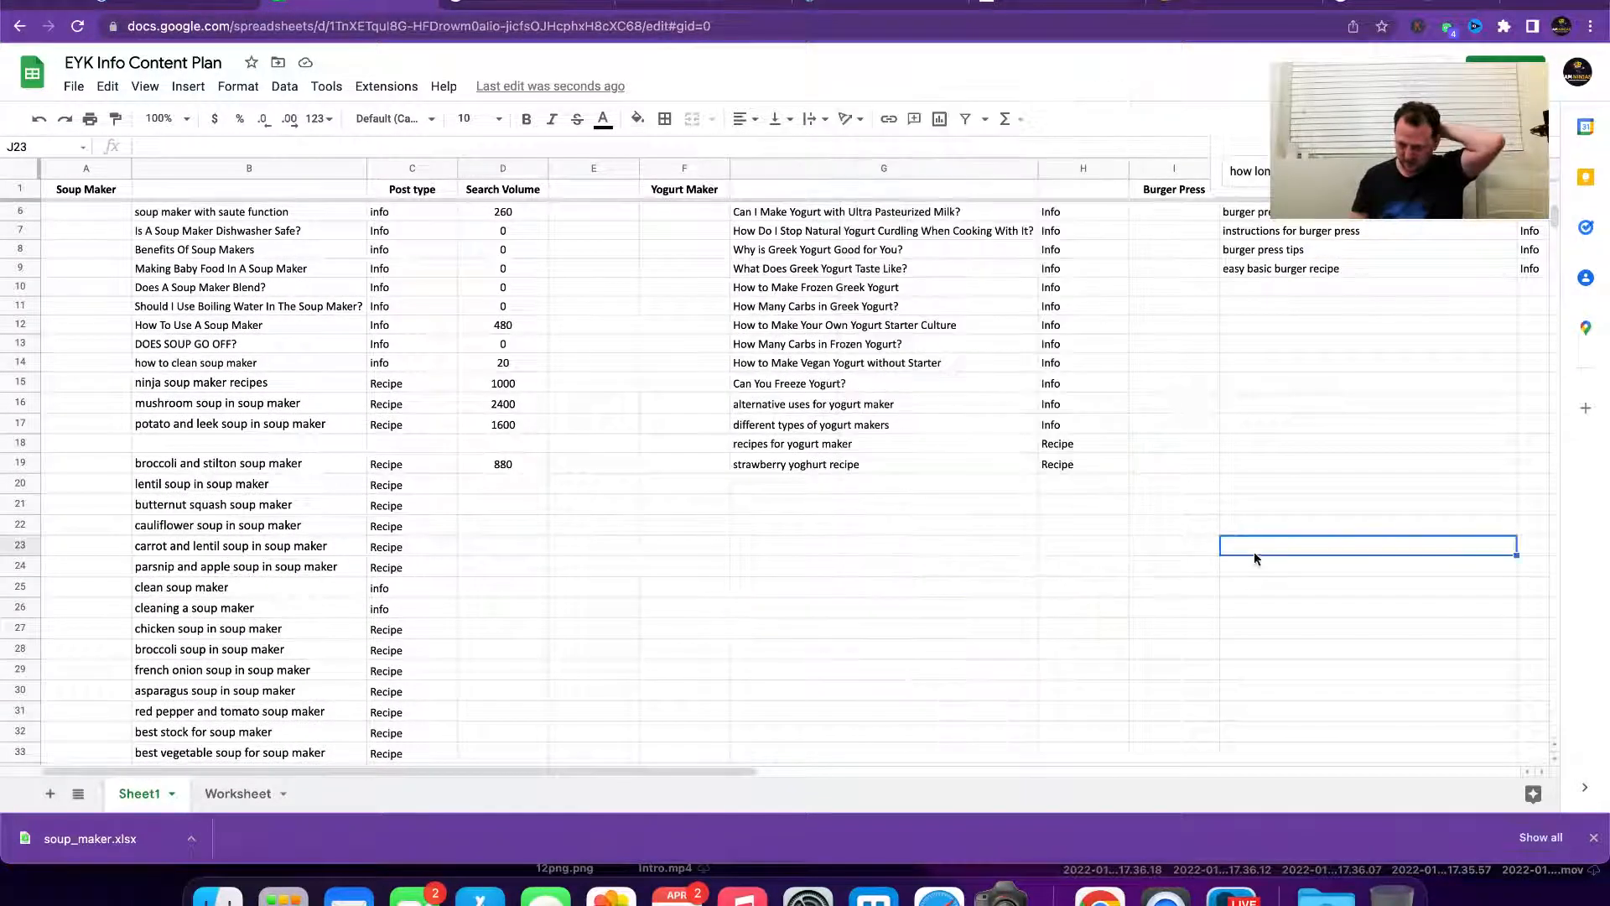
pyautogui.scroll(2, 1192, 498)
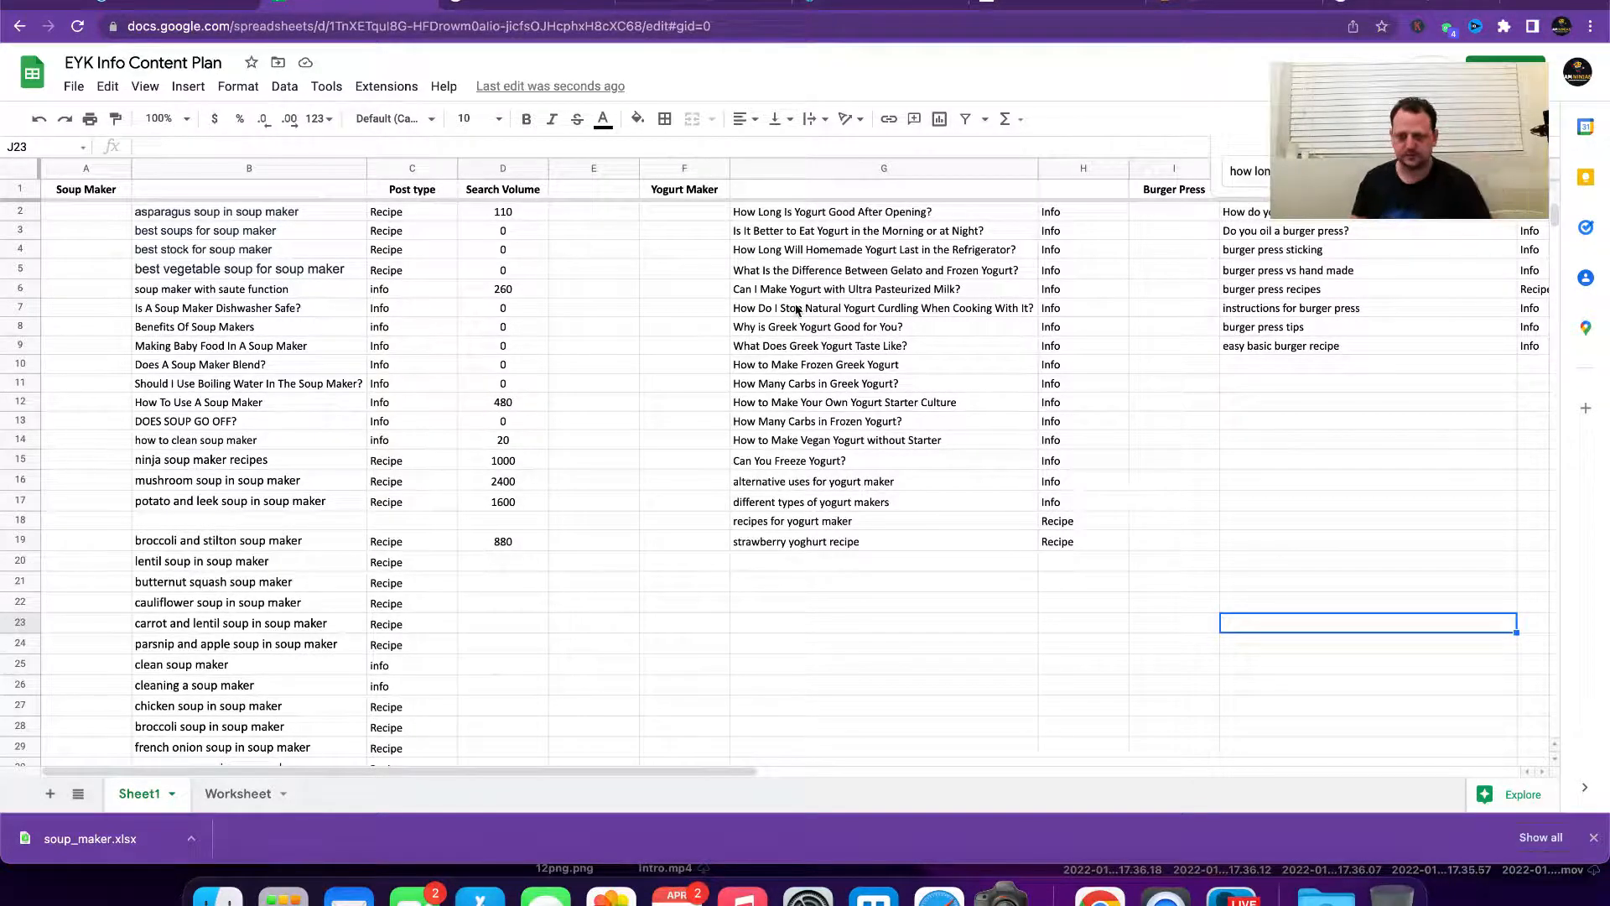
# Step: Open the Google Search Console performance report for guineapiggeek.com
pyautogui.click(549, 5)
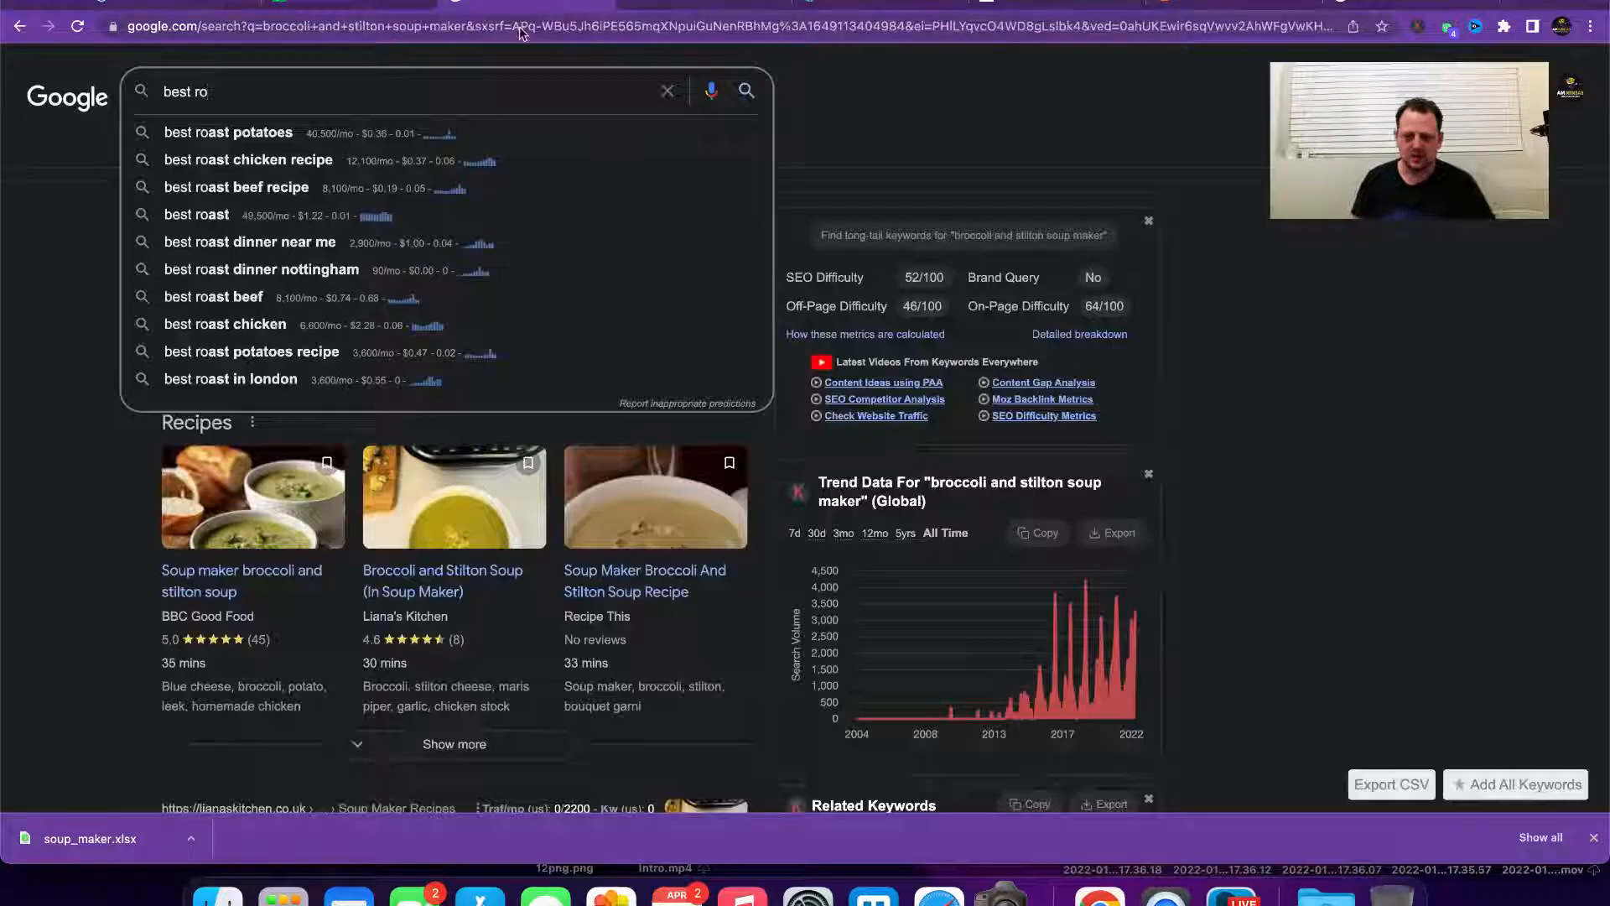
pyautogui.click(520, 30)
pyautogui.write('perform')
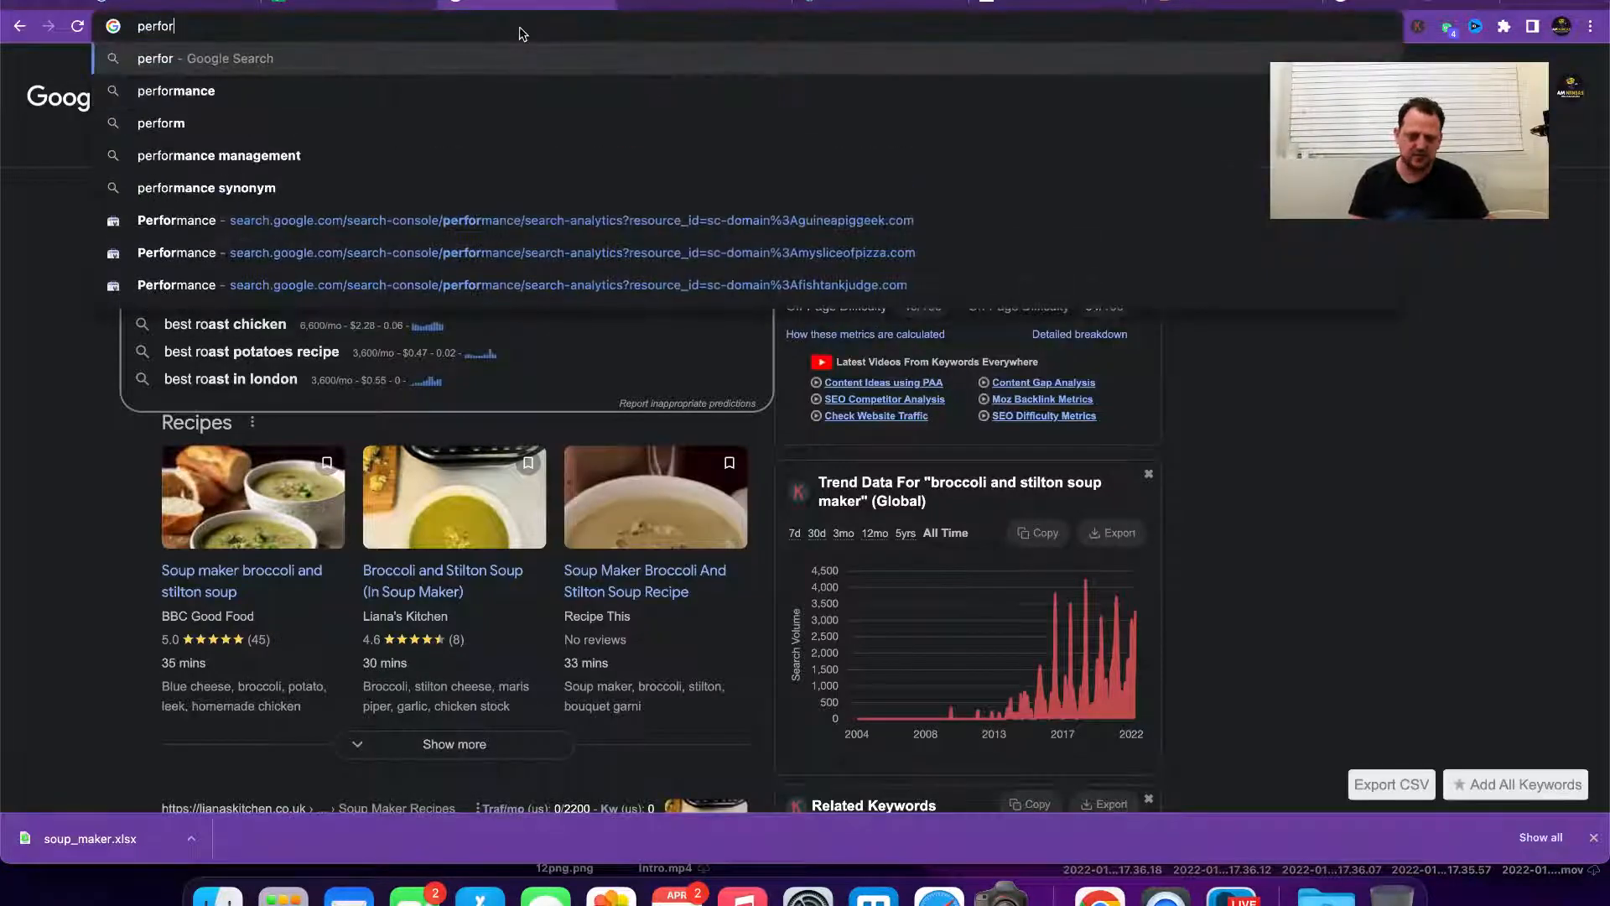
pyautogui.press('Down')
pyautogui.press('Down')
pyautogui.press('Down')
pyautogui.press('Return')
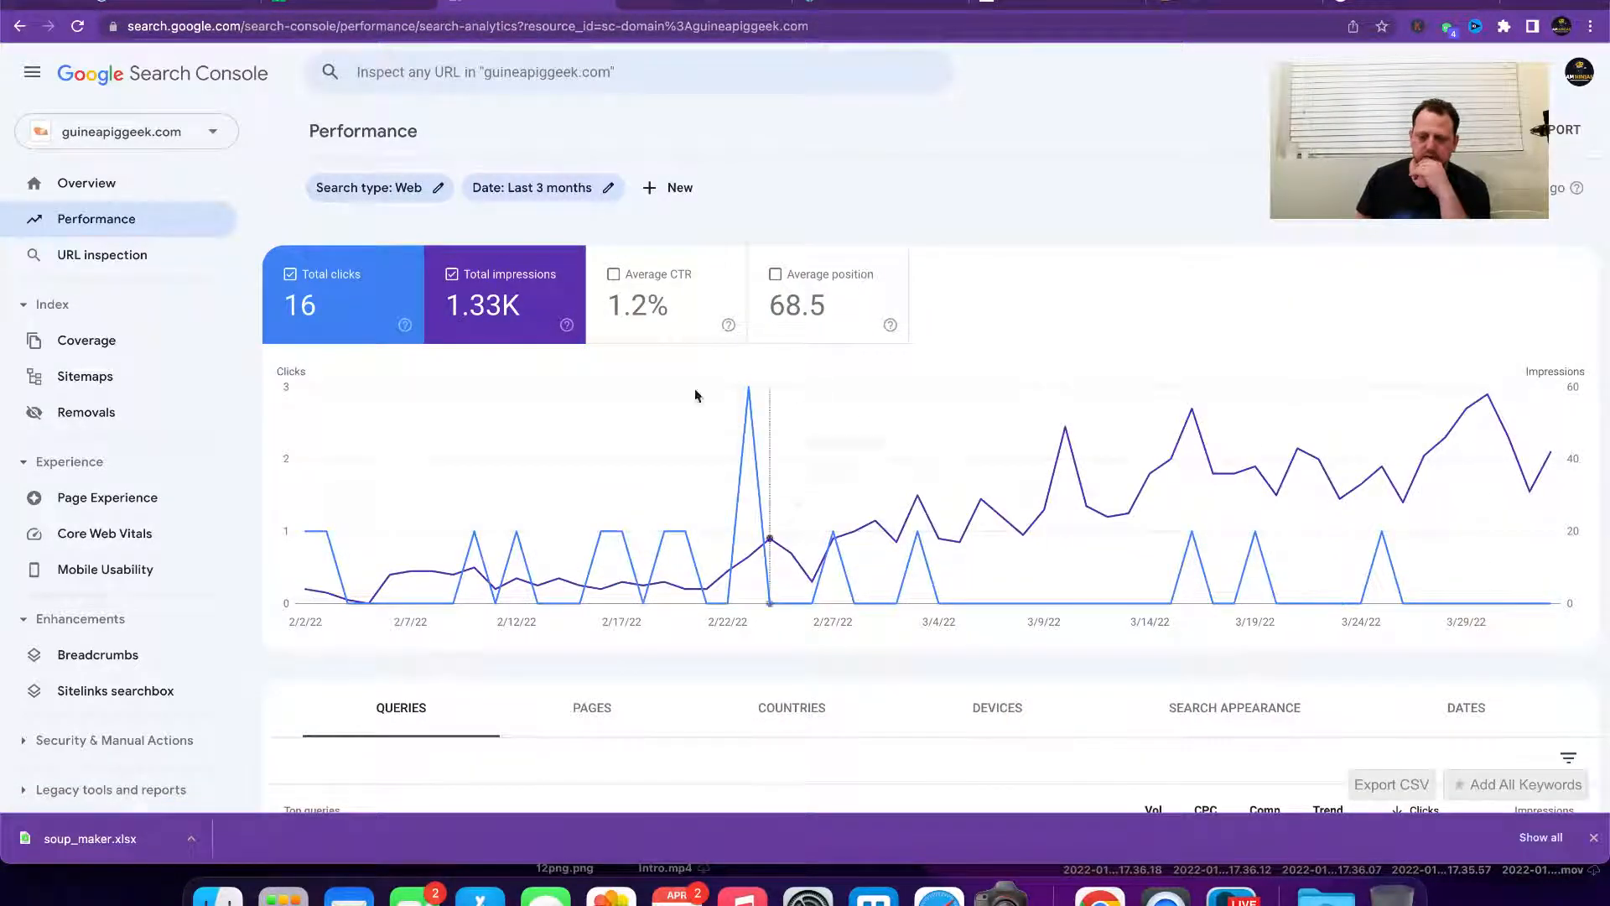
# Step: View the Search Console performance reports of the mysliceofpizza.com and fishtankjudge.com properties
pyautogui.click(183, 143)
pyautogui.click(134, 270)
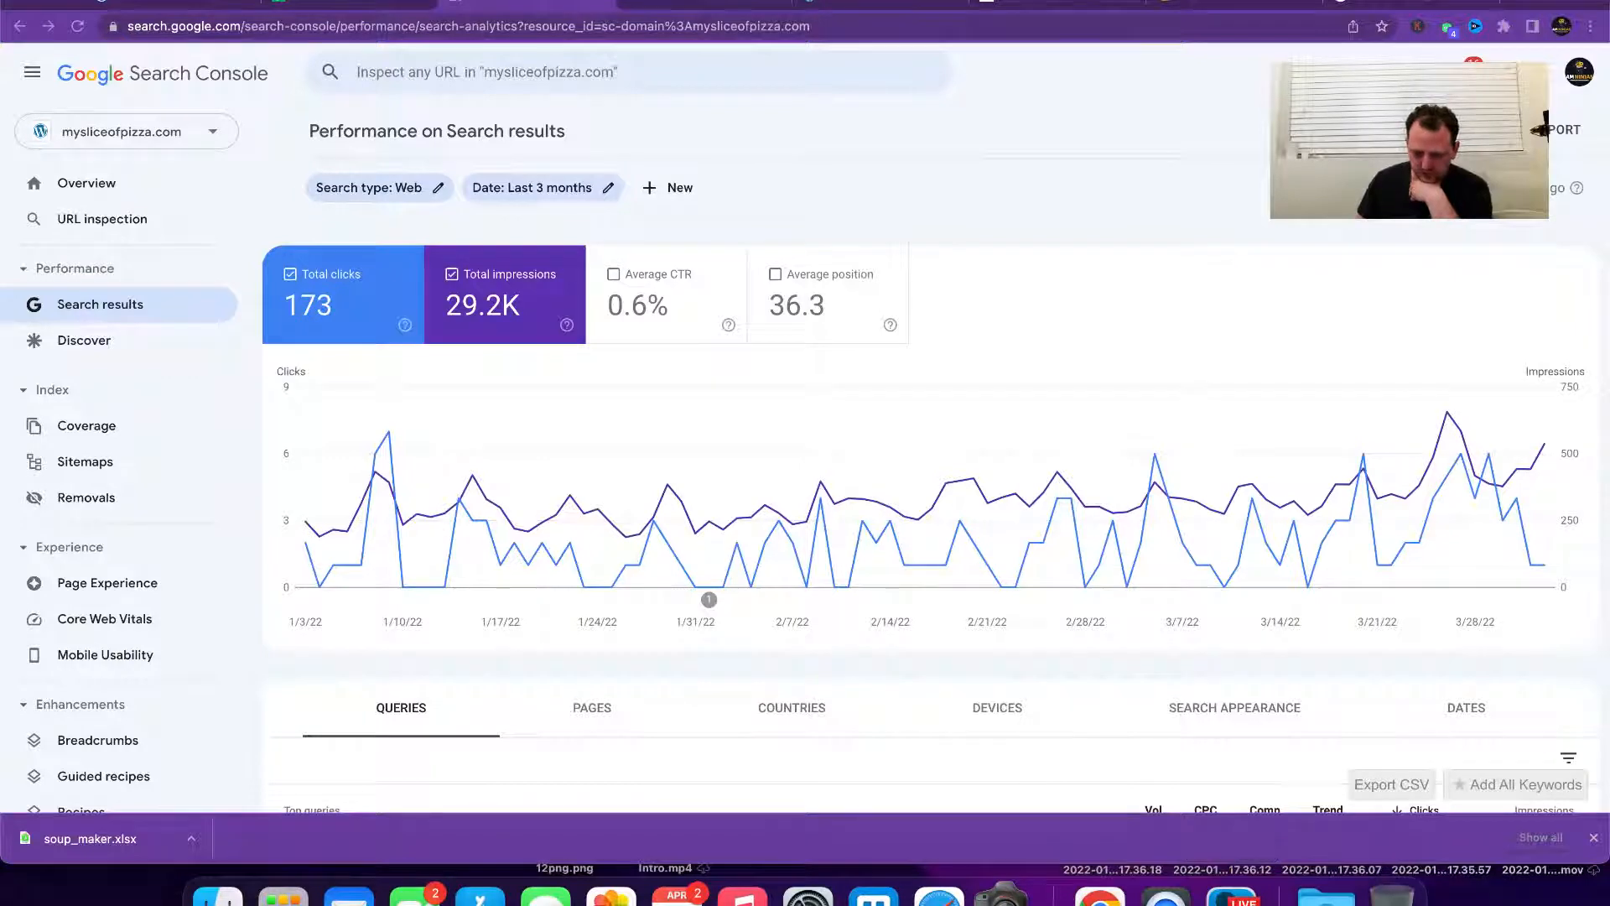
pyautogui.click(200, 144)
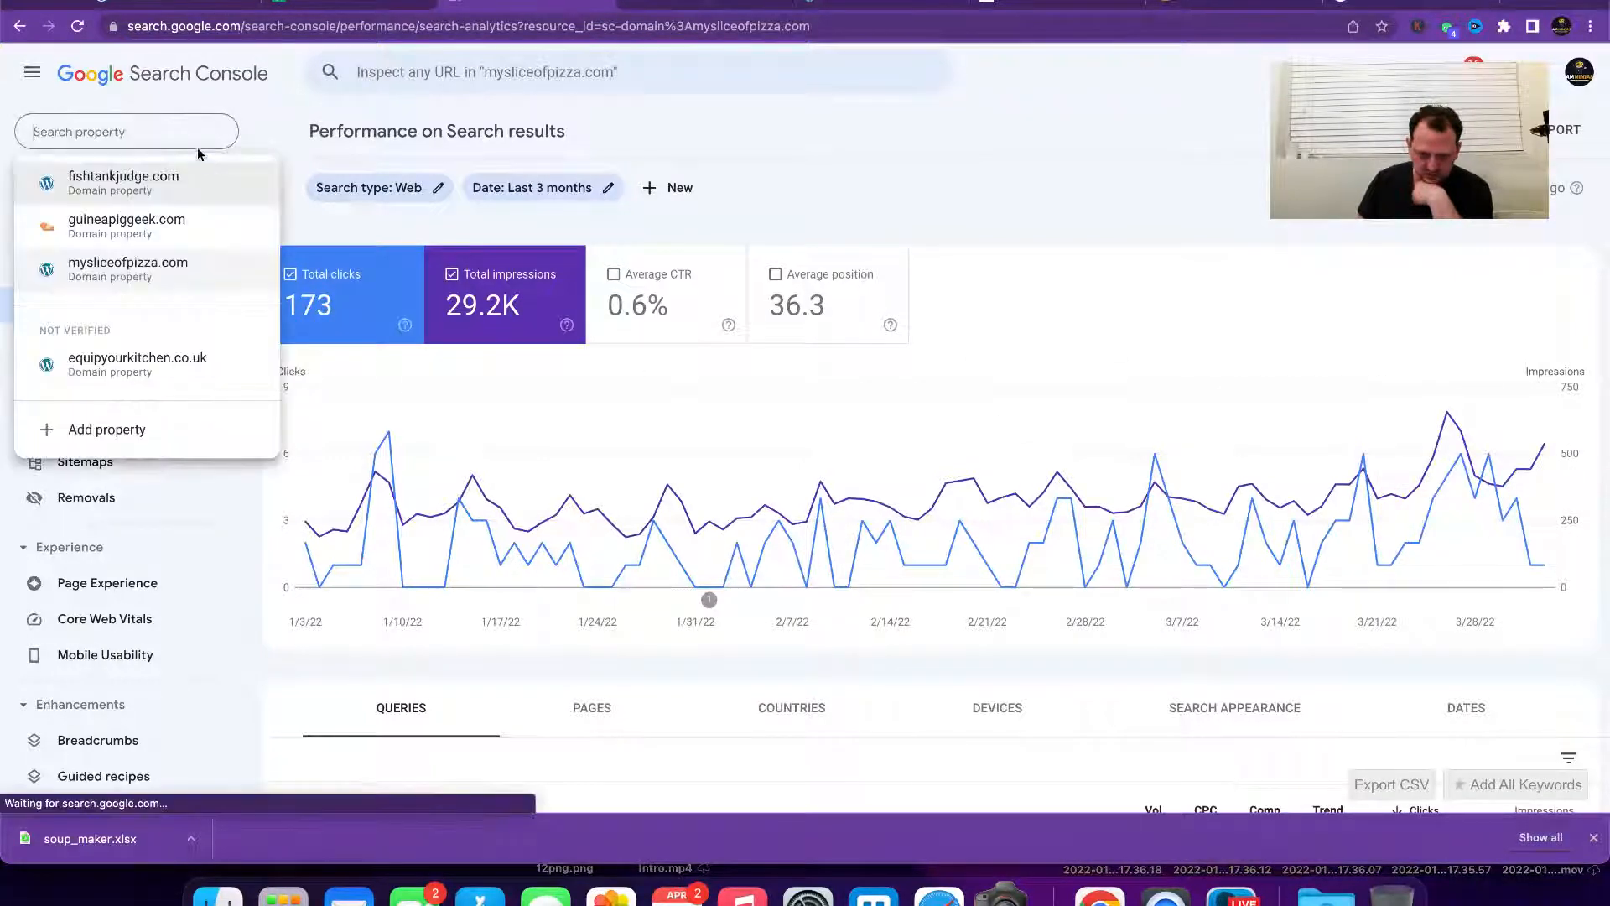
pyautogui.click(177, 183)
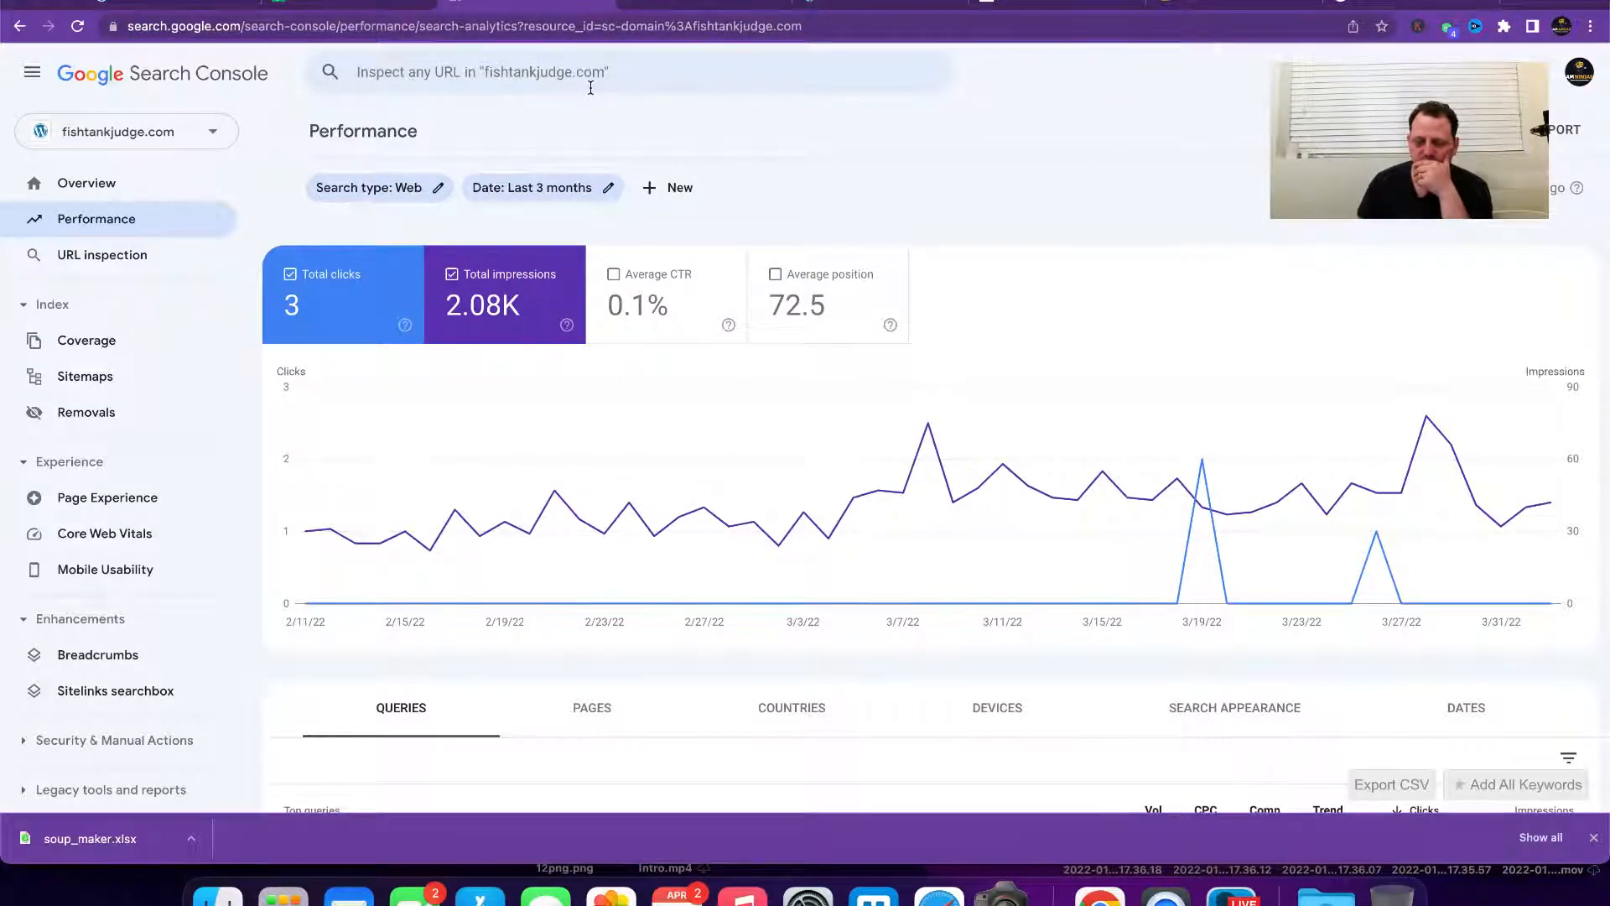
# Step: Compare the recipes and equipment guides published on the Equip Your Kitchen homepage
pyautogui.click(169, 2)
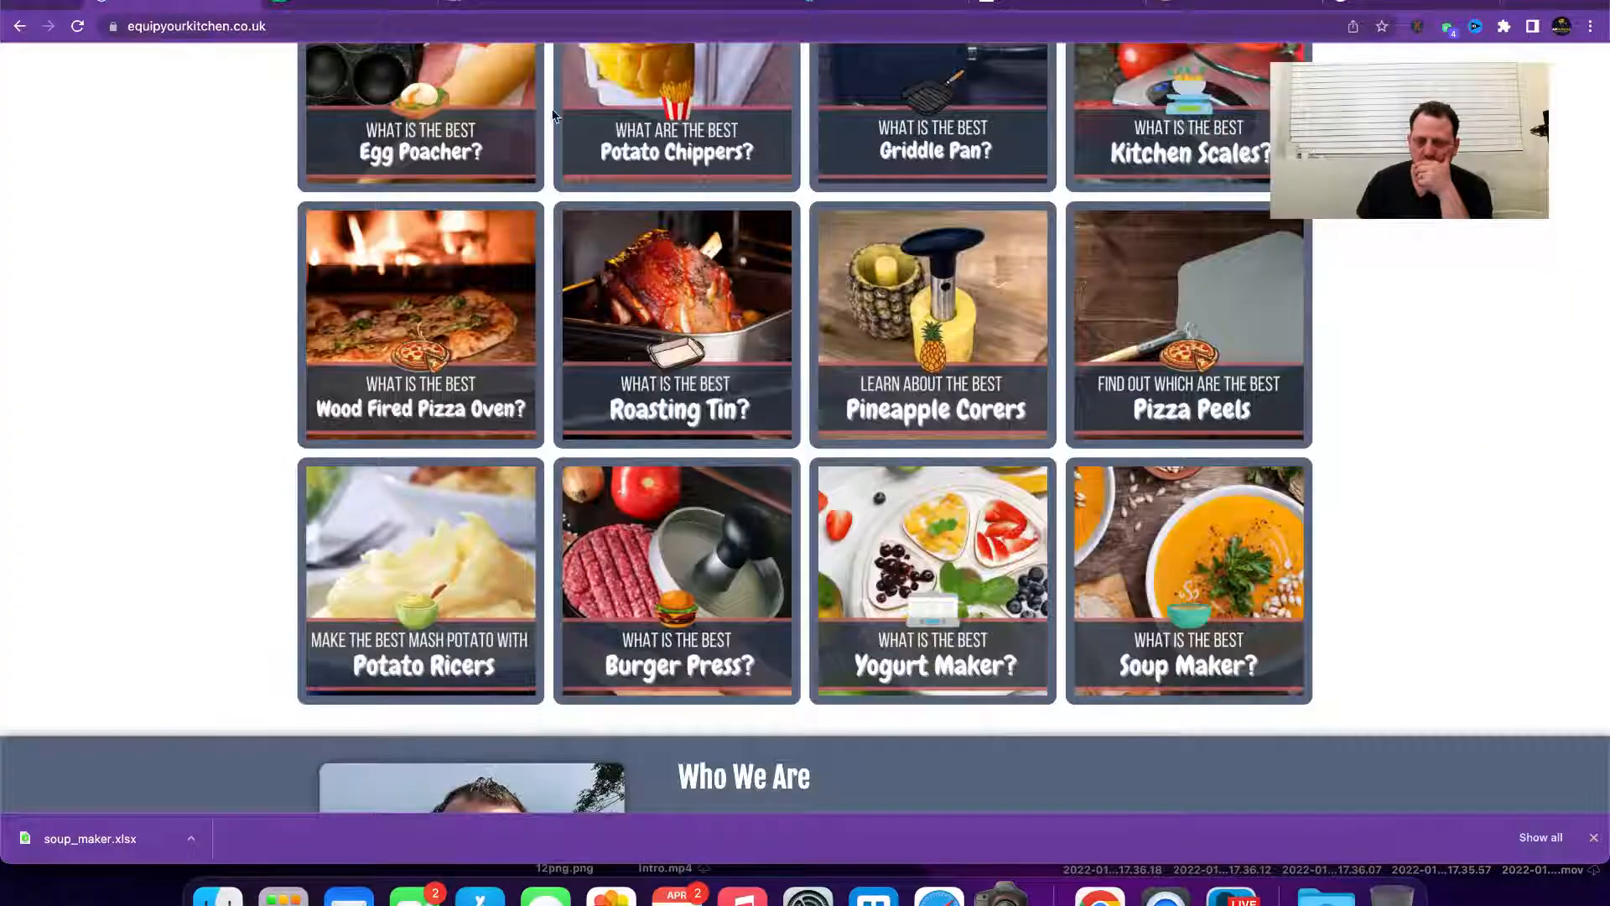
pyautogui.scroll(-10, 696, 279)
pyautogui.scroll(-3, 696, 280)
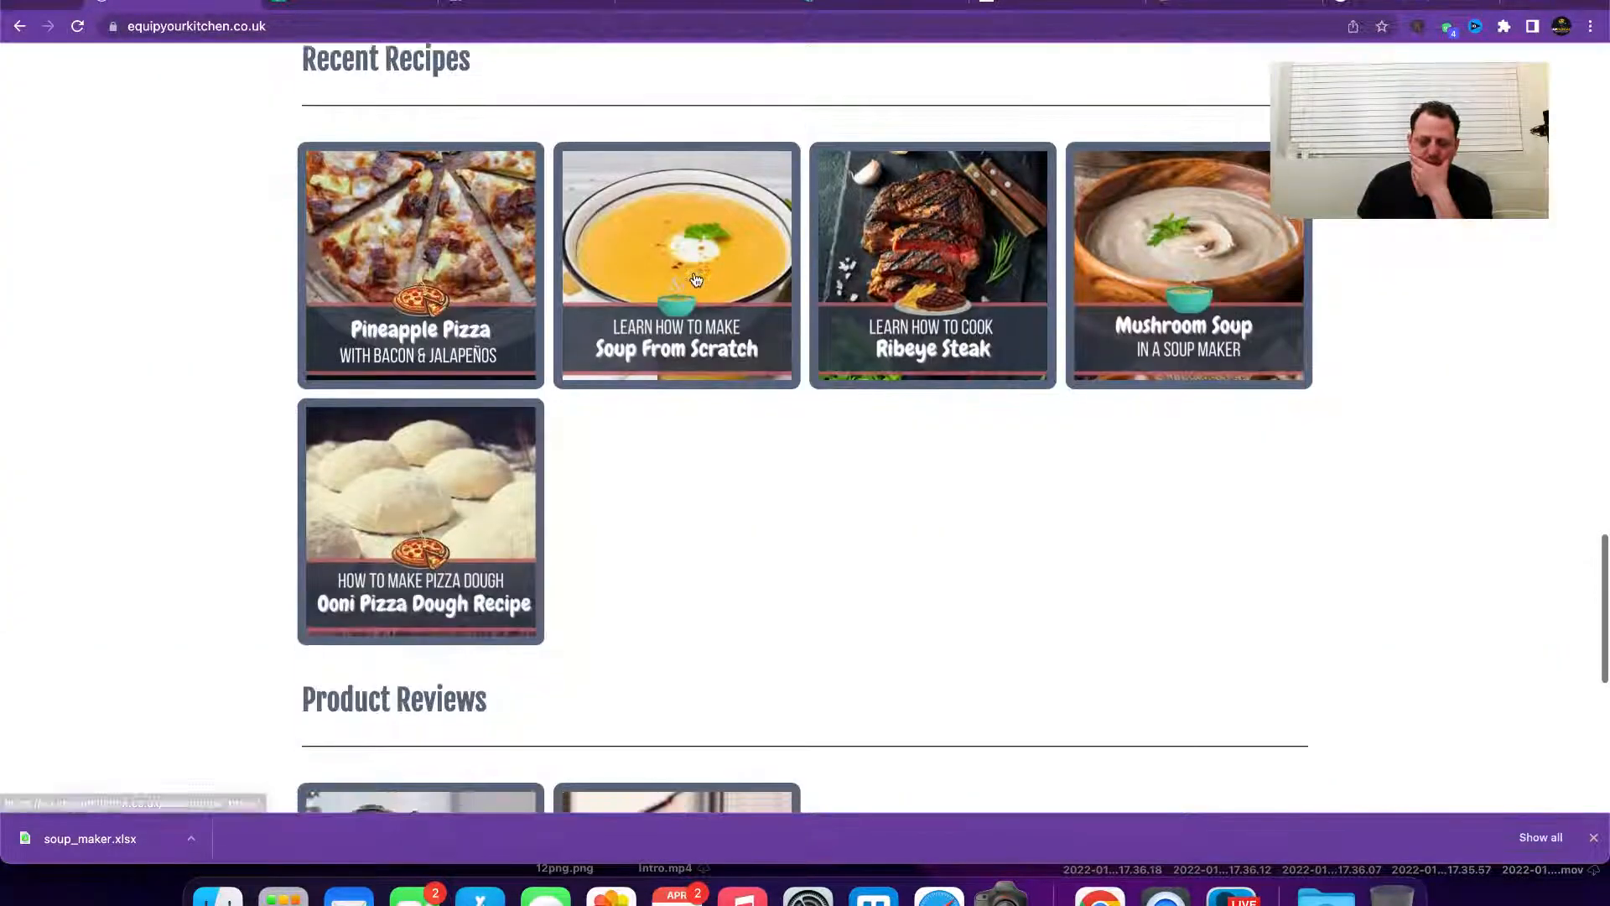
pyautogui.scroll(12, 696, 280)
pyautogui.scroll(4, 694, 278)
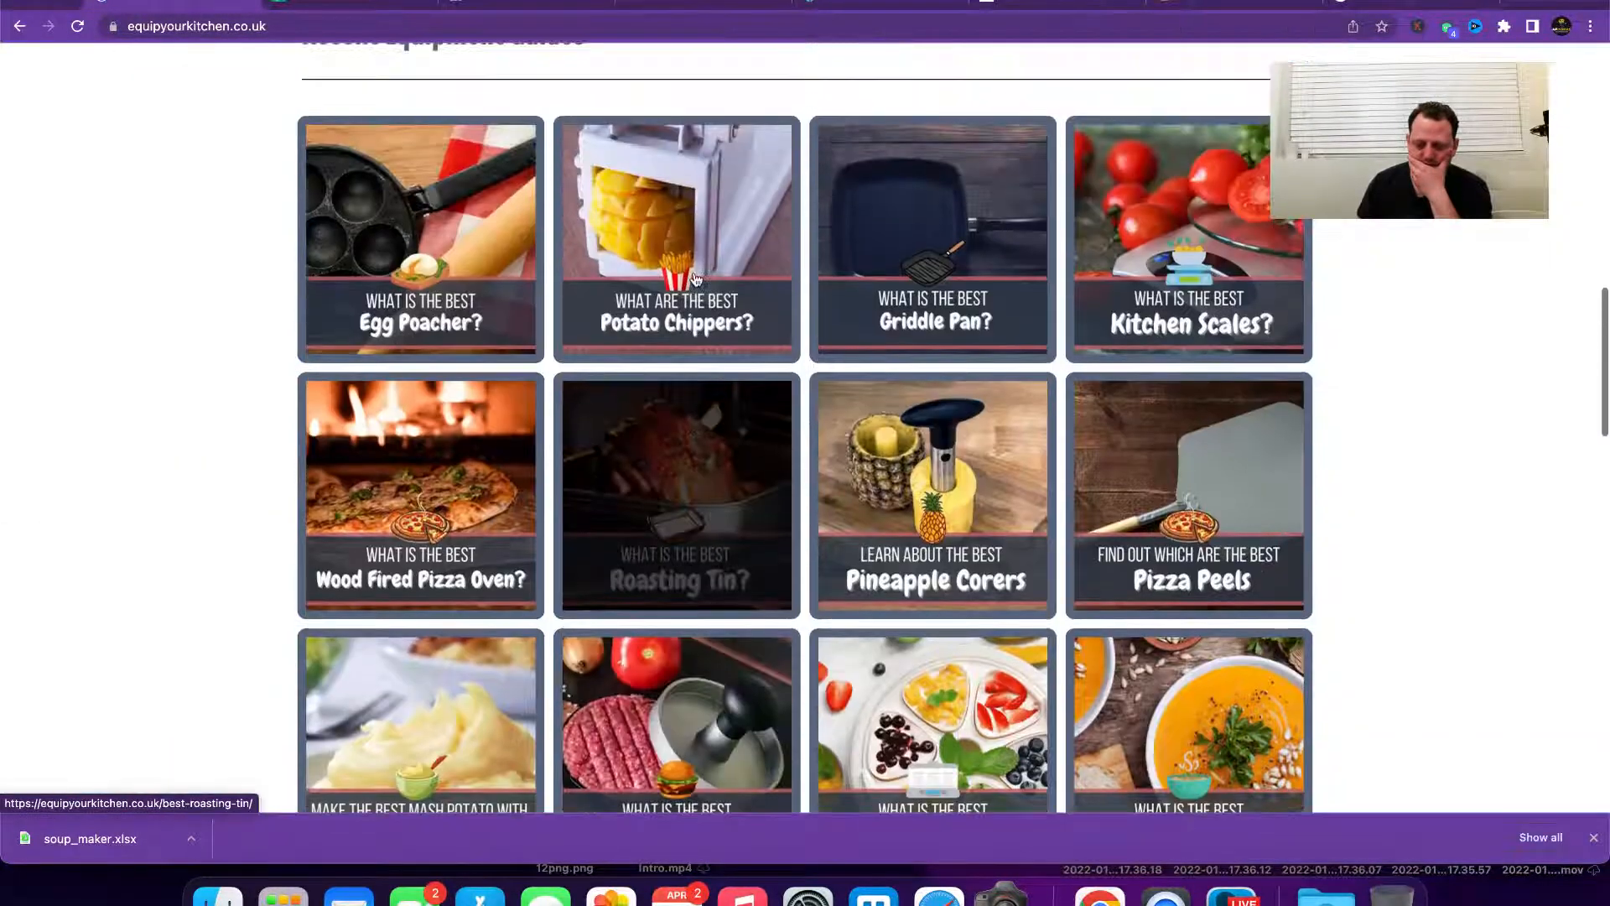
pyautogui.scroll(2, 960, 510)
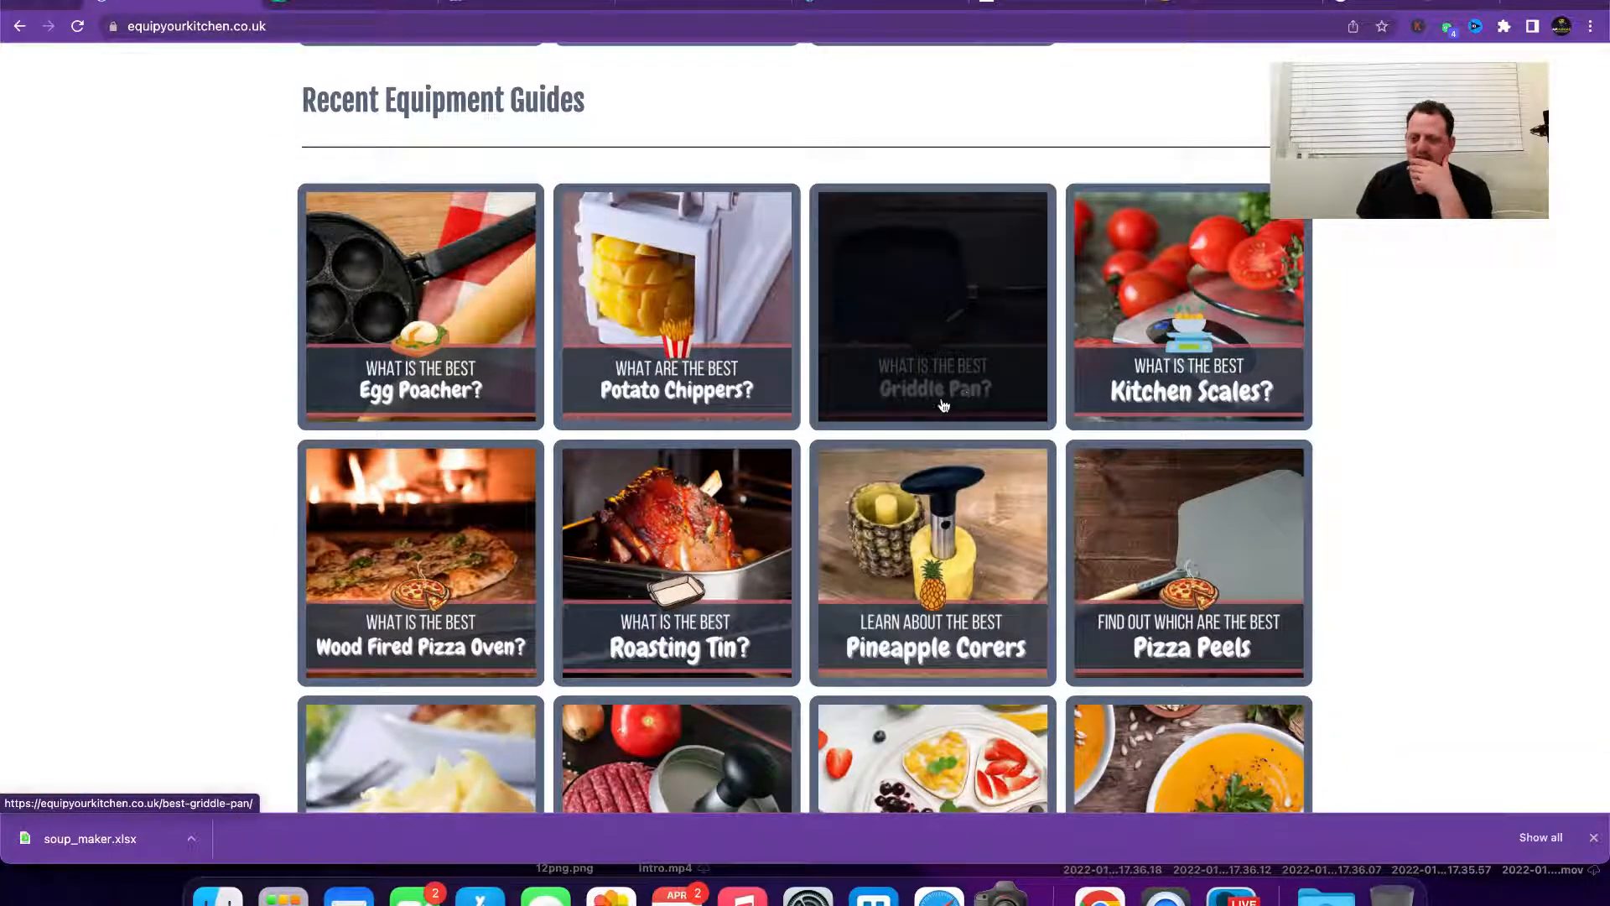
# Step: Look up the keyword "best griddle pan" for the United Kingdom in Ahrefs Keywords Explorer
pyautogui.click(1219, 10)
pyautogui.scroll(10, 355, 152)
pyautogui.click(308, 102)
pyautogui.write('best gri')
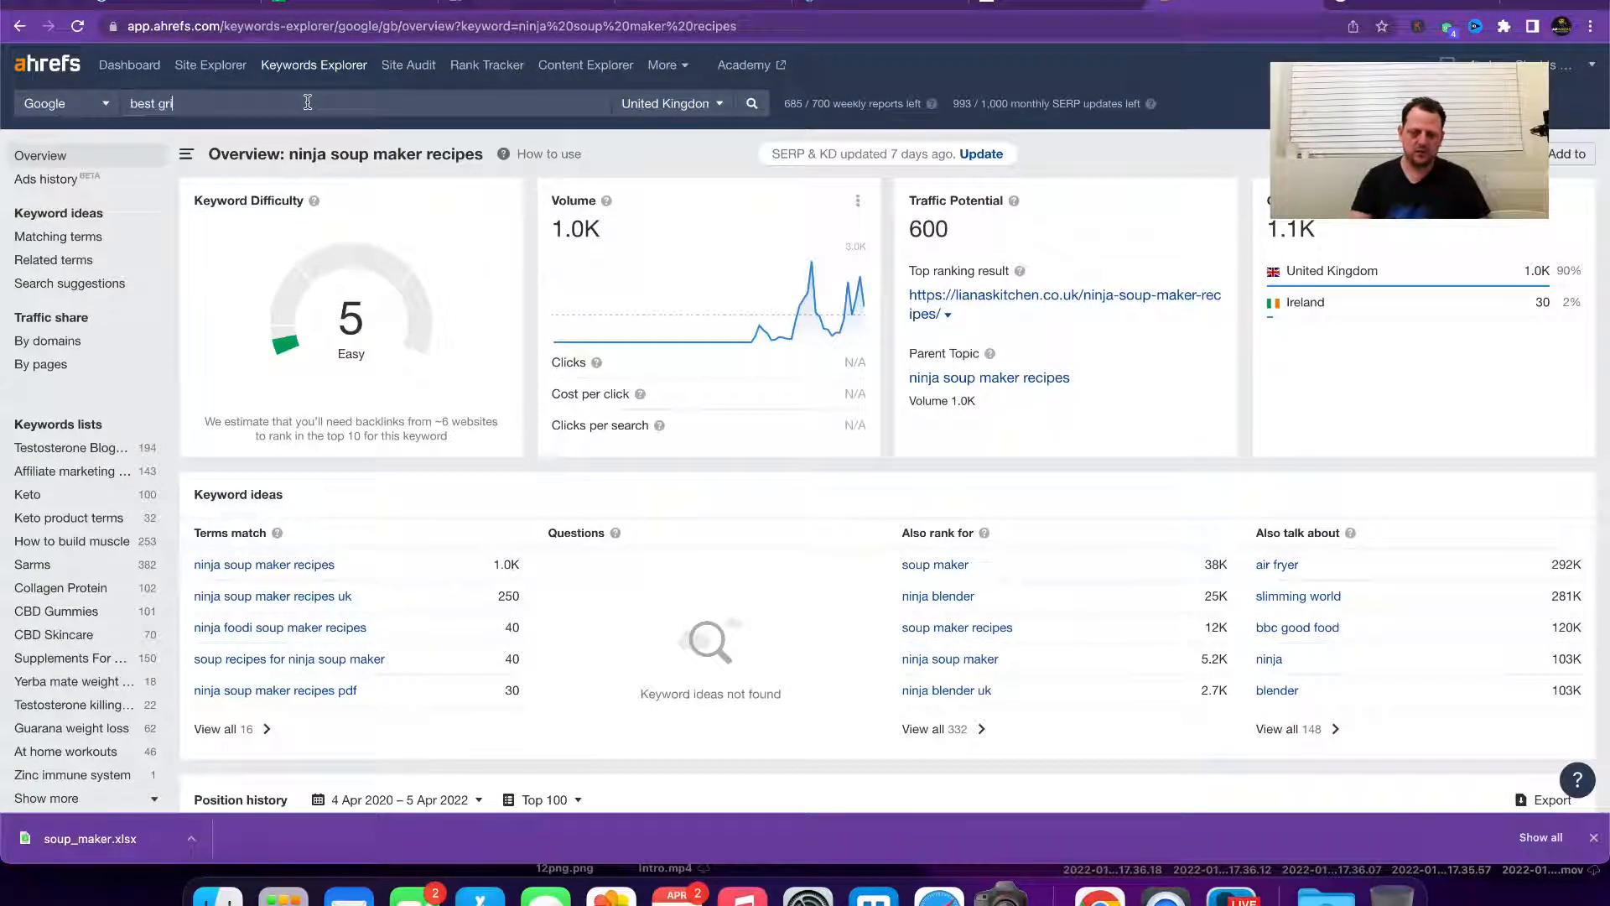
pyautogui.write('ddle pan')
pyautogui.press('Return')
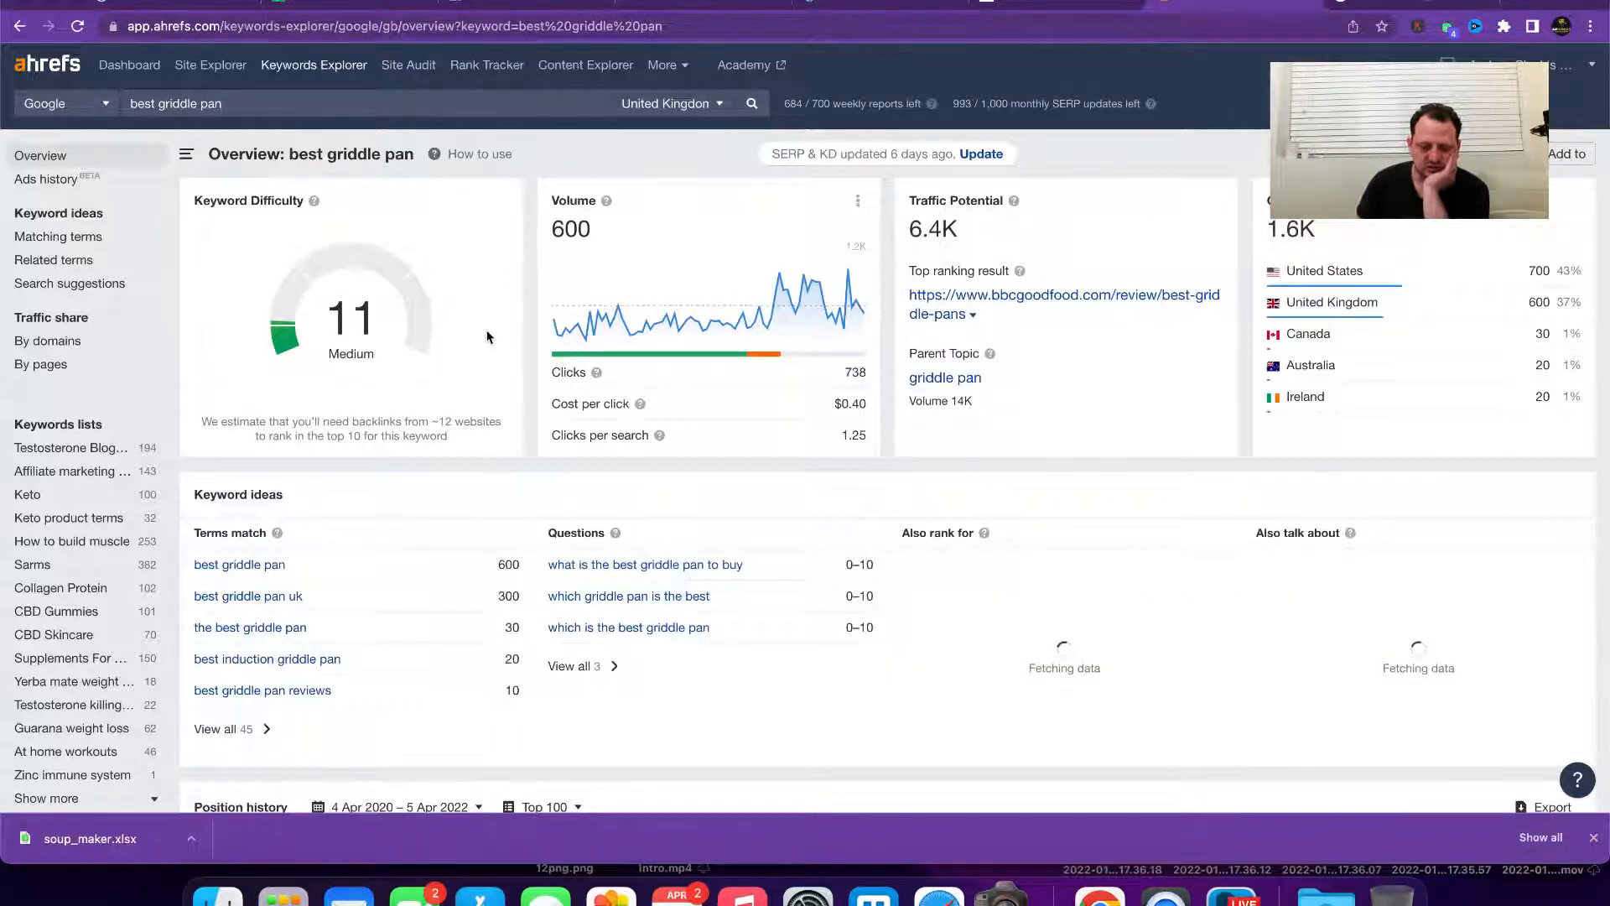
# Step: Examine the ranking pages in the SERP overview and the keyword metrics for "best griddle pan"
pyautogui.scroll(-2, 487, 336)
pyautogui.scroll(-10, 458, 344)
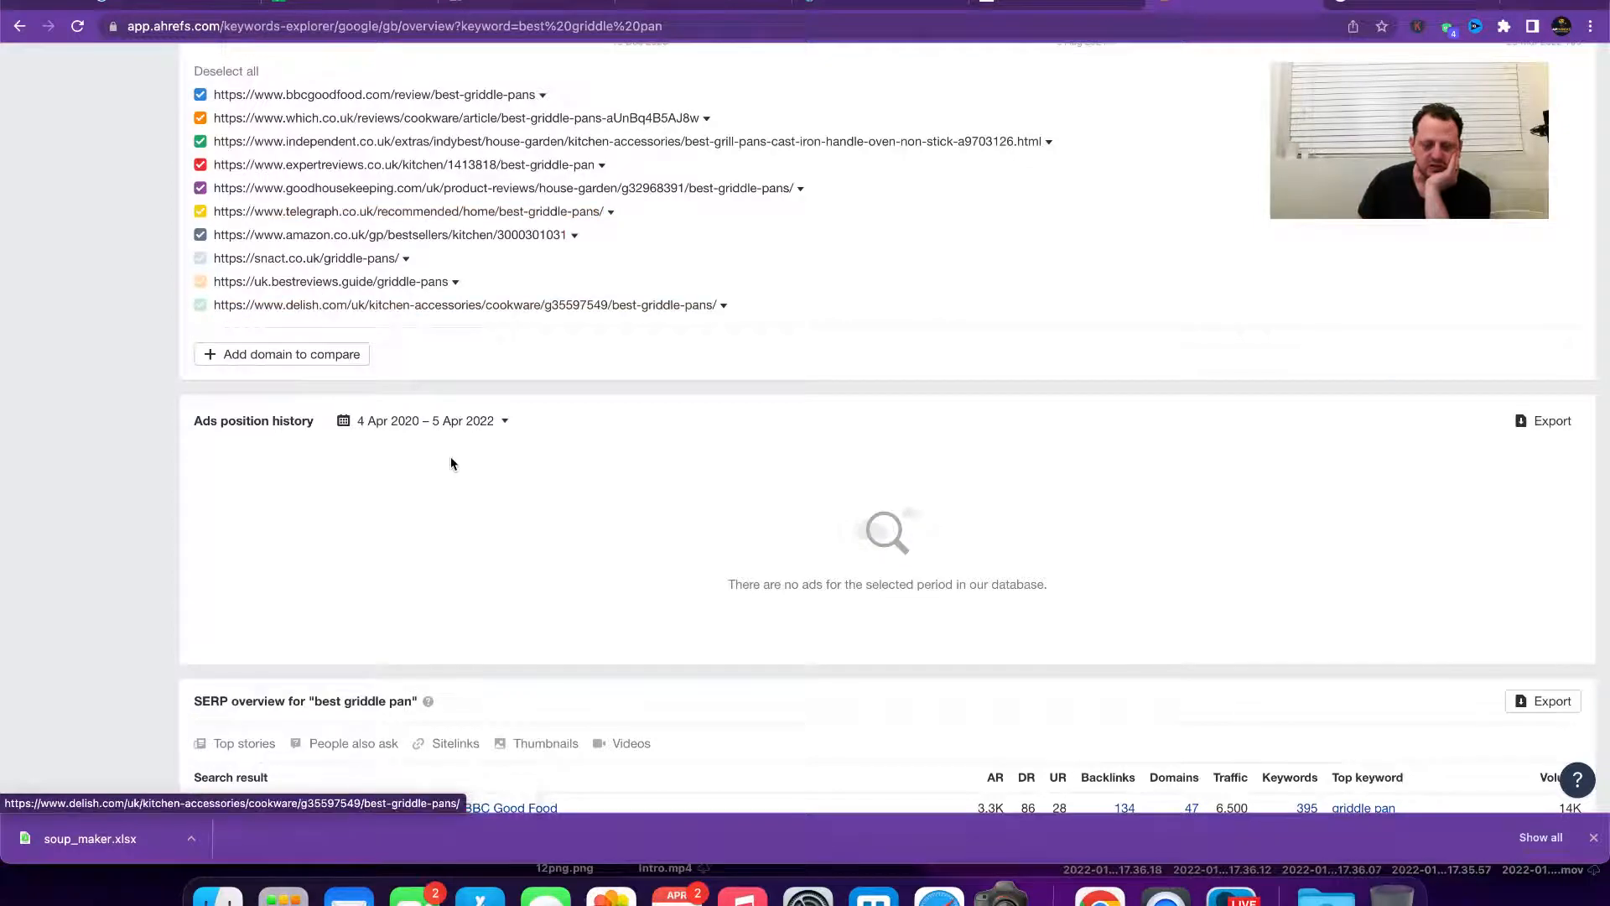
pyautogui.scroll(-8, 456, 457)
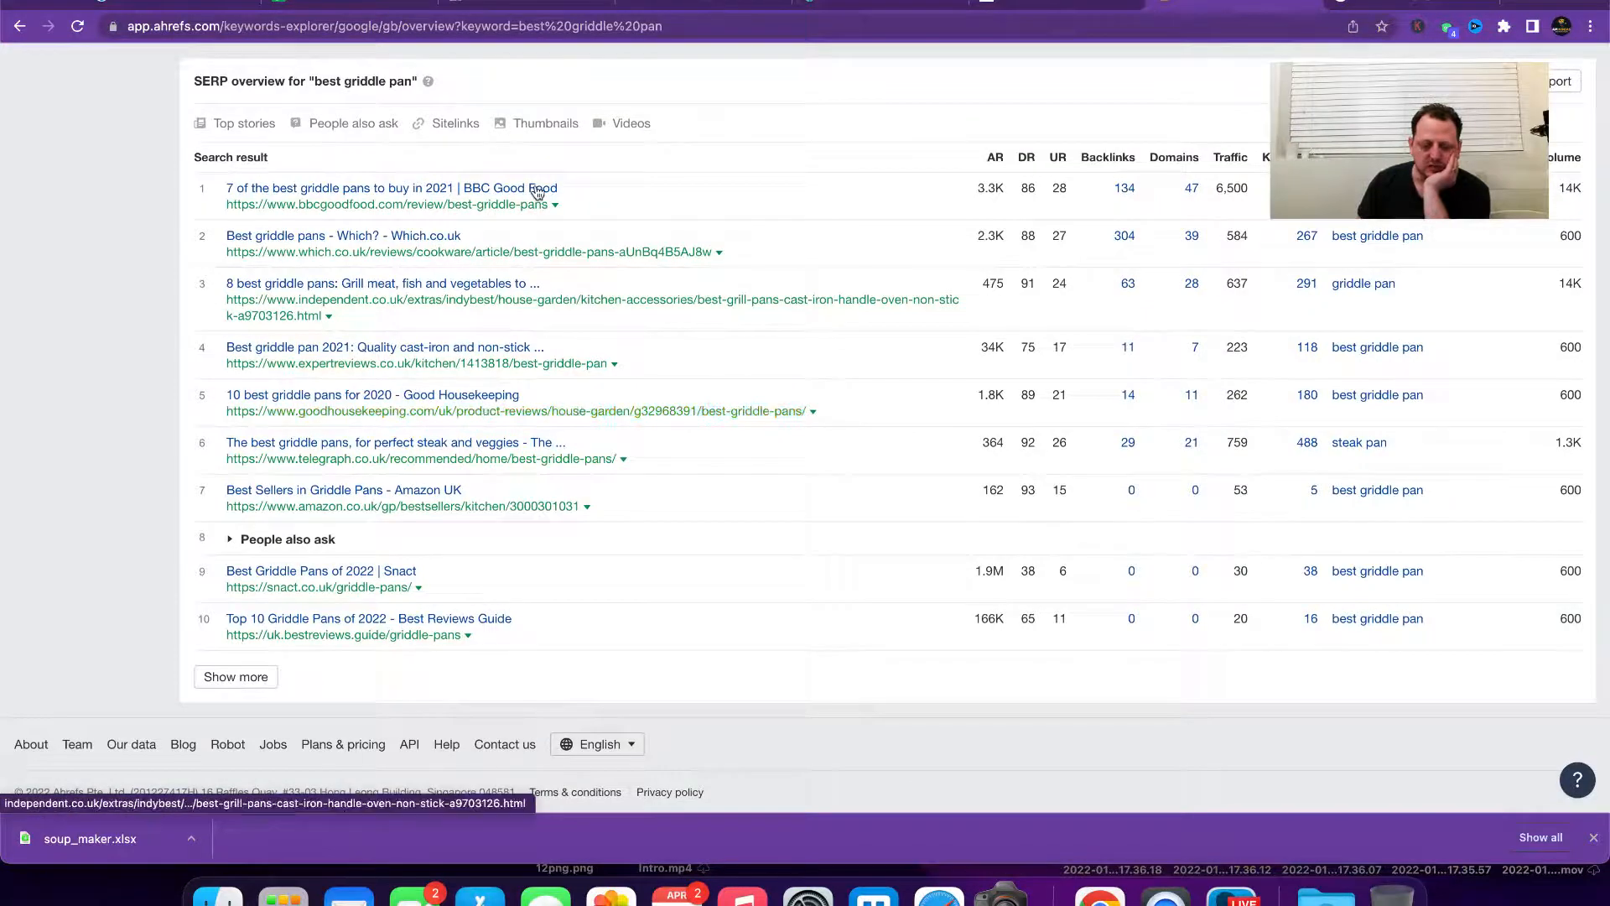
pyautogui.scroll(15, 540, 193)
pyautogui.scroll(2, 539, 172)
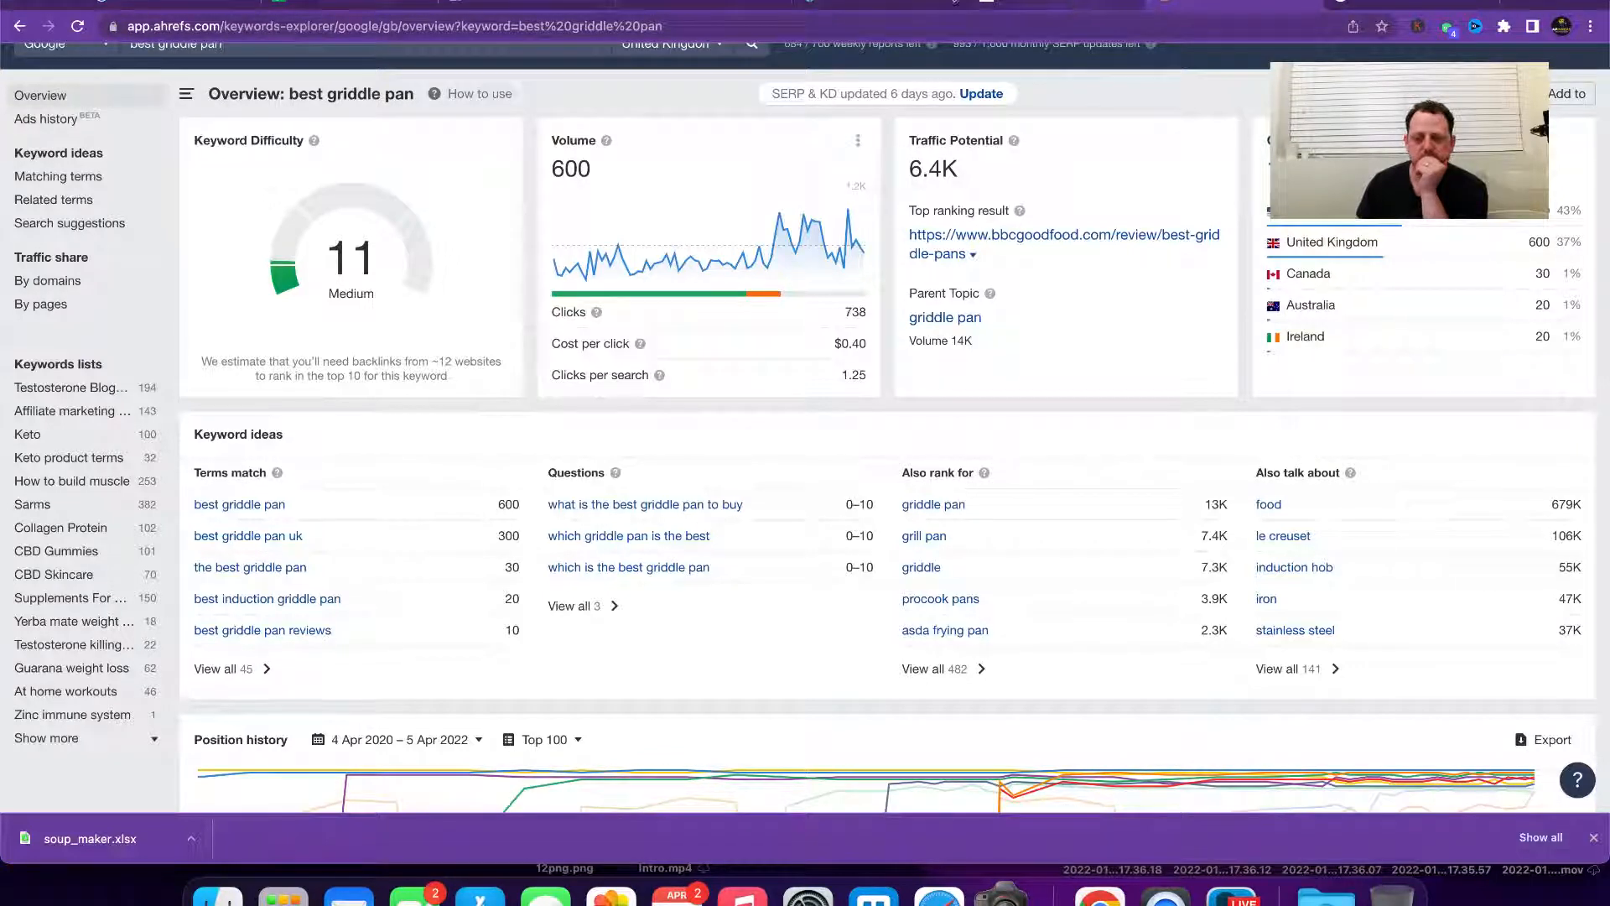
# Step: Review the equipment guides, the Who We Are section and the how-to guides on the Equip Your Kitchen homepage
pyautogui.click(209, 9)
pyautogui.scroll(-3, 618, 268)
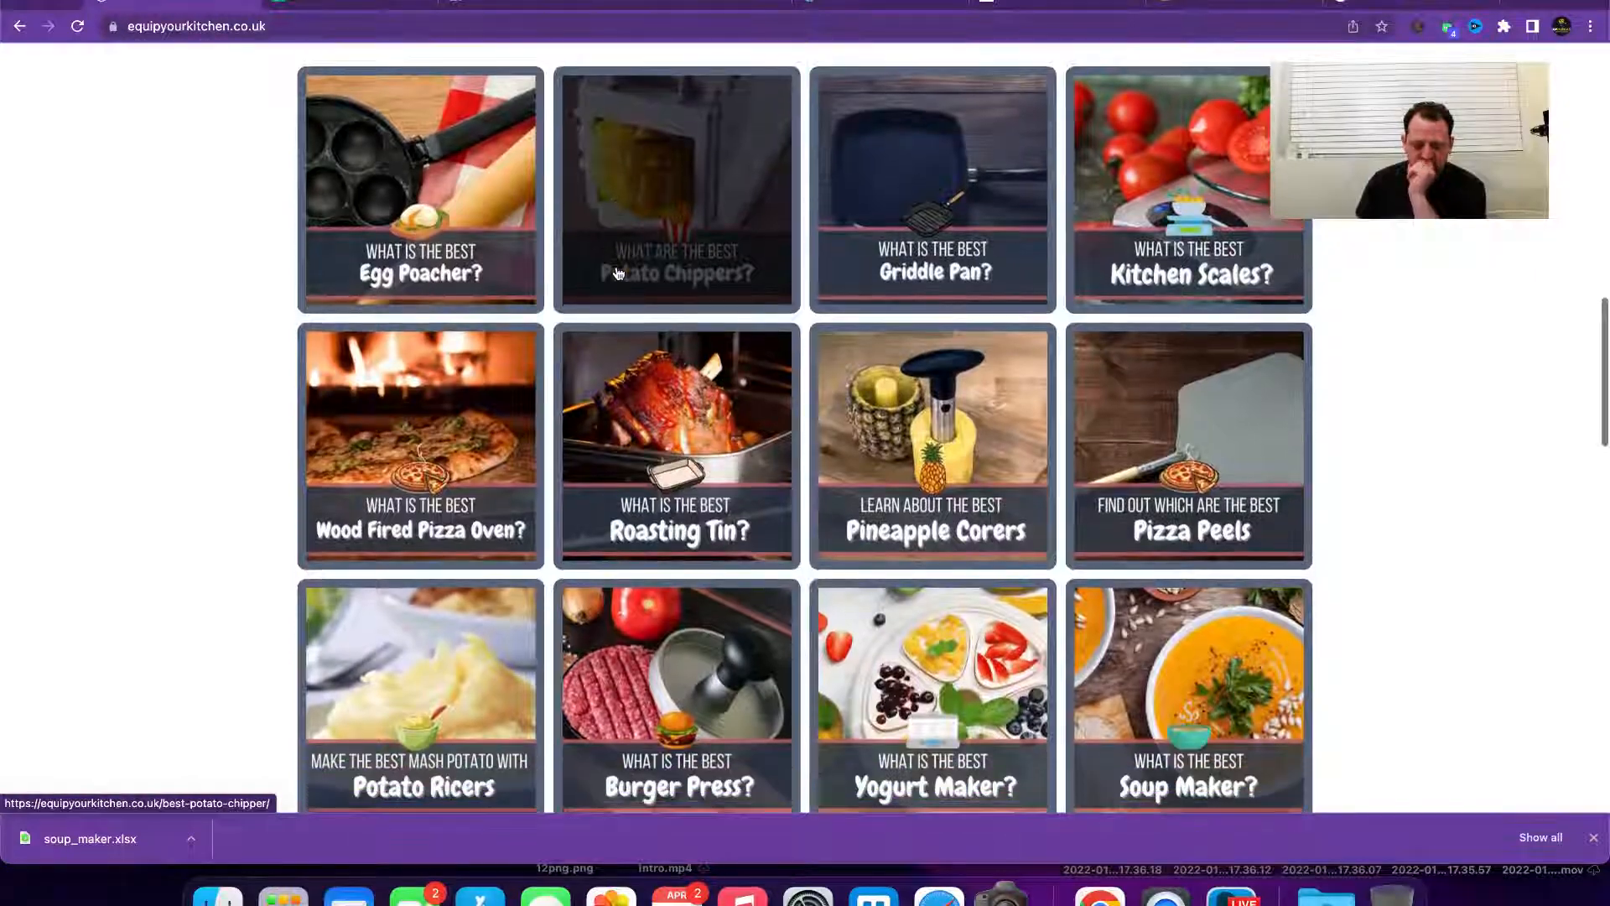
pyautogui.scroll(-5, 618, 272)
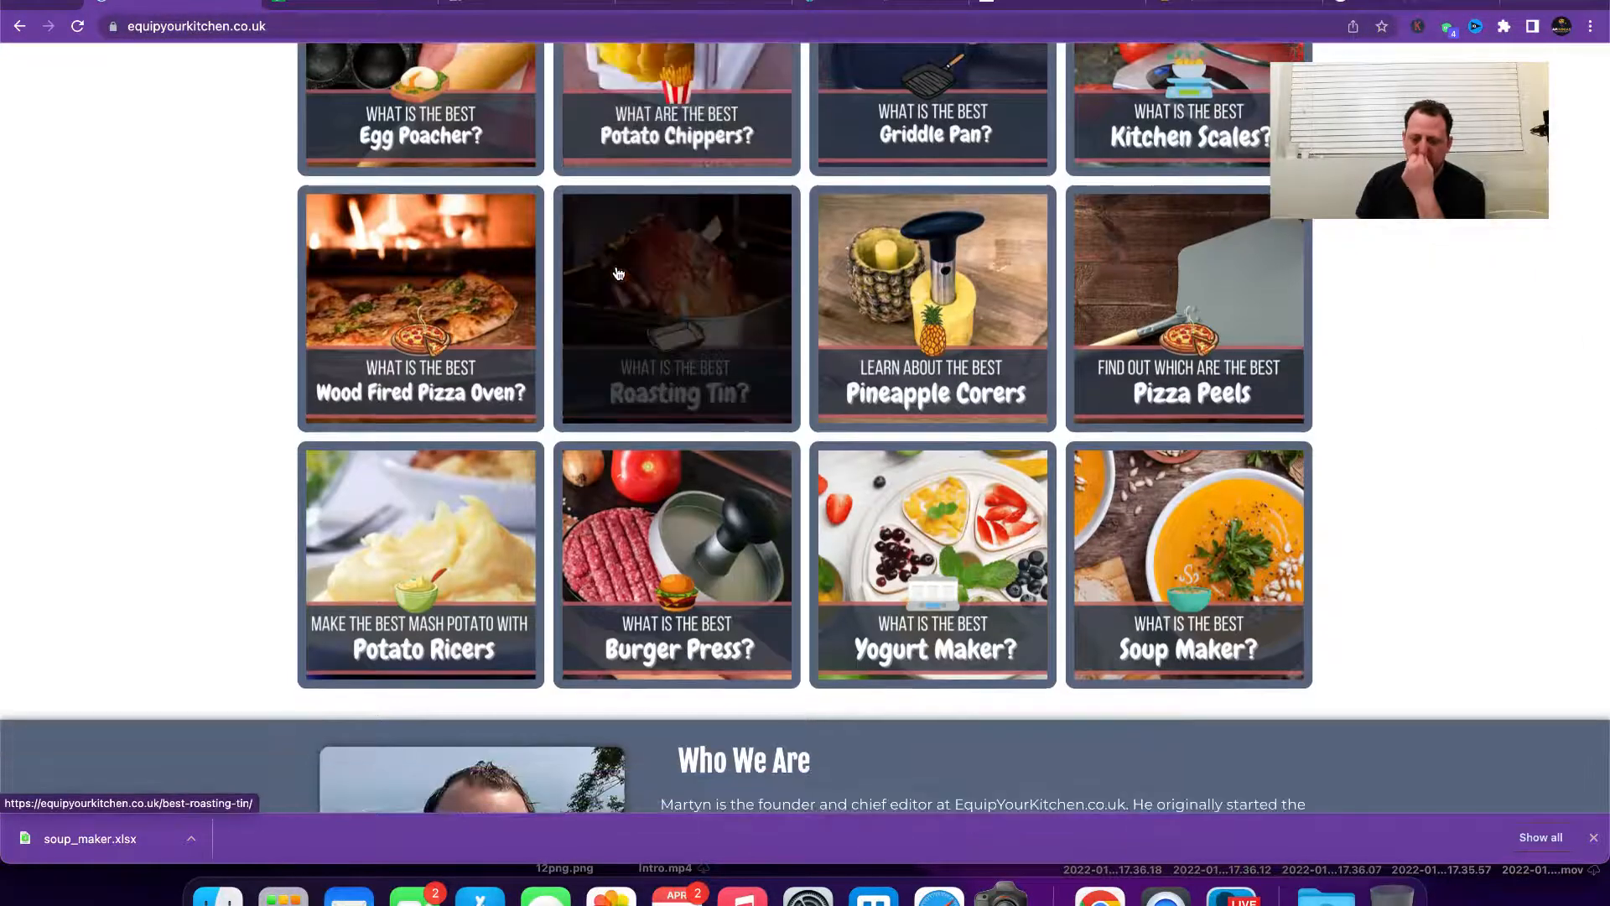
pyautogui.scroll(-1, 618, 274)
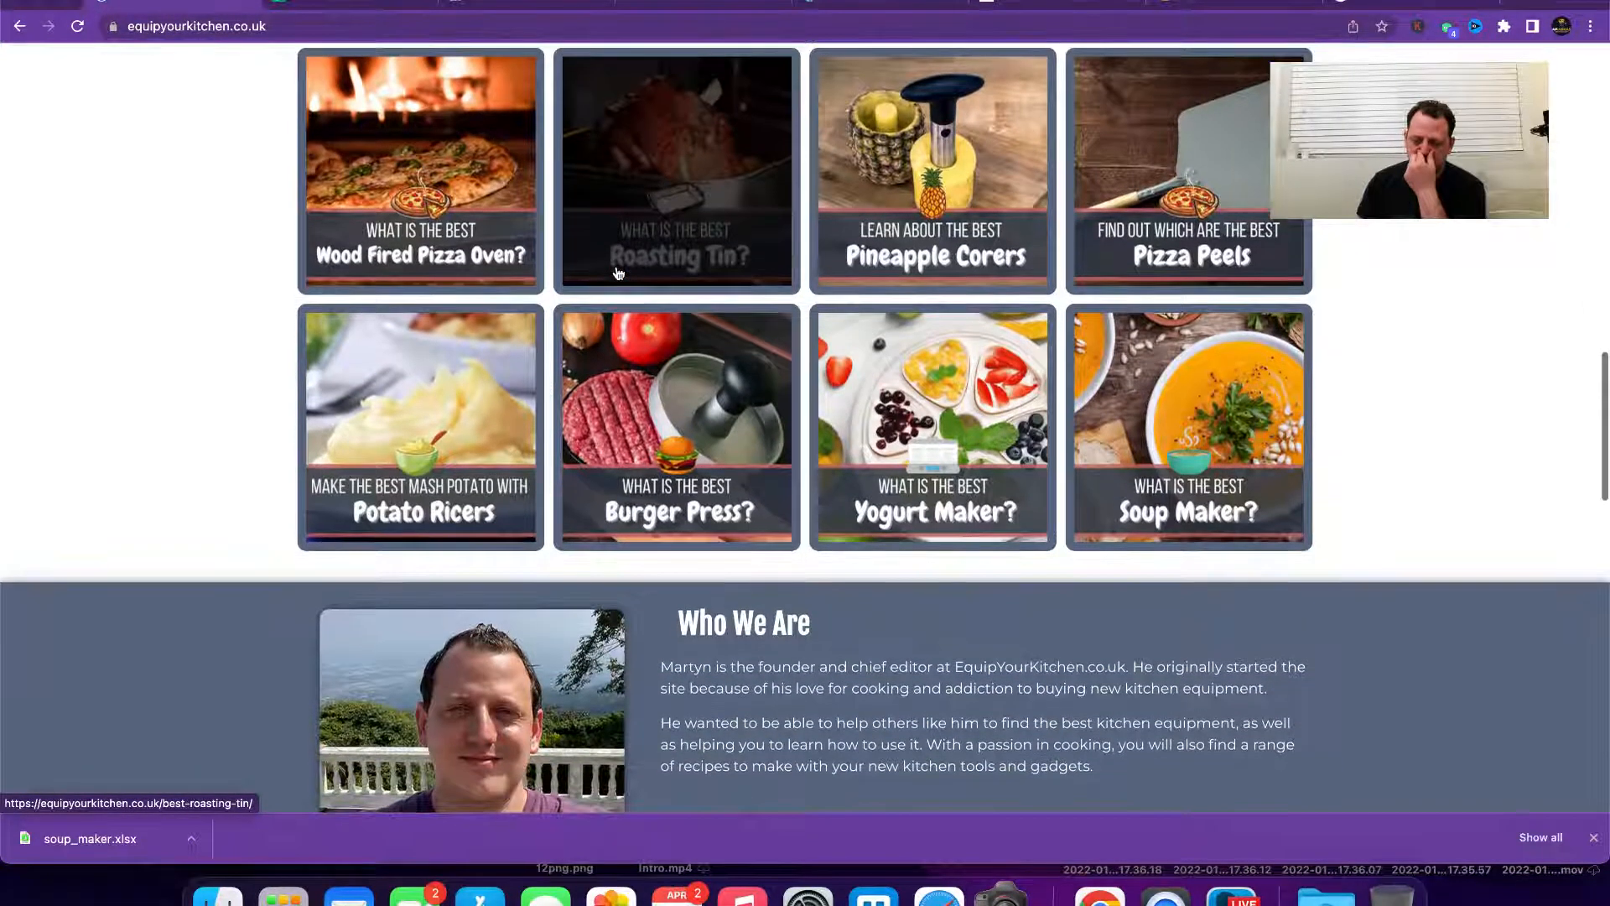
pyautogui.scroll(4, 618, 272)
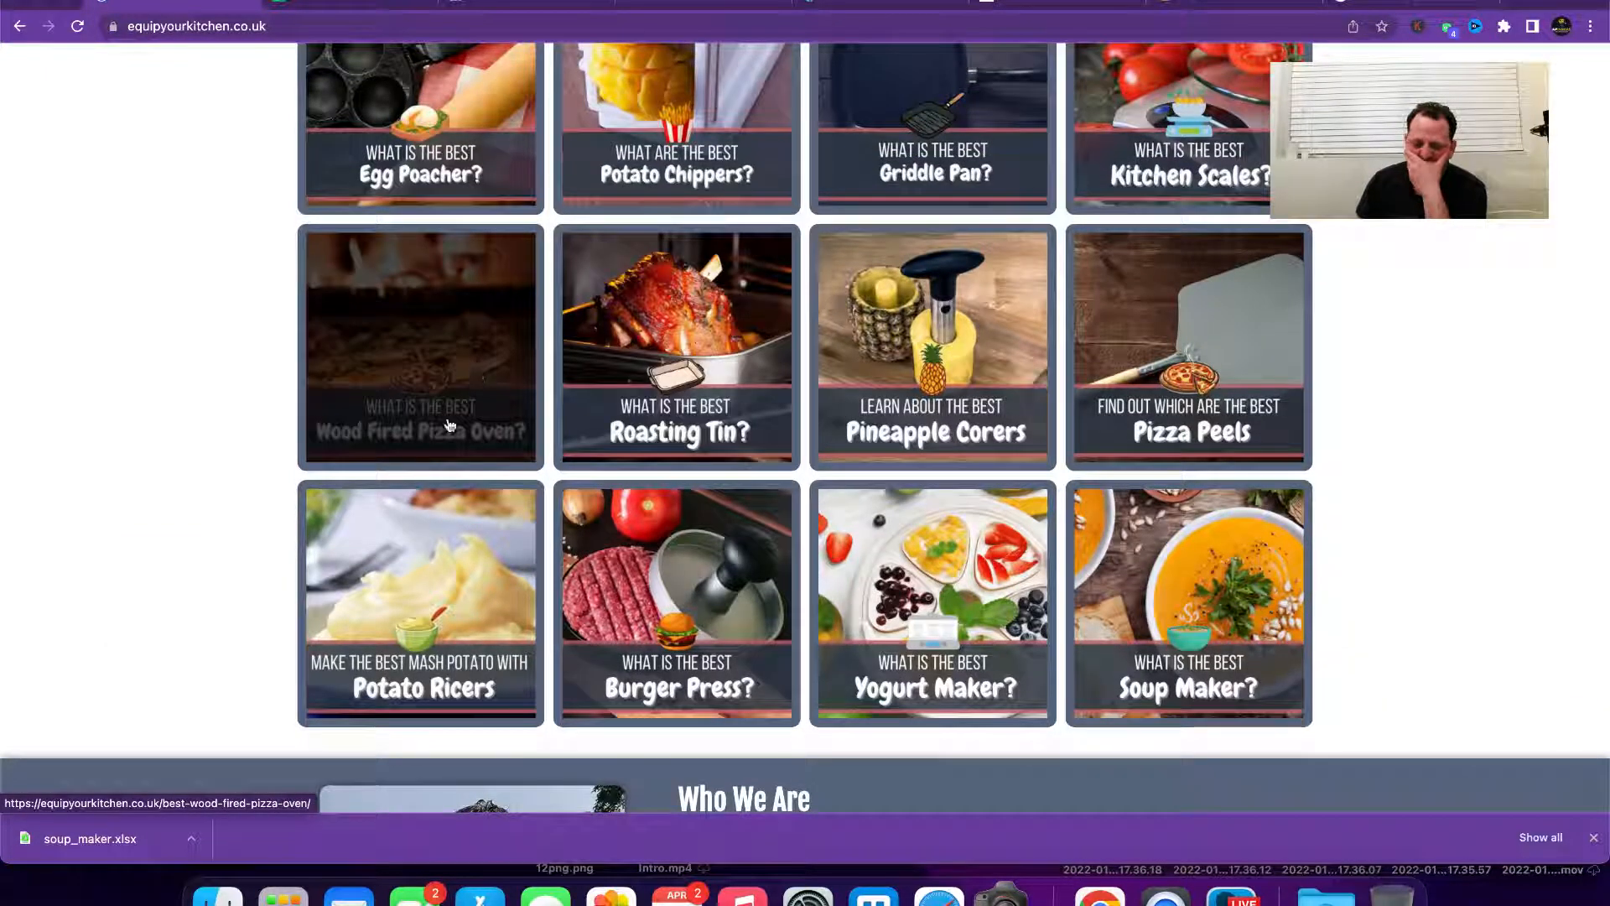
pyautogui.scroll(4, 448, 369)
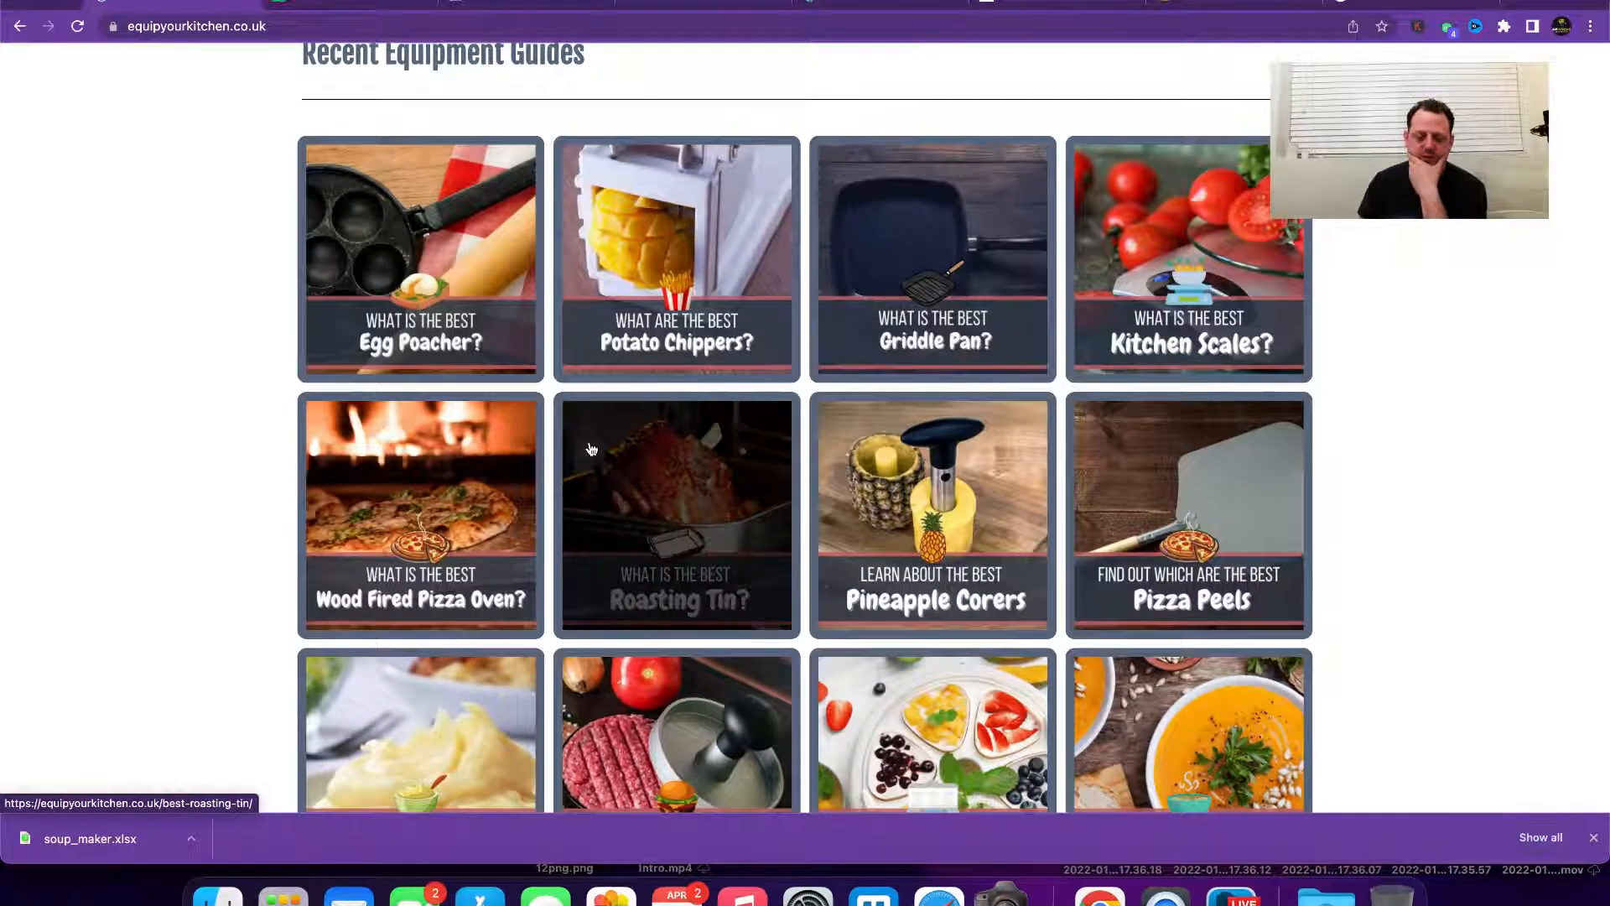
pyautogui.scroll(-4, 469, 526)
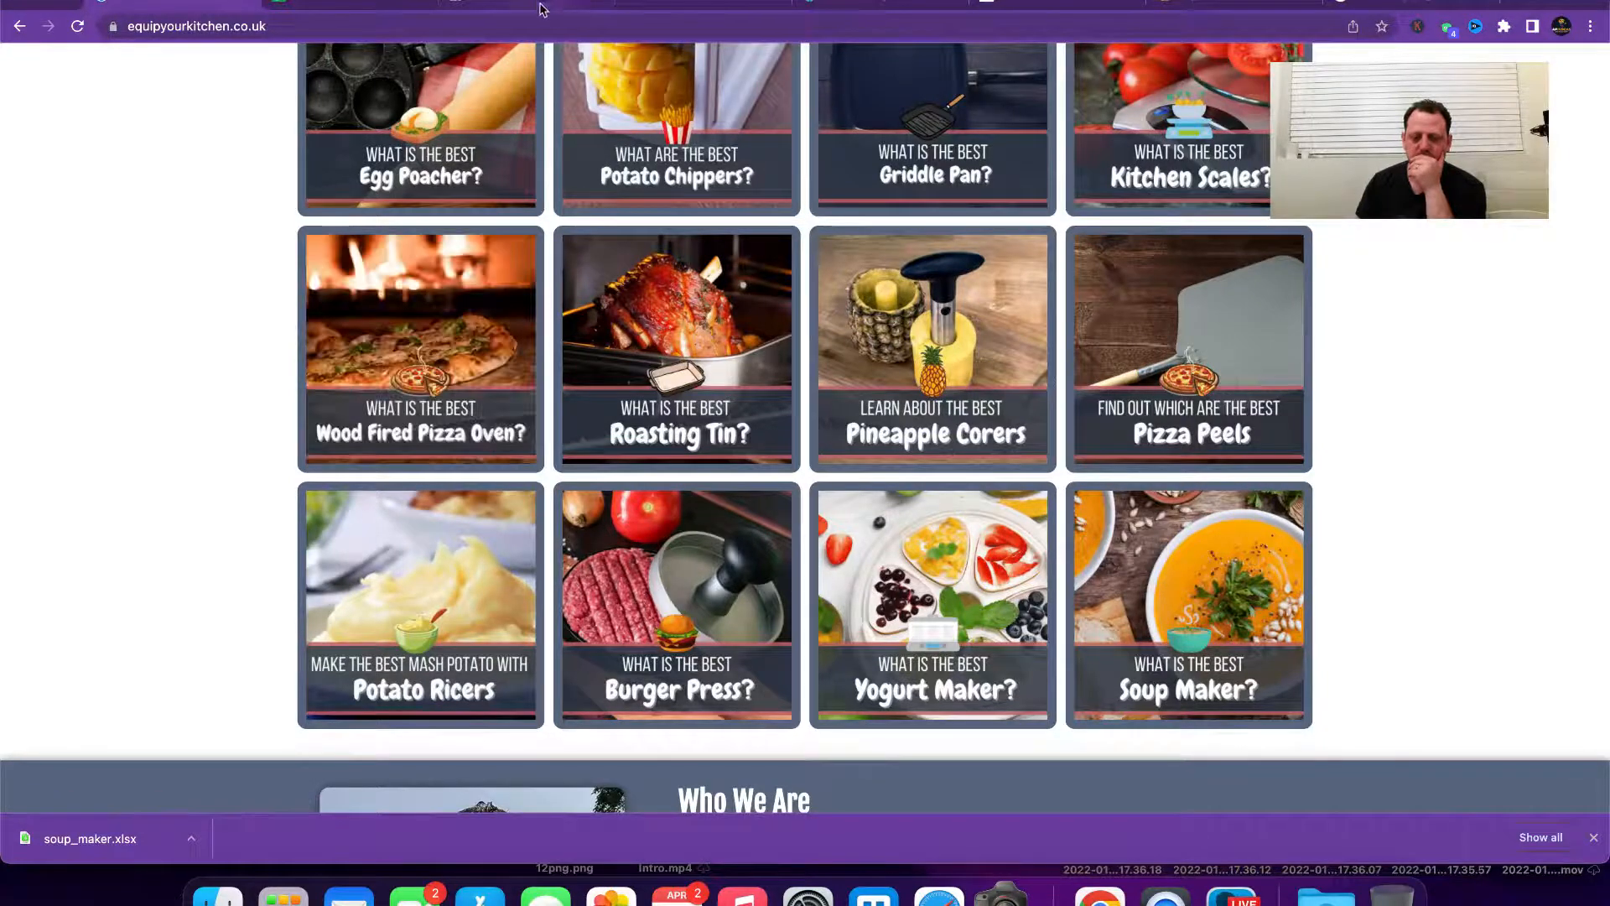
pyautogui.scroll(-5, 826, 340)
pyautogui.scroll(-10, 826, 340)
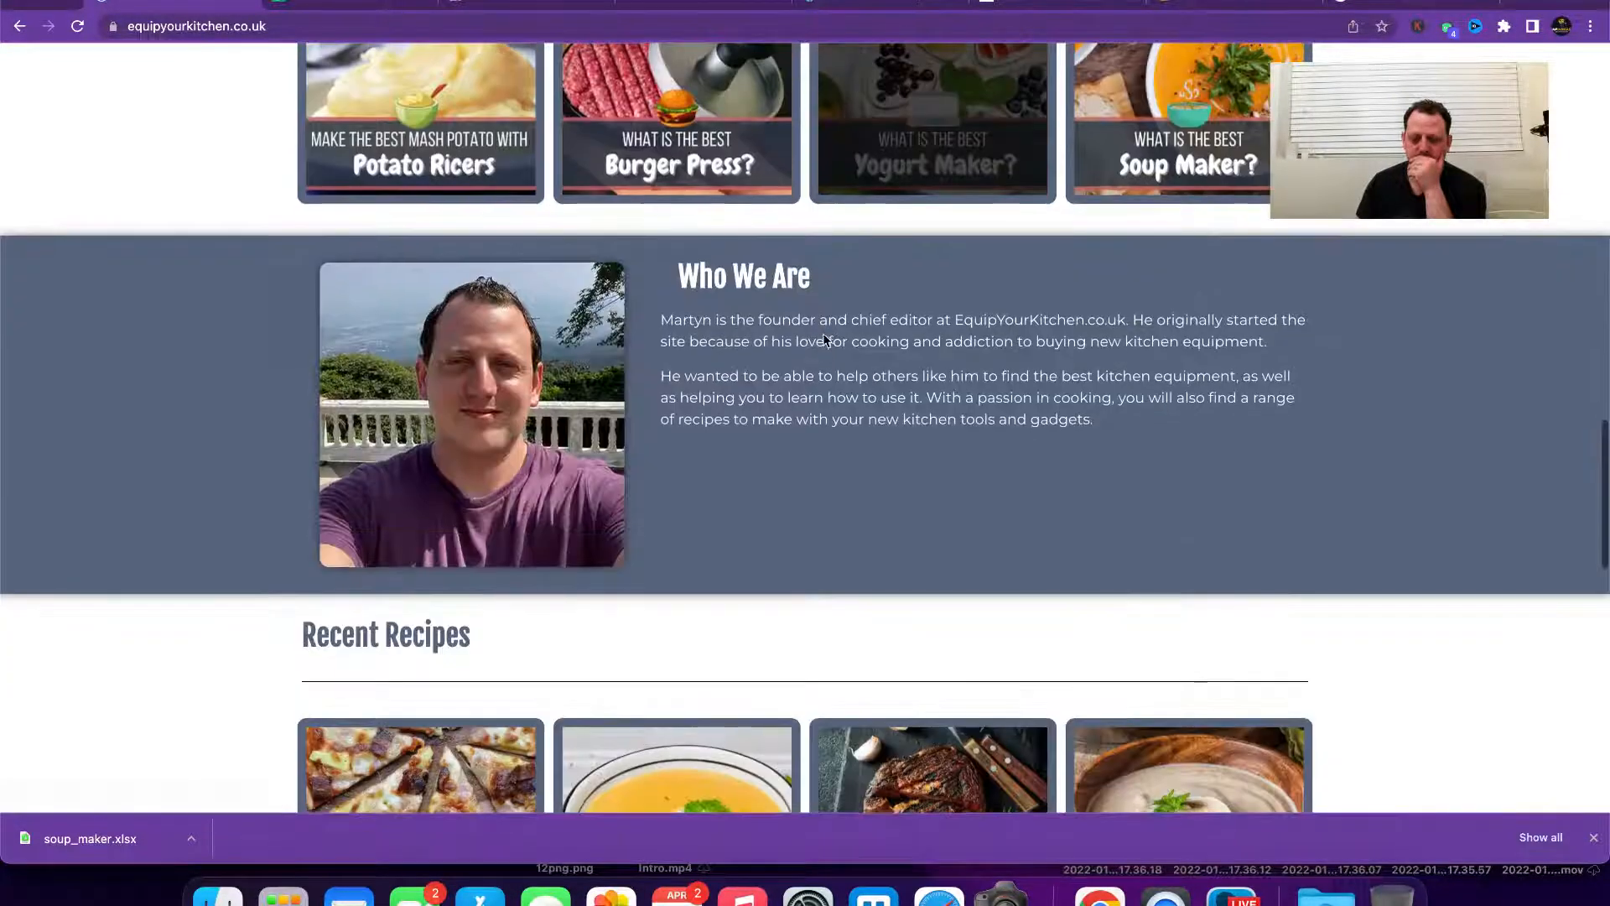
pyautogui.scroll(3, 824, 334)
pyautogui.scroll(-15, 823, 334)
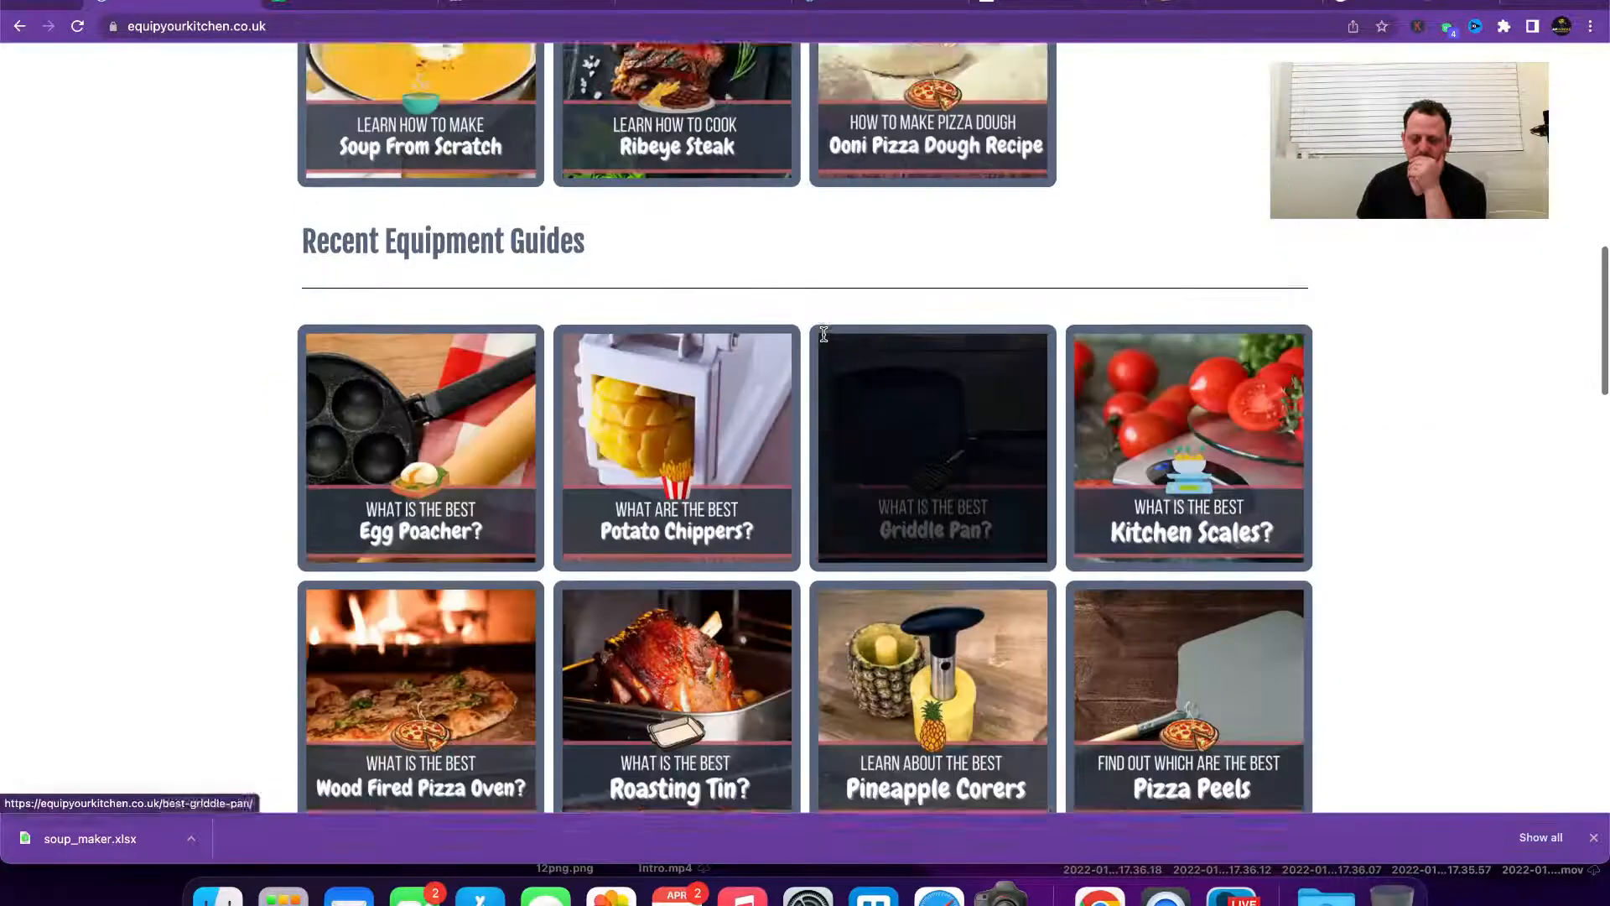
pyautogui.scroll(4, 755, 378)
pyautogui.scroll(5, 691, 417)
pyautogui.scroll(5, 690, 417)
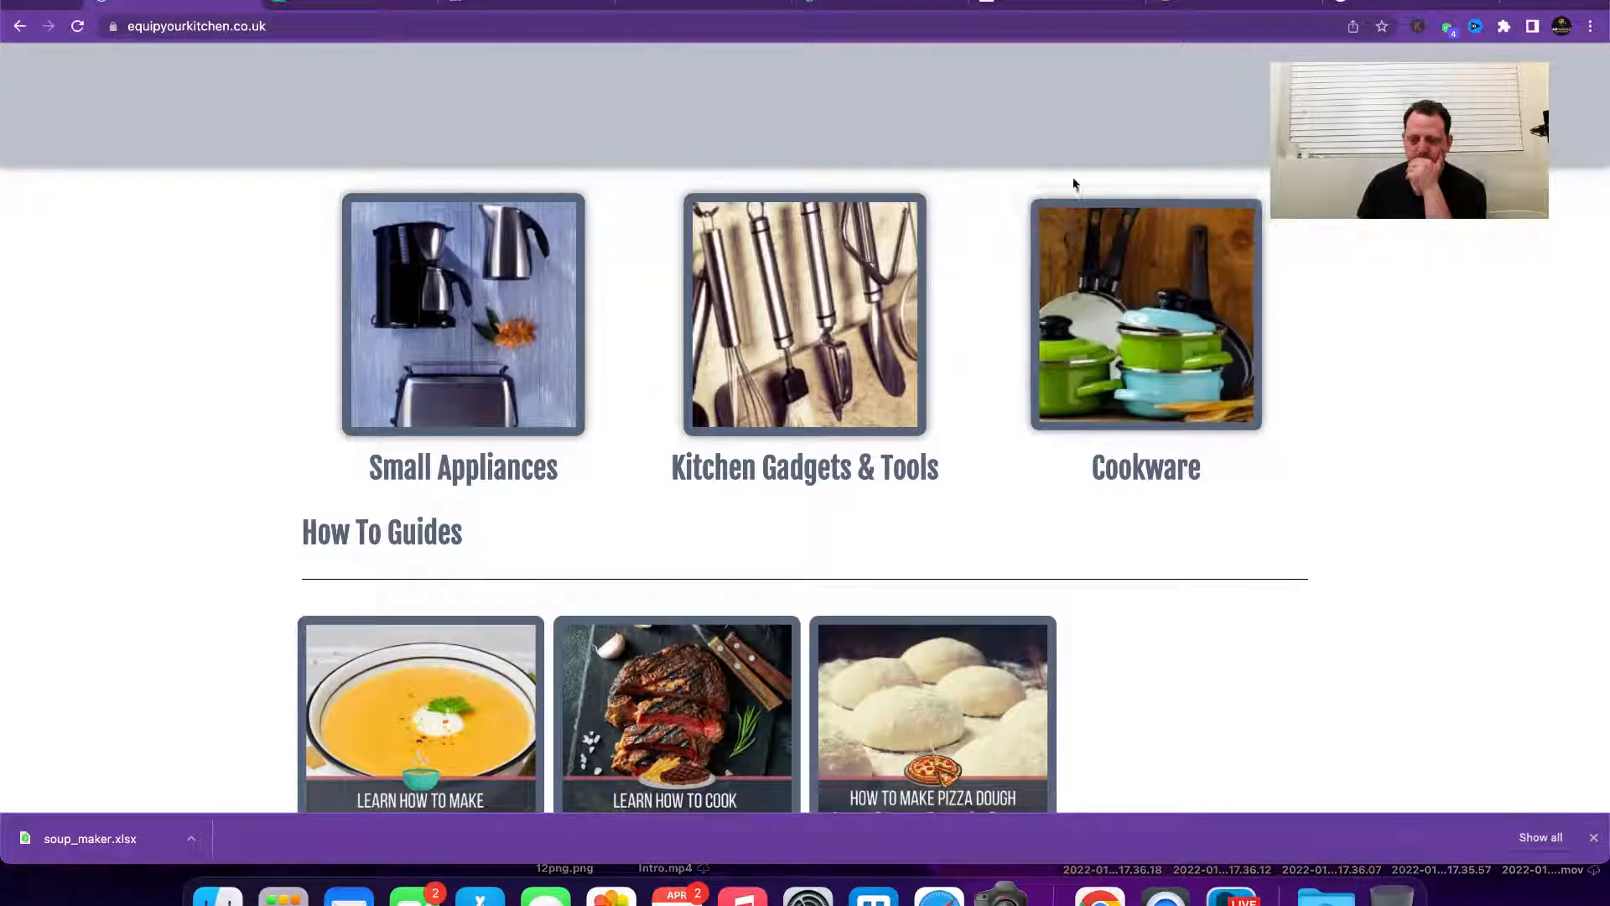
# Step: Copy the keyword "lentil soup in soup maker" from the Soup Maker list in the EYK Info Content Plan spreadsheet
pyautogui.click(334, 4)
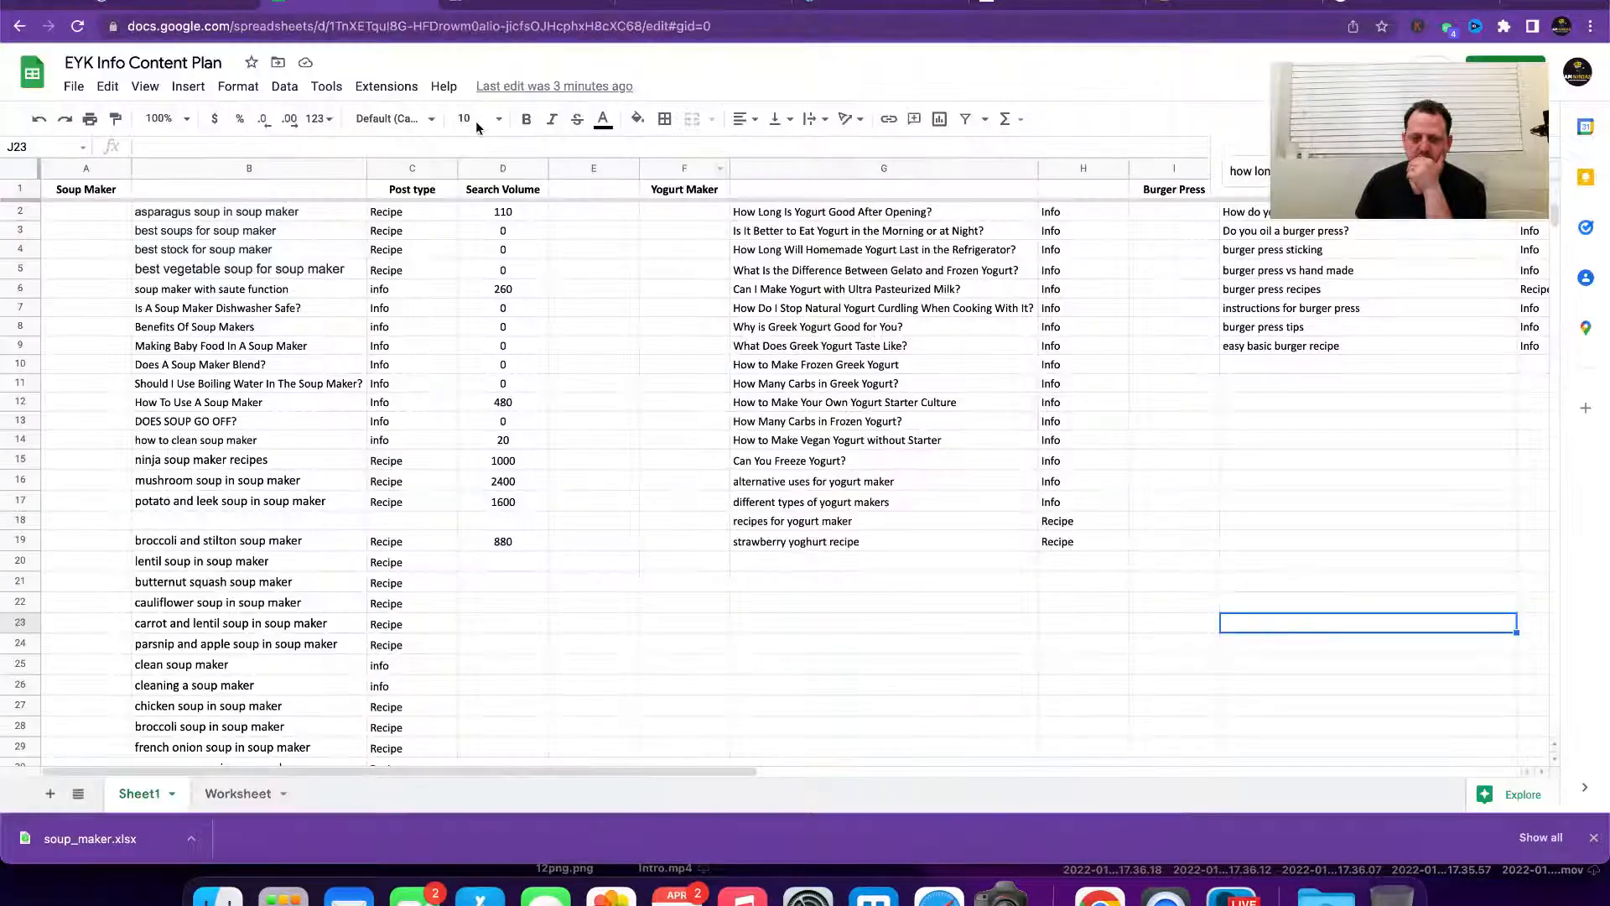
pyautogui.click(511, 406)
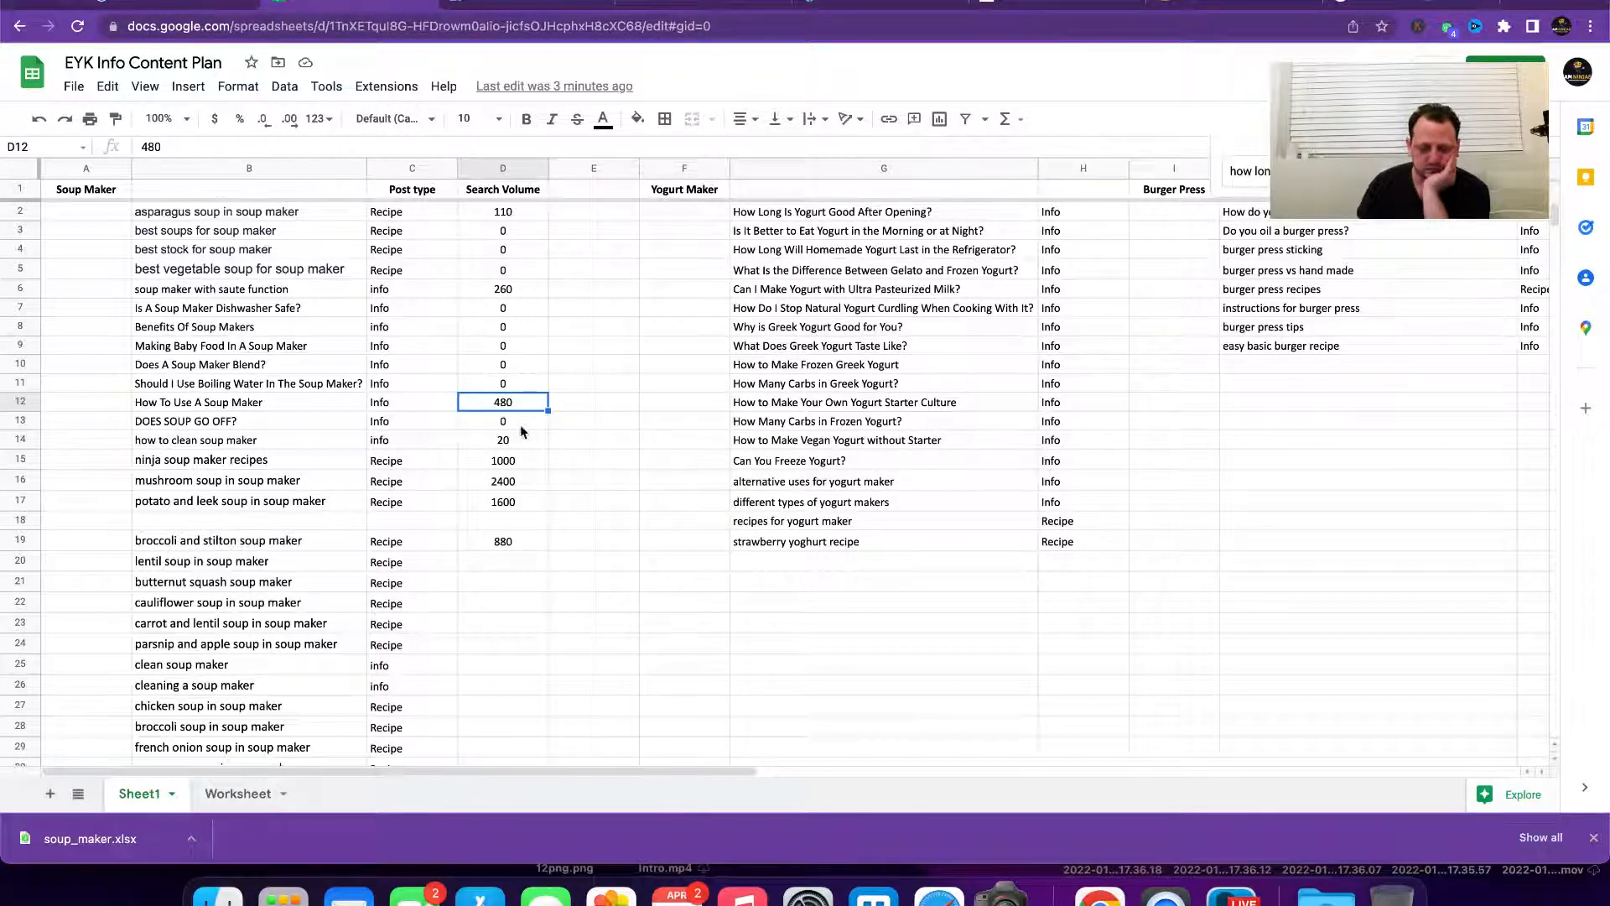
pyautogui.scroll(-3, 499, 617)
pyautogui.click(249, 428)
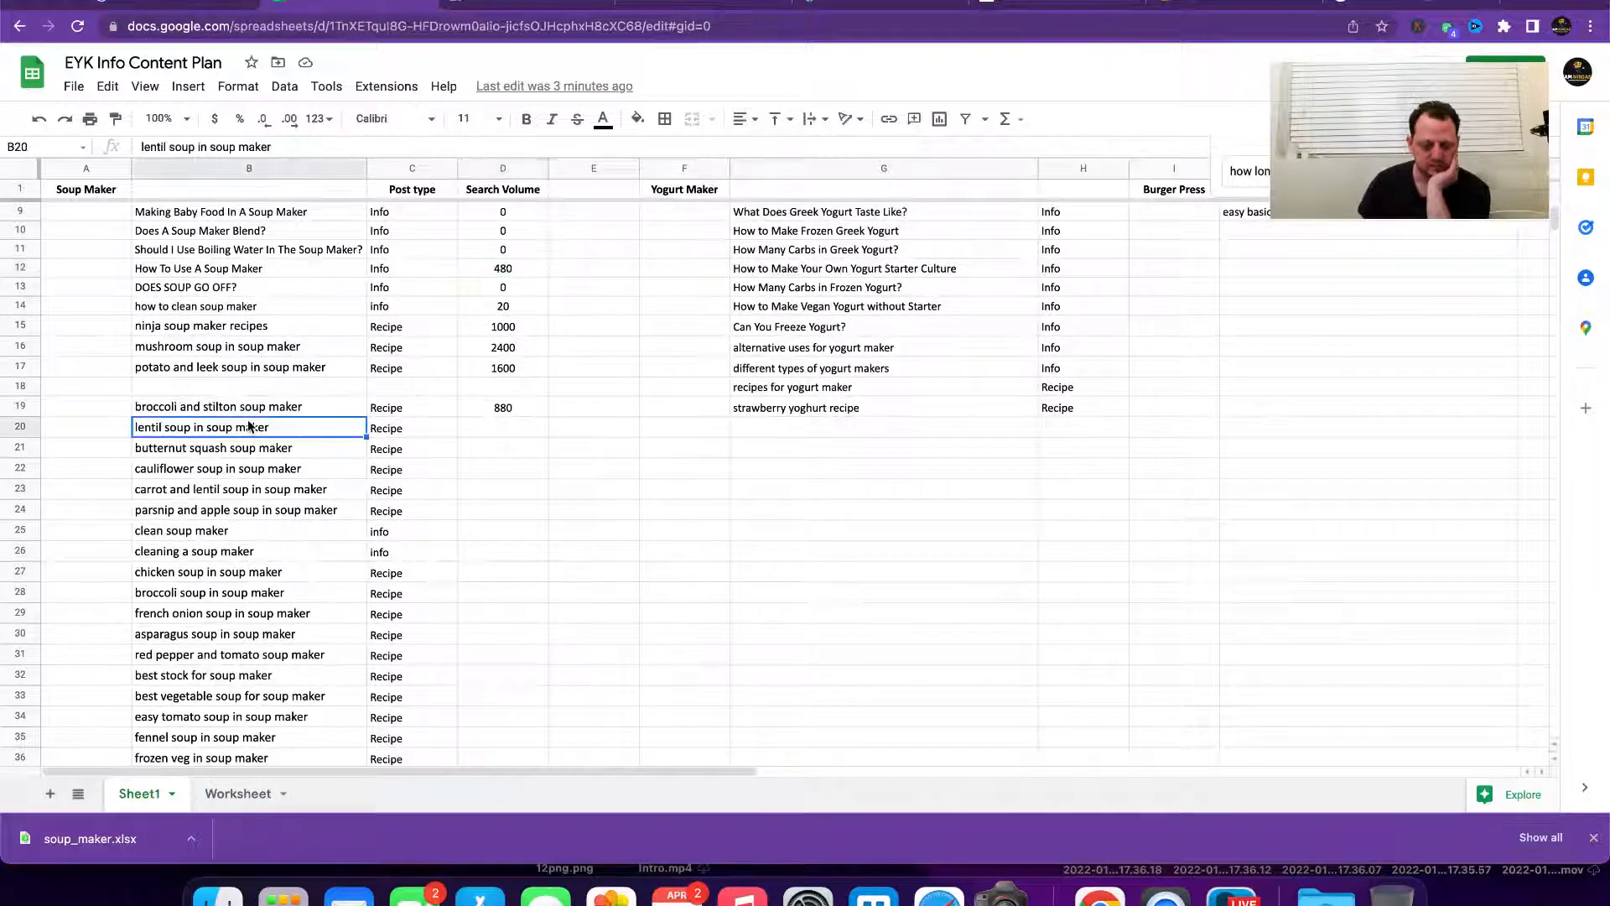
pyautogui.press('super+c')
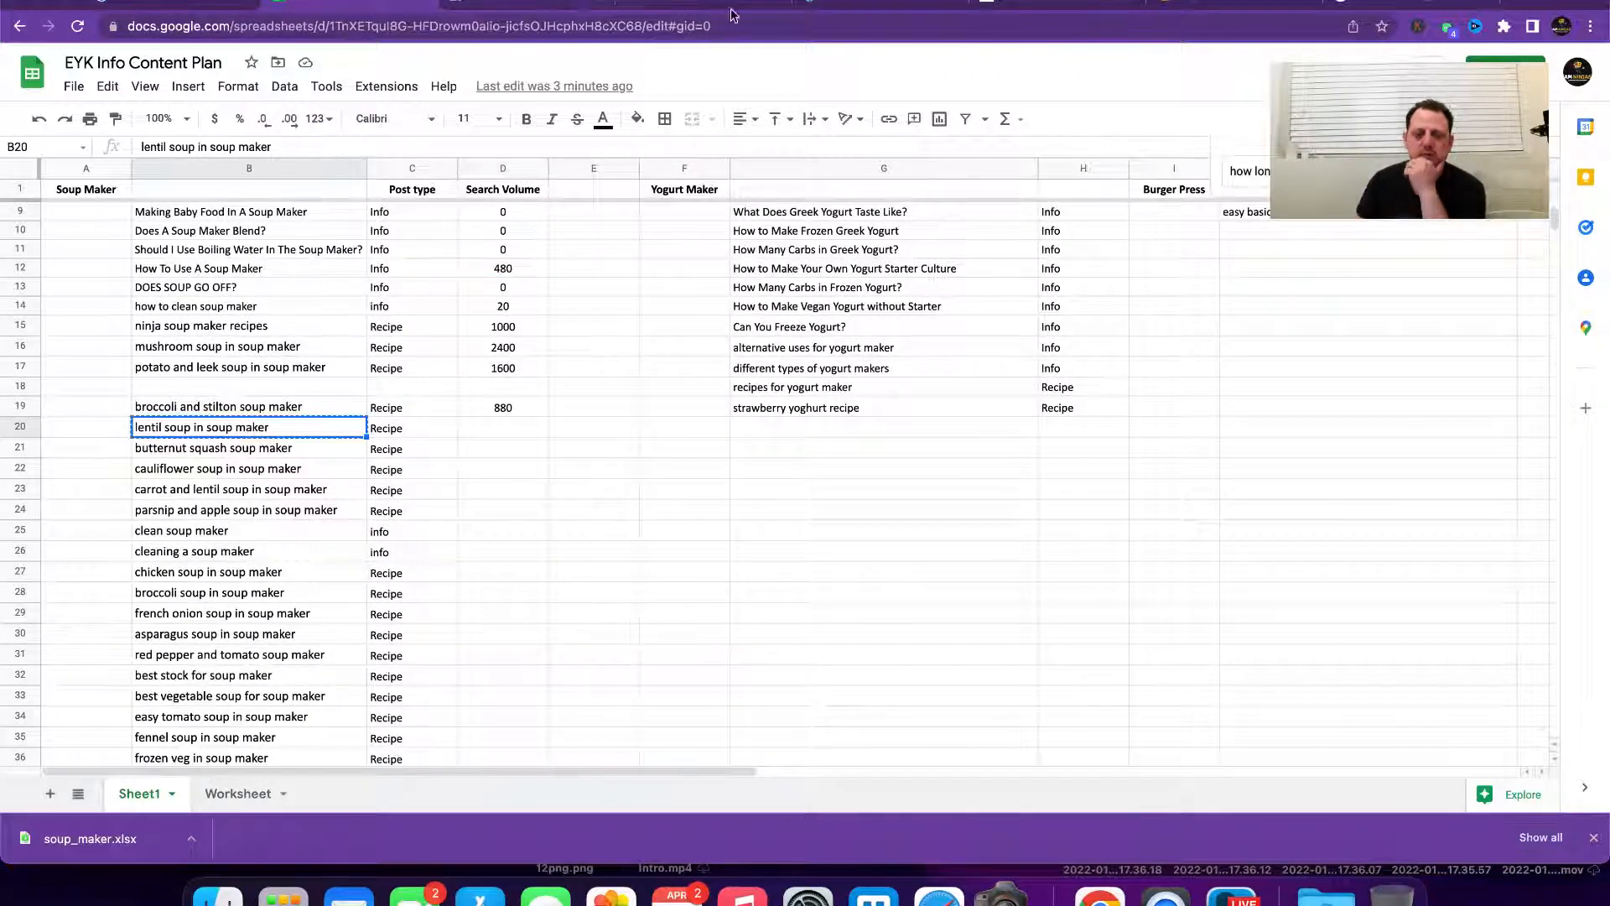
# Step: Open google.com in place of the Search Console report and search for "lentil soup in soup maker"
pyautogui.click(558, 5)
pyautogui.click(558, 27)
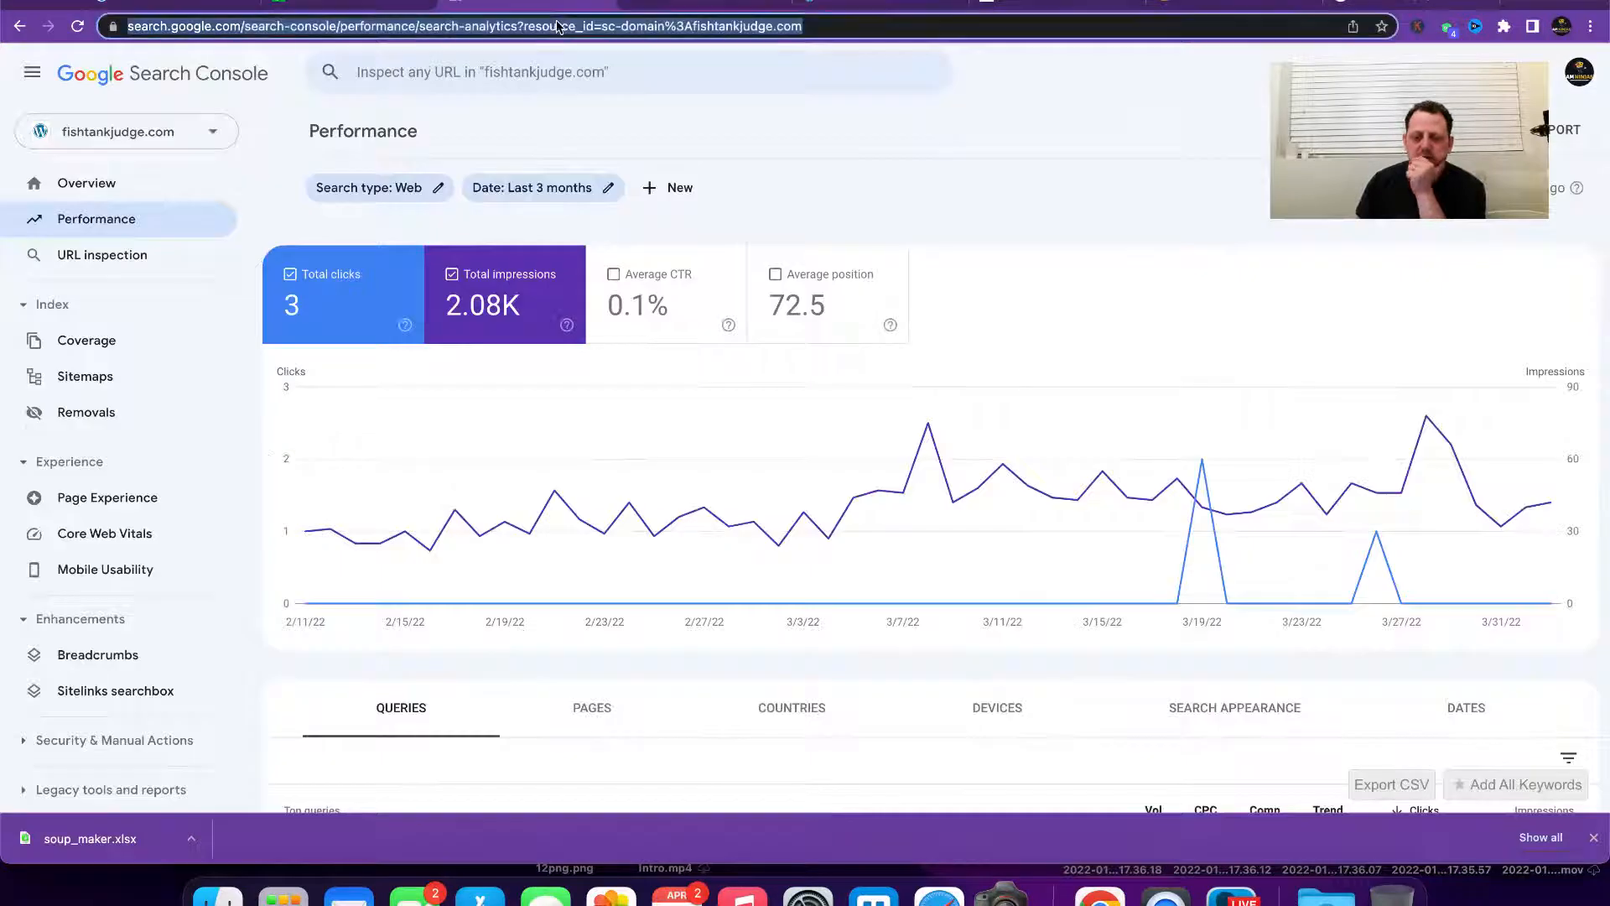
pyautogui.write('google.com')
pyautogui.press('Return')
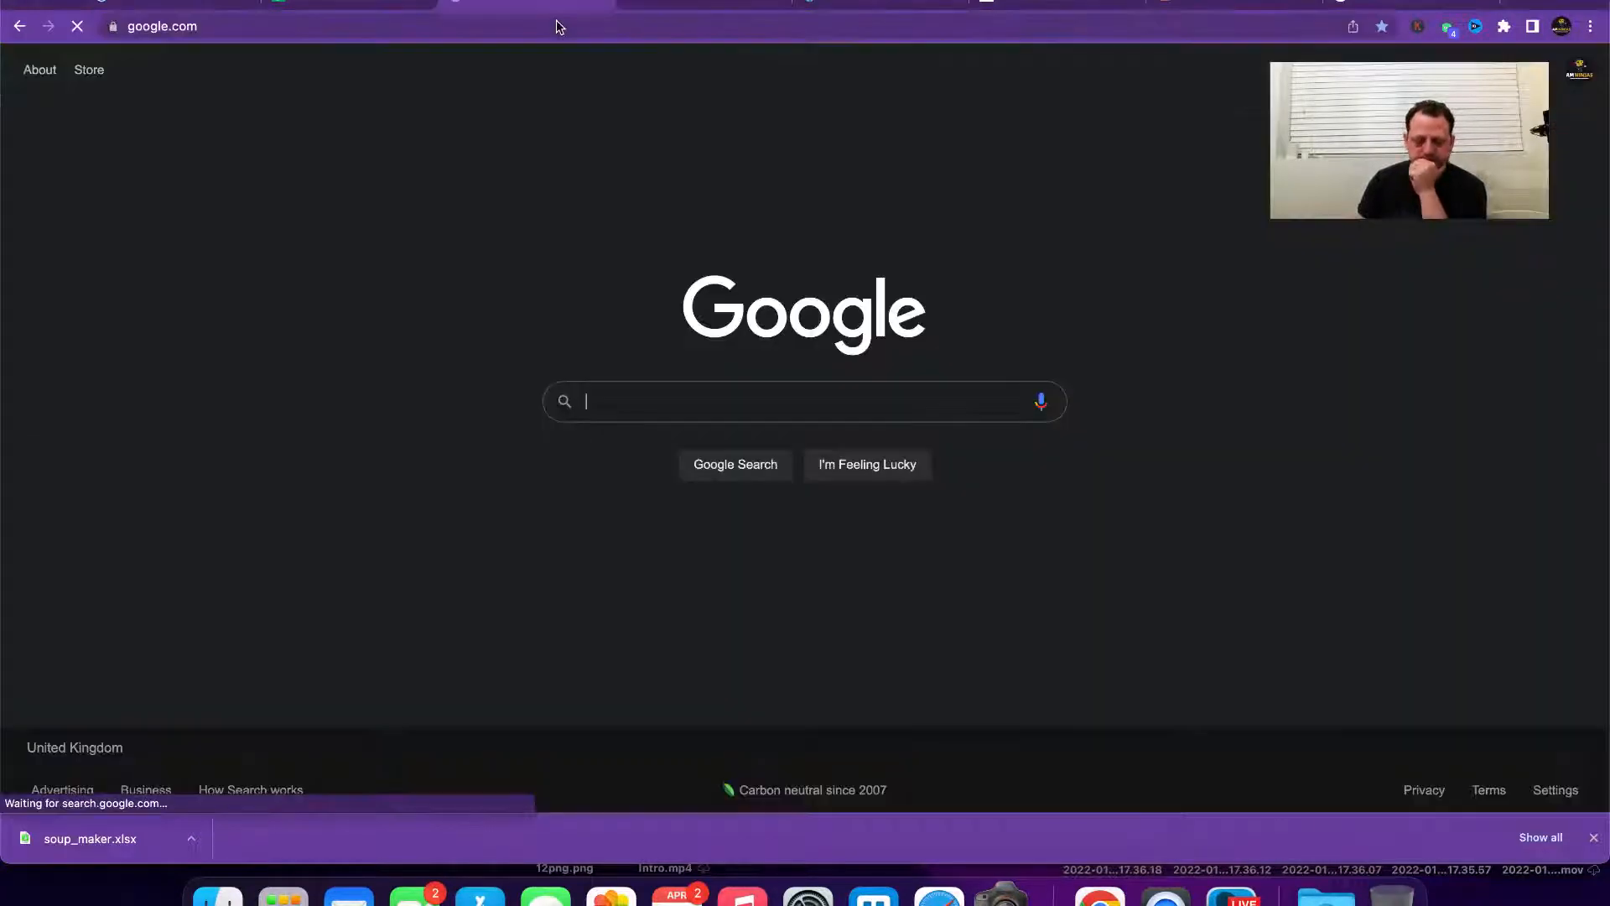
pyautogui.click(619, 391)
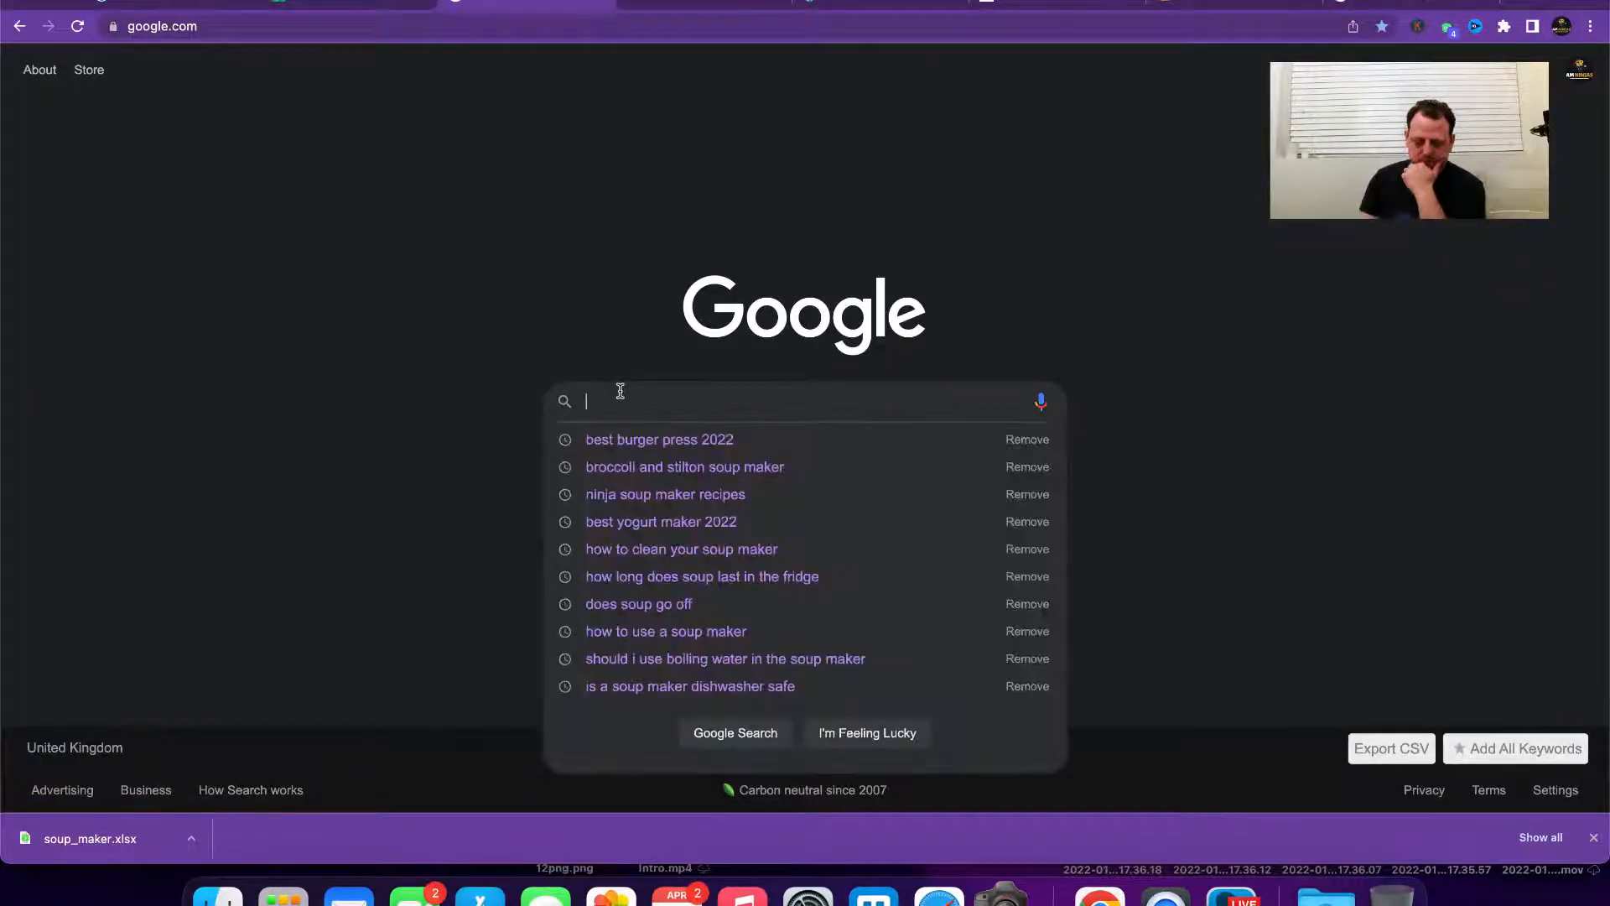
pyautogui.press('super+v')
pyautogui.press('Return')
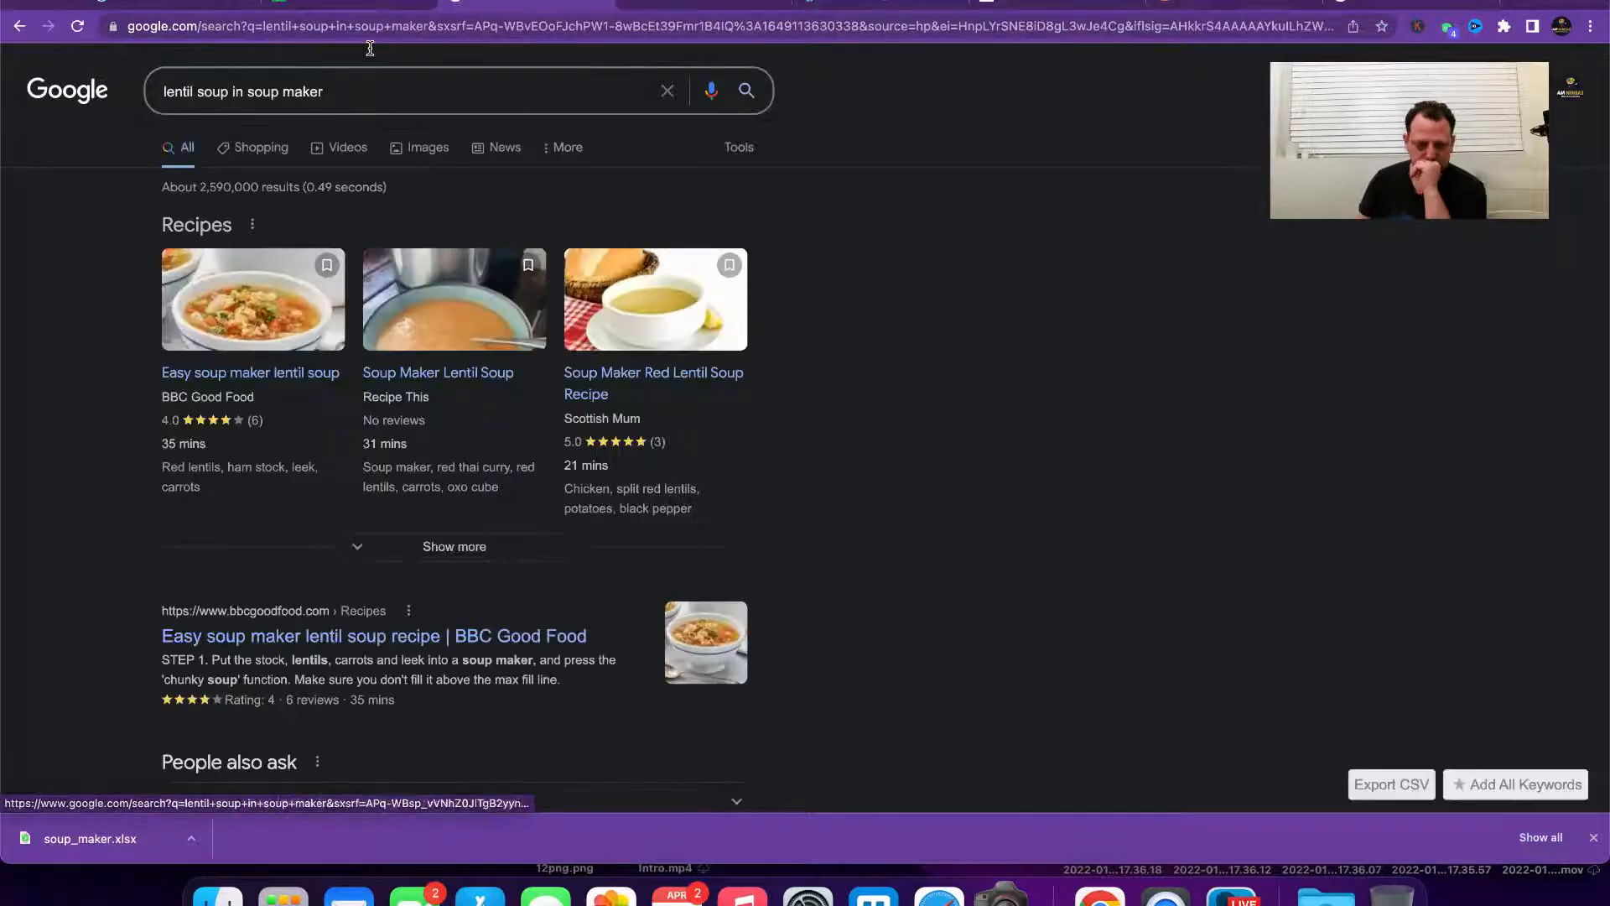
# Step: Enter a search volume of 590 for "lentil soup in soup maker" in the EYK Info Content Plan
pyautogui.click(363, 4)
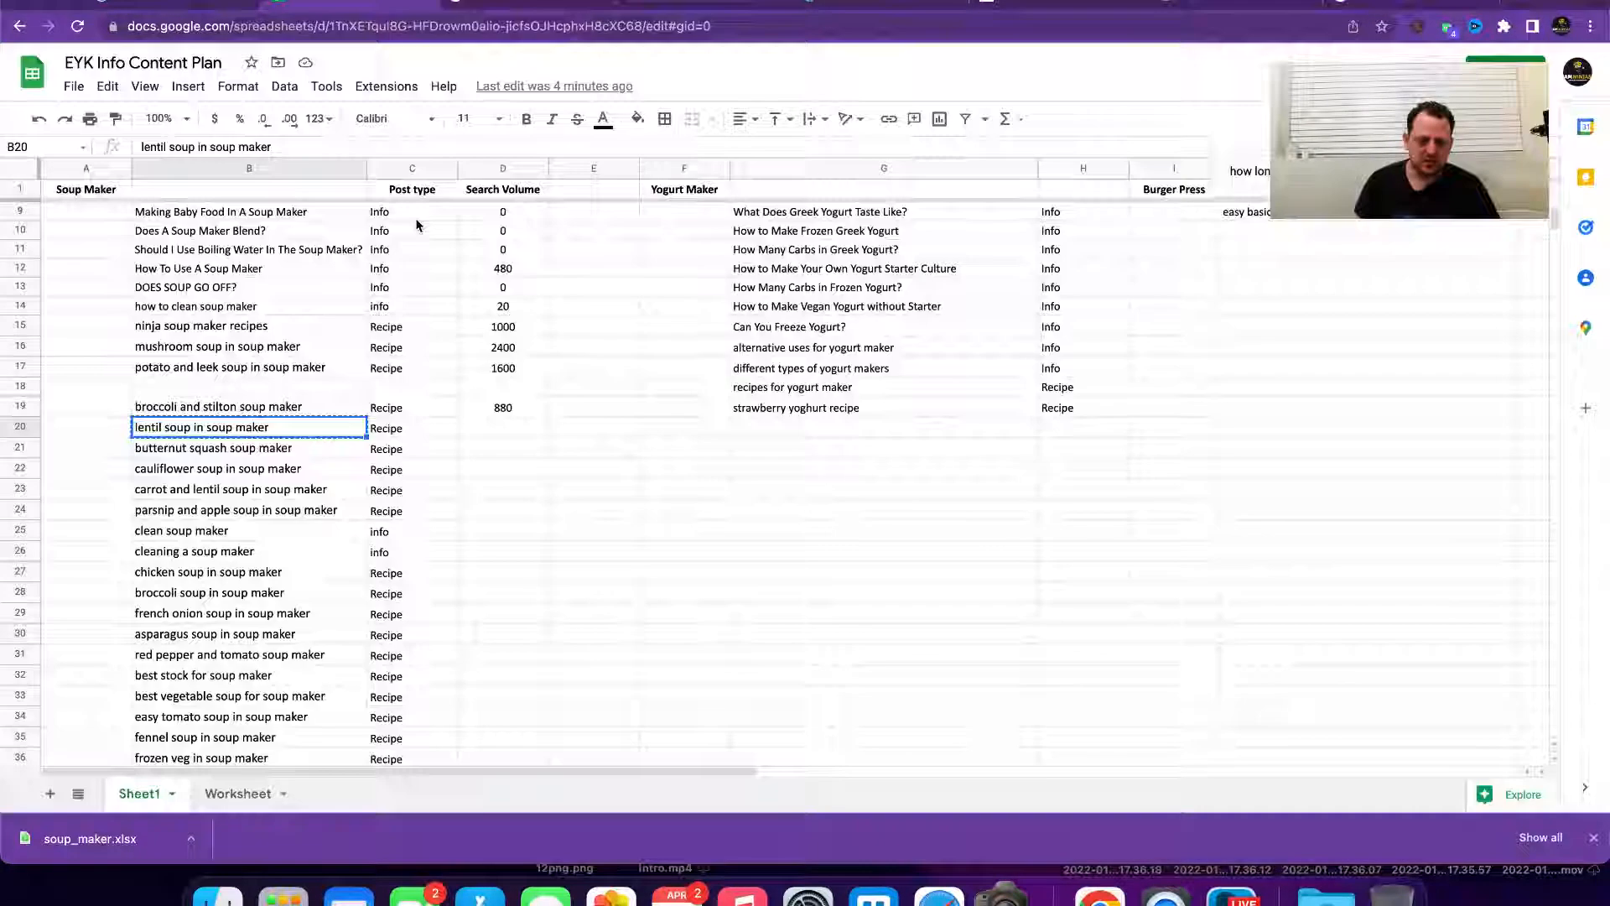
pyautogui.press('Right')
pyautogui.press('Right')
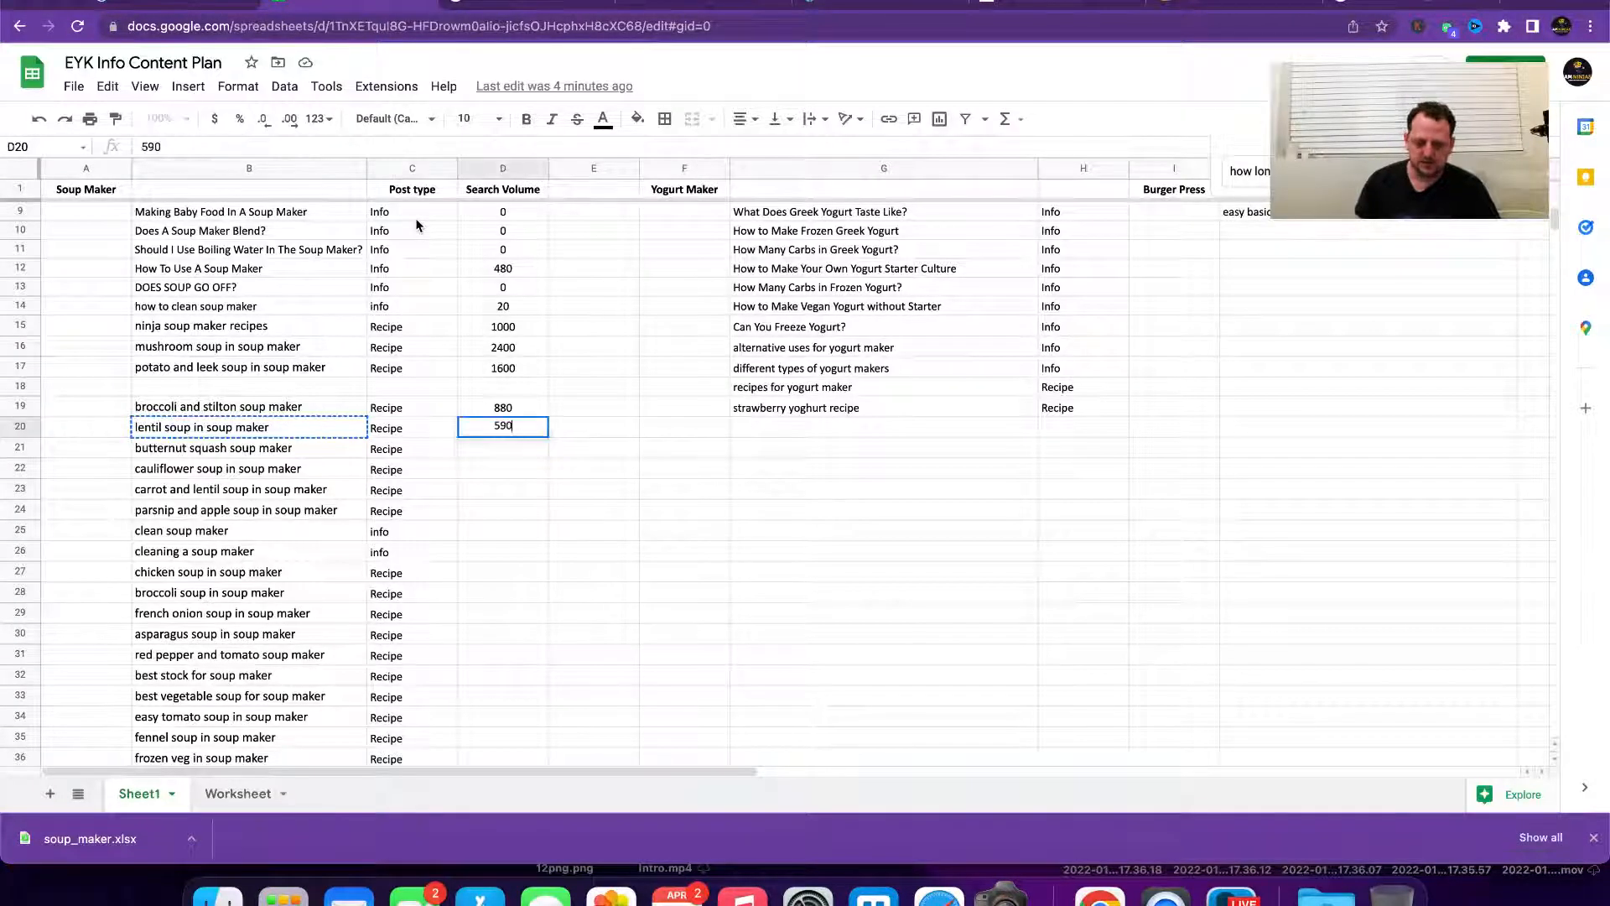
pyautogui.press('Return')
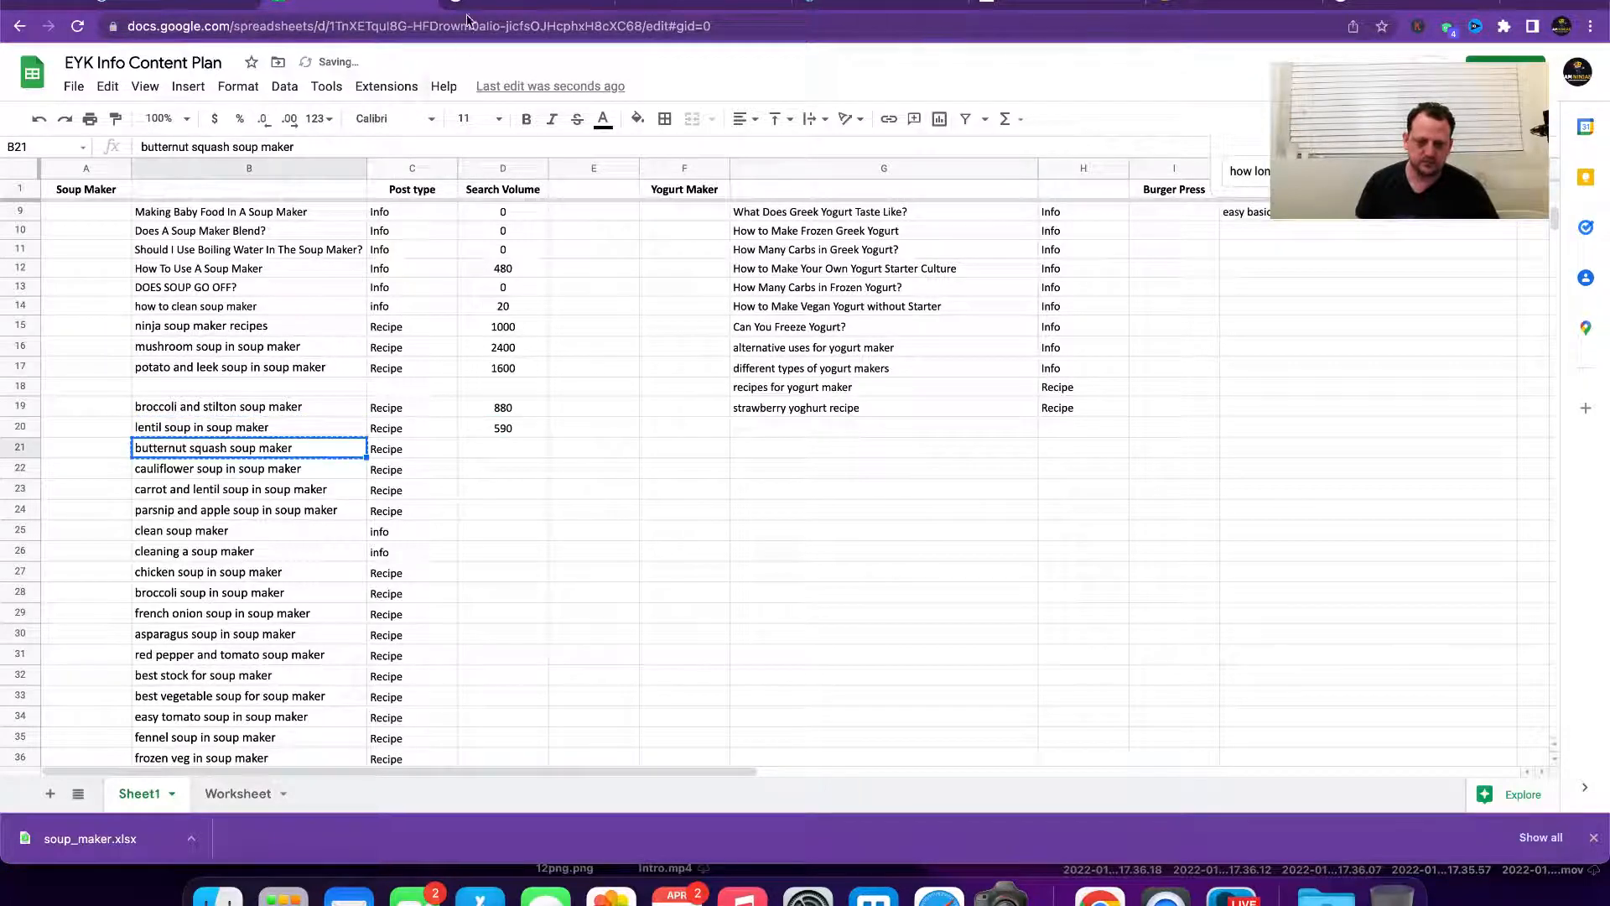
# Step: Search Google for the keyword "butternut squash soup maker" to look up its monthly search volume
pyautogui.click(475, 4)
pyautogui.tripleClick(365, 84)
pyautogui.hotkey('ctrl', 'v')
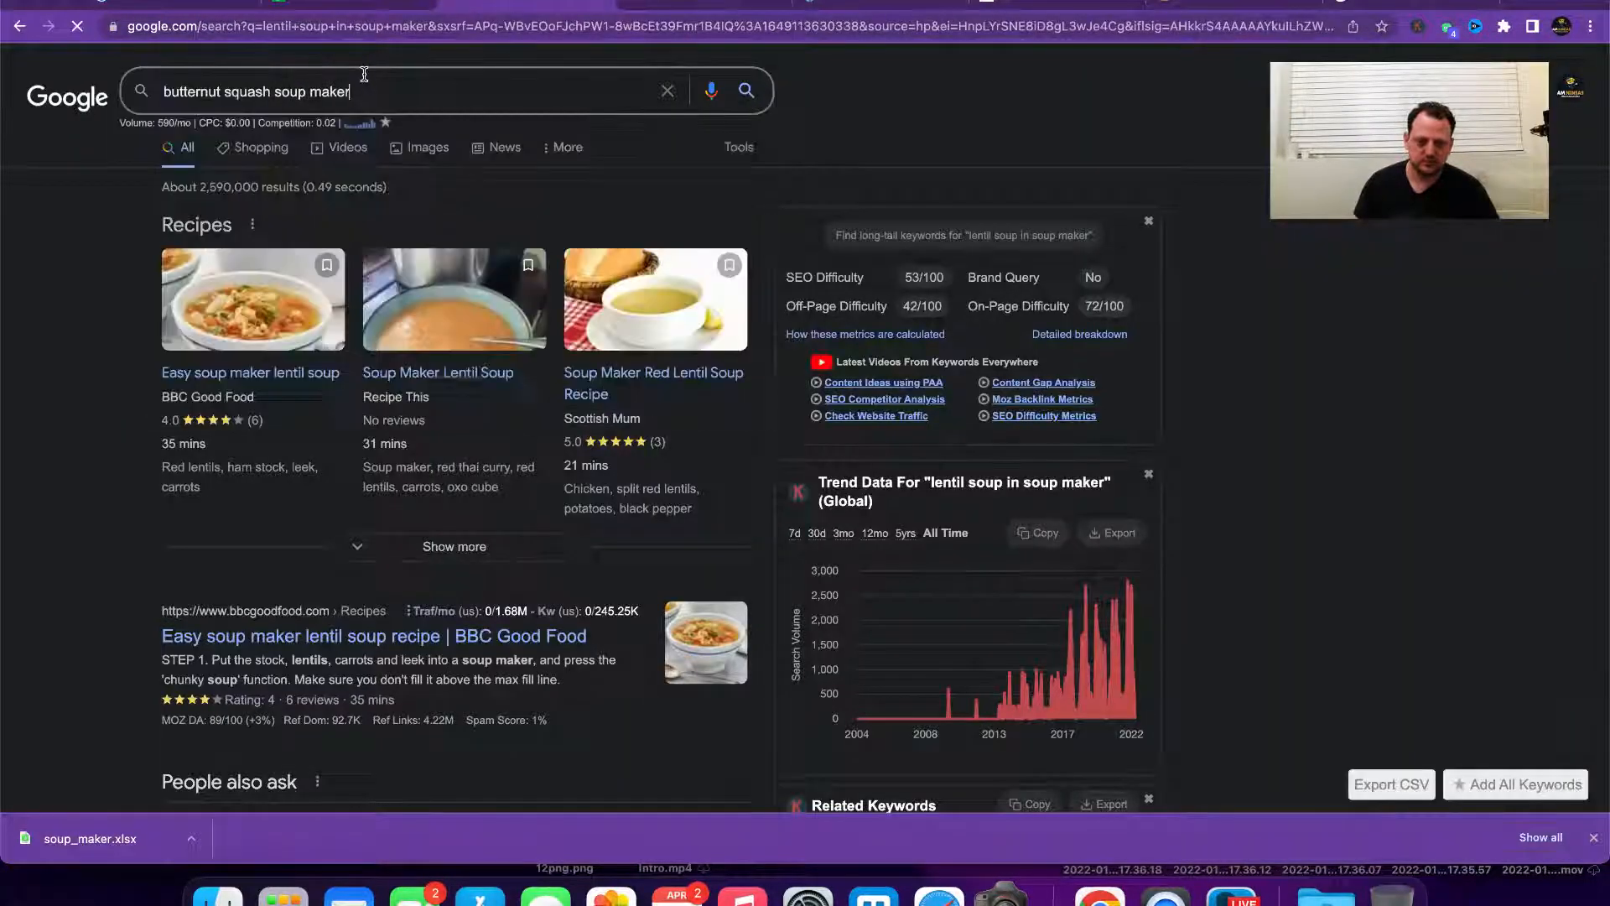
pyautogui.press('Return')
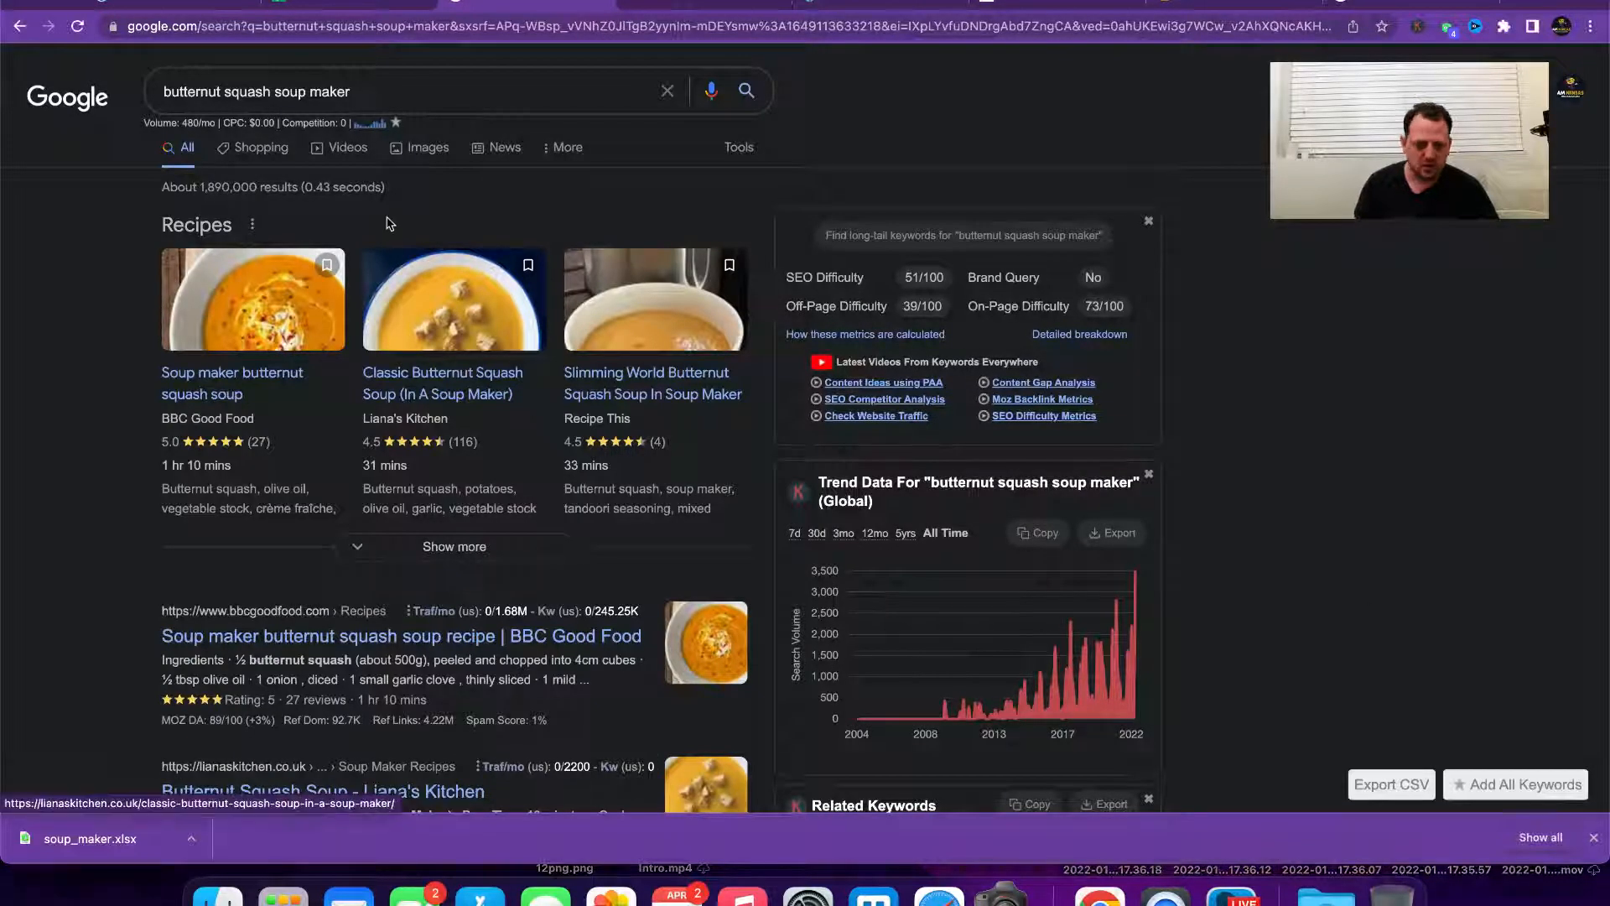
# Step: Enter a search volume of 480 for "butternut squash soup maker" in the EYK Info Content Plan
pyautogui.click(339, 11)
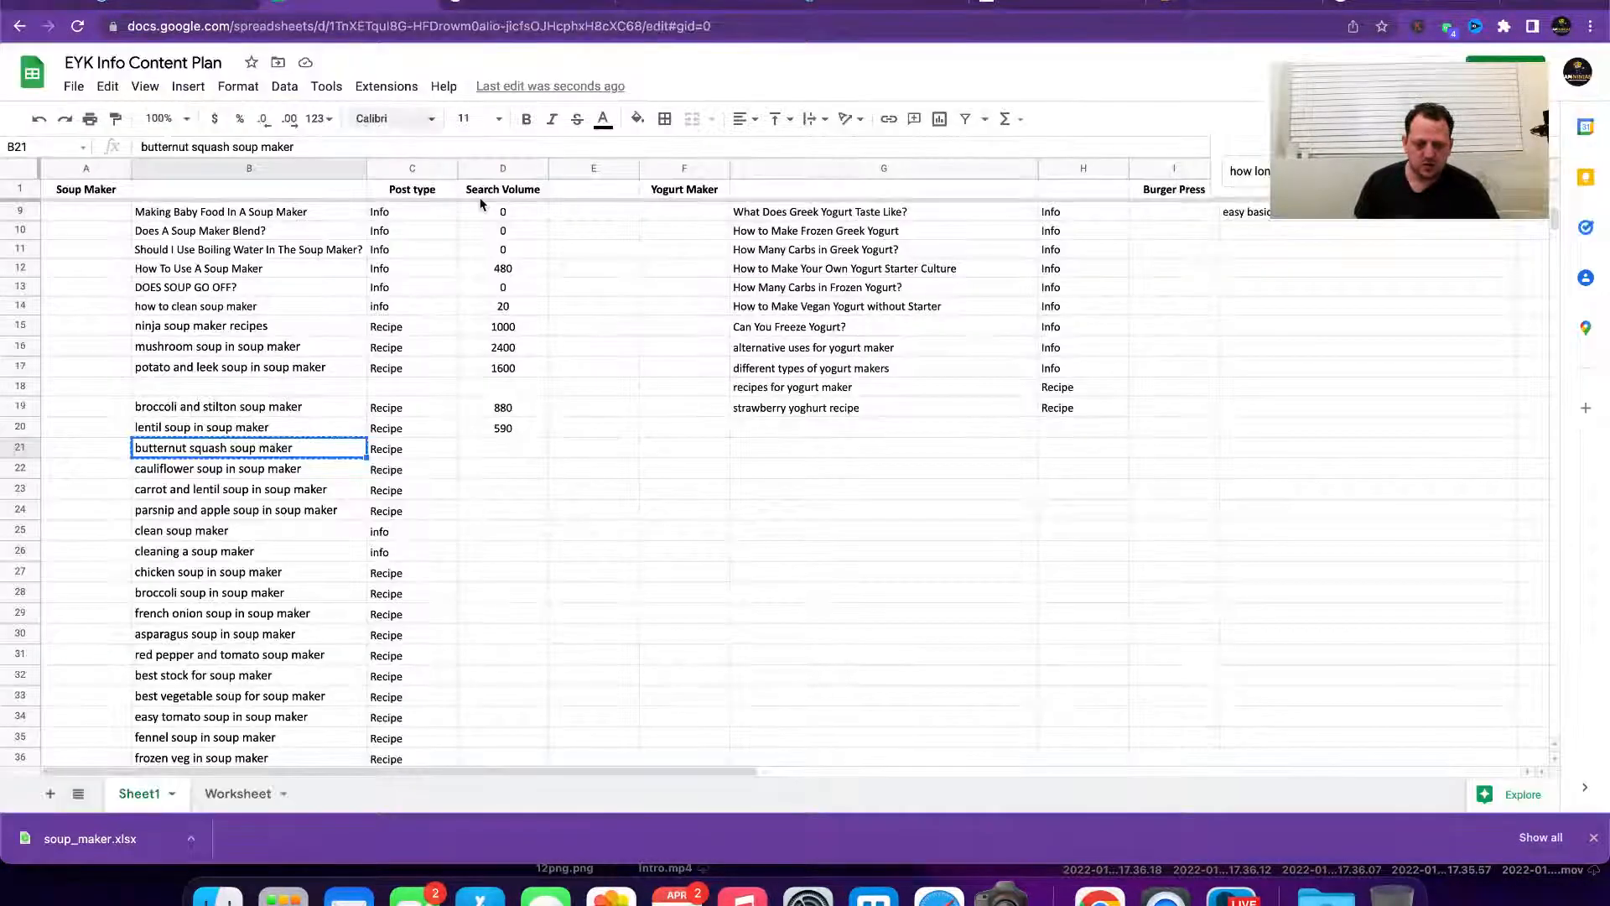
pyautogui.press('Right')
pyautogui.press('Right')
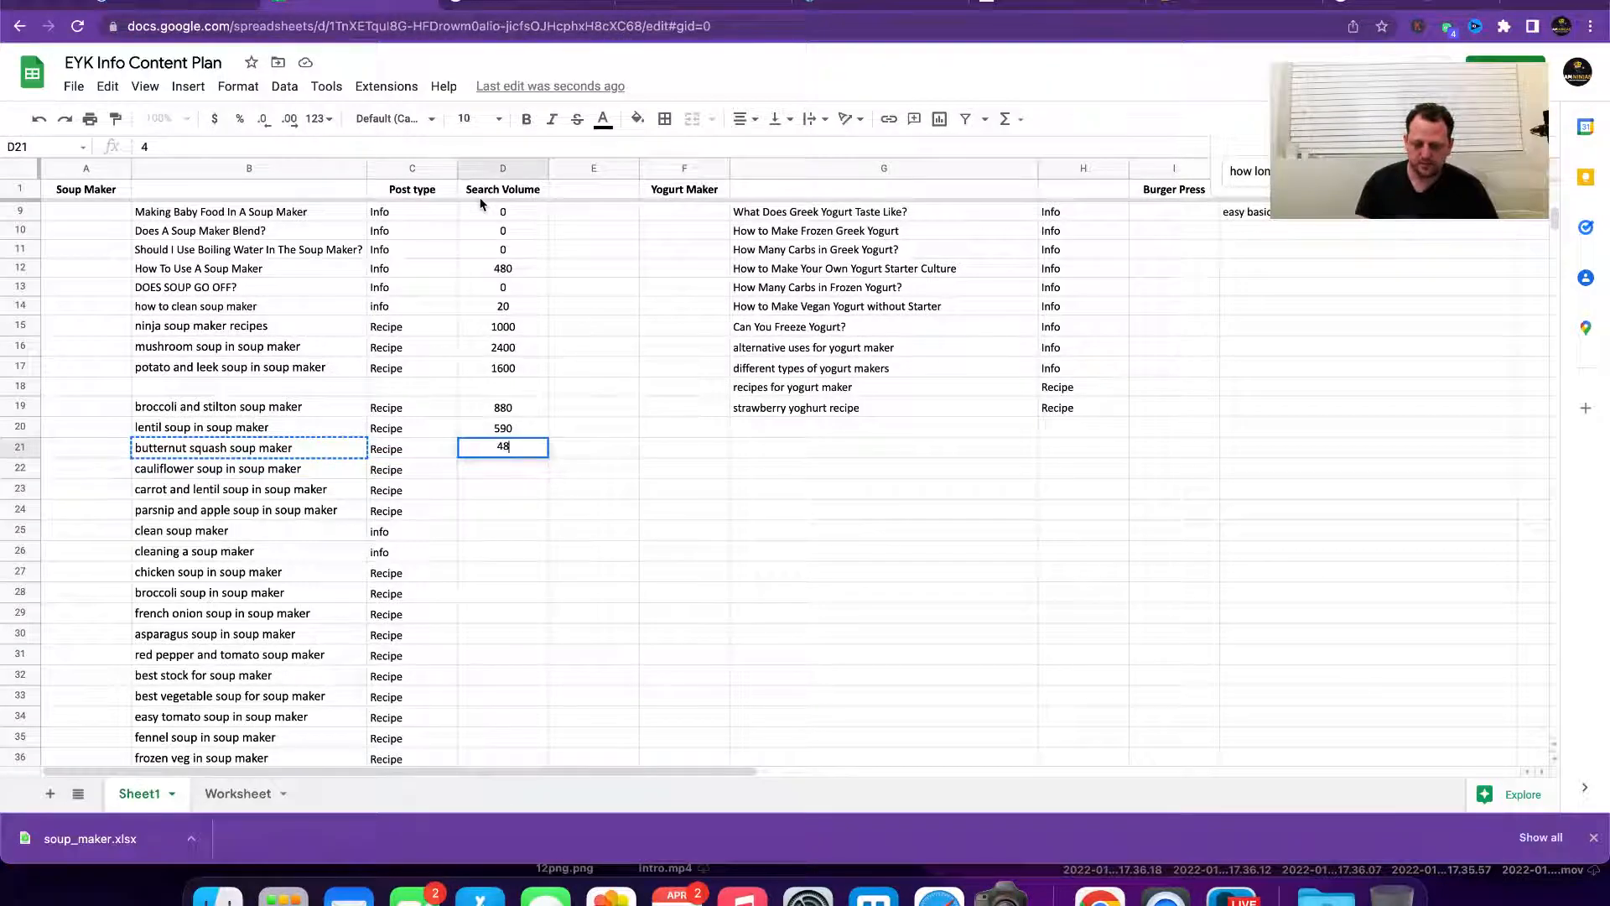
pyautogui.press('Return')
# Step: Copy the keyword "cauliflower soup in soup maker" from the plan and search Google for its monthly volume
pyautogui.press('Left')
pyautogui.press('Left')
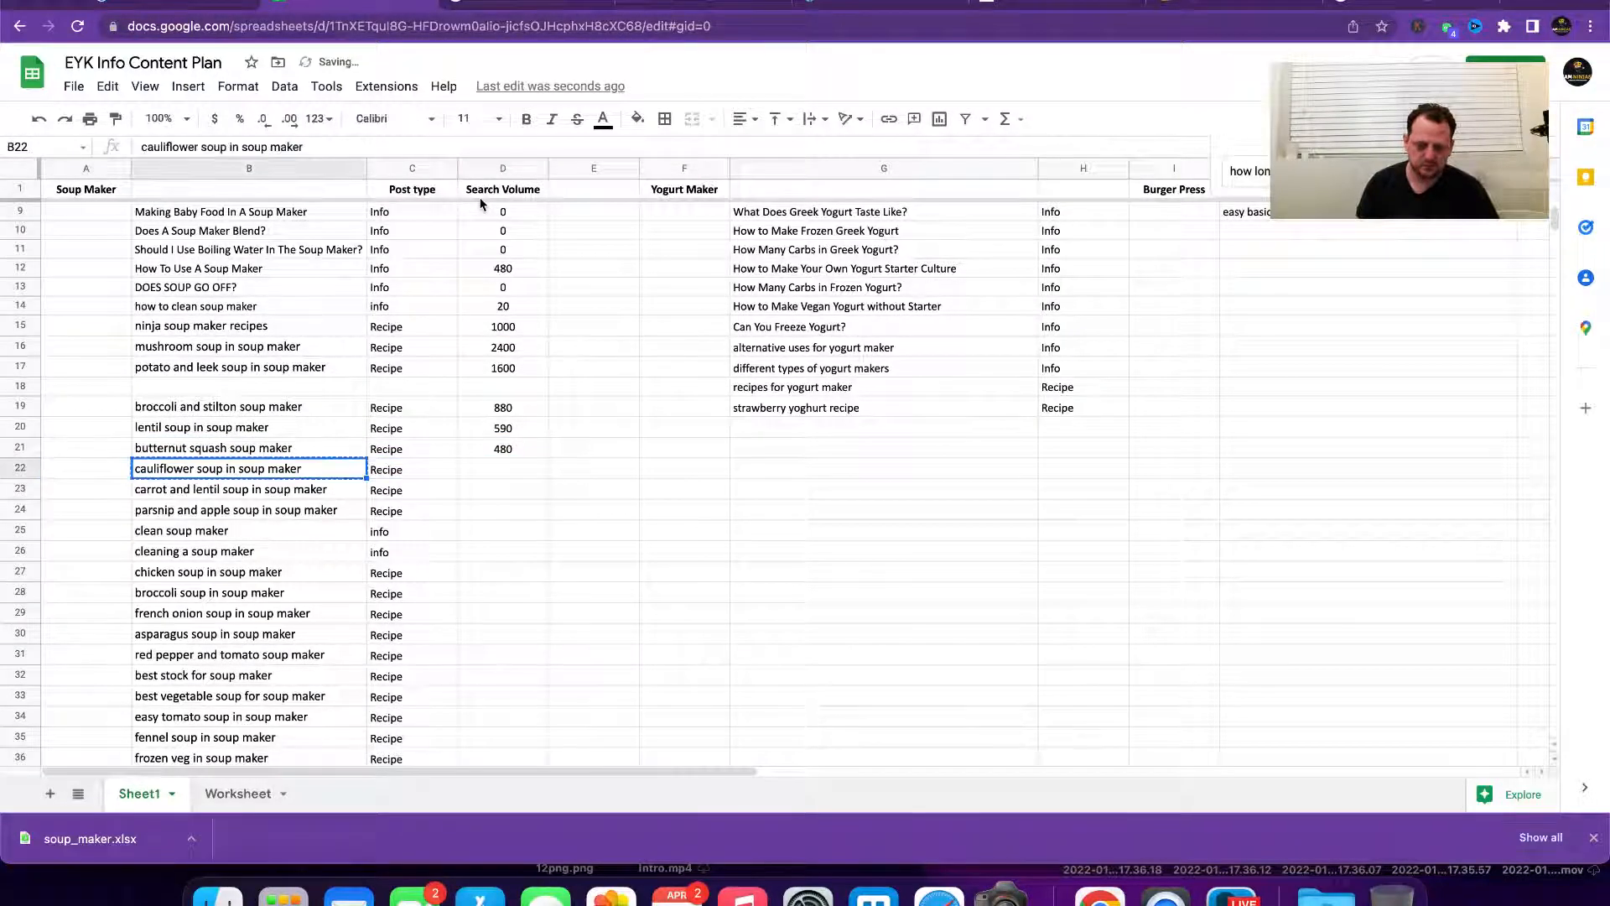
pyautogui.click(520, 11)
pyautogui.click(359, 91)
pyautogui.press('super+a')
pyautogui.press('super+v')
pyautogui.press('Return')
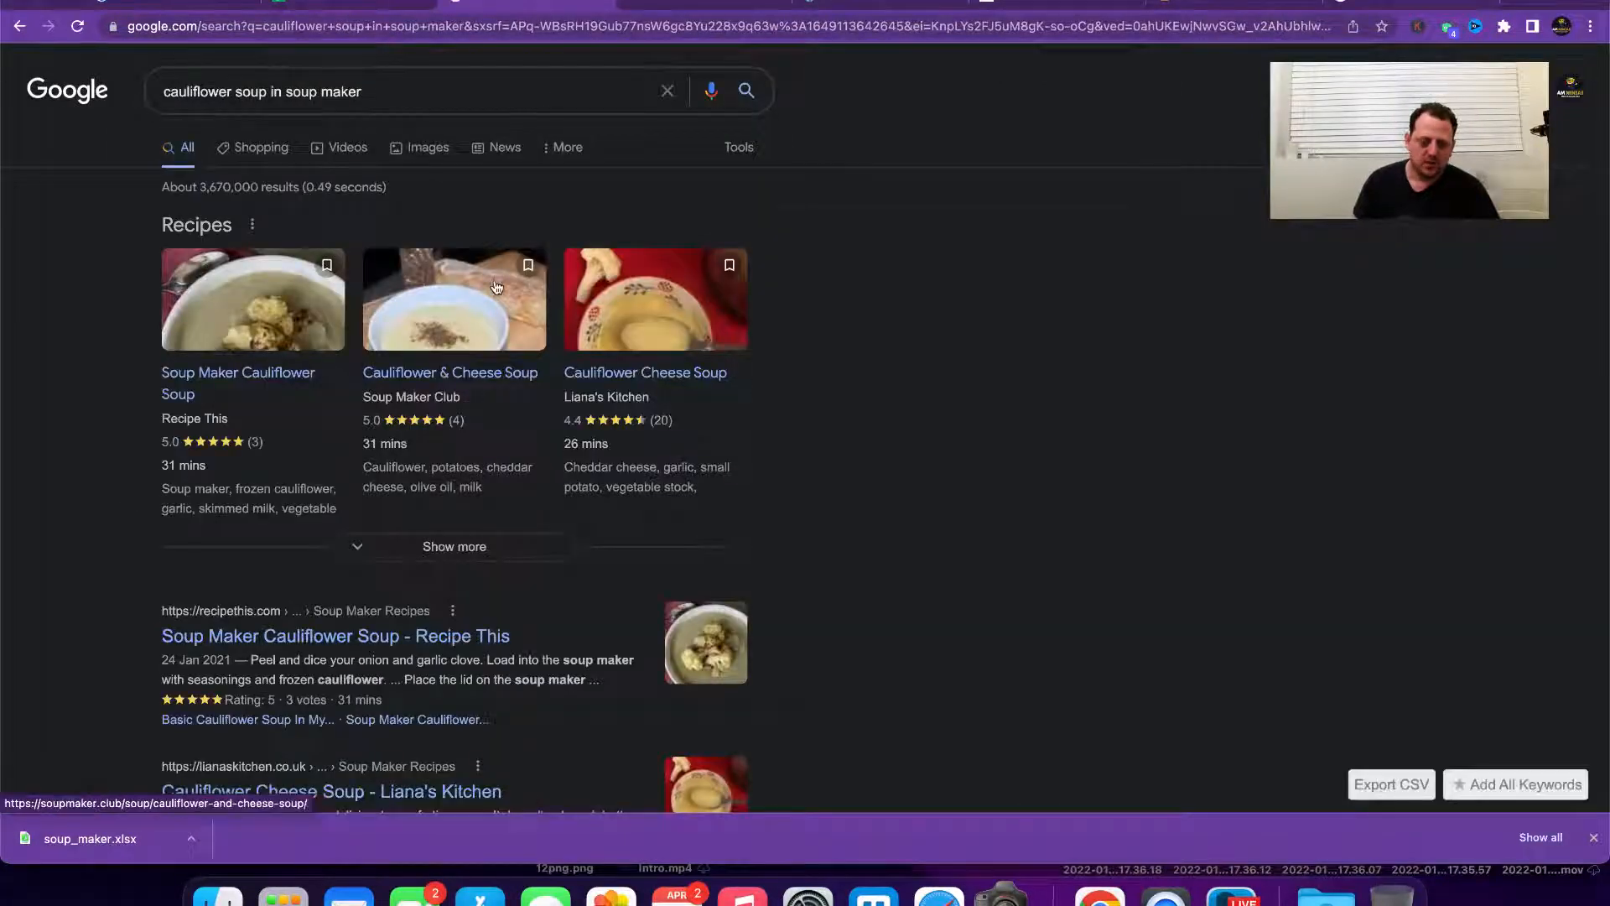
# Step: Enter a search volume of 390 for "cauliflower soup in soup maker" in the EYK Info Content Plan
pyautogui.click(379, 8)
pyautogui.press('Right')
pyautogui.press('Right')
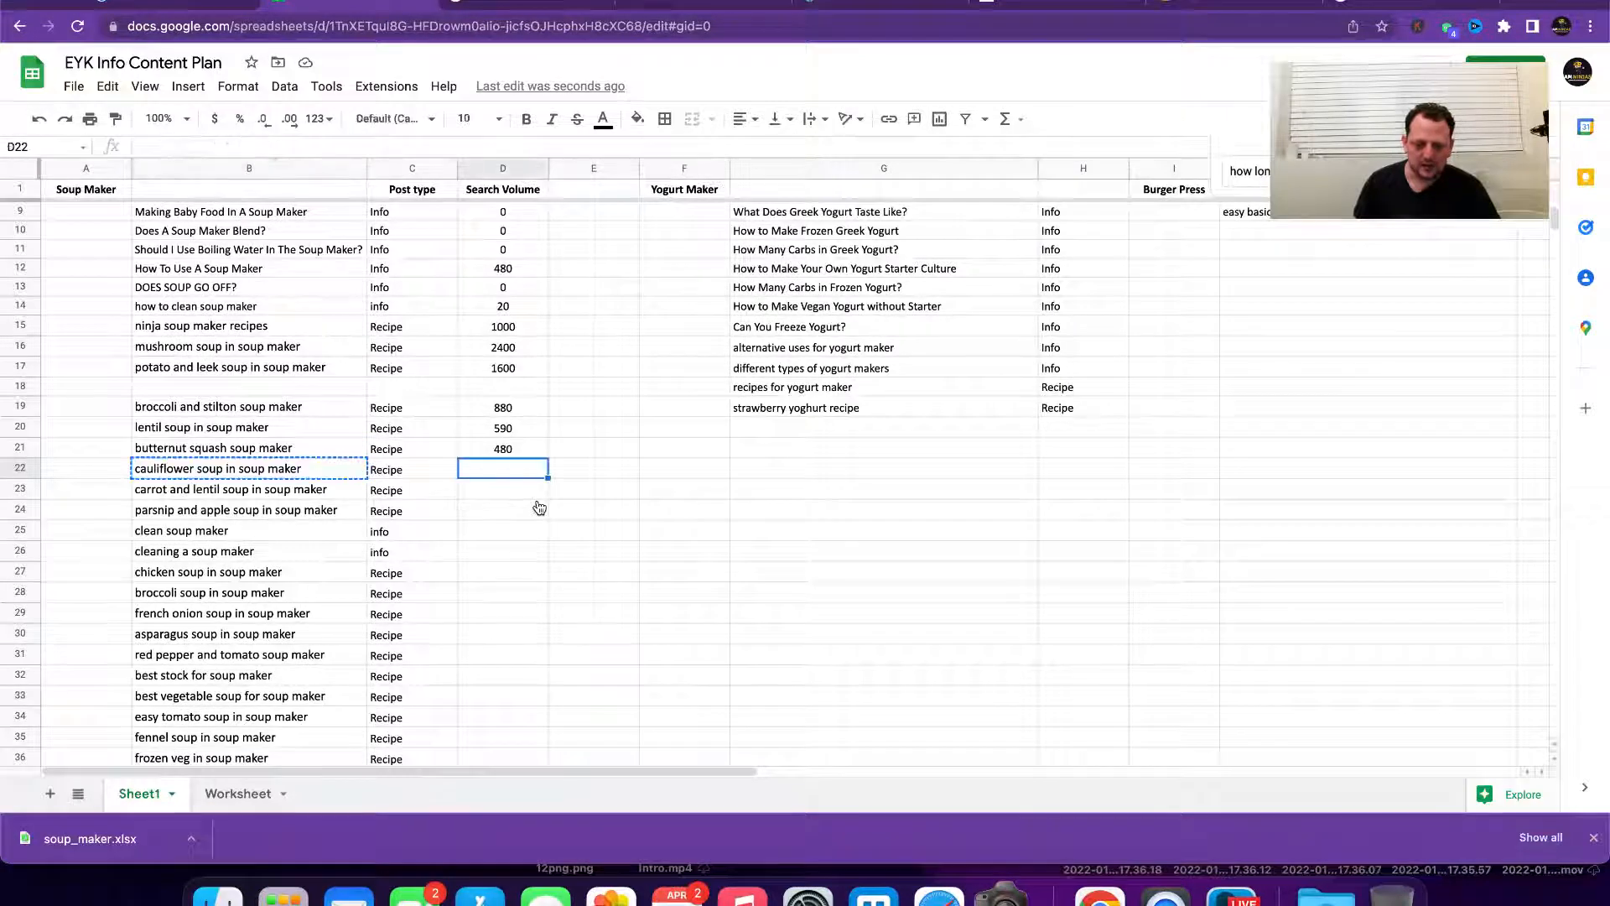
pyautogui.write('390')
pyautogui.press('Return')
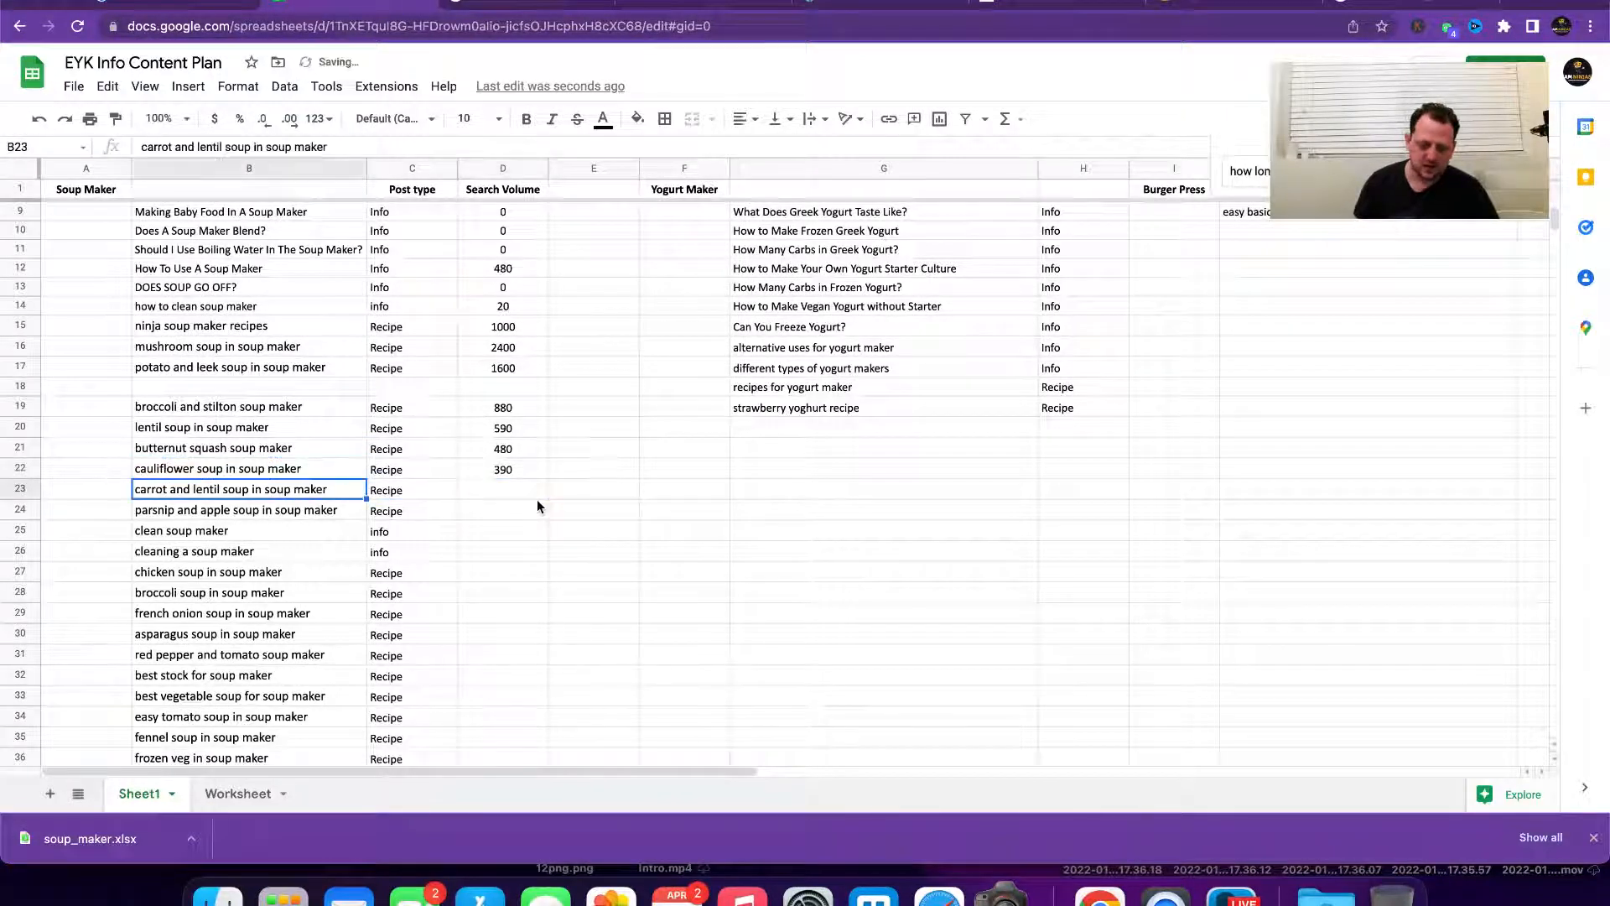
# Step: Search Google for the keyword "carrot and lentil soup in soup maker" to look up its monthly search volume
pyautogui.click(531, 4)
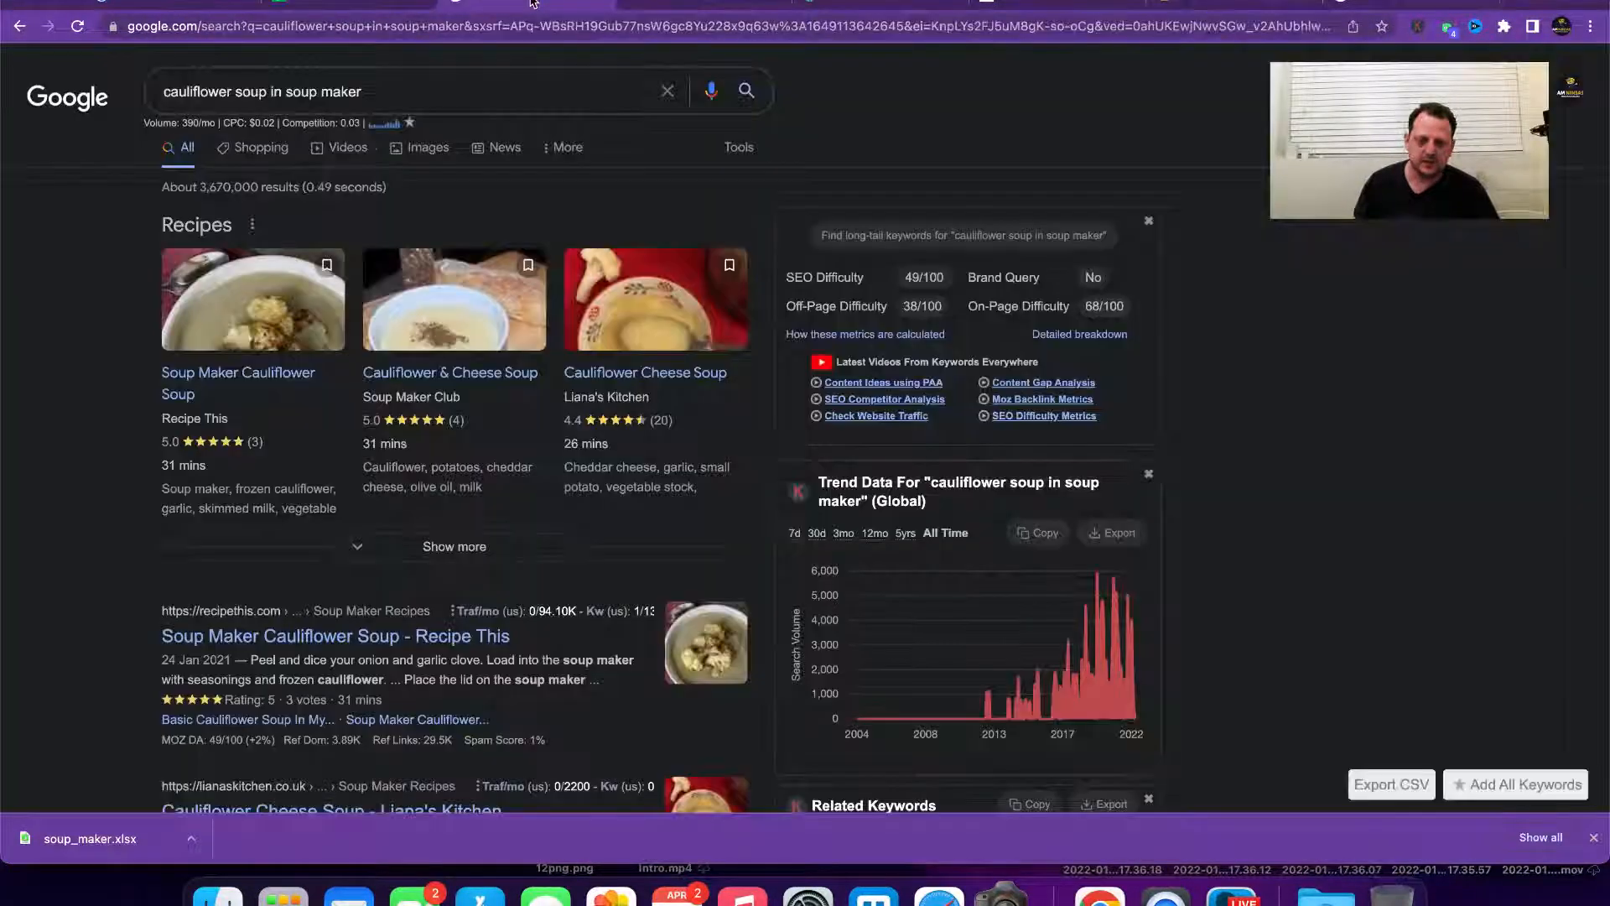
pyautogui.tripleClick(353, 92)
pyautogui.press('super+v')
pyautogui.press('Return')
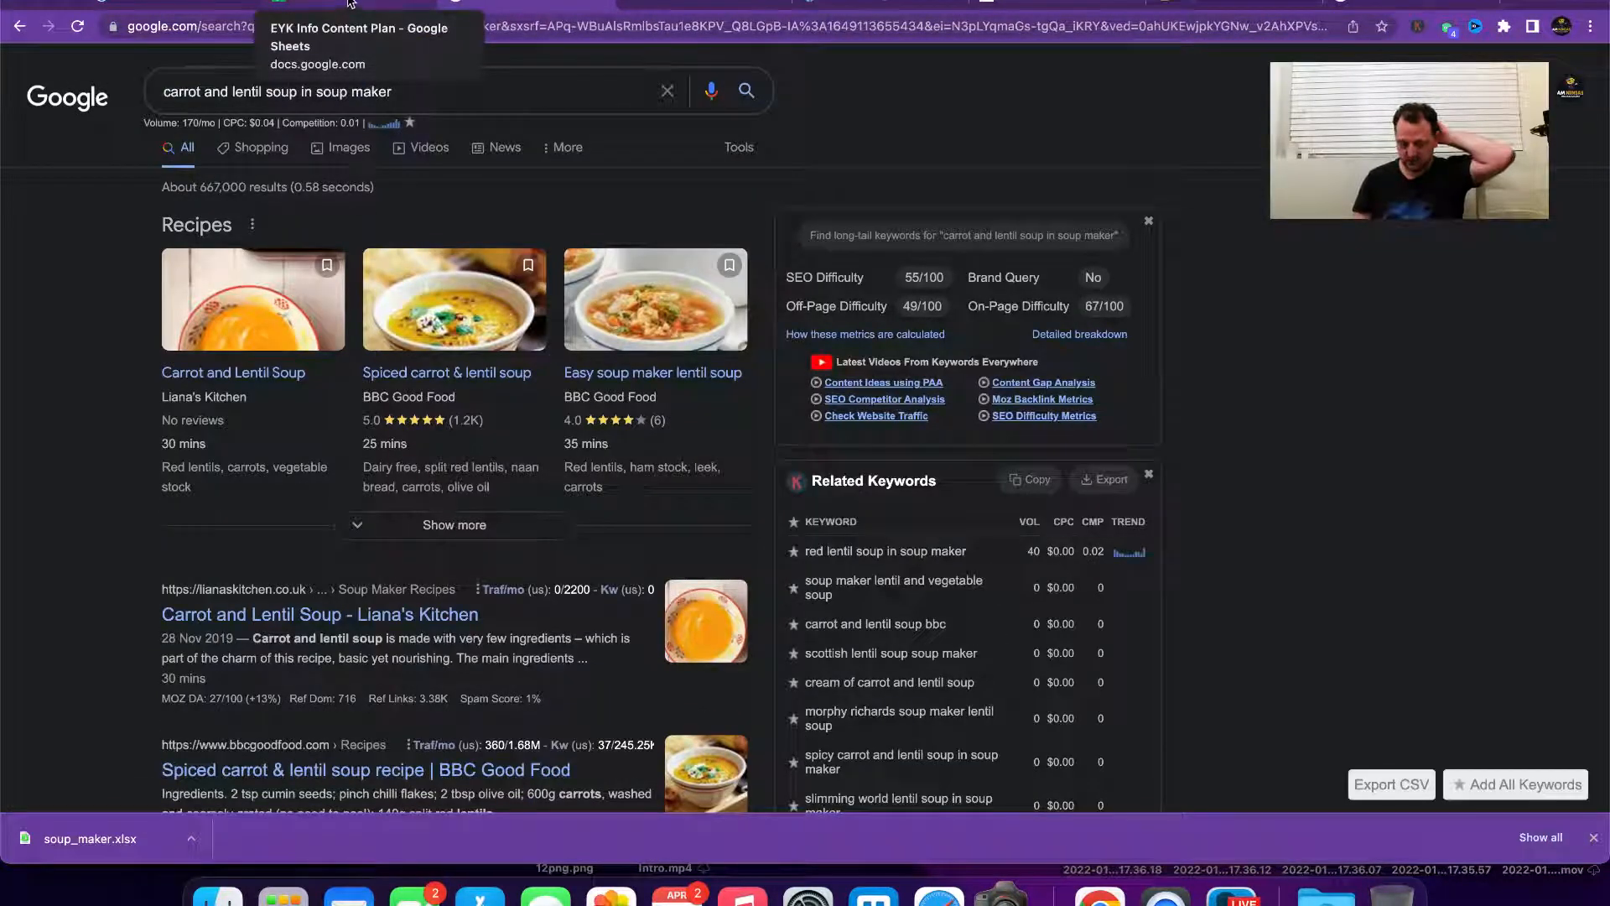
# Step: Enter a search volume of 170 for "carrot and lentil soup in soup maker" in the EYK Info Content Plan
pyautogui.click(349, 3)
pyautogui.press('Right')
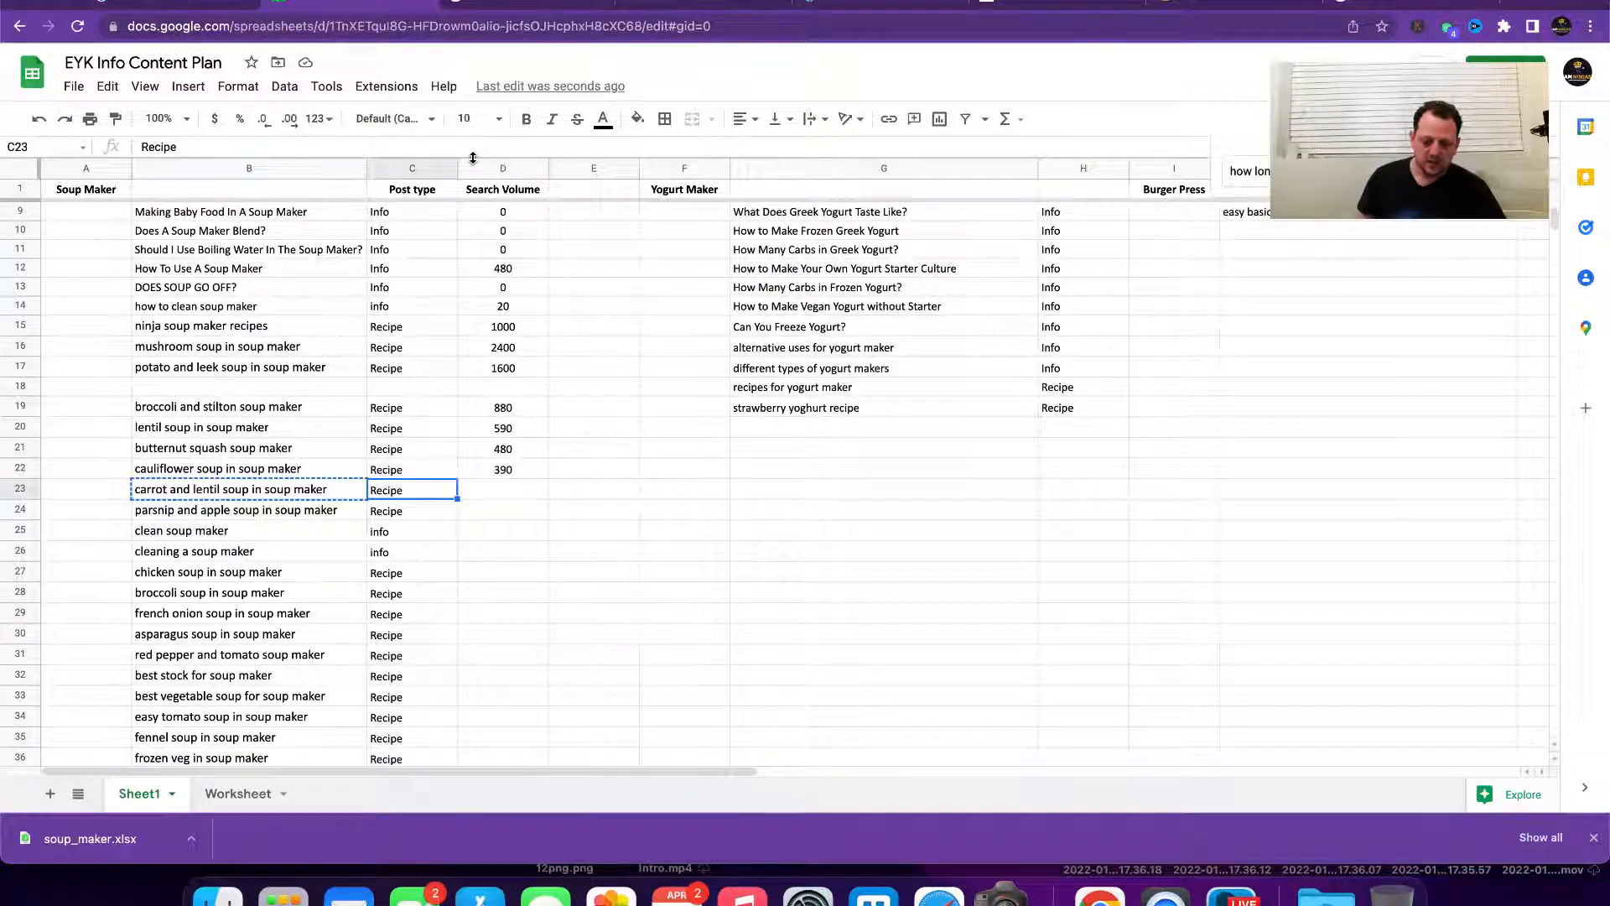
pyautogui.press('Right')
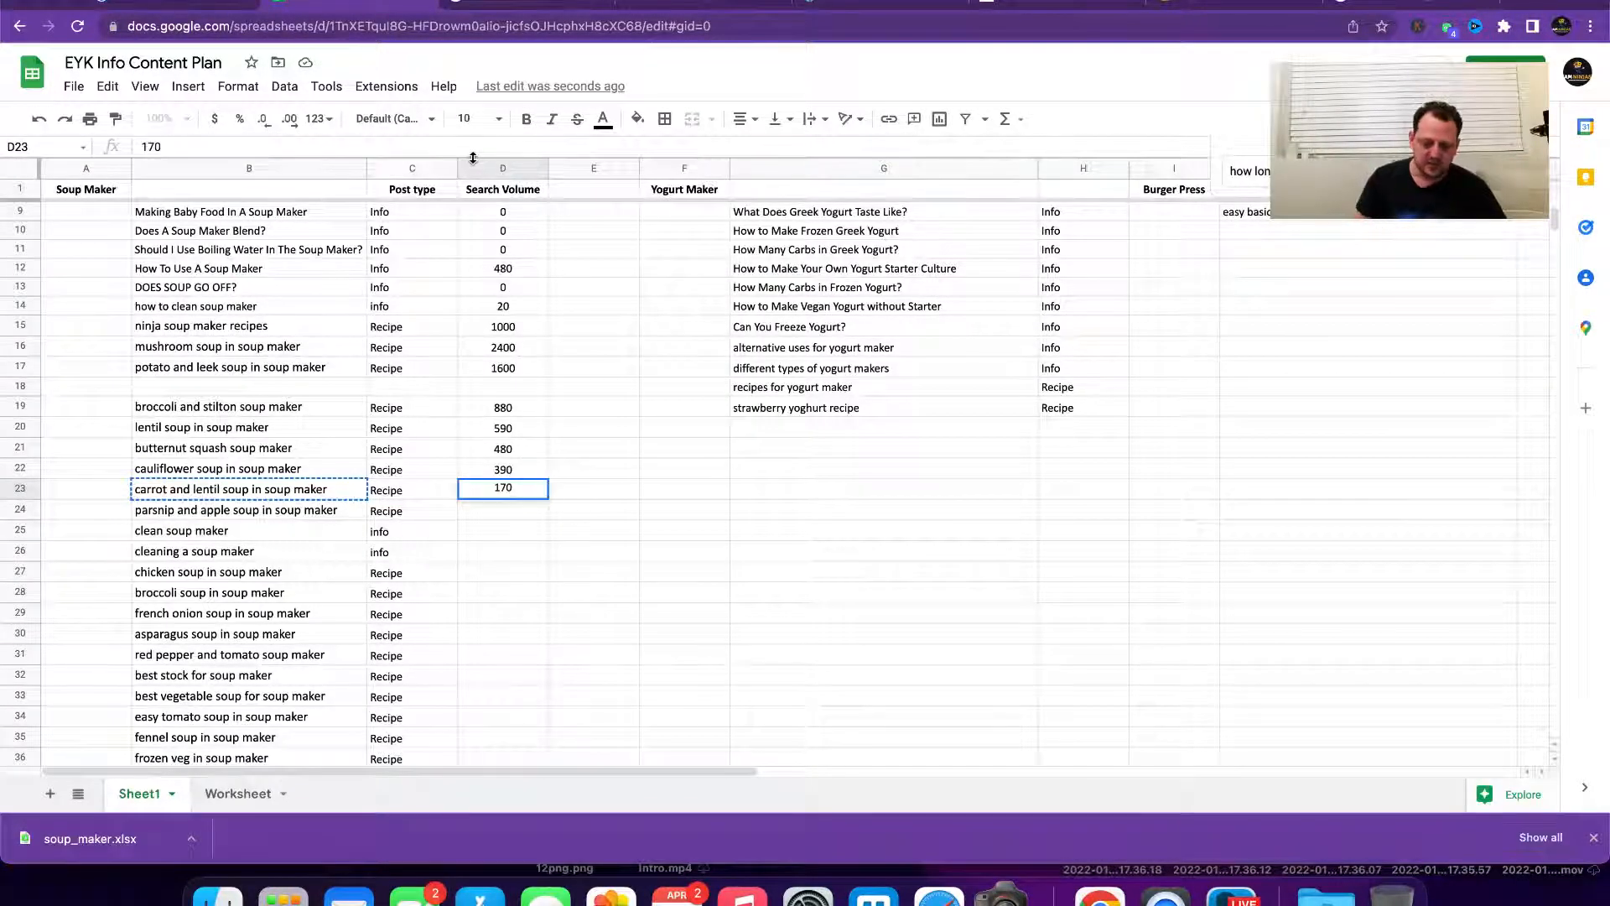
pyautogui.press('Return')
# Step: Copy the keyword "parsnip and apple soup in soup maker" from the plan and search Google for its monthly volume
pyautogui.press('Left')
pyautogui.press('Left')
pyautogui.hotkey('ctrl', 'c')
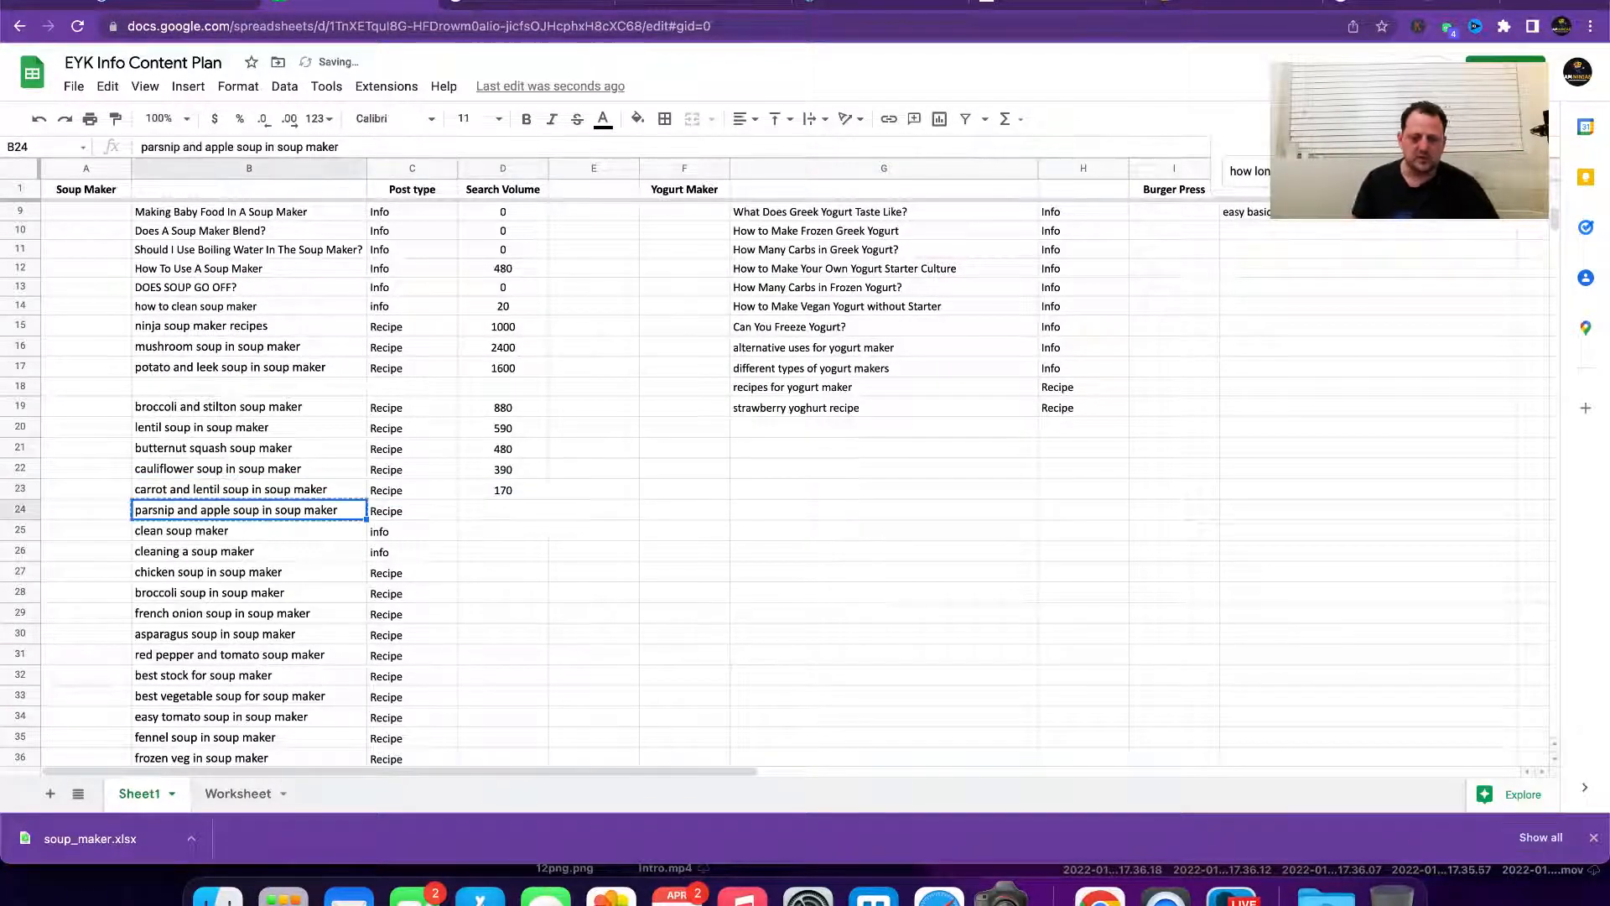
pyautogui.click(476, 4)
pyautogui.tripleClick(334, 91)
pyautogui.hotkey('ctrl', 'v')
pyautogui.press('Return')
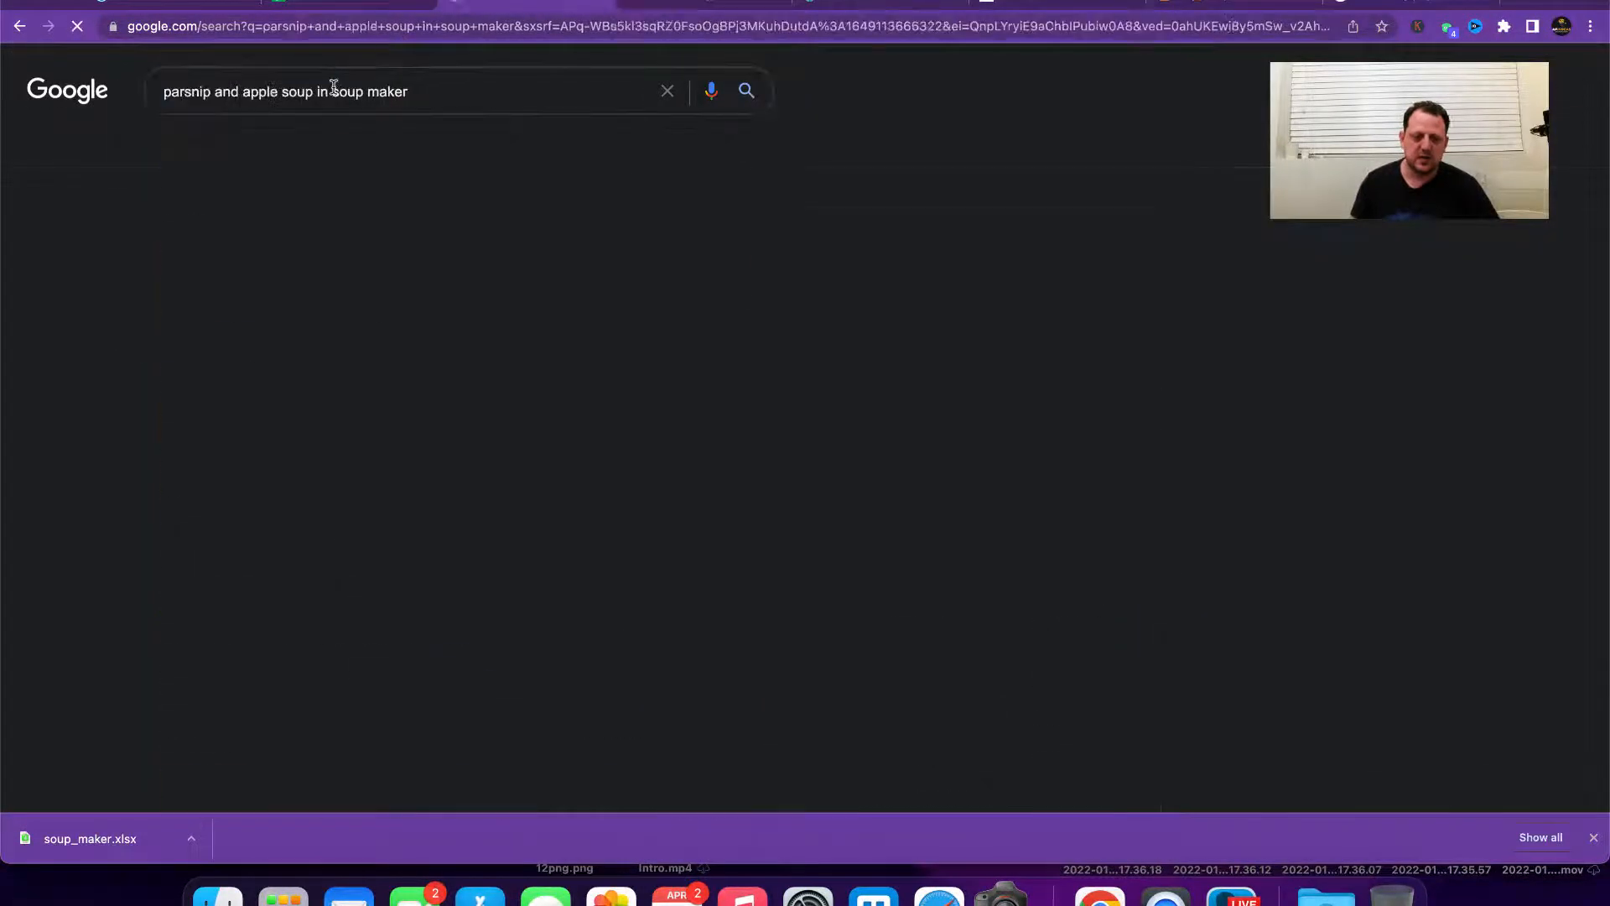
# Step: Enter a search volume of 70 for "parsnip and apple soup in soup maker" in the EYK Info Content Plan
pyautogui.click(362, 4)
pyautogui.click(485, 511)
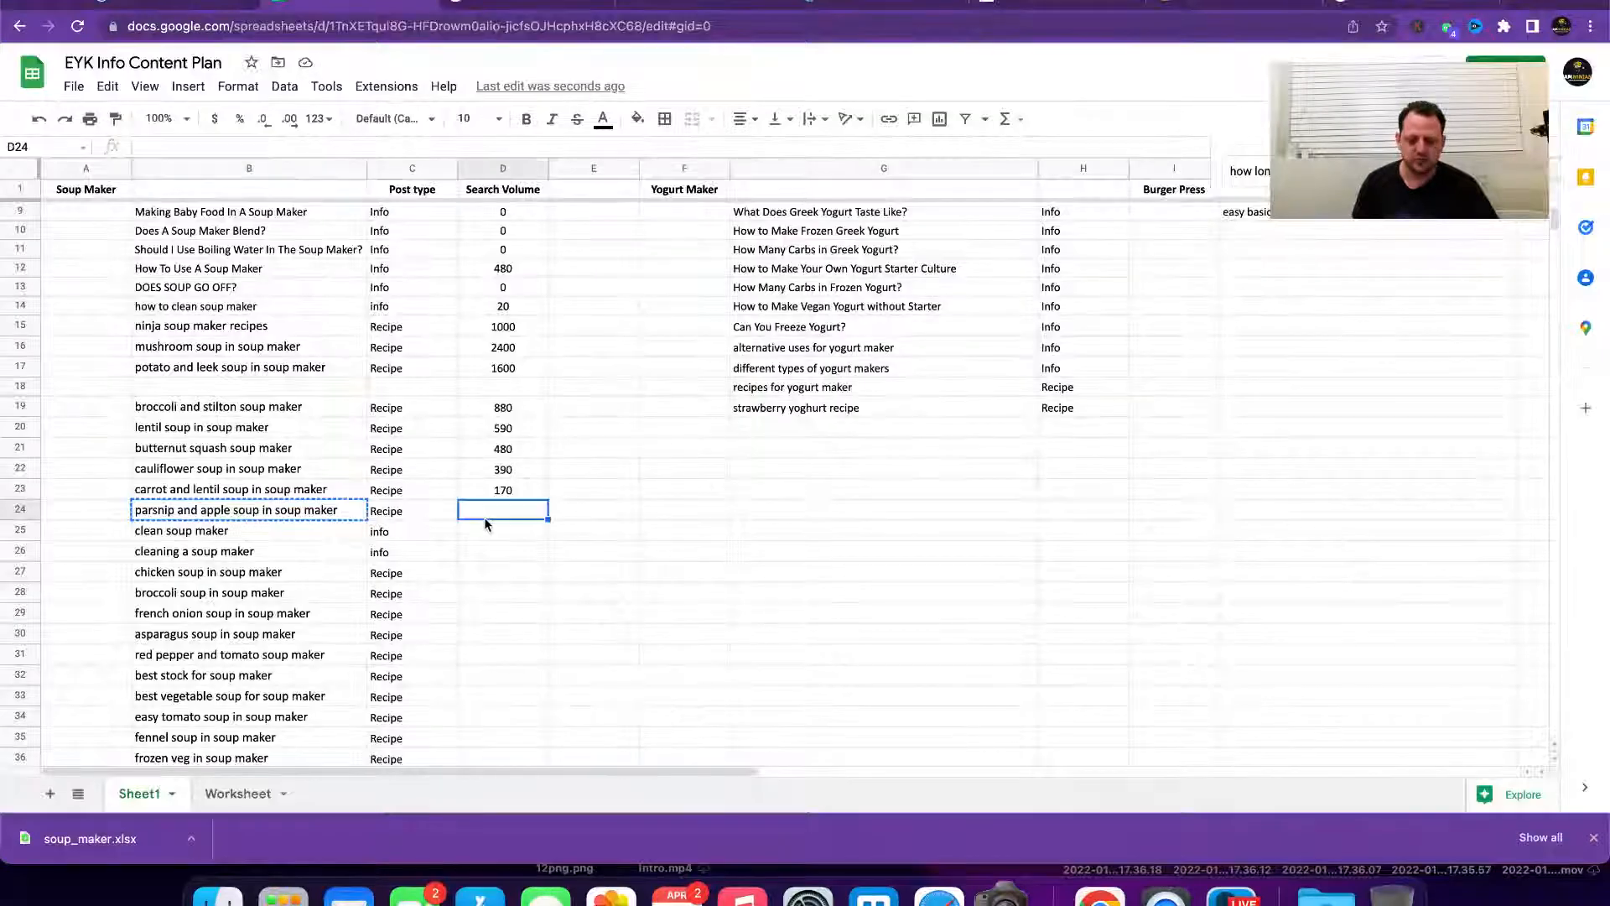
pyautogui.press('Return')
# Step: Copy the keyword "clean soup maker" from the plan and search Google for it to look up its monthly volume
pyautogui.press('Left')
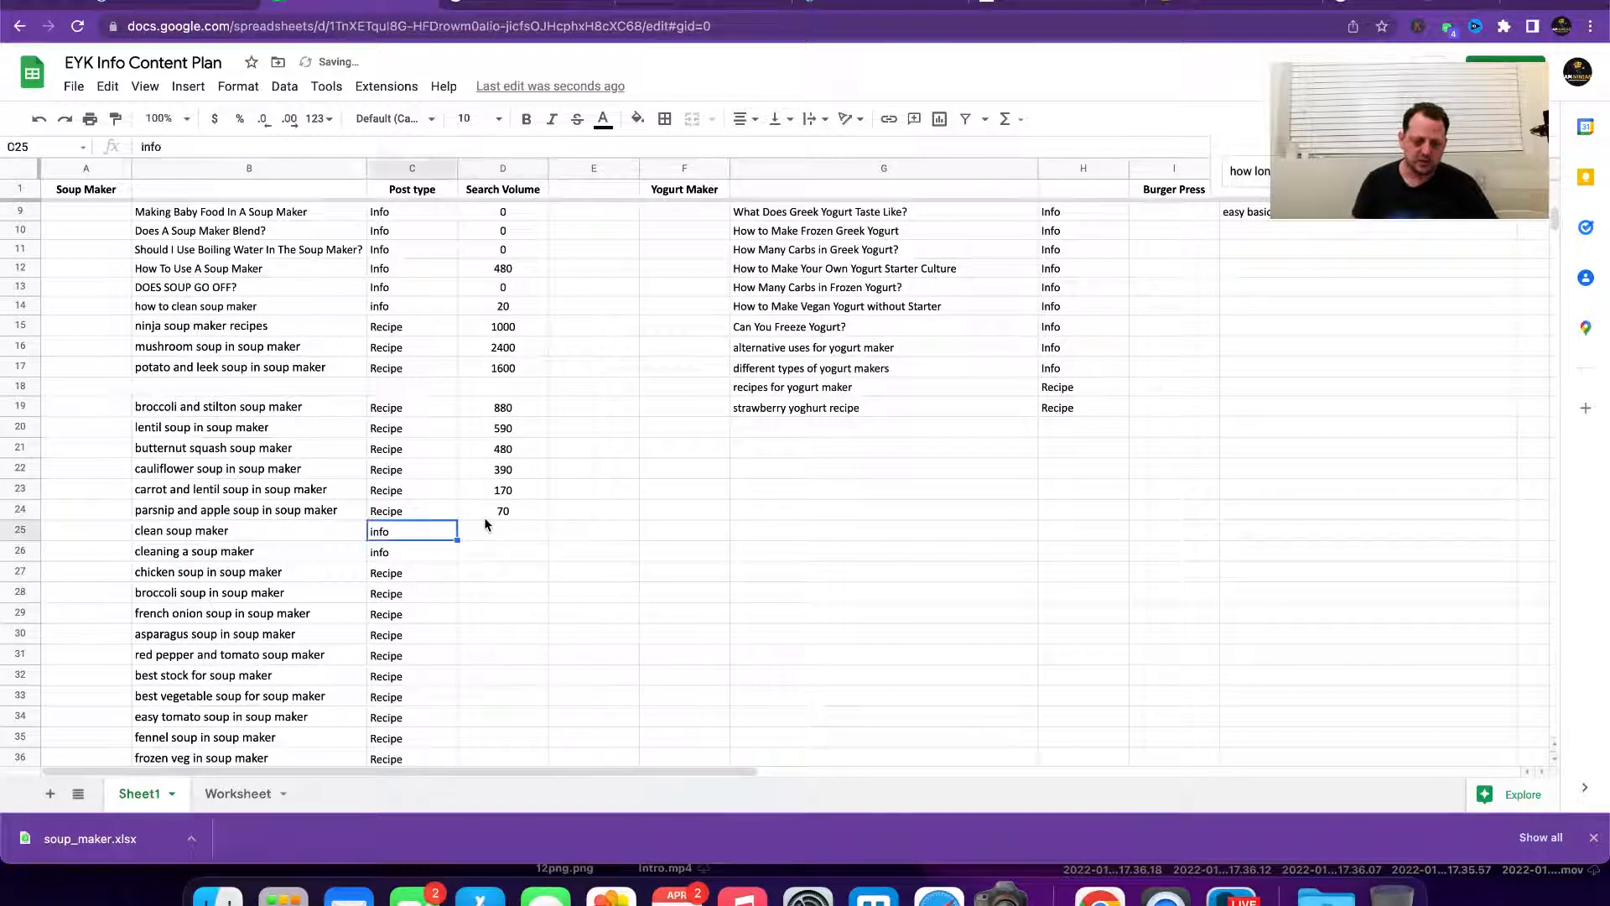
pyautogui.press('Left')
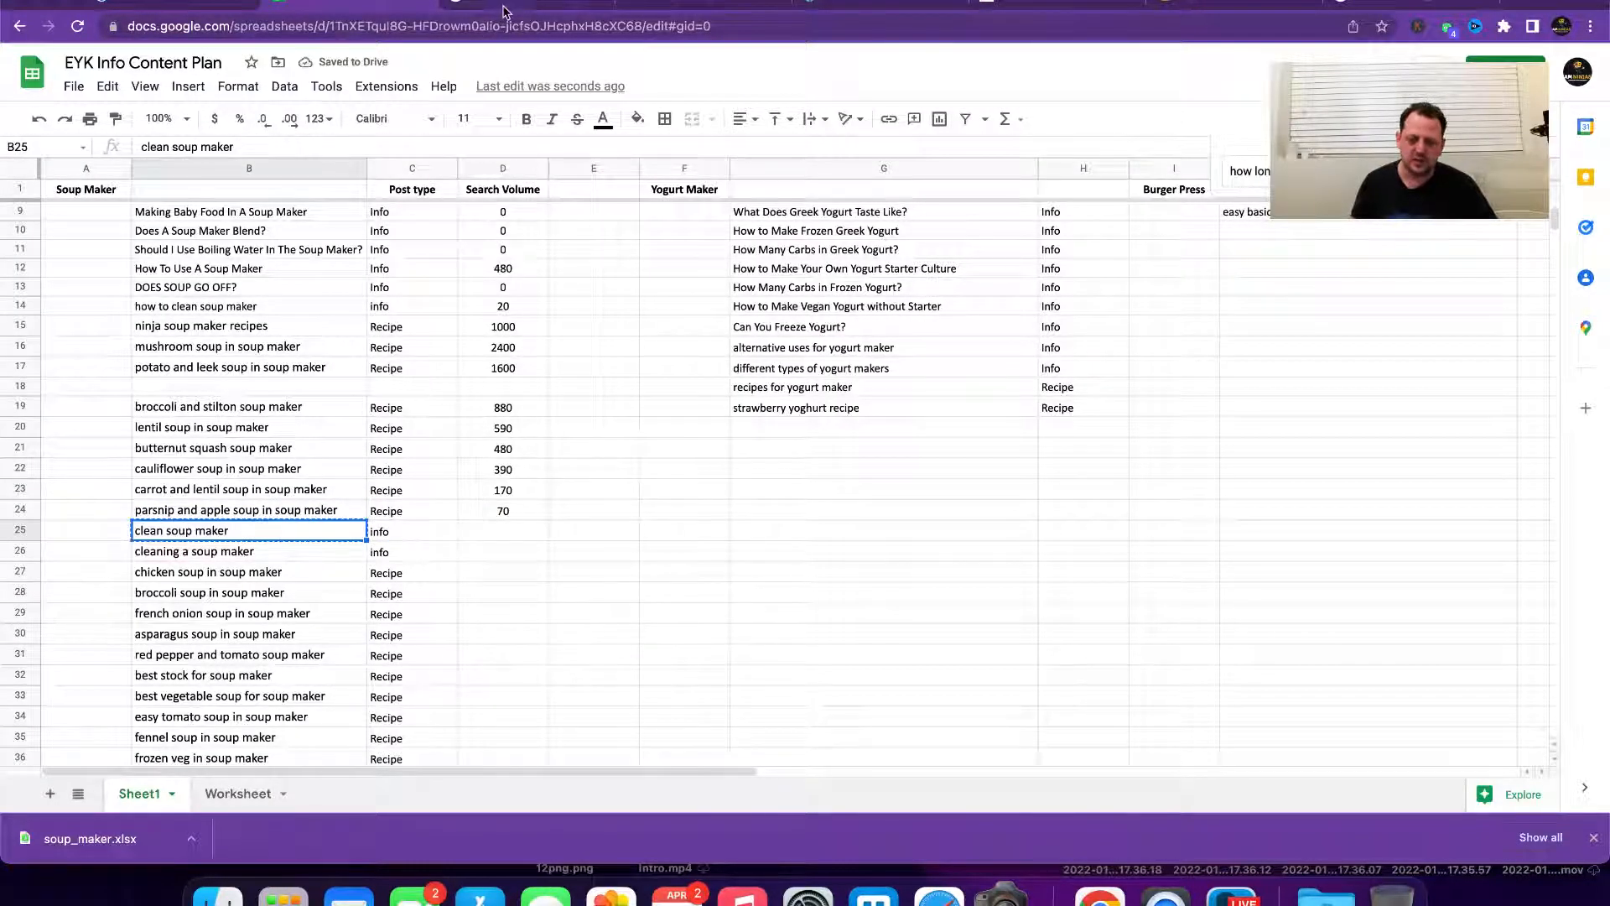
pyautogui.click(503, 10)
pyautogui.click(367, 87)
pyautogui.hotkey('ctrl', 'a')
pyautogui.hotkey('ctrl', 'v')
pyautogui.press('Return')
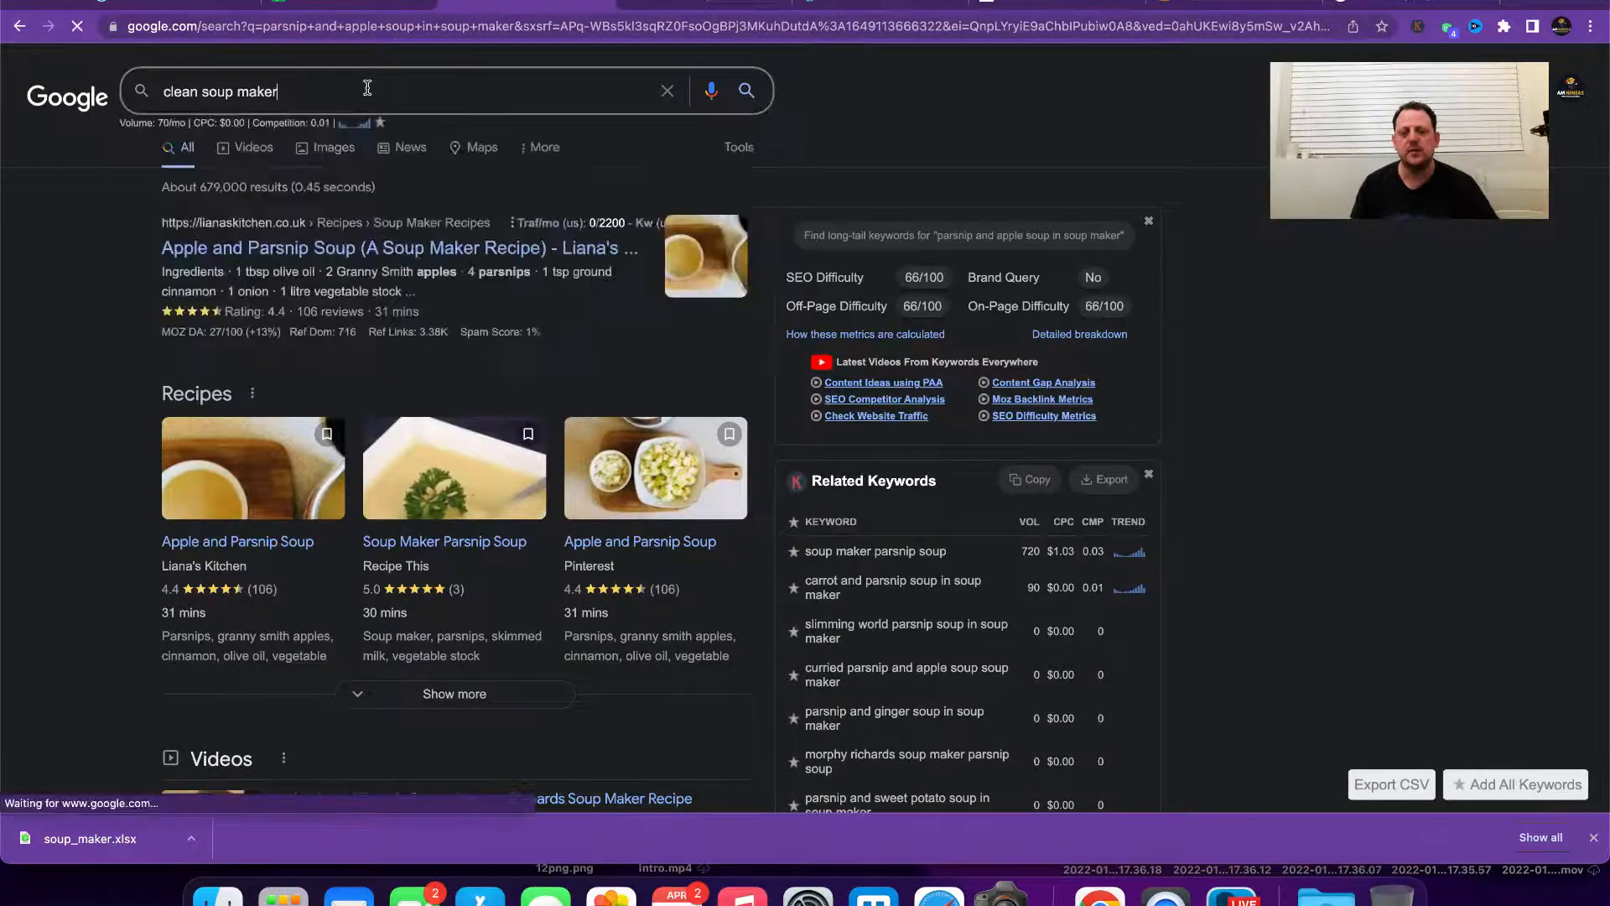
# Step: Enter a search volume of 0 for "clean soup maker" in the EYK Info Content Plan
pyautogui.click(378, 10)
pyautogui.press('Right')
pyautogui.press('Right')
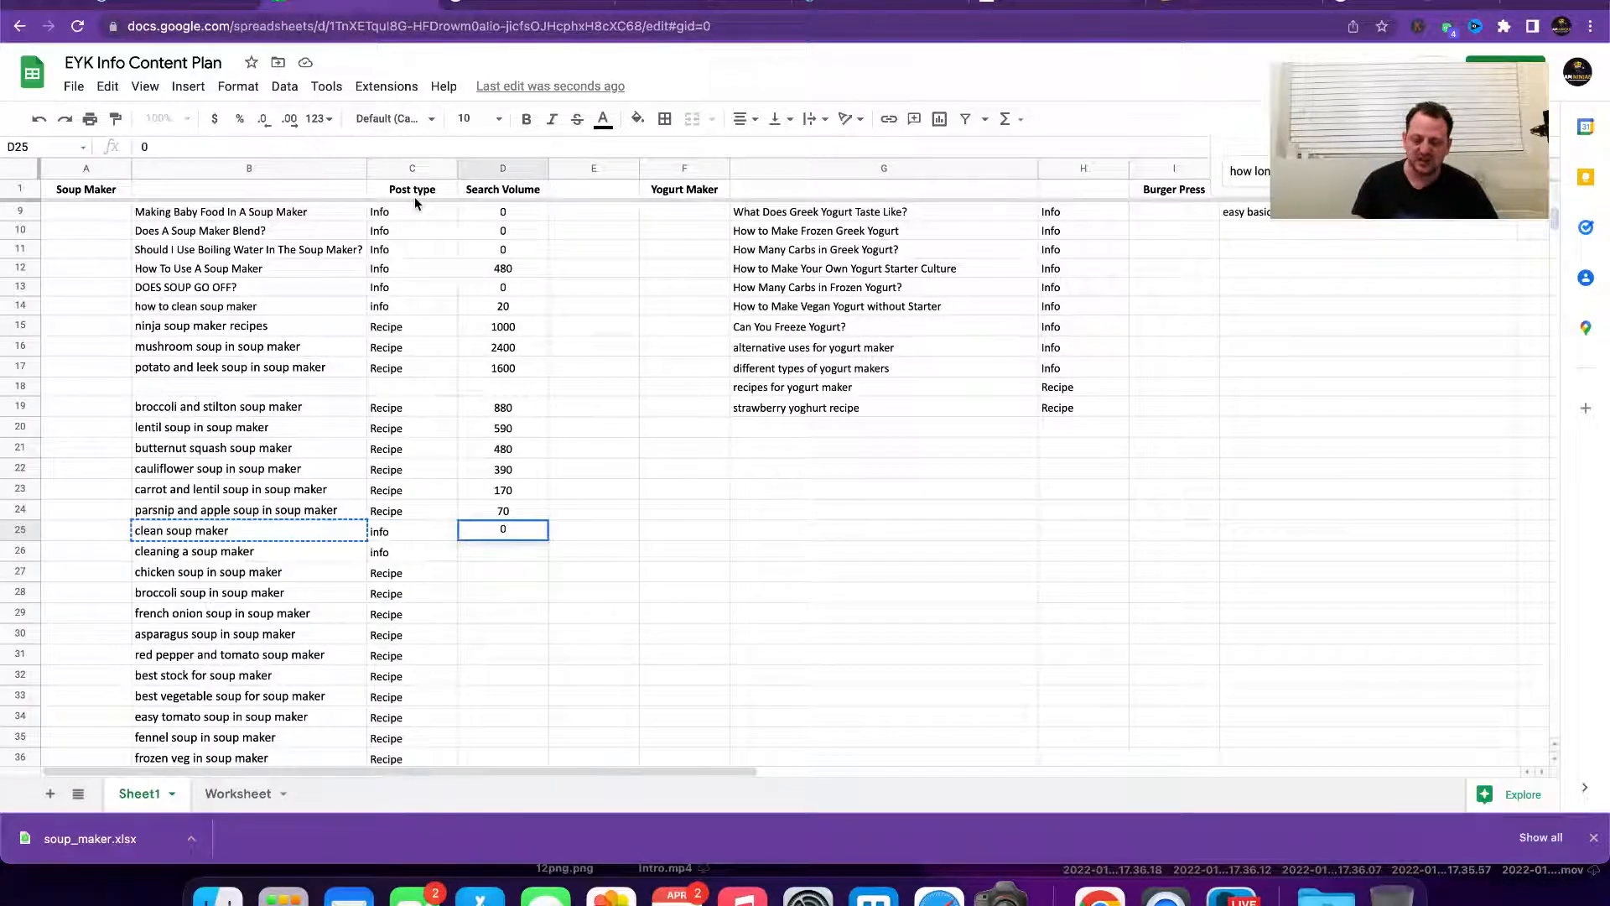
pyautogui.write('0')
pyautogui.press('Return')
# Step: Copy the keyword "cleaning a soup maker" from the plan and search Google for its monthly volume
pyautogui.press('Left')
pyautogui.press('Left')
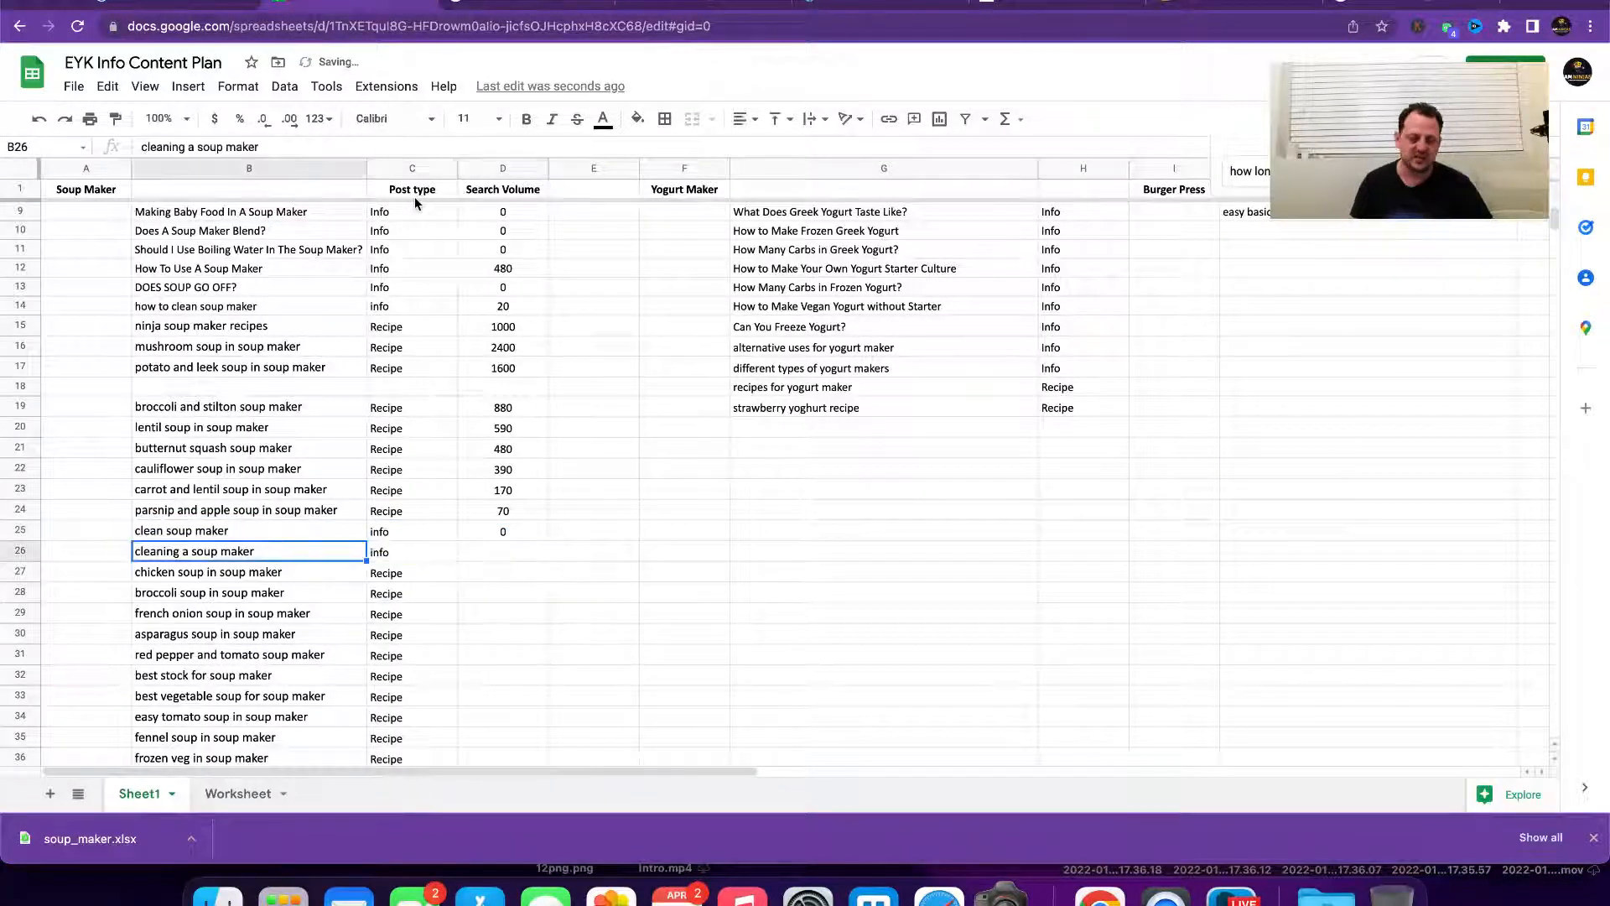
pyautogui.click(503, 7)
pyautogui.tripleClick(363, 74)
pyautogui.press('super+v')
pyautogui.press('Return')
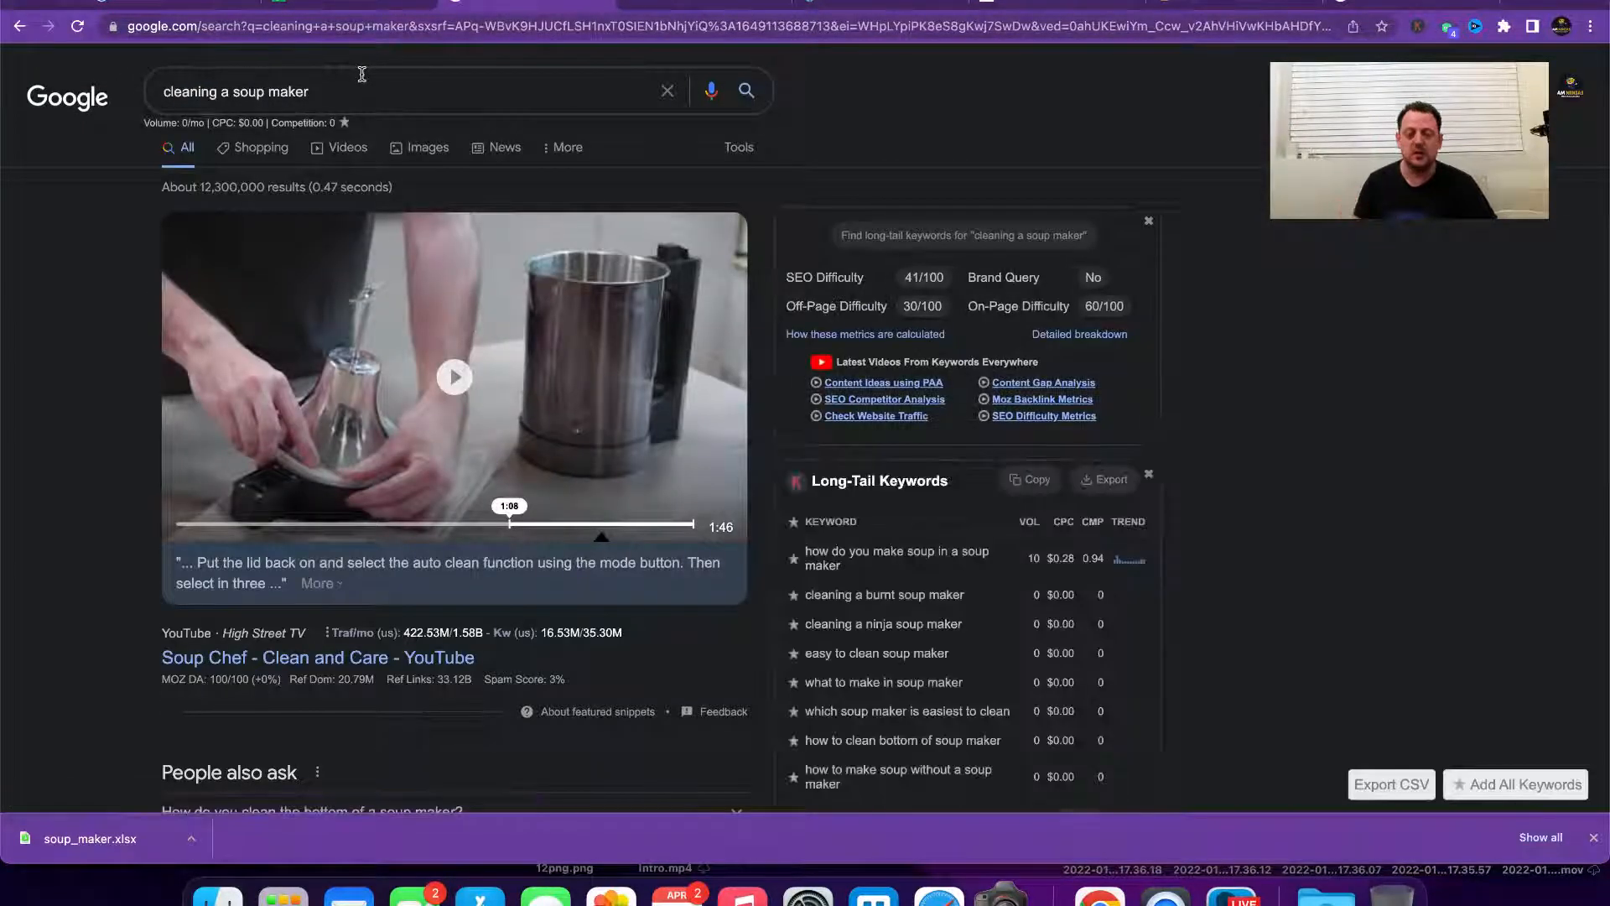
# Step: Enter a search volume of 0 for "cleaning a soup maker" in the EYK Info Content Plan
pyautogui.click(337, 12)
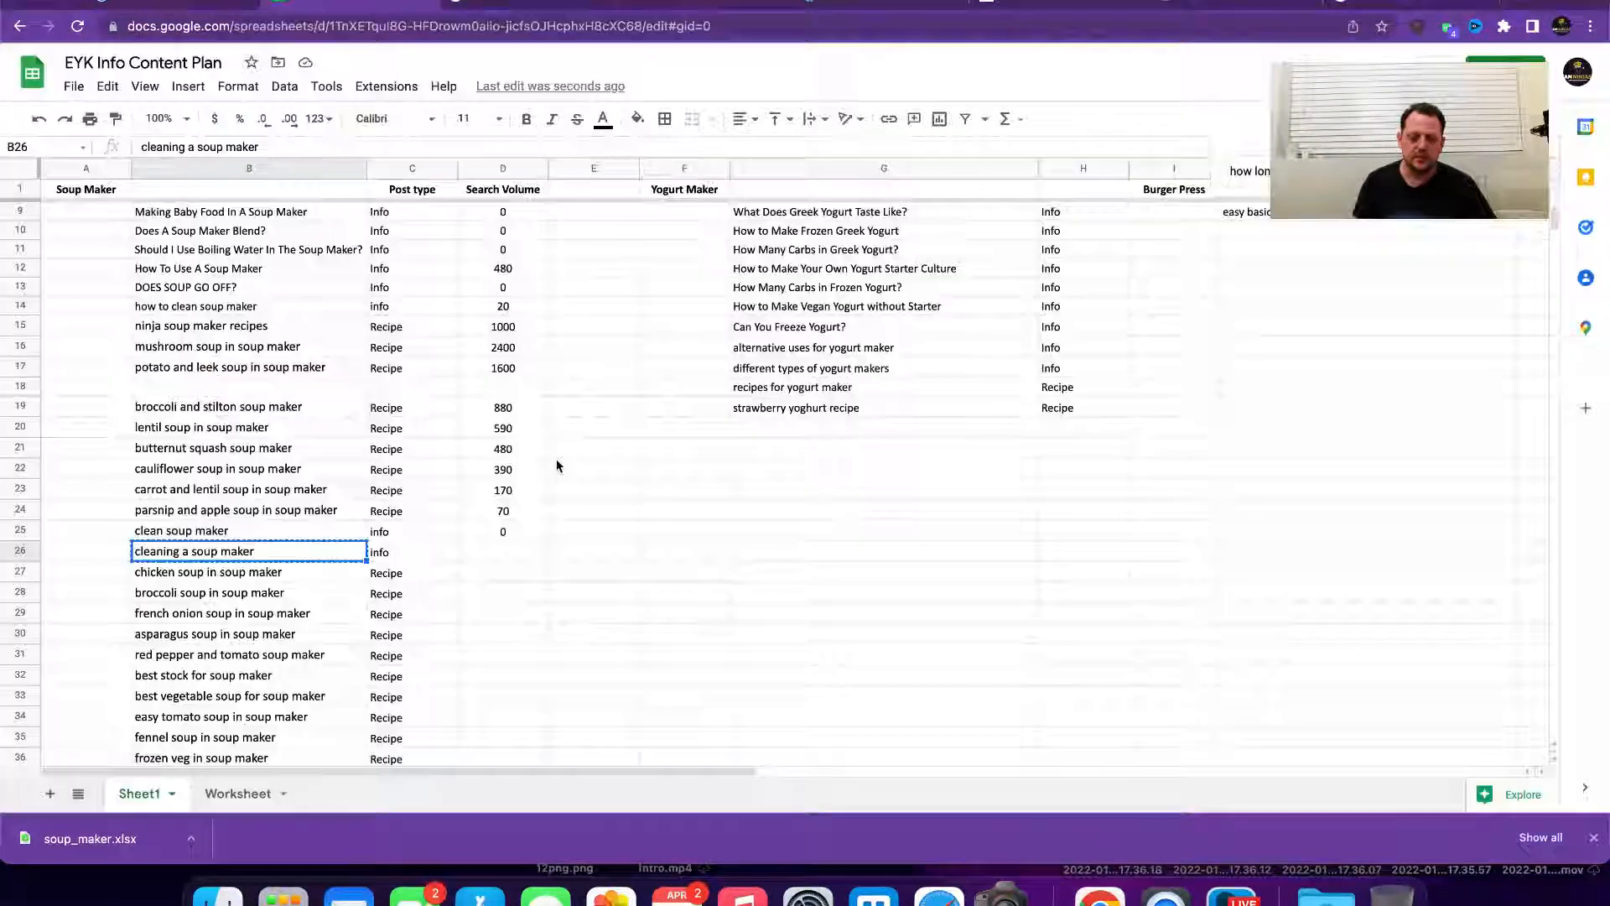
pyautogui.click(505, 553)
pyautogui.write('0')
pyautogui.press('Return')
# Step: Copy the keyword "chicken soup in soup maker" from the plan and search Google for its monthly volume
pyautogui.press('Left')
pyautogui.press('Left')
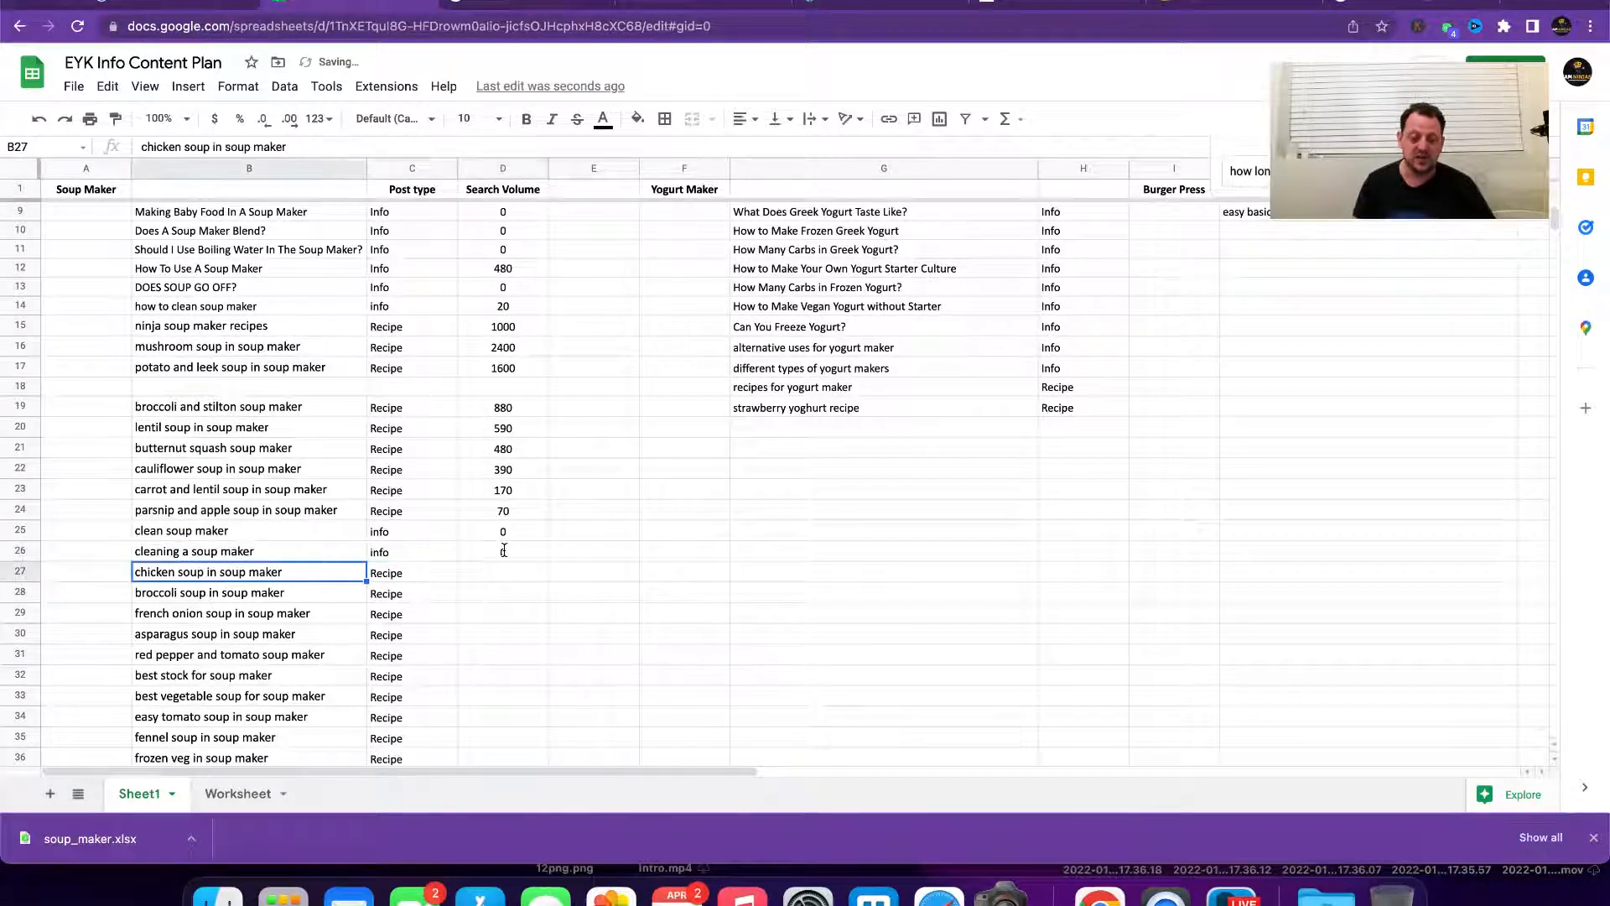
pyautogui.click(517, 3)
pyautogui.click(307, 102)
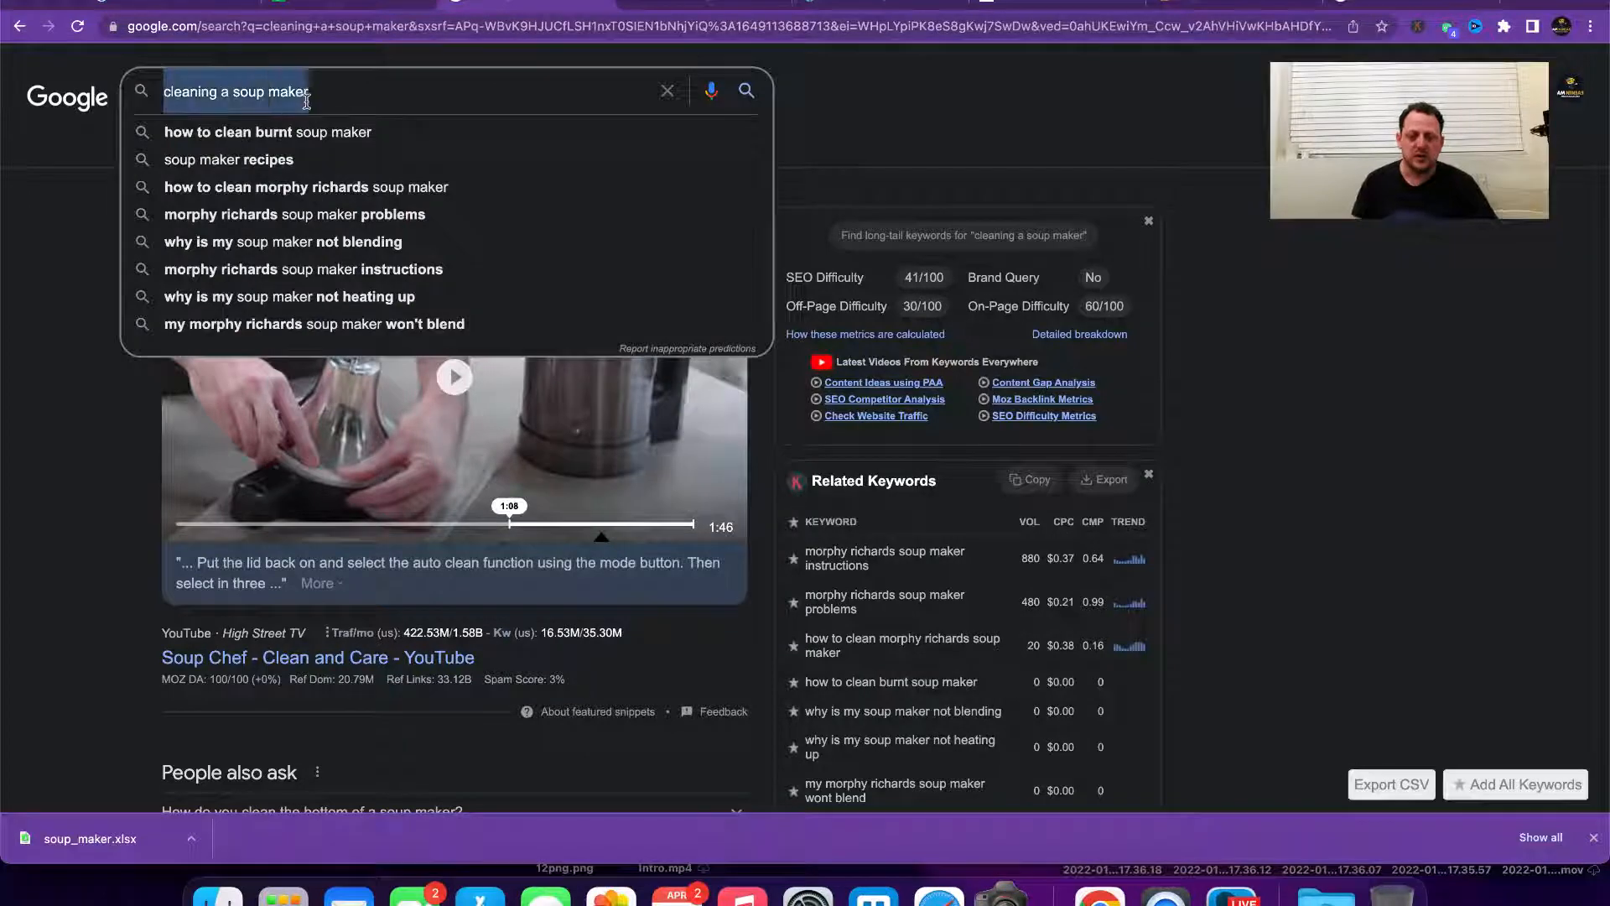
pyautogui.hotkey('ctrl', 'v')
pyautogui.press('Return')
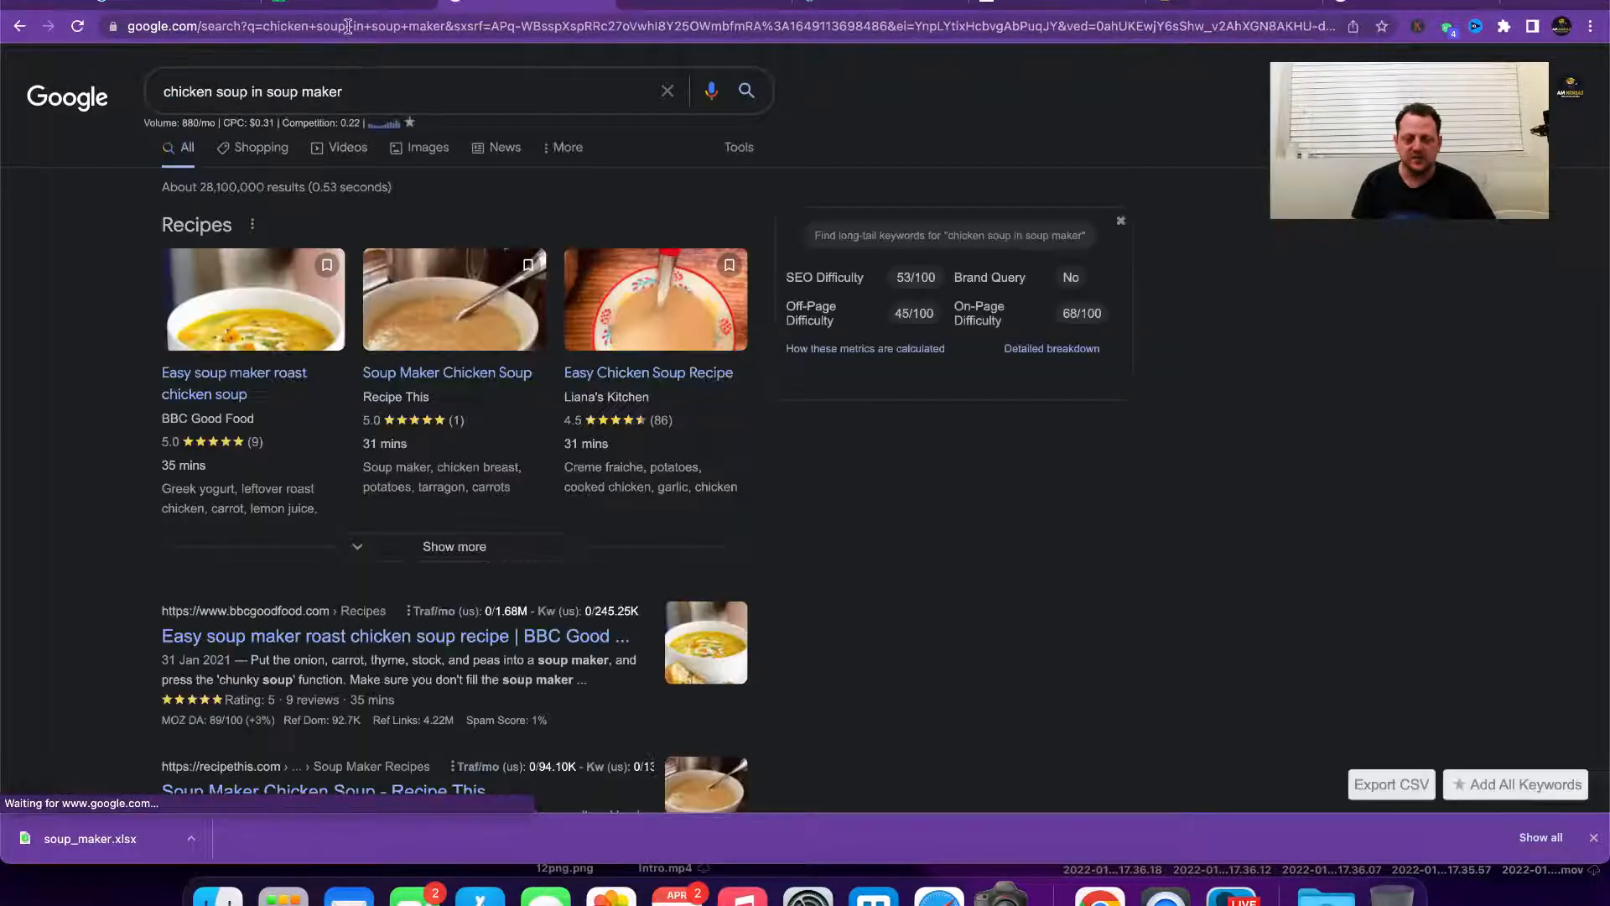
# Step: Enter a search volume of 880 for "chicken soup in soup maker" in the EYK Info Content Plan
pyautogui.click(339, 4)
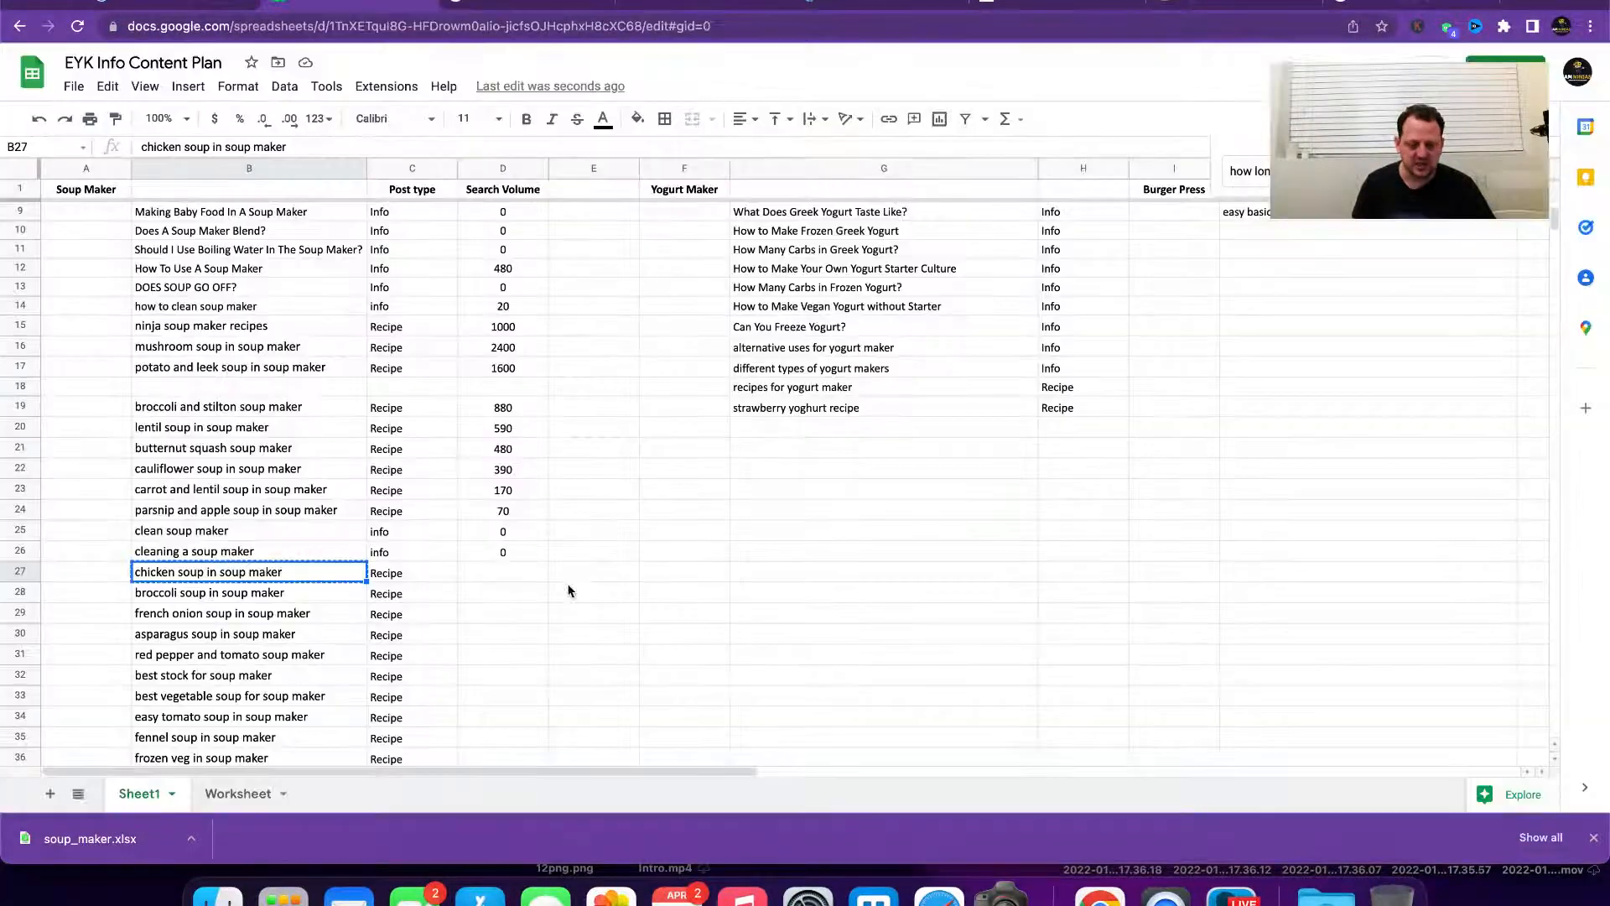
pyautogui.click(491, 576)
pyautogui.press('Return')
# Step: Copy the keyword "broccoli soup in soup maker" from the plan and search Google for its monthly volume
pyautogui.press('Left')
pyautogui.press('Left')
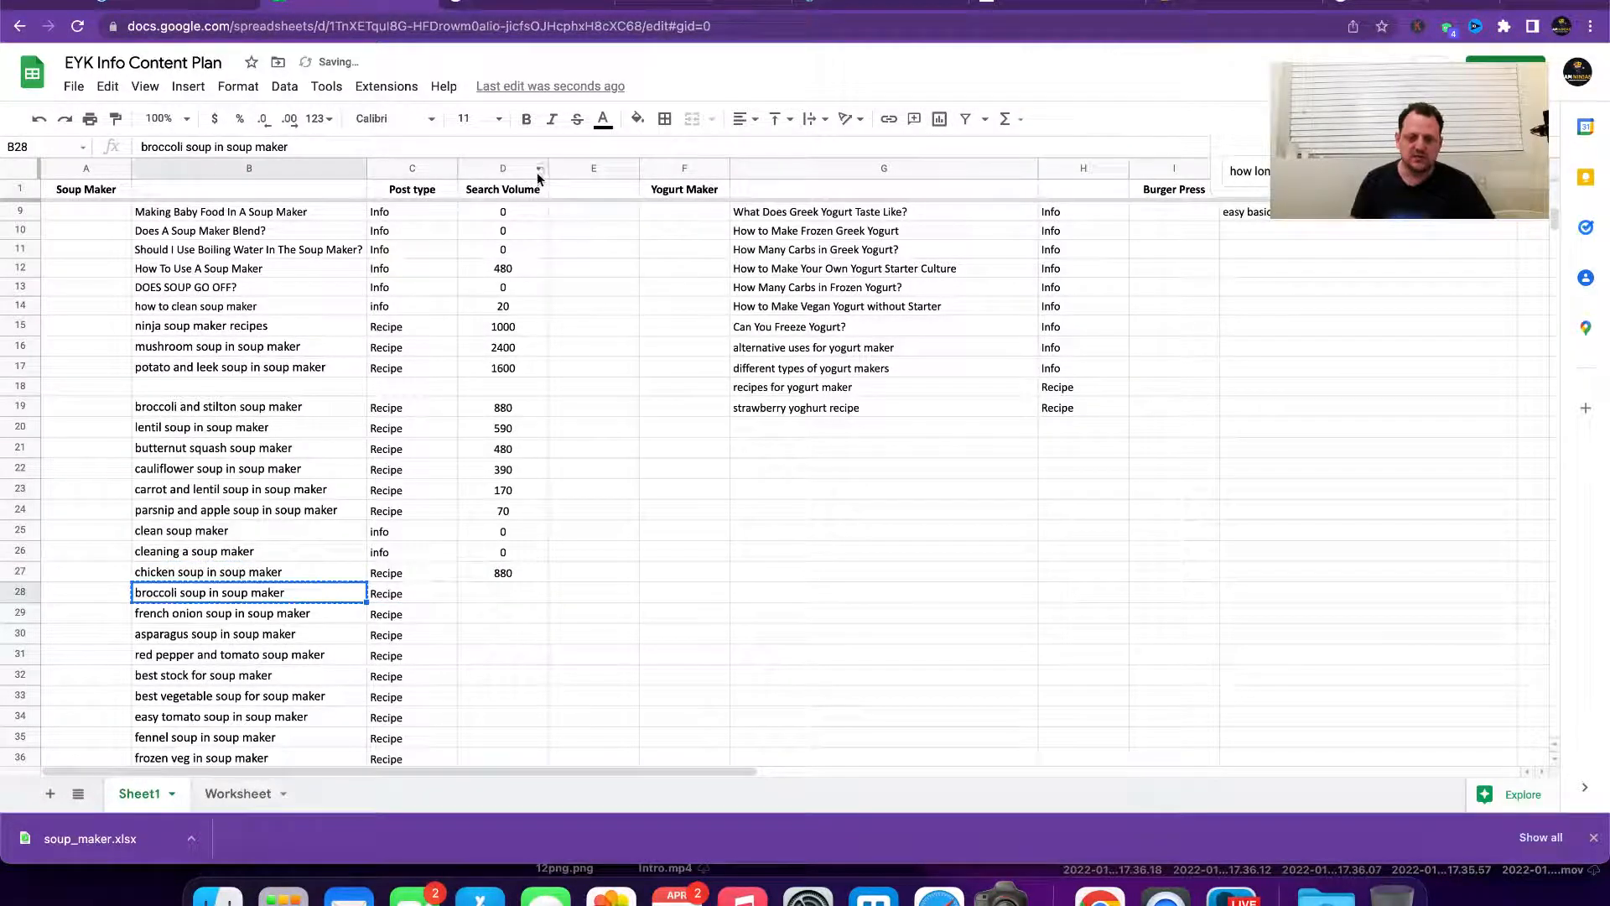
pyautogui.click(533, 11)
pyautogui.tripleClick(346, 92)
pyautogui.hotkey('ctrl', 'v')
pyautogui.press('Return')
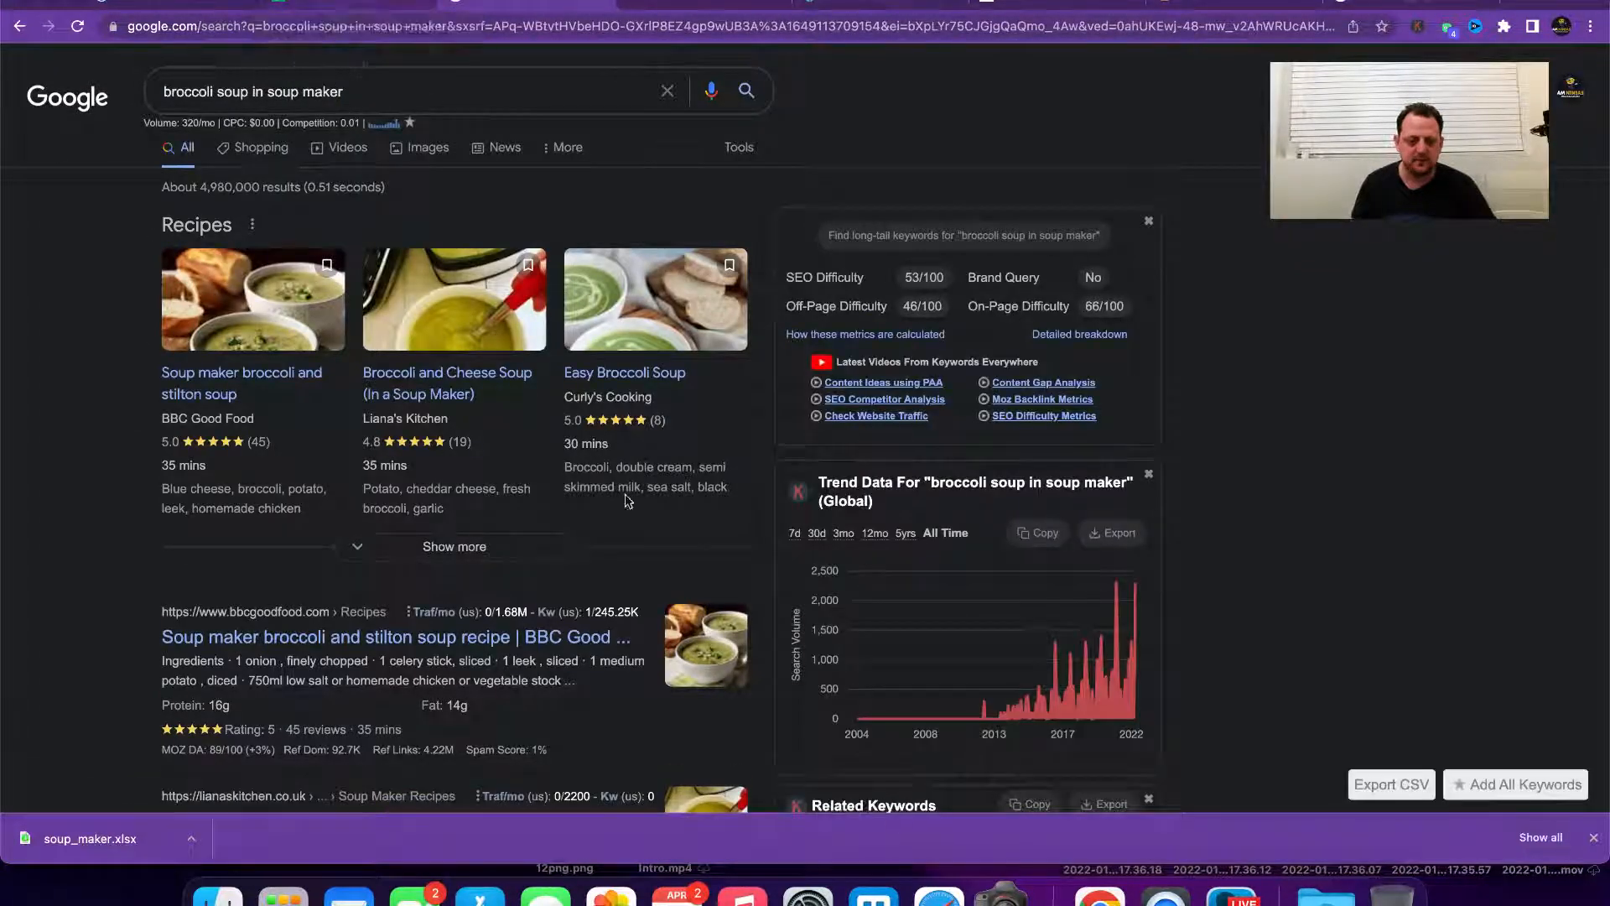
# Step: Enter a search volume of 320 for "broccoli soup in soup maker" in the EYK Info Content Plan
pyautogui.click(360, 9)
pyautogui.click(499, 593)
pyautogui.write('320')
pyautogui.press('Return')
# Step: Copy the keyword "french onion soup in soup maker" from the plan and search Google for its monthly volume
pyautogui.press('Left')
pyautogui.press('Left')
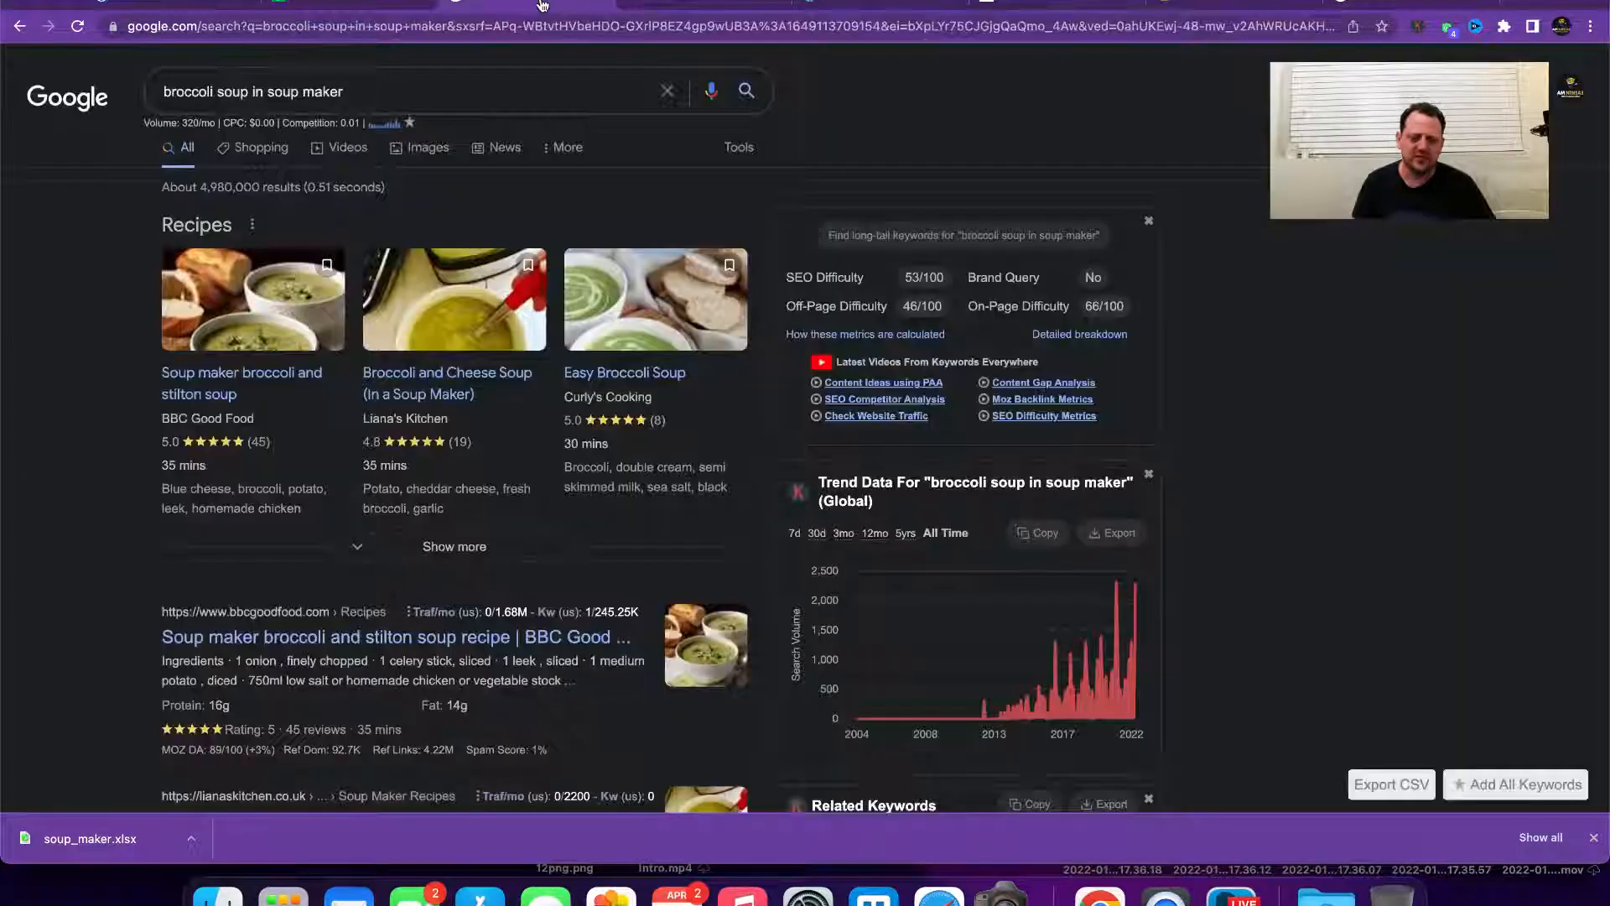
pyautogui.click(554, 7)
pyautogui.tripleClick(316, 106)
pyautogui.press('super+v')
pyautogui.press('Return')
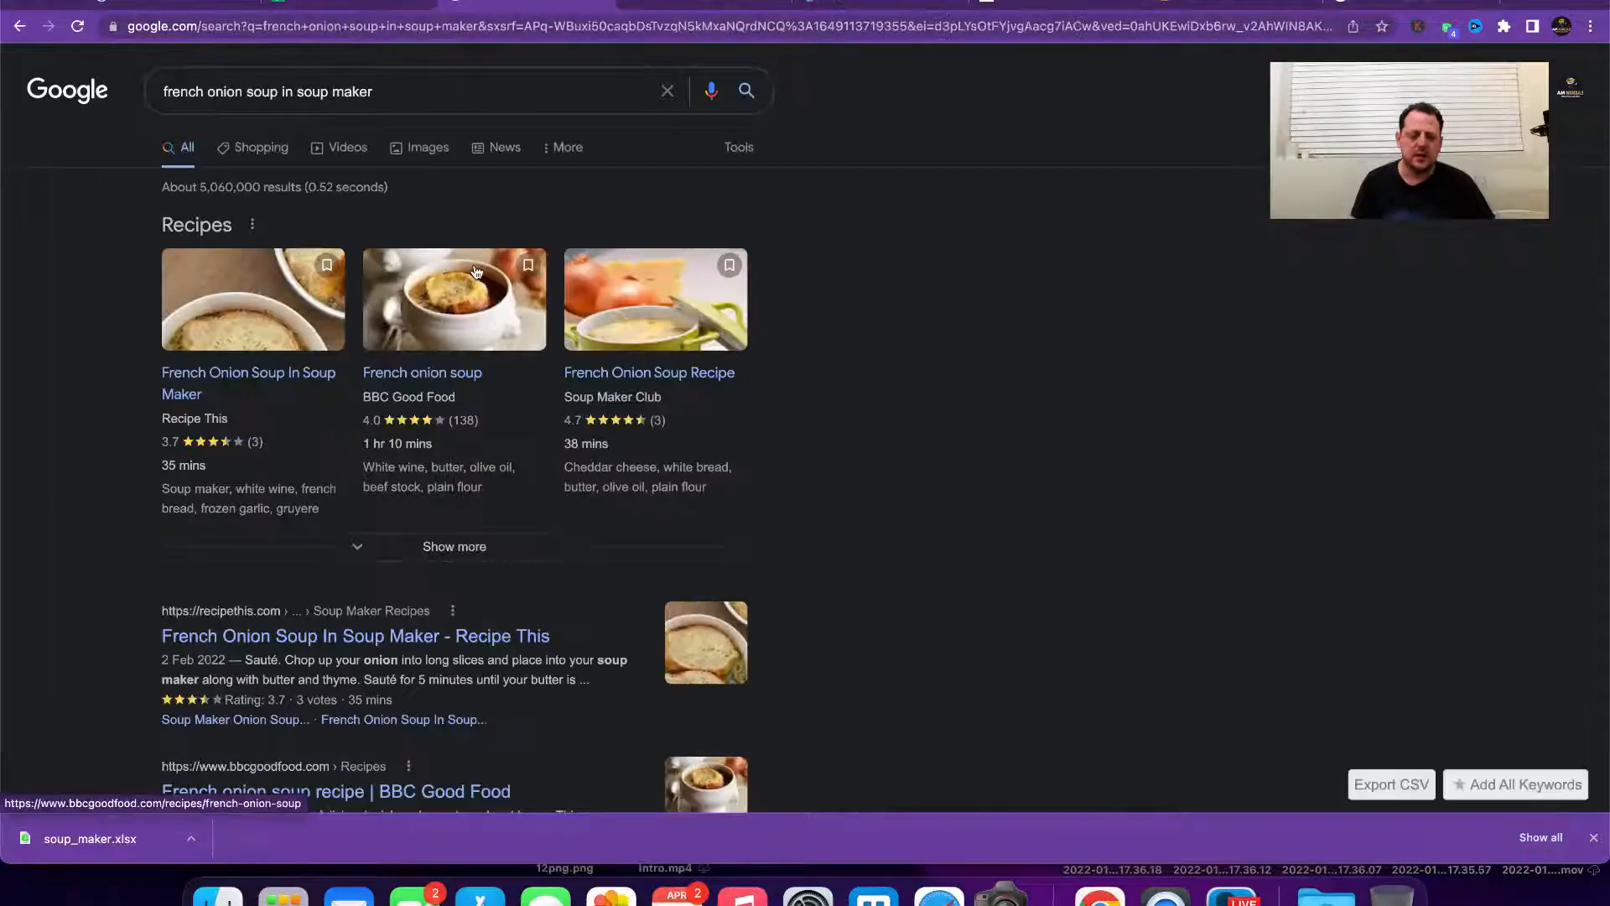
# Step: Enter a search volume of 210 for "french onion soup in soup maker" in the EYK Info Content Plan
pyautogui.click(378, 2)
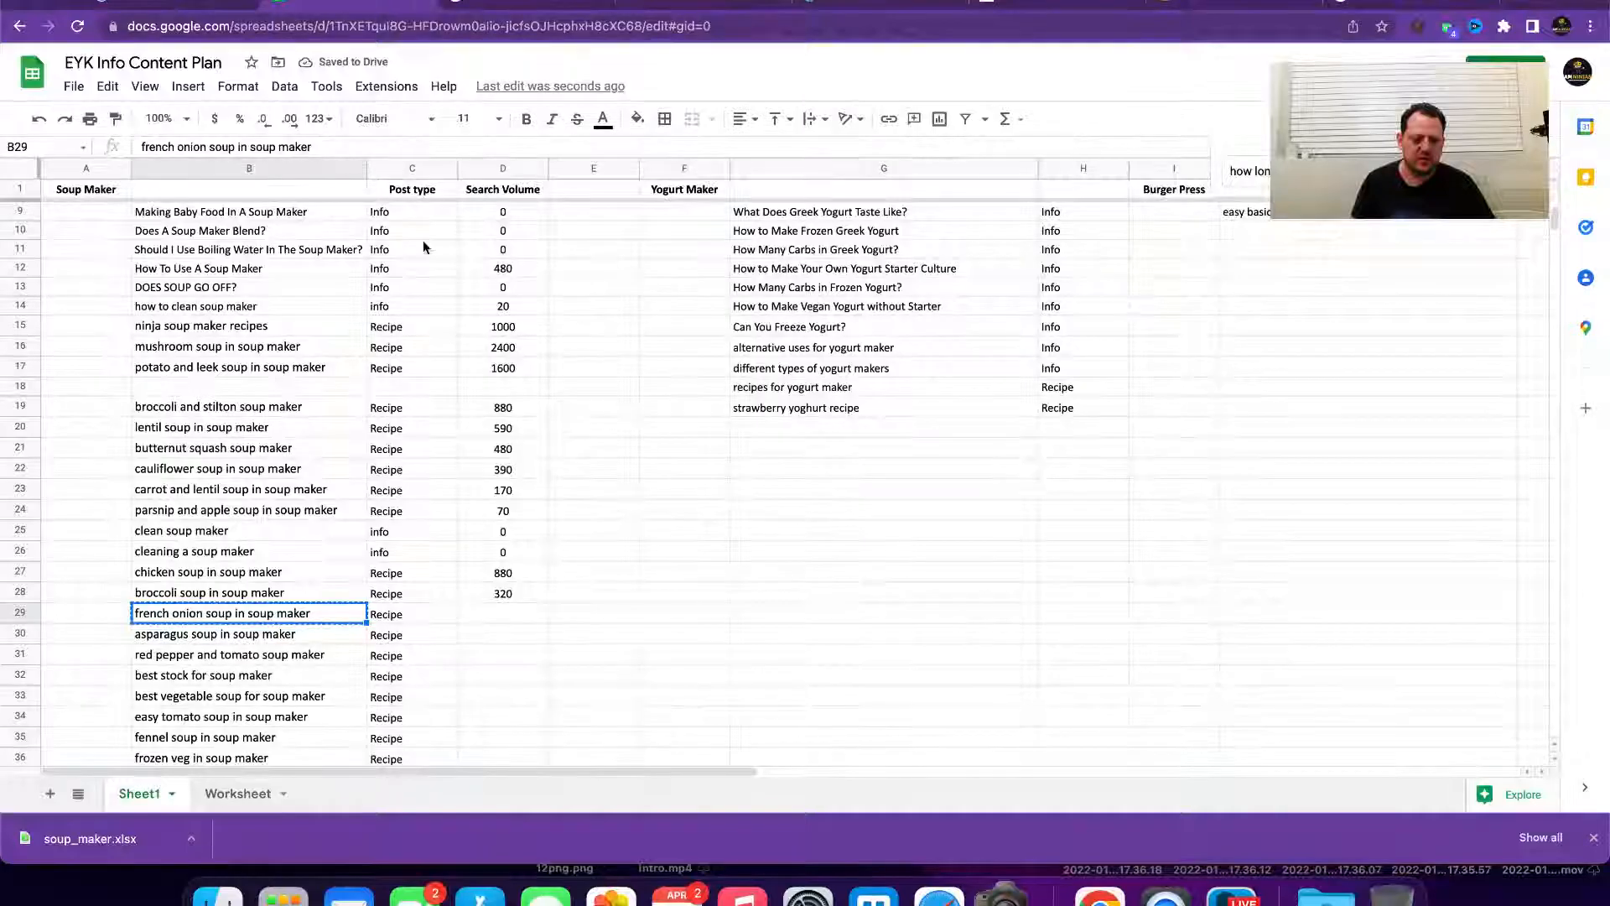
pyautogui.press('Right')
pyautogui.press('Right')
pyautogui.write('210')
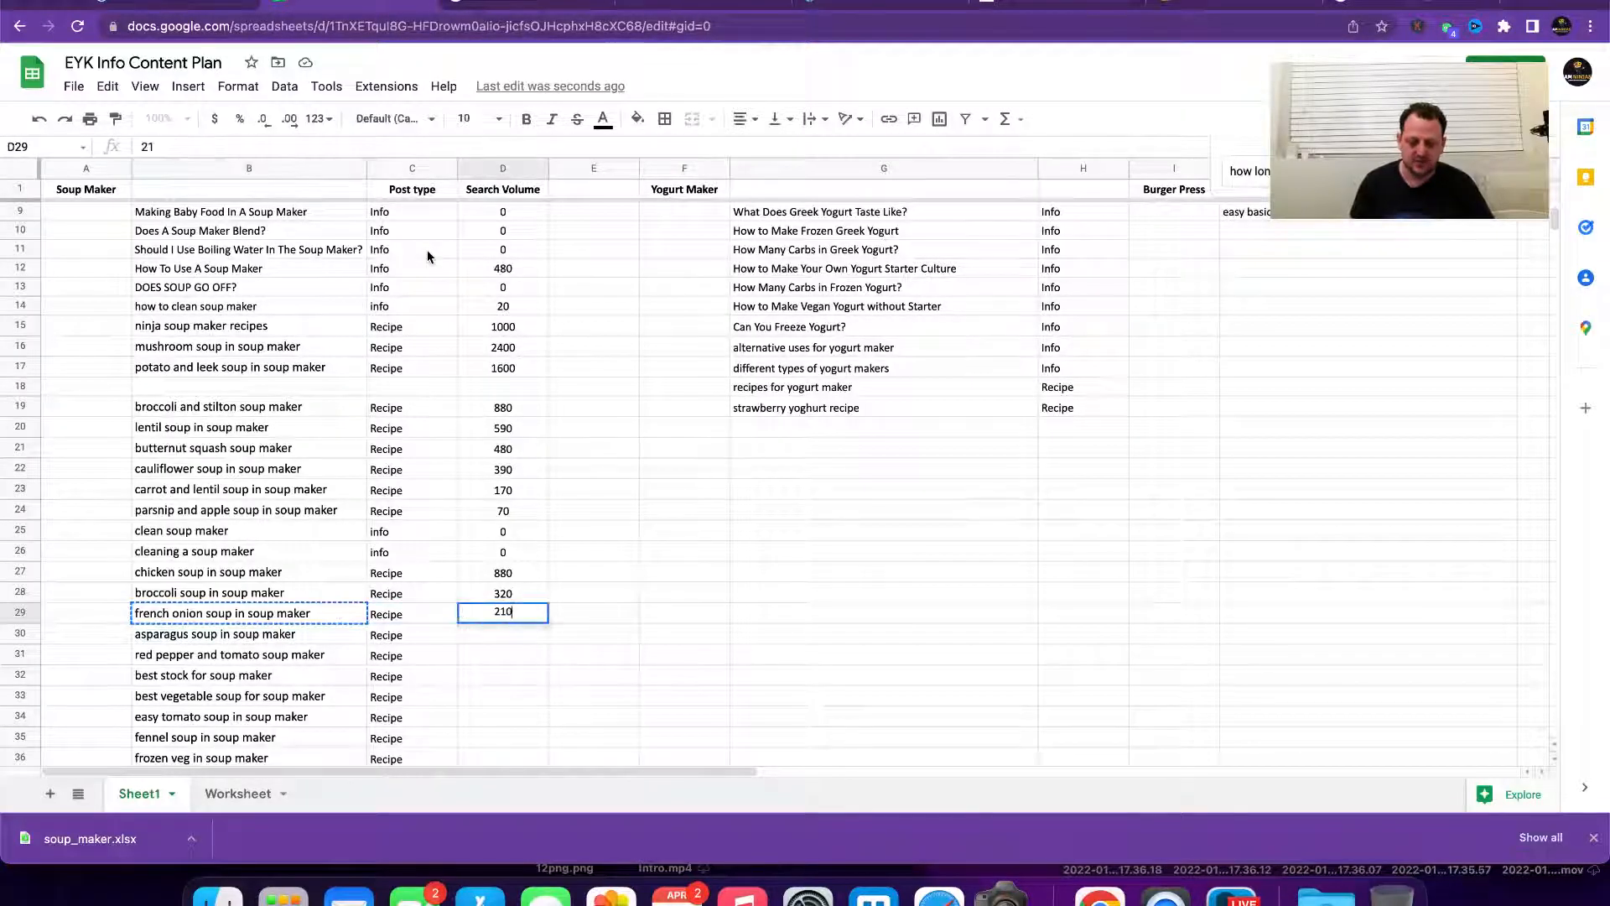
pyautogui.press('Return')
# Step: Copy the keyword "asparagus soup in soup maker" from the plan and search Google for its monthly volume
pyautogui.press('Left')
pyautogui.press('Right')
pyautogui.press('super+c')
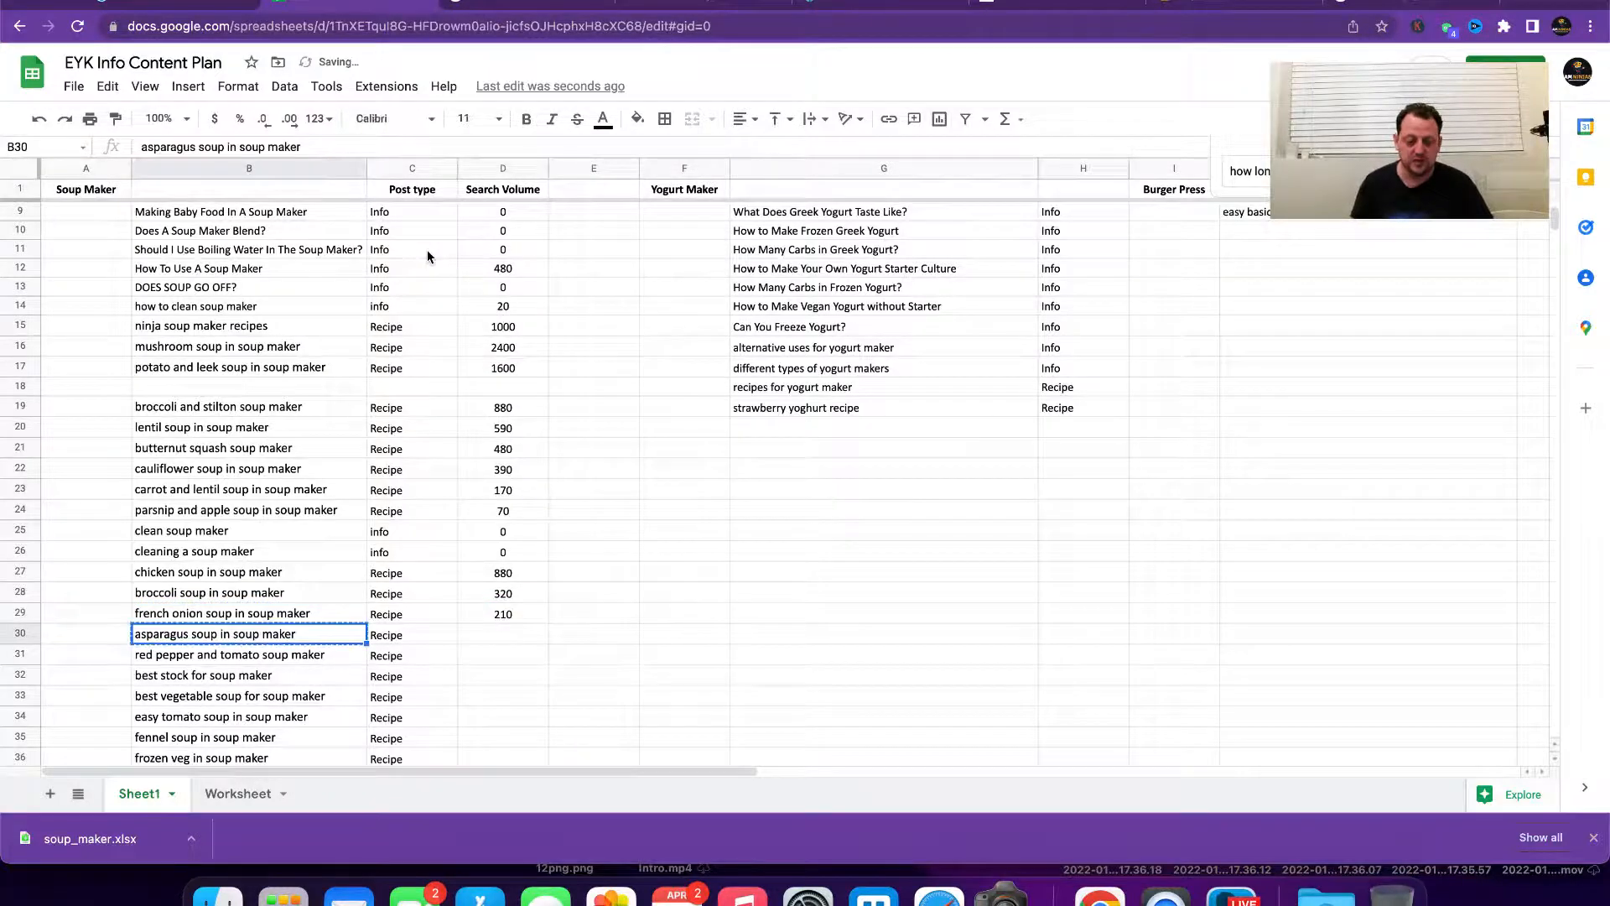
pyautogui.click(478, 3)
pyautogui.tripleClick(270, 103)
pyautogui.press('super+v')
pyautogui.press('Return')
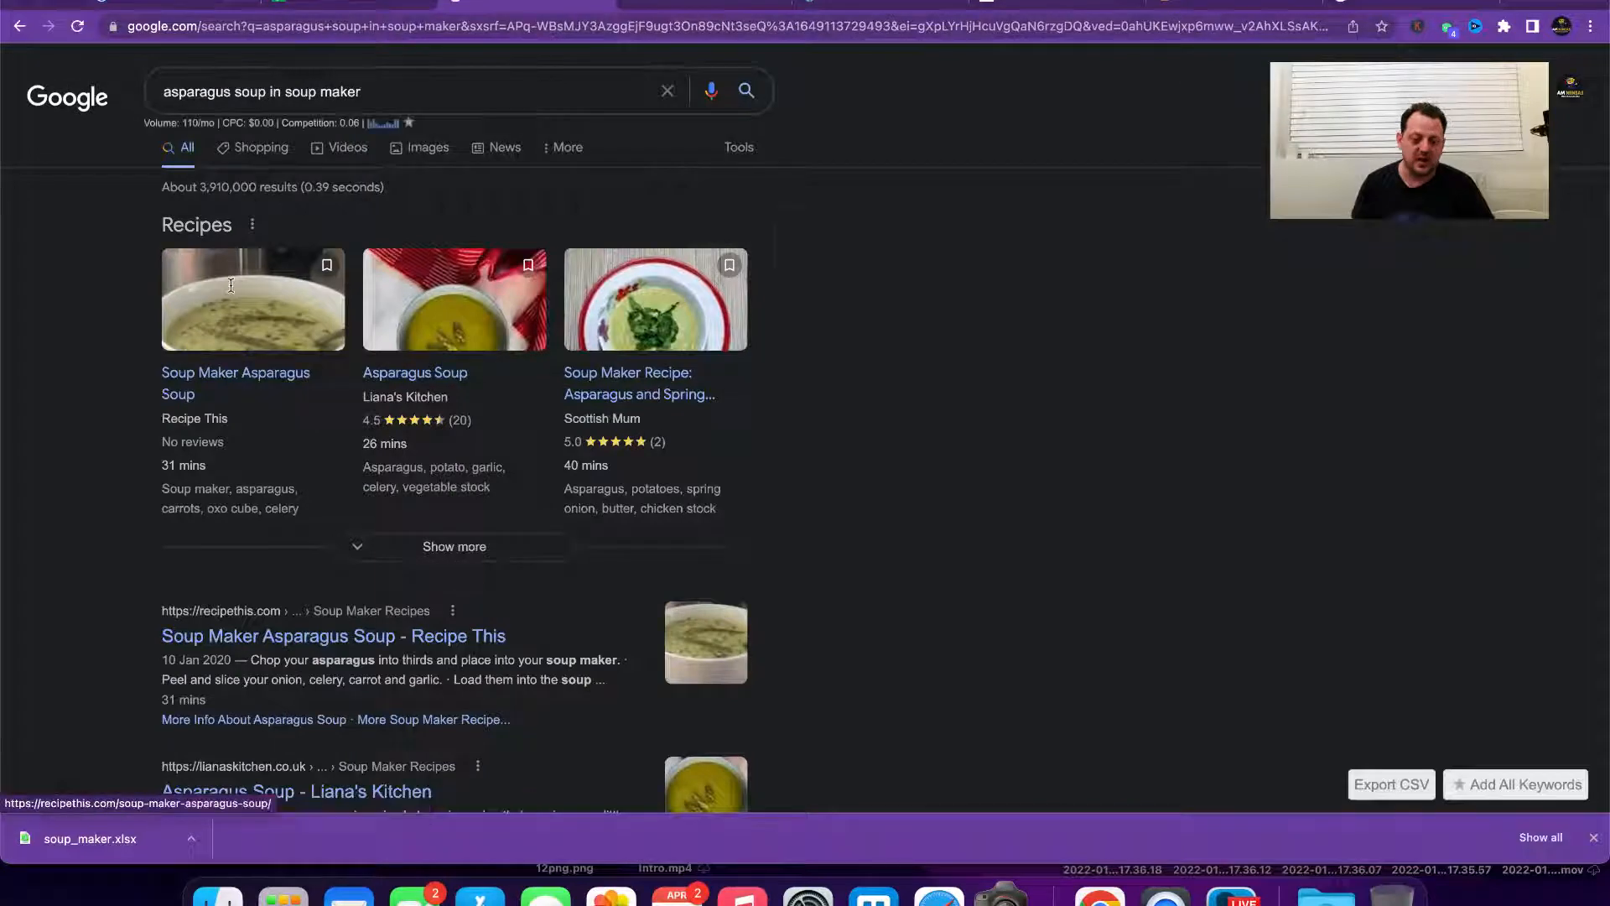
# Step: Enter a search volume of 110 for "asparagus soup in soup maker" in the EYK Info Content Plan
pyautogui.click(360, 4)
pyautogui.press('Right')
pyautogui.press('Right')
pyautogui.write('110')
pyautogui.press('Return')
pyautogui.press('Left')
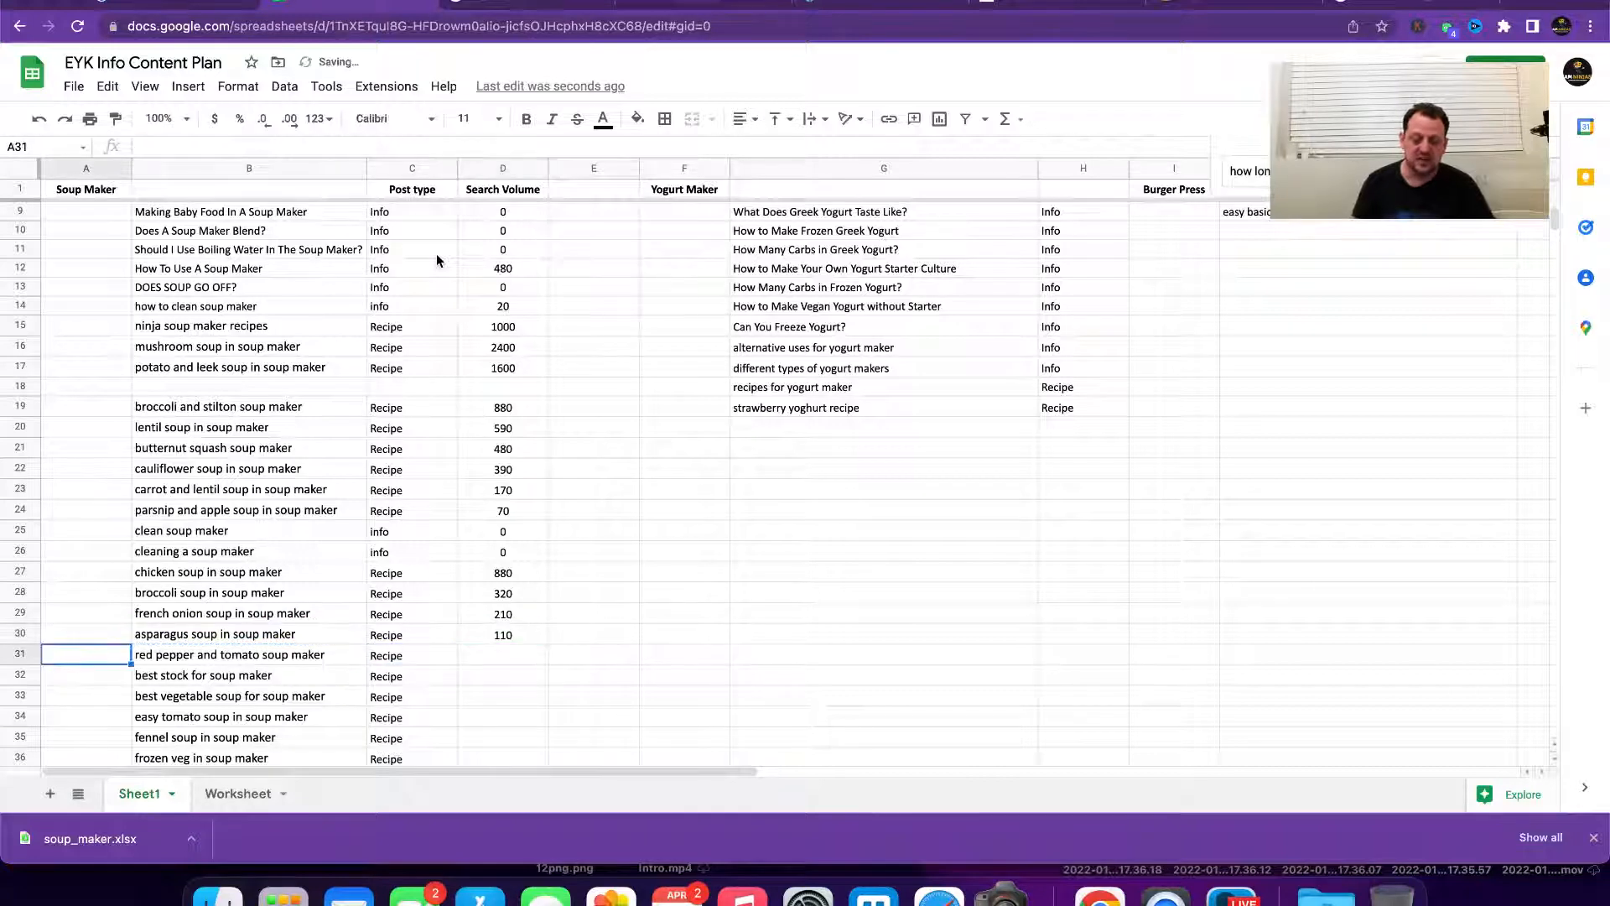
pyautogui.click(504, 8)
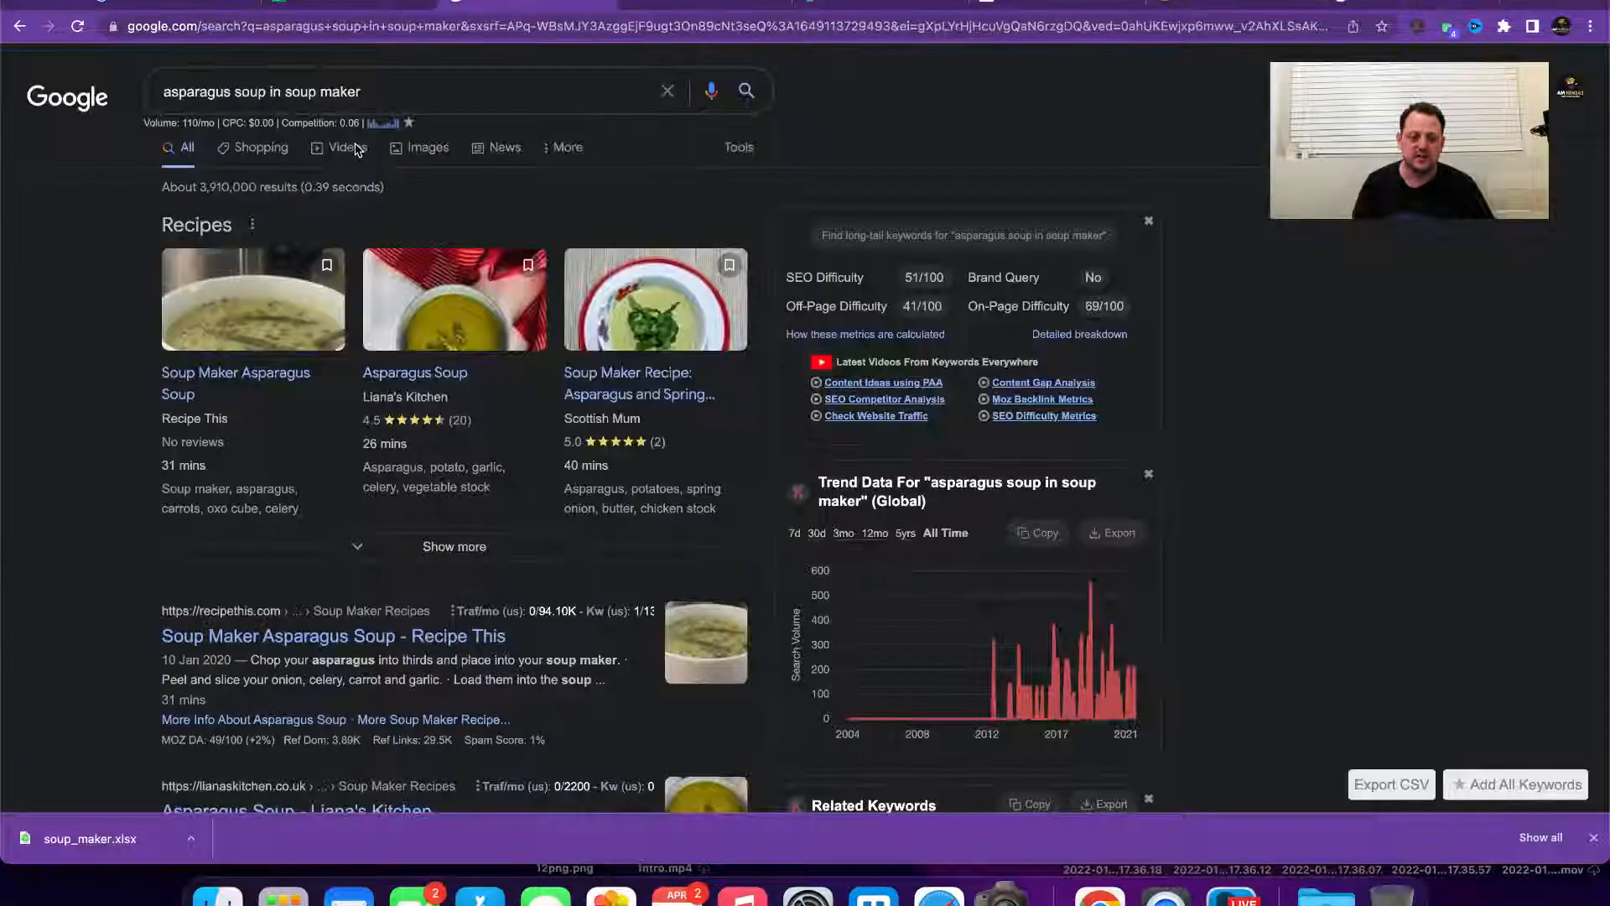
pyautogui.tripleClick(326, 90)
pyautogui.press('Return')
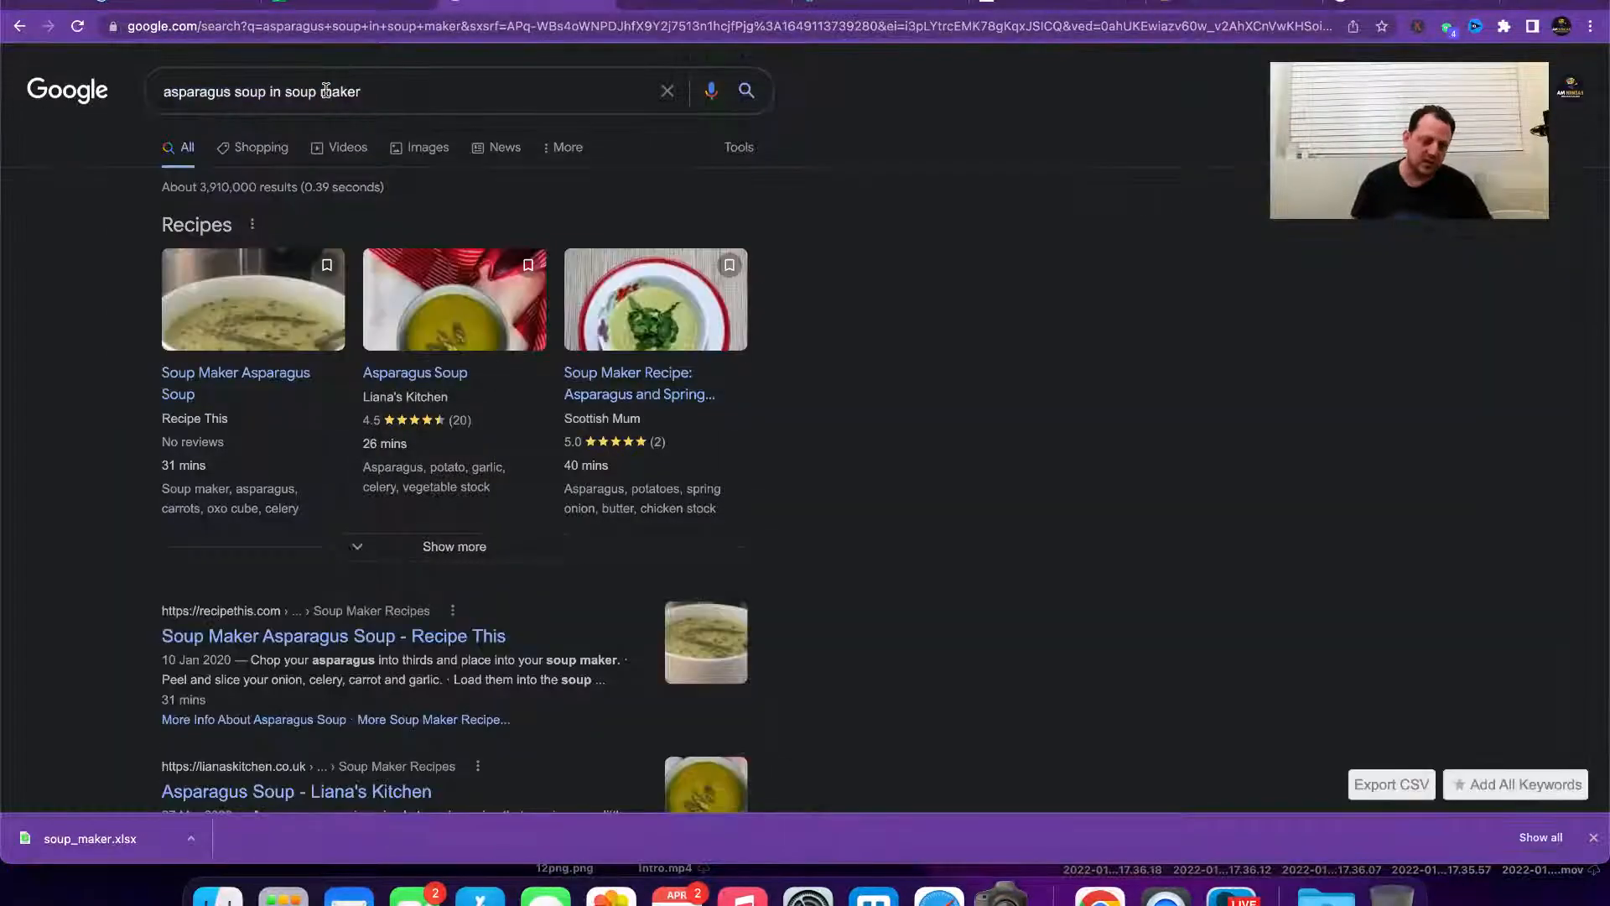
pyautogui.scroll(-2, 530, 330)
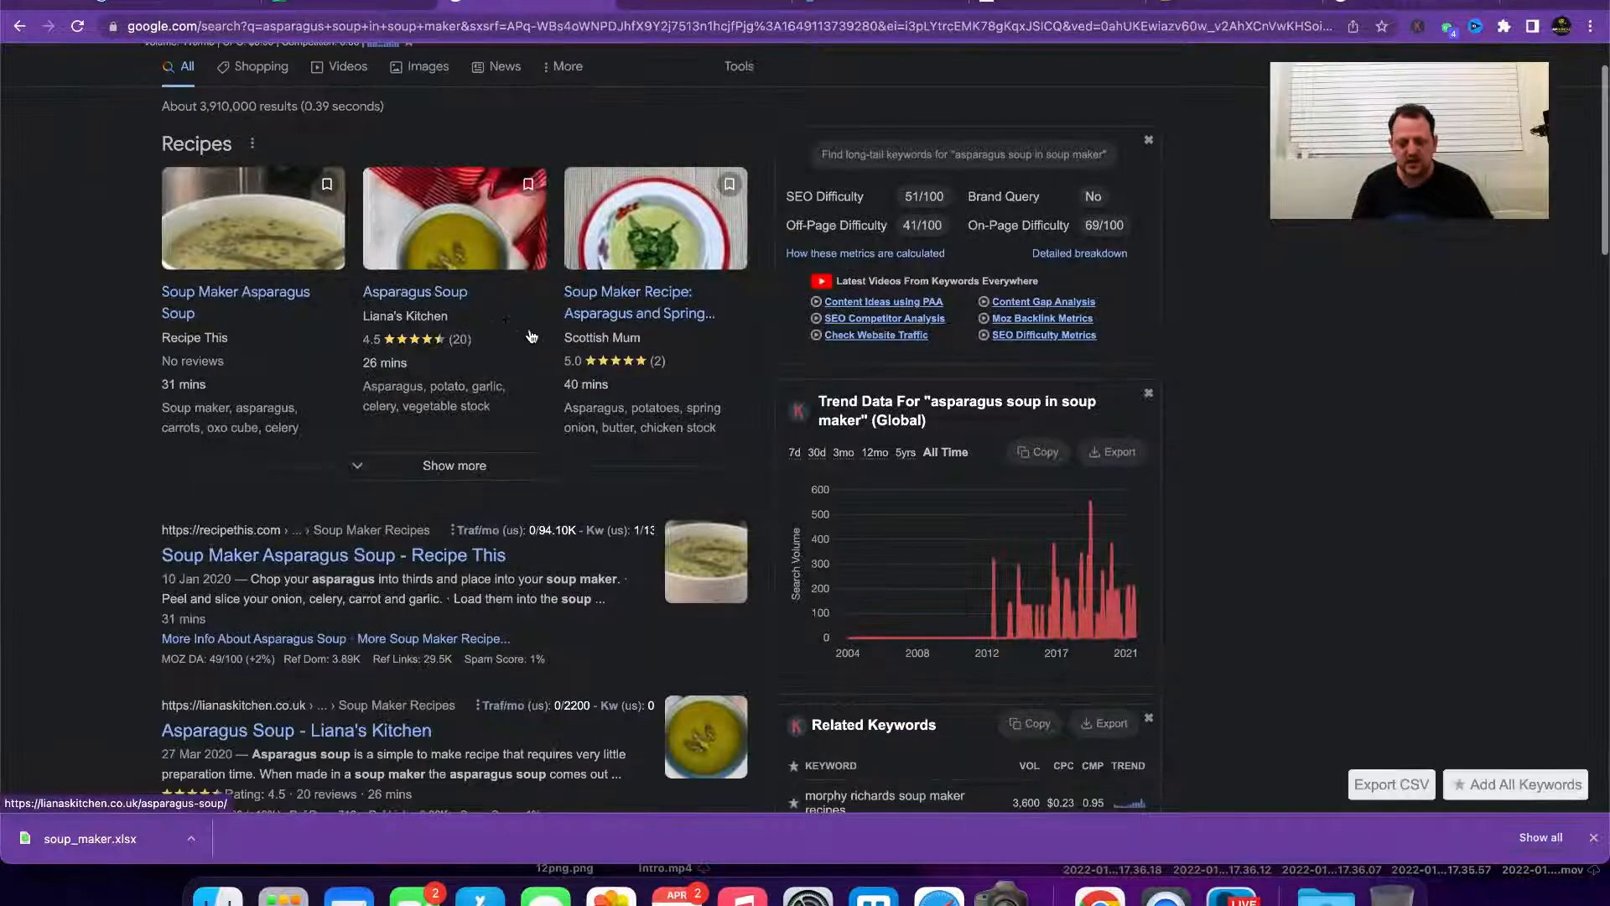
pyautogui.scroll(1, 390, 168)
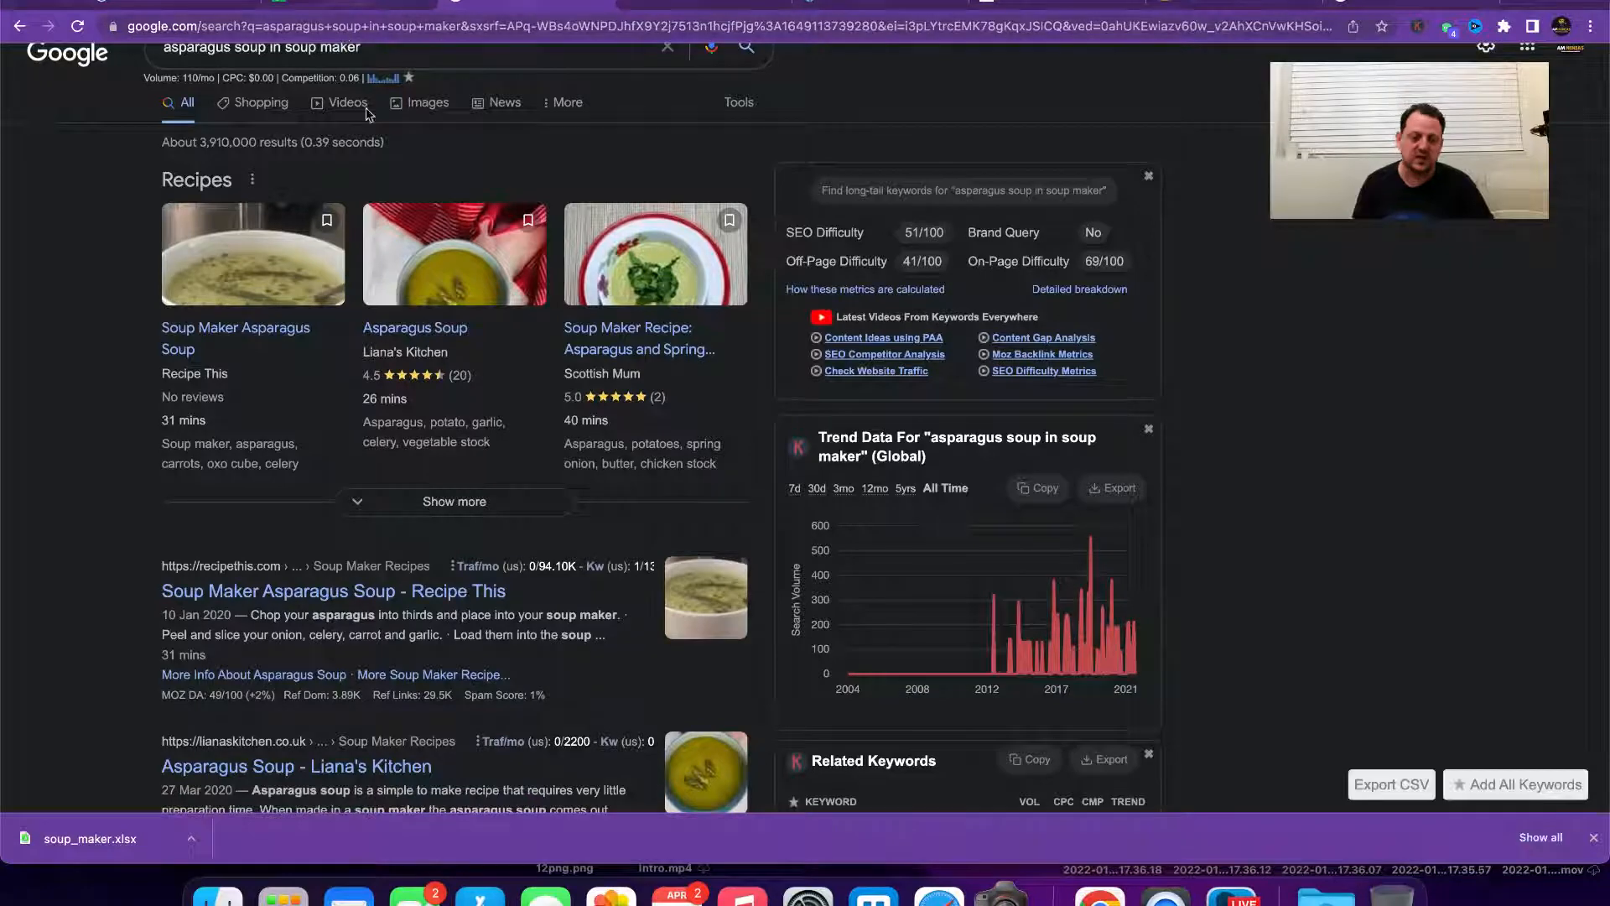
pyautogui.scroll(1, 377, 156)
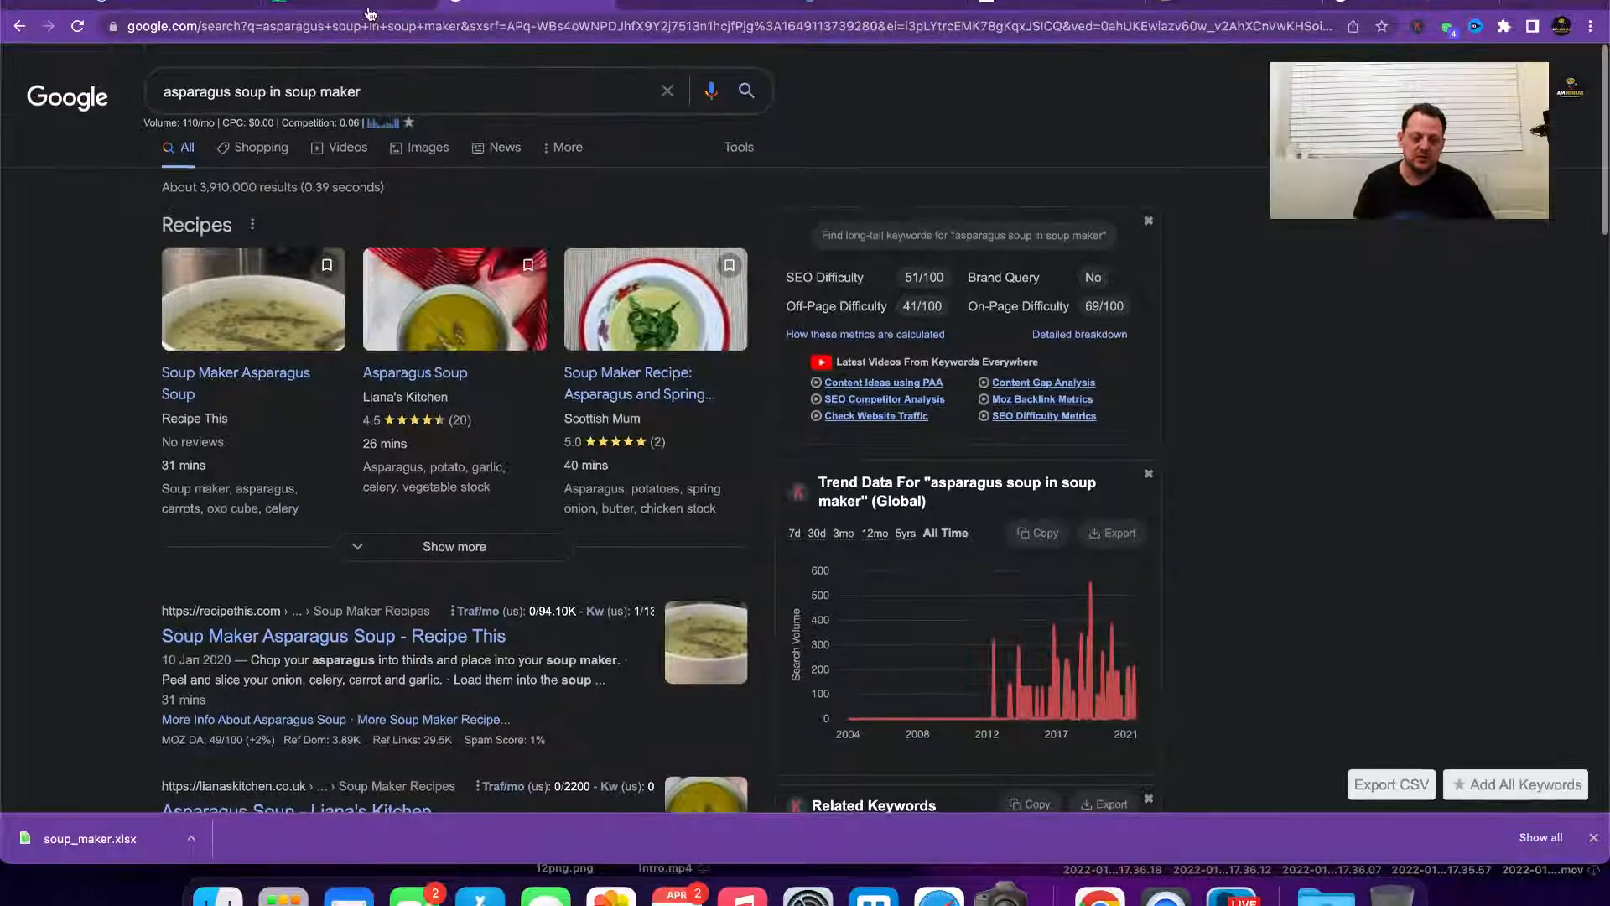
# Step: Copy the keyword "red pepper and tomato soup maker" from the plan and search Google for its monthly volume
pyautogui.click(376, 10)
pyautogui.press('Right')
pyautogui.press('Right')
pyautogui.press('Right')
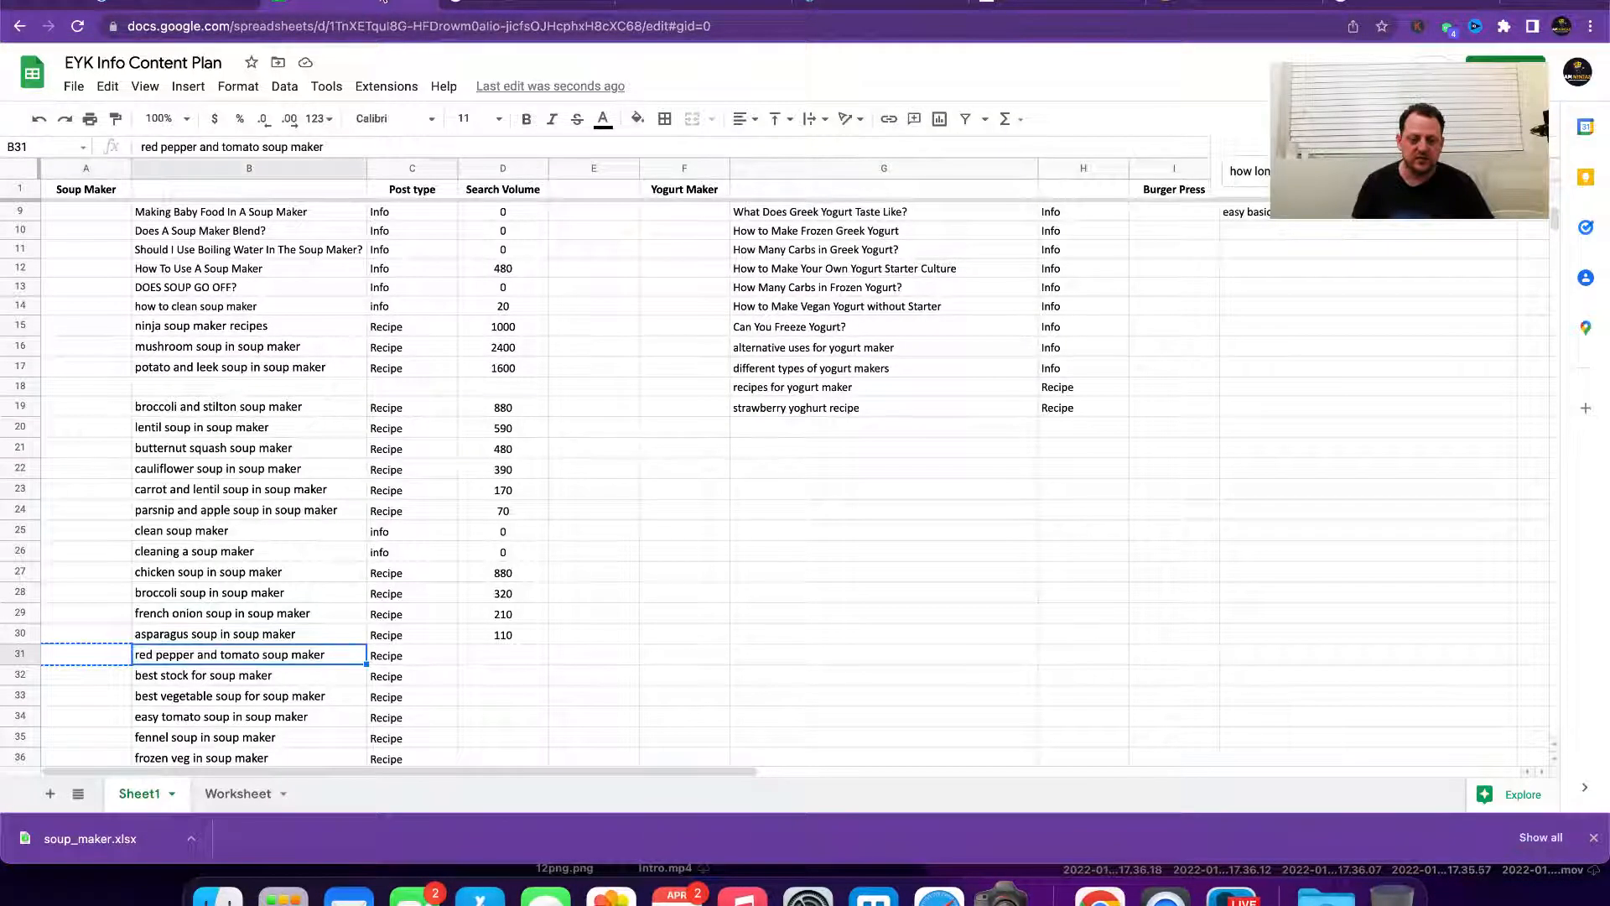
pyautogui.press('Left')
pyautogui.press('Left')
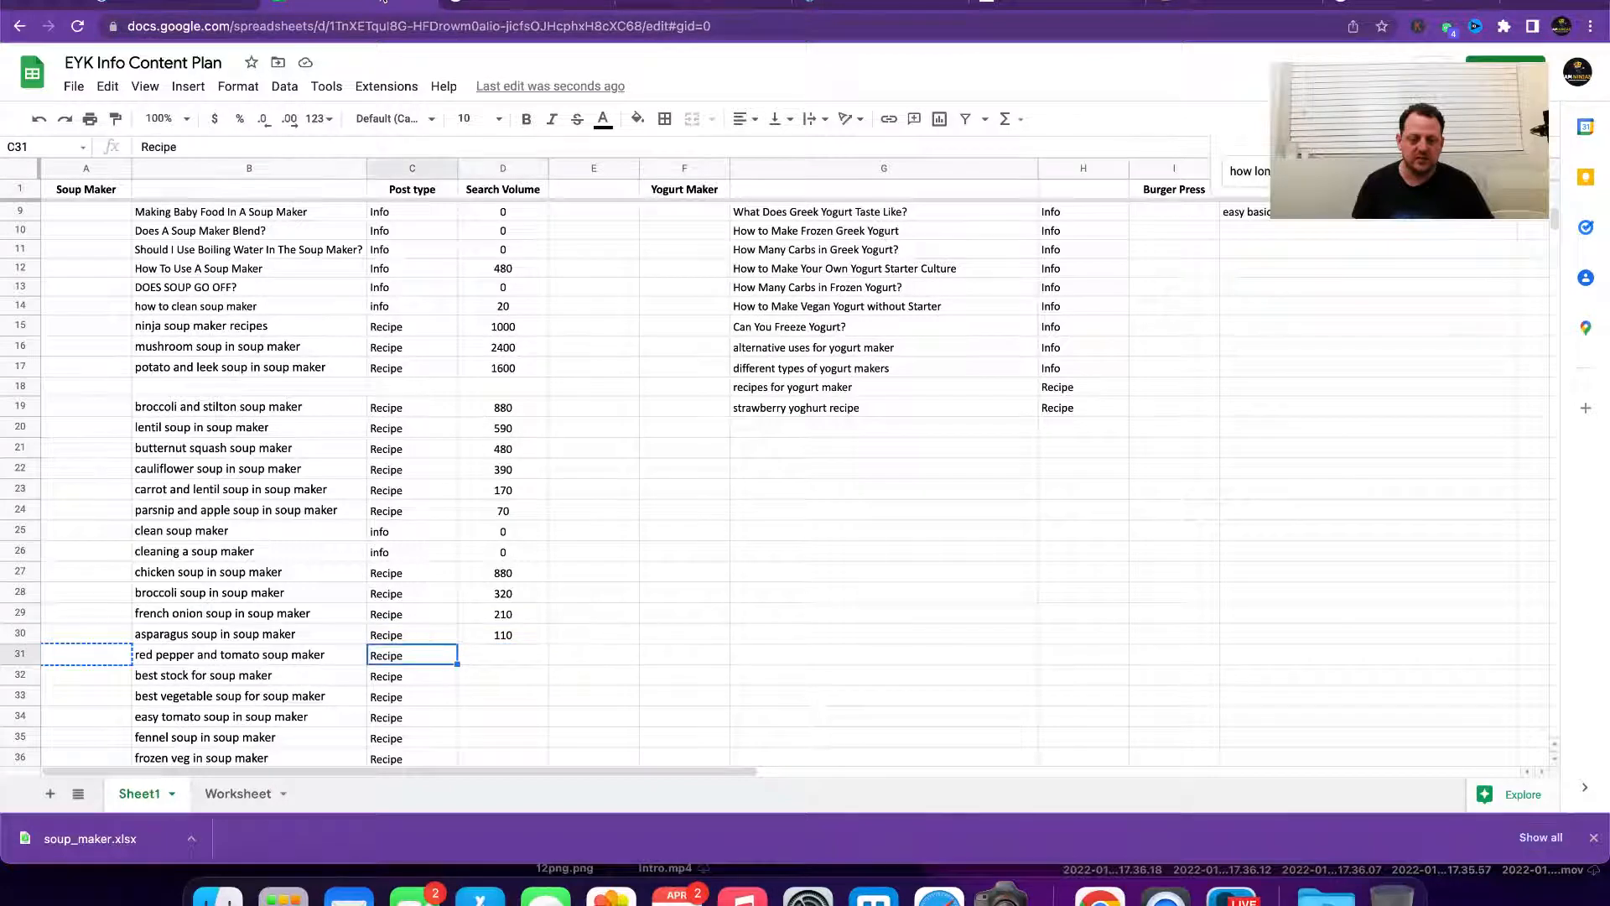
pyautogui.hotkey('ctrl', 'c')
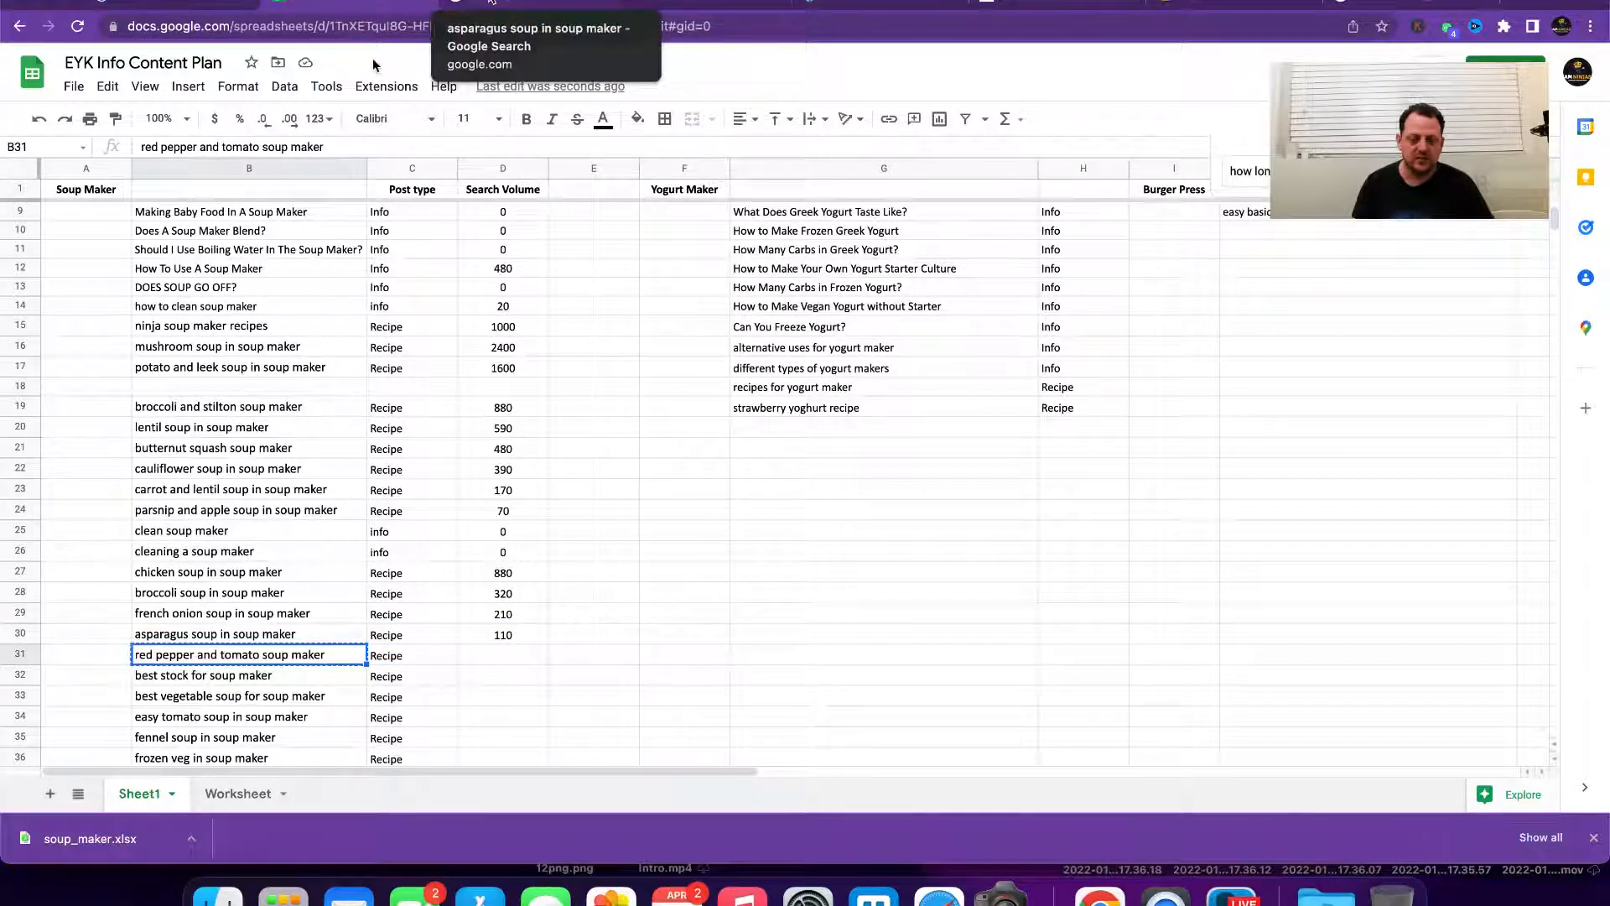
pyautogui.click(490, 2)
pyautogui.click(329, 88)
pyautogui.press('super+a')
pyautogui.press('super+v')
pyautogui.press('Return')
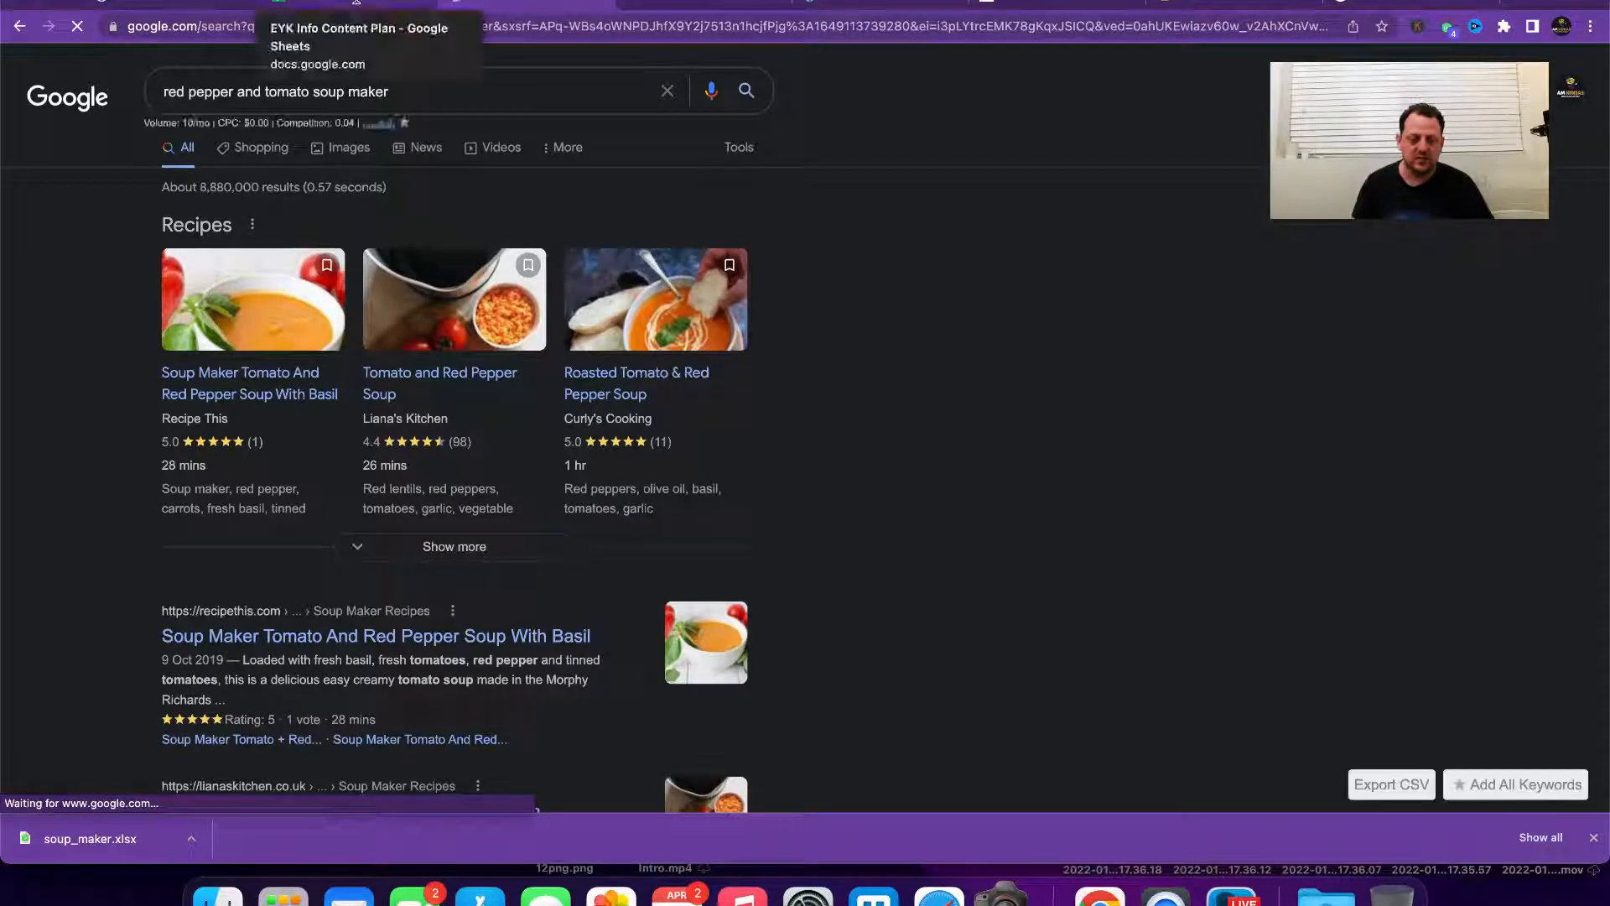
# Step: Enter a search volume of 10 for "red pepper and tomato soup maker" in the EYK Info Content Plan
pyautogui.click(357, 2)
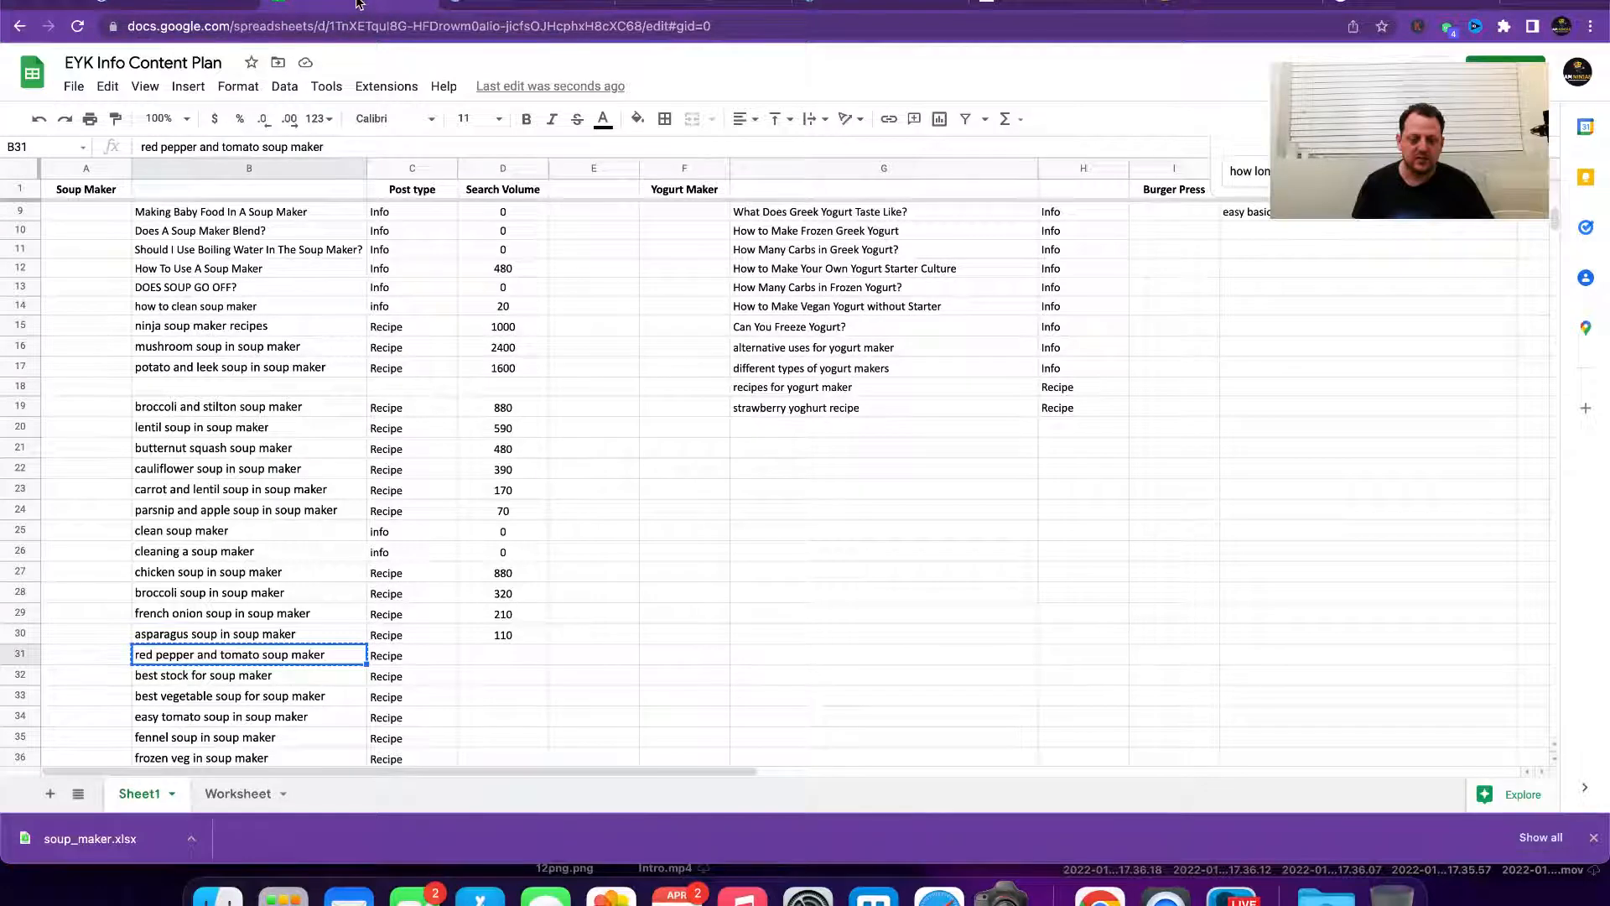
pyautogui.press('Right')
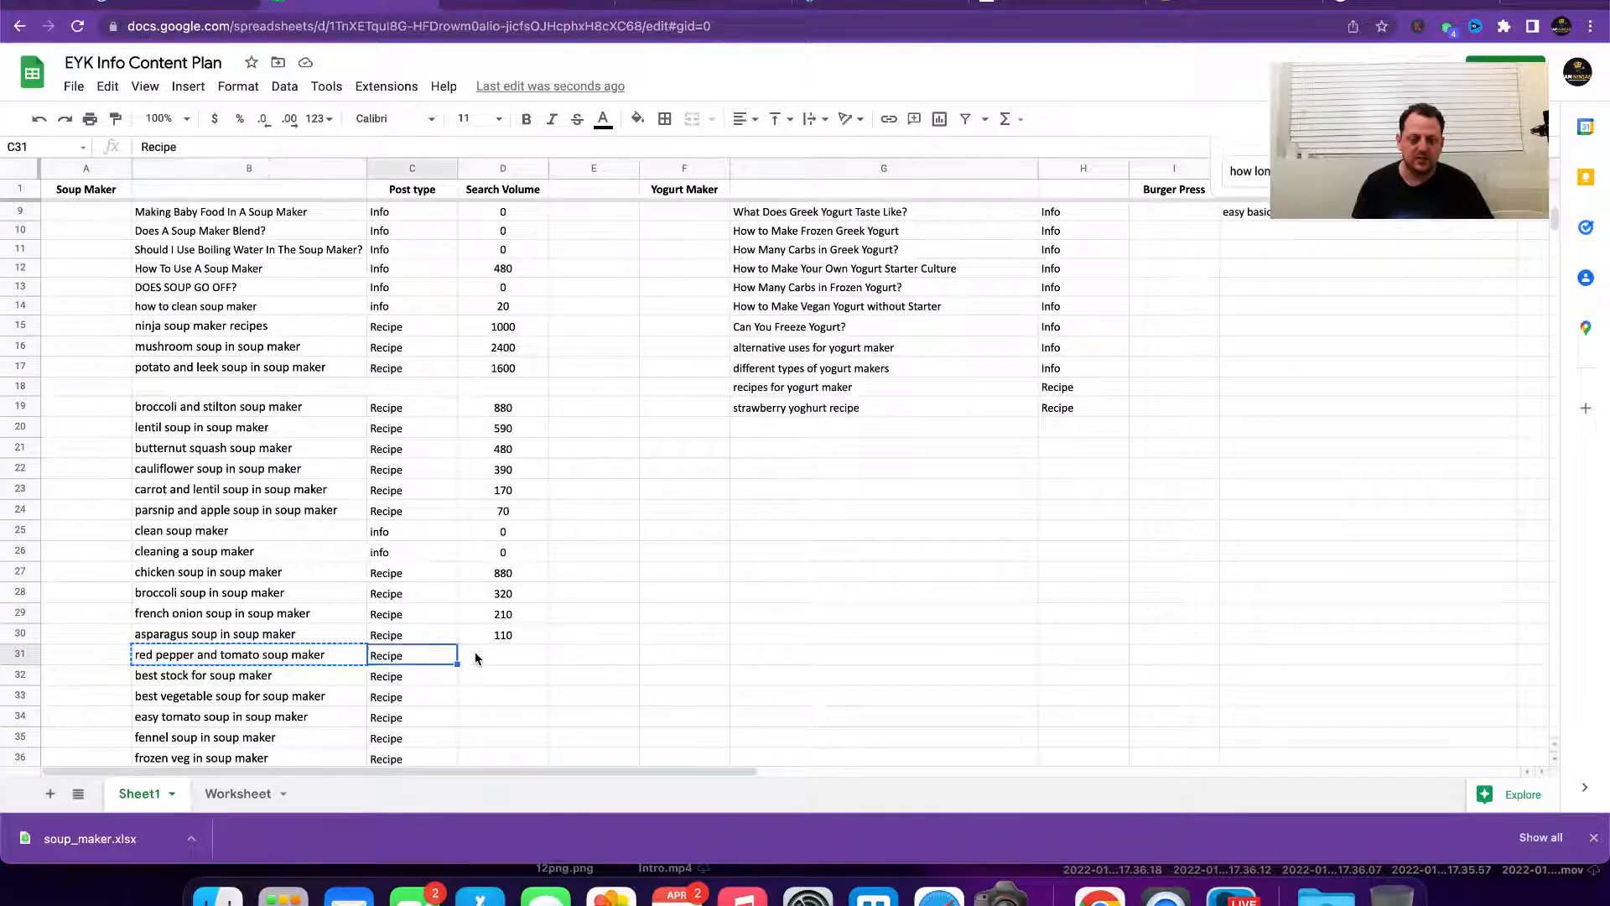
pyautogui.press('Tab')
pyautogui.write('10')
pyautogui.press('Return')
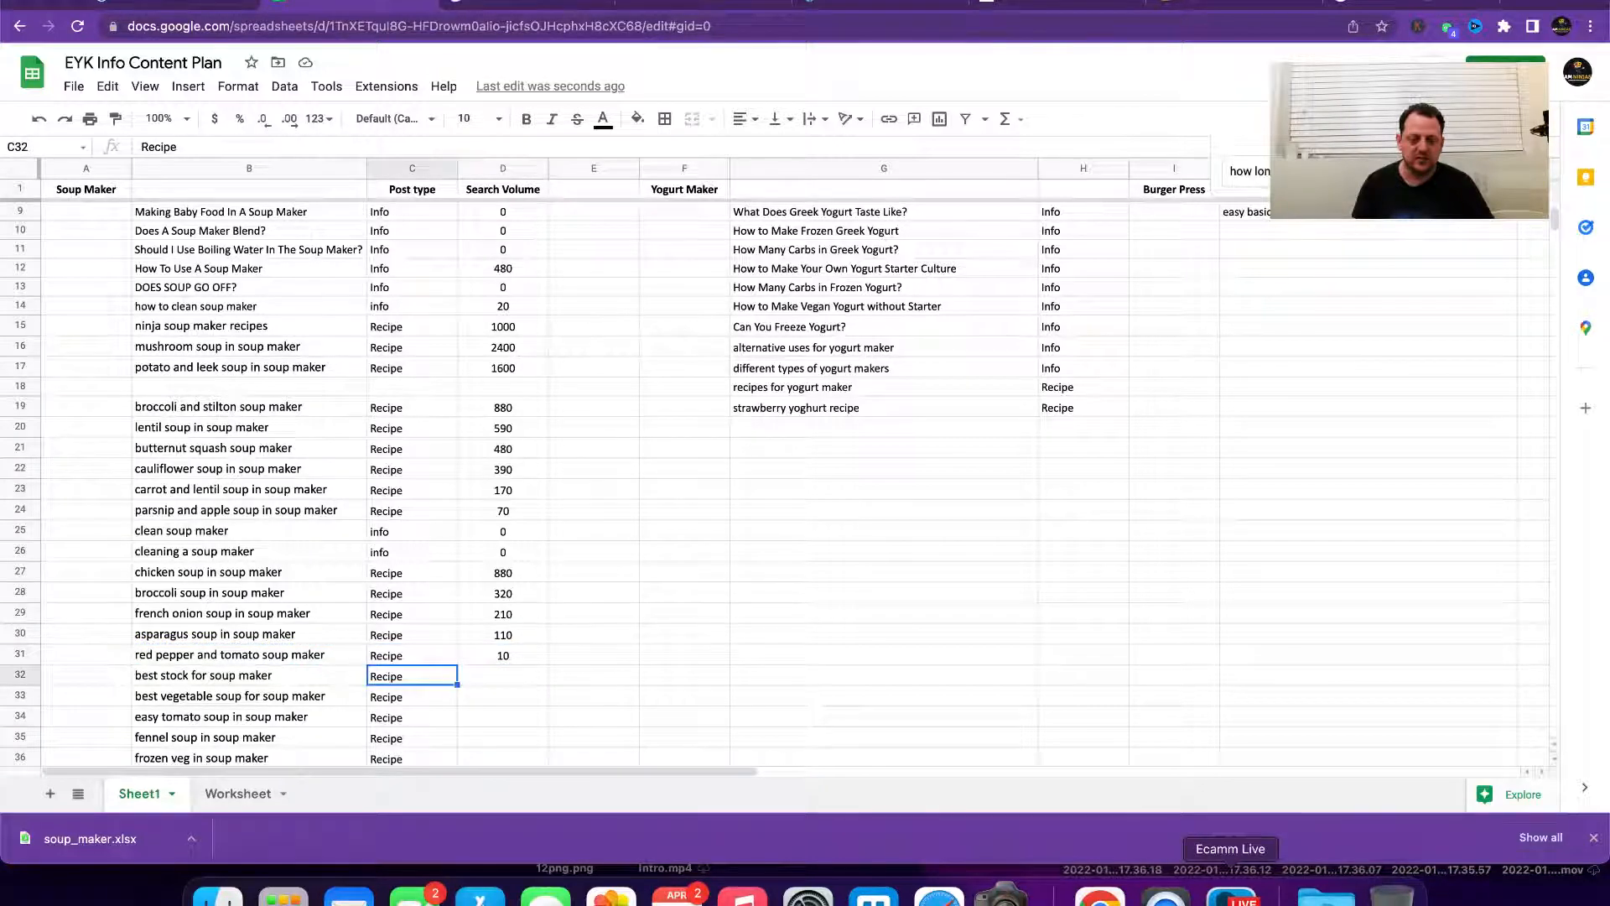
pyautogui.click(1182, 737)
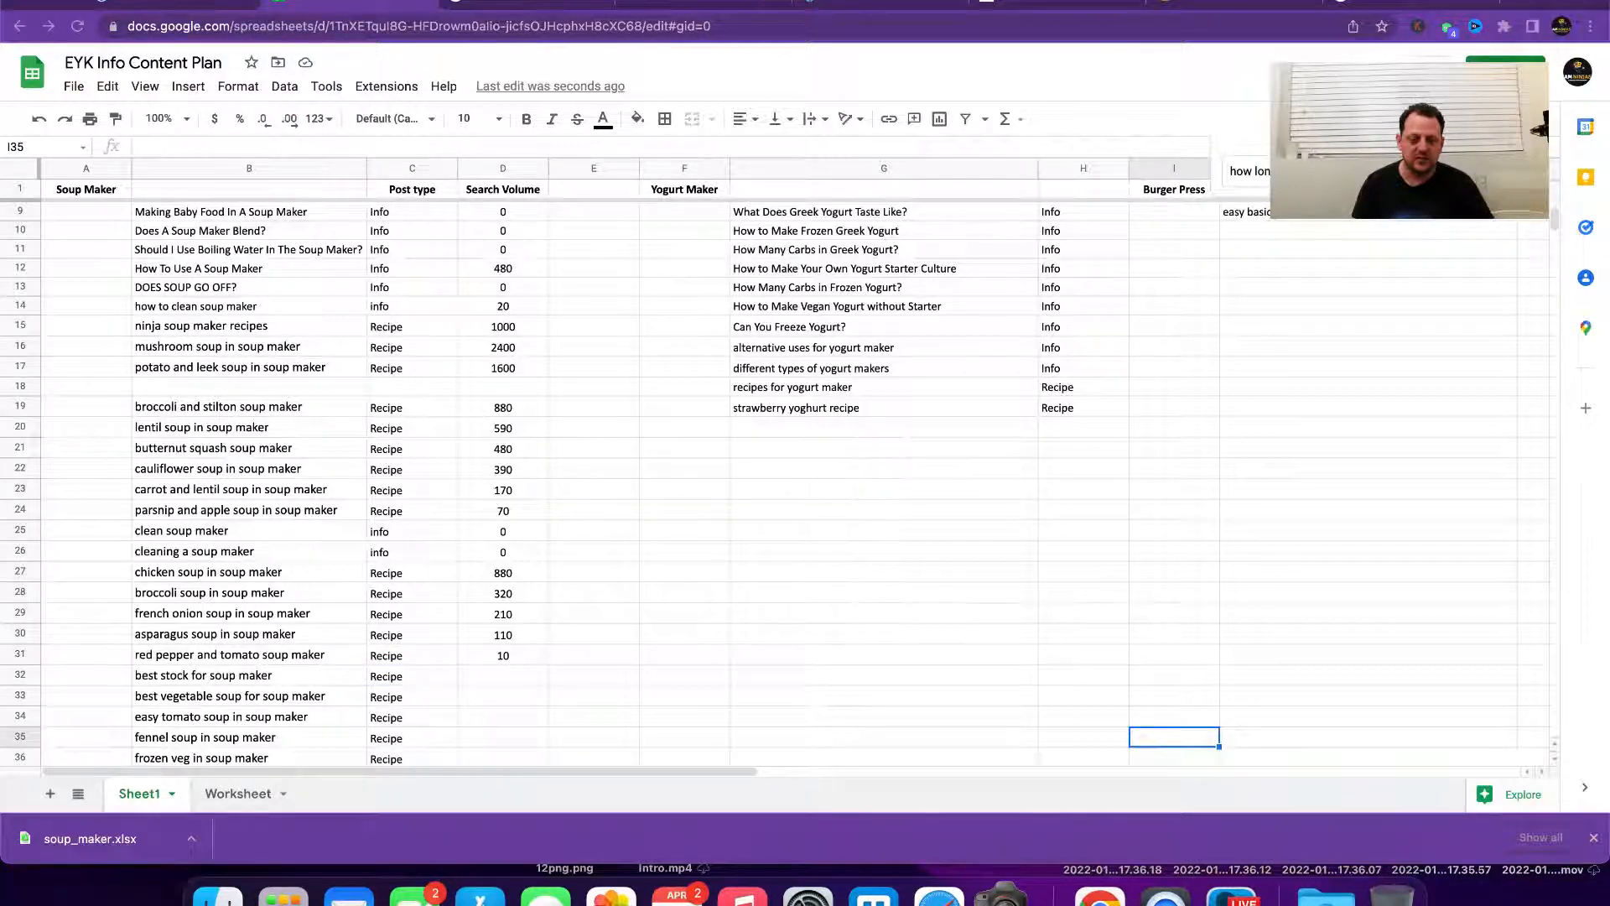
pyautogui.scroll(3, 426, 537)
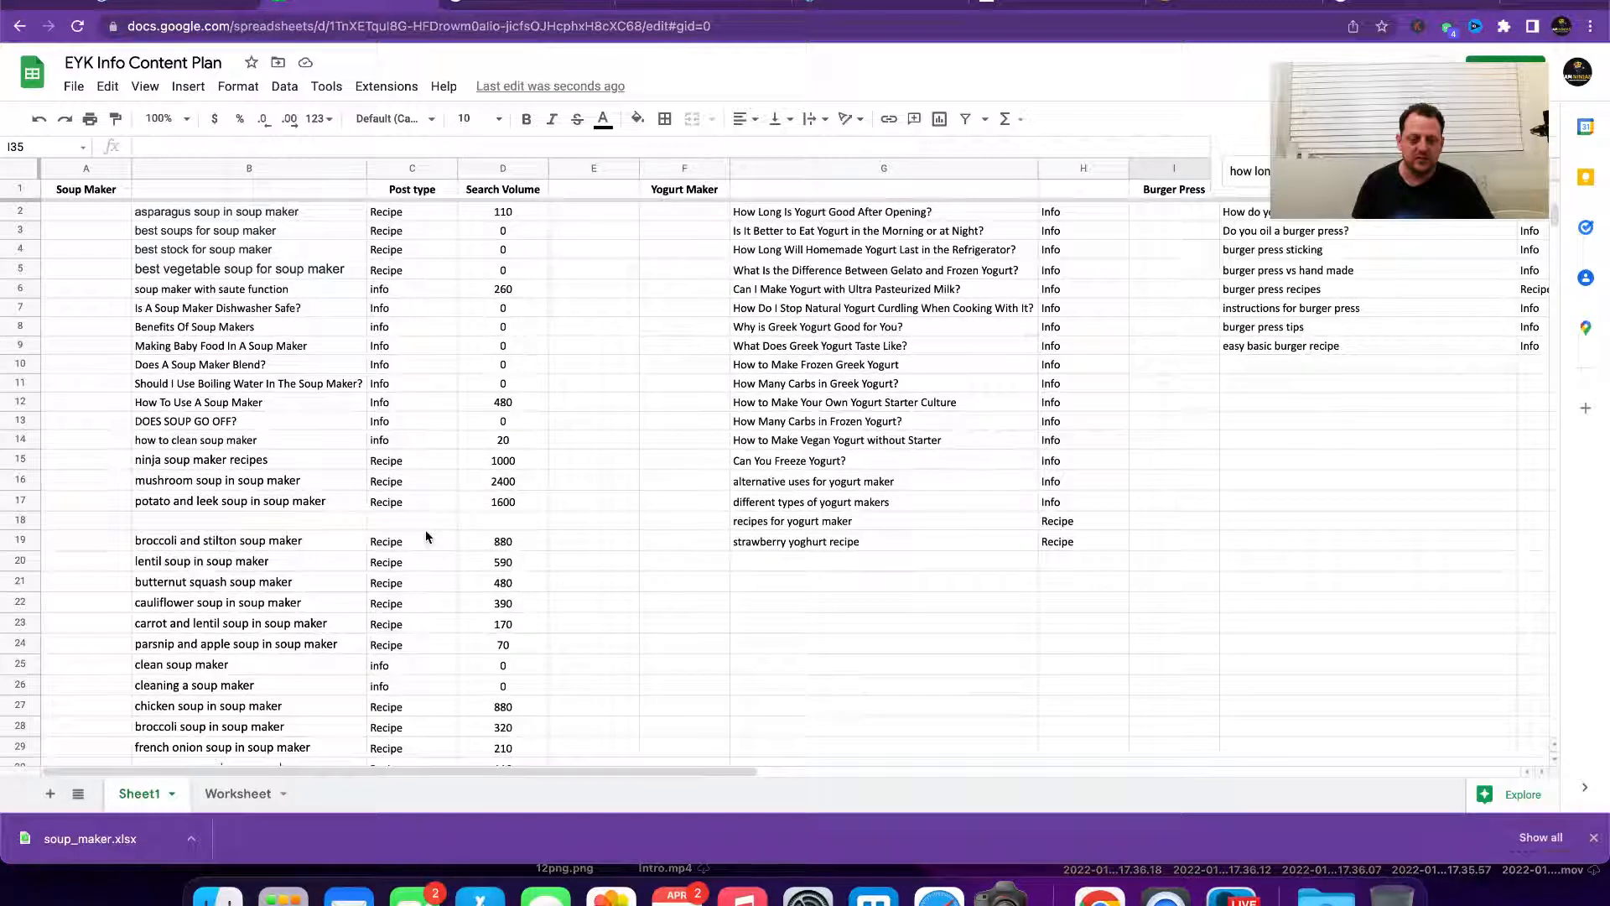